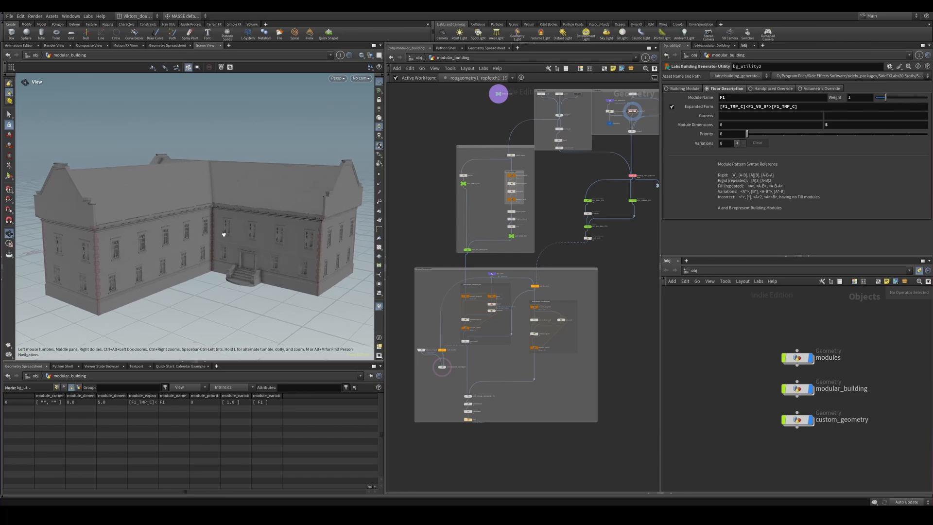
Examine the facades, entrance and roof of the modular building from several angles
left_click_drag(224, 235, 203, 254)
key("s")
key("Escape")
key("Escape")
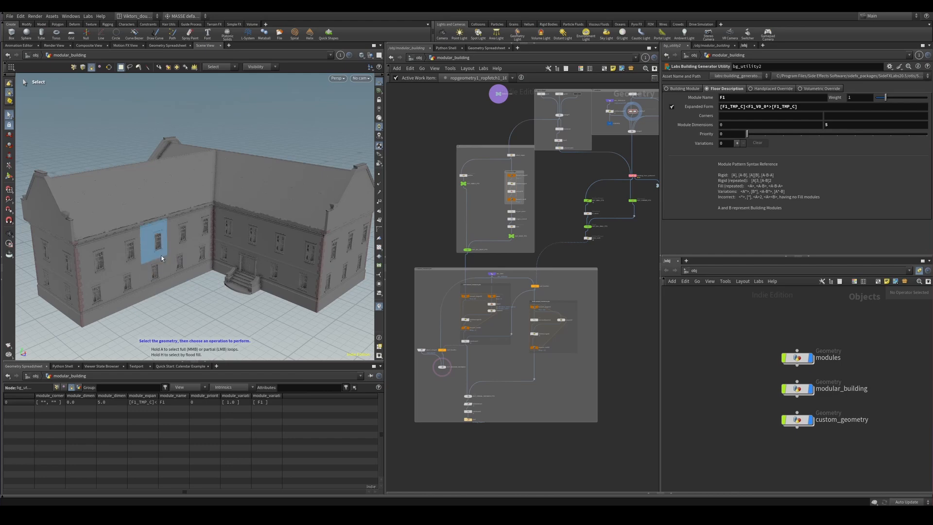
left_click_drag(201, 264, 206, 227)
key("s")
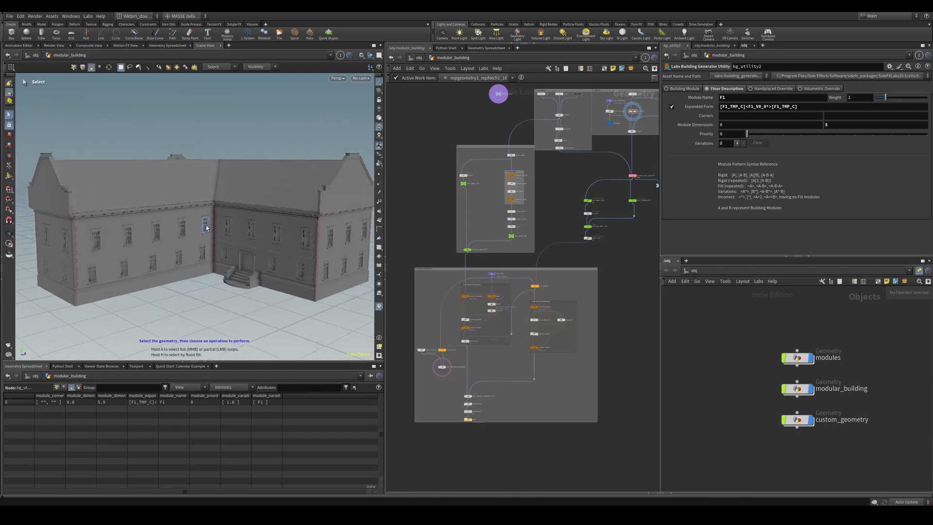
key("Escape")
left_click_drag(237, 260, 297, 254)
key("Escape")
Inspect the grid3 and grid1 nodes of the input shape group together with the building they shape
scroll(535, 248, "down", 4)
middle_click_drag(536, 238, 533, 261)
scroll(532, 261, "up", 6)
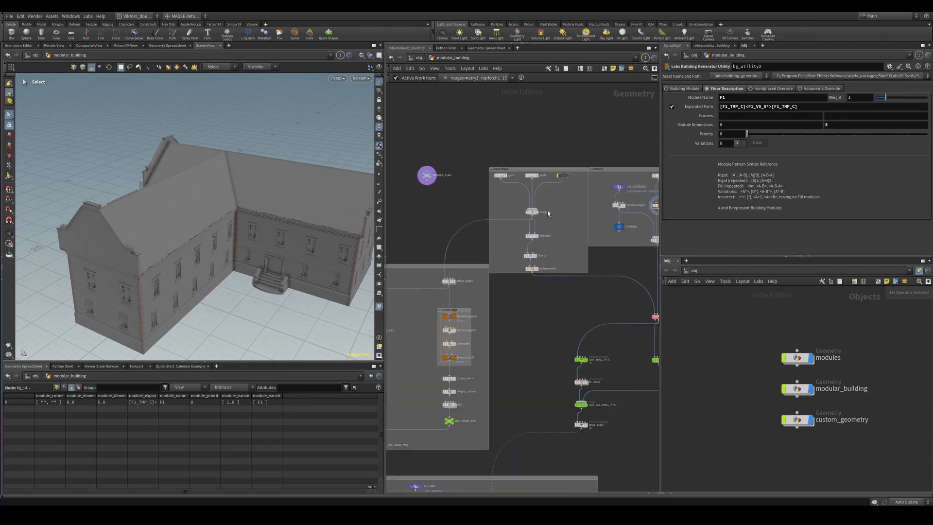
left_click(212, 213)
key("Return")
right_click_drag(212, 212, 229, 256, "alt")
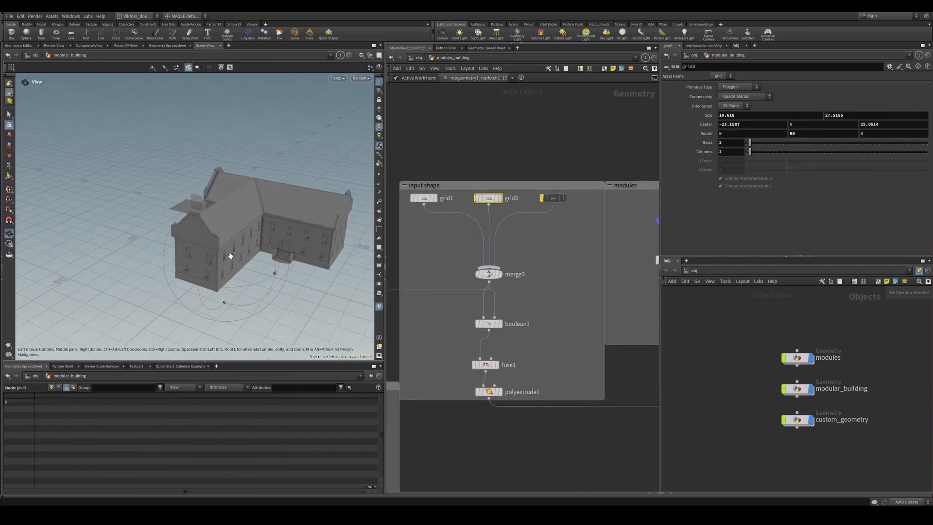
mouse_move(228, 256)
left_mouse_down("alt")
mouse_move(204, 286)
mouse_move(170, 263)
mouse_move(201, 291)
mouse_move(109, 309)
mouse_move(172, 273)
mouse_move(231, 257)
mouse_move(170, 255)
mouse_move(187, 248)
mouse_move(290, 272)
mouse_move(245, 243)
mouse_move(244, 253)
left_mouse_up("alt")
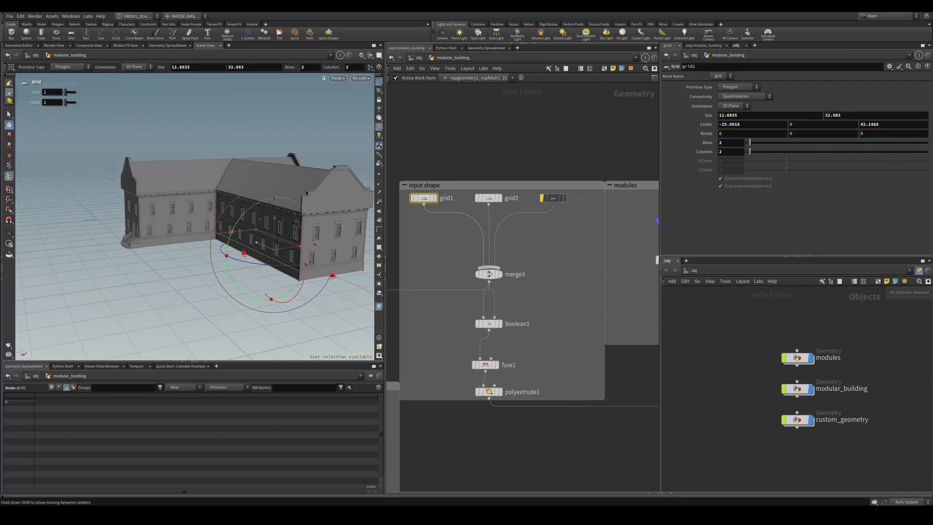
left_click_drag(173, 248, 235, 283, "alt")
Display the OUT_HOUDINI_INSTANCE merge and the file1 node, and examine the exported instance points framed in the viewport
scroll(574, 410, "down", 6)
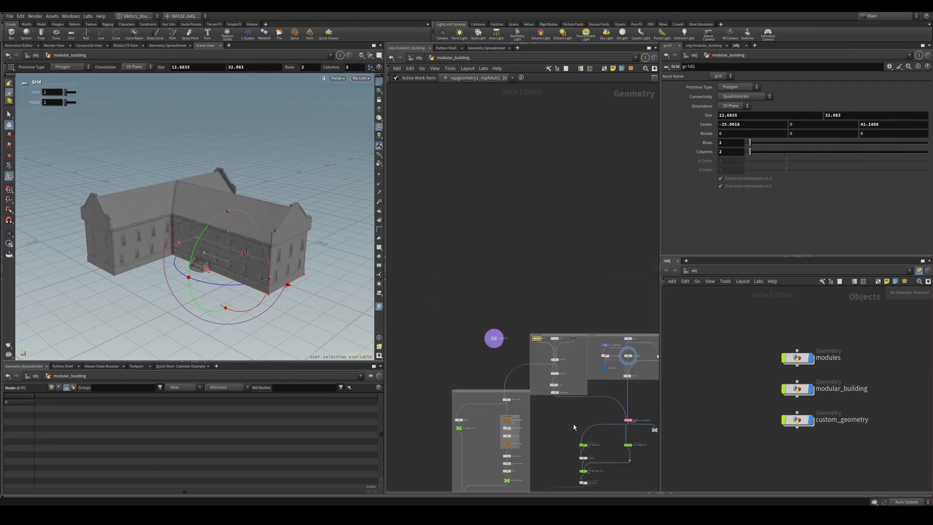
middle_click_drag(575, 427, 629, 156)
scroll(502, 351, "up", 5)
left_click(480, 324)
middle_click_drag(480, 352, 457, 255)
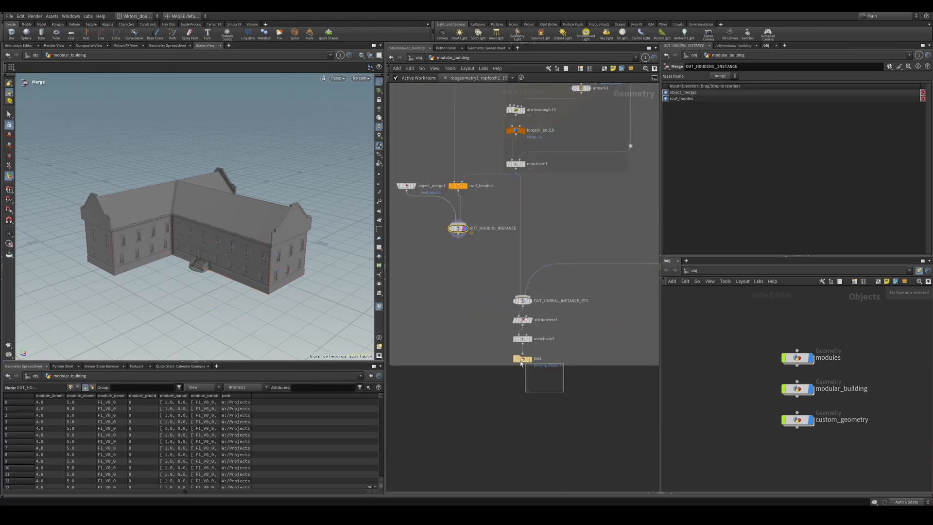
left_click(515, 359)
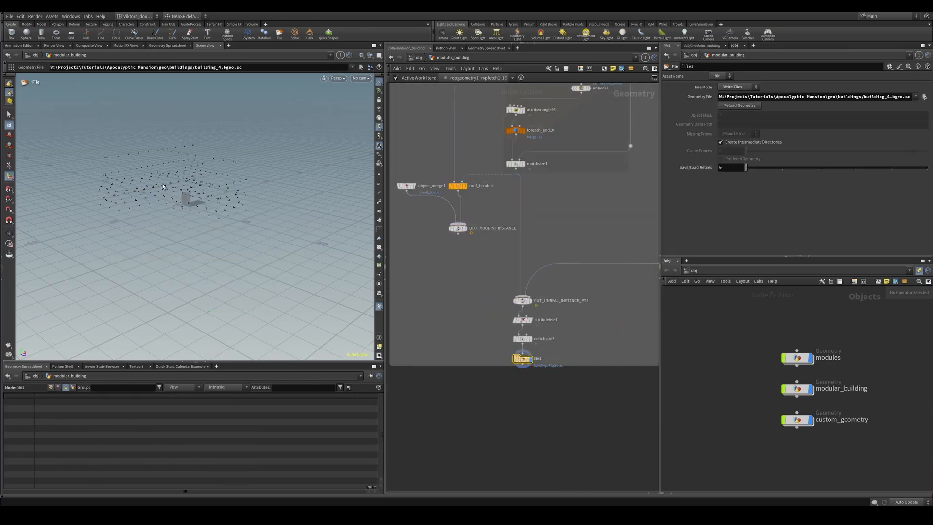
key("space+g")
left_click_drag(217, 221, 204, 253, "alt")
key("2")
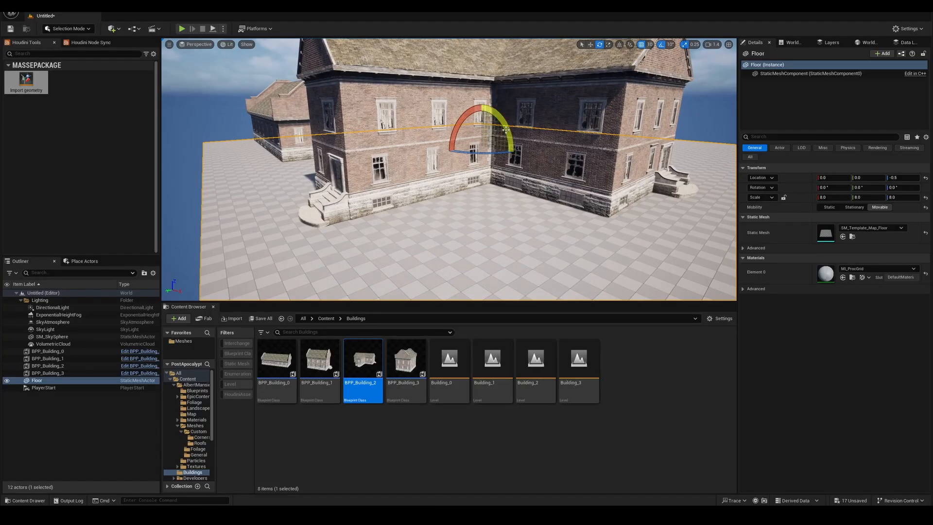
Switch to Unreal Editor, select BPP_Building_2 in the level and examine its facades and roof
key("s")
scroll(506, 129, "up", 1)
mouse_move(506, 129)
right_mouse_down()
mouse_move(505, 119)
mouse_move(486, 136)
mouse_move(506, 139)
right_mouse_up()
key("w")
key("s")
key("w")
left_click(505, 132)
key("s")
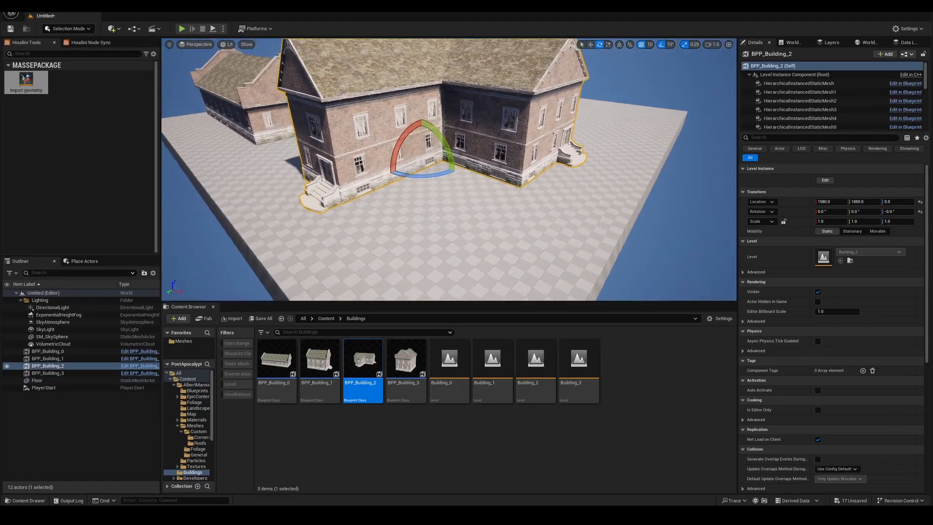
left_click(485, 214)
key("w")
mouse_move(486, 214)
right_mouse_down()
mouse_move(478, 194)
mouse_move(493, 213)
right_mouse_up()
left_click(490, 199)
key("s")
scroll(786, 127, "down", 1)
Inspect the HierarchicalInstancedStaticMesh components of BPP_Building_2, such as walls, doors, stairs and curtains
left_click(788, 90)
left_click(794, 82)
left_click(798, 74)
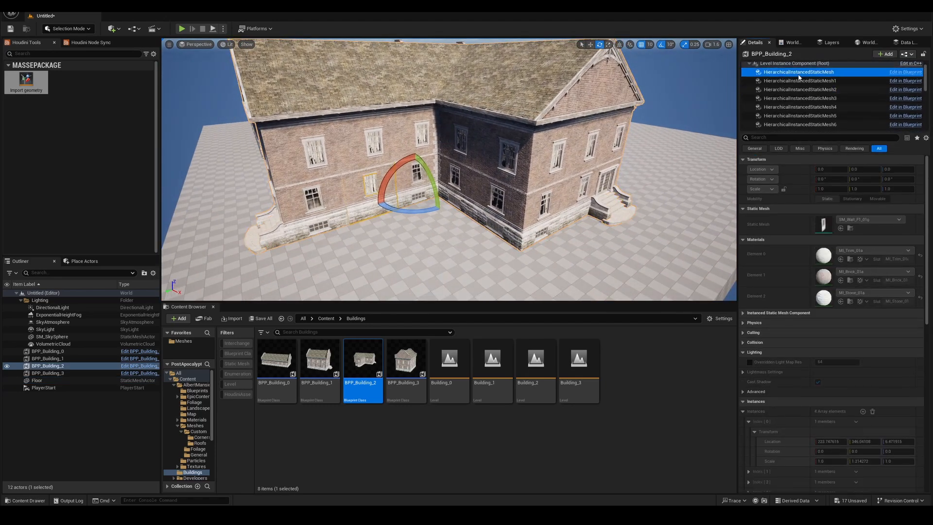
scroll(793, 90, "down", 2)
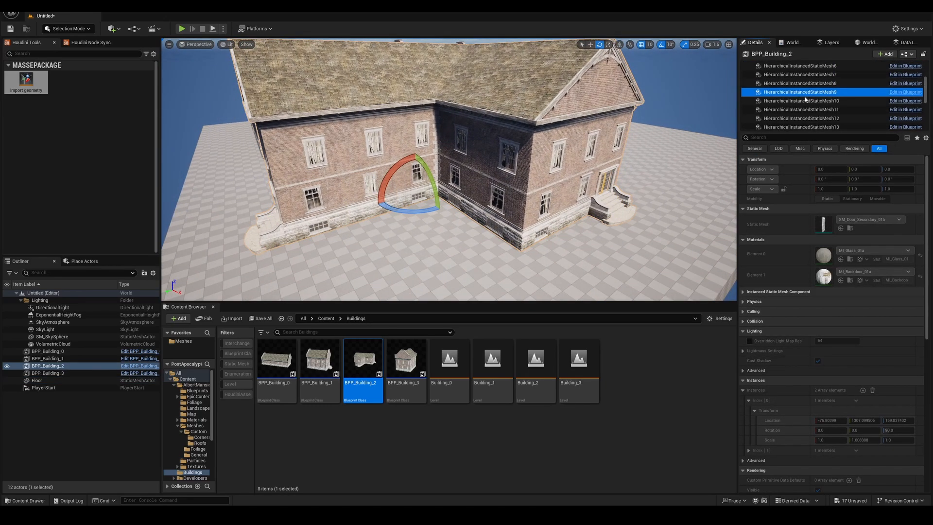
left_click(805, 100)
scroll(807, 101, "down", 2)
left_click(816, 100)
scroll(821, 102, "down", 2)
left_click(828, 110)
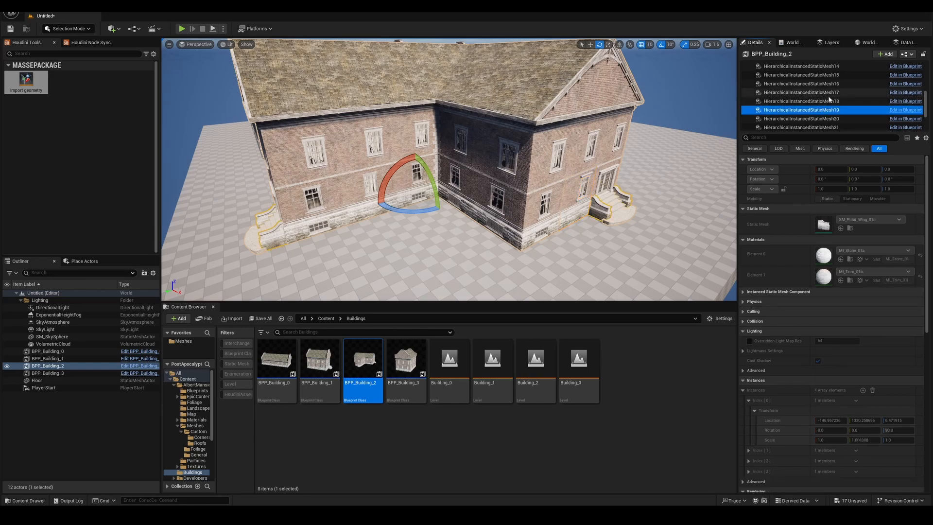
scroll(829, 99, "down", 2)
left_click(830, 101)
left_click(831, 111)
right_click_drag(574, 195, 578, 197)
key("s")
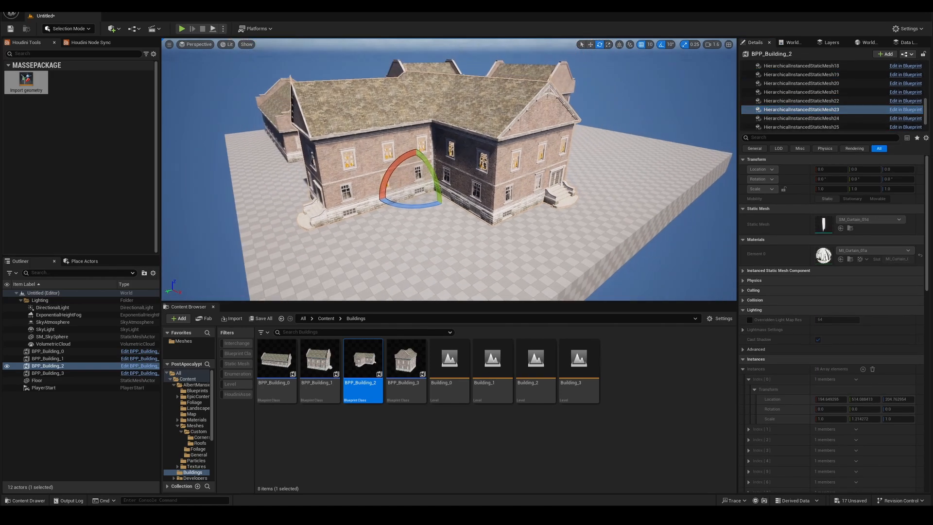
Reselect BPP_Building_2 and inspect more of its instanced mesh components, including HierarchicalInstancedStaticMesh15 and the roof component HierarchicalInstancedStaticMesh22
left_click(490, 257)
left_click(461, 170)
mouse_move(462, 170)
right_mouse_down()
mouse_move(438, 170)
mouse_move(460, 173)
right_mouse_up()
key("w")
key("s")
key("w")
key("s")
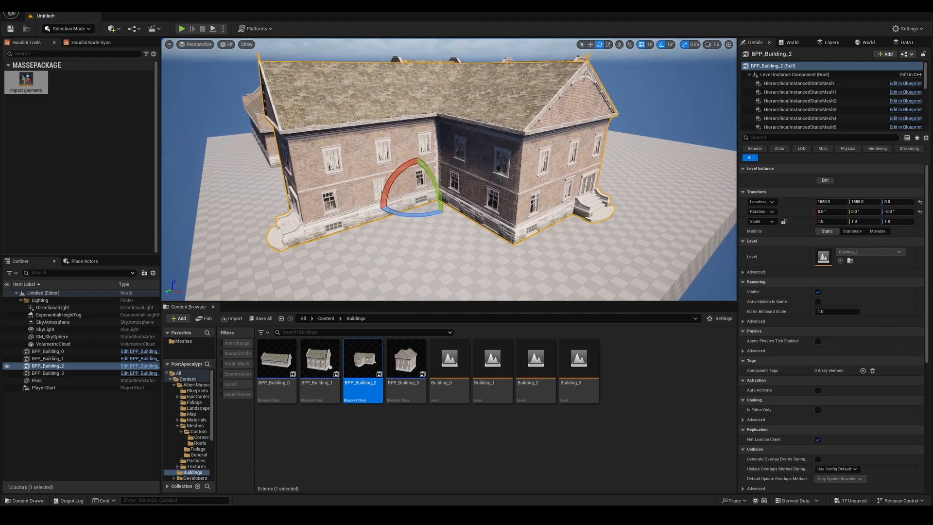
scroll(801, 116, "down", 8)
left_click(841, 105)
left_click(830, 121)
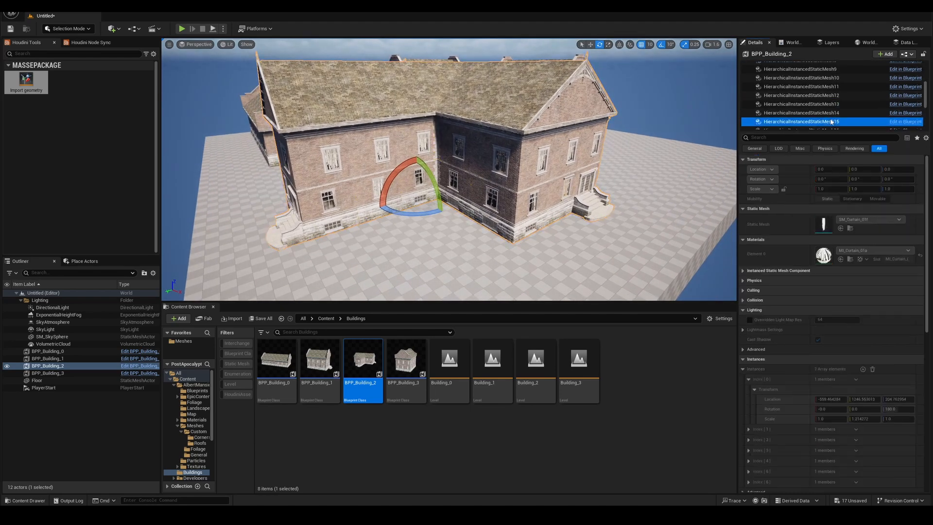
left_click_drag(923, 98, 924, 121)
left_click(848, 112)
left_click(853, 103)
left_click(859, 87)
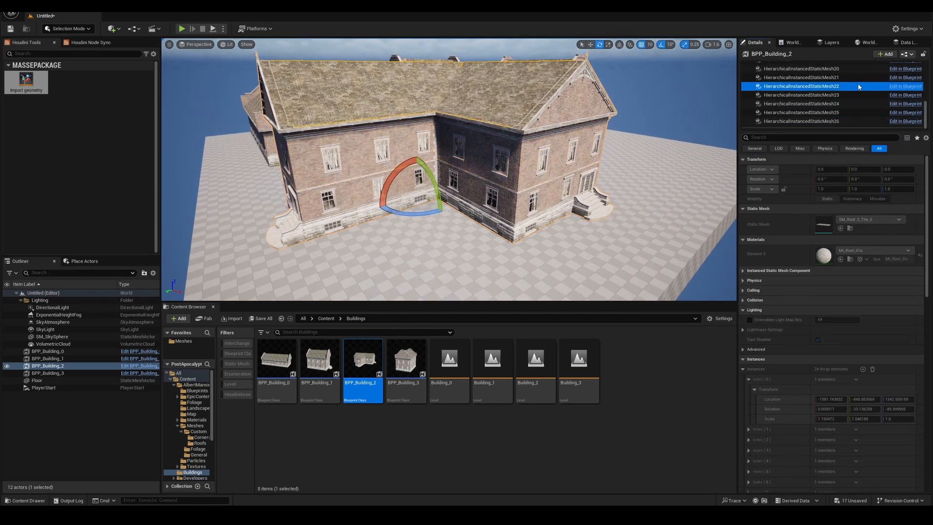
key("a")
right_click_drag(511, 199, 513, 200)
key("w")
key("s")
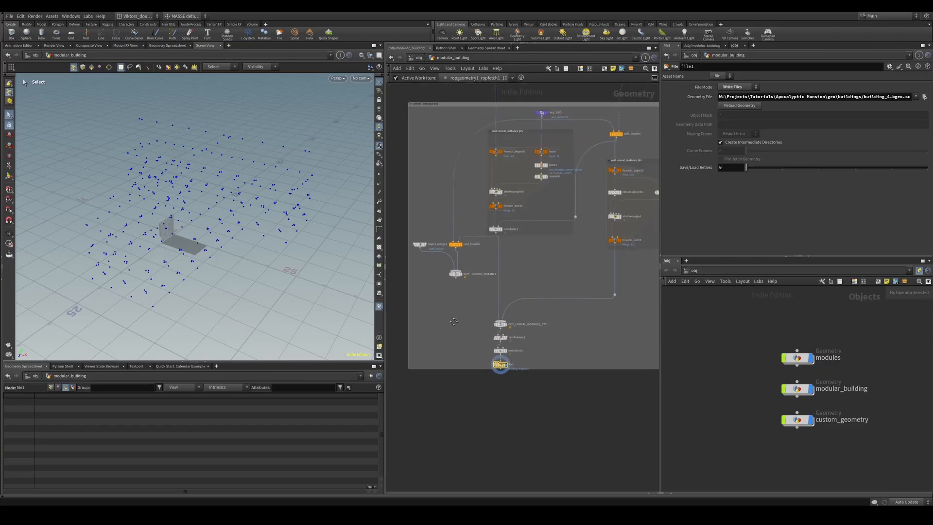
Switch back to Houdini, display the OUT_HOUDINI_INSTANCE merge and examine the building's wall corners
scroll(453, 321, "up", 3)
left_click(450, 248)
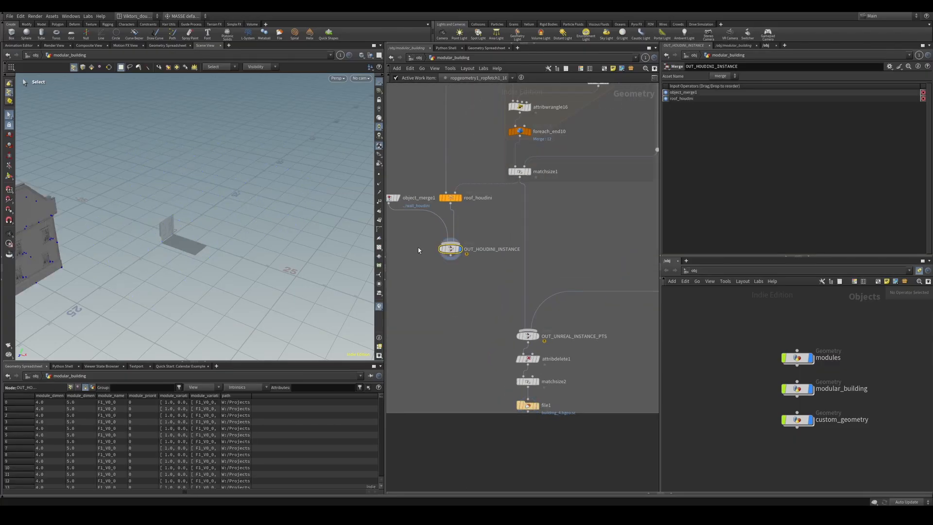
key("Escape")
left_click_drag(173, 239, 221, 252)
scroll(221, 252, "up", 10)
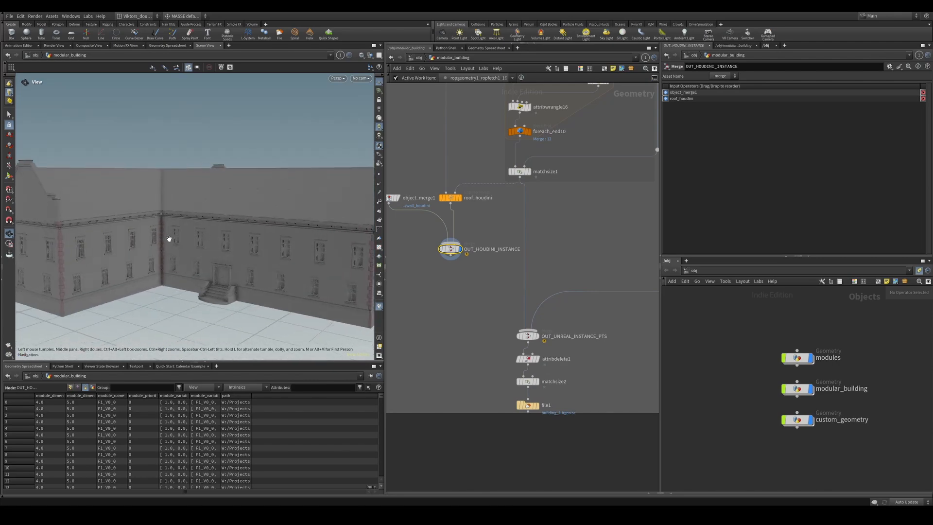
right_click_drag(224, 243, 316, 209)
left_click_drag(317, 209, 232, 208)
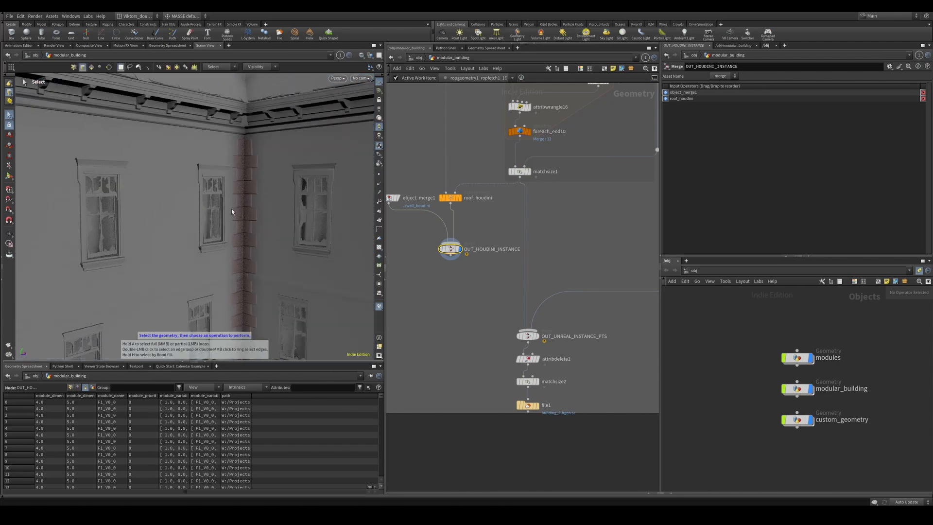
right_click_drag(231, 208, 145, 260)
left_click_drag(145, 260, 184, 220)
Bring up the CONTROL null's floating parameter window and show its F1, F2 and F3 corner settings
key("alt+Tab")
left_click_drag(392, 213, 564, 182)
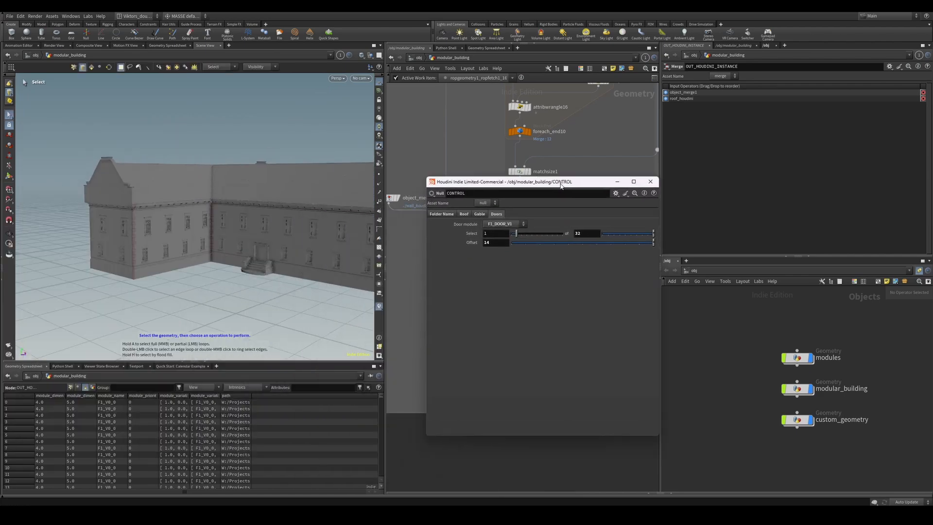
left_click(462, 215)
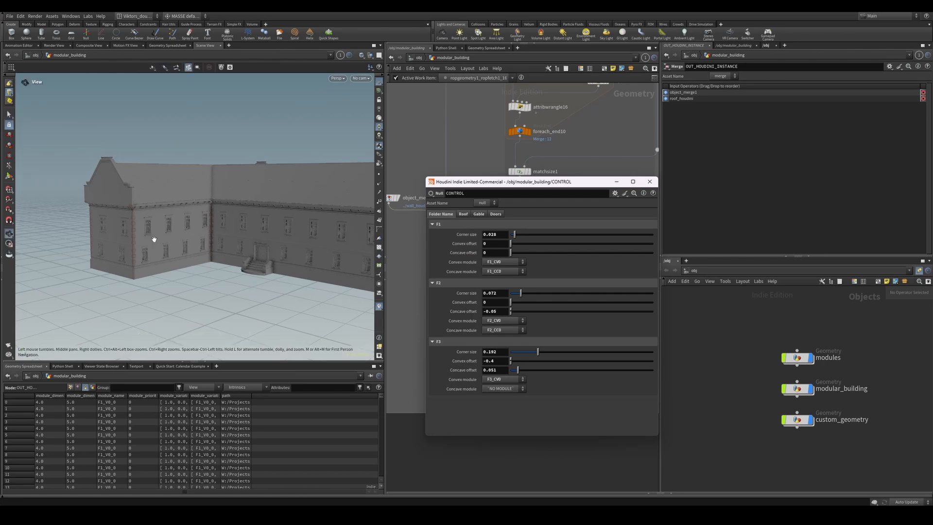
Set the convex corner modules to F1_CV1 for F1 and F2_CV1 for F2
right_click_drag(154, 239, 198, 264)
left_click_drag(198, 264, 198, 235)
right_click_drag(198, 235, 208, 243)
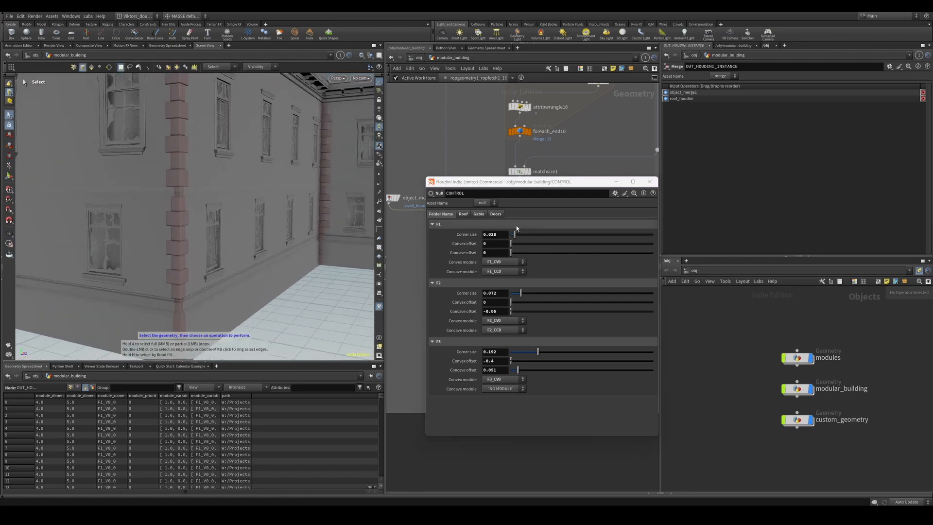
left_click_drag(182, 288, 364, 242)
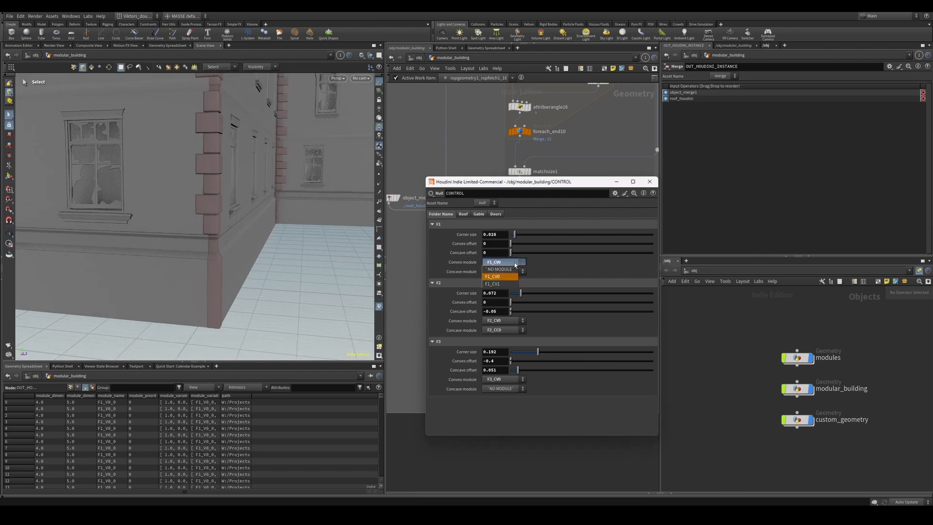
left_click_drag(262, 211, 243, 194, "alt")
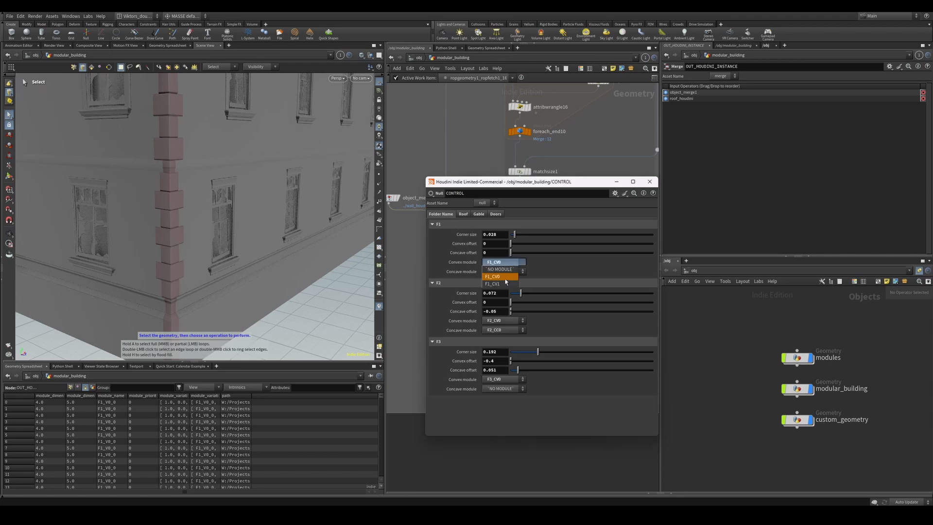
left_click_drag(276, 245, 292, 219, "alt")
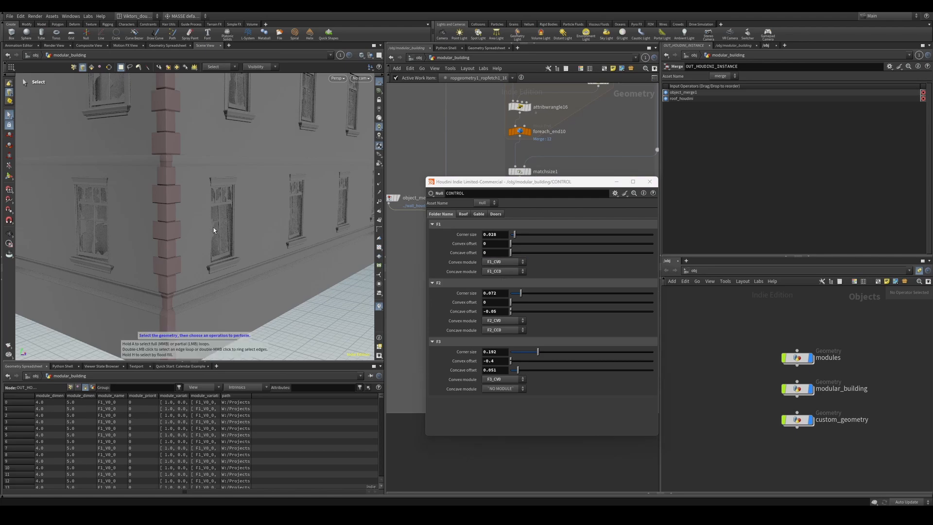
left_click(514, 283)
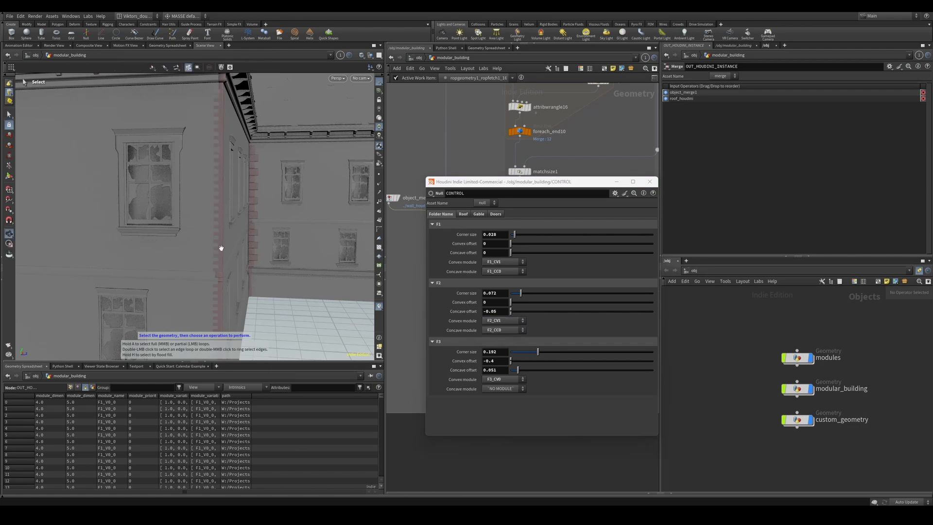
Try NO MODULE as the F2 concave module at the building's inner corner, and set it back to F2_CC0
left_click_drag(221, 249, 240, 280)
scroll(245, 278, "up", 5)
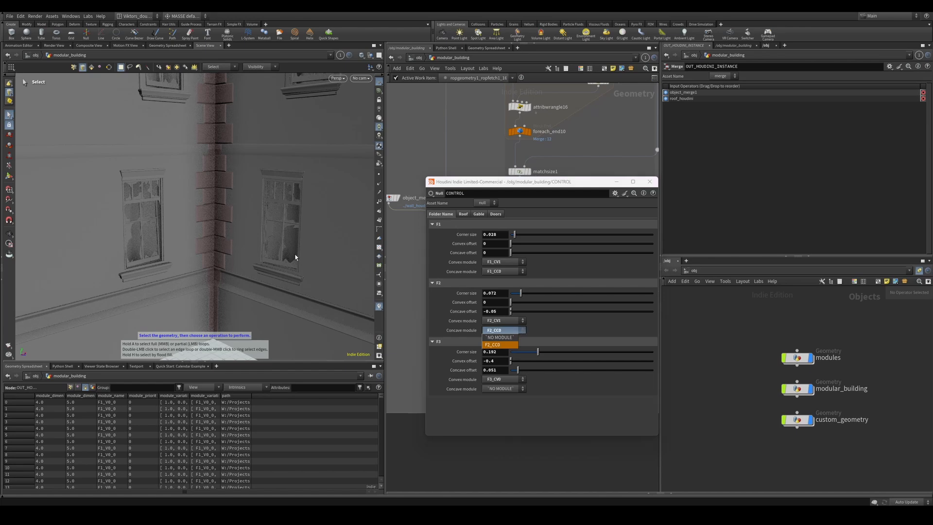
middle_click_drag(245, 114, 246, 247, "alt")
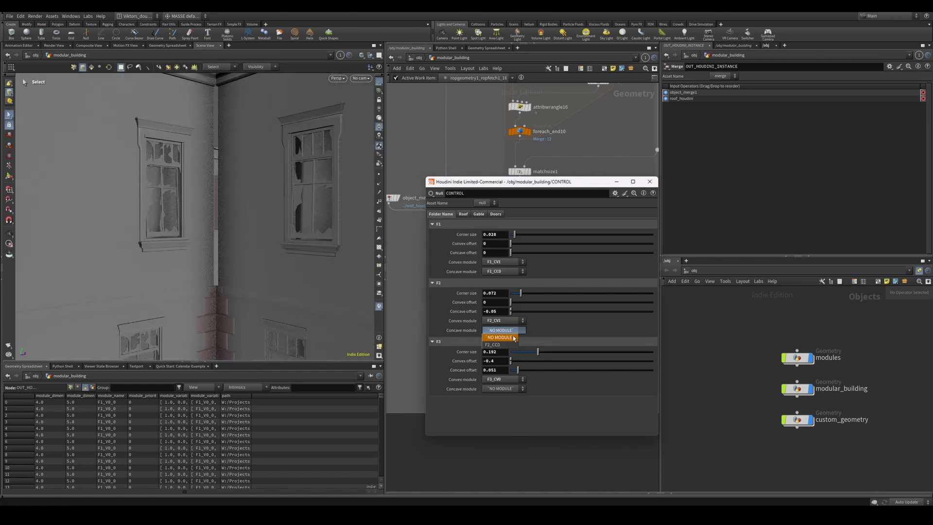
right_click_drag(257, 163, 193, 210, "alt")
right_click_drag(227, 169, 280, 160, "alt")
middle_click_drag(279, 160, 293, 234, "alt")
left_click_drag(293, 235, 211, 160, "alt")
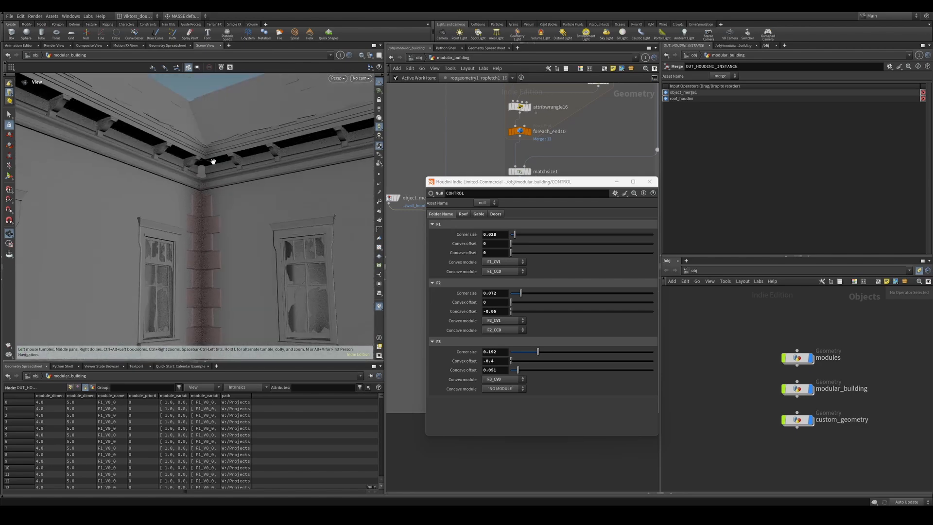
Examine the roof cornice where it meets the inner concave corner and the outer convex corner beneath the gable
right_click_drag(210, 160, 178, 175, "alt")
left_click_drag(179, 174, 170, 208, "alt")
right_click_drag(233, 204, 290, 206, "alt")
left_click_drag(209, 228, 173, 204, "alt")
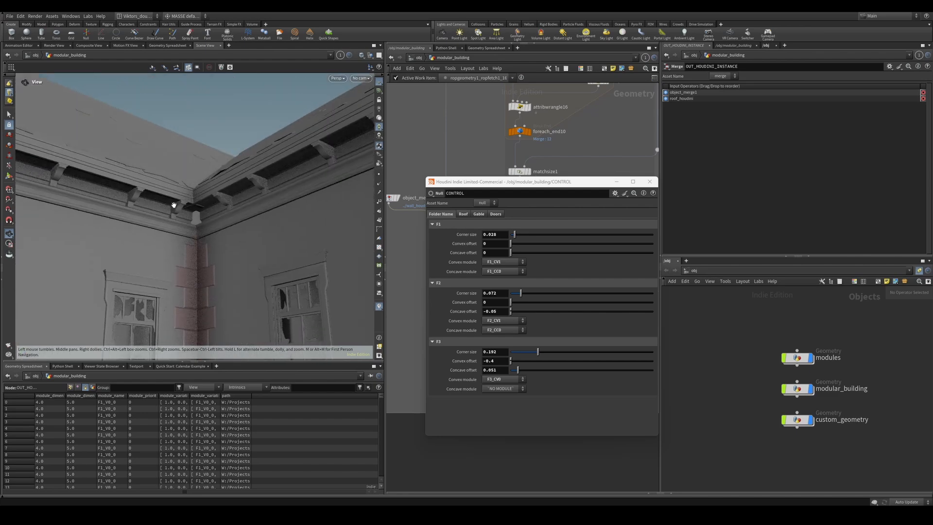
right_click_drag(173, 204, 170, 220, "alt")
left_click_drag(170, 220, 246, 253, "alt")
right_click_drag(246, 253, 163, 288, "alt")
left_click_drag(164, 288, 219, 238, "alt")
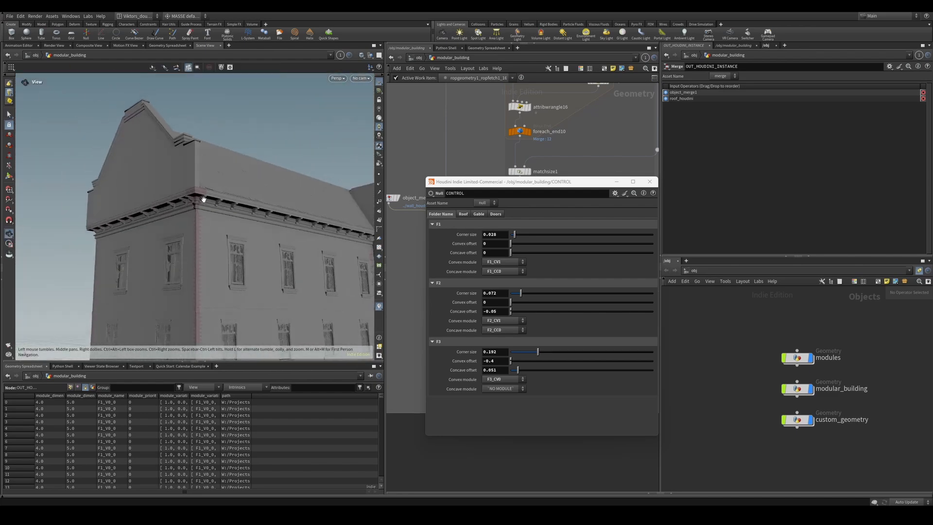
right_click_drag(203, 199, 222, 214, "alt")
left_click_drag(223, 214, 223, 221, "alt")
right_click_drag(223, 220, 216, 196, "alt")
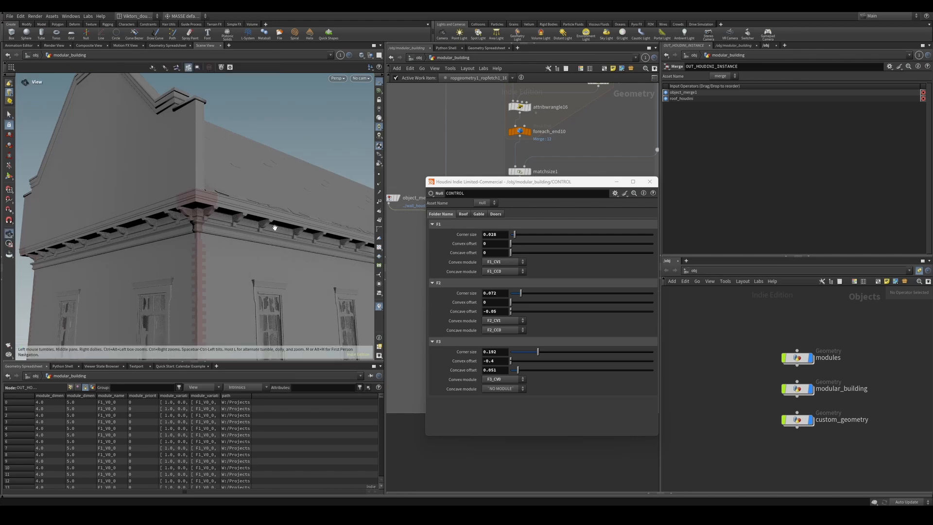
left_click_drag(275, 227, 179, 223, "alt")
right_click_drag(180, 223, 256, 204, "alt")
left_click_drag(256, 204, 192, 224, "alt")
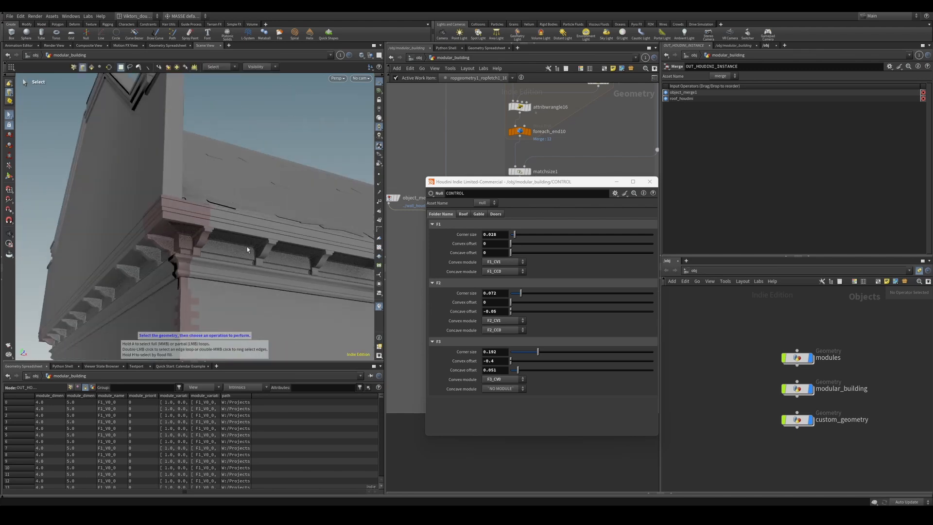
Try reducing the F3 corner size to 0.018 while viewing the cornice at the building's inner concave corner
left_click_drag(248, 249, 327, 275, "alt")
right_click_drag(327, 275, 258, 294, "alt")
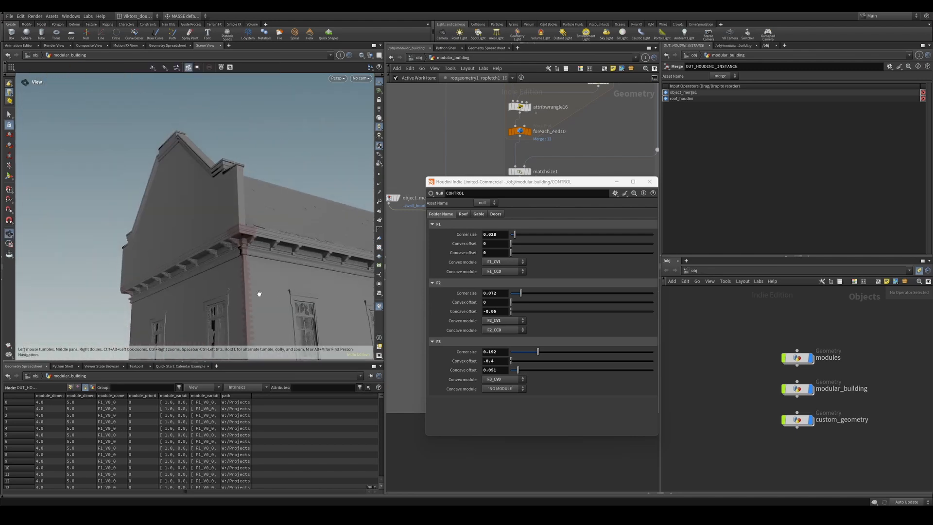
left_click_drag(259, 294, 227, 237, "alt")
right_click_drag(227, 237, 327, 213, "alt")
left_click_drag(220, 206, 240, 209, "alt")
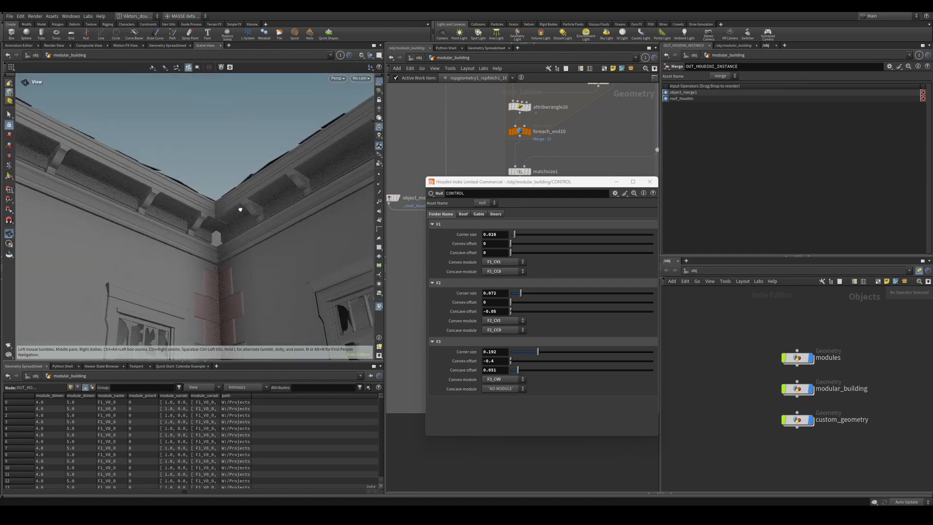
right_click_drag(240, 209, 235, 252, "alt")
left_click_drag(235, 252, 199, 252, "alt")
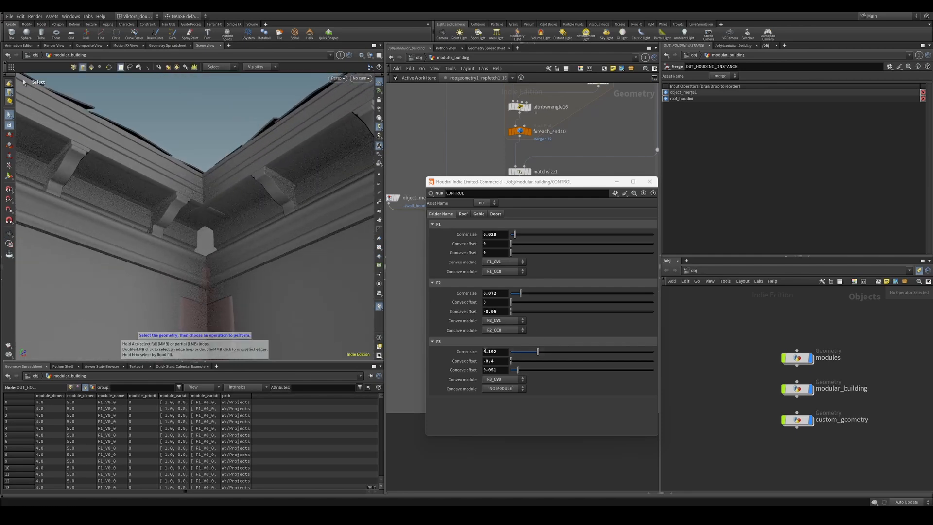
mouse_move(528, 355)
left_mouse_down()
mouse_move(561, 356)
mouse_move(515, 359)
left_mouse_up()
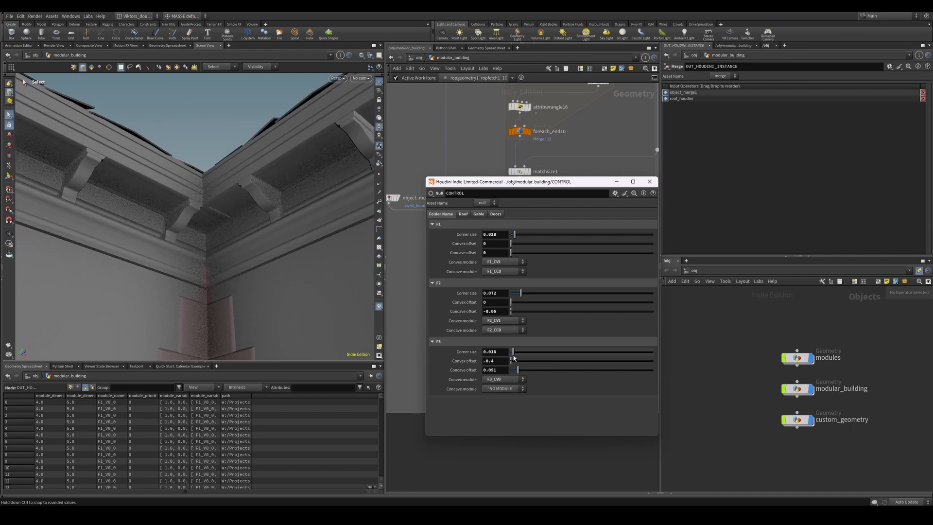
Inspect how the roof cornice meets at the inner and outer corners with the reduced F3 corner size
left_click_drag(202, 265, 224, 209, "alt")
right_click_drag(224, 209, 185, 232, "alt")
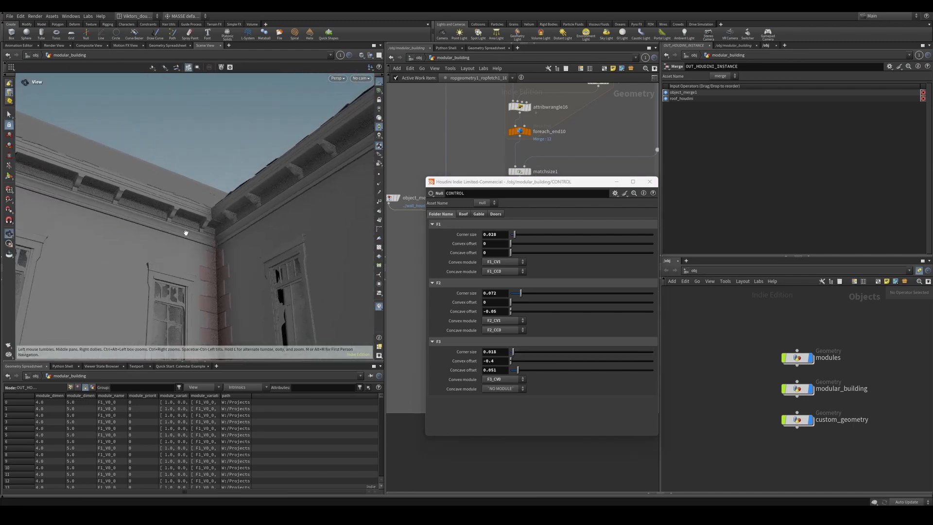
left_click_drag(186, 232, 218, 210, "alt")
scroll(264, 186, "down", 4)
right_click_drag(260, 212, 214, 286, "alt")
middle_click_drag(214, 286, 229, 214, "alt")
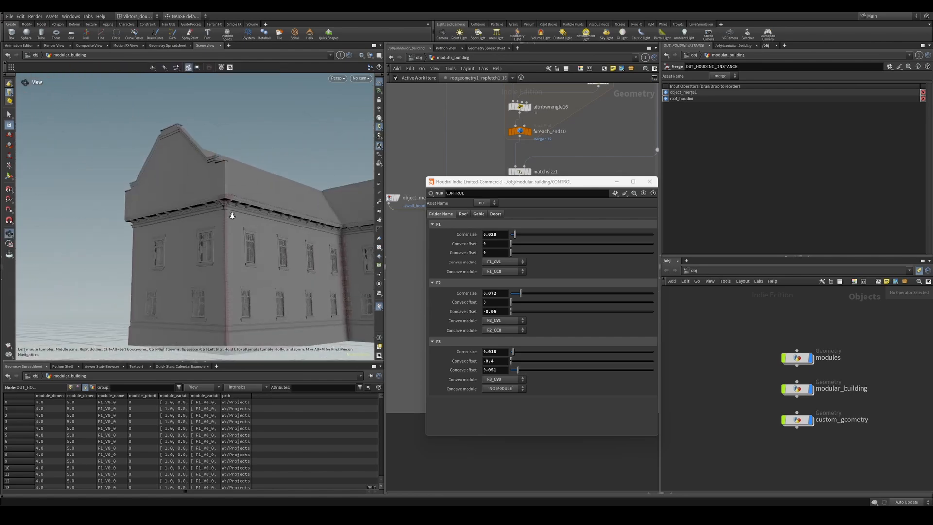
scroll(227, 191, "up", 6)
left_click_drag(235, 200, 239, 238, "alt")
right_click_drag(273, 243, 219, 258, "alt")
middle_click_drag(318, 281, 268, 239)
left_click_drag(269, 239, 244, 229)
right_click_drag(244, 229, 211, 246)
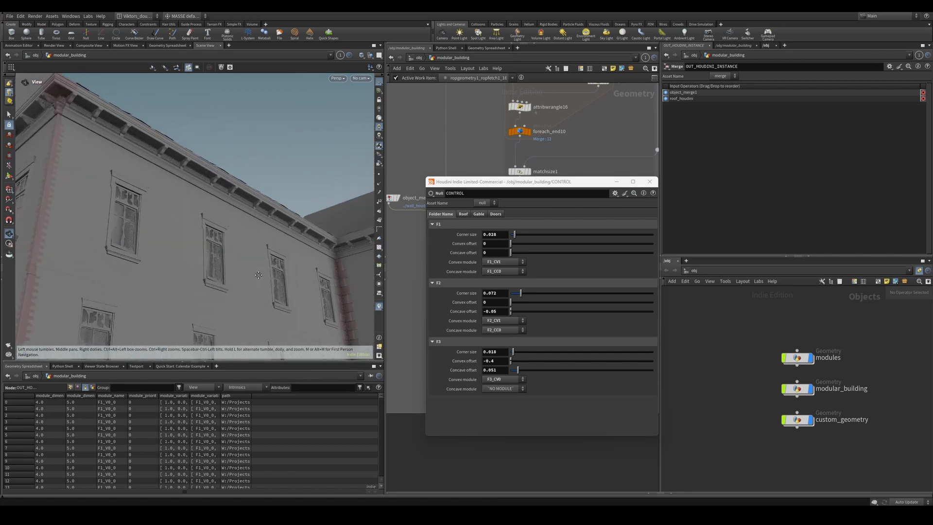
Set the F3 corner size to 0.2 while checking the cornice at the outer convex corner
middle_click_drag(210, 245, 194, 296)
left_click_drag(194, 296, 240, 311)
right_click_drag(239, 310, 250, 219)
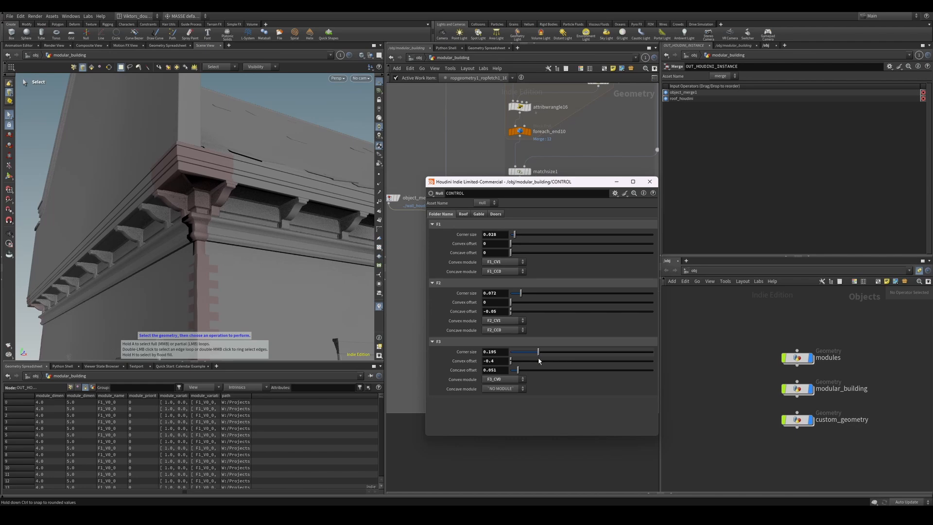
left_click_drag(213, 229, 256, 244, "alt")
right_click_drag(256, 243, 257, 225, "alt")
left_click_drag(258, 224, 198, 201, "alt")
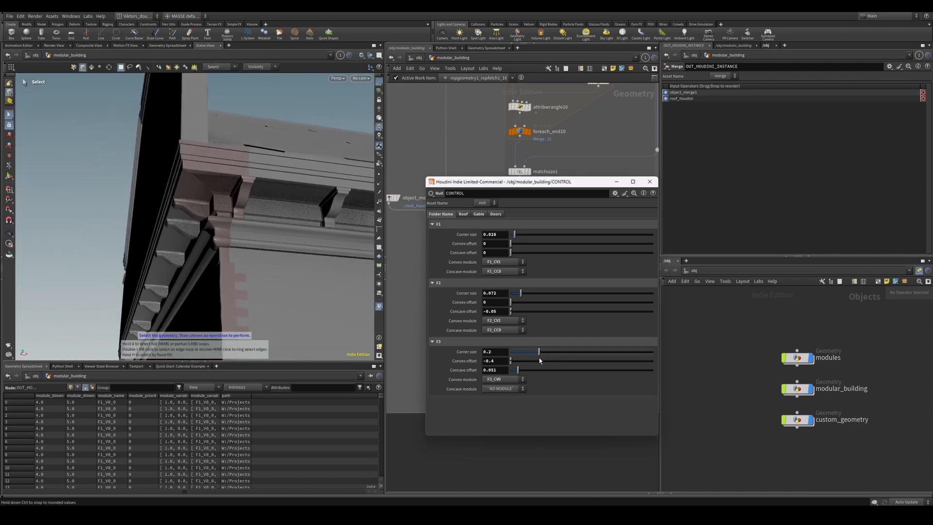
Examine the updated cornice corners and the whole building from outside, including the entrance wing and gables
left_click_drag(209, 282, 298, 321, "alt")
right_click_drag(298, 320, 154, 267, "alt")
left_click_drag(154, 267, 190, 255, "alt")
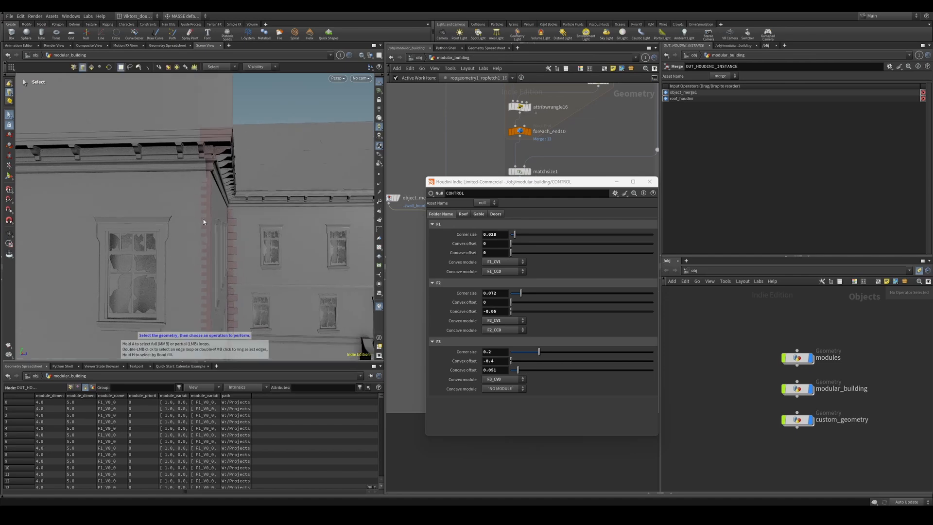
right_click_drag(204, 218, 154, 300, "alt")
key("s")
scroll(208, 270, "down", 5)
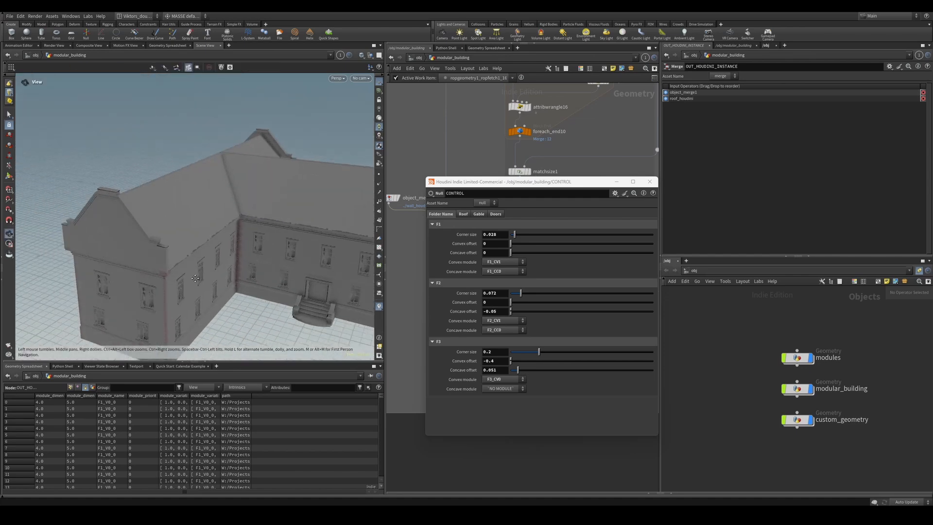
left_click_drag(301, 277, 252, 235)
key("s")
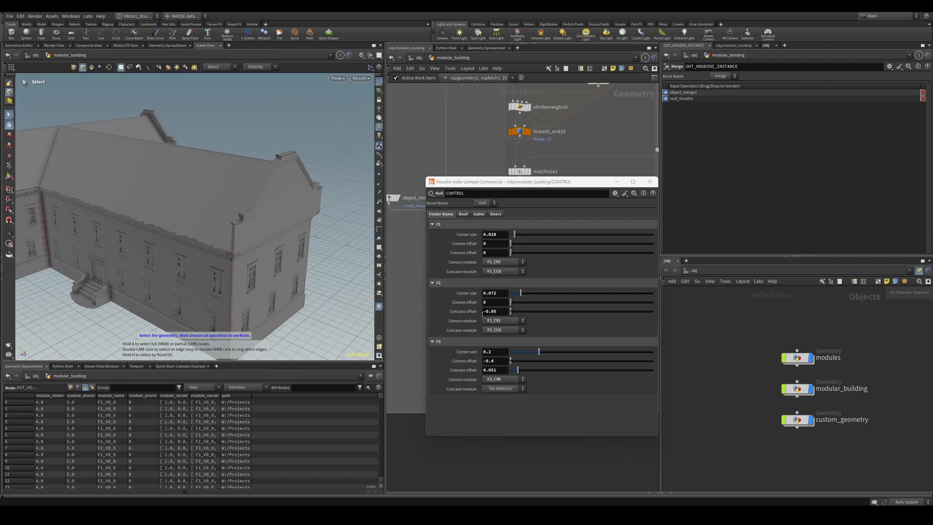
Show the CONTROL null's Roof settings and set the Steepness to 6.37
left_click_drag(194, 250, 316, 231, "alt")
left_click(467, 215)
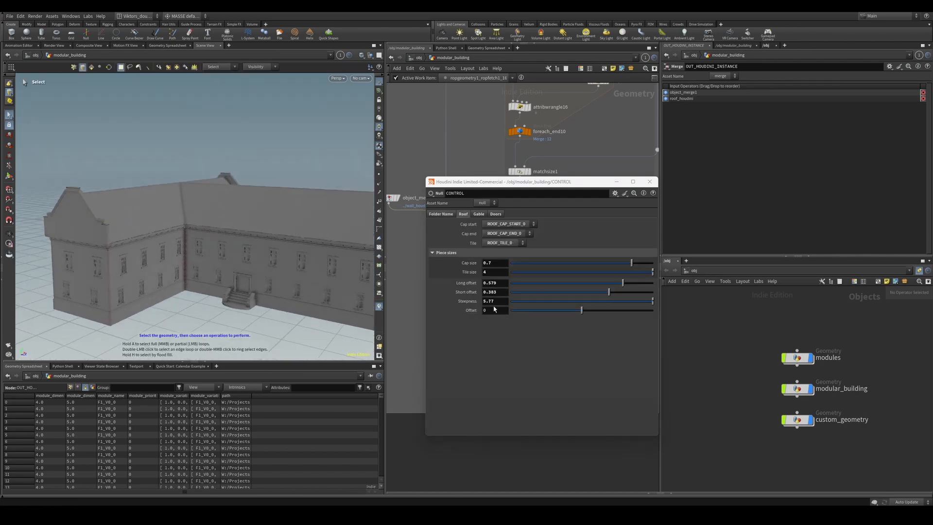
middle_click_drag(453, 303, 524, 306)
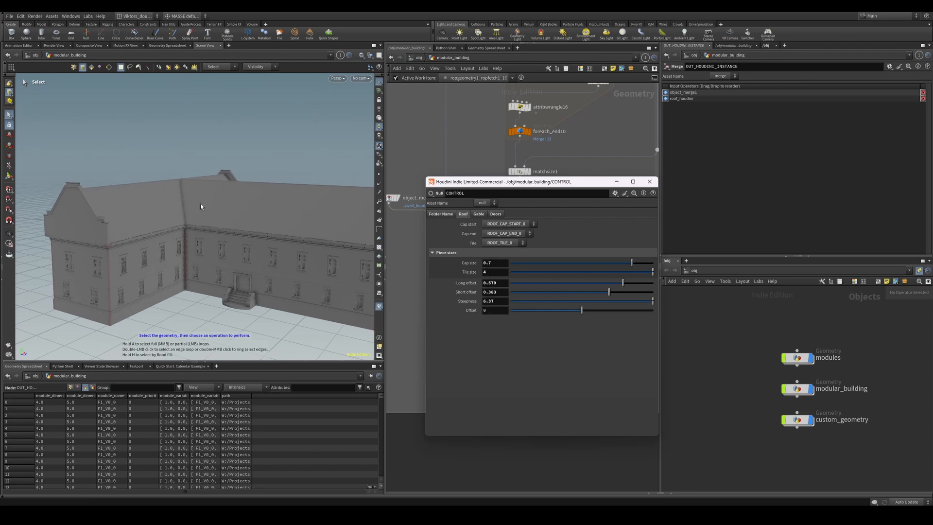
Set the roof's Long offset to 0.779 while viewing the eaves of the long roof slope
mouse_move(200, 206)
left_mouse_down("alt")
mouse_move(181, 197)
mouse_move(190, 208)
left_mouse_up("alt")
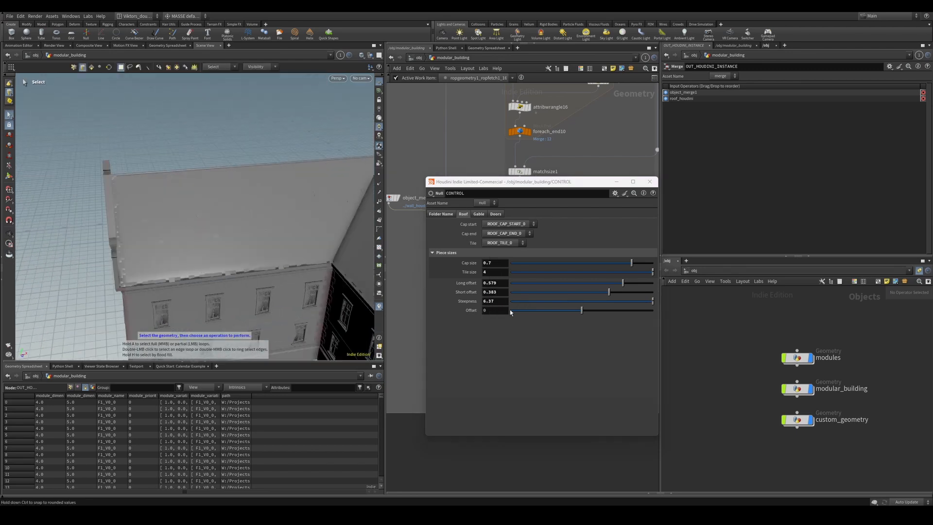
left_click_drag(584, 312, 586, 312)
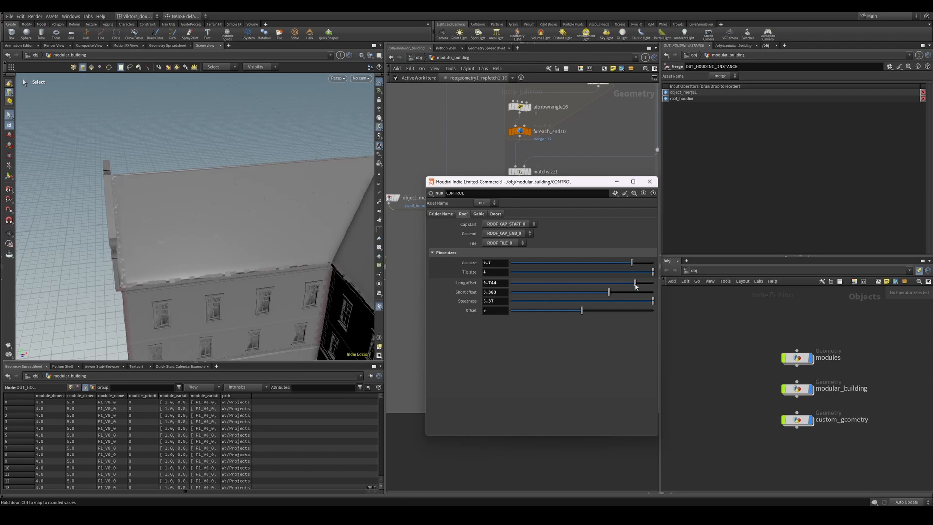
left_click_drag(283, 260, 315, 249, "alt")
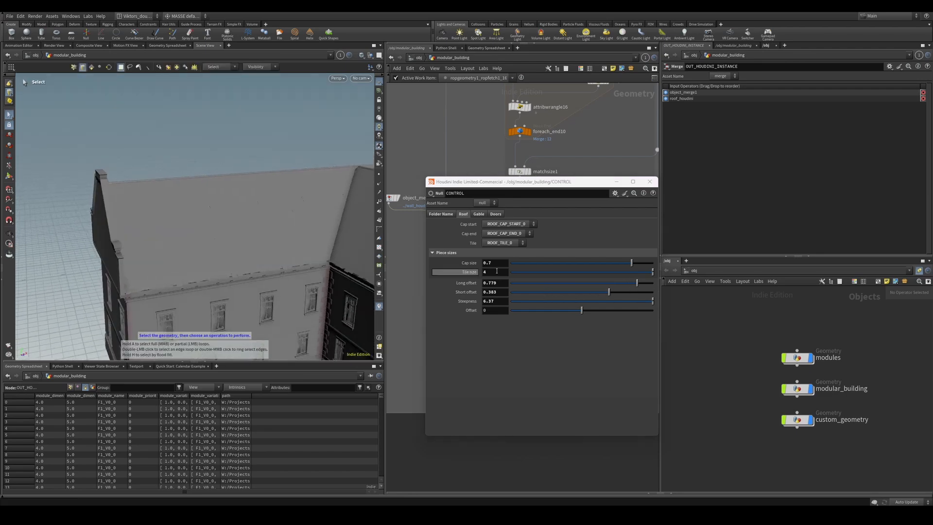
Inspect a single tile piece on the long roof slope, toggling the wireframe display
left_click_drag(257, 254, 239, 282, "alt")
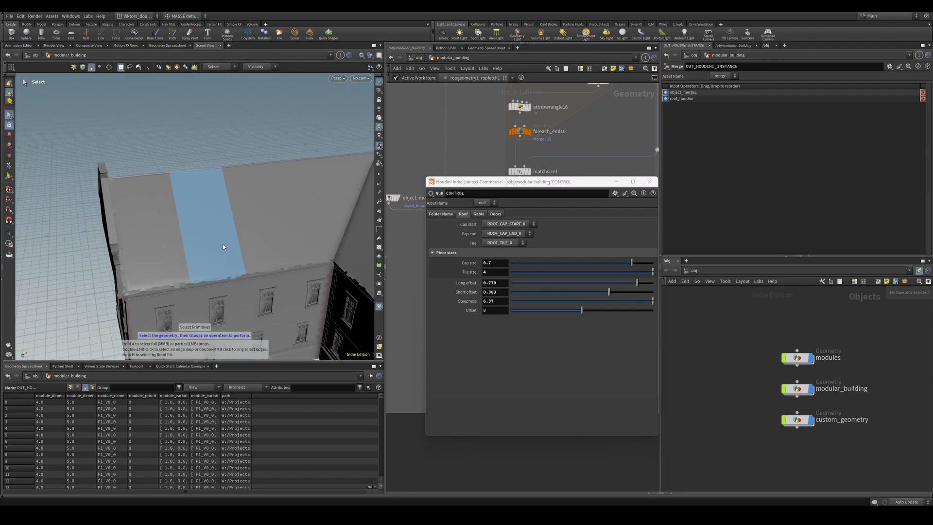
left_click(223, 245)
key("shift+w")
left_click_drag(254, 226, 171, 221, "alt")
left_click(255, 223)
key("shift+w")
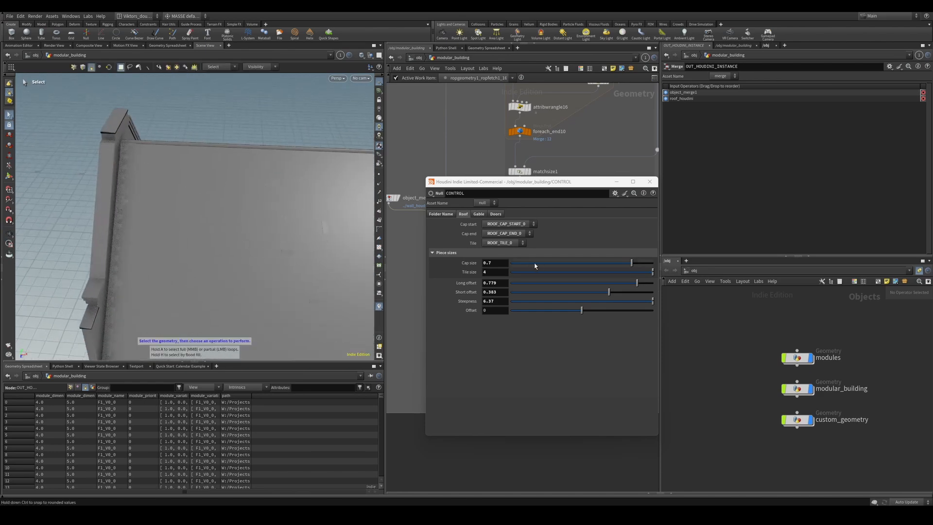
Try a different Cap size and a Tile size of 4.56 on the roof, and set the Tile size back to 4
middle_click_drag(513, 263, 519, 274)
key("ctrl+z")
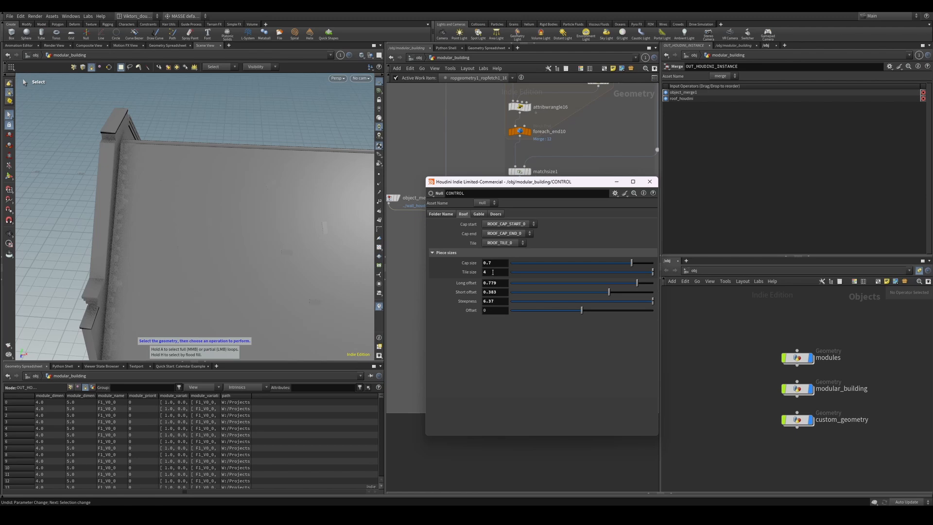
mouse_move(531, 278)
middle_mouse_down()
mouse_move(492, 274)
mouse_move(524, 280)
middle_mouse_up()
left_click_drag(217, 219, 133, 180, "alt")
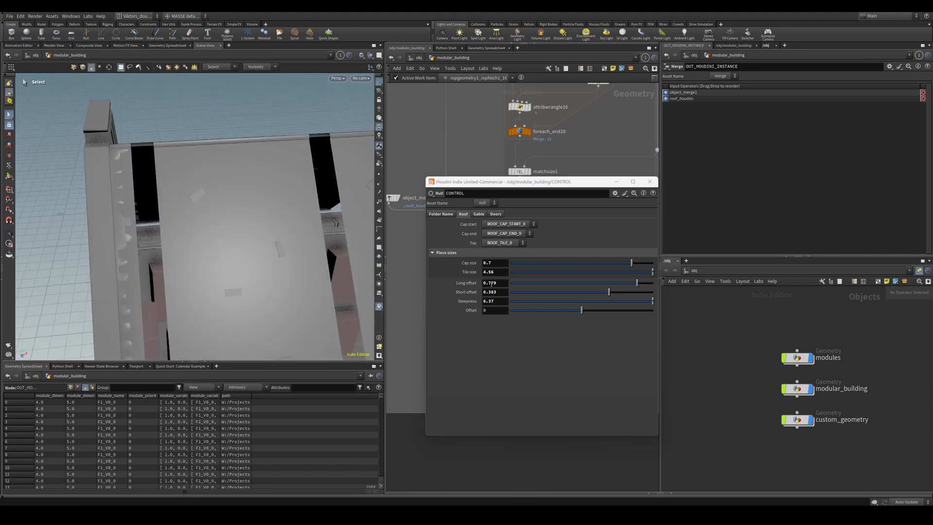
type("4")
key("Return")
Switch to Unreal, inspect the tiled roof of BPP_Building_2 up close, and return to Houdini
mouse_move(248, 245)
left_mouse_down("alt")
mouse_move(194, 260)
mouse_move(233, 243)
left_mouse_up("alt")
left_click_drag(310, 246, 434, 458, "alt")
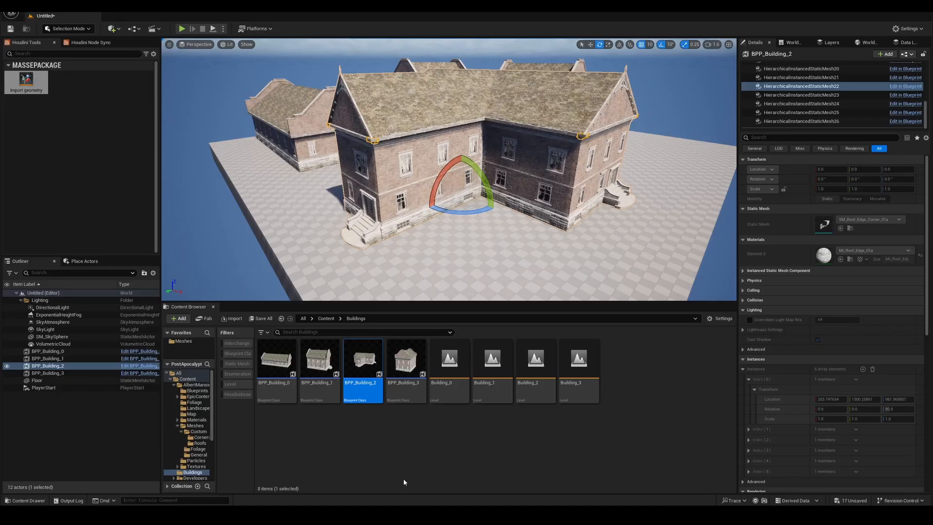
right_click_drag(415, 214, 530, 250)
mouse_move(486, 481)
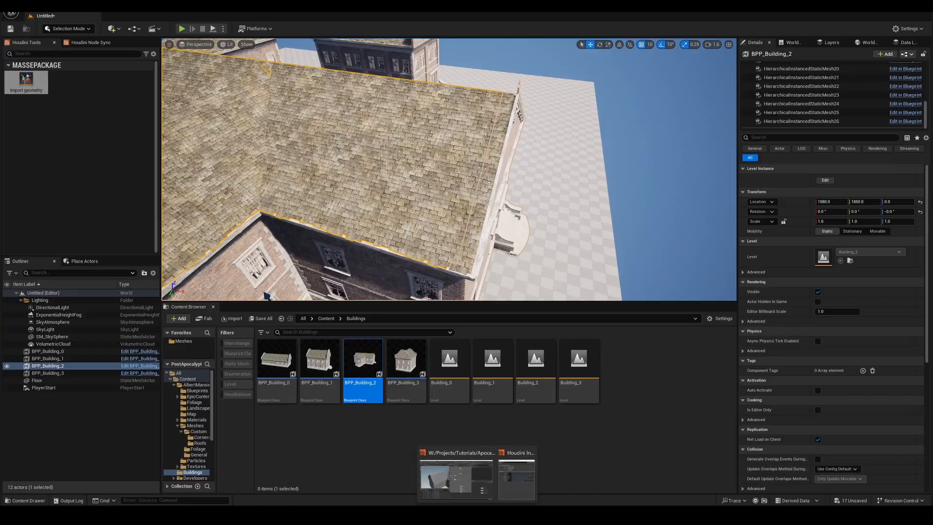
left_click(452, 471)
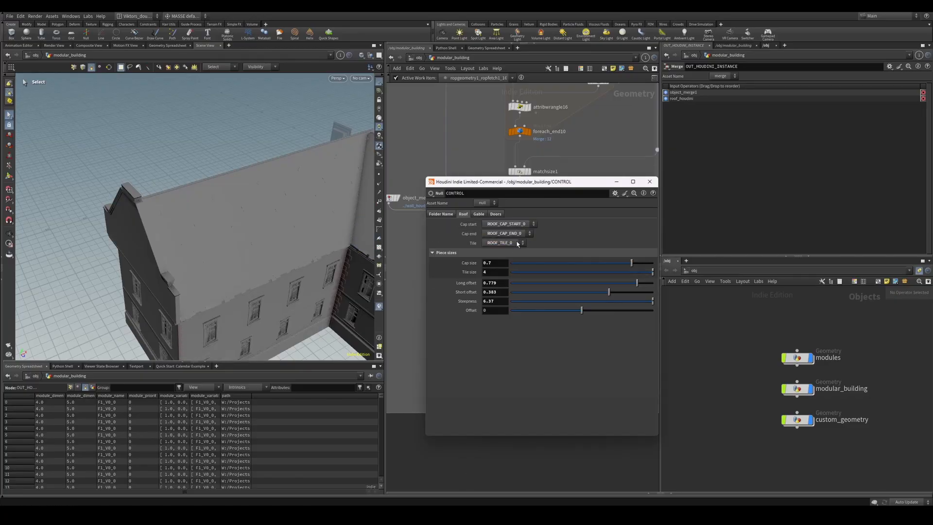
Examine the roof slopes, gable caps and the valley between the two wings from all around the building
key("Escape")
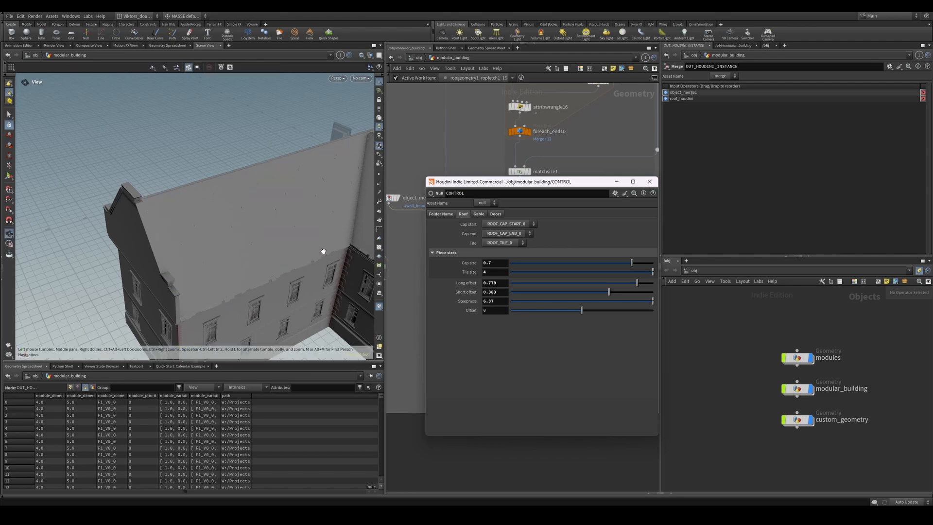
middle_click_drag(313, 270, 214, 241, "alt")
left_click_drag(180, 245, 197, 258, "alt")
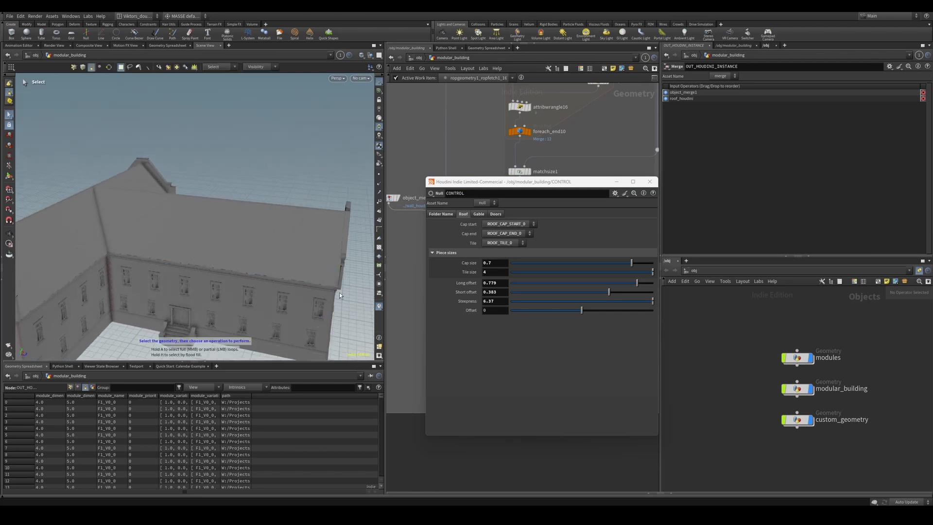
left_click_drag(311, 267, 291, 246)
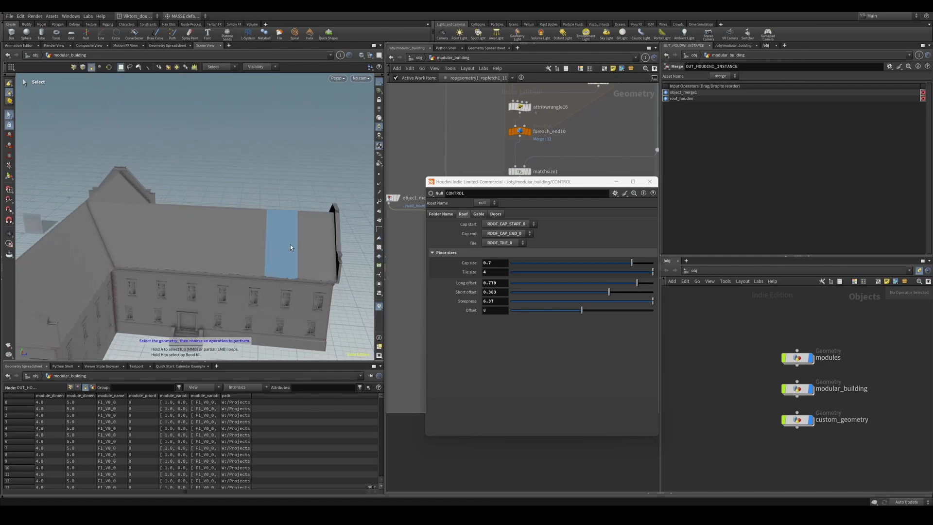
left_click_drag(215, 241, 183, 240, "alt")
scroll(182, 246, "up", 4)
scroll(188, 217, "down", 5)
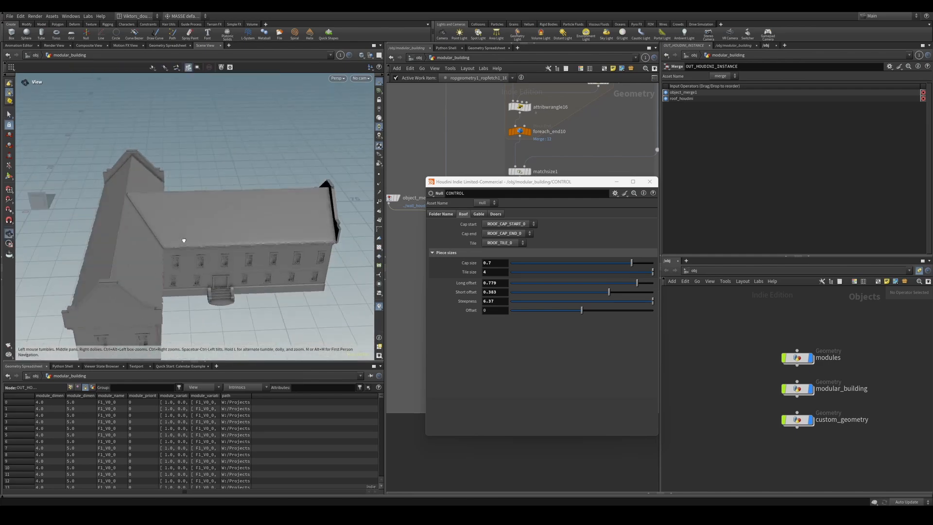
left_click_drag(315, 222, 228, 217, "alt")
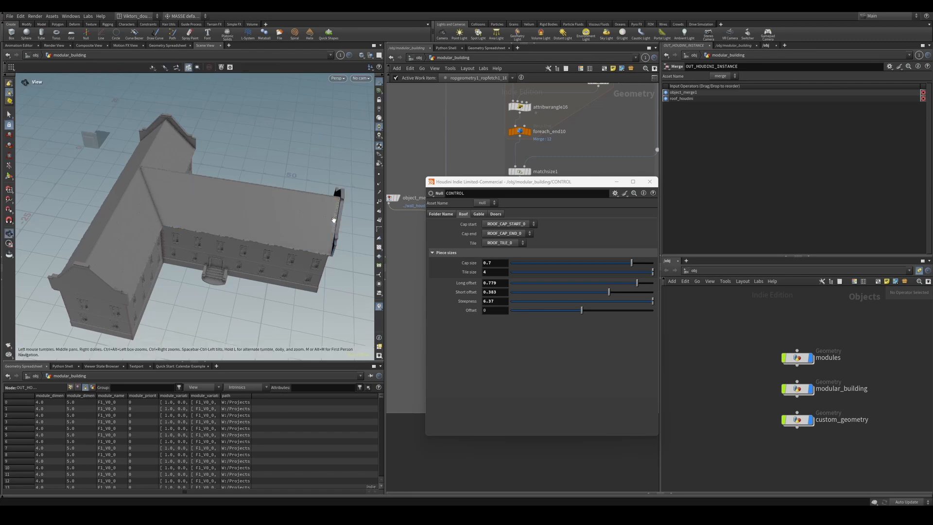
left_click_drag(334, 220, 257, 193)
scroll(452, 150, "down", 2)
middle_click_drag(452, 151, 469, 190)
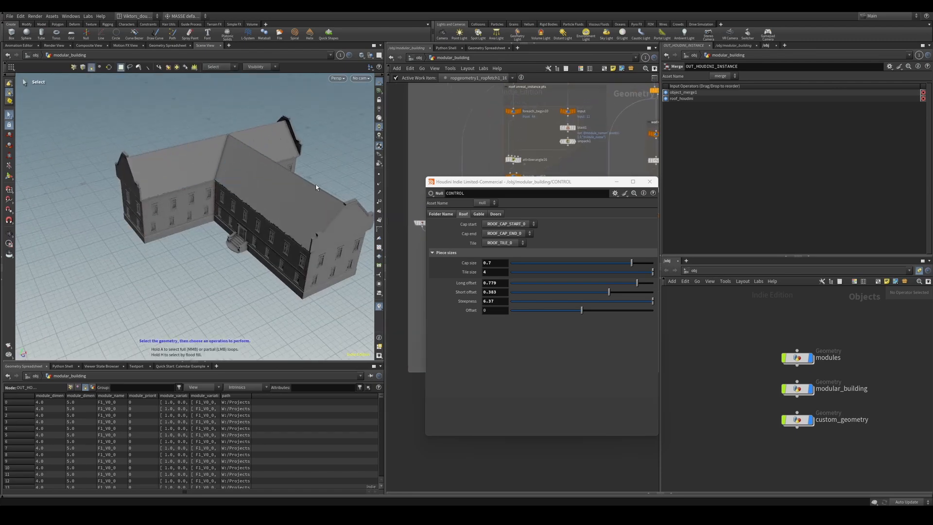
left_click_drag(315, 185, 254, 168, "alt")
scroll(272, 174, "up", 5)
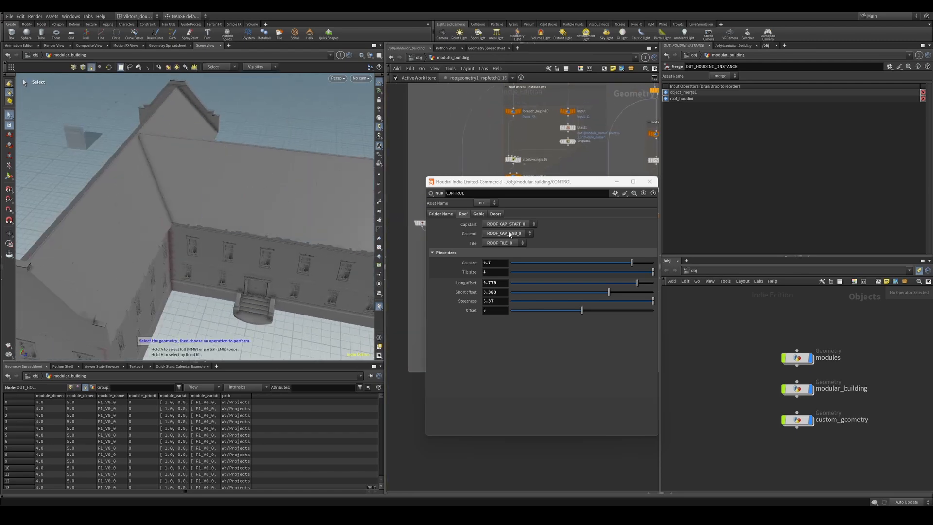
left_click_drag(304, 208, 265, 206, "alt")
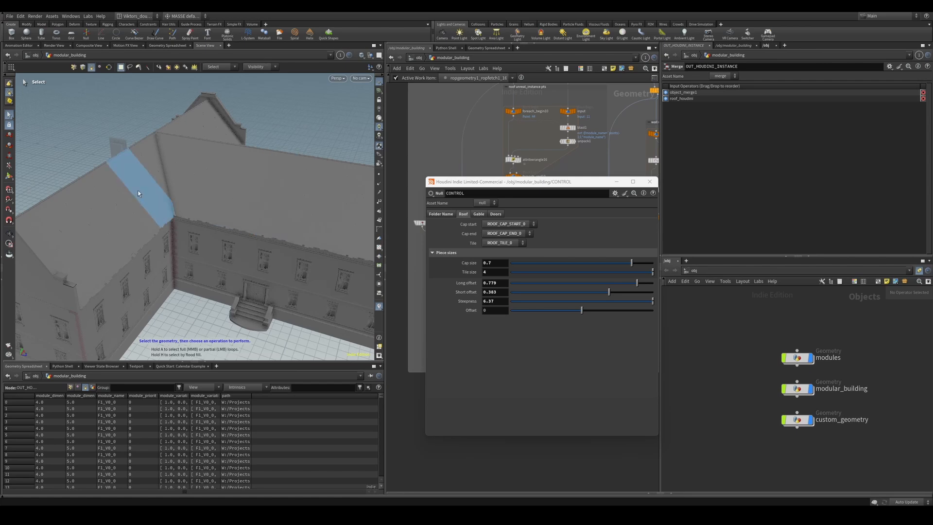
Move the CONTROL window clear of the network and display the OUT_ROOF_PTS node's output
left_click_drag(517, 184, 509, 338)
scroll(549, 283, "down", 3)
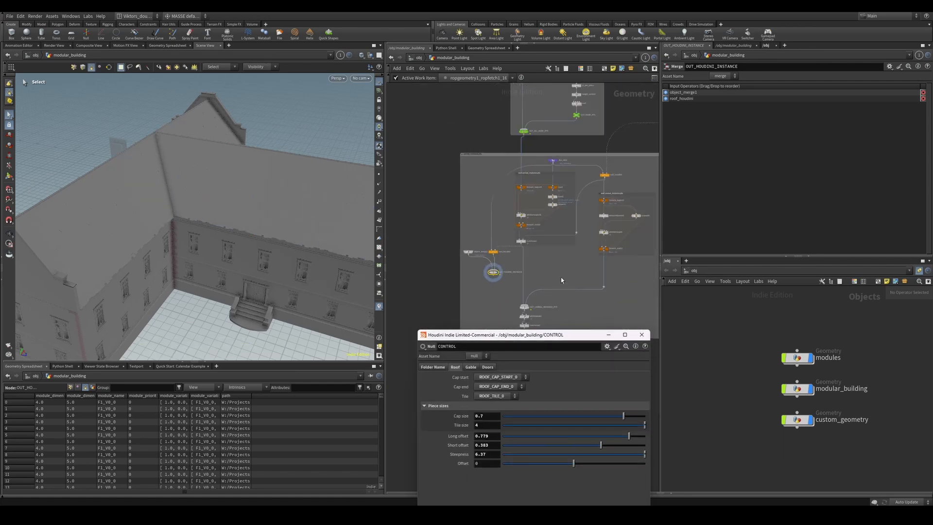
middle_click_drag(578, 193, 529, 282)
scroll(539, 212, "up", 3)
left_click(518, 195)
key("r")
scroll(544, 179, "up", 2)
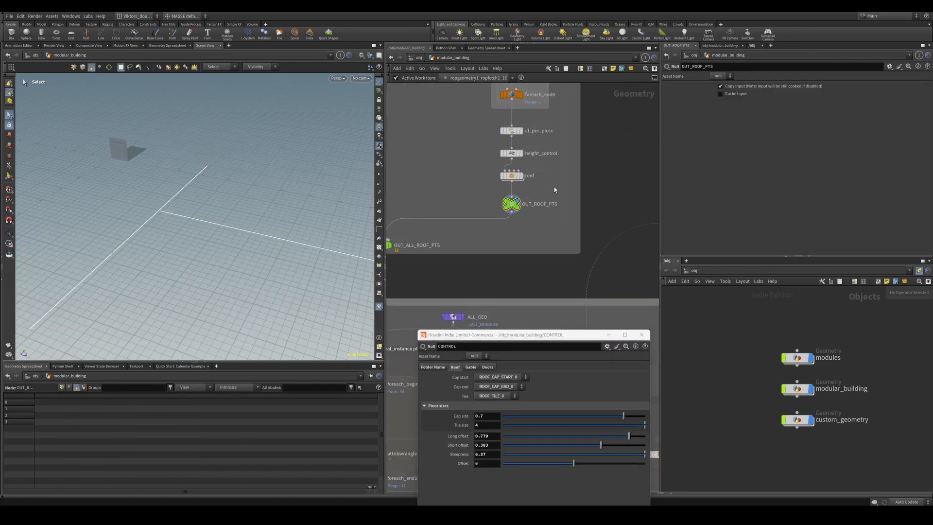
Display the height_control transform node's output and view the bare sloped roof surfaces
left_click(512, 153)
key("r")
left_click_drag(225, 243, 225, 188)
scroll(473, 255, "down", 4)
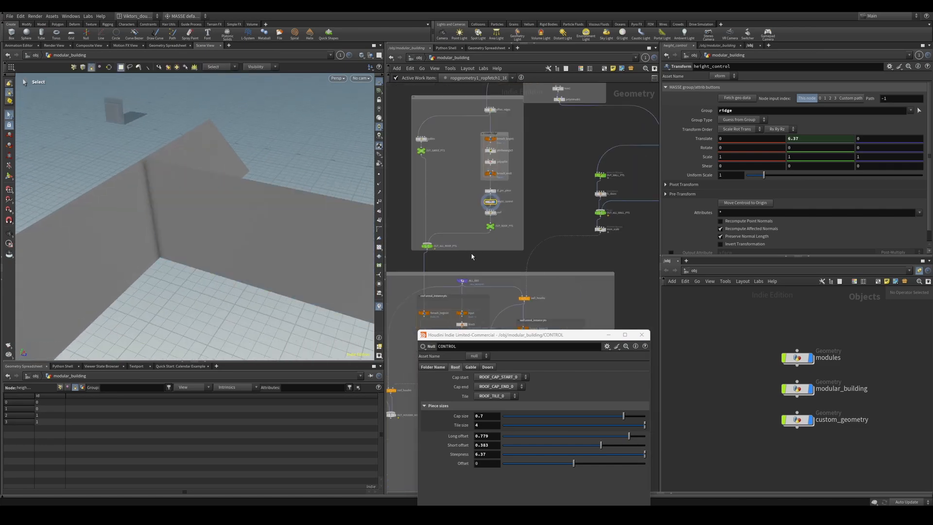
Examine the bare roof surfaces of both wings and where they meet, from a wider angle
middle_click_drag(473, 255, 522, 197)
left_click_drag(277, 195, 302, 213)
left_click_drag(211, 168, 259, 175)
scroll(235, 208, "down", 3)
key("s")
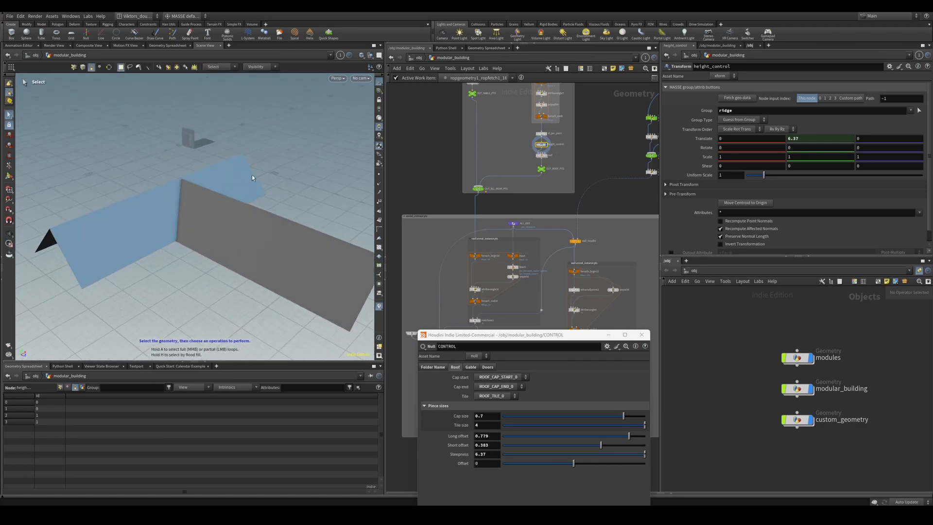
left_click_drag(235, 201, 214, 213, "alt")
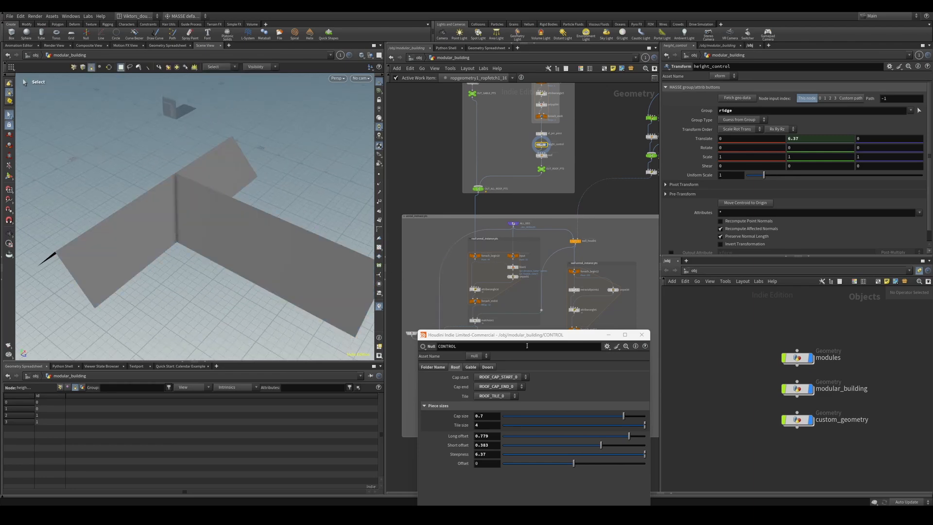
Bring up the CONTROL null's Gable settings and display the OUT_HOUDINI_INSTANCE merge node's output
left_click_drag(529, 342, 521, 204)
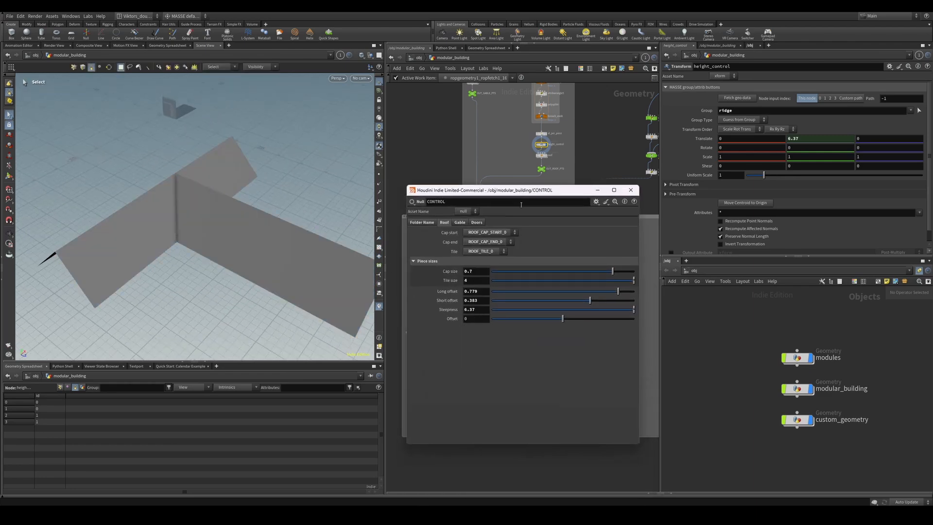
left_click(460, 222)
scroll(422, 153, "down", 3)
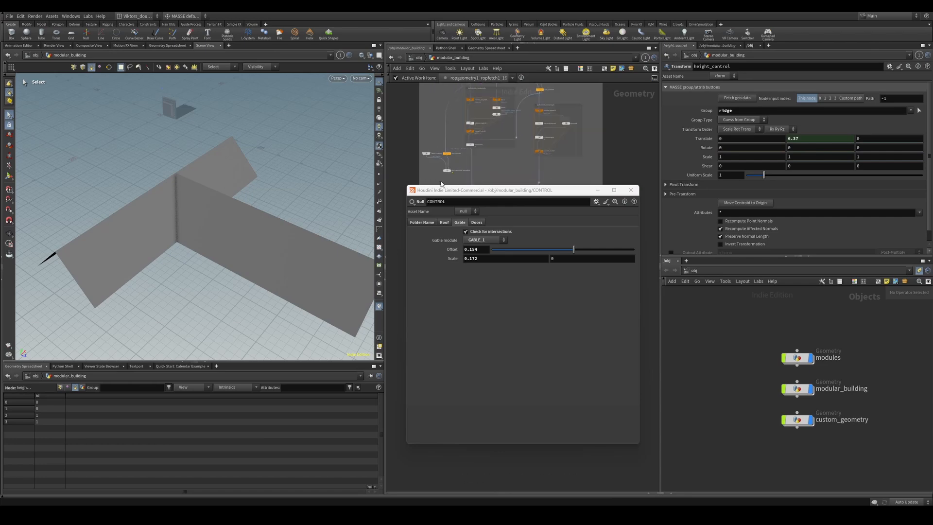
left_click_drag(443, 190, 455, 349)
scroll(486, 246, "up", 3)
middle_click_drag(449, 143, 477, 200)
left_click(466, 170)
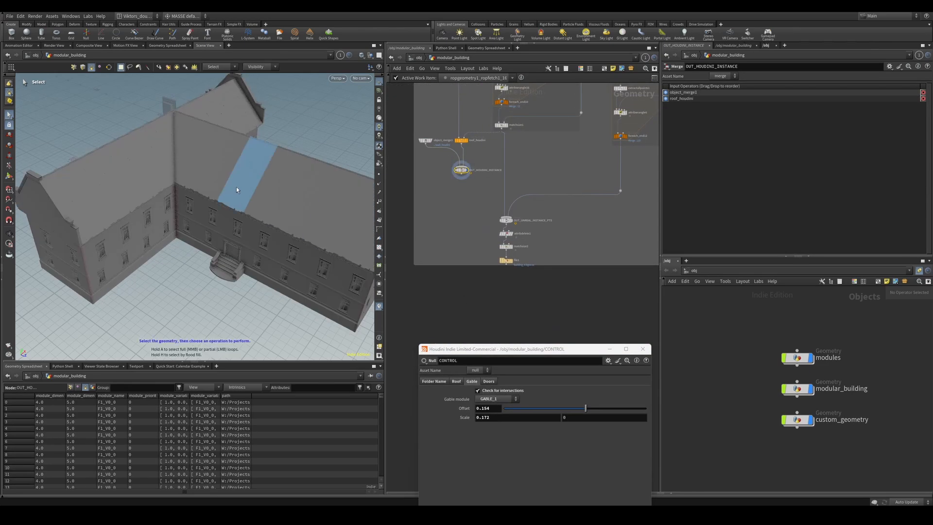
Change the gable module to GABLE_0 and set the gable offset to -0.113, viewing the wing's gable end
key("Escape")
left_click_drag(236, 190, 219, 160)
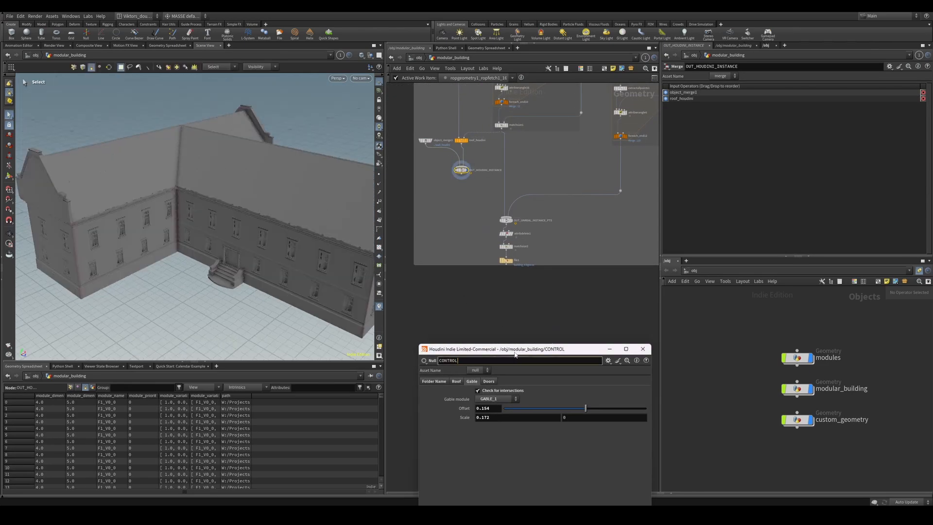
left_click_drag(519, 348, 575, 267)
left_click_drag(304, 194, 146, 146)
left_click(313, 297)
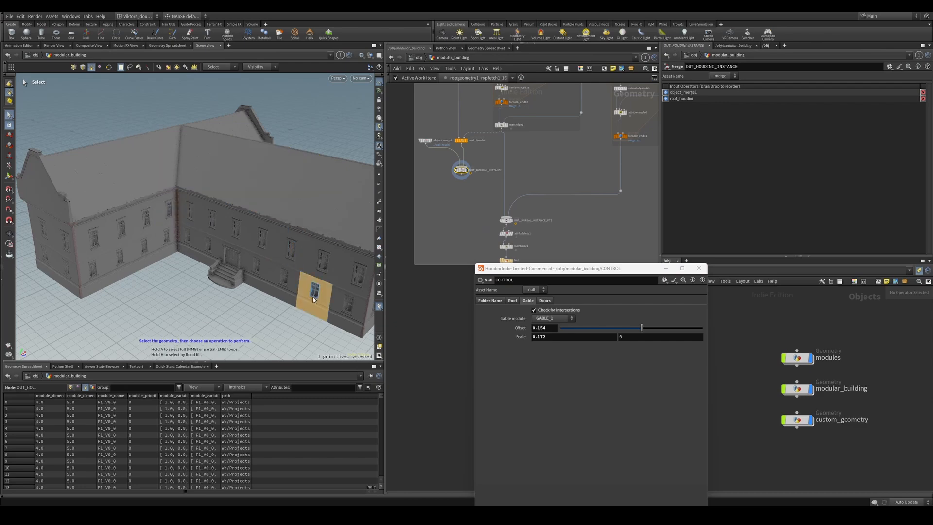
left_click_drag(282, 241, 264, 165, "alt")
right_click_drag(265, 165, 302, 171, "alt")
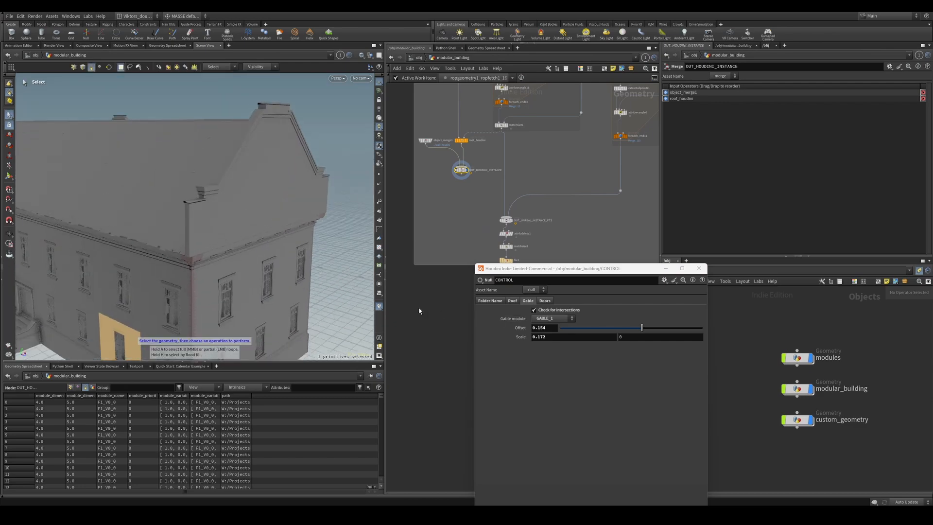
left_click(557, 333)
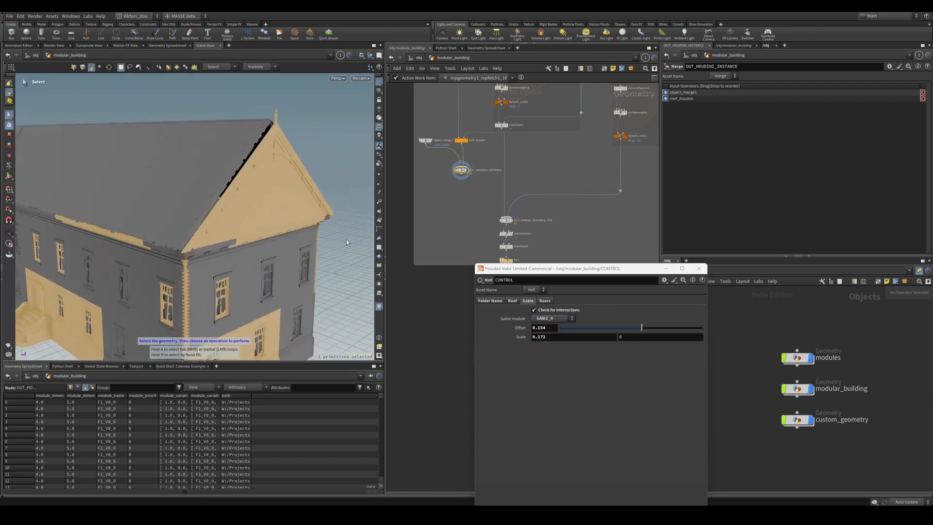
key("Escape")
mouse_move(302, 189)
left_mouse_down()
mouse_move(281, 185)
mouse_move(317, 187)
left_mouse_up()
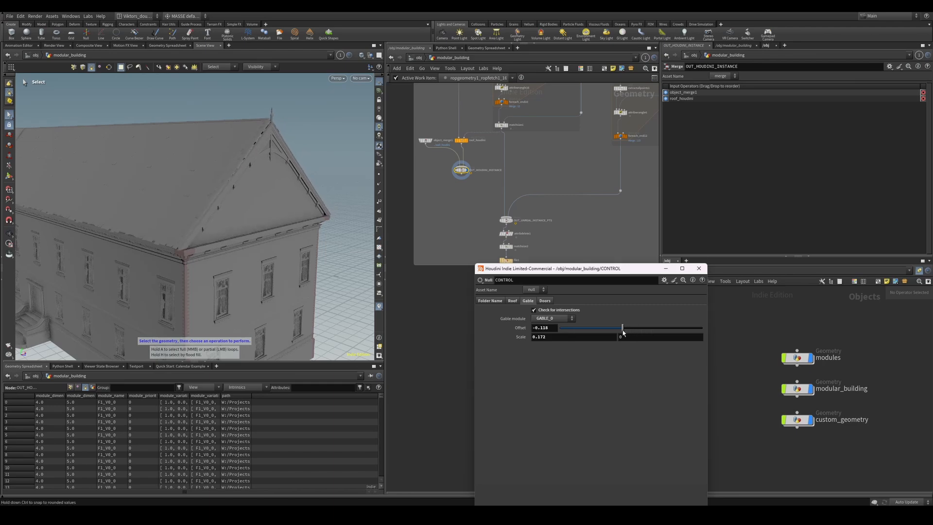
left_click_drag(623, 333, 623, 334)
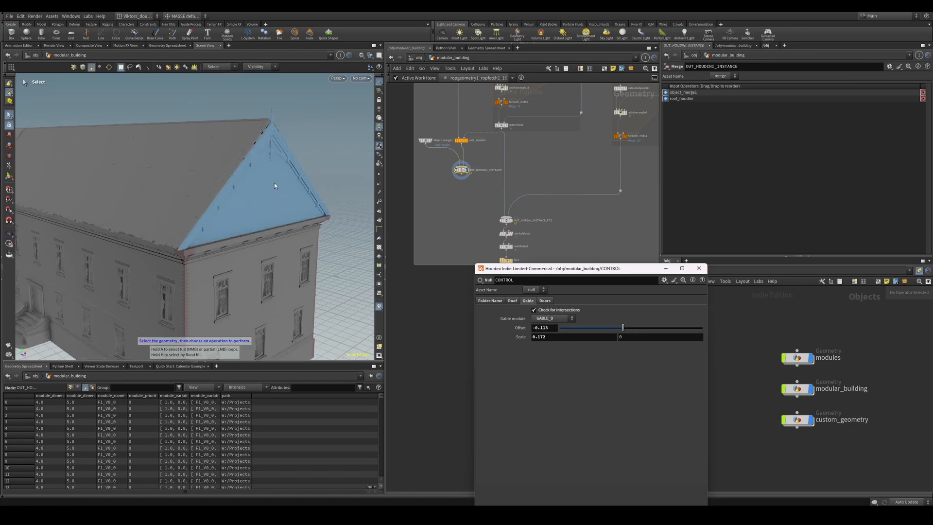
Set the roof's Short offset to 0.583 and the gable's first Scale value to 0.272
left_click_drag(274, 183, 188, 234, "alt")
scroll(229, 264, "up", 5)
key("s")
right_click_drag(263, 227, 420, 279, "alt")
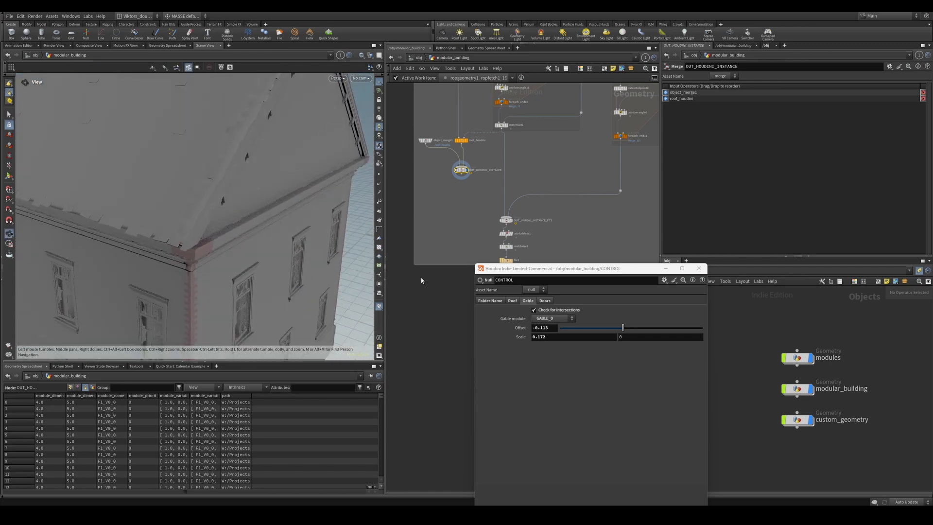
left_click_drag(256, 221, 262, 193, "alt")
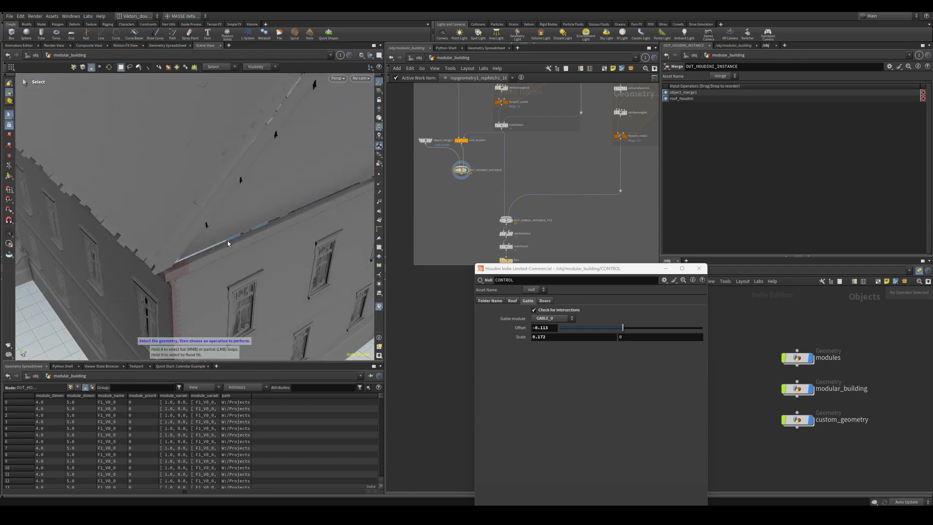
left_click(512, 301)
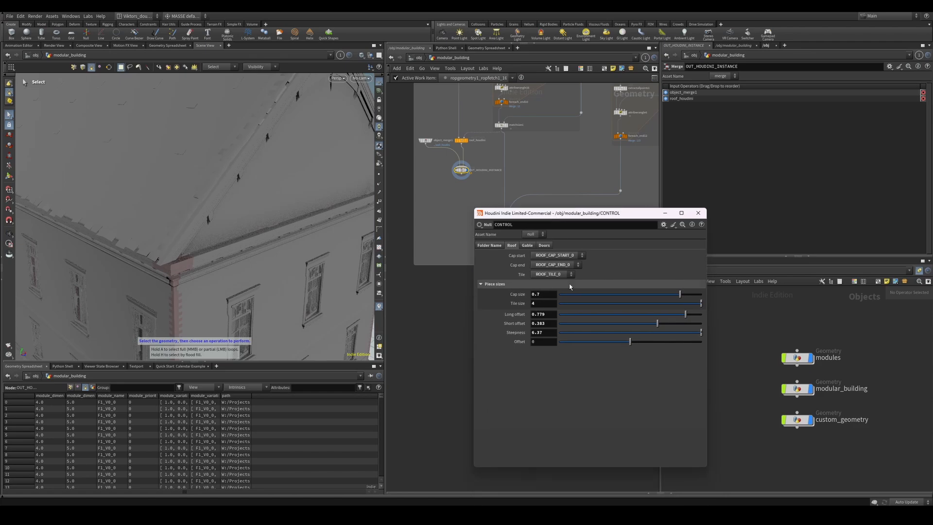
middle_click_drag(552, 322, 568, 323)
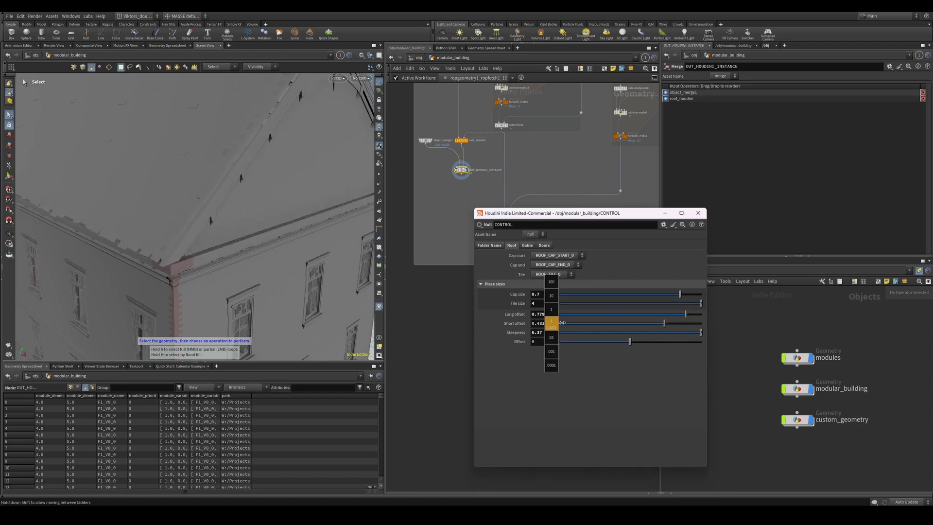
left_click_drag(231, 167, 250, 166, "alt")
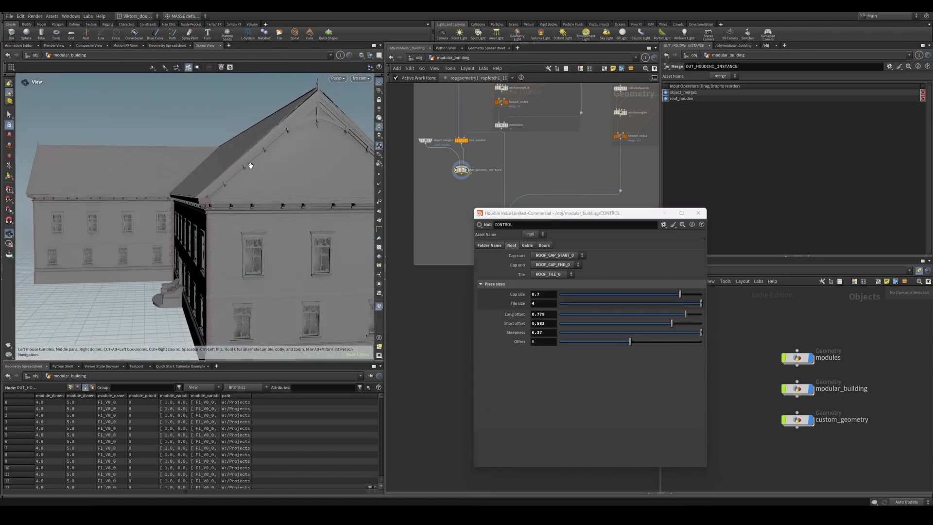
left_click(527, 245)
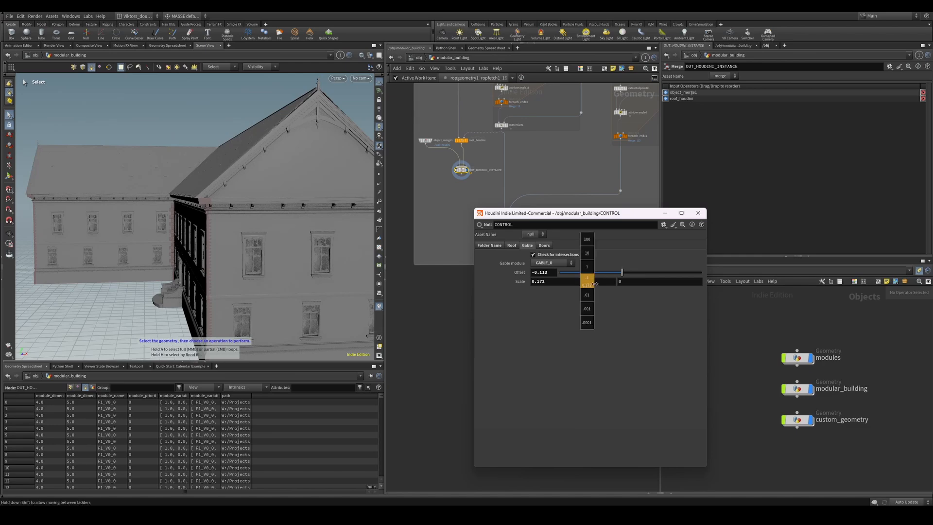
left_click_drag(271, 129, 233, 233, "alt")
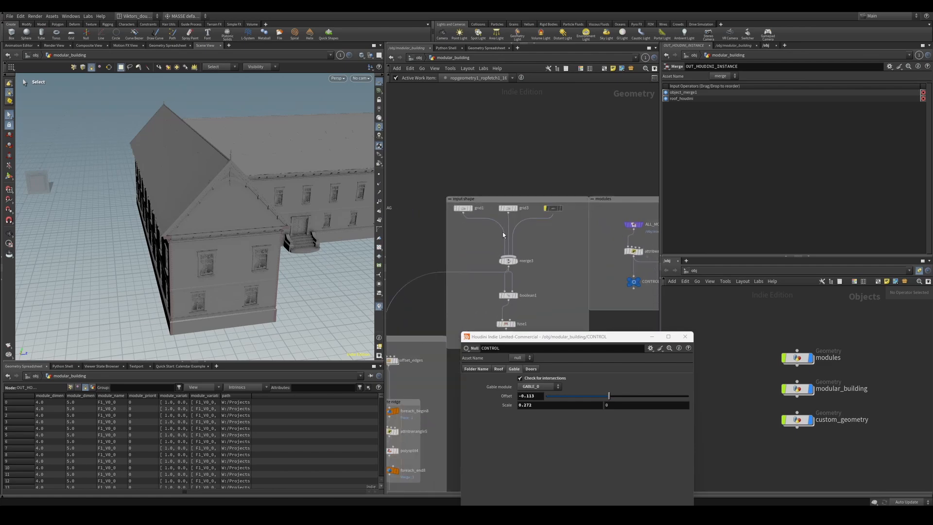
Select the grid3 input shape and widen that wing to about 12.97 with its viewport handle
left_click(501, 210)
key("Return")
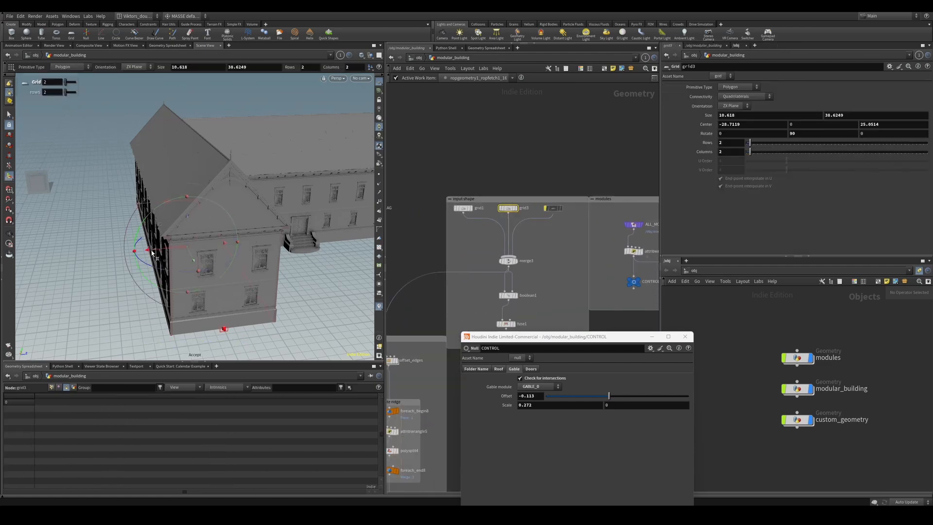
mouse_move(152, 252)
left_mouse_down()
mouse_move(97, 253)
mouse_move(133, 253)
left_mouse_up()
Turn off Check for intersections for the gables and move the CONTROL window out of the workspace
left_click_drag(311, 236, 229, 258, "alt")
scroll(228, 258, "down", 4)
scroll(558, 296, "down", 3)
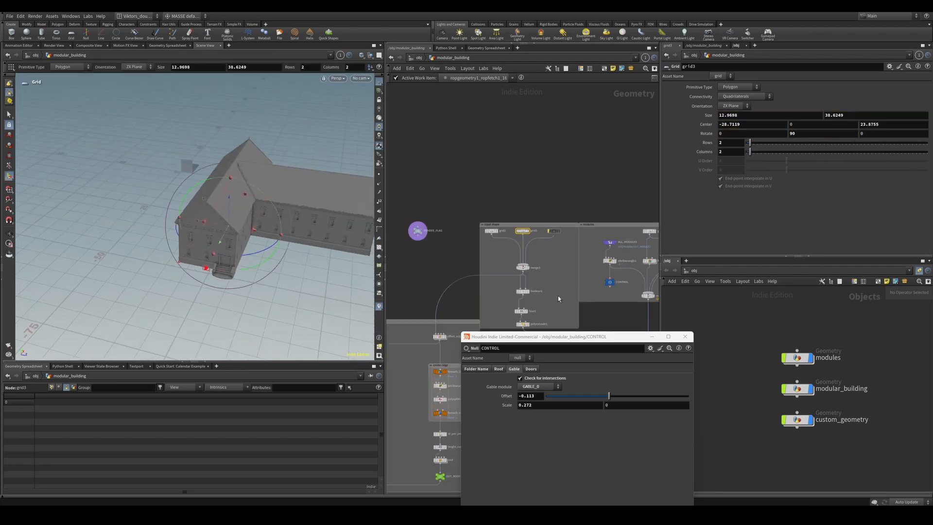
middle_click_drag(560, 327, 564, 274)
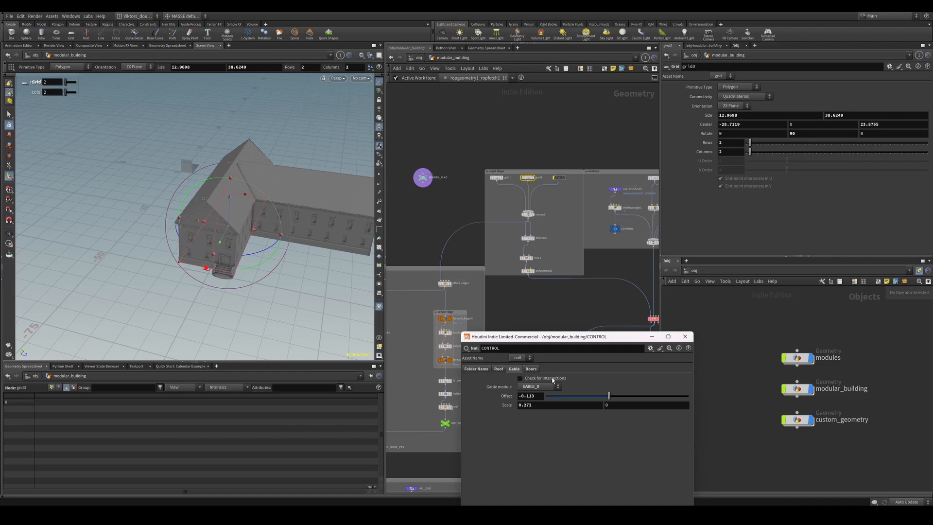
left_click_drag(572, 340, 0, 301)
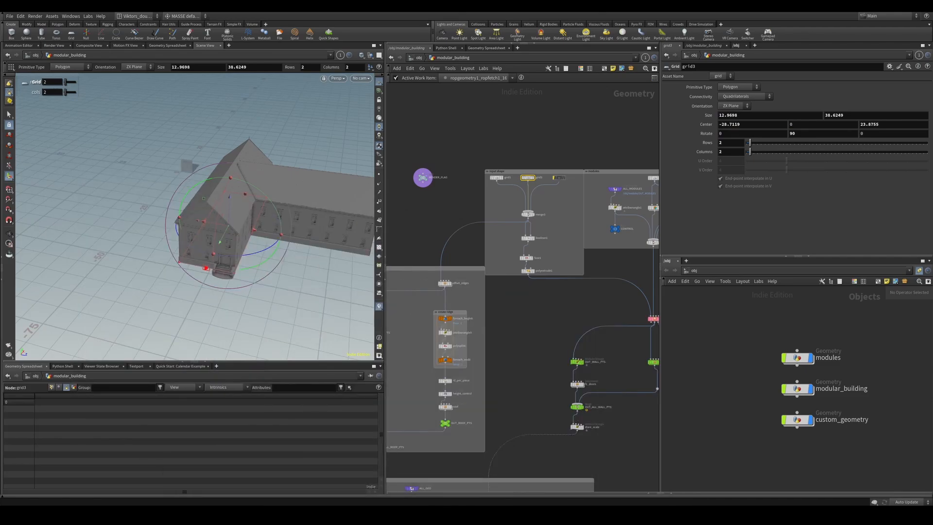
Examine the roof junction between the two wings up close in wireframe
key("Escape")
mouse_move(238, 169)
left_mouse_down()
mouse_move(271, 171)
mouse_move(297, 190)
mouse_move(271, 188)
mouse_move(266, 229)
mouse_move(214, 204)
left_mouse_up()
scroll(291, 160, "up", 5)
scroll(325, 191, "up", 5)
key("shift+w")
key("shift+w")
key("shift+w")
key("shift+w")
key("shift+w")
key("Return")
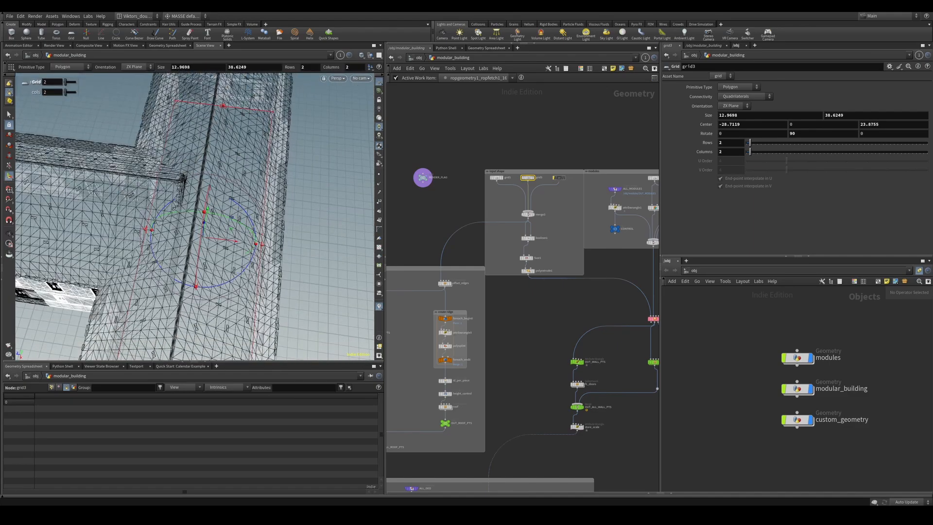
Compare the roof junction in shaded and wireframe display from above and from the side
left_click(9, 233)
key("shift+w")
mouse_move(146, 202)
left_mouse_down()
mouse_move(210, 185)
mouse_move(216, 199)
mouse_move(193, 252)
mouse_move(245, 280)
mouse_move(231, 158)
left_mouse_up()
key("shift+w")
key("shift+w")
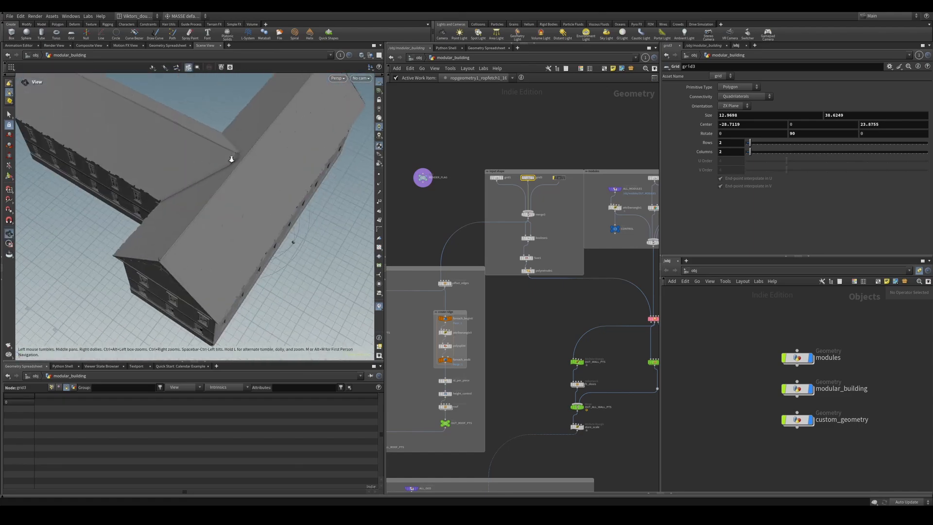
right_click_drag(231, 159, 298, 169, "alt")
key("shift+w")
mouse_move(298, 169)
left_mouse_down("alt")
mouse_move(316, 141)
mouse_move(233, 161)
mouse_move(225, 174)
mouse_move(170, 177)
mouse_move(140, 163)
mouse_move(190, 203)
left_mouse_up("alt")
key("shift+w")
key("shift+w")
key("shift+w")
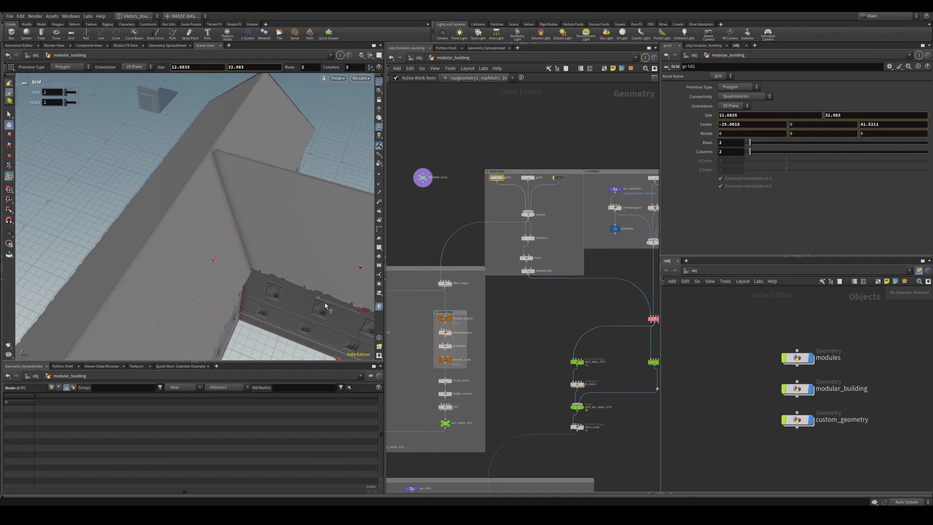
Move the grid1 wing along its length to a Z center of about 45.45
left_click_drag(325, 304, 323, 302)
left_click_drag(304, 192, 224, 198, "alt")
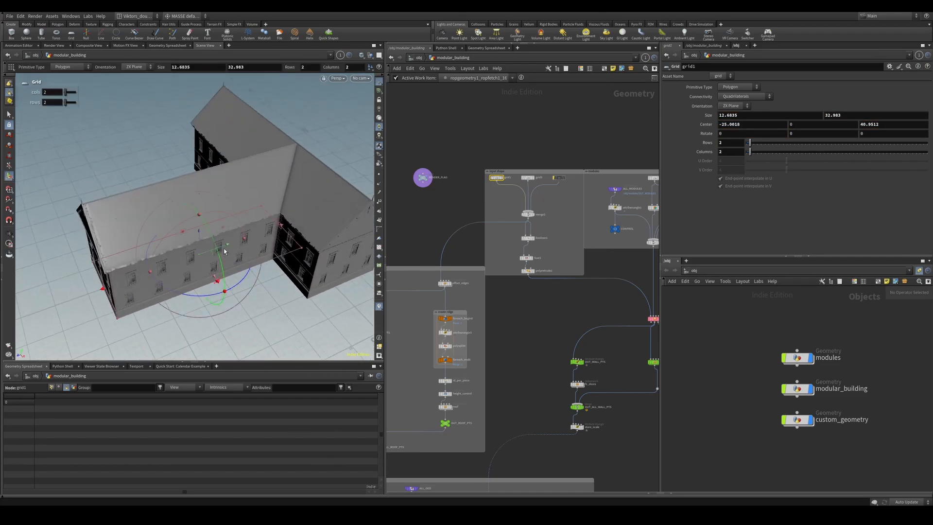
left_click_drag(207, 252, 235, 202)
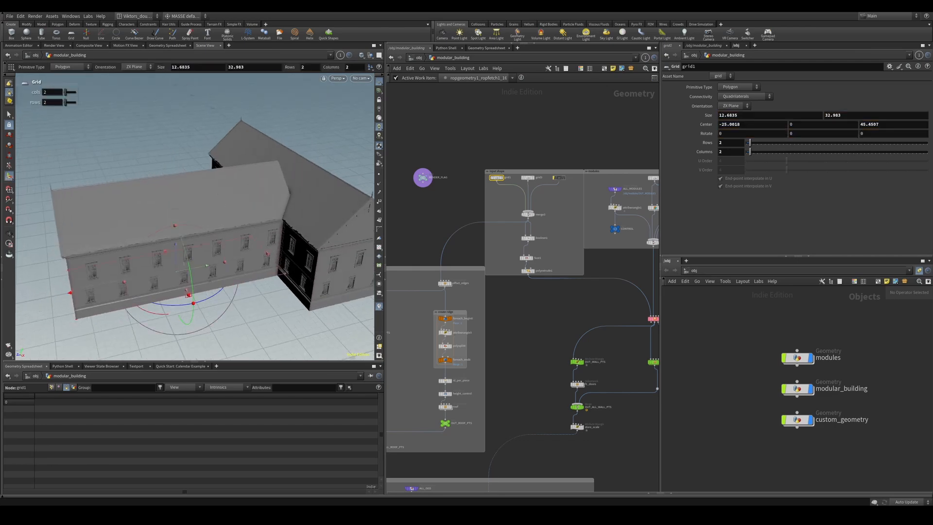
Inspect the gable piece where the moved wing meets the other roof, in shaded and wireframe display
left_click_drag(297, 177, 242, 200, "alt")
right_click_drag(242, 201, 343, 170, "alt")
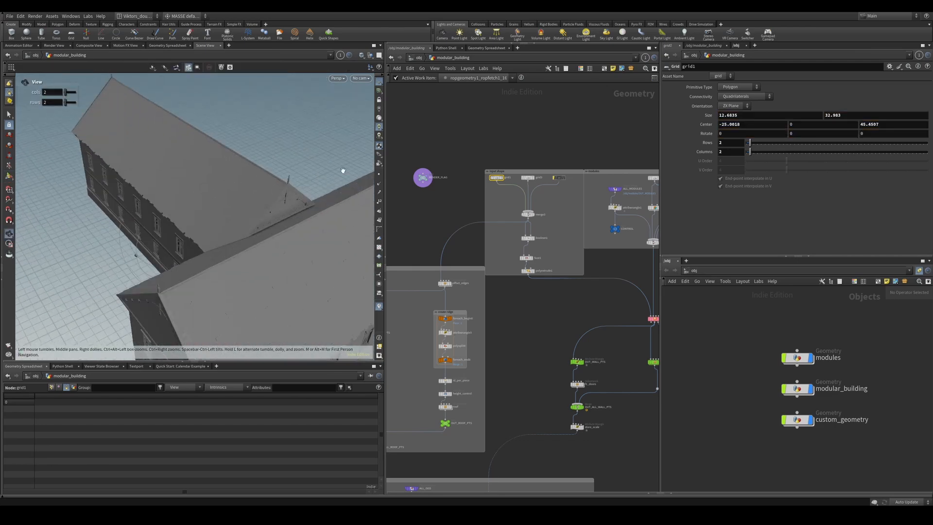
mouse_move(310, 200)
left_mouse_down("alt")
mouse_move(286, 211)
mouse_move(294, 199)
left_mouse_up("alt")
right_click_drag(295, 200, 348, 185, "alt")
key("w")
key("w")
mouse_move(348, 186)
left_mouse_down("alt")
mouse_move(283, 154)
mouse_move(265, 171)
mouse_move(124, 171)
left_mouse_up("alt")
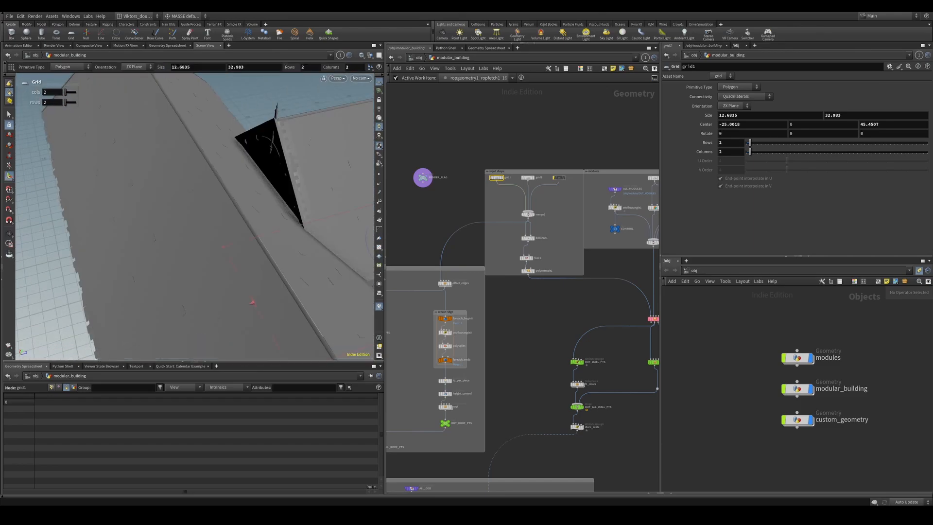
left_click_drag(168, 194, 267, 158, "alt")
key("w")
key("w")
right_click_drag(267, 158, 183, 179, "alt")
left_click_drag(183, 179, 324, 217, "alt")
key("w")
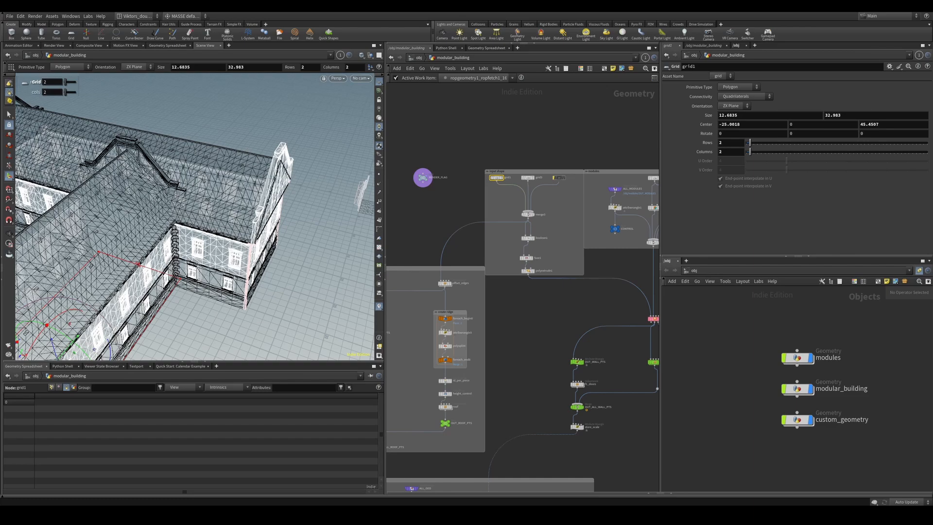
View the whole building from the front in wireframe and return the viewport to shaded display
scroll(194, 194, "down", 3)
key("w")
mouse_move(194, 187)
left_mouse_down("alt")
mouse_move(112, 192)
mouse_move(121, 152)
mouse_move(184, 181)
mouse_move(268, 179)
left_mouse_up("alt")
key("w")
key("w")
key("shift+w")
left_click_drag(189, 194, 196, 233, "alt")
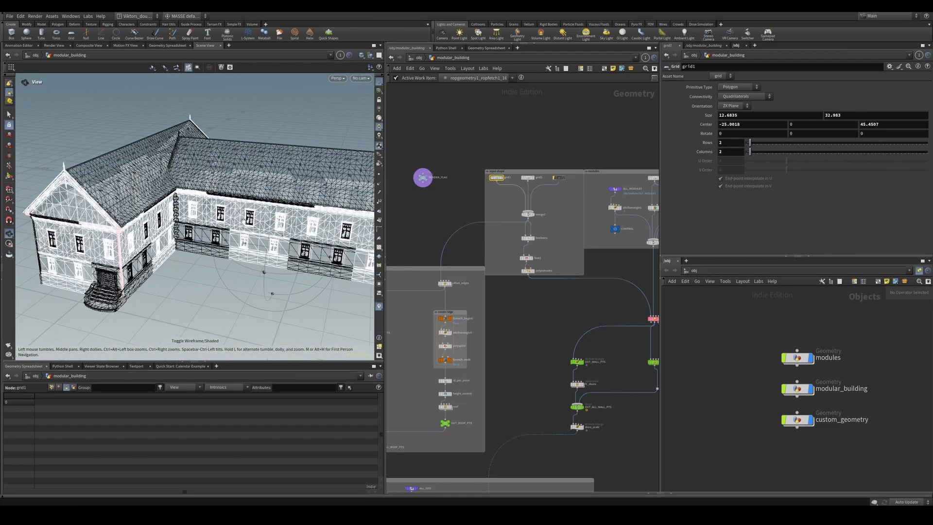
key("shift+w")
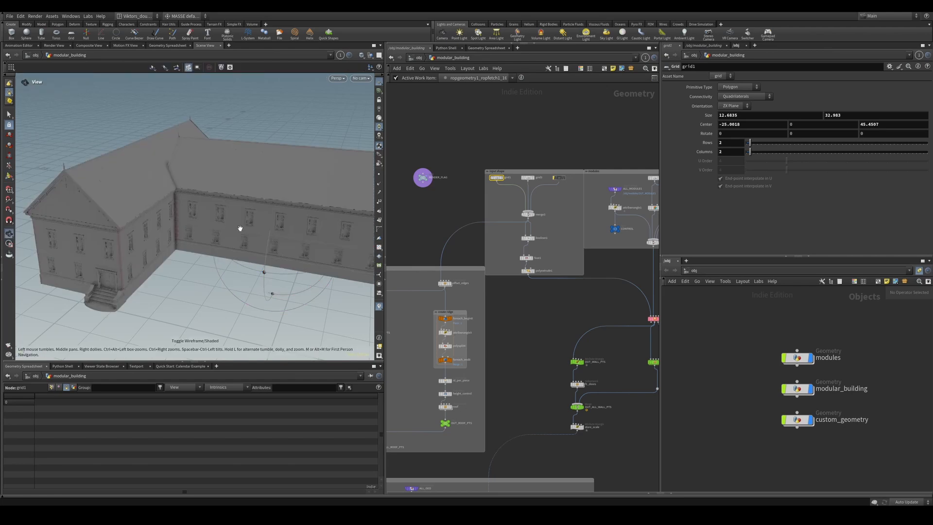
Place the CONTROL window with its Doors settings beside the viewport and view the long inner wall up close
key("alt+Tab")
left_click_drag(471, 182, 692, 179)
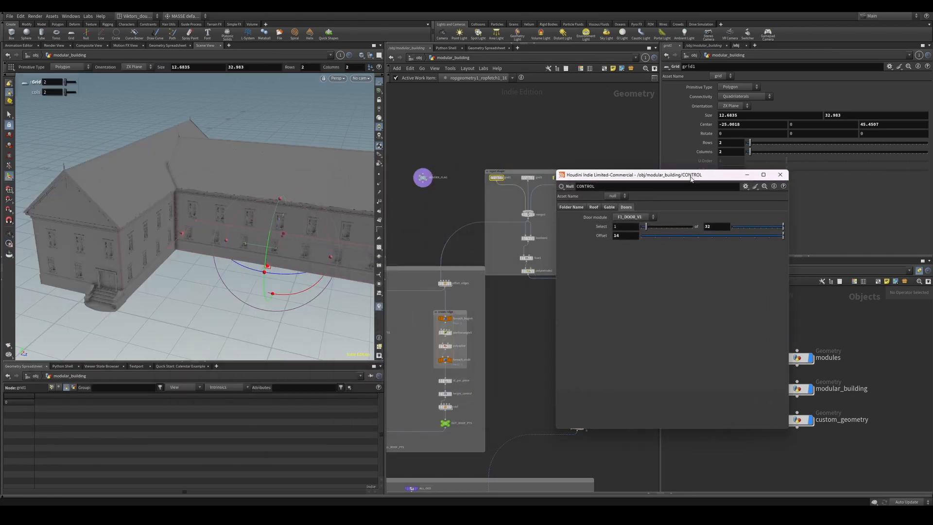
key("Escape")
left_click_drag(238, 256, 334, 238)
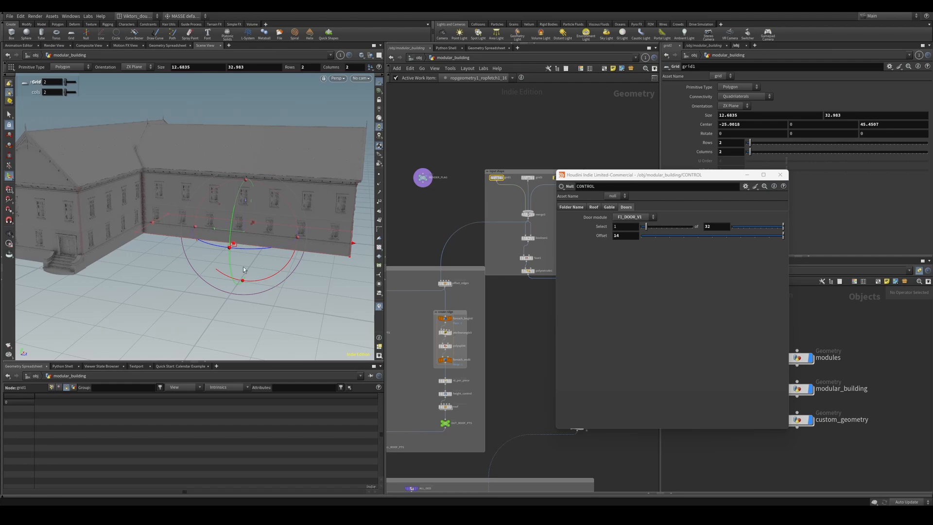
mouse_move(222, 232)
left_mouse_down("alt")
mouse_move(212, 252)
mouse_move(225, 213)
left_mouse_up("alt")
scroll(225, 216, "up", 6)
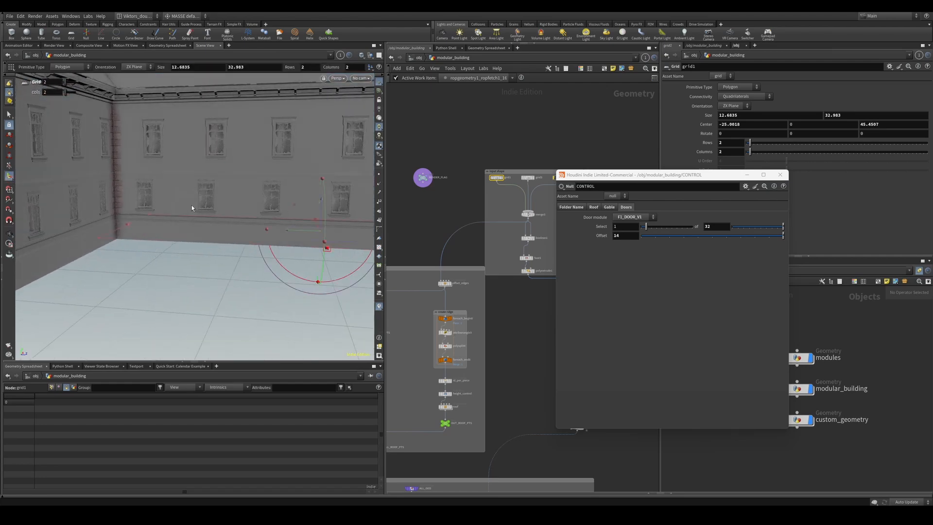
Change the door Offset to move the entrance from the gable end onto the long inner wall
scroll(192, 205, "down", 10)
left_click_drag(213, 251, 196, 235, "alt")
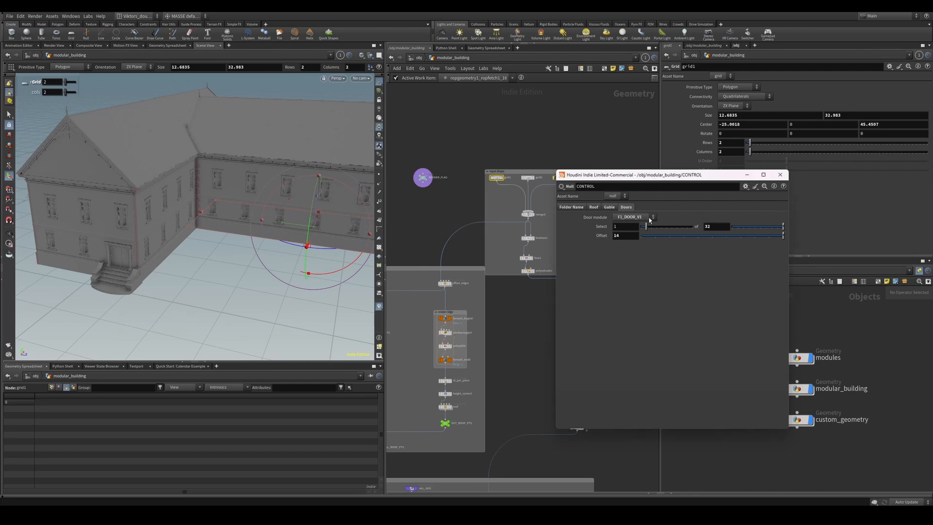
middle_click_drag(625, 236, 605, 241)
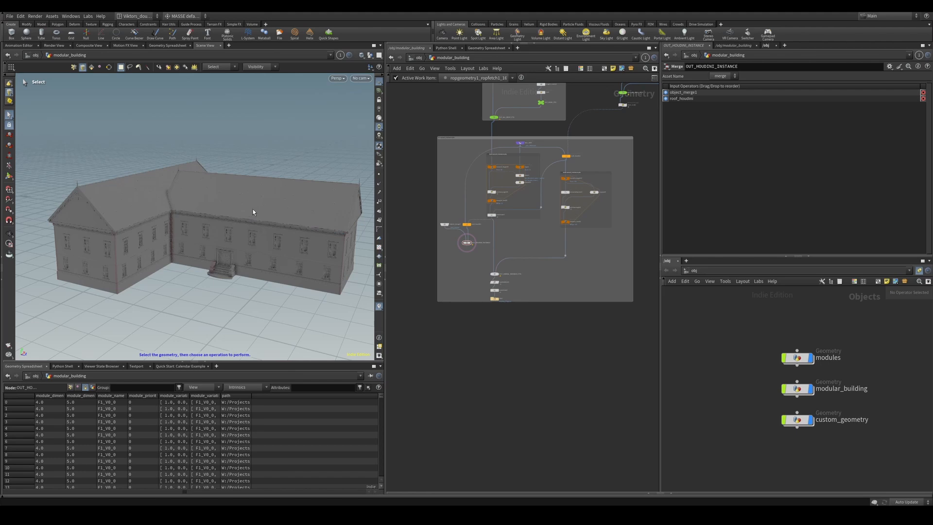
mouse_move(253, 209)
left_mouse_down("alt")
mouse_move(241, 202)
mouse_move(235, 234)
mouse_move(252, 213)
mouse_move(256, 237)
mouse_move(253, 215)
left_mouse_up("alt")
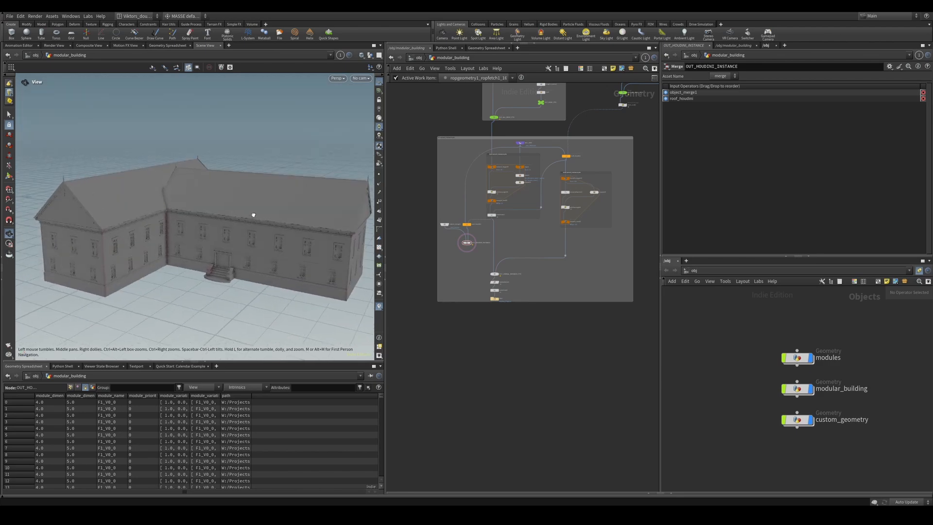
Switch to the Overview level in Unreal Editor and view the arched-window wall SM_Wall_F2_01d up close
key("s")
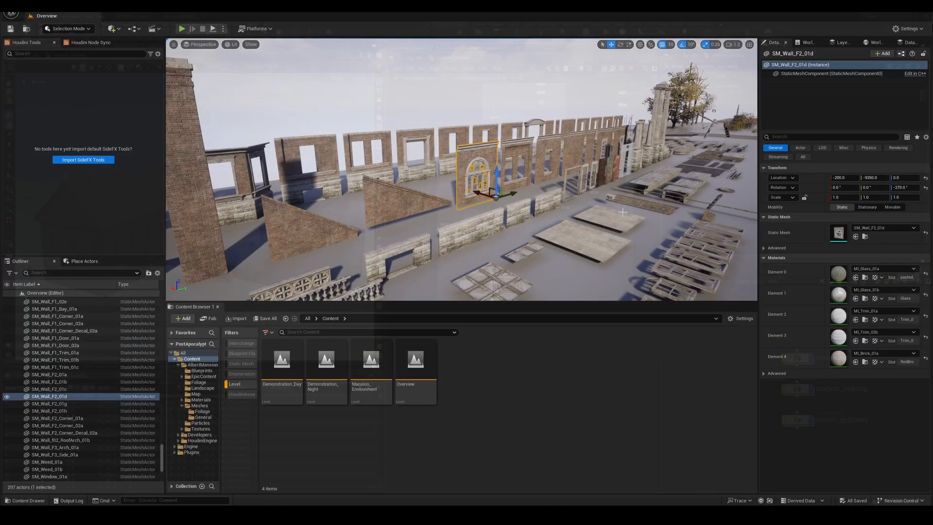
key("w")
right_click_drag(612, 226, 584, 210)
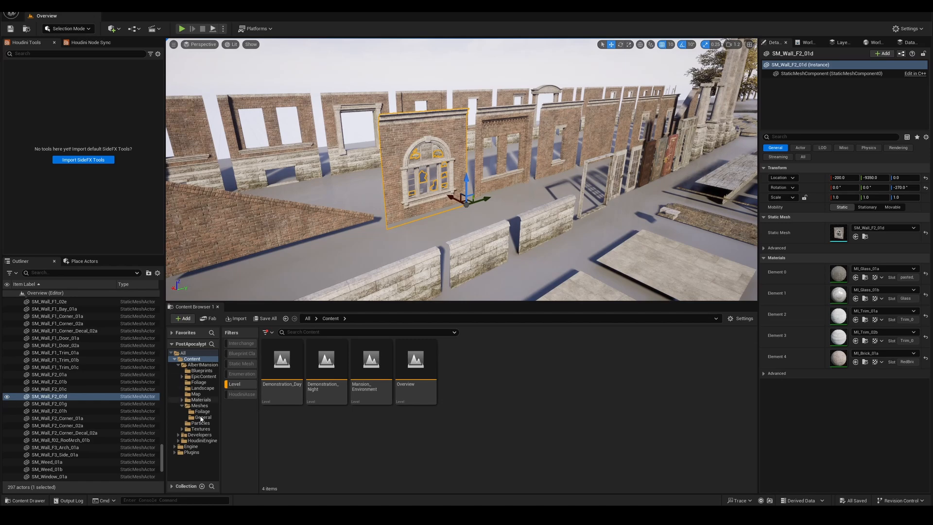
Examine the Unreal project and Houdini subfolders of the Apocalyptic Mansion folder in File Explorer
mouse_move(77, 514)
left_click(76, 473)
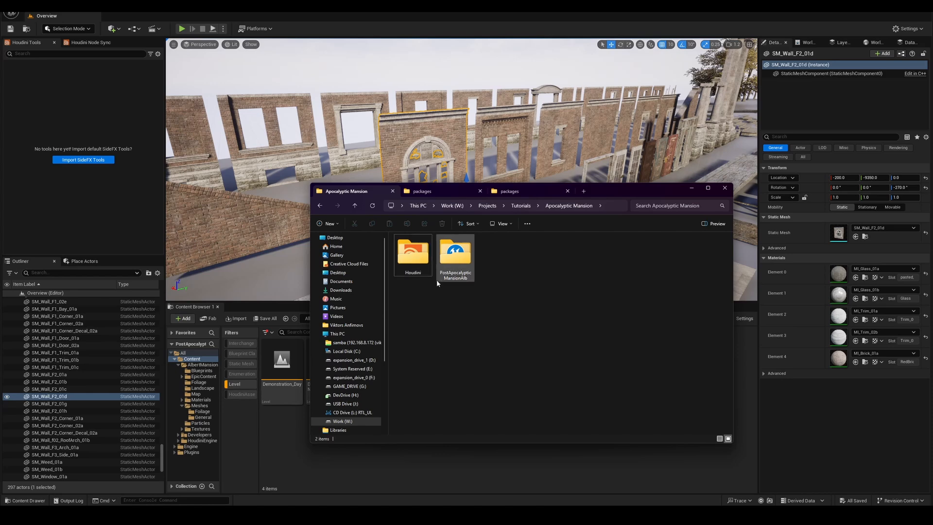
double_click(455, 255)
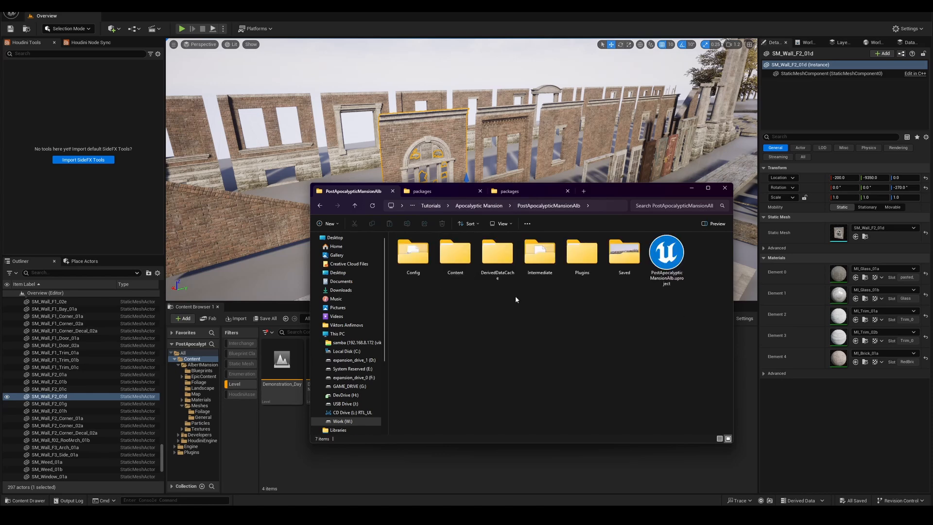
left_click(492, 207)
double_click(411, 255)
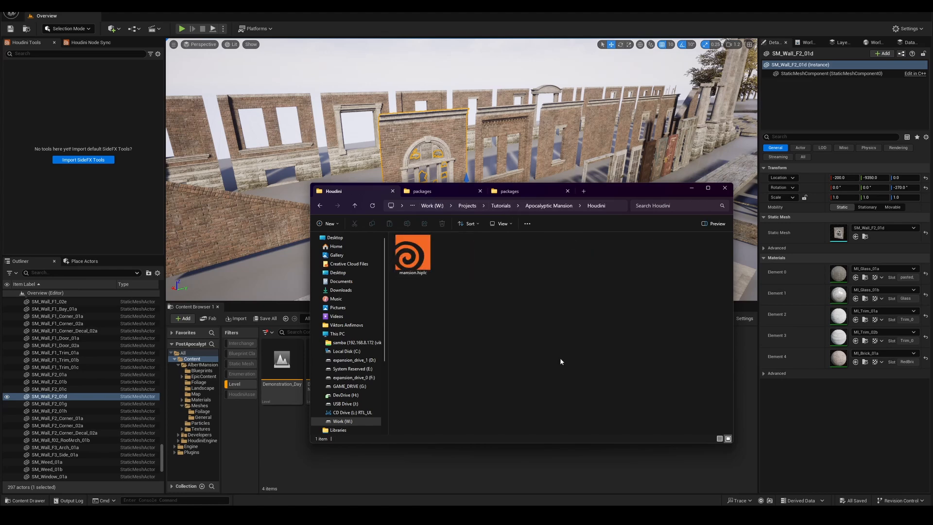
left_click(558, 206)
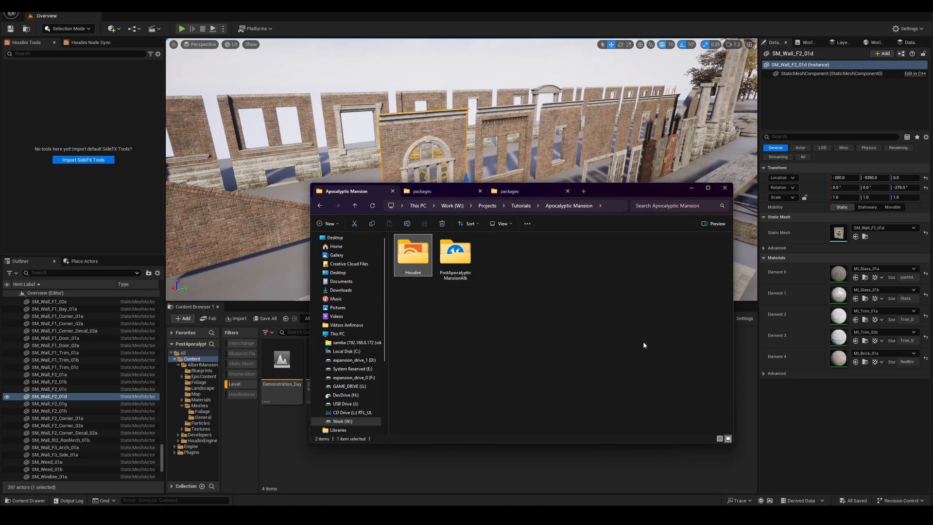
left_click_drag(642, 345, 505, 261)
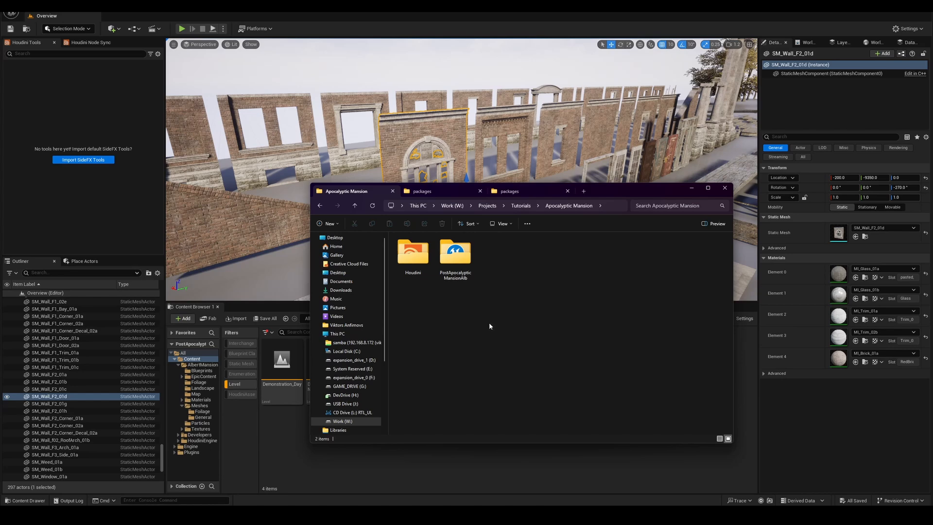
Open ApocalypticMansion.json from the houdini20.5 packages folder in the code editor
left_click(452, 192)
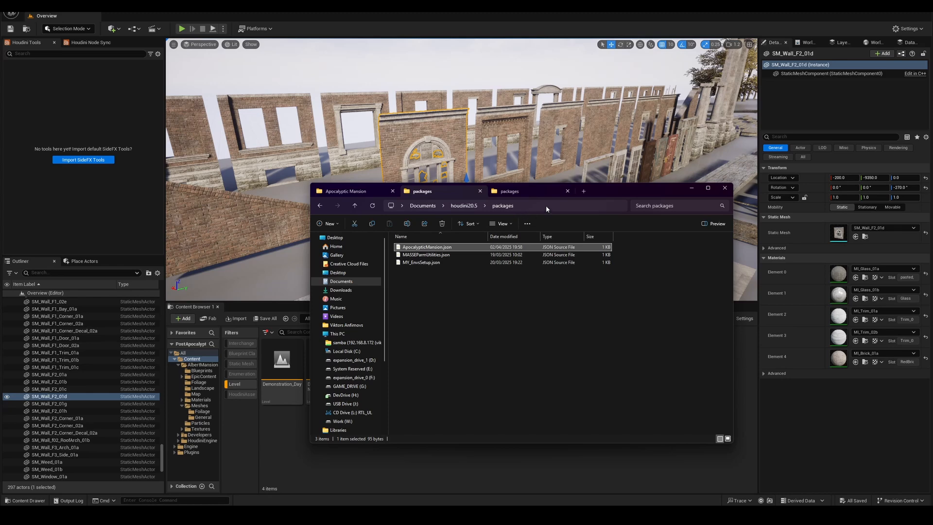
left_click(506, 281)
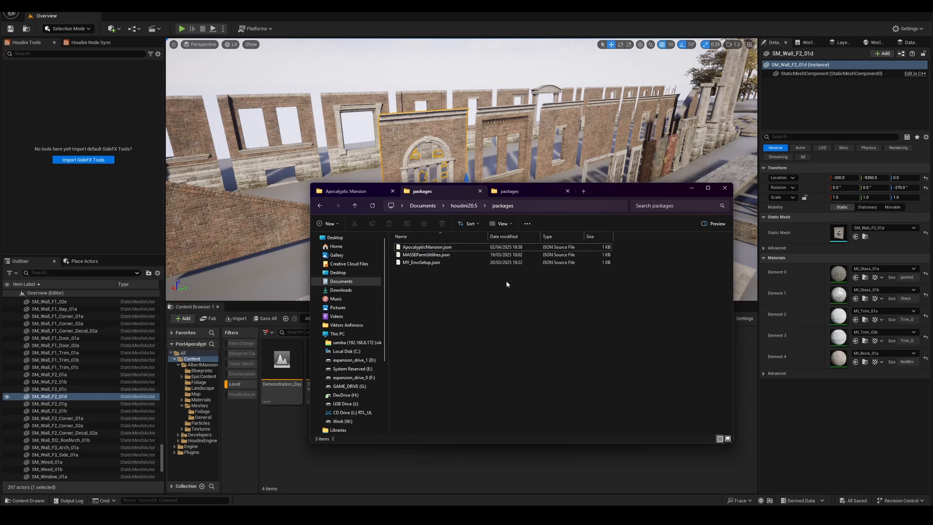
double_click(465, 248)
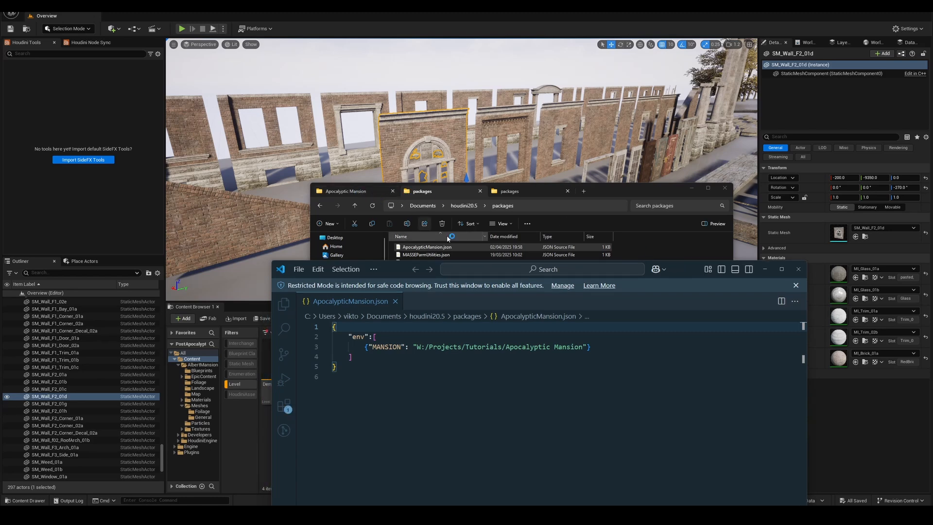
Examine the MANSION environment variable and its project path W:/Projects/Tutorials/Apocalyptic Mansion in the package file
left_click(586, 378)
left_click_drag(369, 347, 497, 347)
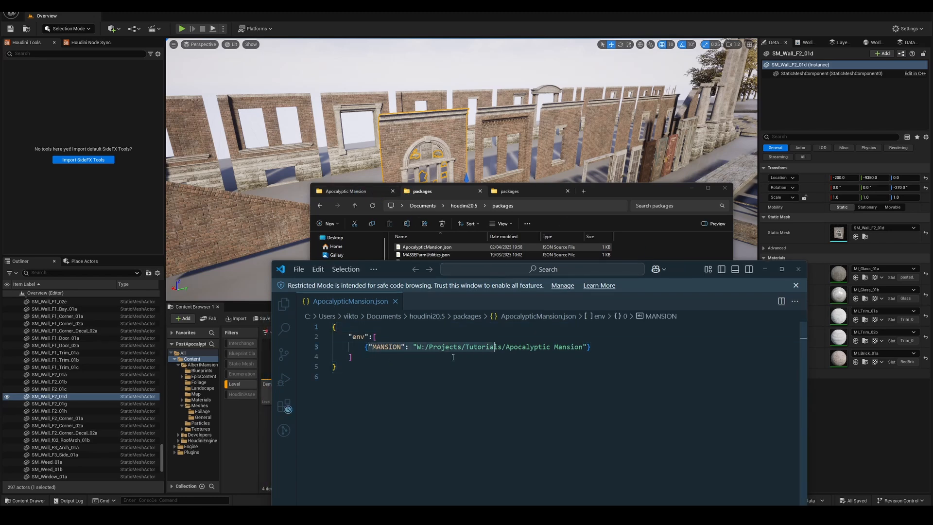
left_click(426, 360)
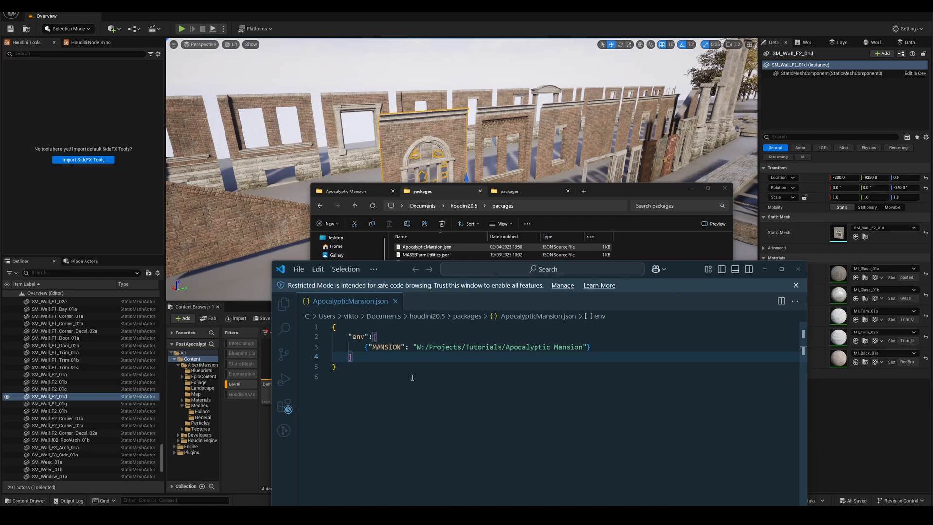
double_click(392, 347)
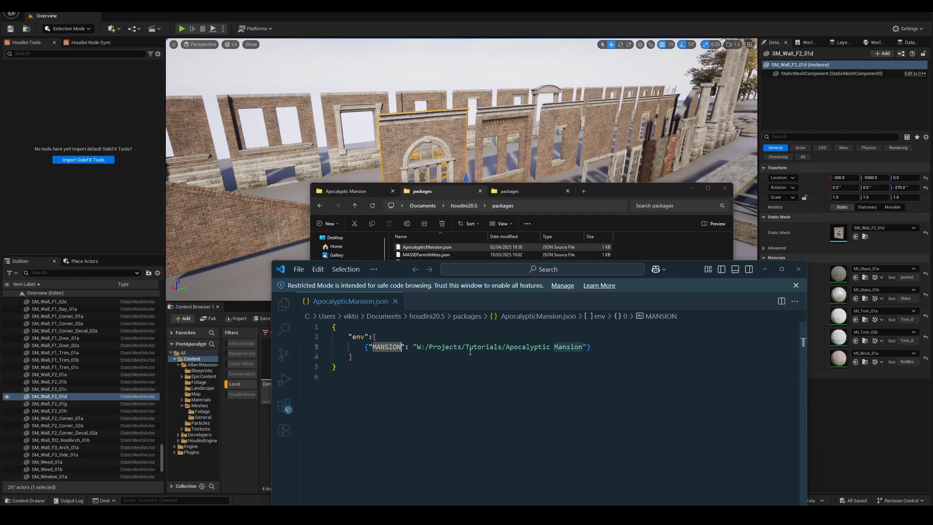
left_click(409, 365)
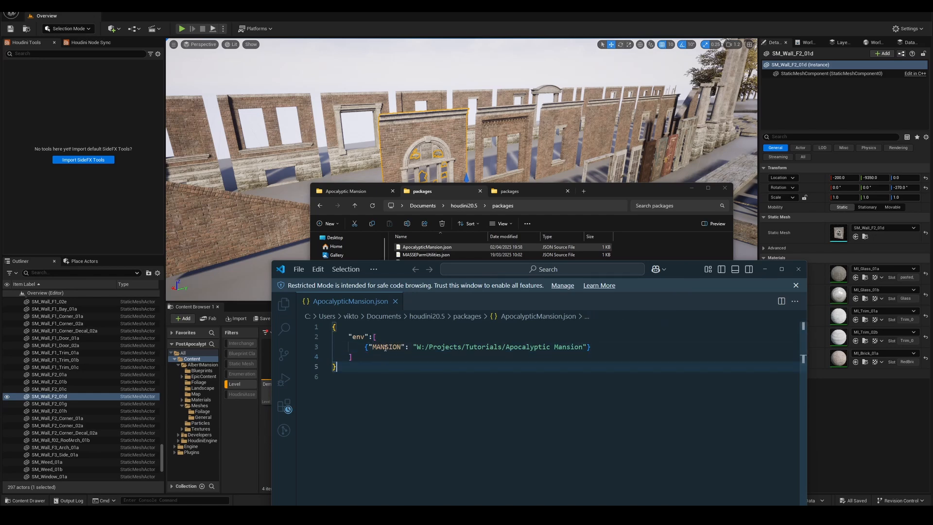
double_click(385, 347)
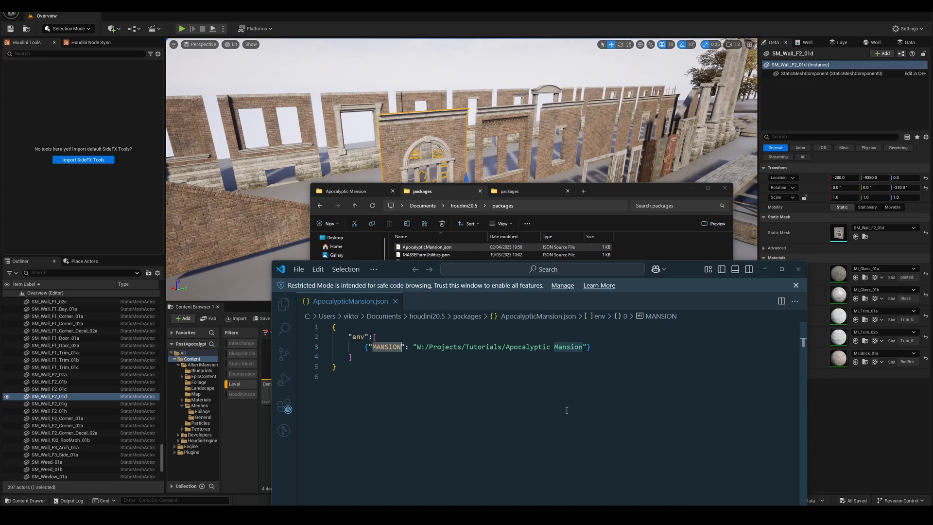
left_click_drag(417, 347, 584, 351)
left_click(545, 369)
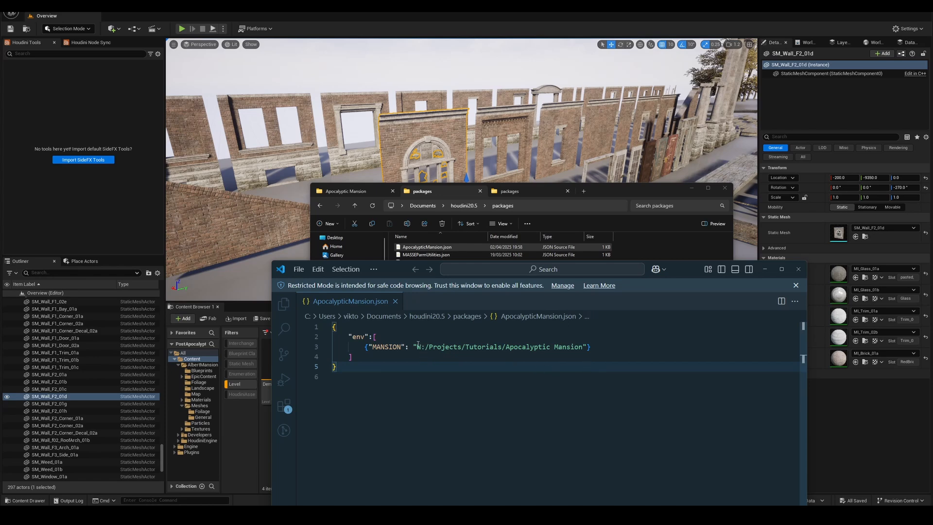
left_click_drag(416, 347, 480, 348)
left_click(483, 360)
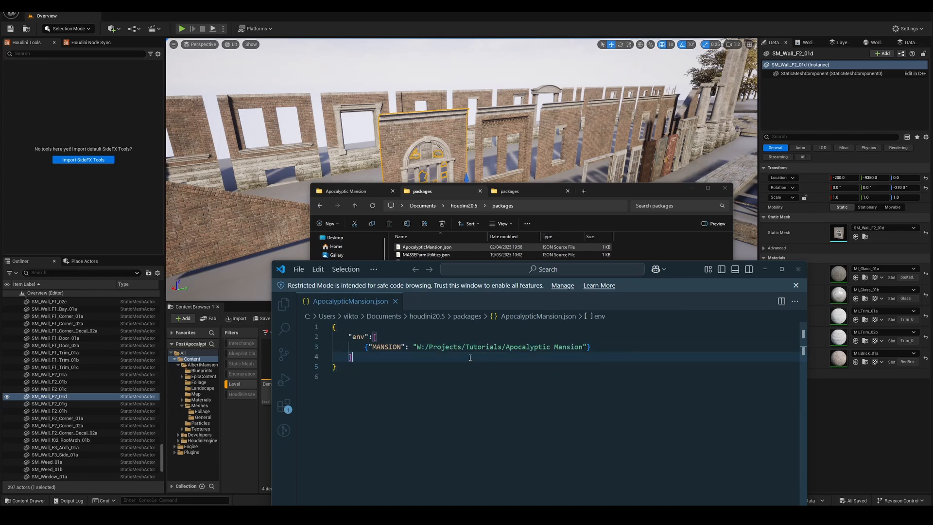
Highlight the full JSON package contents, close the file and return to the Apocalyptic Mansion folder
left_click_drag(522, 369, 332, 328)
left_click(539, 436)
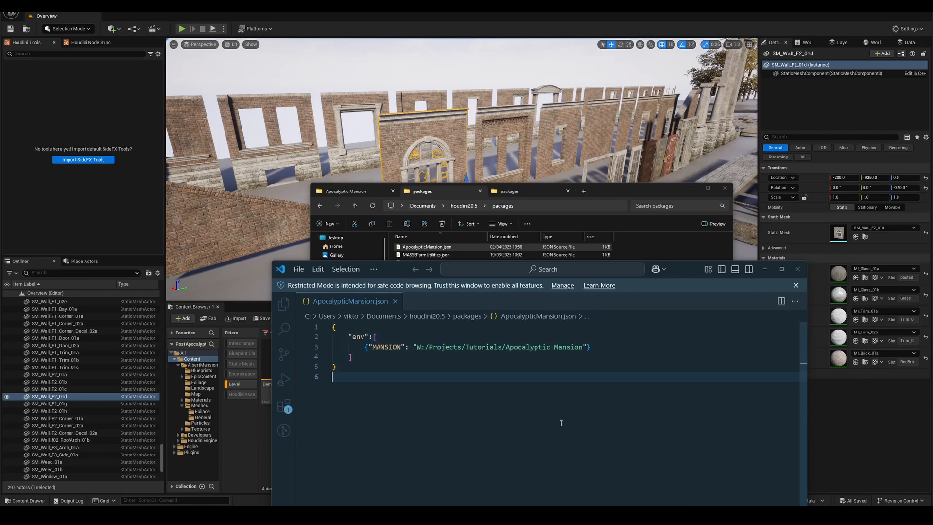
key("ctrl+a")
left_click(591, 430)
key("ctrl+a")
left_click(404, 363)
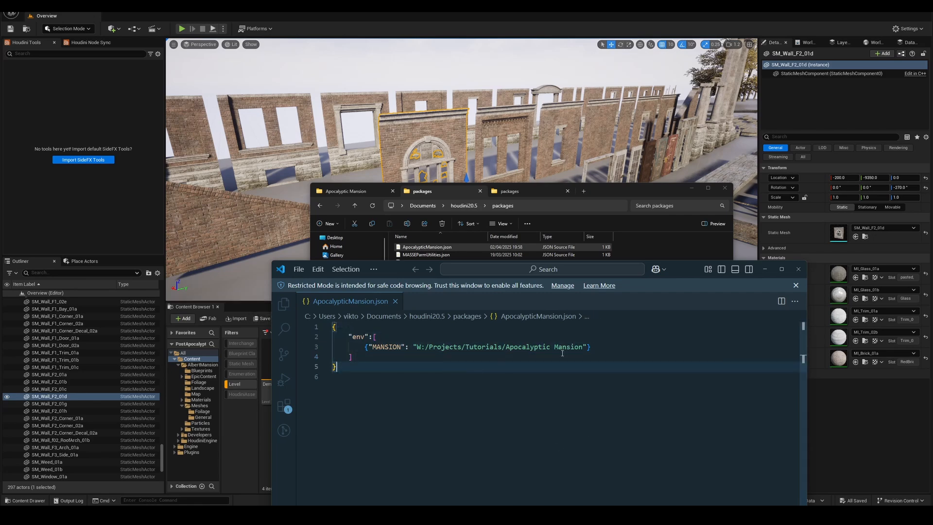
left_click(796, 270)
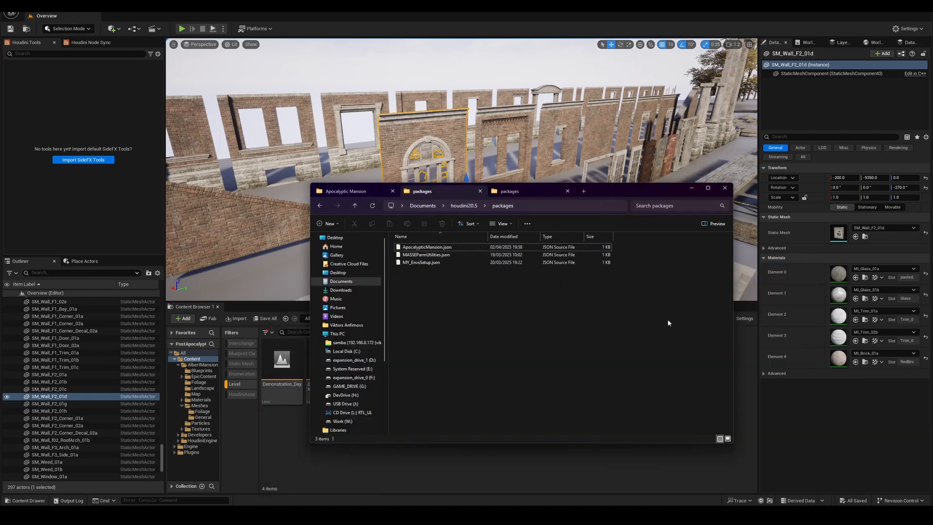
left_click(345, 191)
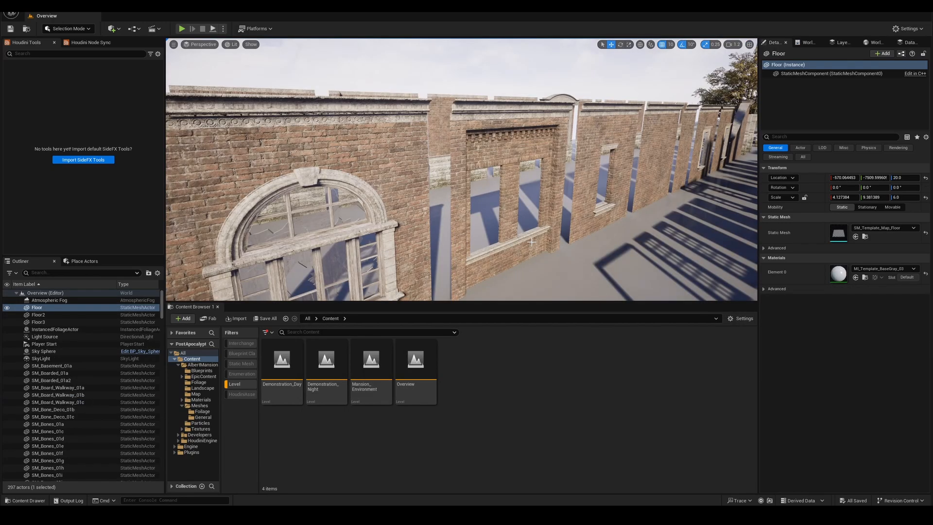
Select the arched-window wall SM_Wall_F2_01d in the level, locate its asset in the Content Browser and open it in the mesh editor
key("s")
mouse_move(531, 242)
right_mouse_down()
mouse_move(523, 252)
mouse_move(524, 242)
mouse_move(515, 243)
mouse_move(533, 241)
right_mouse_up()
key("s")
left_click(529, 151)
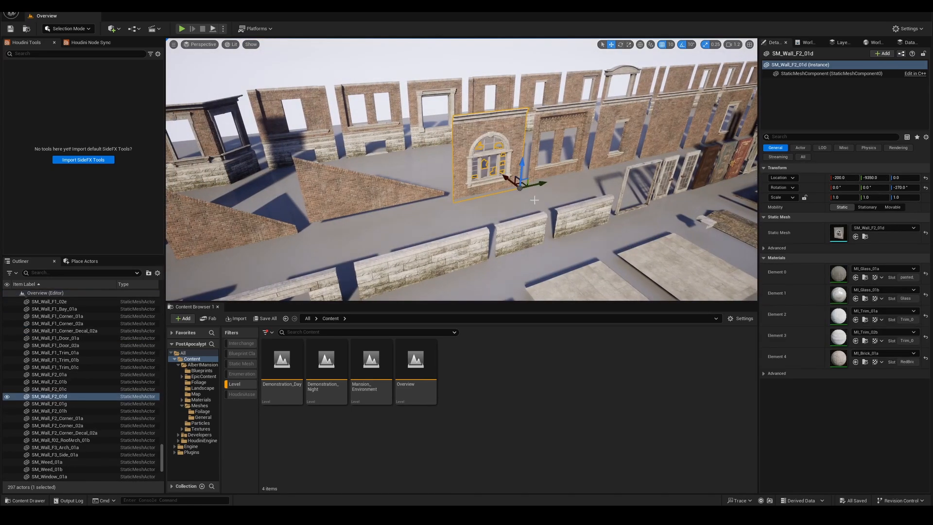
key("f")
key("ctrl+b")
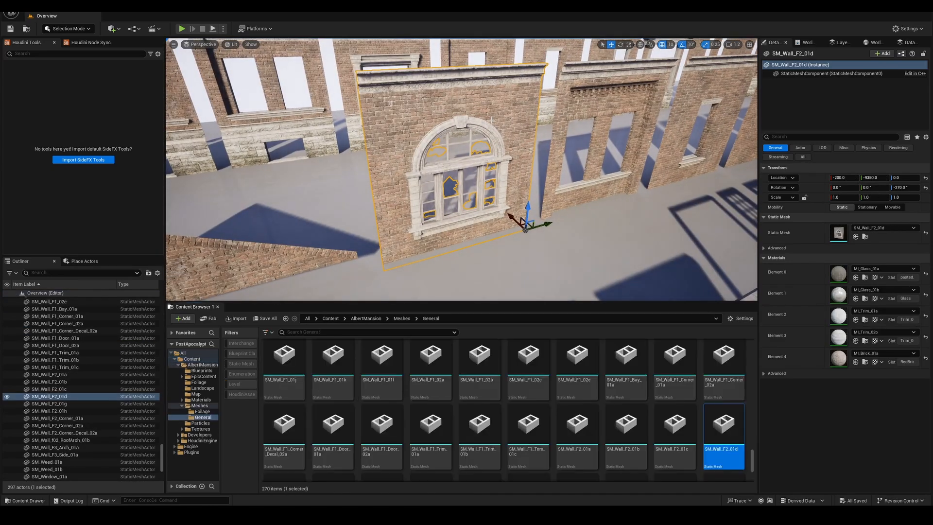
double_click(723, 428)
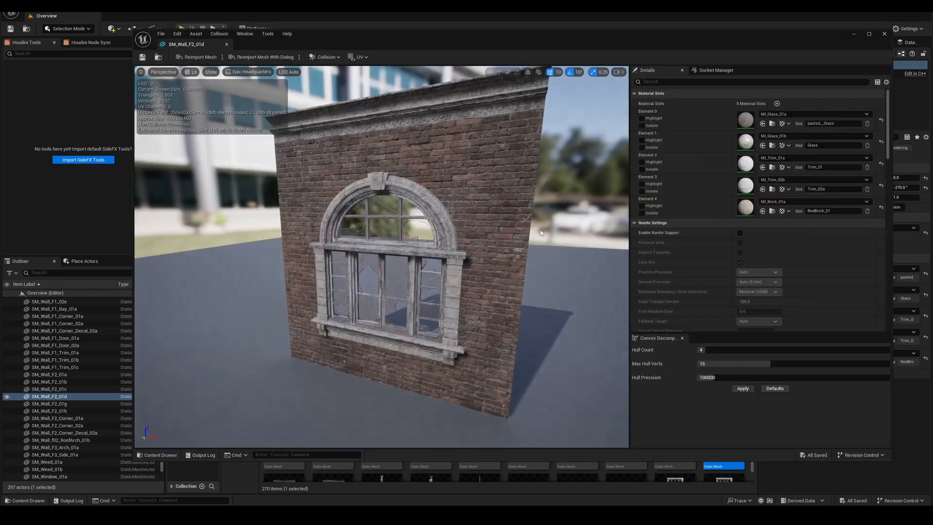
Inspect the SM_Wall_F2_01d mesh from several angles and close its editor
right_click_drag(164, 434, 199, 429)
mouse_move(395, 305)
right_mouse_down()
mouse_move(383, 306)
mouse_move(395, 305)
right_mouse_up()
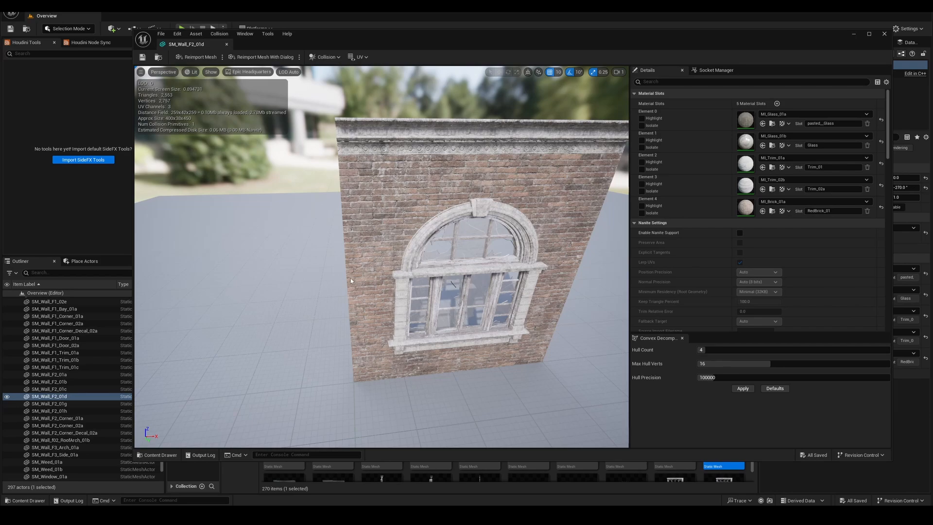
right_click_drag(386, 294, 319, 362)
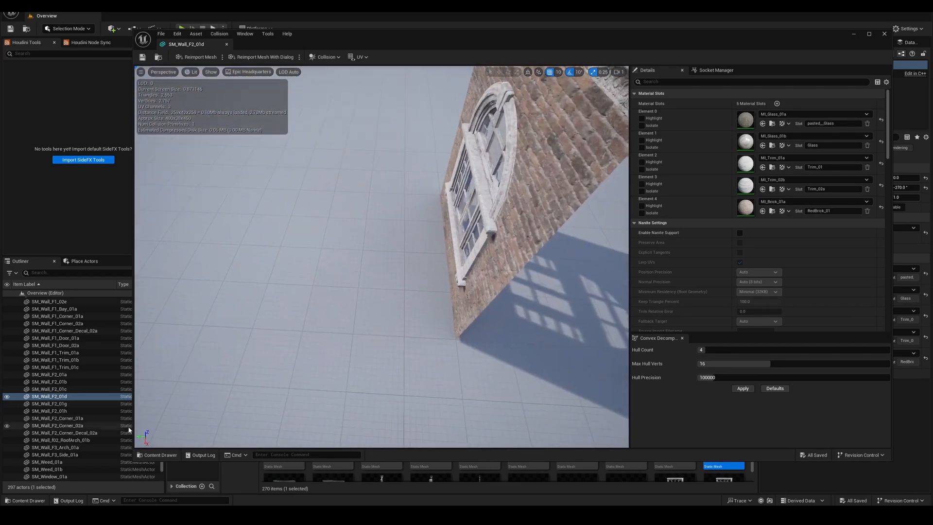
right_click_drag(335, 416, 301, 366)
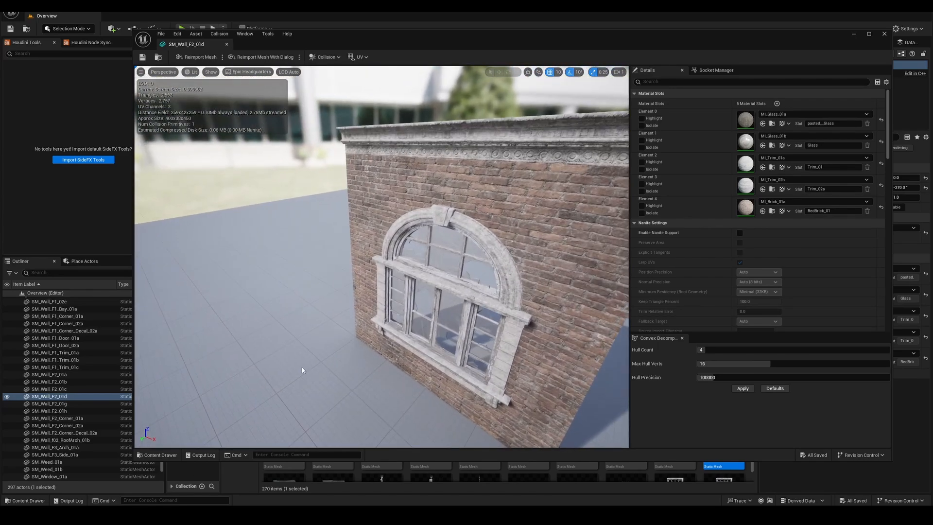
mouse_move(301, 367)
right_mouse_down("alt")
mouse_move(228, 366)
mouse_move(302, 366)
right_mouse_up("alt")
left_click_drag(195, 423, 229, 428, "alt")
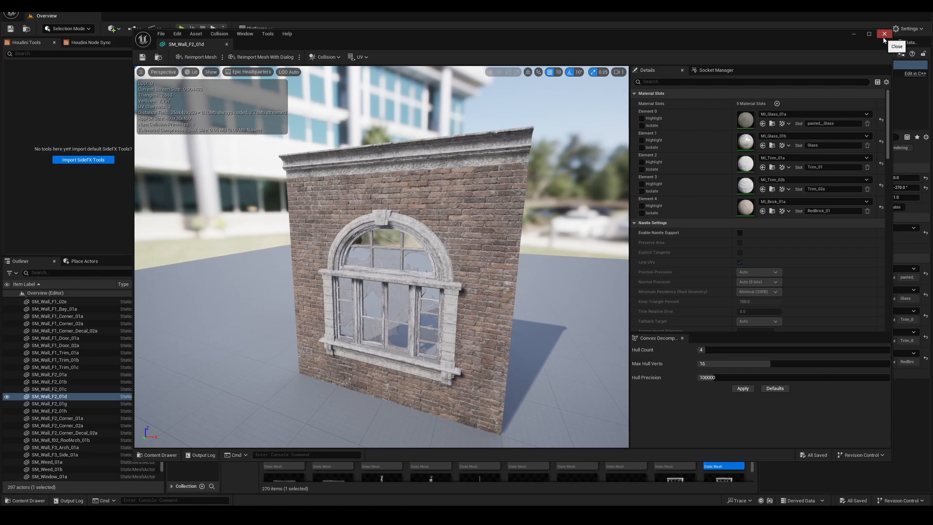
left_click(883, 34)
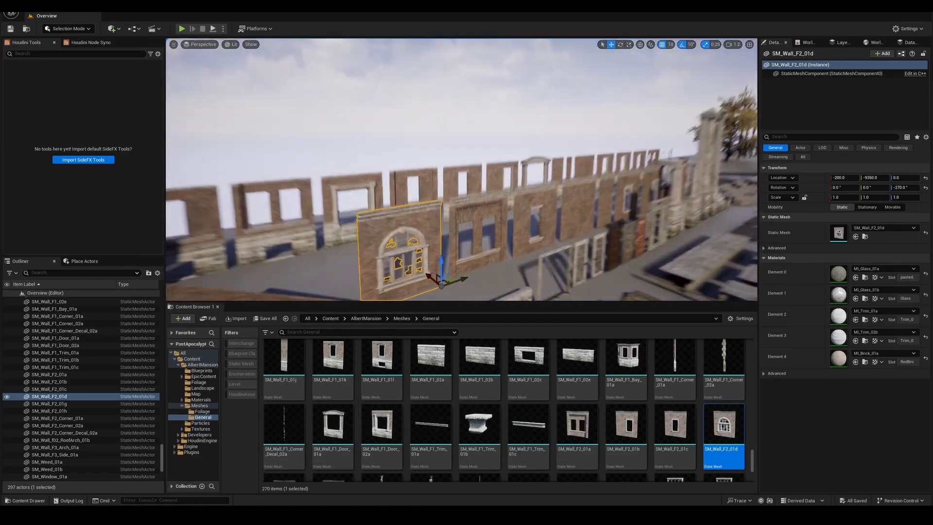
Look over the rows of modular wall pieces around the arched-window wall in the Overview level, from afar and up close
right_click_drag(461, 170, 413, 204)
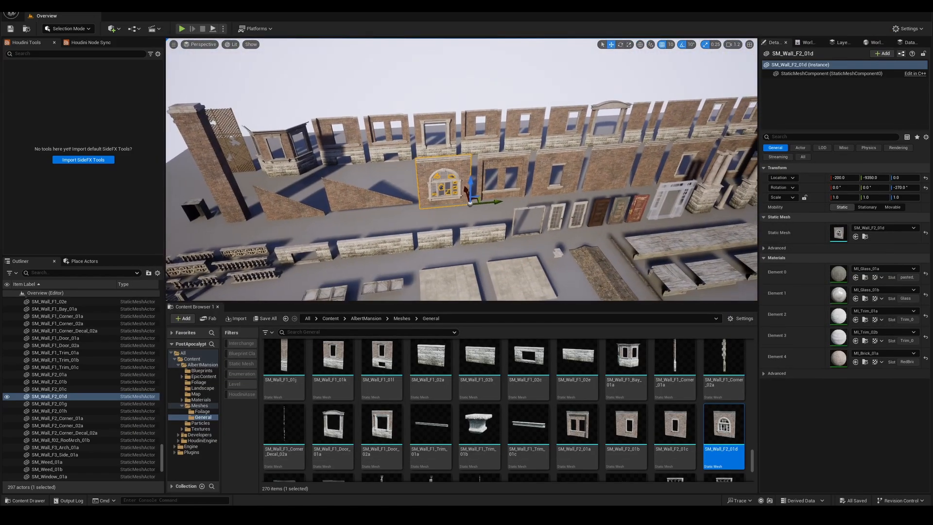
mouse_move(462, 170)
right_mouse_down()
mouse_move(485, 192)
mouse_move(511, 184)
mouse_move(466, 160)
right_mouse_up()
right_click_drag(595, 188, 634, 206)
left_click(595, 188)
left_click(622, 197)
left_click(438, 199)
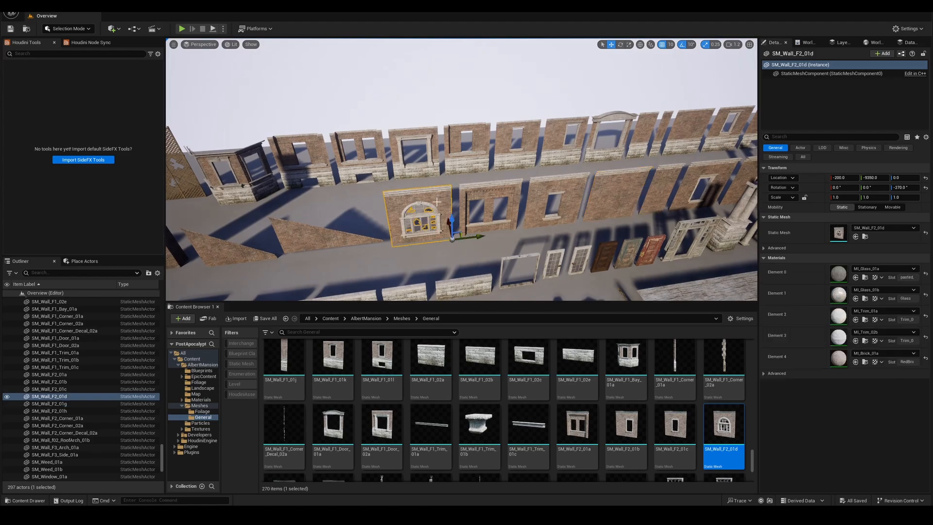
right_click_drag(437, 200, 507, 224)
left_click(485, 196)
left_click(504, 217)
left_click(507, 221)
left_click(530, 185)
right_click_drag(529, 186, 479, 182)
left_click(486, 174)
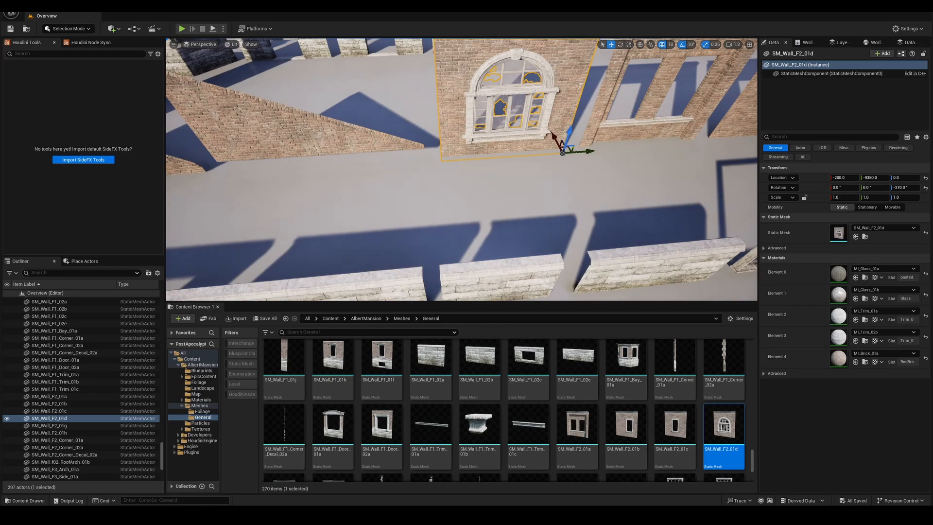
Switch to Modeling mode, select the SM_Wall_F2_01a and SM_Wall_F2_01h walls in turn, and return to Selection mode
left_click(82, 30)
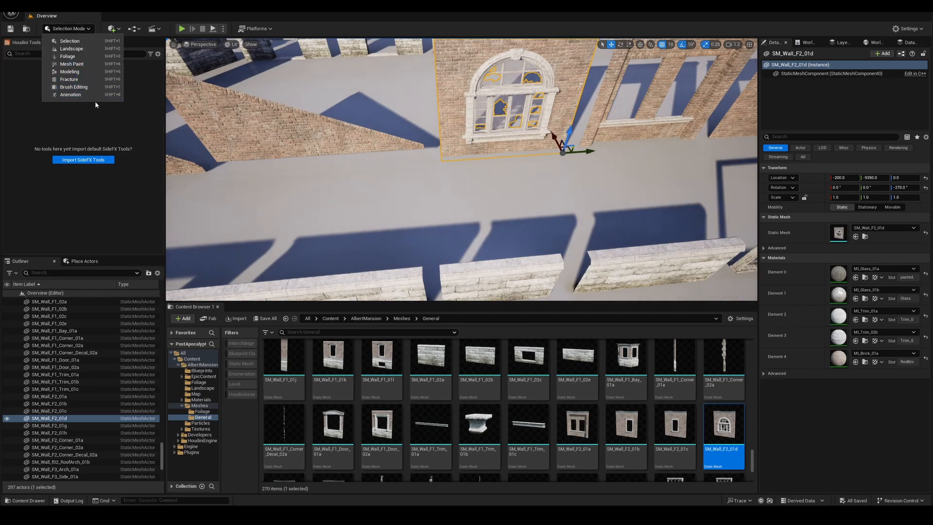
left_click(69, 72)
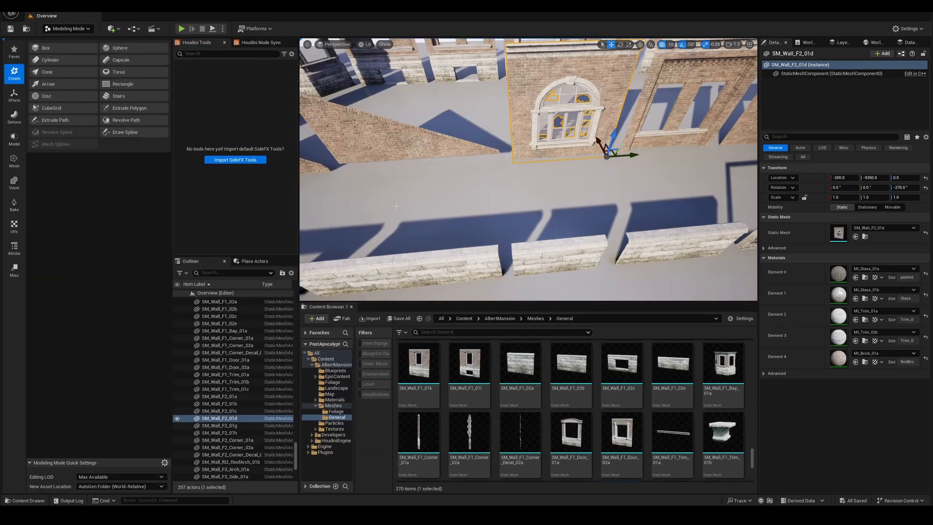
right_click_drag(654, 204, 654, 175)
left_click(583, 193)
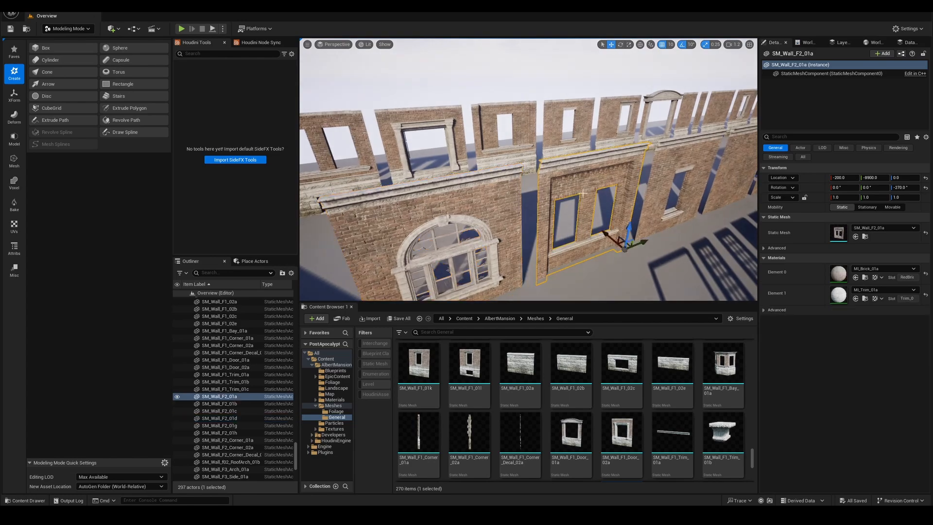
right_click_drag(583, 192, 576, 175)
left_click(566, 180)
left_click(68, 29)
left_click(64, 41)
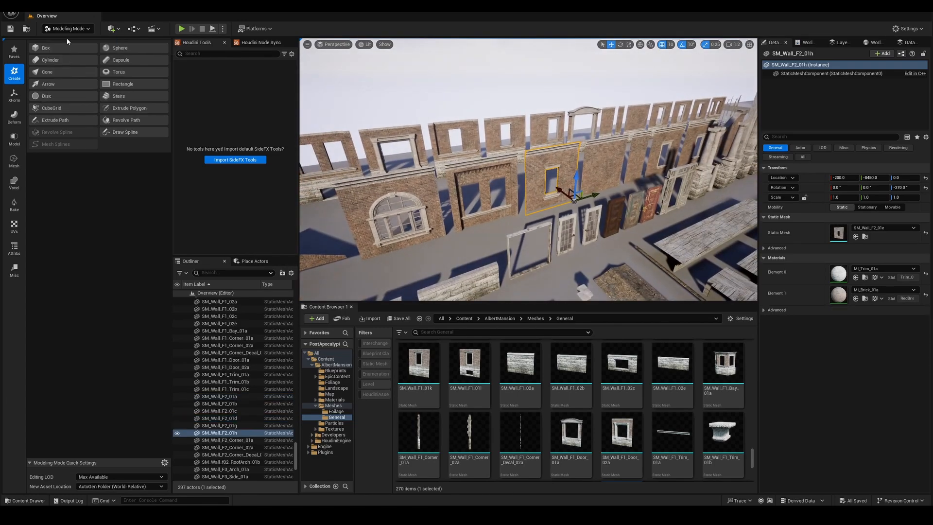
Look over the rows of brick wall modules in the level and return to the start of the General mesh list
right_click_drag(518, 210, 500, 222)
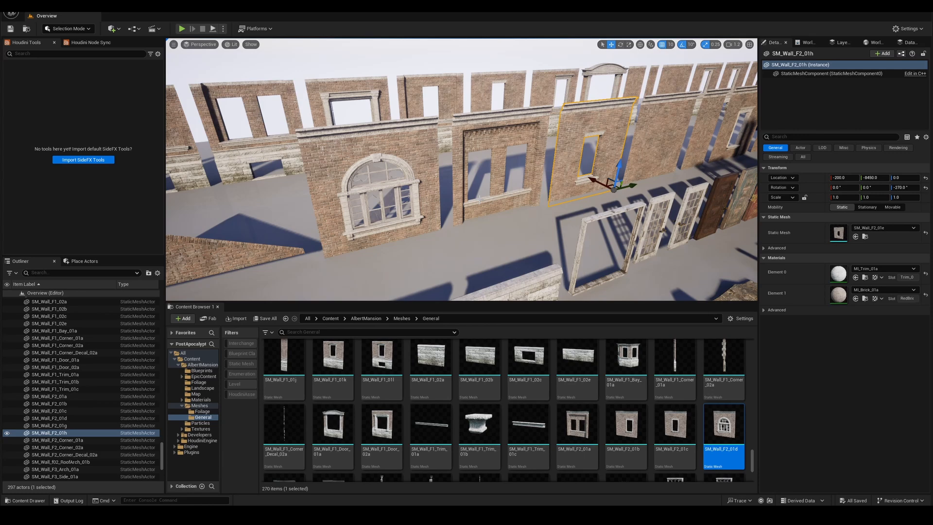
scroll(436, 372, "up", 10)
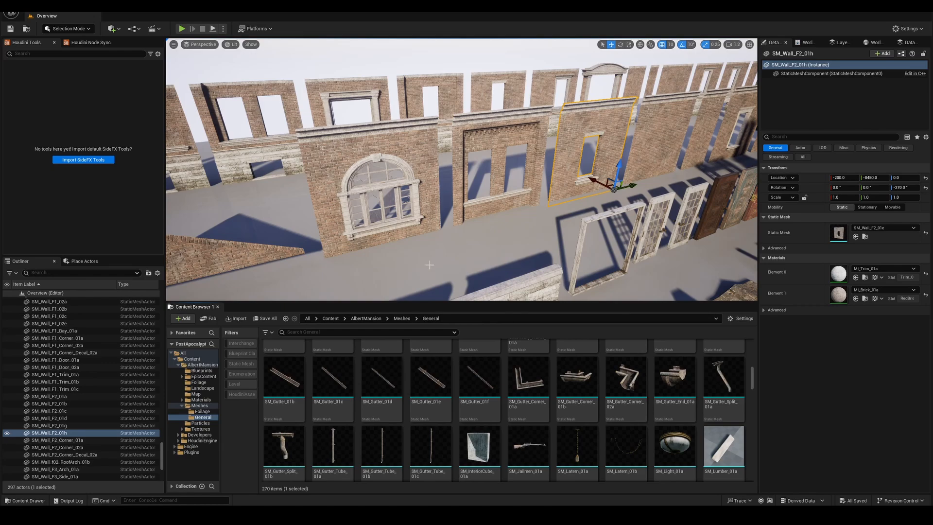
key("s")
right_click_drag(421, 235, 428, 200)
key("s")
key("w")
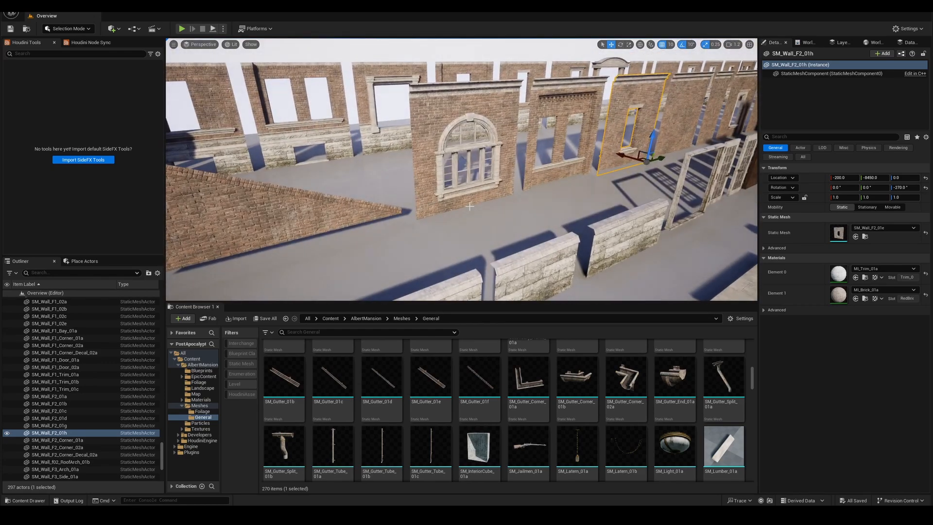
left_click_drag(753, 375, 754, 353)
key("s")
right_click_drag(457, 211, 457, 206)
key("w")
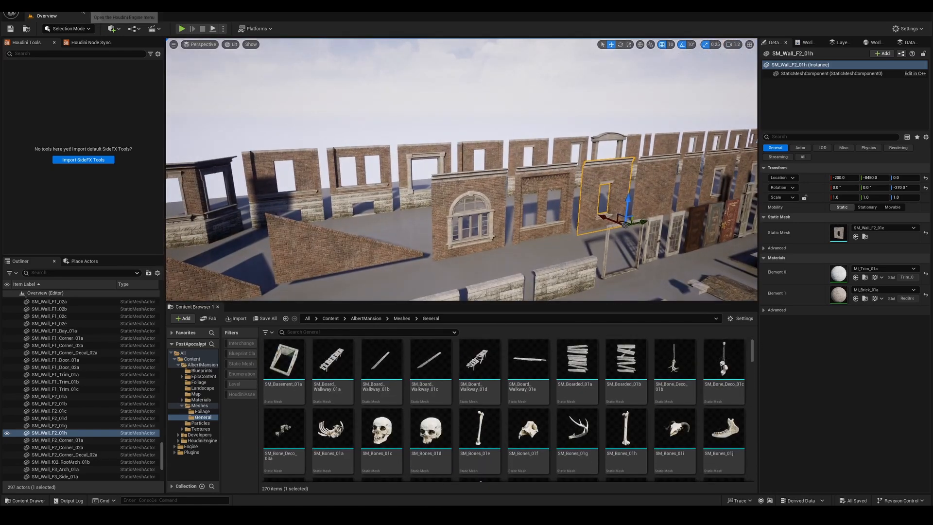
Open a Houdini Session Sync from Unreal and look at the synced scene's object network in Houdini
left_click(80, 7)
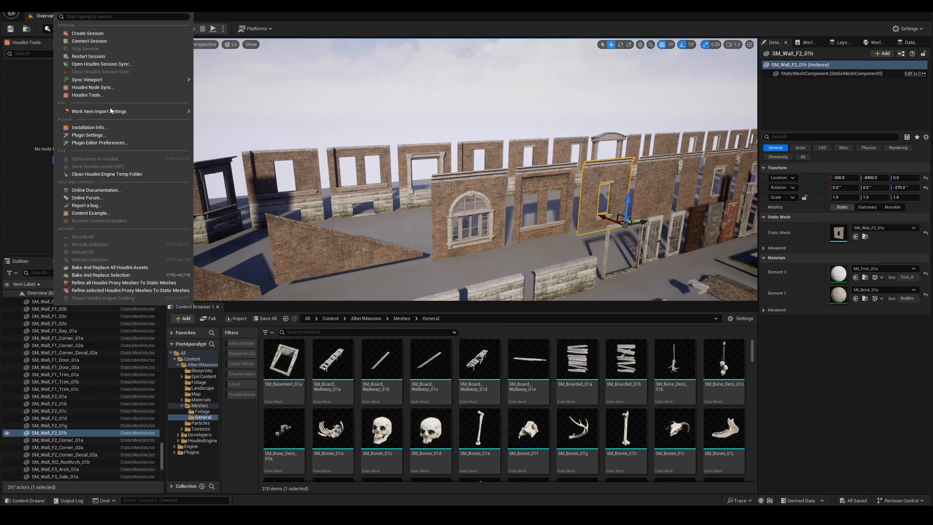
left_click(131, 64)
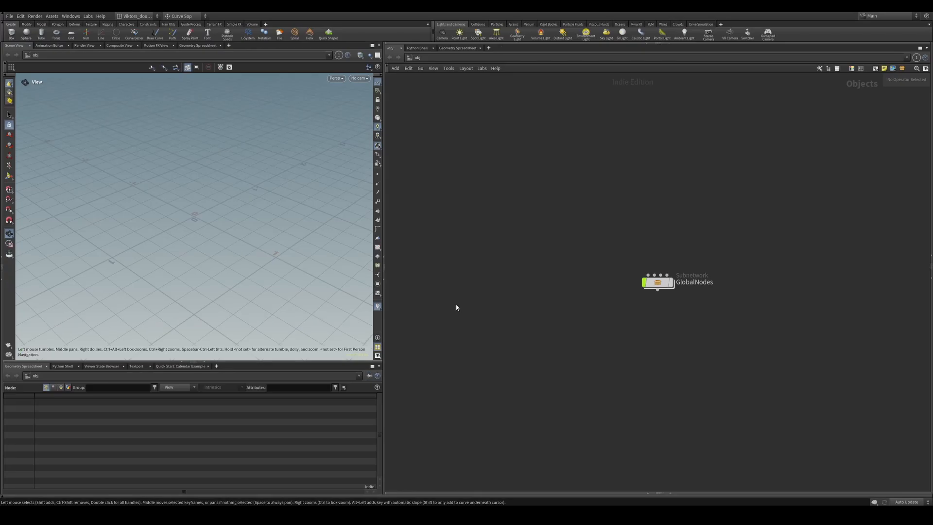
scroll(580, 348, "down", 3)
middle_click_drag(592, 383, 552, 341)
scroll(591, 277, "up", 5)
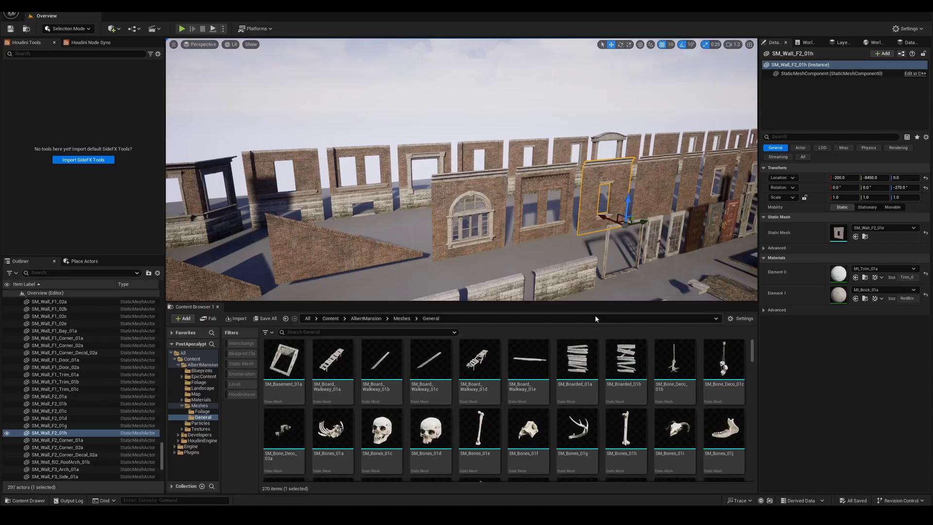
Back in Unreal, look over the level's modular pieces and browse the meshes in the General folder
right_click_drag(595, 315, 317, 198)
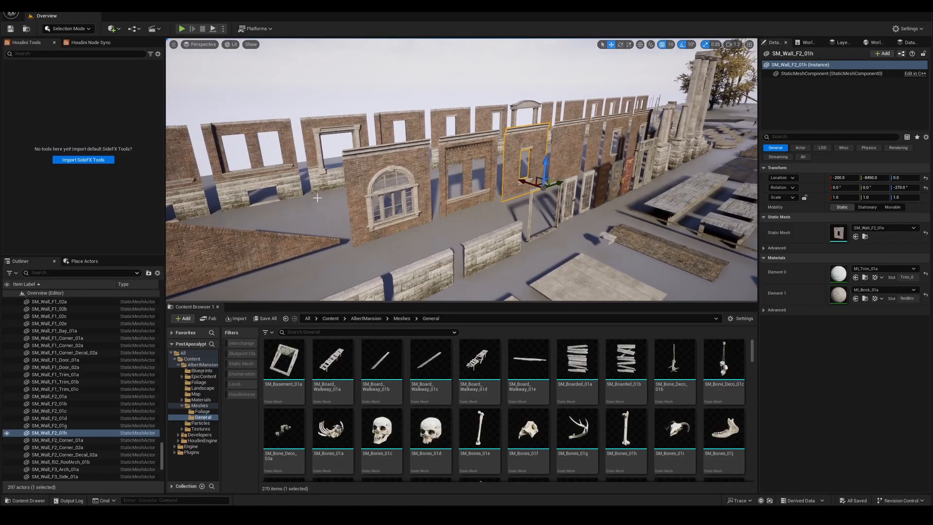
right_click_drag(378, 206, 340, 267)
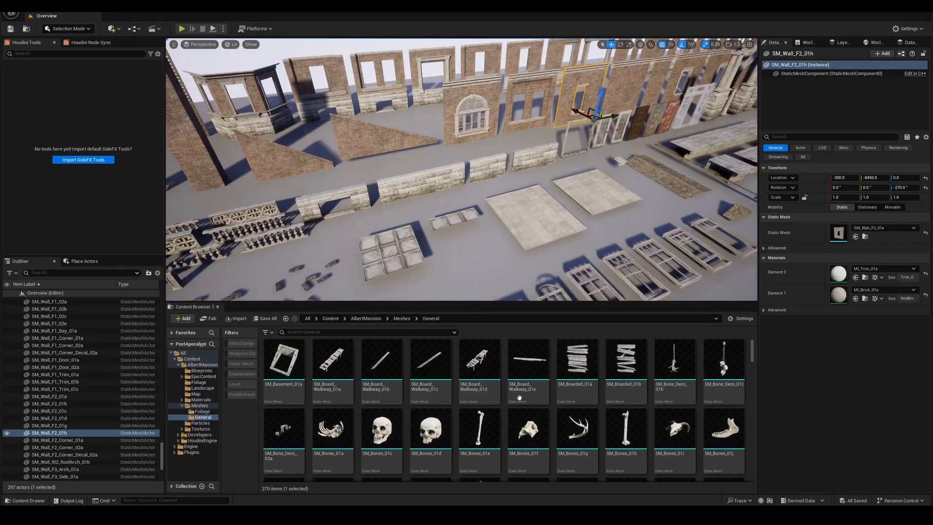
scroll(519, 396, "down", 1)
scroll(627, 397, "up", 1)
scroll(680, 362, "down", 10)
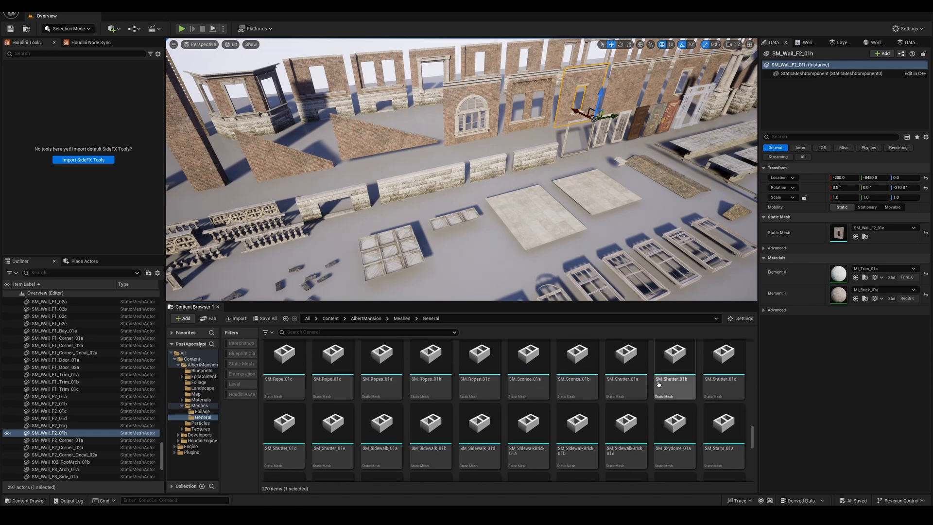
left_click(616, 363)
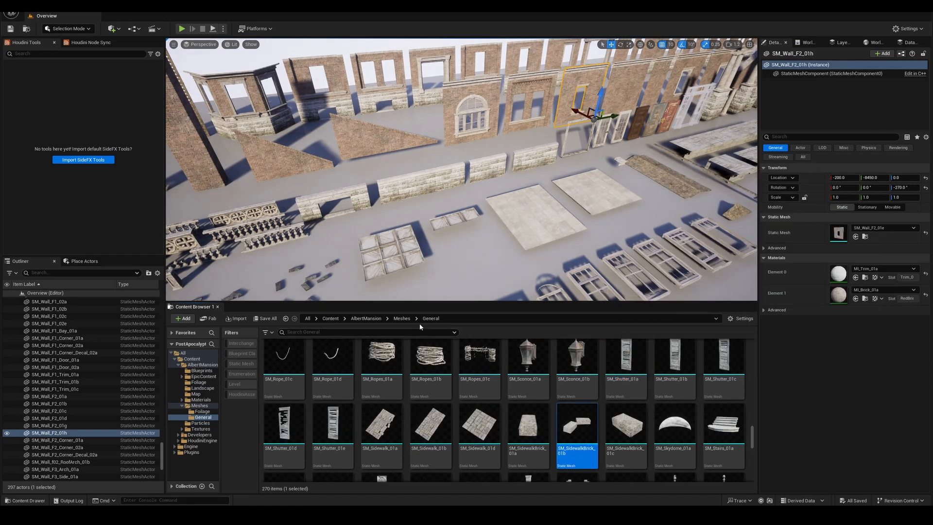
left_click(402, 318)
double_click(326, 359)
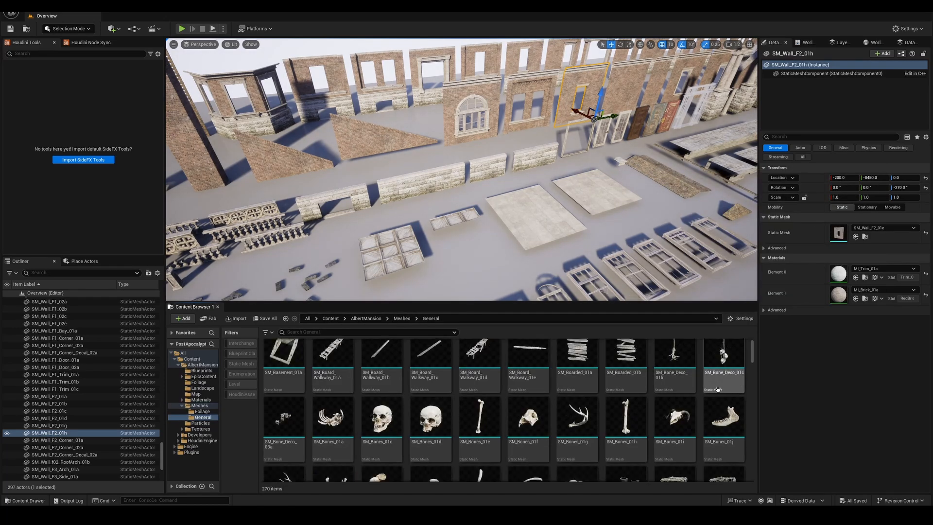
Select all static meshes in the General folder and send them to Houdini
left_click(480, 359)
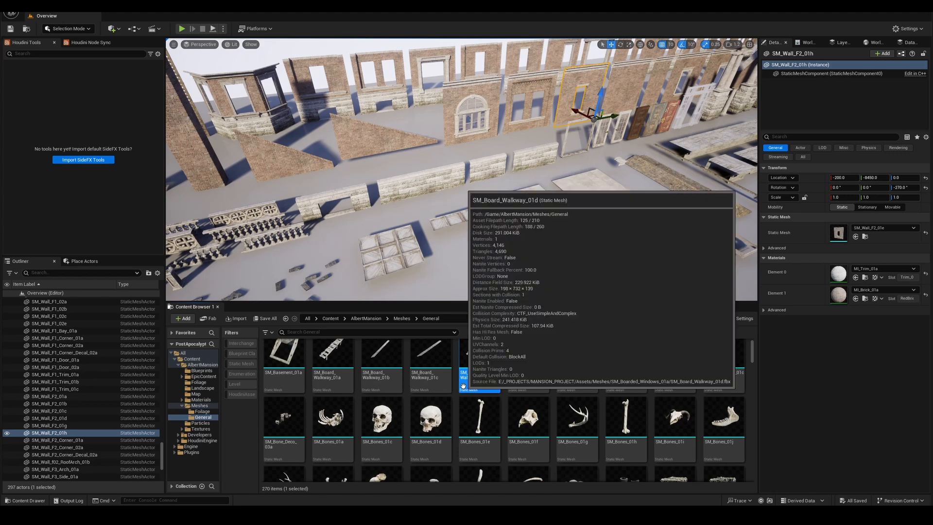
key("ctrl+a")
right_click(581, 365)
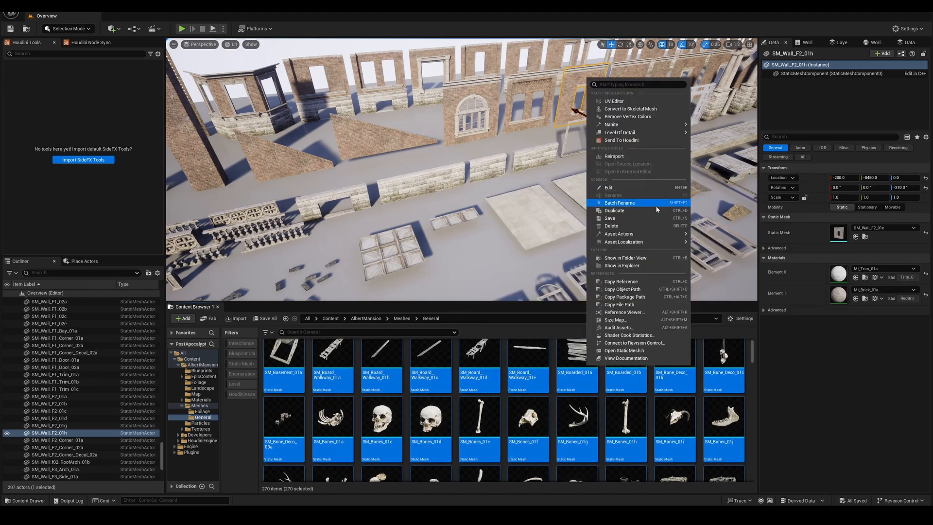
left_click(625, 141)
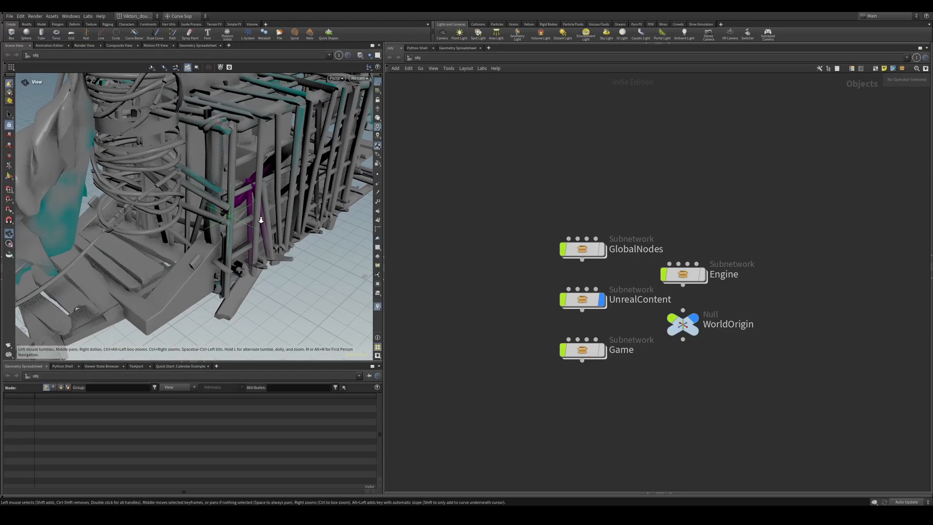
Widen the Houdini viewport and examine the imported meshes from several angles and distances
scroll(261, 220, "down", 10)
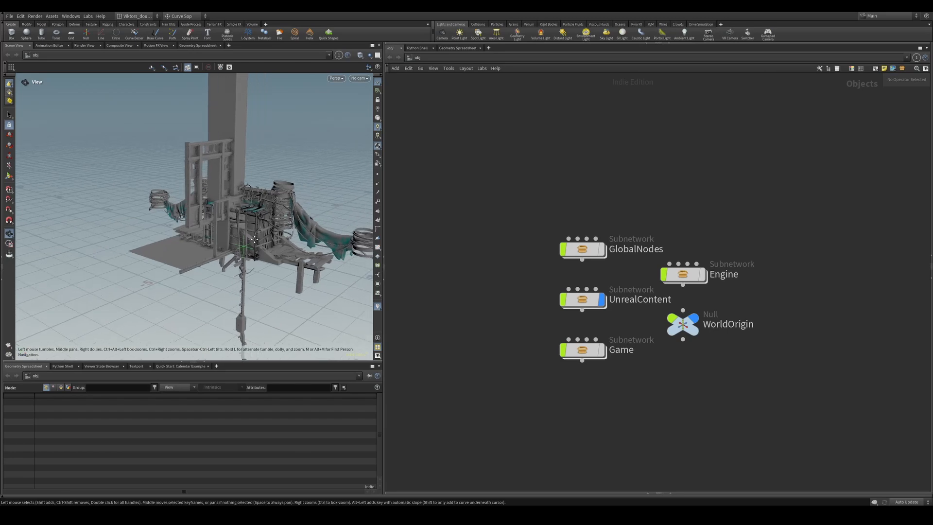
left_click_drag(254, 239, 256, 264)
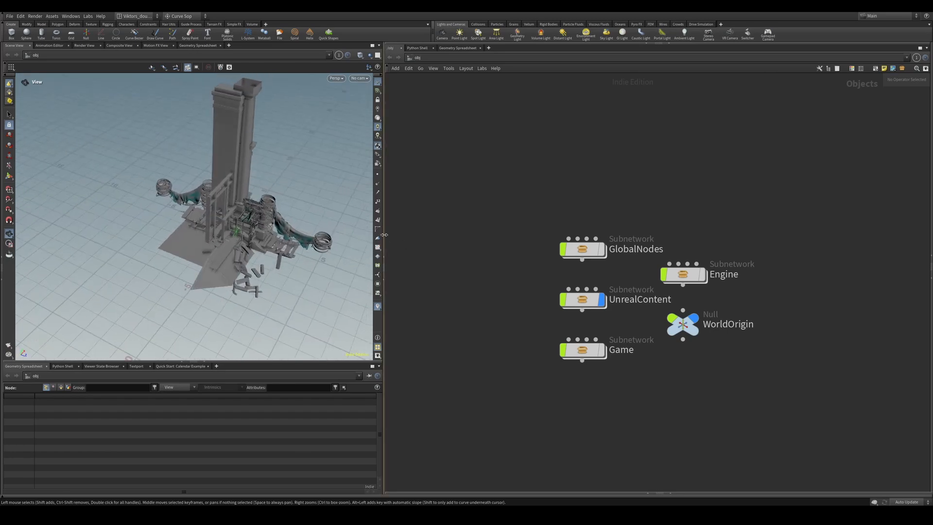
left_click_drag(384, 235, 433, 239)
left_click_drag(331, 243, 278, 199)
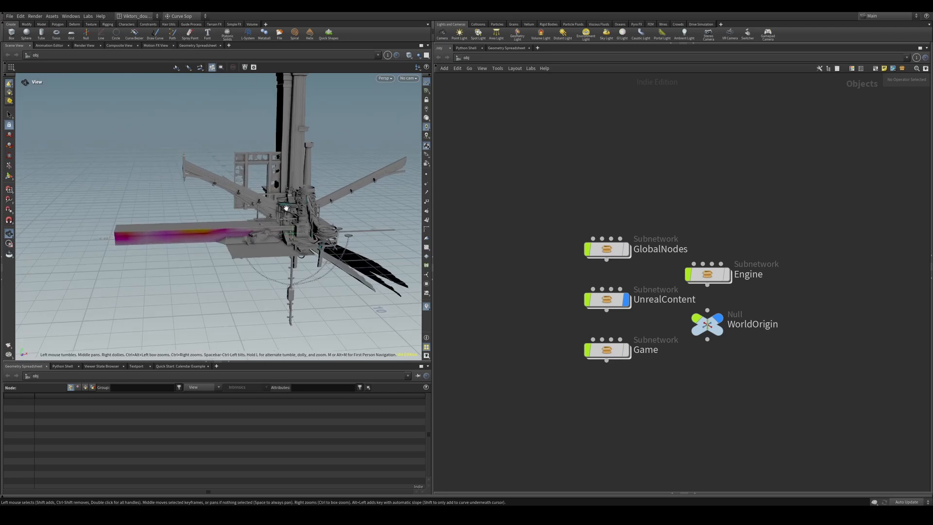
middle_click_drag(643, 314, 635, 314)
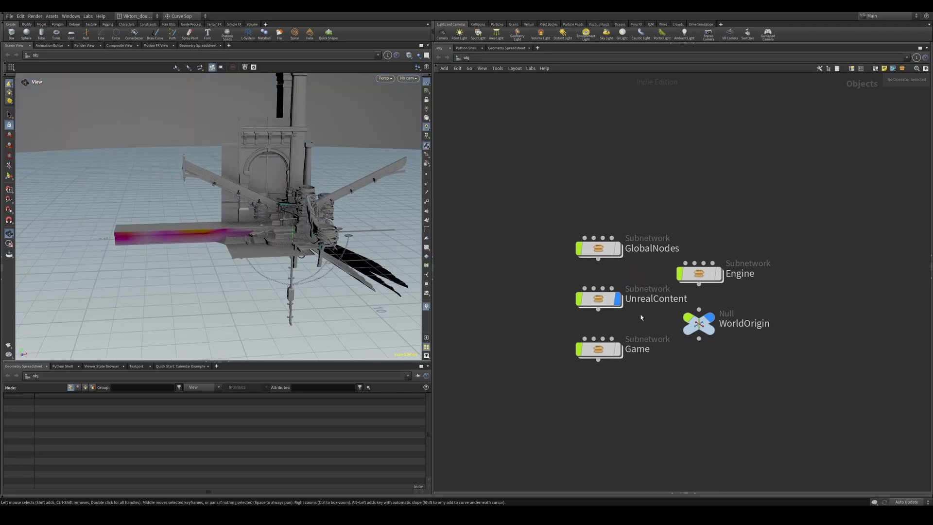
Open the UnrealContent subnetwork and highlight all imported mesh nodes to review them, ending with the selection cleared
scroll(640, 317, "up", 3)
double_click(567, 294)
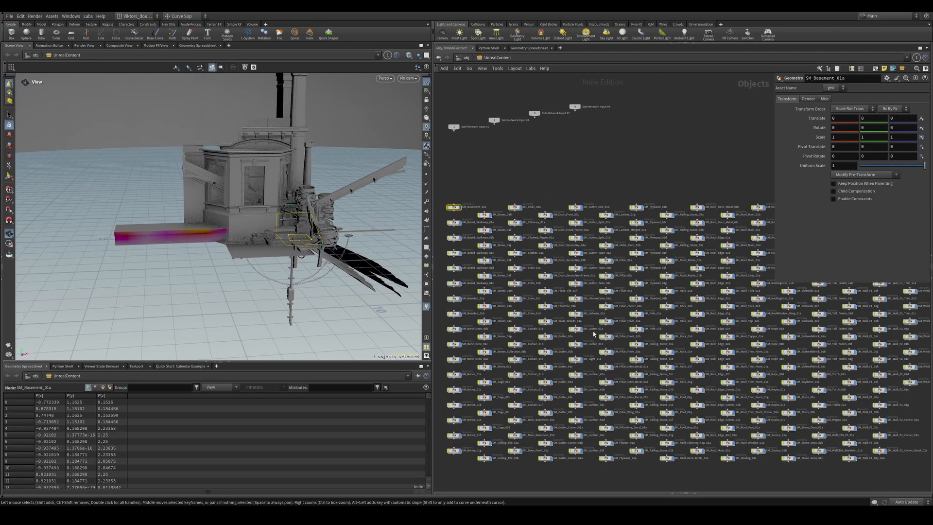
scroll(593, 334, "down", 4)
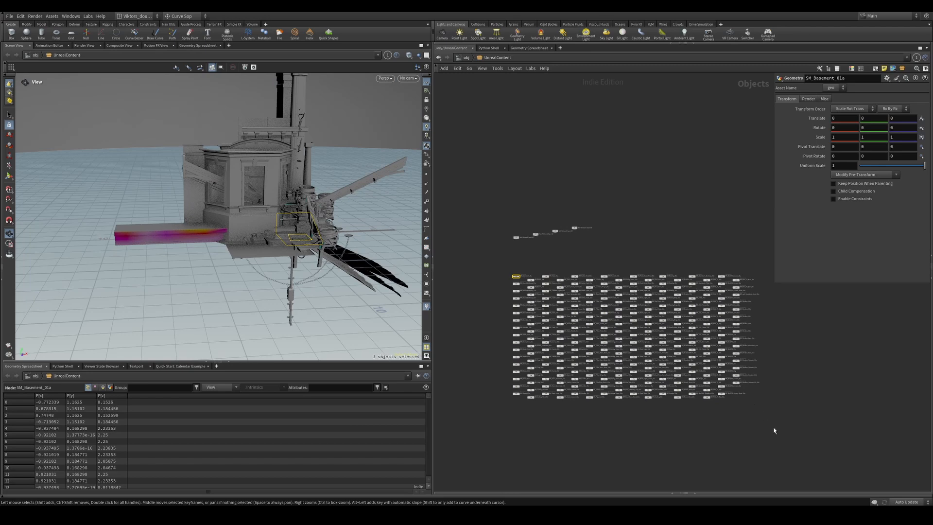
left_click_drag(774, 431, 488, 287)
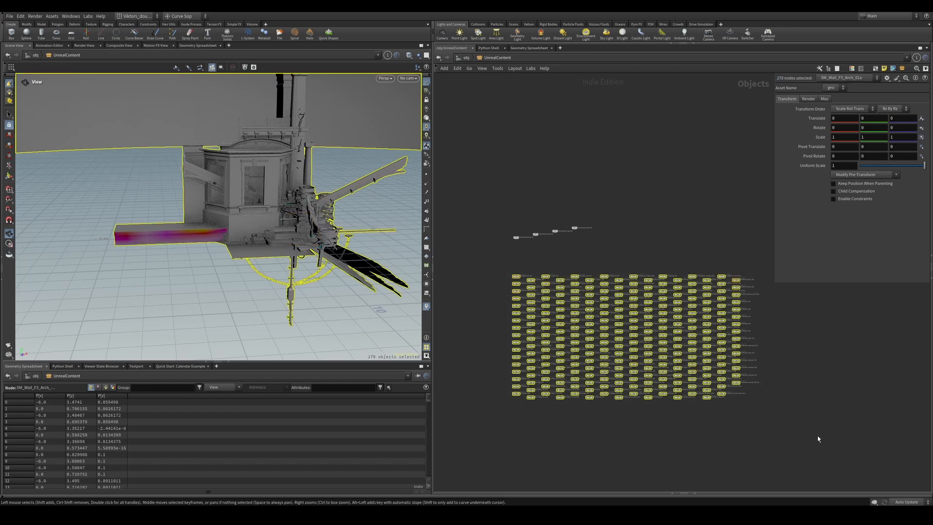
left_click(801, 419)
left_click_drag(817, 417, 495, 263)
left_click(730, 417)
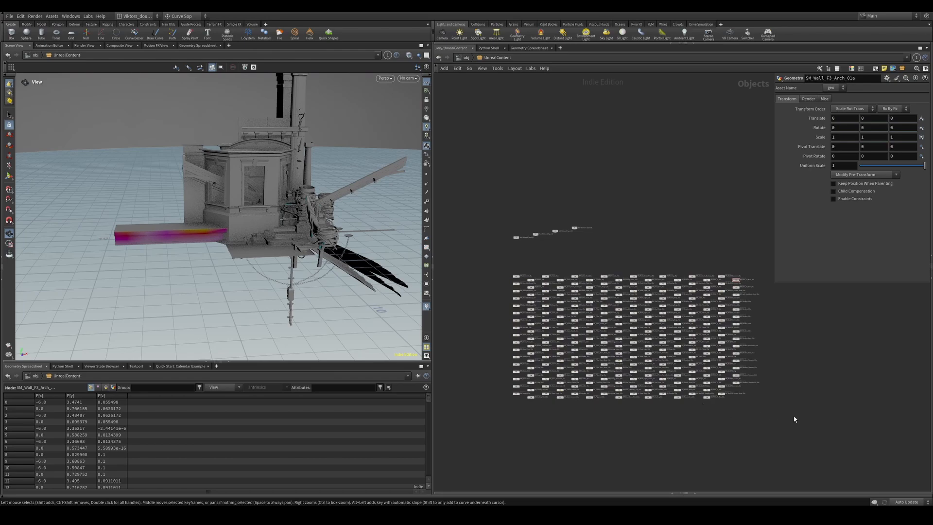
left_click_drag(813, 421, 511, 264)
scroll(704, 386, "up", 5)
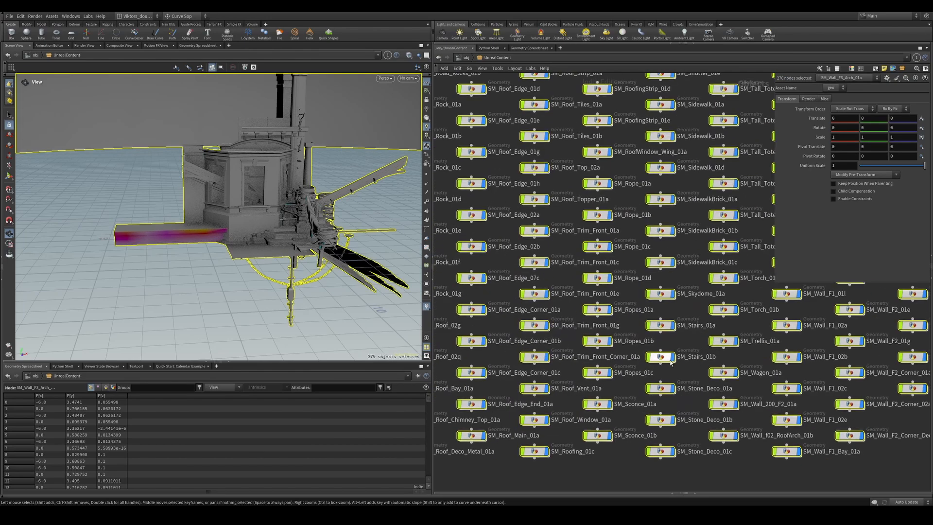
scroll(719, 403, "down", 6)
left_click(628, 274)
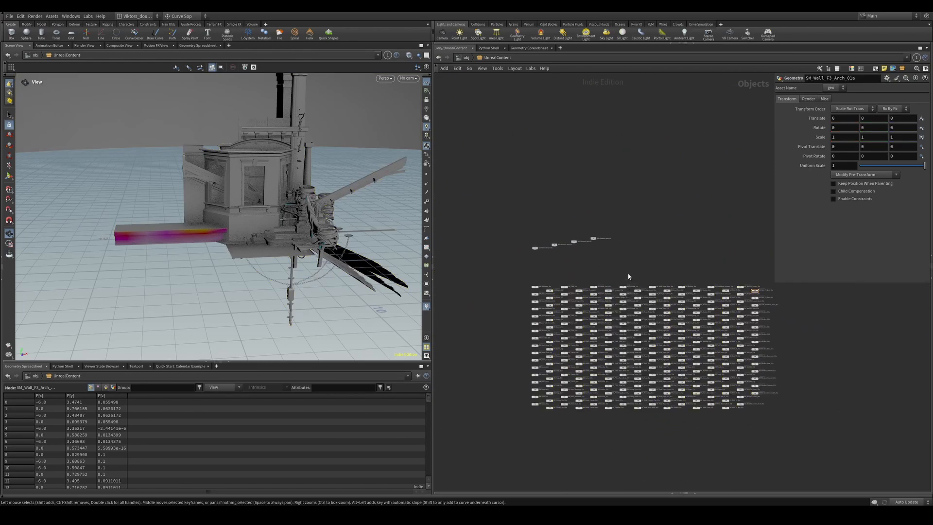
Open the SM_Ropes_01b geometry node inside UnrealContent and bring its Object Merge node into close view
scroll(661, 367, "up", 3)
scroll(672, 381, "down", 3)
scroll(711, 407, "up", 5)
scroll(682, 358, "up", 3)
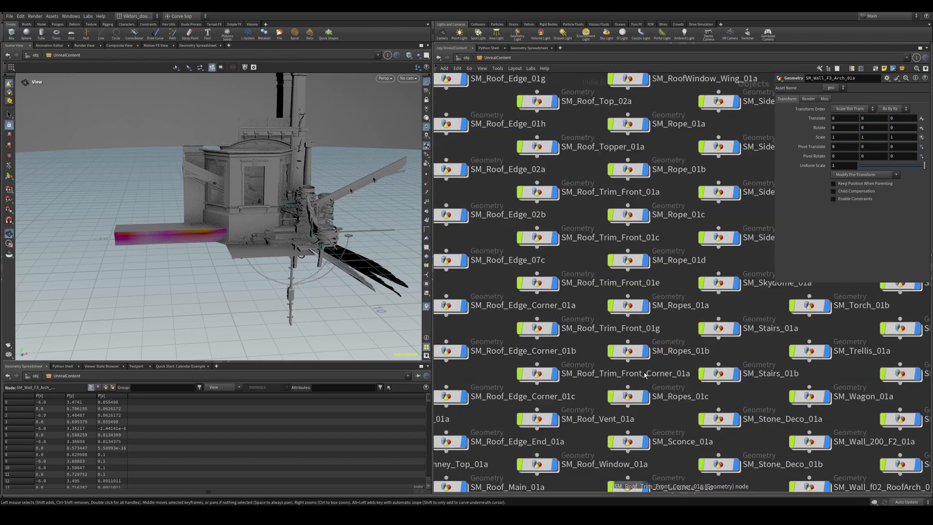
double_click(619, 328)
scroll(682, 306, "up", 5)
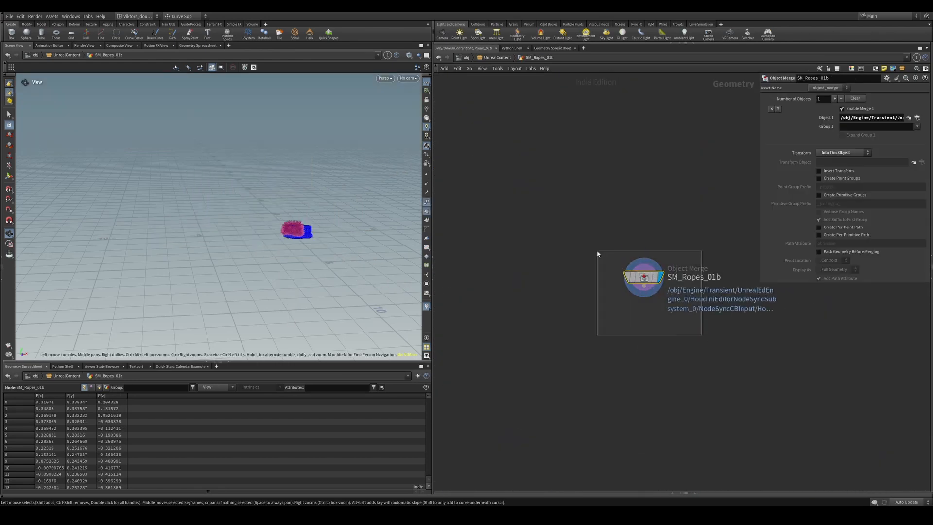
Examine the point, vertex, primitive and detail attributes of SM_Ropes_01b in the Geometry Spreadsheet, ending on the primitive attributes
left_click(91, 389)
left_click(98, 389)
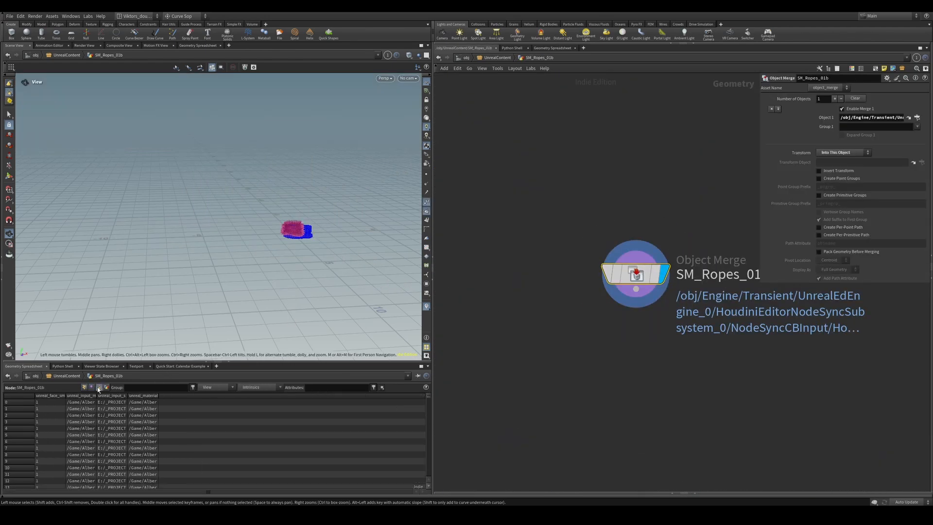
left_click(91, 390)
left_click(85, 390)
left_click(91, 387)
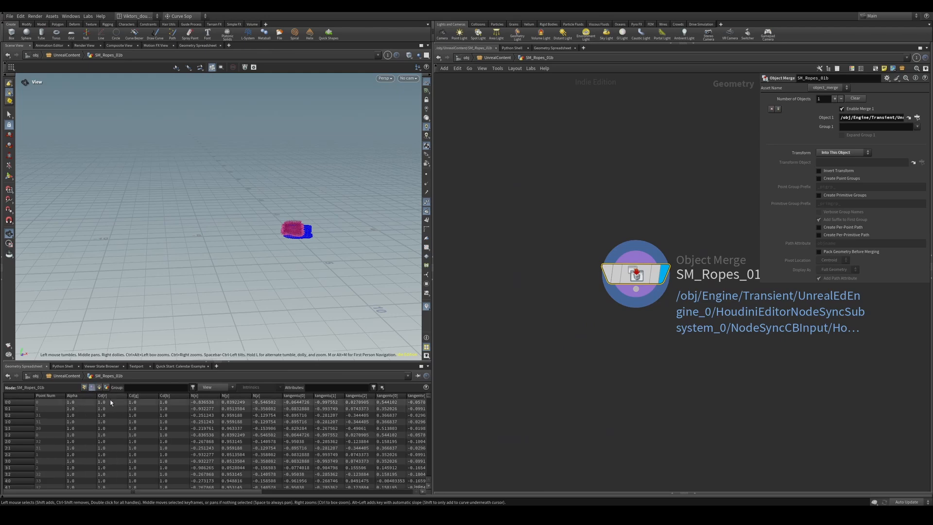
left_click_drag(227, 490, 198, 483)
left_click(100, 389)
left_click(106, 388)
left_click(99, 388)
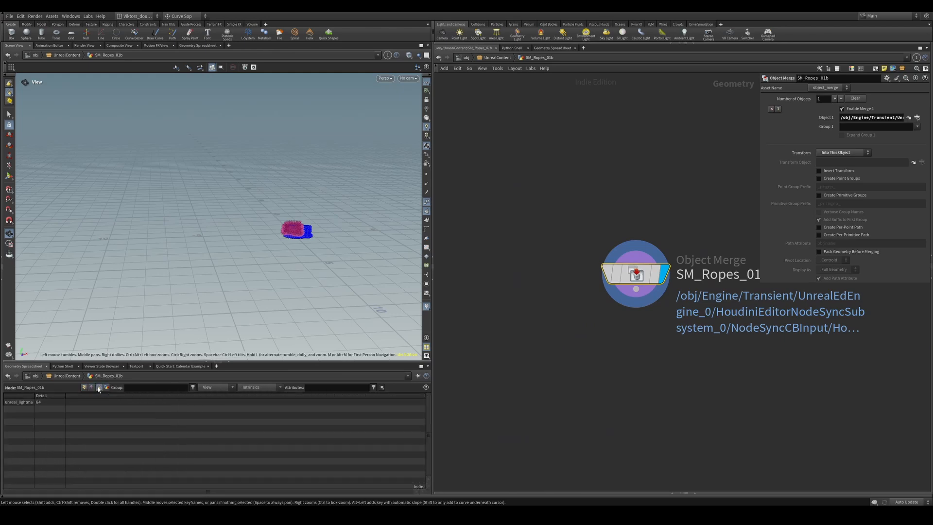
left_click(100, 389)
scroll(534, 409, "down", 1)
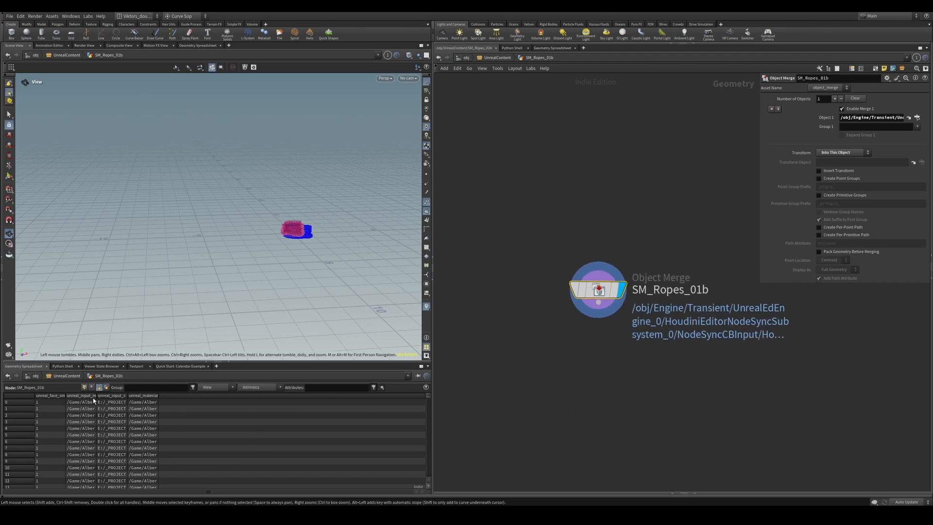
Widen the unreal_input_mesh_name column and inspect one of its values in a widened attribute inspector window
left_click_drag(95, 395, 331, 395)
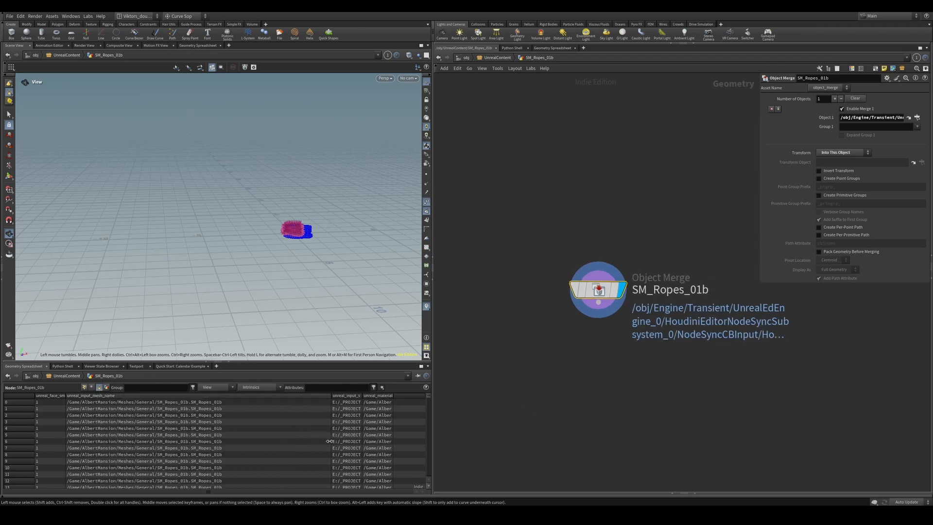
double_click(81, 408)
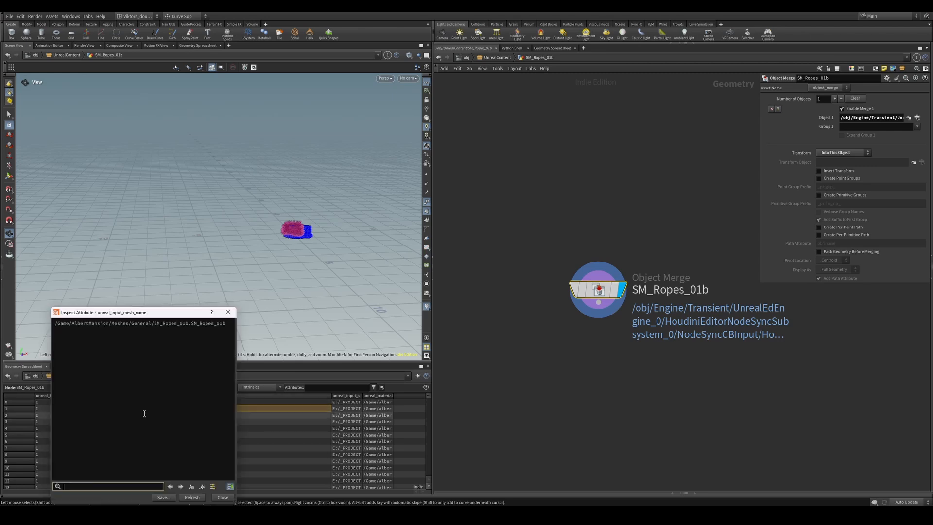
left_click_drag(191, 315, 495, 270)
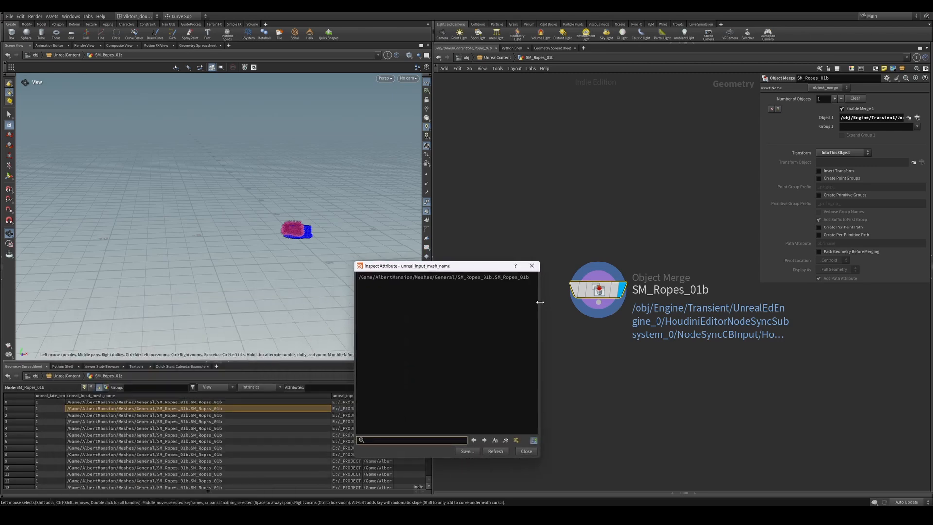
left_click_drag(538, 305, 625, 310)
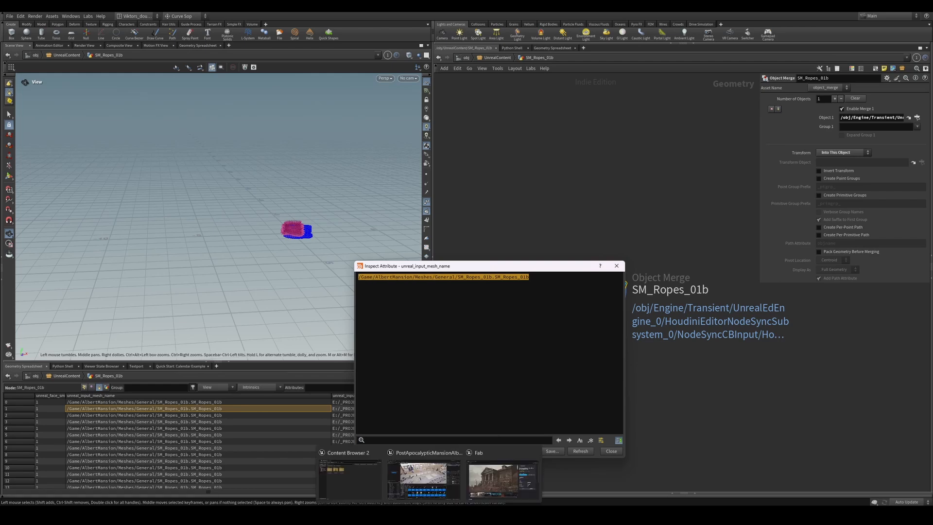
Switch to Unreal Editor to view the General folder's content path, and highlight the matching path in Houdini's attribute inspector
left_click(502, 479)
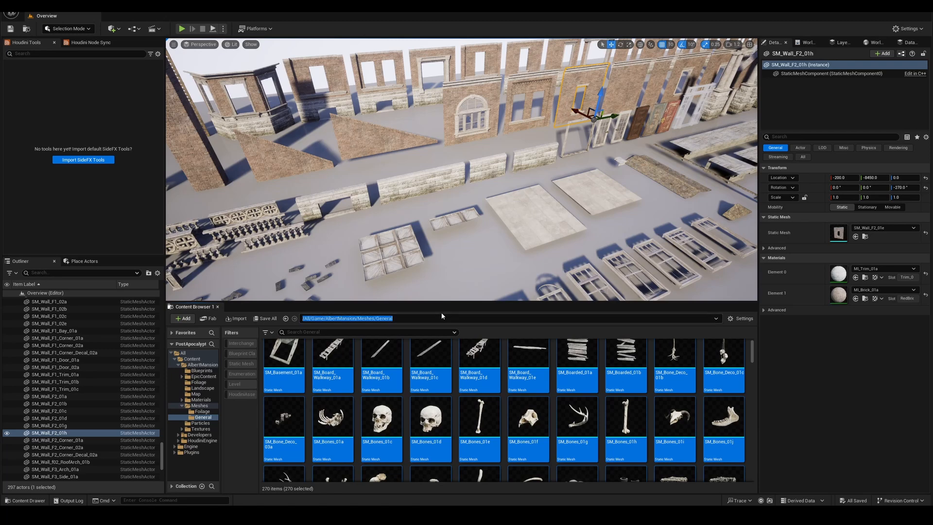
left_click(478, 317)
left_click(304, 321)
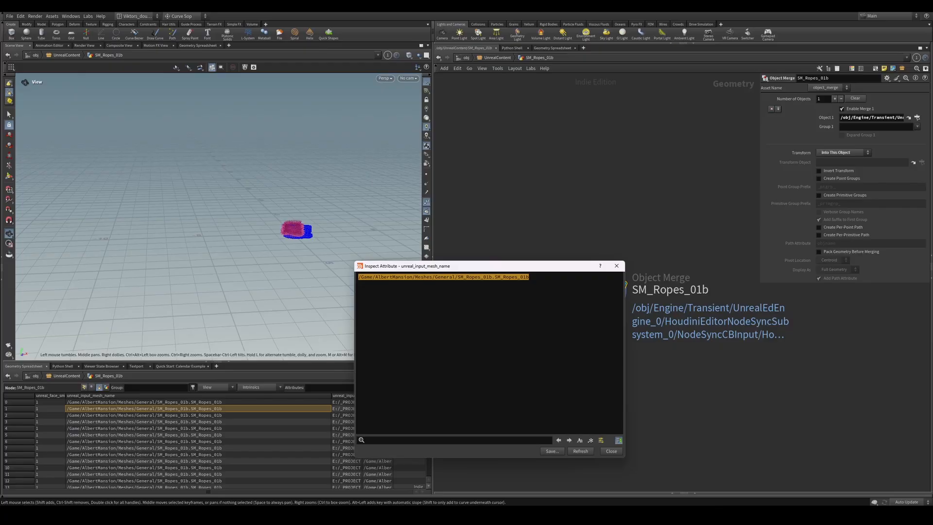
left_click(445, 331)
left_click_drag(361, 277, 460, 278)
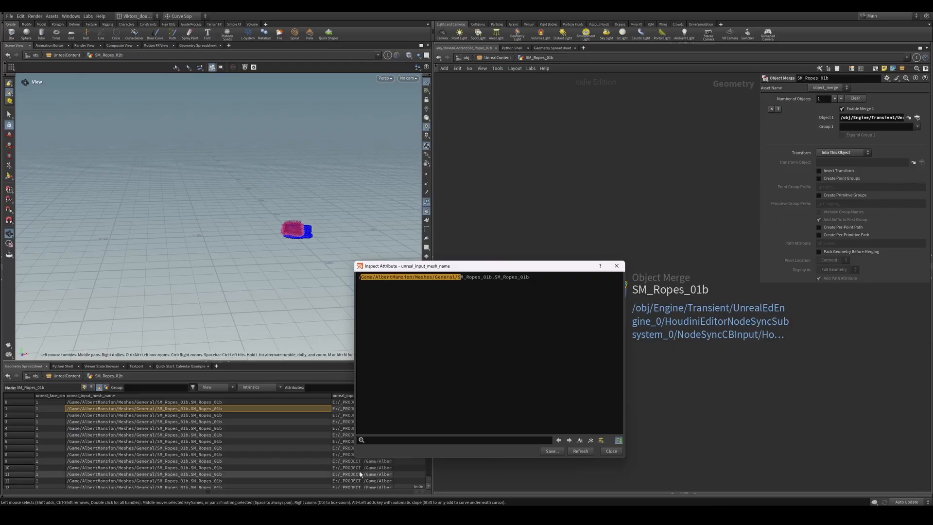
Back in Unreal Editor, highlight the Game/AlbertMansion/Meshes/General part of the content path and select only SM_Board_Walkway_01d
left_click(429, 515)
left_click(423, 479)
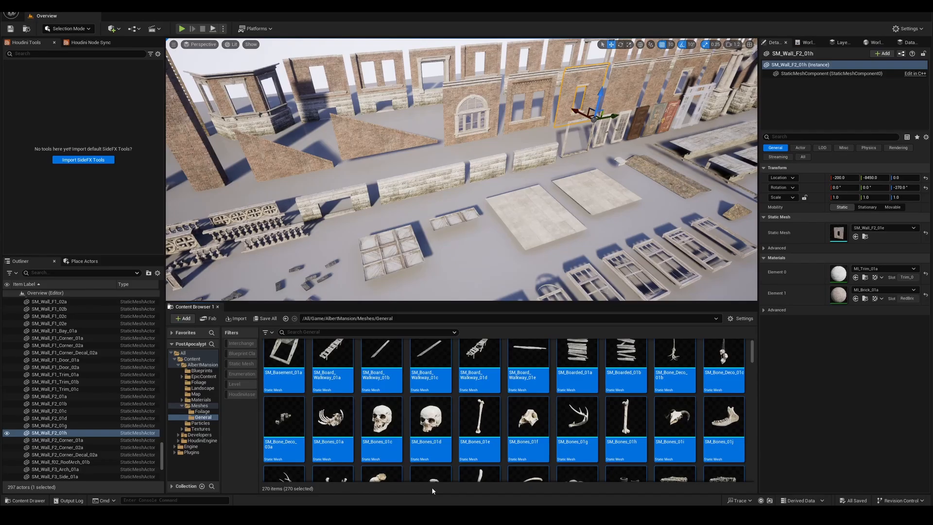
left_click(468, 318)
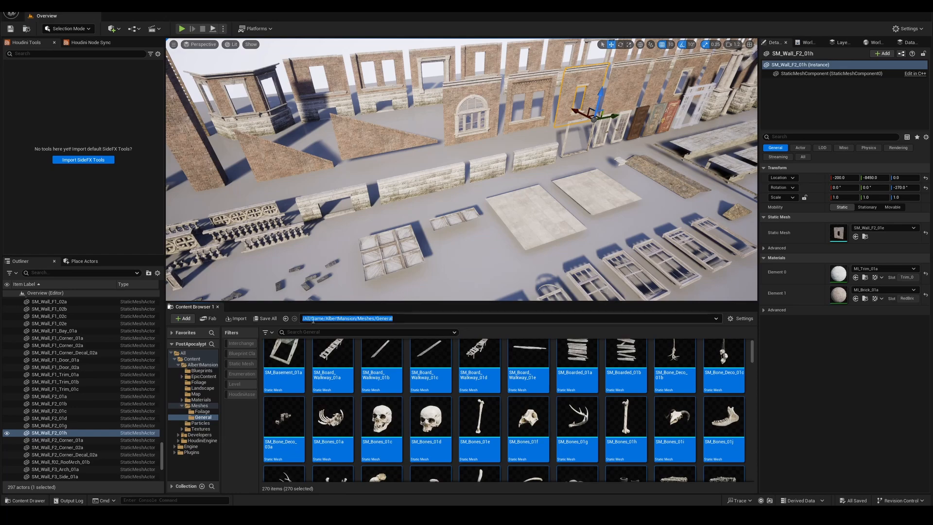
left_click_drag(311, 320, 418, 320)
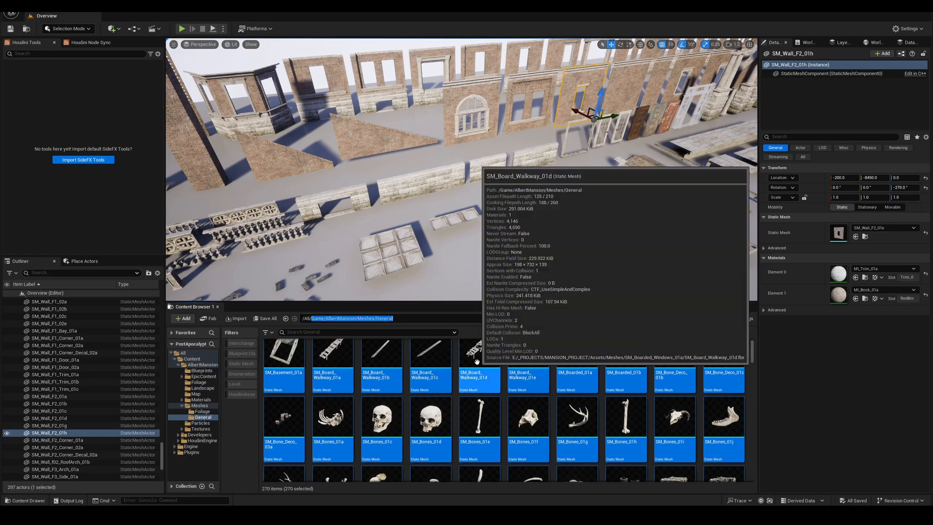
left_click(498, 345)
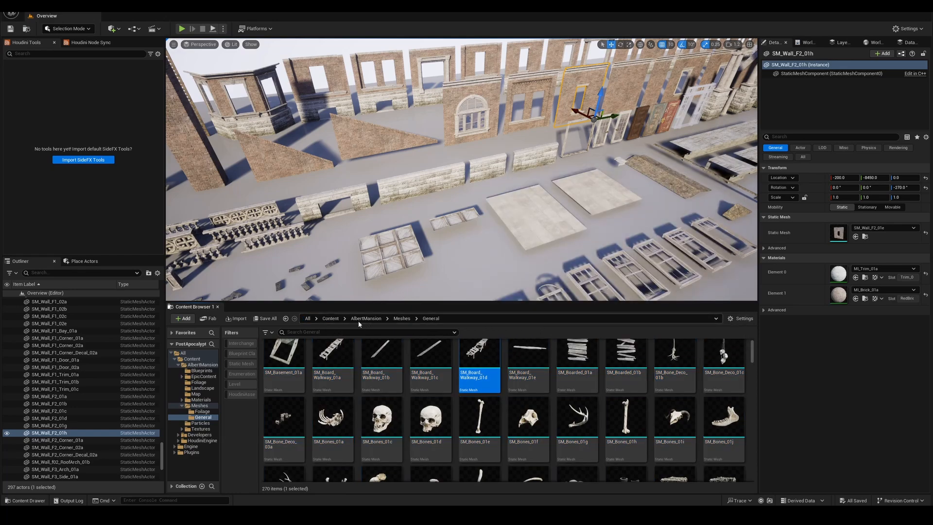
Show the General folder's full path once more, and open the AlbertMansion folder from the project's Content root
left_click(472, 316)
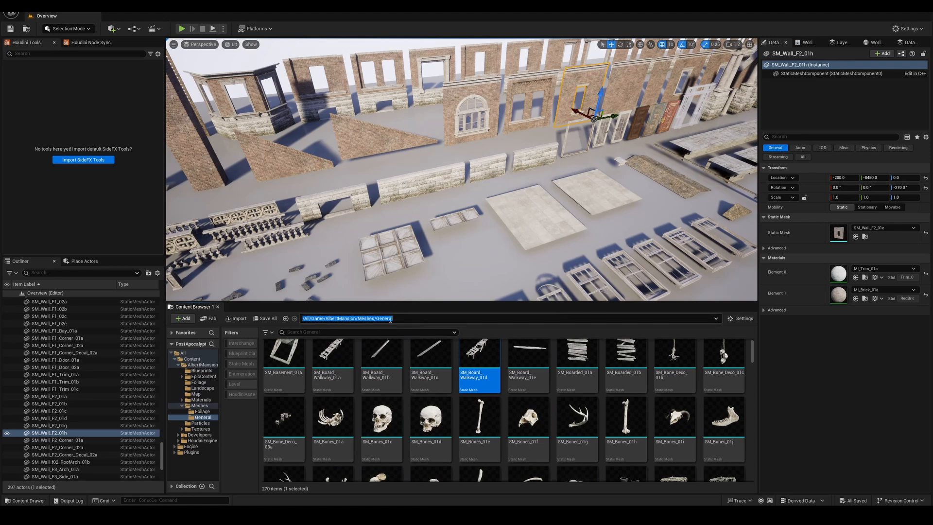
left_click(431, 338)
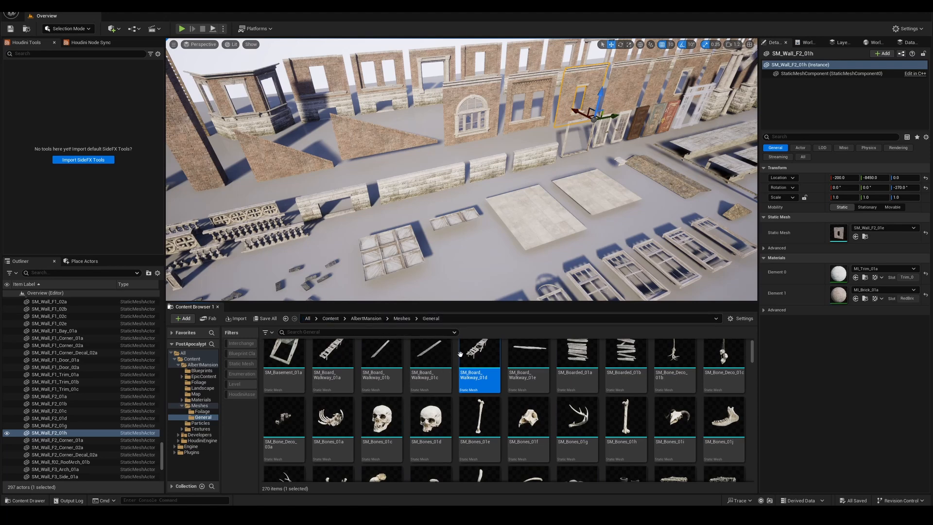
left_click(330, 319)
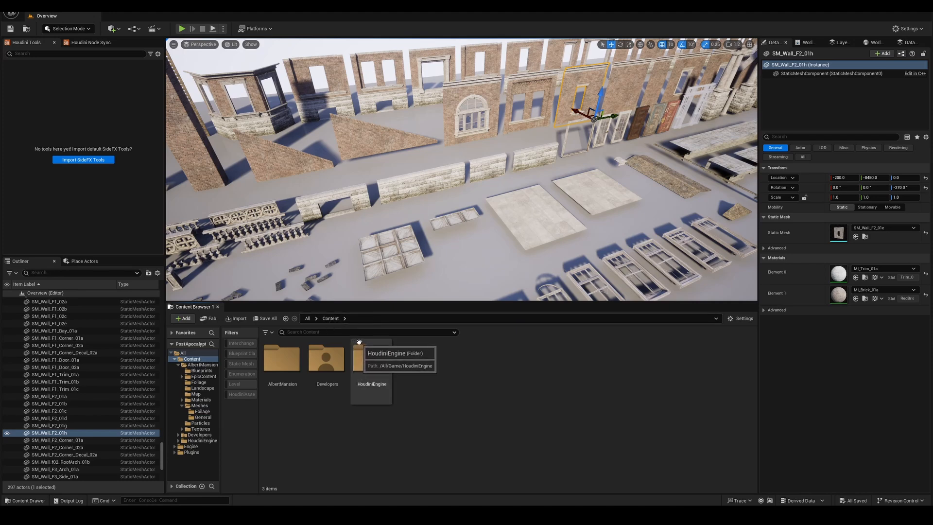
double_click(281, 360)
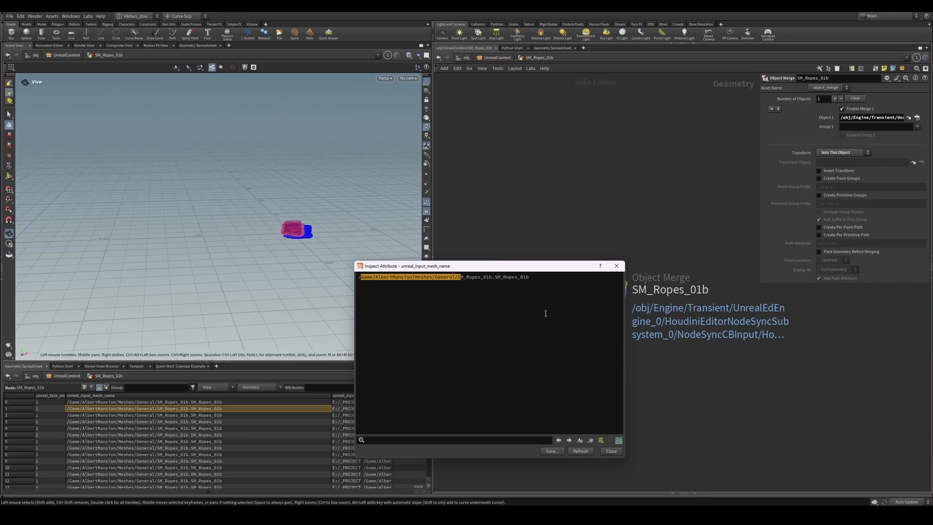
Switch to Houdini, close the attribute inspector and return to the obj level of the network
left_click(616, 266)
scroll(537, 221, "down", 3)
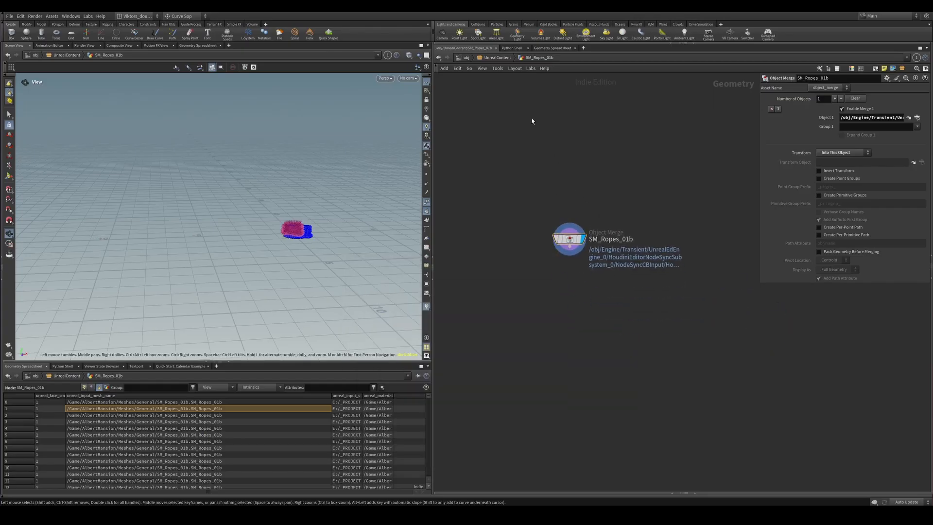
left_click(466, 58)
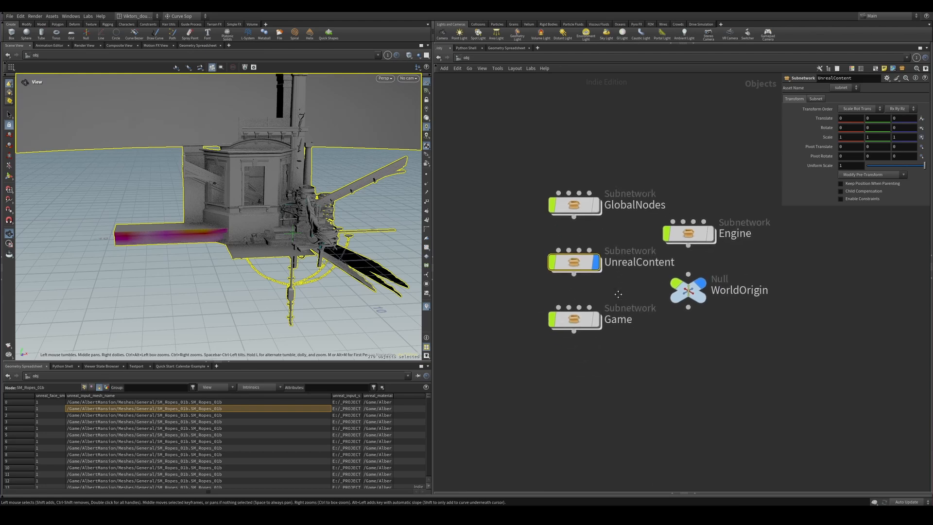
Move the Game subnetwork below the WorldOrigin node and clear the node selection
left_click_drag(573, 319, 689, 353)
scroll(651, 324, "down", 3)
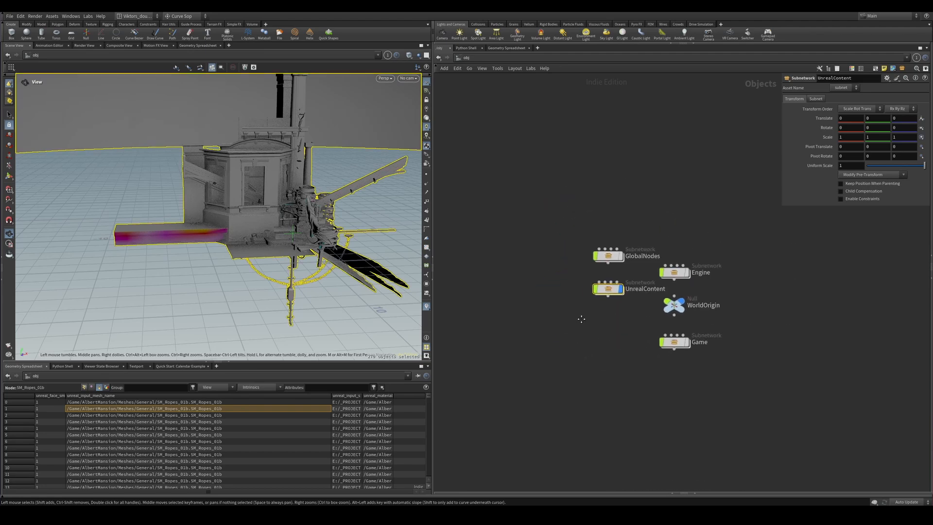
middle_click_drag(581, 319, 585, 319)
left_click(591, 311)
View the imported meshes from farther away and frame them as a whole in the viewport
scroll(242, 232, "down", 10)
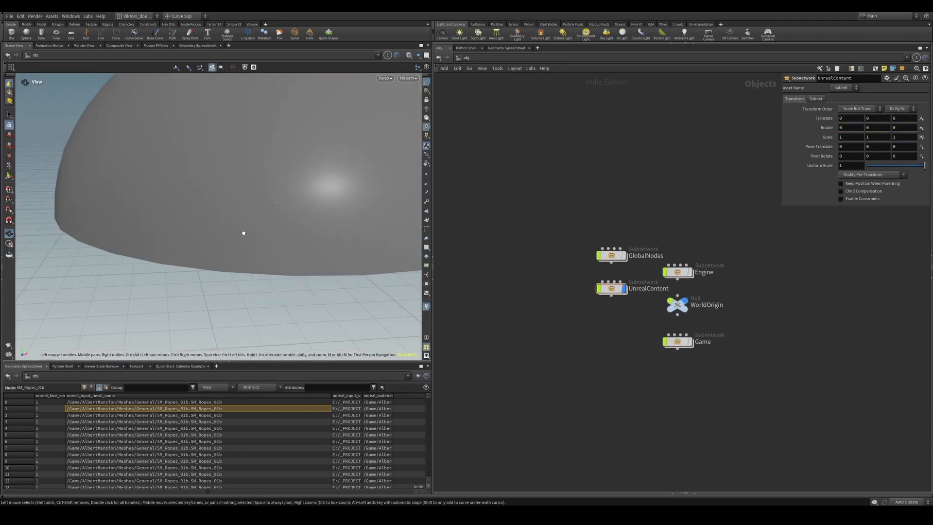
left_click_drag(241, 231, 227, 277)
scroll(226, 277, "up", 6)
left_click_drag(329, 236, 418, 290)
key("space+g")
Add a Save unreal geometry node to the obj network near the UnrealContent subnetwork
key("Tab")
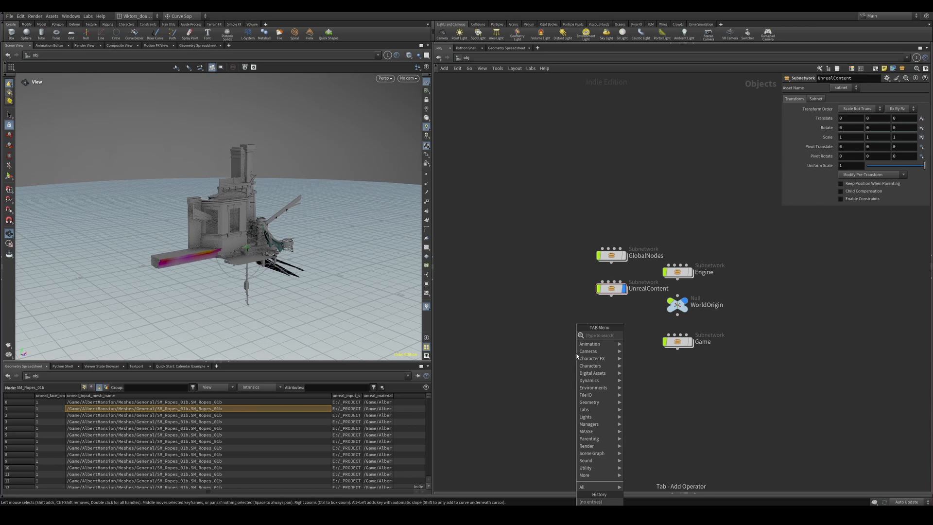
right_click(555, 327)
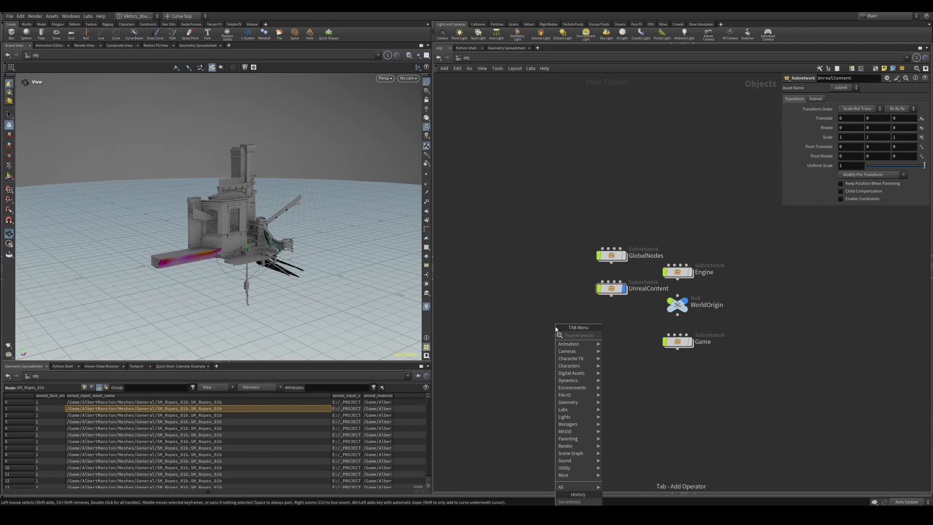
type("save")
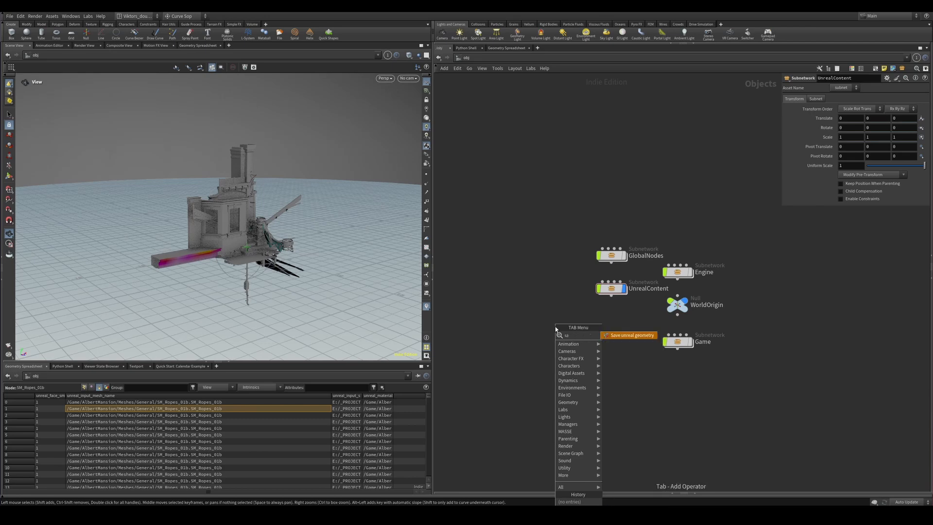
key("Return")
left_click(556, 327)
Position the save_unreal_geometry1 node directly below the UnrealContent subnetwork
scroll(555, 327, "up", 4)
middle_click_drag(624, 409, 562, 345)
scroll(556, 426, "down", 2)
middle_click_drag(554, 332, 499, 334)
scroll(535, 379, "down", 2)
scroll(475, 351, "down", 1)
scroll(527, 348, "down", 1)
scroll(498, 334, "up", 2)
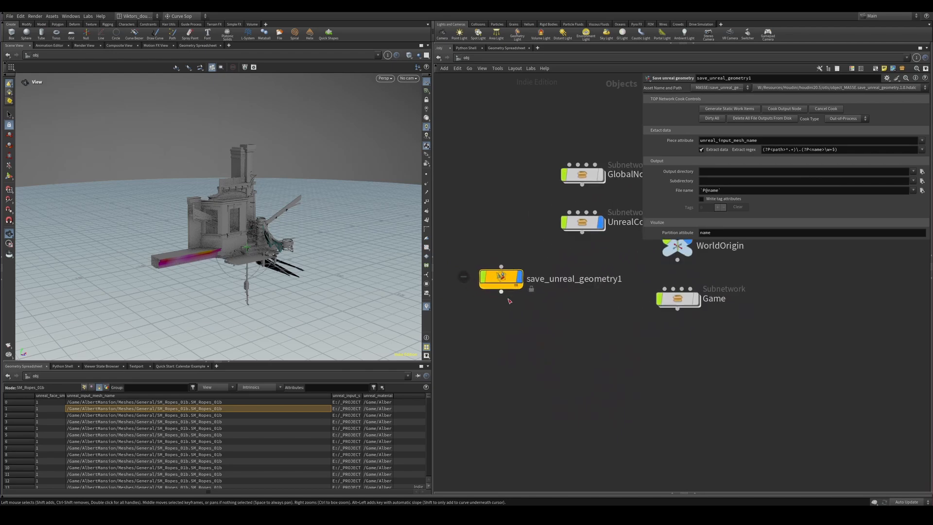
left_click_drag(498, 281, 576, 306)
middle_click_drag(576, 303, 545, 324)
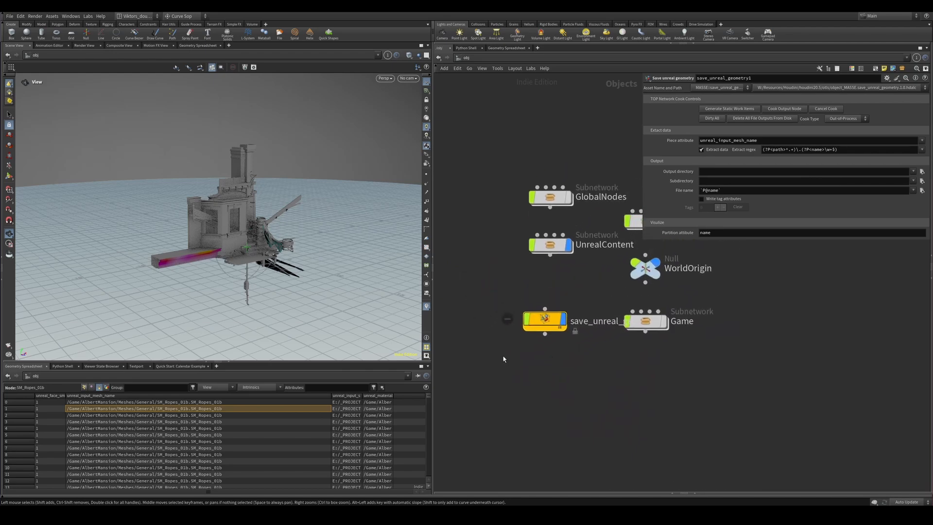
Read the overview and note in the help page of the Save unreal geometry node, and close the help window
left_click(925, 78)
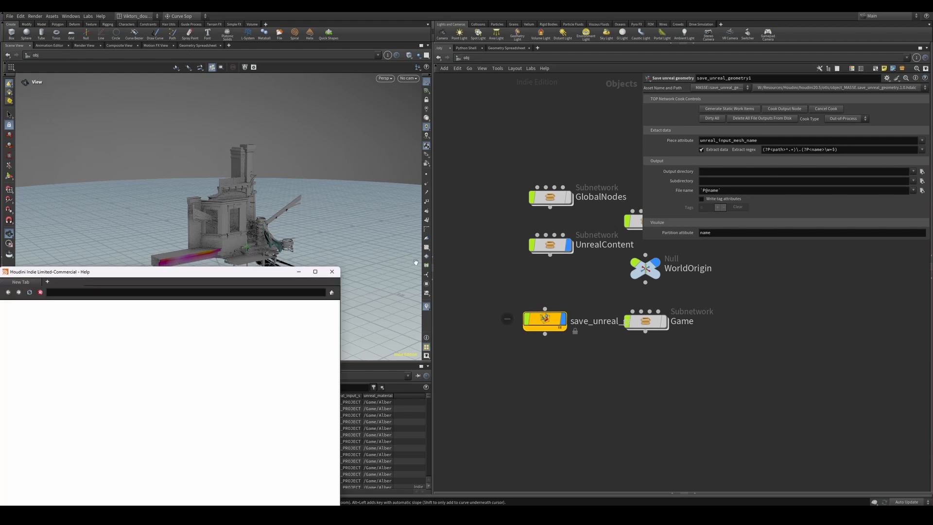
left_click_drag(273, 275, 489, 169)
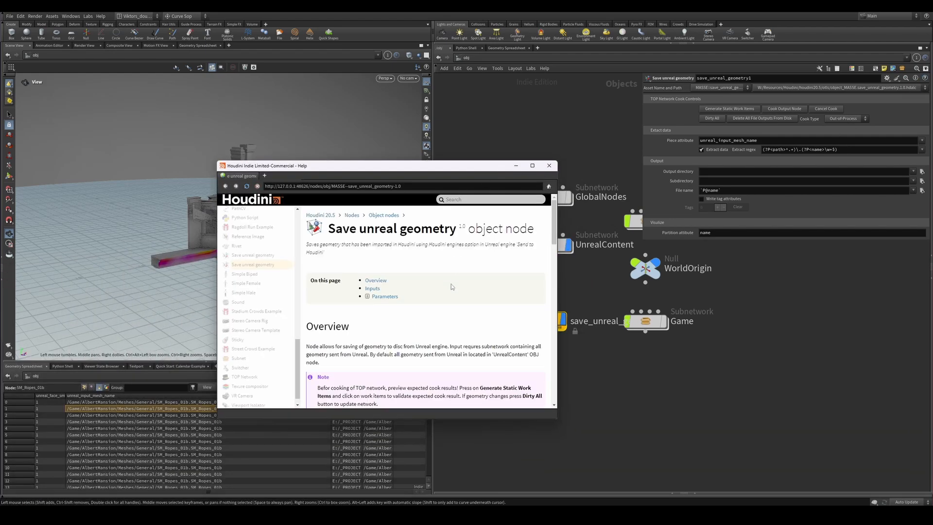
scroll(452, 286, "down", 5)
scroll(456, 296, "up", 6)
scroll(455, 295, "down", 3)
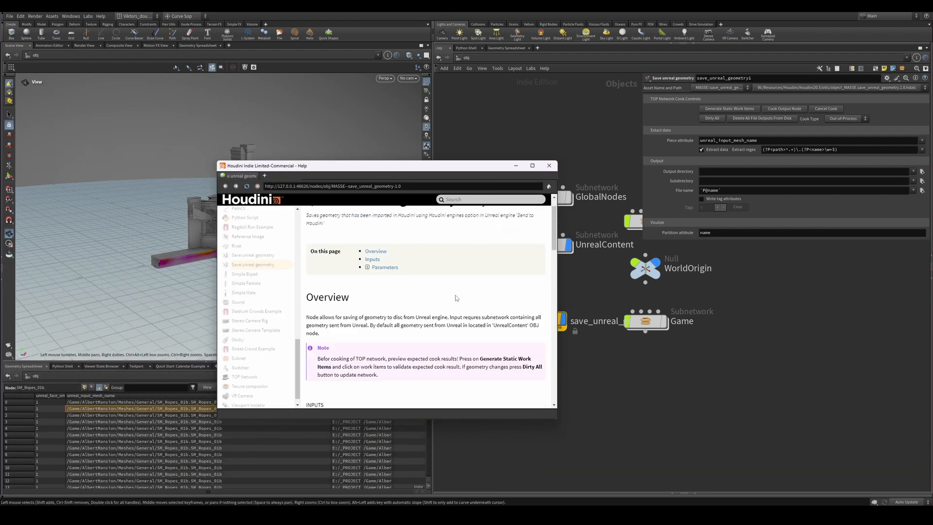
left_click(549, 165)
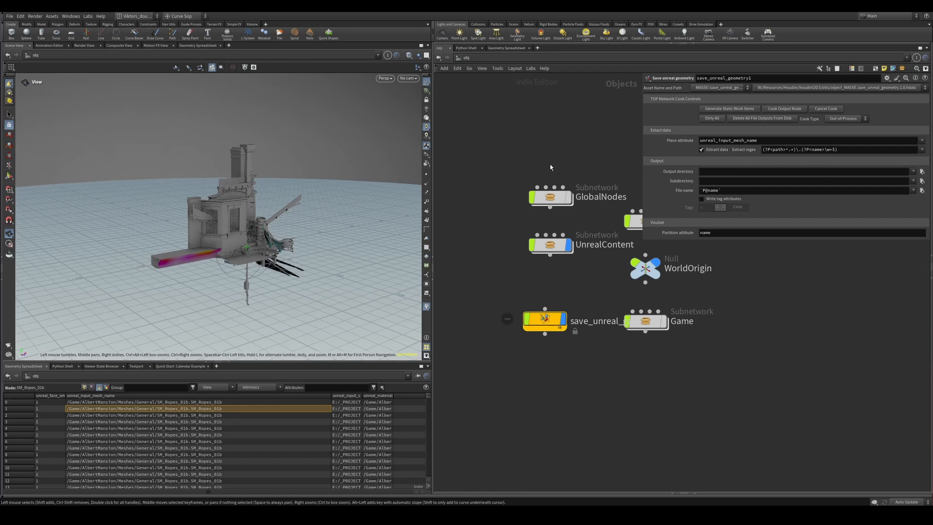
Look inside save_unreal_geometry1 and its topnet1 network to examine the task chain and the note beside extract_data
double_click(550, 319)
scroll(623, 361, "down", 1)
middle_click_drag(623, 361, 574, 334)
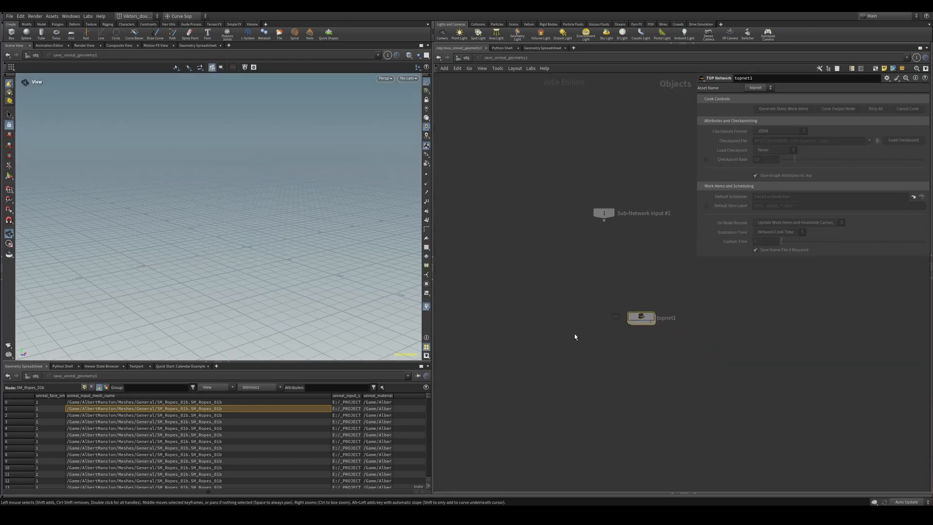
scroll(594, 315, "up", 2)
left_click_drag(657, 322, 622, 313)
double_click(634, 316)
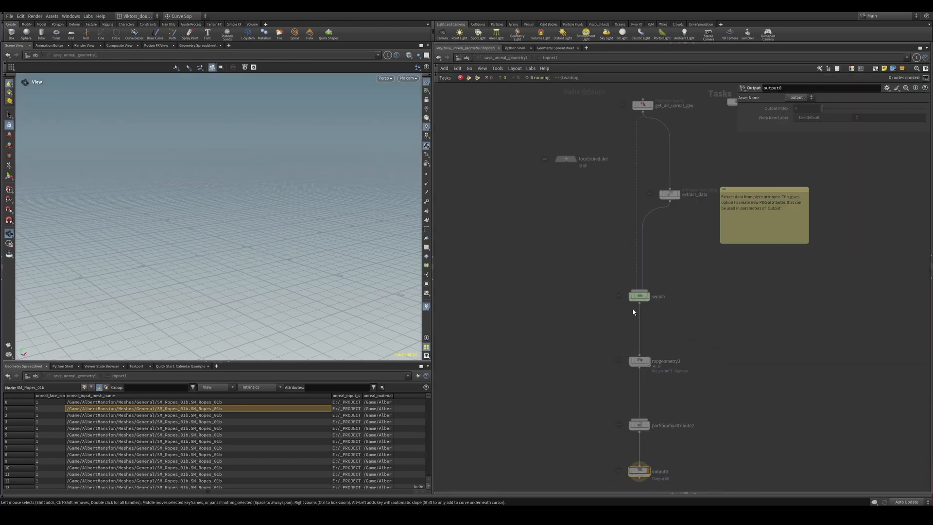
key("bracketleft")
middle_click_drag(754, 202, 730, 197)
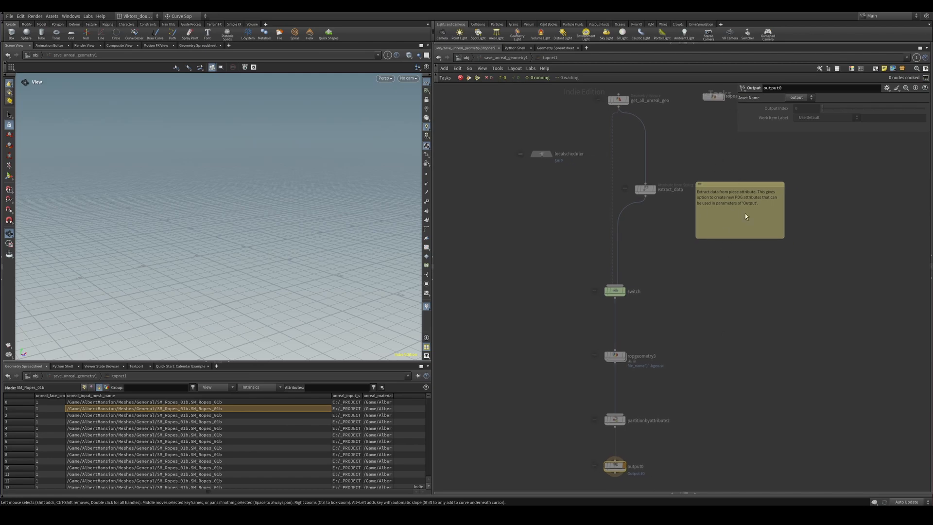
Return to the obj level and move the WorldOrigin and Game nodes clear of save_unreal_geometry1
left_click(466, 58)
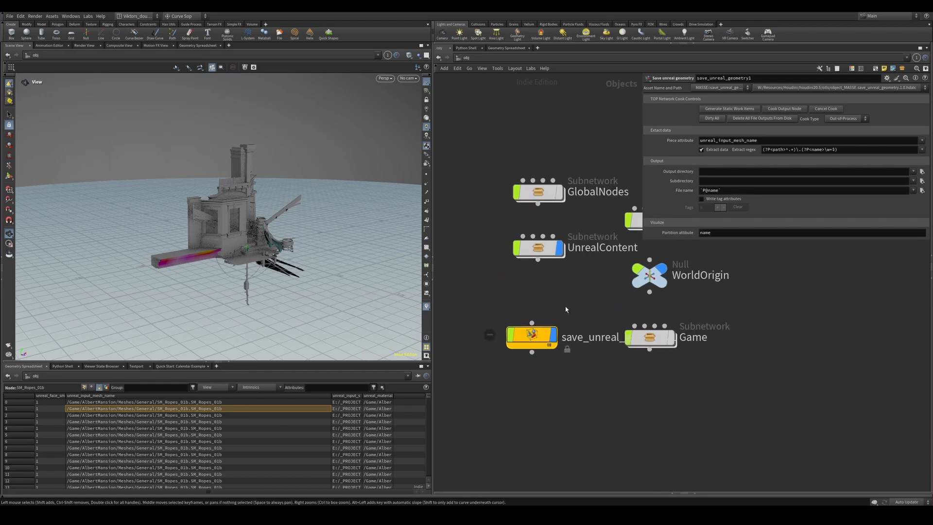
middle_click(517, 345)
middle_click_drag(627, 405, 593, 418)
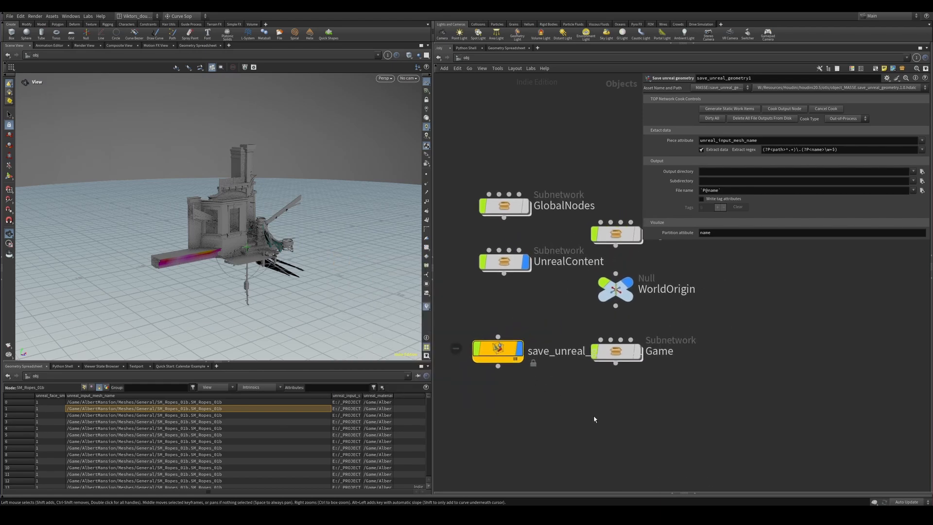
left_click_drag(683, 416, 699, 209)
middle_click_drag(605, 303, 646, 303)
left_click_drag(600, 308, 525, 397)
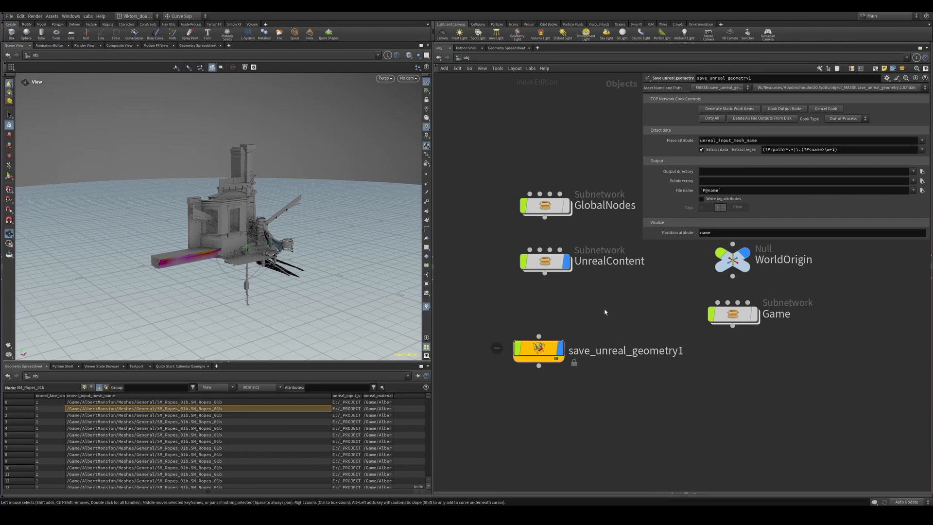
scroll(579, 440, "down", 2)
scroll(557, 423, "up", 3)
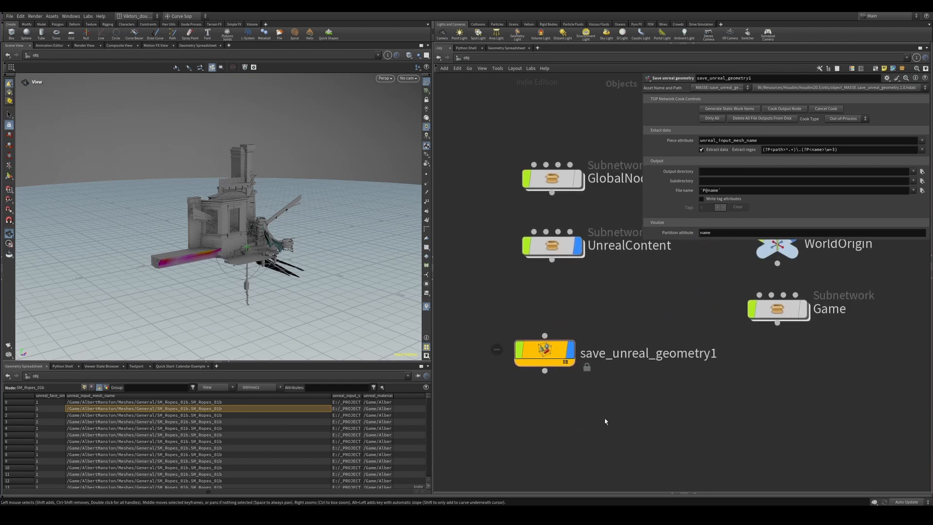
Align save_unreal_geometry1 under the UnrealContent subnetwork and connect UnrealContent's output to its input
left_click_drag(542, 355, 550, 354)
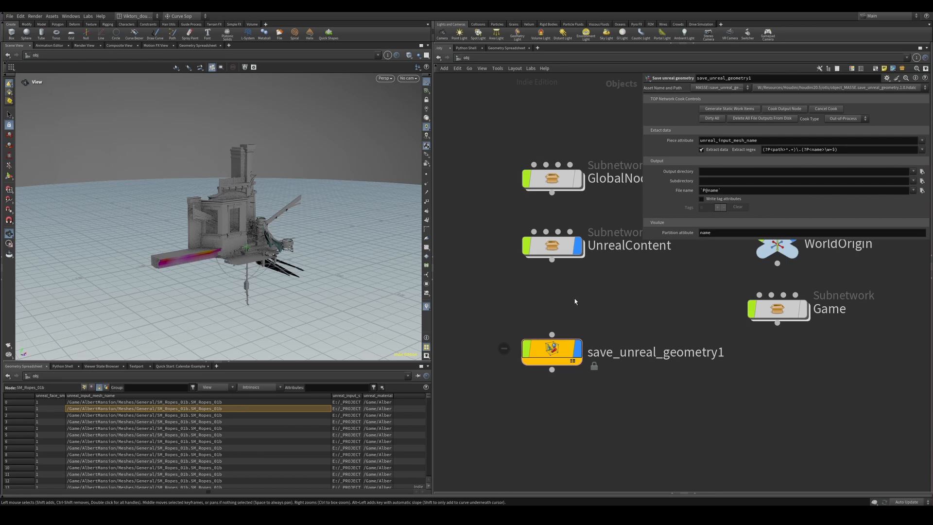
scroll(316, 206, "up", 5)
mouse_move(262, 227)
left_mouse_down()
mouse_move(316, 206)
mouse_move(256, 241)
left_mouse_up()
scroll(595, 312, "down", 2)
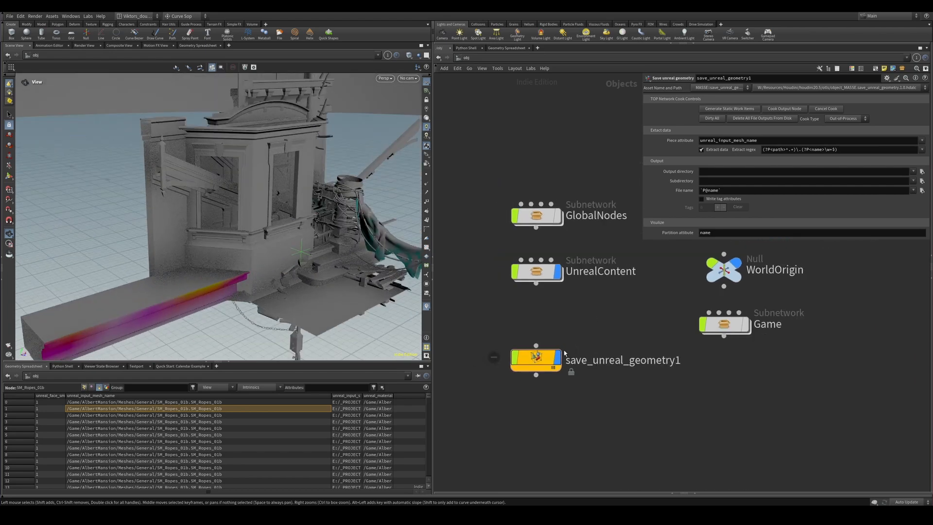
left_click_drag(601, 305, 527, 254)
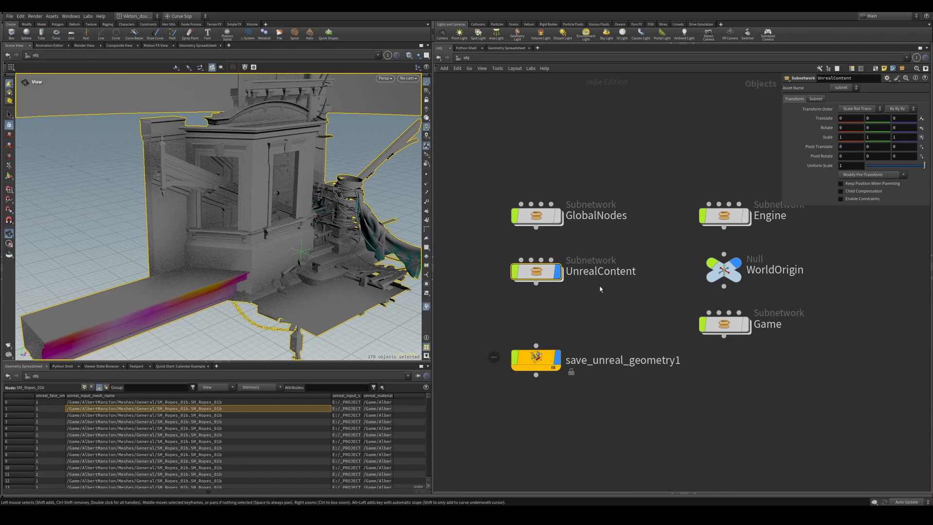
left_click_drag(536, 282, 536, 345)
middle_click_drag(606, 369, 649, 320)
left_click(579, 312)
scroll(710, 268, "down", 2)
middle_click_drag(707, 244, 611, 260)
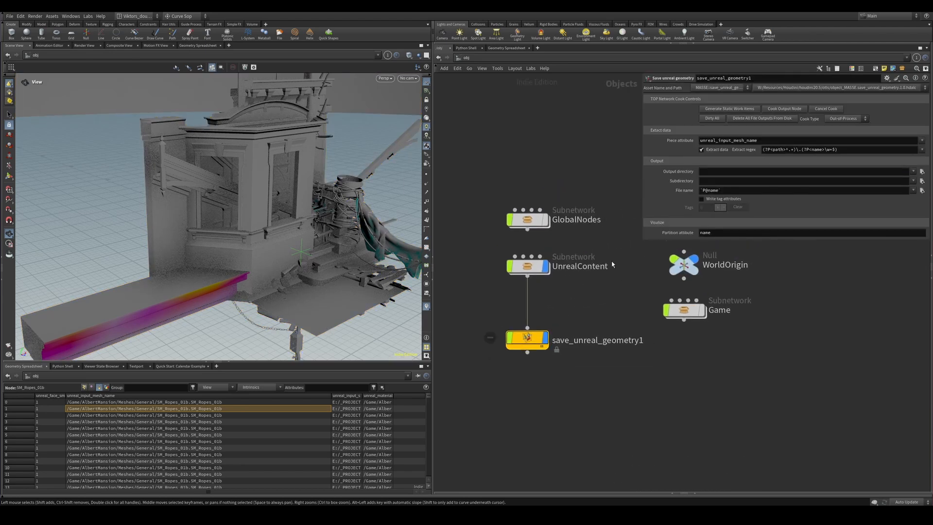
Extend the parameter area of save_unreal_geometry1 downward over the network view
left_click_drag(706, 239, 707, 273)
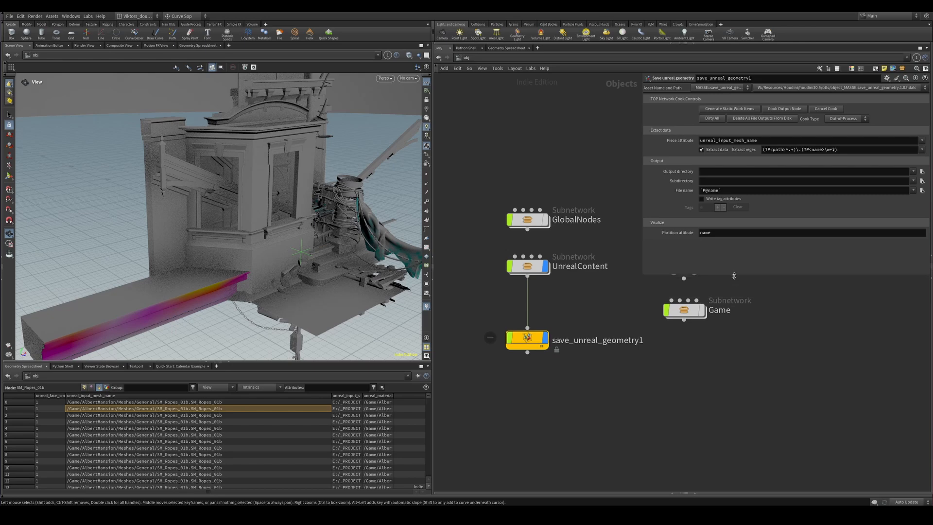
middle_click_drag(603, 330, 587, 335)
mouse_move(582, 299)
middle_mouse_down()
mouse_move(615, 282)
mouse_move(584, 292)
middle_mouse_up()
scroll(566, 314, "up", 2)
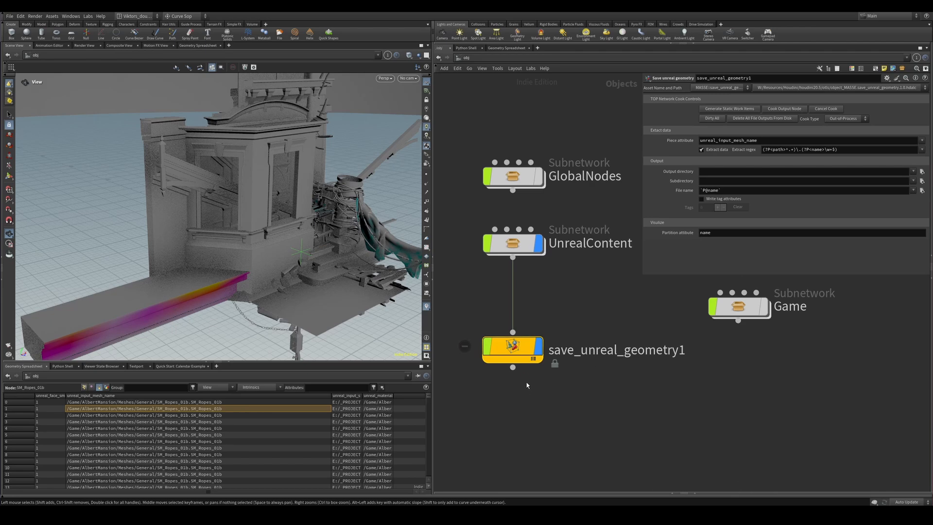
Inspect an unreal_input_mesh_name value in the geometry spreadsheet and highlight the repeated mesh name at the end of its path
scroll(225, 426, "down", 1)
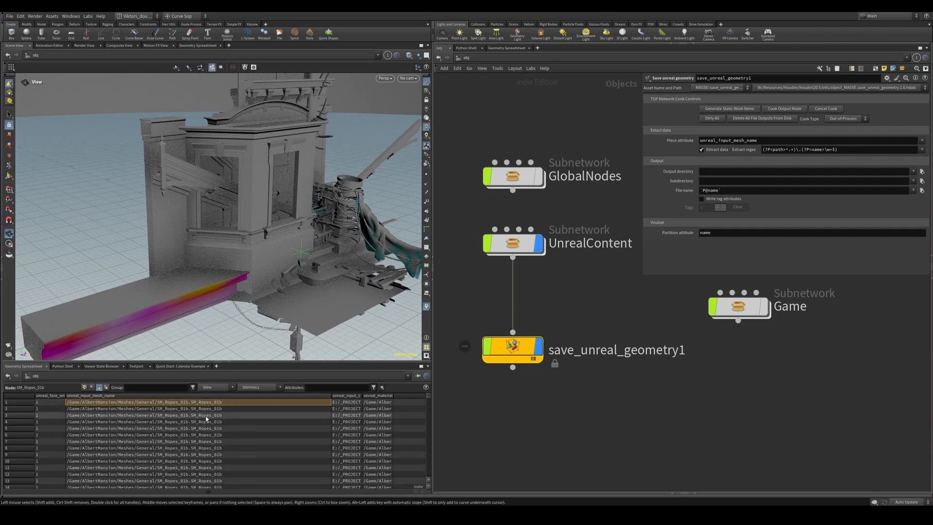
left_click(206, 417)
right_click(206, 417)
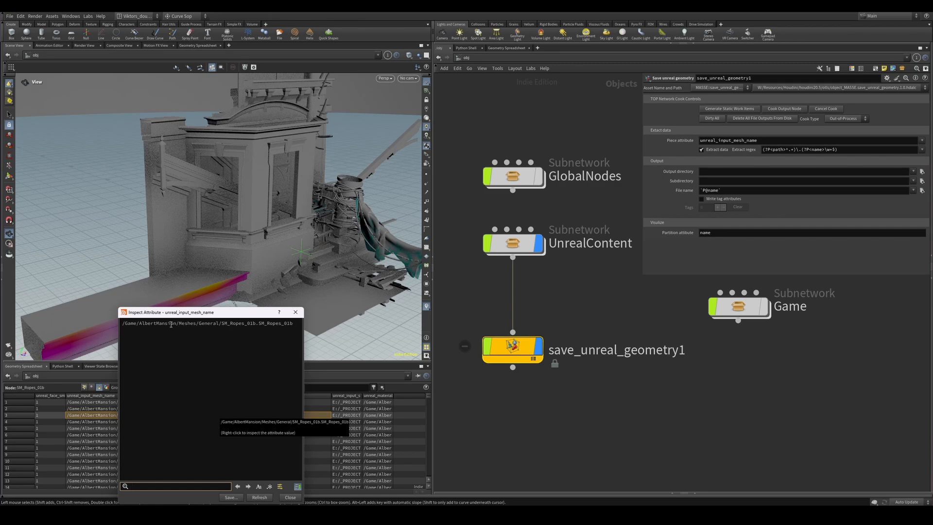
left_click_drag(176, 324, 284, 326)
left_click(240, 338)
left_click_drag(221, 324, 302, 326)
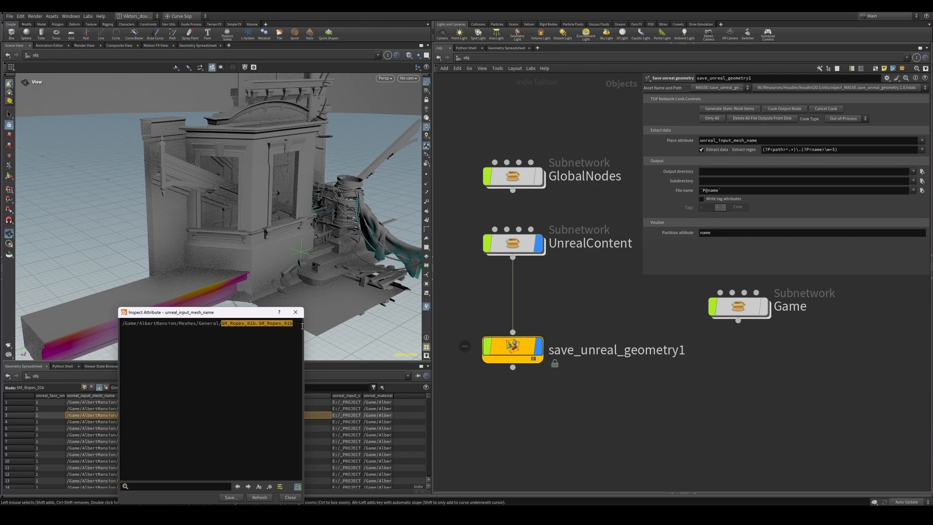
left_click(225, 327)
left_click_drag(221, 324, 293, 325)
left_click(221, 325)
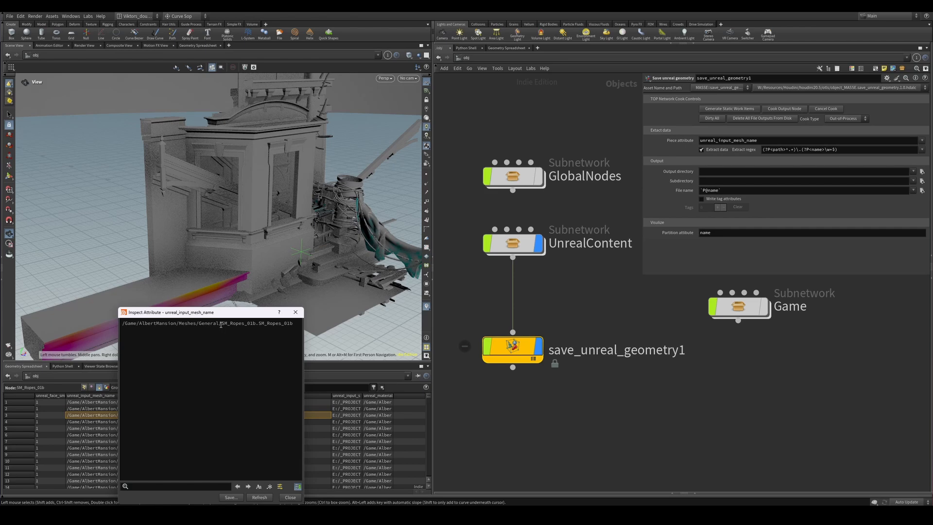
left_click_drag(221, 324, 295, 324)
left_click(284, 342)
Switch to the Unreal Editor and look in the General folder of AlbertMansion's Meshes in the Content Browser
mouse_move(430, 514)
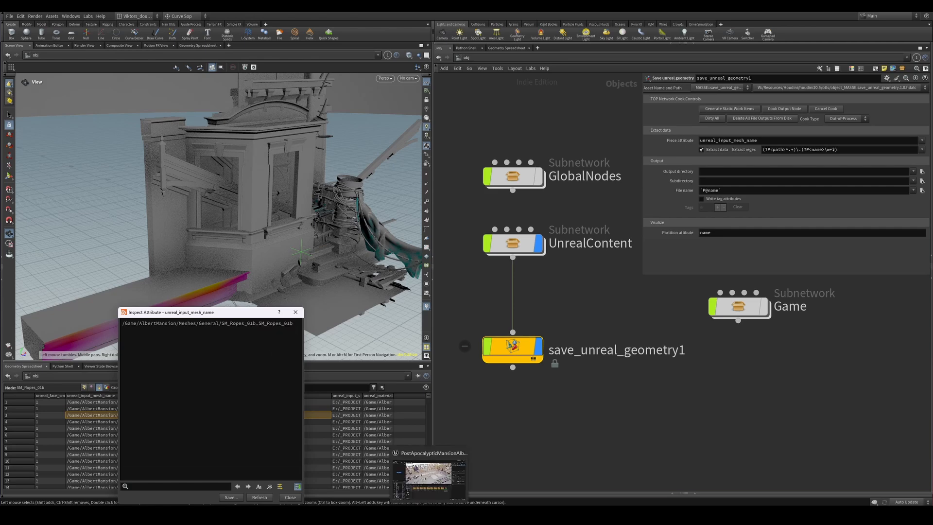
left_click(431, 478)
double_click(531, 362)
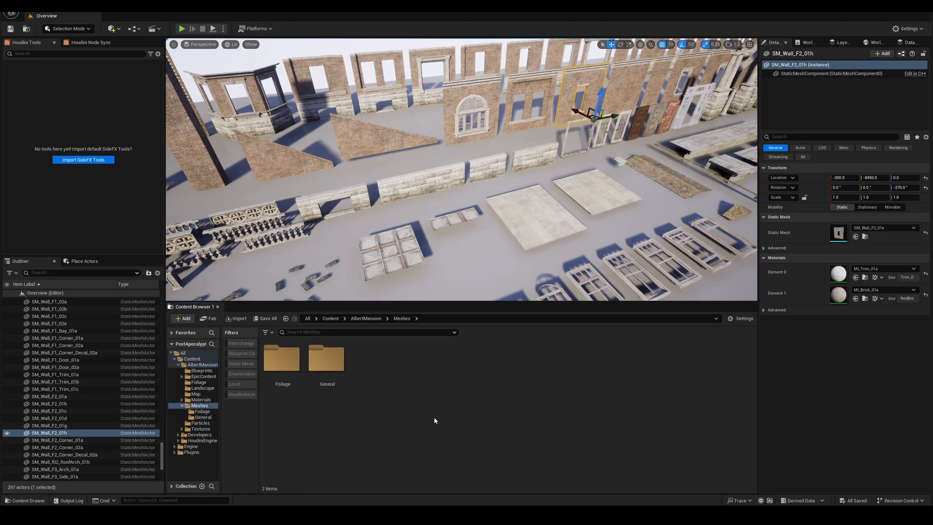
double_click(327, 360)
left_click(438, 384)
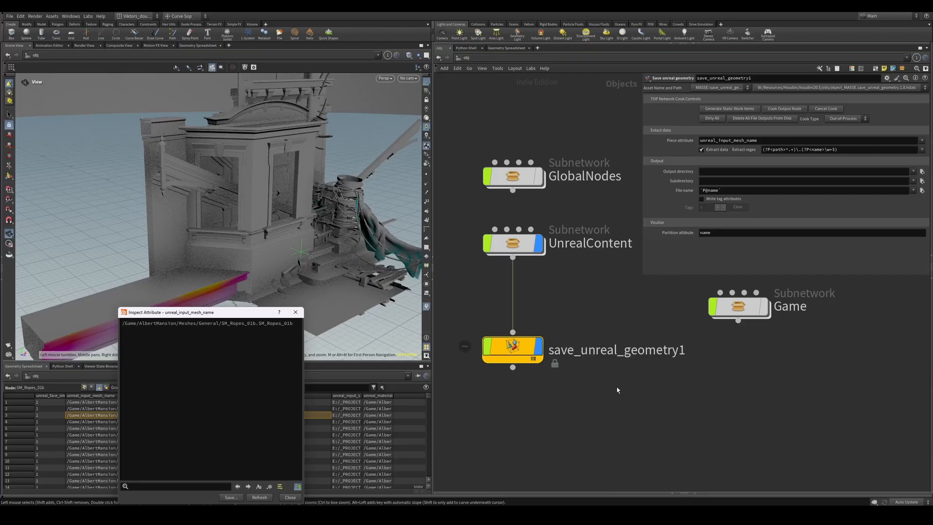
Close the attribute inspection window in Houdini and narrow the unreal_input_mesh_name column to fit its paths
middle_click_drag(698, 305, 716, 270)
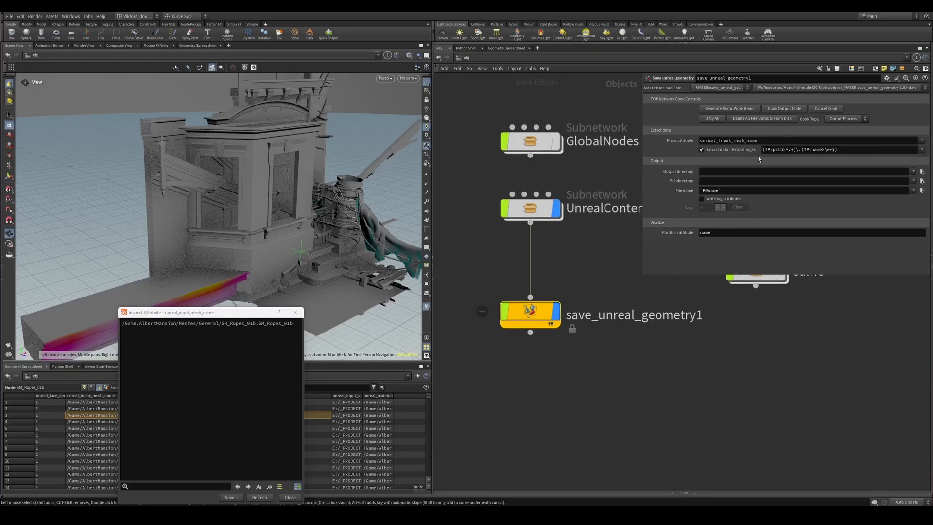
mouse_move(638, 357)
middle_mouse_down()
mouse_move(615, 339)
mouse_move(645, 365)
middle_mouse_up()
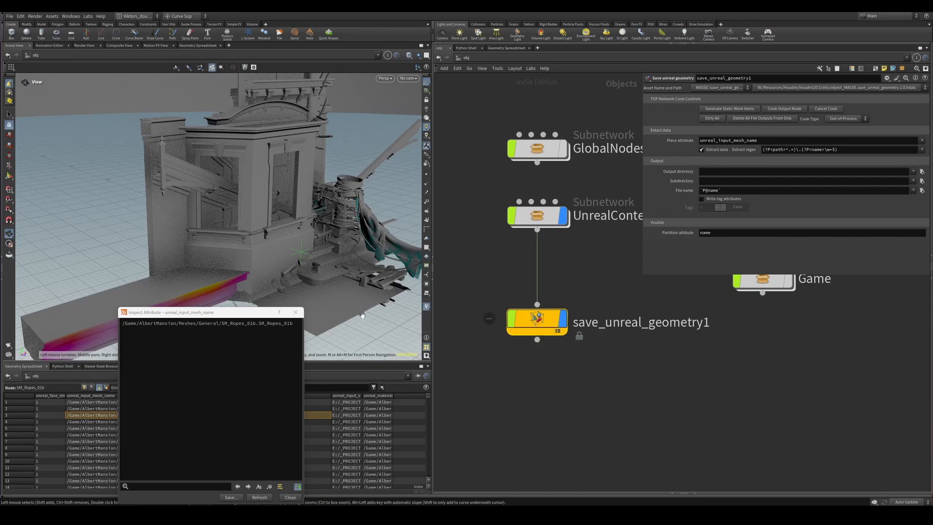
left_click(295, 312)
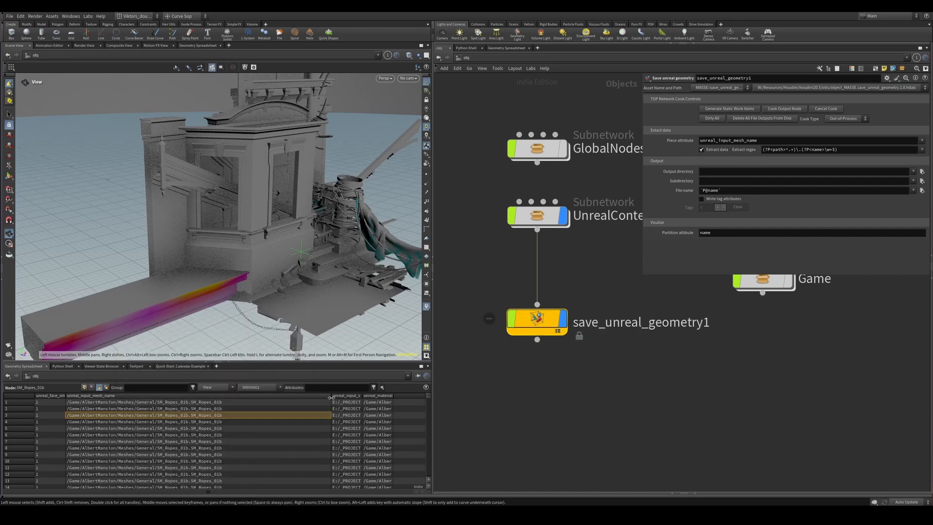
left_click_drag(330, 398, 248, 398)
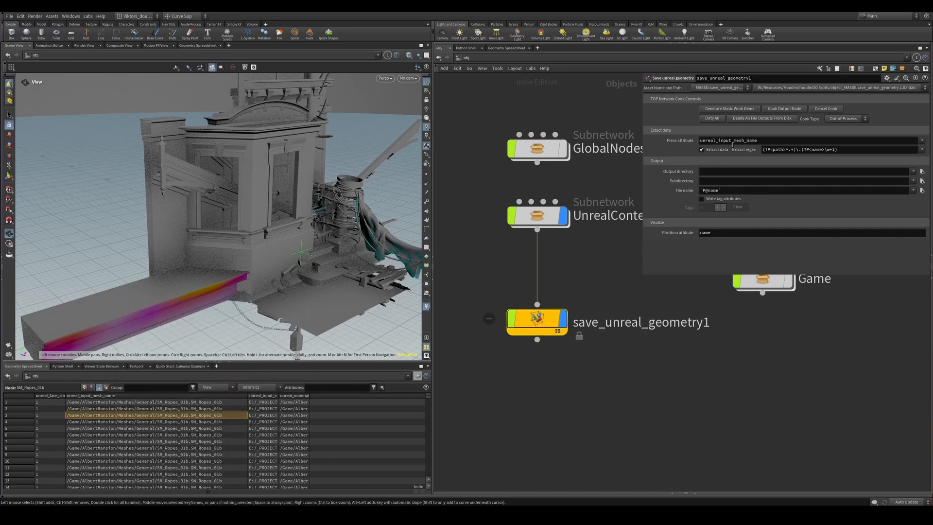
Examine the extract regex of save_unreal_geometry1 by highlighting its expression
scroll(612, 360, "down", 4)
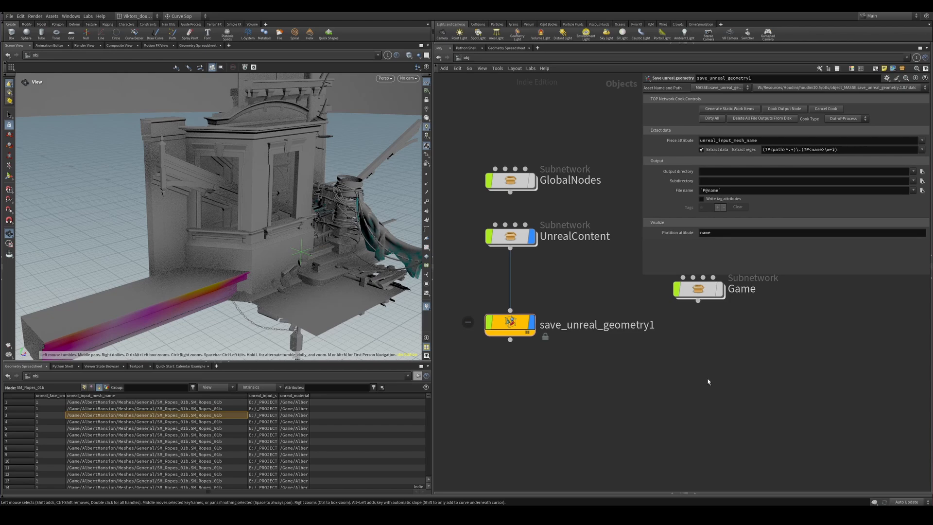
left_click_drag(825, 151, 778, 157)
left_click(808, 150)
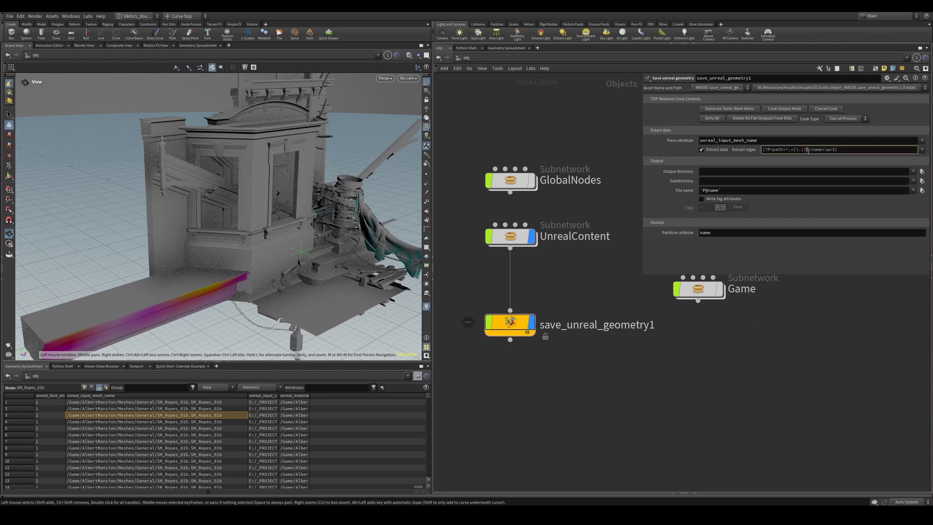
left_click_drag(845, 148, 751, 147)
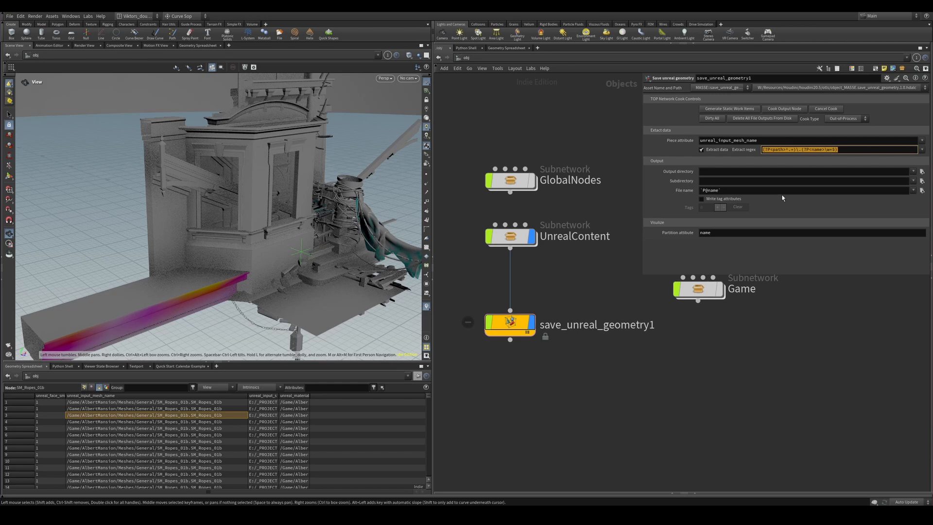
middle_click_drag(635, 378, 662, 385)
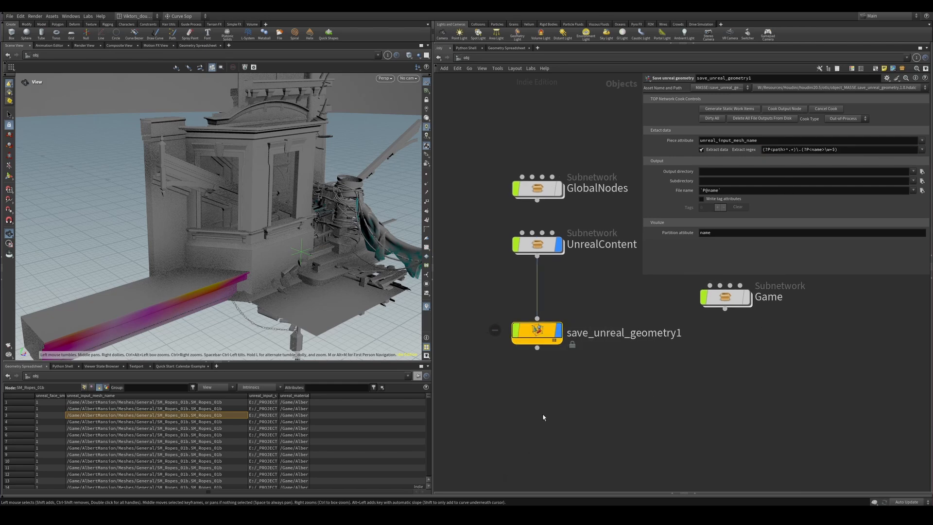
Copy the extract regex, switch to regex101 in the browser, and replace the existing regular expression with it
mouse_move(221, 515)
left_click_drag(855, 150, 761, 152)
key("ctrl+c")
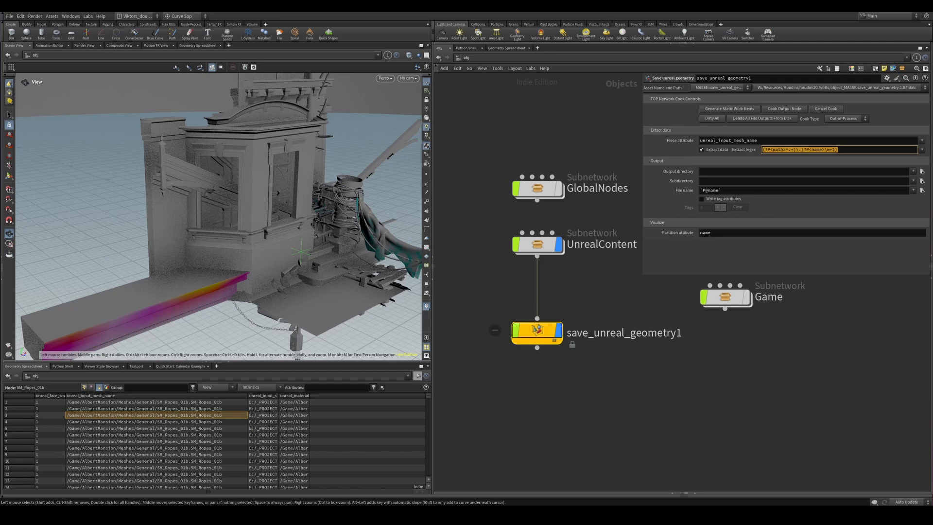
mouse_move(221, 515)
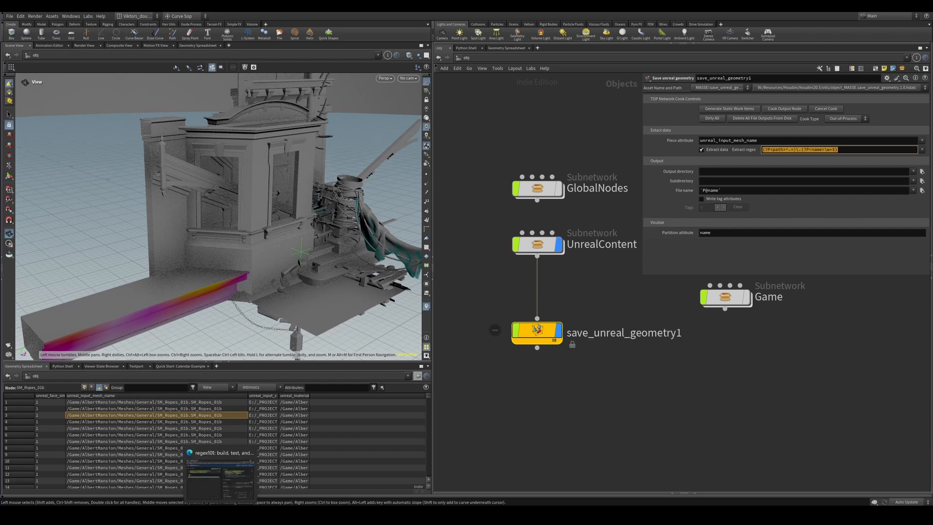
left_click(220, 479)
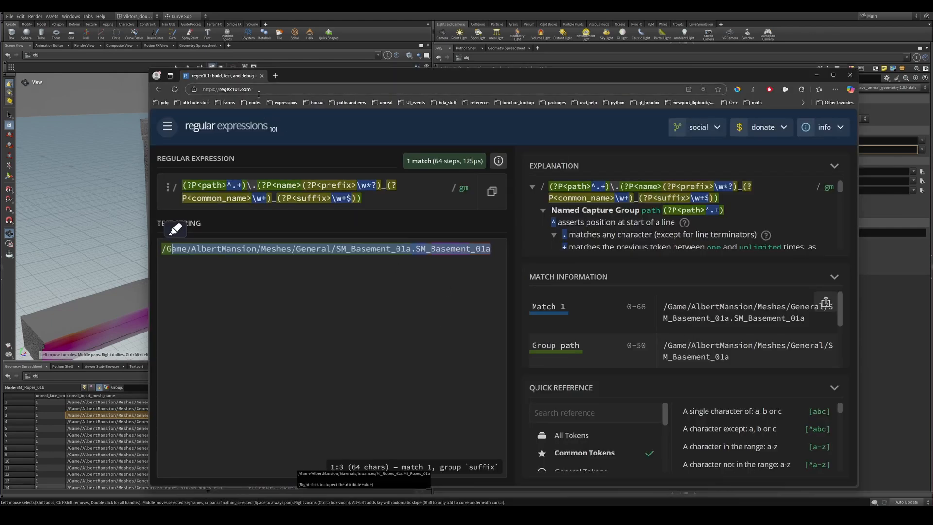
left_click_drag(377, 201, 170, 187)
key("BackSpace")
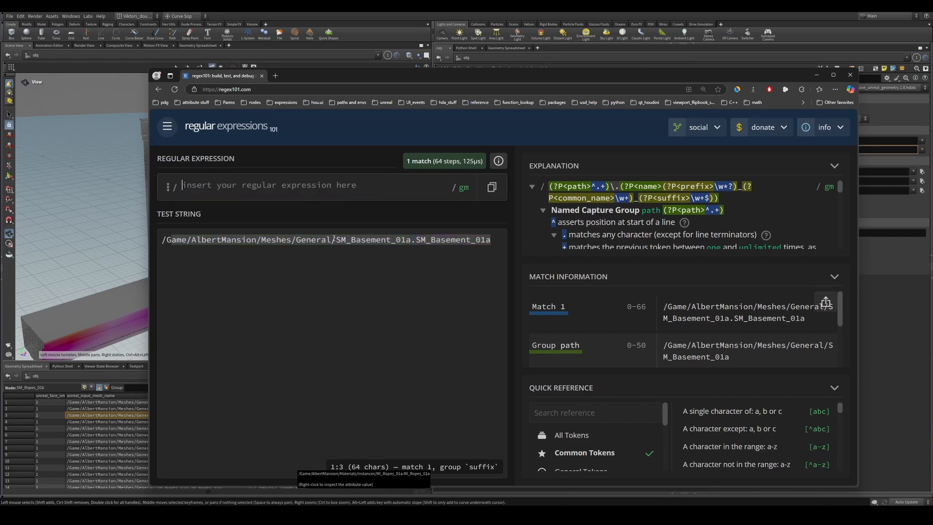
key("ctrl+v")
Examine how the path and name groups split the SM_Basement_01a test string in regex101, and minimize the browser
left_click(906, 324)
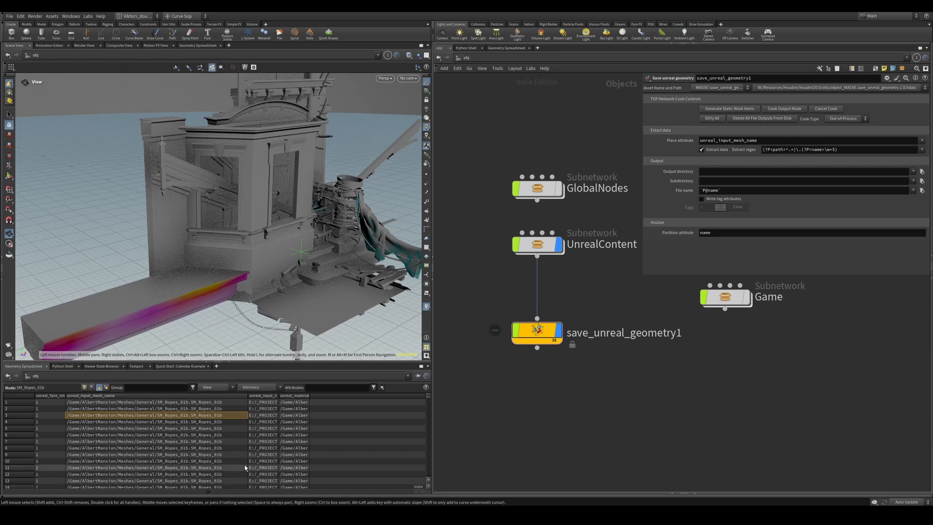
mouse_move(222, 515)
left_click(220, 478)
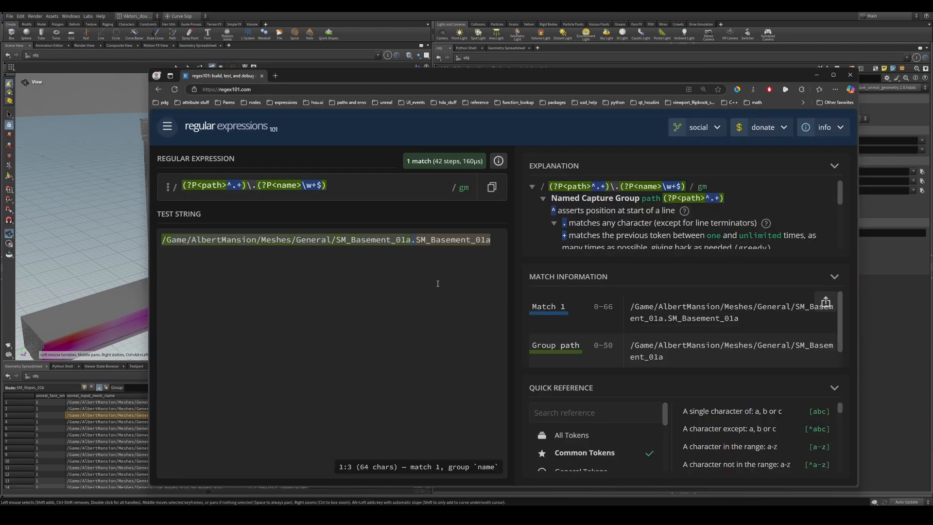
left_click_drag(391, 72, 432, 76)
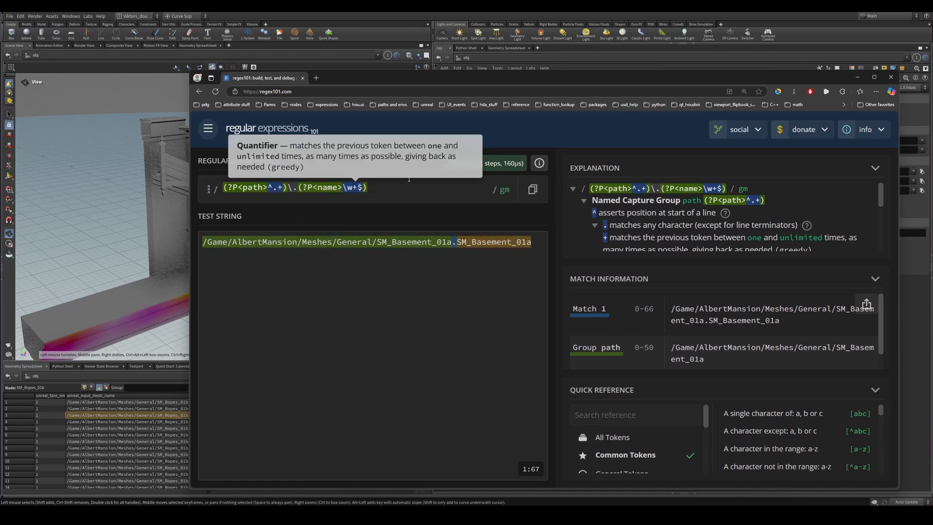
left_click_drag(691, 76, 664, 93)
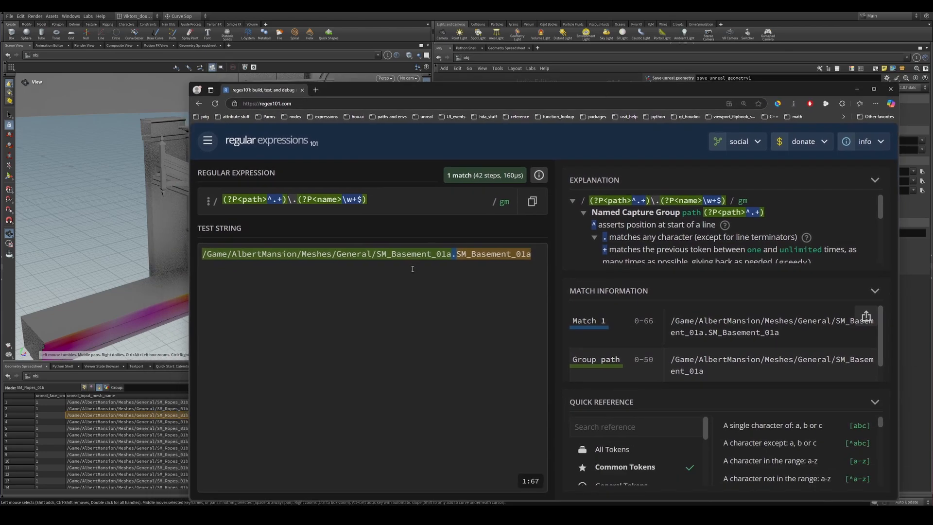
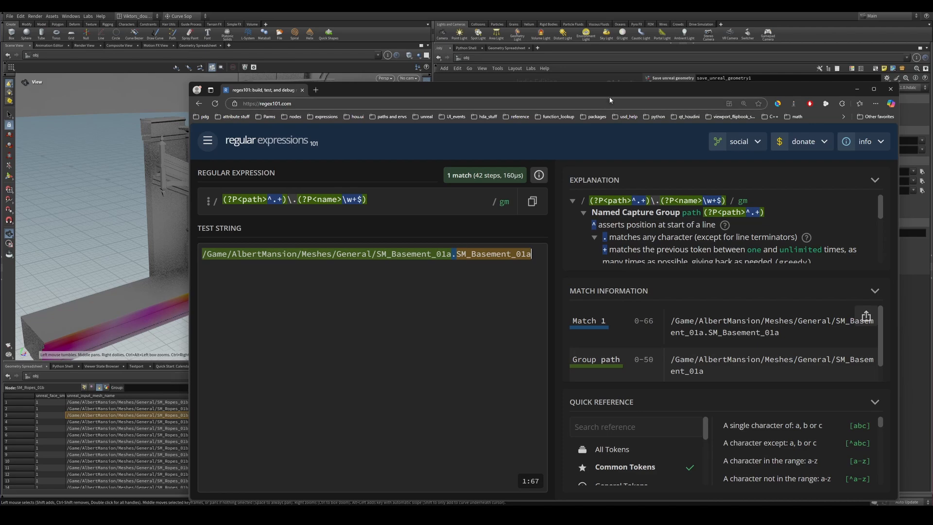
mouse_move(334, 253)
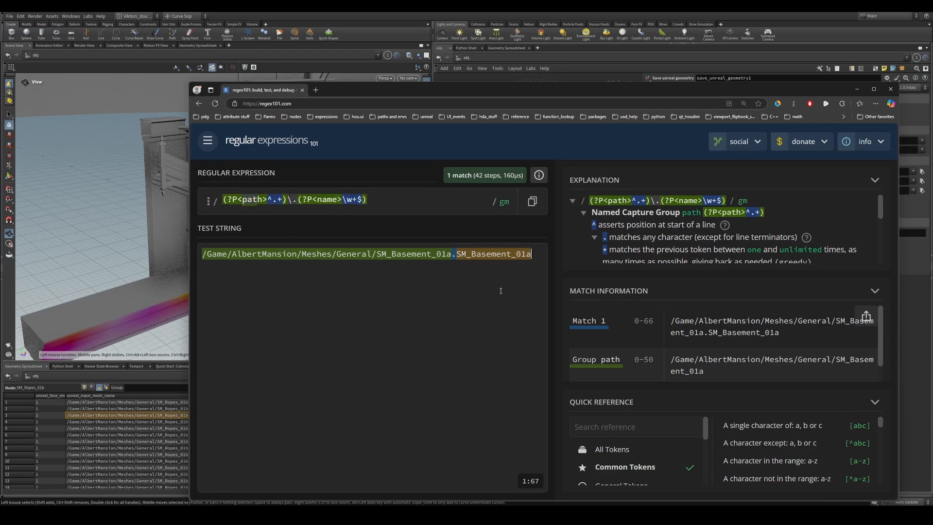
left_click(856, 90)
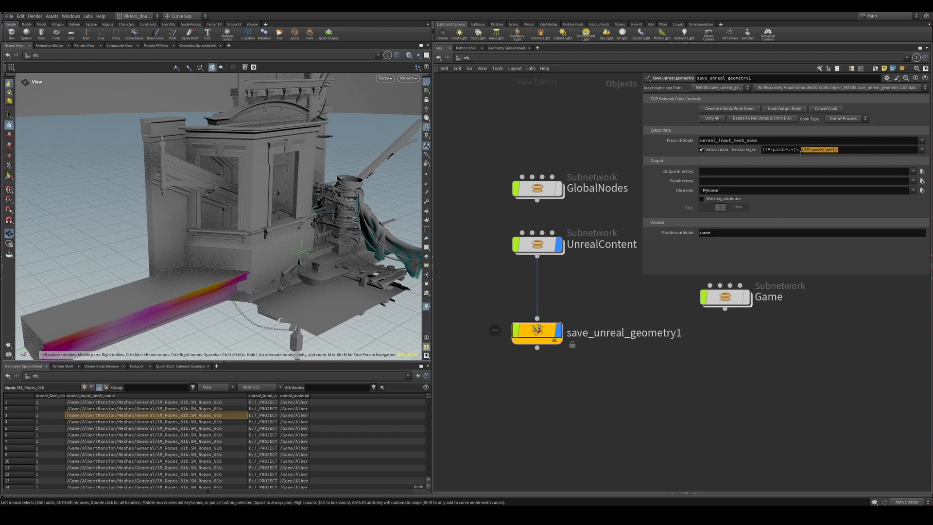
Generate the static work items of save_unreal_geometry1
left_click(848, 149)
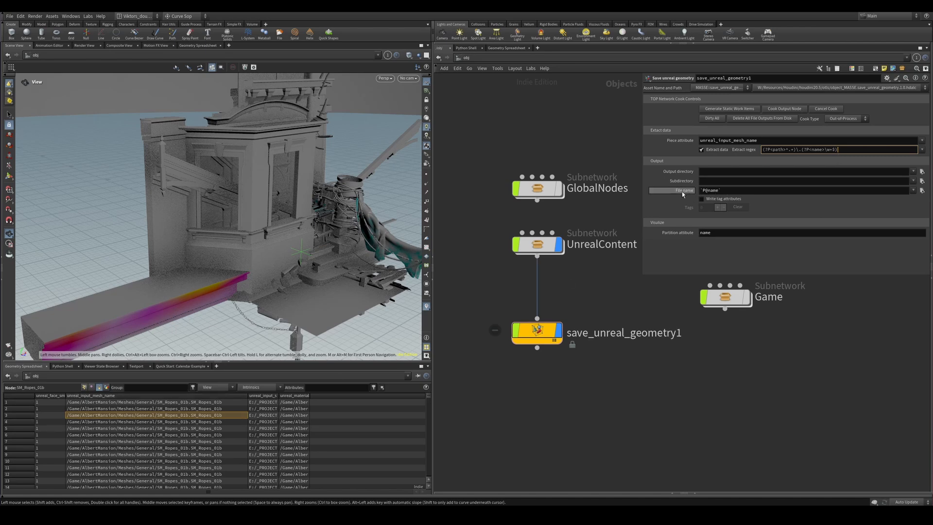
left_click(592, 315)
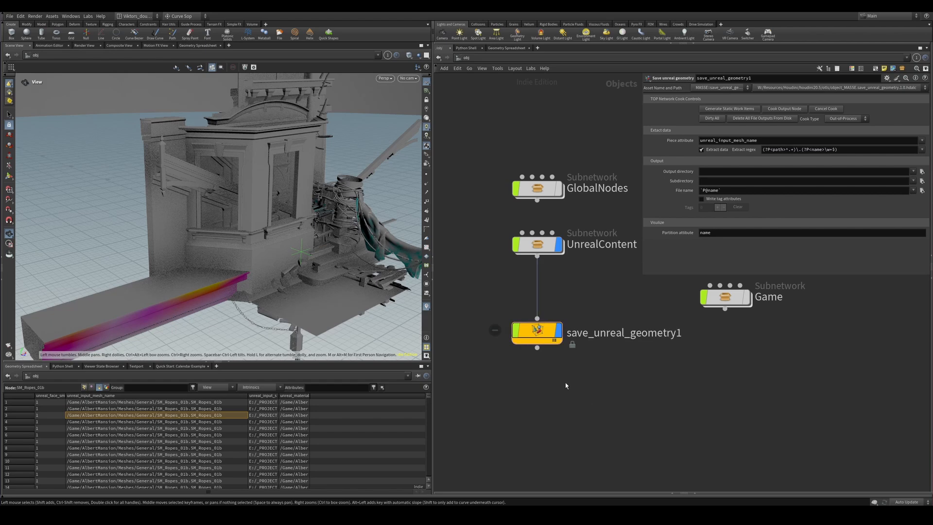
left_click(726, 110)
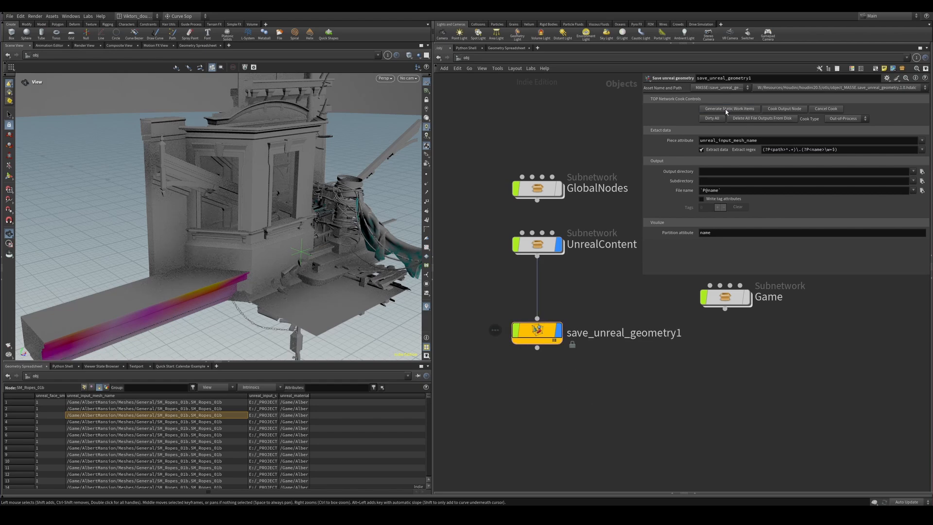
Examine the evaluated file names of several work items on the first page of save_unreal_geometry1
scroll(554, 335, "up", 3)
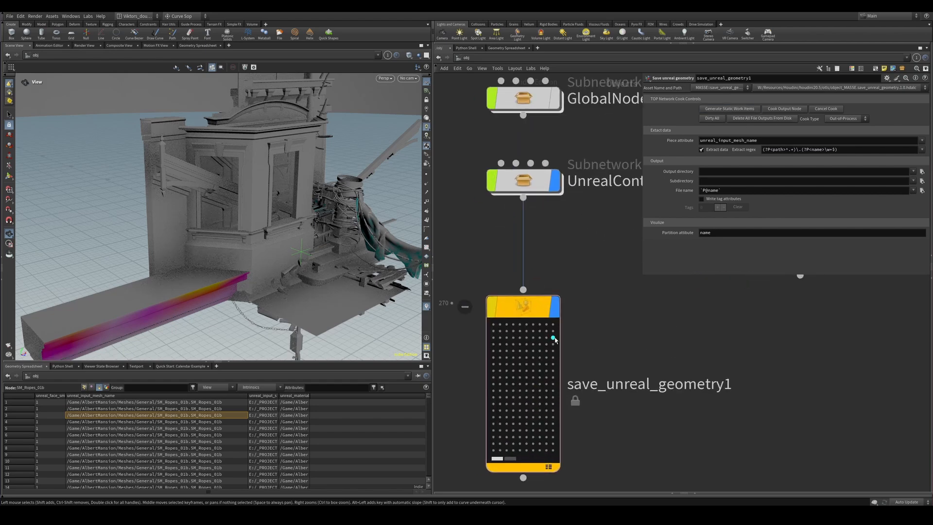
left_click(545, 337)
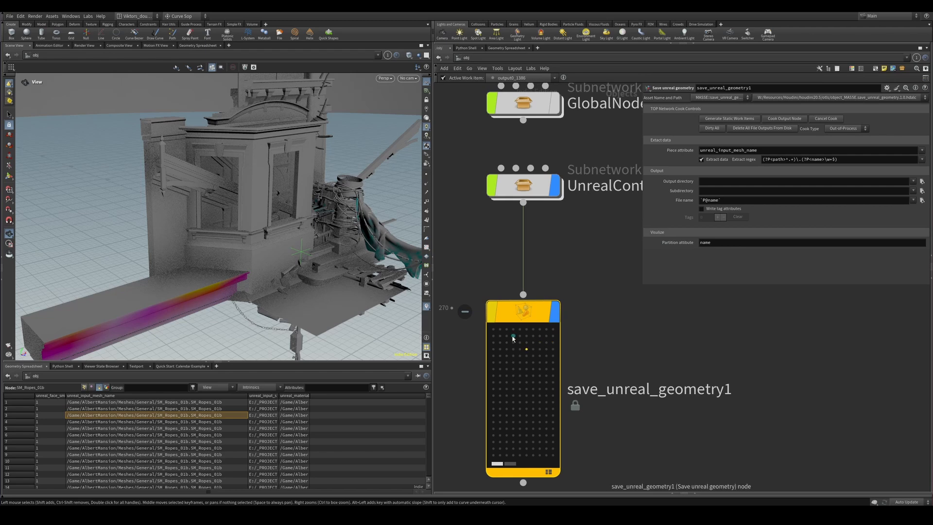
left_click(533, 343)
left_click(519, 336)
left_click(546, 362)
middle_click_drag(575, 351, 585, 304)
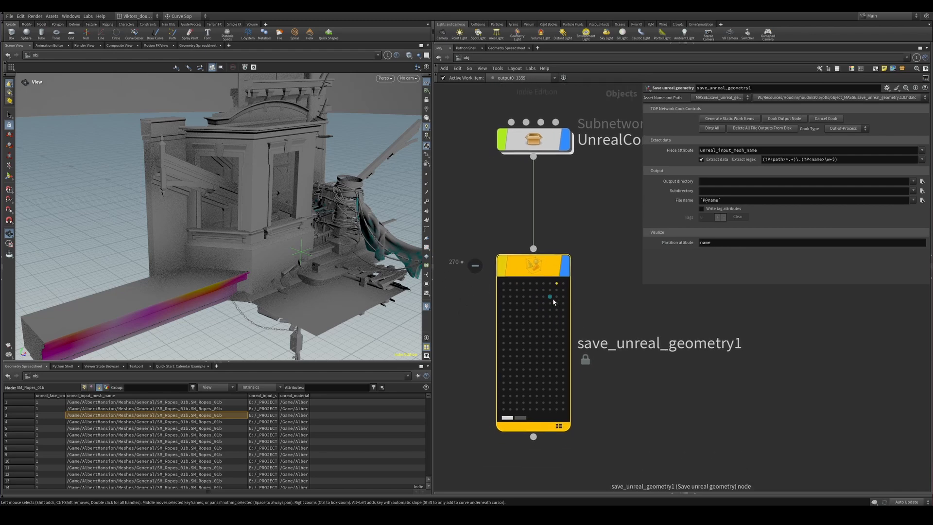
left_click(555, 296)
left_click(686, 200)
left_click(523, 344)
left_click(549, 290)
left_click(523, 291)
left_click(550, 317)
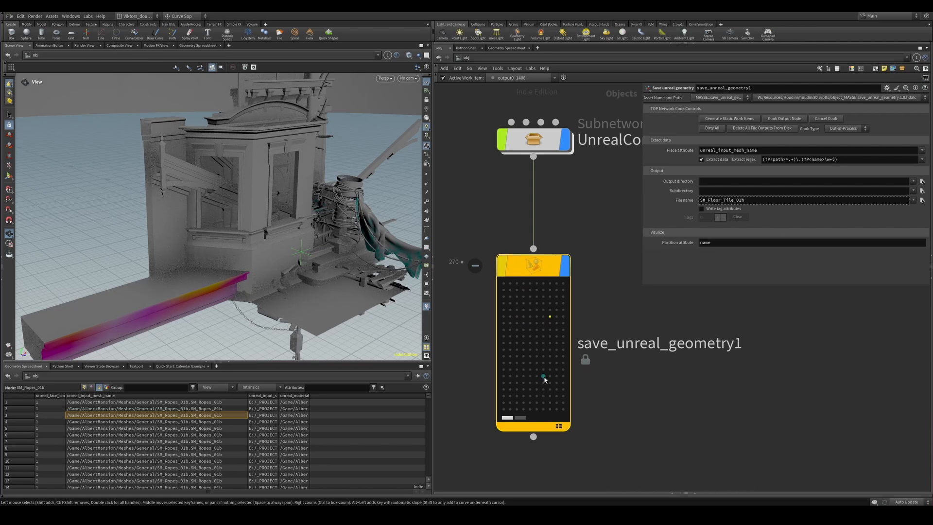
left_click(544, 377)
left_click(523, 370)
Examine the evaluated file names of work items on the second page, and show the file name as an expression again
left_click(521, 418)
left_click(536, 323)
left_click(550, 296)
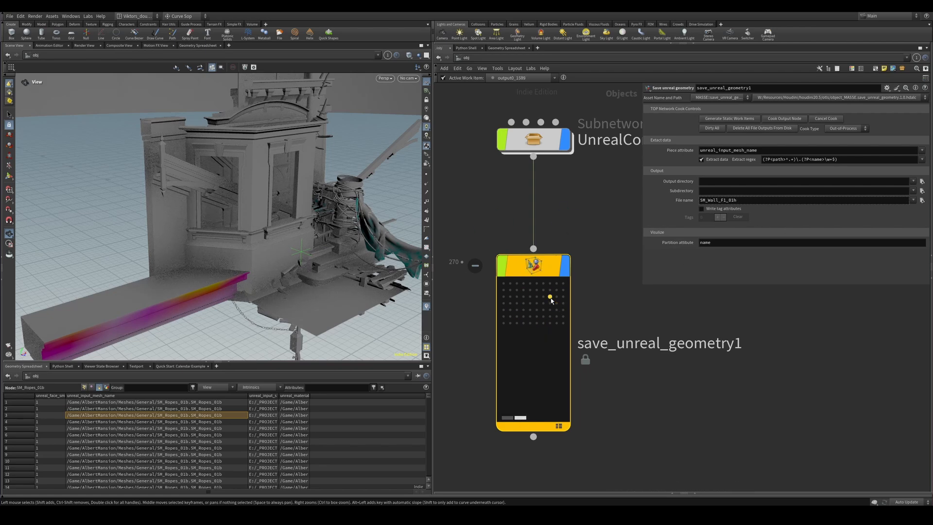
left_click(523, 323)
left_click(563, 317)
left_click(550, 297)
left_click(516, 290)
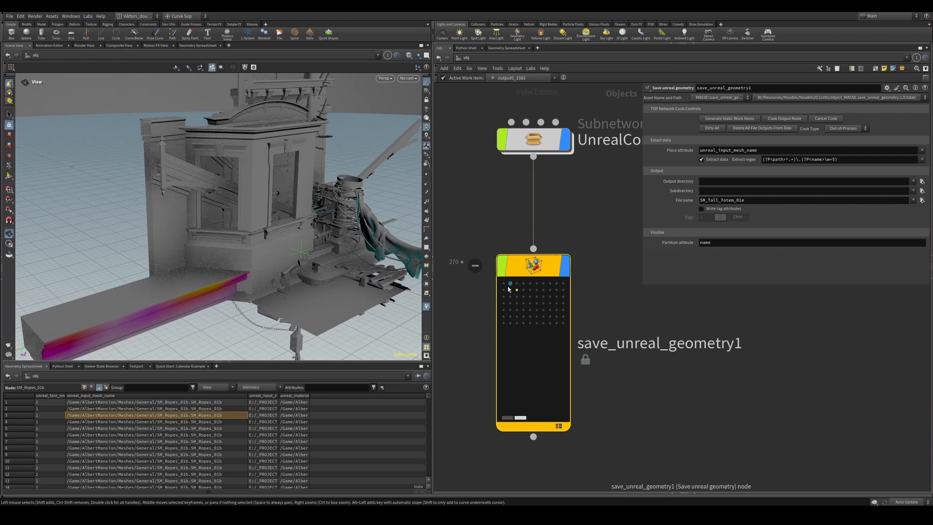
left_click(504, 284)
left_click(503, 303)
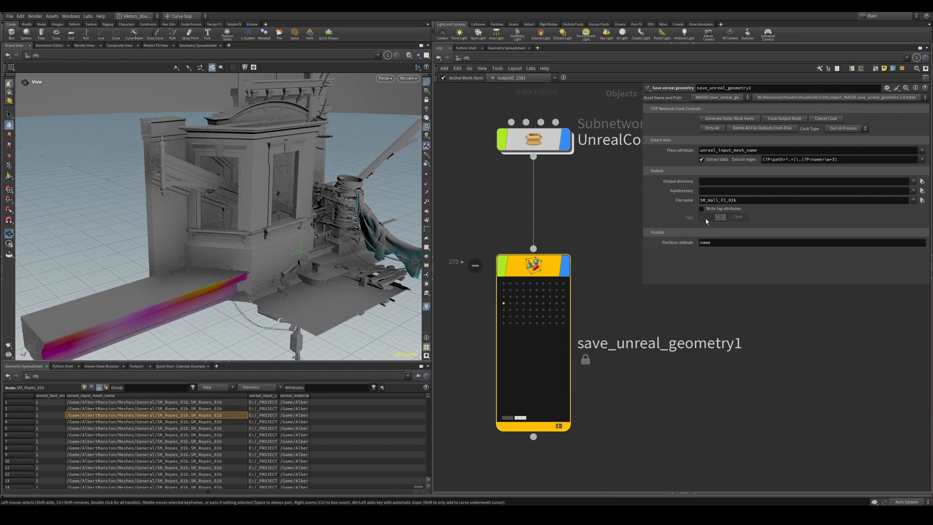
left_click(681, 201)
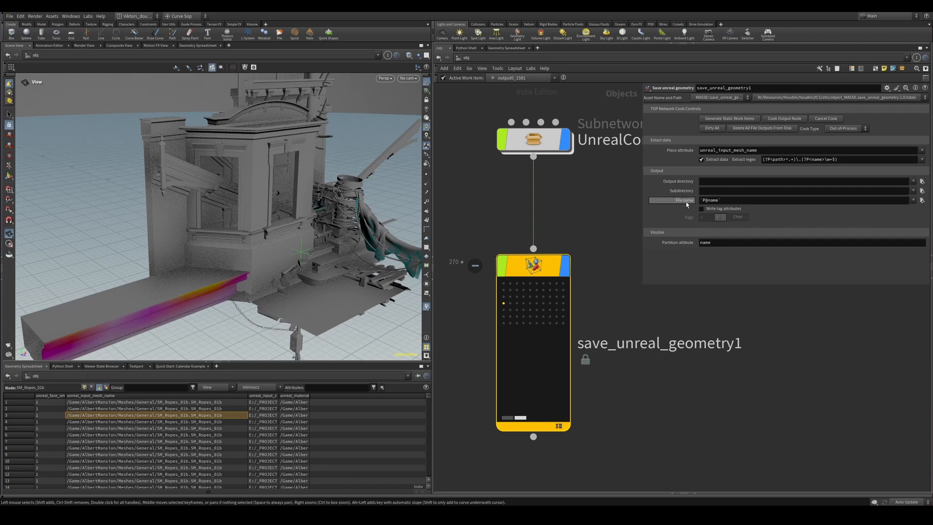
Switch the extract regex to the preset that also captures prefix, common_name and suffix groups
left_click(556, 290)
left_click(556, 303)
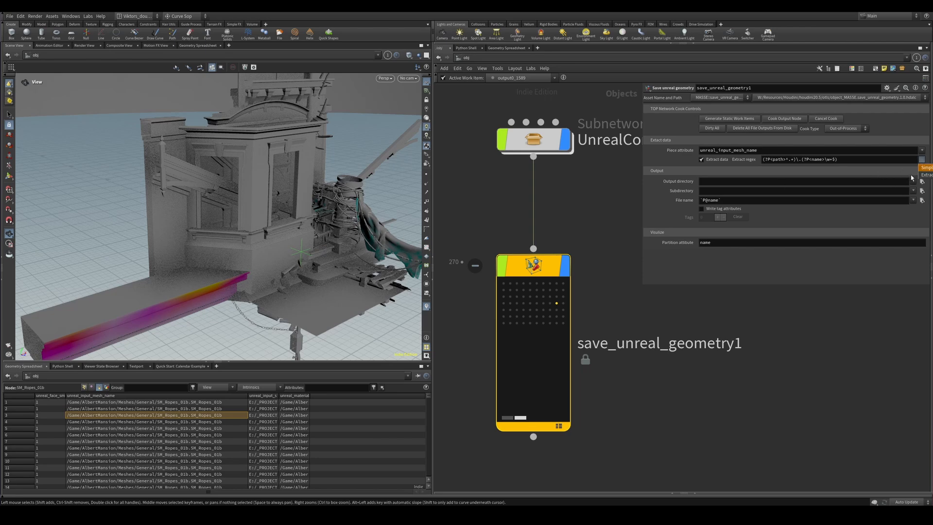
left_click(921, 177)
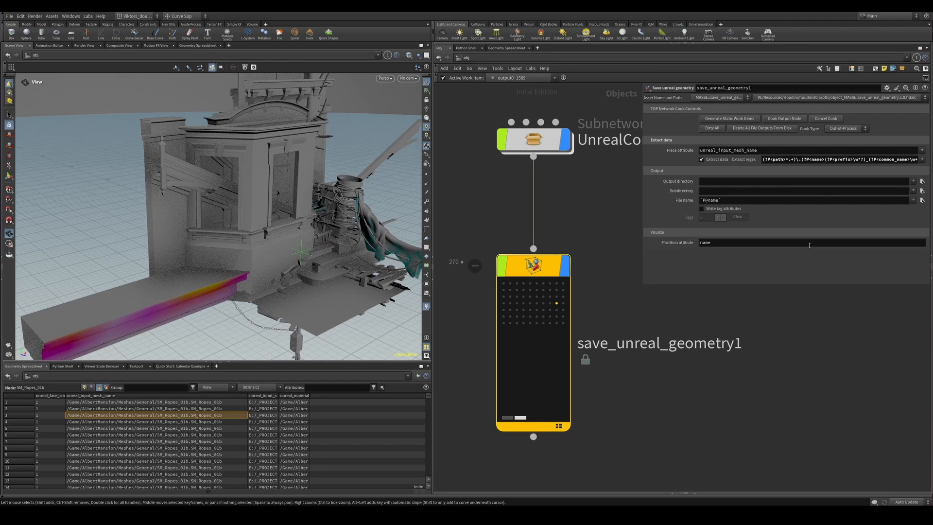
Copy the new extract regex, switch to regex101 in the browser, and replace the regular expression there with it
left_click(779, 159)
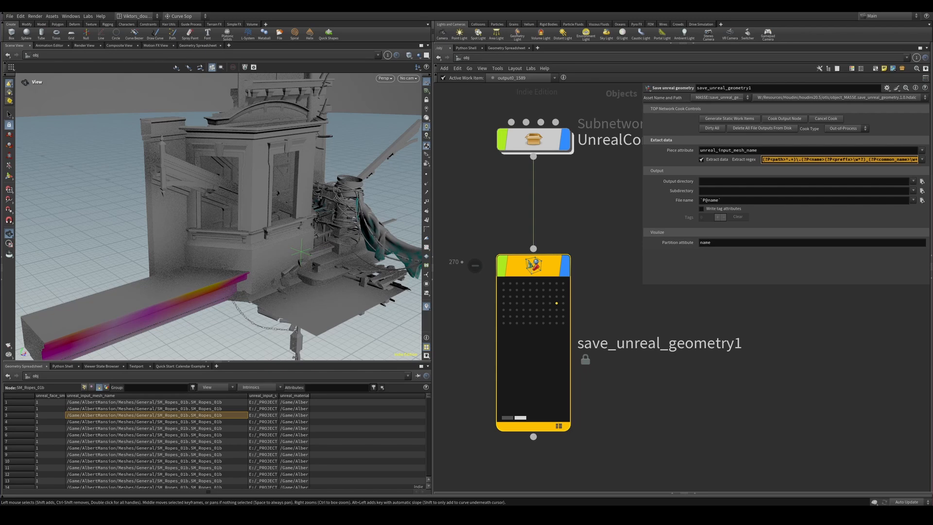
key("alt+Tab")
left_click_drag(378, 196, 221, 199)
key("BackSpace")
type("(?P<path>^.+)\\.(?P<name>(?P<prefix>\\w*?)_(?P<common_name>\\w+)_(?P<suffix>\\w+$))")
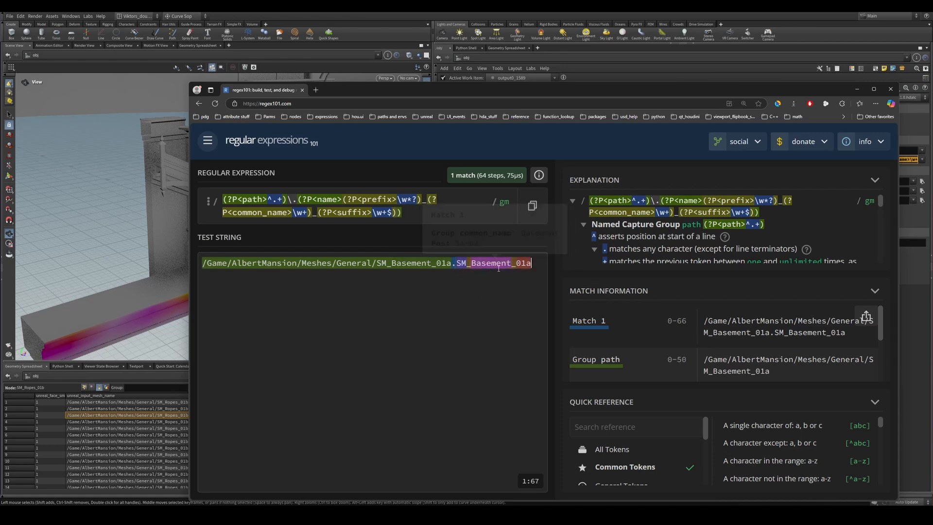
Examine how the prefix, common_name and suffix groups split the SM_Basement_01a test string, and minimize the browser
mouse_move(495, 264)
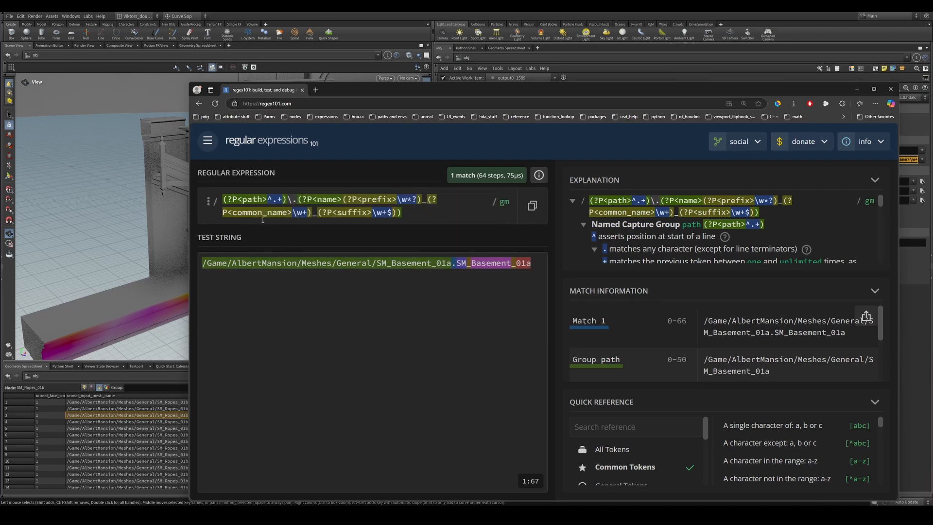
mouse_move(272, 214)
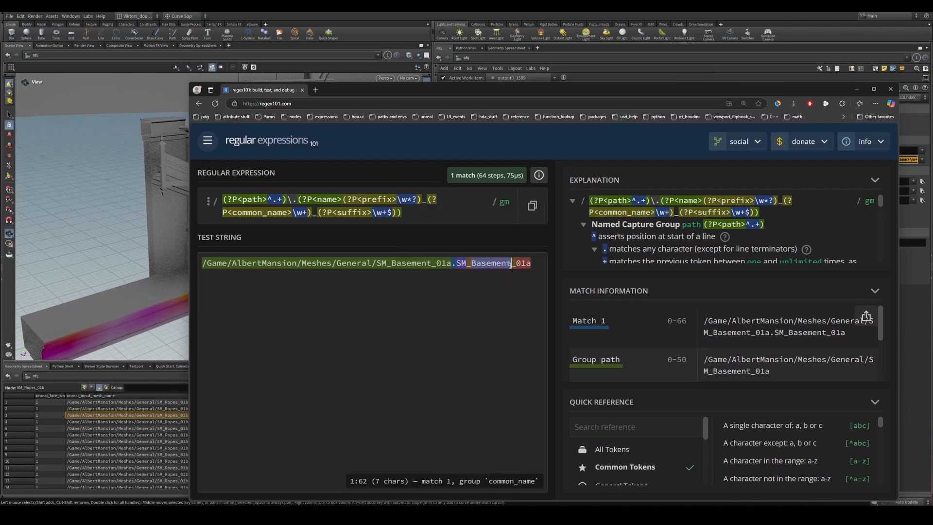
key("End")
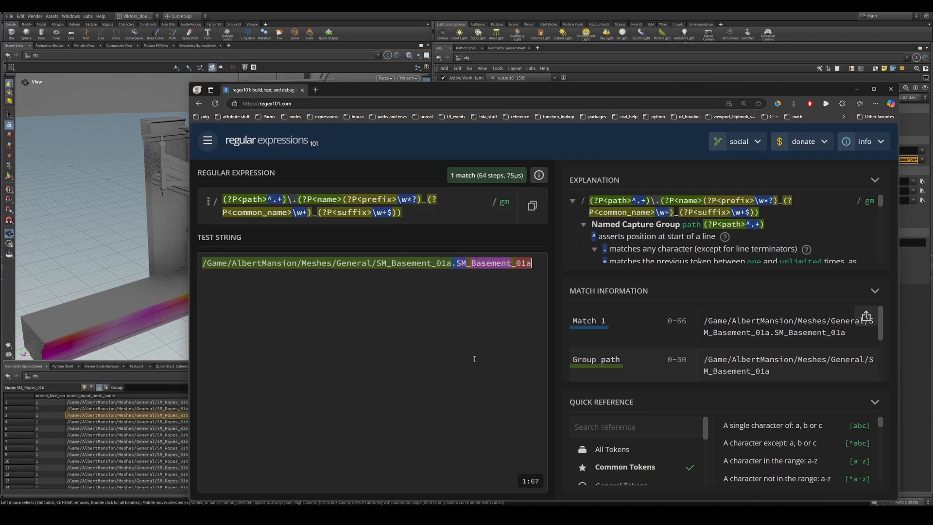
left_click(856, 89)
Set the subdirectory of save_unreal_geometry1 to `P@common_name`, and dirty and regenerate its work items
left_click(718, 191)
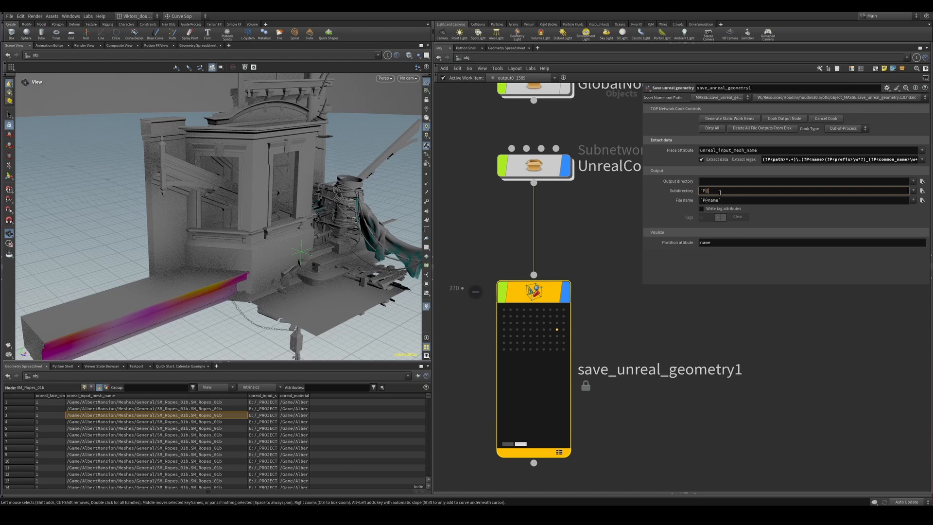
type("`P@common_name")
key("Return")
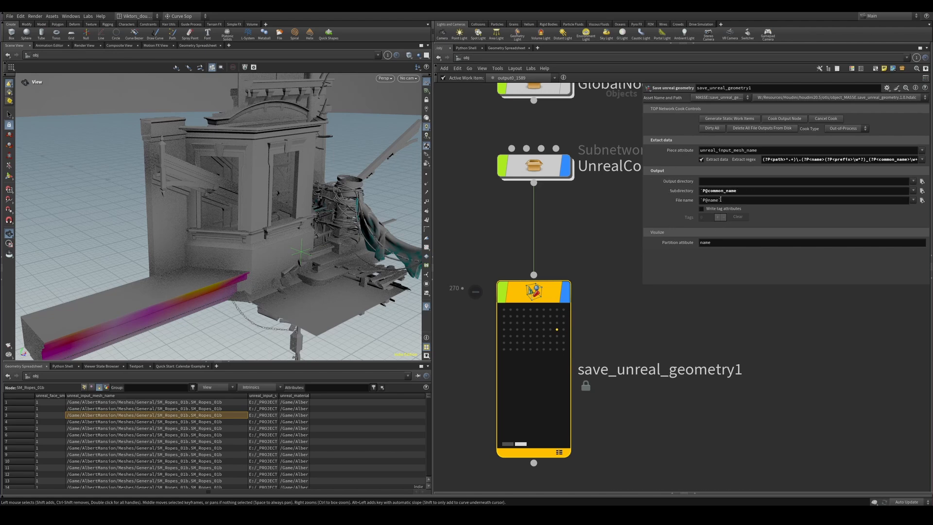
left_click(712, 129)
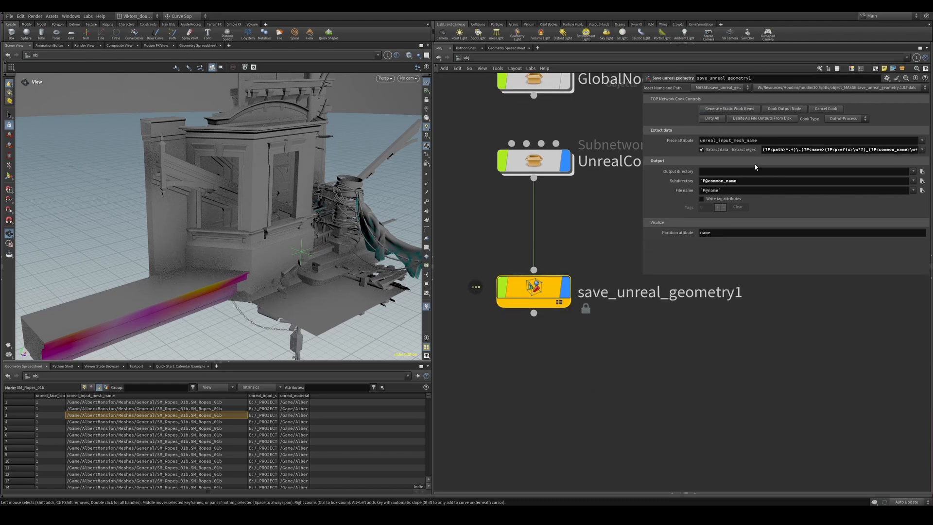
Examine the evaluated subdirectory and file name of various work items on the first page
left_click(563, 317)
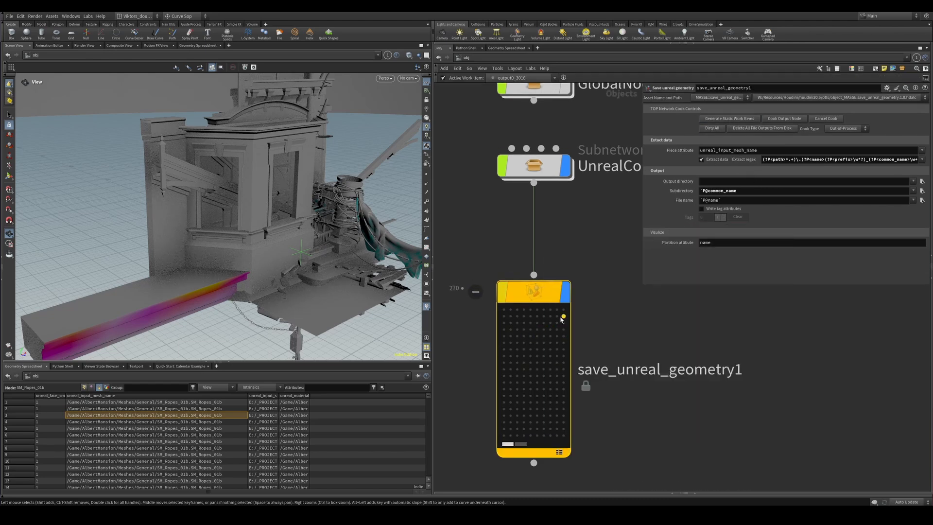
left_click(517, 343)
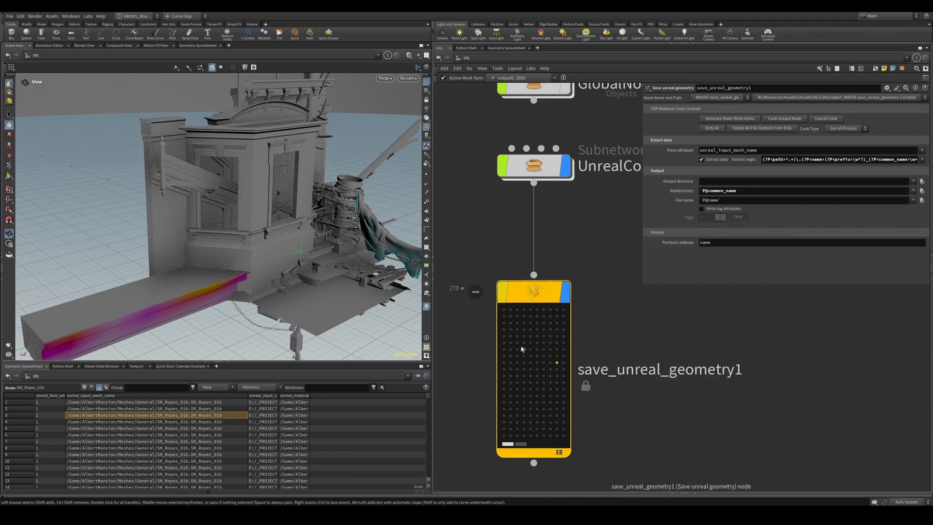
left_click(684, 200)
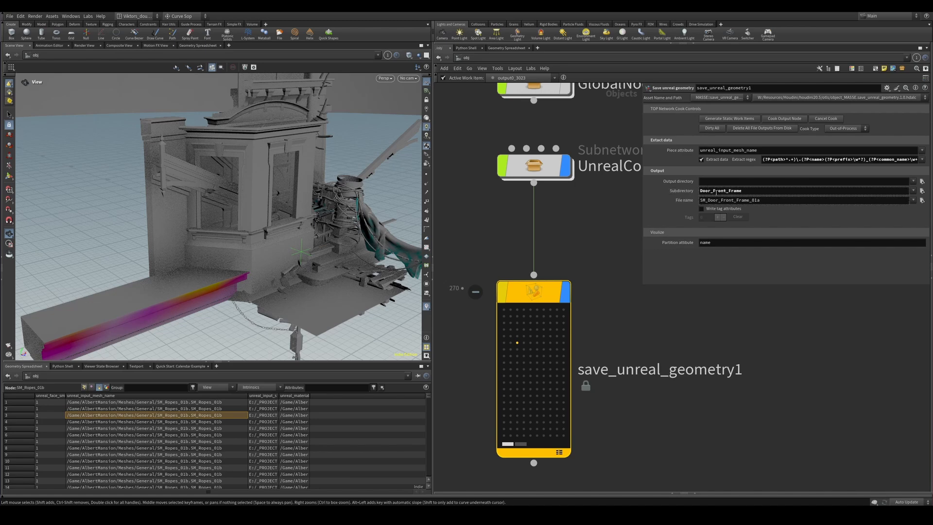
left_click(537, 337)
left_click(543, 376)
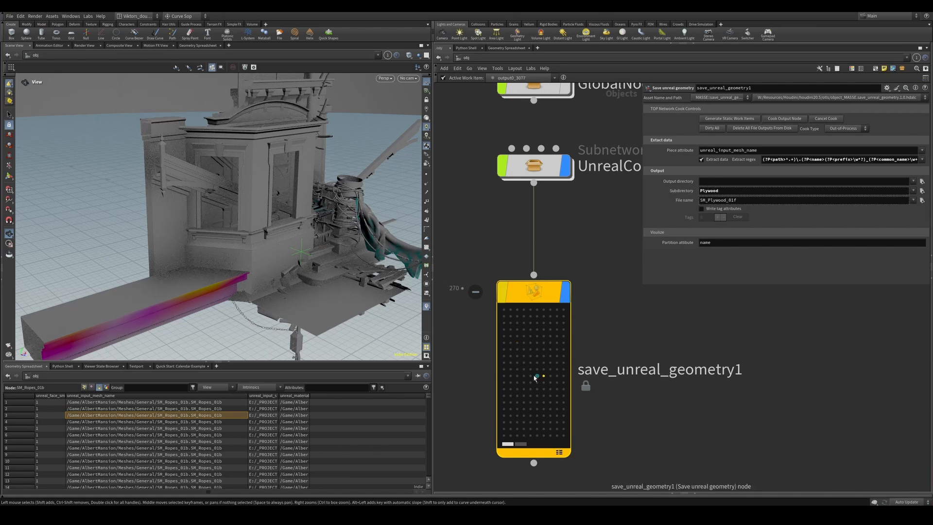
left_click(537, 350)
left_click(543, 370)
left_click(549, 376)
left_click(537, 382)
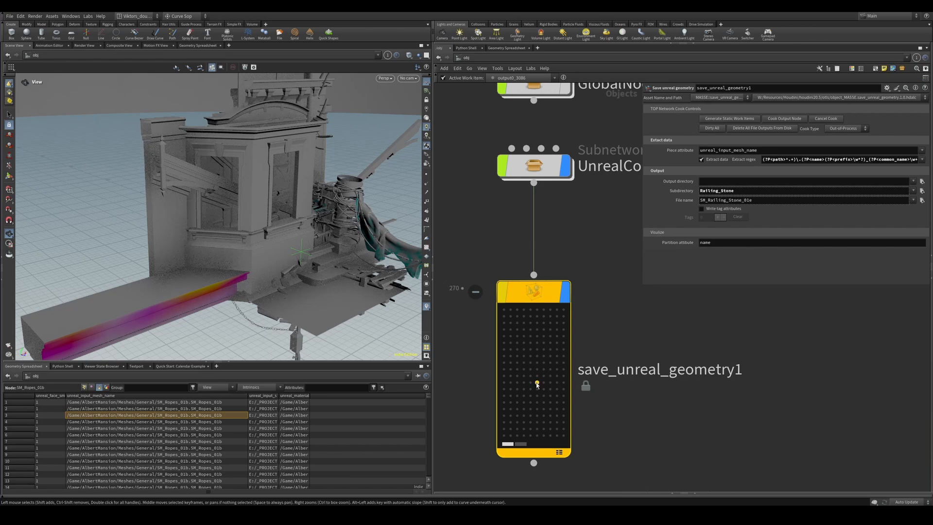
left_click(543, 389)
left_click(550, 382)
left_click(550, 376)
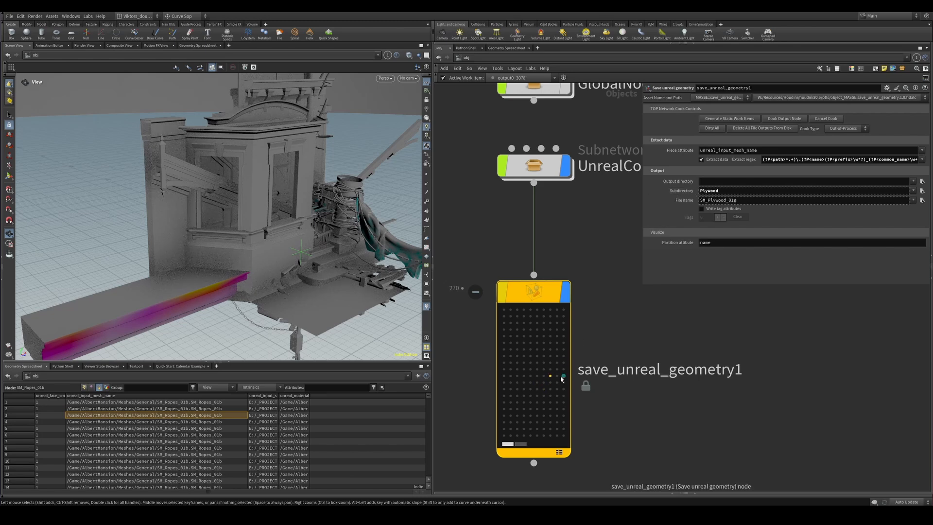
left_click(557, 377)
left_click(557, 389)
left_click(537, 376)
left_click(610, 331)
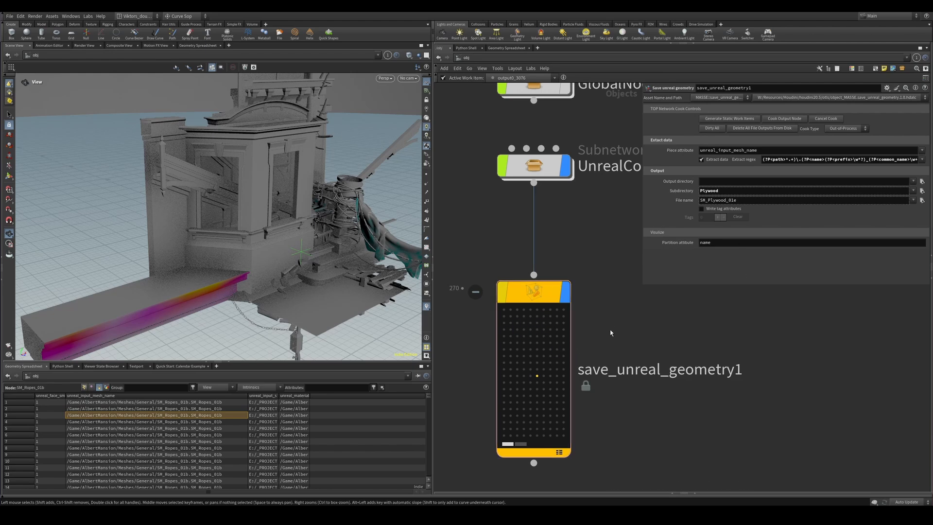
Check further work items near the start of the grid, and open and close the SM_Gutter_01f item's attribute details
middle_click_drag(586, 312, 586, 287)
scroll(588, 301, "down", 2)
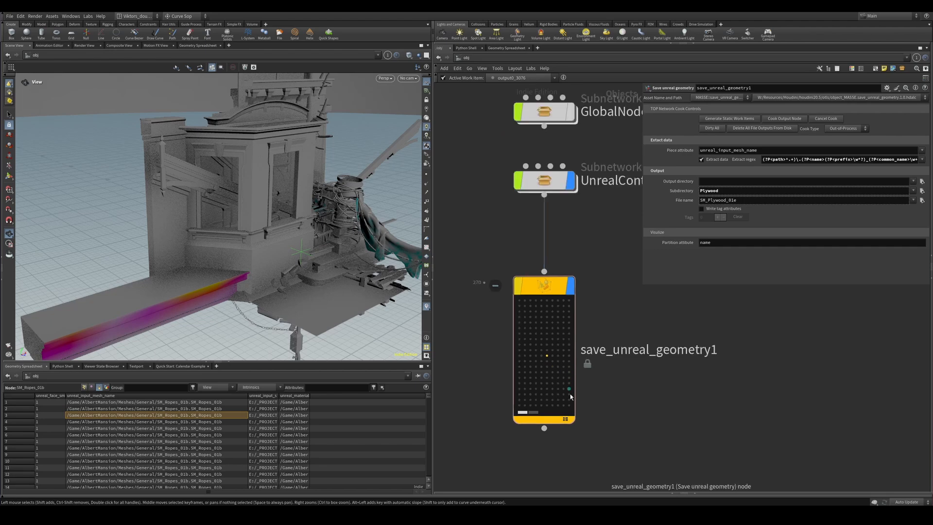
scroll(566, 290, "up", 2)
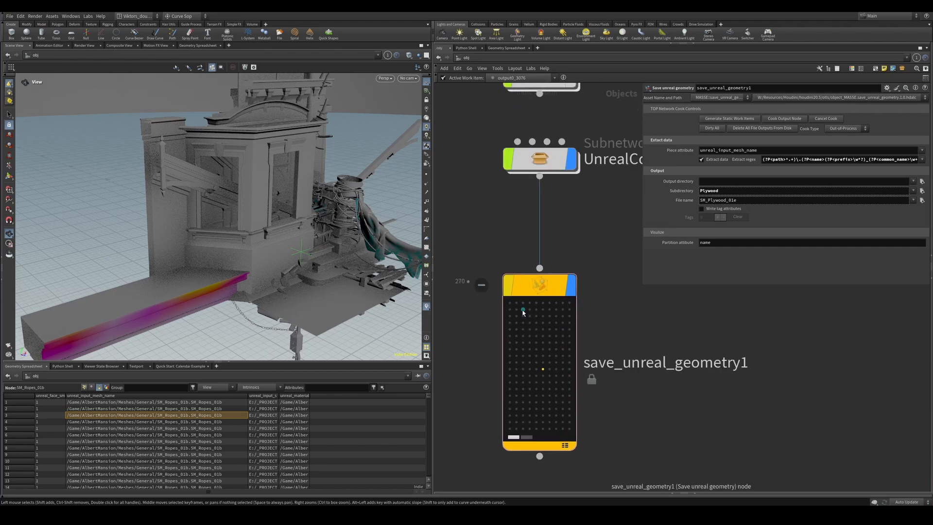
left_click(516, 309)
left_click(529, 316)
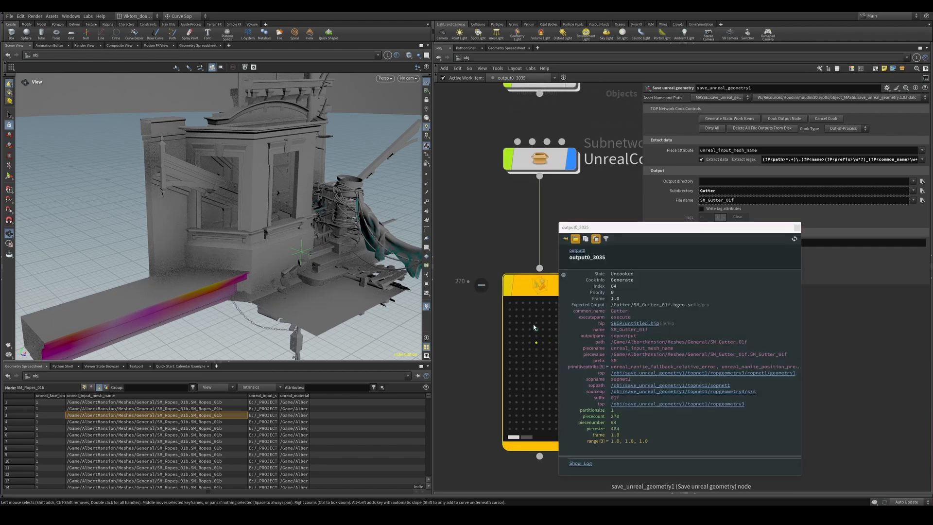
left_click(797, 228)
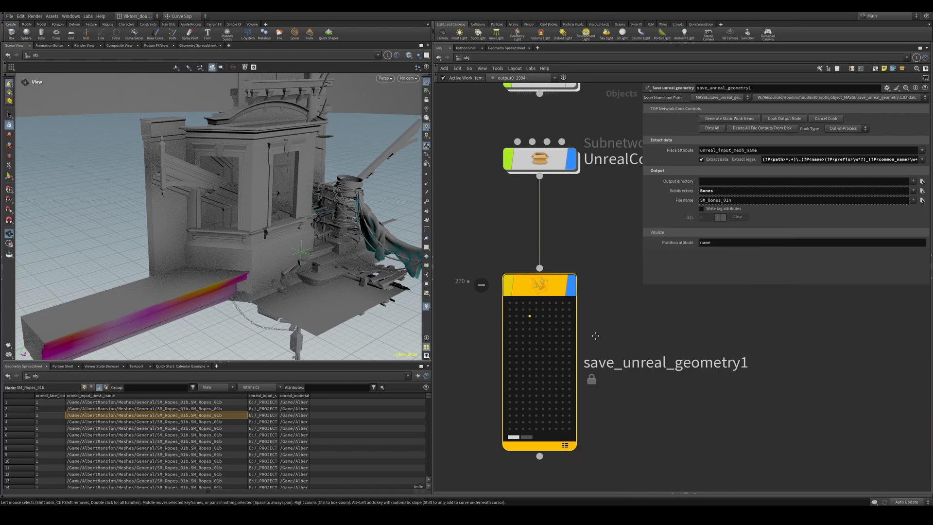
Check the subdirectory of a work item on the second page, and return to the SM_Gutter_01f item on the first page
middle_click_drag(593, 334, 587, 299)
left_click(519, 401)
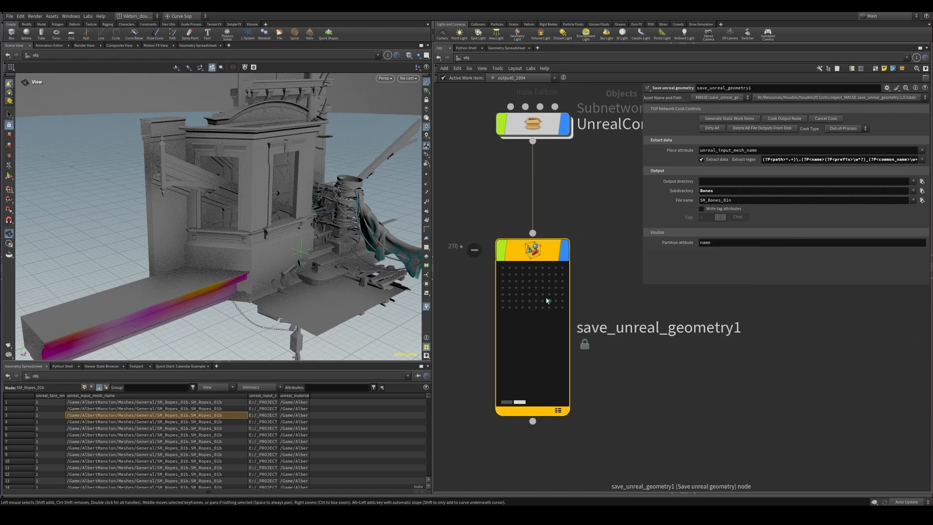
left_click(547, 296)
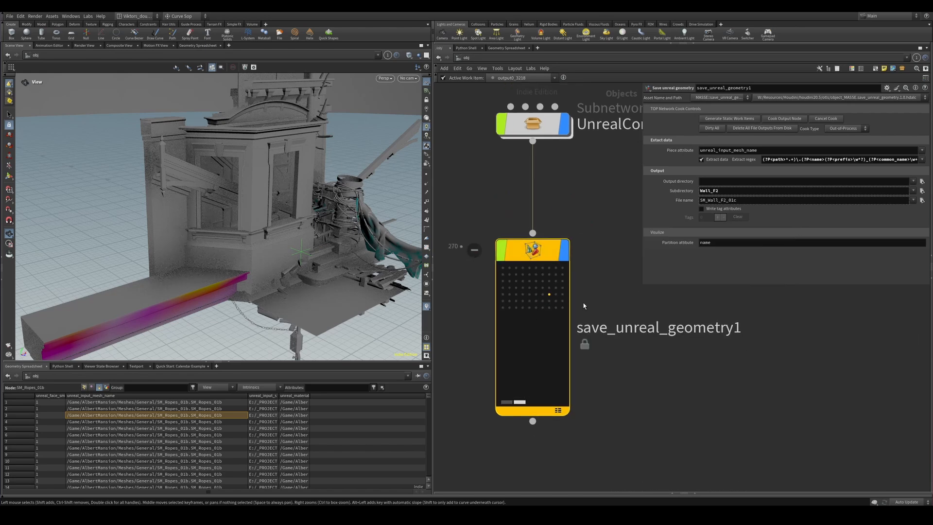
left_click(507, 402)
left_click(529, 307)
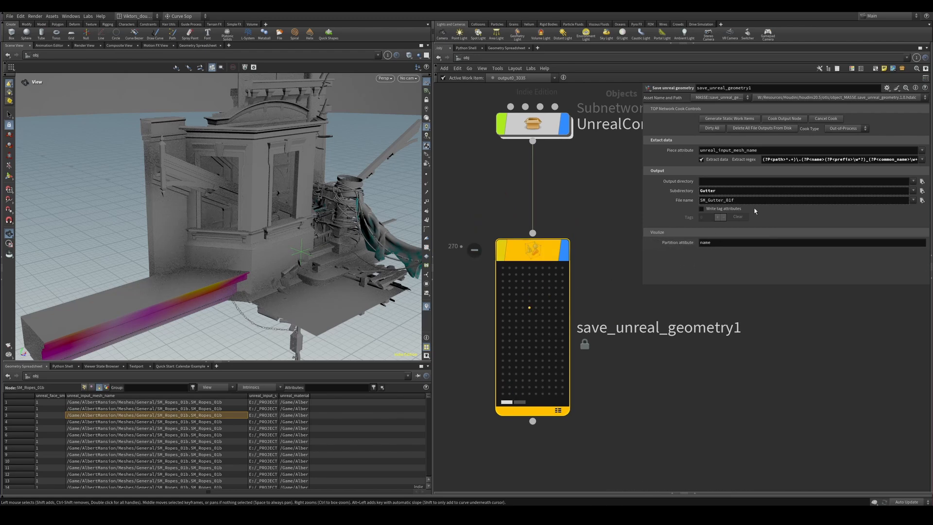
Copy the attribute name from the subdirectory expression, set the partition attribute to common_name, and dirty all work items
left_click(706, 191)
double_click(721, 191)
key("ctrl+c")
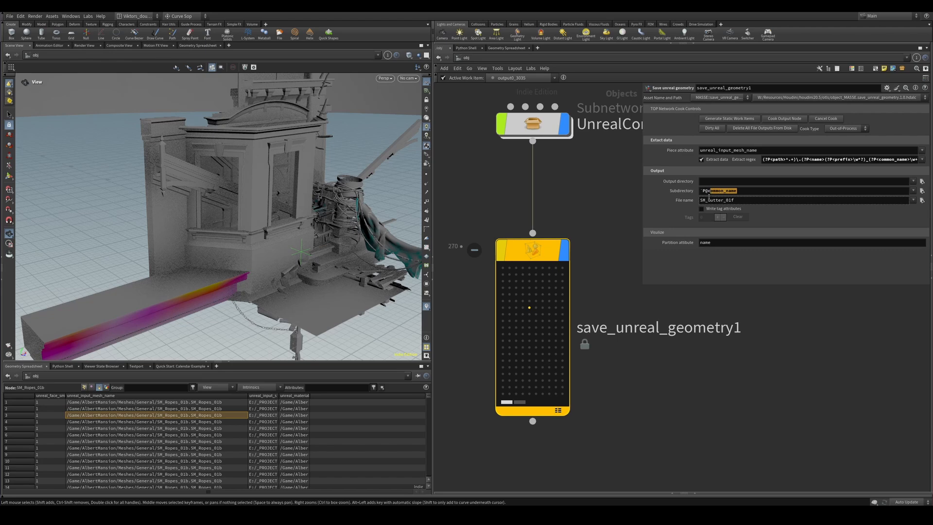
left_click(728, 259)
key("ctrl+v")
key("Return")
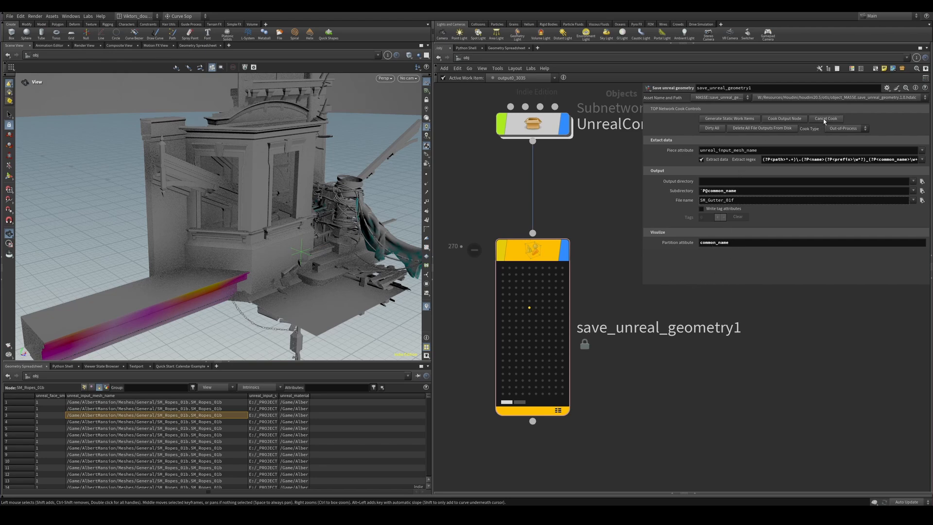
left_click(713, 128)
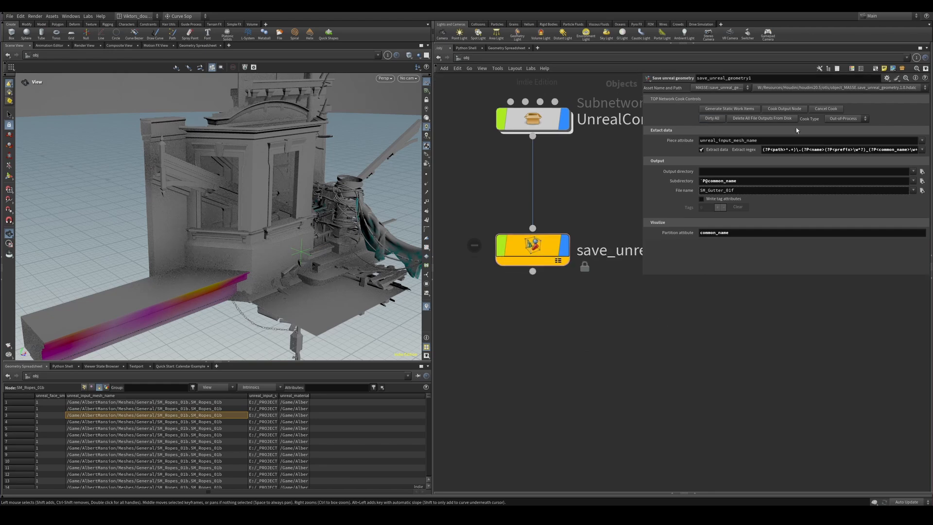
Generate the static work items of save_unreal_geometry1 using the common_name partition
left_click(741, 111)
scroll(554, 331, "down", 1)
middle_click_drag(495, 274, 511, 260)
scroll(511, 259, "up", 1)
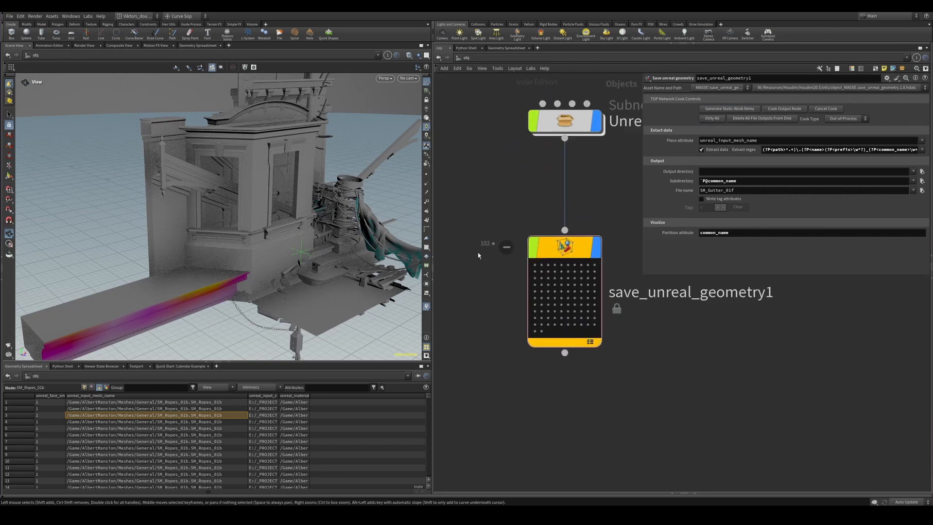
Check the attribute details of several generated work items, including the Boarded, Clothes and Roof_Edge partitions
left_click(548, 279)
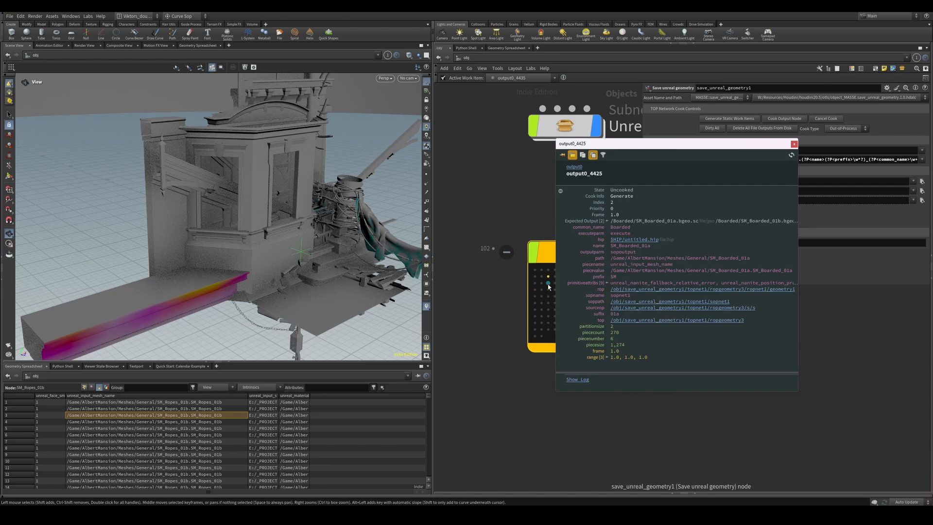
left_click(548, 284)
left_click(547, 277)
left_click_drag(690, 145, 741, 143)
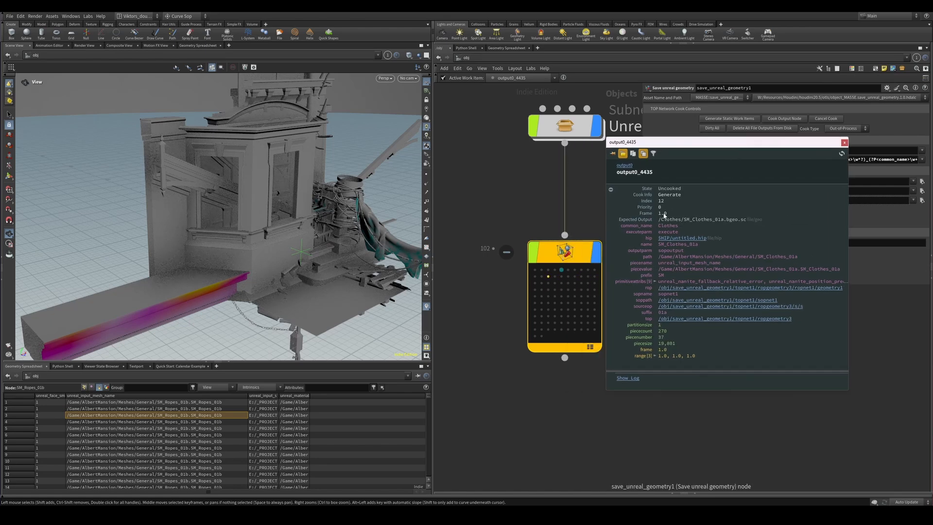
left_click(548, 302)
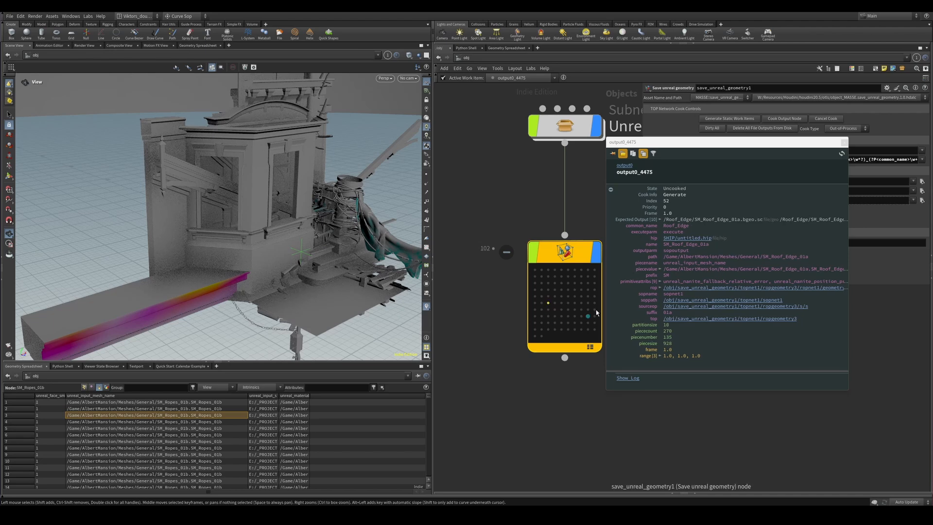
Expand the expected outputs of the Roof_Edge work item, examine its file paths, and close the details
left_click(660, 219)
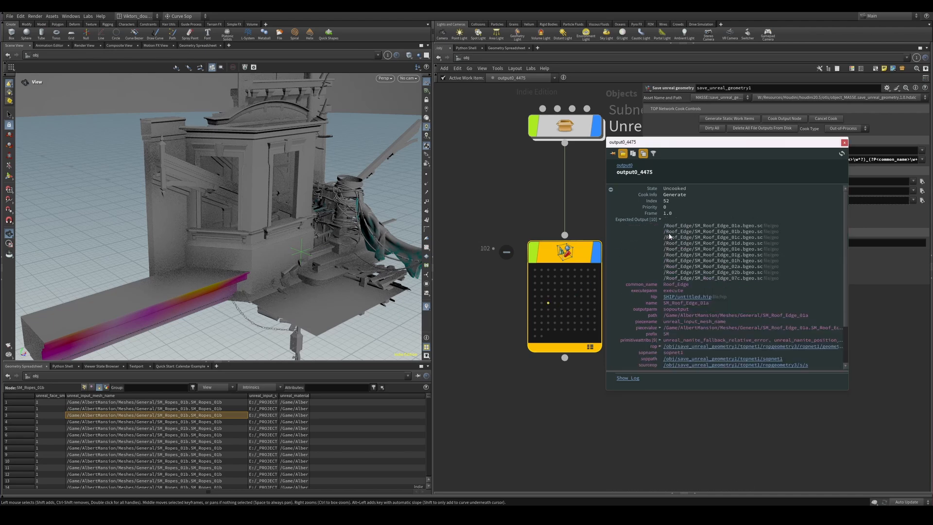
left_click_drag(703, 236, 714, 233)
left_click(715, 240)
double_click(711, 231)
left_click(724, 243)
left_click_drag(690, 237, 739, 255)
left_click(735, 259)
mouse_move(669, 228)
left_mouse_down()
mouse_move(758, 235)
mouse_move(778, 278)
mouse_move(664, 226)
left_mouse_up()
left_click(781, 279)
left_click(698, 250)
left_click(844, 143)
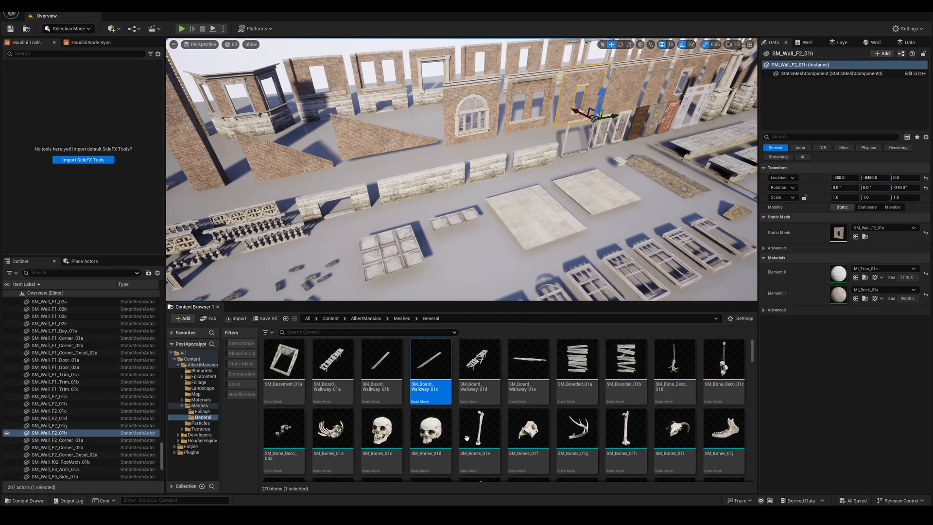
Switch to Unreal, look through the meshes in the General folder, and return to Houdini
scroll(545, 452, "down", 5)
scroll(537, 464, "down", 3)
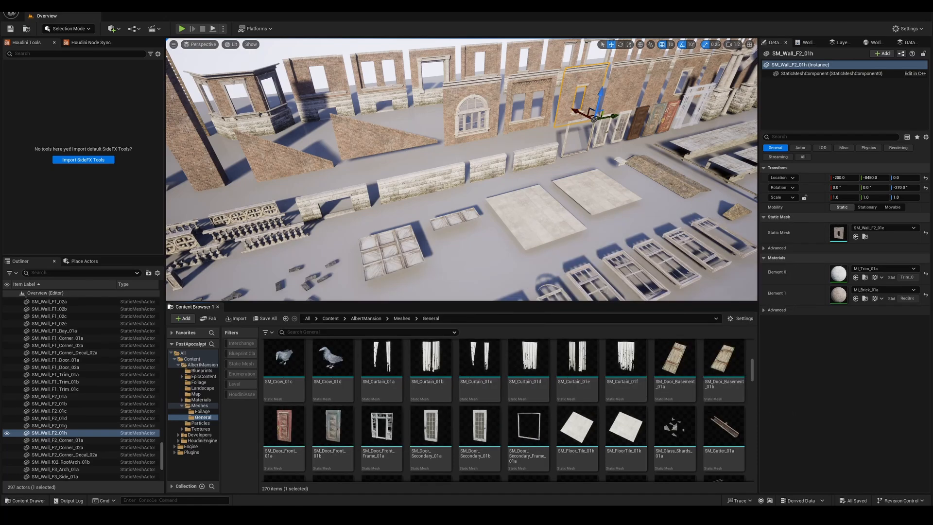
left_click(890, 7)
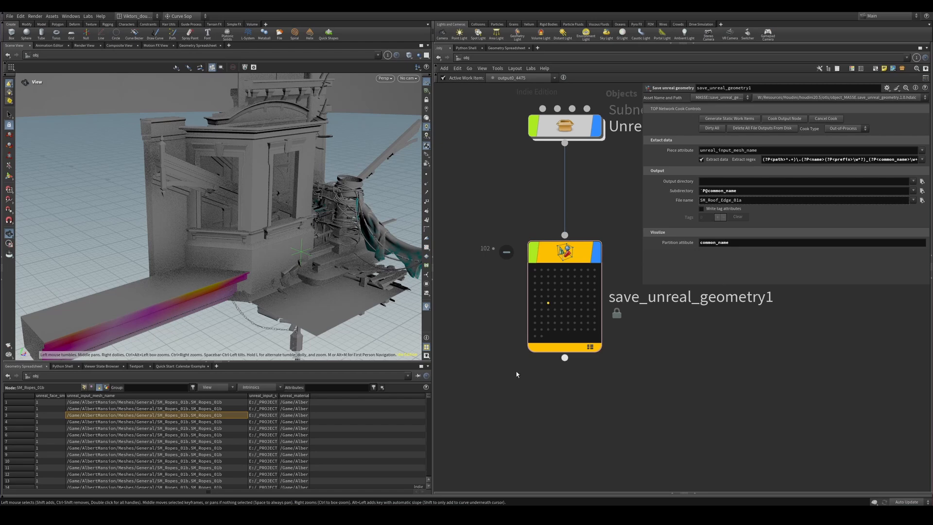
Review the SM_Basement_01a part of the regex101 test string in the browser and return to Houdini
left_click(220, 478)
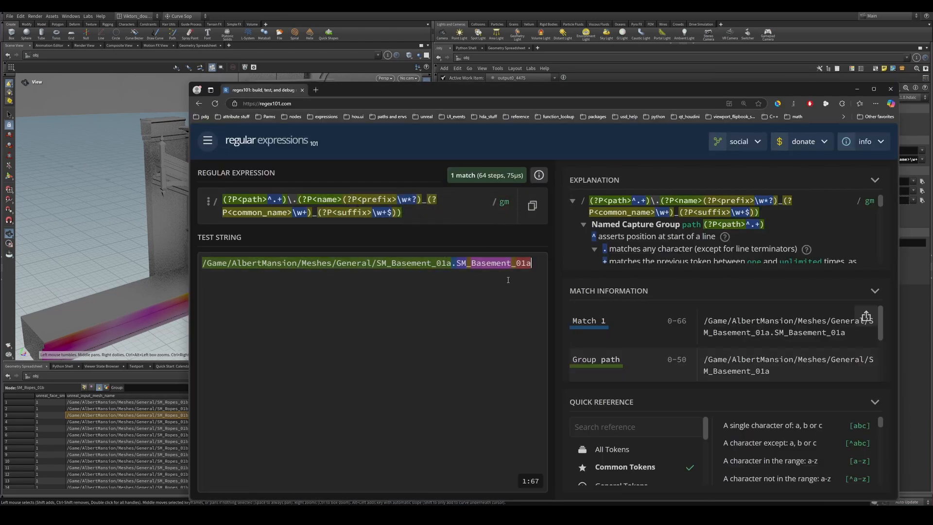
left_click_drag(533, 265, 457, 270)
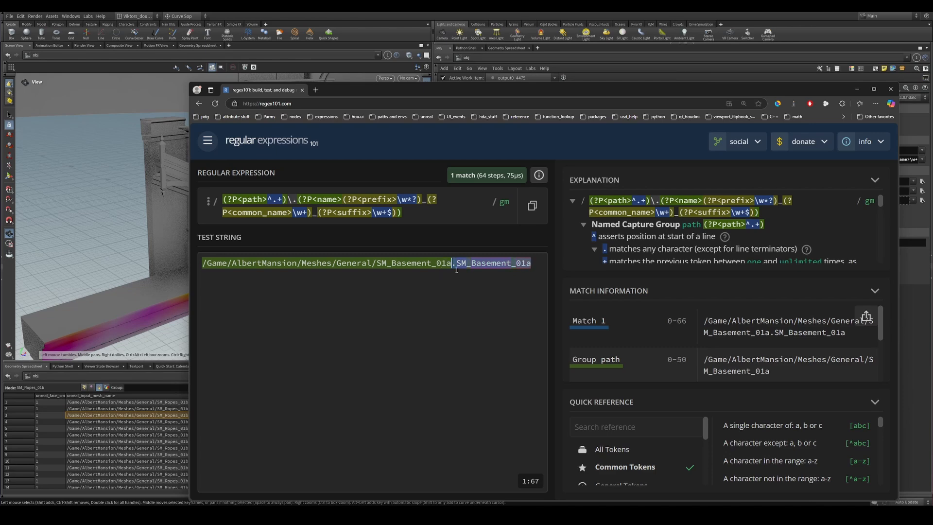
left_click(482, 357)
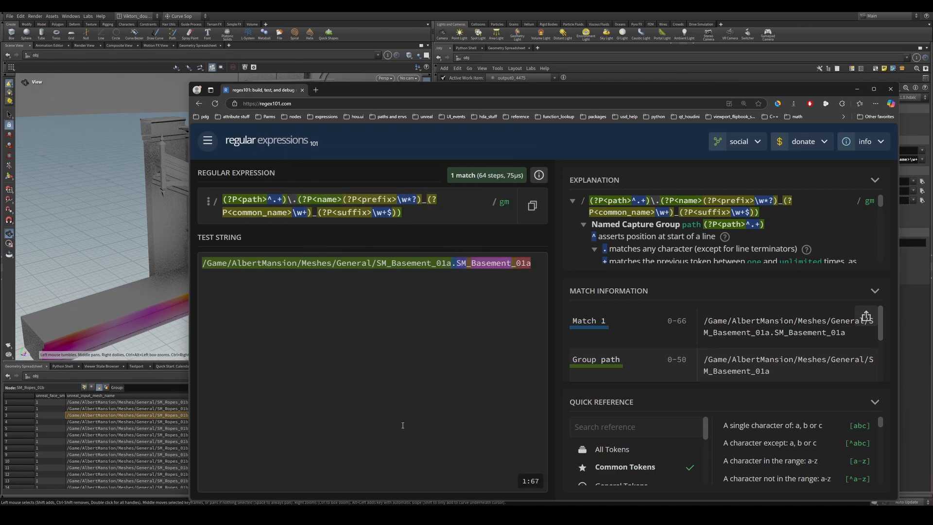
left_click(857, 90)
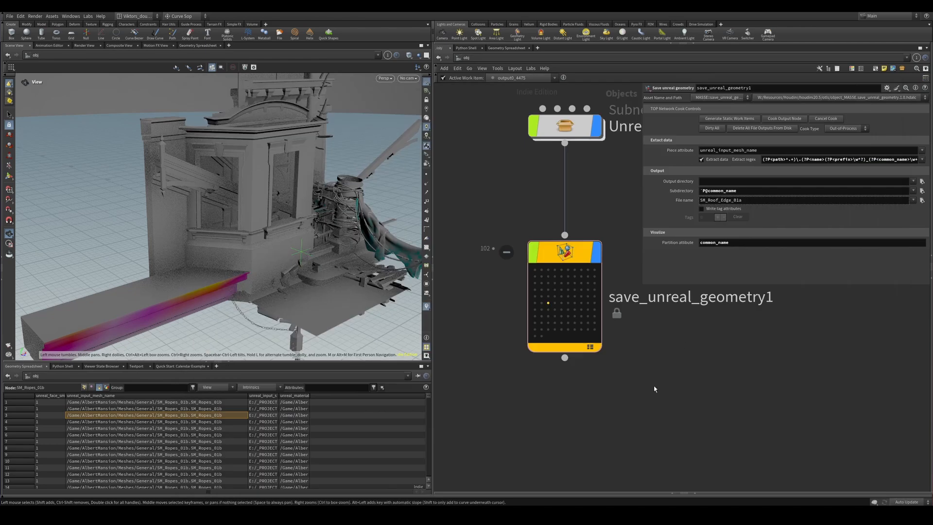
Set the output directory of save_unreal_geometry1 to $MANSION/geo/unreal_geo
middle_click_drag(618, 383, 603, 399)
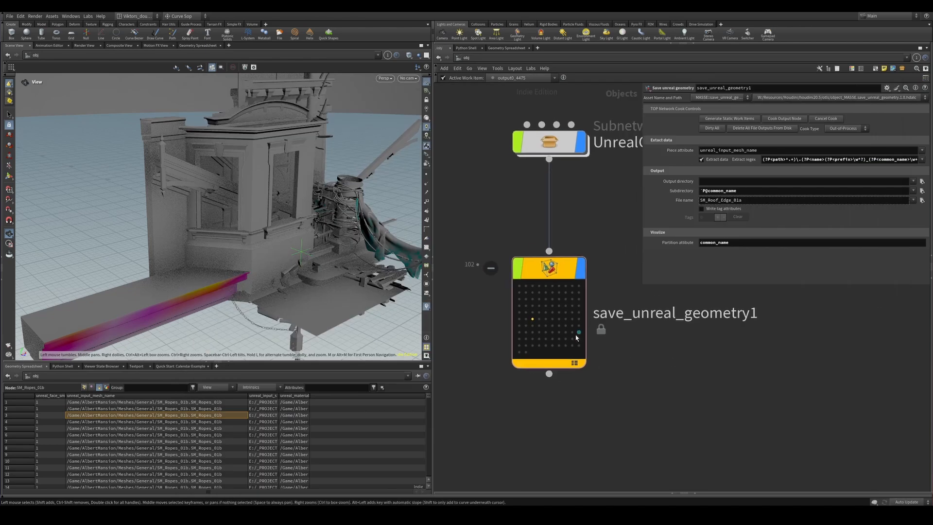
left_click(713, 182)
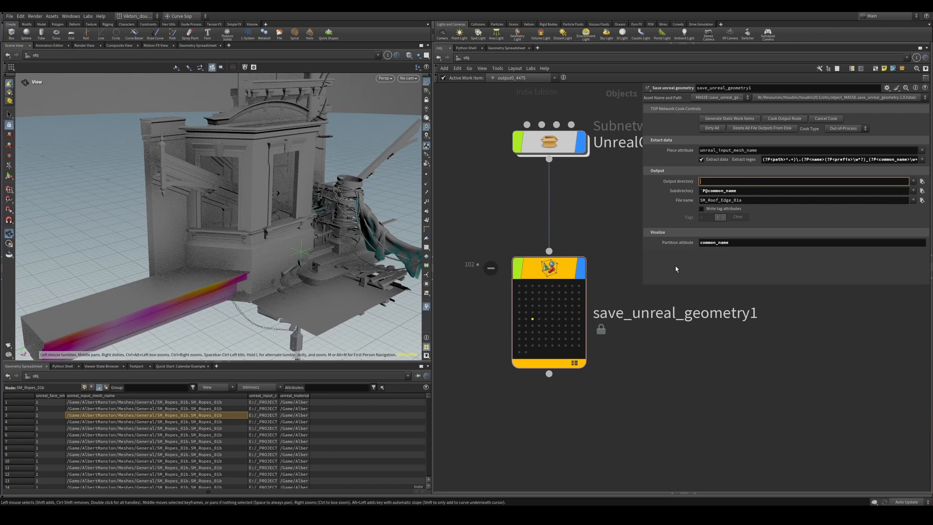
type("$MAN")
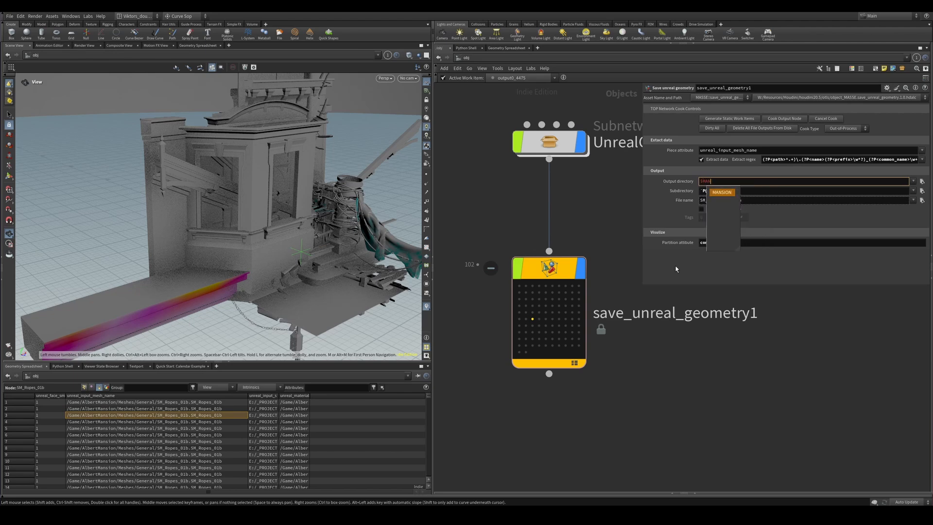
key("Tab")
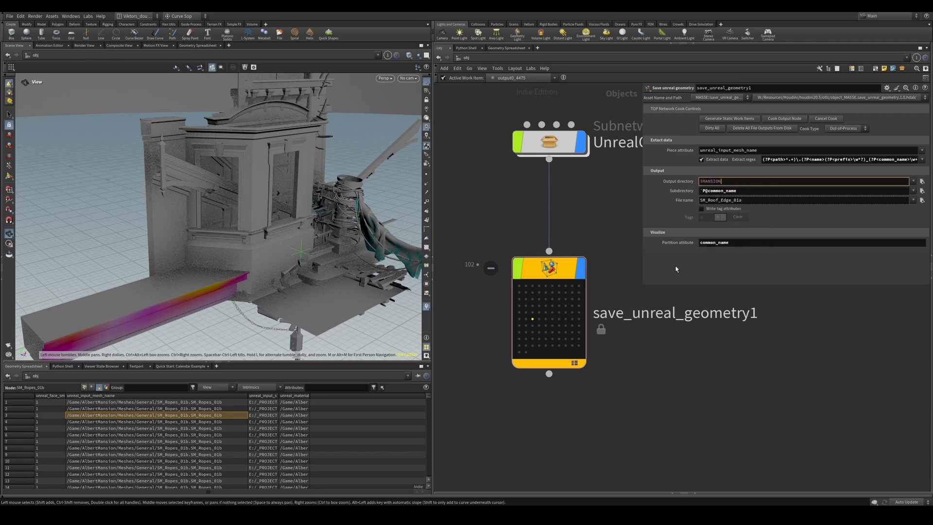
type("/GEO")
key("BackSpace")
key("BackSpace")
key("BackSpace")
type("geo.")
type("unreal_")
type("geo")
key("Return")
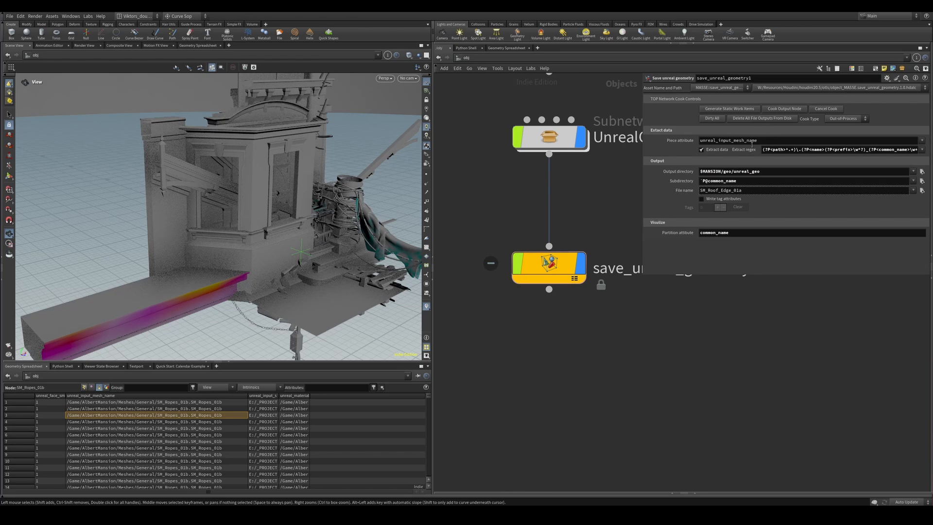
Set the cook type of save_unreal_geometry1 to In-Process
middle_click_drag(613, 250, 600, 278)
left_click_drag(604, 255, 546, 333)
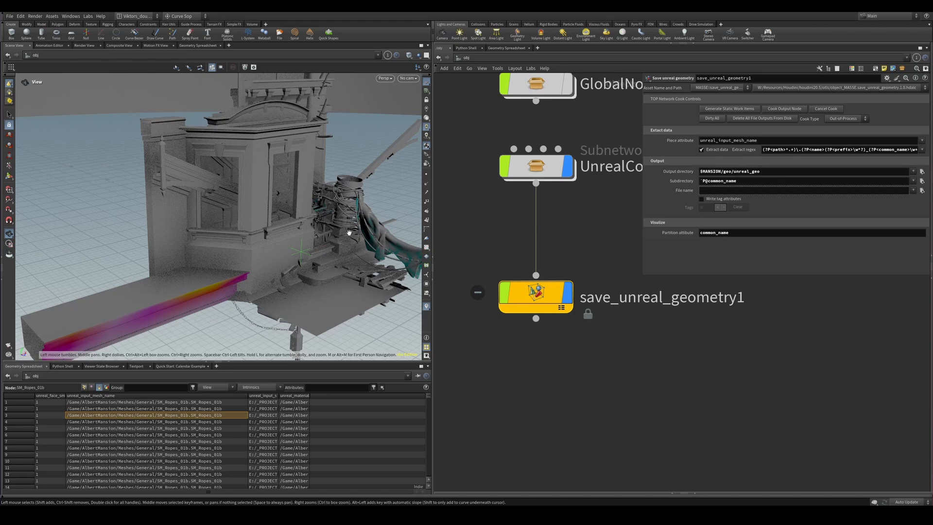
left_click_drag(264, 188, 289, 197)
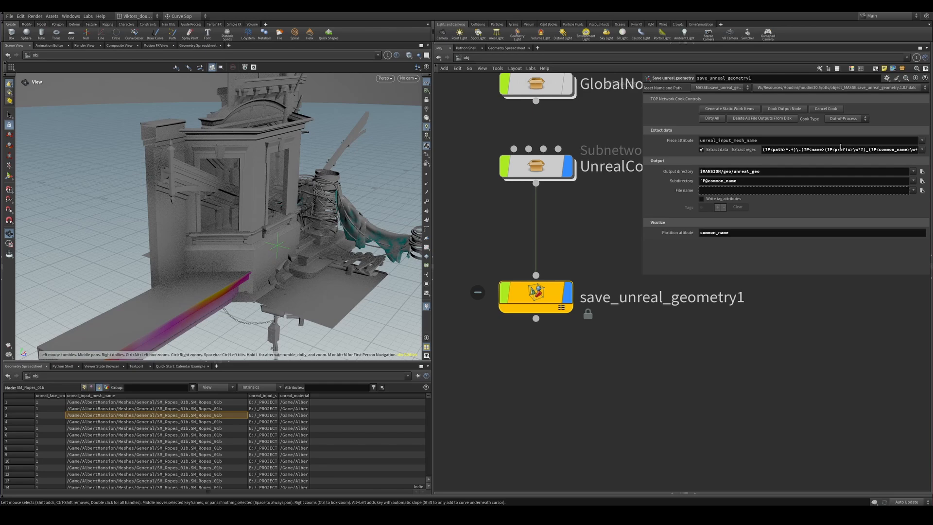
left_click(845, 122)
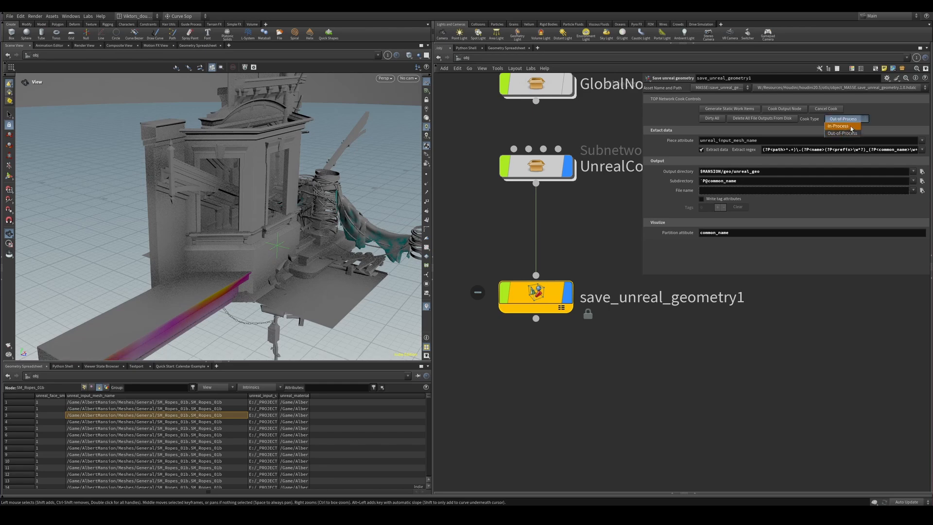
left_click(850, 127)
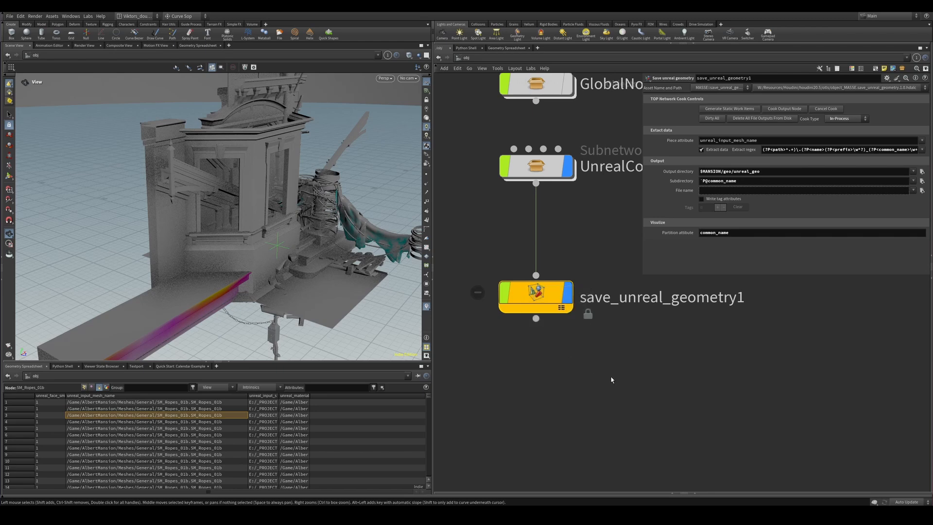
left_click_drag(631, 380, 529, 280)
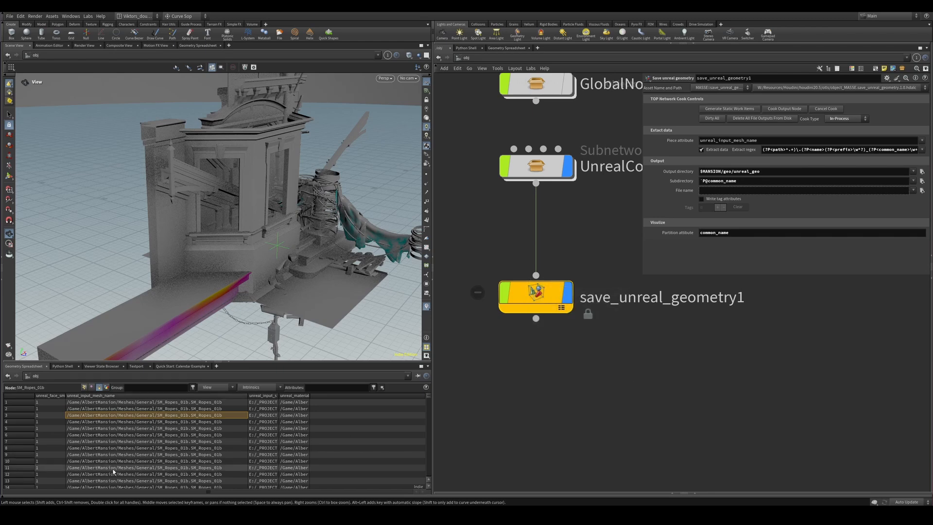
scroll(578, 418, "down", 3)
scroll(581, 379, "up", 3)
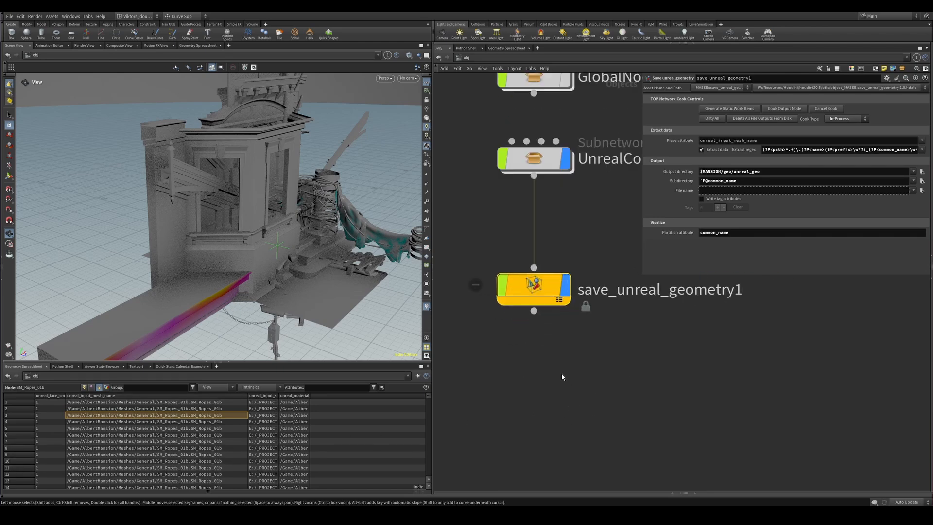
middle_click_drag(580, 380, 571, 396)
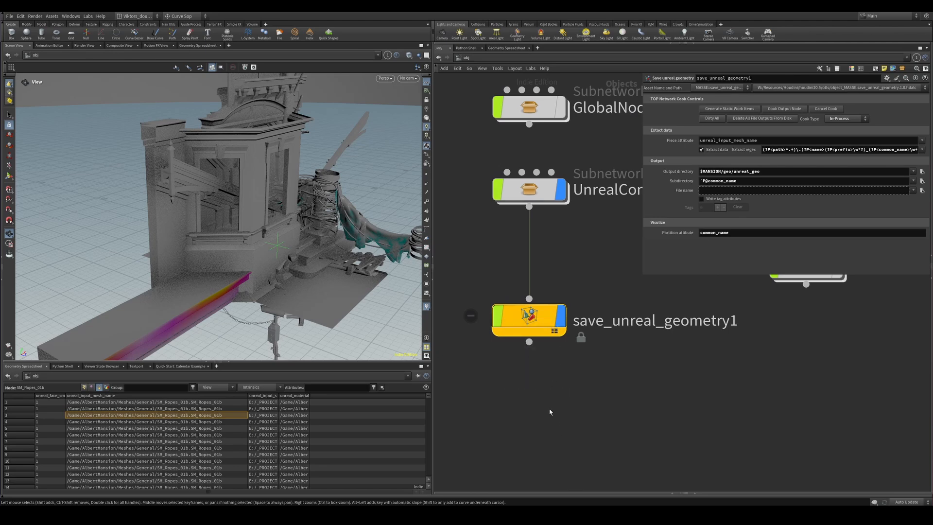
Check the Apocalyptic Mansion project folder in File Explorer, and cook the output node of save_unreal_geometry1
left_click(146, 516)
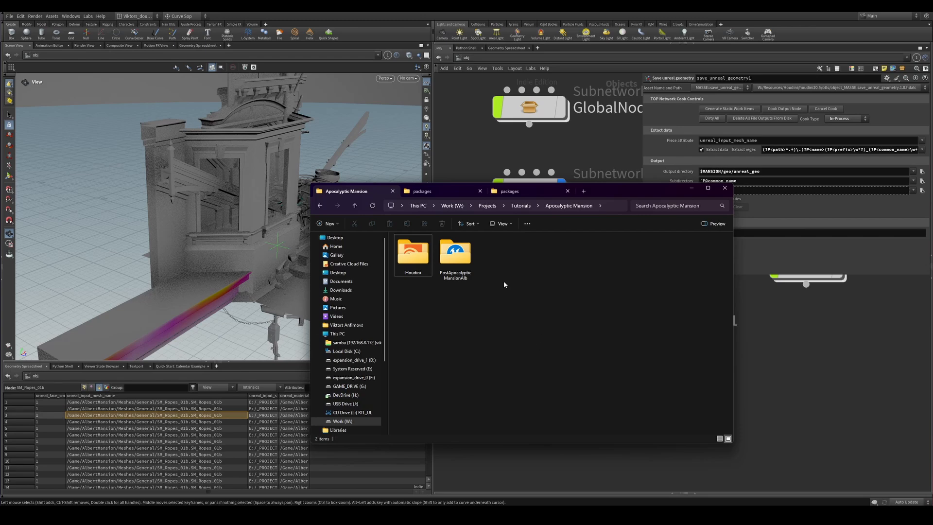
left_click_drag(620, 194, 547, 186)
left_click(724, 301)
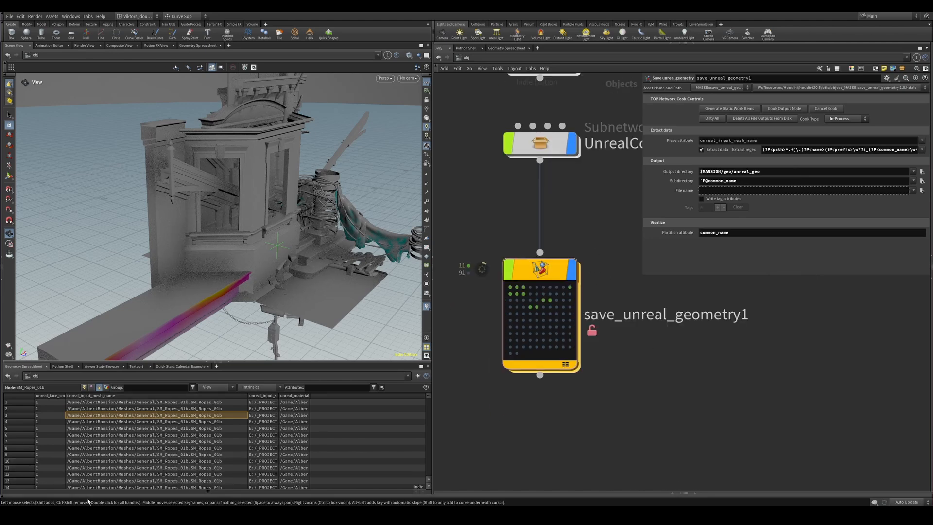
Open the geo/unreal_geo folder in File Explorer and place its window beside the cooking node
left_click(86, 515)
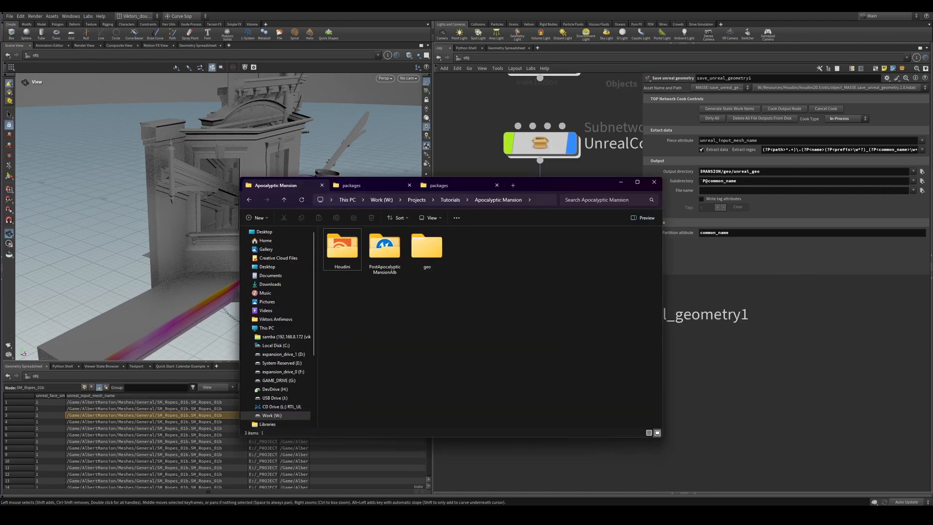
double_click(427, 248)
double_click(342, 247)
left_click_drag(585, 191, 381, 90)
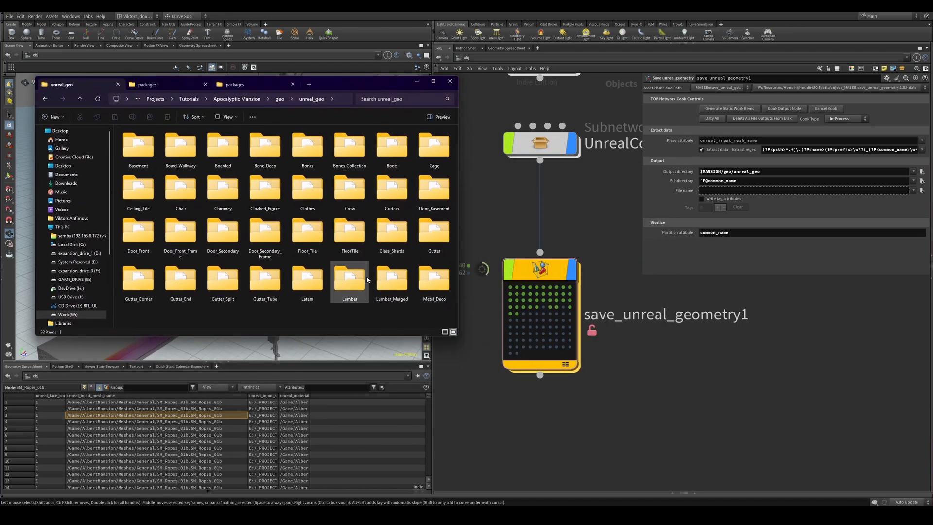
Look through the subfolders saved in unreal_geo while the work items cook
scroll(358, 287, "down", 2)
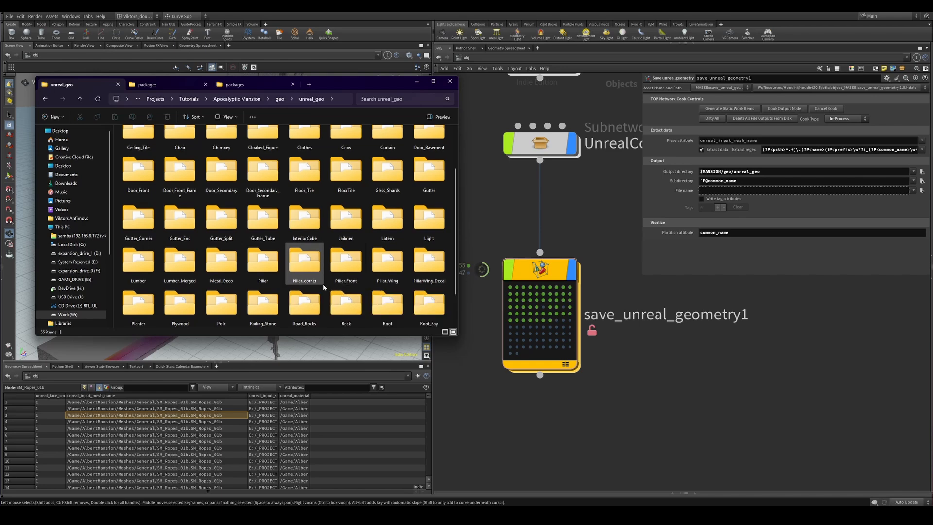
scroll(308, 290, "down", 1)
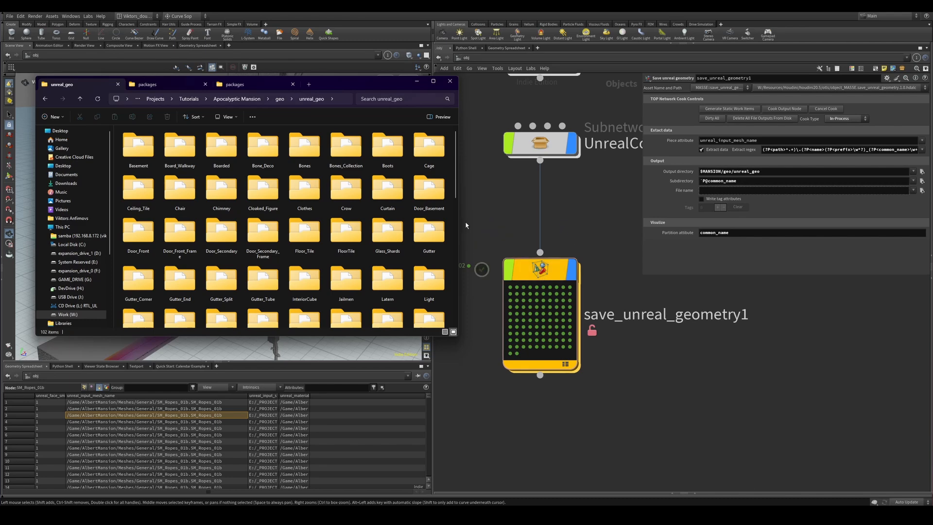
scroll(381, 294, "down", 10)
scroll(415, 262, "up", 8)
left_click_drag(400, 89, 389, 93)
scroll(371, 250, "down", 8)
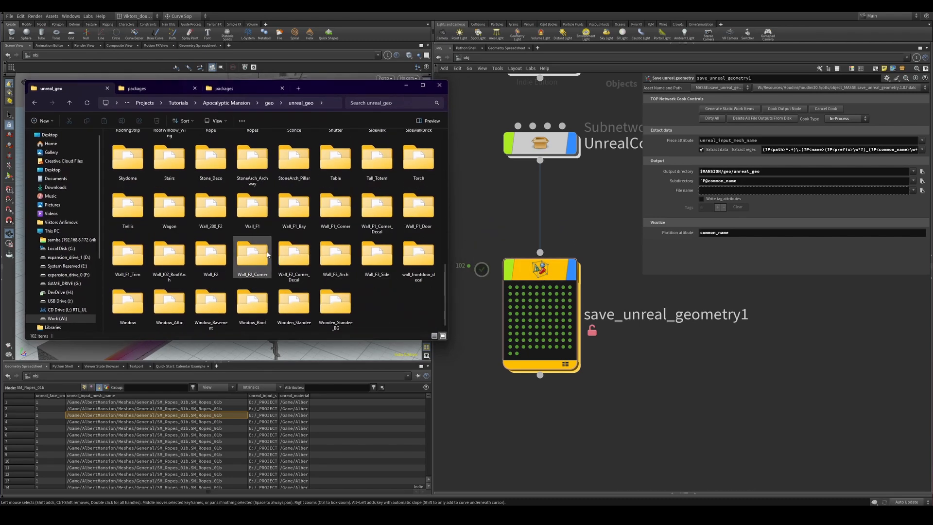
scroll(340, 255, "up", 5)
scroll(369, 263, "down", 5)
Inspect the saved files in the Wall_F1 and Ceiling_Tile folders, return to unreal_geo, and select the Wall_f02_RoofArch folder
left_click(345, 309)
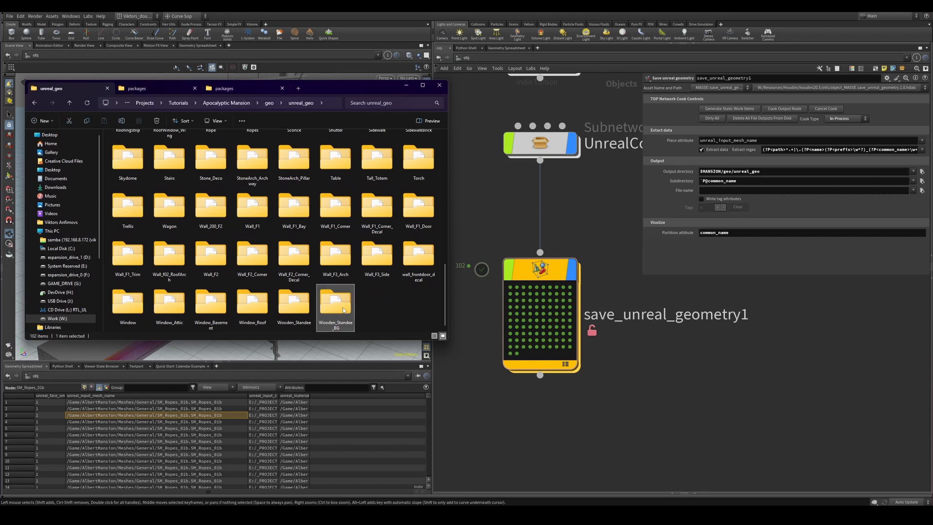
left_click(250, 250)
double_click(254, 210)
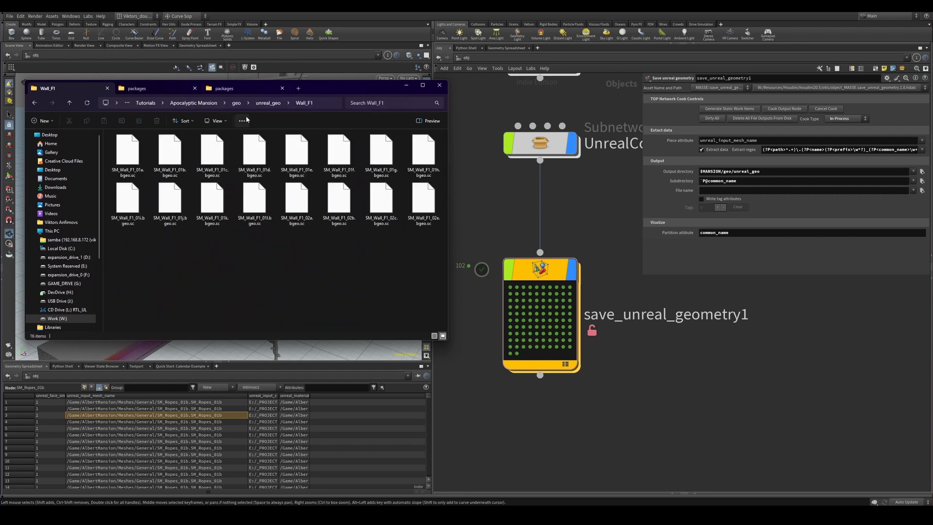
left_click(270, 104)
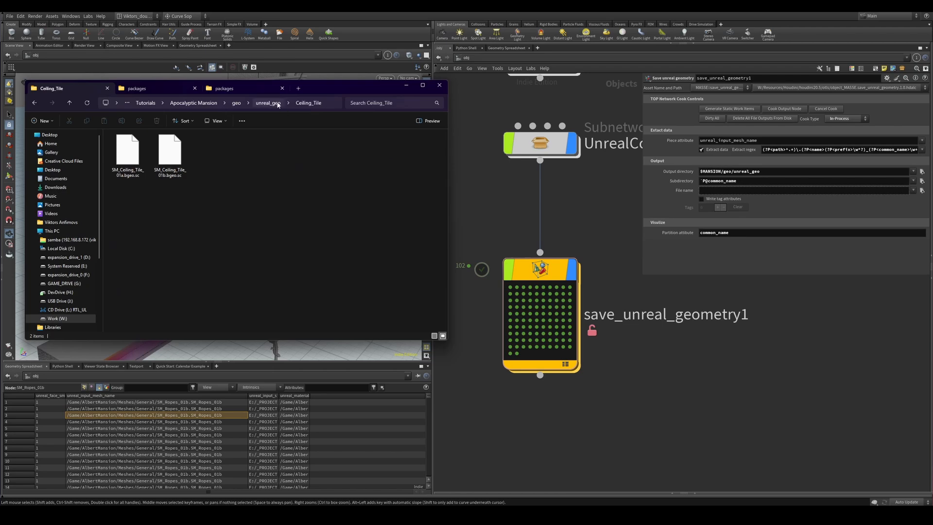
left_click(270, 103)
left_click(161, 295)
left_click(152, 281)
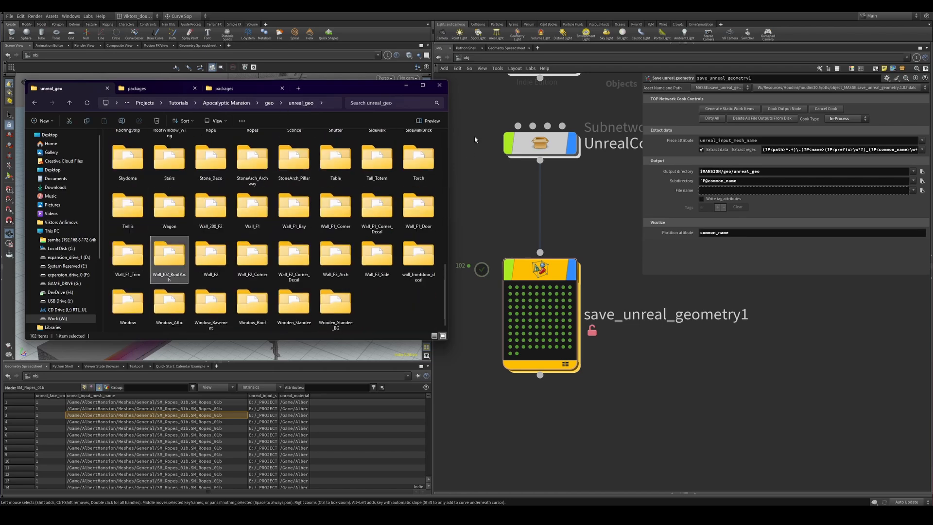
Minimize the File Explorer window and check the available Cook Type options of save_unreal_geometry1 without changing the setting
left_click(406, 85)
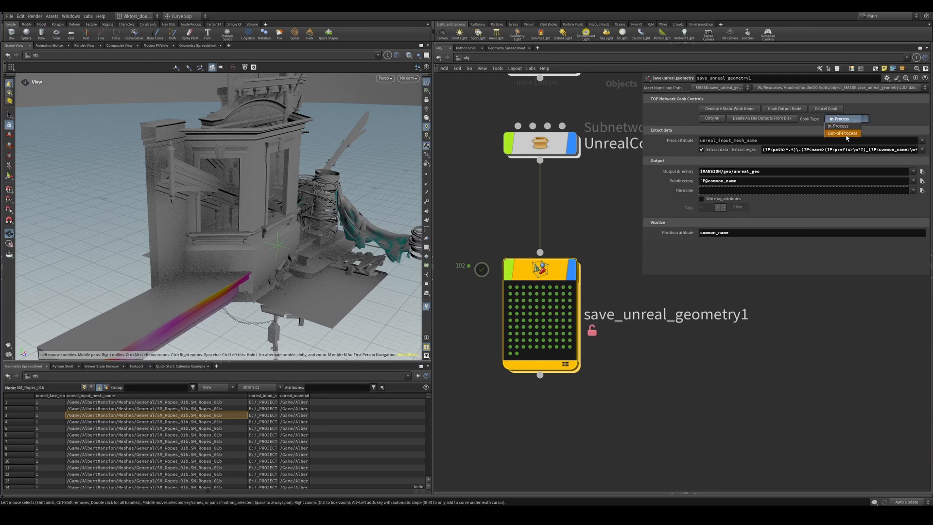
left_click(801, 302)
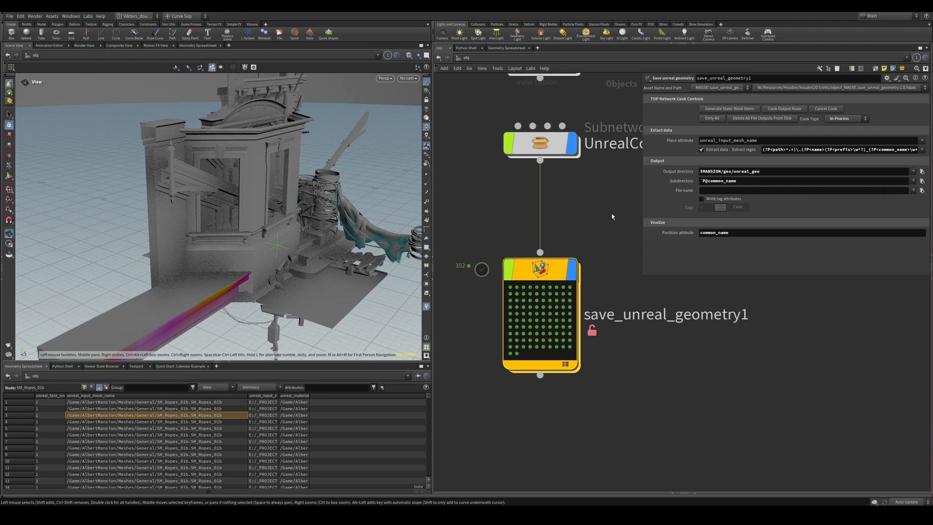
scroll(601, 432, "down", 4)
middle_click_drag(601, 432, 600, 406)
scroll(600, 406, "up", 3)
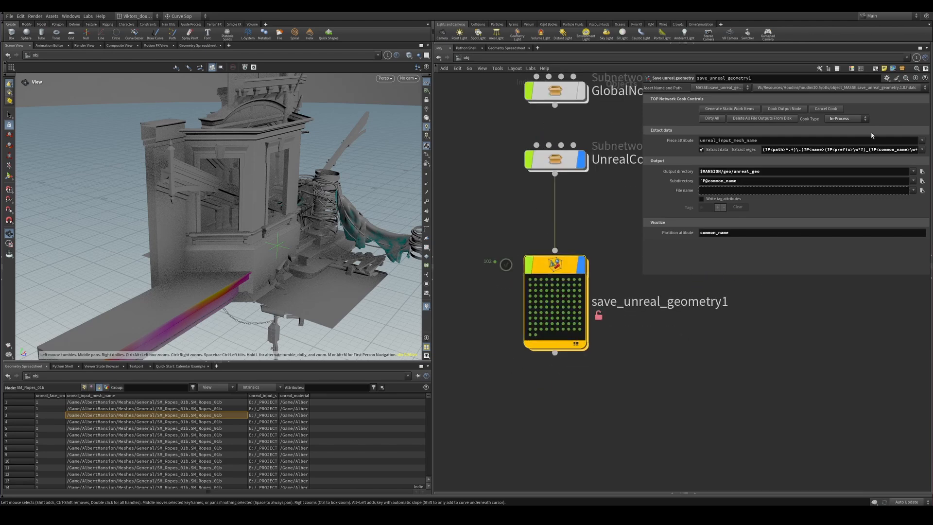
left_click_drag(612, 224, 521, 357)
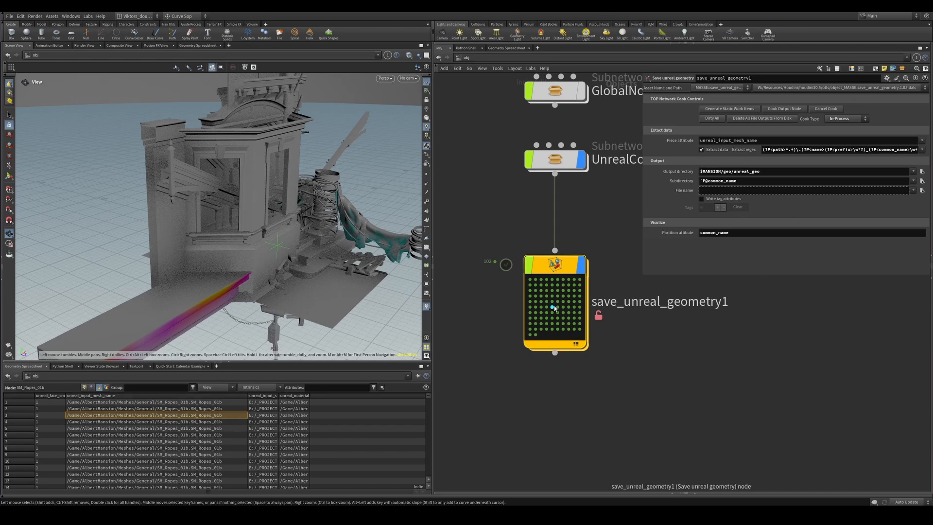
left_click(845, 119)
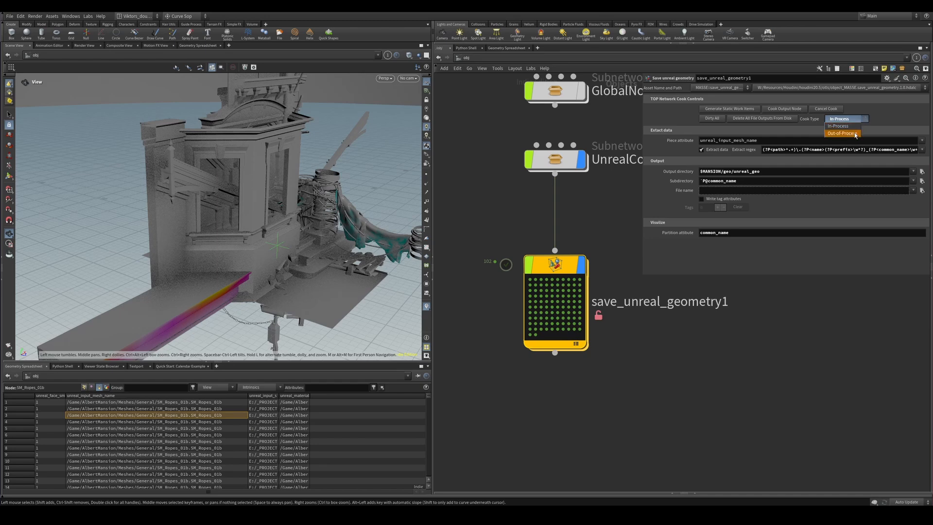
left_click(793, 324)
scroll(607, 340, "up", 2)
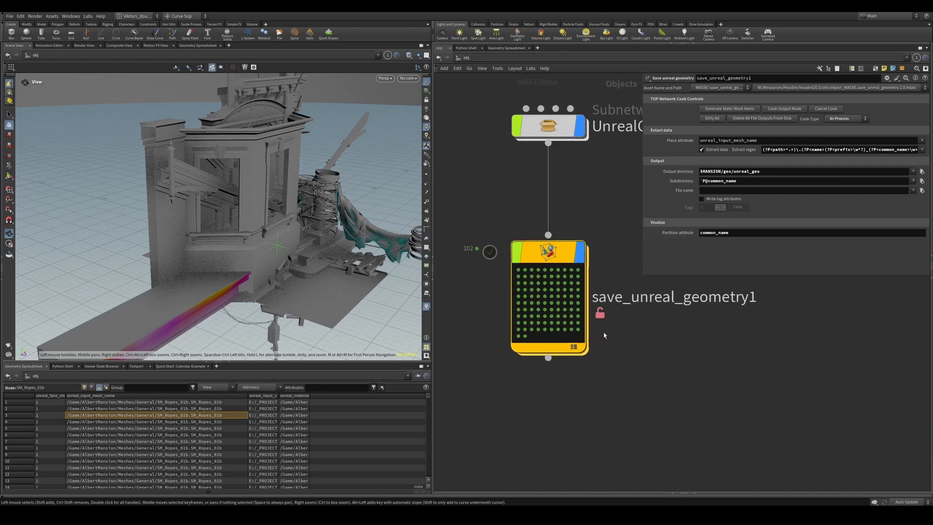
scroll(618, 351, "down", 2)
middle_click_drag(619, 350, 623, 322)
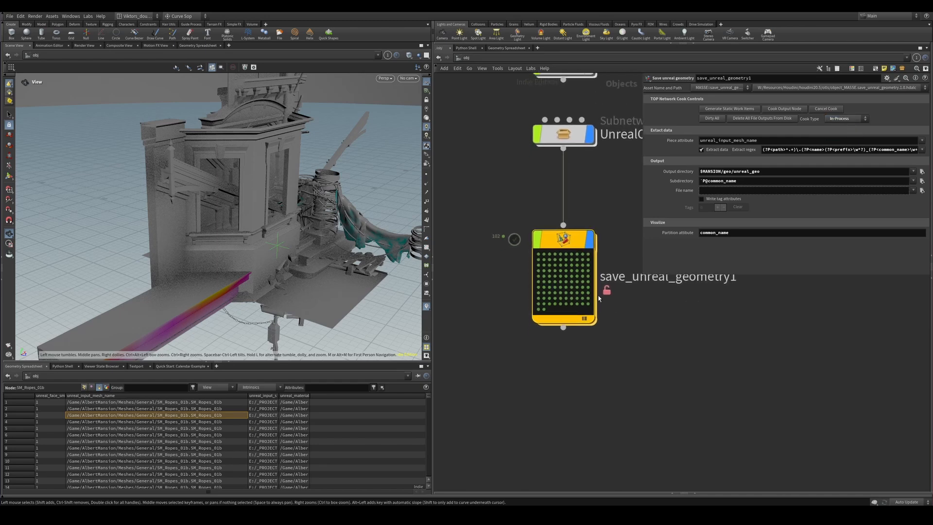
mouse_move(576, 245)
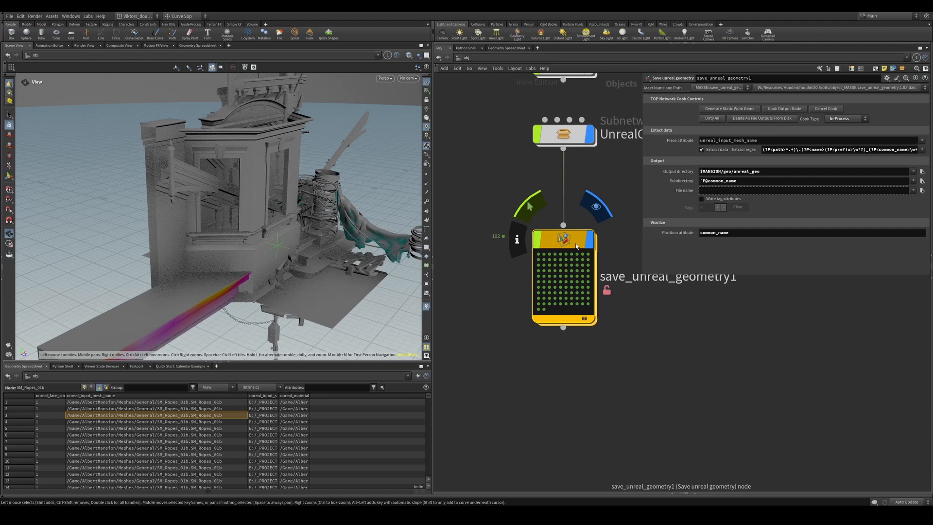
scroll(577, 245, "down", 3)
middle_click_drag(550, 327, 531, 350)
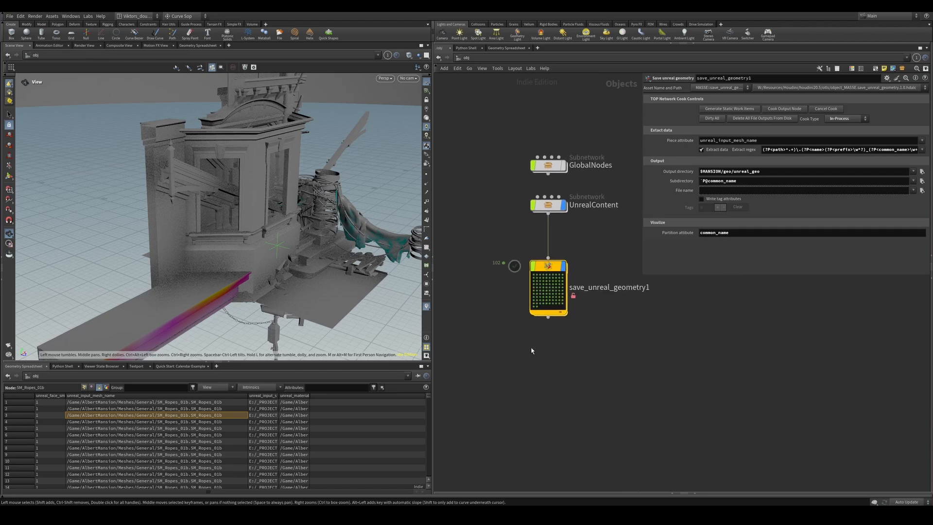
scroll(588, 189, "up", 3)
middle_click_drag(572, 264, 596, 227)
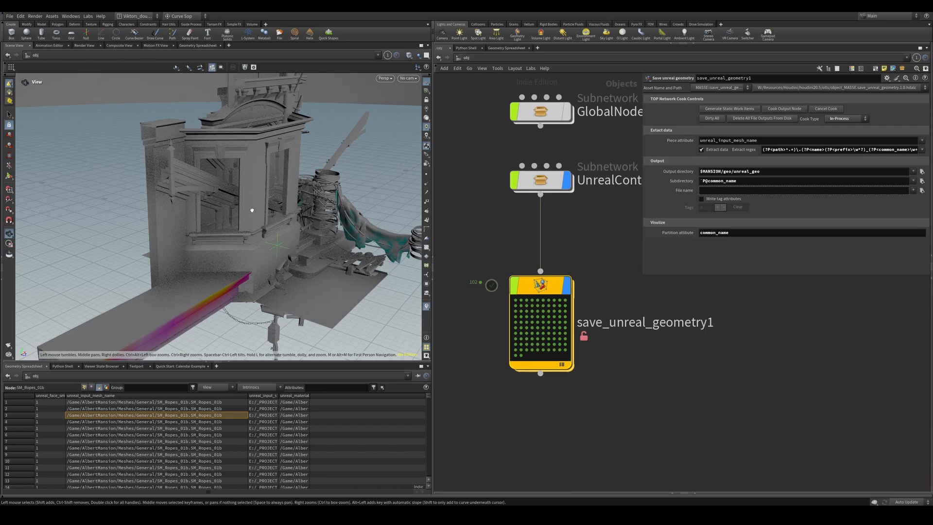
mouse_move(253, 209)
left_mouse_down()
mouse_move(298, 186)
mouse_move(258, 254)
mouse_move(149, 184)
mouse_move(267, 206)
mouse_move(245, 212)
mouse_move(208, 264)
mouse_move(243, 195)
left_mouse_up()
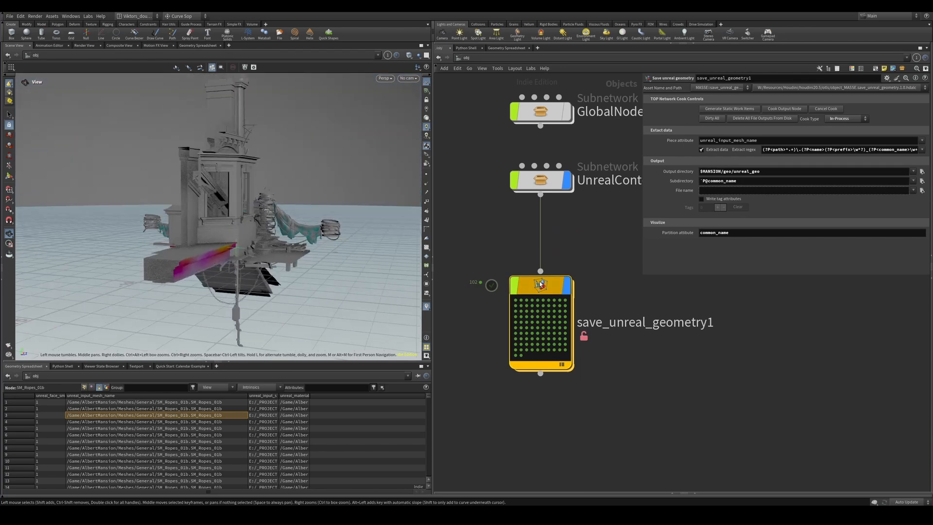
scroll(591, 292, "down", 3)
middle_click_drag(591, 293, 562, 325)
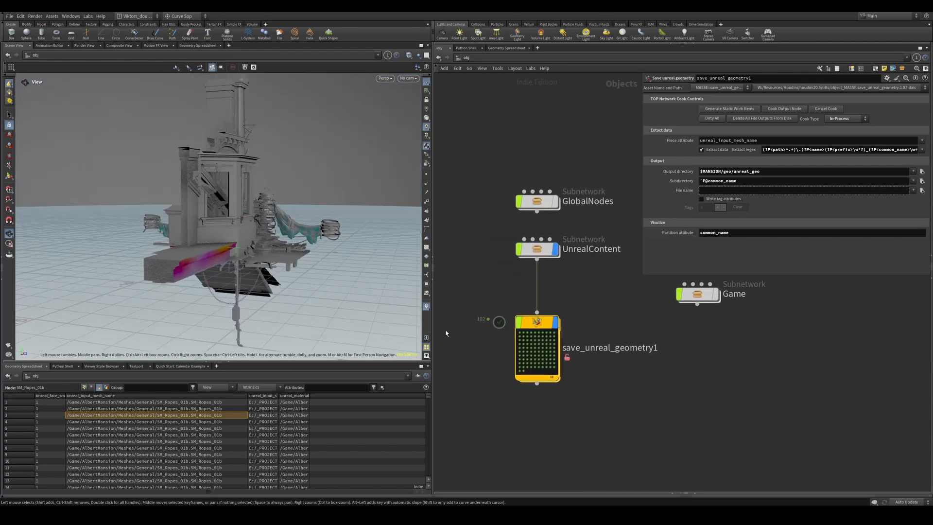
scroll(655, 366, "up", 2)
scroll(655, 366, "down", 1)
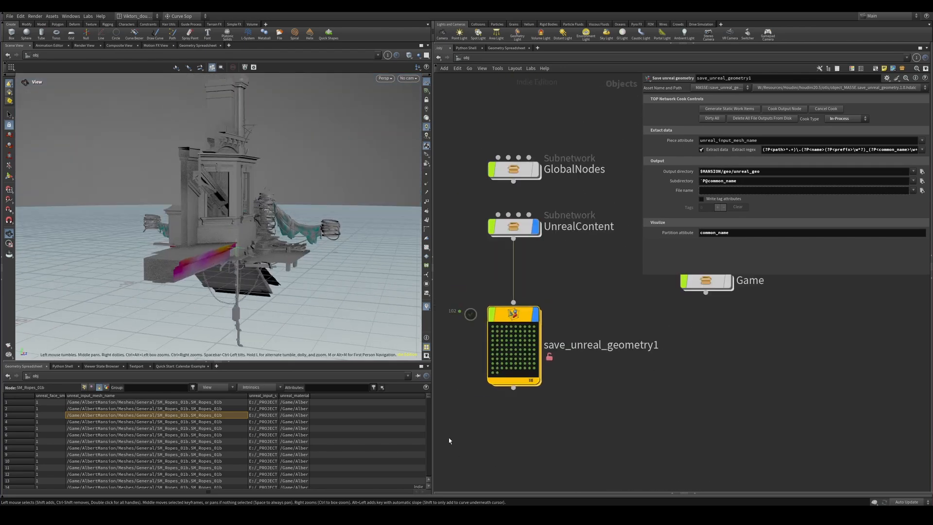
Switch to the Unreal Editor project and close Houdini Session Sync
mouse_move(429, 515)
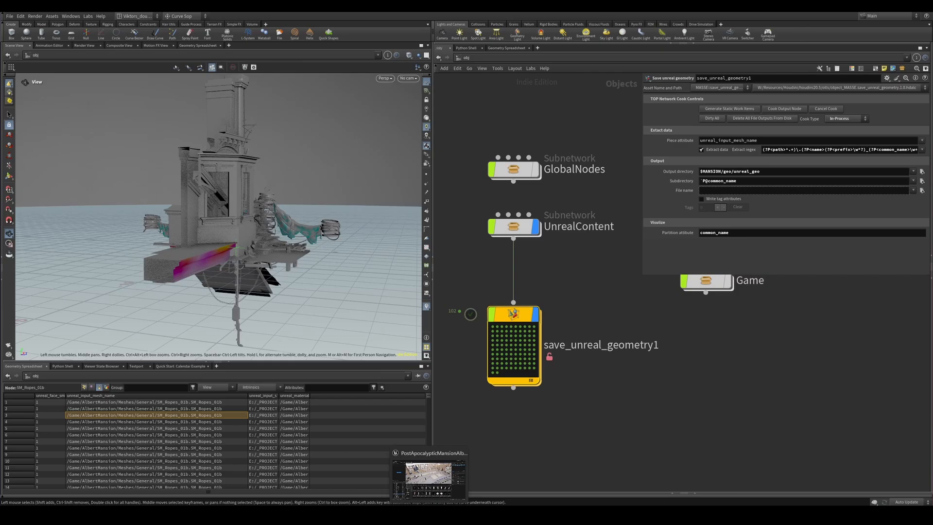
left_click(428, 474)
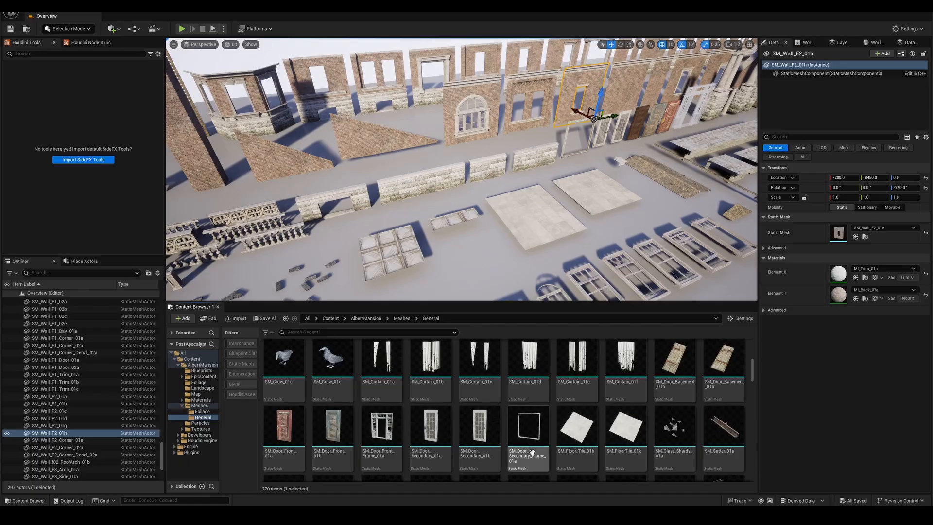
left_click(88, 12)
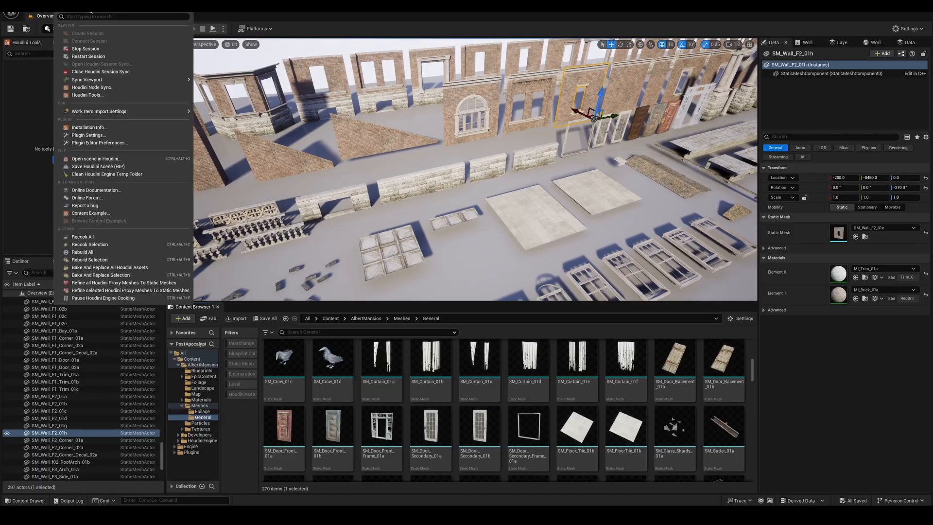
left_click(133, 71)
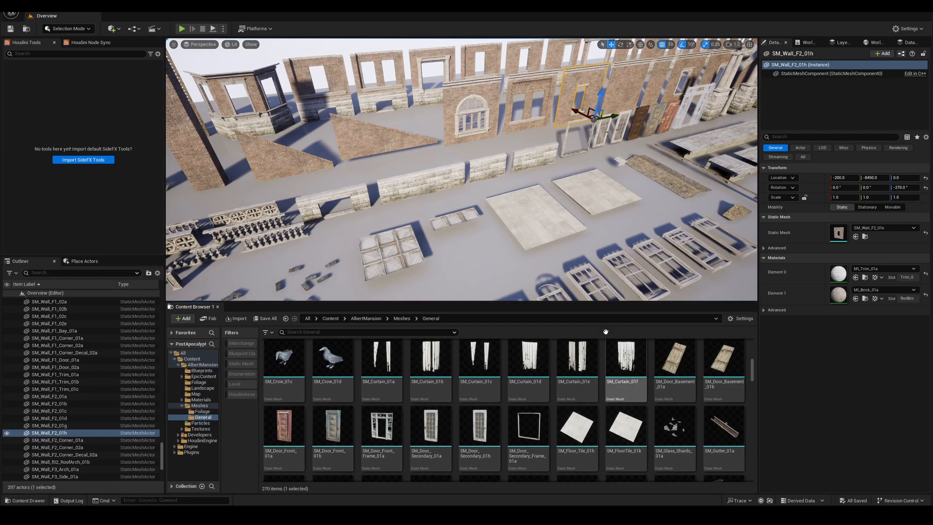
right_click_drag(583, 279, 619, 265)
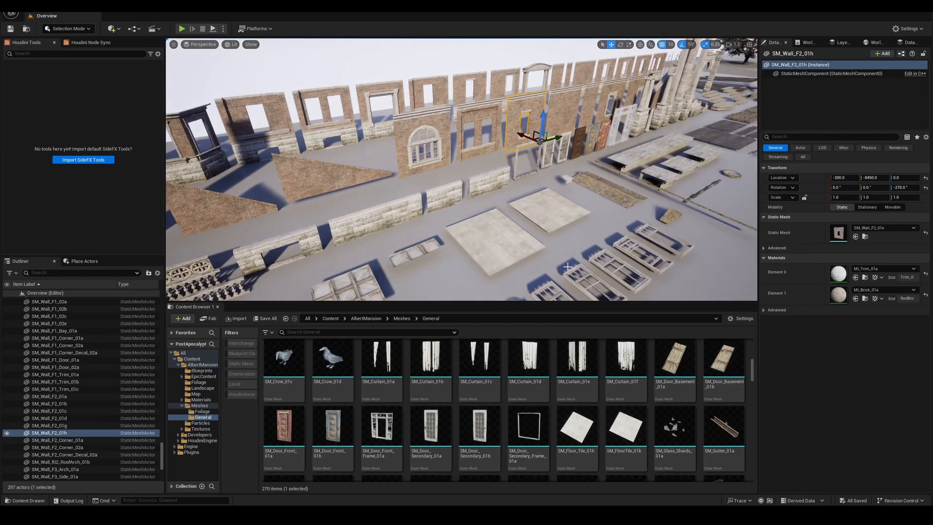
key("s")
right_click_drag(557, 240, 583, 223)
Open the Wall_F1 folder inside geo/unreal_geo in File Explorer and copy the SM_Wall_F1_01a, 01b and 01c bgeo.sc files
left_click(105, 515)
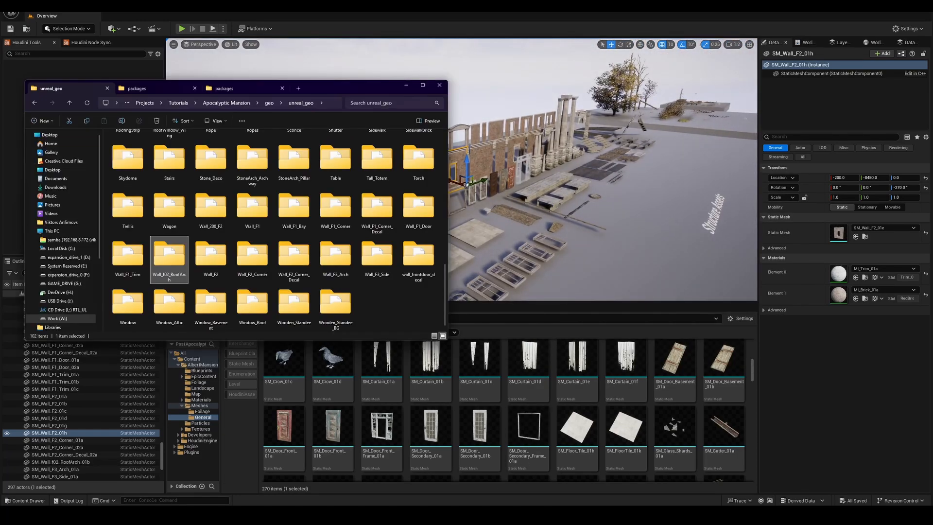
left_click_drag(325, 84, 487, 148)
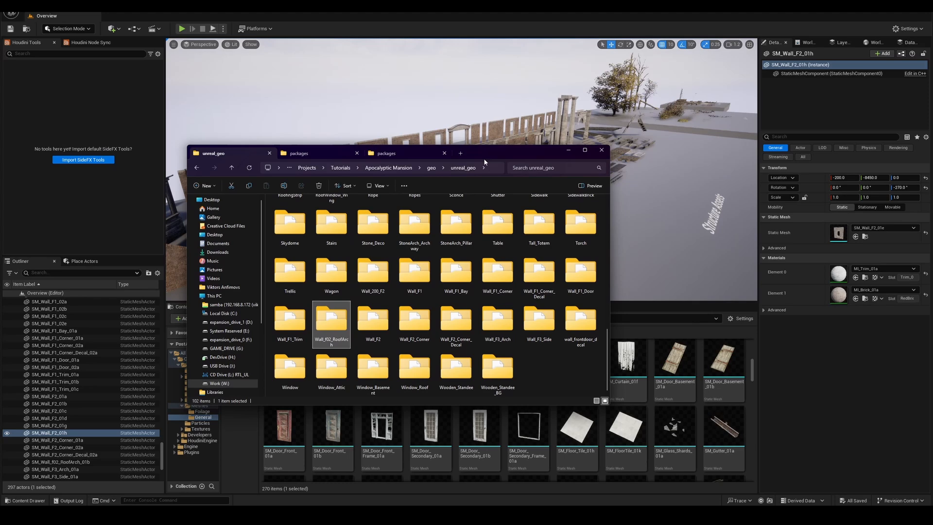
left_click(432, 168)
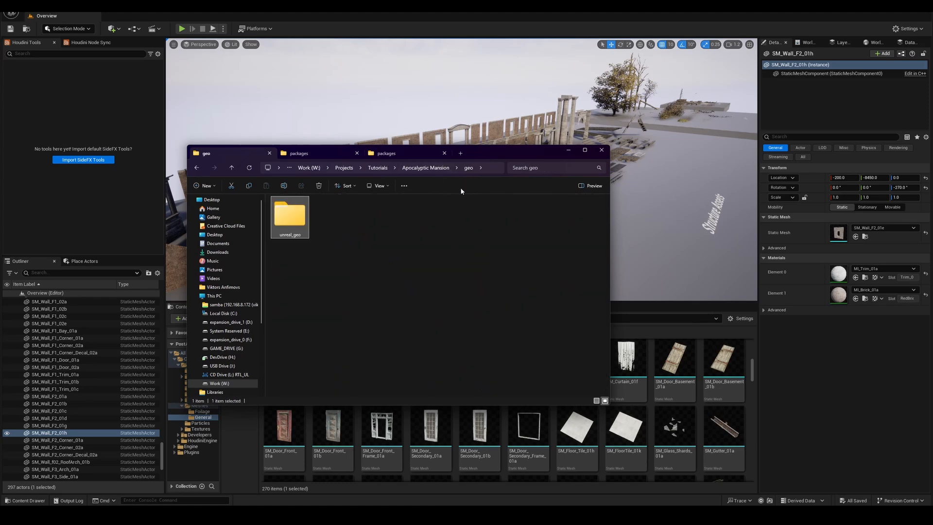
left_click(507, 273)
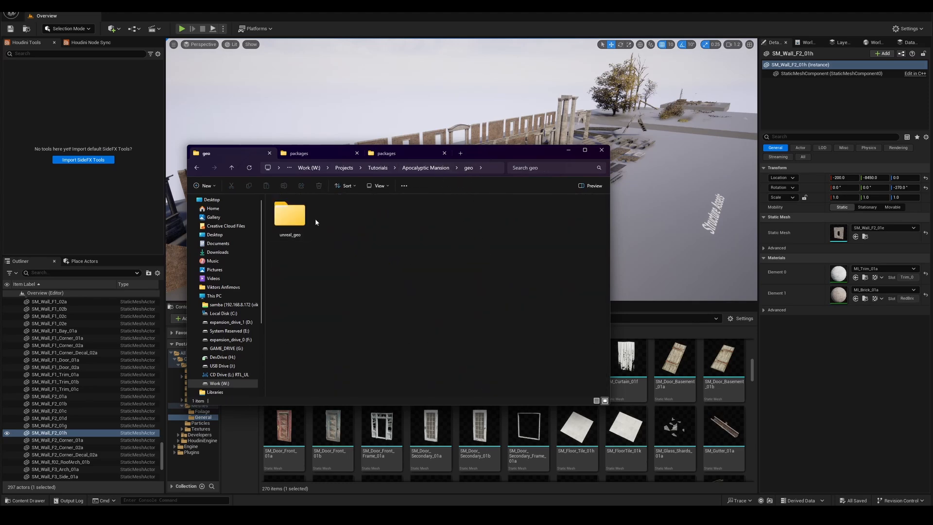
double_click(290, 215)
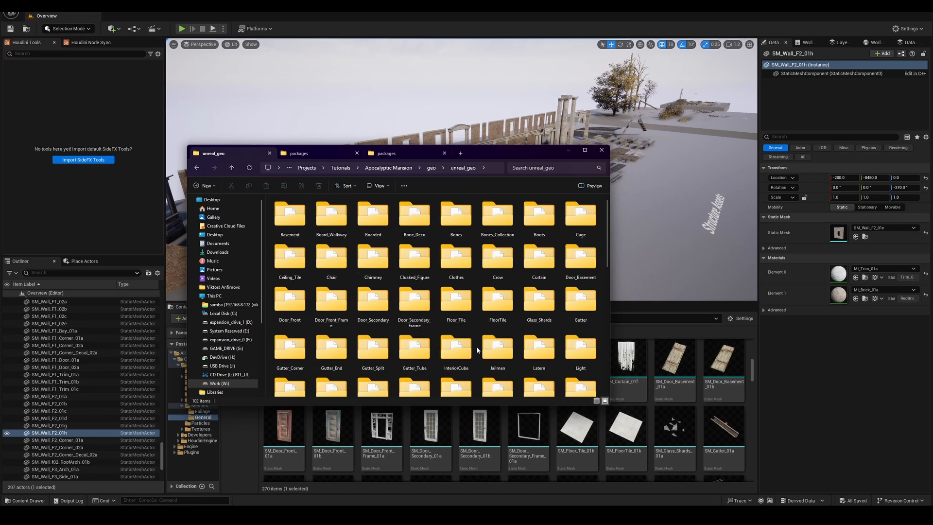
scroll(477, 351, "down", 10)
double_click(416, 276)
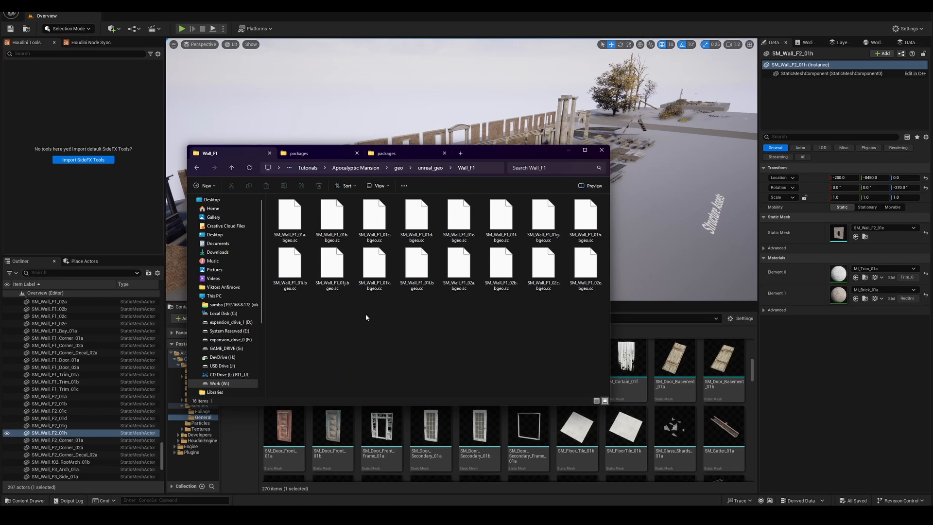
left_click(292, 223)
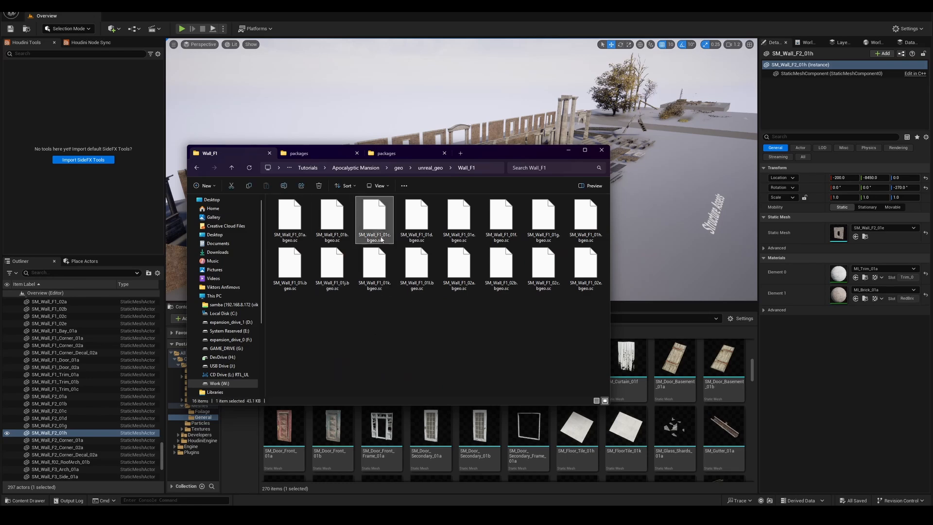
left_click(374, 219, "shift")
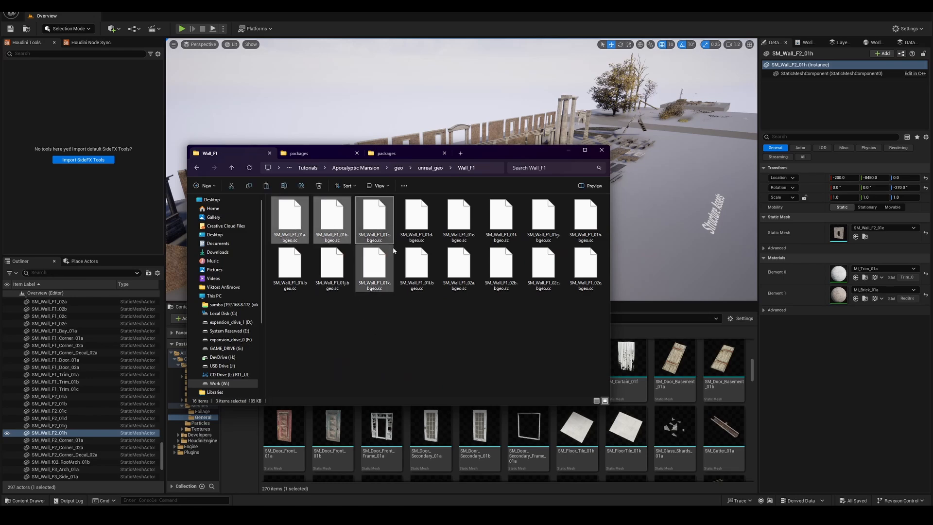
Create a folder named test_geo in the geo folder and paste the three copied SM_Wall_F1 files into it
left_click(398, 168)
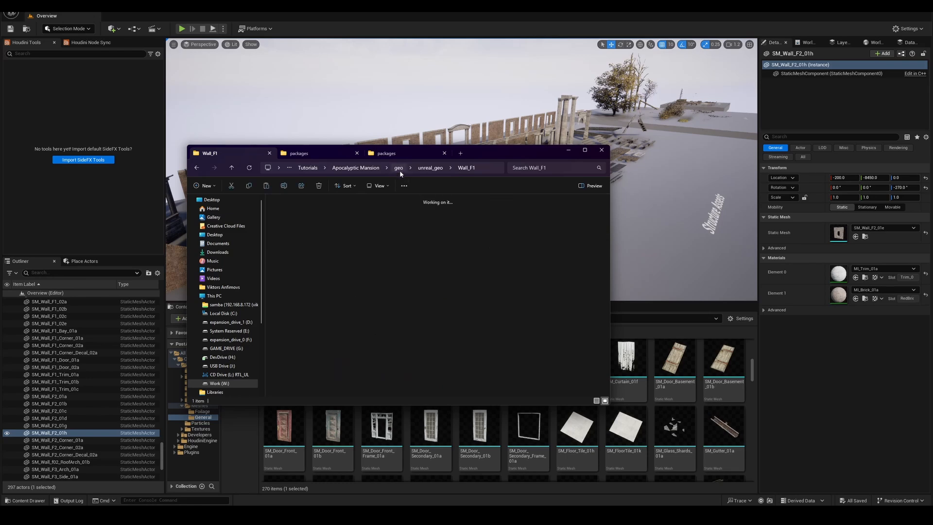
right_click(356, 234)
mouse_move(481, 375)
left_click(518, 377)
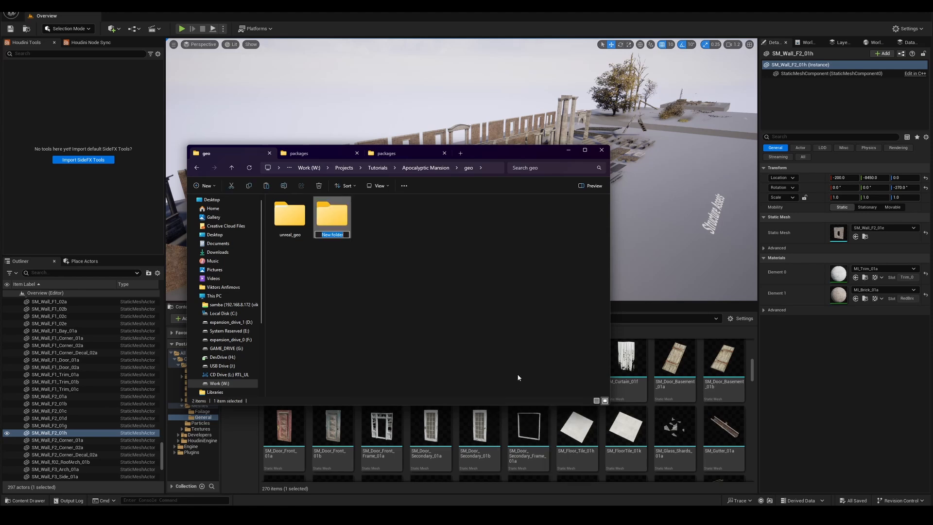
type("test_geo")
key("Return")
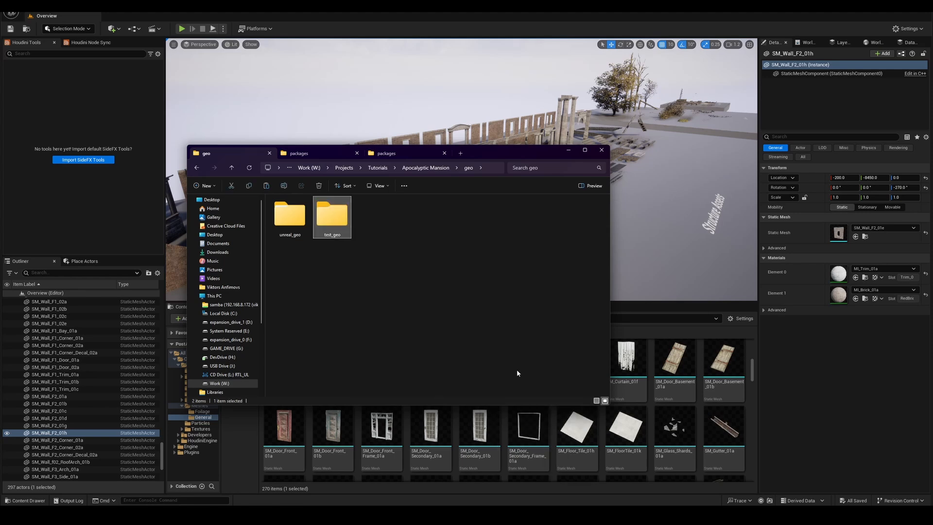
double_click(336, 222)
key("ctrl+v")
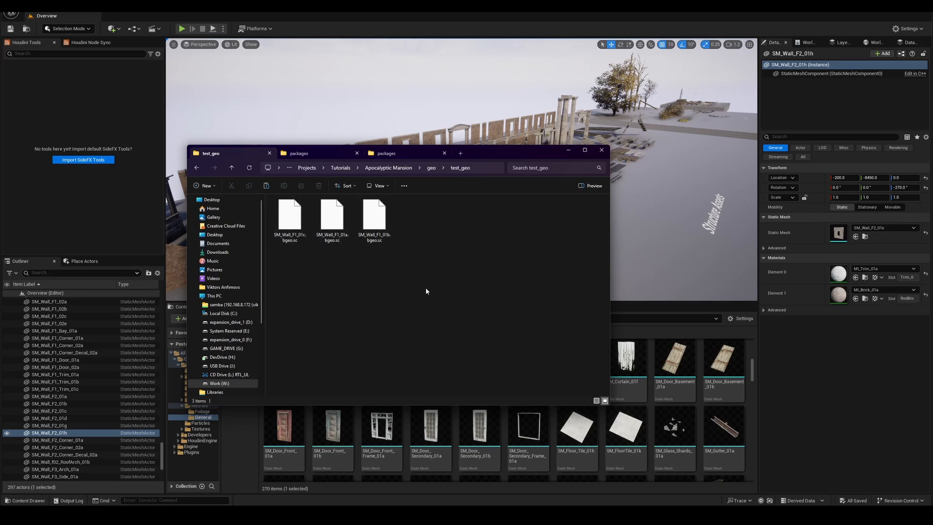
Return to the unreal_geo folder and look through its mesh subfolders
left_click(431, 167)
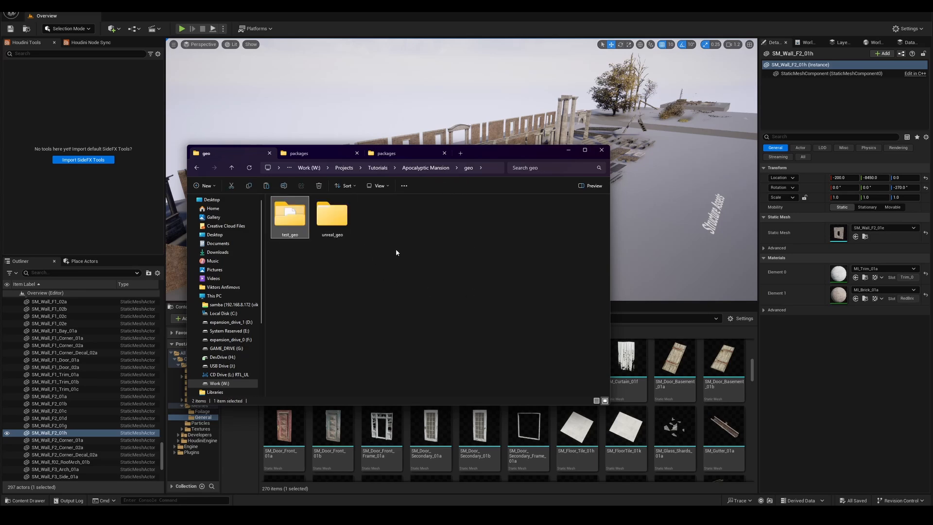
left_click(338, 236)
double_click(335, 222)
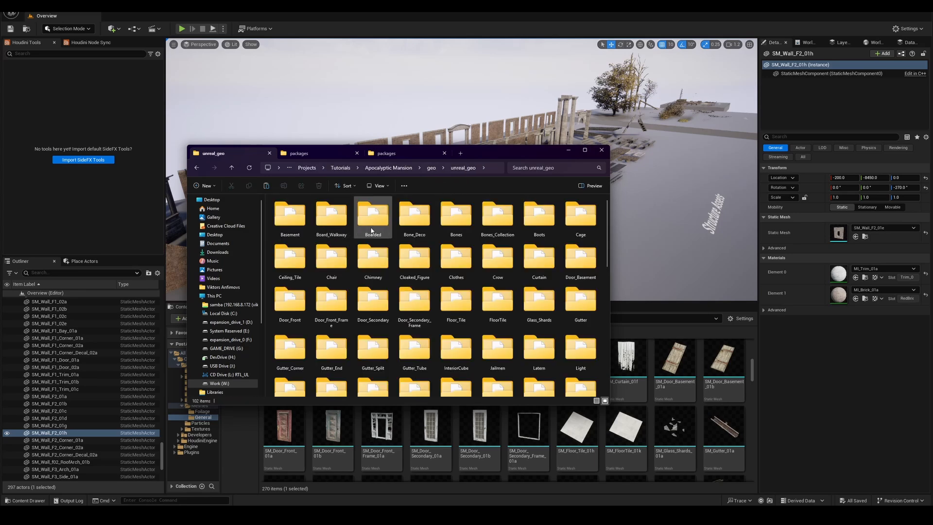
scroll(443, 321, "down", 5)
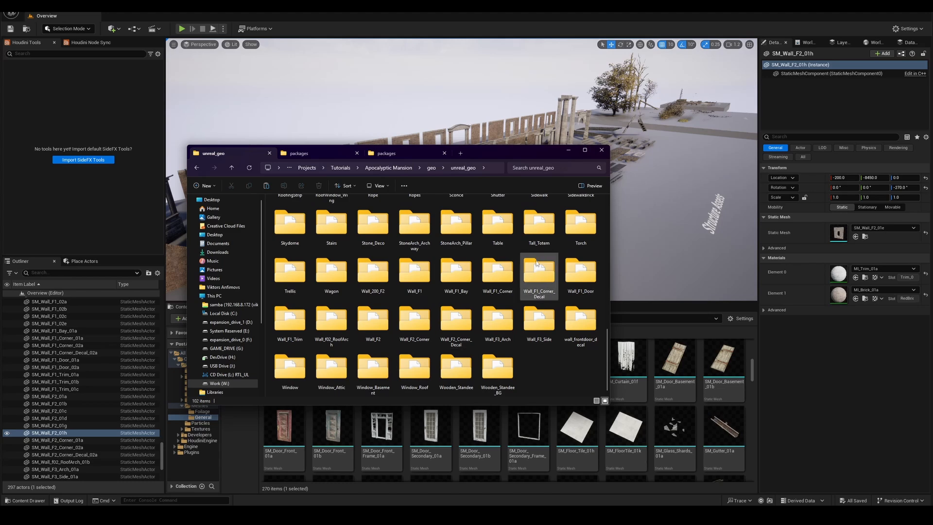
scroll(515, 272, "up", 5)
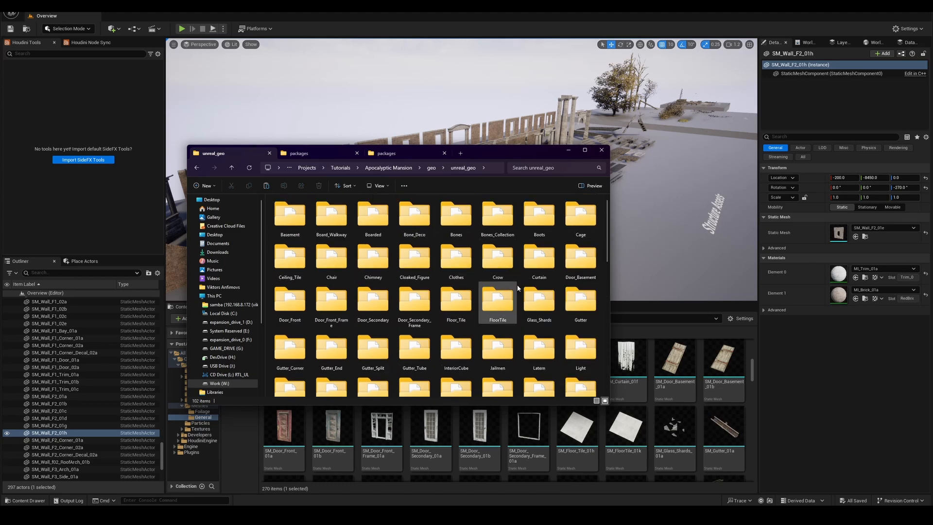
scroll(515, 292, "down", 5)
scroll(532, 307, "up", 5)
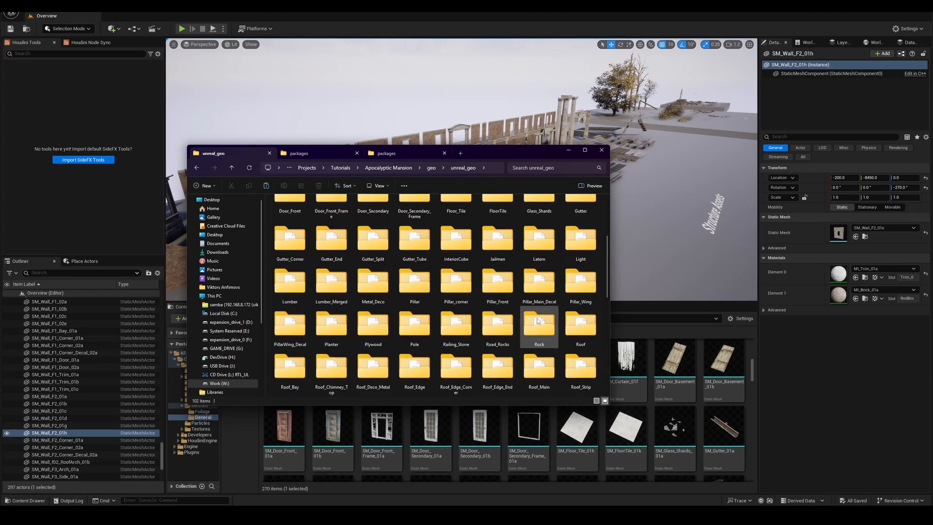
Return to the geo folder and check the wall files inside test_geo
left_click(431, 168)
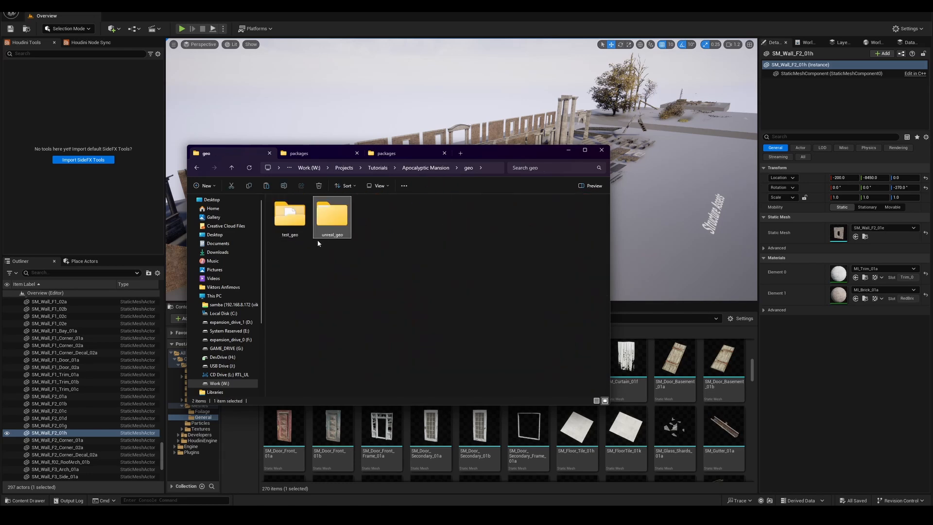
double_click(290, 216)
left_click_drag(425, 292, 302, 229)
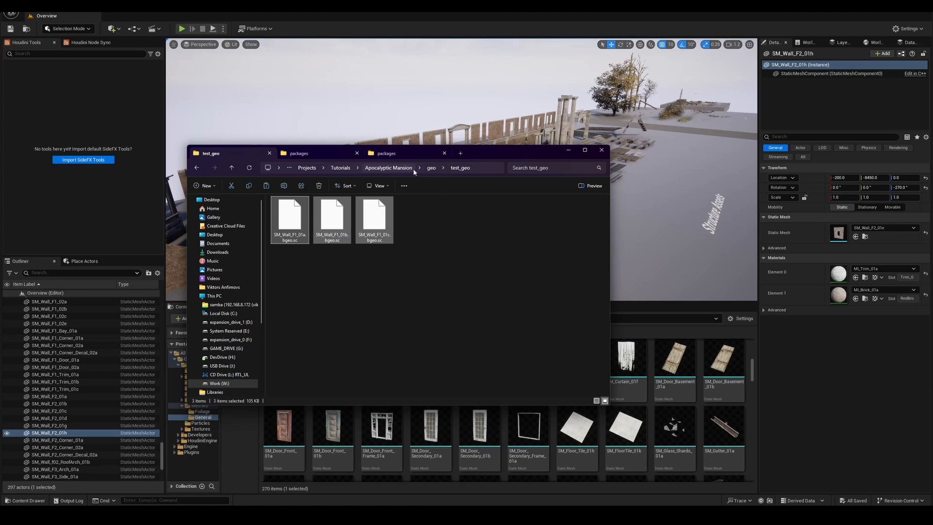
Open the mansion.hiplc scene from the Houdini folder of the Apocalyptic Mansion project
left_click(389, 168)
double_click(331, 214)
double_click(290, 216)
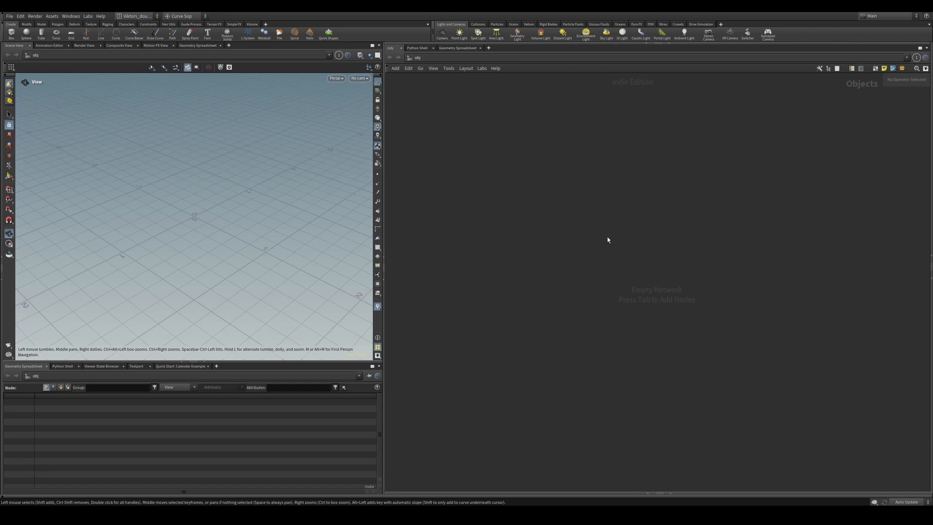
Add a Geometry object to the empty object network and go inside it
key("Tab")
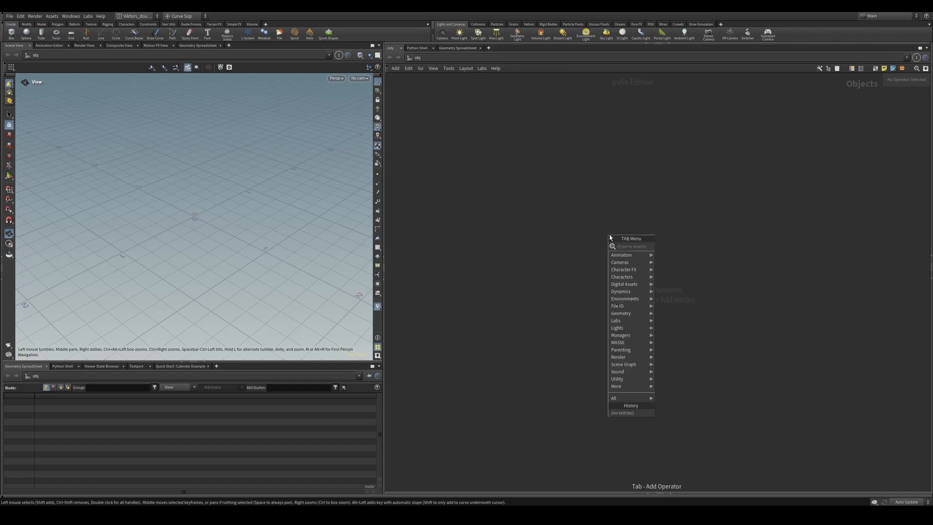
type("geo")
key("BackSpace")
key("BackSpace")
key("BackSpace")
type("geo")
key("Return")
left_click(610, 234)
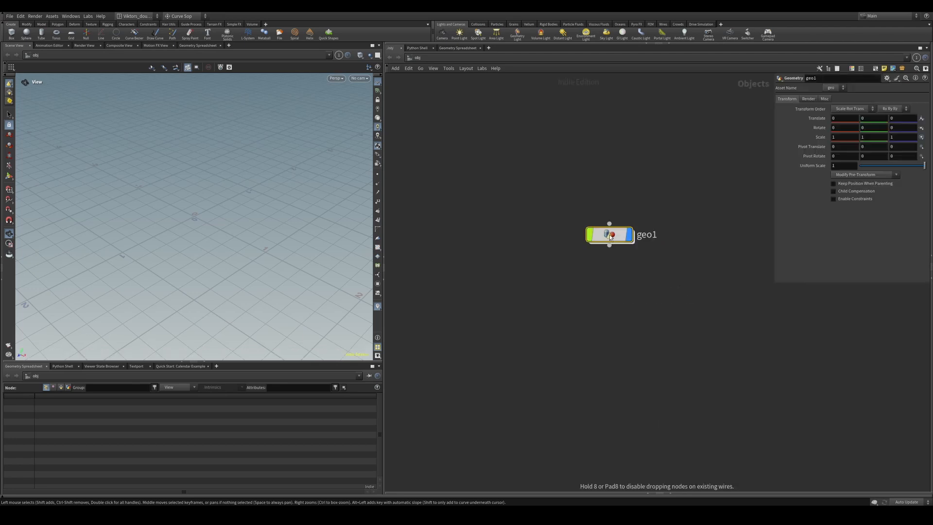
left_click_drag(610, 238, 528, 255)
double_click(528, 250)
key("Tab")
type("g")
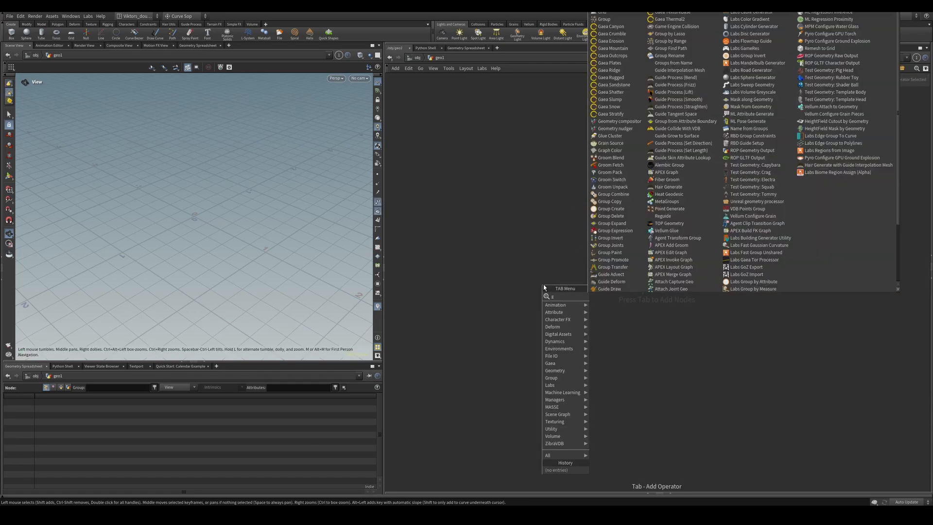
type("eo")
key("Return")
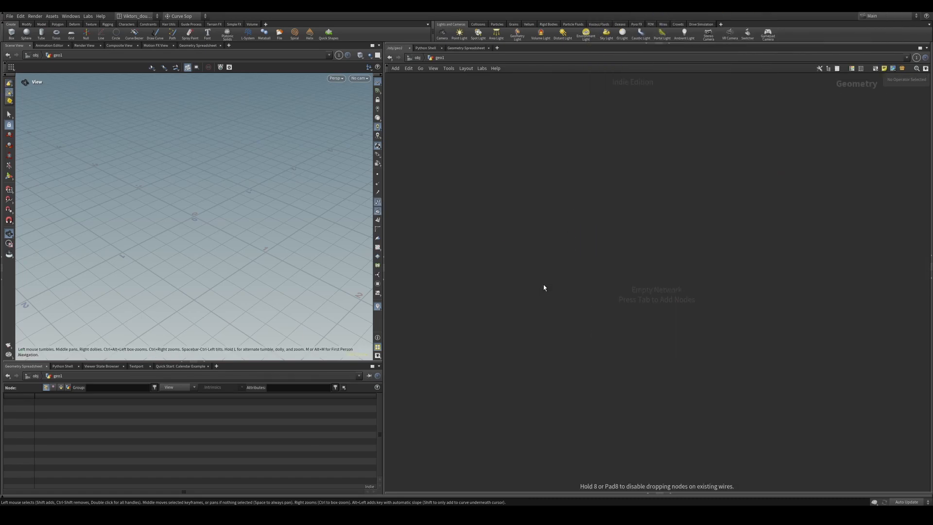
left_click(543, 285)
key("Delete")
key("alt+Tab")
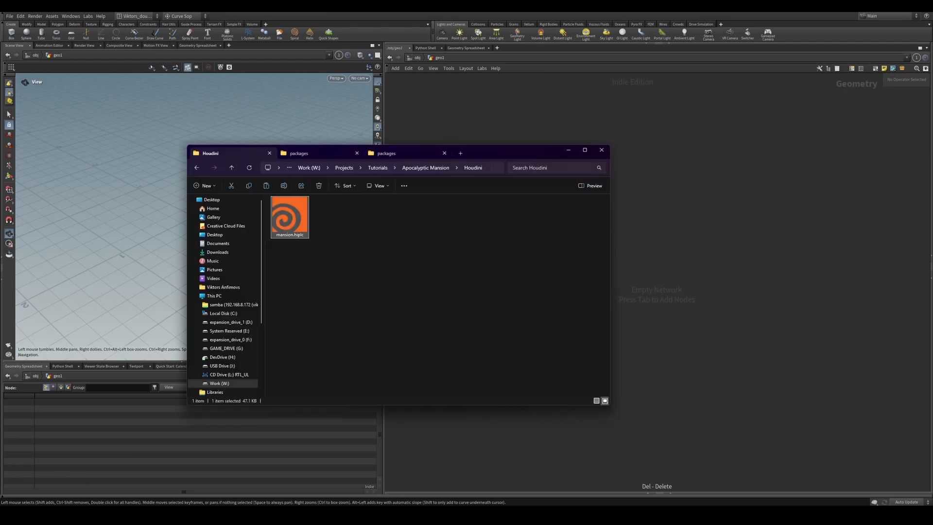
left_click(625, 293)
Add a File node to the geo1 network and enlarge its parameter area
key("Tab")
type("file")
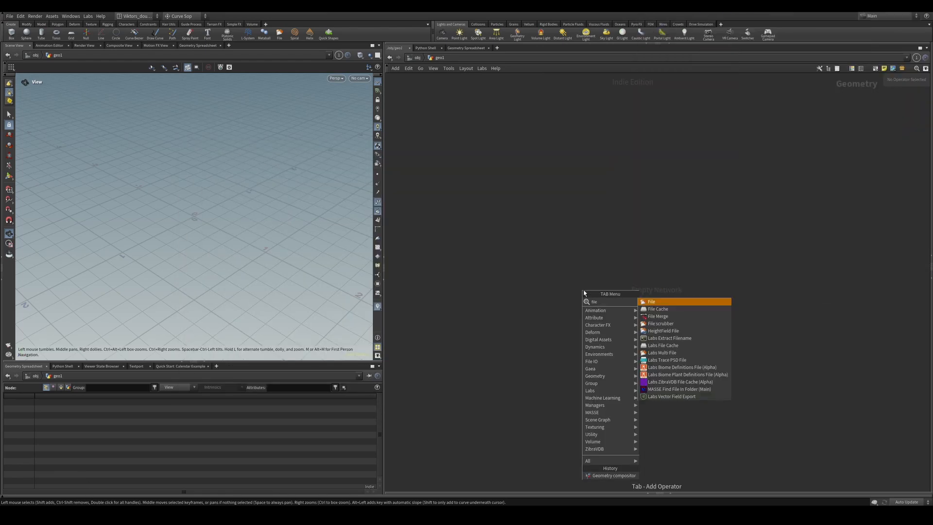
key("Return")
left_click(565, 253)
left_click_drag(643, 322, 585, 265)
left_click_drag(791, 204, 735, 272)
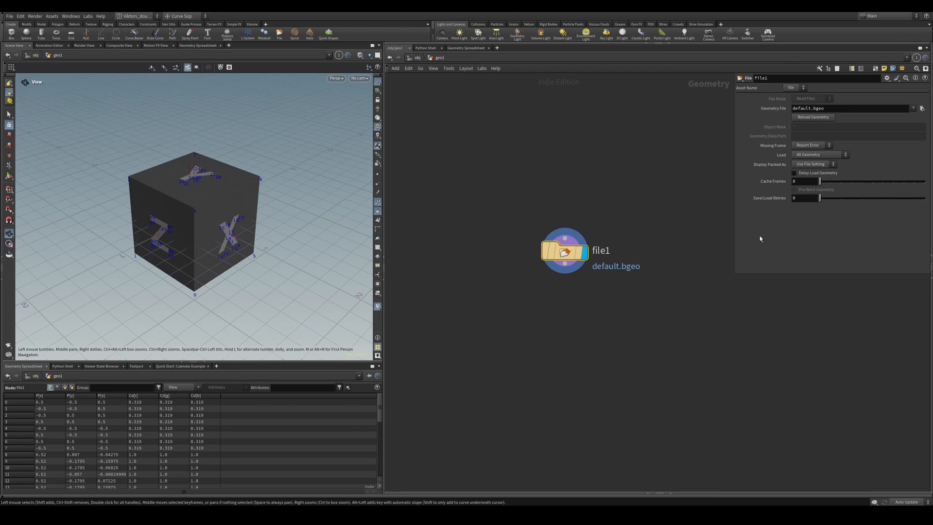
Set the File node's geometry file to $MANSION/geo/test_geo/SM_Wall_F1_01a.bgeo.sc
left_click(829, 107)
type("$mu")
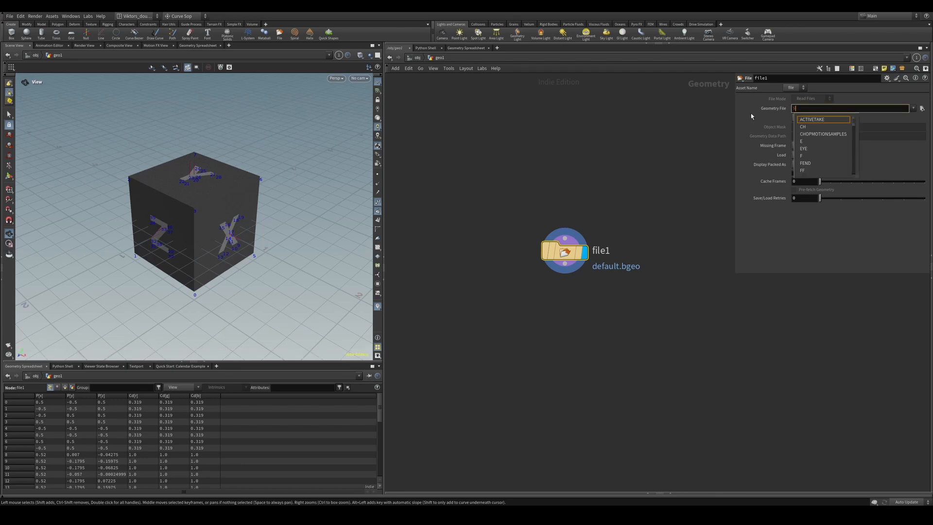
key("BackSpace")
key("BackSpace")
type("MU")
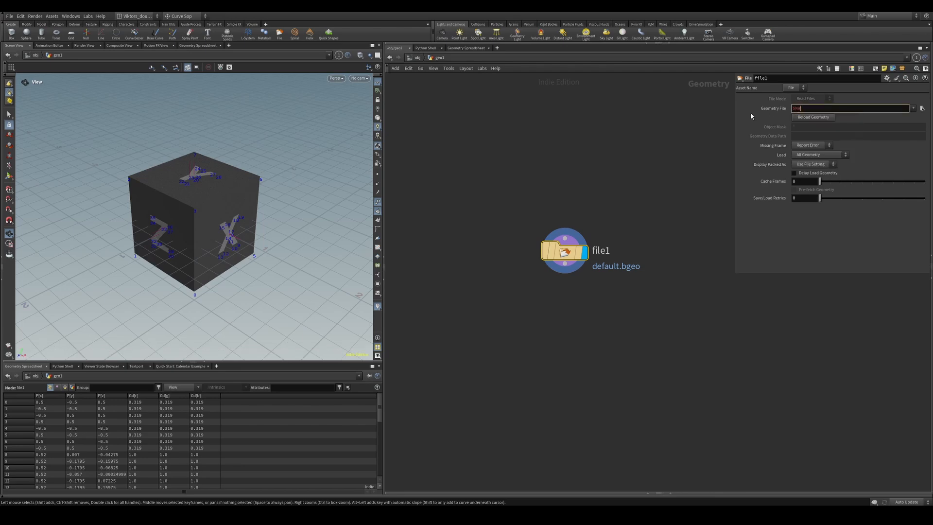
key("BackSpace")
key("BackSpace")
key("BackSpace")
key("BackSpace")
type("ION/geo/test_geo/")
key("Return")
key("Return")
Connect a Transform node after the wall's File node and rotate the wall 90 degrees around Y
key("space+g")
left_click_drag(147, 184, 358, 221)
key("4")
middle_click_drag(278, 222, 283, 245, "alt")
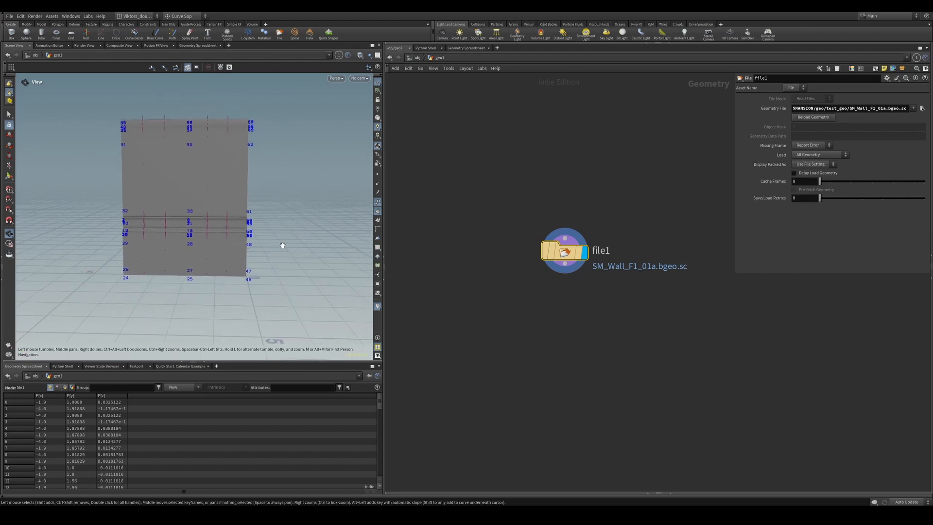
left_click_drag(283, 245, 253, 234, "alt")
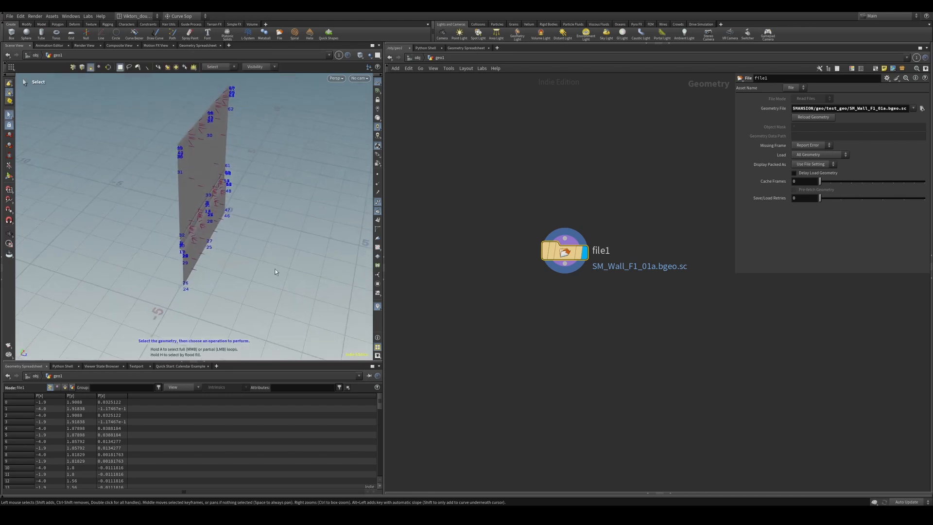
left_click_drag(269, 158, 106, 300, "alt")
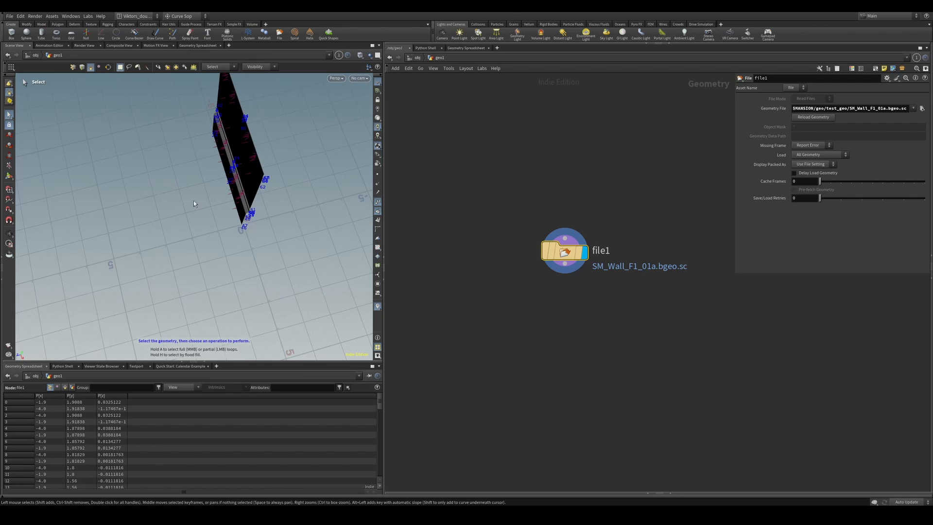
key("Tab")
type("TR")
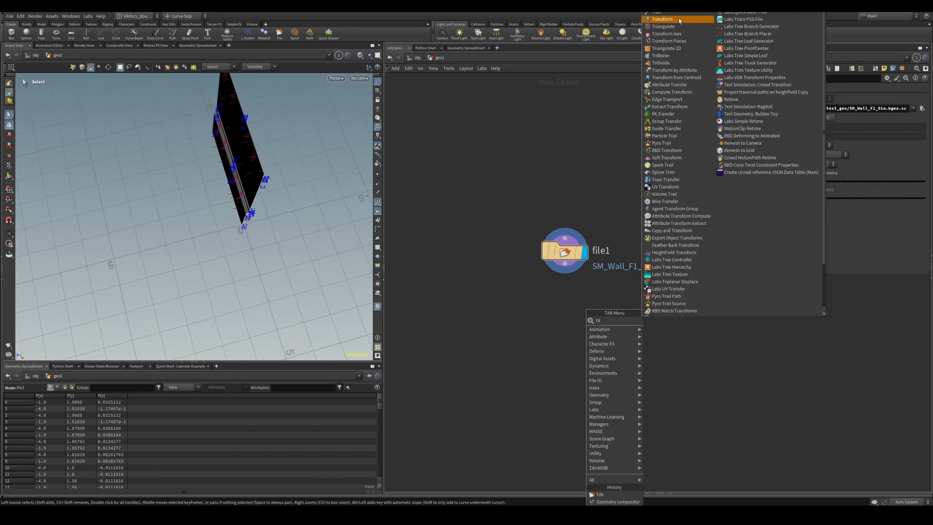
left_click(661, 19)
left_click(598, 308)
key("Return")
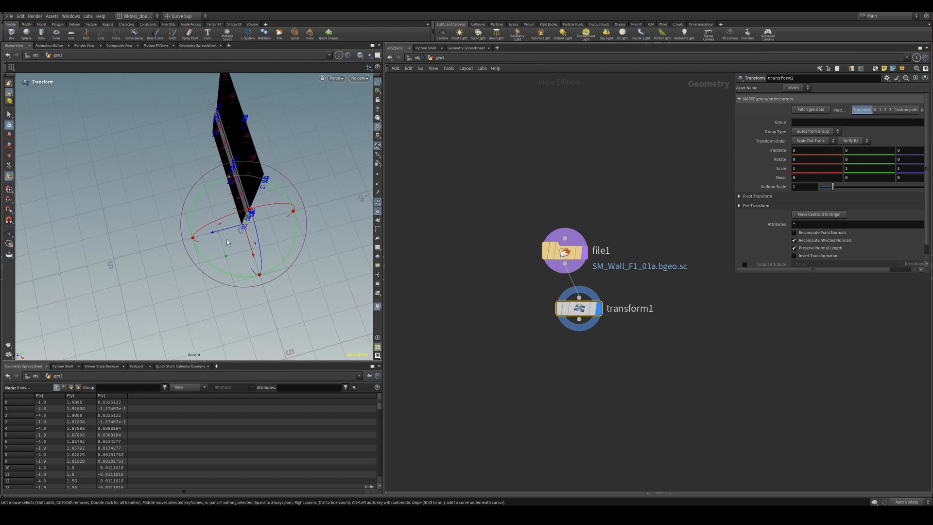
left_click_drag(207, 261, 282, 280)
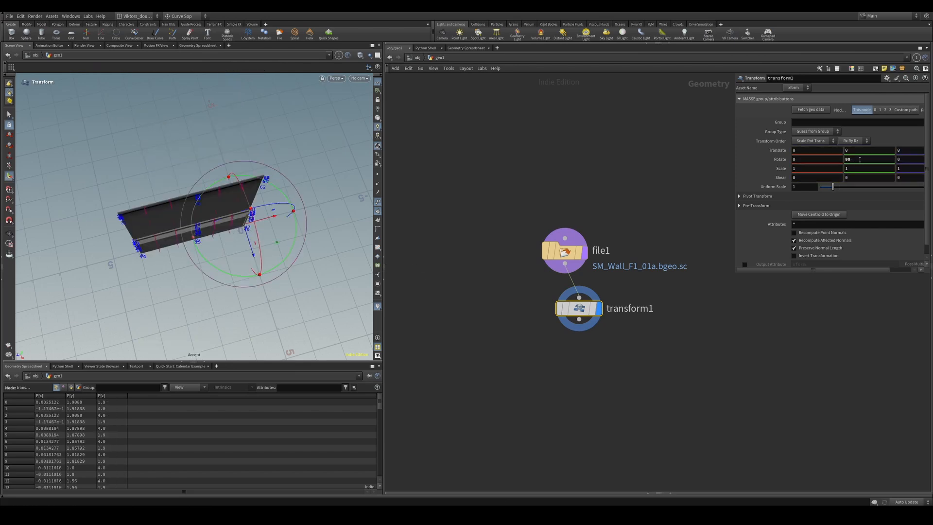
Line up the File and Transform nodes, inspect the rotated wall, and delete both nodes
left_click_drag(734, 273, 700, 307)
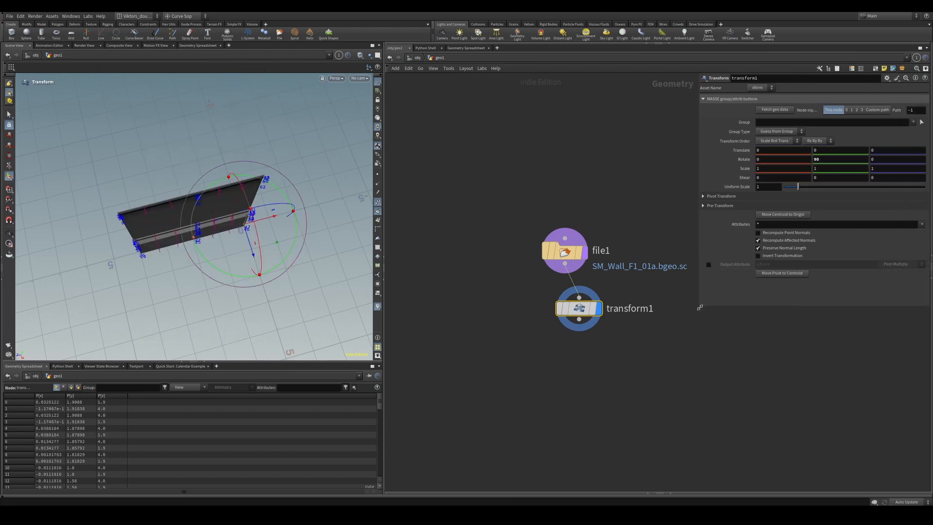
middle_click_drag(633, 353, 601, 340)
key("ctrl+a")
key("l")
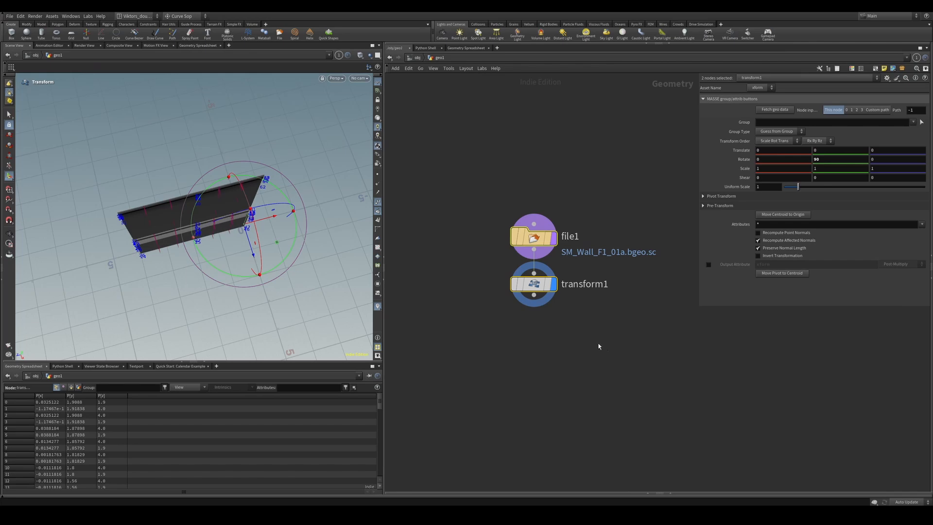
left_click_drag(301, 272, 297, 204, "alt")
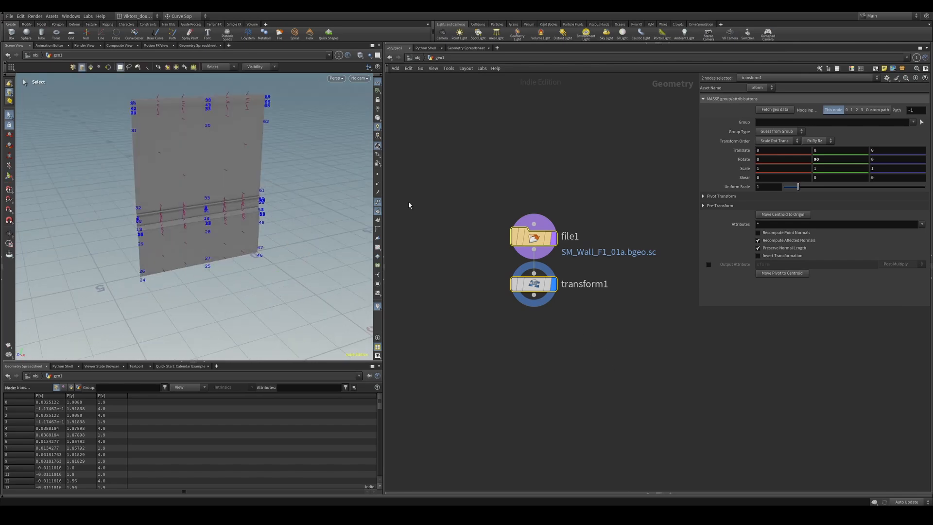
left_click_drag(411, 204, 542, 335)
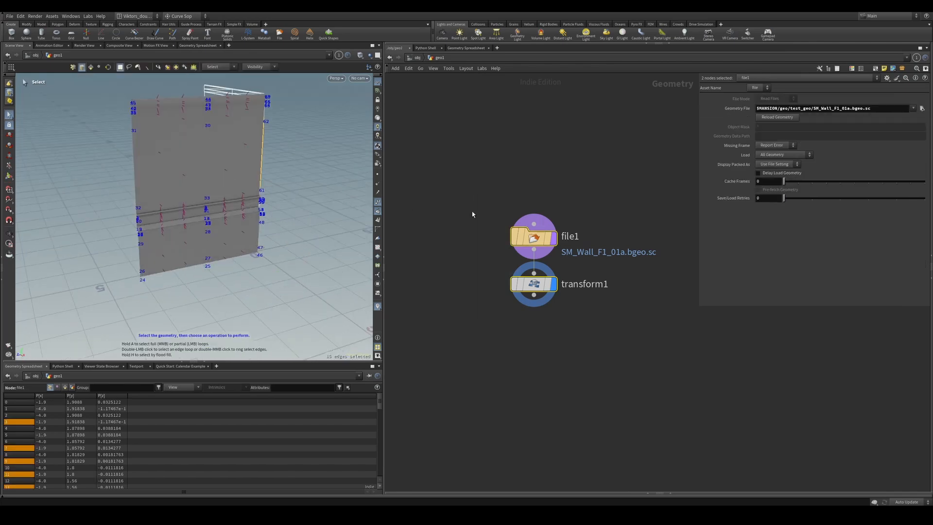
key("Delete")
Add a Geometry nudger node to the geo1 network and enlarge its parameter area to show all settings
key("Tab")
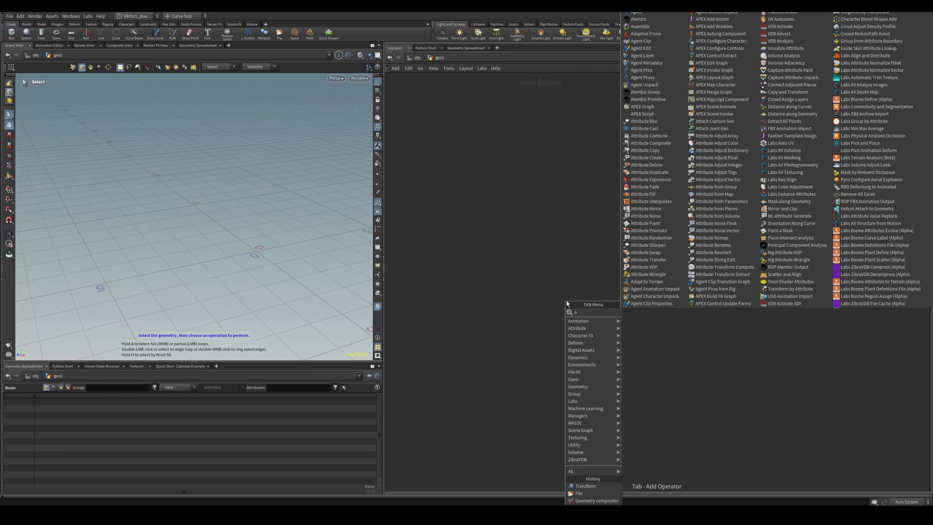
key("BackSpace")
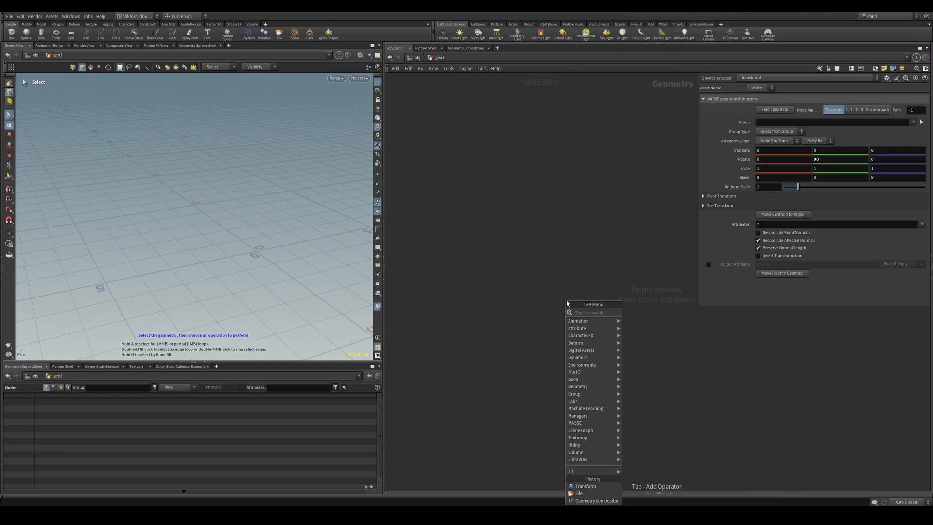
type("file")
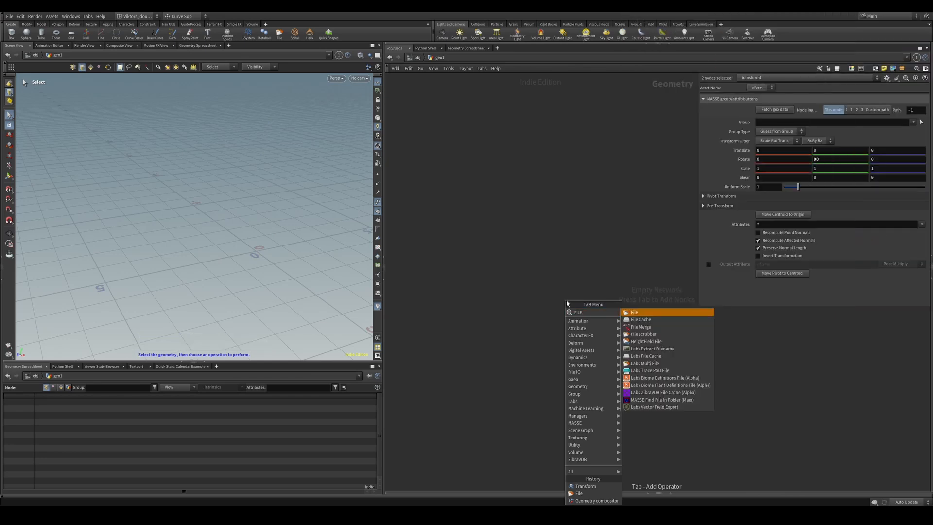
key("Return")
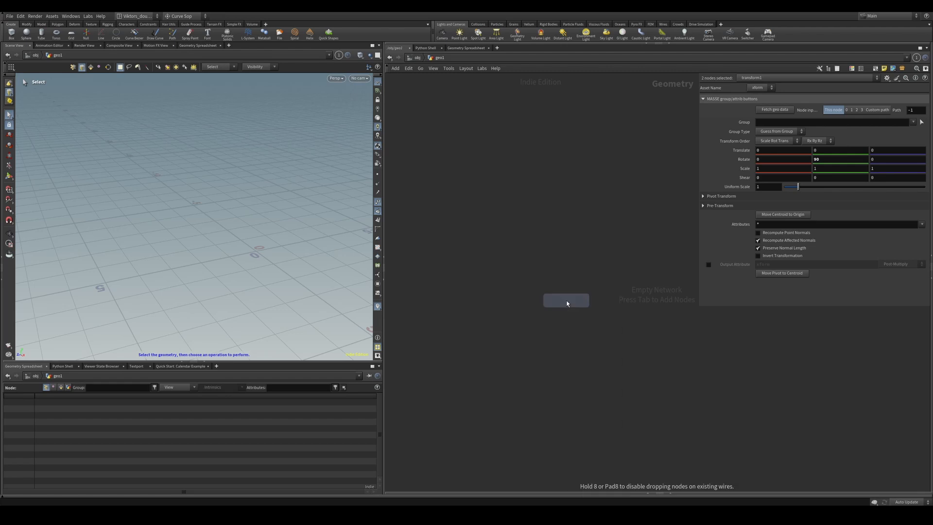
left_click(567, 303)
left_click_drag(543, 247, 556, 254)
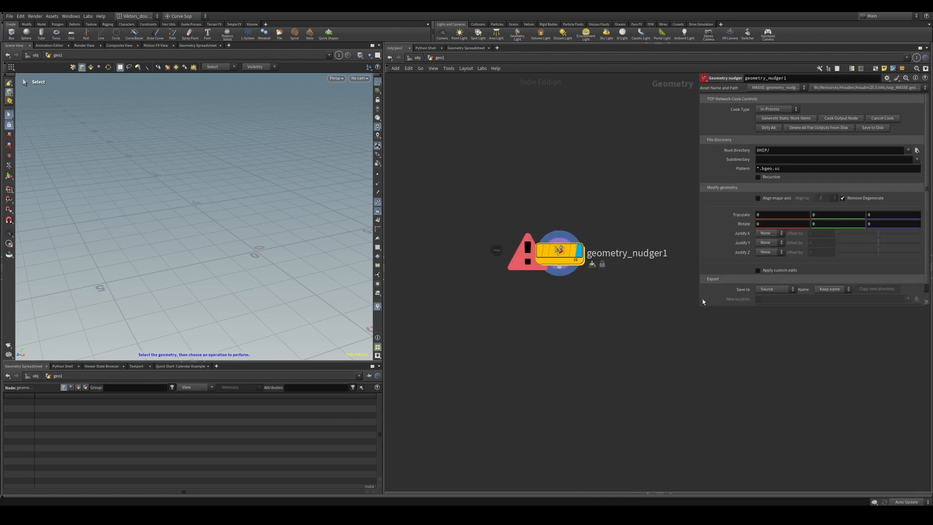
left_click_drag(701, 308, 692, 334)
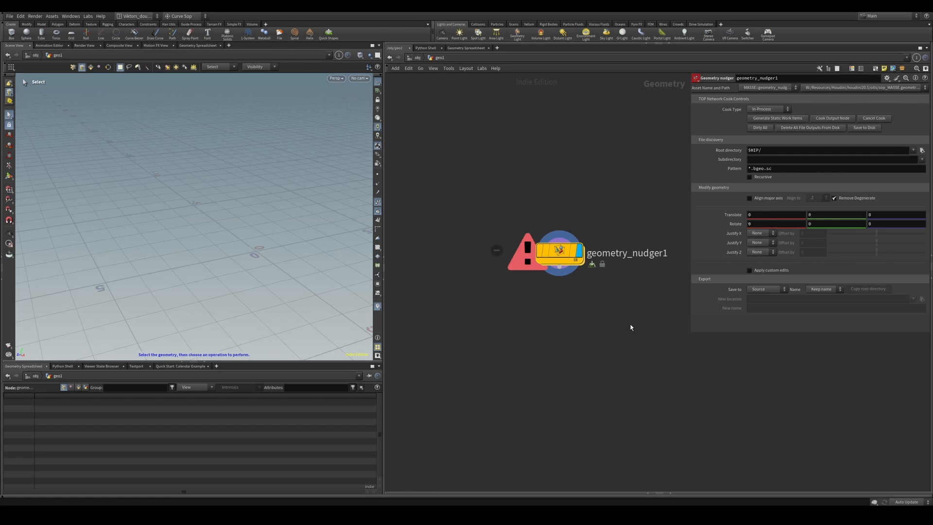
Set the Geometry nudger's root directory to $HIP/../geo/test_geo/
left_click(774, 151)
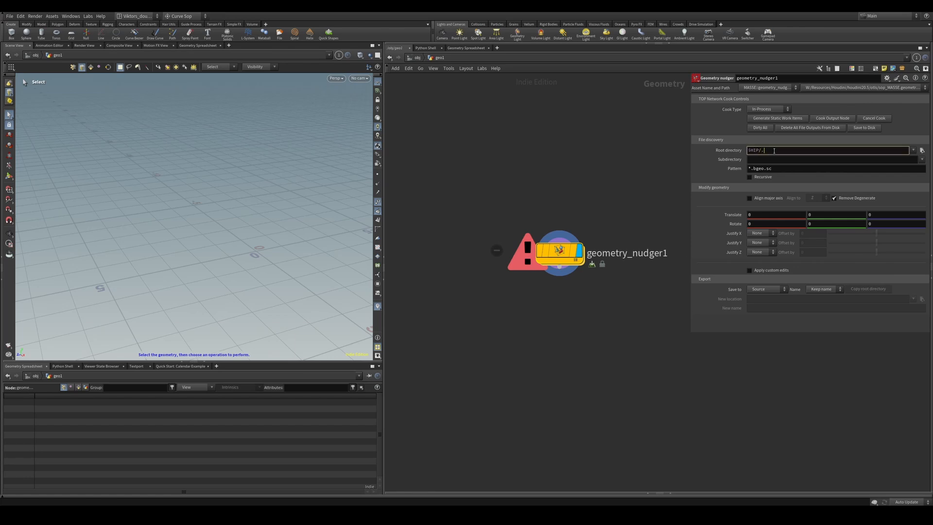
type("./")
key("Down")
key("Down")
key("Return")
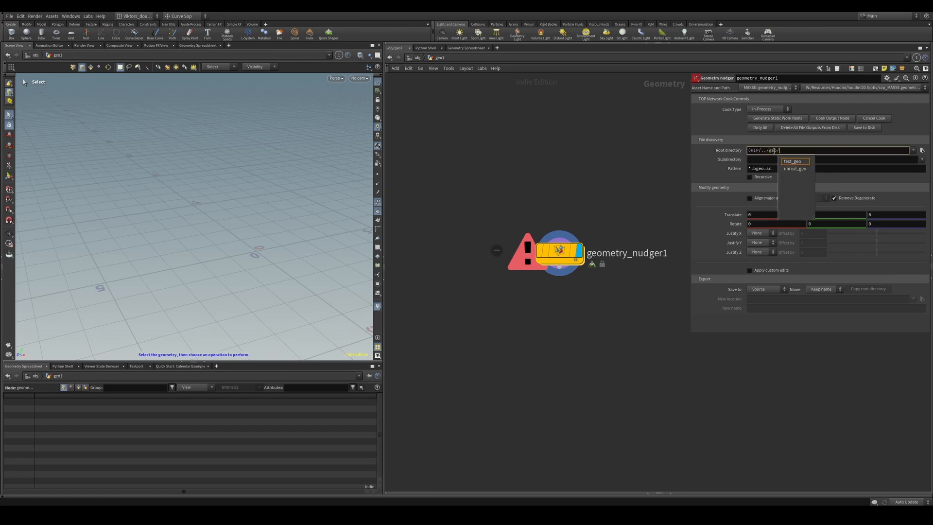
key("Return")
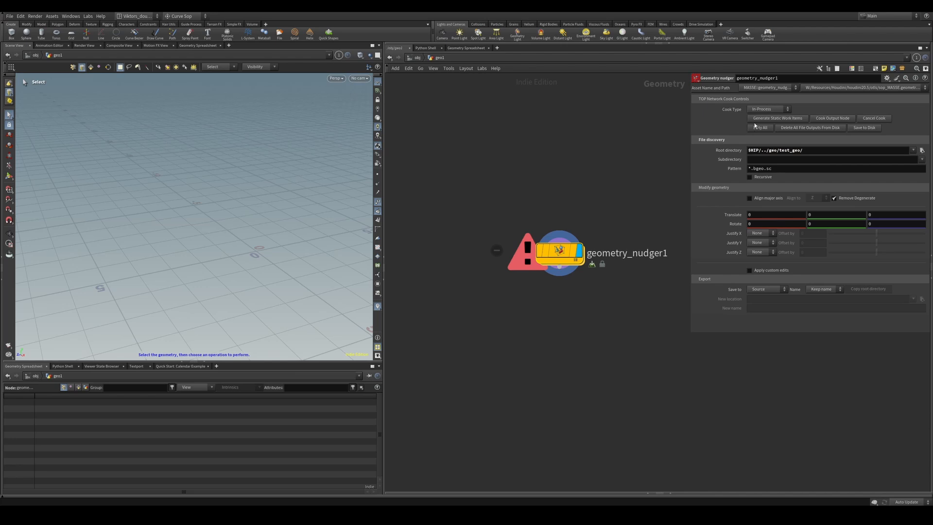
Generate the Geometry nudger's static work items and select one to display its wall mesh
middle_click_drag(561, 318, 496, 289)
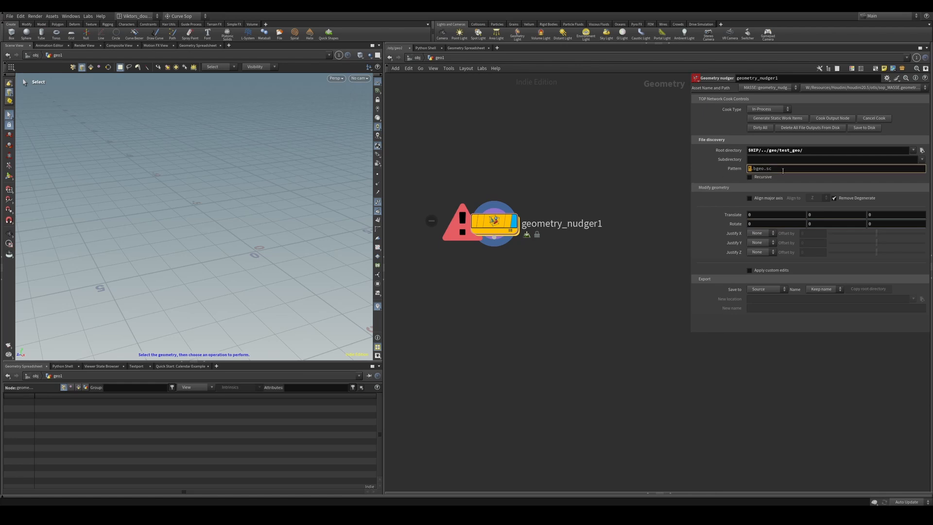
left_click(784, 120)
left_click(498, 246)
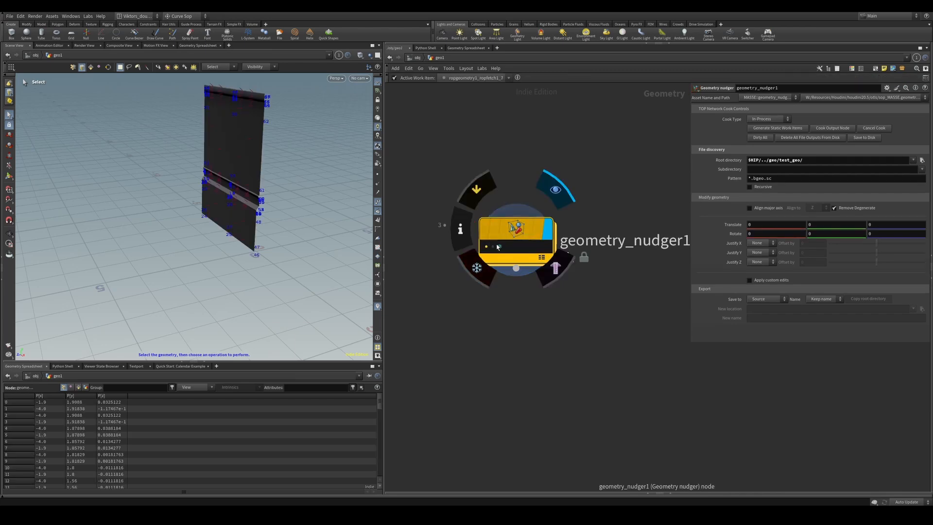
Preview the wall modules of the geometry nudger by switching between its work items
mouse_move(491, 246)
left_mouse_down()
mouse_move(483, 246)
mouse_move(500, 247)
left_mouse_up()
key("Escape")
left_click_drag(222, 166, 279, 197, "alt")
left_click(494, 247)
left_click_drag(495, 247, 499, 247)
scroll(531, 187, "down", 4)
scroll(534, 231, "up", 4)
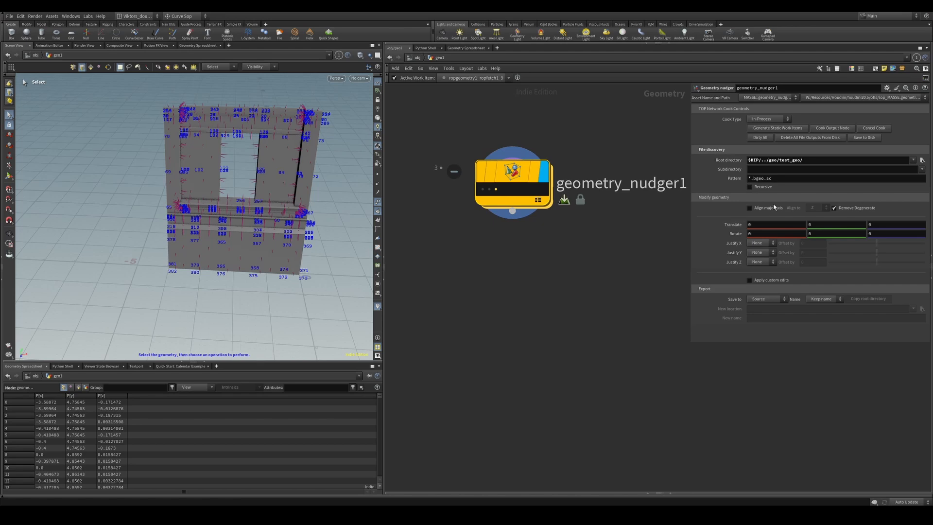
scroll(602, 238, "down", 2)
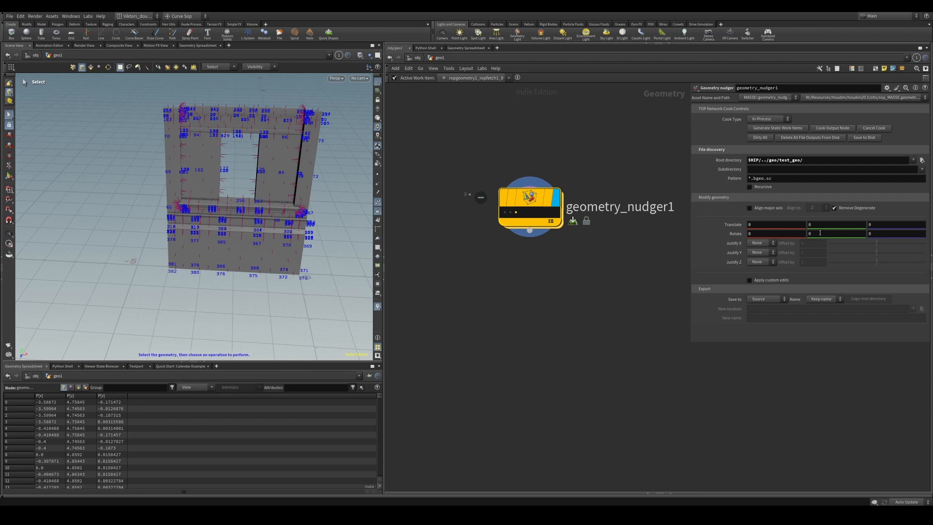
Set the geometry nudger's Y rotation to 90 and preview the wall modules of its other work items
middle_click_drag(819, 234, 854, 207)
left_click_drag(205, 212, 134, 225, "alt")
left_click(504, 214)
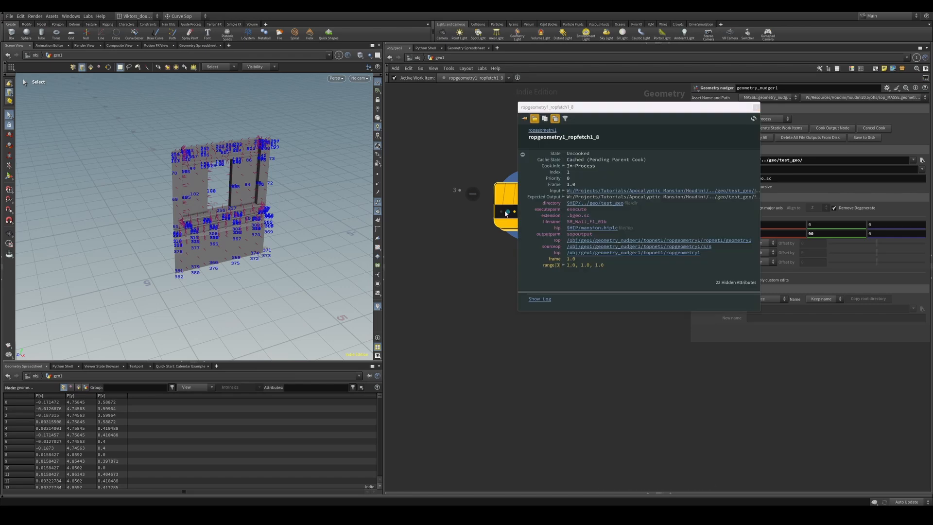
left_click(508, 212)
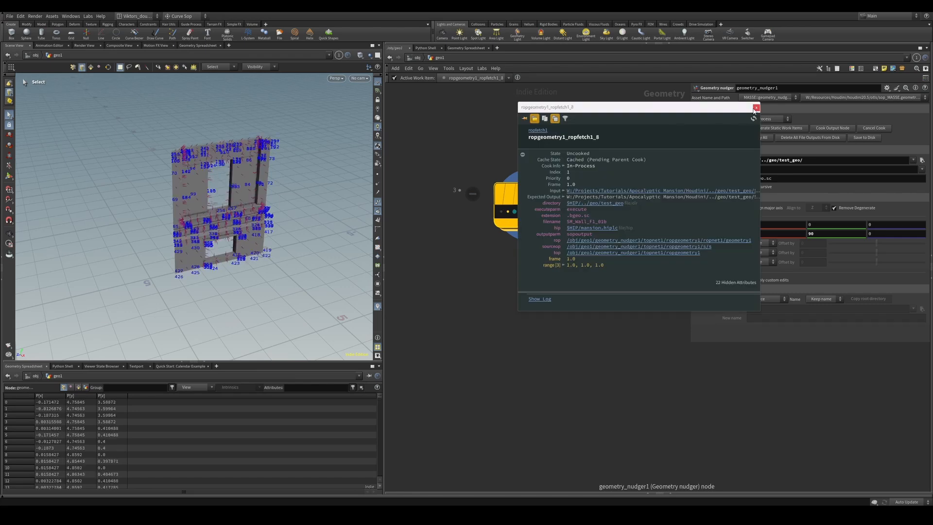
left_click(756, 107)
scroll(562, 287, "down", 2)
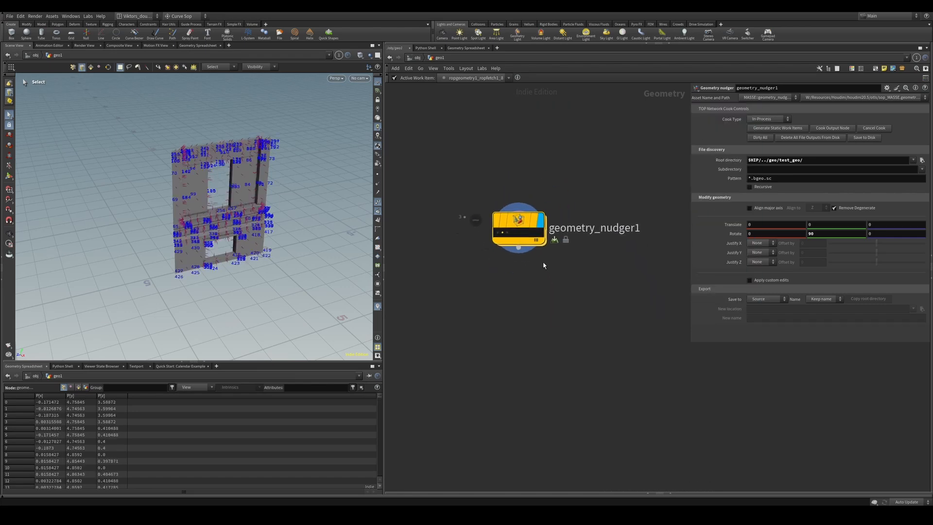
scroll(557, 283, "up", 2)
scroll(549, 282, "down", 3)
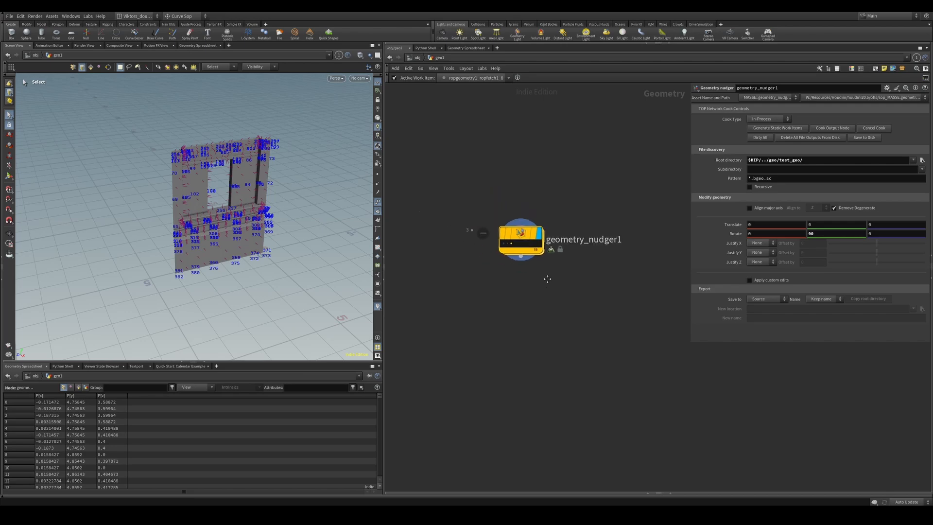
scroll(547, 265, "up", 3)
scroll(563, 285, "down", 1)
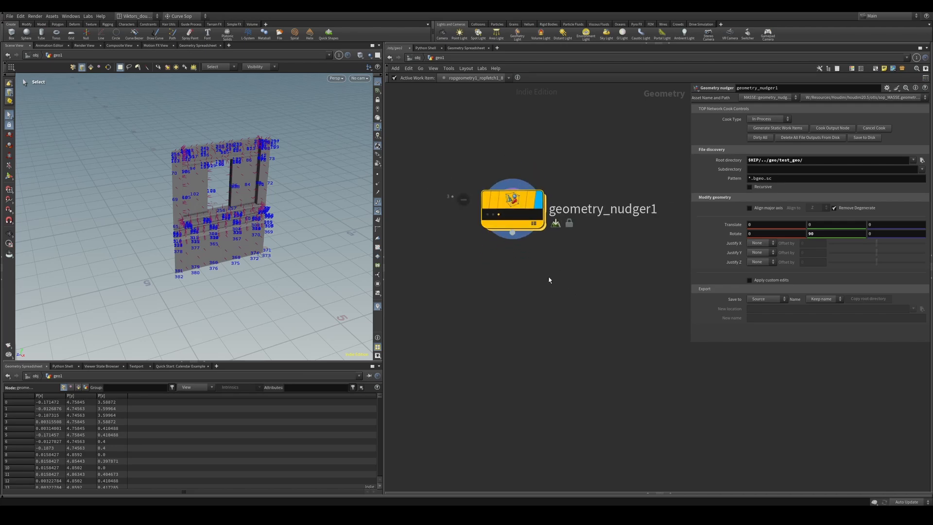
Inspect the custom edits network inside the geometry nudger and return to the geo1 level
double_click(517, 200)
scroll(602, 295, "down", 3)
middle_click_drag(631, 298, 463, 276)
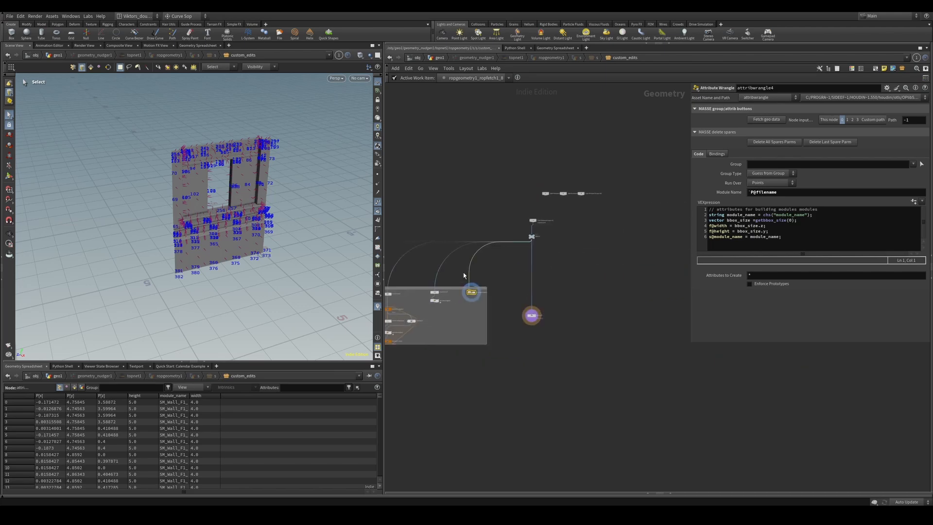
scroll(524, 245, "up", 5)
scroll(493, 173, "down", 1)
left_click(437, 58)
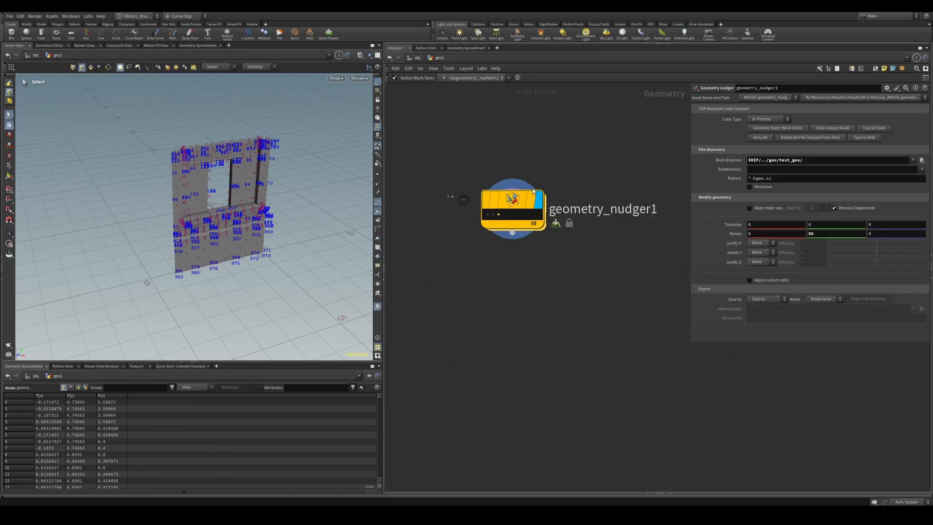
Reopen the geometry nudger's custom edits network and move the output node well below the INPUT node
left_click_drag(607, 261, 446, 156)
mouse_move(516, 205)
double_click(515, 197)
scroll(577, 239, "up", 3)
middle_click_drag(579, 239, 562, 201)
left_click_drag(564, 244, 515, 392)
middle_click_drag(587, 259, 596, 305)
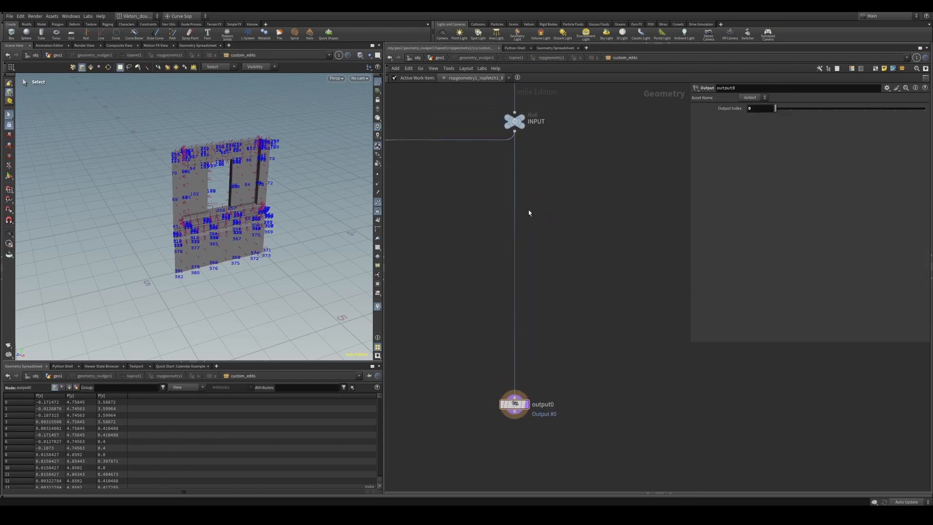
Insert an Attribute Wrangle on the connection between INPUT and the output node in the custom edits network
left_click(439, 58)
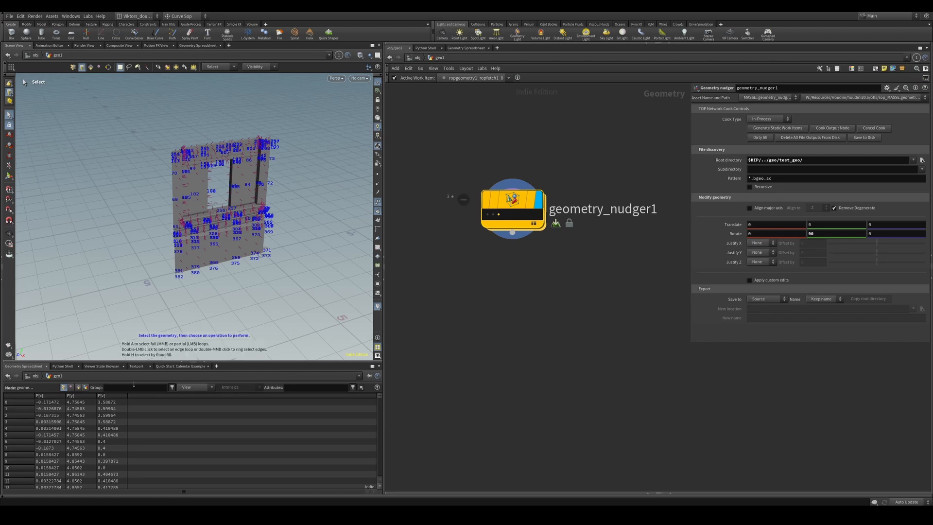
key("i")
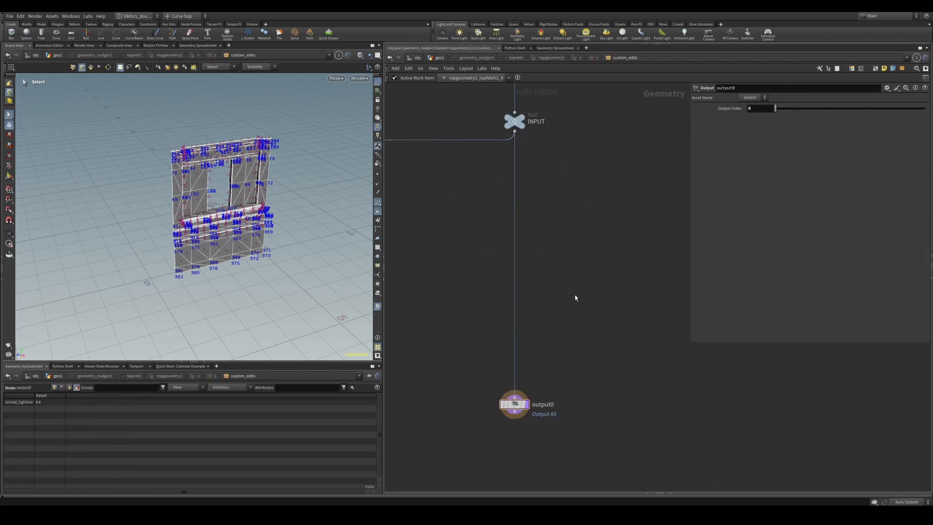
key("Tab")
type("wra")
key("Return")
left_click(575, 295)
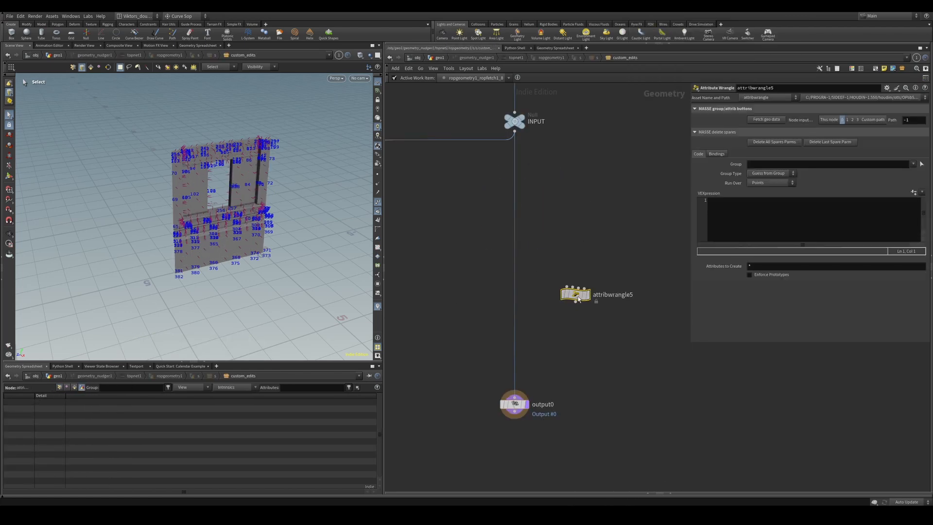
left_click_drag(575, 295, 515, 286)
Enter the wrangle's VEX code as s@test = "this is a test";
left_click(755, 215)
type("i@t")
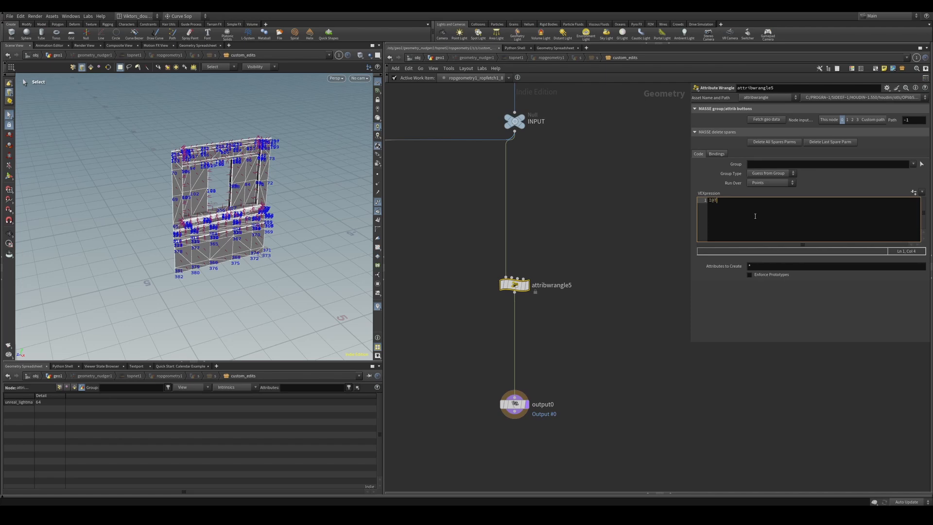
type("est = \"this is a test\";")
key("Home")
key("Delete")
type("s")
left_click(616, 295)
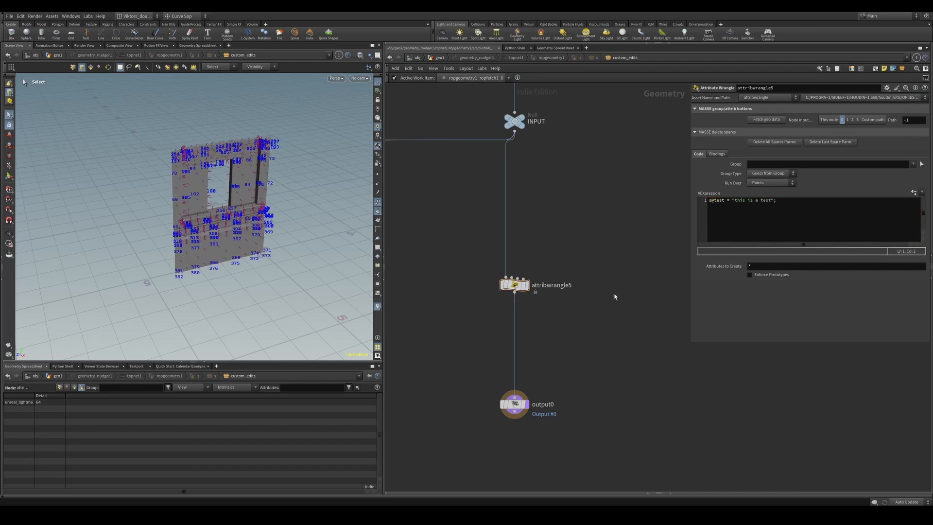
Display the wrangle and output nodes in turn and examine their attributes in the geometry spreadsheet
scroll(584, 333, "up", 3)
scroll(580, 336, "down", 3)
left_click_drag(567, 336, 477, 279)
key("r")
left_click_drag(478, 377, 591, 437)
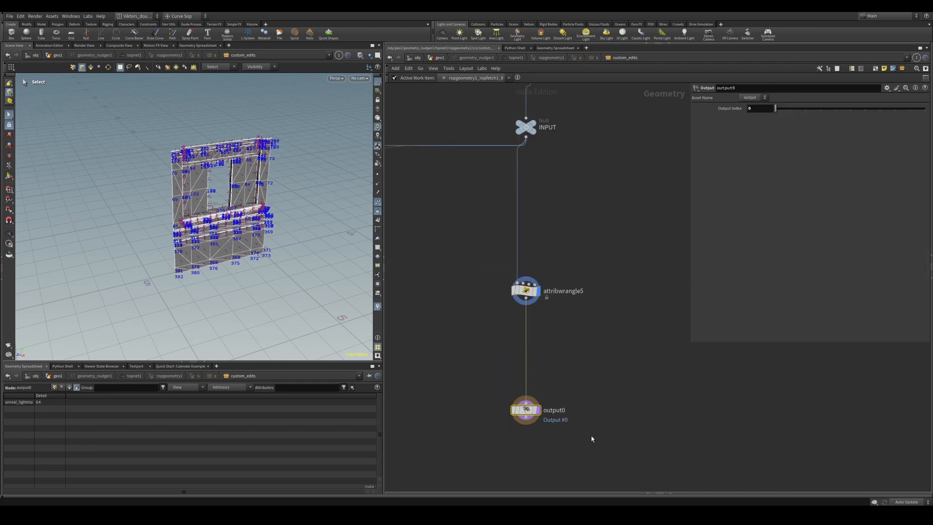
key("r")
left_click(70, 387)
left_click(61, 387)
left_click_drag(565, 325, 489, 269)
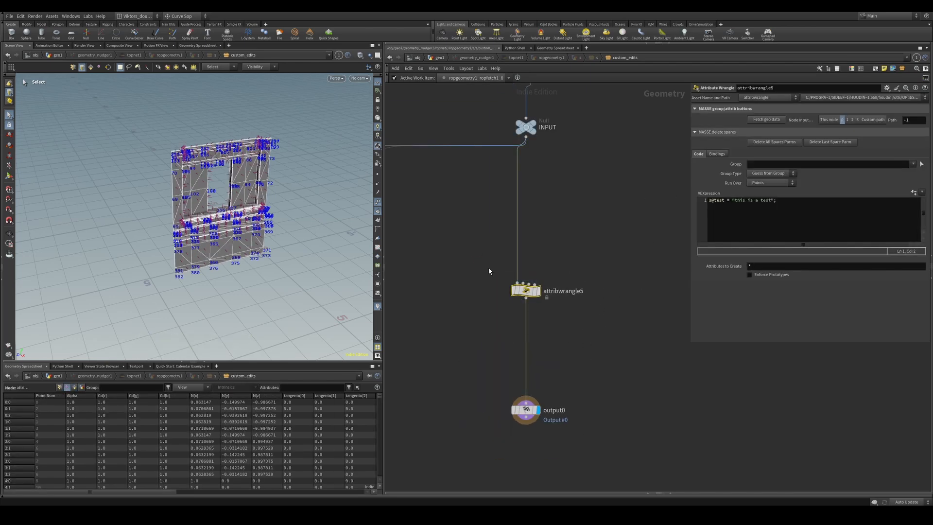
Set the wrangle to run over Detail (only once) and show the widened detail attributes in the spreadsheet
key("r")
left_click(773, 184)
left_click(768, 190)
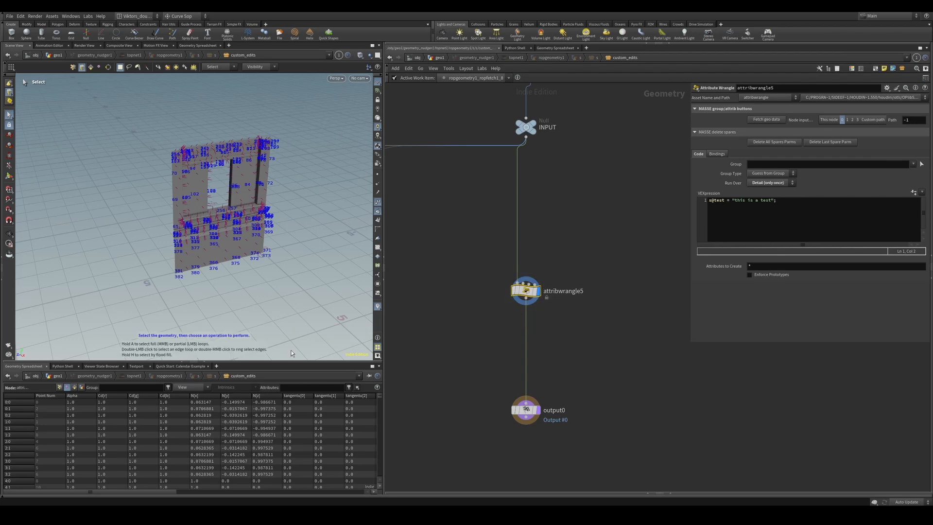
left_click(81, 388)
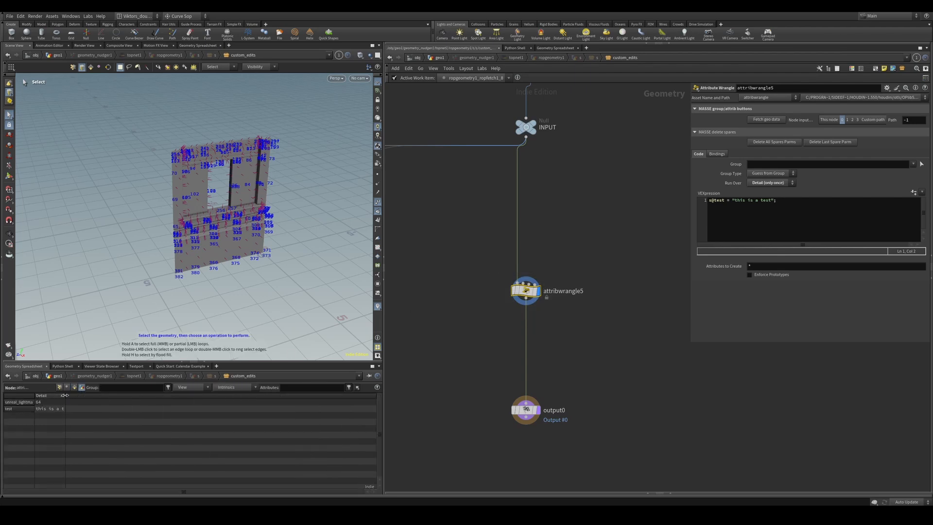
left_click_drag(65, 395, 182, 396)
Display the output node, return to geo1 and enable Apply custom edits on the geometry nudger
left_click(526, 406)
key("r")
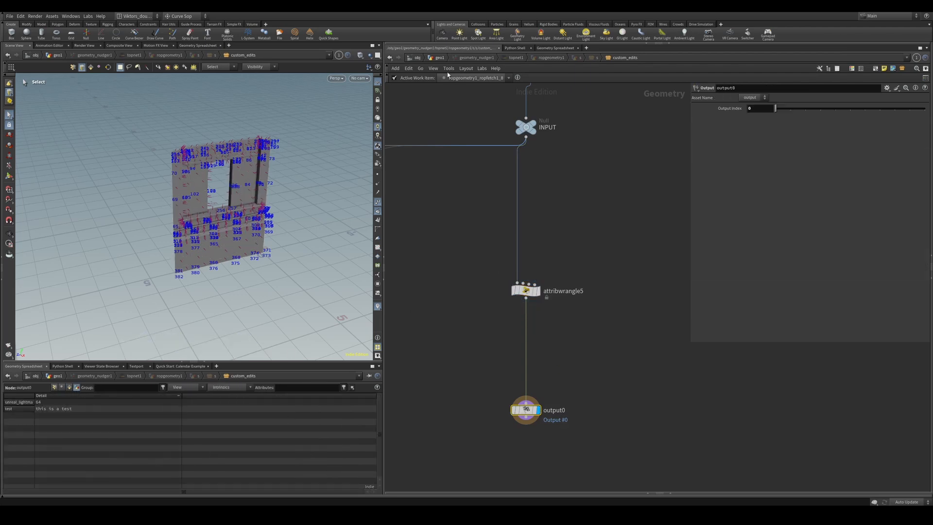
left_click(440, 58)
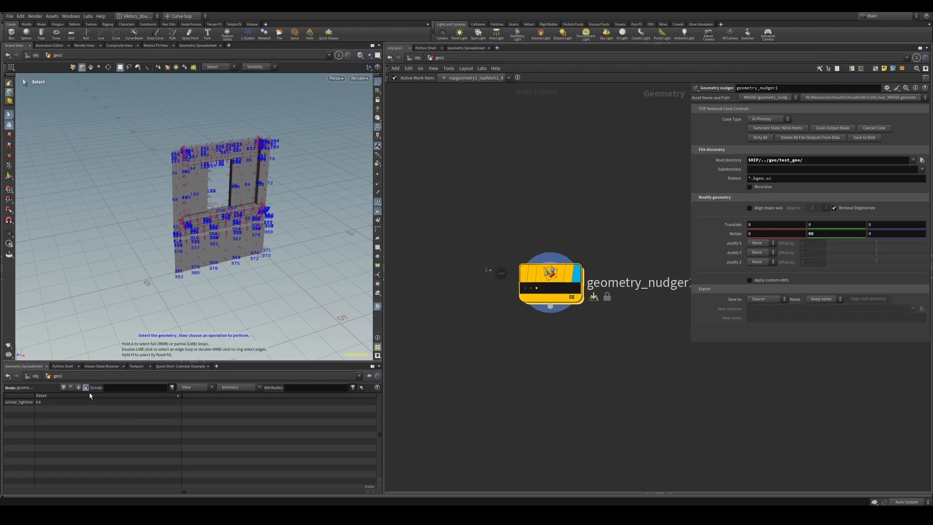
left_click(767, 282)
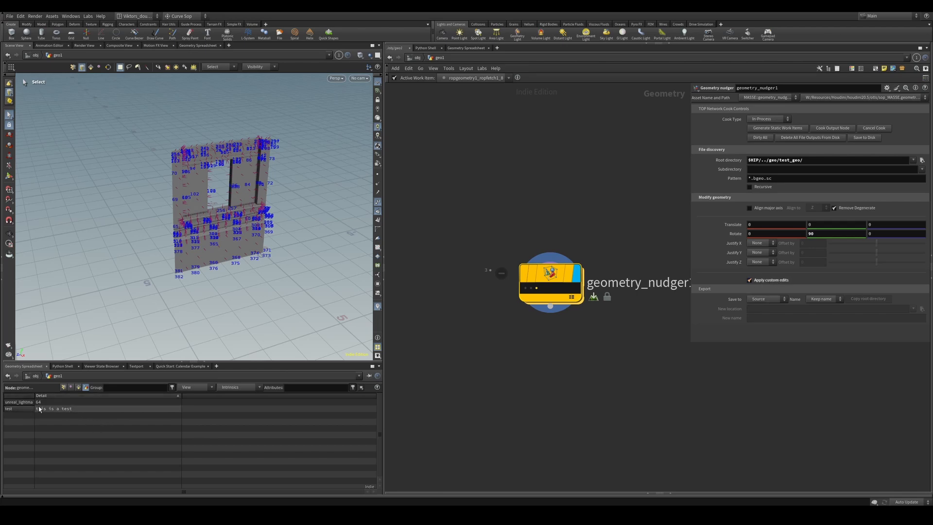
key("4")
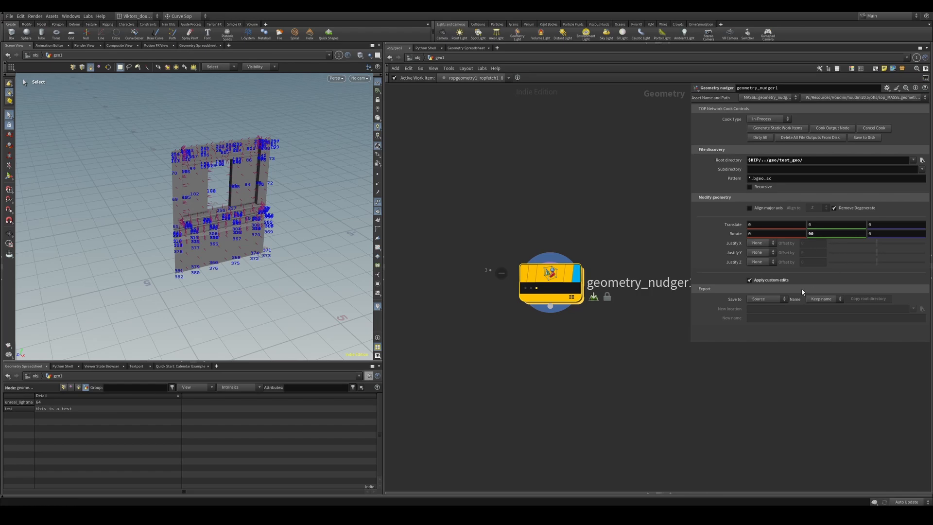
left_click_drag(220, 240, 246, 242, "alt")
key("h")
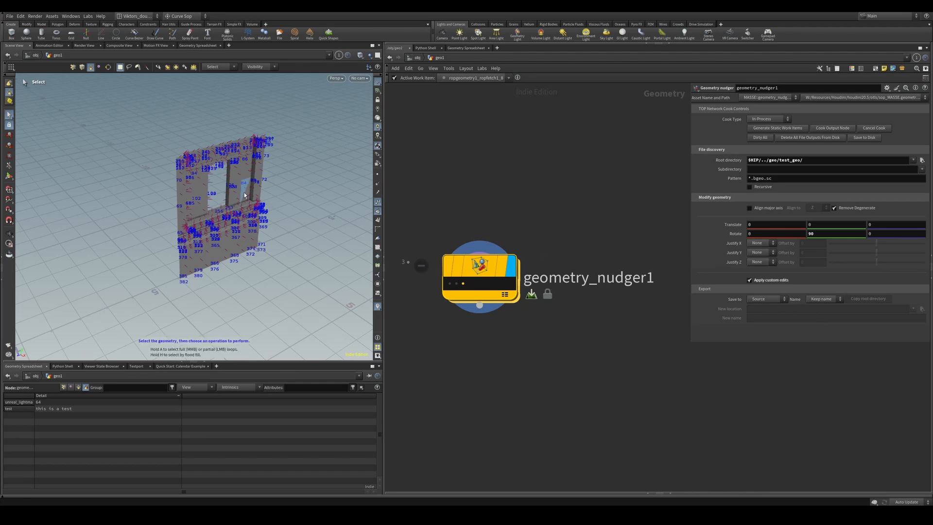
Set the export to save to a new location, copying the root directory and extending it to $HIP/../geo/test_geo/edited_geo
left_click(768, 301)
left_click(773, 314)
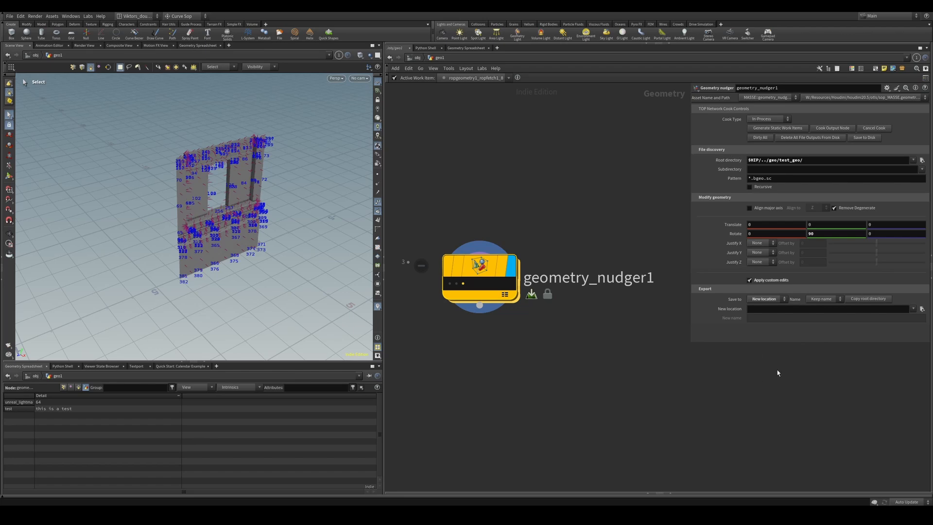
left_click(867, 301)
left_click(811, 311)
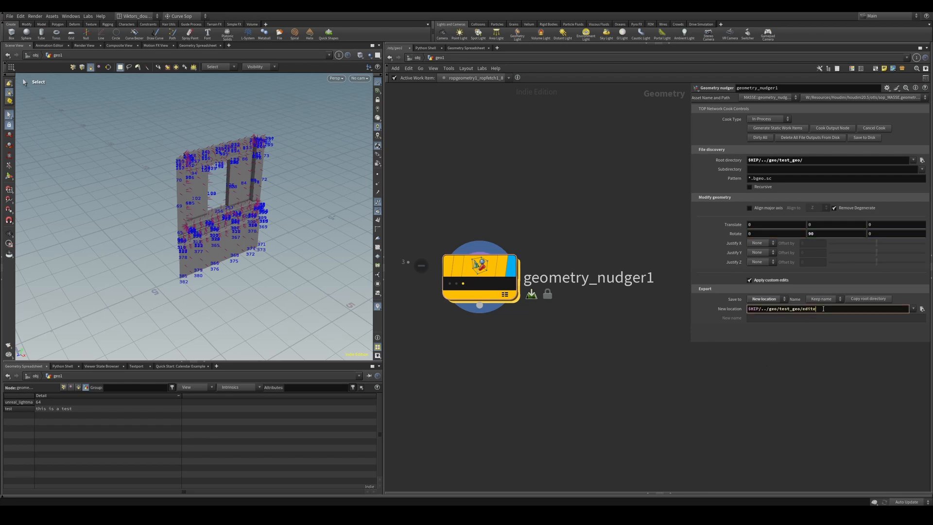
key("Return")
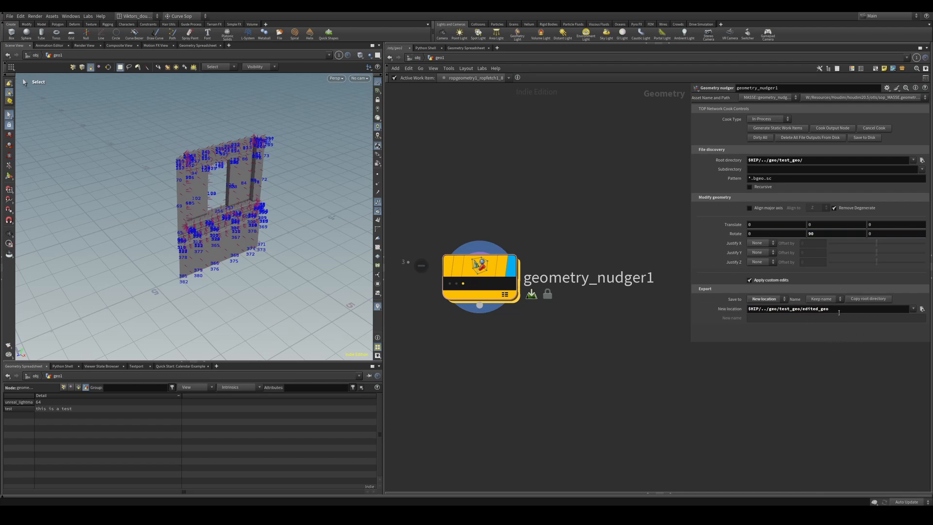
left_click_drag(839, 312, 746, 316)
left_click(757, 330)
Dirty all of the geometry nudger's work items and cook its output node for all work items
left_click(762, 139)
left_click(830, 120)
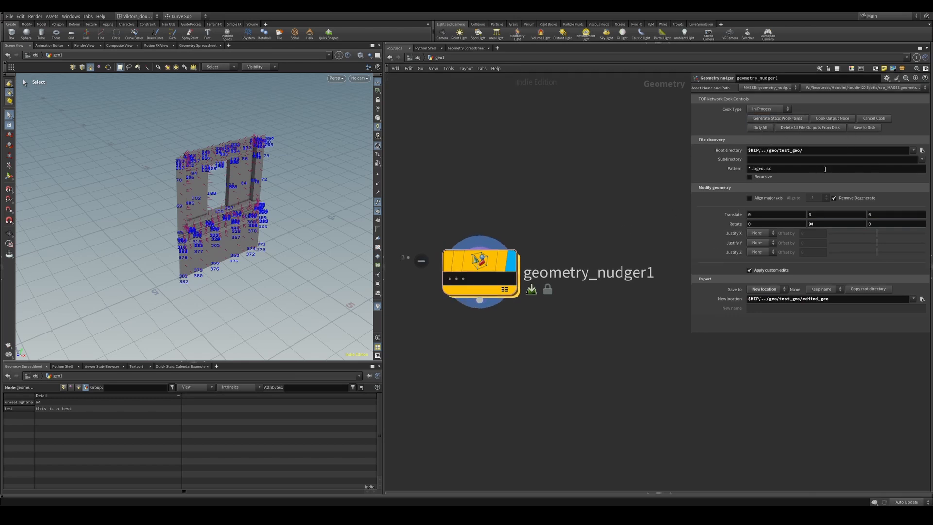
left_click(841, 122)
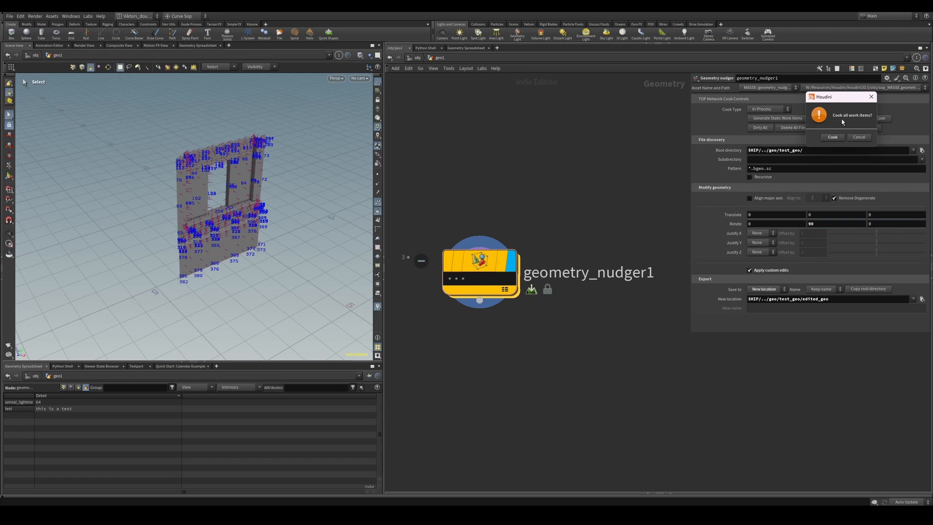
left_click_drag(832, 99, 641, 208)
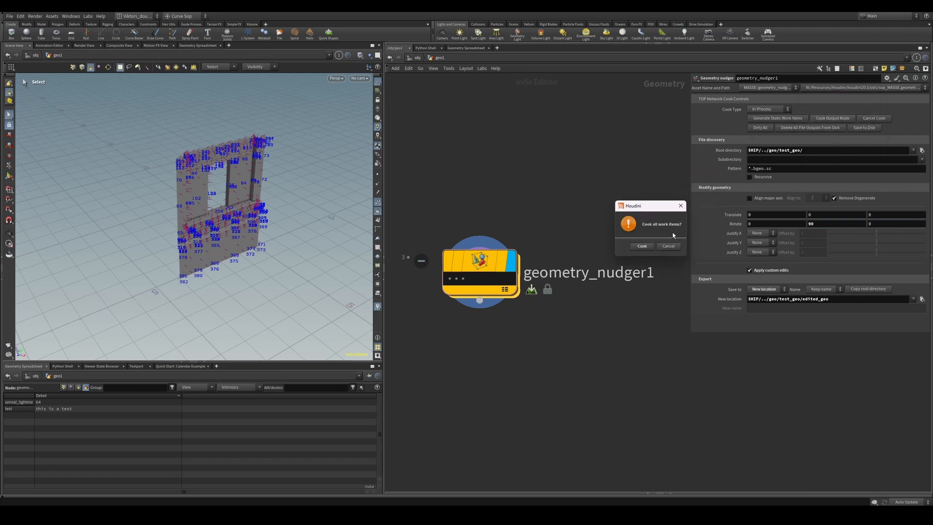
left_click(641, 246)
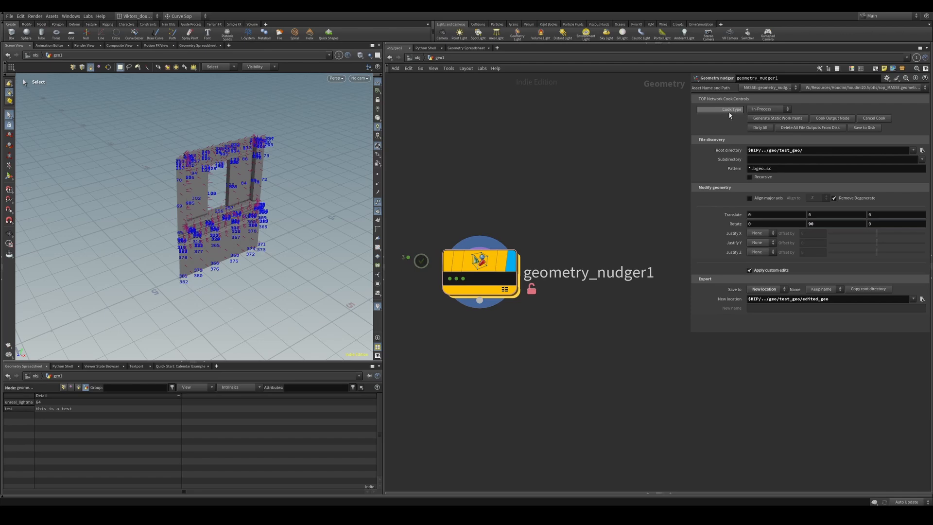
Check the cook type options and preview the wall geometry of the cooked work items
left_click(769, 110)
left_click(796, 106)
middle_click_drag(558, 366, 587, 356)
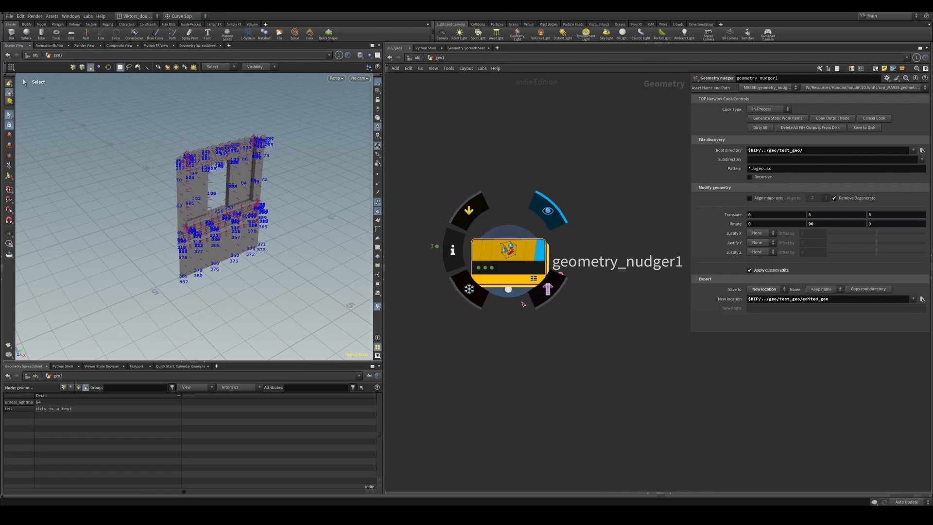
left_click(485, 268)
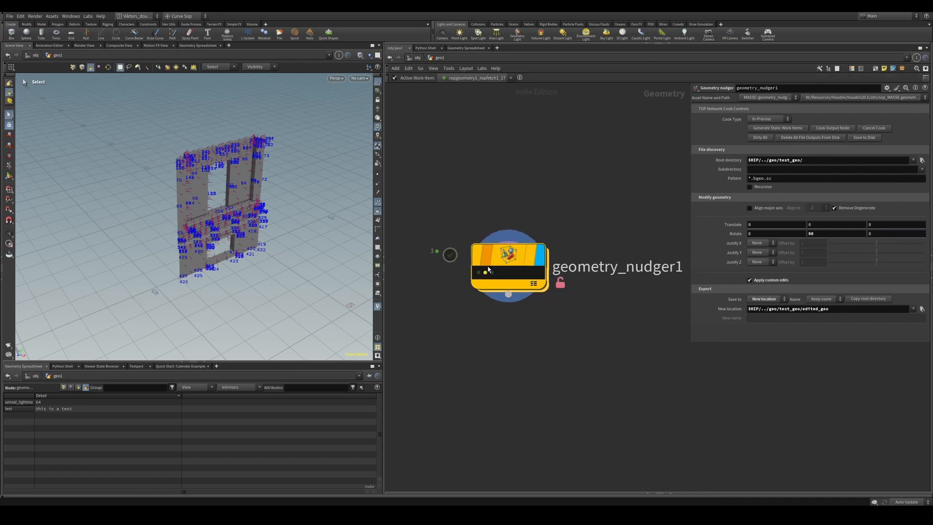
left_click(485, 272)
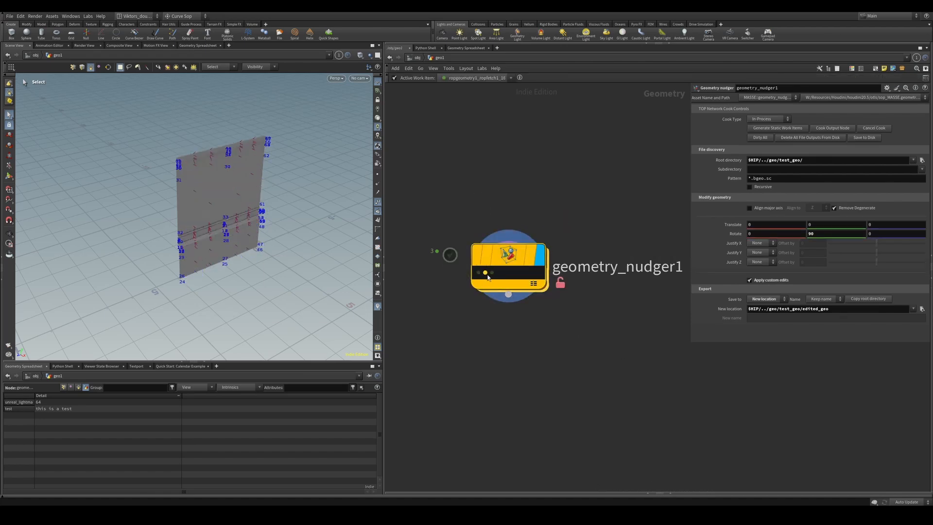
Dirty all of the geometry nudger's work items and regenerate the static work items
left_click(761, 138)
left_click(766, 119)
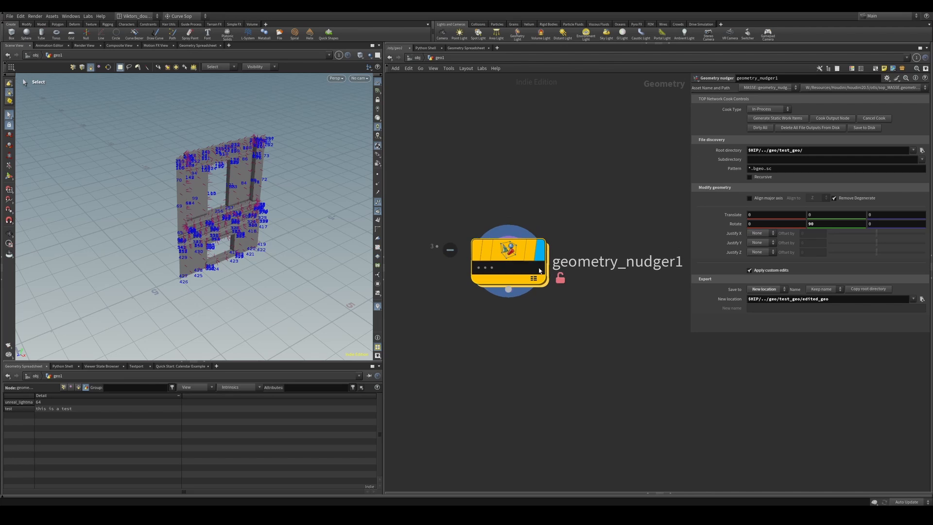
left_click(485, 268)
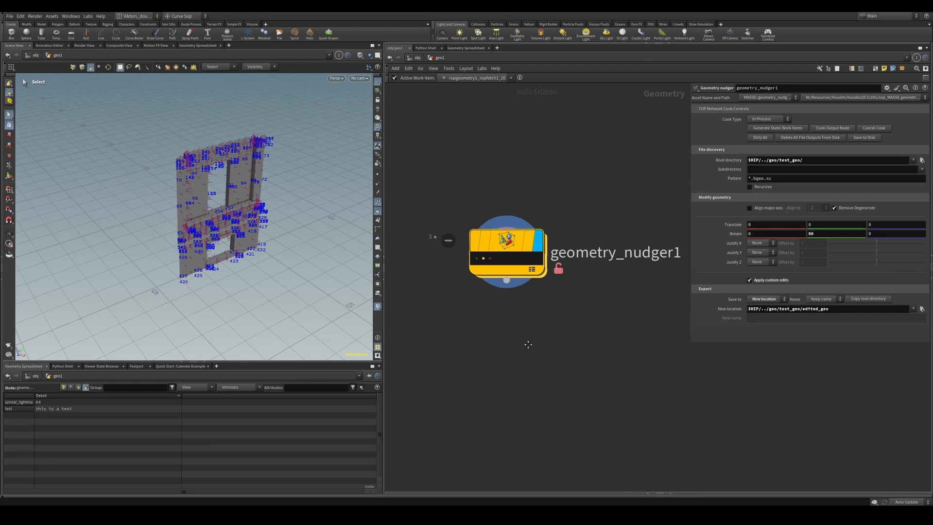
key("Tab")
left_click(492, 349)
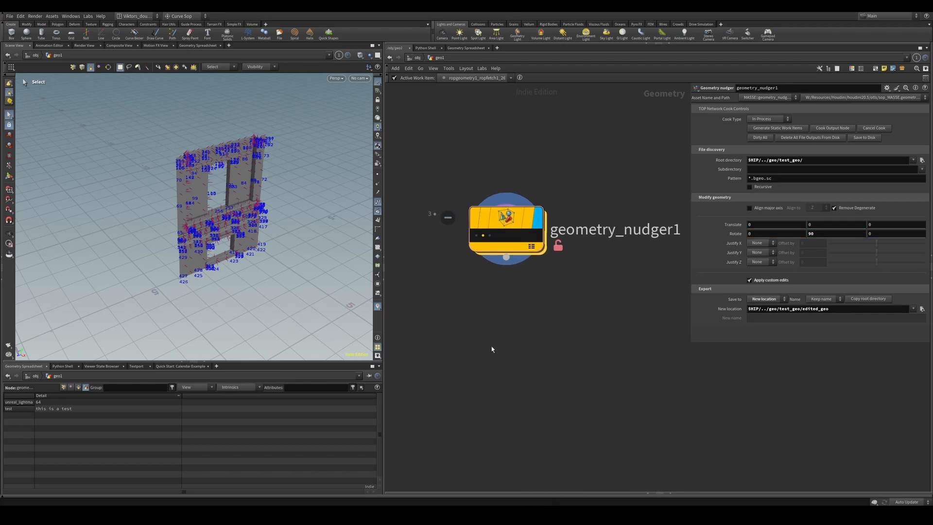
key("Tab")
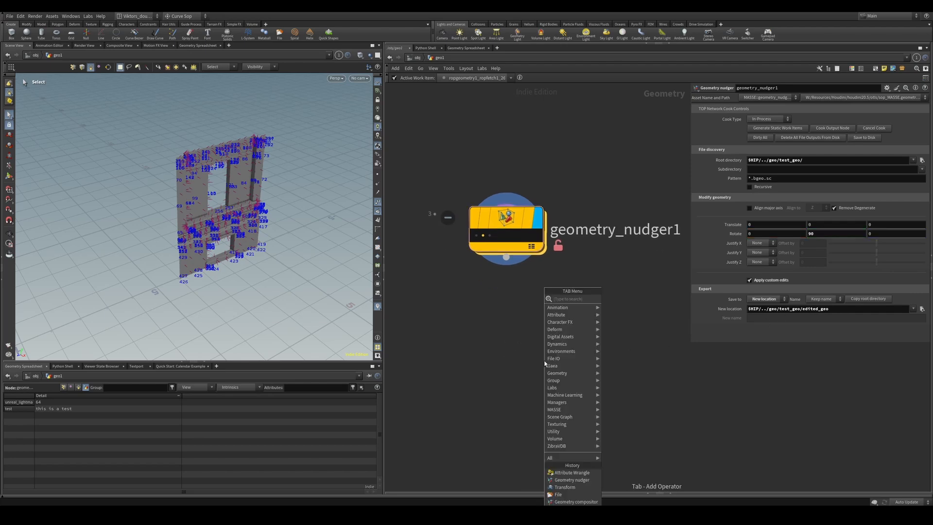
type("fi")
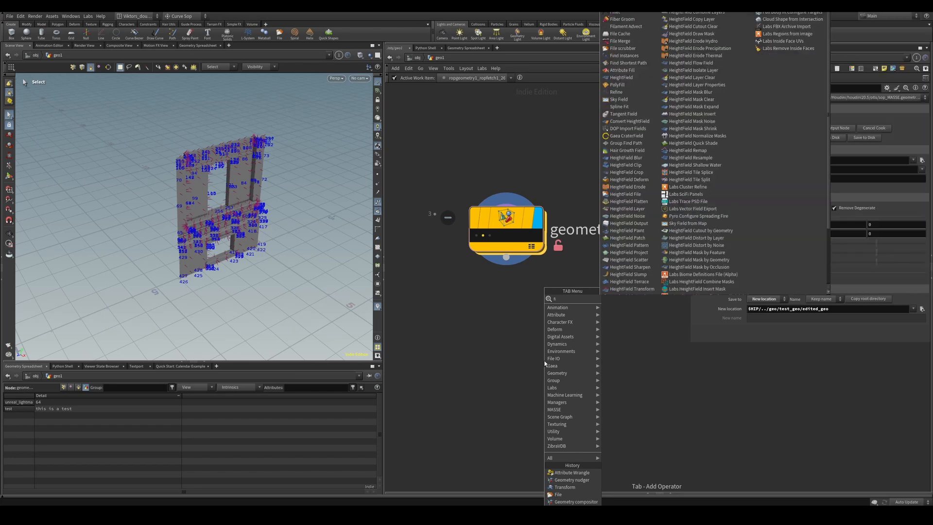
key("BackSpace")
key("BackSpace")
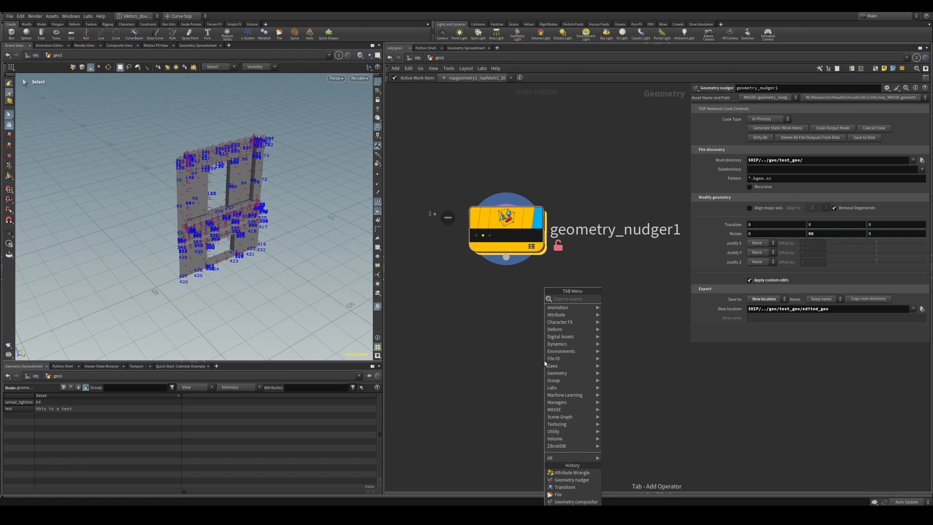
left_click(507, 343)
left_click_drag(229, 231, 219, 215, "alt")
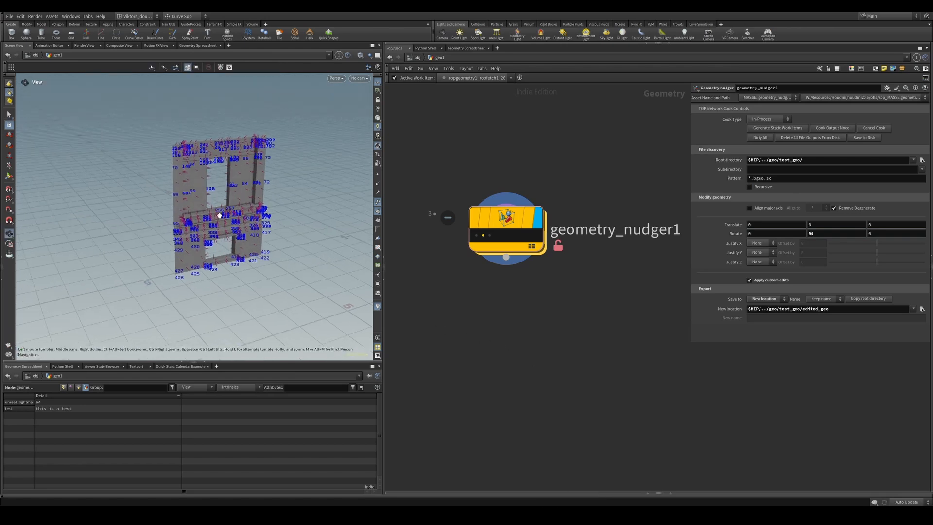
Add a File scrubber node below the geometry nudger
key("Tab")
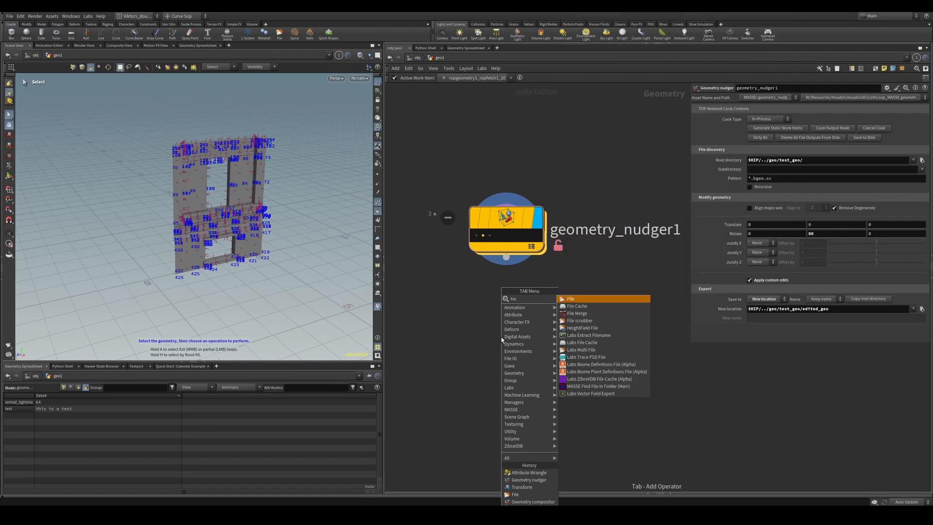
key("Escape")
left_click(500, 337)
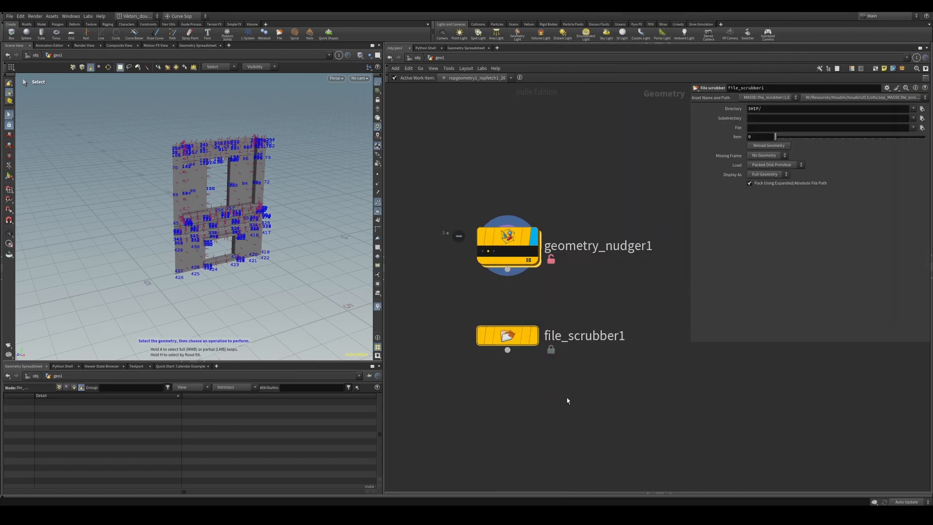
Set the file scrubber's directory to $HIP/../geo/test_geo/edited_geo/
left_click(768, 109)
type("../")
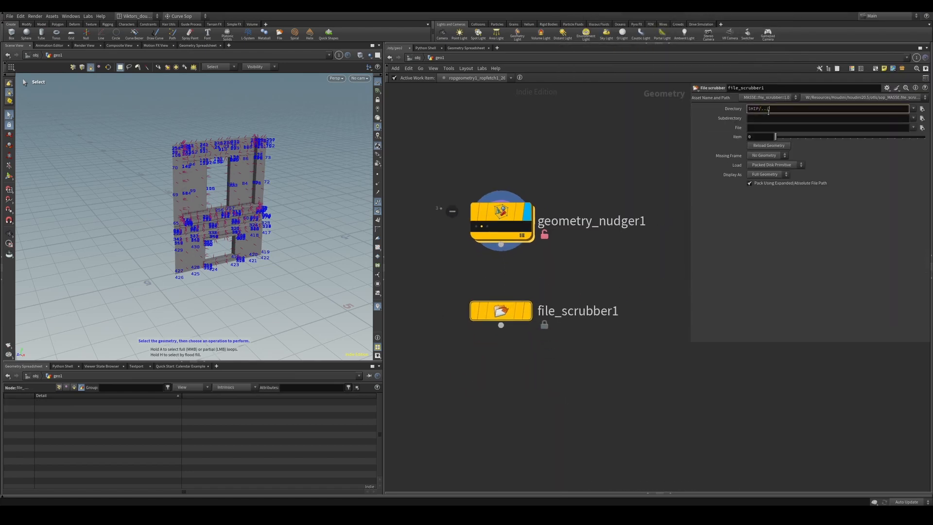
type("geo/")
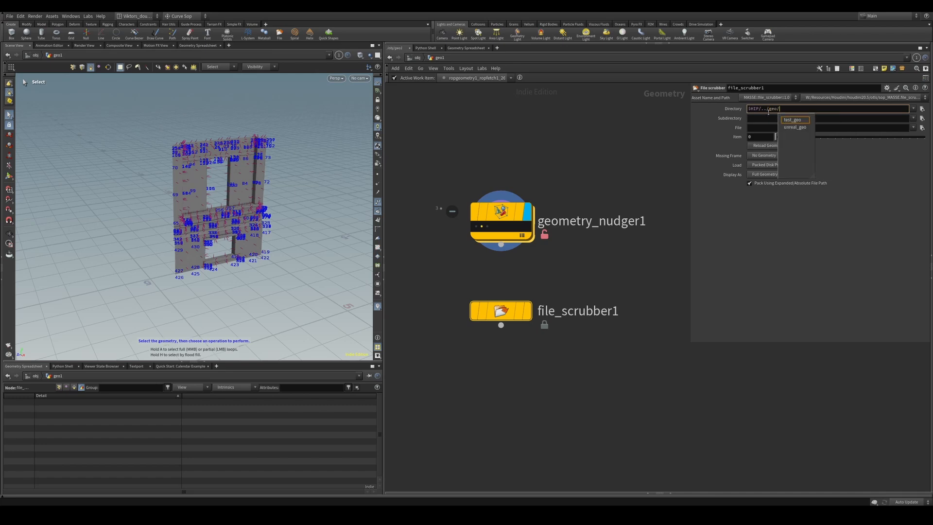
key("Return")
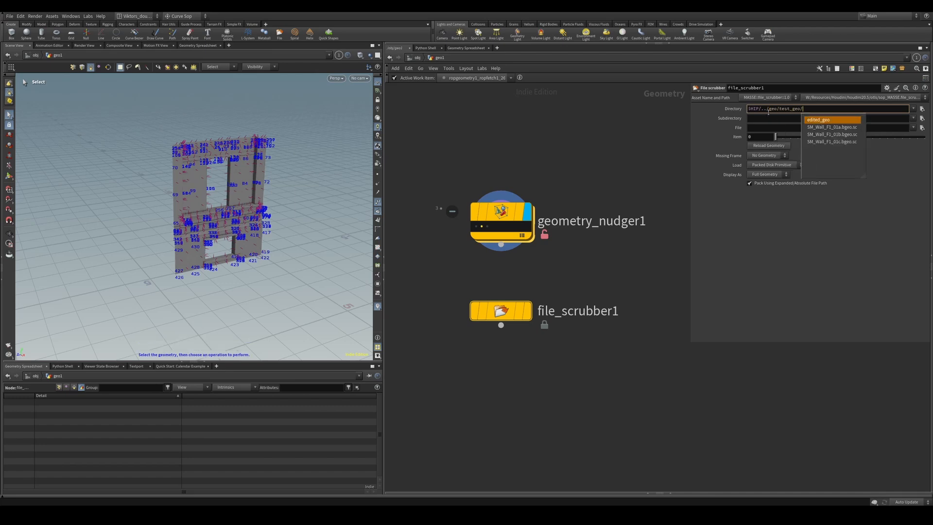
key("Return")
key("Return")
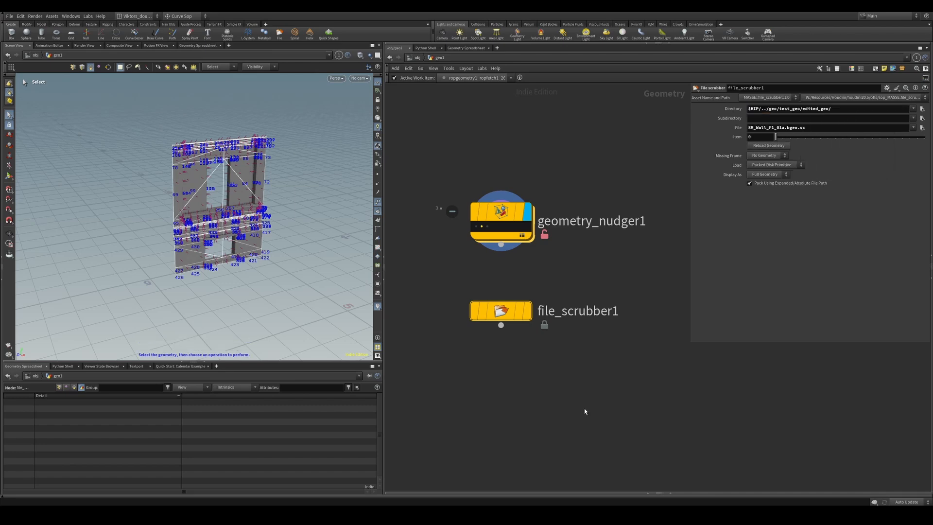
Display the file scrubber and step its item through 1 to 2 to preview the exported wall modules
left_click(527, 310)
key("Escape")
left_click_drag(254, 219, 325, 241)
key("s")
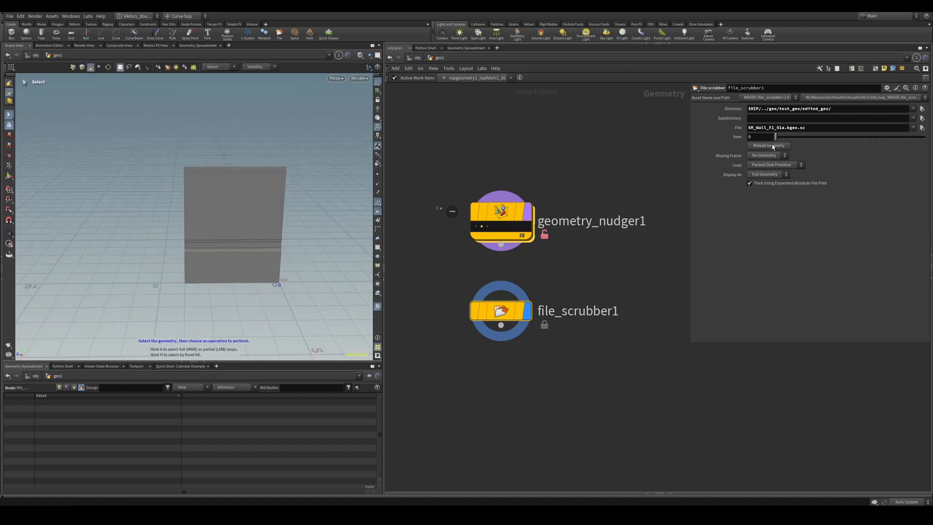
mouse_move(774, 142)
left_mouse_down()
mouse_move(850, 138)
mouse_move(774, 138)
mouse_move(802, 137)
mouse_move(772, 146)
left_mouse_up()
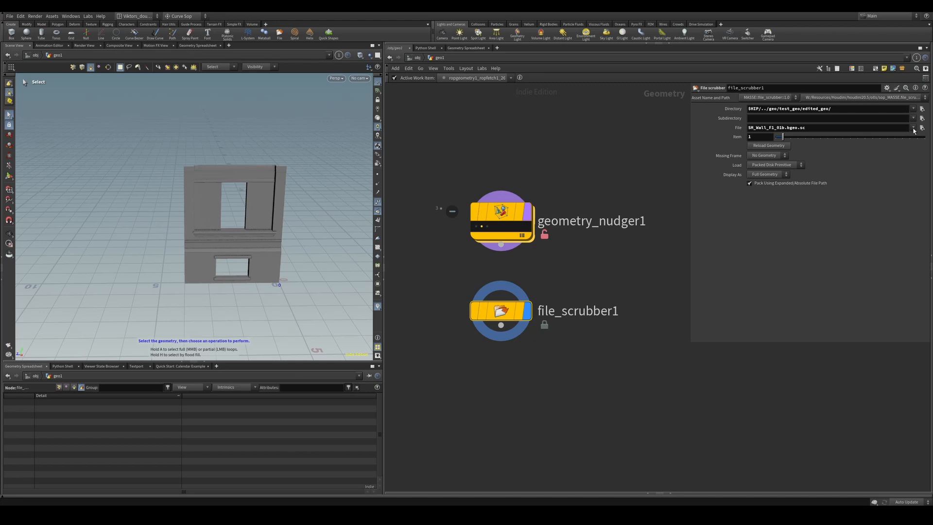
mouse_move(781, 138)
left_mouse_down()
mouse_move(820, 142)
mouse_move(778, 139)
left_mouse_up()
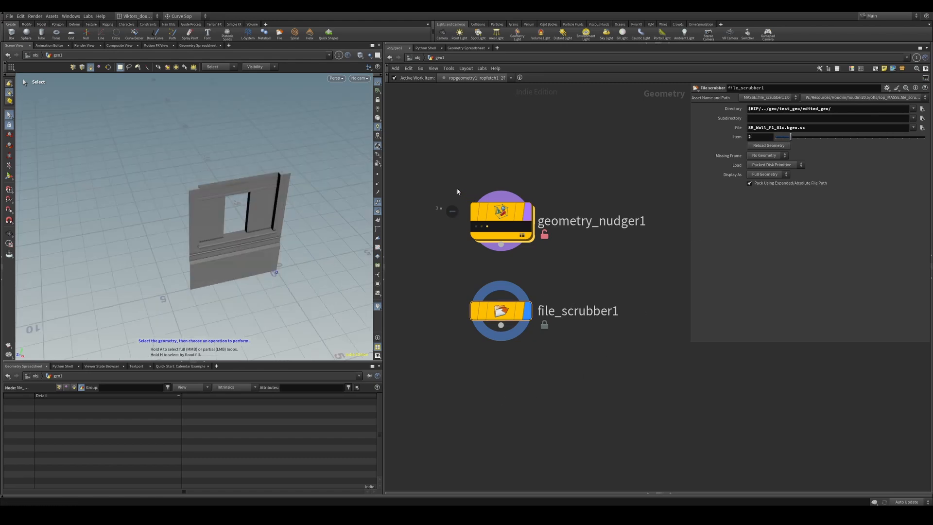
Display the geometry nudger's first work item, and return to the file scrubber's wall to compare their orientation
left_click(500, 216)
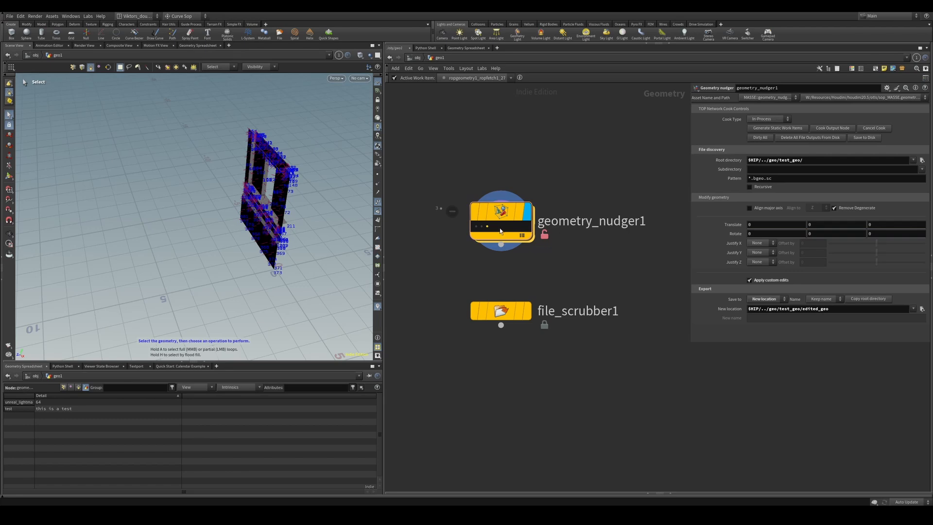
left_click(476, 226)
left_click(476, 227)
left_click(729, 123)
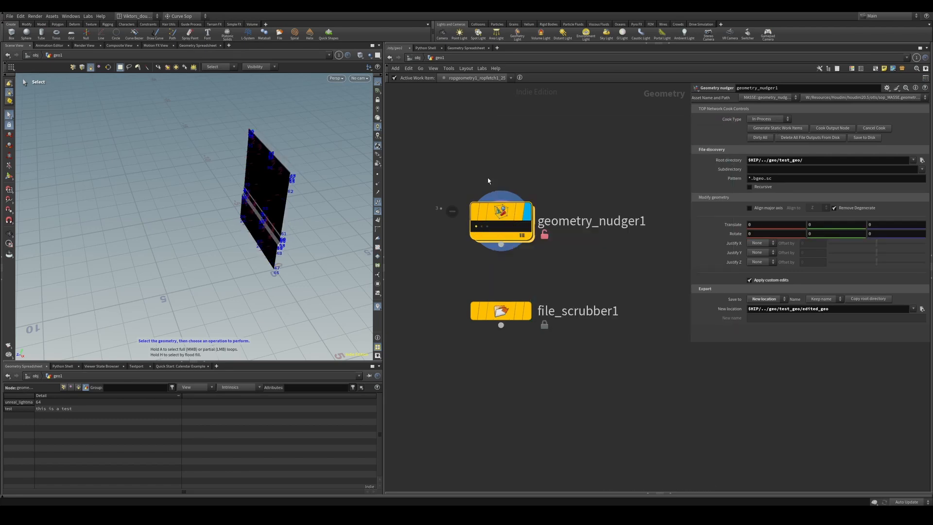
left_click_drag(243, 200, 354, 206, "alt")
left_click(528, 311)
left_click_drag(301, 236, 213, 234, "alt")
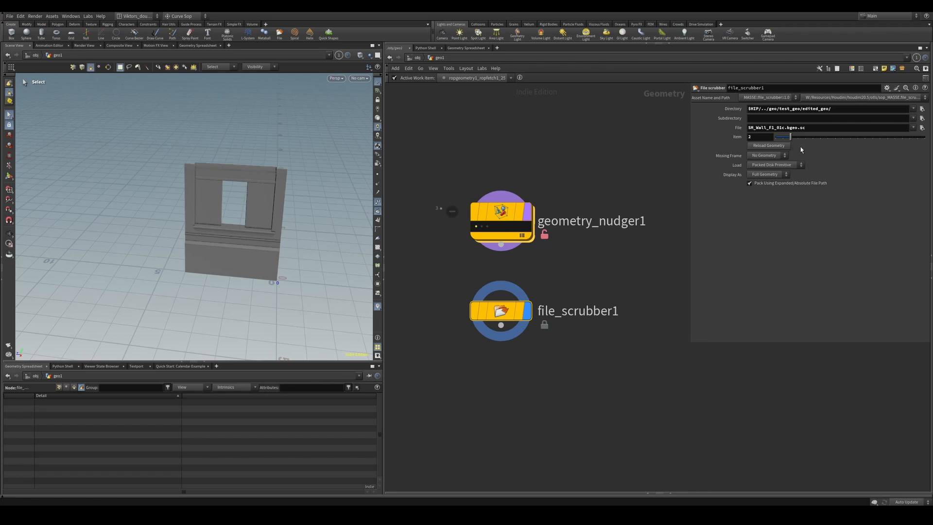
Set the file scrubber to load All Geometry and check the detail attributes of the exported walls
left_click(74, 388)
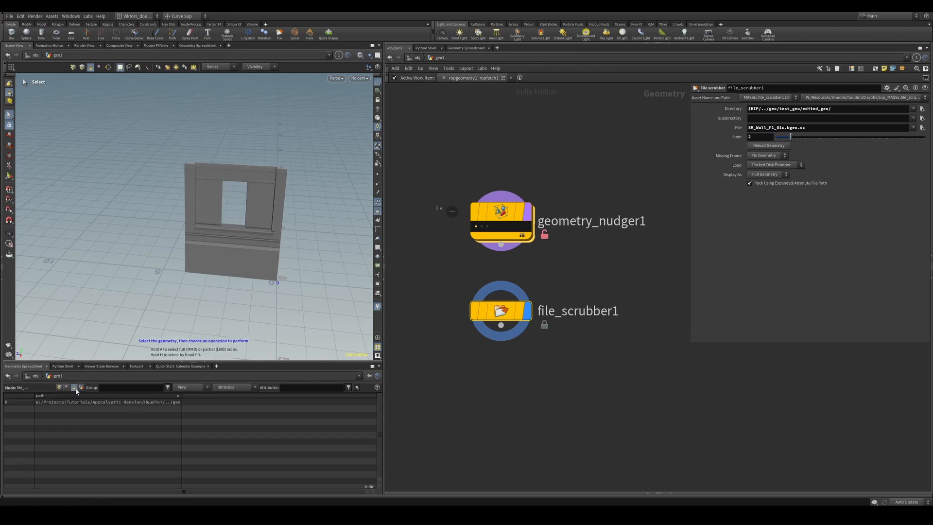
left_click(81, 387)
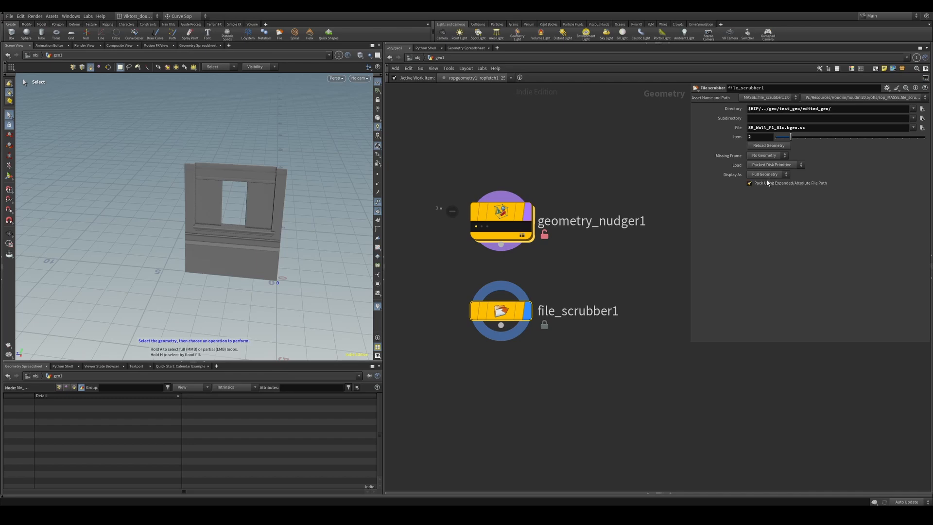
left_click(778, 166)
left_click(770, 173)
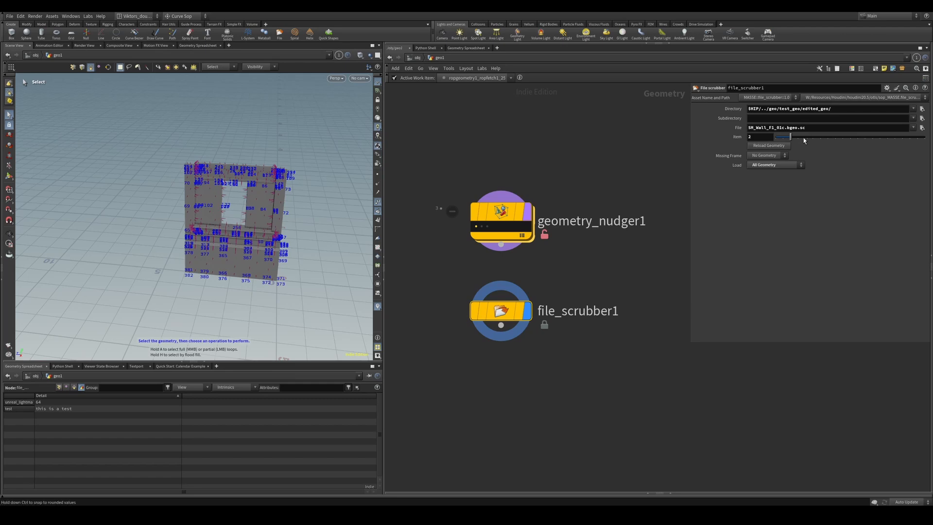
mouse_move(789, 137)
left_mouse_down()
mouse_move(800, 143)
mouse_move(777, 146)
mouse_move(790, 144)
left_mouse_up()
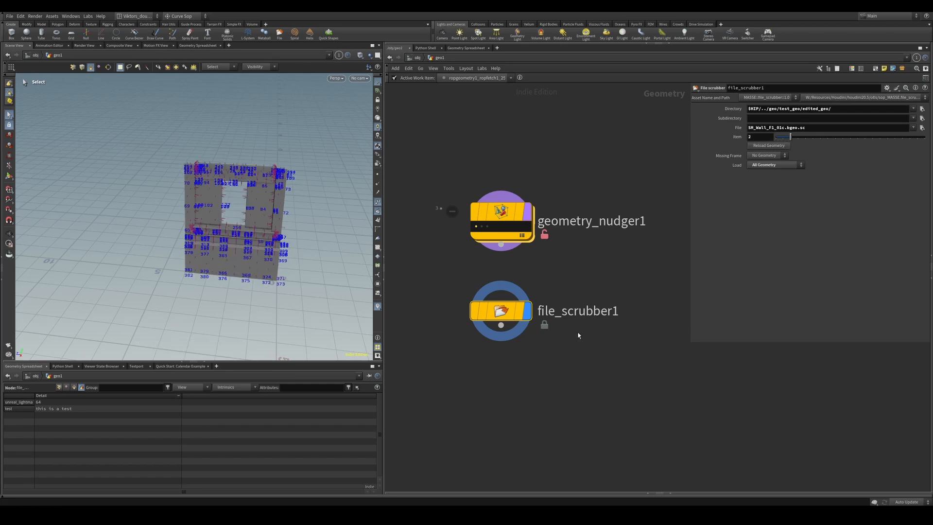
Move the geometry nudger node farther above the file scrubber and display the file scrubber's geometry
left_click(578, 341)
scroll(574, 404, "down", 3)
middle_click_drag(573, 402, 549, 330)
scroll(539, 247, "up", 3)
middle_click_drag(537, 244, 574, 286)
left_click_drag(582, 289, 467, 211)
left_click(553, 240)
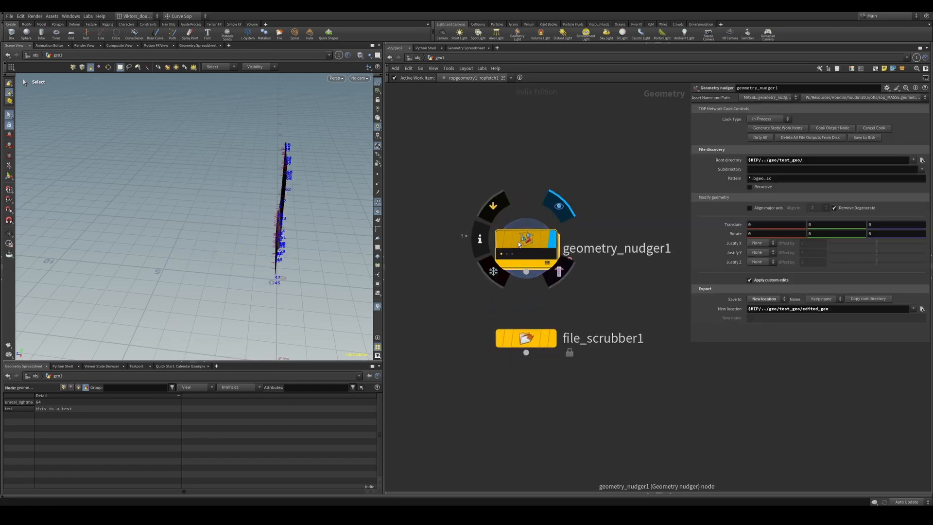
left_click_drag(530, 257, 516, 182)
left_click_drag(559, 264, 504, 398)
key("r")
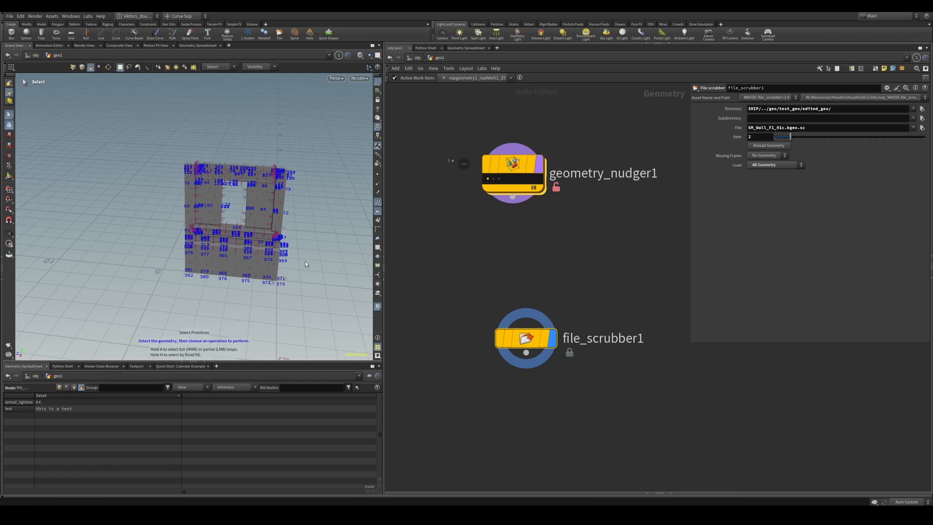
left_click(253, 254)
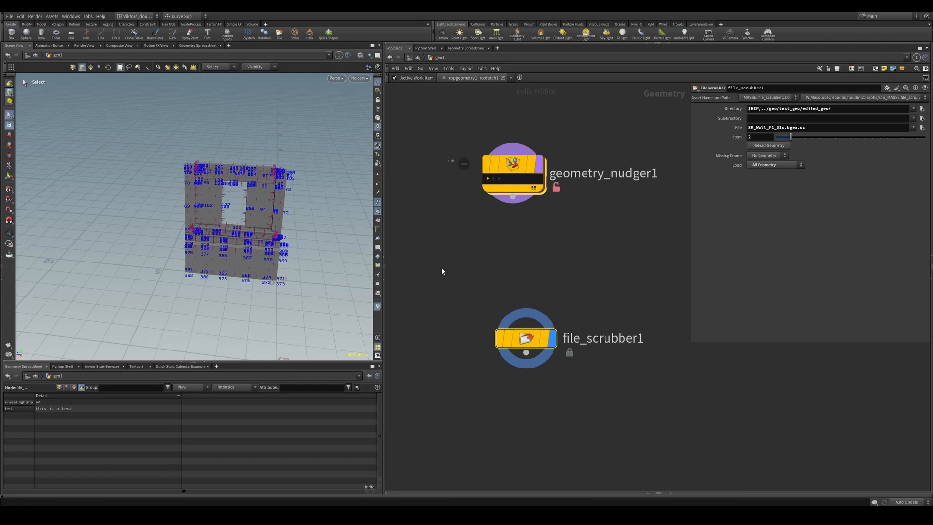
Align the file scrubber node directly beneath the geometry nudger in the network
scroll(578, 275, "down", 1)
scroll(583, 297, "up", 2)
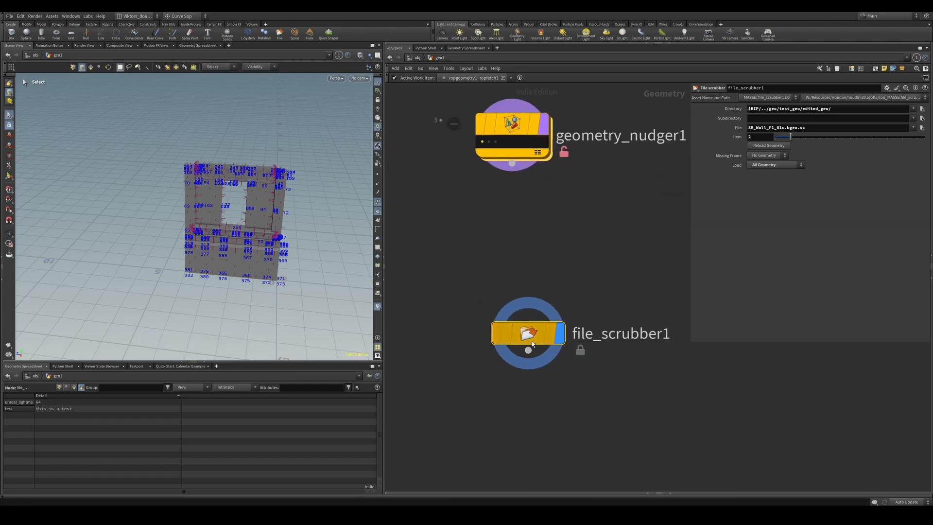
left_click_drag(532, 340, 519, 300)
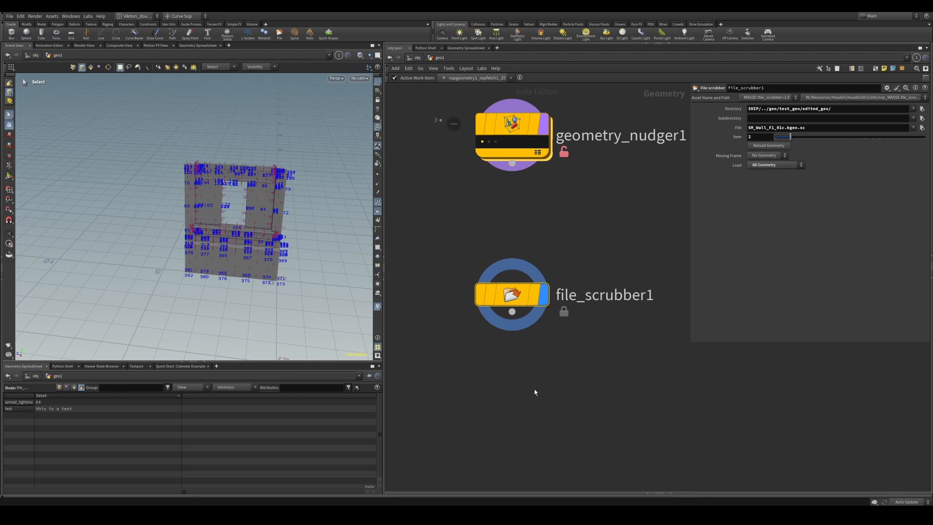
scroll(517, 378, "down", 2)
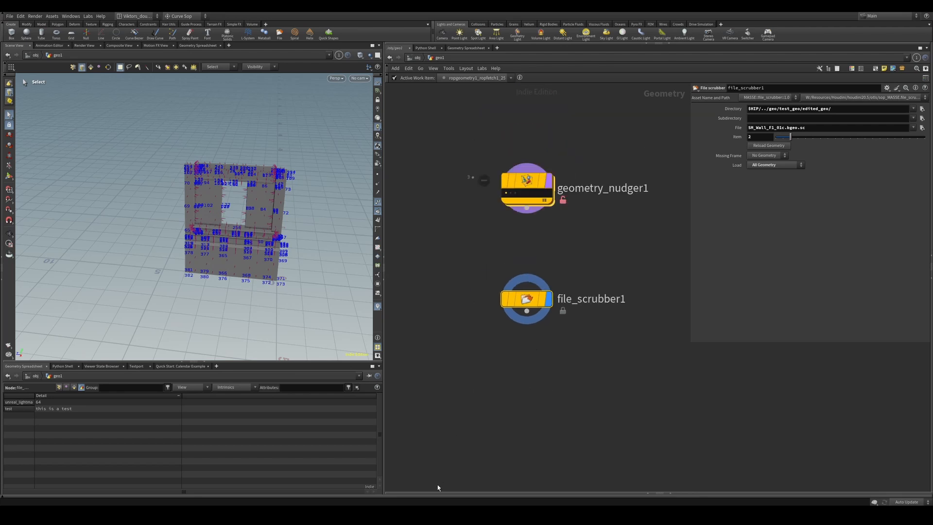
Switch to the Unreal Editor and create a new level from the Basic template
mouse_move(429, 515)
left_click(370, 473)
right_click_drag(399, 233, 466, 214)
mouse_move(579, 235)
right_mouse_down()
mouse_move(506, 262)
mouse_move(579, 236)
right_mouse_up()
key("ctrl+n")
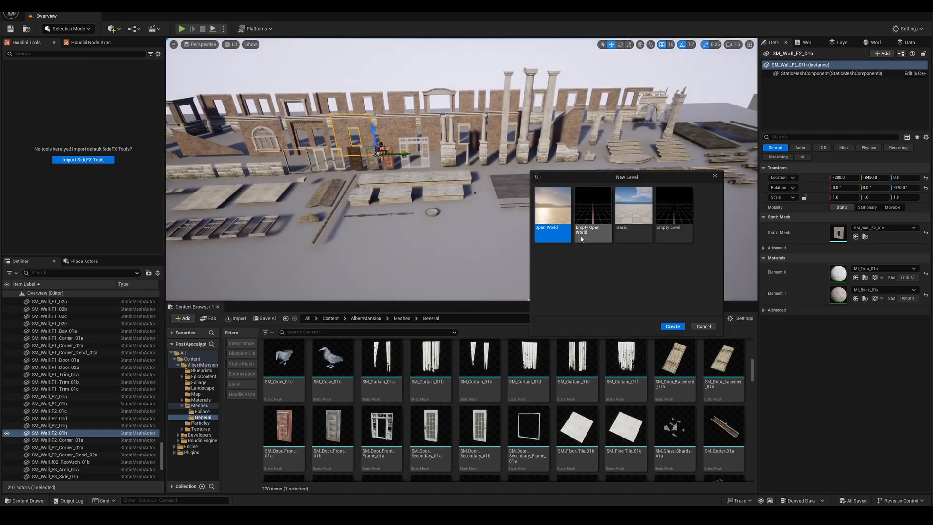
left_click(633, 217)
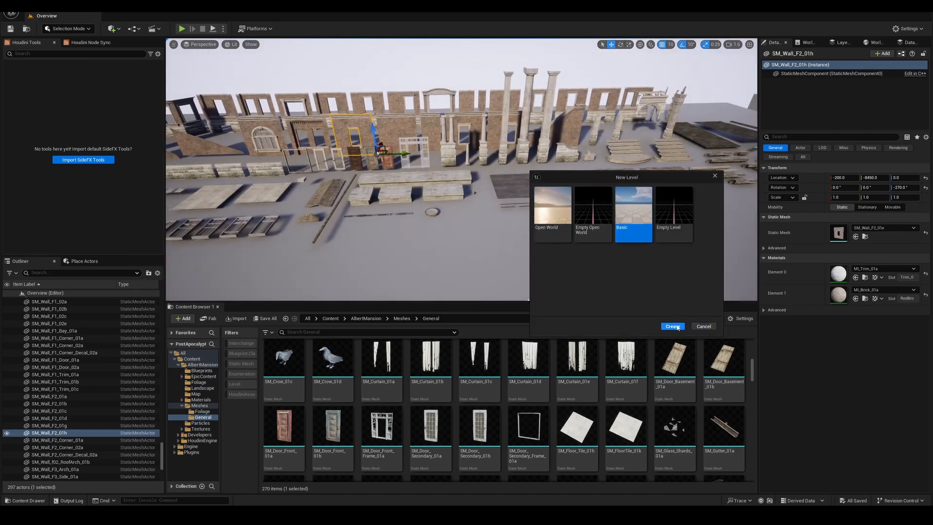
left_click(672, 326)
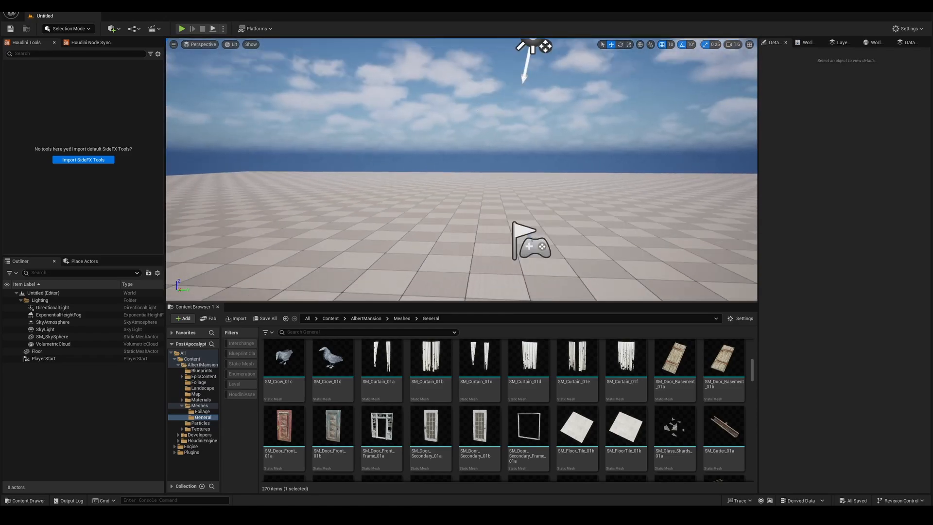
Show the top-level All folder in the content browser and look over the new level's floor
right_click_drag(540, 213, 540, 185)
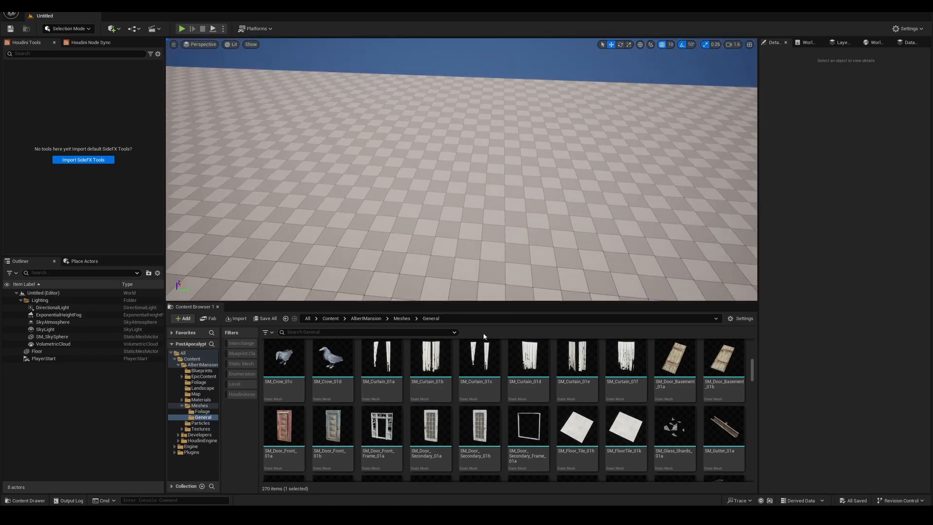
left_click(307, 319)
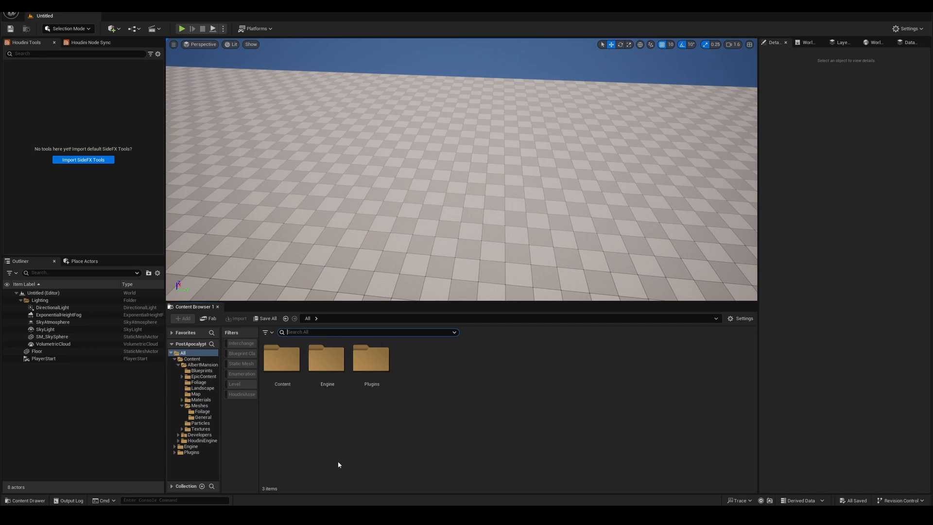
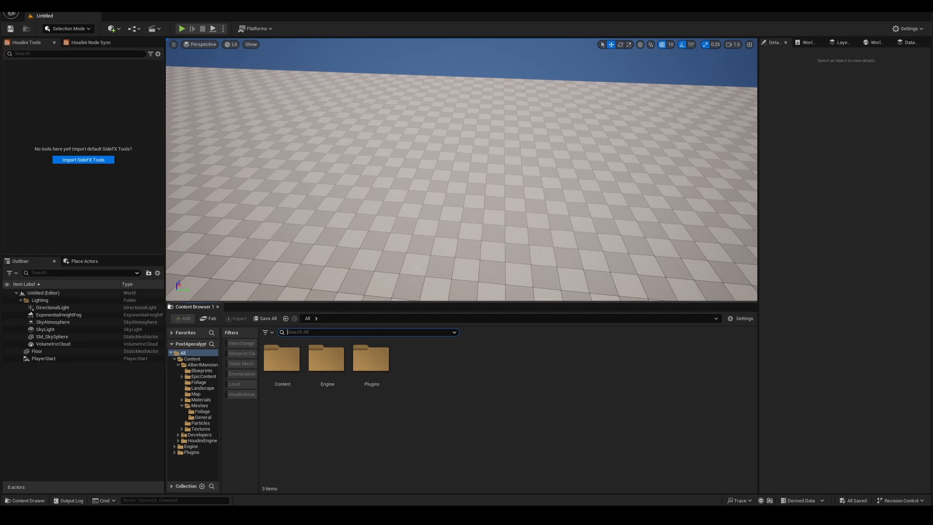
right_click_drag(345, 264, 517, 224)
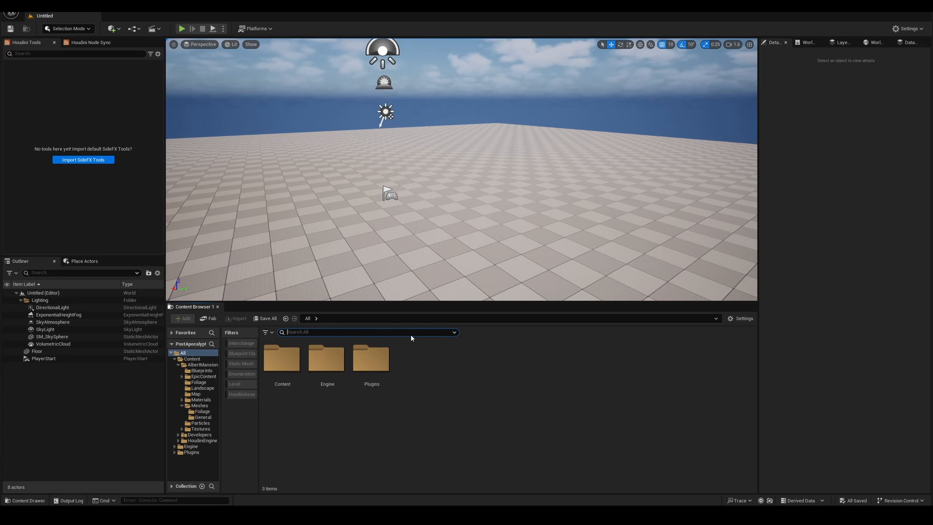
Search all content for "geo", filter to Houdini assets, and place houdini_bgeo_import on the level's floor
type("geo")
left_click(528, 360)
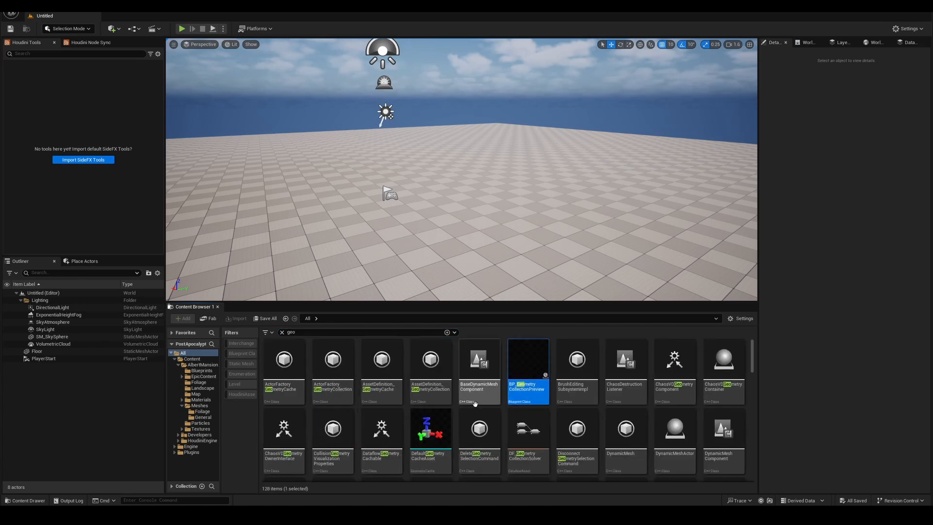
left_click(241, 394)
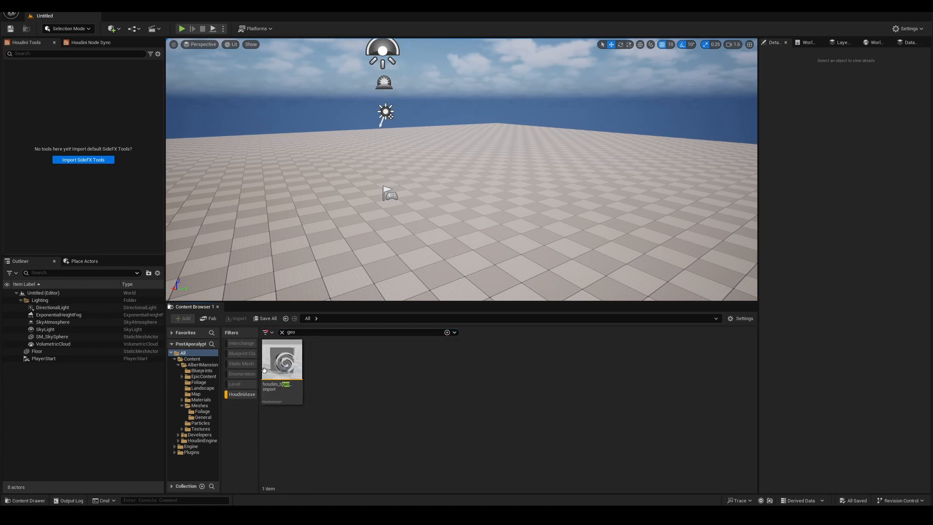
mouse_move(280, 407)
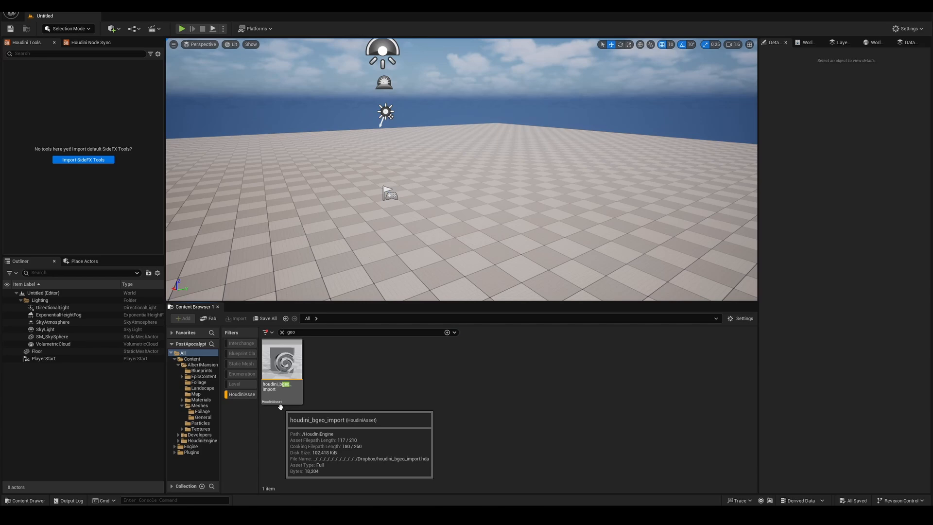
left_click_drag(281, 389, 485, 252)
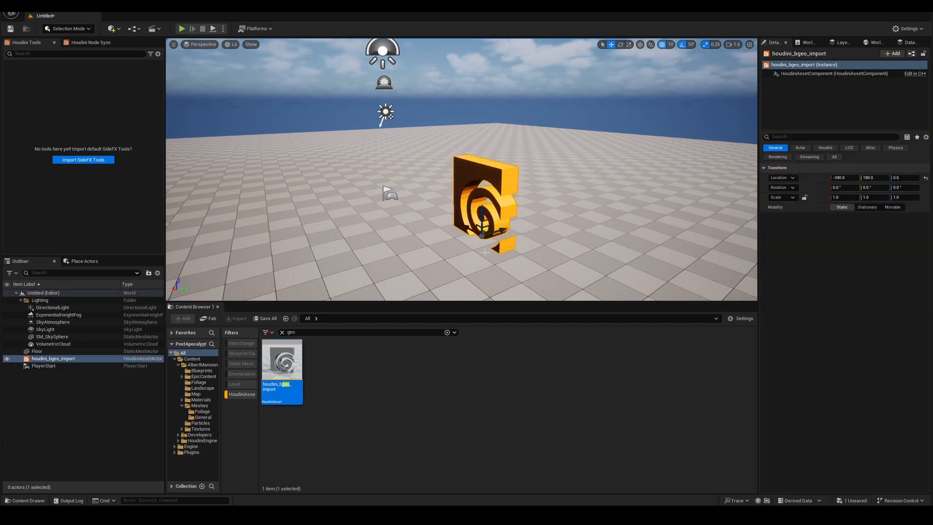
Show the HoudiniAssetComponent's settings for the placed asset and start the Houdini Engine session
left_click(806, 73)
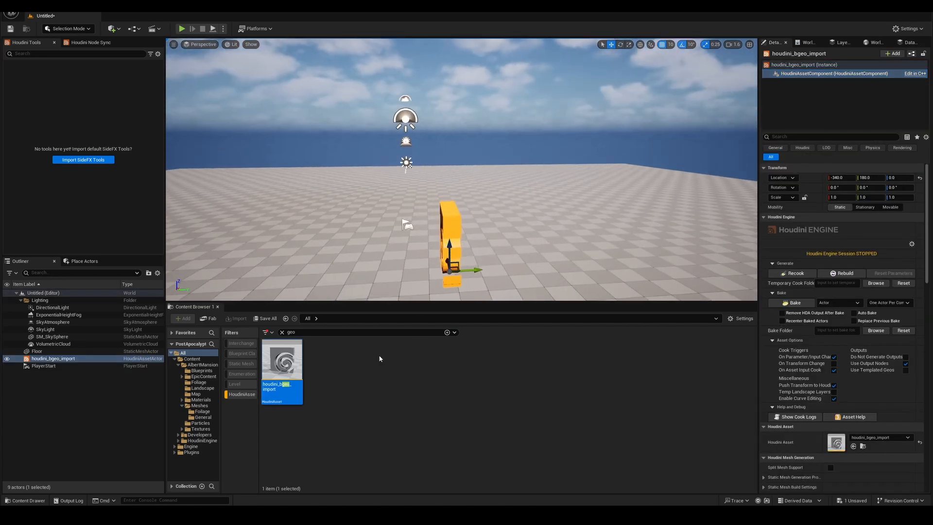
right_click_drag(553, 222, 563, 237)
scroll(874, 395, "down", 4)
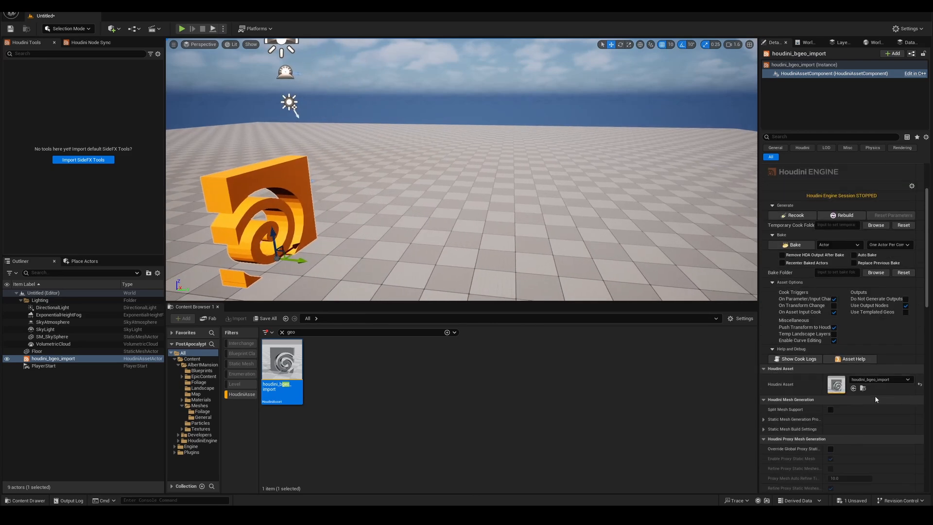
scroll(854, 268, "up", 3)
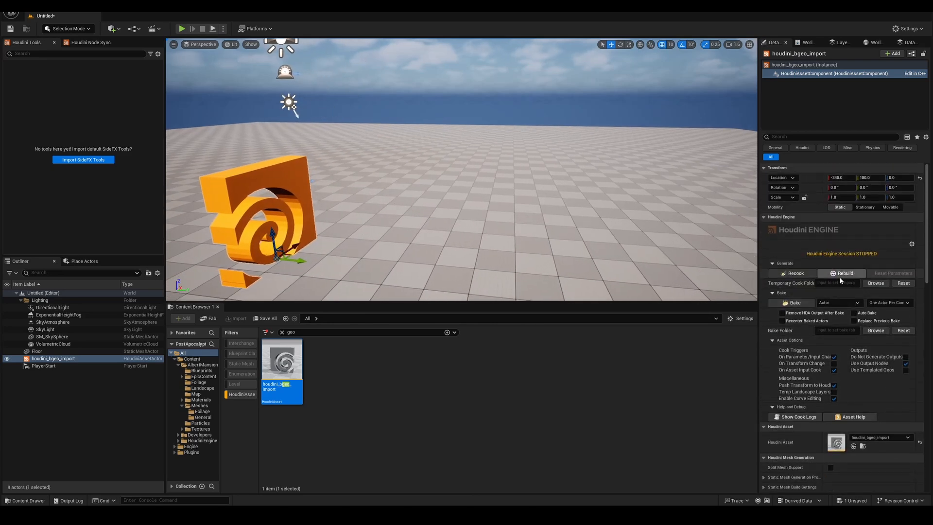
left_click(81, 7)
left_click(87, 33)
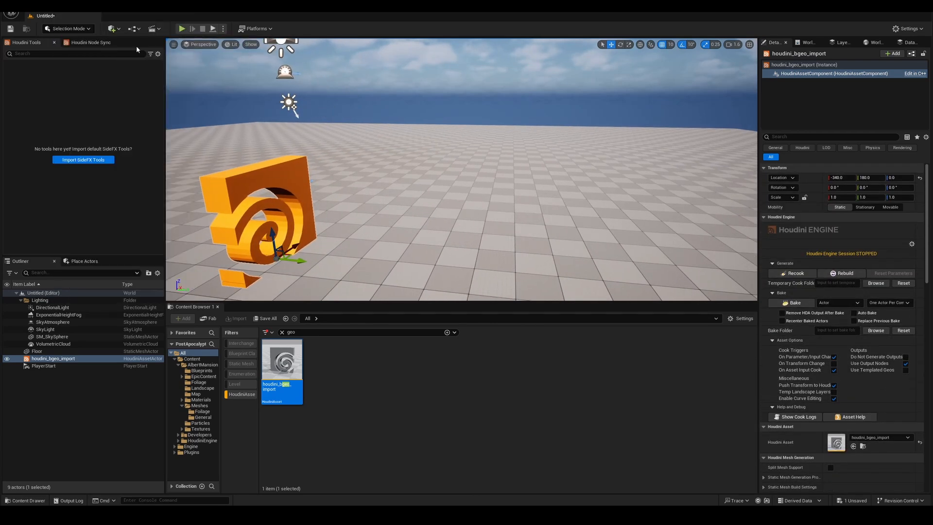
Switch to File Explorer, browse to Apocalyptic Mansion\geo\test_geo\edited_geo, and copy the path portion geo\test_geo\edited_geo
key("alt+Tab")
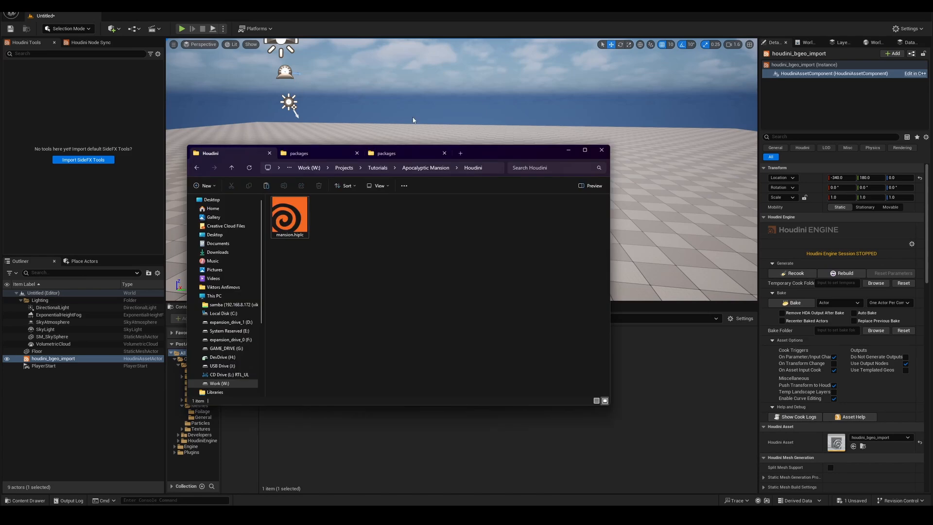
left_click(381, 169)
double_click(299, 234)
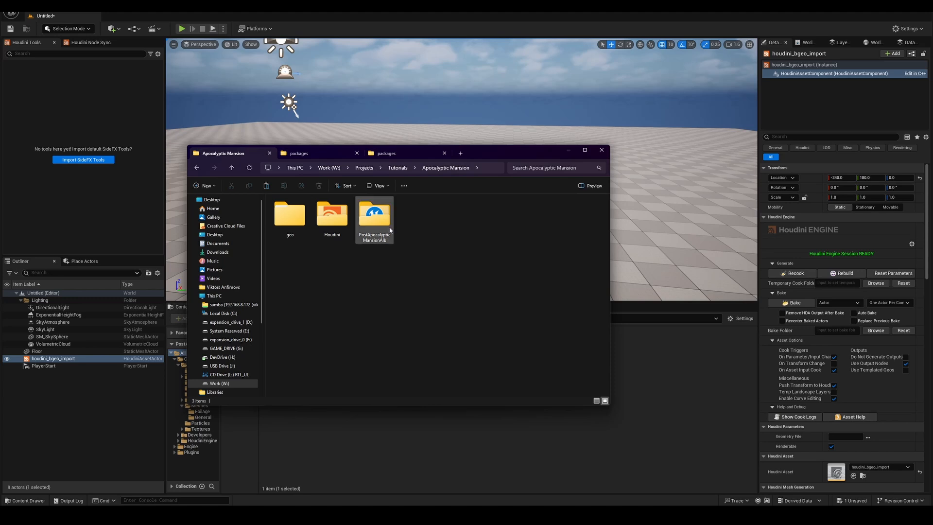
double_click(290, 216)
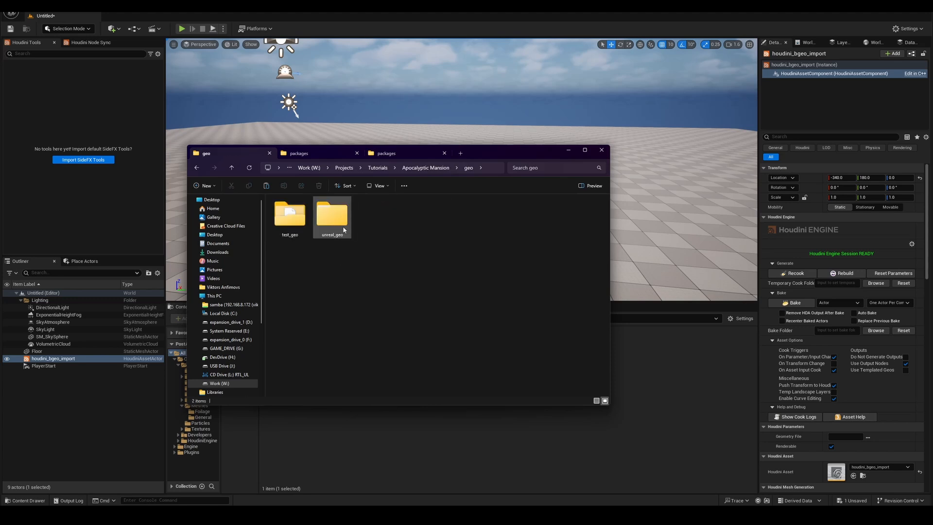
double_click(332, 216)
left_click(430, 168)
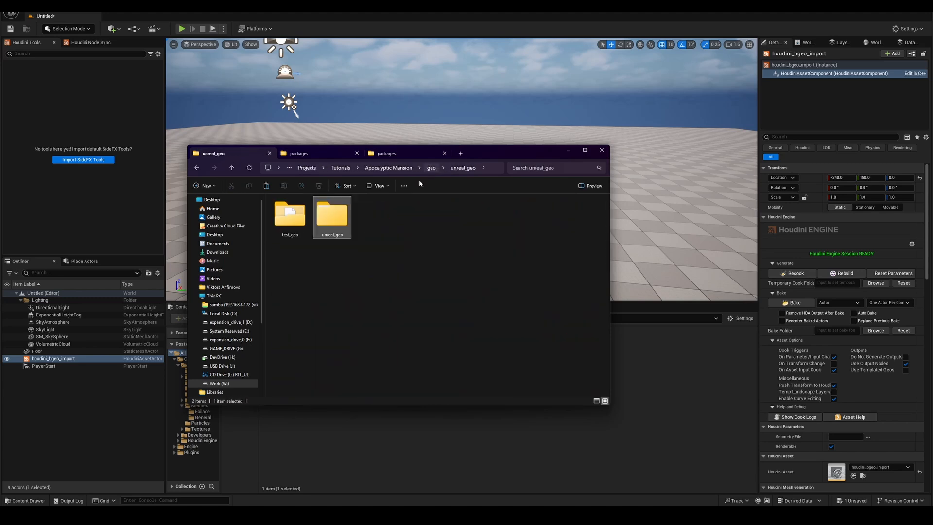
double_click(290, 216)
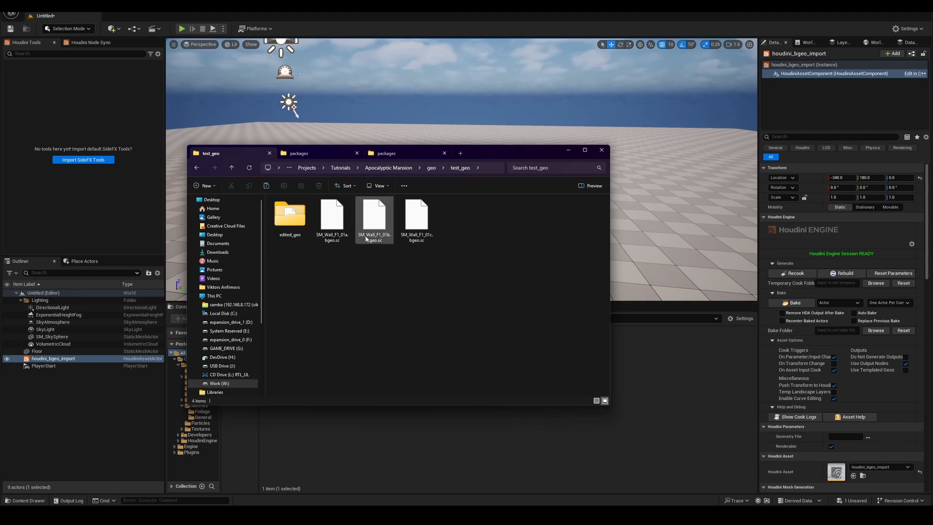
double_click(310, 230)
left_click(436, 168)
left_click(433, 169)
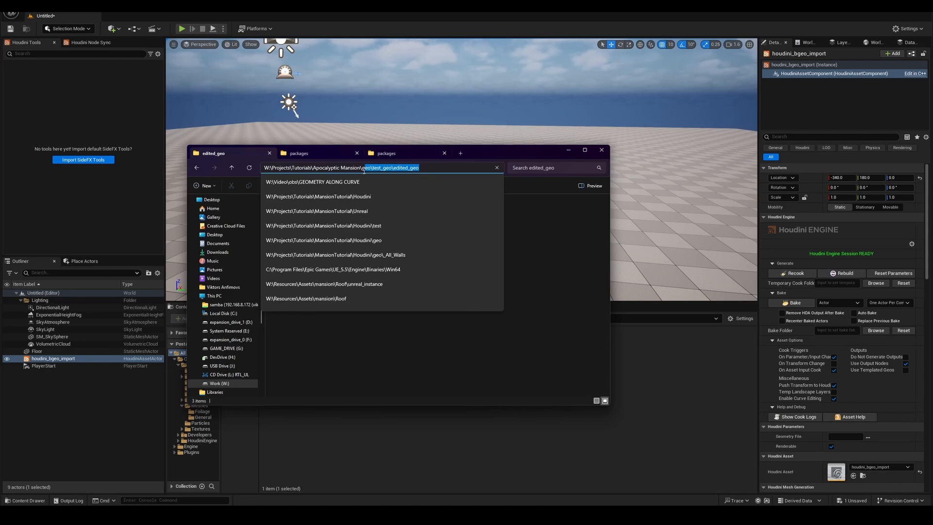
left_click(566, 149)
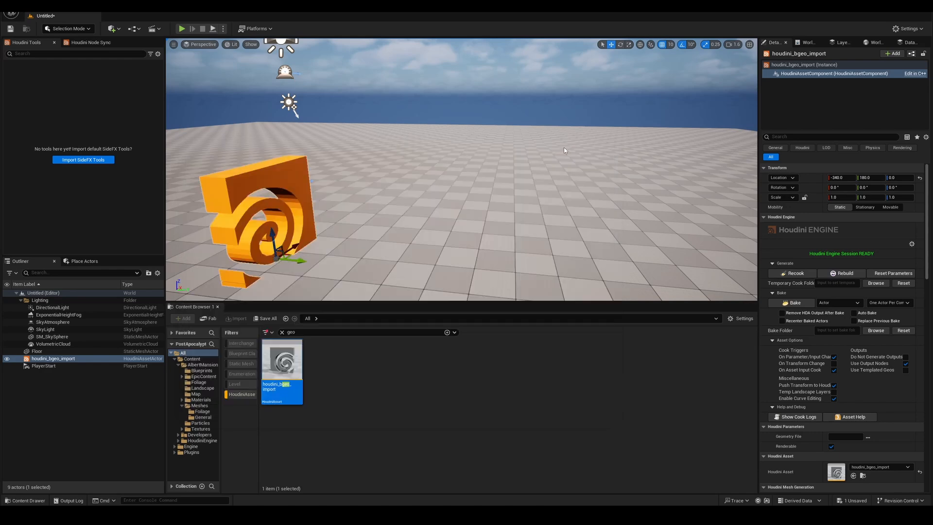
Try to set the import asset's Geometry File to the edited_geo folder using a path that starts with $mansion
right_click_drag(563, 148, 413, 162)
left_click(564, 148)
left_click(486, 118)
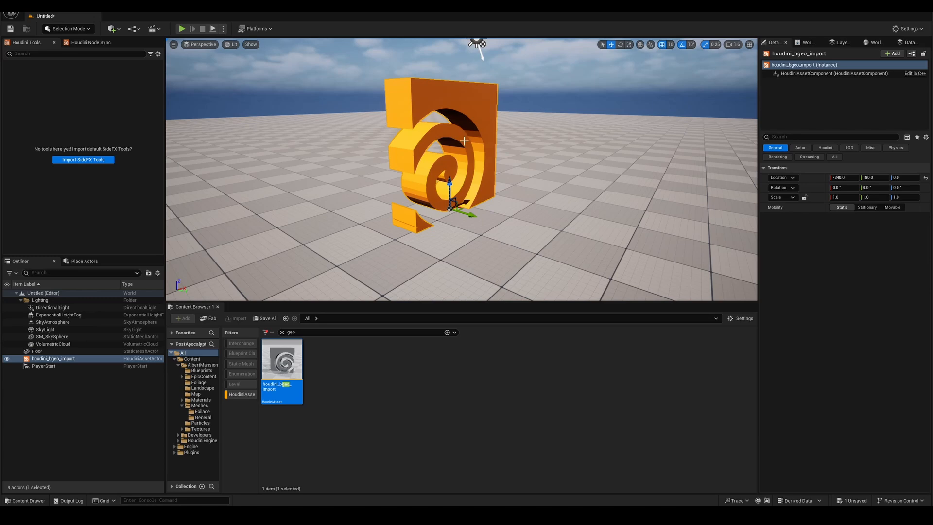
left_click(826, 73)
scroll(807, 291, "down", 5)
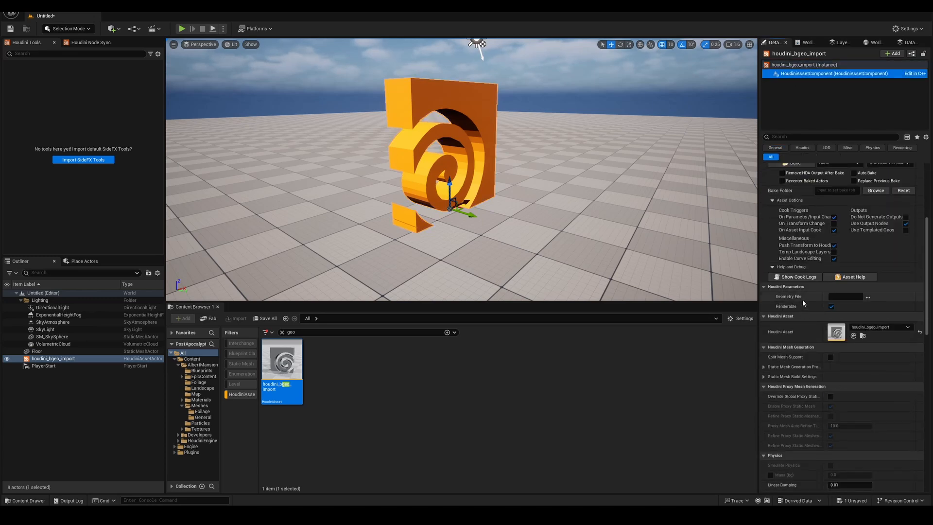
left_click(842, 297)
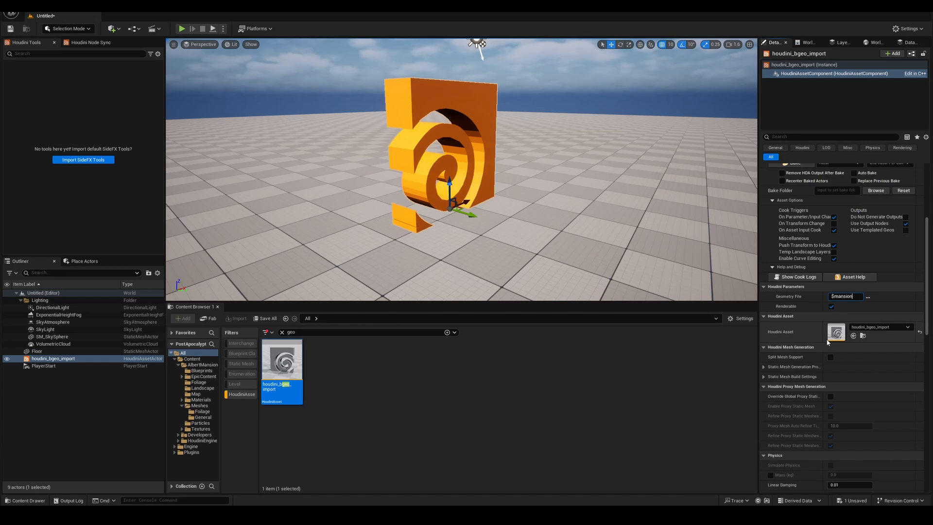
type("$mansion")
key("ctrl+v")
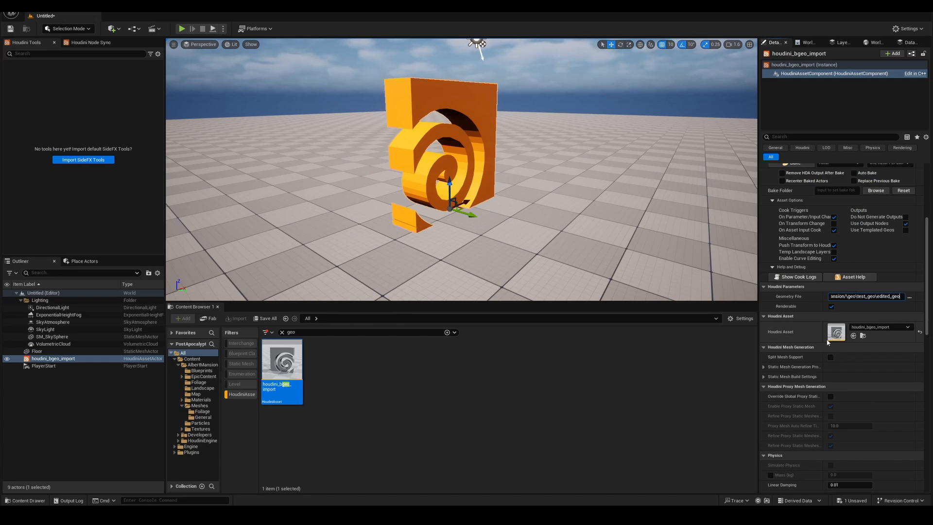
Clear the path entered for the import asset's Geometry File
key("BackSpace")
key("BackSpace")
key("BackSpace")
key("BackSpace")
key("BackSpace")
key("BackSpace")
key("BackSpace")
key("BackSpace")
key("BackSpace")
key("BackSpace")
key("BackSpace")
key("BackSpace")
key("BackSpace")
key("BackSpace")
key("BackSpace")
key("BackSpace")
key("BackSpace")
key("BackSpace")
key("BackSpace")
left_click(739, 357)
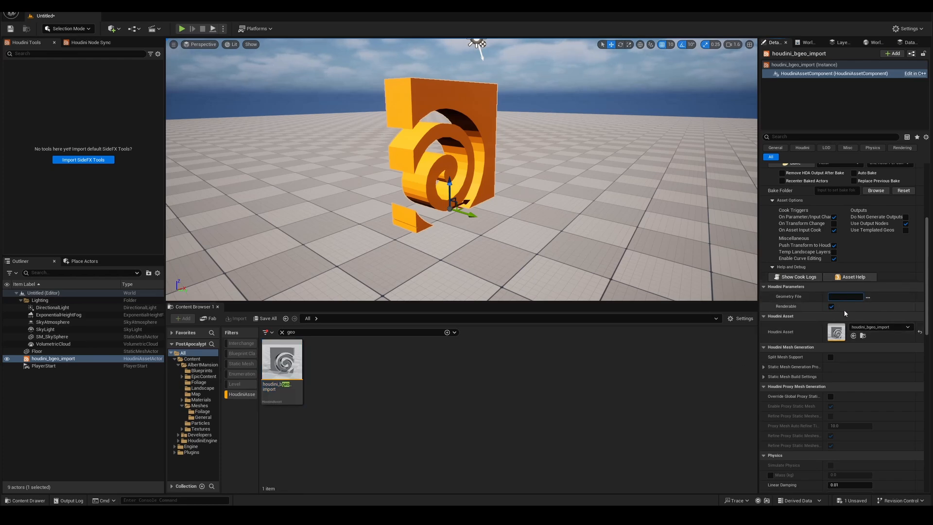
Browse for the Geometry File and load SM_Wall_F1_01a.bgeo.sc from the edited_geo folder
right_click_drag(704, 262, 723, 252)
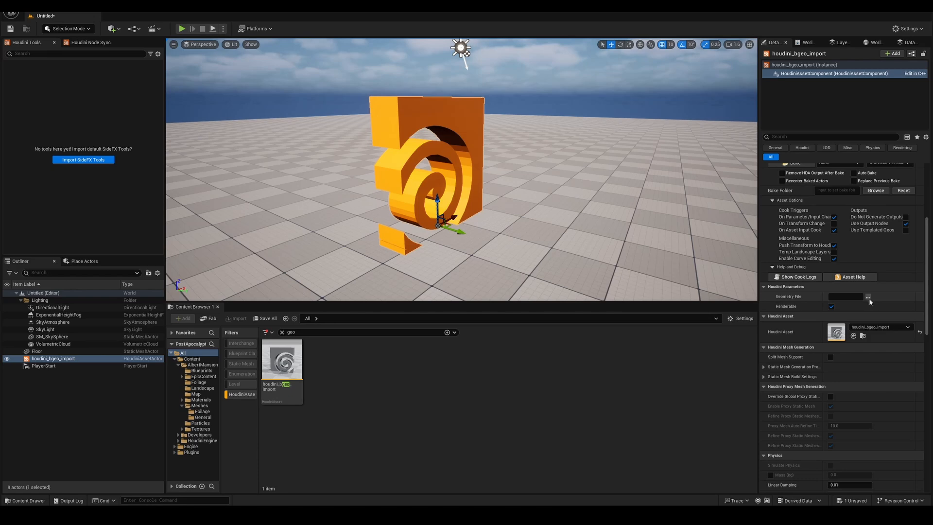
left_click(843, 297)
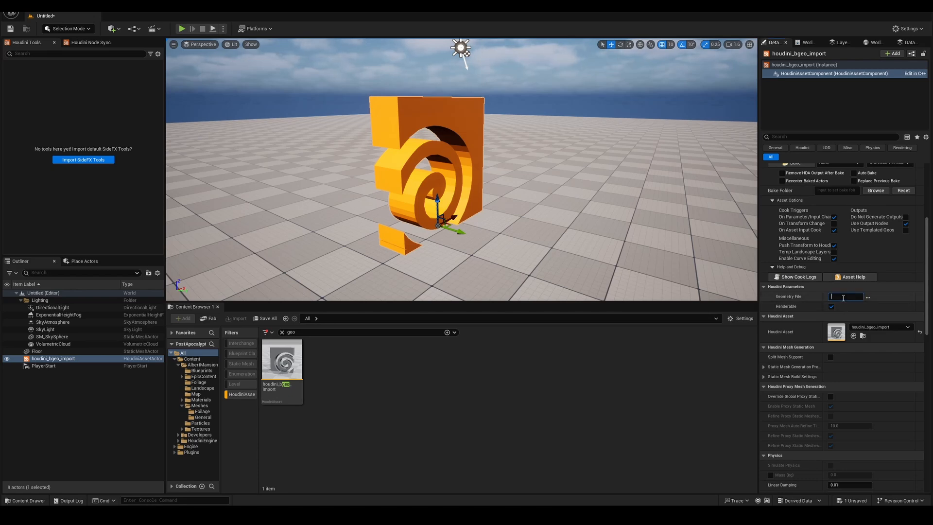
left_click(868, 297)
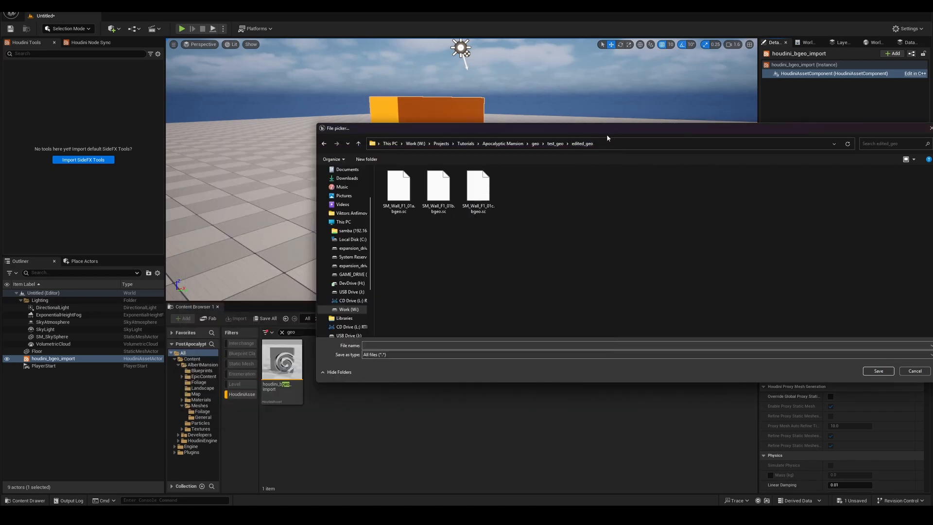
double_click(412, 194)
Rotate the imported wall to about 180° around its vertical axis and inspect its brick material
right_click_drag(464, 246, 459, 199)
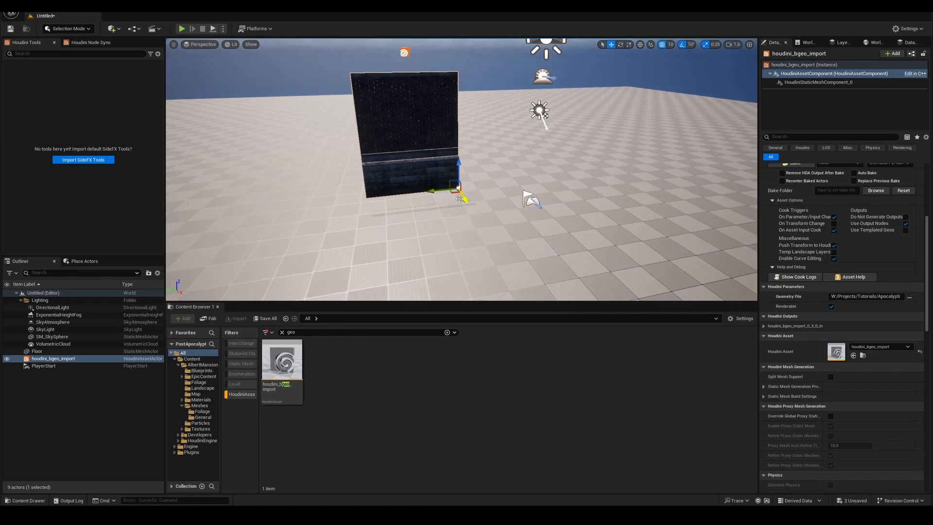
key("e")
left_click_drag(446, 206, 372, 192)
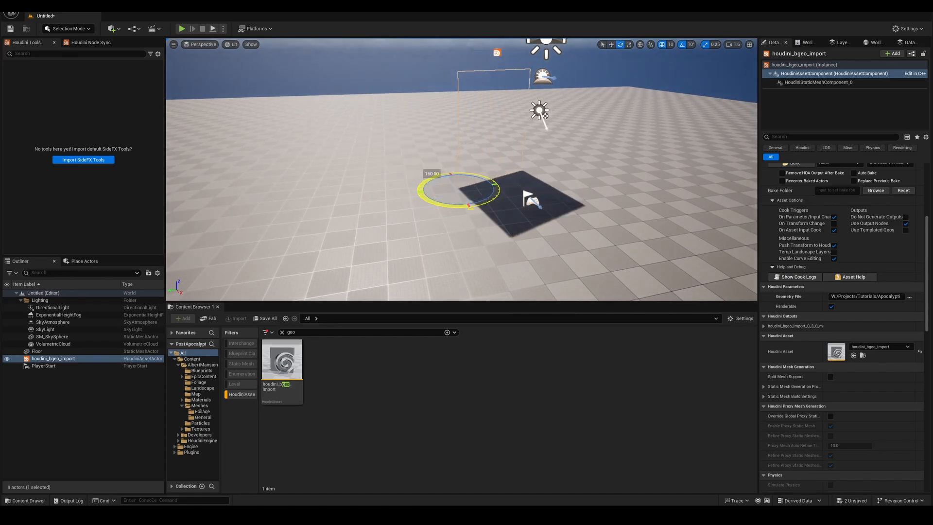
right_click_drag(461, 197, 568, 170)
key("w")
scroll(540, 180, "down", 2)
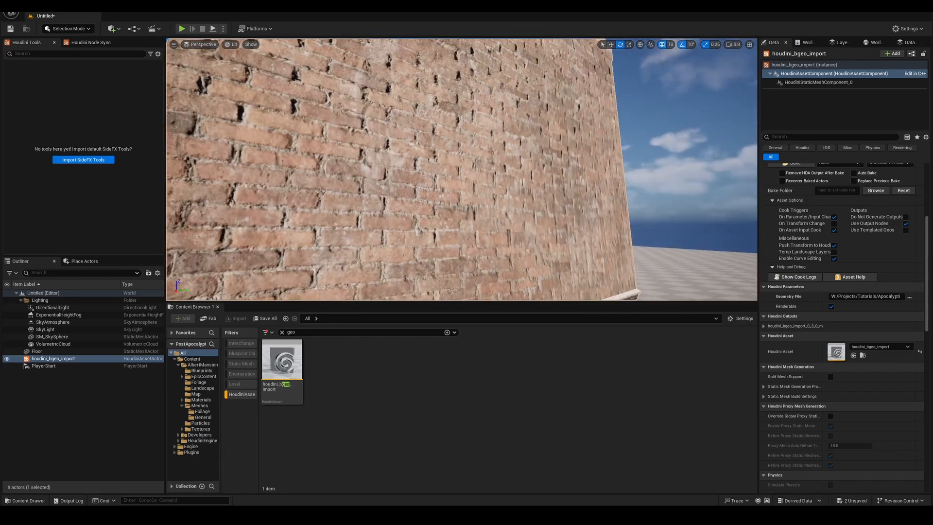
right_click_drag(462, 170, 569, 227)
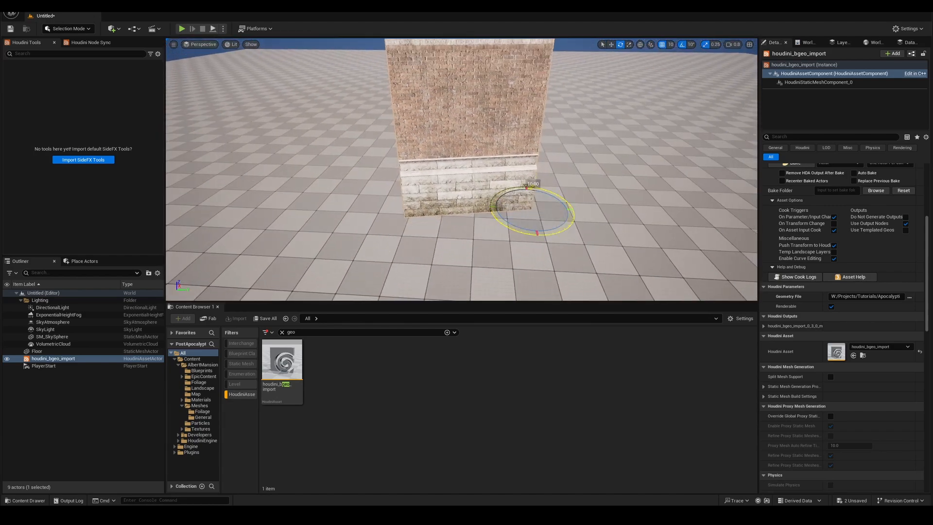
left_click_drag(525, 186, 515, 194)
right_click_drag(515, 194, 515, 170)
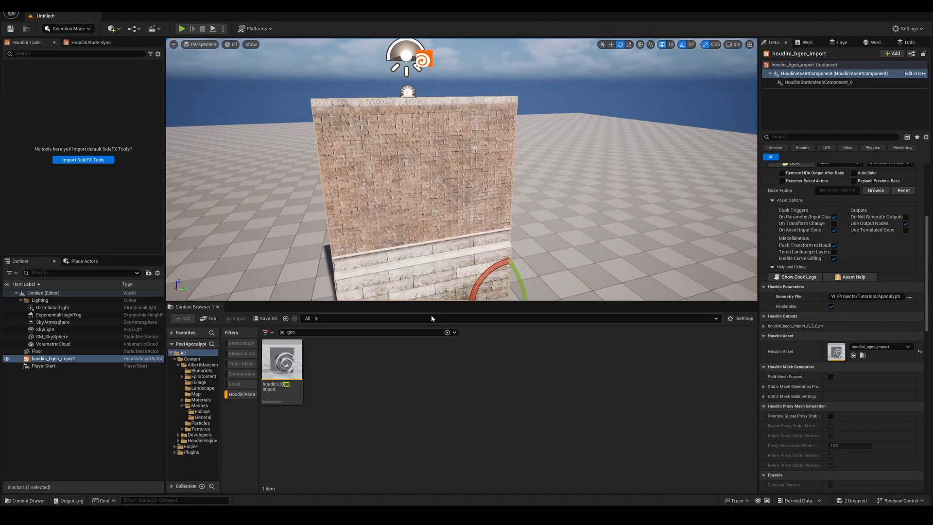
right_click_drag(525, 237, 486, 255)
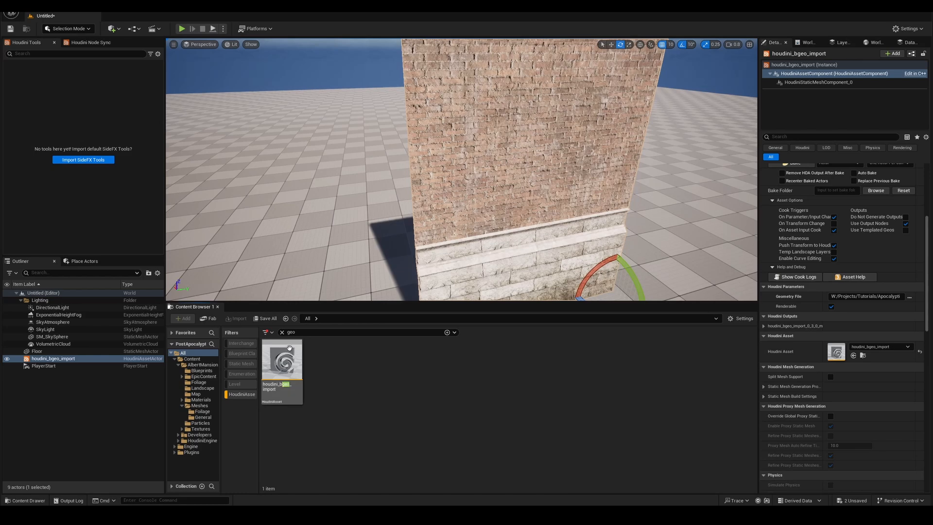
Remove the Houdini asset filter and the search text, and browse the meshes in AlbertMansion/Meshes/General
left_click(252, 395)
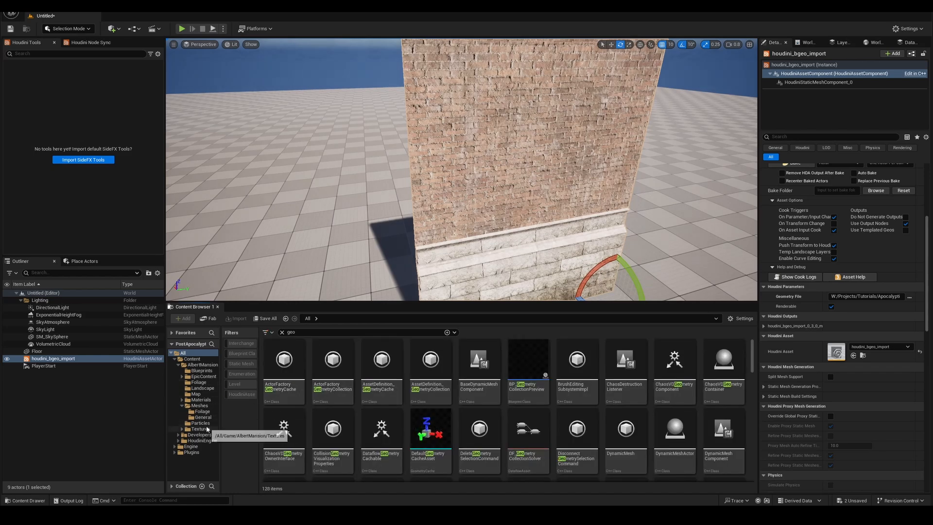
left_click(202, 417)
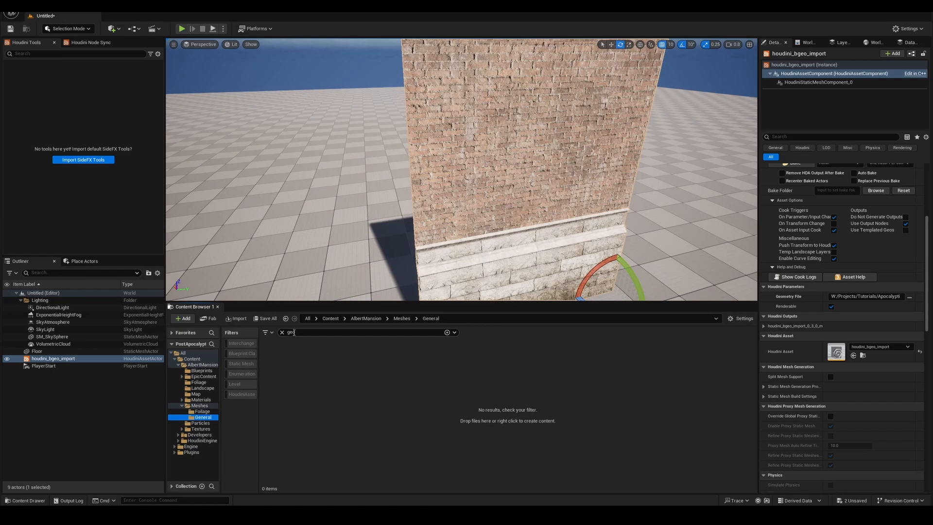
left_click(281, 333)
right_click_drag(520, 216, 496, 202)
left_click(520, 215)
left_click(520, 215)
scroll(676, 415, "down", 3)
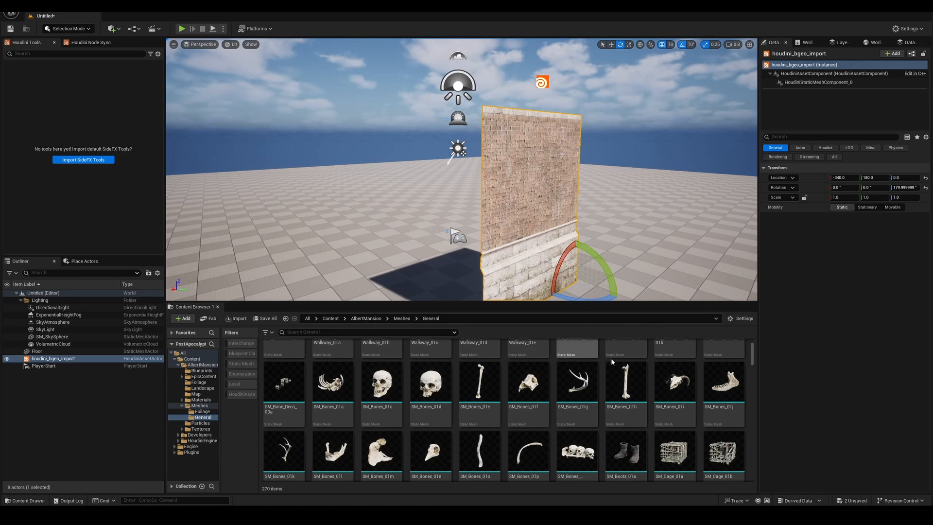
scroll(611, 357, "down", 10)
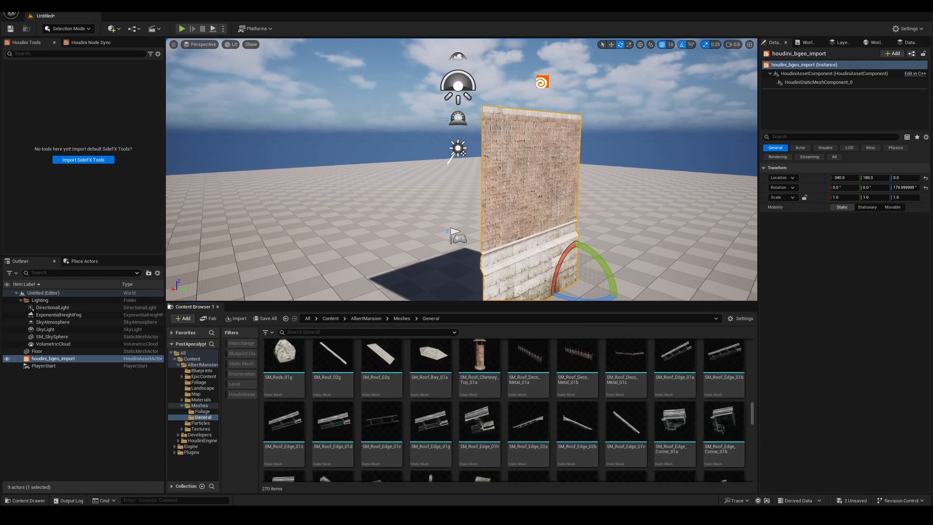
Switch to File Explorer and copy the file name of SM_Wall_F1_01a.bgeo.sc from the edited_geo folder
left_click(370, 515)
left_click(292, 241)
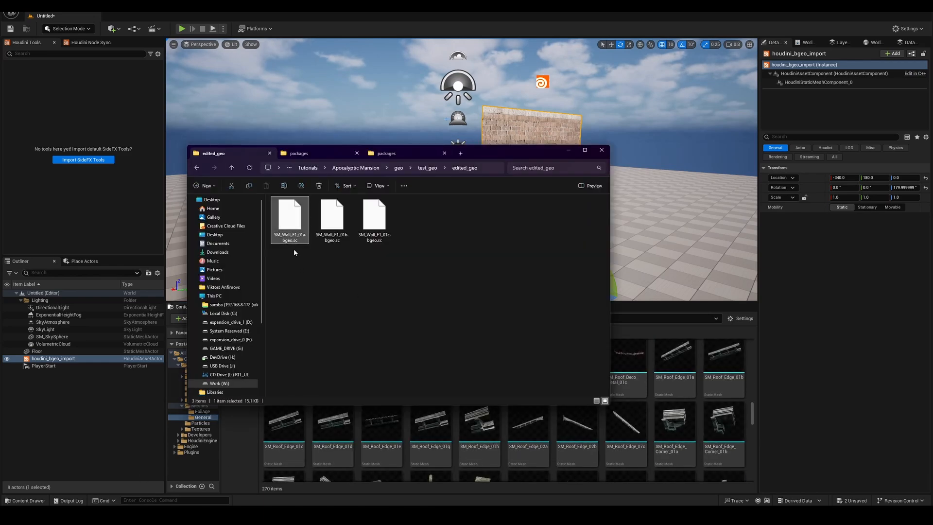
left_click(294, 249)
left_click(297, 241)
key("F2")
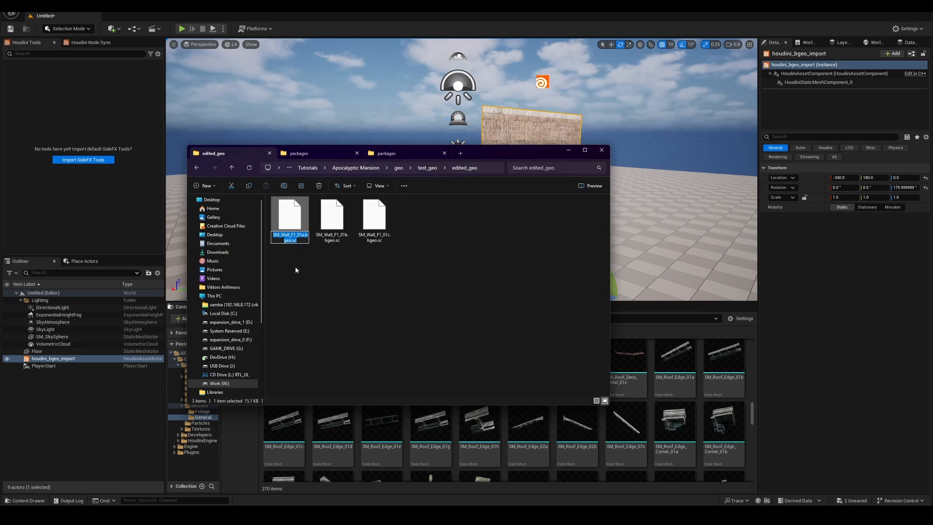
left_click(568, 150)
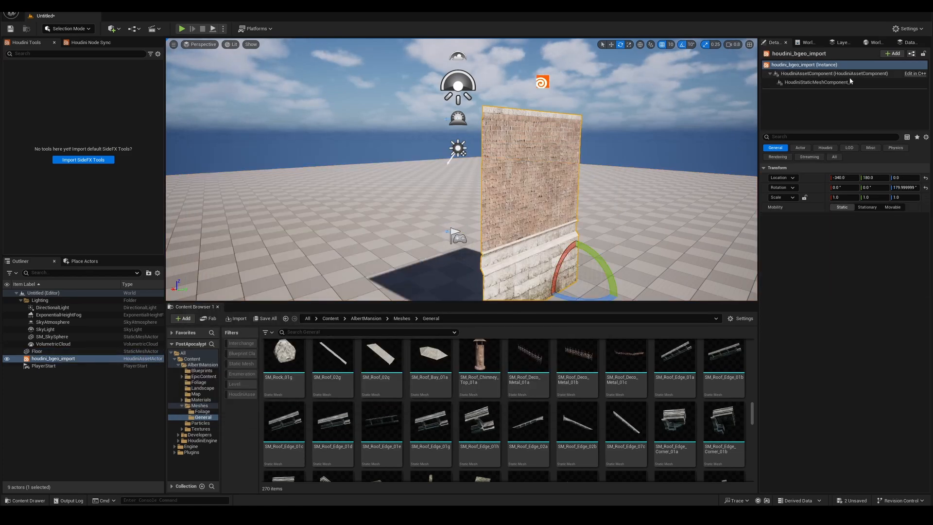
Refine the proxy mesh in the Houdini outputs of the imported wall's asset component
left_click(834, 74)
scroll(829, 394, "down", 5)
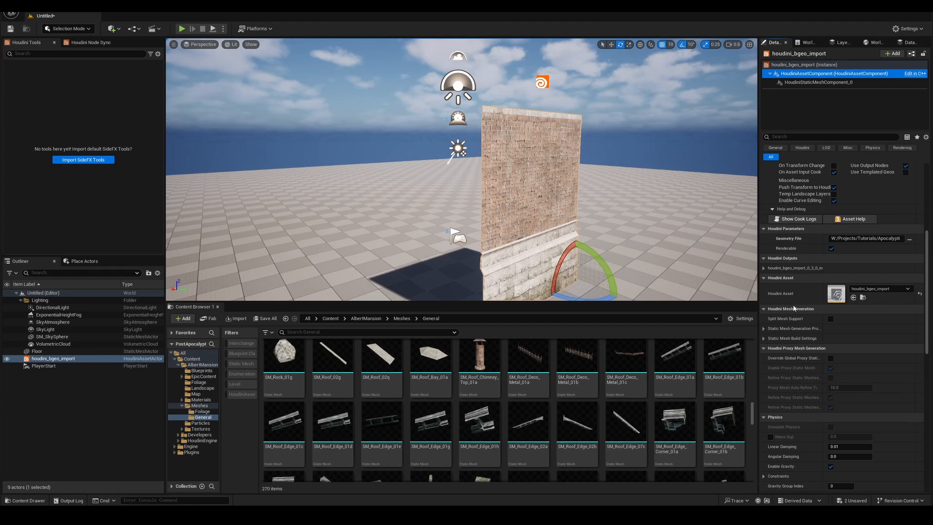
left_click(797, 267)
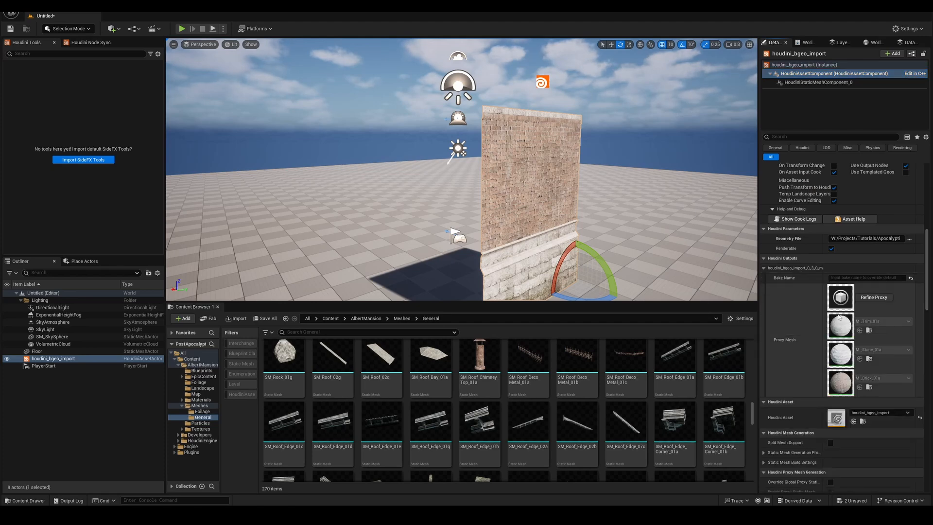
left_click(873, 297)
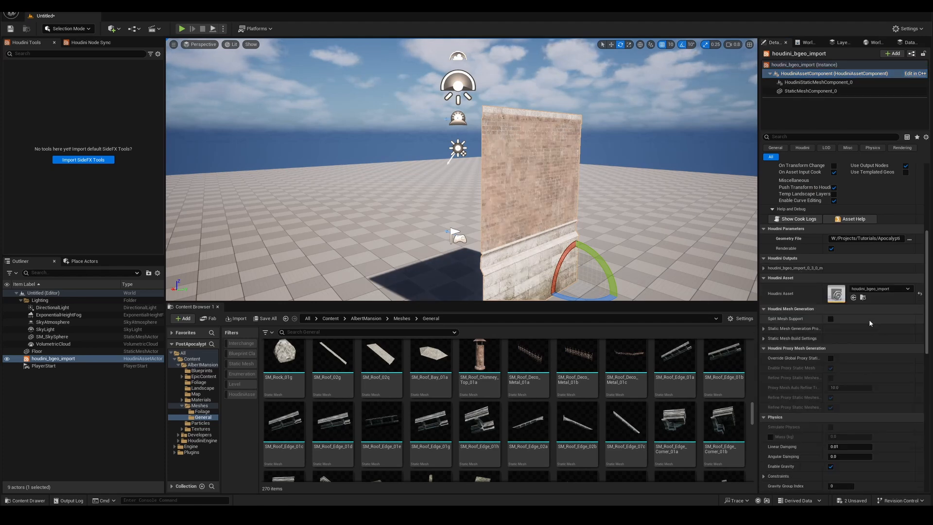
Set the bake name of the imported wall's static mesh output to SM_Wall_F1_01a
left_click(763, 267)
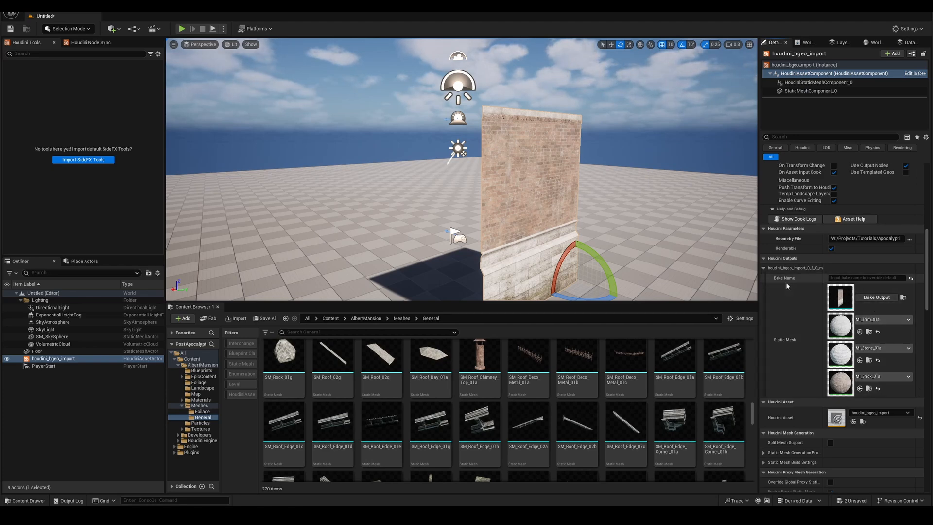
left_click(846, 278)
type("SM_Wall_F1_01a.bgeo.sc")
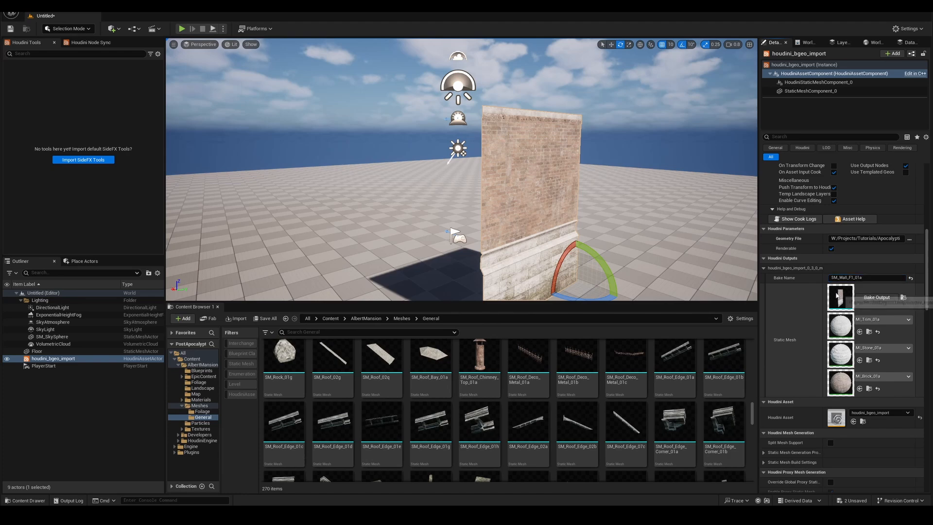
Search the project meshes for the bake name SM_Wall_F1_01a and place the original mesh in the level
right_click_drag(559, 252, 553, 275)
key("s")
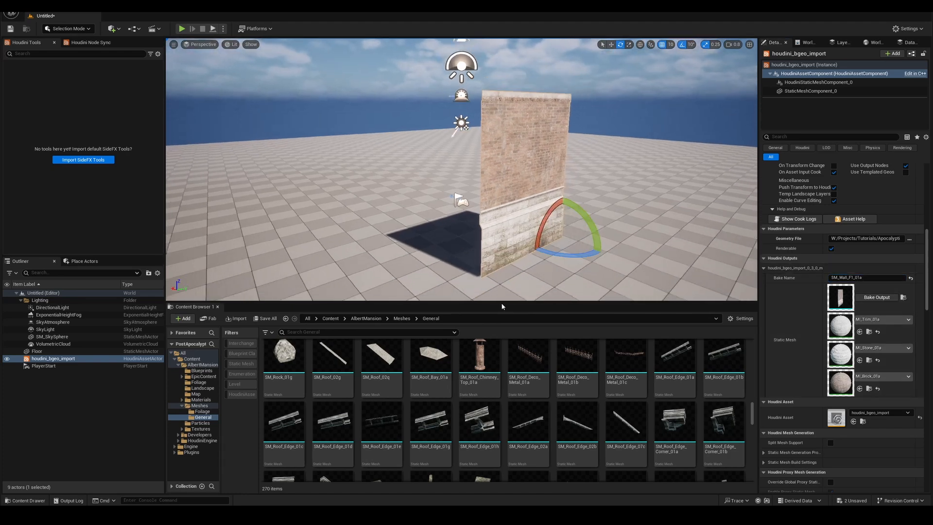
left_click(855, 277)
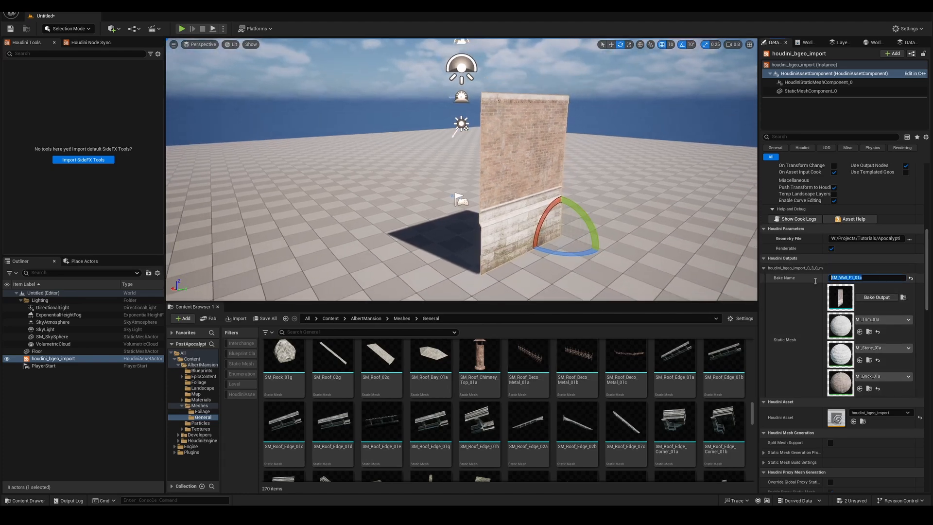
key("ctrl+c")
left_click(354, 332)
key("ctrl+v")
left_click_drag(282, 370, 341, 269)
Rotate the original wall to about 90° around its vertical axis and move it beside the imported wall at X -270, Y -360
right_click_drag(369, 229, 360, 243)
key("s")
left_click_drag(388, 234, 331, 227)
left_click_drag(363, 198, 458, 213)
key("w")
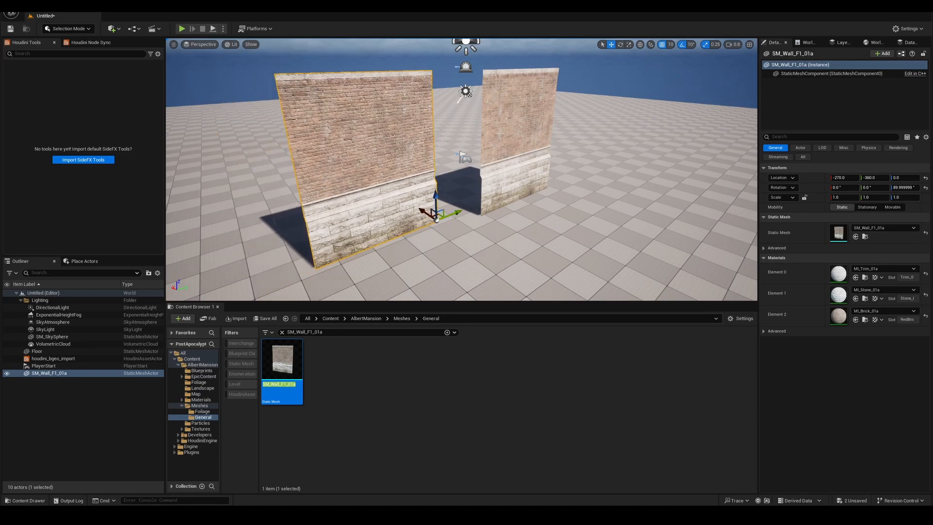
key("w")
Compare the brick and stone materials of both walls and review the original wall's static mesh component details
right_click_drag(459, 213, 437, 183)
key("a")
right_click_drag(516, 161, 473, 199)
key("s")
key("w")
left_click(844, 75)
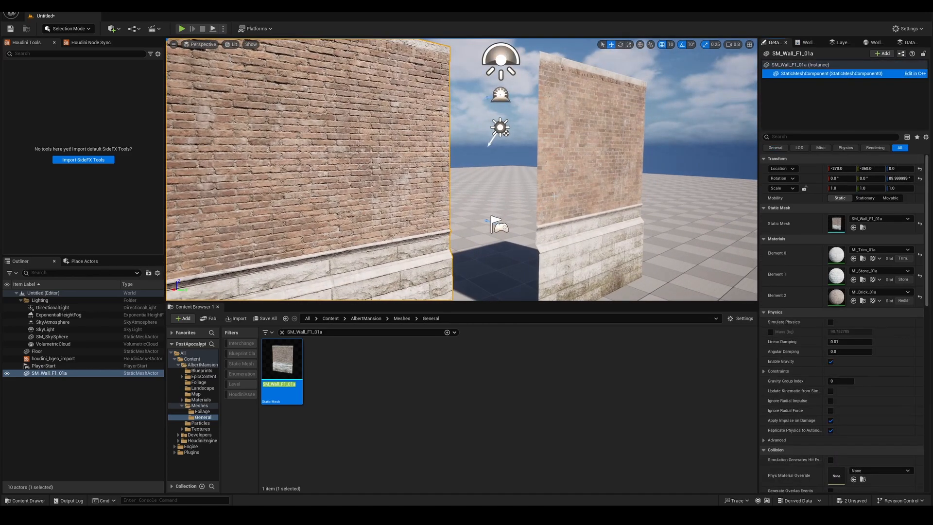
right_click_drag(671, 194, 670, 209)
key("s")
scroll(813, 412, "down", 8)
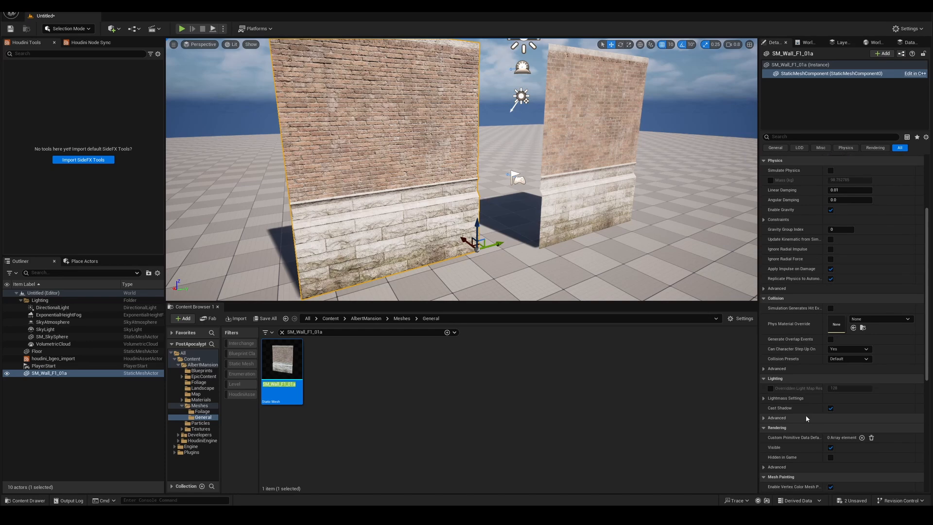
scroll(806, 413, "up", 3)
scroll(806, 358, "down", 1)
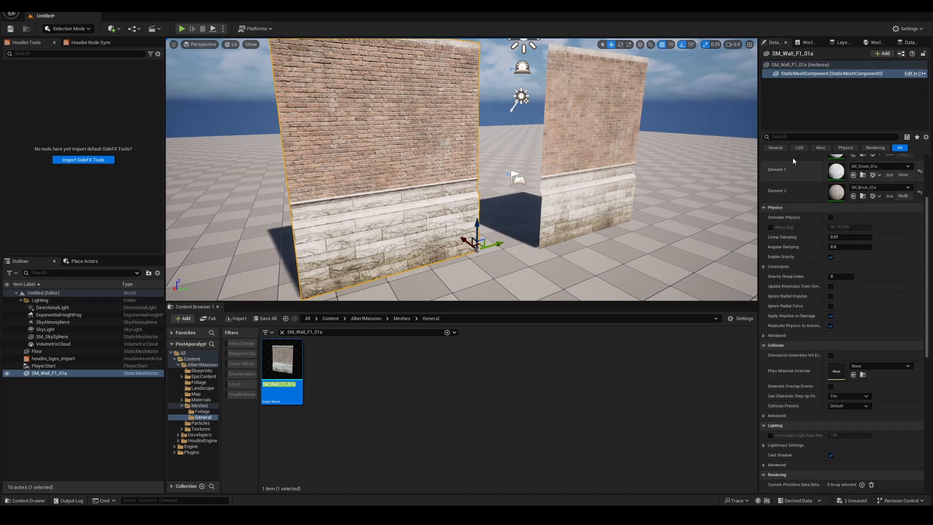
left_click(806, 64)
left_click(806, 74)
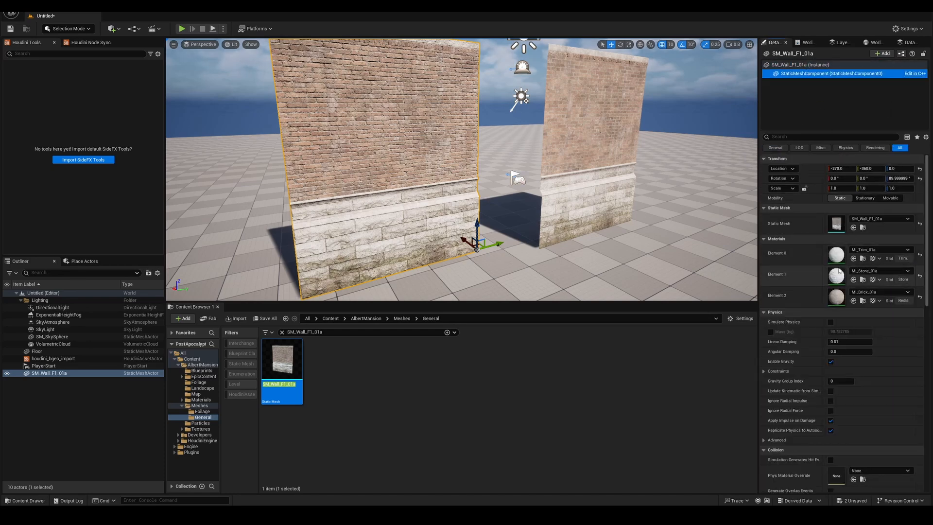
Select the imported wall's Houdini asset component and bring up its bake settings
left_click(615, 121)
left_click(825, 74)
scroll(830, 376, "down", 5)
scroll(830, 376, "down", 8)
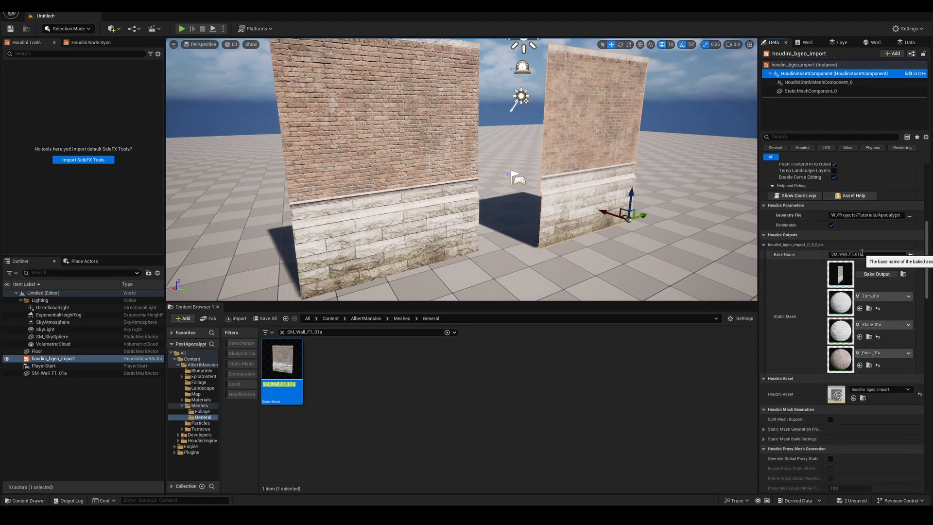
left_click(872, 274)
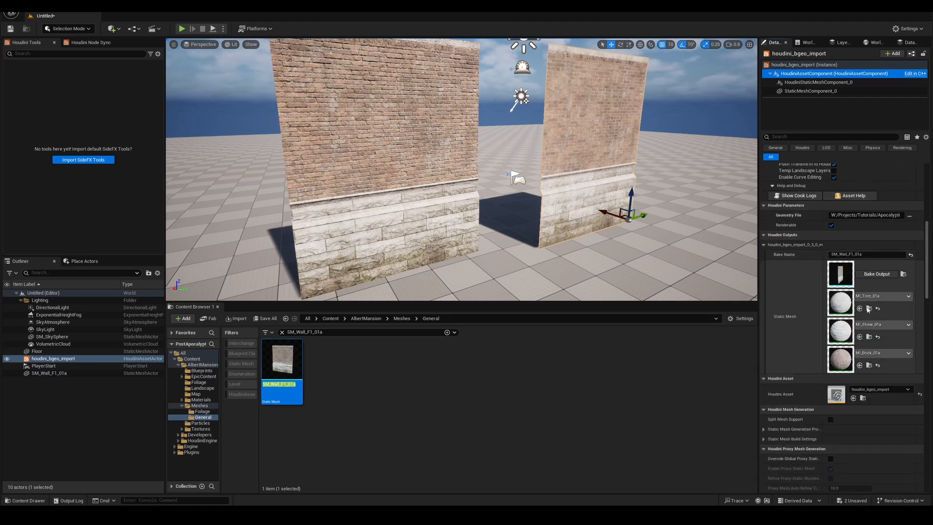
left_click_drag(927, 276, 924, 226)
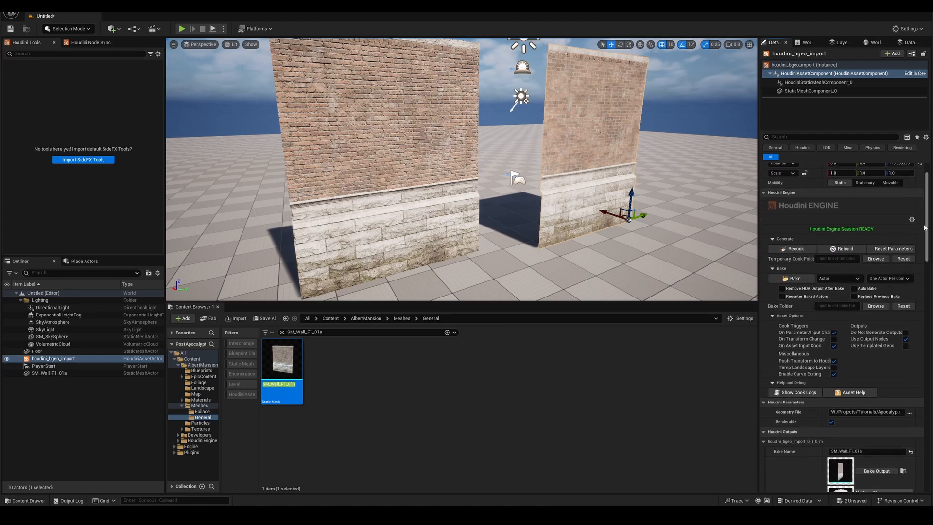
Clear the mesh search and set the bake folder to the copied path /Game/AlbertMansion/Meshes/General
left_click(293, 335)
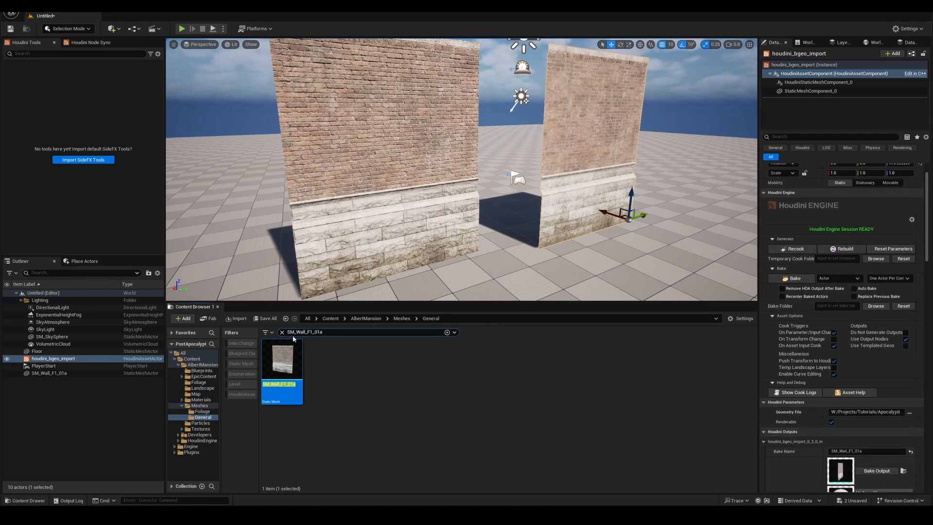
left_click(282, 332)
left_click(333, 319)
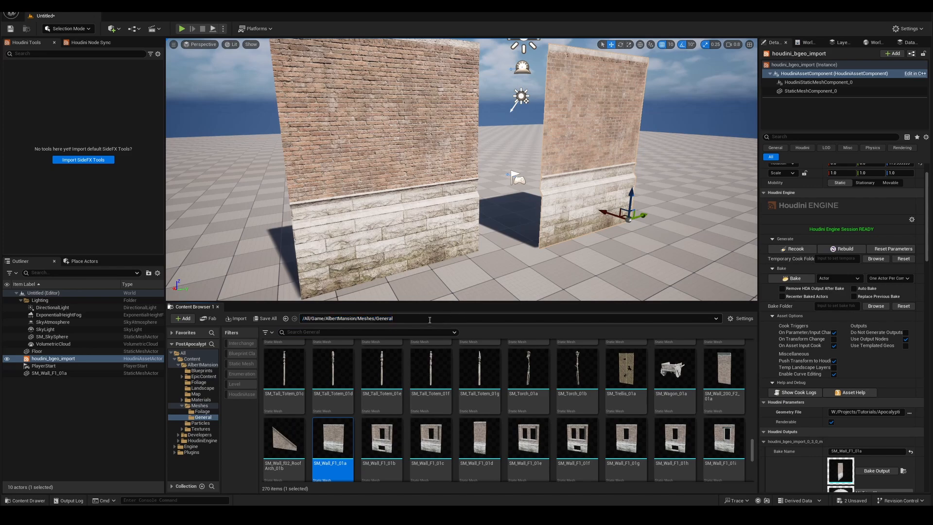
left_click_drag(392, 318, 334, 320)
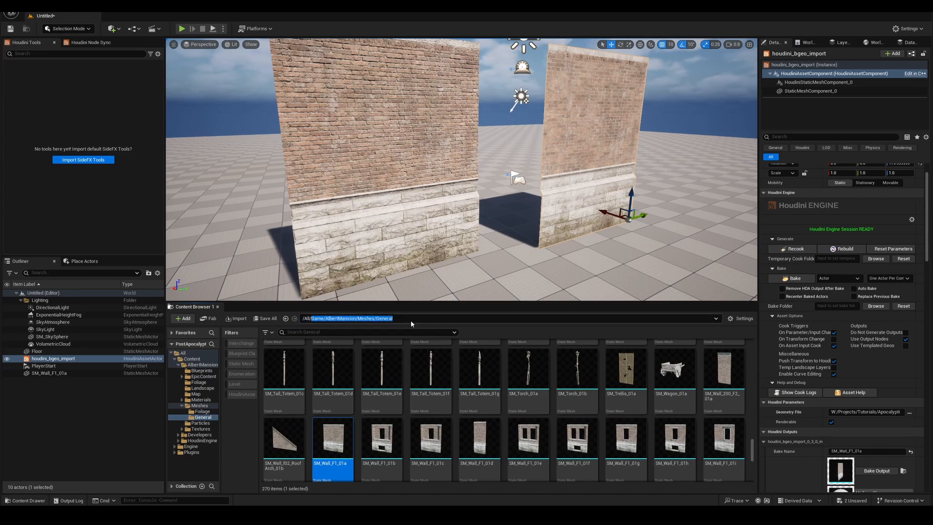
key("ctrl+c")
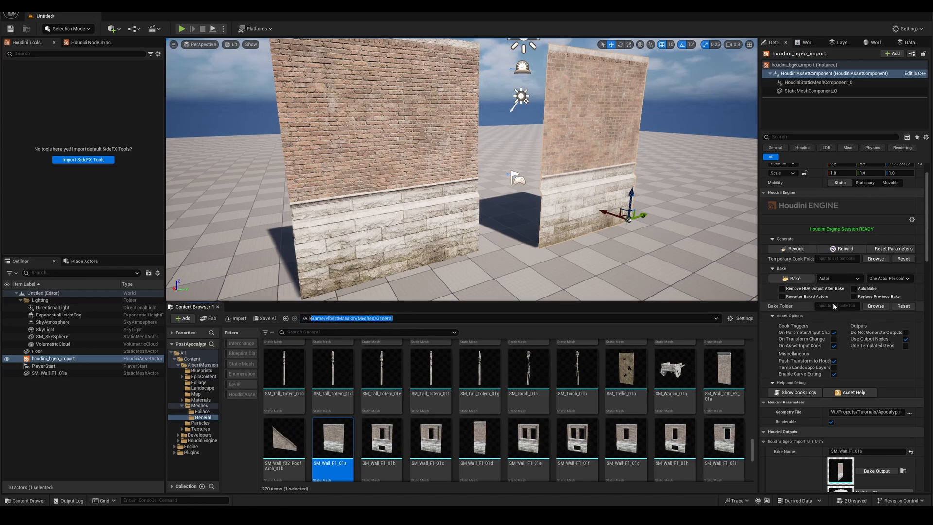
right_click(837, 305)
left_click(850, 316)
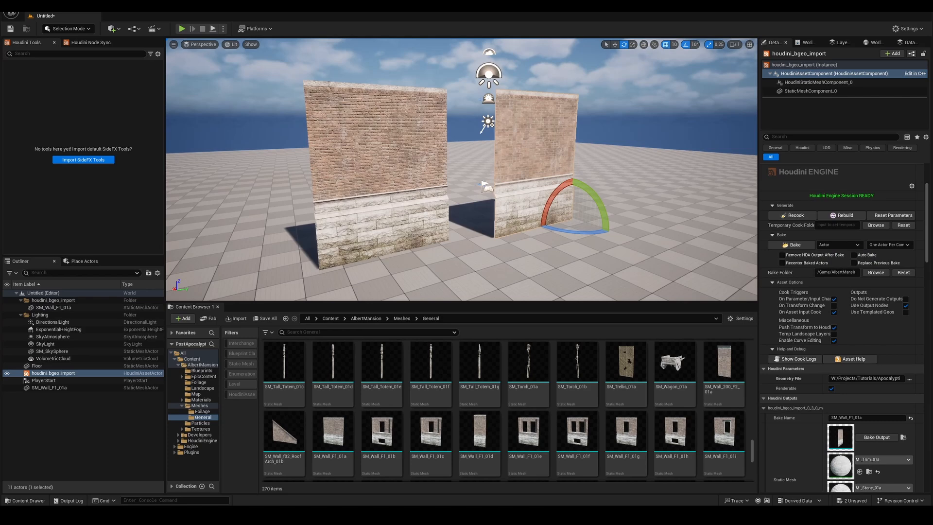
Enable Remove HDA Output After Bake and Replace Previous Bake for the imported wall
right_click_drag(461, 170, 469, 160)
key("w")
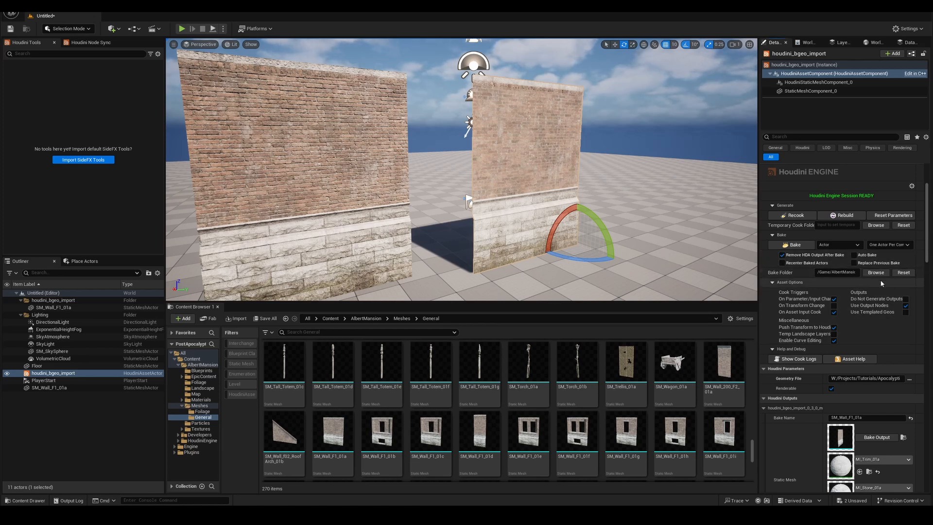
left_click(853, 263)
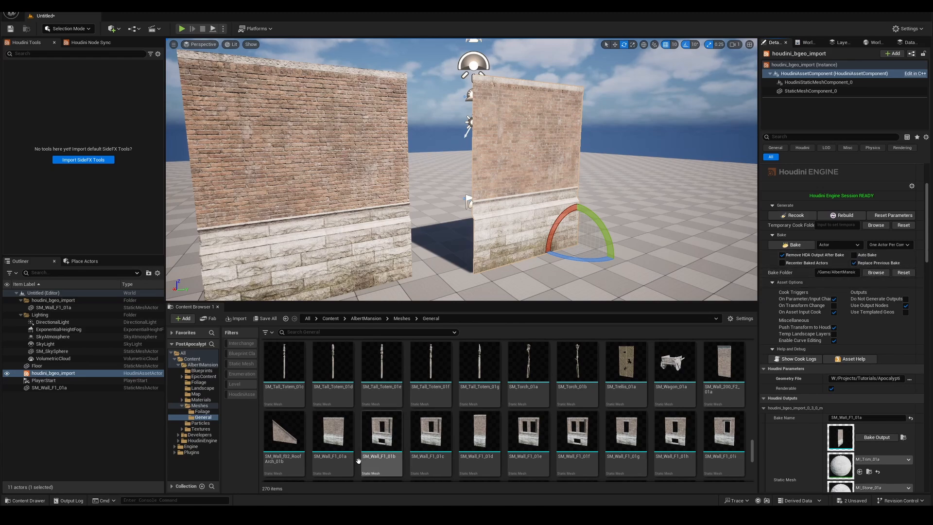
Check the bake options and bake the imported wall as an actor, replacing the original mesh asset
right_click_drag(465, 250, 474, 283)
mouse_move(474, 228)
right_mouse_down()
mouse_move(463, 234)
mouse_move(473, 228)
right_mouse_up()
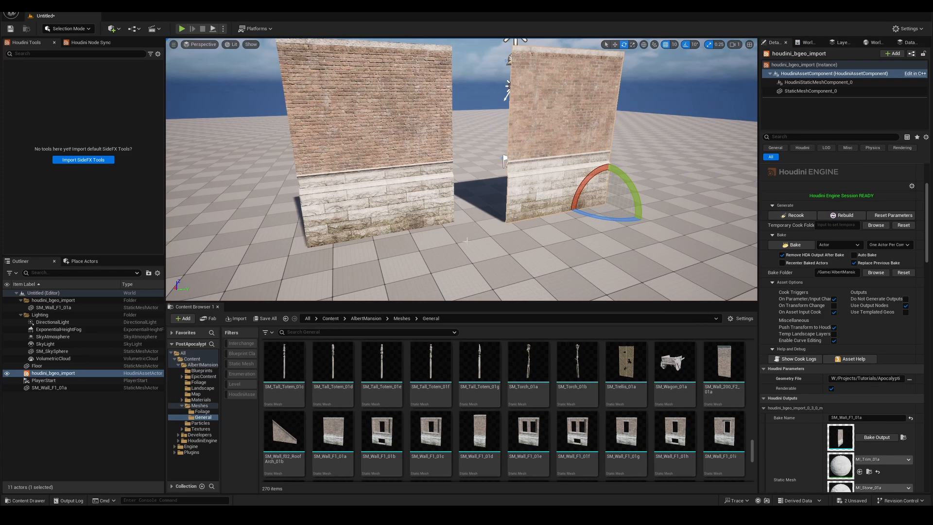
right_click_drag(427, 248, 391, 243)
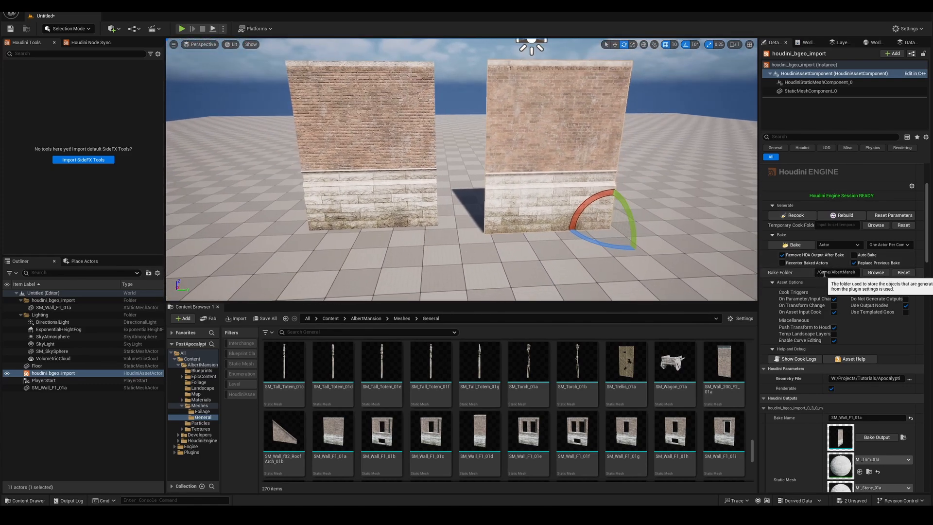
scroll(801, 280, "down", 3)
scroll(799, 281, "up", 1)
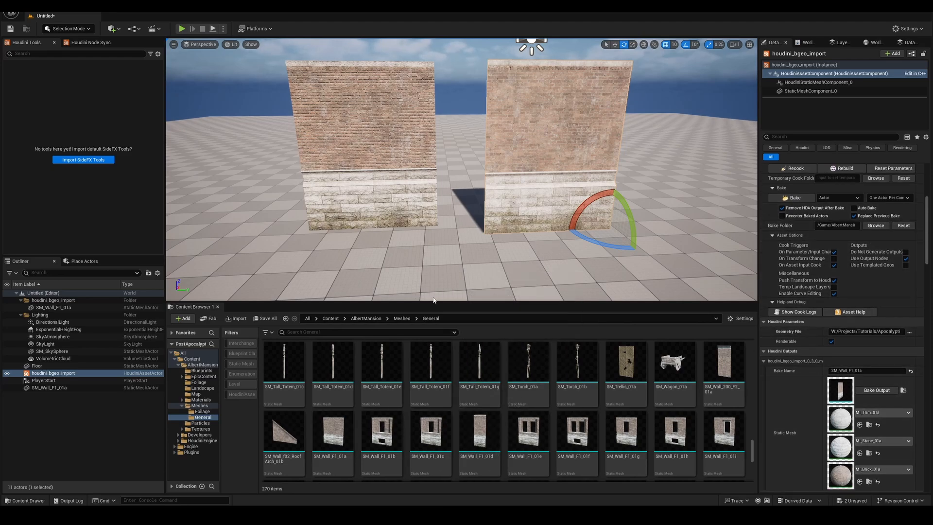
right_click_drag(434, 253, 471, 249)
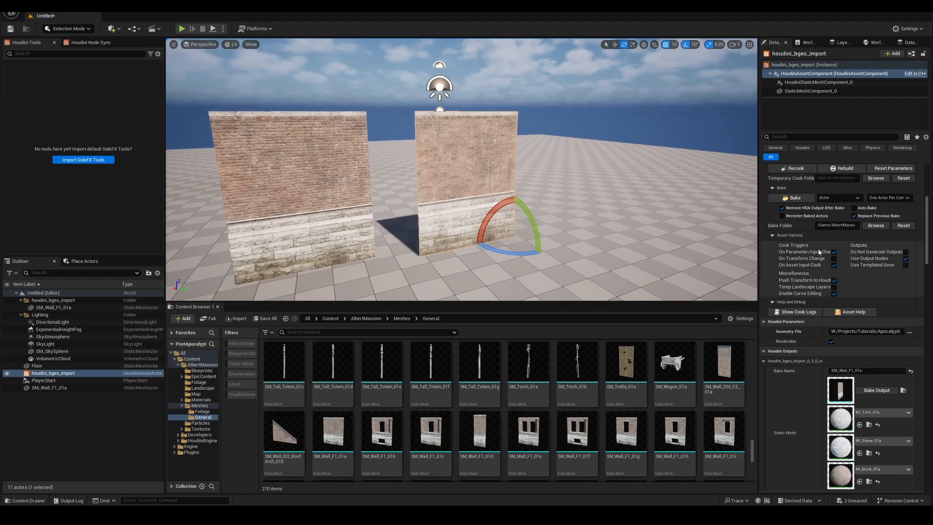
left_click(805, 197)
Select the baked wall and examine its mesh and material assignments from the other side
right_click_drag(603, 233, 484, 248)
left_click(603, 253)
left_click(567, 134)
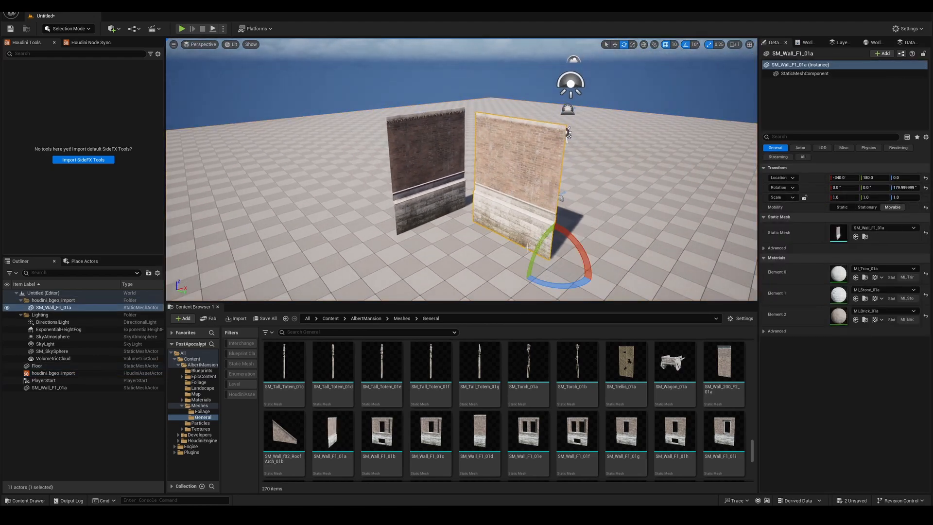
right_click_drag(536, 119, 547, 145)
left_click(559, 201)
Place the baked SM_Wall_F1_01a mesh in the level, and inspect the asset in the static mesh editor
left_click_drag(333, 432, 362, 243)
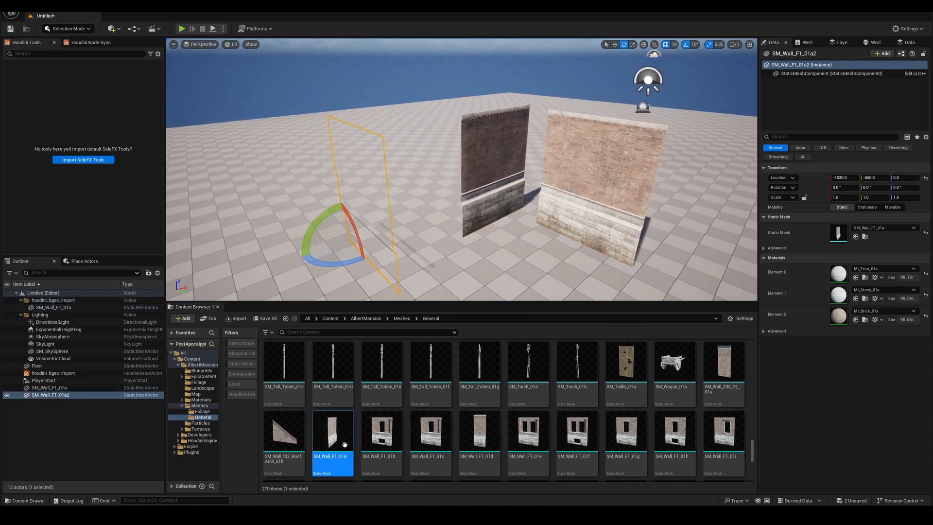
double_click(346, 446)
right_click_drag(381, 257, 495, 226)
mouse_move(447, 295)
right_mouse_down()
mouse_move(459, 294)
mouse_move(427, 291)
mouse_move(467, 292)
mouse_move(447, 295)
right_mouse_up()
scroll(447, 295, "down", 5)
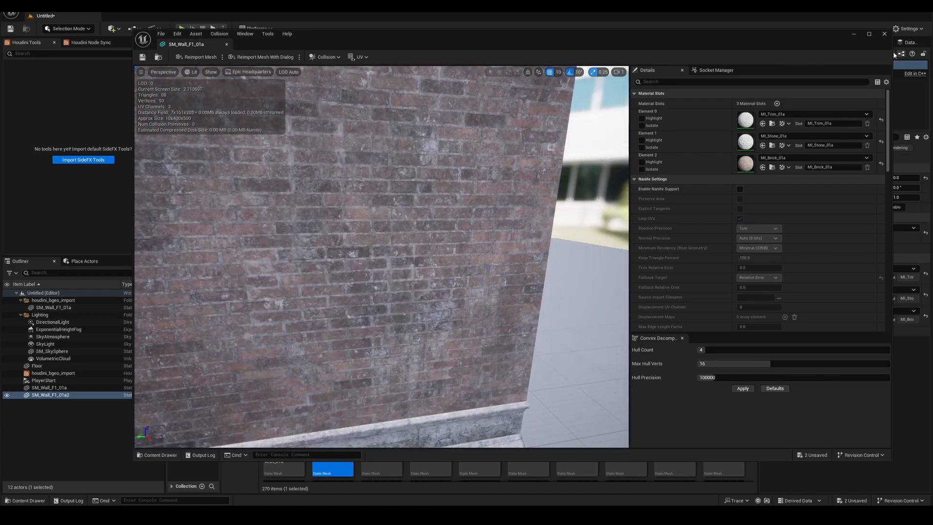
left_click(884, 34)
Delete the baked wall actor stored in the houdini_bgeo_import folder from the level
right_click_drag(699, 109, 723, 105)
left_click(524, 142)
key("Delete")
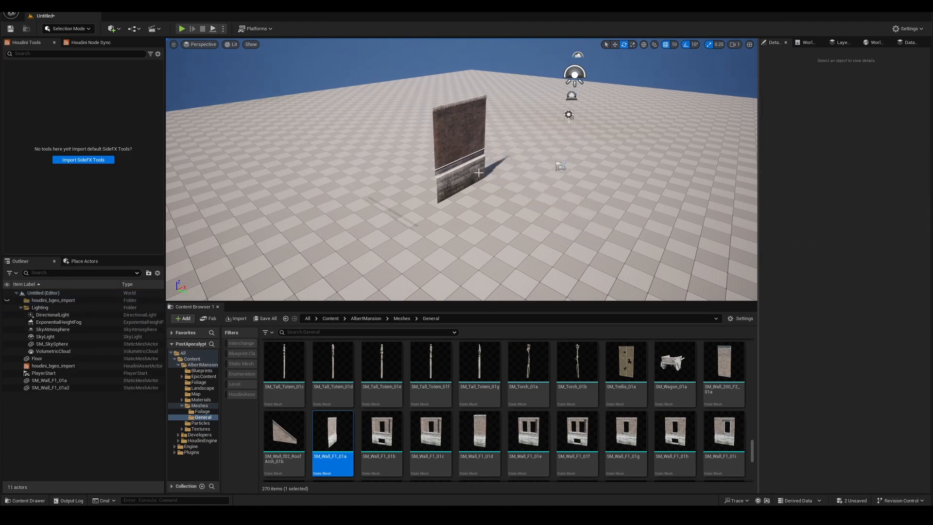
Place another SM_Wall_F1_01a at X -450, Y 220 and rotate it to about 90° around its vertical axis
left_click(461, 139)
left_click_drag(334, 435, 563, 230)
right_click_drag(563, 230, 388, 204)
scroll(558, 226, "up", 1)
right_click_drag(620, 237, 631, 282)
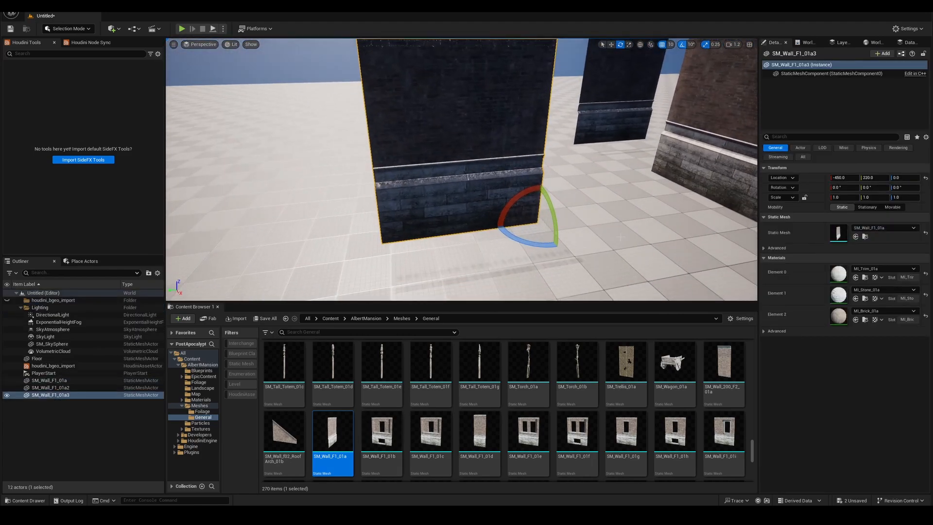
left_click_drag(538, 243, 481, 216)
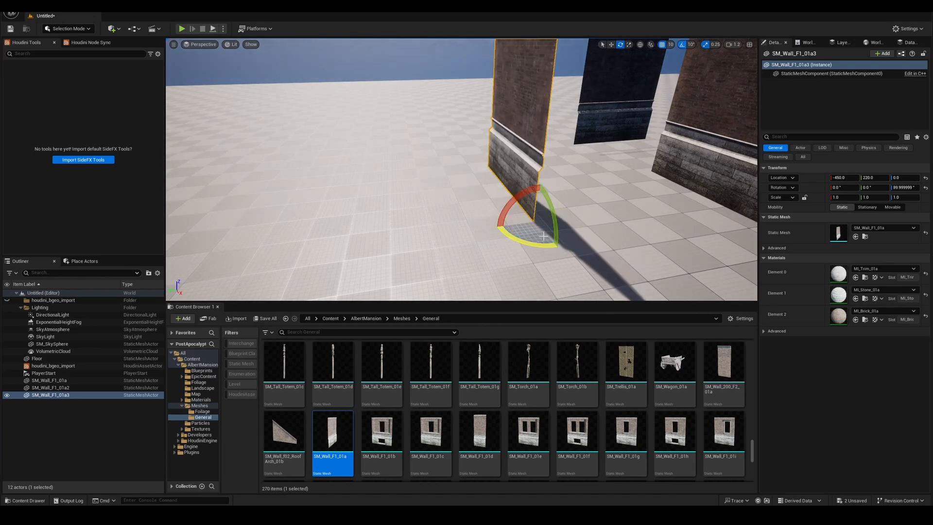
Delete the placed walls SM_Wall_F1_01a3 and SM_Wall_F1_01a from the level
right_click_drag(481, 217, 546, 226)
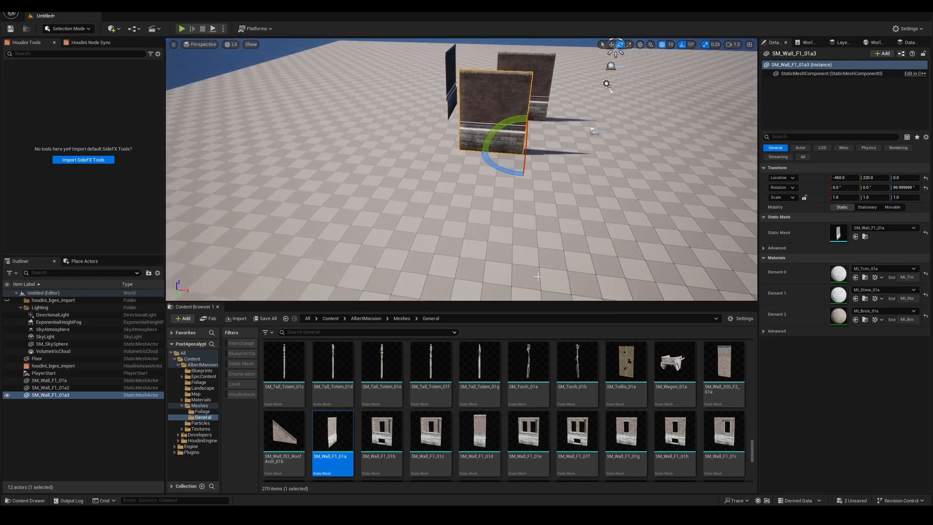
right_click_drag(536, 276, 505, 209)
key("w")
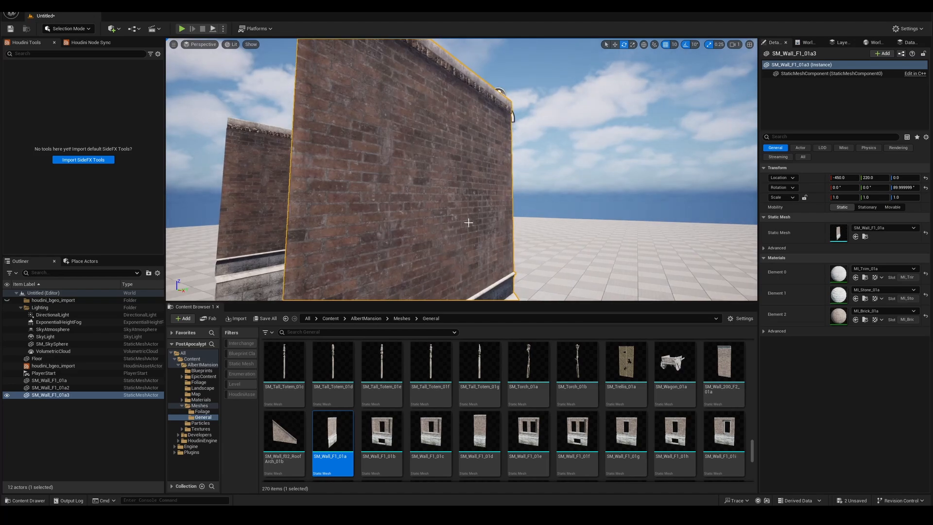
left_click(544, 239)
left_click(472, 210)
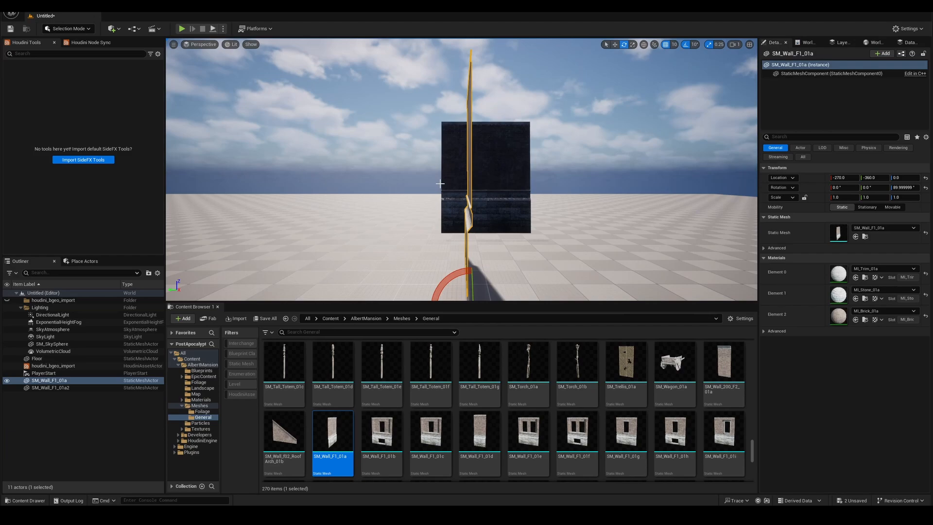
left_click(461, 177)
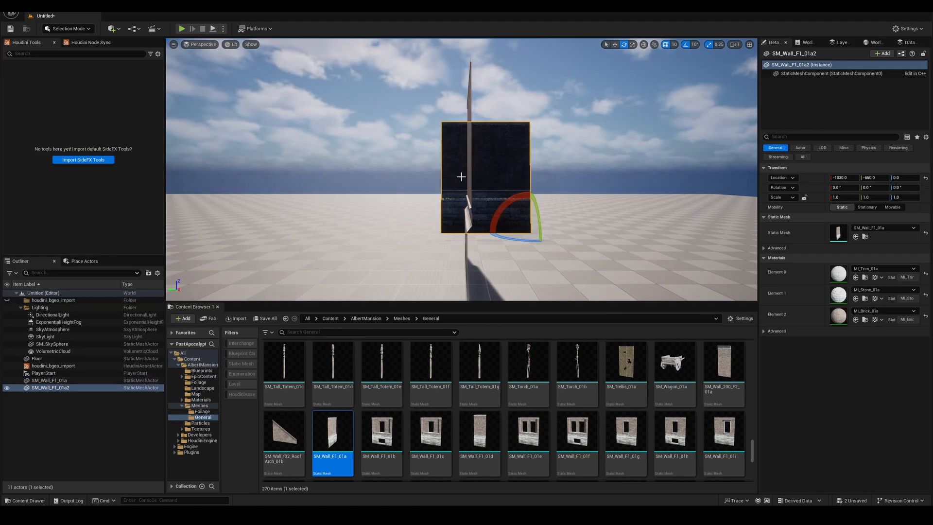
left_click(524, 172)
key("Delete")
Rotate SM_Wall_F1_01a2 to about 150° around its vertical axis and compare it with an SM_Wall_F1_01d placed at X -990, Y -310
left_click(445, 164)
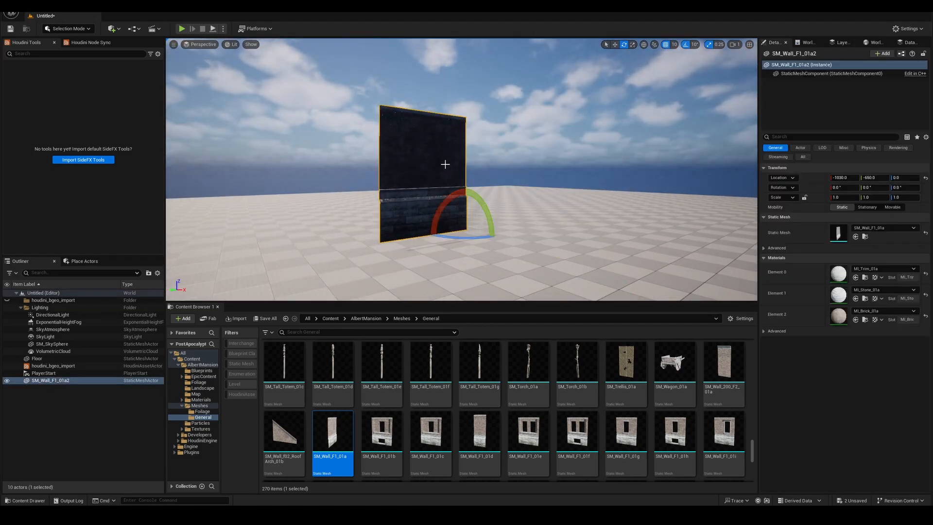
left_click_drag(495, 195, 533, 192)
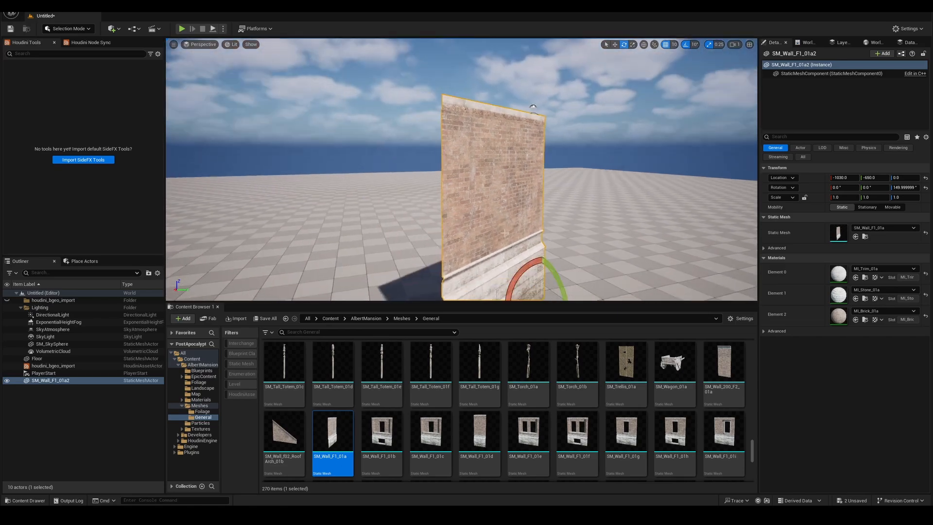
left_click_drag(479, 430, 644, 250)
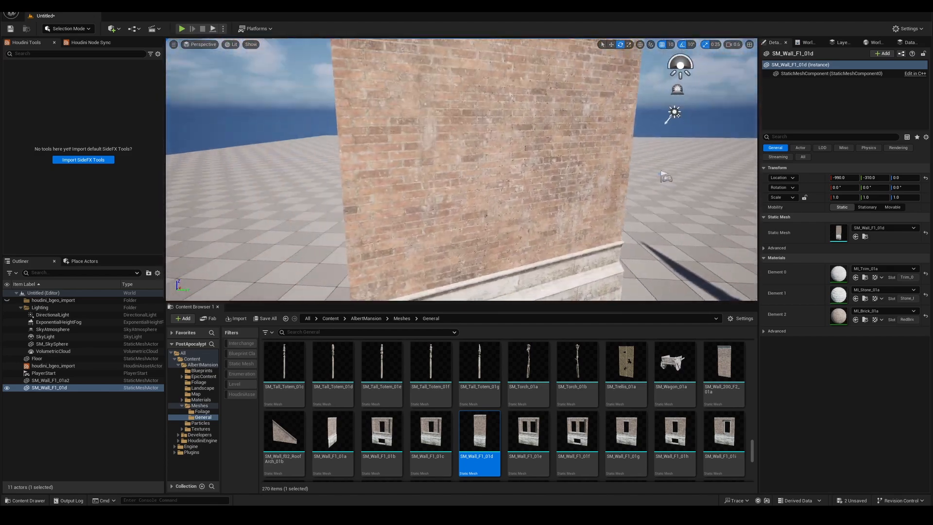
left_click(607, 191)
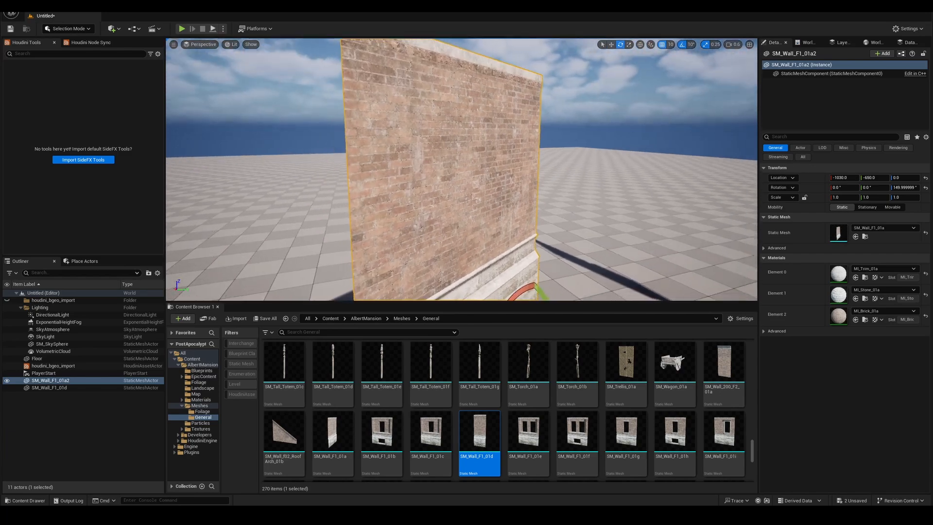
key("f")
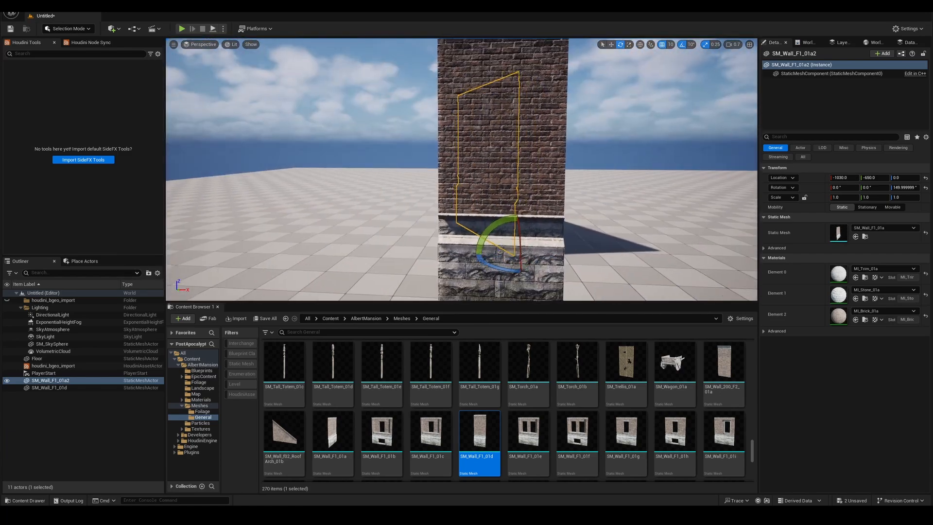
left_click(558, 191)
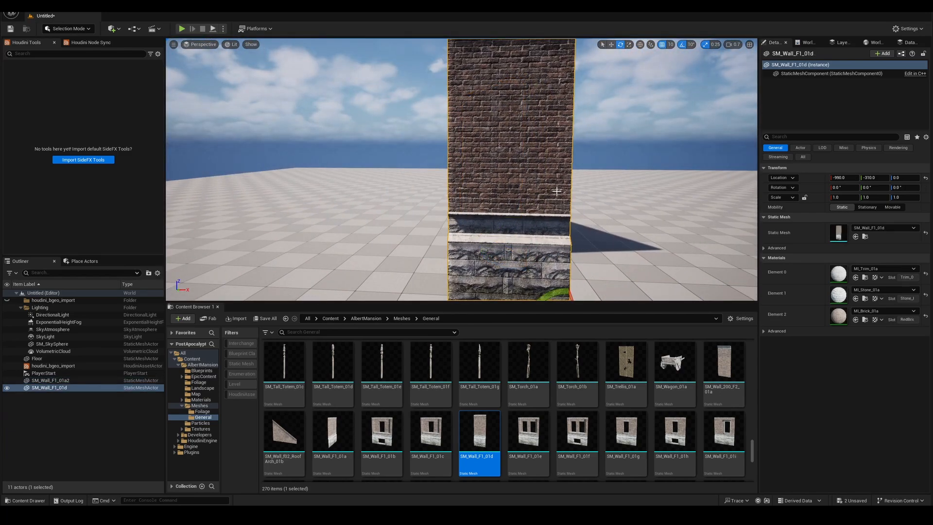
Delete the SM_Wall_F1_01d and SM_Wall_F1_01a2 actors from the level
mouse_move(619, 220)
right_mouse_down()
mouse_move(643, 221)
mouse_move(632, 221)
right_mouse_up()
key("Delete")
left_click(619, 220)
left_click(491, 194)
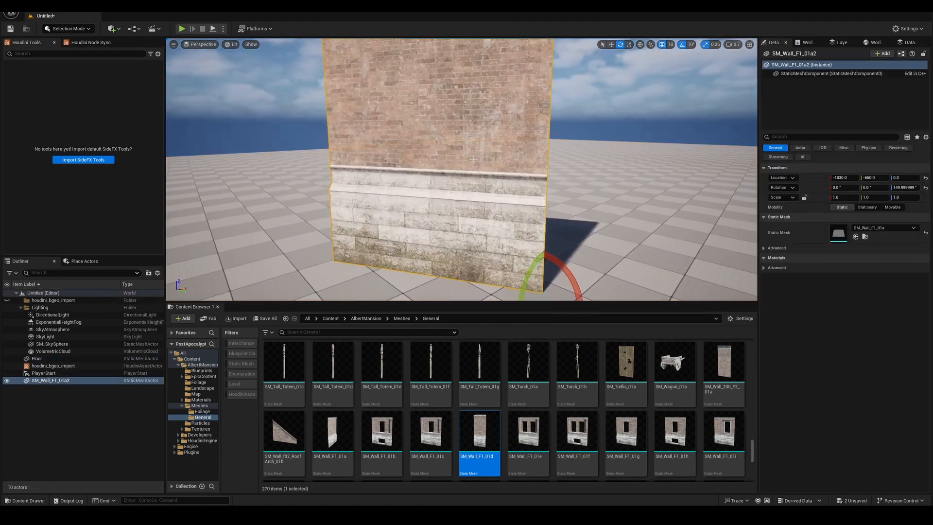
key("Delete")
right_click_drag(491, 195, 632, 217)
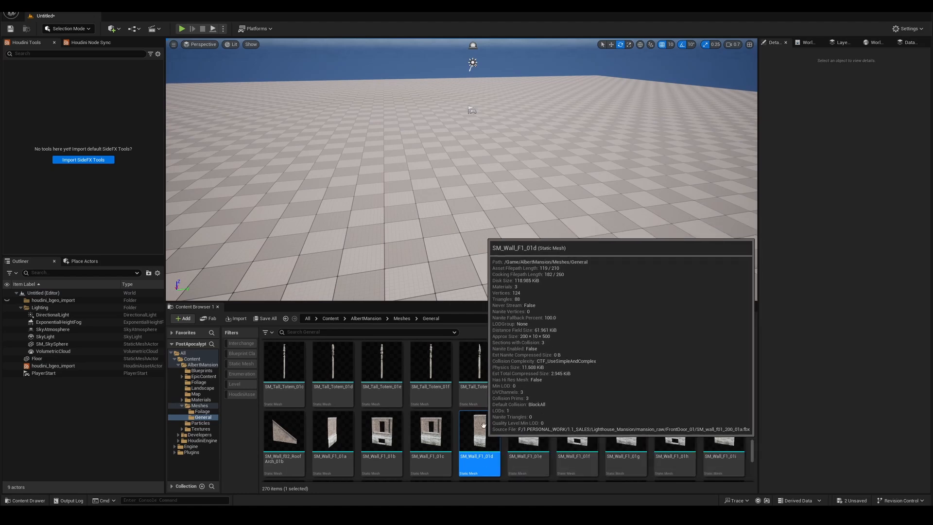
Switch to Houdini, display the geometry_nudger1 node's output and select the node to show its parameters
mouse_move(477, 515)
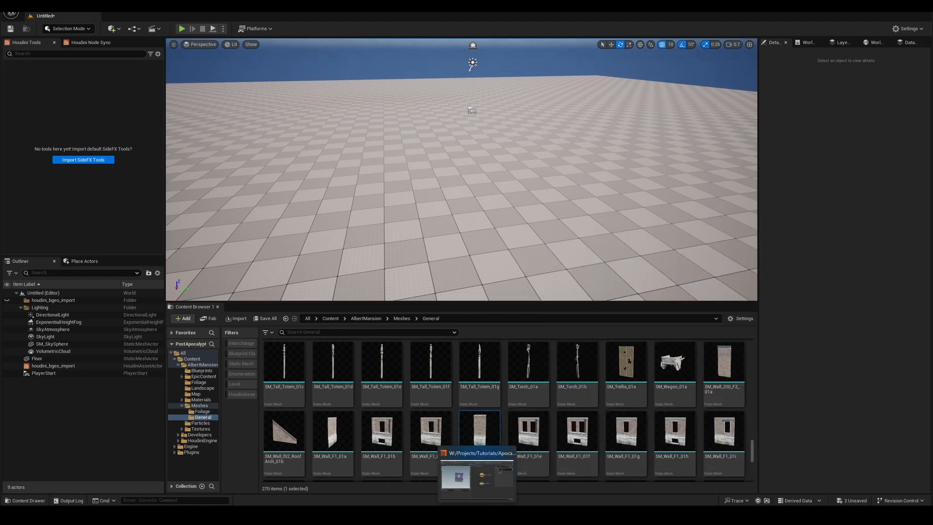
right_click_drag(587, 239, 594, 226)
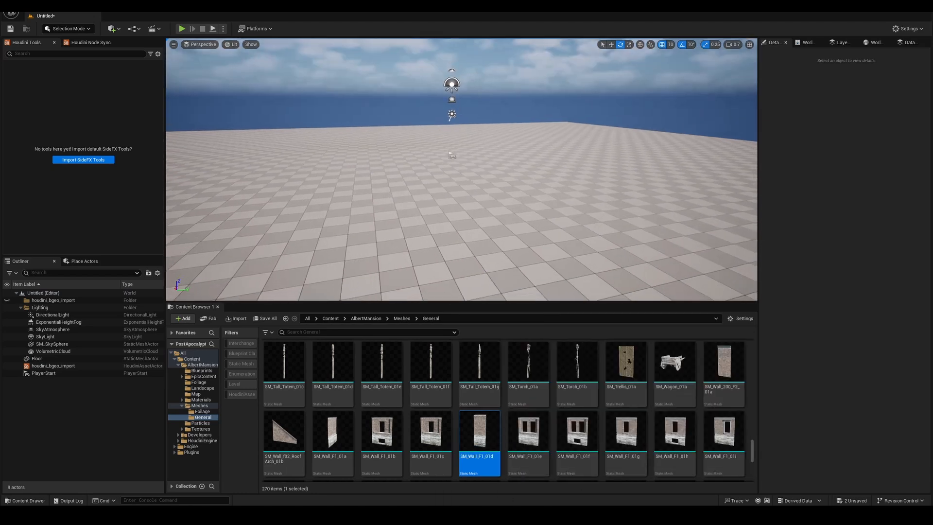
left_click(477, 515)
scroll(573, 330, "down", 2)
scroll(583, 214, "up", 4)
left_click(487, 242)
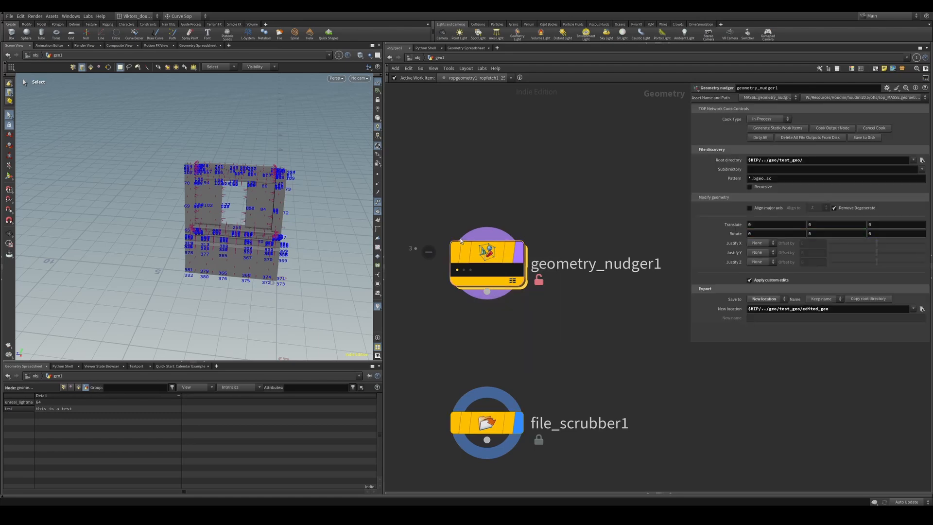
left_click(519, 254)
middle_click_drag(527, 341, 504, 312)
scroll(517, 322, "down", 2)
scroll(504, 335, "down", 1)
left_click_drag(479, 315, 556, 401)
scroll(529, 324, "up", 3)
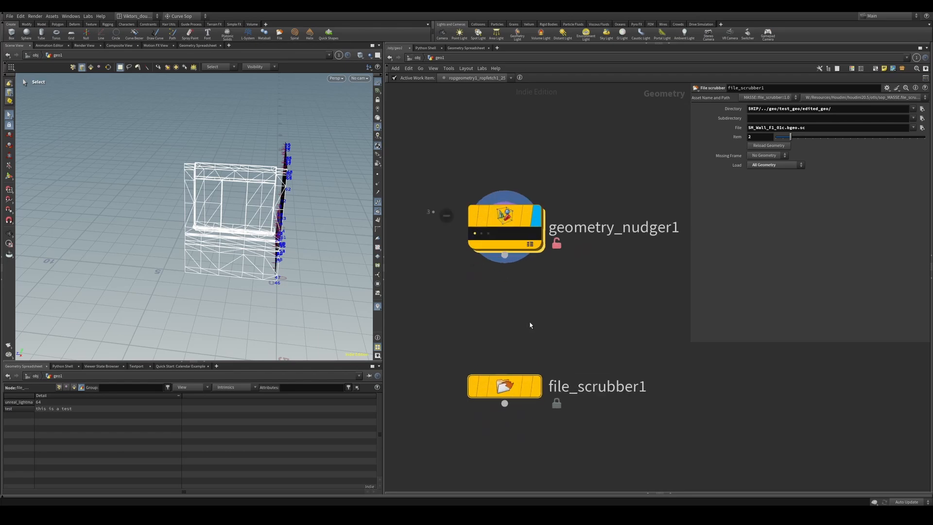
left_click_drag(552, 321, 484, 208)
Set the geometry nudger's root directory to $HIP/../geo/unreal_geo/
left_click(819, 161)
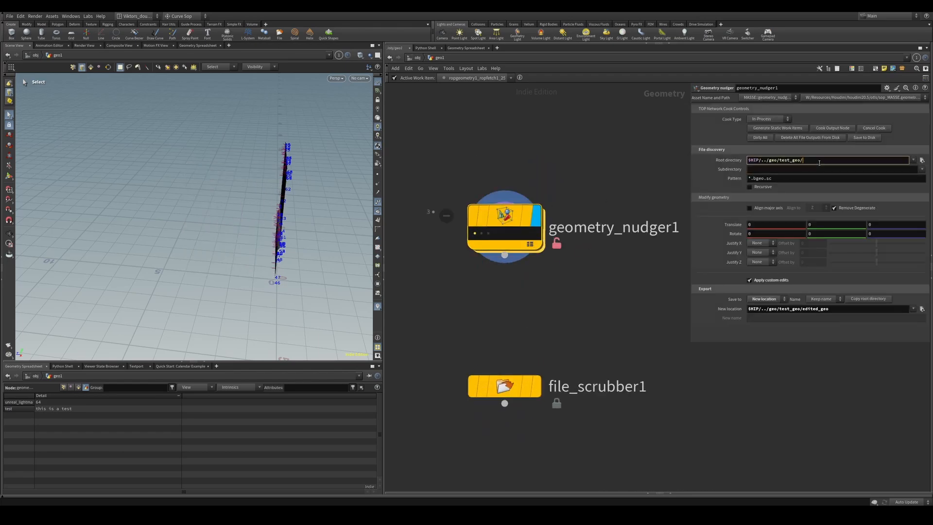
key("BackSpace")
key("BackSpace")
key("BackSpace")
key("BackSpace")
key("BackSpace")
key("BackSpace")
key("BackSpace")
key("BackSpace")
key("BackSpace")
key("BackSpace")
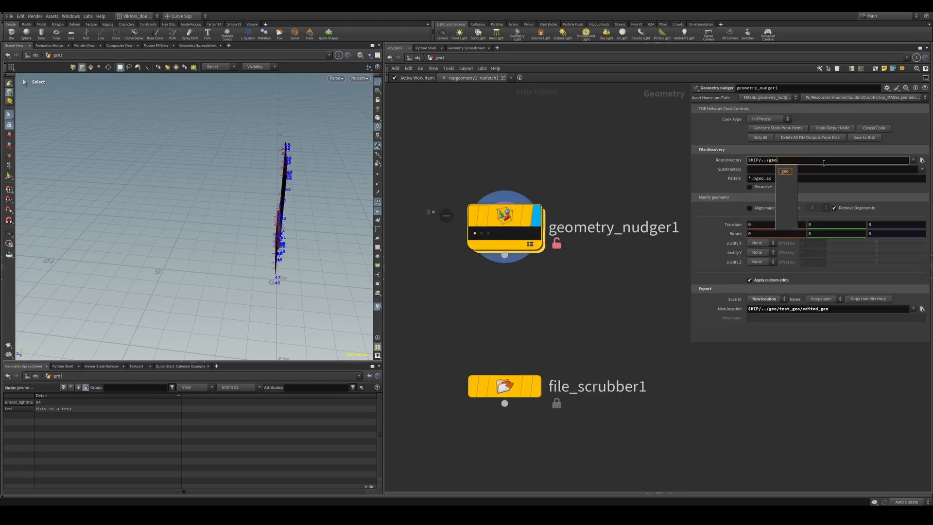
type("/")
key("Down")
key("Down")
key("Return")
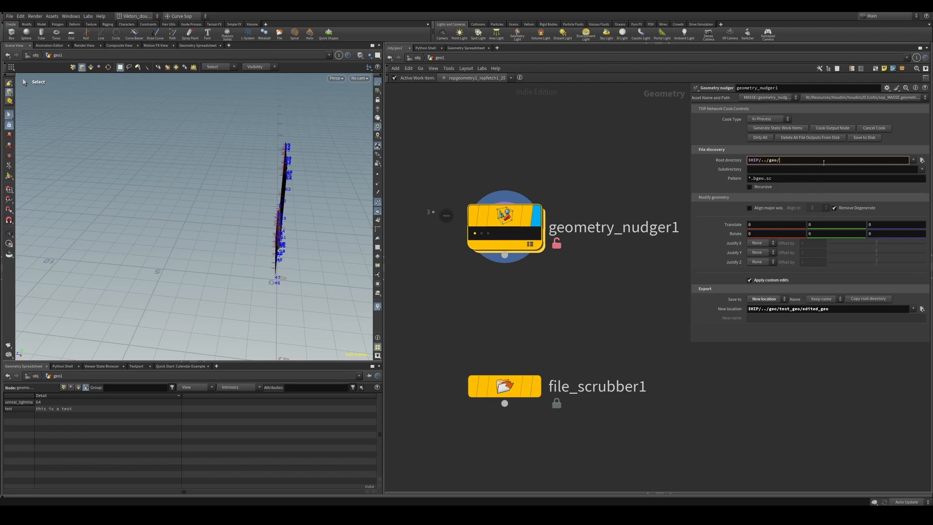
type("/")
key("Return")
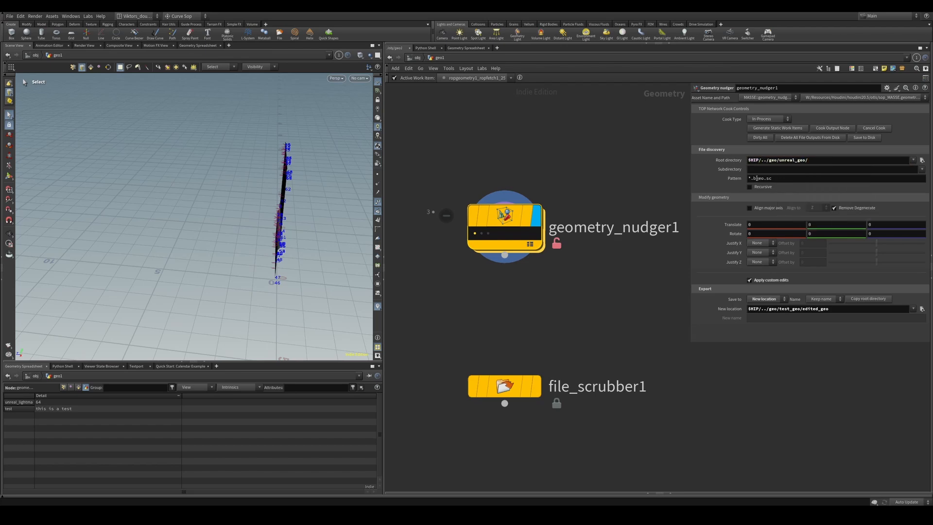
Set the file pattern to *Wall*.bgeo.sc, then clear and regenerate the node's static work items
left_click(749, 178)
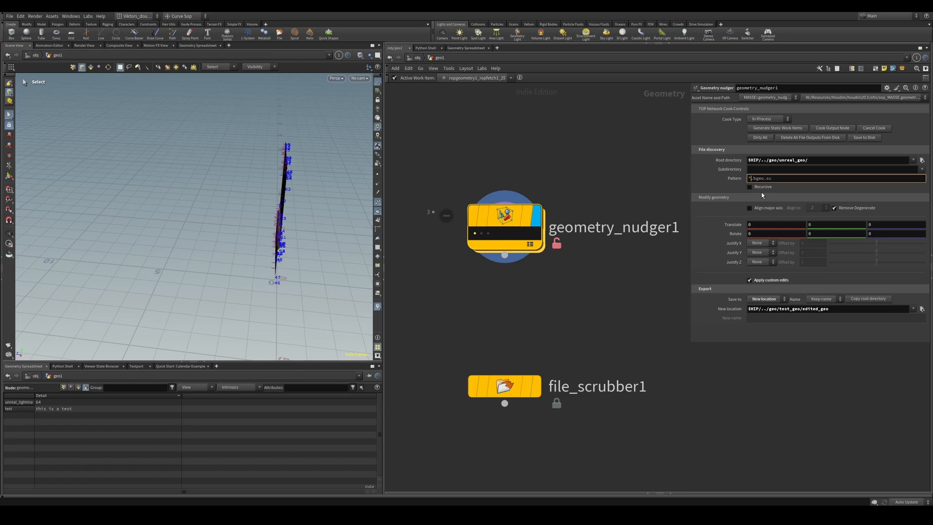
type("*")
key("Left")
type("Wall")
key("Return")
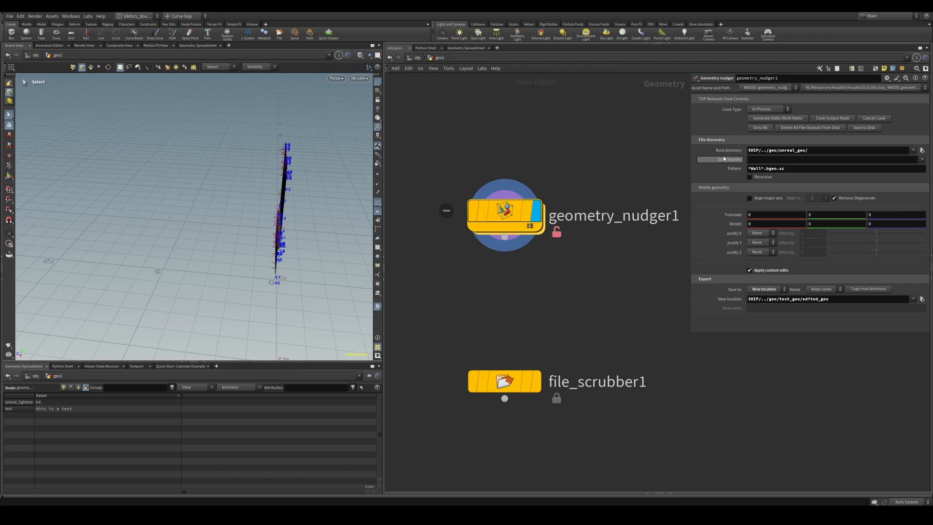
left_click(776, 119)
left_click(762, 128)
left_click(762, 118)
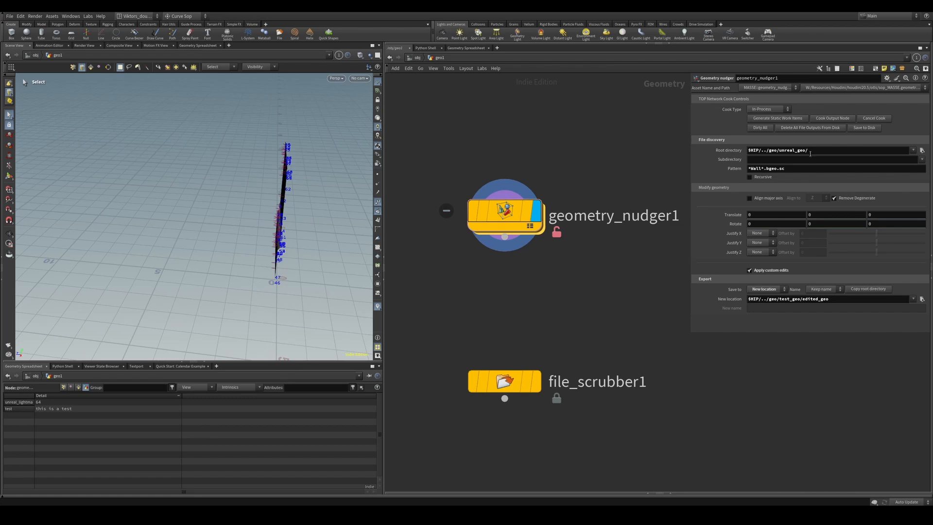
Enable recursive file discovery under the root directory and regenerate the static work items
left_click(810, 152)
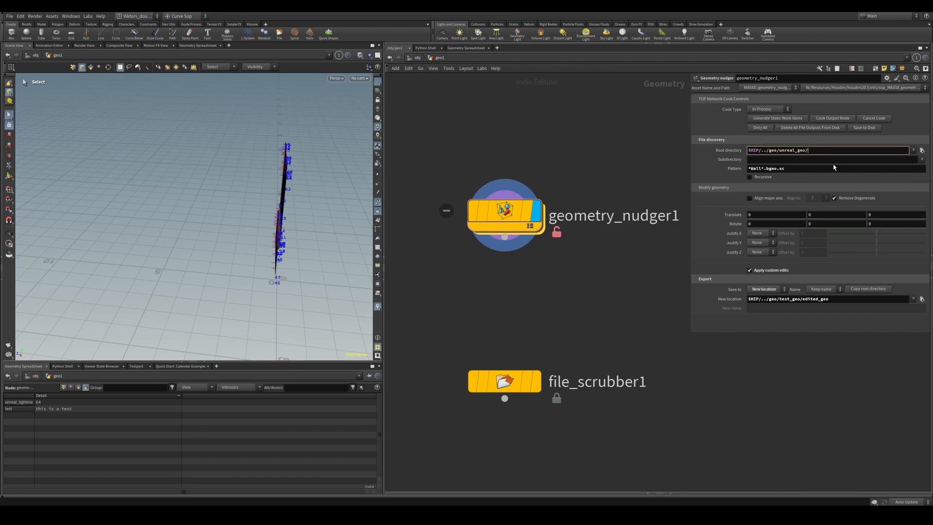
left_click(826, 160)
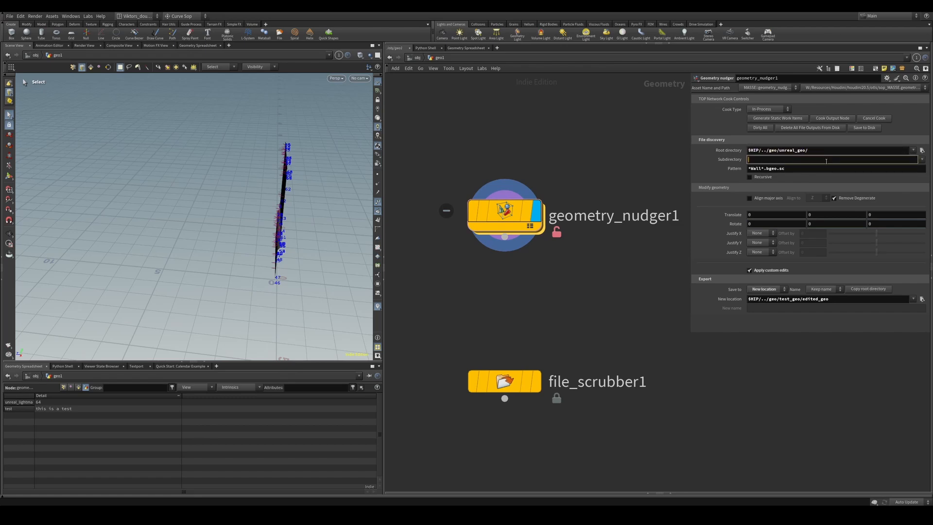
left_click(705, 169)
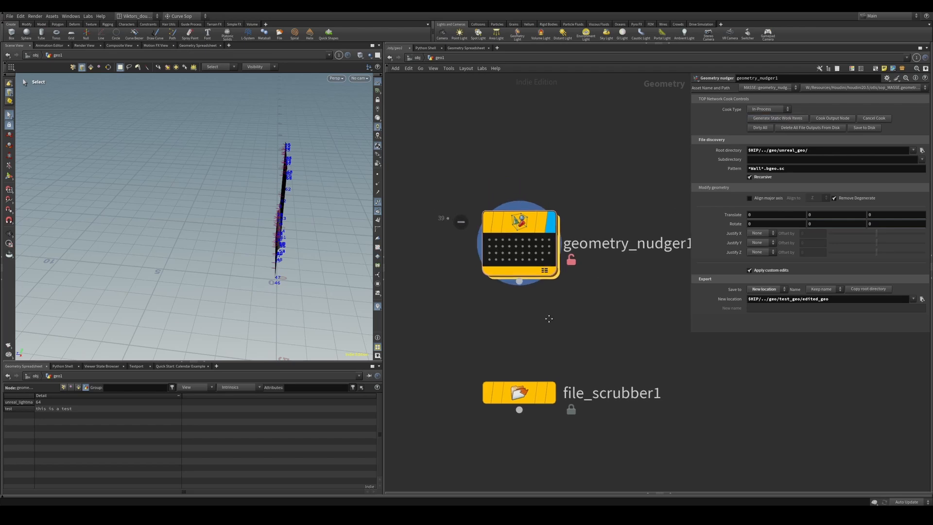
Step through the geometry nudger's work items and examine the different wall meshes in the viewport
left_click(499, 262)
left_click(519, 267)
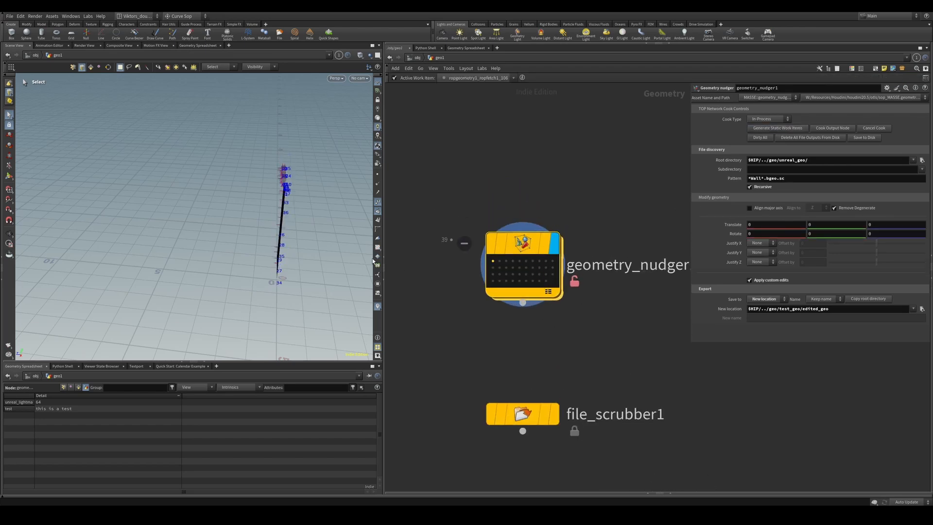
left_click(519, 269)
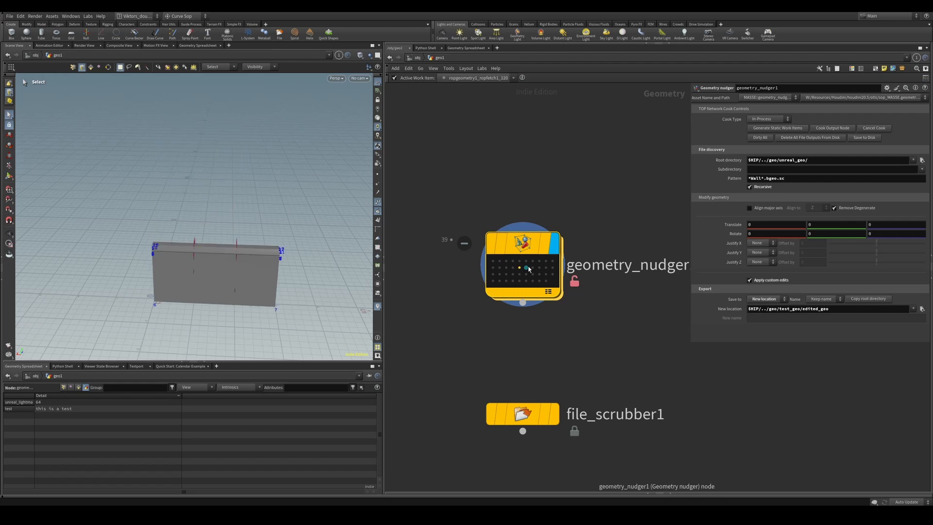
middle_click(526, 269)
left_click(532, 275)
left_click(538, 274)
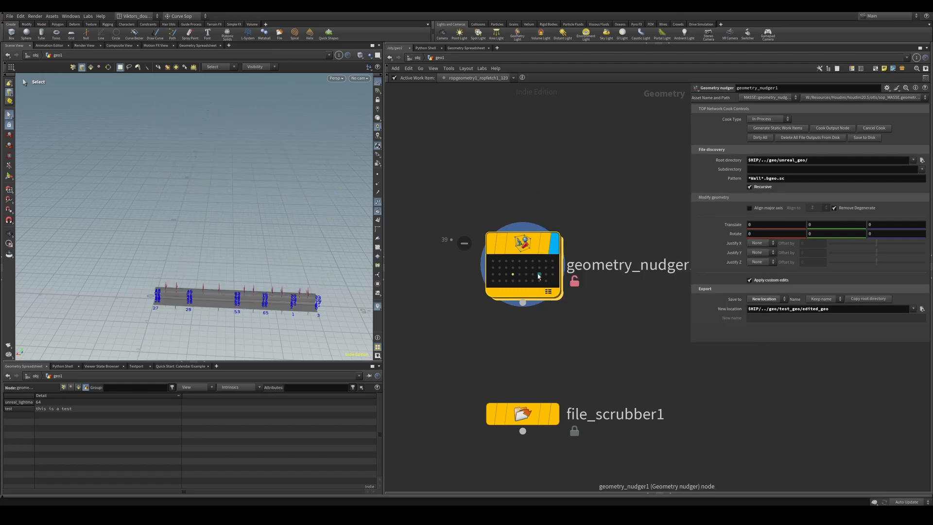
middle_click(538, 274)
left_click(545, 268)
left_click(532, 261)
left_click(519, 271)
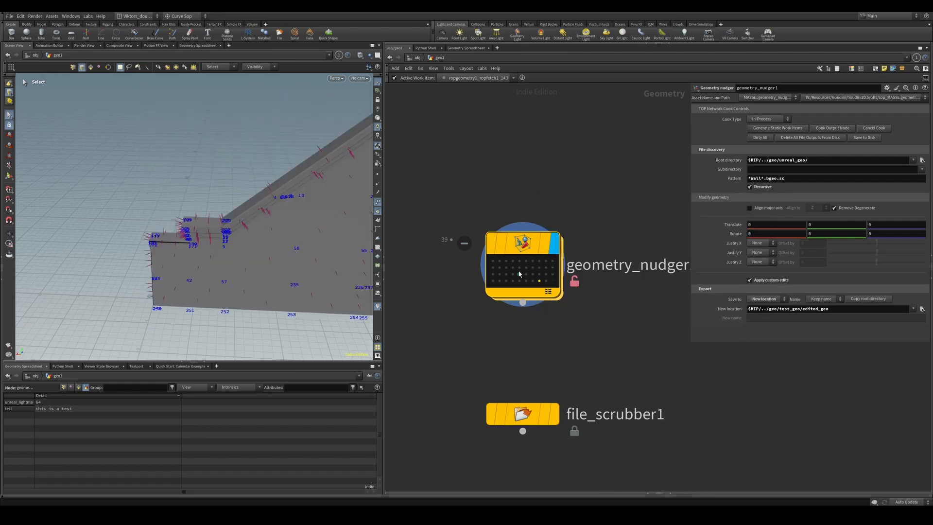
scroll(281, 225, "down", 3)
left_click_drag(281, 224, 311, 271, "alt")
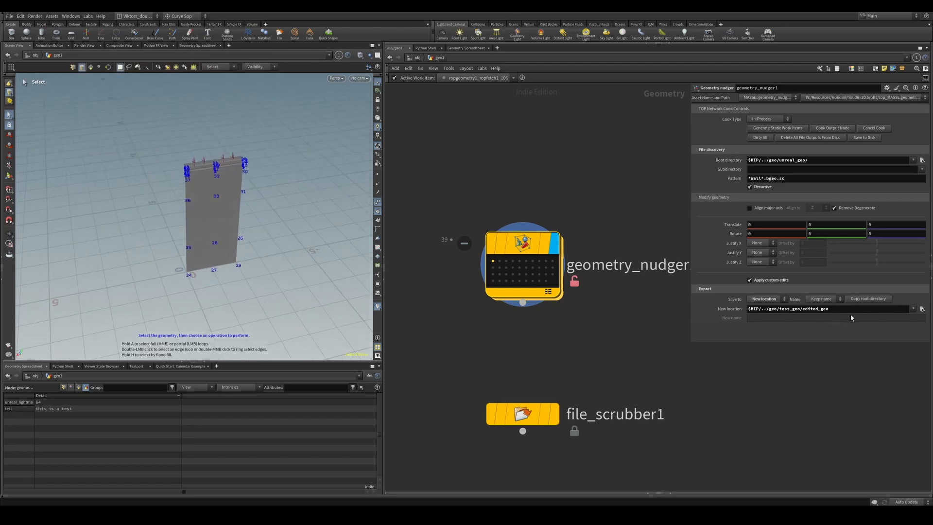
Turn off custom edits, try adjusting the Y rotation, and restore it to 0
left_click(770, 284)
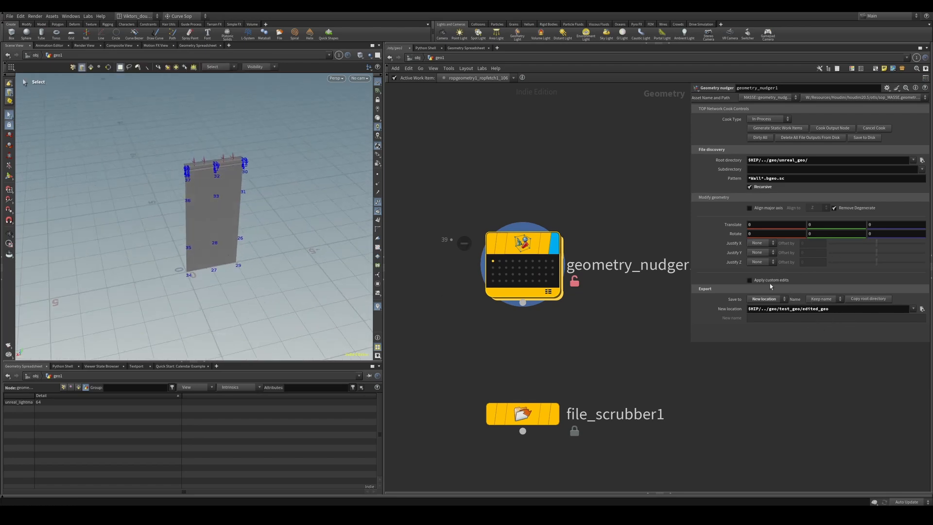
middle_click(823, 229)
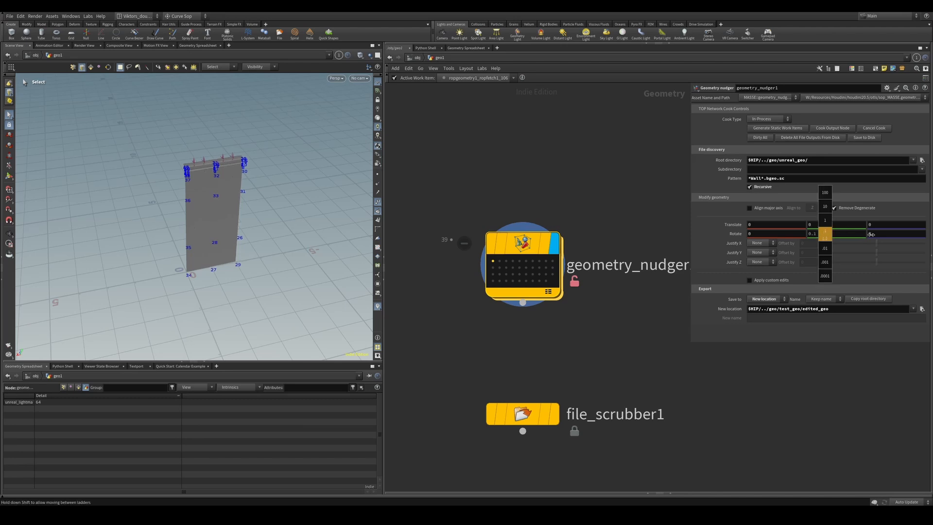
middle_click_drag(822, 228, 821, 261)
middle_click(822, 233, "ctrl")
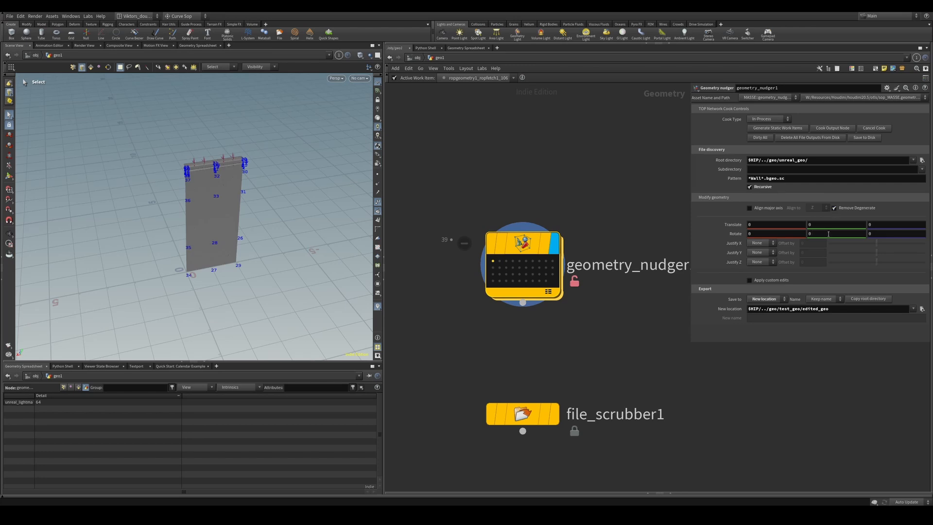
Switch between the nudger's wall work items and inspect their vertex normals, tangents and UVs in the spreadsheet
left_click(505, 267)
left_click(525, 268)
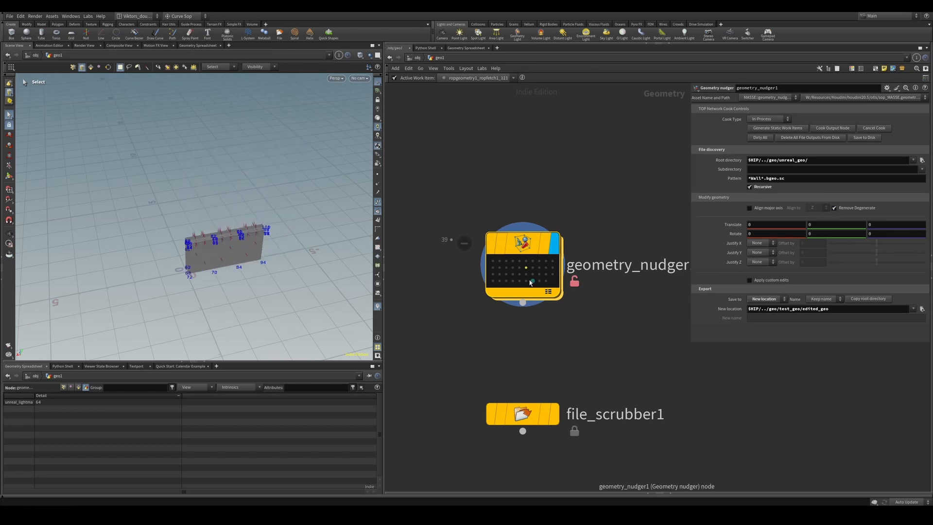
left_click(71, 387)
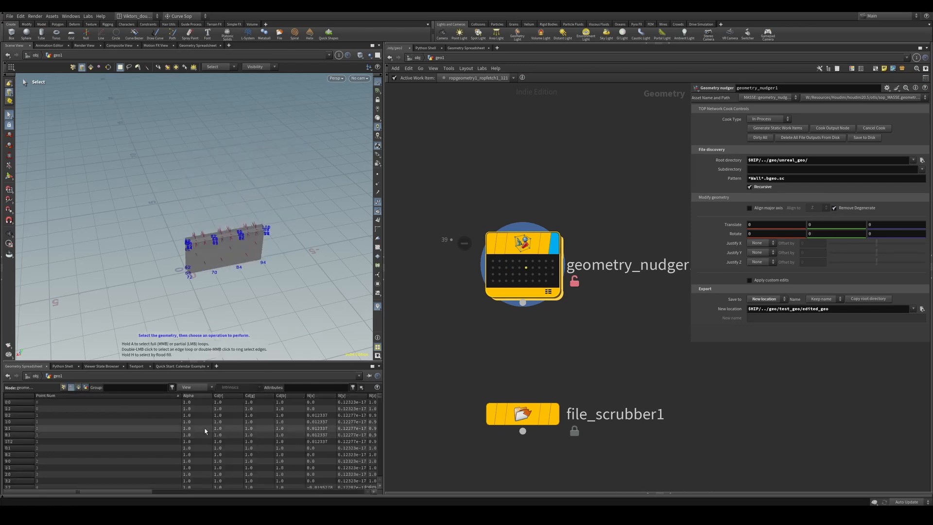
left_click_drag(181, 396, 63, 396)
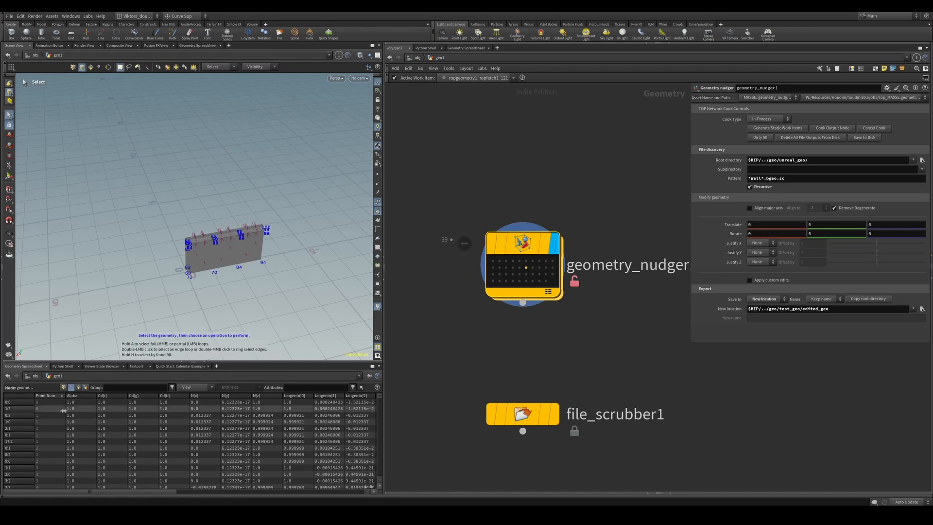
left_click_drag(156, 492, 244, 497)
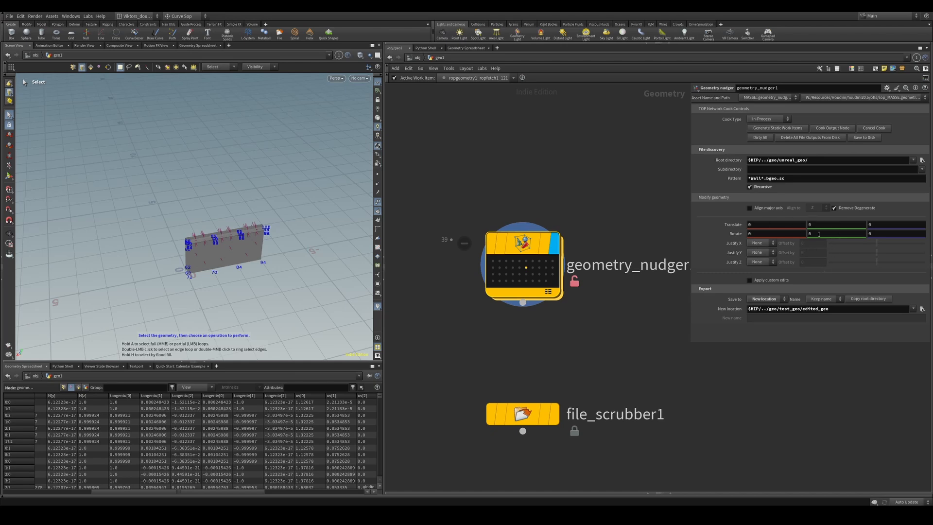
Open the custom_edits network inside the geometry nudger
double_click(522, 264)
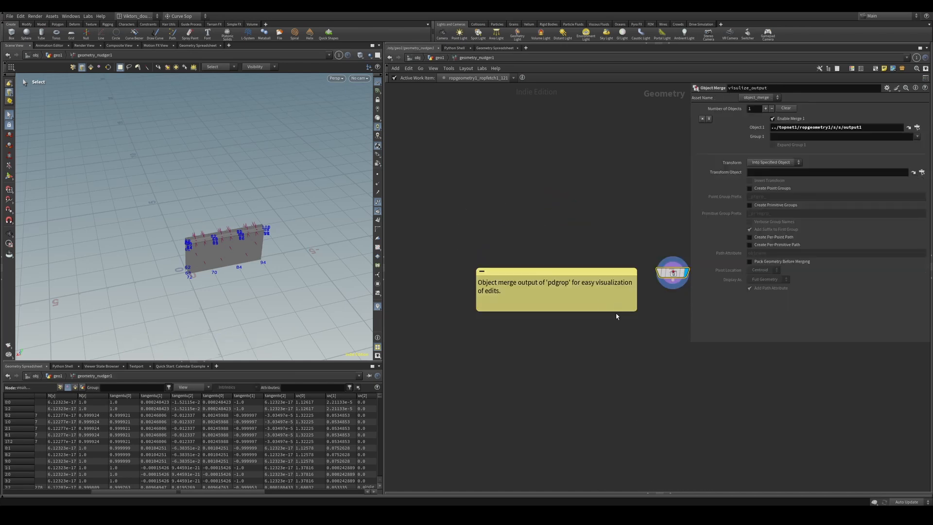
scroll(624, 322, "down", 4)
key("u")
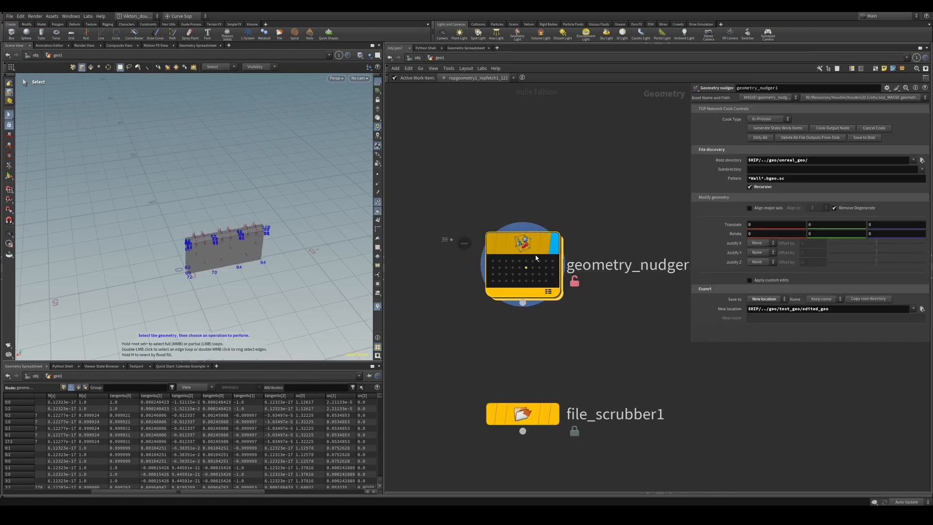
right_click(521, 238)
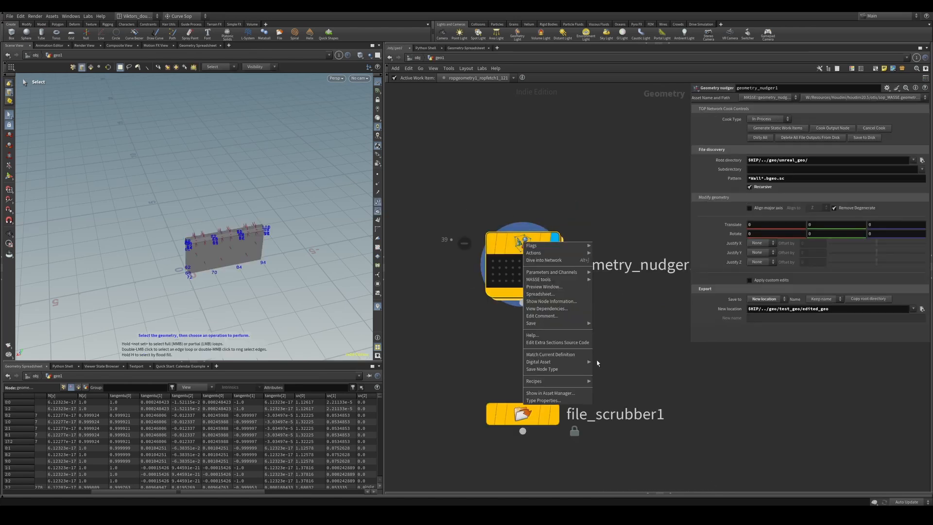
left_click(539, 356)
key("i")
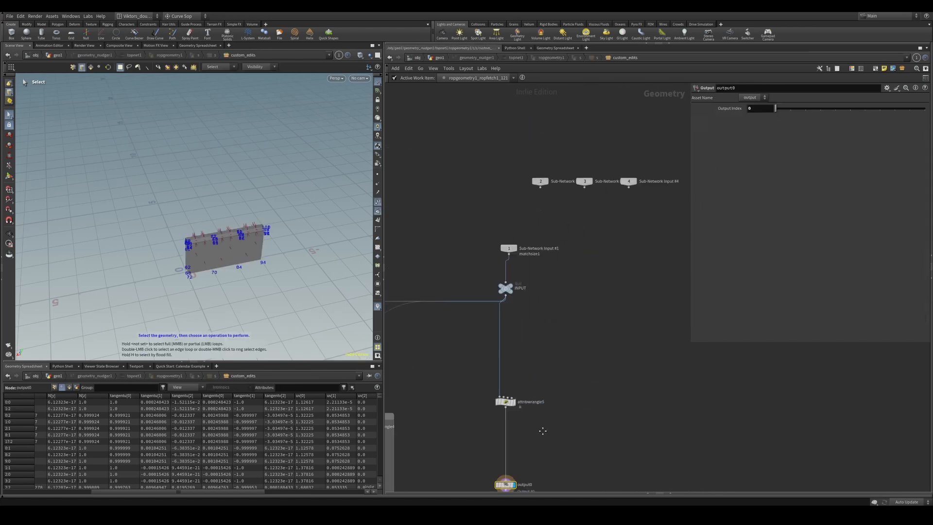
Delete the test attribute wrangle, attribwrangle5, between the INPUT null and output0
left_click_drag(575, 342, 550, 356)
key("r")
scroll(518, 378, "down", 2)
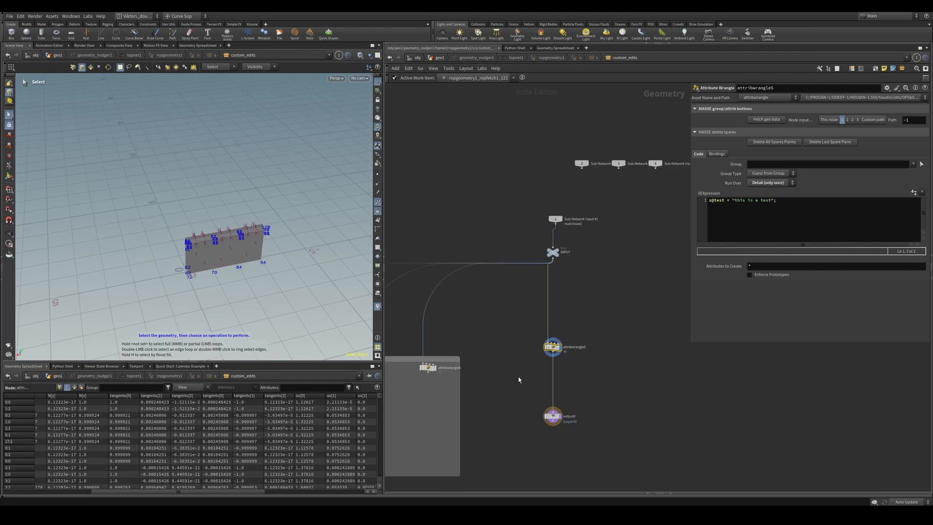
middle_click_drag(518, 379, 513, 295)
scroll(517, 306, "up", 2)
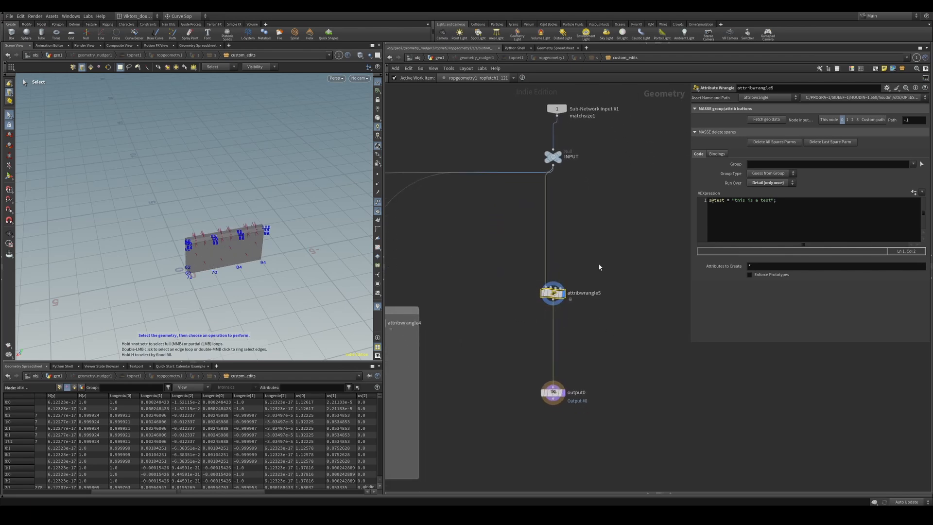
key("Delete")
Take transform3 and attribwrangle3 out of the grouped example nodes and place them beside the main branch under INPUT
scroll(482, 386, "down", 2)
middle_click_drag(482, 386, 608, 326)
scroll(565, 312, "up", 2)
left_click(528, 272)
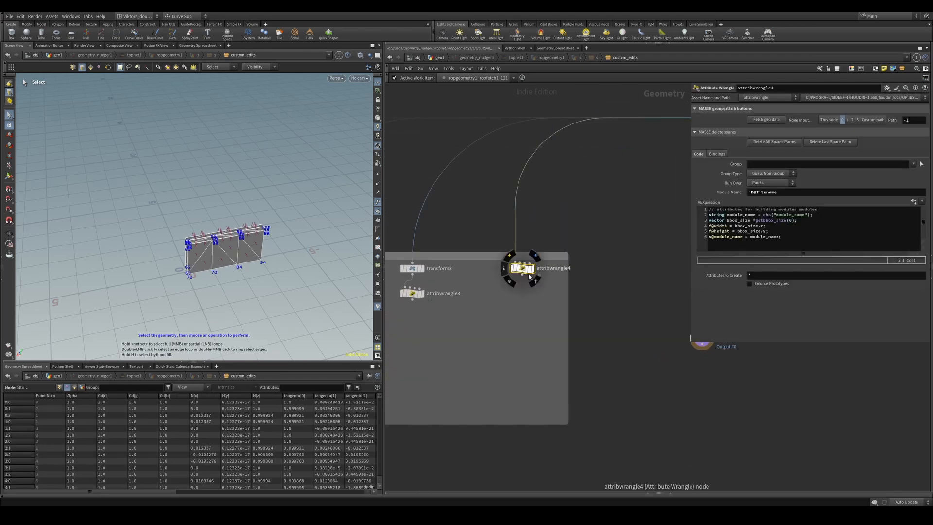
scroll(595, 321, "down", 2)
left_click_drag(519, 296, 518, 294)
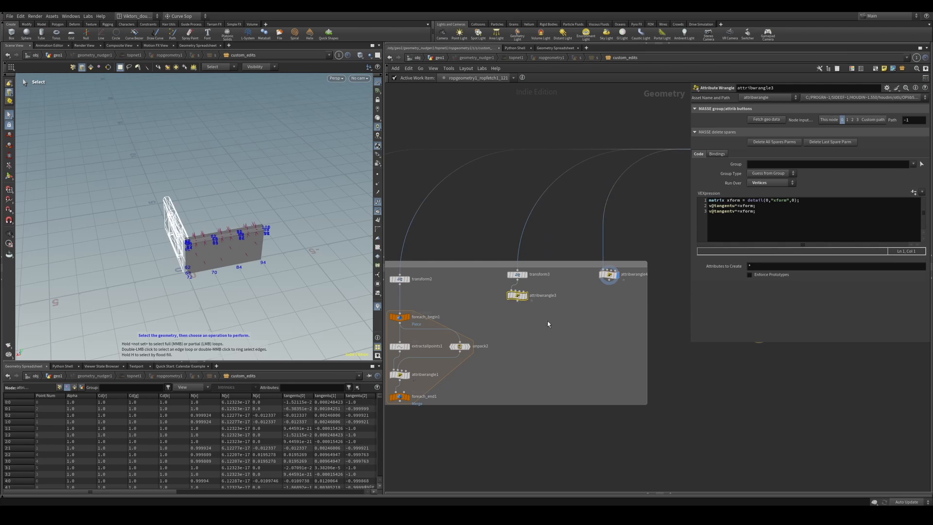
middle_click_drag(547, 321, 528, 327)
left_click_drag(528, 326, 620, 272)
scroll(553, 355, "down", 2)
scroll(617, 292, "up", 3)
left_click(575, 320)
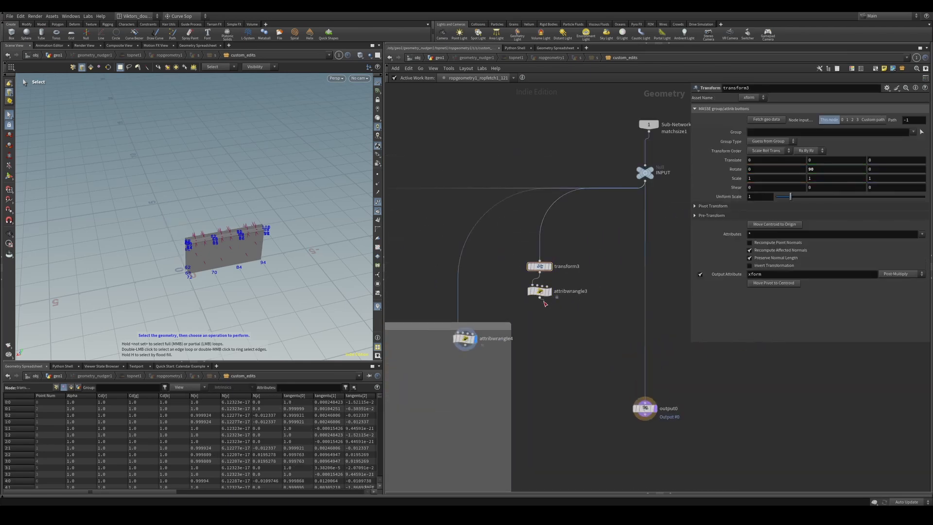
Wire attribwrangle3 into output0 and bring transform3 and attribwrangle3 into line under INPUT
left_click_drag(544, 303, 634, 393)
left_click_drag(597, 368, 638, 249)
scroll(620, 218, "up", 3)
middle_click_drag(621, 218, 502, 253)
Display transform3's result and examine the rotated wall in the viewport
left_click(543, 175)
left_click(531, 306)
key("r")
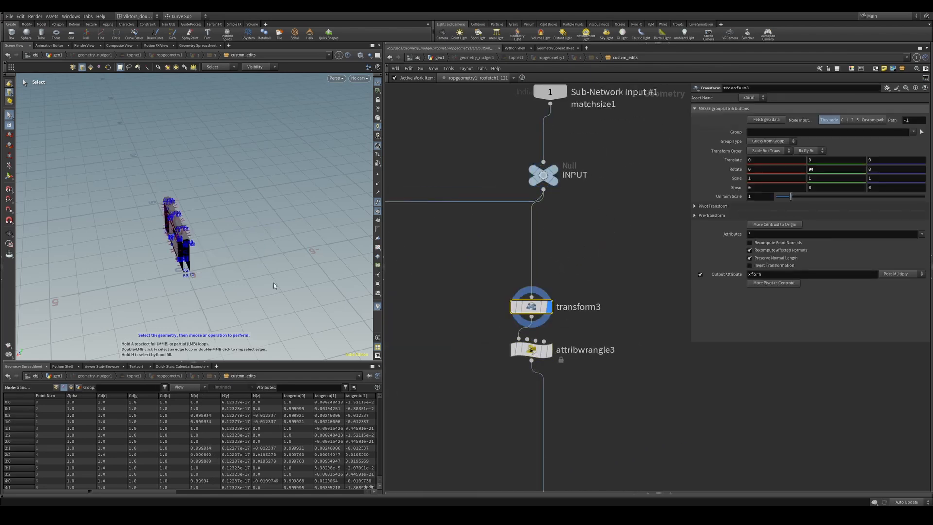
left_click_drag(193, 262, 285, 244, "alt")
scroll(252, 246, "up", 2)
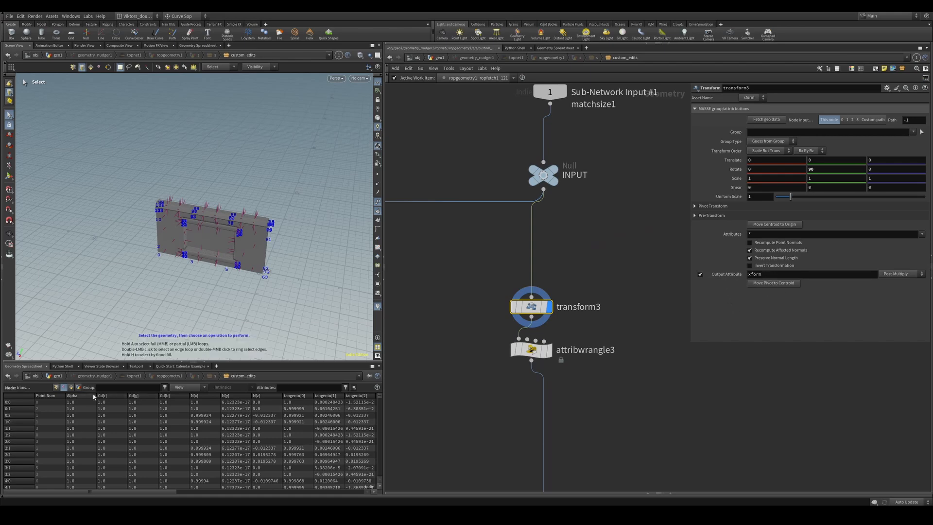
Inspect the xform matrix among transform3's detail attributes and view the wall from the front
left_click(77, 387)
left_click_drag(292, 414, 326, 414)
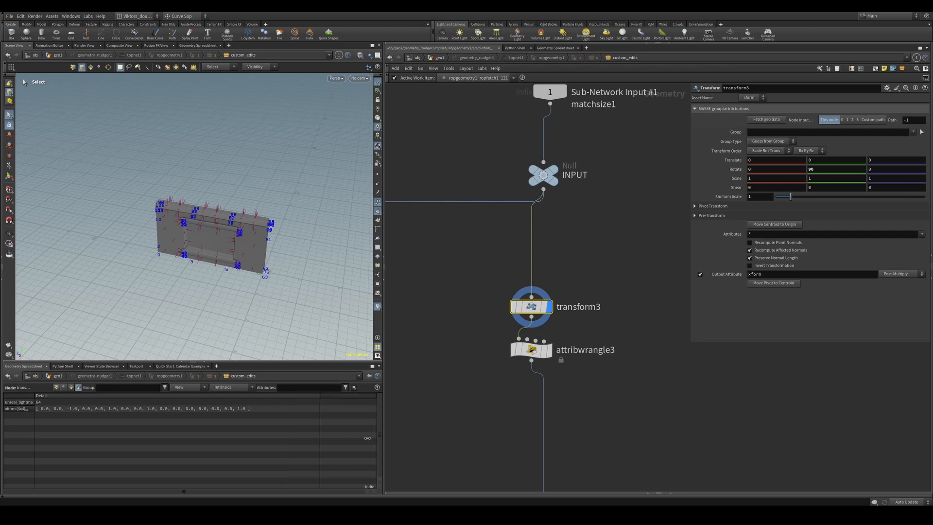
key("Escape")
left_click_drag(243, 250, 263, 258)
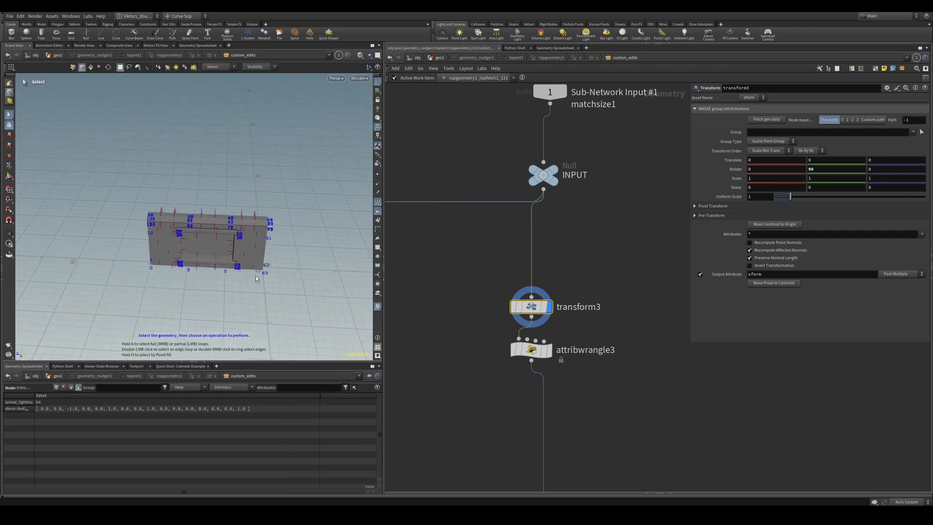
middle_click_drag(219, 297, 225, 273, "alt")
left_click_drag(224, 273, 235, 271, "alt")
scroll(554, 419, "up", 3)
scroll(574, 388, "down", 3)
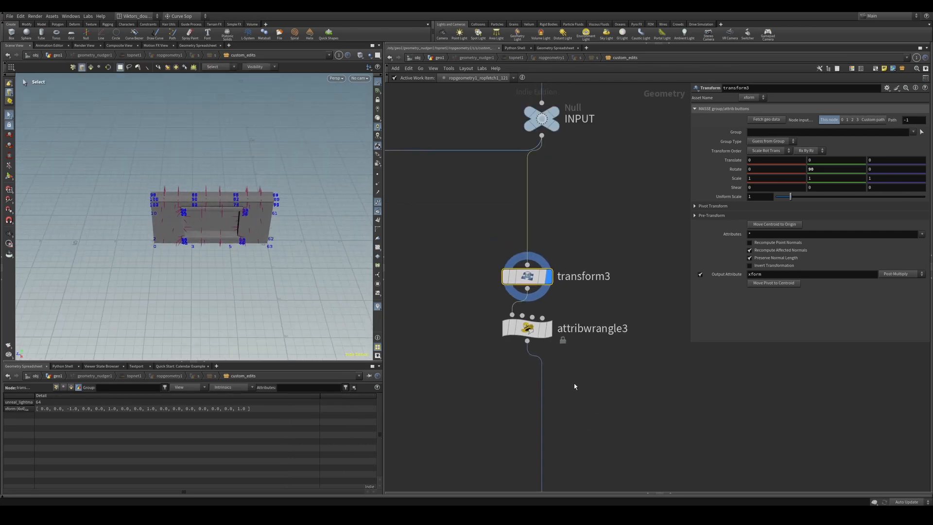
Display attribwrangle3 and inspect its vertex tangent attributes in the spreadsheet
left_click(486, 294)
scroll(534, 328, "up", 3)
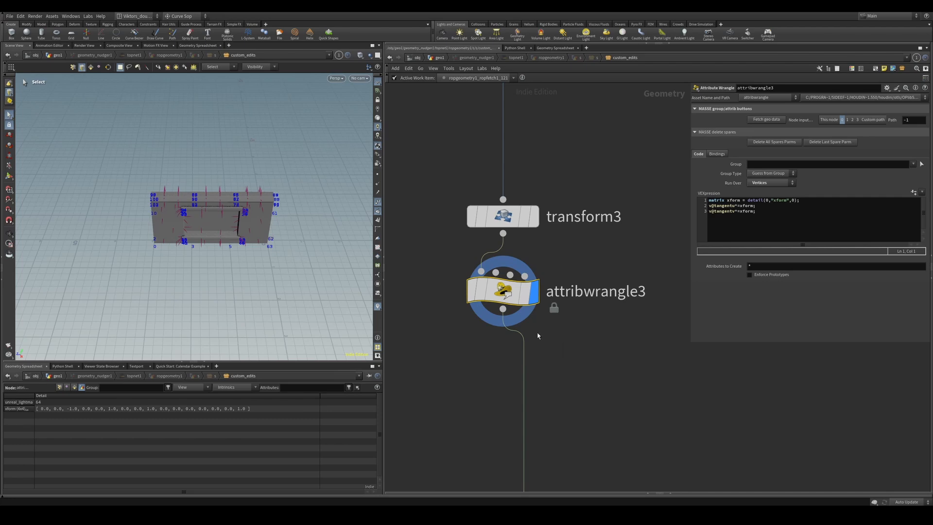
left_click(68, 388)
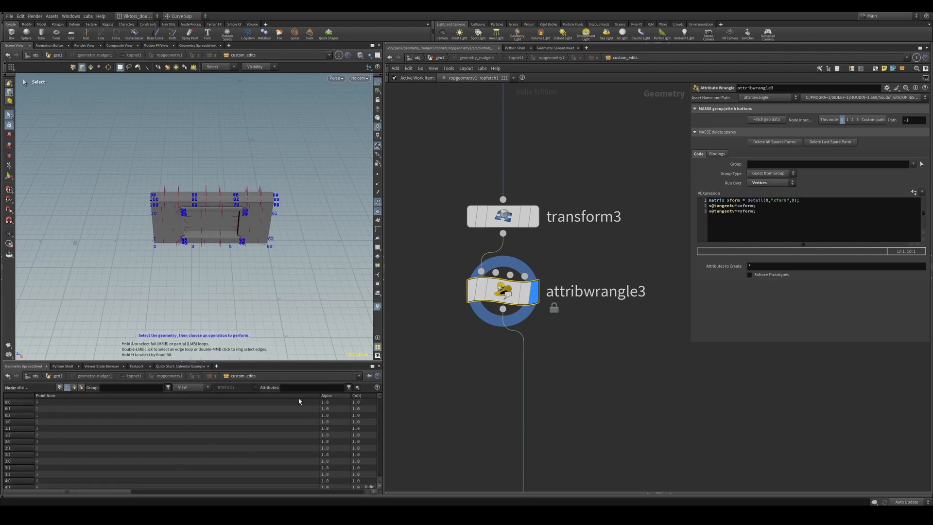
left_click_drag(319, 395, 65, 413)
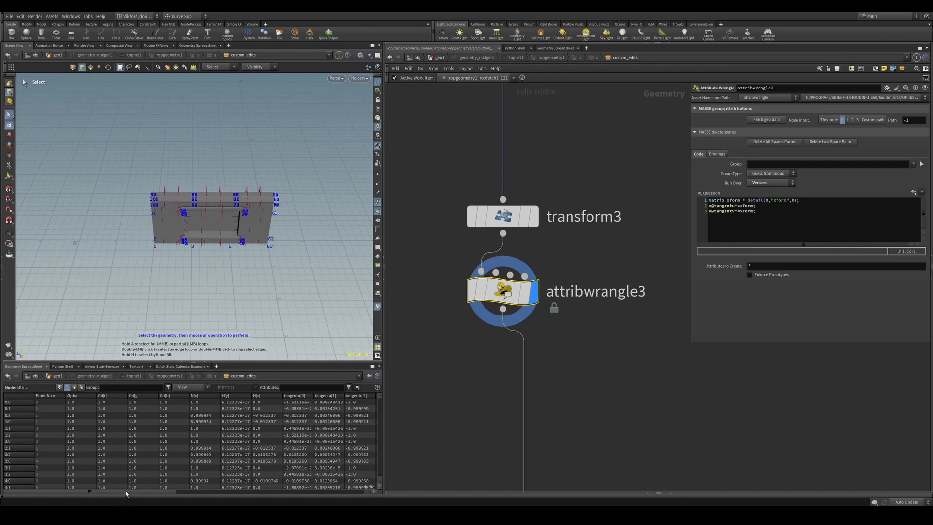
left_click_drag(124, 492, 213, 491)
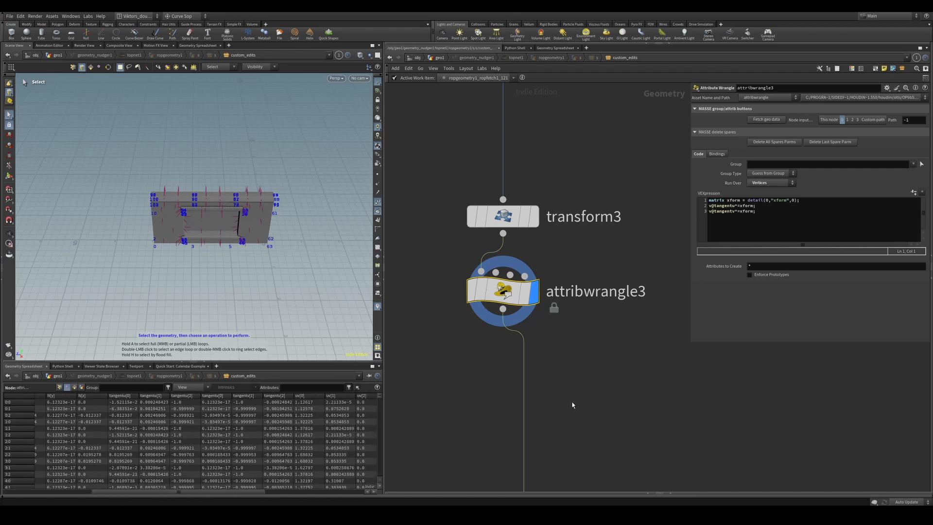
Examine attribwrangle3's VEX code that multiplies the vertex tangents by the xform matrix
left_click_drag(572, 402, 461, 302)
left_click(843, 218)
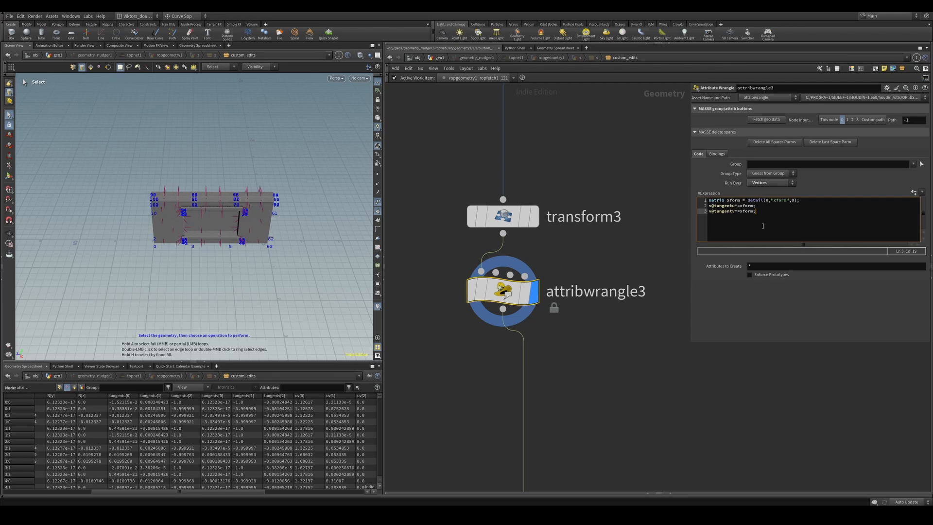
left_click_drag(772, 218, 708, 215)
left_click(720, 218)
left_click_drag(618, 241, 528, 196)
left_click_drag(598, 262, 534, 307)
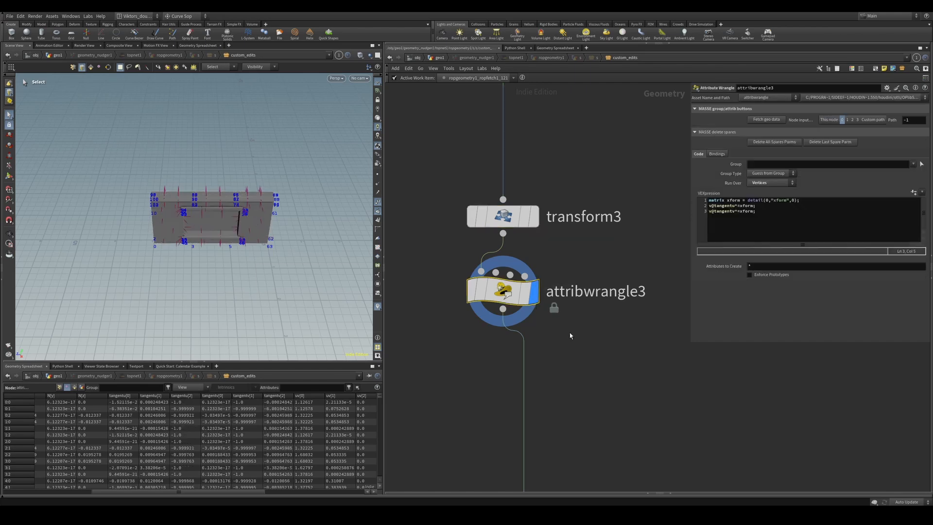
Set output0 as the displayed node and return to the geo1 network
scroll(569, 335, "down", 5)
left_click_drag(638, 307, 557, 398)
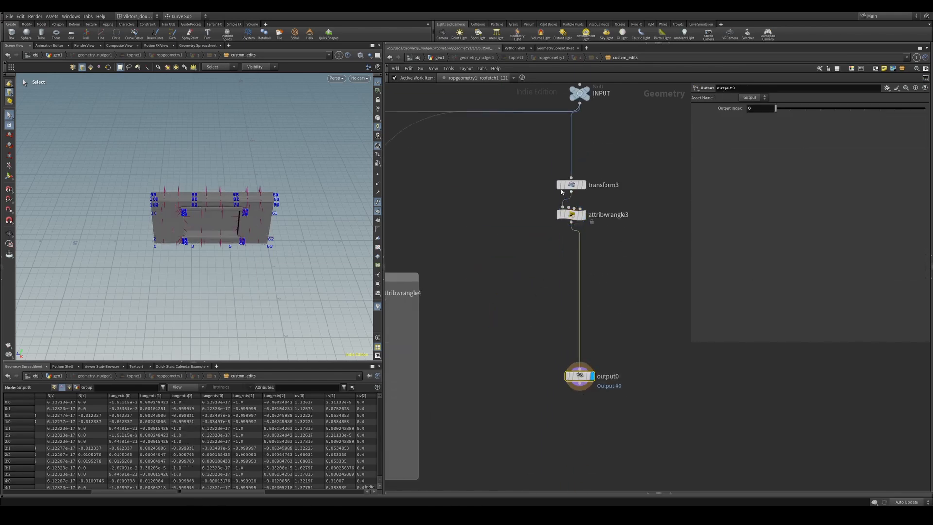
left_click(442, 58)
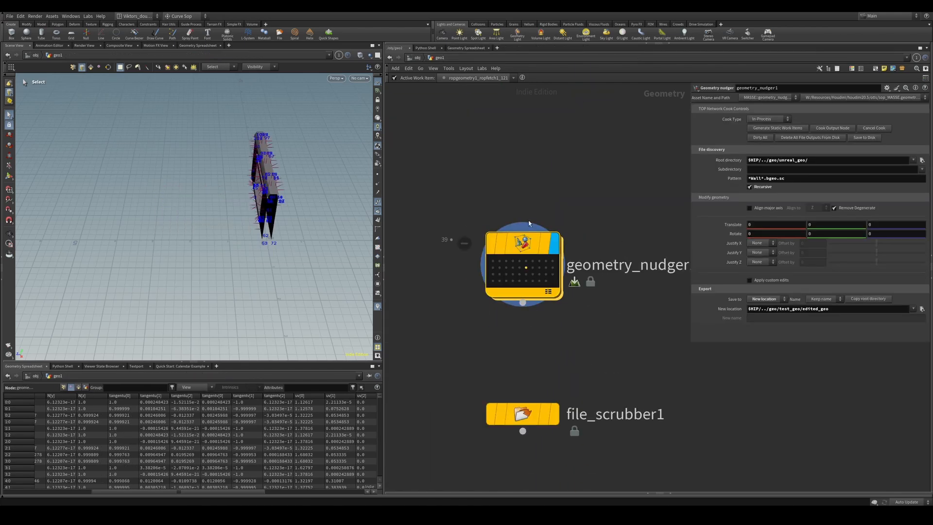
left_click_drag(604, 347, 512, 245)
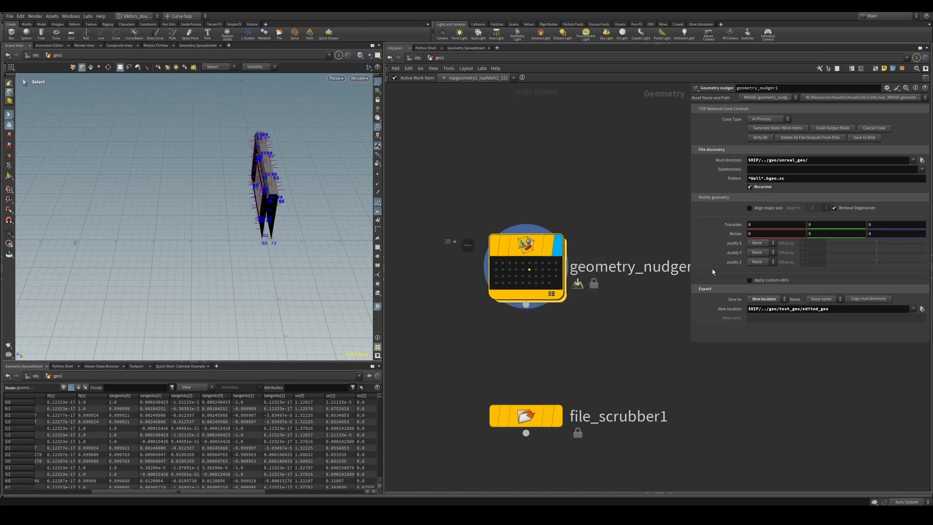
Clear and regenerate the nudger's static work items, and enable custom edits while viewing one of the wall meshes
left_click(767, 140)
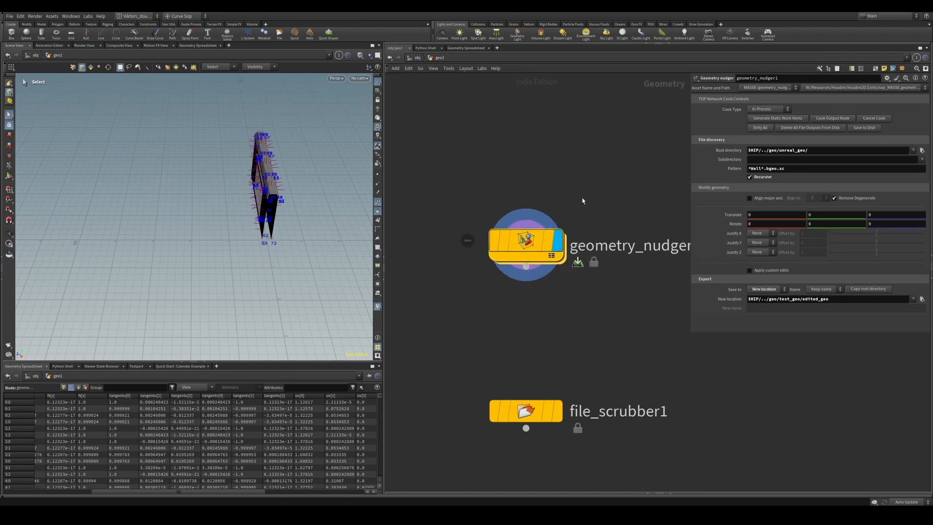
left_click(777, 120)
left_click(522, 260)
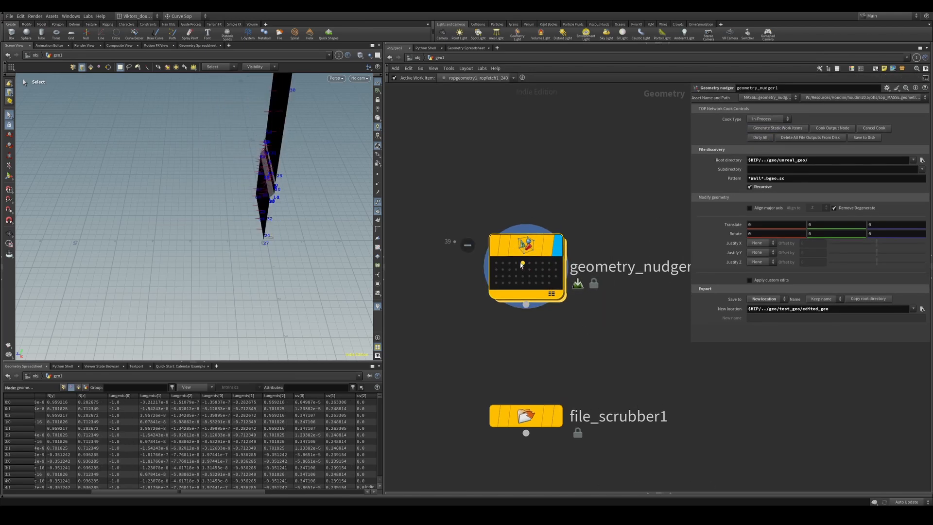
key("space+g")
left_click_drag(242, 227, 205, 256, "alt")
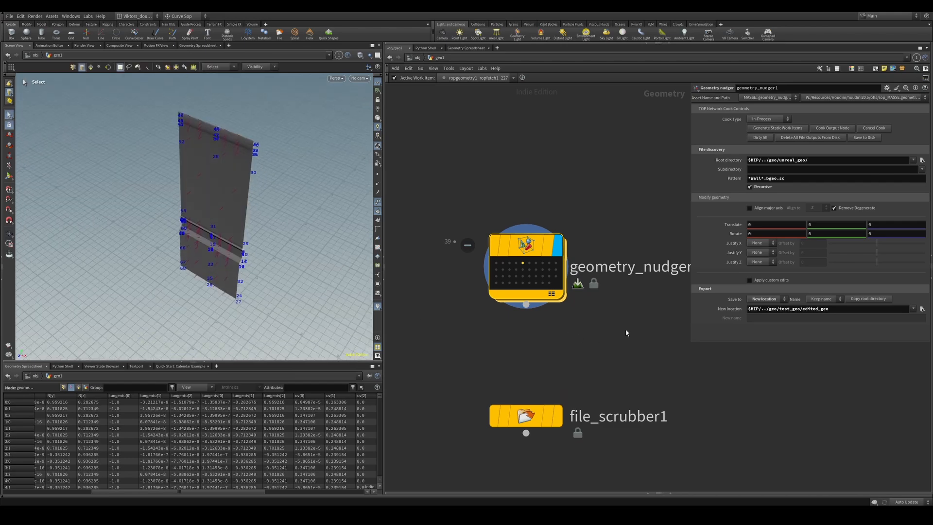
left_click(772, 280)
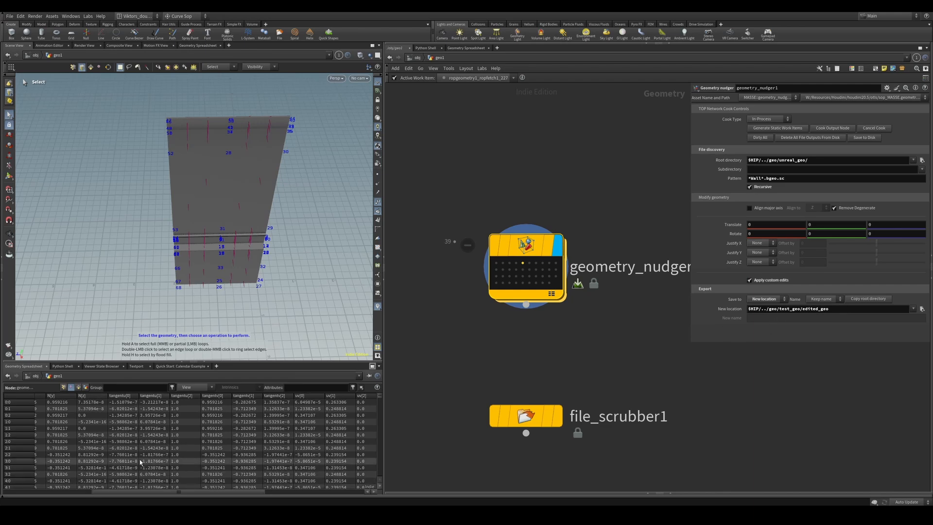
Switch to File Explorer, delete the old SM_Wall files from the edited_geo folder, and return to Houdini
key("alt+Tab")
left_click_drag(435, 317, 297, 214)
right_click(478, 267)
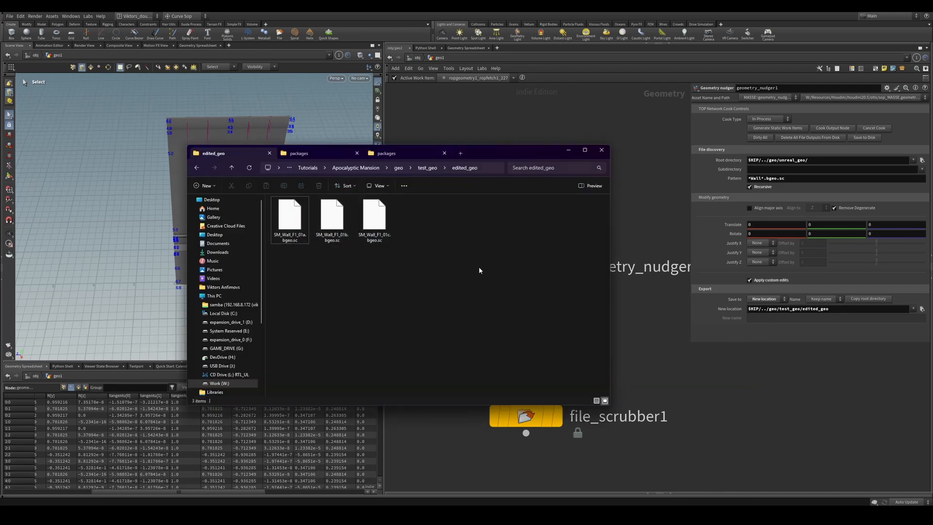
left_click_drag(403, 283, 298, 212)
key("Delete")
left_click(622, 136)
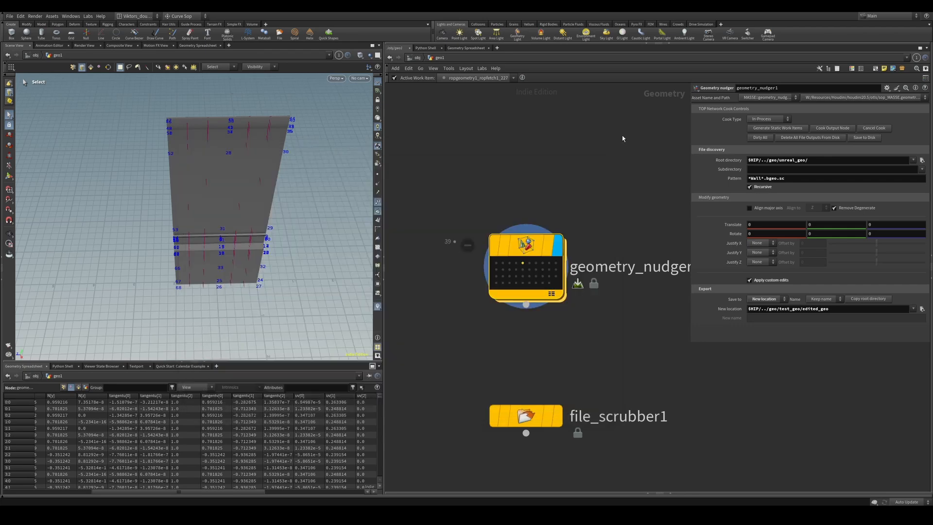
Save all edited wall meshes to disk and check the exported files in the edited_geo folder
left_click(857, 138)
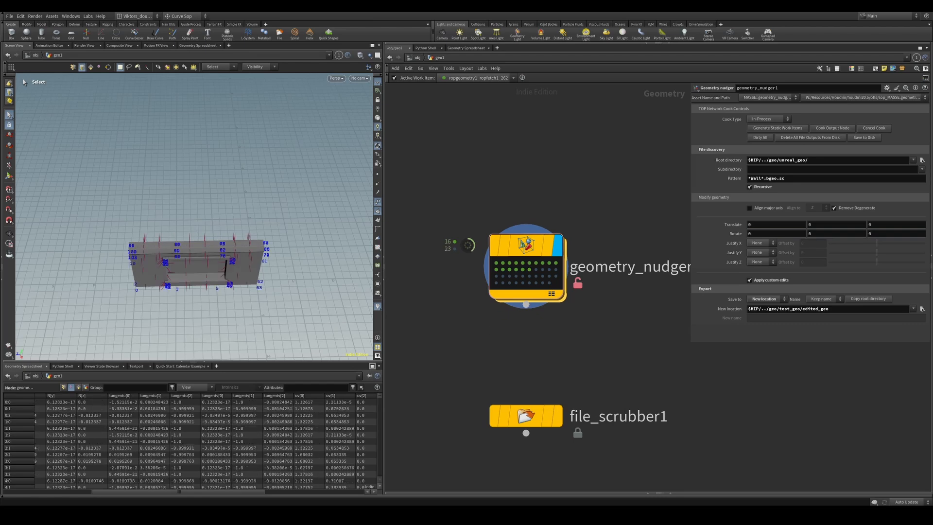
key("alt+Tab")
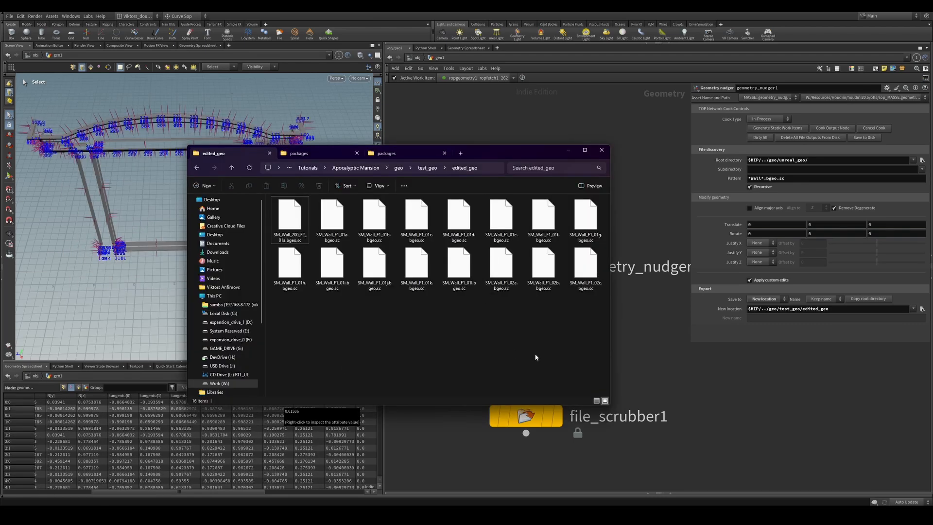
Switch to Unreal Engine and set the houdini_bgeo_import actor's geometry file to SM_Wall_200_F2_01a.bgeo.sc from the edited_geo folder
key("alt+Tab")
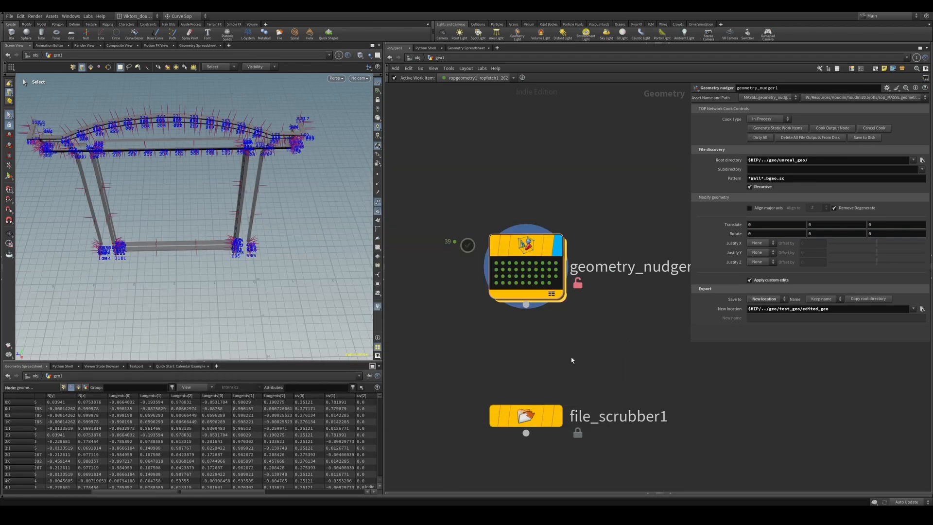
mouse_move(428, 515)
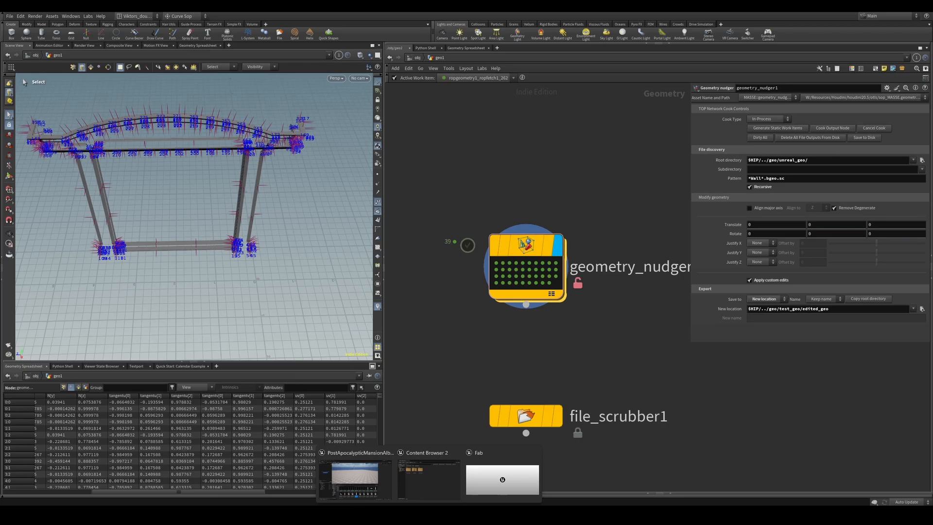
left_click(354, 479)
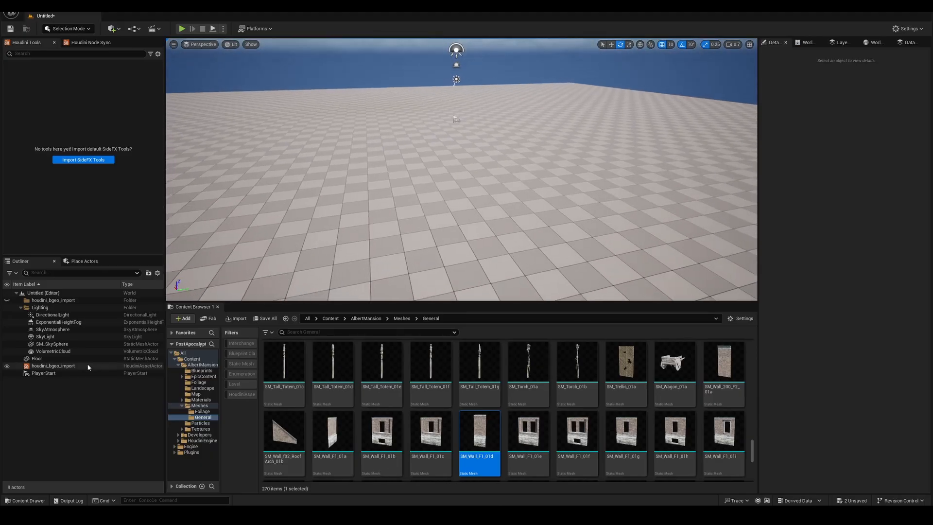
left_click(93, 366)
left_click(796, 73)
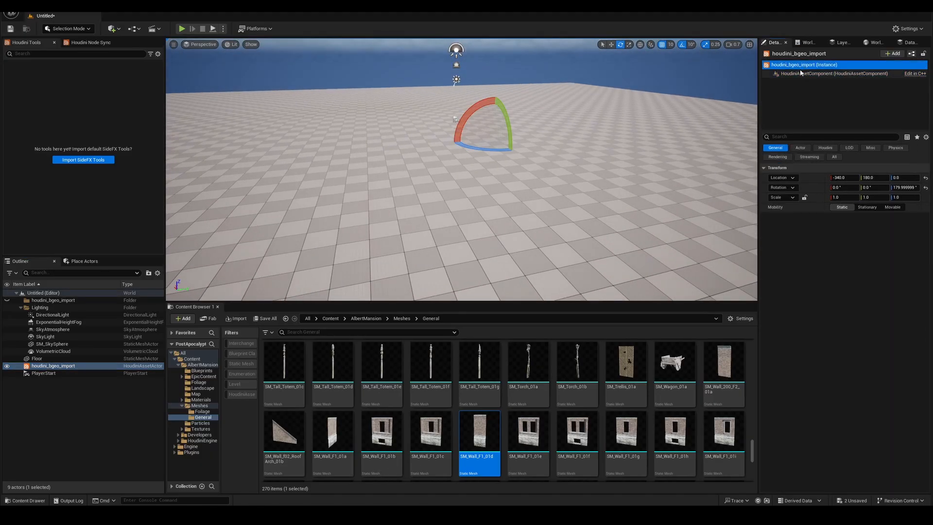
scroll(867, 406, "down", 3)
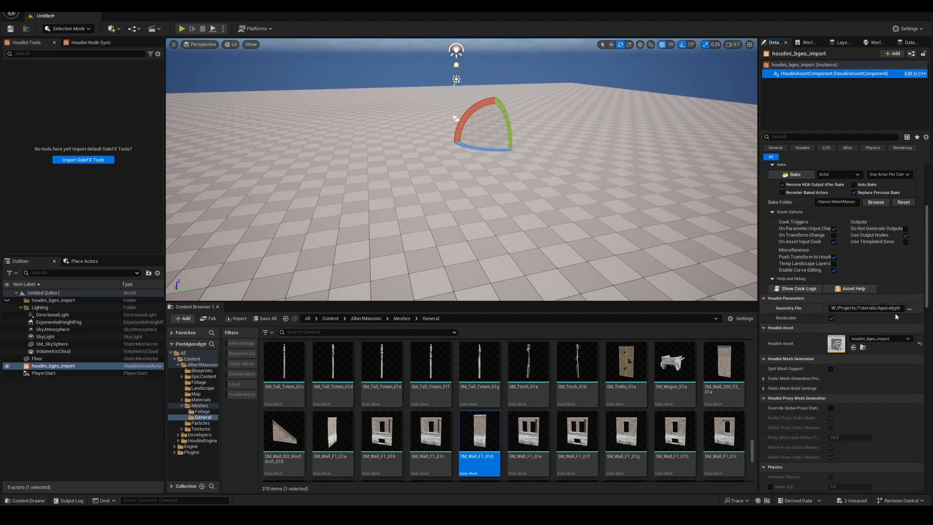
left_click(909, 308)
left_click(399, 190)
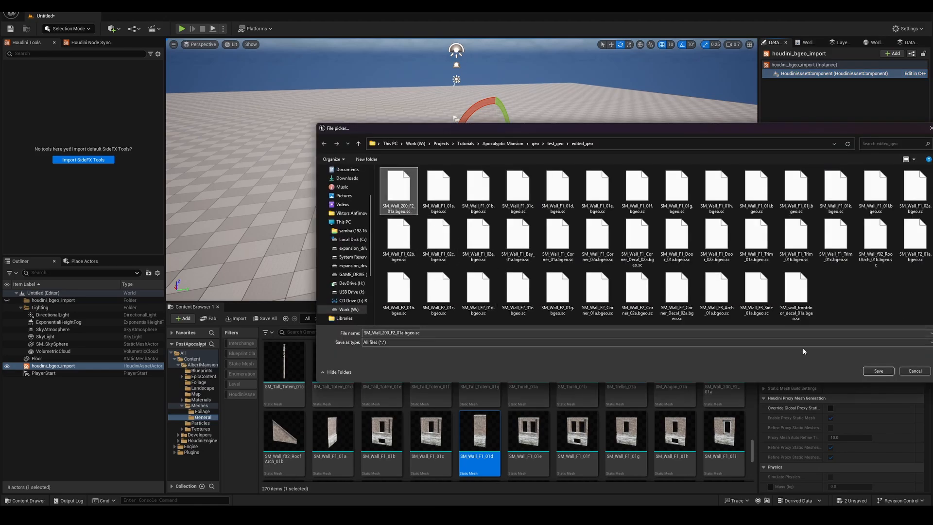
left_click(879, 371)
Place the SM_Wall_F1_01d mesh in the level, rotated 90° about Z, and move it flush beside the imported wall
right_click_drag(532, 241, 471, 238)
key("w")
key("s")
scroll(508, 233, "down", 2)
key("d")
key("s")
key("w")
key("a")
key("d")
key("d")
key("s")
left_click_drag(479, 432, 422, 248)
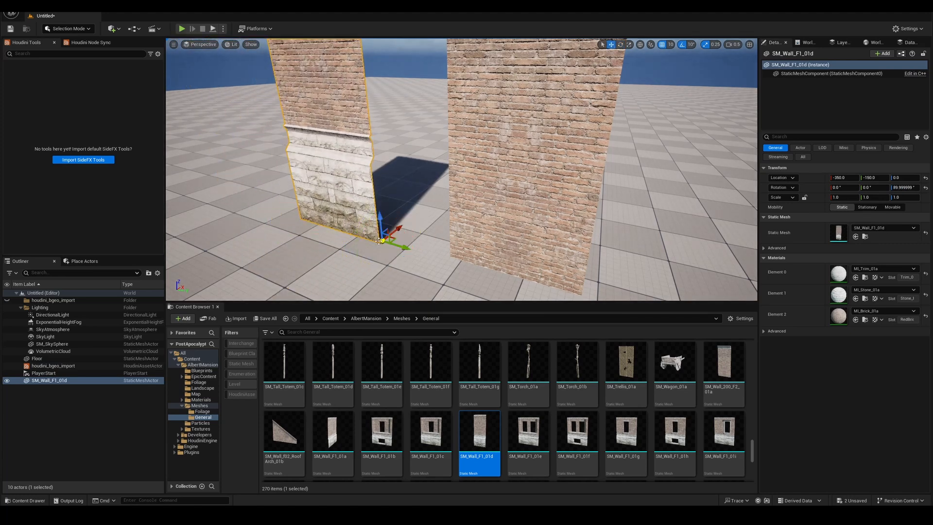
left_click_drag(379, 240, 460, 256)
Compare the alignment, brick texture and shading of the imported wall and SM_Wall_F1_01d from several angles
right_click_drag(583, 219, 671, 194)
left_click(631, 233)
right_click_drag(549, 208, 505, 265)
left_click(505, 202)
right_click_drag(550, 208, 549, 132)
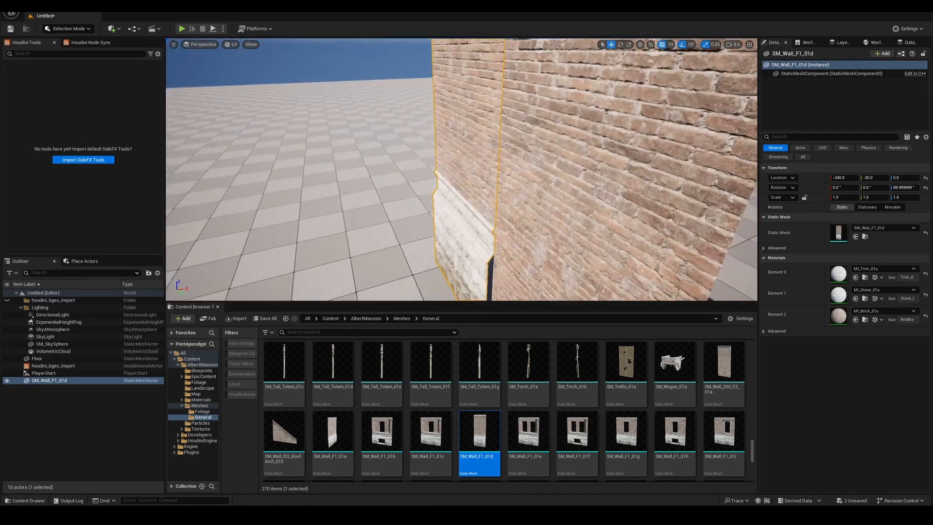
left_click(530, 231)
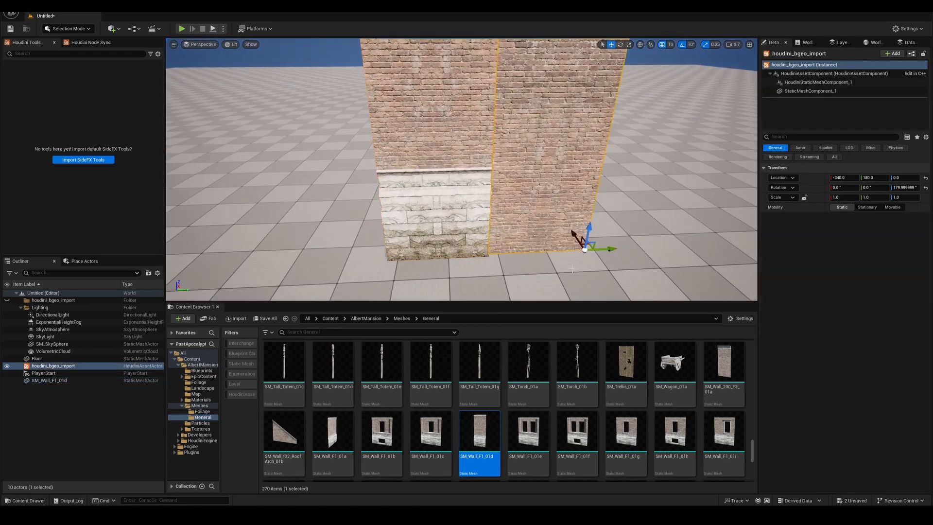
left_click(453, 209)
right_click_drag(454, 209, 455, 150)
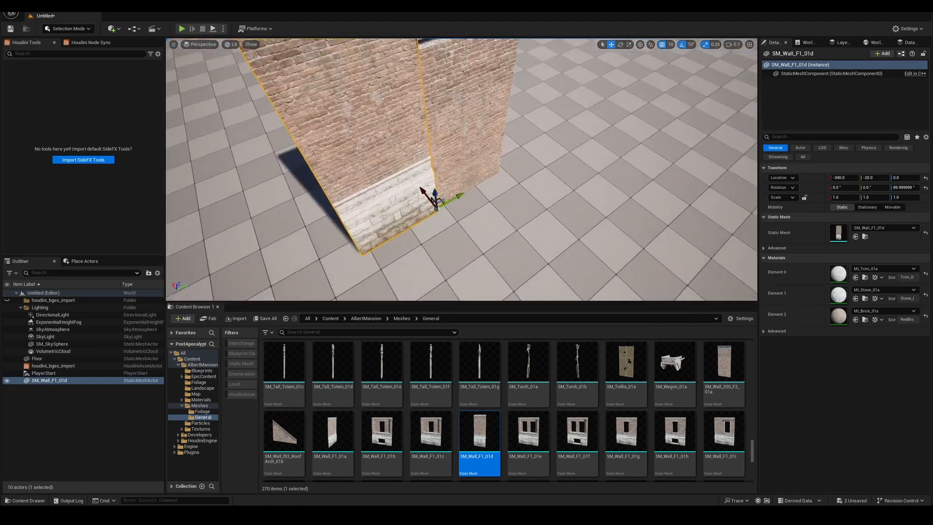
left_click(437, 159)
left_click(381, 164)
right_click_drag(381, 163, 402, 163)
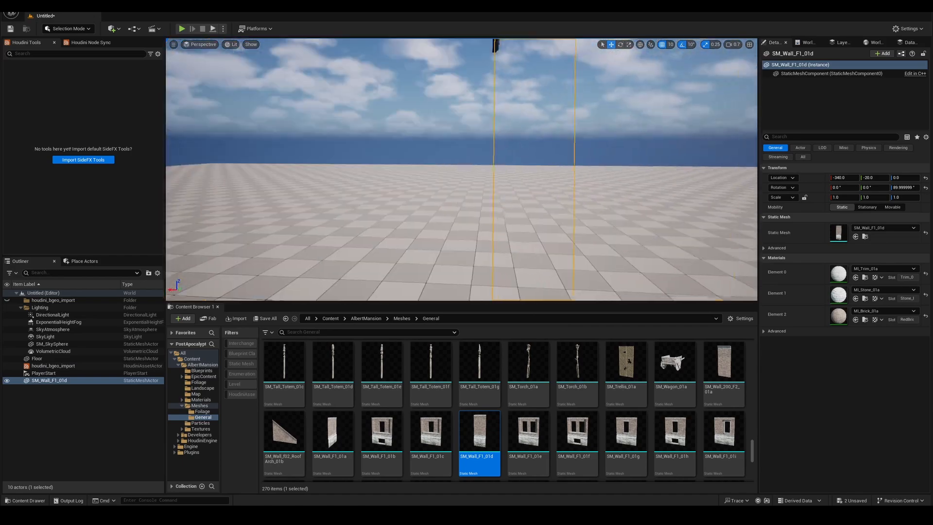
Open the Overview level, look over its modular wall pieces, and turn off the Level asset filter
right_click_drag(452, 170, 384, 192)
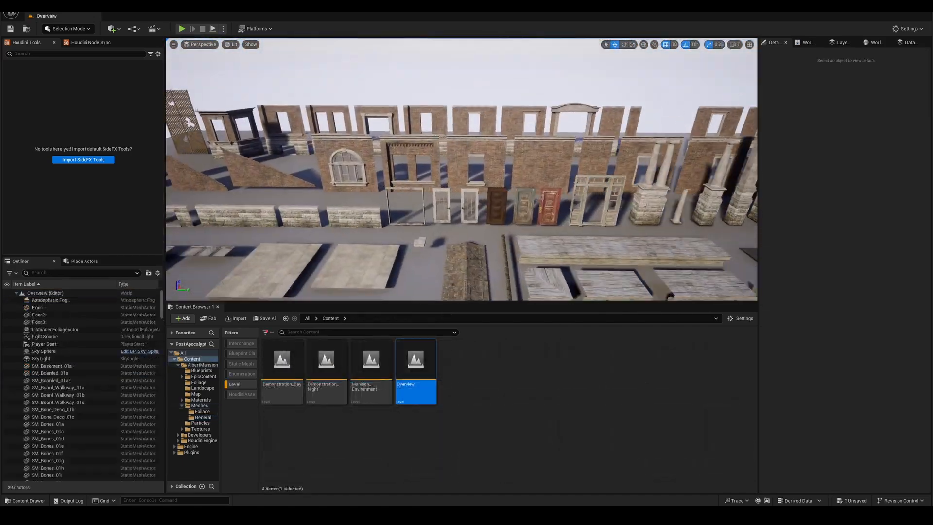
mouse_move(461, 170)
right_mouse_down()
mouse_move(493, 183)
mouse_move(459, 163)
mouse_move(493, 166)
mouse_move(435, 169)
mouse_move(464, 176)
mouse_move(427, 170)
mouse_move(479, 176)
right_mouse_up()
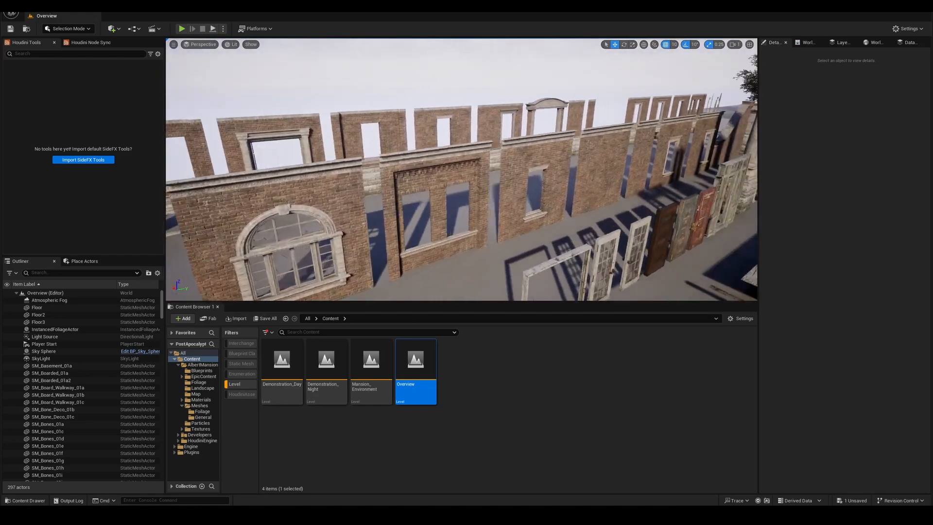
right_click_drag(476, 209, 469, 209)
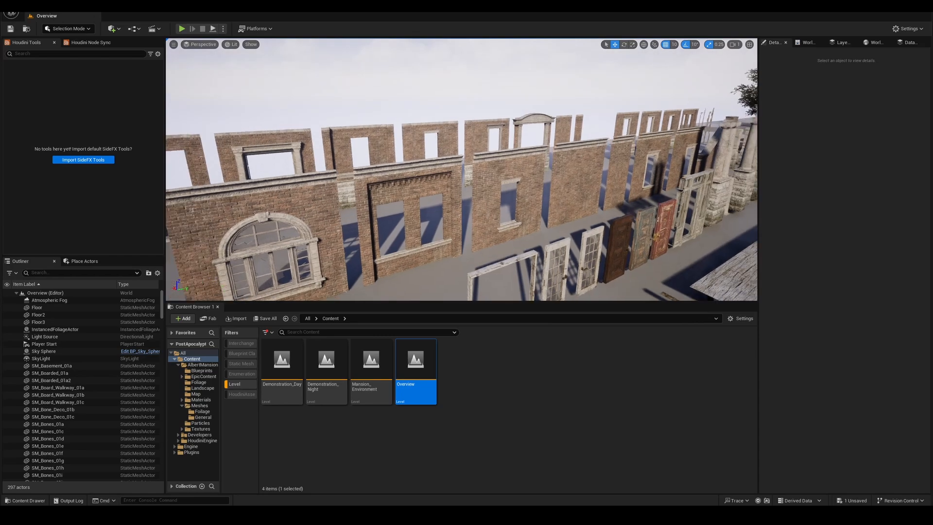
mouse_move(461, 170)
right_mouse_down()
mouse_move(478, 171)
mouse_move(460, 166)
mouse_move(452, 177)
right_mouse_up()
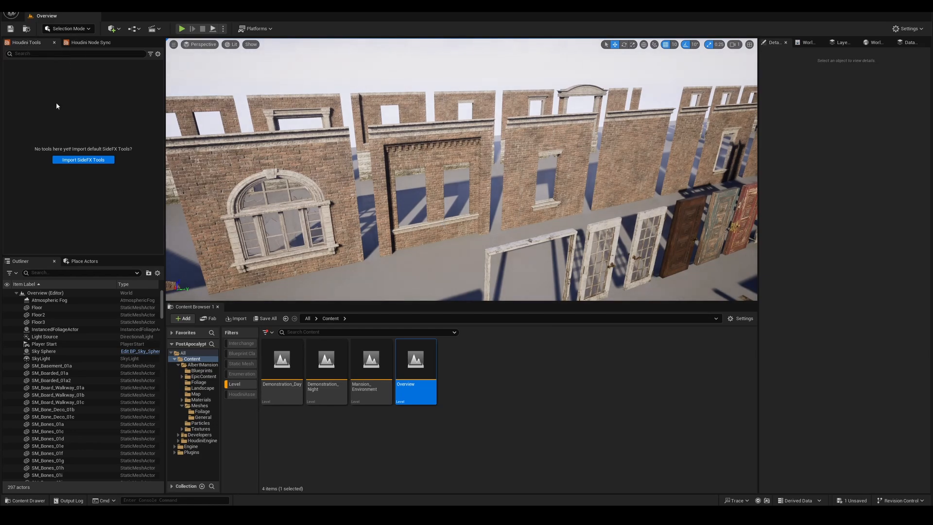
right_click_drag(421, 250, 486, 257)
left_click(235, 384)
key("s")
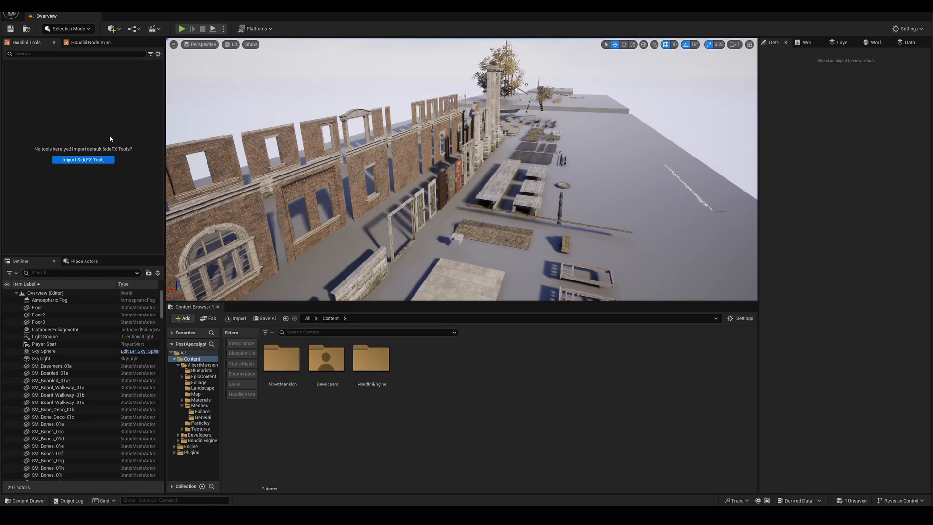
Switch to File Explorer and examine the HDA, JSON and icon files in the UnrealTools otls folder
left_click(75, 515)
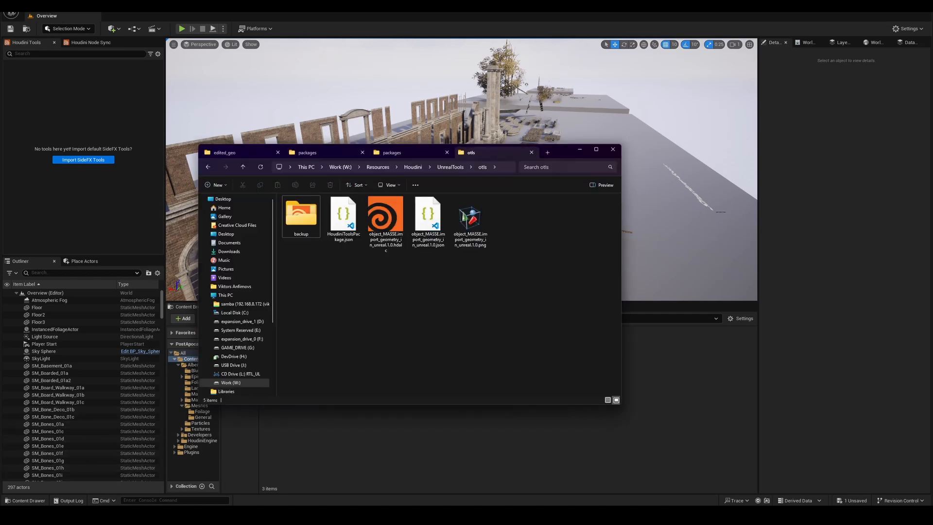
left_click_drag(495, 307, 419, 301)
mouse_move(355, 278)
left_mouse_down()
mouse_move(338, 224)
mouse_move(355, 286)
left_mouse_up()
left_click_drag(496, 292, 375, 224)
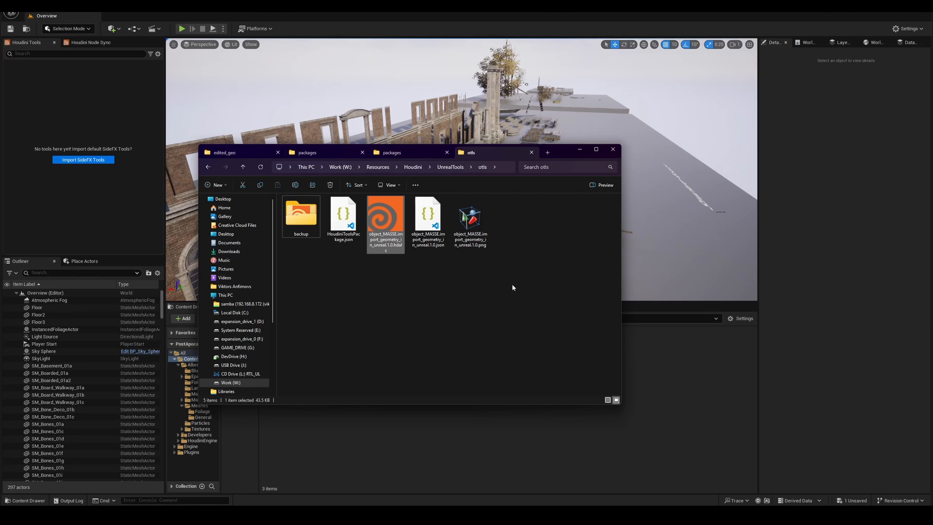
left_click_drag(512, 288, 310, 227)
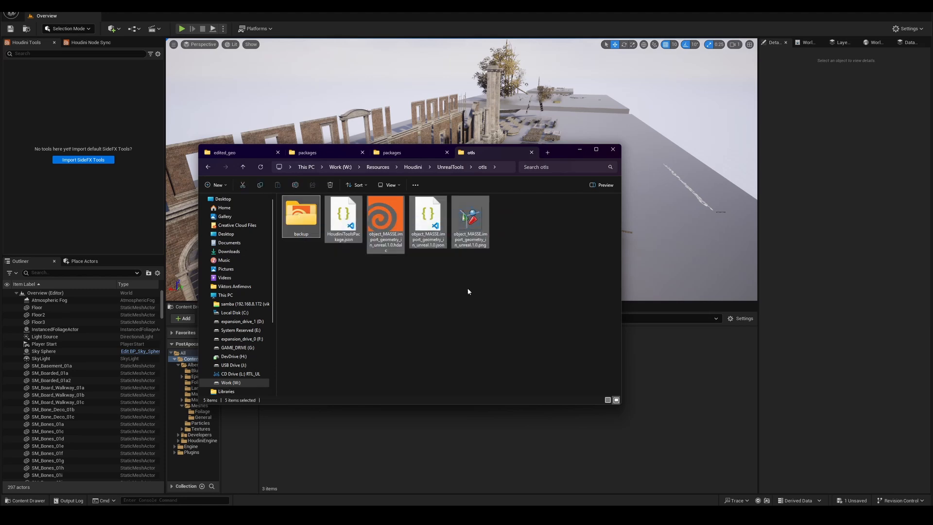
left_click(502, 264)
left_click_drag(548, 331, 306, 212)
left_click(382, 291)
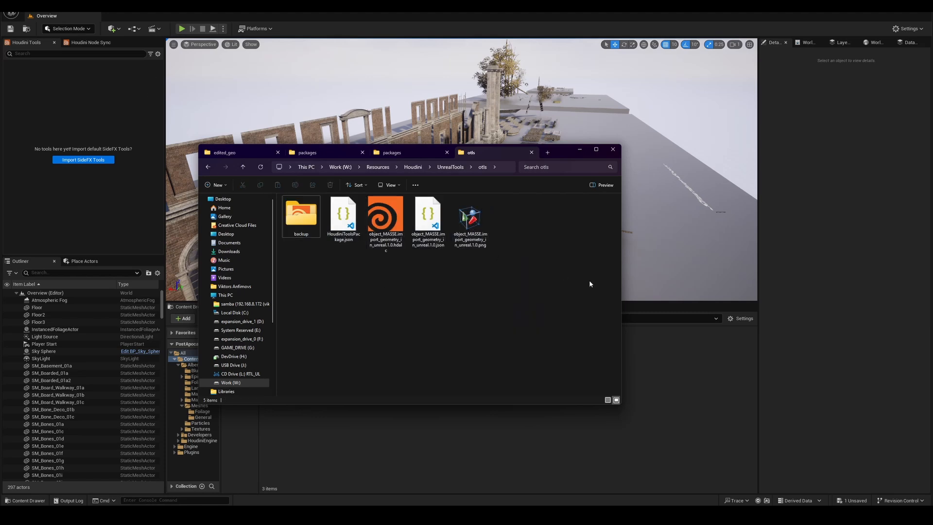
Import the Houdini Tools package from W:\Resources\Houdini\UnrealTools\otls in Unreal Engine
left_click(157, 54)
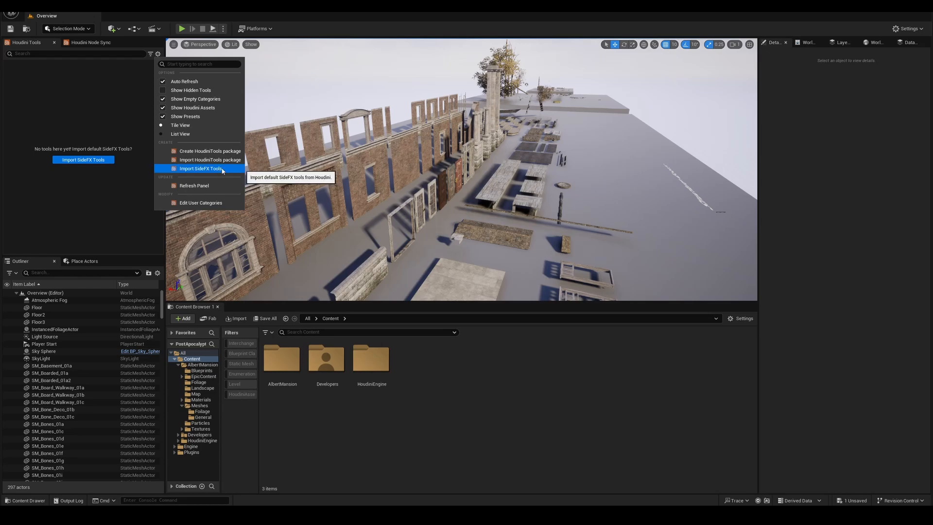
left_click(210, 160)
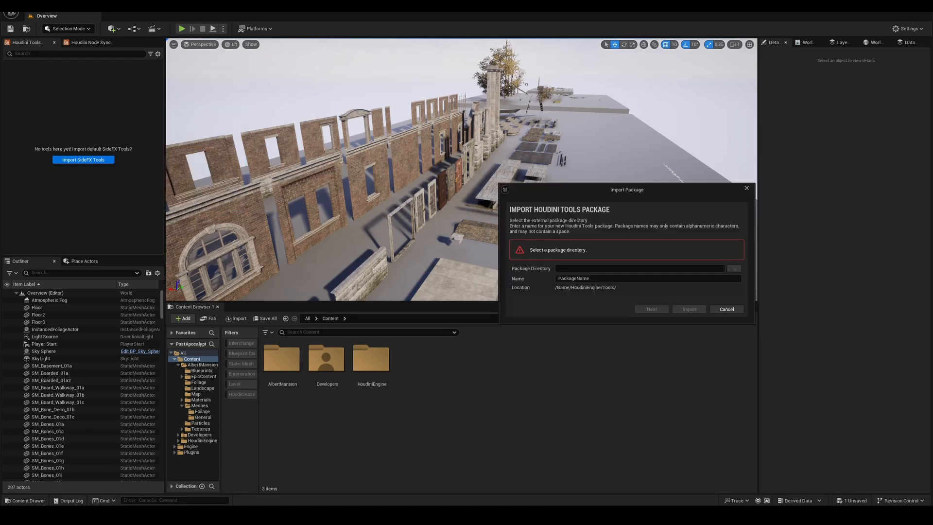
key("alt+Tab")
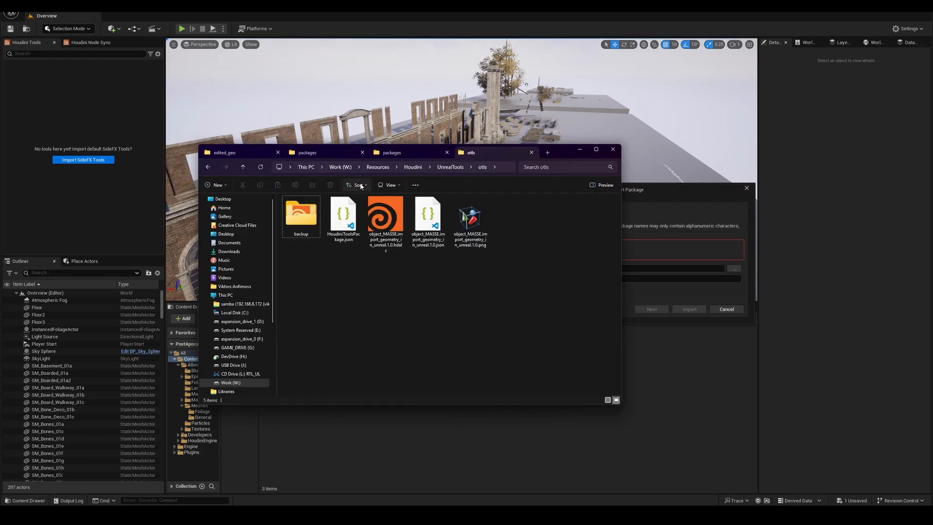
left_click(641, 268)
type("W:\\Resources\\Houdini\\UnrealTools\\otls")
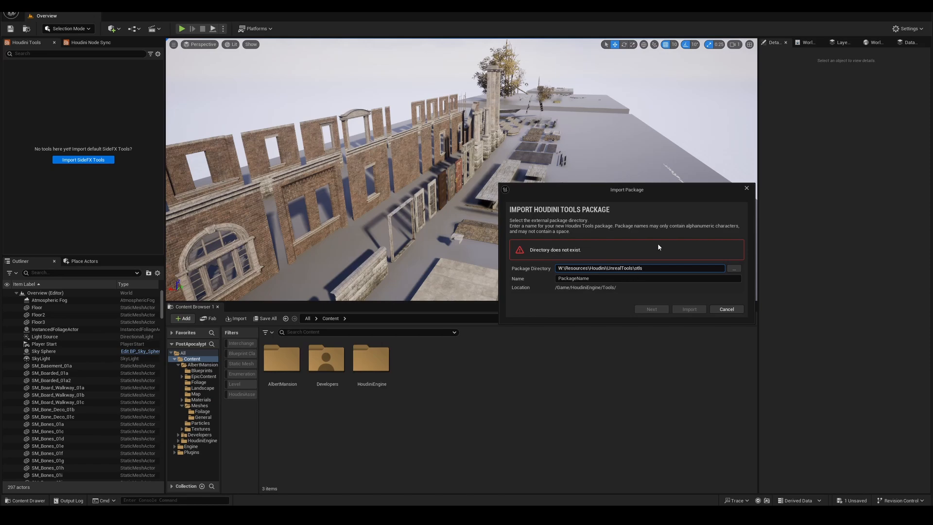
left_click(689, 309)
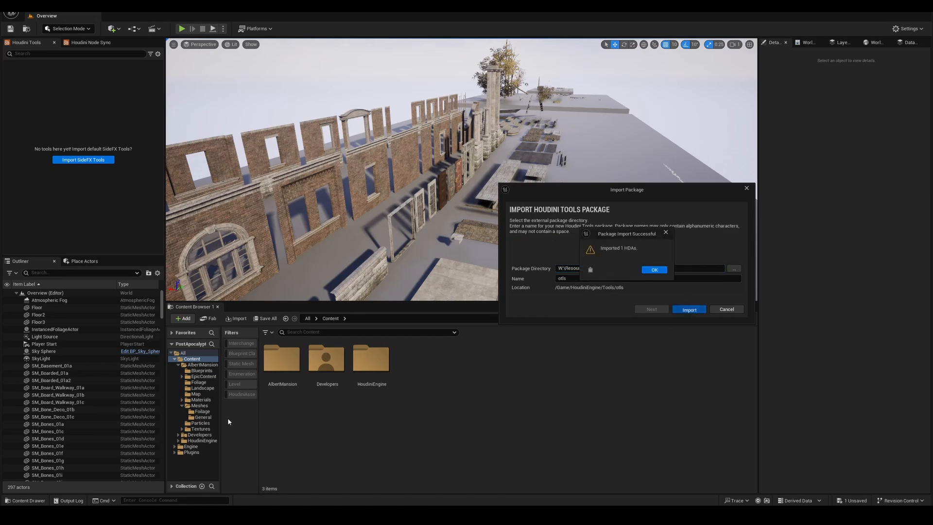
key("alt+Tab")
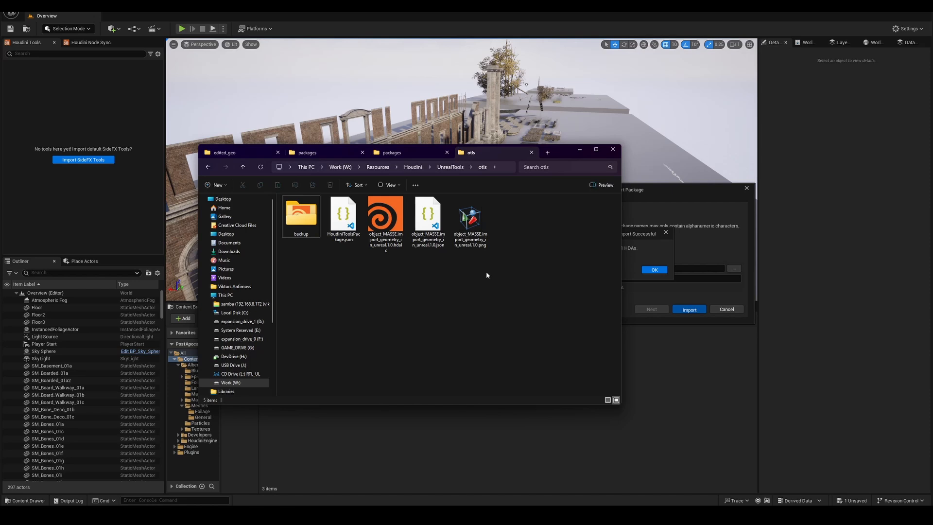
left_click(580, 149)
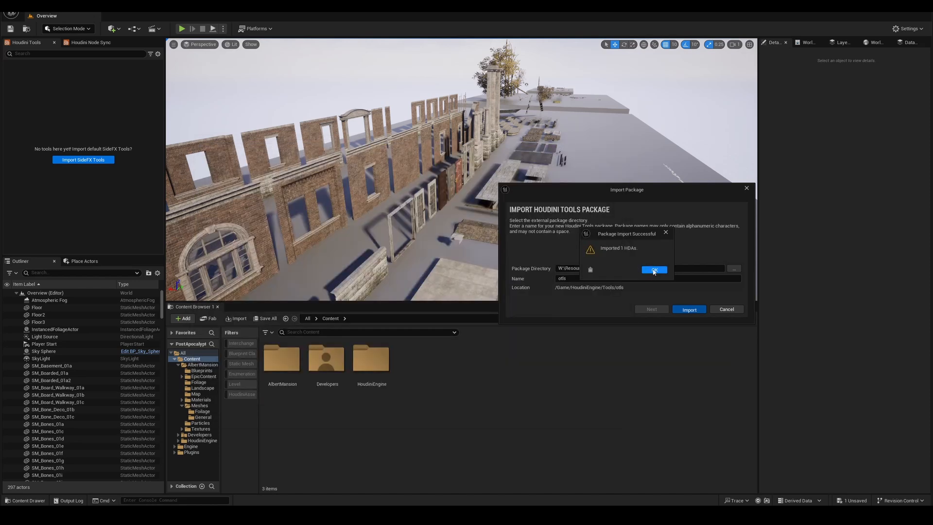
left_click(654, 270)
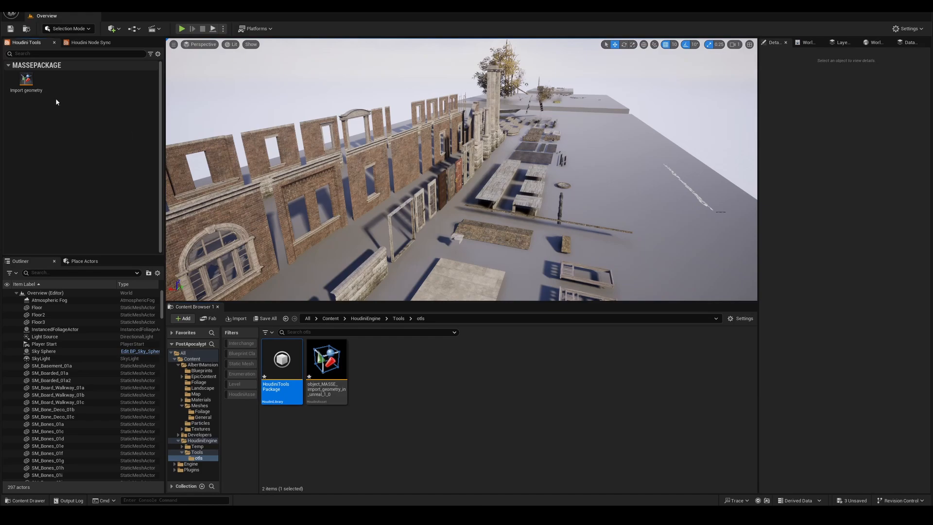
Look over the wall, column and window assets laid out in the Overview level
key("w")
right_click_drag(499, 186, 578, 158)
scroll(554, 155, "up", 1)
key("w")
key("s")
right_click_drag(443, 277, 357, 293)
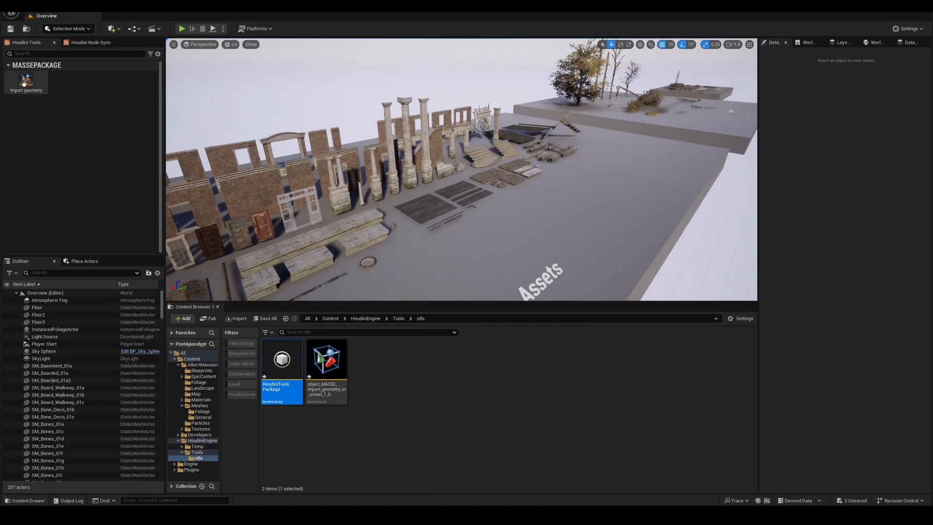
right_click_drag(353, 186, 238, 192)
key("w")
key("s")
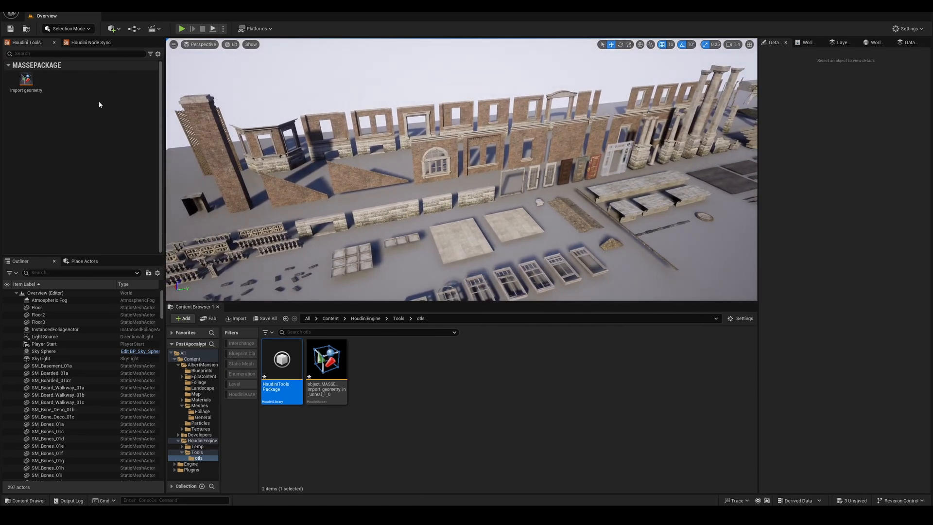
key("s")
right_click_drag(360, 185, 386, 228)
key("w")
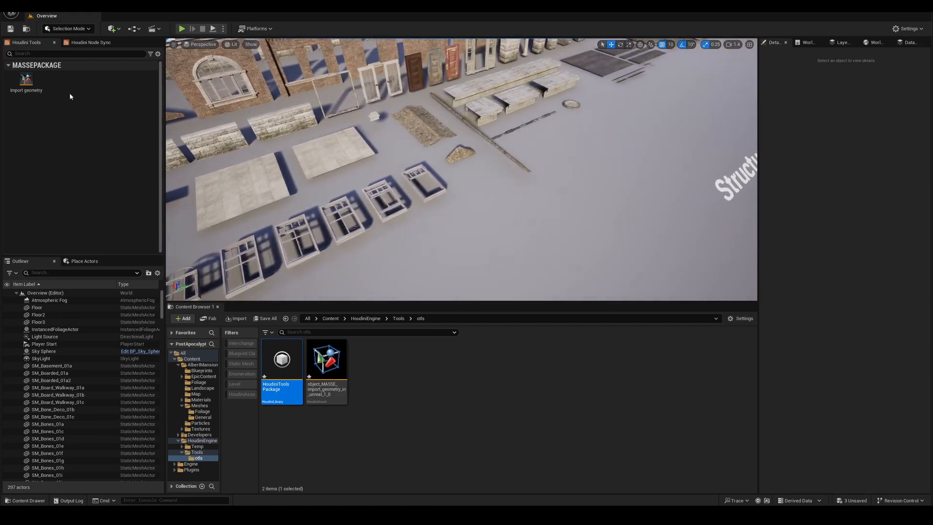
Instantiate the Import geometry tool at the world origin and bring the new asset into view
right_click(33, 88)
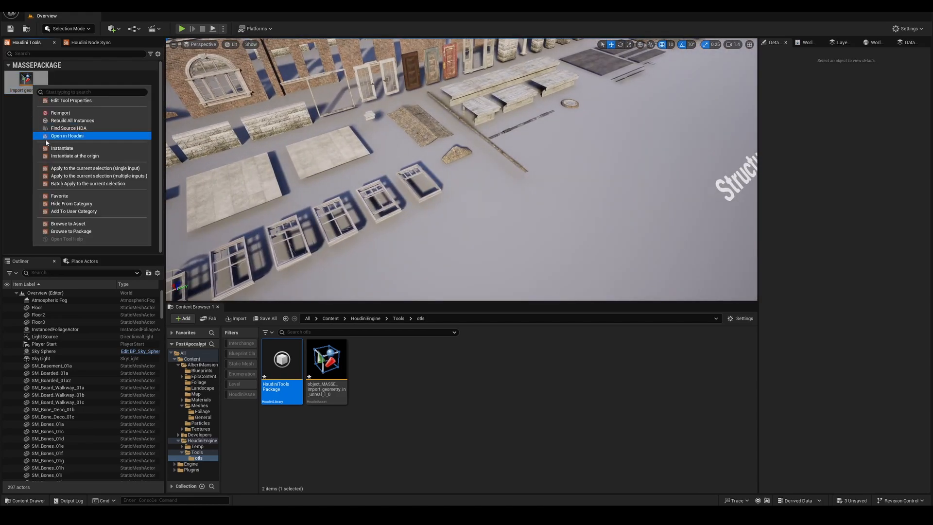
left_click(56, 156)
key("f")
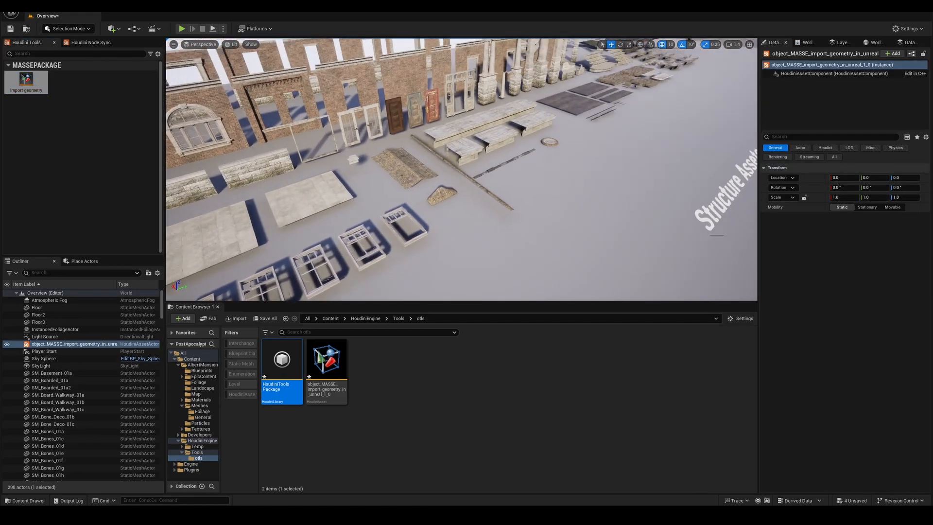
key("w")
right_click_drag(443, 194, 418, 194)
scroll(452, 233, "down", 3)
key("s")
key("w")
key("w")
key("d")
key("a")
Examine the HoudiniAssetComponent's Houdini Engine, PDG Asset Link, TOP Networks and Houdini Parameters settings
left_click(861, 75)
scroll(844, 179, "down", 5)
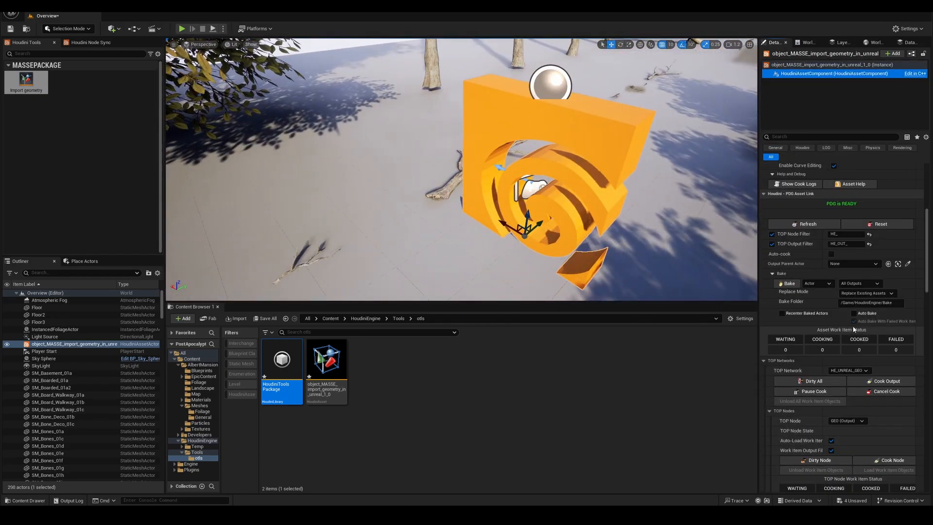
scroll(801, 314, "down", 2)
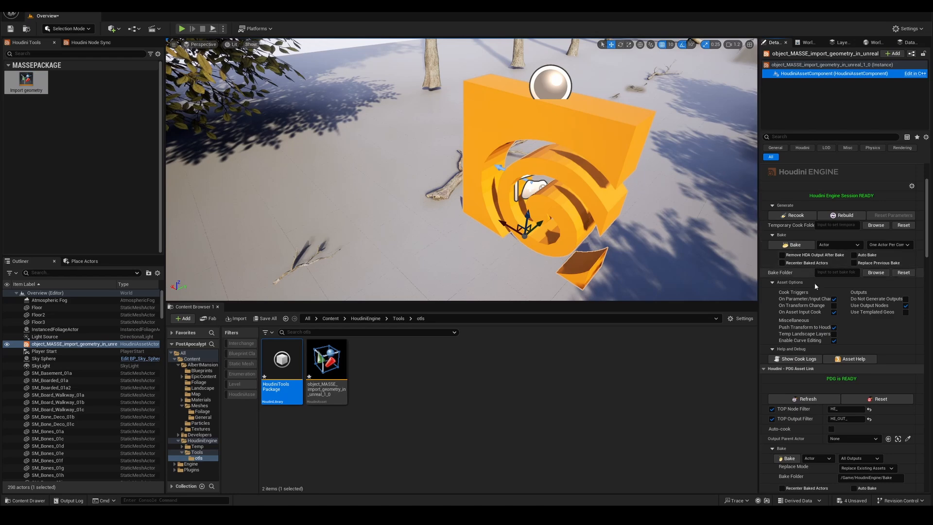
scroll(810, 311, "down", 2)
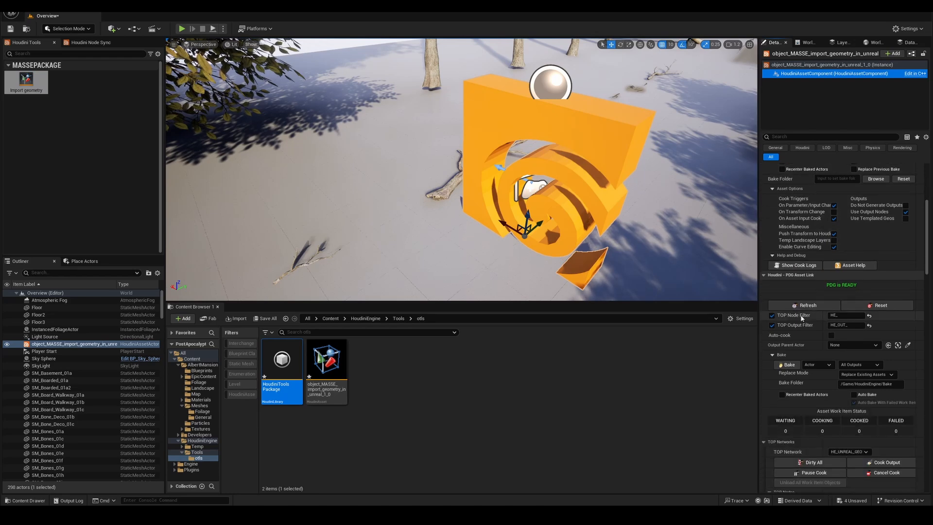
scroll(811, 282, "up", 3)
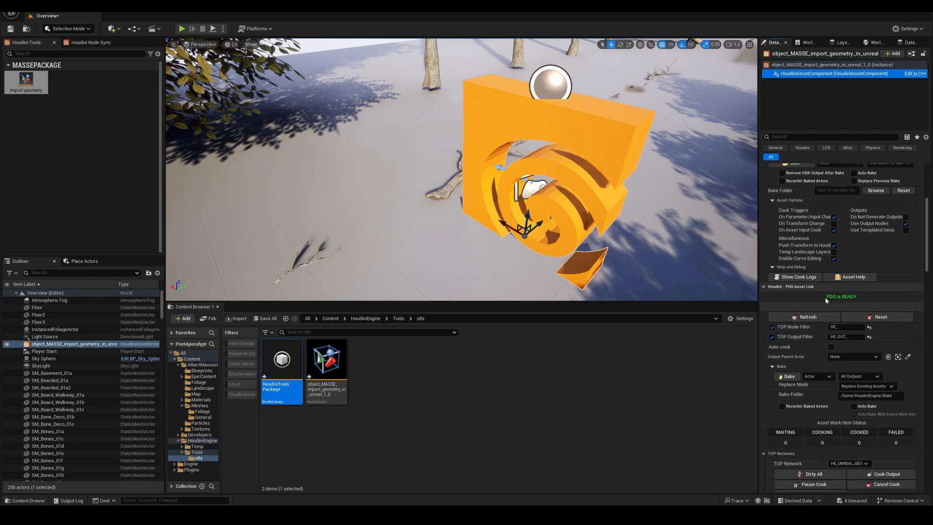
scroll(821, 301, "down", 2)
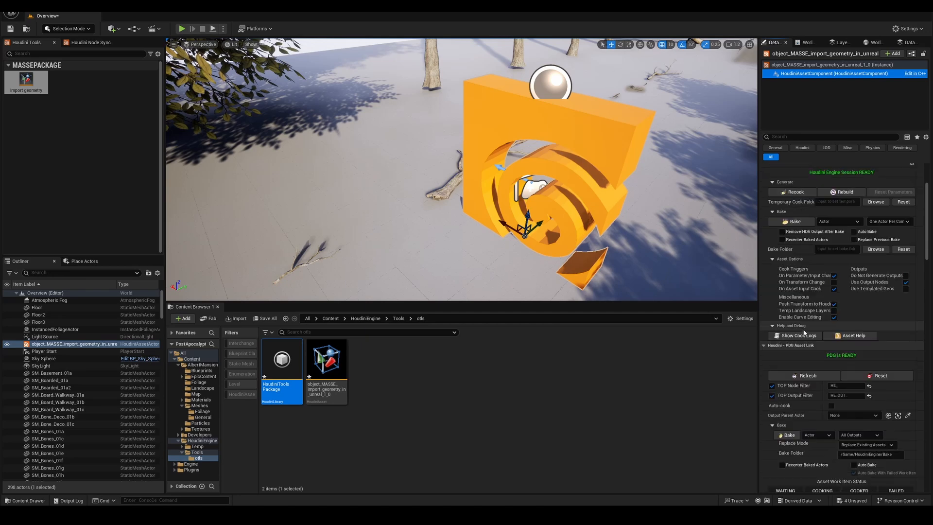
scroll(780, 372, "down", 4)
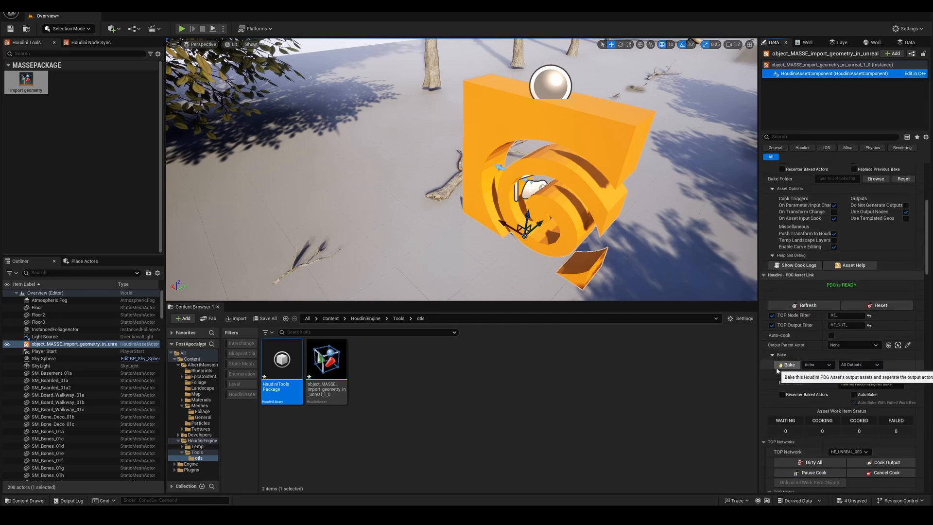
scroll(855, 408, "down", 5)
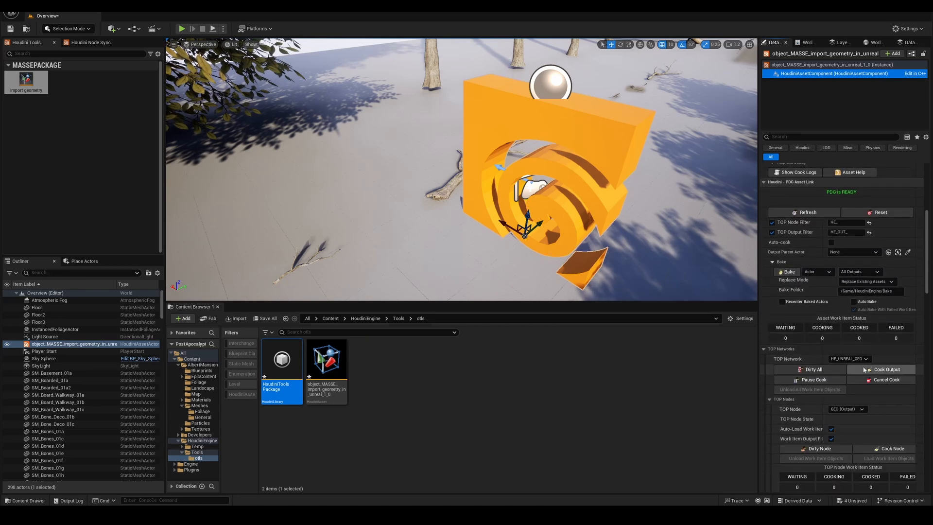
scroll(873, 431, "down", 5)
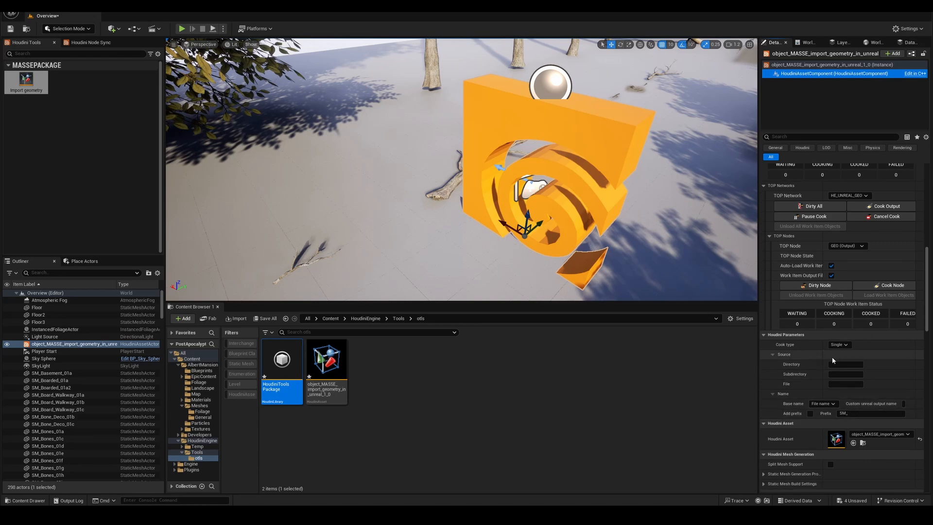
left_click_drag(925, 316, 921, 270)
scroll(922, 269, "up", 4)
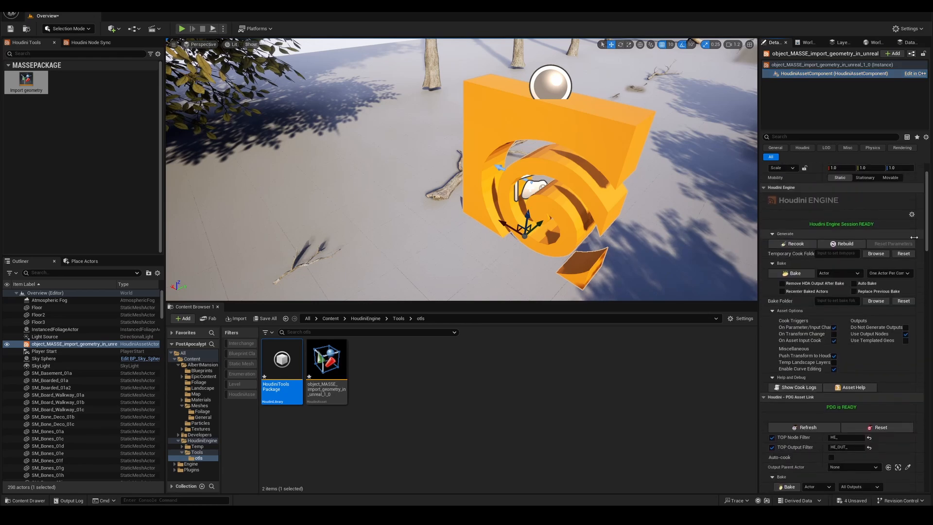
Collapse the Houdini Engine Bake and Asset Options groups and set the asset's Cook type to PDG
left_click(776, 273)
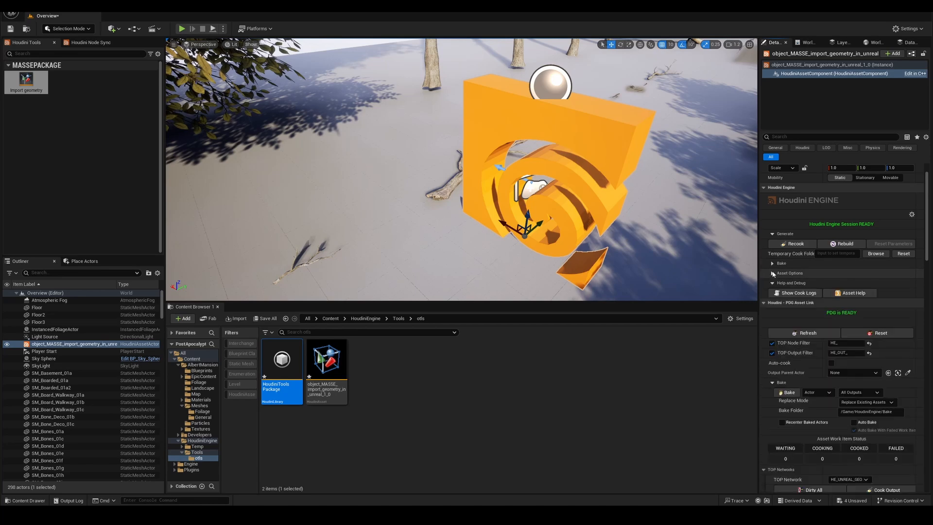
scroll(791, 281, "down", 3)
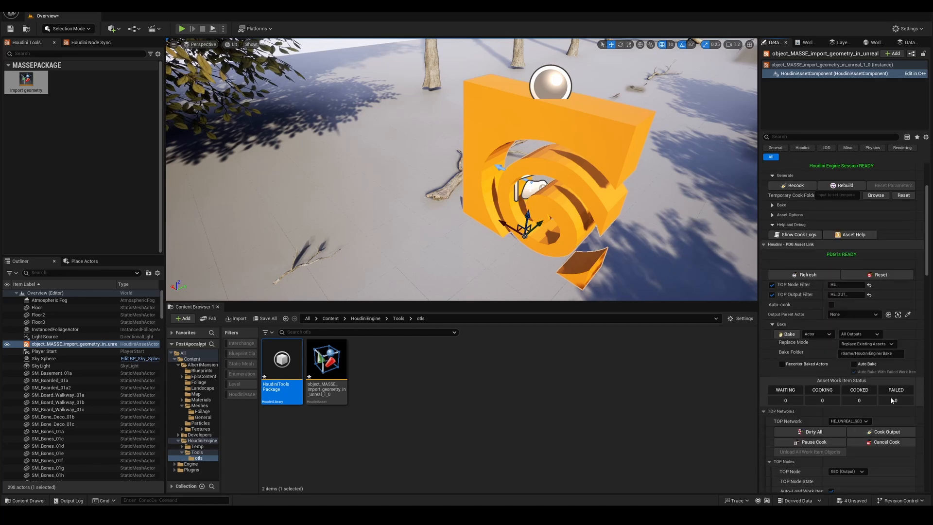
scroll(841, 291, "down", 9)
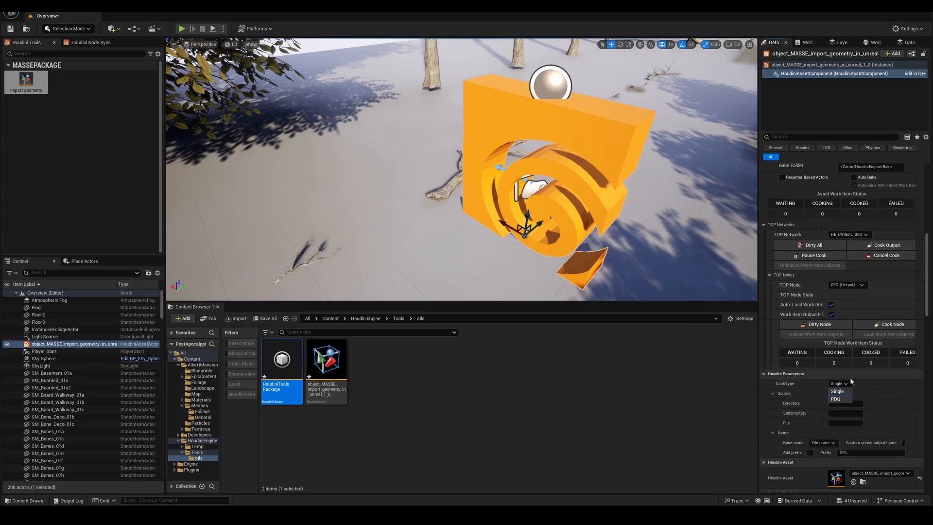
scroll(832, 393, "down", 1)
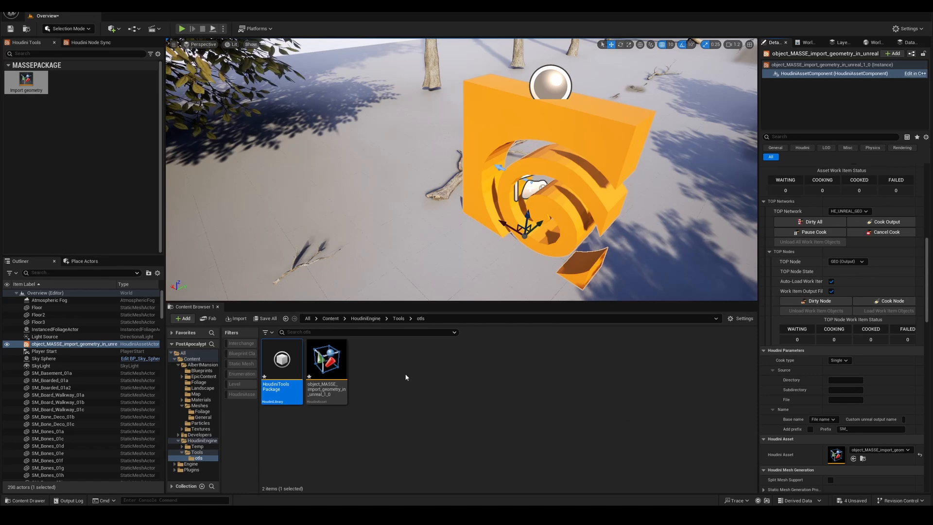
left_click(845, 361)
left_click(842, 380)
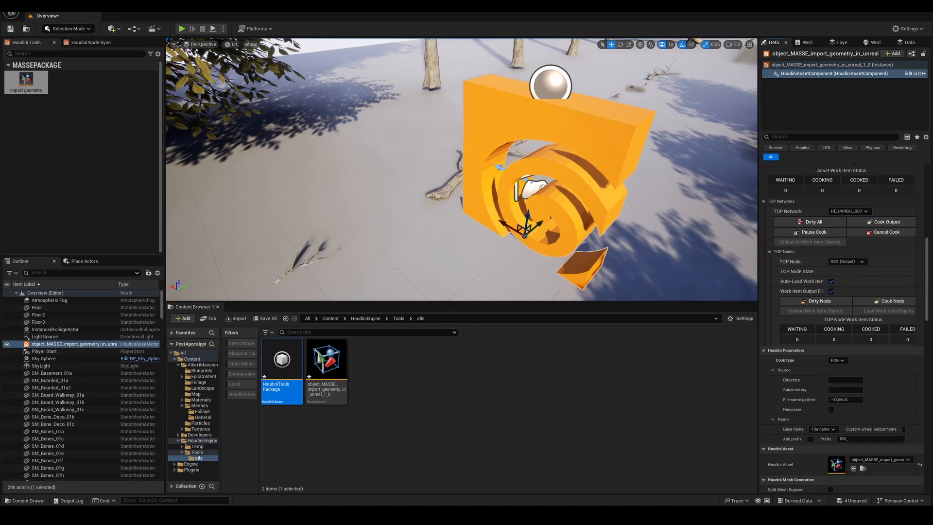
Switch to File Explorer and copy the geo\test_geo\edited_geo part of the edited_geo folder's path
left_click(265, 514)
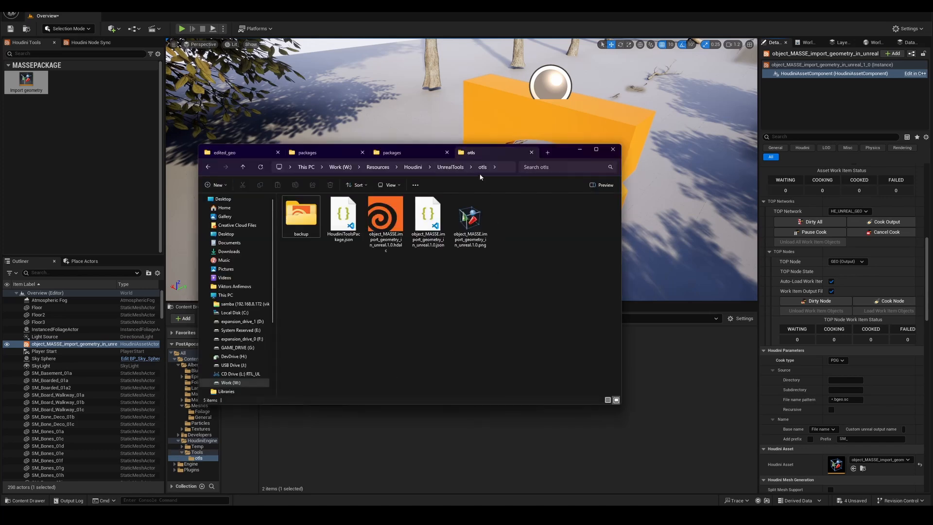
left_click(240, 153)
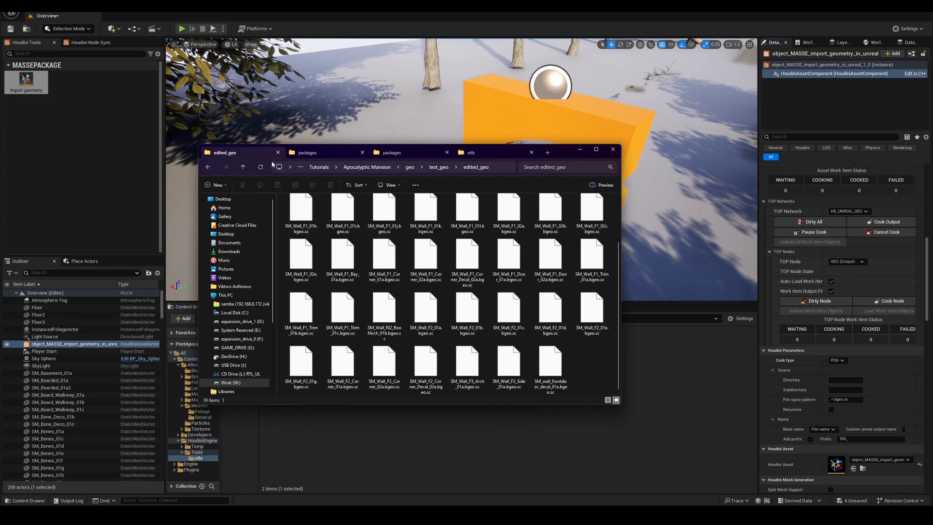
left_click(491, 167)
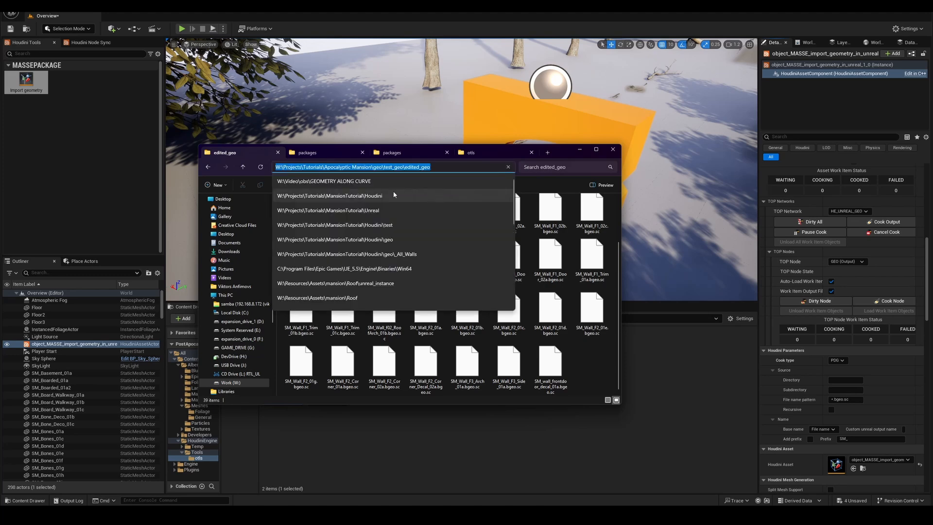
left_click_drag(424, 170, 373, 167)
key("ctrl+c")
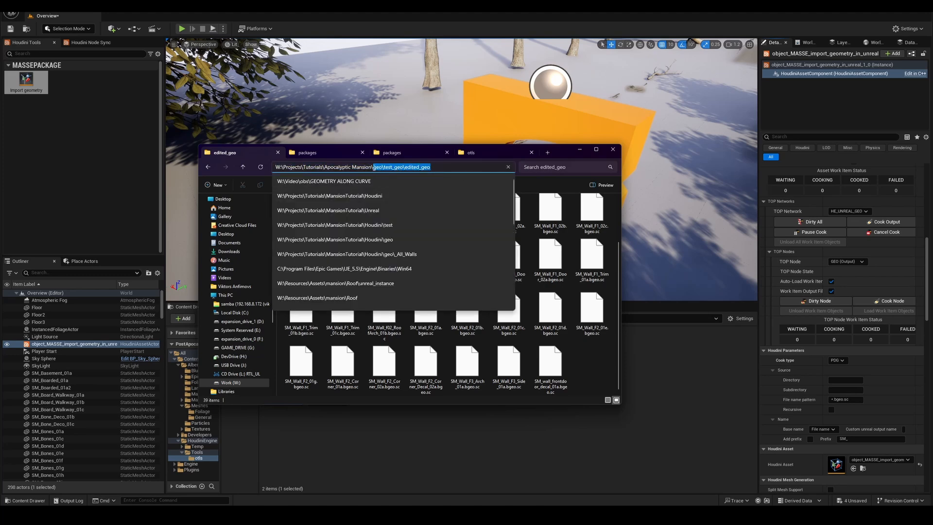
left_click(585, 264)
Set the Import geometry asset's source Directory to $mansion/geo\test_geo\edited_geo in Unreal Engine
left_click(844, 379)
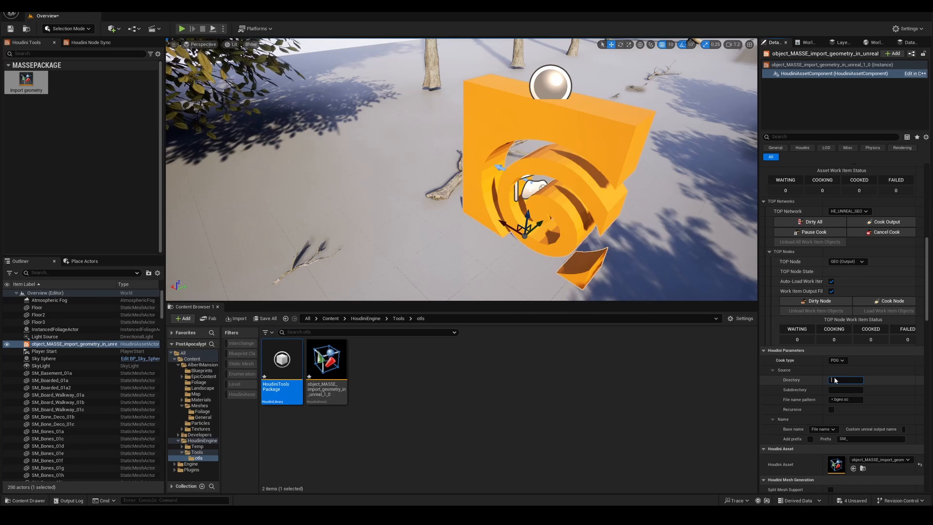
type("$mansion/")
key("ctrl+v")
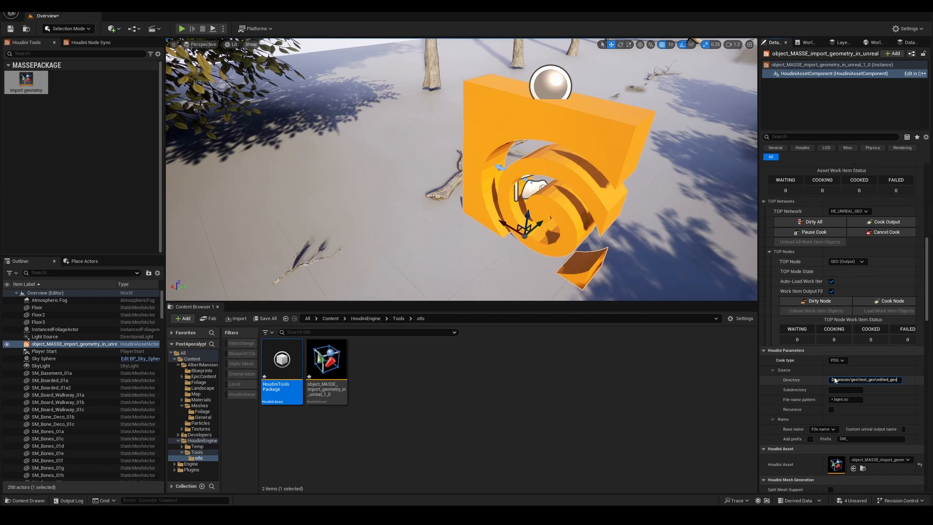
left_click(867, 390)
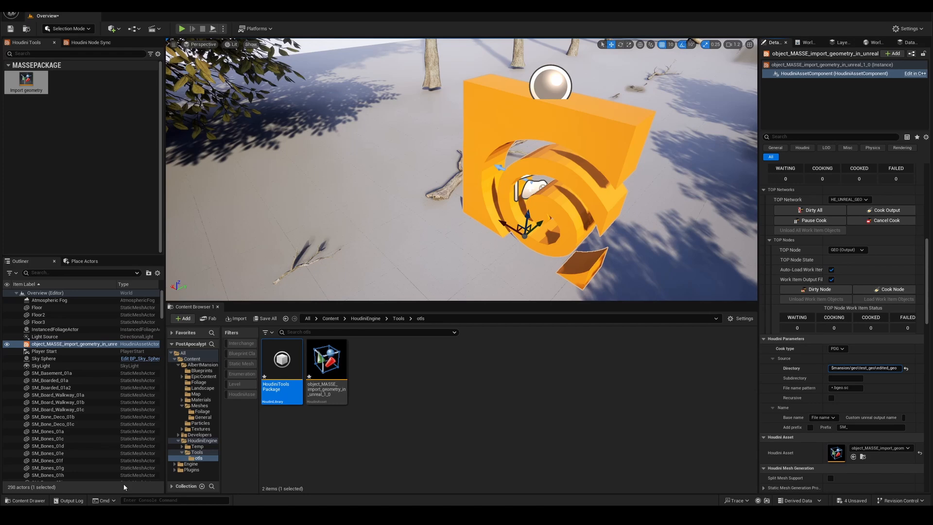
Check the edited_geo files in File Explorer, review the asset's PDG and source settings, and widen the property display
left_click(104, 514)
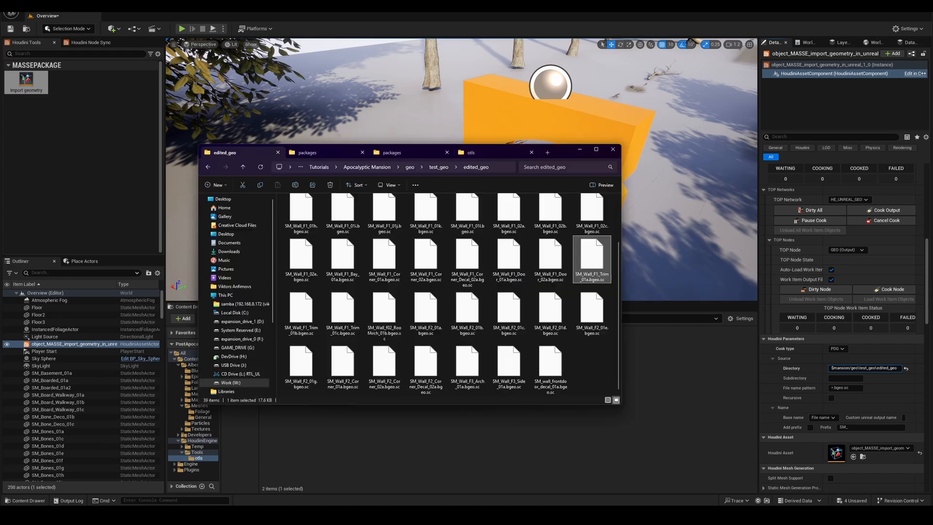
left_click(579, 149)
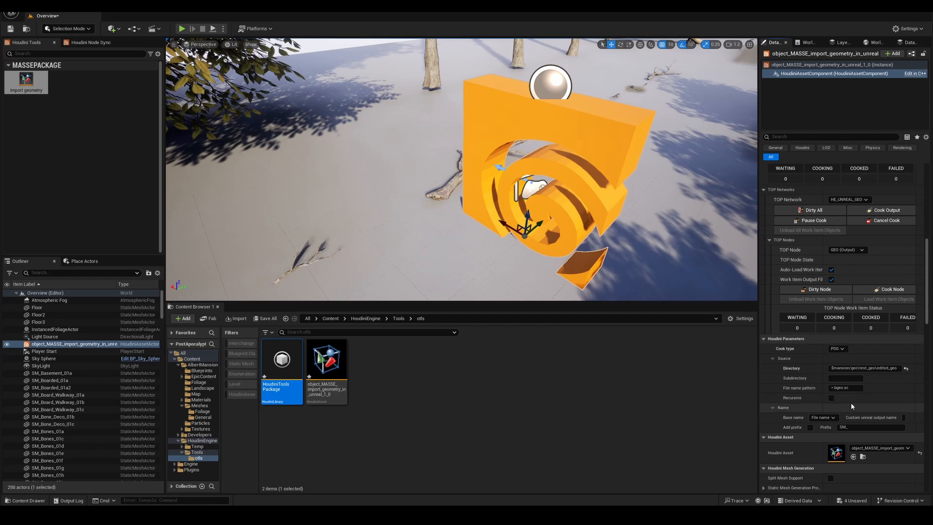
scroll(852, 406, "up", 4)
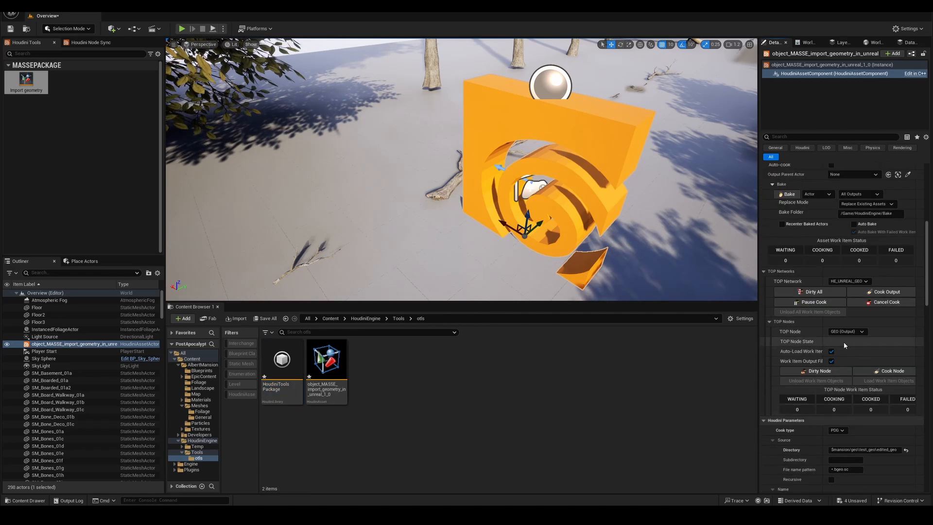
scroll(862, 403, "up", 3)
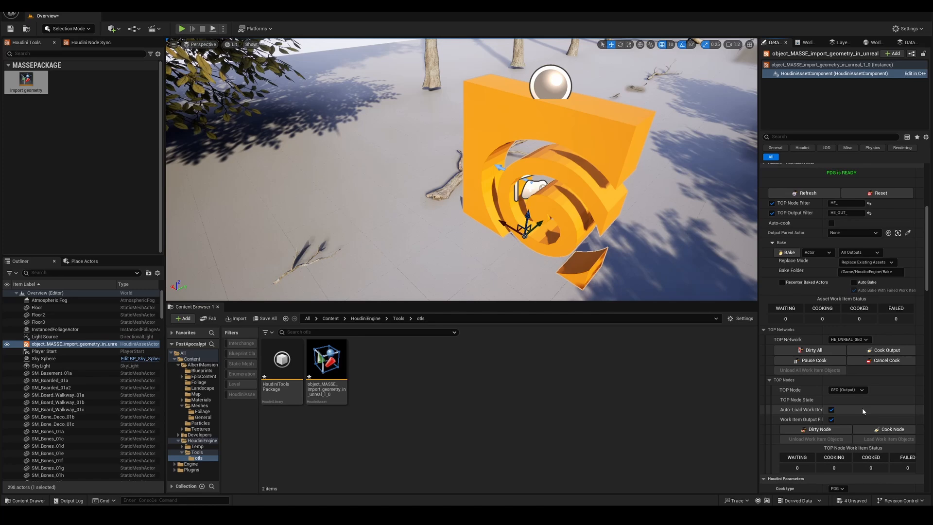
scroll(863, 411, "down", 3)
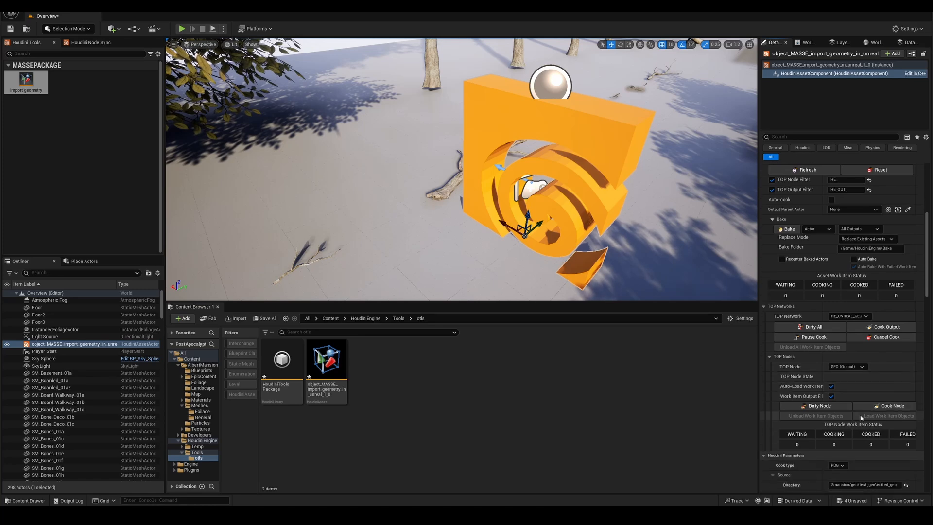
scroll(861, 423, "down", 3)
scroll(859, 433, "down", 3)
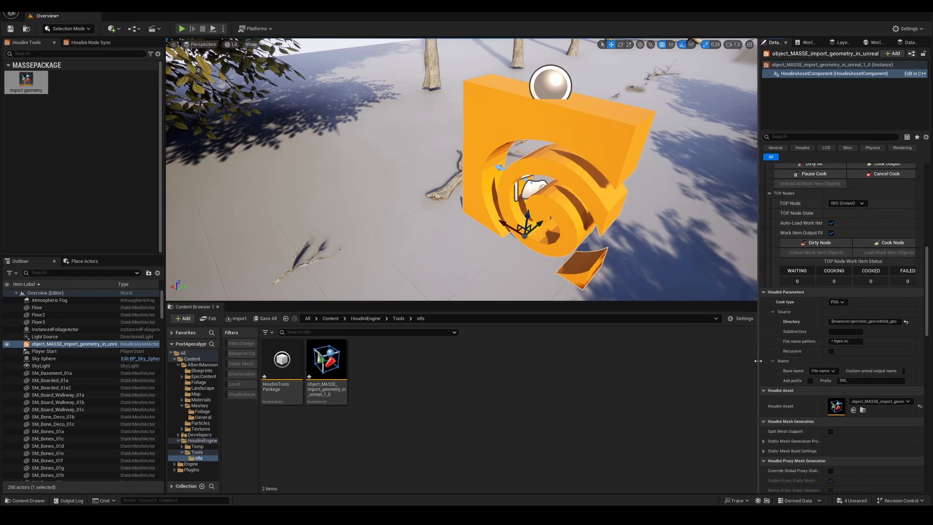
left_click_drag(758, 368, 737, 368)
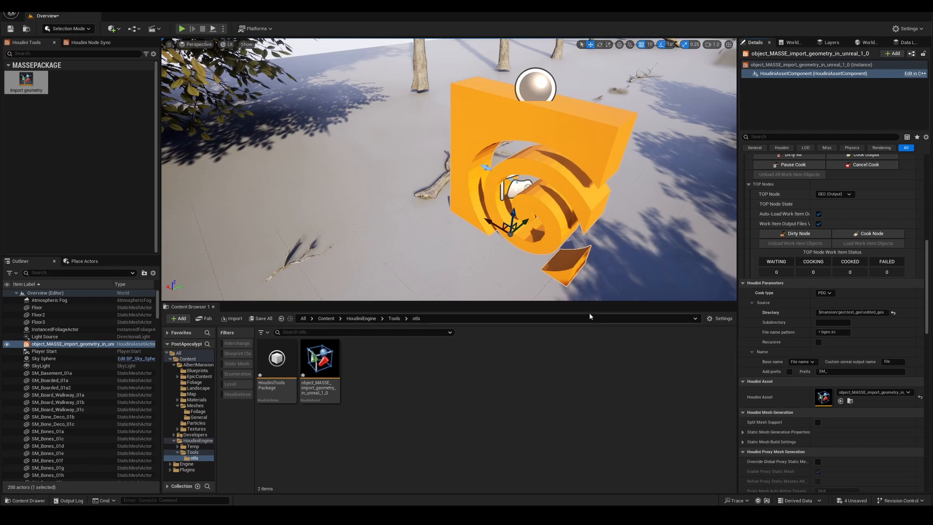
View the Houdini asset from farther away and check the wall mesh file names in the edited_geo folder
right_click_drag(603, 272, 848, 258)
key("w")
scroll(603, 233, "up", 1)
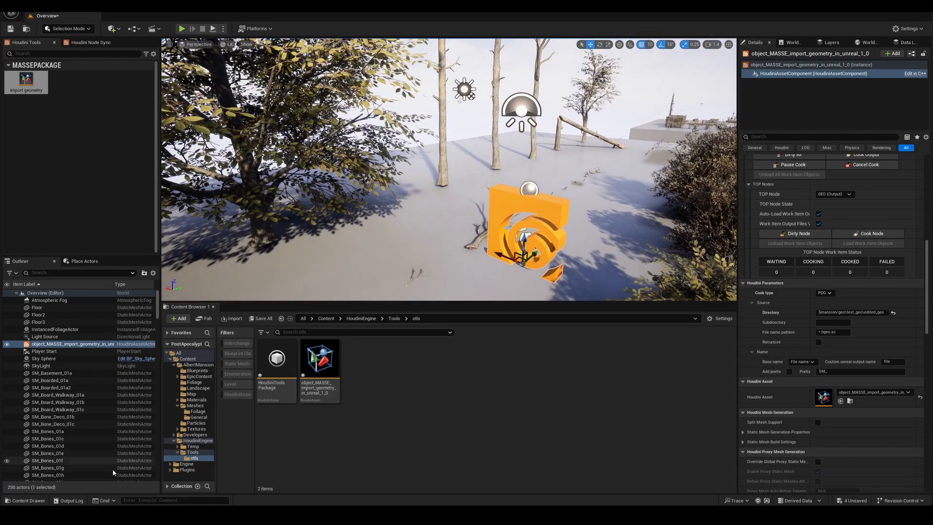
left_click(105, 514)
left_click(509, 311)
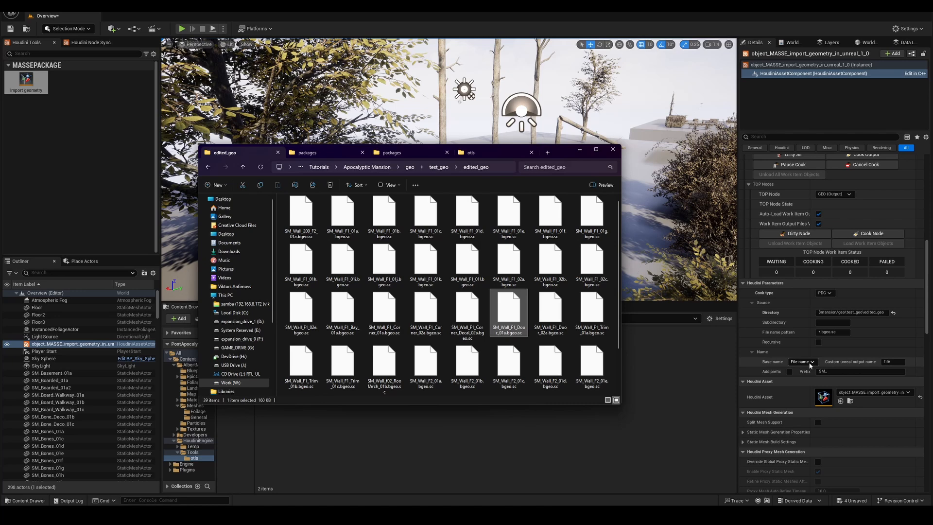
left_click(669, 387)
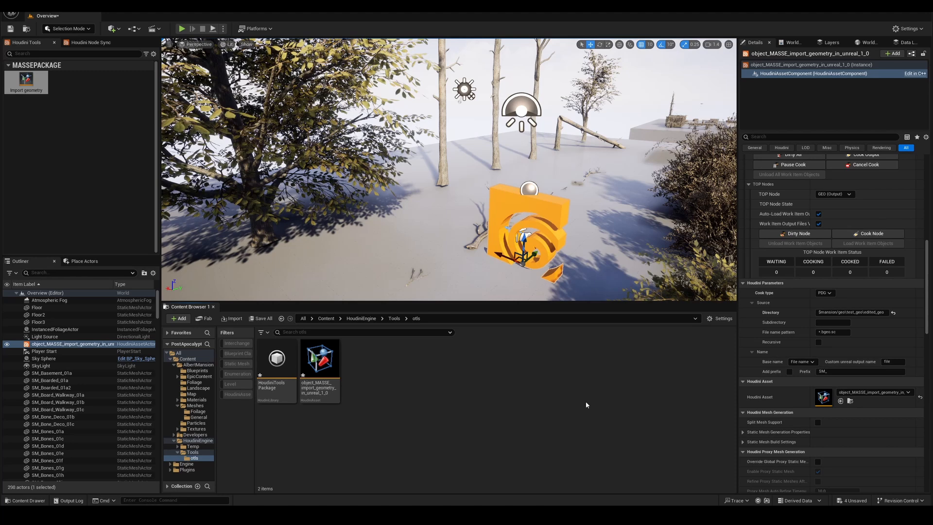
Try Custom as the asset's Base name option and restore File name, leaving the Prefix unedited
left_click(801, 361)
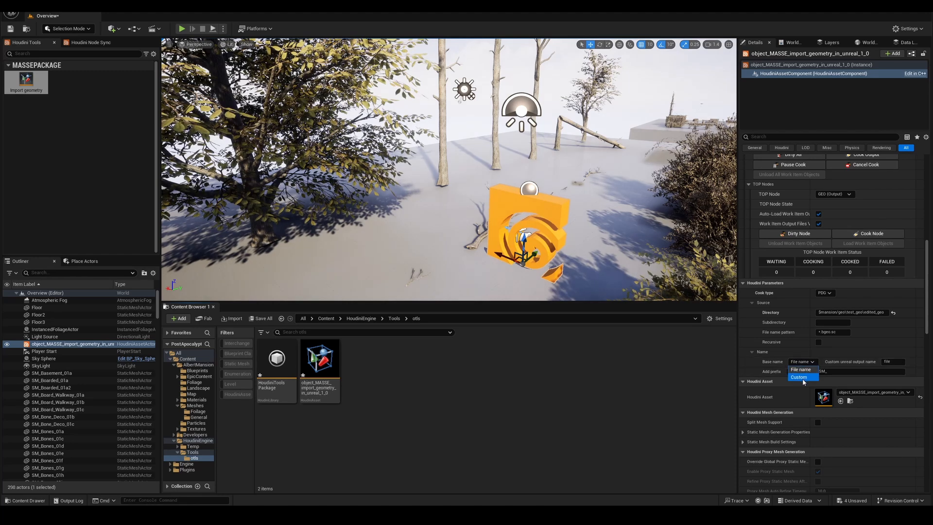
left_click(803, 379)
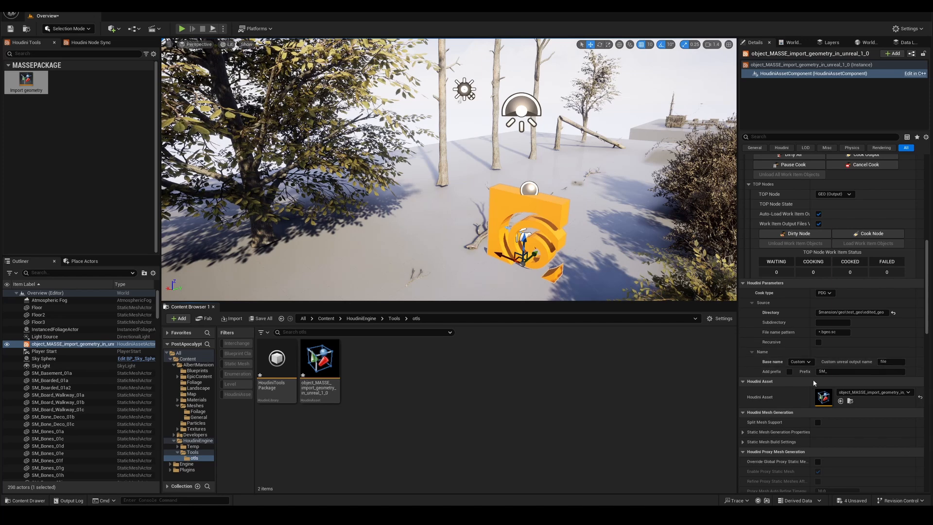
left_click(801, 361)
left_click(805, 372)
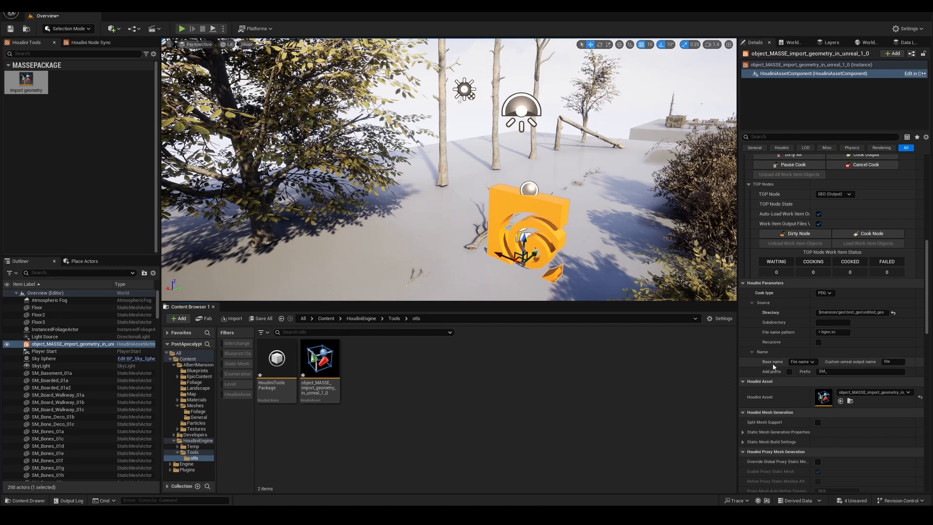
left_click(829, 372)
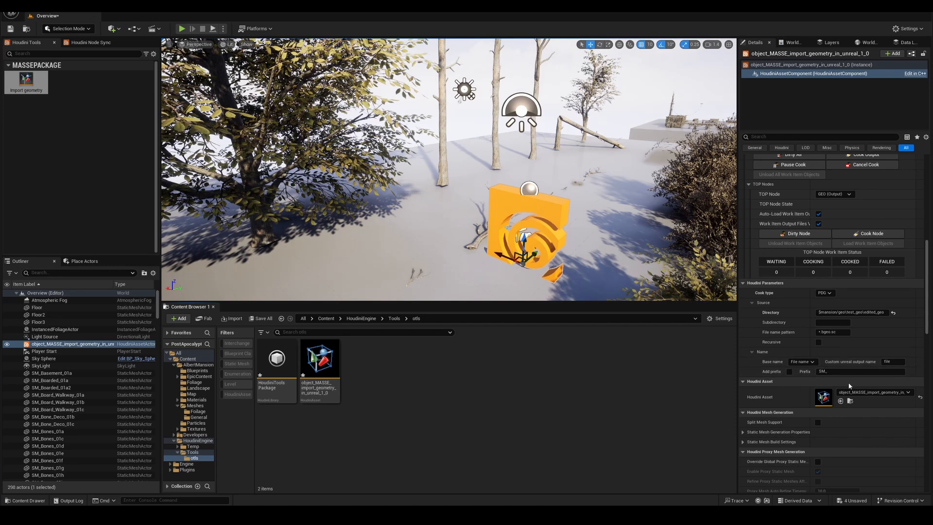
Cook the output of the Import geometry asset's HE_UNREAL_GEO TOP network
scroll(882, 395, "up", 5)
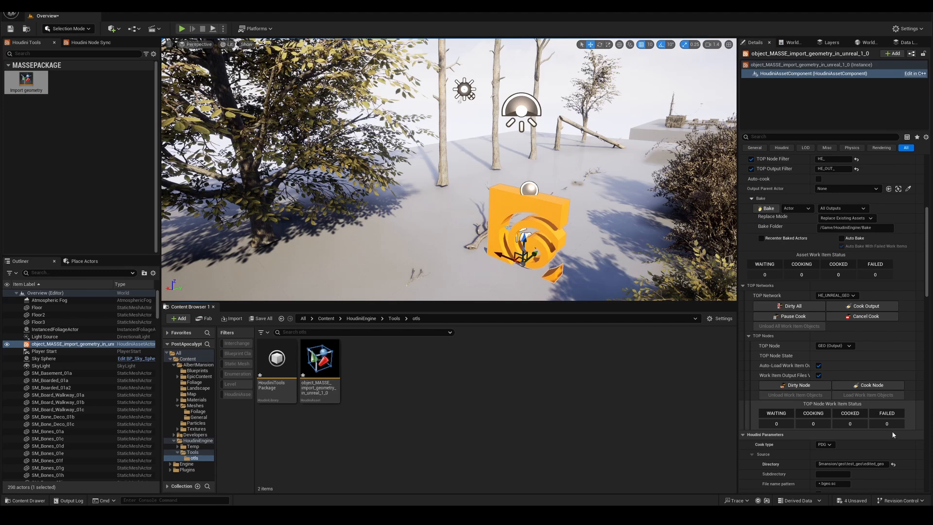
left_click(880, 307)
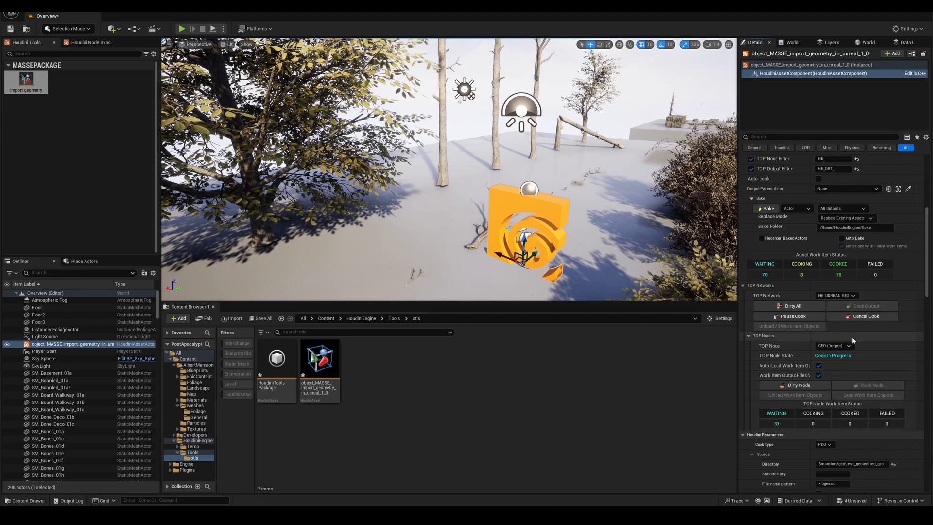
right_click_drag(507, 258, 510, 277)
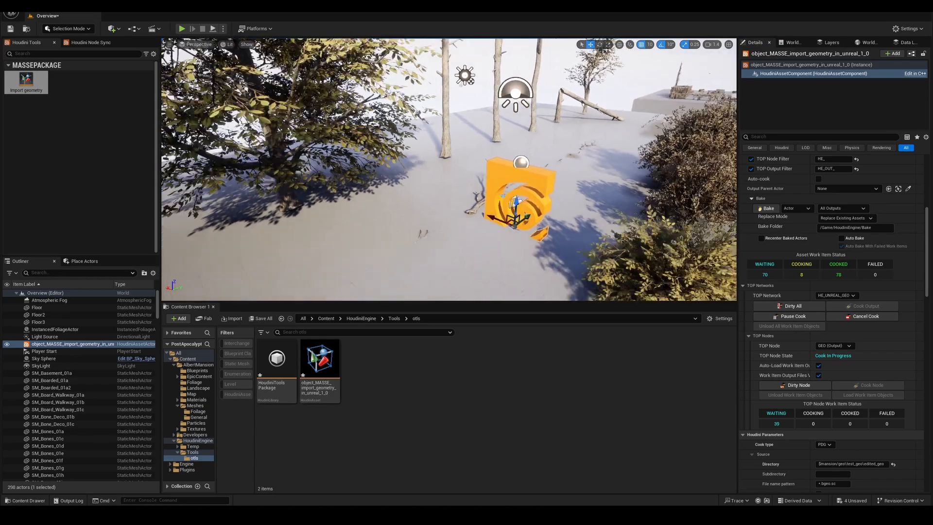
mouse_move(417, 203)
right_mouse_down()
mouse_move(432, 205)
mouse_move(416, 203)
right_mouse_up()
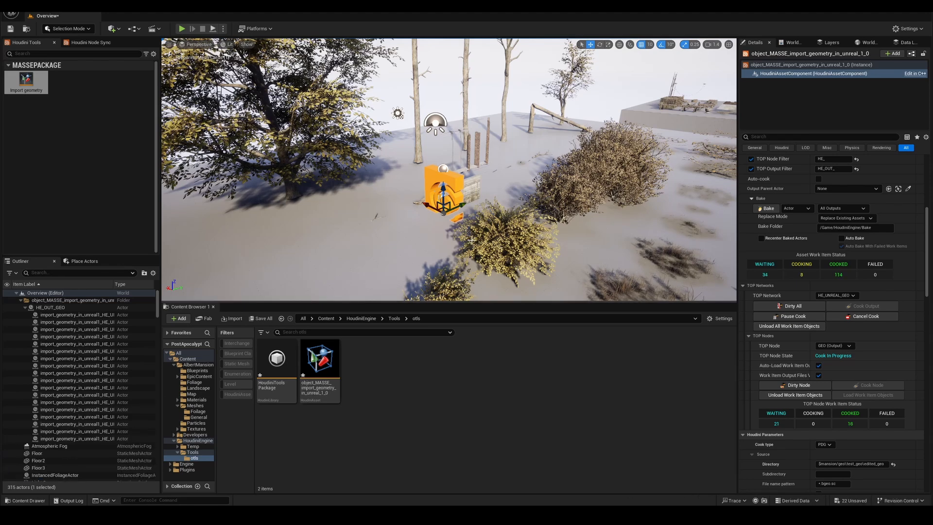
Inspect the wall meshes being imported around the Houdini asset and the mansion wall pieces elsewhere in the level
right_click(441, 231)
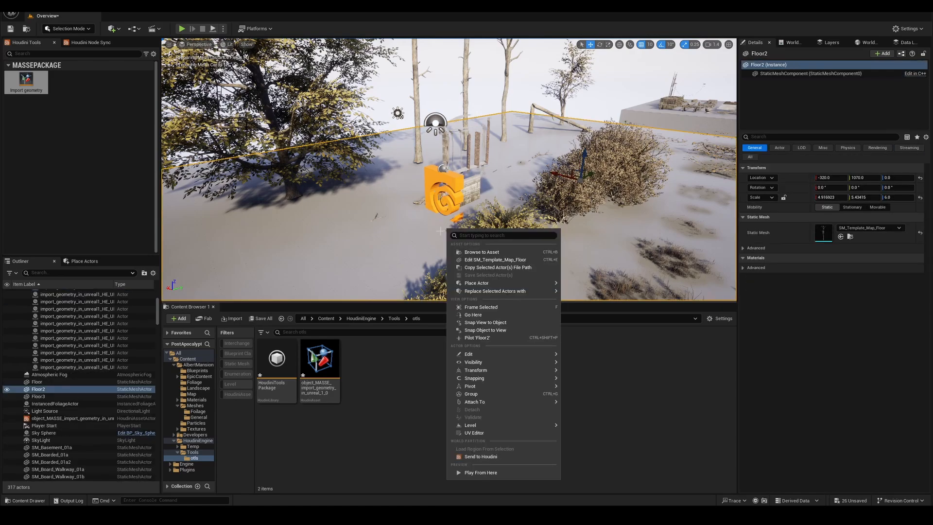
left_click(393, 233)
right_click_drag(393, 234, 425, 238)
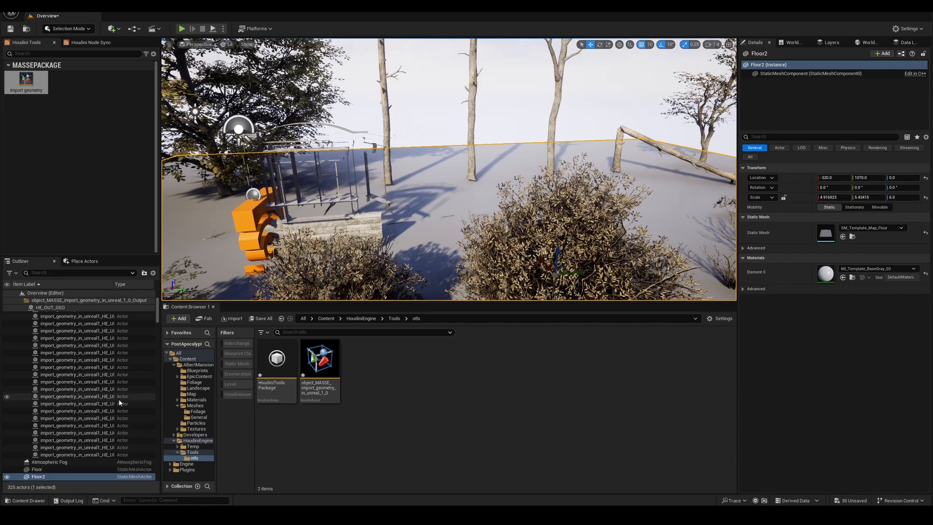
right_click_drag(388, 205, 207, 209)
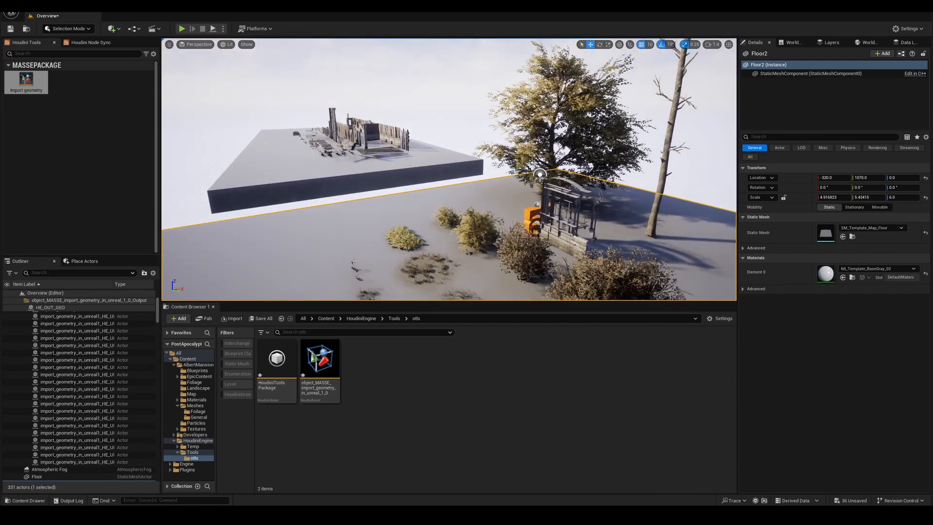
right_click(436, 227)
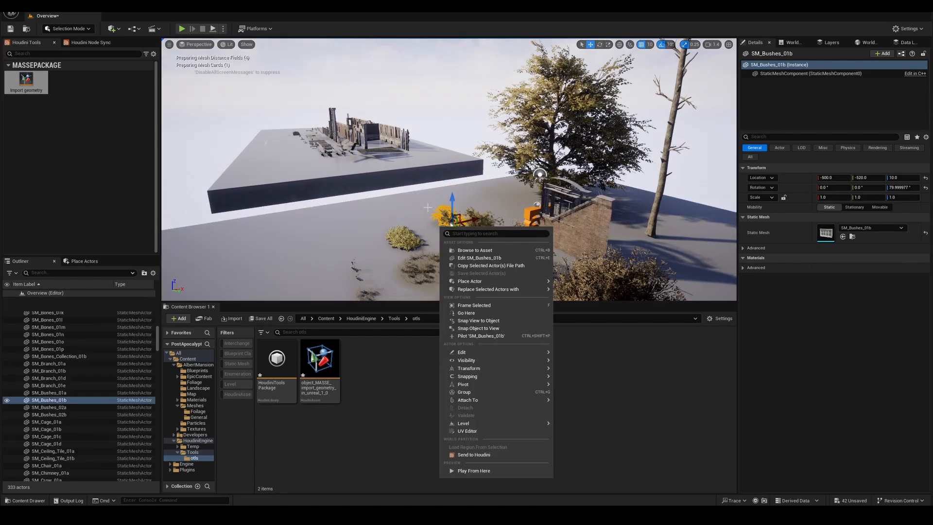
left_click(427, 207)
right_click_drag(427, 207, 403, 208)
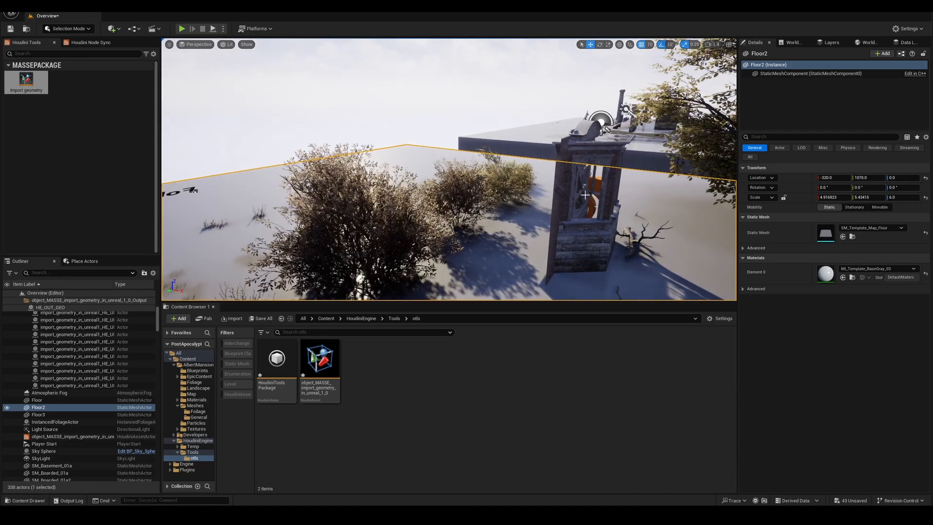
left_click(585, 195)
right_click_drag(585, 195, 627, 209)
left_click(450, 172)
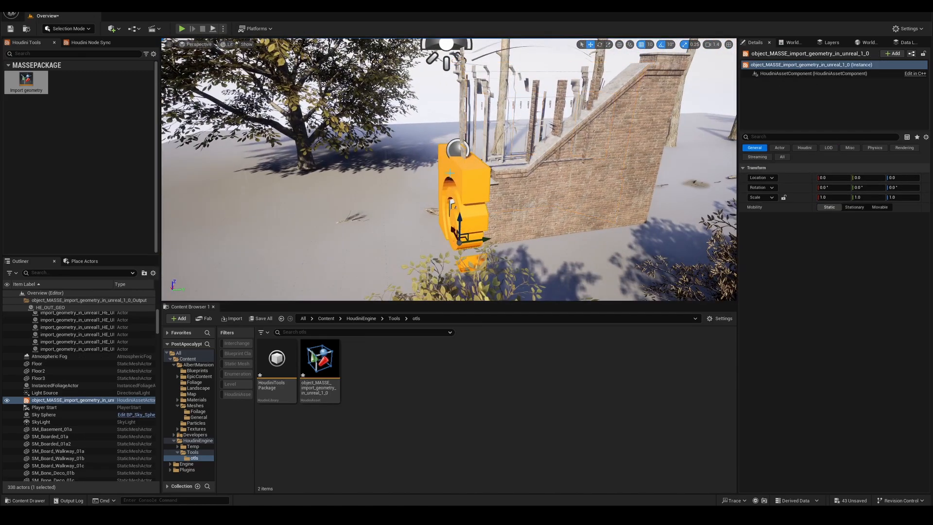
scroll(450, 173, "up", 2)
right_click_drag(450, 173, 423, 172)
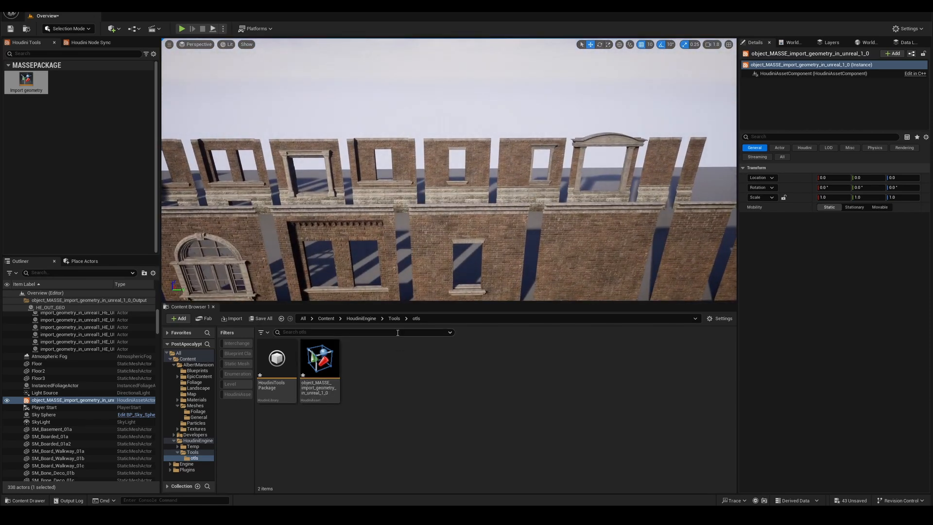
Select the asset's HoudiniAssetComponent and check its PDG work item status
left_click(814, 74)
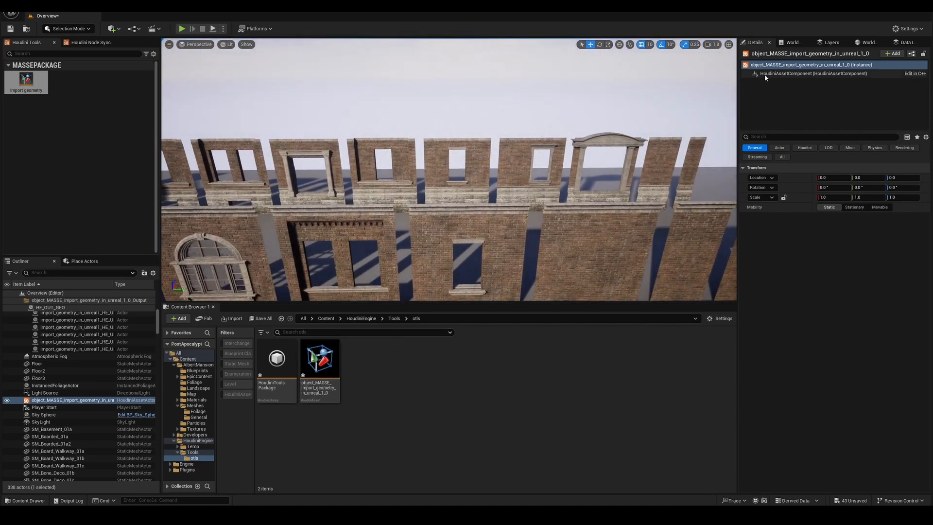
scroll(819, 336, "down", 5)
scroll(819, 335, "down", 2)
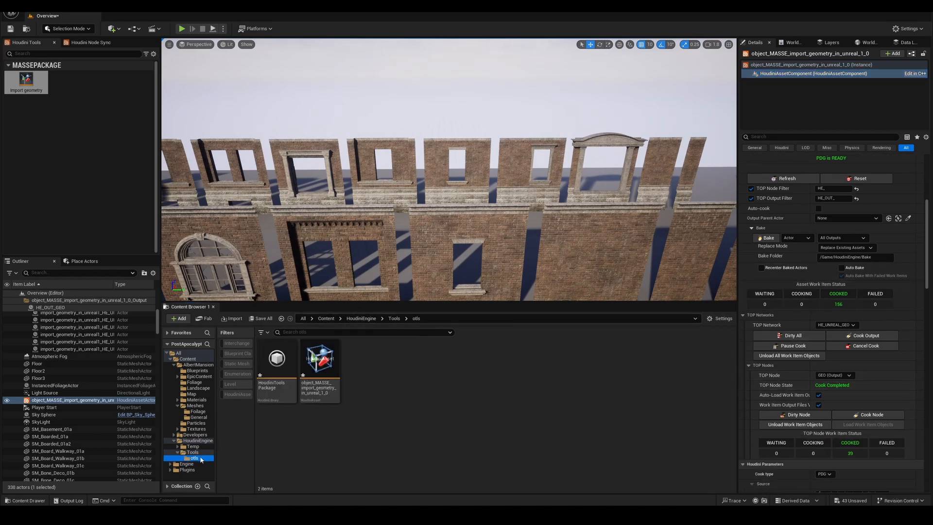
Open the AlbertMansion/Meshes/General content folder and copy its path
left_click(325, 319)
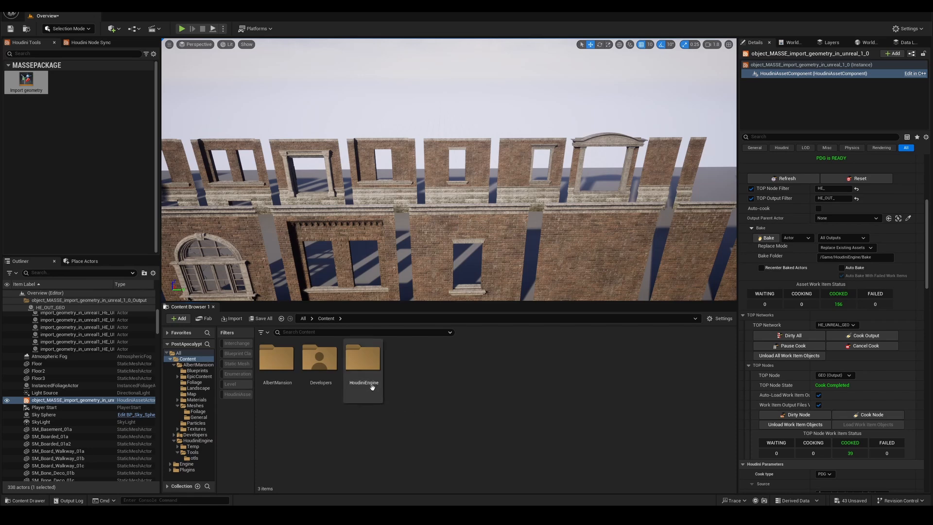
double_click(277, 360)
double_click(536, 369)
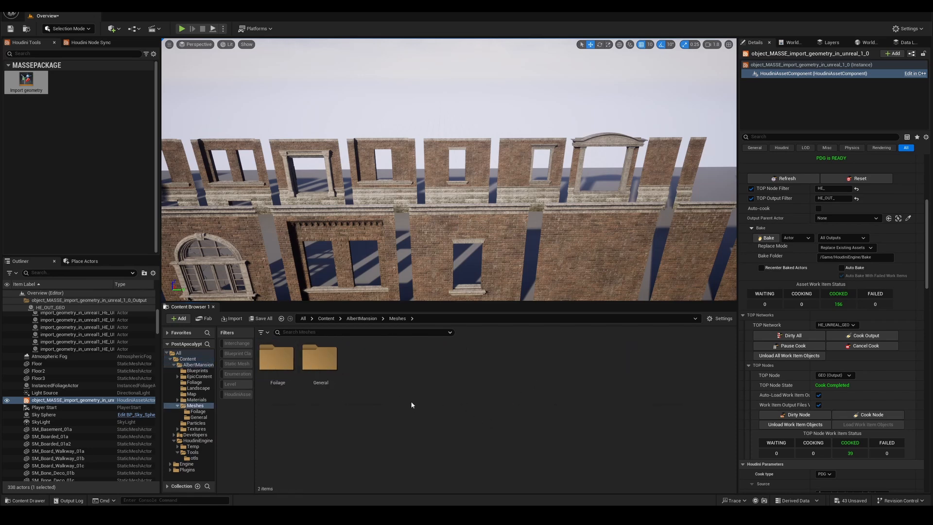
double_click(319, 359)
left_click(431, 319)
key("ctrl+c")
left_click(413, 318)
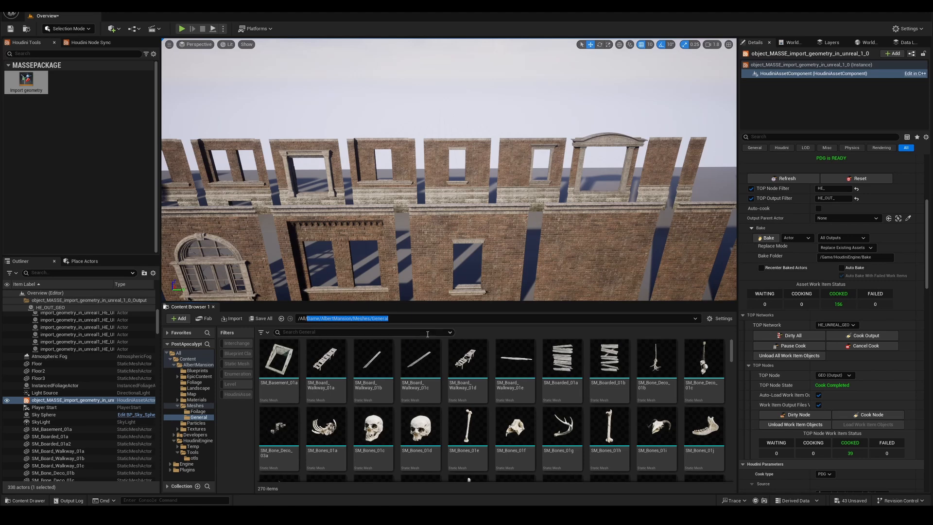
Set the PDG Asset Link's Bake Folder to /Game/AlbertMansion/Meshes/General
left_click_drag(927, 226, 924, 248)
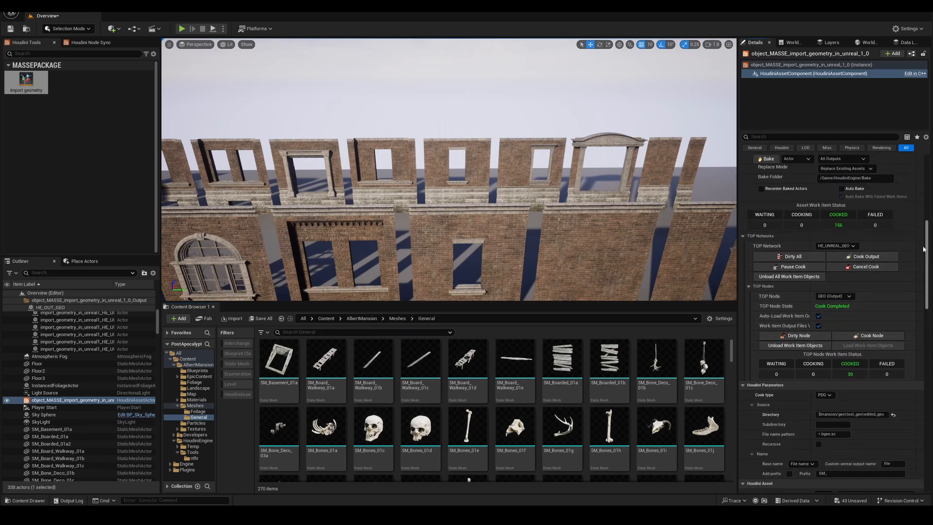
scroll(923, 249, "up", 3)
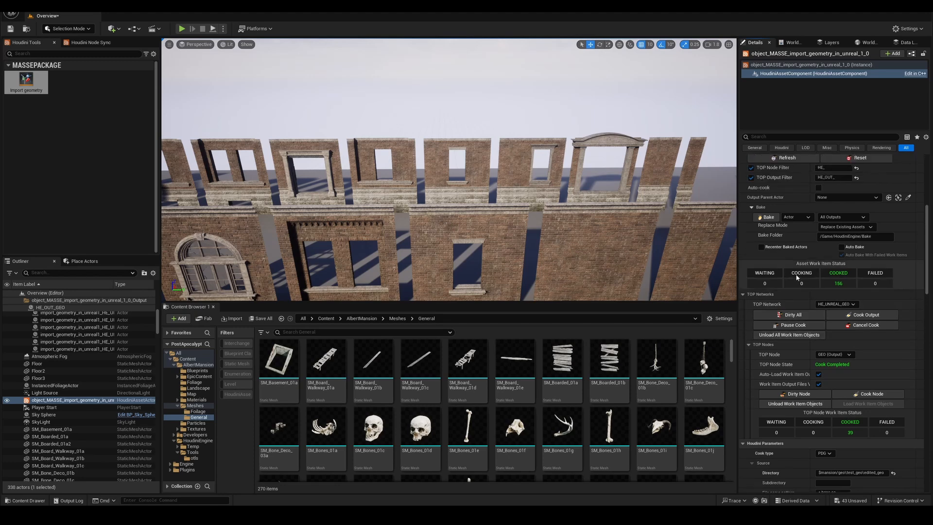
scroll(797, 277, "up", 4)
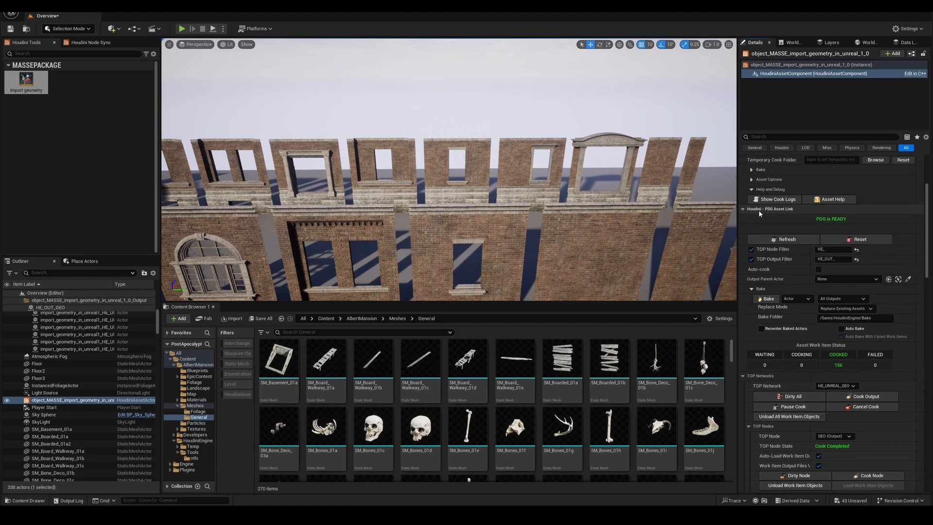
scroll(783, 238, "up", 2)
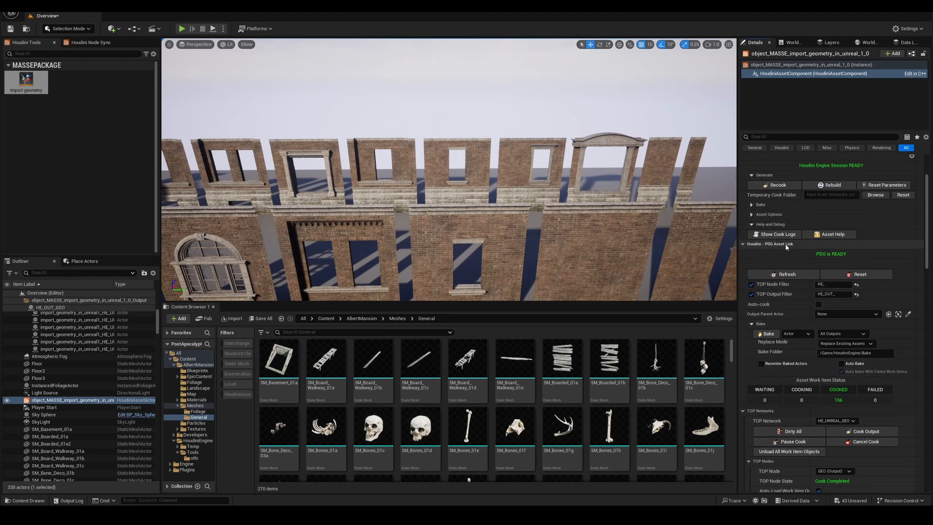
left_click(757, 204)
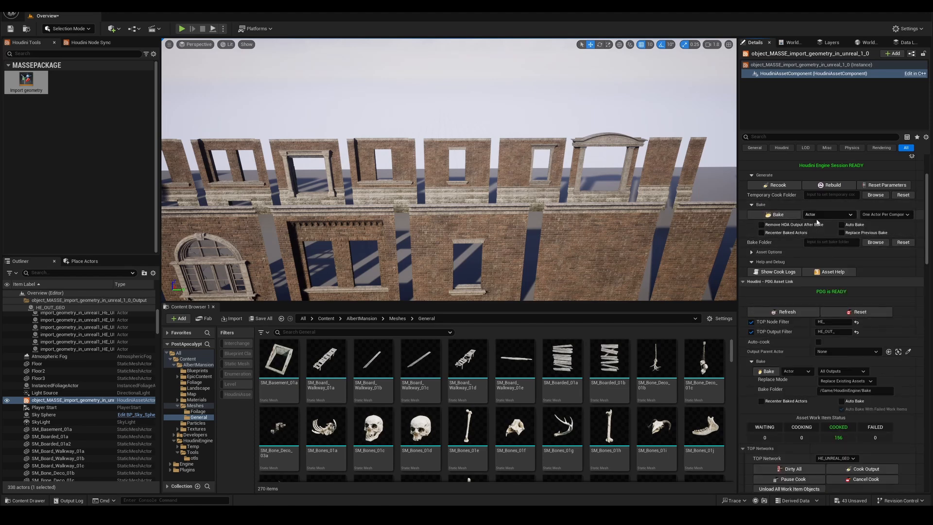
left_click(752, 205)
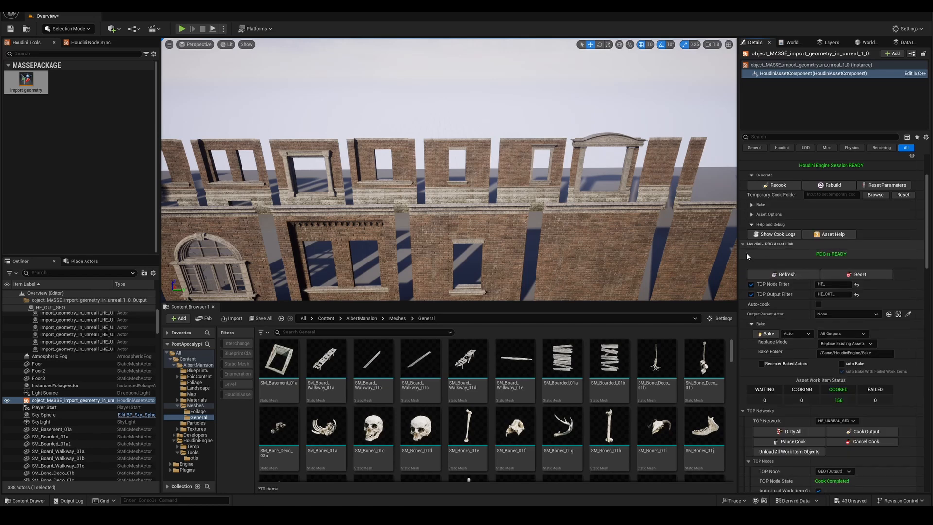
scroll(772, 330, "down", 1)
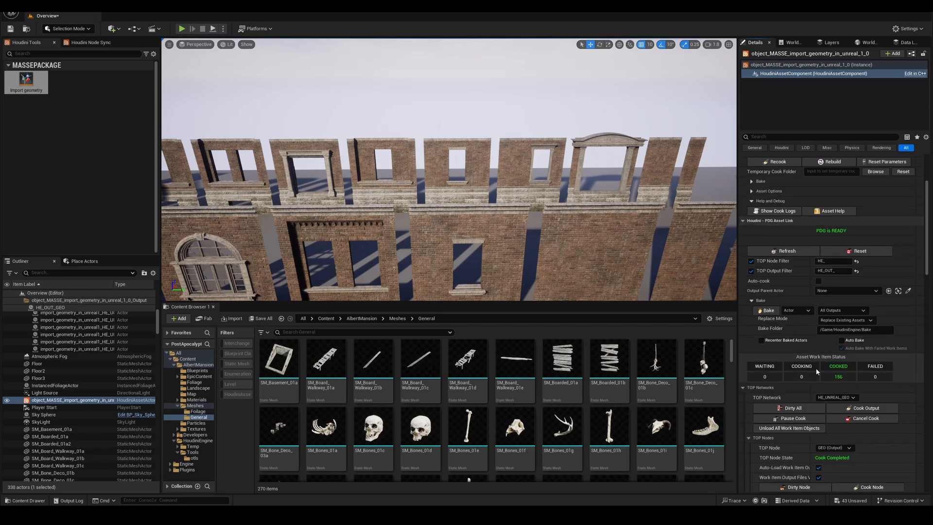
left_click_drag(882, 330, 818, 333)
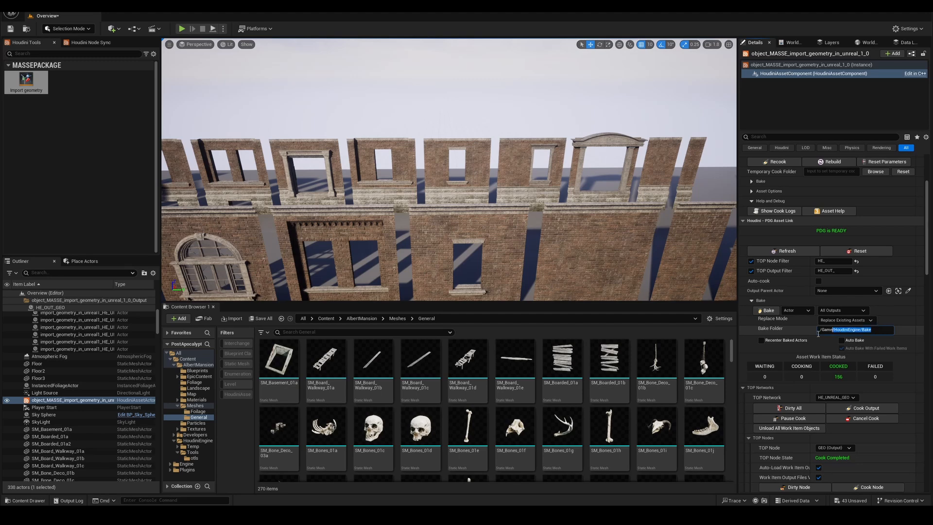
key("ctrl+v")
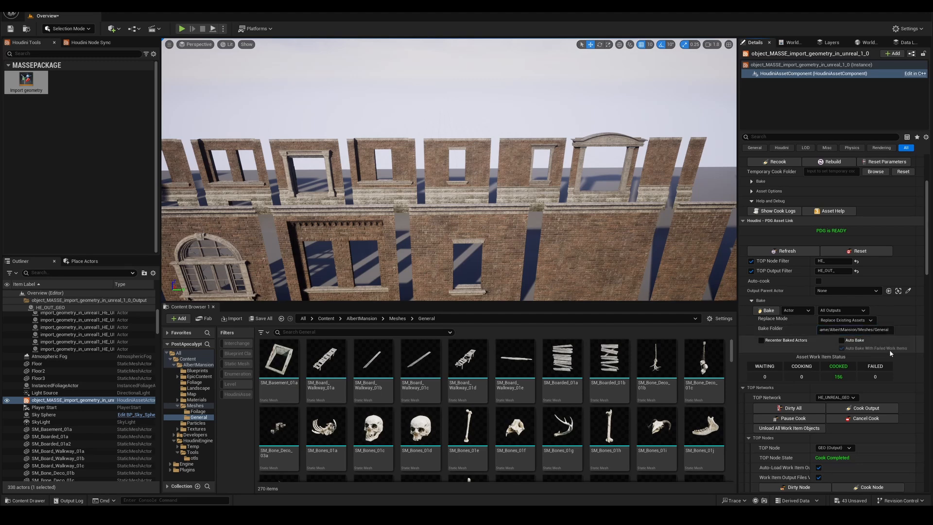
Review the asset's TOP network and source parameters, and view the mansion's wall pieces from farther away
scroll(891, 373, "down", 3)
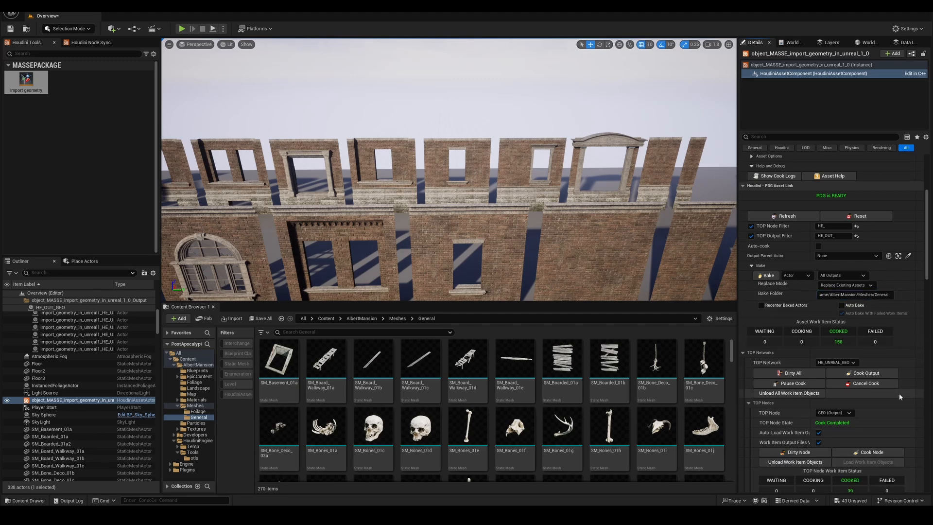
scroll(898, 396, "down", 1)
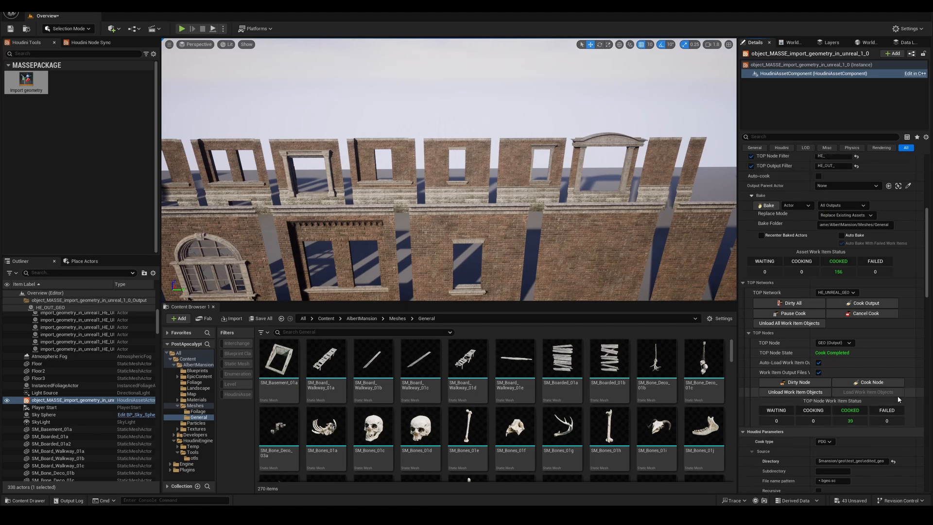
scroll(898, 398, "down", 1)
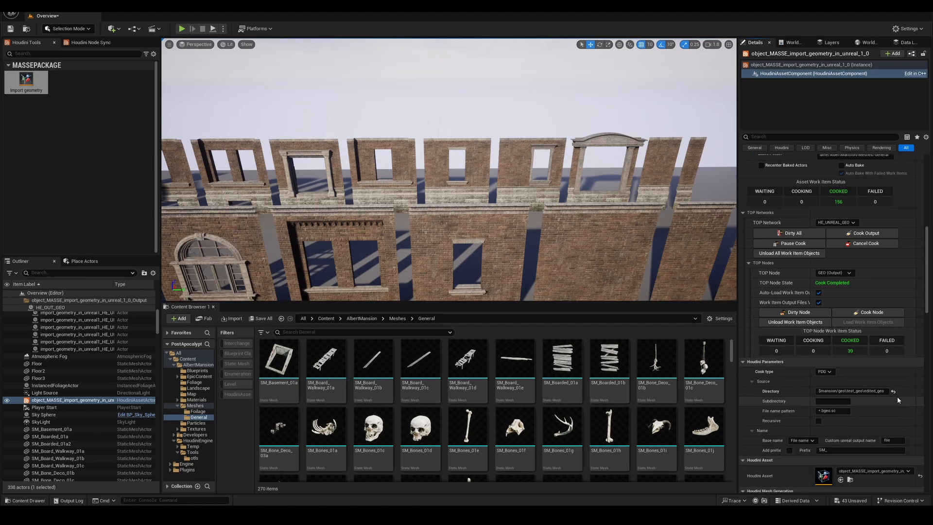
scroll(896, 395, "up", 2)
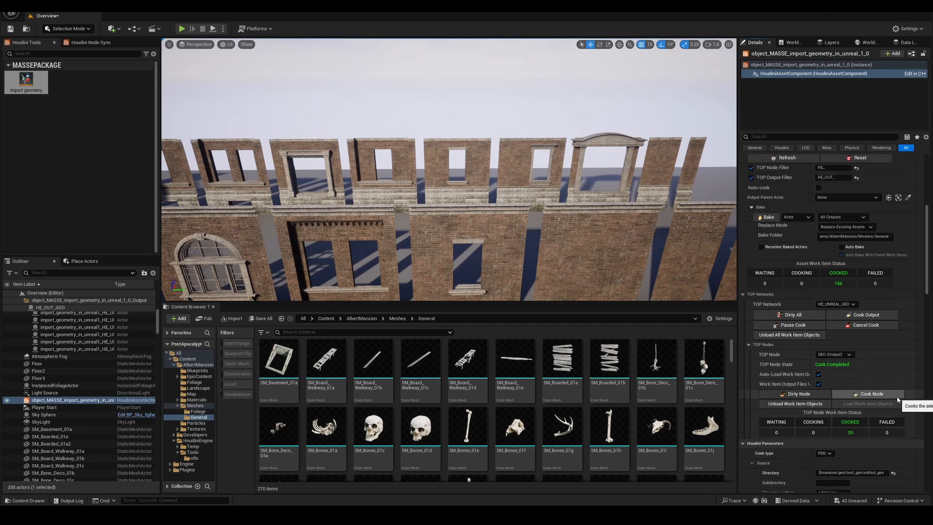
scroll(896, 395, "up", 1)
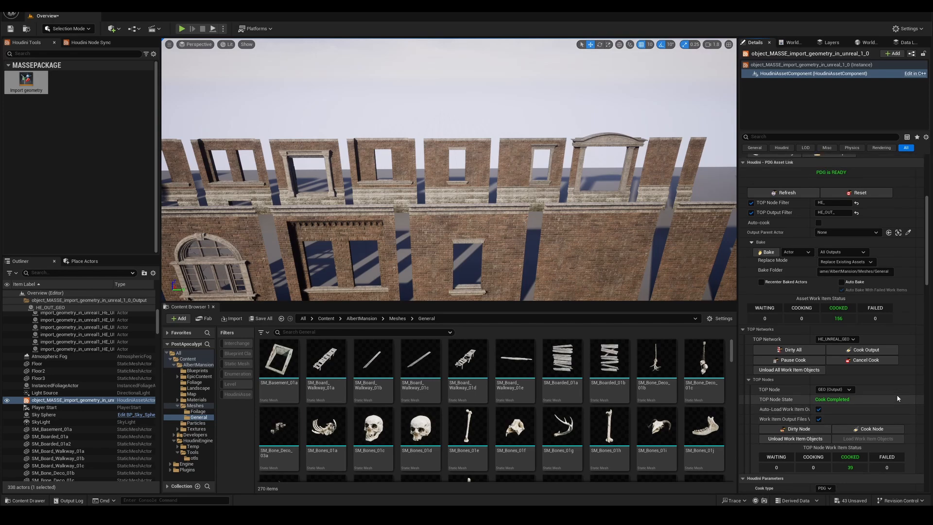
right_click_drag(449, 170, 449, 189)
right_click_drag(582, 168, 549, 168)
right_click_drag(585, 228, 608, 229)
right_click_drag(478, 263, 461, 251)
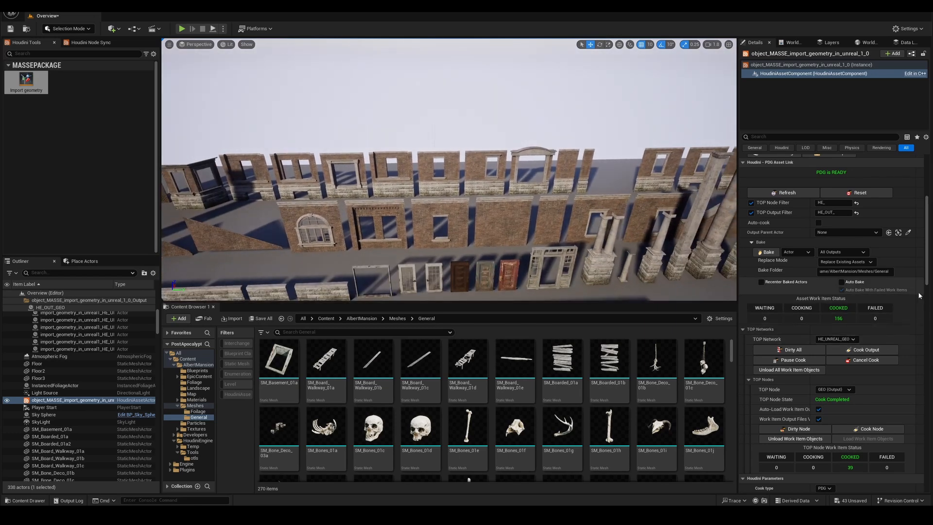
Review the PDG Asset Link settings and choose Replace Existing Assets as the bake's Replace Mode
scroll(906, 374, "down", 3)
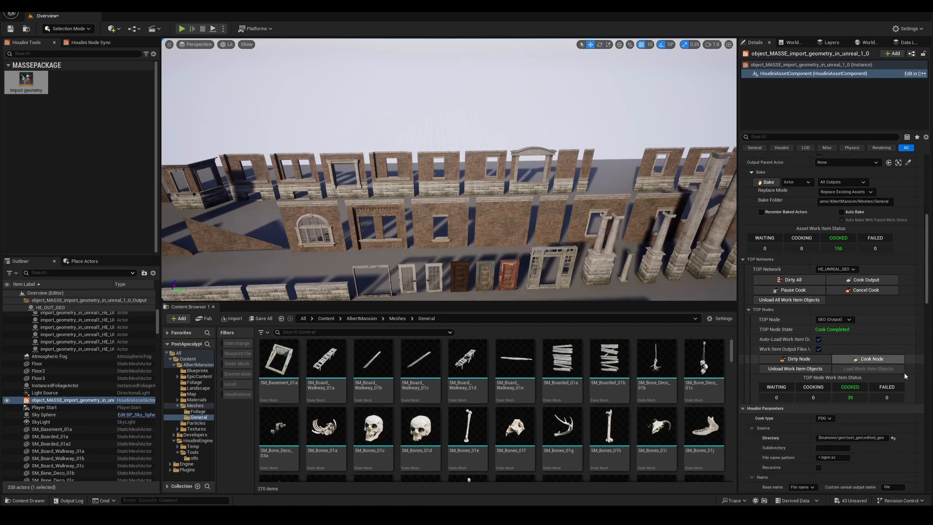
scroll(913, 355, "down", 5)
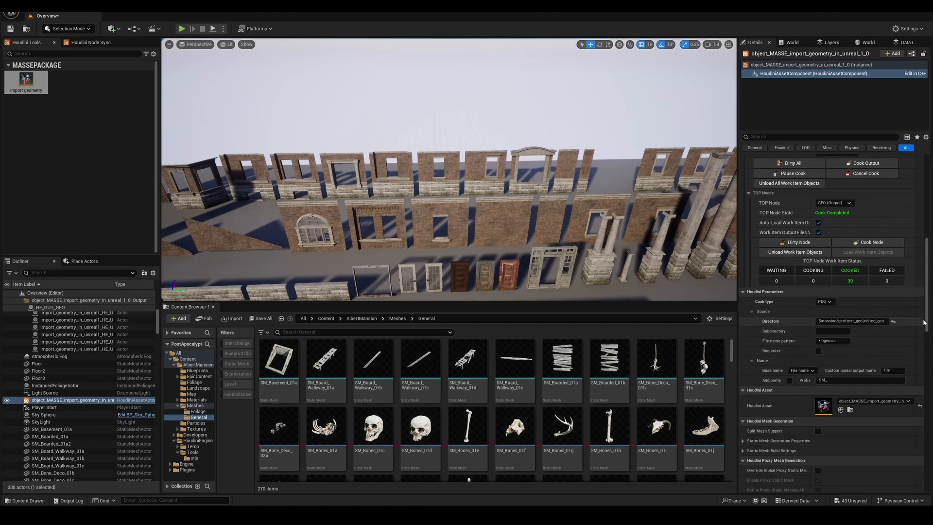
left_click_drag(924, 323, 918, 253)
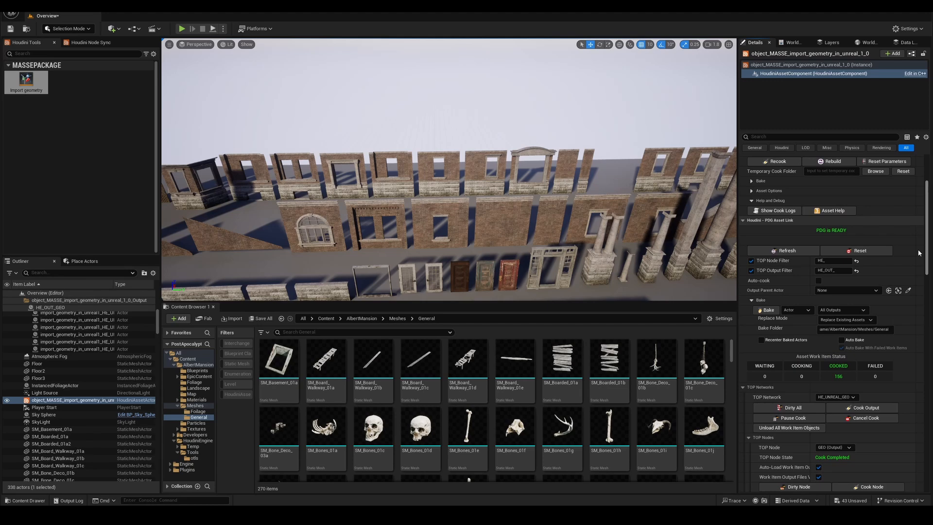
left_click(859, 319)
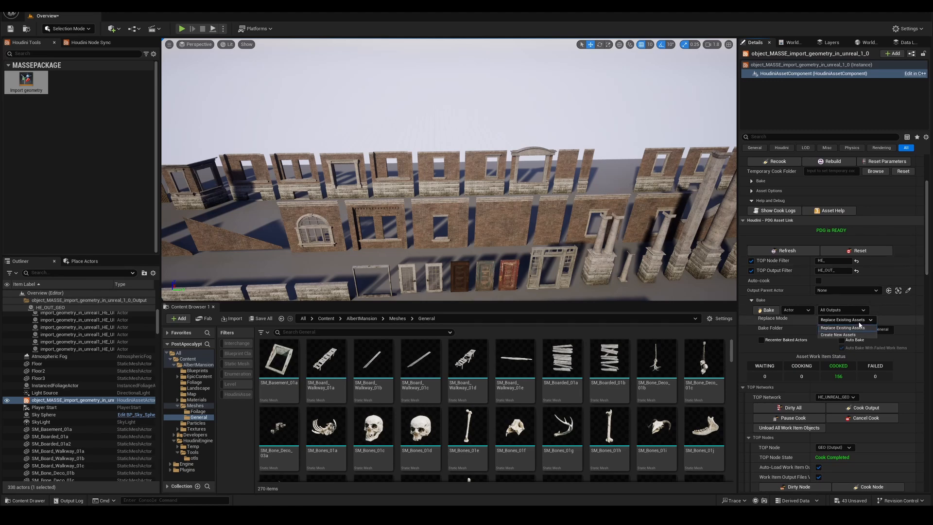
left_click(859, 326)
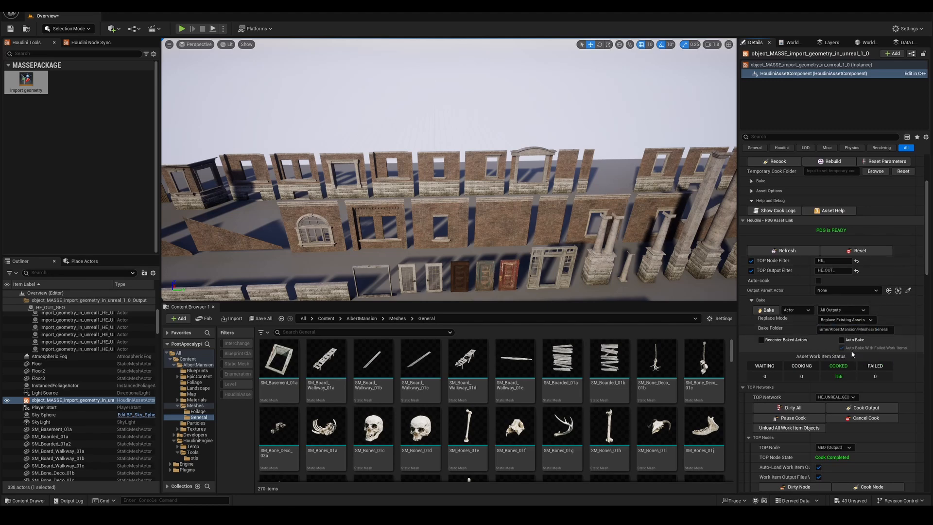
Look through the Houdini asset's own bake and asset options, and enable Replace Previous Bake
left_click(753, 180)
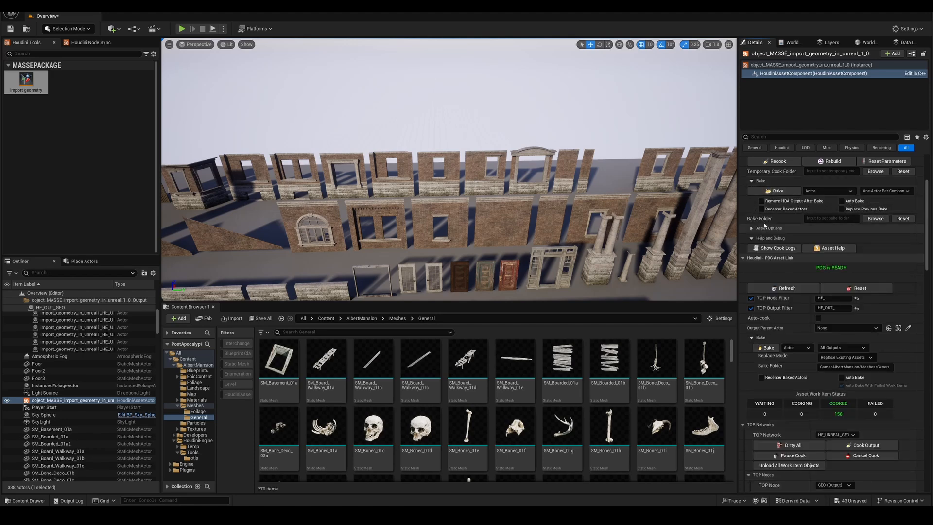
left_click(752, 181)
left_click(751, 191)
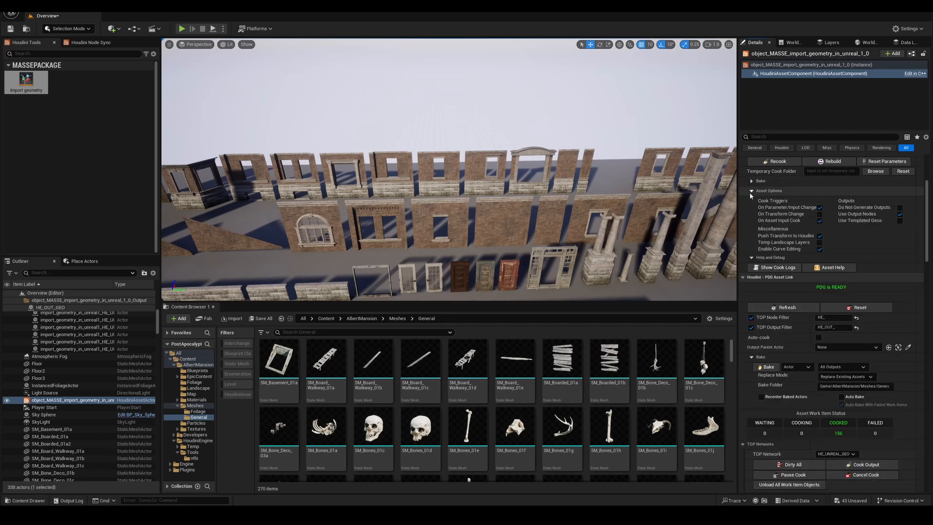
left_click(749, 190)
left_click(752, 181)
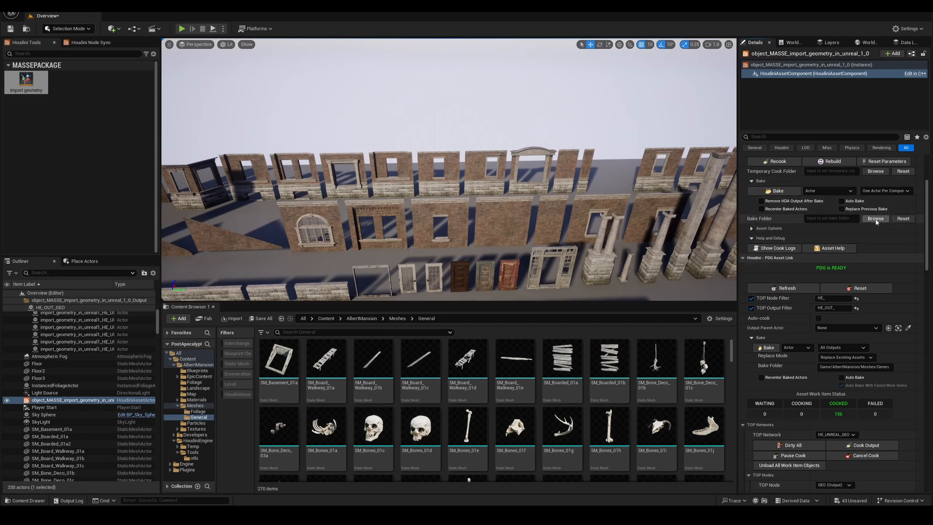
left_click(841, 209)
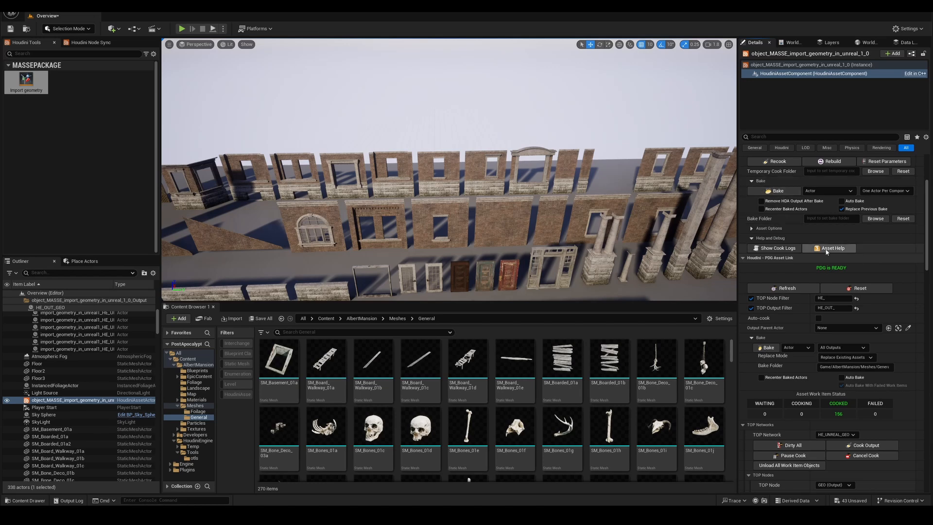
scroll(777, 246, "up", 3)
left_click(752, 216)
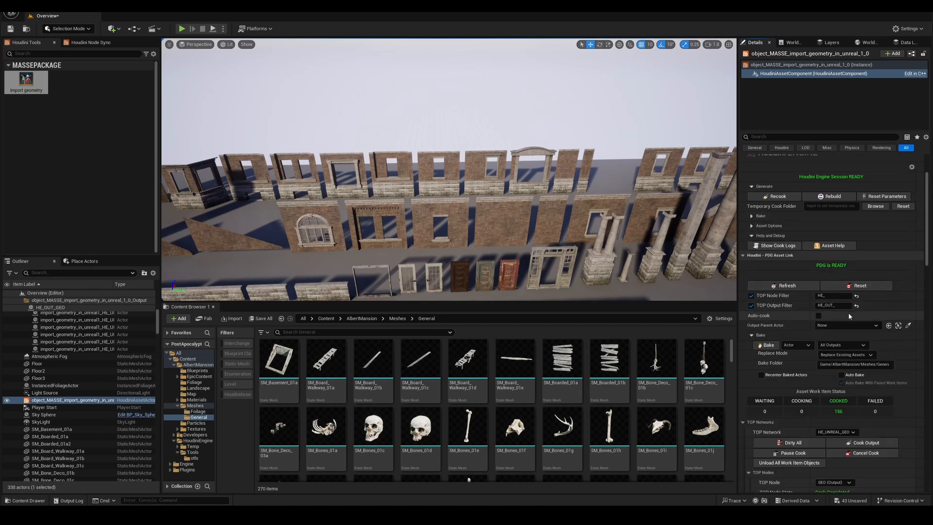
Bake all PDG outputs as actors into the AlbertMansion/Meshes/General folder, replacing the existing meshes
scroll(830, 379, "down", 4)
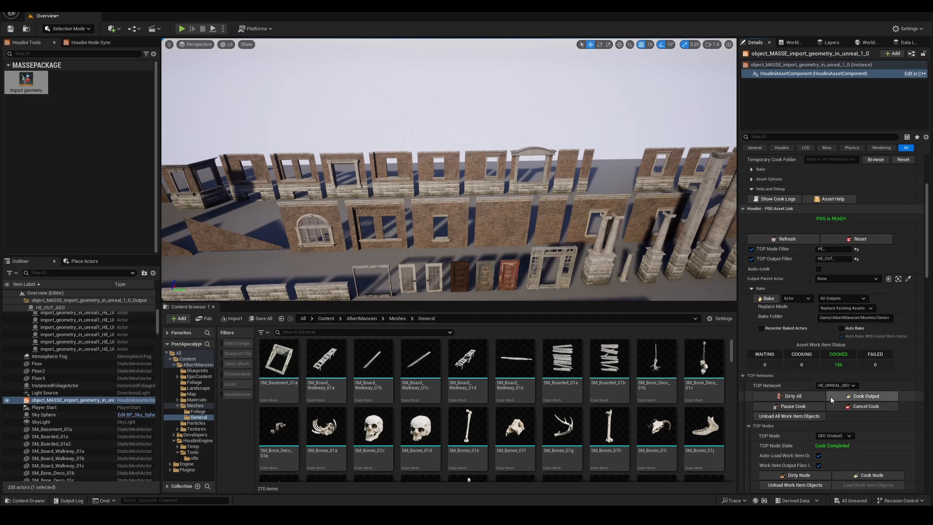
scroll(835, 404, "down", 4)
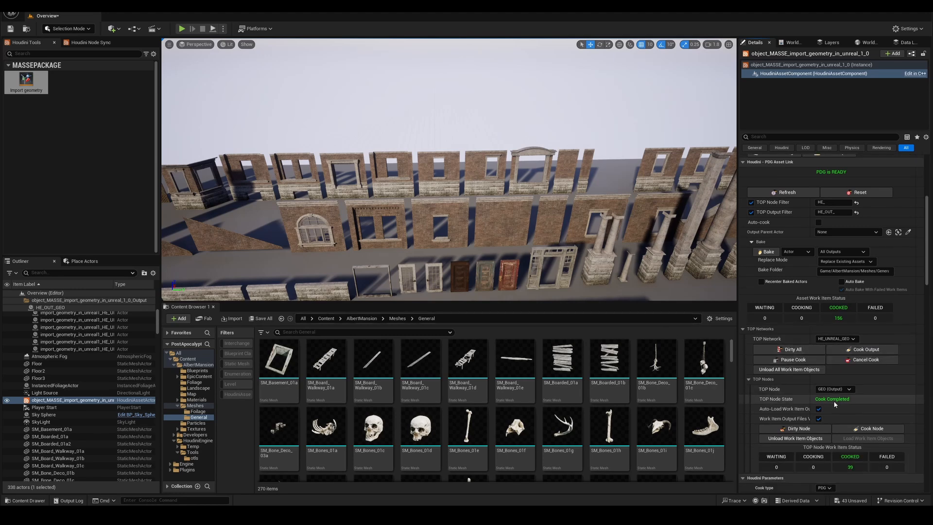
left_click(768, 252)
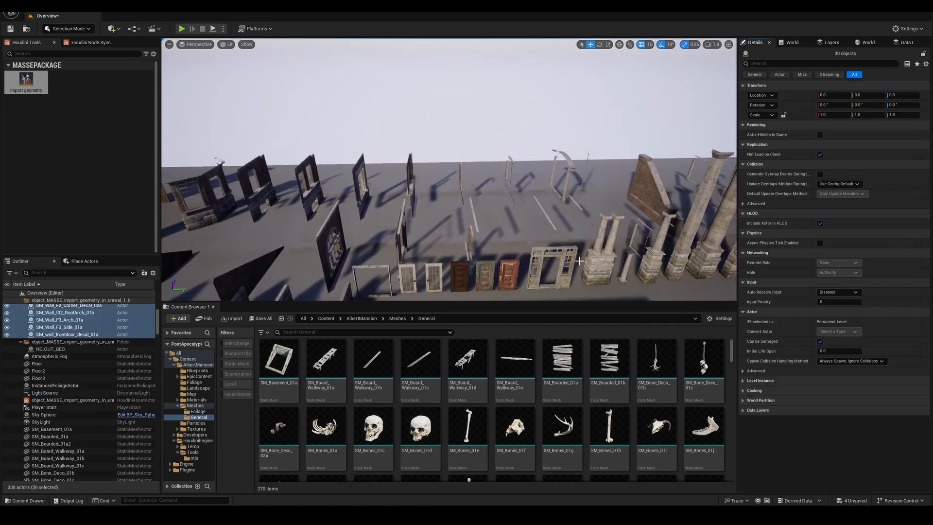
Move the SM_Wall_F2_01b wall out of its row into open space, to X -1930
right_click_drag(447, 170, 505, 155)
left_click(514, 155)
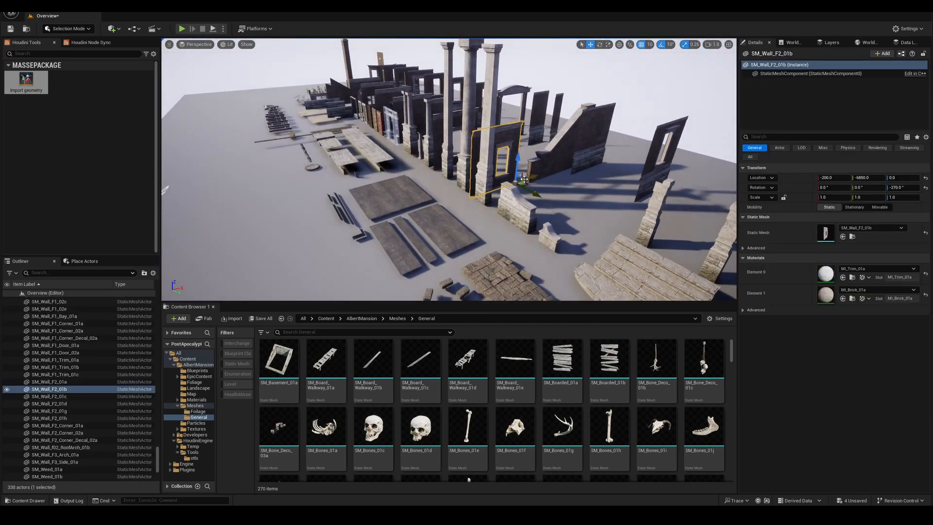
left_click_drag(323, 240, 293, 262)
mouse_move(293, 263)
right_mouse_down()
mouse_move(252, 265)
mouse_move(294, 263)
right_mouse_up()
scroll(293, 262, "down", 3)
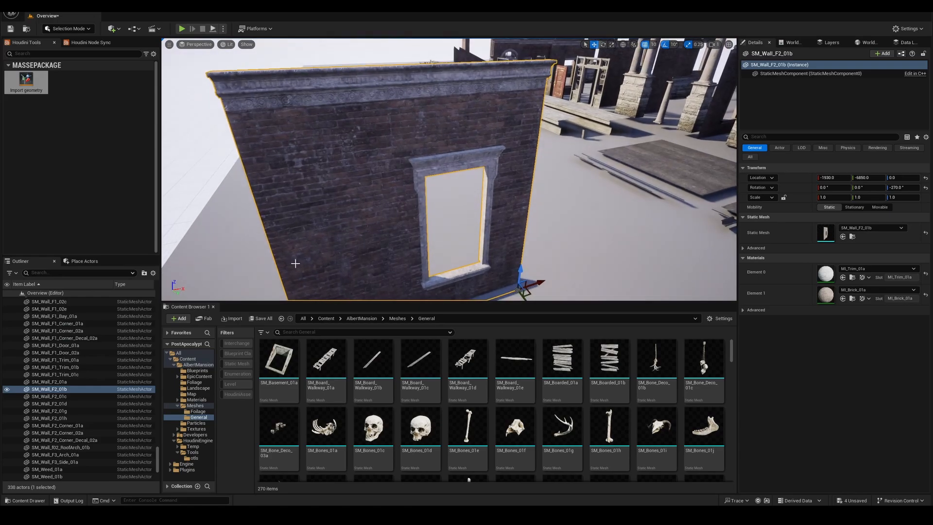
Rotate SM_Wall_F2_01b to about -170° around the vertical axis, raise it to Z 20, and examine its brick surface
key("e")
right_click_drag(518, 259, 522, 272)
left_click_drag(493, 243, 439, 243)
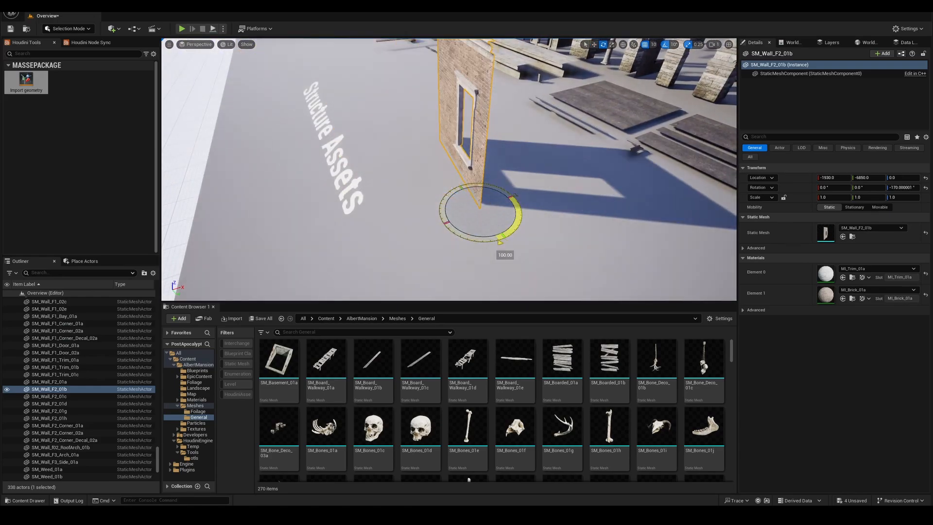
right_click_drag(439, 242, 481, 201)
scroll(485, 209, "down", 3)
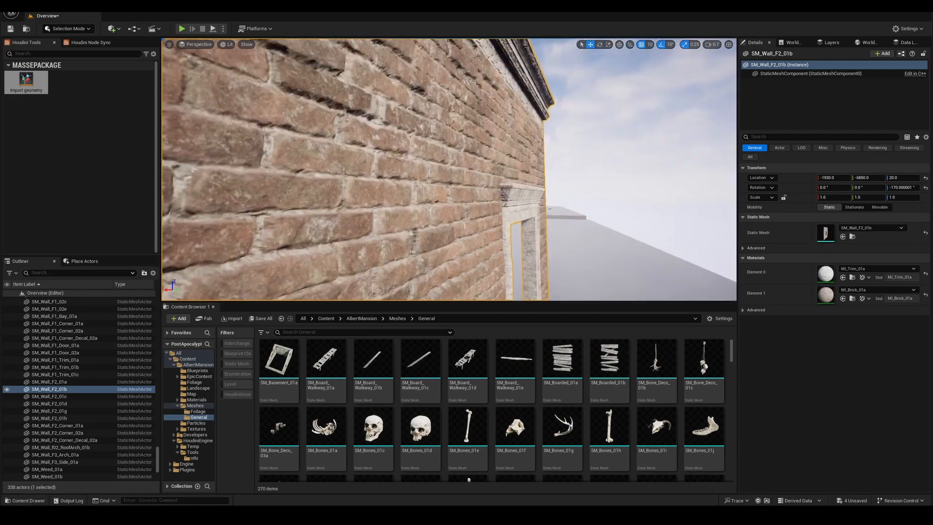
right_click_drag(560, 198, 534, 201)
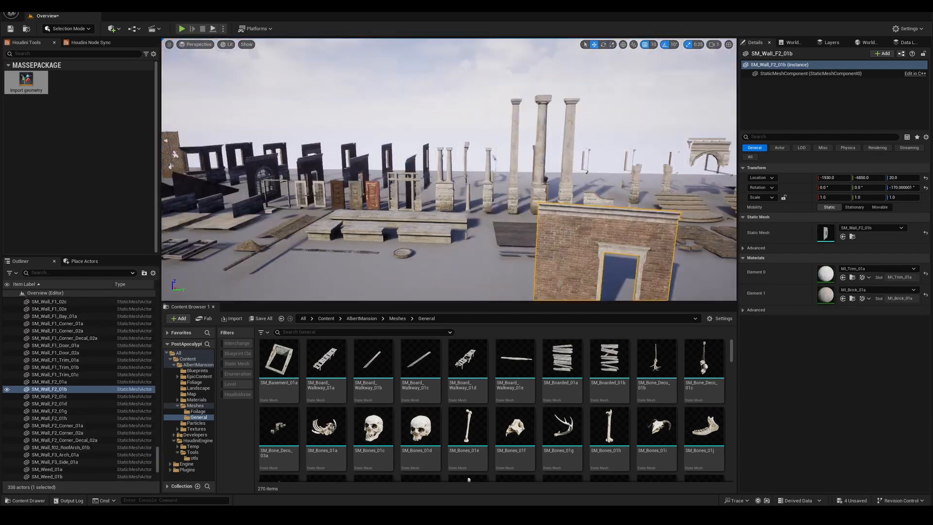
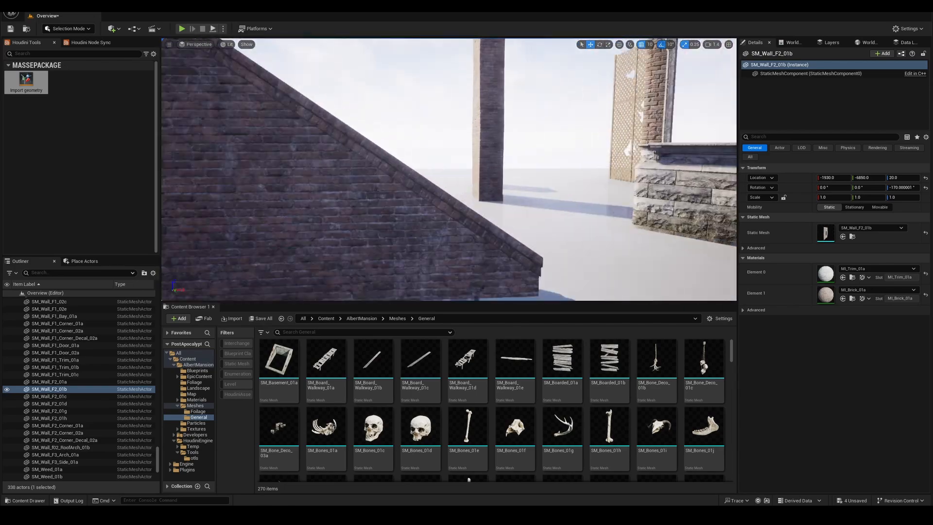
Select the triangular SM_Wall_f02_RoofArch_01b wall and move it away from its original spot
left_click(621, 161)
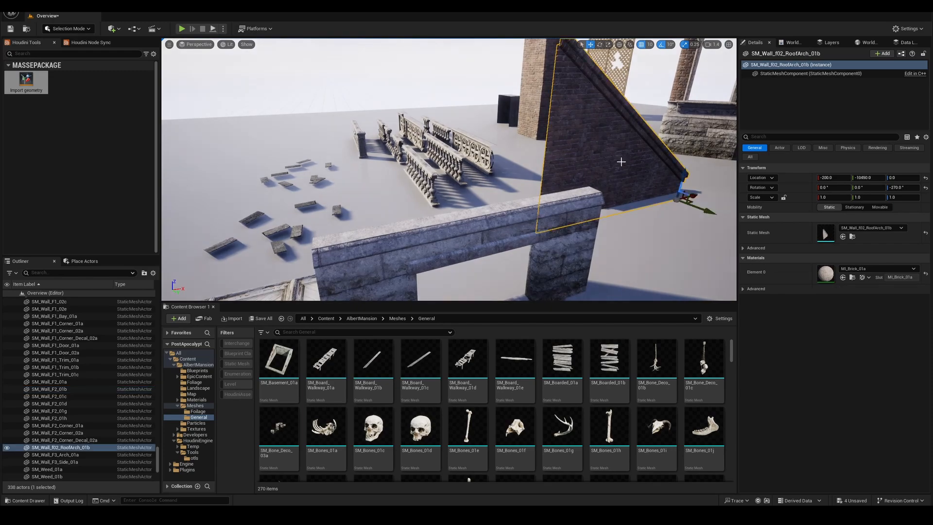
left_click_drag(690, 195, 296, 287)
right_click_drag(461, 191, 467, 214)
Rotate the SM_Wall_F1_01b wall around the vertical axis and turn SM_Wall_F1_Bay_01a to about -190°
left_click(461, 191)
key("e")
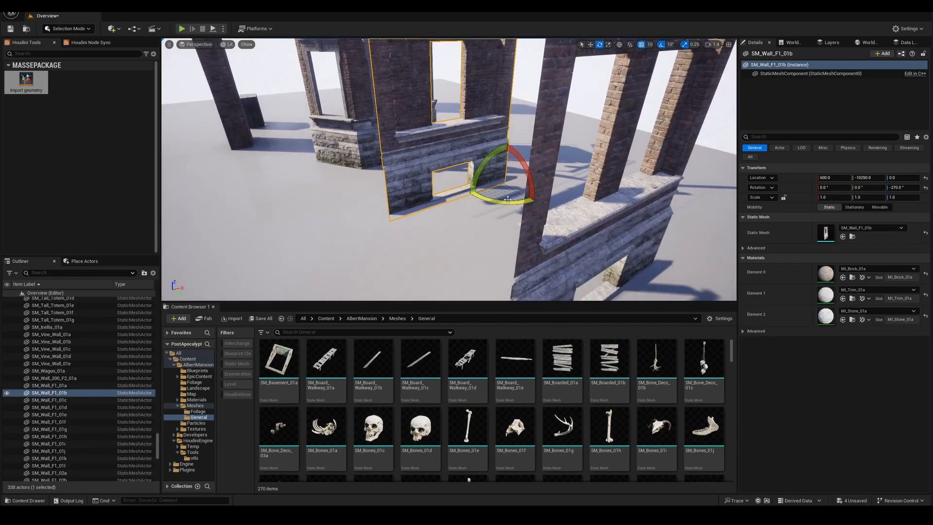
left_click_drag(549, 194, 547, 196)
right_click_drag(547, 197, 566, 208)
left_click(559, 209)
left_click_drag(629, 216, 667, 211)
right_click_drag(666, 212, 622, 216)
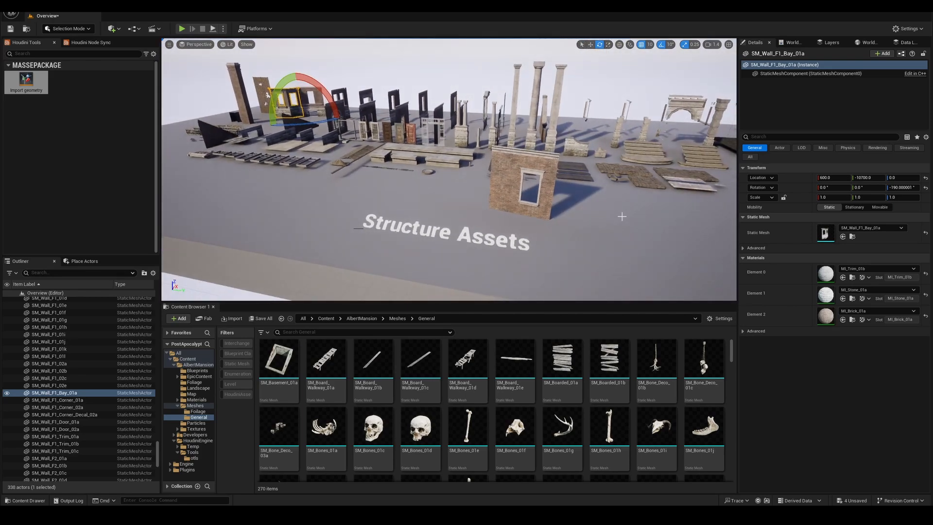
Inspect the replaced wall meshes and the surrounding structure and foliage assets across the Overview level
right_click_drag(655, 146, 593, 175)
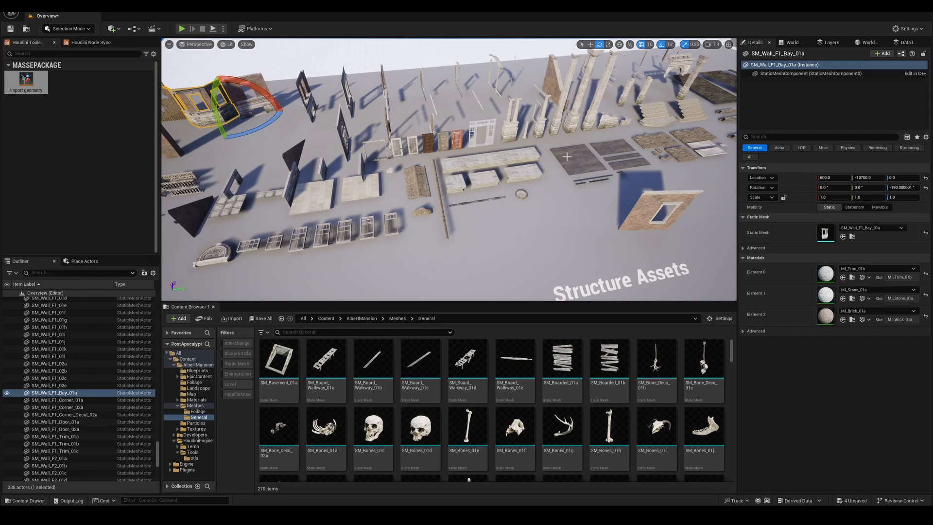
right_click_drag(566, 157, 326, 155)
right_click_drag(564, 172, 578, 183)
left_click(474, 238)
mouse_move(473, 238)
right_mouse_down()
mouse_move(477, 227)
mouse_move(497, 235)
mouse_move(486, 248)
mouse_move(470, 245)
right_mouse_up()
scroll(491, 228, "up", 2)
right_click_drag(551, 192, 527, 184)
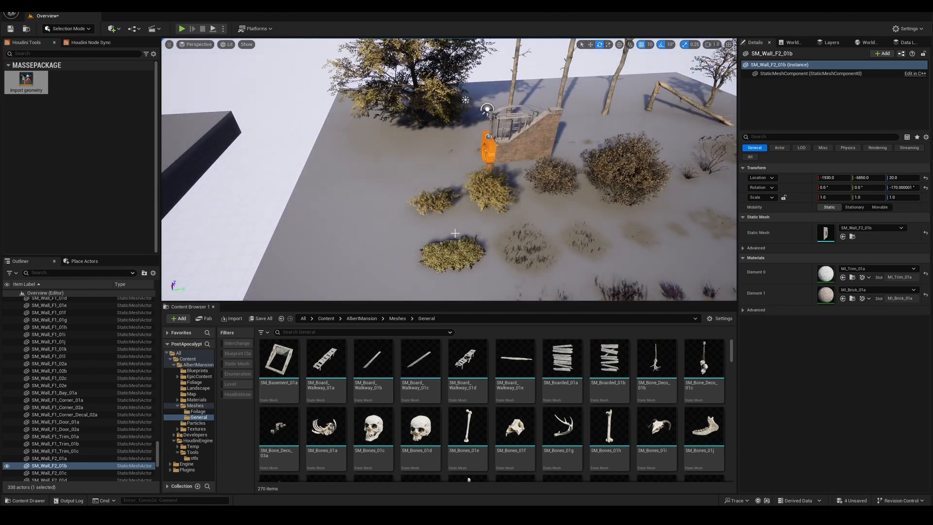
right_click_drag(500, 277, 471, 213)
Create a new level from the Basic template without saving the changes to the Overview level
key("ctrl+n")
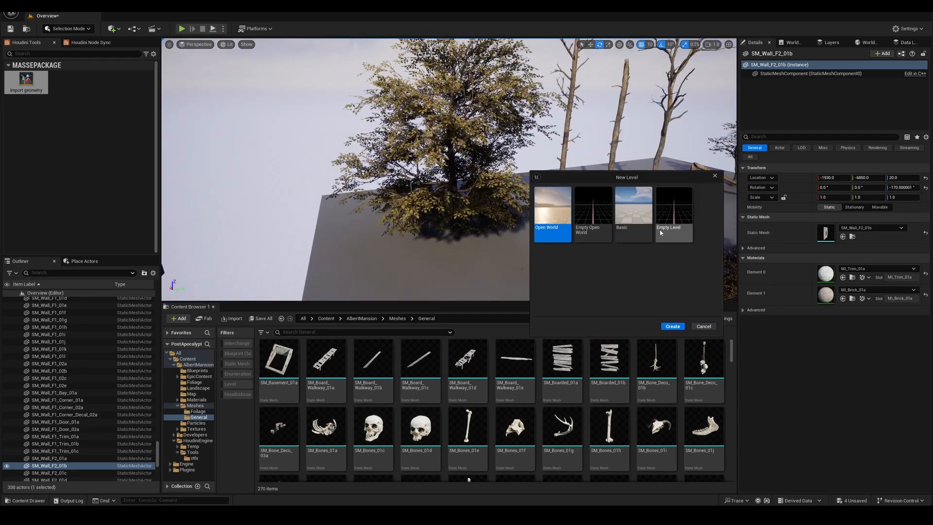
double_click(632, 206)
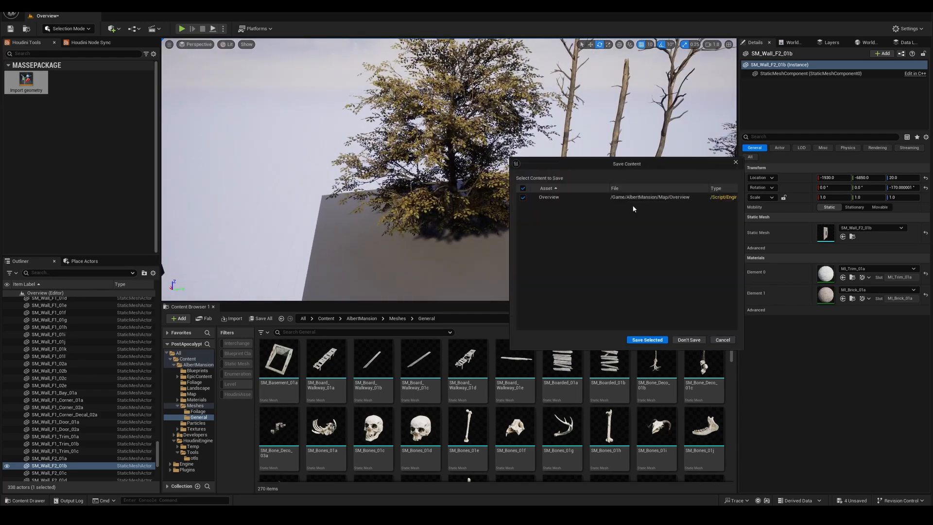
left_click(689, 340)
Filter the General folder's meshes by "wall" and place SM_Wall_F1_Door_02a in the new level
scroll(731, 354, "down", 1)
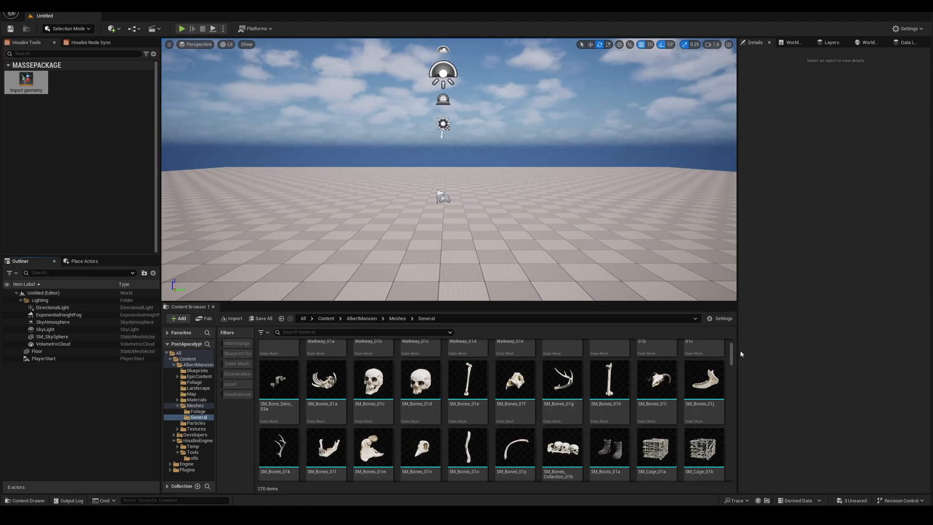
left_click_drag(731, 354, 728, 420)
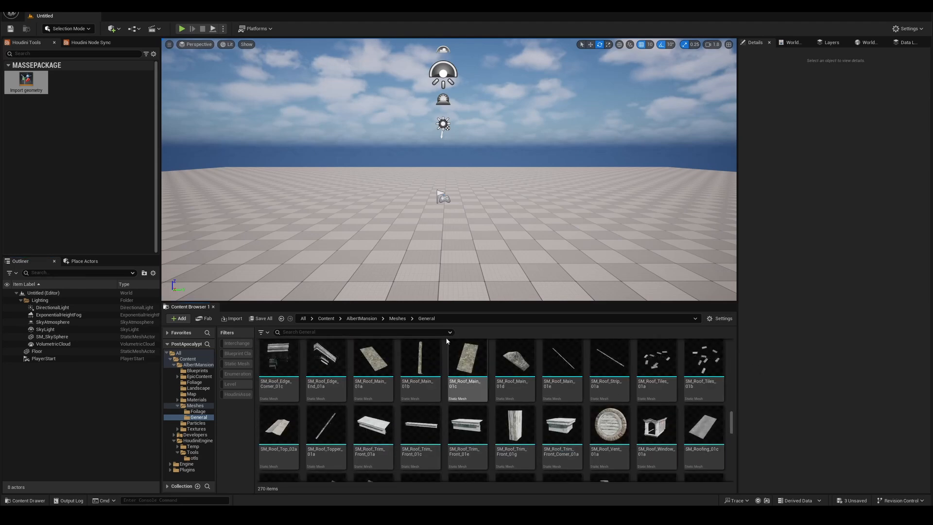
scroll(690, 429, "down", 2)
type("wall")
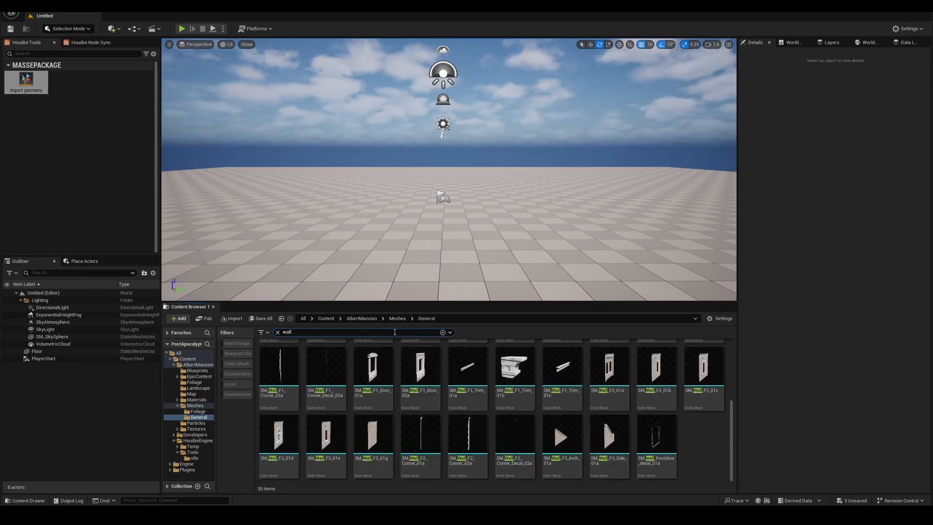
left_click_drag(420, 369, 473, 241)
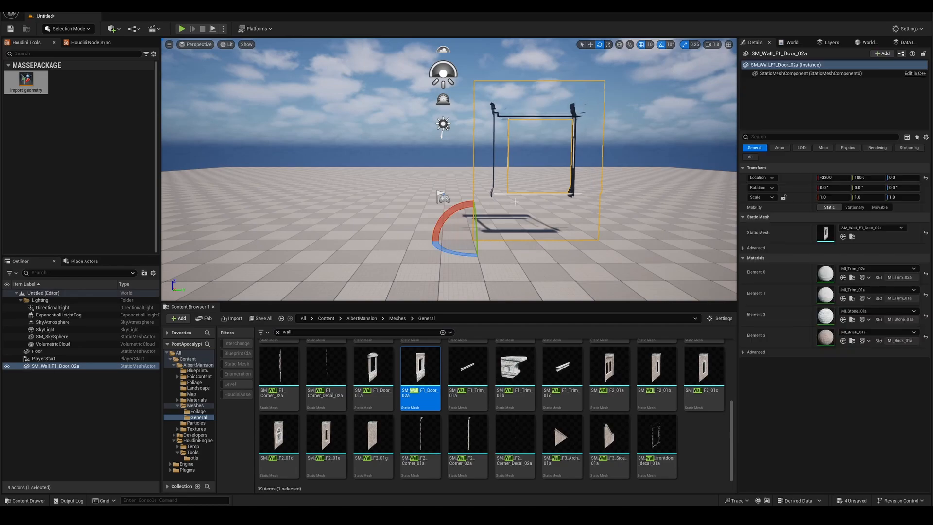
Open SM_Wall_F1_Door_02a in the static mesh editor, examine its geometry and materials, and close the editor
key("ctrl+b")
key("ctrl+e")
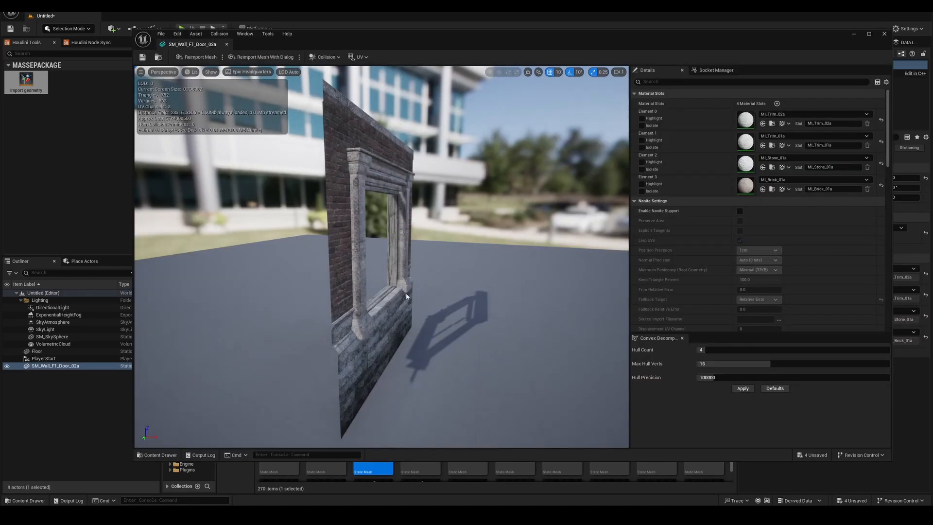
right_click_drag(406, 293, 467, 309)
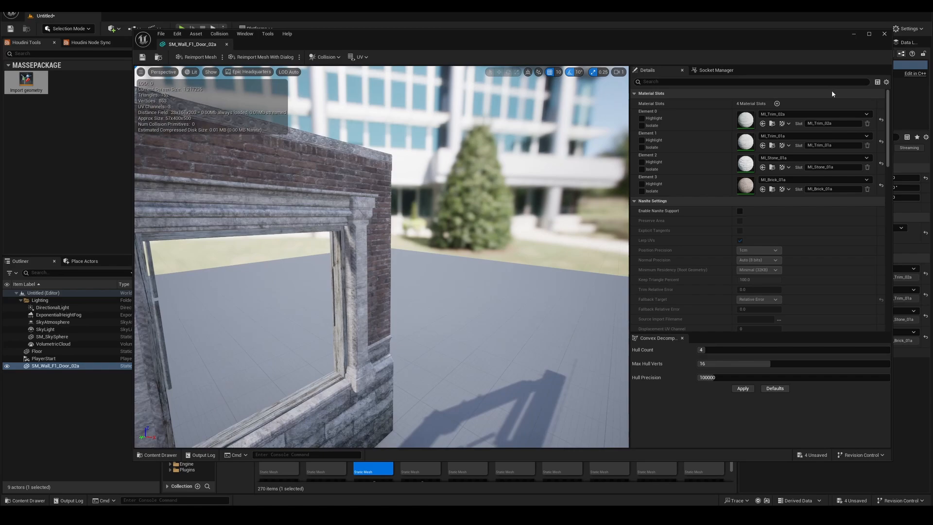
left_click(885, 34)
Examine the SM_Wall_F2_01e window wall placed in the new level from several angles and distances
right_click_drag(583, 161, 670, 165)
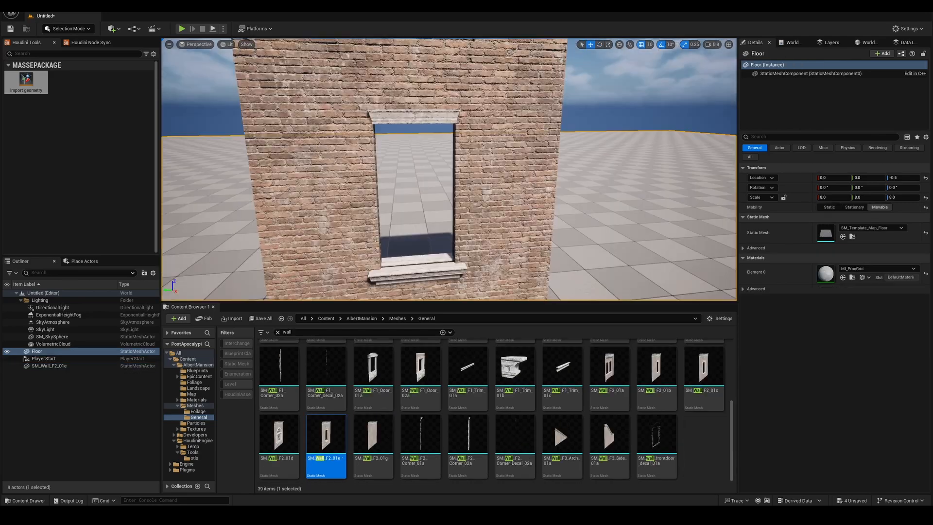
mouse_move(449, 170)
right_mouse_down()
mouse_move(440, 180)
mouse_move(437, 165)
mouse_move(436, 175)
right_mouse_up()
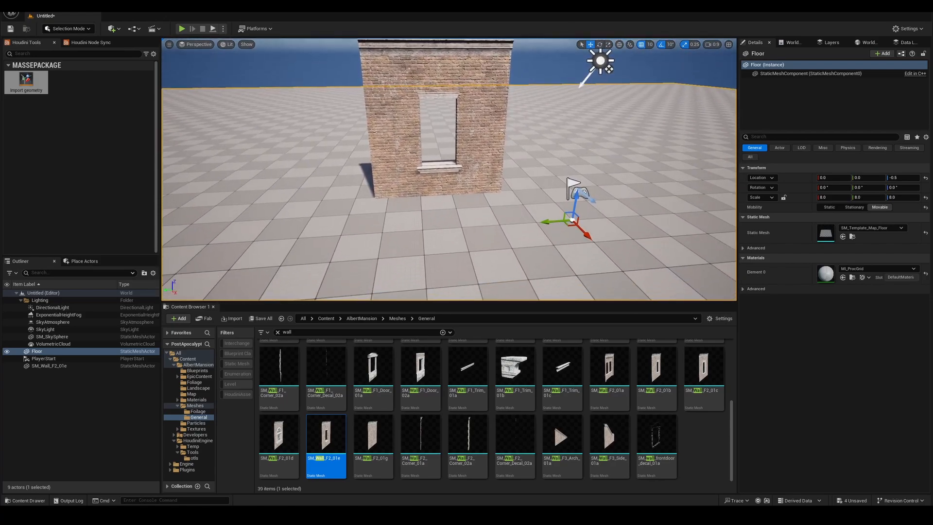
right_click_drag(437, 175, 425, 300)
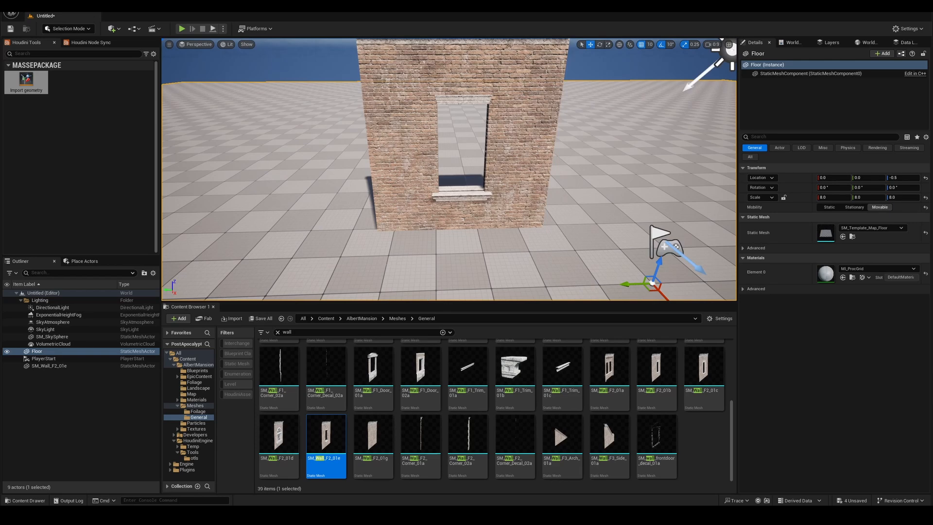
Filter the General meshes by "win" and place SM_Window_01a in the wall's opening, raised to 100 on Z
left_click(354, 332)
type("win")
left_click_drag(450, 362, 482, 226)
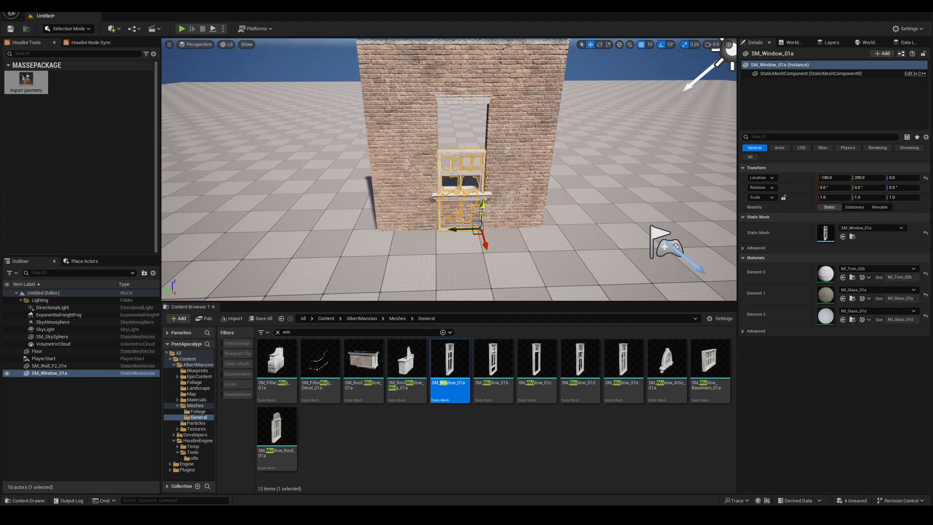
Filter the meshes by "cur", place SM_Curtain_01e, and raise and shift it to hang behind the window
left_click(291, 335)
type("cur")
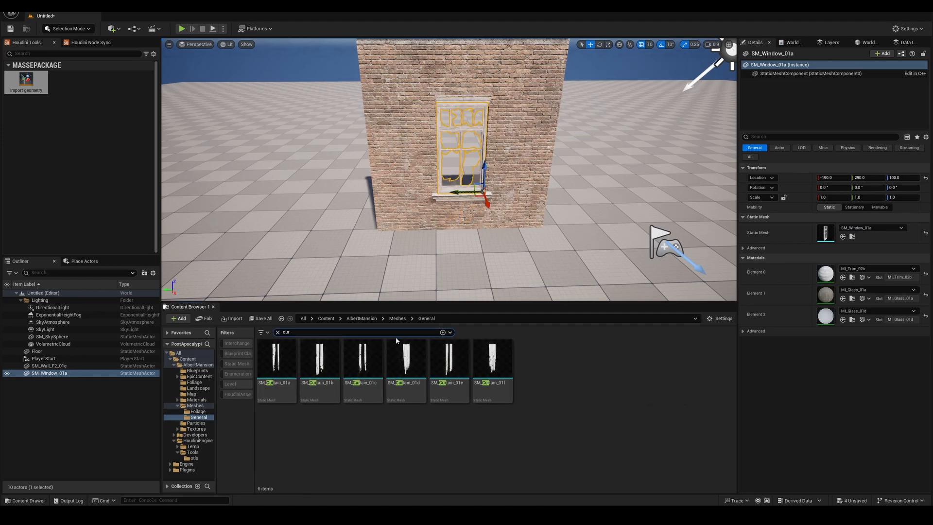
left_click_drag(449, 362, 493, 230)
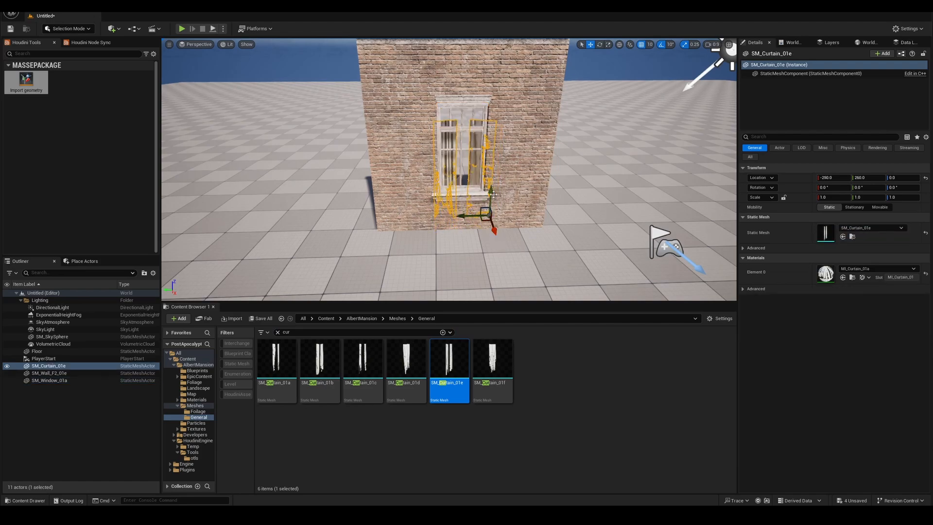
left_click(595, 194)
right_click_drag(595, 194, 523, 170)
left_click(521, 144)
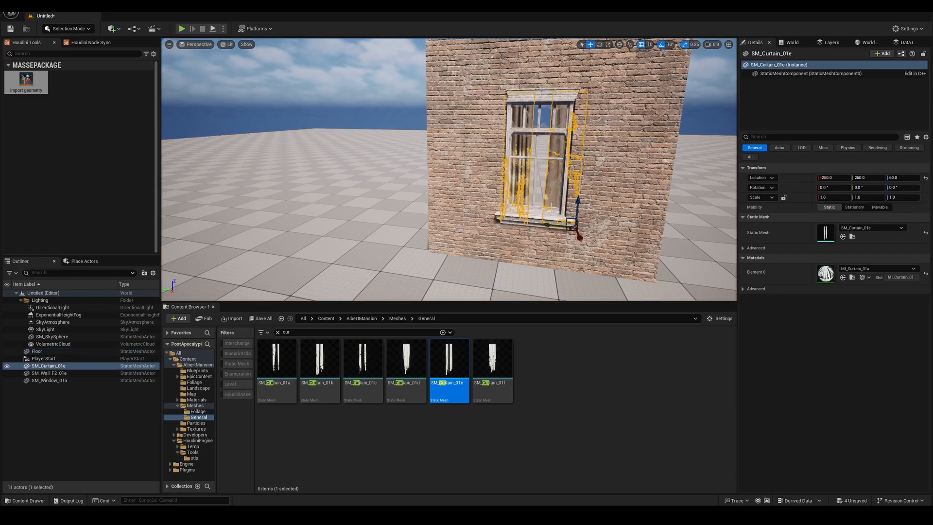
left_click_drag(555, 225, 548, 225)
right_click_drag(585, 235, 603, 221)
left_click(585, 237)
mouse_move(454, 151)
right_mouse_down()
mouse_move(449, 161)
mouse_move(454, 151)
right_mouse_up()
right_click_drag(447, 183, 412, 184)
Filter the meshes by "int" and place SM_InteriorCube_01a at the window wall
left_click(295, 332)
double_click(295, 332)
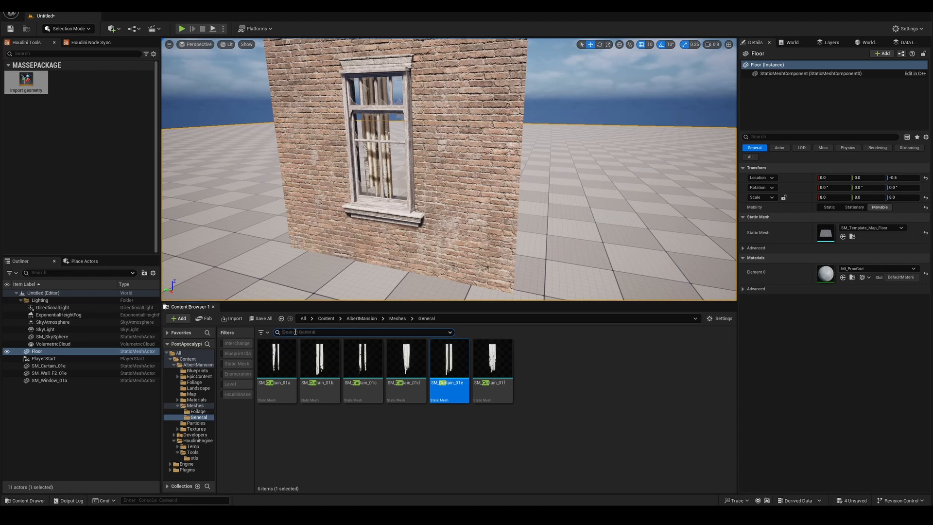
type("box")
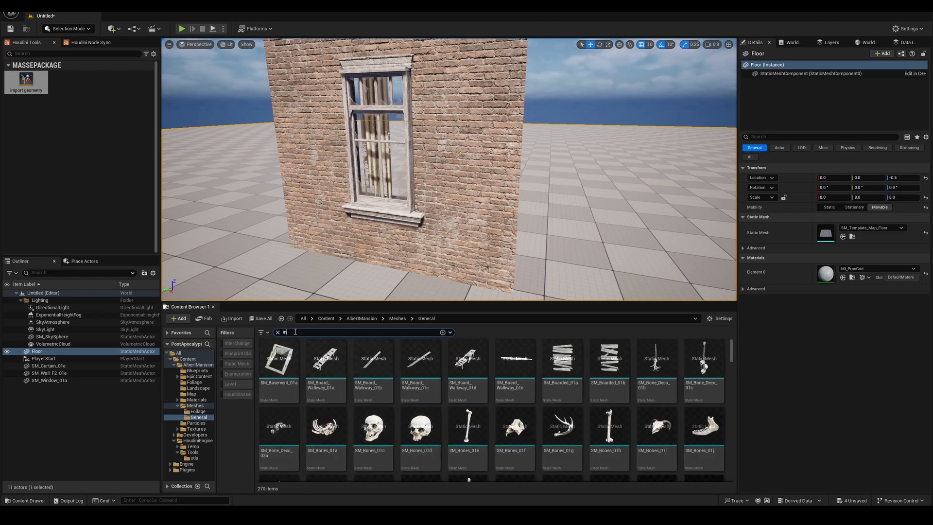
type("int")
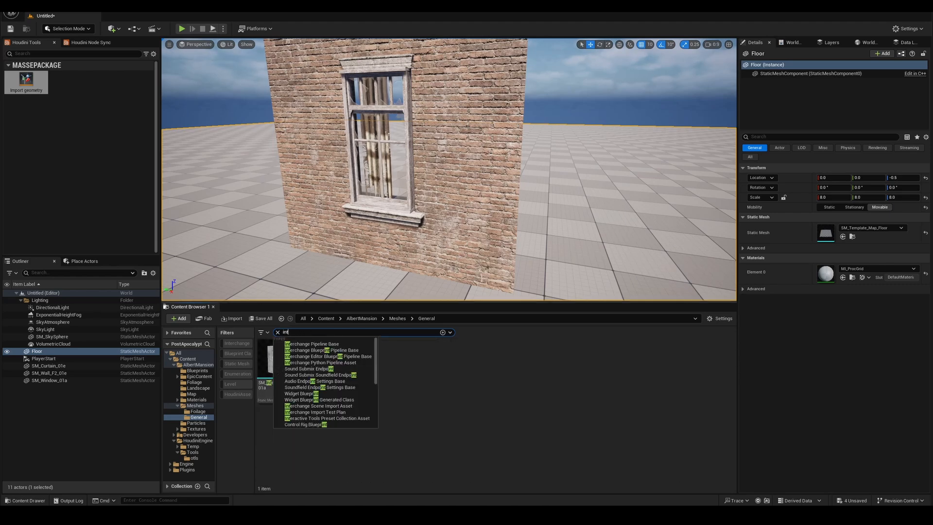
right_click_drag(481, 277, 500, 274)
left_click_drag(278, 363, 442, 284)
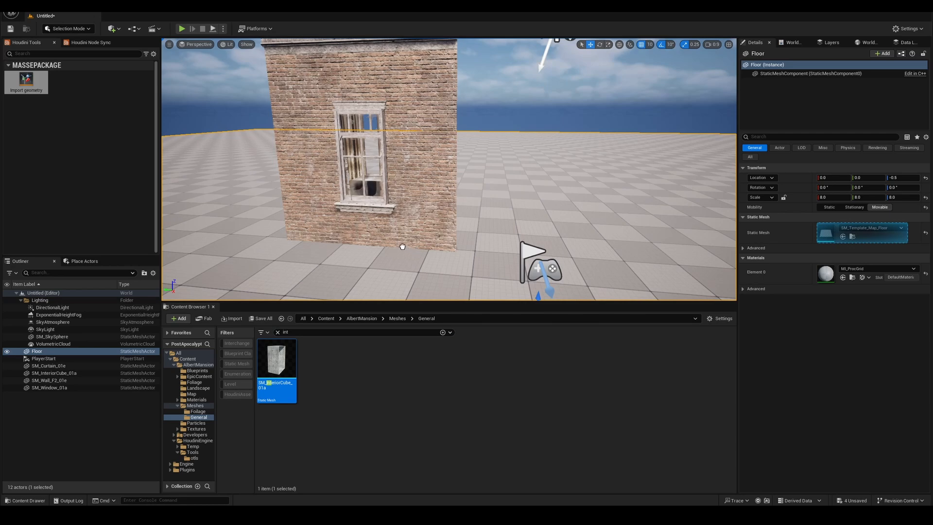
left_click_drag(394, 238, 394, 238)
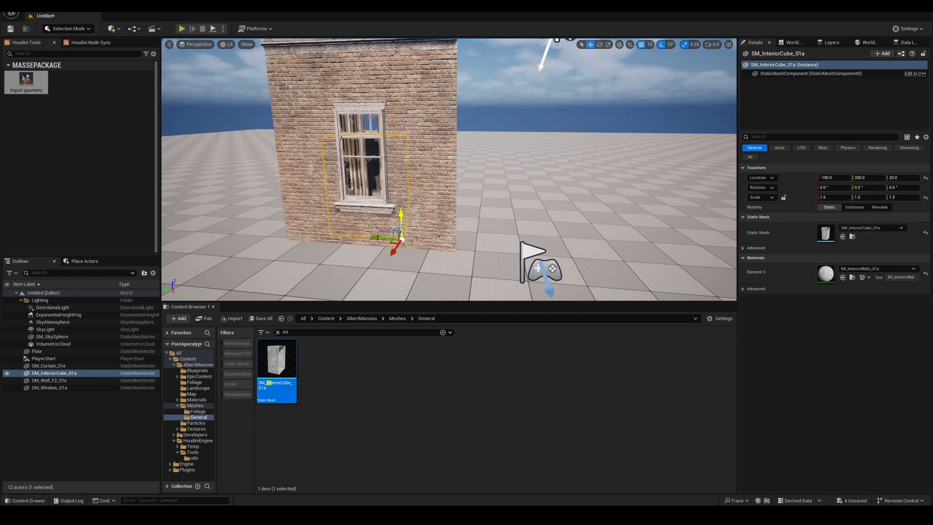
Raise the interior cube to window height and move it back behind the wall
left_click(467, 196)
right_click_drag(468, 197, 335, 193)
left_click(418, 186)
left_click_drag(341, 222, 378, 222)
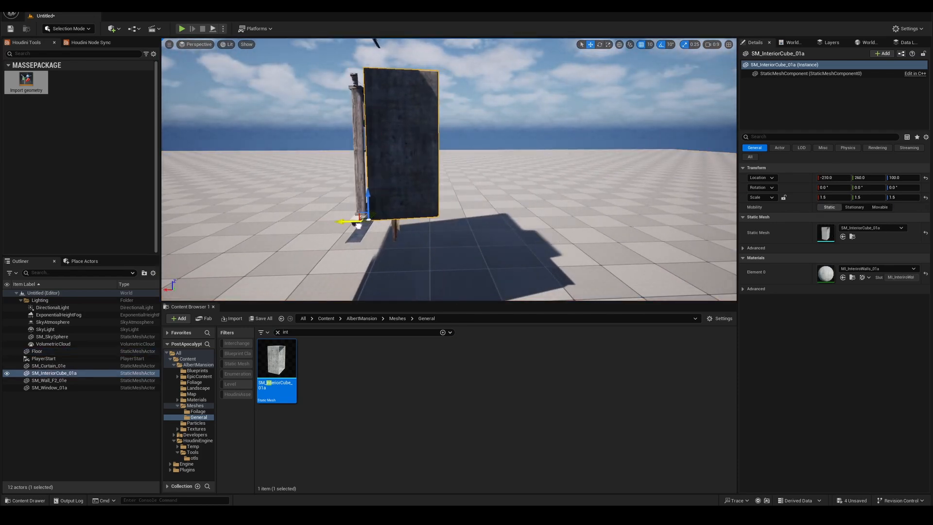
Examine the wall with its window, curtain and interior cube from the front and at an angle
left_click(460, 224)
right_click_drag(460, 224, 544, 234)
left_click(460, 224)
key("f")
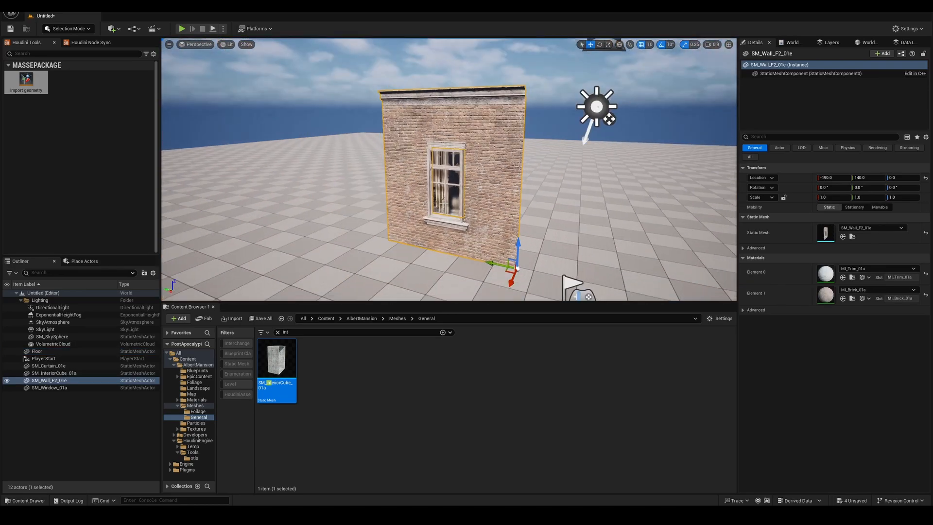
left_click(434, 176)
key("f")
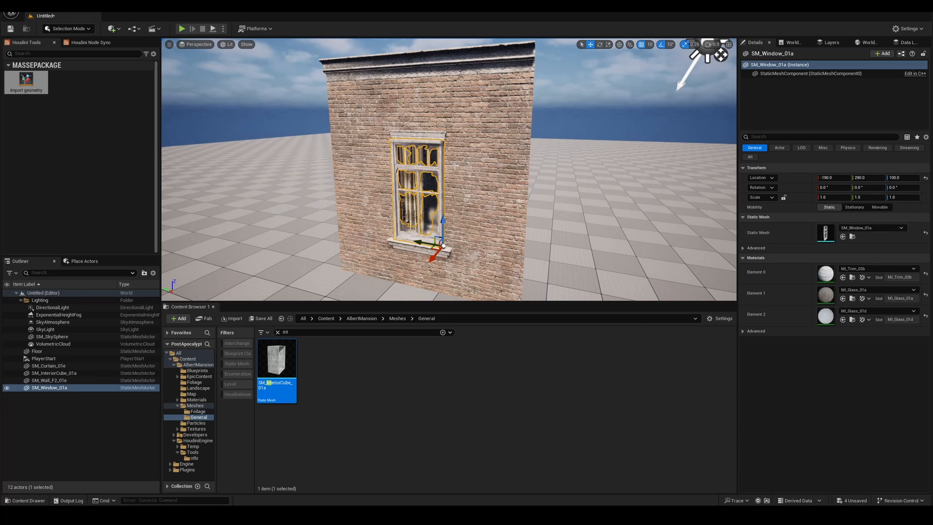
right_click_drag(424, 174, 384, 175)
left_click(525, 205)
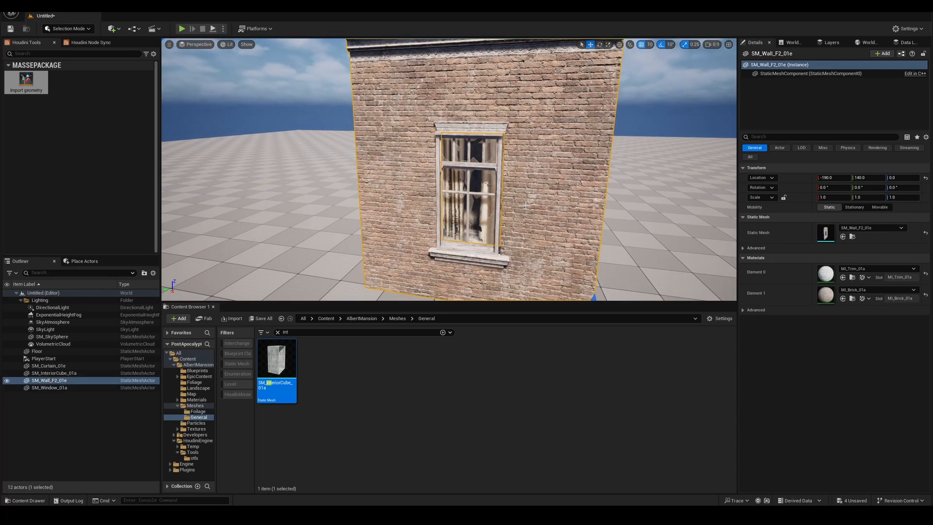
Select the placed window's static mesh component and locate its SM_Window_01a asset in the Content Browser
left_click(491, 168)
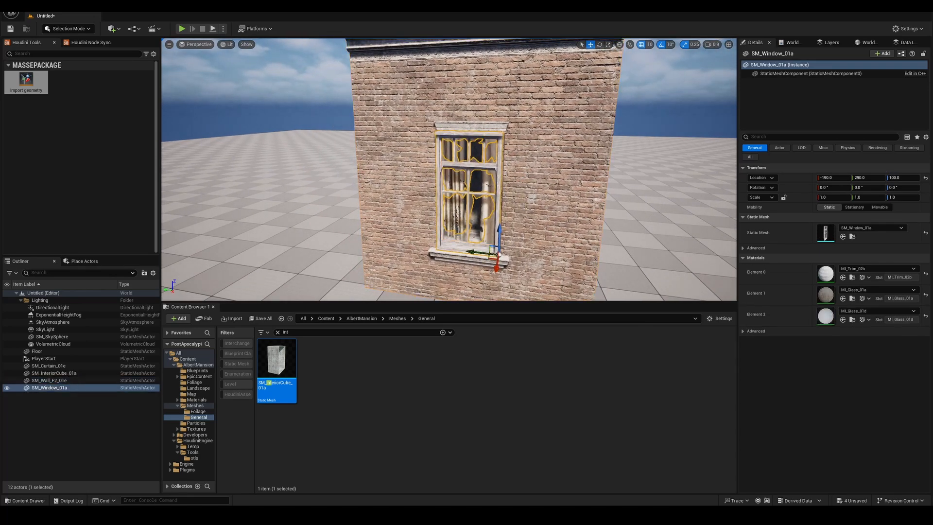
left_click(797, 76)
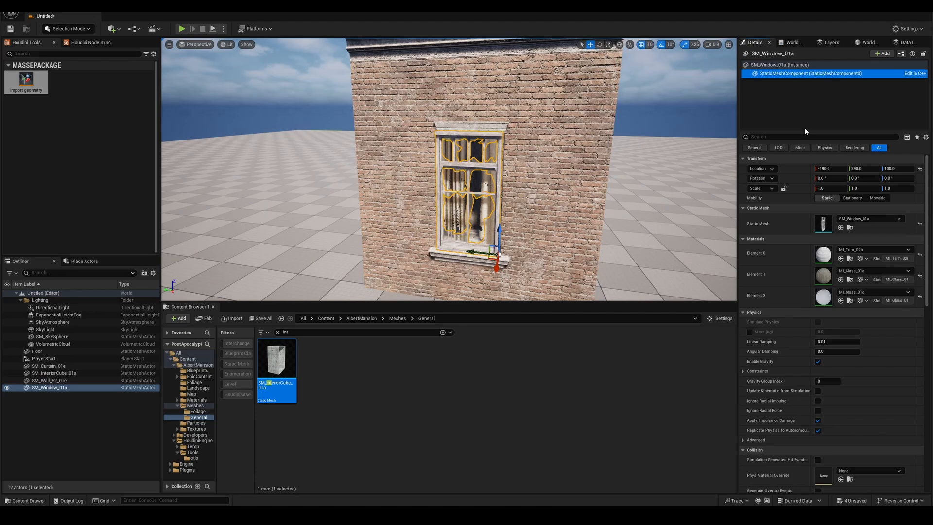
left_click(850, 228)
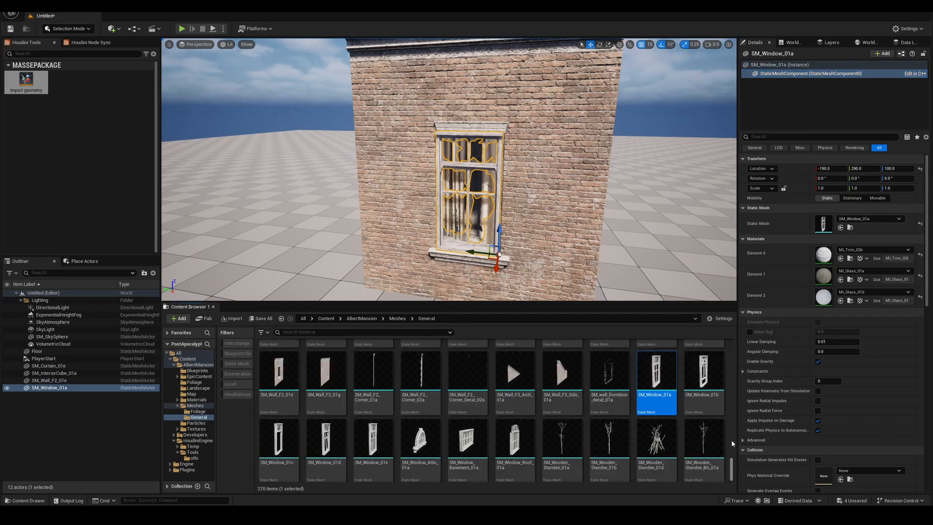
Inspect how the wall, window, curtain and interior cube fit together, close up and from a distance, finishing in game view
key("w")
mouse_move(563, 222)
right_mouse_down()
mouse_move(581, 238)
mouse_move(563, 221)
right_mouse_up()
key("s")
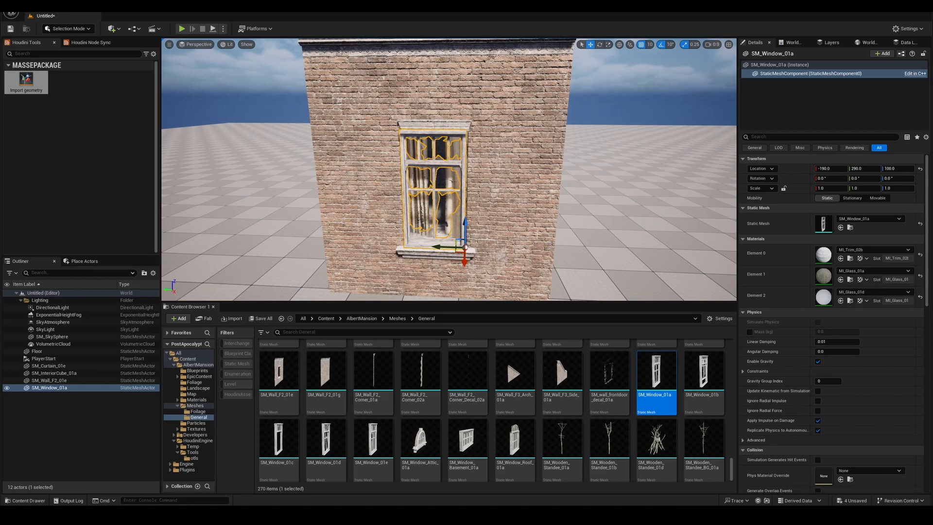
left_click(490, 207)
key("s")
mouse_move(490, 207)
right_mouse_down()
mouse_move(484, 223)
mouse_move(490, 206)
right_mouse_up()
key("w")
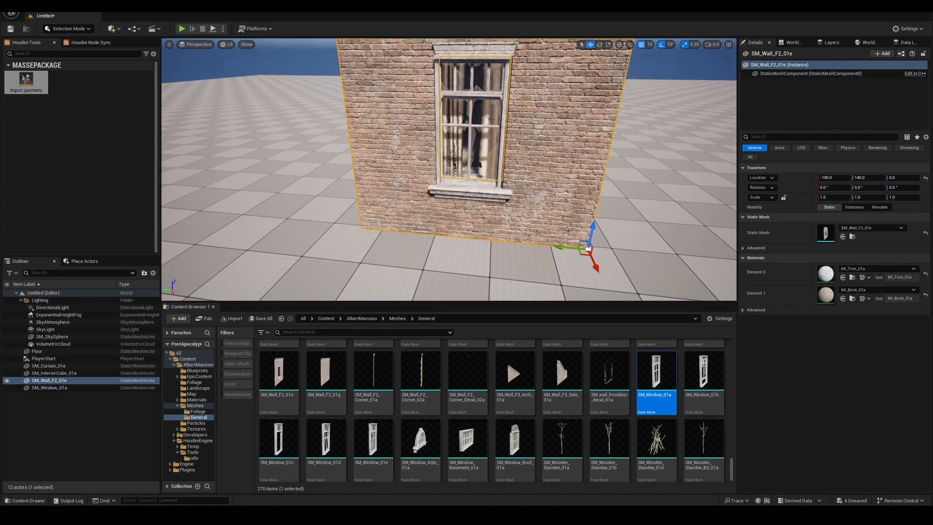
left_click(493, 105)
key("w")
right_click_drag(539, 127, 510, 131)
key("a")
key("d")
key("w")
key("d")
key("s")
key("w")
key("s")
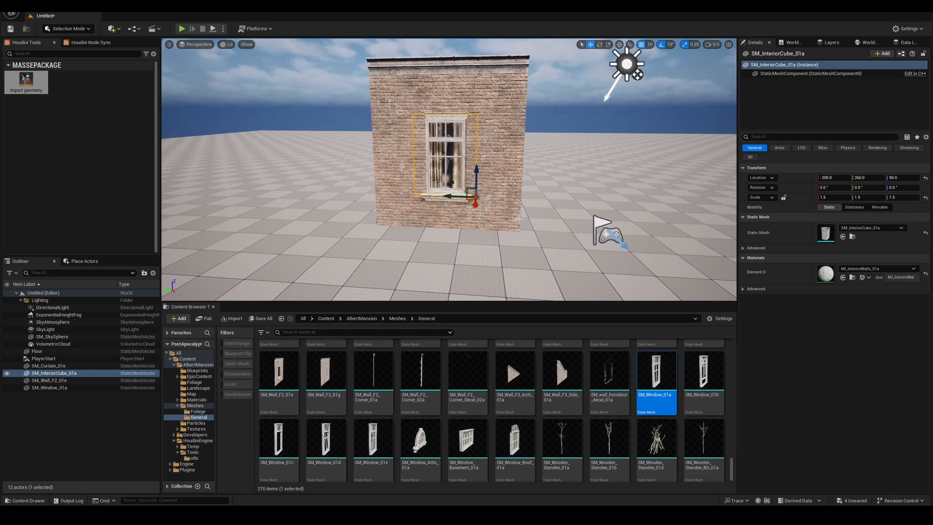
left_click(522, 218)
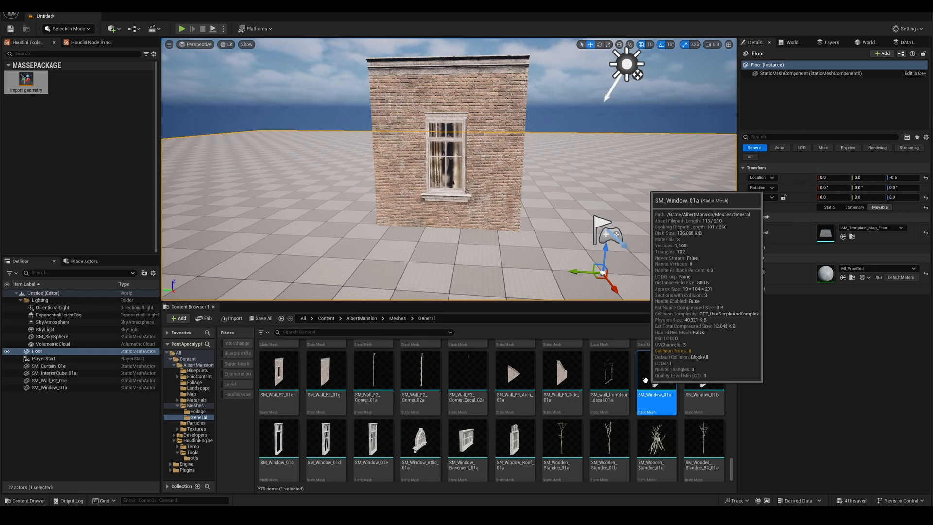
right_click_drag(487, 199, 452, 206)
key("w")
key("w")
key("s")
scroll(490, 185, "down", 2)
key("s")
key("d")
key("s")
key("a")
key("w")
key("d")
key("s")
key("w")
left_click(451, 199)
key("s")
key("g")
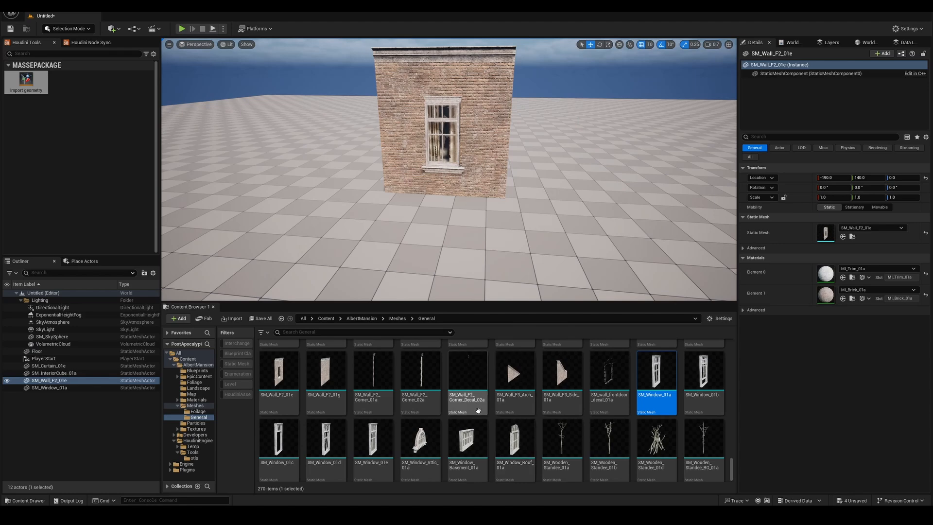
Switch to the Houdini window containing the modules and modular_building objects, and enter the modules network
mouse_move(477, 515)
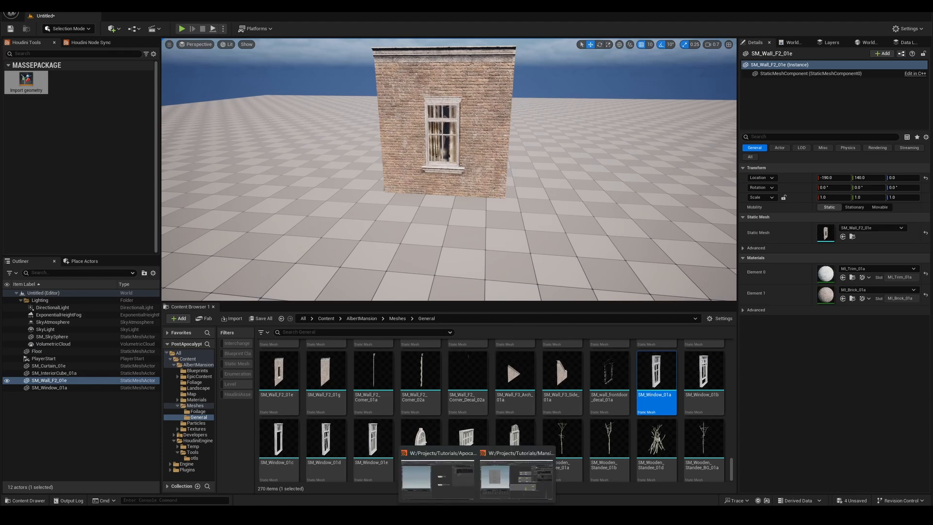
left_click(452, 472)
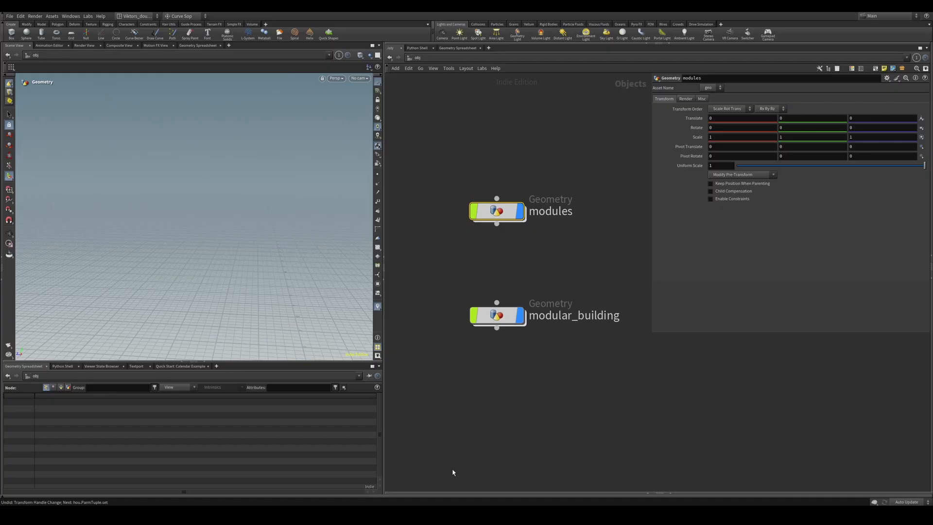
scroll(523, 263, "up", 1)
middle_click_drag(522, 263, 513, 317)
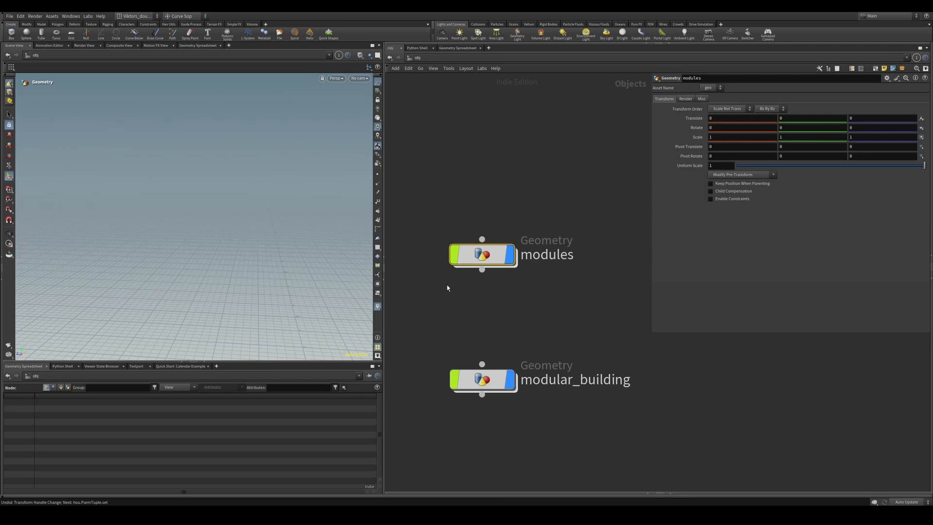
scroll(454, 321, "down", 2)
scroll(506, 323, "up", 3)
scroll(507, 336, "down", 2)
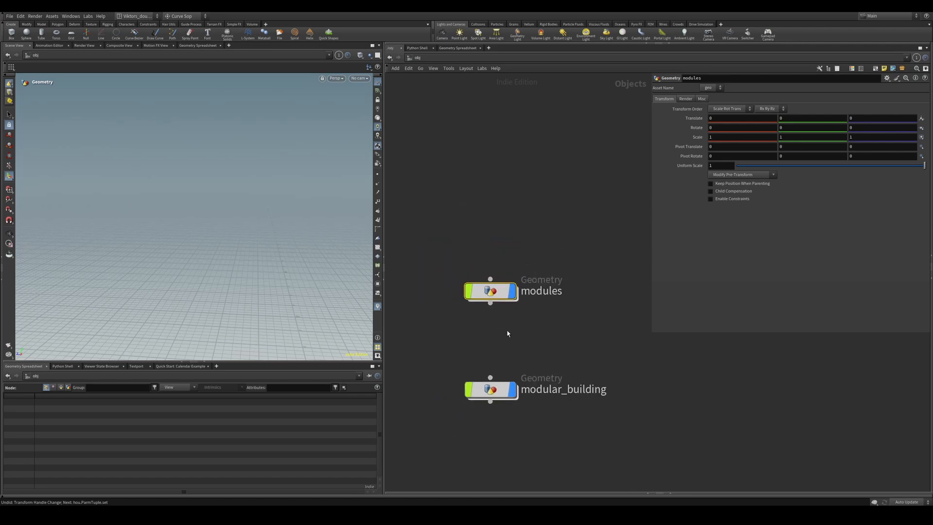
scroll(507, 334, "up", 2)
double_click(486, 288)
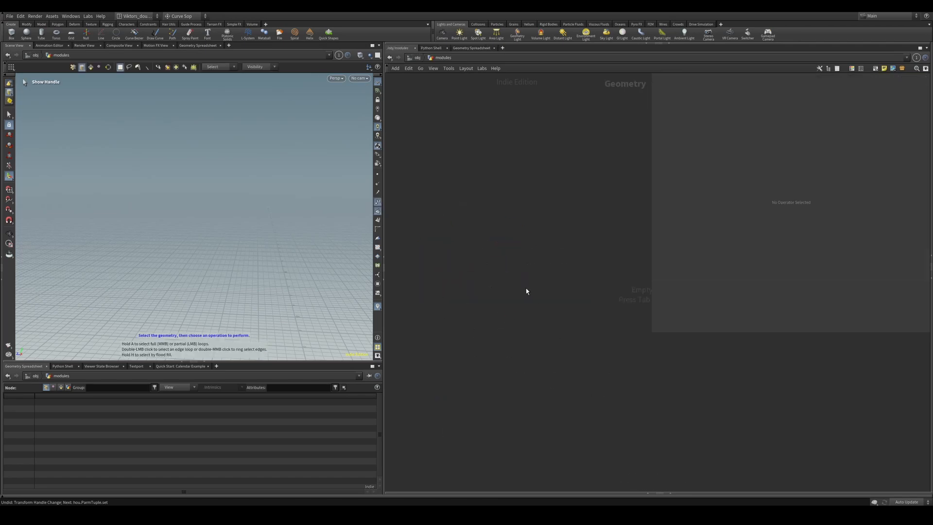
Add a Geometry compositor node to the modules network
key("Tab")
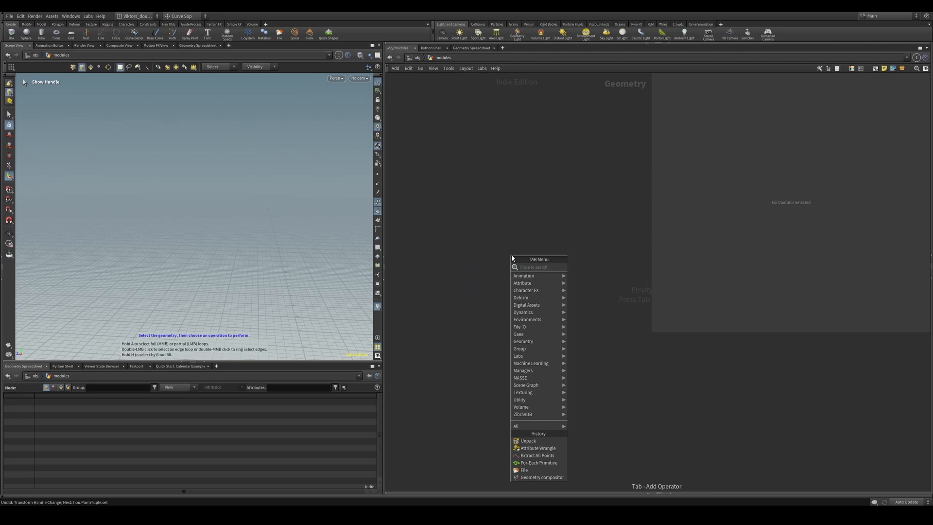
type("geom")
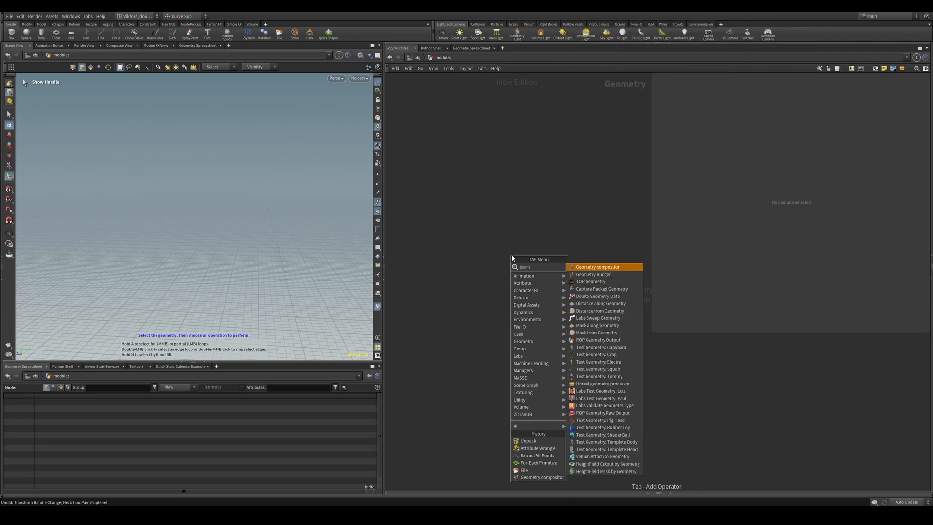
key("Return")
left_click(512, 255)
scroll(528, 256, "up", 5)
middle_click_drag(541, 314, 592, 340)
left_click_drag(595, 341, 537, 253)
key("Escape")
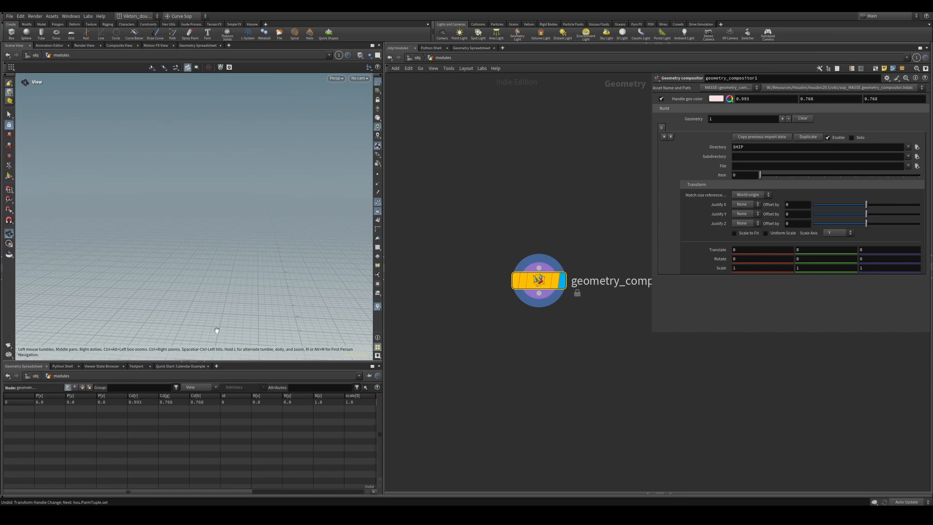
key("Return")
middle_click_drag(617, 385, 532, 400)
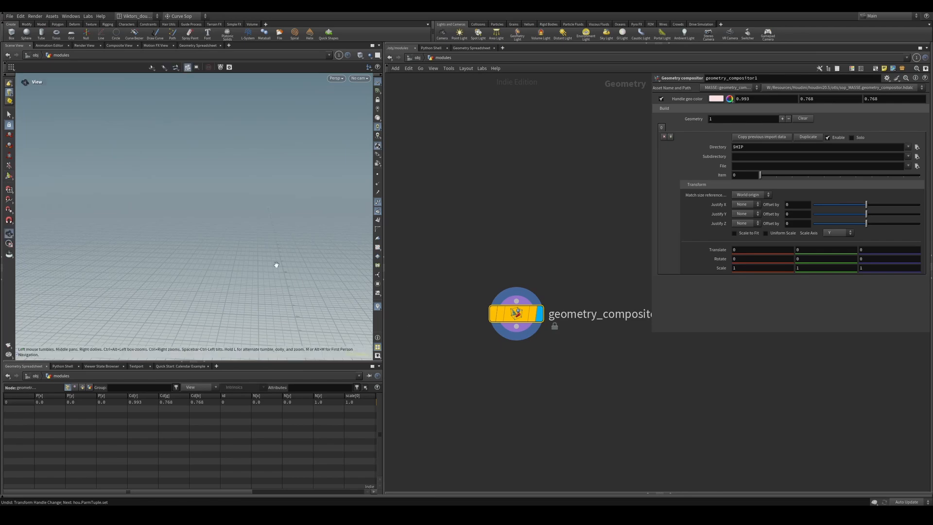
Set the Geometry compositor's directory to $HIP/../geo/unreal_geo/Wall_F1/ to load the first-floor wall meshes
key("f")
key("Escape")
left_click_drag(267, 316, 101, 307)
right_click_drag(101, 307, 87, 287)
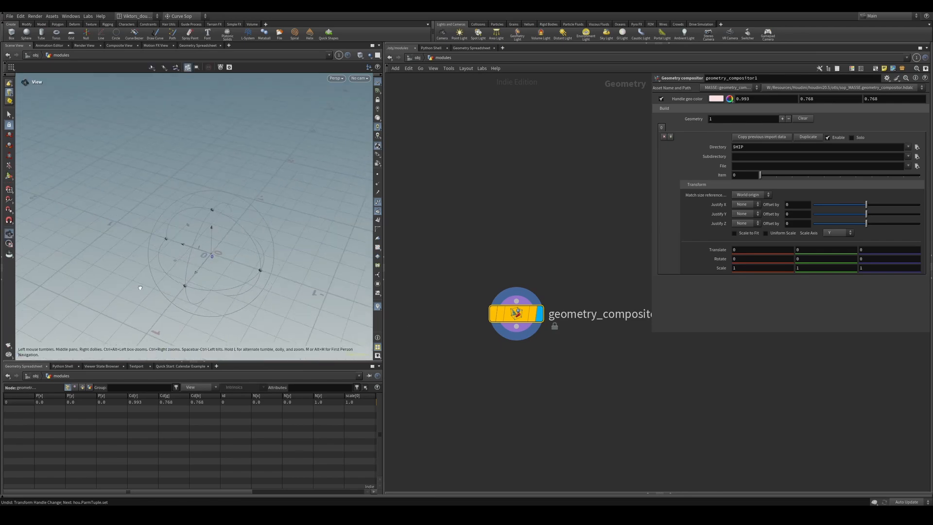
left_click_drag(88, 286, 146, 282)
left_click(755, 148)
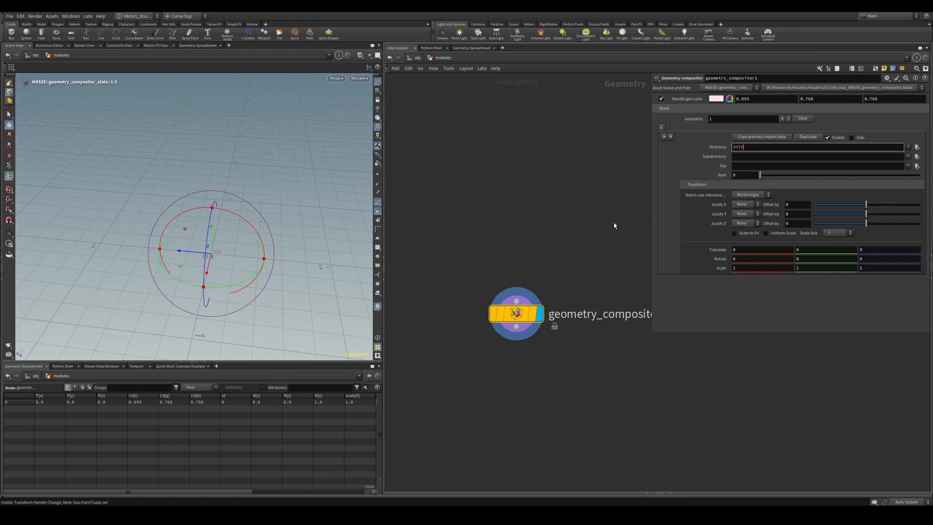
key("BackSpace")
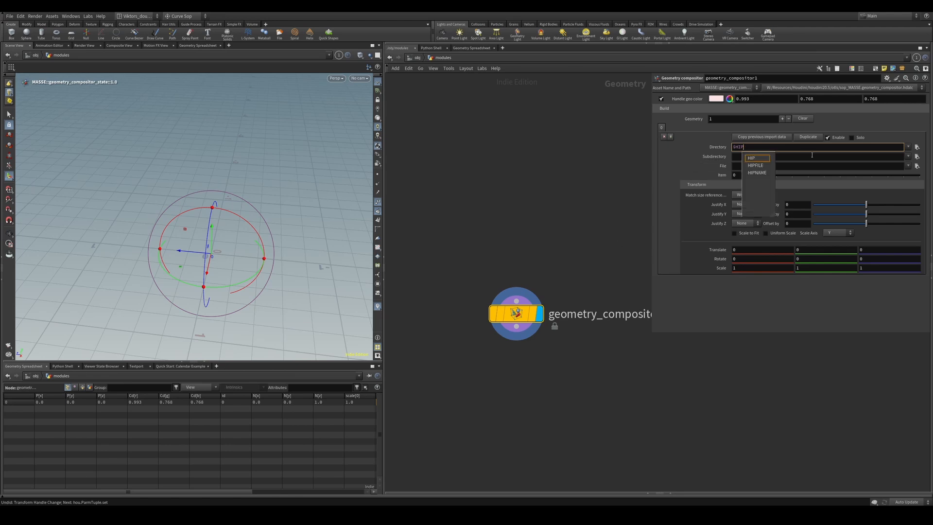
type("/../geo/")
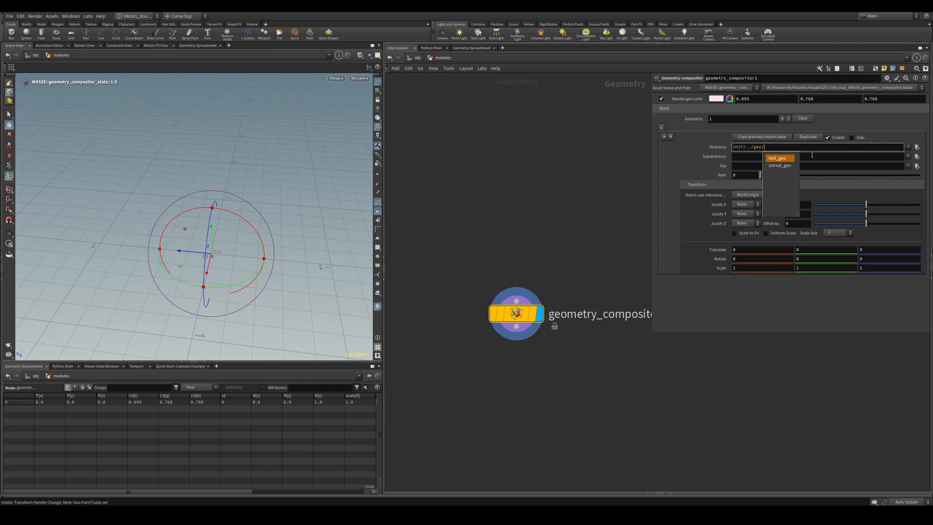
key("Down")
key("Return")
type("W")
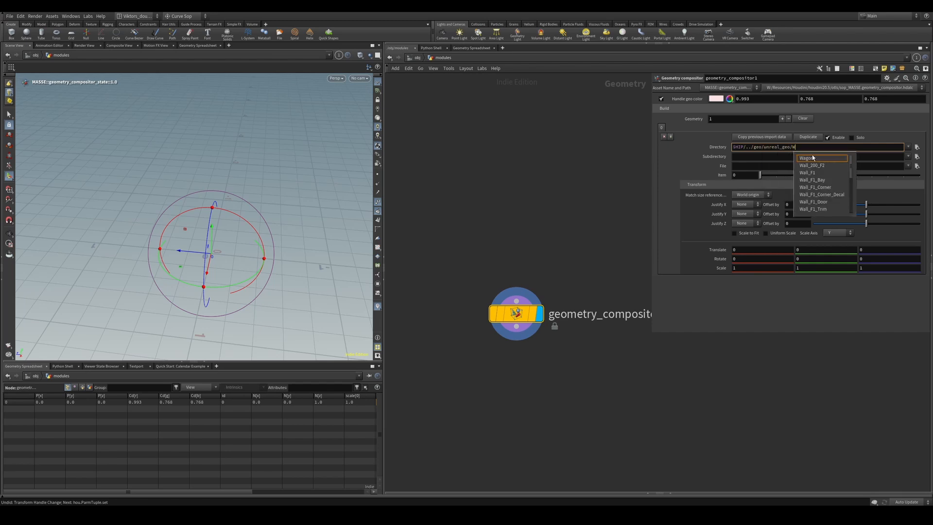
key("Down")
key("Down")
key("Return")
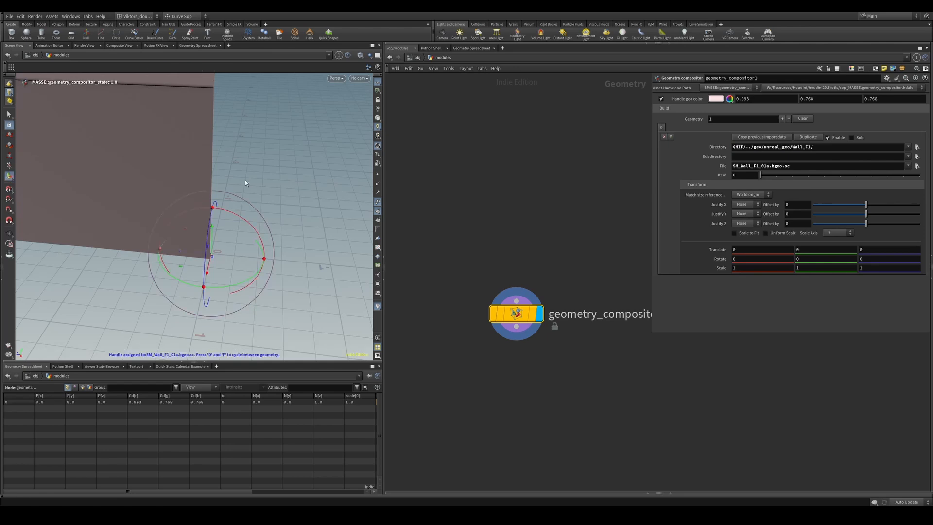
Try item 6, SM_Wall_F1_01g, as the wall piece and toggle the handle geo color off and on
key("space+g")
left_click_drag(223, 181, 202, 241)
left_click_drag(260, 206, 216, 241)
left_click_drag(760, 175, 856, 184)
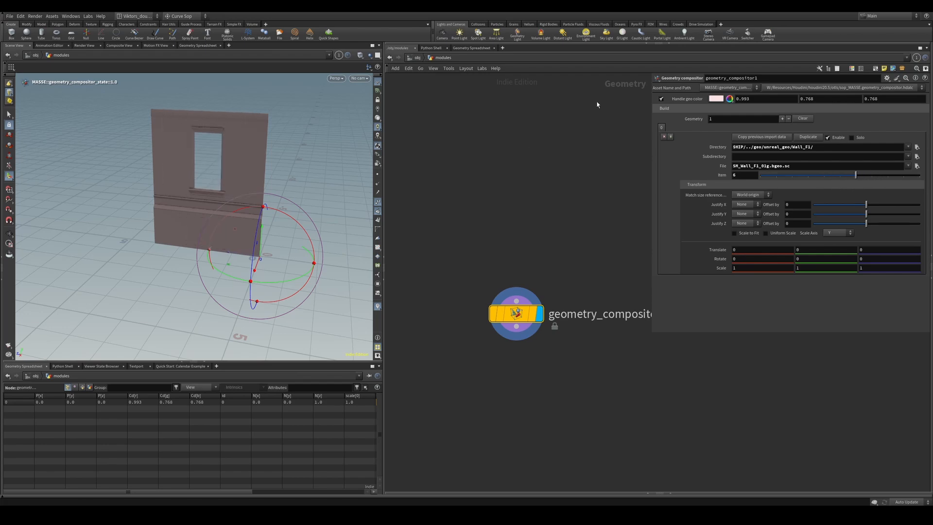
left_click(660, 99)
left_click(660, 98)
Set the wall piece to item 2, SM_Wall_F1_01c, and view its recessed window opening up close
left_click_drag(824, 178, 788, 176)
left_click_drag(280, 198, 217, 165, "alt")
right_click_drag(217, 165, 235, 190, "alt")
middle_click_drag(235, 189, 223, 225, "alt")
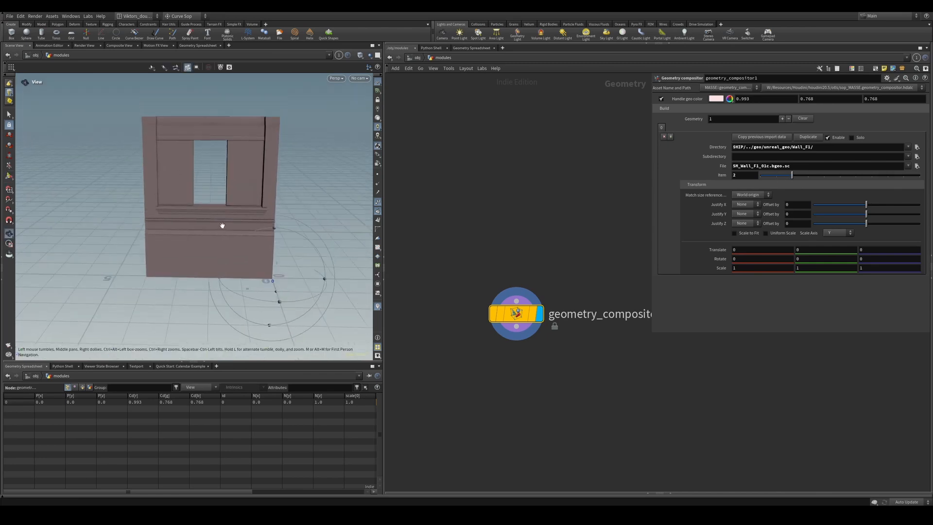
left_click_drag(223, 225, 206, 244, "alt")
right_click_drag(206, 244, 260, 219, "alt")
left_click_drag(260, 219, 277, 212, "alt")
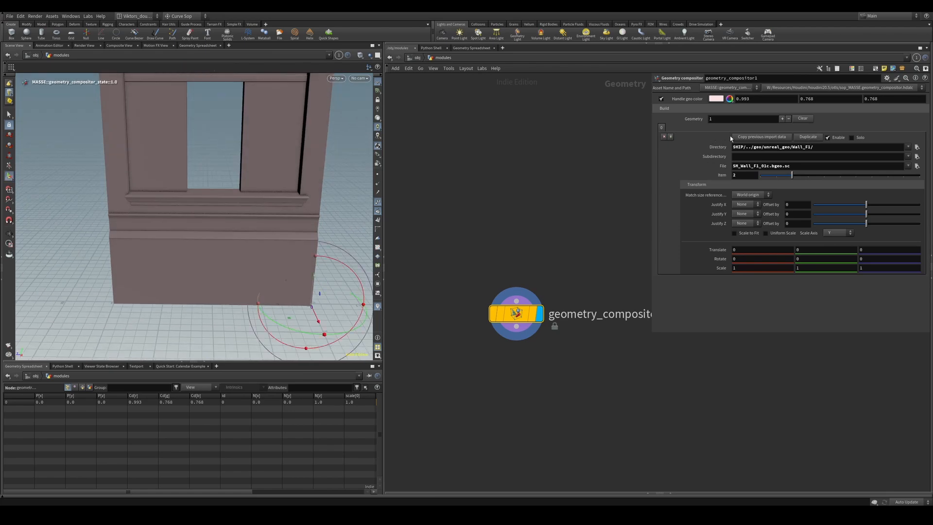
Duplicate the SM_Wall_F1_01c piece and move the copy to -4 in Z, beside the original wall
left_click(814, 138)
right_click_drag(243, 212, 212, 241, "alt")
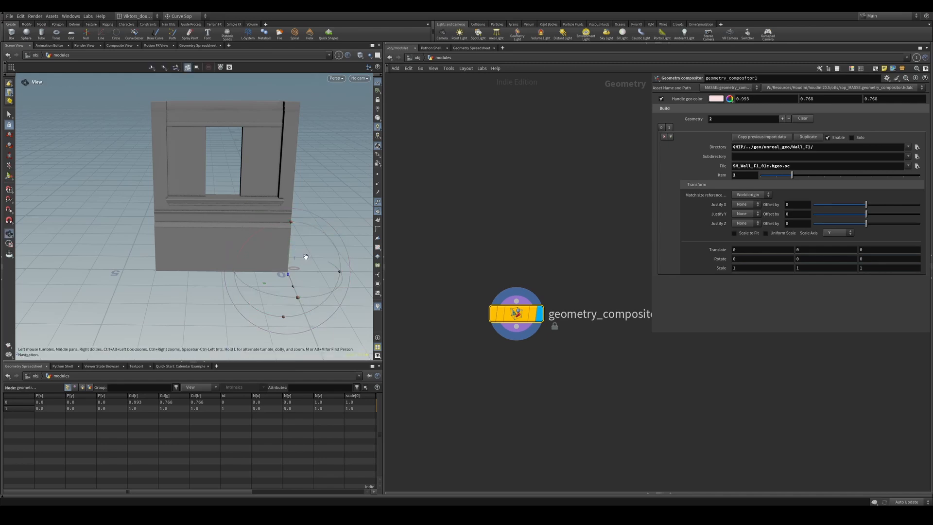
left_click_drag(305, 256, 272, 259, "alt")
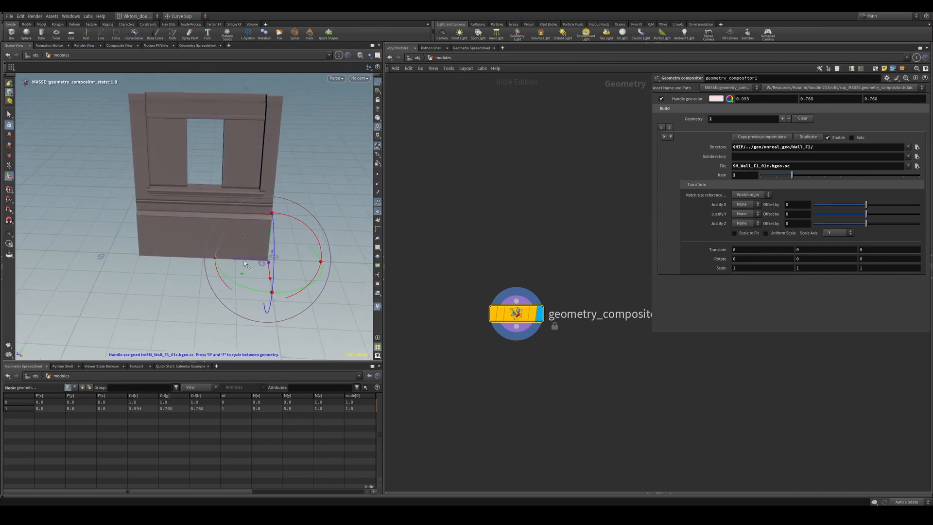
left_click_drag(244, 262, 369, 272)
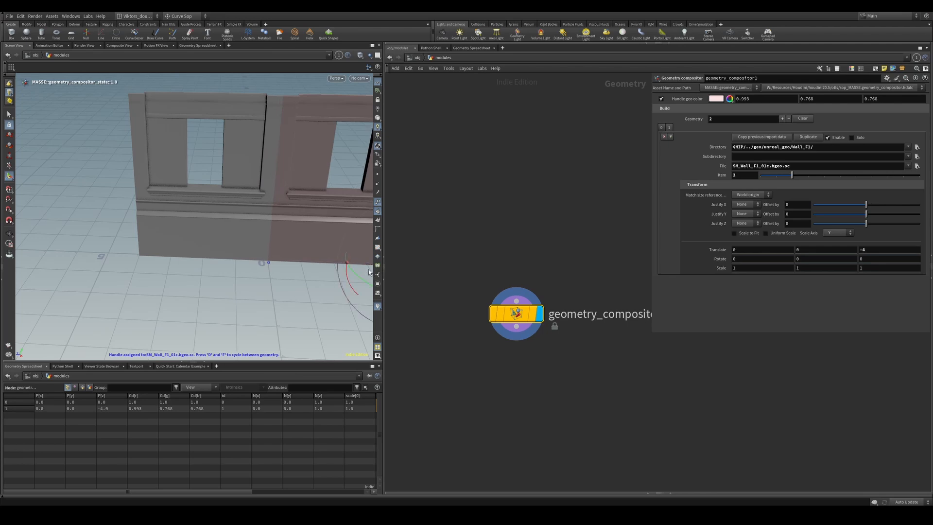
Slide the second wall module along Z to about -2.4 so it overlaps the first wall
middle_click_drag(301, 262, 243, 258, "alt")
left_click_drag(223, 243, 243, 229, "alt")
right_click_drag(244, 229, 240, 264, "alt")
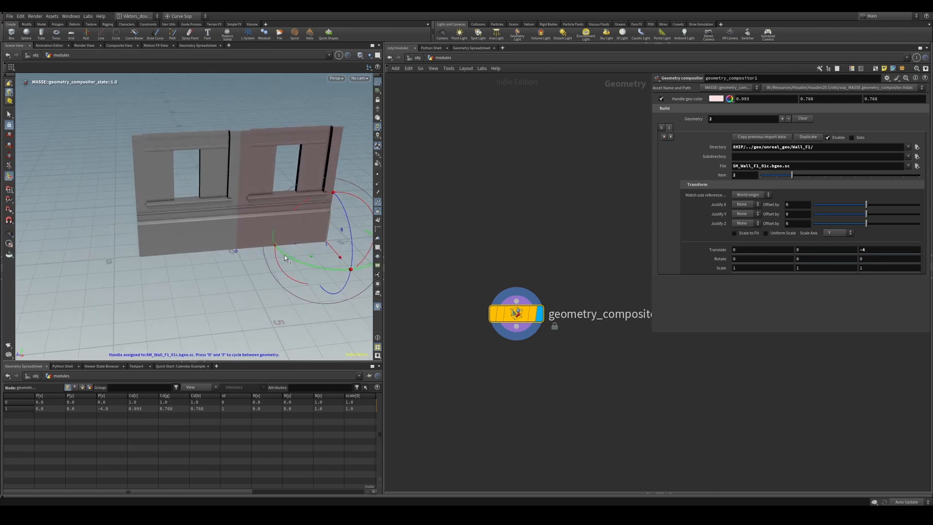
left_click_drag(320, 251, 280, 267)
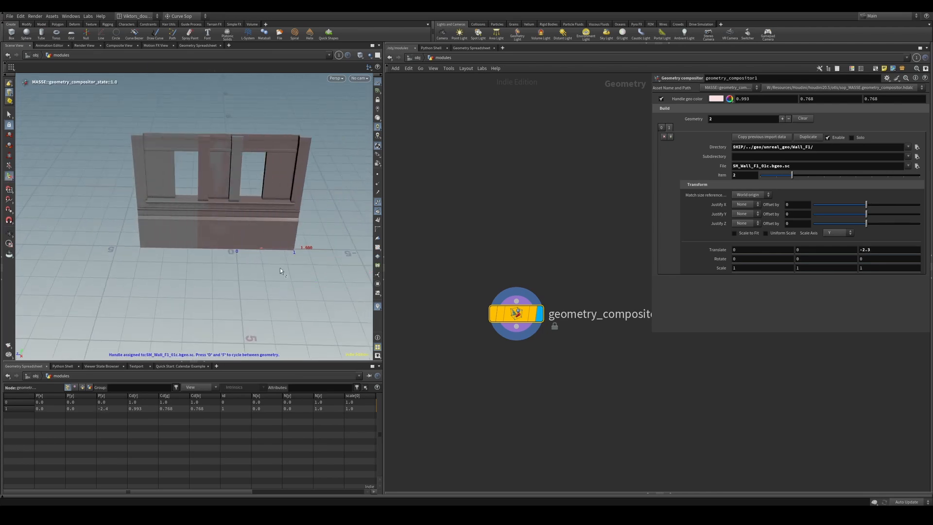
Replace the second geometry with the Window directory's item 3, SM_Window_01d.bgeo.sc
left_click(830, 148)
type("Window")
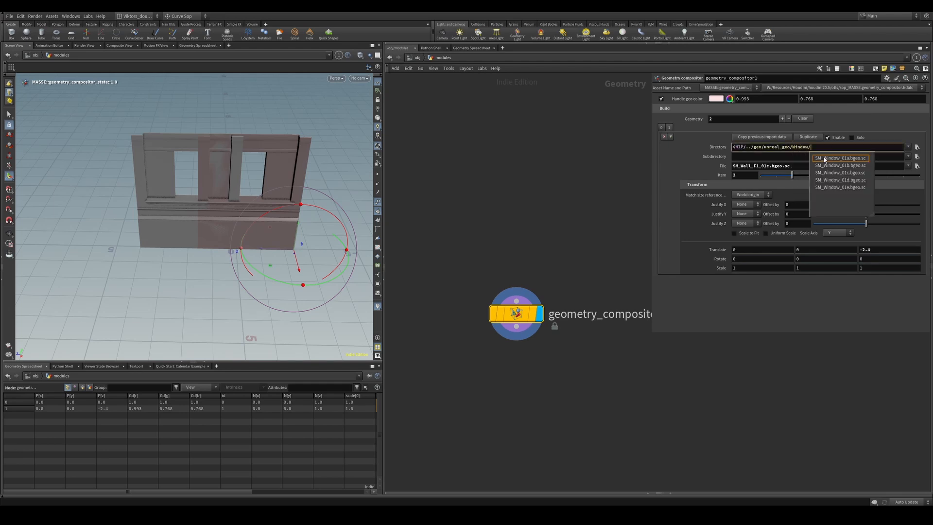
left_click(823, 159)
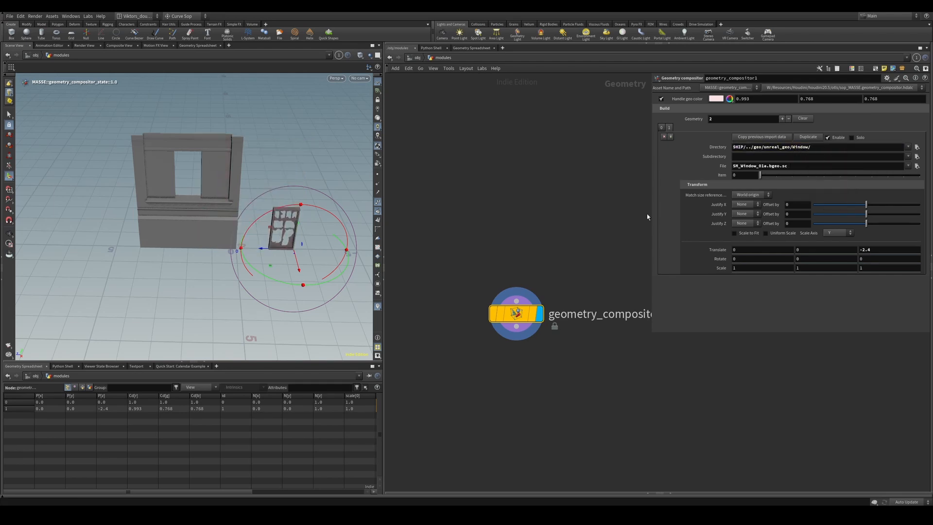
left_click_drag(783, 178, 808, 179)
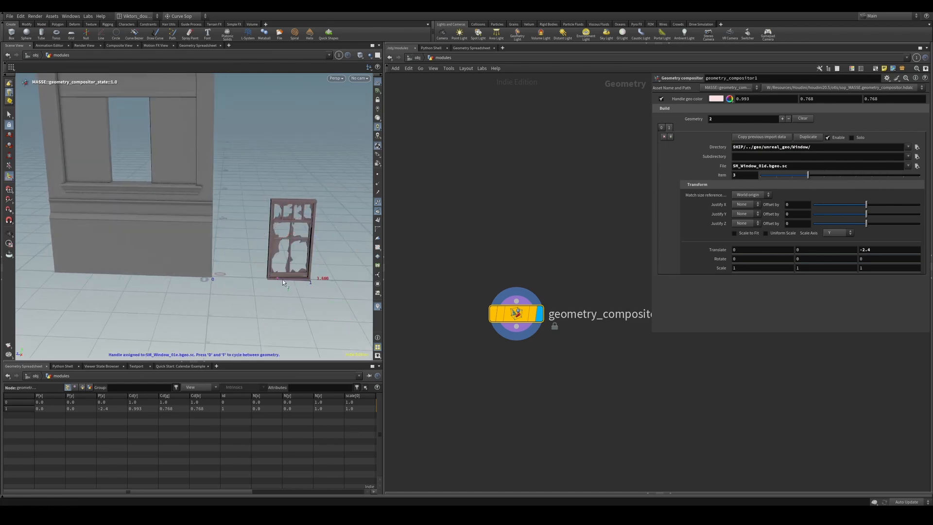
Move the window into the wall opening, at about -0.29, 2.3, 1.47
mouse_move(281, 279)
left_mouse_down()
mouse_move(135, 270)
mouse_move(164, 160)
mouse_move(194, 186)
mouse_move(269, 183)
mouse_move(270, 200)
mouse_move(130, 203)
mouse_move(213, 209)
mouse_move(202, 211)
mouse_move(239, 243)
mouse_move(235, 257)
mouse_move(224, 223)
mouse_move(208, 273)
mouse_move(287, 270)
left_mouse_up()
scroll(158, 165, "up", 2)
scroll(224, 216, "down", 5)
key("Return")
Cycle the transform handle back and forth between the wall and the window, undoing the last handle move, and finish on the window
key("d")
key("f")
key("d")
scroll(209, 273, "down", 3)
key("ctrl+z")
key("f")
key("d")
key("f")
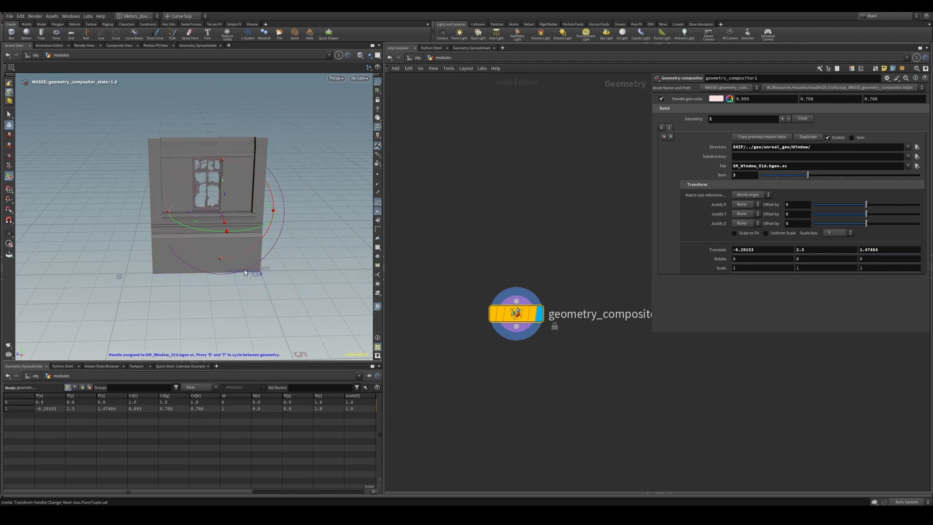
key("d")
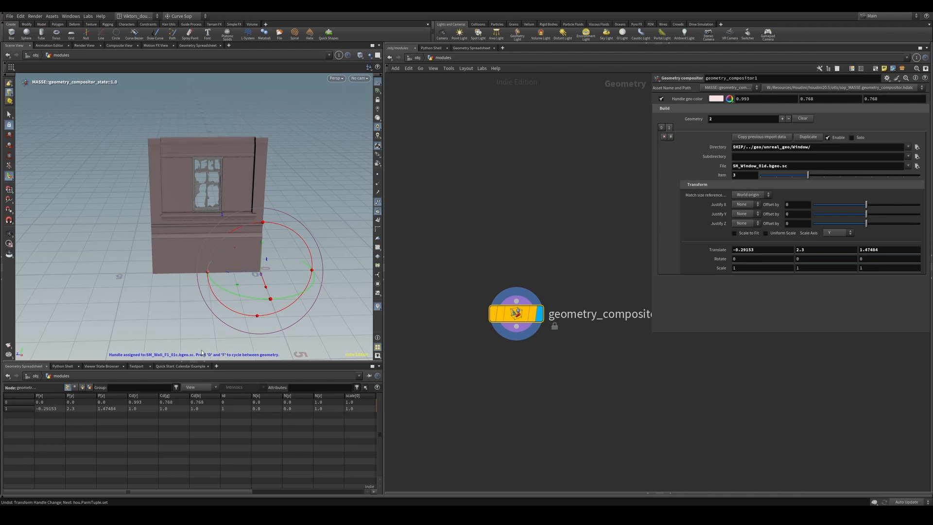
key("f")
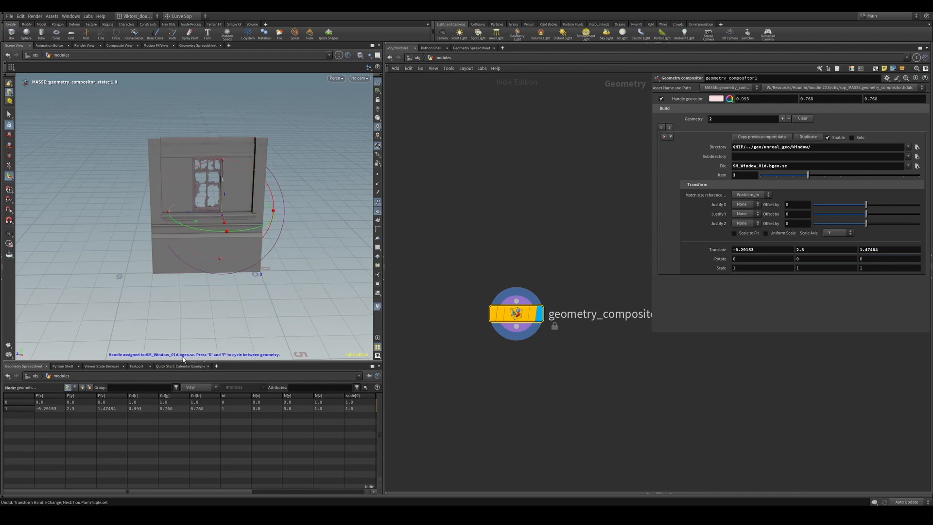
key("d")
key("f")
key("d")
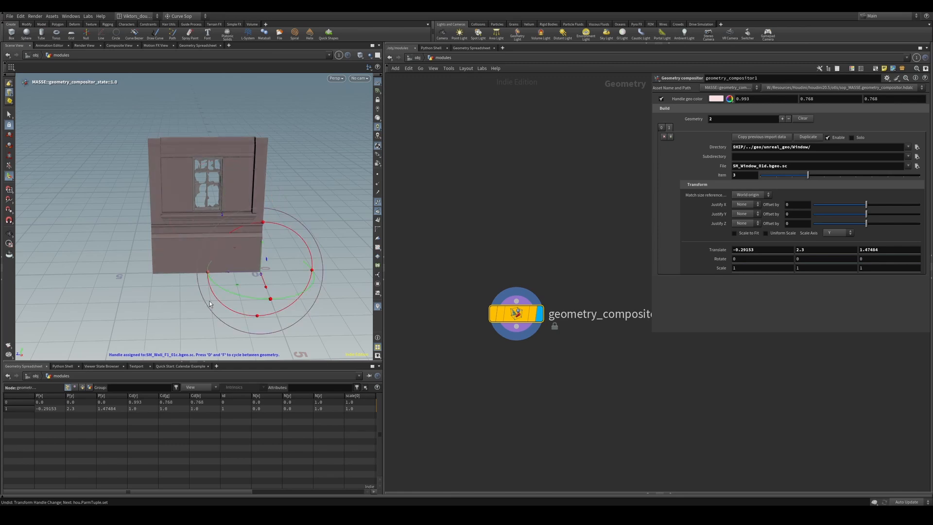
key("f")
key("d")
key("f")
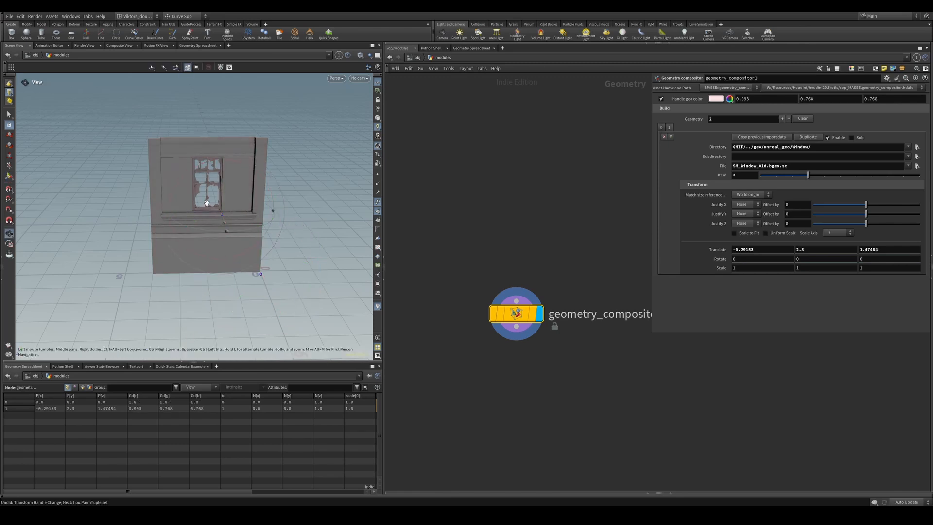
scroll(267, 219, "up", 5)
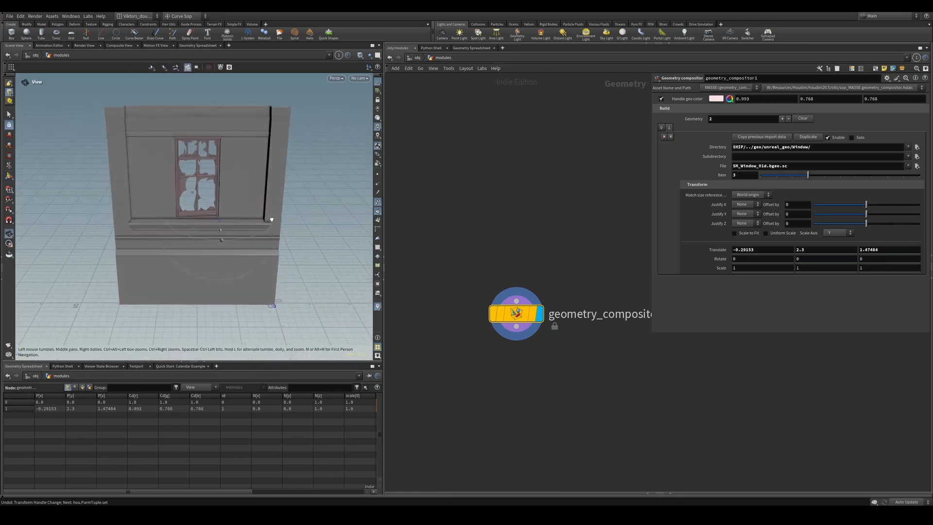
Duplicate the window entry and point the copy at the Curtain directory
left_click(809, 137)
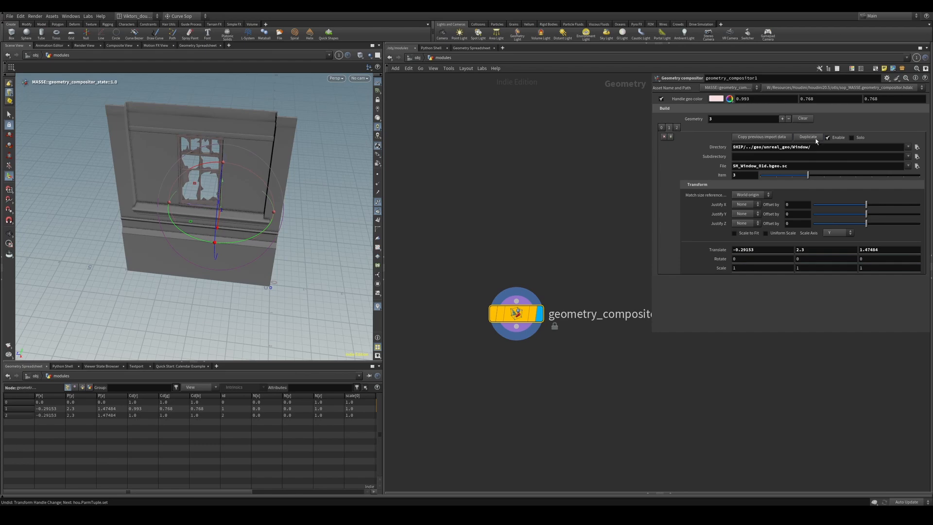
left_click(818, 145)
type("c")
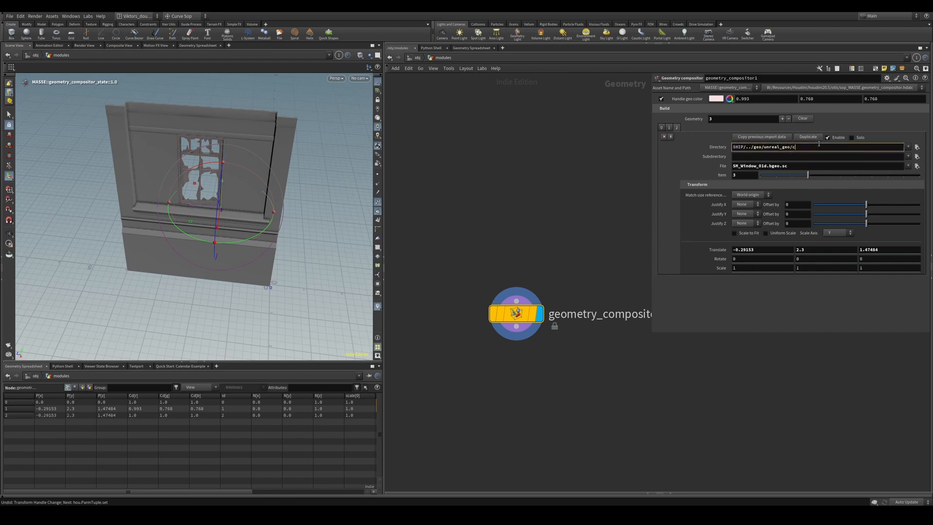
key("BackSpace")
type("Cu")
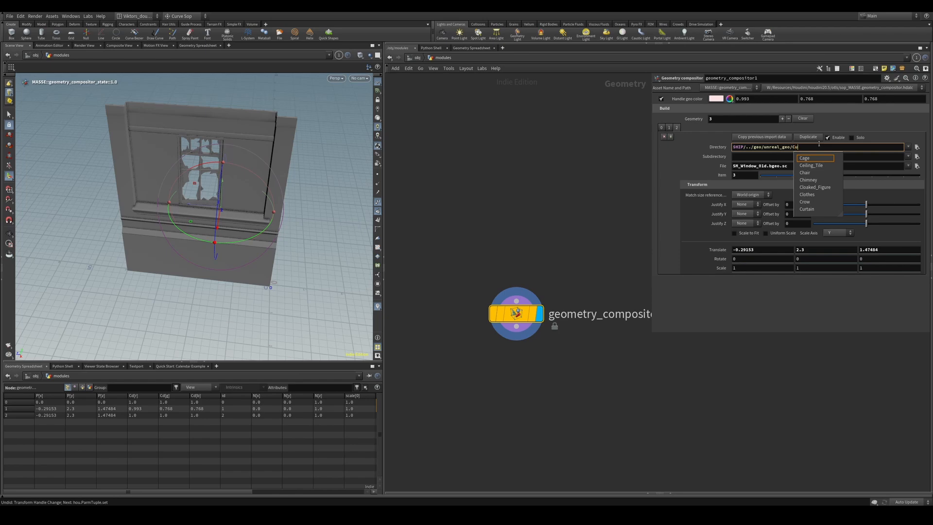
type("r")
left_click(811, 159)
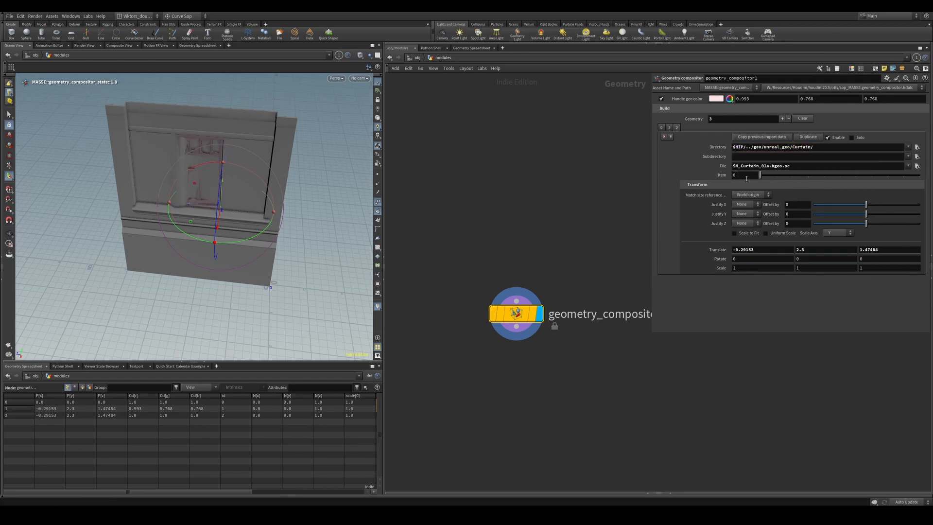
Assign the transform handle to the curtain and move it behind the window, to about X -0.56 and Y 1.98
left_click_drag(203, 204, 261, 191, "alt")
key("f")
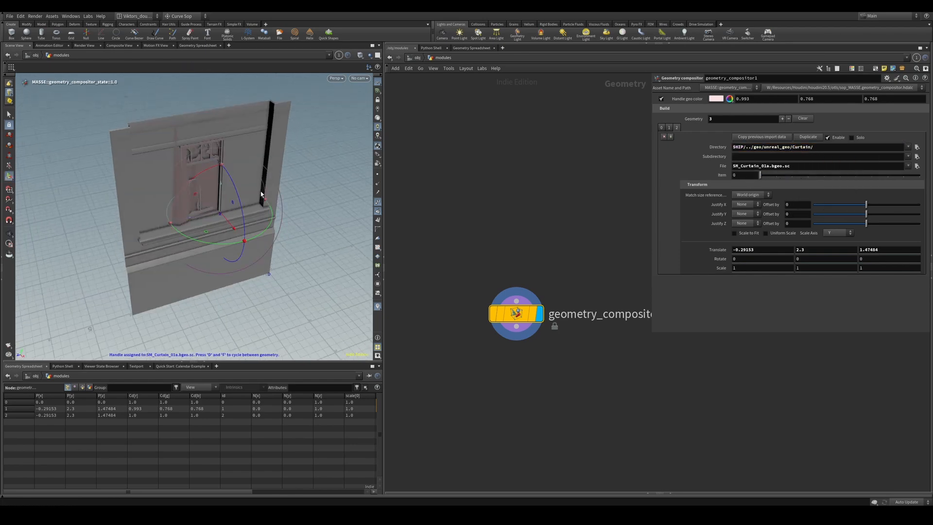
key("d")
key("f")
mouse_move(238, 220)
left_mouse_down("alt")
mouse_move(247, 211)
mouse_move(240, 224)
mouse_move(230, 219)
left_mouse_up("alt")
left_click_drag(230, 220, 287, 182, "alt")
left_click_drag(248, 213, 260, 228)
left_click_drag(260, 228, 292, 212, "alt")
right_click_drag(292, 212, 279, 216, "alt")
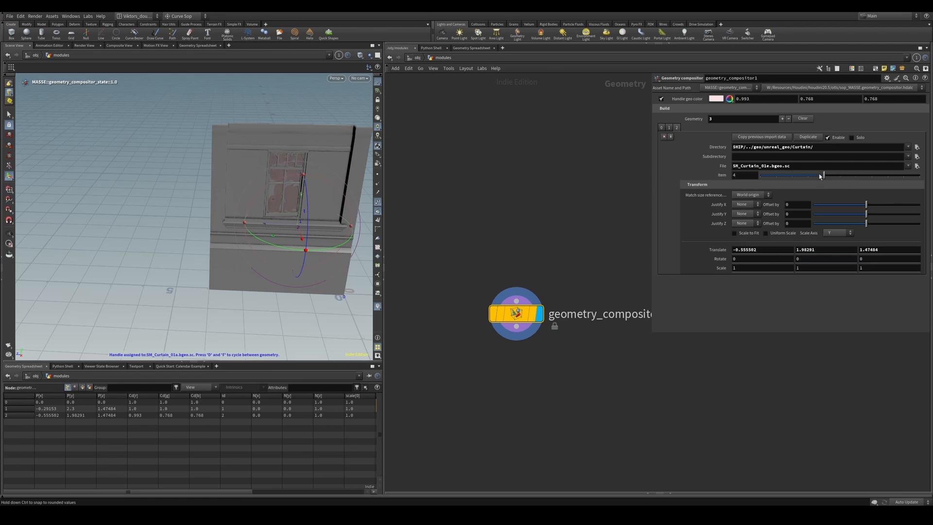
Compare the curtain variants from both sides of the wall and set the item to 3, SM_Curtain_01d.bgeo.sc
left_click_drag(287, 201, 253, 167, "alt")
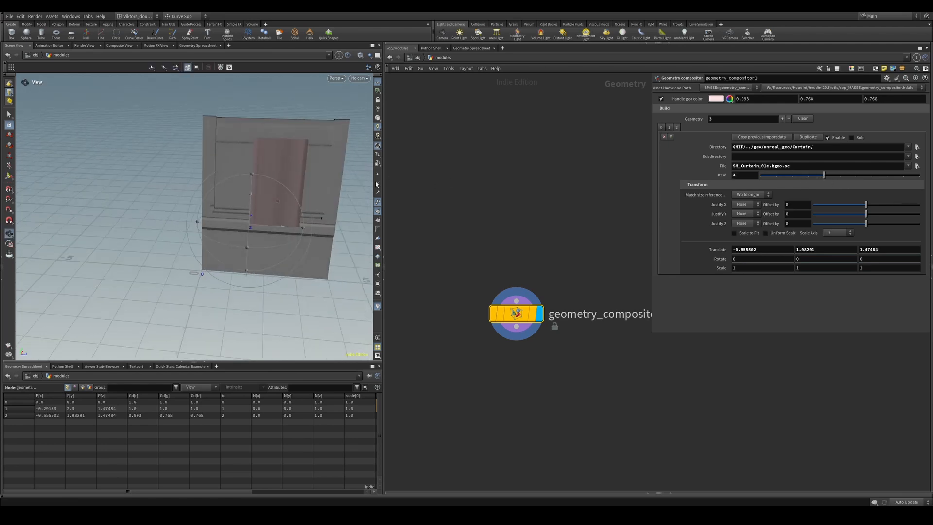
right_click_drag(267, 151, 360, 177, "alt")
left_click_drag(321, 187, 318, 220, "alt")
left_click_drag(834, 177, 802, 179)
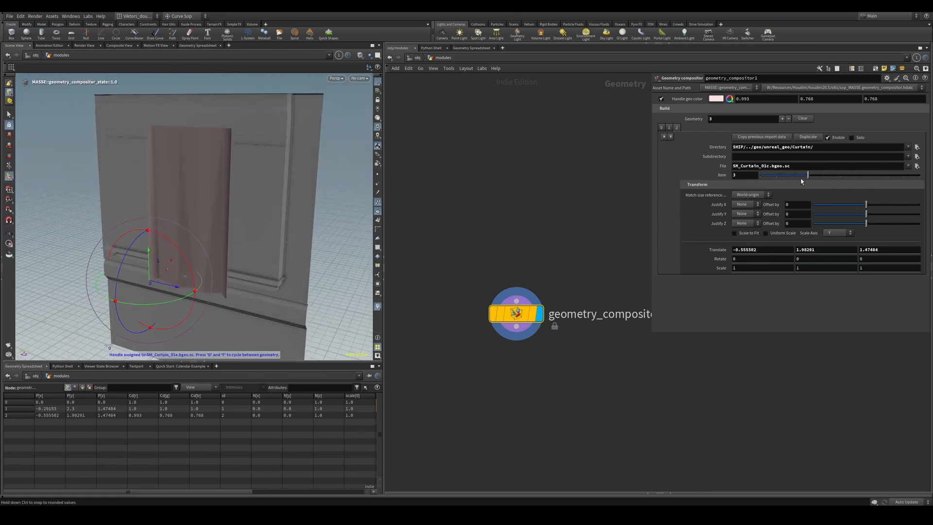
left_click_drag(171, 150, 194, 196, "alt")
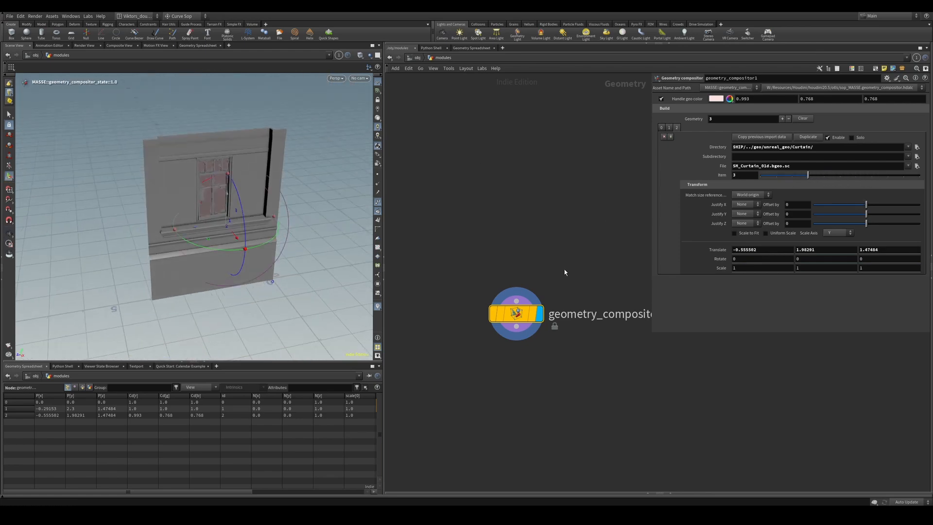
Duplicate the curtain entry and point the copy at the InteriorCube directory
left_click(807, 137)
left_click(825, 147)
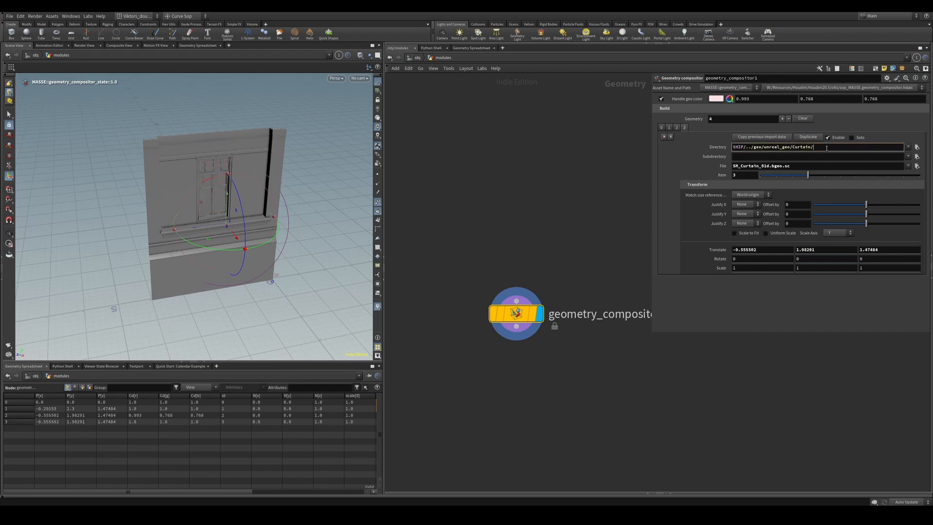
key("BackSpace")
key("BackSpace")
key("BackSpace")
key("BackSpace")
key("BackSpace")
key("BackSpace")
key("BackSpace")
key("BackSpace")
type("I")
key("Down")
key("Return")
Enlarge the interior cube in height and to about 1.49 in Z, and position it behind the window at about X -0.26, Z 1.11
left_click_drag(92, 216, 214, 214, "alt")
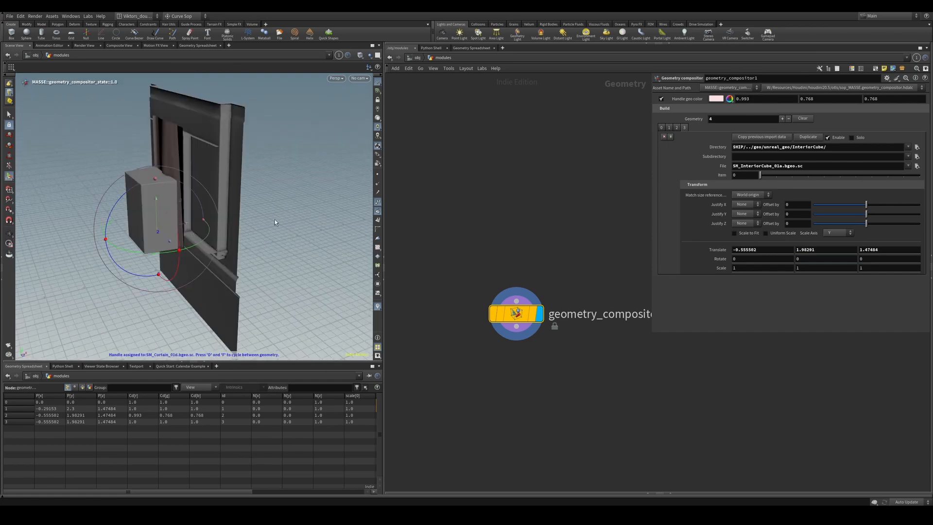
mouse_move(165, 236)
left_mouse_down("alt")
mouse_move(208, 229)
mouse_move(150, 249)
mouse_move(178, 238)
mouse_move(184, 254)
mouse_move(173, 241)
left_mouse_up("alt")
key("e")
left_click_drag(133, 184, 129, 130)
key("w")
left_click_drag(153, 225, 110, 194)
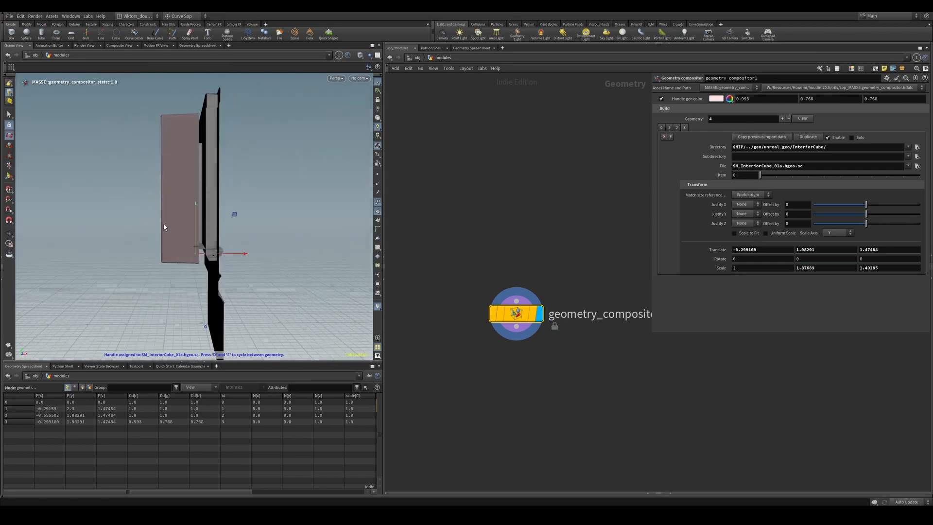
left_click_drag(212, 254, 167, 233)
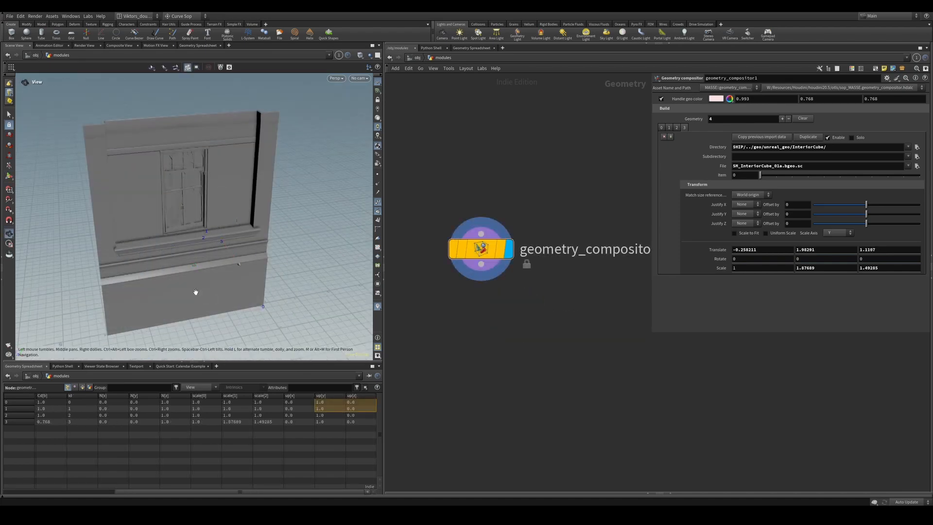
Show the compositor's primitive attributes in the spreadsheet and widen the path column to read the full asset paths
left_click_drag(196, 292, 222, 251, "alt")
middle_click_drag(541, 318, 559, 324)
mouse_move(559, 324)
left_mouse_down()
mouse_move(465, 229)
mouse_move(539, 332)
left_mouse_up()
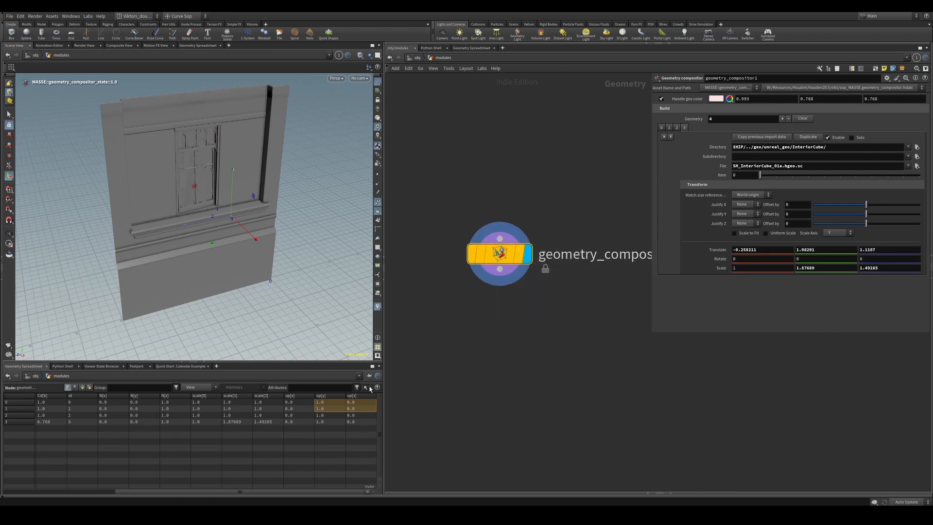
left_click_drag(580, 322, 470, 235)
left_click(82, 387)
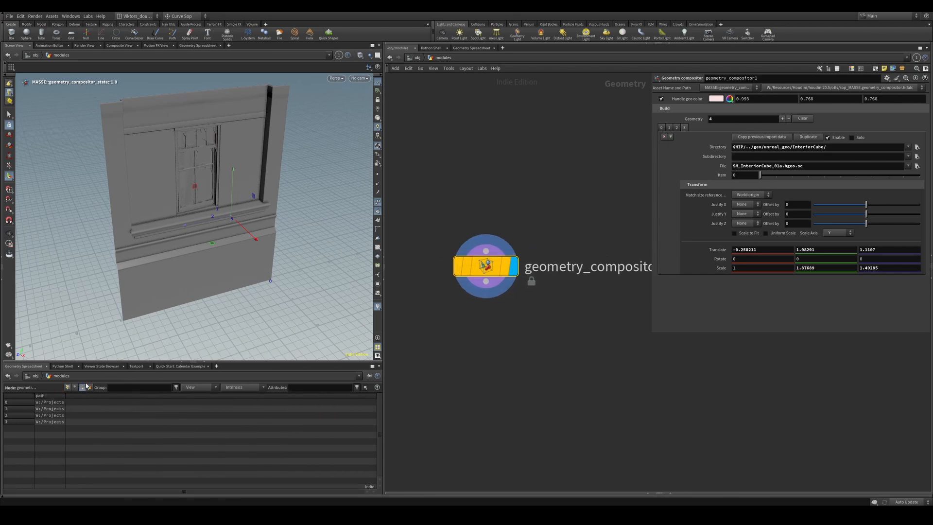
left_click_drag(66, 399, 339, 403)
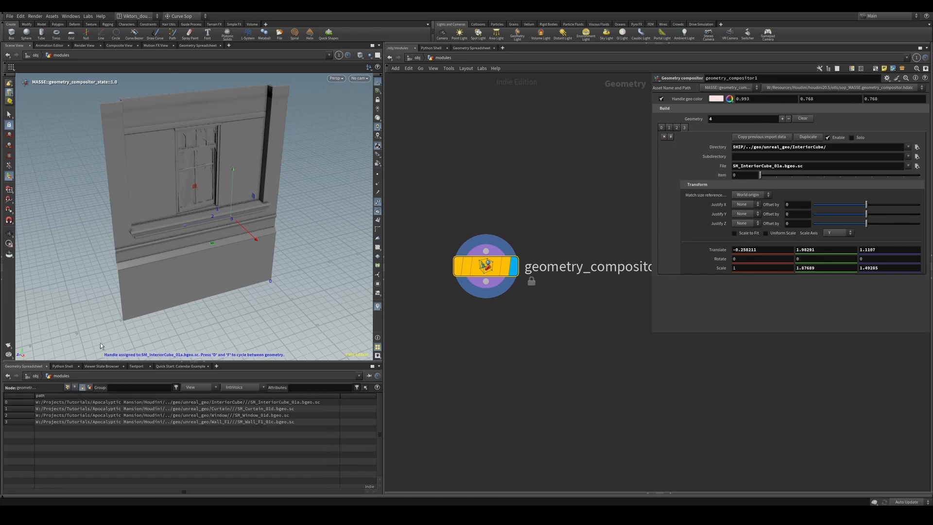
Select the wall module in the viewport, and switch the selection mode to edges
key("s")
left_click_drag(303, 243, 238, 311)
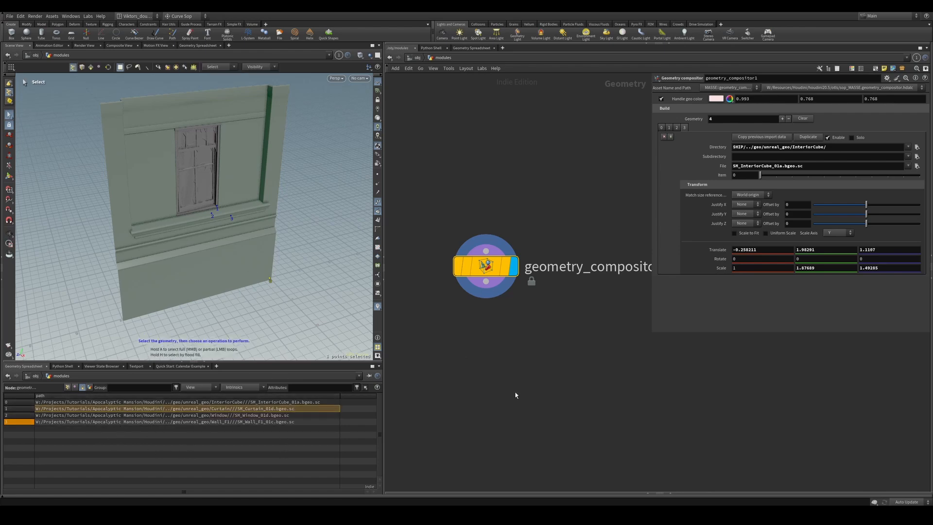
left_click_drag(551, 341, 470, 265)
key("3")
key("3")
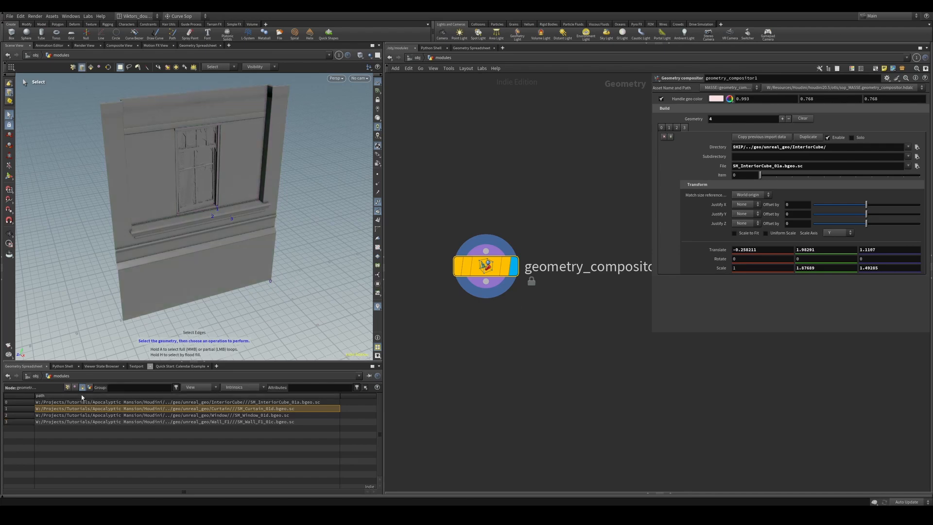
Show the point attributes in the spreadsheet, narrow the P[x] column and examine the normal, scale and up values
left_click(68, 387)
left_click_drag(514, 364, 470, 246)
scroll(514, 362, "down", 2)
middle_click_drag(512, 359, 515, 347)
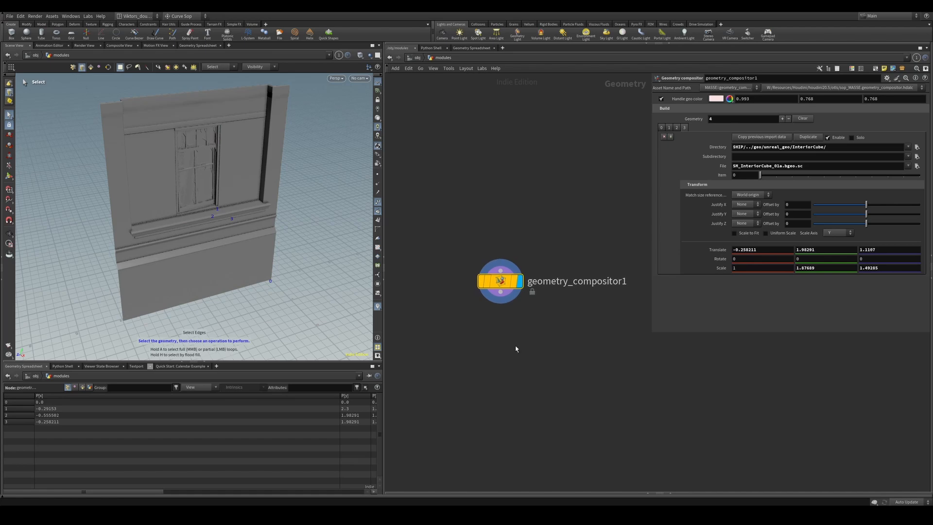
left_click_drag(534, 343, 490, 264)
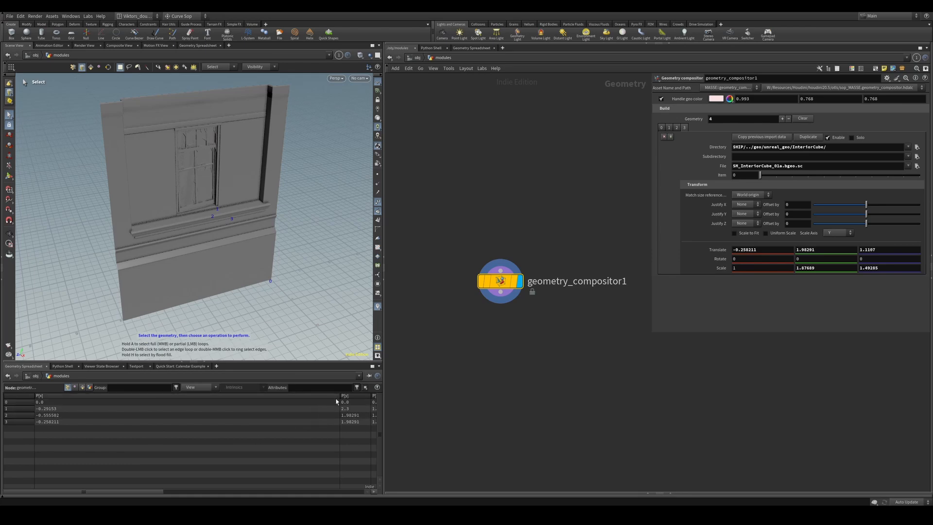
left_click_drag(339, 396, 90, 396)
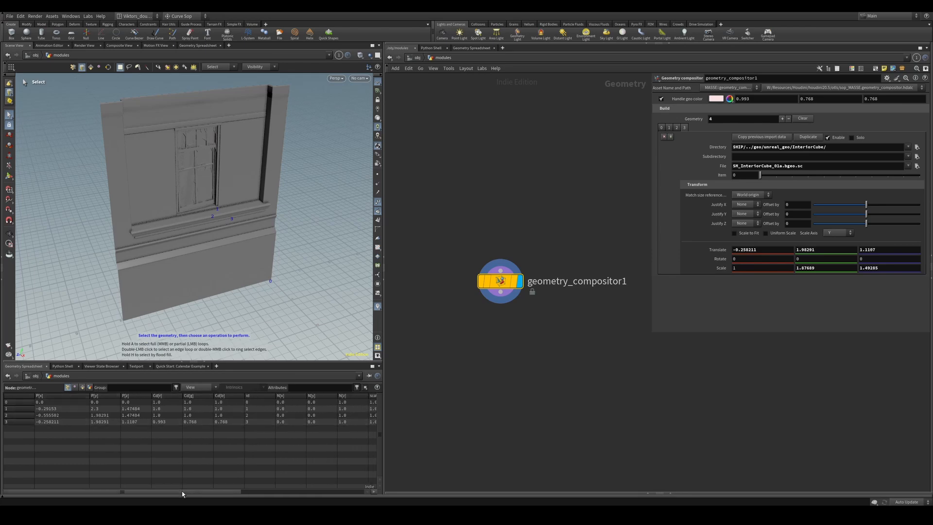
left_click_drag(185, 492, 278, 505)
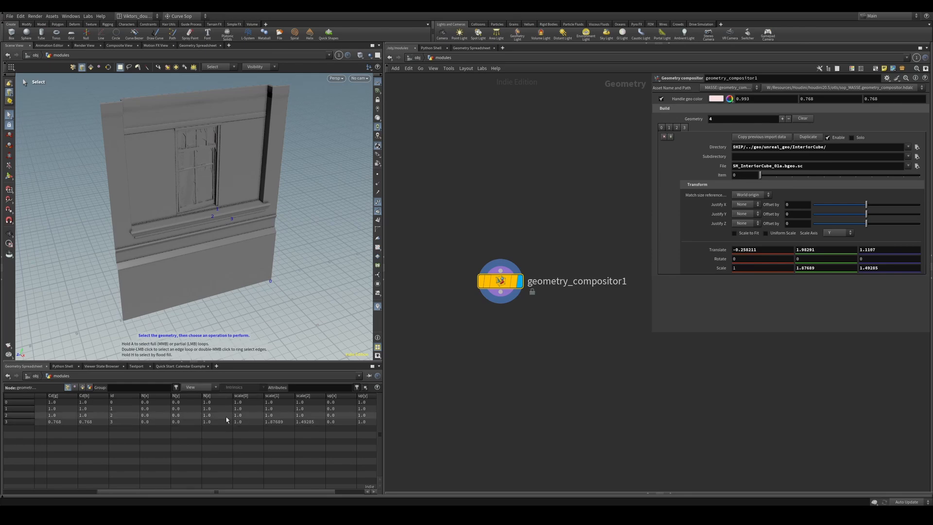
Inspect the assembled wall from the front and recheck the vertex and point attributes in the spreadsheet
key("Escape")
left_click_drag(191, 306, 204, 290)
key("s")
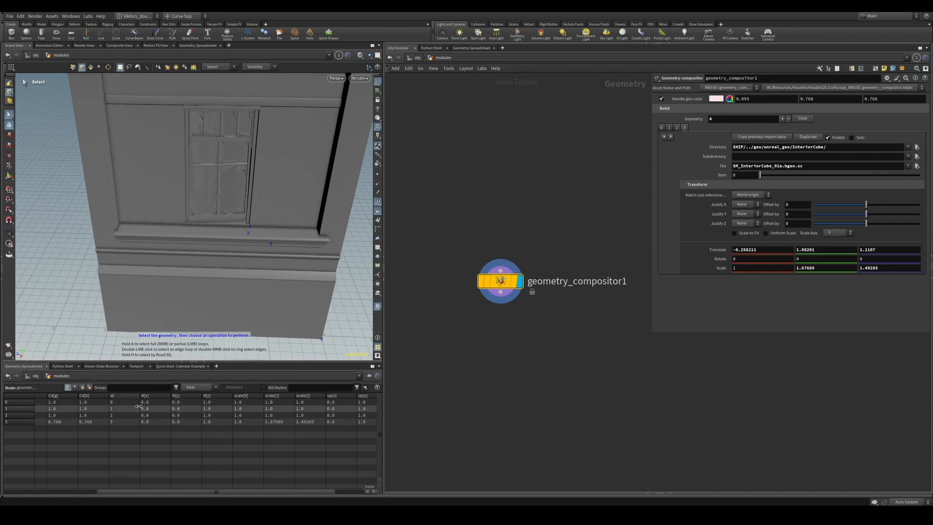
left_click(75, 388)
left_click(68, 387)
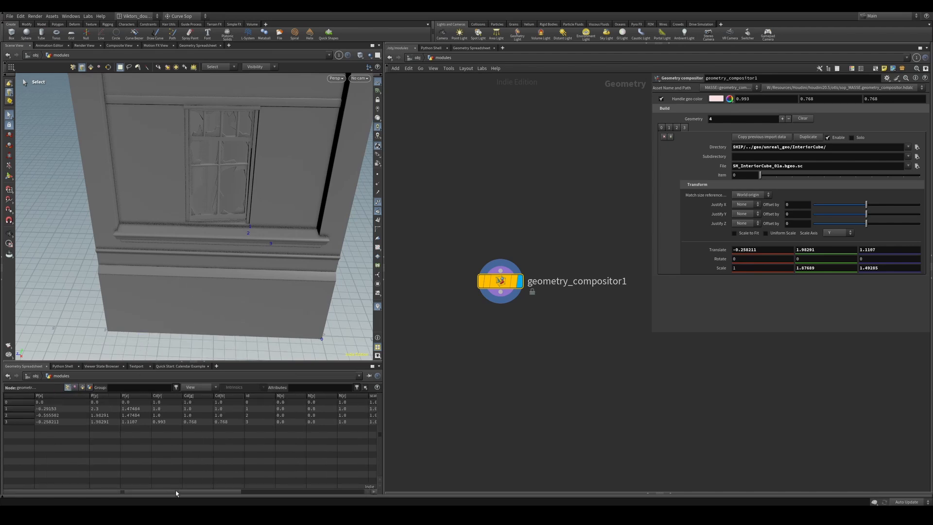
Examine the scale and up point attributes in the spreadsheet and inspect the assembled wall module from behind and in front
left_click_drag(176, 491, 290, 491)
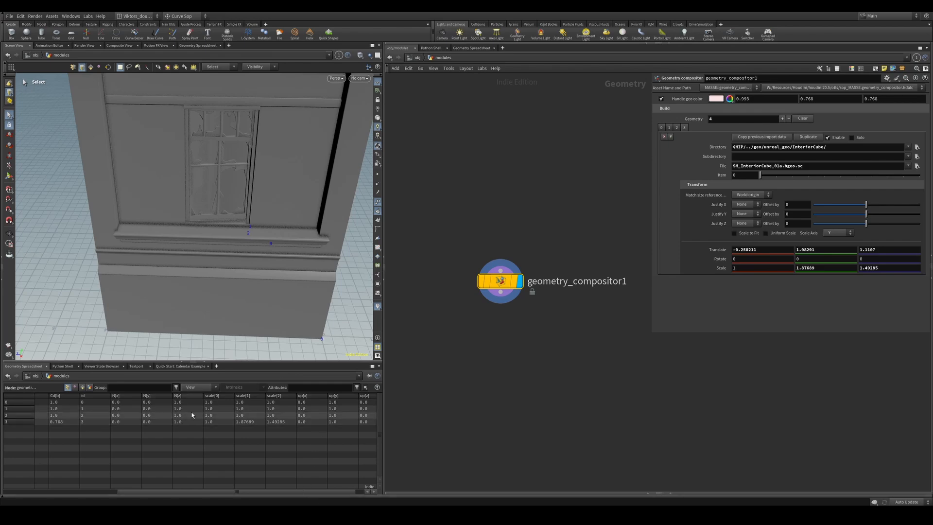
left_click_drag(154, 493, 164, 494)
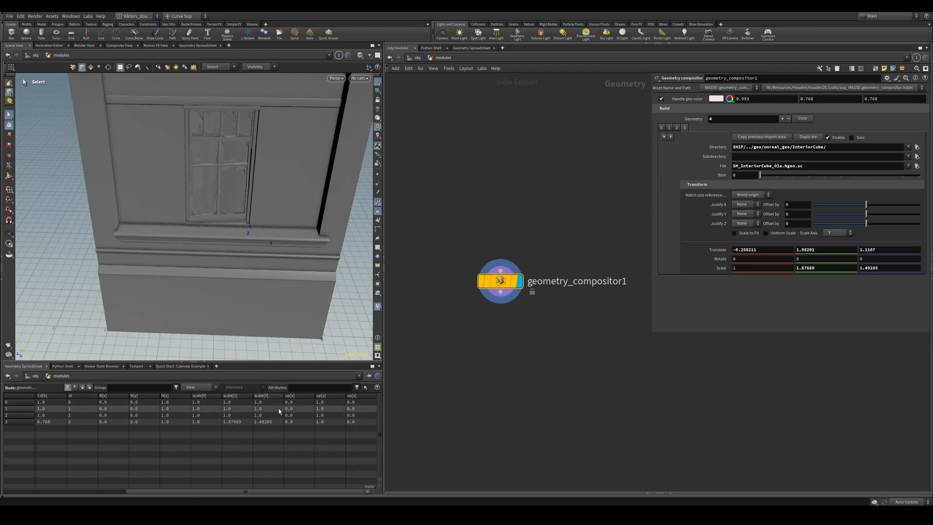
key("Escape")
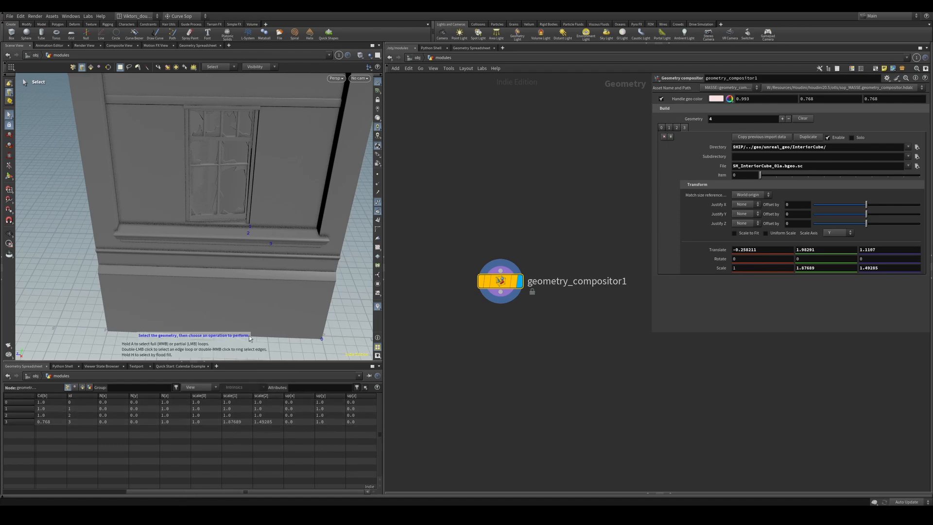
mouse_move(248, 335)
left_mouse_down()
mouse_move(305, 244)
mouse_move(258, 208)
mouse_move(263, 194)
left_mouse_up()
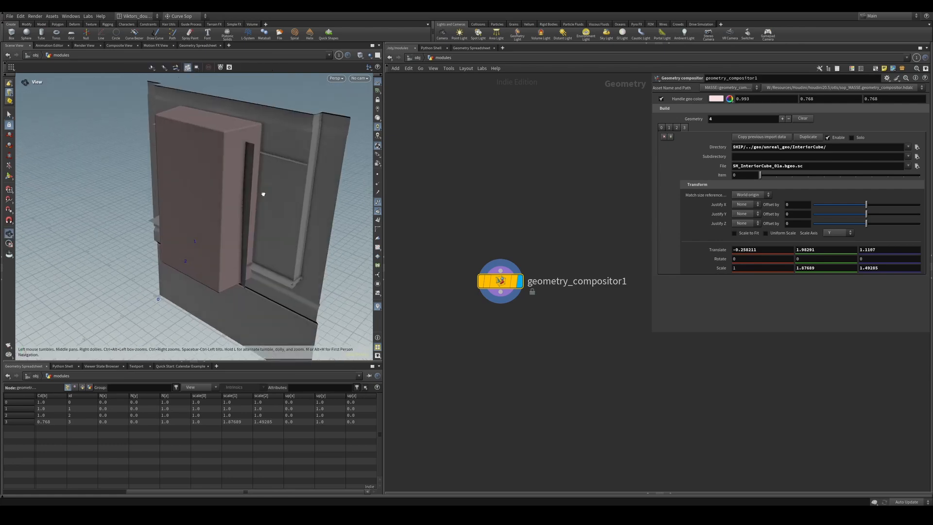
left_click_drag(252, 270, 180, 236, "alt")
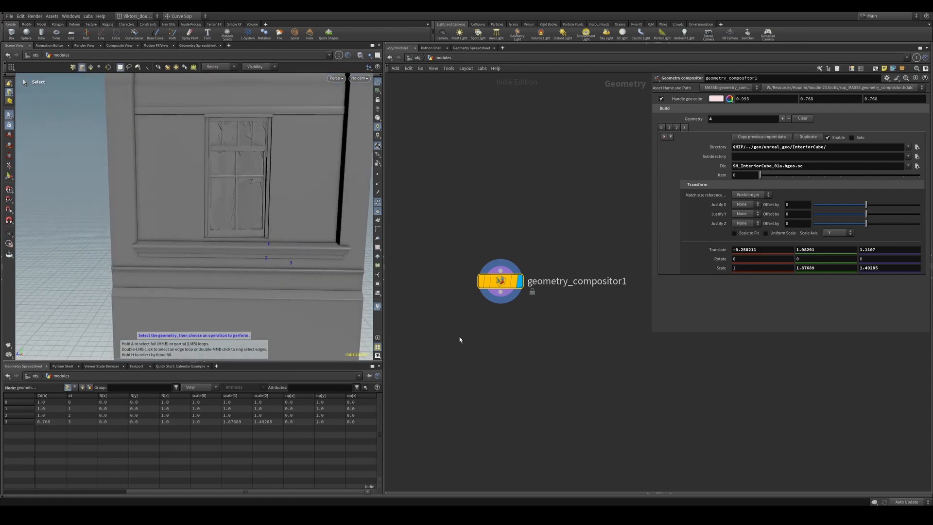
Add a For-Each Primitive loop below the geometry compositor and feed the compositor's output into its begin block
scroll(506, 358, "down", 2)
left_click_drag(555, 362, 490, 275)
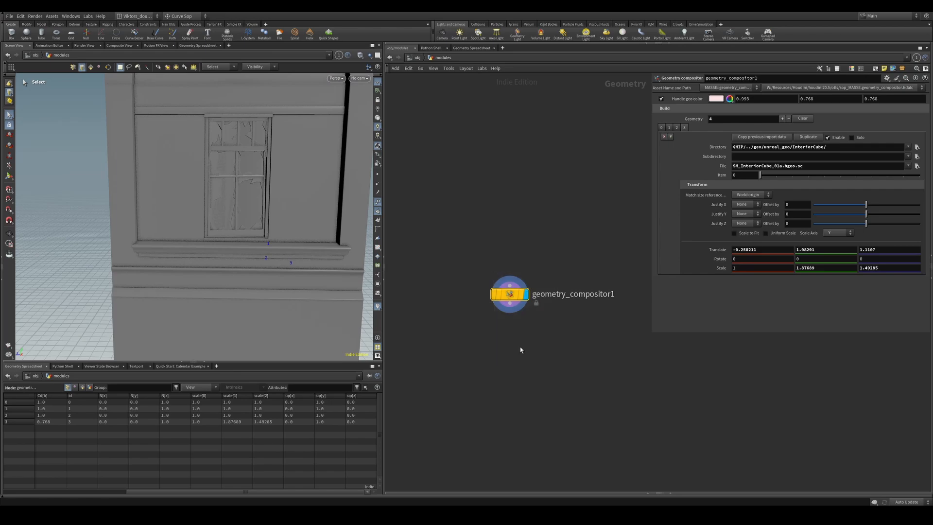
key("Tab")
type("fore")
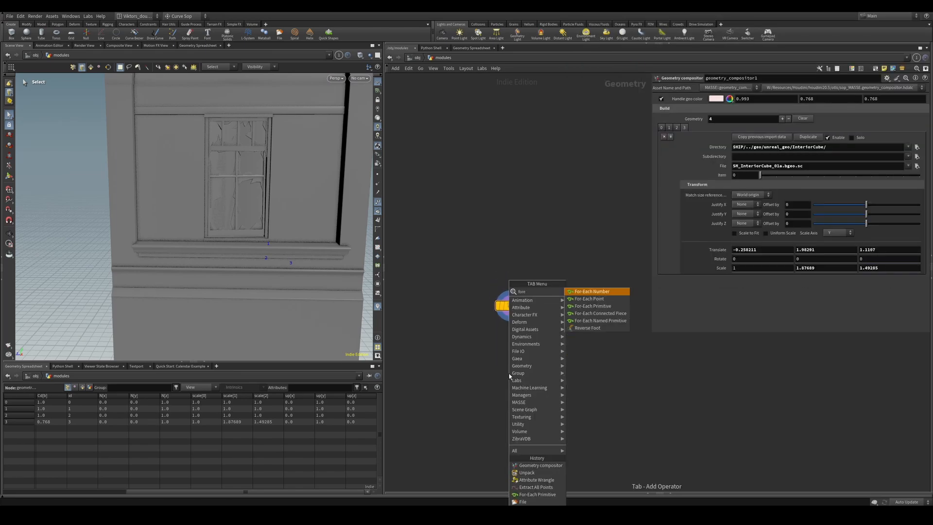
key("Down")
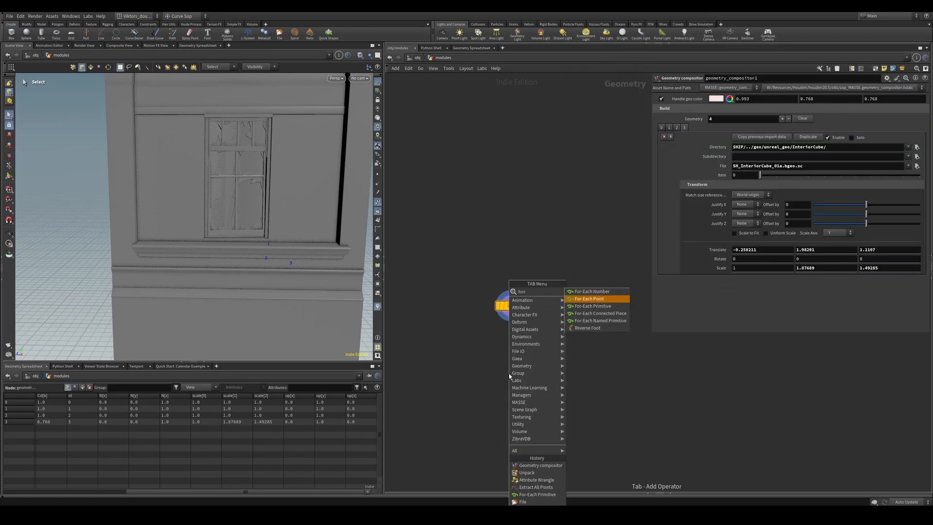
key("Down")
key("Return")
left_click(508, 373)
left_click_drag(512, 287, 521, 353)
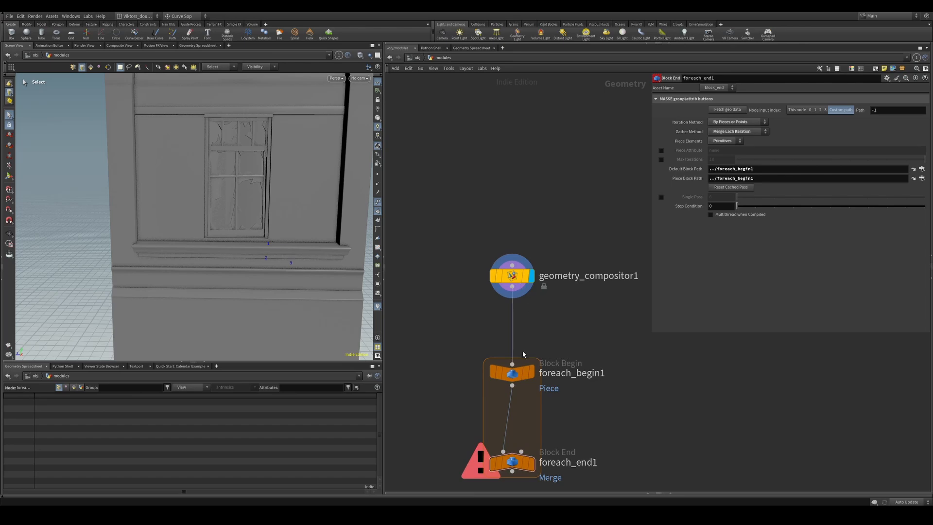
Move the loop's end block further down and insert an Extract All Points node between the begin and end blocks
middle_click_drag(460, 345, 471, 288)
scroll(561, 346, "down", 2)
middle_click_drag(570, 358, 544, 268)
scroll(543, 267, "up", 1)
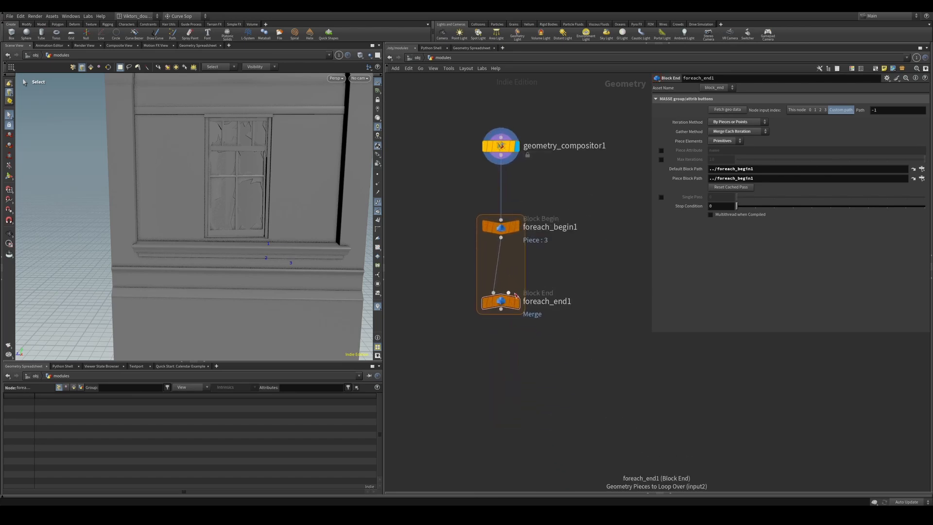
left_click_drag(506, 301, 501, 371)
key("Tab")
type("extra")
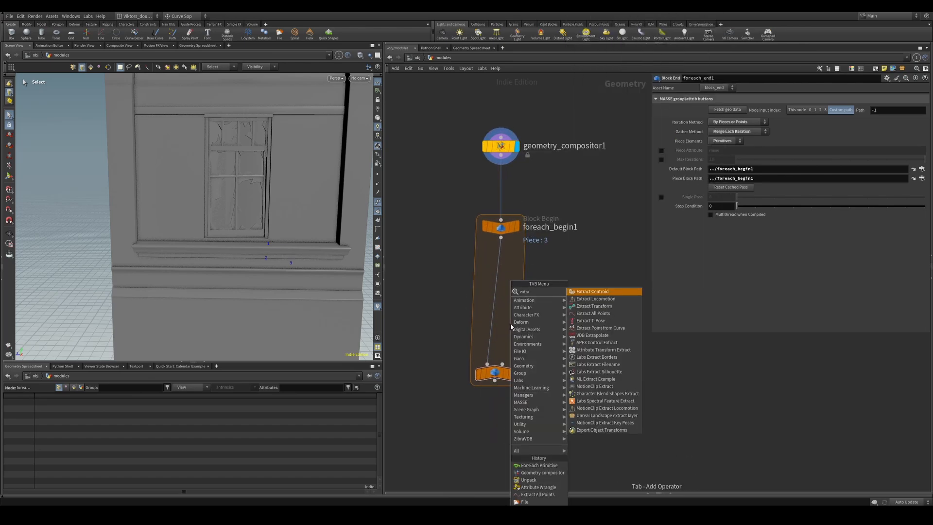
key("Down")
key("Up")
type("a")
key("Return")
key("Return")
left_click_drag(511, 324, 445, 290)
left_click(488, 289)
Add an Unpack node beside the extracted points, make room above the end block, and wire foreach_begin1 into it
key("Tab")
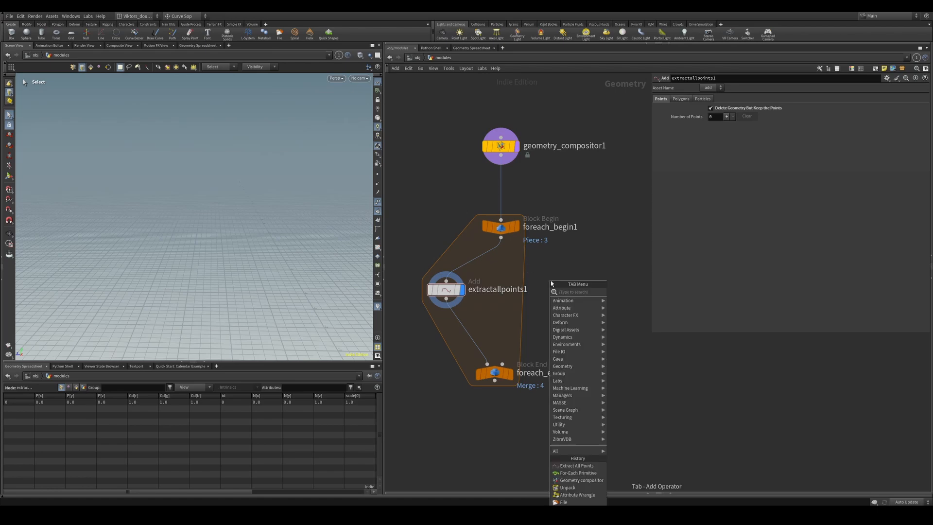
type("file")
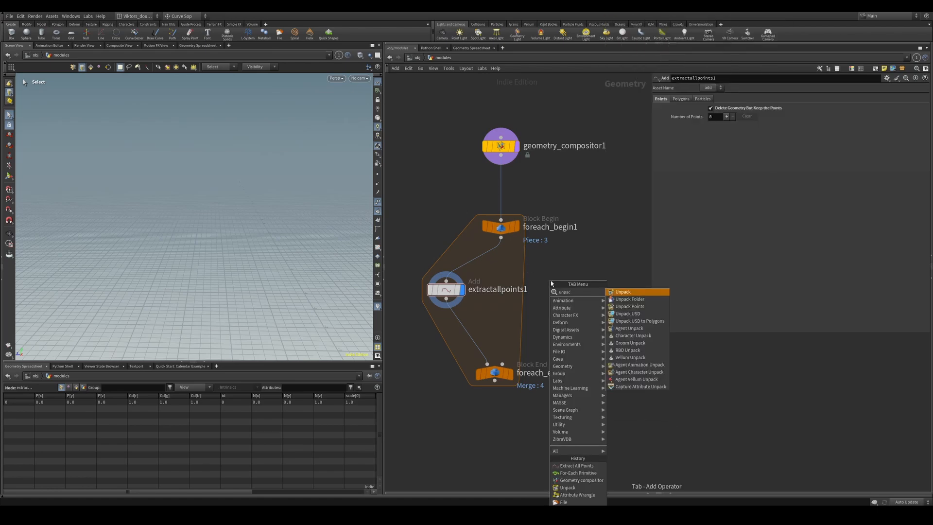
key("Return")
left_click(560, 287)
left_click(517, 226)
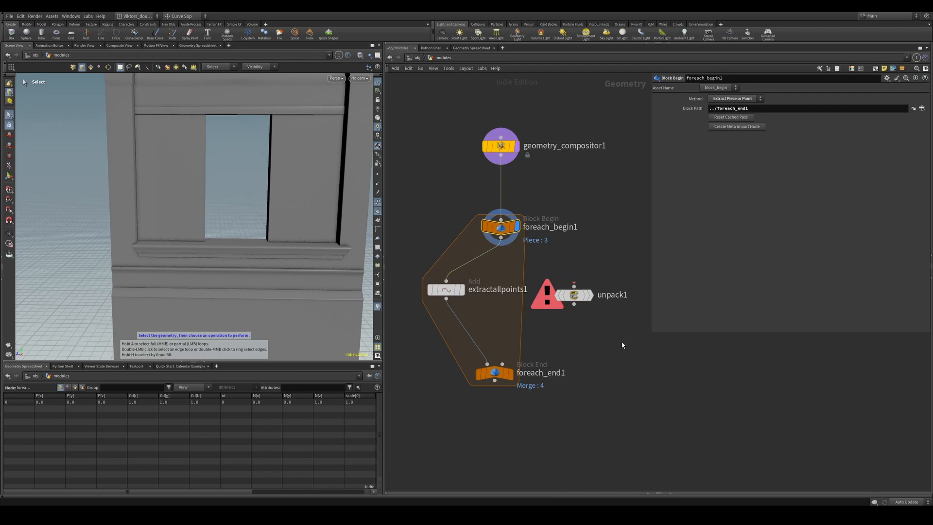
left_click_drag(494, 348, 504, 429)
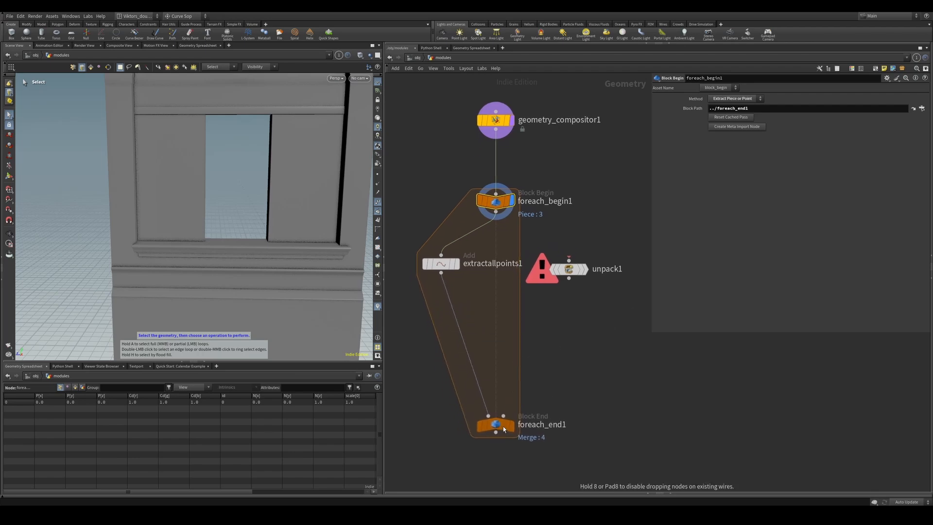
middle_click_drag(559, 342, 561, 373)
left_click_drag(498, 242, 571, 290)
Display the unpacked wall and widen the unreal_input_mesh_name column of its primitive attributes to read the full asset path
left_click(588, 299)
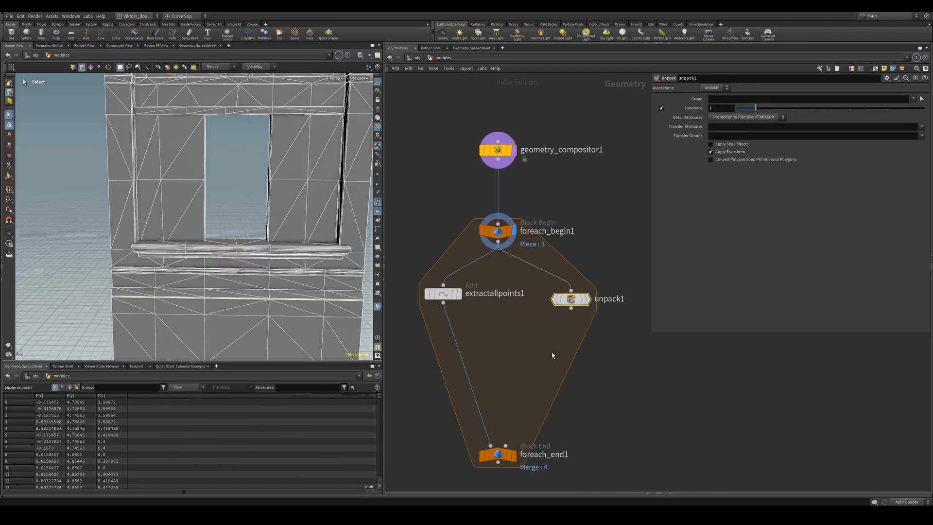
key("space")
left_click_drag(232, 252, 277, 264)
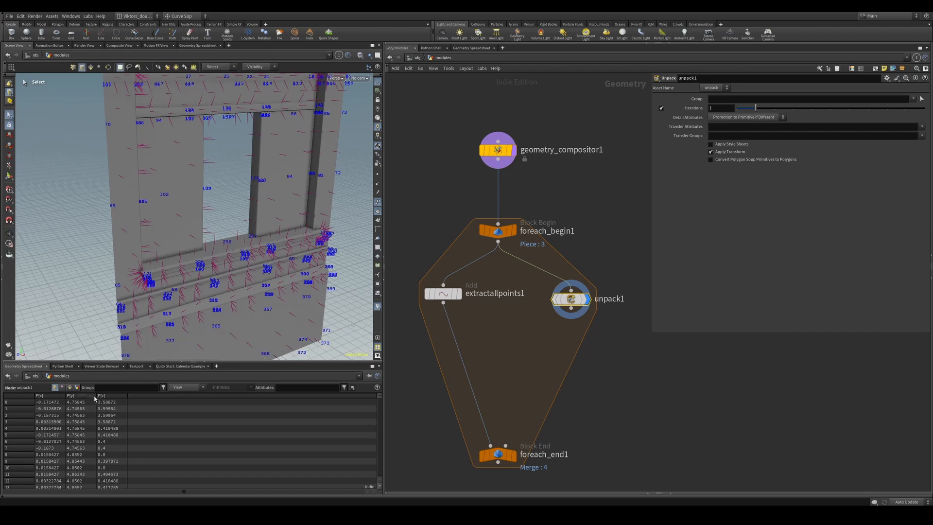
left_click(69, 387)
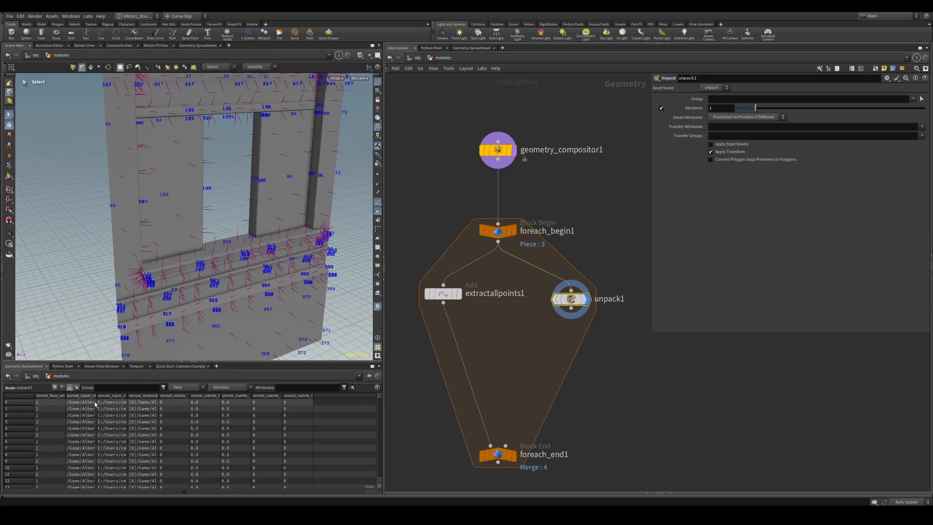
left_click_drag(97, 396, 275, 396)
left_click(243, 409)
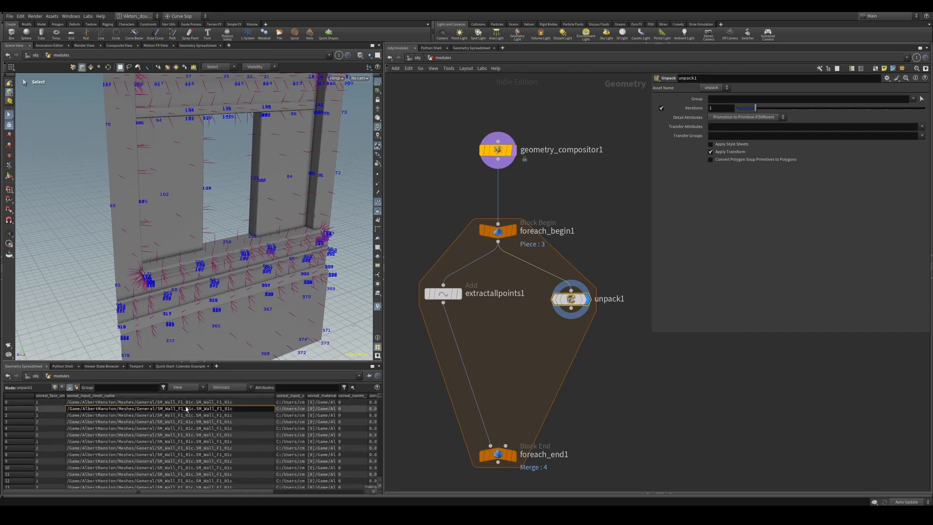
key("Down")
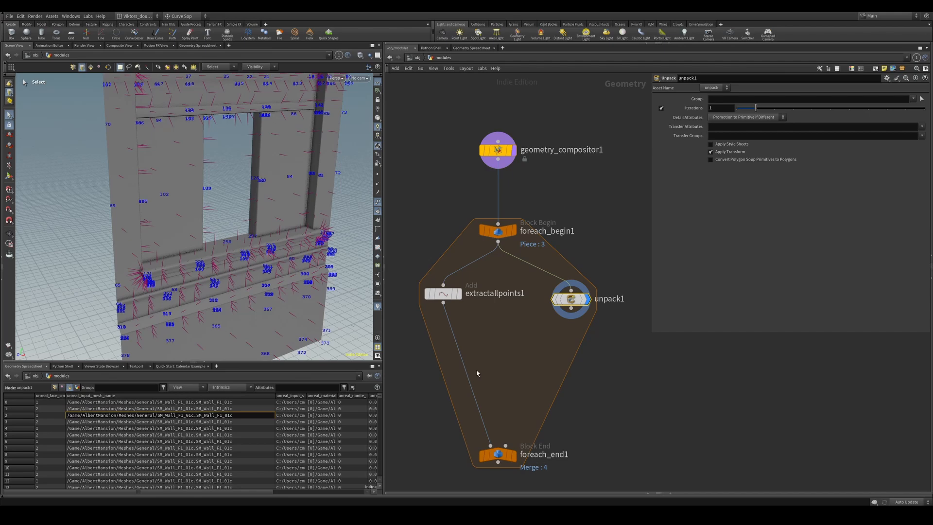
Add an Attribute Wrangle taking extractallpoints1 as first input and unpack1 as second, wire it into foreach_end1, and display it
key("Tab")
type("wra")
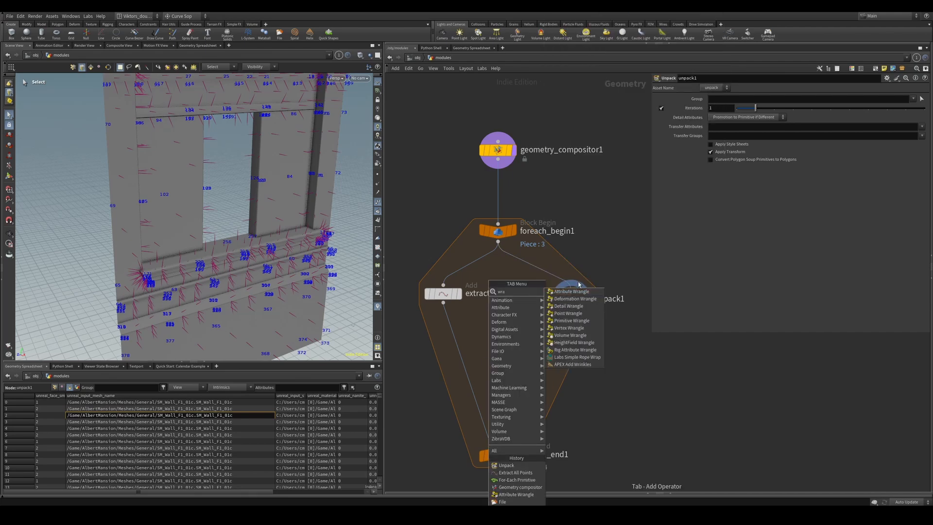
key("Return")
left_click(509, 335)
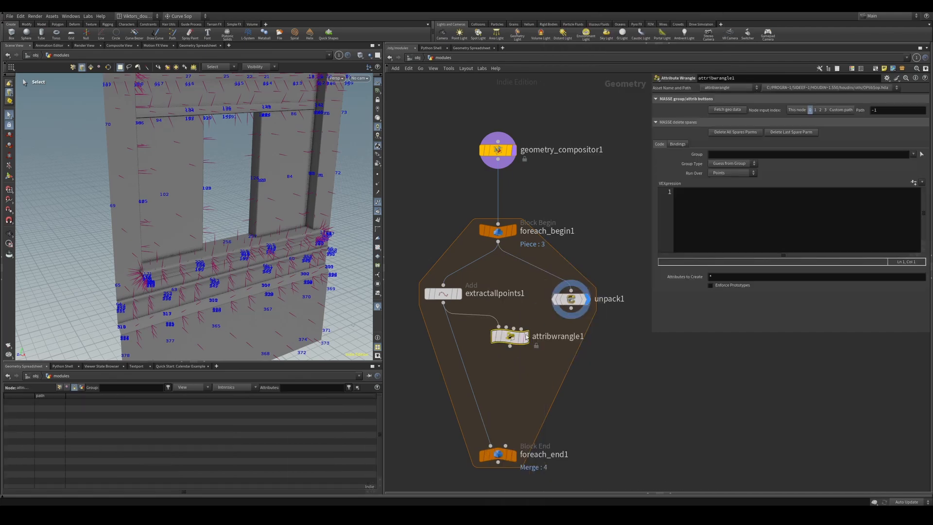
left_click(571, 309)
left_click(506, 326)
left_click(510, 346)
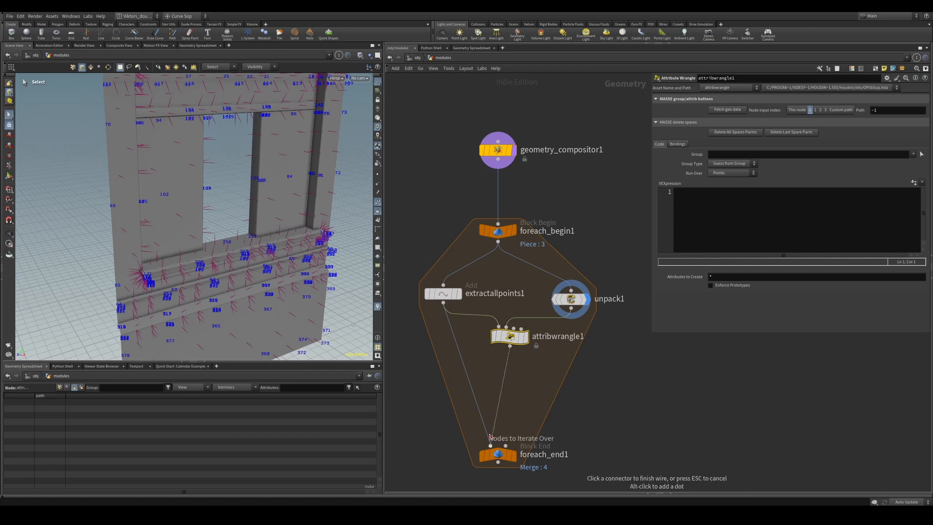
left_click(490, 446)
left_click_drag(509, 336, 469, 369)
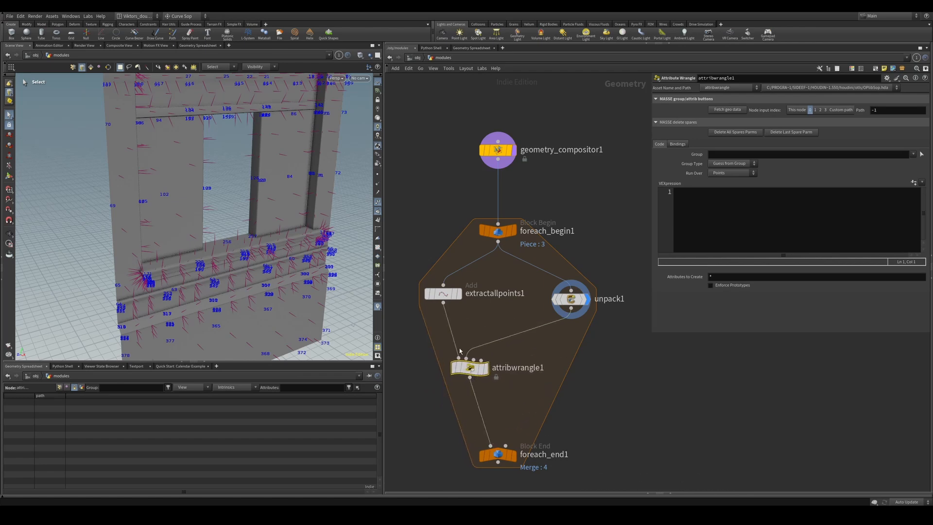
left_click(485, 368)
Write the wrangle line string unreal_instance = prim(1,"unreal_input_mesh_name",0); checking the attribute name on the unpacked geometry
left_click(712, 233)
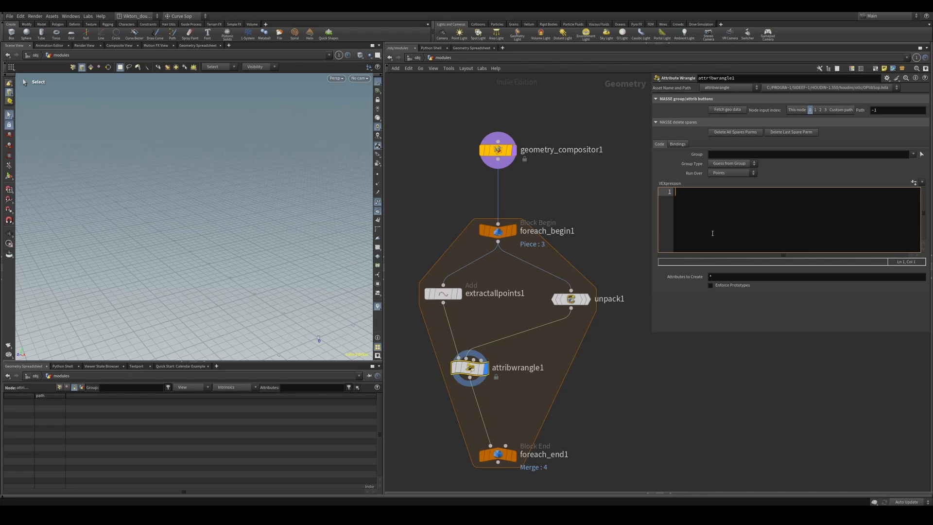
type("string unreal_")
key("ctrl+BackSpace")
type("unrea")
key("BackSpace")
key("BackSpace")
key("BackSpace")
type("nrea")
key("BackSpace")
type("prim(")
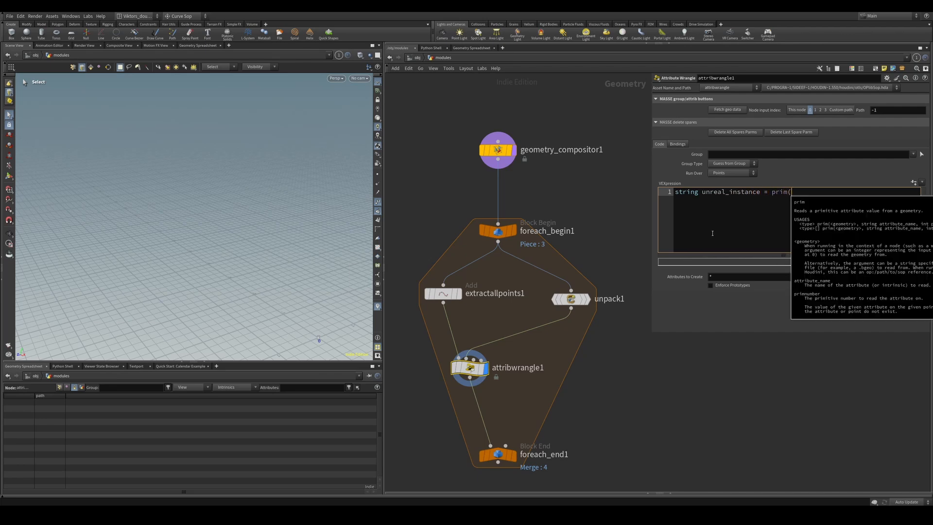
type("1,\"")
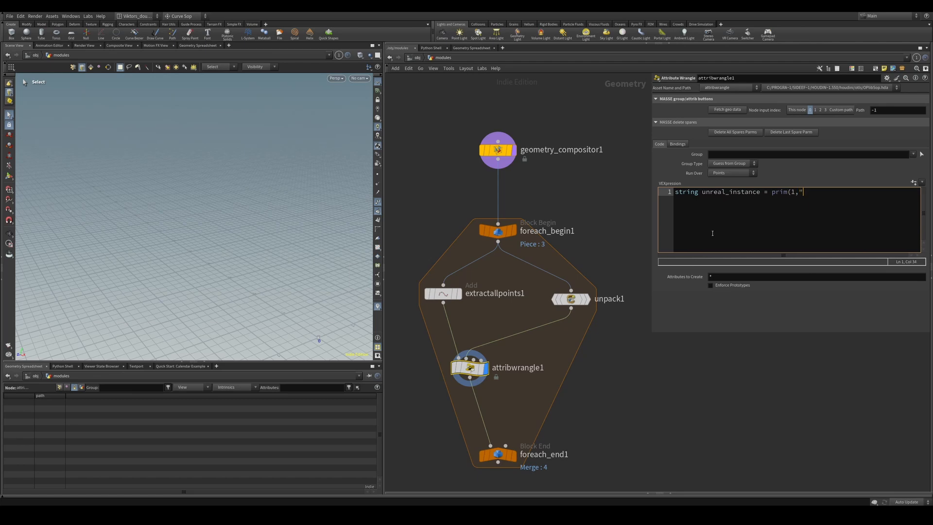
left_click(571, 299)
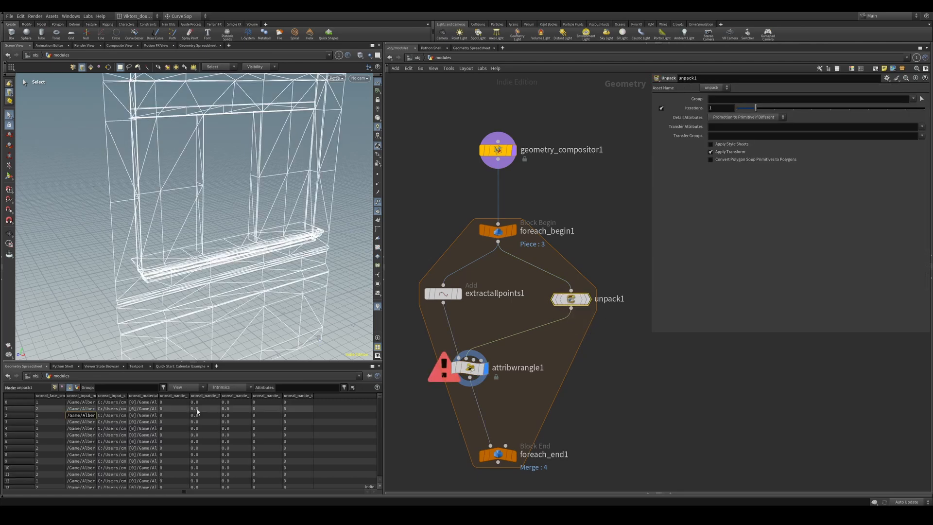
left_click(470, 368)
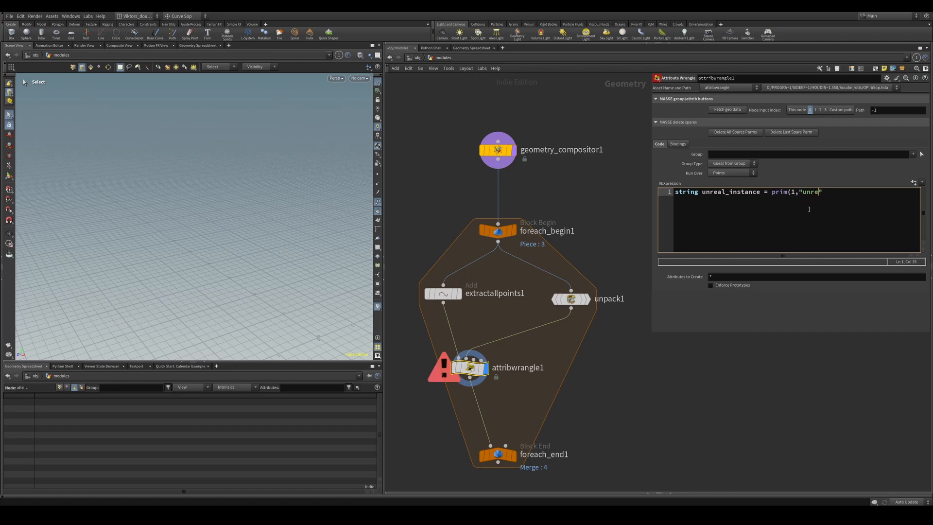
type("al_input_mesh_name\",0);")
left_click(722, 417)
Recheck the unpacked primitive attributes, and add the line s@unreal_instance = unreal_instance; to the wrangle
left_click(572, 299)
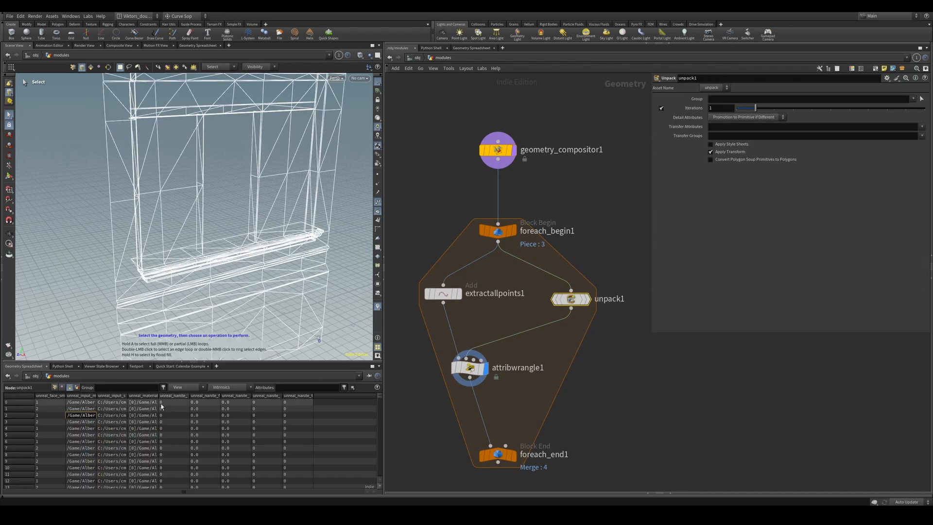
left_click(587, 299)
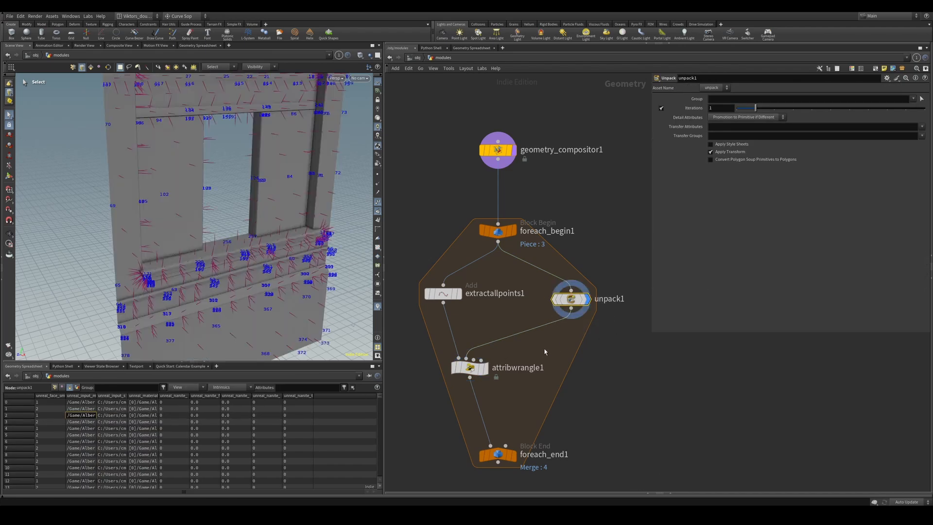
left_click(470, 368)
left_click(485, 368)
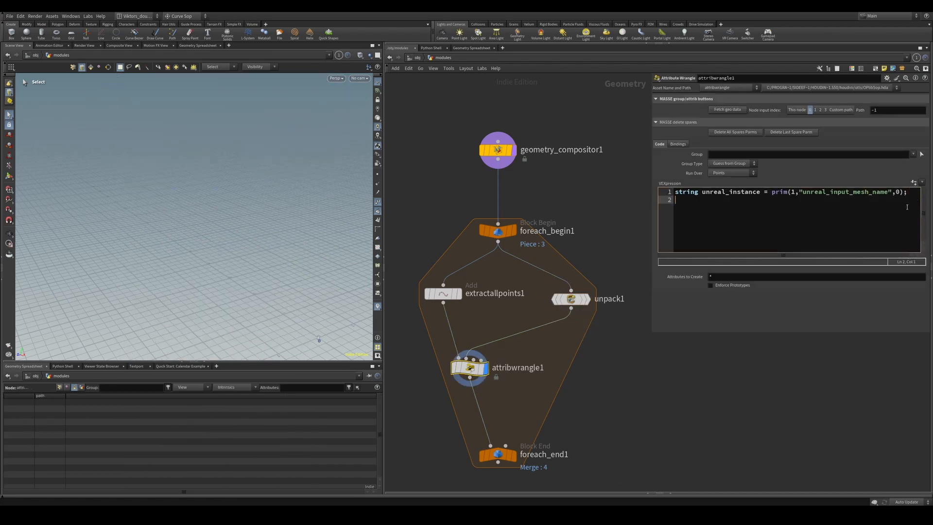
type("s@unreal_instance =")
double_click(758, 192)
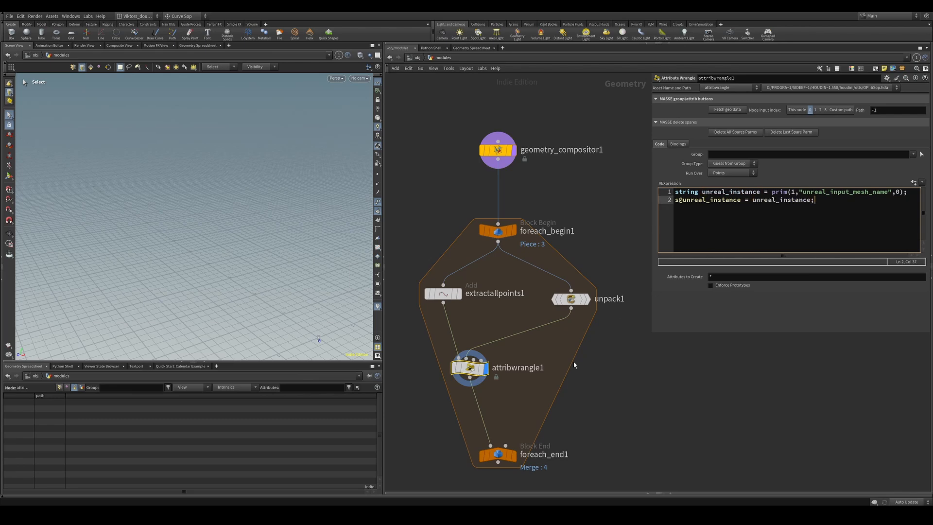
Show the wrangle's point attributes in the spreadsheet and locate the unreal_instance column
left_click(524, 391)
middle_click_drag(528, 384, 545, 346)
left_click(59, 387)
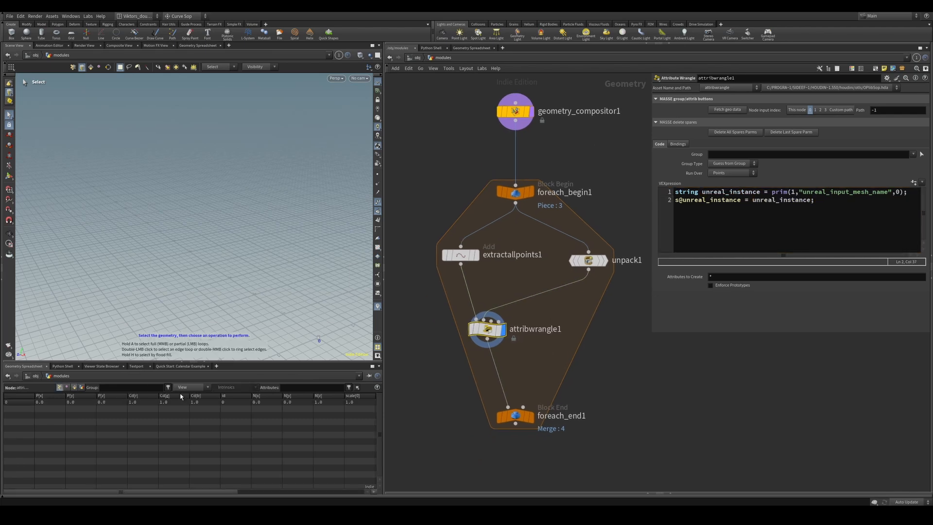
left_click_drag(198, 493, 320, 492)
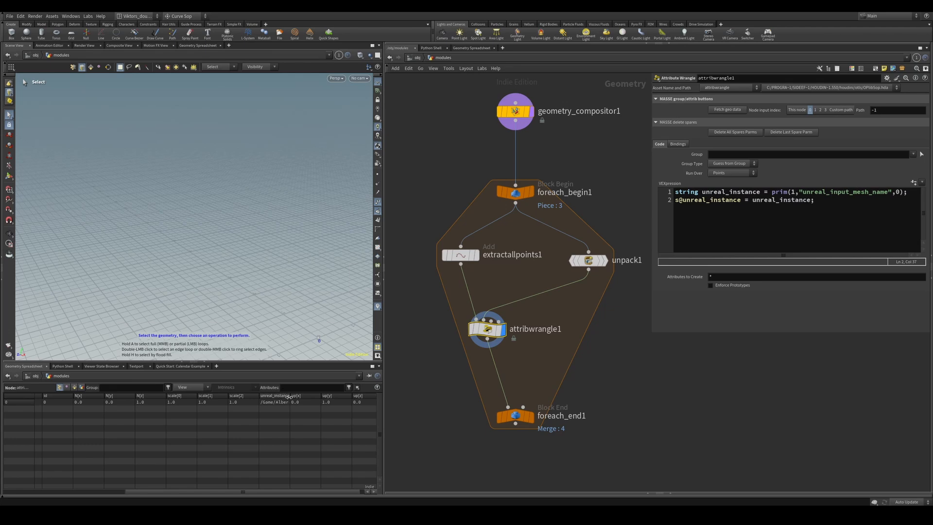
Widen the unreal_instance column and display foreach_end1 to check the asset paths on all merged points
left_click_drag(288, 396, 452, 388)
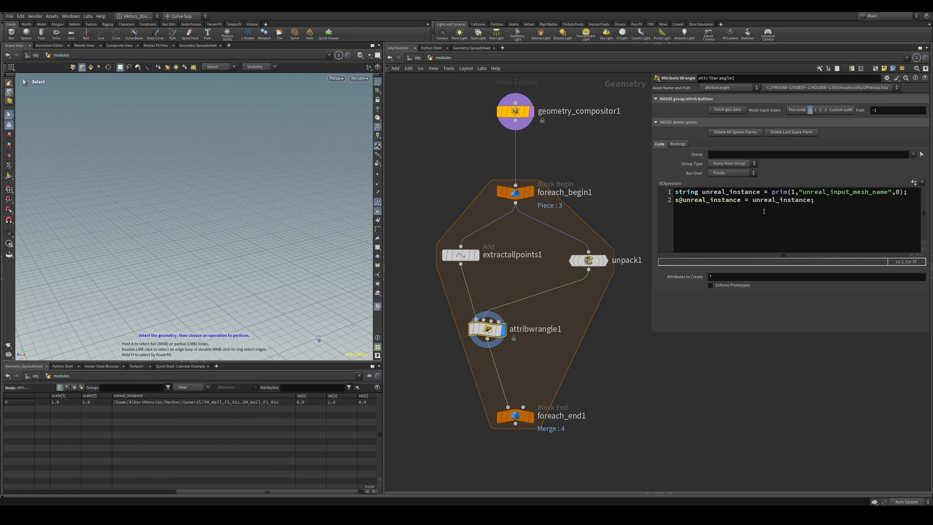
left_click_drag(517, 417, 489, 412)
left_click(504, 412)
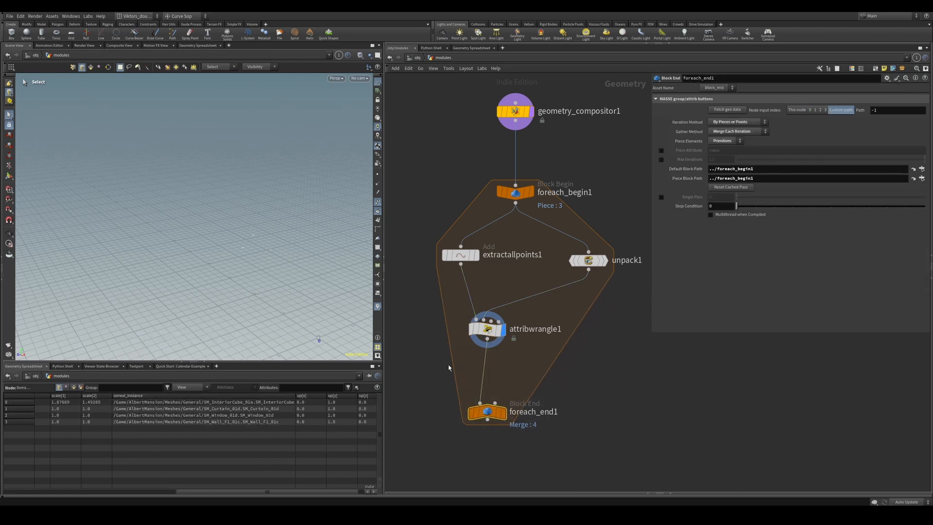
left_click_drag(293, 284, 275, 314, "alt")
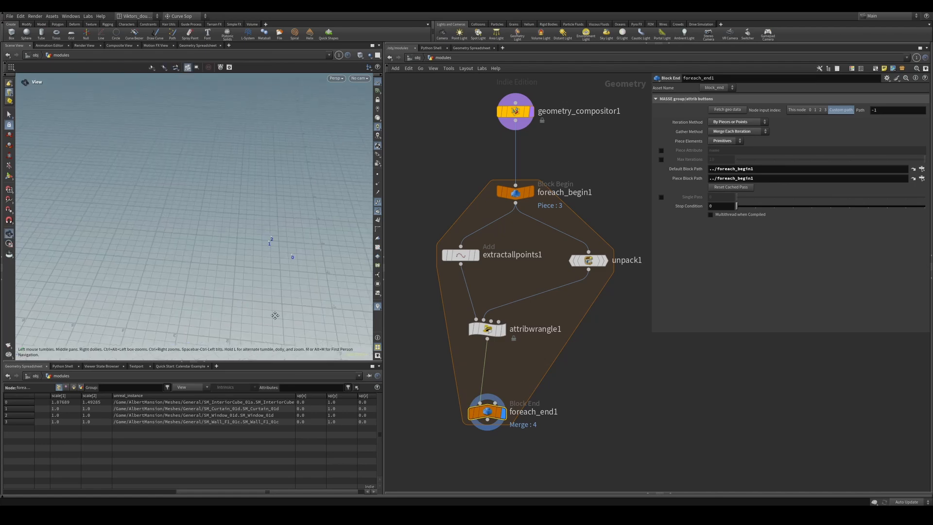
middle_click_drag(275, 314, 183, 240, "alt")
key("s")
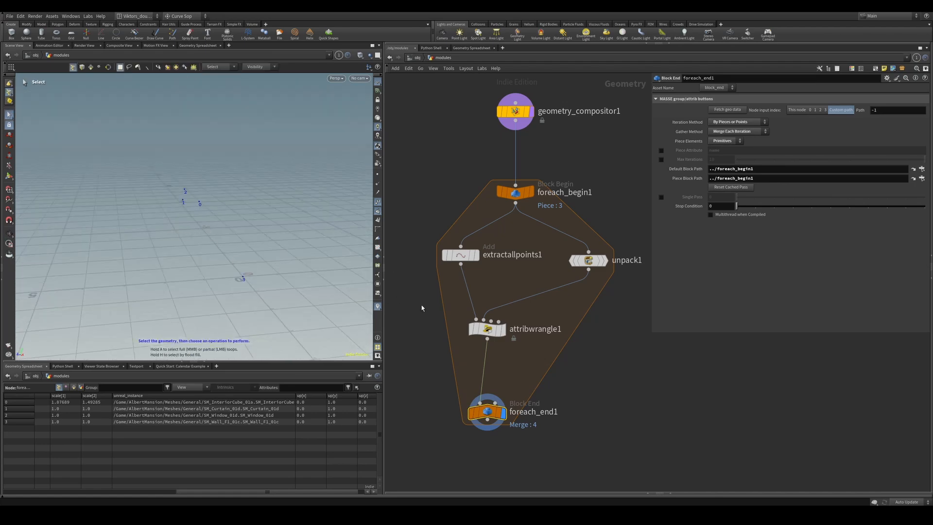
Open foreach_end1's node info and turn on viewport visualization of the up point attribute
middle_click(488, 411)
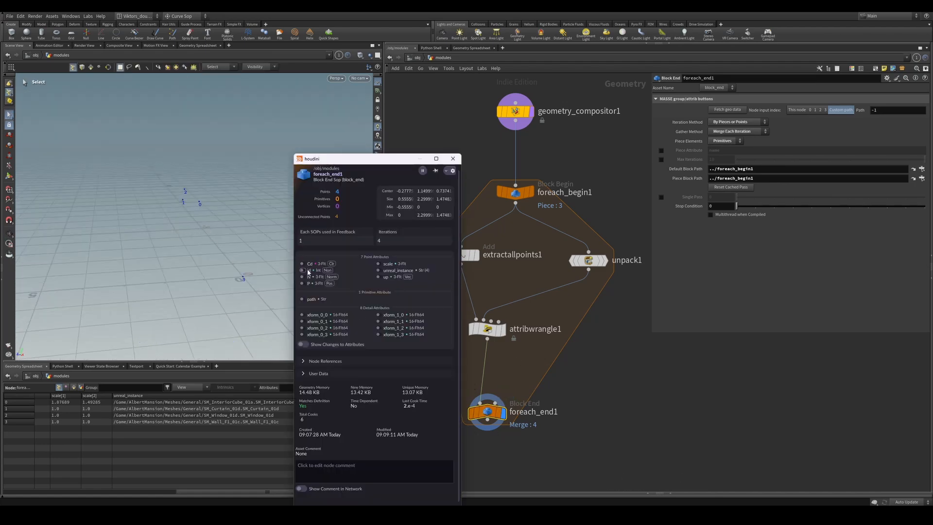
left_click(378, 277)
left_click_drag(203, 229, 279, 275, "alt")
scroll(603, 292, "down", 2)
scroll(558, 419, "up", 2)
Align foreach_end1 directly beneath attribwrangle1 and close up the gap between the two nodes
left_click_drag(552, 408, 524, 248)
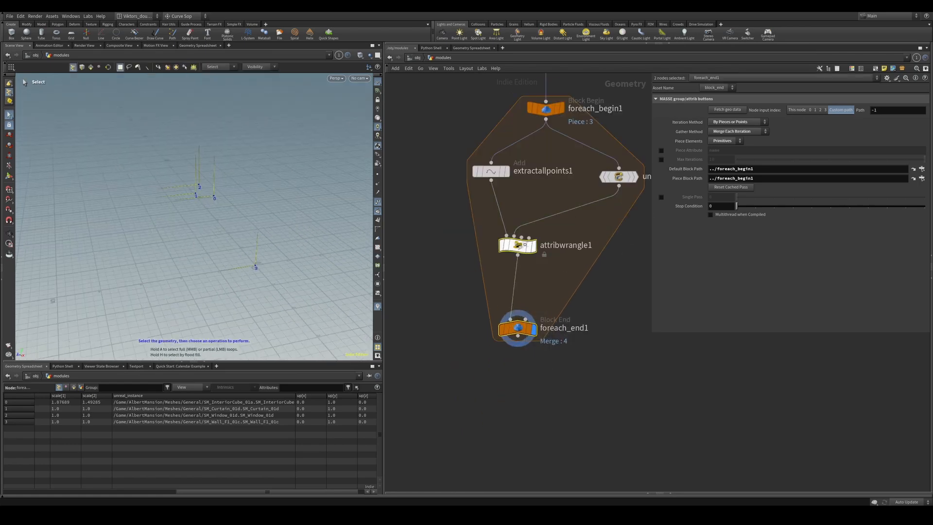
key("a")
left_click_drag(547, 316, 550, 357)
left_click(541, 369)
middle_click_drag(539, 372, 530, 397)
Add a File node below foreach_end1, wire foreach_end1 into it, and display it
key("Tab")
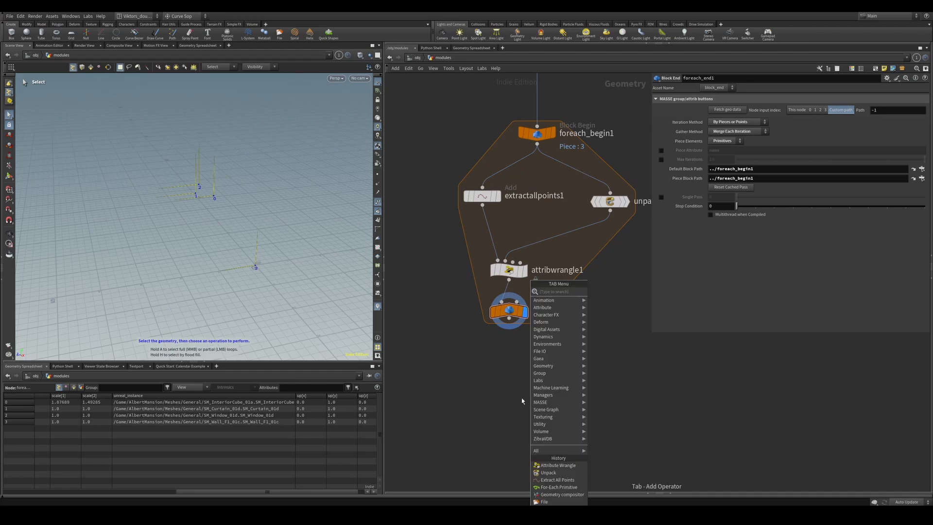
left_click(498, 398)
key("Tab")
type("fi")
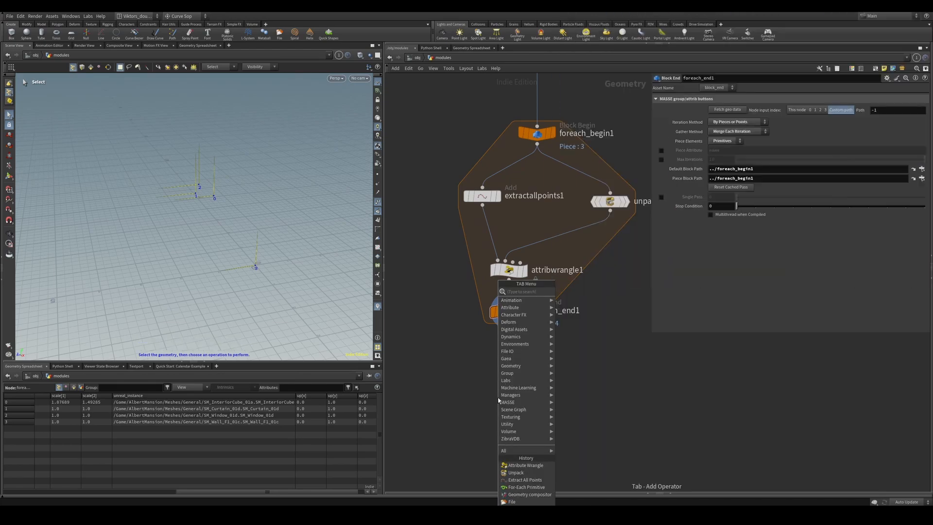
key("Return")
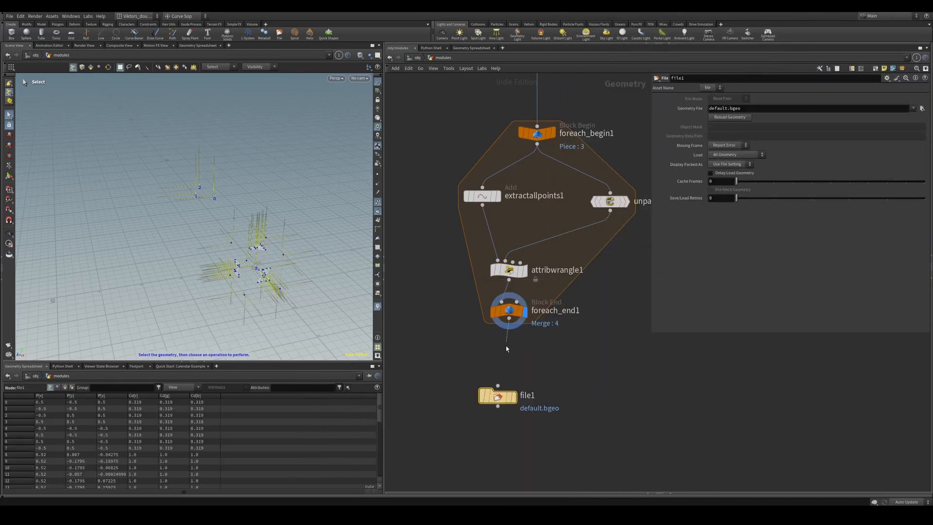
left_click(514, 397)
left_click_drag(503, 403, 518, 403)
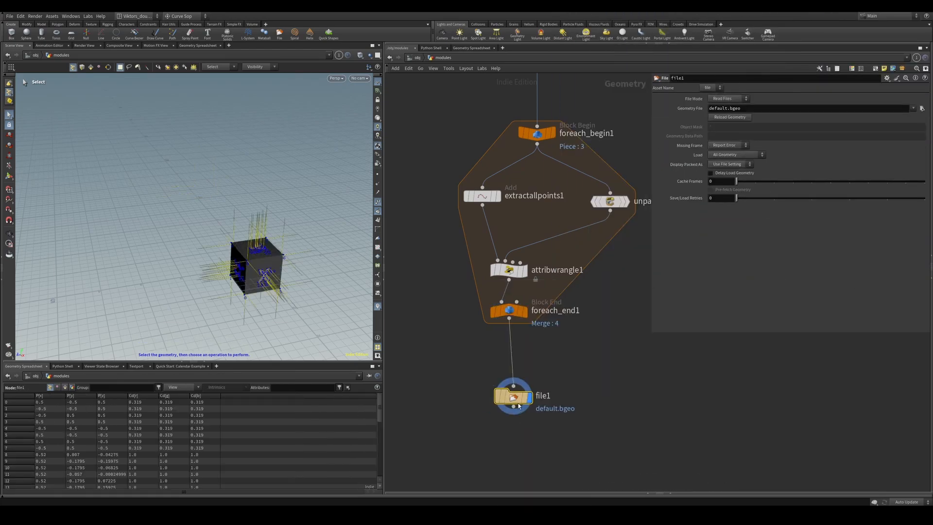
Set file1's geometry file to $mansion/geo/test_geo/test_module.bgeo.sc and its file mode to Write Files
left_click(767, 109)
type("$HIP")
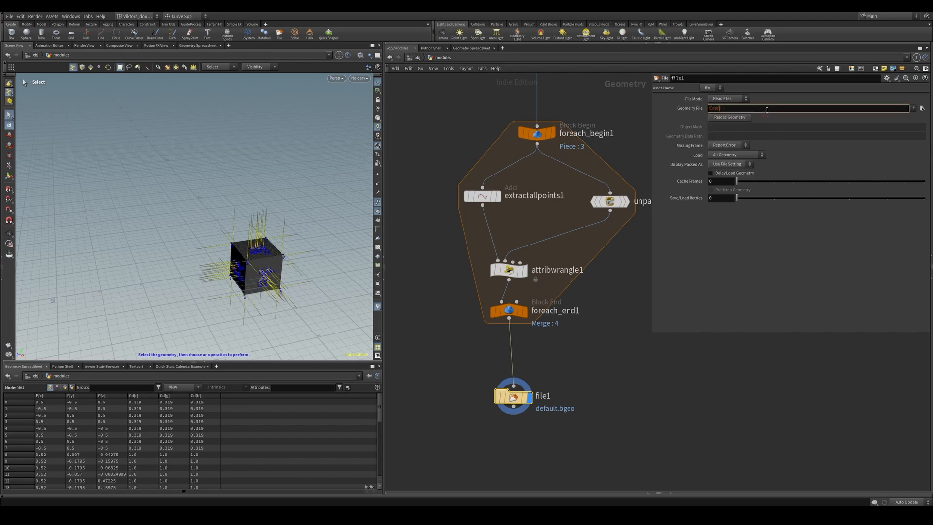
type("n/")
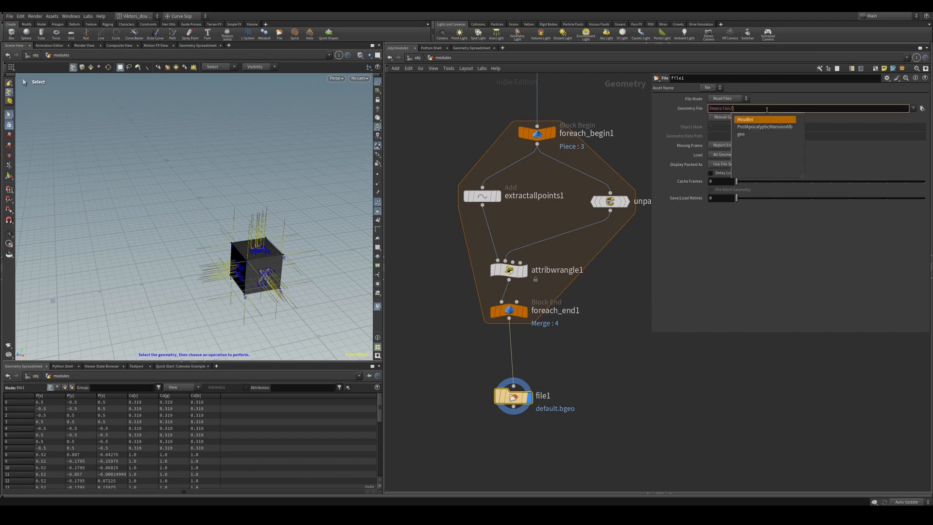
type("geo/test_geo/")
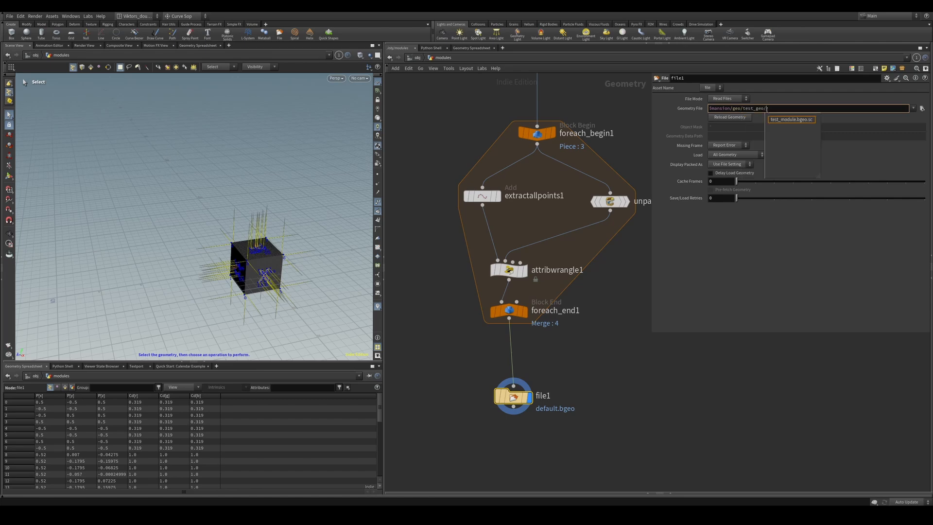
key("Return")
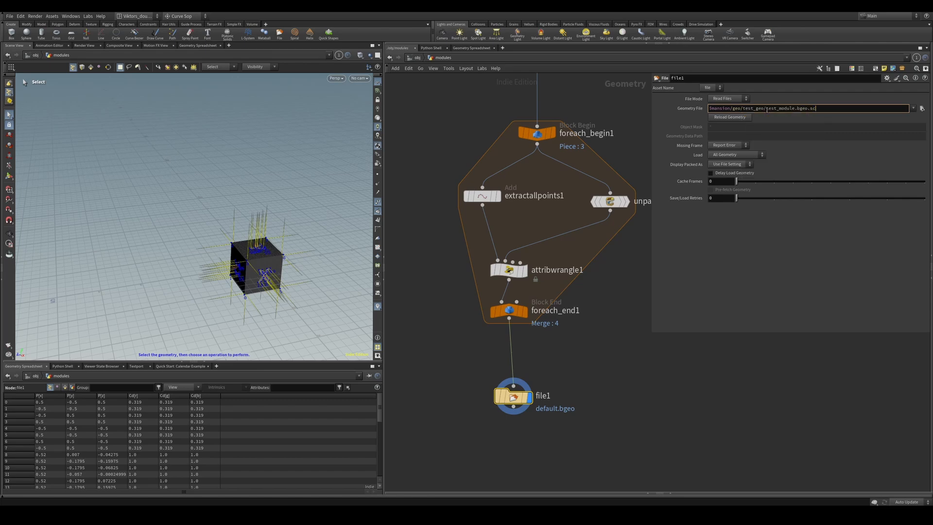
left_click(738, 99)
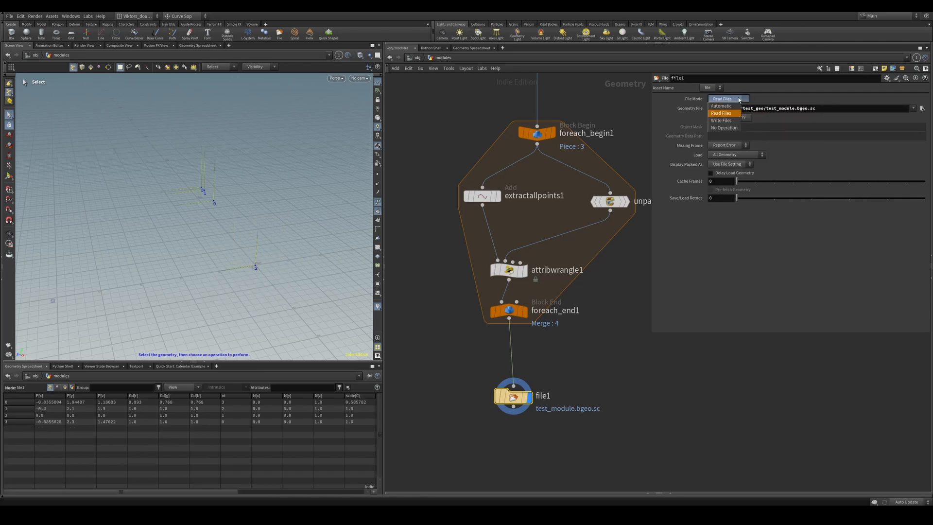
left_click(727, 121)
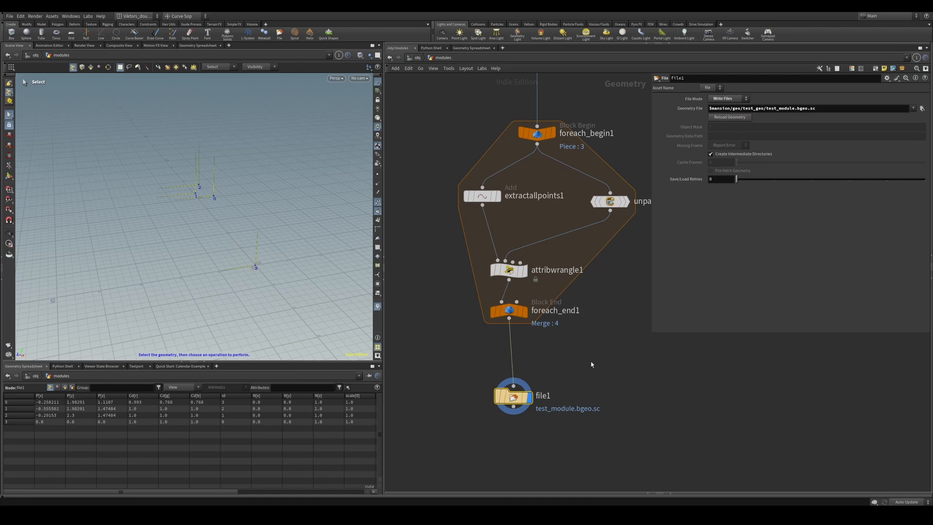
Switch to Unreal Editor and delete SM_Curtain_01e, SM_InteriorCube_01a, SM_Wall_F2_01e and SM_Window_01a from the level
mouse_move(429, 515)
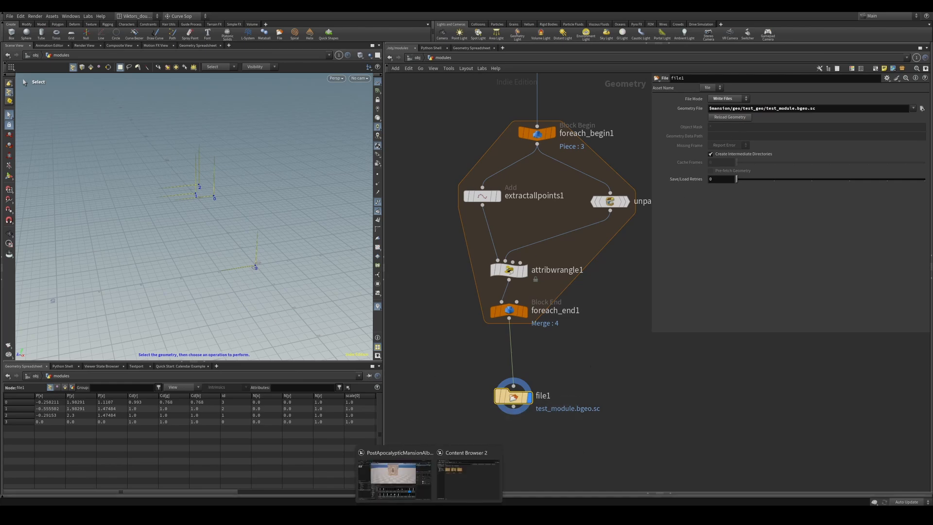
left_click(394, 478)
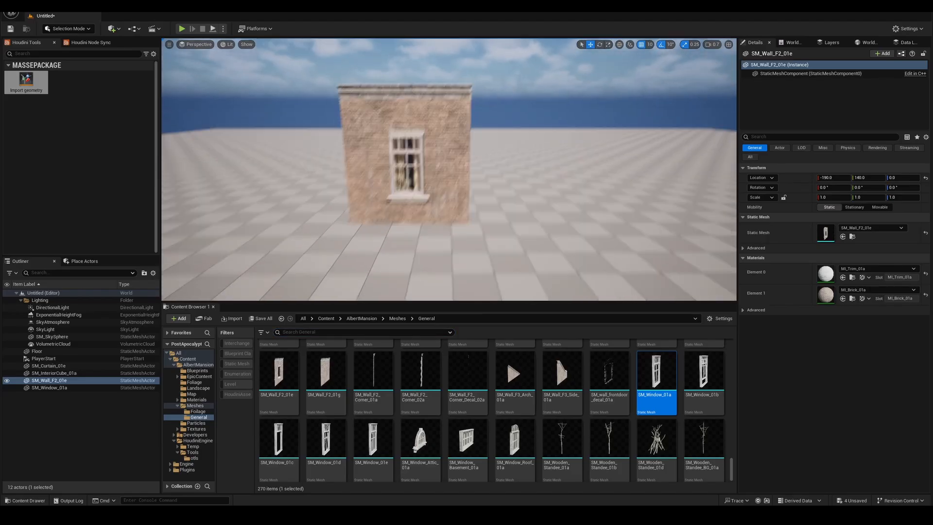
left_click(48, 365)
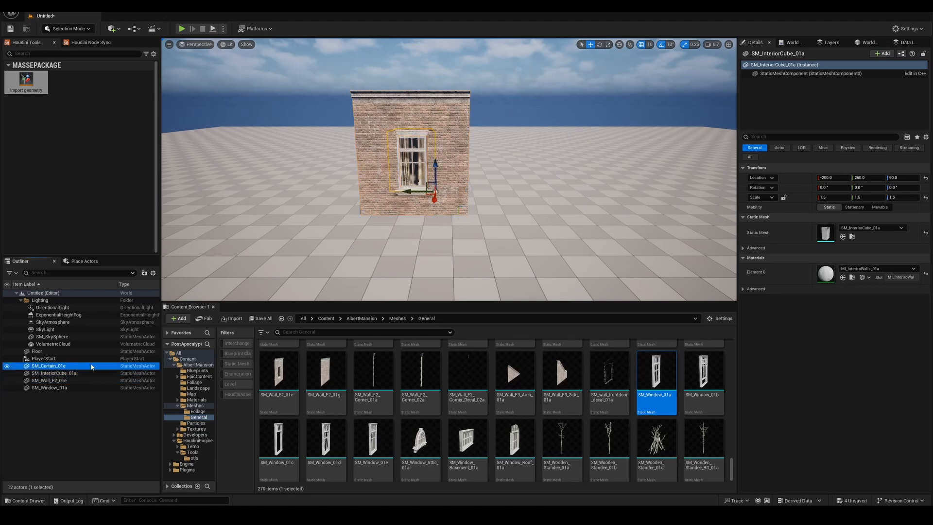
left_click(48, 387, "shift")
key("Delete")
right_click_drag(311, 258, 332, 292)
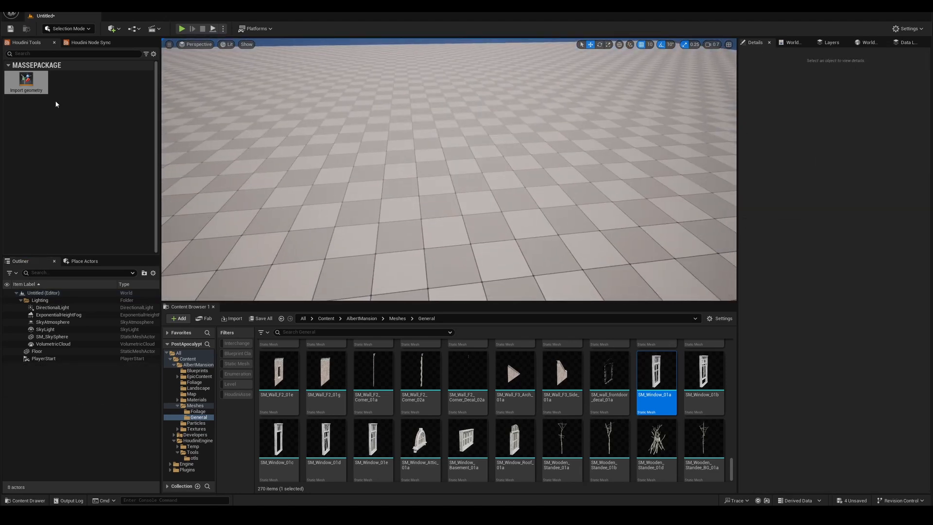
Place the Import geometry Houdini asset in the level and bring up its component's Houdini parameters
left_click_drag(485, 185, 485, 185)
left_click(813, 73)
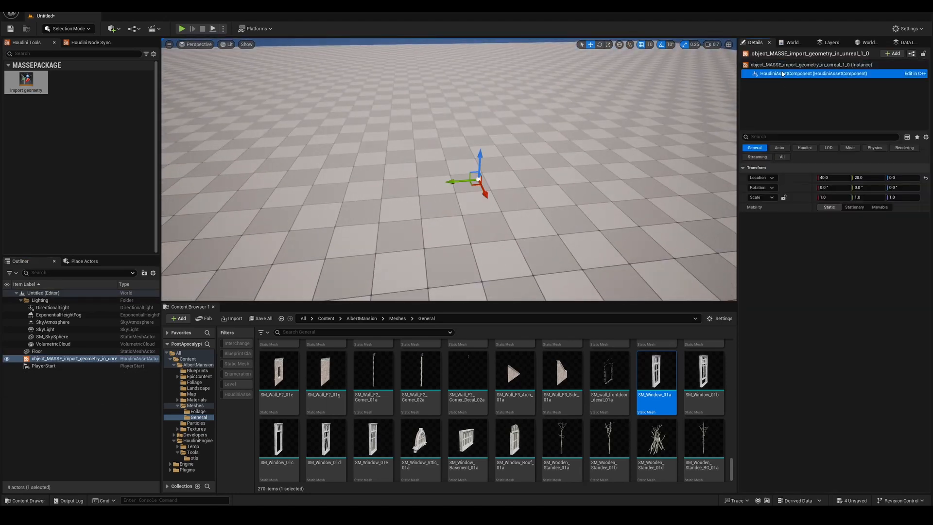
scroll(856, 389, "down", 10)
scroll(856, 392, "down", 4)
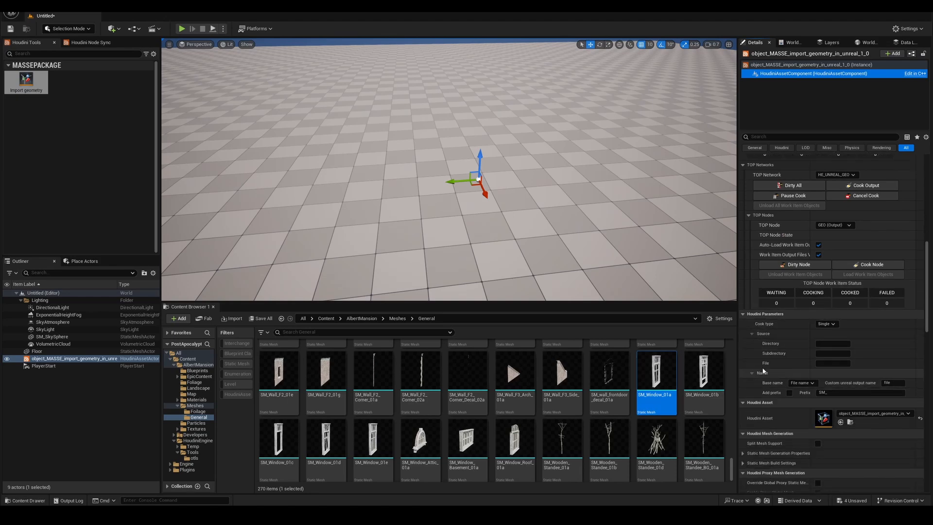
Copy the test_geo folder path from File Explorer and set W:\Projects\Tutorials\Apocalyptic Mansion\geo\test_geo as the asset's source directory
left_click(839, 343)
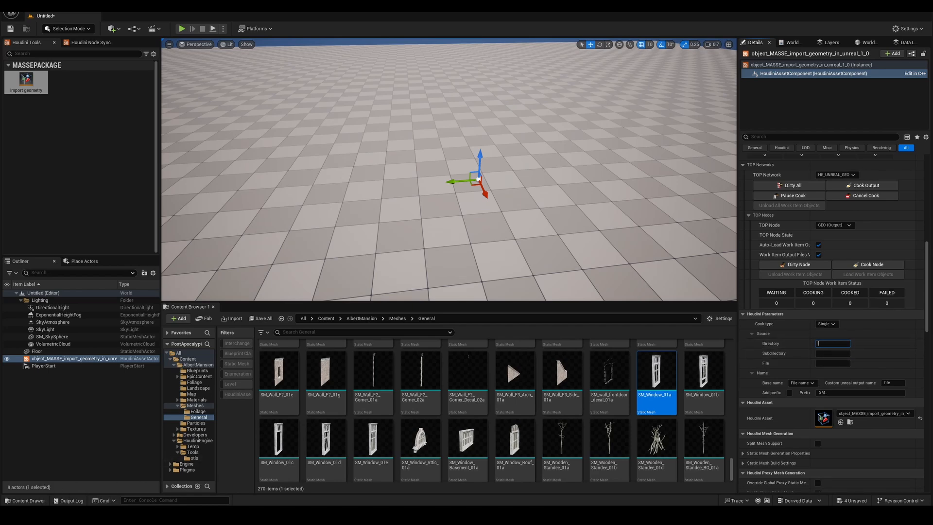
key("alt+Tab")
left_click(496, 168)
key("ctrl+c")
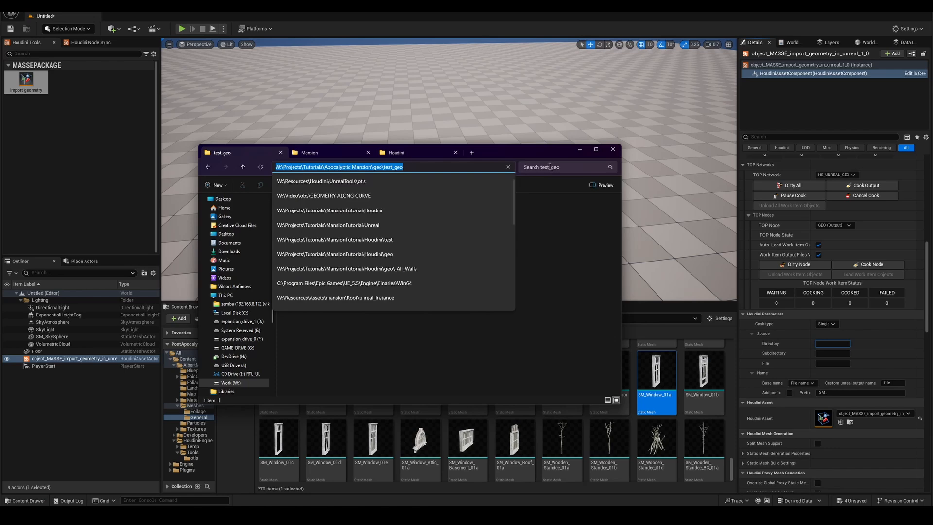
left_click(579, 150)
key("ctrl+v")
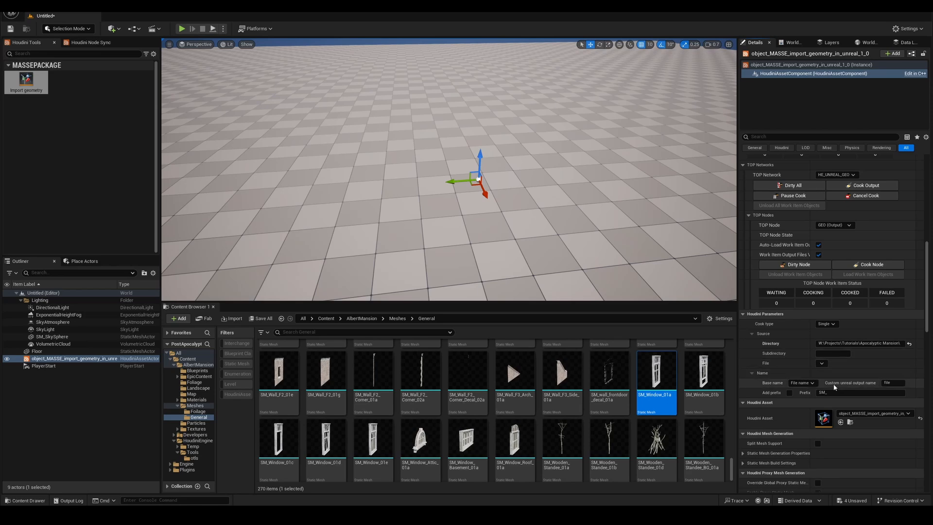
Choose test_module.bgeo.sc as the source file in the Houdini parameters to load the module
scroll(851, 384, "down", 1)
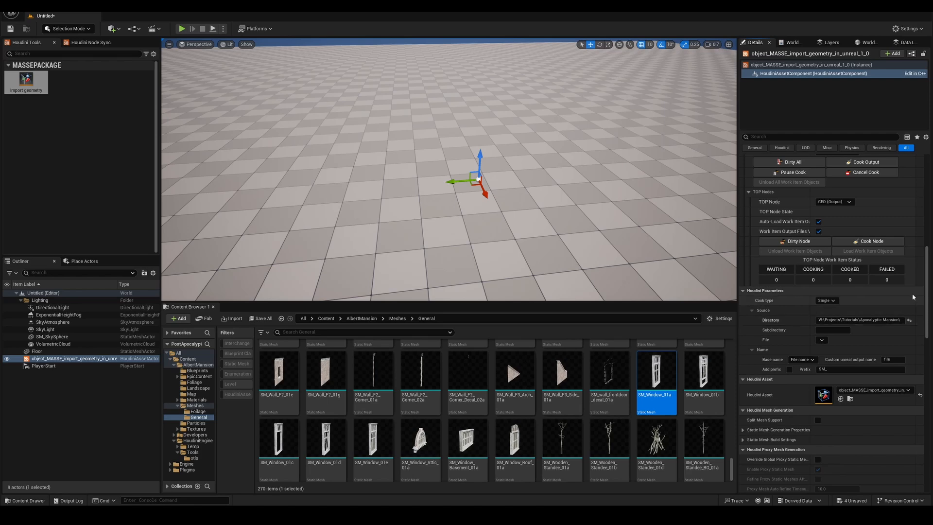
scroll(885, 321, "up", 10)
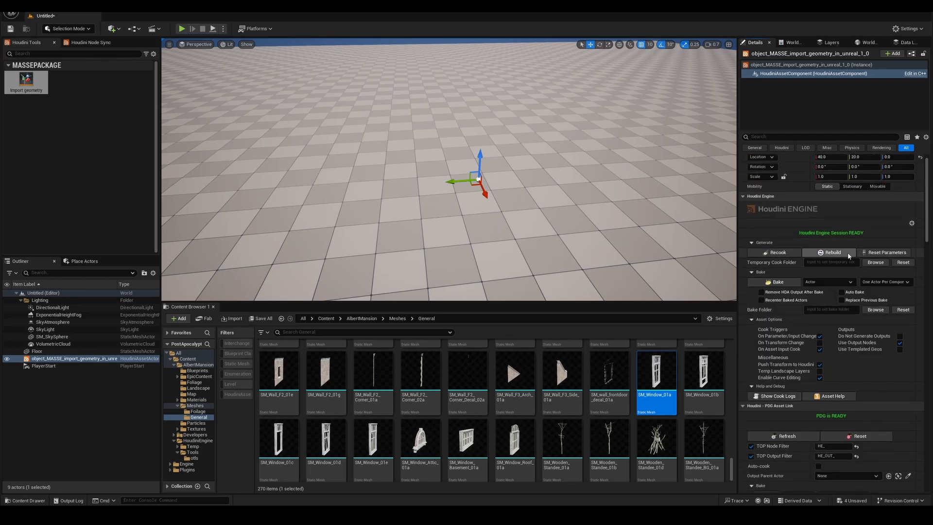
scroll(930, 289, "down", 10)
scroll(930, 288, "up", 2)
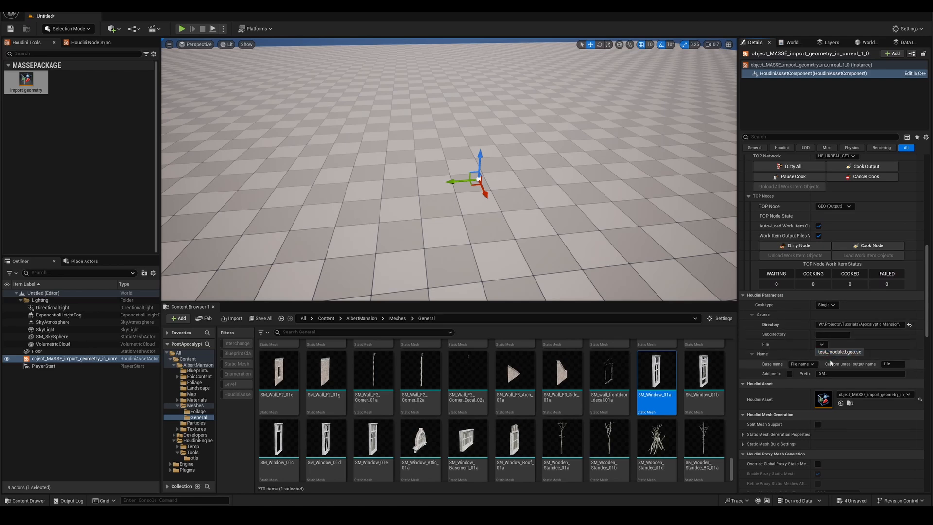
left_click(831, 354)
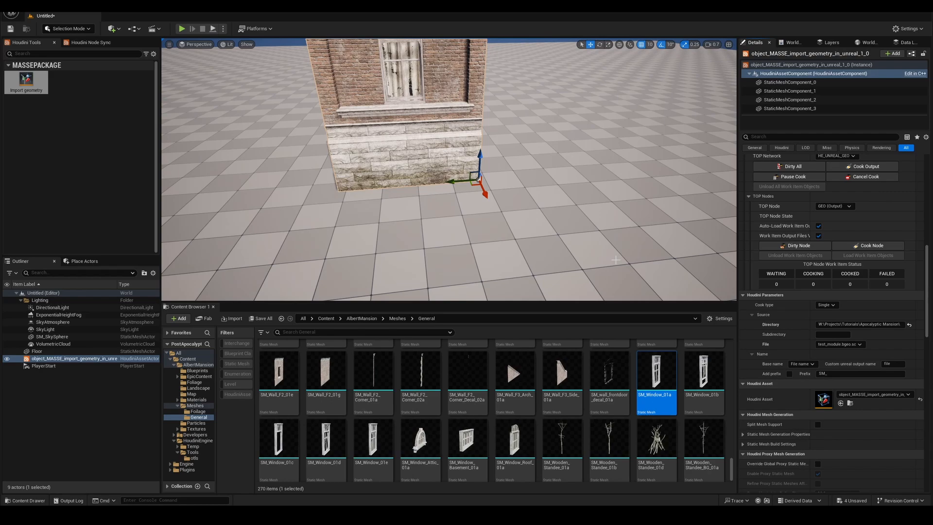
Inspect the imported wall module in the viewport and select it
left_click(572, 225)
right_click_drag(571, 224, 566, 163)
left_click(467, 209)
right_click_drag(466, 209, 491, 218)
left_click(593, 209)
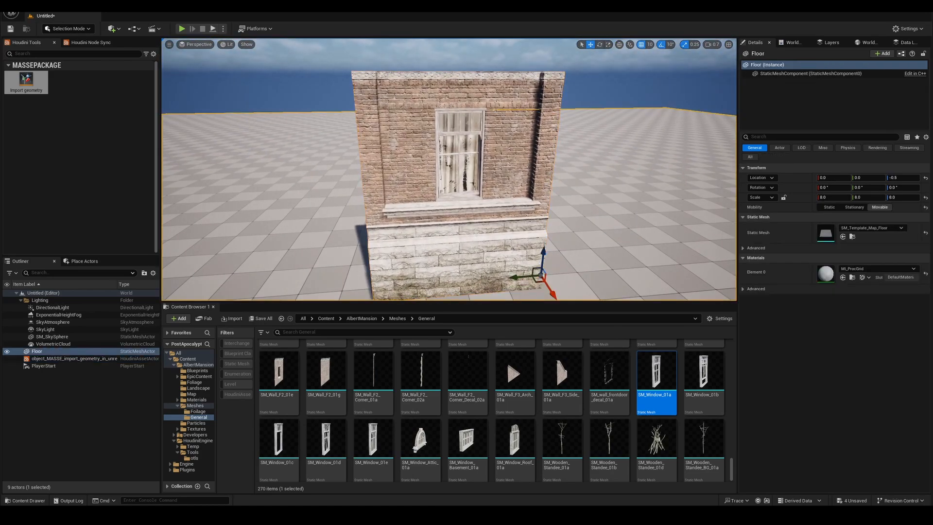
left_click(515, 170)
right_click_drag(515, 170, 523, 197)
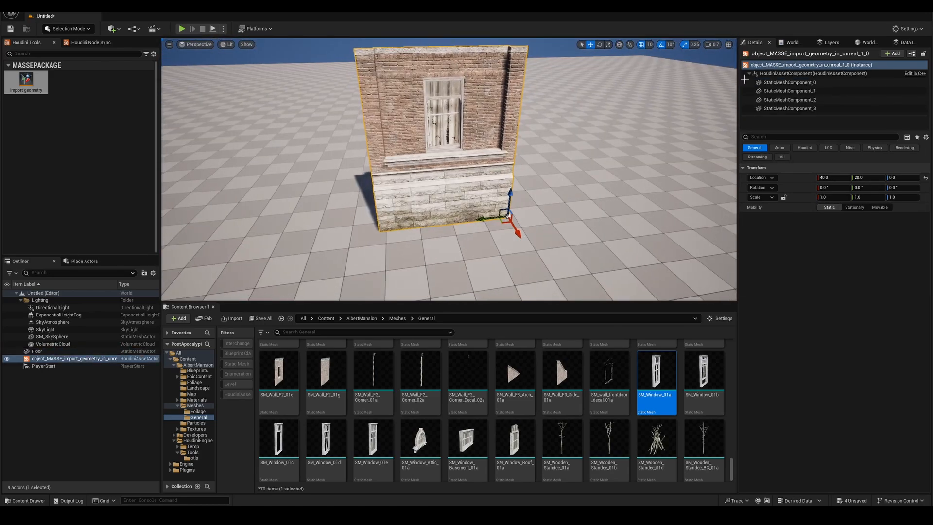
Examine which static mesh each StaticMeshComponent under the HoudiniAssetComponent uses
left_click(807, 74)
left_click(815, 66)
left_click(817, 73)
left_click(804, 83)
left_click(815, 76)
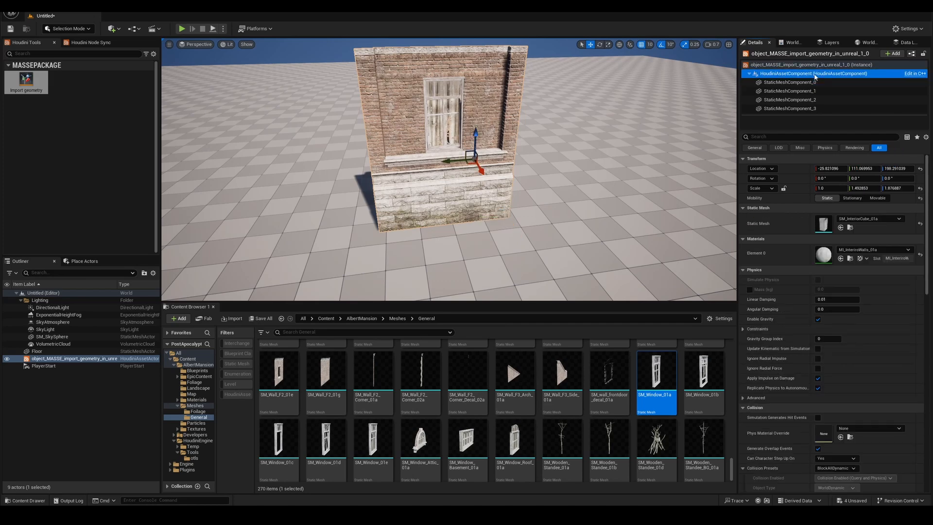
left_click(806, 82)
left_click(812, 91)
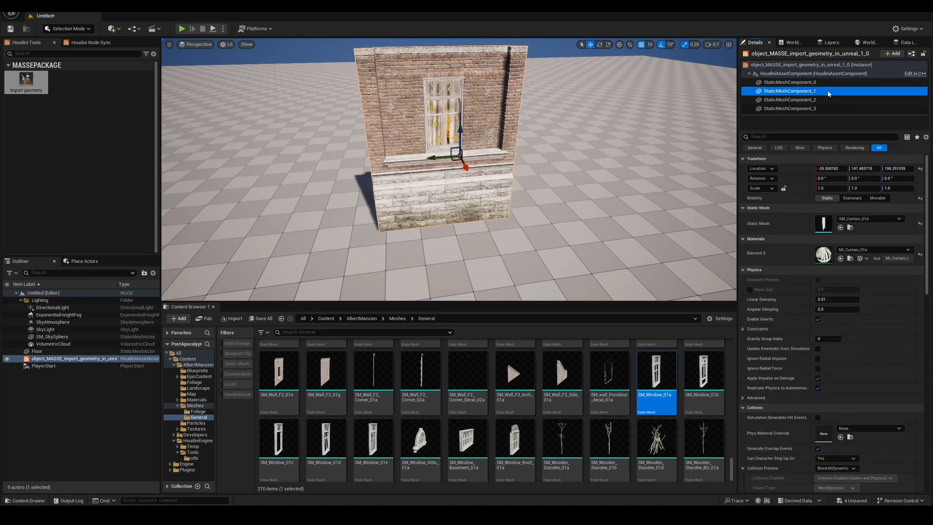
left_click(816, 100)
left_click(816, 108)
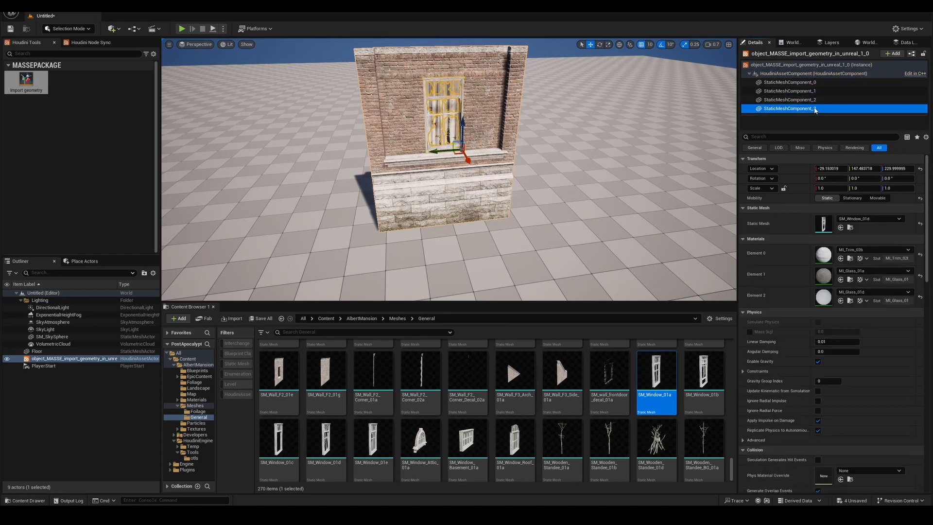
Locate the static mesh asset used by the imported module's wall component in the Content Browser
left_click(850, 227)
key("Up")
key("Up")
key("Up")
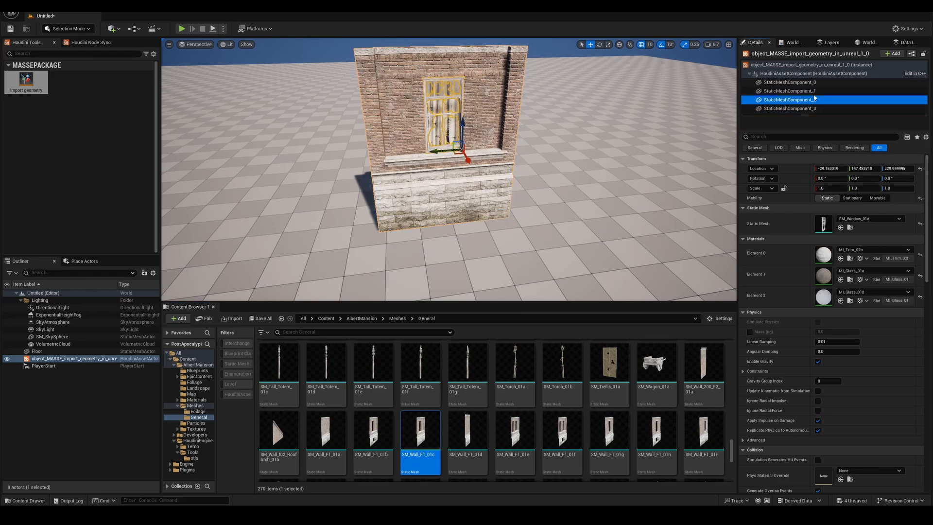
Locate the SM_InteriorCube_01a mesh in the Content Browser and review the module's StaticMeshComponents
left_click(849, 227)
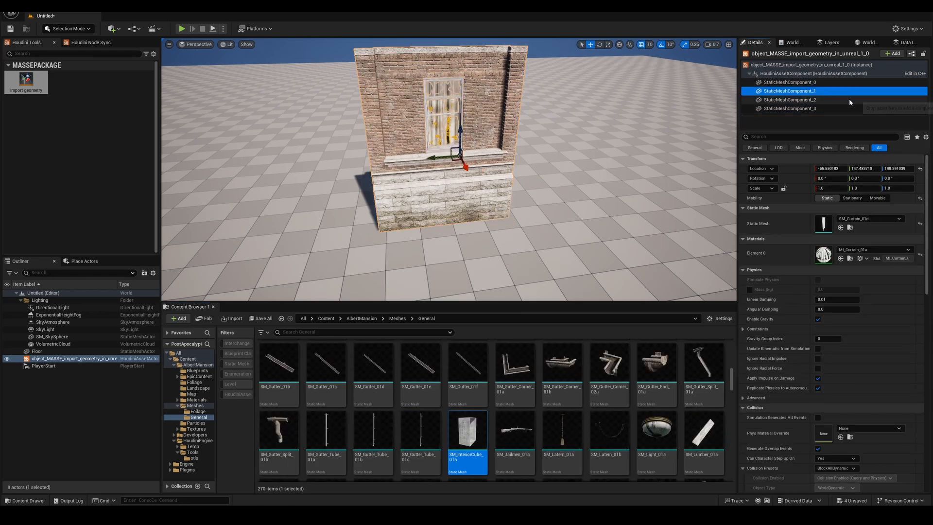
left_click(835, 109)
key("Up")
key("Up")
key("Up")
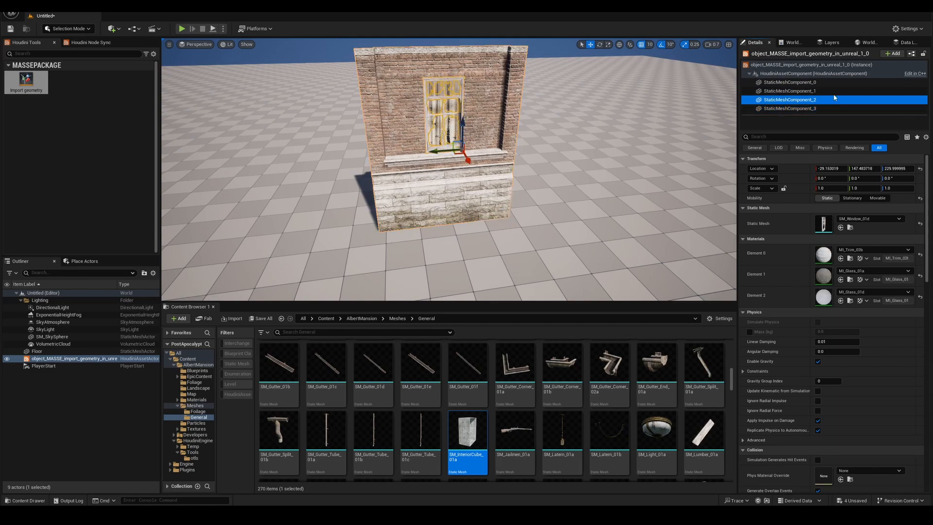
Frame the selected component in the viewport, then select the whole imported wall module actor
key("f")
key("w")
right_click_drag(449, 170, 441, 150)
key("s")
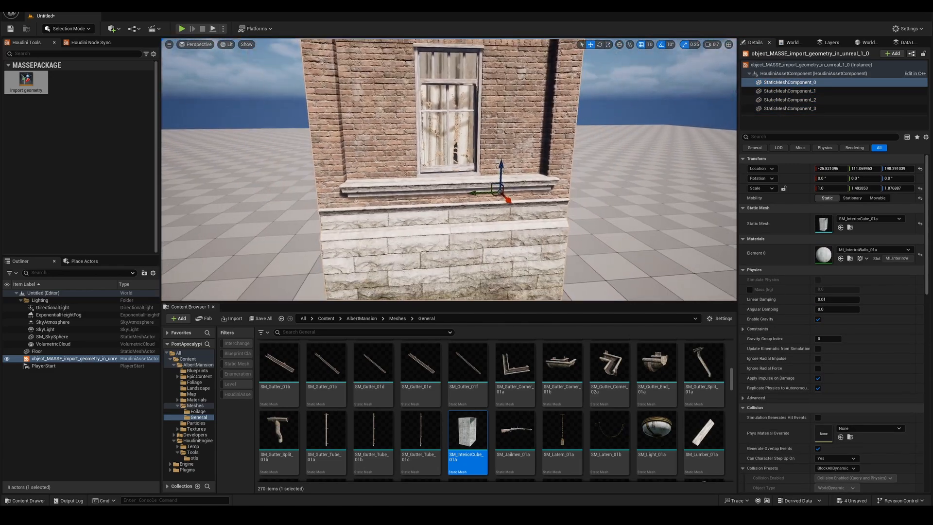
left_click(441, 204)
key("s")
mouse_move(441, 205)
right_mouse_down()
mouse_move(422, 194)
mouse_move(440, 208)
right_mouse_up()
key("w")
scroll(433, 195, "up", 1)
key("w")
key("s")
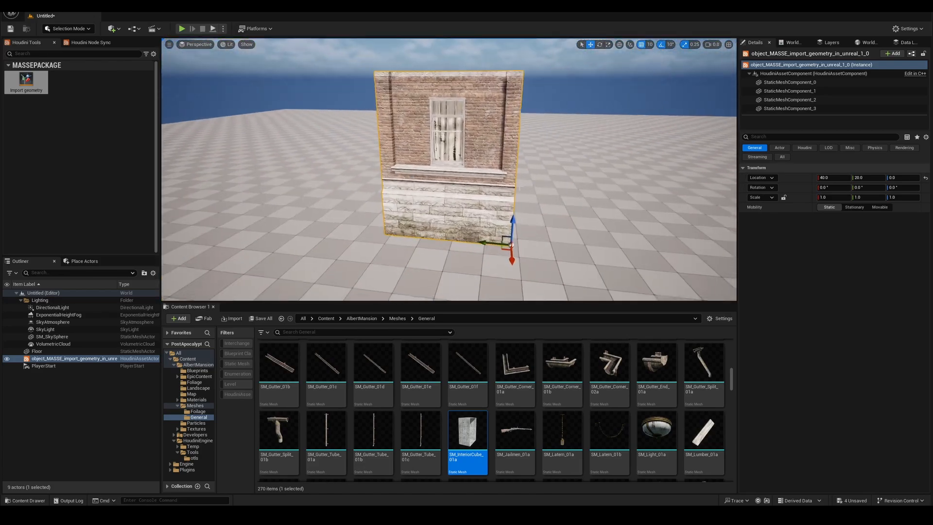
left_click(544, 196)
left_click(501, 188)
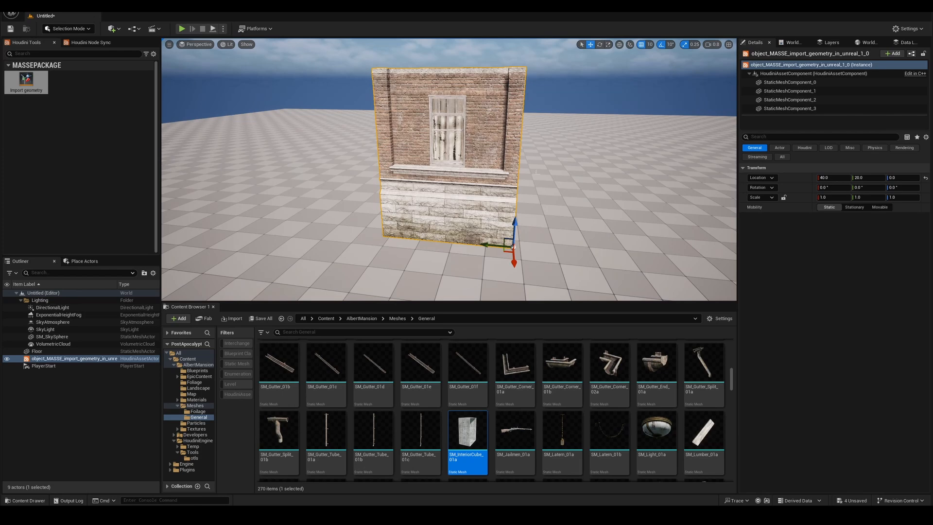
Inspect the selected wall module in the viewport from several angles, both close up and from a distance
key("w")
mouse_move(523, 193)
right_mouse_down()
mouse_move(530, 209)
mouse_move(521, 185)
right_mouse_up()
key("s")
key("a")
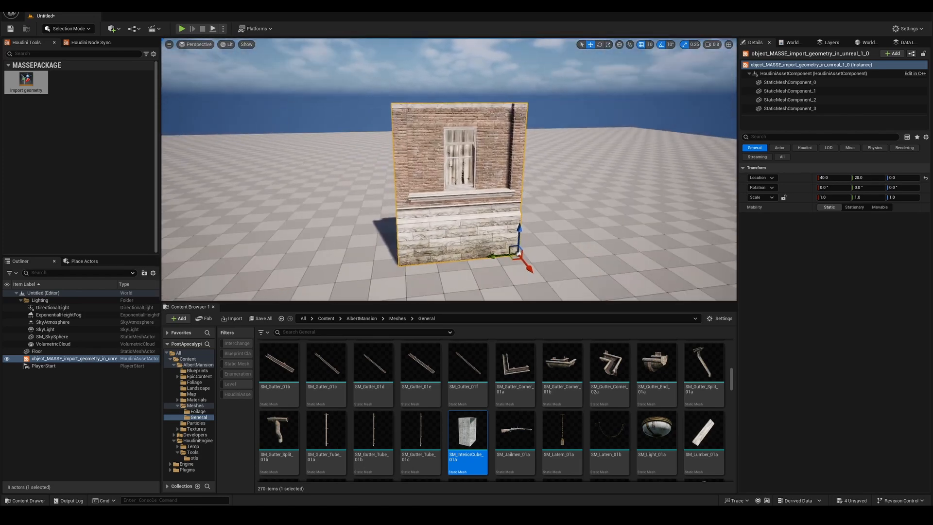
left_click(542, 185)
left_click(451, 206)
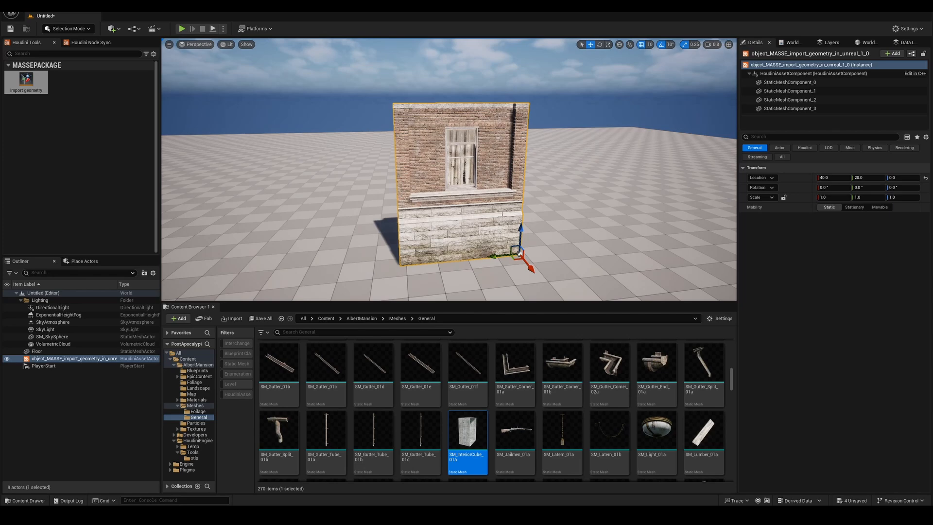
right_click_drag(543, 164, 542, 182)
key("s")
key("w")
key("a")
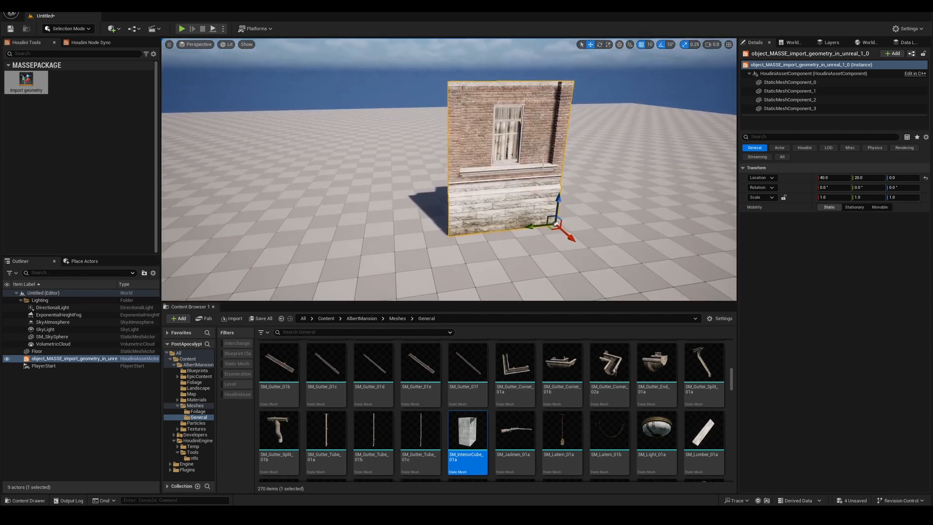
key("d")
right_click_drag(552, 227, 474, 227)
key("s")
key("w")
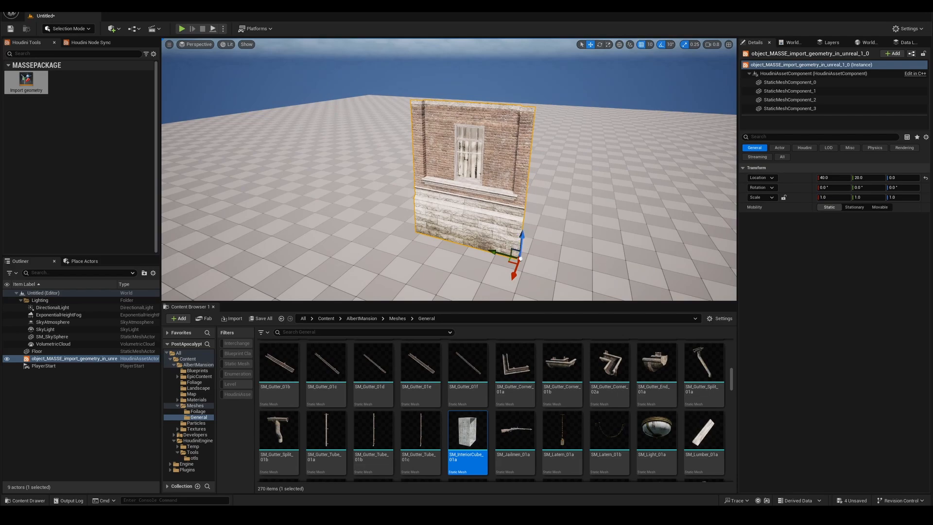
right_click_drag(474, 227, 464, 193)
key("w")
key("a")
key("d")
key("f")
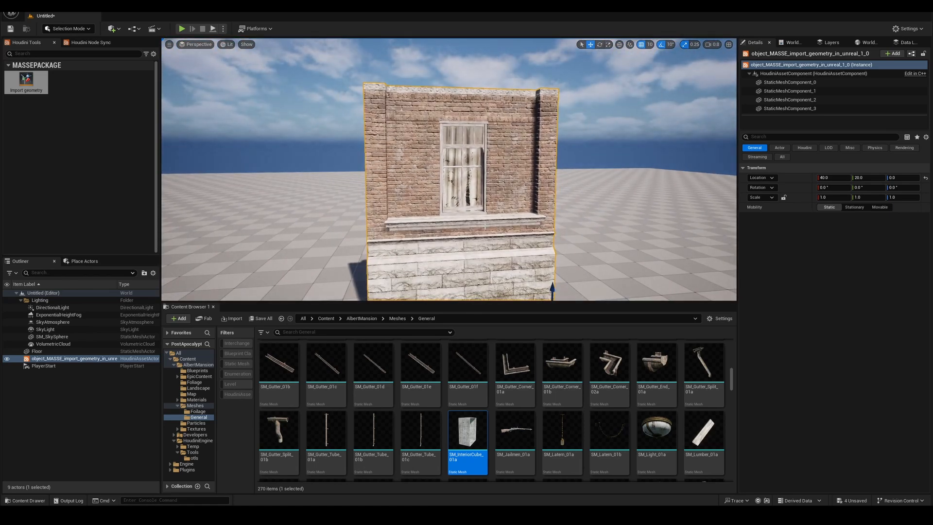
Switch to Houdini and display geometry_compositor1 to examine the assembled wall module in the Scene View
mouse_move(477, 514)
left_click(512, 478)
scroll(488, 302, "down", 3)
middle_click_drag(485, 305, 468, 387)
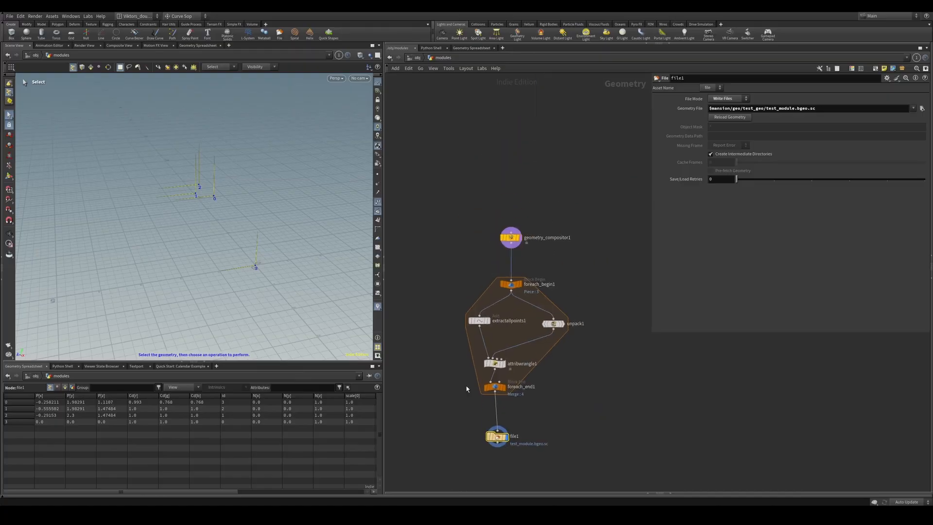
scroll(528, 275, "up", 2)
left_click(516, 220)
left_click_drag(273, 158, 247, 267, "alt")
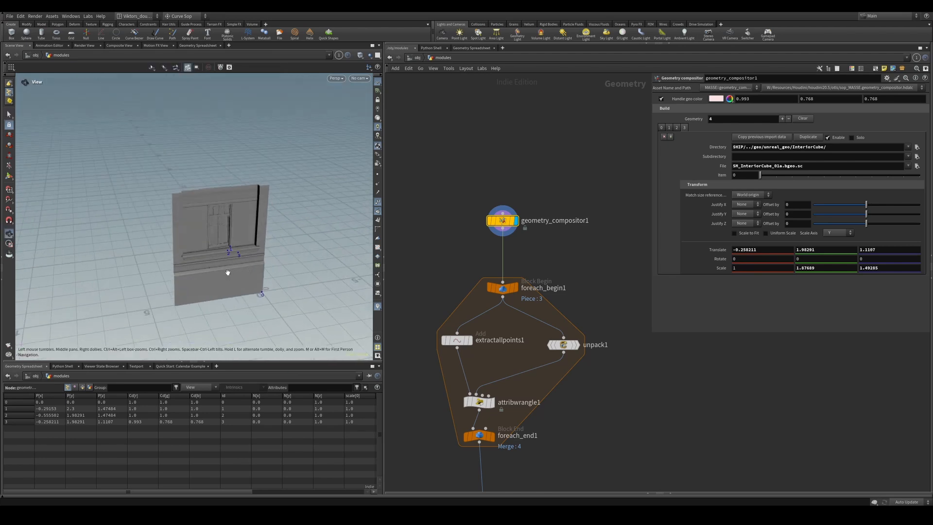
left_click_drag(227, 270, 221, 281, "alt")
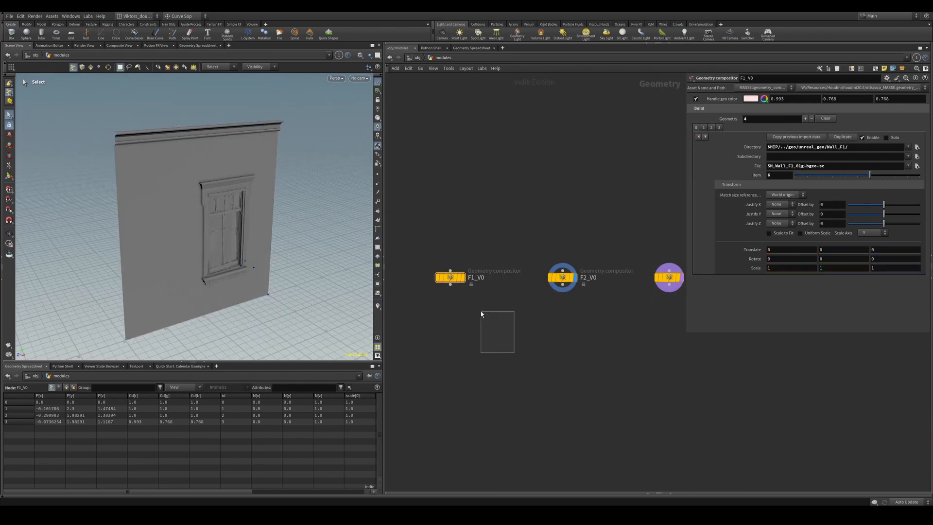
Display the F1_V0, F2_V0 and F3_V0 geometry compositor modules in turn to compare their geometry
left_click(437, 260)
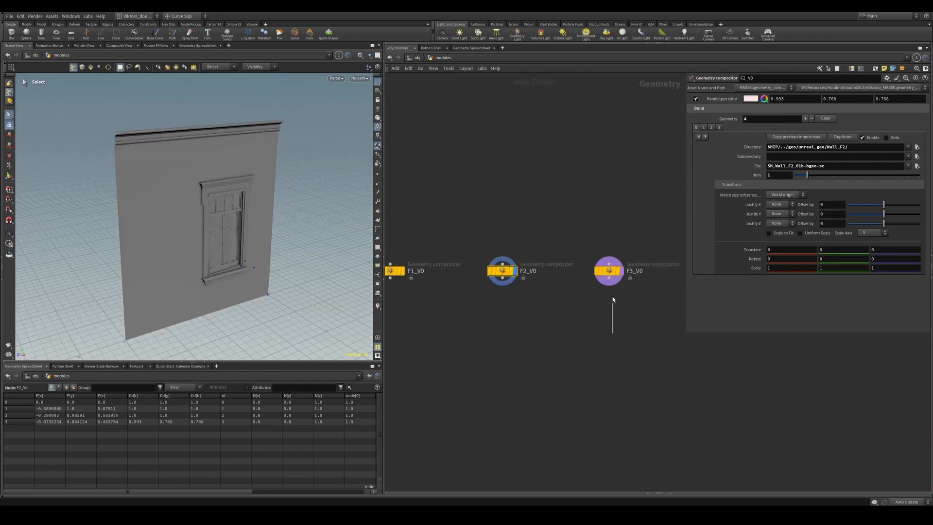
left_click_drag(612, 297, 594, 247)
left_click(594, 247)
left_click_drag(623, 319, 596, 249)
key("r")
middle_click_drag(560, 306, 605, 320)
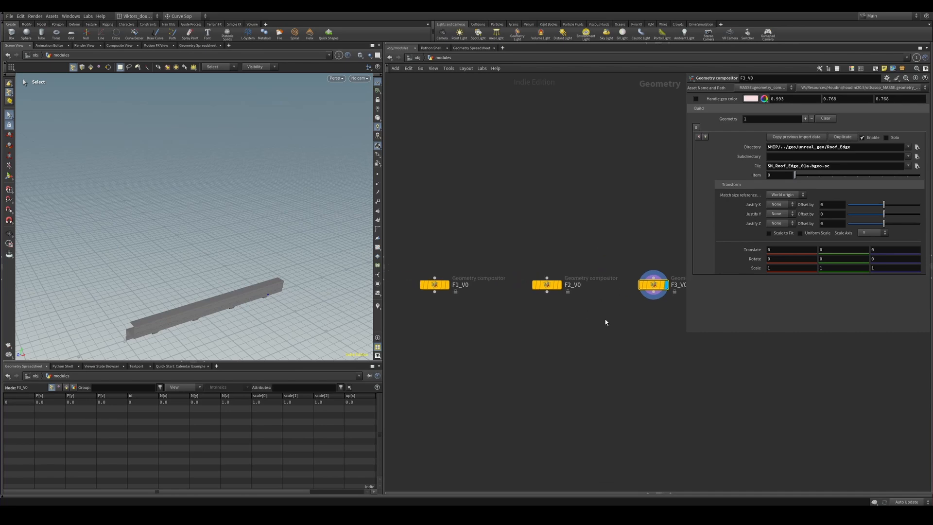
left_click_drag(605, 322, 558, 271)
key("r")
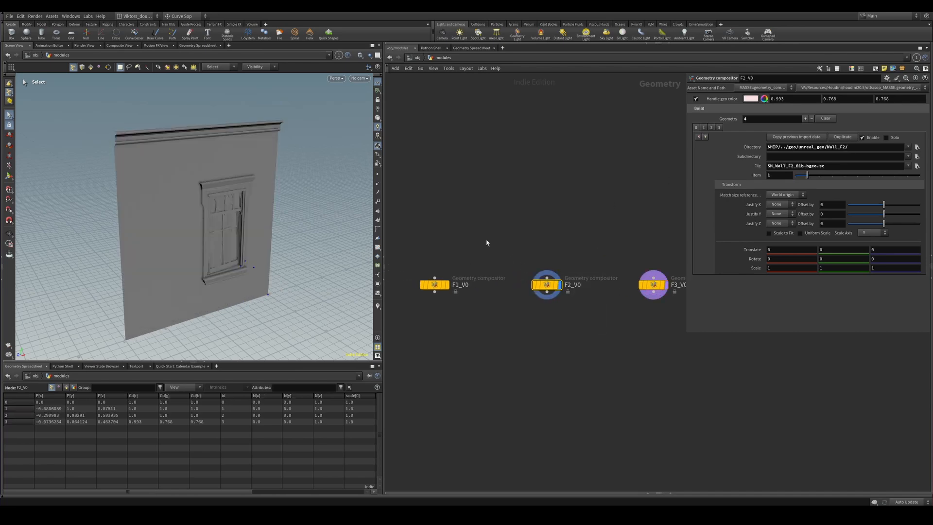
left_click_drag(482, 241, 421, 318)
key("r")
middle_click_drag(451, 322, 420, 308)
left_click_drag(518, 334, 499, 256)
key("r")
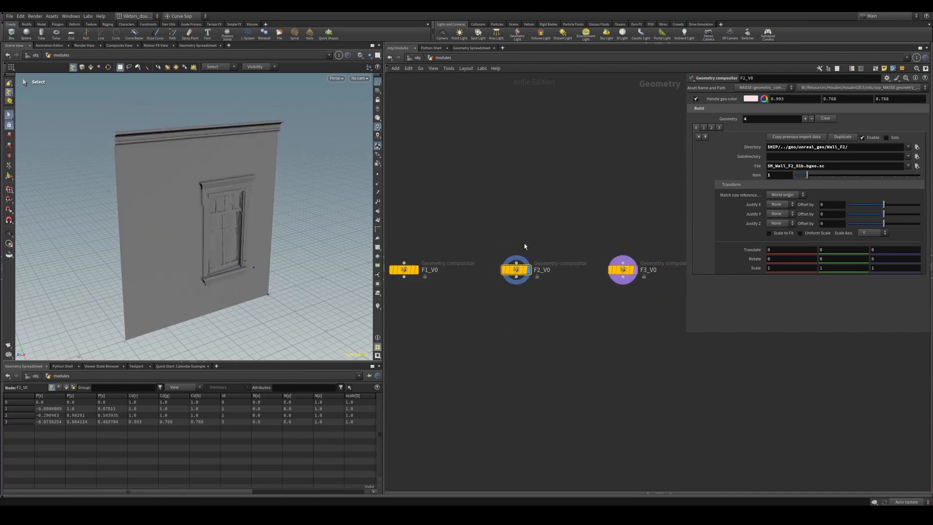
Display the F3_V0 roof edge module, frame it in the Scene View and examine it from several angles
left_click_drag(592, 232, 635, 276)
key("r")
key("space+g")
left_click_drag(228, 277, 191, 234, "alt")
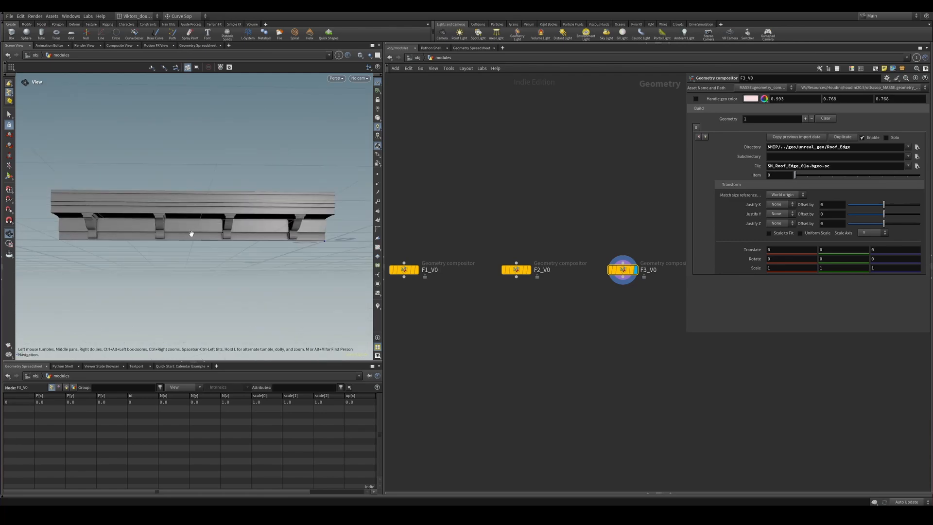
right_click_drag(191, 234, 277, 233)
key("s")
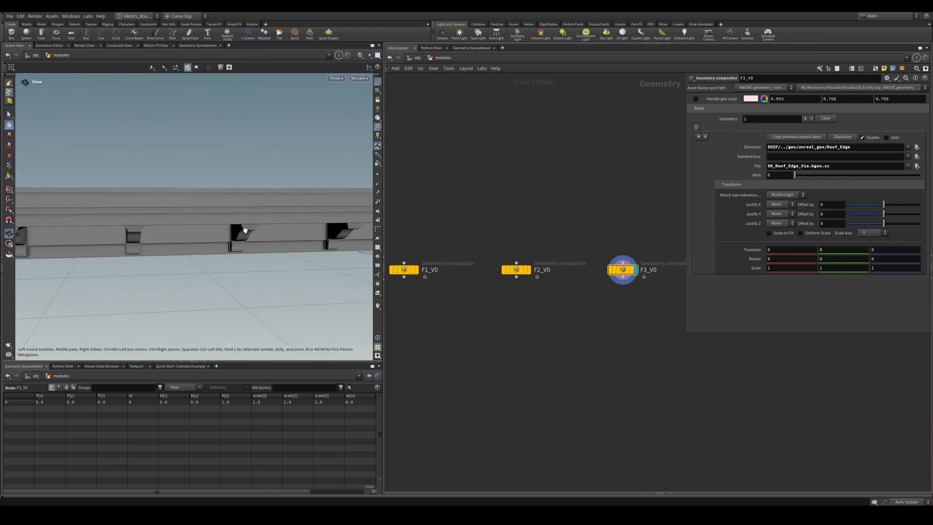
left_click_drag(246, 229, 245, 202, "alt")
right_click_drag(245, 202, 154, 225, "alt")
left_click_drag(154, 224, 151, 284, "alt")
scroll(509, 342, "down", 1)
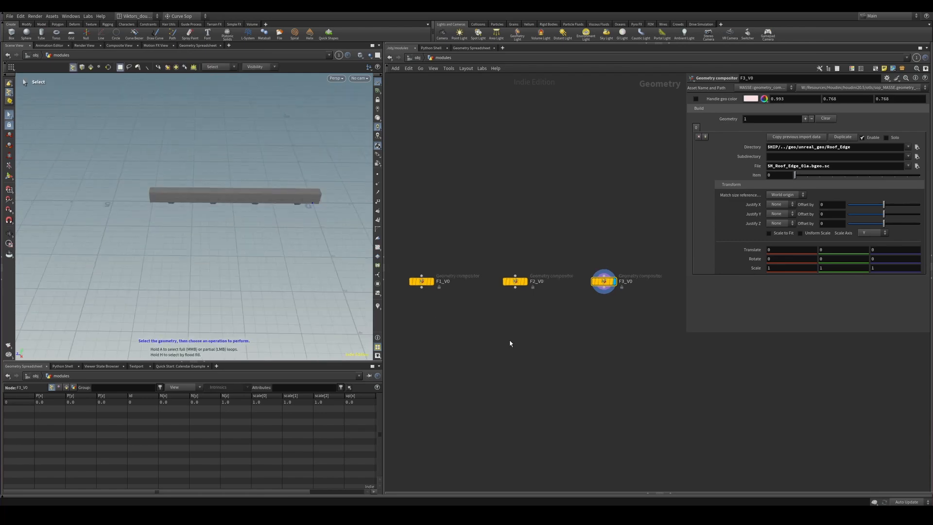
Add a File node below the F3_V0 geometry compositor in the modules network
scroll(541, 321, "up", 2)
middle_click_drag(554, 332, 573, 343)
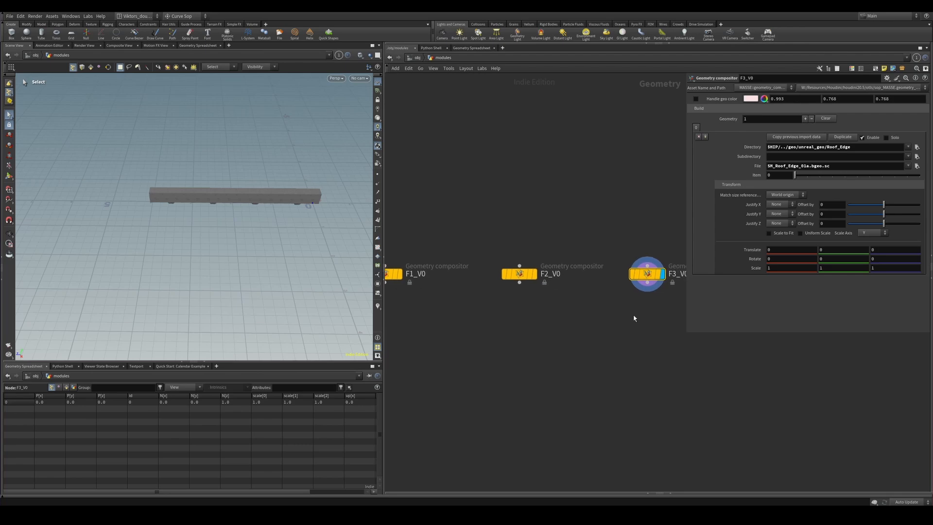
middle_click_drag(680, 291, 610, 295)
scroll(612, 294, "up", 1)
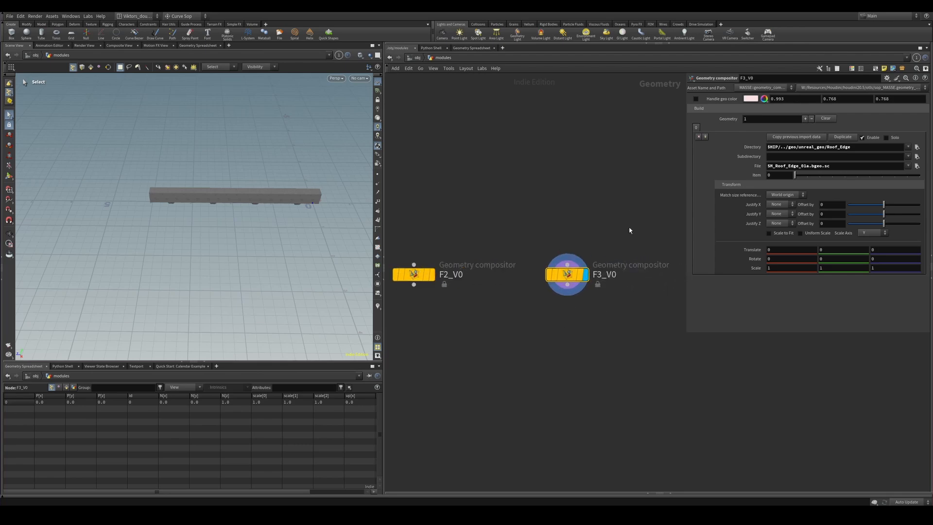
left_click_drag(639, 316, 542, 261)
key("Tab")
type("file")
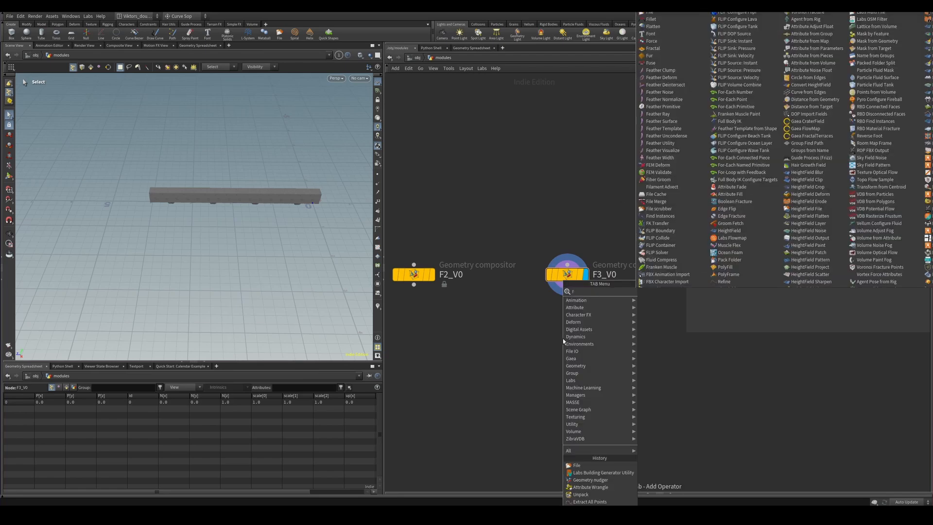
key("Return")
left_click(562, 338)
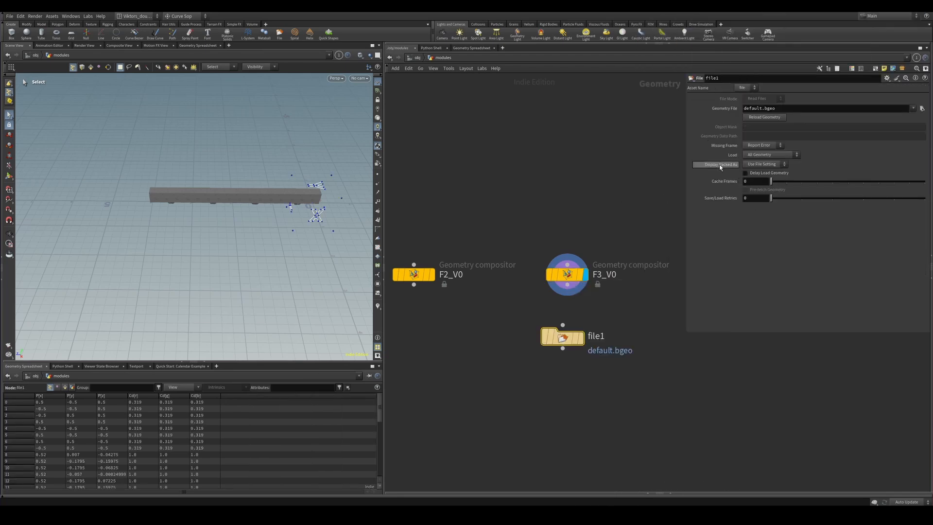
Compare the new File node's Load options with the parameters of the F3_V0 geometry compositor
left_click(565, 260)
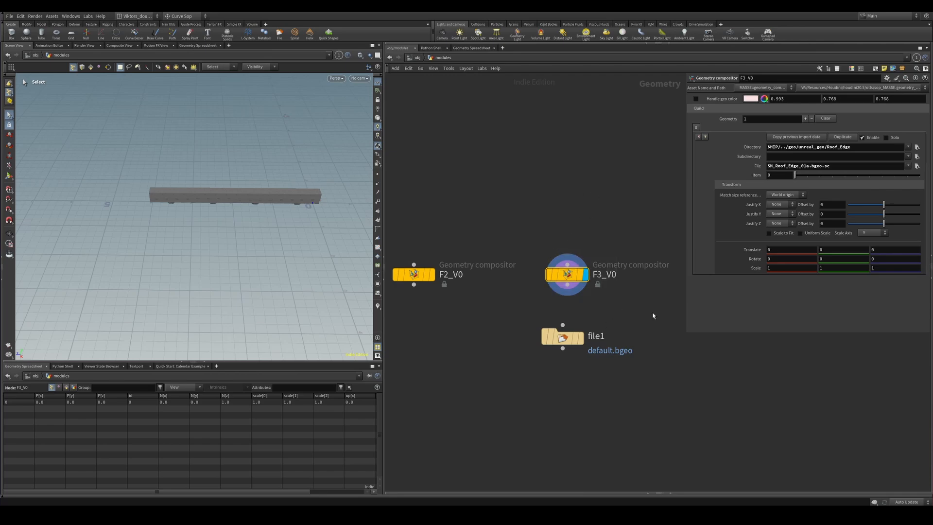
left_click(574, 339)
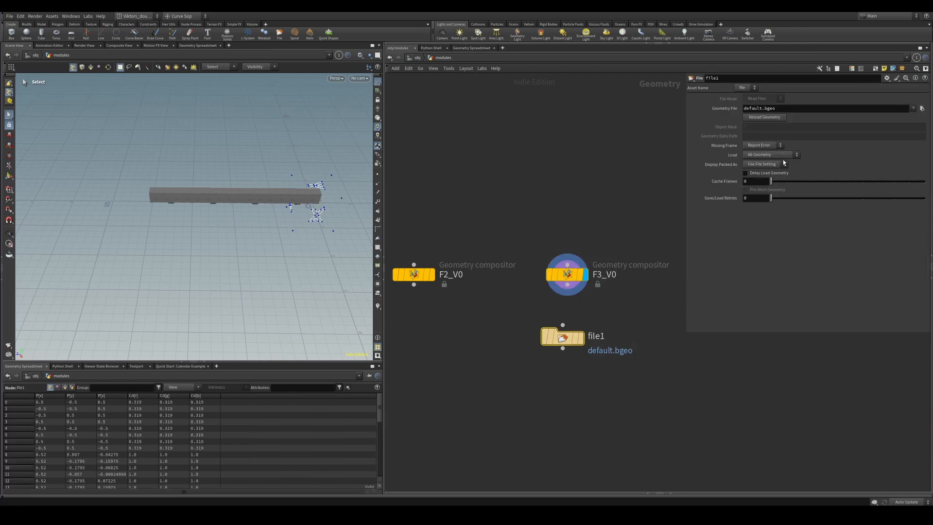
left_click(761, 156)
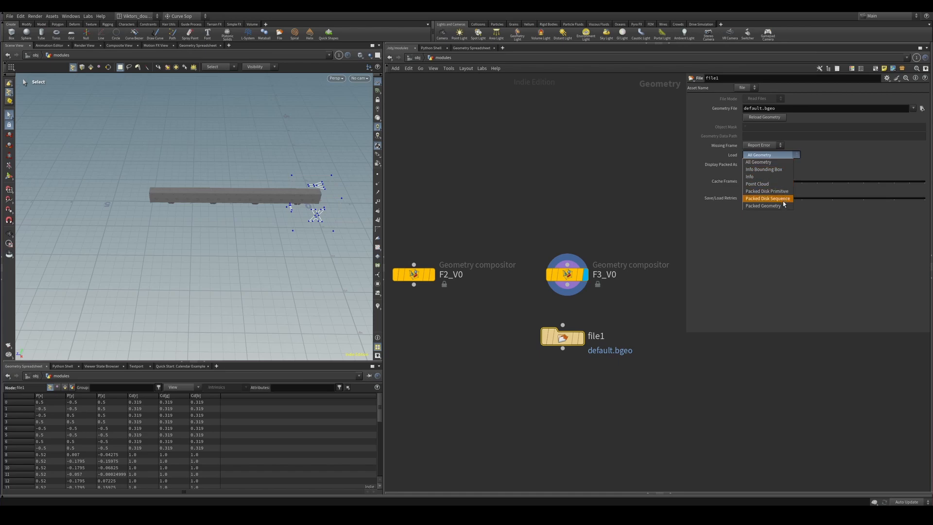
left_click(614, 325)
left_click(574, 276)
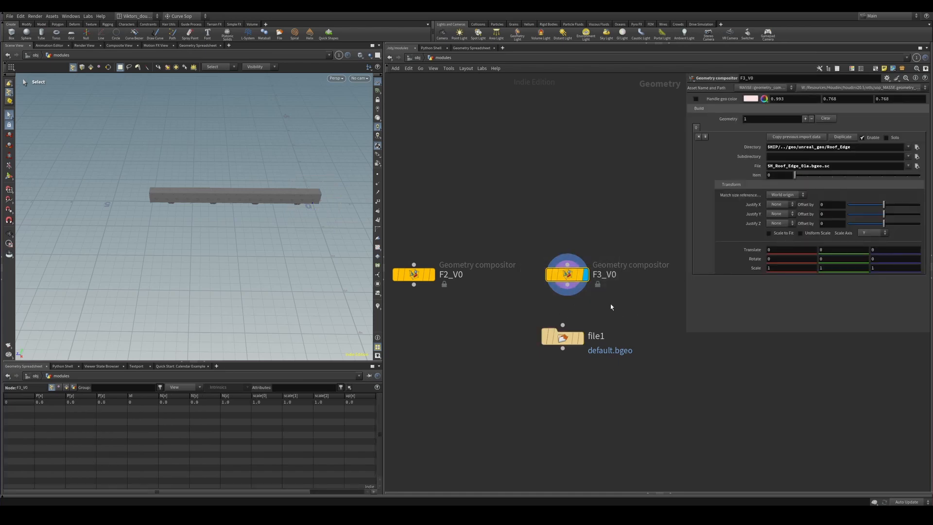
Review the F2_V0 and F1_V0 compositors and return the display to the F3_V0 roof edge module
scroll(520, 272, "down", 3)
middle_click_drag(505, 296, 587, 279)
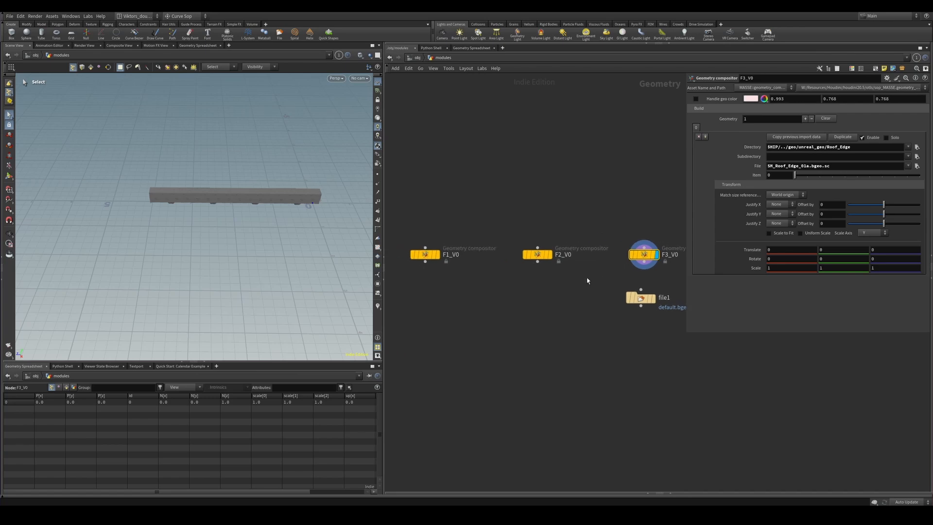
left_click(549, 254)
left_click(435, 255)
middle_click_drag(602, 244, 543, 239)
left_click(585, 250)
key("r")
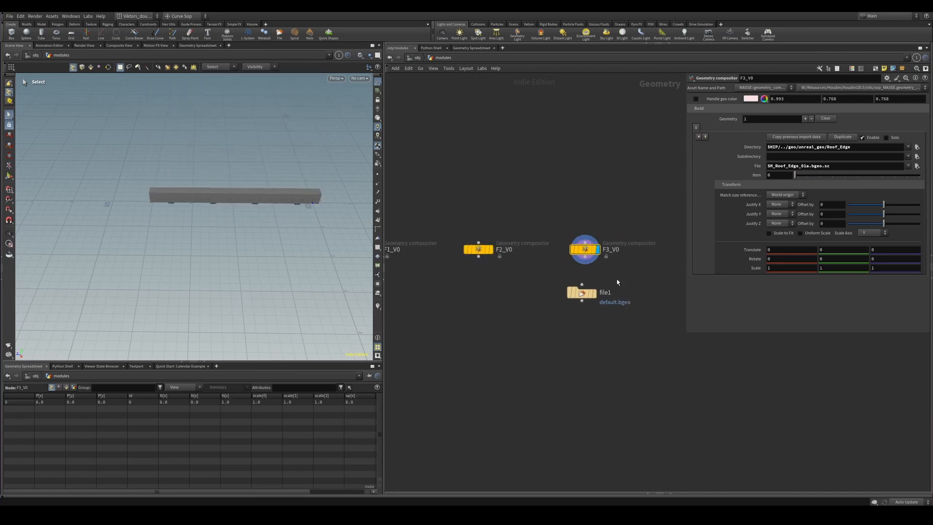
scroll(616, 280, "up", 2)
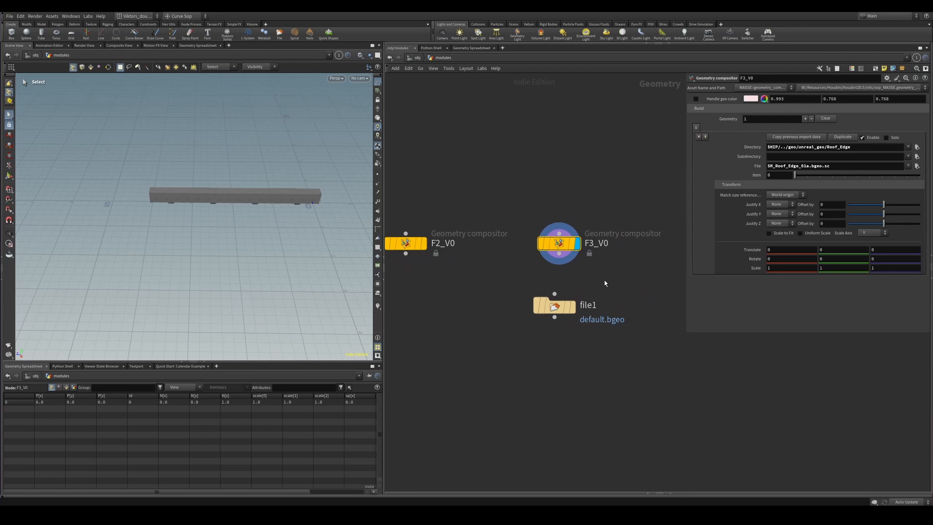
Review the File node, then display F2_V0 and examine its point attributes in the Geometry Spreadsheet
mouse_move(553, 341)
left_click_drag(622, 364, 529, 294)
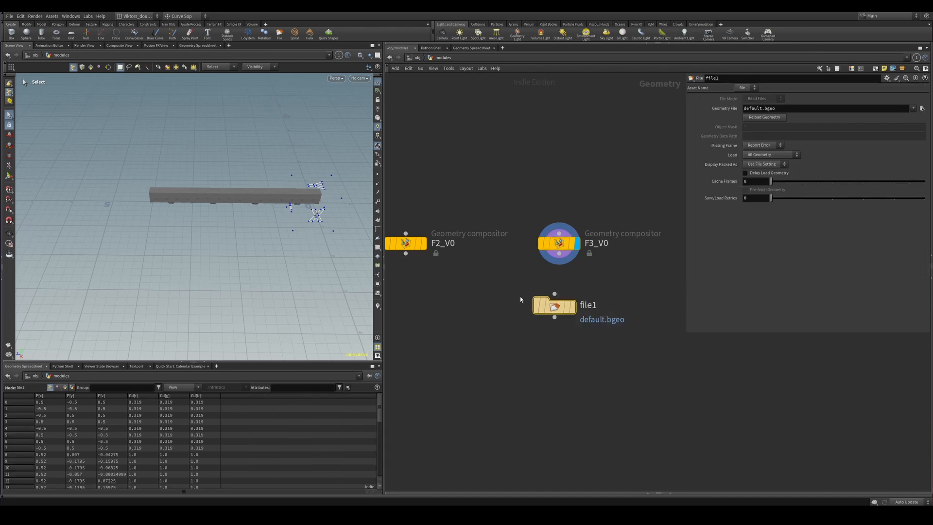
middle_click_drag(520, 296, 598, 331)
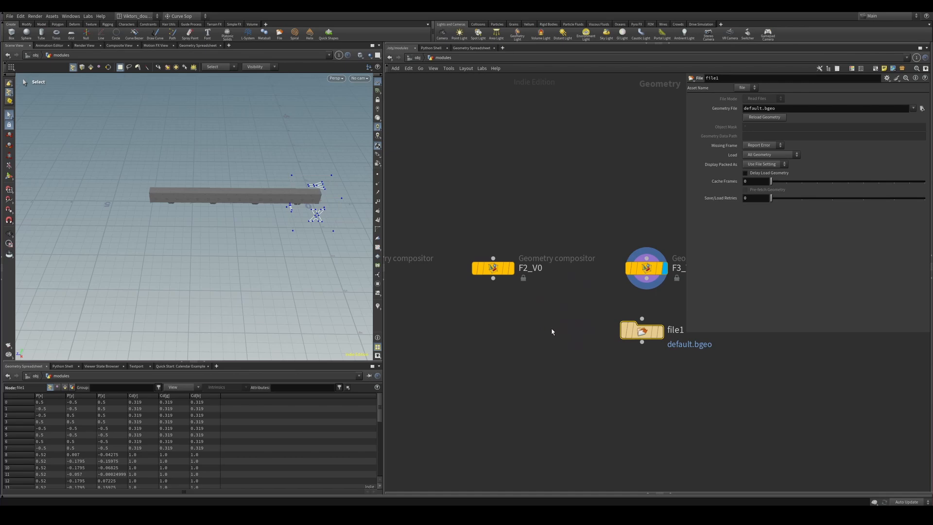
middle_click_drag(550, 330, 564, 355)
left_click_drag(562, 354, 517, 273)
middle_click_drag(558, 334, 628, 348)
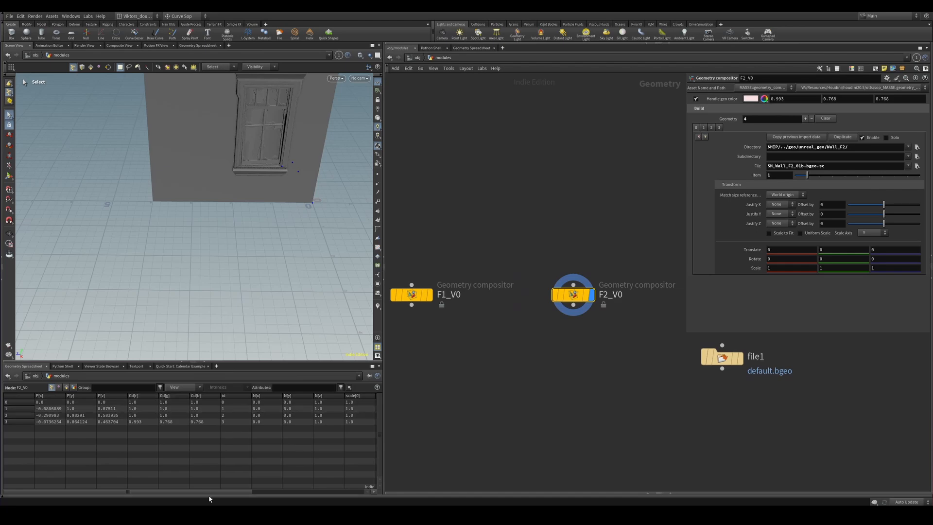
scroll(216, 411, "right", 5)
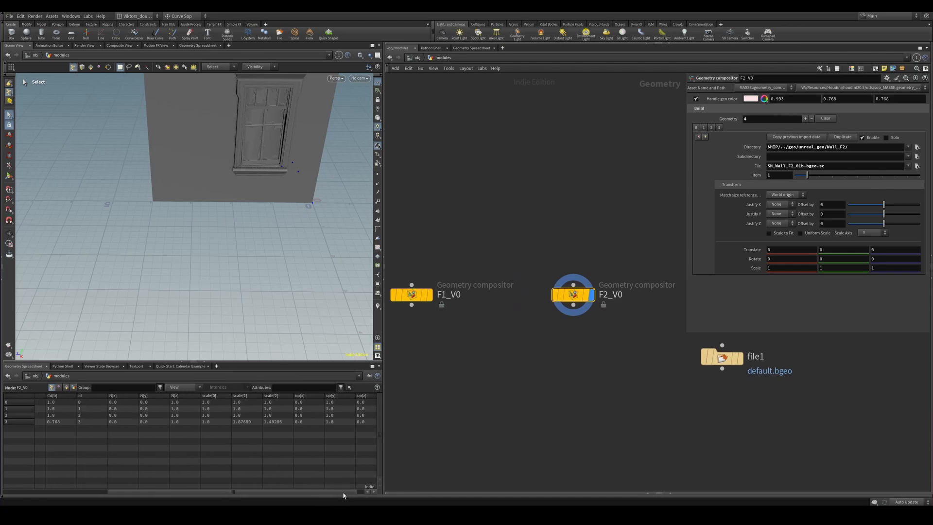
Examine the F2_V0 point attributes in the Geometry Spreadsheet, from position and colour through to scale and up
left_click_drag(335, 491, 195, 490)
middle_click_drag(524, 361, 590, 375)
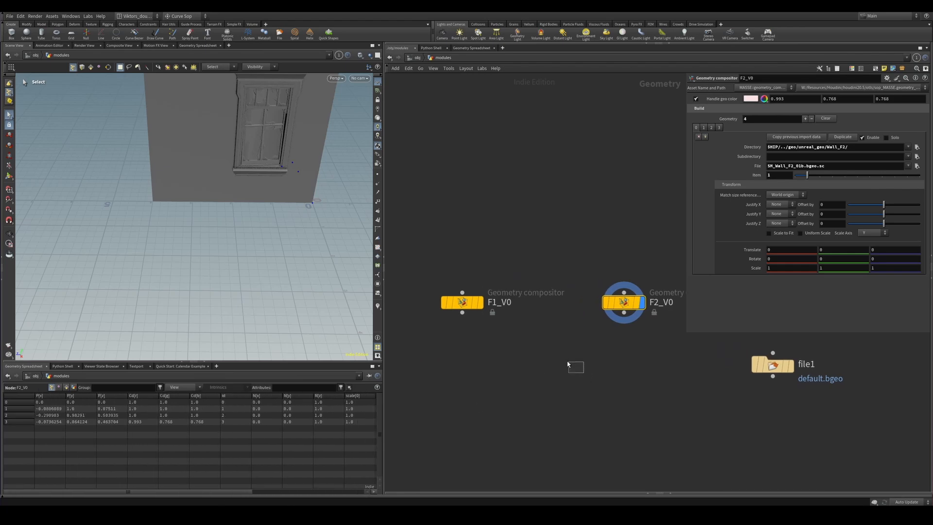
left_click_drag(439, 271, 536, 329)
middle_click_drag(535, 329, 438, 308)
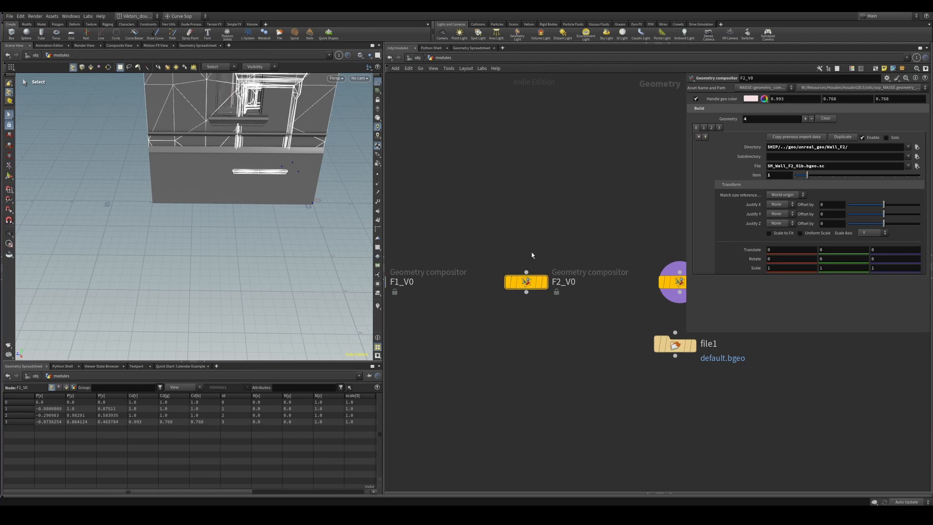
left_click_drag(533, 253, 531, 319)
middle_click_drag(531, 319, 497, 339)
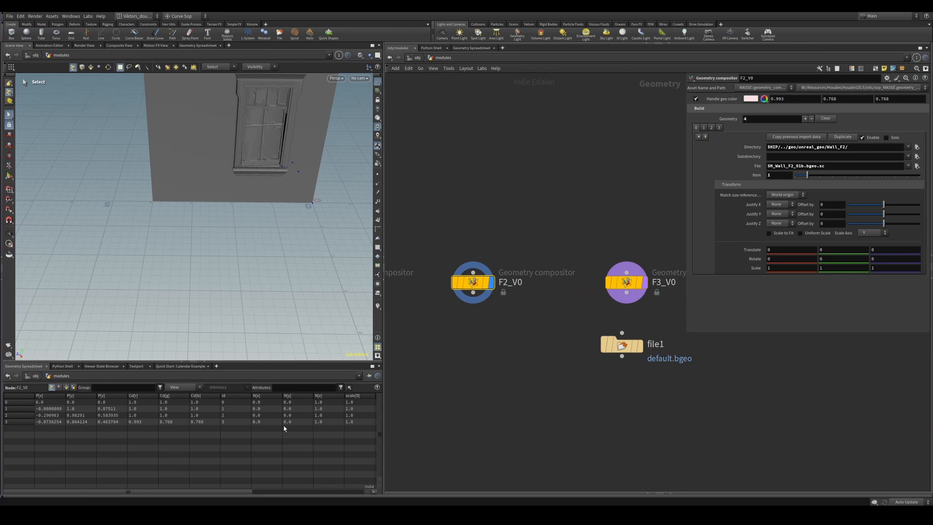
left_click_drag(236, 492, 355, 492)
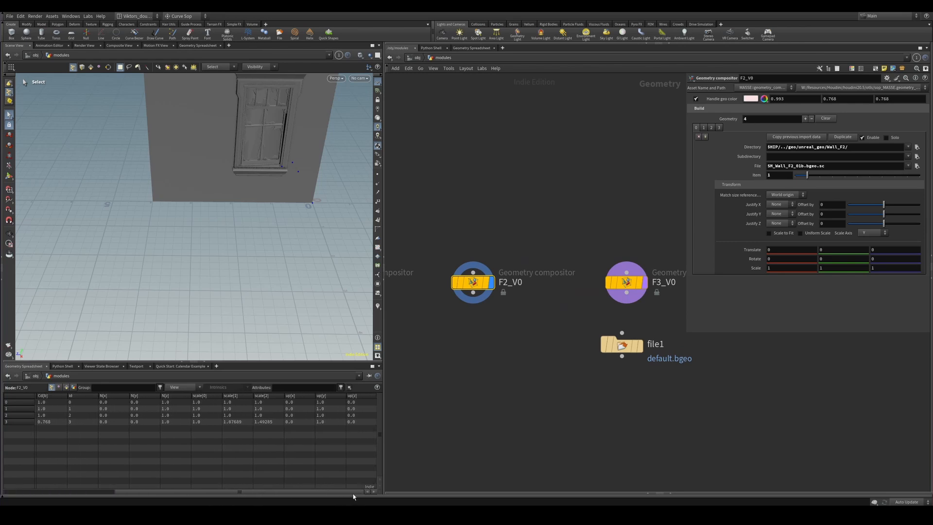
middle_click_drag(638, 417, 646, 437)
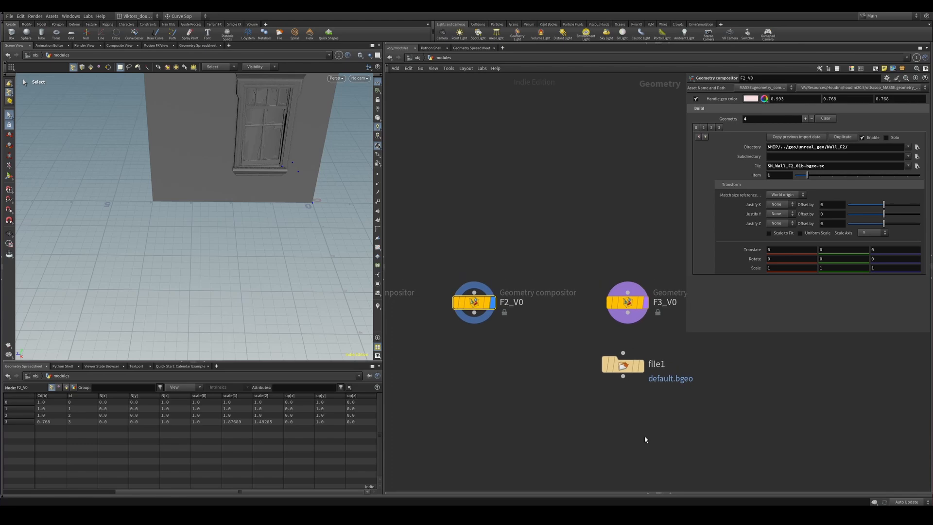
Delete the file1 node below F3_V0
left_click_drag(645, 436, 610, 364)
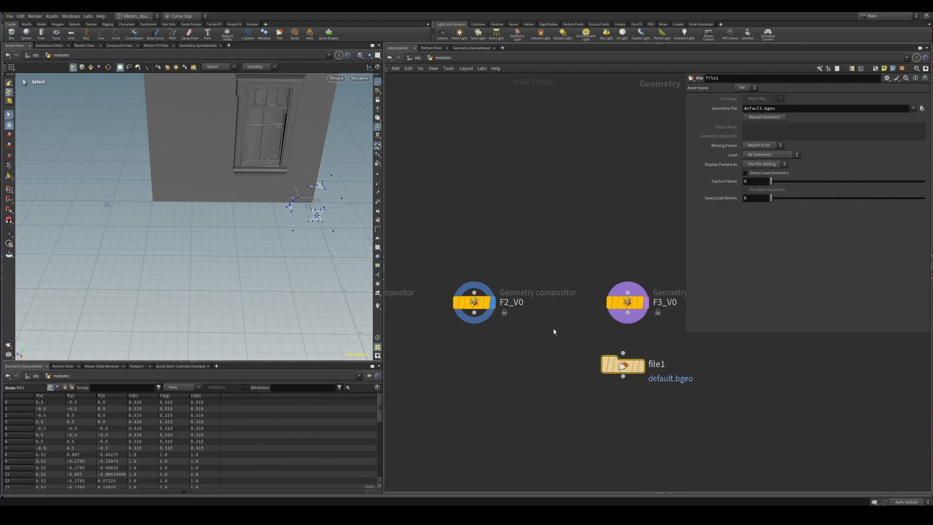
left_click_drag(573, 334, 645, 396)
scroll(643, 431, "down", 3)
key("Delete")
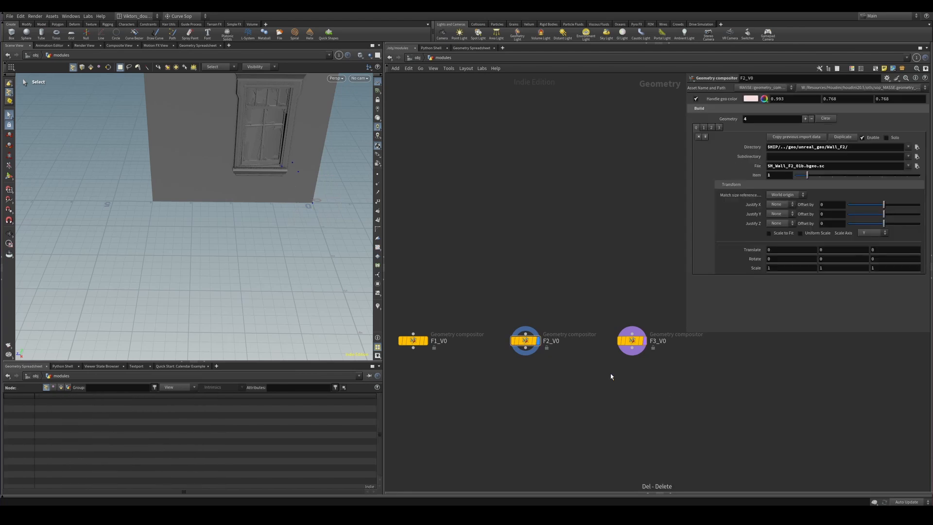
Display F1_V0 and F2_V0 in turn and inspect the whole F2 wall with its window
middle_click_drag(610, 373, 650, 360)
left_click_drag(621, 370, 564, 323)
left_click_drag(509, 358, 449, 306)
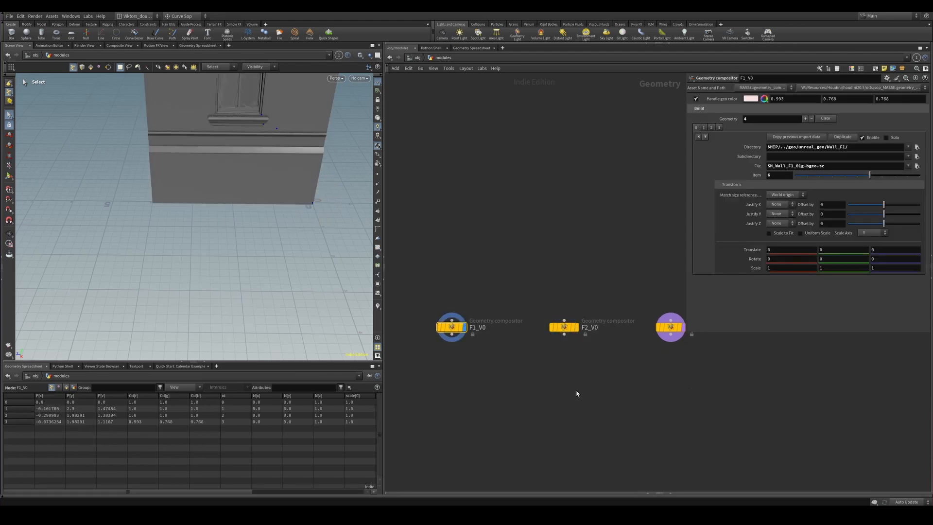
left_click_drag(599, 392, 576, 322)
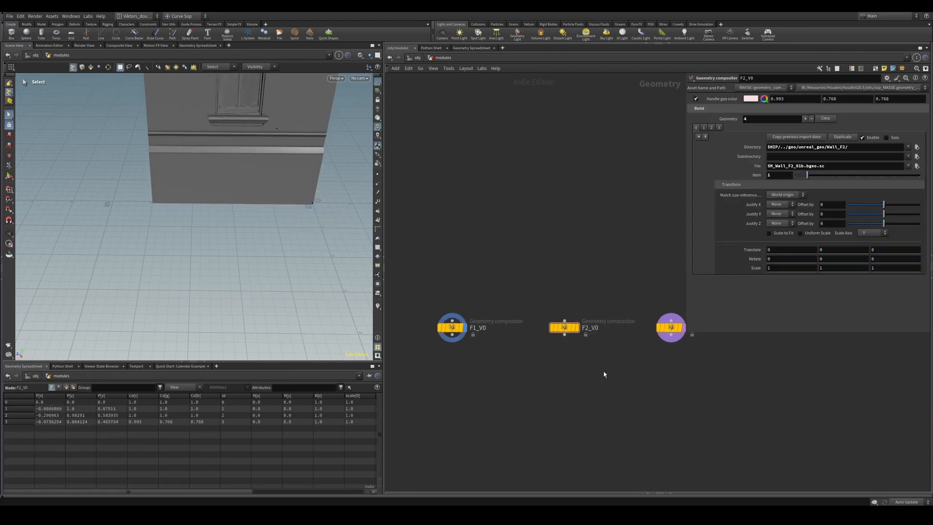
key("r")
key("space+f")
mouse_move(212, 193)
left_mouse_down()
mouse_move(260, 210)
mouse_move(246, 235)
left_mouse_up()
key("shift+w")
key("shift+w")
scroll(567, 375, "up", 3)
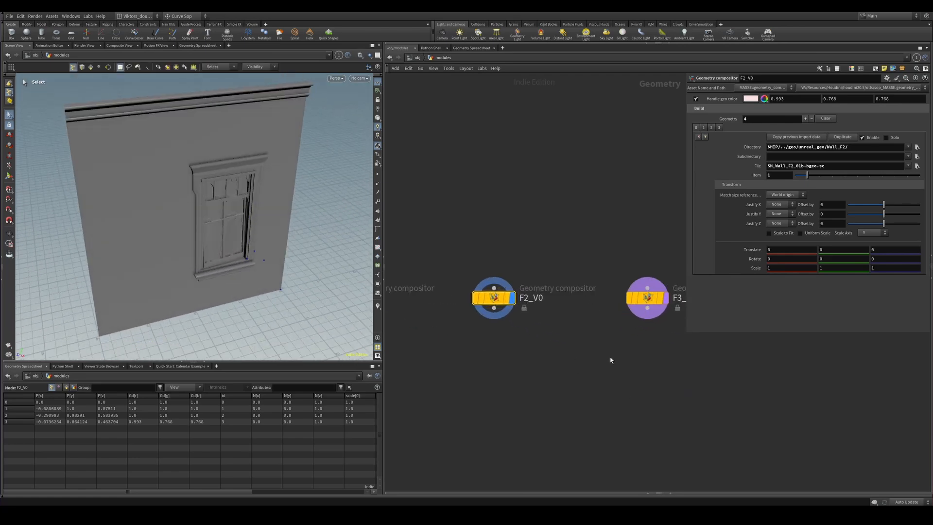
Compare the F1_V0, F2_V0 and F3_V0 modules by displaying each in turn, ending on F1_V0
scroll(610, 360, "down", 3)
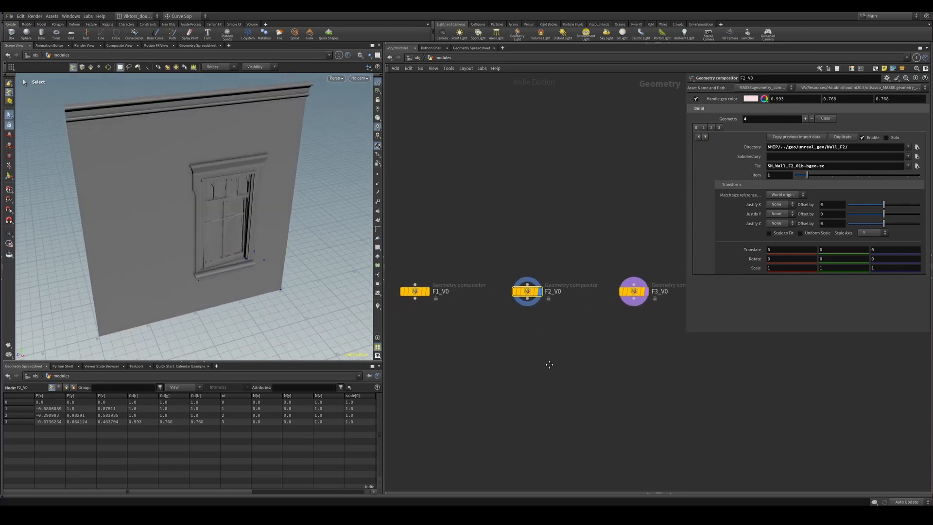
middle_click_drag(549, 364, 521, 346)
scroll(523, 357, "down", 2)
left_click(452, 287)
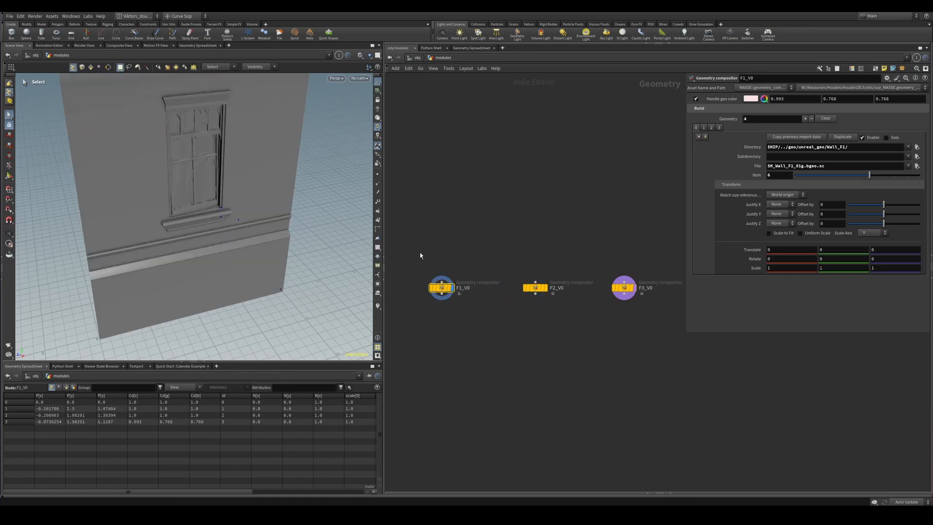
left_click(535, 288)
left_click(624, 288)
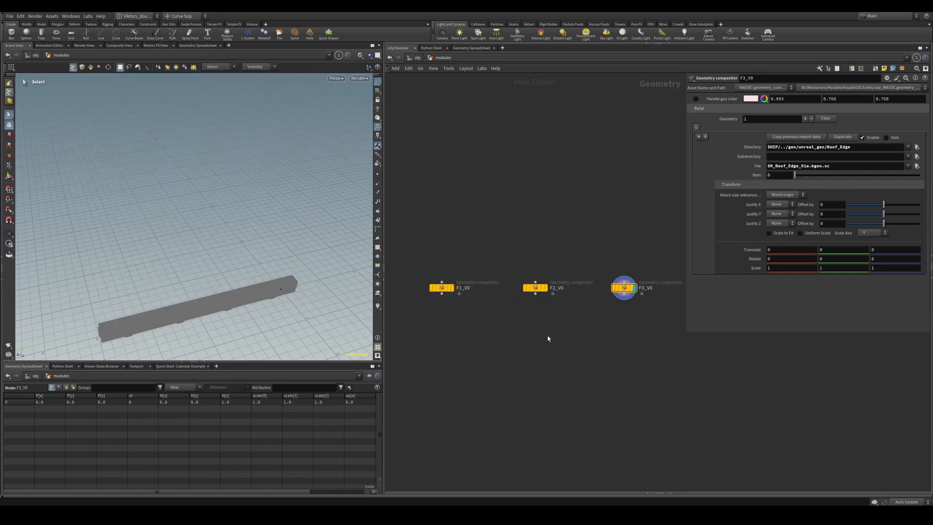
left_click(441, 288)
scroll(471, 303, "up", 2)
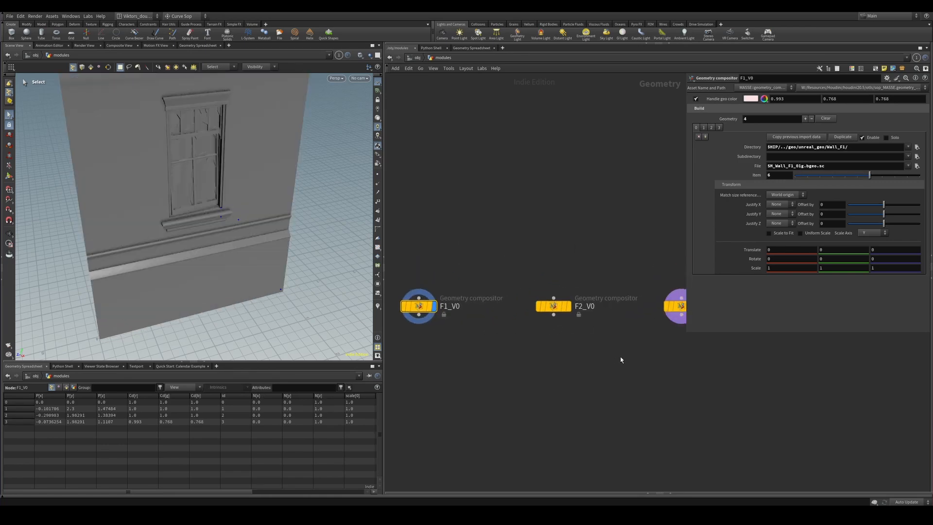
Display the F3_V0 roof edge module and inspect its profile and brackets from a low angle
mouse_move(620, 359)
middle_mouse_down()
mouse_move(581, 350)
mouse_move(615, 365)
middle_mouse_up()
scroll(607, 340, "up", 2)
left_click(601, 316)
key("space+g")
left_click_drag(295, 267, 291, 235)
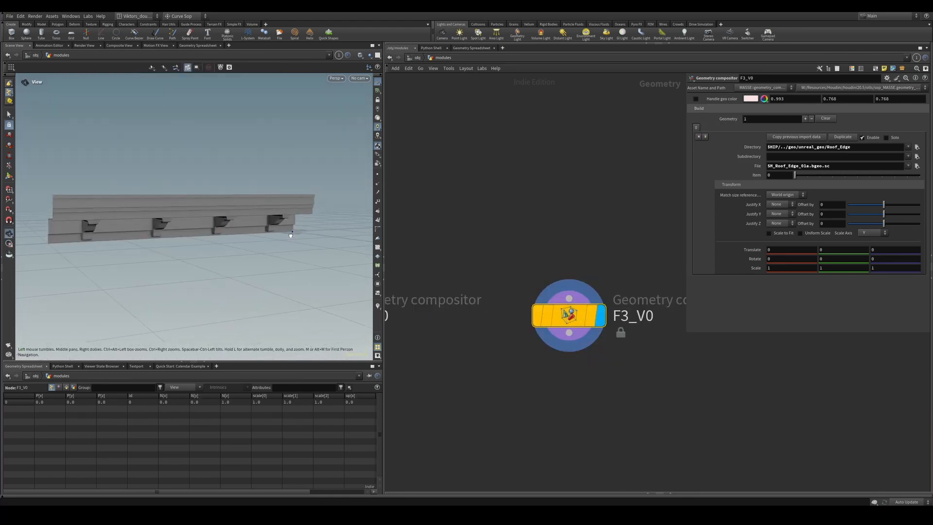
scroll(585, 359, "down", 3)
middle_click_drag(553, 388, 629, 402)
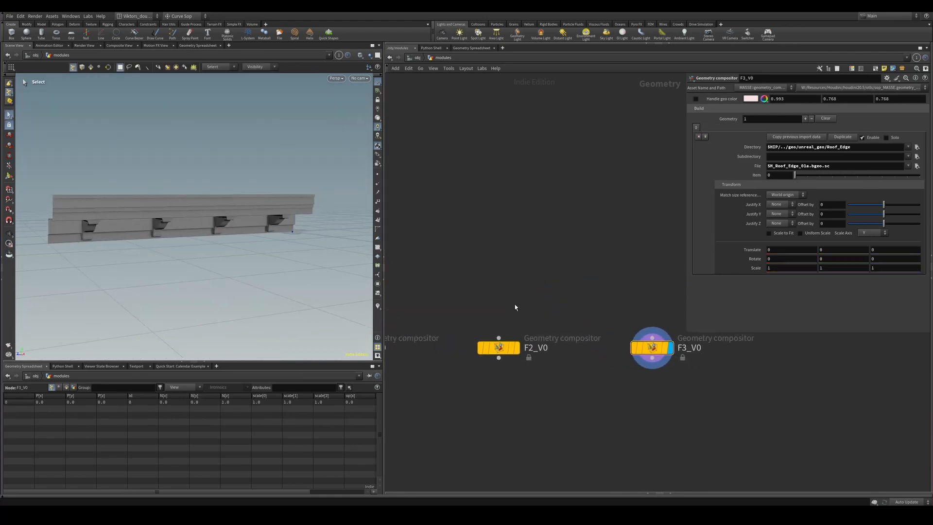
Display F2_V0 followed by F1_V0 and examine the complete F1 wall from the front
left_click_drag(515, 307, 516, 384)
key("r")
scroll(596, 410, "down", 3)
middle_click_drag(512, 389, 568, 406)
left_click_drag(493, 386, 443, 345)
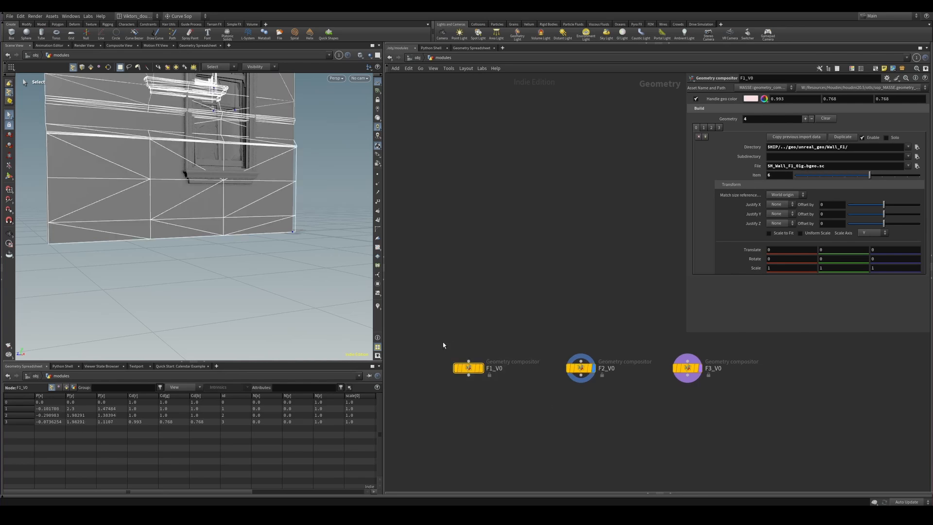
key("r")
middle_click_drag(530, 377, 515, 354)
mouse_move(632, 371)
middle_mouse_down()
mouse_move(621, 367)
mouse_move(640, 383)
middle_mouse_up()
scroll(689, 379, "up", 2)
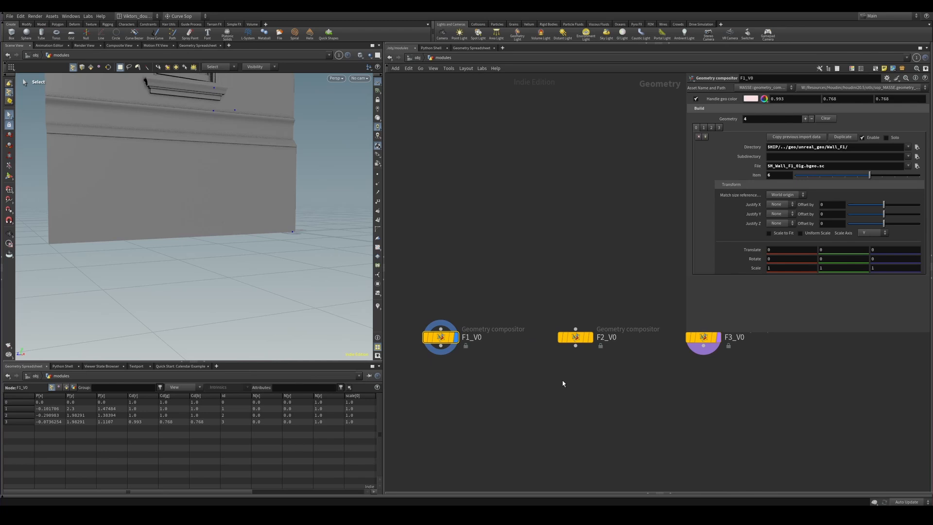
middle_click_drag(552, 381, 564, 395)
scroll(510, 374, "up", 2)
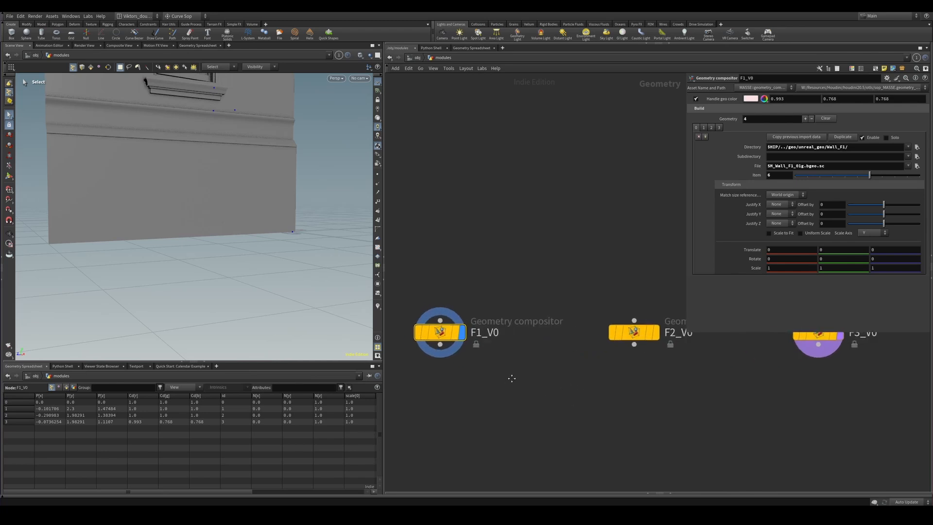
scroll(539, 367, "up", 2)
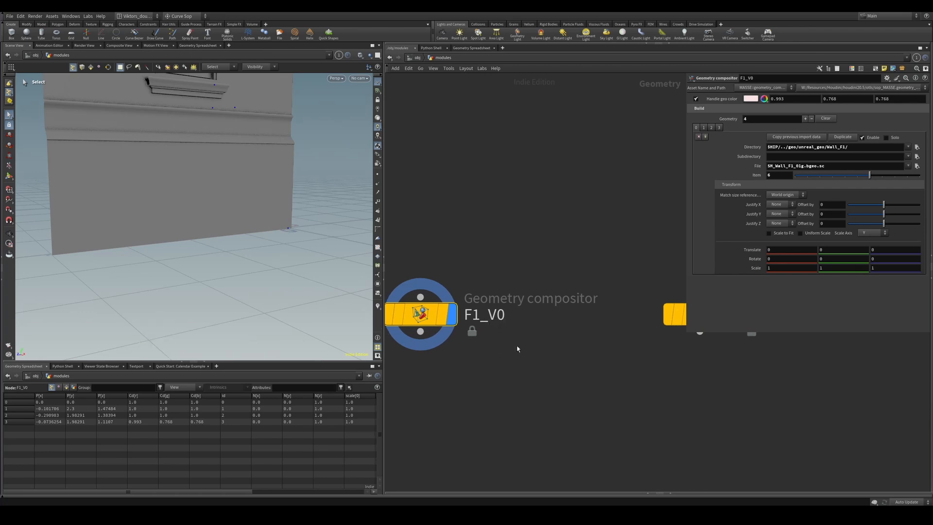
scroll(516, 359, "down", 2)
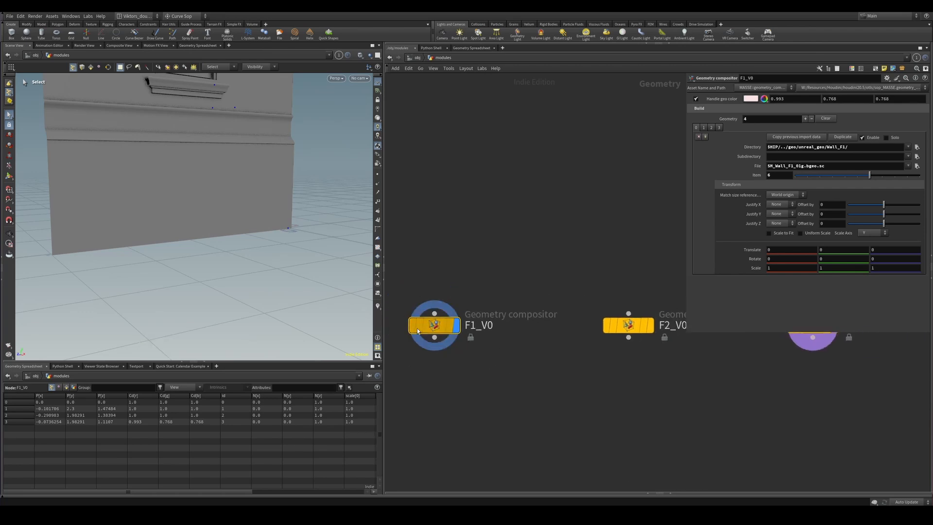
key("space+g")
left_click_drag(210, 214, 168, 209, "alt")
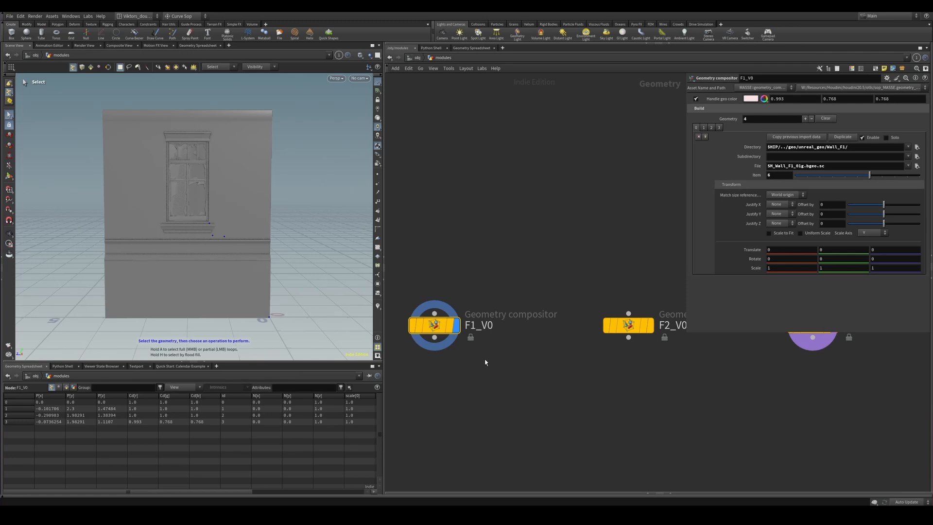
Duplicate F1_V0 as the variants F1_V1 and F1_V2, align them above the original and display F1_V1
left_click_drag(450, 322, 486, 260, "alt")
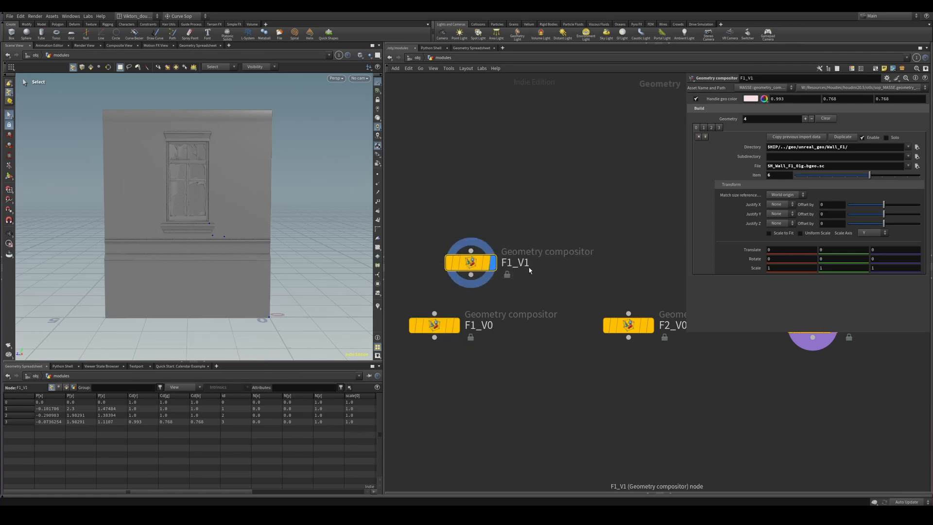
mouse_move(467, 267)
left_click_drag(467, 267, 519, 175, "alt")
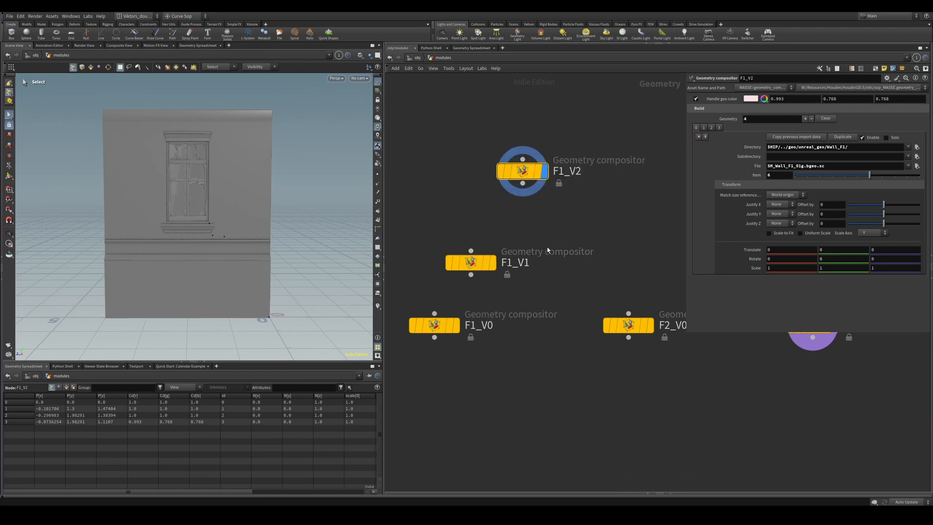
left_click_drag(606, 137, 462, 270)
key("a")
left_click_drag(551, 178, 475, 250)
key("r")
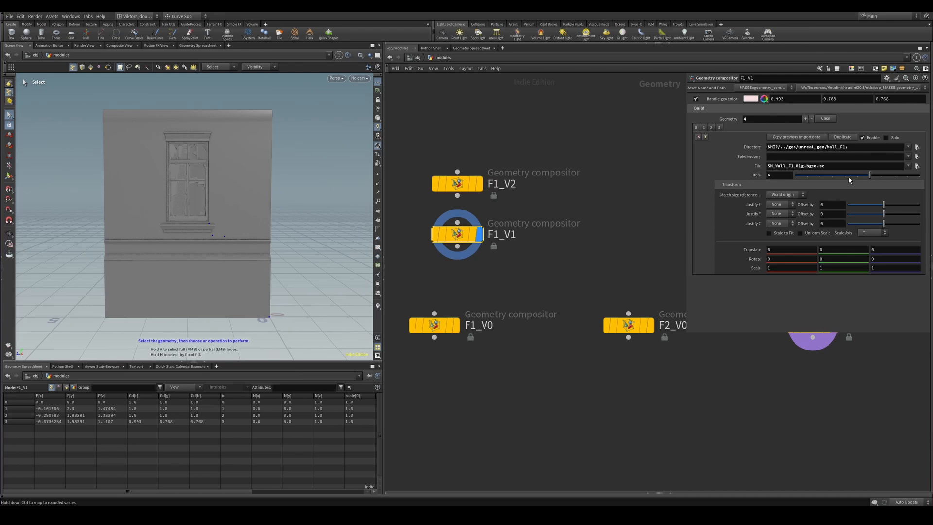
Try item 3, SM_Wall_F1_01d.bgeo.sc, as the F1_V1 geometry and delete both the F1_V1 and F1_V2 copies
left_click_drag(869, 175, 832, 176)
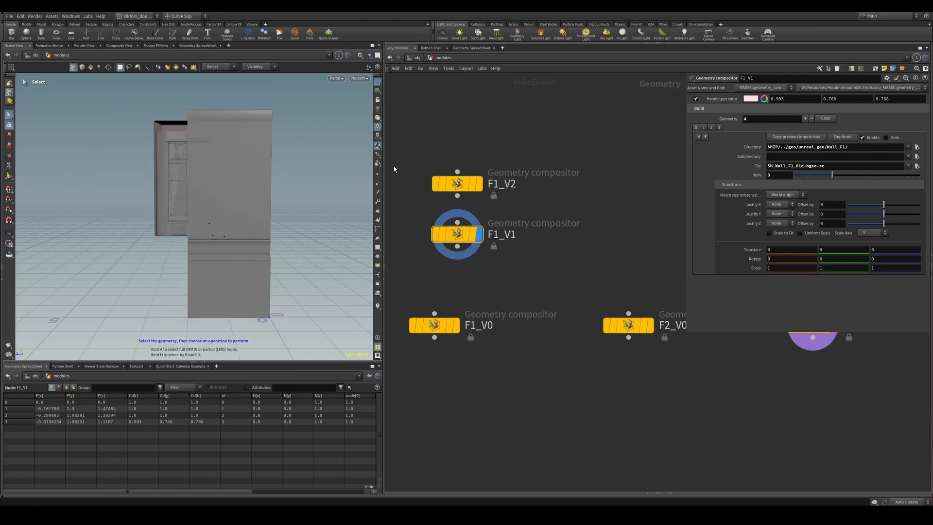
left_click_drag(501, 152, 459, 270)
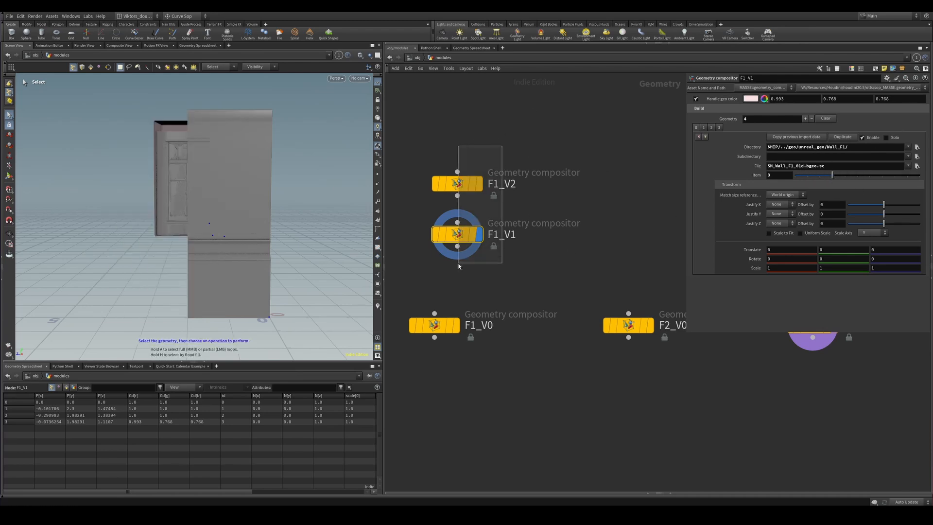
key("Delete")
Check the F2_V0 wall module against F1_V0 and return the display to F1_V0
key("r")
middle_click_drag(529, 334, 428, 331)
left_click_drag(530, 331, 605, 234)
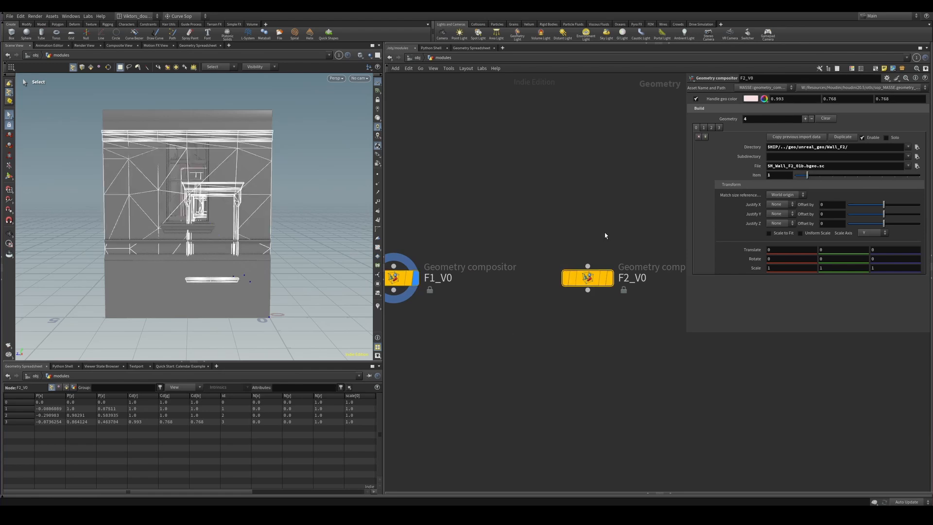
key("r")
scroll(605, 234, "down", 2)
middle_click_drag(614, 232, 524, 261)
scroll(523, 261, "down", 2)
scroll(497, 369, "down", 1)
middle_click_drag(501, 372, 552, 358)
scroll(506, 323, "up", 3)
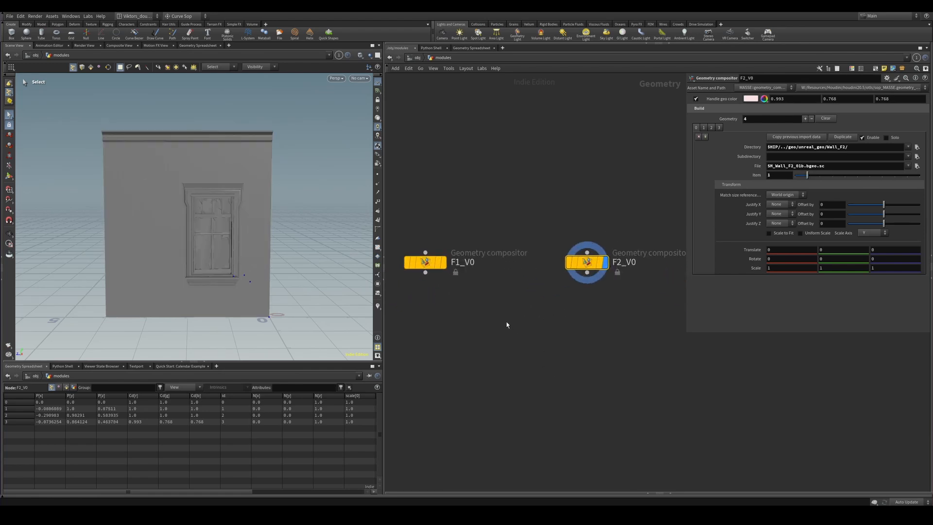
middle_click_drag(504, 321, 511, 328)
left_click_drag(510, 328, 440, 255)
key("r")
scroll(491, 322, "down", 1)
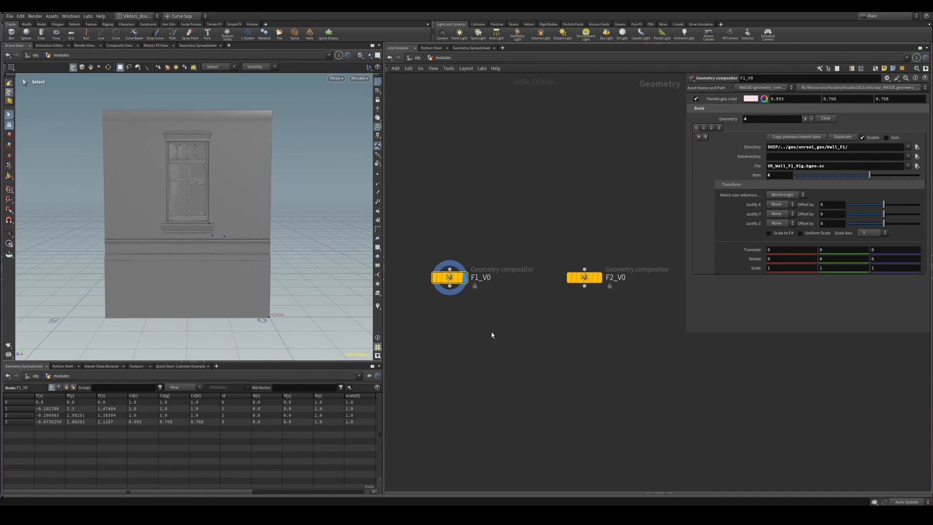
Add a Labs Building Generator Utility node below the F1_V0 geometry compositor
key("Tab")
type("bu")
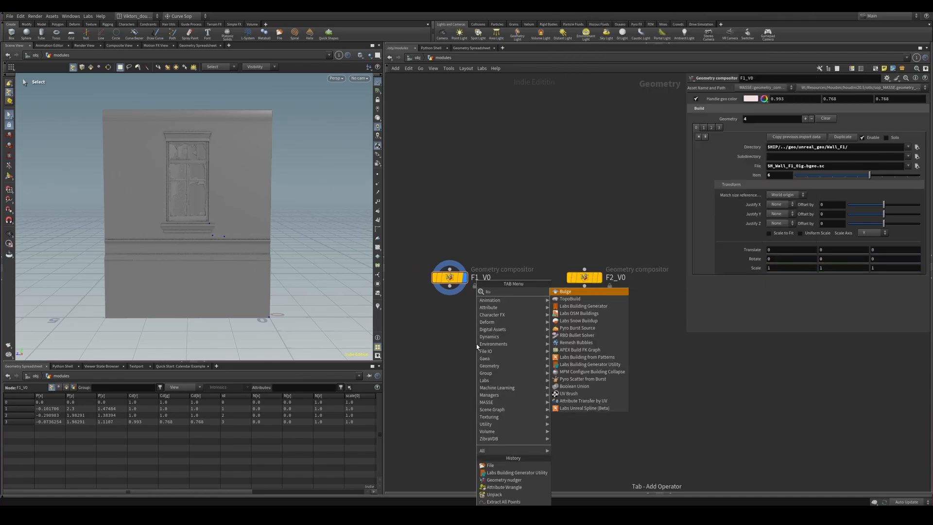
type("ild")
key("BackSpace")
key("BackSpace")
key("BackSpace")
key("BackSpace")
key("BackSpace")
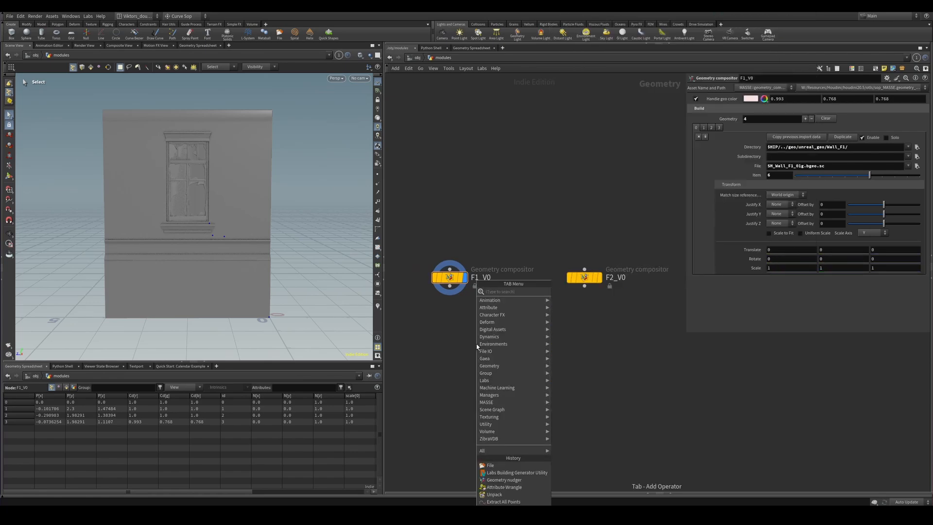
type("i")
key("BackSpace")
type("it")
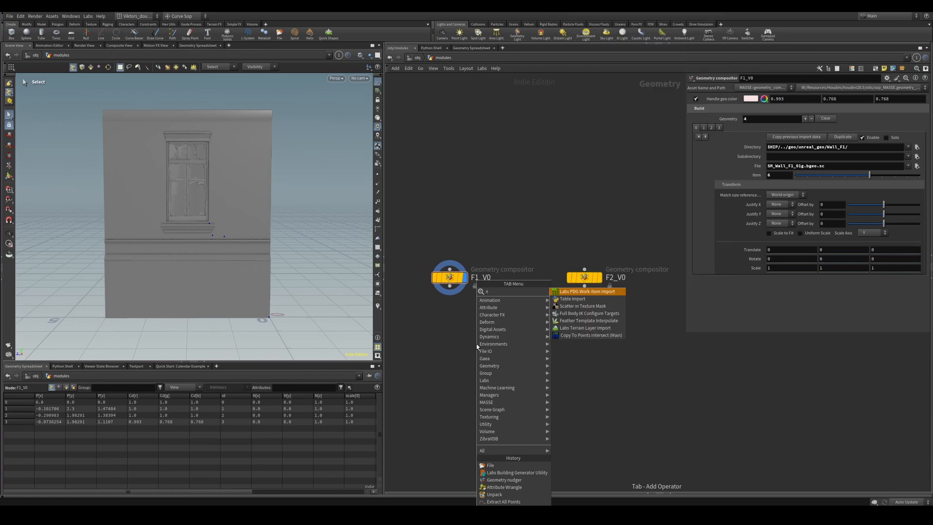
key("BackSpace")
key("BackSpace")
type("utili")
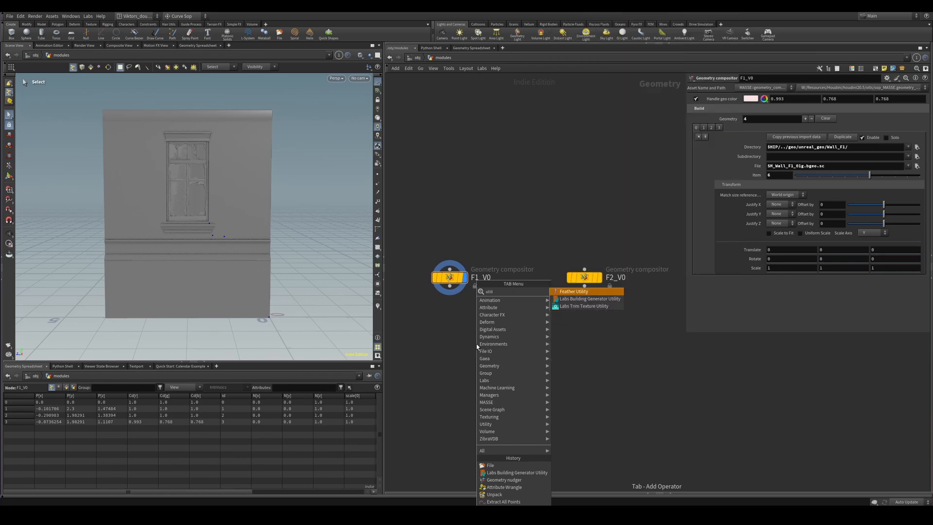
key("Down")
key("Down")
key("Up")
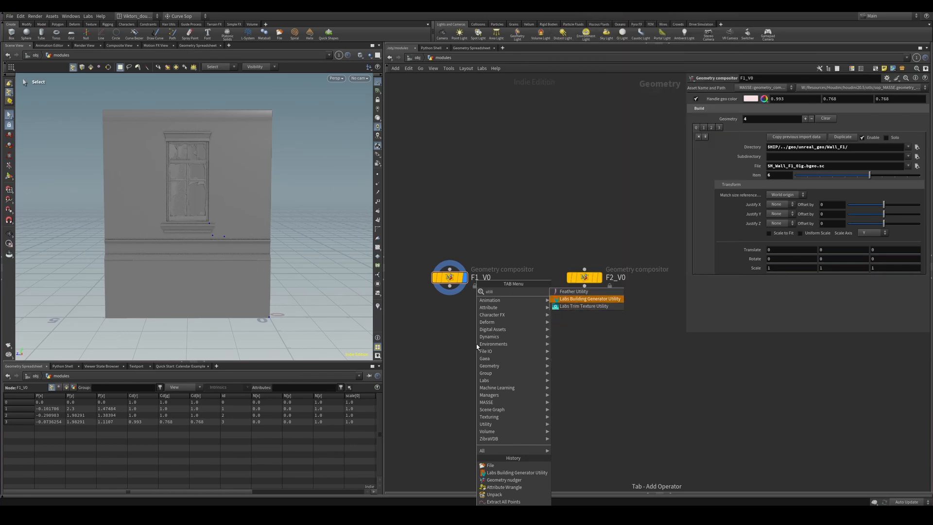
key("Return")
Connect F1_V0 to the first input of the building generator utility, display the utility and list its primitive attributes in the spreadsheet
scroll(474, 337, "up", 3)
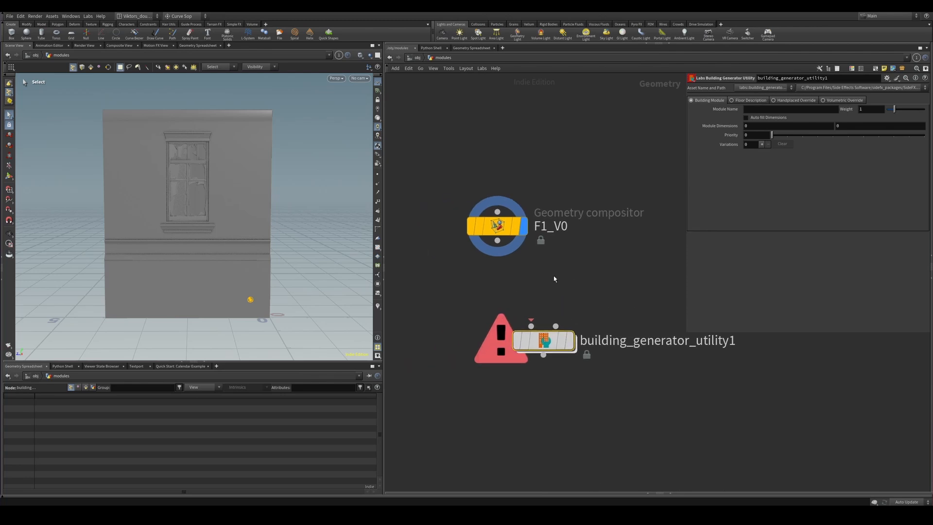
left_click_drag(497, 241, 494, 326)
left_click(540, 344)
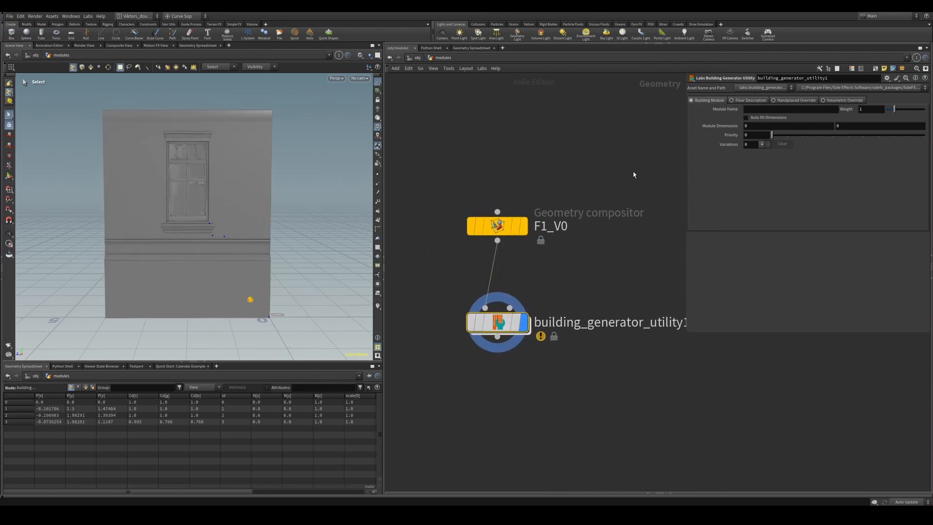
middle_click_drag(485, 277, 487, 266)
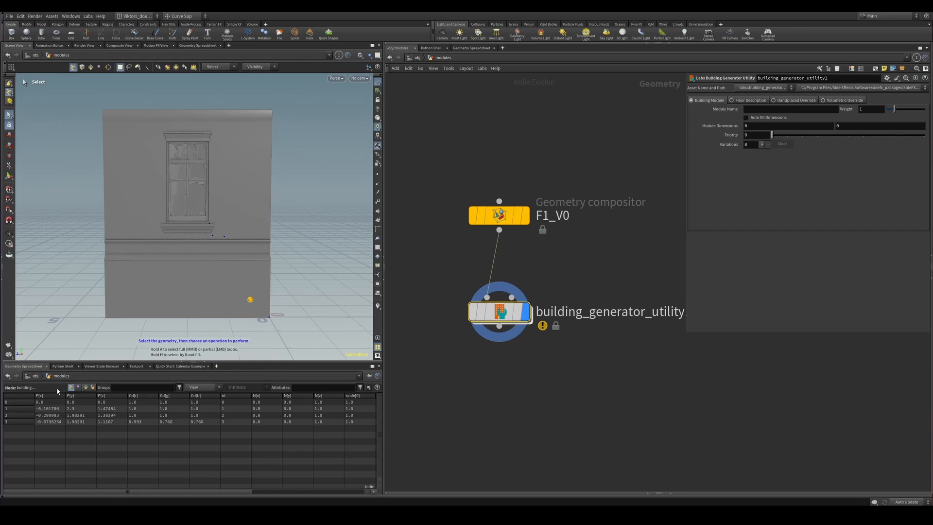
left_click(86, 387)
Change the network wiring style to rounded
left_click_drag(476, 292, 599, 379)
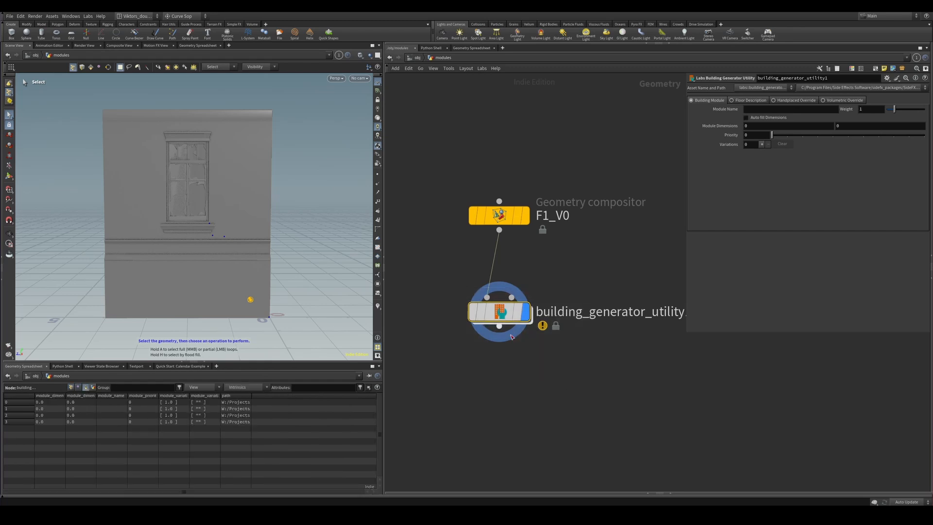
scroll(535, 376, "down", 1)
key("shift+s")
middle_click_drag(533, 375, 516, 378)
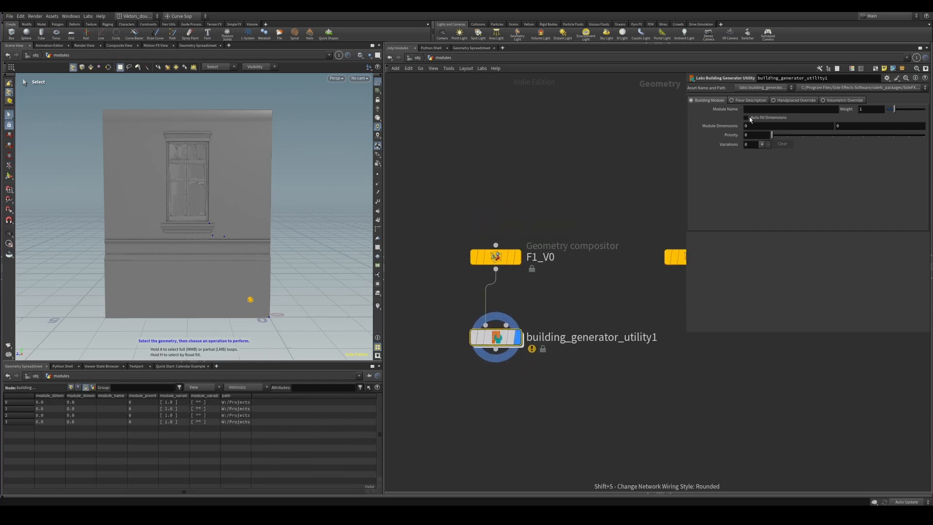
middle_click_drag(561, 288, 518, 284)
scroll(525, 278, "down", 1)
scroll(526, 278, "up", 2)
scroll(518, 285, "down", 1)
scroll(491, 273, "down", 1)
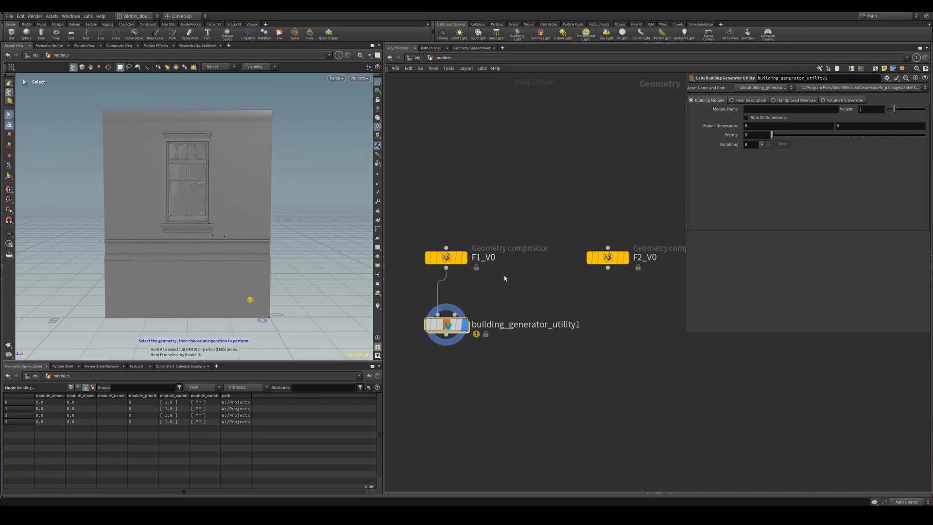
scroll(503, 275, "up", 3)
left_click_drag(536, 305, 459, 246)
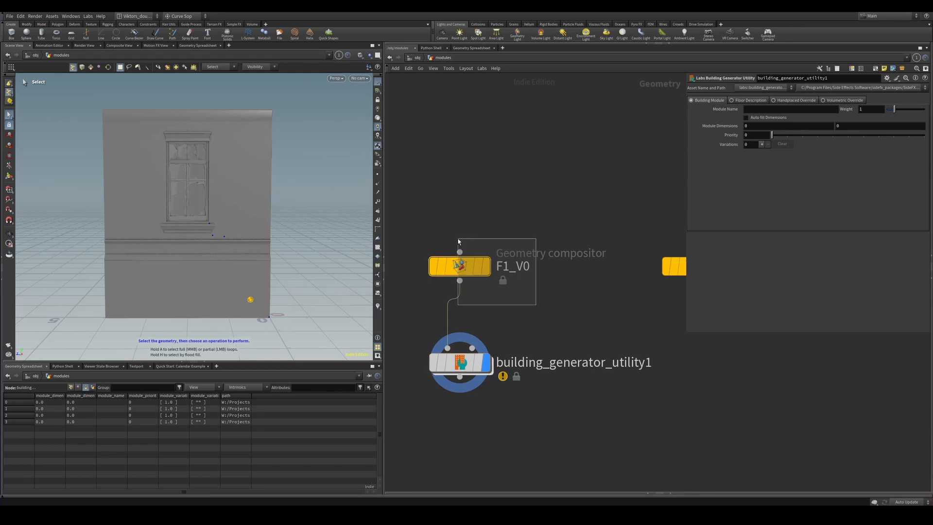
Set the utility's Module Name to the expression `opinput(".",0)` and enable Auto Fill Dimensions
left_click(752, 109)
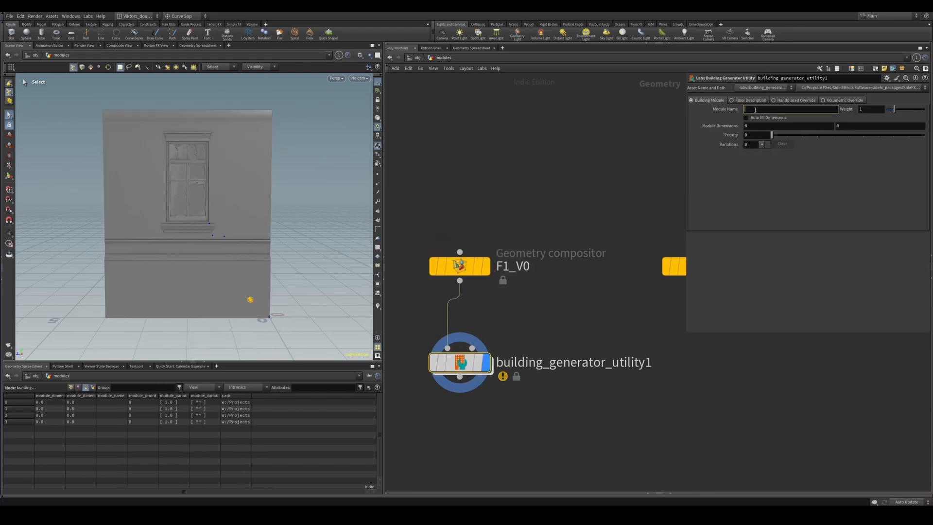
type("`opname(")
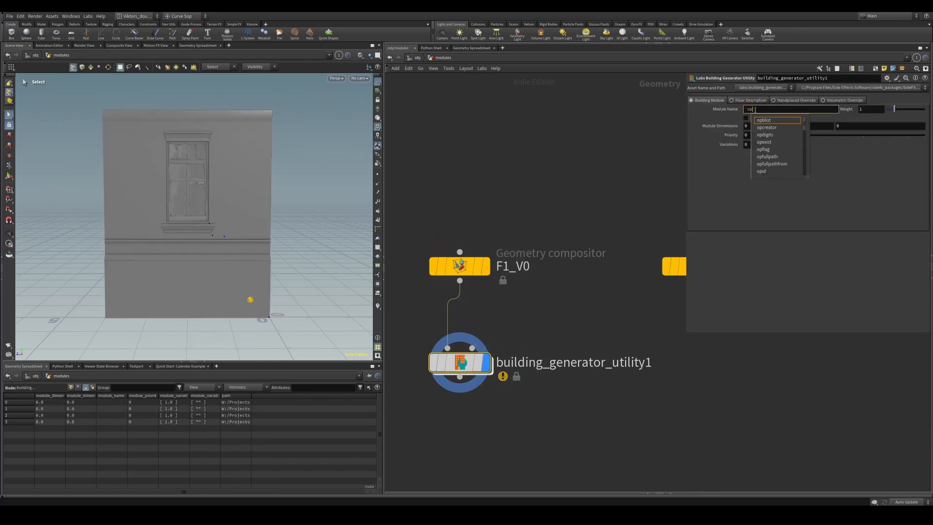
type("\".")
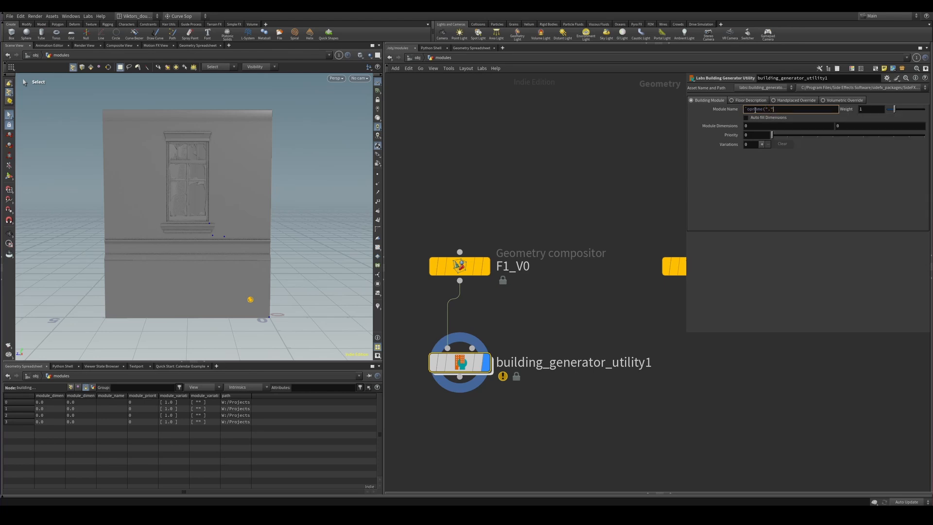
key("BackSpace")
key("BackSpace")
key("BackSpace")
key("BackSpace")
key("BackSpace")
key("BackSpace")
key("BackSpace")
key("BackSpace")
key("BackSpace")
type("opint")
key("Return")
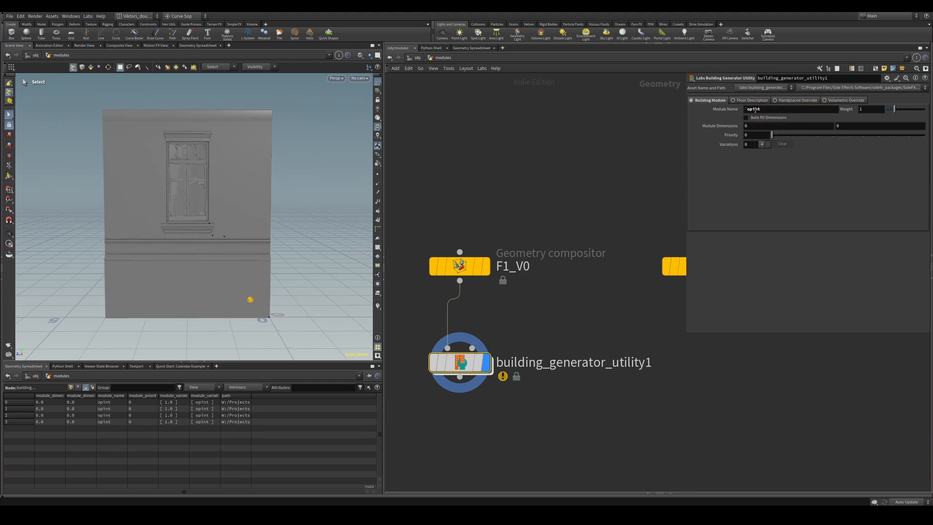
left_click(776, 109)
key("BackSpace")
type("put(\".\",0)")
key("Return")
left_click(736, 111)
middle_click_drag(558, 305, 585, 292)
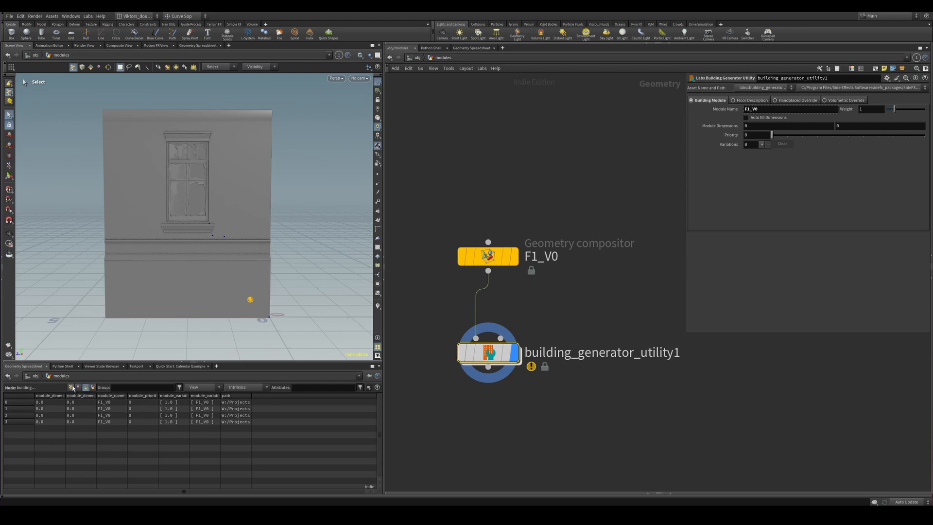
scroll(561, 392, "down", 3)
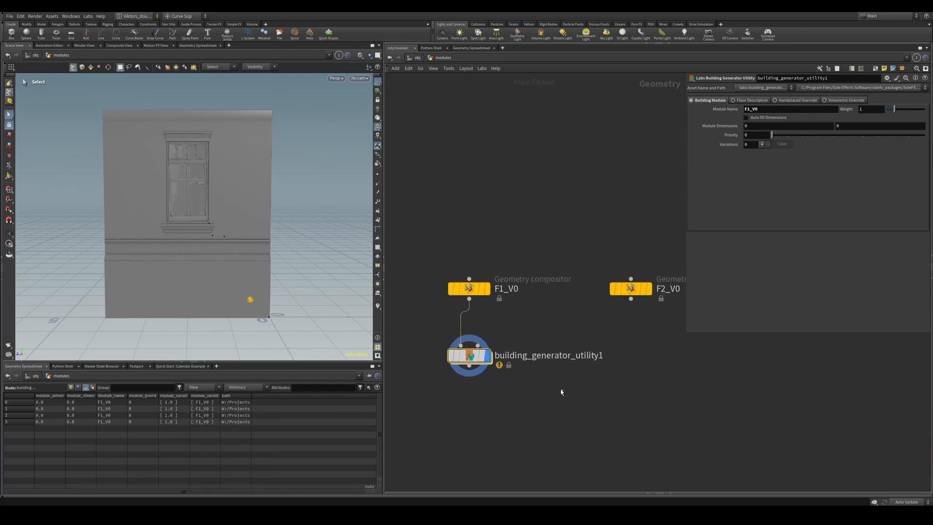
left_click(767, 118)
Duplicate the building generator utility twice and feed the copies from F2_V0 and F3_V0
middle_click_drag(638, 324, 584, 260)
scroll(608, 299, "down", 1)
left_click_drag(464, 284, 609, 285, "alt")
left_click_drag(594, 235, 597, 273)
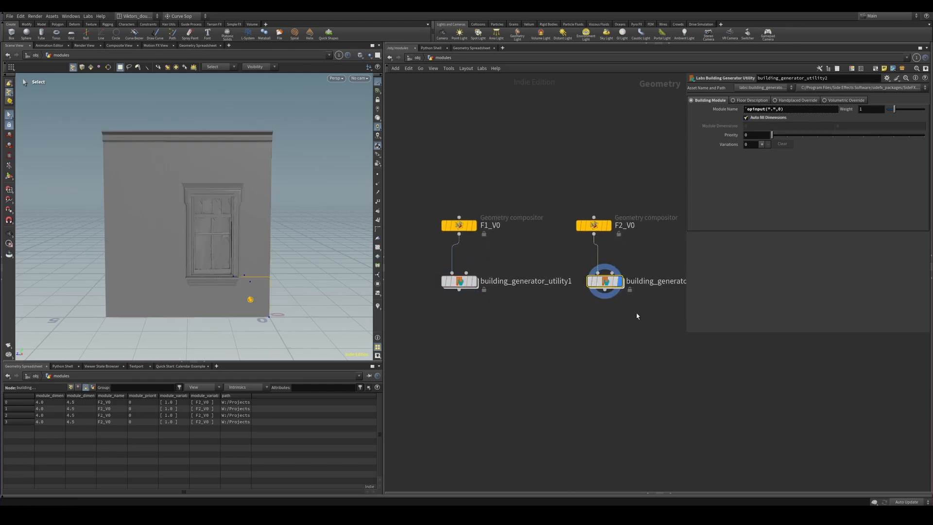
middle_click_drag(636, 317, 522, 300)
scroll(610, 296, "down", 1)
left_click_drag(498, 289, 626, 289, "alt")
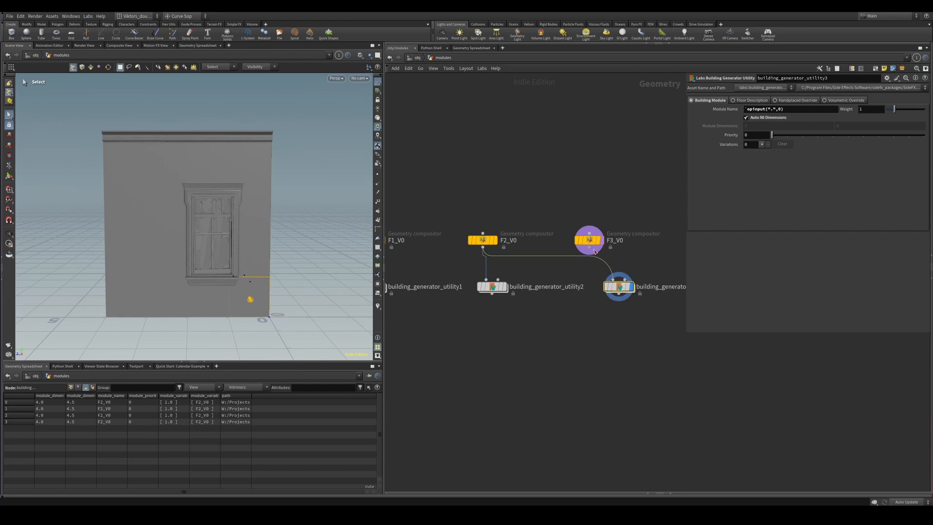
left_click_drag(590, 248, 612, 279)
middle_click_drag(535, 303, 567, 294)
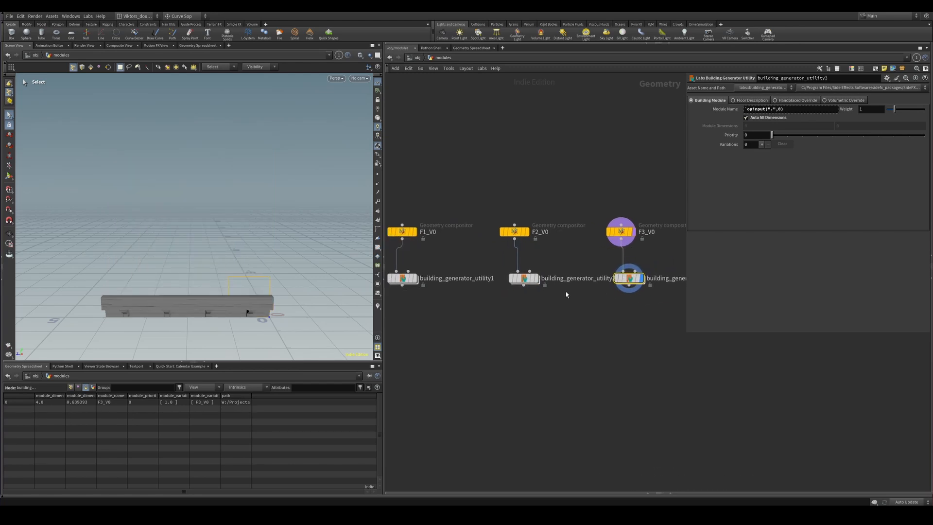
Rename the building generator utility under F1_V0 as bg_utility
middle_click_drag(494, 313, 540, 315)
scroll(509, 291, "up", 2)
left_click(519, 281)
double_click(525, 279)
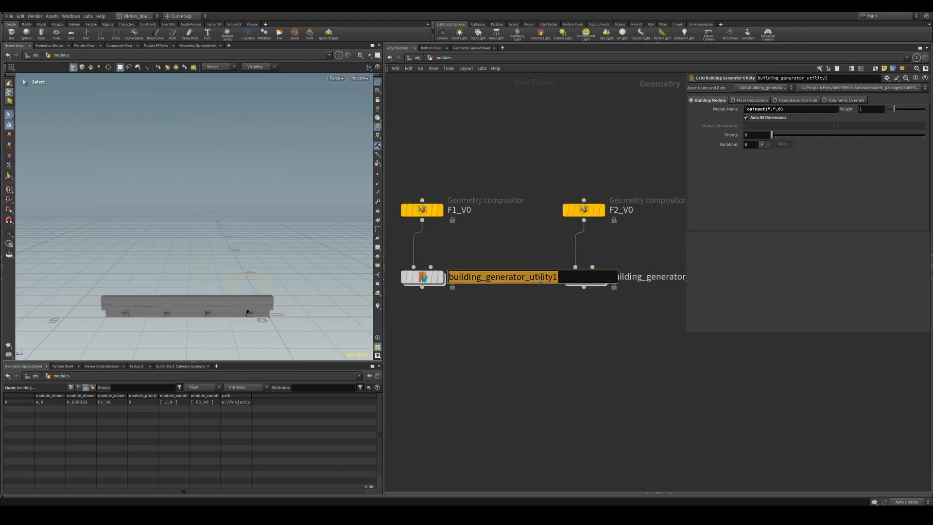
type("bg")
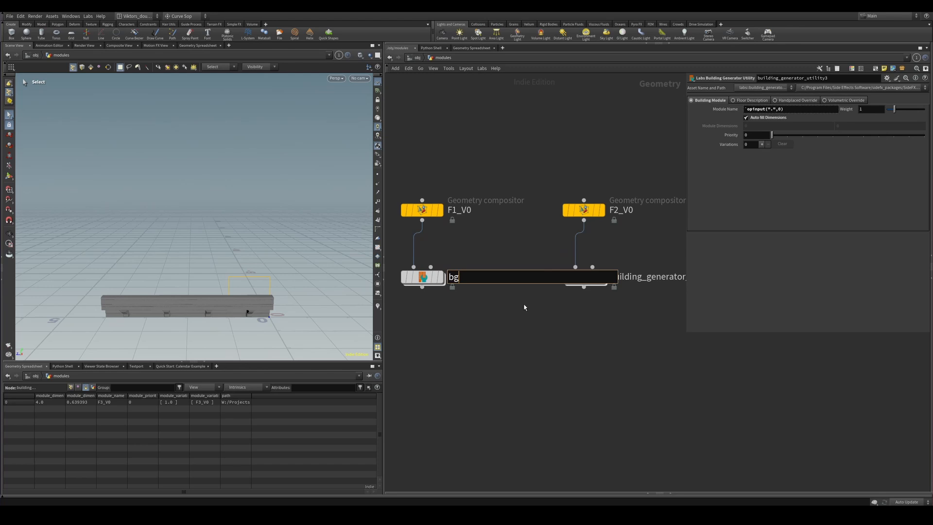
type("_utility")
key("Return")
key("h")
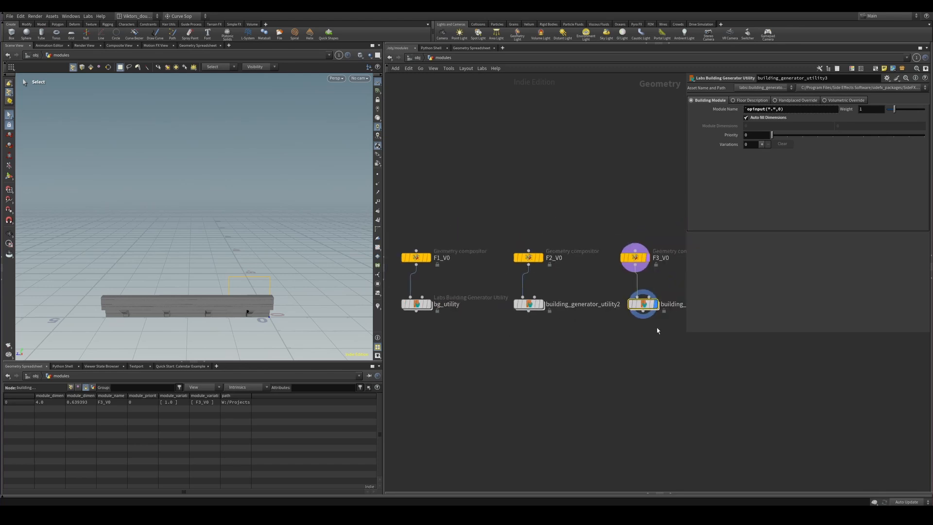
Replace the two old utility copies with duplicates of bg_utility fed by F2_V0 and F3_V0, aligned below their compositors
left_click_drag(658, 330, 518, 294)
key("Delete")
left_click_drag(424, 305, 633, 316, "alt")
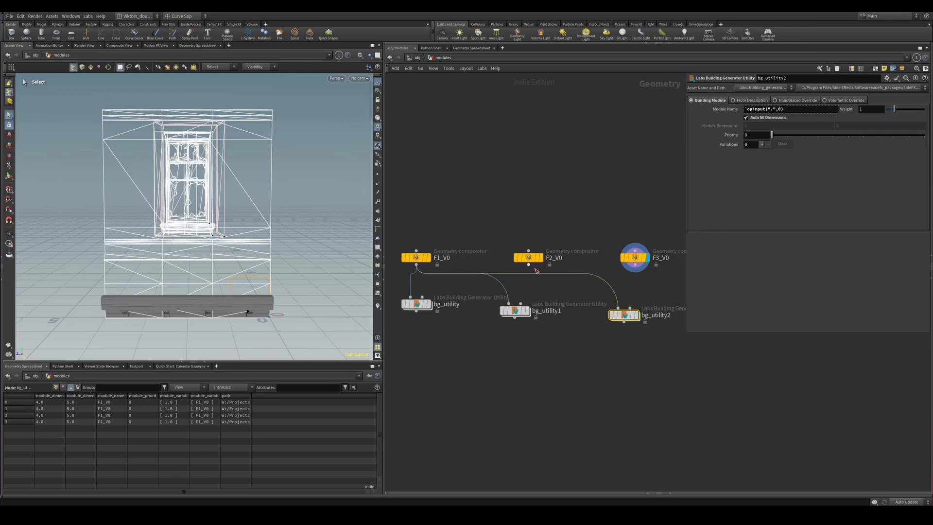
left_click_drag(528, 265, 508, 303)
left_click_drag(618, 308, 644, 303)
left_click_drag(516, 310, 529, 303)
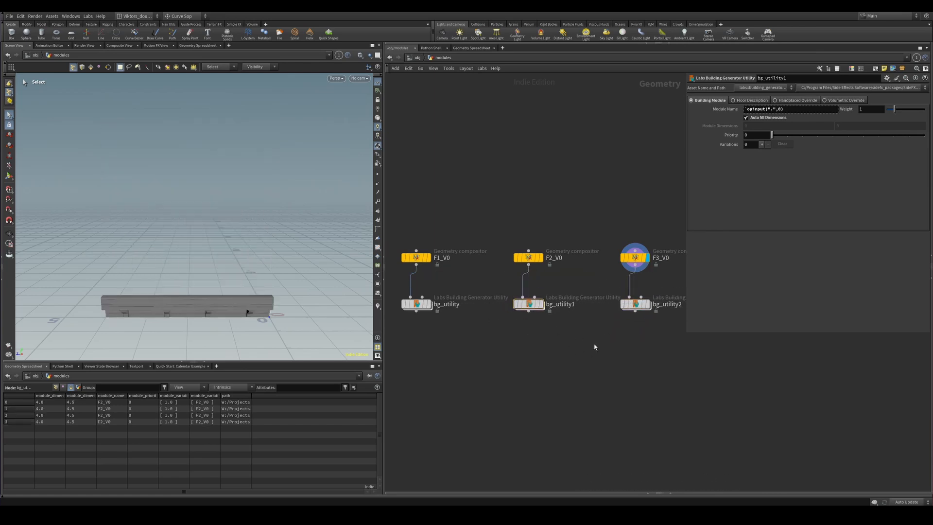
Display the building generator utilities of F3_V0, F2_V0 and F1_V0 one after another to check each module
scroll(597, 347, "down", 2)
middle_click_drag(604, 347, 570, 326)
scroll(552, 309, "up", 2)
scroll(575, 324, "up", 1)
left_click_drag(618, 321, 557, 271)
key("shift+r")
middle_click_drag(519, 320, 596, 325)
left_click_drag(570, 315, 518, 259)
key("shift+r")
middle_click_drag(506, 302, 560, 313)
left_click_drag(500, 314, 445, 266)
key("shift+r")
Recheck the F2_V0 and F3_V0 utility outputs and step back through to the F1_V0 utility
scroll(588, 370, "down", 2)
middle_click_drag(588, 369, 526, 338)
left_click_drag(544, 298, 515, 252)
key("shift+r")
left_click_drag(621, 313, 601, 273)
key("shift+r")
middle_click_drag(572, 317, 573, 325)
scroll(573, 323, "up", 2)
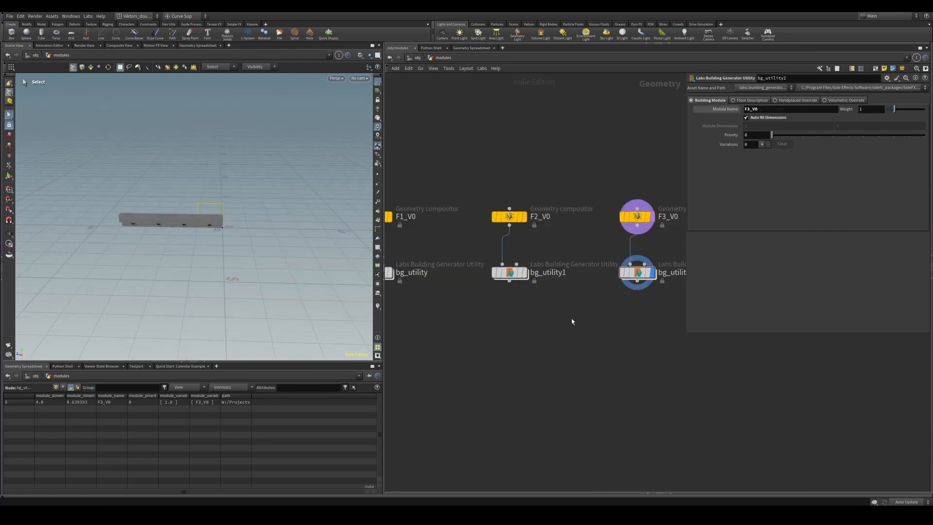
left_click_drag(560, 307, 492, 253)
key("shift+r")
middle_click_drag(461, 320, 518, 302)
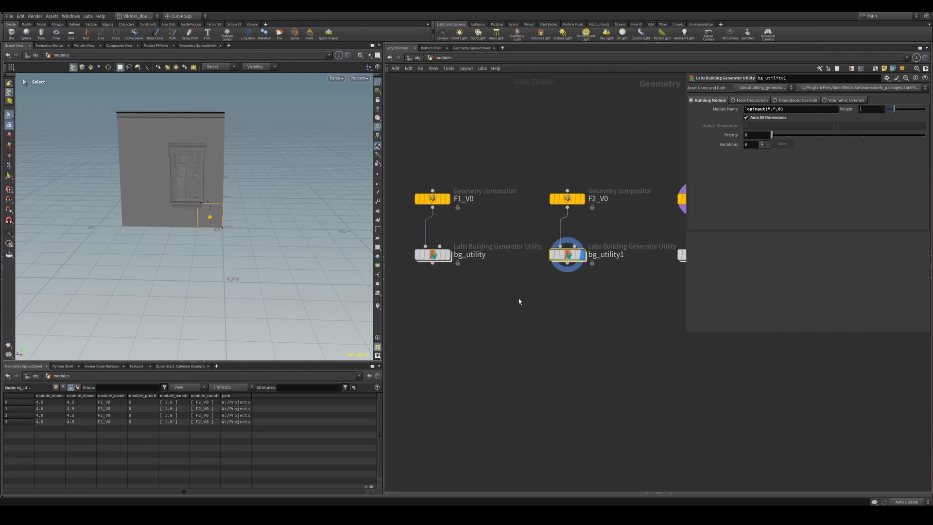
left_click_drag(517, 301, 446, 256)
key("shift+r")
middle_click_drag(570, 309, 484, 322)
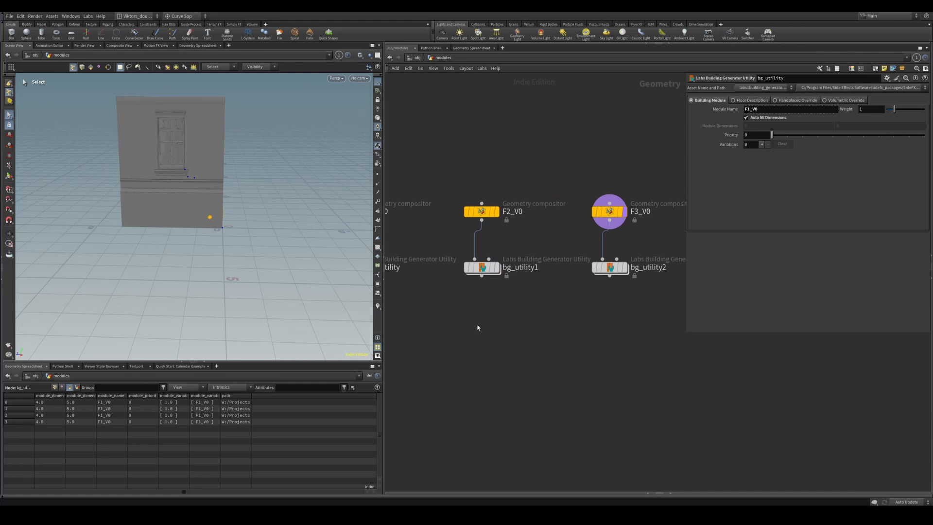
Display bg_utility1 below F2_V0, keeping all three module chains in view
middle_click_drag(477, 325, 481, 327)
scroll(544, 318, "down", 3)
middle_click_drag(544, 320, 569, 323)
scroll(549, 311, "up", 1)
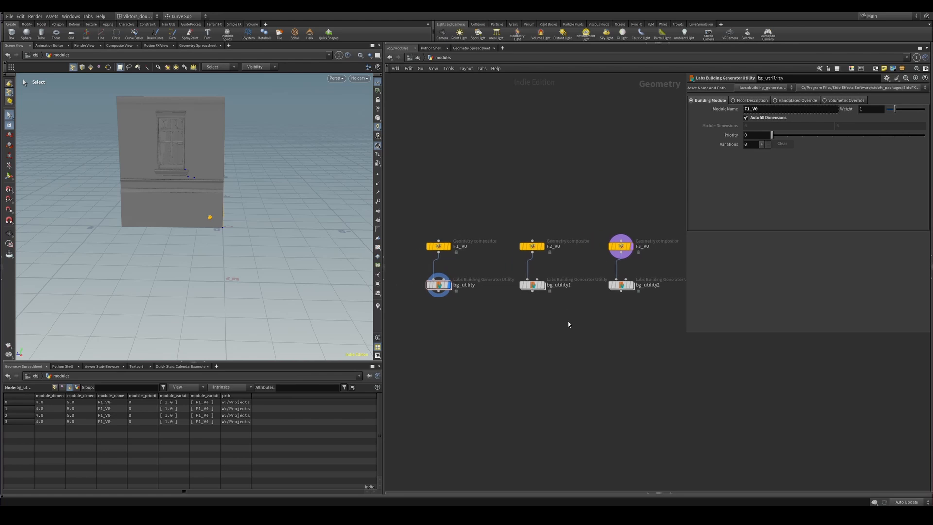
left_click_drag(560, 322, 522, 285)
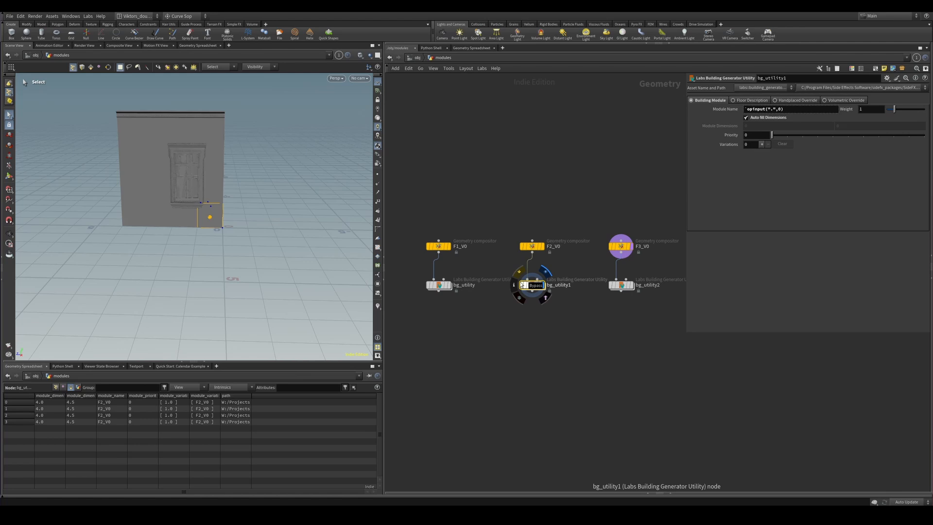
middle_click_drag(587, 332, 571, 349)
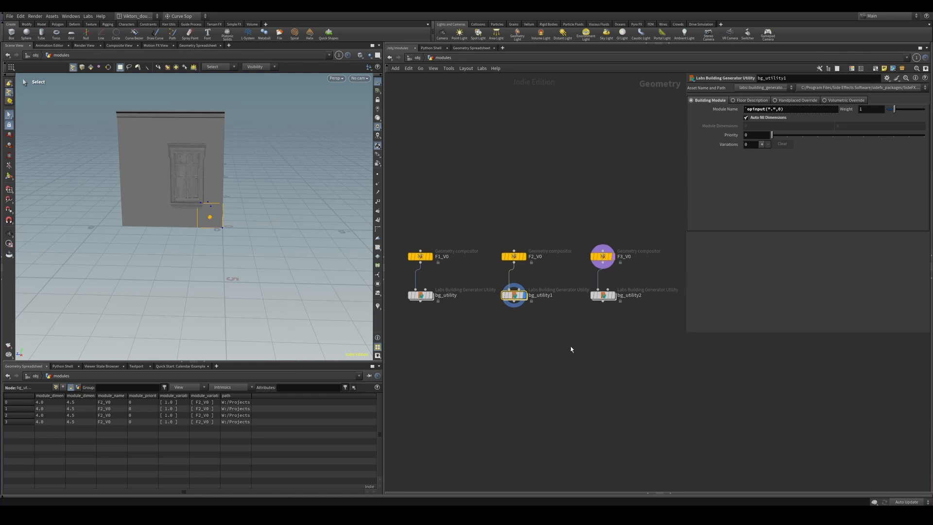
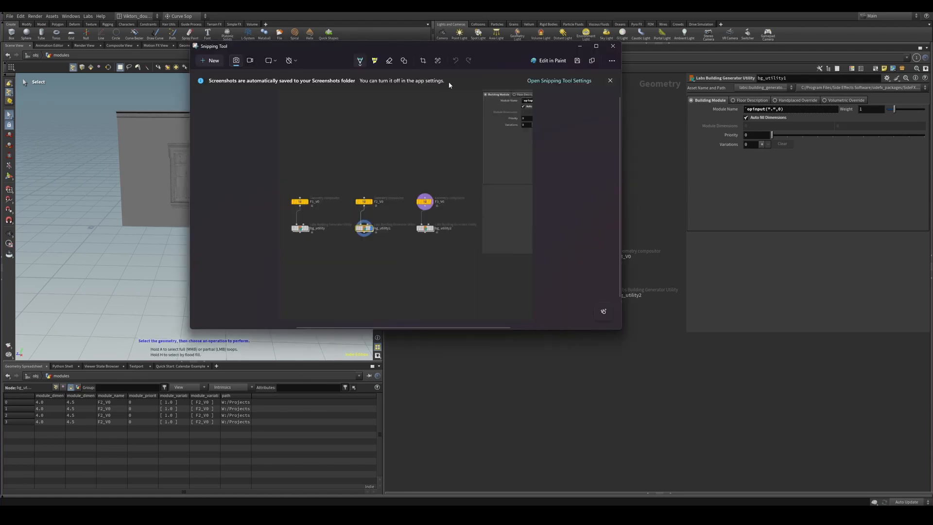
In Snipping Tool, move the window aside and sketch an L-shaped building outline with the pen over the captured module network
left_click_drag(497, 49, 677, 105)
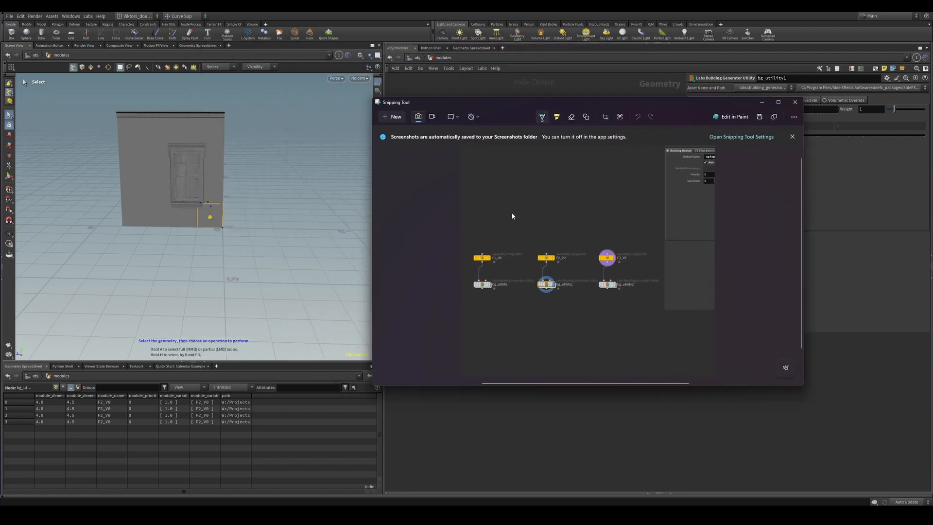
left_click_drag(513, 212, 599, 212)
mouse_move(604, 253)
left_mouse_down()
mouse_move(675, 292)
mouse_move(537, 327)
mouse_move(511, 198)
left_mouse_up()
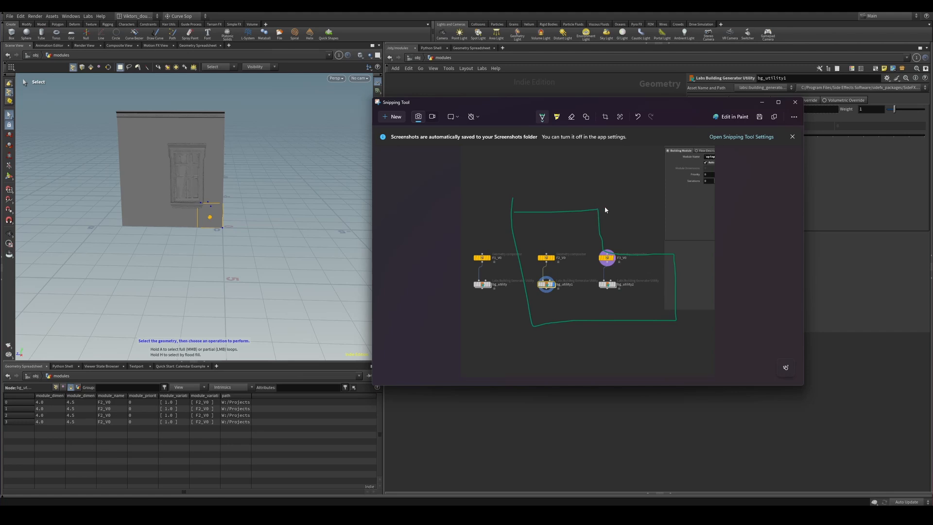
Mark the upper corner of the sketched building outline with the pen and close the Snipping Tool
mouse_move(615, 200)
left_mouse_down()
mouse_move(611, 193)
mouse_move(600, 216)
left_mouse_up()
left_click_drag(597, 205, 598, 214)
left_click_drag(593, 213, 603, 215)
left_click(794, 102)
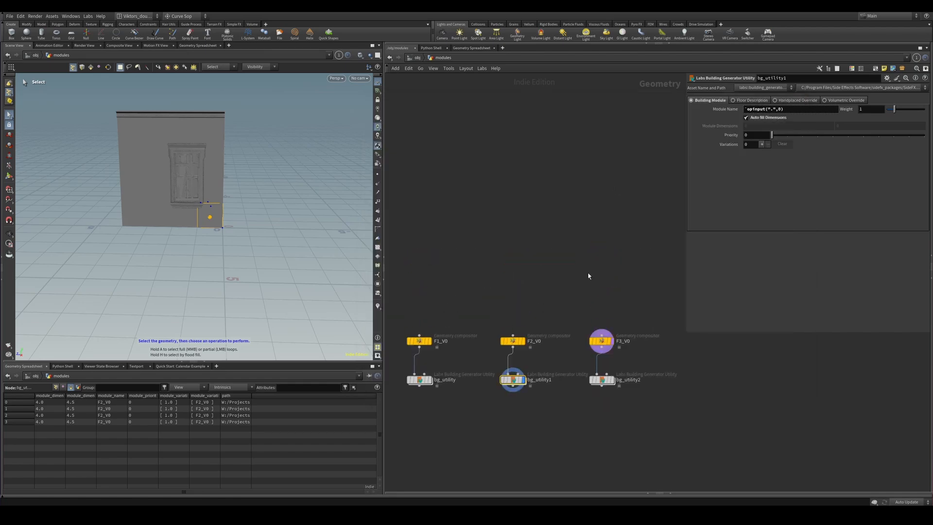
Add a Grid node above the module chains and display it in the viewport
middle_click_drag(483, 190, 510, 229)
key("Tab")
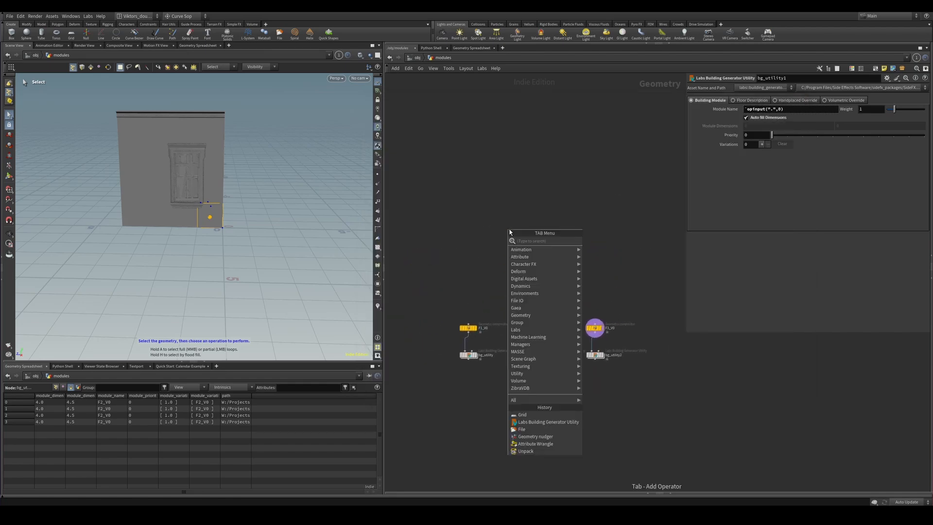
type("grid")
key("Return")
left_click(509, 229)
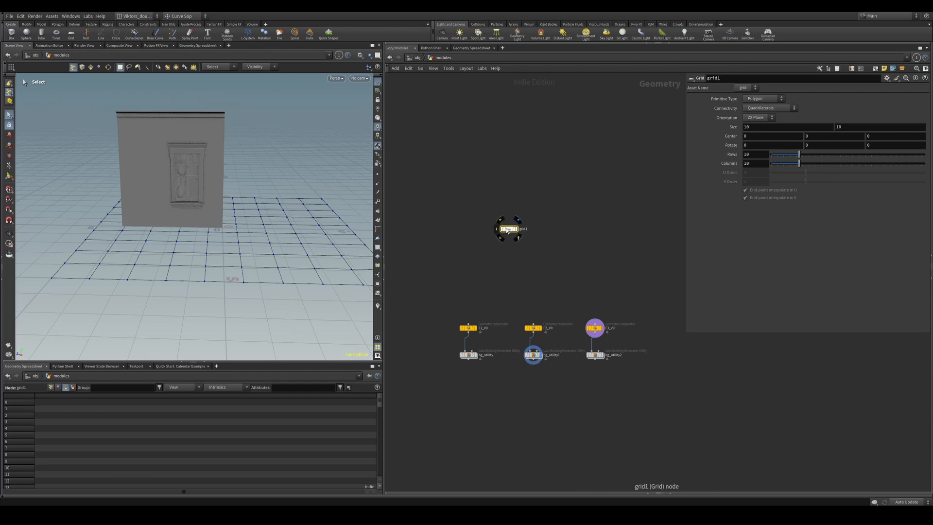
left_click(517, 229)
left_click_drag(551, 253, 506, 212)
left_click_drag(250, 196, 260, 260, "alt")
middle_click_drag(260, 260, 265, 213, "alt")
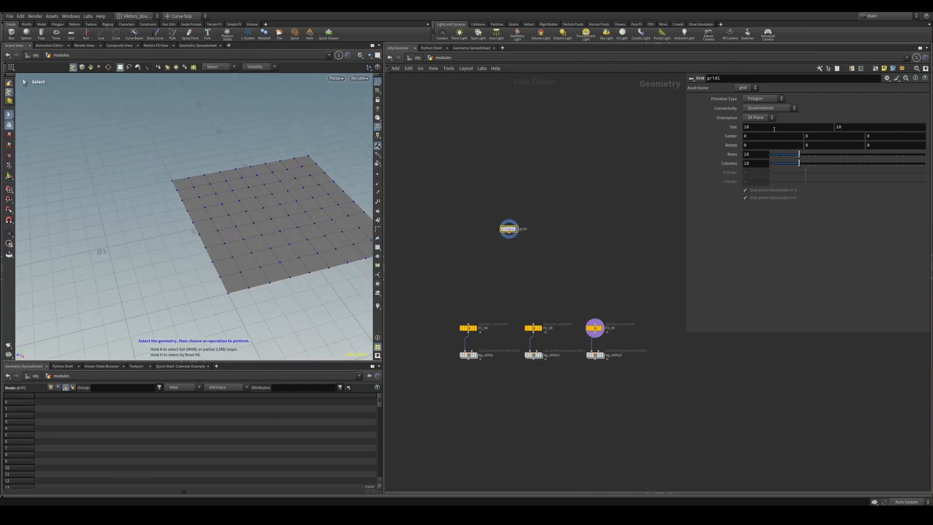
Set the grid's size to 1 by 1
left_click(793, 130)
type("1")
key("Tab")
type("1")
key("Return")
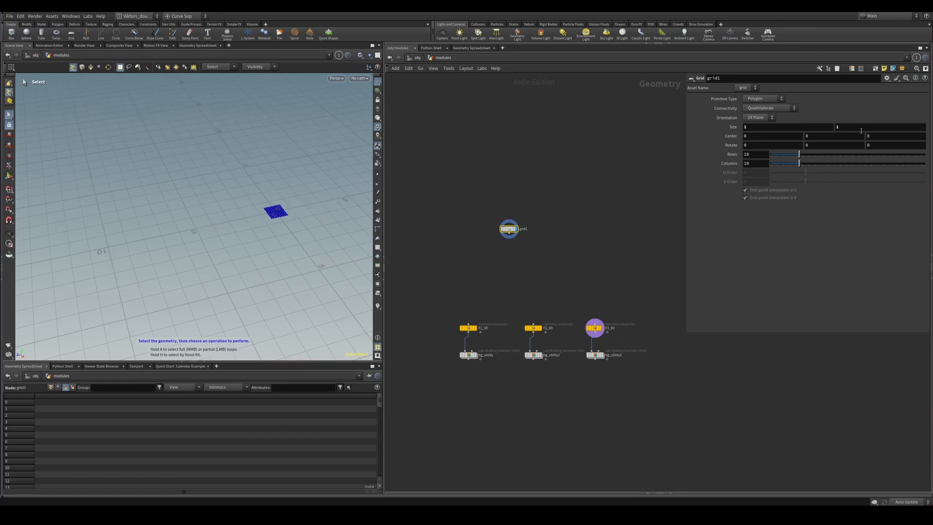
key("Return")
Try standing the grid upright with its handles, using a Z rotation of -90 and a Z centre offset of 0.6
left_click_drag(294, 243, 295, 267)
mouse_move(294, 208)
left_mouse_down()
mouse_move(282, 212)
mouse_move(289, 208)
left_mouse_up()
key("space+f")
Display the F1_V0 module to check how its wall is oriented, and return to the grid
middle_click_drag(468, 302, 487, 279)
scroll(505, 283, "up", 2)
left_click(475, 315)
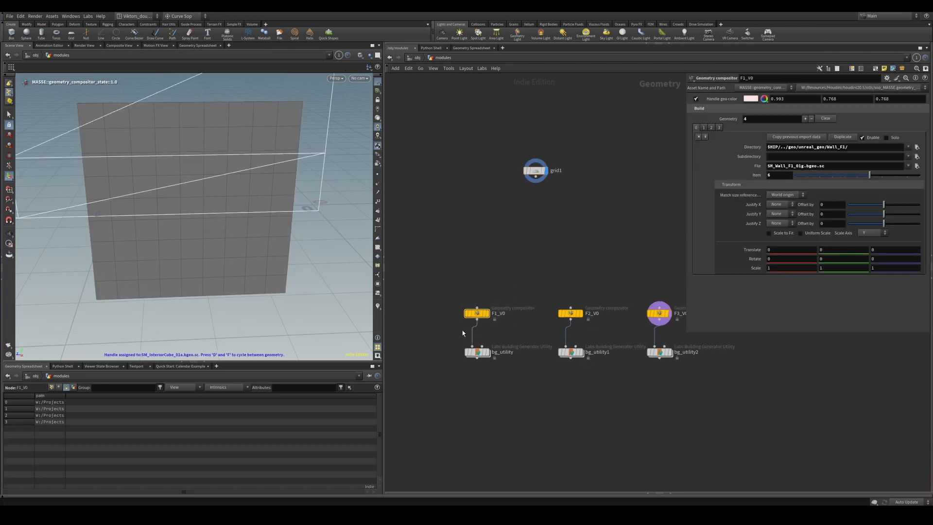
key("r")
middle_click_drag(292, 196, 263, 262, "alt")
right_click_drag(263, 262, 225, 207, "alt")
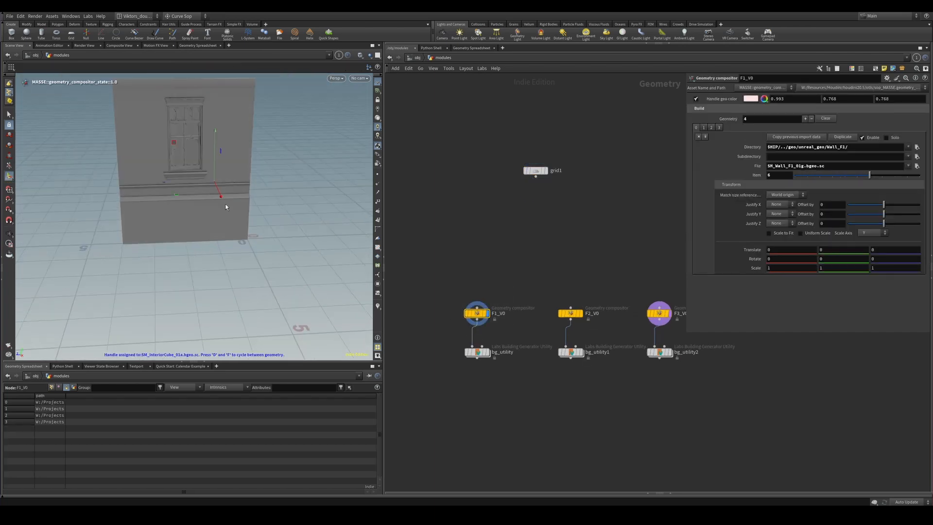
left_click_drag(559, 229, 502, 156)
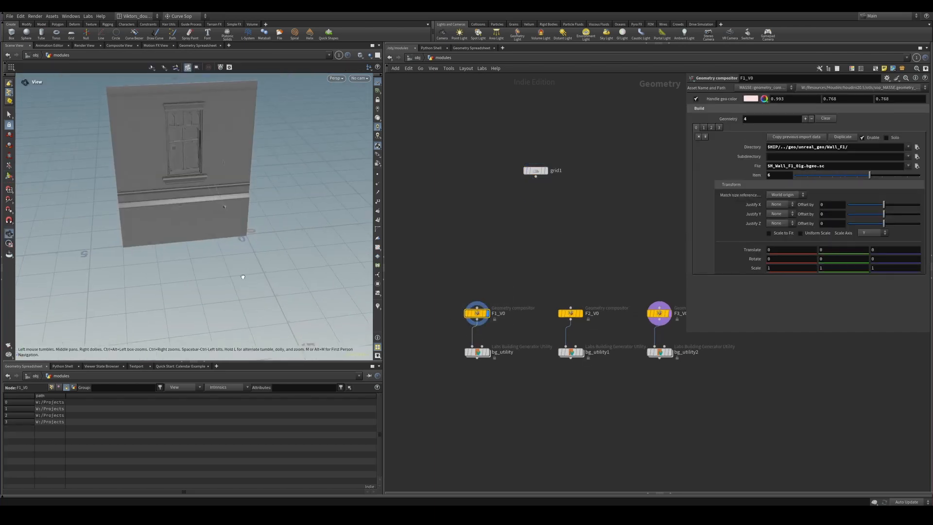
key("r")
left_click_drag(250, 249, 265, 213, "alt")
right_click_drag(265, 213, 337, 219, "alt")
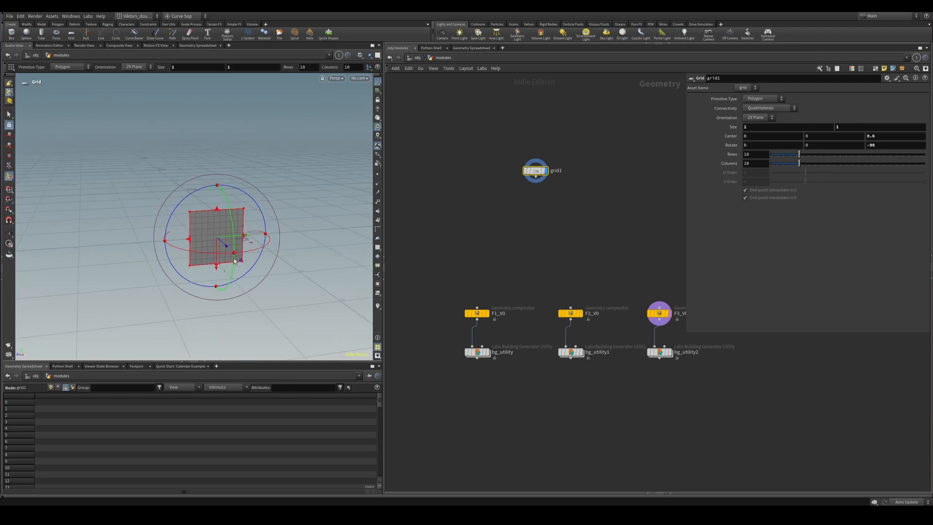
Reset the grid's centre and rotation to defaults and set its rows and columns to 2
middle_click(870, 136, "ctrl")
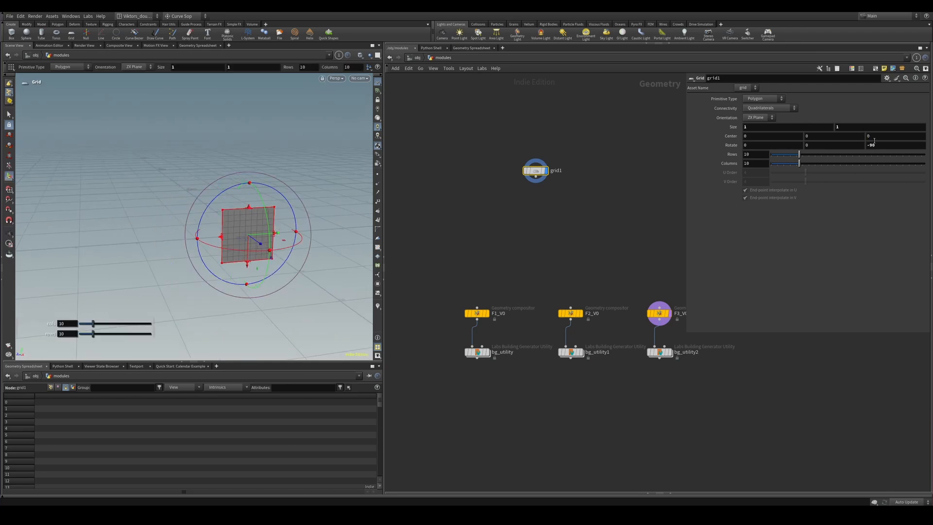
middle_click(871, 144, "ctrl")
double_click(749, 154)
type("2")
double_click(753, 163)
type("2")
key("Return")
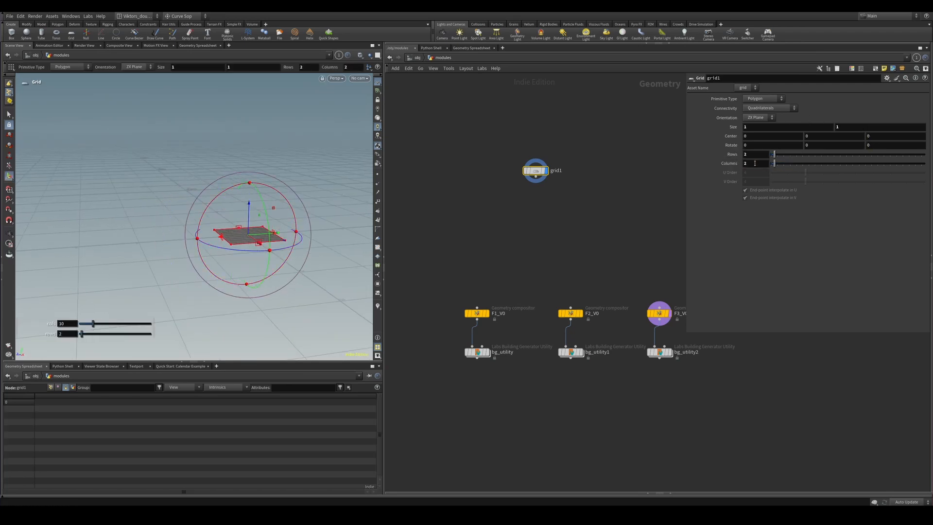
Orient the grid in the YZ plane and offset its centre to 0, 0.5, 0.5, undoing the extra handle rotations and resizing
left_click(759, 117)
left_click(759, 130)
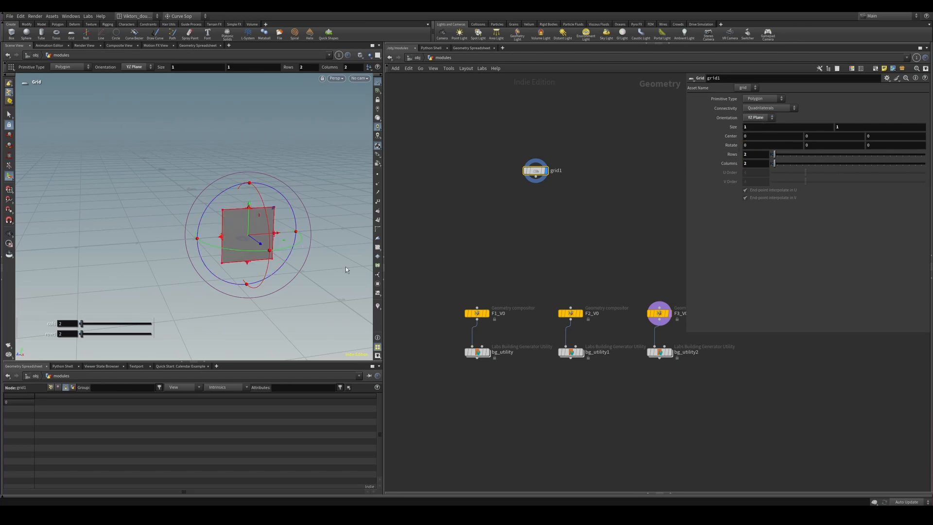
left_click_drag(248, 236, 264, 211)
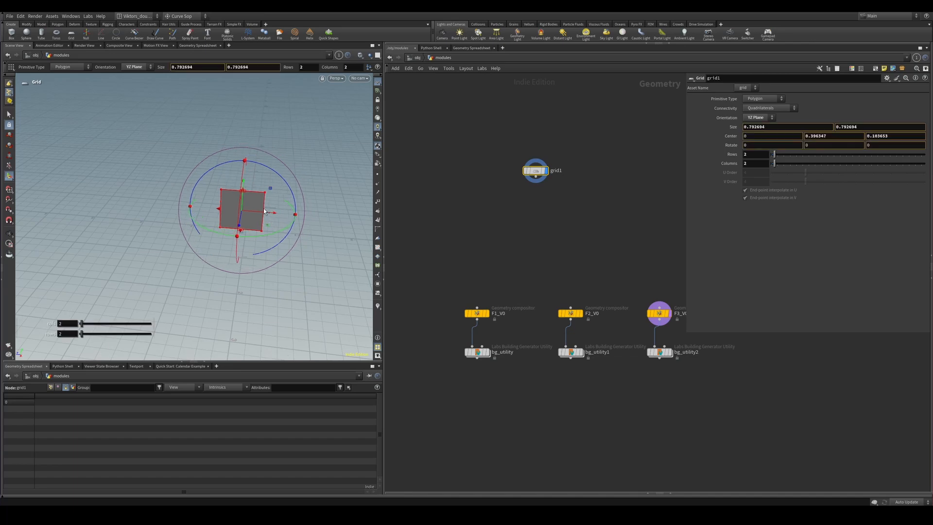
key("ctrl+z")
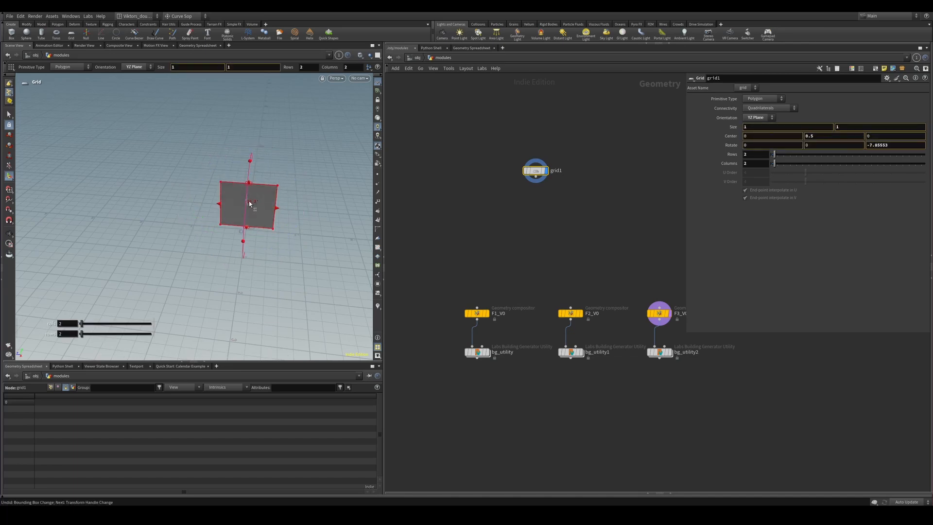
key("ctrl+z")
key("ctrl+z")
key("ctrl+z")
key("ctrl+z")
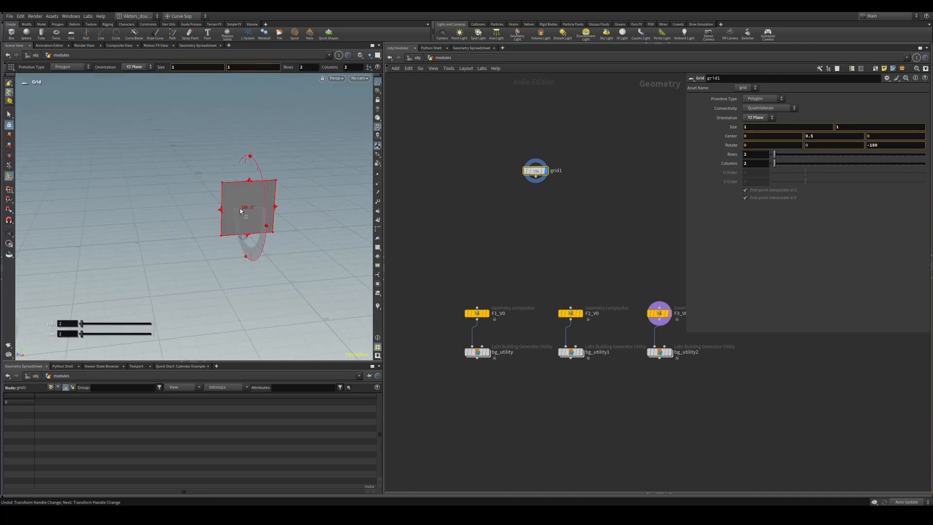
key("ctrl+z")
key("ctrl+z")
key("ctrl+z")
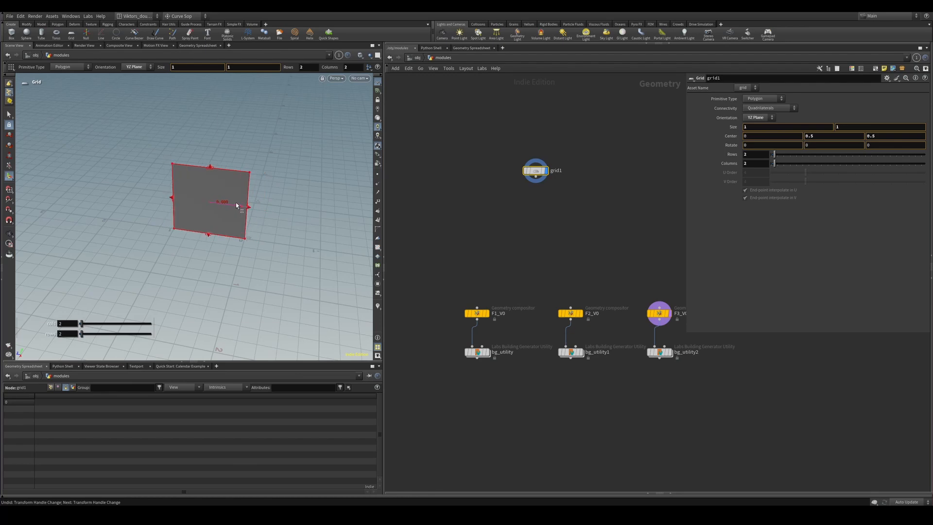
Narrow the grid from one side, set its first size value to 0.5, and place its node above F1_V0
left_click_drag(236, 203, 256, 224, "alt")
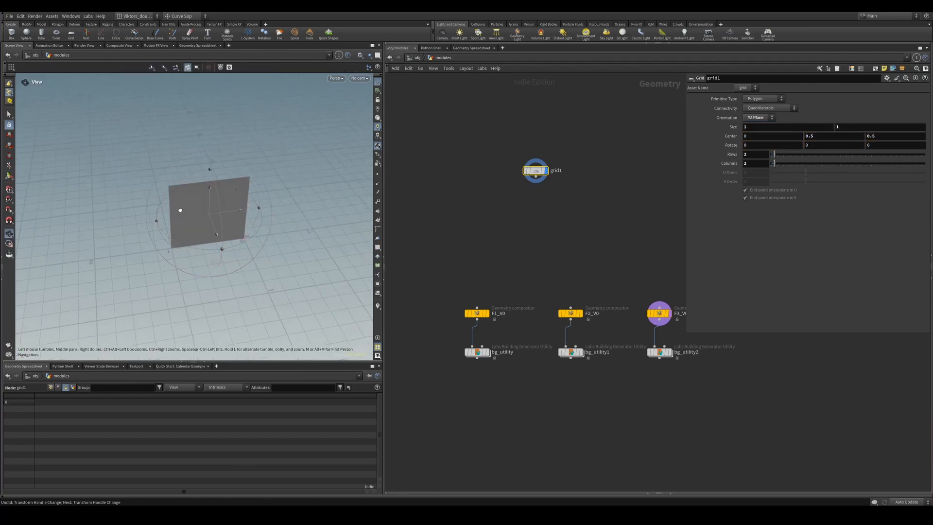
left_click_drag(179, 208, 208, 221, "alt")
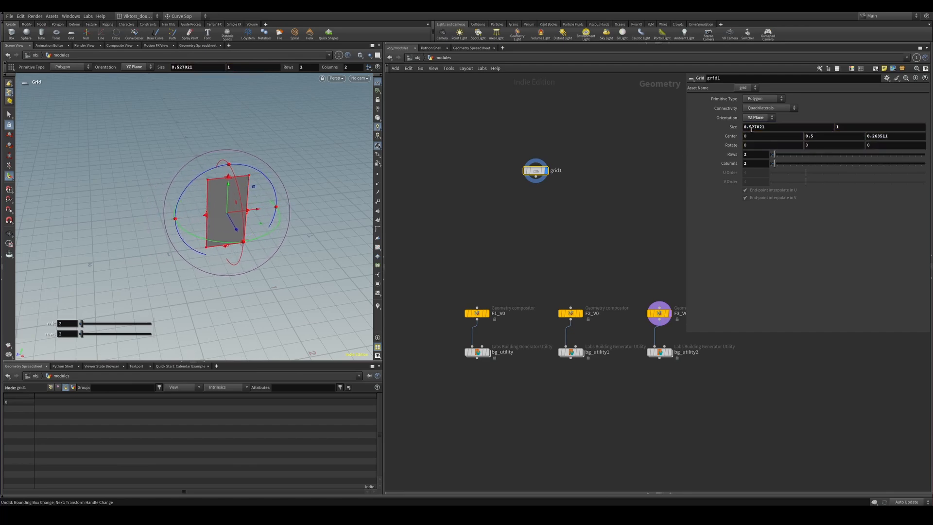
left_click_drag(751, 128, 772, 128)
key("BackSpace")
key("Return")
left_click(577, 219)
left_click_drag(537, 170, 483, 170)
left_click_drag(517, 203, 455, 155)
Duplicate bg_utility below the grid, feed grid1 into the copy's first input and display it
scroll(478, 185, "down", 1)
middle_click_drag(507, 202, 522, 249)
scroll(520, 233, "up", 2)
scroll(519, 248, "up", 1)
middle_click_drag(511, 331, 526, 264)
left_click_drag(515, 371, 442, 430)
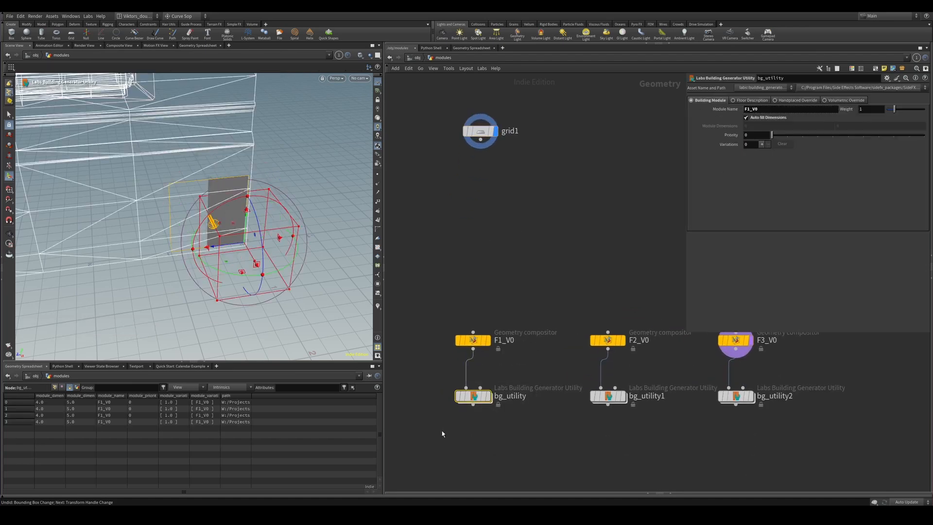
middle_click_drag(545, 212, 548, 255)
middle_click_drag(529, 341, 527, 258)
left_click_drag(528, 327, 435, 391)
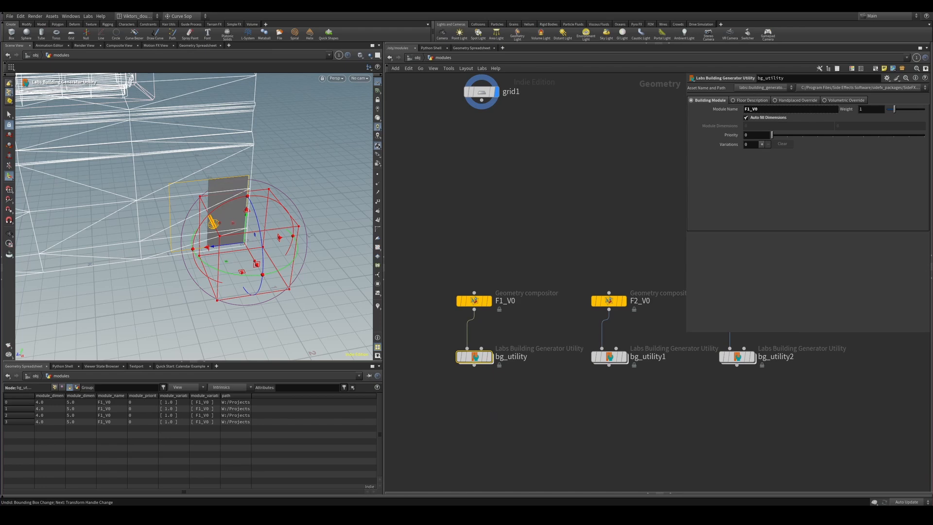
middle_click_drag(524, 204, 526, 237)
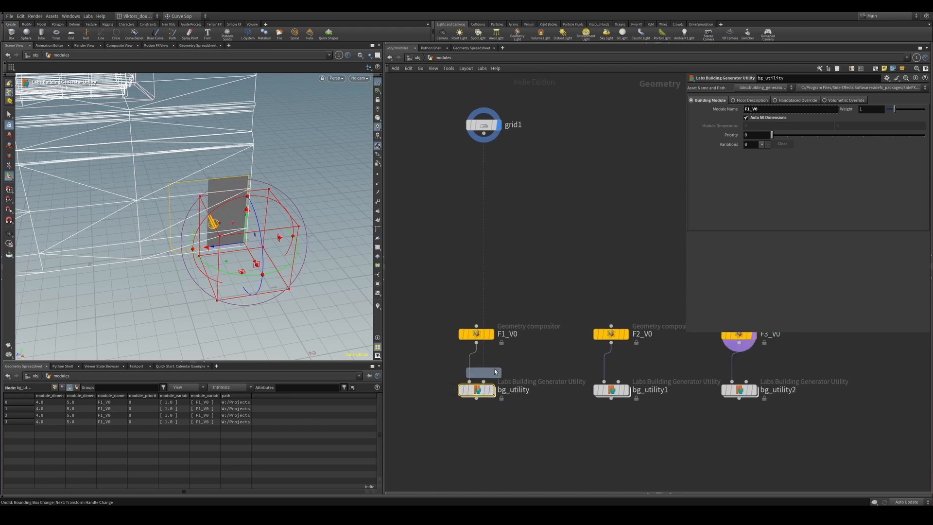
left_click_drag(495, 368, 538, 217, "alt")
left_click_drag(484, 133, 523, 209)
left_click(544, 218)
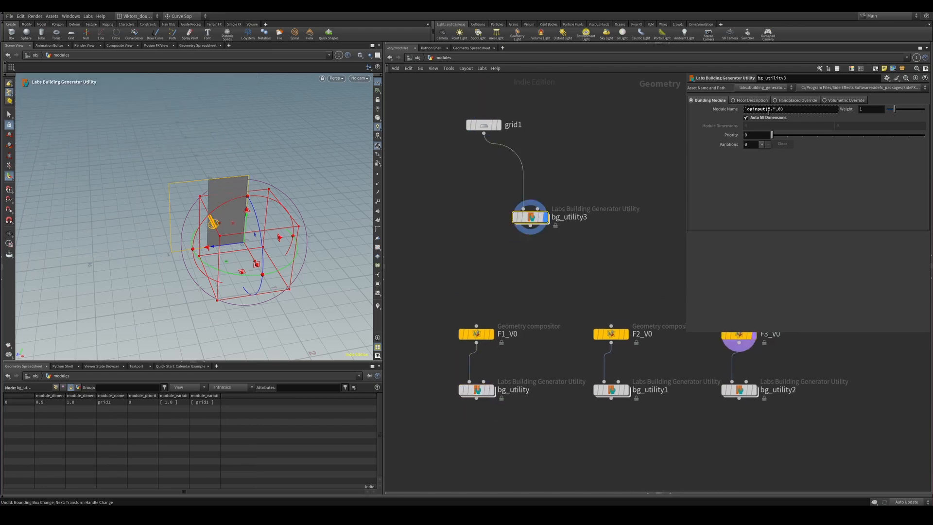
Move grid1 closer to the duplicated utility and set the utility's module name to F1_TMP_C
left_click_drag(539, 124, 555, 159)
left_click(726, 109)
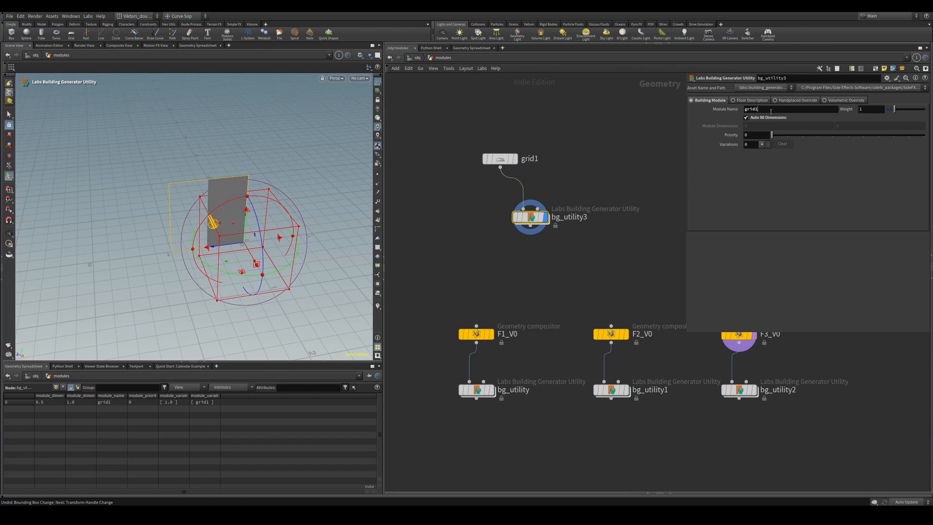
left_click_drag(770, 112, 689, 131)
left_click(726, 111)
double_click(762, 113)
key("BackSpace")
type("F1_TMP_")
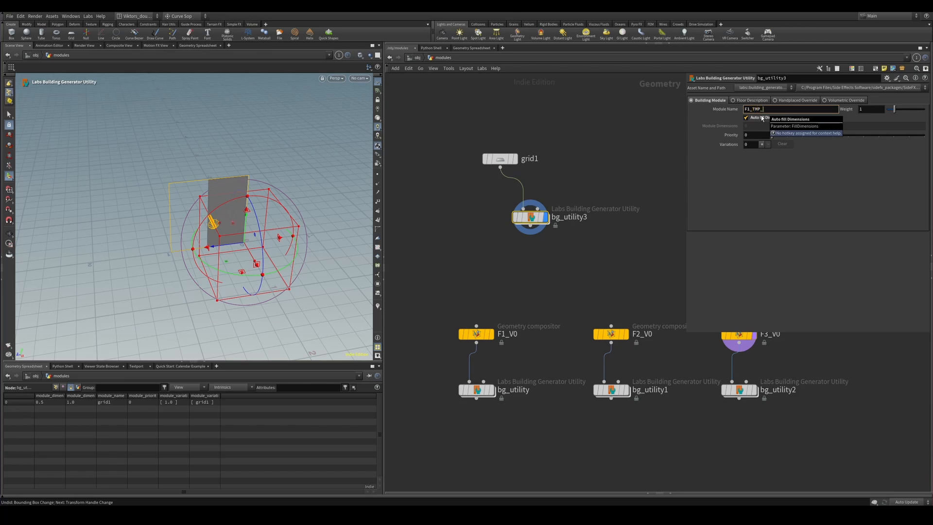
type("C")
key("Return")
Duplicate the F1_TMP_C utility twice into a row beside it, keeping both copies fed by grid1
middle_click_drag(582, 261, 568, 252)
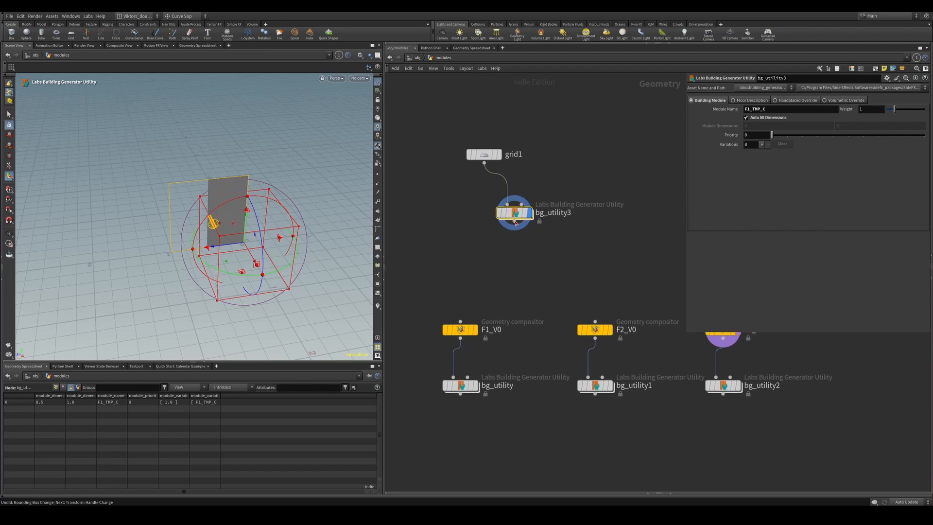
left_click_drag(515, 213, 601, 226)
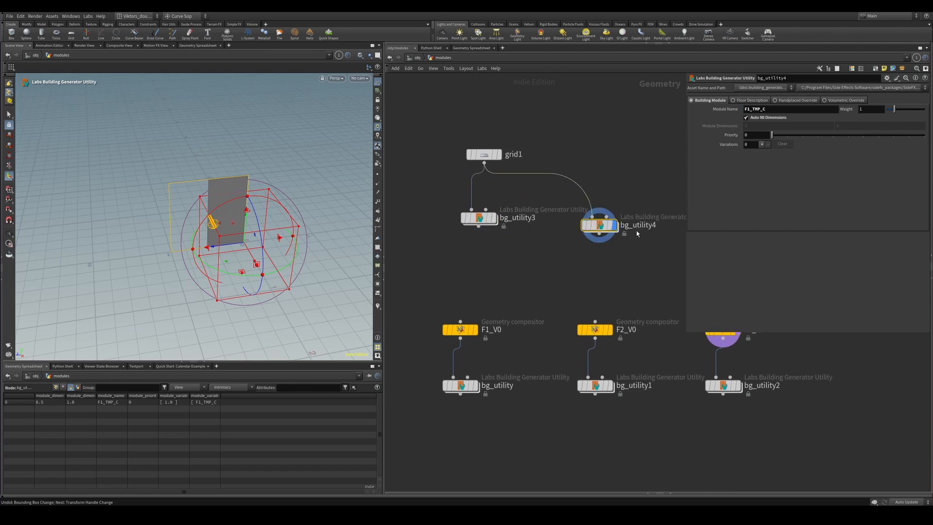
middle_click_drag(635, 232, 579, 234)
left_click_drag(557, 227, 564, 213)
left_click_drag(564, 213, 663, 223, "alt")
middle_click_drag(643, 270, 591, 273)
left_click_drag(599, 220, 622, 219)
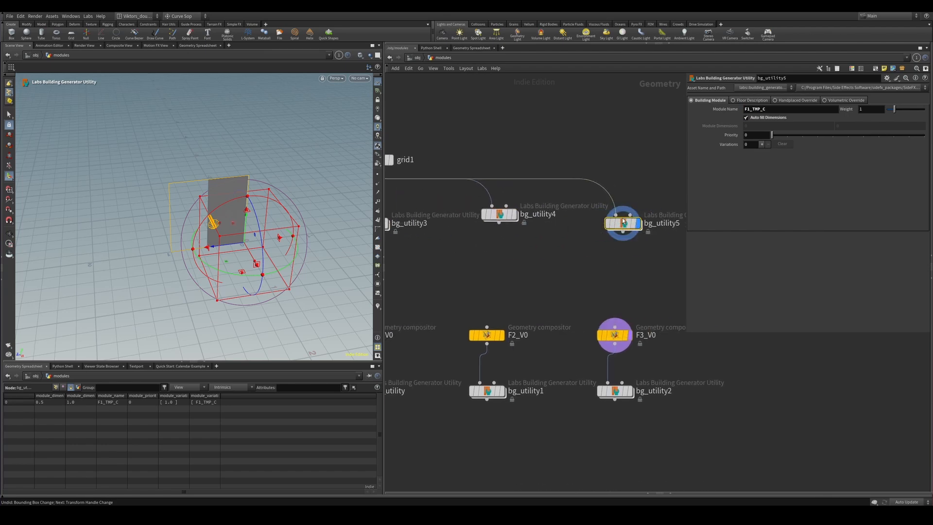
Set the module name of both bg_utility4 and bg_utility5 to F2_TMP_C
left_click(506, 212)
left_click(749, 109)
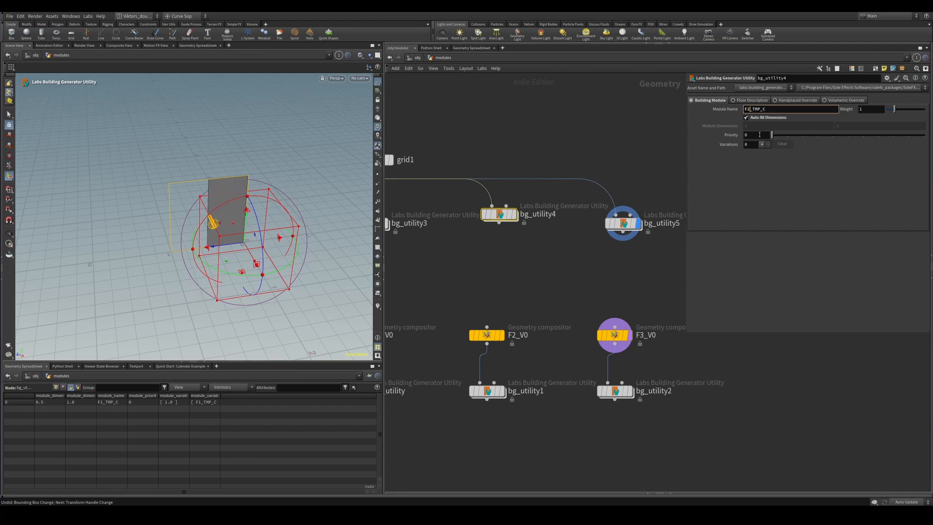
left_click(623, 223)
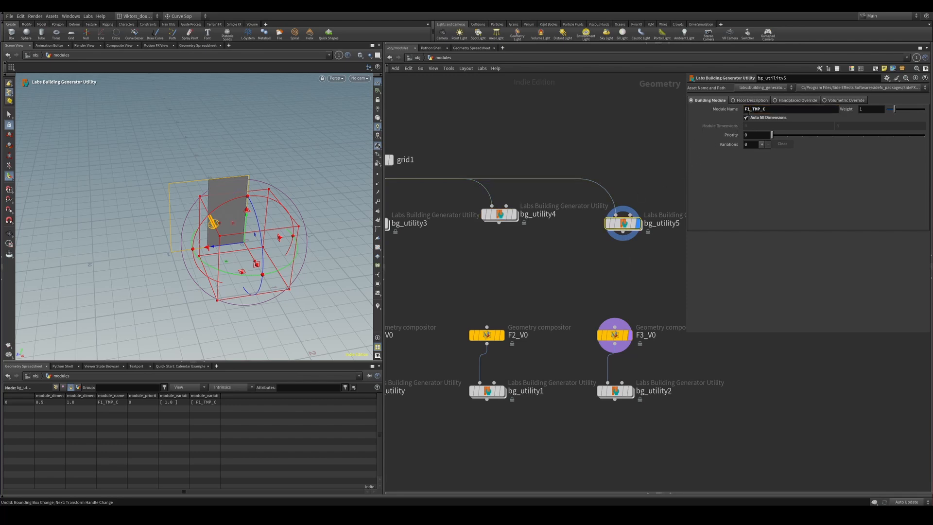
left_click(748, 110)
key("BackSpace")
type("2")
key("Return")
Display bg_utility4 and bg_utility5 in turn and line up the three grid utilities in a row
left_click(564, 117)
middle_click_drag(536, 135, 560, 133)
left_click_drag(557, 268, 519, 213)
middle_click_drag(585, 247, 603, 241)
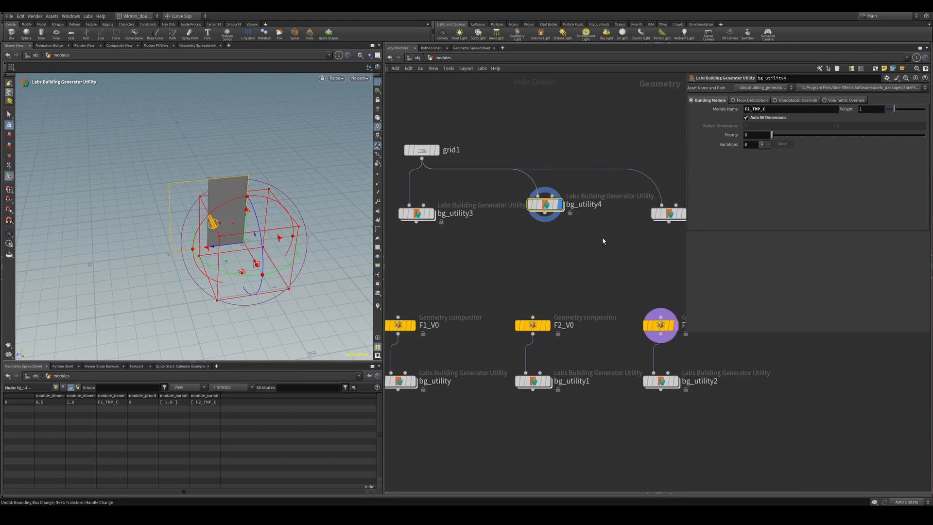
left_click_drag(544, 204, 549, 215)
middle_click_drag(585, 239, 524, 223)
left_click(608, 198)
left_click(622, 198)
scroll(615, 208, "down", 3)
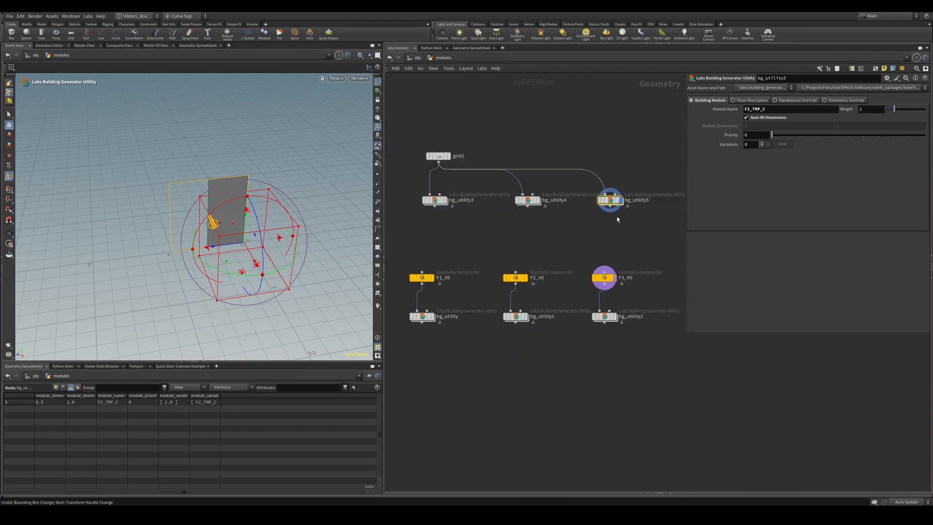
middle_click_drag(625, 225, 593, 219)
left_click(586, 212)
left_click_drag(580, 195, 588, 195)
scroll(612, 221, "down", 2)
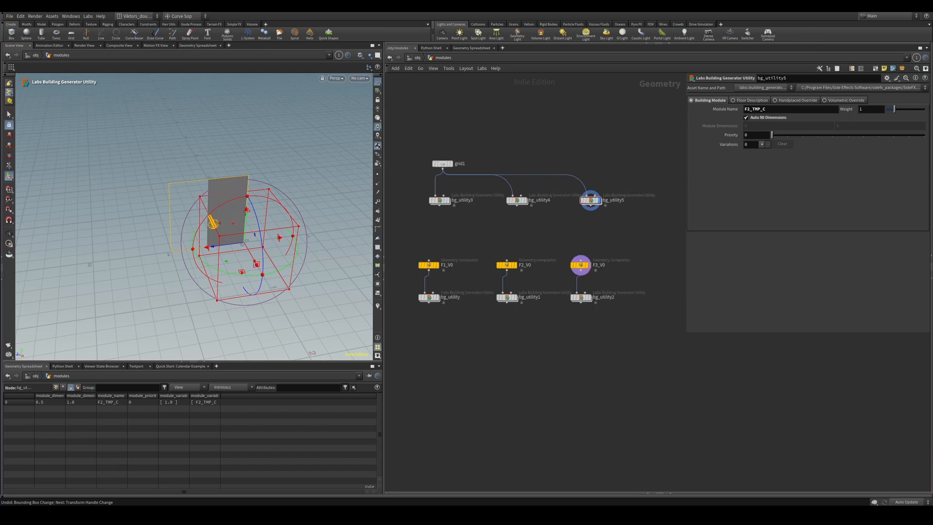
Add a Merge node below the module chains
middle_click_drag(626, 385, 593, 264)
key("Tab")
type("merge")
key("Return")
left_click(600, 332)
scroll(593, 264, "down", 1)
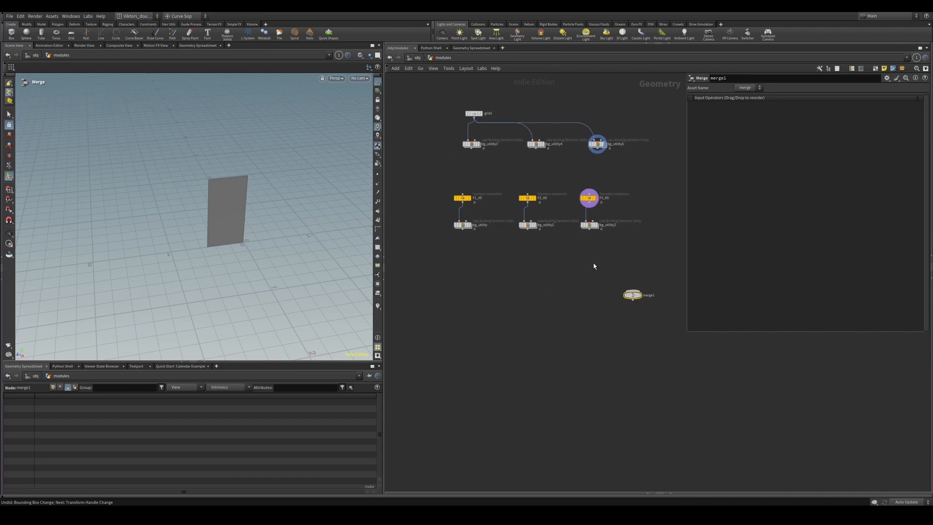
Connect the three wall module utilities and the three grid utilities to the Merge node
left_click_drag(606, 247, 446, 234)
left_click_drag(613, 250, 633, 291)
left_click_drag(635, 159, 632, 291)
middle_click_drag(649, 185, 604, 209)
left_click_drag(594, 110, 541, 135)
middle_click_drag(533, 194, 577, 194)
left_click_drag(462, 202, 616, 294)
middle_click_drag(564, 299, 491, 295)
left_click_drag(494, 91, 666, 183)
left_click(632, 207)
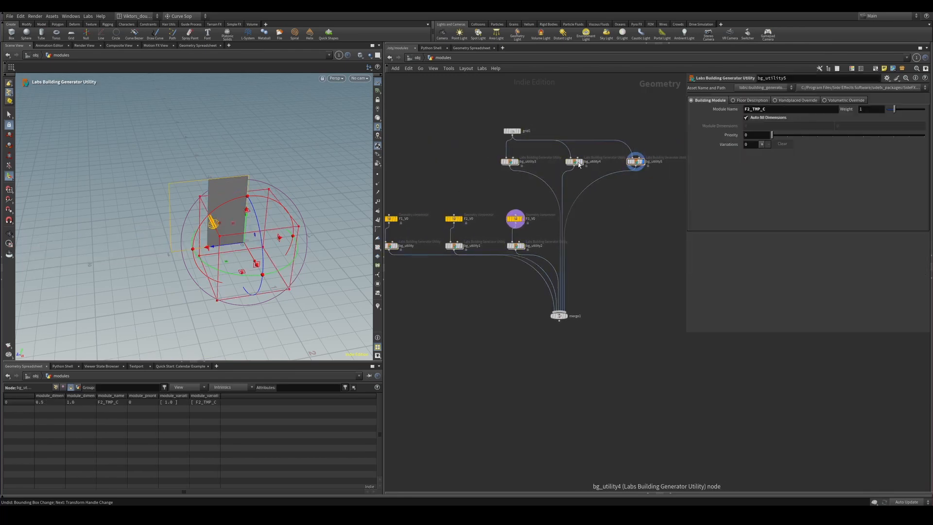
scroll(634, 261, "down", 2)
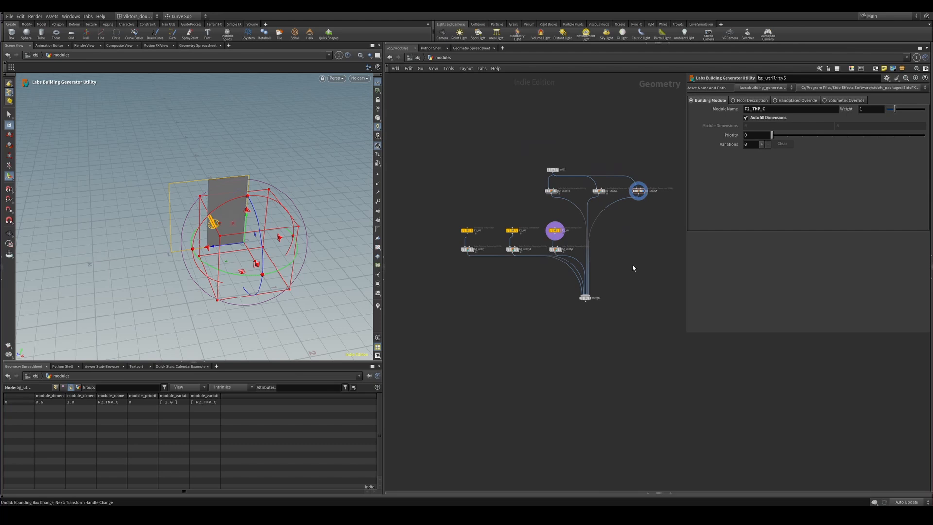
Save the scene and open the network inside the modular_building geometry object
key("ctrl+s")
key("u")
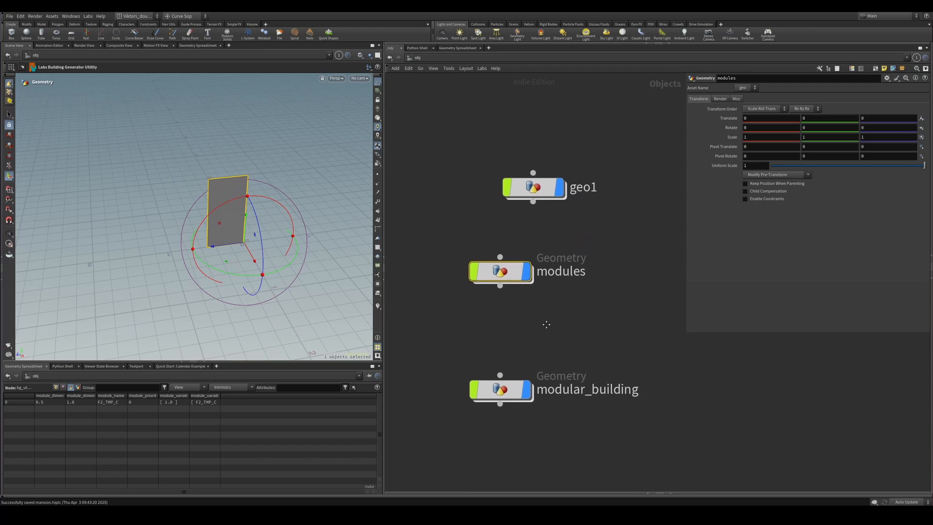
middle_click_drag(546, 325, 554, 258)
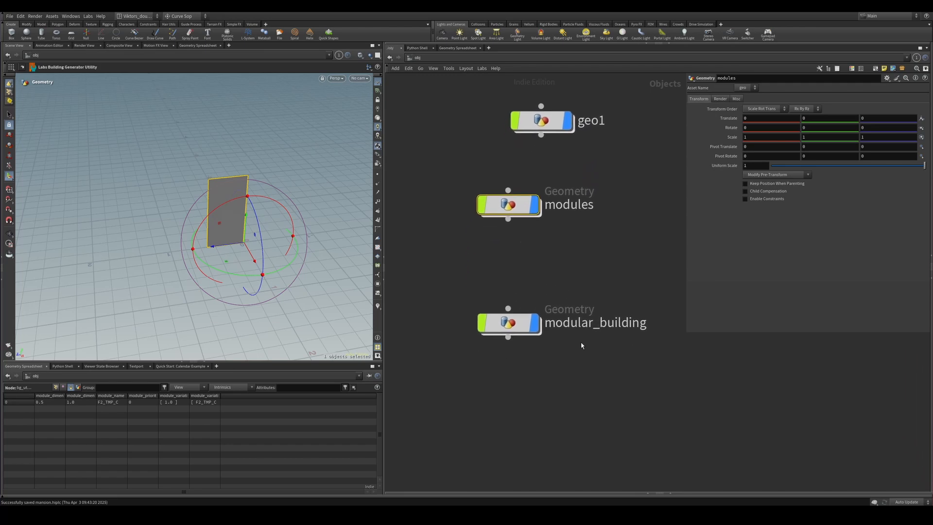
left_click_drag(515, 327, 506, 284)
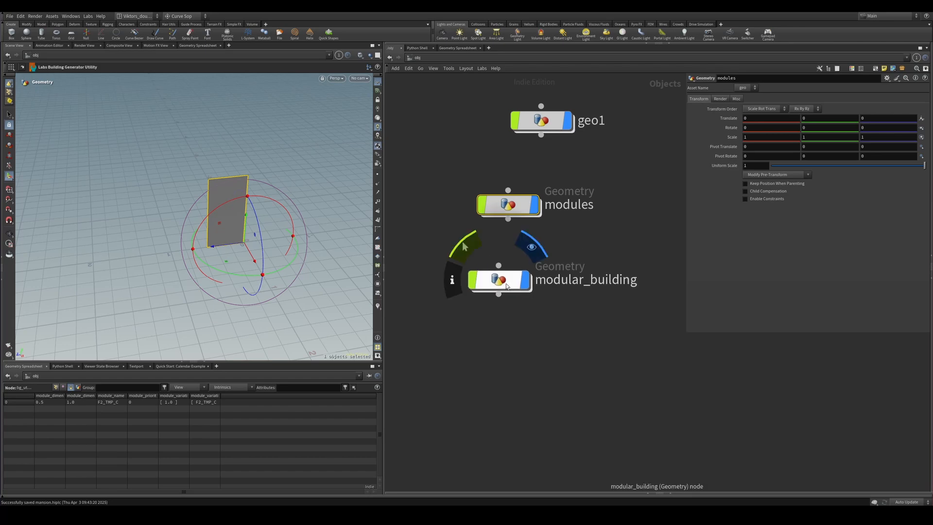
double_click(506, 284)
Add an Object Merge node to the empty modular_building network
key("Tab")
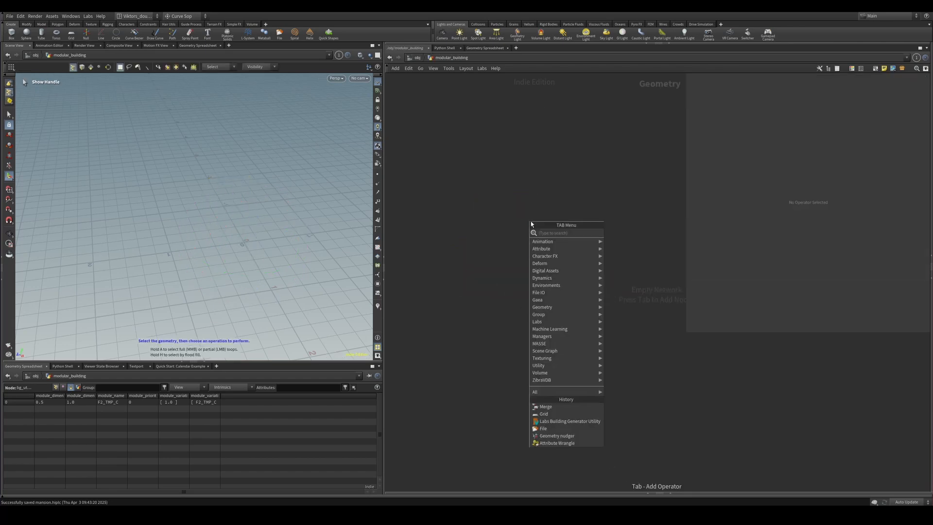
type("OBME")
key("Return")
left_click(531, 222)
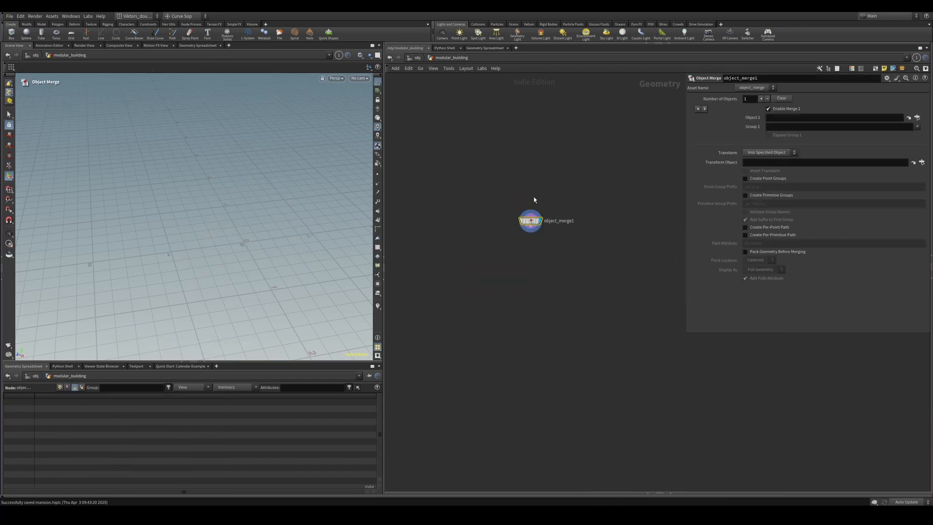
middle_click_drag(630, 287, 640, 312)
scroll(566, 217, "up", 1)
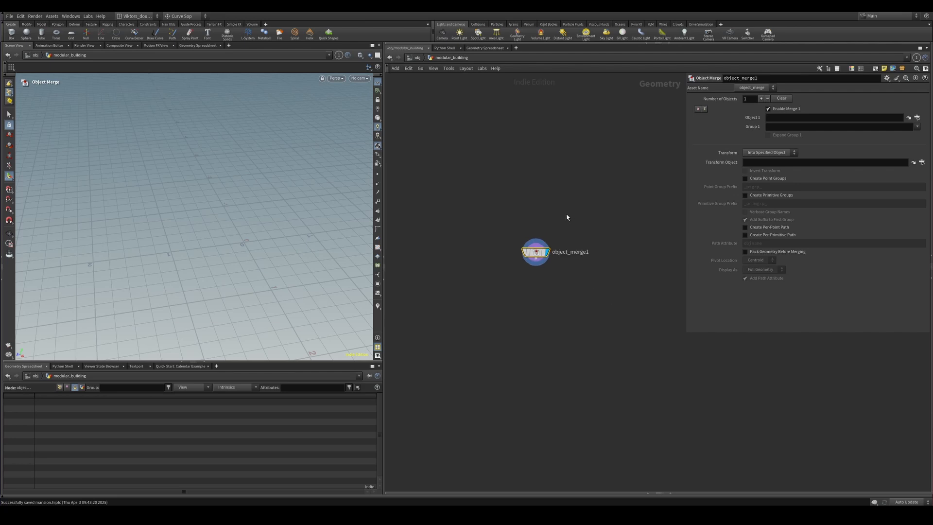
Set Object 1 of the Object Merge node to /obj/modules/merge1
left_click(917, 117)
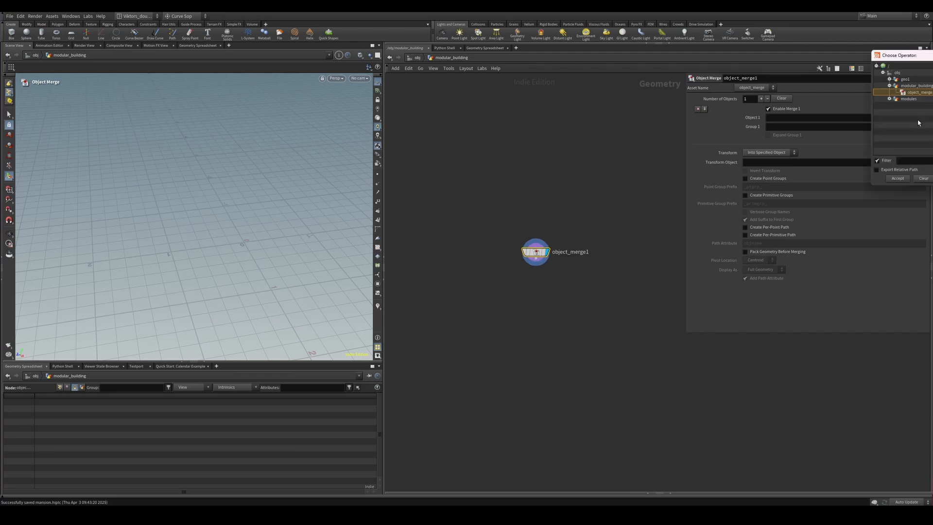
left_click_drag(905, 49, 657, 115)
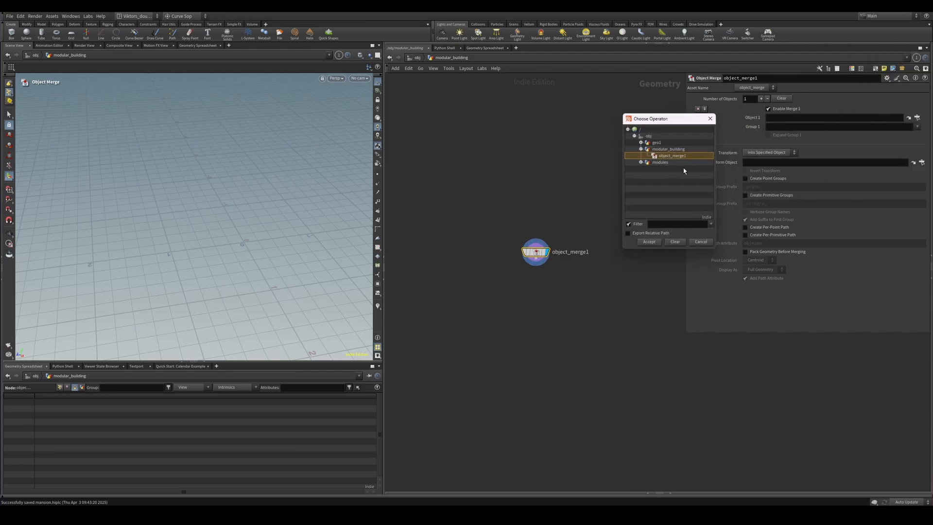
left_click(641, 162)
scroll(690, 199, "down", 1)
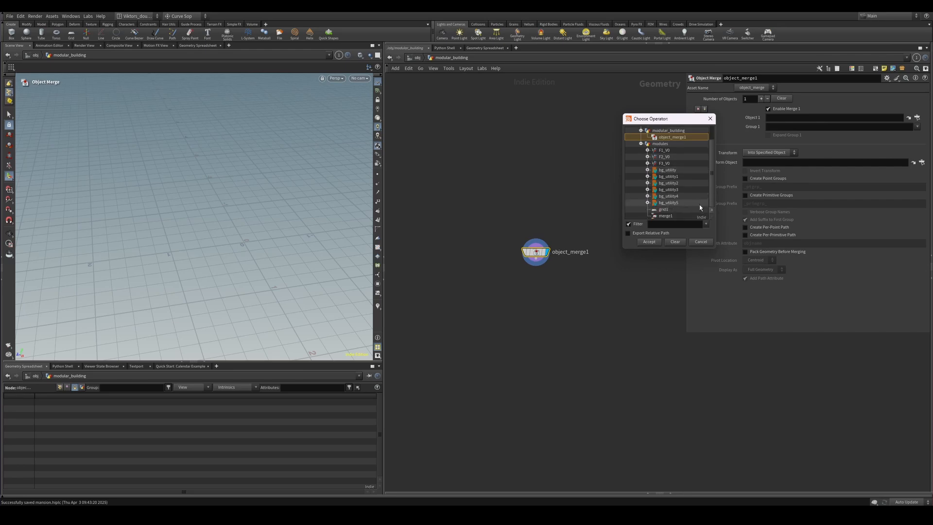
left_click(665, 216)
left_click(649, 242)
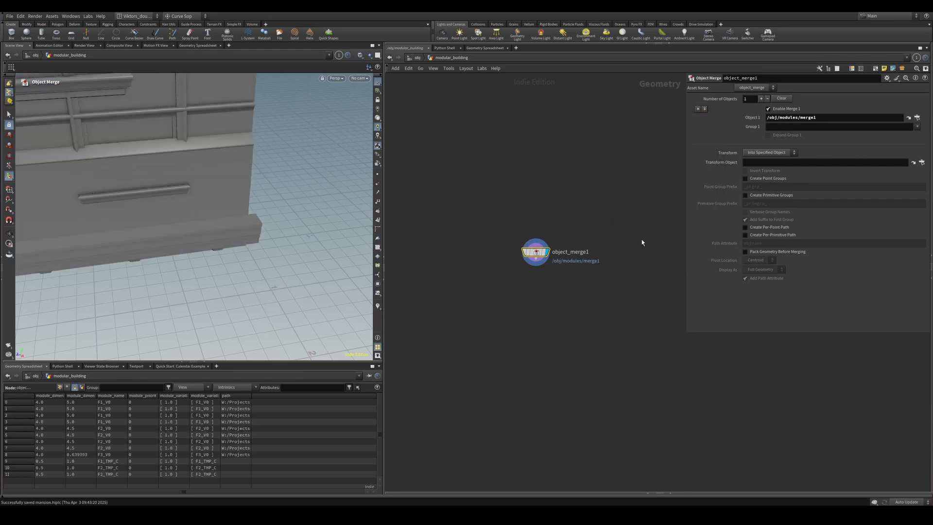
Examine the imported modules in the viewport and their attributes in the geometry spreadsheet
left_click_drag(139, 176, 170, 168)
key("w")
key("w")
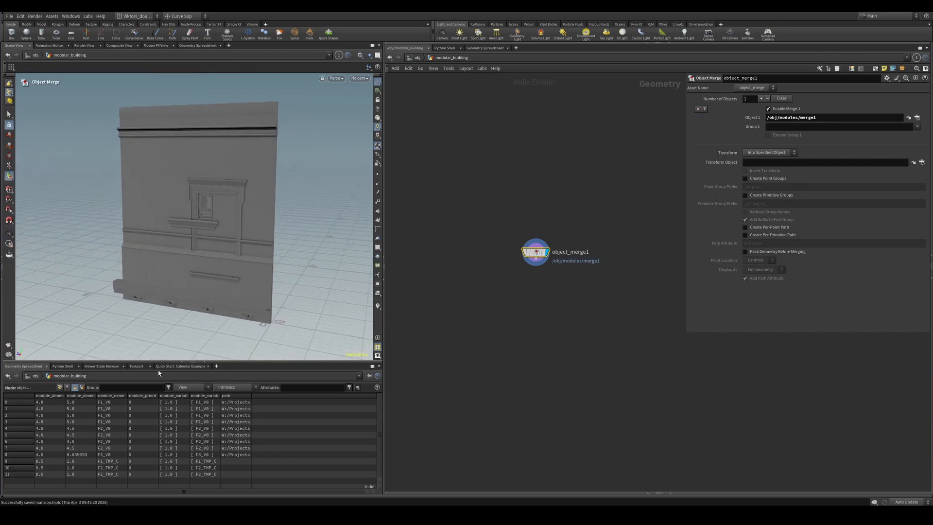
left_click_drag(252, 395, 373, 395)
left_click(60, 387)
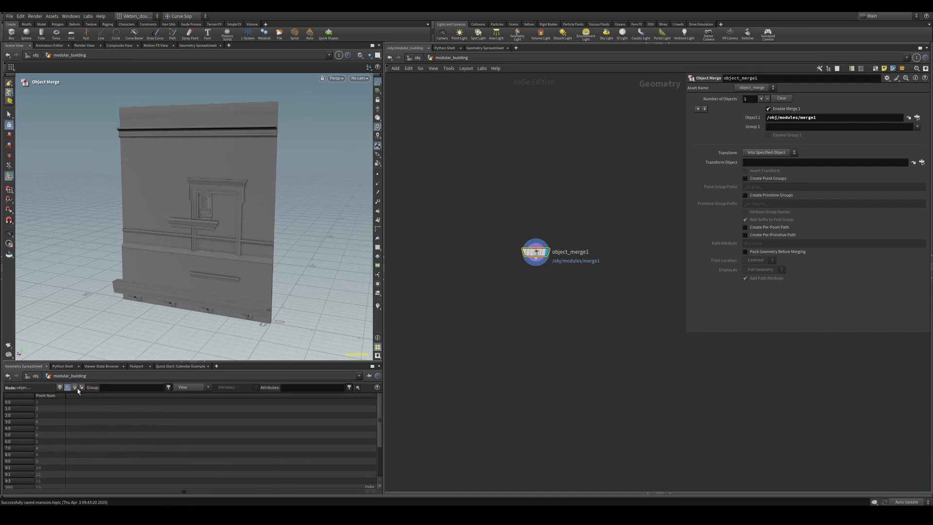
Add a Labs Building from Patterns node well below object_merge1, leaving room between the two nodes
left_click_drag(536, 254, 531, 250)
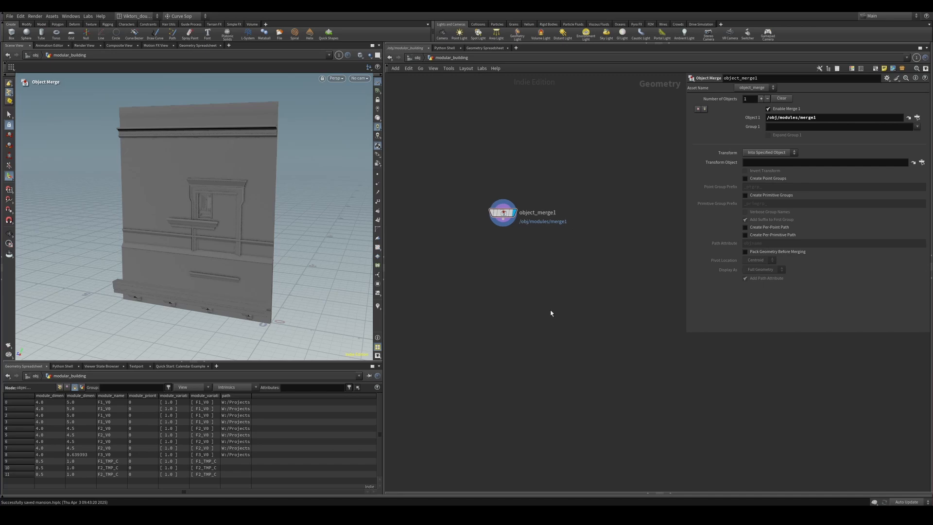
key("Tab")
type("BUILFR")
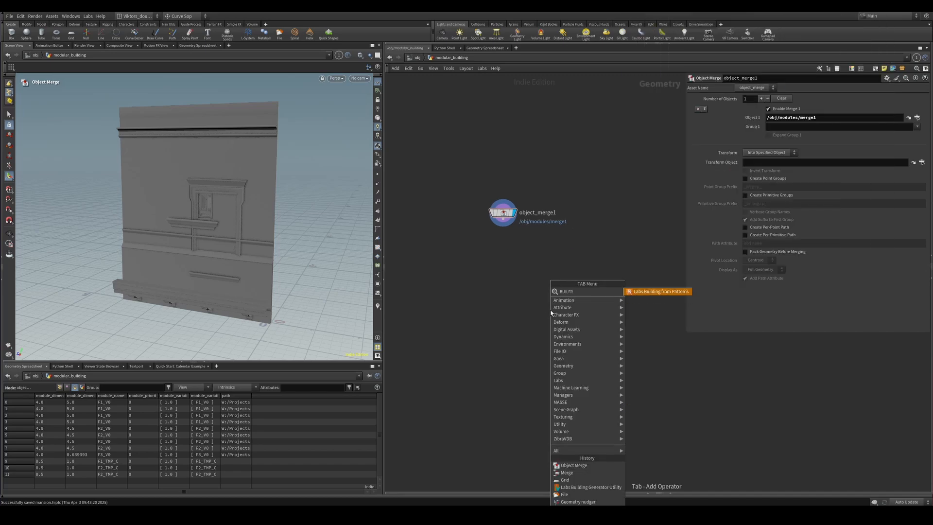
key("Return")
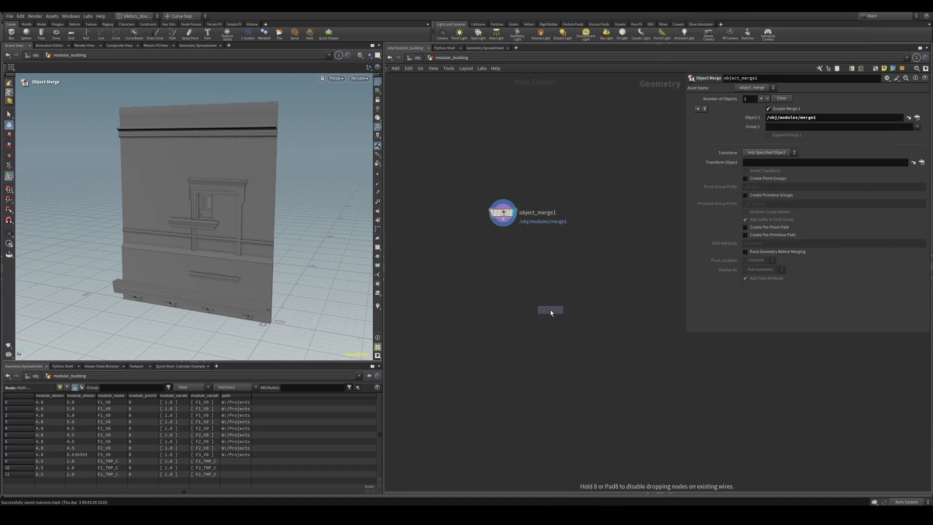
left_click(550, 312)
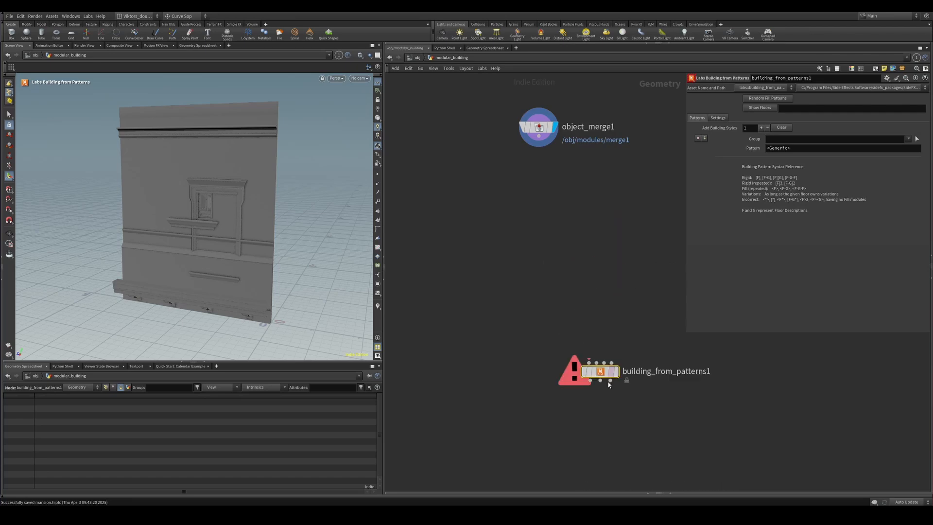
left_click_drag(609, 382, 605, 403)
scroll(575, 412, "down", 2)
middle_click_drag(522, 377, 521, 275)
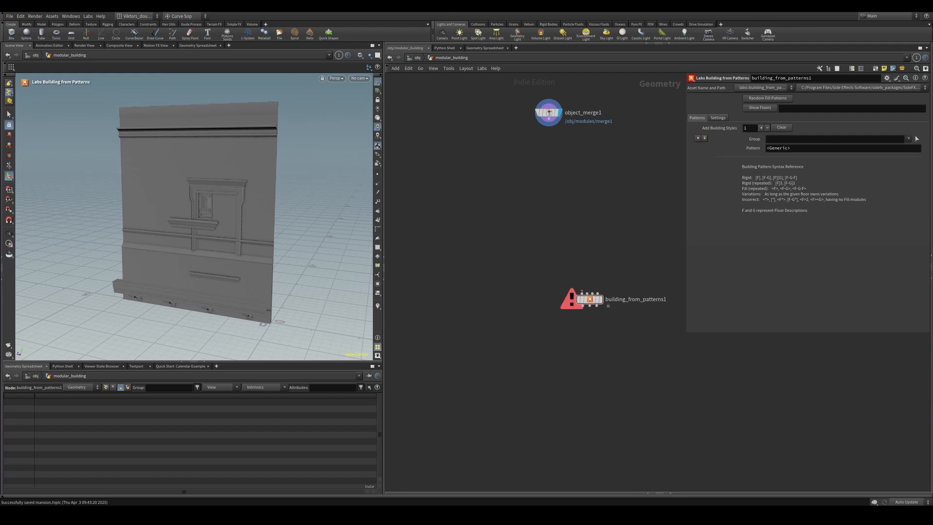
middle_click_drag(503, 308, 485, 305)
scroll(505, 308, "down", 1)
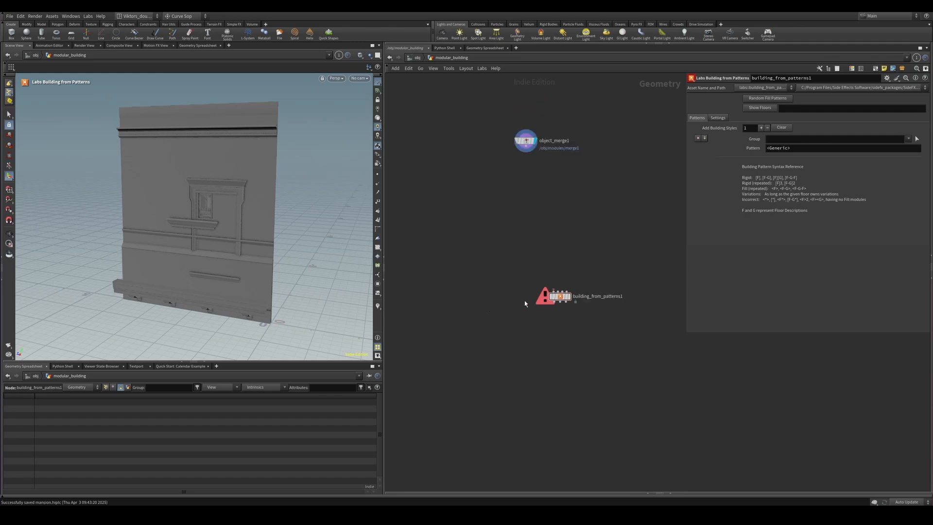
left_click_drag(558, 298, 552, 327)
middle_click_drag(479, 272, 496, 321)
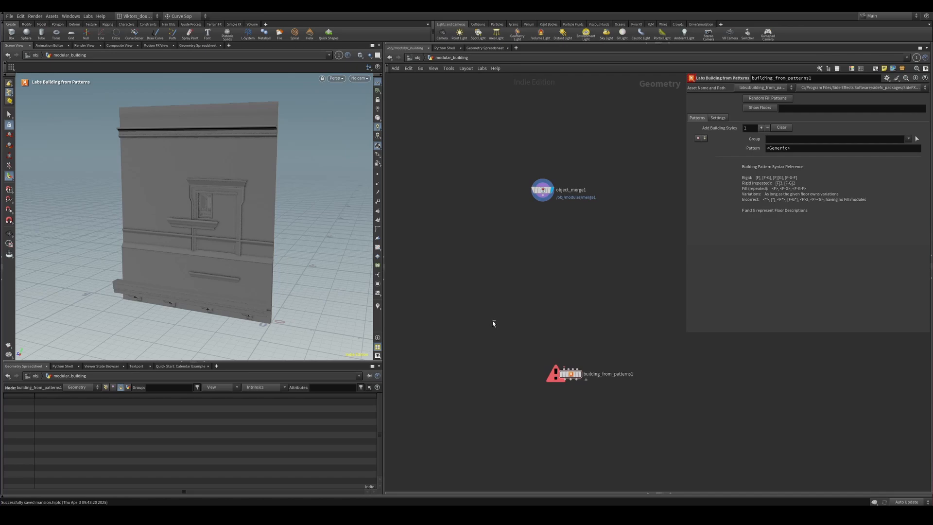
Add a Grid node between the Object Merge and Building from Patterns nodes, beside their column
key("Tab")
type("grid")
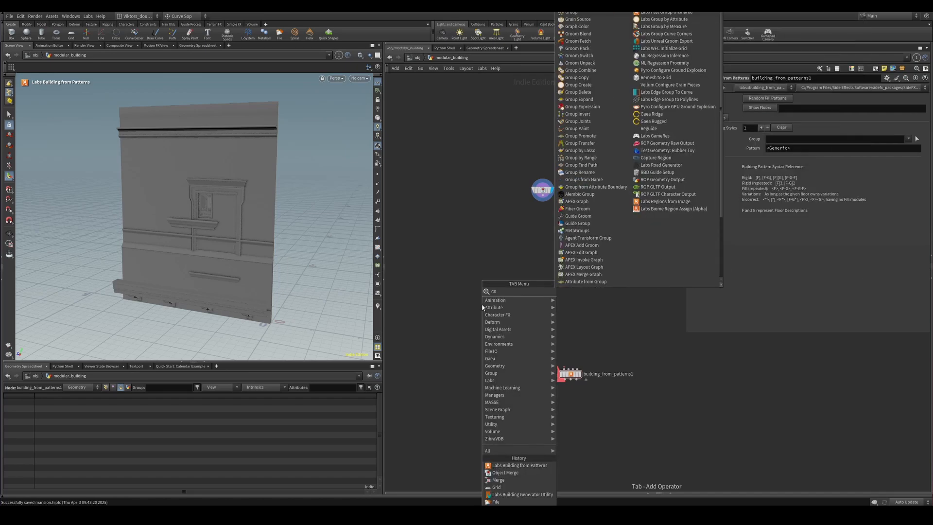
key("Return")
key("Return")
left_click(489, 304)
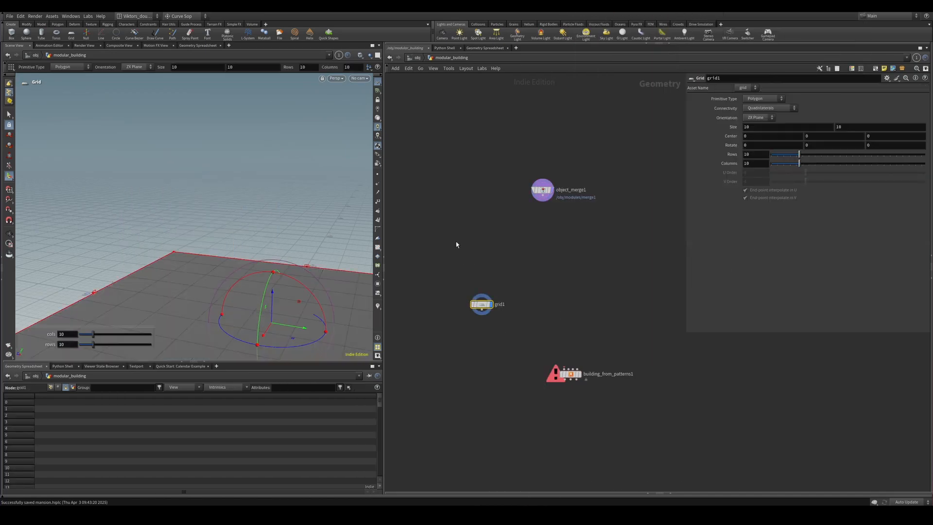
Reduce the grid to a single face by setting its rows and columns to 2
key("h")
left_click_drag(798, 154, 774, 164)
left_click(777, 164)
right_click_drag(266, 222, 239, 240, "alt")
mouse_move(238, 240)
left_mouse_down()
mouse_move(316, 244)
mouse_move(187, 243)
mouse_move(182, 233)
left_mouse_up()
key("Return")
right_click_drag(176, 223, 206, 237, "alt")
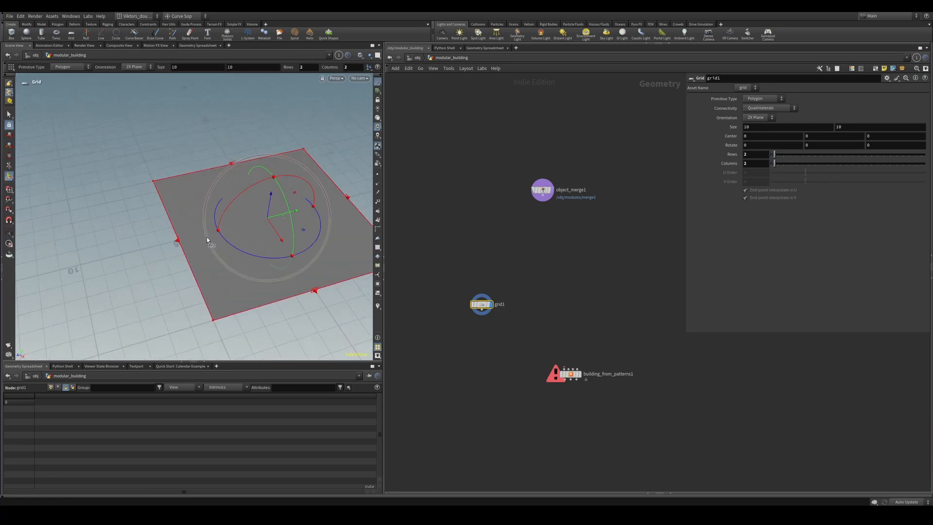
Stretch the grid into a long narrow footprint with a size of about 5.93 by 28.56
left_click_drag(180, 238, 57, 270)
right_click_drag(219, 230, 204, 240, "alt")
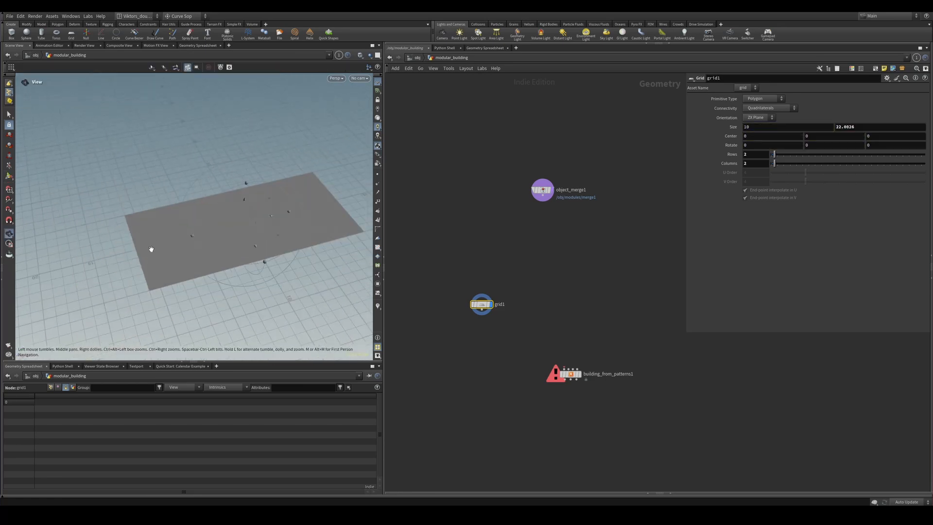
left_click_drag(128, 251, 100, 260)
left_click_drag(264, 261, 287, 250, "alt")
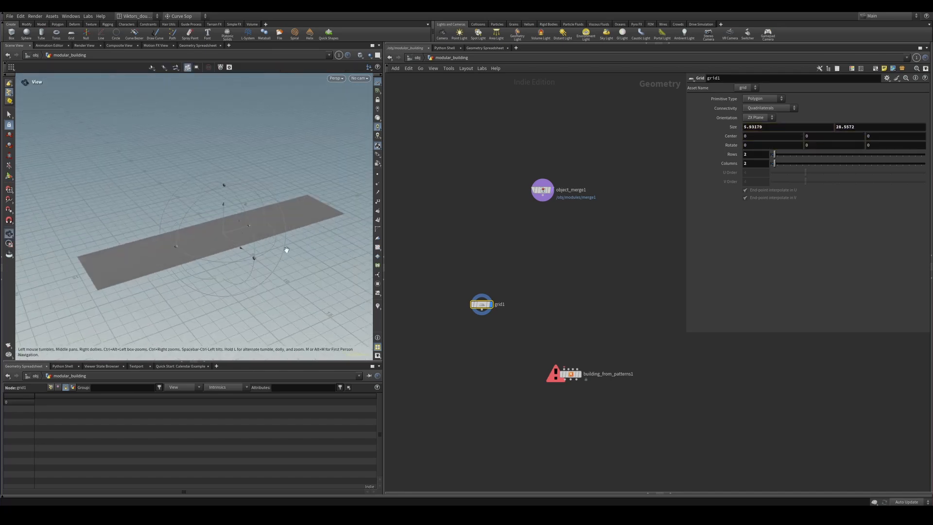
Add a PolyExtrude node just below grid1
key("Tab")
type("EX")
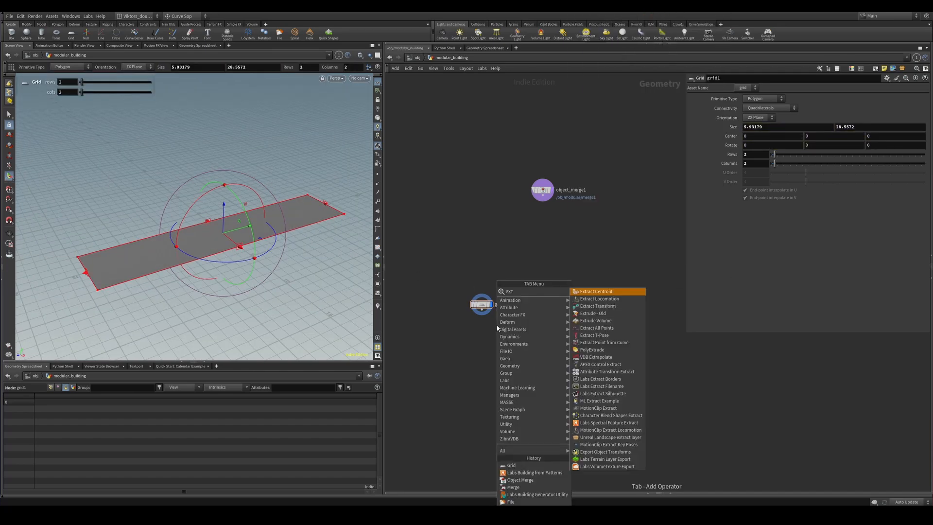
type("T")
key("Down")
key("Down")
key("Down")
key("Down")
key("Down")
key("Down")
key("Down")
key("Return")
left_click(498, 328)
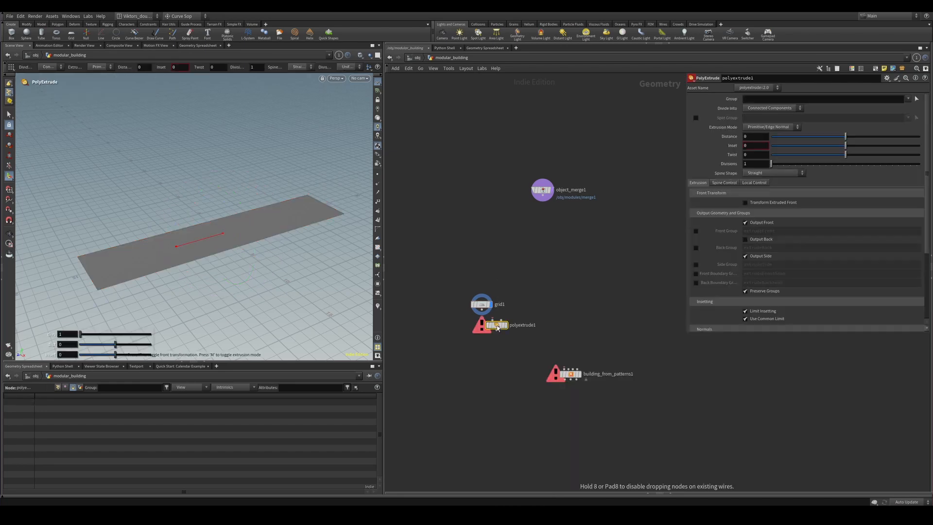
Connect grid1 to the PolyExtrude node, display it, and extrude the footprint upward by about 8.78
left_click_drag(497, 325, 476, 348)
scroll(486, 315, "up", 2)
left_click(480, 307)
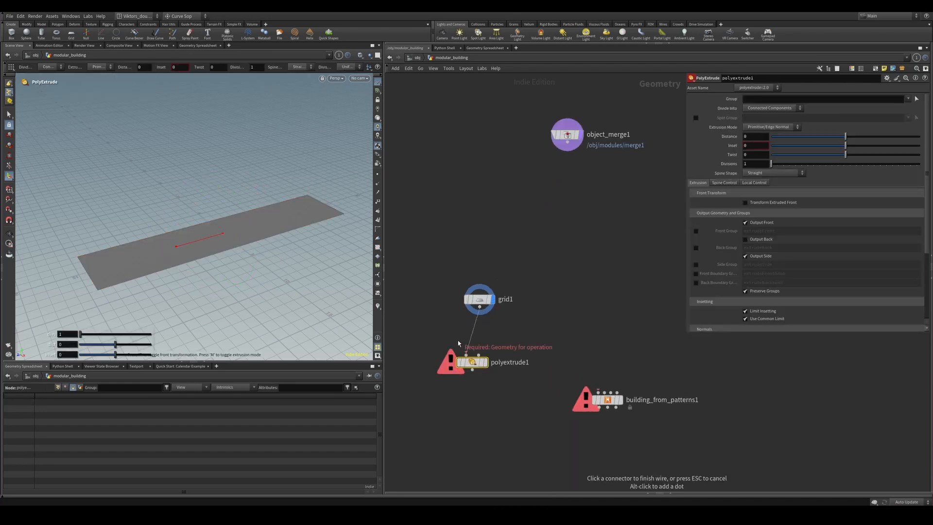
left_click(457, 340)
key("shift+s")
key("r")
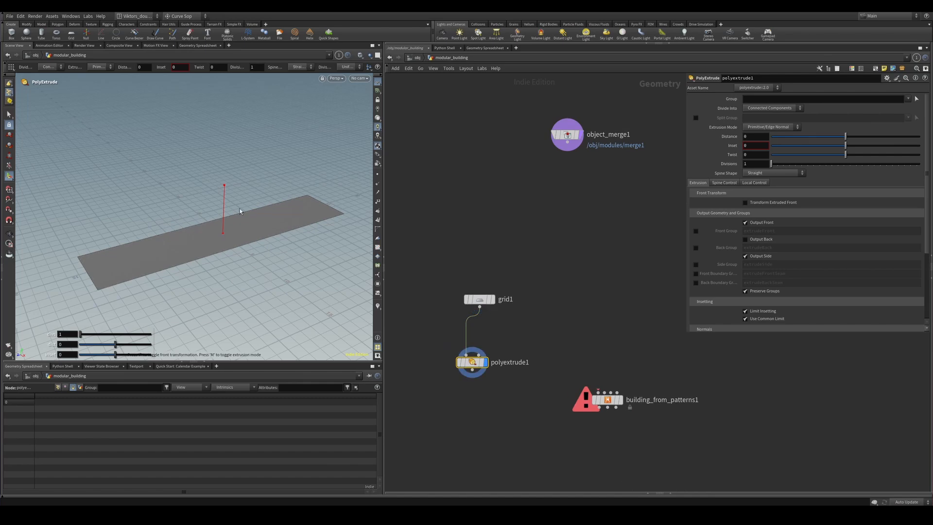
left_click_drag(224, 185, 227, 99)
middle_click_drag(518, 288, 531, 258)
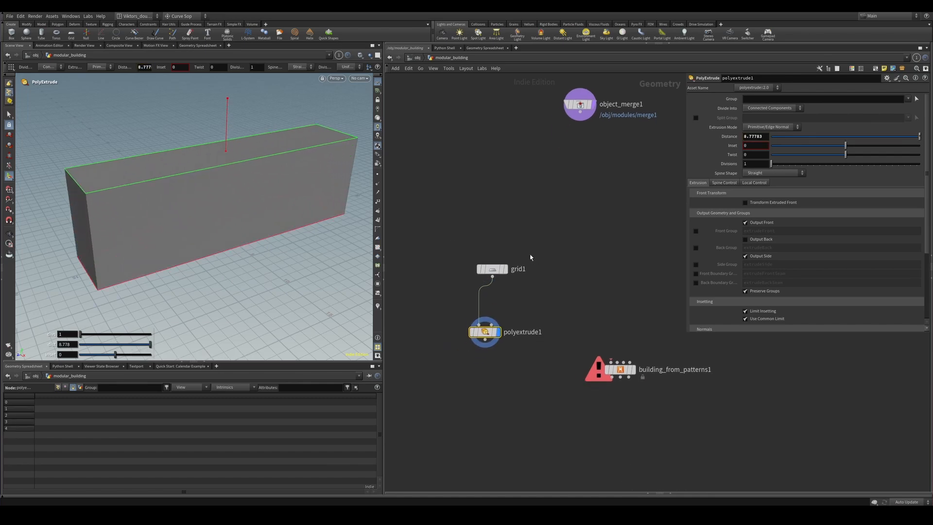
Arrange grid1 and polyextrude1 in a vertical column with a clear gap between them
left_click_drag(531, 258, 468, 338)
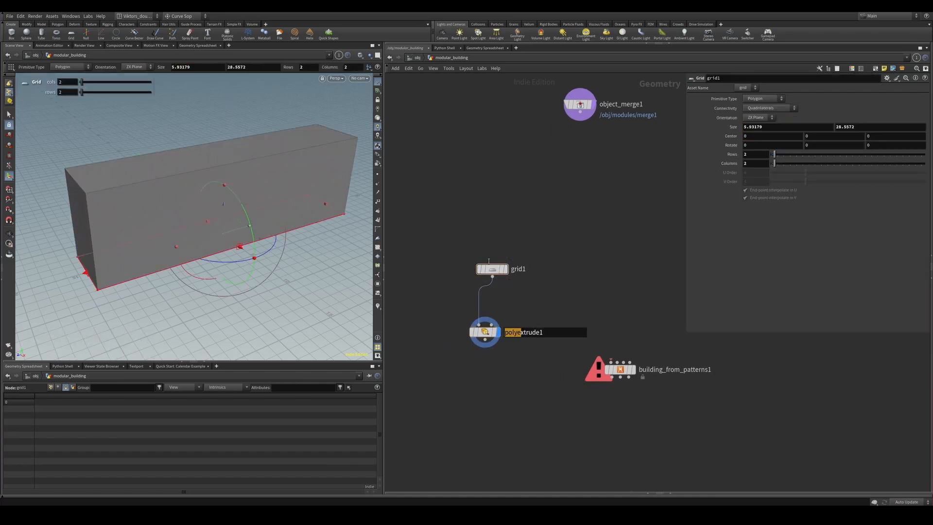
key("l")
left_click(529, 220)
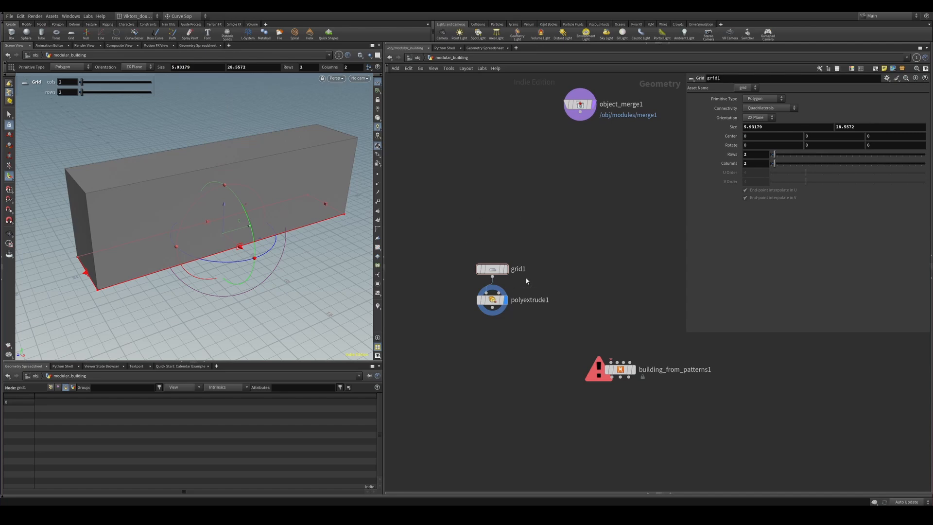
left_click(497, 300)
left_click_drag(491, 262, 462, 204)
left_click_drag(493, 269, 469, 211)
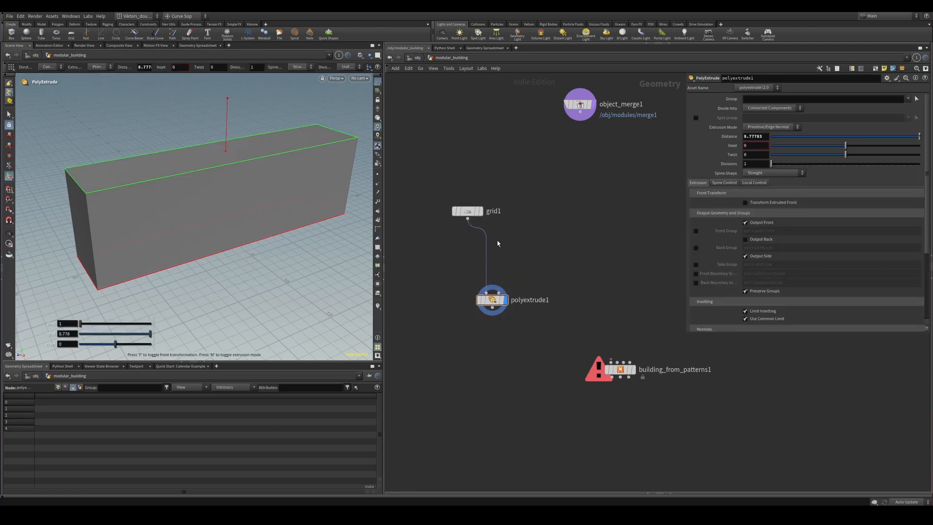
left_click_drag(493, 300, 468, 278)
Connect the output of polyextrude1 to the first input of building_from_patterns1
left_click_drag(214, 196, 256, 214, "alt")
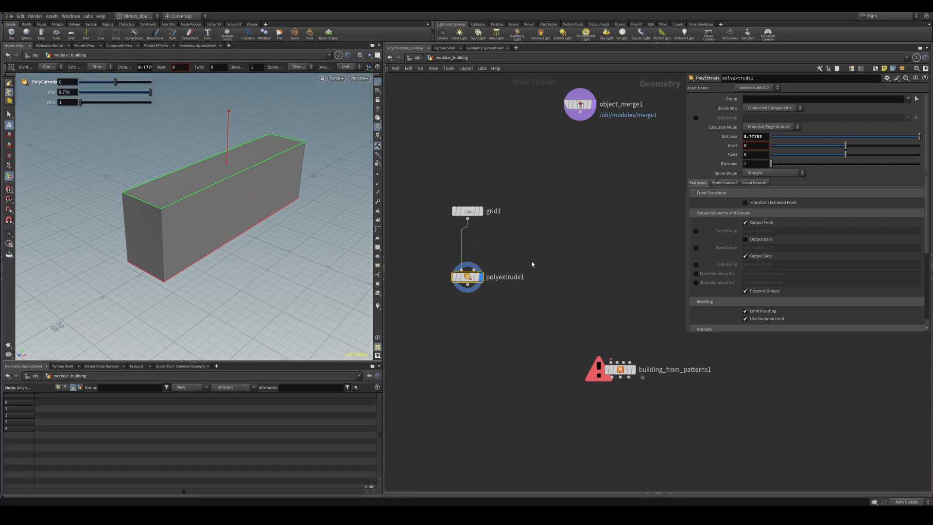
left_click_drag(317, 207, 281, 204, "alt")
left_click(467, 284)
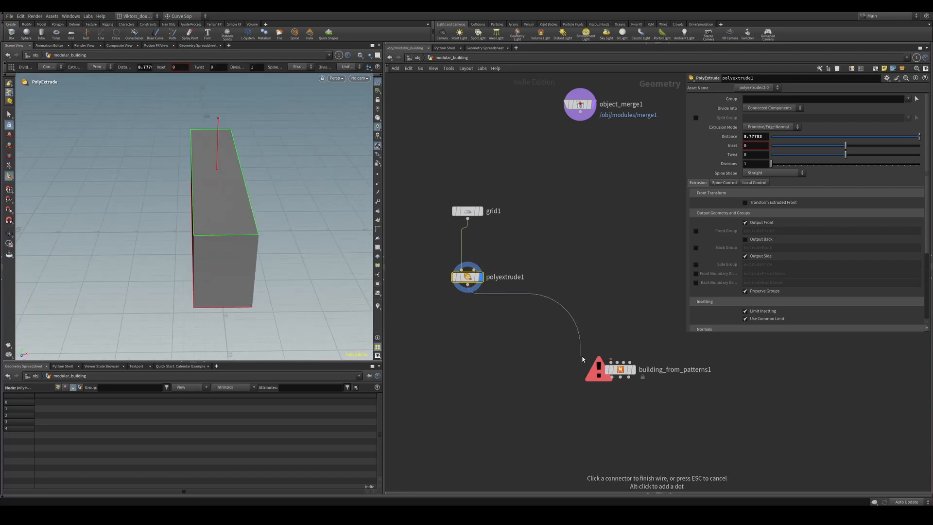
left_click(596, 363)
Display object_merge1 and move the node directly above building_from_patterns1
middle_click_drag(578, 184, 523, 295)
scroll(515, 253, "down", 2)
left_click(484, 193)
left_click(490, 192)
left_click_drag(485, 191, 520, 252)
scroll(537, 270, "up", 2)
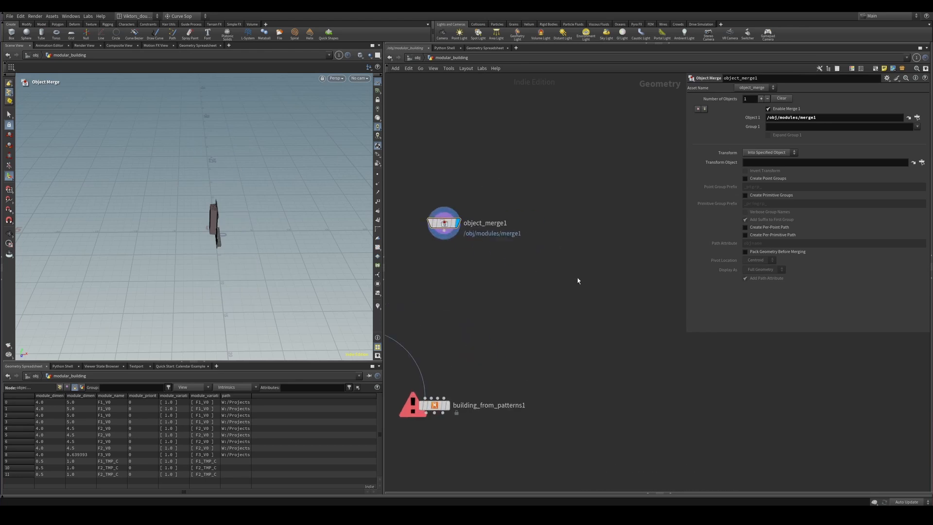
Add a Labs Building Generator Utility node between object_merge1 and building_from_patterns1, off to their side, and display it
key("Tab")
key("Escape")
middle_click_drag(565, 274, 566, 281)
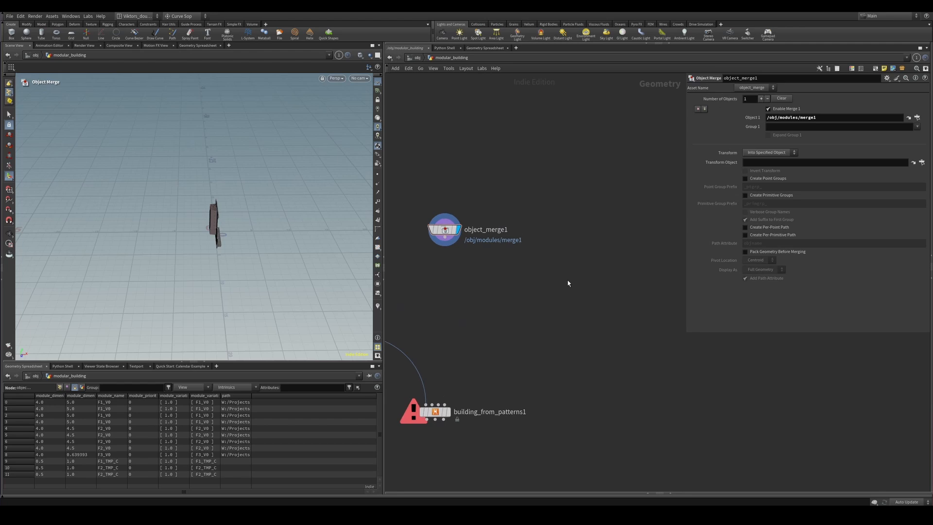
key("Tab")
type("uti")
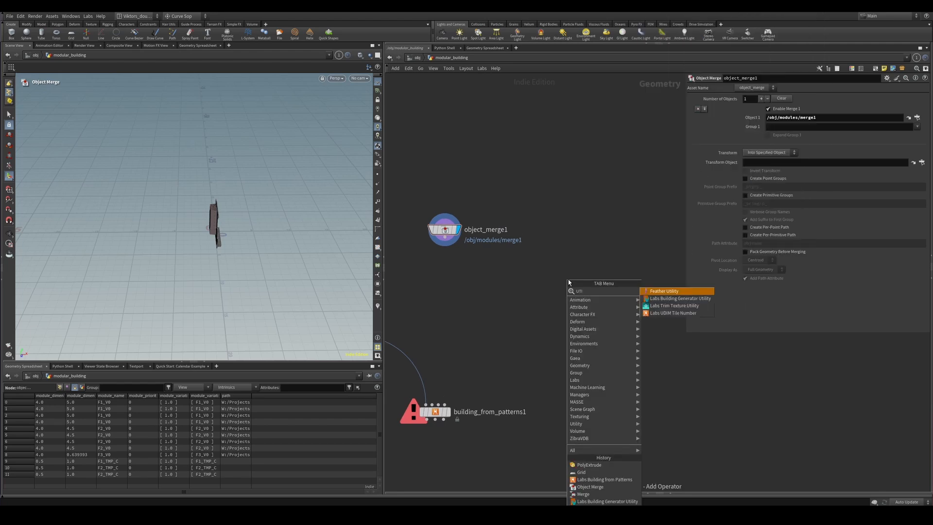
key("Down")
key("Down")
key("Up")
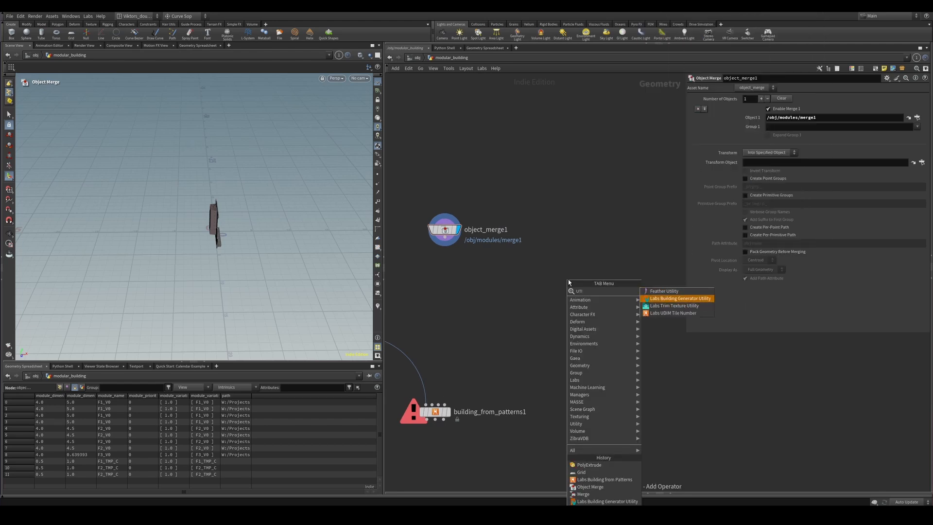
key("Return")
left_click(558, 279)
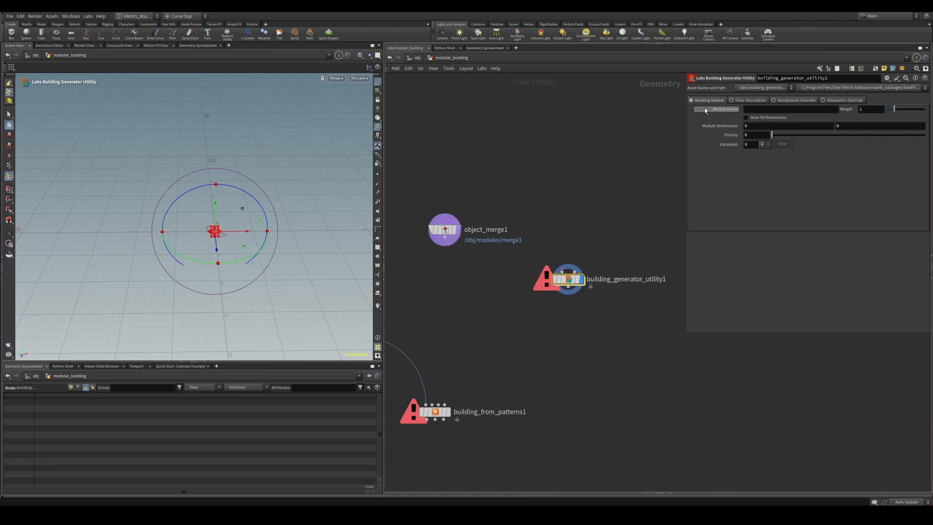
Set building_generator_utility1 to Floor Description mode and name its module F1
left_click(741, 101)
left_click(764, 110)
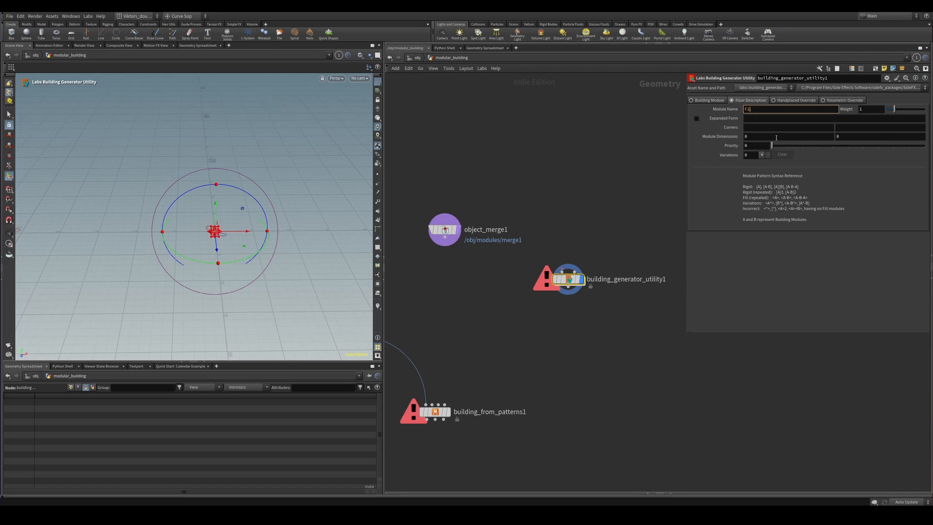
key("Return")
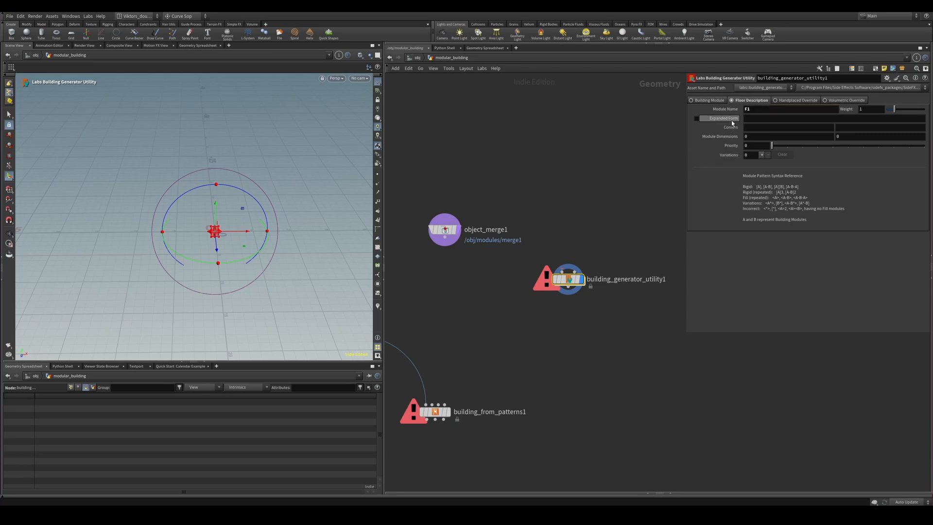
Enter the F1 floor's expanded form as [F1_TMP_C]<F1_V0>[F1_TMP_C] and enable it
left_click(765, 120)
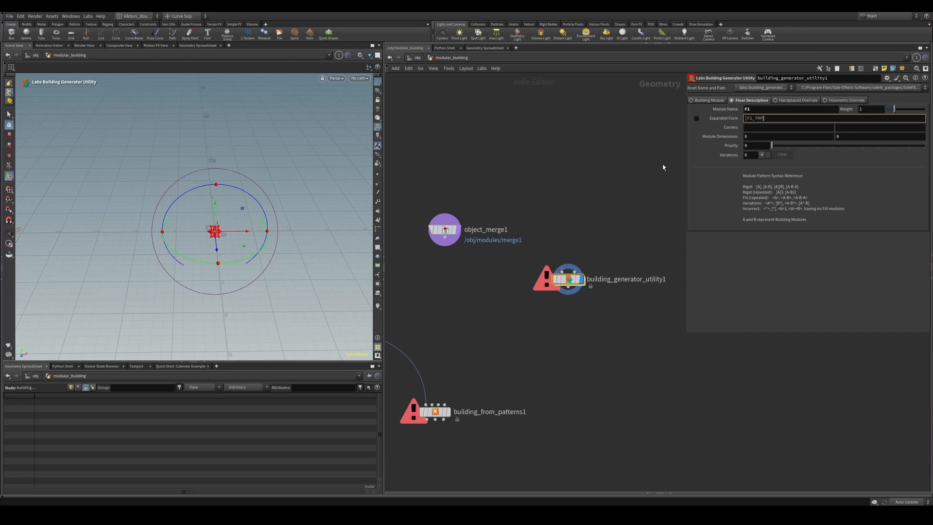
key("Return")
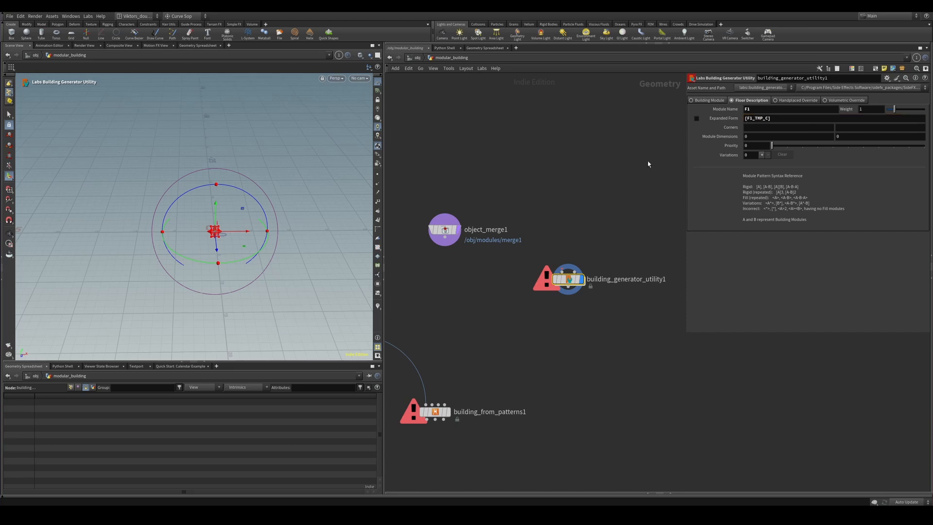
left_click(772, 119)
key("ctrl+c")
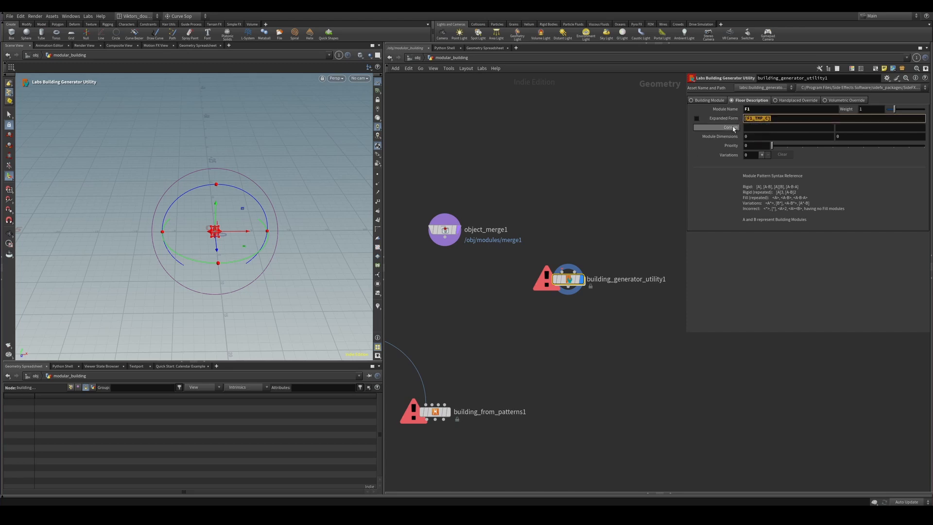
left_click(773, 120)
key("ctrl+v")
left_click(767, 118)
type("<")
left_click(772, 118)
type("F1_V0")
key("Return")
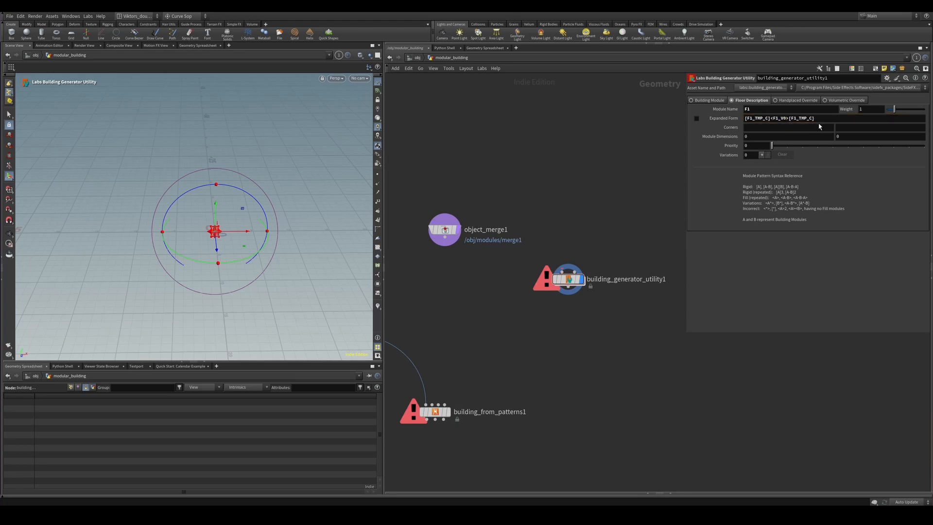
left_click(697, 118)
middle_click_drag(614, 211, 625, 192)
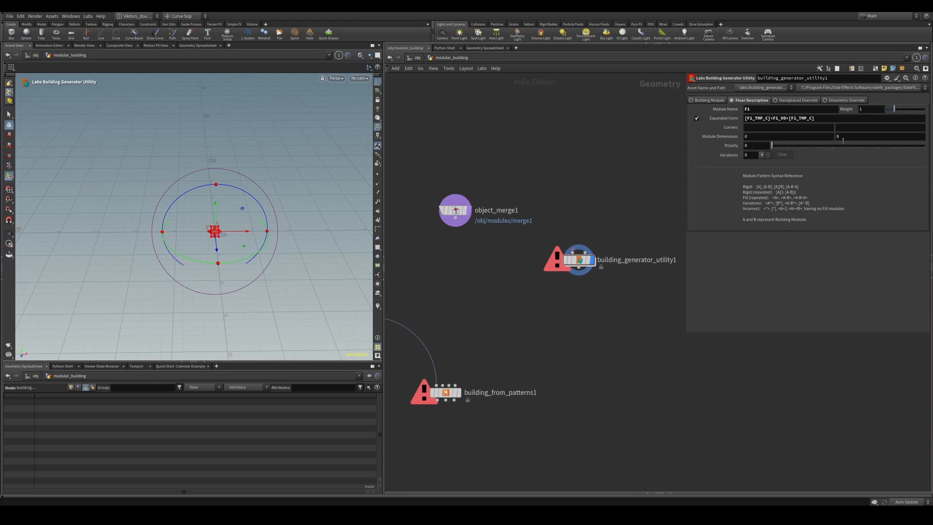
Enter 5 in the Module Dimensions of the F1 floor description
middle_click_drag(839, 140, 844, 140)
key("ctrl+z")
left_click(761, 136)
left_click(769, 160)
left_click(820, 137)
type("5")
key("Return")
Select object_merge1 and turn on its display flag
middle_click_drag(513, 187, 543, 204)
left_click(485, 228)
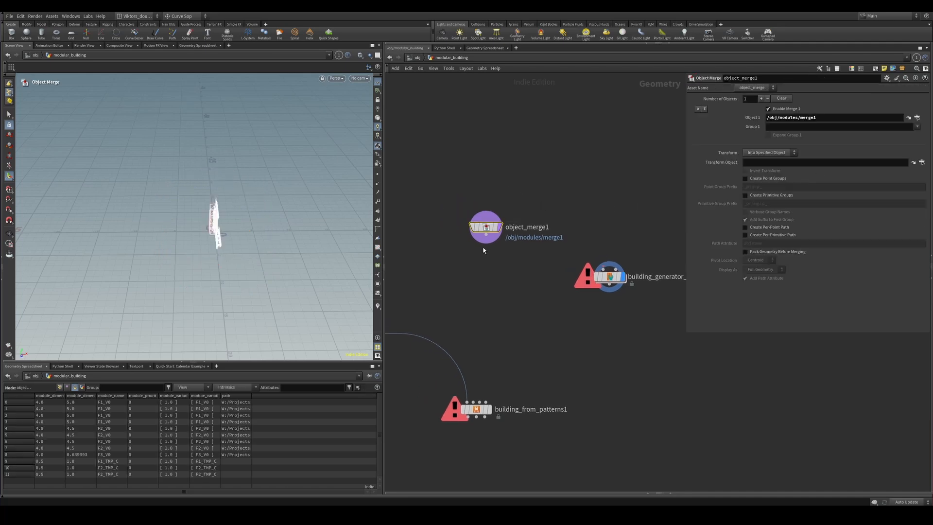
left_click(500, 227)
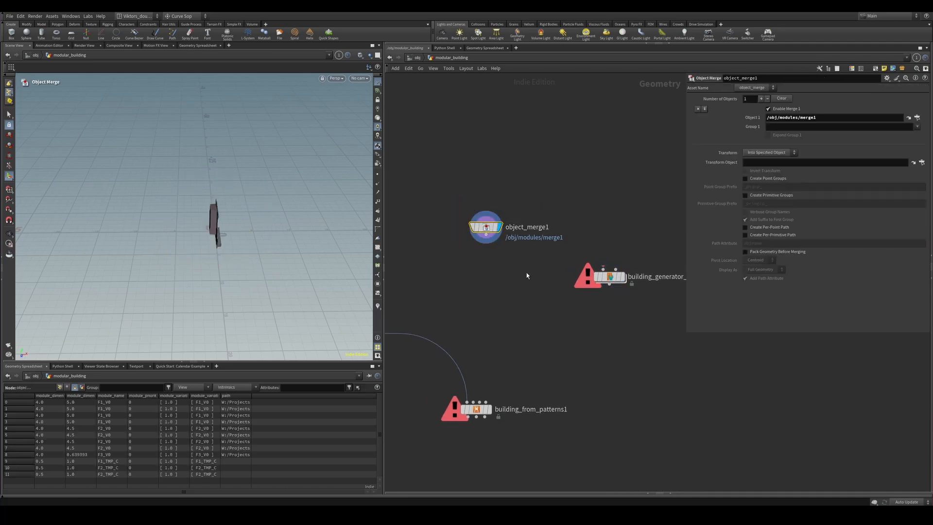
Store the current modular_building network view, with object_merge1 and the generator nodes in frame, as quickmark 2
scroll(534, 276, "down", 2)
middle_click_drag(537, 277, 535, 245)
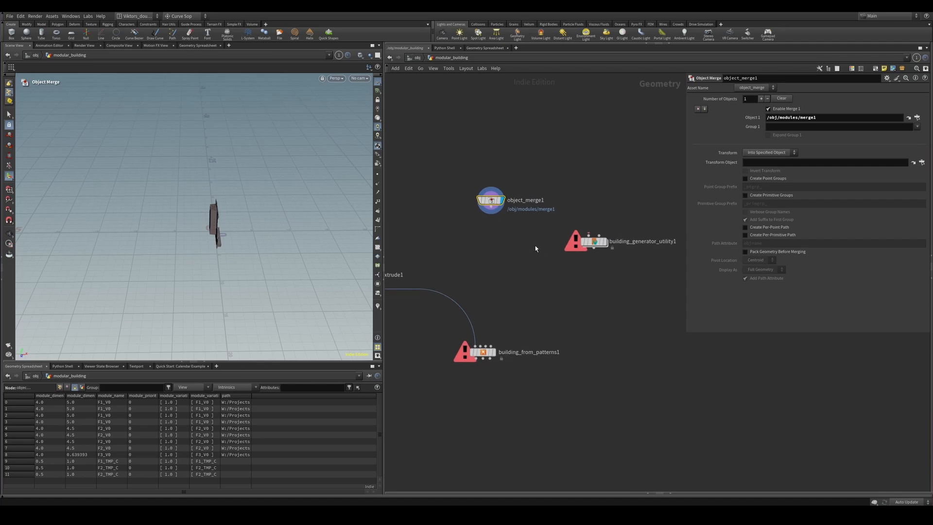
key("ctrl+1")
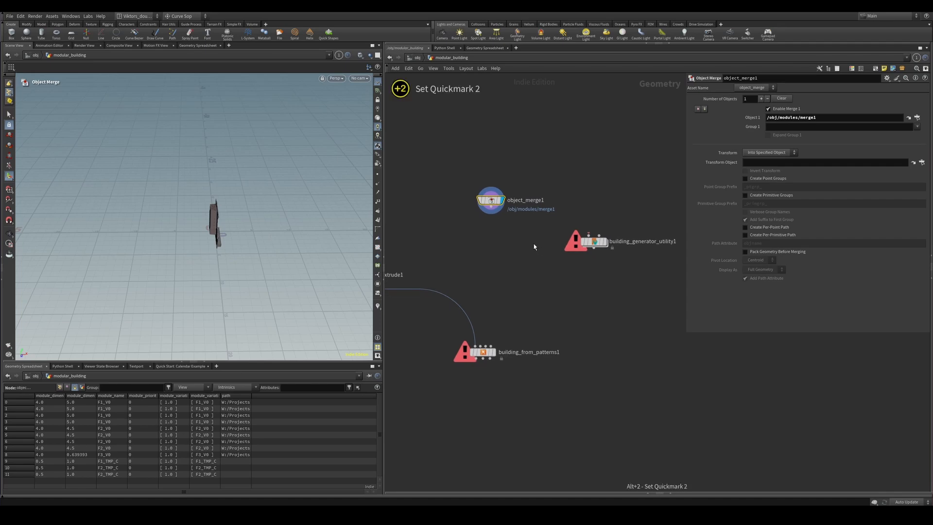
scroll(532, 253, "up", 3)
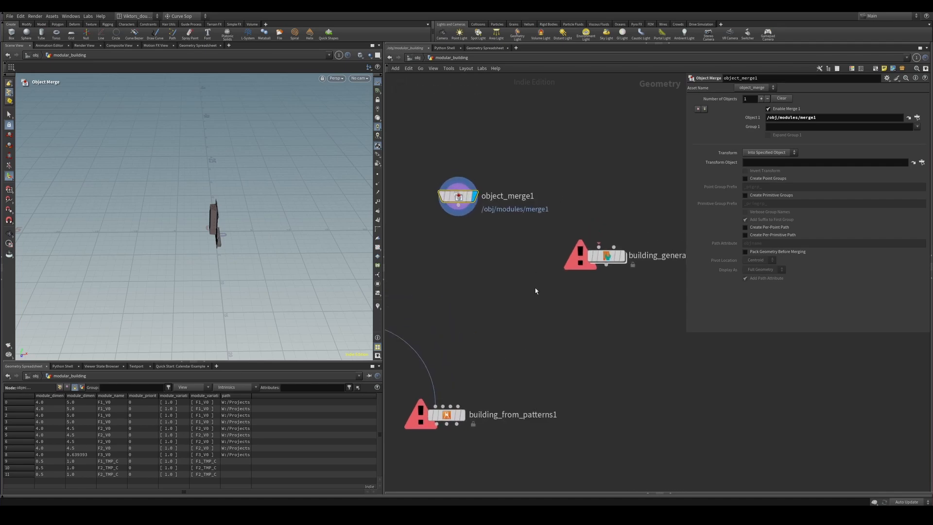
middle_click_drag(535, 290, 512, 294)
key("ctrl+2")
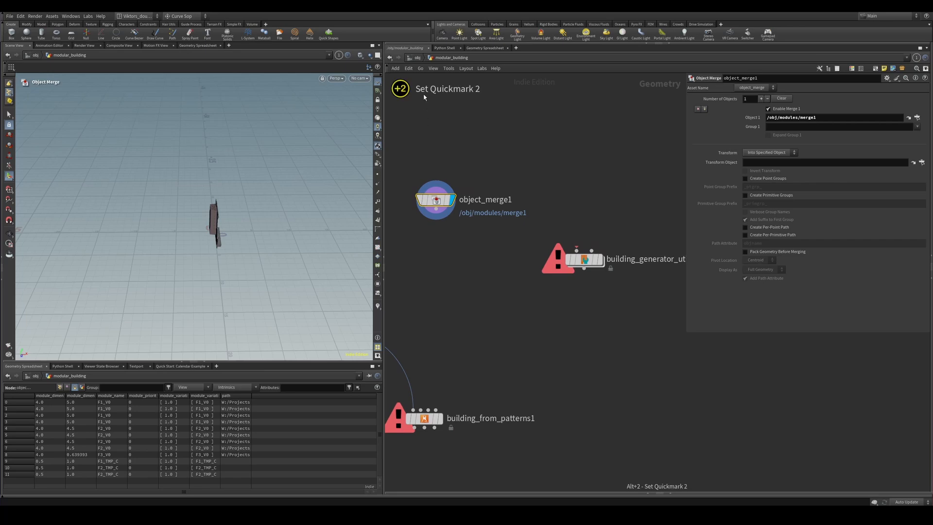
Open the modules network, store its view as quickmark 1, and switch between quickmarks 1 and 2
key("u")
double_click(508, 204)
scroll(564, 266, "up", 4)
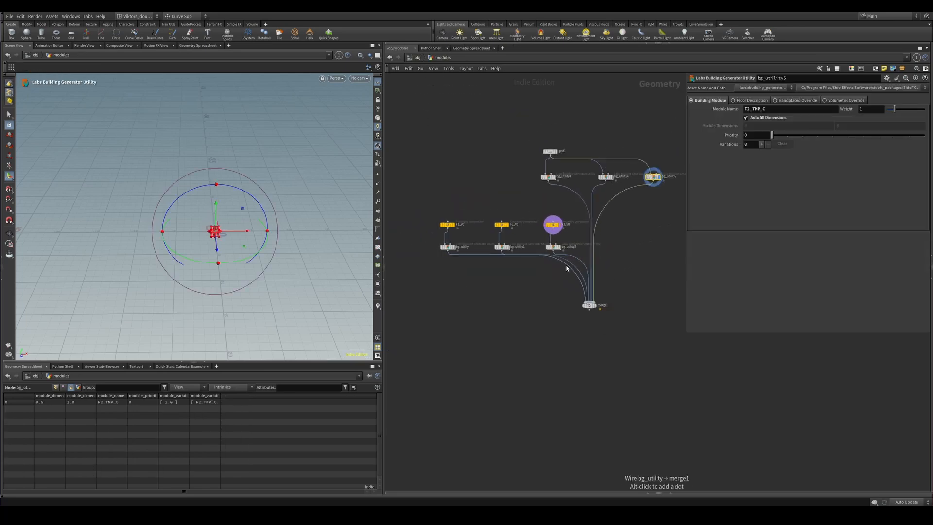
middle_click_drag(545, 270, 587, 313)
key("alt+1")
key("2")
key("1")
key("2")
key("1")
middle_click_drag(569, 204, 609, 237)
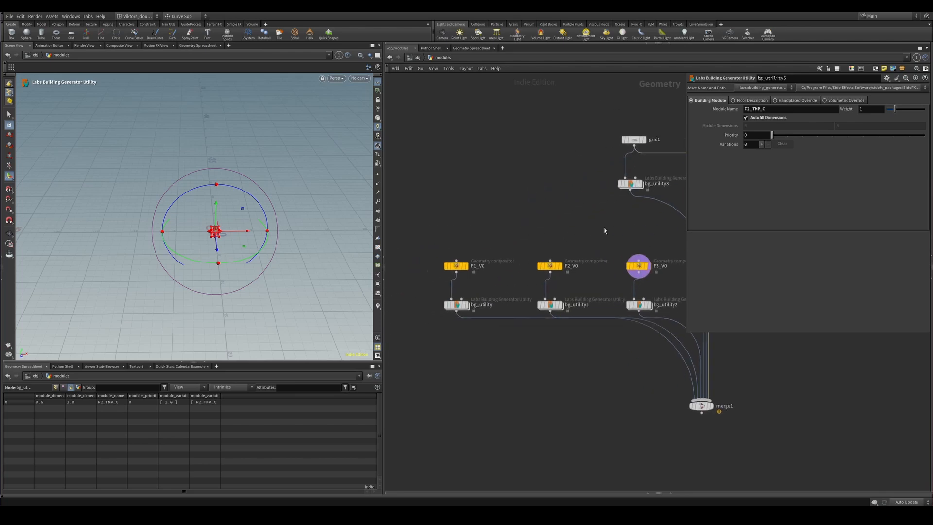
Display the F1_V0 module and set the radial menu to MASSE default radial menu
left_click(456, 266)
left_click(466, 266)
left_click_drag(242, 246, 271, 226, "alt")
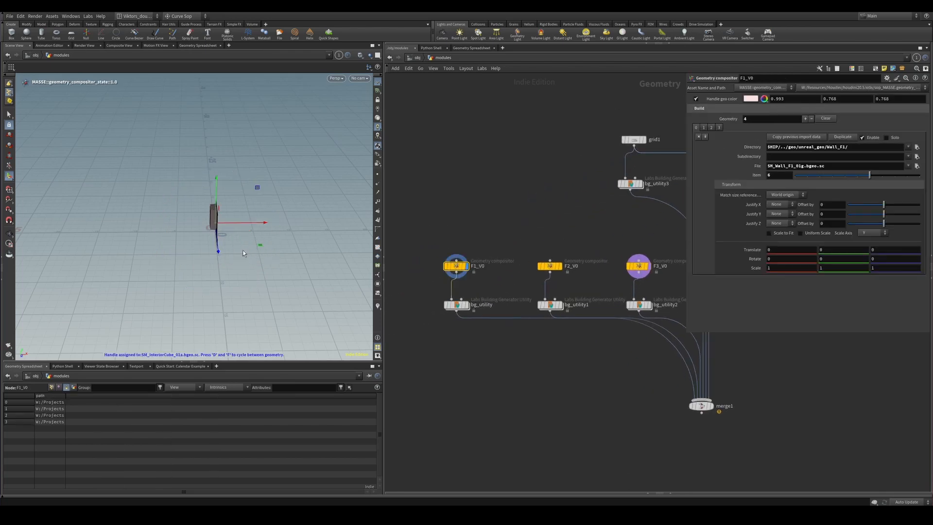
left_click(181, 17)
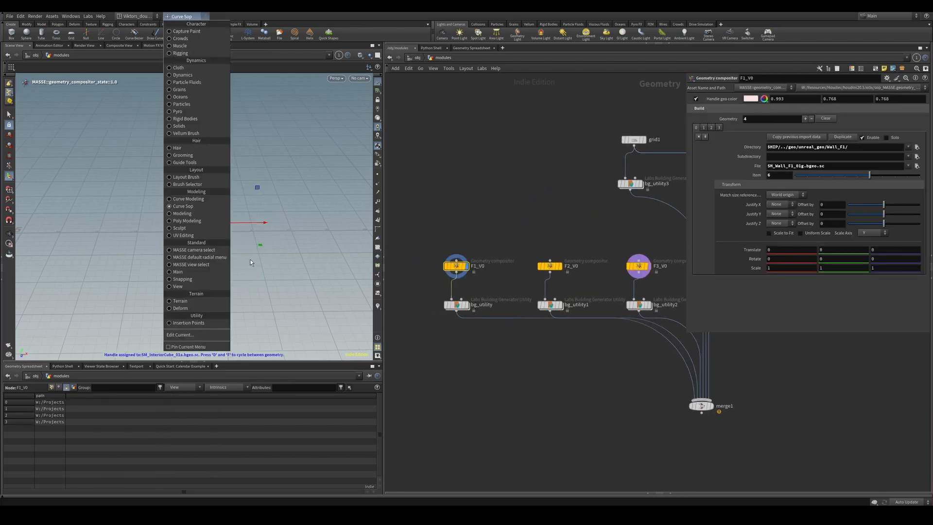
left_click(223, 257)
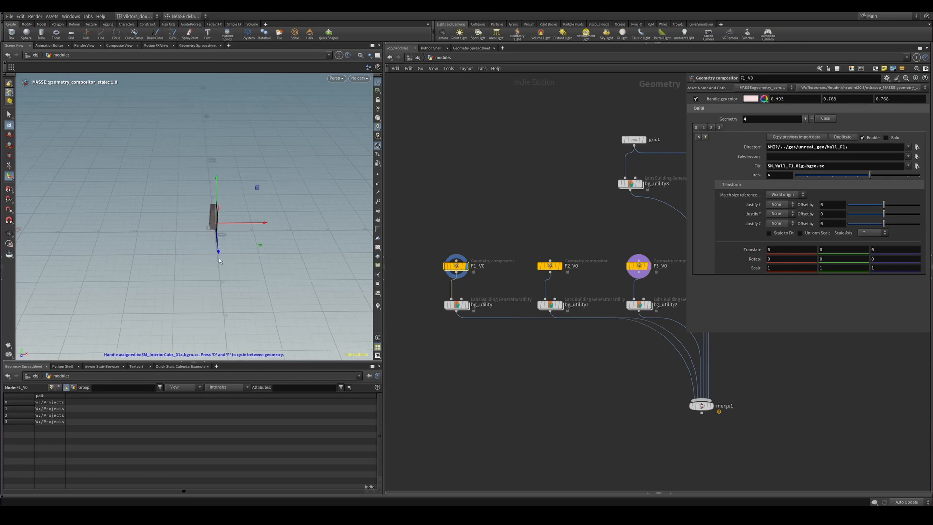
Switch the viewport to the right orthographic view and examine the F1_V0 wall module
key("c")
left_click(258, 210)
left_click(292, 209)
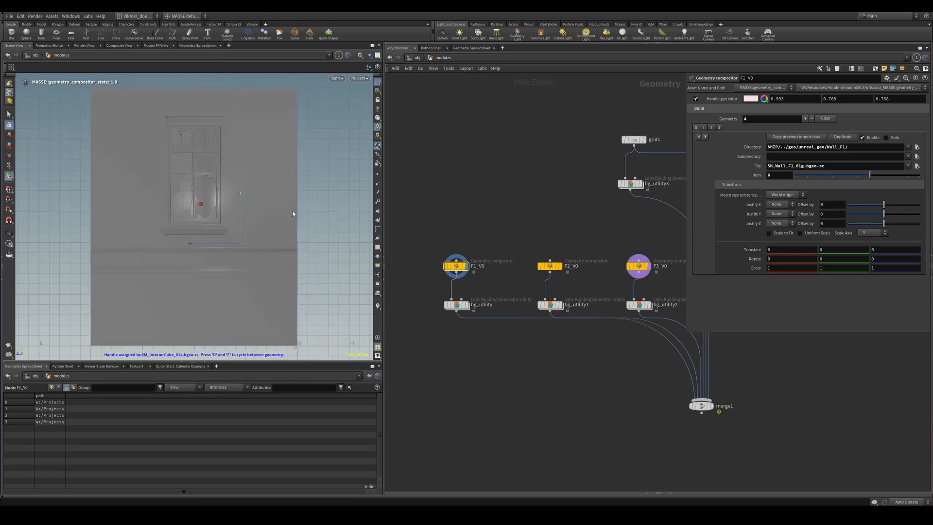
right_click_drag(292, 211, 196, 248, "alt")
key("c")
left_click(242, 213)
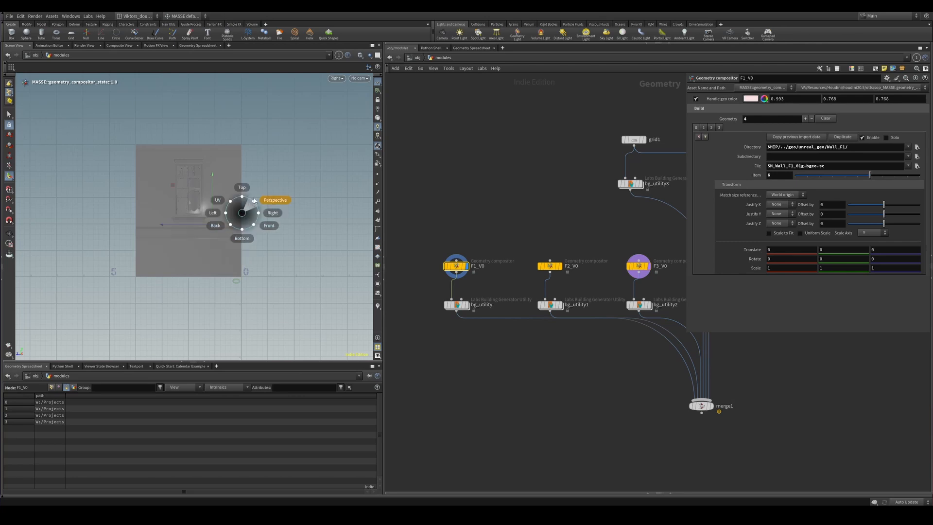
left_click(256, 196)
key("space+g")
key("c")
left_click(264, 193)
left_click(286, 193)
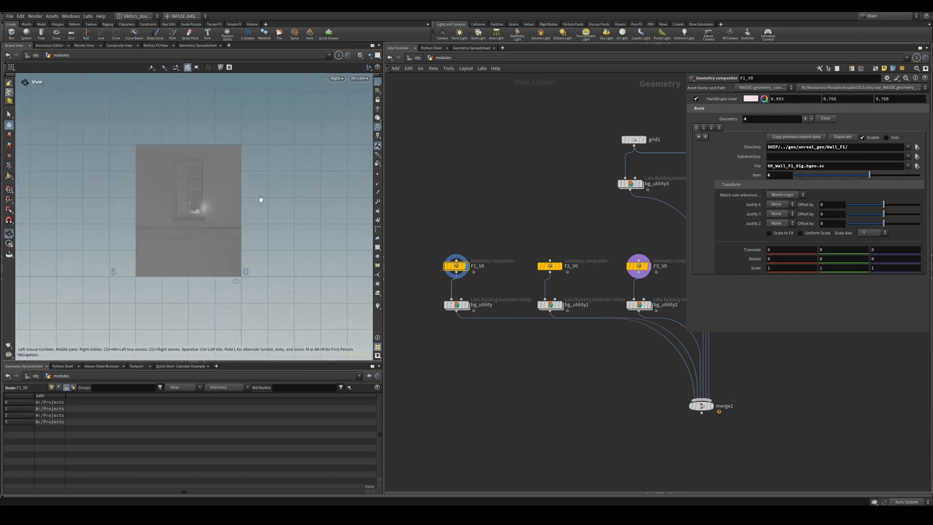
scroll(261, 198, "up", 3)
Display F1_V0 and F2_V0 in turn to compare the heights of the two wall modules
left_click(467, 266)
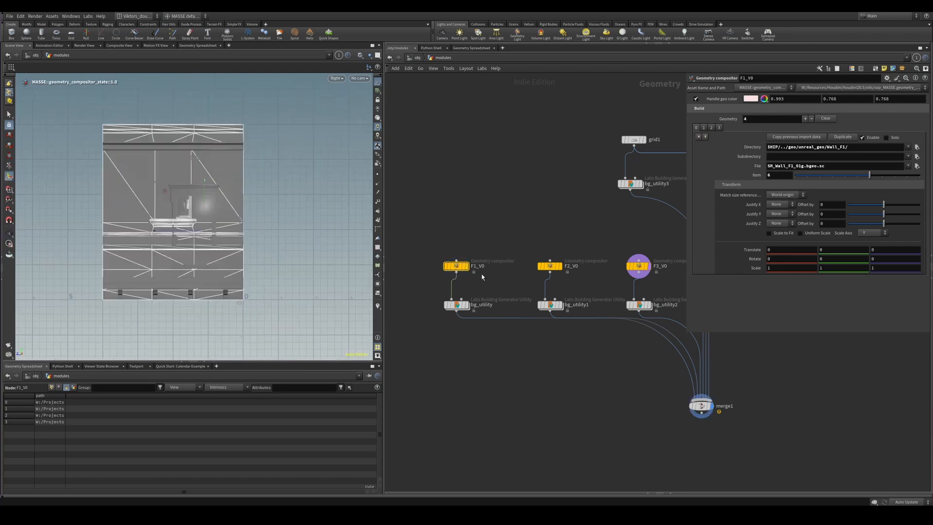
left_click(467, 266)
mouse_move(209, 128)
right_mouse_down("alt")
mouse_move(320, 104)
mouse_move(248, 134)
mouse_move(213, 135)
right_mouse_up("alt")
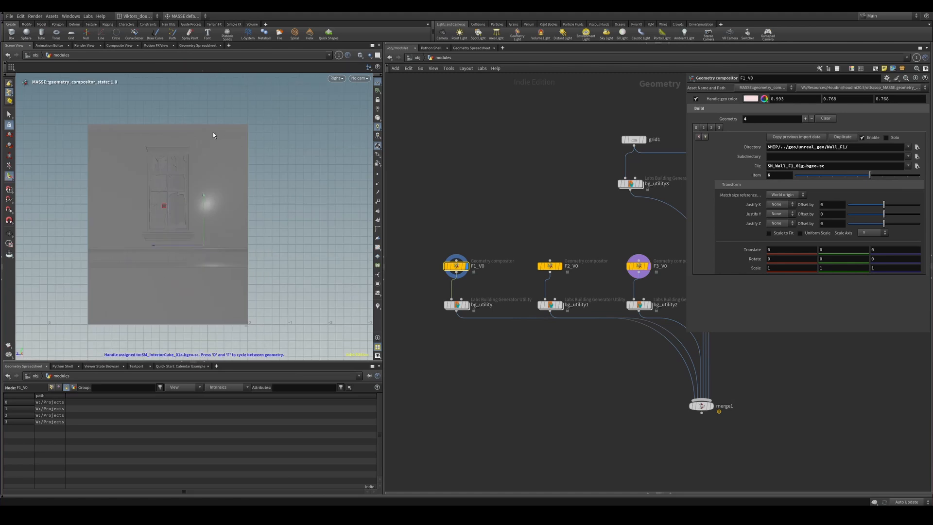
left_click(561, 267)
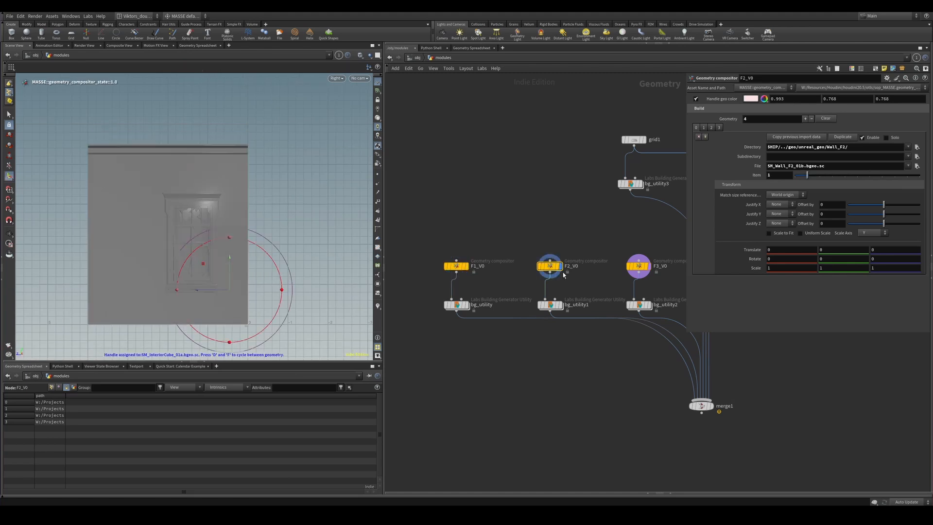
scroll(236, 180, "up", 2)
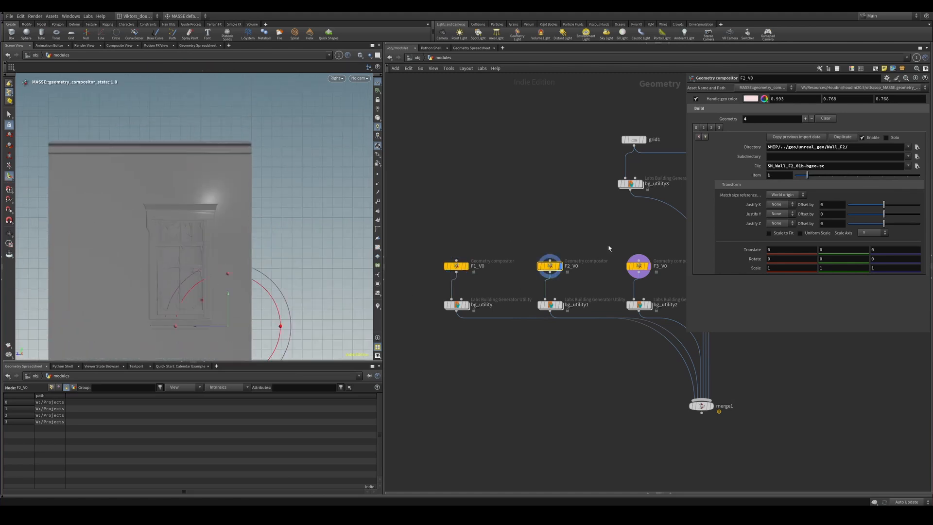
middle_click_drag(565, 255, 473, 231)
Display F3_V0 and examine the height and origin of the roof edge module up close
left_click(558, 243)
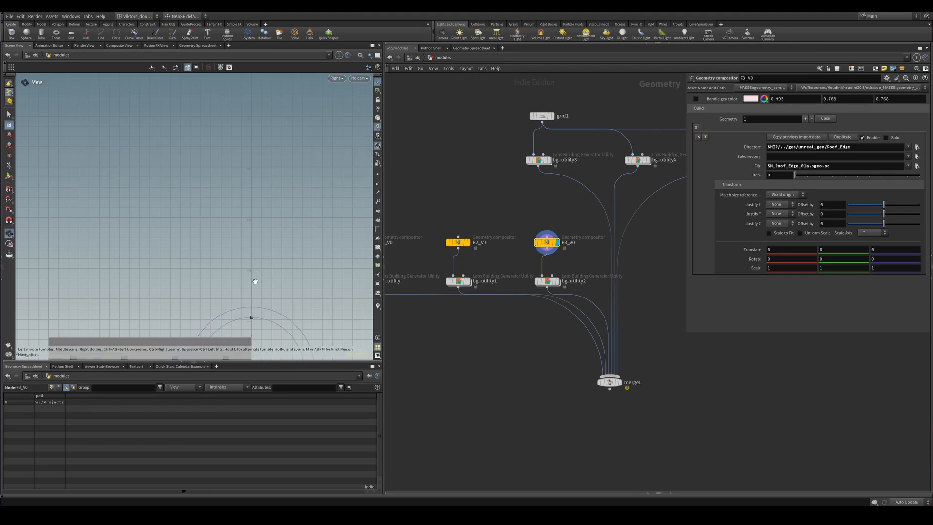
middle_click_drag(208, 351, 212, 283, "alt")
right_click_drag(212, 282, 308, 252, "alt")
middle_click_drag(308, 252, 264, 252, "alt")
right_click_drag(264, 253, 176, 266, "alt")
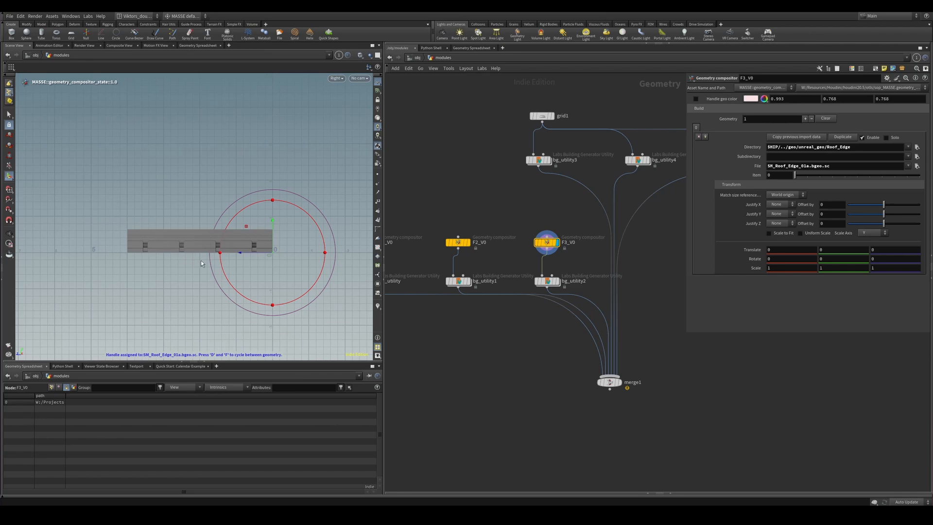
right_click_drag(261, 238, 360, 237, "alt")
scroll(525, 289, "up", 3)
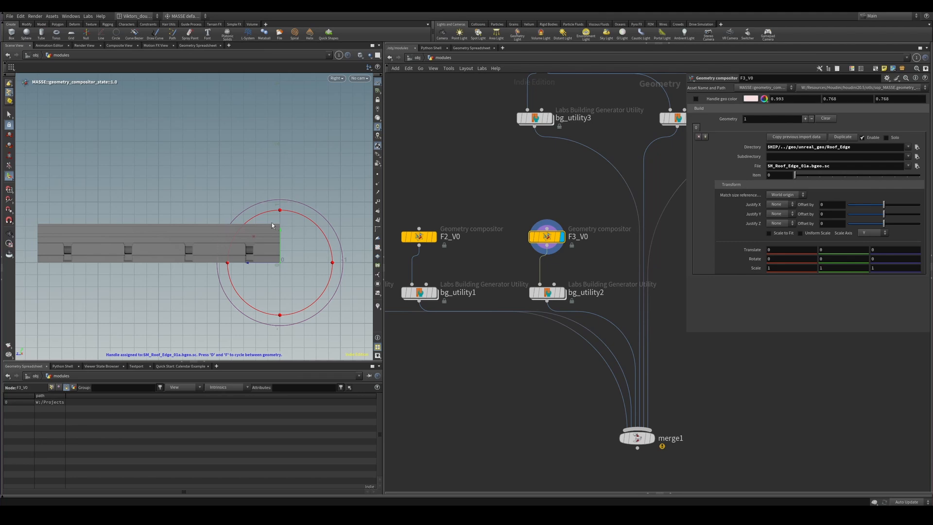
scroll(250, 231, "down", 2)
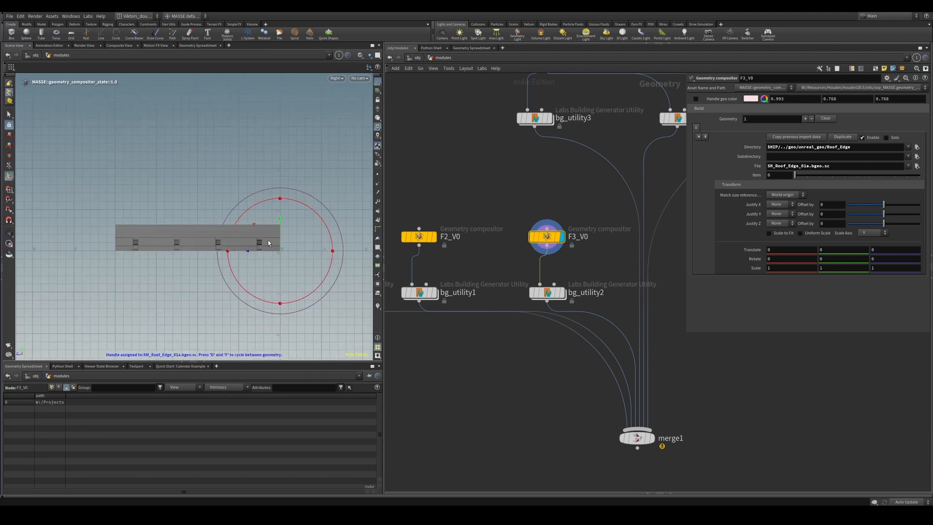
scroll(269, 243, "up", 4)
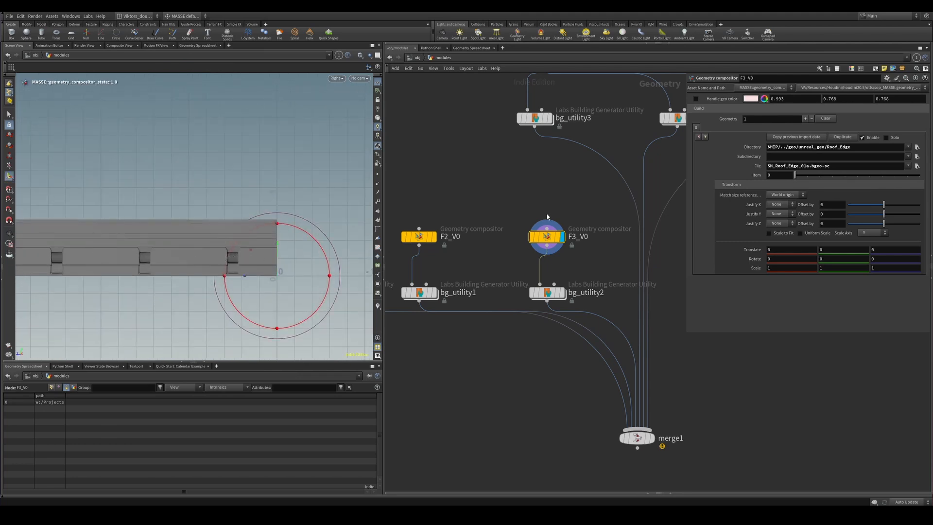
Display F2_V0 again to check where its wall sits relative to the origin
middle_click_drag(501, 242, 558, 224)
scroll(548, 251, "down", 3)
left_click(529, 244)
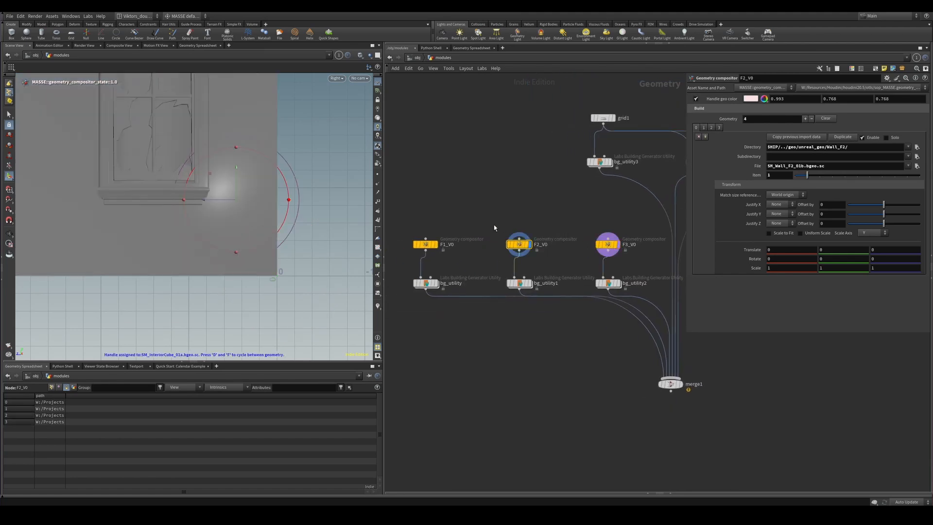
Display the F1_V0 and F2_V0 wall modules in turn again to compare their heights
left_click(435, 245)
right_click_drag(268, 139, 261, 241, "alt")
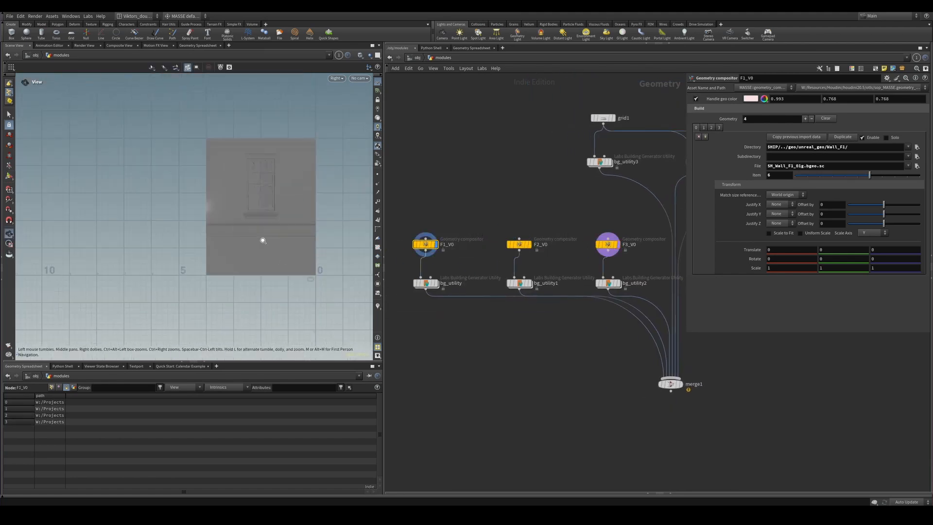
key("Return")
left_click(519, 245)
left_click(530, 244)
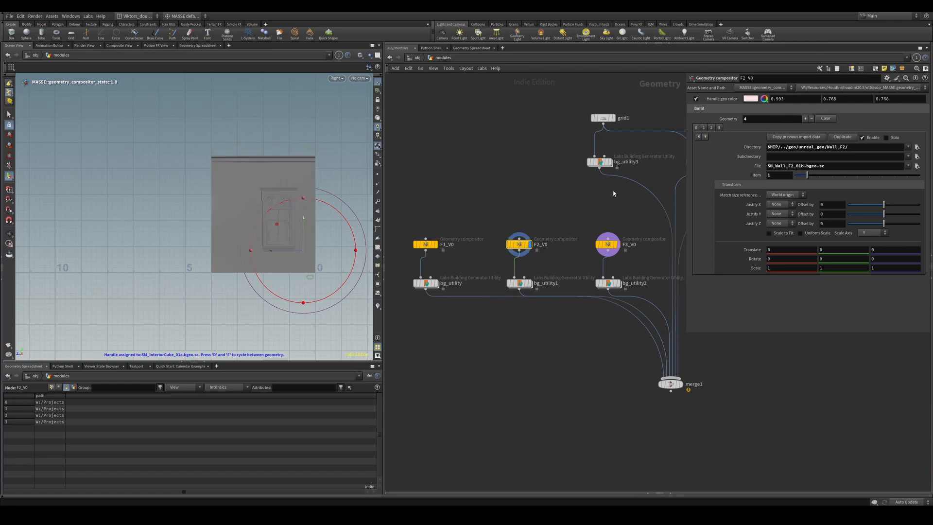
scroll(424, 273, "up", 3)
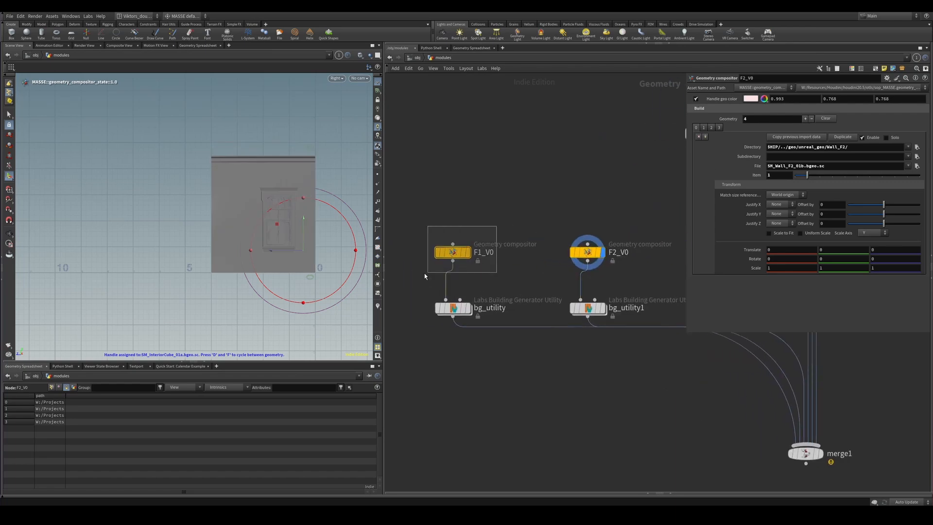
left_click(451, 255)
left_click(587, 254)
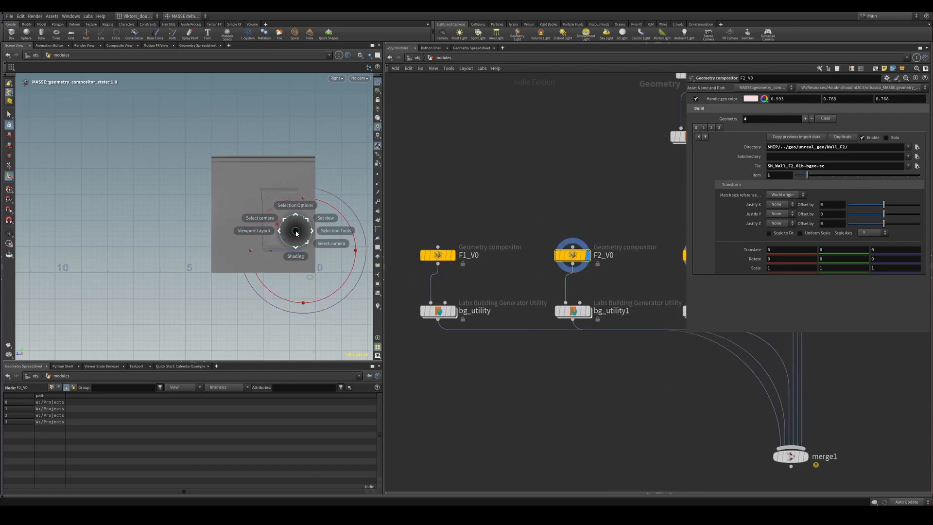
Return to the modular_building network, display the F1 floor description node and set its module height to 5
key("2")
scroll(565, 348, "down", 2)
middle_click_drag(567, 351, 541, 339)
left_click_drag(591, 316, 548, 249)
key("r")
left_click_drag(851, 137, 792, 144)
left_click(626, 295)
middle_click_drag(613, 301, 524, 275)
scroll(600, 303, "up", 2)
scroll(583, 310, "down", 1)
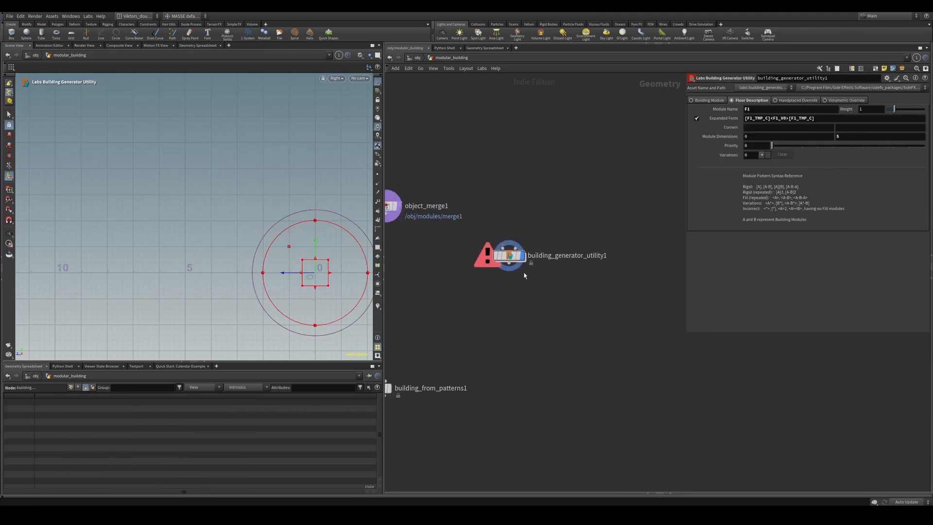
Rename the F1 floor description node to bg_utility2, reusing the node name from the modules network
left_click_drag(510, 256, 601, 276, "alt")
key("Delete")
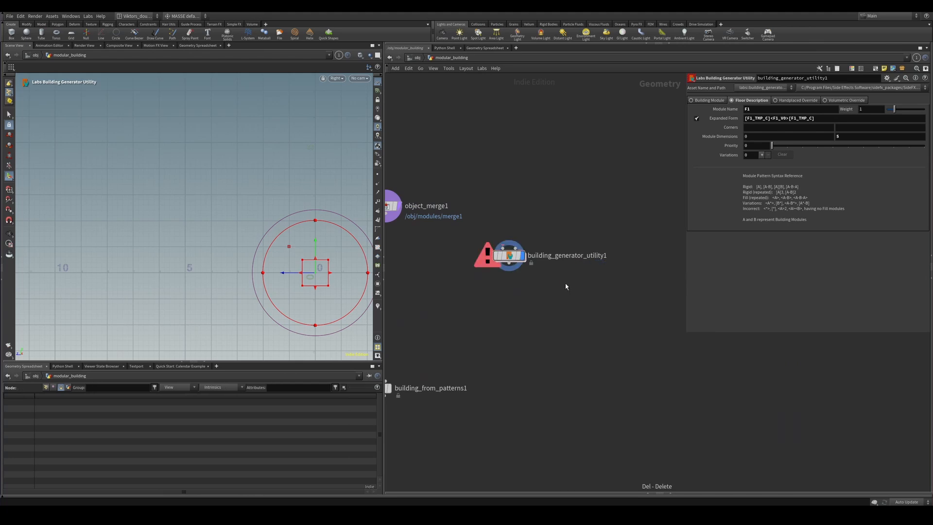
double_click(562, 255)
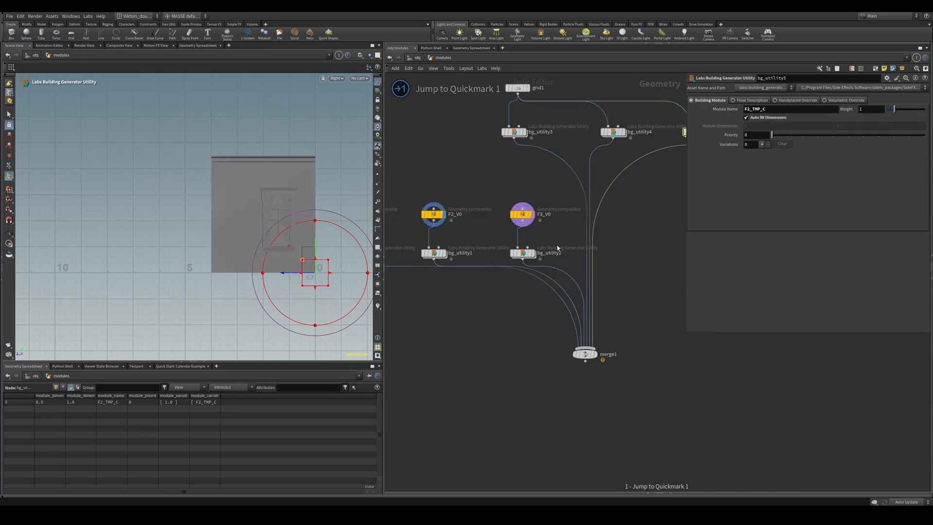
scroll(552, 274, "up", 2)
double_click(547, 253)
left_click(525, 306)
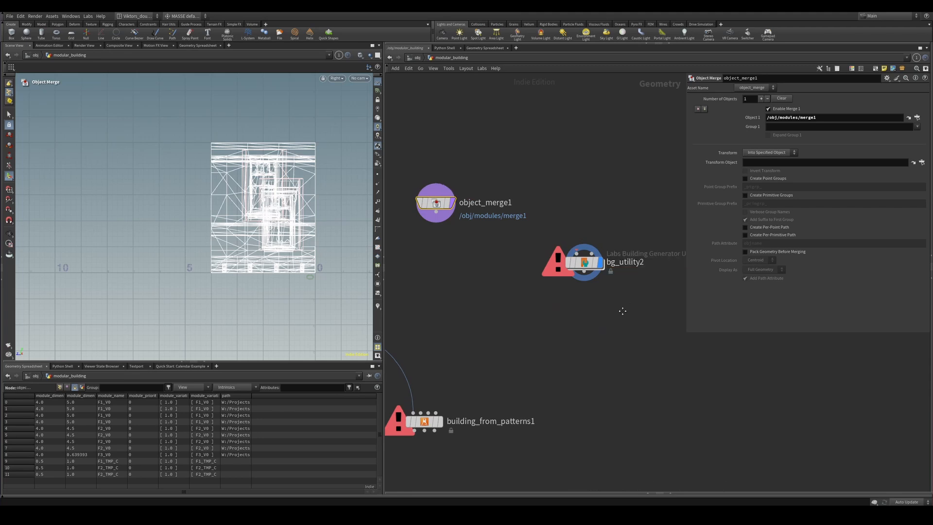
Duplicate the F1 floor description node and set the copy's module height to 4.5
middle_click_drag(622, 311, 524, 314)
left_click_drag(503, 270, 611, 292, "alt")
left_click_drag(844, 138, 781, 152)
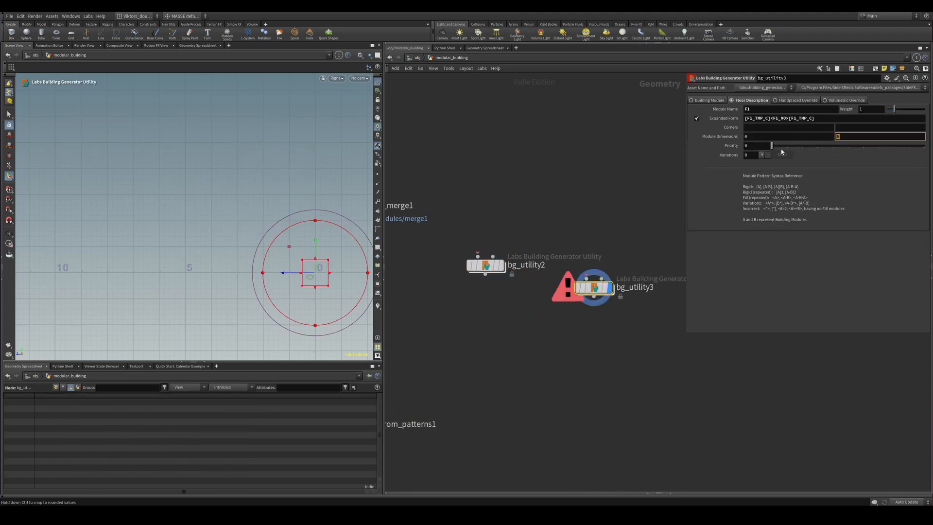
type("4.5")
key("Return")
Change the expanded form of bg_utility3 to [F2_TMP_C]<F2_V0>[F2_TMP_C]
left_click(751, 119)
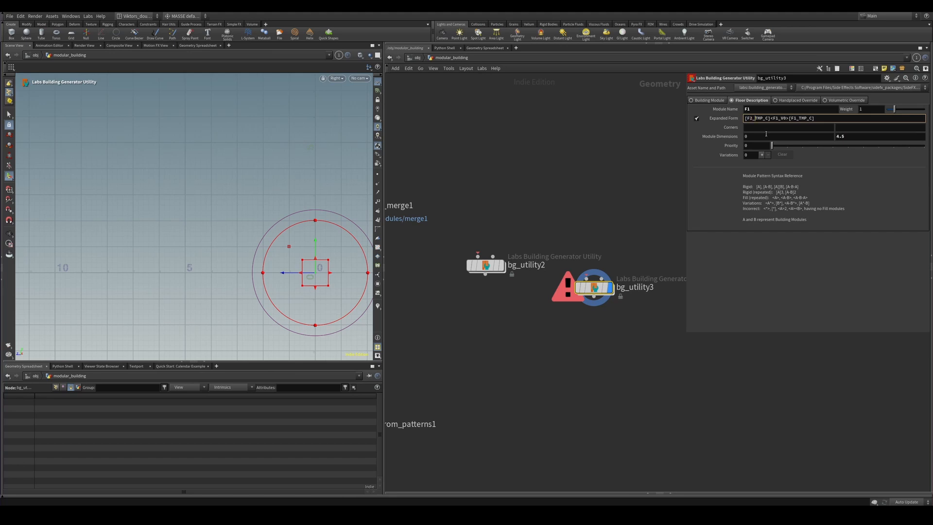
key("BackSpace")
type("2")
key("BackSpace")
type("2")
key("Return")
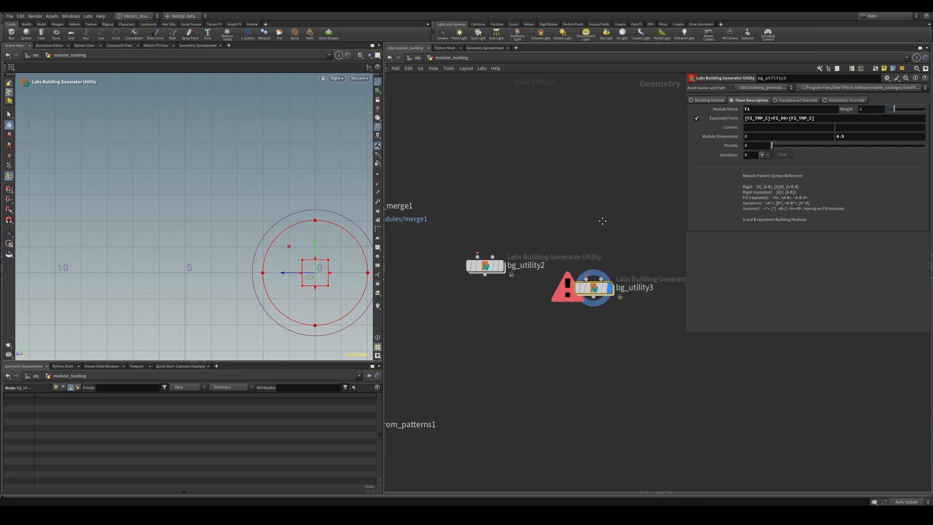
Line up bg_utility3 with bg_utility2, then duplicate bg_utility3 and place the copy beside it in the same row
middle_click_drag(602, 220, 593, 237)
left_click_drag(586, 305, 626, 283)
middle_click_drag(623, 317, 553, 313)
scroll(570, 326, "down", 2)
scroll(551, 307, "up", 1)
left_click_drag(545, 280, 638, 303, "alt")
middle_click_drag(655, 332, 584, 321)
left_click_drag(560, 288, 594, 271)
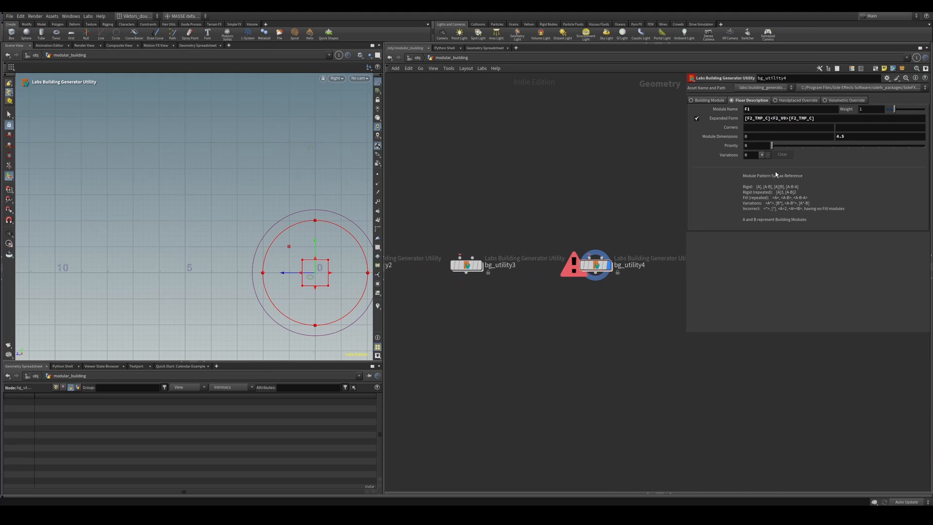
Set bg_utility4's module name to F3, its height to 0.5 and its expanded form to [F3_TMP_C]<F3_V0>[F3_TMP_C]
left_click_drag(849, 137, 777, 139)
type("0.4")
key("Return")
left_click(754, 118)
key("BackSpace")
type("3")
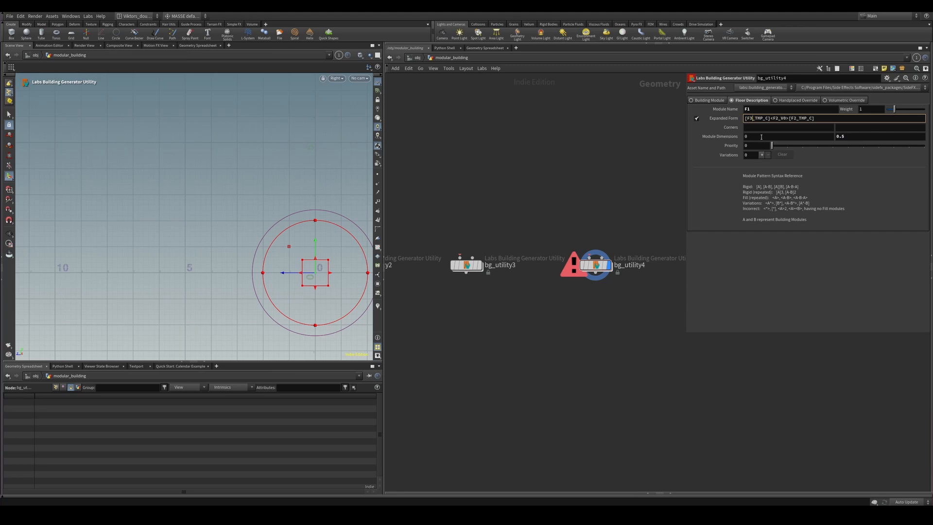
key("BackSpace")
type("3")
key("Return")
left_click(769, 109)
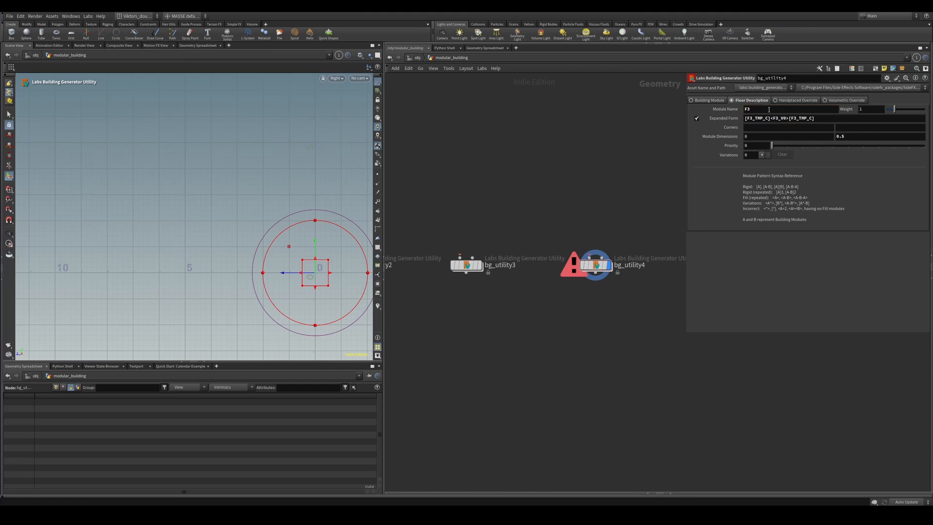
Set the module name of bg_utility3 to F2
left_click_drag(511, 214, 456, 277)
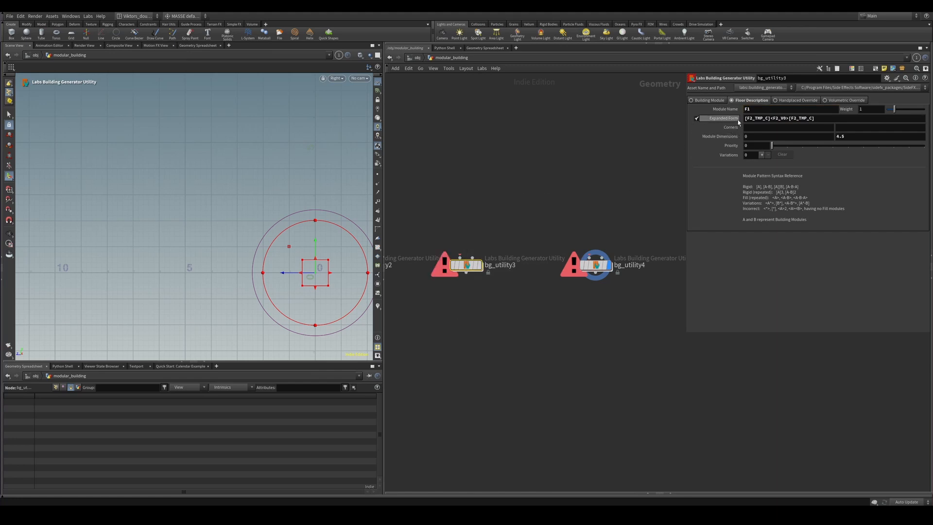
left_click(755, 110)
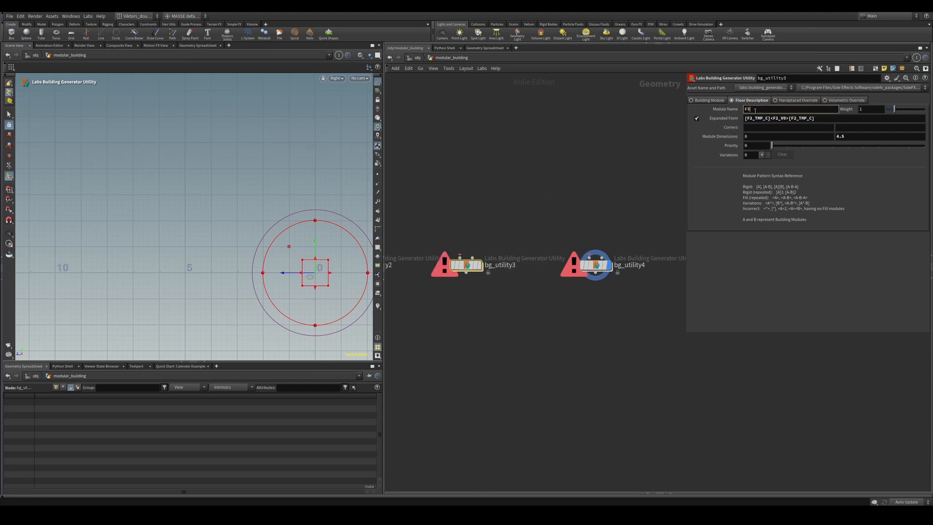
key("Return")
left_click(754, 112)
key("BackSpace")
type("2")
key("Return")
Review the floor description nodes one after another in the modular_building network
left_click_drag(611, 214, 564, 370)
middle_click_drag(531, 375, 586, 364)
left_click_drag(591, 349, 503, 187)
middle_click_drag(501, 183, 578, 176)
left_click_drag(552, 194, 465, 309)
middle_click_drag(519, 334, 497, 329)
left_click_drag(562, 223, 606, 340)
middle_click_drag(609, 348, 458, 324)
scroll(457, 324, "down", 1)
left_click_drag(555, 204, 611, 288)
scroll(576, 304, "down", 2)
middle_click_drag(468, 330, 525, 282)
Arrange the floor description nodes in a row beside object_merge1 and display the imported modules
left_click_drag(686, 185, 476, 233)
left_click_drag(507, 201, 535, 250)
key("Escape")
middle_click_drag(462, 209, 517, 221)
mouse_move(492, 183)
left_mouse_down()
mouse_move(496, 199)
mouse_move(452, 197)
left_mouse_up()
scroll(544, 234, "up", 2)
left_click(465, 176)
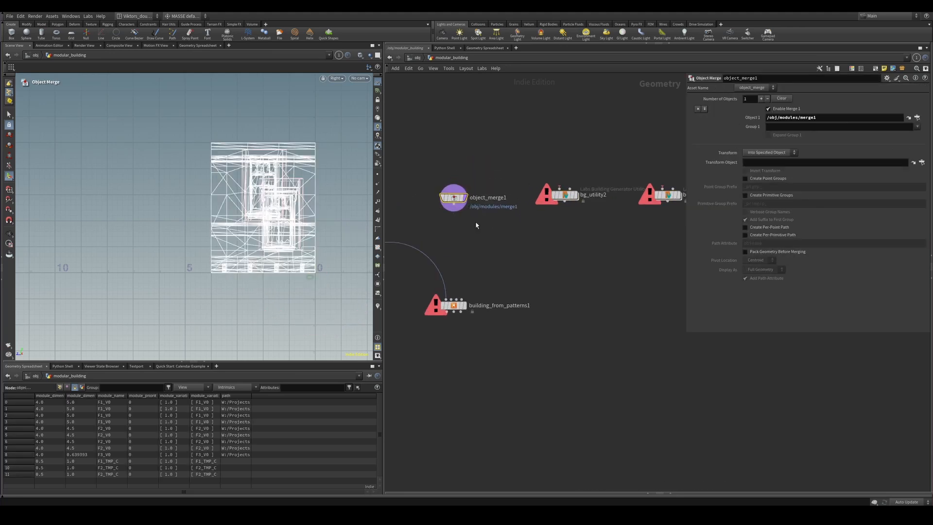
key("shift+r")
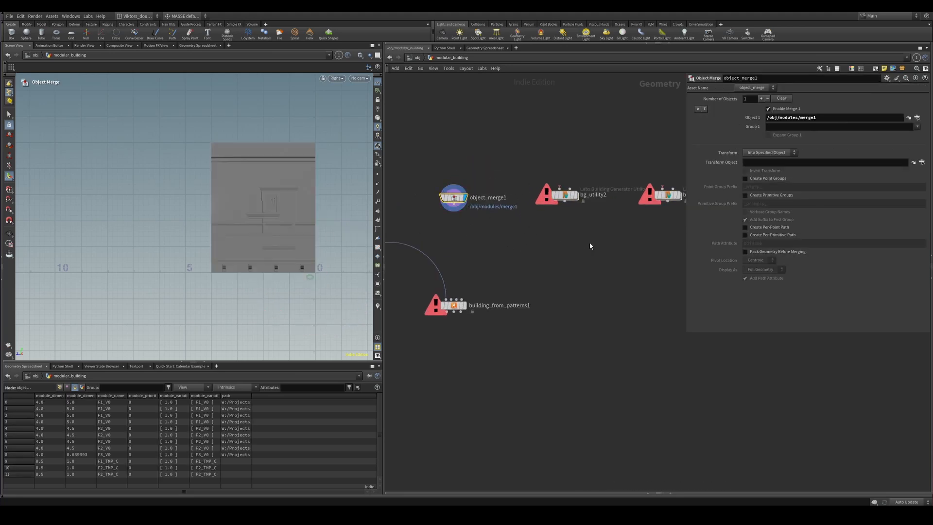
Combine object_merge1 and the three floor description nodes in a new Merge node
scroll(503, 252, "down", 2)
middle_click_drag(516, 250, 501, 247)
left_click_drag(455, 193, 675, 235)
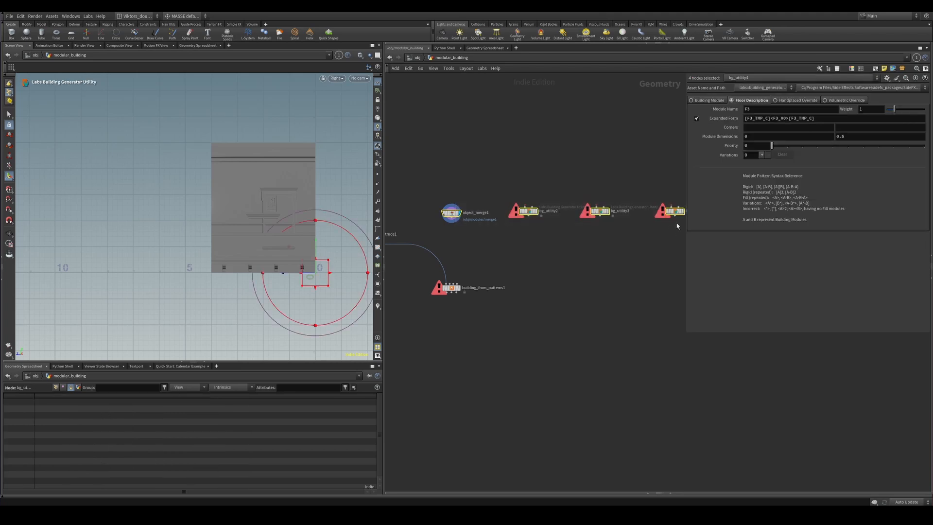
left_click(675, 217)
left_click(556, 250, "alt")
scroll(466, 292, "up", 2)
middle_click_drag(461, 290, 540, 270)
left_click_drag(532, 268, 510, 309)
middle_click_drag(612, 271, 579, 264)
Wire the merge into the Patterns input of building_from_patterns1 and display that node
left_click(646, 217)
scroll(488, 291, "up", 2)
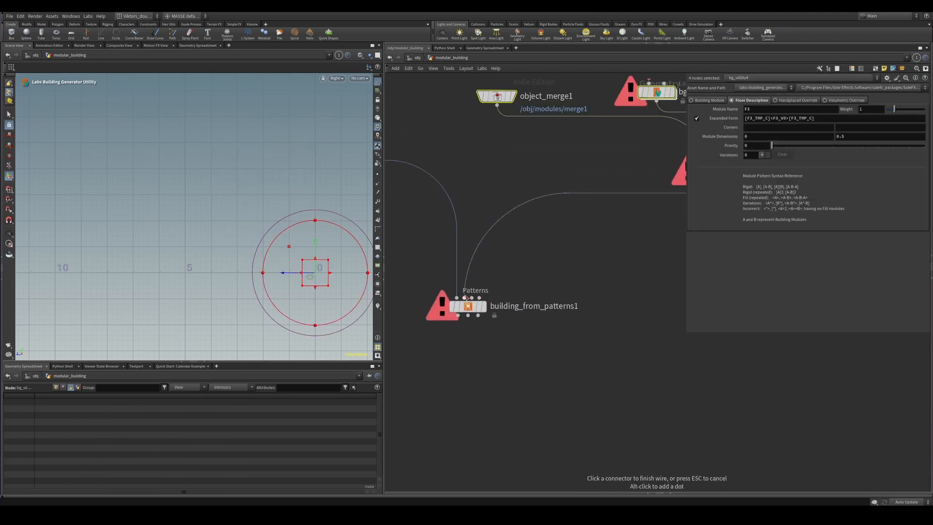
left_click(464, 298)
middle_click_drag(535, 358, 570, 347)
left_click(501, 294)
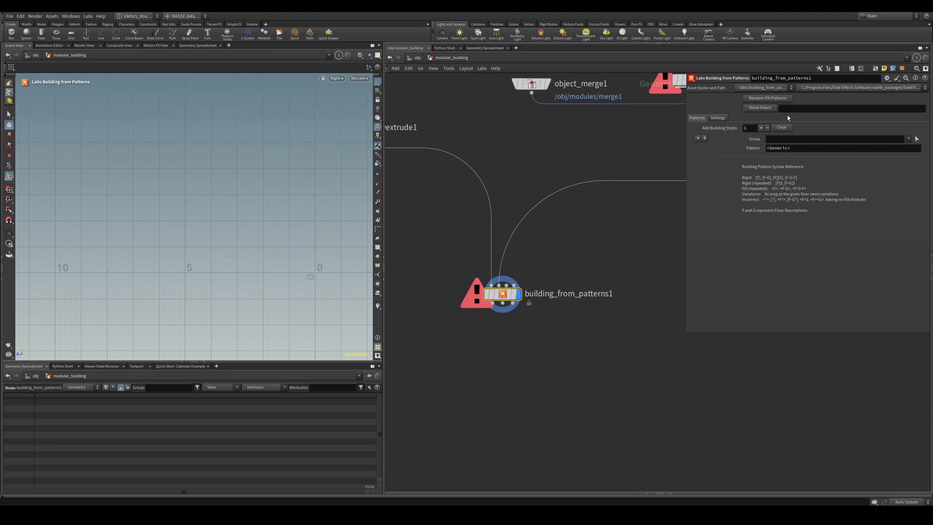
Try Show Floors and Random Fill Patterns on building_from_patterns1, then inspect the node's error information
left_click(760, 109)
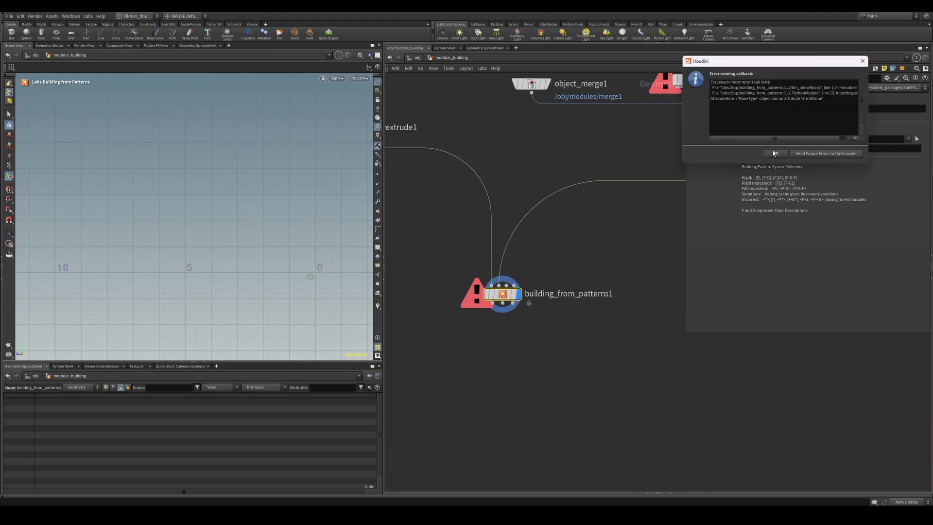
left_click(774, 154)
left_click(788, 99)
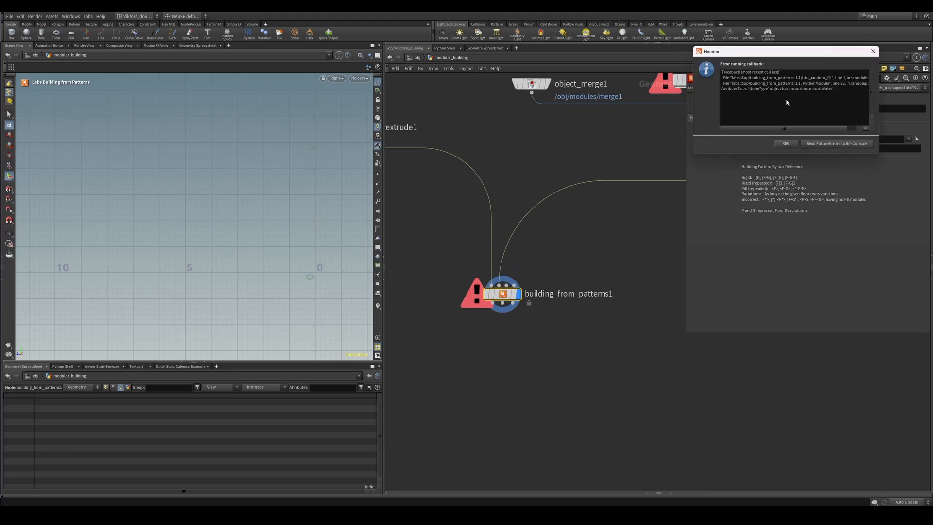
left_click(791, 145)
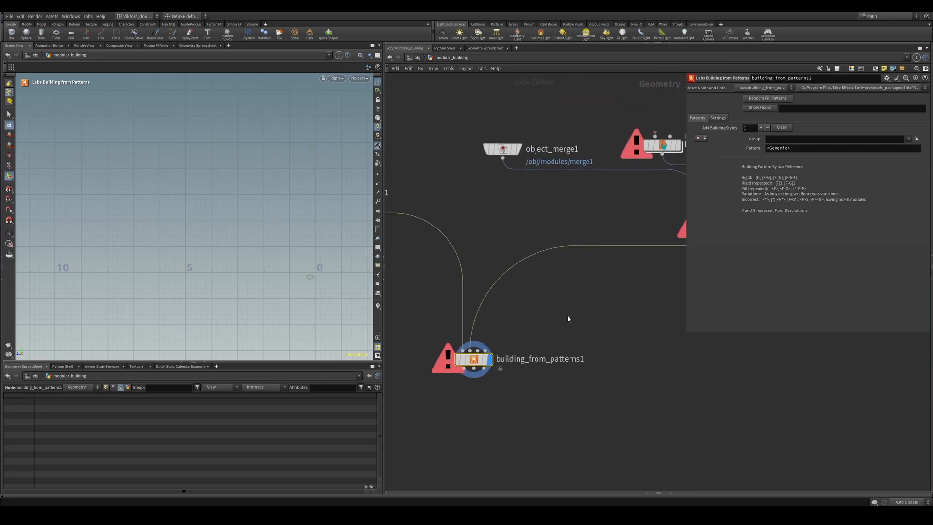
middle_click(488, 331)
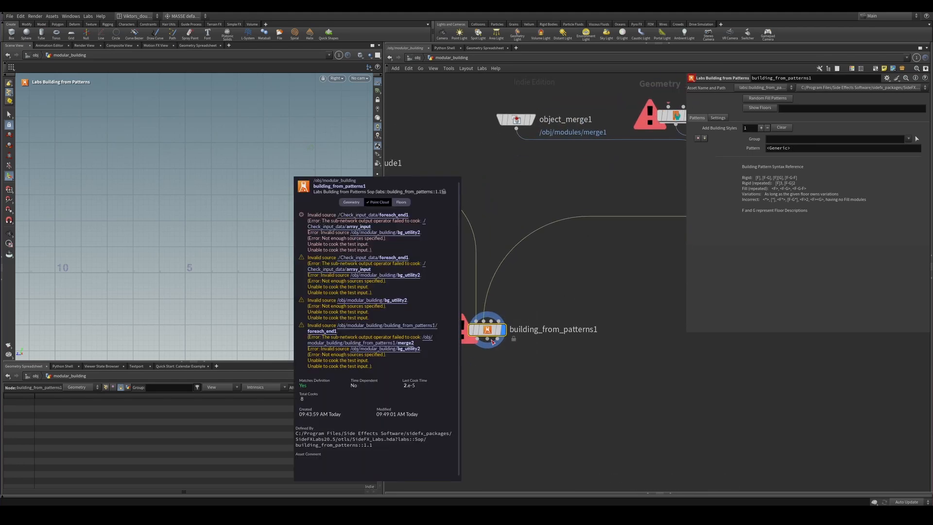
Display the F1 floor description bg_utility2 and examine it in the perspective view
scroll(544, 305, "down", 1)
middle_click_drag(550, 302, 462, 356)
scroll(462, 356, "down", 1)
middle_click_drag(629, 303, 592, 314)
left_click(512, 239)
key("r")
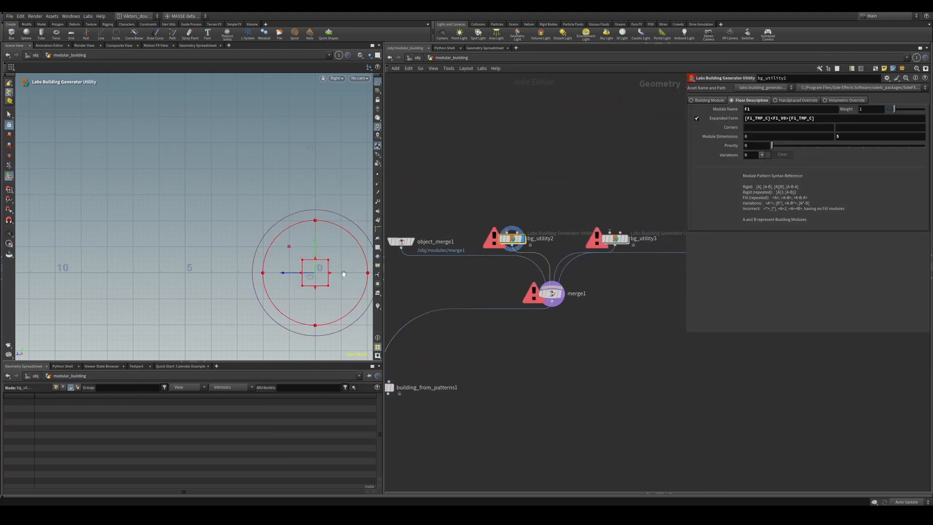
key("space+g")
key("v")
left_click(328, 259)
left_click(337, 241)
left_click_drag(330, 241, 292, 243, "alt")
scroll(493, 268, "up", 2)
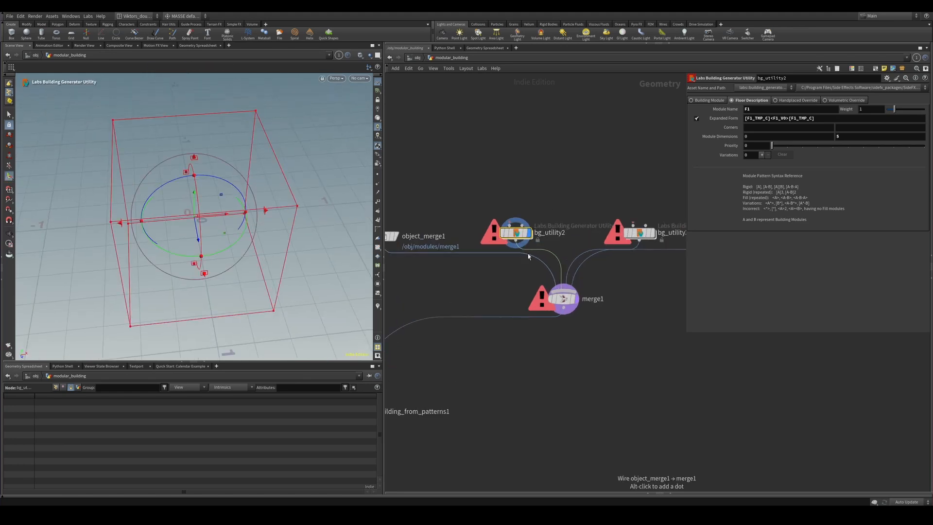
left_click(535, 196)
key("Tab")
key("Escape")
scroll(566, 201, "down", 2)
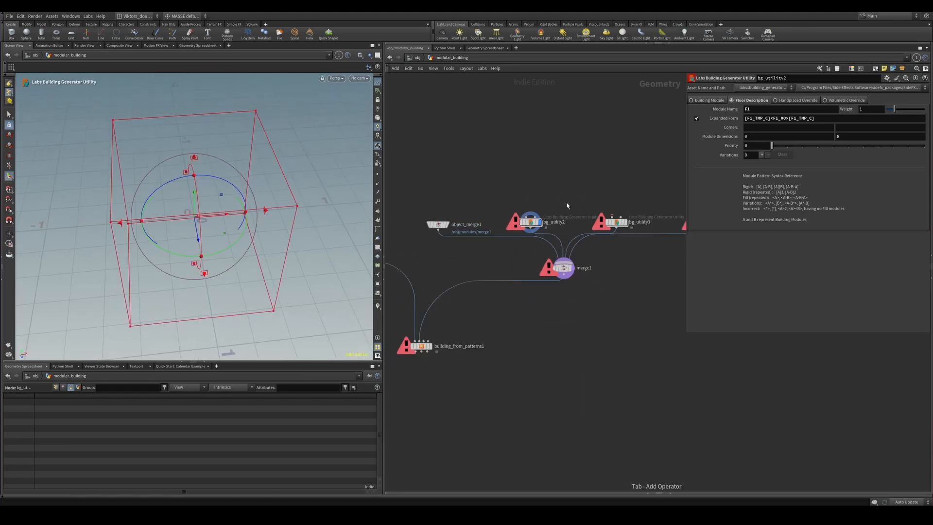
Display the F2 and F3 floor descriptions in turn to check them for errors
middle_click_drag(622, 198, 564, 196)
left_click_drag(563, 193, 589, 246)
key("r")
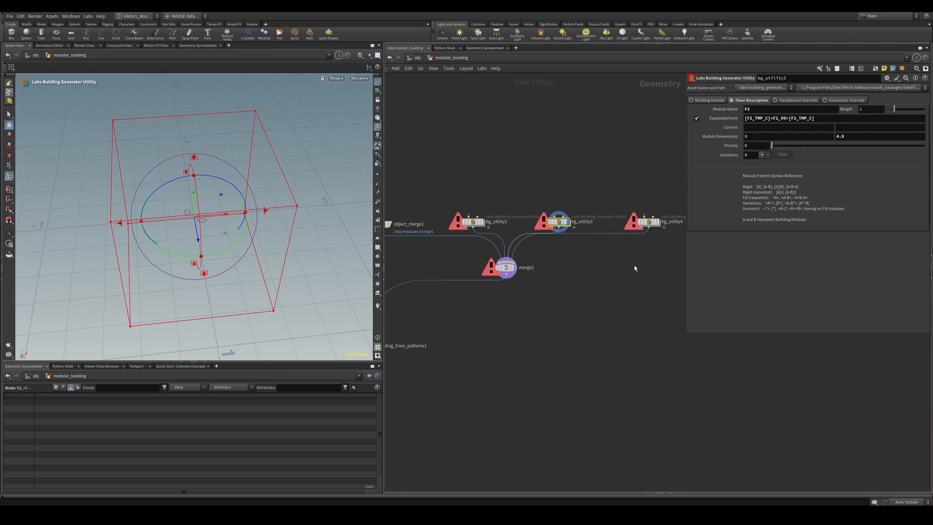
left_click(640, 222)
key("r")
scroll(578, 215, "up", 3)
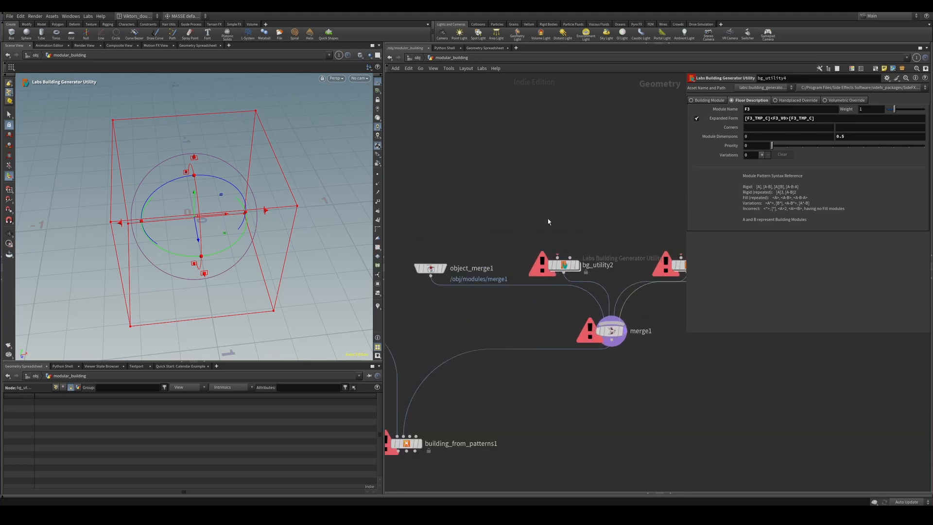
Add a Grid node above the floor description nodes and display it
key("Tab")
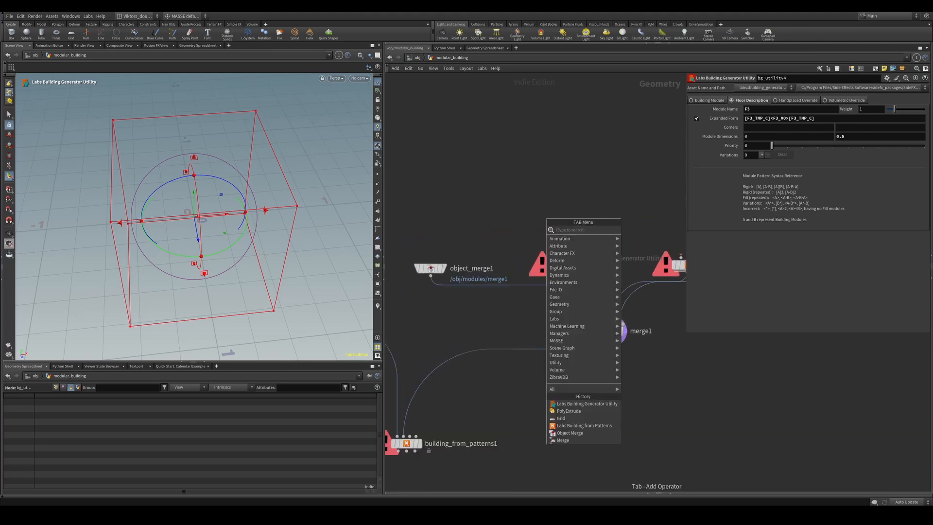
key("Escape")
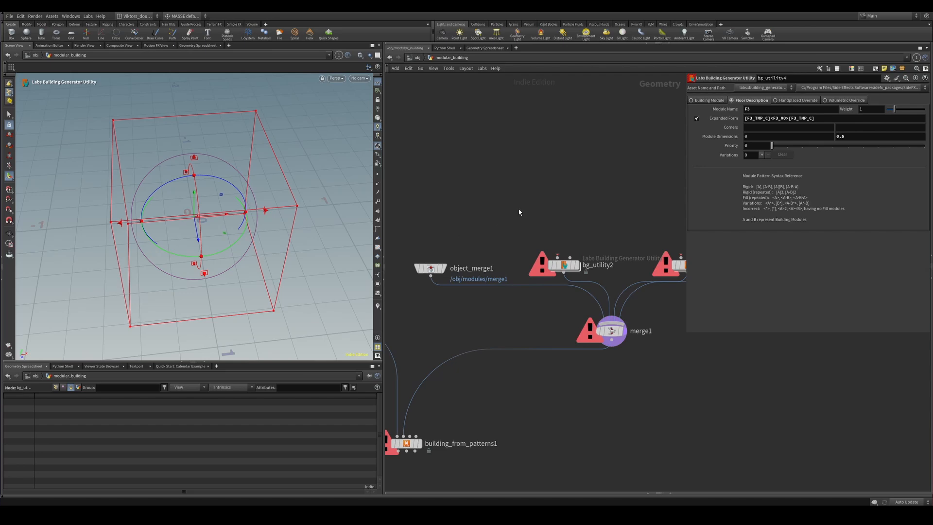
key("Tab")
type("grid")
key("Return")
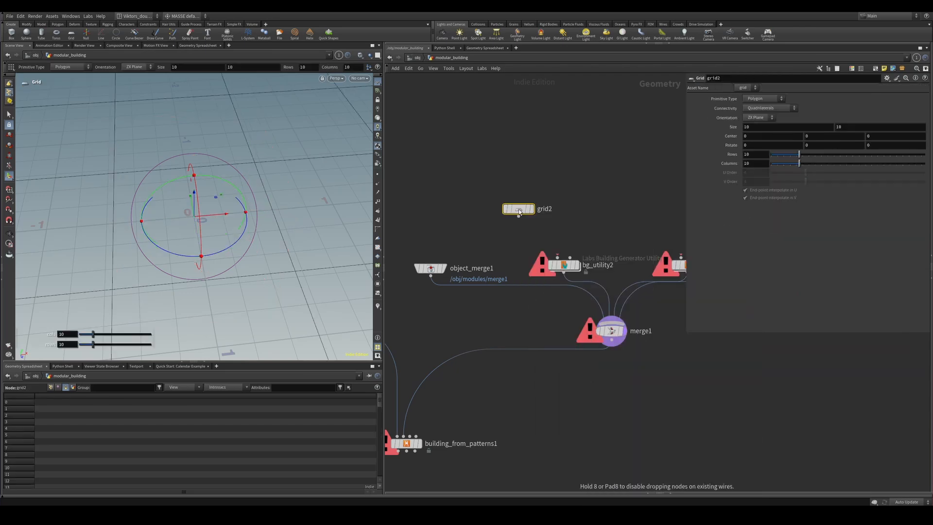
left_click(519, 211)
key("Return")
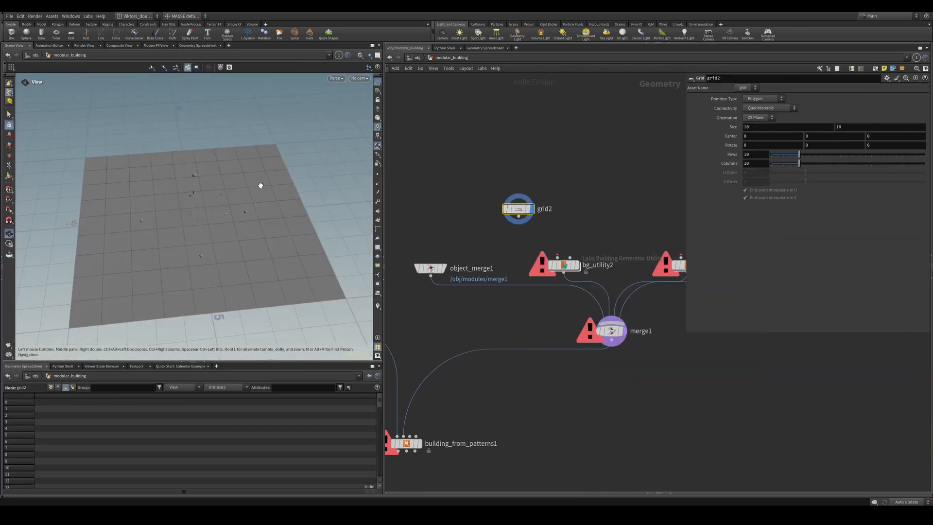
Set the rows and columns of grid2 to 2
type("2")
key("Return")
left_click(760, 162)
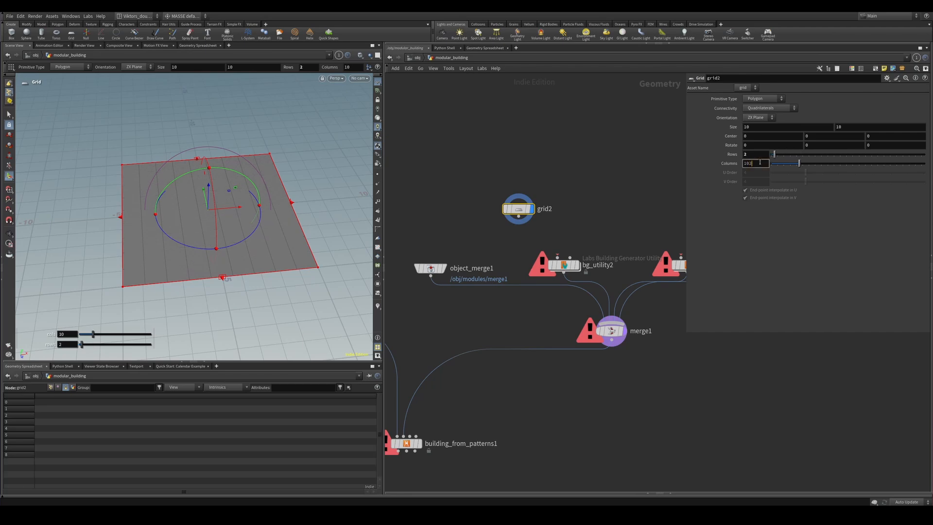
key("Return")
Position grid2 above the floor descriptions and connect it to the first input of bg_utility2, bg_utility3 and bg_utility4
middle_click_drag(609, 220, 589, 221)
left_click_drag(500, 210, 545, 188)
left_click(539, 267)
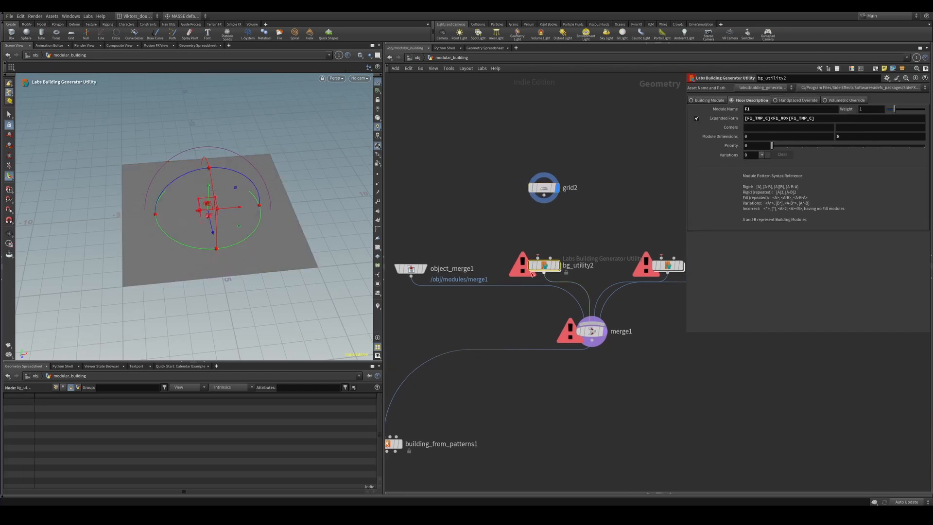
left_click(538, 258)
middle_click_drag(627, 230, 550, 239)
left_click(467, 204)
left_click(585, 265)
scroll(470, 293, "down", 2)
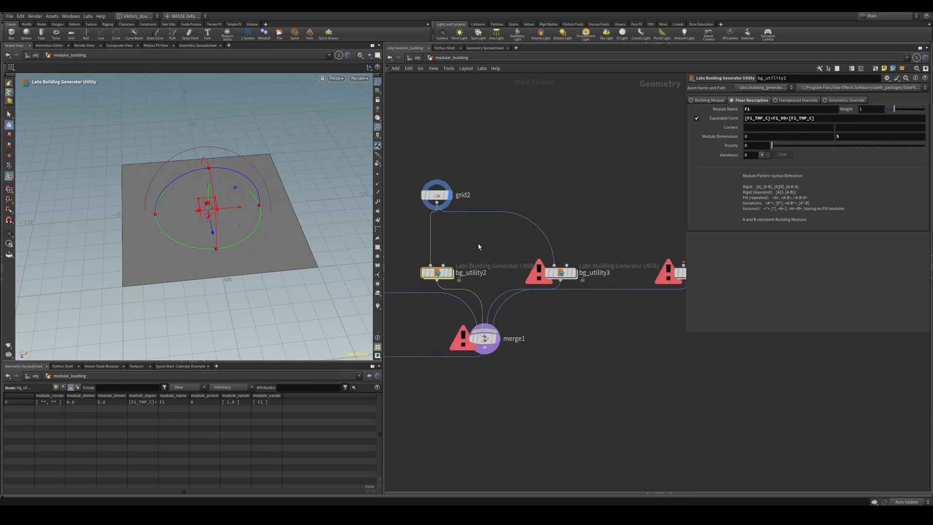
left_click(438, 207)
middle_click_drag(581, 221, 576, 211)
left_click(640, 249)
left_click(539, 255)
left_click(549, 254)
Display bg_utility4, bg_utility3 and merge1 in turn to check the output with the grid connected
left_click_drag(648, 303, 661, 217)
key("r")
left_click_drag(587, 214, 520, 287)
key("r")
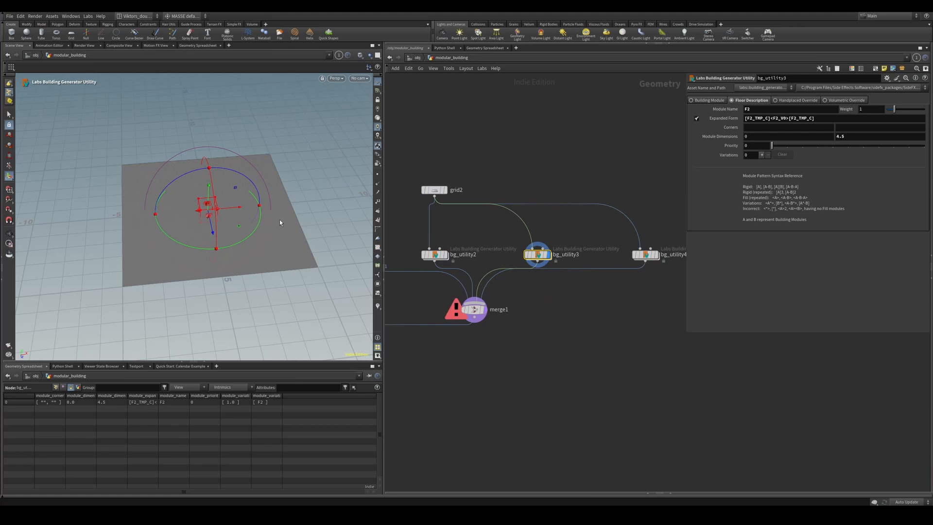
middle_click_drag(531, 336, 588, 310)
left_click_drag(588, 310, 513, 237)
key("r")
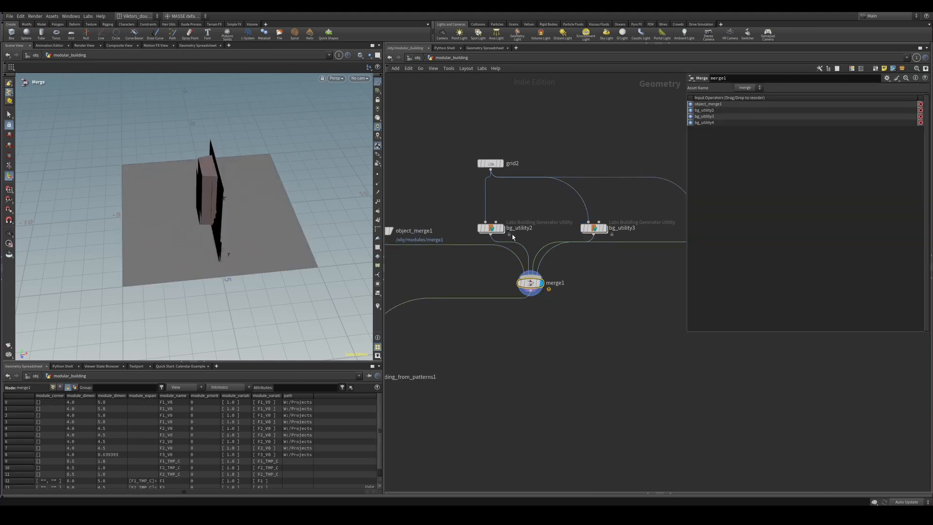
Display grid2 and select its single face in the perspective view to examine it
left_click_drag(510, 200, 482, 158)
key("r")
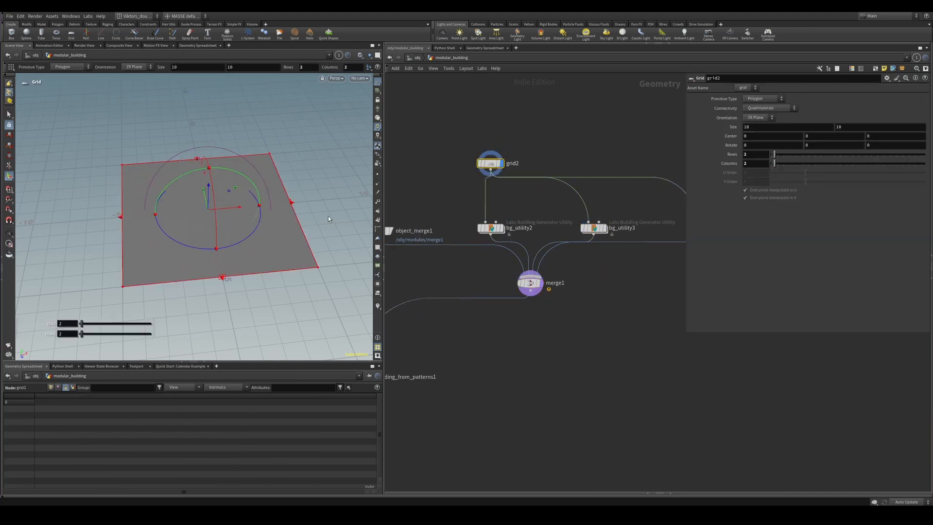
left_click_drag(260, 181, 260, 213, "alt")
key("s")
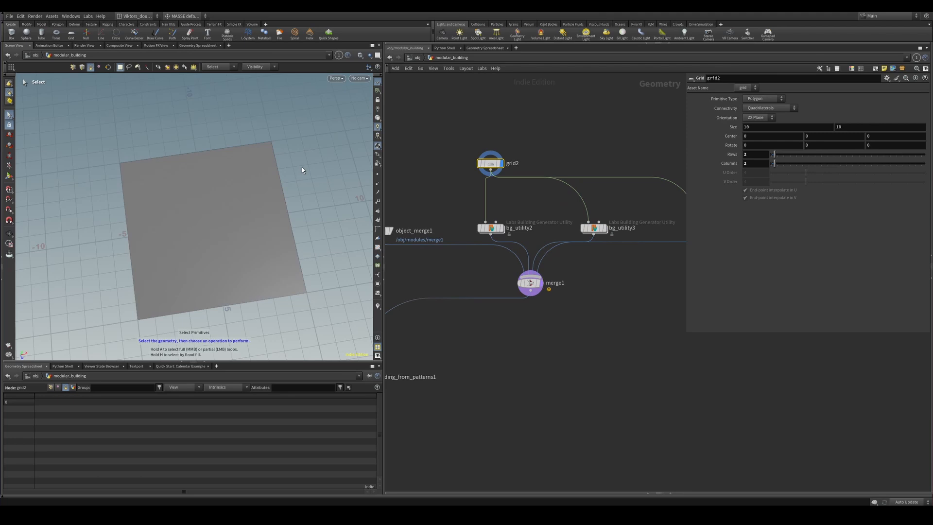
left_click(258, 174)
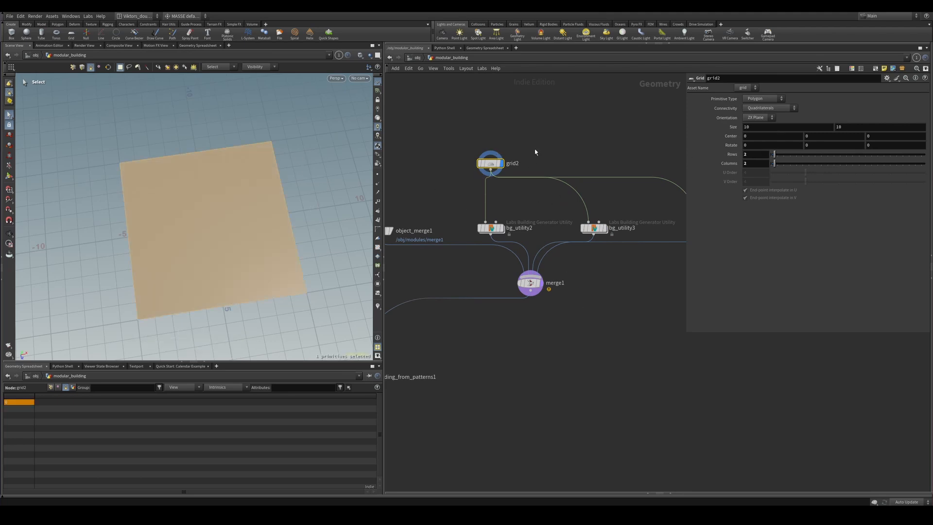
left_click_drag(368, 240, 279, 214, "alt")
Display the F1, F2 and F3 floor descriptions in turn to compare their output with the input grid
left_click_drag(535, 204, 480, 236)
key("r")
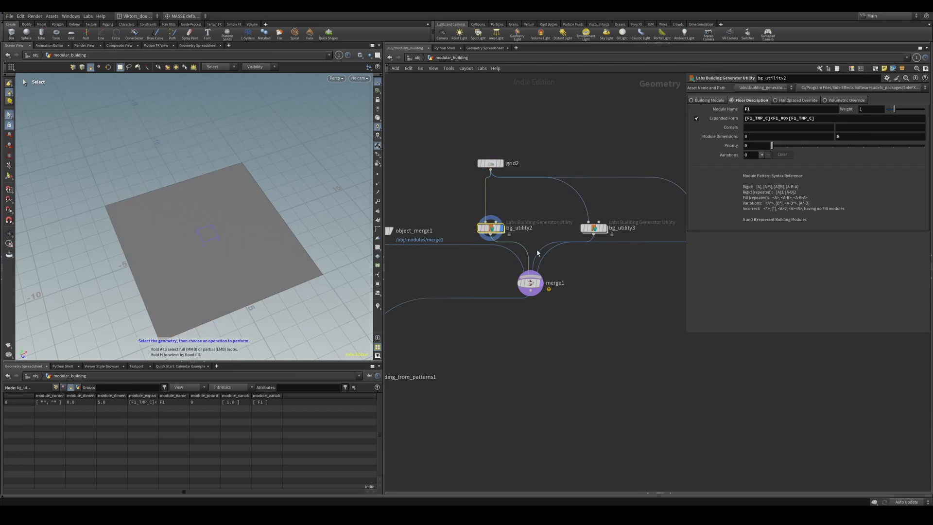
middle_click_drag(616, 281, 539, 266)
left_click_drag(540, 265, 500, 212)
key("r")
left_click_drag(663, 267, 632, 179)
key("r")
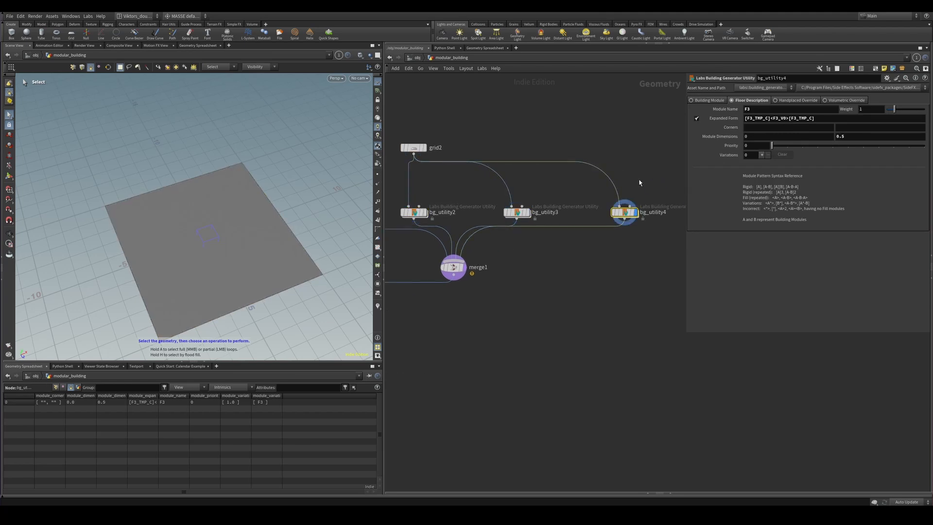
Display grid2 again and review its connections to the three floor description nodes
scroll(582, 281, "down", 2)
scroll(582, 282, "down", 2)
middle_click_drag(574, 282, 646, 241)
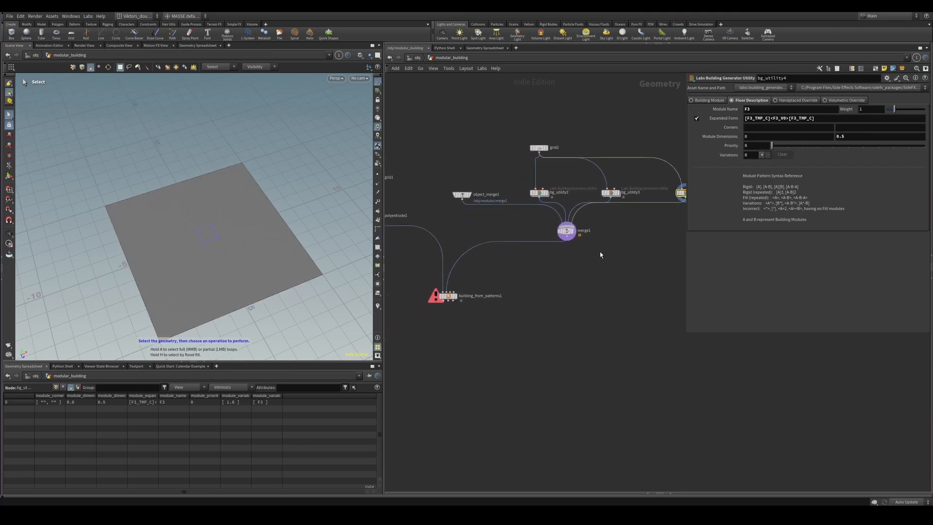
middle_click_drag(586, 262, 567, 270)
left_click(524, 154)
key("r")
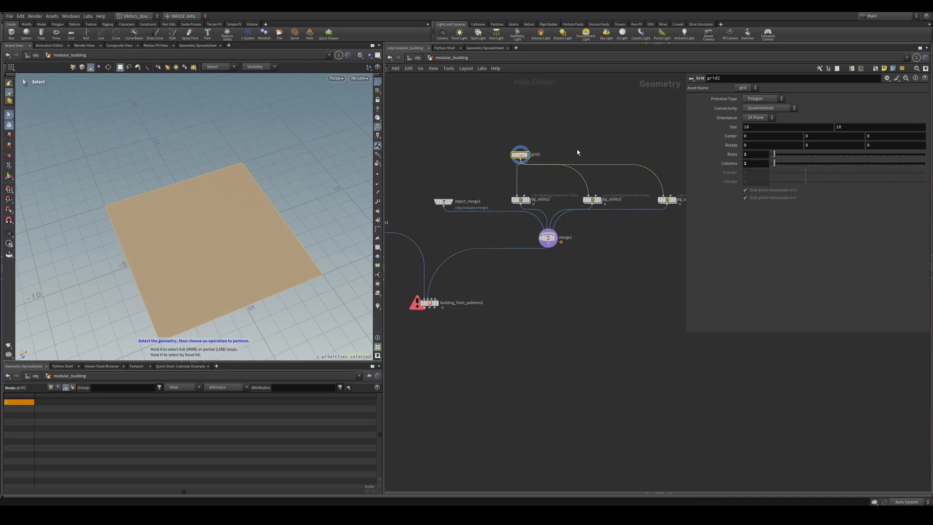
scroll(550, 191, "up", 3)
scroll(570, 211, "up", 1)
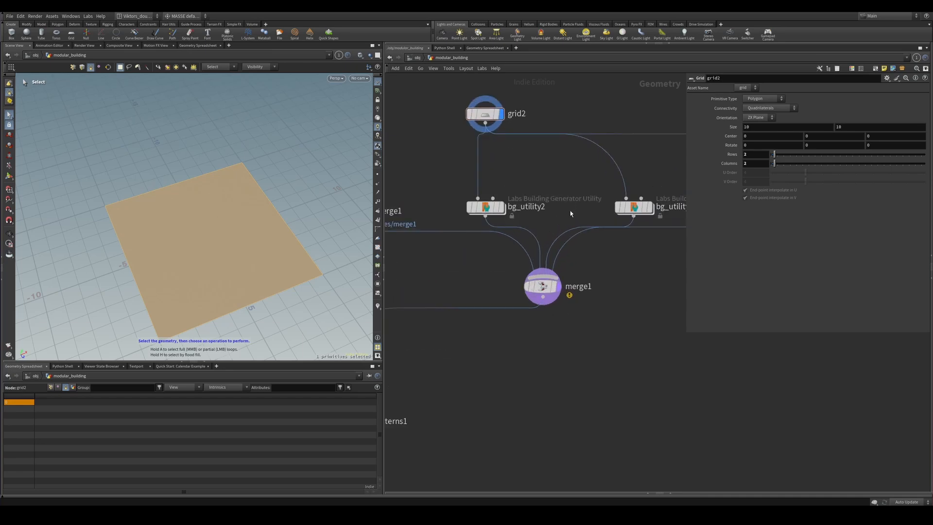
Switch between the modules network and the building network to compare their grid setups
scroll(560, 221, "down", 1)
scroll(560, 221, "down", 2)
key("1")
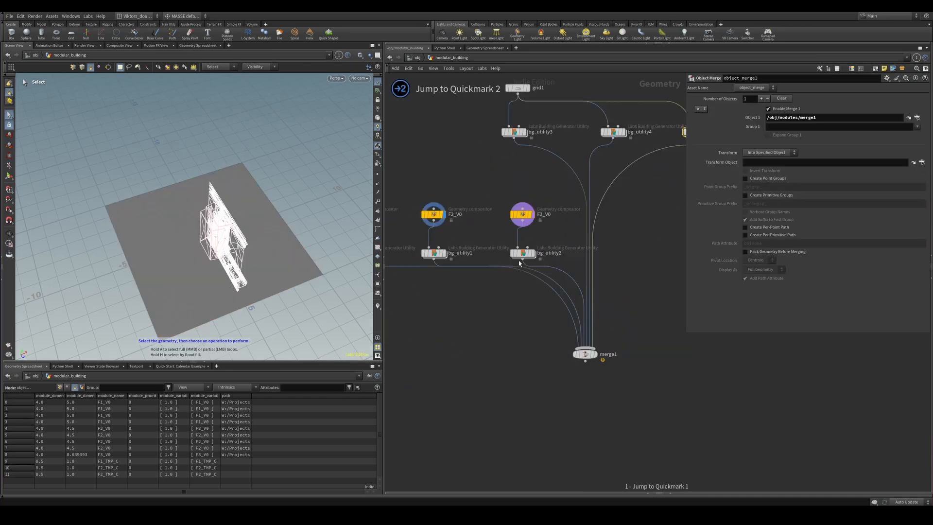
middle_click_drag(491, 306, 485, 325)
key("2")
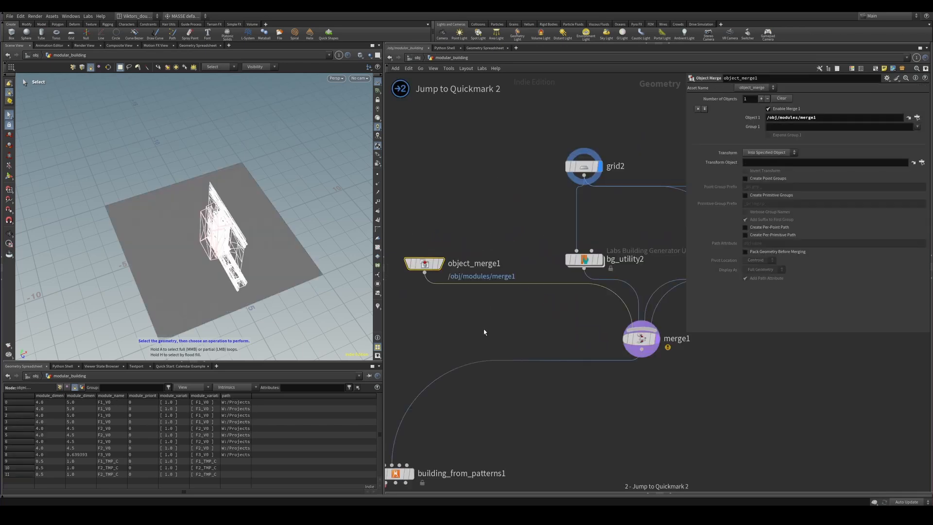
key("1")
key("2")
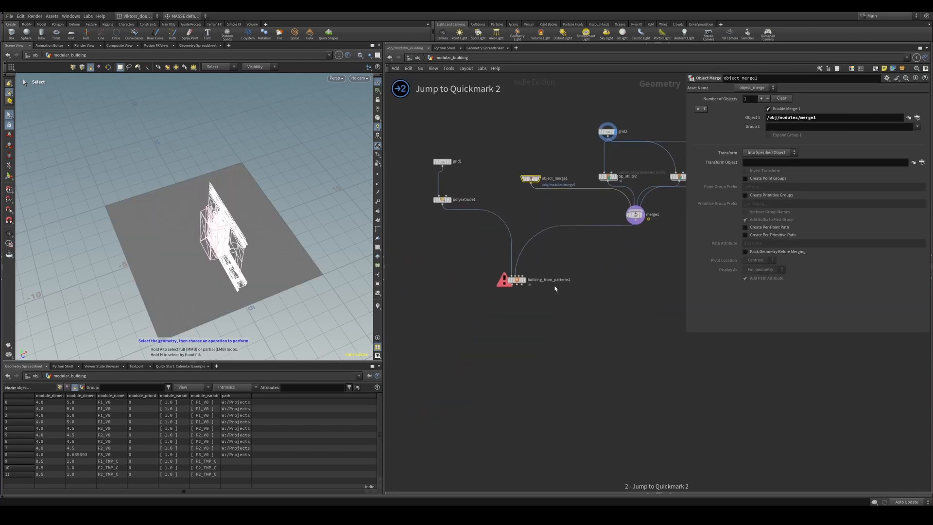
Display building_from_patterns1 and frame the generated building with its wireframe in the perspective view
left_click_drag(511, 268, 458, 217)
key("r")
key("space+g")
mouse_move(296, 262)
left_mouse_down("alt")
mouse_move(295, 207)
mouse_move(223, 279)
mouse_move(210, 254)
mouse_move(225, 243)
left_mouse_up("alt")
key("shift+w")
right_click_drag(225, 244, 294, 226, "alt")
middle_click_drag(636, 220, 663, 258)
scroll(528, 273, "up", 2)
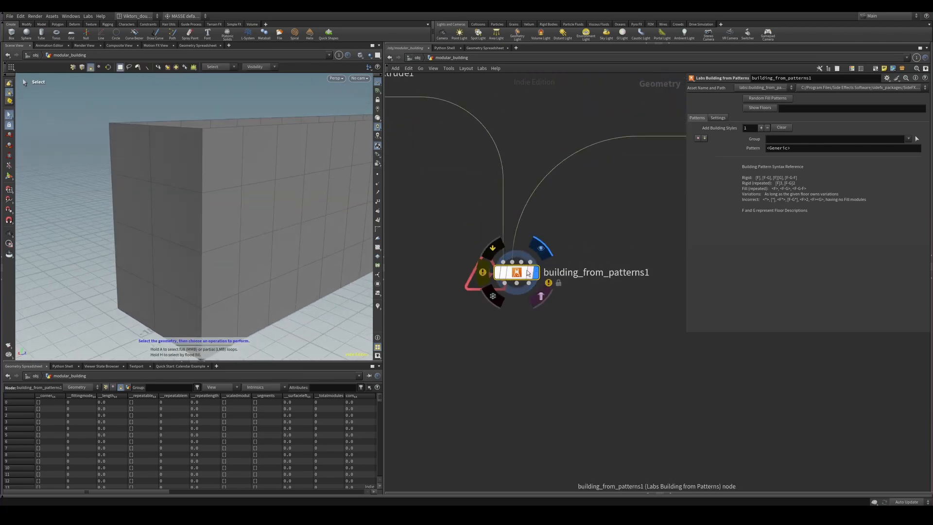
Open building_from_patterns1 and examine the grids and Building Generator Utility nodes in its Build-in sample network
middle_click_drag(591, 238, 567, 242)
double_click(509, 279)
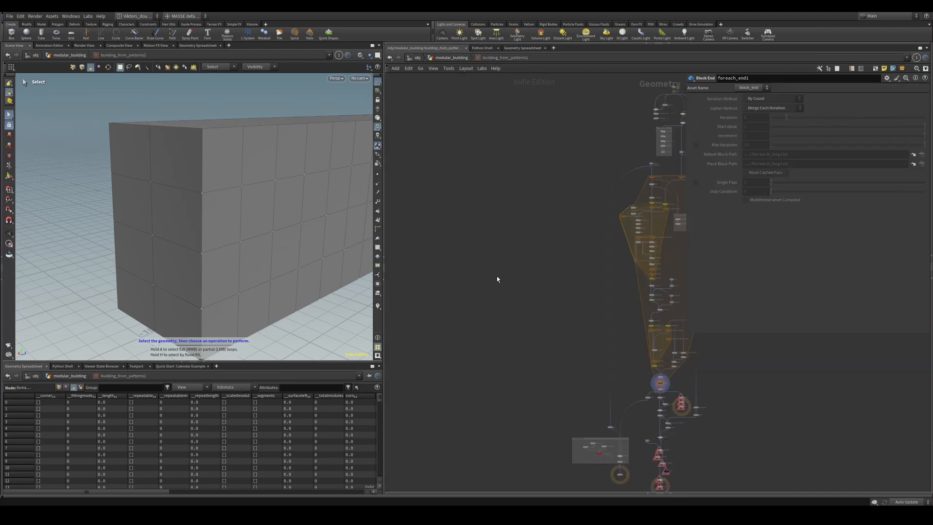
scroll(471, 323, "up", 6)
left_click(490, 222)
middle_click_drag(509, 229, 523, 214)
scroll(522, 227, "up", 3)
left_click(605, 232)
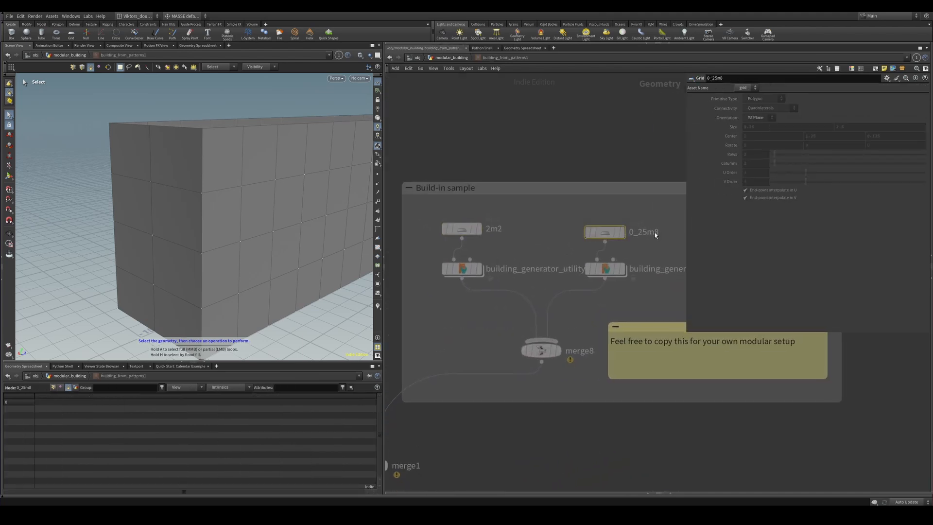
left_click(462, 269)
left_click(589, 271)
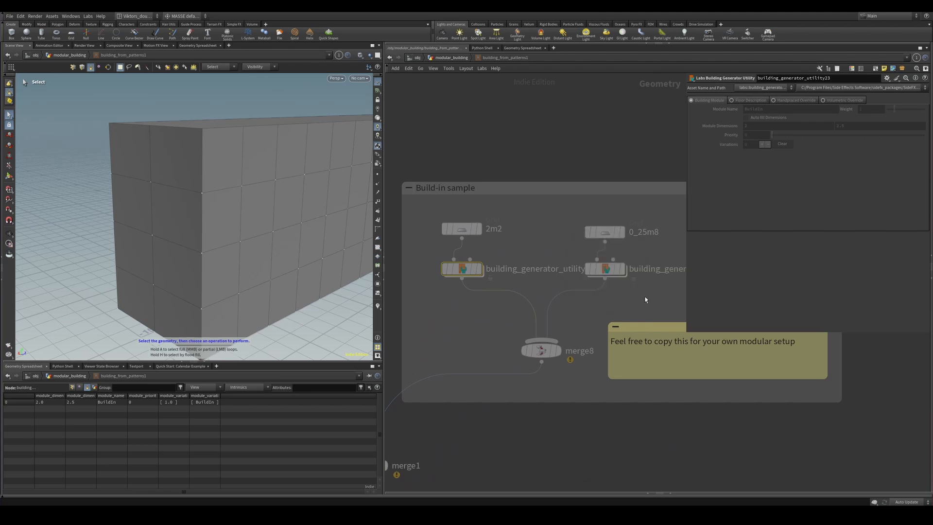
scroll(545, 253, "down", 2)
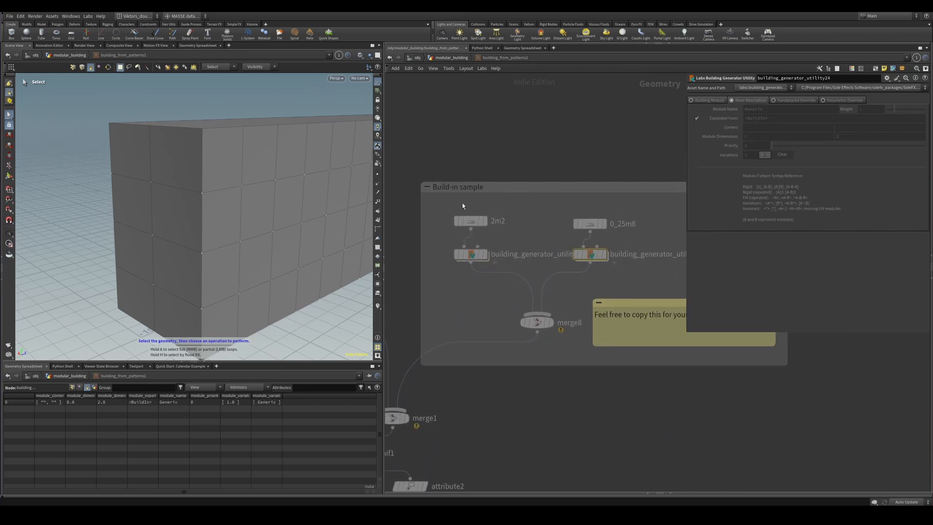
left_click_drag(462, 202, 645, 334)
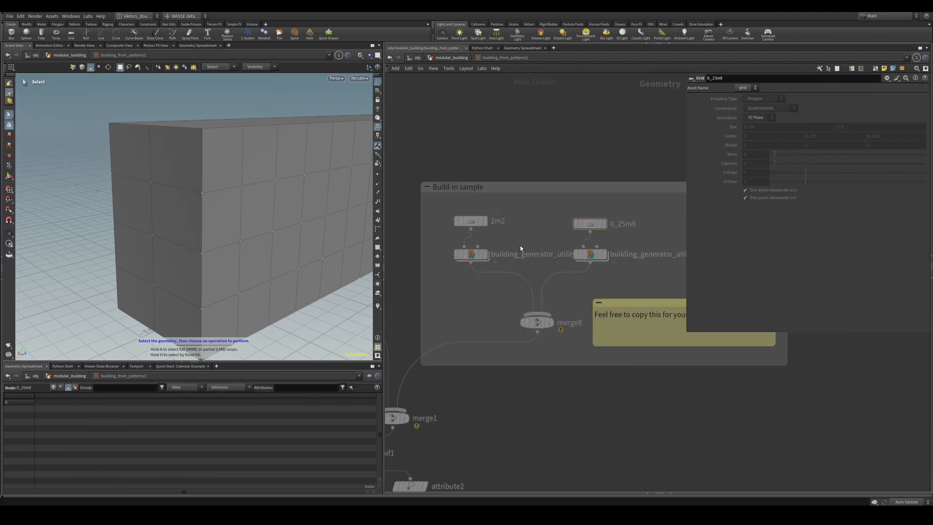
left_click_drag(455, 200, 669, 353)
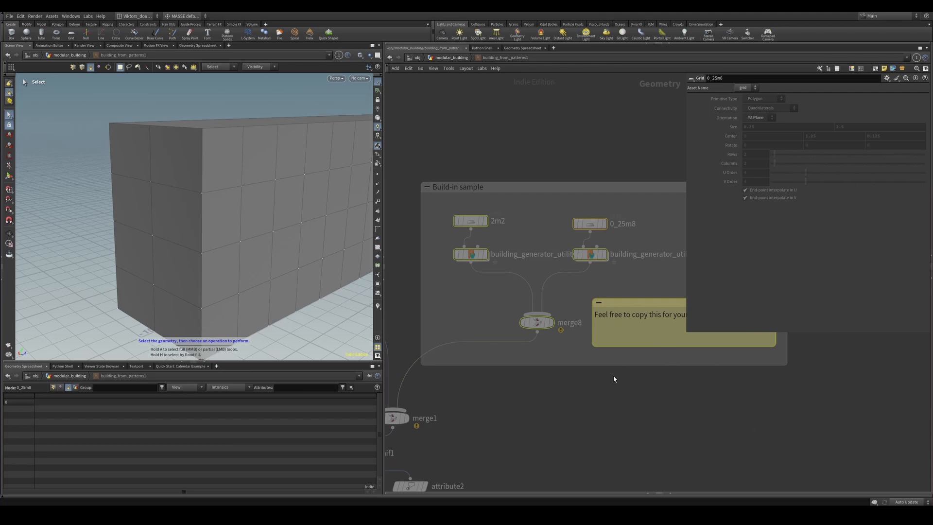
left_click(640, 384)
Return to the building network, list the available floors with Show Floors, and replace the building pattern with [F1][F2]
left_click(459, 58)
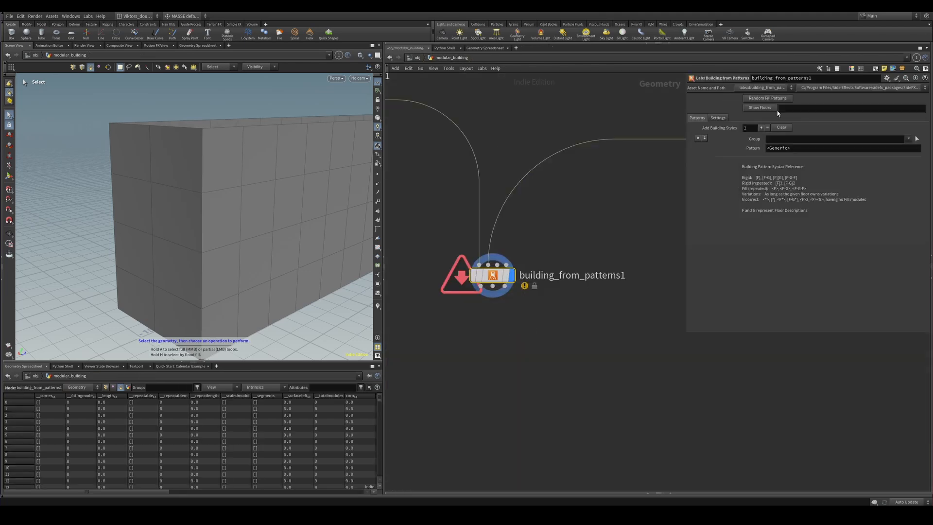
left_click(760, 108)
left_click(805, 147)
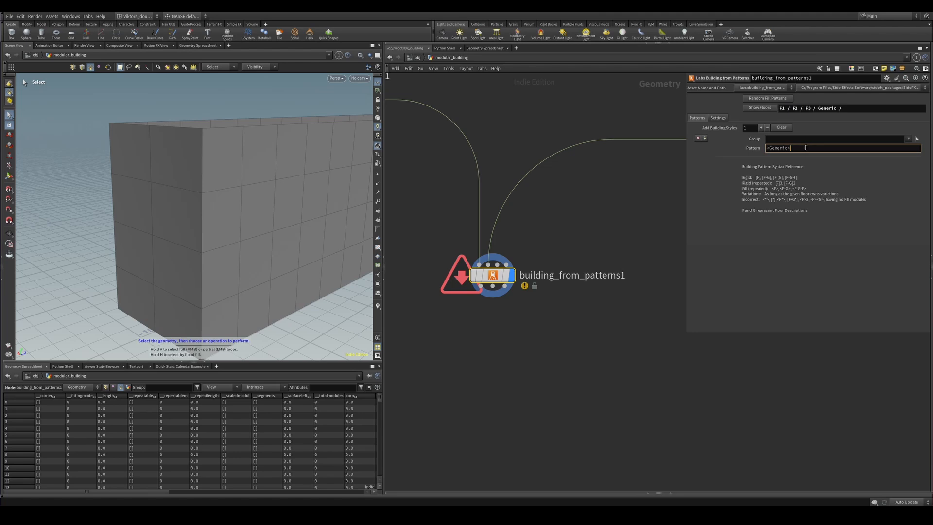
key("ctrl+a")
key("BackSpace")
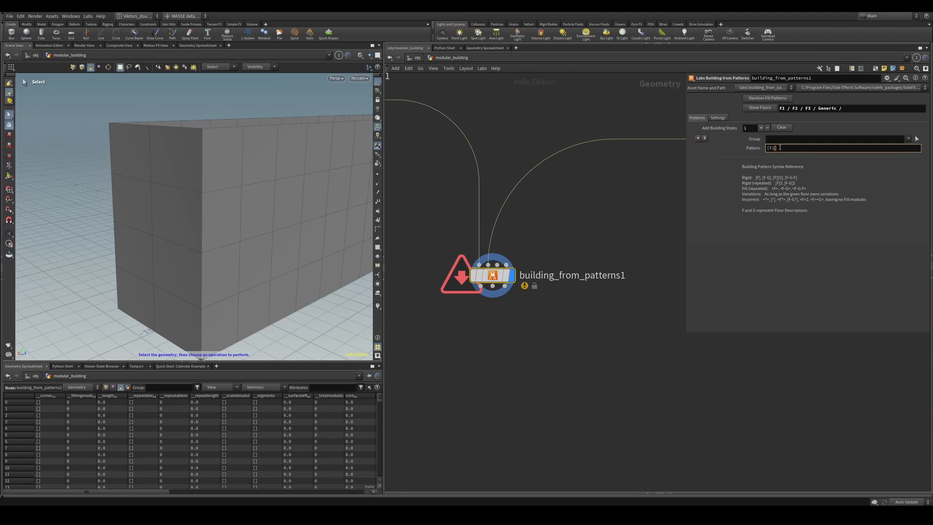
left_click_drag(780, 148, 765, 148)
left_click(782, 150)
type("[]")
key("Return")
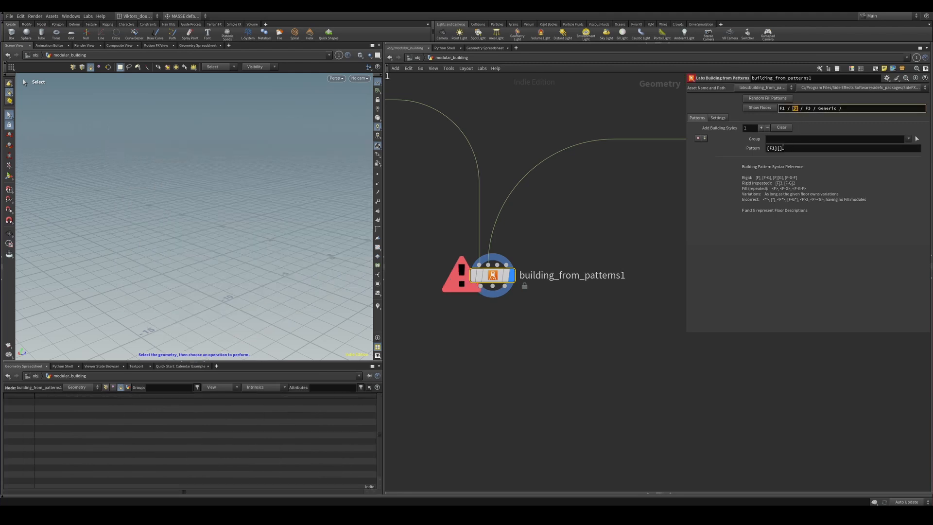
left_click(781, 148)
type("F2")
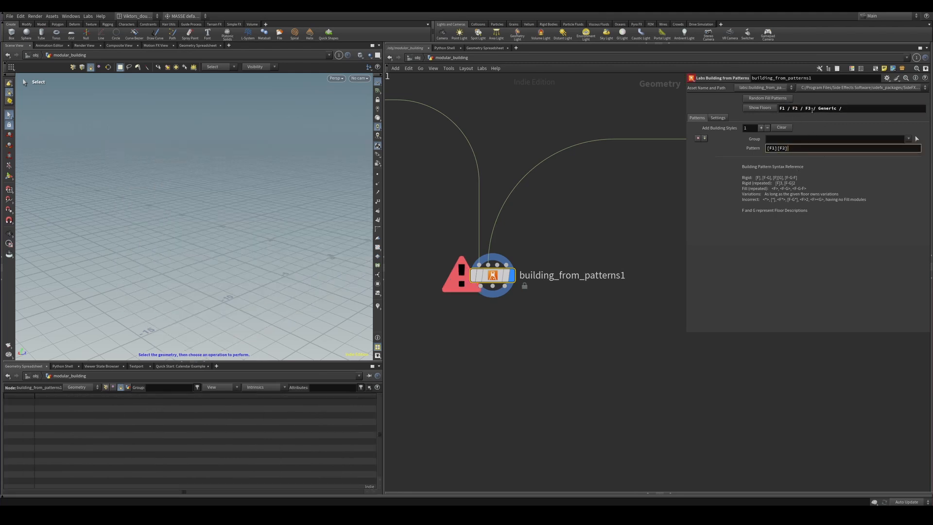
Append the repeating top floor to the building pattern to make it [F1][F2]<F3>
double_click(808, 109)
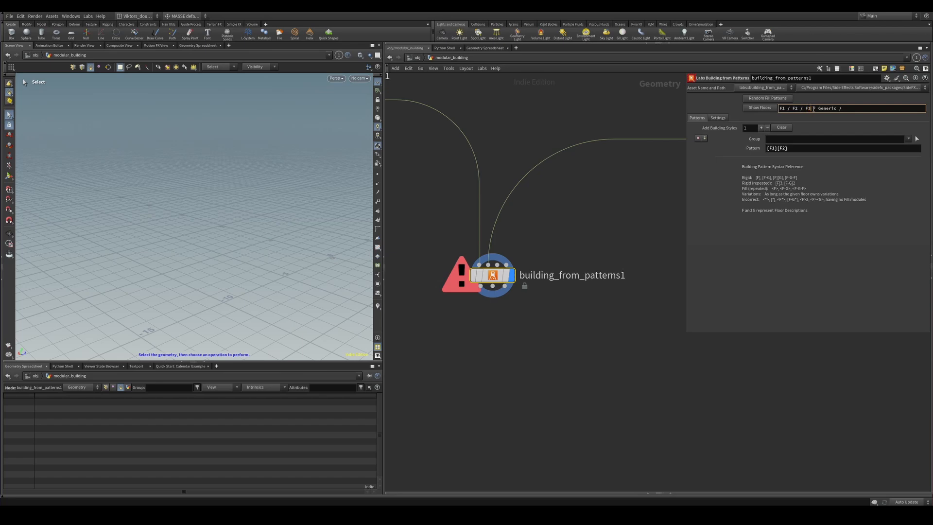
double_click(807, 108)
left_click(806, 148)
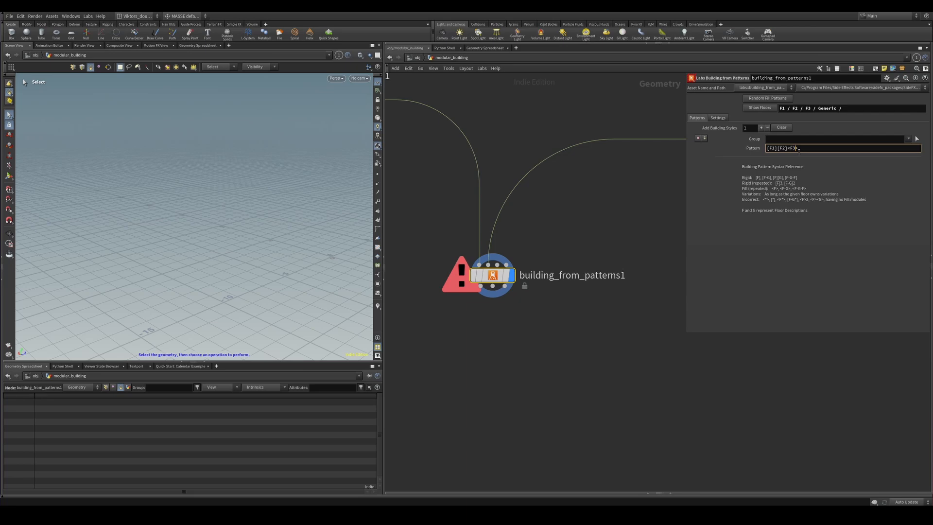
key("Return")
Try raising the extrusion distance of polyextrude1 to about 13.85 and examine the taller building
scroll(486, 257, "down", 3)
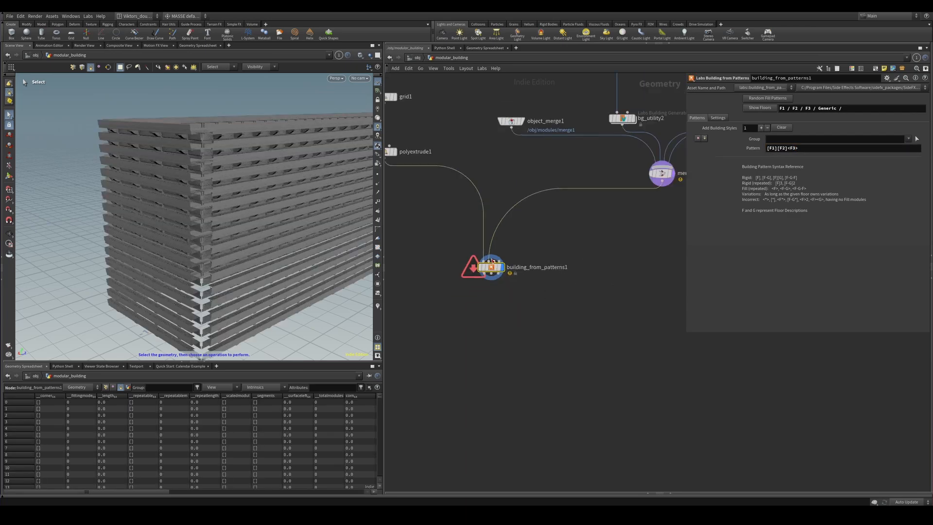
middle_click_drag(438, 235, 537, 331)
left_click(490, 250)
left_click_drag(214, 208, 204, 187, "alt")
right_click_drag(204, 187, 185, 225, "alt")
scroll(530, 299, "up", 2)
key("Return")
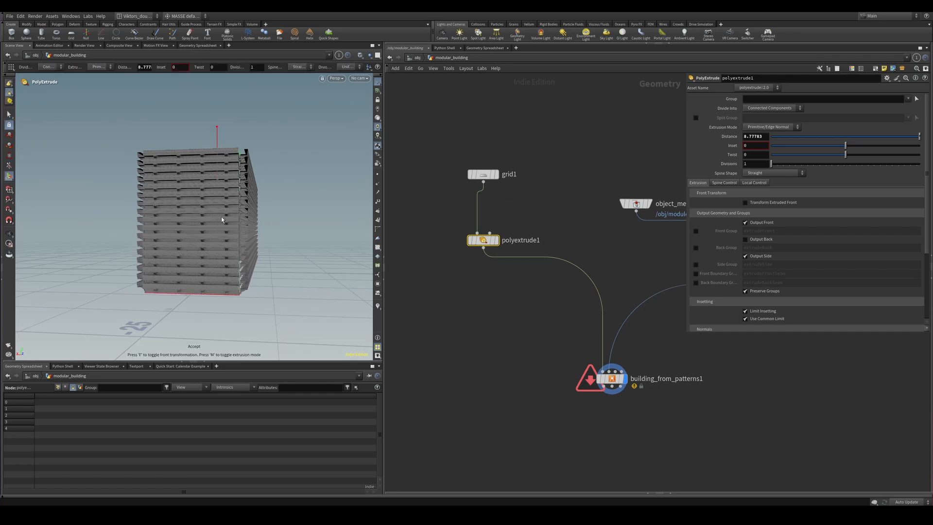
left_click_drag(218, 141, 217, 82)
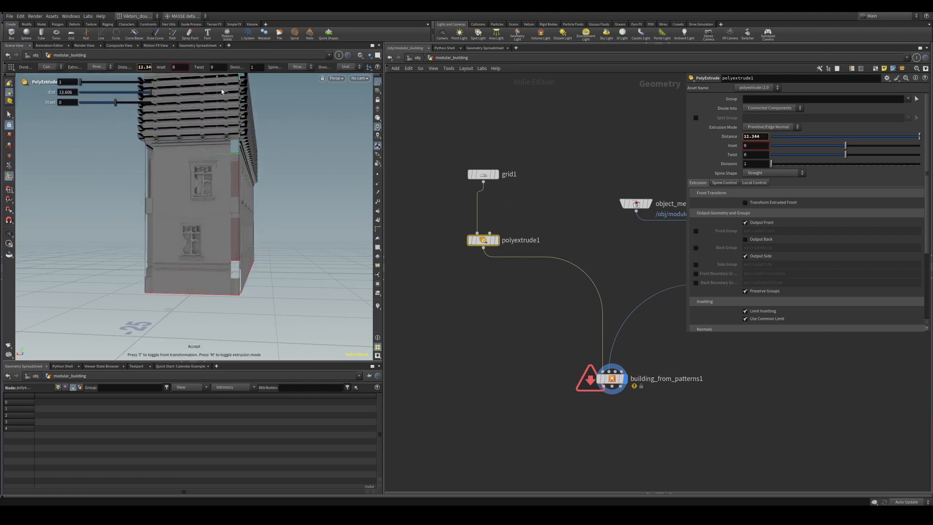
right_click_drag(216, 82, 246, 121, "alt")
left_click_drag(246, 121, 217, 194, "alt")
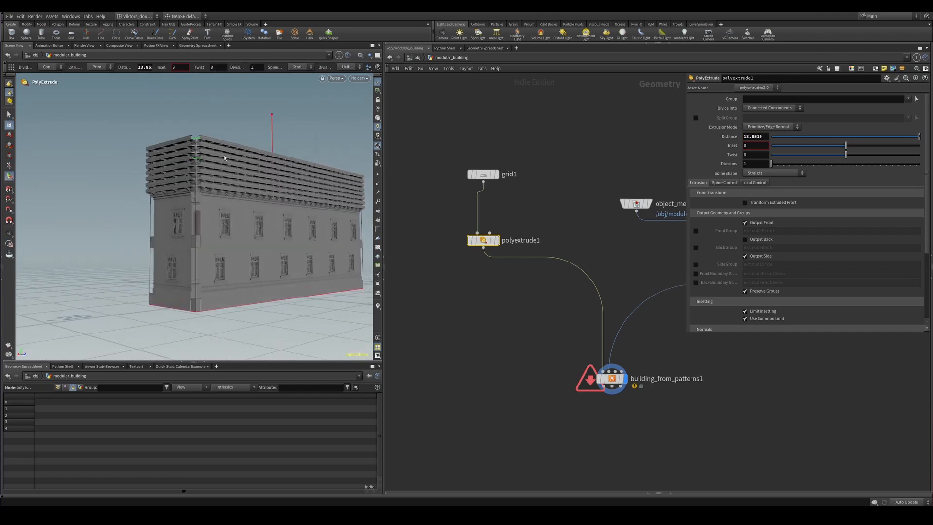
key("w")
left_click_drag(227, 158, 227, 203, "alt")
key("w")
Change the pattern of building_from_patterns1 to [F1]<F2>[F3] so that the middle floor repeats
left_click(613, 379)
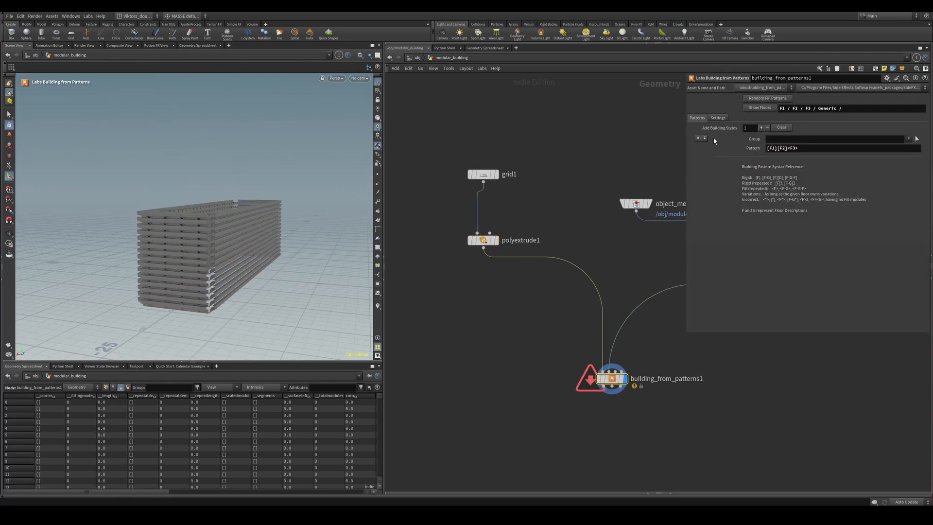
left_click(785, 149)
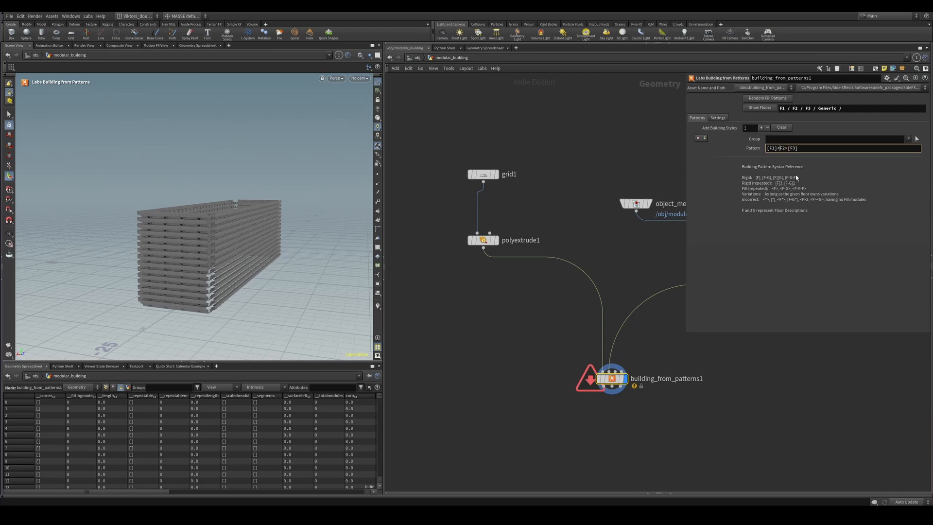
key("Return")
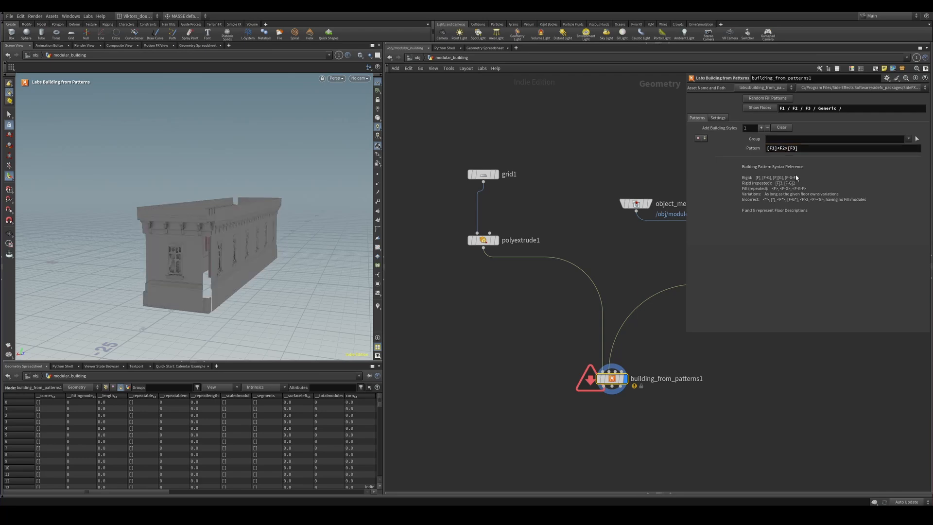
Raise the extrusion distance of polyextrude1 to about 17.5 and examine the corner of the building
left_click(483, 240)
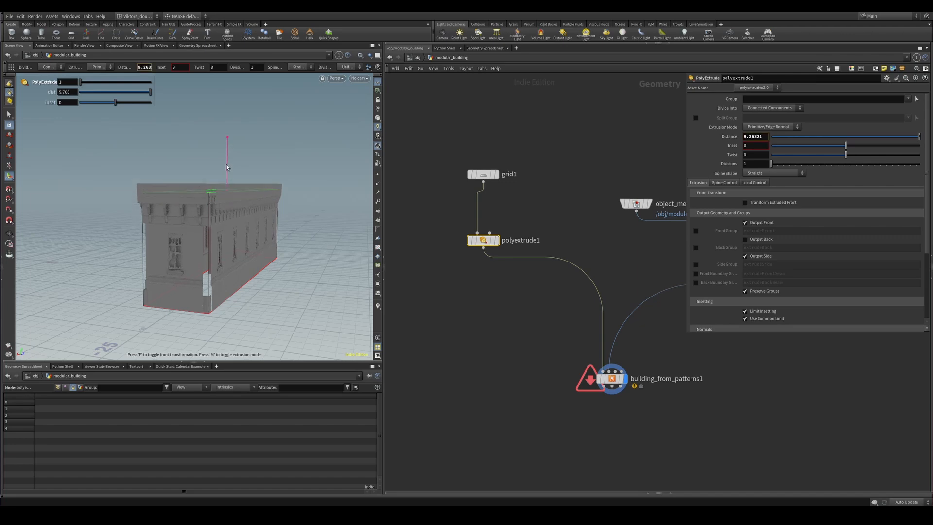
left_click_drag(227, 166, 228, 97)
left_click_drag(256, 156, 130, 242, "alt")
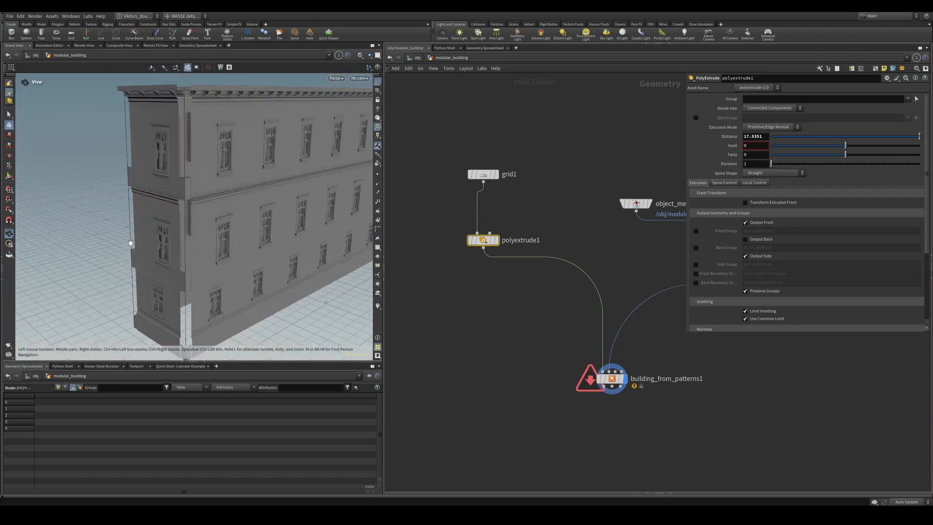
Raise polyextrude1's extrusion distance to about 20.8
right_click_drag(130, 242, 197, 227, "alt")
left_click_drag(197, 227, 217, 199, "alt")
left_click_drag(261, 136, 261, 104)
right_click_drag(261, 104, 311, 87, "alt")
right_click_drag(220, 95, 239, 185, "alt")
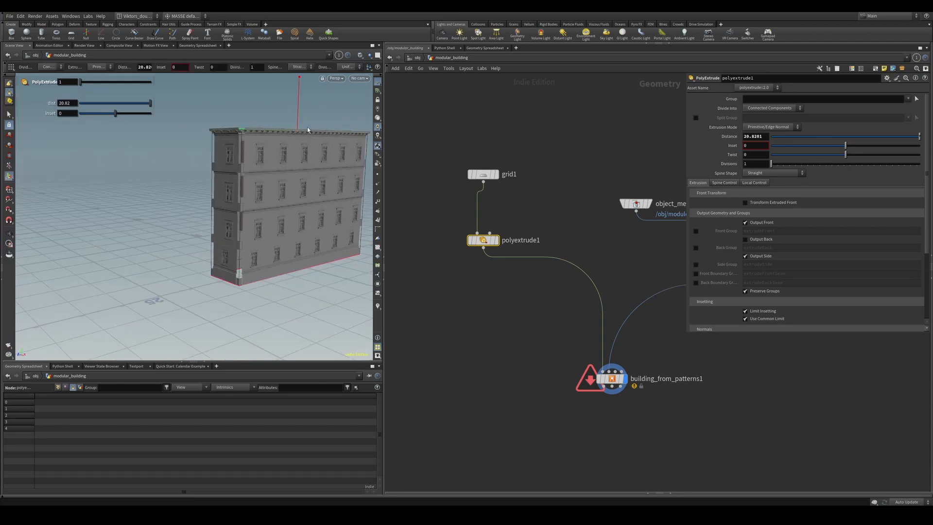
Lower polyextrude1's extrusion distance to about 10.95
left_click_drag(307, 127, 322, 200)
right_click_drag(322, 200, 272, 190, "alt")
left_click_drag(272, 190, 210, 104, "alt")
Examine the building's corners and cornice from several angles and up close, toggling wireframe and shaded display
left_click_drag(210, 104, 241, 156, "alt")
right_click_drag(242, 156, 264, 162, "alt")
left_click_drag(264, 162, 173, 208, "alt")
right_click_drag(173, 208, 154, 175, "alt")
left_click_drag(155, 175, 321, 169, "alt")
right_click_drag(190, 135, 214, 196, "alt")
mouse_move(214, 195)
left_mouse_down("alt")
mouse_move(269, 148)
mouse_move(208, 148)
mouse_move(230, 210)
mouse_move(263, 165)
mouse_move(293, 170)
mouse_move(221, 167)
mouse_move(258, 211)
mouse_move(298, 188)
mouse_move(156, 191)
mouse_move(258, 190)
mouse_move(228, 194)
mouse_move(246, 187)
mouse_move(218, 150)
mouse_move(257, 148)
mouse_move(268, 160)
mouse_move(246, 154)
mouse_move(215, 175)
mouse_move(225, 154)
mouse_move(220, 209)
mouse_move(238, 233)
left_mouse_up("alt")
key("shift+w")
key("shift+w")
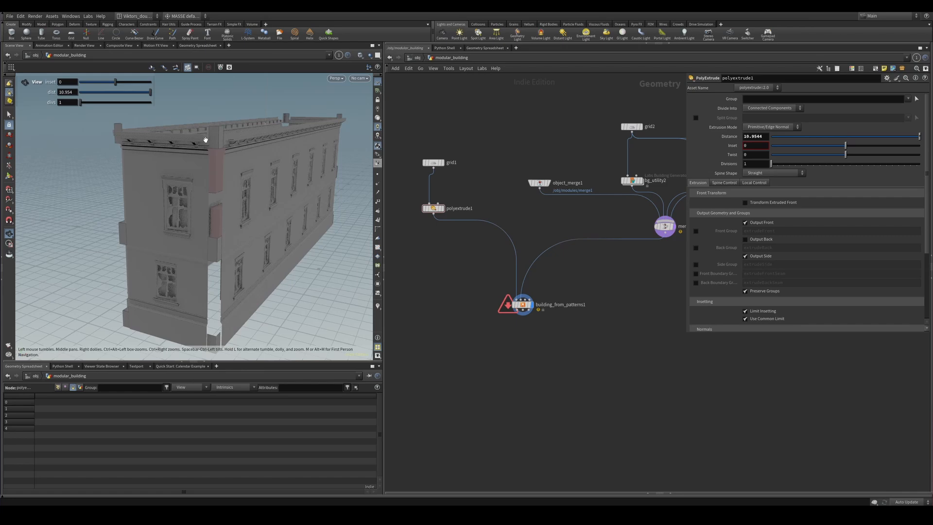
right_click_drag(206, 140, 258, 151)
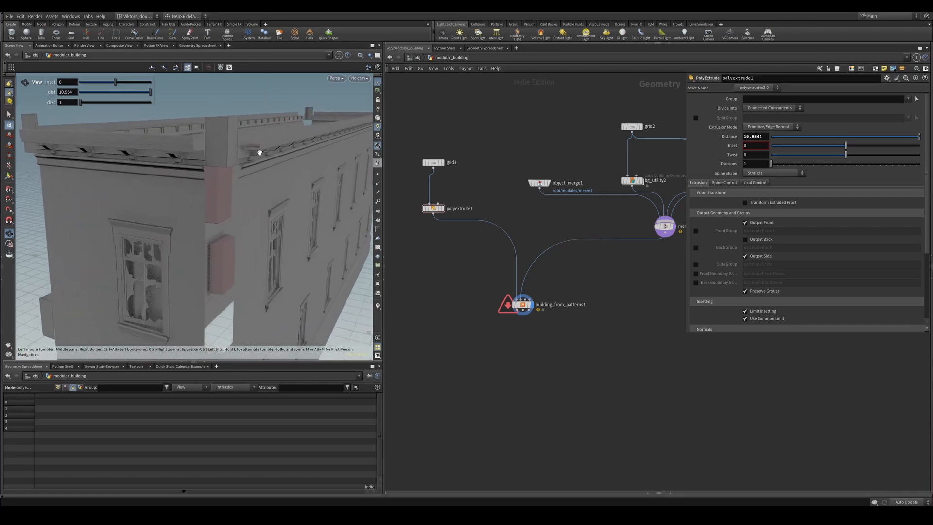
mouse_move(258, 150)
left_mouse_down()
mouse_move(204, 166)
mouse_move(213, 147)
left_mouse_up()
key("w")
key("w")
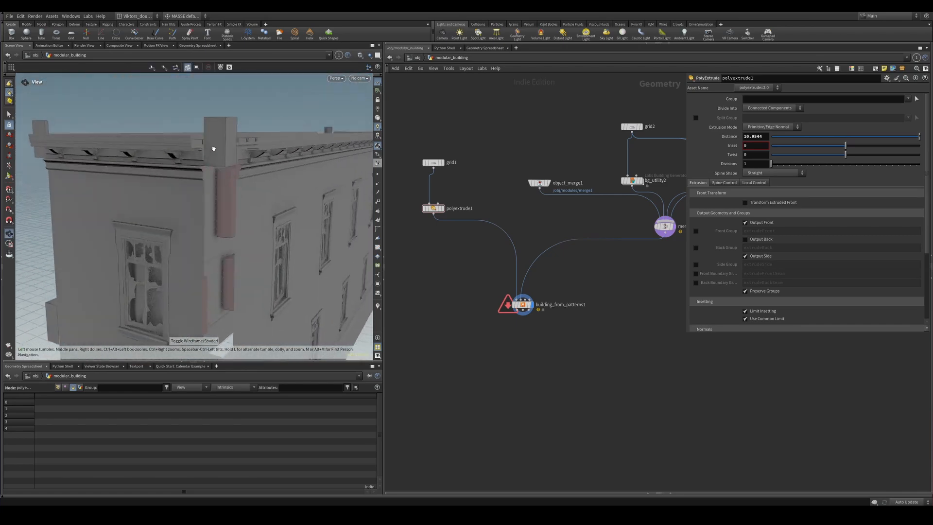
right_click_drag(213, 148, 242, 178)
left_click_drag(242, 179, 235, 145)
scroll(644, 272, "down", 2)
Inspect the F3 floor description in bg_utility4 and the F2_TMP_C module in the modules network, and return to modular_building
middle_click_drag(645, 271, 552, 325)
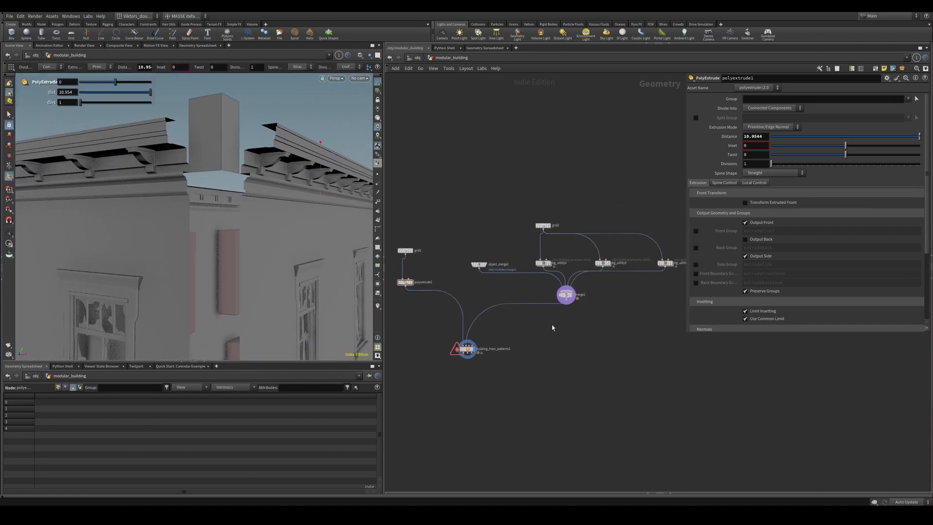
scroll(605, 295, "up", 2)
middle_click_drag(608, 332, 582, 315)
scroll(583, 314, "down", 1)
middle_click_drag(662, 256, 630, 256)
scroll(630, 256, "up", 3)
left_click(614, 243)
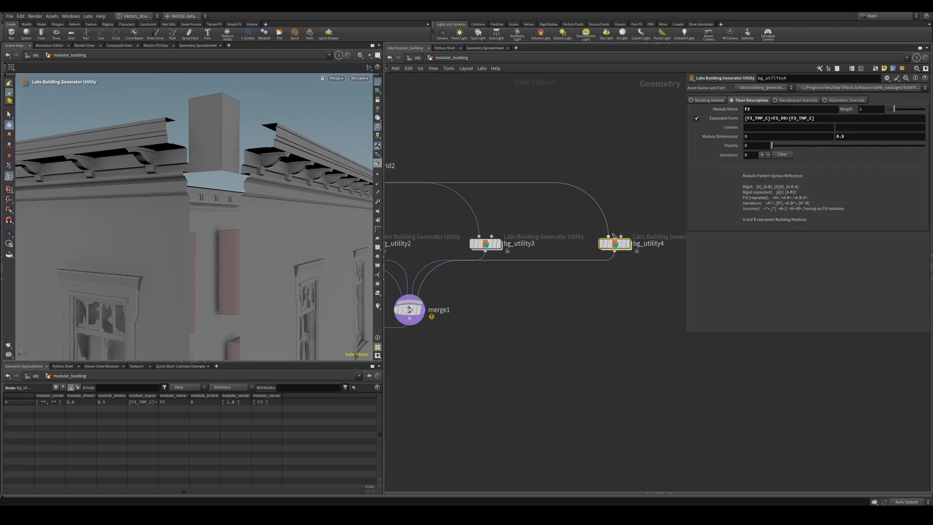
left_click(628, 243)
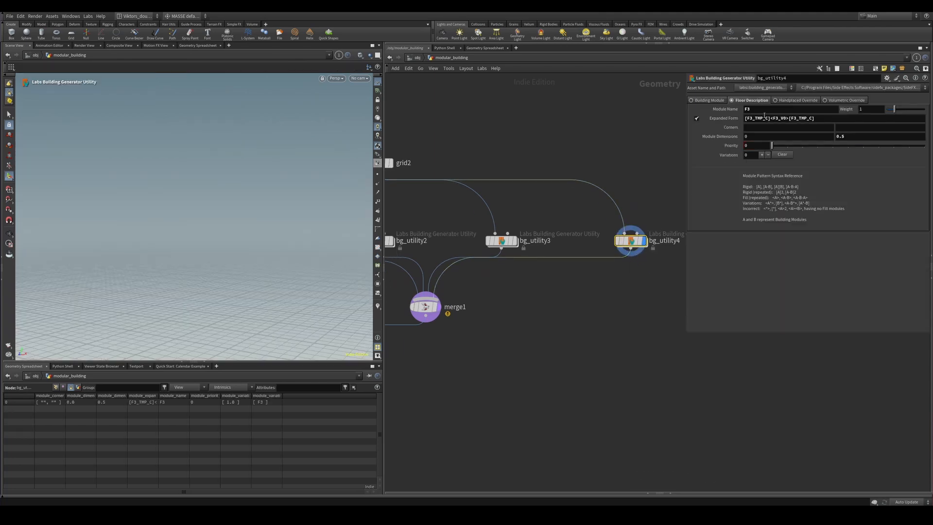
key("1")
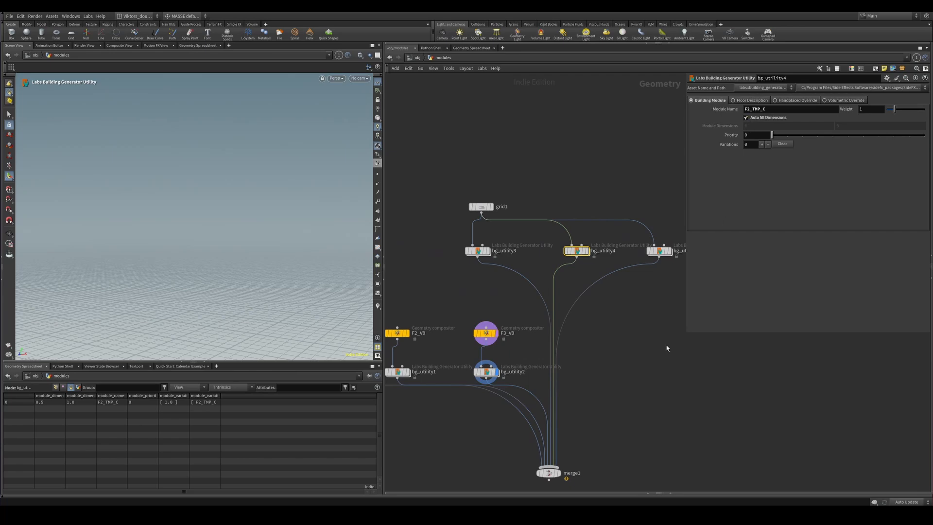
key("2")
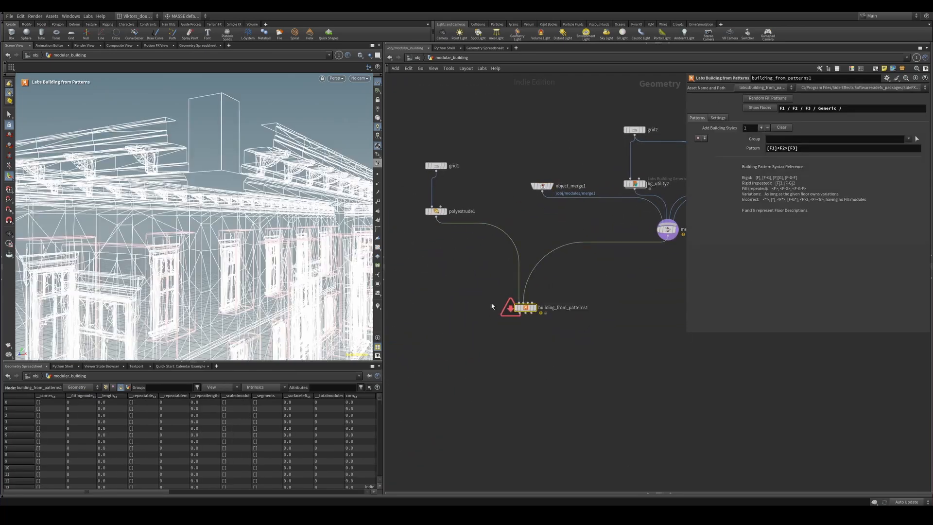
With building_from_patterns1 displayed, widen grid1 to about 10.27 so its centre shifts to about -2.17
left_click(534, 308)
key("space+g")
mouse_move(248, 289)
left_mouse_down()
mouse_move(235, 262)
mouse_move(324, 248)
mouse_move(256, 250)
left_mouse_up()
middle_click_drag(464, 255, 491, 286)
left_click(462, 242)
left_click(461, 197)
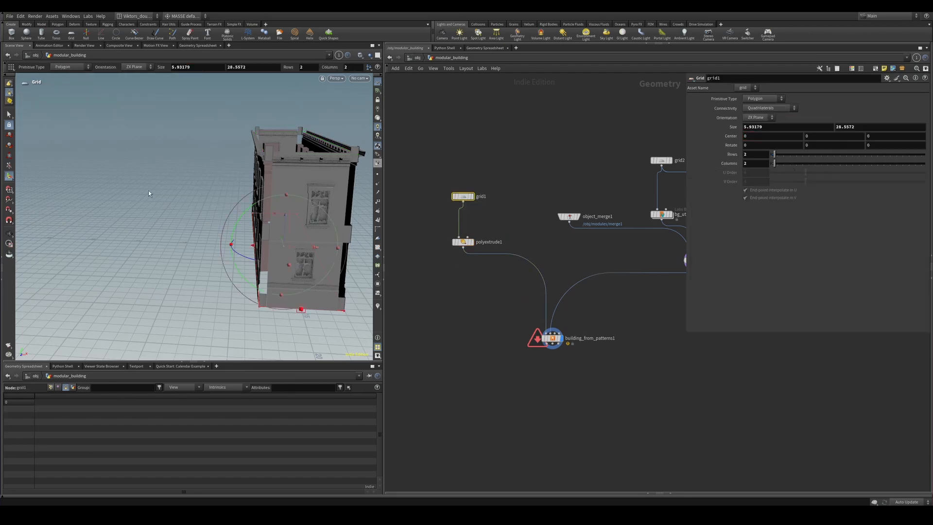
left_click_drag(261, 253, 213, 244)
left_click_drag(214, 243, 248, 214)
right_click_drag(249, 214, 258, 146)
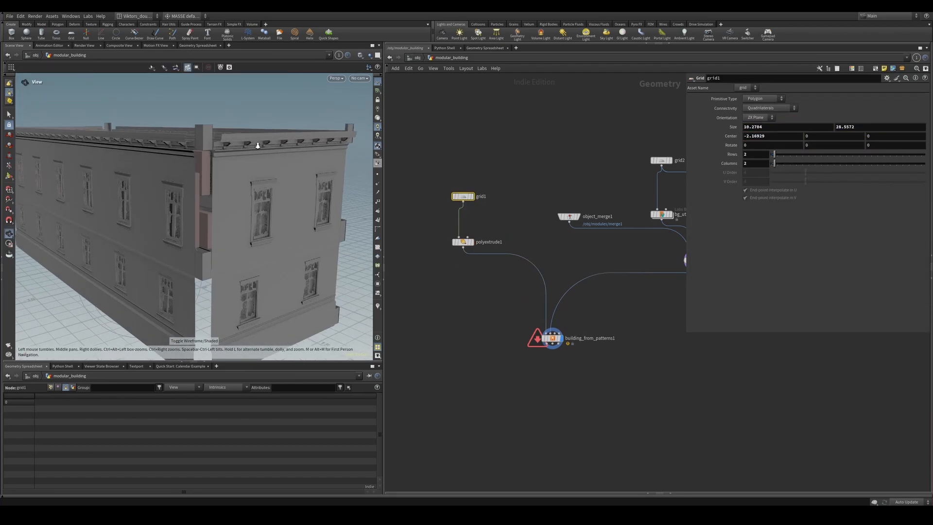
Examine the widened building's vertical corner, cornice and inner walls up close and from above, toggling the shading mode
scroll(557, 333, "down", 2)
scroll(565, 341, "up", 2)
left_click_drag(612, 375, 538, 315)
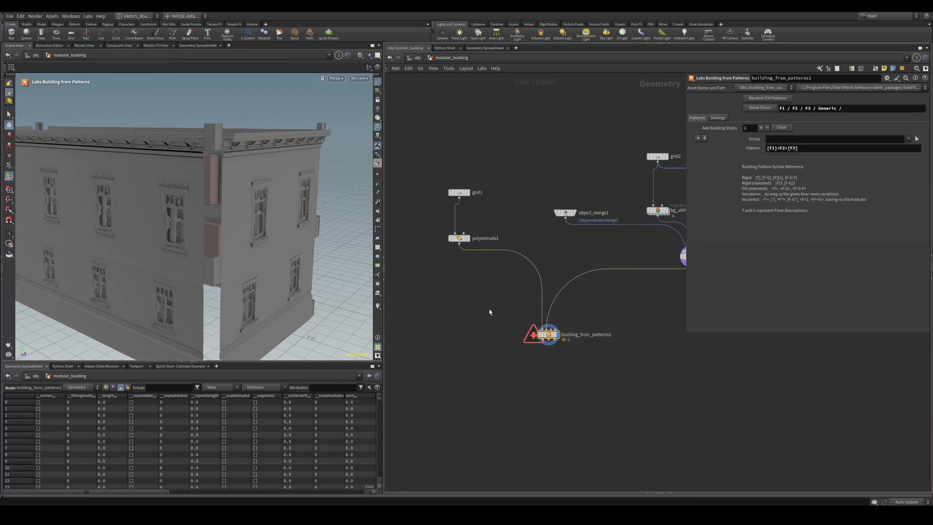
key("space")
mouse_move(266, 231)
left_mouse_down()
mouse_move(238, 233)
mouse_move(272, 251)
left_mouse_up()
key("w")
key("w")
right_click_drag(272, 252, 331, 202)
key("w")
mouse_move(331, 203)
left_mouse_down()
mouse_move(264, 227)
mouse_move(240, 218)
mouse_move(265, 255)
mouse_move(261, 264)
mouse_move(259, 214)
mouse_move(260, 223)
left_mouse_up()
key("w")
right_click_drag(260, 223, 243, 199)
left_click_drag(243, 199, 203, 190)
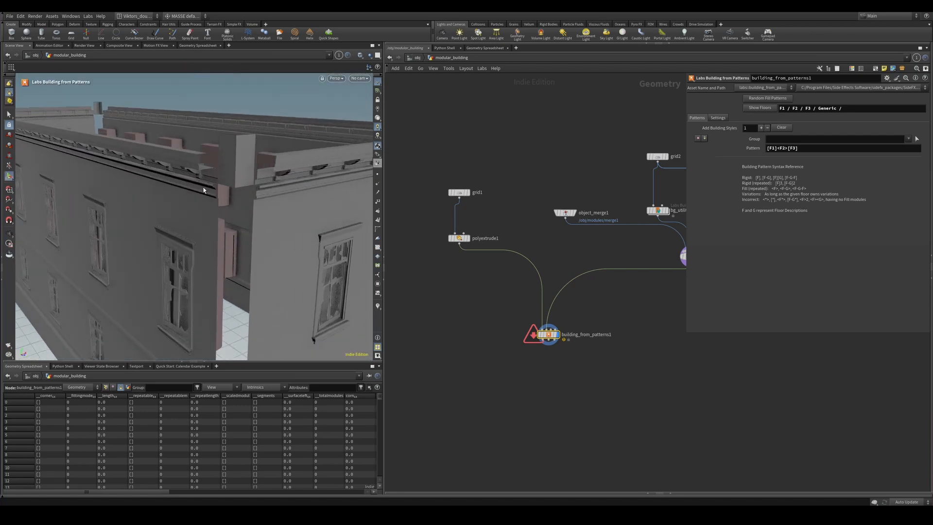
left_click_drag(272, 184, 292, 191)
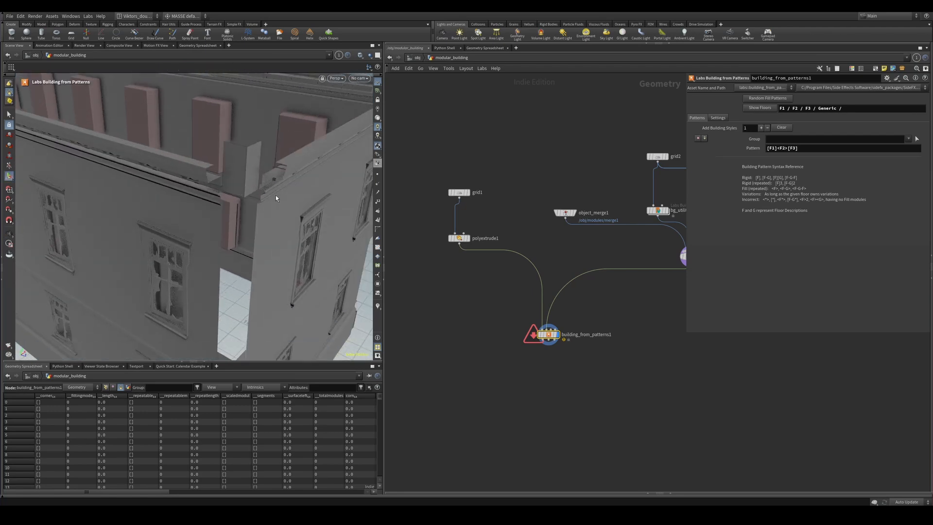
right_click_drag(276, 197, 257, 228)
left_click_drag(257, 228, 272, 209)
scroll(524, 304, "down", 1)
key("shift+w")
mouse_move(302, 237)
left_mouse_down()
mouse_move(325, 206)
mouse_move(307, 250)
mouse_move(267, 238)
left_mouse_up()
key("shift+w")
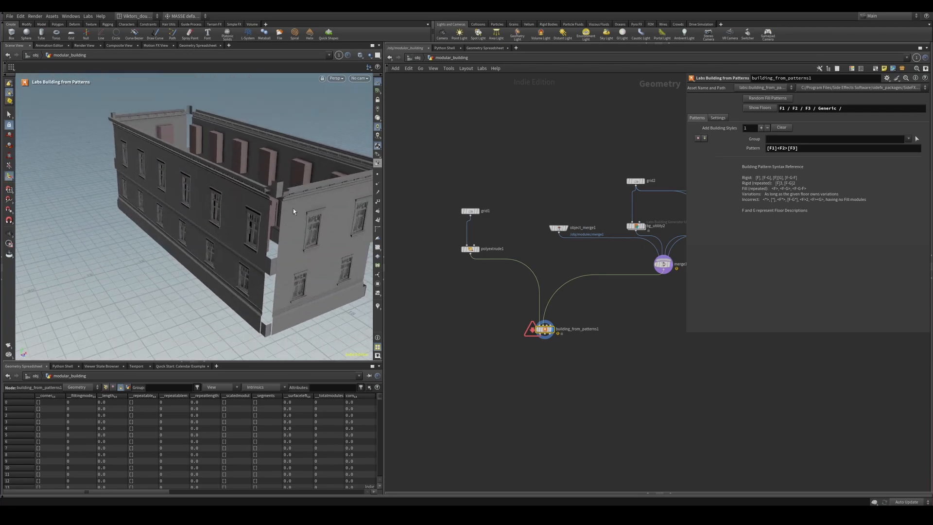
key("shift+w")
mouse_move(293, 208)
left_mouse_down()
mouse_move(317, 237)
mouse_move(327, 208)
mouse_move(193, 235)
mouse_move(204, 246)
mouse_move(256, 250)
left_mouse_up()
key("shift+w")
Display grid1 and duplicate it beside the original, rotating the copy 90 degrees about Y
middle_click_drag(490, 261, 526, 270)
scroll(510, 233, "up", 2)
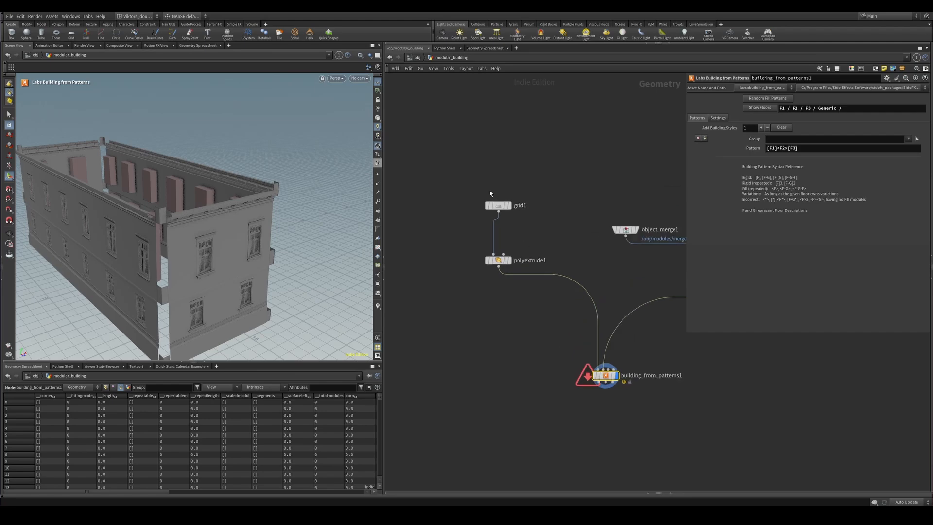
left_click(500, 205)
left_click(509, 206)
key("space+g")
left_click_drag(194, 247, 262, 264)
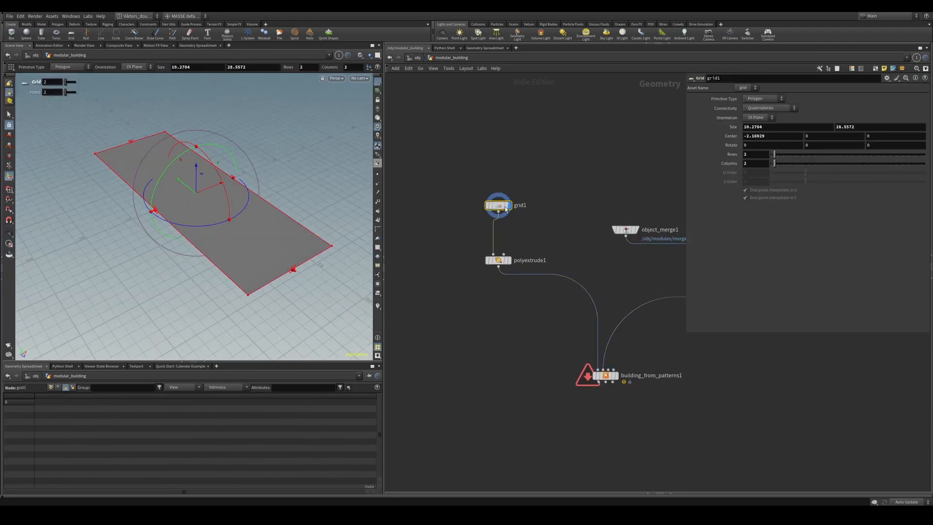
left_click_drag(197, 227, 275, 180)
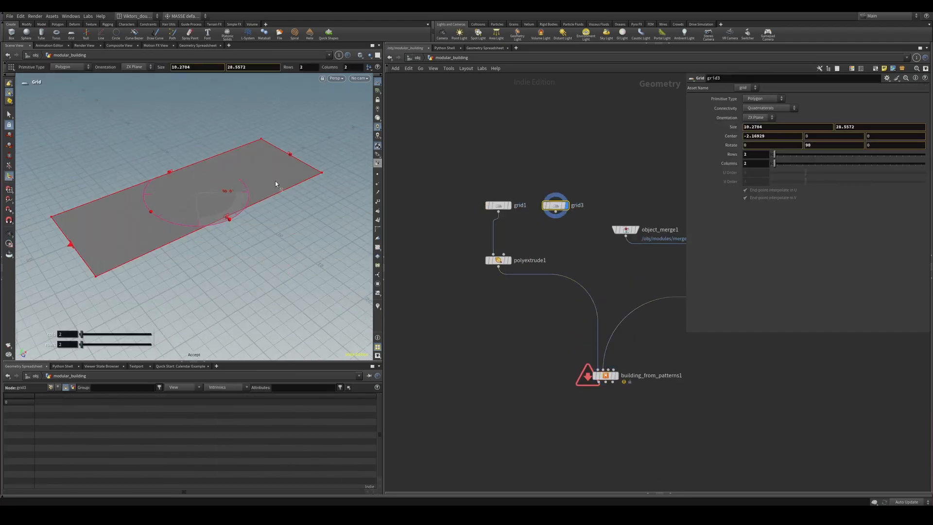
Add a Boolean node and connect grid1 and grid3 to its two inputs
key("Tab")
type("boolean")
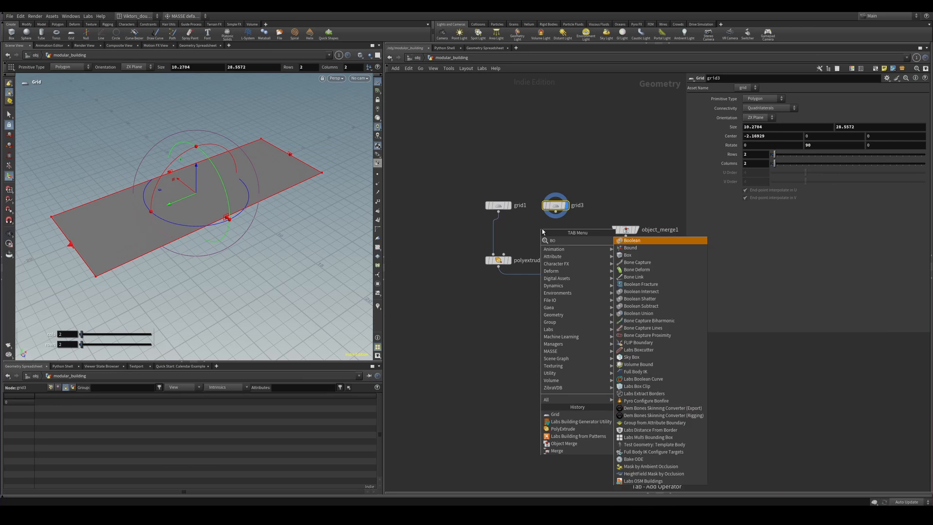
key("Return")
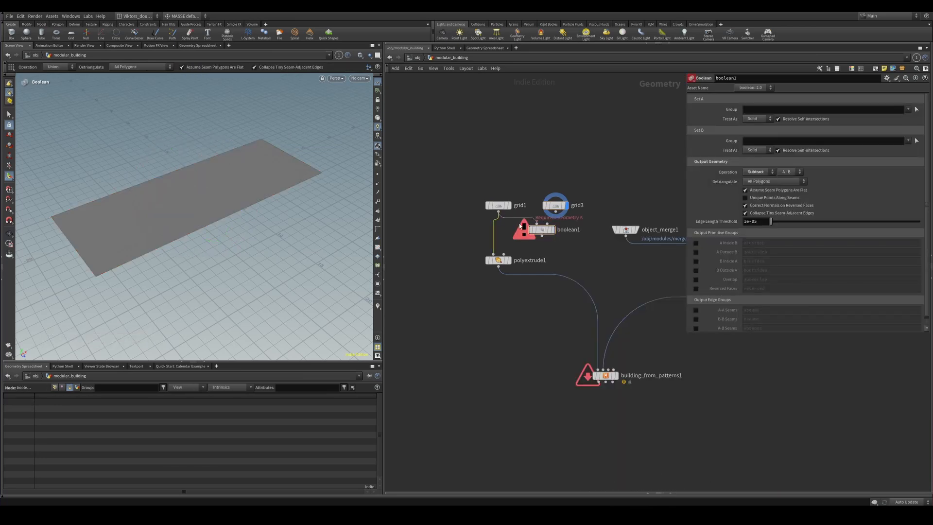
scroll(572, 220, "up", 3)
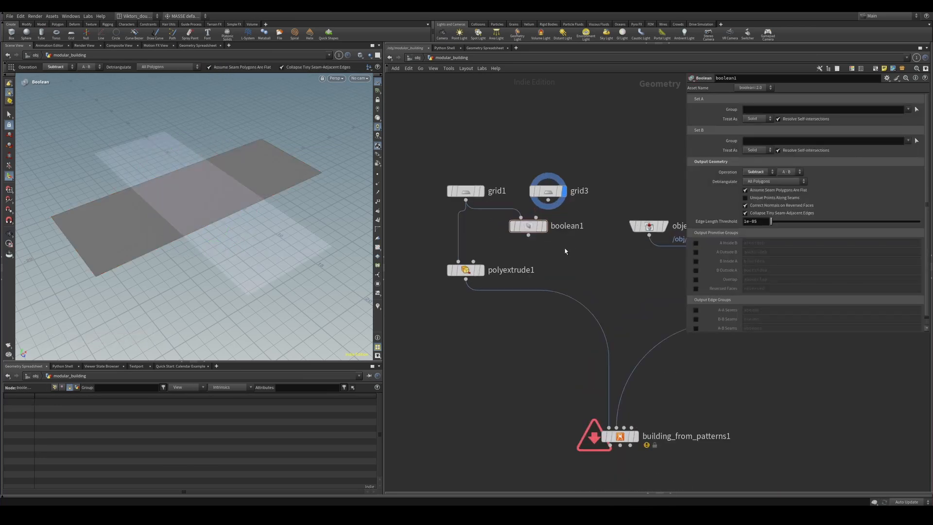
left_click_drag(474, 272, 468, 303)
left_click_drag(548, 200, 519, 239)
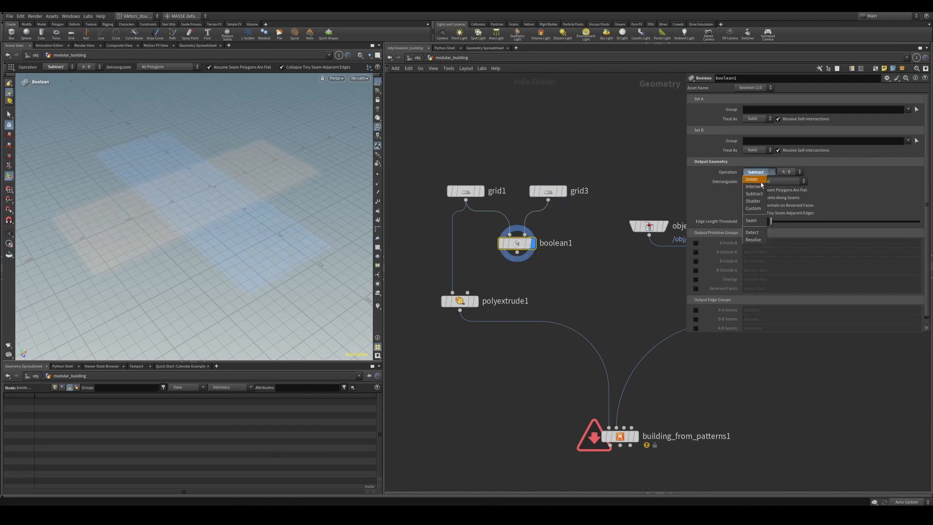
Set boolean1's operation to Union and treat both Set A and Set B as surfaces
left_click(760, 181)
left_click_drag(570, 227, 554, 240)
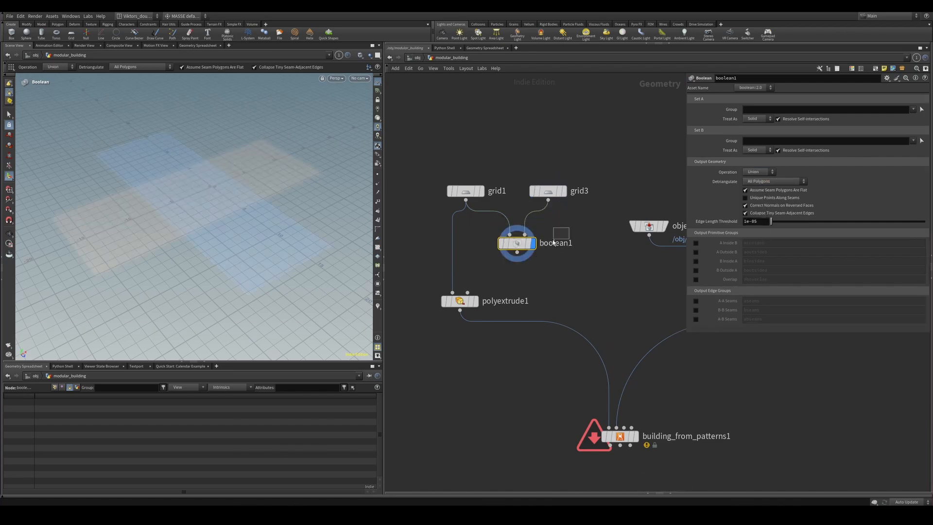
left_click(558, 191)
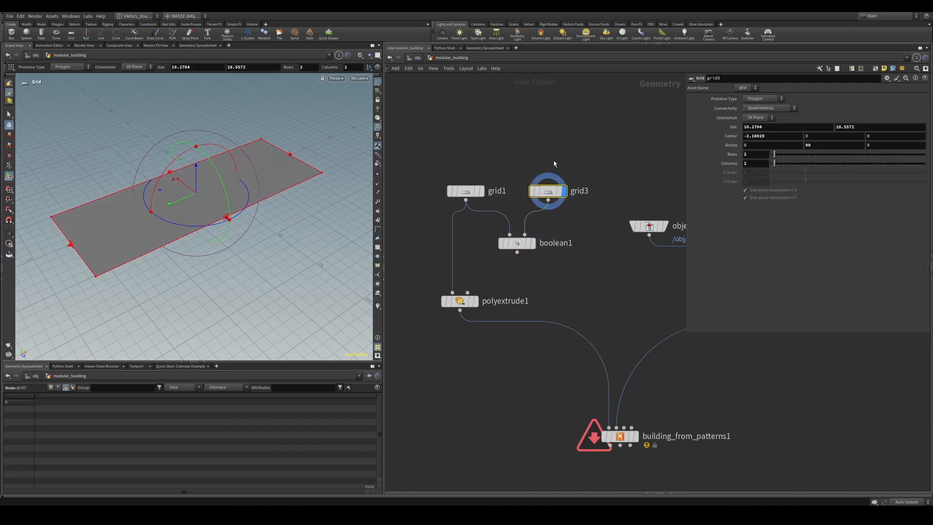
left_click(480, 191)
left_click(533, 244)
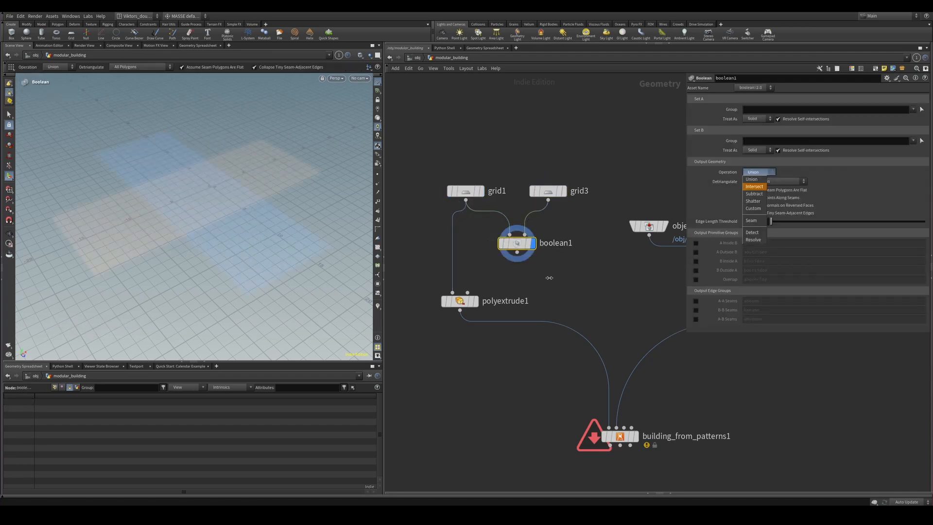
left_click(753, 133)
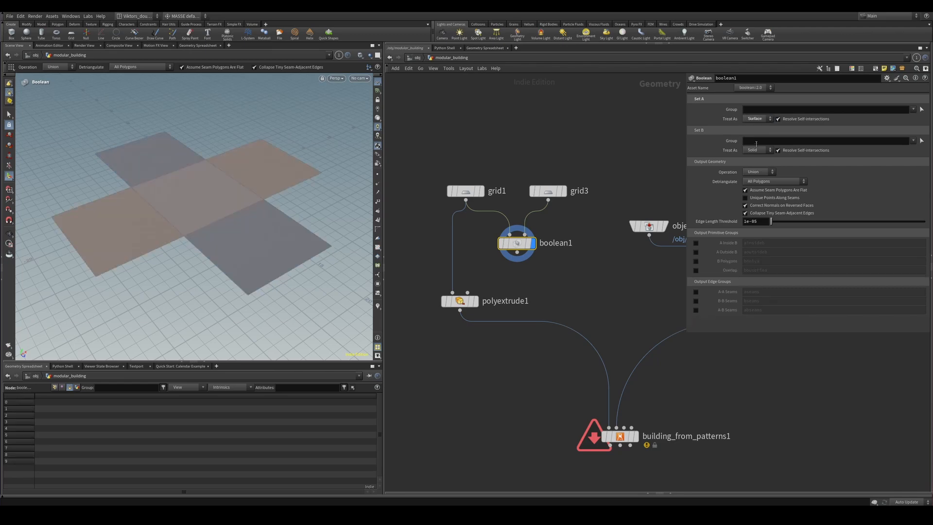
left_click(758, 165)
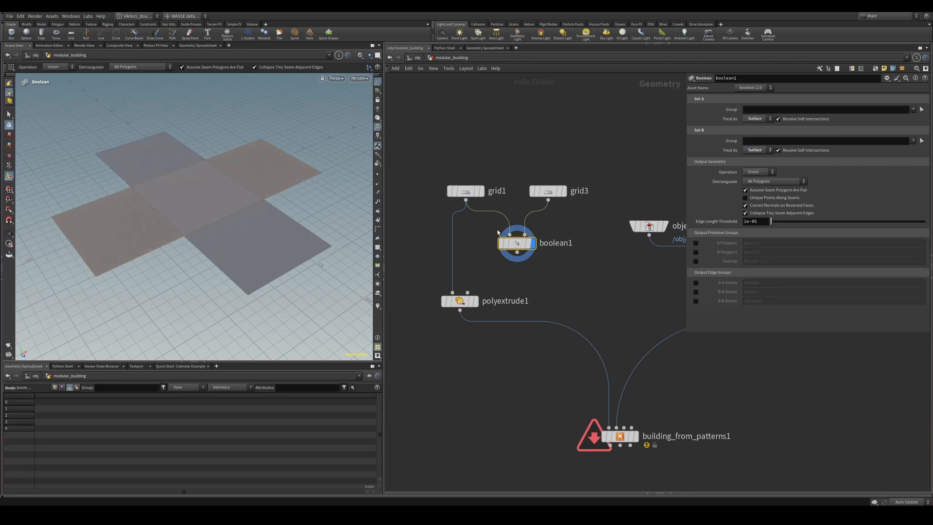
Feed boolean1's output into polyextrude1, display the extrusion and tidy the layout of the connected nodes
middle_click_drag(474, 259, 488, 249)
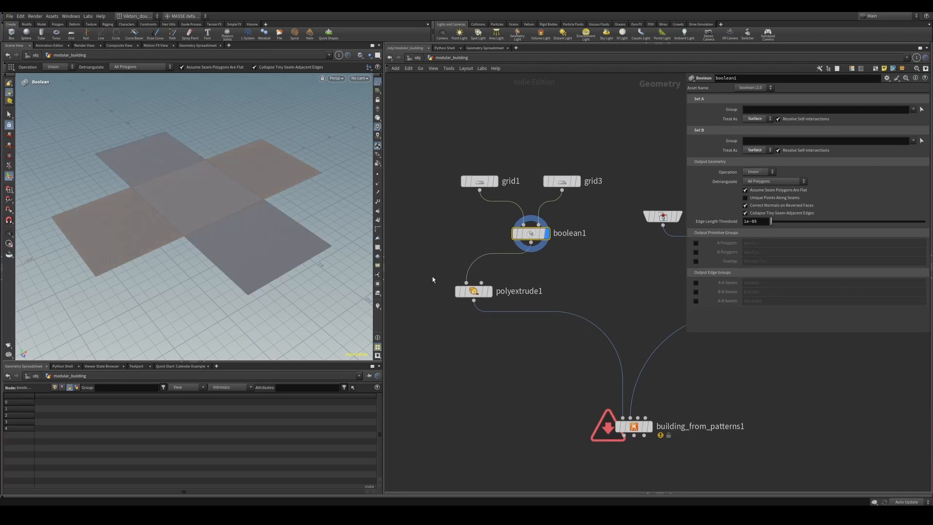
left_click(487, 291)
left_click_drag(529, 210, 593, 254)
left_click_drag(558, 242, 492, 253)
scroll(520, 271, "down", 3)
middle_click_drag(543, 276, 580, 267)
left_click_drag(592, 180, 476, 293)
left_click_drag(540, 282, 485, 262)
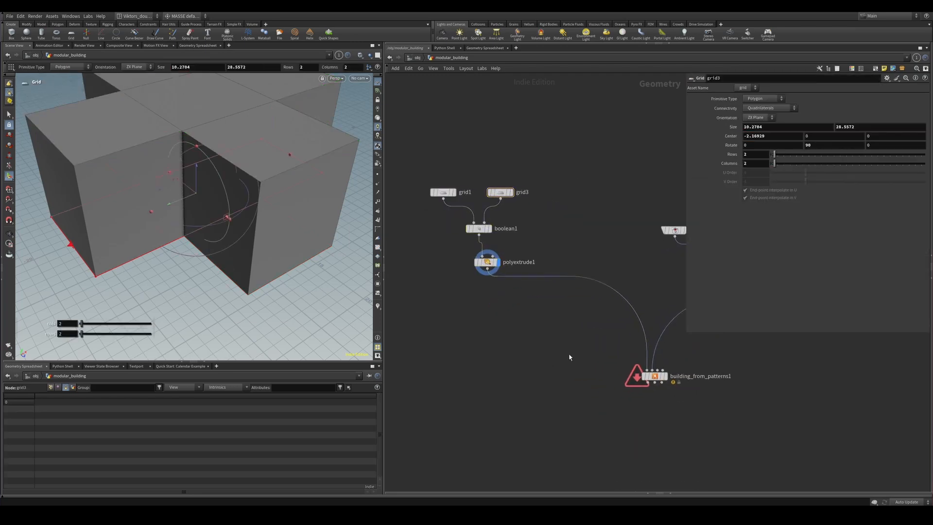
Compare the generated building from building_from_patterns1 with polyextrude1's cross-shaped volume, ending on the building display
left_click(665, 376)
left_click_drag(264, 192, 302, 265, "alt")
scroll(443, 268, "up", 2)
left_click(494, 261)
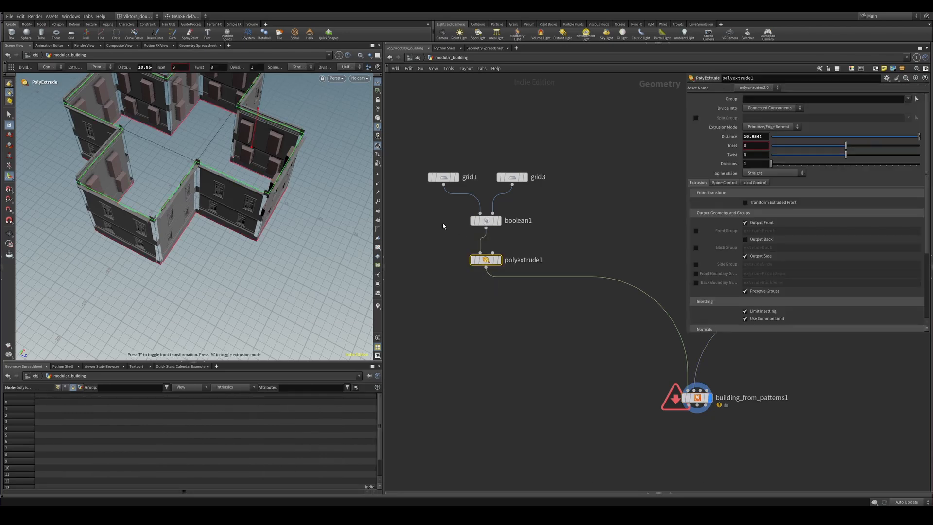
key("r")
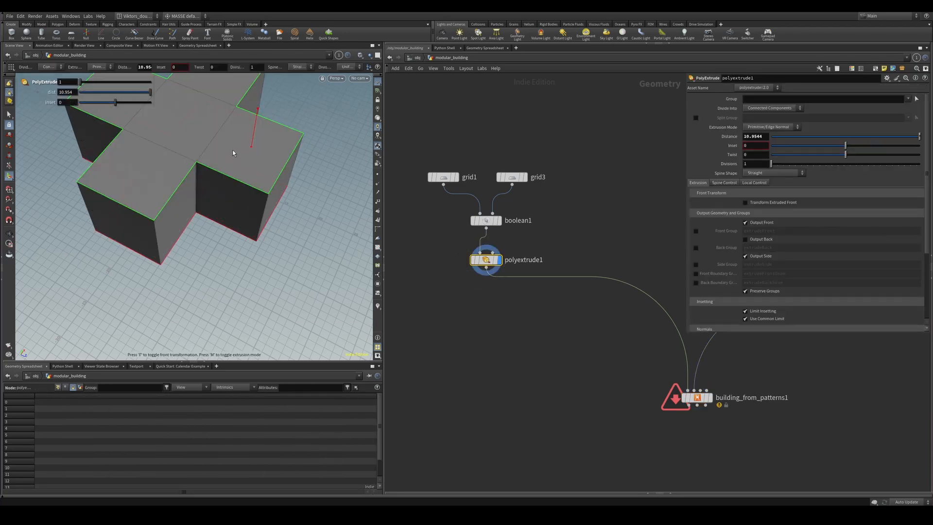
key("s")
middle_click_drag(233, 153, 270, 191, "alt")
left_click_drag(271, 191, 240, 215, "alt")
middle_click_drag(590, 397, 498, 322)
left_click(605, 323)
key("r")
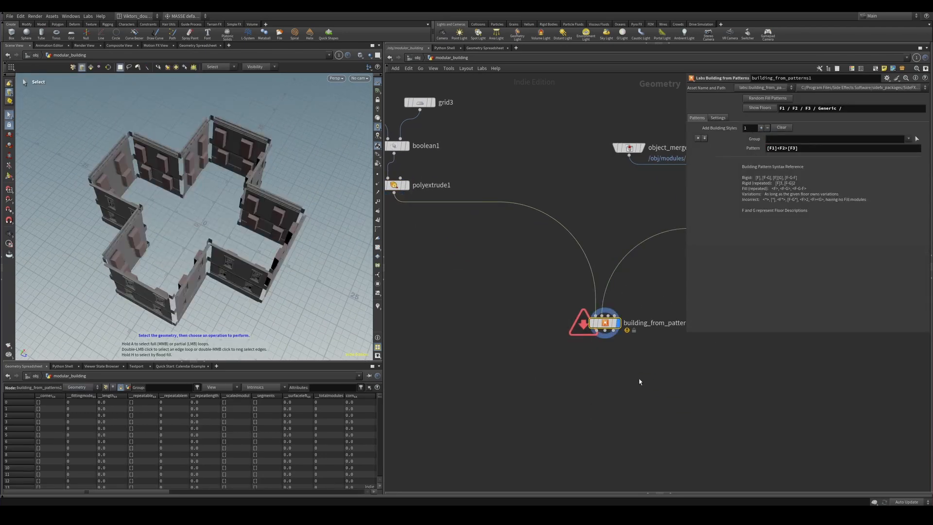
left_click_drag(243, 243, 265, 209, "alt")
right_click_drag(264, 209, 283, 302, "alt")
left_click_drag(284, 301, 281, 289, "alt")
Lengthen one wing of the building by extending grid3 to about 40.06
scroll(528, 276, "down", 3)
middle_click_drag(528, 277, 588, 292)
left_click_drag(519, 150, 514, 180)
key("Return")
right_click_drag(254, 235, 185, 289, "alt")
left_click_drag(167, 313, 62, 339)
Examine the inner and outer corners of the cross-shaped building up close, toggling the shading mode
left_click_drag(163, 296, 108, 292, "alt")
right_click_drag(109, 291, 166, 267, "alt")
left_click_drag(167, 267, 232, 237, "alt")
right_click_drag(231, 238, 427, 159, "alt")
left_click_drag(427, 158, 230, 190, "alt")
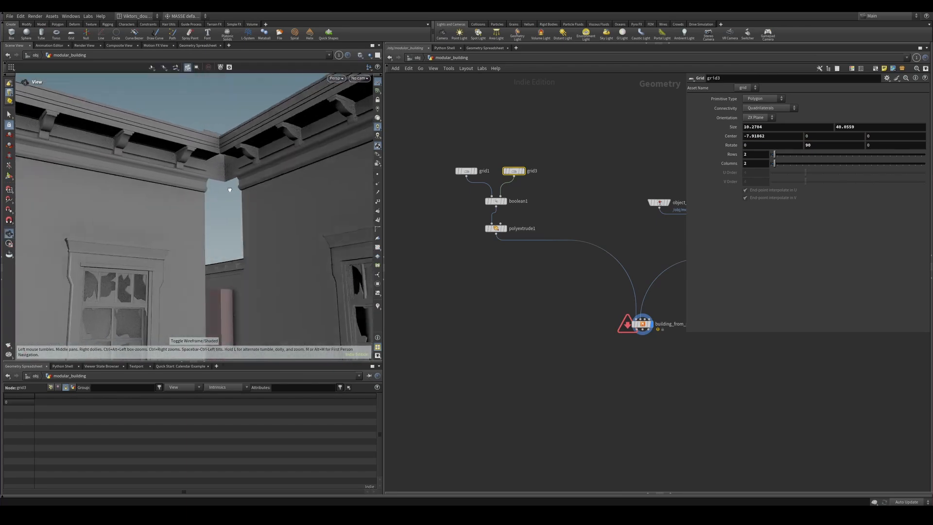
right_click_drag(229, 189, 231, 262, "alt")
left_click_drag(231, 262, 233, 243, "alt")
right_click_drag(233, 244, 161, 290, "alt")
key("shift+w")
key("shift+w")
mouse_move(161, 289)
left_mouse_down("alt")
mouse_move(321, 241)
mouse_move(289, 228)
mouse_move(323, 235)
left_mouse_up("alt")
key("shift+w")
key("shift+w")
key("shift+w")
right_click_drag(322, 235, 168, 317, "alt")
key("shift+w")
left_click_drag(169, 316, 167, 304, "alt")
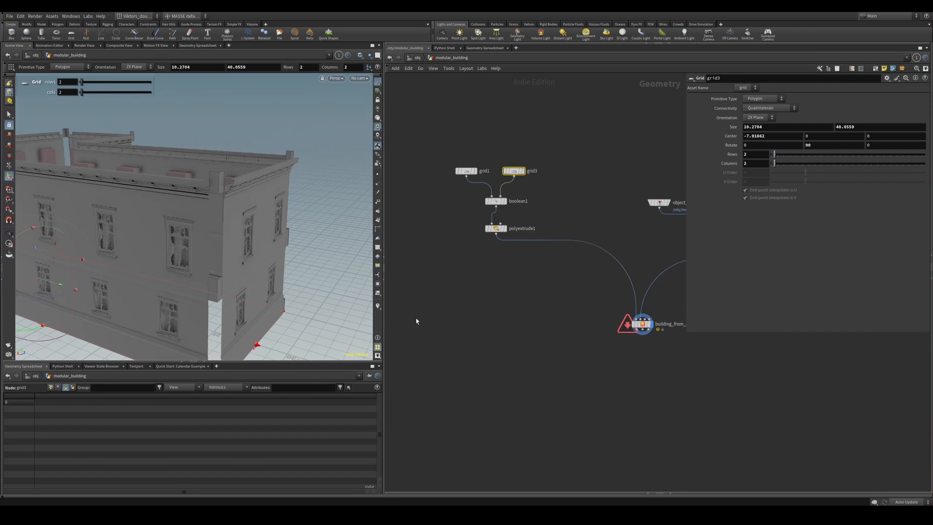
Move the building_from_patterns1 node farther below merge1 in the network
scroll(511, 328, "down", 3)
middle_click_drag(512, 329, 426, 338)
scroll(500, 347, "down", 1)
scroll(533, 348, "up", 3)
middle_click_drag(533, 349, 545, 292)
scroll(481, 267, "up", 2)
left_click_drag(481, 249, 467, 321)
scroll(608, 289, "down", 2)
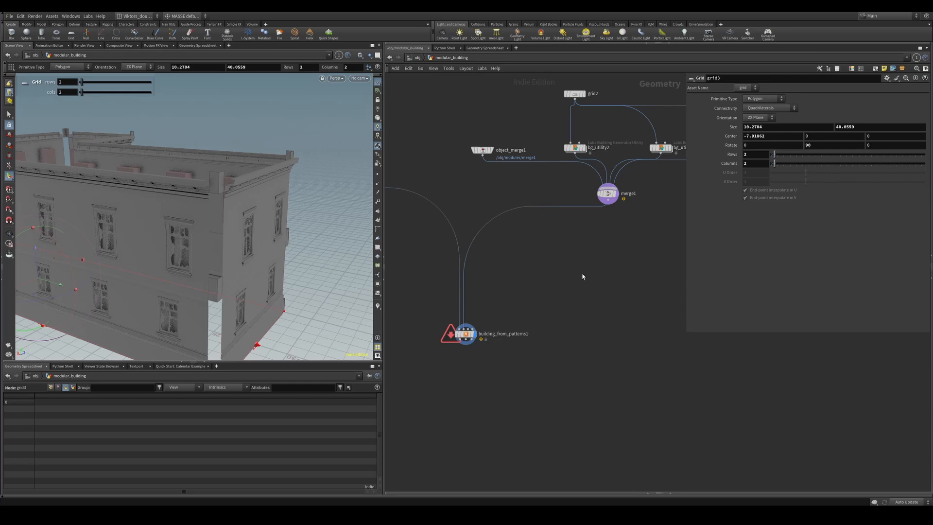
Add a Null node in the empty space below merge1 and name it control
middle_click_drag(585, 278, 573, 288)
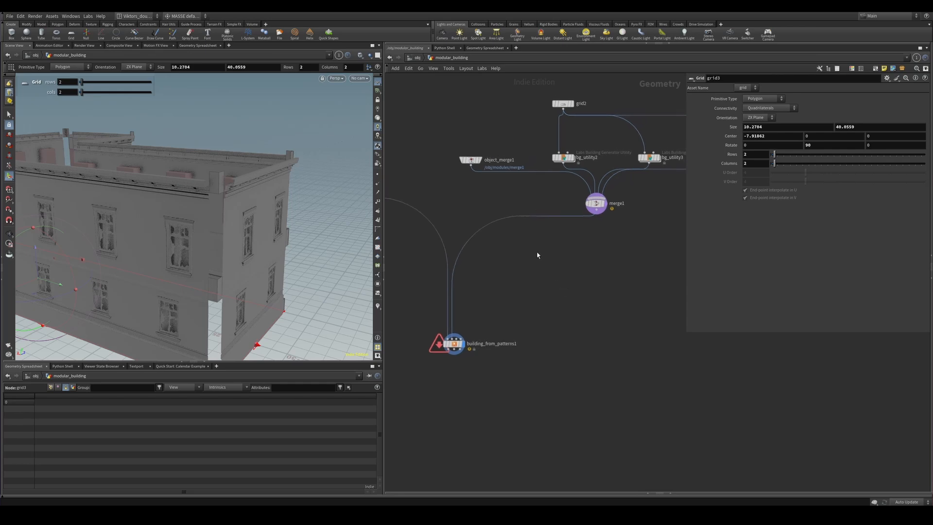
key("Tab")
key("Escape")
key("Tab")
type("nu")
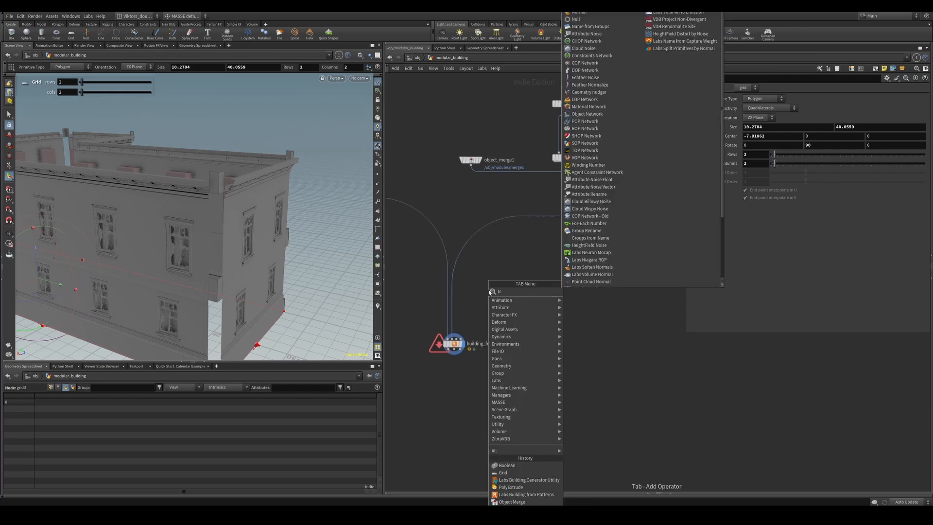
key("Return")
left_click(525, 290)
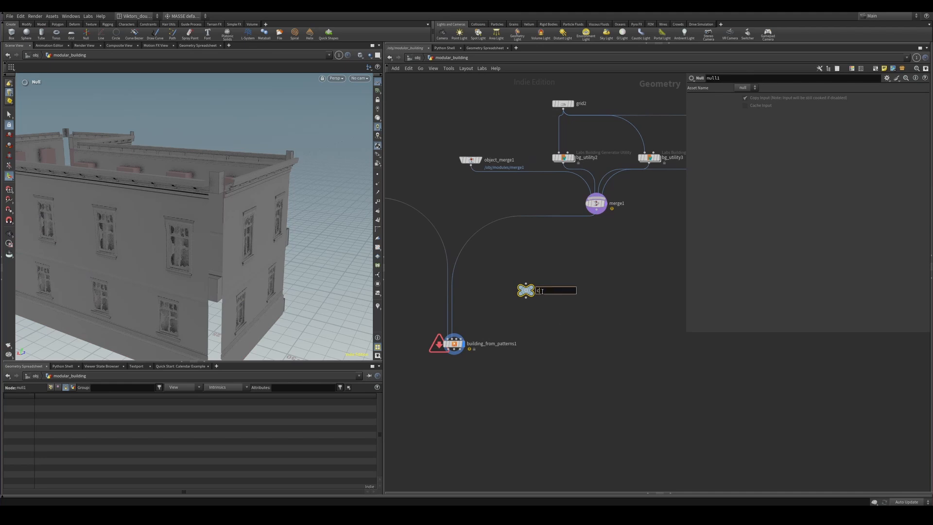
Rename the control null to CONTORL and color the node green
scroll(543, 294, "up", 3)
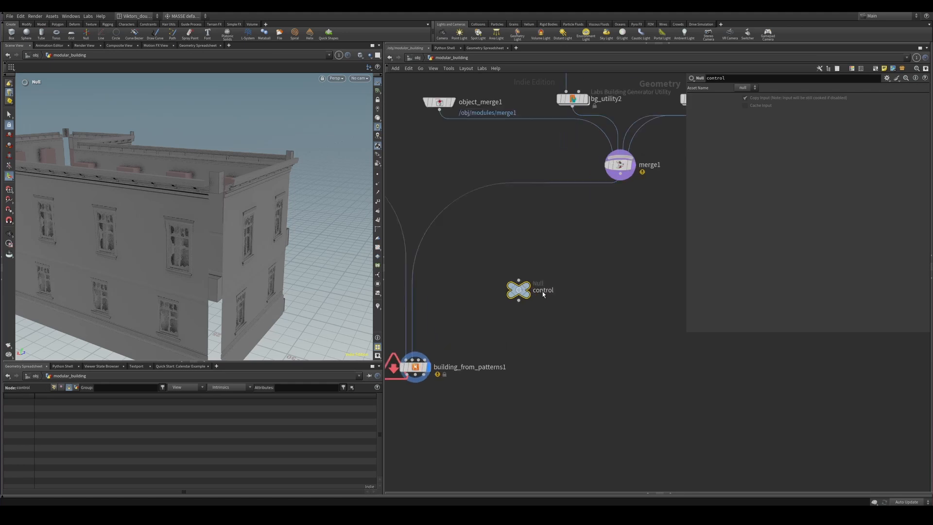
double_click(544, 290)
type("CONTOR")
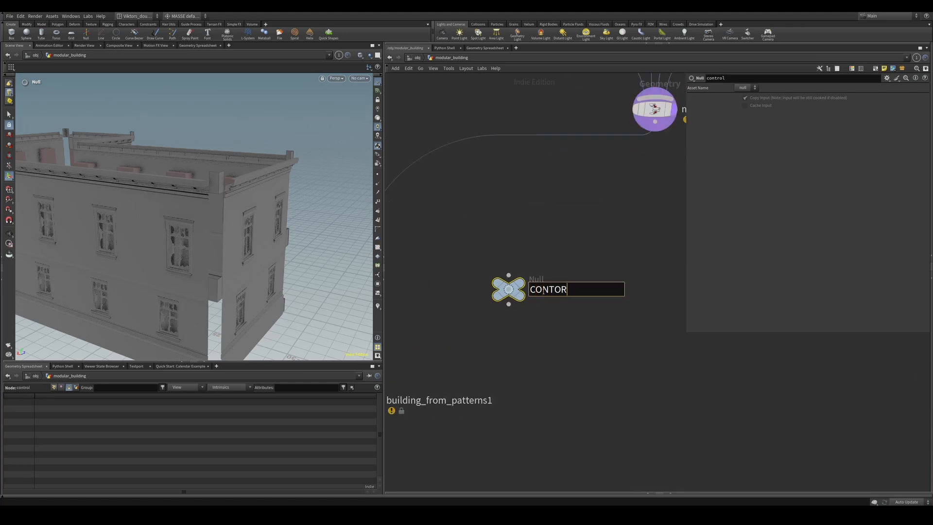
type("L")
key("Return")
key("c")
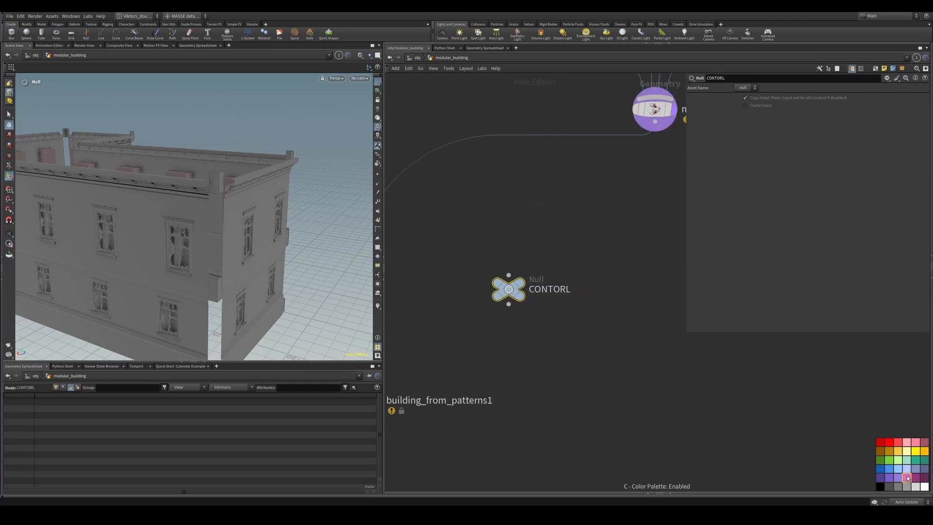
key("c")
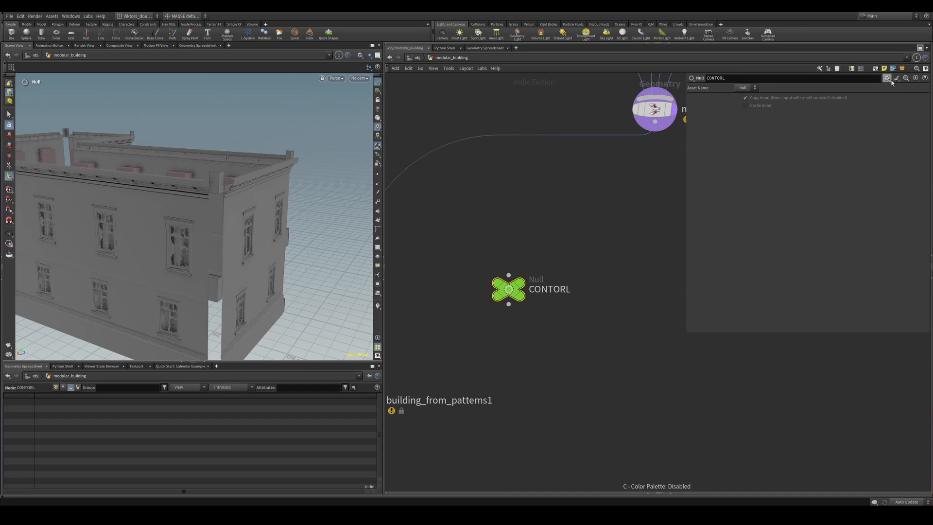
left_click(886, 78)
left_click(899, 87)
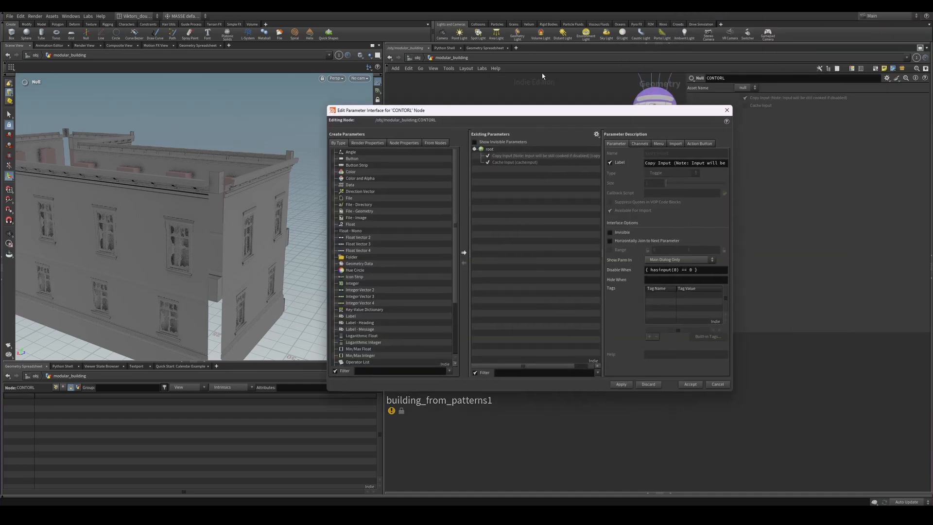
left_click_drag(713, 111, 825, 367)
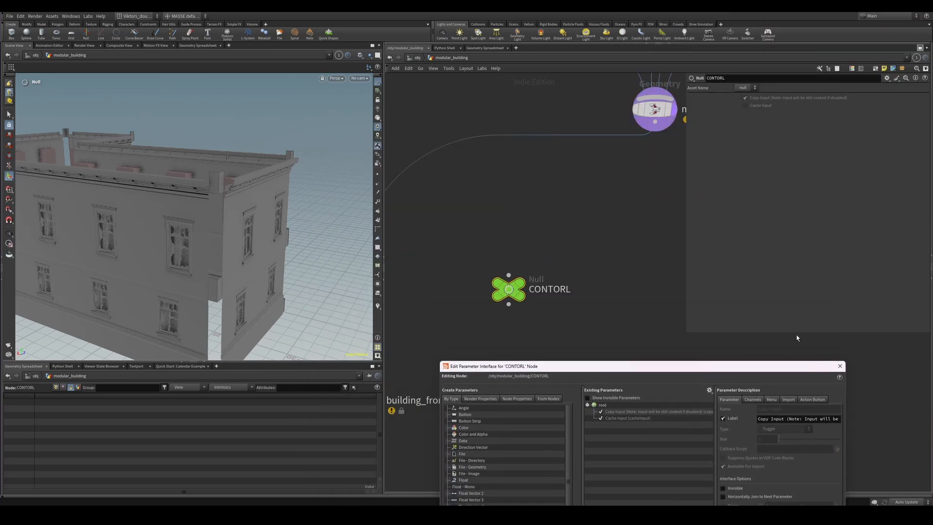
Examine the building's outer corner from several angles and up close, checking the corner modules between the walls
left_click_drag(209, 227, 152, 210)
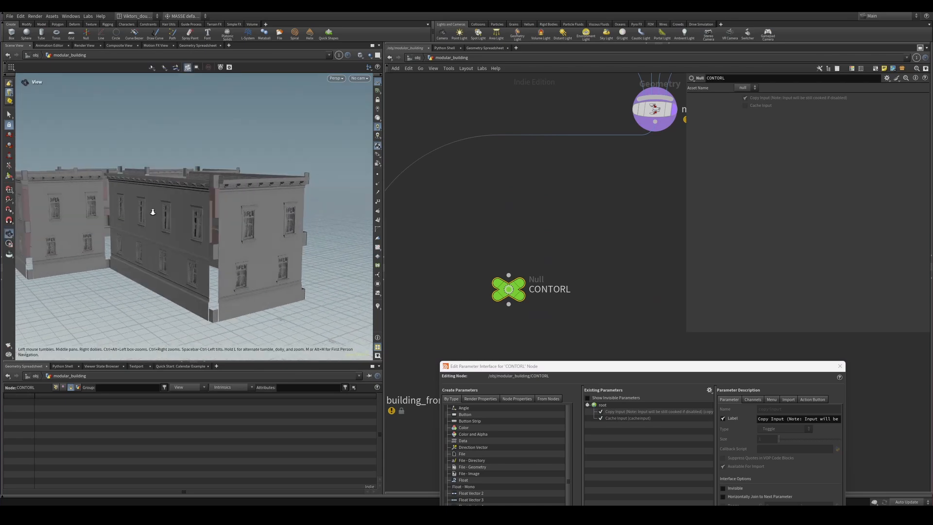
scroll(153, 211, "down", 2)
scroll(478, 251, "down", 3)
middle_click_drag(478, 250, 542, 213)
scroll(541, 286, "up", 2)
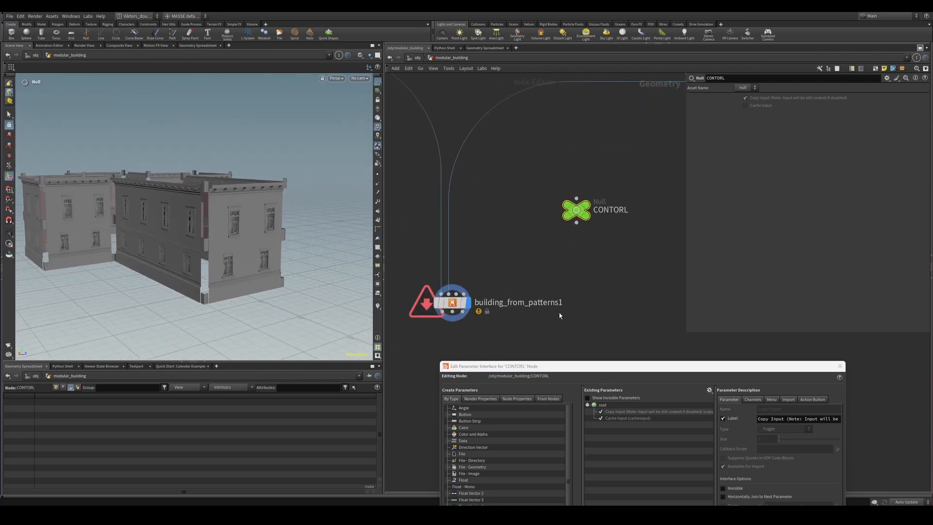
scroll(593, 309, "down", 1)
left_click_drag(188, 222, 258, 246, "alt")
scroll(197, 199, "up", 5)
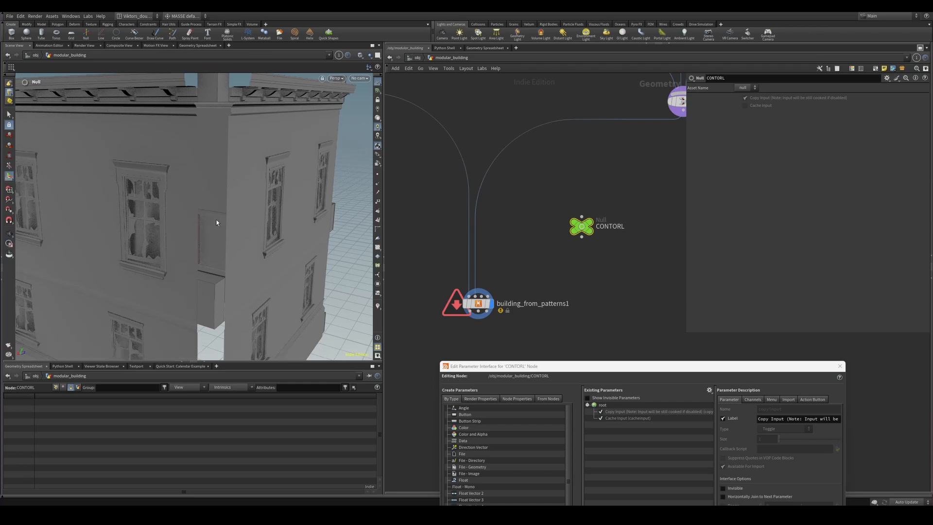
Move the CONTORL null directly below object_merge1 in the network
scroll(592, 299, "down", 3)
middle_click_drag(634, 278, 473, 349)
scroll(549, 282, "up", 3)
middle_click_drag(520, 271, 598, 274)
left_click_drag(521, 320, 542, 282)
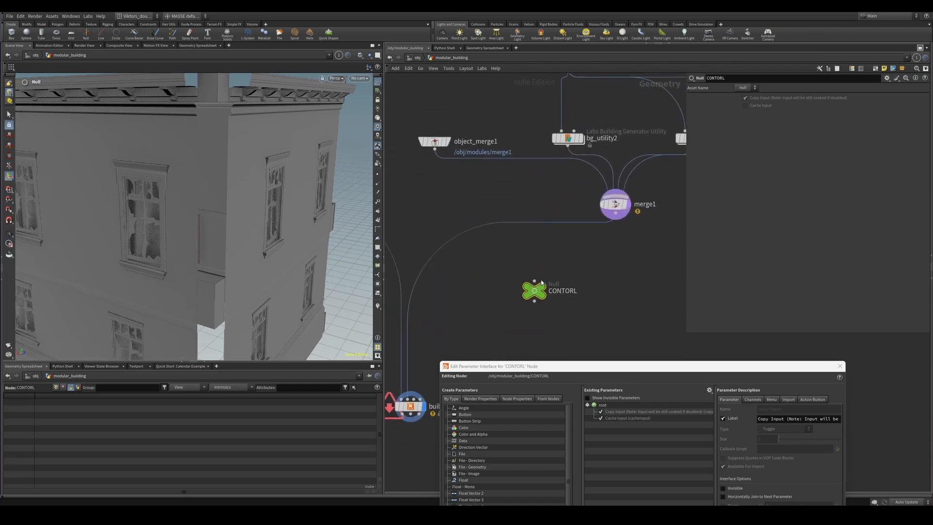
middle_click_drag(451, 175, 494, 216)
Display the modules from object_merge1 in the viewport and wire its output into the CONTORL null
left_click(477, 182)
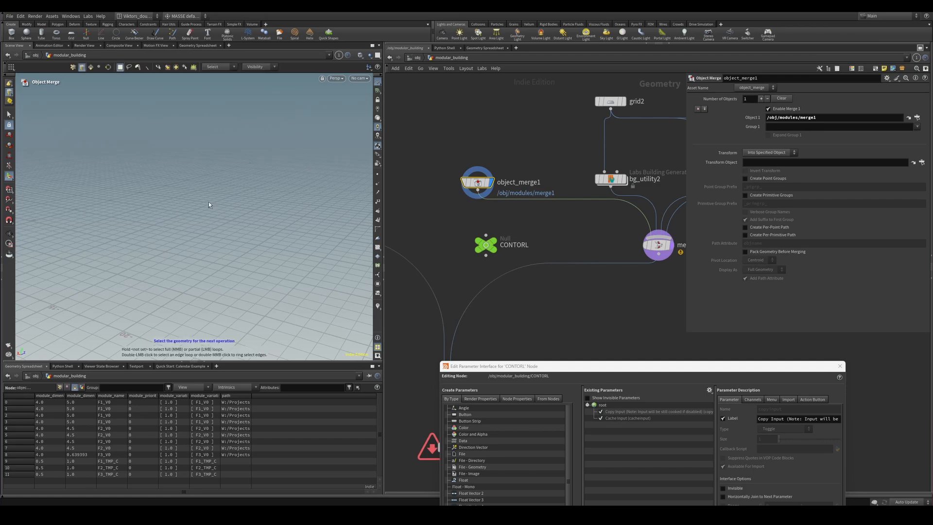
left_click_drag(210, 202, 357, 223, "alt")
scroll(516, 223, "up", 2)
middle_click_drag(517, 223, 542, 222)
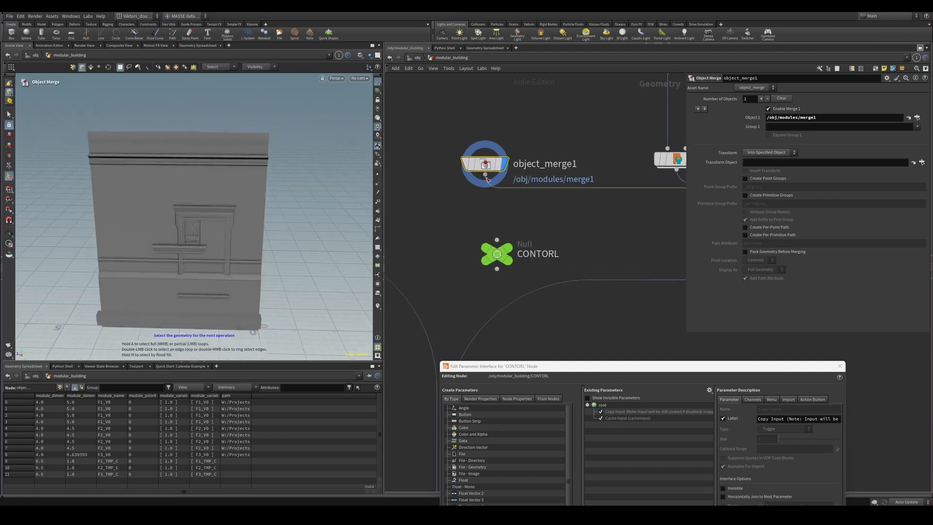
left_click_drag(496, 257, 474, 284)
Insert an Attribute Wrangle between object_merge1 and CONTORL and display its output
key("Tab")
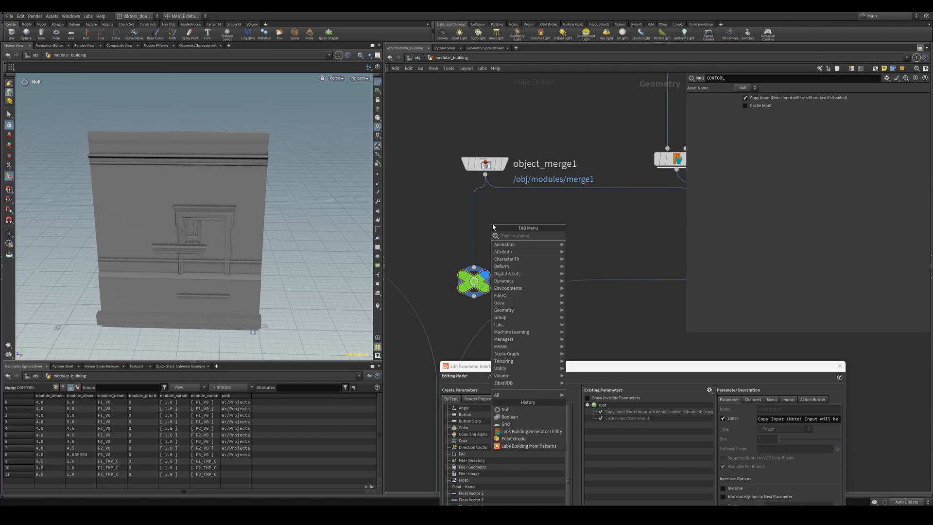
scroll(501, 224, "down", 3)
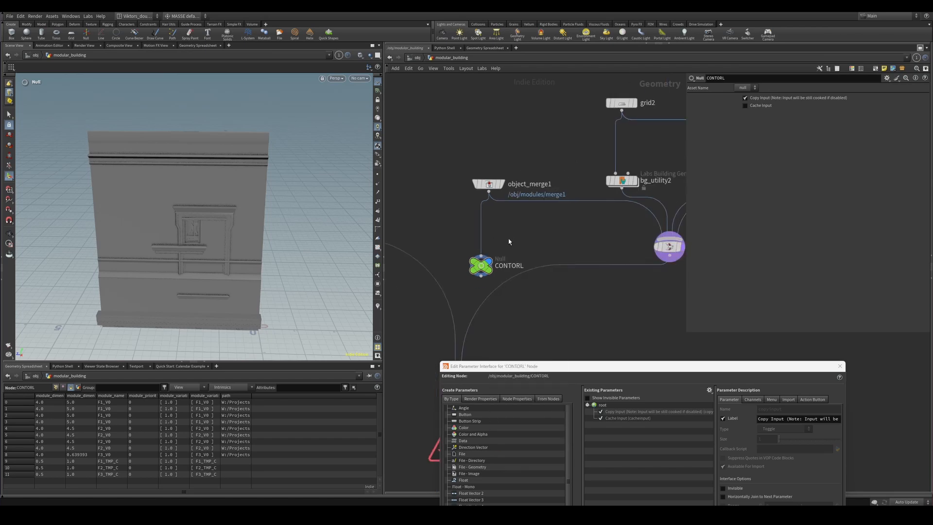
key("Tab")
type("wr")
key("Return")
key("Return")
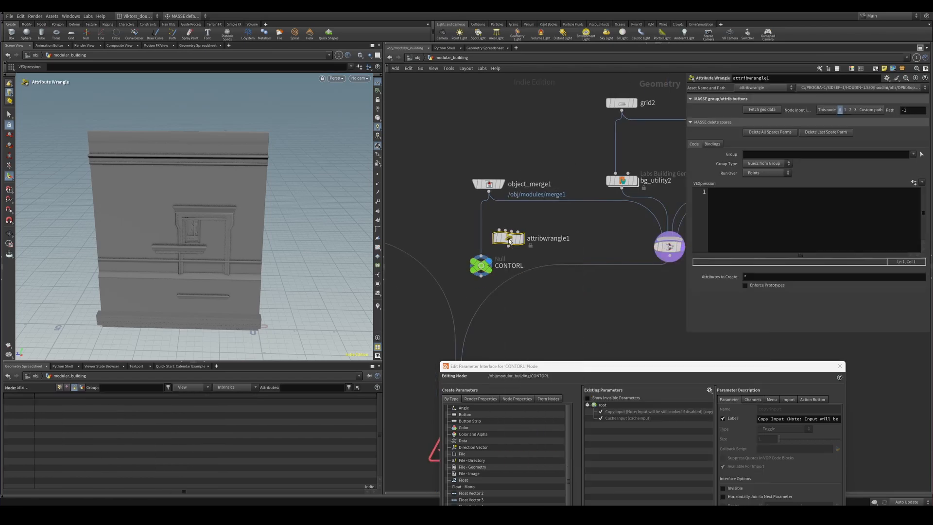
left_click_drag(493, 233, 460, 221)
scroll(534, 235, "up", 2)
left_click(485, 223)
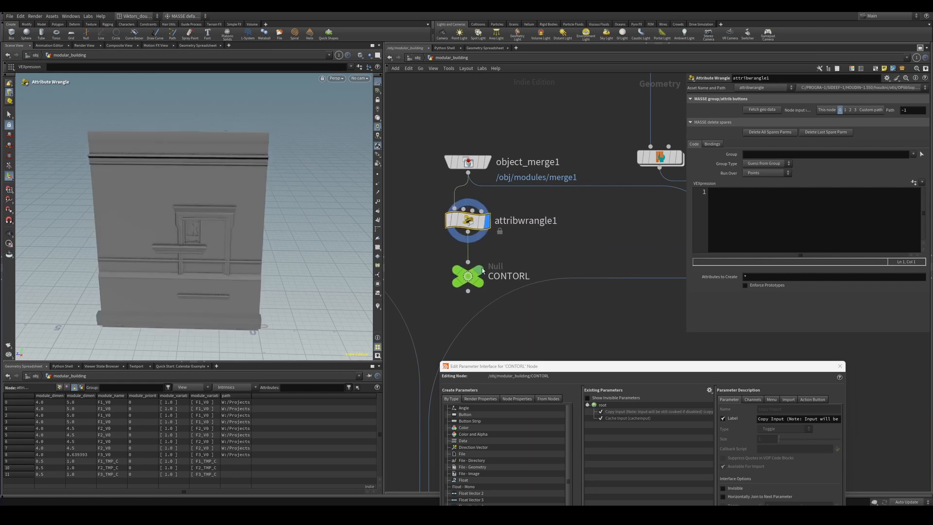
Move object_merge1, attribwrangle1 and CONTORL together away from the other nodes and add a dot to the wire running to merge1
scroll(490, 203, "down", 2)
left_click_drag(489, 148, 476, 258)
left_click_drag(476, 214, 445, 161)
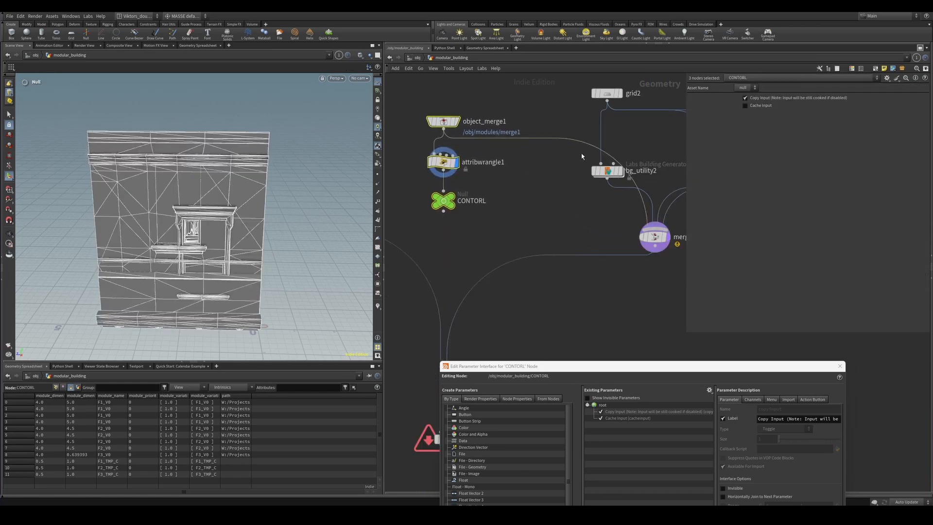
left_click(535, 230)
middle_click_drag(536, 230, 556, 230)
Close CONTORL's parameter interface window and open attribwrangle1's VEXpression in an external editor
left_click(466, 164)
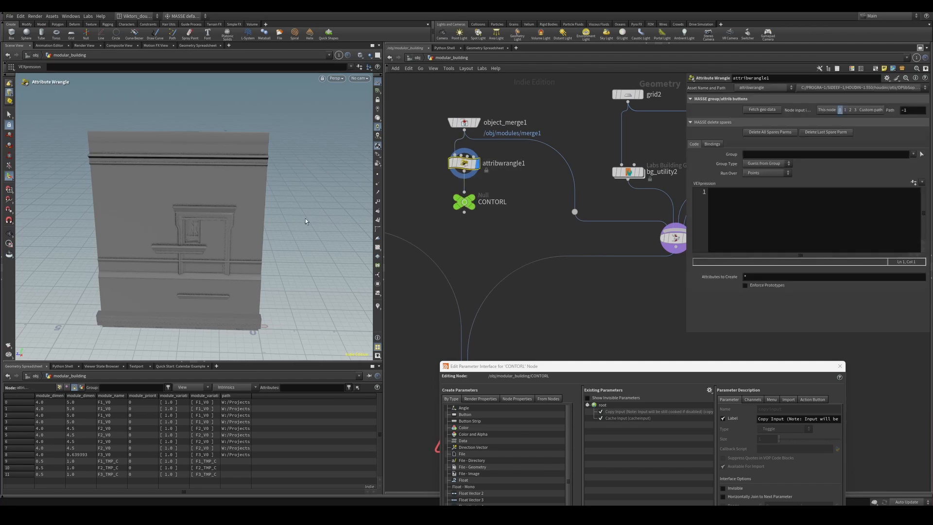
right_click(764, 206)
left_click(703, 362)
left_click(840, 367)
right_click(734, 214)
mouse_move(797, 261)
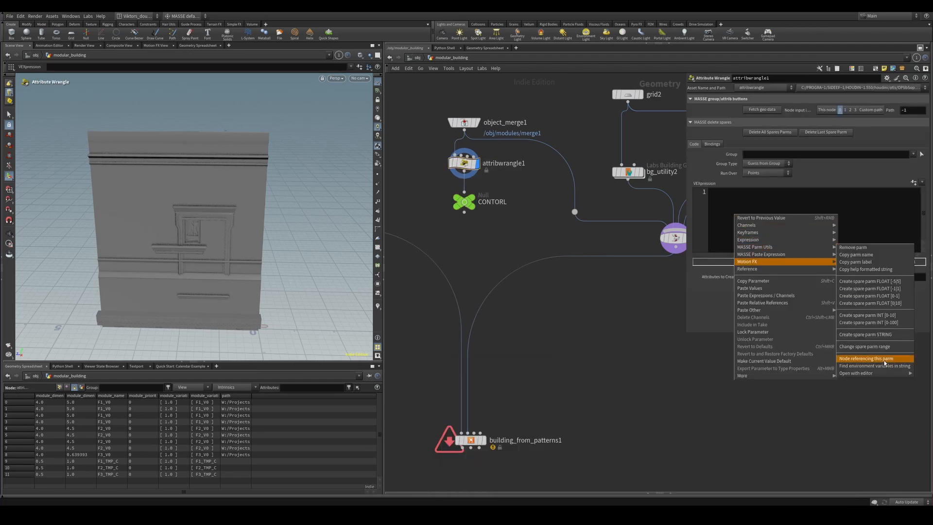
left_click(916, 373)
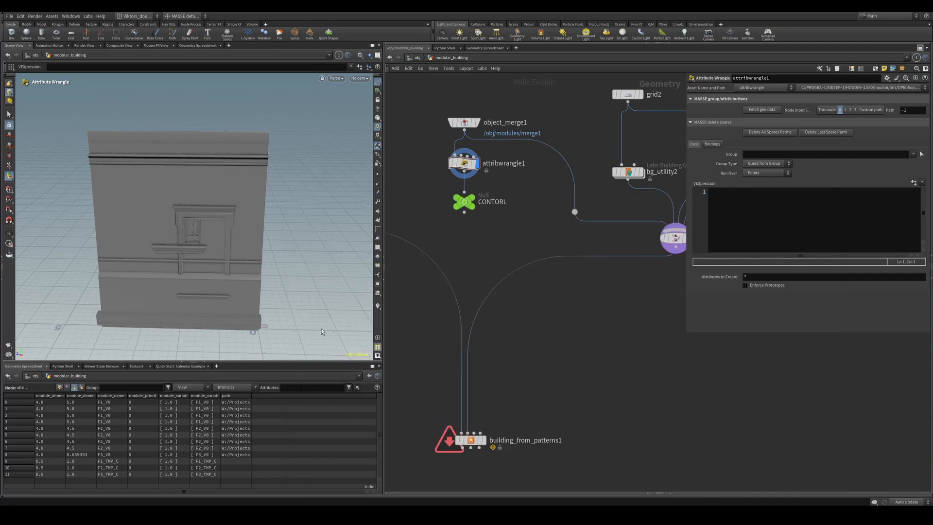
Widen the module_variations column in the geometry spreadsheet and switch to Visual Studio Code with the wrangle snippet
left_click_drag(220, 396, 237, 397)
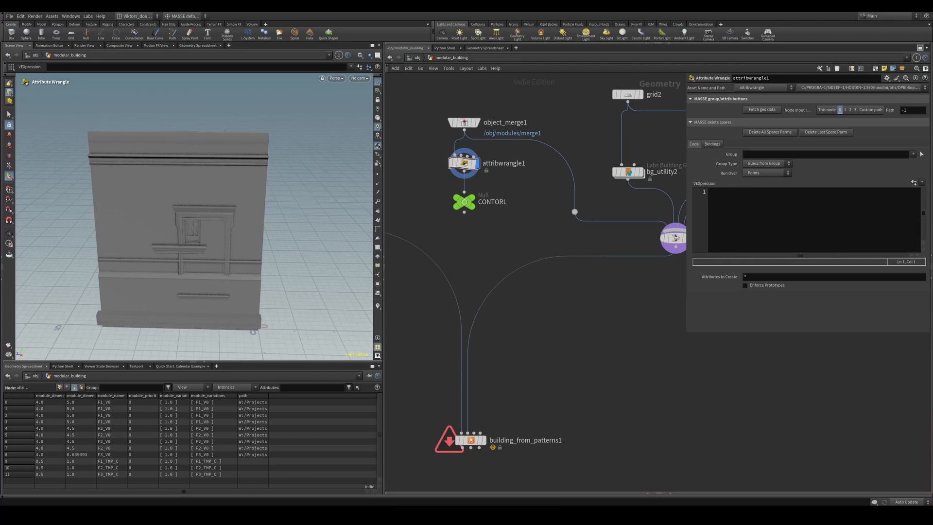
mouse_move(477, 515)
left_click(382, 514)
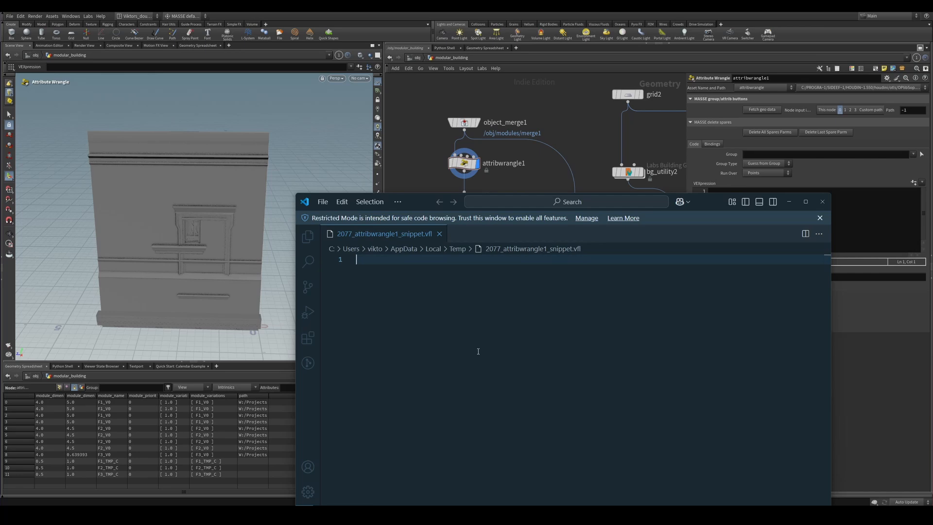
Declare a string variable named tmp_module in the snippet and begin assigning it from re_find
type("N")
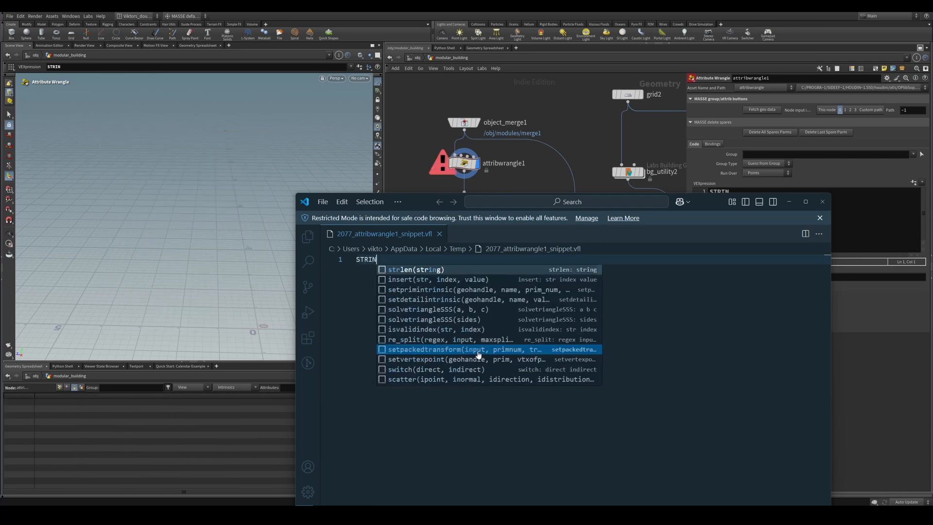
key("ctrl+BackSpace")
type("string t")
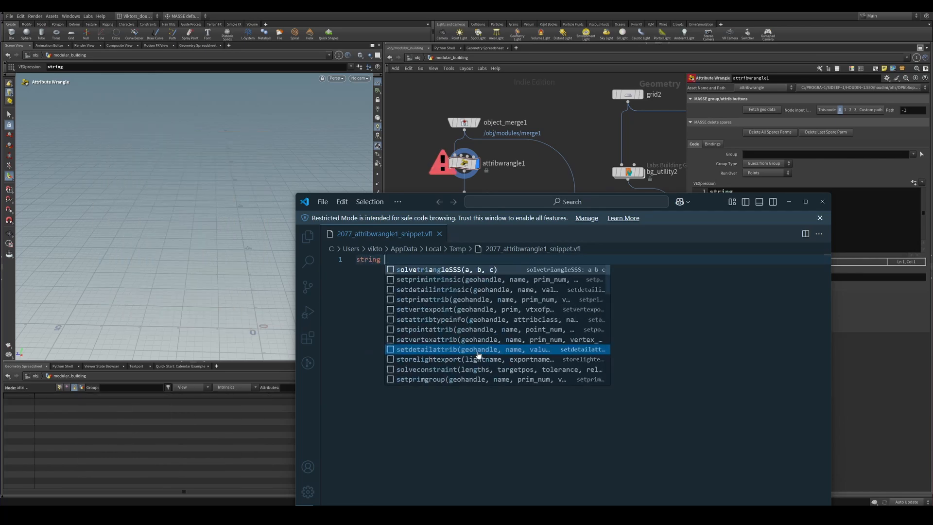
key("BackSpace")
type("c")
key("BackSpace")
type("sm")
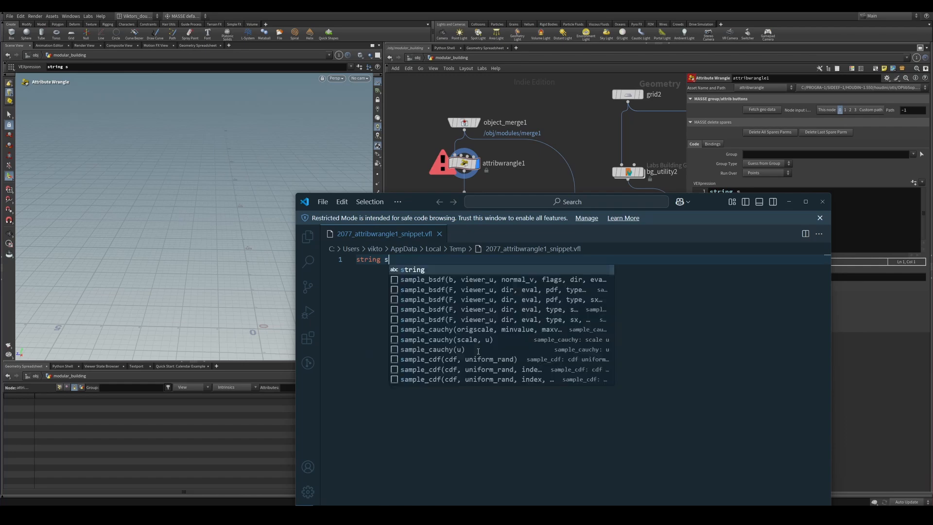
key("BackSpace")
key("BackSpace")
type("tmp_")
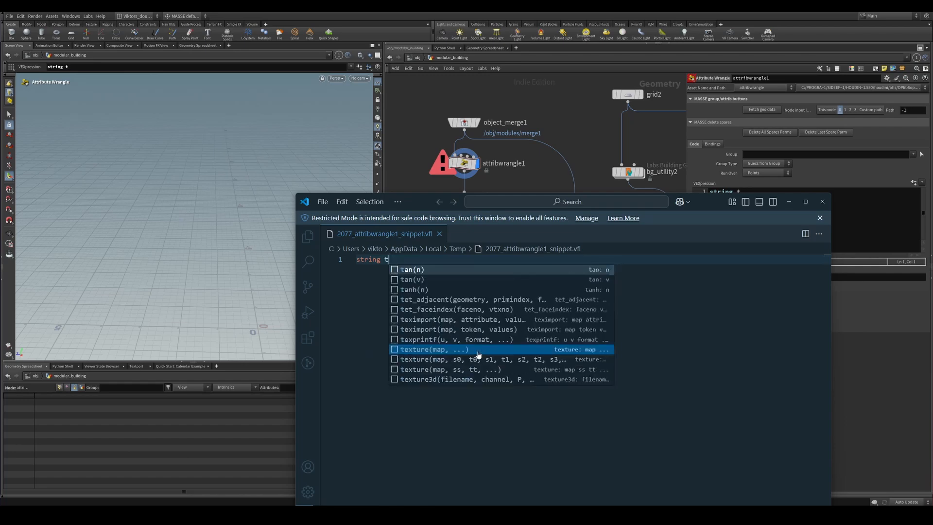
type("mp")
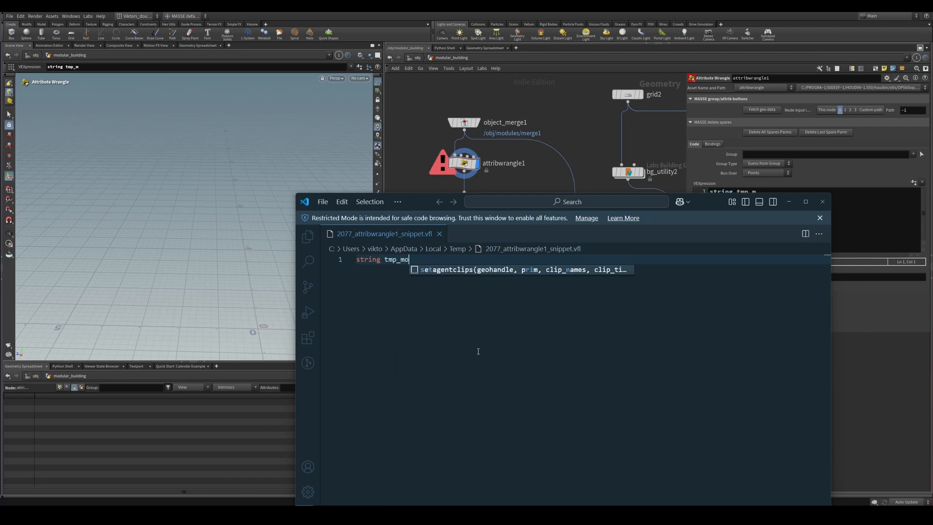
key("BackSpace")
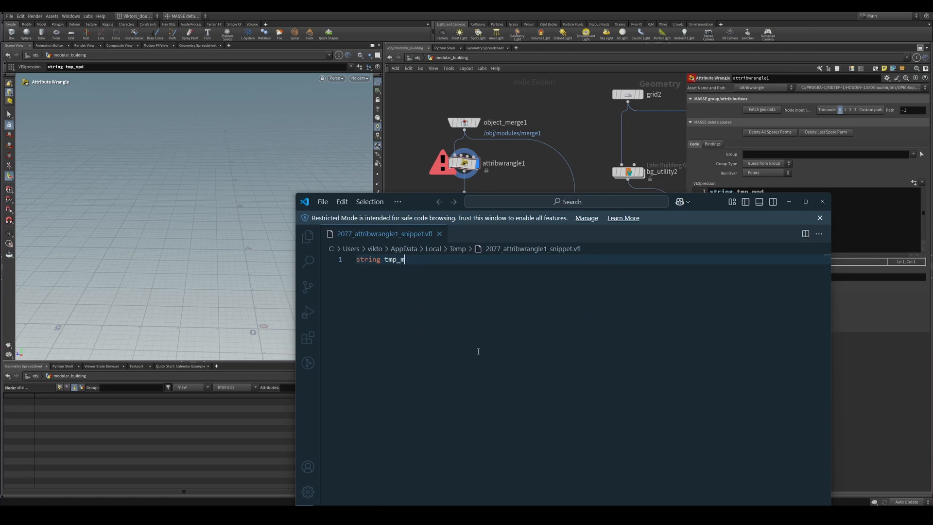
type("odule = re_fi")
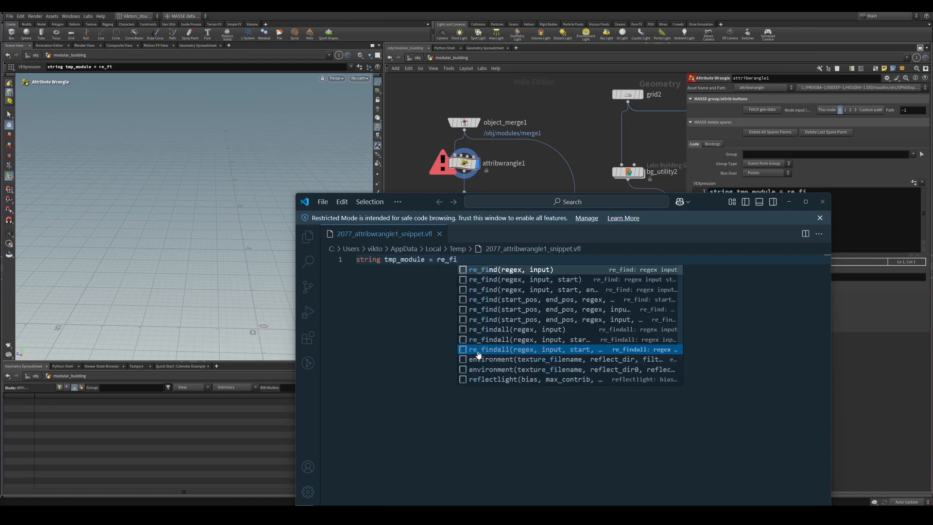
Complete the re_find call in the tmp_module line with r"TMP" as its regex argument
key("Tab")
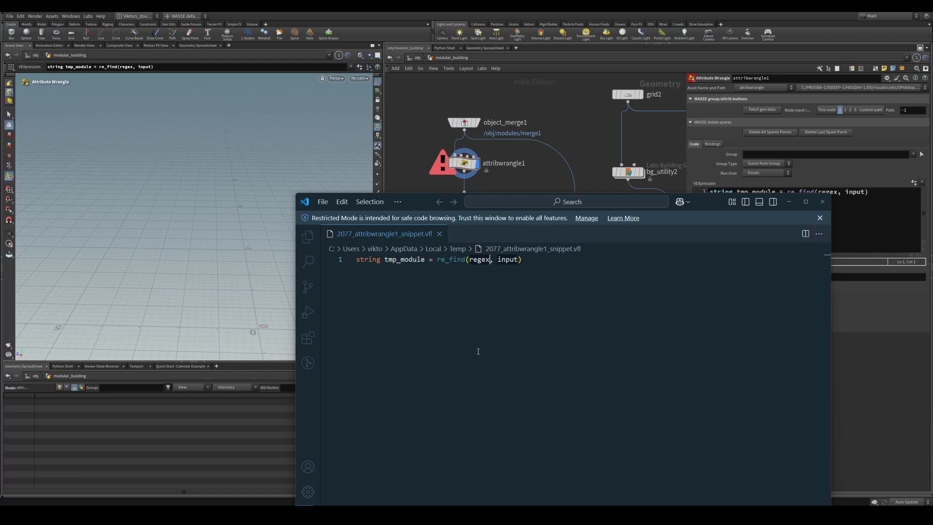
key("ctrl+BackSpace")
type("\"")
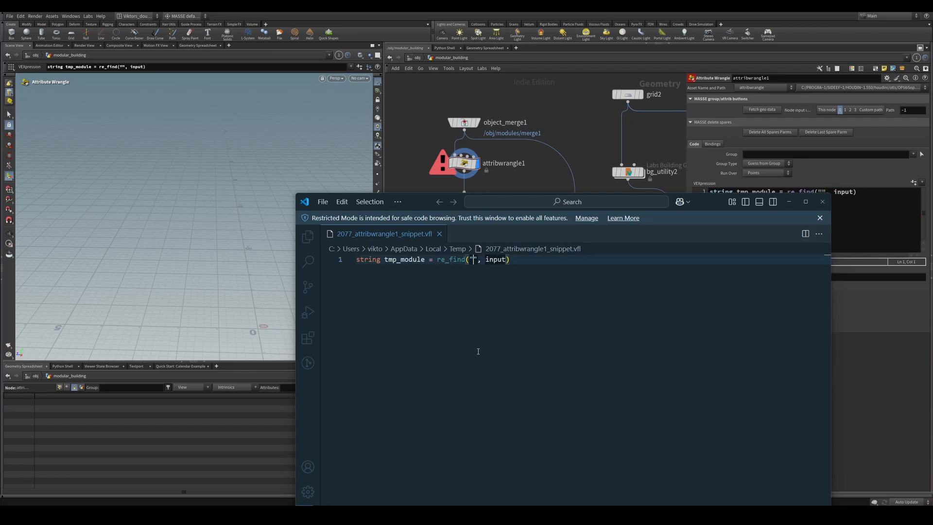
key("BackSpace")
type("r\"")
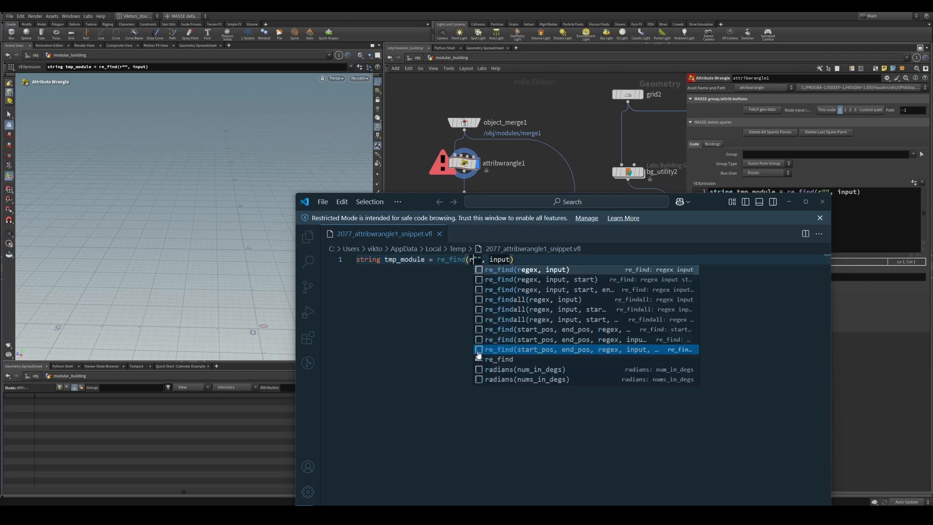
type("TMP")
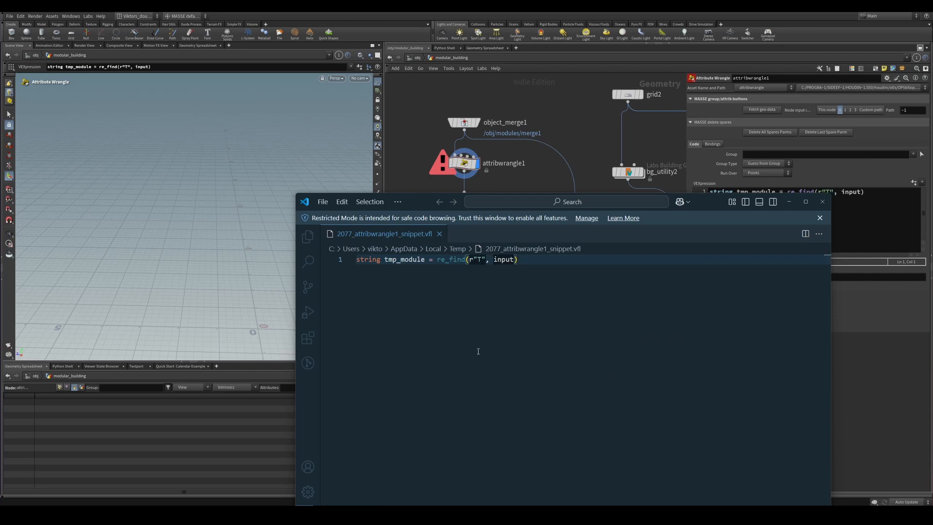
key("BackSpace")
type("P")
key("Tab")
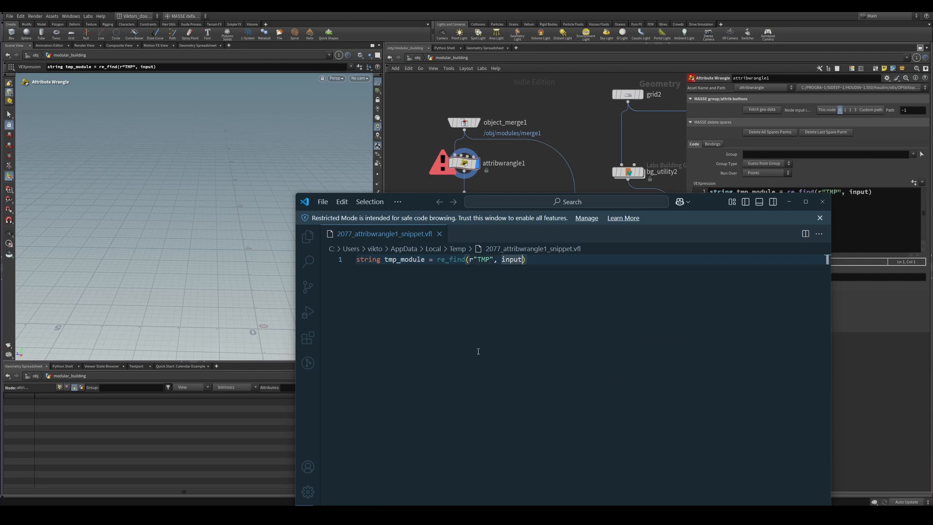
Set the re_find input argument to s@module_name and terminate the statement with a semicolon
key("BackSpace")
type("s@m")
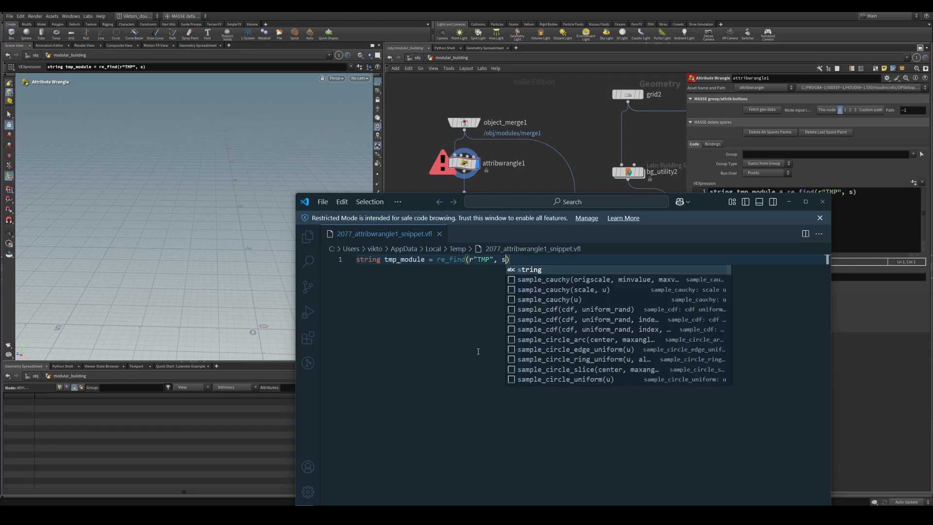
type("odule_nam")
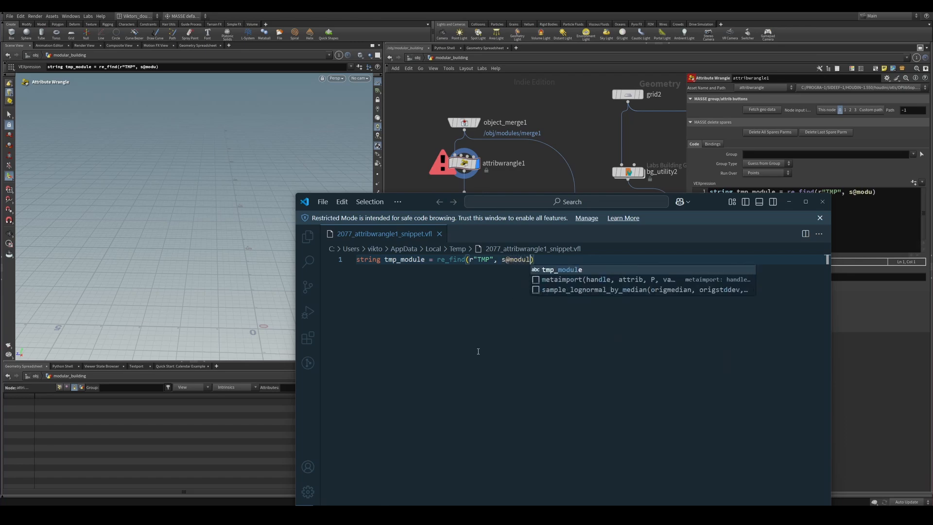
type("e);")
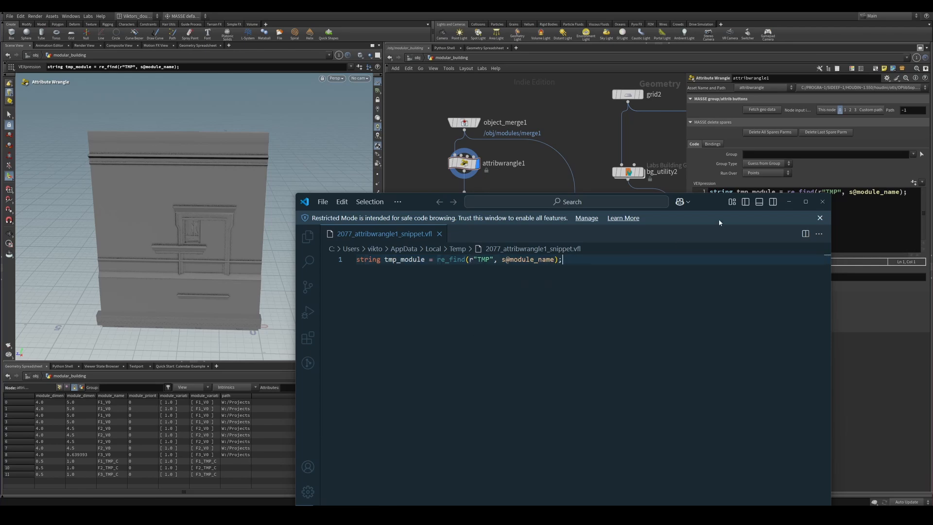
Move the code editor window lower so attribwrangle1's VEXpression and the CONTORL node stay uncovered
left_click_drag(712, 206, 701, 280)
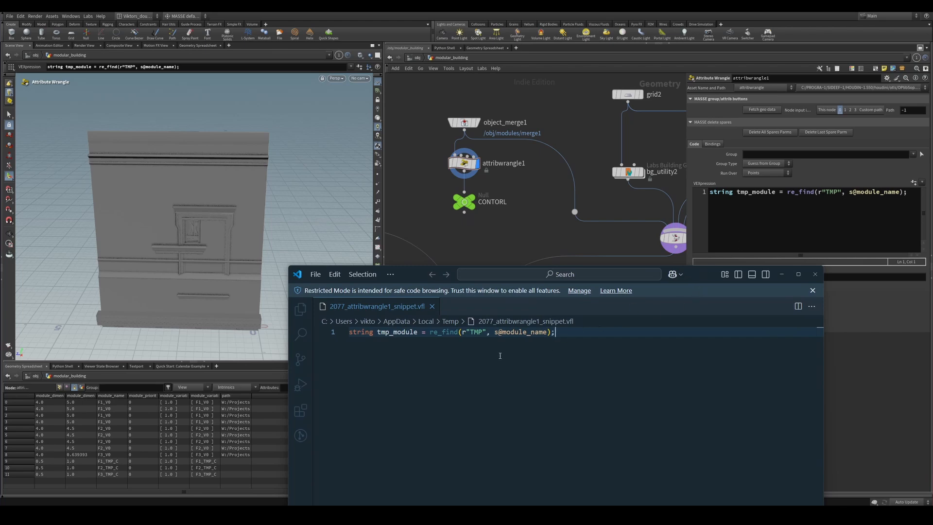
left_click_drag(699, 267, 701, 236)
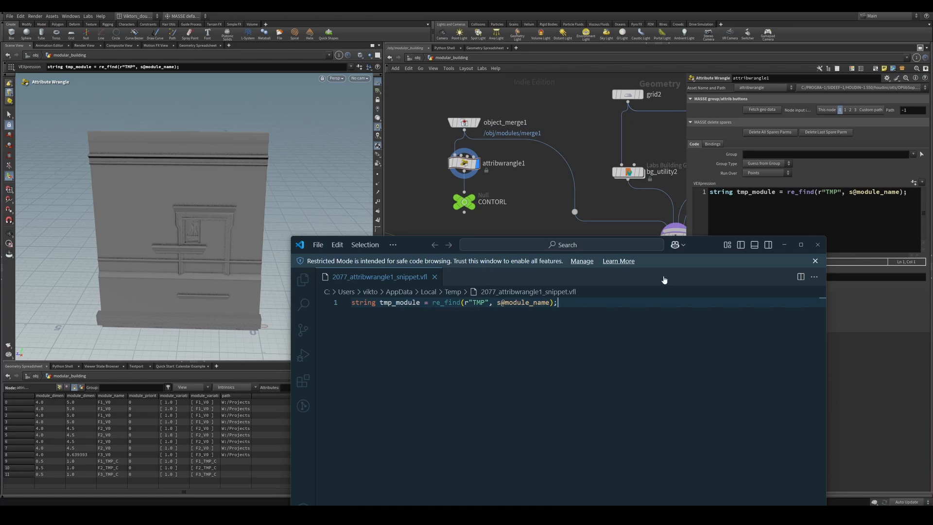
left_click(469, 302)
left_click_drag(712, 252, 696, 231)
left_click(586, 327)
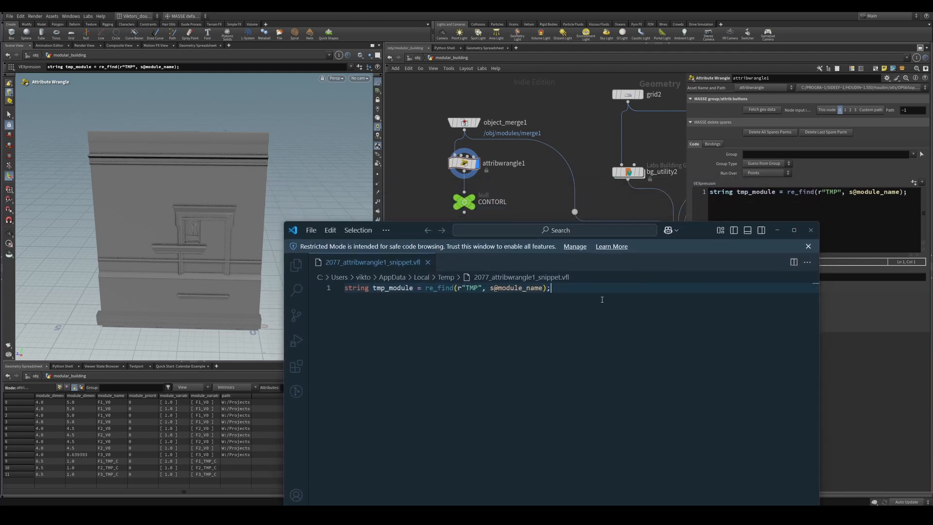
Add an if block below the tmp_module line with the condition tmp_module != ""
key("Return")
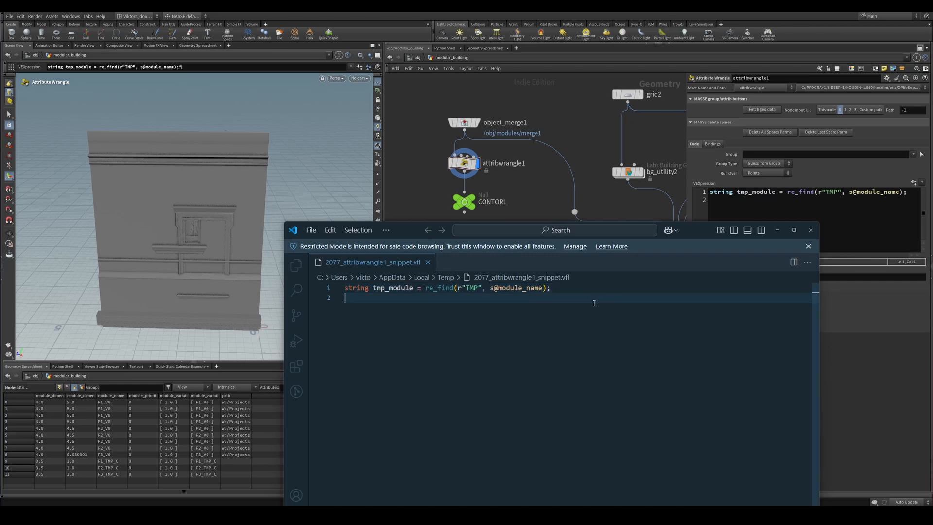
type("if")
key("Tab")
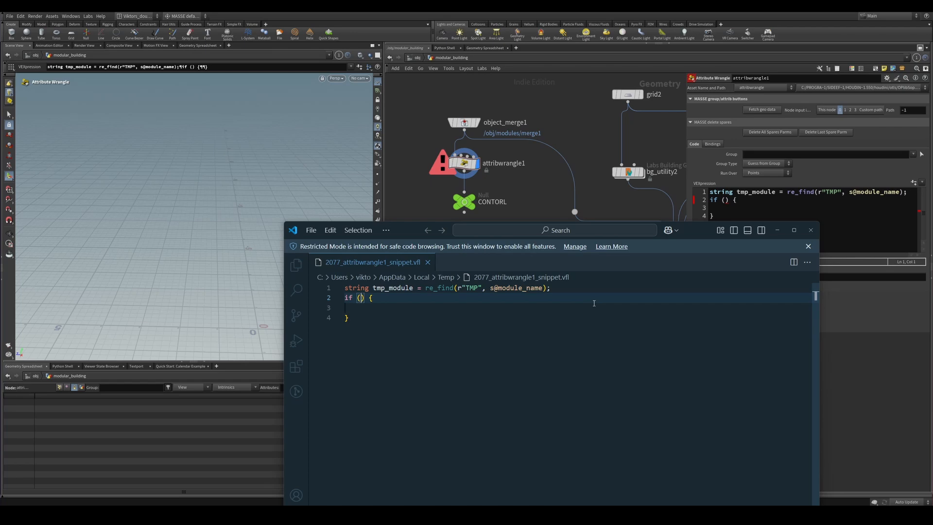
left_click(438, 320)
double_click(408, 289)
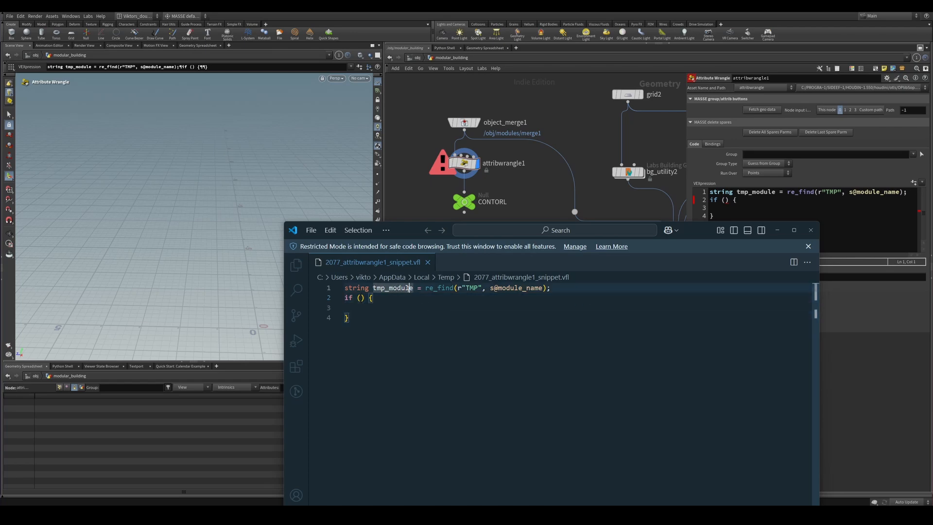
key("ctrl+c")
left_click(361, 298)
key("ctrl+v")
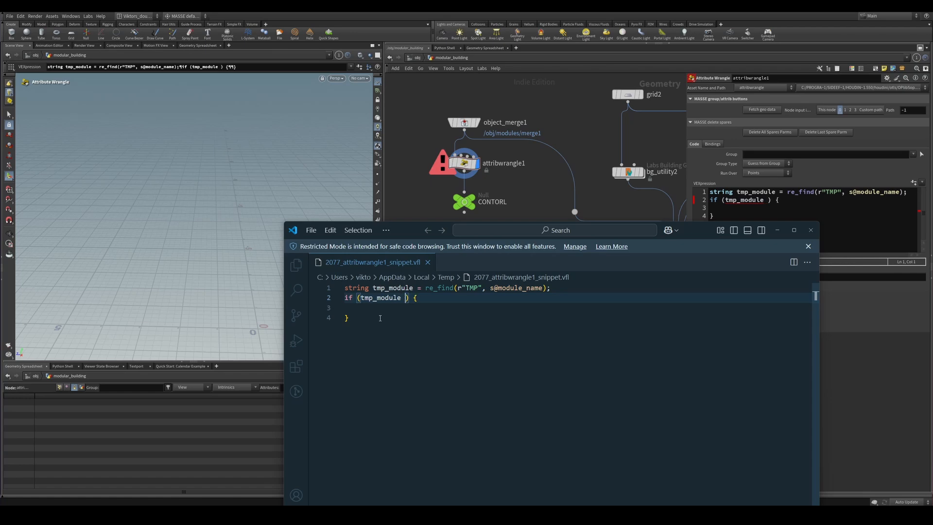
type("!= \"\"")
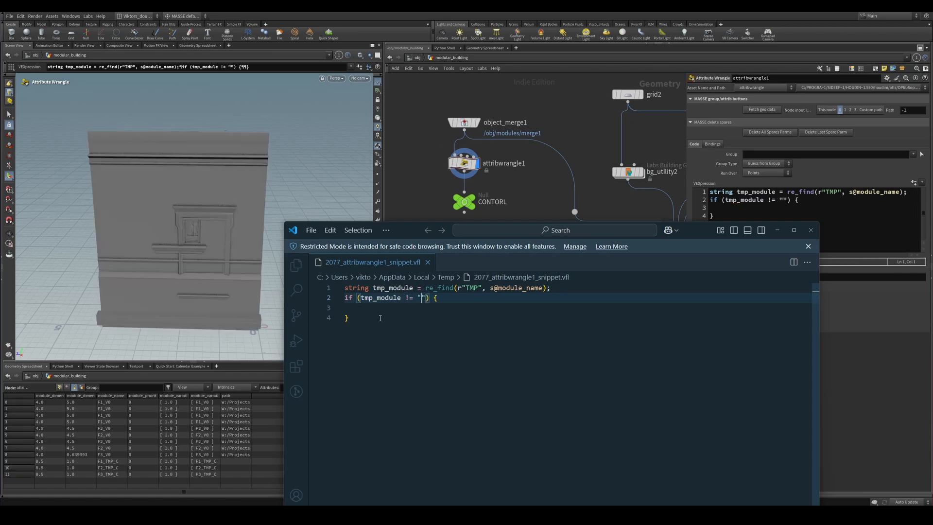
Nest a second if block inside the first one and insert a startswith call as its condition
key("Down")
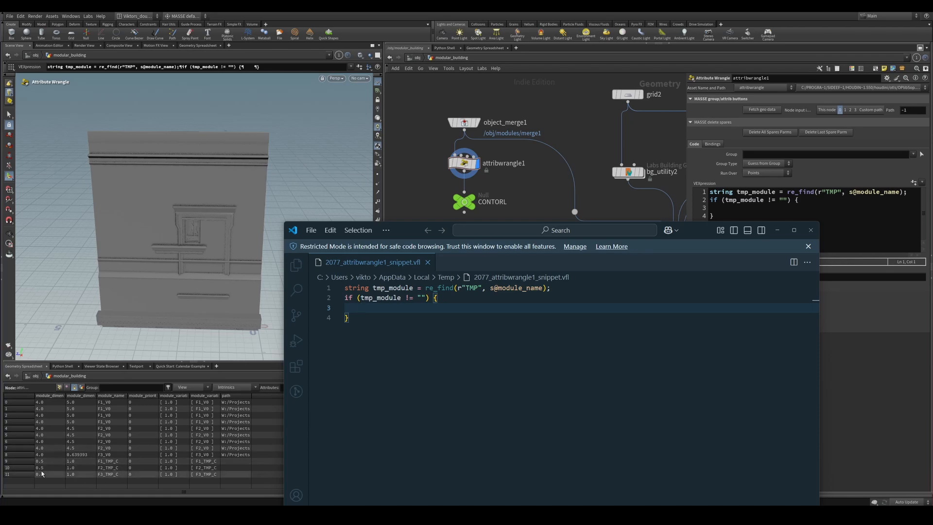
left_click(451, 354)
left_click(451, 308)
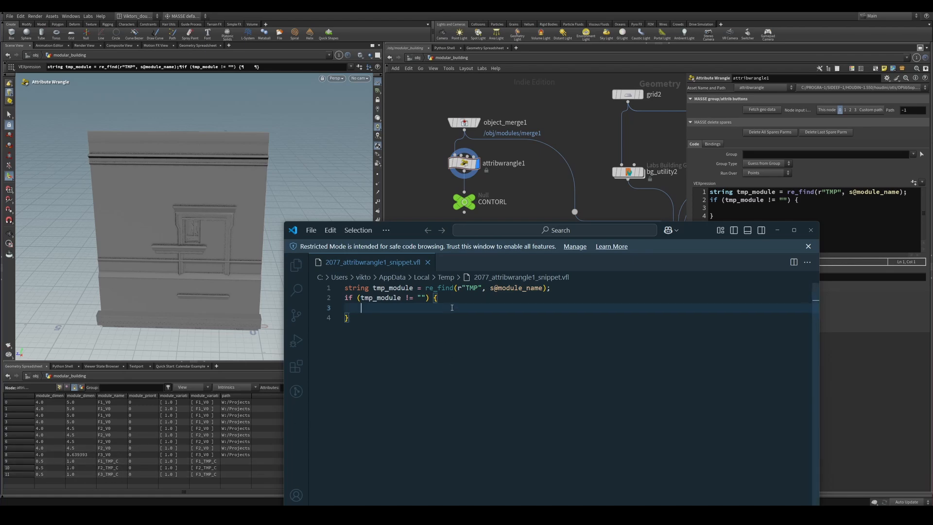
type("of")
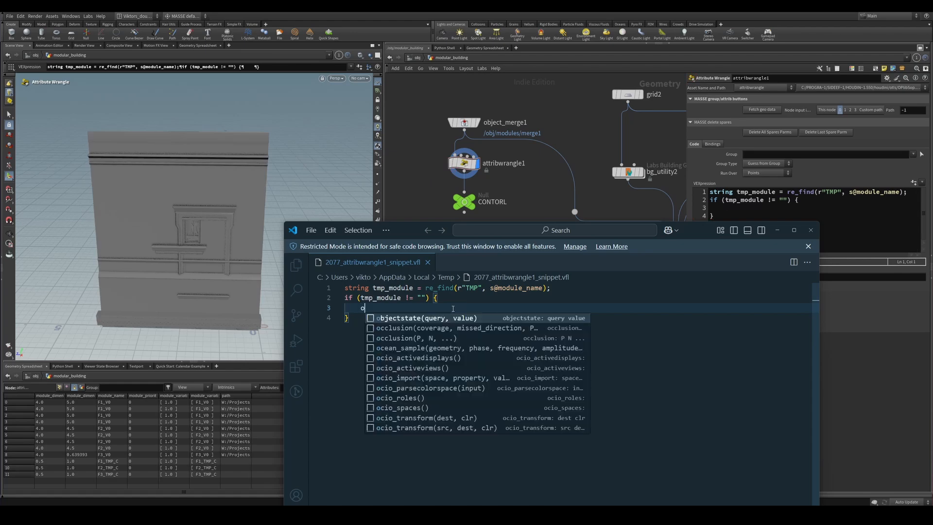
key("BackSpace")
key("BackSpace")
type("if")
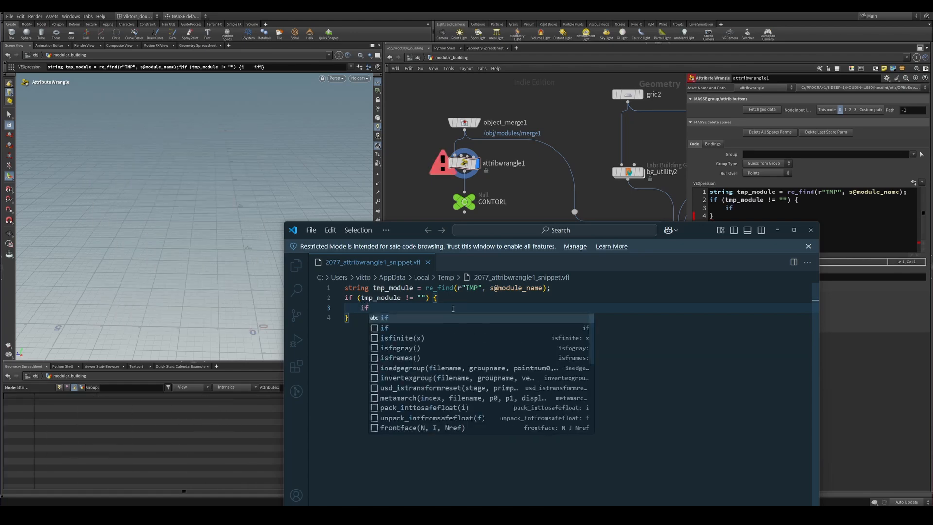
key("Down")
key("Return")
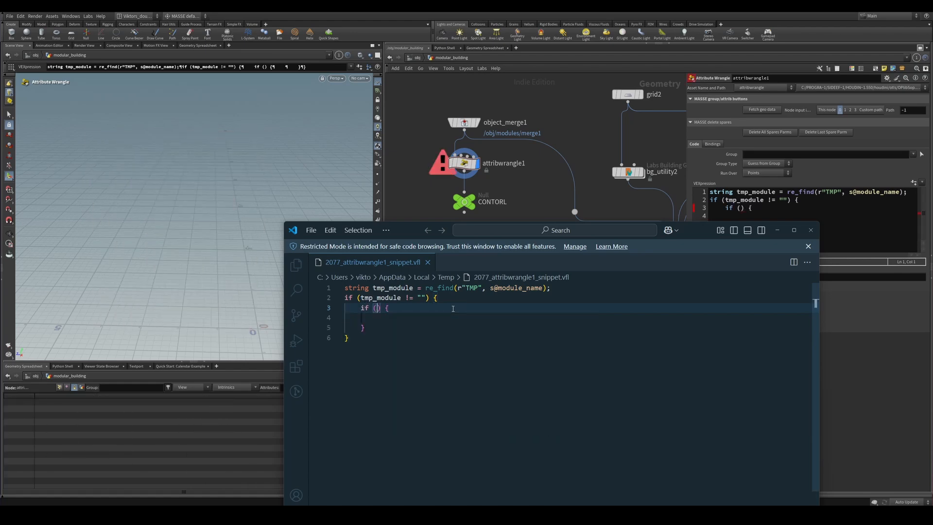
type("startsw")
key("Return")
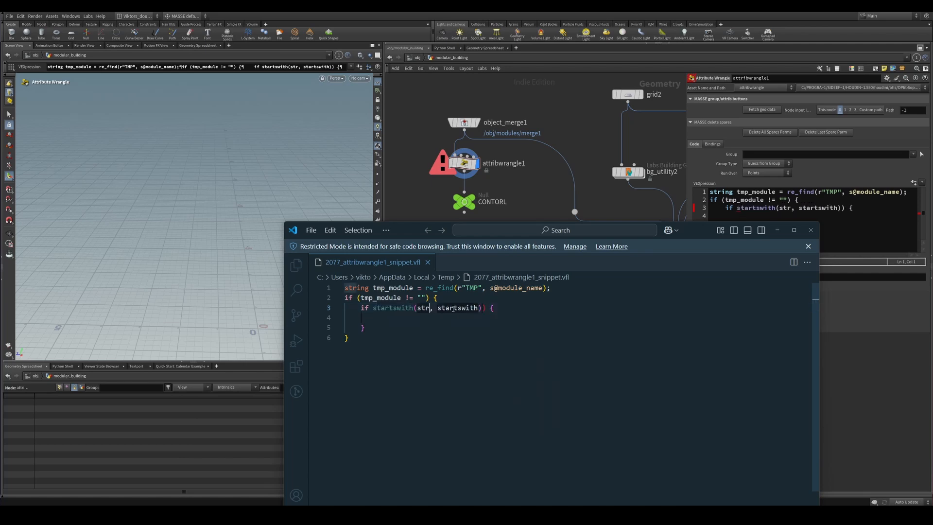
type("\"F")
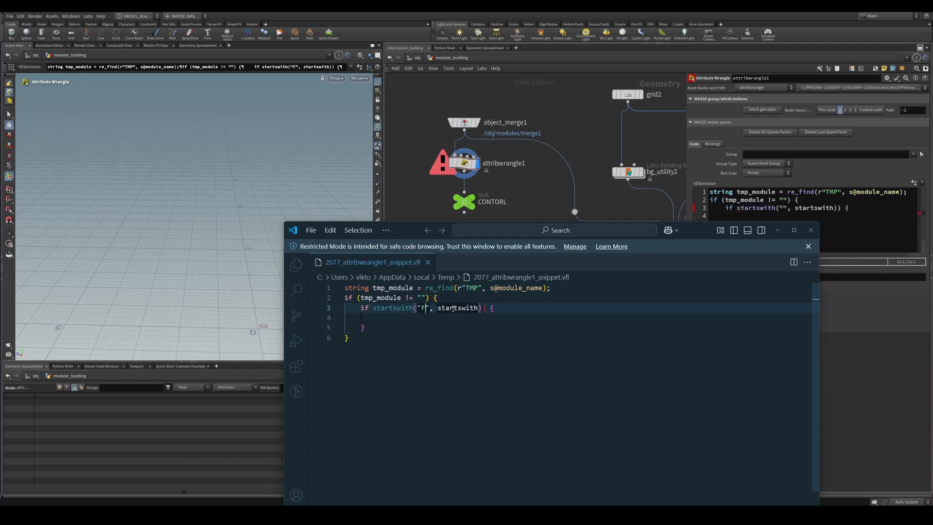
type("1")
key("Tab")
key("BackSpace")
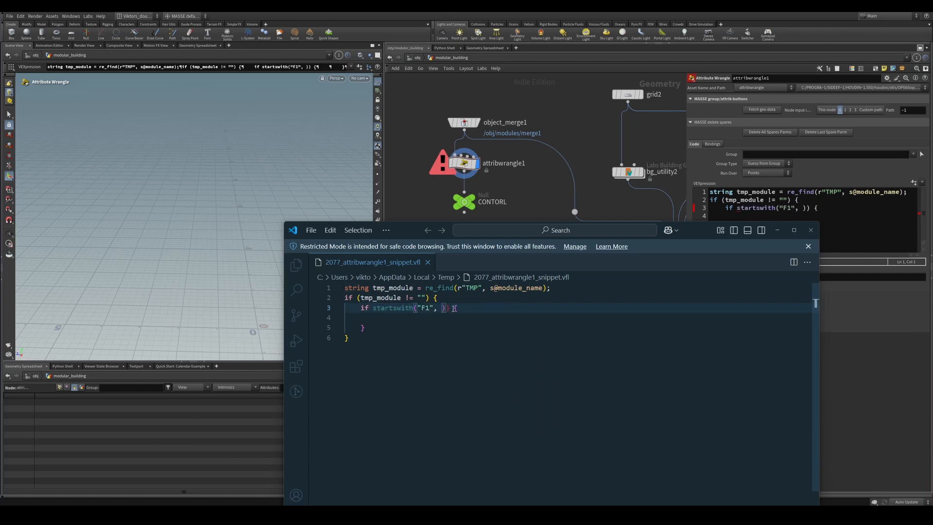
key("ctrl+z")
key("ctrl+z")
key("ctrl+z")
key("ctrl+z")
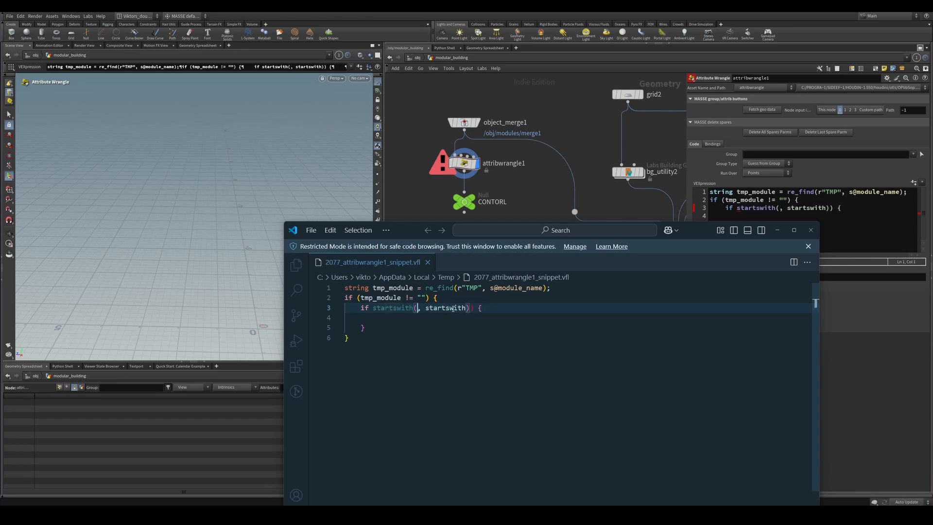
Set the first argument of the startswith call to s@module_name
type("s@")
key("BackSpace")
key("BackSpace")
type("s2")
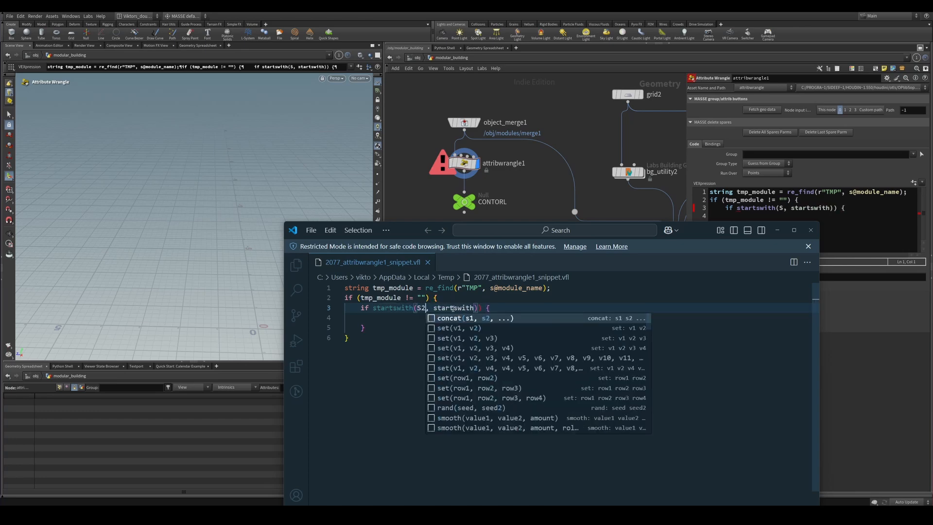
key("BackSpace")
key("BackSpace")
type("s@mod")
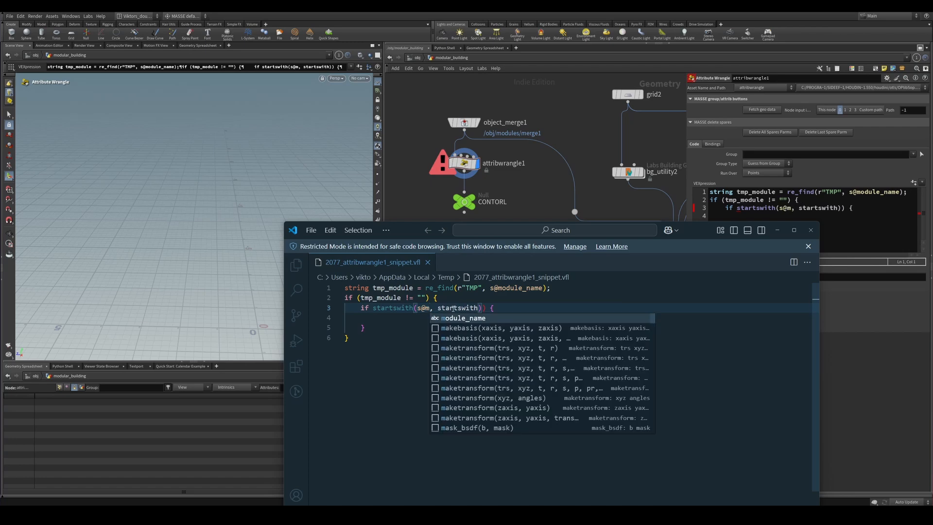
type("ule_name")
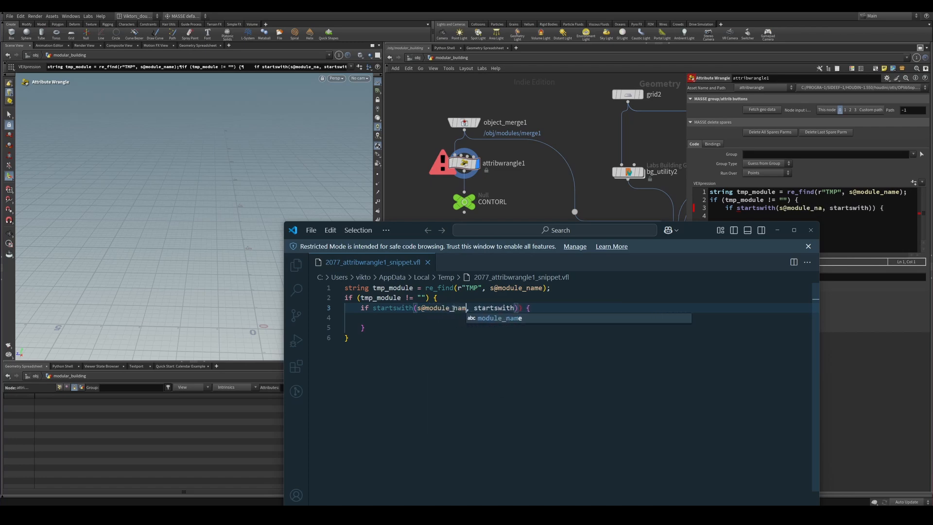
Replace the second startswith argument with "F1" and place the cursor inside the nested if block
key("Right")
key("Right")
key("ctrl+shift+Right")
key("BackSpace")
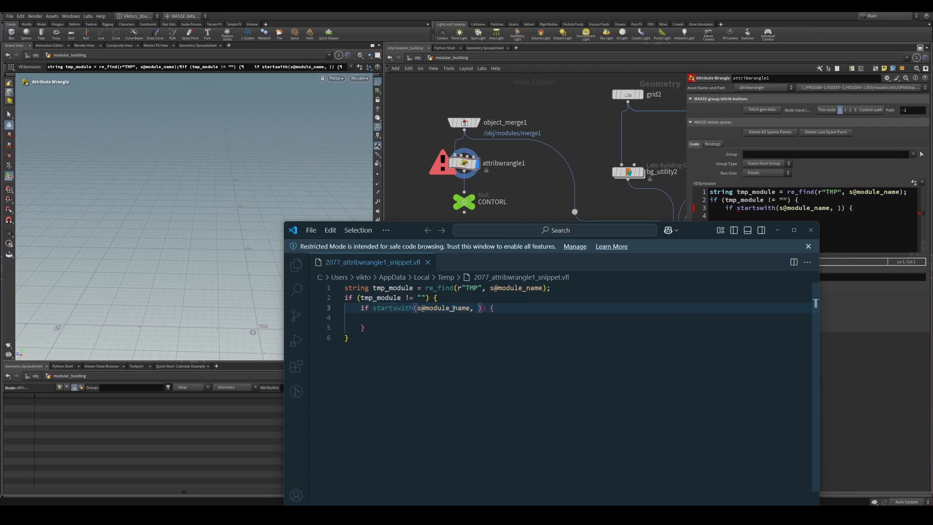
type("\"F1\"")
key("Right")
key("Down")
left_click(500, 309)
left_click(451, 318)
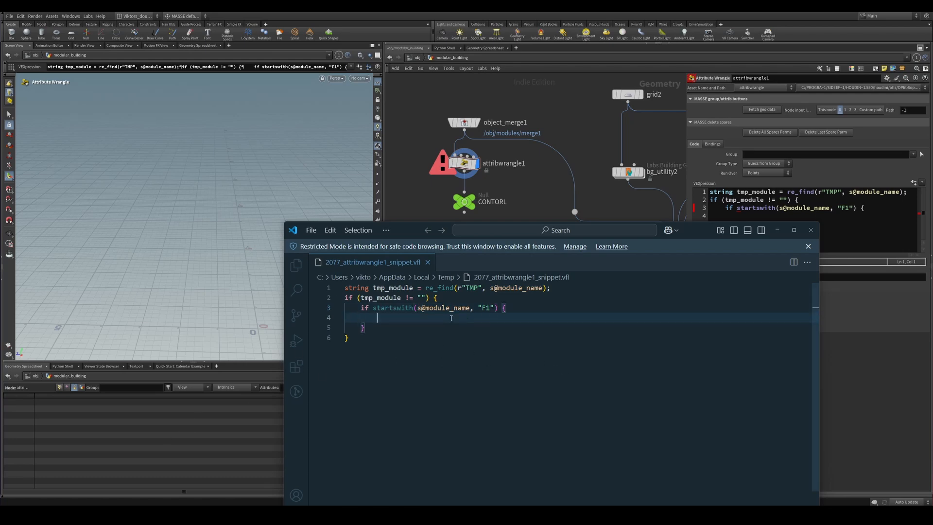
type("U@MOD")
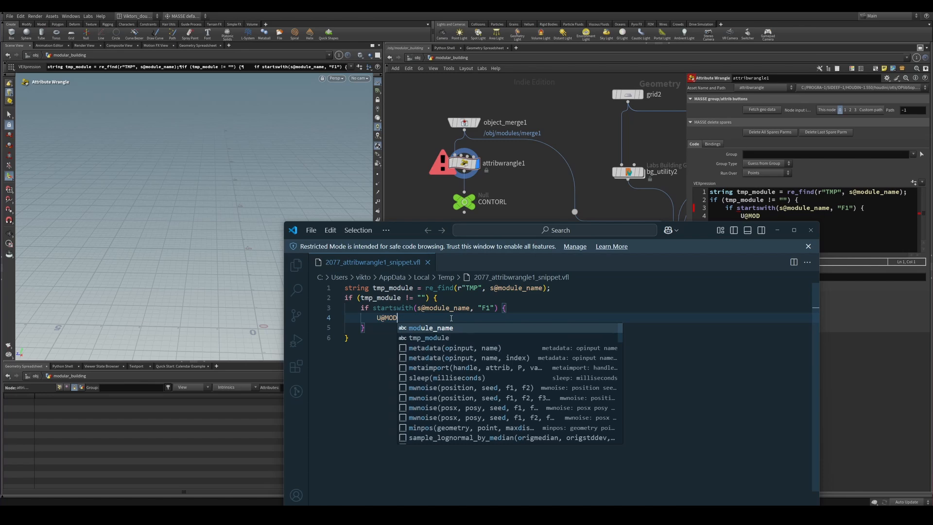
key("BackSpace")
key("BackSpace")
key("BackSpace")
key("BackSpace")
key("BackSpace")
type("u")
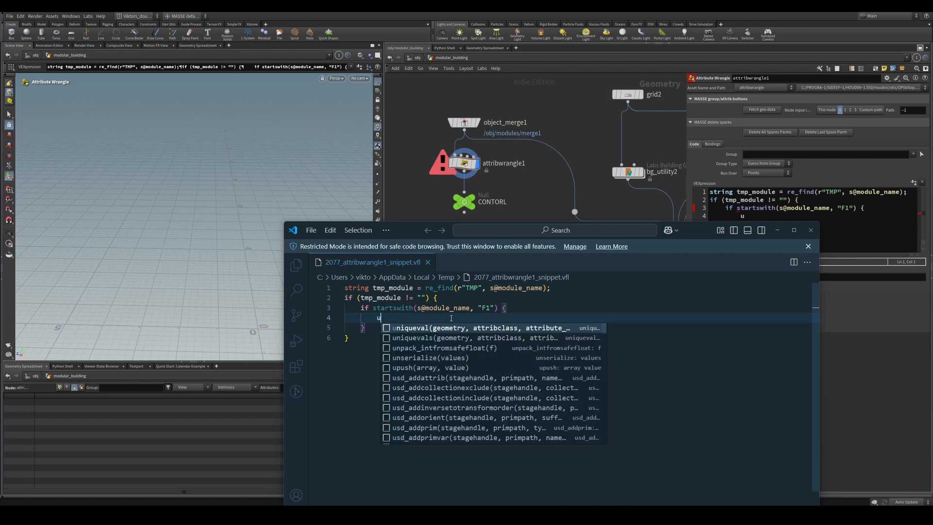
type("@module_dim")
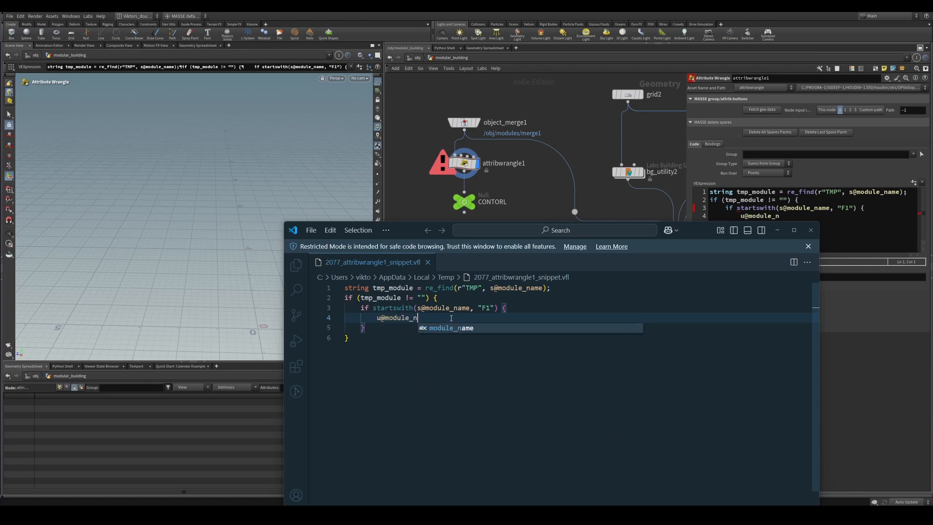
type("ension")
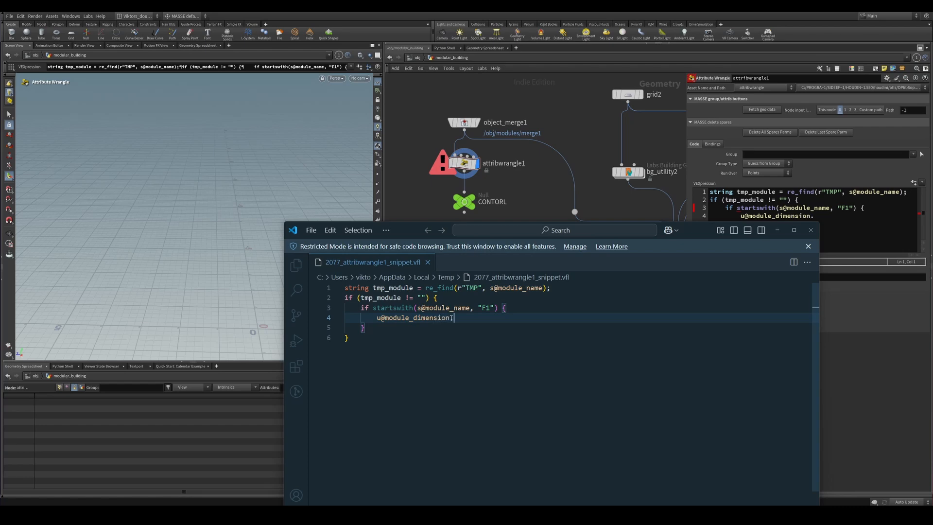
type(".x =")
type(" chf(\"")
type("f1_cor")
type("ner_size\"")
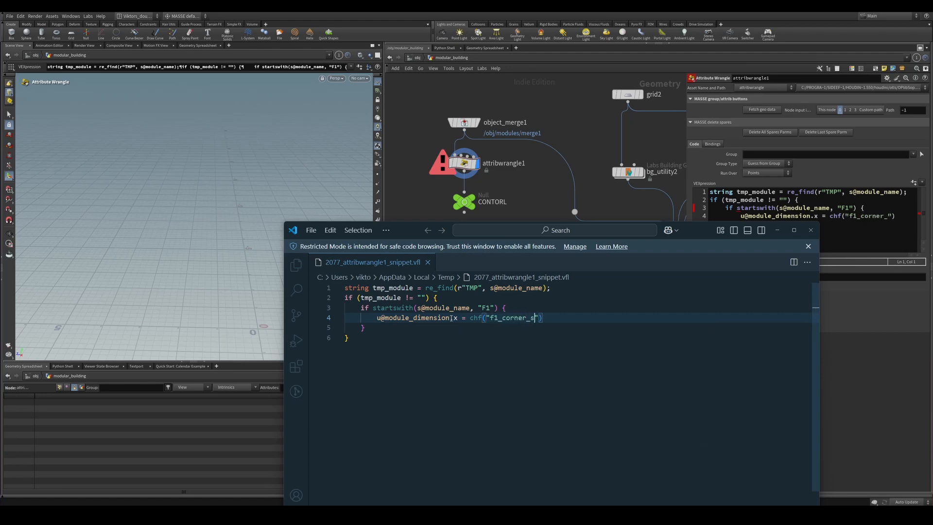
Finish the f1_corner_size assignment with a semicolon and wrap the startswith condition in parentheses
type(");")
left_click(504, 307)
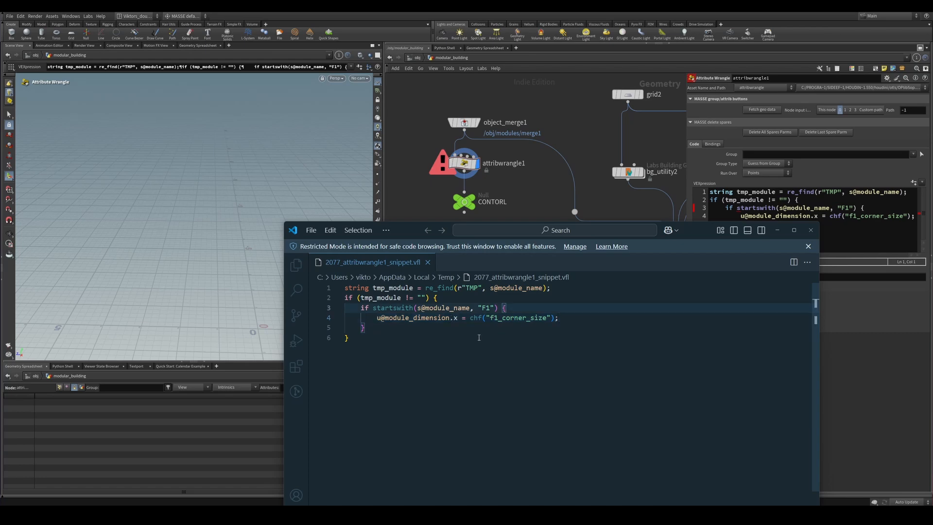
left_click(479, 338)
left_click(376, 308)
type("(")
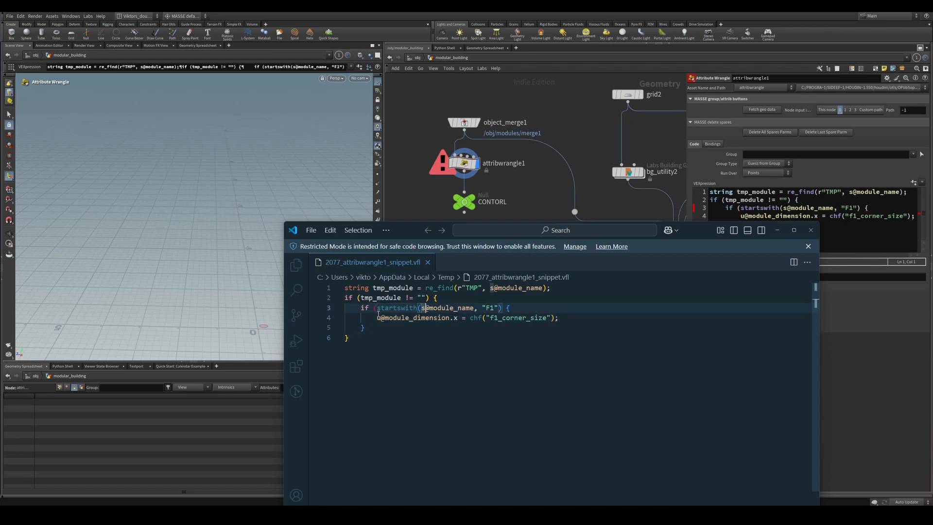
key("ctrl+Right")
key("ctrl+Right")
key("ctrl+Right")
type(")")
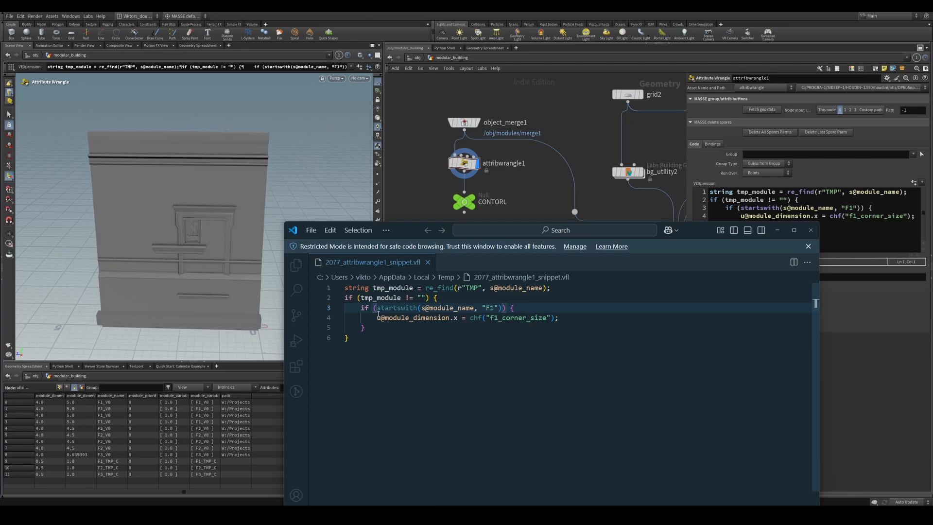
Switch back to Houdini, create the F1 Corner Size parameter from the code, and set attribwrangle1 to run over Primitives
left_click(539, 213)
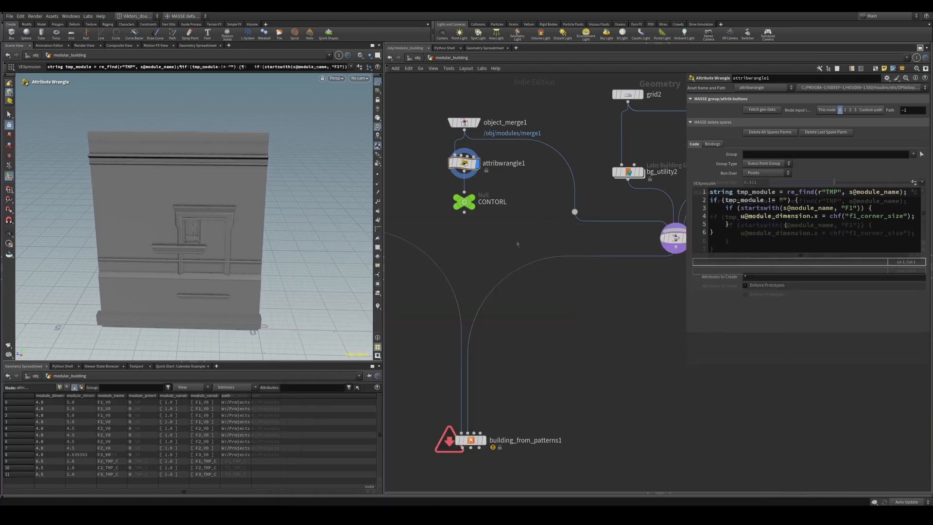
middle_click_drag(579, 204, 585, 221)
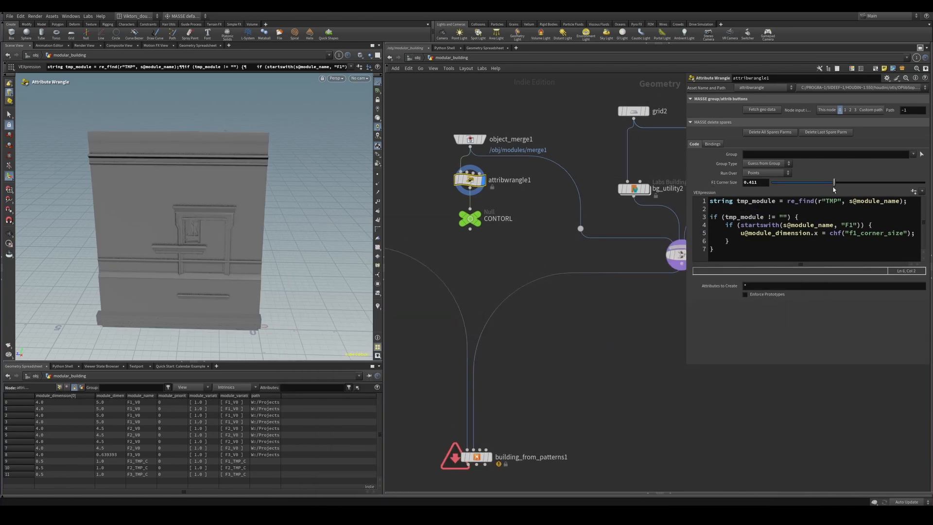
left_click_drag(833, 186, 824, 186)
left_click_drag(824, 183, 851, 182)
left_click(767, 173)
left_click(777, 188)
Test F1 Corner Size at low and high values, ending at about 0.392
left_click_drag(778, 187, 893, 184)
mouse_move(772, 184)
left_mouse_down()
mouse_move(792, 183)
mouse_move(776, 183)
left_mouse_up()
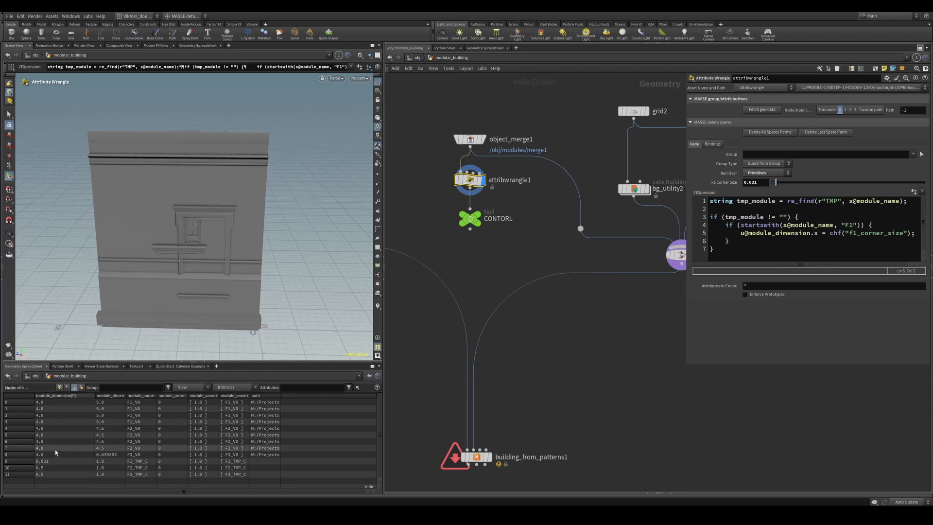
mouse_move(826, 183)
left_mouse_down()
mouse_move(869, 183)
mouse_move(782, 183)
mouse_move(830, 183)
left_mouse_up()
Rewire the branch that feeds merge1 so it comes from attribwrangle1 instead of object_merge1
scroll(573, 268, "down", 3)
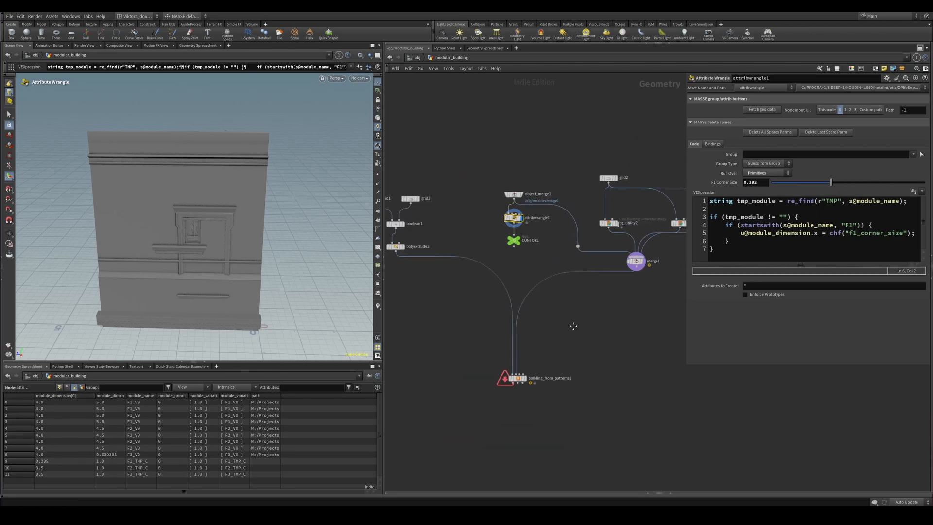
scroll(551, 306, "up", 3)
scroll(484, 285, "down", 2)
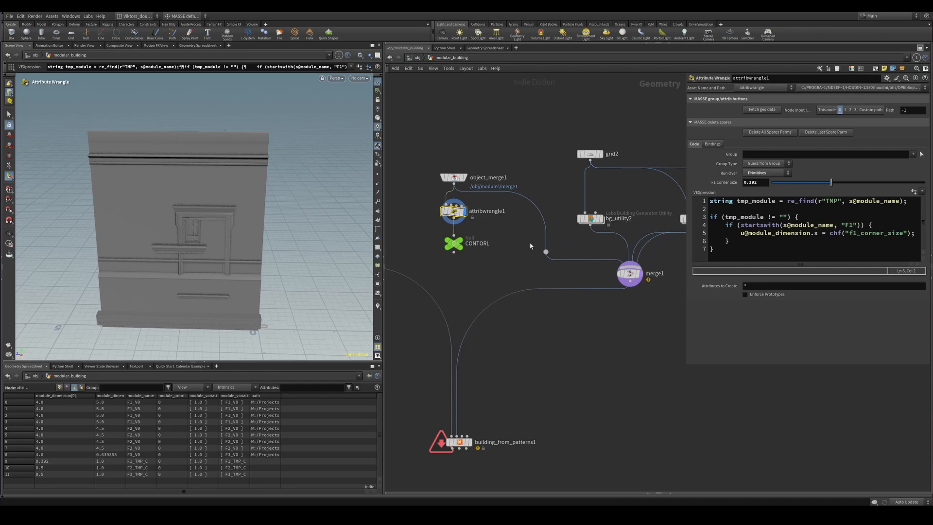
scroll(454, 214, "up", 2)
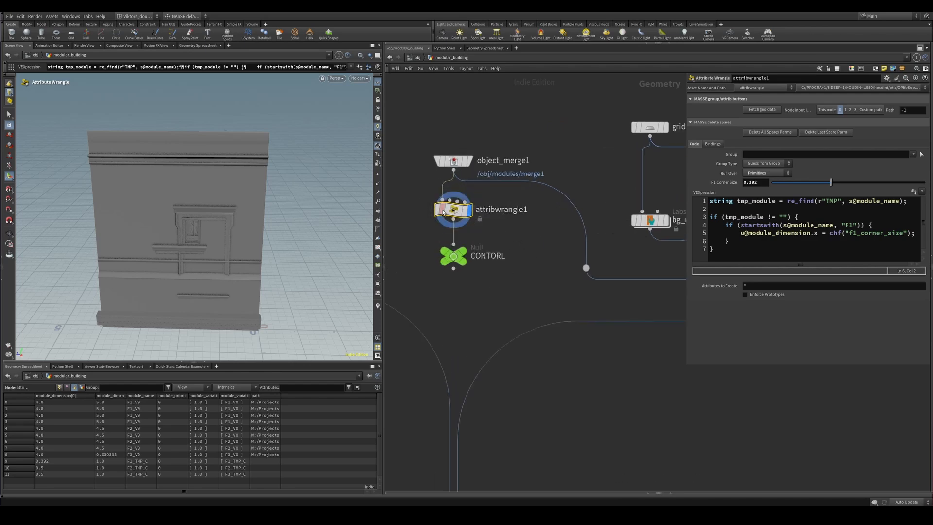
scroll(588, 309, "down", 3)
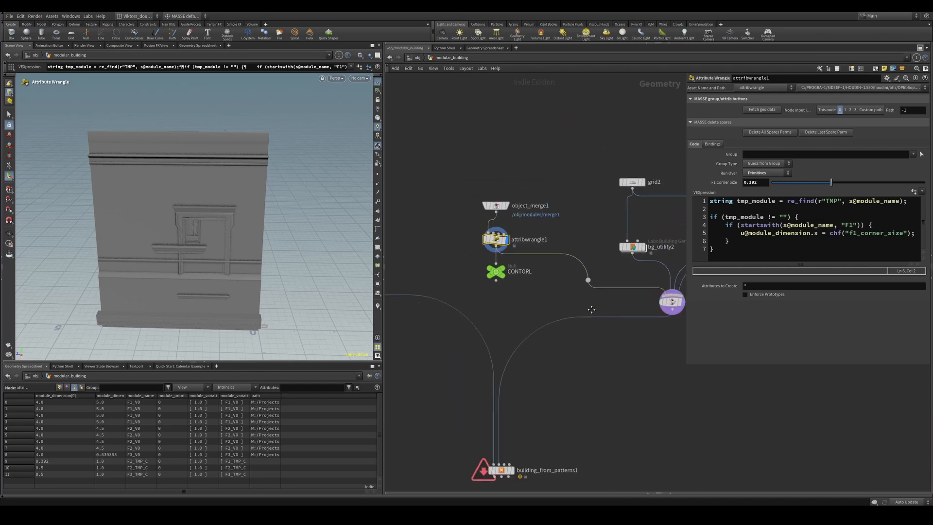
middle_click_drag(587, 313, 594, 285)
Display building_from_patterns1 and frame the building's ground-floor corners
left_click(521, 321)
key("space+g")
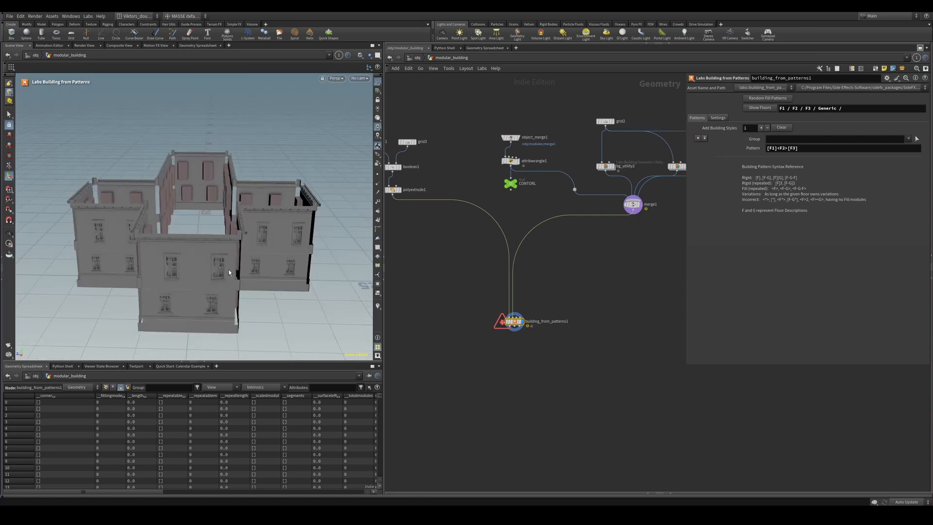
left_click_drag(228, 269, 235, 262, "alt")
left_click_drag(180, 272, 212, 276, "alt")
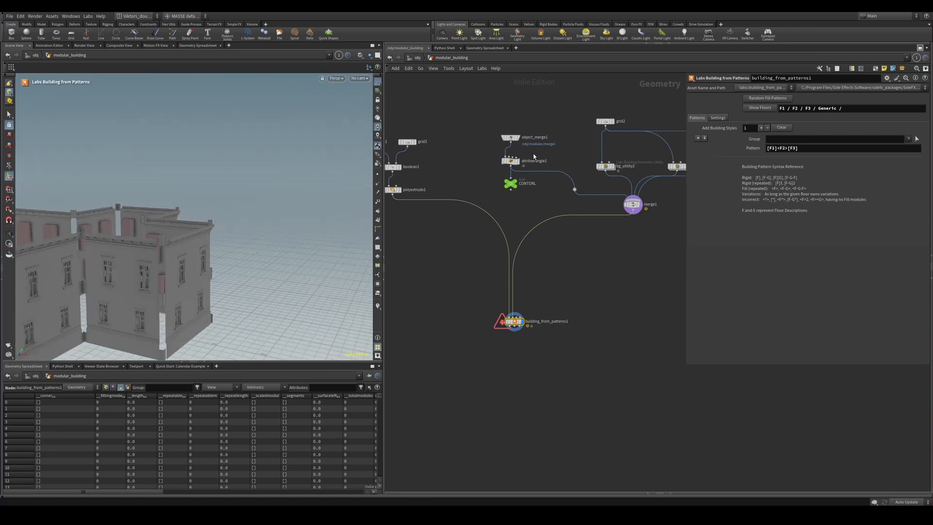
Try F1 Corner Size values of about 0.295 and 0.404 on attribwrangle1 and examine the outer ground-floor corner
left_click(511, 161)
mouse_move(829, 182)
left_mouse_down()
mouse_move(855, 183)
mouse_move(816, 183)
left_mouse_up()
middle_click_drag(187, 310, 207, 265, "alt")
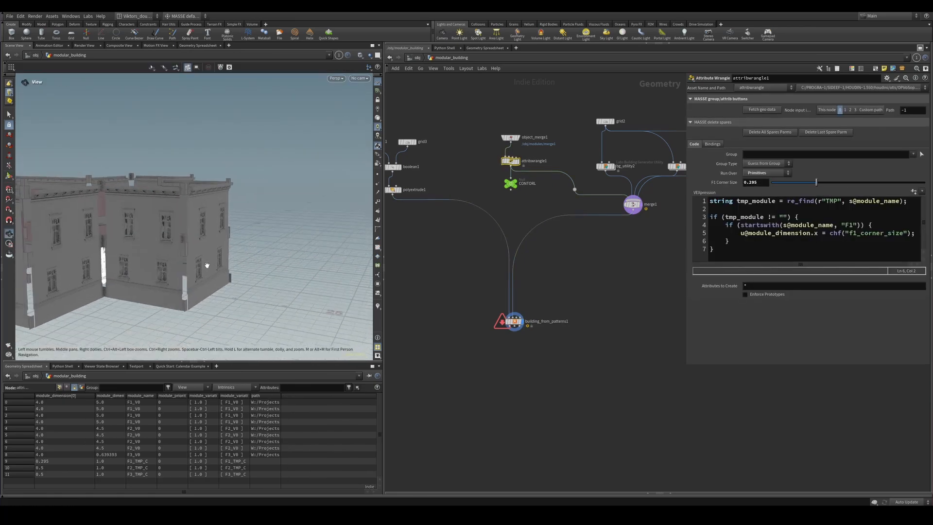
right_click_drag(207, 265, 290, 252, "alt")
left_click_drag(290, 252, 301, 260, "alt")
middle_click_drag(302, 260, 272, 313, "alt")
mouse_move(816, 182)
left_mouse_down()
mouse_move(797, 181)
mouse_move(832, 182)
left_mouse_up()
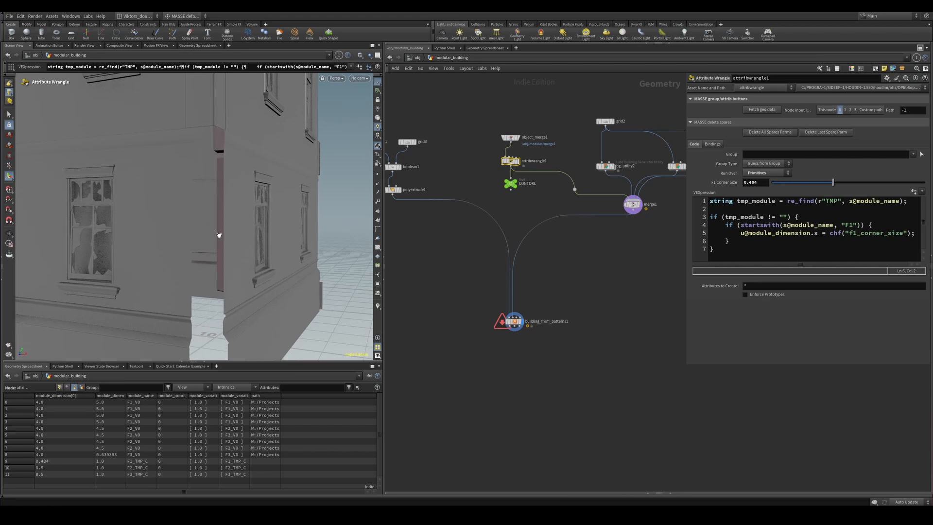
left_click_drag(219, 234, 291, 238, "alt")
right_click_drag(292, 238, 302, 217, "alt")
left_click_drag(302, 216, 293, 214, "alt")
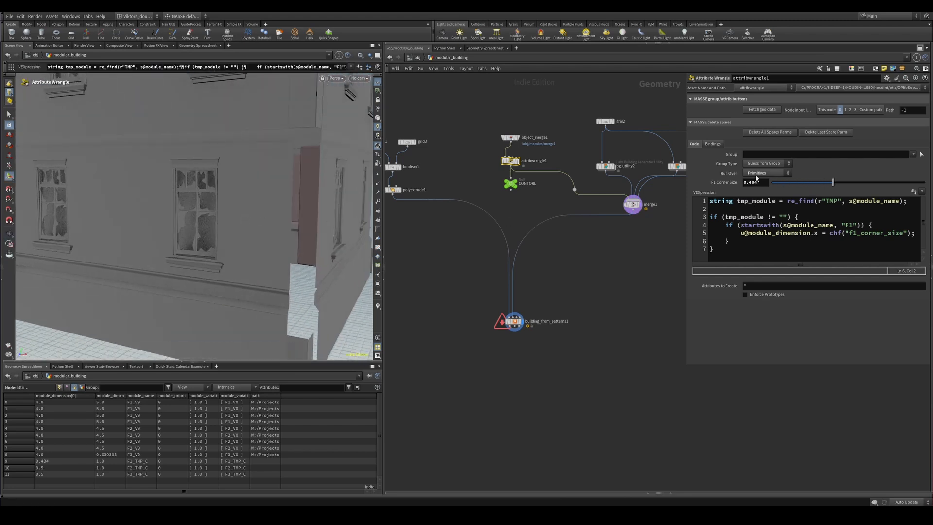
Raise F1 Corner Size to about 0.587 and examine the gap at the ground-floor corner
left_click_drag(832, 182, 860, 213)
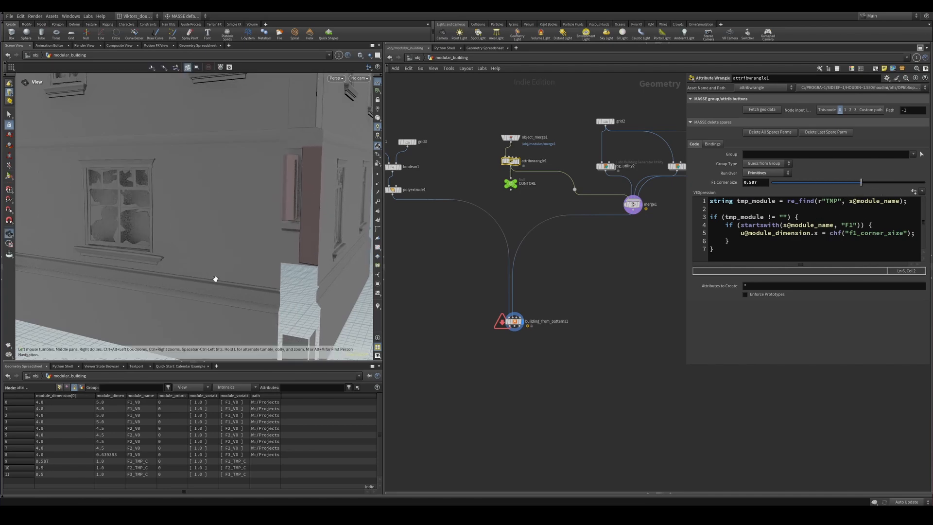
left_click_drag(215, 279, 288, 270, "alt")
left_click_drag(254, 266, 334, 303, "alt")
Set F1 Corner Size to 0.58 and compare the inner and outer ground-floor corners
left_click_drag(899, 184, 873, 190)
middle_click_drag(158, 232, 226, 236, "alt")
left_click_drag(226, 235, 183, 181, "alt")
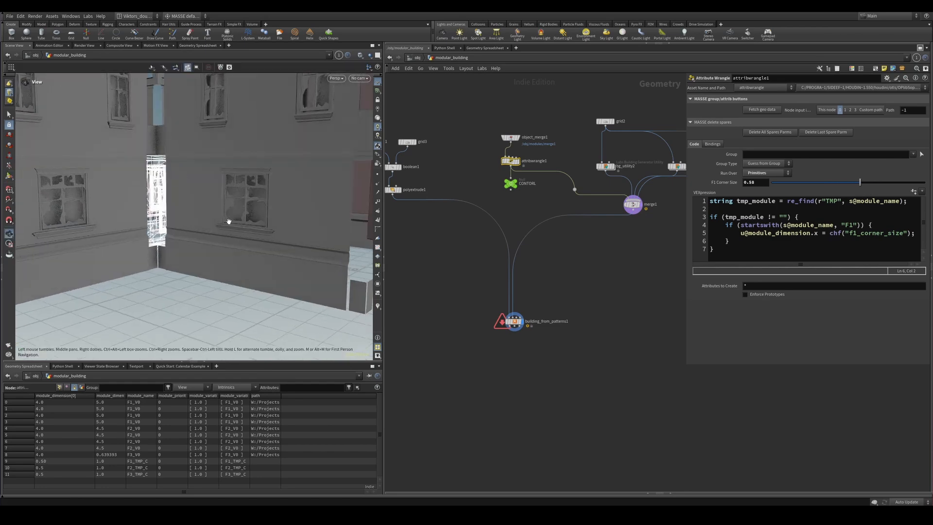
left_click_drag(229, 220, 187, 218, "alt")
middle_click_drag(272, 231, 186, 235, "alt")
right_click_drag(186, 236, 256, 233, "alt")
left_click_drag(256, 234, 236, 252, "alt")
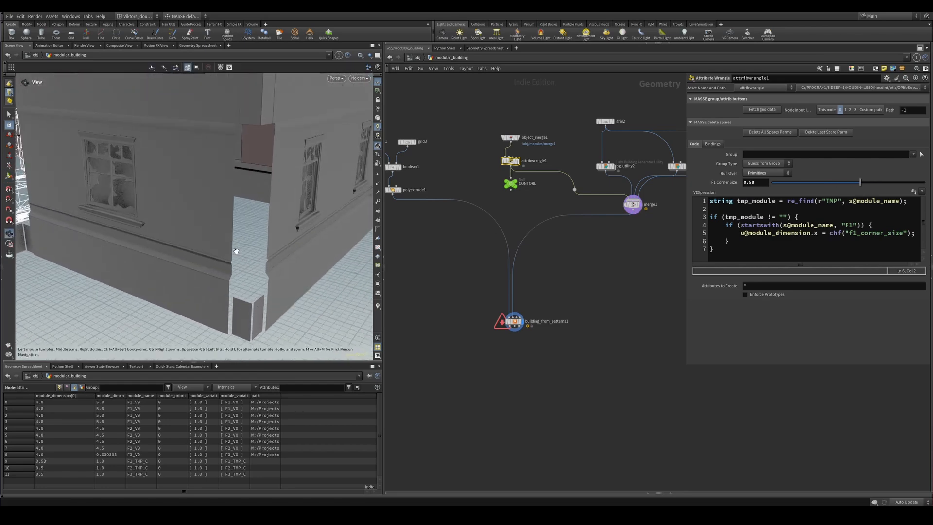
Try F1 Corner Size at 0 and check the building in the viewport
mouse_move(786, 183)
left_mouse_down()
mouse_move(769, 182)
mouse_move(800, 185)
mouse_move(780, 189)
left_mouse_up()
left_click_drag(253, 236, 226, 208, "alt")
right_click_drag(226, 208, 212, 202, "alt")
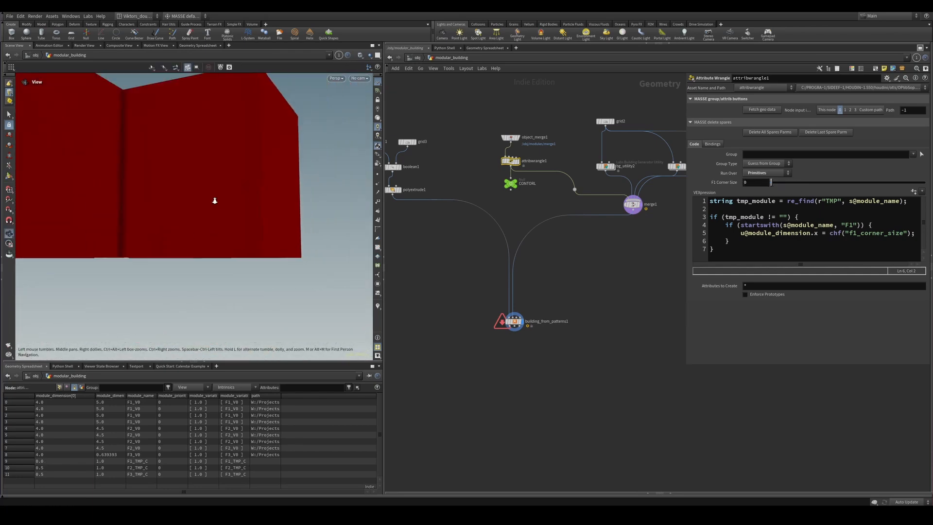
left_click_drag(212, 202, 205, 213, "alt")
right_click_drag(205, 213, 293, 204, "alt")
left_click_drag(293, 204, 263, 206, "alt")
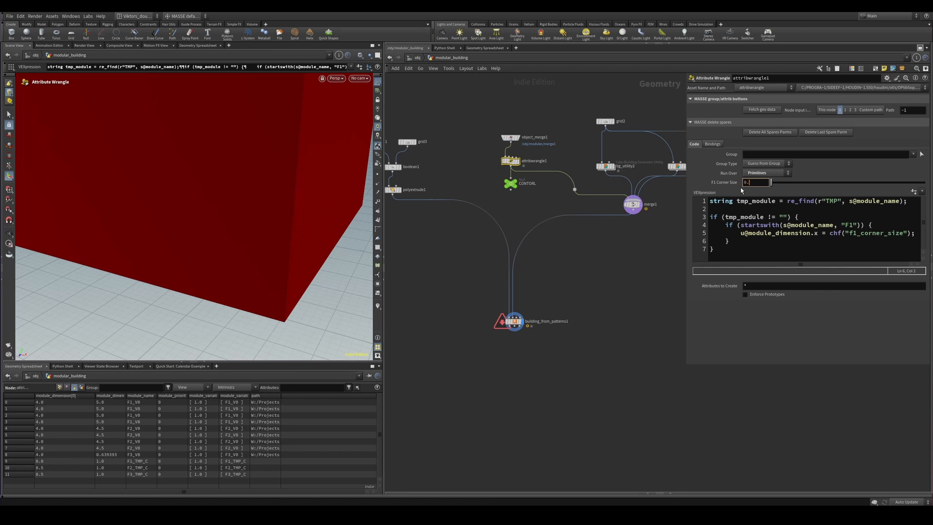
Set F1 Corner Size to 0.001 and examine how the ground-floor walls meet at the corners
type("0.001")
key("Return")
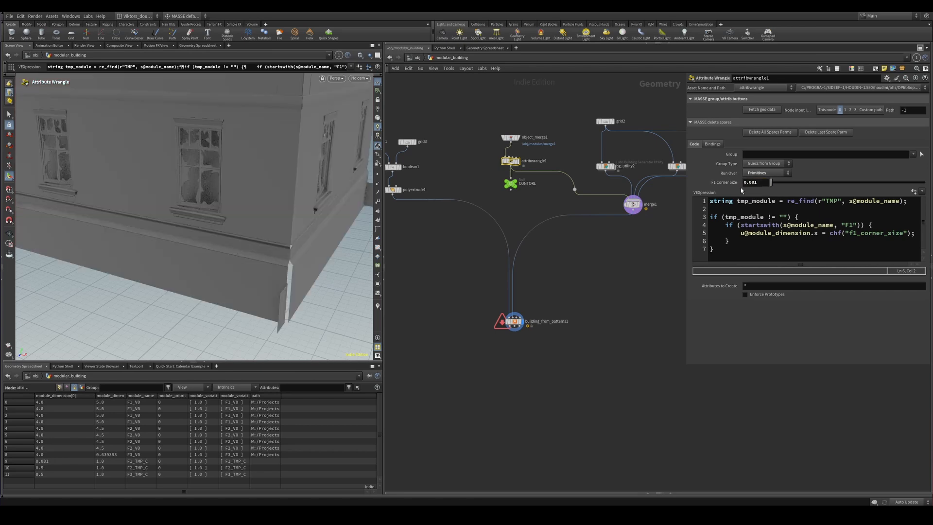
left_click_drag(332, 241, 269, 212, "alt")
right_click_drag(269, 213, 302, 202, "alt")
middle_click_drag(302, 202, 342, 233, "alt")
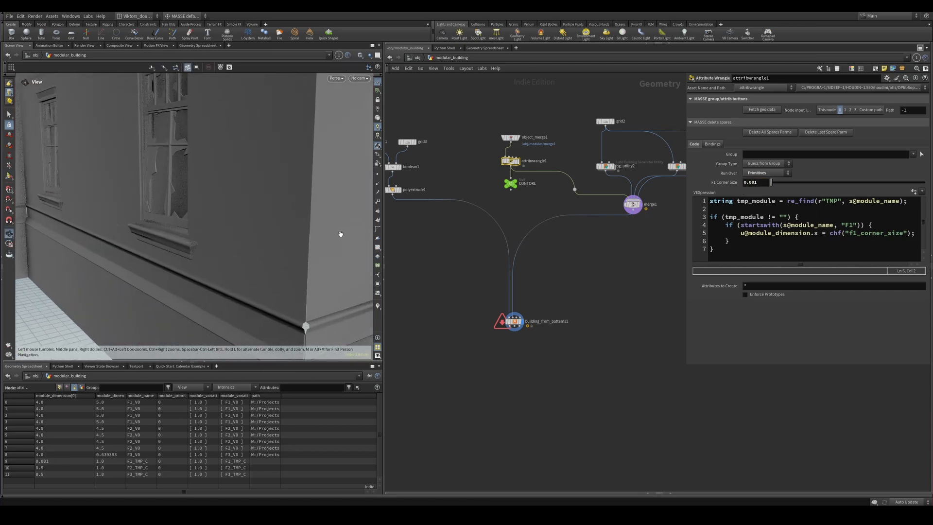
left_click_drag(341, 233, 223, 270, "alt")
right_click_drag(223, 270, 175, 244, "alt")
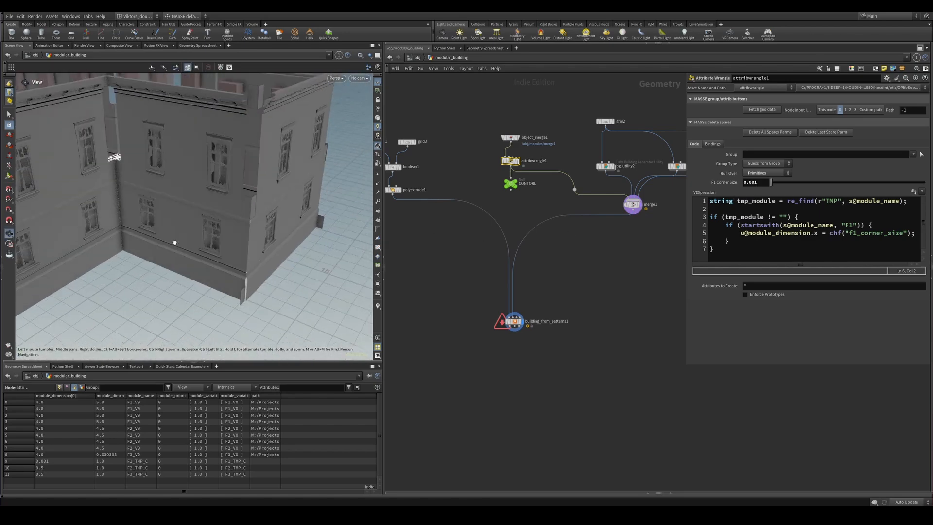
left_click_drag(175, 244, 170, 227, "alt")
right_click_drag(170, 227, 289, 243, "alt")
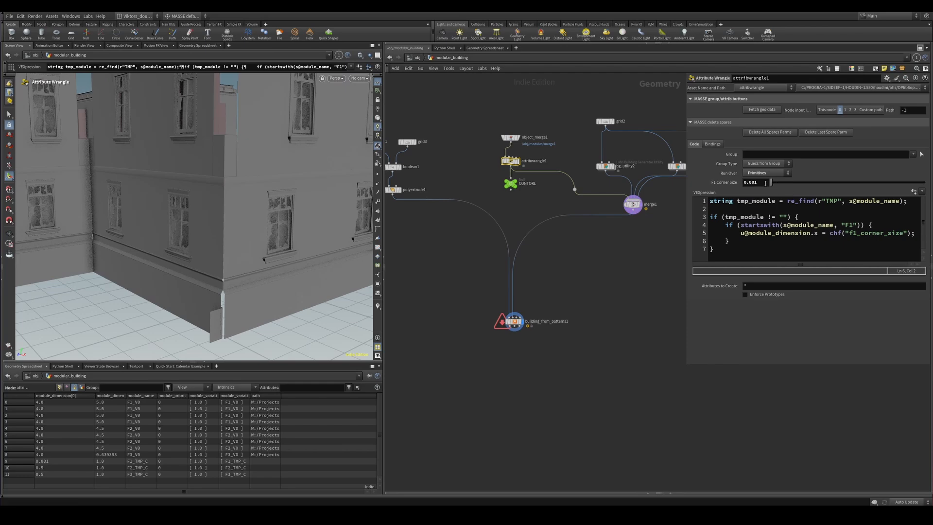
Set F1 Corner Size to about 0.159
left_click_drag(771, 183, 795, 183)
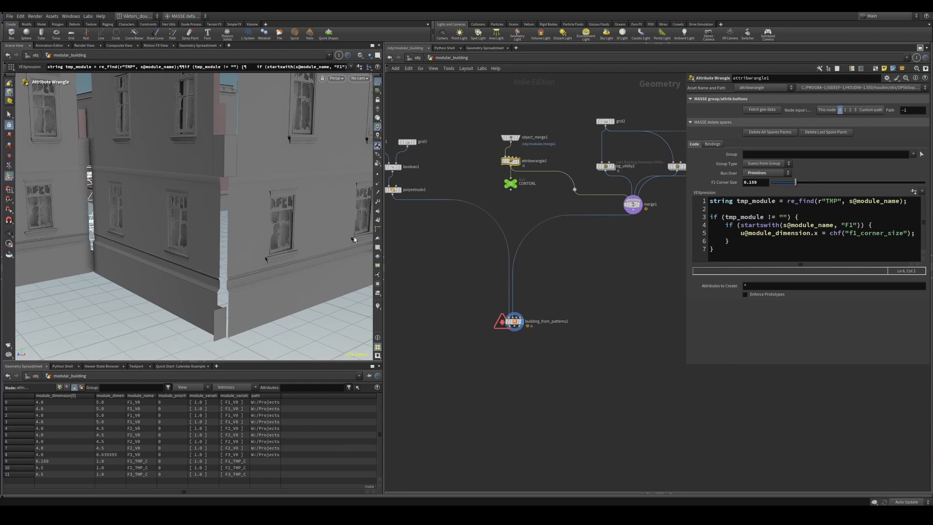
middle_click_drag(521, 194, 524, 264)
scroll(532, 236, "up", 3)
left_click_drag(545, 218, 475, 241)
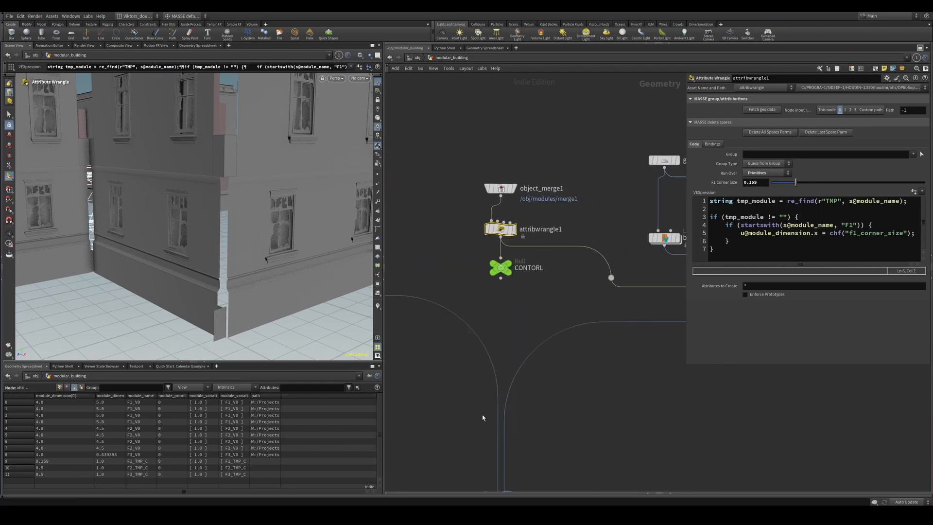
Open the wrangle code in the external editor and paste a copy of the F1 if block below the original
key("alt+e")
left_click(384, 337)
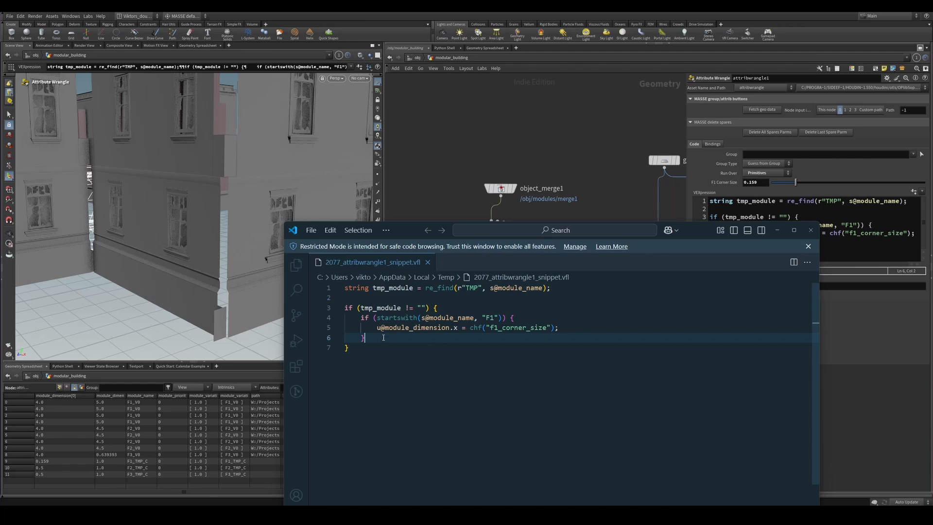
left_click(359, 308)
left_click_drag(370, 339, 343, 308)
left_click(383, 340)
key("Return")
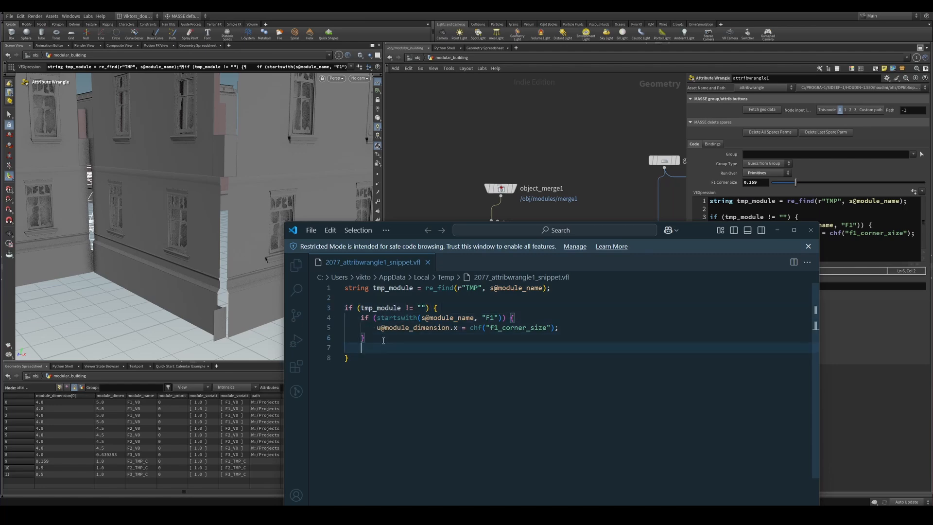
key("ctrl+v")
key("ctrl+s")
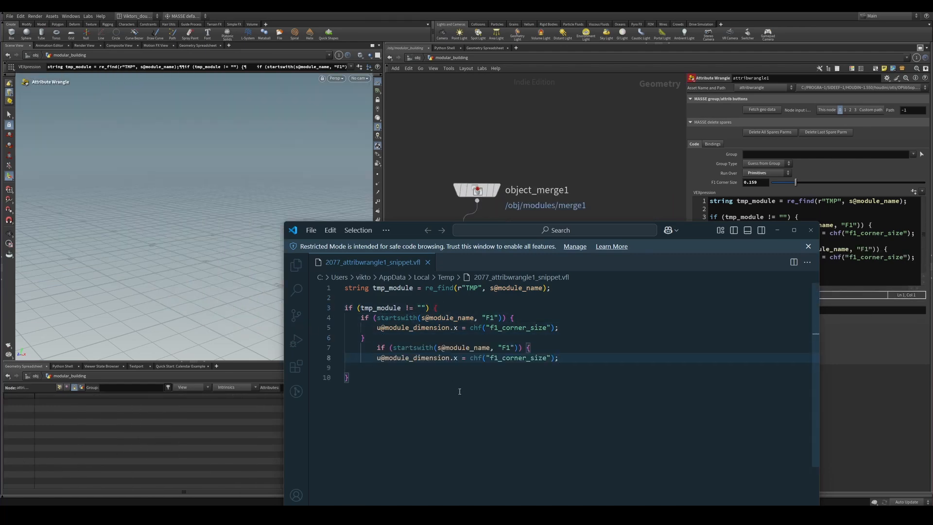
Close the copied if block with a curly brace and save the snippet
type("P")
key("BackSpace")
type("}")
key("ctrl+s")
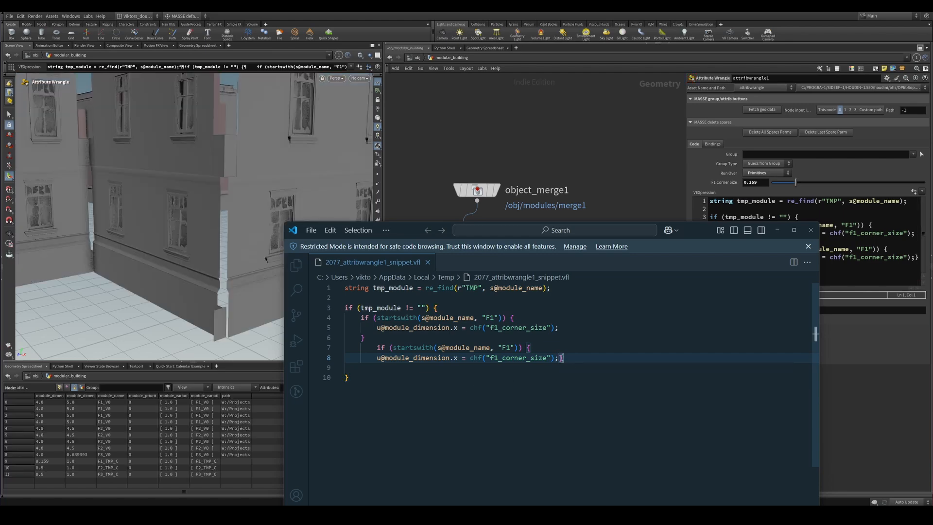
Paste a third copy of the if block below the second one and save the snippet
left_click_drag(562, 357, 353, 348)
key("ctrl+c")
left_click(424, 365)
key("Return")
key("ctrl+v")
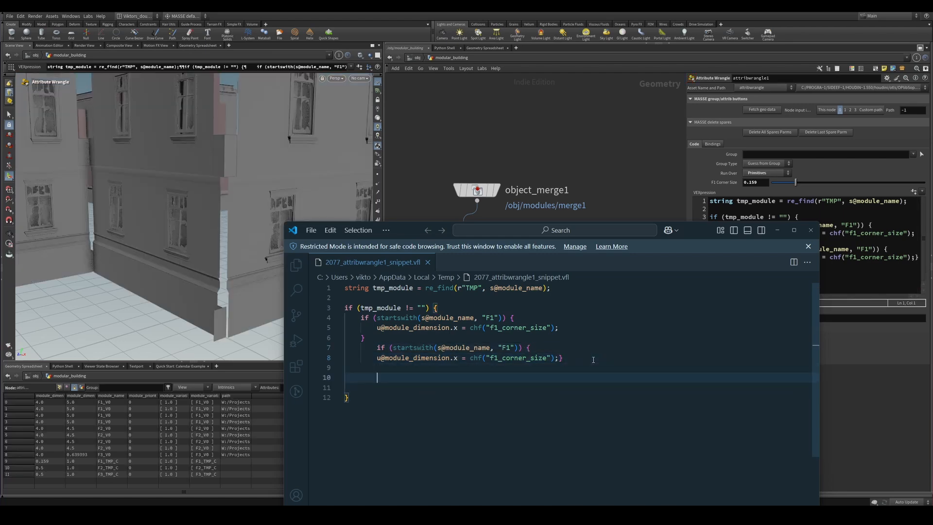
key("ctrl+s")
Align the indentation of the second and third if lines with the first if statement
left_click(379, 348)
key("BackSpace")
key("ctrl+s")
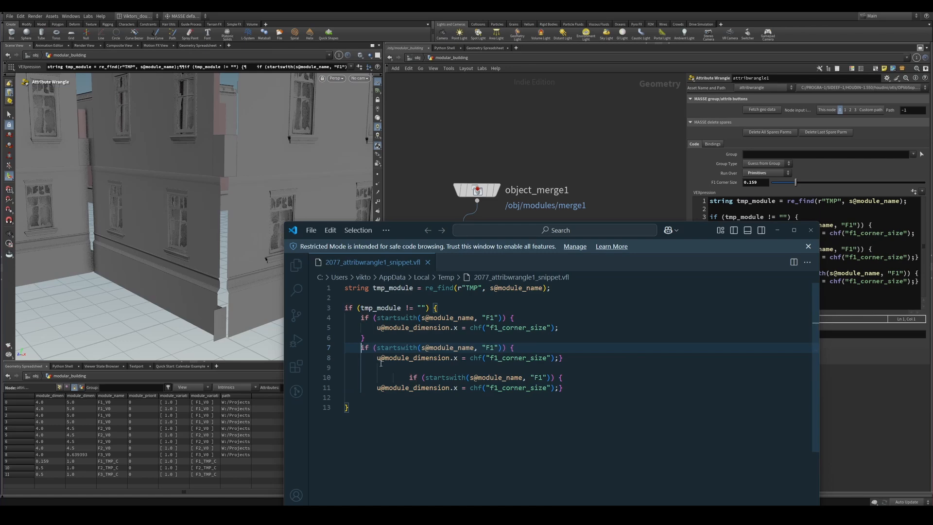
left_click(409, 378)
key("BackSpace")
key("BackSpace")
key("BackSpace")
left_click(412, 404)
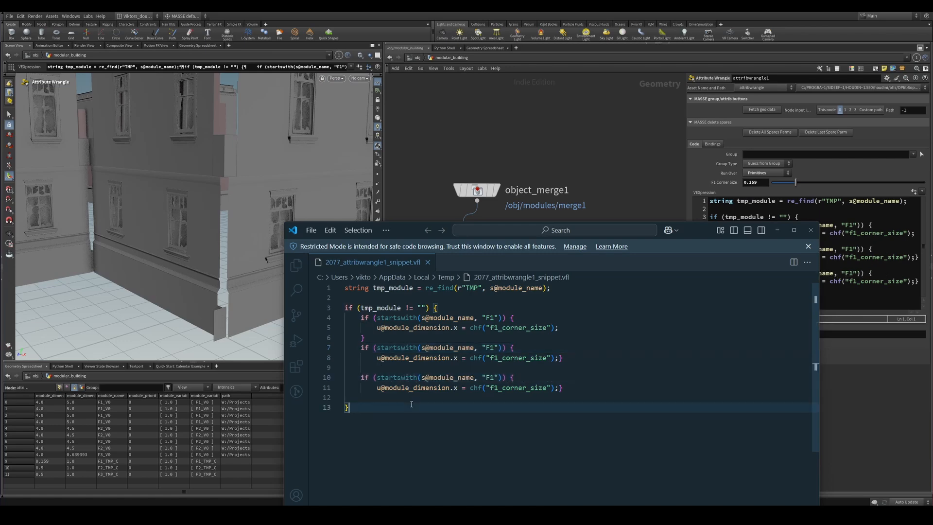
Change the second if block to check for "F2" and read chf("f2_corner_size"), and save the snippet
left_click(494, 347)
key("BackSpace")
type("2")
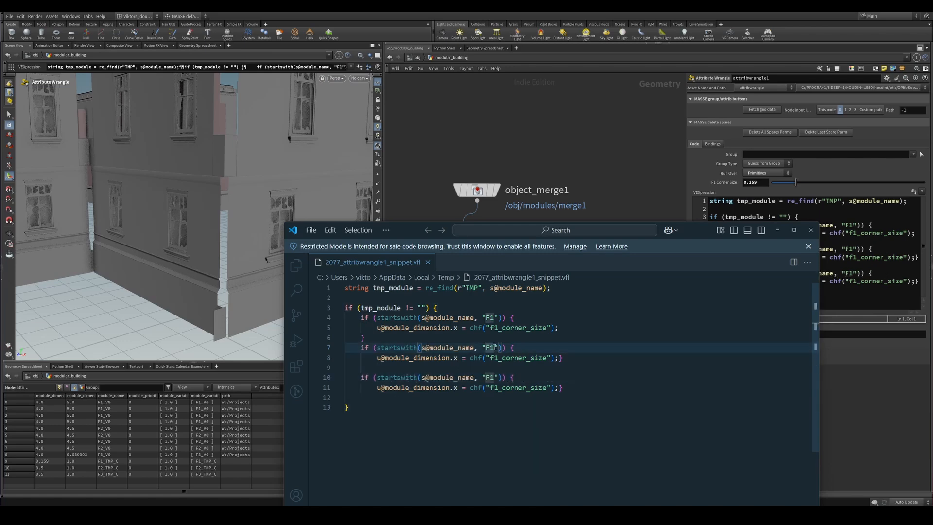
key("ctrl+s")
key("Down")
key("Down")
key("Up")
key("BackSpace")
type("2")
key("ctrl+s")
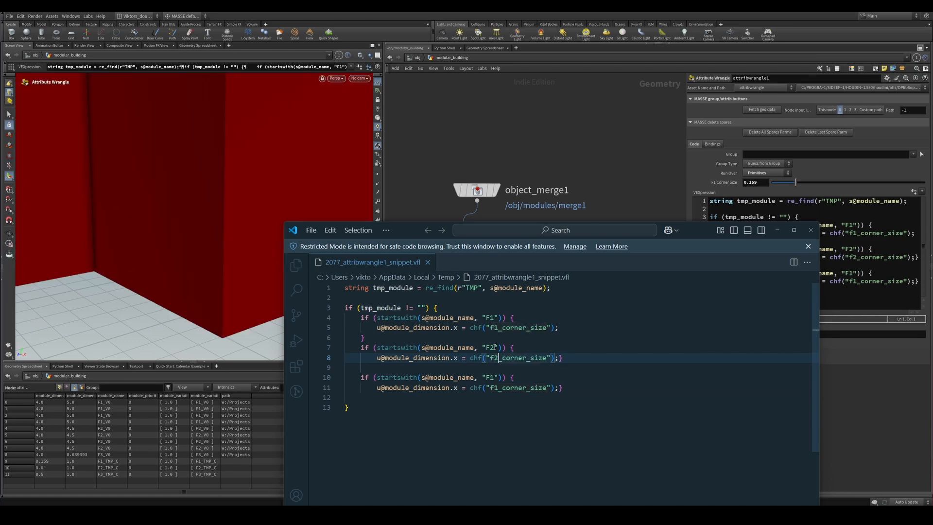
Change the third if block to check for "F3" and read chf("f3_corner_size"), and save the snippet
key("Down")
key("Down")
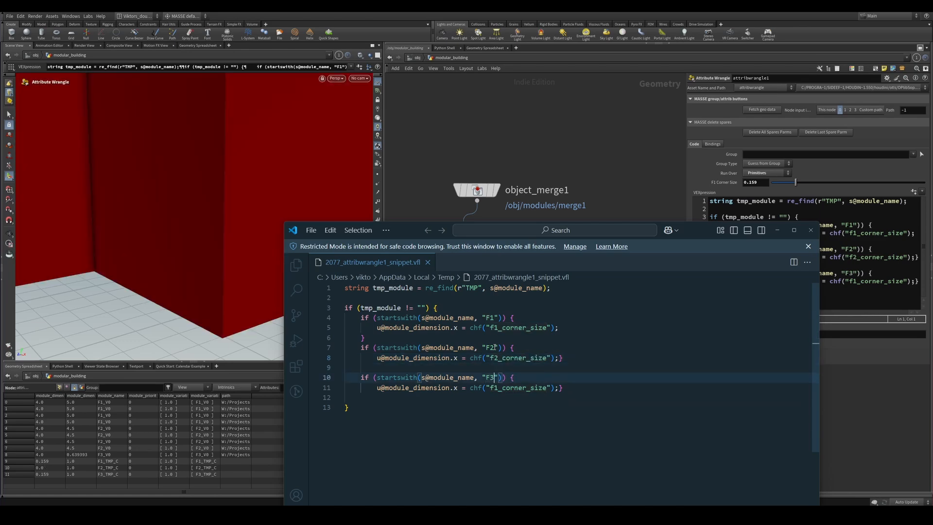
key("Down")
key("BackSpace")
key("ctrl+s")
type("3")
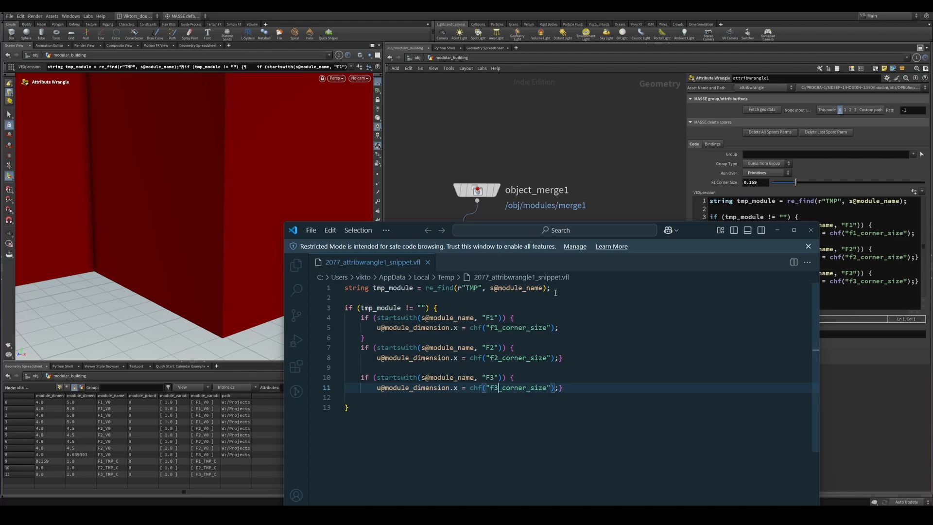
Generate the F2 and F3 corner size parameters on attribwrangle1 and set the F1, F2 and F3 sizes to 0.28, 0.16 and 0.432
left_click(913, 191)
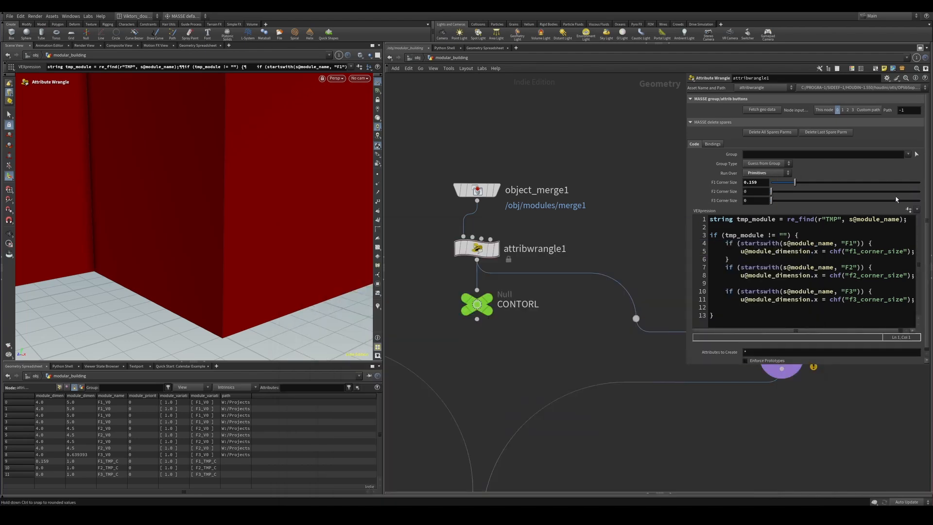
left_click_drag(790, 201, 798, 201)
right_click_drag(292, 214, 235, 214, "alt")
left_click_drag(235, 214, 233, 243, "alt")
right_click_drag(233, 243, 272, 252, "alt")
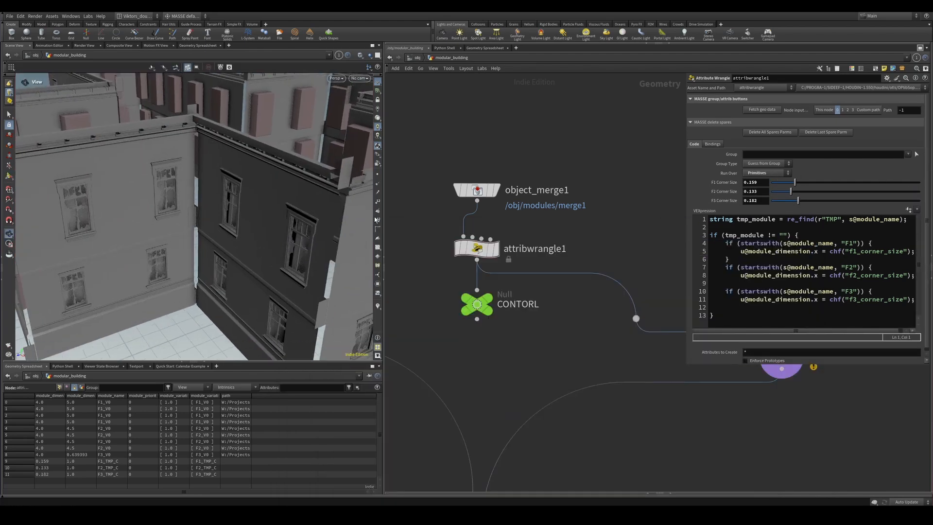
left_click_drag(272, 253, 272, 170, "alt")
left_click_drag(791, 191, 835, 208)
Examine the building's corners and roof cornice from several angles, toggling between shaded and wireframe display
left_click_drag(286, 155, 241, 192, "alt")
right_click_drag(242, 192, 269, 217)
mouse_move(268, 217)
left_mouse_down()
mouse_move(285, 279)
mouse_move(269, 235)
mouse_move(290, 225)
mouse_move(258, 270)
mouse_move(264, 291)
mouse_move(276, 272)
left_mouse_up()
key("shift+w")
key("Escape")
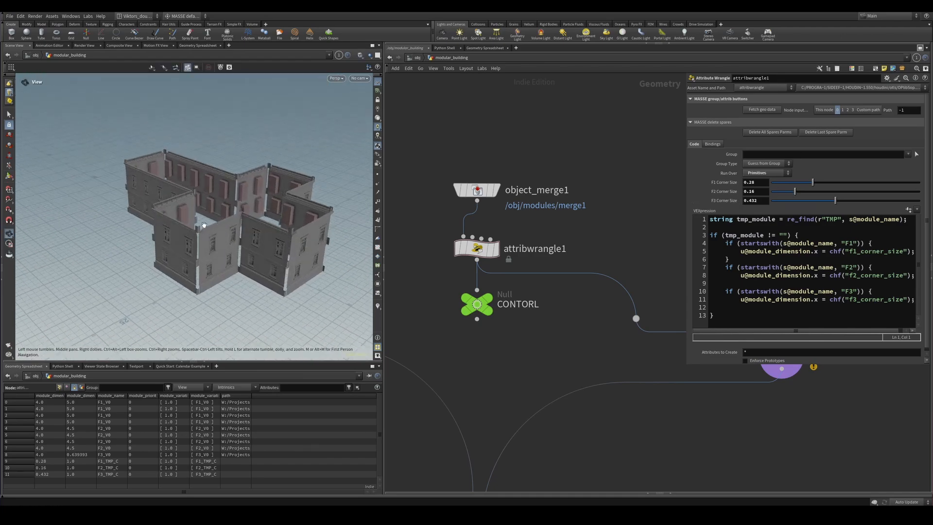
scroll(284, 202, "up", 5)
key("shift+w")
key("shift+w")
left_click_drag(283, 202, 313, 208, "alt")
right_click_drag(312, 208, 166, 245, "alt")
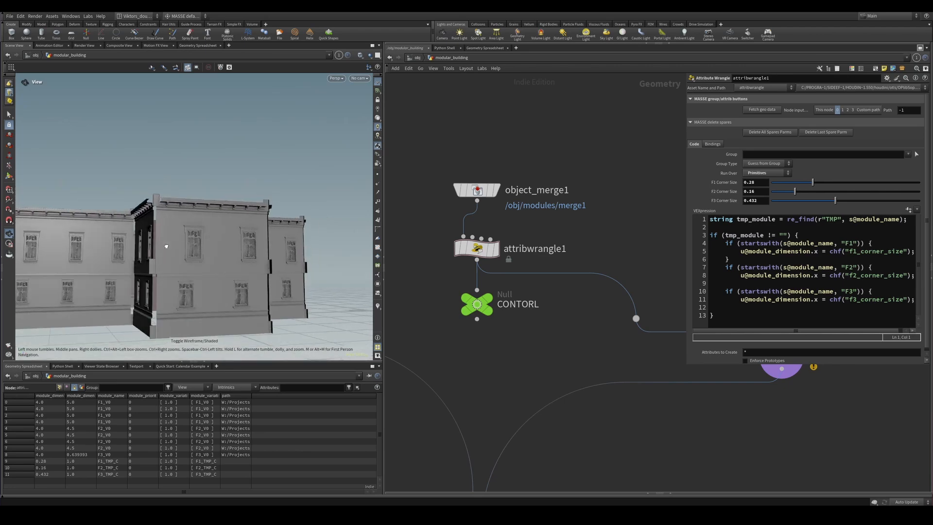
key("shift+w")
left_click_drag(167, 246, 171, 255, "alt")
key("shift+w")
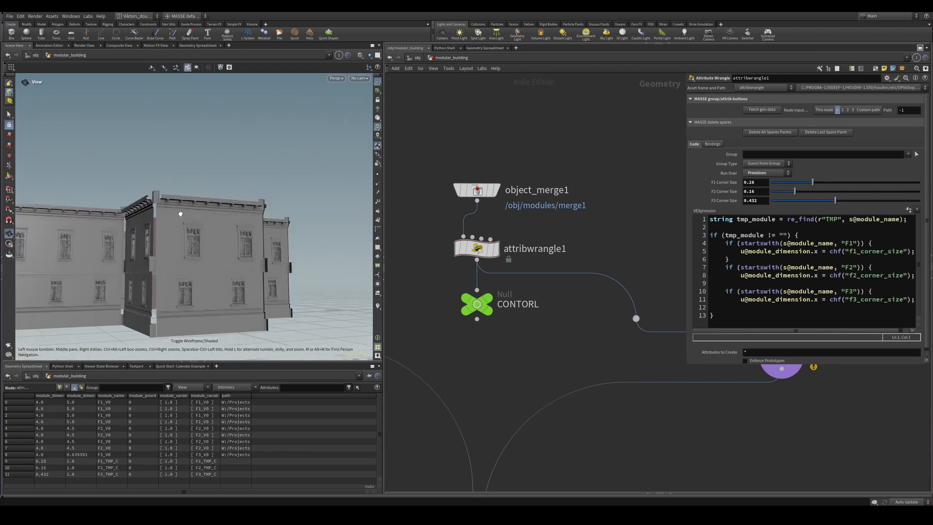
right_click_drag(179, 210, 208, 208, "alt")
mouse_move(208, 207)
left_mouse_down("alt")
mouse_move(225, 223)
mouse_move(174, 211)
left_mouse_up("alt")
right_click_drag(173, 212, 164, 209, "alt")
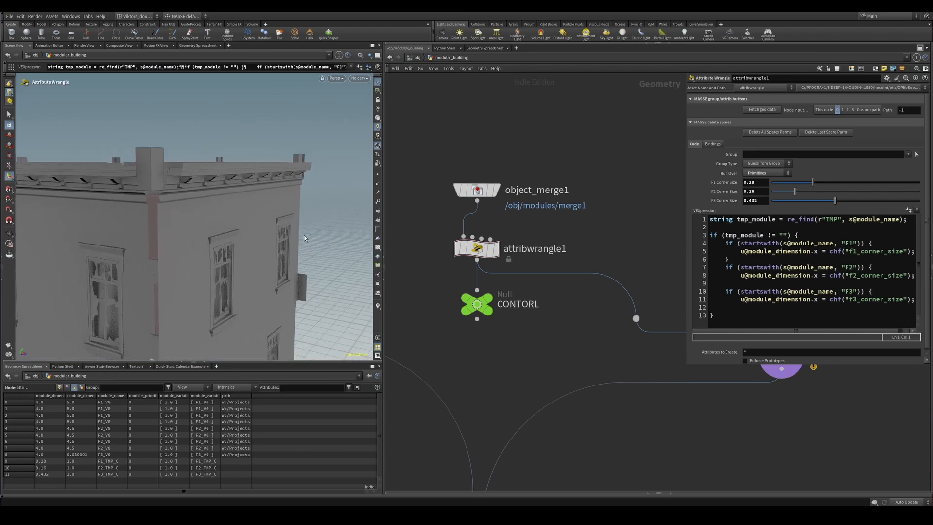
scroll(510, 296, "down", 3)
scroll(529, 300, "up", 3)
scroll(532, 304, "down", 3)
middle_click_drag(554, 321, 545, 301)
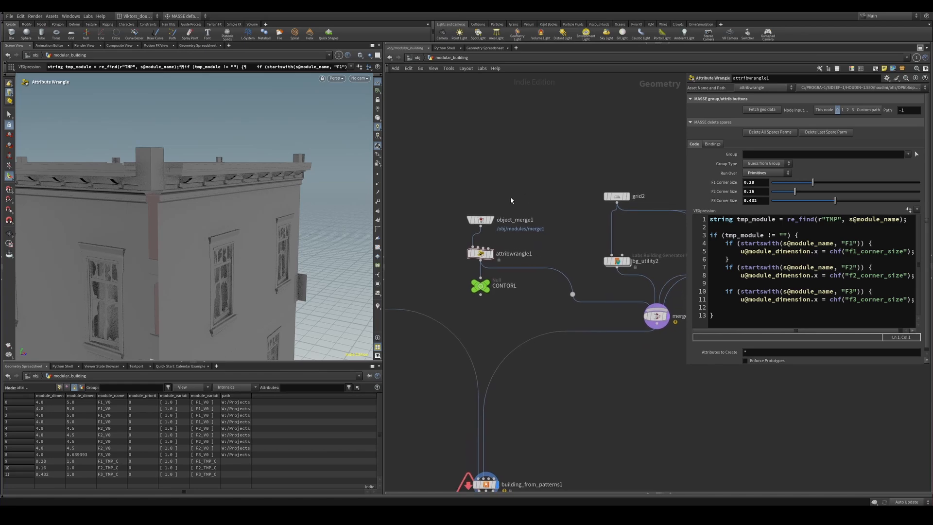
right_click_drag(177, 242, 207, 241, "alt")
key("shift+w")
left_click_drag(207, 240, 190, 258, "alt")
key("shift+w")
scroll(510, 316, "up", 2)
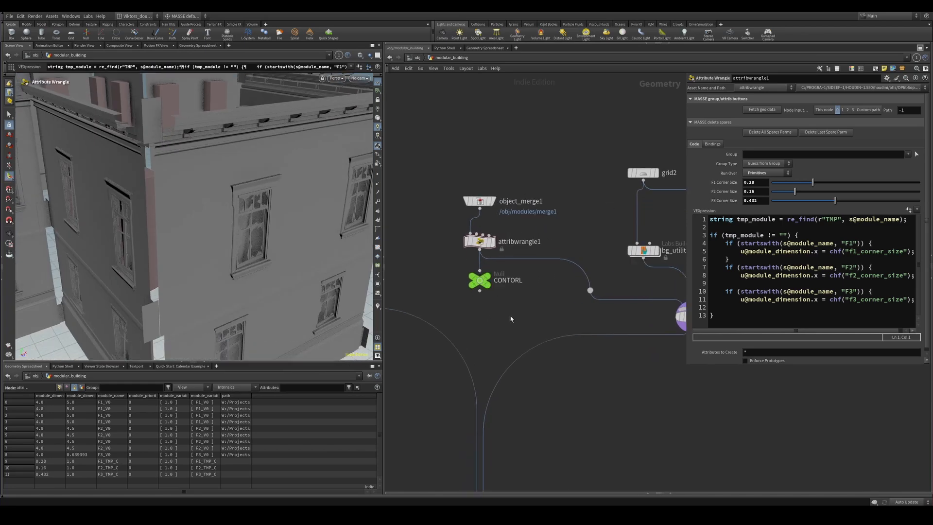
Display the CONTORL null's output, and switch the display back to building_from_patterns1
left_click_drag(513, 312, 459, 273)
left_click(488, 276)
left_click_drag(128, 231, 88, 226, "alt")
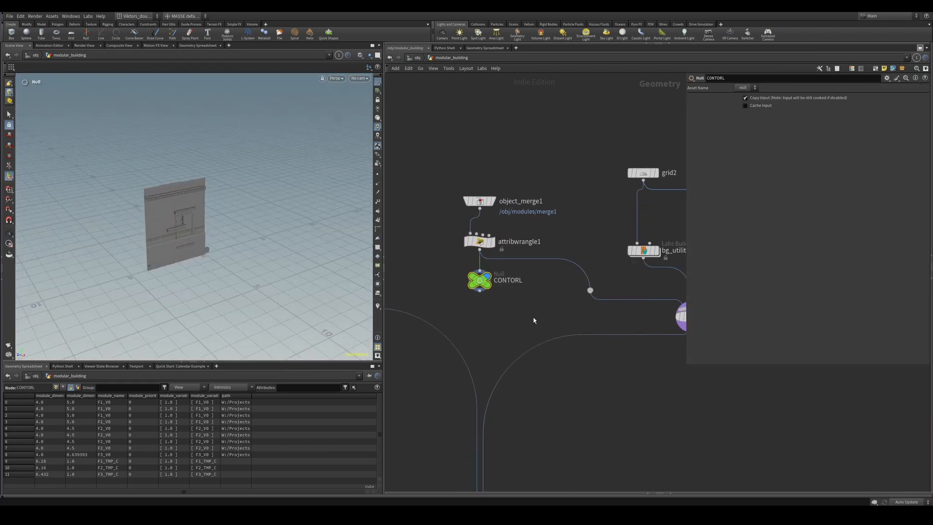
scroll(533, 319, "down", 2)
middle_click_drag(562, 432, 558, 341)
left_click(505, 365)
scroll(518, 216, "up", 2)
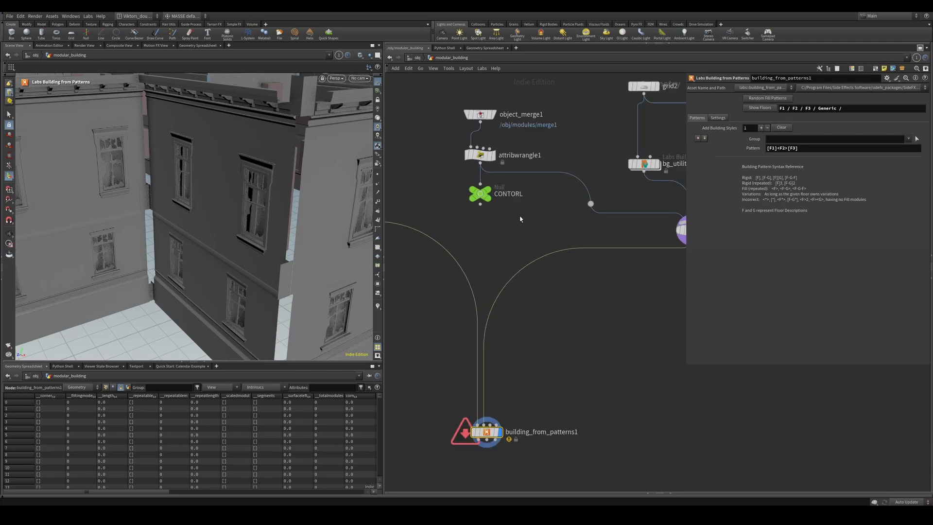
scroll(518, 239, "up", 1)
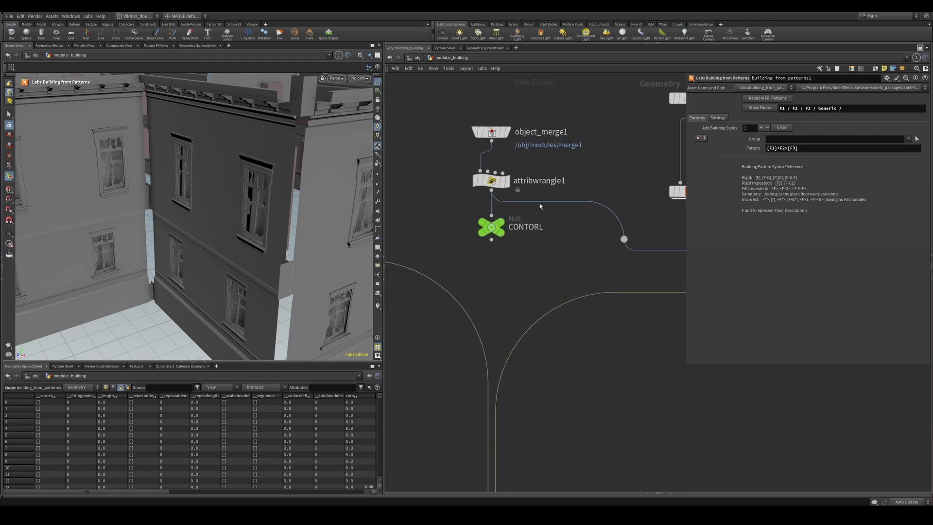
Select the CONTORL null and examine the gaps at the building's inner and outer corners
left_click_drag(555, 273, 478, 226)
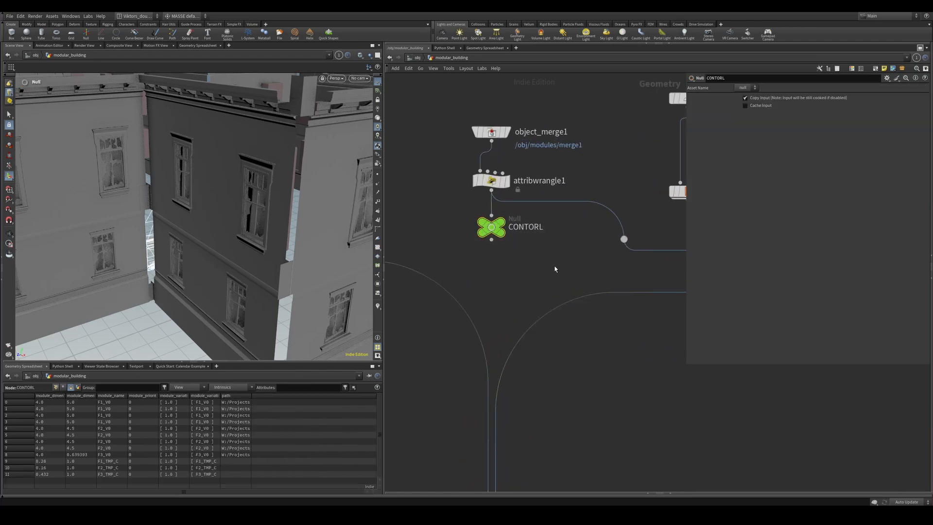
right_click_drag(262, 219, 242, 276, "alt")
mouse_move(241, 276)
left_mouse_down("alt")
mouse_move(286, 256)
mouse_move(283, 238)
mouse_move(291, 245)
mouse_move(268, 236)
mouse_move(302, 244)
left_mouse_up("alt")
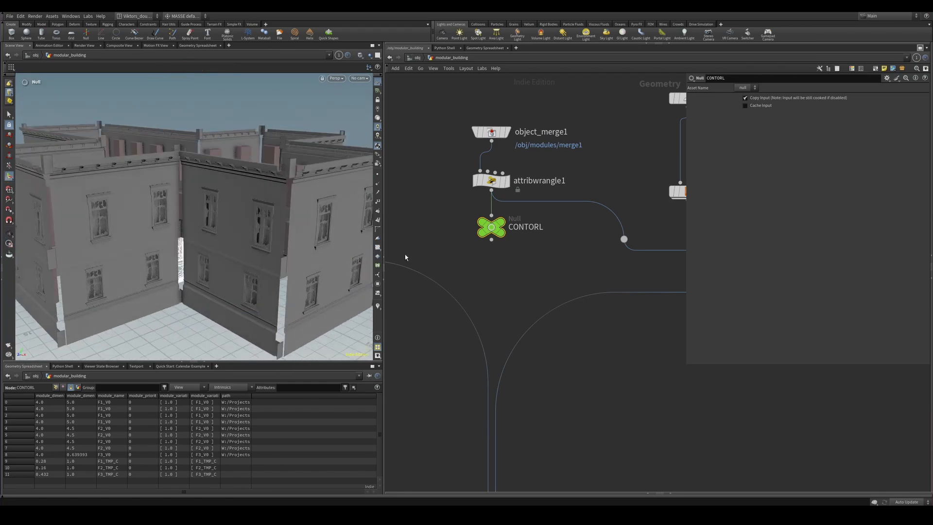
key("r")
left_click_drag(174, 228, 172, 201, "alt")
key("space+g")
key("shift+w")
key("w")
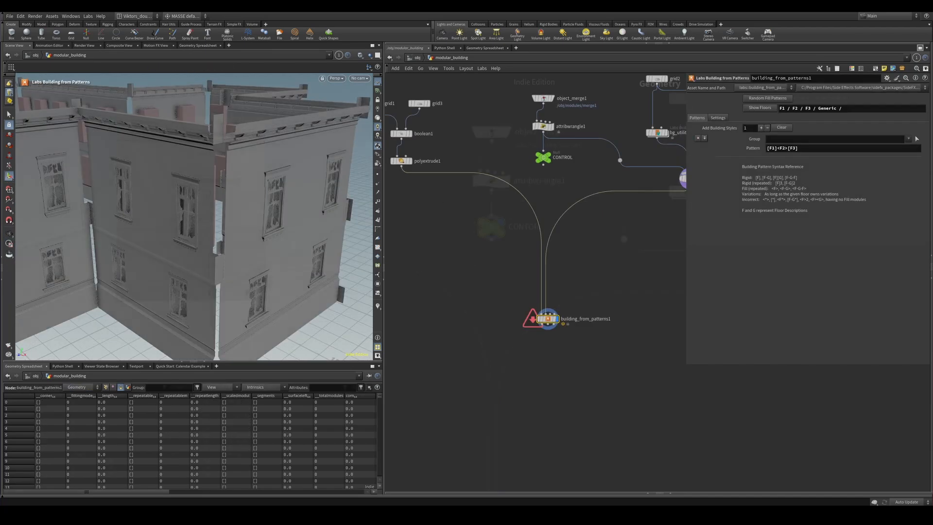
On the CONTROL null, set the F2 corner size to 0.295 and the F1 corner size to 0.116
scroll(546, 229, "up", 3)
left_click(537, 186)
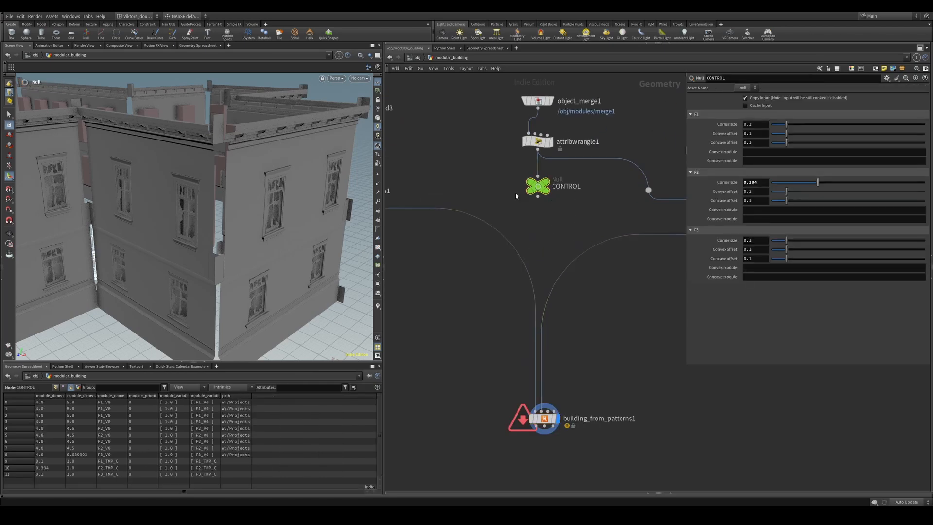
left_click_drag(818, 184, 816, 185)
key("Escape")
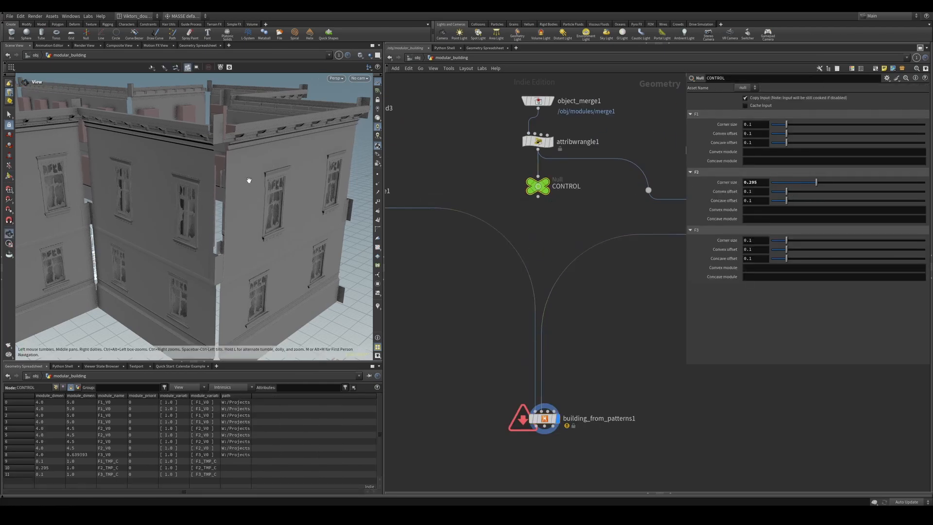
left_click_drag(246, 179, 226, 208)
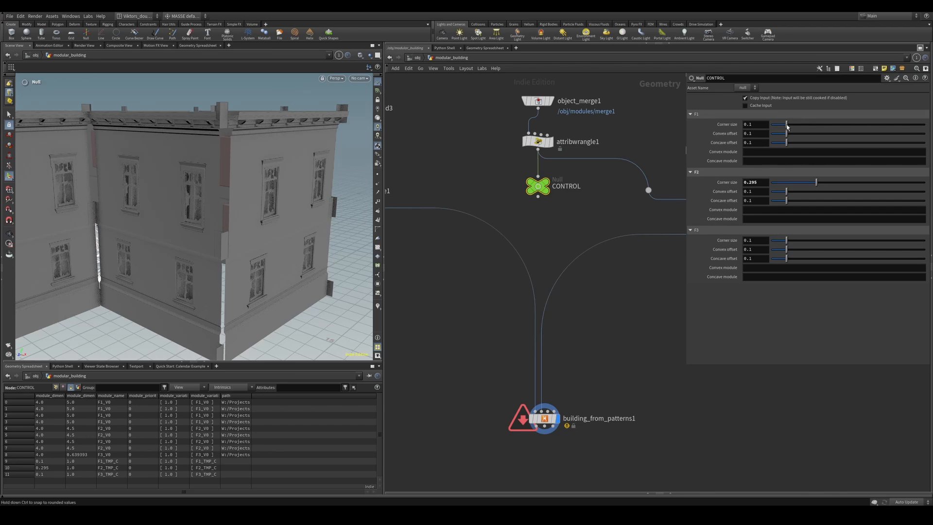
left_click_drag(787, 127, 790, 128)
Check the corner size references on attribwrangle1, and set the F2 corner size on the CONTROL null to 0.268
scroll(572, 133, "up", 3)
left_click(523, 145)
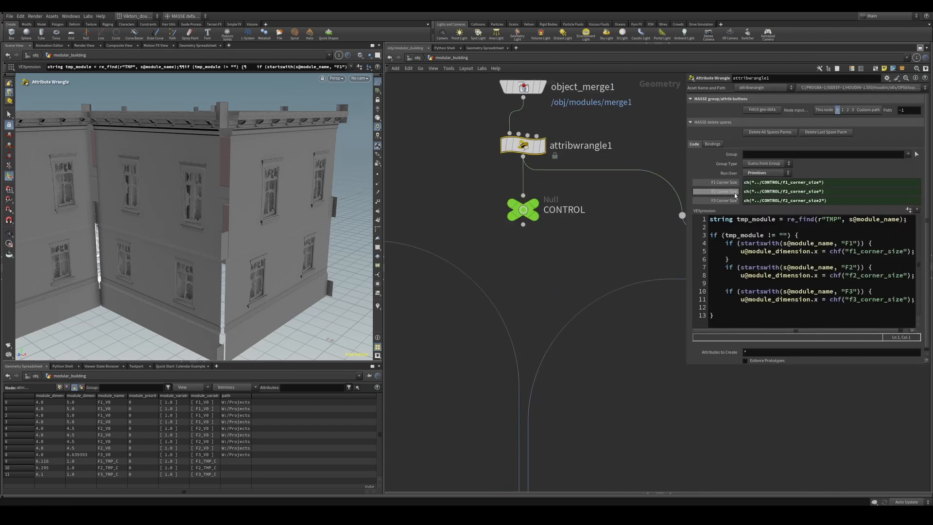
left_click_drag(593, 251, 494, 211)
left_click_drag(793, 183, 814, 187)
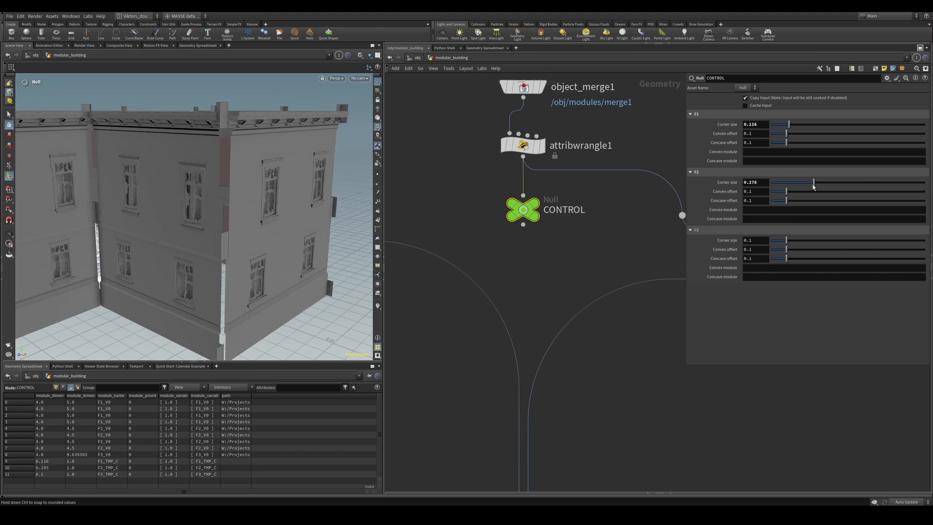
Try other F3 corner sizes while viewing the roof corner, and reset the parameter to its default
mouse_move(795, 238)
left_mouse_down()
mouse_move(839, 240)
mouse_move(786, 242)
left_mouse_up()
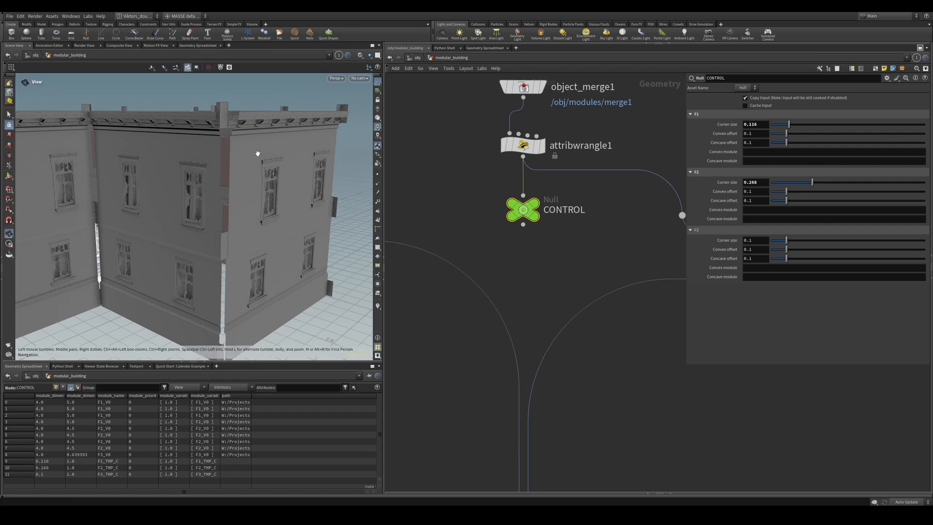
scroll(258, 152, "up", 3)
left_click_drag(258, 152, 236, 171, "alt")
left_click_drag(786, 240, 754, 245)
middle_click(763, 241, "ctrl")
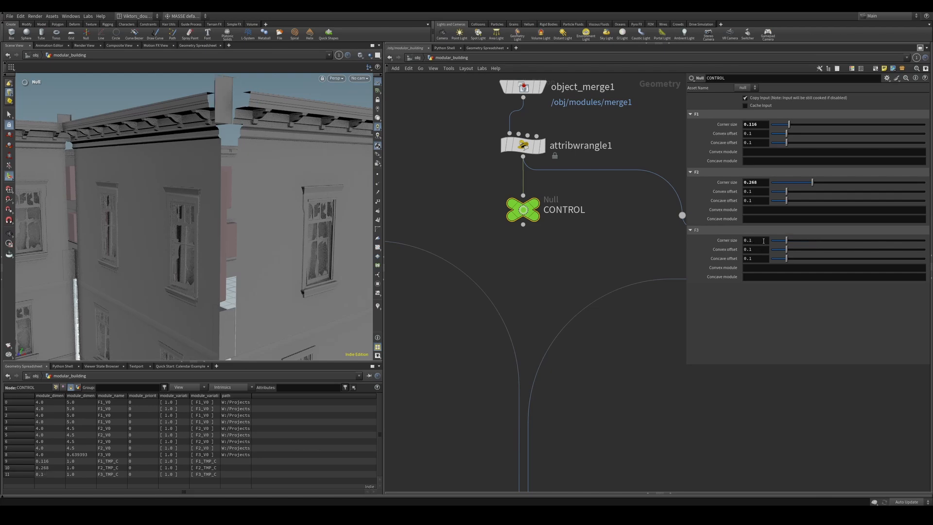
Set the F1 corner size to 0.228 and the F2 corner size to 0.245 on the CONTROL null
left_click_drag(842, 183, 801, 183)
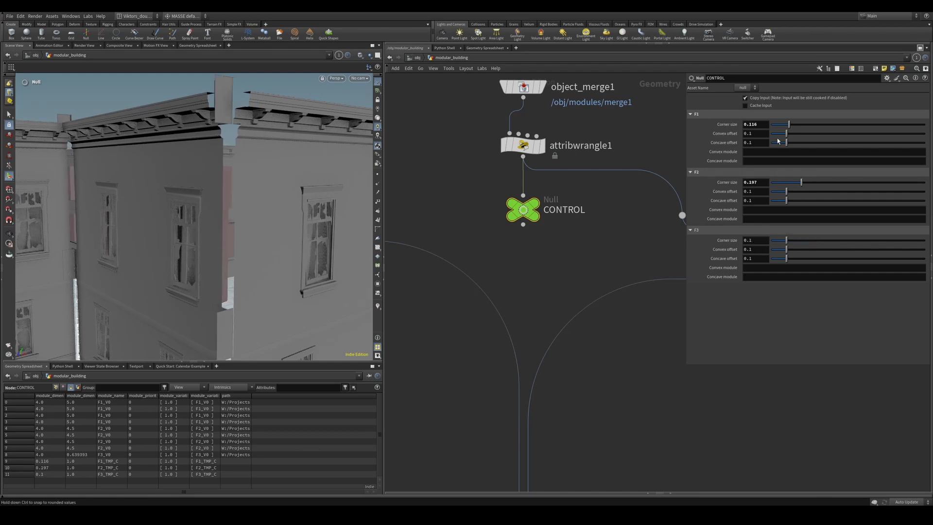
left_click_drag(810, 128, 806, 127)
middle_click_drag(292, 311, 297, 247, "alt")
mouse_move(298, 248)
left_mouse_down("alt")
mouse_move(343, 231)
mouse_move(314, 246)
left_mouse_up("alt")
left_click_drag(813, 185, 813, 185)
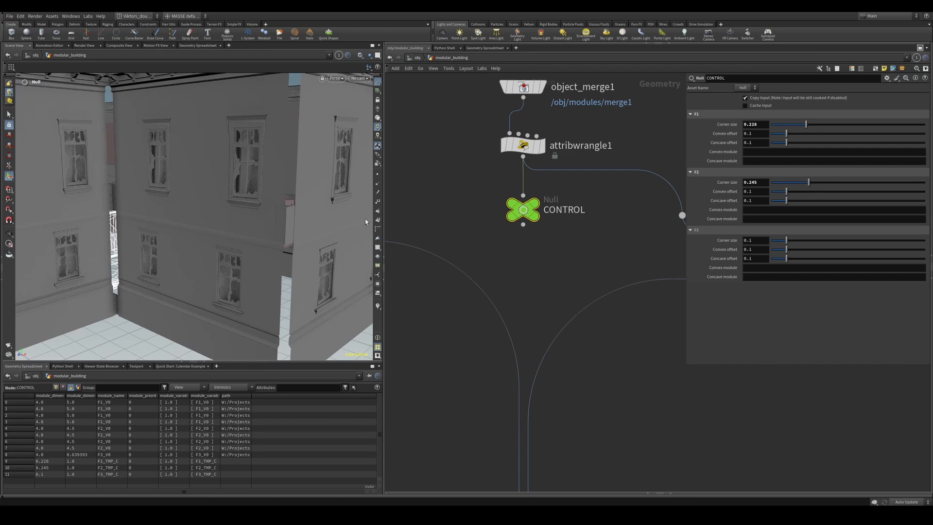
Examine the building's corner joints up close and the nodes surrounding the CONTROL null in the network
middle_click_drag(303, 214, 302, 272, "alt")
right_click_drag(301, 272, 299, 256, "alt")
left_click_drag(300, 256, 257, 235, "alt")
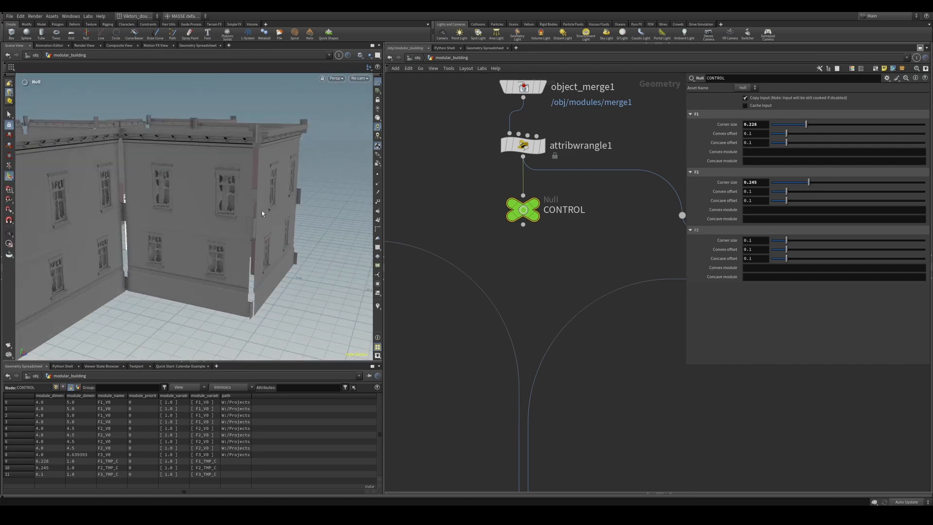
scroll(435, 270, "down", 3)
scroll(577, 293, "up", 3)
scroll(554, 290, "up", 2)
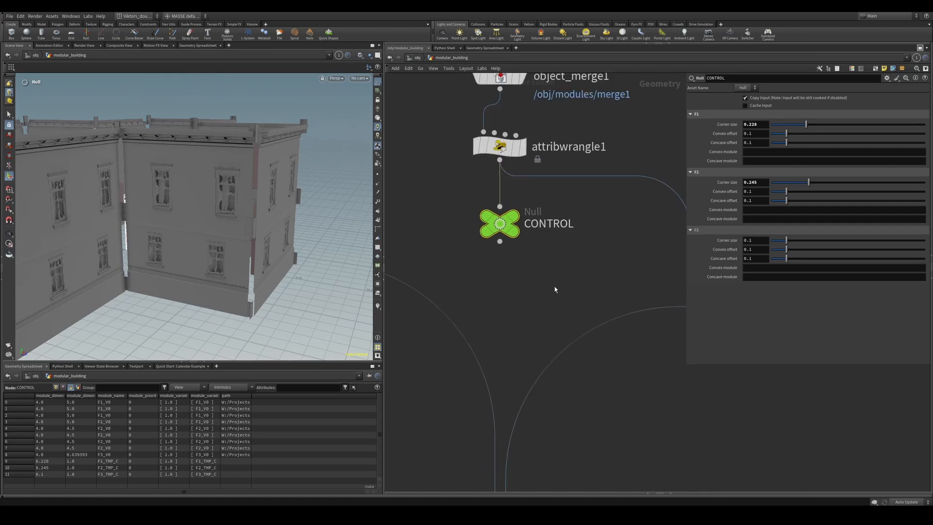
middle_click_drag(567, 258, 575, 282)
scroll(591, 268, "up", 1)
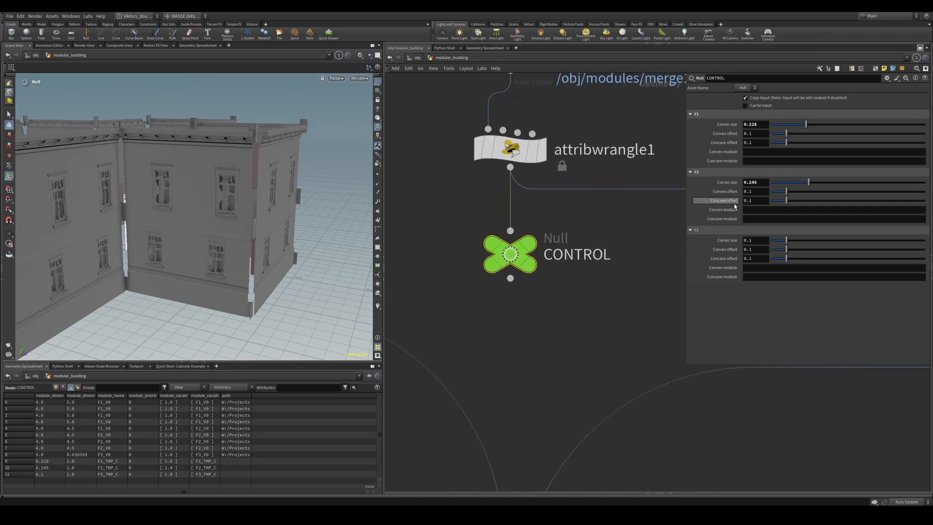
left_click_drag(257, 199, 246, 207, "alt")
right_click_drag(245, 207, 289, 242, "alt")
scroll(547, 265, "down", 4)
scroll(555, 285, "down", 3)
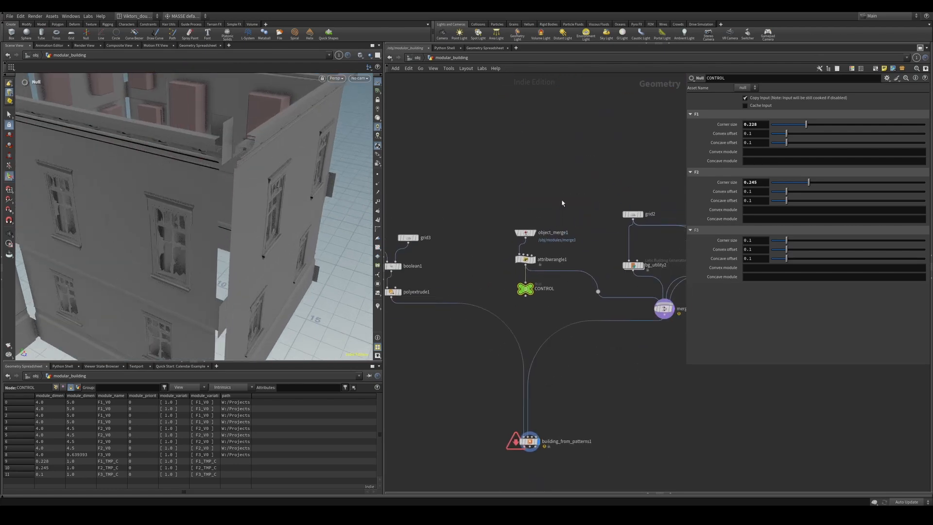
key("Tab")
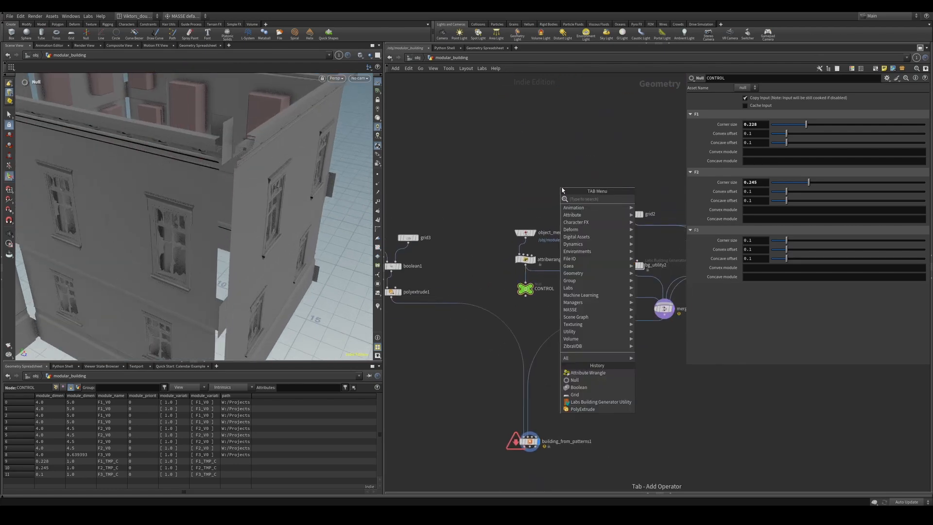
left_click(542, 187)
left_click_drag(267, 219, 208, 254, "alt")
key("Return")
Select the building_from_patterns1 node and bring the whole building into view
scroll(248, 301, "up", 5)
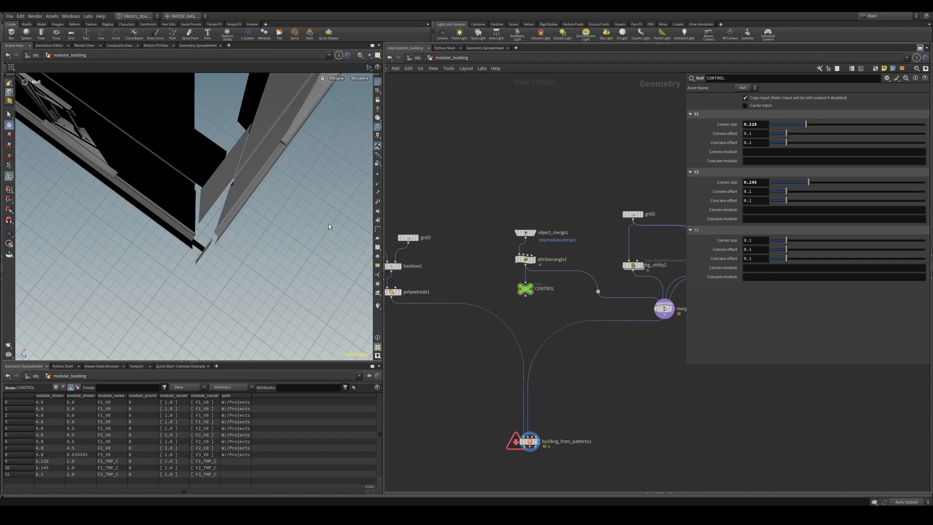
scroll(535, 299, "up", 3)
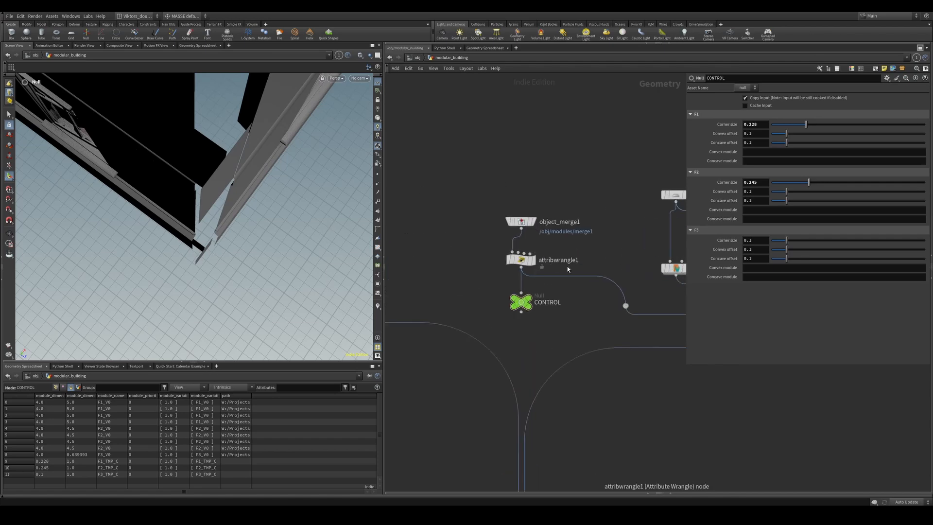
scroll(535, 292, "down", 1)
scroll(538, 303, "up", 3)
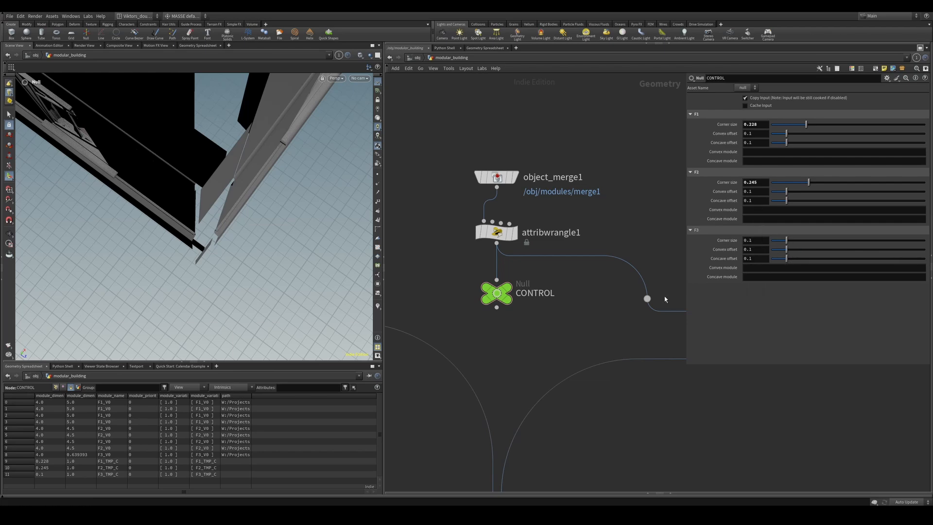
scroll(578, 338, "up", 5)
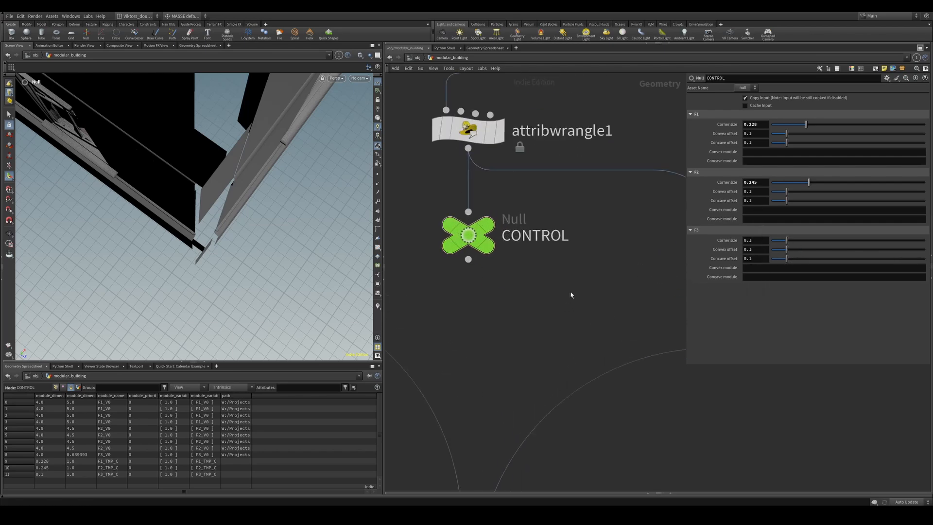
scroll(571, 295, "down", 5)
left_click(521, 328)
key("h")
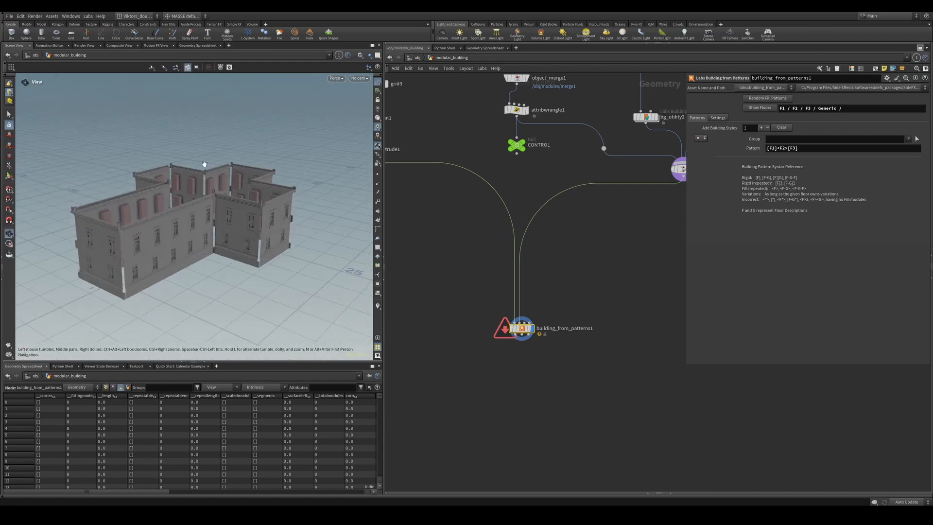
Examine the building's inner corner up close and review the VEX code of attribwrangle1
right_click_drag(204, 164, 238, 228, "alt")
left_click_drag(238, 228, 233, 207, "alt")
middle_click_drag(627, 275, 618, 323)
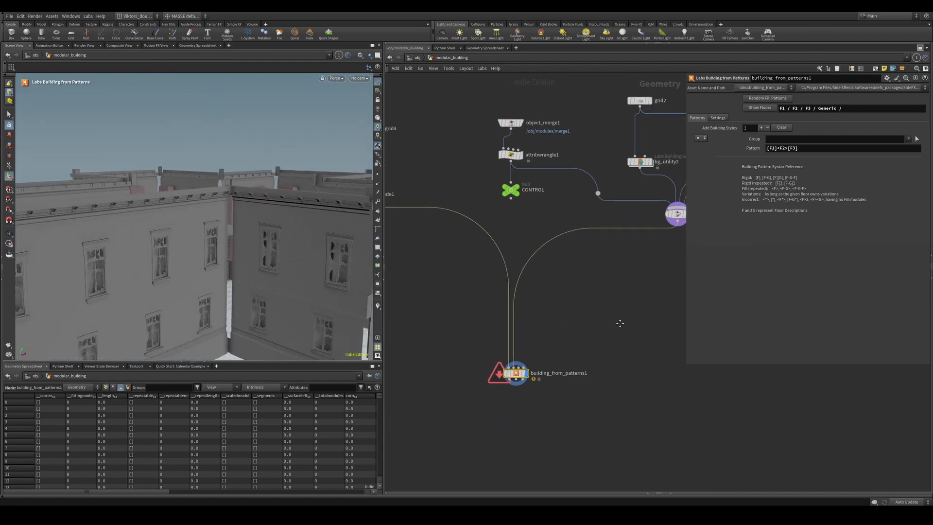
scroll(545, 228, "up", 2)
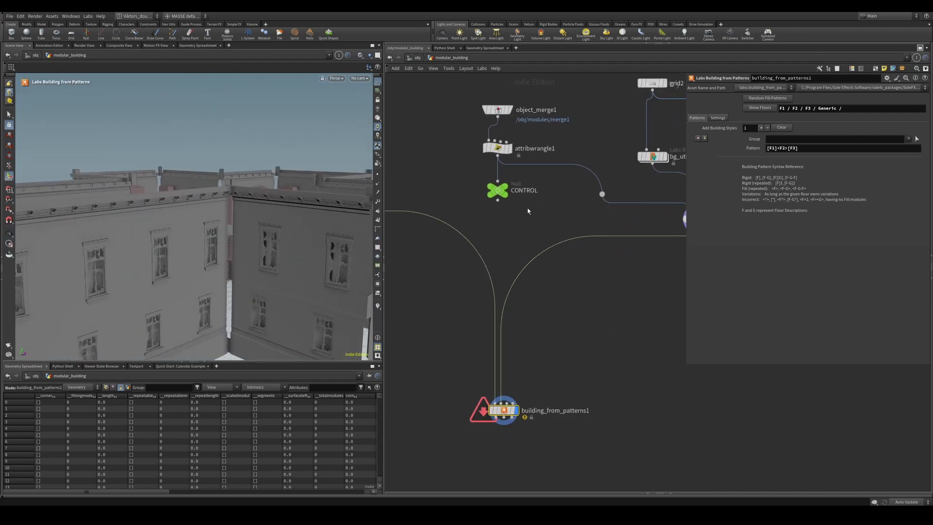
scroll(548, 191, "up", 2)
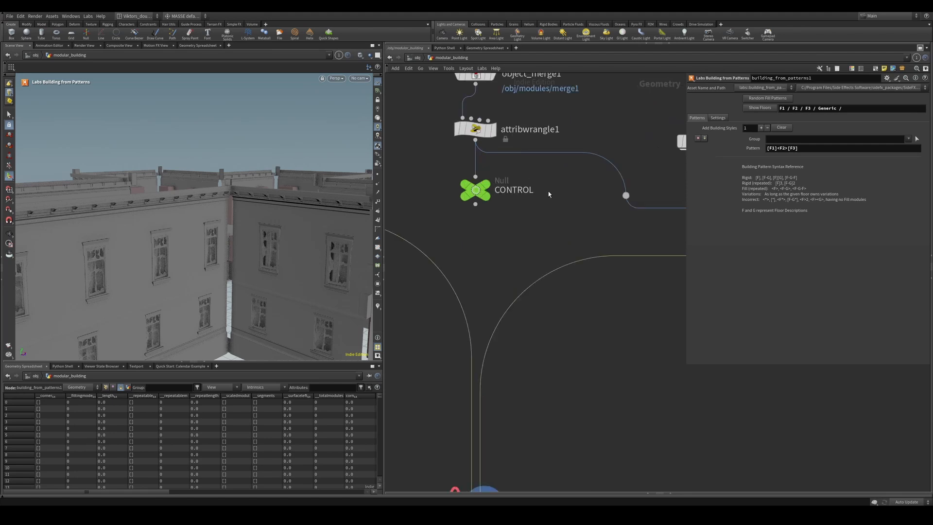
middle_click_drag(569, 209, 577, 214)
left_click(544, 136)
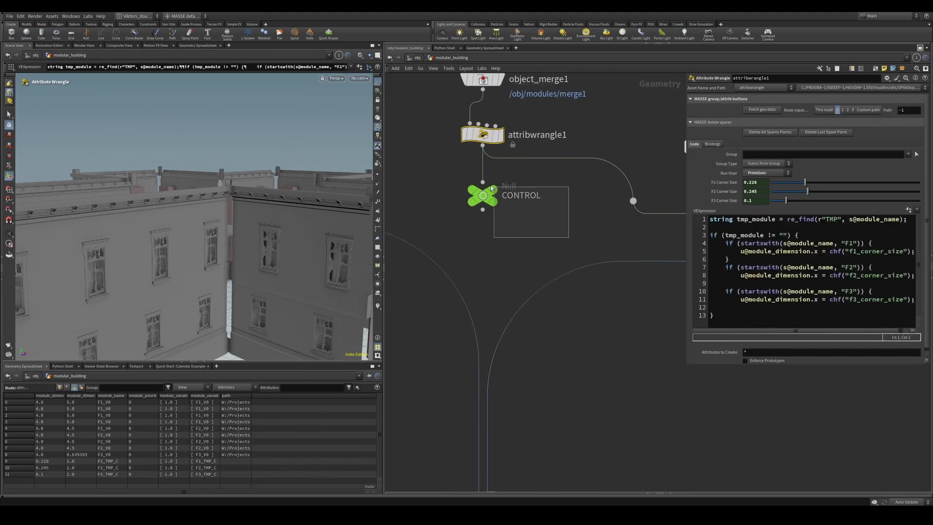
Select the CONTROL null and put the F1 Convex module field in focus
left_click(516, 195)
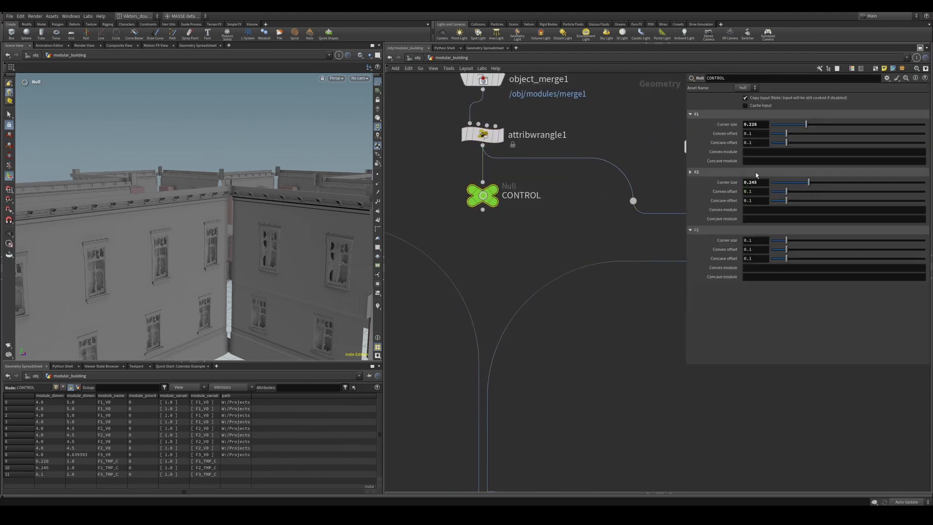
left_click(764, 163)
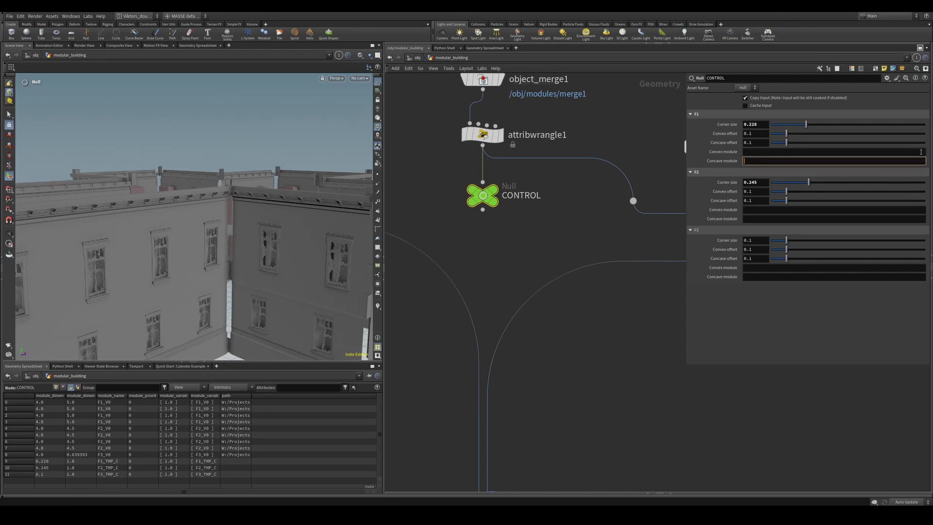
left_click(921, 151)
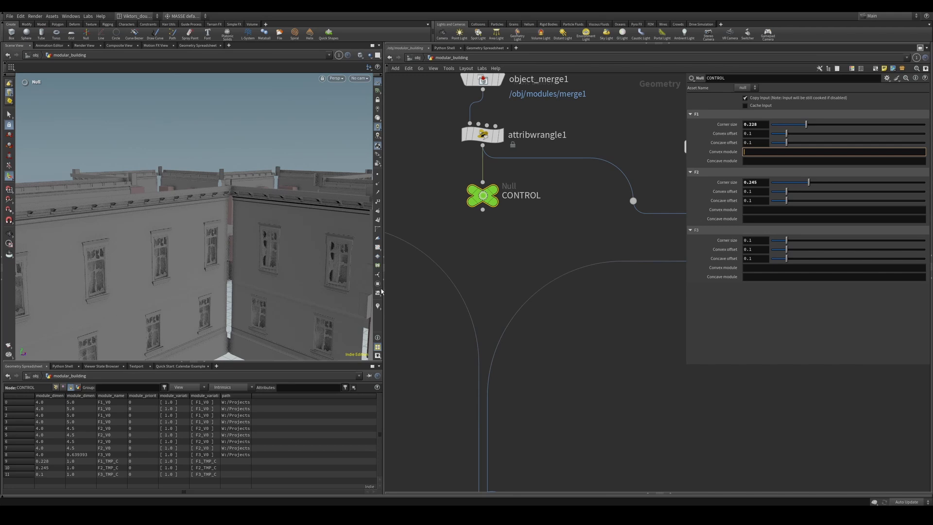
Inspect the CONTROL node's primitive attributes in the geometry spreadsheet, widening the module_name column
scroll(550, 233, "down", 1)
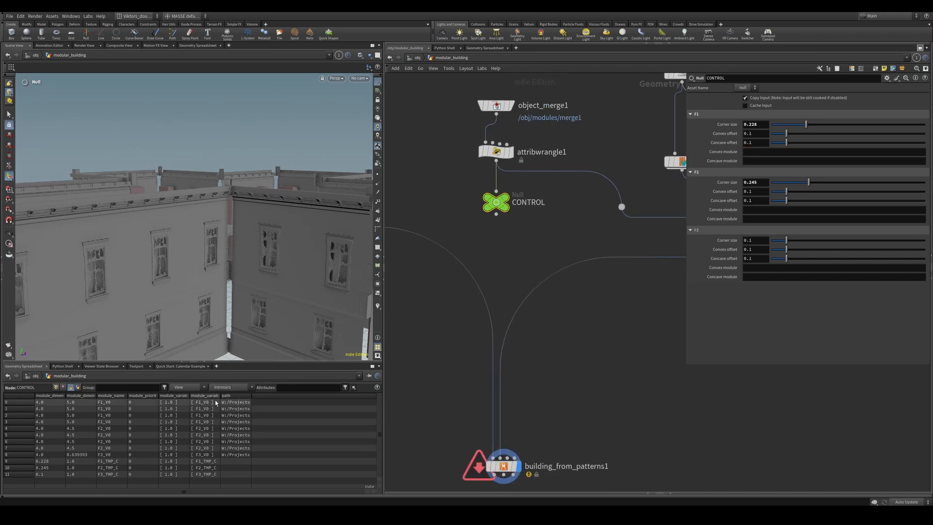
middle_click_drag(522, 226, 549, 255)
scroll(549, 255, "up", 2)
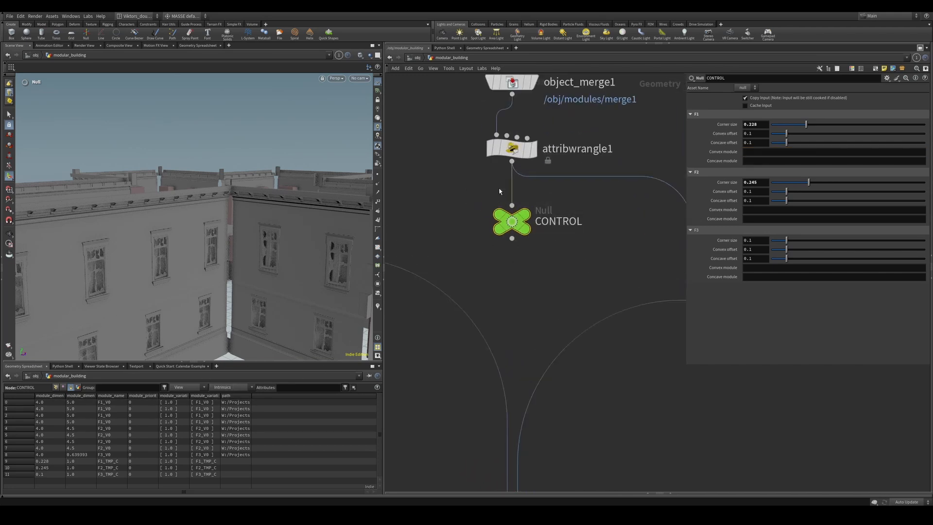
left_click(64, 388)
left_click(57, 388)
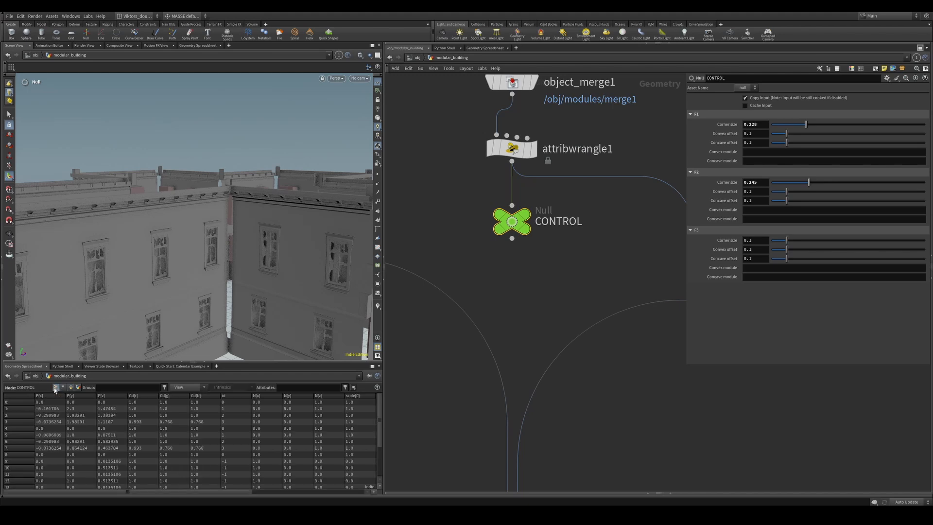
left_click(64, 388)
left_click(71, 388)
left_click_drag(128, 397, 138, 397)
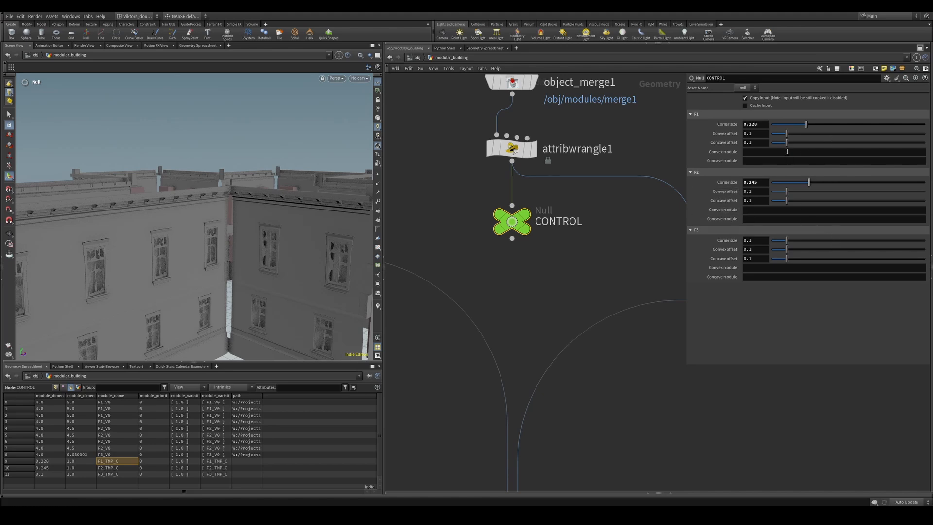
Open the CONTROL null's parameter interface for editing, select the F1 Convex module parameter and enlarge the dialog
middle_click_drag(625, 240, 625, 262)
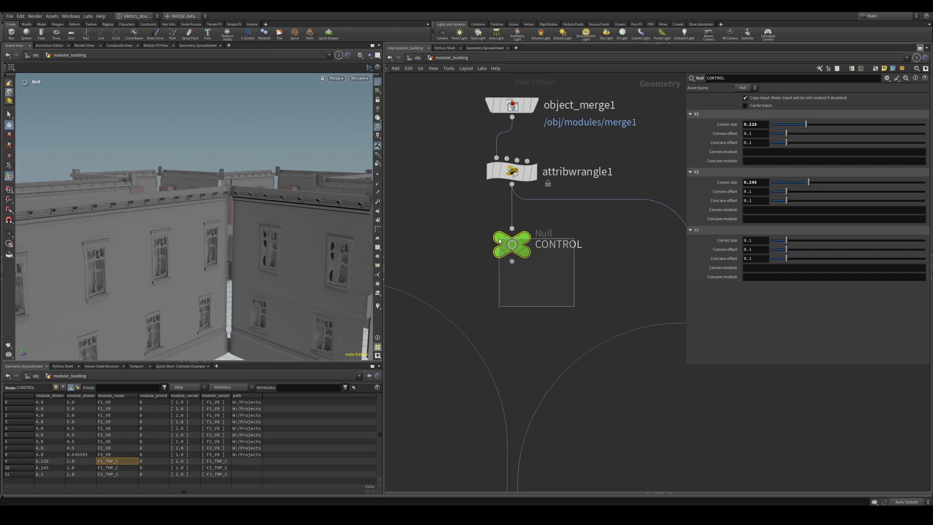
left_click(887, 78)
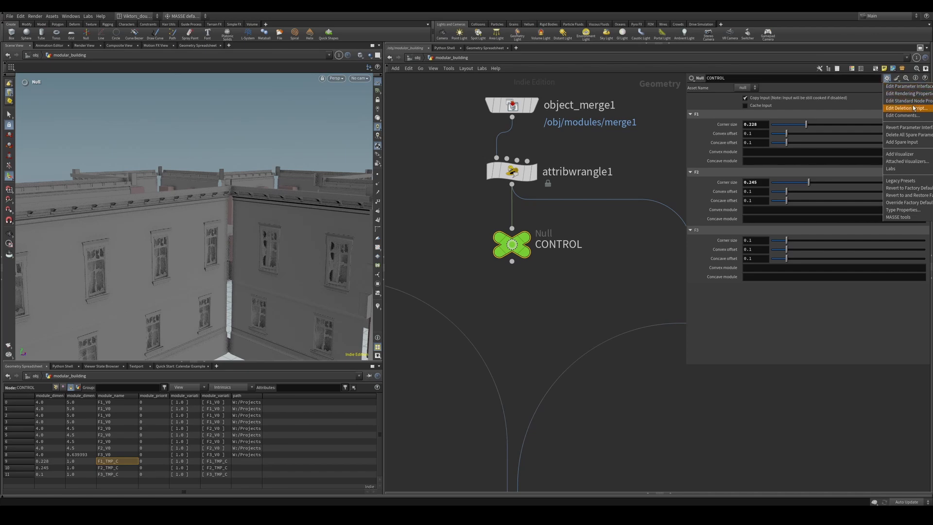
left_click(906, 88)
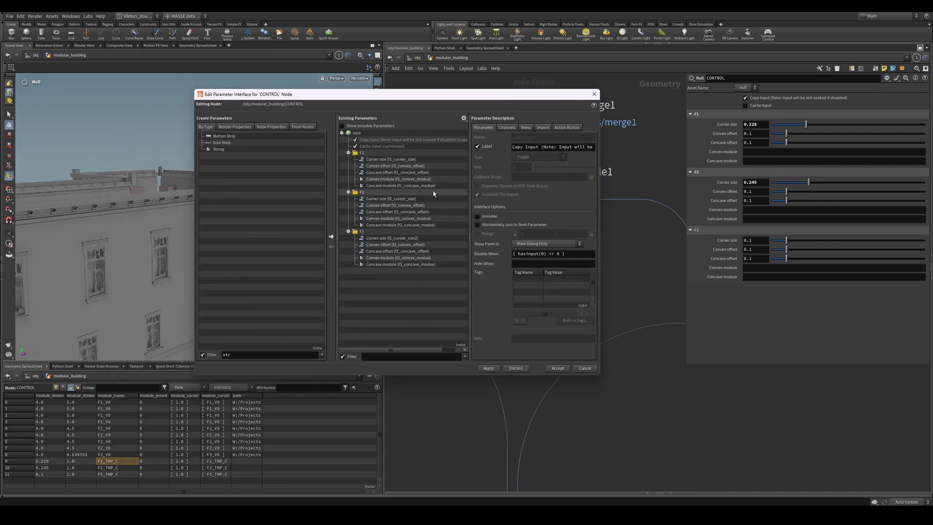
left_click(433, 178)
left_click(423, 185)
left_click(424, 180)
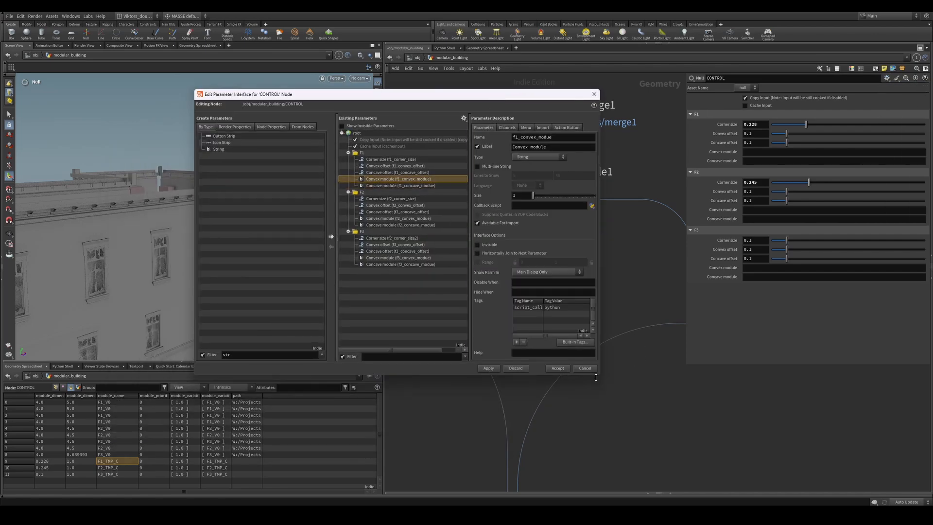
left_click_drag(598, 375, 815, 450)
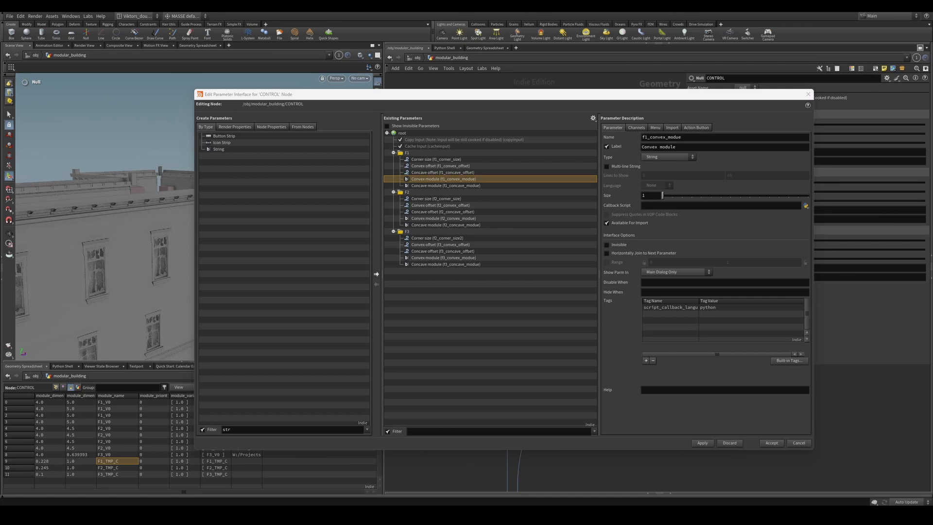
Give the F1 Convex module parameter a Replace (Field + Single Selection Menu) menu generated by a menu script
left_click(469, 210)
left_click(468, 186)
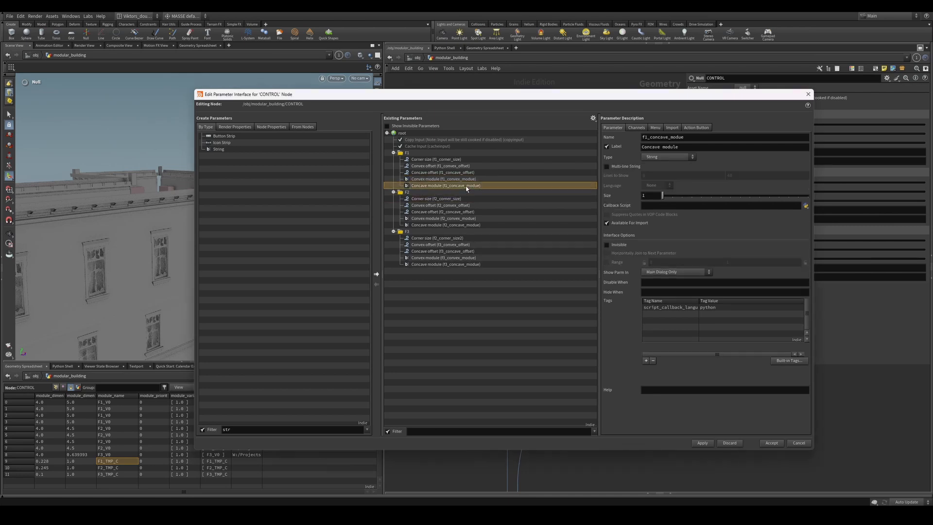
left_click(472, 179)
left_click(469, 167)
left_click(462, 178)
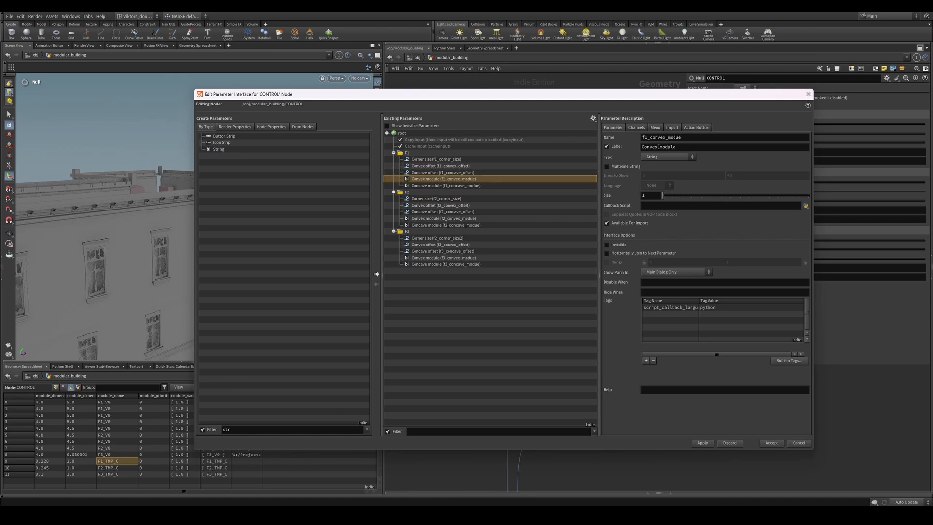
left_click(654, 128)
left_click(607, 137)
left_click(689, 138)
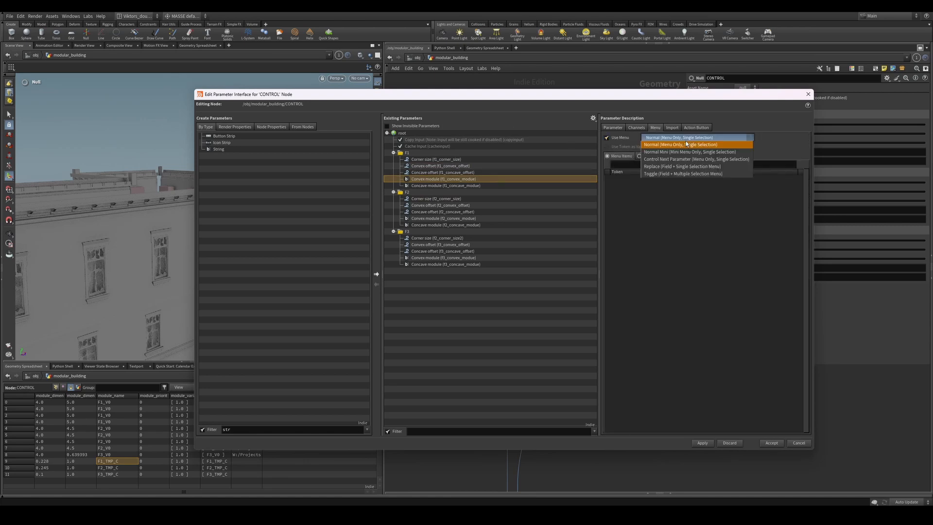
left_click(688, 166)
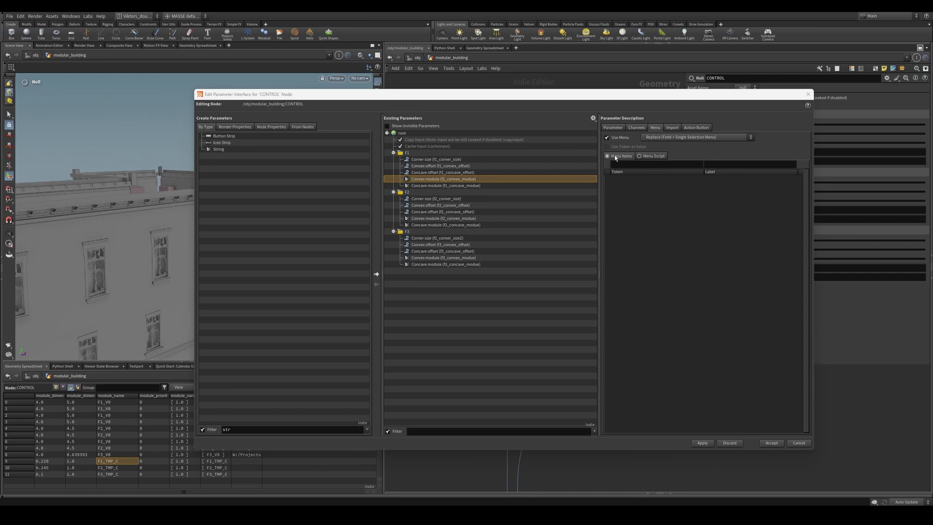
left_click(657, 156)
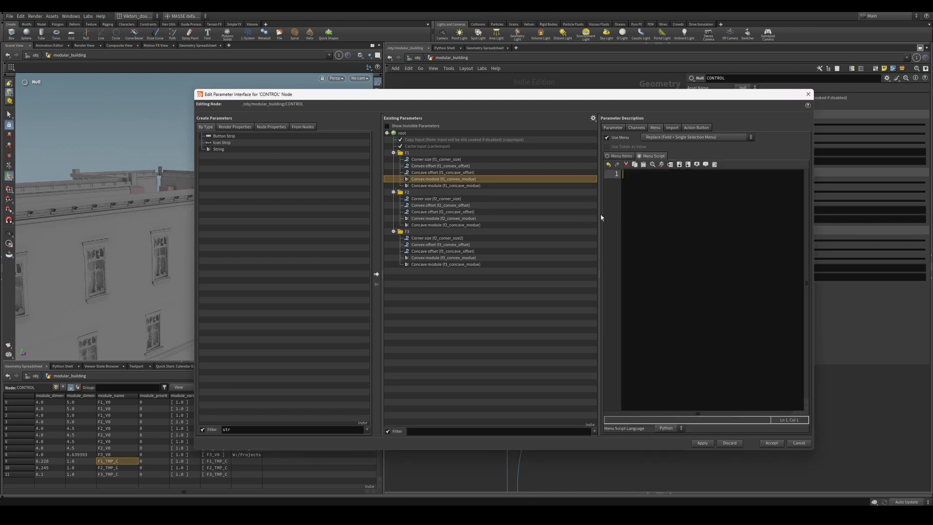
Widen the script area, reposition the dialog, and begin the Python menu script with node = kwargs["node"]
left_click_drag(600, 217, 562, 219)
left_click(646, 180)
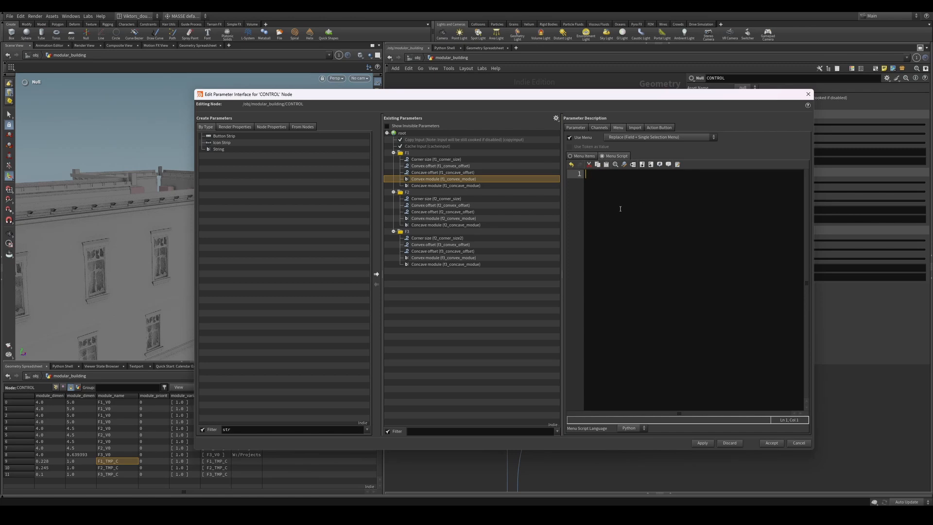
left_click_drag(648, 94, 654, 307)
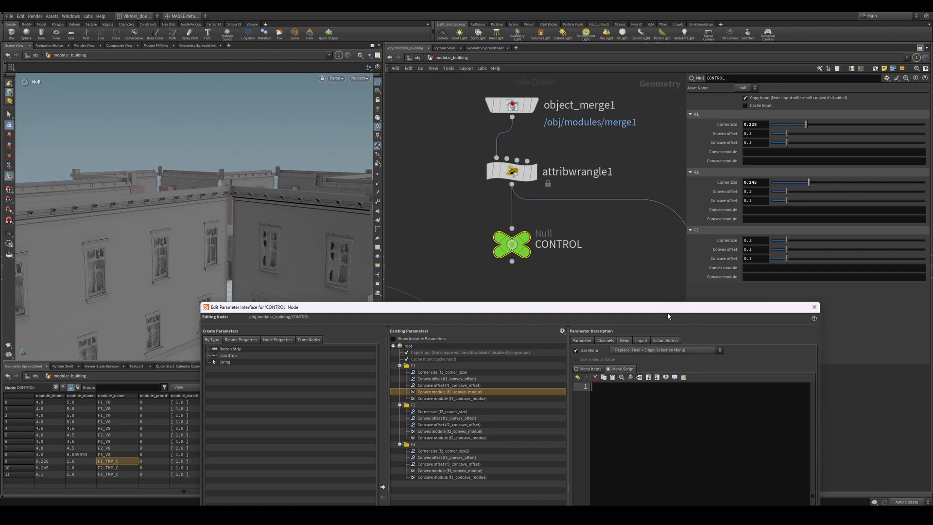
left_click_drag(658, 316, 600, 205)
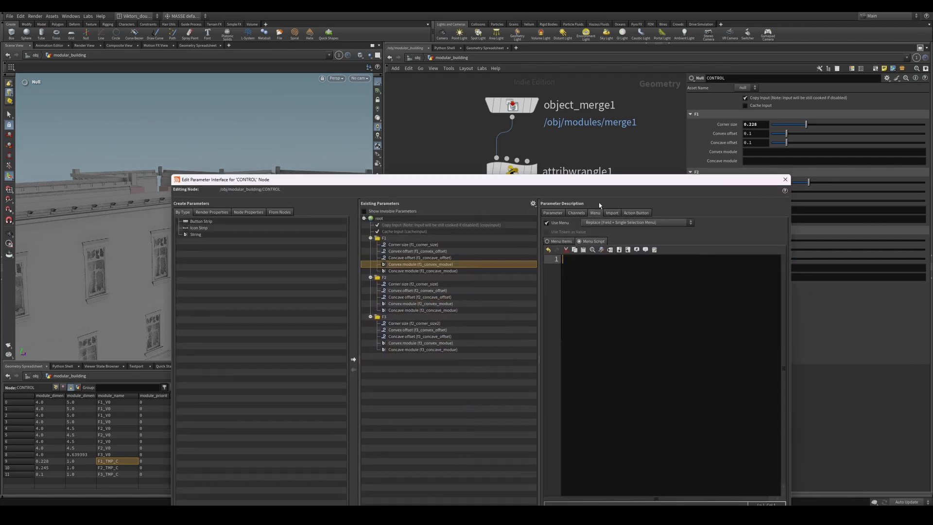
type("nod")
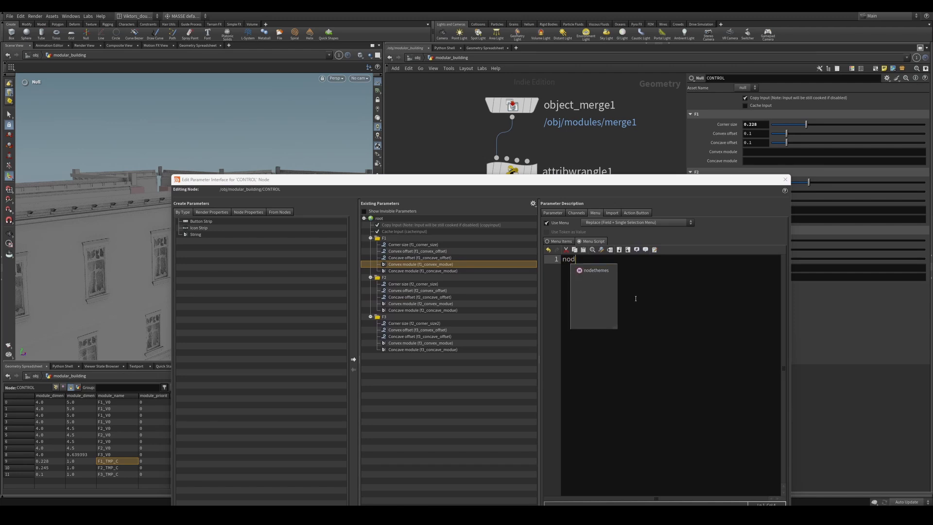
type("e = kwa")
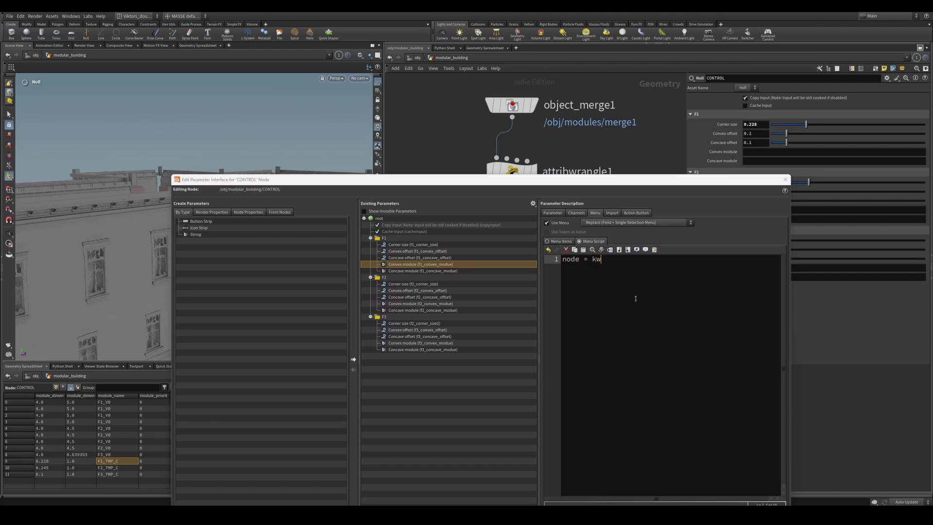
type("rgs[\"node")
key("Return")
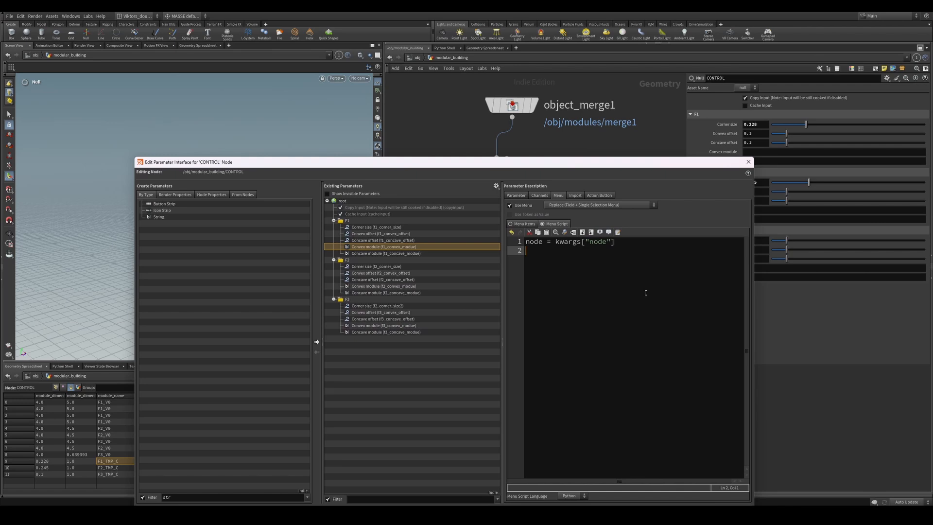
Extend the menu script with list = [], geo = node.geometry() and an opening if geo: condition
type("list = ")
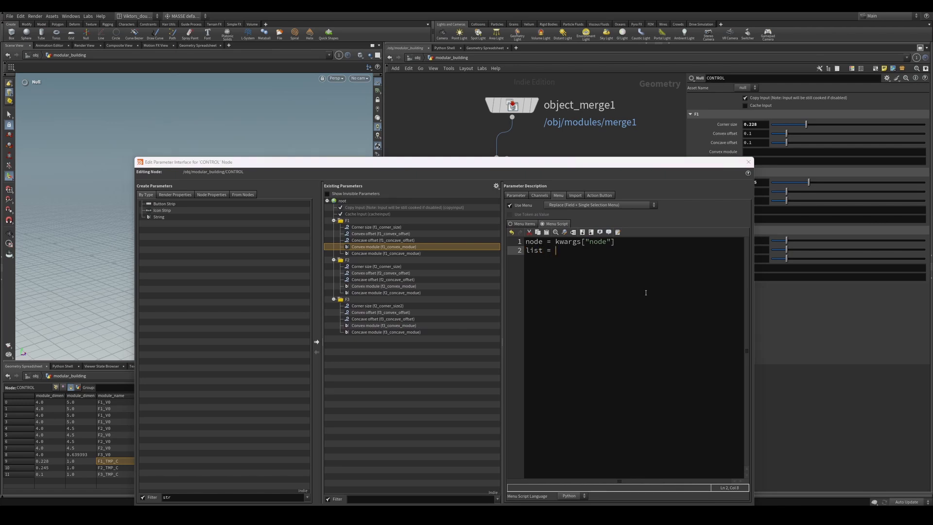
type("[]")
key("Return")
type("if")
key("BackSpace")
key("BackSpace")
key("BackSpace")
type("geo = node.geom")
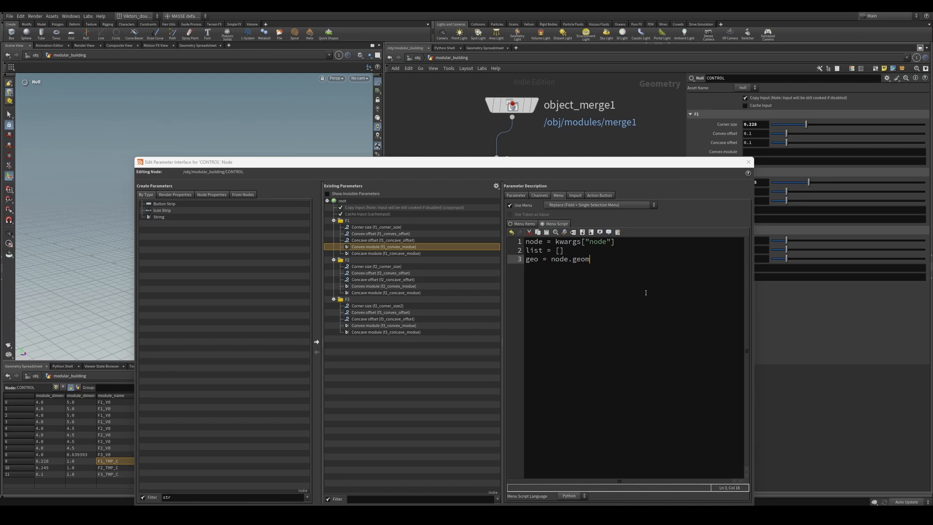
type("etry()")
key("Return")
type("if geom")
key("BackSpace")
type(":")
key("Return")
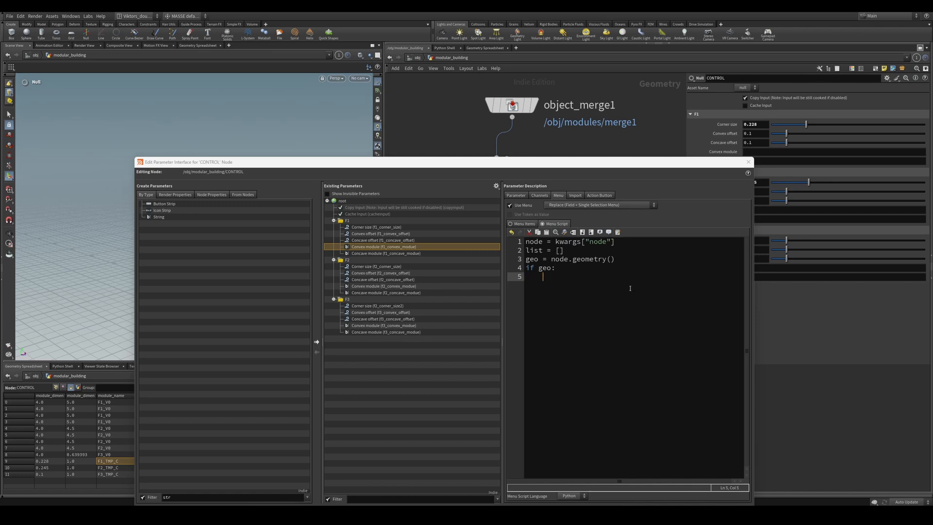
Move the interface dialog aside to consult the module_name values in the spreadsheet, and bring it back for editing
left_click_drag(606, 166, 676, 349)
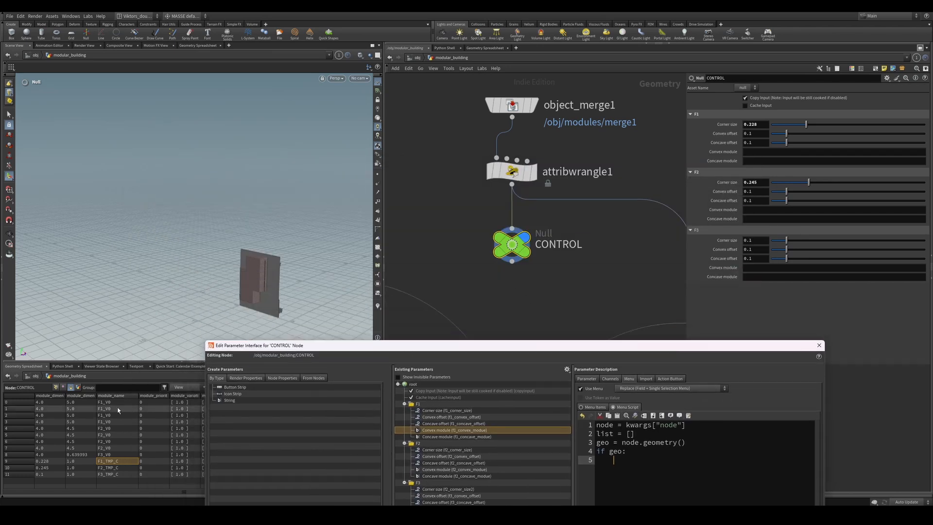
left_click_drag(346, 348, 312, 306)
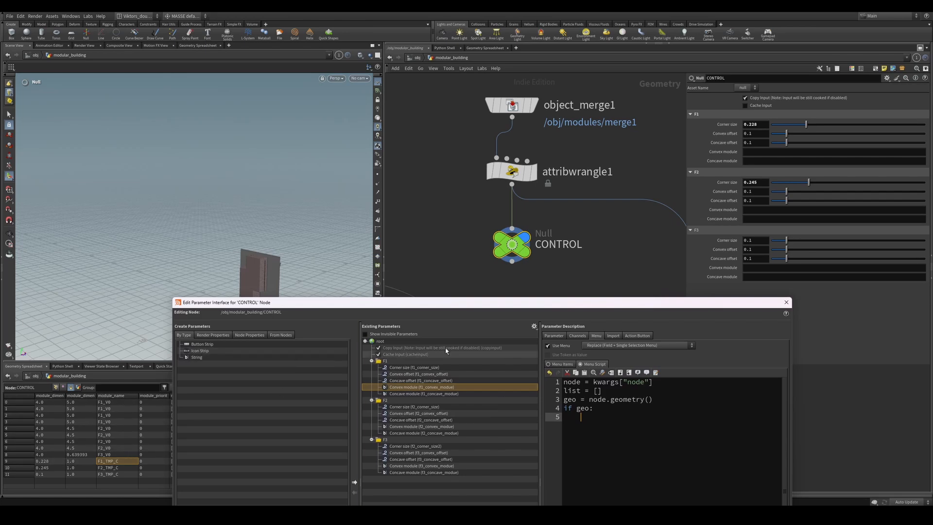
left_click_drag(540, 302, 486, 189)
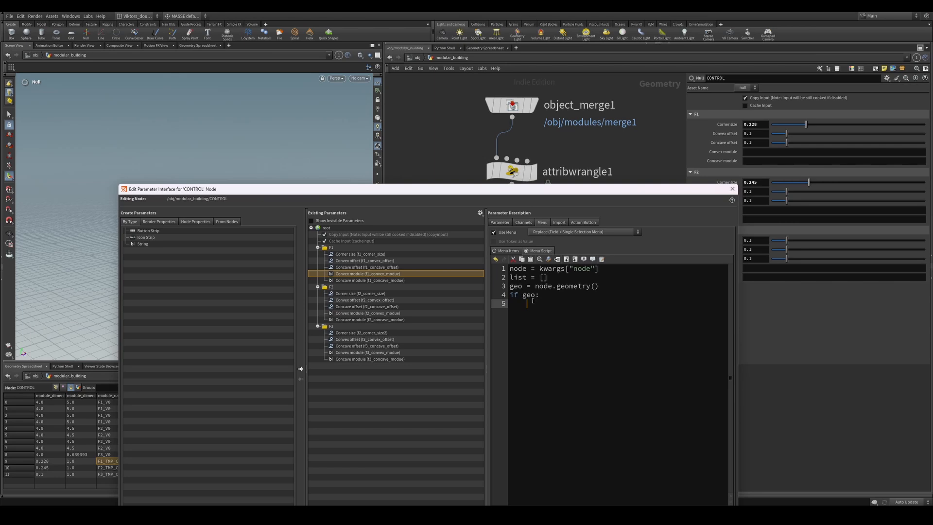
left_click_drag(558, 189, 570, 270)
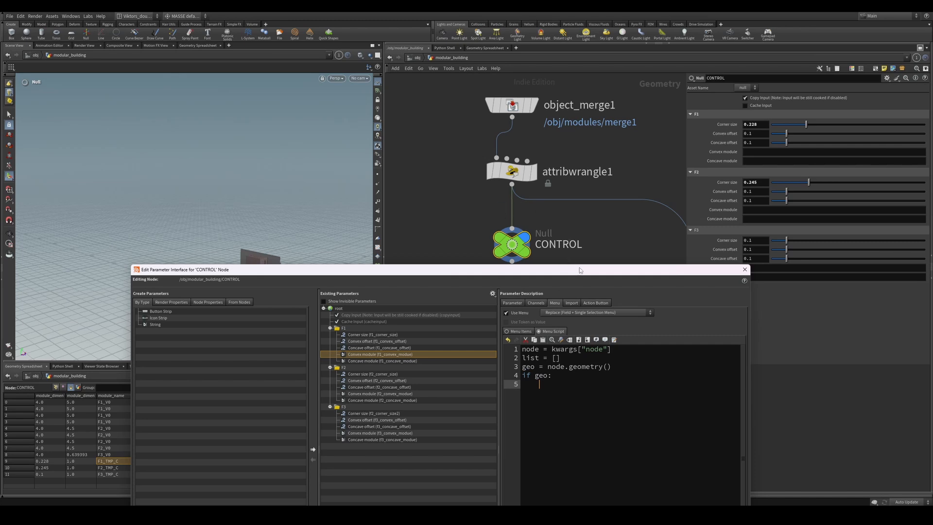
left_click_drag(581, 270, 560, 181)
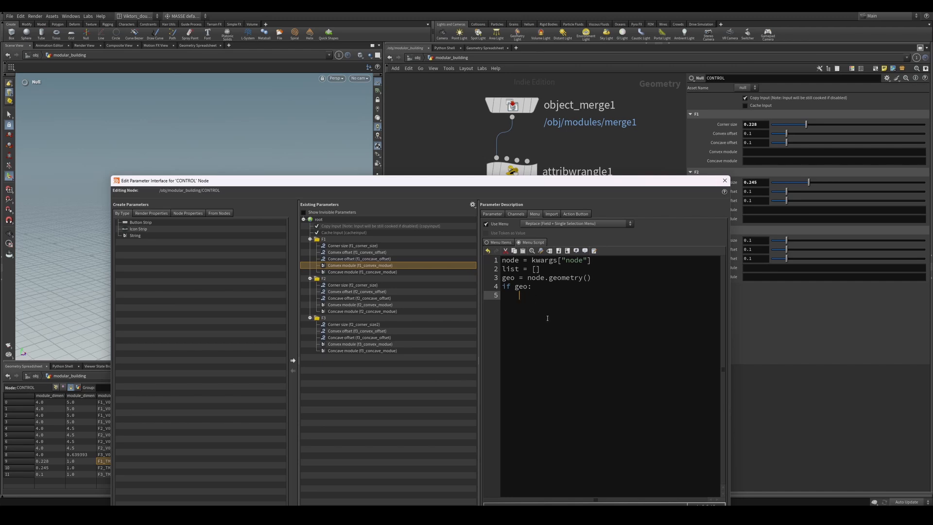
Extend the geo block with module_attrib = geo.findPrimAttrib("module_name") and a nested if module_attrib: condition
type("module_attrib = geo.findPrimAttrib(\"")
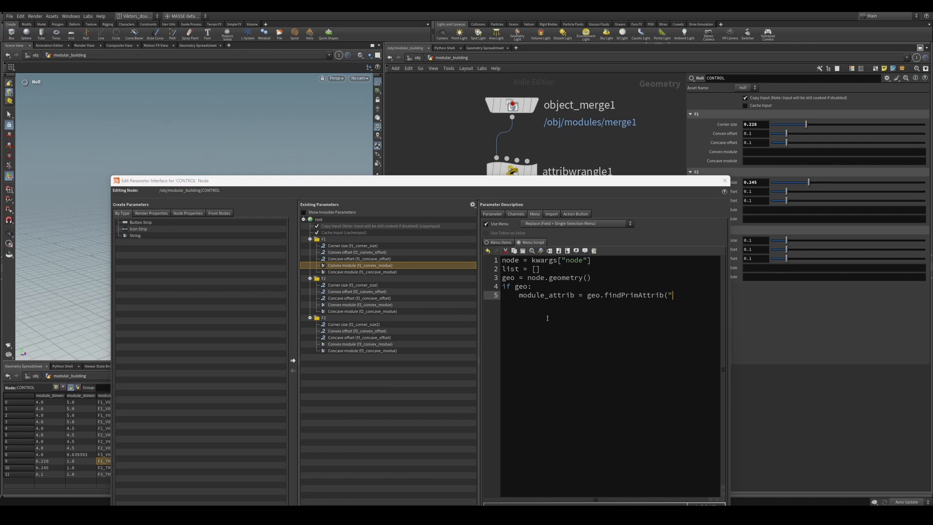
type("module_name\")")
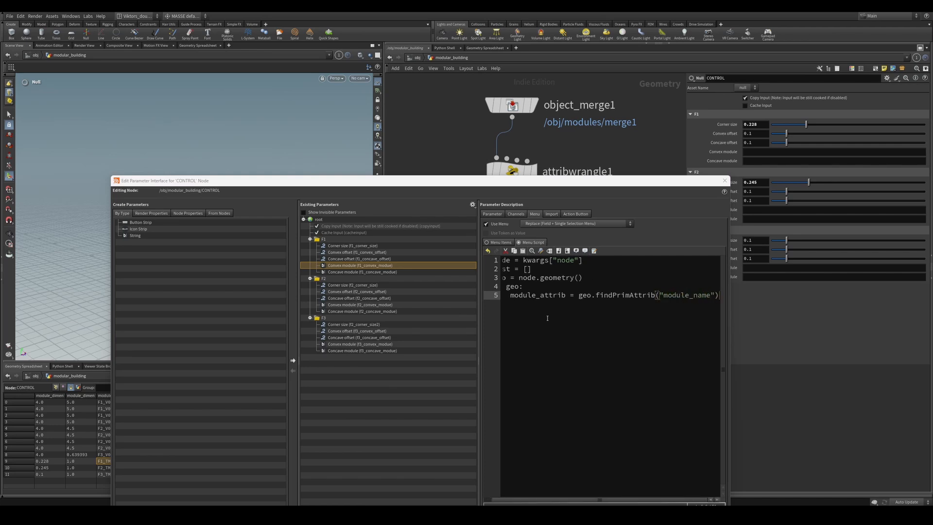
key("Return")
type("if module_attrib:")
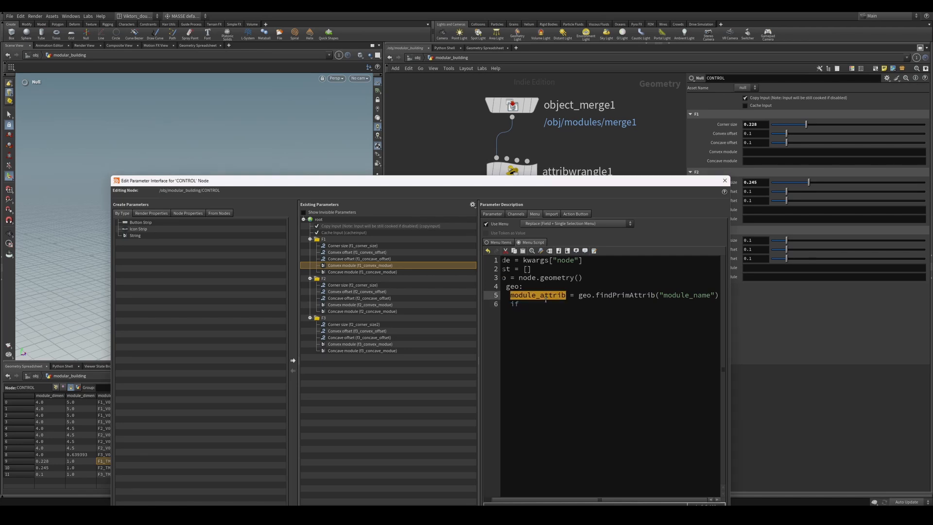
key("Return")
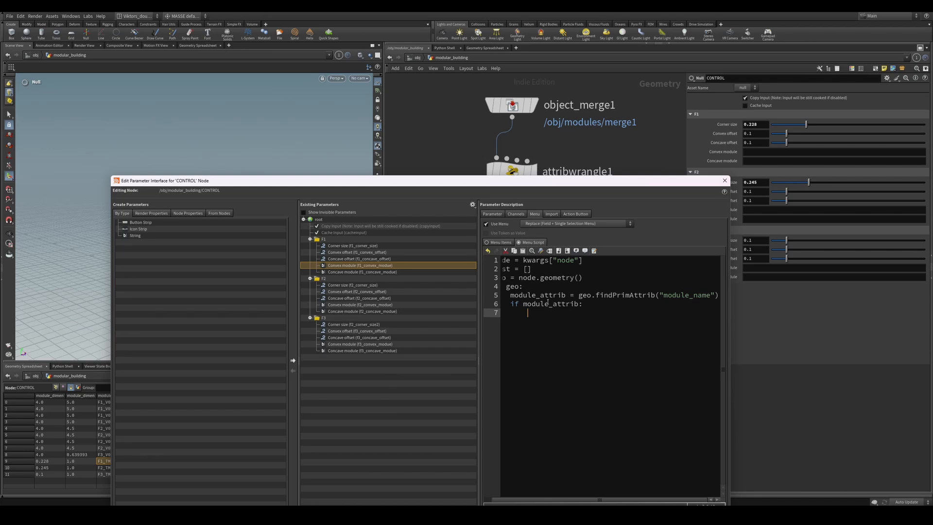
Add the loop header for module in module_attrib: inside the attribute condition of the menu script
type("for mo")
double_click(547, 302)
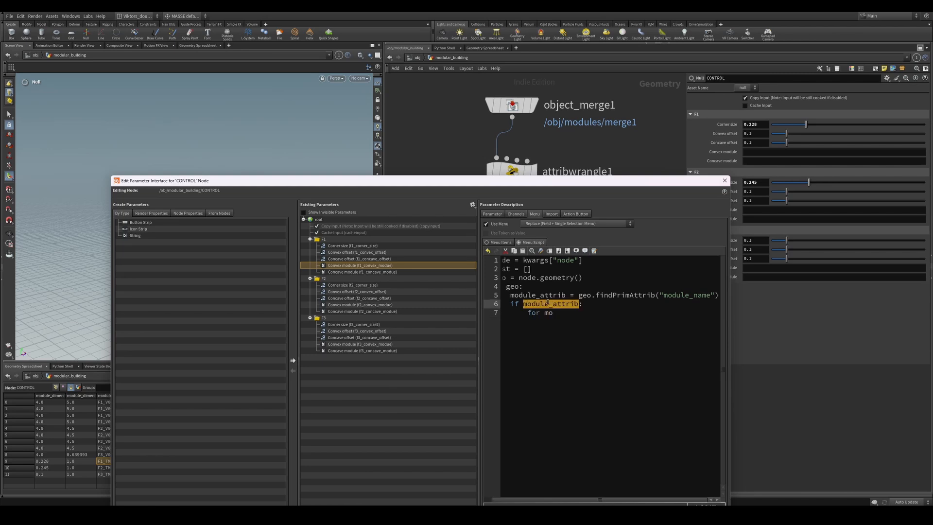
left_click(567, 319)
key("BackSpace")
key("BackSpace")
type("m")
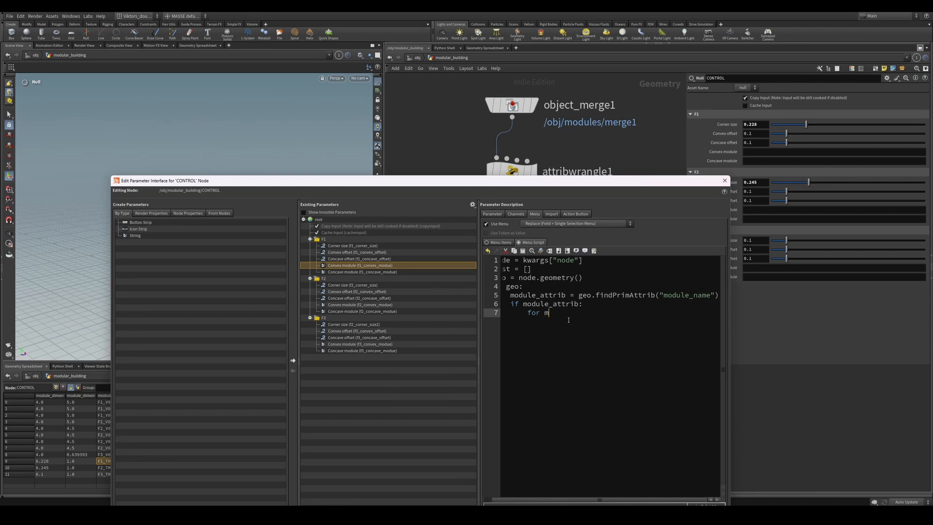
type("odule in module_attrib:")
key("Return")
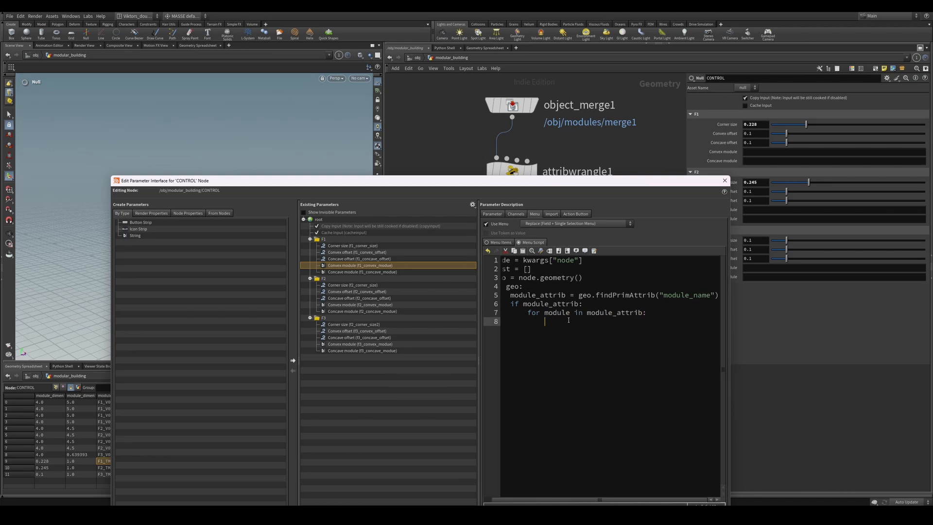
Widen and reposition the interface dialog, and make the loop iterate over module_attrib.strings():
key("BackSpace")
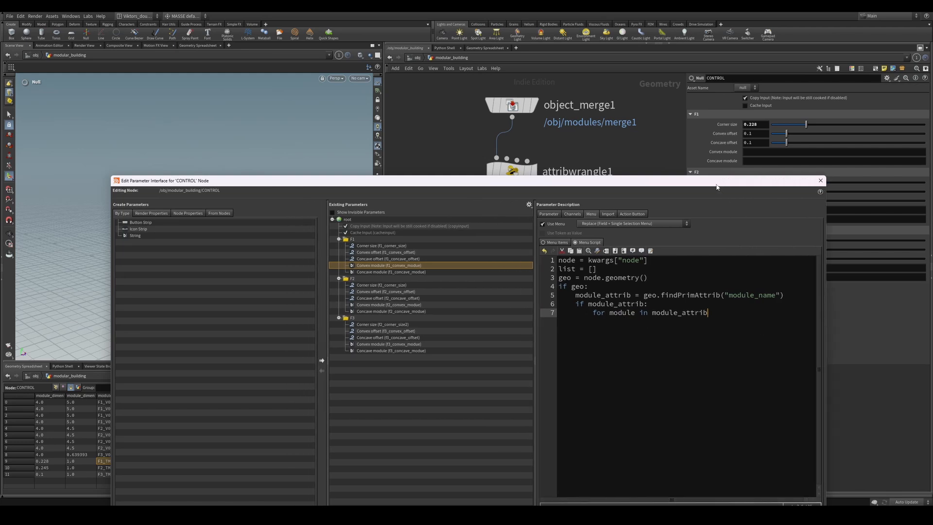
left_click_drag(788, 181, 745, 167)
left_click_drag(491, 299, 471, 299)
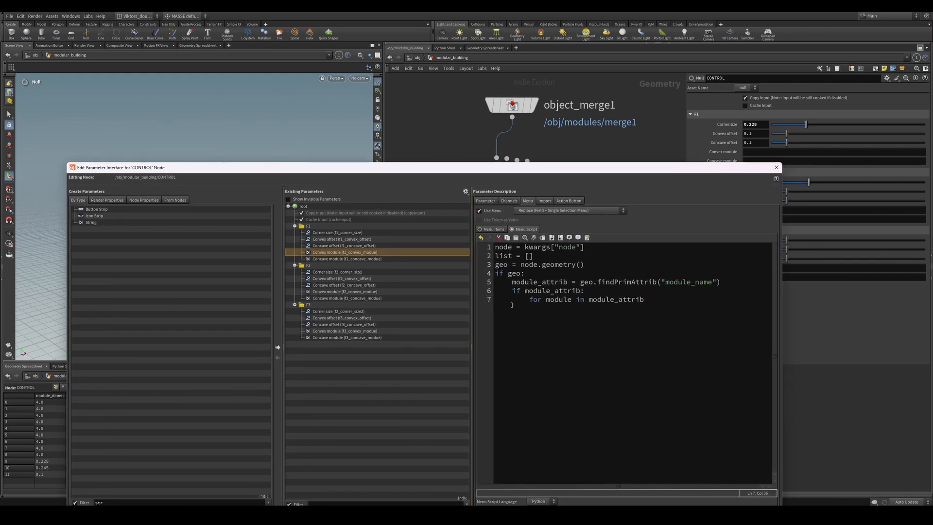
type(".strings():")
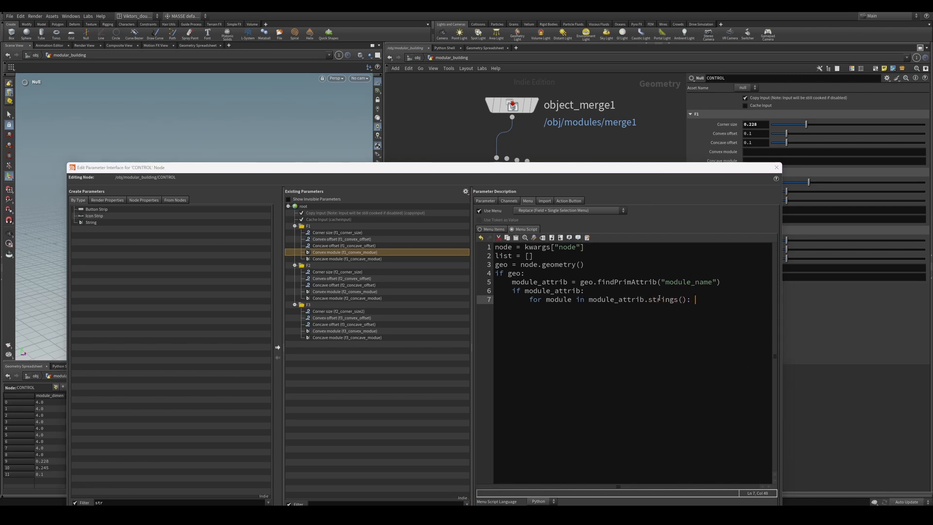
Add the condition if module.startswith("F1"): inside the loop, with room for its body
key("Return")
type("if module.")
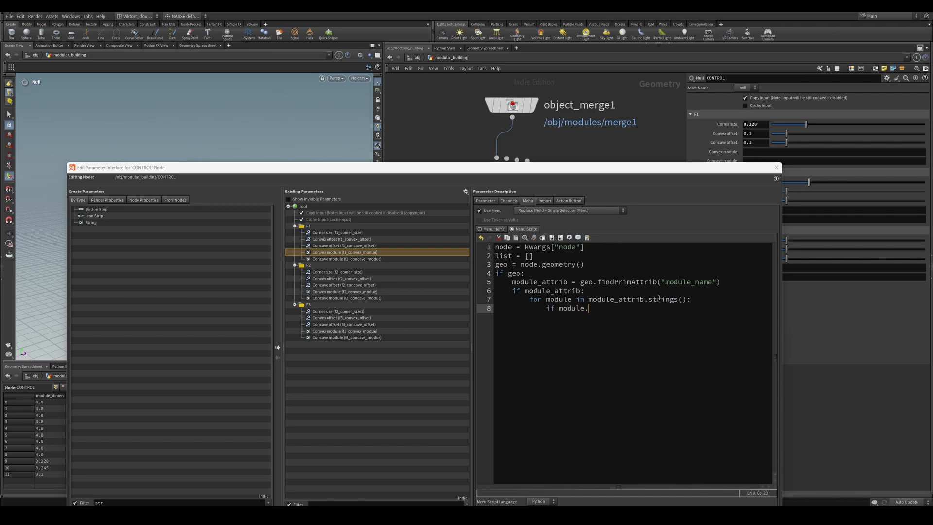
type("startswith(\"F1\"):")
key("Return")
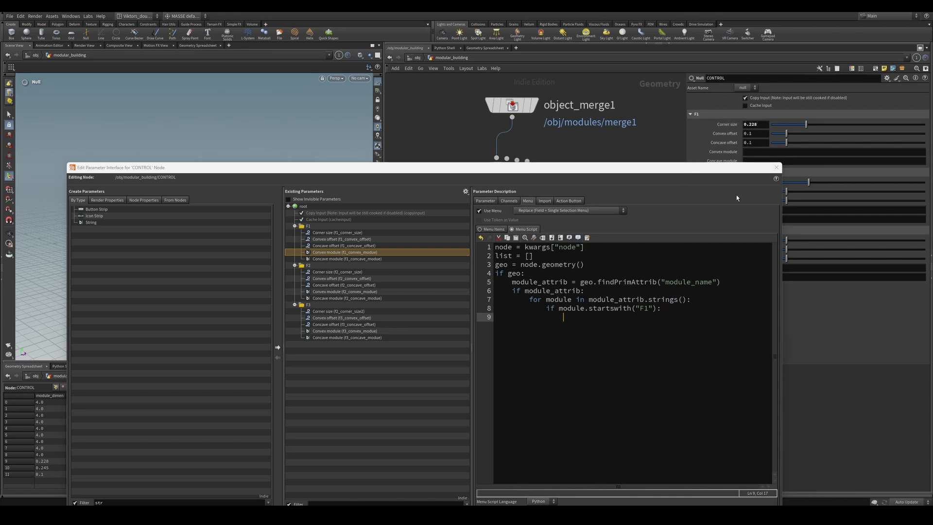
left_click(669, 309)
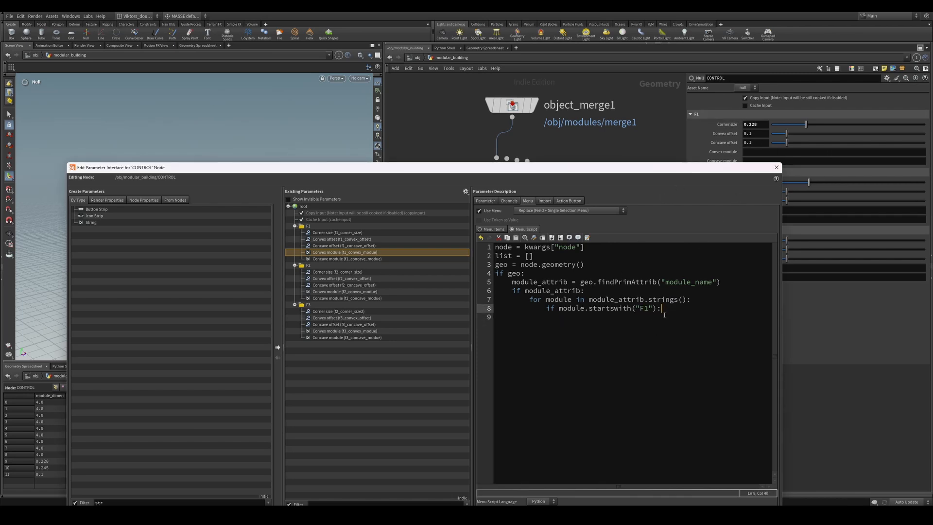
key("Return")
Rename the list variable on the script's second line to menu
double_click(505, 255)
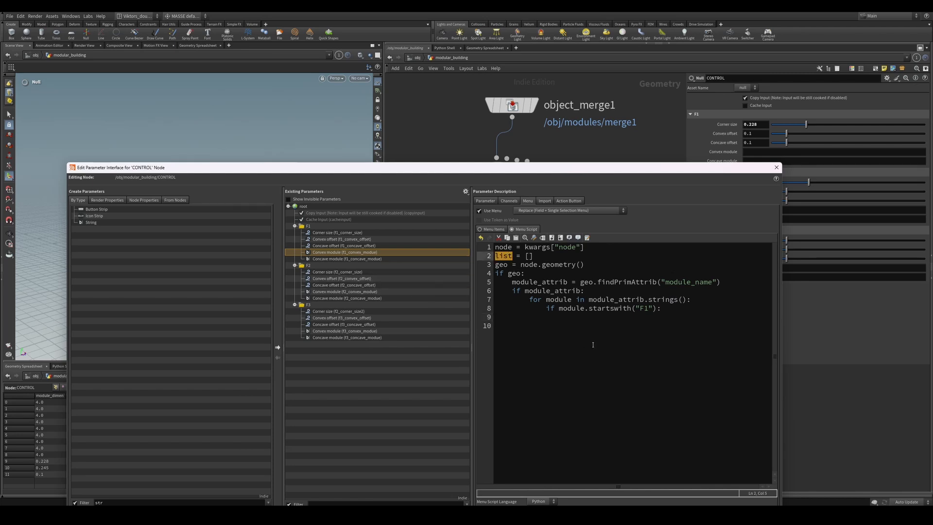
left_click(498, 255)
double_click(498, 255)
type("MEN")
key("BackSpace")
key("BackSpace")
key("BackSpace")
type("menu")
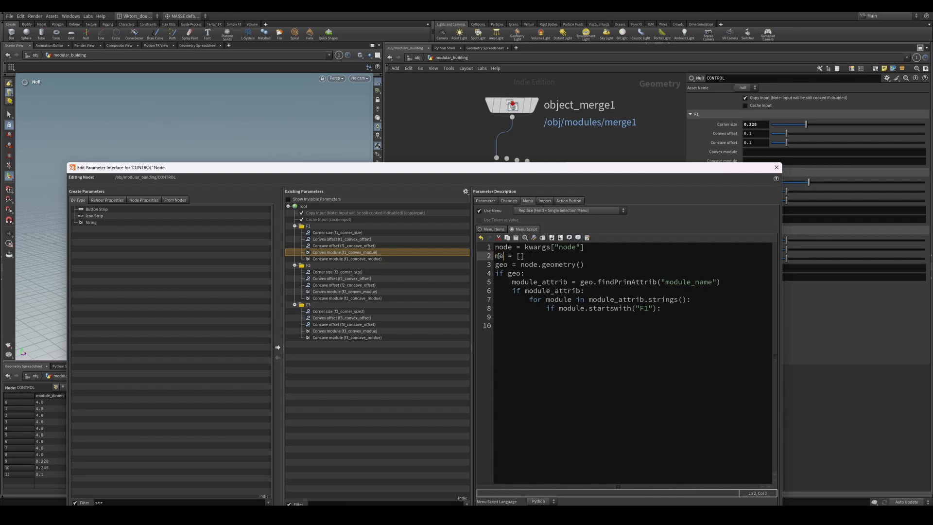
double_click(499, 256)
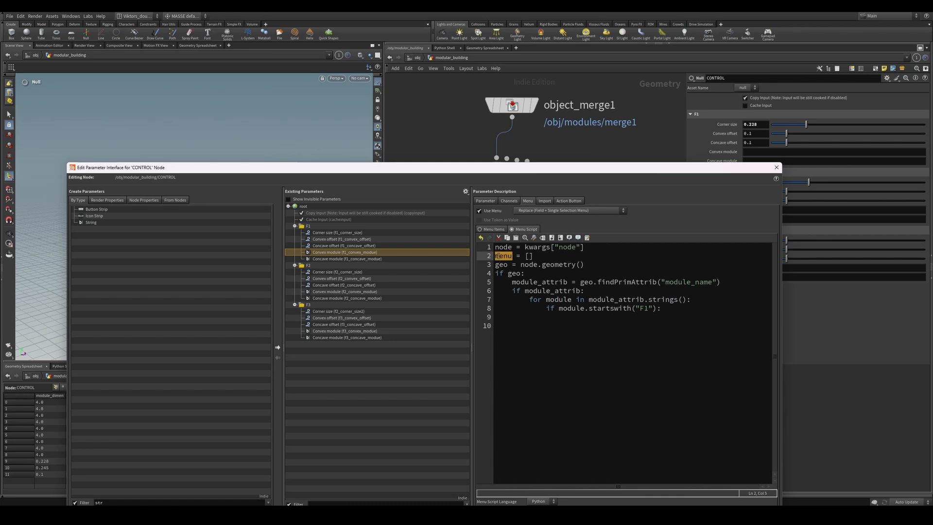
left_click(626, 316)
Add menu.append(module) as the body of the F1 condition
left_click(679, 308)
key("Return")
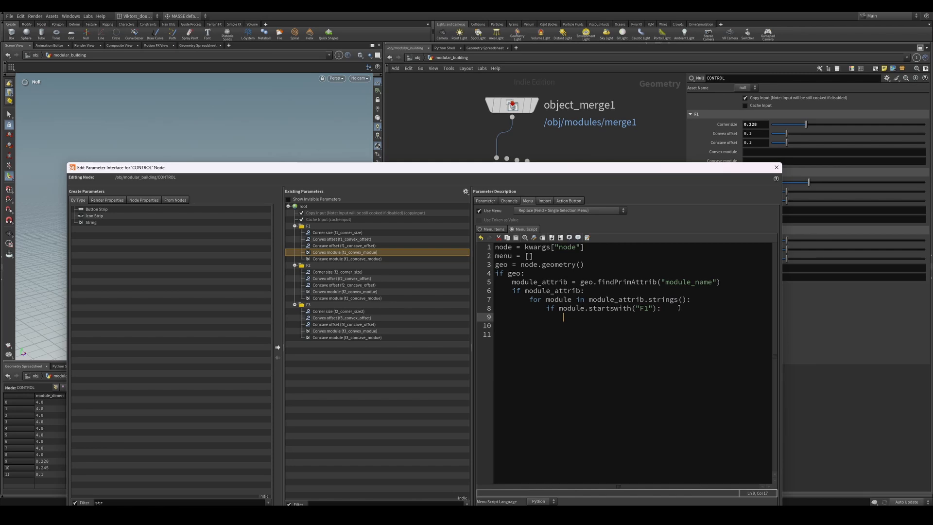
type("menu.append(")
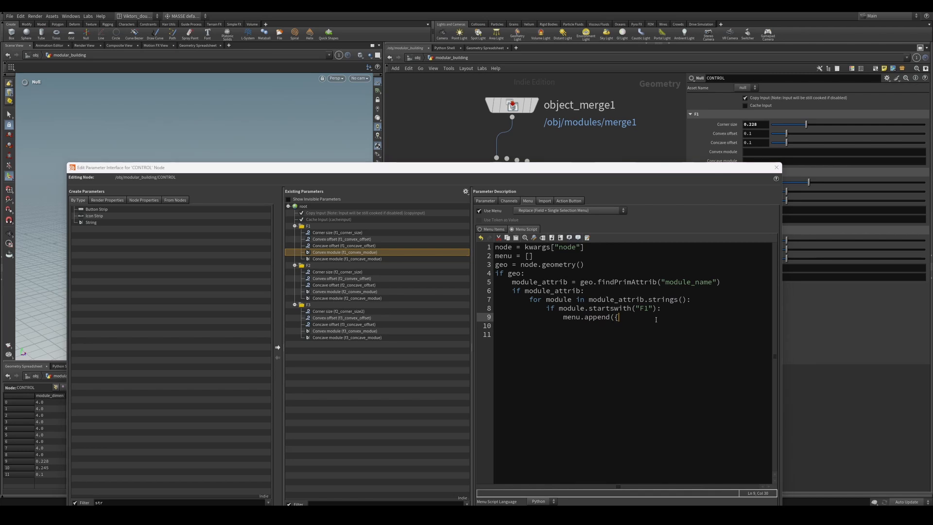
double_click(561, 300)
key("ctrl+c")
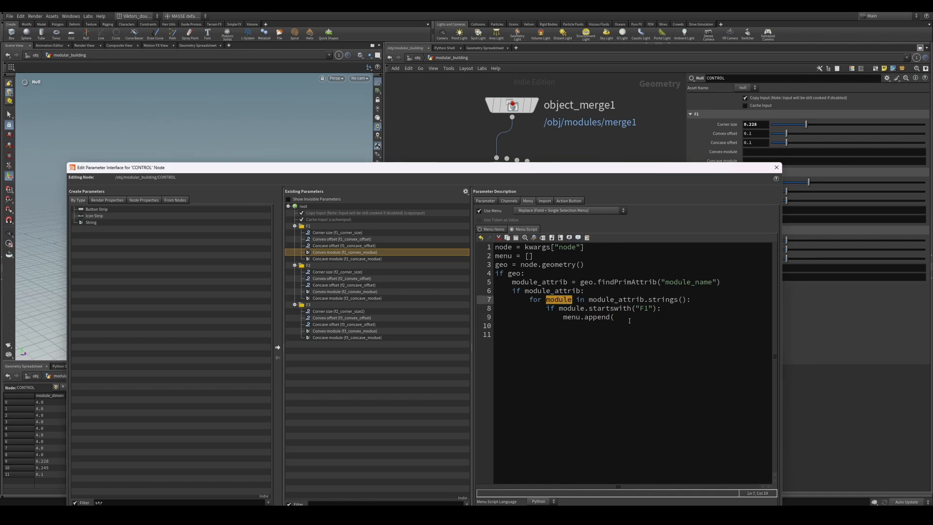
left_click(637, 318)
key("ctrl+v")
type(")")
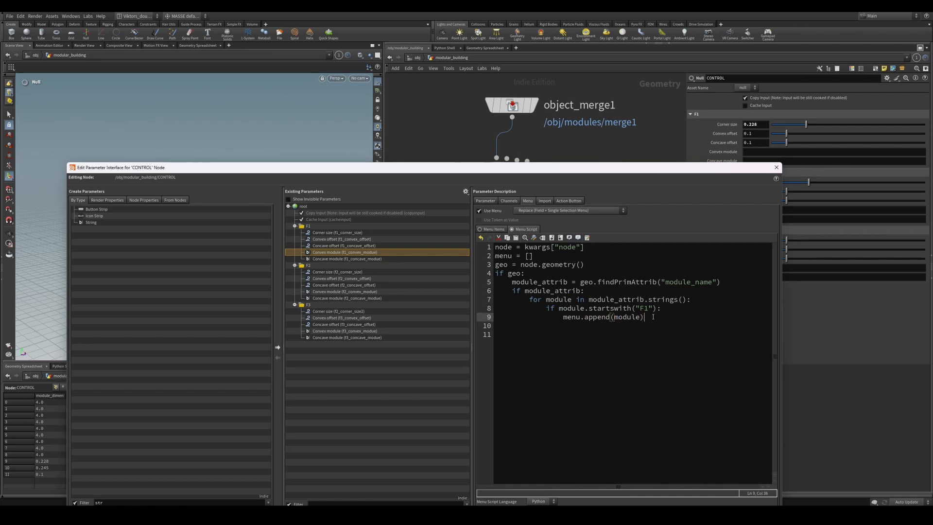
Duplicate the menu.append(module) line directly below itself
left_click_drag(653, 317, 562, 317)
key("ctrl+c")
key("End")
key("Return")
key("ctrl+v")
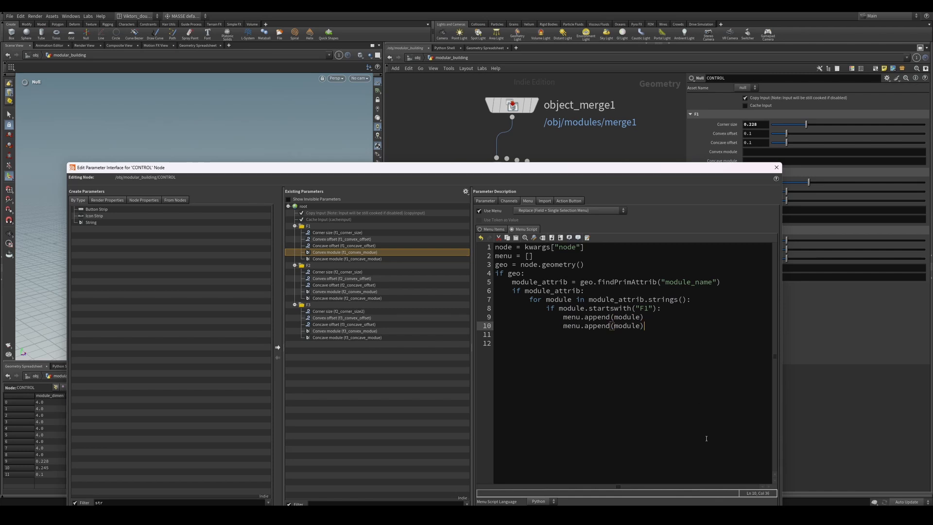
Finish the menu script with an unindented return menu line below the loop
left_click(628, 359)
key("Return")
key("Home")
type("men")
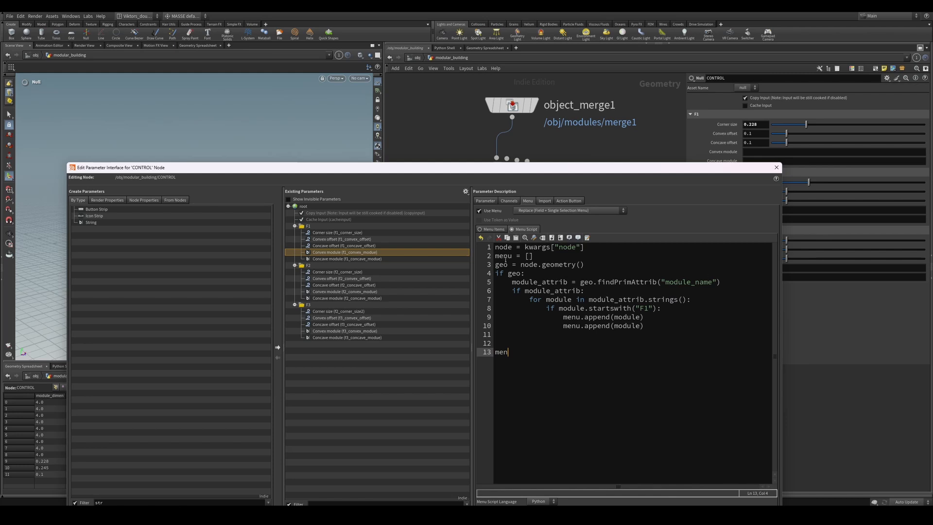
left_click_drag(549, 254, 512, 265)
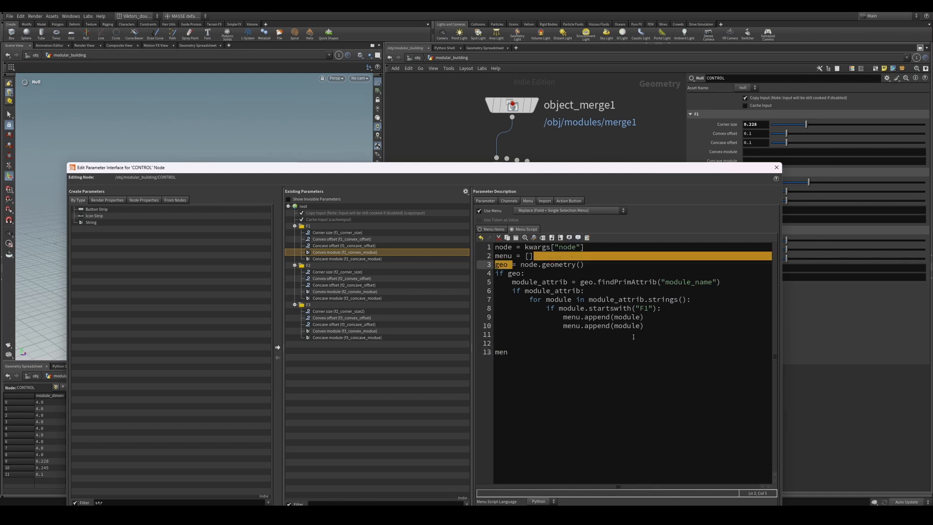
left_click(633, 337)
double_click(503, 256)
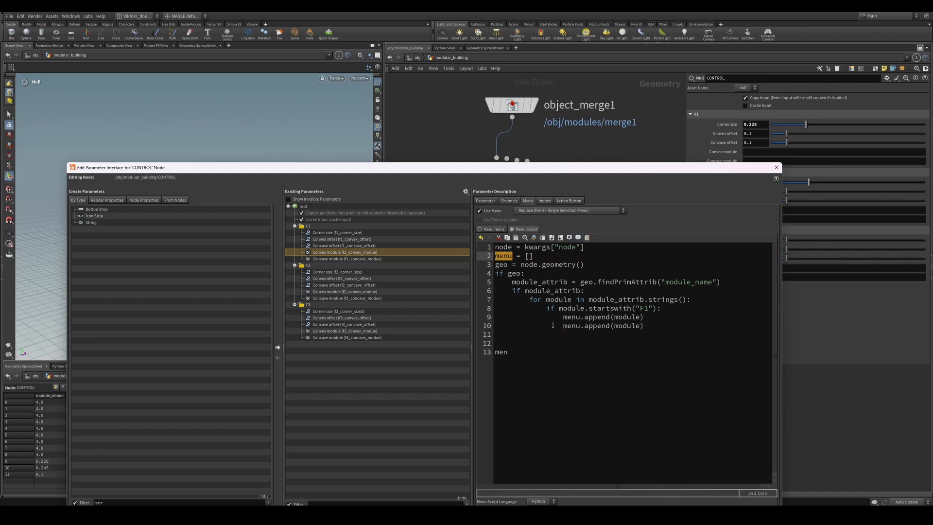
left_click(558, 350)
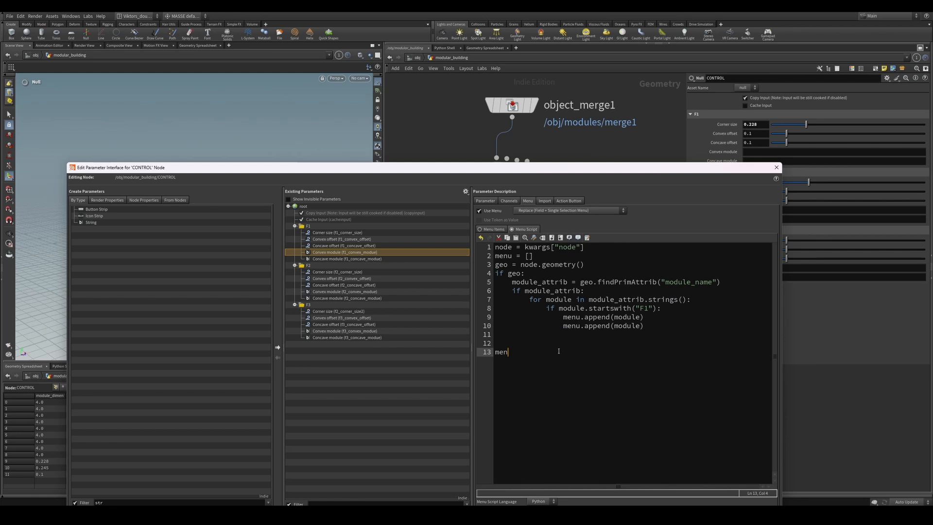
key("BackSpace")
key("BackSpace")
key("BackSpace")
type("menu")
key("BackSpace")
key("BackSpace")
key("BackSpace")
key("BackSpace")
type("return menu")
Apply the script, move the dialog off the parameters, and test the F1 Convex module menu by choosing F1_TMP_C
left_click_drag(641, 172, 603, 105)
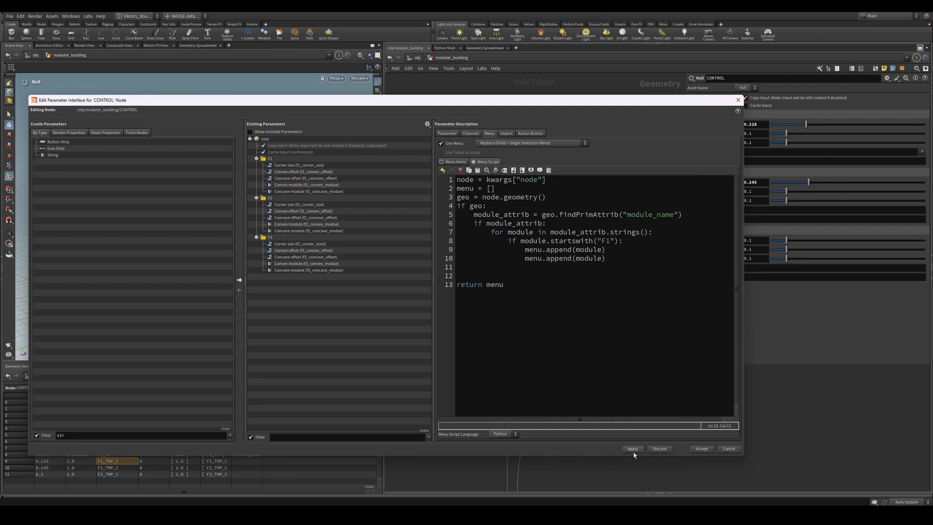
left_click_drag(680, 102, 631, 185)
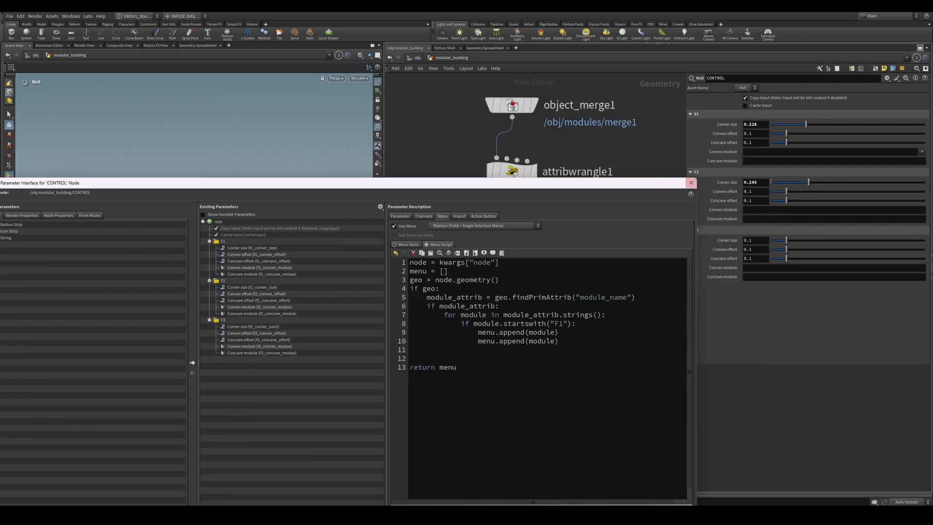
left_click(922, 152)
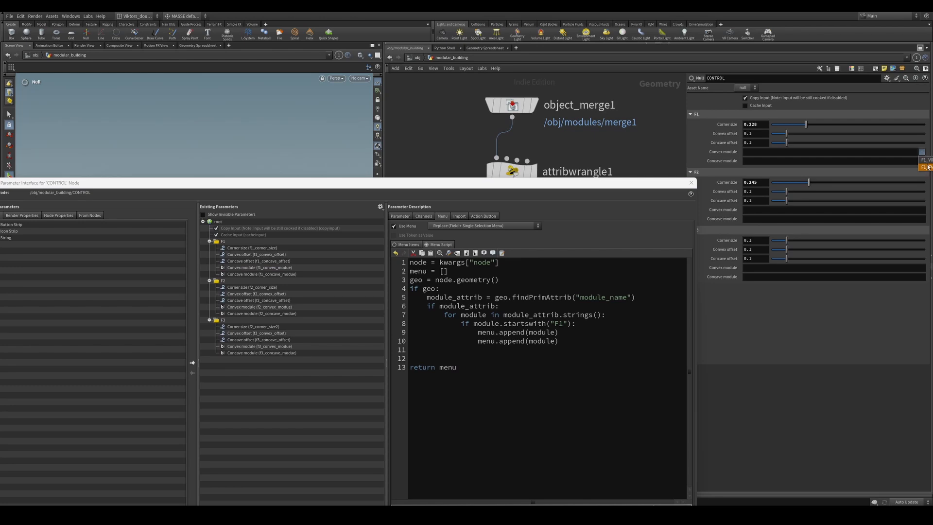
left_click_drag(616, 185, 627, 209)
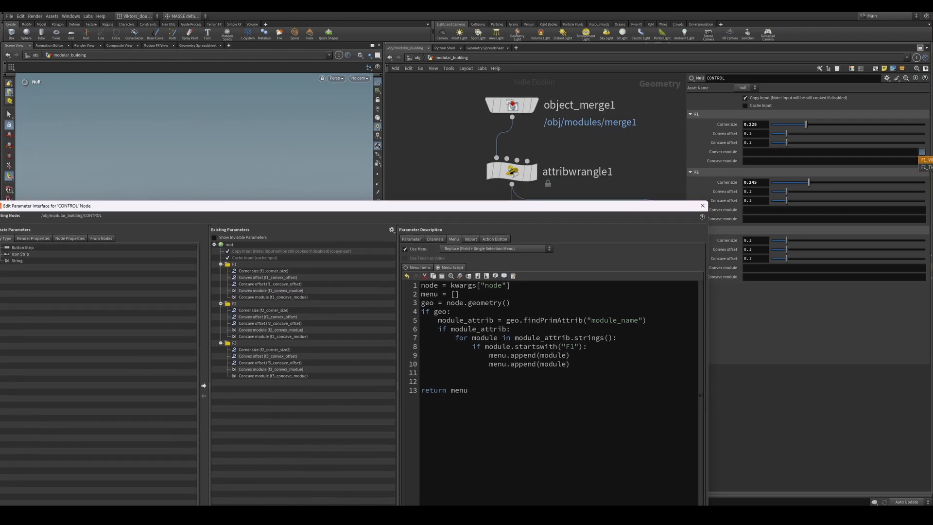
left_click(925, 160)
left_click(922, 152)
left_click(925, 167)
left_click(923, 153)
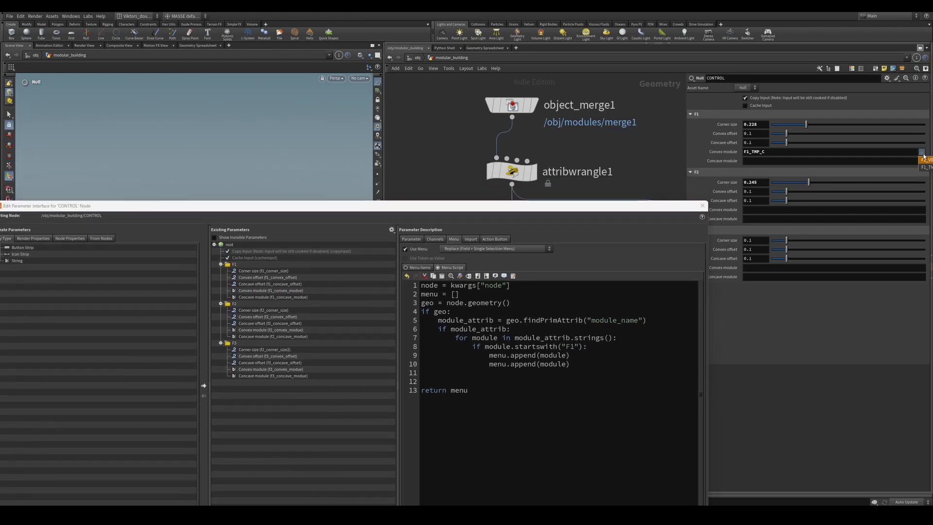
left_click(923, 154)
Change the F1 Convex module's menu type to Normal (Menu Only, Single Selection) and apply it
left_click_drag(587, 209, 639, 179)
left_click(570, 221)
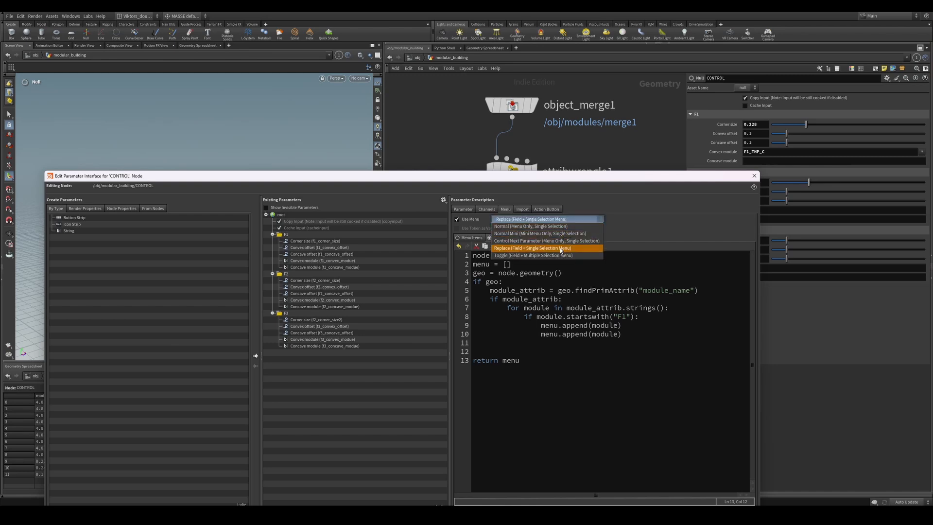
left_click(554, 227)
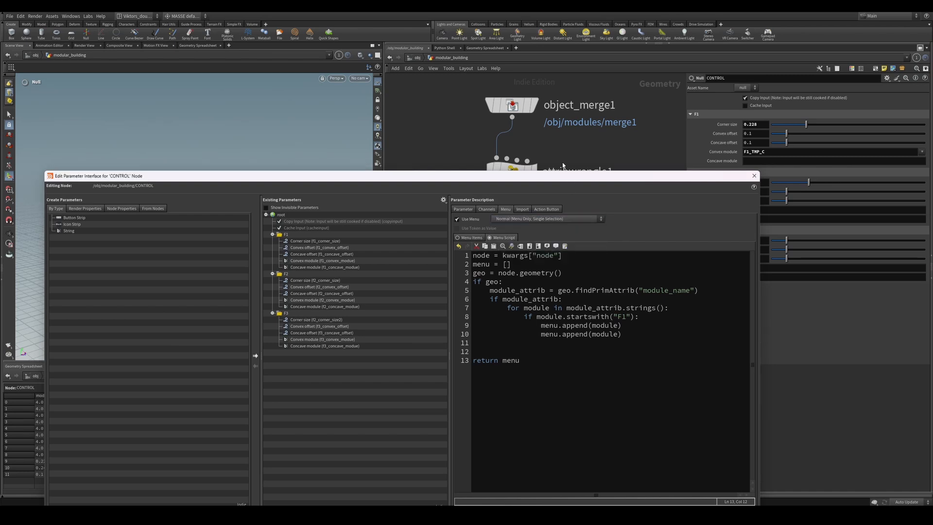
left_click_drag(563, 175, 510, 104)
left_click(597, 453)
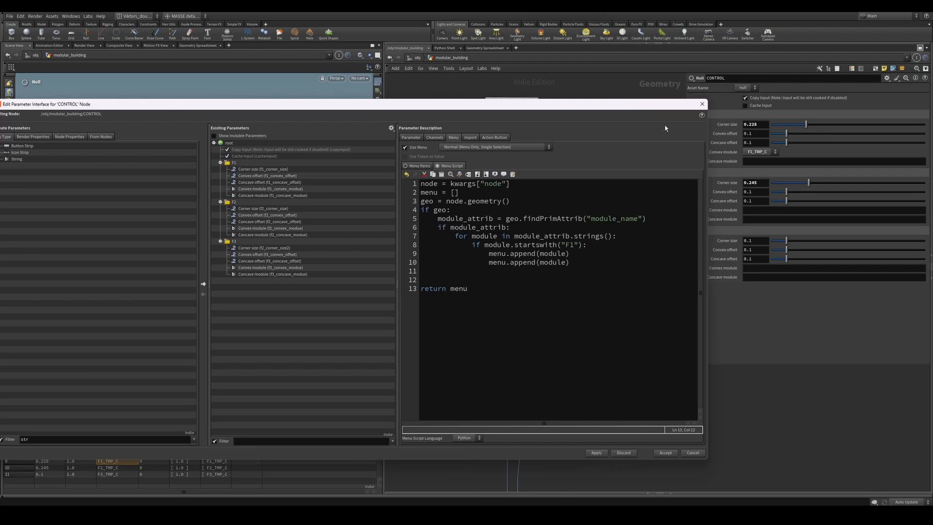
Move the dialog aside and test the F1 Convex module drop-down by switching between F1_V0 and F1_TMP_C
left_click_drag(657, 106, 693, 280)
left_click(773, 152)
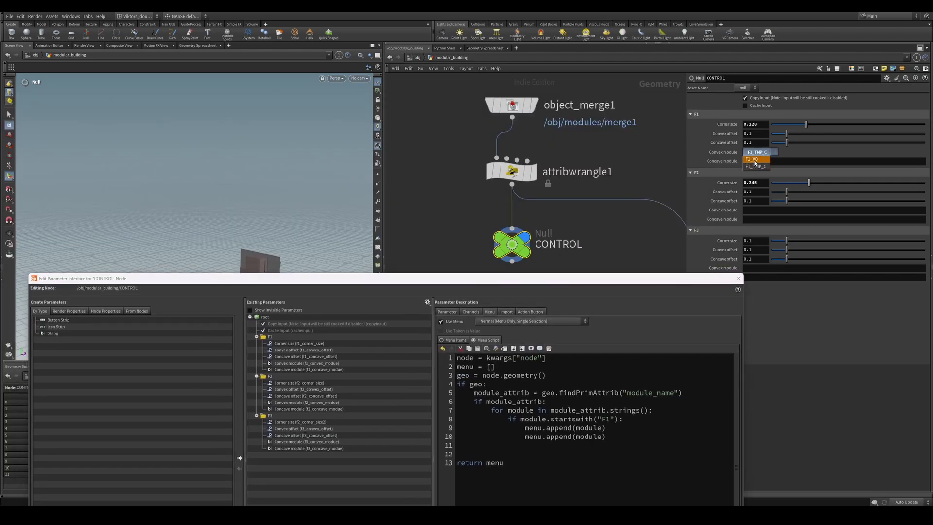
left_click(767, 159)
left_click(765, 151)
left_click(752, 158)
left_click(760, 151)
left_click(756, 166)
left_click(758, 152)
left_click(756, 160)
left_click(758, 153)
left_click(757, 154)
left_click(756, 154)
left_click(766, 154)
left_click(794, 162)
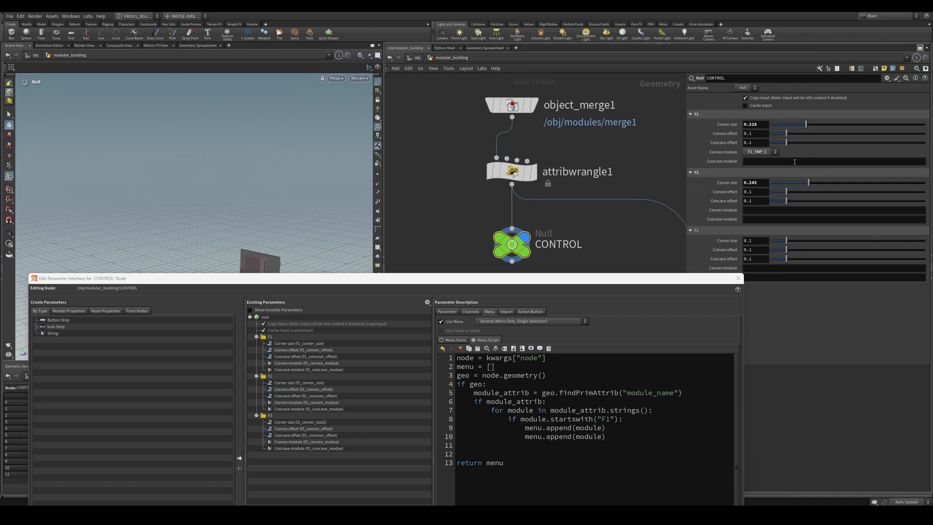
Check the choices in the F1 Convex module drop-down again, keeping F1_TMP_C selected
left_click(770, 152)
left_click(763, 156)
left_click(764, 153)
left_click(762, 160)
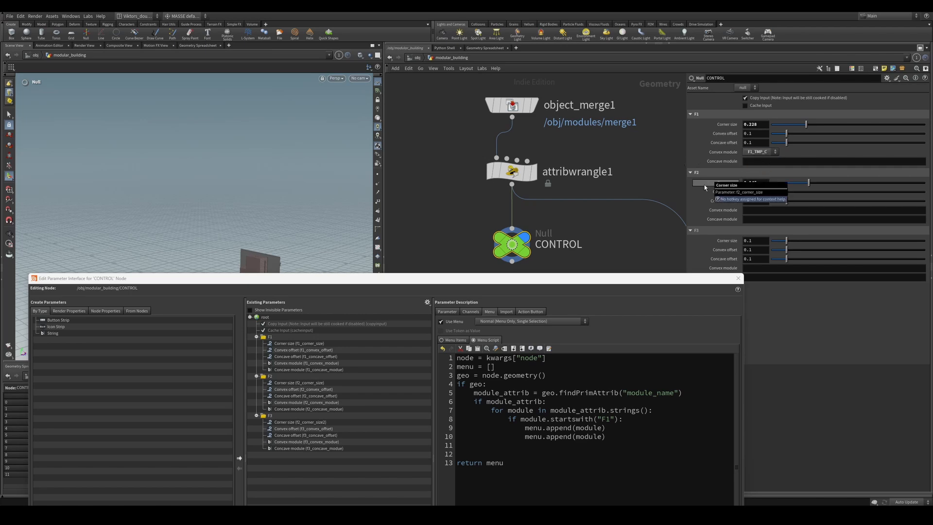
left_click(757, 152)
left_click(758, 160)
Bring the parameter dialog back into view and copy the entire F1 Convex module menu script
left_click_drag(634, 280, 661, 108)
left_click(628, 270)
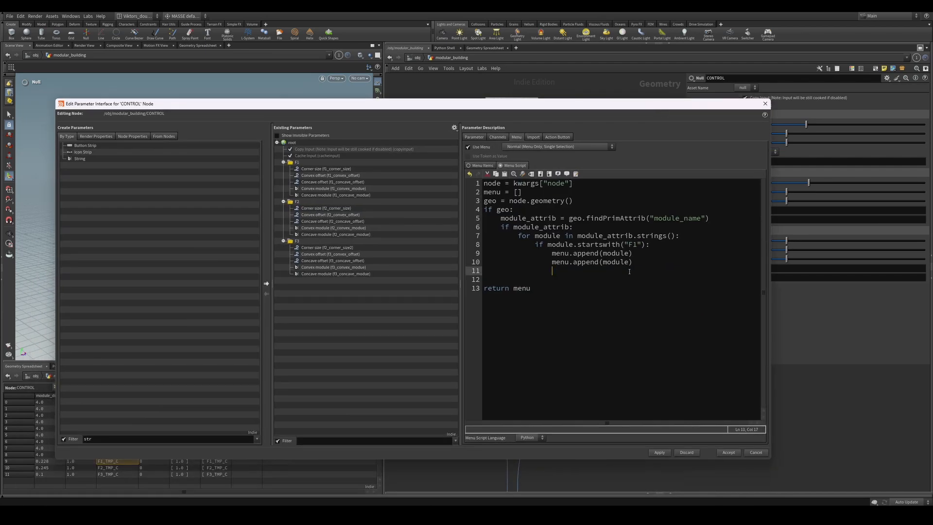
key("ctrl+a")
key("ctrl+c")
left_click(630, 282)
left_click(384, 196)
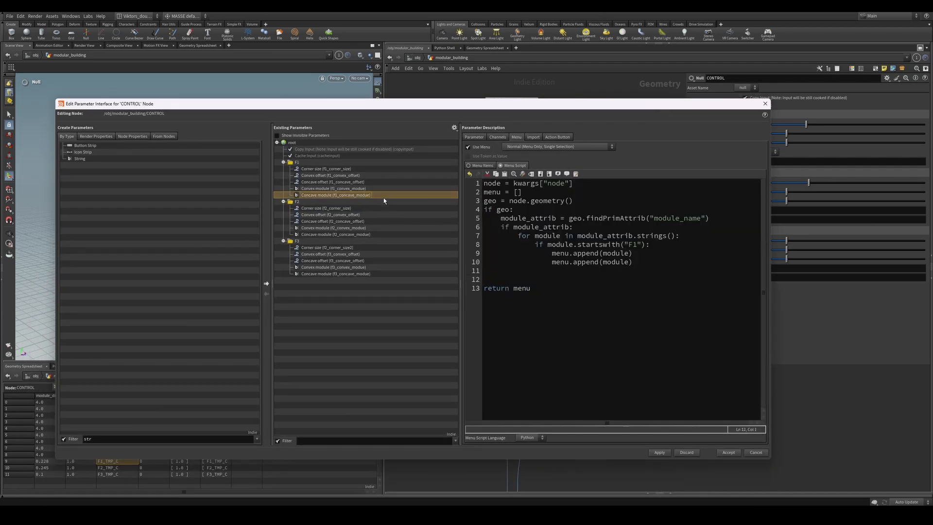
left_click_drag(384, 196, 462, 151)
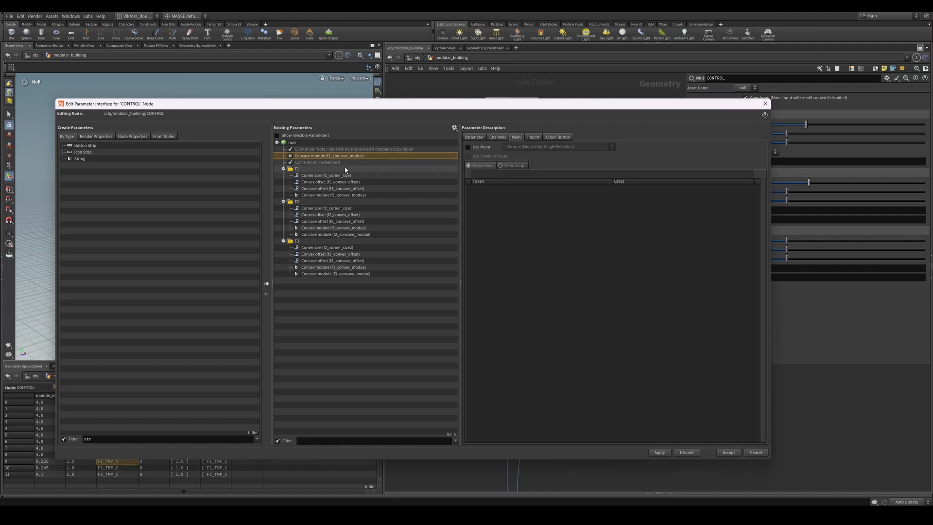
left_click(326, 195)
left_click(510, 149)
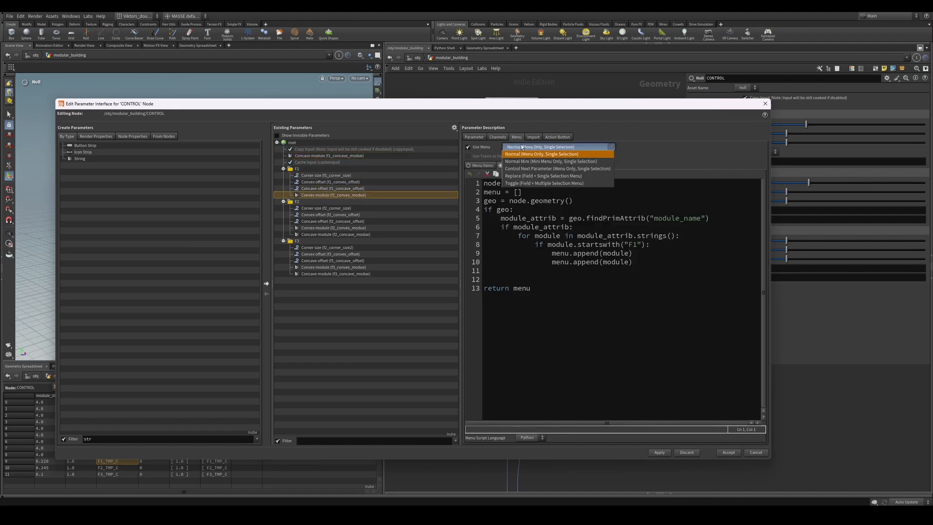
left_click(368, 190)
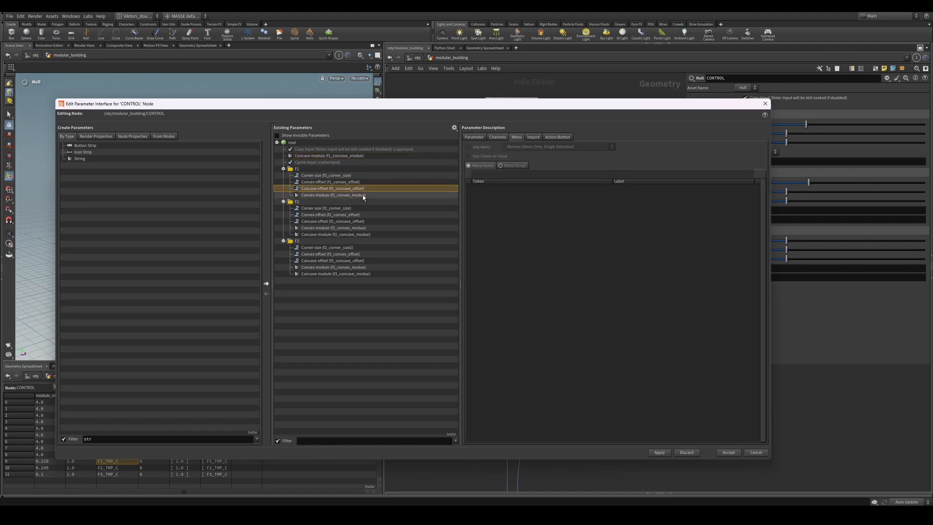
left_click(333, 155)
left_click_drag(333, 156, 340, 199)
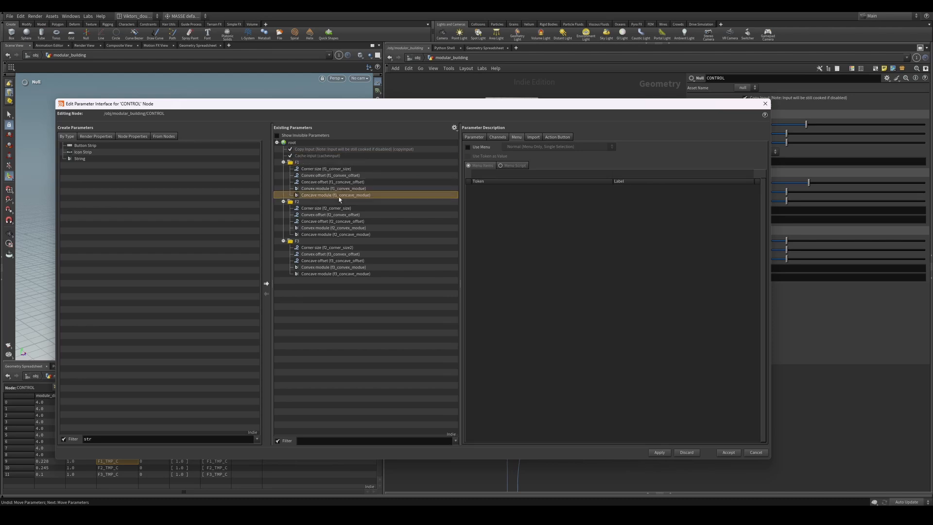
Enable a Normal (Menu Only, Single Selection) menu on the F1 Concave module, paste the copied menu script and apply it
left_click(337, 189)
left_click(336, 195)
left_click(484, 148)
left_click(519, 148)
left_click(528, 158)
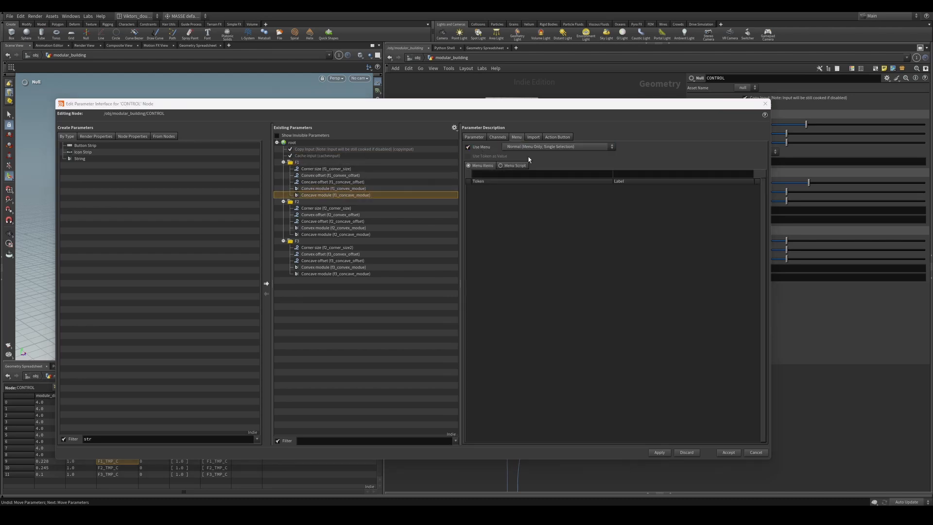
left_click(500, 165)
left_click(538, 200)
key("ctrl+v")
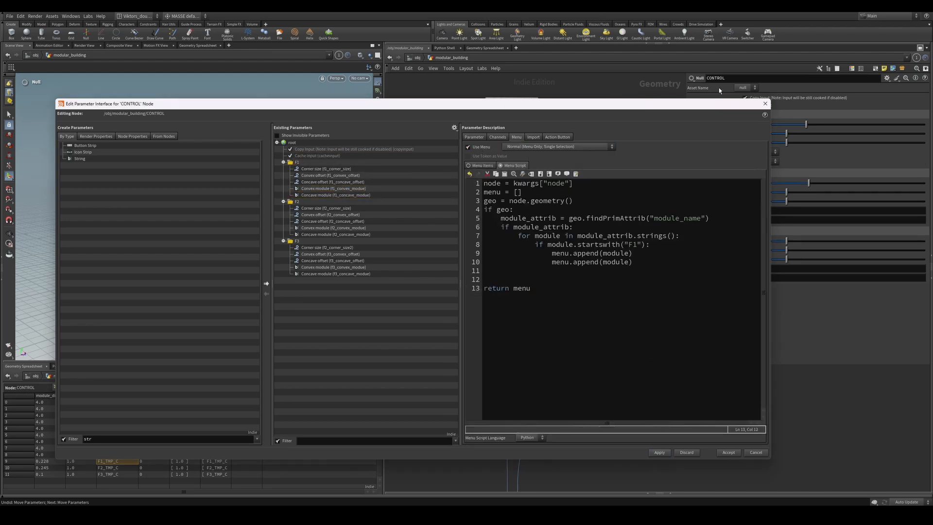
Copy the F1 script into a Normal menu on the F2 Convex module, change the startswith prefix to "F2" and apply
mouse_move(714, 104)
left_mouse_down()
mouse_move(675, 202)
mouse_move(718, 99)
left_mouse_up()
key("ctrl+a")
key("ctrl+c")
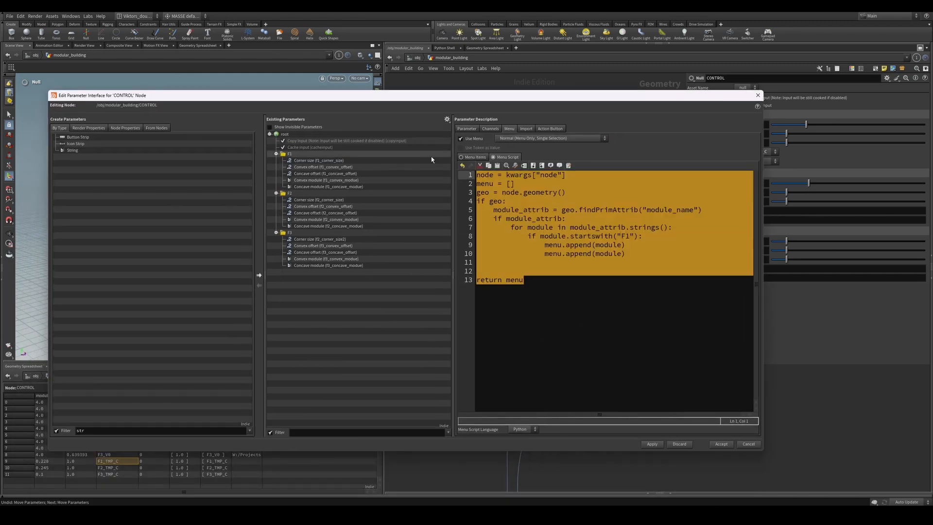
left_click(330, 219)
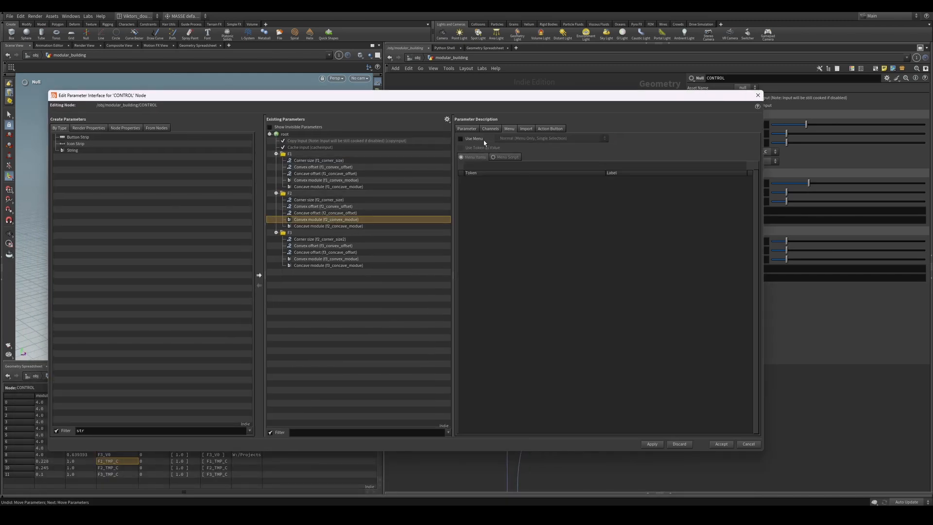
left_click(483, 140)
left_click(527, 139)
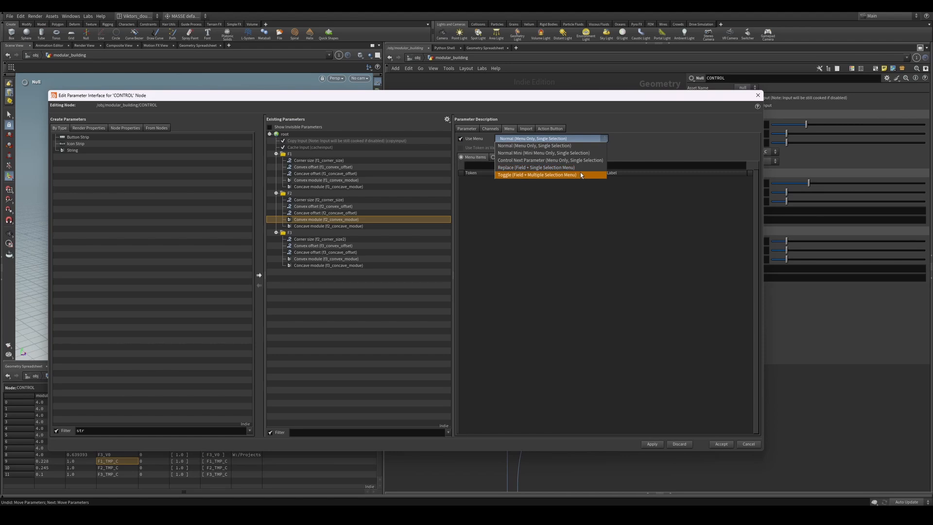
left_click(580, 202)
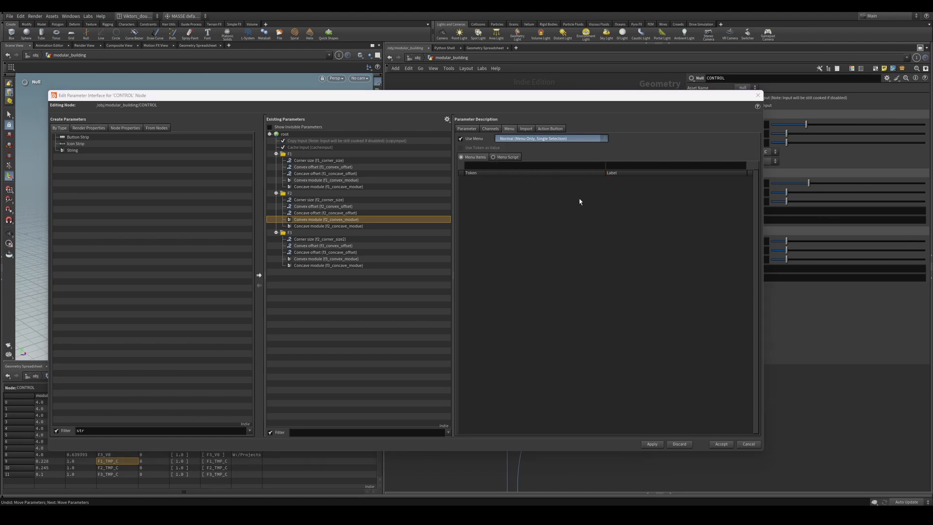
left_click(505, 157)
key("ctrl+v")
left_click(629, 236)
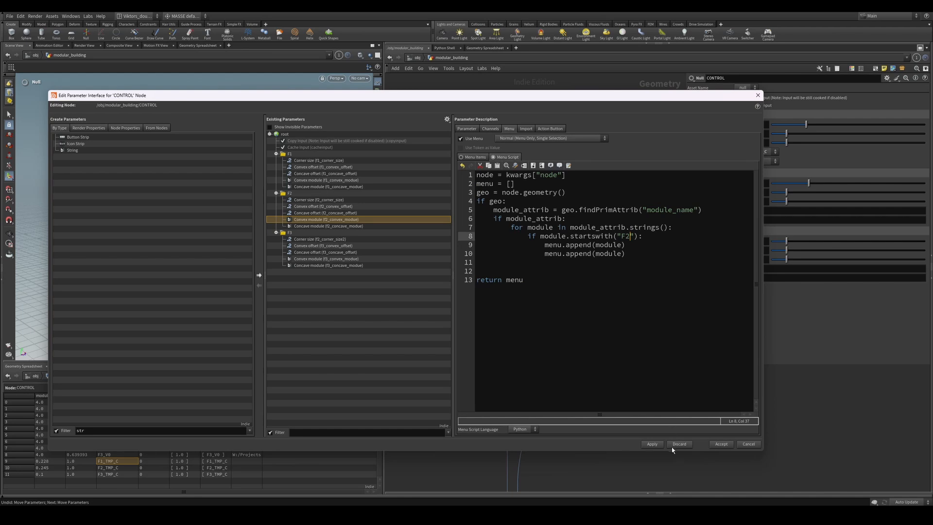
left_click(652, 444)
Copy the F2 script into a Normal menu on the F2 Concave module, apply it, and test the F2 Convex drop-down with F2_V0
left_click(559, 331)
key("ctrl+a")
key("ctrl+c")
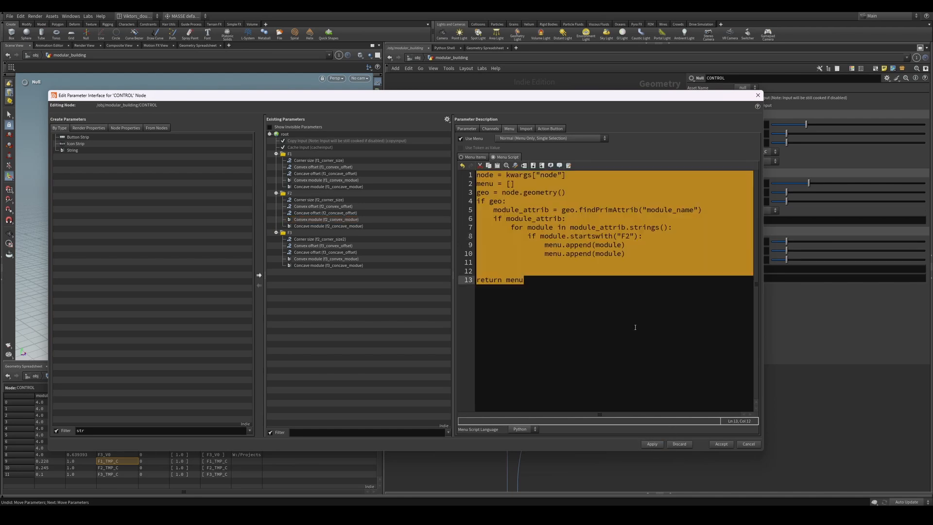
left_click(354, 226)
left_click(539, 139)
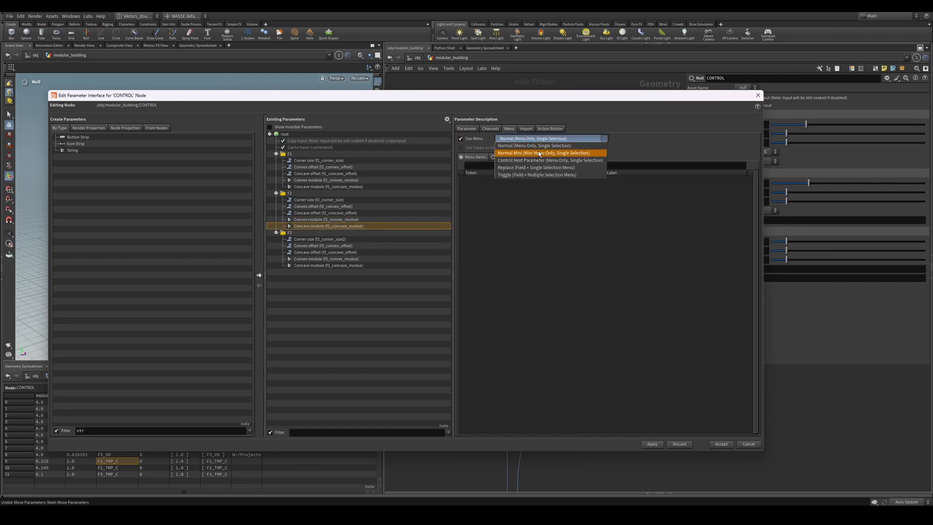
left_click(535, 146)
left_click(505, 157)
key("ctrl+v")
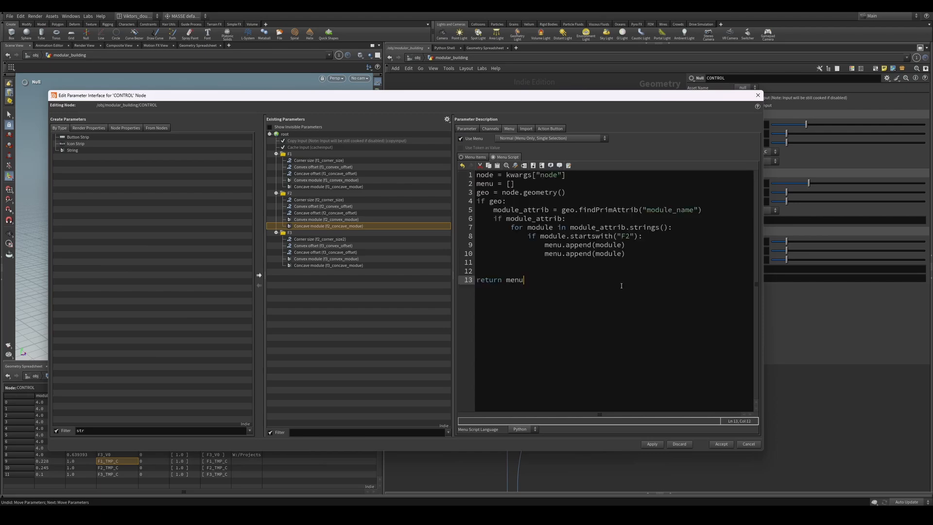
key("Return")
left_click(652, 444)
left_click_drag(717, 92, 737, 335)
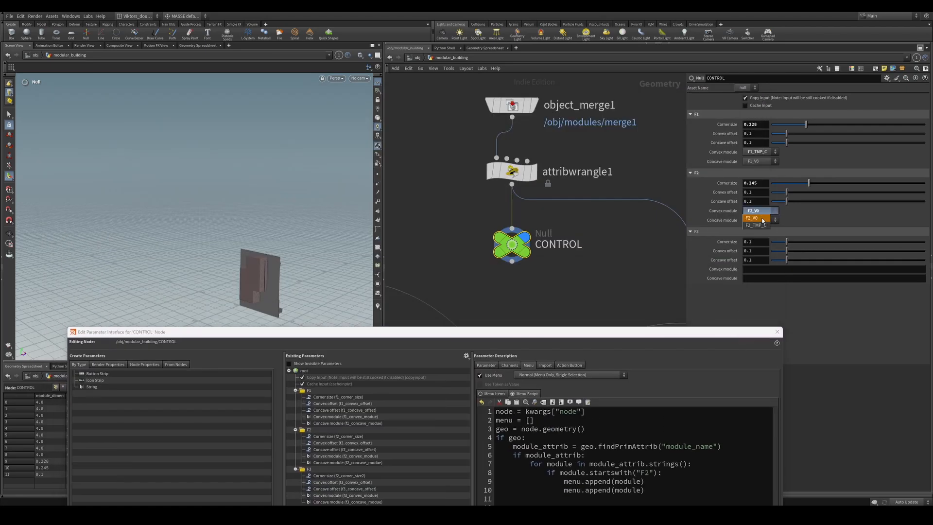
Enable a Normal menu on the F3 Convex module, paste the script with its startswith prefix changed to "F3", and apply
left_click_drag(658, 331, 677, 84)
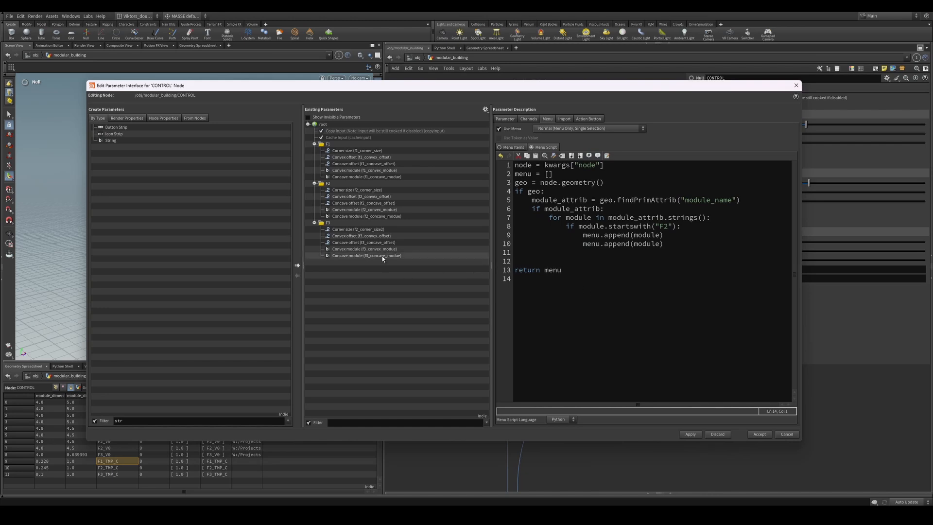
left_click(468, 249)
left_click(499, 129)
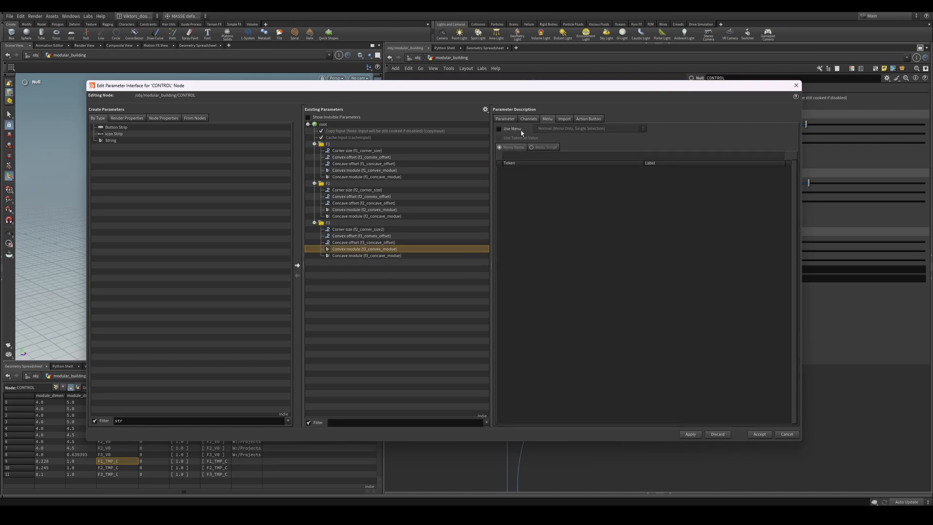
left_click(578, 129)
left_click(579, 136)
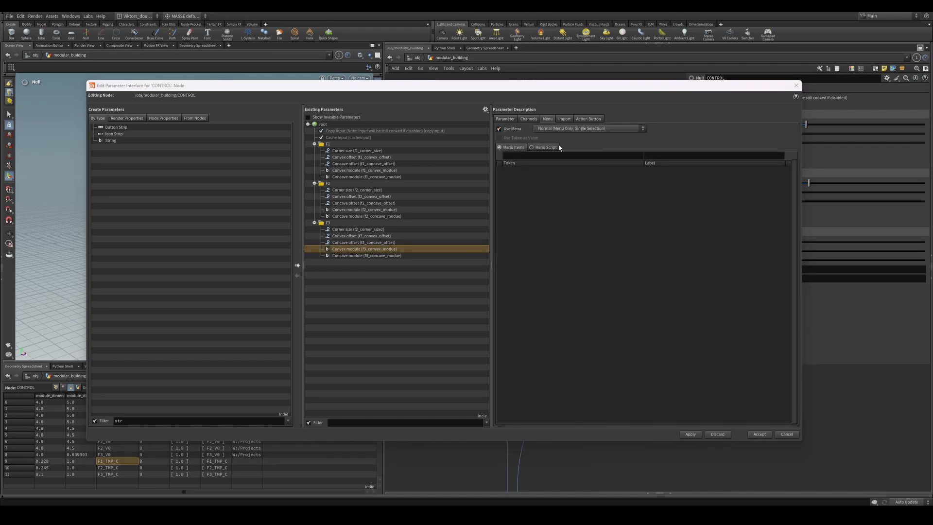
left_click(531, 147)
key("ctrl+v")
left_click(667, 226)
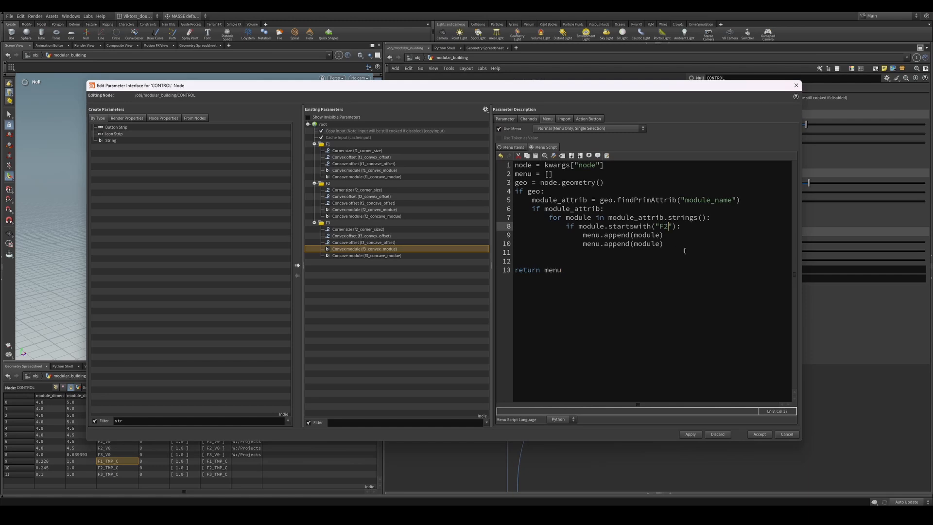
key("BackSpace")
type("3")
key("Return")
key("ctrl+z")
left_click(690, 434)
Set up the F3 Concave module with a Normal menu and the pasted script using prefix "F3", then accept the interface changes
left_click(359, 255)
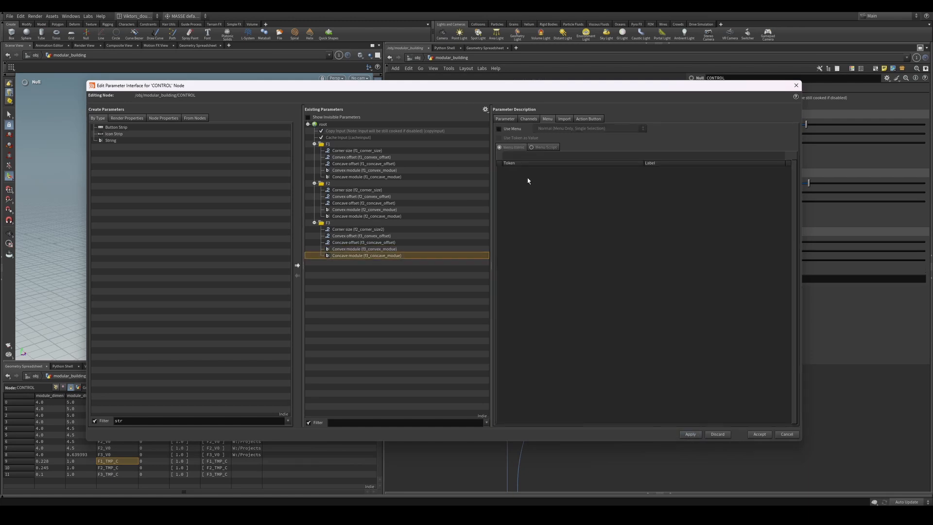
left_click(562, 129)
key("Escape")
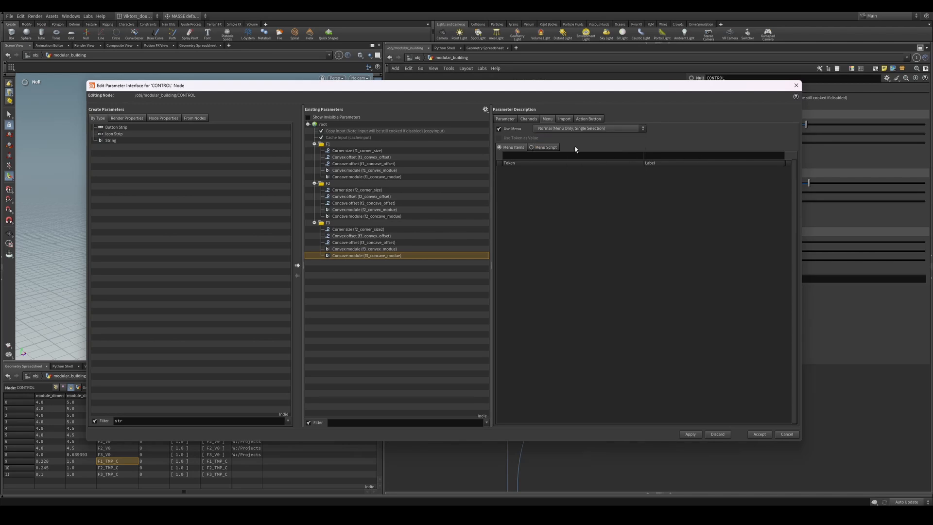
left_click(561, 156)
left_click(546, 147)
left_click(607, 210)
key("ctrl+v")
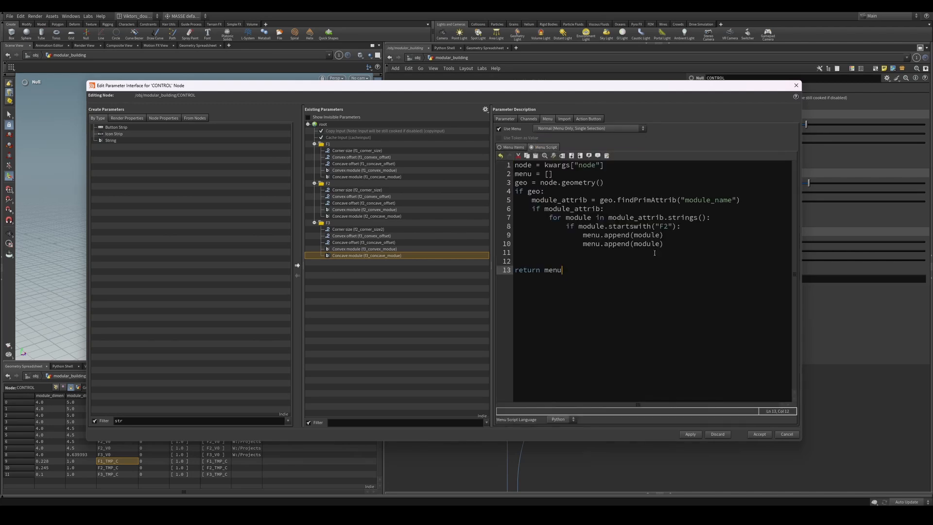
left_click(668, 226)
left_click(690, 434)
left_click(760, 434)
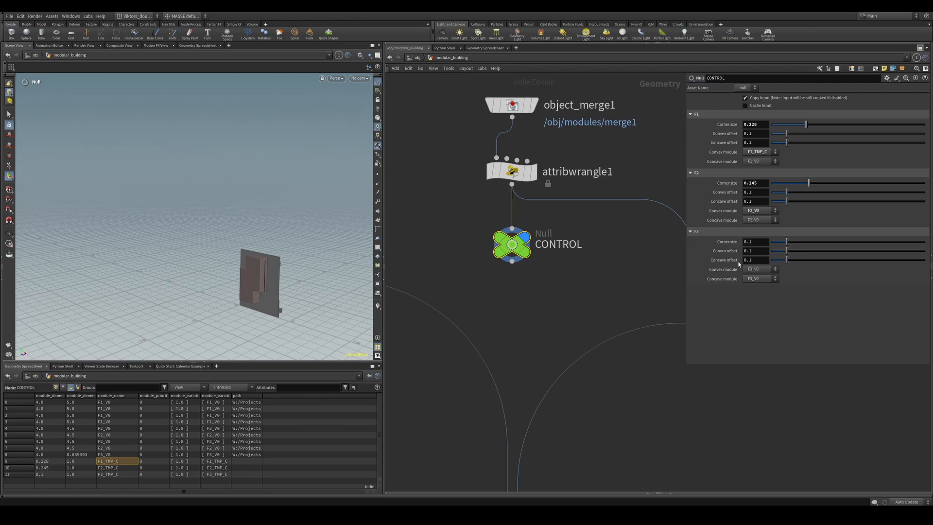
Check the choices in the F3 Convex module and F3 Concave module drop-downs
left_click(751, 270)
left_click(756, 276)
left_click(762, 278)
left_click(763, 287)
left_click(763, 280)
left_click(760, 293)
left_click(759, 280)
left_click(758, 287)
Examine the corners and wall modules of the building generated by building_from_patterns1 from several angles
scroll(572, 264, "down", 4)
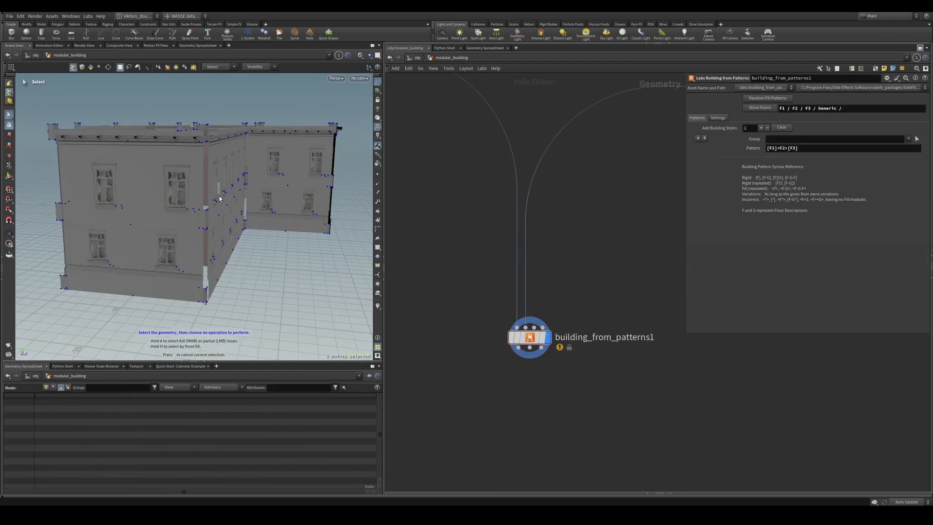
left_click_drag(214, 209, 266, 256)
key("s")
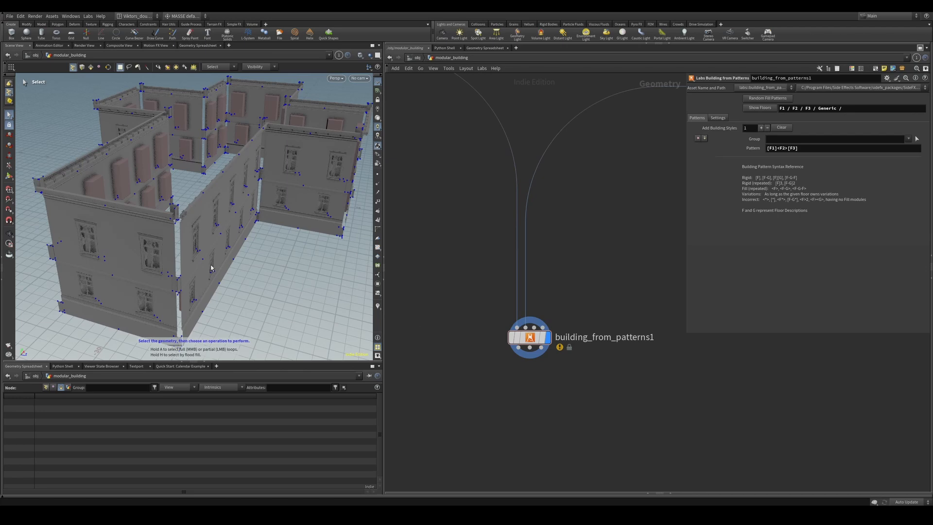
left_click_drag(211, 267, 204, 237, "alt")
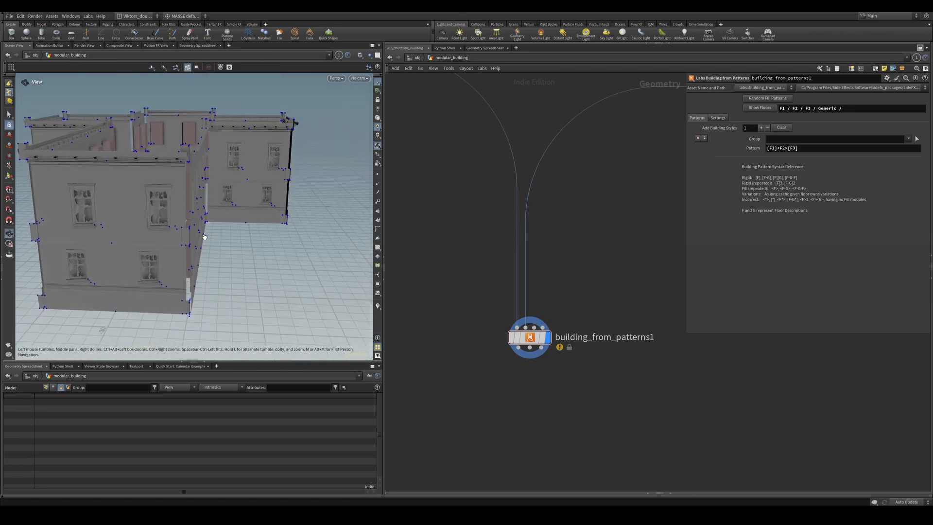
left_click_drag(193, 158, 173, 181, "alt")
right_click_drag(173, 181, 246, 135, "alt")
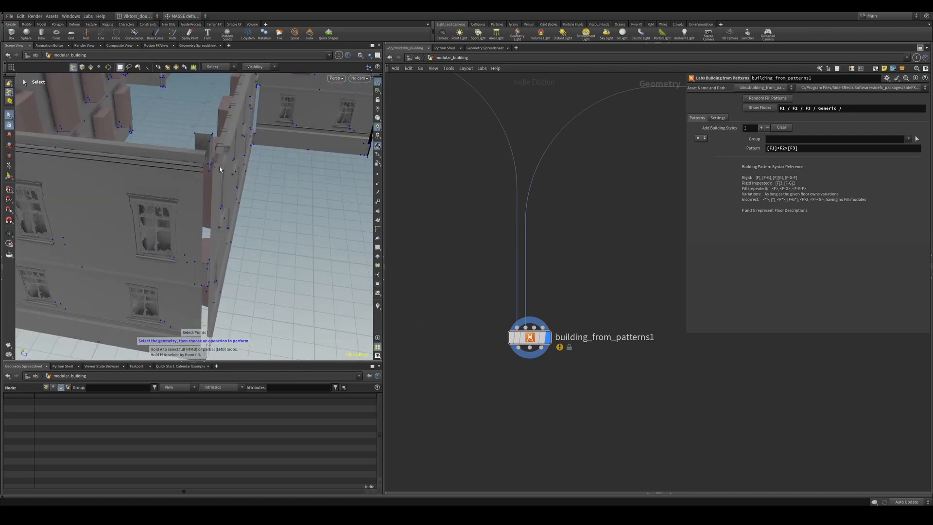
left_click_drag(221, 160, 219, 176, "alt")
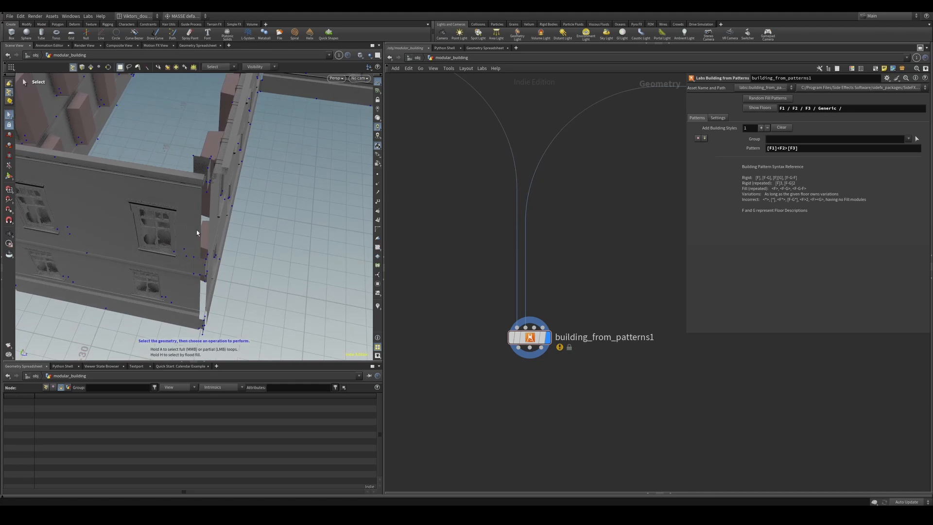
left_click_drag(197, 231, 184, 223, "alt")
left_click_drag(354, 269, 362, 207, "alt")
Add a Null node below building_from_patterns1 and connect it to that node's second output
scroll(592, 379, "up", 3)
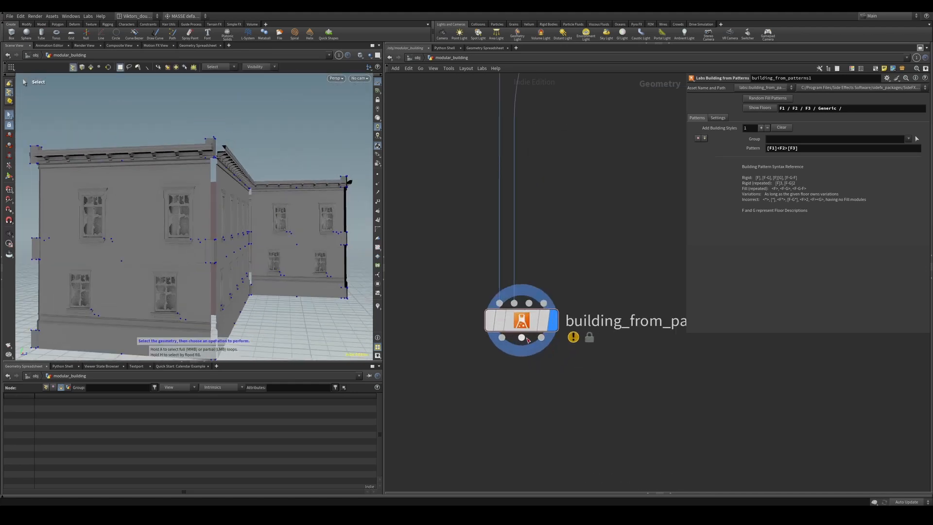
scroll(601, 396, "down", 3)
middle_click_drag(606, 404, 579, 376)
key("Tab")
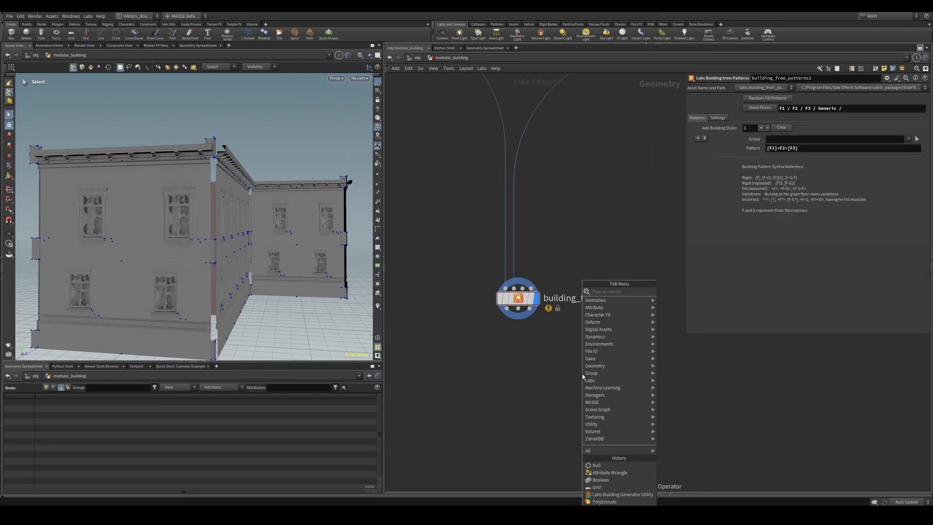
type("nu")
key("Return")
left_click(545, 407)
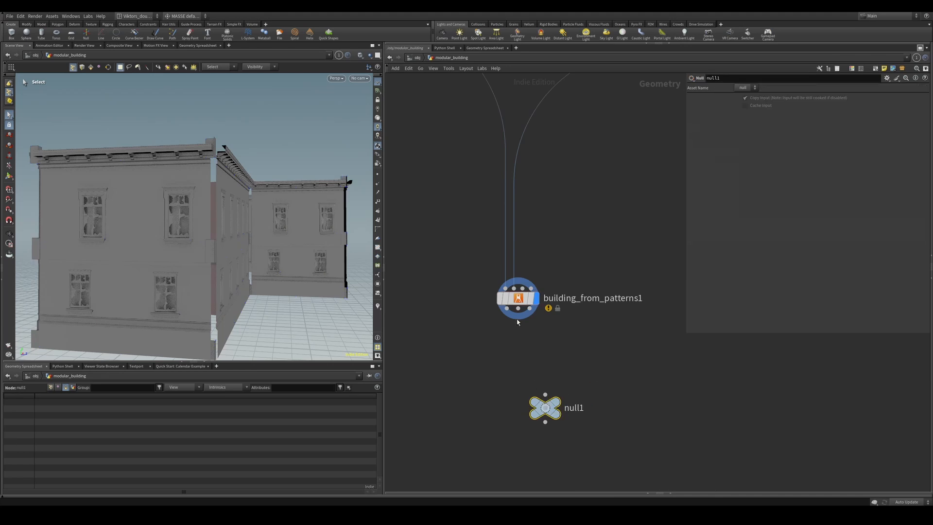
left_click_drag(518, 308, 545, 394)
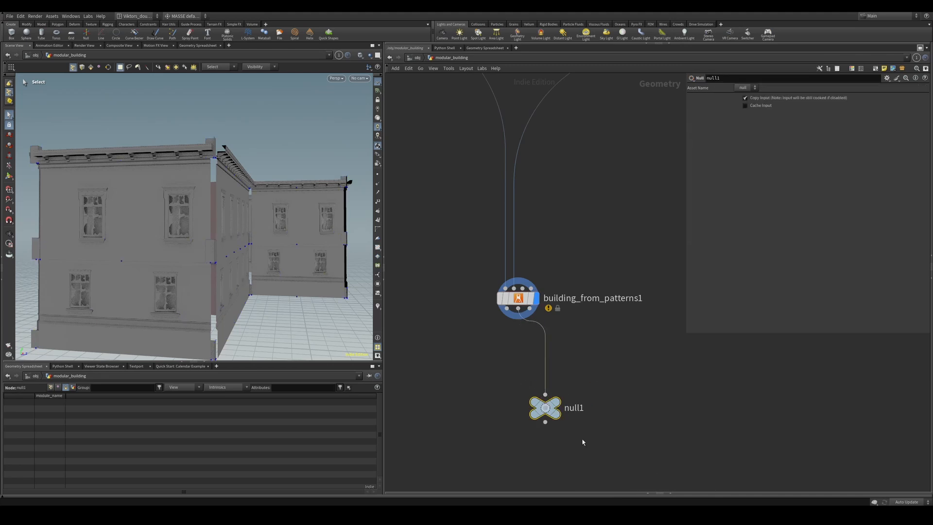
Display null1 and examine its point attributes in the Geometry Spreadsheet, selecting the uppermost level of points for comparison
key("r")
right_click_drag(250, 218, 223, 221, "alt")
left_click_drag(223, 221, 240, 223)
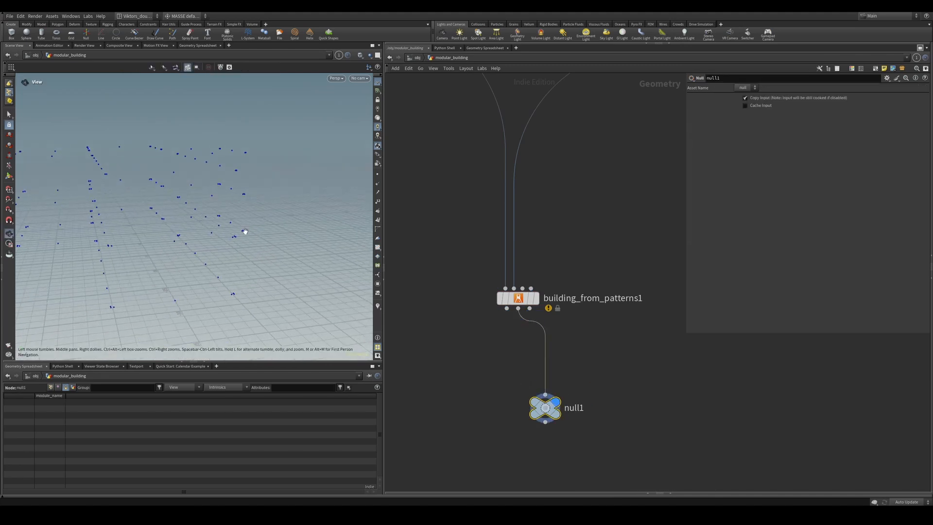
key("s")
left_click(51, 388)
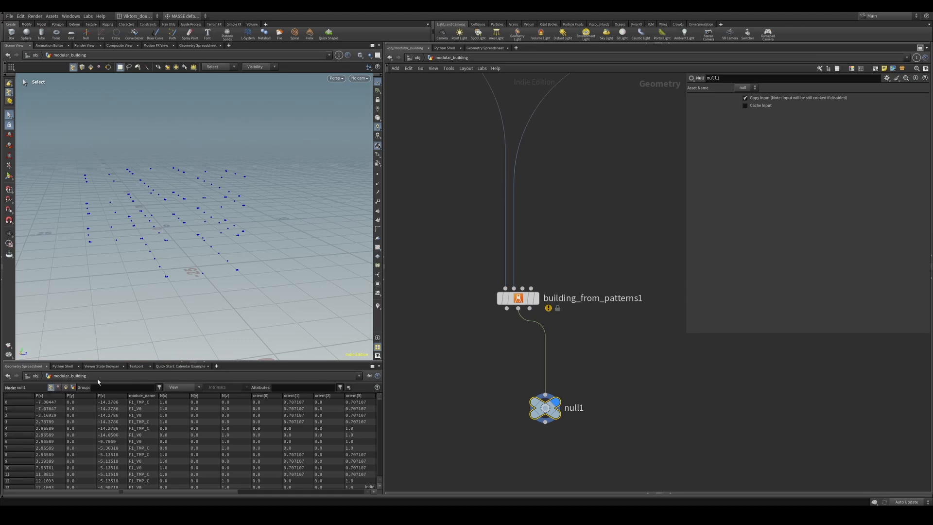
left_click_drag(196, 258, 171, 247, "alt")
mouse_move(97, 187)
left_mouse_down("alt")
mouse_move(89, 206)
mouse_move(103, 189)
left_mouse_up("alt")
left_click_drag(103, 176, 304, 198)
middle_click_drag(592, 368, 566, 368)
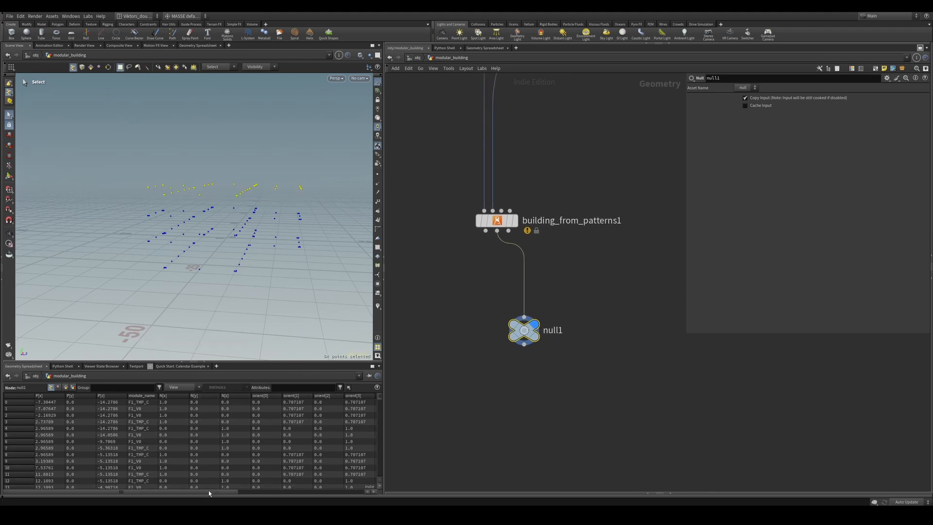
left_click_drag(208, 492, 163, 491)
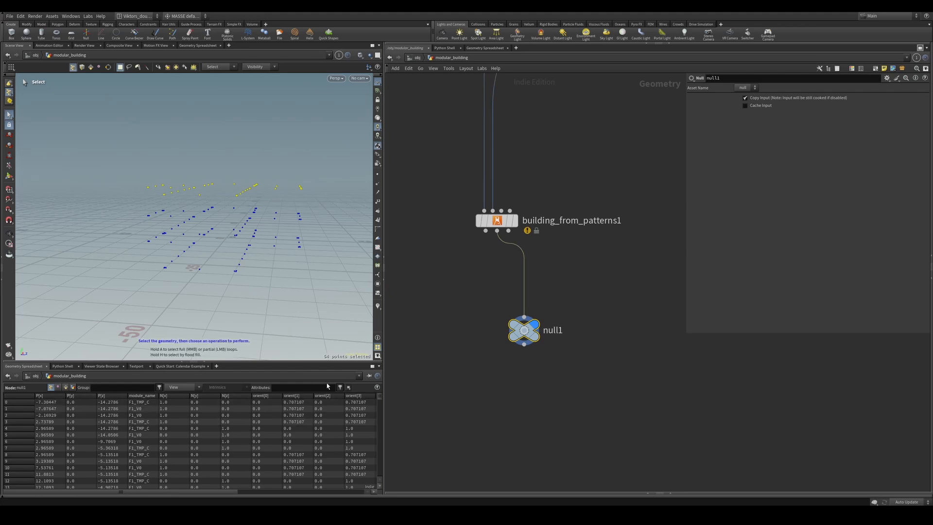
left_click_drag(379, 395, 388, 481)
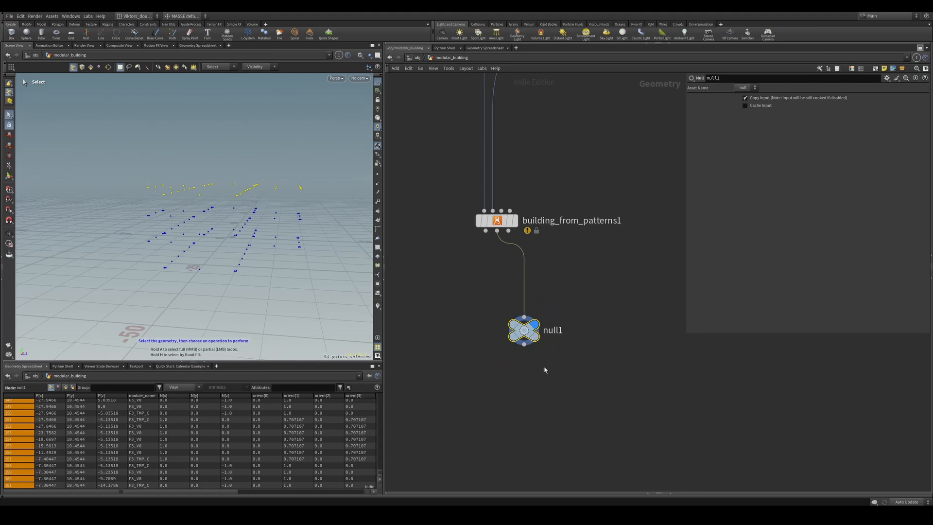
Add an Attribute Wrangle below null1, connect null1 to its first input and display the wrangle
key("Tab")
type("wra")
key("Return")
left_click(553, 380)
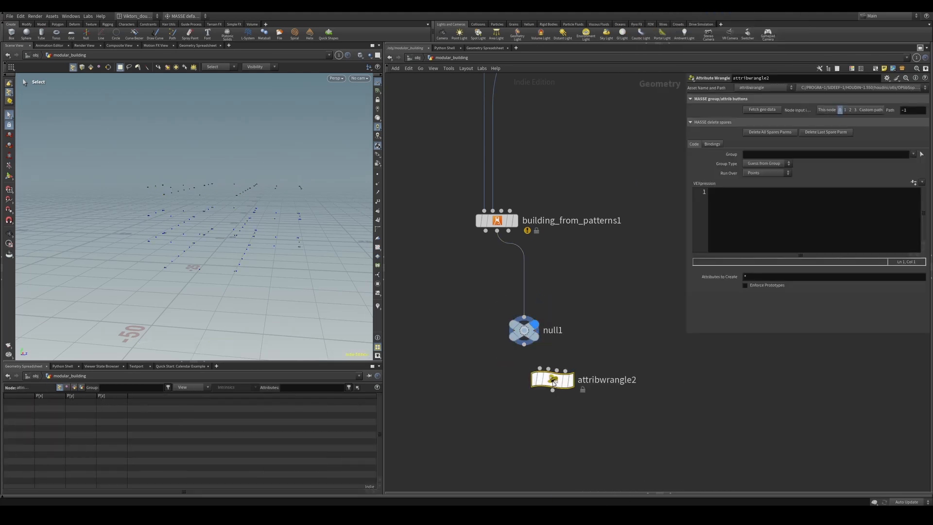
left_click_drag(552, 381, 557, 422)
left_click_drag(524, 344, 525, 391)
left_click(541, 391)
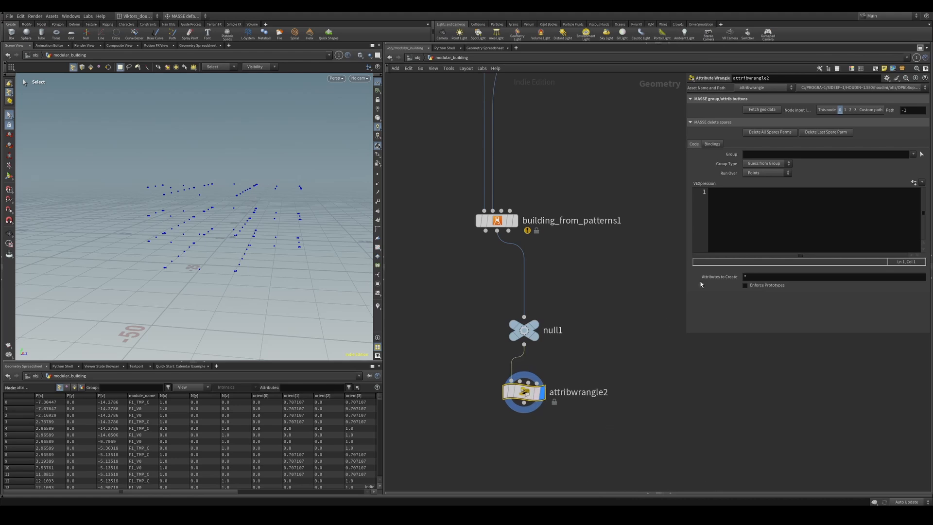
Start the wrangle's VEX code with a "string" declaration on line 1 above a commented-out "s@height =" line
left_click(764, 225)
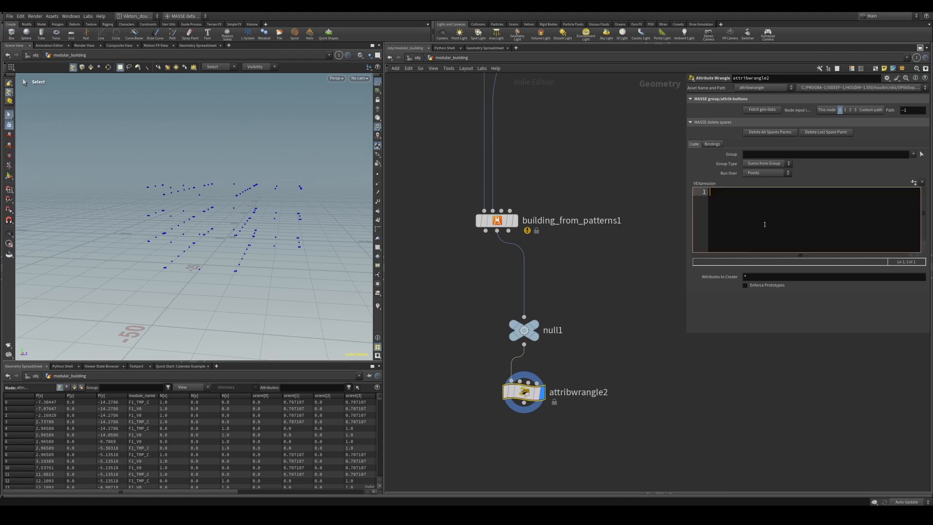
type("s@height =")
key("ctrl+slash")
key("Return")
key("Up")
type("string")
left_click(742, 242)
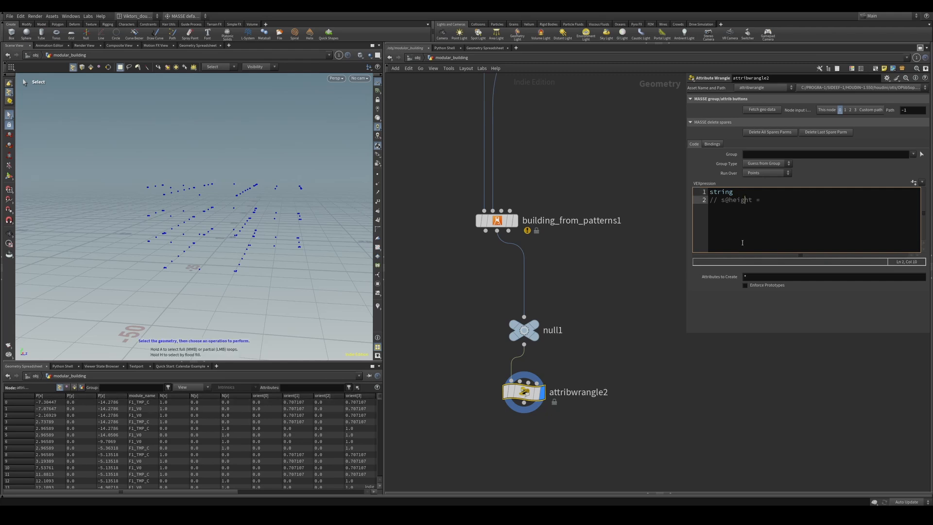
left_click(754, 192)
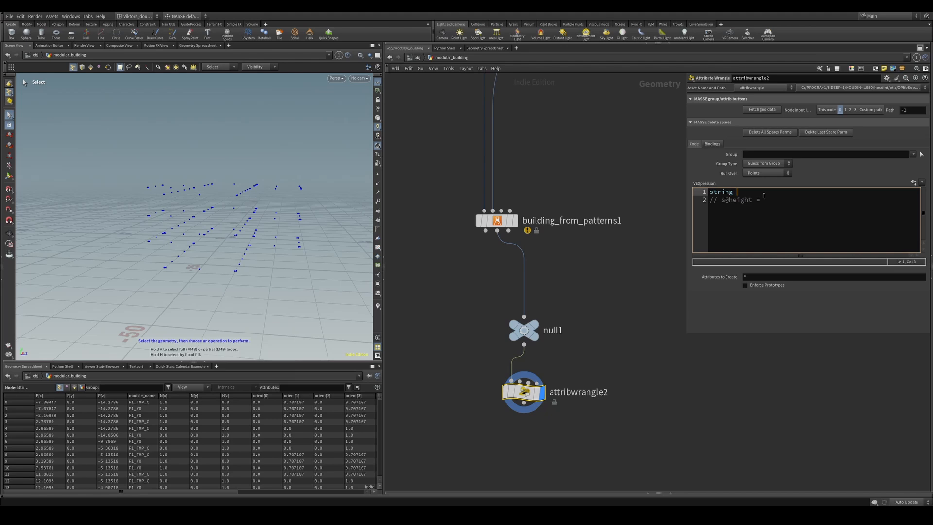
type("floo")
key("ctrl+BackSpace")
type("fo")
key("ctrl+BackSpace")
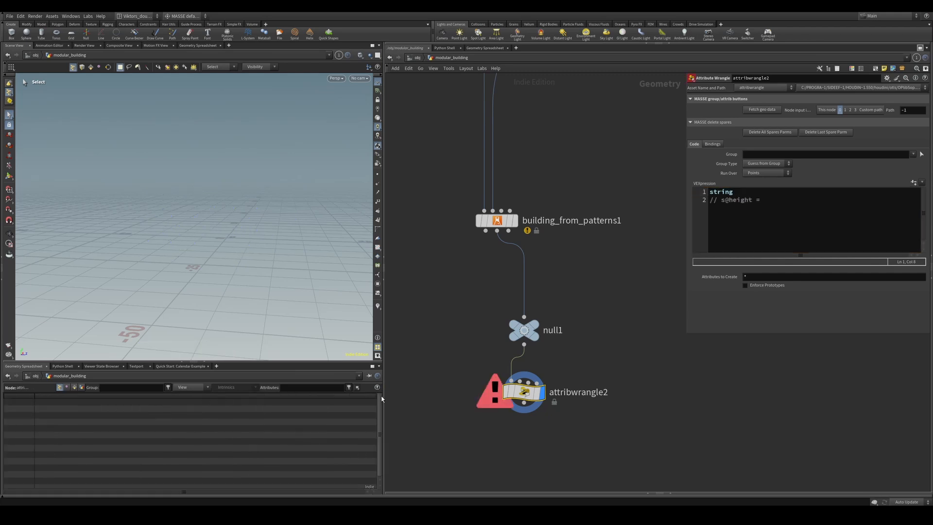
Begin a sprintf( call after "string" on line 1 of the wrangle code and check the function's usage help
left_click(768, 193)
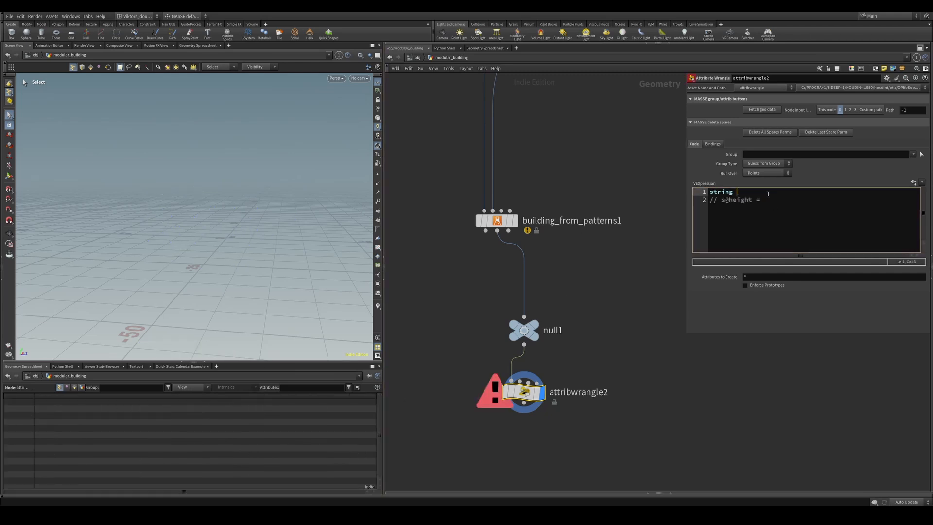
type("sp")
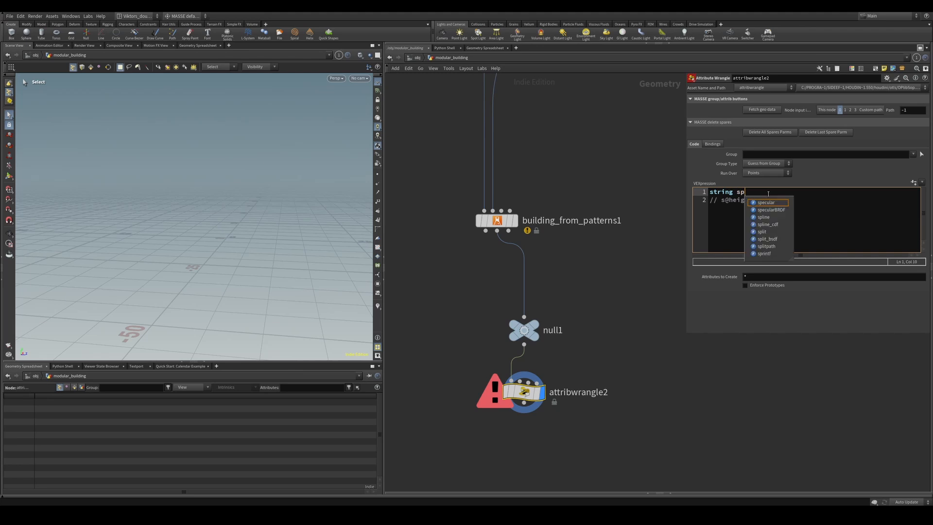
type("r")
key("Return")
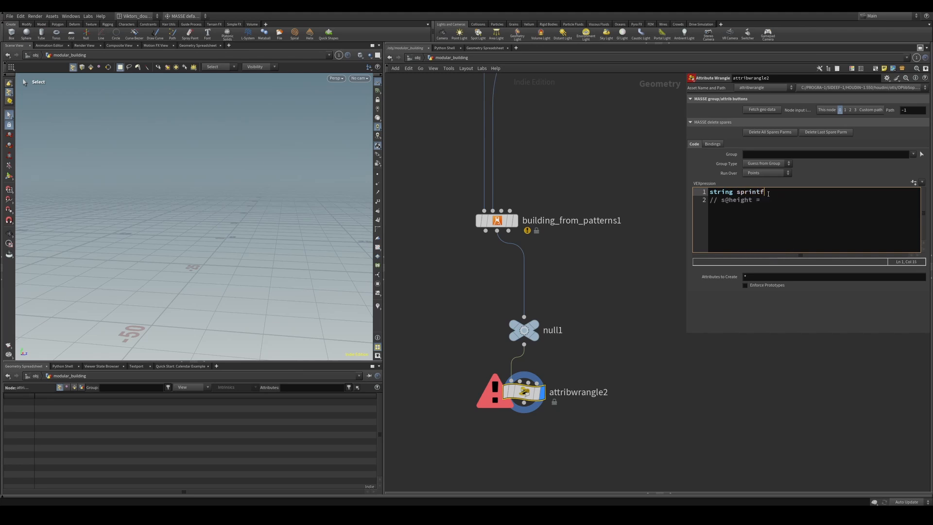
type("(\"")
left_click(802, 201)
key("Up")
key("Right")
key("Right")
key("Right")
key("Right")
key("Left")
key("BackSpace")
key("BackSpace")
key("BackSpace")
type("(")
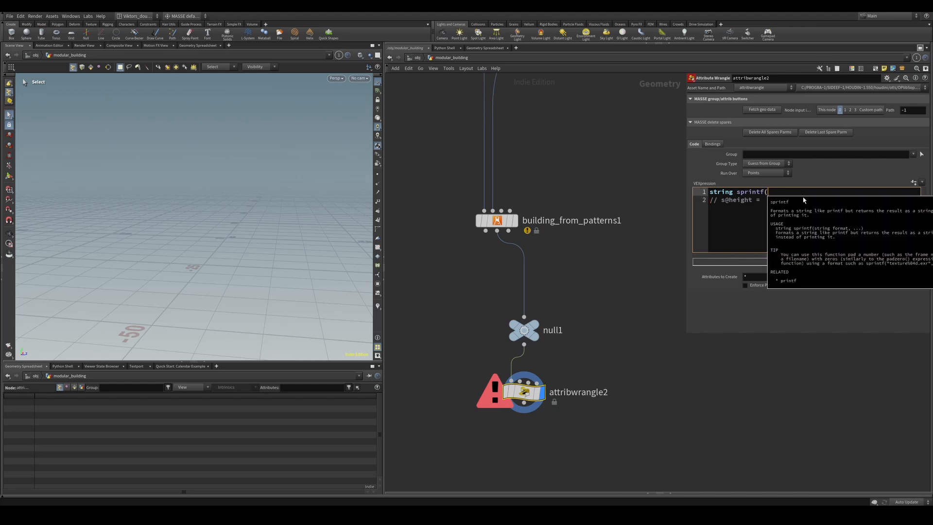
left_click(756, 214)
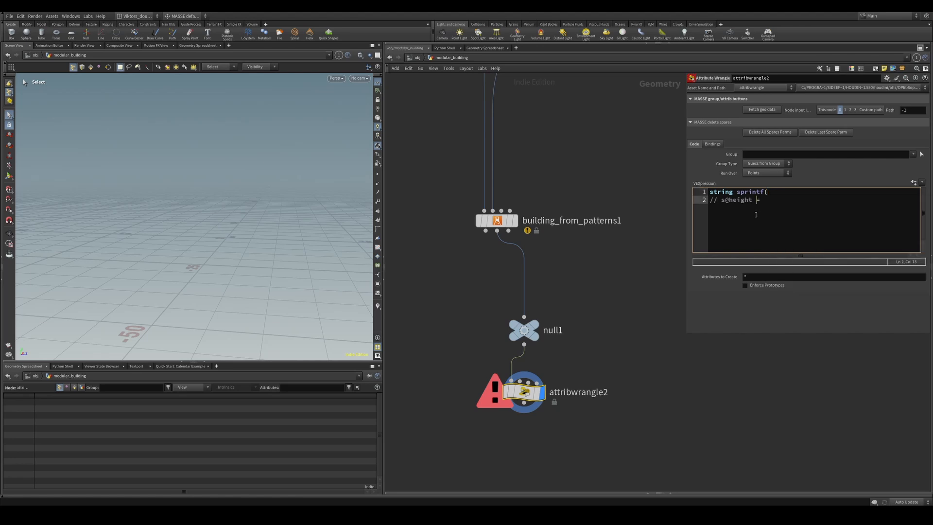
left_click(793, 191)
type("\"%d")
key("Left")
key("Left")
key("Right")
key("Right")
key("Right")
key("Right")
key("Left")
type(",v@P.y);")
key("Return")
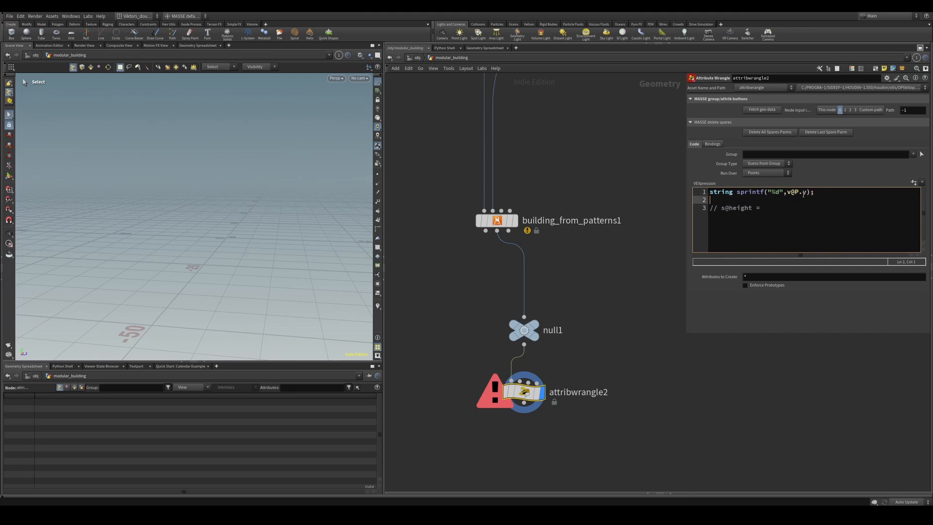
left_click(624, 160)
left_click_drag(585, 364, 601, 377)
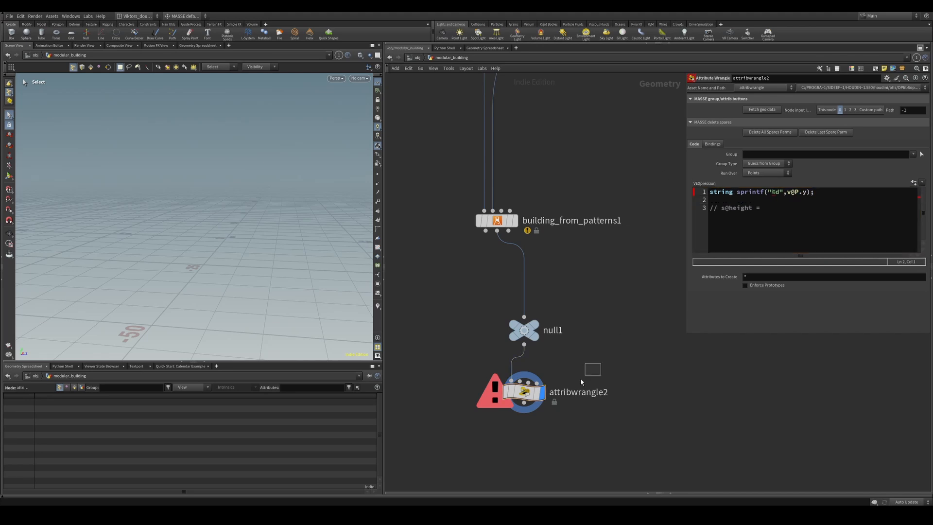
Name the string variable height and assign the sprintf result to it on line 1 of the code
left_click(812, 234)
left_click(787, 192)
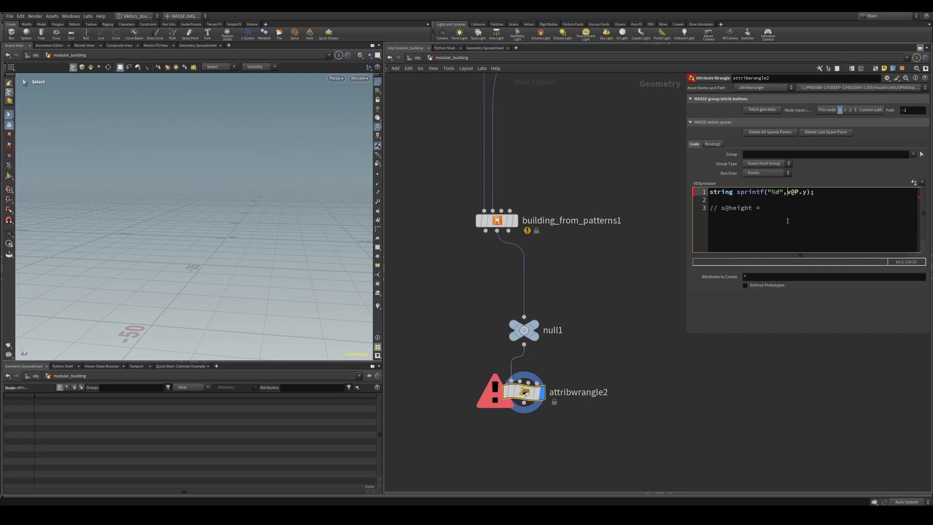
left_click(792, 228)
left_click(735, 193)
type("height =")
left_click(663, 173)
left_click(861, 196)
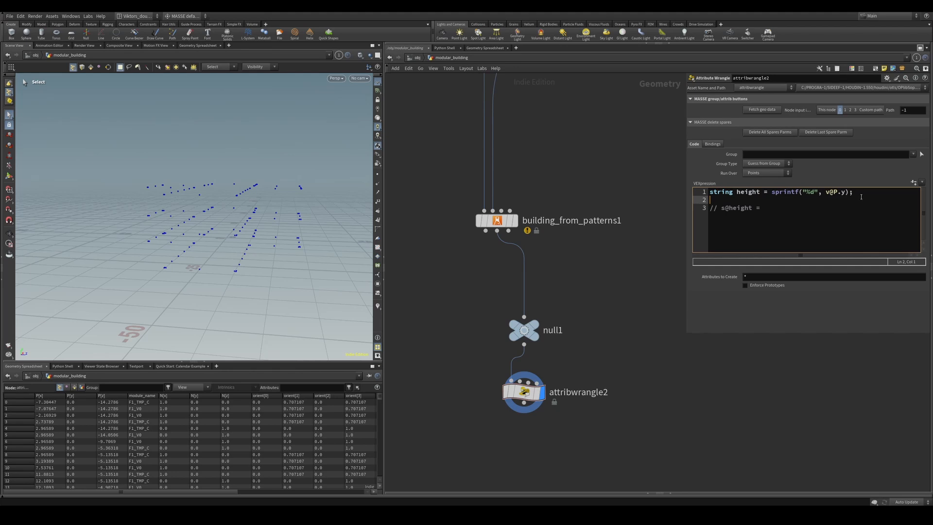
Uncomment the s@height line and complete it as "s@height = height;"
left_click_drag(722, 208, 710, 208)
key("BackSpace")
double_click(748, 192)
key("ctrl+c")
left_click(764, 208)
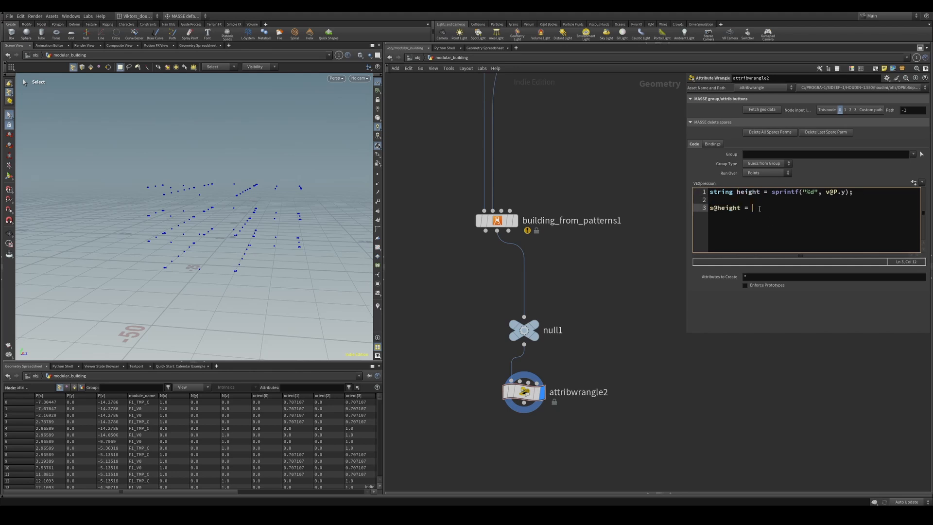
key("ctrl+v")
type(";")
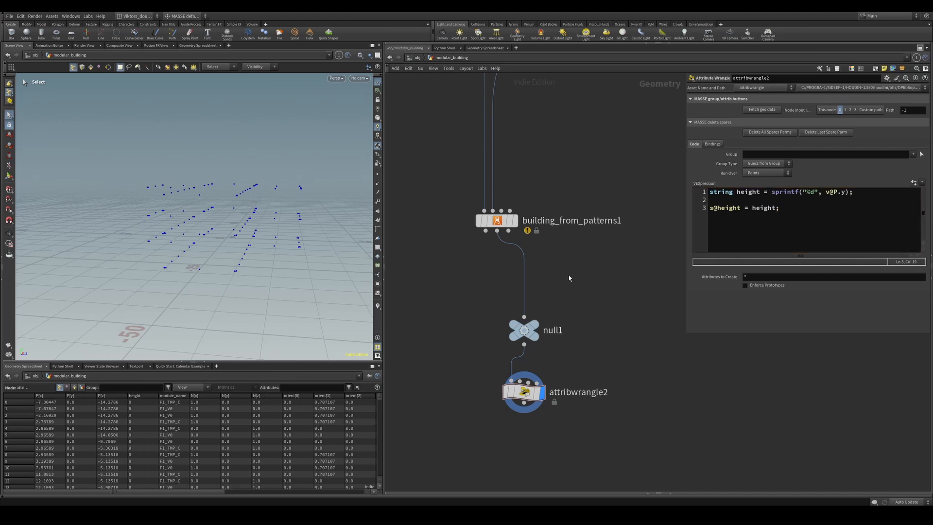
Compare the height column with P[y] across the F2 and F3 points in the Geometry Spreadsheet
left_click_drag(373, 402, 380, 463)
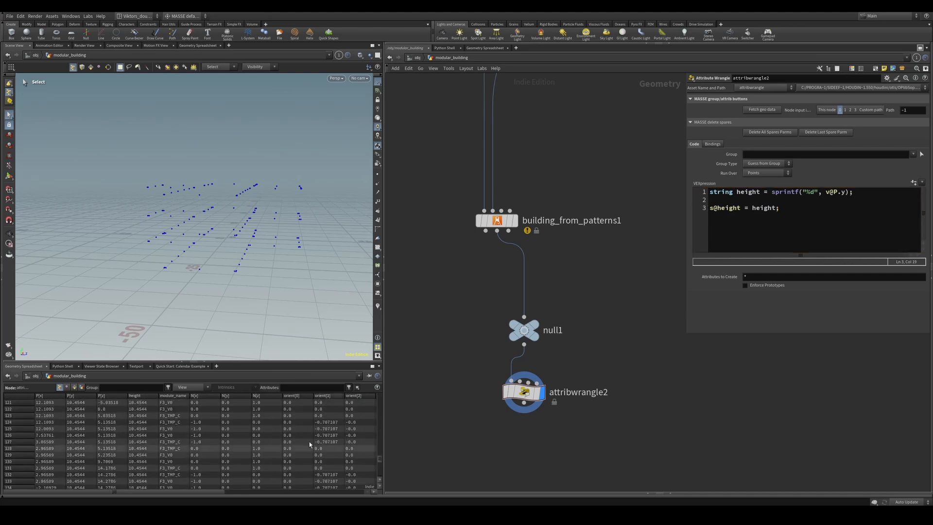
scroll(148, 416, "down", 3)
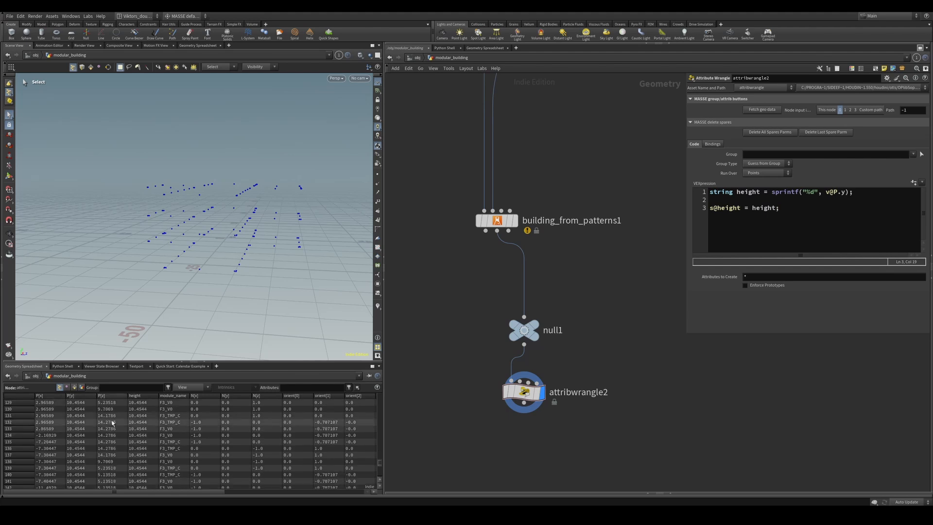
left_click(136, 410)
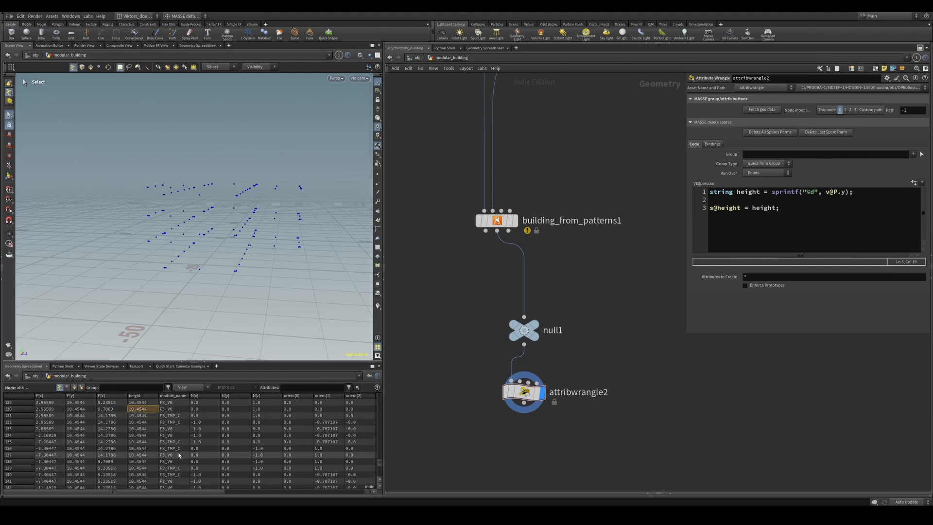
scroll(155, 451, "down", 6)
scroll(377, 459, "up", 11)
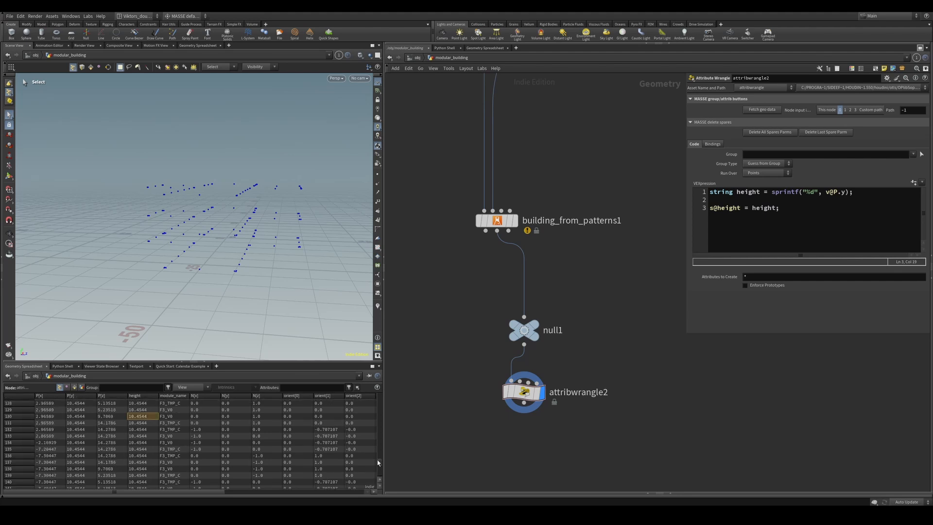
left_click_drag(380, 453, 368, 473)
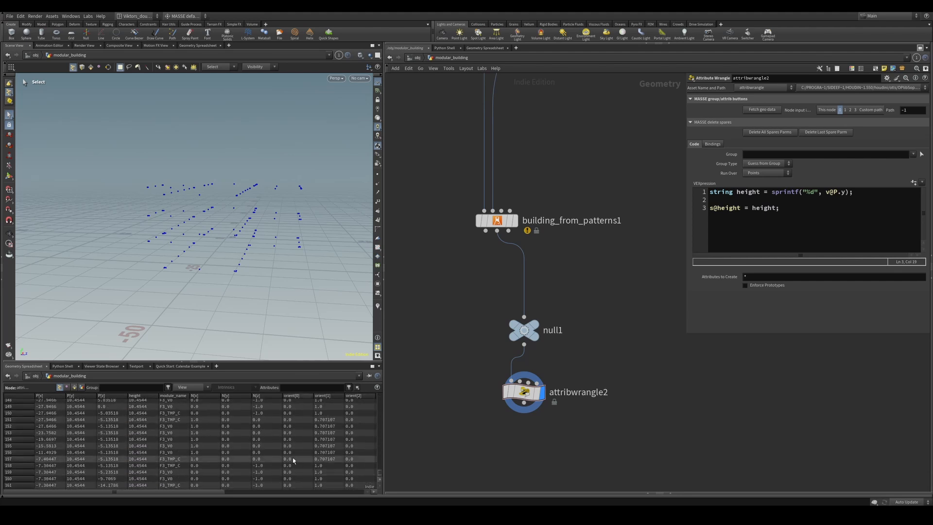
mouse_move(95, 398)
left_mouse_down()
mouse_move(125, 406)
mouse_move(99, 406)
left_mouse_up()
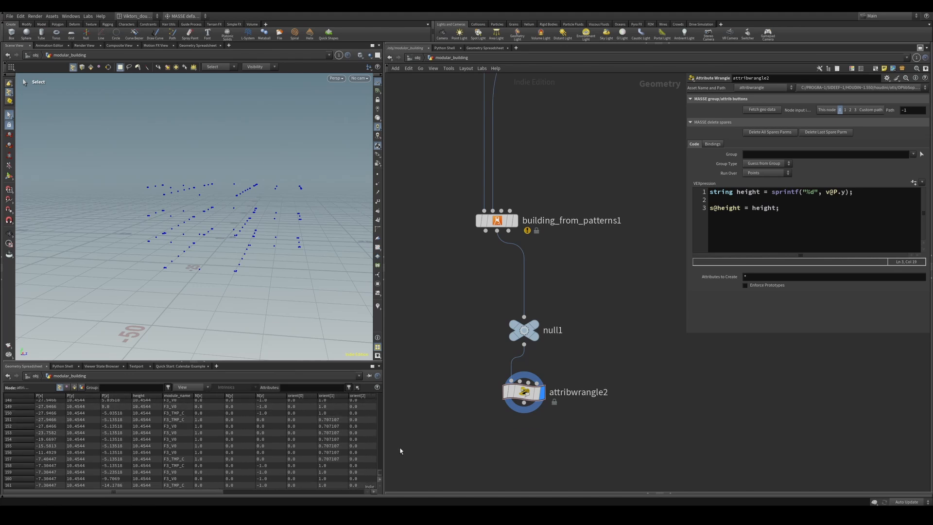
left_click_drag(380, 472, 381, 448)
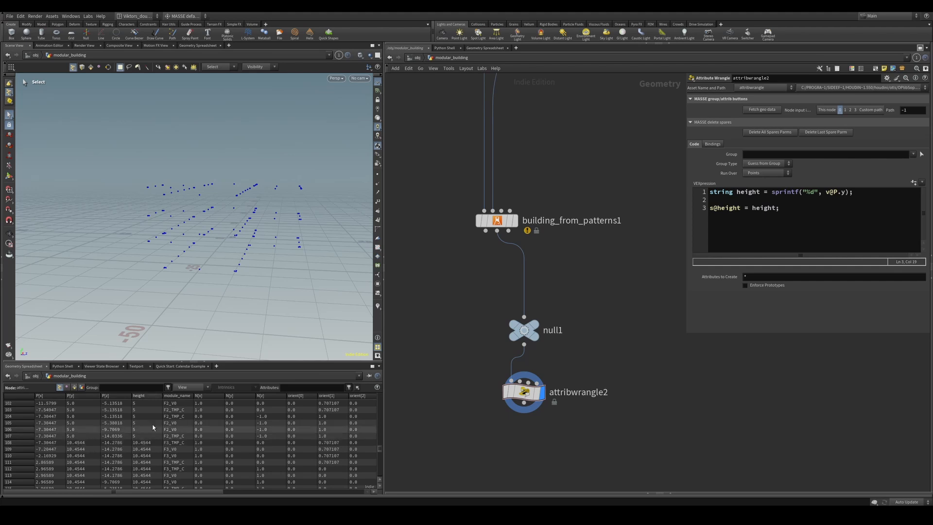
Slice the sprintf result with [0:4] on line 1 and check the height values of the F2 and F3 points
left_click(790, 200)
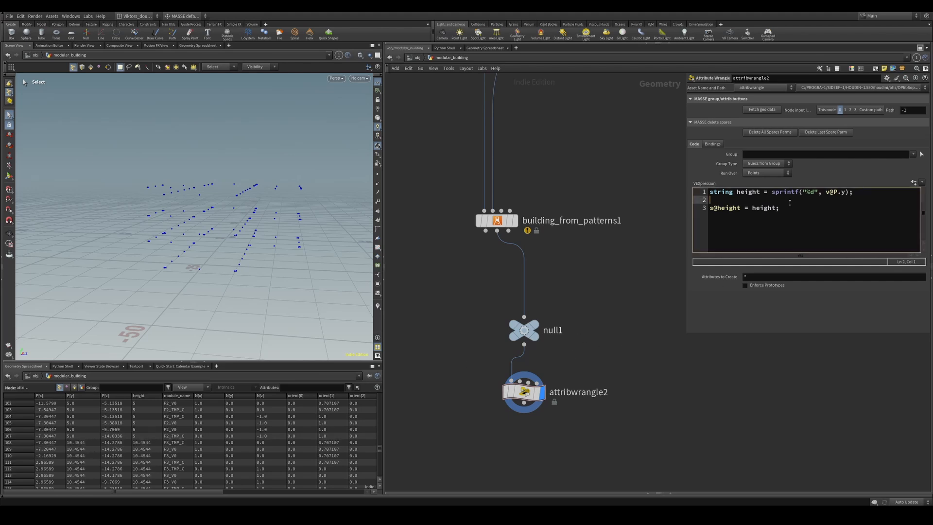
left_click(850, 193)
middle_click_drag(646, 269, 642, 280)
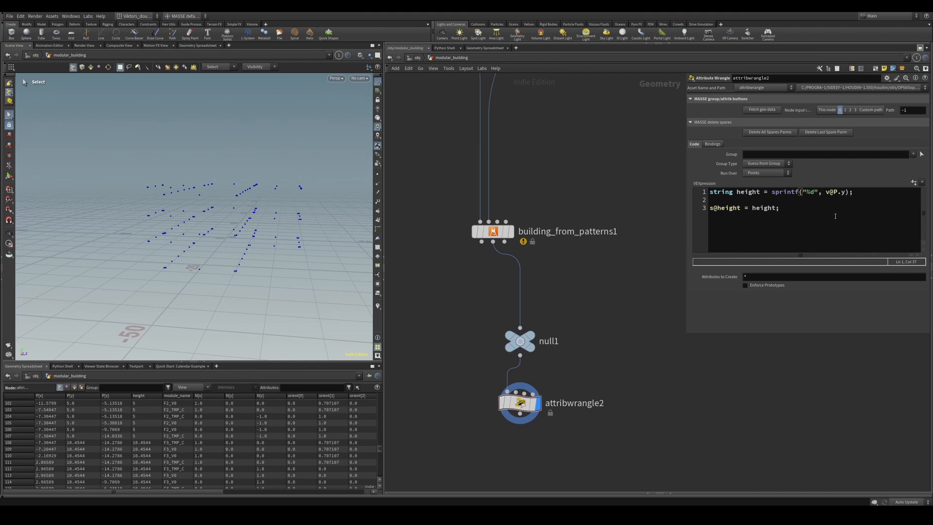
left_click(850, 194)
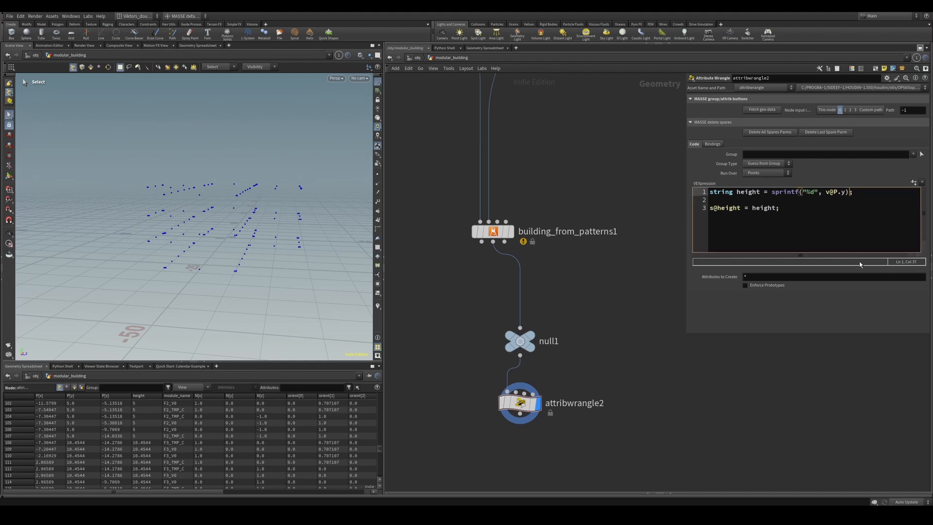
type("[0:4")
key("Down")
left_click(606, 298)
scroll(141, 452, "down", 1)
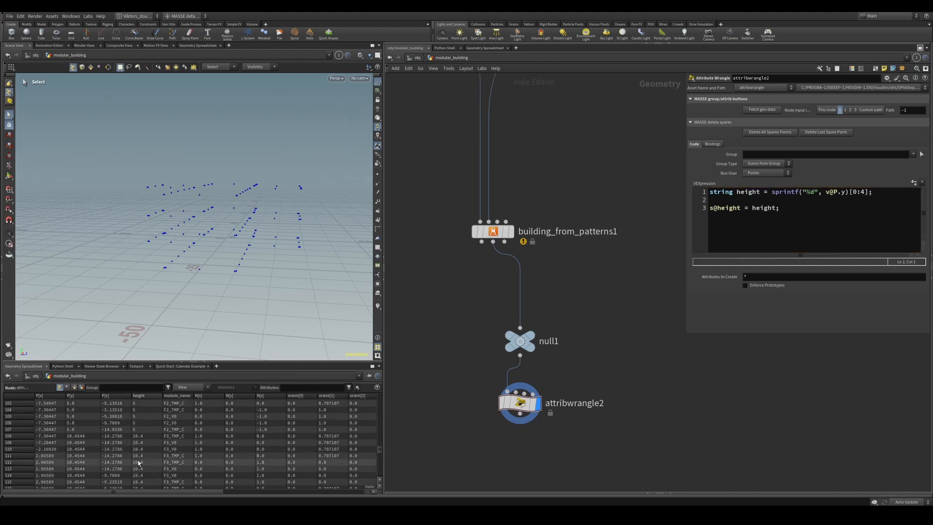
left_click(139, 443)
left_click(139, 438)
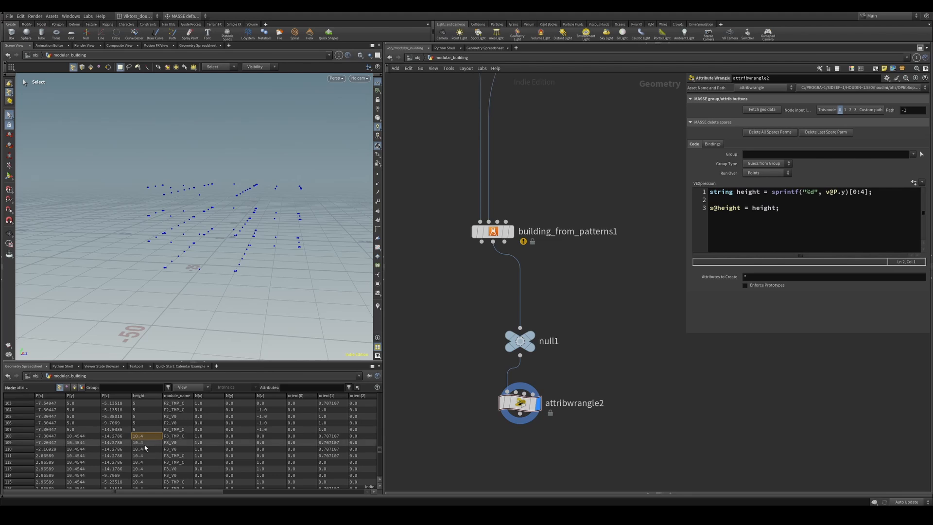
left_click(147, 411)
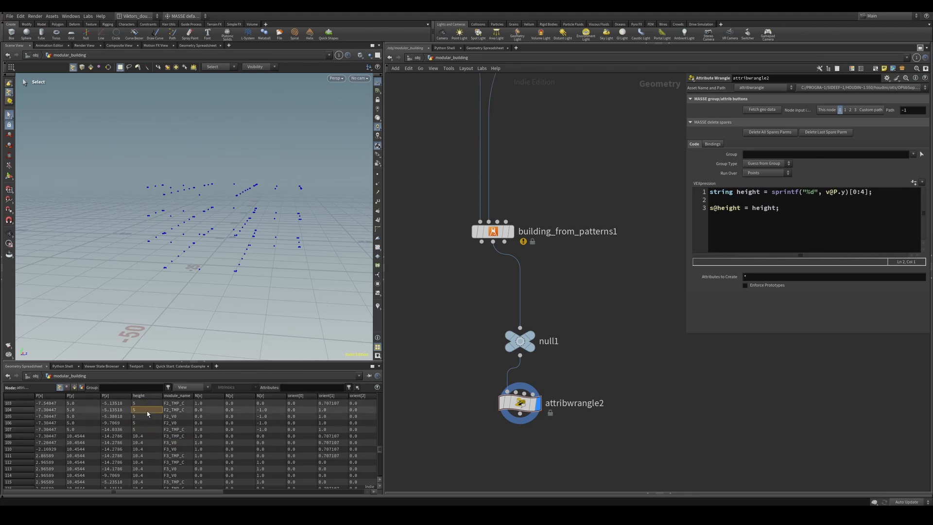
Check the height values of the F3 points against their P[y] values through the rest of the Geometry Spreadsheet
left_click(140, 442)
left_click(138, 437)
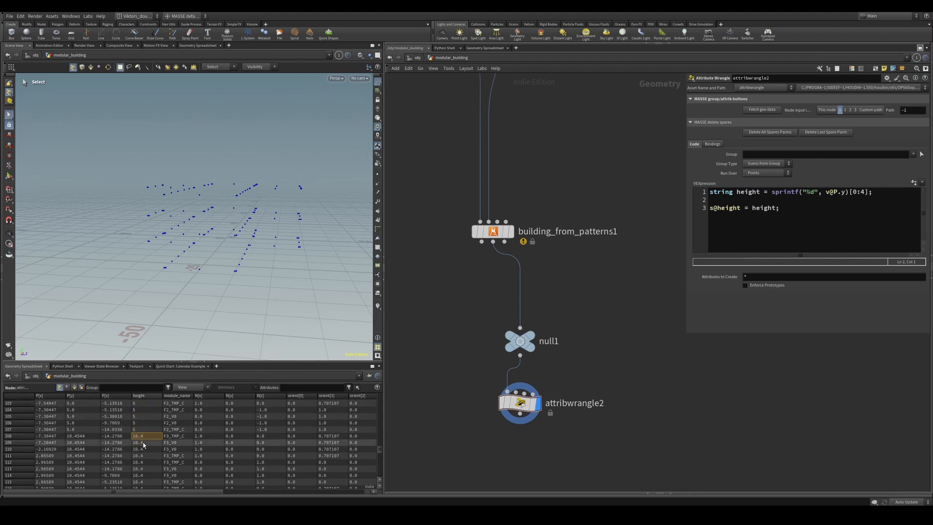
scroll(148, 457, "down", 15)
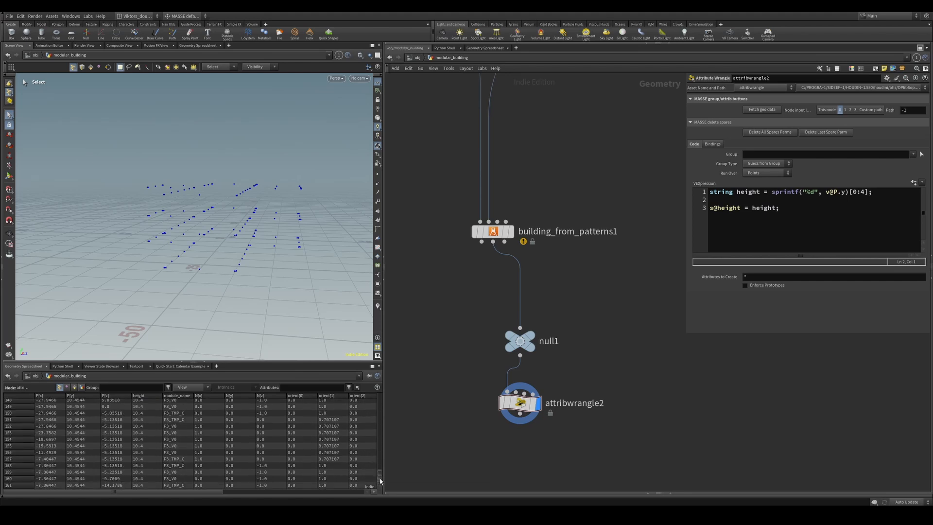
left_click_drag(381, 480, 378, 455)
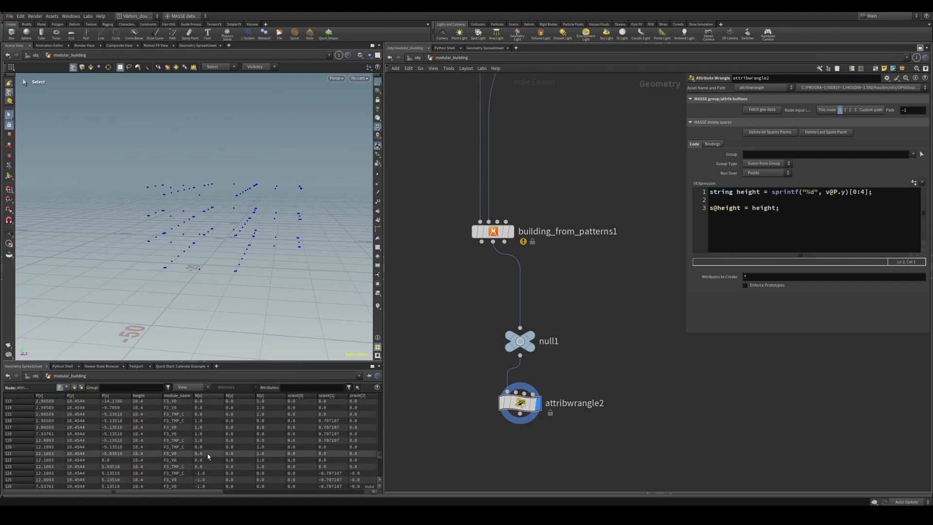
left_click(146, 440)
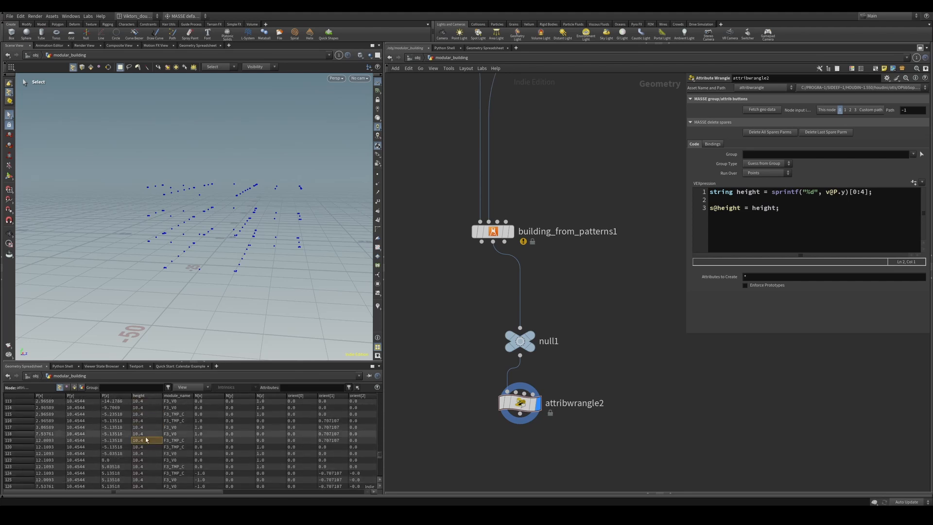
scroll(155, 462, "down", 3)
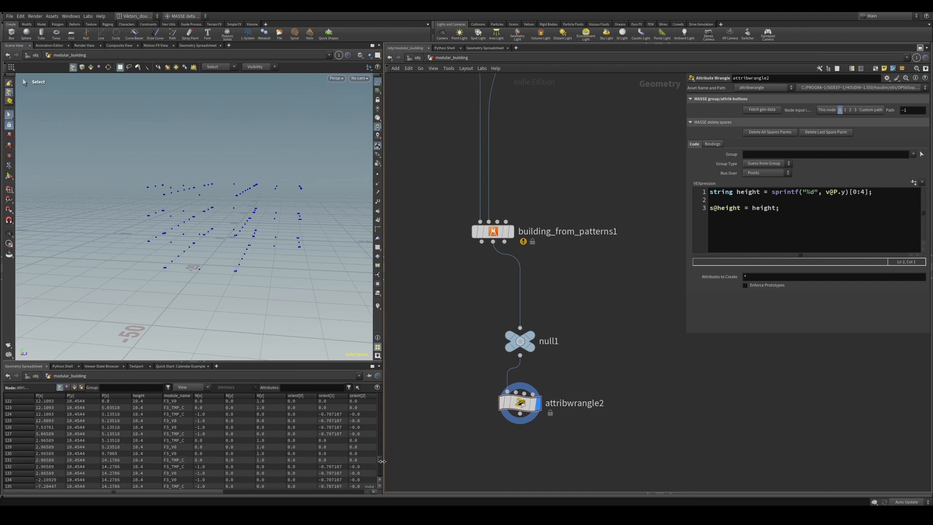
mouse_move(382, 461)
left_mouse_down()
mouse_move(384, 476)
mouse_move(378, 411)
mouse_move(383, 484)
mouse_move(383, 405)
mouse_move(382, 474)
left_mouse_up()
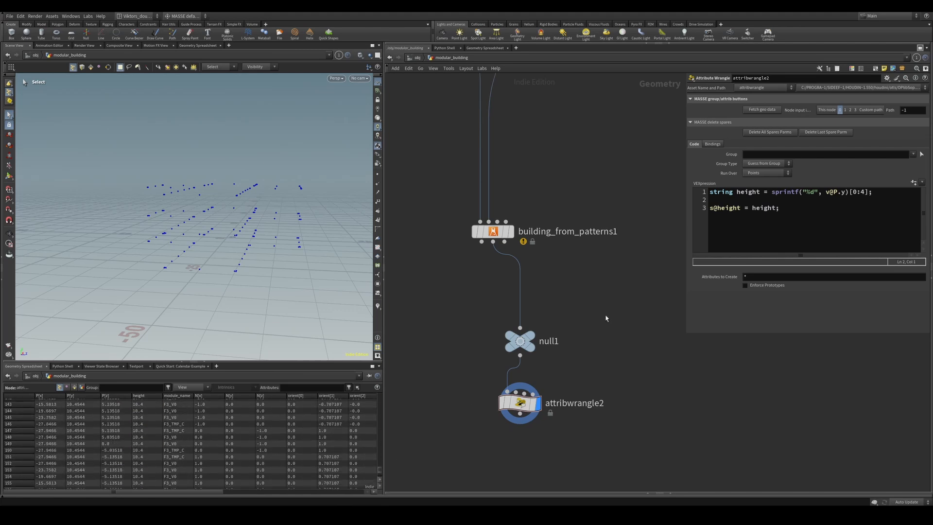
Remove the blank line between the sprintf line and the s@height line in attribwrangle2's code
left_click(865, 201)
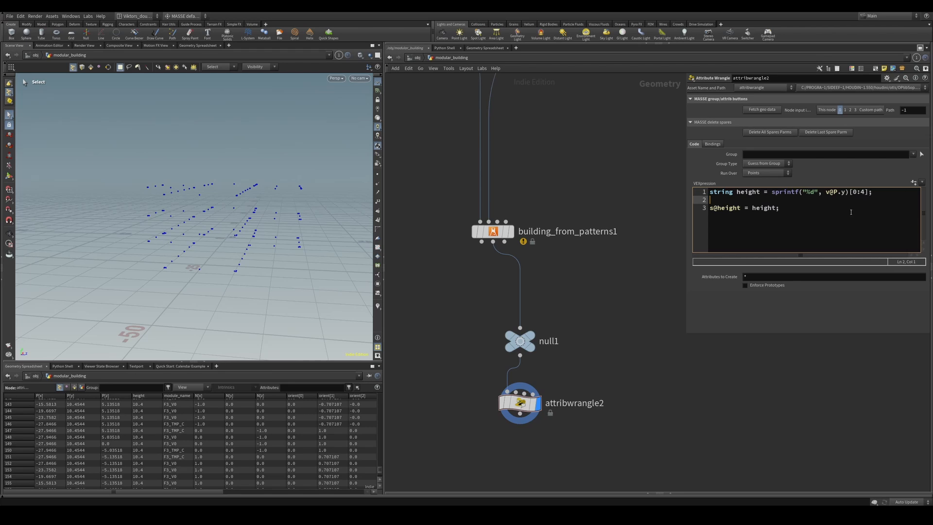
key("BackSpace")
left_click(800, 224)
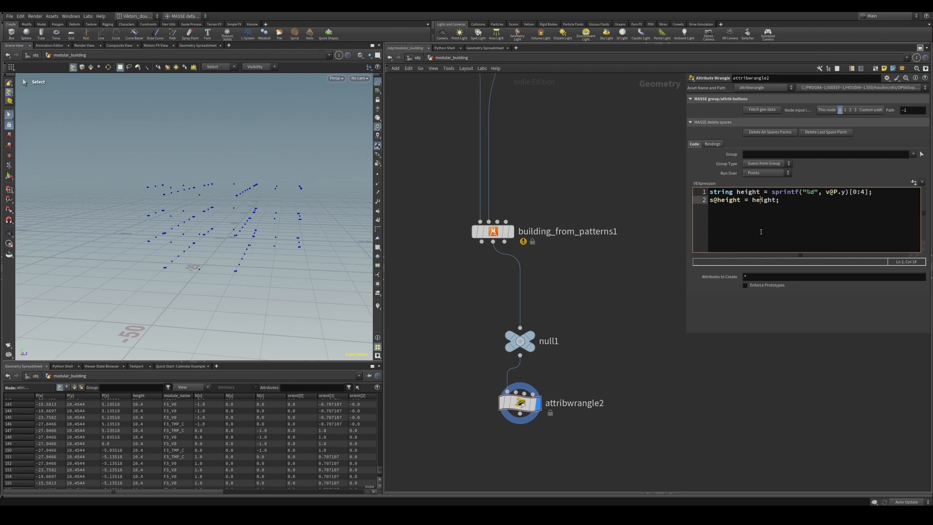
left_click(520, 341)
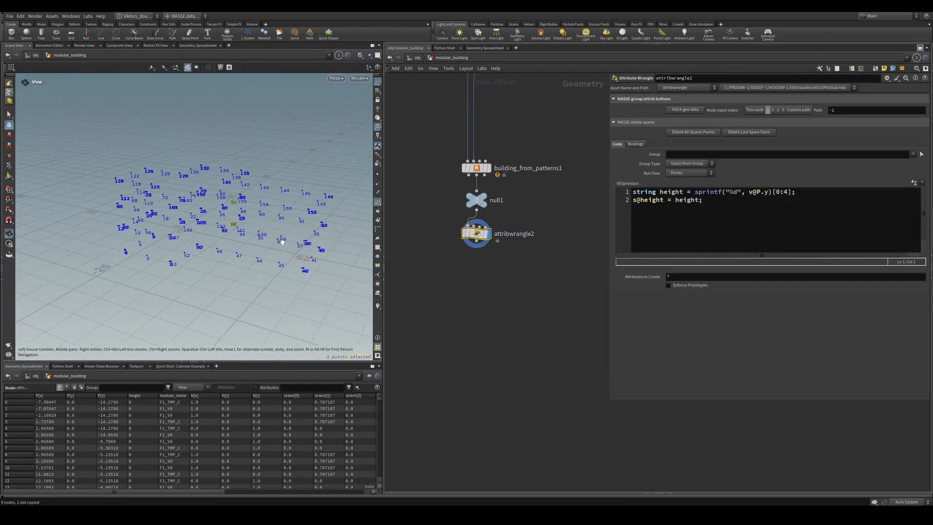
Paste the copied for-each network, foreach_begin1 through set_corners, below attribwrangle2 and feed it from that wrangle
left_click_drag(283, 245, 261, 256, "alt")
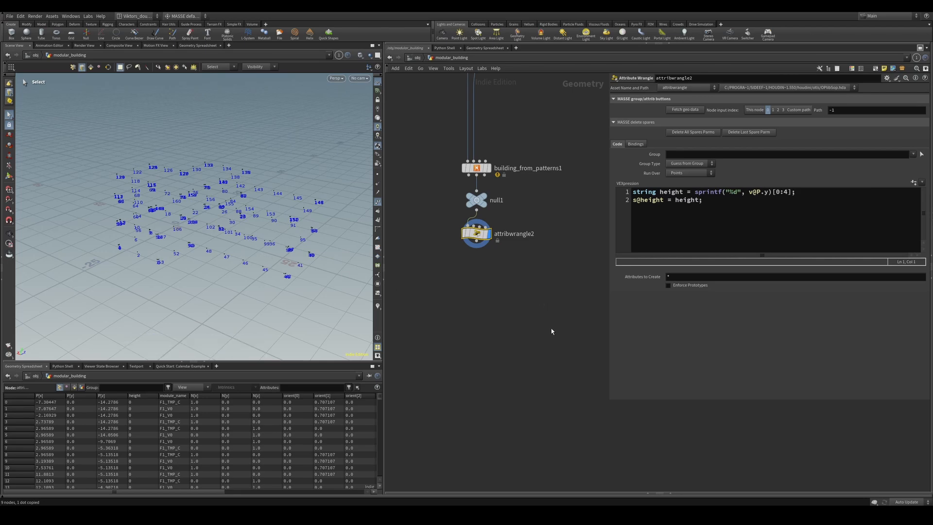
left_click_drag(262, 228, 216, 272, "alt")
scroll(491, 305, "down", 1)
middle_click_drag(497, 321, 504, 288)
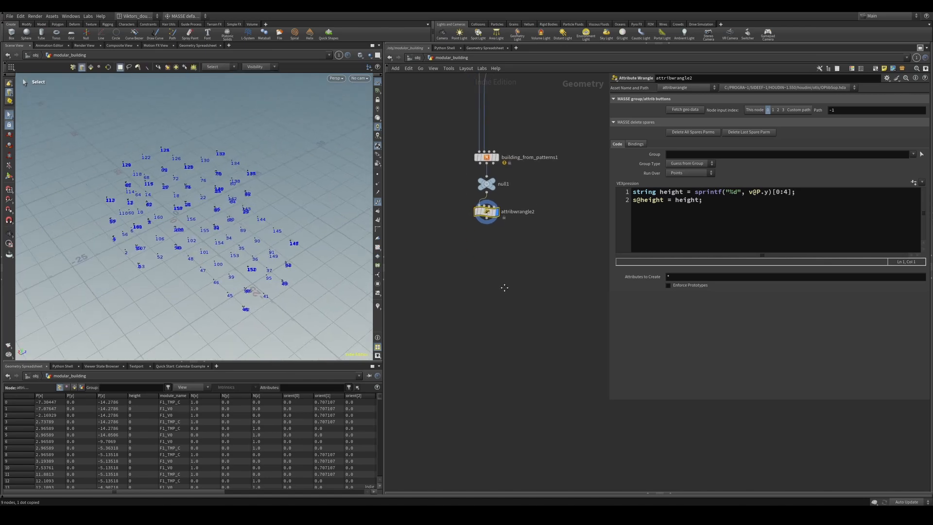
key("ctrl+v")
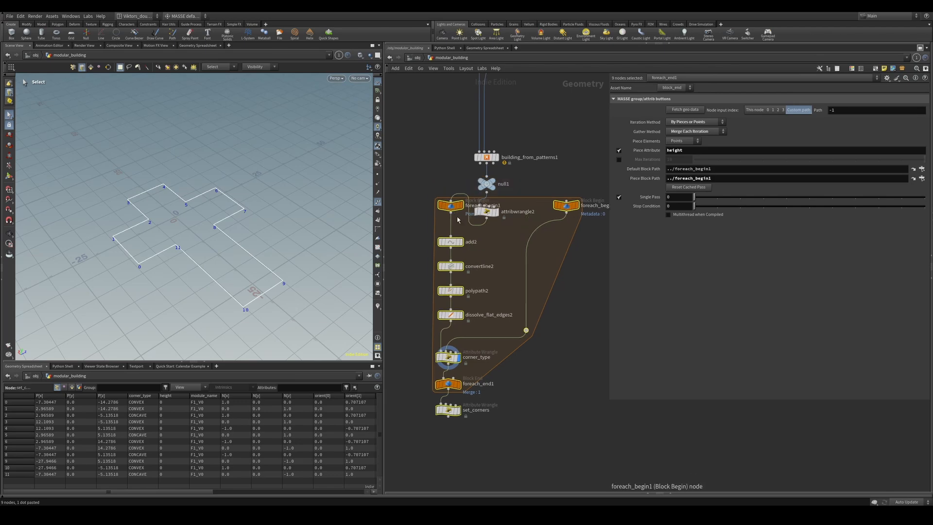
left_click(489, 246)
left_click(495, 266)
mouse_move(550, 268)
middle_mouse_down()
mouse_move(495, 266)
mouse_move(503, 276)
mouse_move(493, 267)
mouse_move(510, 283)
mouse_move(517, 135)
middle_mouse_up()
scroll(503, 275, "up", 2)
Display foreach_end1's output and review its By Pieces or Points iteration, height piece attribute and single-pass settings
left_click(483, 243)
left_click(487, 342)
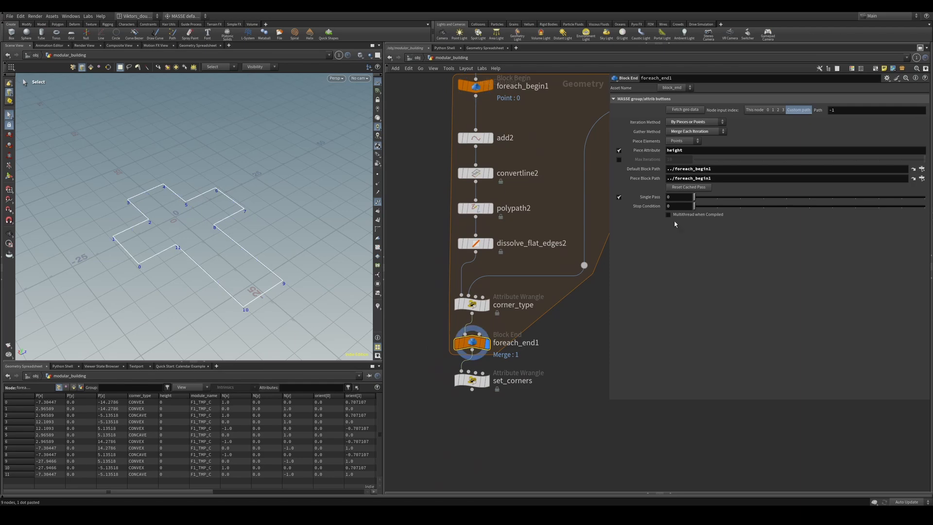
middle_click_drag(589, 195, 581, 244)
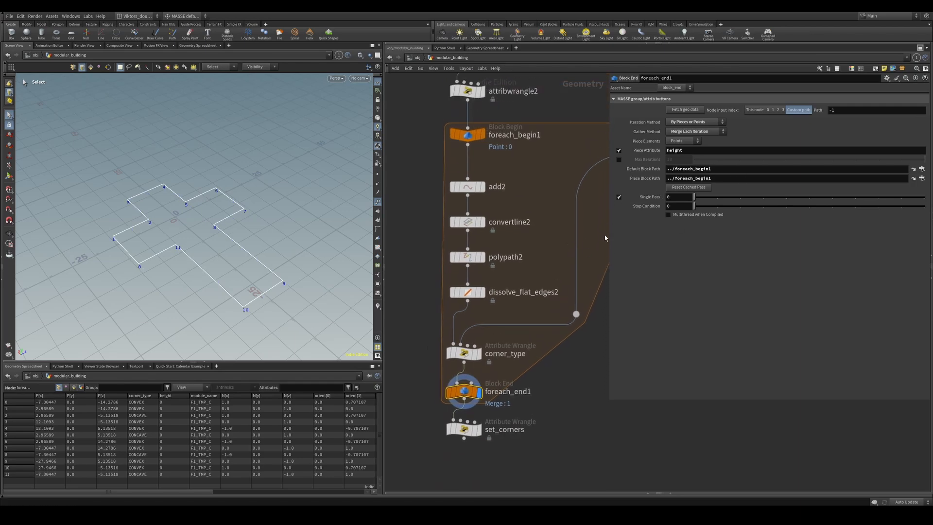
middle_click_drag(544, 121, 547, 204)
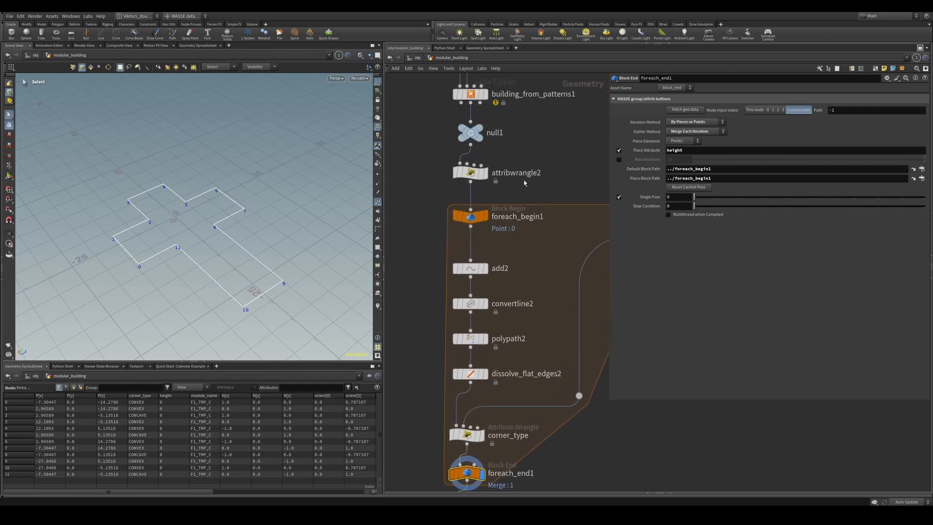
left_click(486, 174)
middle_click_drag(539, 263, 525, 184)
left_click(487, 376)
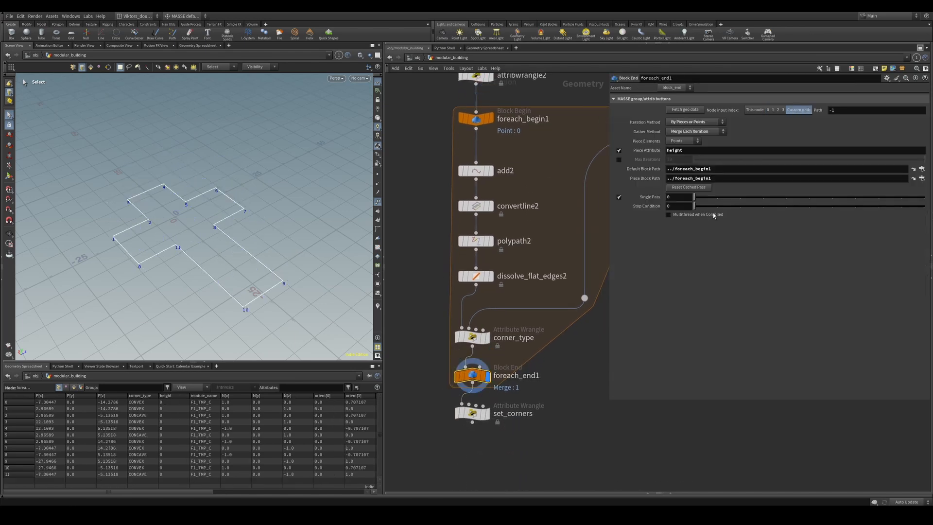
mouse_move(694, 199)
left_mouse_down()
mouse_move(762, 199)
mouse_move(694, 203)
left_mouse_up()
middle_click_drag(539, 156, 542, 226)
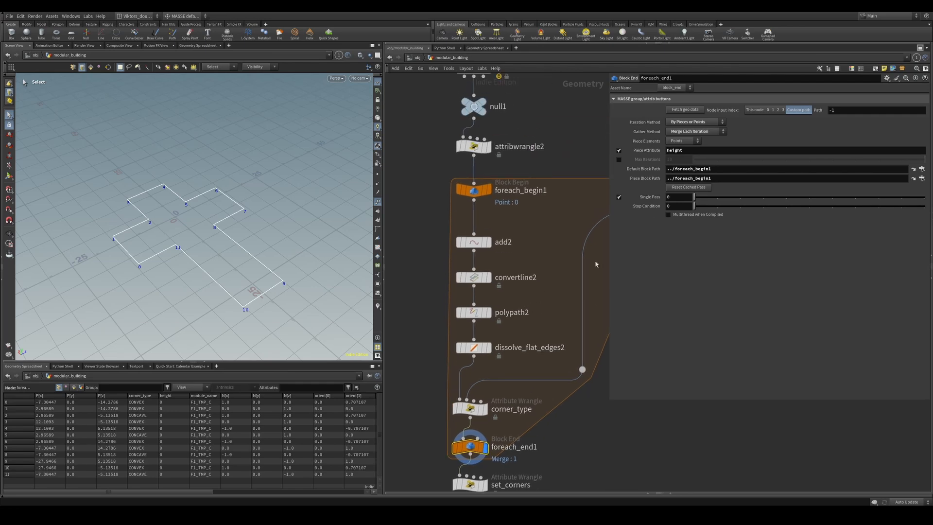
Display add2's output and look closely at the closed polygon built from the first floor's points
left_click(474, 241)
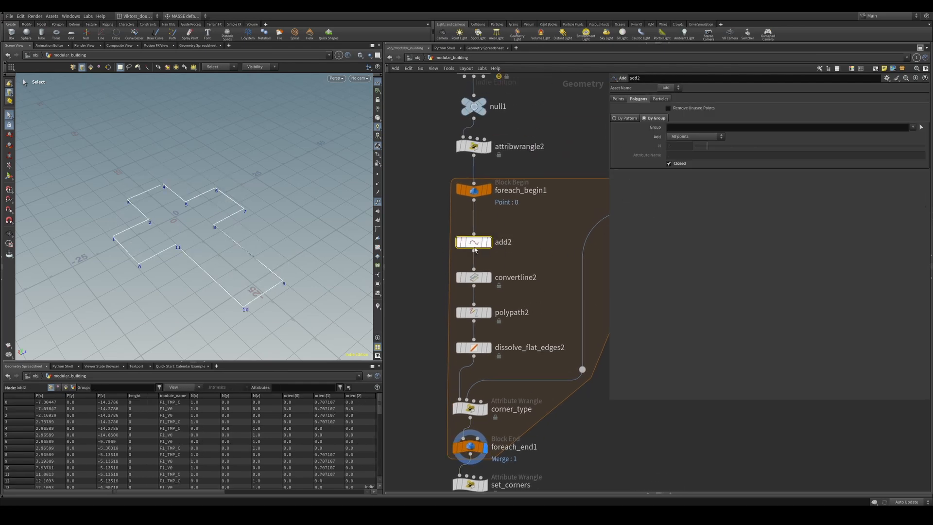
left_click(488, 242)
key("s")
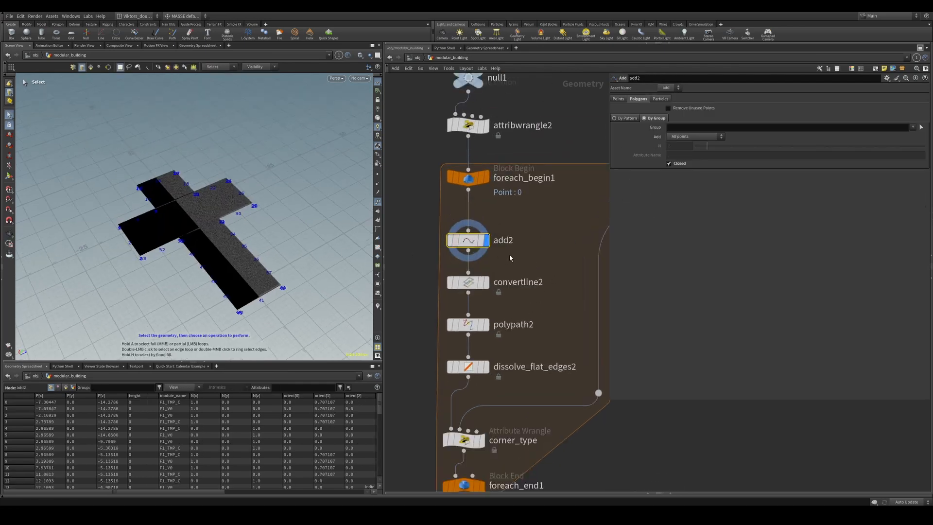
scroll(529, 249, "up", 2)
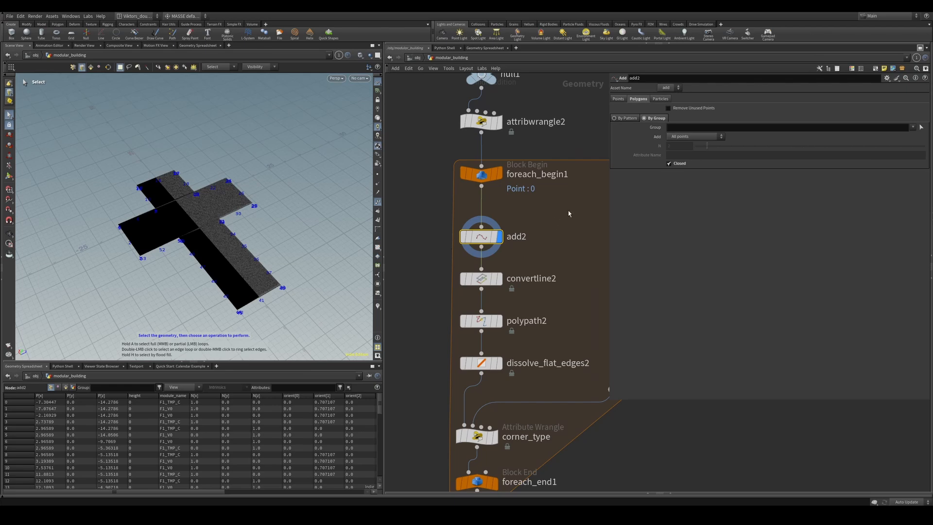
scroll(194, 241, "up", 3)
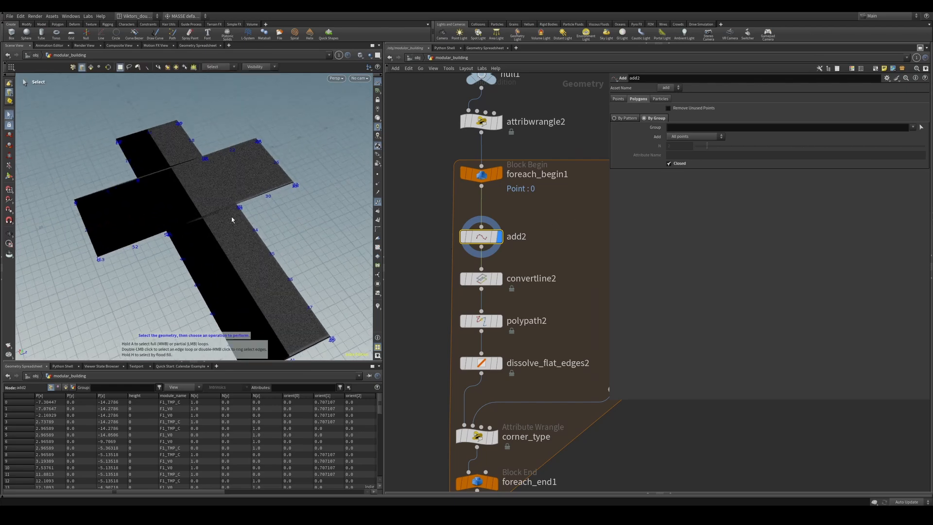
Inspect the edges of add2's polygon by selecting individual edges along its outline
key("3")
left_click_drag(317, 244, 237, 190, "alt")
left_click(252, 247)
left_click(241, 188)
left_click(250, 155, "shift")
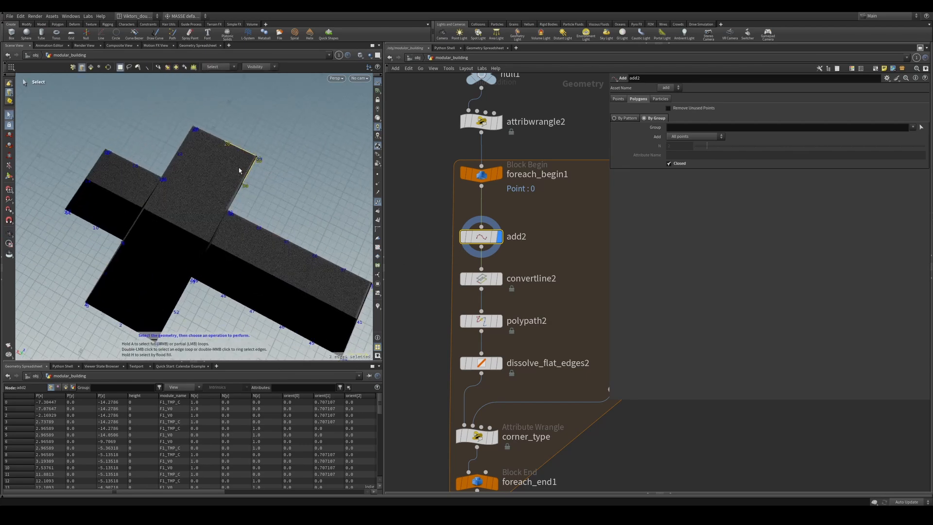
left_click(157, 138)
left_click(164, 174)
Display convertline2's output and inspect the outline's individual line segments as primitives
middle_click_drag(541, 258, 557, 226)
left_click(515, 247)
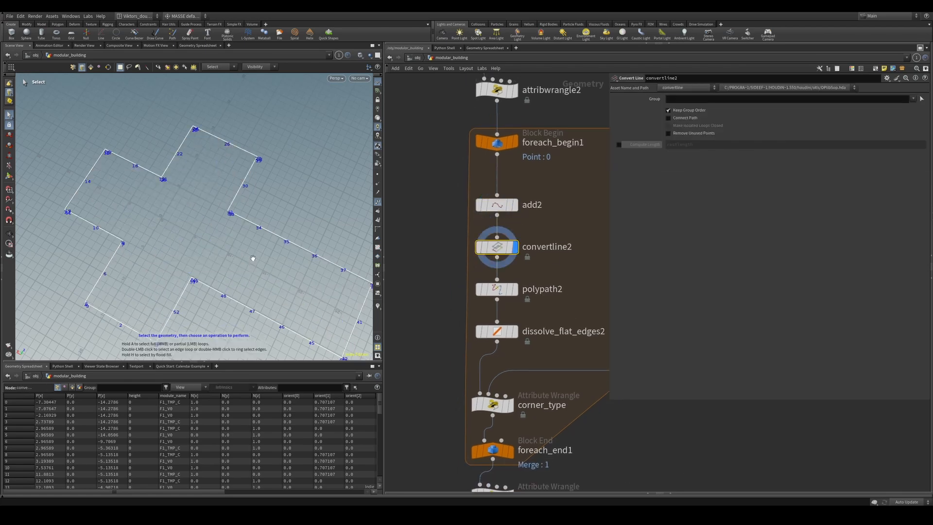
left_click_drag(250, 255, 306, 217, "alt")
key("4")
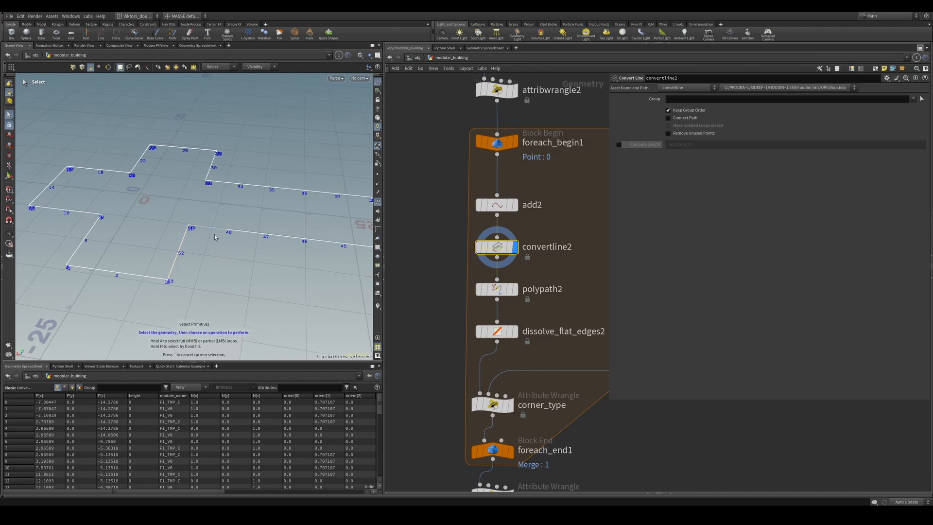
left_click_drag(275, 285, 243, 311, "alt")
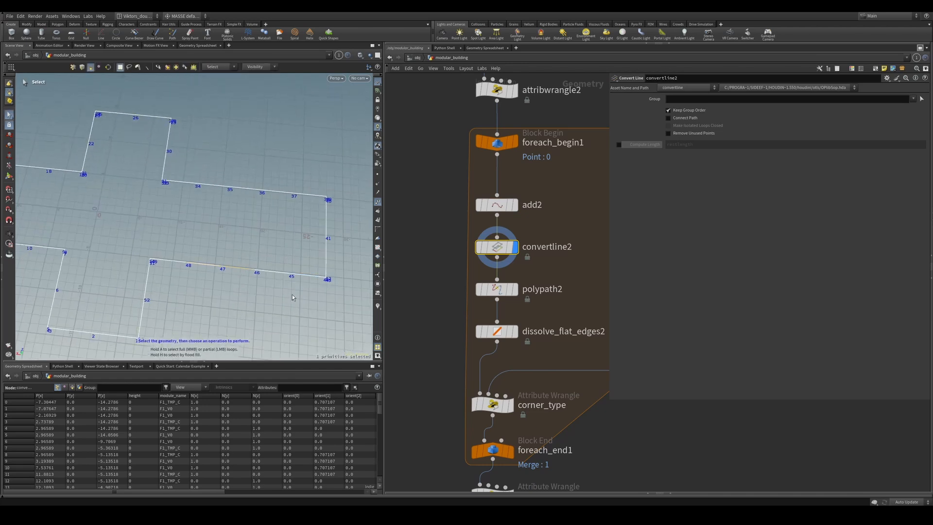
scroll(509, 328, "up", 1)
Display polypath2's output and select the outline as a primitive to check how its segments are joined
left_click(516, 282)
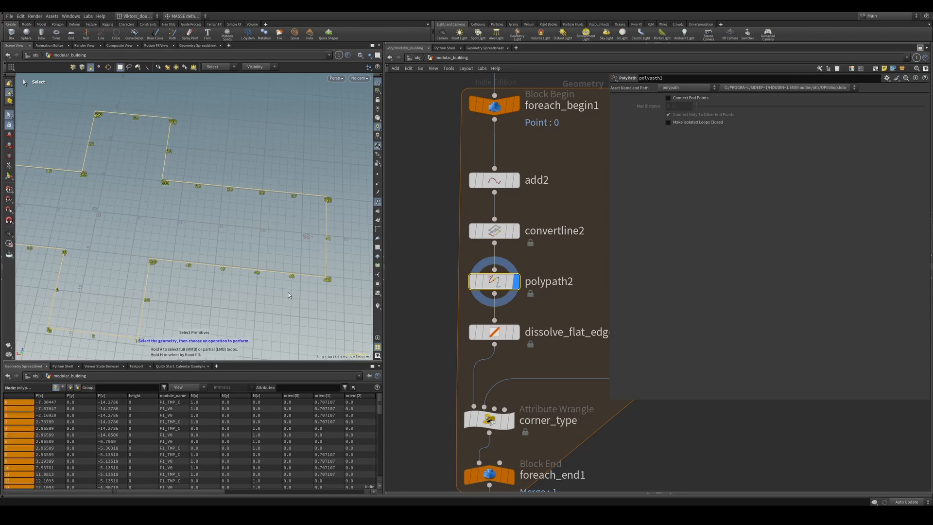
scroll(272, 289, "down", 3)
left_click_drag(272, 287, 253, 265, "alt")
left_click(250, 262)
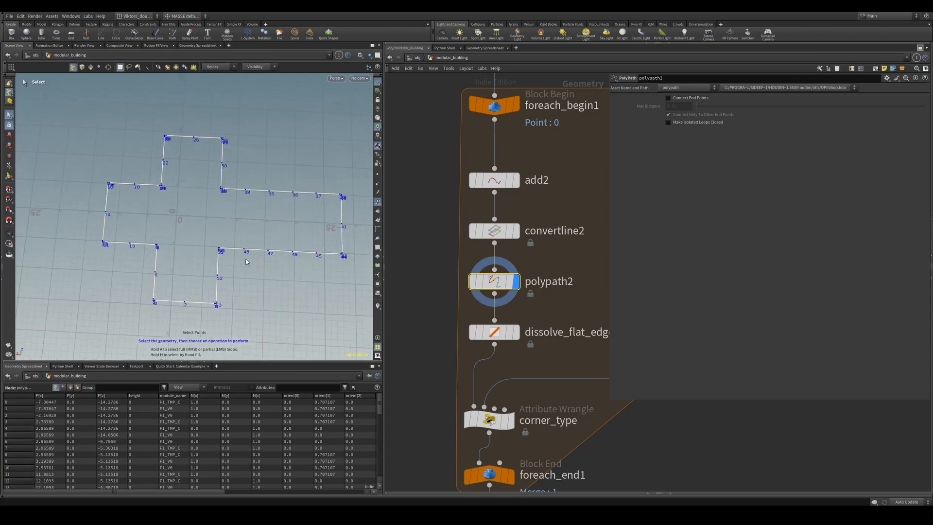
left_click(268, 247)
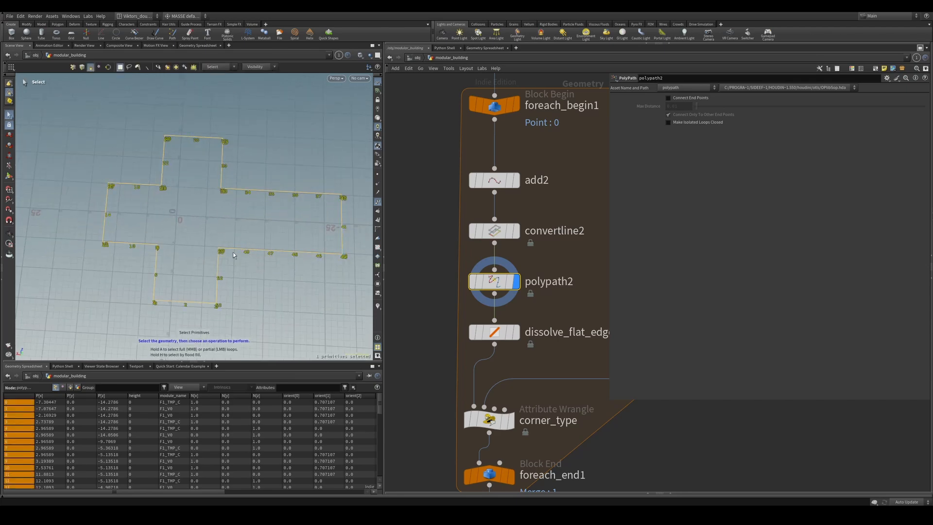
left_click_drag(233, 255, 206, 213, "alt")
scroll(568, 370, "up", 1)
Display dissolve_flat_edges2's output and examine the points left on the outline with point selection active
middle_click_drag(559, 360, 541, 329)
scroll(538, 332, "down", 1)
left_click_drag(538, 331, 491, 302)
left_click(495, 299)
left_click_drag(277, 227, 244, 246, "alt")
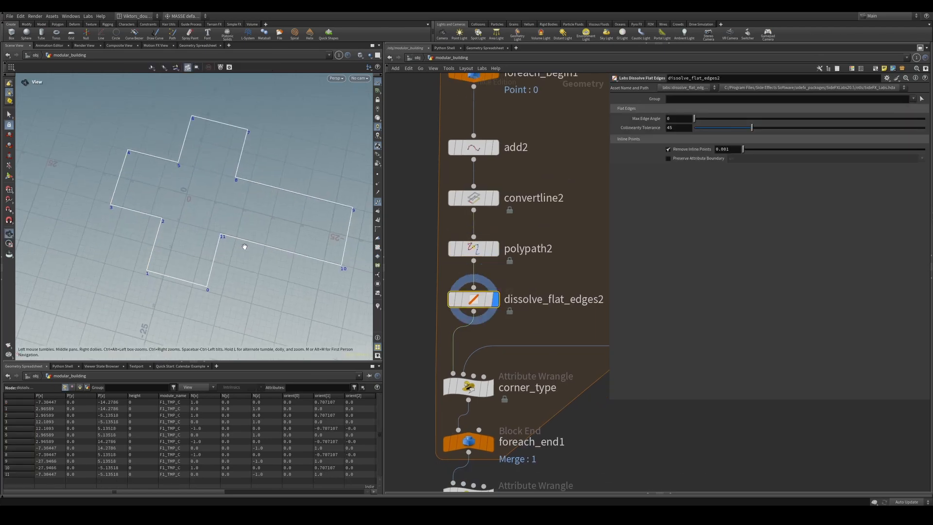
key("s")
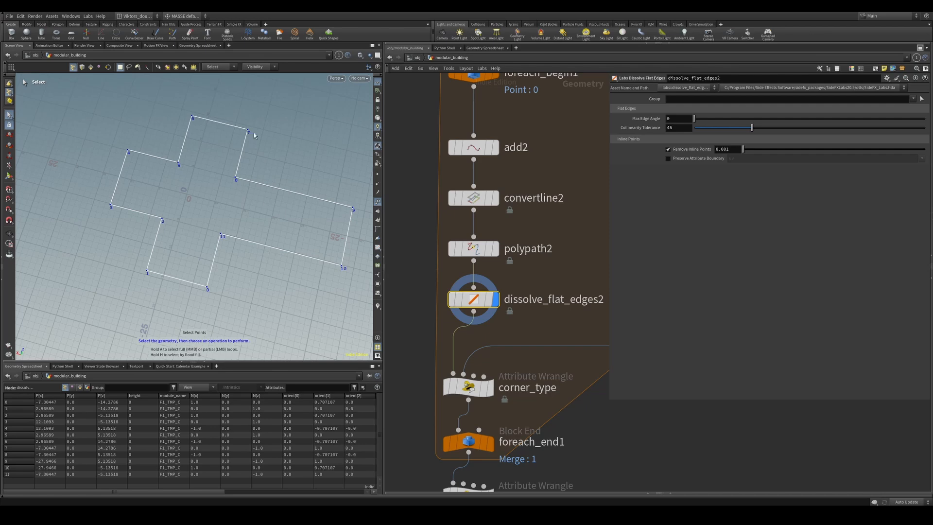
left_click_drag(294, 274, 299, 215, "alt")
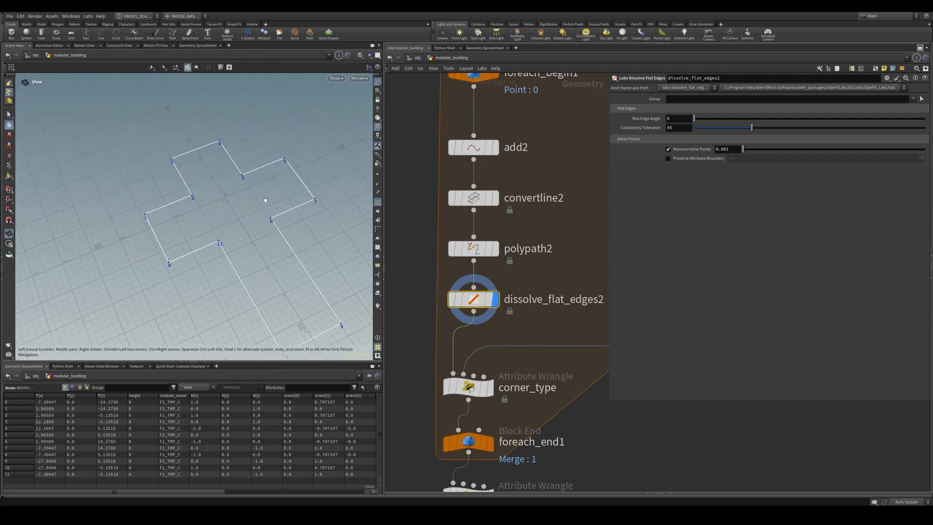
right_click_drag(299, 214, 367, 209, "alt")
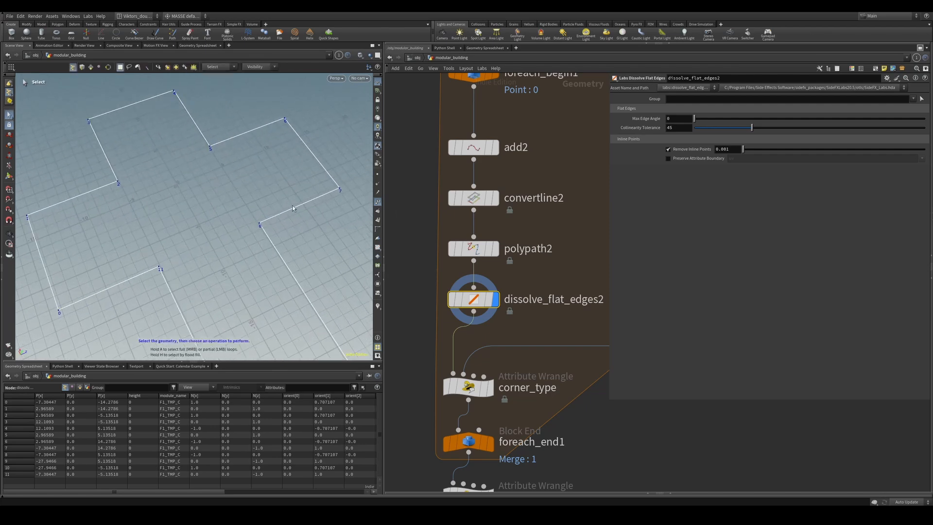
left_click_drag(293, 205, 251, 237, "alt")
Examine the inner and outer corners of the dissolved outline and the corner_type and set_corners nodes that follow
scroll(526, 384, "down", 2)
scroll(526, 384, "up", 2)
middle_click_drag(526, 384, 519, 315)
scroll(495, 360, "down", 1)
scroll(517, 316, "up", 2)
scroll(518, 316, "down", 1)
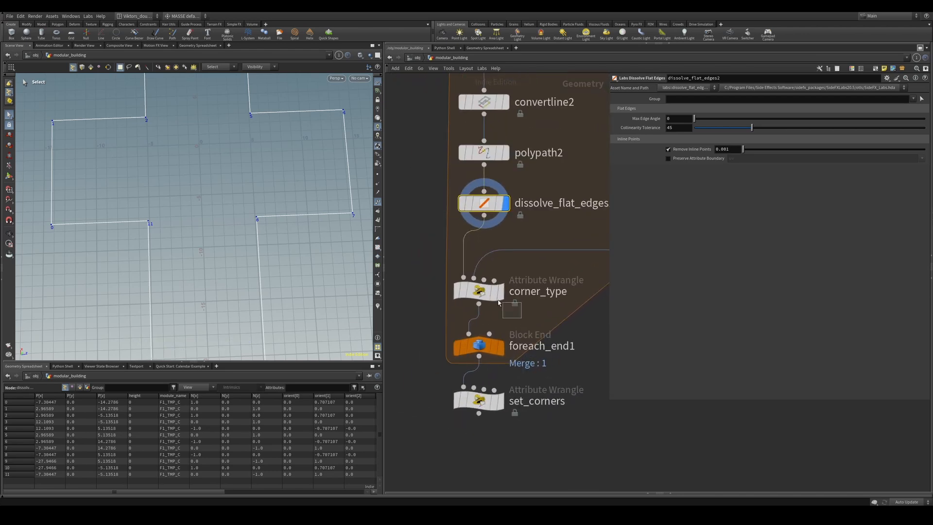
left_click_drag(521, 317, 539, 311)
scroll(277, 210, "down", 2)
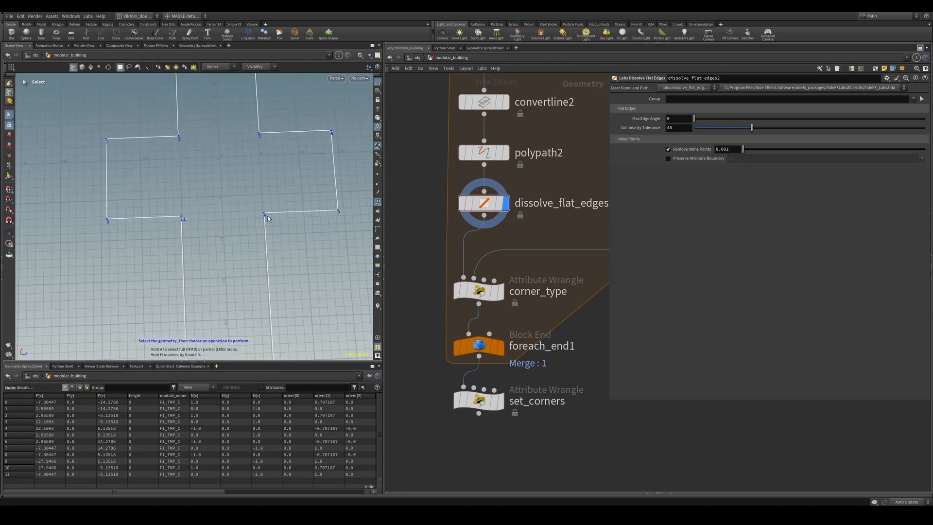
middle_click_drag(281, 183, 267, 199, "alt")
scroll(250, 218, "down", 4, "alt")
key("s")
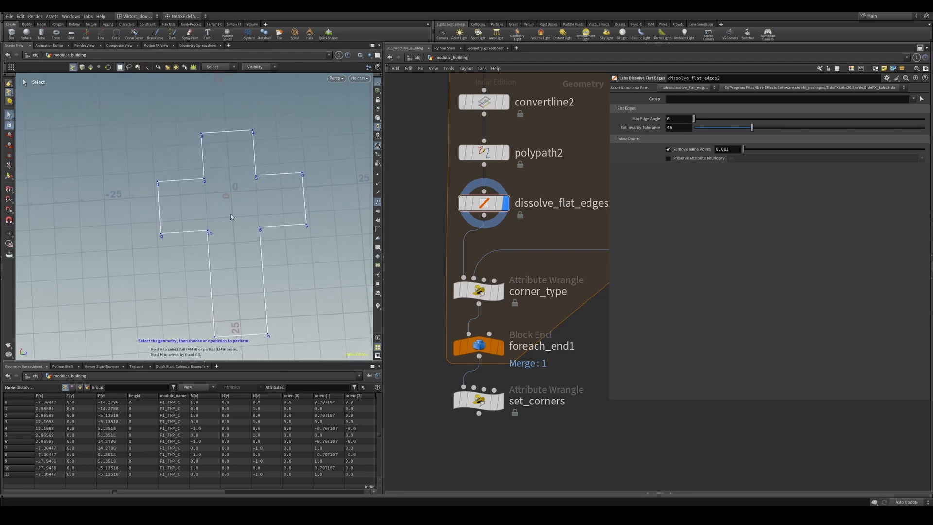
Select the four inner corner points of the dissolved outline to identify the concave corners
left_click_drag(188, 159, 283, 261)
left_click_drag(283, 261, 262, 248, "alt")
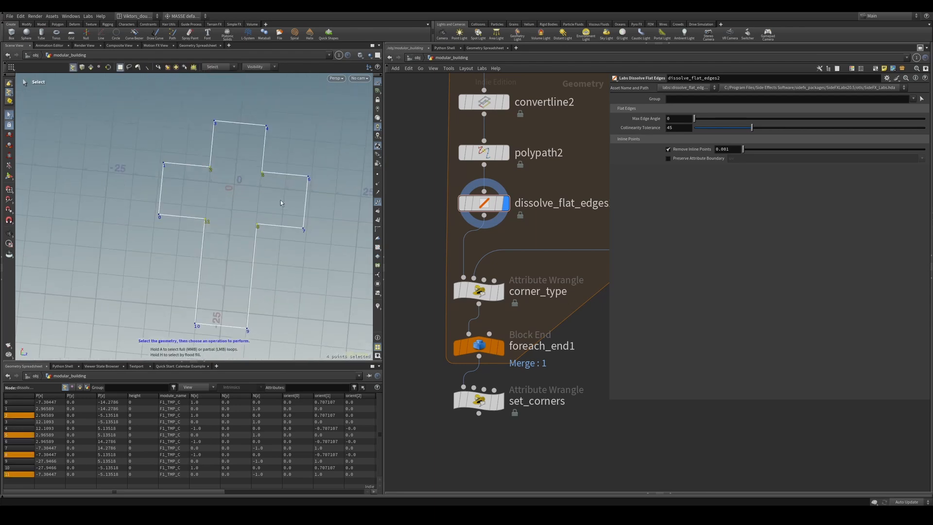
left_click(281, 200)
left_click_drag(277, 187, 292, 186, "alt")
left_click_drag(191, 158, 277, 246)
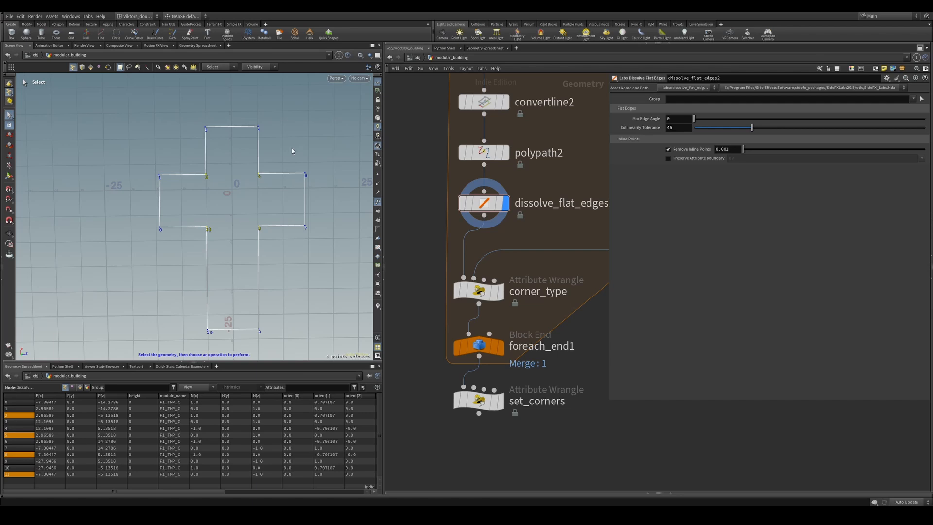
Display corner_type's output and show its VEX code in full
left_click(478, 291)
left_click(500, 291)
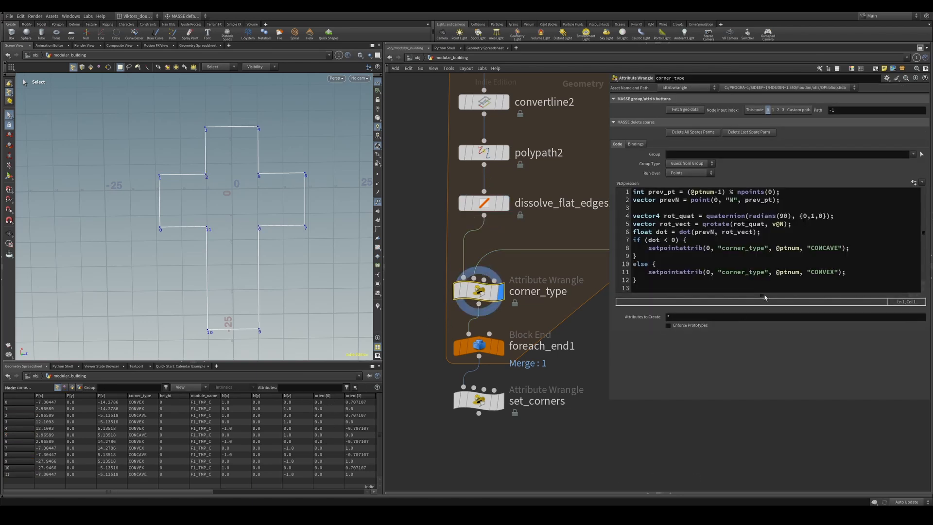
mouse_move(757, 400)
left_mouse_down()
mouse_move(756, 439)
mouse_move(758, 417)
left_mouse_up()
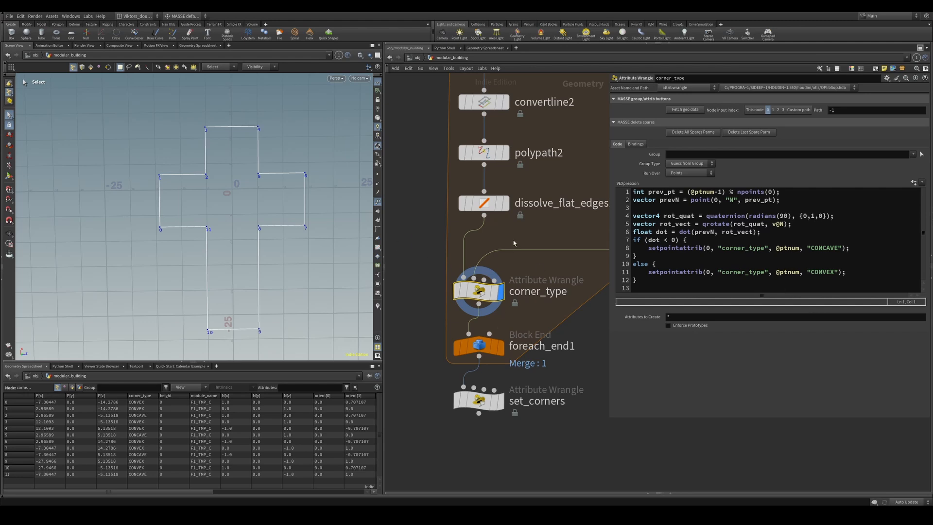
Display dissolve_flat_edges2's output again and examine the outline's selected inner corners from an angled view
left_click(484, 205)
left_click(505, 204)
scroll(261, 212, "up", 3)
key("v")
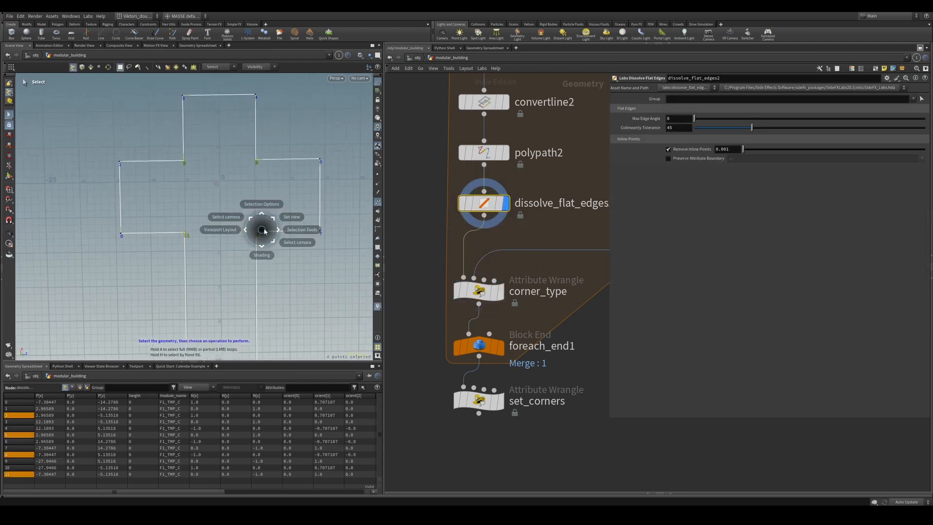
left_click_drag(305, 200, 335, 163, "alt")
middle_click_drag(537, 152, 495, 255)
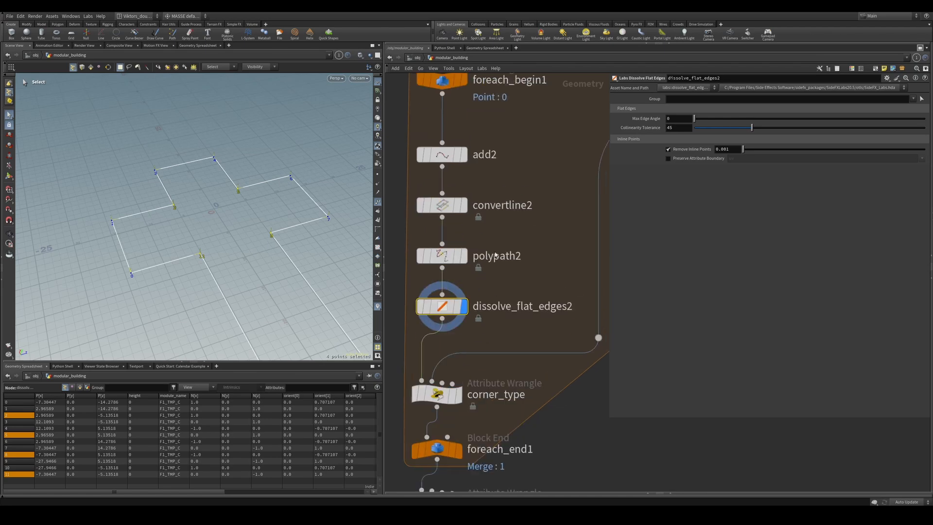
scroll(265, 249, "up", 4)
left_click(258, 257)
left_click_drag(258, 258, 238, 254, "alt")
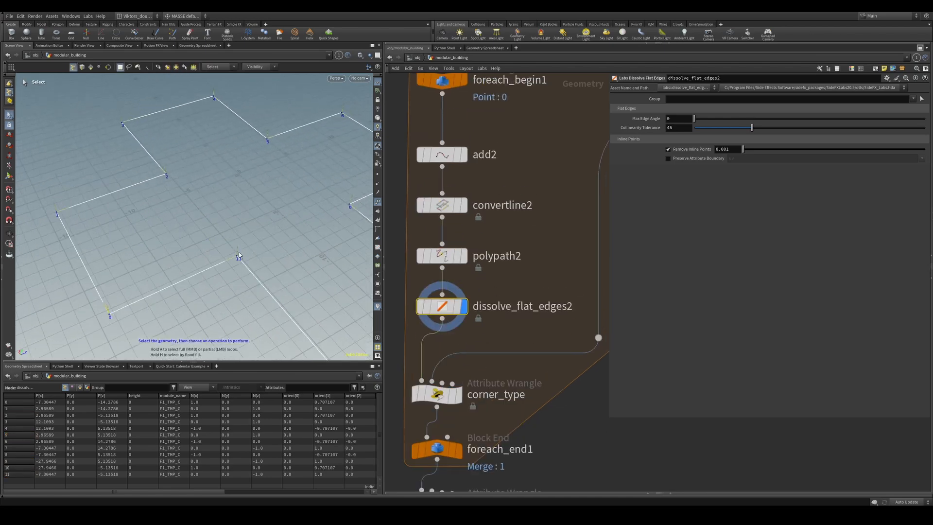
middle_click_drag(547, 150, 552, 217)
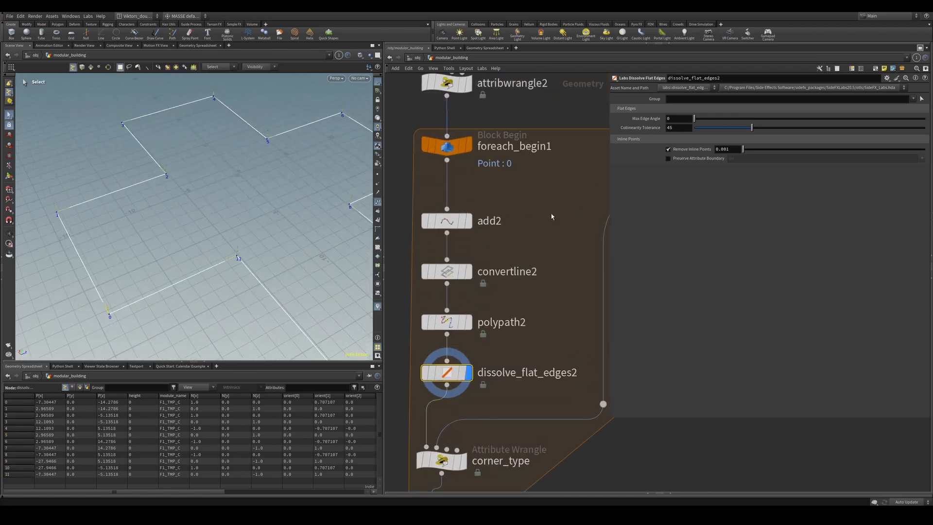
Compare the outputs of foreach_begin1, dissolve_flat_edges2 and corner_type, ending with corner_type displayed
left_click(450, 147)
left_click(468, 145)
middle_click_drag(506, 343, 534, 260)
left_click(478, 290)
left_click(496, 290)
middle_click_drag(520, 366, 518, 331)
left_click(469, 343)
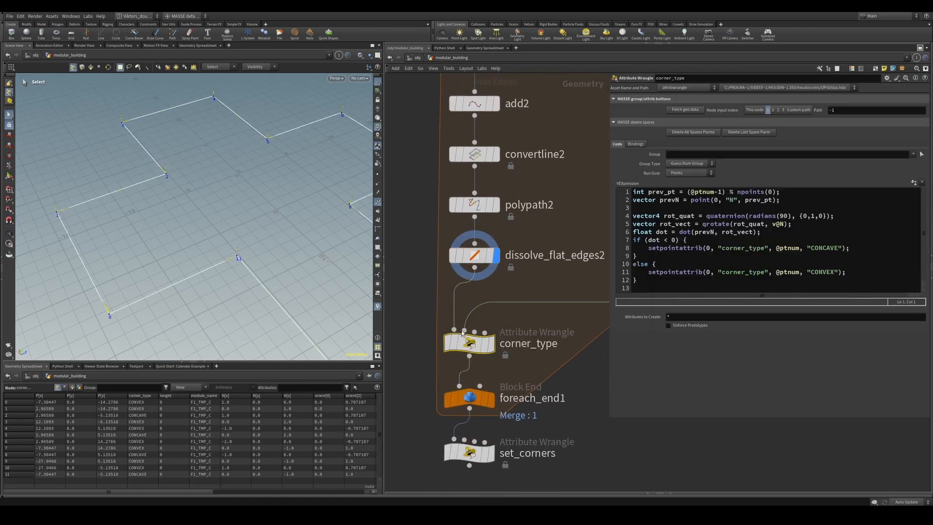
left_click(490, 343)
key("Escape")
Switch the viewport to the top view and examine the normals at the outline's corners
left_click_drag(238, 305, 254, 251)
key("s")
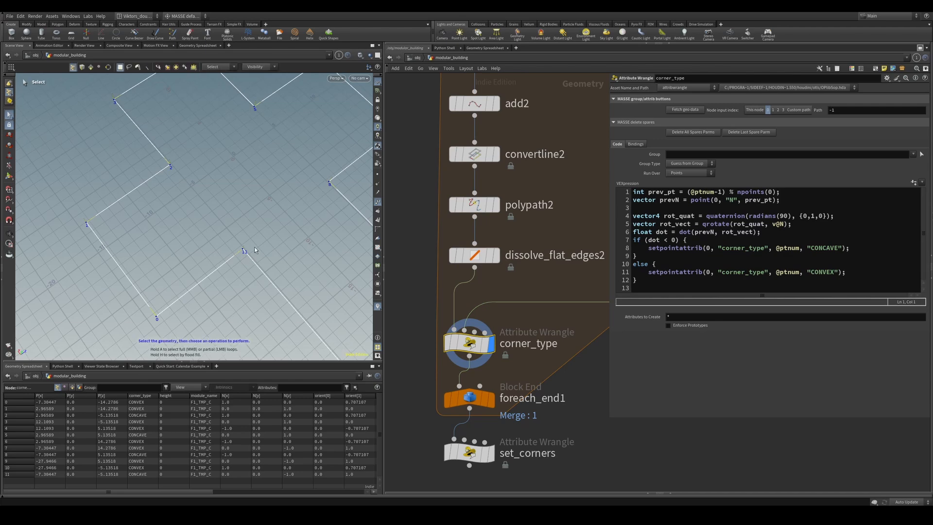
left_click_drag(255, 295, 292, 304, "alt")
key("v")
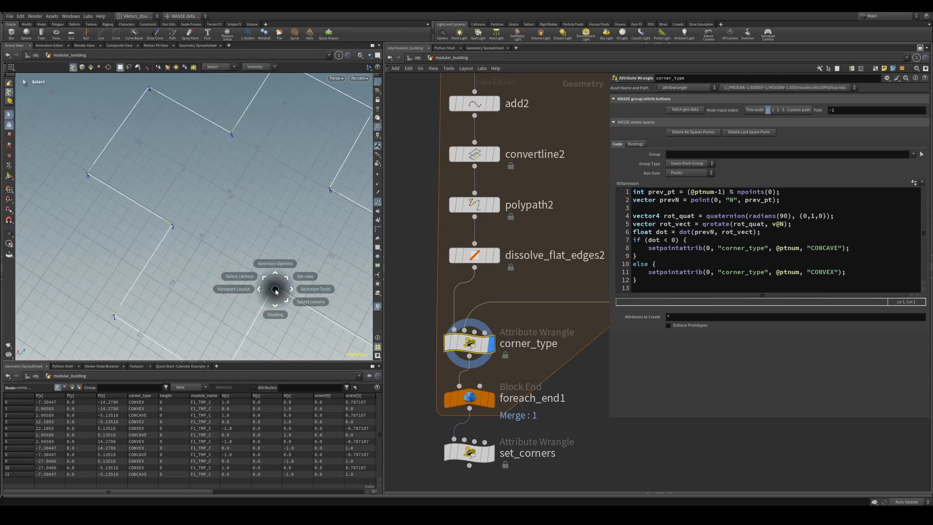
left_click(305, 273)
left_click(305, 247)
key("Escape")
scroll(261, 228, "up", 6)
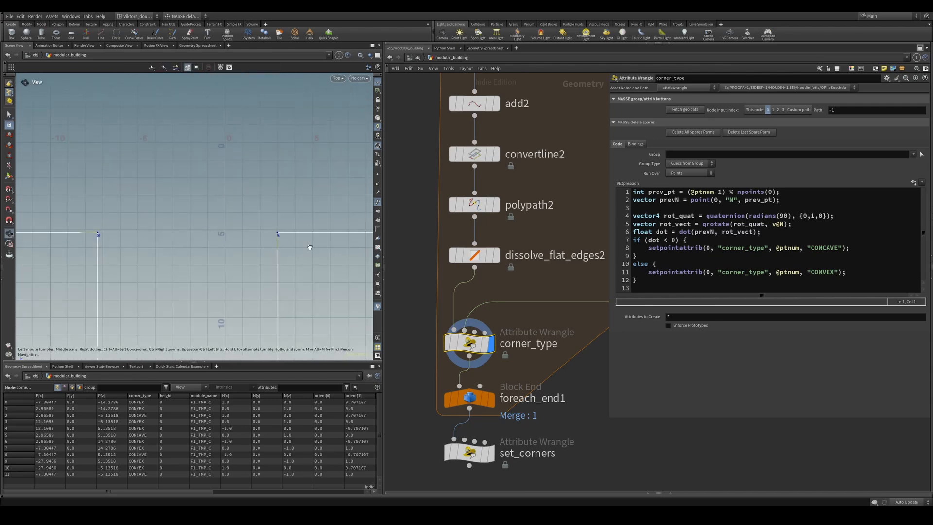
scroll(261, 228, "down", 3)
middle_click_drag(254, 221, 231, 263)
scroll(232, 249, "up", 1, "alt")
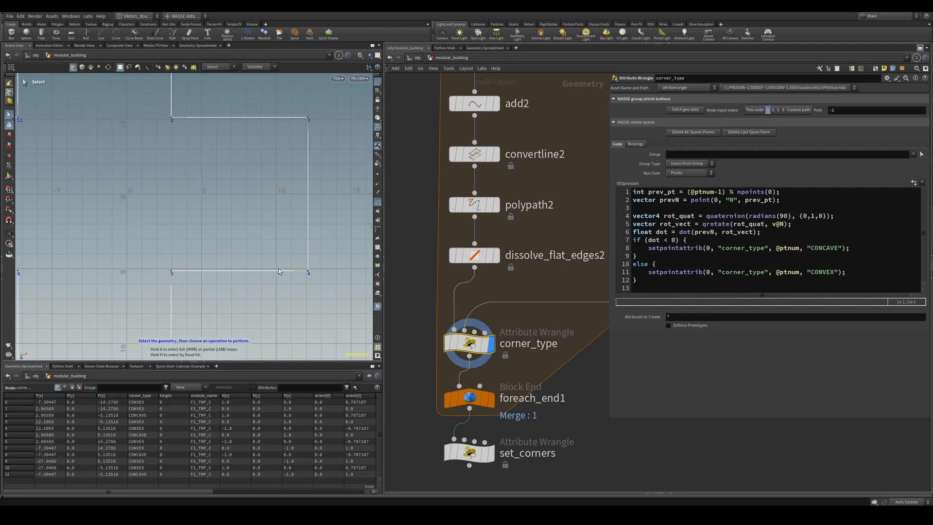
Sort the geometry spreadsheet by corner_type and select the four inner corner points to check their classification
middle_click_drag(581, 362, 584, 330)
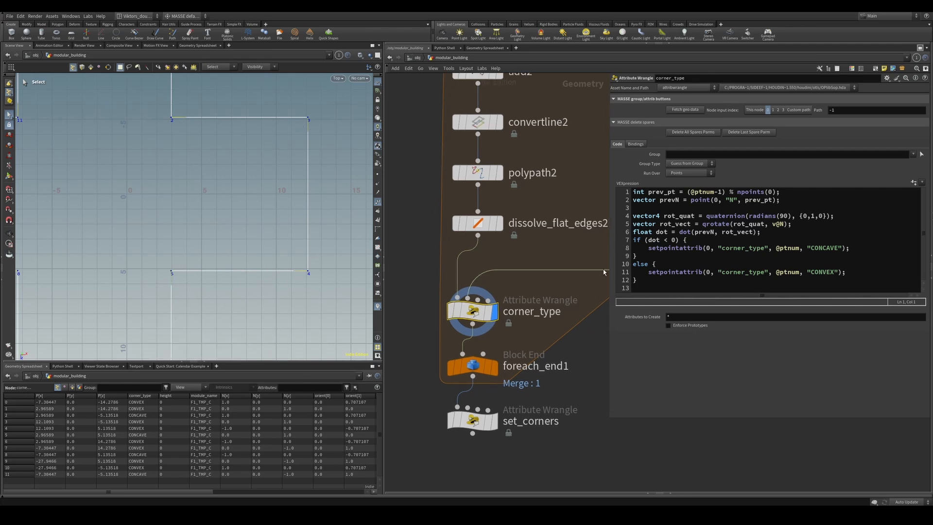
left_click(153, 396)
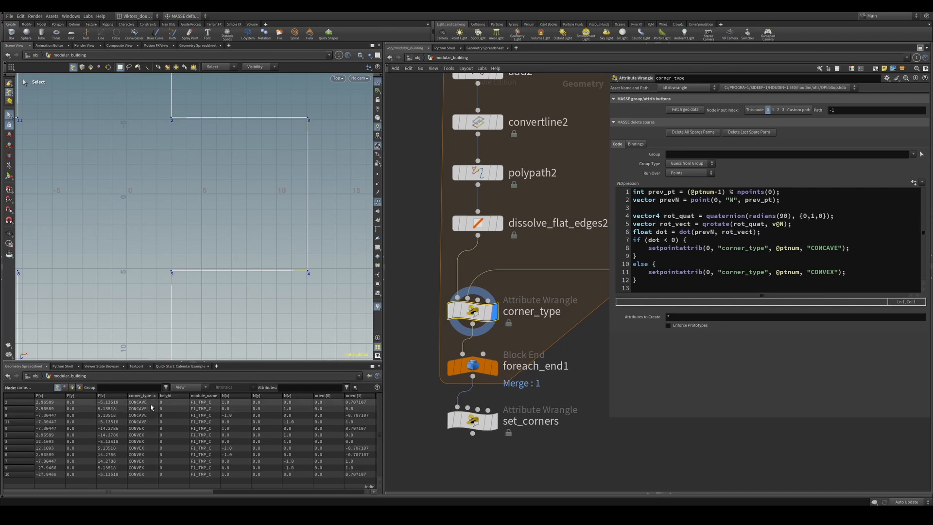
scroll(236, 255, "down", 5)
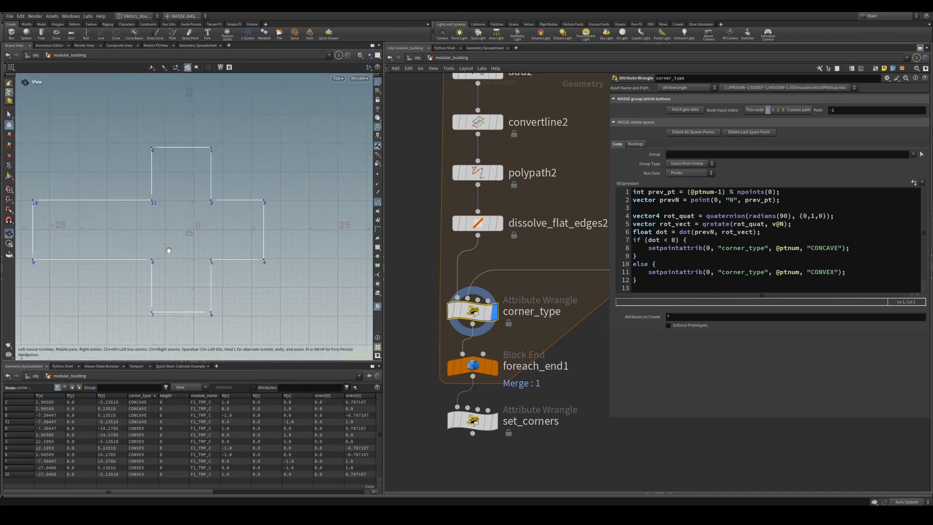
left_click_drag(148, 206, 229, 281)
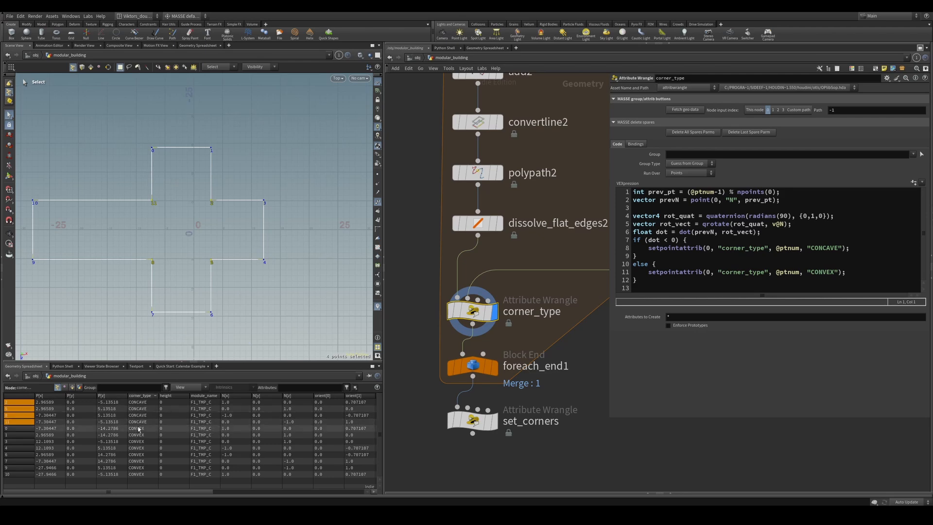
left_click(218, 278)
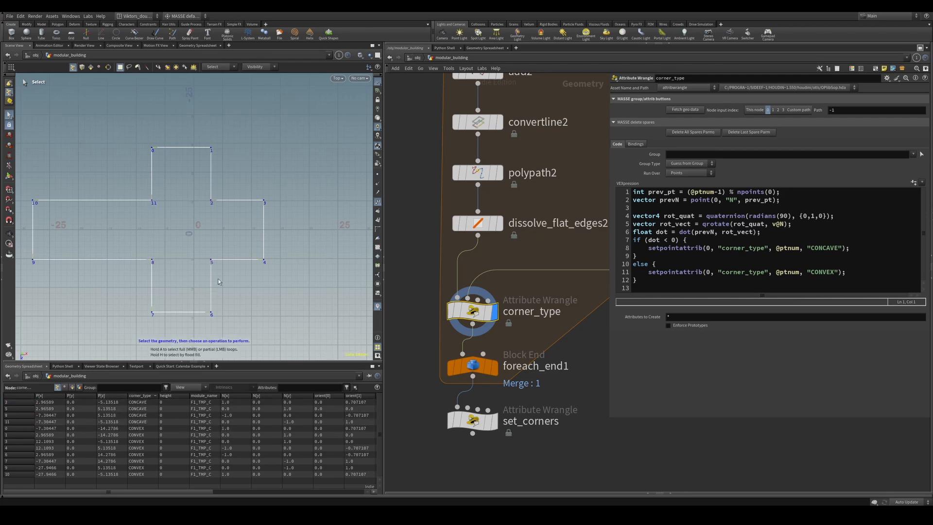
scroll(221, 277, "up", 4)
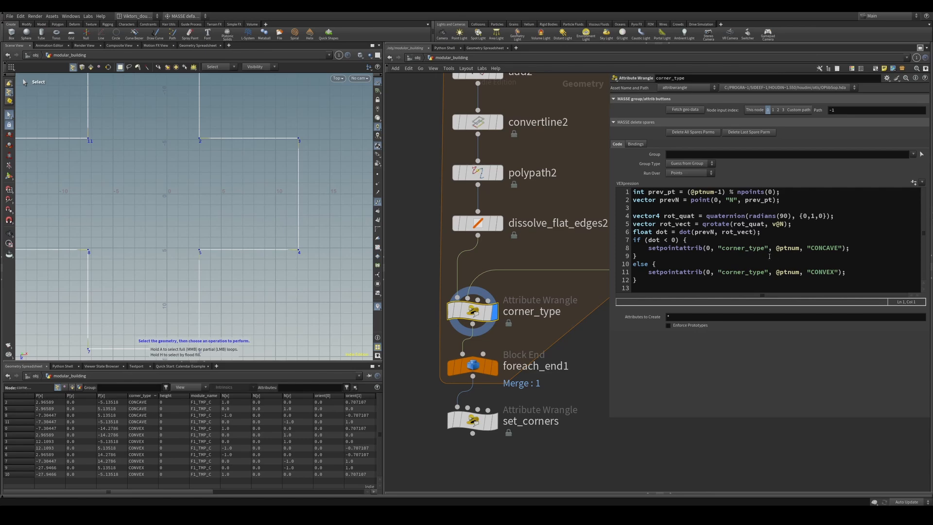
double_click(667, 193)
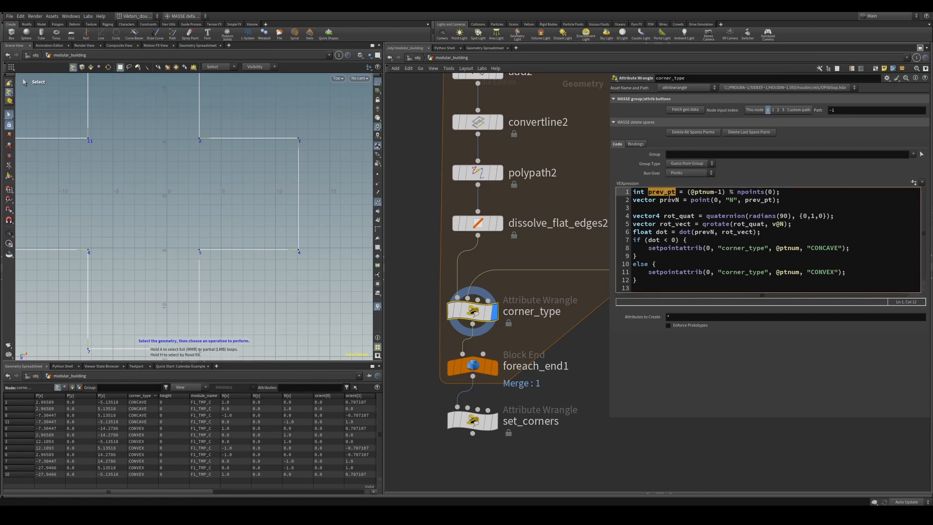
left_click(718, 208)
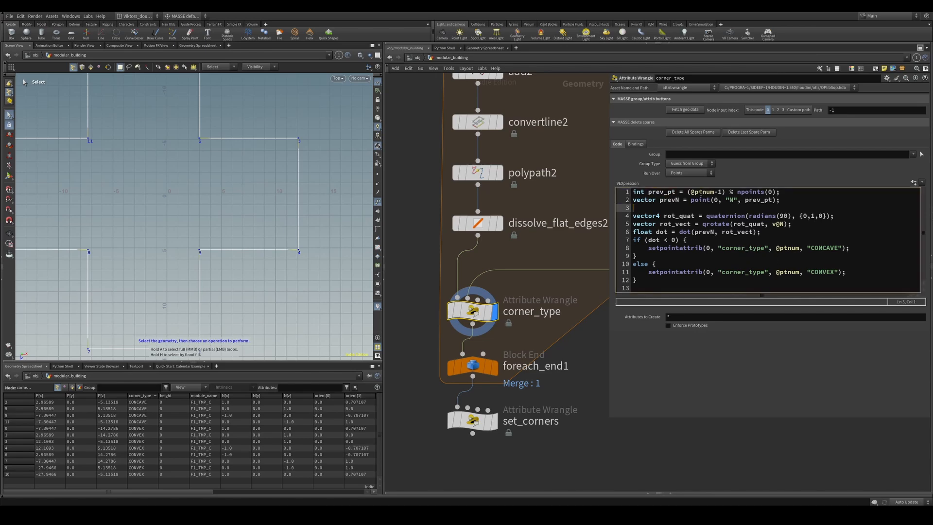
left_click_drag(691, 193, 714, 192)
left_click(729, 216)
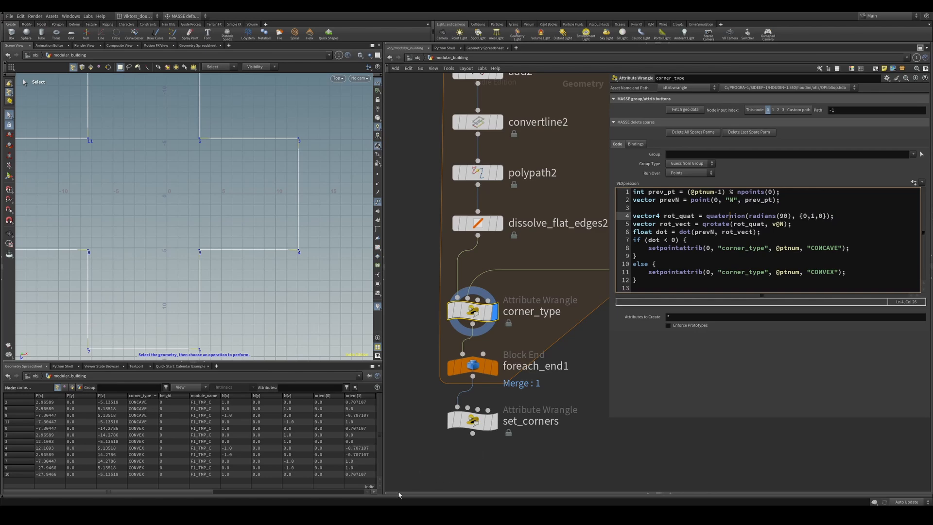
Switch to Snipping Tool and capture a new snip of the outline's corners in the viewport
key("alt+Tab")
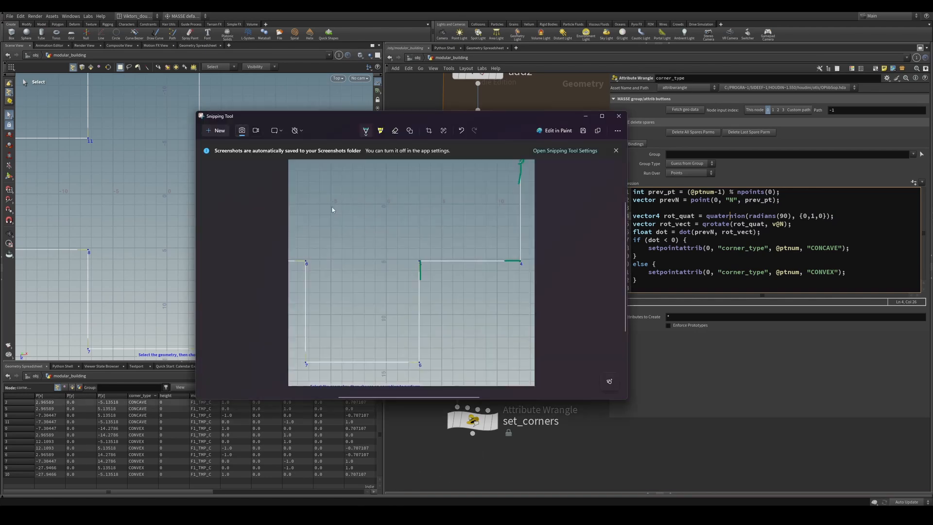
left_click(225, 130)
left_click_drag(144, 103, 357, 343)
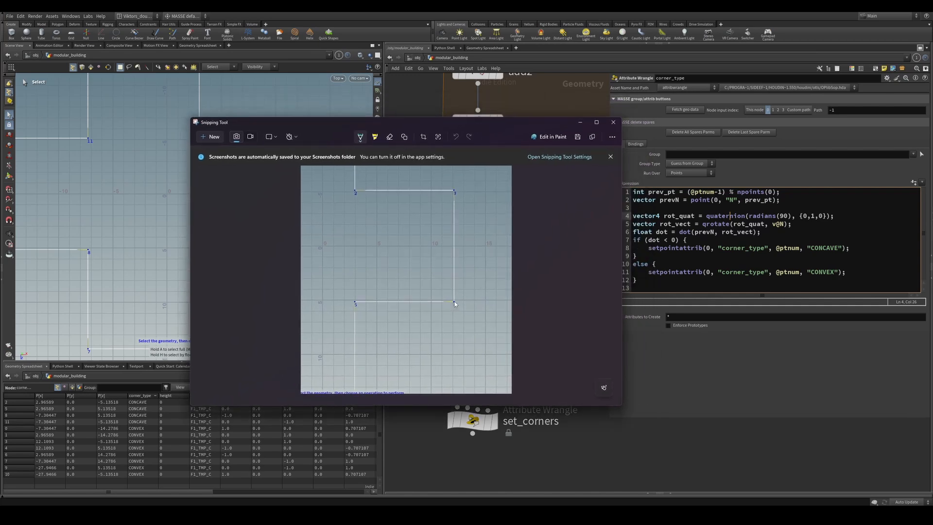
Draw green strokes on the snip along the normals at the outline's convex and concave corners
left_click_drag(454, 302, 434, 302)
left_click_drag(355, 304, 358, 323)
left_click_drag(453, 193, 456, 214)
mouse_move(354, 301)
left_mouse_down()
mouse_move(330, 300)
mouse_move(356, 311)
mouse_move(354, 320)
left_mouse_up()
left_click_drag(499, 128, 440, 117)
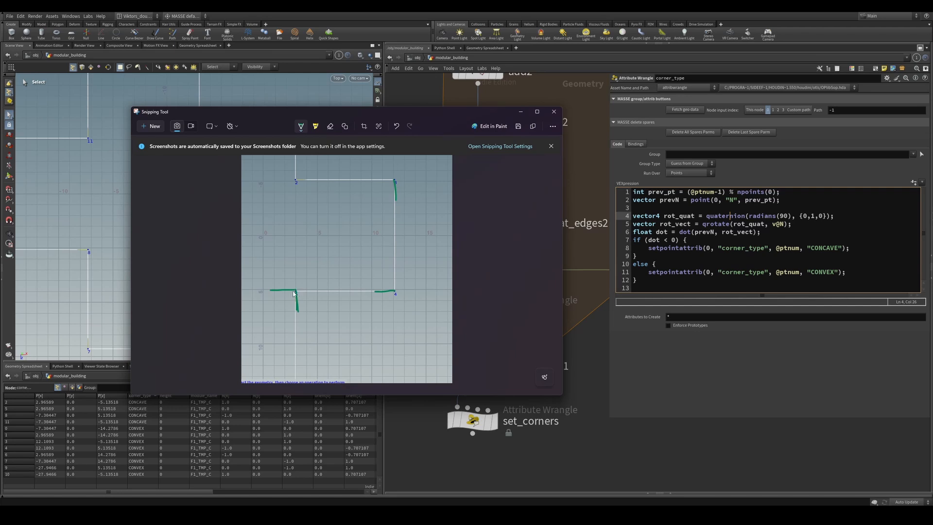
Draw curved arrows on the snip showing the 90-degree rotation of the normals at the two lower corners
left_click_drag(305, 227, 336, 239)
mouse_move(295, 290)
left_mouse_down()
mouse_move(320, 298)
mouse_move(280, 292)
left_mouse_up()
mouse_move(381, 292)
left_mouse_down()
mouse_move(384, 306)
mouse_move(403, 304)
mouse_move(394, 322)
mouse_move(399, 313)
left_mouse_up()
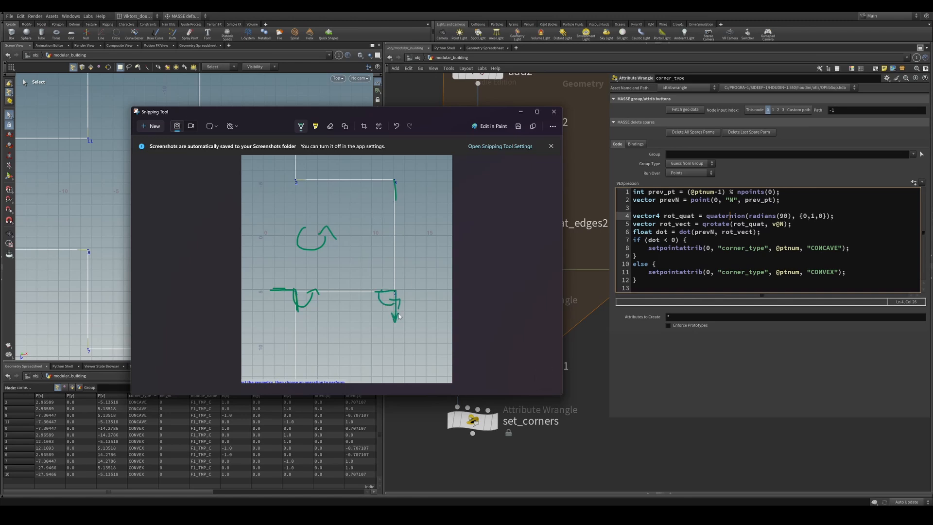
Retrace the upper corner's normal and sketch two perpendicular arrows labelled 0 to illustrate their dot product
left_click_drag(393, 181, 398, 195)
mouse_move(366, 218)
left_mouse_down()
mouse_move(370, 258)
mouse_move(427, 257)
left_mouse_up()
mouse_move(361, 223)
left_mouse_down()
mouse_move(361, 212)
mouse_move(373, 221)
left_mouse_up()
left_click_drag(421, 249, 424, 264)
left_click_drag(396, 222, 399, 217)
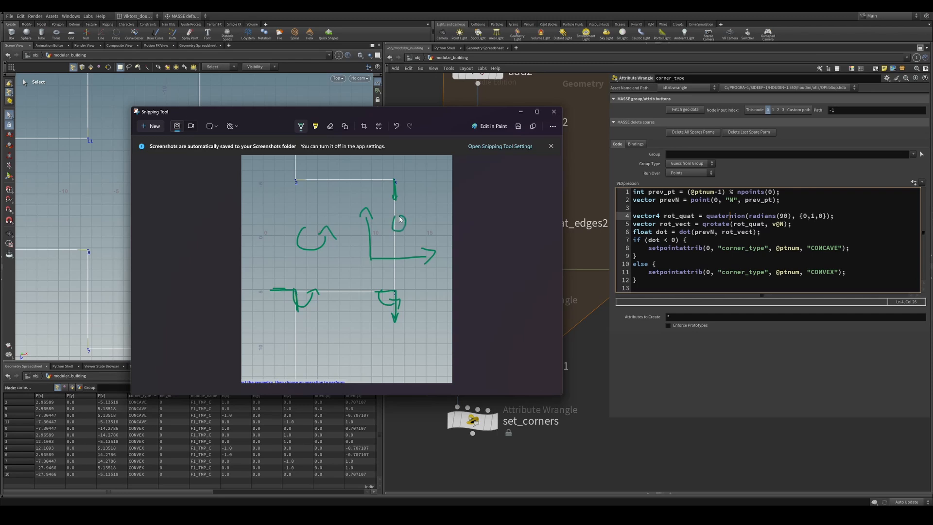
Sketch parallel arrows labelled 1 and opposite arrows labelled -1 to illustrate the other dot product results
mouse_move(262, 245)
left_mouse_down()
mouse_move(270, 197)
mouse_move(259, 197)
mouse_move(284, 218)
left_mouse_up()
left_click_drag(341, 290, 343, 259)
left_click_drag(341, 292, 339, 315)
mouse_move(333, 304)
left_mouse_down()
mouse_move(345, 311)
mouse_move(366, 286)
left_mouse_up()
left_click_drag(368, 291, 375, 276)
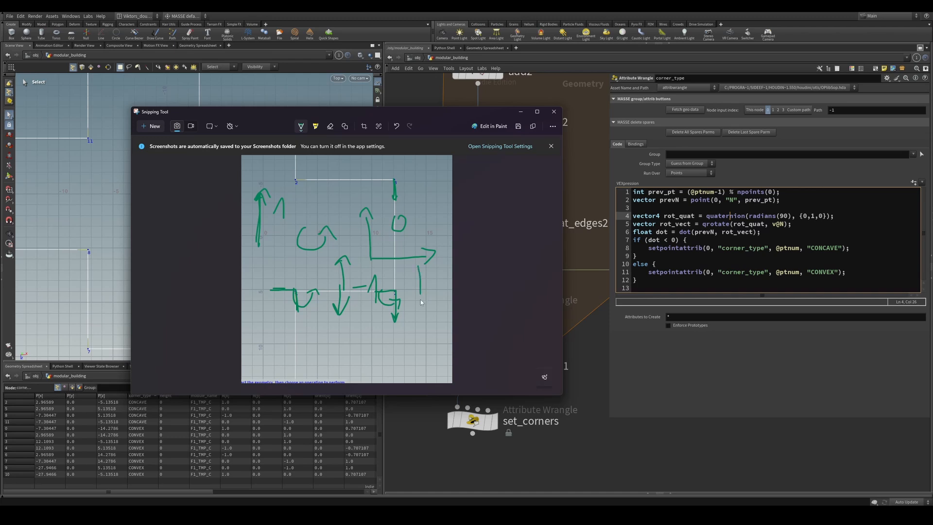
Sketch a long downward arrow and a second perpendicular arrow pair labelled 0.01 on the snip
mouse_move(419, 295)
left_mouse_down()
mouse_move(418, 325)
mouse_move(423, 316)
left_mouse_up()
mouse_move(299, 316)
left_mouse_down()
mouse_move(298, 348)
mouse_move(305, 318)
left_mouse_up()
mouse_move(296, 343)
left_mouse_down()
mouse_move(354, 353)
mouse_move(376, 345)
mouse_move(388, 371)
left_mouse_up()
left_click(365, 357)
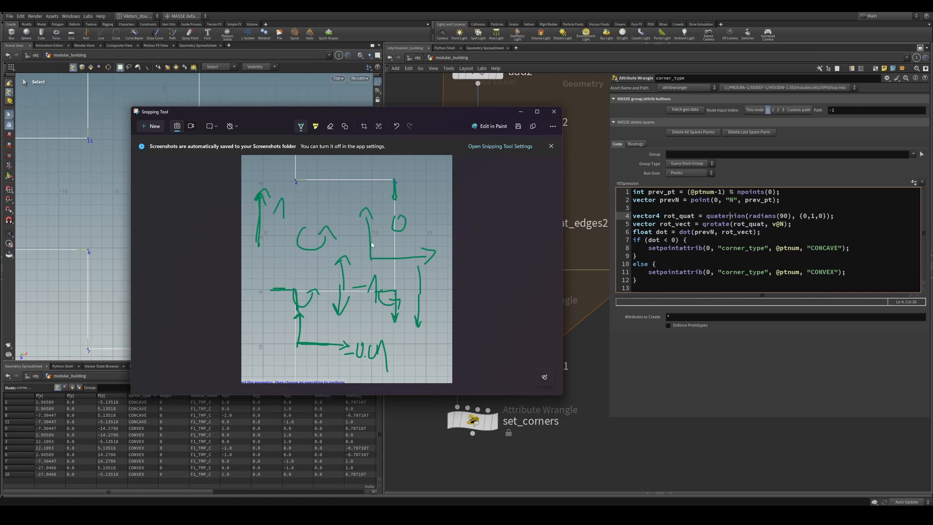
Switch back to Houdini, review the CONCAVE branch of the corner_type code and display foreach_end1's output
left_click(764, 254)
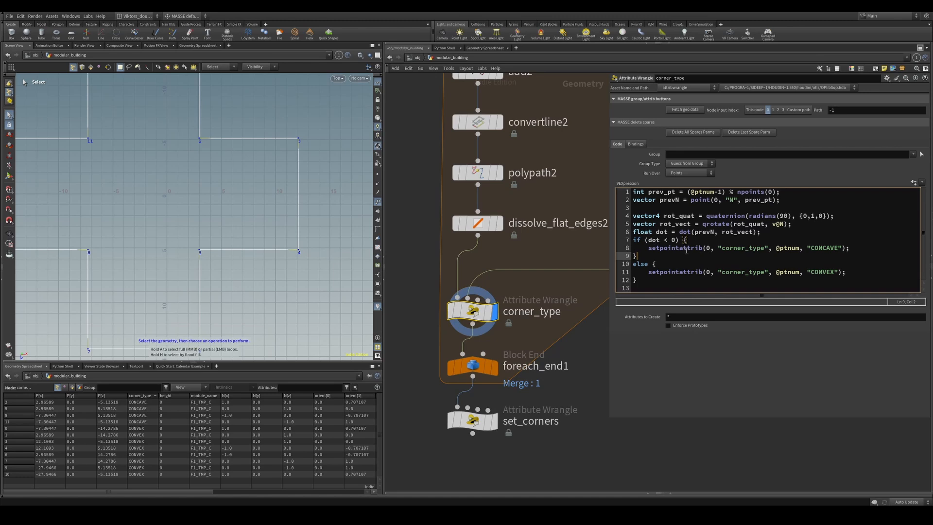
left_click(835, 248)
left_click(500, 373)
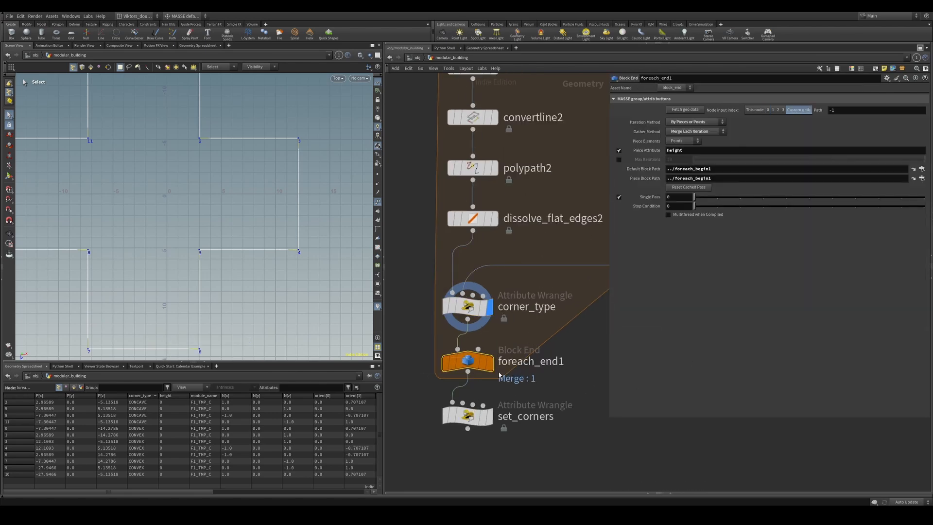
left_click(489, 364)
scroll(208, 249, "down", 3)
key("space")
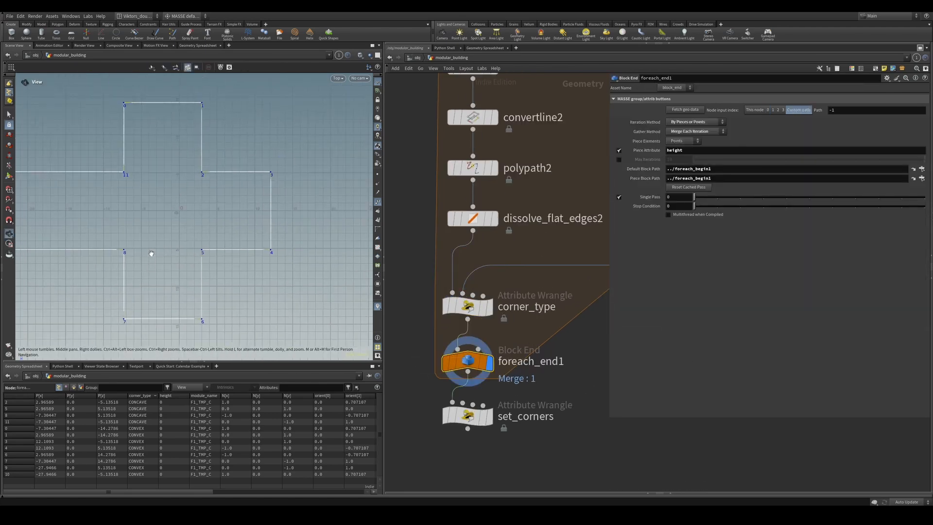
Select the four inner corner points in foreach_end1's output and view the whole outline
scroll(153, 257, "down", 3)
middle_click_drag(160, 264, 179, 269)
left_click_drag(131, 183, 233, 284)
key("space")
middle_click_drag(232, 288, 254, 275)
scroll(292, 256, "down", 4)
scroll(562, 433, "up", 2)
Display set_corners' output and examine its code that assigns convex and concave modules per floor
middle_click_drag(562, 433, 598, 363)
scroll(597, 366, "down", 1)
key("Tab")
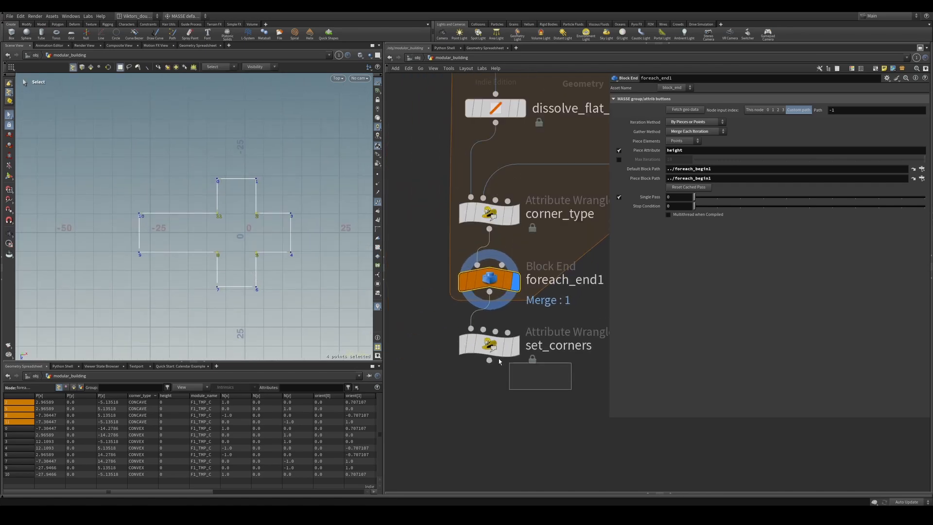
left_click(491, 349)
scroll(515, 389, "down", 2)
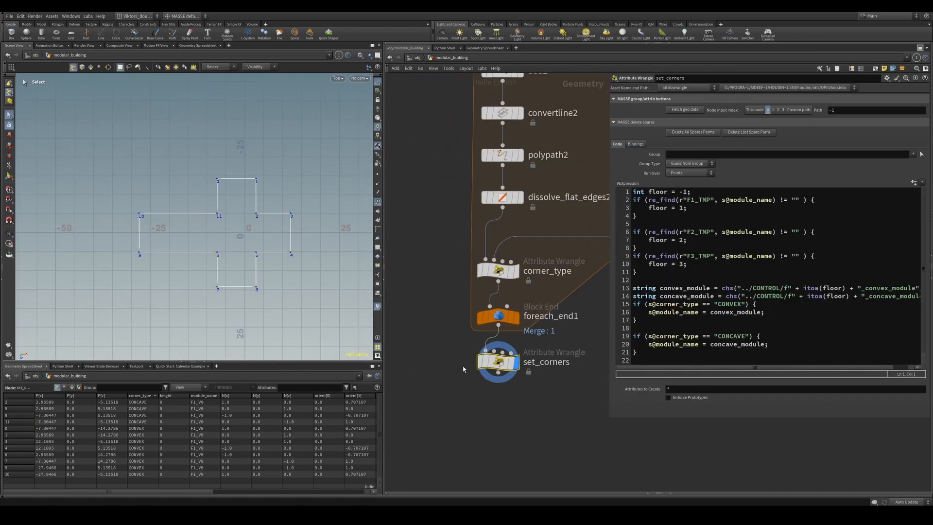
scroll(466, 260, "down", 2)
Select the CONTROL null to show its corner size, offset and convex/concave module parameters for each floor
middle_click_drag(575, 233, 562, 395)
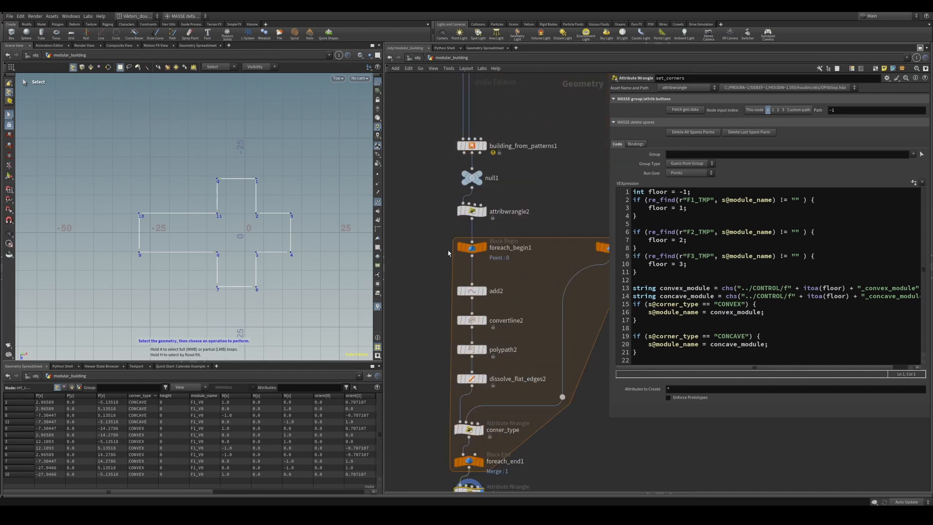
middle_click_drag(529, 127, 469, 373)
middle_click_drag(499, 205, 533, 213)
left_click(433, 176)
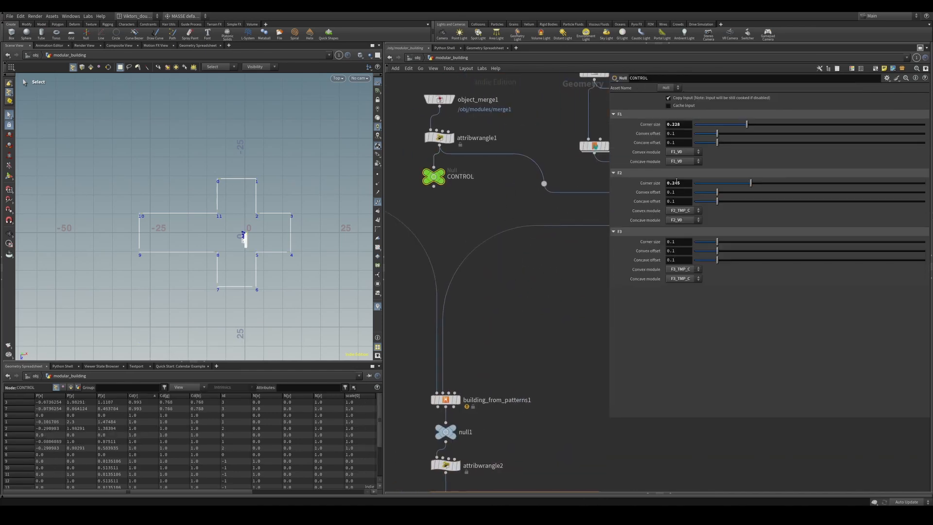
Select the set_corners attribute wrangle below foreach_end1 and inspect its VEX code for detecting floors
scroll(535, 360, "down", 2)
middle_click_drag(529, 391, 603, 304)
scroll(531, 391, "up", 3)
left_click(490, 303)
scroll(519, 333, "up", 2)
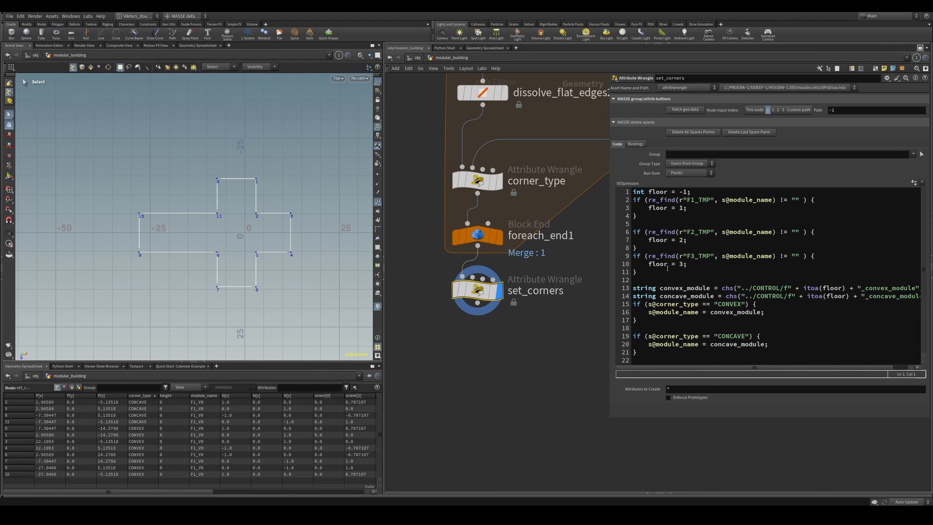
left_click(694, 257)
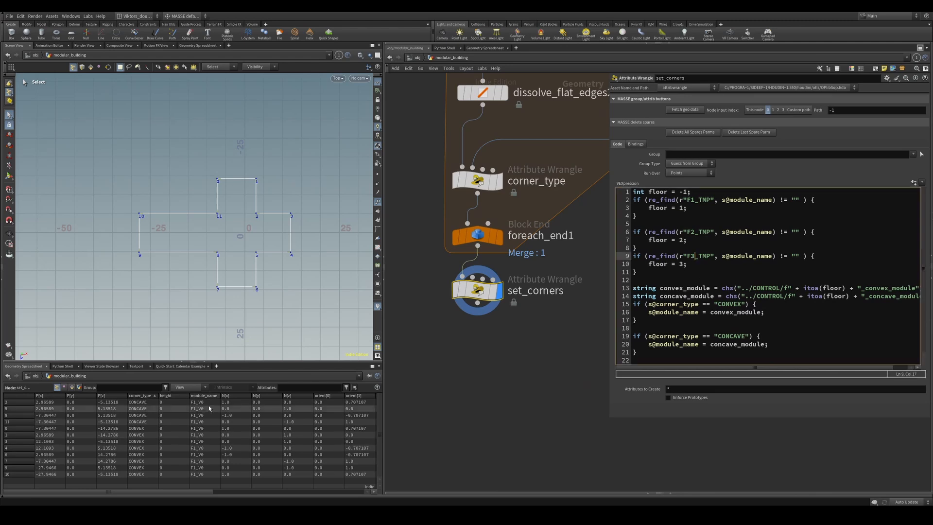
Turn off Single Pass on foreach_end1 so all floors are processed, and bring back the set_corners code
left_click(478, 236)
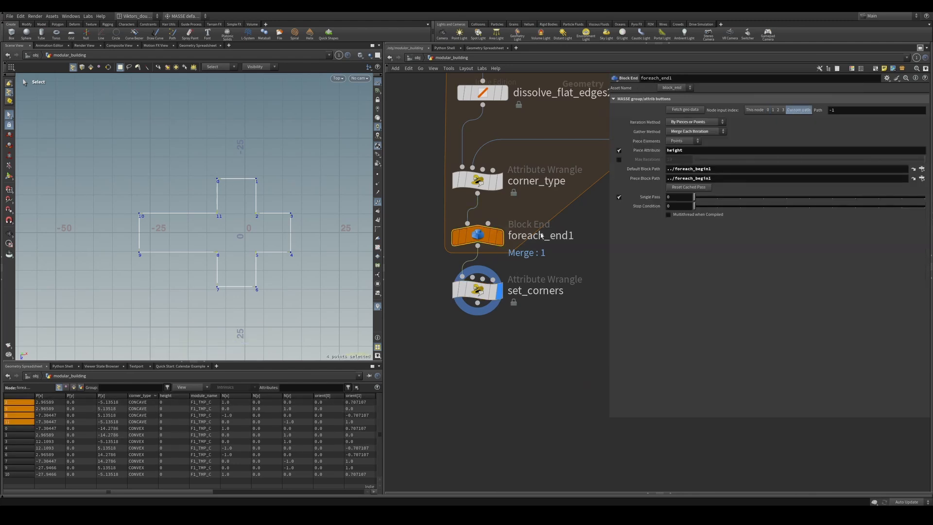
left_click_drag(535, 346, 453, 284)
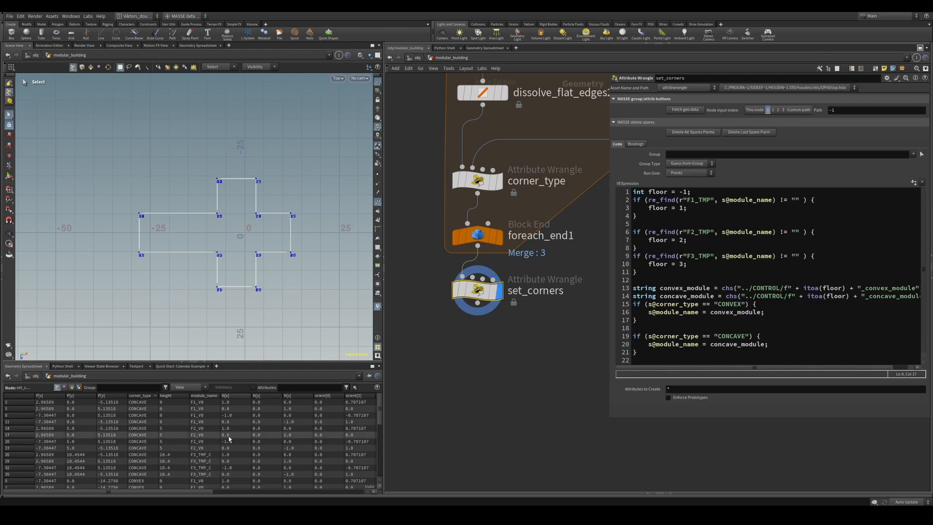
left_click(731, 264)
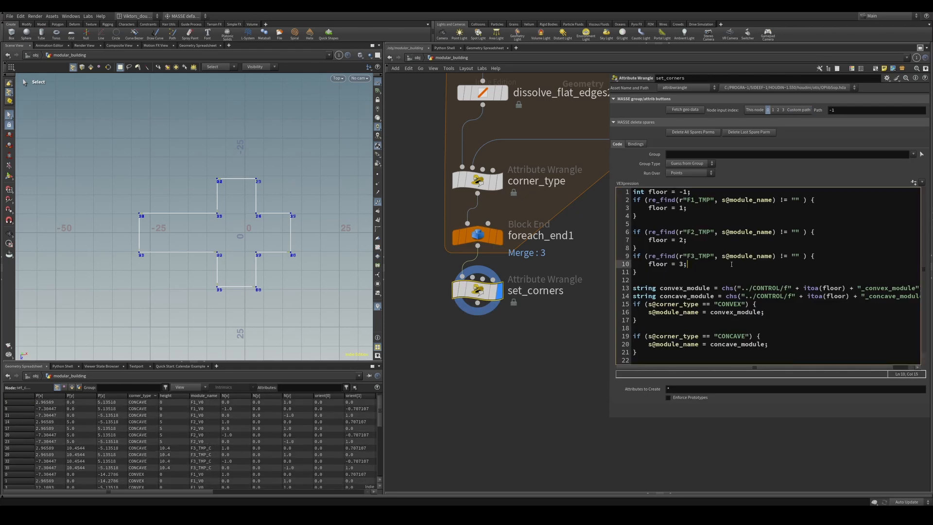
Examine the floor variable and the F1_TMP, F2_TMP and F3_TMP conditions in the set_corners code
double_click(698, 201)
double_click(698, 232)
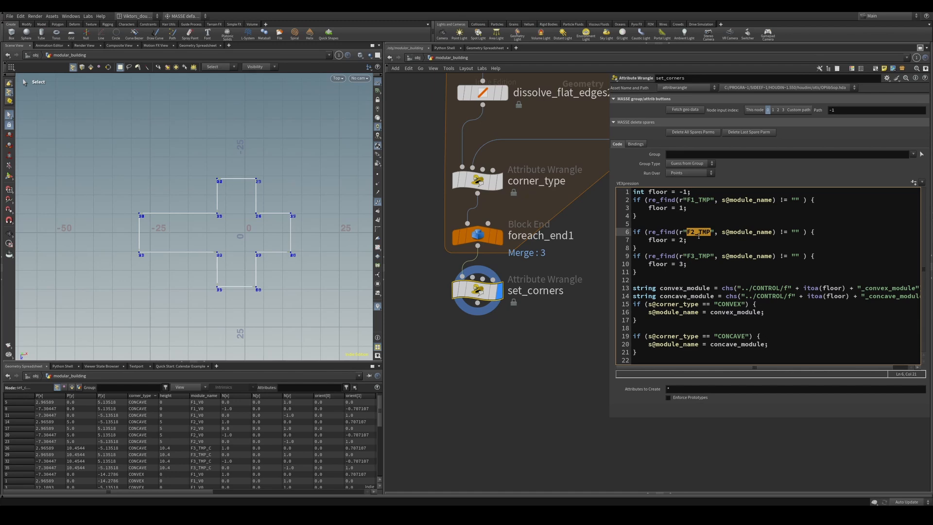
left_click(726, 265)
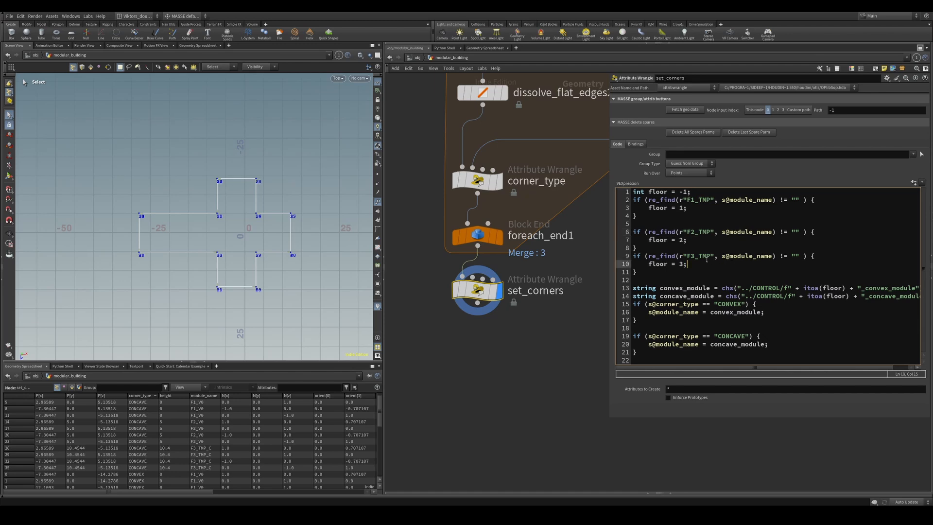
left_click(706, 256)
left_click(723, 272)
double_click(659, 191)
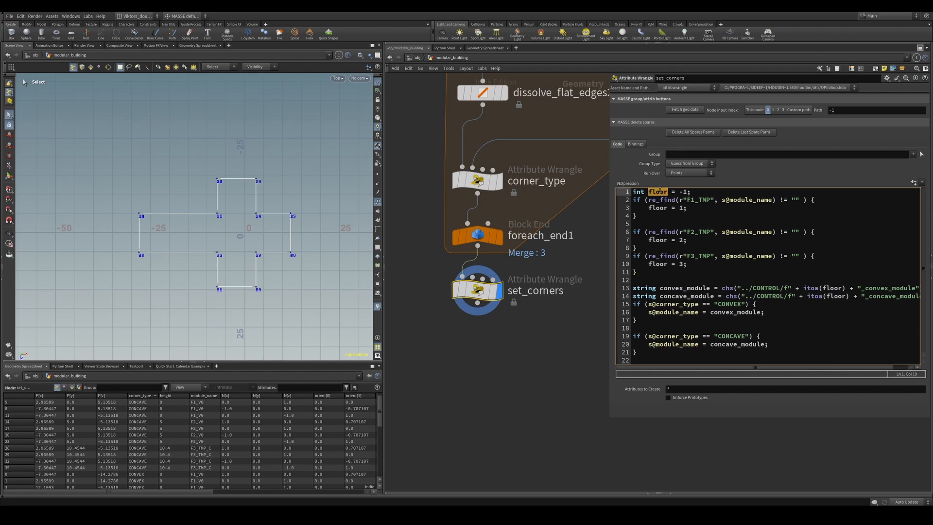
left_click(679, 225)
left_click(698, 200)
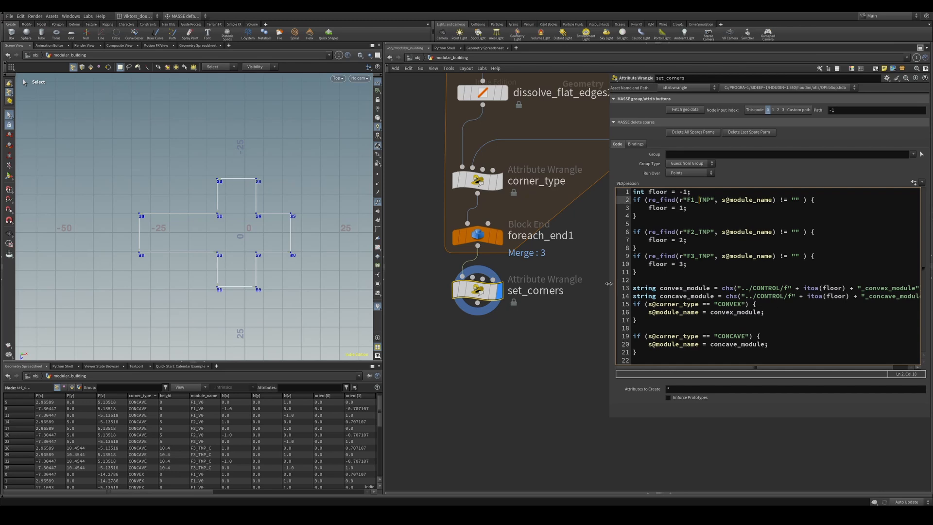
Widen the parameter pane and examine how the convex_module line builds its CONTROL channel path from the floor number
left_click_drag(611, 286, 541, 284)
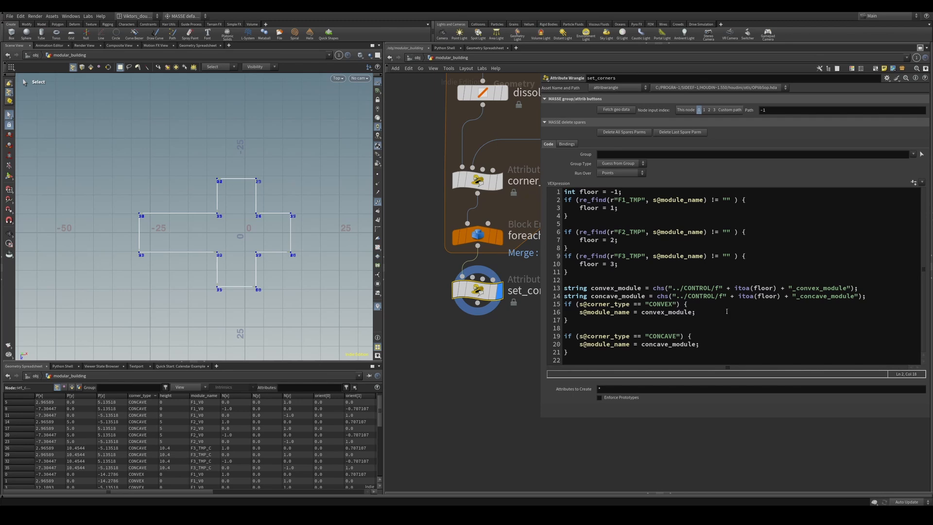
left_click(704, 288)
double_click(760, 289)
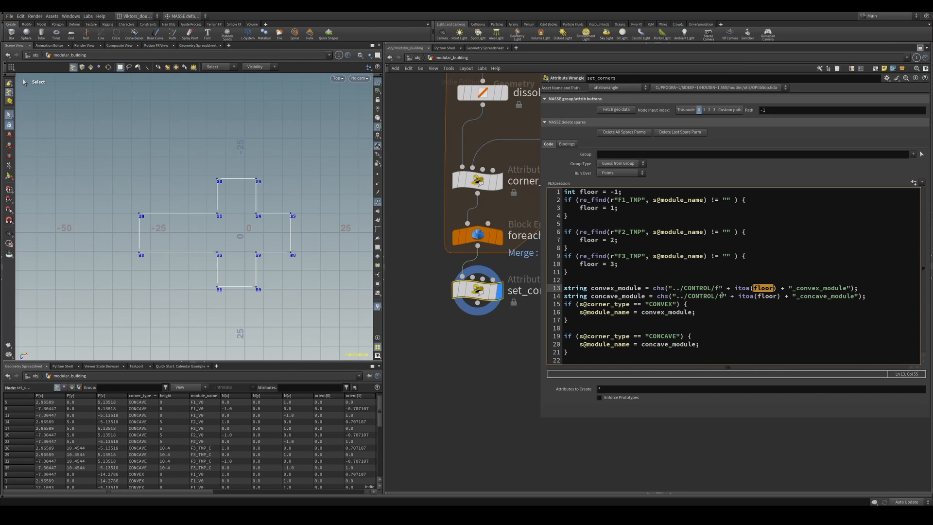
Select the CONTROL null to check its corner size, offset and module parameters for F1, F2 and F3
scroll(454, 392, "down", 5)
middle_click_drag(450, 146, 470, 451)
scroll(497, 265, "up", 4)
left_click(457, 262)
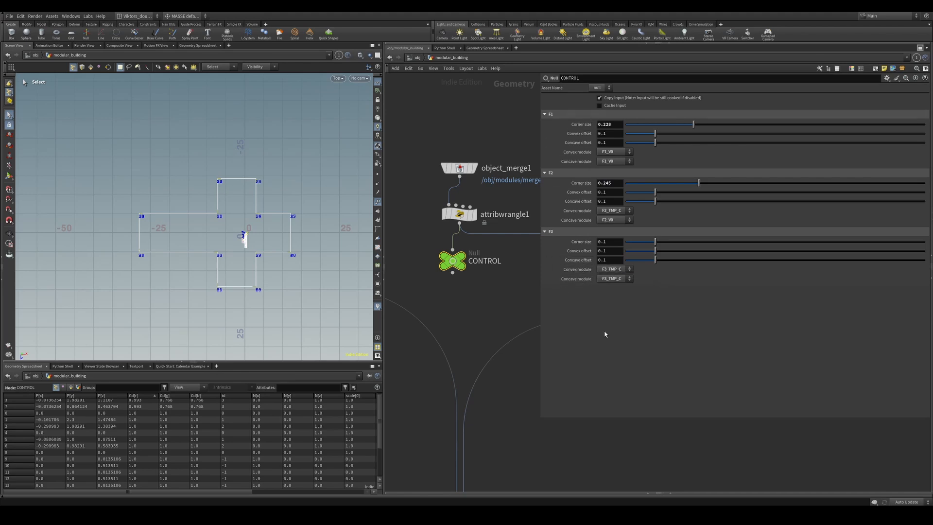
Go back to the set_corners wrangle and examine how convex_module is assigned to module_name for convex corners
scroll(531, 440, "down", 5)
middle_click_drag(531, 448, 517, 177)
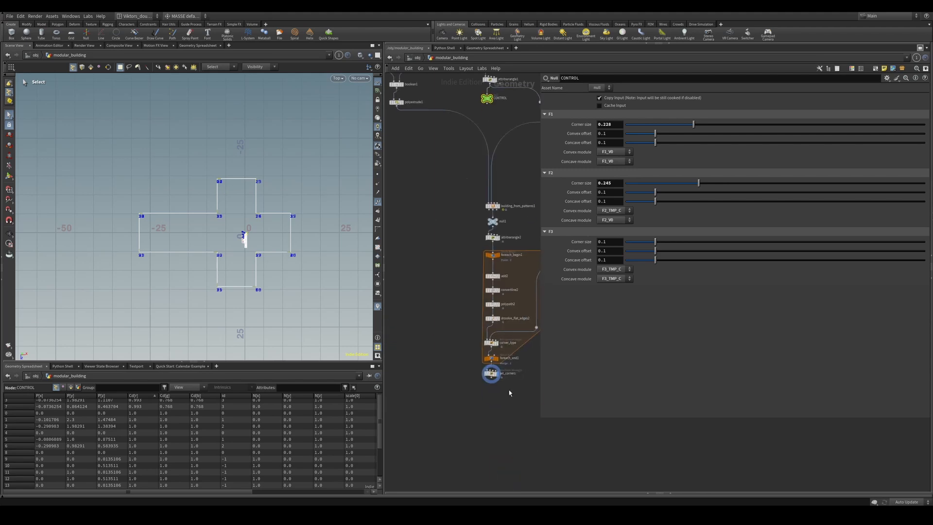
scroll(508, 391, "up", 4)
left_click_drag(502, 380, 446, 327)
left_click(671, 321)
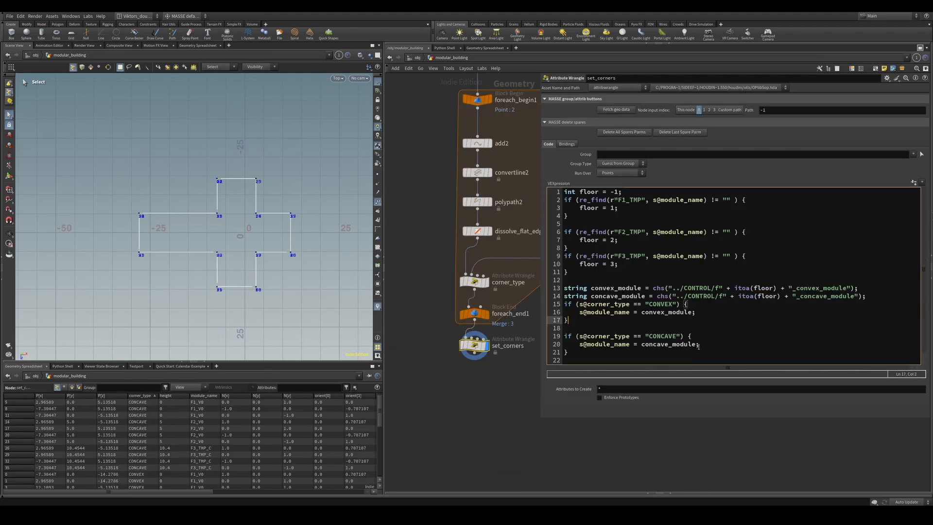
scroll(502, 288, "up", 3)
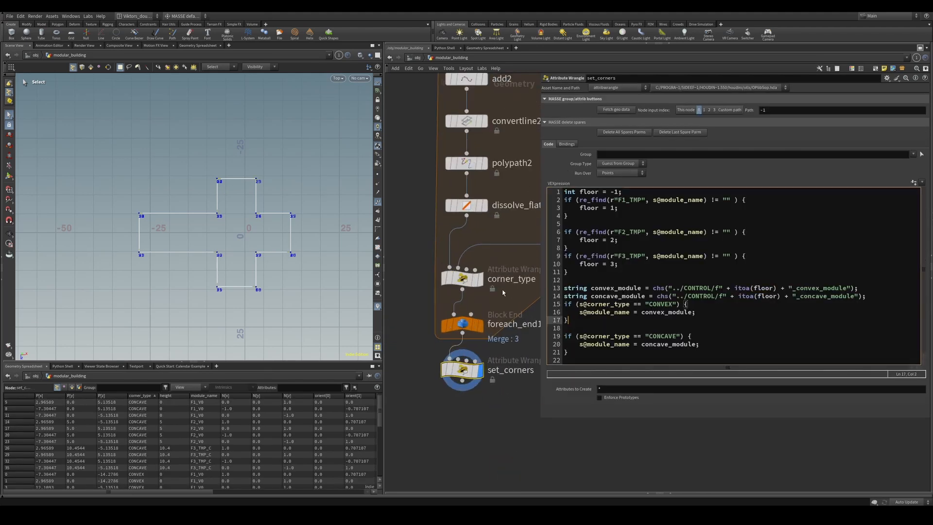
left_click(502, 288)
left_click_drag(506, 390, 454, 368)
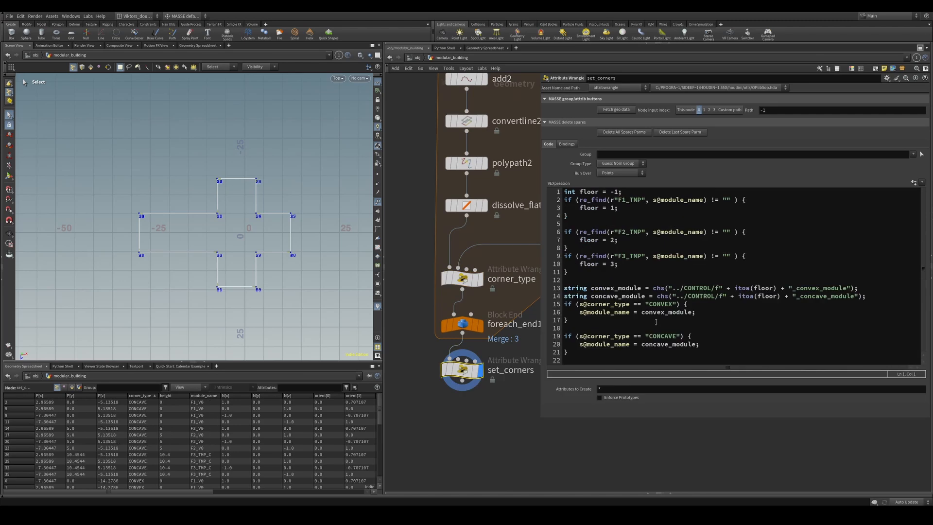
double_click(663, 312)
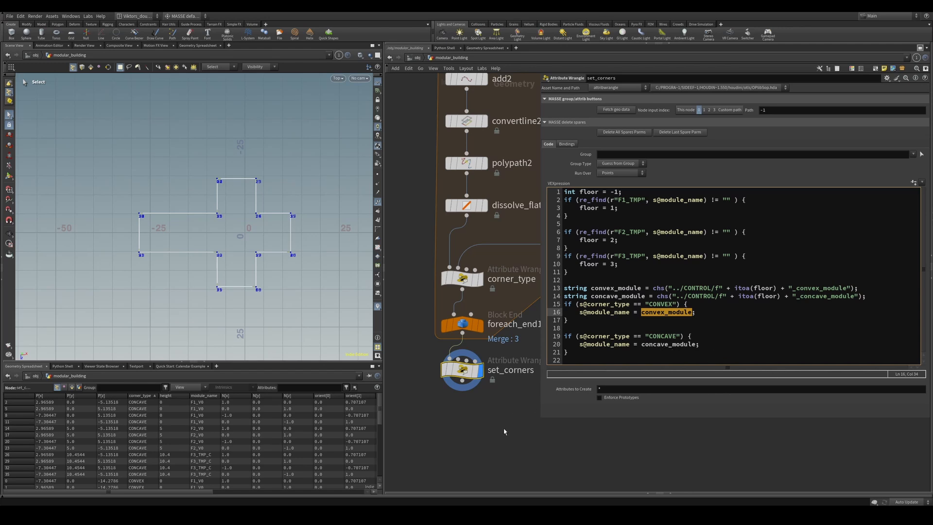
Narrow the parameter pane and examine the module_name values of the convex corner points in the geometry spreadsheet
left_click_drag(504, 430, 444, 360)
scroll(444, 457, "down", 1)
scroll(227, 441, "down", 4)
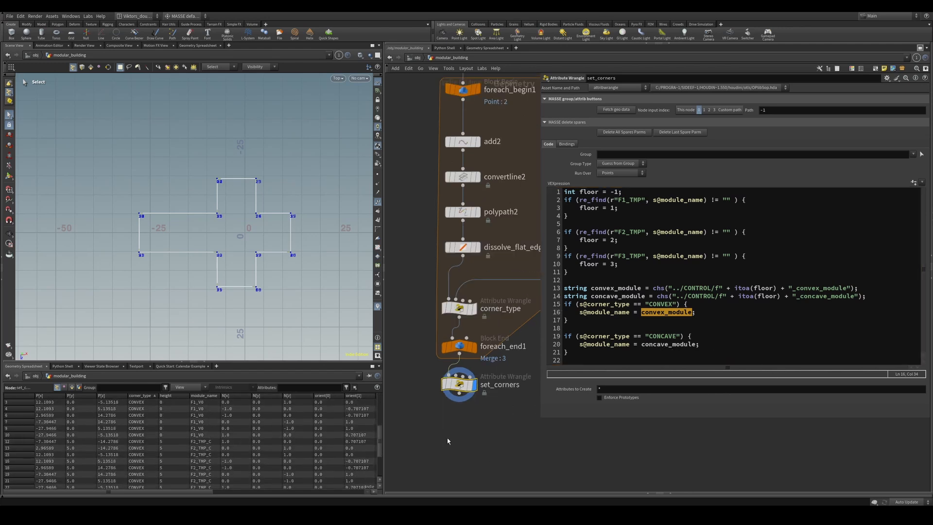
scroll(447, 440, "down", 2)
left_click_drag(542, 416, 647, 403)
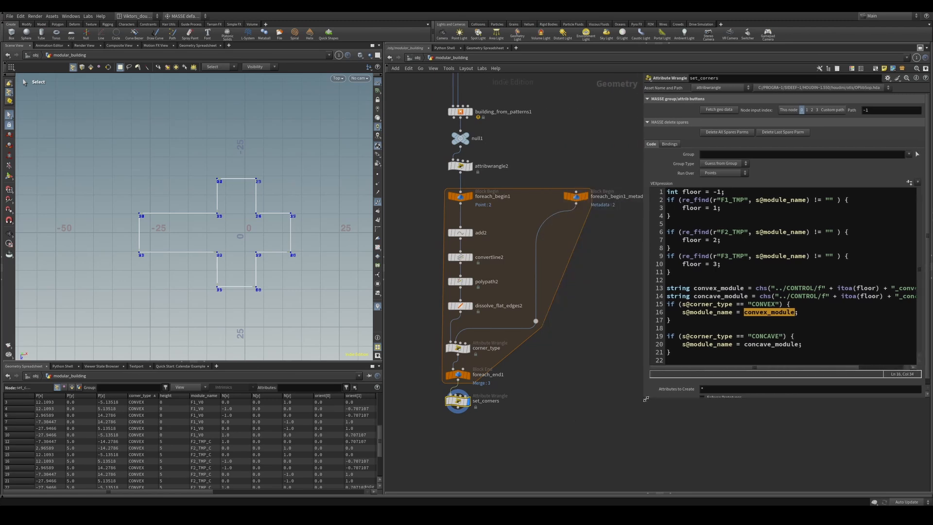
scroll(512, 380, "up", 3)
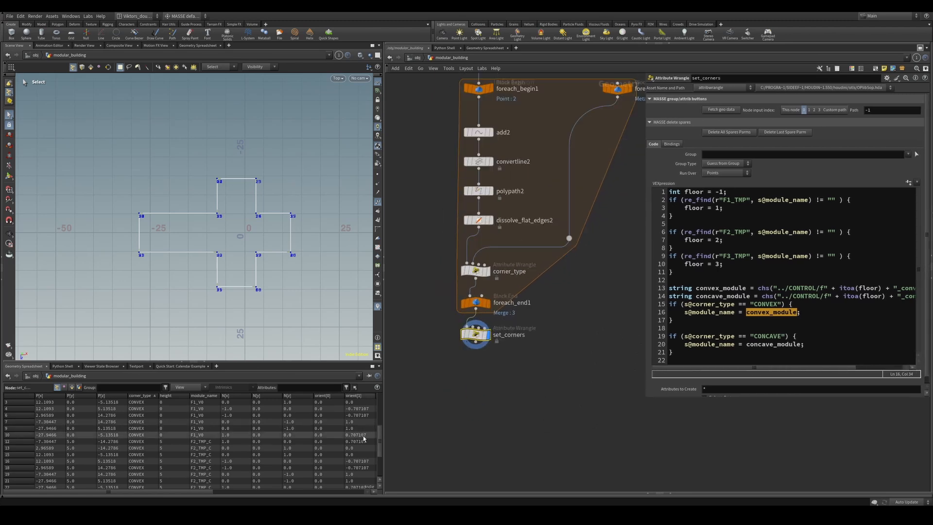
scroll(380, 432, "down", 4)
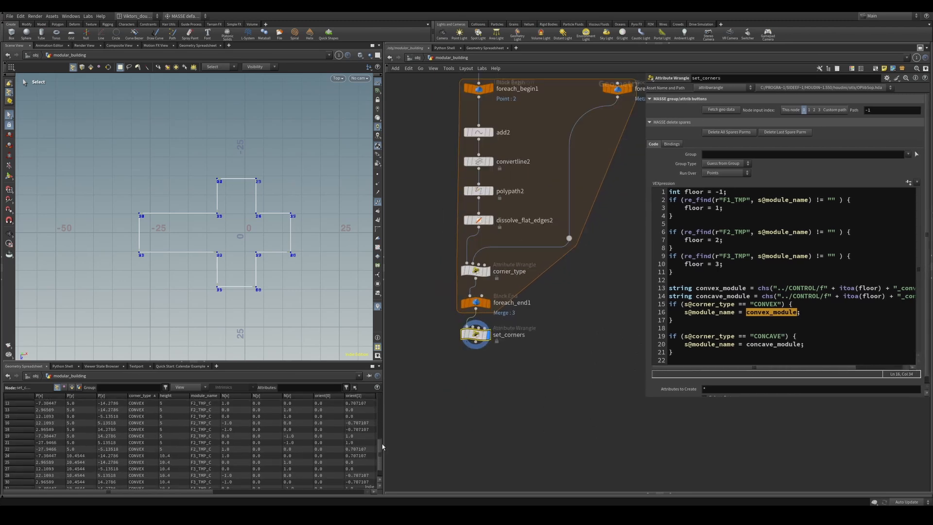
scroll(445, 393, "down", 2)
scroll(570, 370, "down", 4)
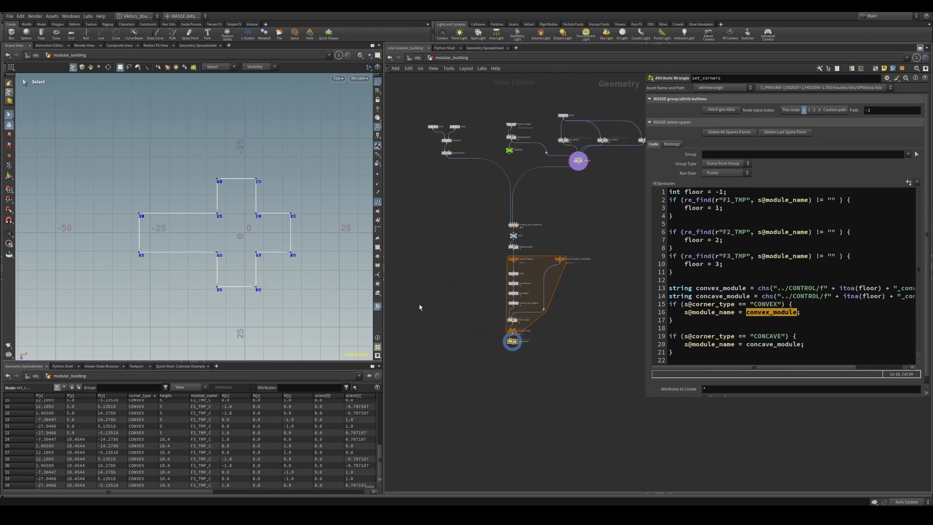
Display the building_from_patterns1 output in the viewport
scroll(530, 227, "up", 3)
left_click(500, 221)
key("shift+r")
middle_click_drag(457, 302, 463, 233)
scroll(540, 387, "up", 3)
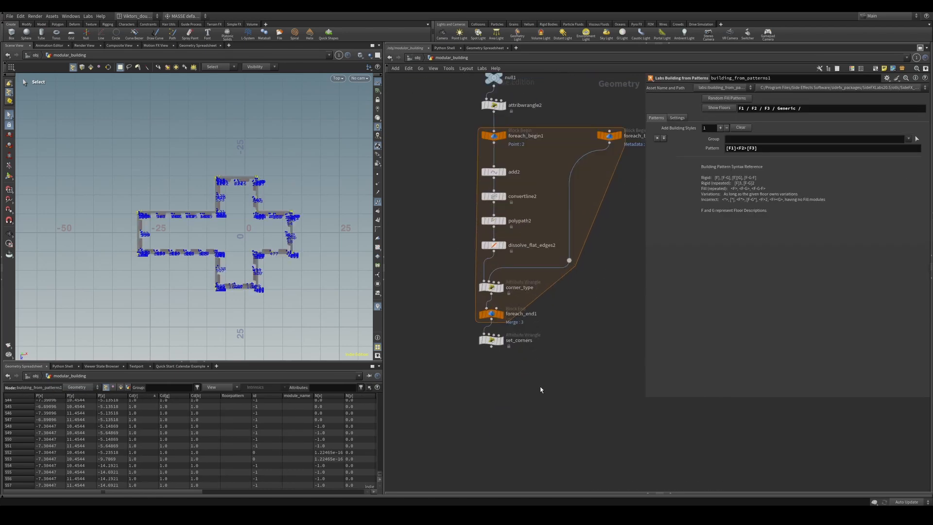
Display the set_corners output in the viewport again
left_click(491, 340)
key("shift+r")
middle_click_drag(488, 370, 496, 358)
scroll(496, 358, "down", 3)
scroll(497, 358, "up", 4)
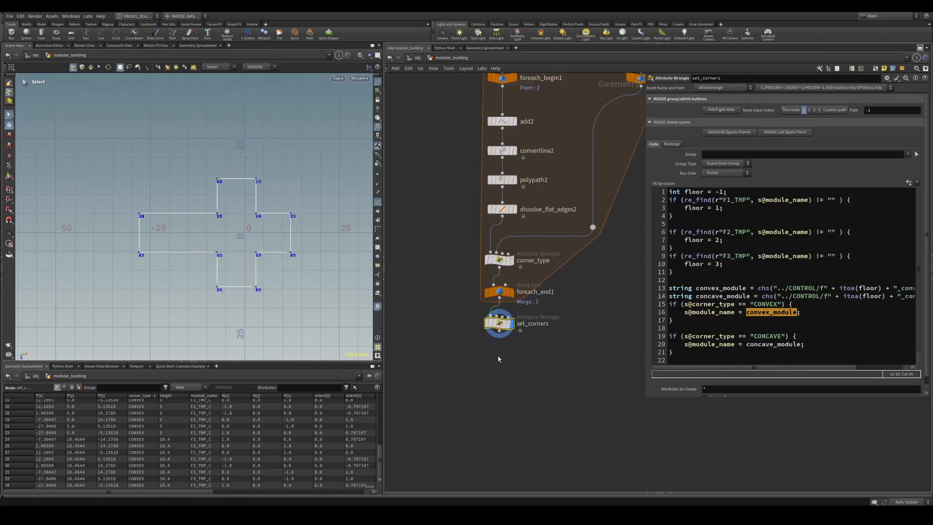
scroll(497, 359, "down", 1)
Switch the viewport to perspective and orbit to view the stacked floor outlines at an angle
key("v")
left_click(278, 257)
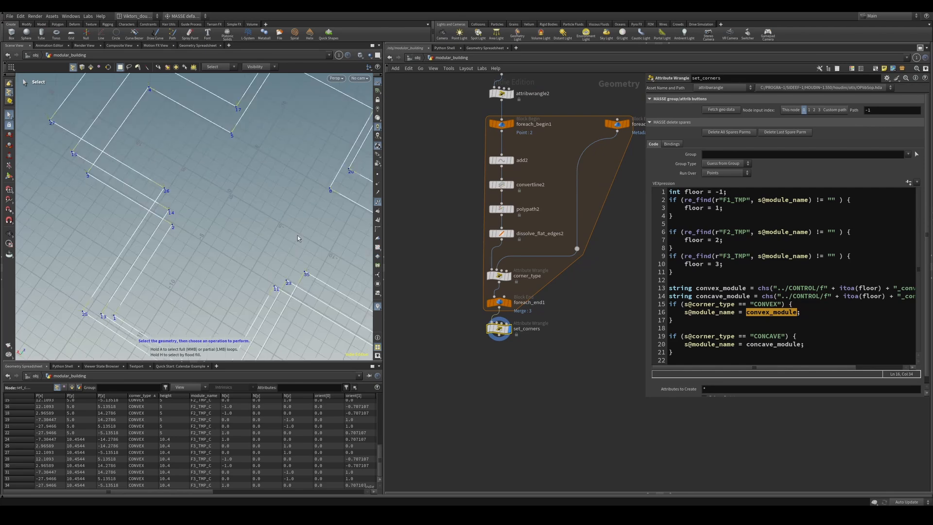
left_click_drag(297, 235, 254, 255, "alt")
middle_click_drag(299, 239, 264, 252, "alt")
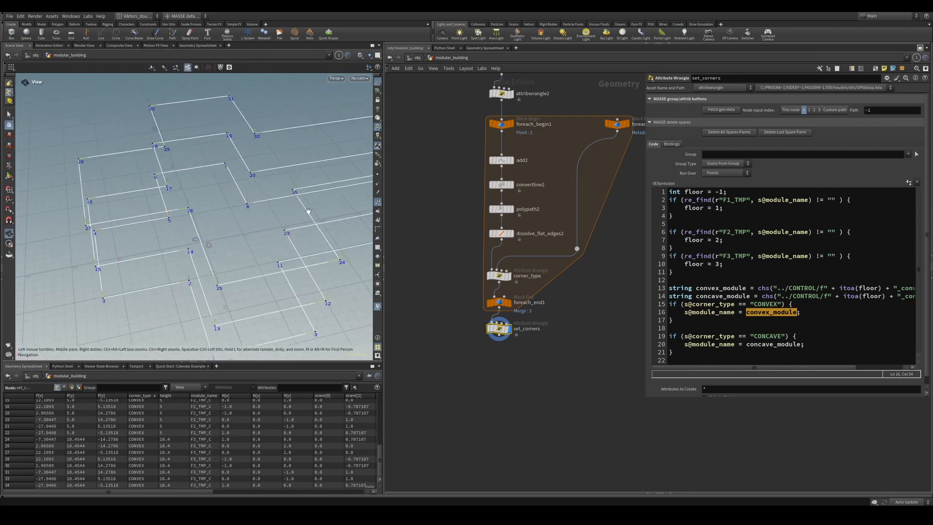
Look through the extended set_corners code that offsets the convex and concave corner points
scroll(574, 334, "up", 1)
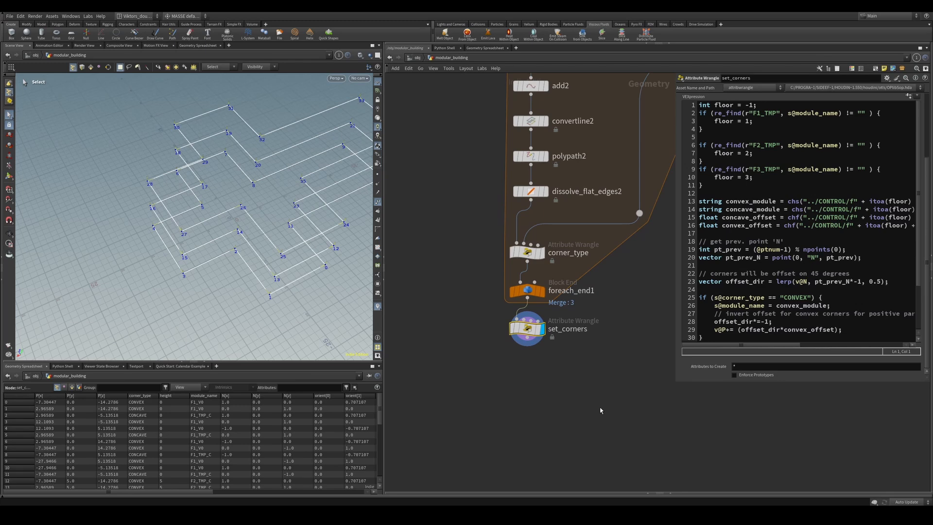
scroll(601, 406, "up", 1)
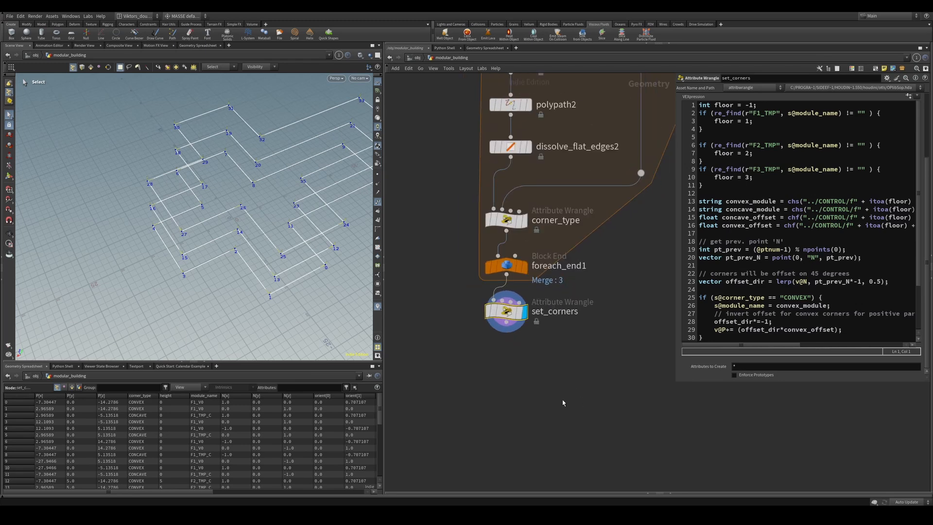
scroll(804, 303, "down", 3)
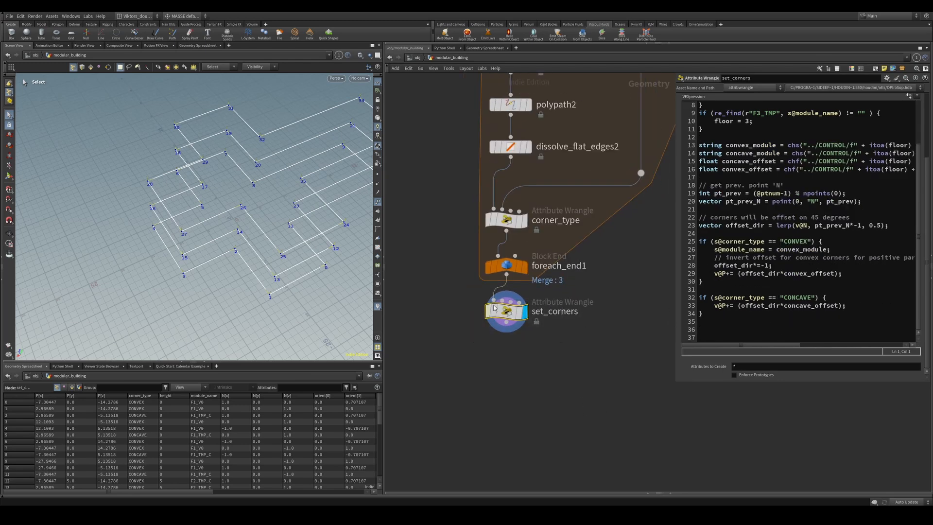
scroll(798, 287, "up", 3)
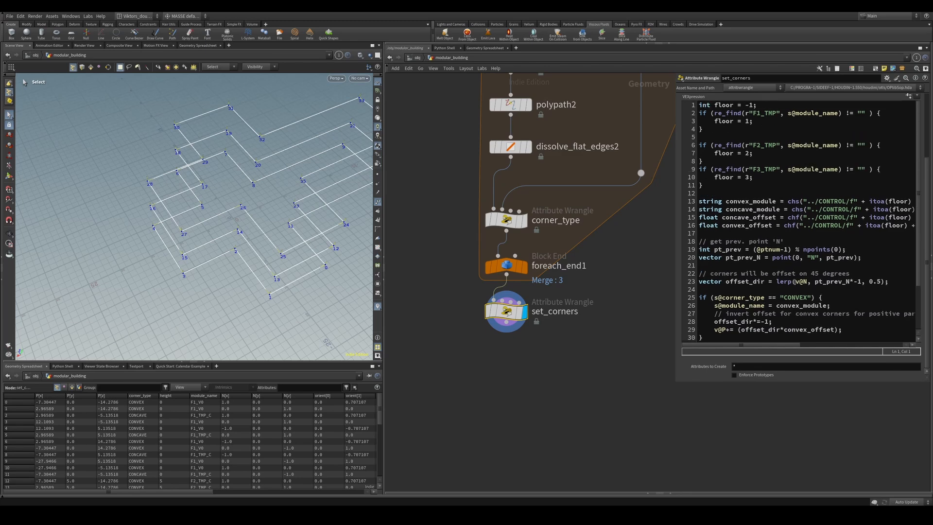
Switch to Visual Studio Code and examine the set_corners snippet, including the convex_module and concave_module declarations
left_click(374, 514)
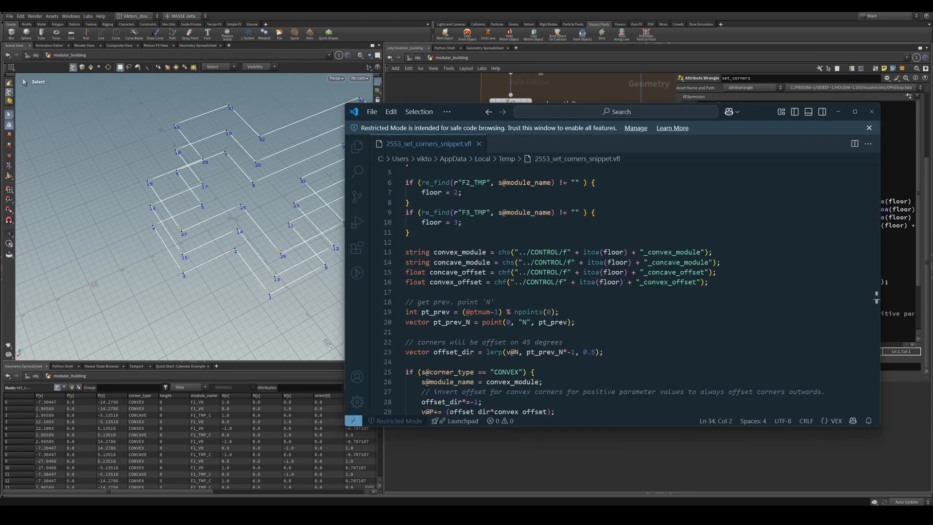
scroll(630, 366, "up", 2)
scroll(630, 369, "down", 7)
scroll(628, 376, "up", 1)
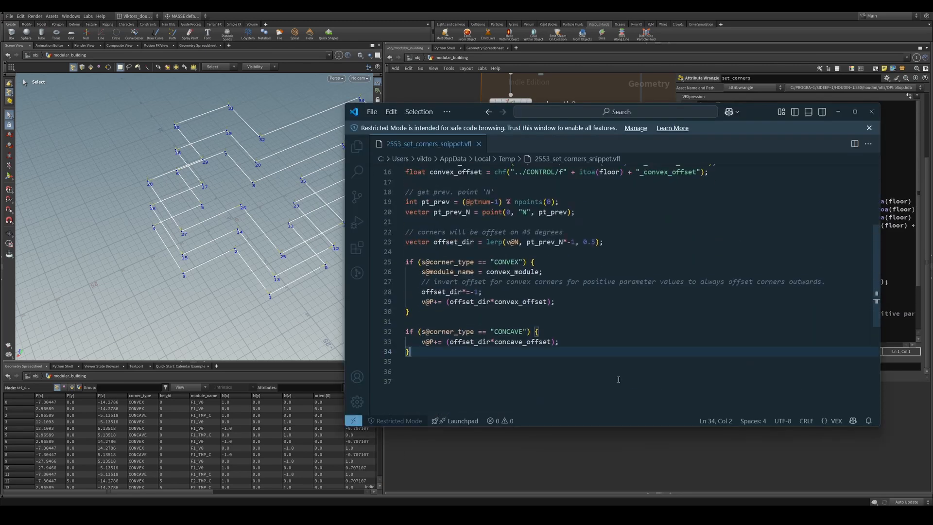
scroll(623, 260, "up", 4)
scroll(464, 263, "down", 2)
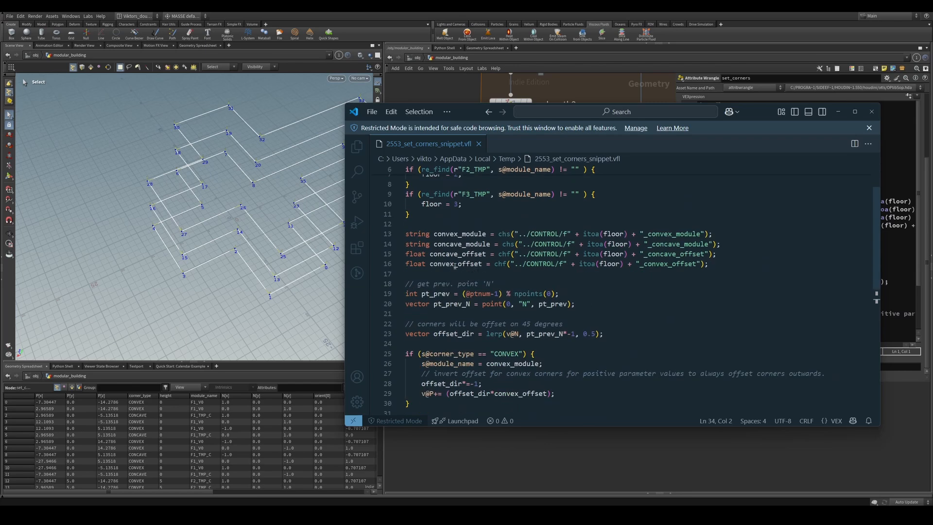
left_click(456, 234)
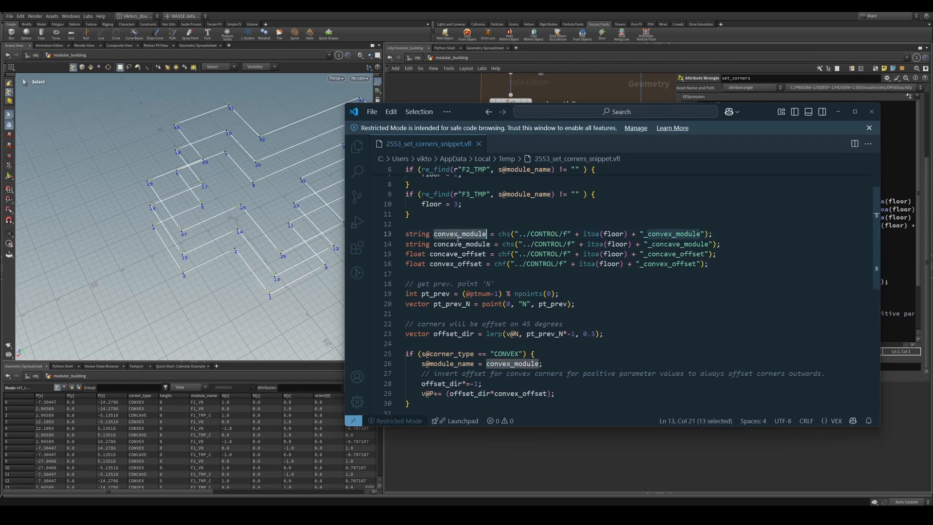
left_click(455, 244)
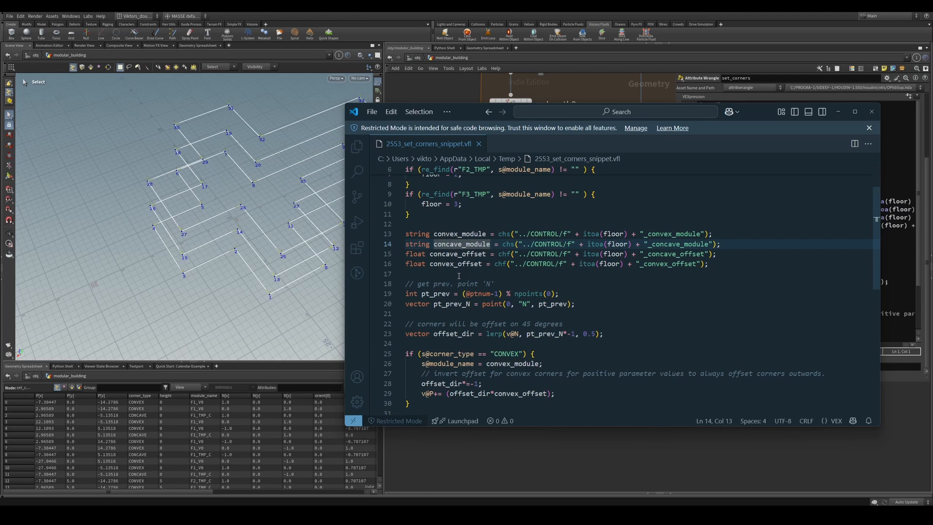
Examine the concave_offset and convex_offset declarations in the set_corners snippet
double_click(457, 254)
left_click(469, 283)
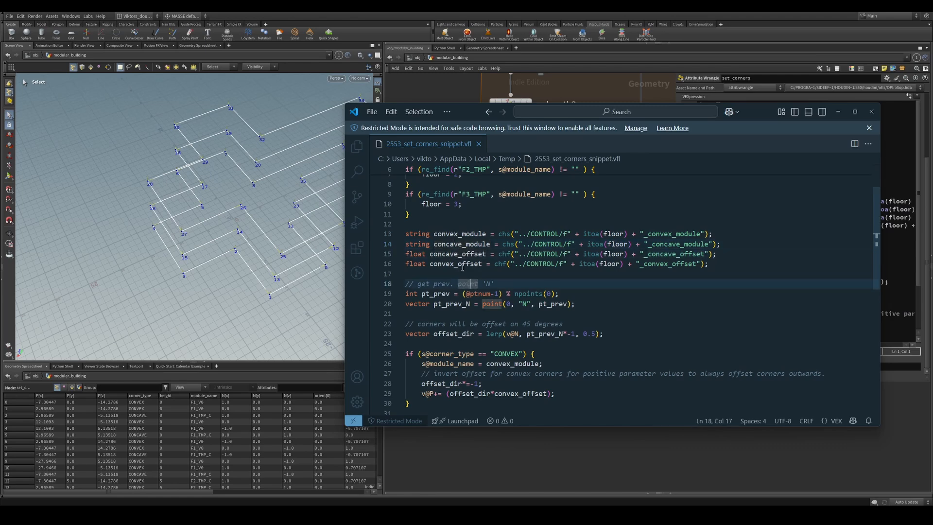
left_click(462, 264)
Switch back to Houdini and open the parameters of the CONTROL null
left_click(600, 437)
scroll(604, 431, "down", 4)
middle_click_drag(611, 146, 593, 352)
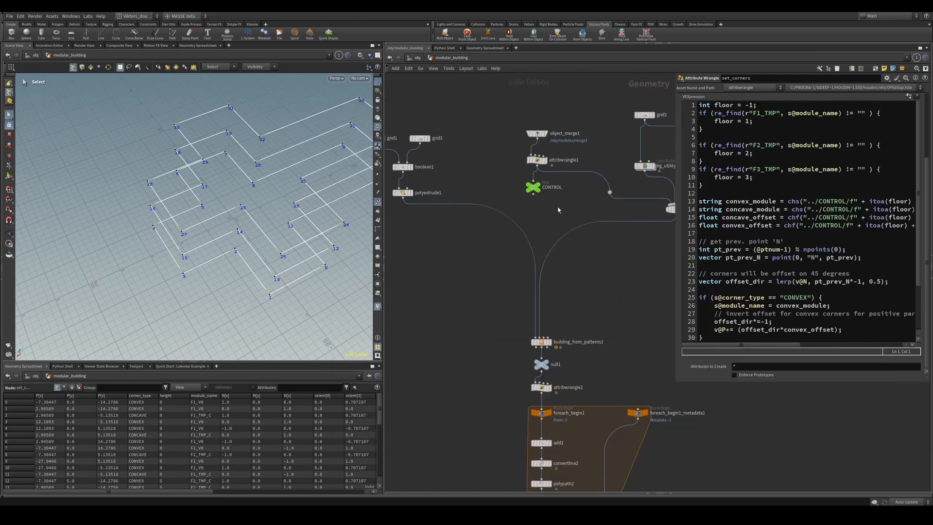
left_click(533, 188)
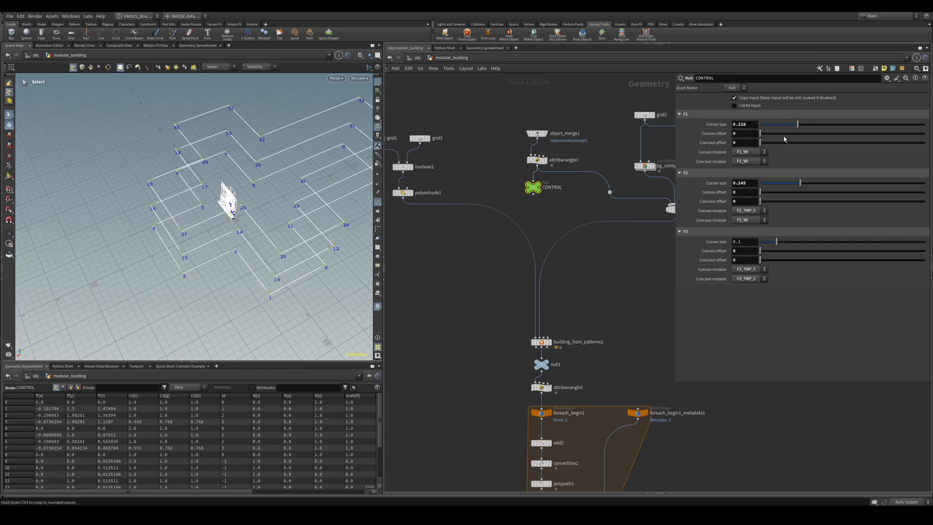
Try different F1 corner offsets, ending with a convex offset of 0.007 and a concave offset of 0.217
left_click_drag(762, 134, 798, 135)
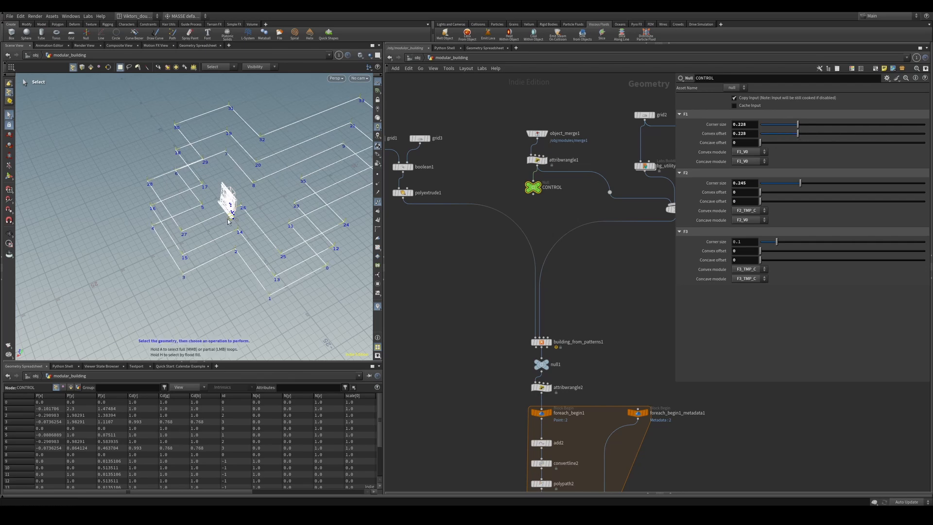
left_click_drag(272, 214, 225, 173, "alt")
middle_click_drag(751, 141, 758, 142)
left_click_drag(773, 135, 807, 143)
left_click_drag(810, 135, 790, 144)
left_click_drag(773, 135, 795, 143)
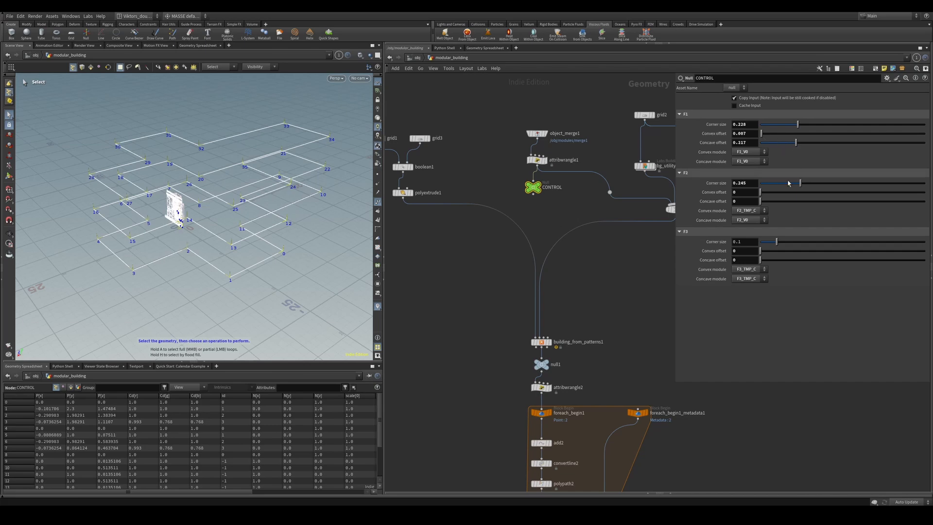
Try an F2 convex offset of 0.122 and concave offset of 0.279, and adjust the F3 offsets
mouse_move(778, 192)
left_mouse_down()
mouse_move(816, 192)
mouse_move(779, 191)
left_mouse_up()
left_click_drag(782, 201, 806, 201)
left_click_drag(771, 251, 788, 261)
Reset the convex and concave offsets of F1, F2 and F3 to their default value of 0.1
middle_click(747, 252, "ctrl")
middle_click(746, 260, "ctrl")
middle_click(745, 260, "ctrl")
middle_click(745, 202, "ctrl")
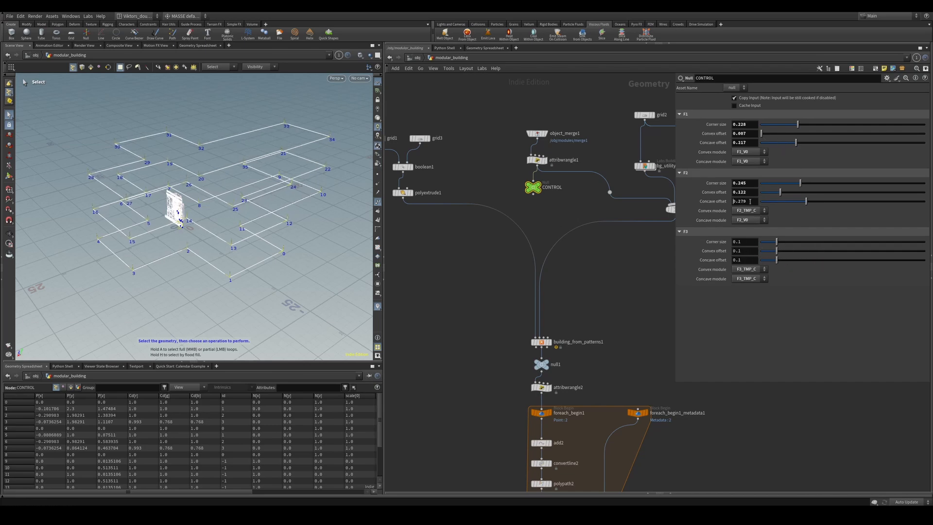
middle_click(745, 192, "ctrl")
middle_click(745, 142, "ctrl")
middle_click(745, 133, "ctrl")
Switch to Visual Studio Code and review the floor checks and the per-floor offset declarations in the set_corners snippet
scroll(615, 300, "down", 4)
middle_click_drag(615, 300, 661, 92)
scroll(661, 91, "up", 2)
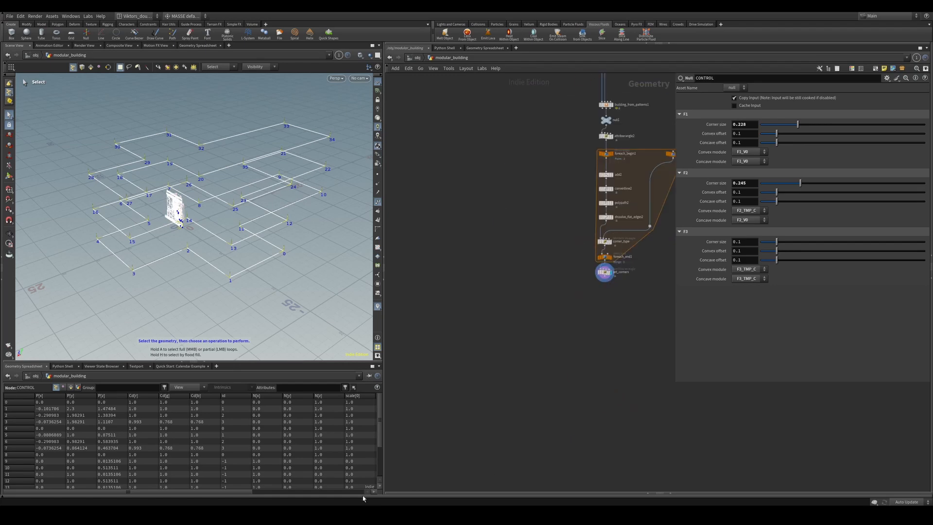
left_click(479, 515)
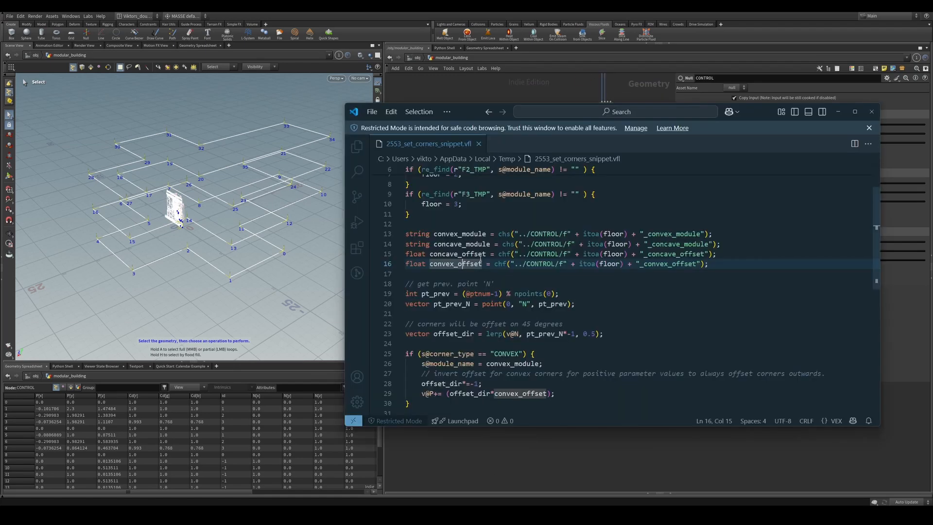
left_click(480, 254)
scroll(537, 311, "up", 2)
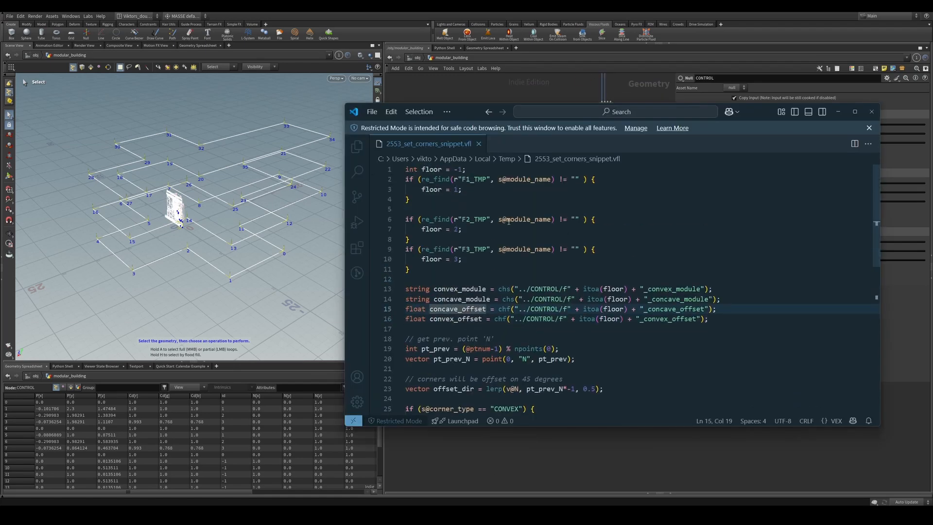
scroll(603, 329, "down", 3)
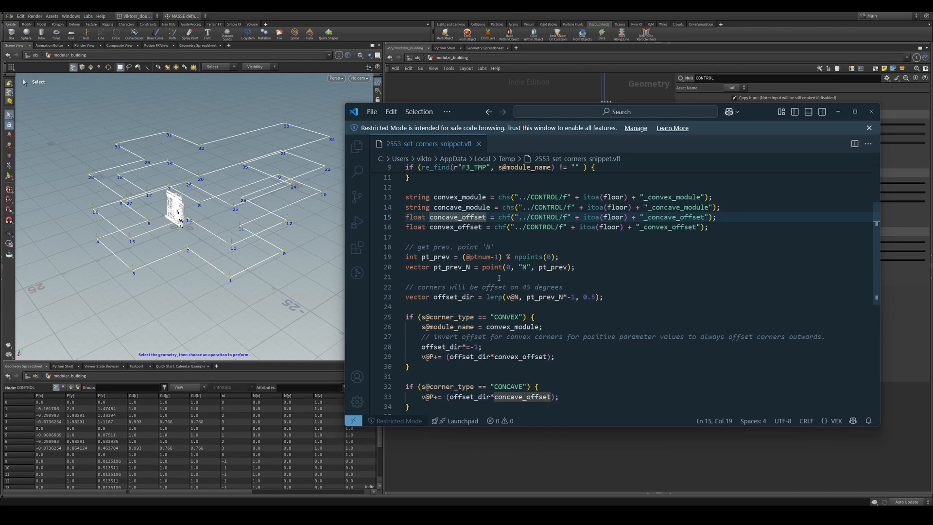
Examine the code that gets the previous point's normal through pt_prev and blends it into offset_dir with lerp
left_click(440, 257)
left_click(451, 280)
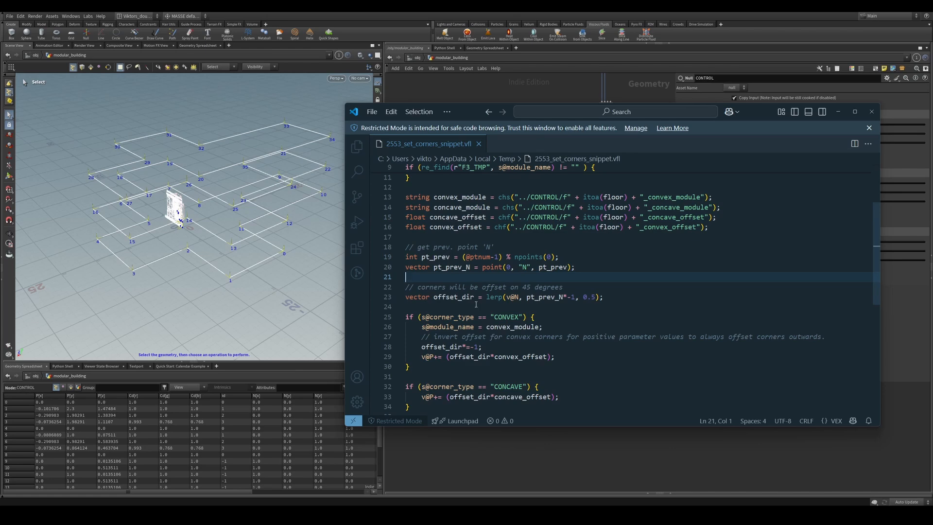
double_click(436, 256)
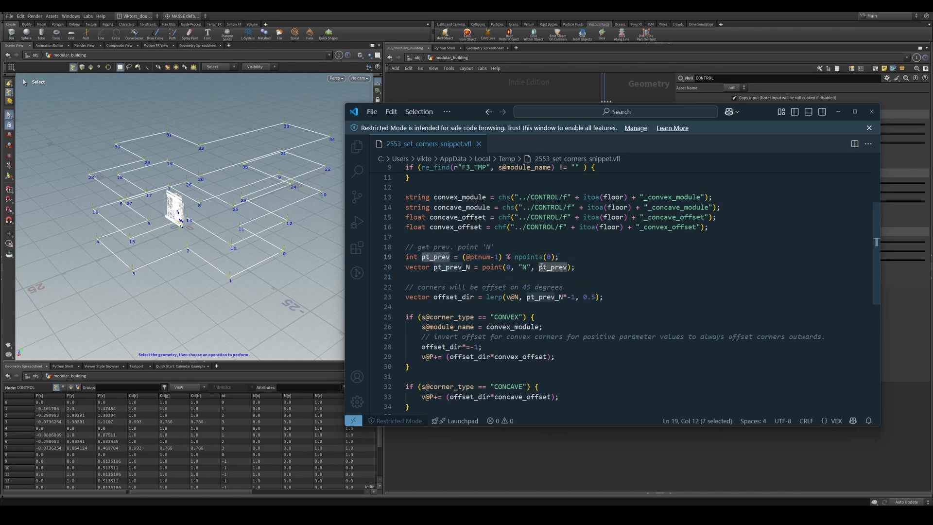
left_click(491, 277)
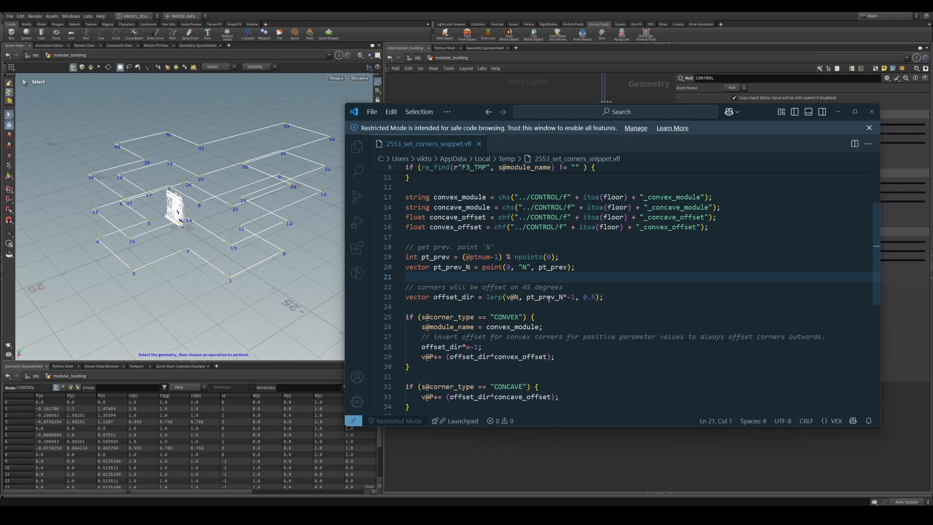
left_click(596, 307)
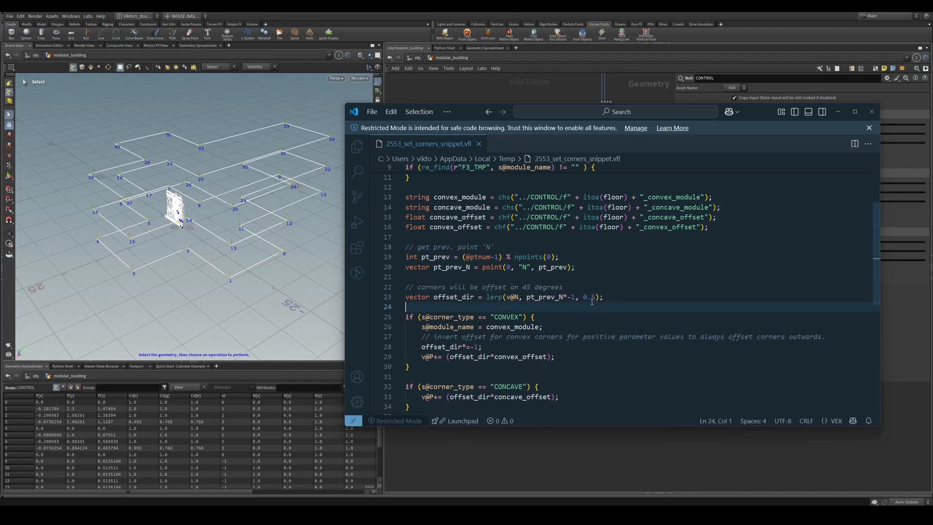
Return to Houdini and capture part of the viewport and network with the Snipping Tool for annotation
left_click(540, 463)
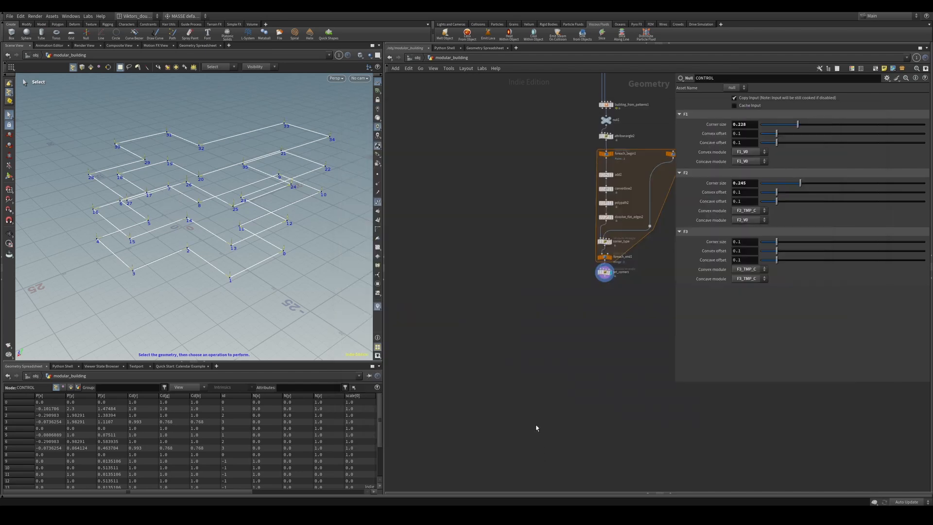
left_click(338, 506)
left_click(240, 98)
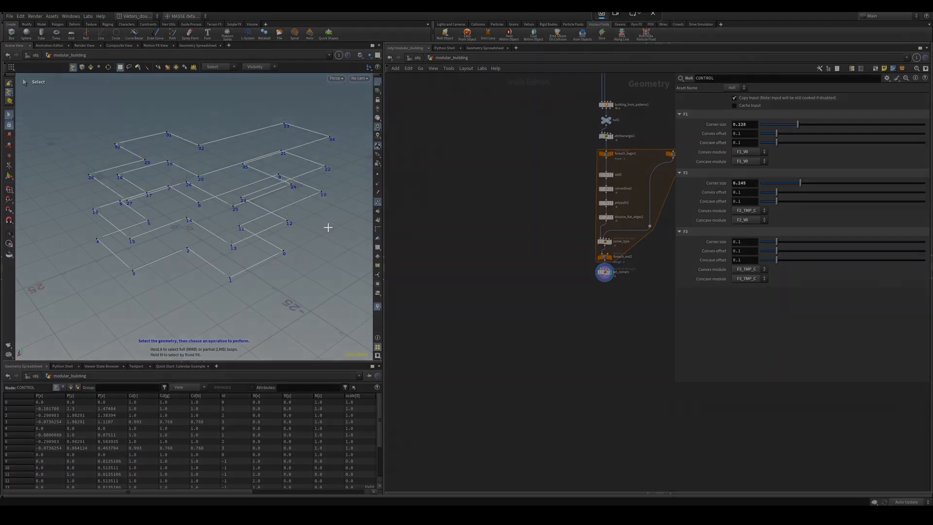
left_click_drag(286, 126, 640, 421)
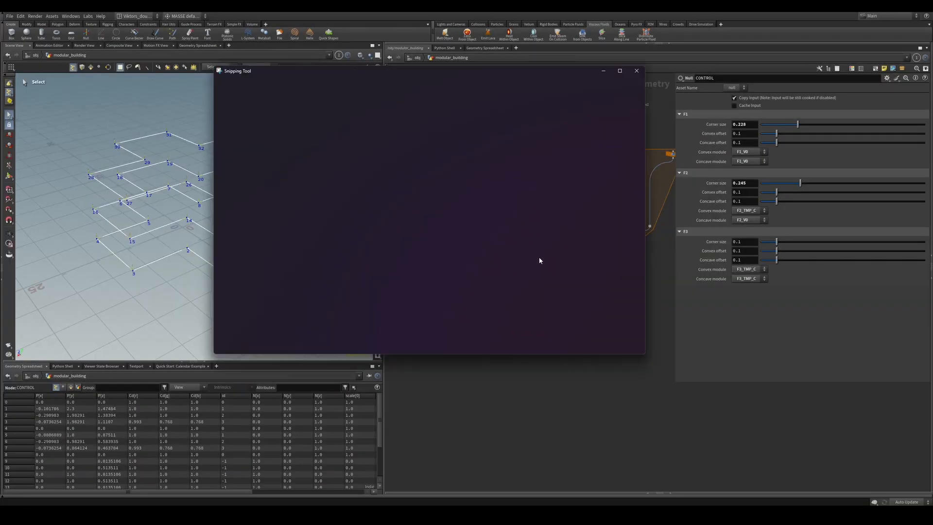
left_click_drag(534, 72, 647, 114)
Sketch a green stepped outline with two corners on the empty network area and add arrowheads showing its direction
left_click_drag(578, 212, 579, 248)
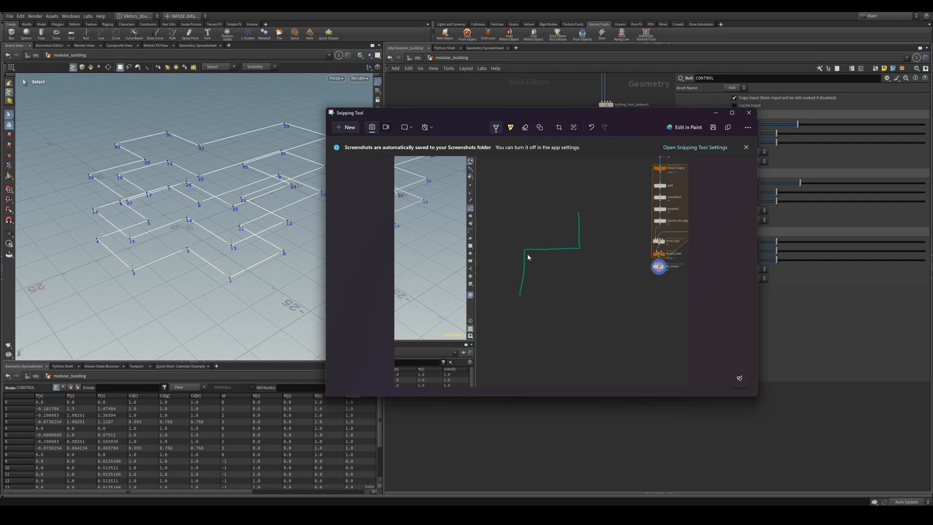
scroll(534, 298, "up", 1)
scroll(536, 297, "down", 1)
scroll(541, 296, "down", 2, "ctrl")
scroll(554, 331, "up", 4, "ctrl")
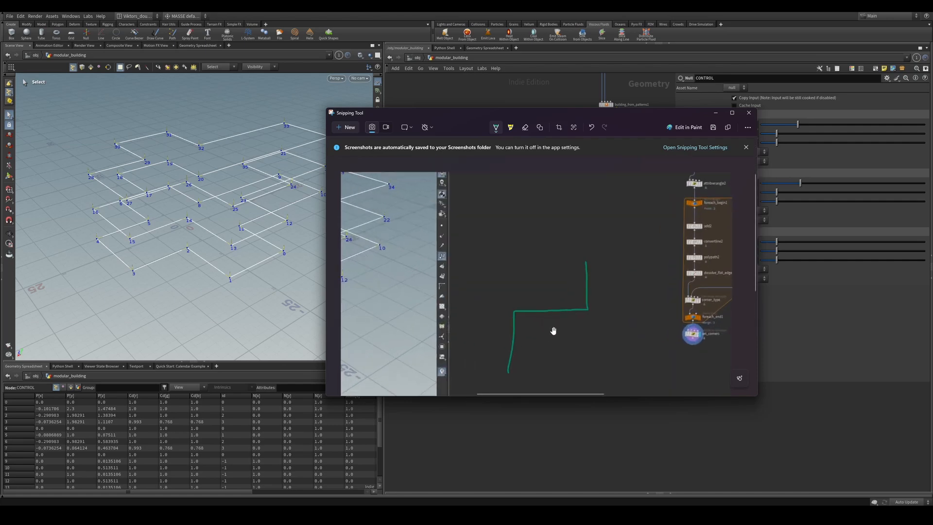
left_click_drag(552, 330, 534, 269)
key("ctrl+z")
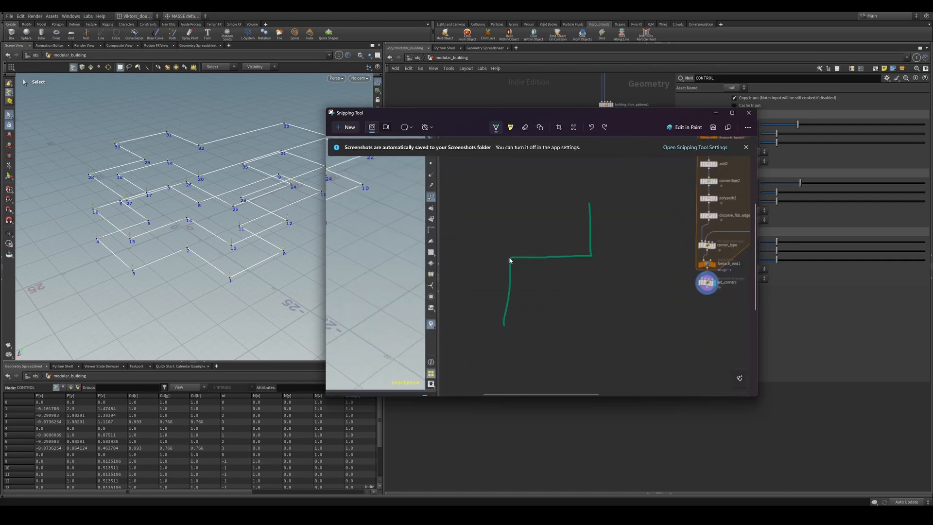
left_click_drag(506, 274, 577, 265)
Draw red arrows at the outline's lower-left corner for both edge directions, their diagonal blend and the inverted diagonal
left_click(498, 130)
left_click(469, 179)
left_click(599, 248)
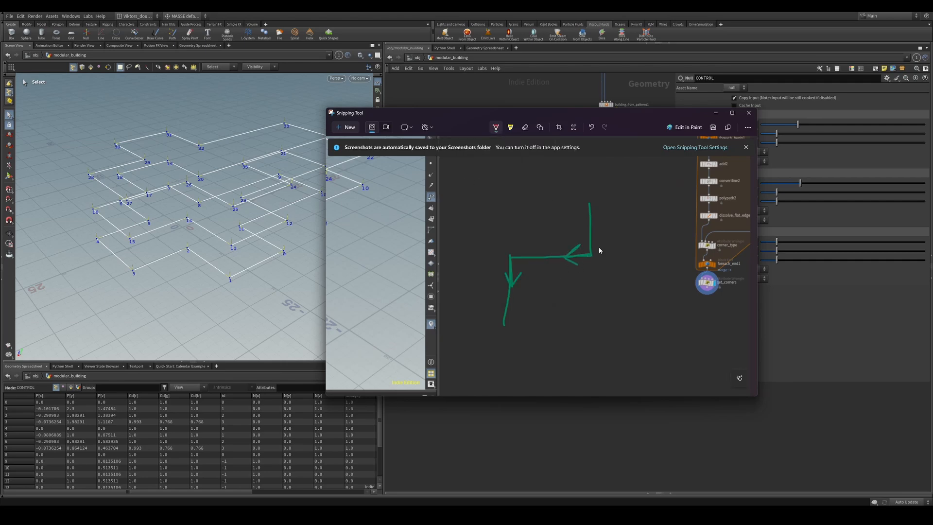
left_click_drag(510, 257, 510, 287)
left_click_drag(638, 117, 603, 129)
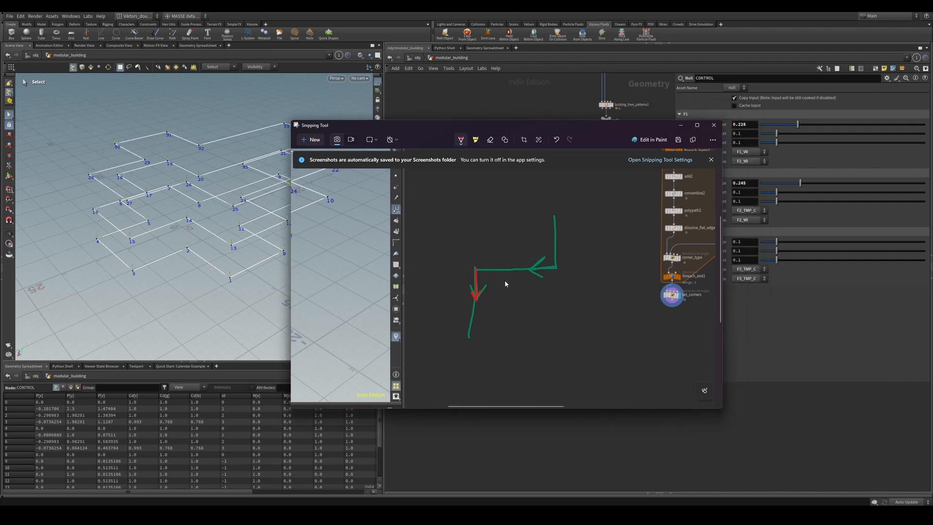
mouse_move(476, 268)
left_mouse_down()
mouse_move(511, 269)
mouse_move(498, 274)
left_mouse_up()
mouse_move(476, 270)
left_mouse_down()
mouse_move(510, 294)
mouse_move(503, 297)
left_mouse_up()
left_click_drag(484, 273, 437, 249)
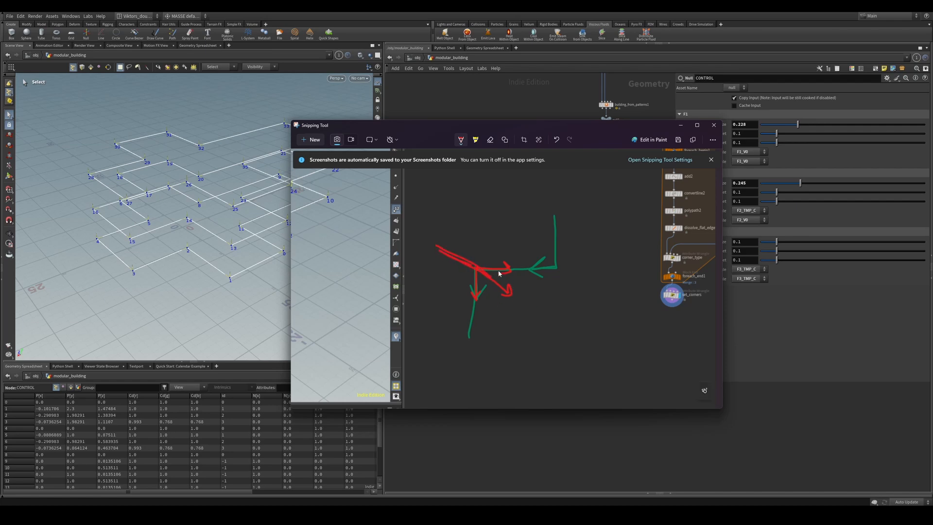
Check the offset_dir inversion line for convex corners in Visual Studio Code, and return to the sketch
left_click(365, 514)
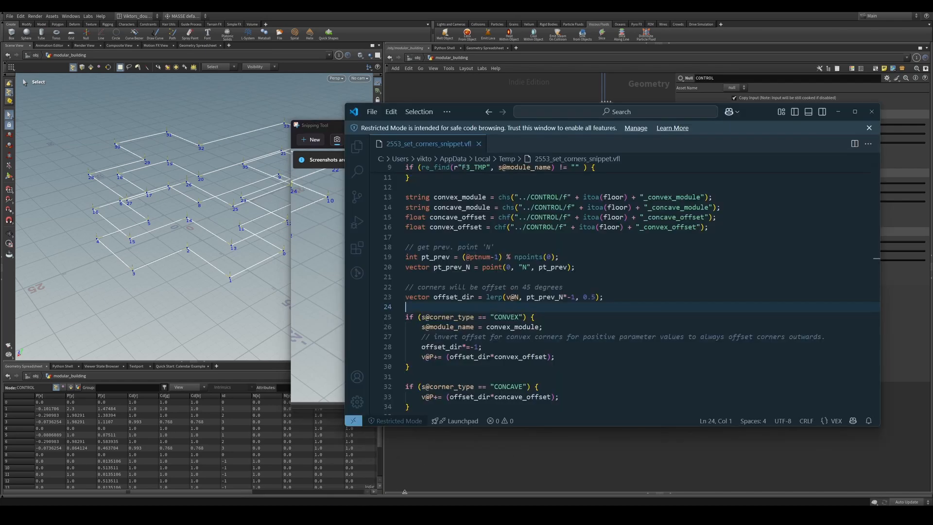
left_click(560, 347)
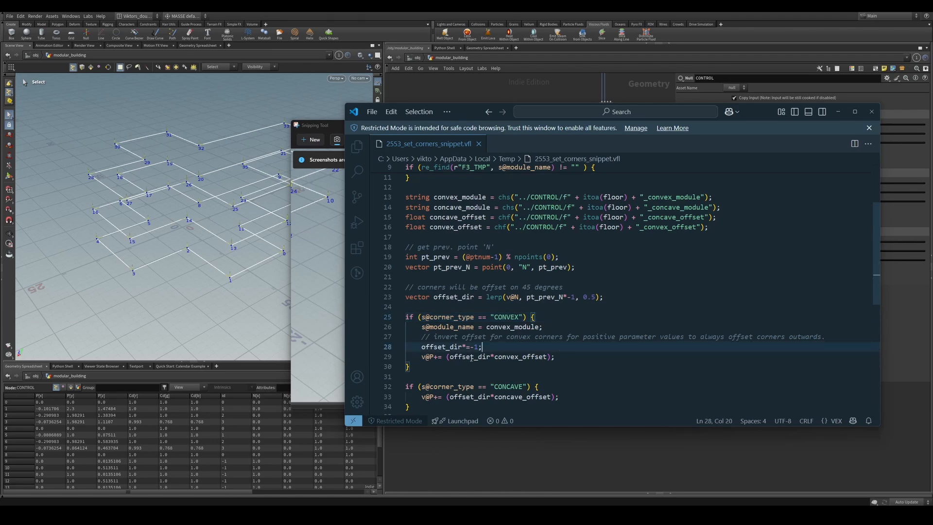
left_click(838, 112)
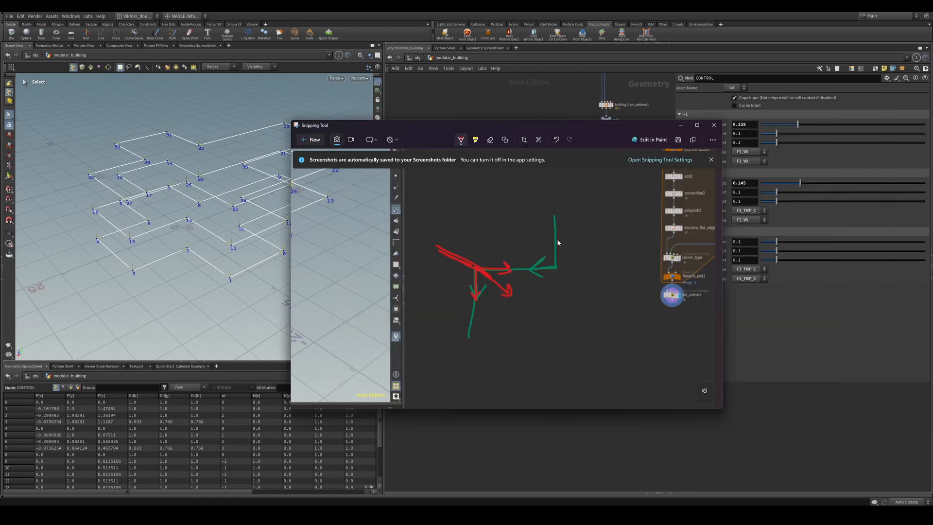
Draw red arrows at the outline's other corner for its two edge directions and the diagonal offset between them
mouse_move(554, 216)
left_mouse_down()
mouse_move(555, 267)
mouse_move(527, 272)
left_mouse_up()
left_click_drag(555, 225, 548, 238)
left_click_drag(551, 262, 532, 251)
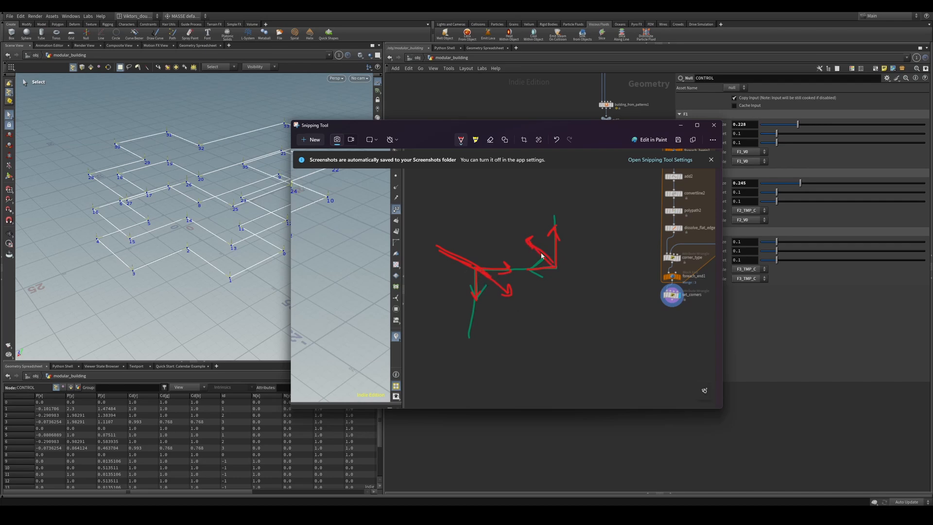
left_click_drag(529, 238, 526, 253)
left_click_drag(656, 131, 610, 130)
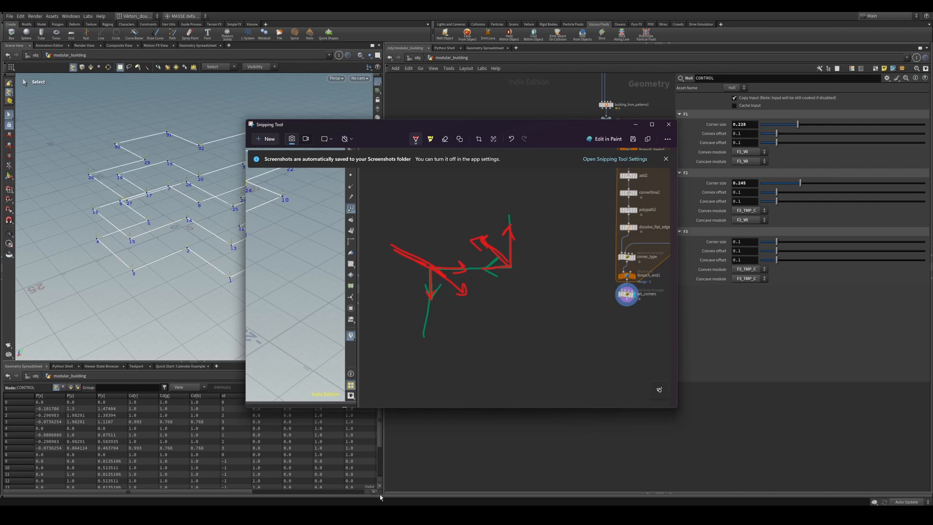
Compare the sketch with the convex offset code and add further pen marks at both corners
left_click(384, 513)
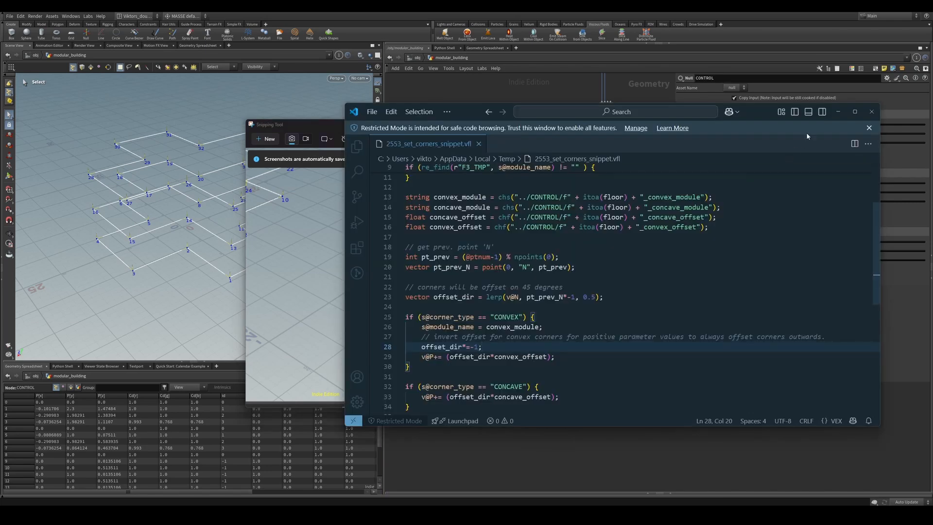
left_click(836, 112)
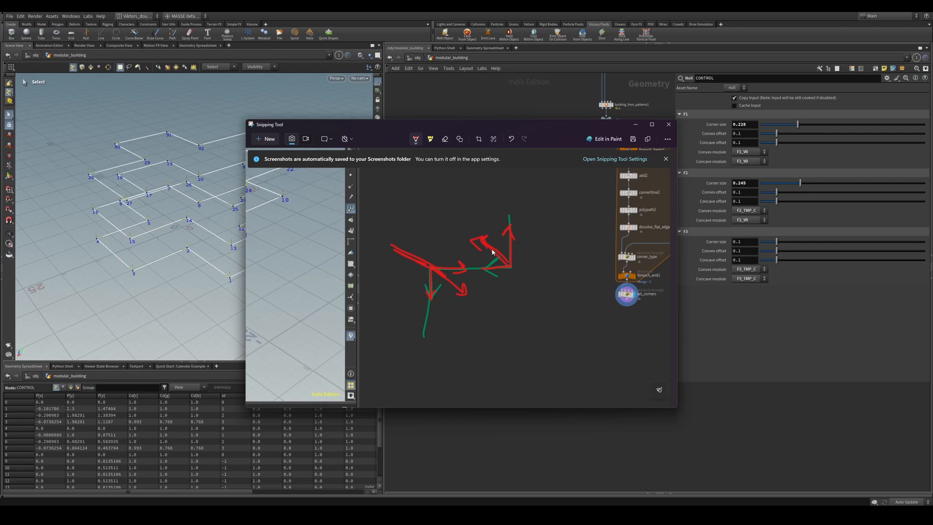
mouse_move(510, 267)
left_mouse_down()
mouse_move(528, 286)
mouse_move(512, 285)
mouse_move(528, 280)
mouse_move(529, 266)
mouse_move(516, 283)
left_mouse_up()
left_click_drag(437, 271, 459, 295)
Review the CONVEX and CONCAVE offset blocks in Visual Studio Code, and return to Houdini
left_click(506, 514)
scroll(675, 382, "down", 3)
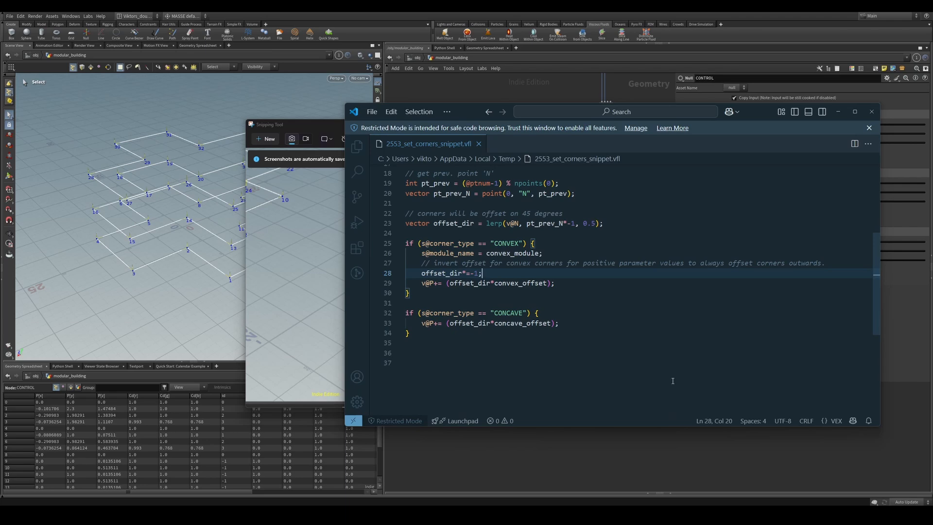
left_click(838, 111)
left_click(639, 127)
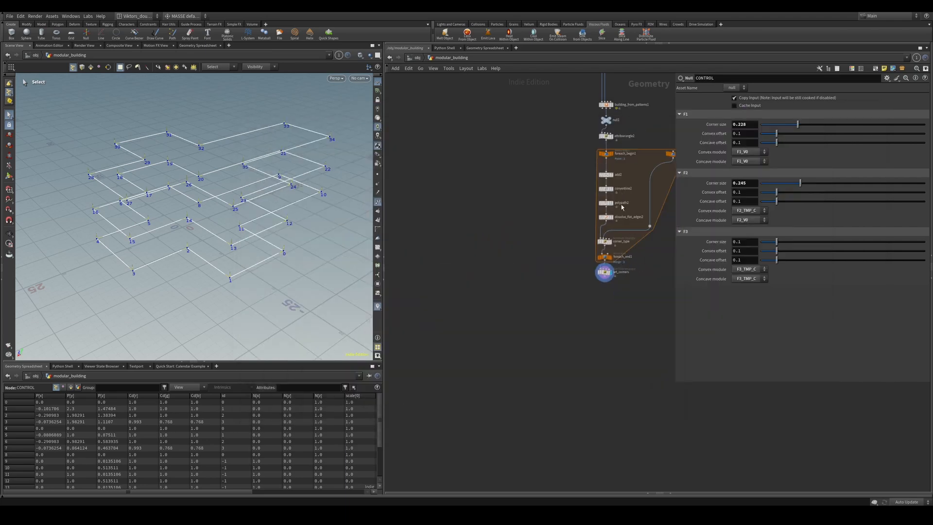
Select the set_corners wrangle in the network and save the scene
middle_click_drag(606, 271, 537, 283)
middle_click_drag(599, 295, 578, 295)
scroll(603, 292, "up", 3)
left_click_drag(602, 280, 518, 251)
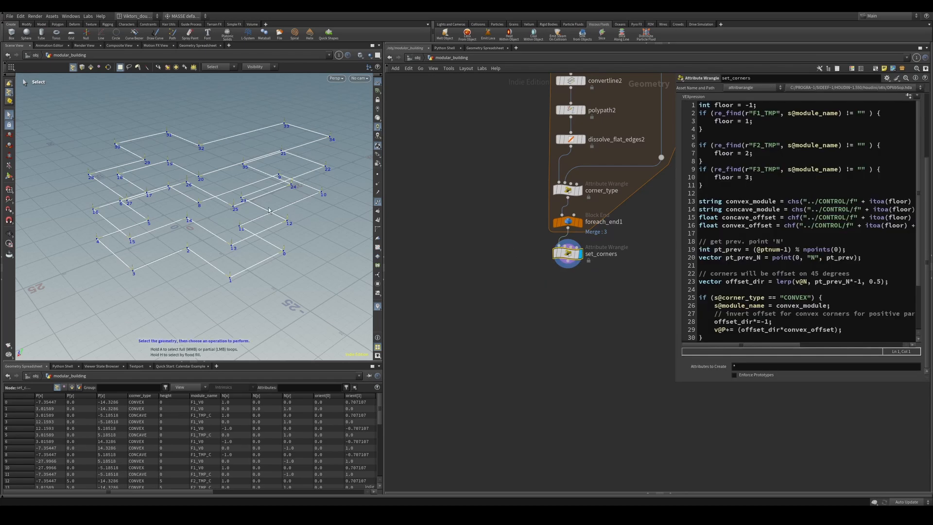
middle_click_drag(555, 281, 537, 304)
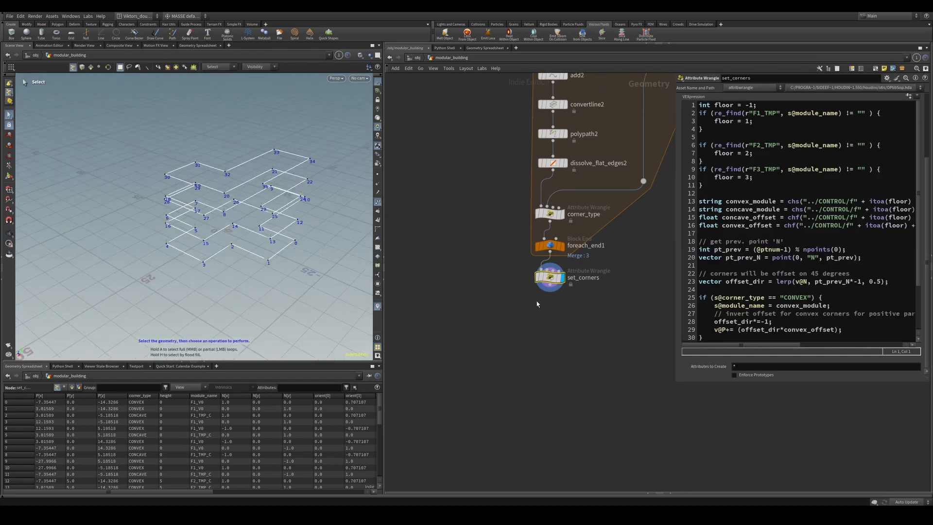
key("ctrl+s")
scroll(518, 323, "down", 6)
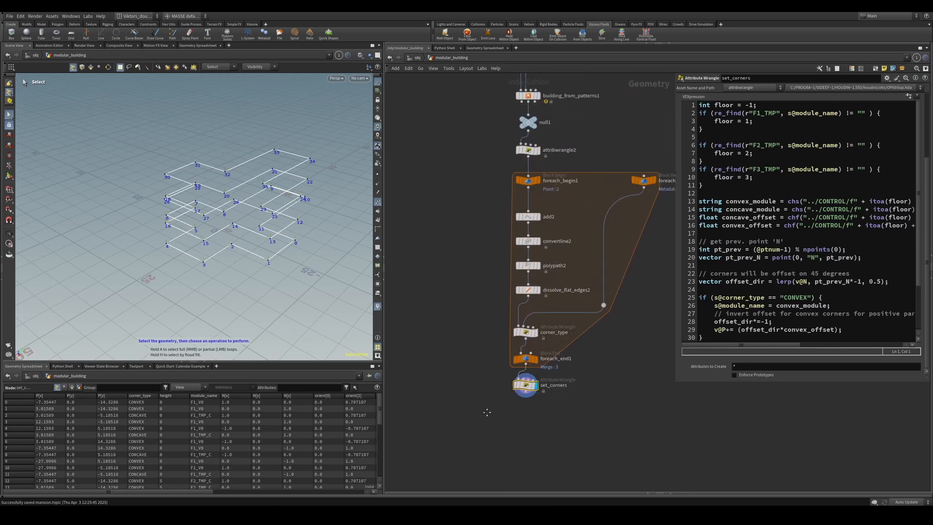
Inspect the set_corners point outlines and trace the network upstream from the wrangle to its sources
left_click_drag(233, 213, 247, 263, "alt")
scroll(248, 262, "up", 5)
middle_click_drag(502, 175, 510, 183)
scroll(547, 288, "down", 2)
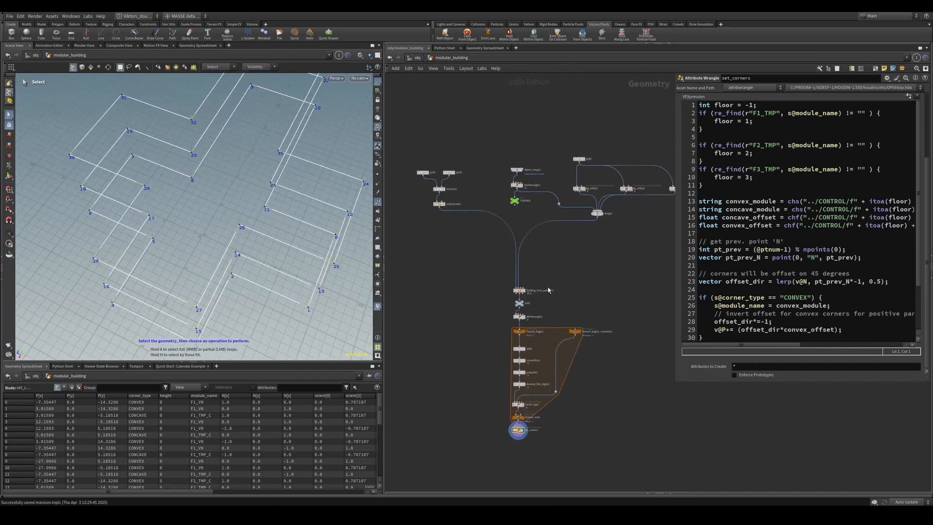
middle_click_drag(547, 290, 552, 222)
key("Escape")
Examine the assembled building at copytopoints1, looking at the outer corners with their corner modules
left_click_drag(233, 243, 267, 214)
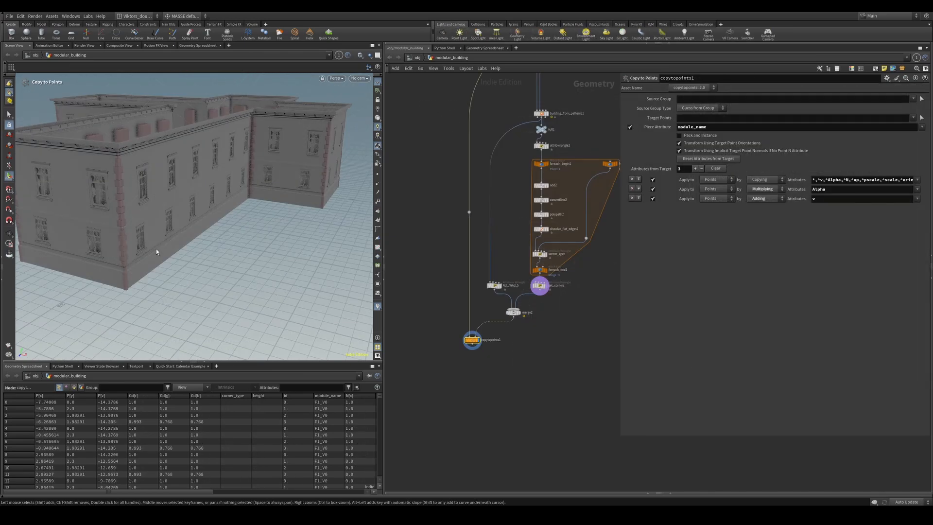
key("Escape")
left_click_drag(164, 254, 231, 213)
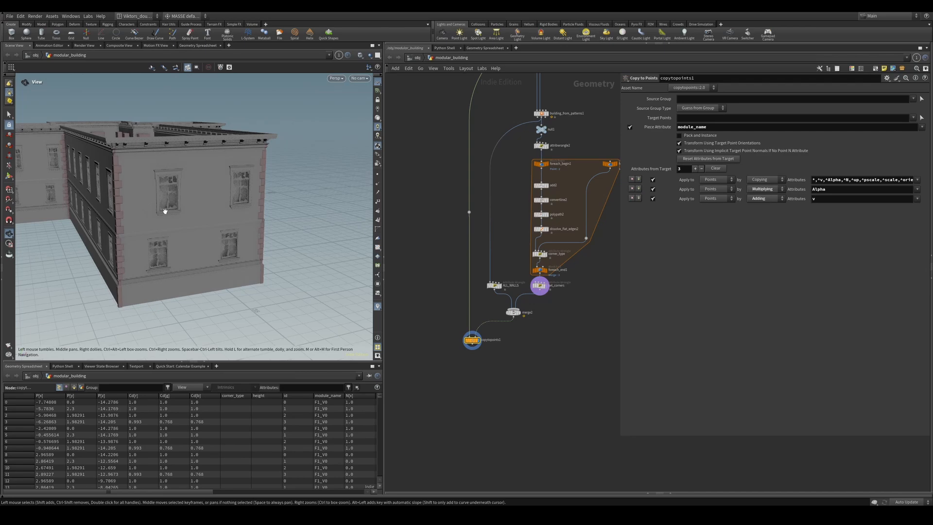
scroll(544, 289, "up", 5)
Display the set_corners wrangle and review the module name and offset lines in its CONCAVE block
left_click(537, 285)
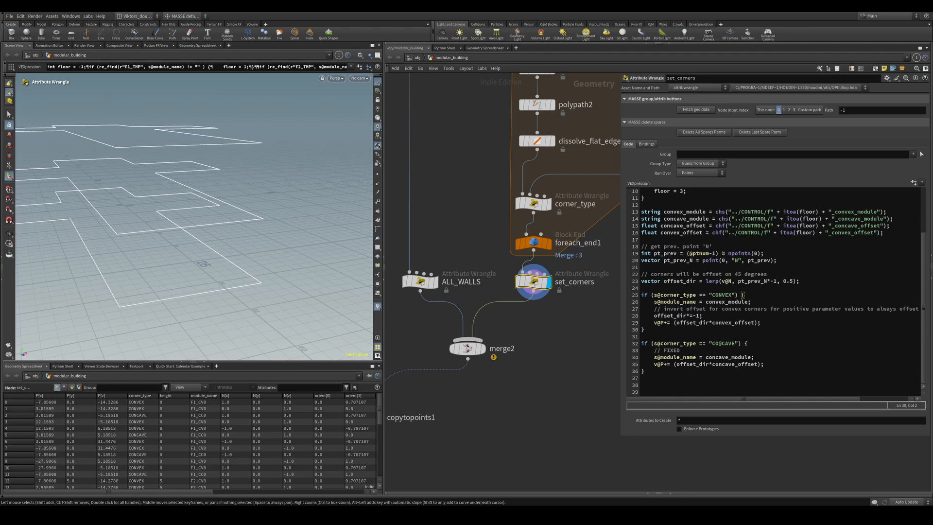
left_click(720, 343)
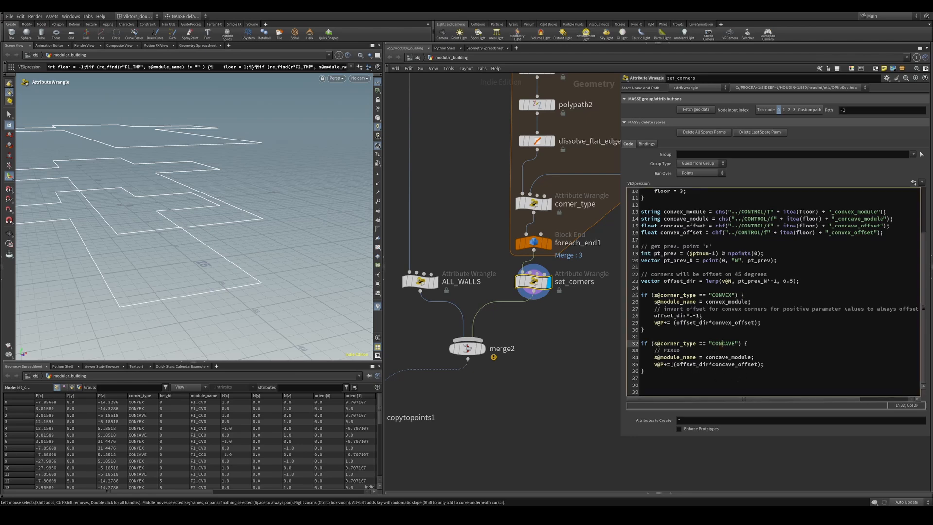
left_click_drag(652, 358, 756, 358)
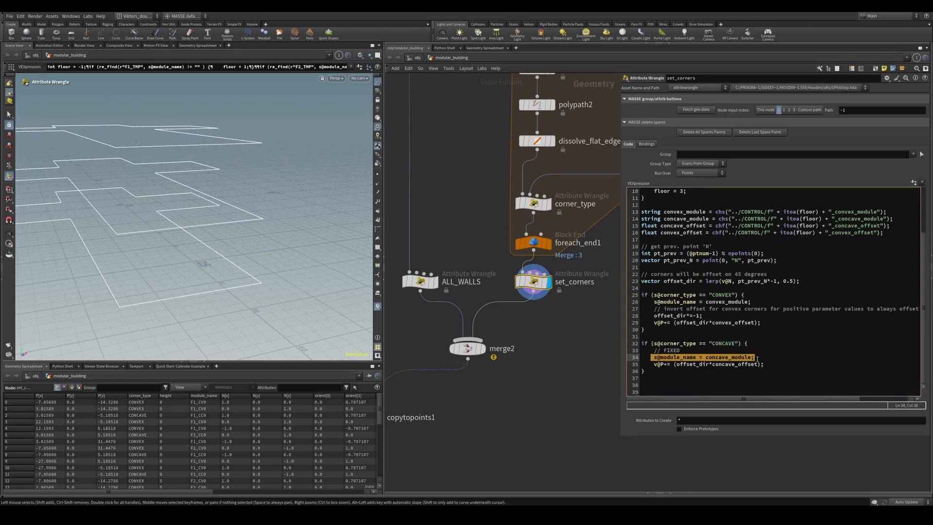
left_click(716, 375)
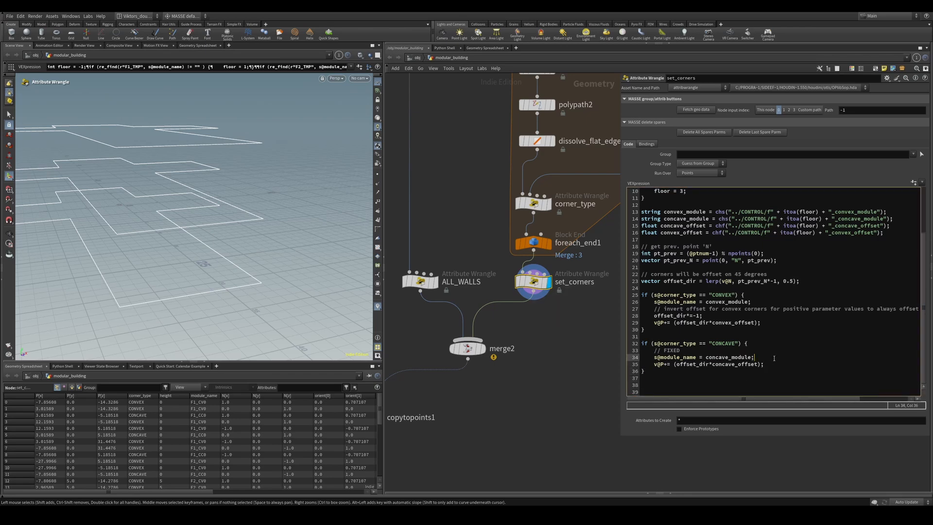
left_click_drag(756, 358, 653, 364)
left_click(705, 357)
scroll(592, 372, "down", 1)
middle_click_drag(543, 388, 561, 368)
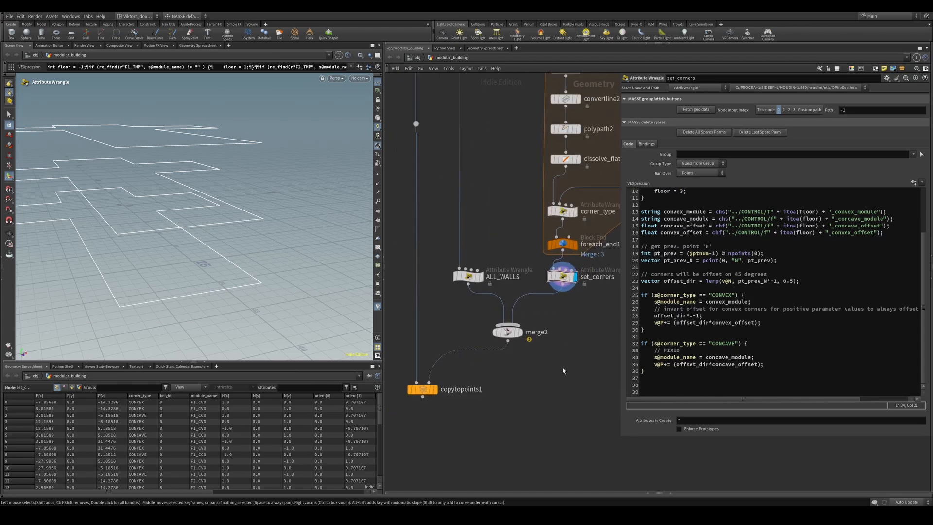
Display copytopoints1 and examine the corner module placed at an inner corner of the building up close
left_click(520, 332)
middle_click_drag(451, 410, 504, 400)
left_click(479, 379)
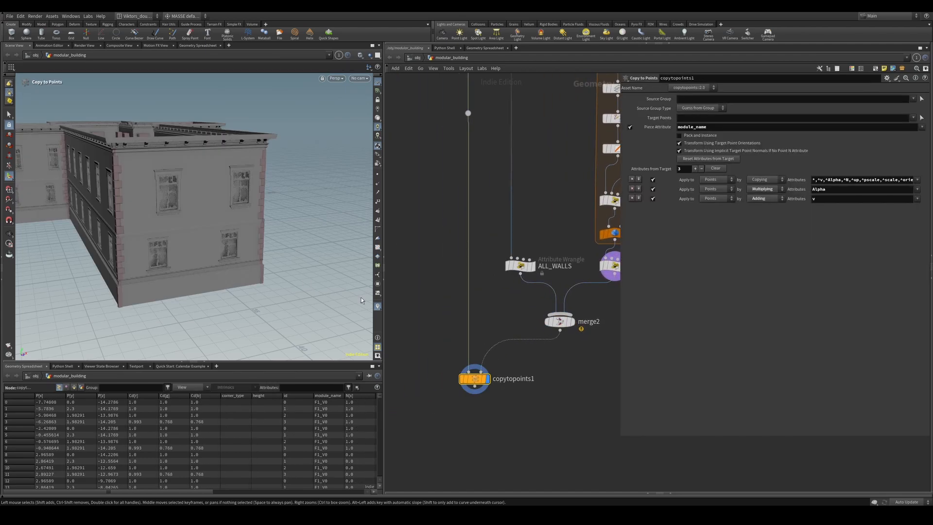
left_click_drag(204, 237, 254, 191)
scroll(291, 281, "up", 4)
scroll(361, 189, "up", 3)
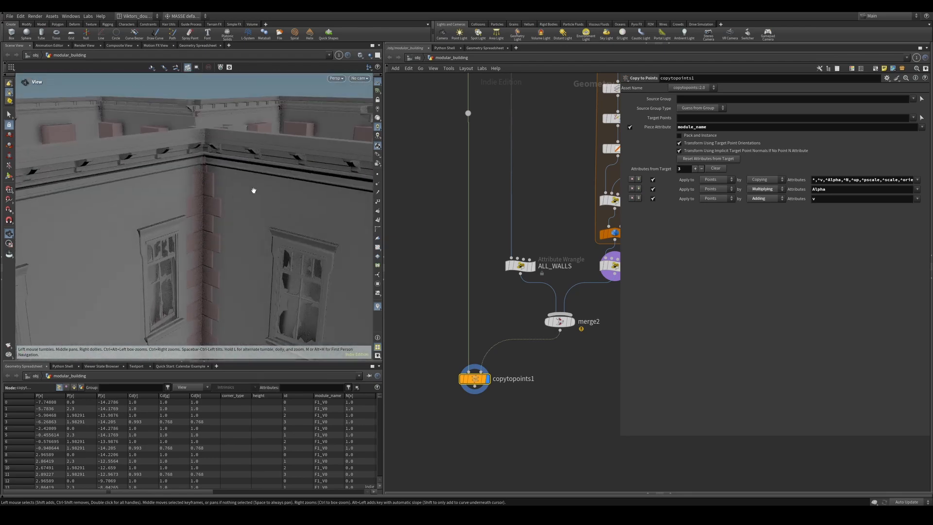
Go up to the object level, open the custom_corners geometry network, and shrink the floating parameter pane
scroll(475, 388, "down", 8)
middle_click_drag(476, 263, 491, 297)
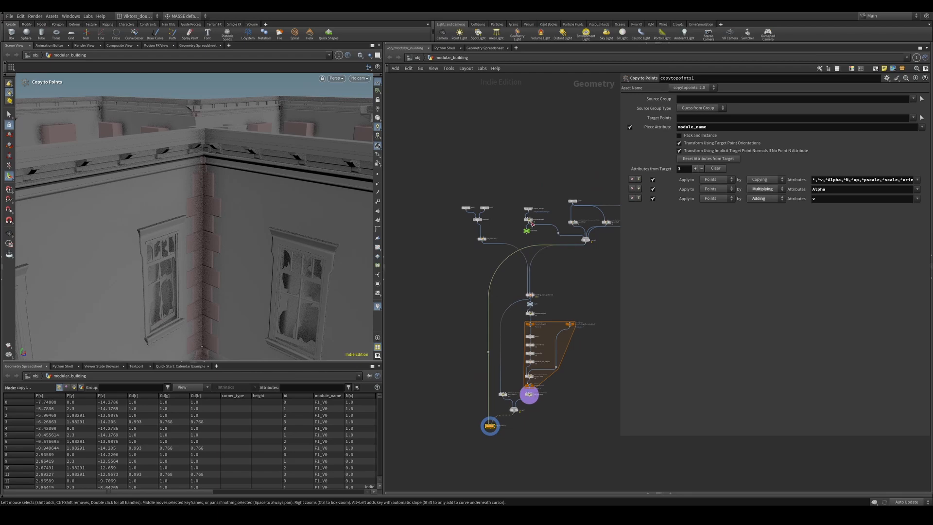
middle_click_drag(531, 224, 510, 188)
left_click(417, 58)
scroll(542, 228, "down", 3)
middle_click_drag(539, 284, 481, 258)
scroll(527, 293, "up", 5)
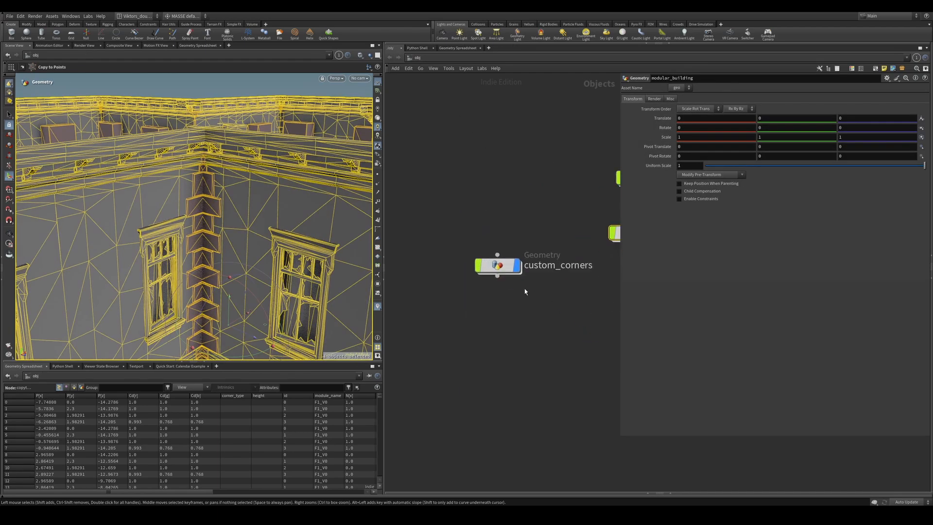
double_click(497, 265)
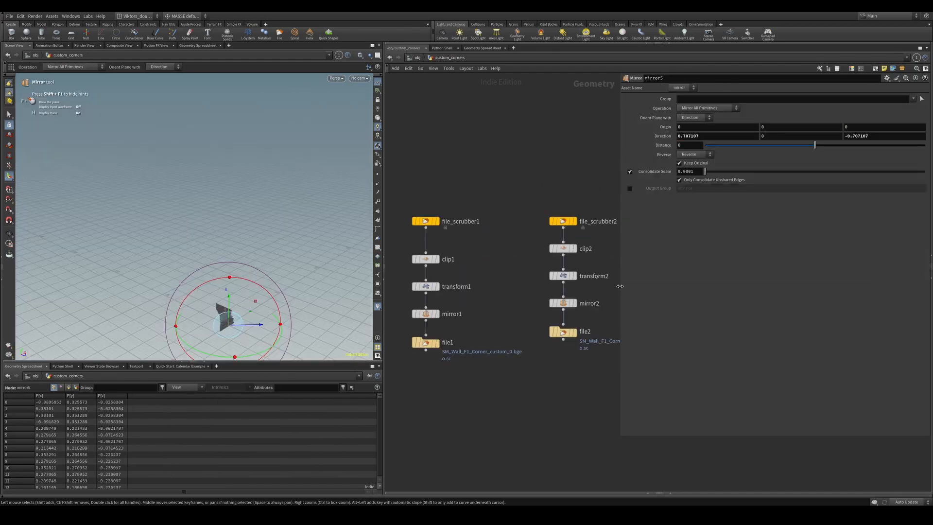
left_click_drag(620, 289, 718, 277)
left_click_drag(809, 436, 815, 358)
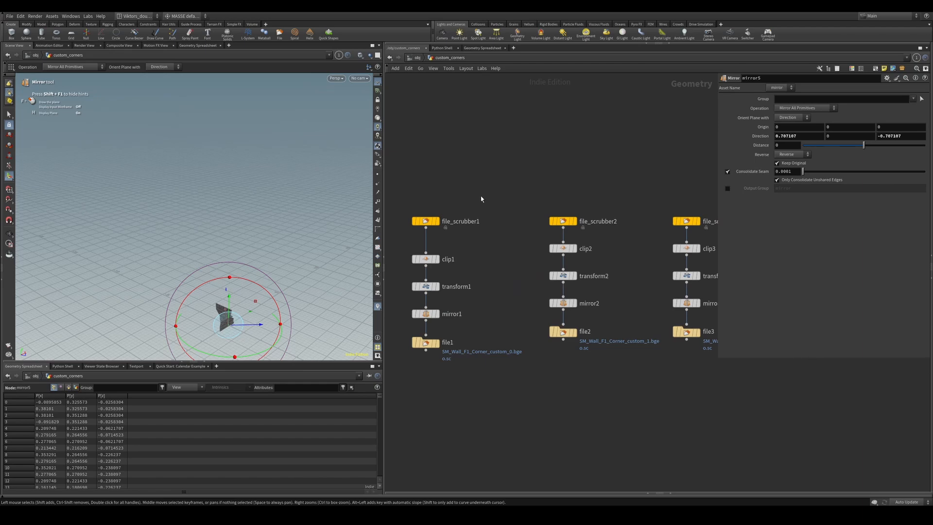
Display file_scrubber1 and inspect the original first-floor corner mesh in both wireframe and shaded modes
scroll(483, 199, "up", 2)
middle_click_drag(490, 193, 545, 188)
left_click_drag(545, 188, 452, 234)
key("r")
key("space+g")
mouse_move(252, 249)
left_mouse_down()
mouse_move(209, 226)
mouse_move(211, 238)
mouse_move(190, 197)
mouse_move(268, 192)
mouse_move(202, 225)
mouse_move(239, 246)
left_mouse_up()
key("shift+w")
key("shift+w")
key("shift+w")
middle_click_drag(229, 239, 247, 197)
key("shift+w")
mouse_move(247, 196)
left_mouse_down()
mouse_move(207, 195)
mouse_move(204, 176)
mouse_move(221, 229)
mouse_move(181, 240)
left_mouse_up()
key("shift+w")
key("shift+w")
scroll(452, 268, "up", 1)
Display clip1, transform1 and mirror1 in turn to examine how the custom corner is built
left_click(476, 283)
left_click(476, 330)
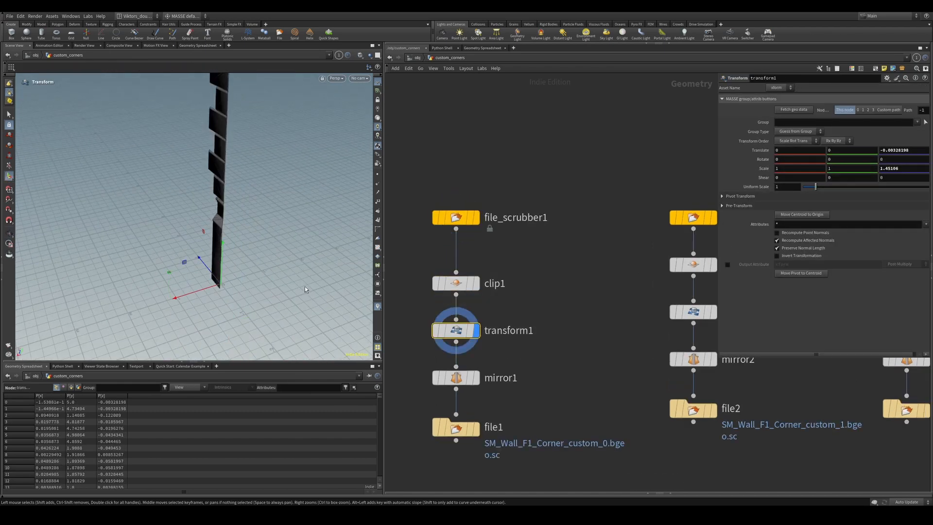
left_click_drag(238, 306, 344, 259)
mouse_move(274, 195)
left_mouse_down()
mouse_move(261, 274)
mouse_move(340, 258)
mouse_move(335, 279)
left_mouse_up()
left_click(476, 377)
key("shift+w")
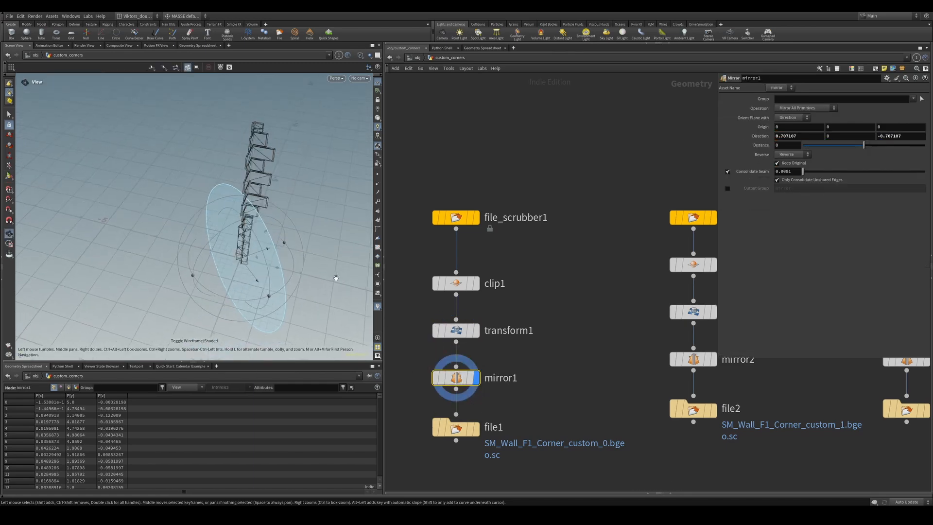
Compare the source corner meshes loaded by file_scrubber1 and file_scrubber2
mouse_move(525, 377)
middle_mouse_down()
mouse_move(527, 325)
mouse_move(490, 334)
middle_mouse_up()
scroll(583, 339, "down", 1)
middle_click_drag(483, 170, 526, 185)
left_click(477, 198)
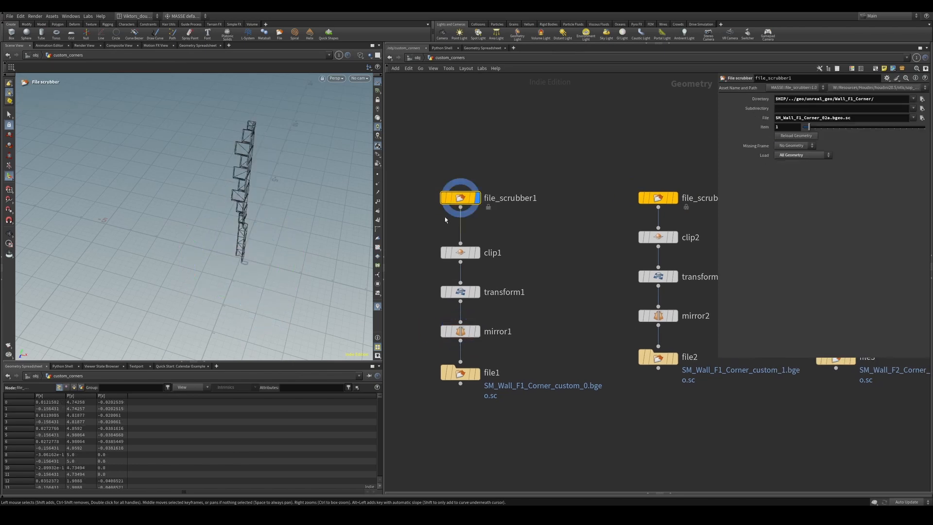
middle_click_drag(584, 171, 508, 181)
left_click(600, 207)
left_click_drag(290, 171, 225, 156, "alt")
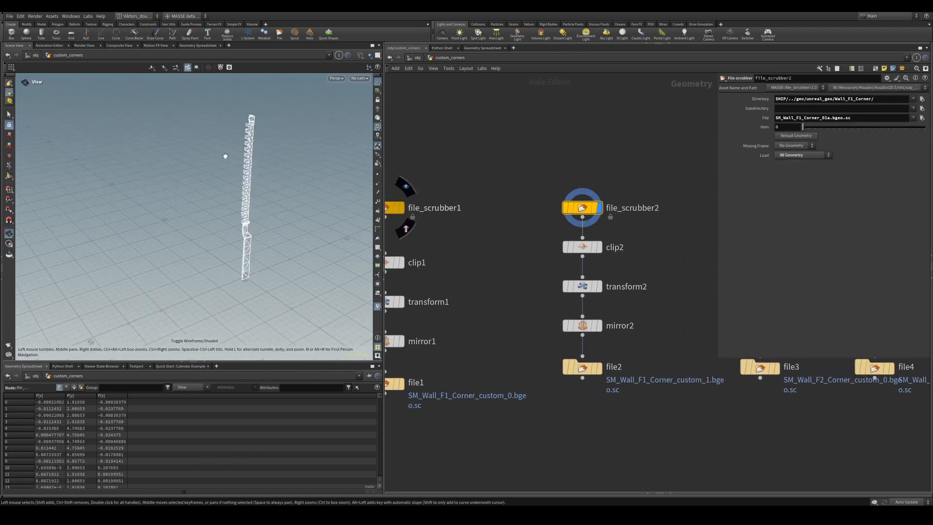
right_click_drag(225, 155, 295, 156, "alt")
key("shift+w")
mouse_move(295, 157)
left_mouse_down("alt")
mouse_move(225, 160)
mouse_move(217, 192)
mouse_move(264, 209)
left_mouse_up("alt")
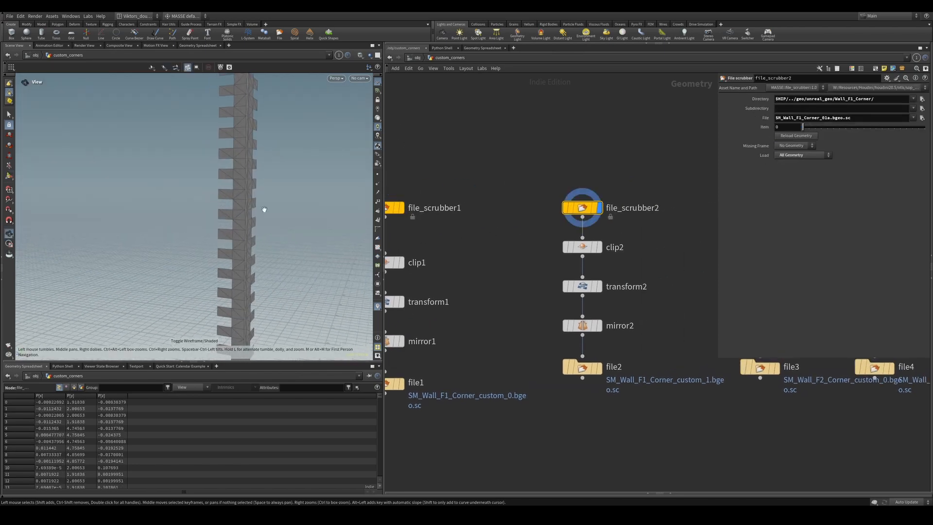
Display file_scrubber3 and file_scrubber4 to view the second-floor source corner meshes
scroll(413, 245, "down", 3)
scroll(602, 213, "up", 1)
left_click(628, 226)
middle_click_drag(663, 193, 586, 201)
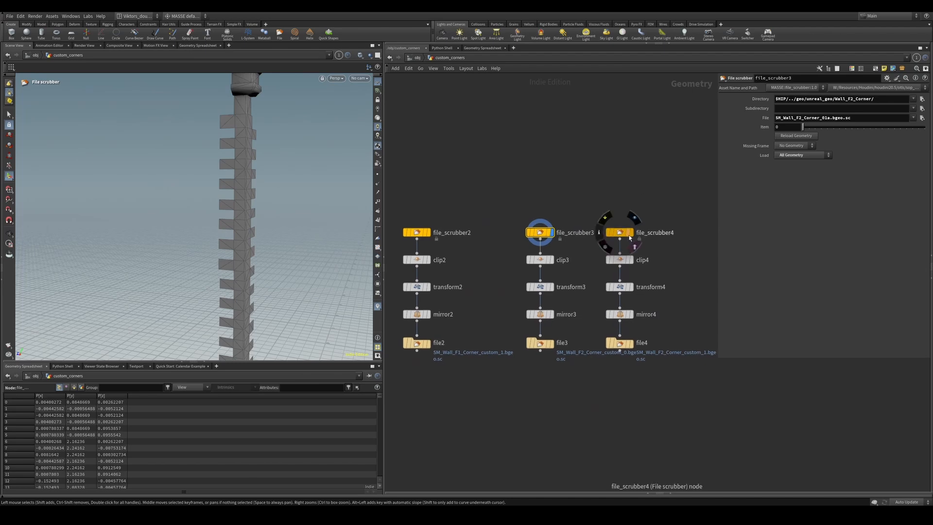
left_click(629, 238)
Display the file3 and file4 output nodes and inspect the mirrored second-floor corners they write
middle_click_drag(527, 336, 554, 308)
left_click(575, 315)
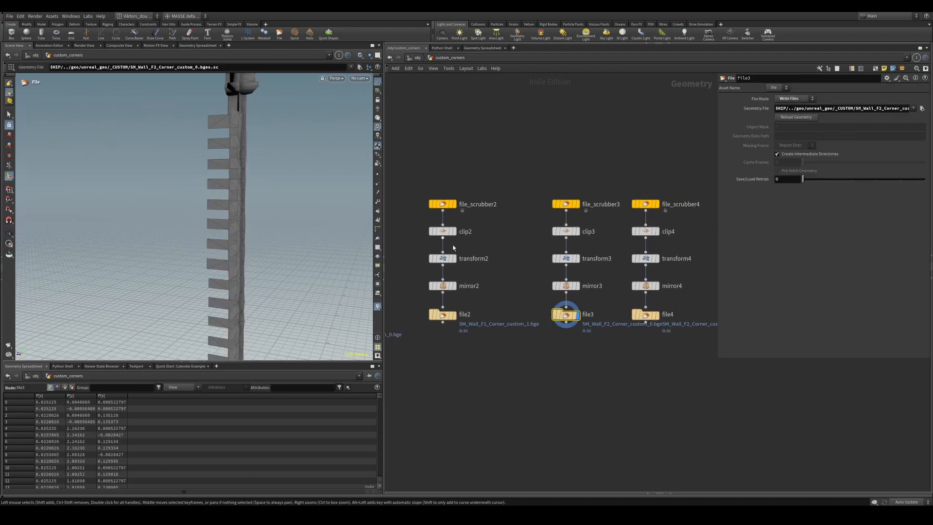
left_click(655, 314)
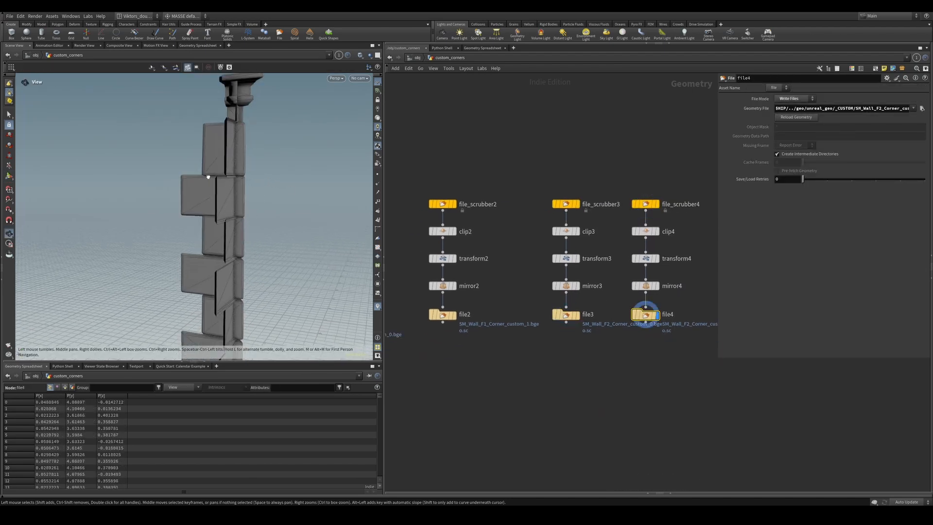
left_click_drag(208, 176, 232, 198, "alt")
scroll(218, 202, "down", 3)
middle_click_drag(504, 330, 546, 310)
Display the first-floor corner outputs of file2 and file1, switching the wireframe overlay off for inspection
left_click(481, 294)
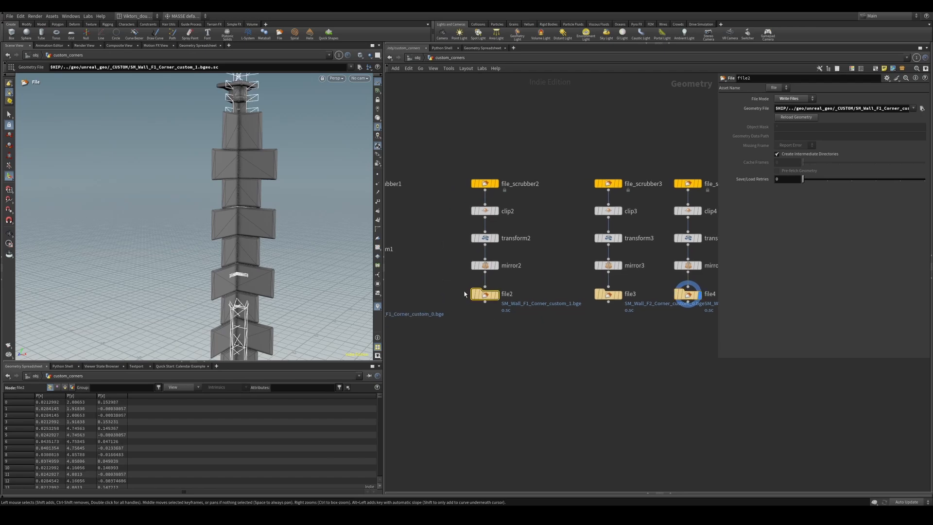
key("r")
middle_click_drag(480, 367, 560, 302)
left_click_drag(494, 296, 390, 236)
key("r")
key("shift+w")
mouse_move(245, 242)
left_mouse_down("alt")
mouse_move(240, 212)
mouse_move(264, 224)
mouse_move(335, 296)
mouse_move(335, 247)
mouse_move(376, 262)
mouse_move(237, 268)
mouse_move(242, 281)
mouse_move(239, 263)
left_mouse_up("alt")
key("shift+w")
key("w")
key("w")
key("shift+w")
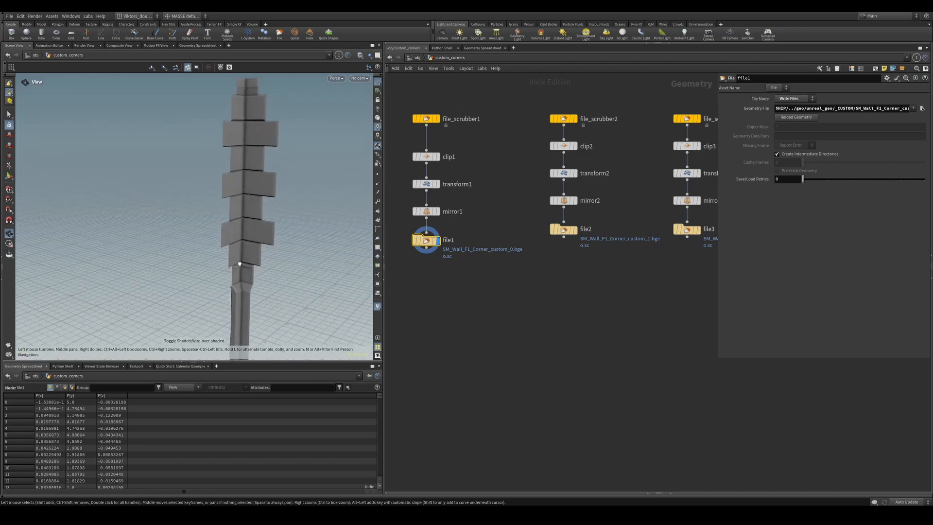
Examine the mirrored corner mesh at file1 from several angles, toggling between wireframe and shaded display
key("Return")
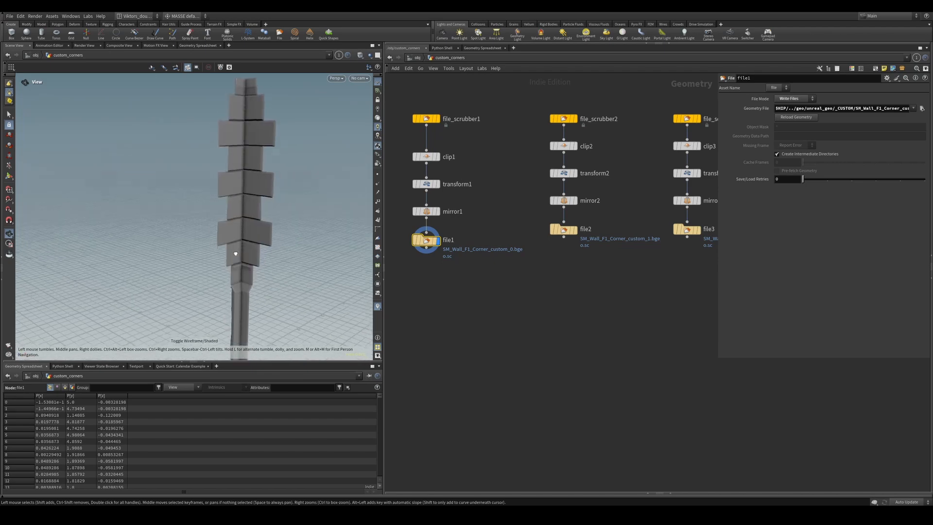
key("Escape")
key("w")
key("w")
mouse_move(204, 275)
left_mouse_down()
mouse_move(222, 301)
mouse_move(248, 249)
mouse_move(277, 261)
mouse_move(301, 298)
left_mouse_up()
key("w")
key("w")
key("Return")
scroll(505, 289, "up", 2)
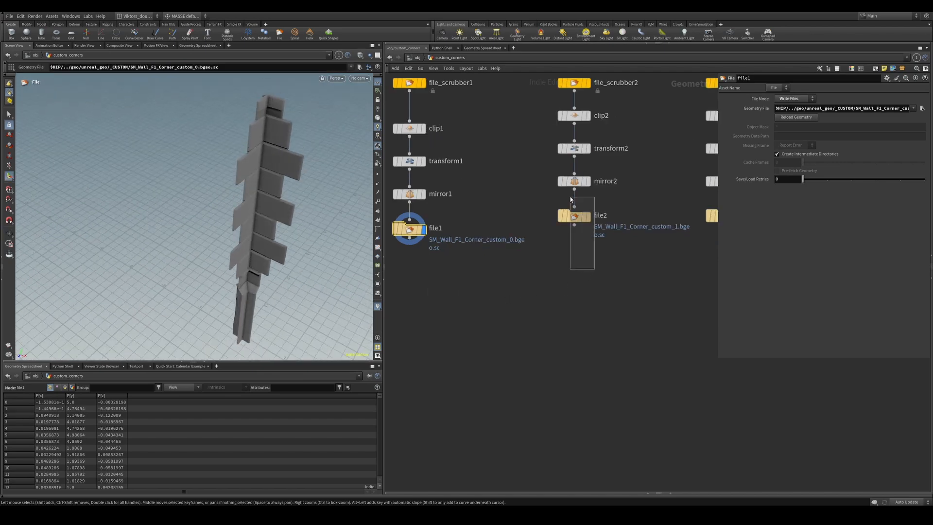
Display file2, file3 and file4 in turn and view the primitive attributes of the custom corners
left_click(574, 217)
middle_click_drag(575, 218, 517, 224)
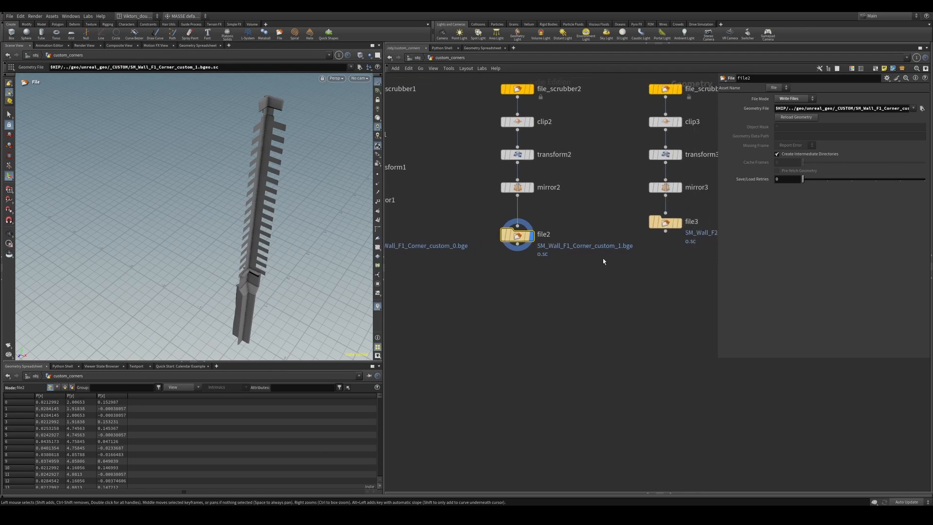
left_click(665, 222)
left_click(65, 387)
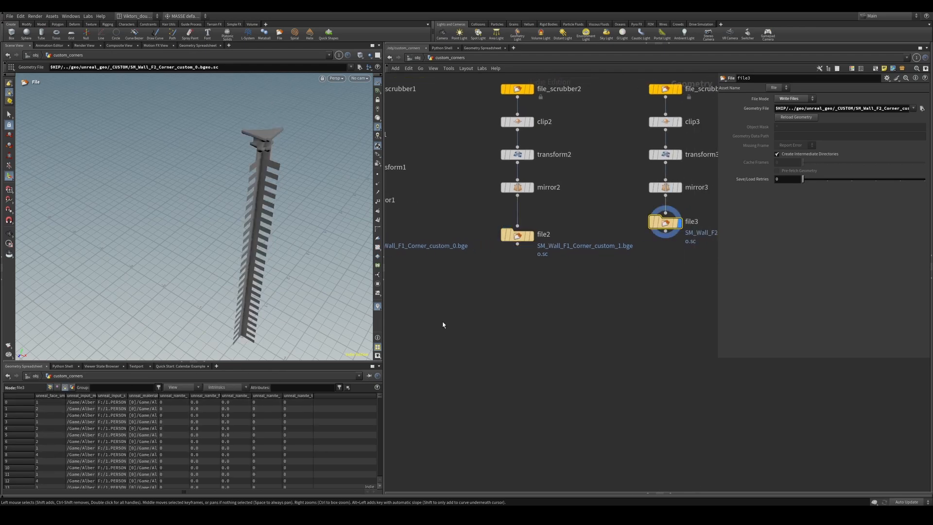
scroll(570, 325, "down", 2)
middle_click_drag(570, 324, 512, 339)
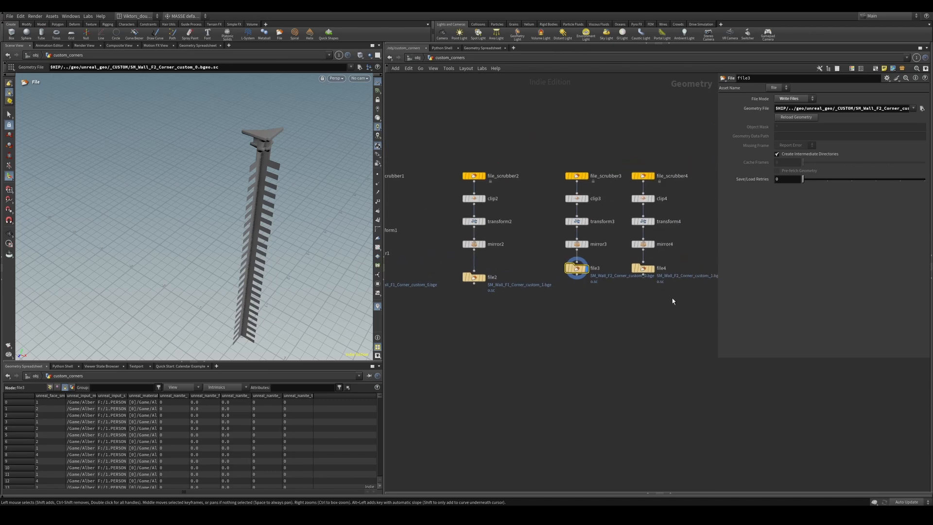
left_click(647, 269)
middle_click_drag(619, 281, 647, 301)
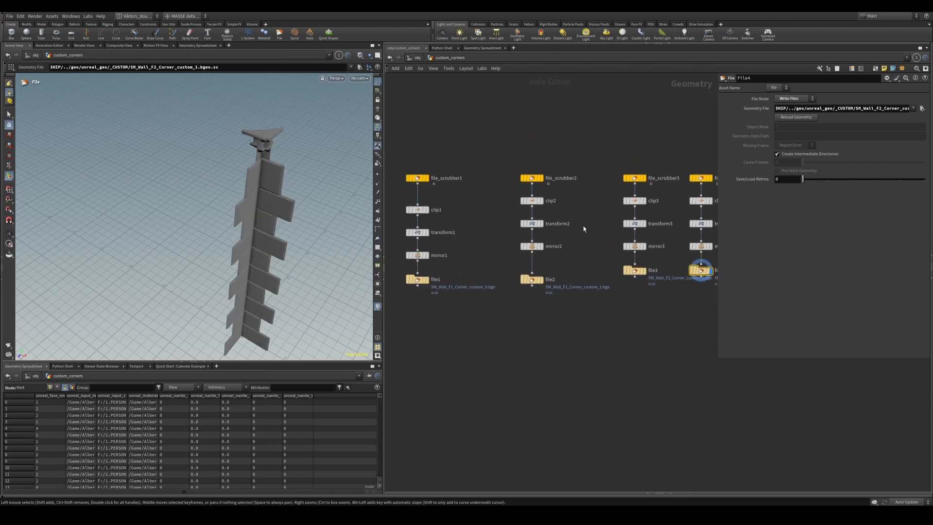
Check the clipped half at clip2, and examine the finished corner at file1 from the front
left_click(531, 200)
scroll(559, 231, "up", 2)
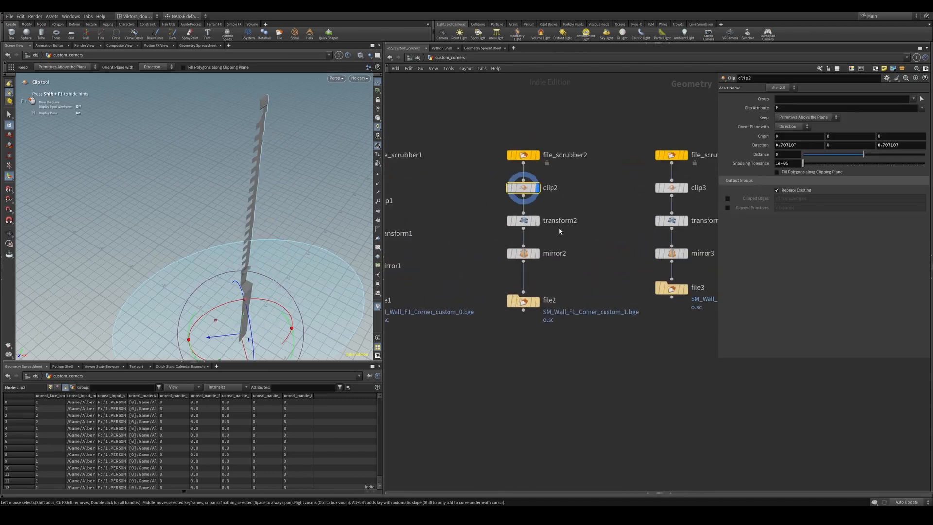
scroll(573, 282, "down", 2)
left_click(537, 280)
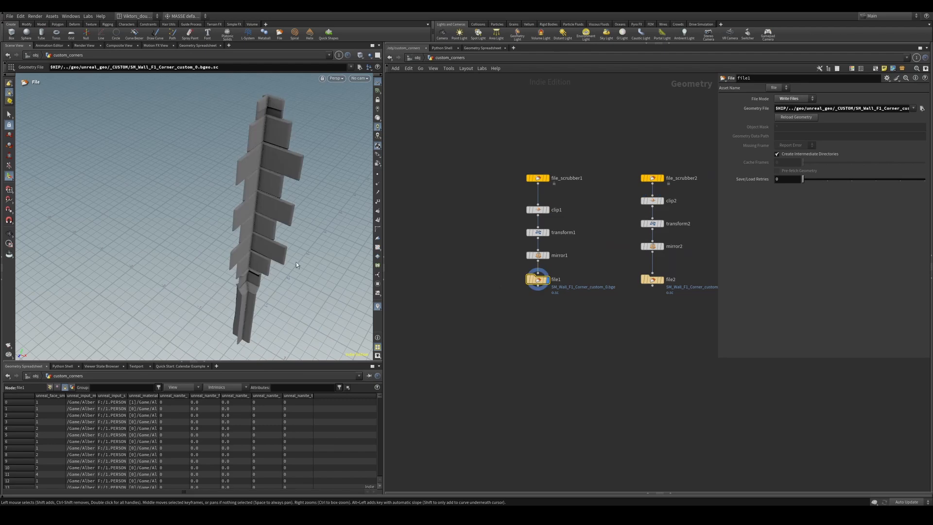
left_click_drag(250, 259, 209, 203)
key("Return")
left_click_drag(293, 187, 279, 223, "alt")
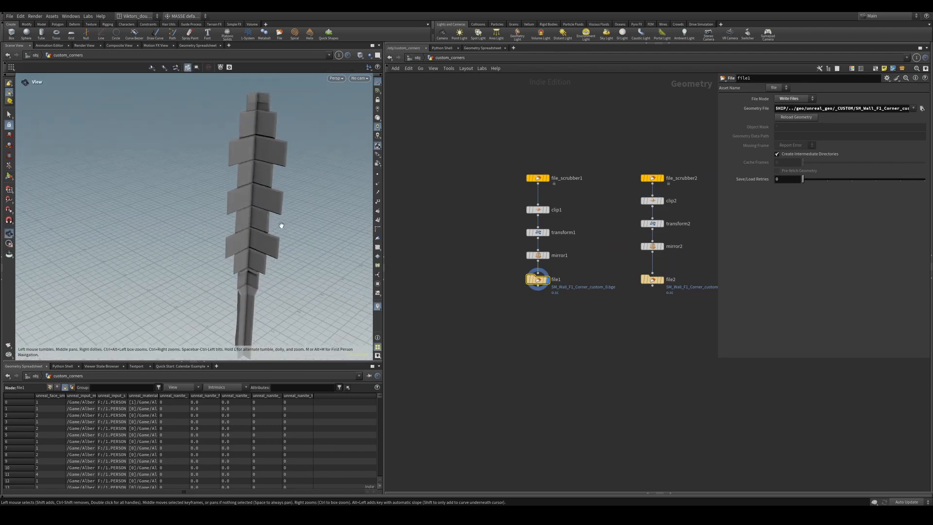
Open the modules network and display bg_utility9 and bg_utility10 of the concave corner modules
key("u")
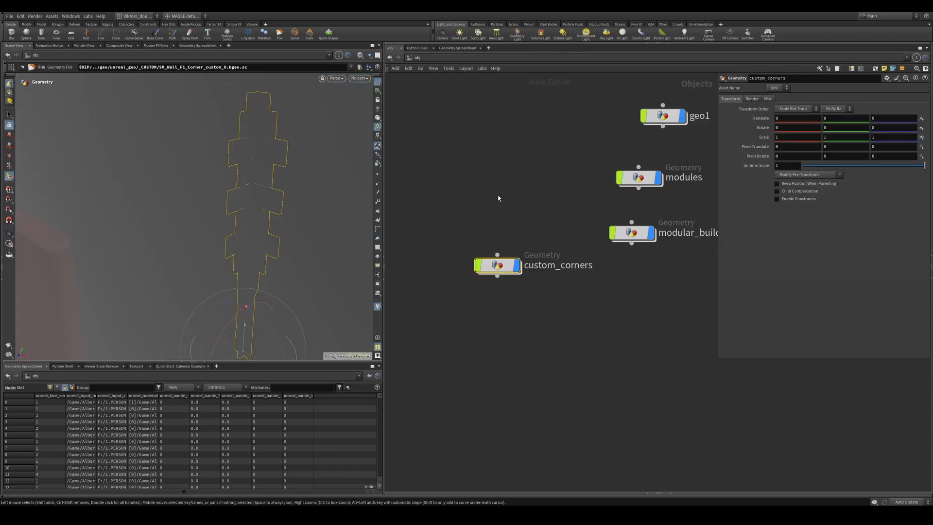
middle_click_drag(657, 234, 612, 260)
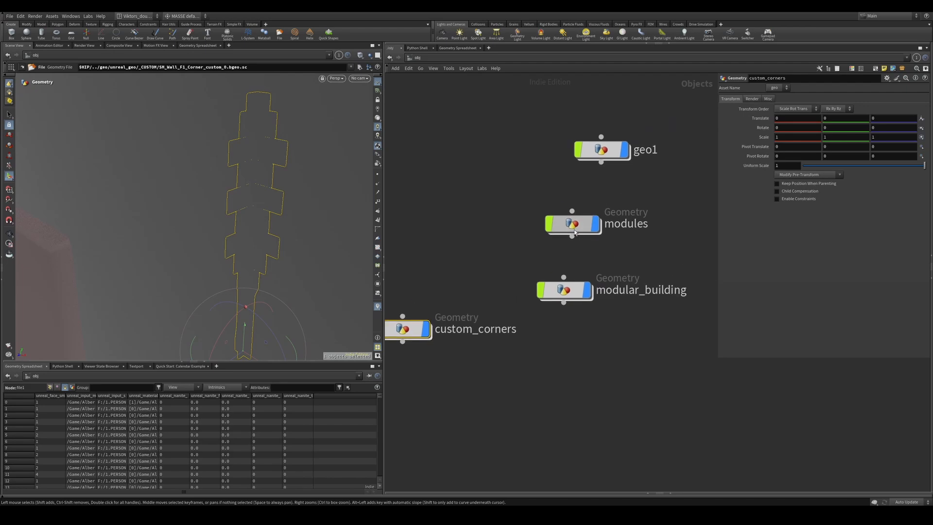
double_click(574, 224)
scroll(628, 325, "up", 5)
middle_click_drag(699, 342, 535, 279)
left_click_drag(578, 342, 520, 262)
scroll(651, 362, "down", 3)
scroll(478, 334, "up", 3)
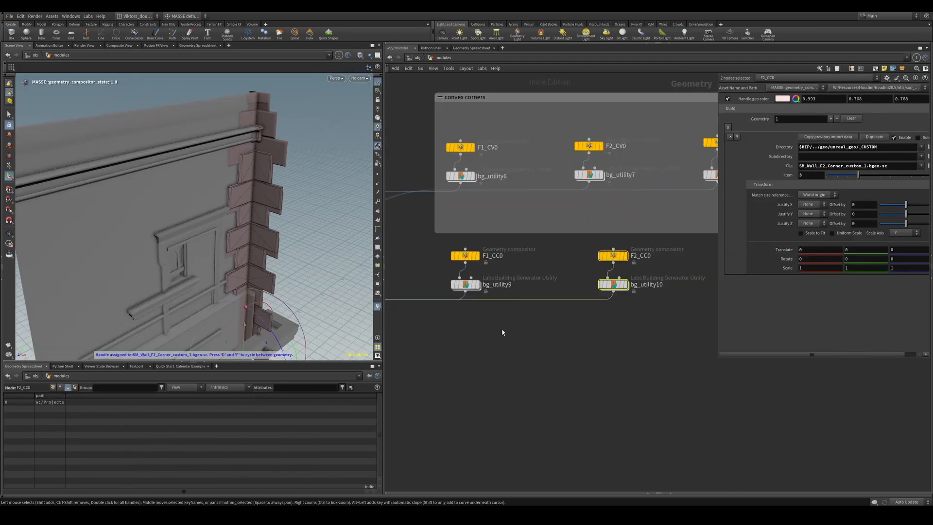
left_click(465, 284)
left_click_drag(637, 337, 600, 284)
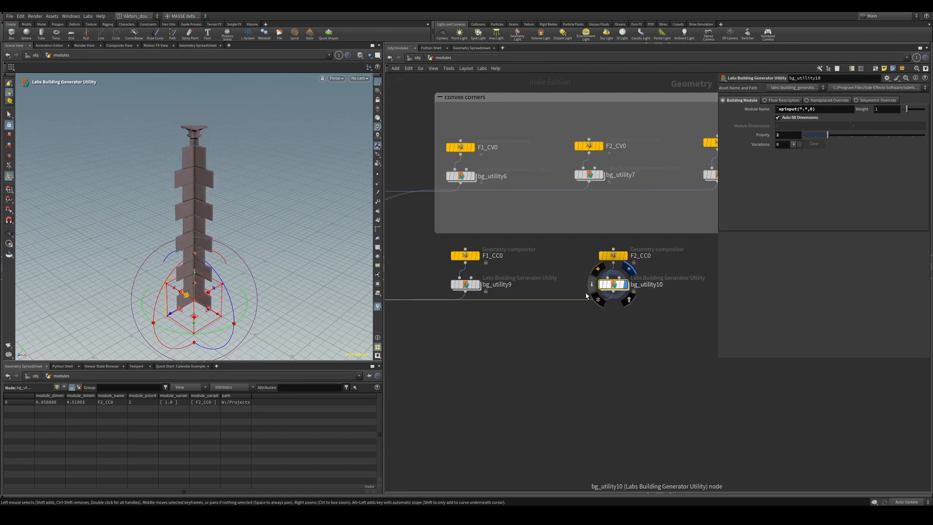
Group F1_CC0, F2_CC0 and their two utility nodes in a network box titled "concave corners"
scroll(587, 316, "down", 2)
left_click_drag(665, 338, 475, 241)
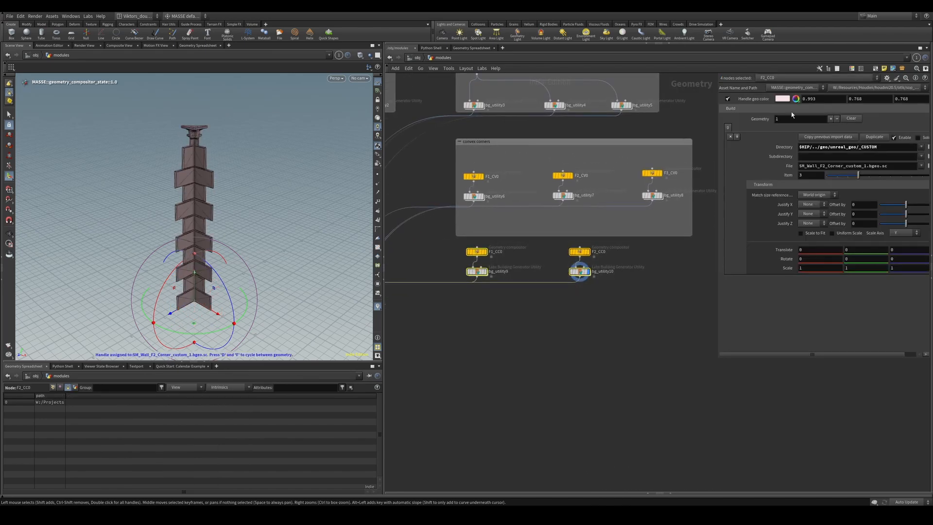
left_click(877, 71)
scroll(505, 245, "up", 1)
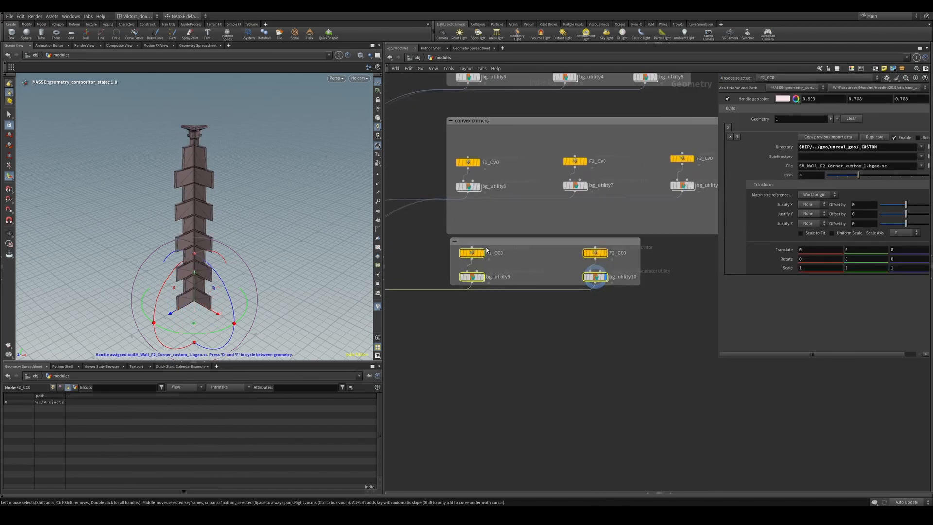
double_click(491, 246)
type("co")
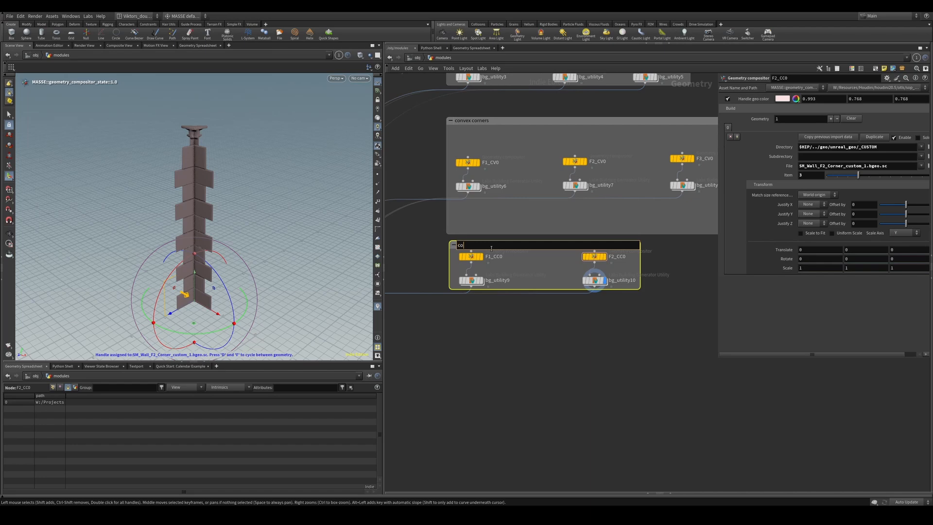
type("ncave corners")
key("Return")
scroll(491, 248, "up", 2)
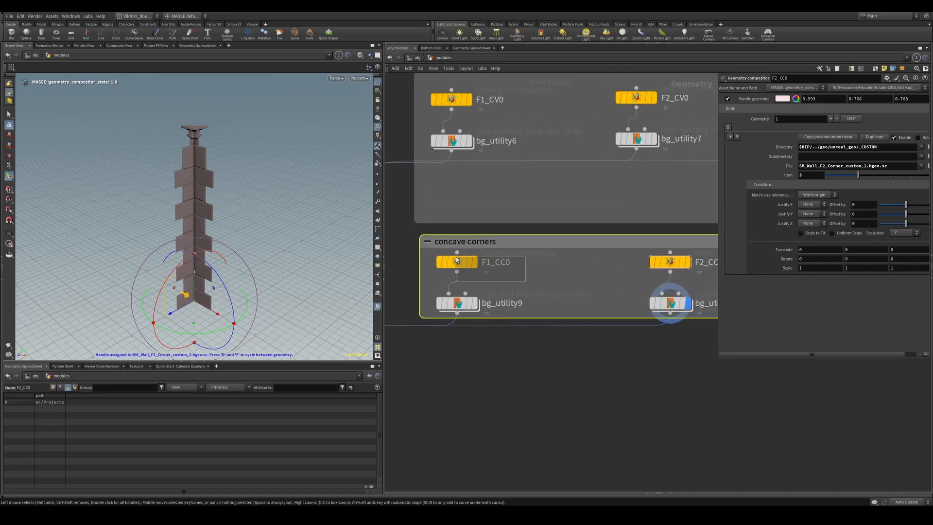
Display the F1_CC0 and F2_CC0 geometry compositor nodes in turn inside the concave corners box
left_click_drag(455, 258, 454, 257)
left_click(474, 262)
middle_click_drag(595, 270, 517, 286)
left_click(593, 279)
left_click(610, 279)
middle_click_drag(671, 316, 611, 314)
scroll(595, 306, "down", 1)
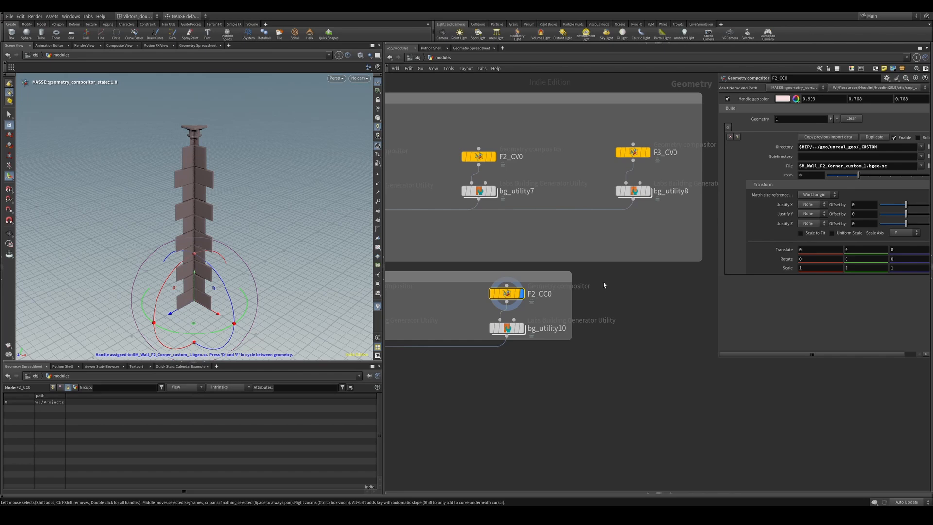
scroll(581, 307, "down", 3)
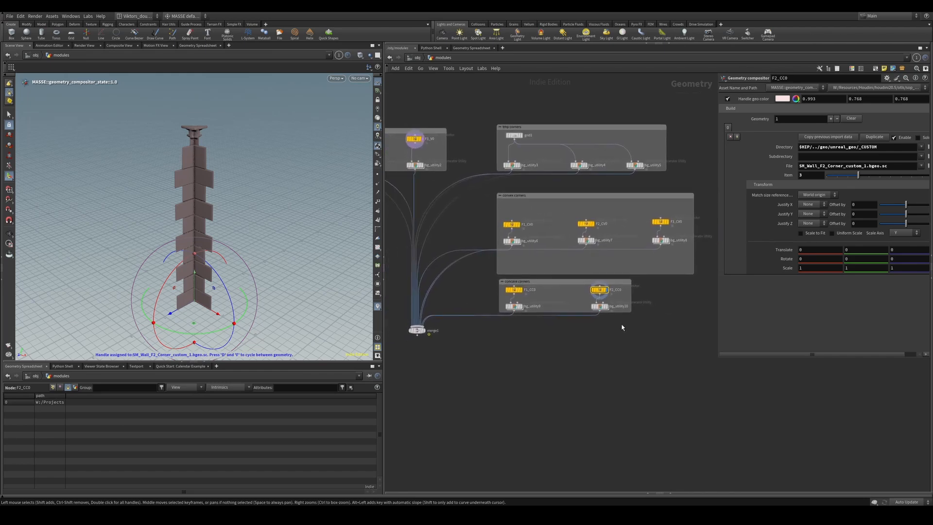
Display merge1 and move it further down, below the concave corners box
scroll(593, 344, "down", 1)
middle_click_drag(572, 346, 626, 335)
scroll(525, 339, "up", 2)
left_click(496, 320)
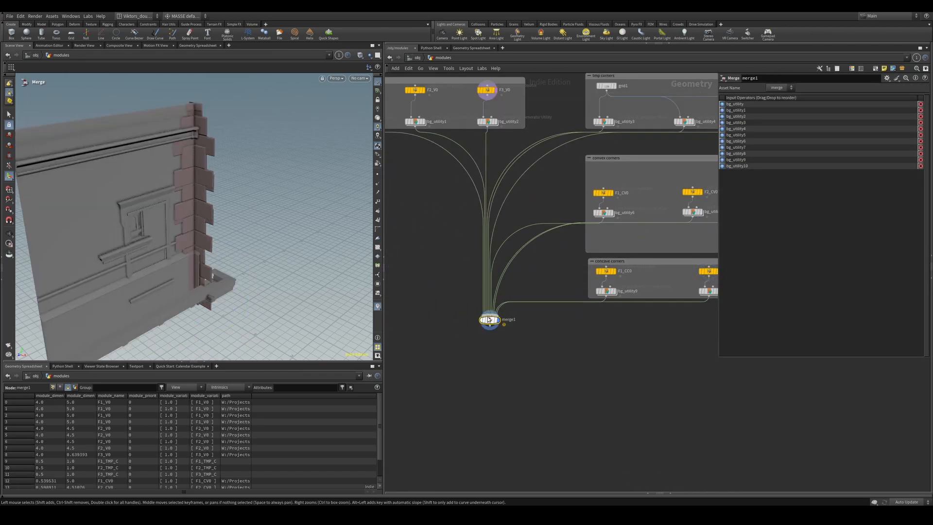
left_click_drag(488, 319, 489, 354)
middle_click_drag(613, 343, 537, 301)
middle_click_drag(664, 283, 627, 291)
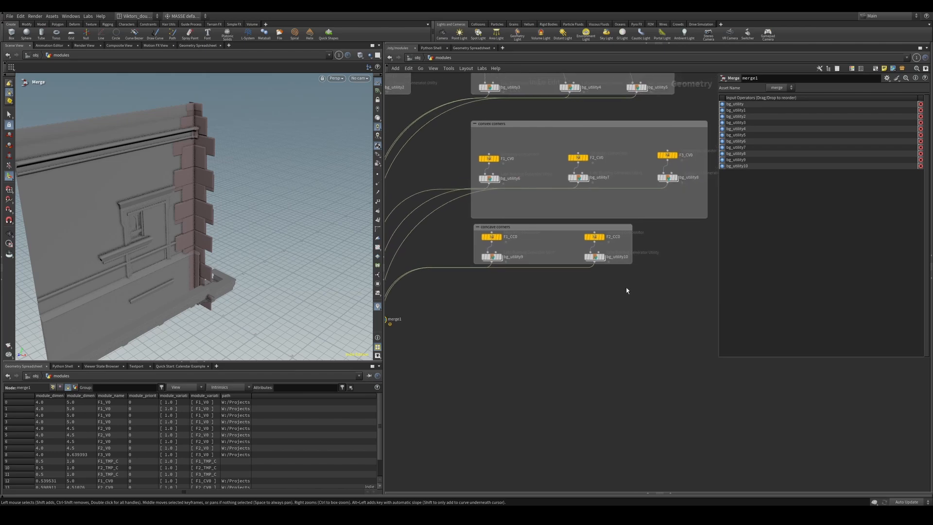
Display bg_utility10 and bg_utility9, and compare the module names in the convex and concave corner groups
scroll(626, 291, "up", 3)
left_click(571, 237)
key("r")
left_click(463, 247)
middle_click_drag(494, 231, 547, 251)
key("r")
scroll(487, 209, "up", 2)
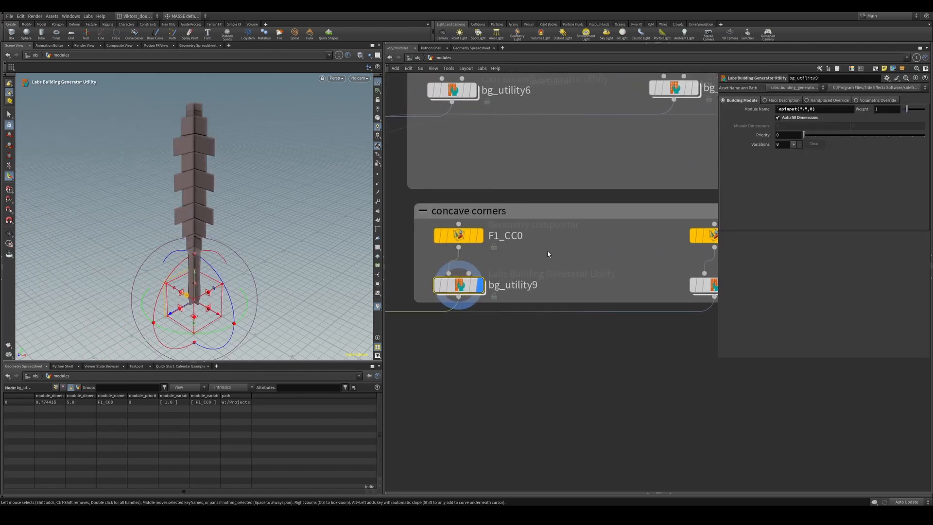
middle_click_drag(645, 250, 662, 266)
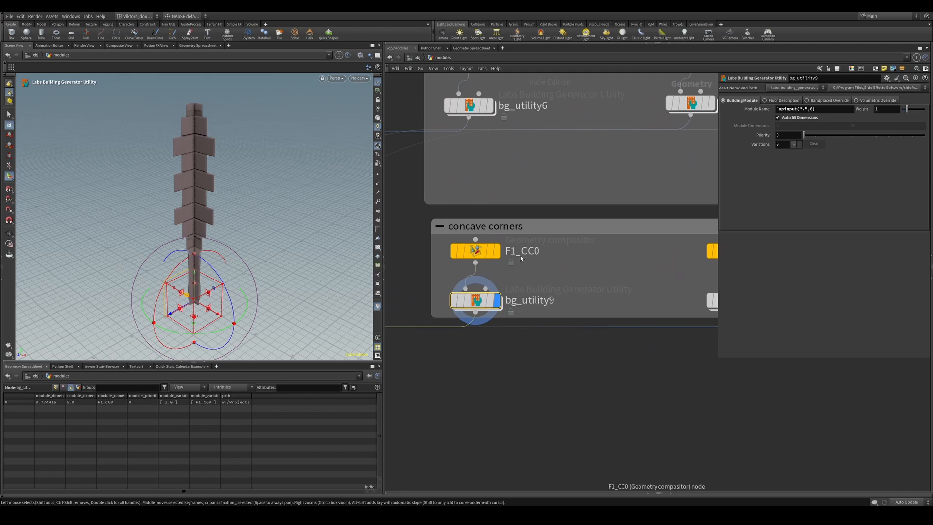
middle_click_drag(527, 258, 454, 298)
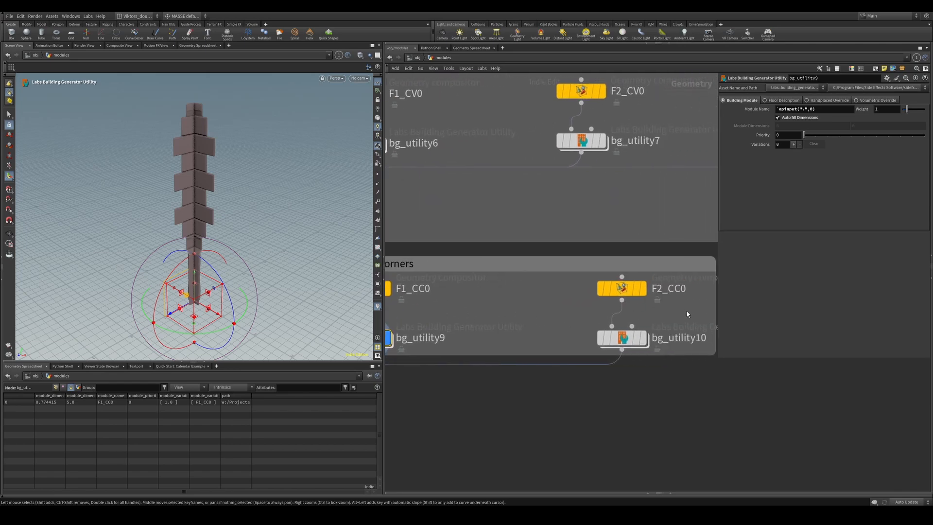
middle_click_drag(687, 314, 645, 315)
scroll(629, 316, "down", 2)
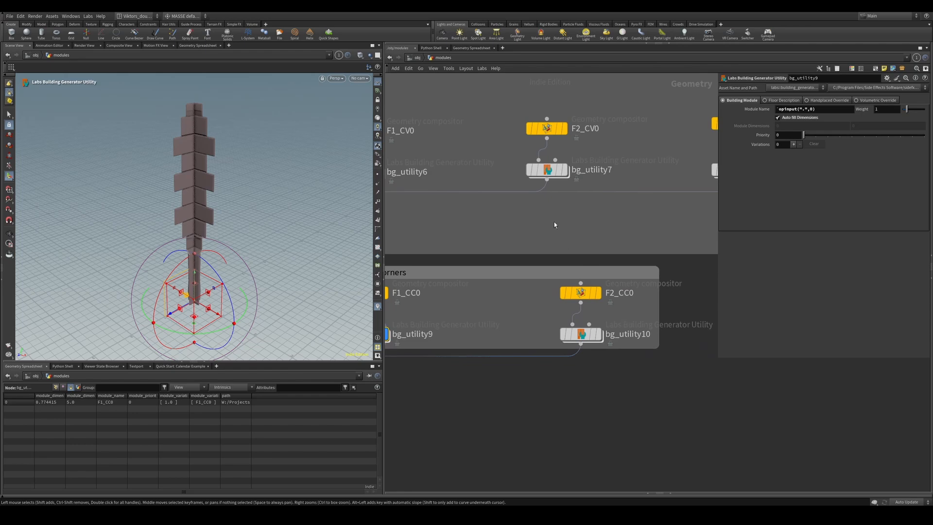
middle_click_drag(554, 222, 578, 279)
middle_click_drag(526, 257, 563, 272)
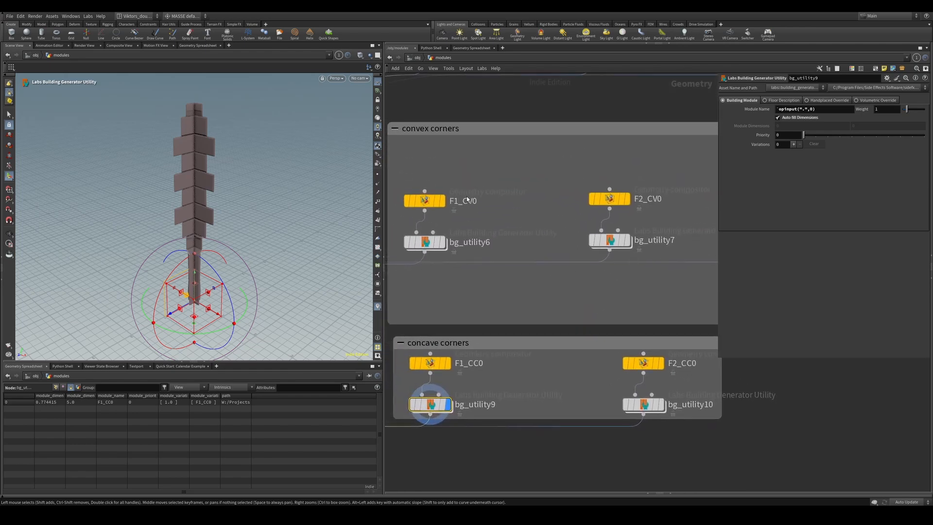
middle_click_drag(496, 343, 518, 263)
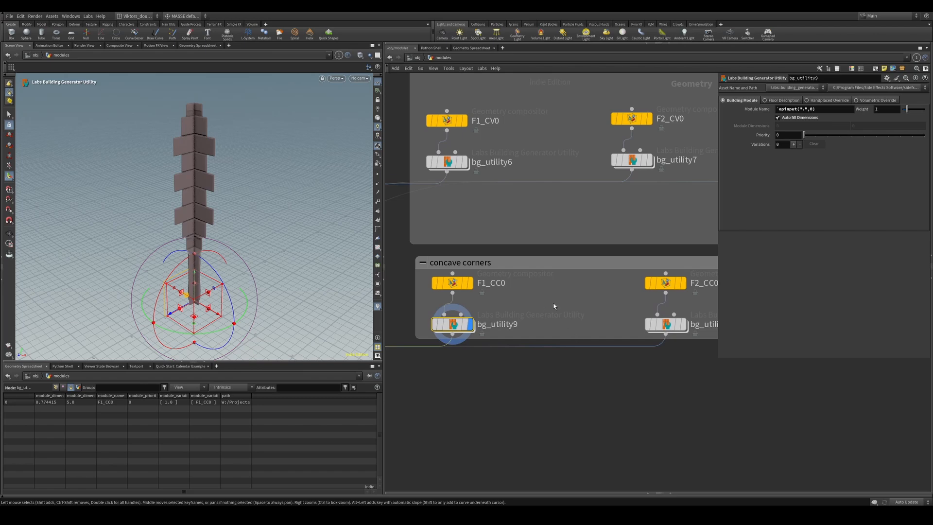
Open the modular_building network and show the parameters of its CONTROL null
left_click(417, 58)
scroll(596, 304, "up", 1)
double_click(558, 287)
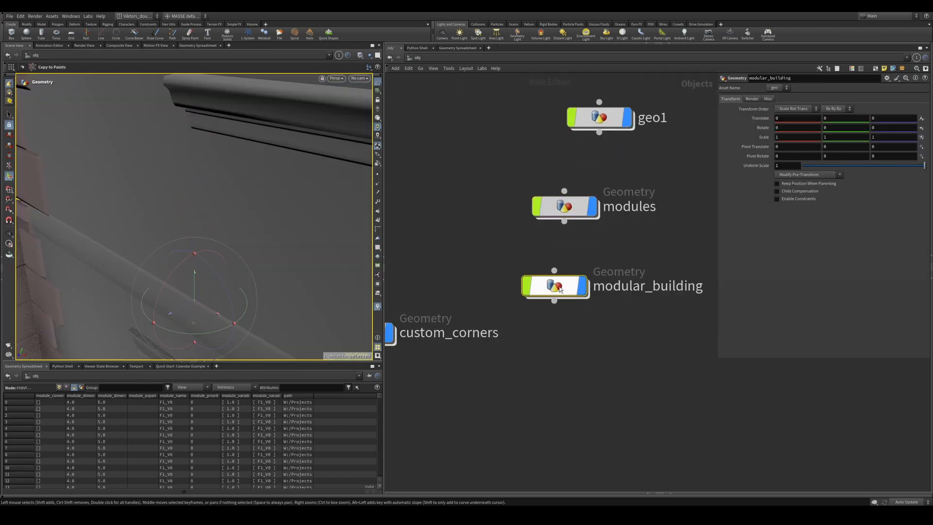
scroll(574, 320, "down", 2)
scroll(527, 232, "up", 7)
left_click_drag(603, 302, 552, 265)
left_click(559, 264)
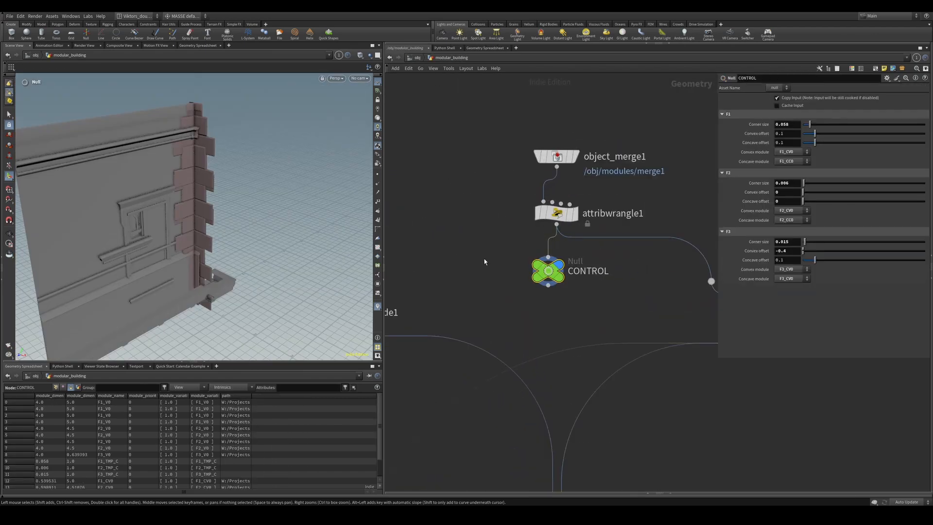
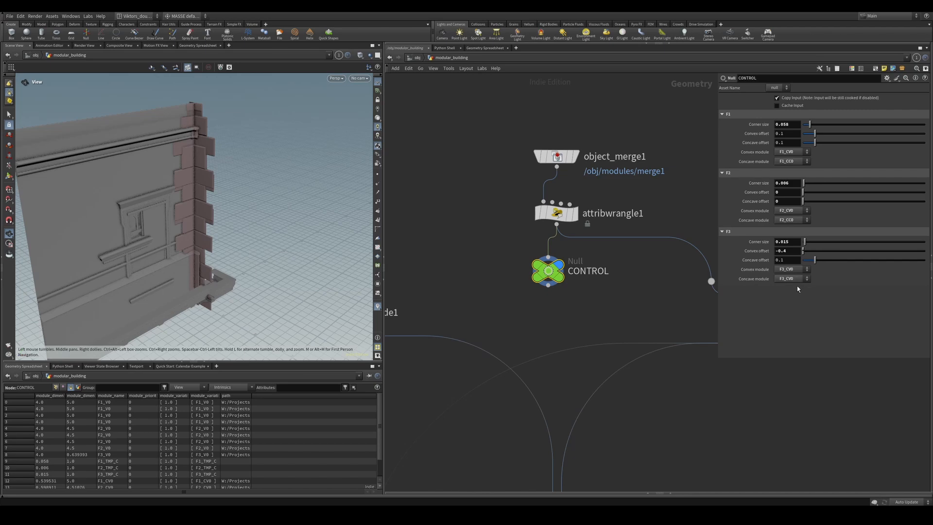
Check the available choices for the F3 concave module on the CONTROL node
left_click(791, 279)
left_click(793, 280)
left_click(825, 304)
scroll(613, 322, "down", 4)
scroll(613, 322, "up", 4)
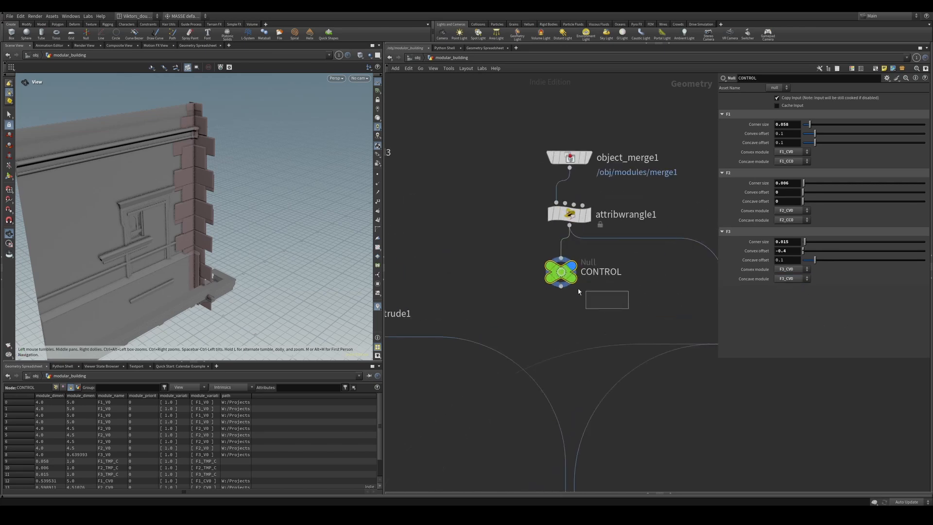
Open the parameter interface editor for the CONTROL node and enlarge its window over the viewport
left_click(887, 78)
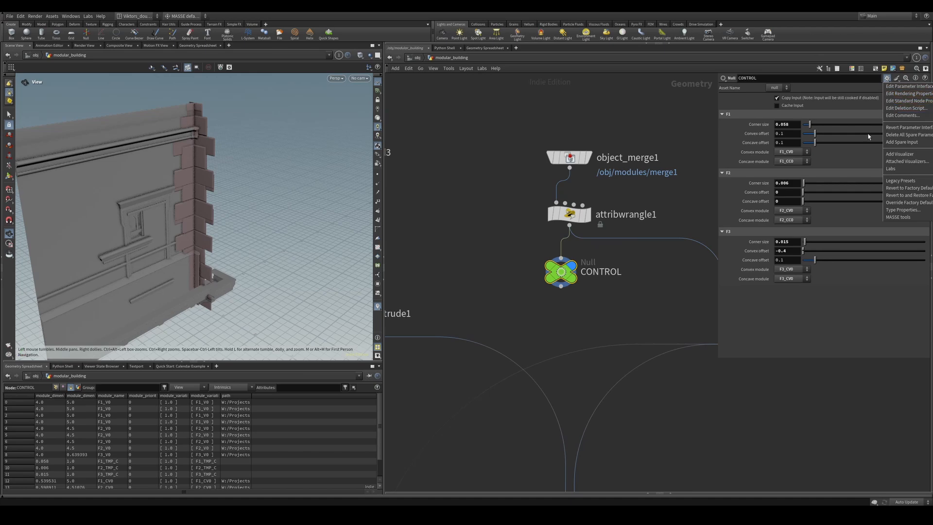
left_click(906, 86)
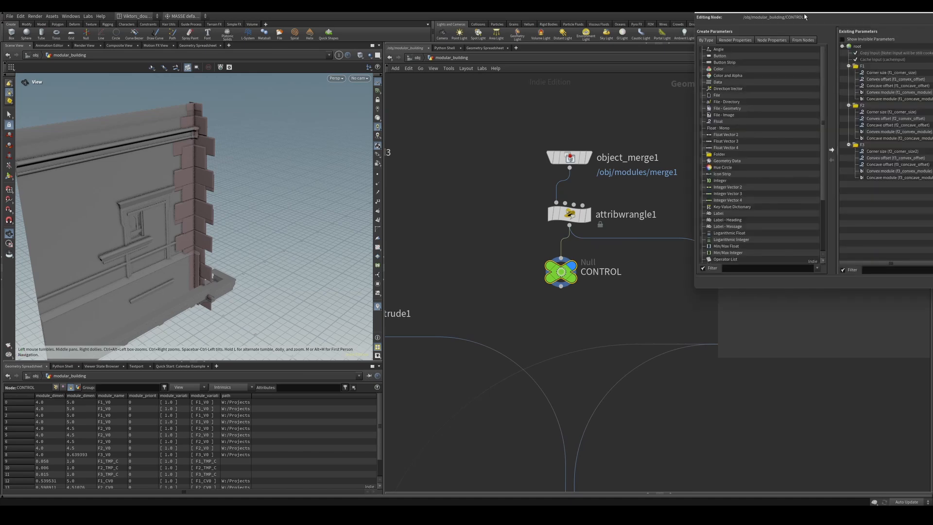
left_click_drag(806, 17, 246, 98)
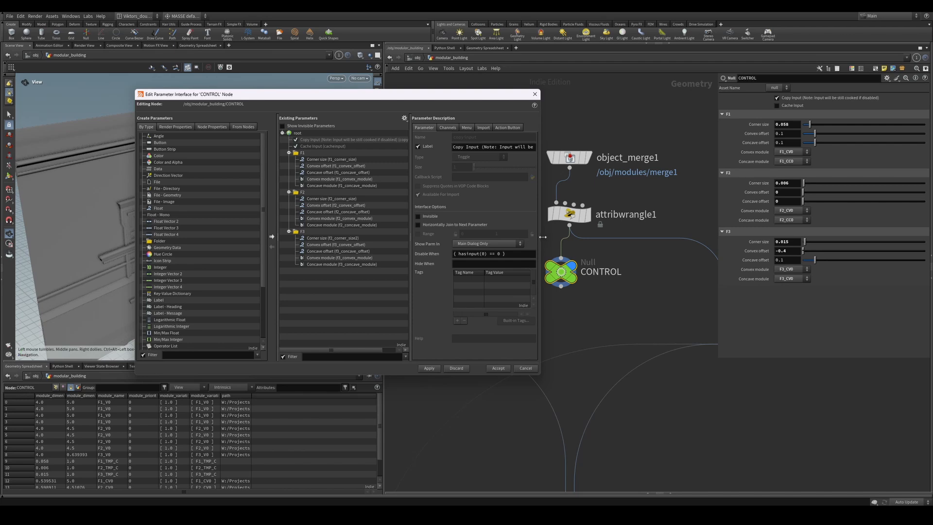
left_click_drag(542, 236, 739, 236)
left_click_drag(739, 374, 769, 414)
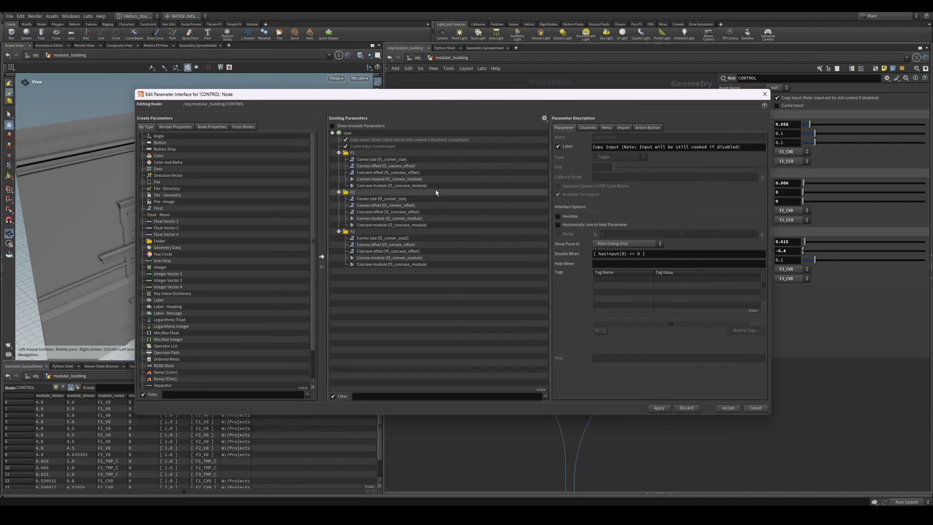
Open the menu script of the f1_convex_module parameter
left_click(438, 179)
left_click(440, 172)
left_click(433, 181)
left_click(432, 174)
left_click(432, 179)
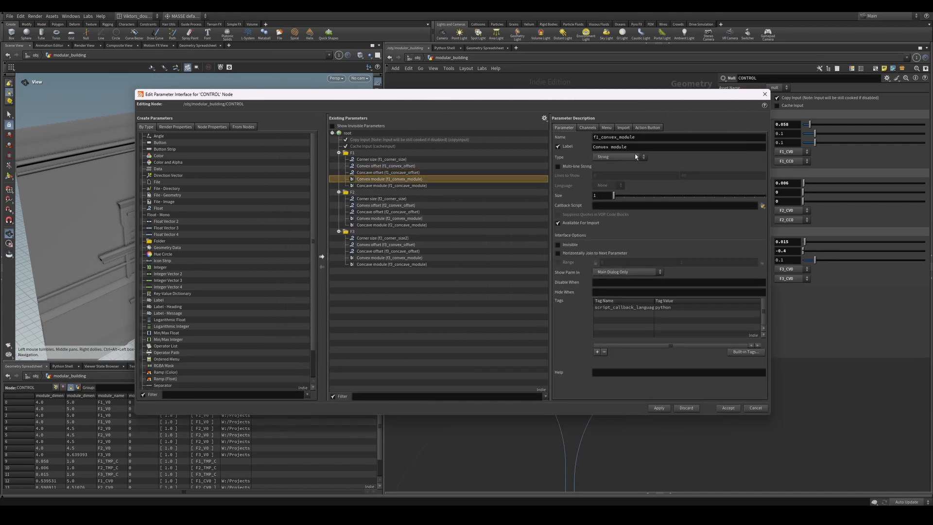
left_click(606, 127)
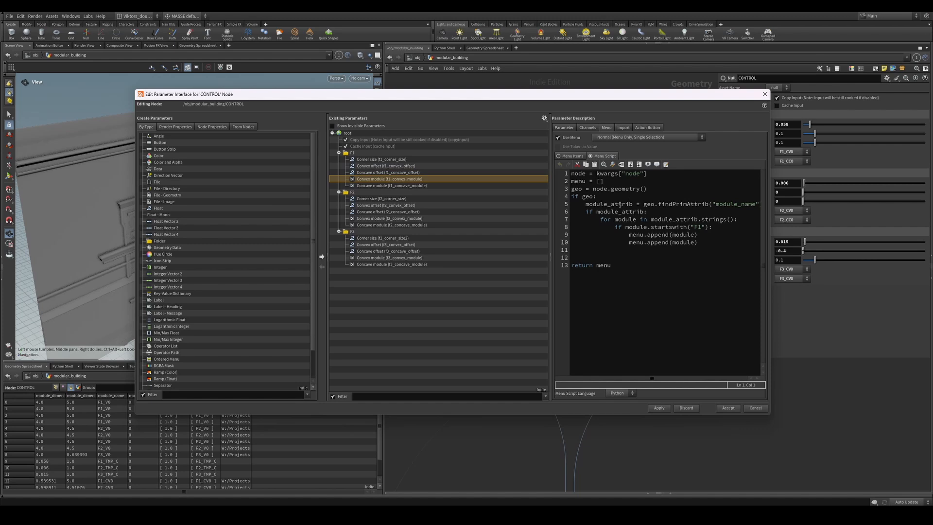
Add two menu.append("") lines after the menu = [] line in the f1_convex_module script
left_click(618, 182)
key("Return")
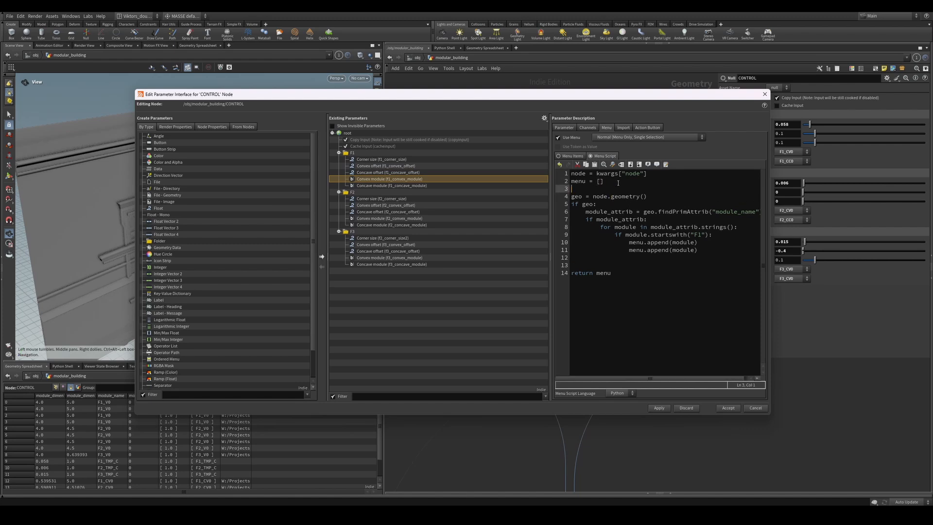
type("m")
left_click_drag(699, 242, 629, 242)
key("ctrl+c")
left_click(623, 188)
key("BackSpace")
key("ctrl+v")
double_click(623, 189)
type("\"\"")
left_click_drag(628, 188, 571, 189)
left_click(647, 190)
key("Return")
key("ctrl+v")
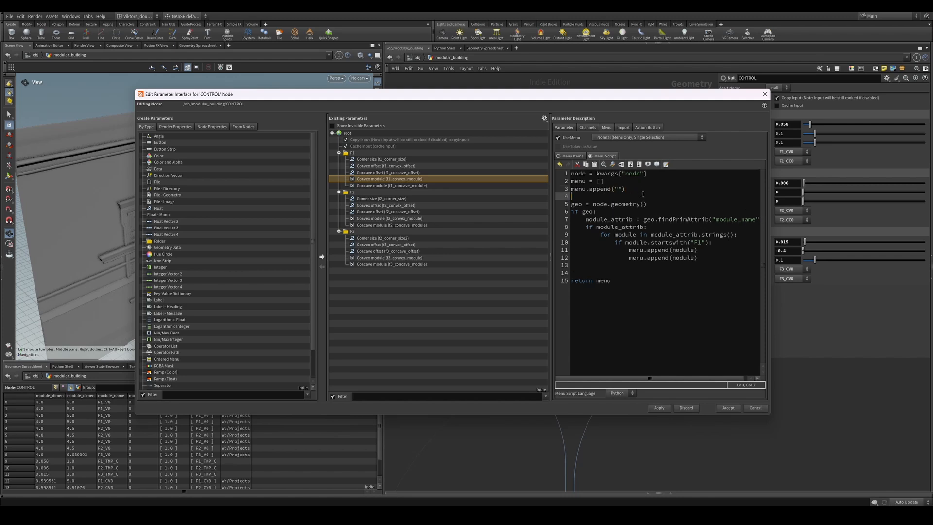
Set the second appended entry's text to "NO MODULE" and apply the interface change
left_click(619, 189)
left_click(666, 194)
left_click(632, 181)
left_click(633, 196)
left_click(630, 188)
left_click(631, 181)
left_click(620, 196)
type("NO MODULE")
left_click(665, 410)
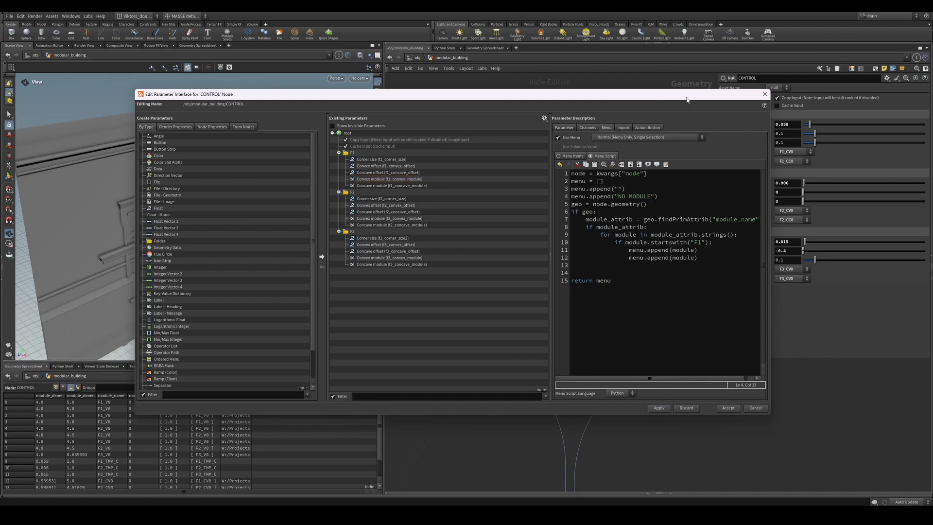
Move the interface editor clear of the CONTROL parameters and check the F1 convex module choices
left_click_drag(686, 100, 595, 147)
left_click(803, 151)
left_click(803, 151)
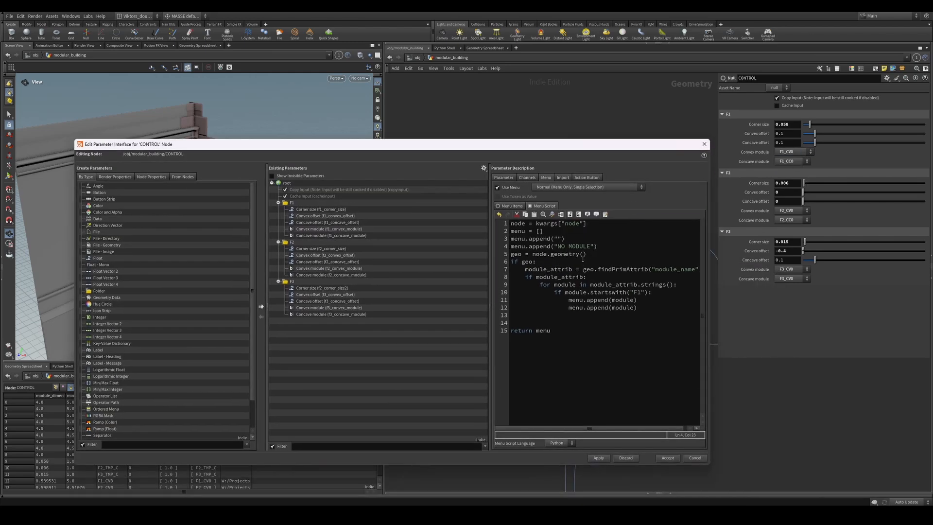
left_click(566, 233)
left_click(559, 239)
left_click(614, 247)
left_click(792, 152)
Enclose the NO MODULE text in backticks, apply the script and check the F1 convex module choices
left_click(596, 240)
left_click(558, 246)
type("'")
key("ctrl+Right")
type("`")
left_click(599, 458)
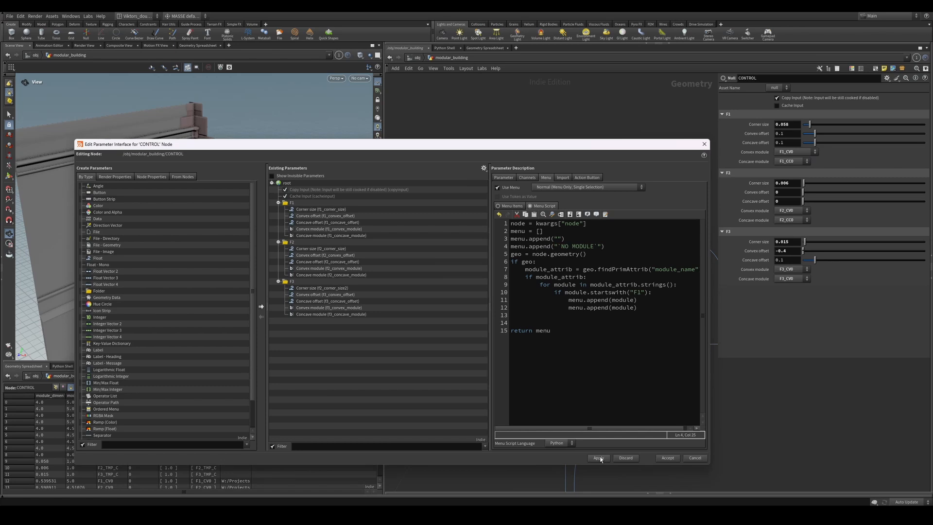
left_click(797, 152)
left_click(812, 153)
Copy the two menu.append lines from the f1_convex_module script and insert them after menu = [] in the f1_concave_module script
key("ctrl+Left")
key("ctrl+Left")
left_click_drag(610, 247, 510, 248)
left_click_drag(606, 246, 511, 238)
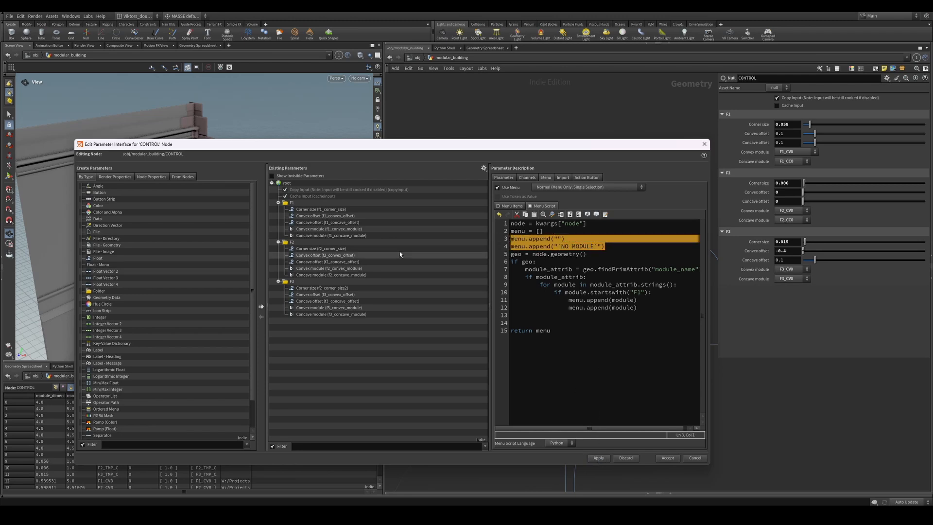
left_click(318, 236)
left_click(603, 239)
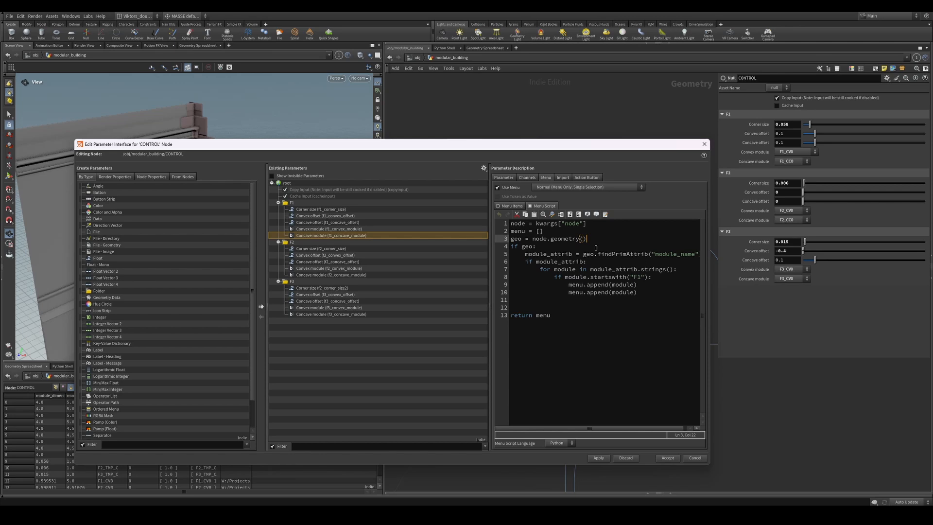
key("Up")
key("Return")
key("ctrl+v")
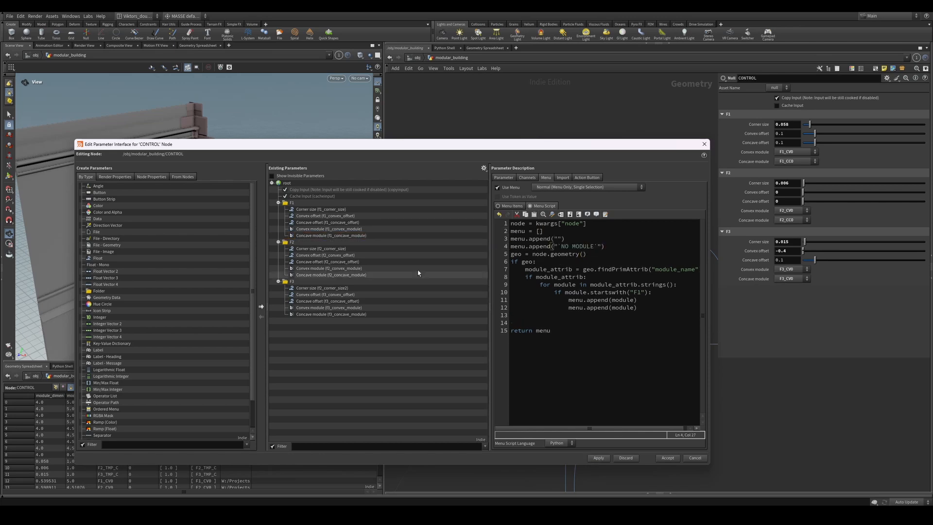
Insert the copied menu.append lines after menu = [] in the f2_convex_module script and apply the interface change
left_click(370, 268)
left_click(588, 233)
key("Return")
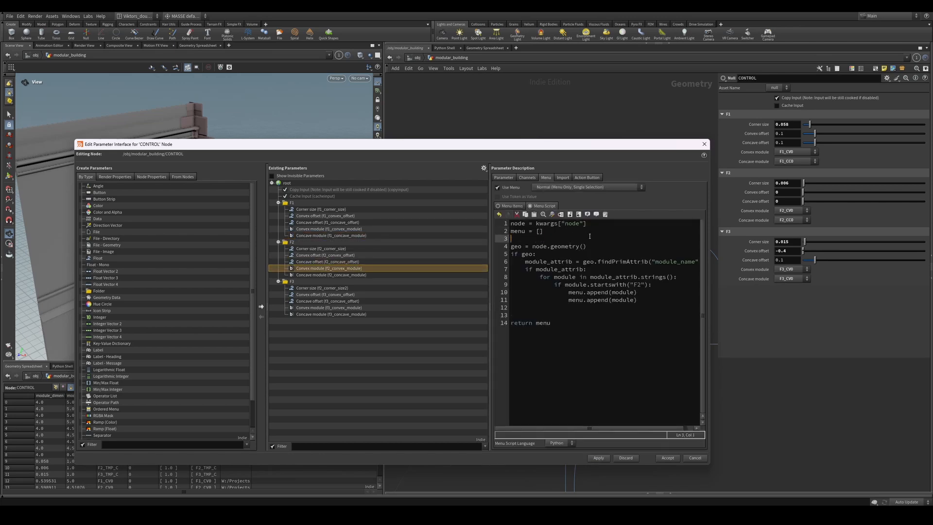
key("ctrl+v")
left_click(594, 459)
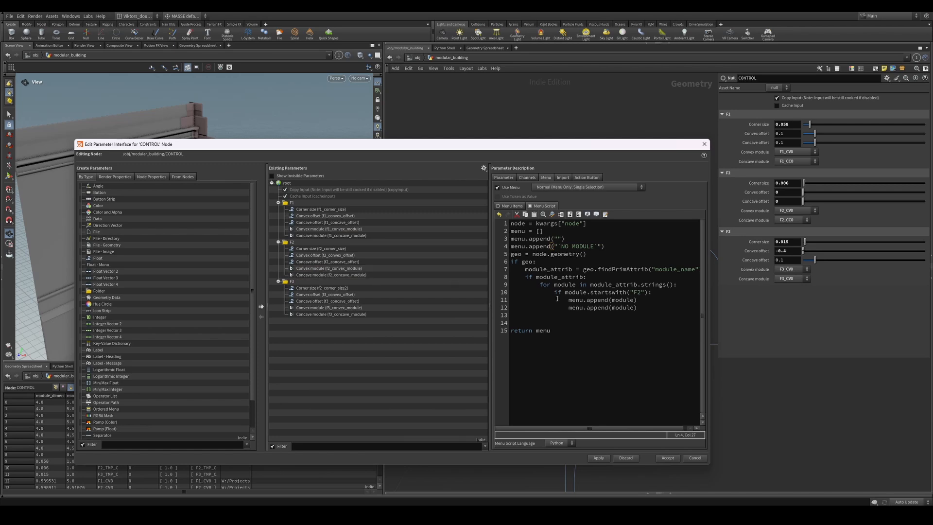
Insert the copied menu.append lines after menu = [] in the f2_concave_module script and apply the interface change
left_click(372, 275)
left_click(561, 232)
key("Return")
key("ctrl+v")
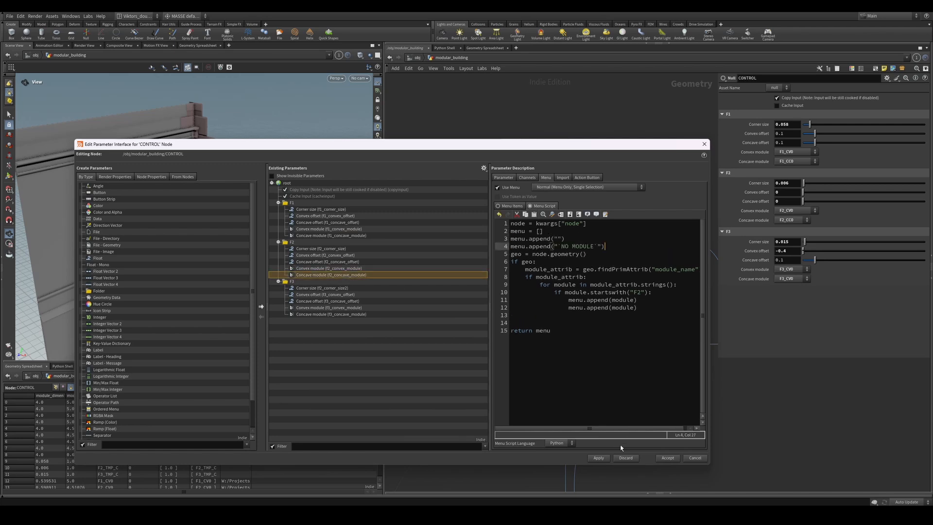
left_click(599, 458)
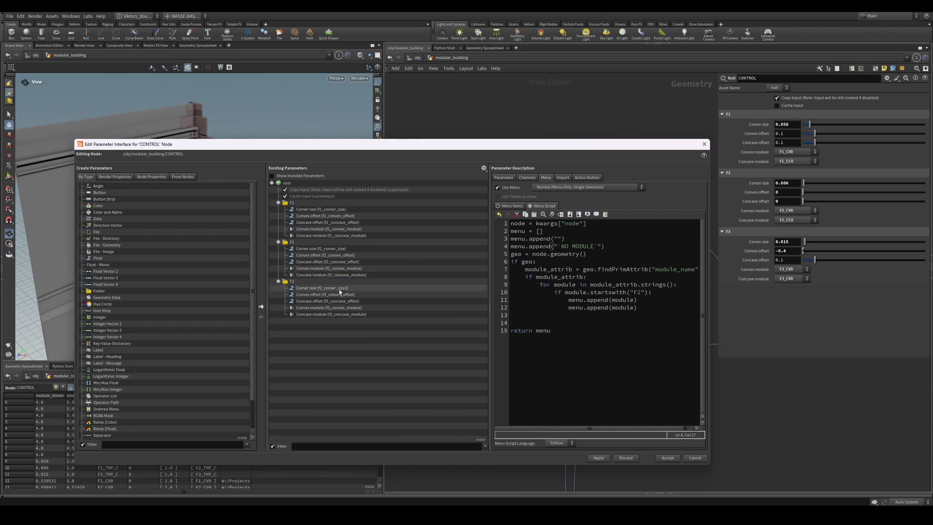
Insert the copied menu.append lines after menu = [] in the f3_convex_module script and apply the interface change
left_click(330, 308)
left_click(565, 233)
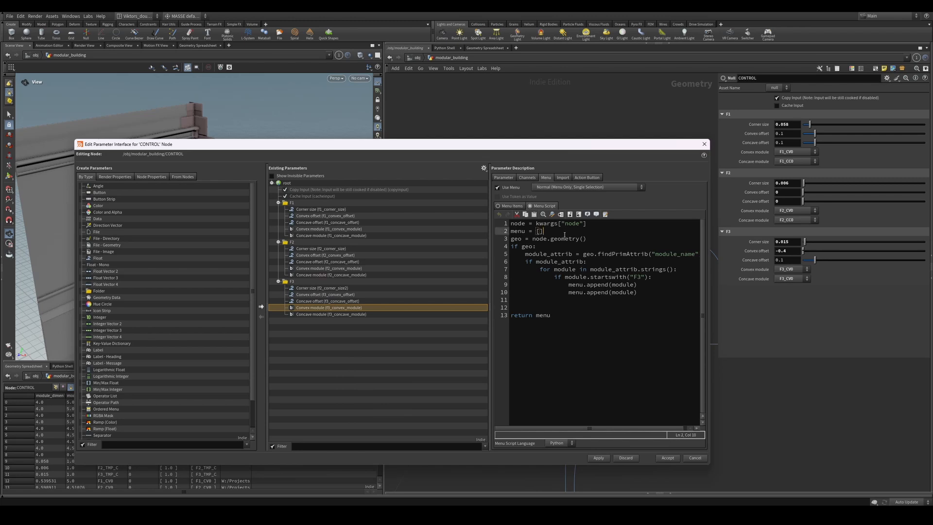
key("Return")
key("ctrl+v")
left_click(598, 457)
Insert the copied menu.append lines after menu = [] in the f3_concave_module script and apply the interface change
left_click(340, 314)
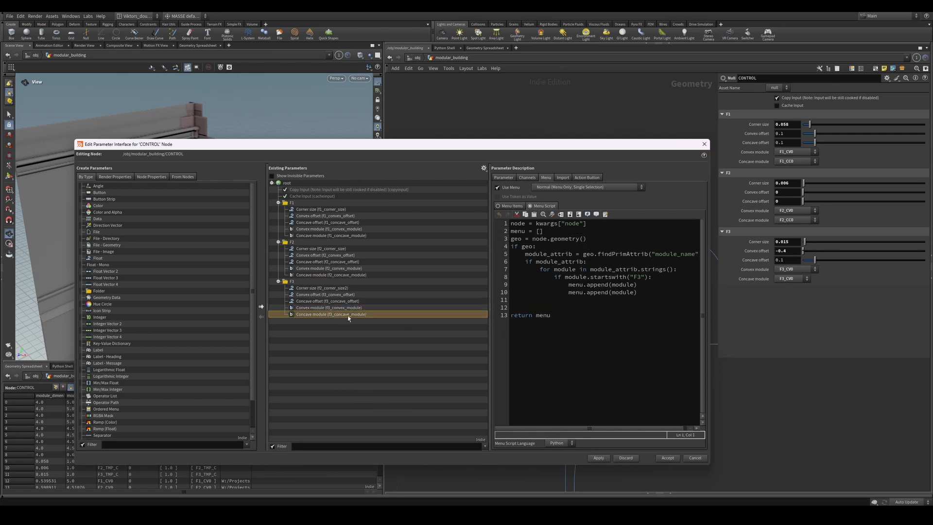
left_click(551, 232)
key("Return")
key("ctrl+v")
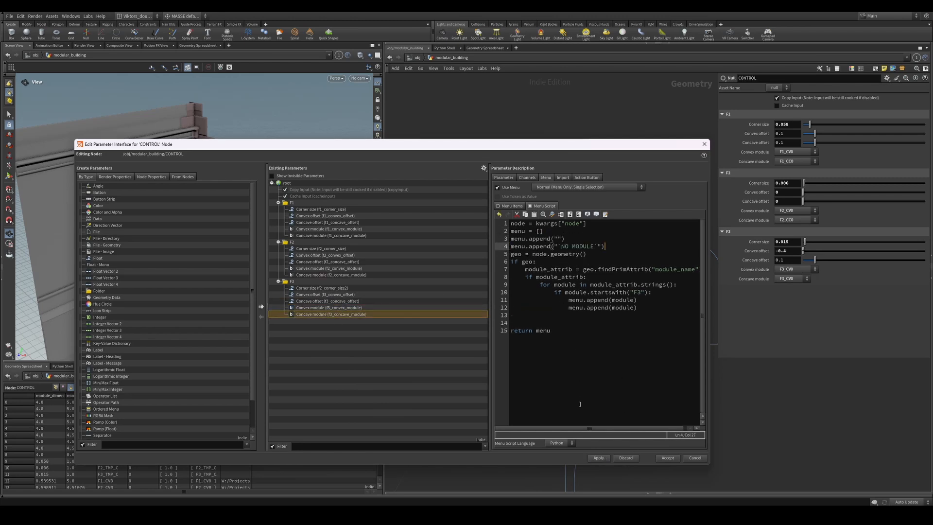
left_click(599, 458)
Check the F2 concave module choices on the CONTROL node and close the parameter interface editor
left_click(808, 221)
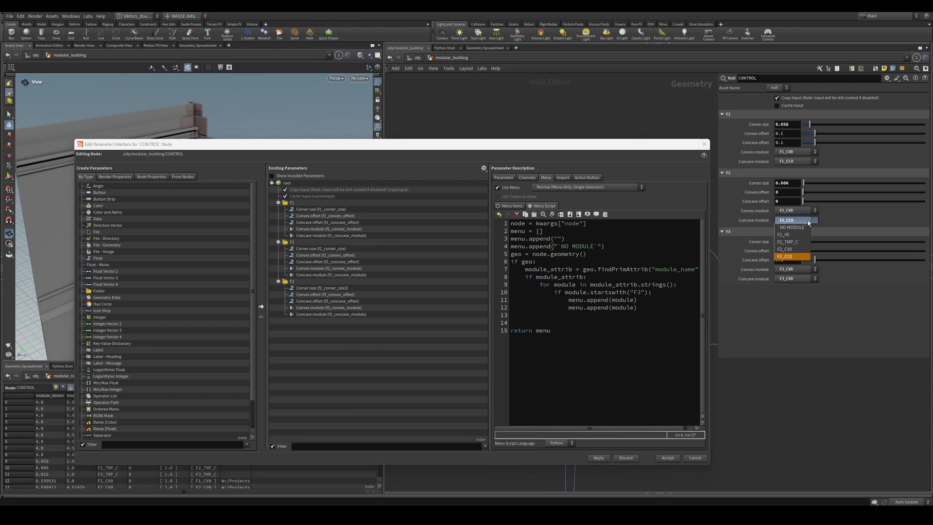
left_click(808, 221)
left_click(704, 144)
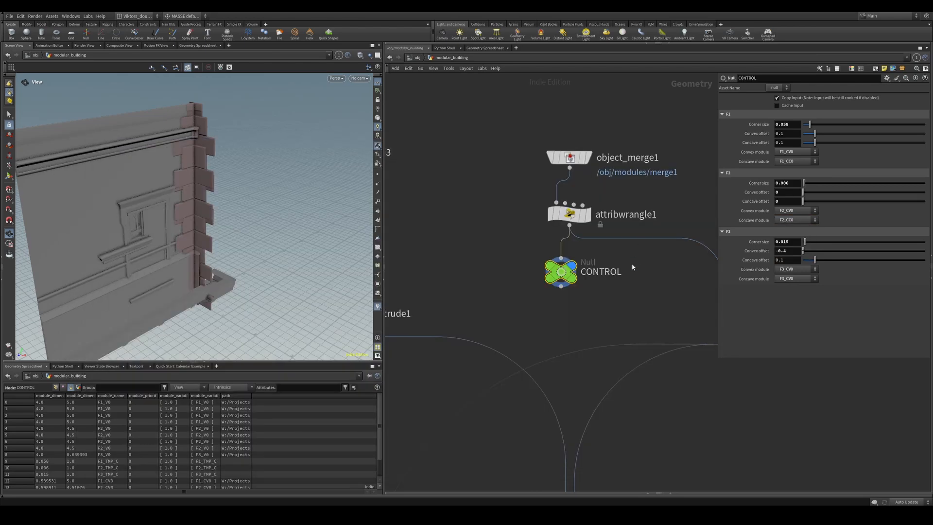
Display the copytopoints1 node's output and bring the building's inner wall corner into view
scroll(618, 255, "down", 8)
scroll(628, 259, "up", 4)
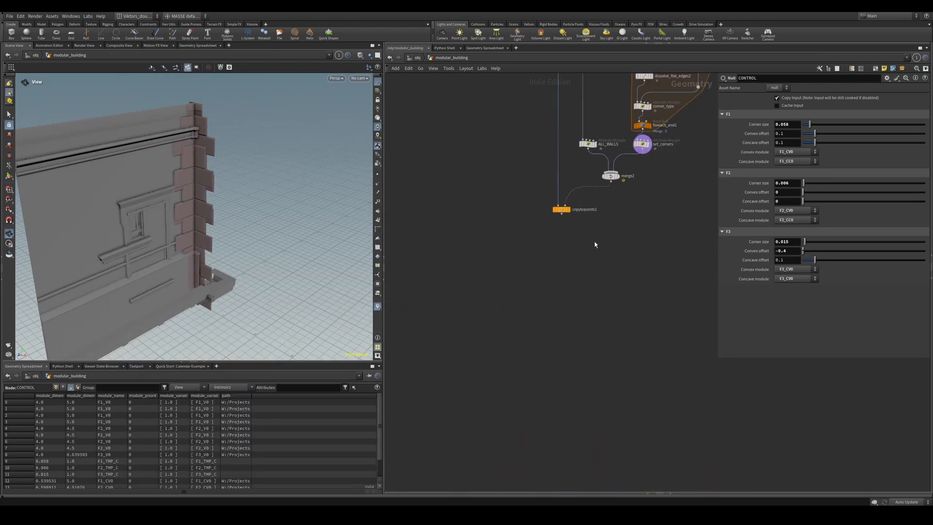
left_click(568, 209)
key("space+f")
left_click_drag(271, 188, 243, 231)
scroll(258, 266, "up", 5)
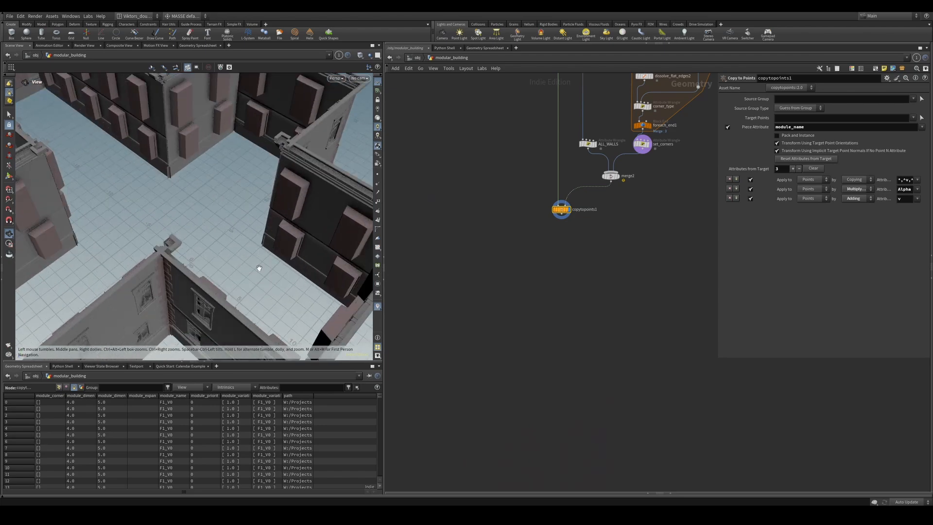
left_click_drag(258, 266, 261, 194)
mouse_move(296, 244)
left_mouse_down()
mouse_move(167, 181)
mouse_move(218, 136)
left_mouse_up()
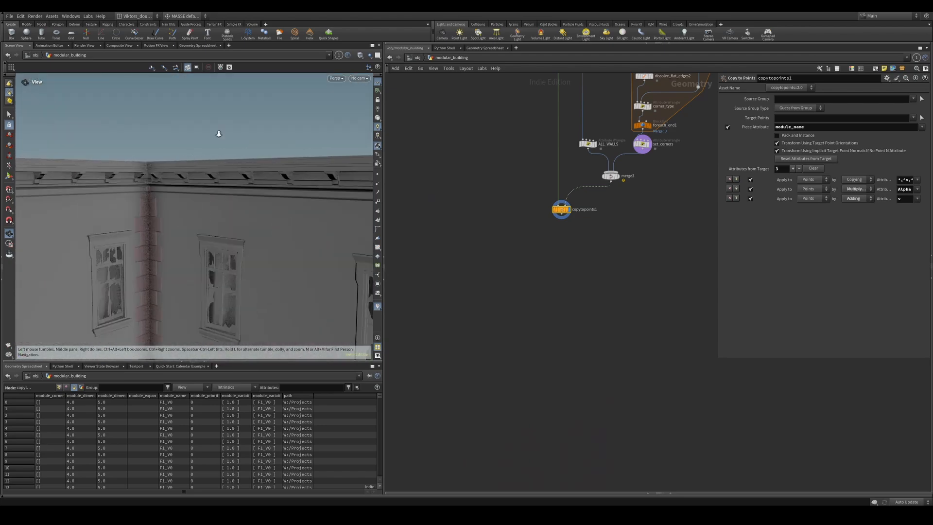
Examine where the cornice modules meet at the concave corner, in both wireframe and shaded display
scroll(186, 167, "up", 4)
key("shift+w")
scroll(186, 167, "up", 5)
key("shift+w")
key("shift+w")
key("shift+w")
mouse_move(186, 167)
left_mouse_down()
mouse_move(212, 141)
mouse_move(242, 185)
mouse_move(176, 194)
mouse_move(283, 214)
mouse_move(230, 208)
mouse_move(324, 193)
mouse_move(266, 162)
left_mouse_up()
key("shift+w")
key("shift+w")
key("shift+w")
key("shift+w")
scroll(264, 167, "up", 5)
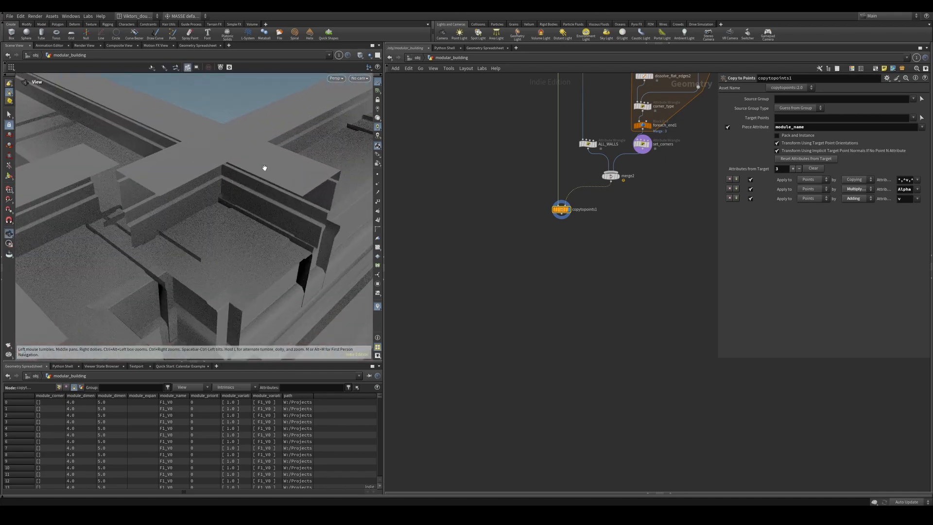
left_click_drag(264, 169, 291, 267)
scroll(234, 246, "down", 5)
left_click_drag(234, 245, 290, 206)
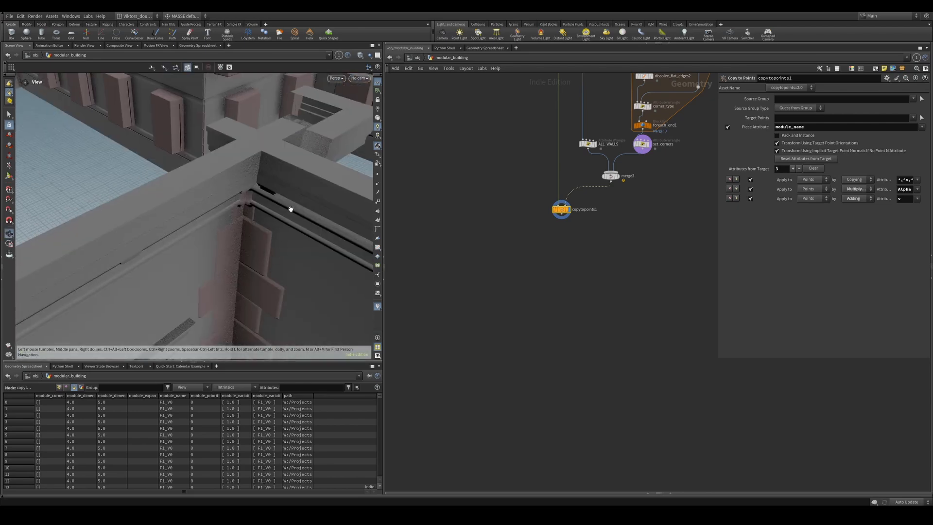
Try an F3 corner size of 0.192 on the CONTROL node and settle on 0.009
scroll(608, 222, "down", 4)
middle_click_drag(608, 221, 569, 396)
scroll(591, 218, "up", 4)
scroll(588, 152, "up", 3)
left_click(549, 126)
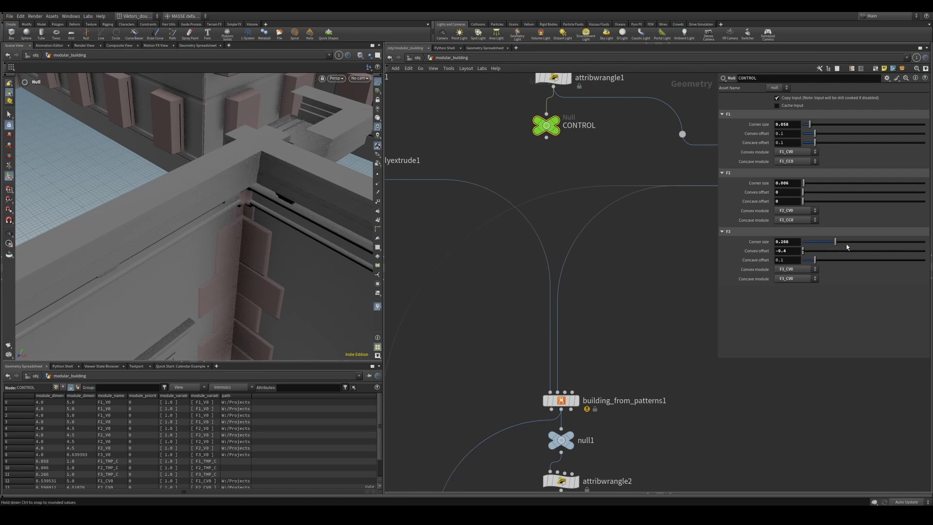
left_click_drag(826, 251, 827, 252)
left_click_drag(267, 158, 271, 120, "alt")
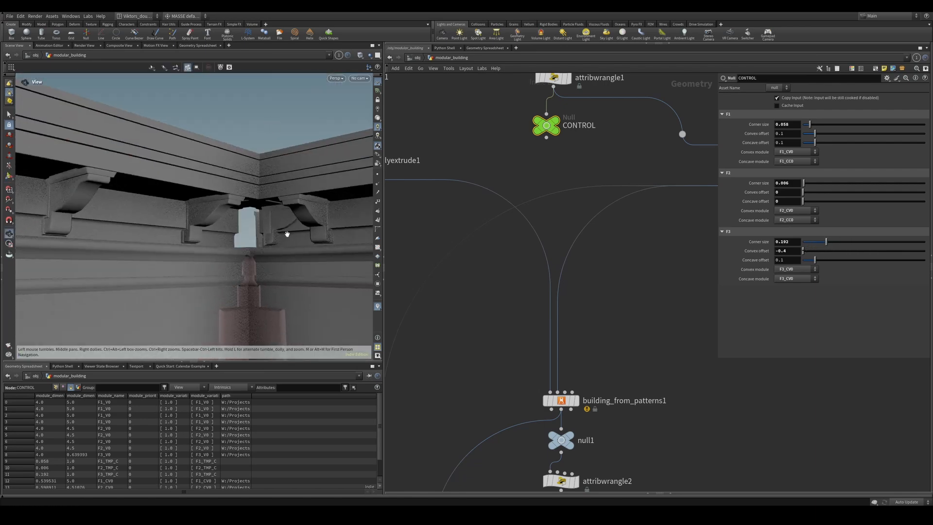
left_click_drag(287, 233, 233, 223, "alt")
right_click_drag(233, 223, 297, 227, "alt")
left_click_drag(826, 242, 808, 248)
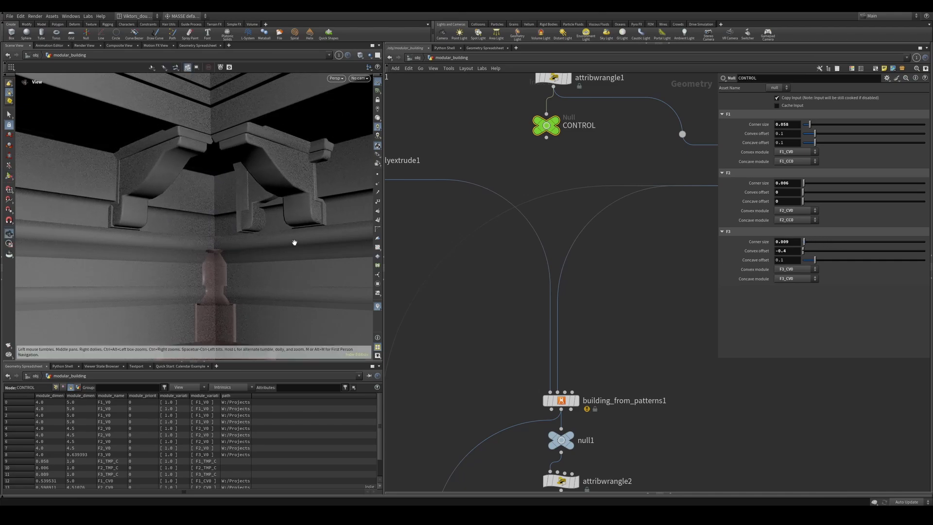
Inspect the concave F3 corner in wireframe and set the F3 concave module to NO MODULE
key("shift+w")
mouse_move(261, 246)
left_mouse_down("alt")
mouse_move(250, 269)
mouse_move(213, 207)
mouse_move(277, 281)
mouse_move(292, 209)
mouse_move(284, 202)
left_mouse_up("alt")
key("shift+w")
key("shift+w")
key("shift+w")
key("shift+w")
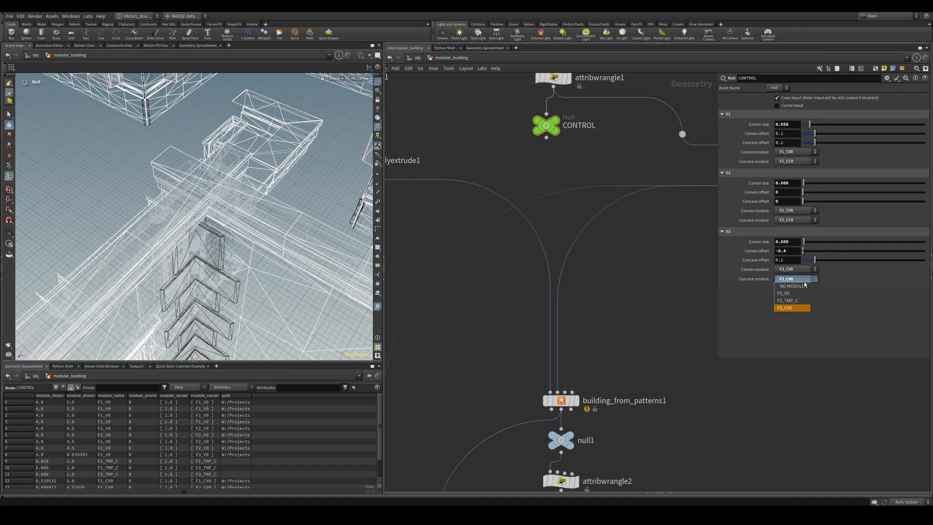
key("shift+w")
mouse_move(205, 180)
left_mouse_down("alt")
mouse_move(223, 233)
mouse_move(276, 171)
mouse_move(258, 278)
left_mouse_up("alt")
key("shift+w")
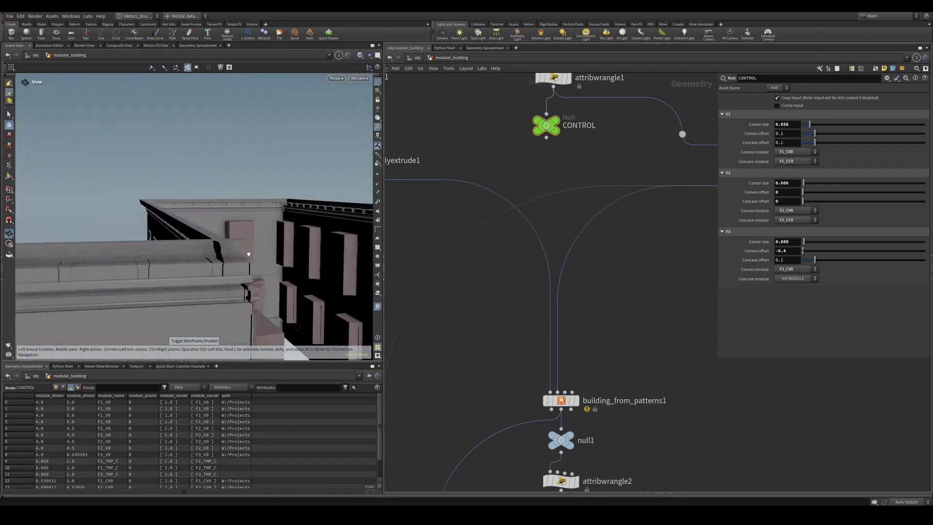
Examine the building's concave corner to verify the cornice and brick corner with the F3 concave module removed
left_click_drag(248, 254, 206, 290, "alt")
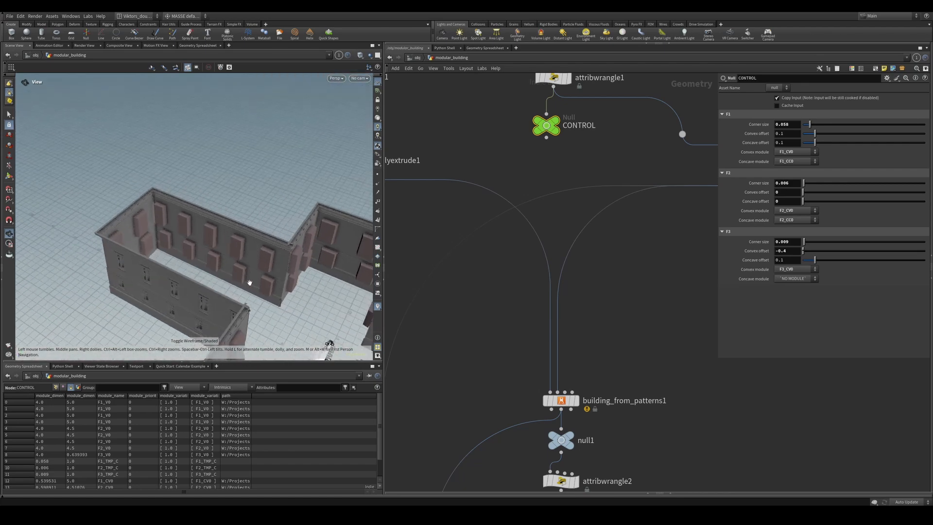
left_click_drag(310, 187, 234, 223)
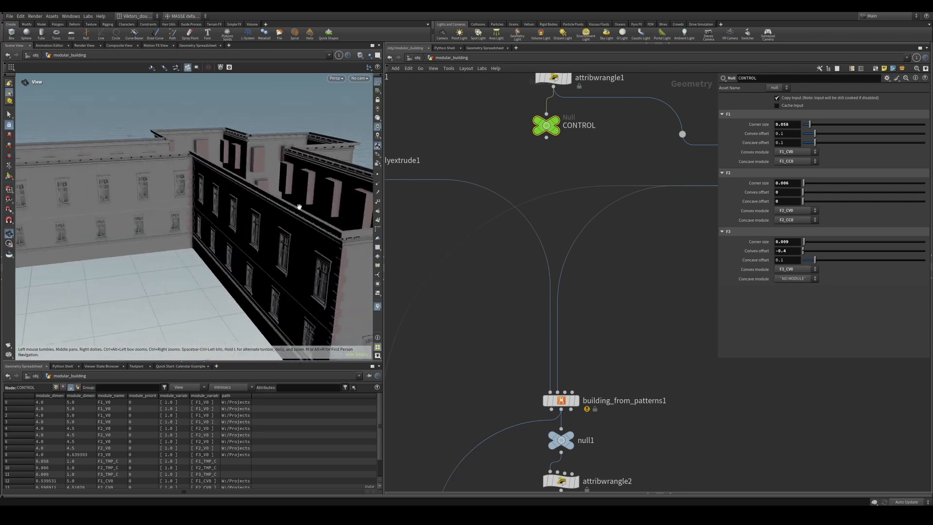
left_click_drag(101, 210, 267, 220)
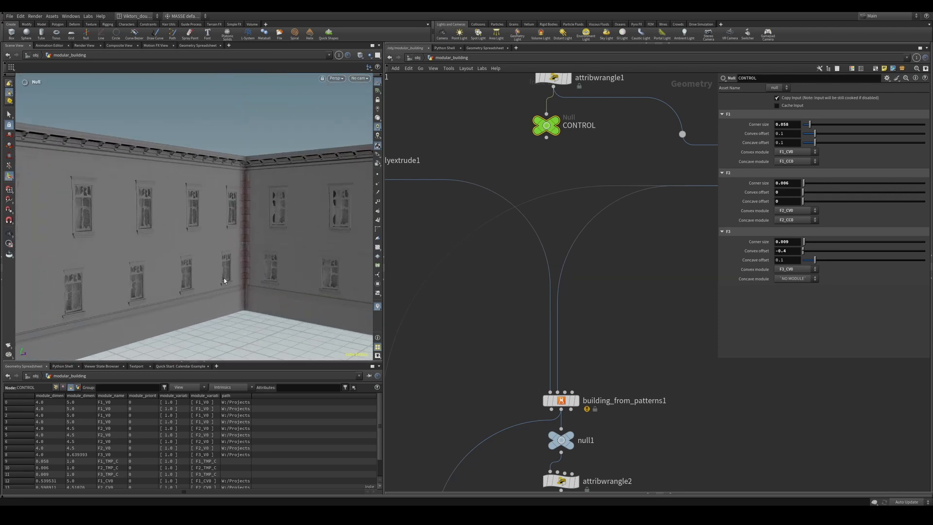
left_click_drag(224, 281, 390, 245)
mouse_move(220, 200)
left_mouse_down()
mouse_move(238, 225)
mouse_move(236, 158)
mouse_move(218, 151)
mouse_move(211, 168)
mouse_move(224, 117)
left_mouse_up()
key("shift+w")
key("shift+w")
scroll(224, 117, "up", 4)
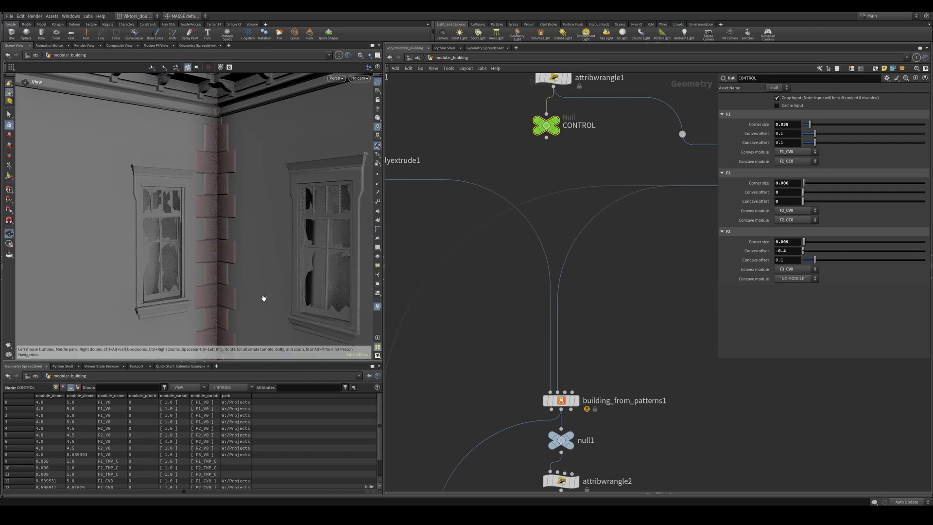
Review the whole building from several sides, along with the complete modular_building node network
mouse_move(264, 298)
left_mouse_down()
mouse_move(160, 308)
mouse_move(176, 244)
mouse_move(160, 242)
mouse_move(235, 209)
mouse_move(214, 265)
mouse_move(274, 229)
mouse_move(331, 245)
mouse_move(425, 248)
left_mouse_up()
scroll(223, 302, "down", 5)
key("shift+w")
key("shift+w")
scroll(322, 246, "down", 4)
left_click_drag(204, 180, 204, 222, "alt")
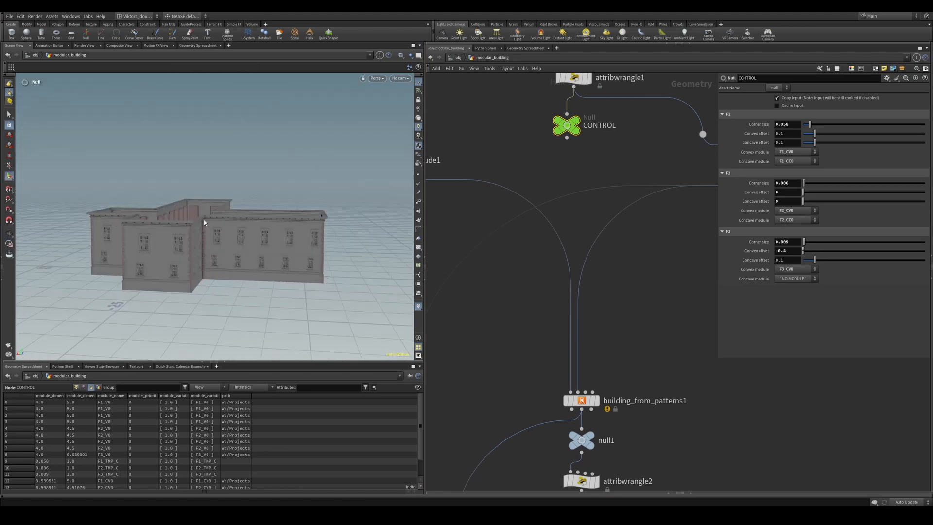
left_click_drag(314, 261, 271, 276, "alt")
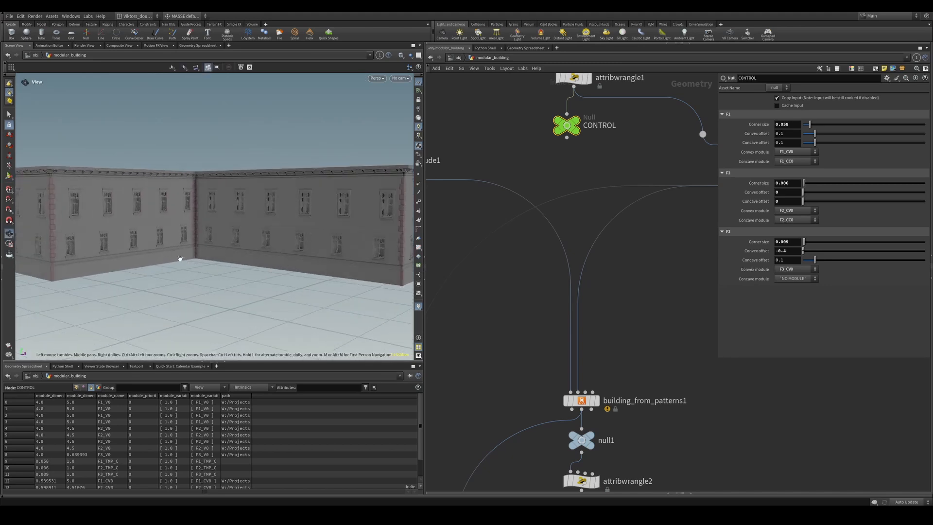
left_click_drag(180, 259, 300, 261)
left_click_drag(141, 260, 208, 188)
left_click_drag(251, 248, 277, 246)
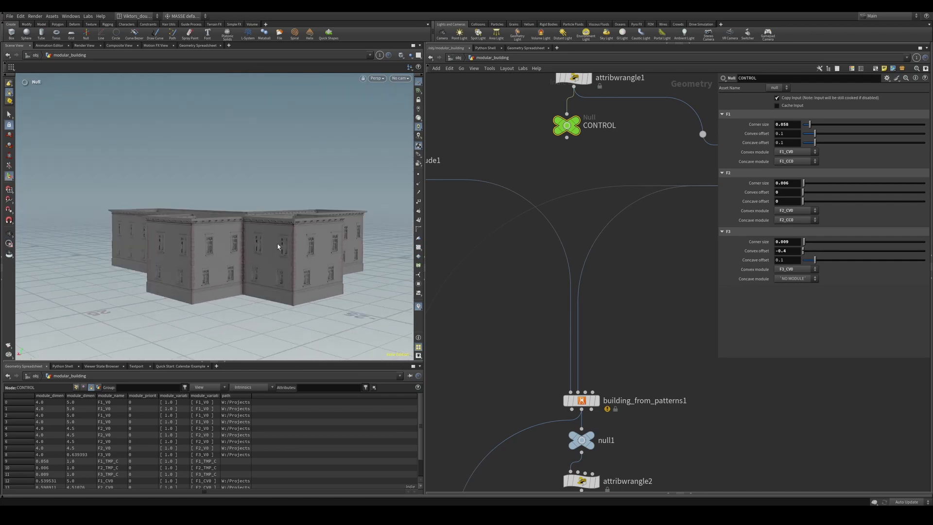
scroll(556, 304, "down", 5)
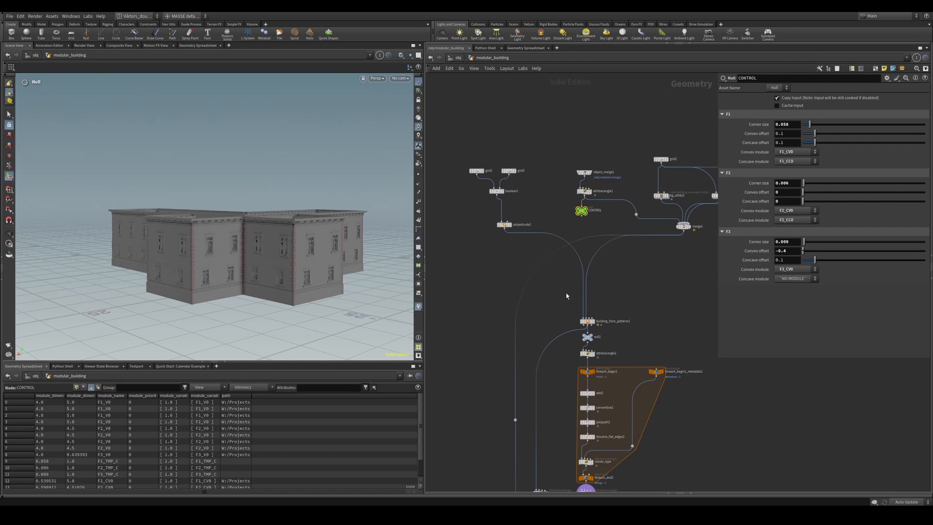
left_click_drag(249, 267, 340, 245)
scroll(598, 367, "down", 3)
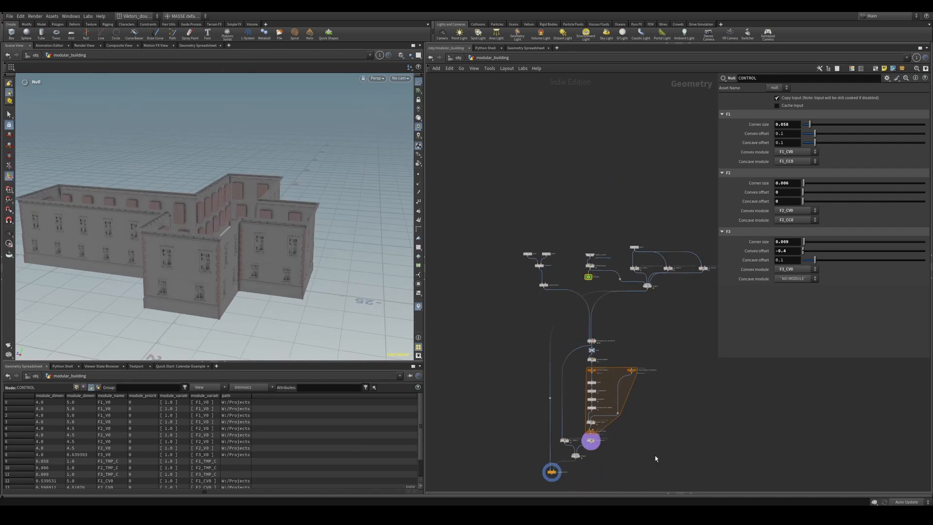
scroll(593, 377, "up", 3)
scroll(588, 400, "up", 2)
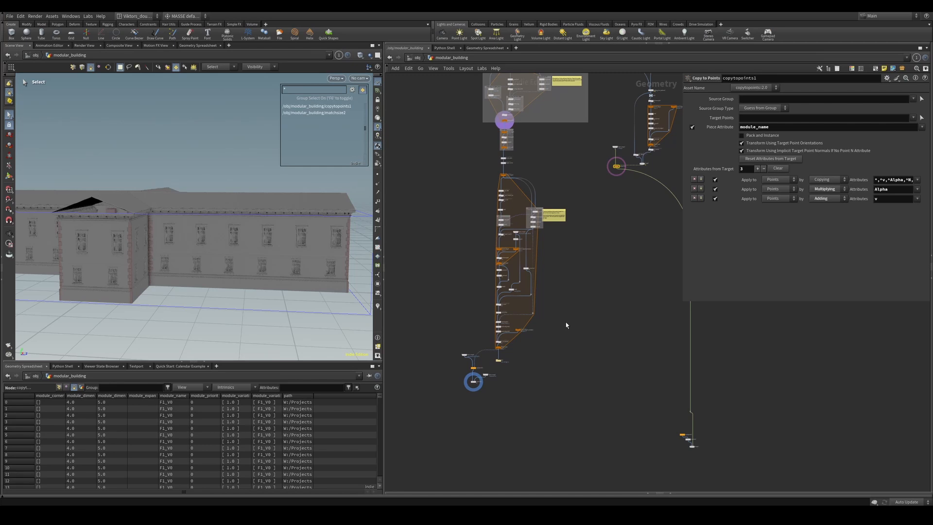
Examine the roofed version of the building and the additional node chain in its network
left_click_drag(265, 258, 240, 291, "alt")
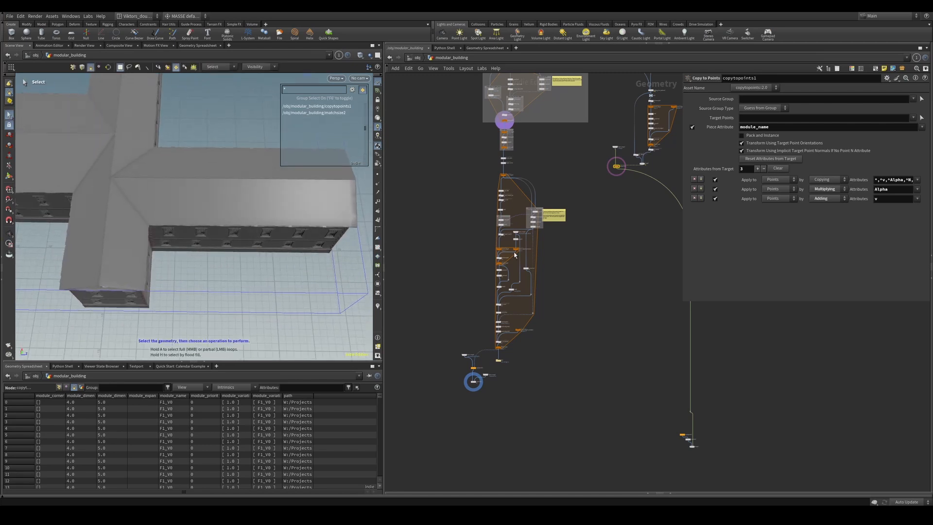
scroll(514, 255, "down", 1)
middle_click_drag(587, 130, 610, 308)
scroll(550, 350, "up", 3)
scroll(569, 377, "down", 2)
middle_click_drag(569, 377, 549, 230)
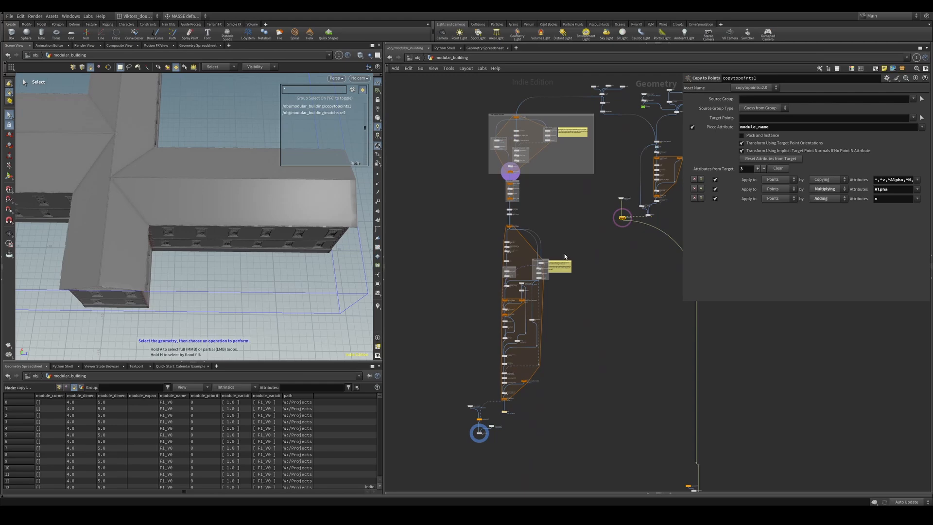
left_click_drag(200, 247, 264, 257)
key("s")
middle_click_drag(550, 254, 551, 346)
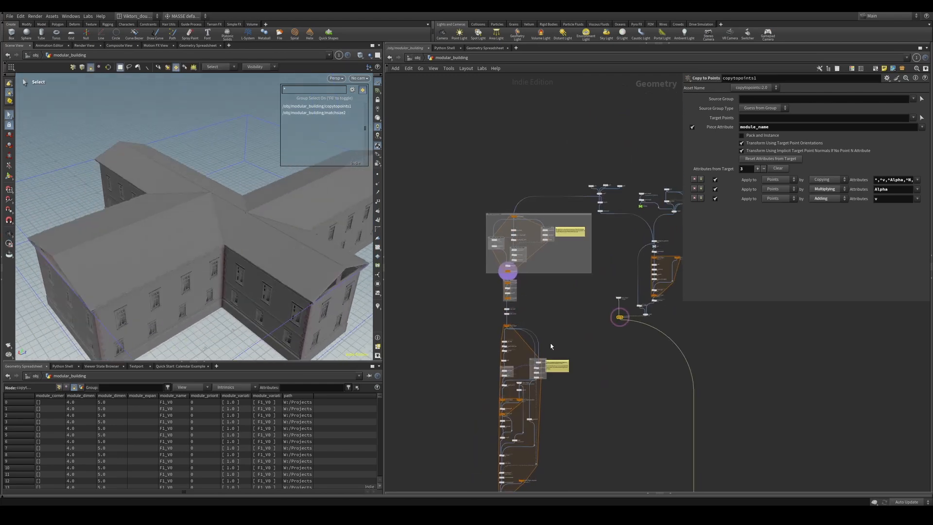
Examine the building's roof and facade from several sides, toggling between wireframe and shaded display
key("Escape")
left_click_drag(244, 290, 281, 300)
mouse_move(210, 265)
left_mouse_down()
mouse_move(201, 237)
mouse_move(238, 251)
mouse_move(237, 271)
mouse_move(238, 230)
left_mouse_up()
key("w")
key("w")
key("w")
key("w")
scroll(572, 287, "down", 2)
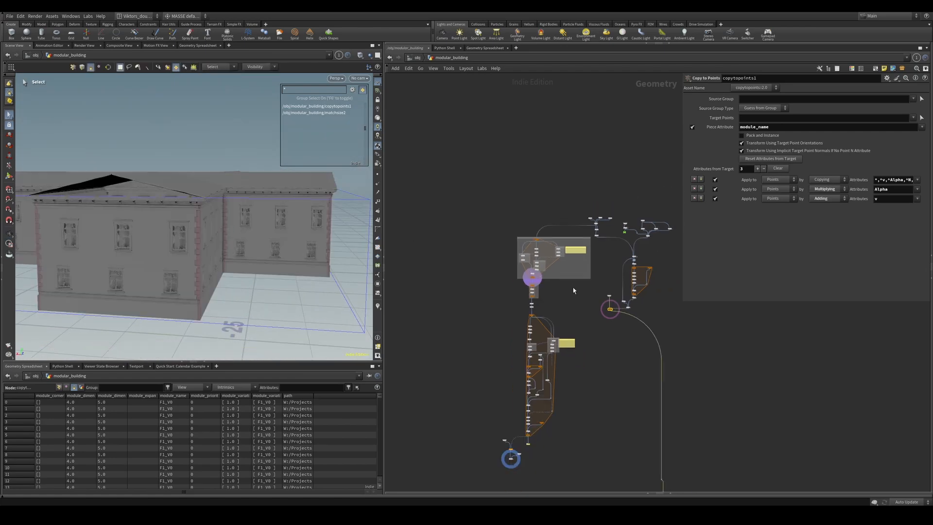
Review the modular_building node network alongside the open gable end of the roofed building
scroll(597, 289, "up", 8)
mouse_move(573, 287)
middle_mouse_down()
mouse_move(624, 307)
mouse_move(597, 208)
middle_mouse_up()
scroll(599, 290, "down", 4)
mouse_move(633, 417)
middle_mouse_down()
mouse_move(605, 277)
mouse_move(549, 430)
middle_mouse_up()
scroll(549, 430, "down", 3)
left_click_drag(206, 233, 202, 275)
scroll(578, 363, "down", 3)
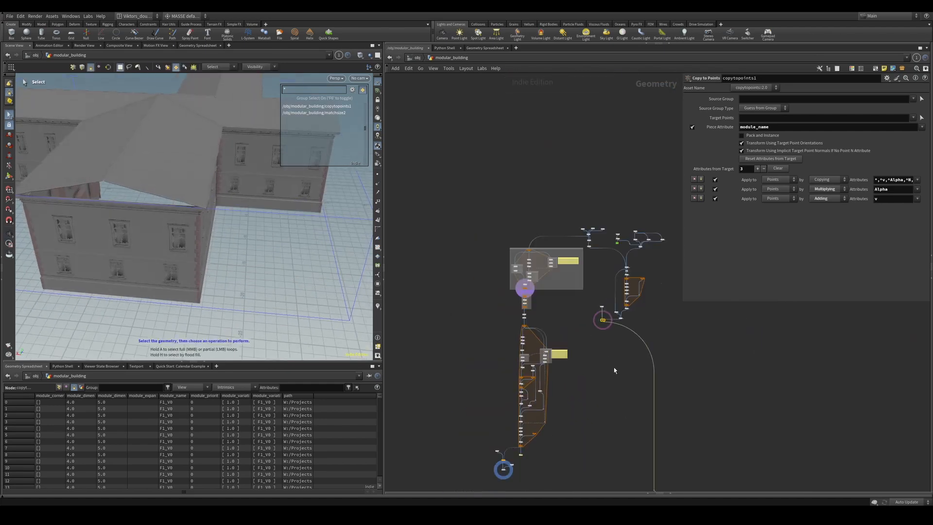
middle_click_drag(614, 371, 559, 371)
left_click_drag(204, 260, 187, 216)
scroll(494, 237, "up", 4)
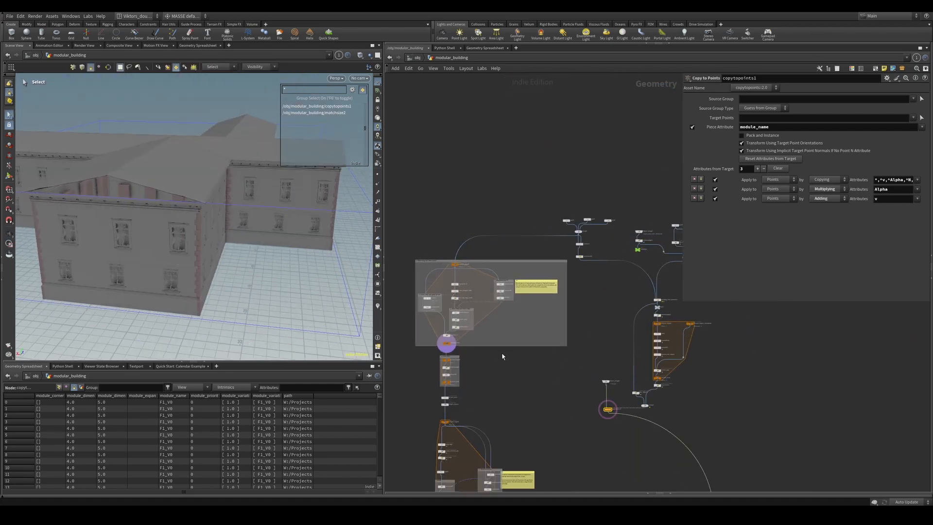
Select the CONTROL null and enlarge its parameter area to show the roof's Piece sizes settings
scroll(502, 354, "up", 2)
mouse_move(512, 350)
middle_mouse_down()
mouse_move(555, 323)
mouse_move(569, 327)
middle_mouse_up()
middle_click_drag(673, 264, 569, 327)
middle_click_drag(655, 237, 585, 292)
scroll(585, 292, "up", 6)
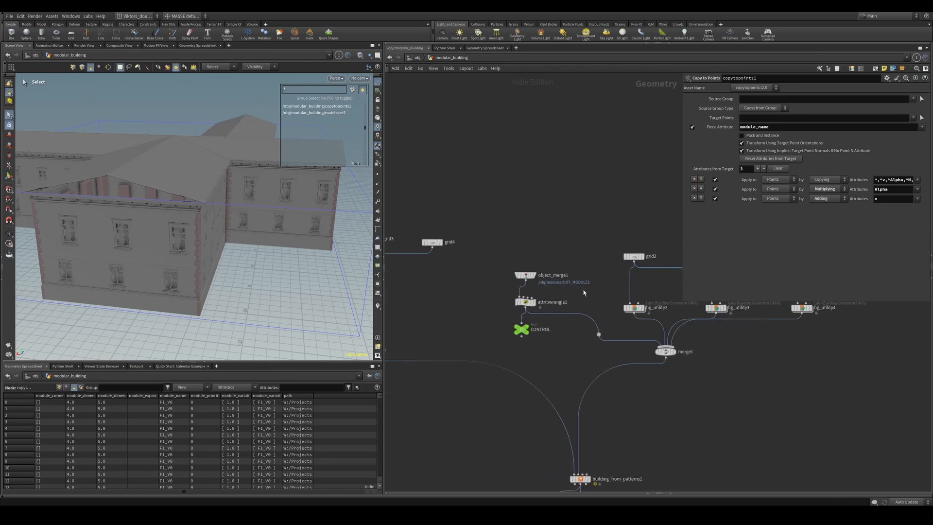
middle_click_drag(531, 376, 589, 295)
left_click(532, 276)
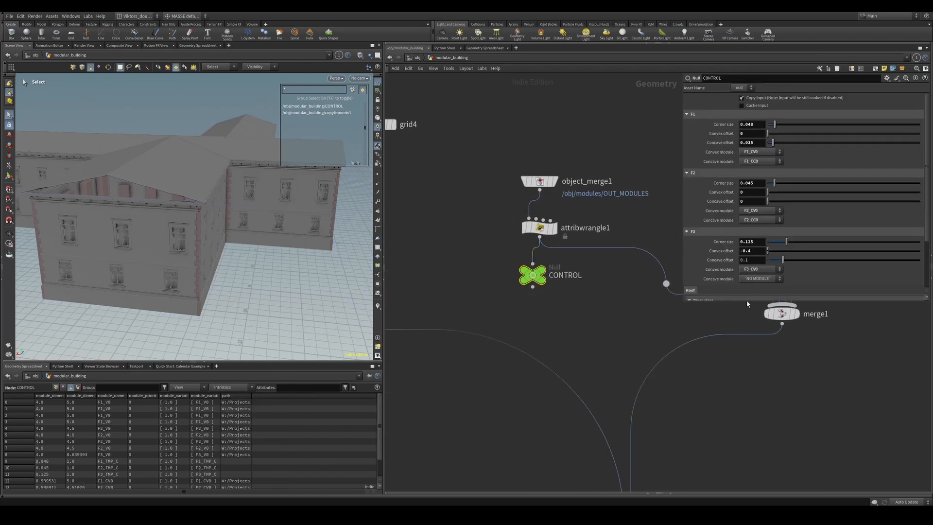
left_click_drag(746, 302, 745, 378)
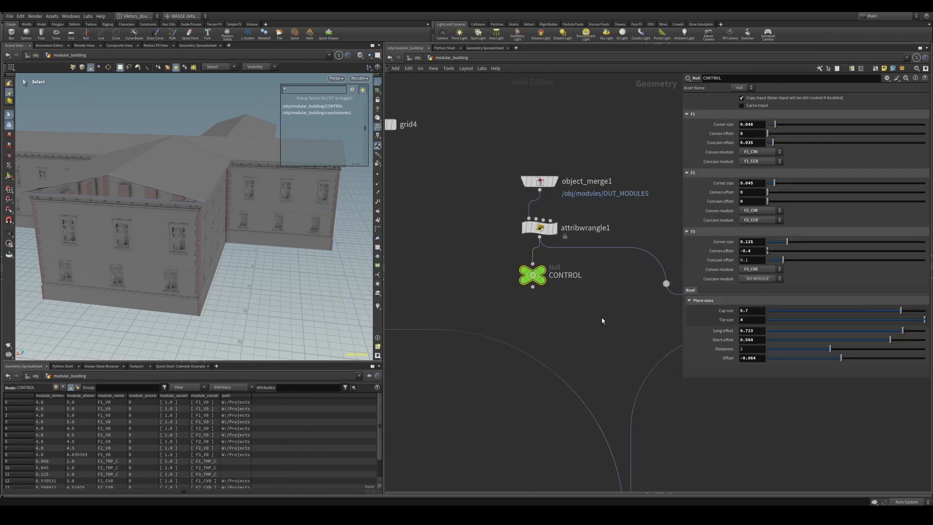
Examine the roofed building from the other side, together with the grid, boolean and polyextrude nodes
scroll(602, 319, "down", 4)
middle_click_drag(579, 323, 644, 256)
left_click_drag(170, 233, 285, 220, "alt")
key("s")
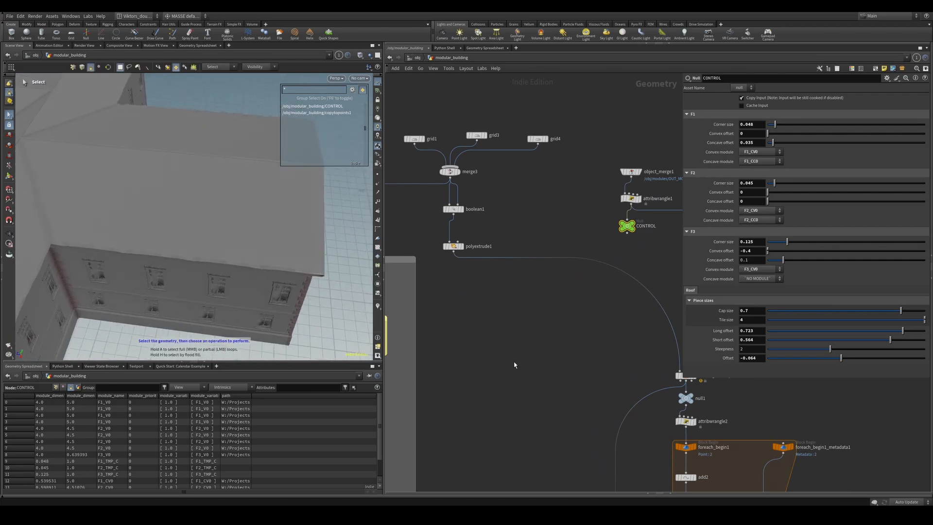
key("Escape")
left_click_drag(165, 210, 271, 228)
key("s")
key("Escape")
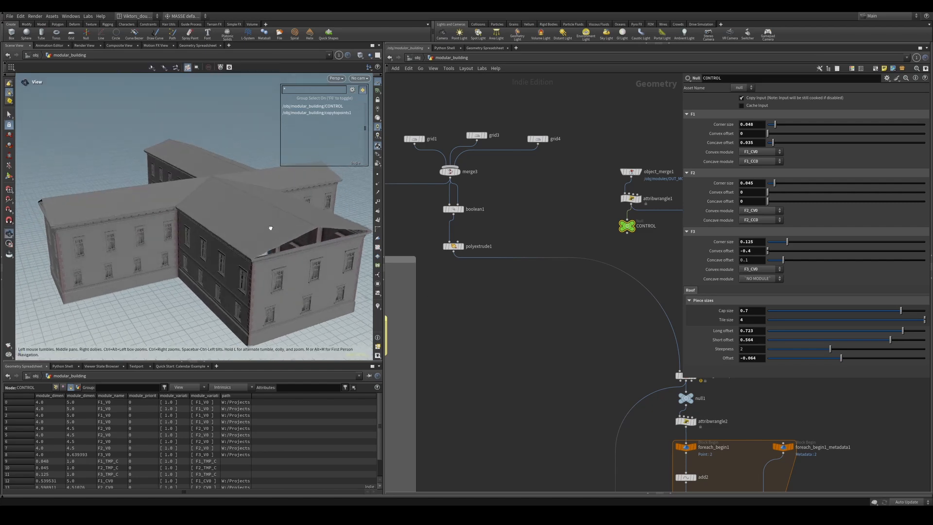
scroll(567, 342, "down", 2)
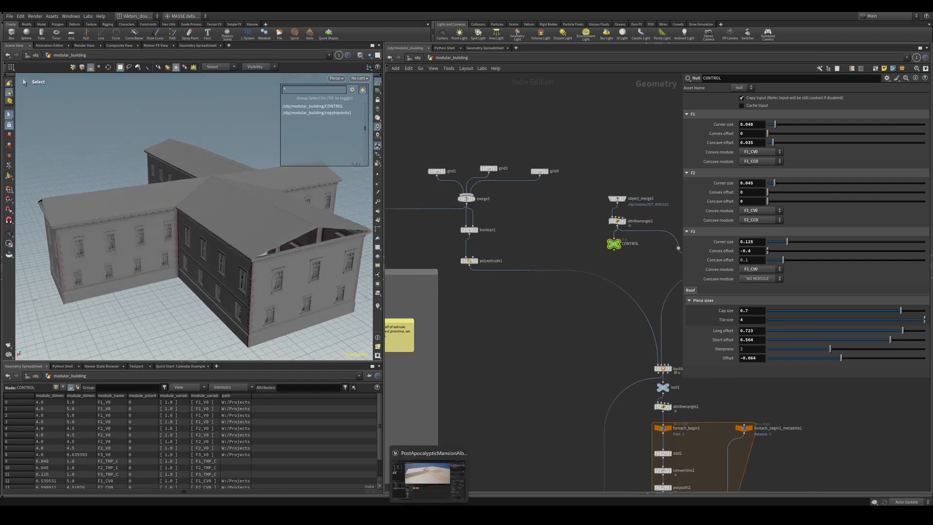
Switch to Unreal Editor and raise the imported Houdini roof asset to a Z location of 600
left_click(432, 480)
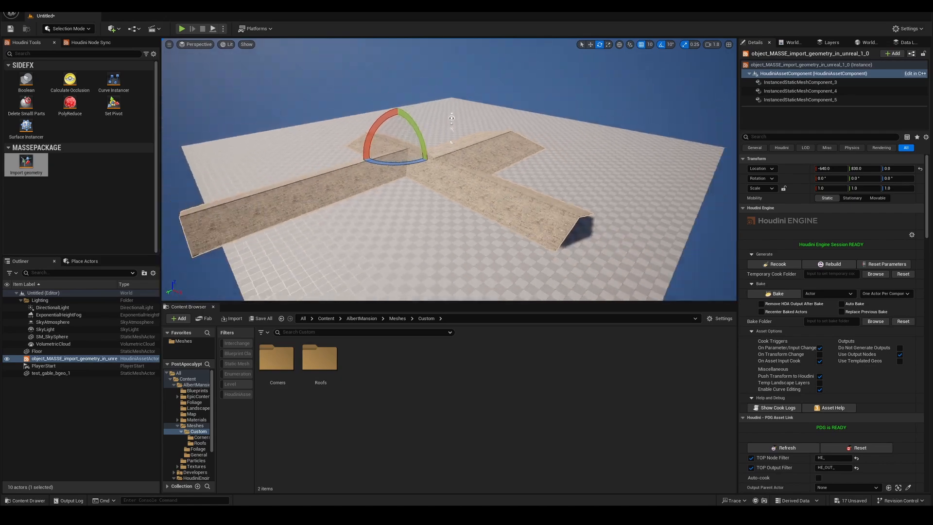
key("w")
left_click_drag(435, 165, 434, 124)
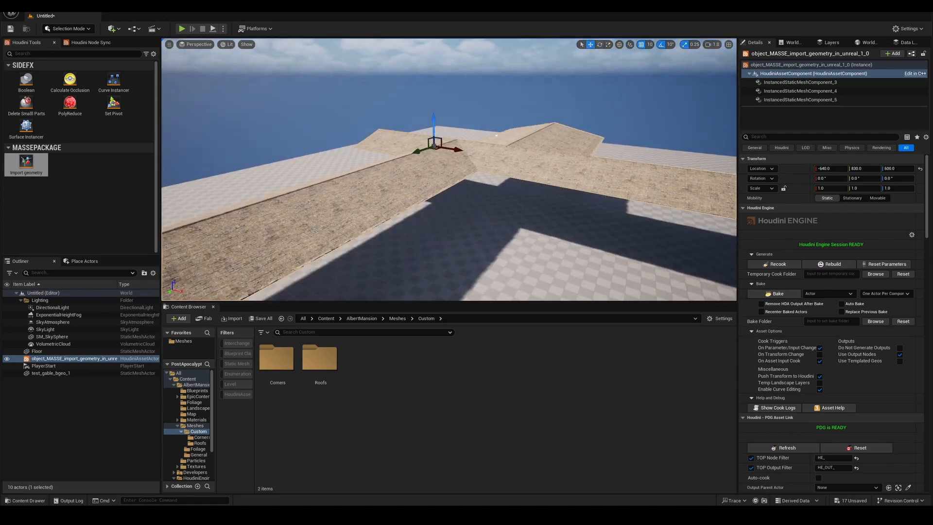
right_click_drag(434, 124, 500, 129)
Select the roof's InstancedStaticMeshComponent_3 and locate its SM_Roof_cap_start mesh in the project content
left_click(435, 123)
key("ctrl+b")
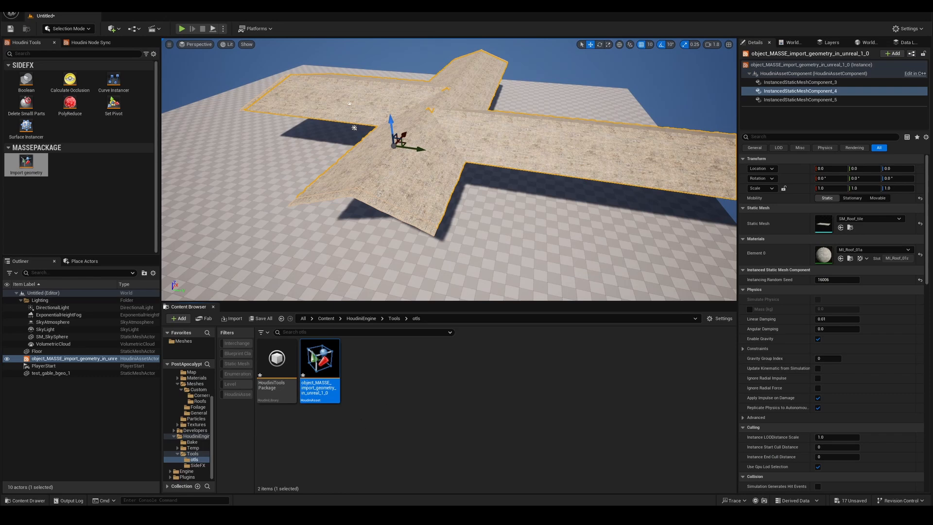
left_click(799, 82)
left_click(850, 228)
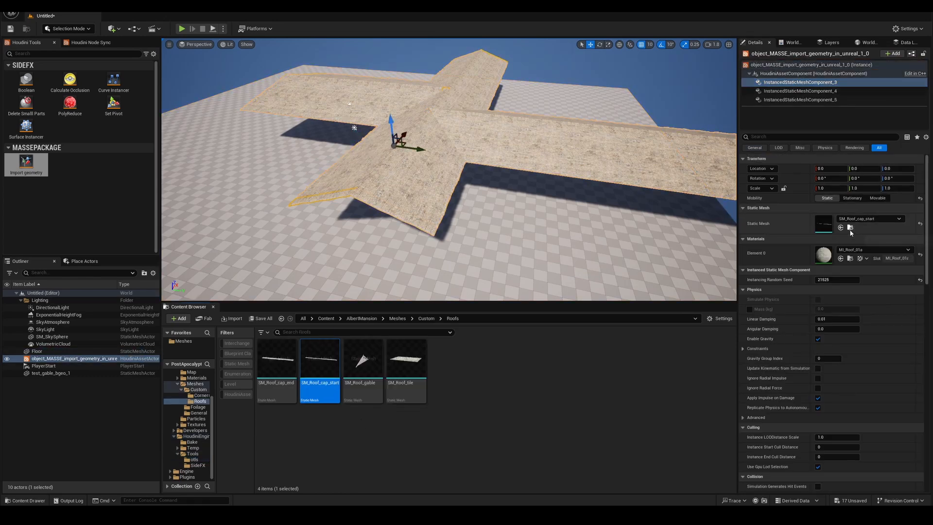
Search the Meshes/General folder for "roof" and inspect the SM_Roof_Main_01c and SM_Roof_Main_01a meshes
left_click(396, 319)
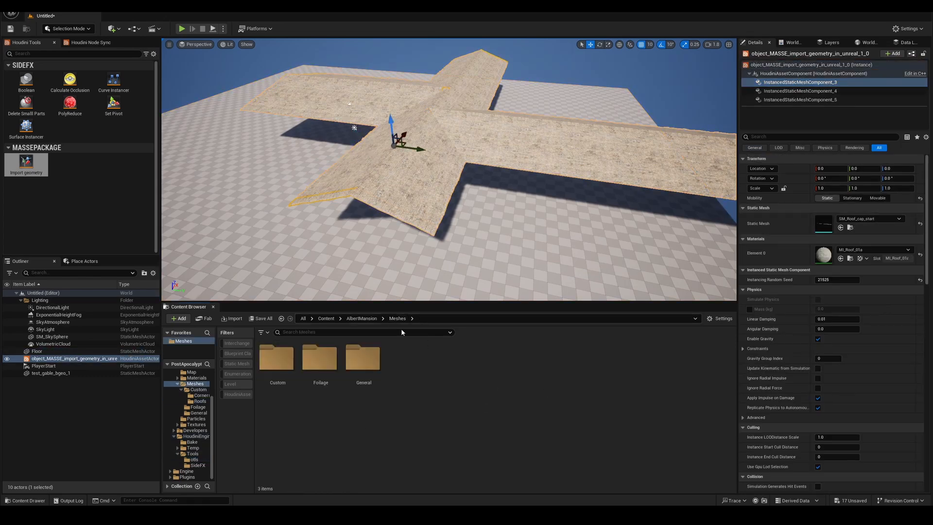
double_click(376, 378)
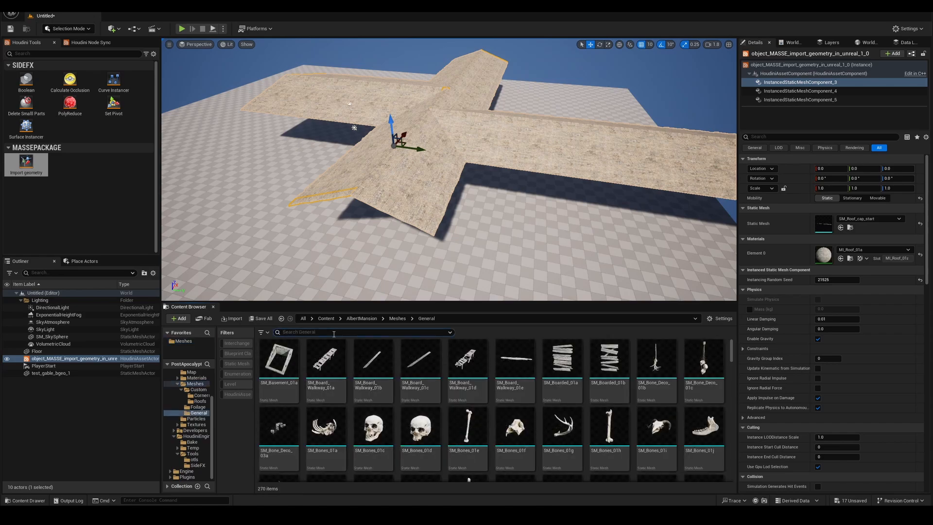
type("roof")
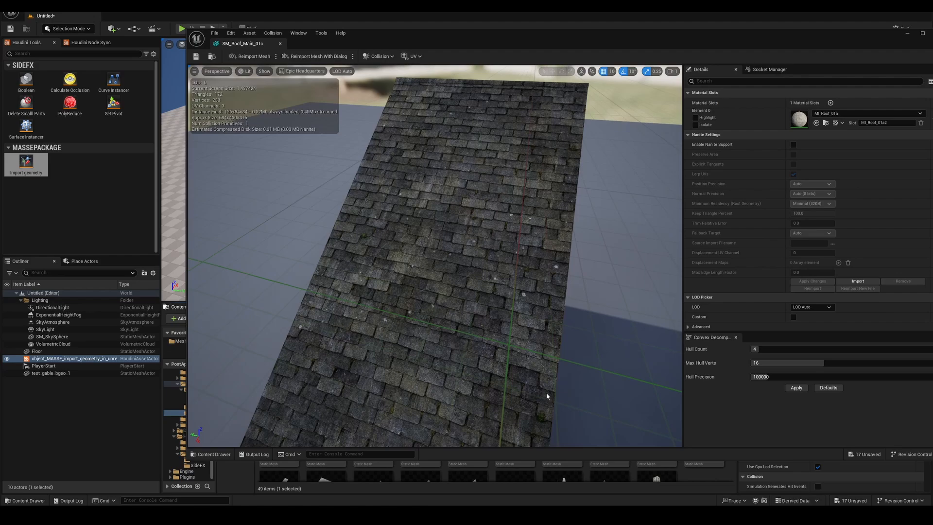
right_click_drag(547, 395, 547, 374)
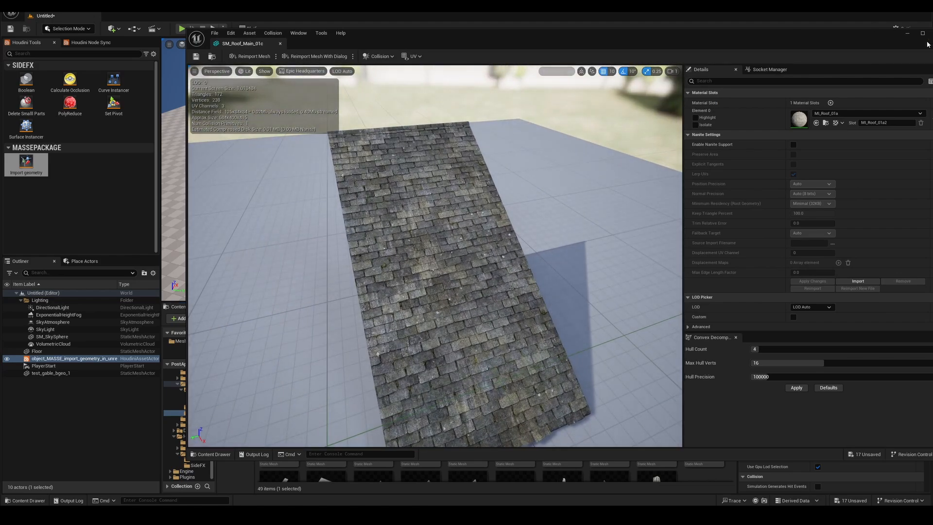
left_click(932, 34)
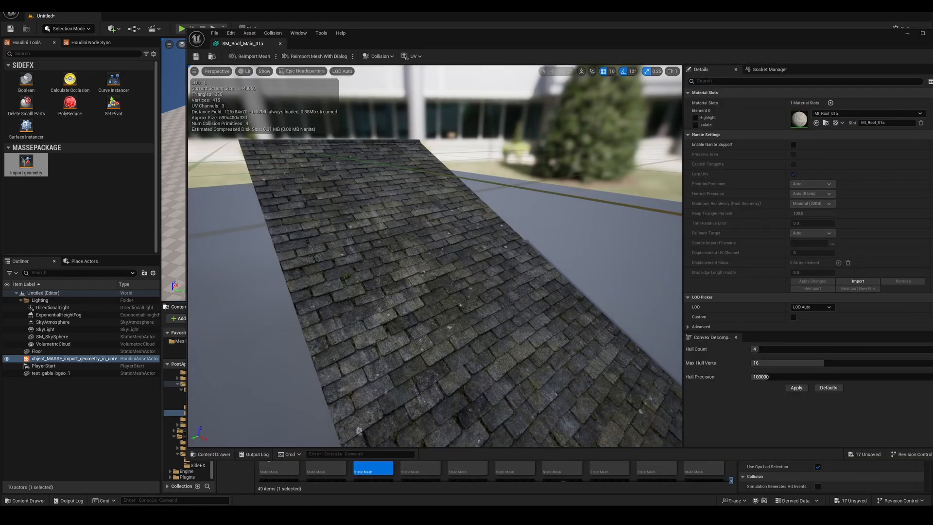
right_click_drag(435, 272, 487, 177)
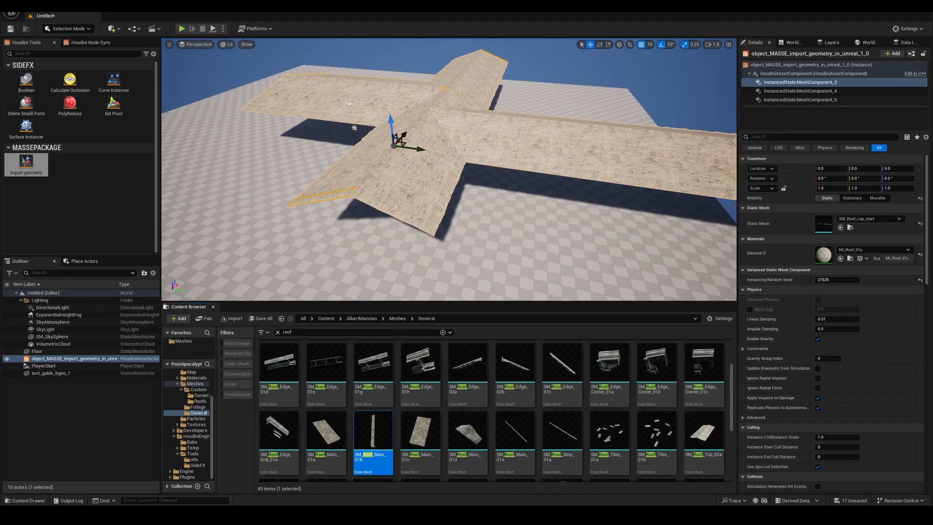
Browse the other roof meshes and inspect SM_Roof_02q, comparing it with the surface of the imported roof
scroll(455, 437, "down", 2)
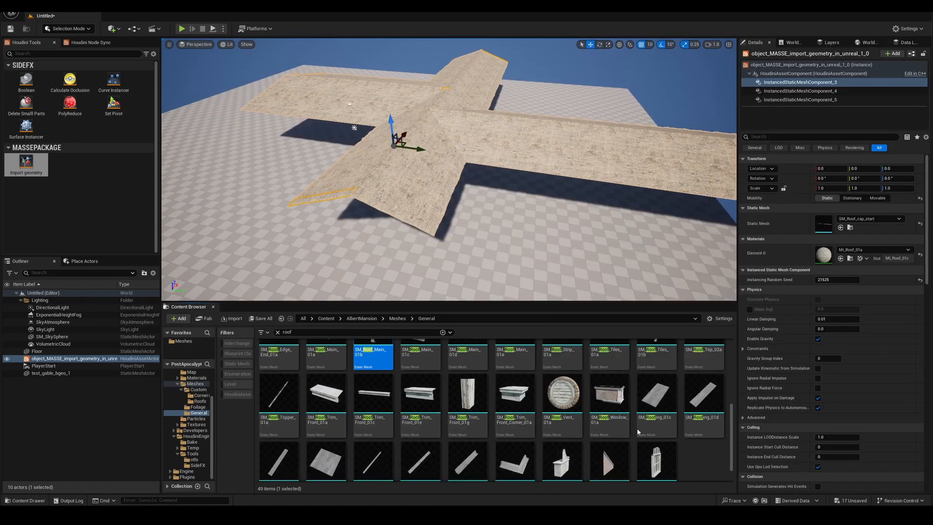
scroll(665, 434, "up", 3)
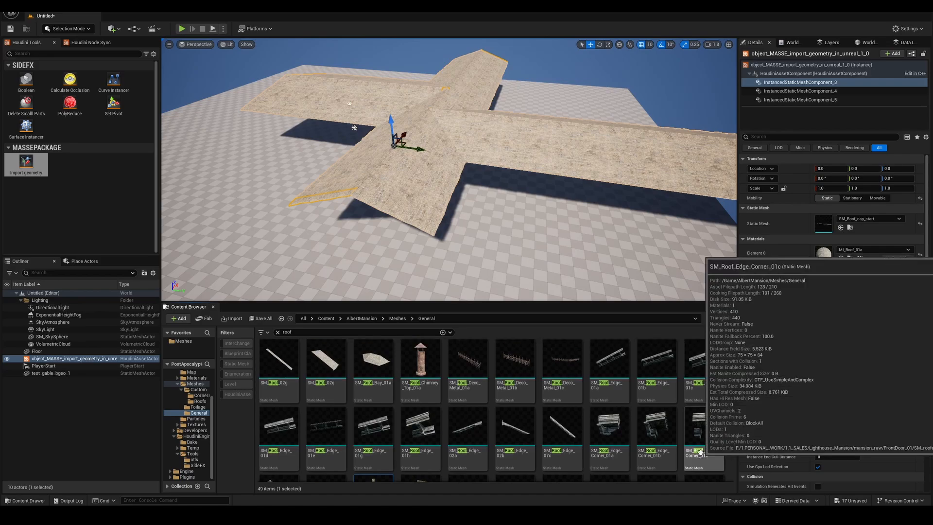
double_click(326, 362)
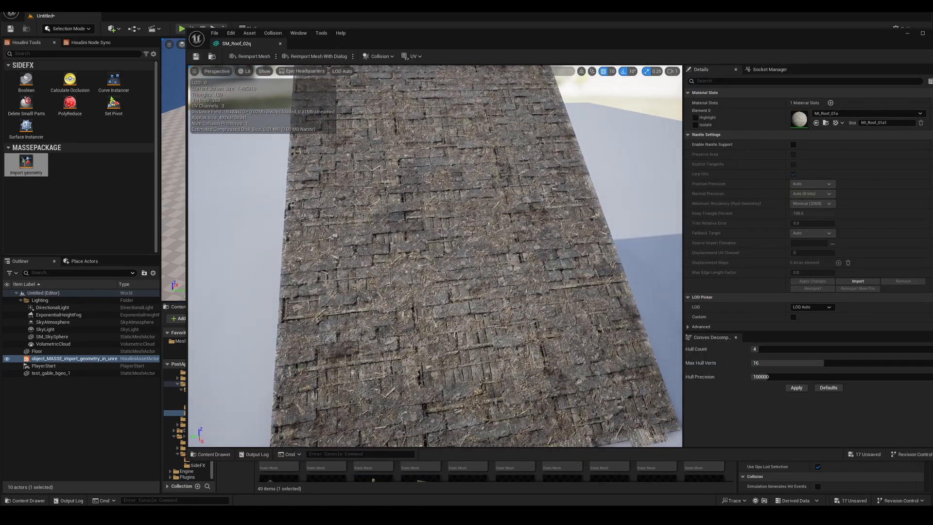
left_click(931, 33)
right_click_drag(603, 141, 588, 160)
key("w")
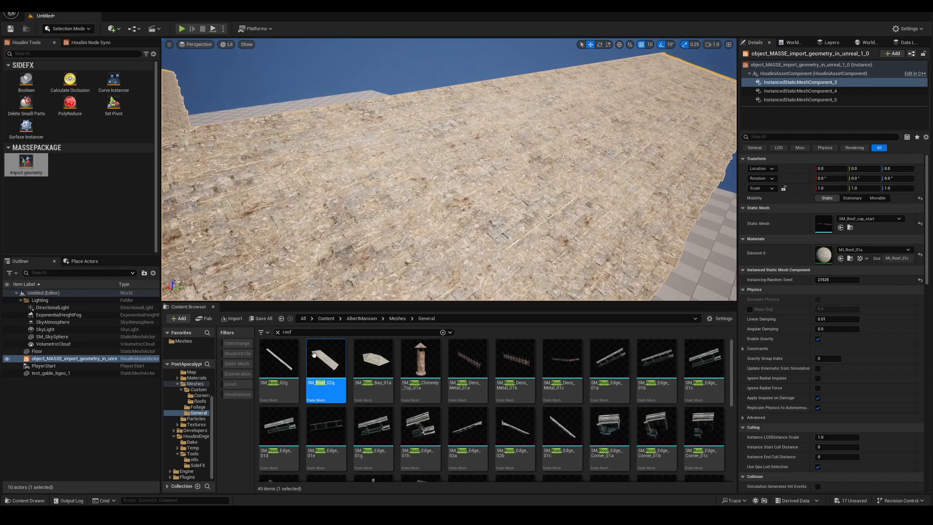
double_click(325, 362)
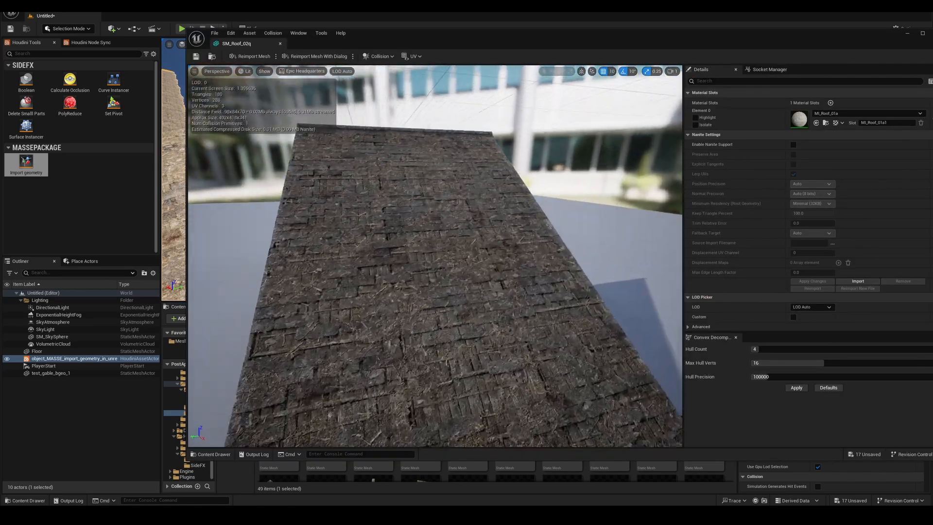
left_click(931, 34)
Locate the SM_Roof_tile mesh used by the roof's InstancedStaticMeshComponent_4 and inspect it in the mesh editor
key("s")
mouse_move(501, 212)
right_mouse_down()
mouse_move(486, 247)
mouse_move(501, 212)
right_mouse_up()
key("w")
left_click(828, 91)
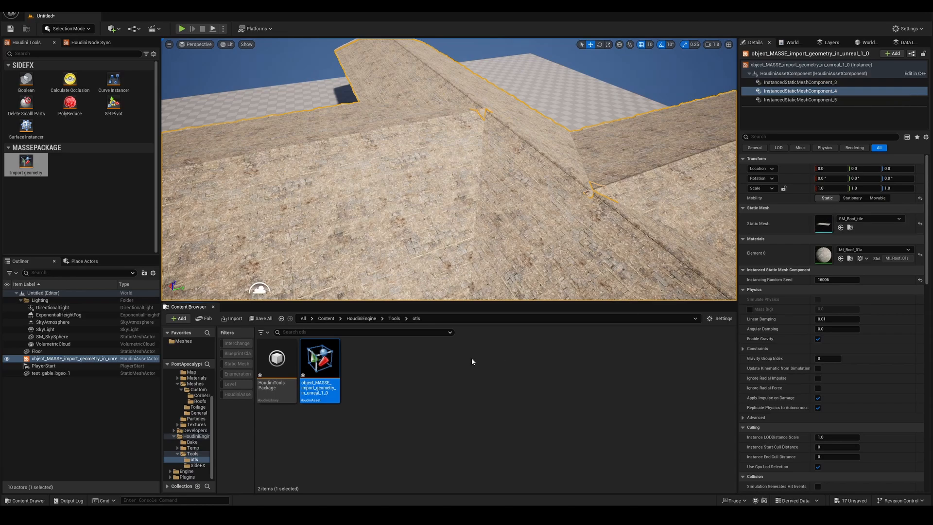
double_click(846, 91)
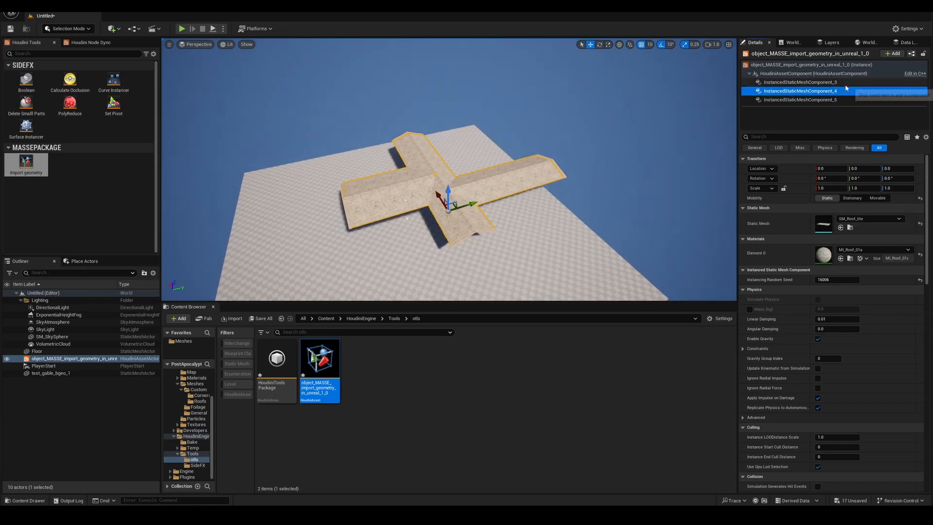
left_click(850, 228)
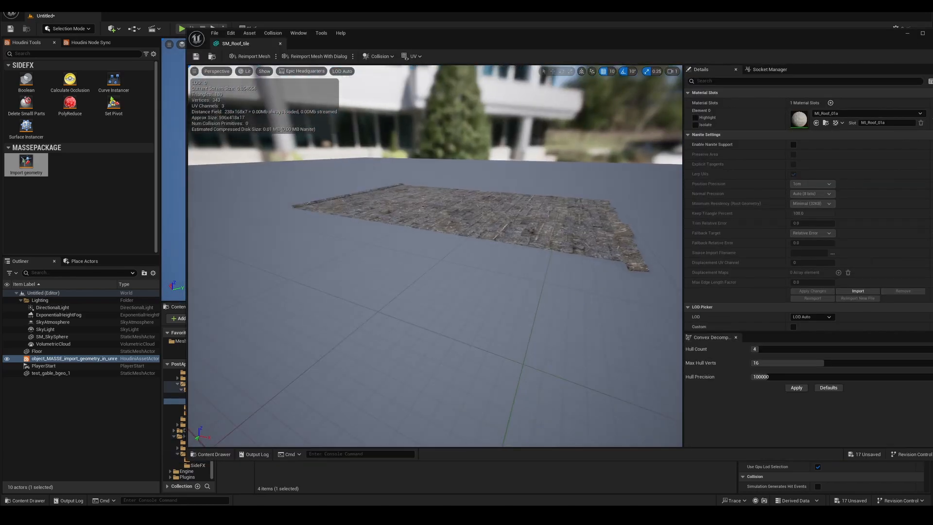
mouse_move(435, 255)
right_mouse_down()
mouse_move(435, 228)
mouse_move(435, 272)
mouse_move(437, 262)
mouse_move(452, 279)
mouse_move(440, 258)
right_mouse_up()
left_click_drag(893, 42, 865, 45)
left_click(909, 36)
Examine the imported roof's tiled surface, ridge and gable edge from close up and several sides
right_click_drag(447, 233, 456, 201)
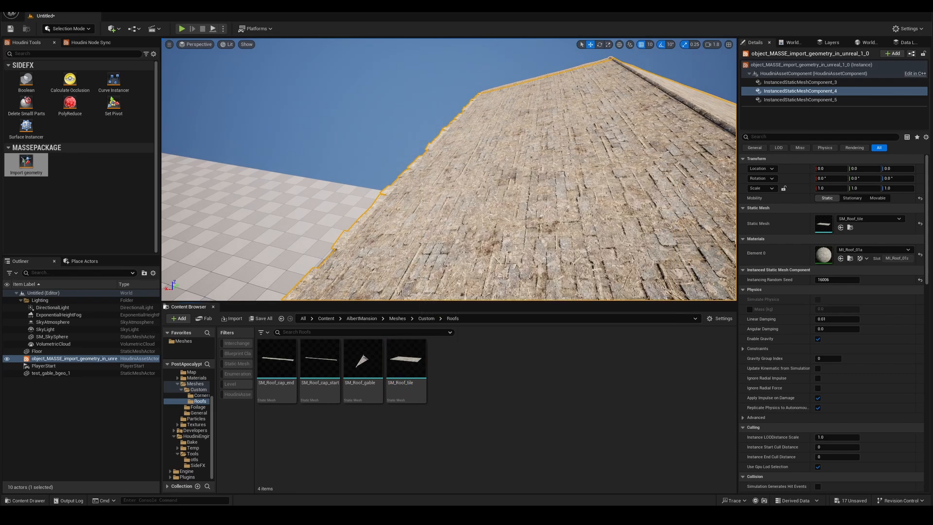
right_click_drag(449, 204, 471, 291)
right_click_drag(474, 223, 593, 206)
right_click_drag(432, 223, 418, 227)
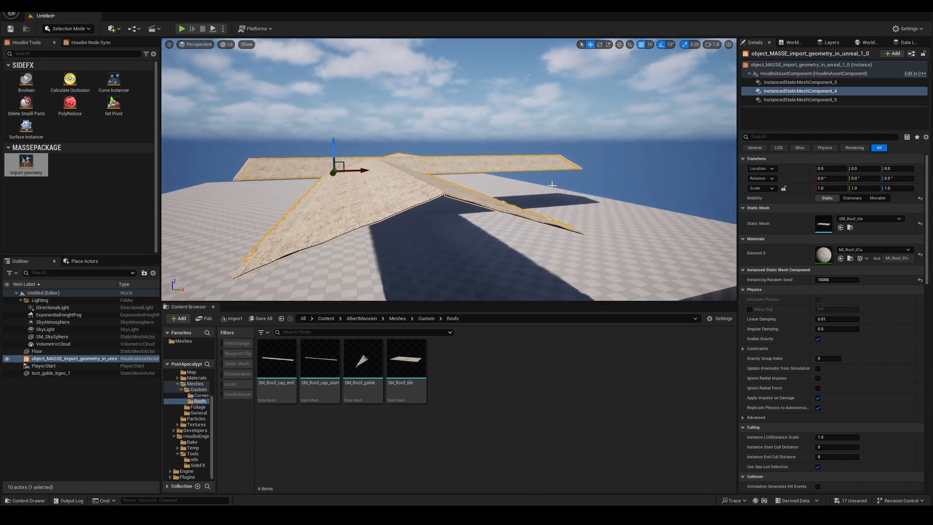
right_click_drag(552, 185, 505, 181)
right_click_drag(449, 169, 443, 195)
key("s")
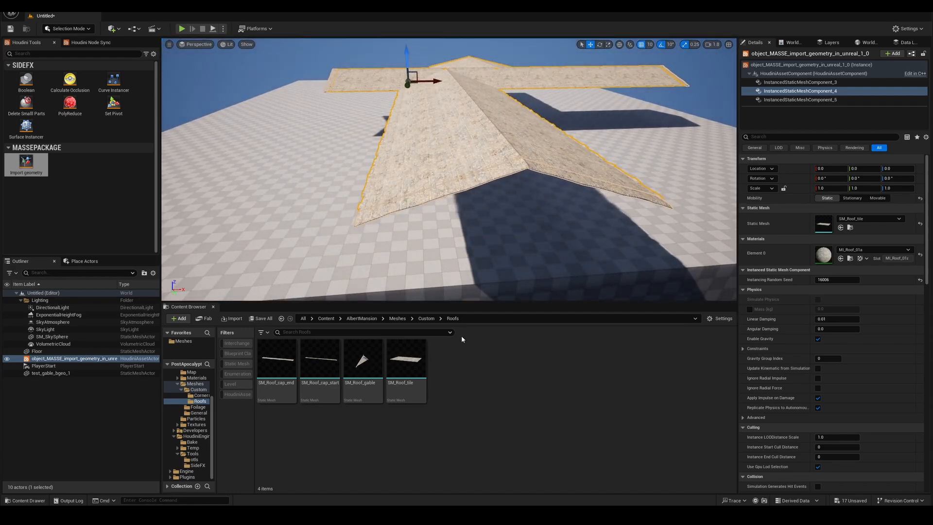
mouse_move(482, 192)
right_mouse_down()
mouse_move(493, 185)
mouse_move(489, 199)
right_mouse_up()
key("s")
key("w")
Reopen the SM_Roof_tile mesh from the Roofs folder and examine its tiles and uneven edges
double_click(415, 382)
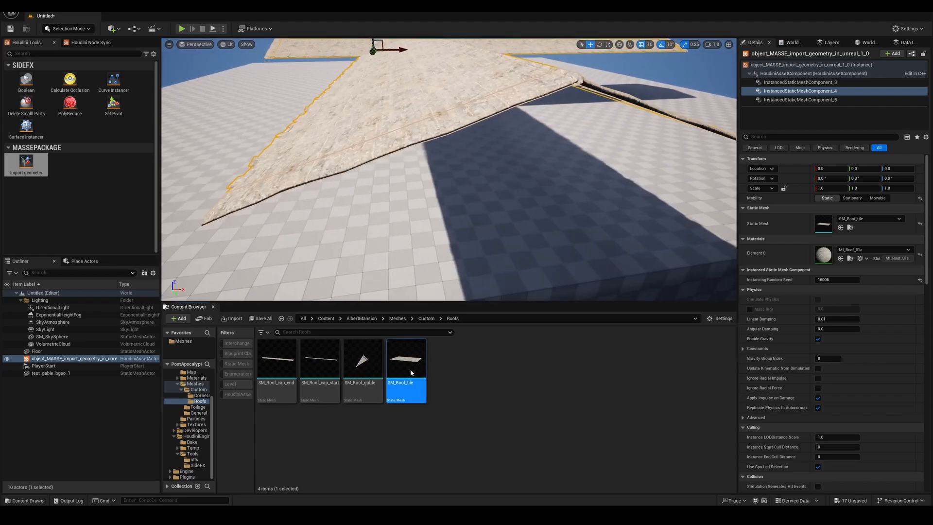
scroll(415, 382, "down", 3)
mouse_move(415, 382)
left_mouse_down("alt")
mouse_move(366, 392)
mouse_move(400, 391)
mouse_move(424, 372)
left_mouse_up("alt")
right_click_drag(227, 277, 270, 281)
key("w")
key("s")
key("a")
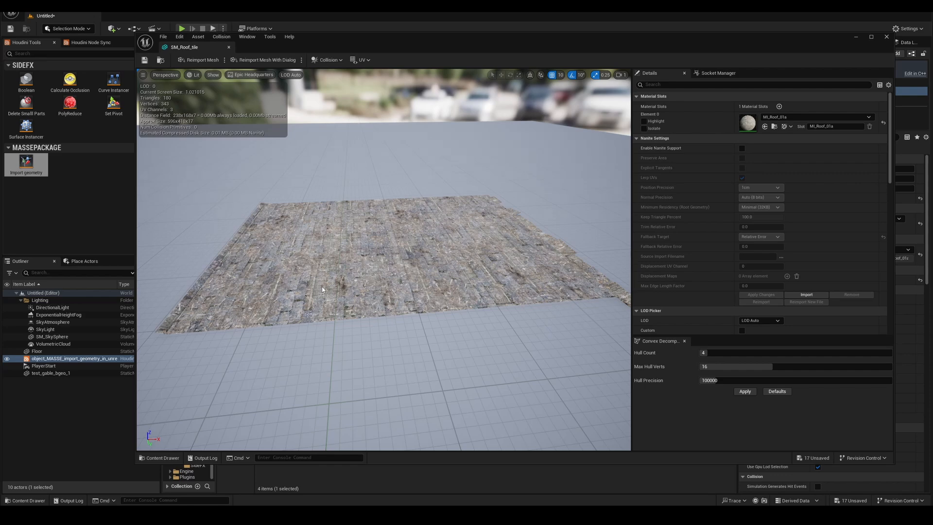
left_click(886, 36)
Switch back to Houdini and view the object-level network with the modules, modular_building and custom_geometry nodes
key("s")
right_click_drag(530, 193, 529, 165)
key("a")
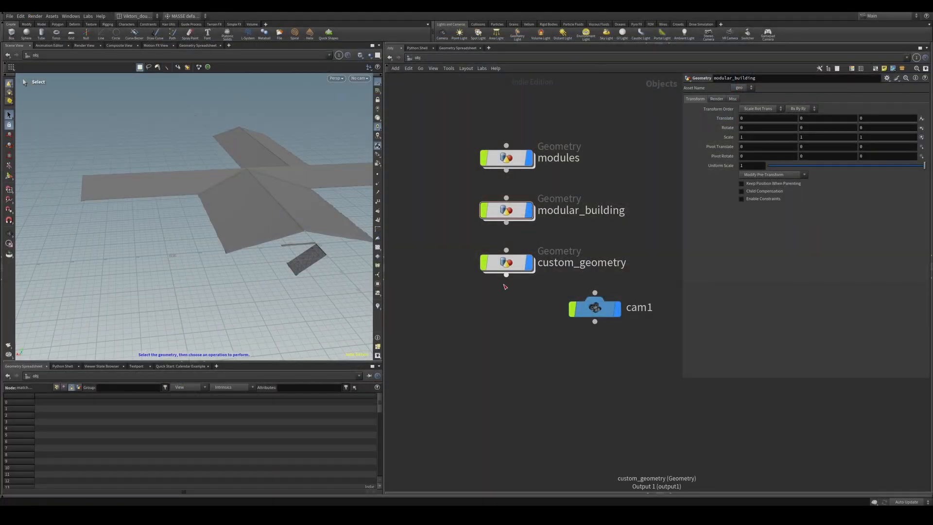
scroll(523, 316, "down", 2)
scroll(523, 301, "up", 5)
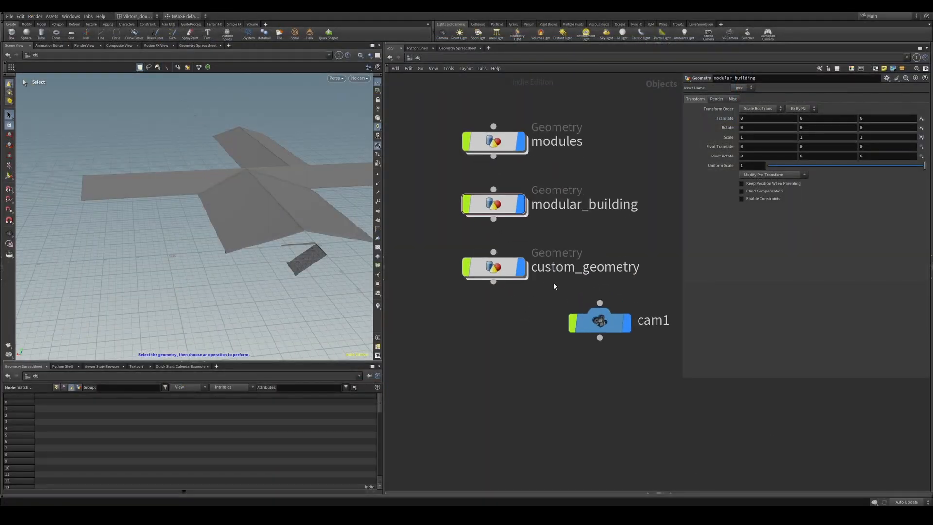
scroll(523, 299, "down", 2)
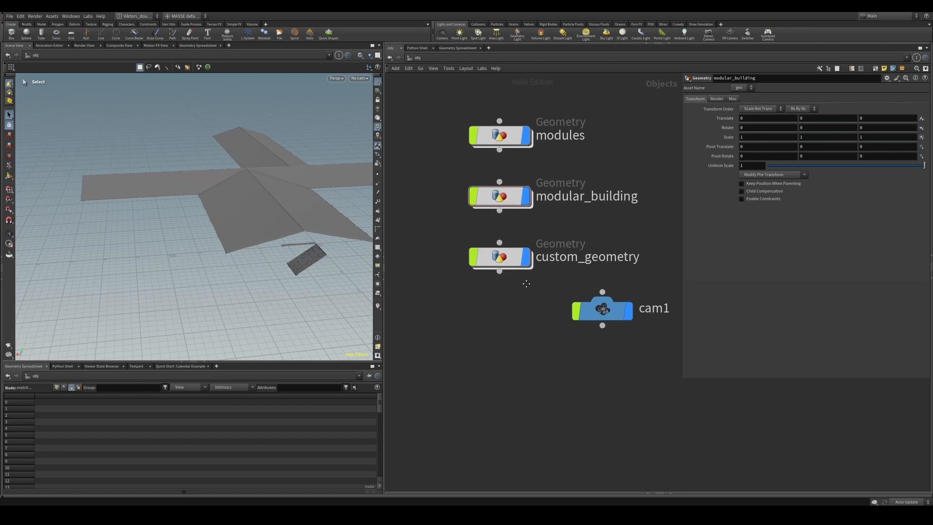
Switch to Unreal, open the SM_Roof_gable mesh from the Roofs folder and examine it in the mesh editor
mouse_move(499, 263)
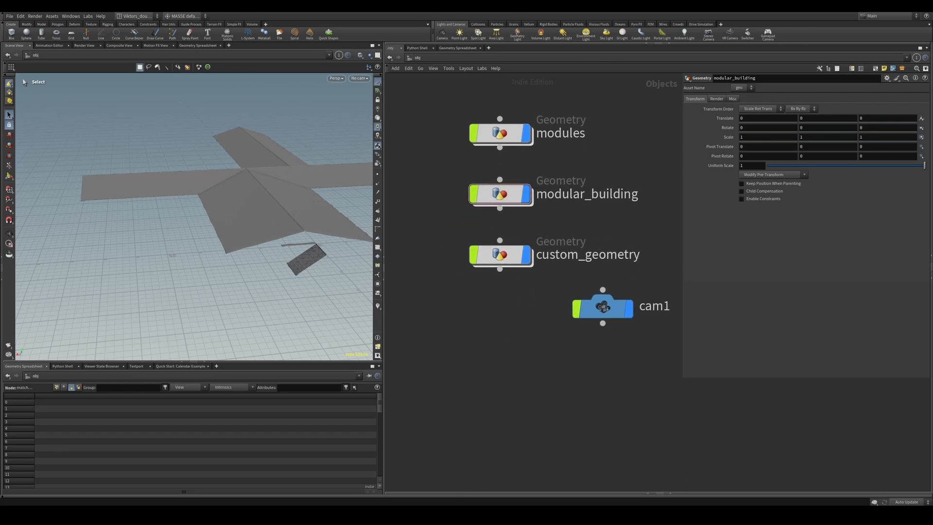
mouse_move(429, 515)
left_click(431, 478)
left_click(489, 376)
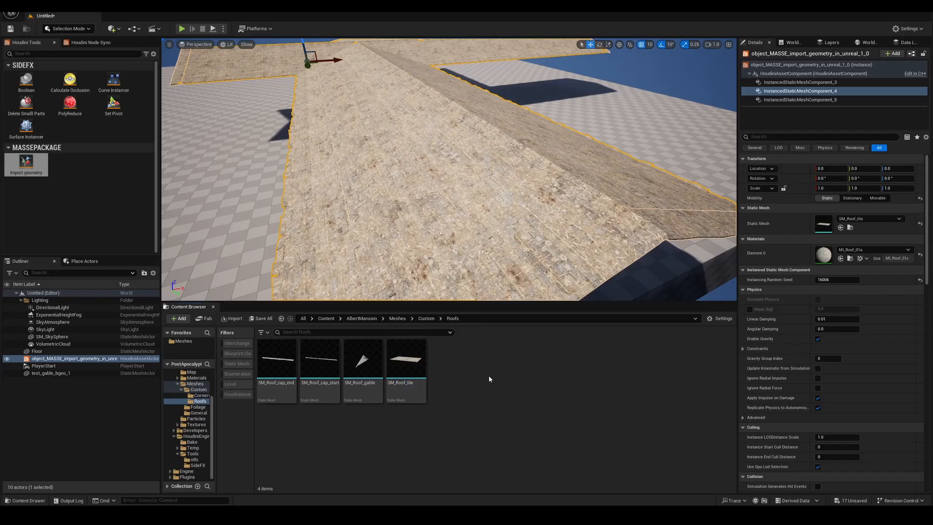
left_click(377, 365)
double_click(377, 365)
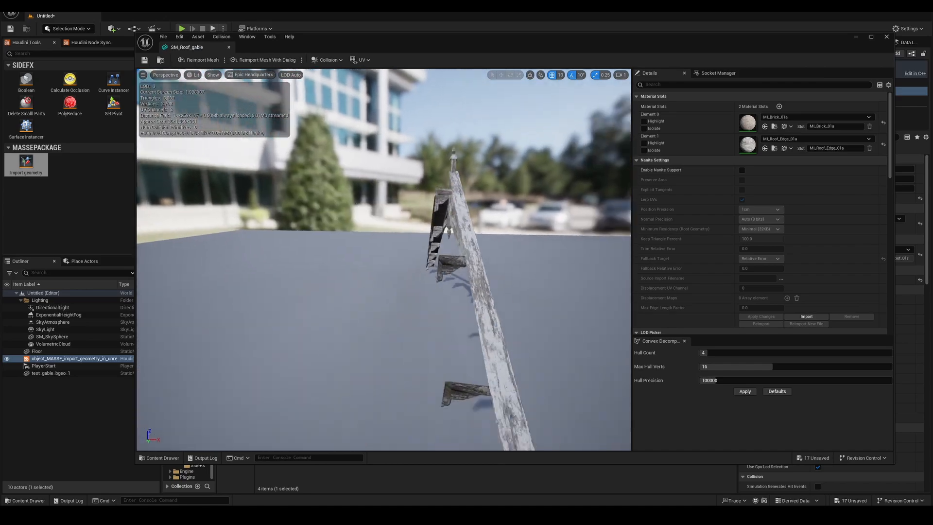
right_click_drag(383, 272, 342, 262)
right_click_drag(486, 223, 502, 243)
scroll(500, 245, "down", 2)
left_click(888, 37)
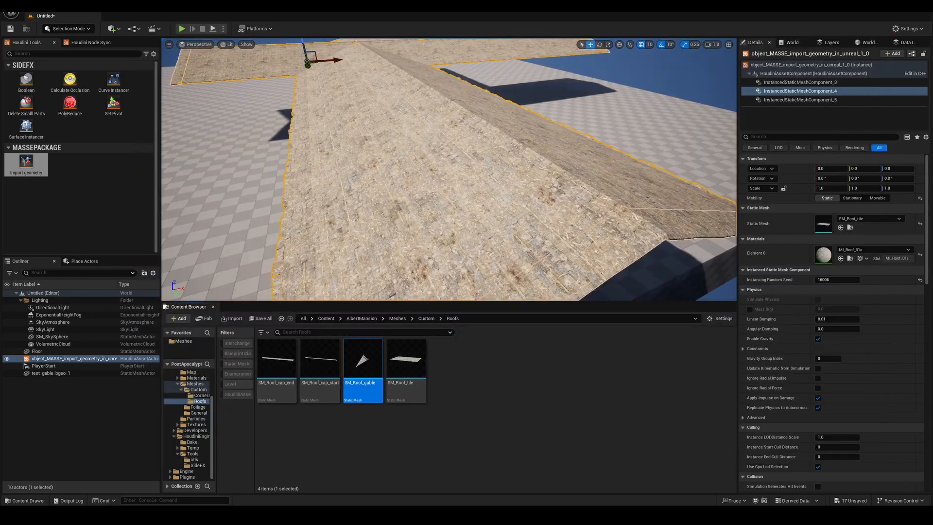
Place SM_Roof_gable in the level, rotate it 120° about Z to view its brick front, and delete it again
right_click_drag(486, 184, 464, 189)
left_click_drag(363, 363, 344, 194)
right_click_drag(369, 224, 372, 199)
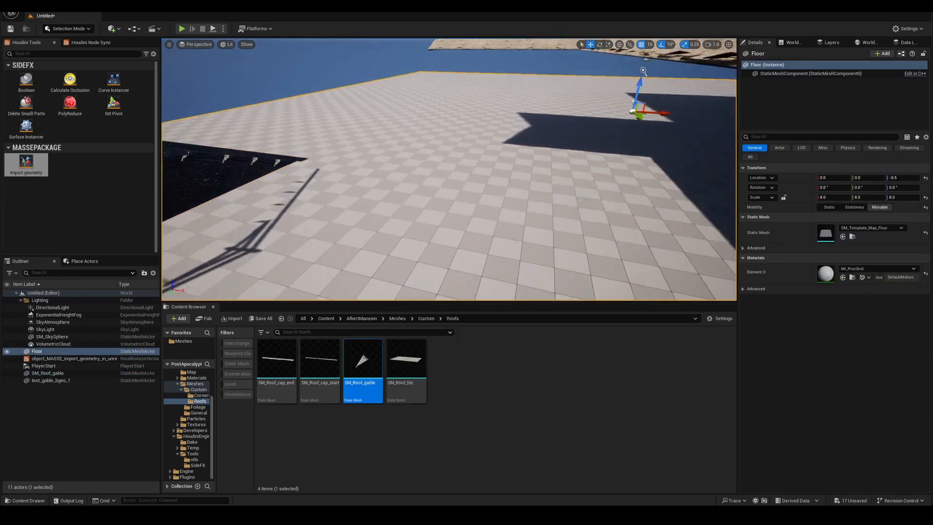
left_click(342, 207)
key("e")
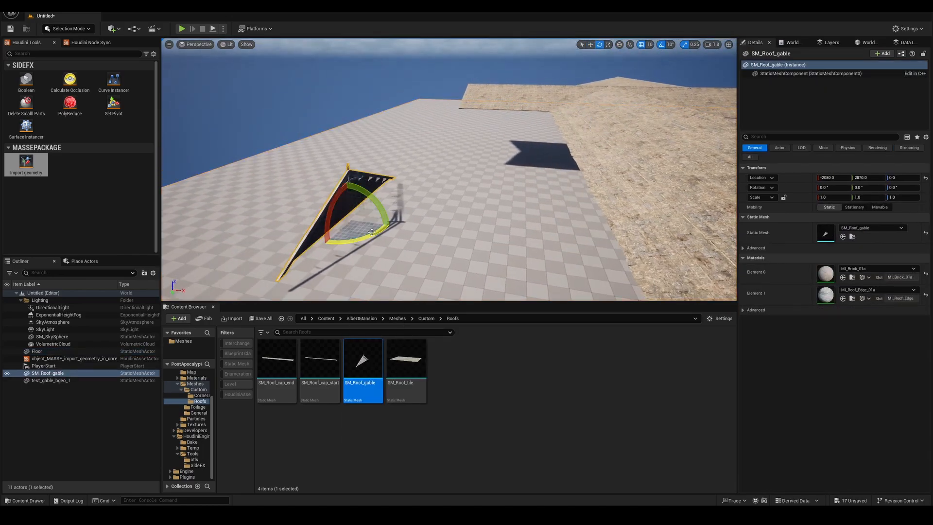
left_click_drag(343, 243, 362, 243)
right_click_drag(362, 243, 384, 241)
scroll(423, 233, "down", 4)
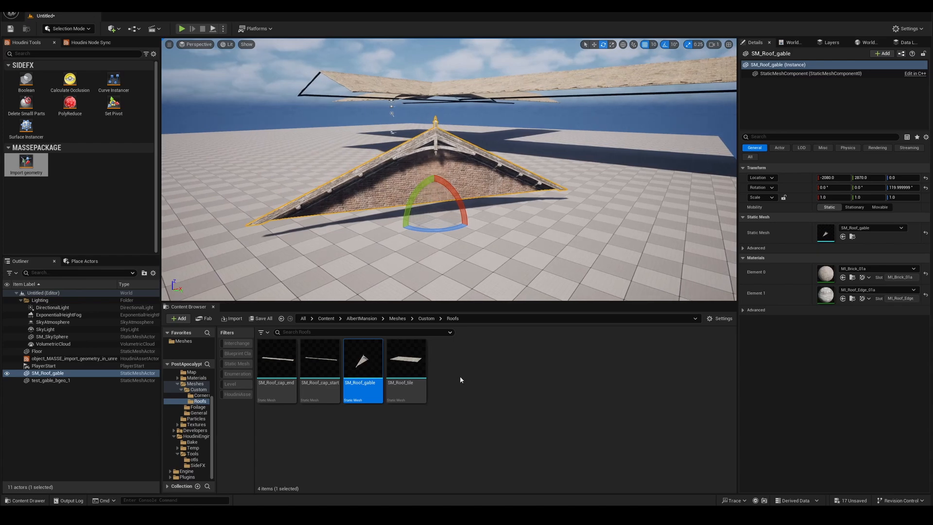
key("Delete")
right_click_drag(457, 268, 457, 267)
Take another look at the SM_Roof_tile mesh in the mesh editor
double_click(416, 355)
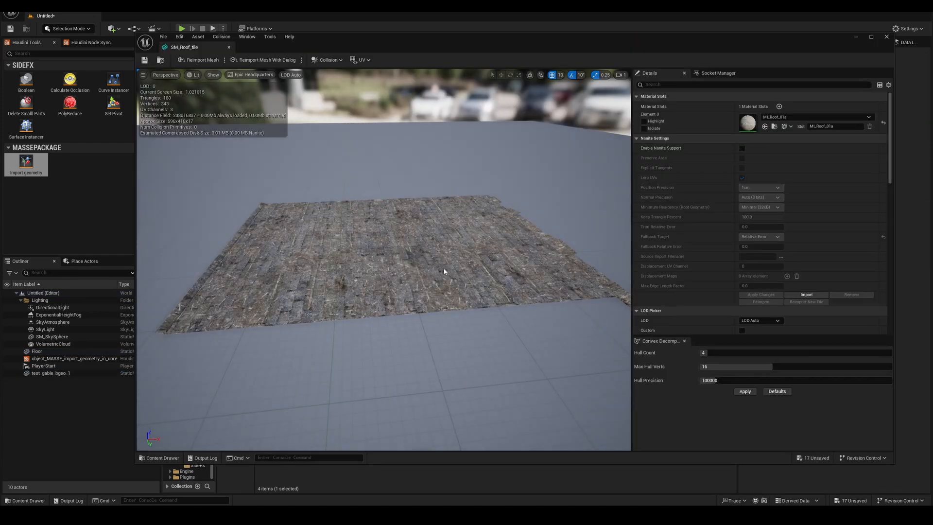
left_click(887, 37)
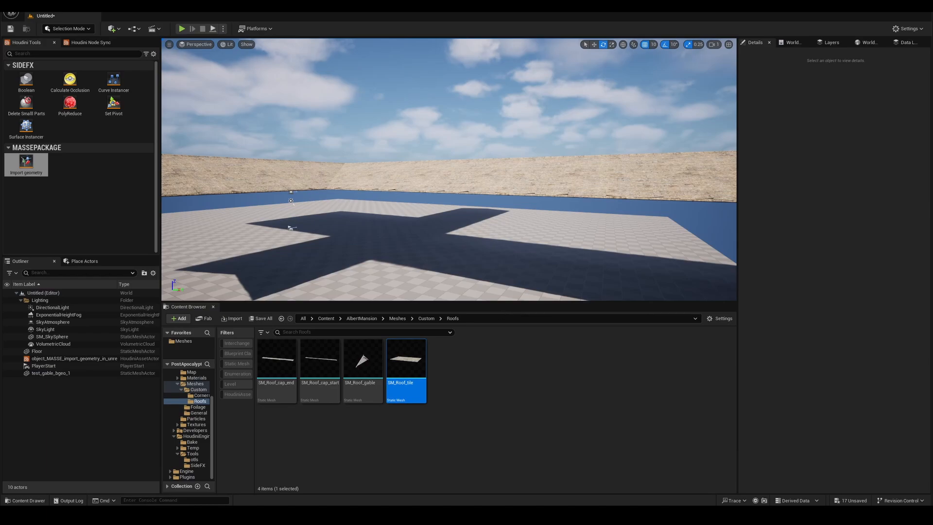
Switch back to Houdini and enter the custom_geometry network at its custom gable section
mouse_move(477, 515)
left_click(459, 478)
scroll(539, 346, "down", 4)
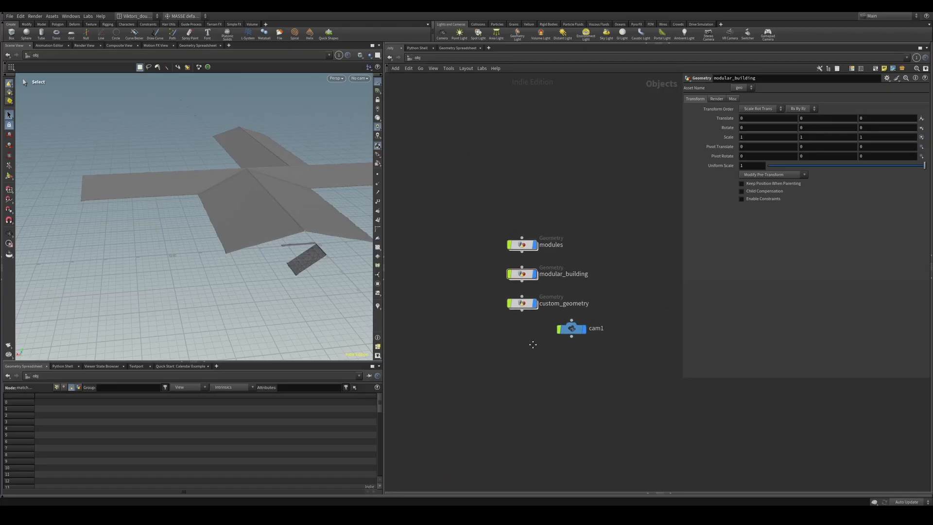
scroll(546, 318, "up", 5)
double_click(491, 292)
scroll(553, 343, "up", 6)
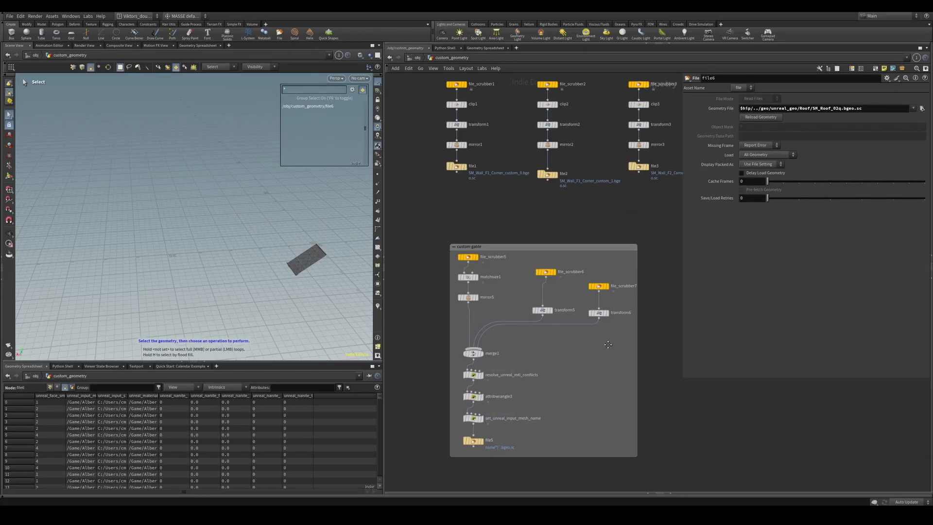
scroll(469, 250, "up", 3)
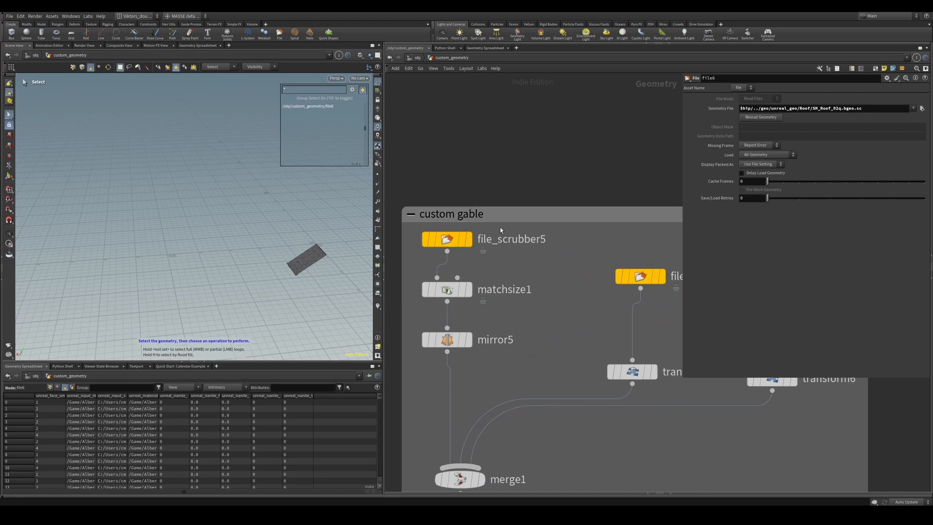
Display file_scrubber5 and examine the SM_Wall_F3_Arch_01a wall piece that it loads for the custom gable
left_click(450, 239)
left_click(468, 239)
key("space+g")
left_click_drag(272, 239, 282, 213, "alt")
scroll(525, 264, "down", 2)
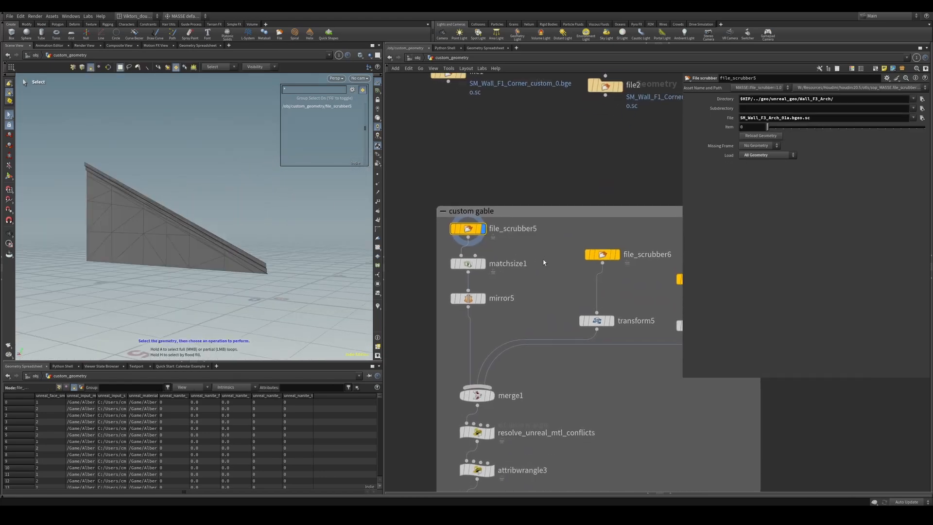
left_click_drag(205, 250, 240, 247, "alt")
Compare the SM_Roof_Edge_02b piece in file_scrubber6 with the wall piece in file_scrubber5
middle_click_drag(622, 224, 583, 279)
left_click(579, 310)
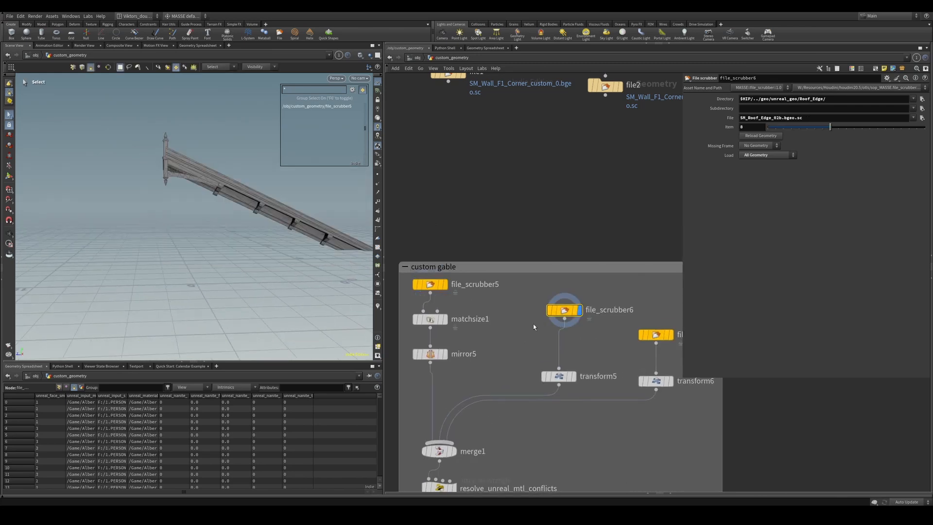
middle_click_drag(533, 325, 545, 277)
left_click_drag(269, 202, 273, 203, "alt")
left_click(455, 237)
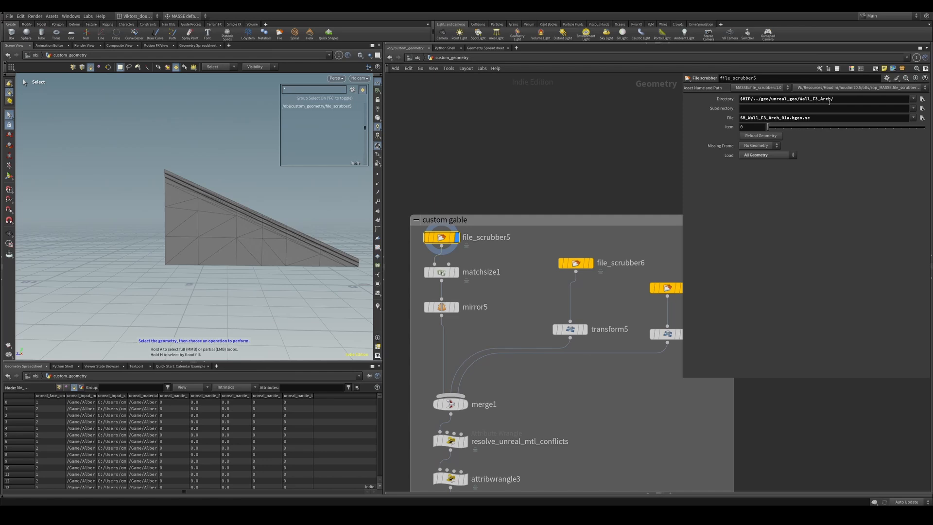
left_click_drag(347, 178, 272, 204, "alt")
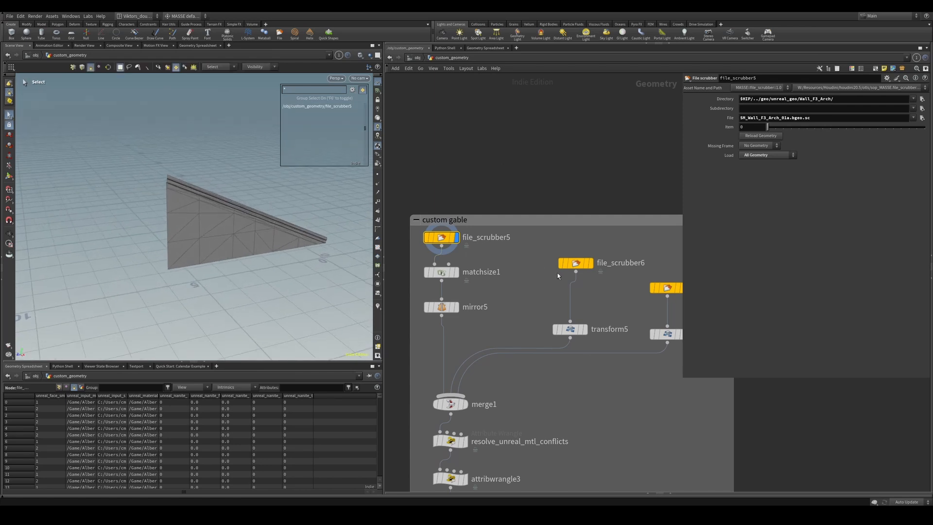
Review how matchsize1 aligns the wall piece and mirror5 mirrors it into a full gable wall
middle_click_drag(508, 279, 554, 205)
scroll(515, 204, "up", 3)
left_click(494, 186)
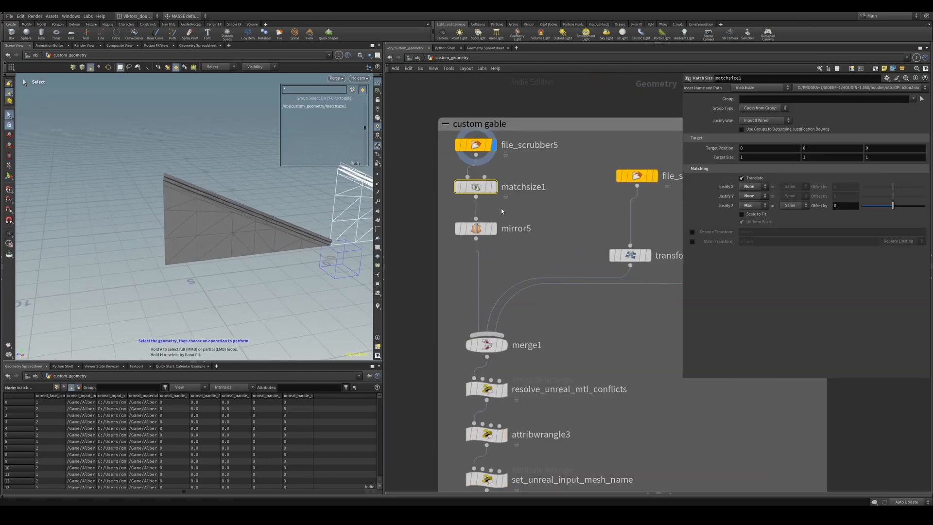
left_click_drag(367, 235, 215, 275, "alt")
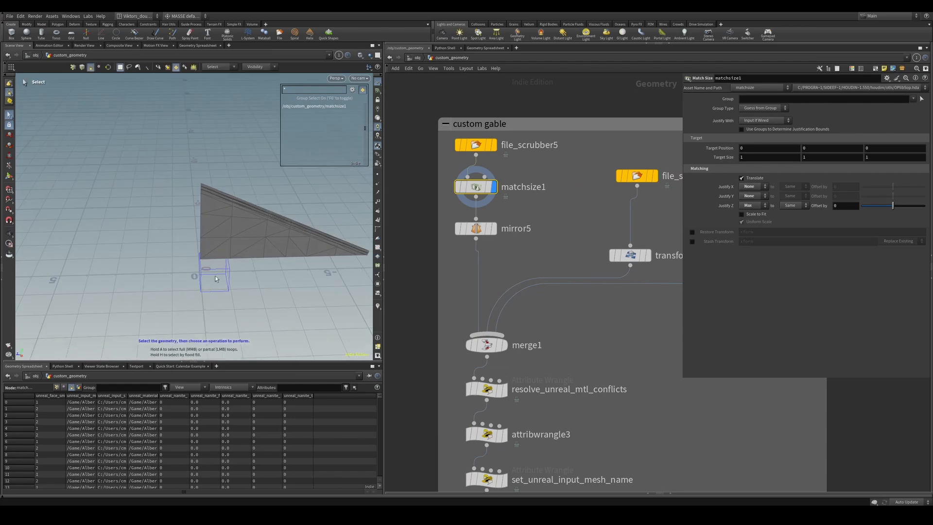
left_click(494, 228)
left_click_drag(316, 234, 249, 191, "alt")
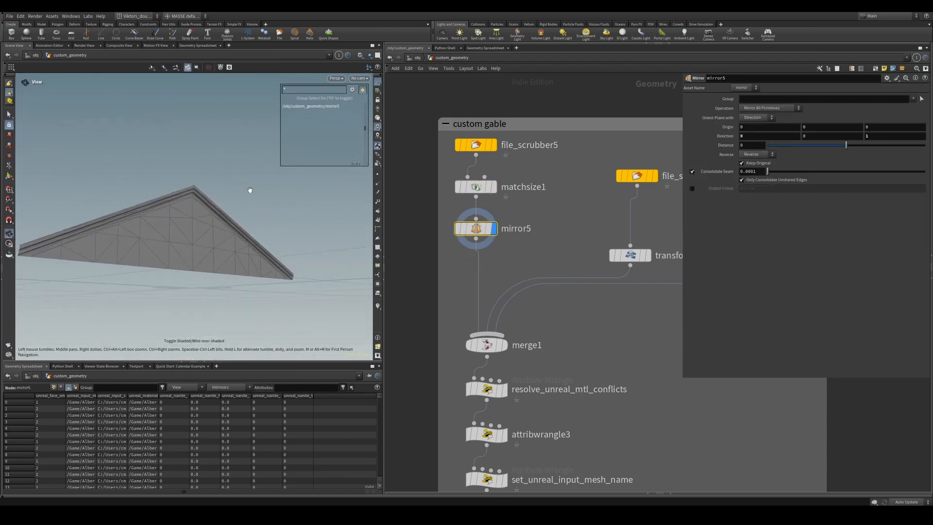
Display file_scrubber6 and file_scrubber7 in turn and examine the two roof edge pieces for the gable
middle_click_drag(608, 246, 521, 237)
scroll(522, 234, "down", 2)
left_click(559, 177)
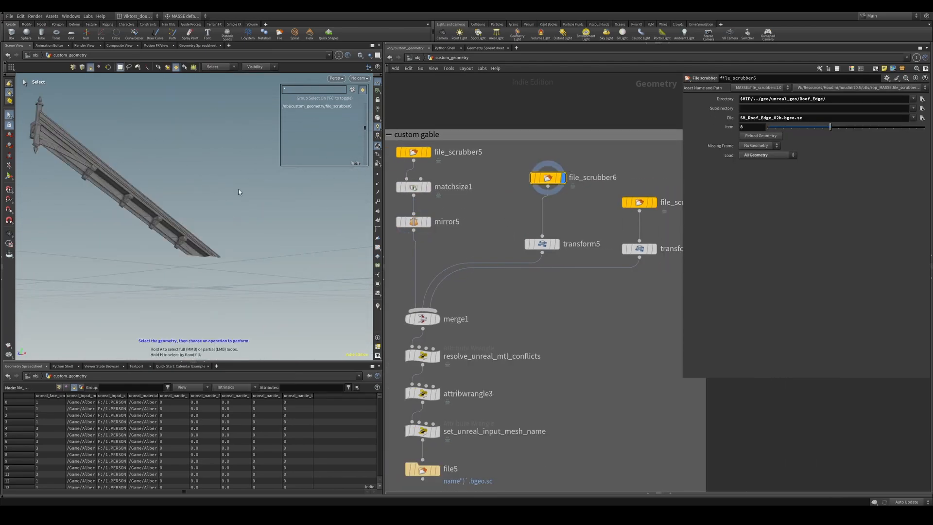
left_click_drag(204, 179, 293, 223, "alt")
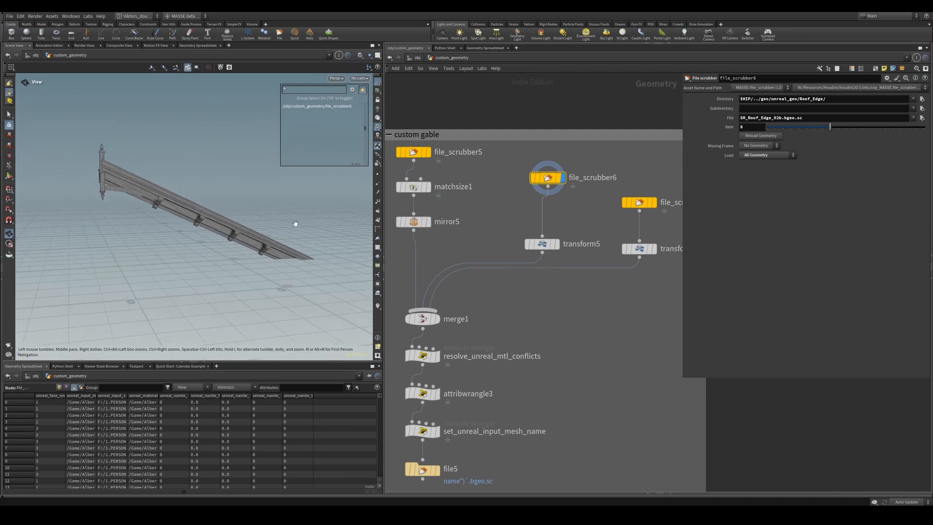
left_click(654, 202)
middle_click_drag(591, 224, 541, 223)
middle_click_drag(354, 227, 181, 244, "alt")
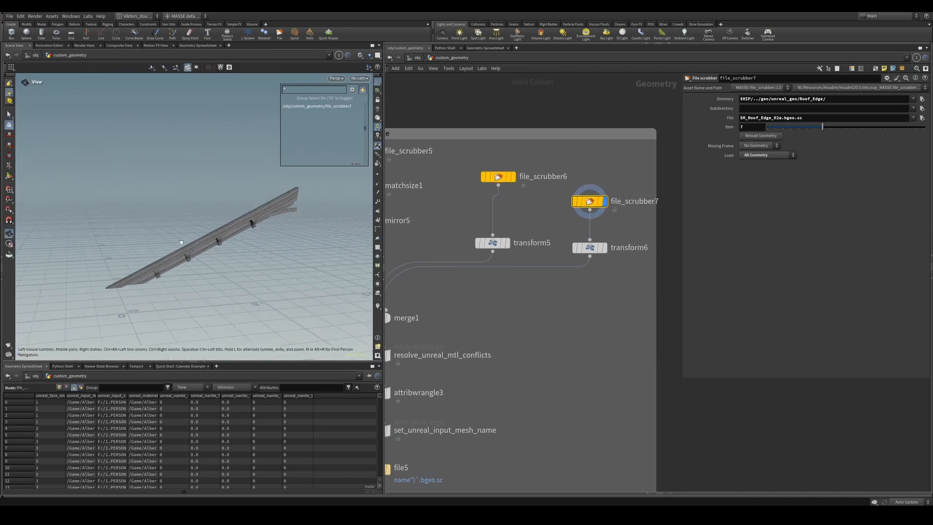
left_click_drag(182, 244, 204, 212, "alt")
Display merge1 and examine the combined gable geometry and its primitive attributes in the Geometry Spreadsheet
middle_click_drag(448, 292, 585, 274)
left_click(525, 299)
left_click_drag(208, 218, 189, 254, "alt")
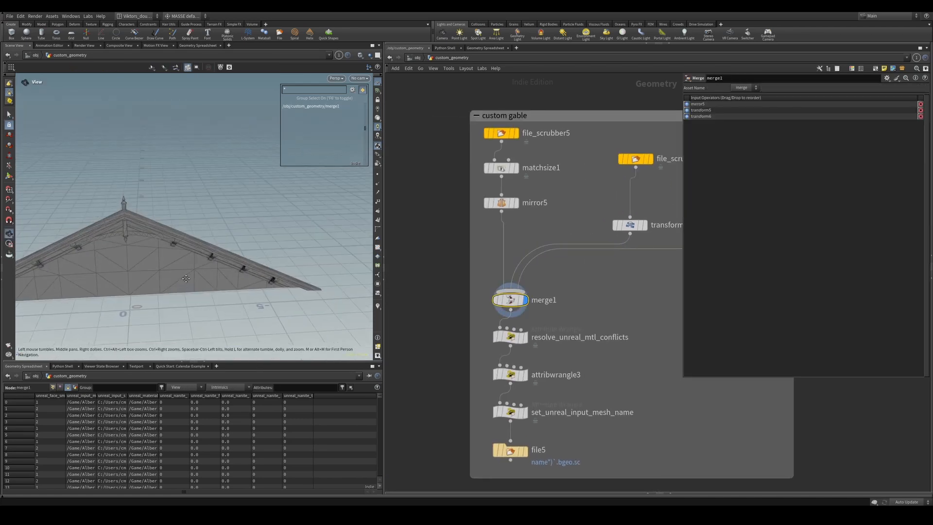
middle_click_drag(189, 255, 312, 249, "alt")
left_click_drag(312, 248, 332, 211, "alt")
scroll(562, 287, "up", 1)
middle_click_drag(562, 293, 602, 258)
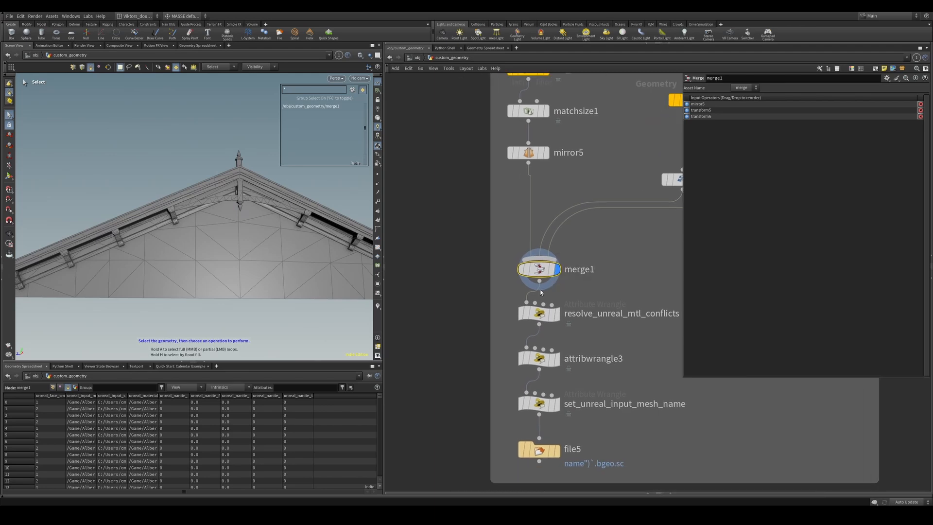
left_click_drag(380, 397, 379, 458)
left_click_drag(293, 242, 290, 214, "alt")
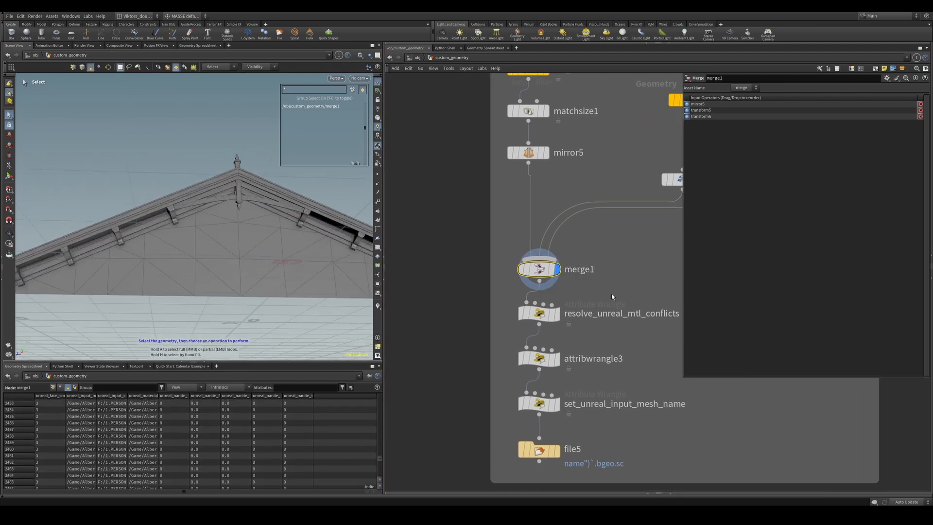
Display the resolve_unreal_mtl_conflicts wrangle and widen the unreal_material column so the full material paths are readable
left_click_drag(612, 296, 514, 322)
key("r")
left_click_drag(223, 210, 248, 253, "alt")
scroll(574, 276, "up", 3)
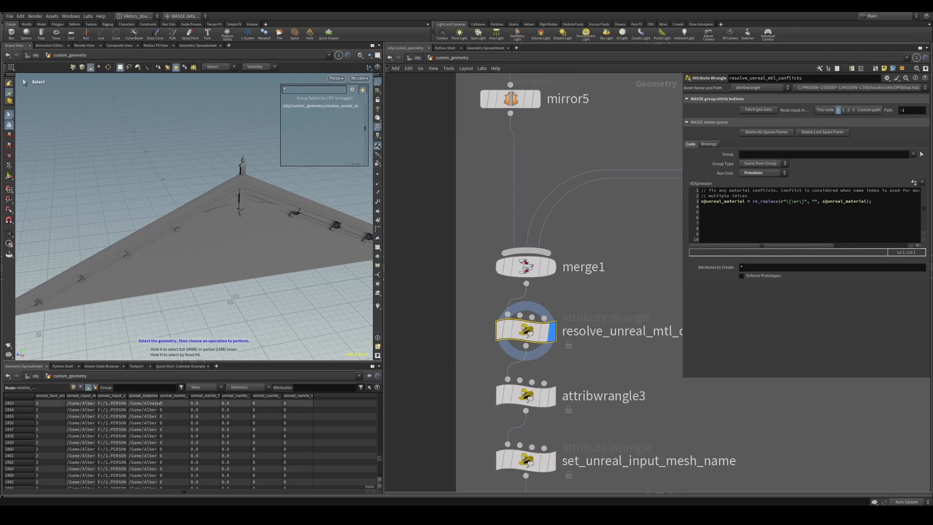
left_click_drag(159, 402, 345, 429)
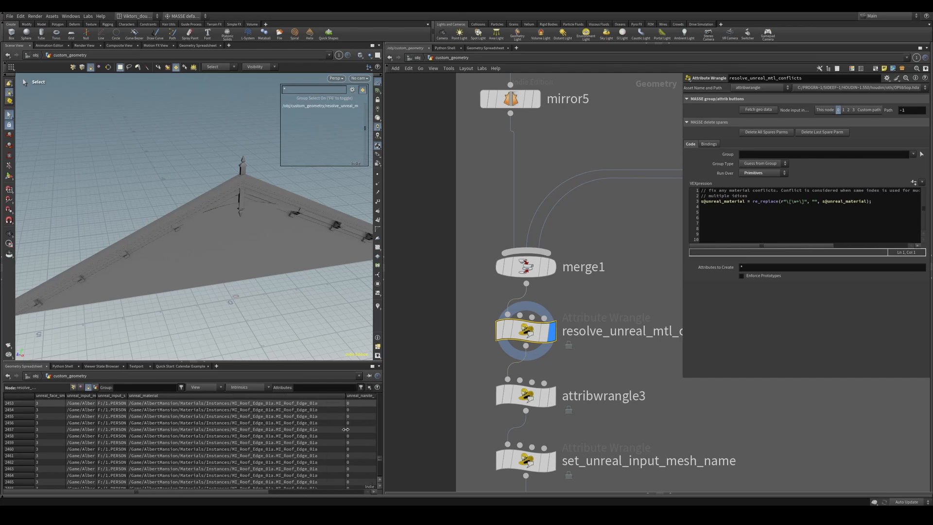
Inspect the full unreal_material value of primitive 2454, then close the attribute inspector
double_click(256, 410)
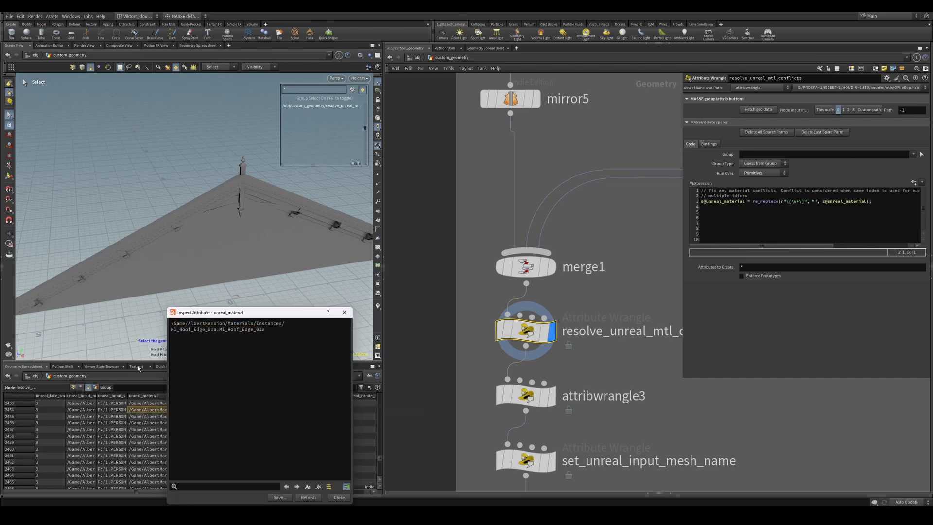
left_click_drag(246, 377, 145, 321)
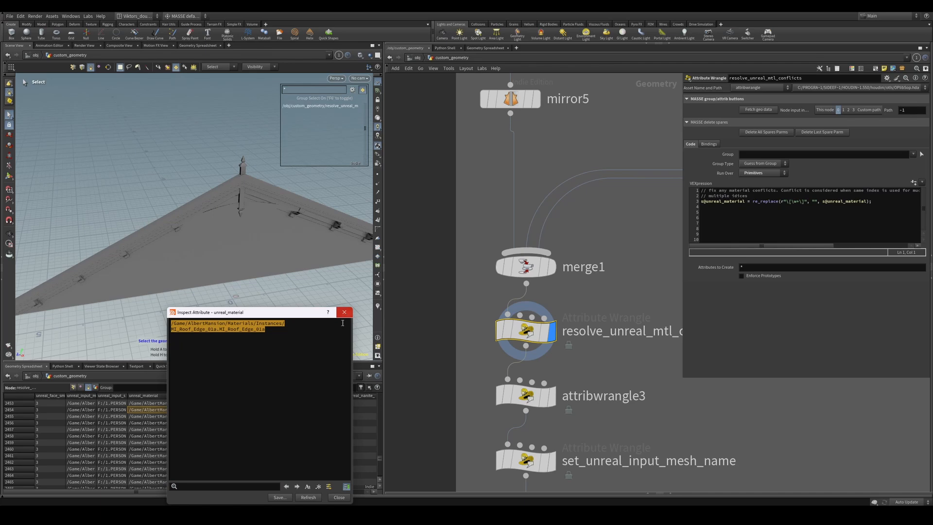
left_click(320, 354)
left_click(345, 313)
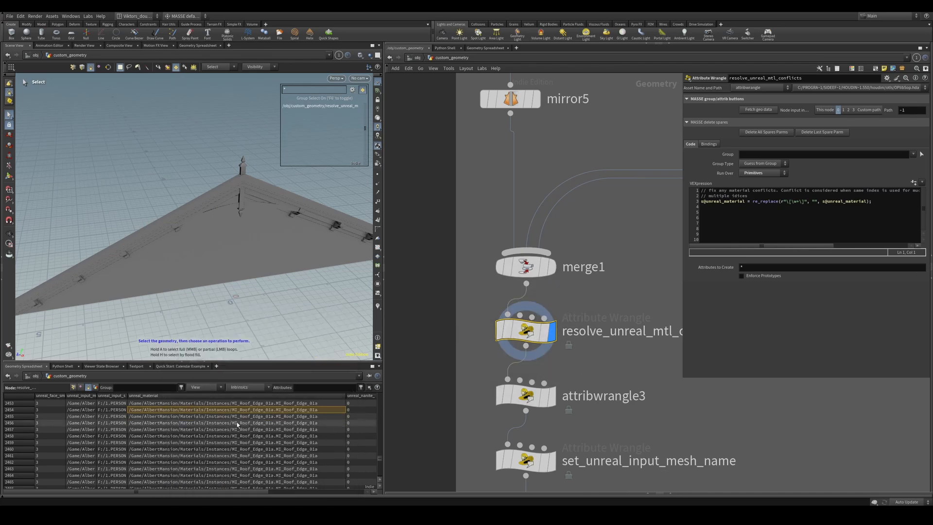
Examine the gable's faces, inspect the unreal_material value of primitive 2455, and return to the start of the custom gable network
left_click(269, 247)
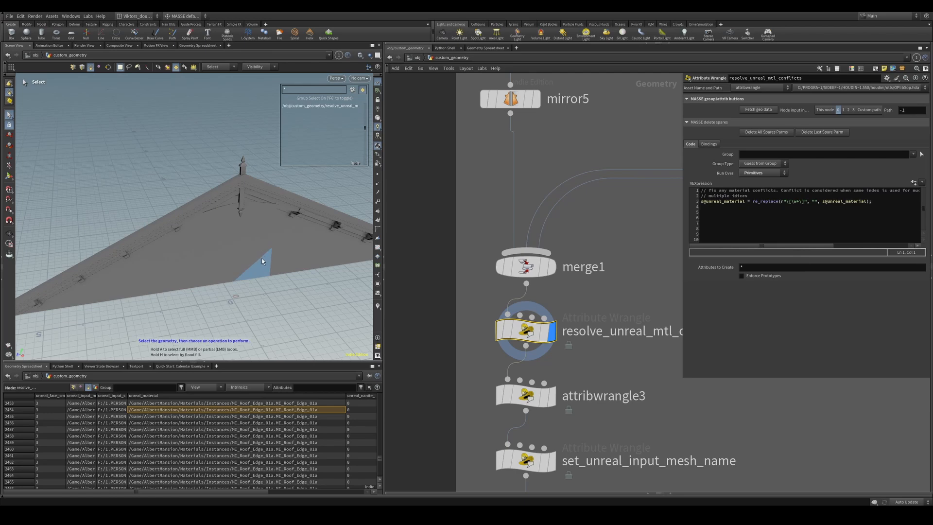
left_click(229, 279)
key("Escape")
left_click_drag(273, 265, 235, 256)
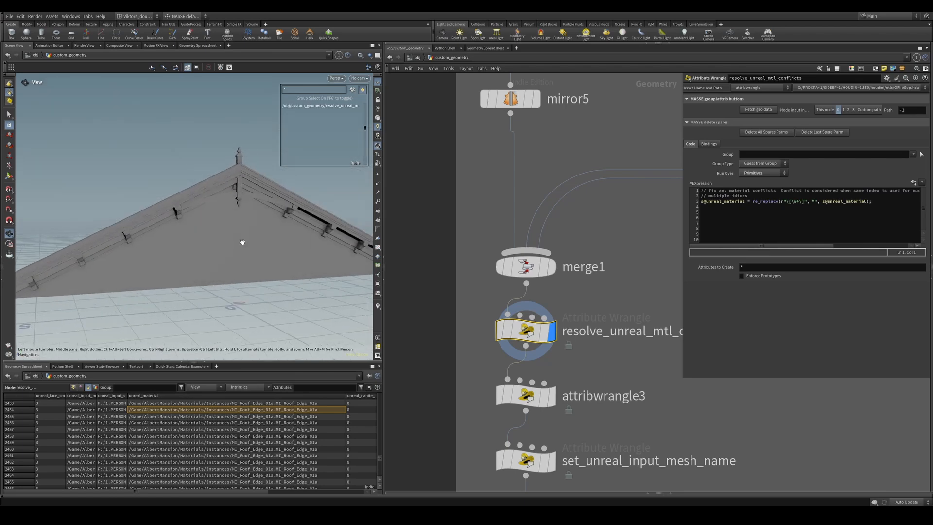
key("s")
left_click(190, 416)
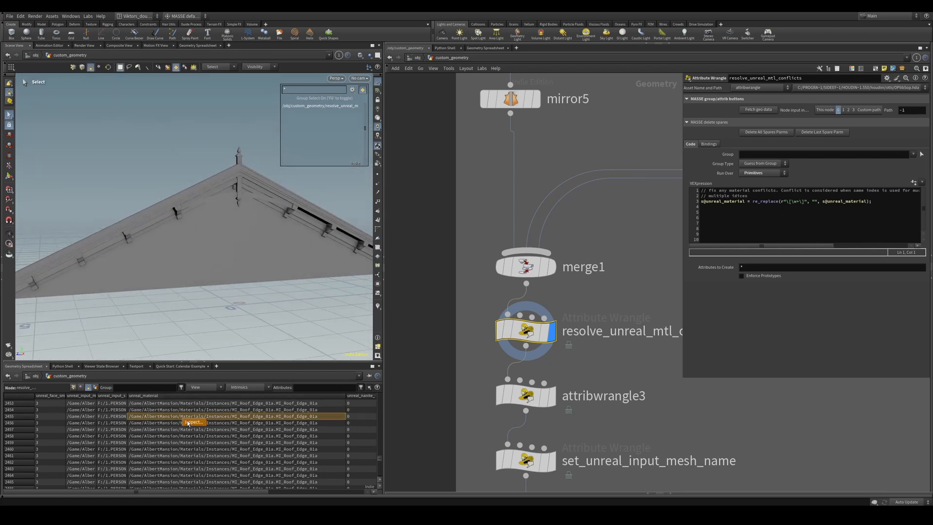
left_click(189, 422)
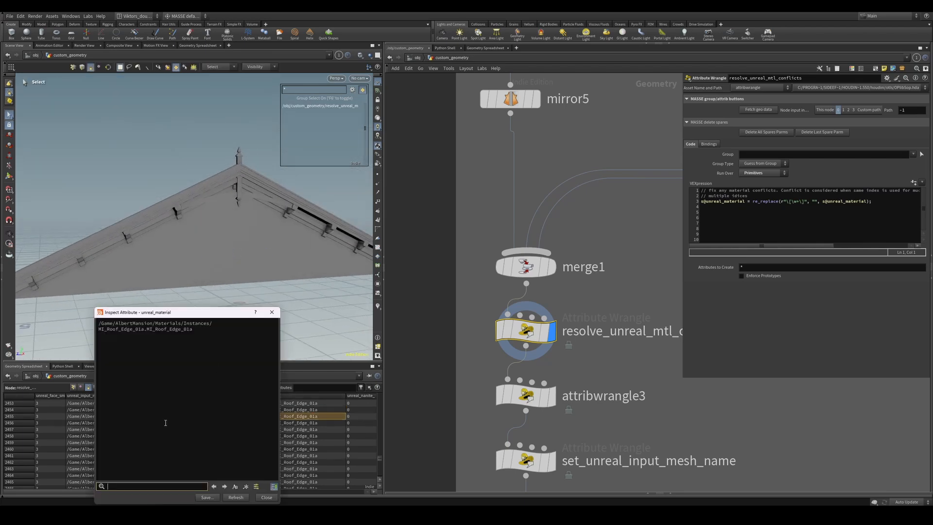
left_click(115, 324)
left_click(274, 310)
scroll(618, 282, "down", 6)
scroll(587, 215, "up", 3)
middle_click_drag(588, 215, 520, 290)
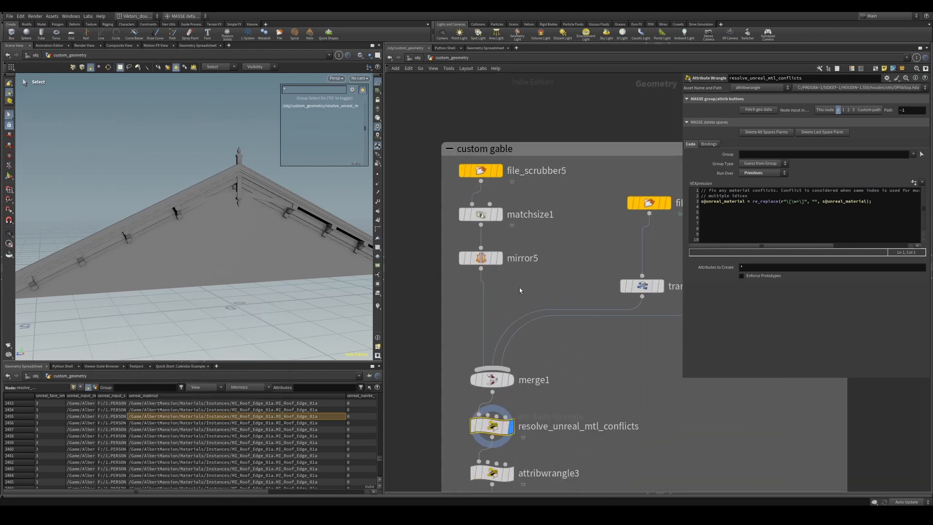
Display mirror5 and view the mirrored brick wall of the gable without its trim pieces
left_click(485, 260)
left_click(499, 258)
left_click_drag(236, 254, 248, 249, "alt")
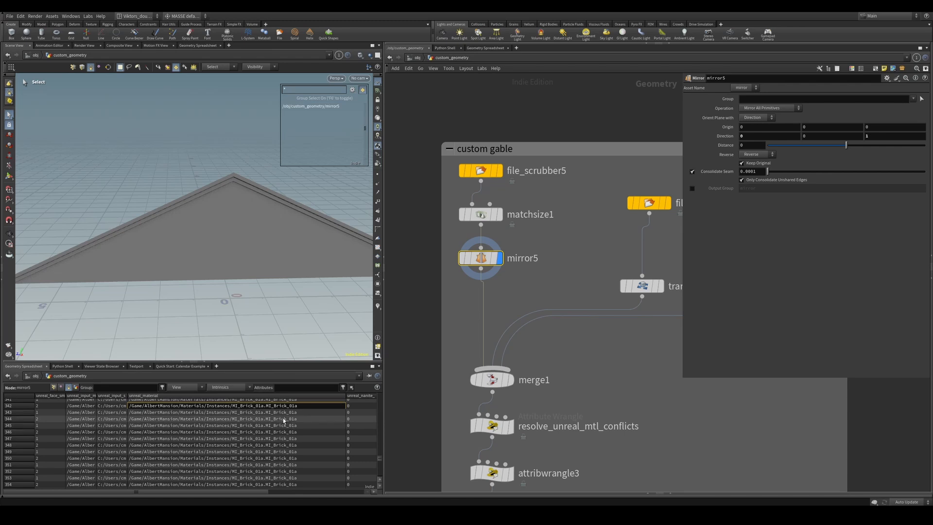
Display the resolve_unreal_mtl_conflicts wrangle and examine the wall faces of the complete gable
scroll(562, 393, "down", 1)
middle_click_drag(561, 392, 595, 282)
left_click_drag(544, 327, 530, 328)
key("r")
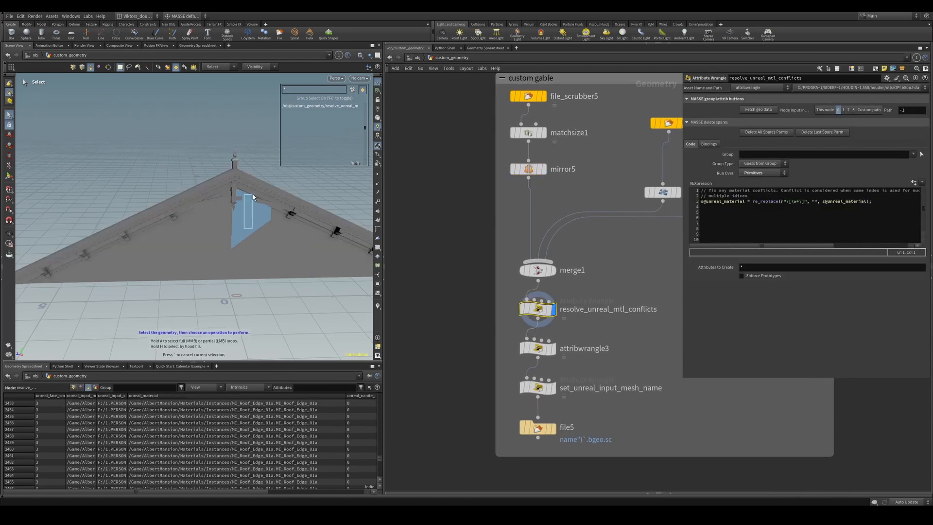
mouse_move(247, 260)
left_mouse_down("alt")
mouse_move(248, 228)
mouse_move(263, 251)
left_mouse_up("alt")
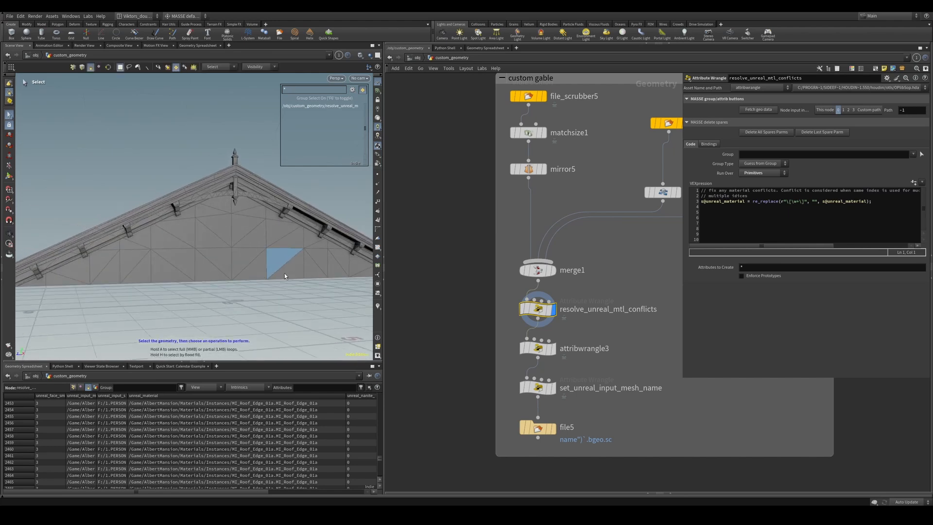
scroll(592, 309, "up", 2)
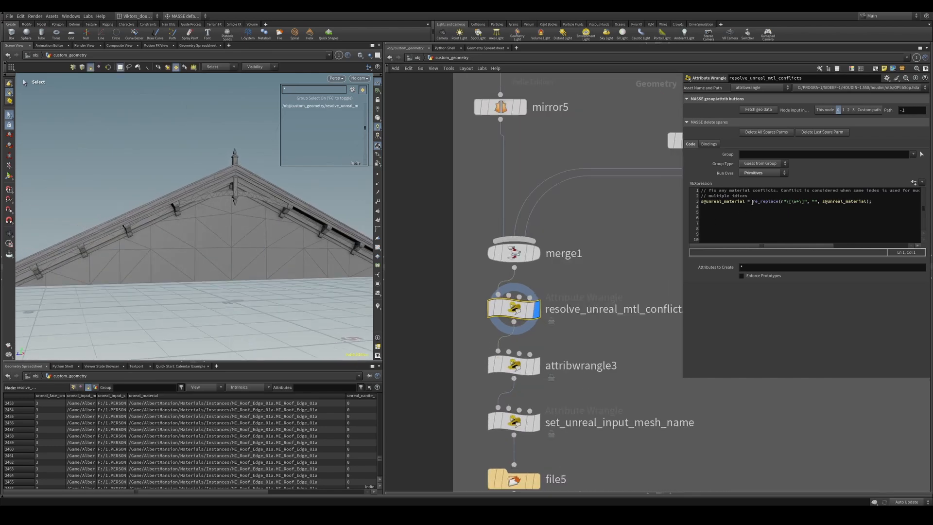
Remove the surplus blank lines at the end of the resolve_unreal_mtl_conflicts VEX code
left_click_drag(752, 202, 774, 201)
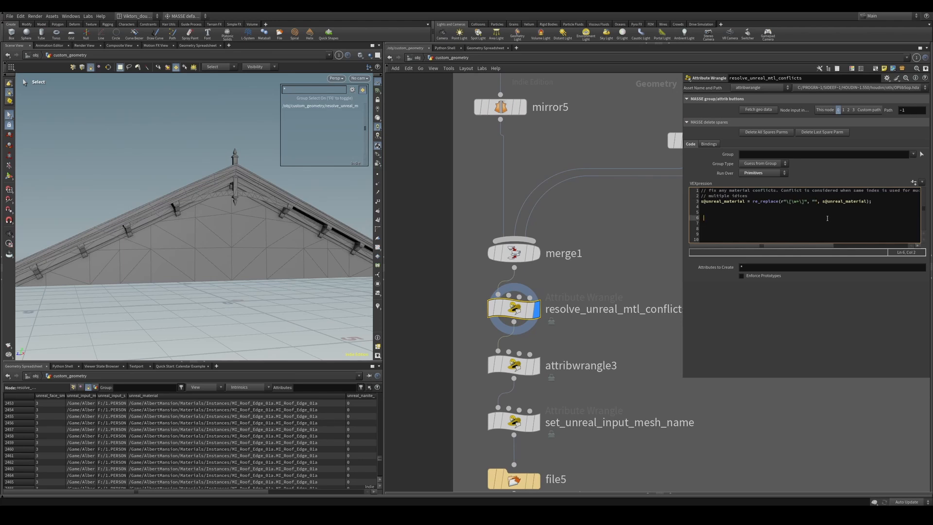
left_click_drag(826, 234, 701, 213)
key("BackSpace")
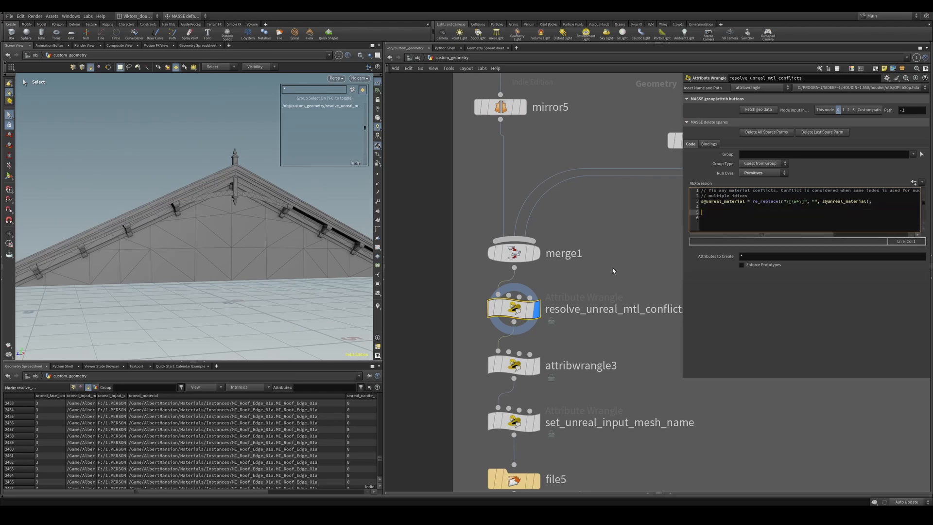
Widen the unreal_input_mesh_name column, then display mirror5 and select all its primitives to examine their mesh names
scroll(339, 433, "down", 1)
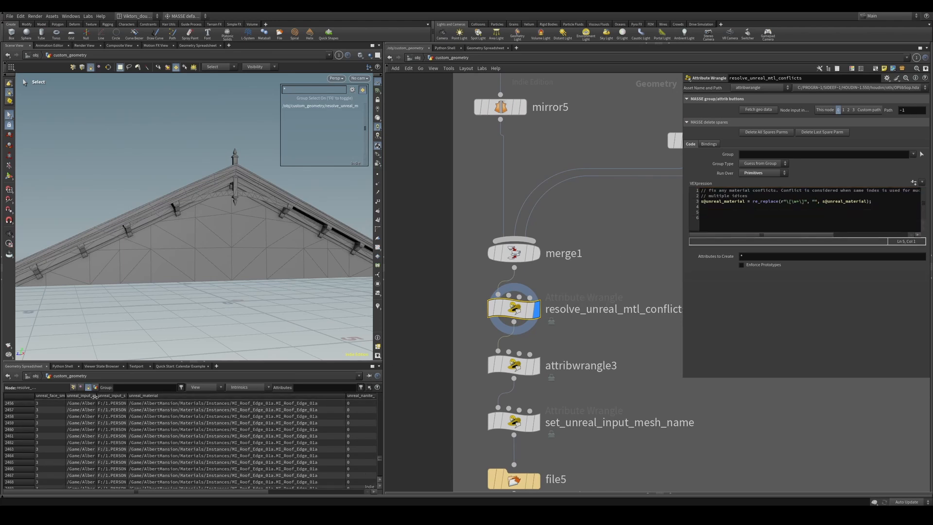
left_click_drag(96, 396, 209, 411)
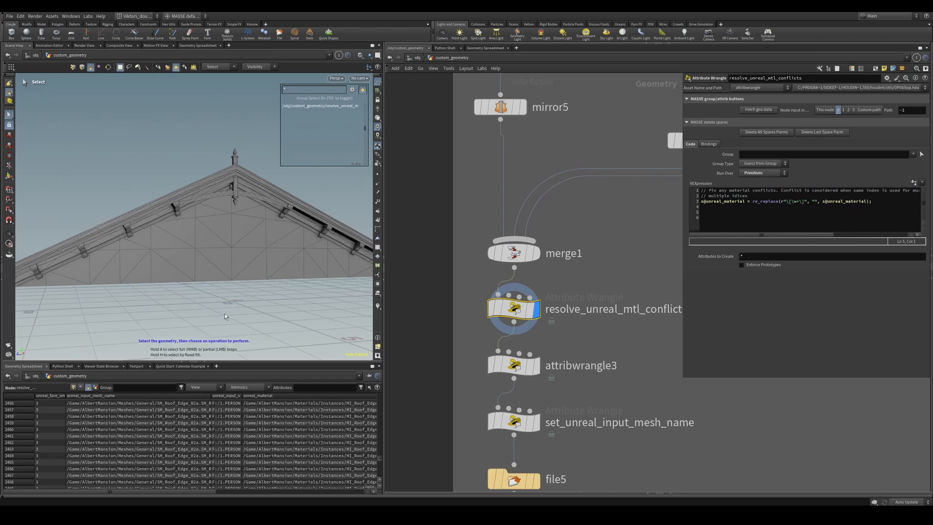
middle_click_drag(532, 133, 524, 206)
left_click(514, 180)
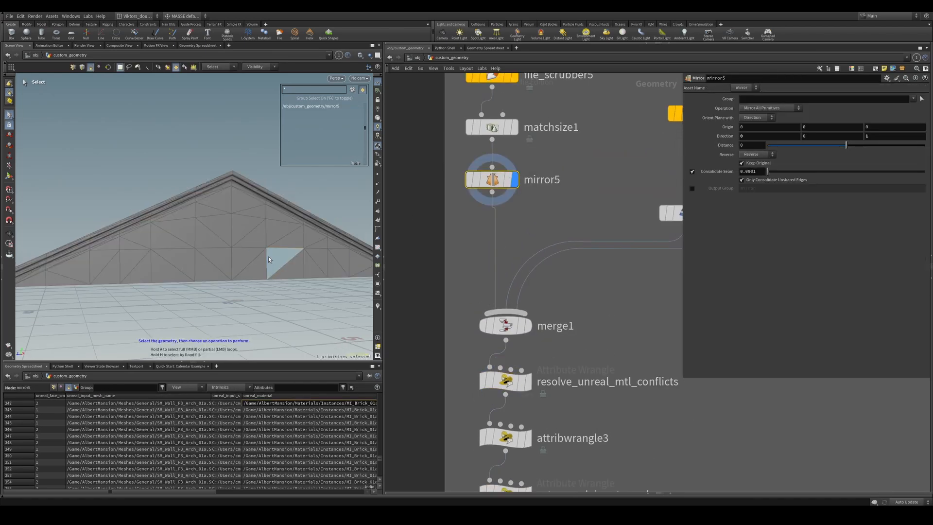
key("n")
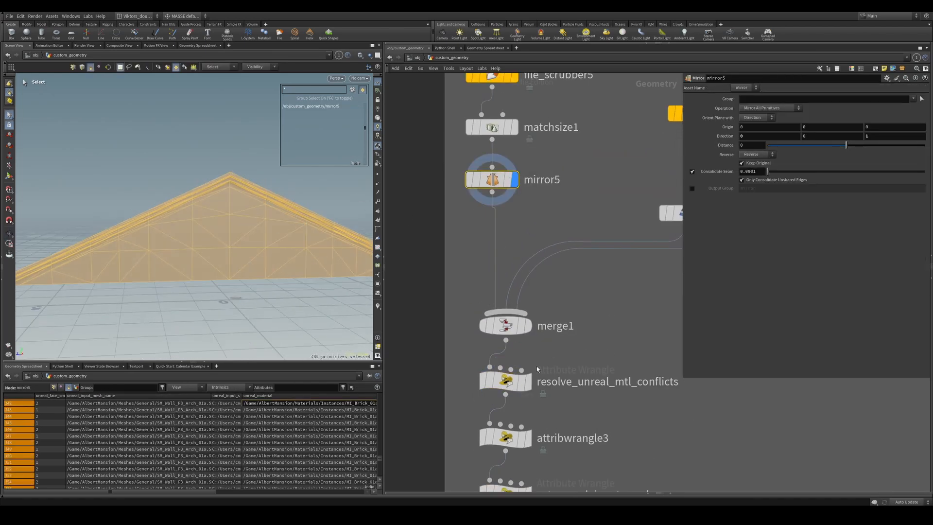
Display resolve_unreal_mtl_conflicts to view the full gable, then display attribwrangle3 and examine its tangent transform code
scroll(553, 350, "down", 4)
scroll(571, 341, "up", 3)
left_click(558, 335)
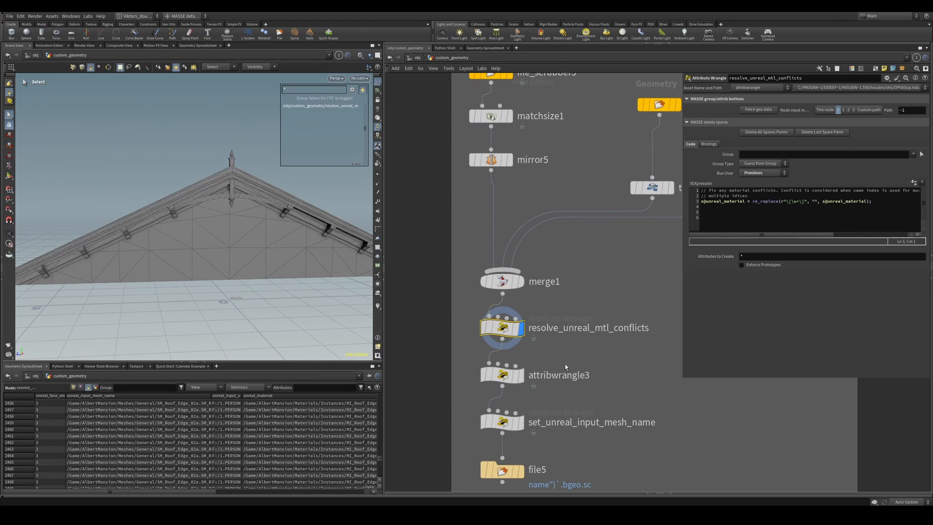
middle_click_drag(564, 367, 570, 311)
left_click_drag(236, 220, 233, 250, "alt")
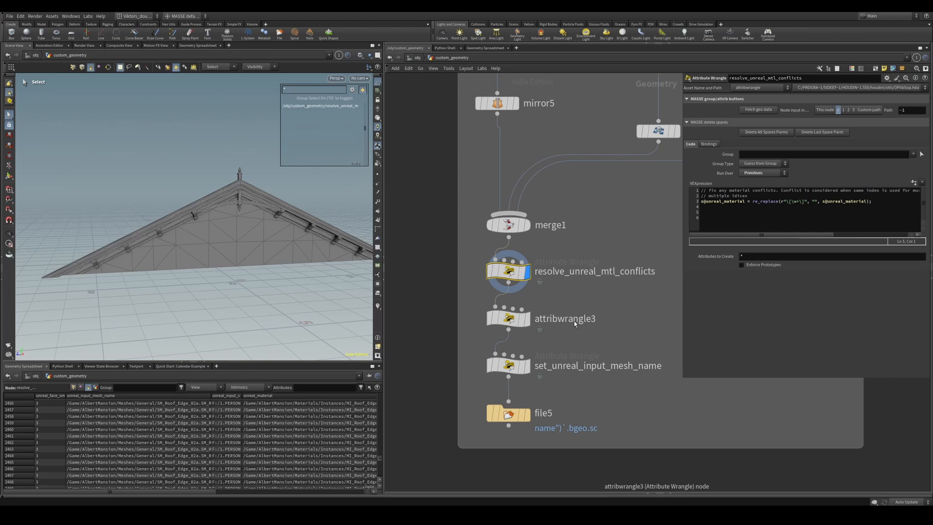
left_click(527, 318)
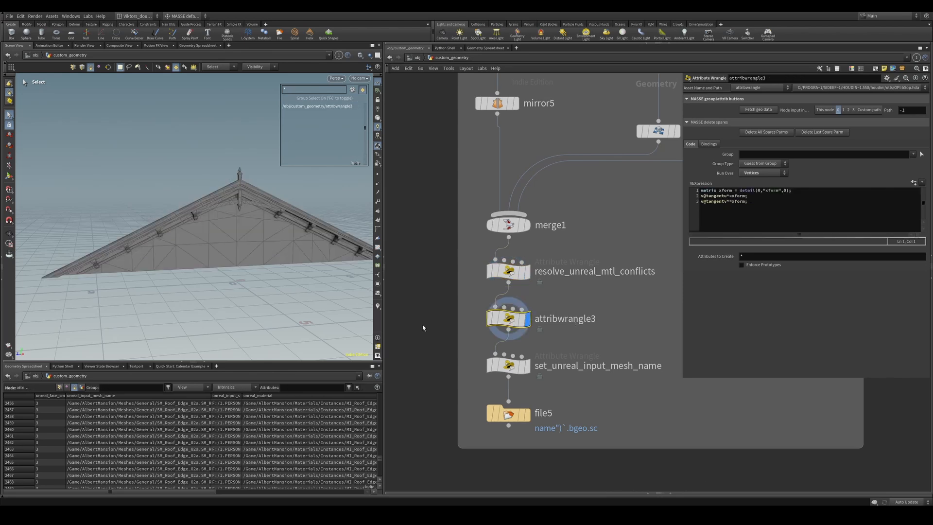
left_click(770, 199)
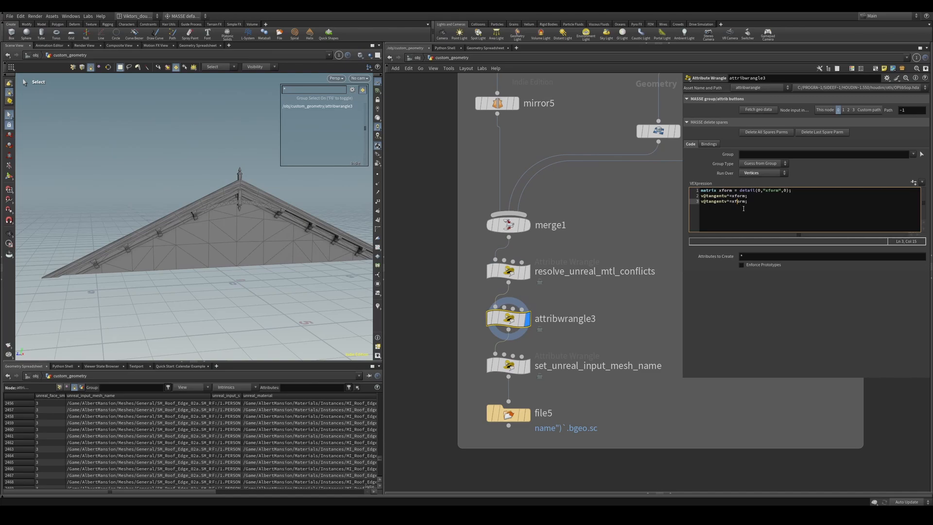
Switch to Unreal Engine and place the SM_Roof_gable mesh from the Roofs folder in the level
middle_click_drag(466, 487, 481, 458)
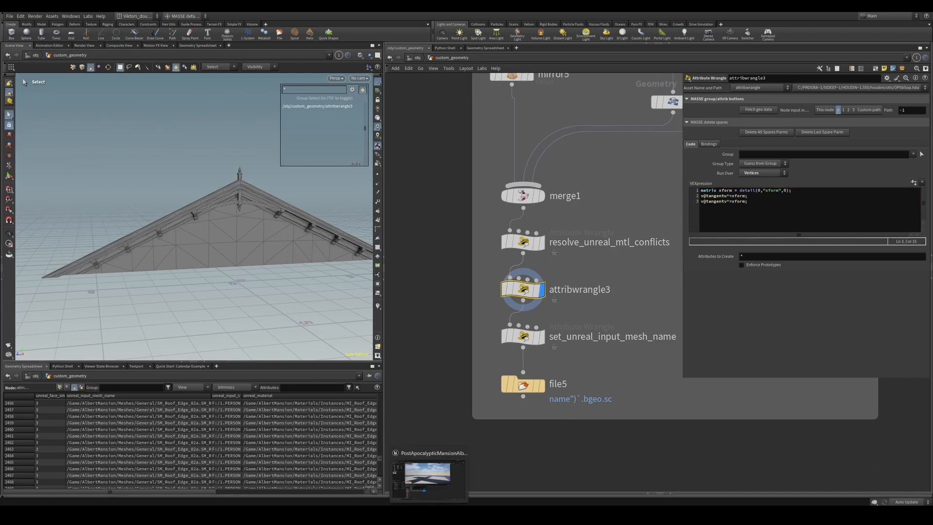
left_click(430, 514)
right_click_drag(431, 225, 378, 228)
left_click_drag(363, 363, 320, 255)
right_click_drag(320, 255, 262, 272)
left_click_drag(437, 204, 490, 204)
right_click_drag(466, 208, 515, 180)
Fly around the gable in the level and examine its brick wall and wooden trim up close
left_click(459, 190)
key("w")
right_click_drag(449, 171, 540, 168)
key("d")
key("d")
right_click_drag(449, 170, 395, 180)
key("a")
key("d")
key("w")
key("s")
key("s")
key("w")
key("w")
key("d")
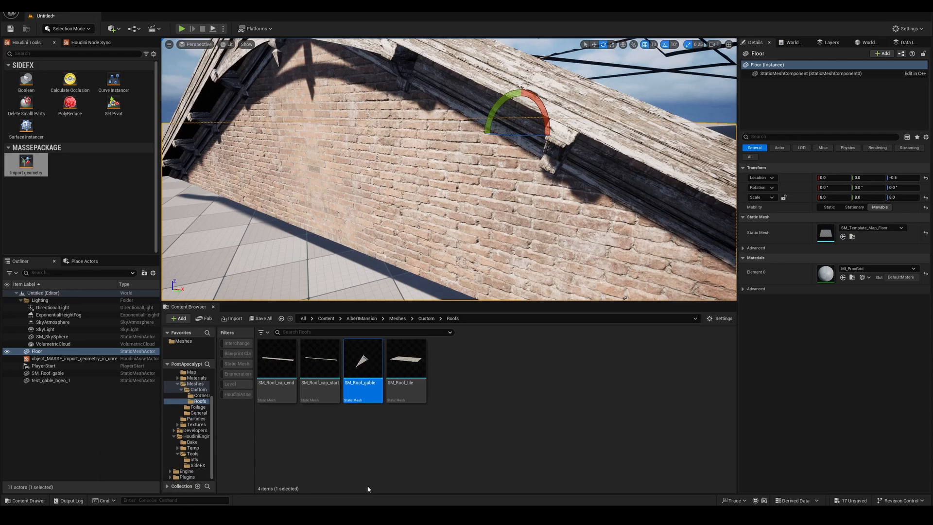
Switch back to Houdini and display the set_unreal_input_mesh_name wrangle with its path, name and code
mouse_move(477, 515)
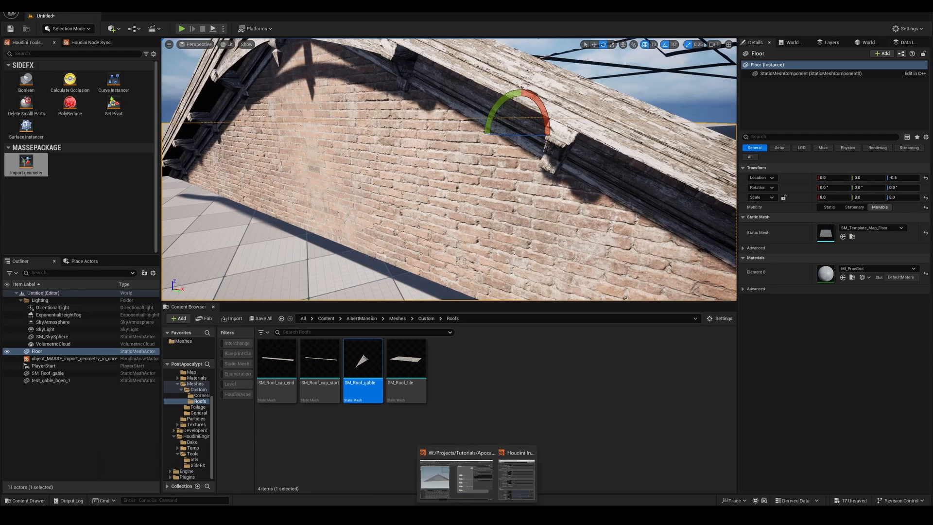
left_click(456, 478)
scroll(578, 322, "up", 2)
left_click(518, 342)
left_click(534, 338)
scroll(601, 362, "down", 1)
middle_click_drag(600, 362, 547, 339)
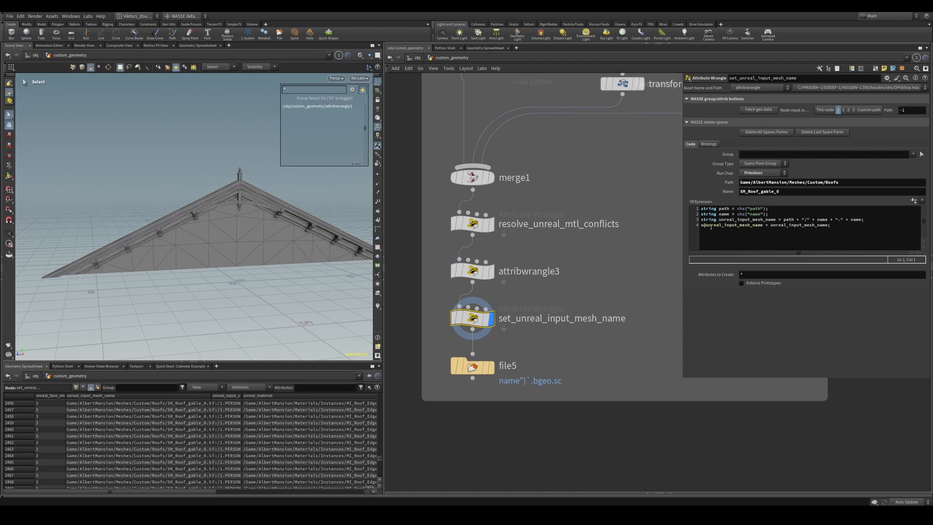
Highlight the unreal_input_mesh_name attribute in the wrangle code and select one triangular face of the gable wall
left_click_drag(705, 226, 751, 225)
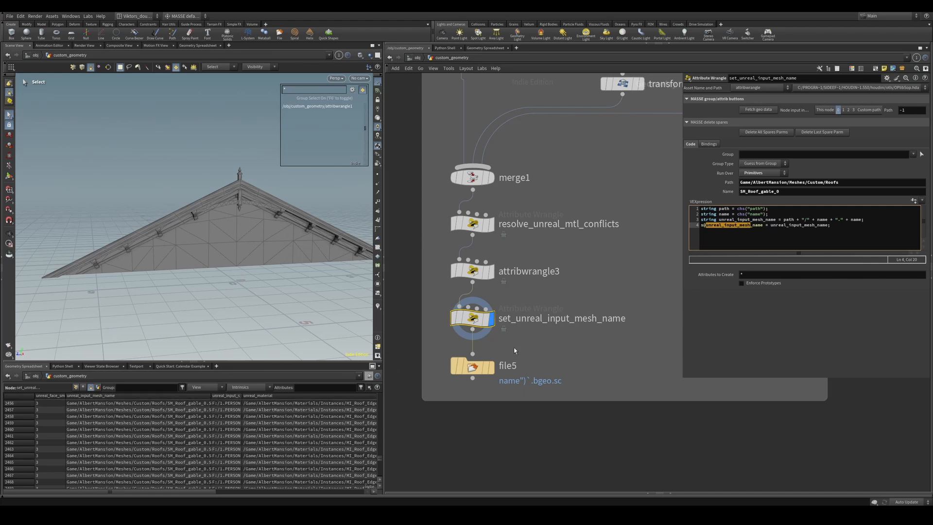
left_click(232, 206)
left_click(275, 247)
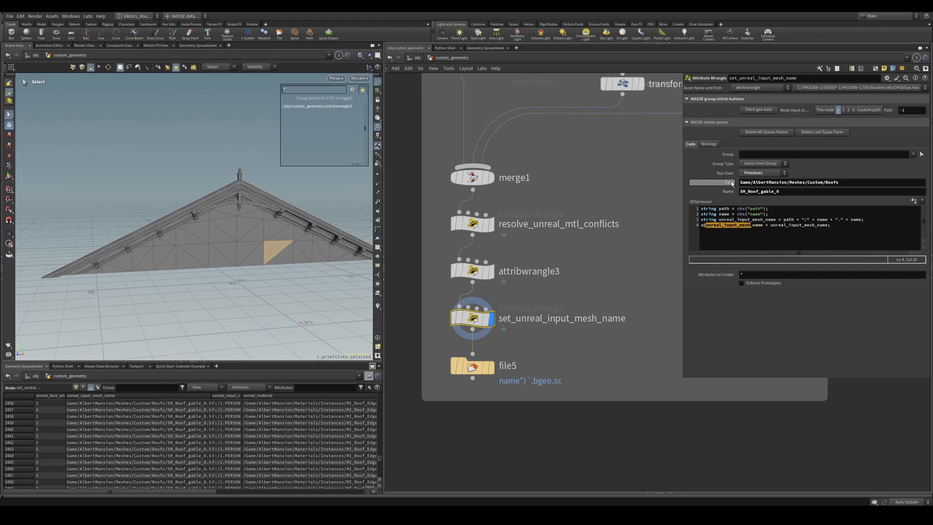
Open the set_unreal_input_mesh_name VEX snippet in the external code editor
right_click(786, 221)
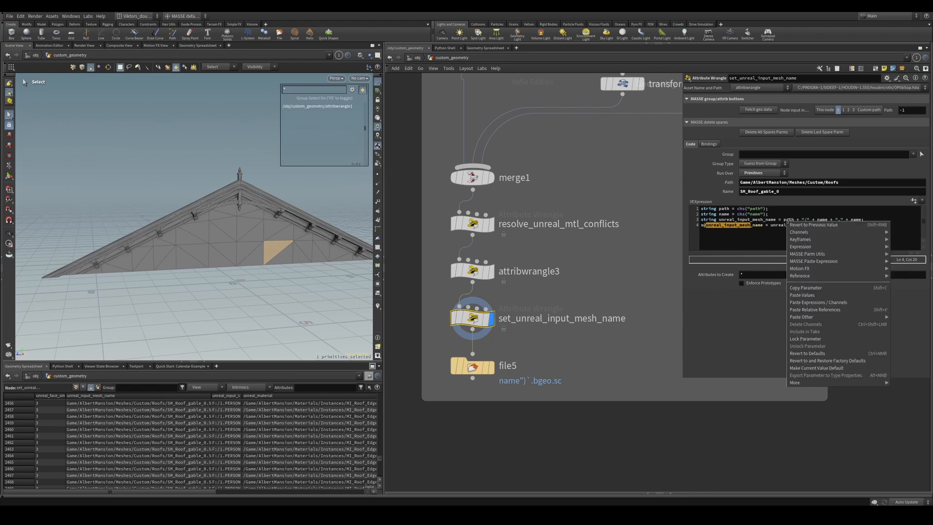
right_click(769, 223)
mouse_move(797, 270)
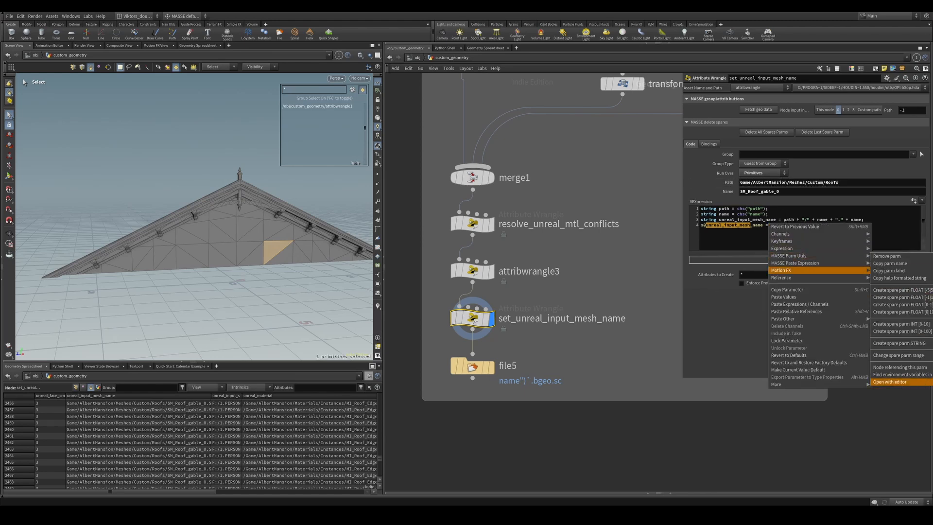
left_click(889, 382)
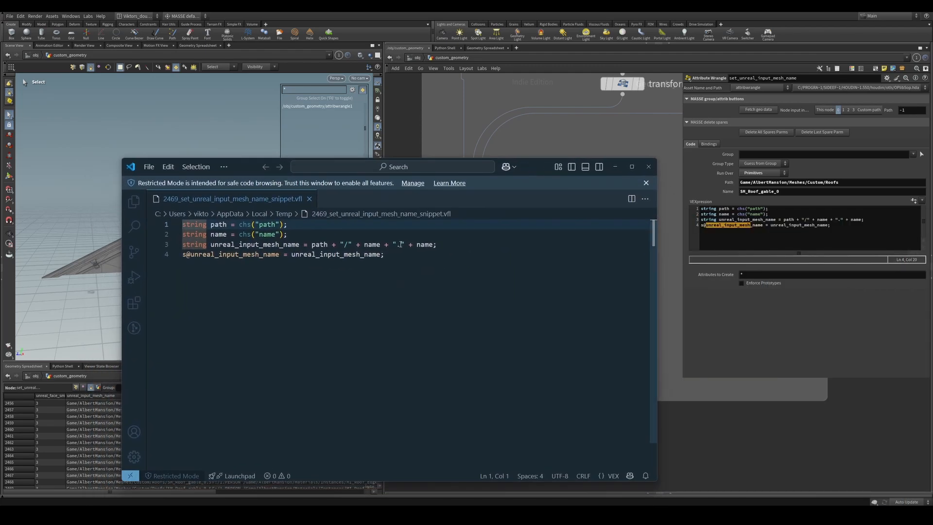
Examine the path and name string variables declared in the first two lines of the snippet
left_click(274, 234)
double_click(220, 225)
right_click(221, 228)
left_click(214, 235)
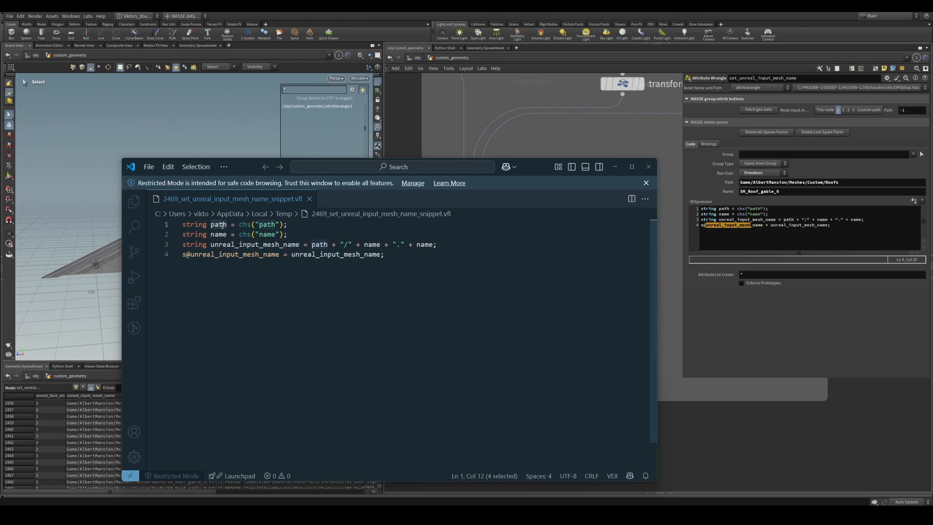
left_click(221, 225)
left_click(215, 235)
left_click(299, 299)
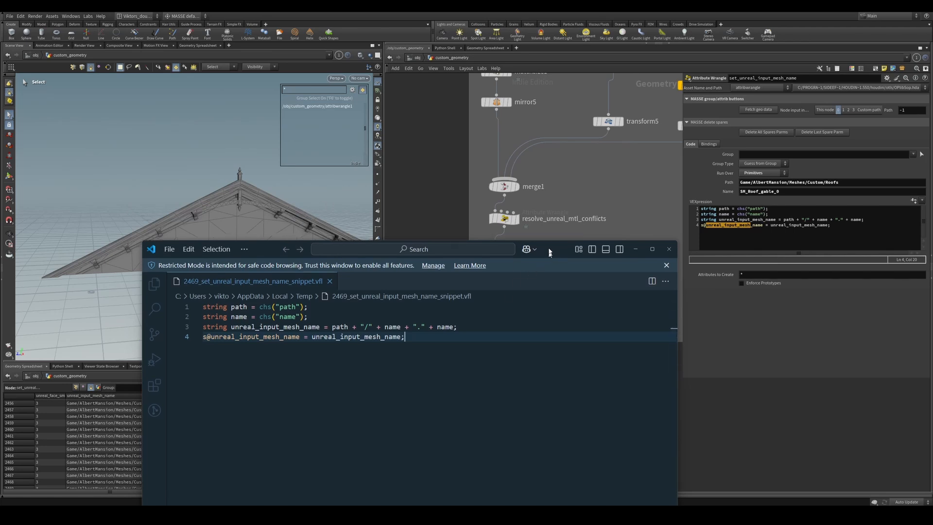
Reposition the code editor, examine how line 3 joins path and name into unreal_input_mesh_name, then minimize the editor
left_click_drag(545, 265, 549, 192)
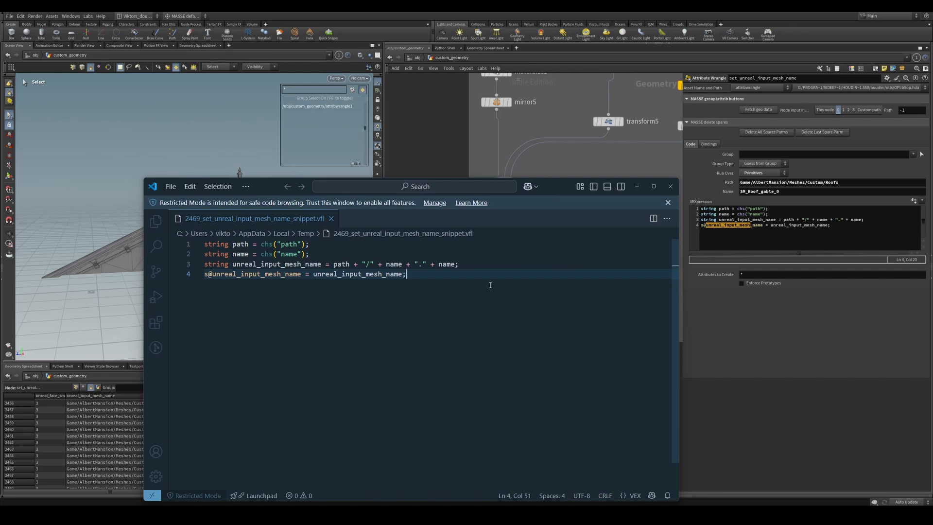
left_click(286, 266)
left_click(399, 292)
left_click(264, 264)
left_click(402, 296)
double_click(396, 263)
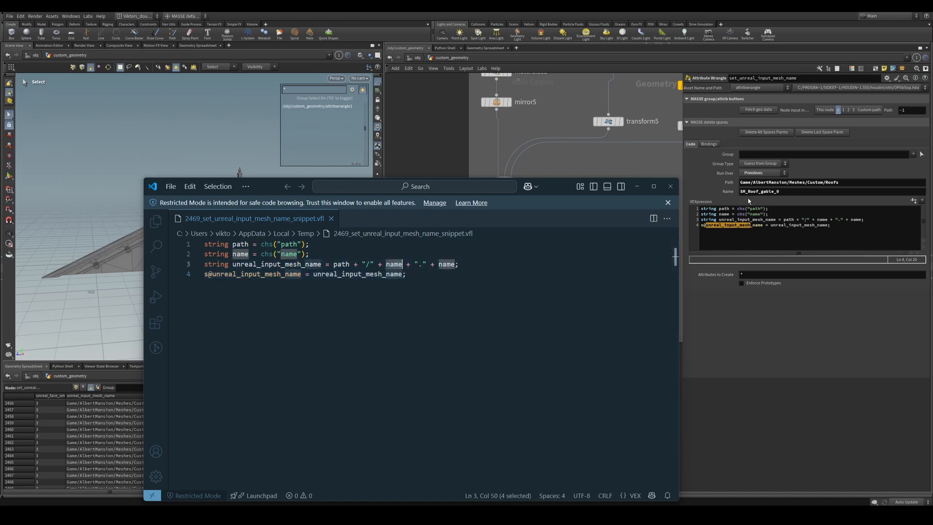
left_click(432, 276)
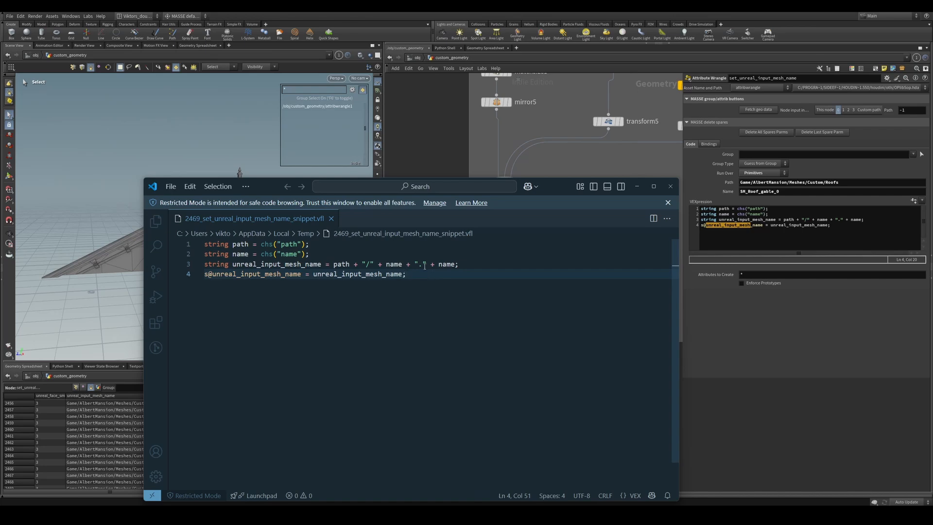
left_click(422, 265)
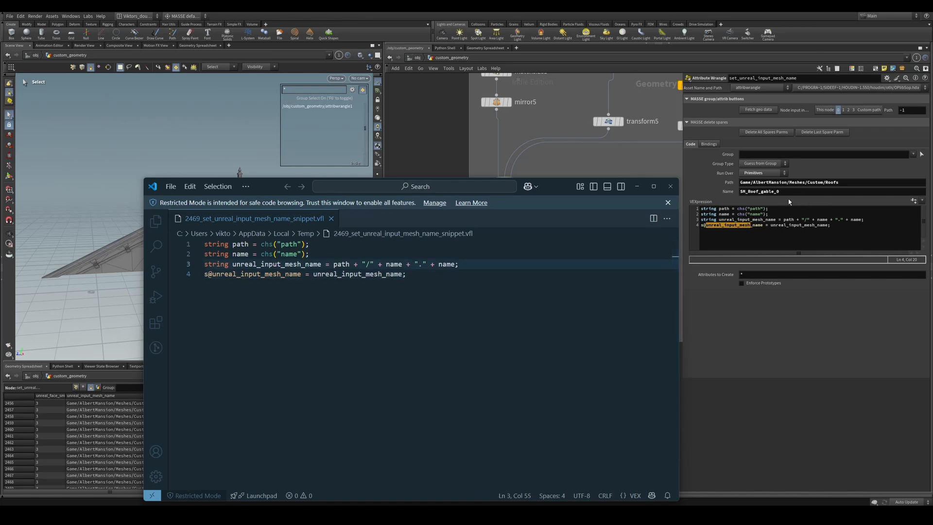
left_click(634, 189)
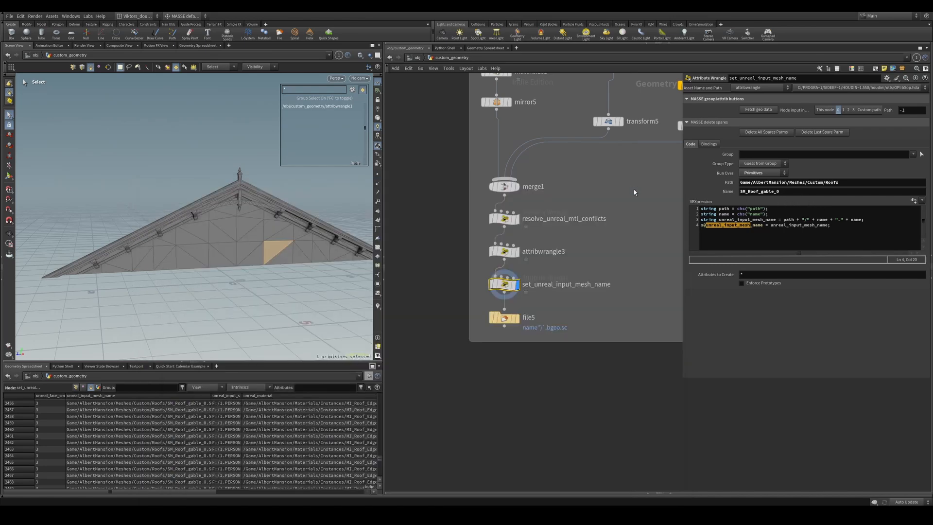
Display matchsize1 and inspect the full unreal_input_mesh_name value of primitive 167
middle_click_drag(563, 124, 571, 216)
left_click(518, 163)
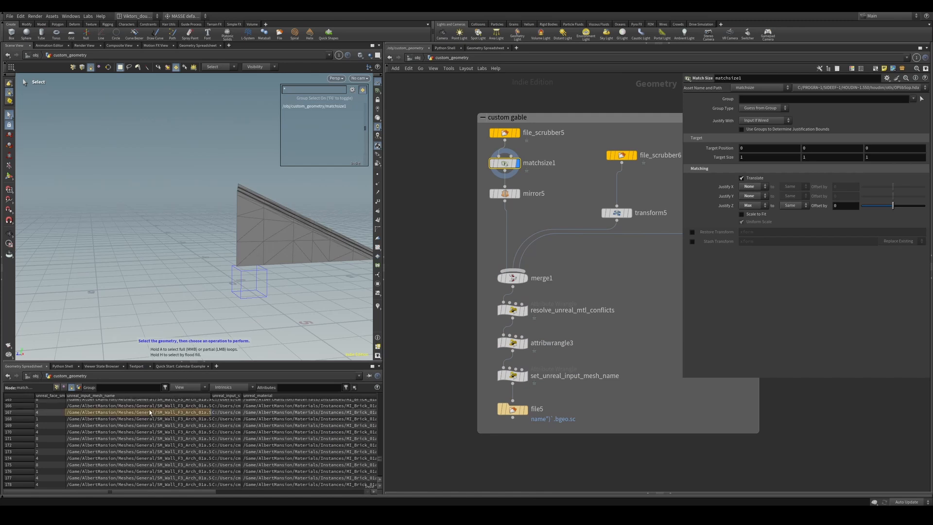
double_click(158, 412)
left_click_drag(180, 329, 139, 330)
left_click(128, 342)
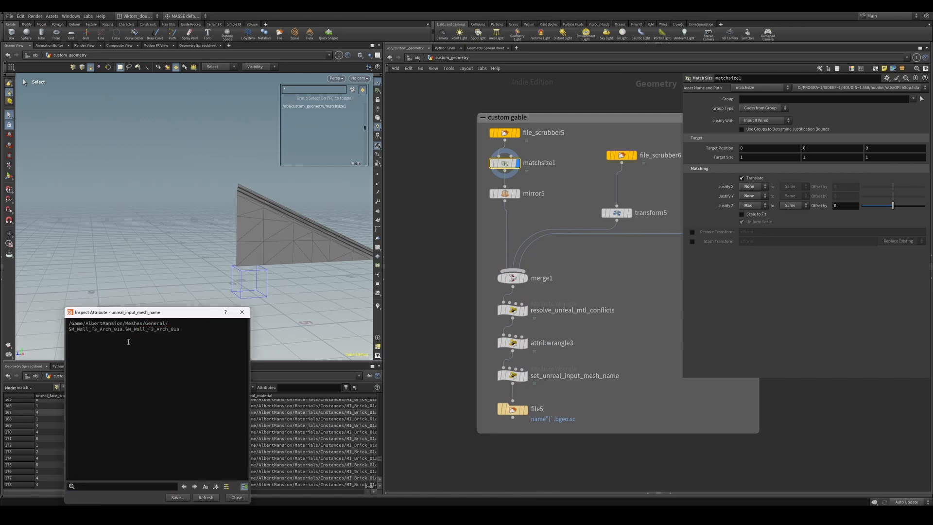
Examine the folder path and the repeated mesh name within the inspected value, then close the attribute inspector
left_click_drag(70, 322, 166, 323)
left_click(139, 341)
left_click(124, 336)
left_click_drag(70, 329, 126, 329)
left_click(125, 336)
left_click_drag(193, 329, 120, 329)
left_click(242, 312)
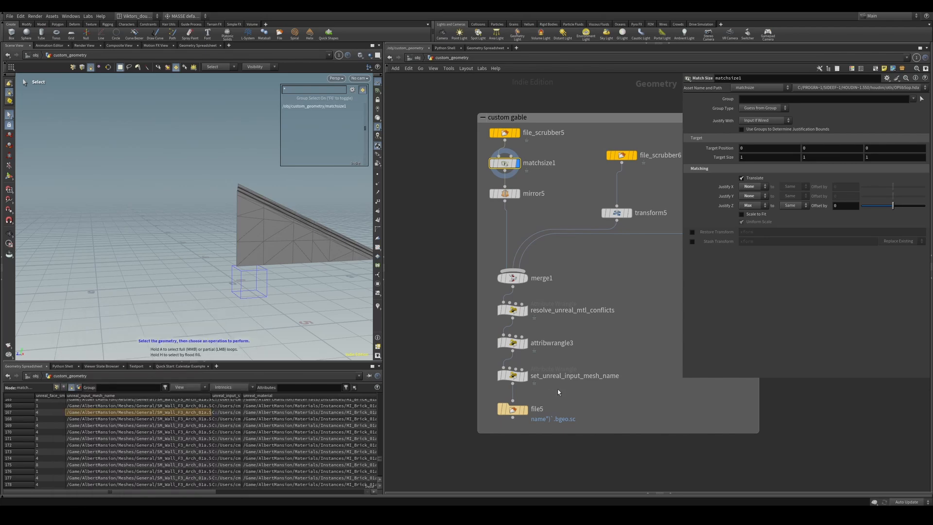
Display the file5 output node and view its settings, then return to the set_unreal_input_mesh_name wrangle and its code
left_click(524, 375)
left_click(513, 409)
left_click(526, 409)
scroll(552, 397, "up", 3)
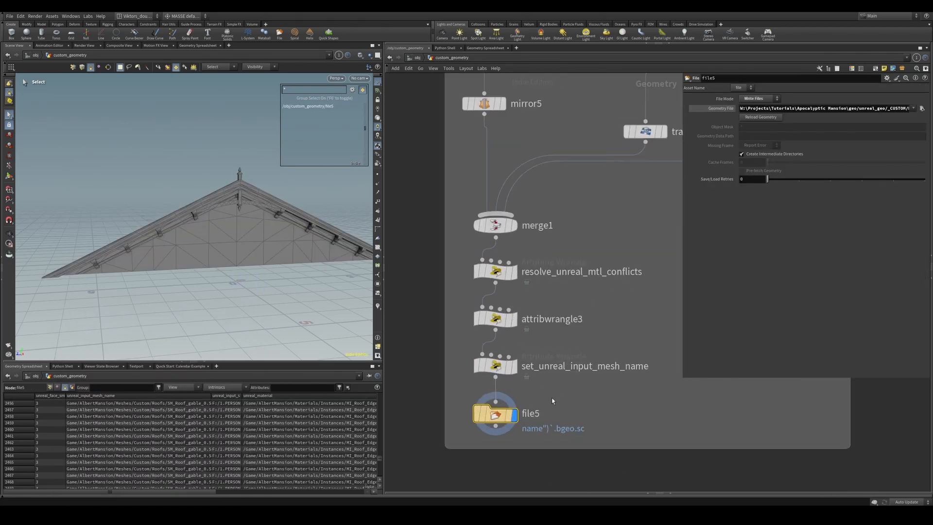
left_click(496, 365)
key("r")
left_click(757, 234)
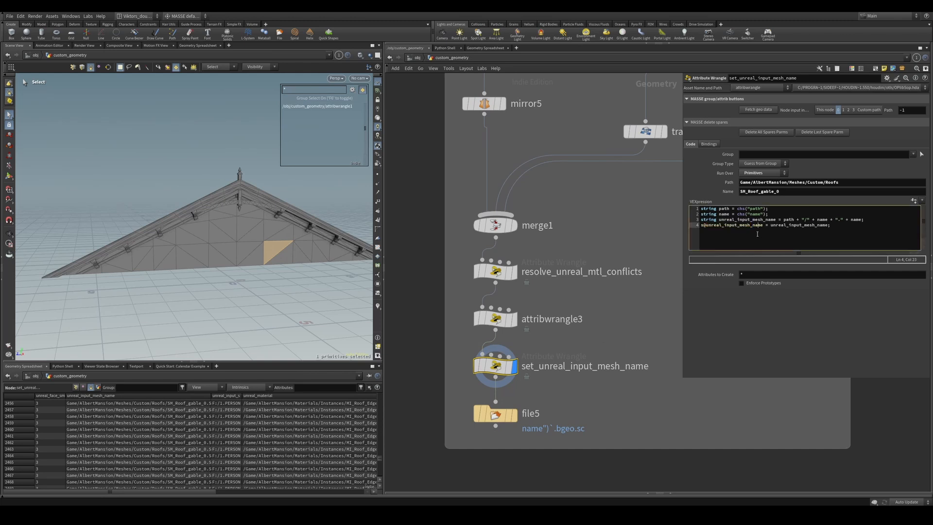
Inspect the full unreal_input_mesh_name value of primitive 2458, compare it with the wrangle's path and name, then close the inspector
double_click(191, 417)
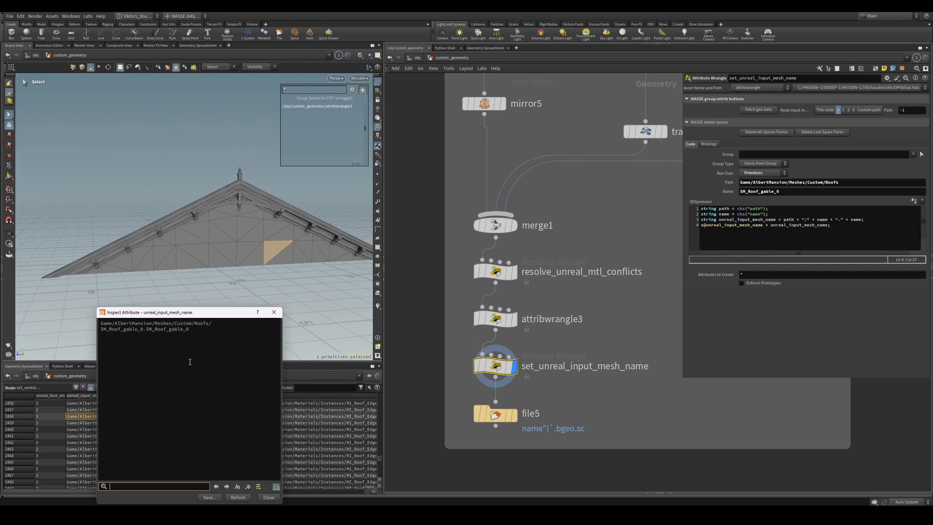
left_click(191, 362)
key("ctrl+a")
left_click(166, 348)
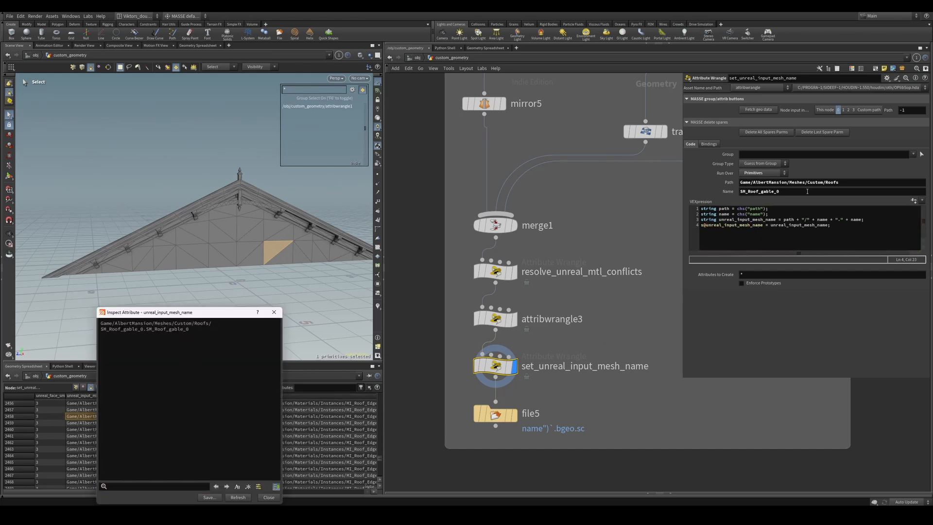
left_click(274, 312)
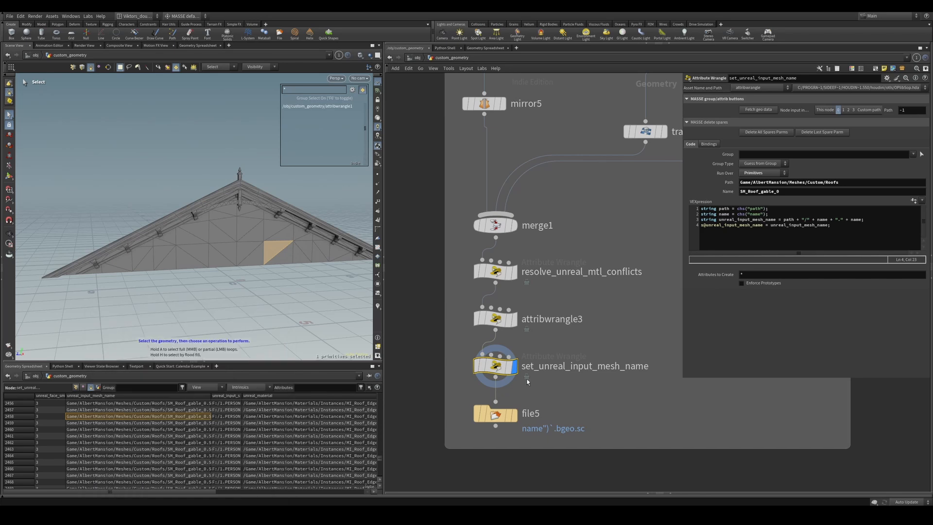
Display the file5 output node to write out the gable geometry, then switch to Unreal Editor
middle_click_drag(446, 402, 437, 375)
left_click(506, 388)
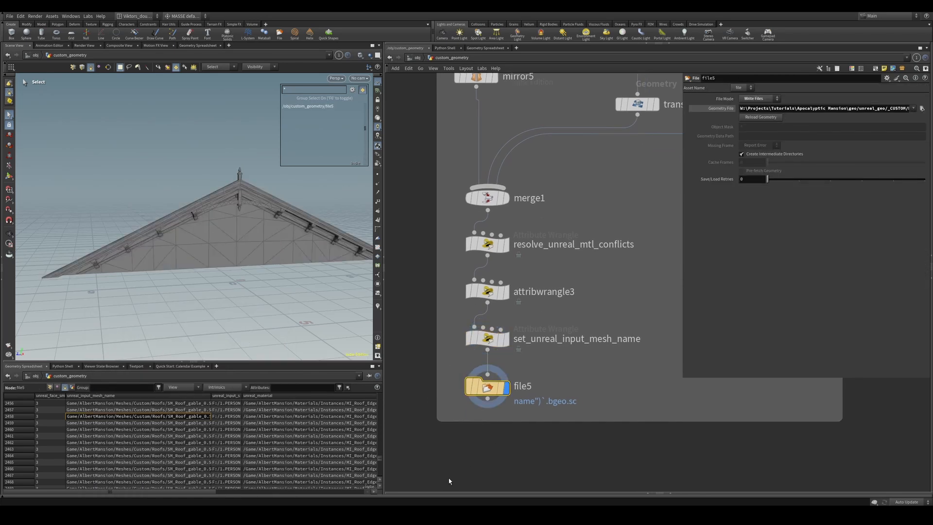
left_click(442, 449)
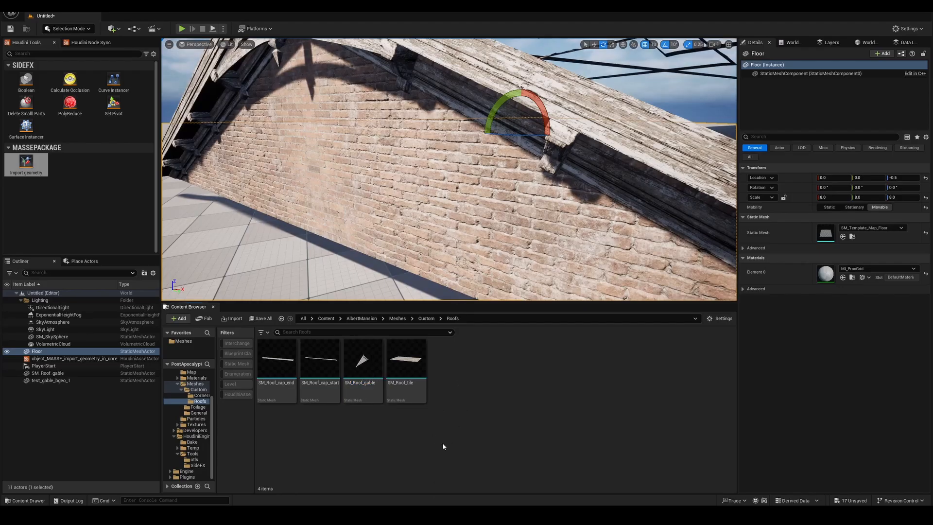
Delete the SM_Roof_gable actor from the level
mouse_move(447, 195)
right_mouse_down()
mouse_move(467, 194)
mouse_move(452, 180)
right_mouse_up()
left_click(447, 146)
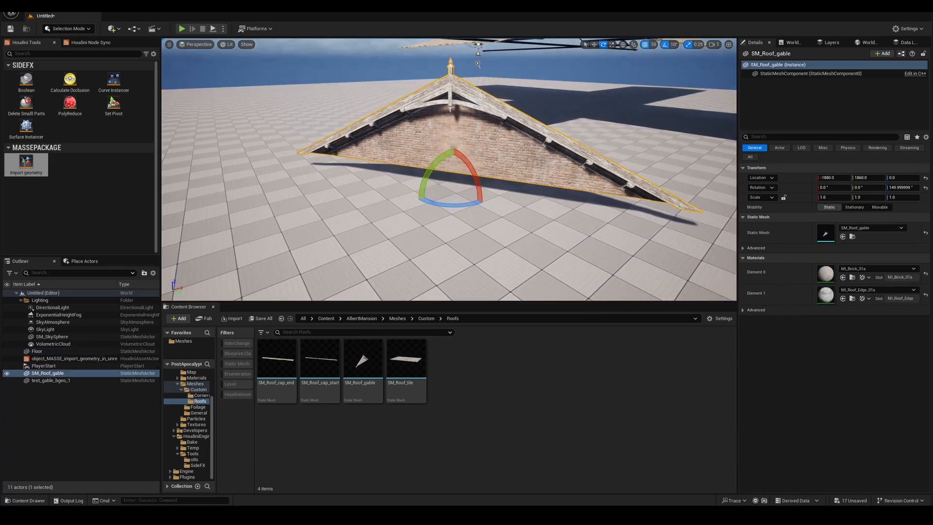
key("Delete")
right_click_drag(447, 146, 501, 163)
Import SM_Roof_gable_0.bgeo.sc from the project's geo/unreal_geo/_CUSTOM/Roofs folder into the Roofs content folder
mouse_move(76, 514)
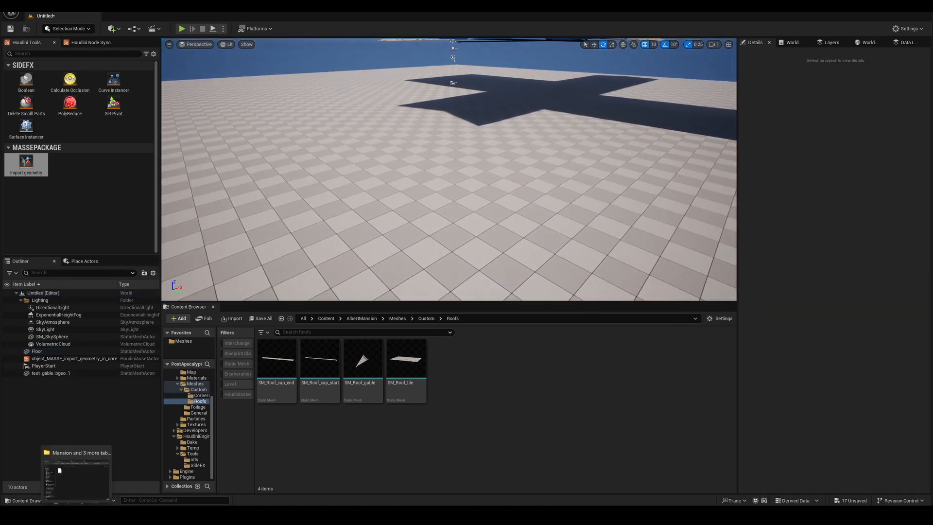
left_click(59, 470)
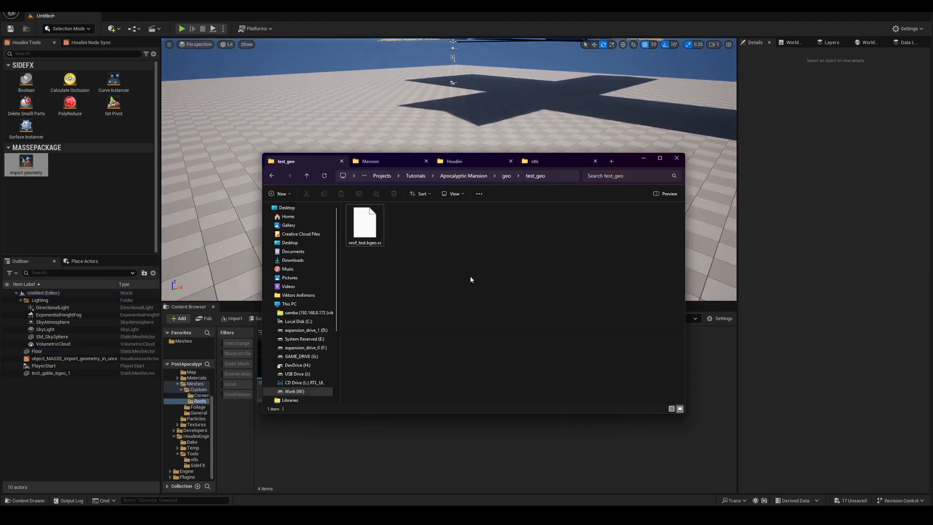
left_click(476, 177)
double_click(365, 224)
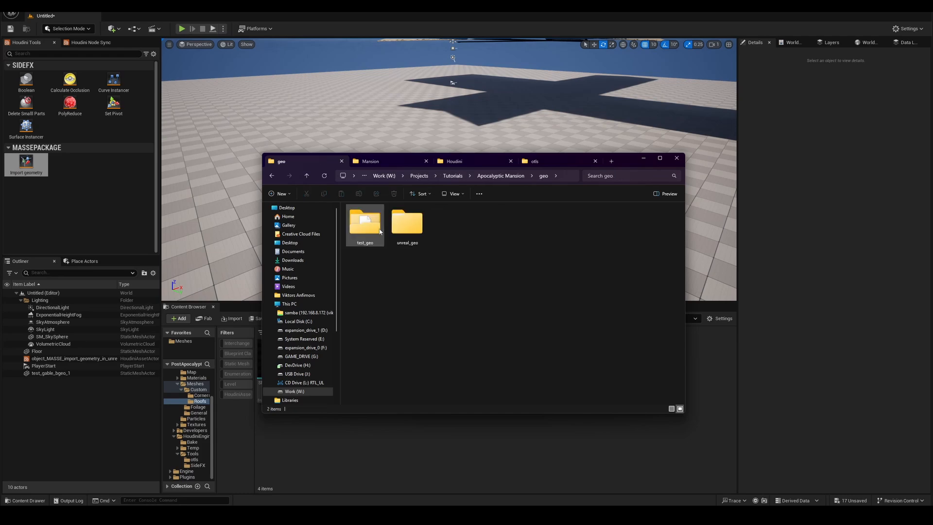
double_click(365, 224)
double_click(365, 225)
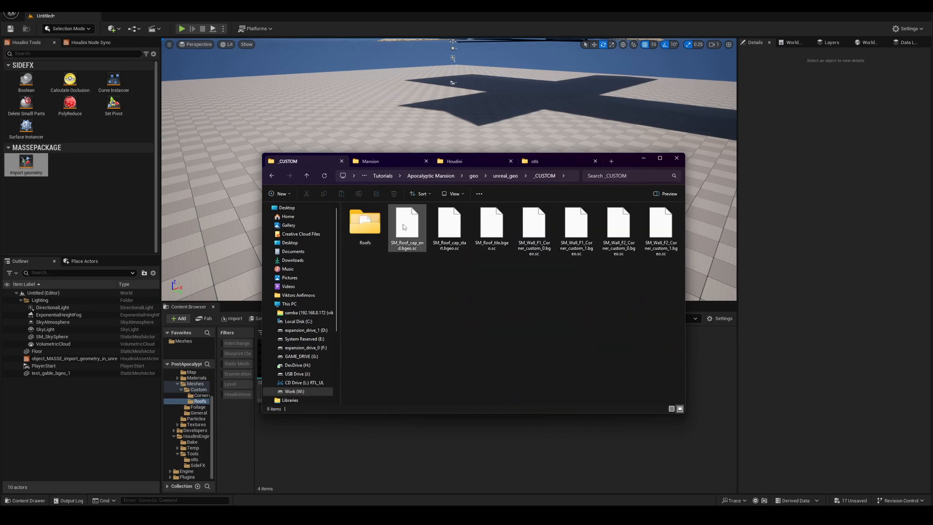
double_click(365, 225)
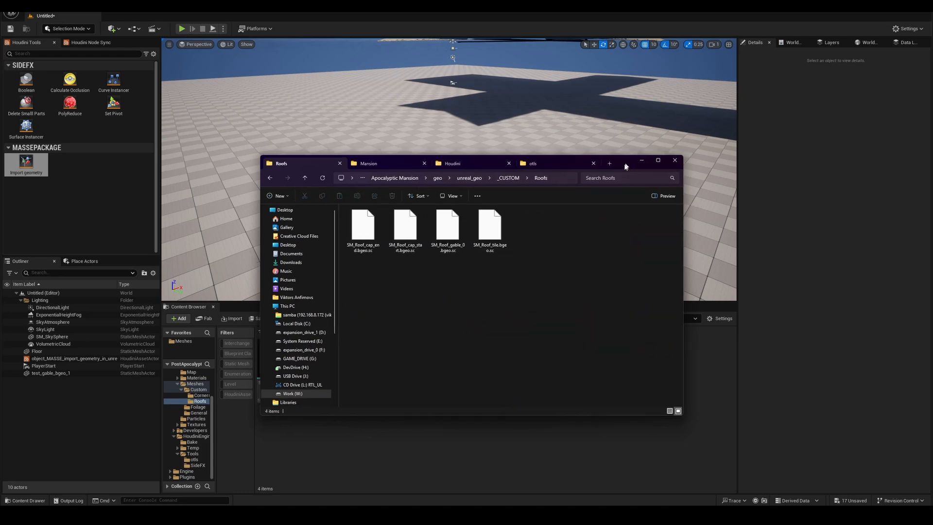
left_click(643, 158)
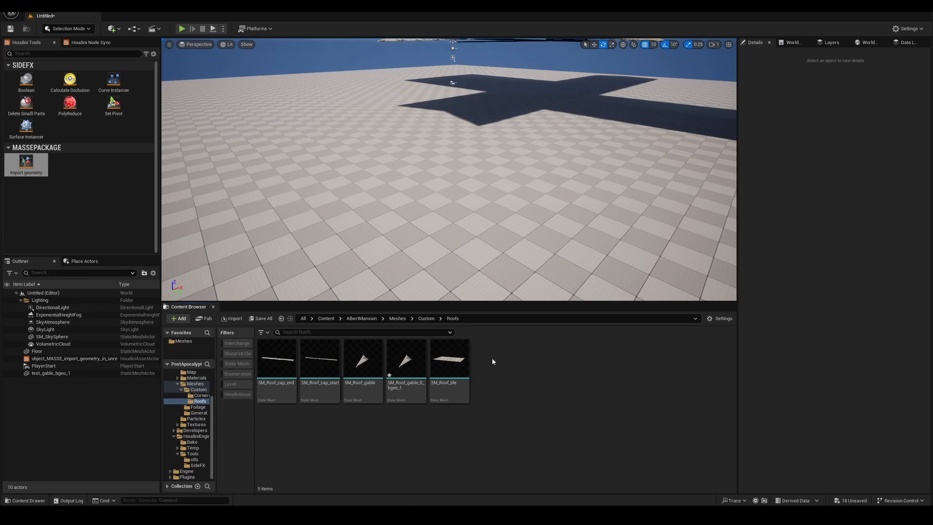
Examine the asset name, path and source file of the newly imported SM_Roof_gable_0_bgeo_1 mesh
left_click(414, 391)
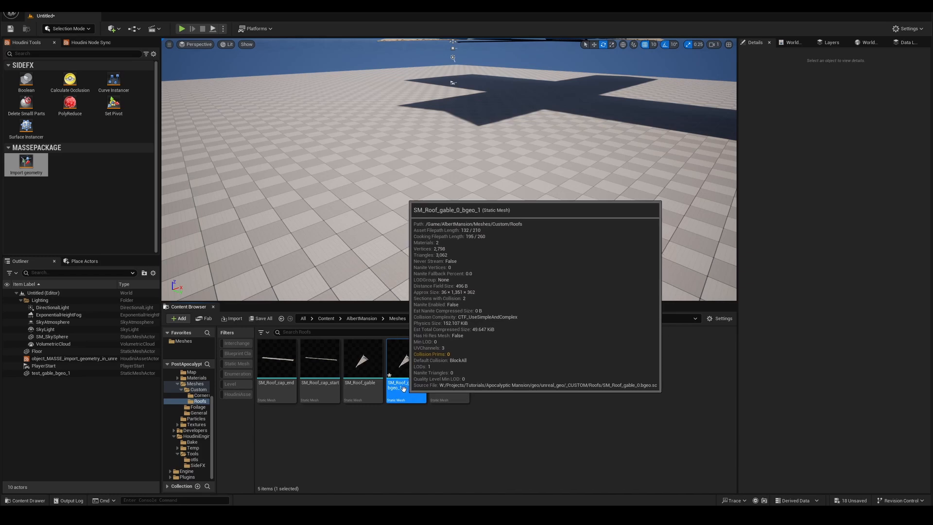
mouse_move(410, 390)
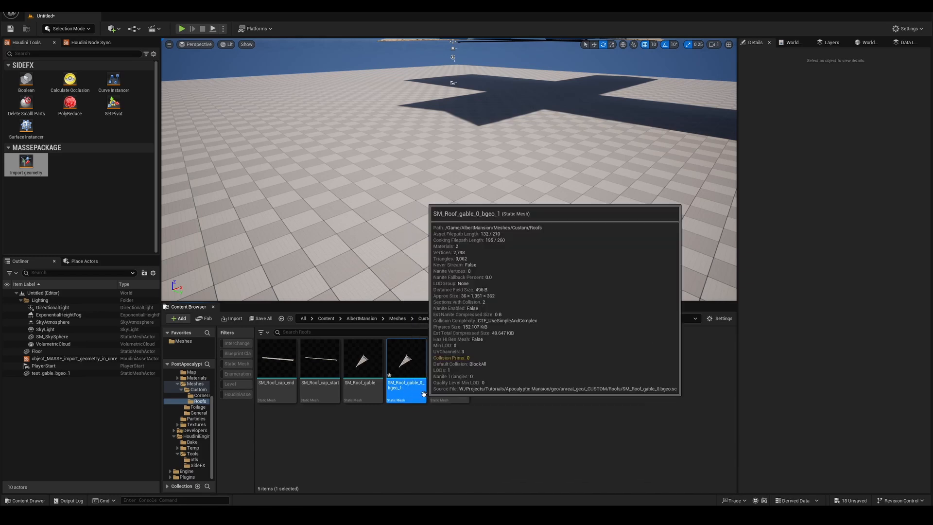
left_click(455, 383)
key("Left")
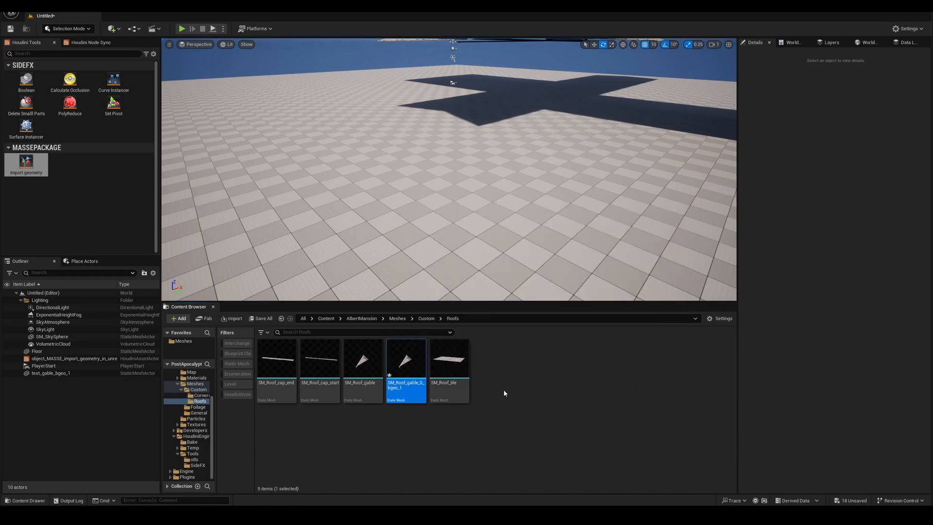
mouse_move(428, 389)
right_click_drag(388, 209, 421, 203)
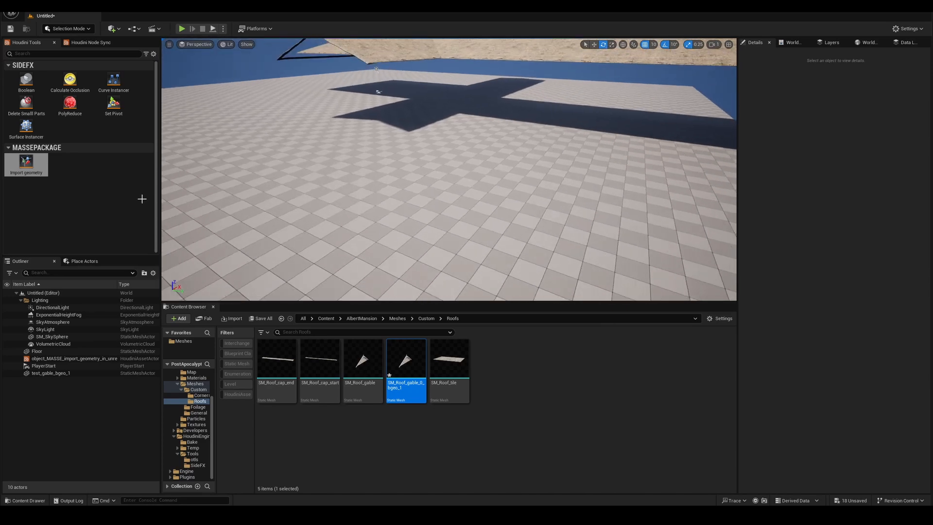
right_click_drag(272, 189, 248, 184)
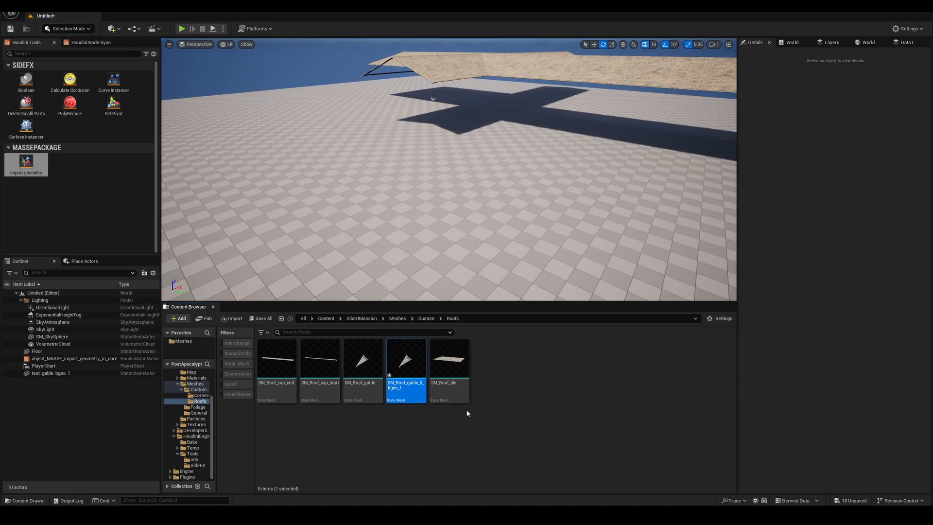
left_click(449, 391)
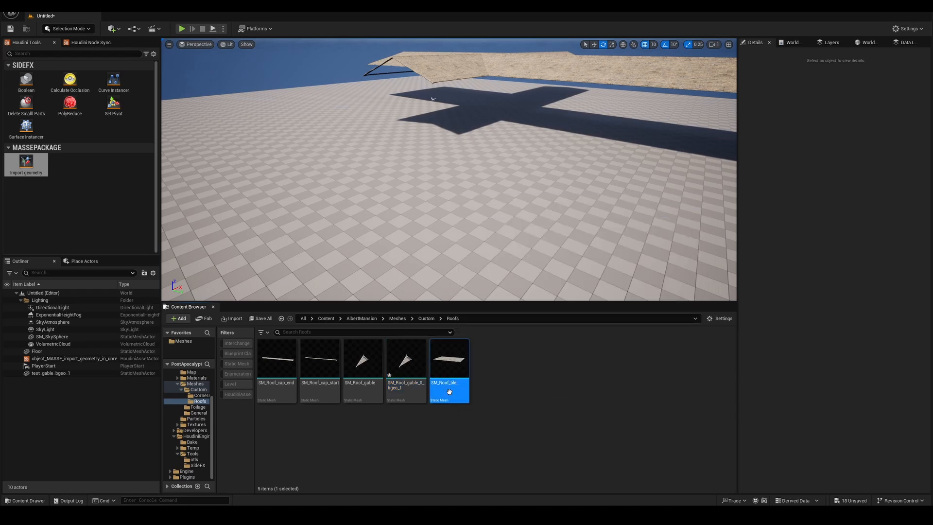
mouse_move(449, 391)
Delete the SM_Roof_gable_0_bgeo_1 mesh from the Roofs content folder and confirm the deletion
left_click(407, 381)
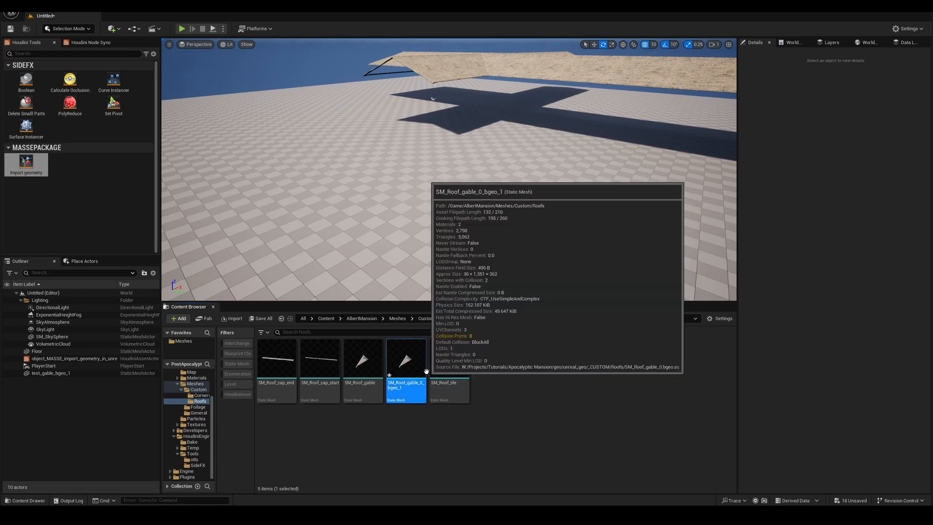
key("Delete")
left_click(575, 375)
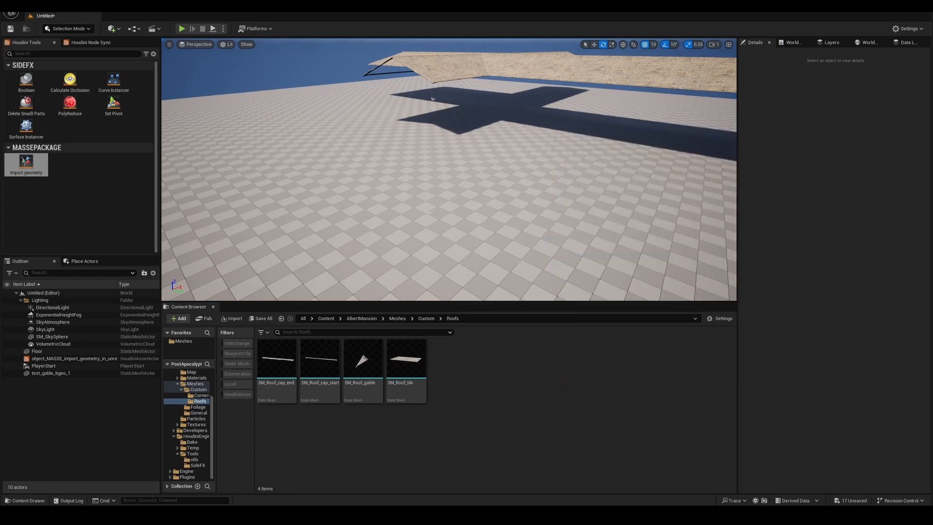
Examine the overall shape of the assembled roof in the level and the Import geometry tool
mouse_move(428, 212)
right_mouse_down()
mouse_move(429, 228)
mouse_move(427, 202)
right_mouse_up()
key("s")
scroll(428, 212, "up", 1)
key("w")
key("w")
right_click_drag(285, 238, 297, 250)
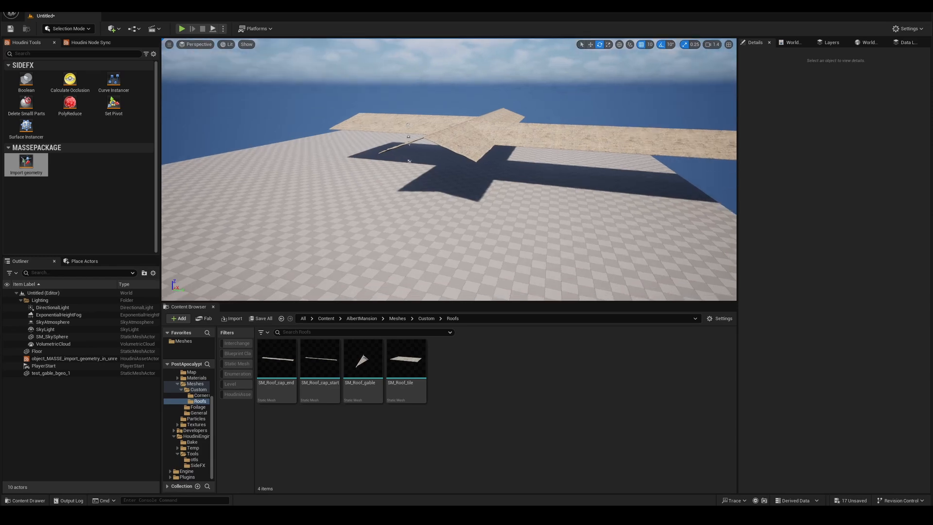
left_click(26, 175)
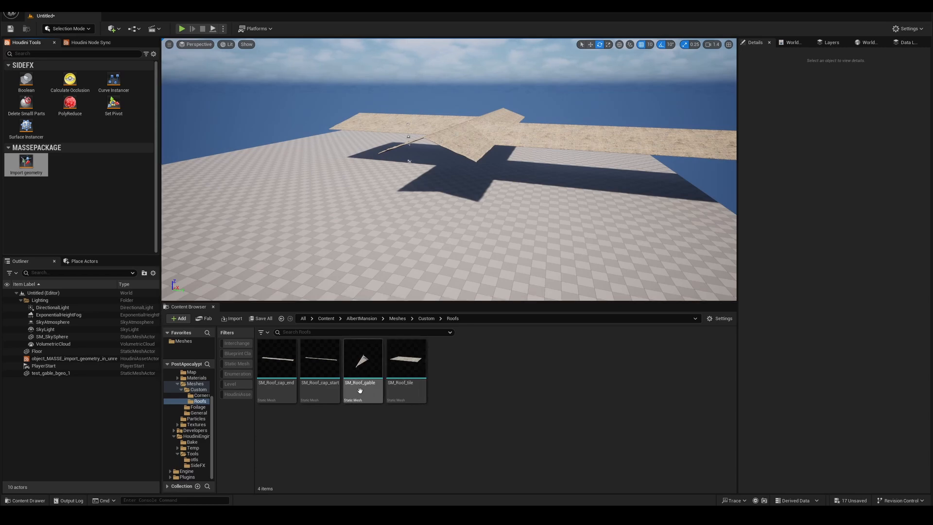
Place SM_Roof_tile, SM_Roof_cap_start and SM_Roof_cap_end side by side on the open floor in front of the roof
right_click_drag(452, 204, 503, 255)
mouse_move(448, 300)
right_mouse_down()
mouse_move(421, 280)
mouse_move(447, 300)
right_mouse_up()
left_click_drag(406, 360, 505, 229)
key("f")
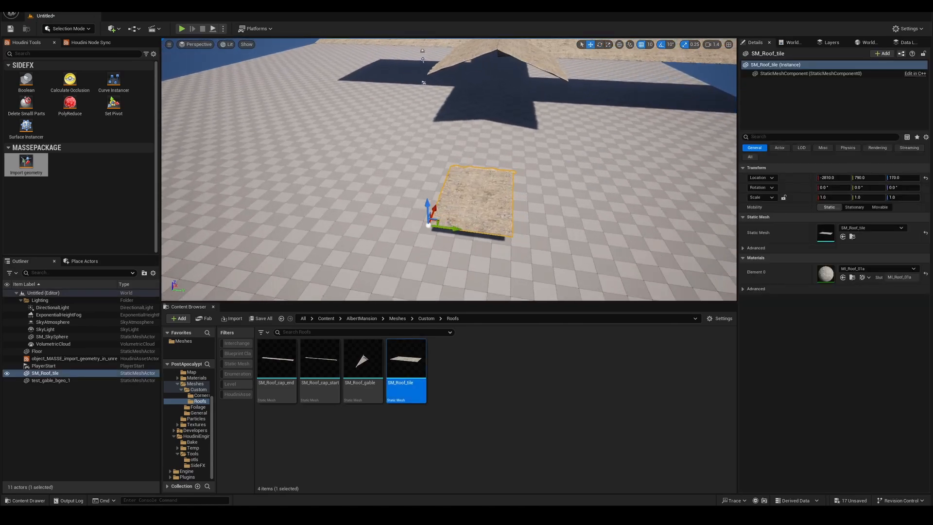
left_click_drag(315, 371, 592, 251)
left_click_drag(505, 221, 509, 248)
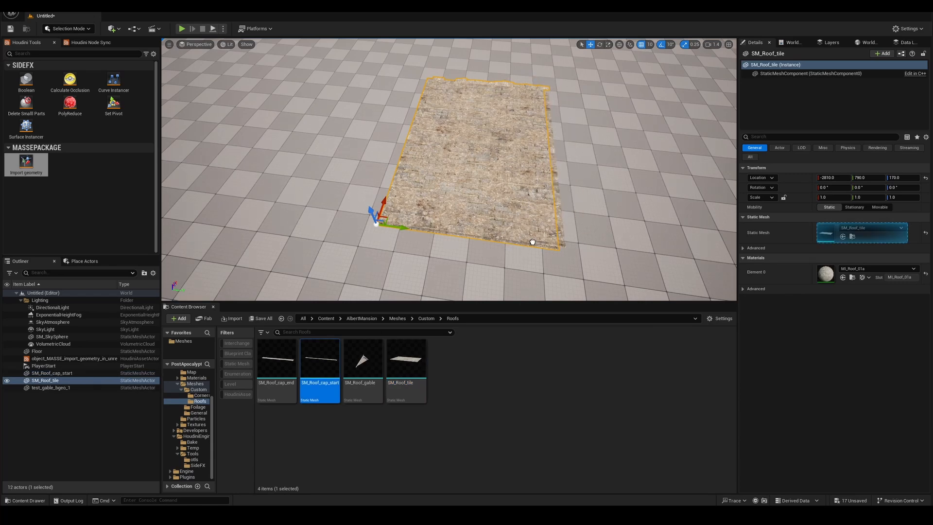
left_click_drag(568, 251, 600, 231)
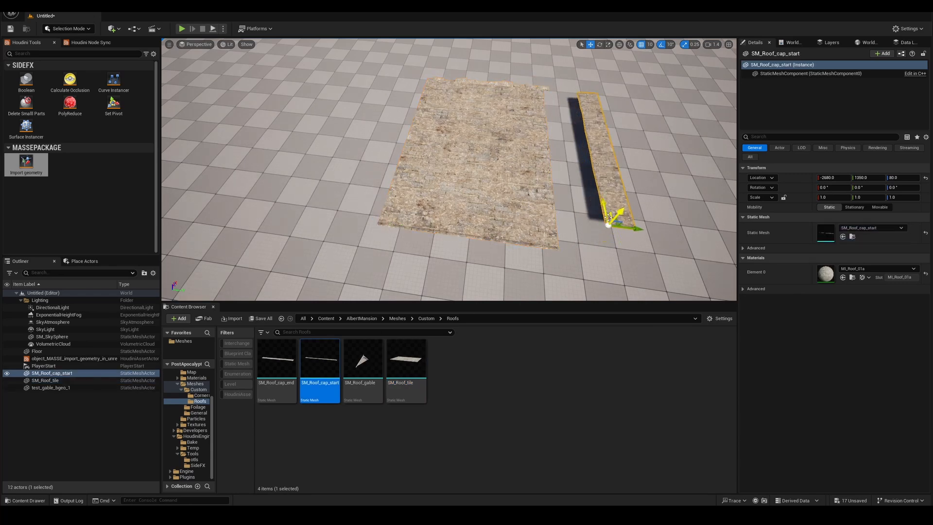
left_click_drag(277, 364, 680, 215)
right_click_drag(681, 215, 731, 212)
left_click_drag(545, 230, 553, 241)
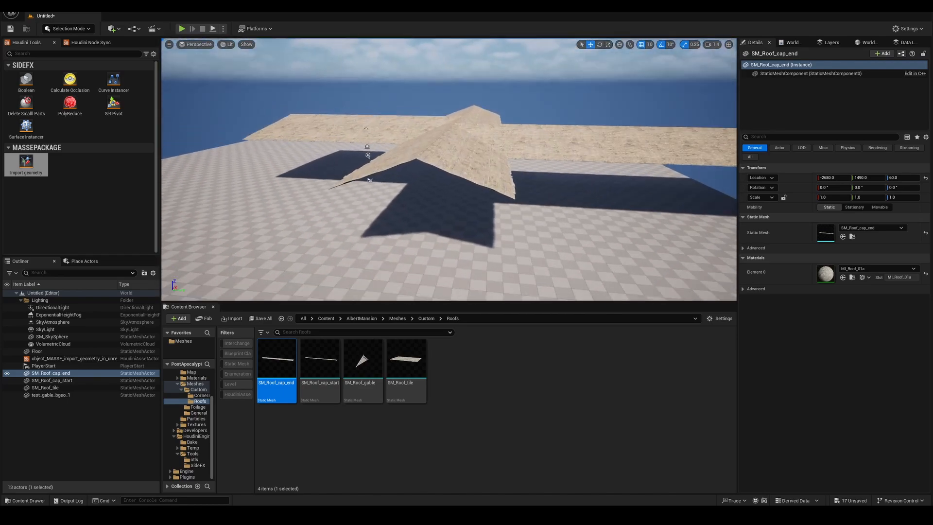
Select the assembled Houdini roof object and compare it with the three separate roof pieces on the floor
right_click_drag(476, 127, 478, 161)
left_click(476, 127)
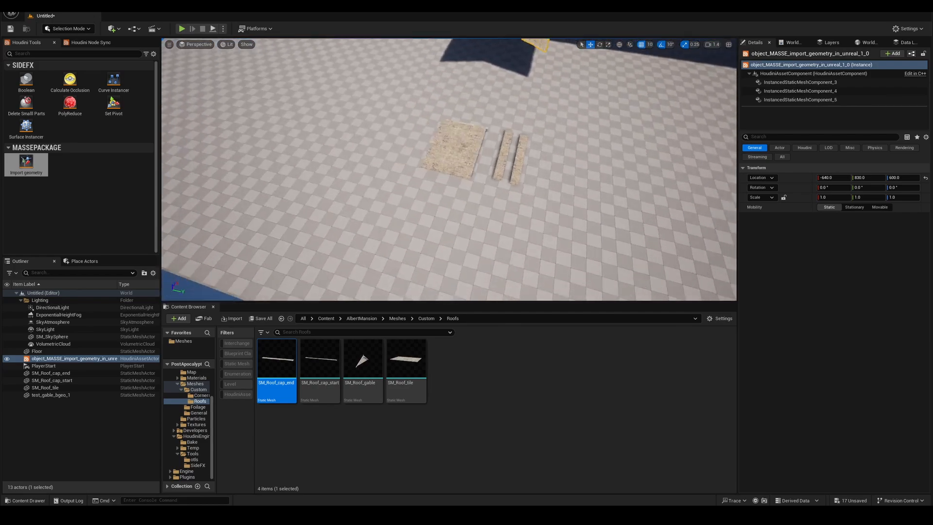
left_click(642, 160)
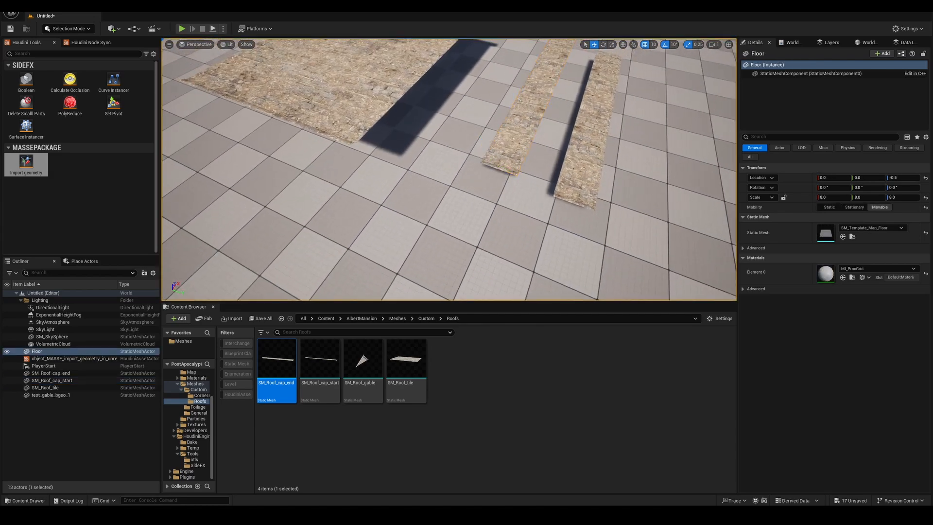
Delete the placed cap end, cap start and roof tile actors from the floor
left_click(583, 147)
key("Delete")
left_click(516, 129)
key("Delete")
left_click(366, 110)
key("Delete")
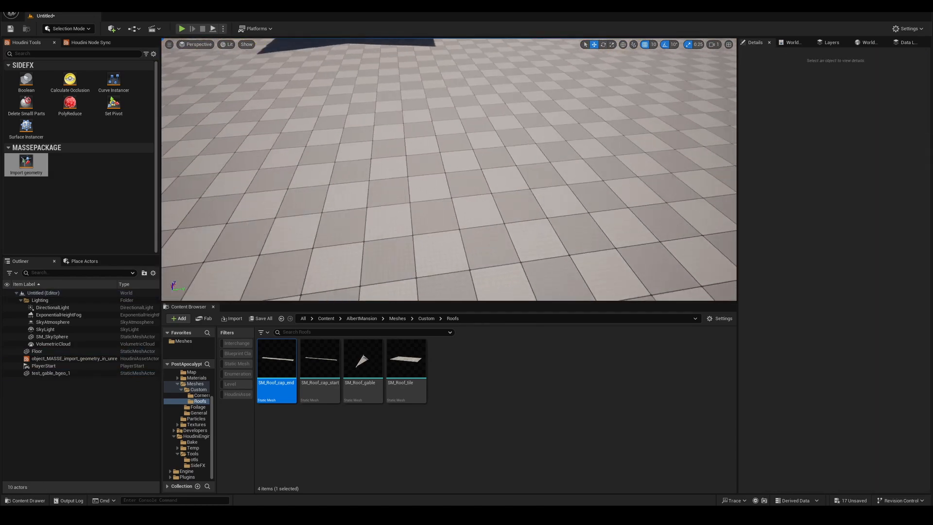
Place SM_Roof_cap_end alone on the floor, examine its front edge up close, and remove it again
left_click_drag(402, 236, 403, 234)
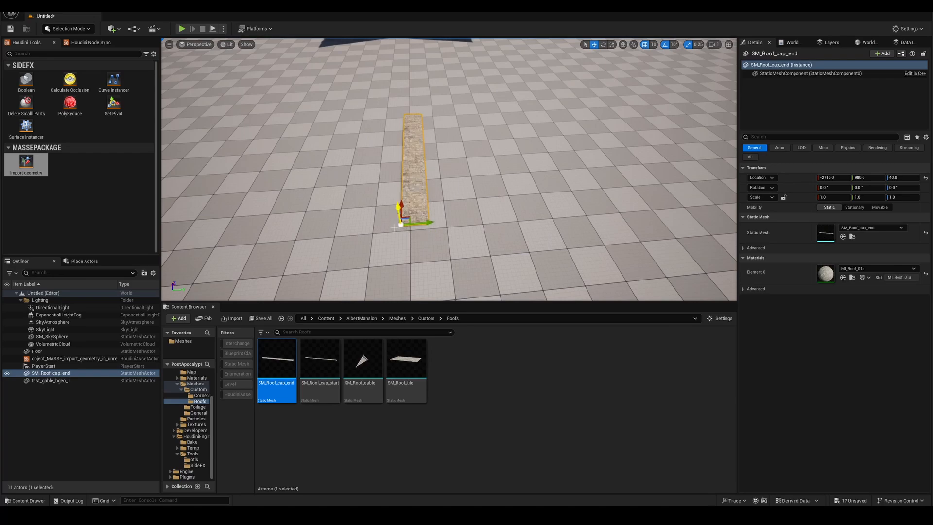
key("w")
right_click_drag(395, 228, 398, 256)
scroll(395, 227, "down", 3)
key("d")
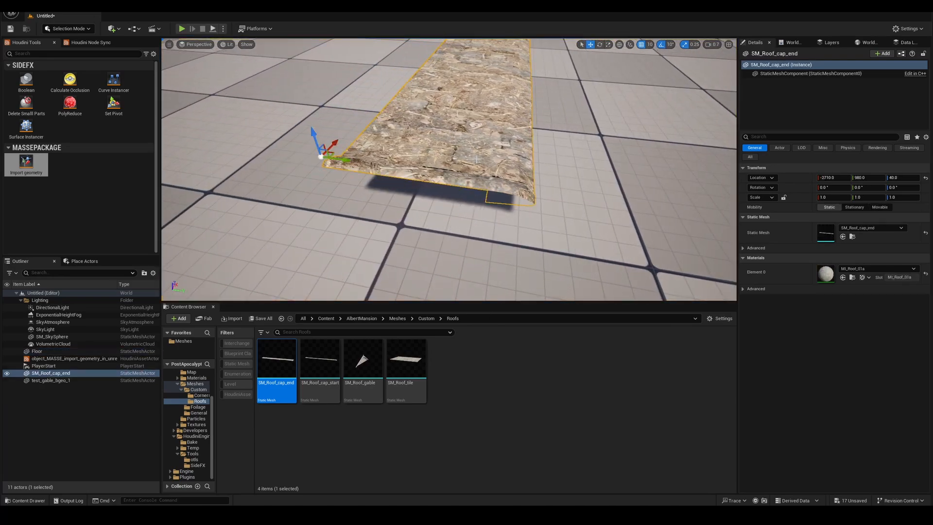
key("Delete")
Place SM_Roof_cap_start on the floor at about X -2660, Y 1010 and raise it to Z 30
left_click(448, 179)
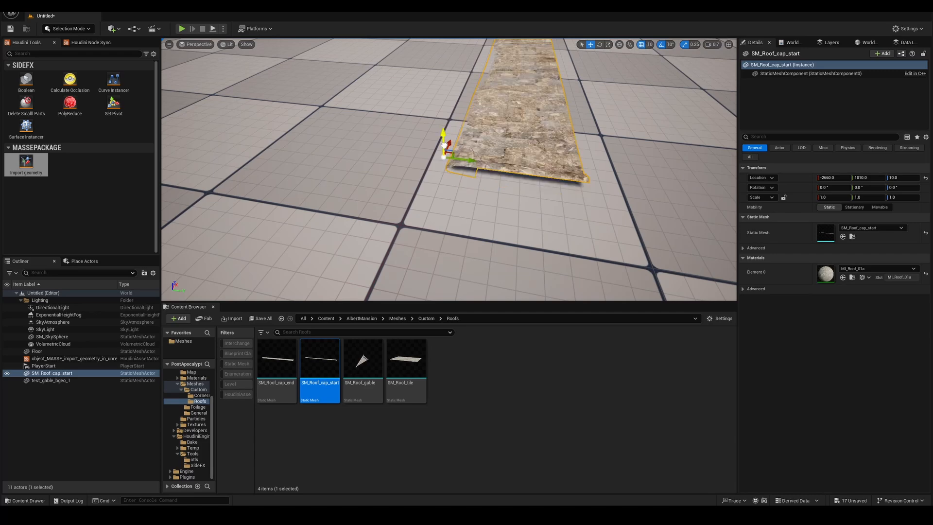
key("d")
right_click_drag(516, 133, 537, 102)
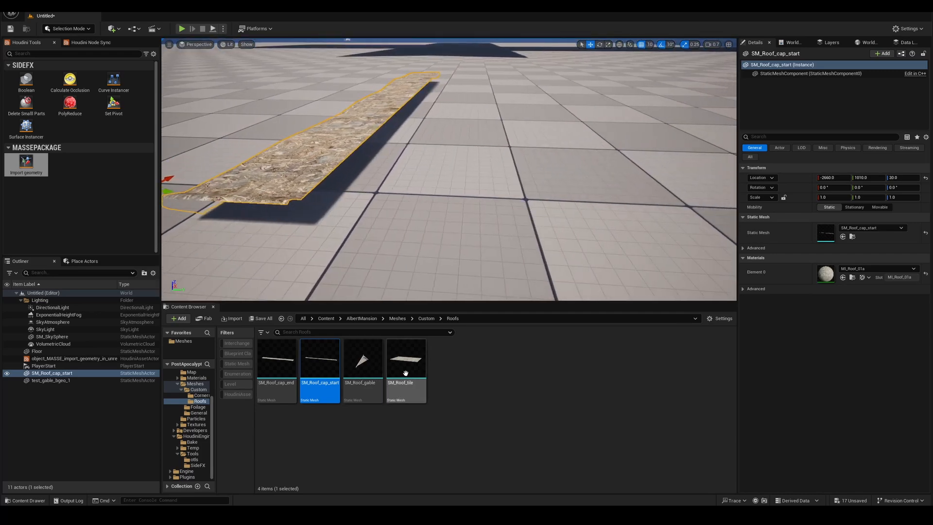
Place SM_Roof_tile beside the cap start, move it to X -2670, Y 1080, Z 40, and compare their front edges
left_click_drag(422, 218, 429, 217)
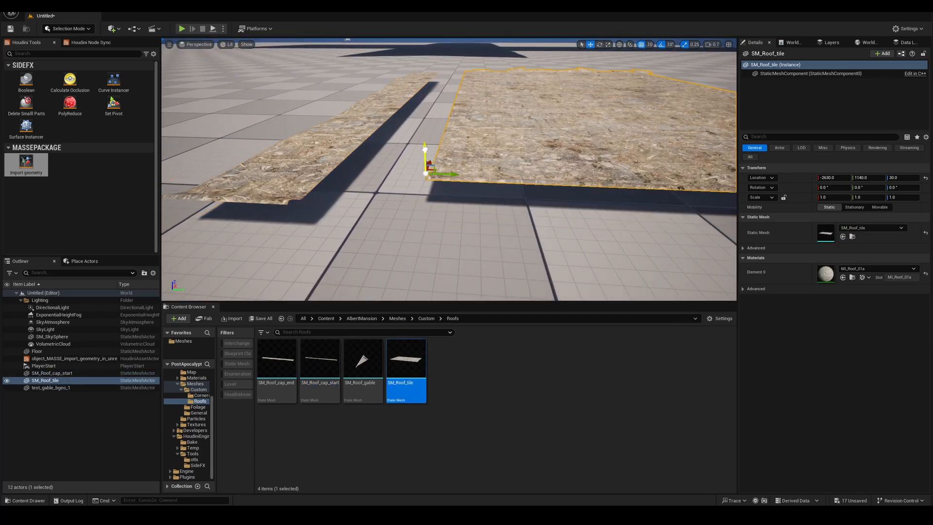
left_click_drag(425, 149, 325, 173)
right_click_drag(335, 180, 423, 219)
left_click_drag(426, 223, 403, 224)
right_click_drag(404, 224, 510, 228)
scroll(403, 224, "down", 3)
right_click_drag(433, 173, 489, 131)
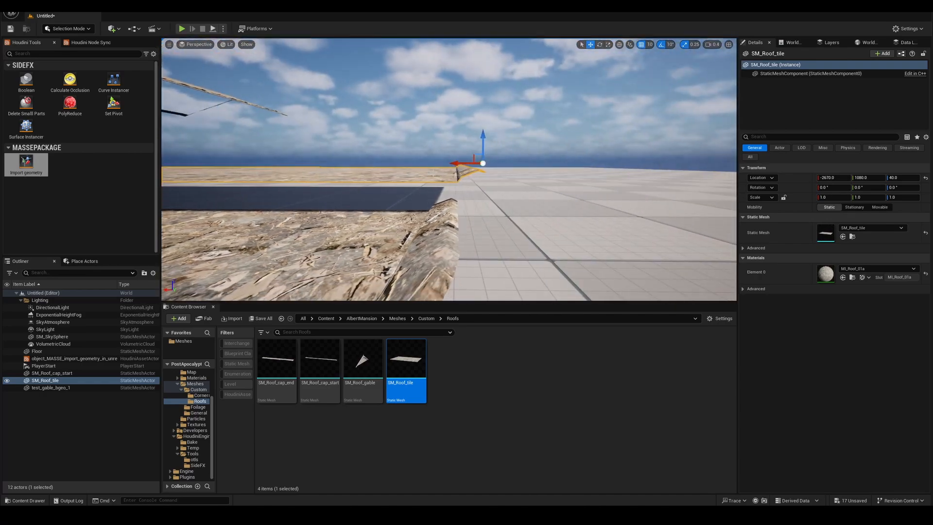
Place SM_Roof_cap_end at the other side of the roof tile and reposition the tile to X -2660, Y 1080, Z 30
right_click_drag(454, 192, 434, 236)
scroll(321, 184, "up", 3)
left_click_drag(282, 387, 525, 228)
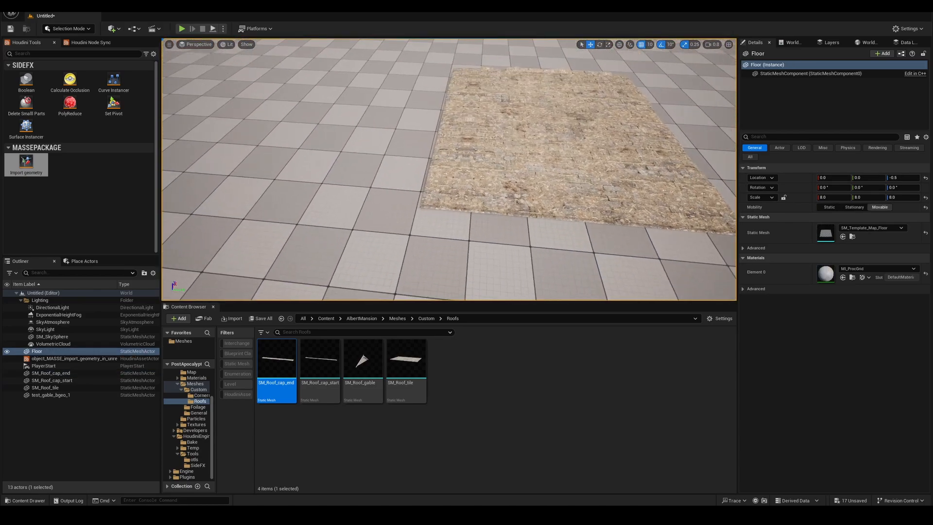
right_click_drag(449, 169, 404, 200)
scroll(448, 169, "up", 2)
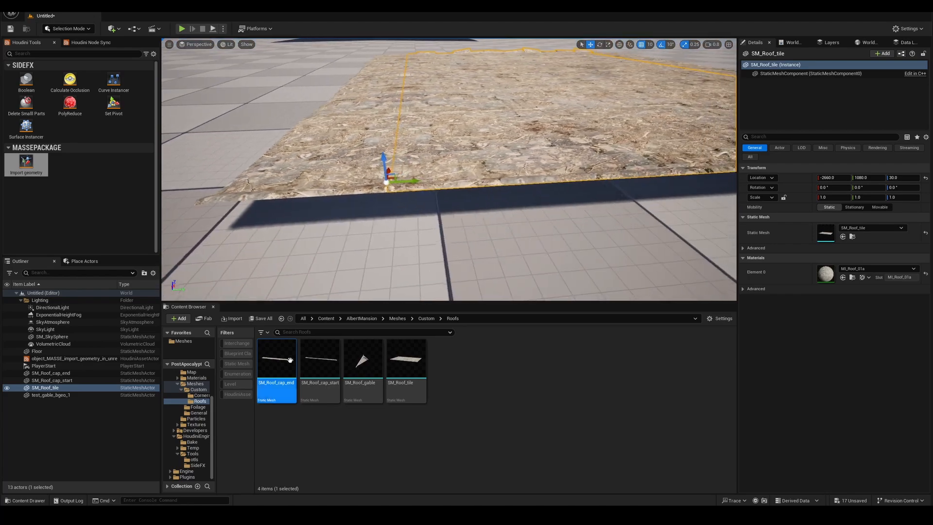
Open the SM_Roof_cap_start and SM_Roof_cap_end meshes in turn and compare their sloped edges up close
double_click(323, 364)
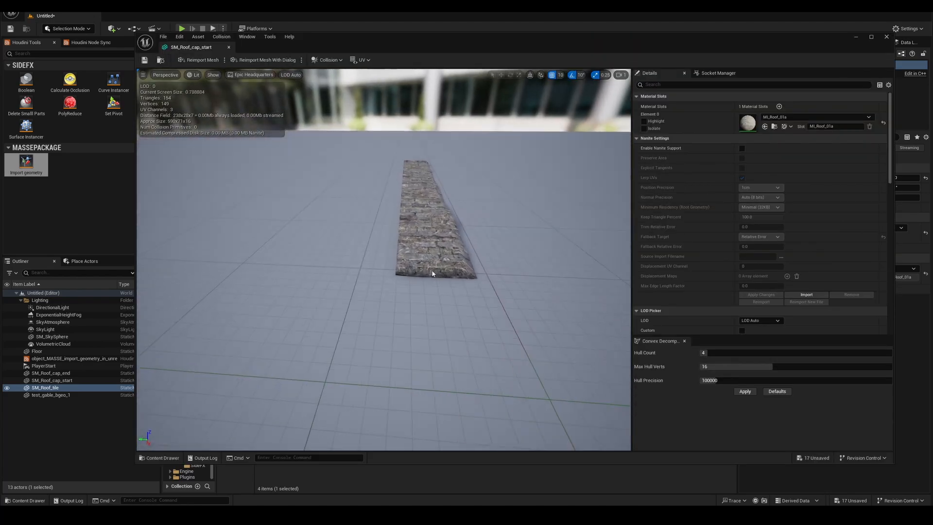
scroll(435, 272, "up", 5)
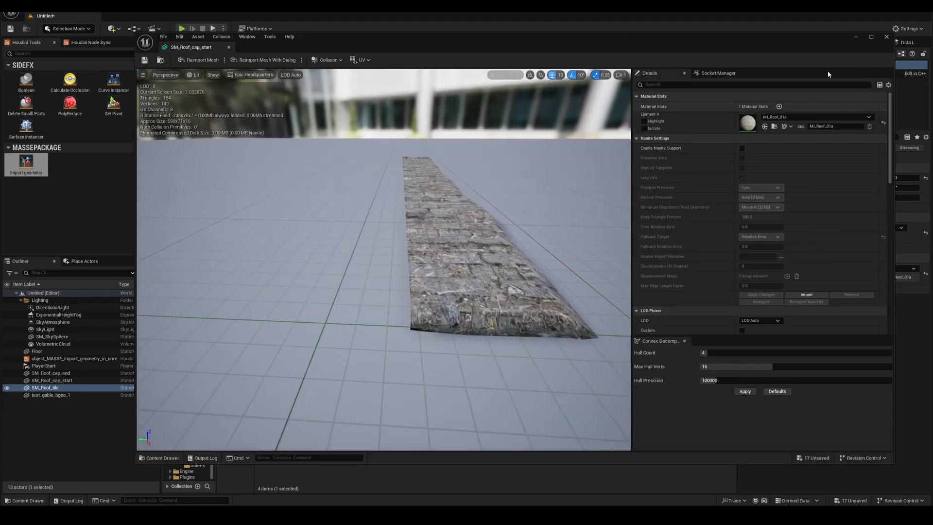
left_click(887, 37)
double_click(296, 364)
scroll(402, 231, "down", 6)
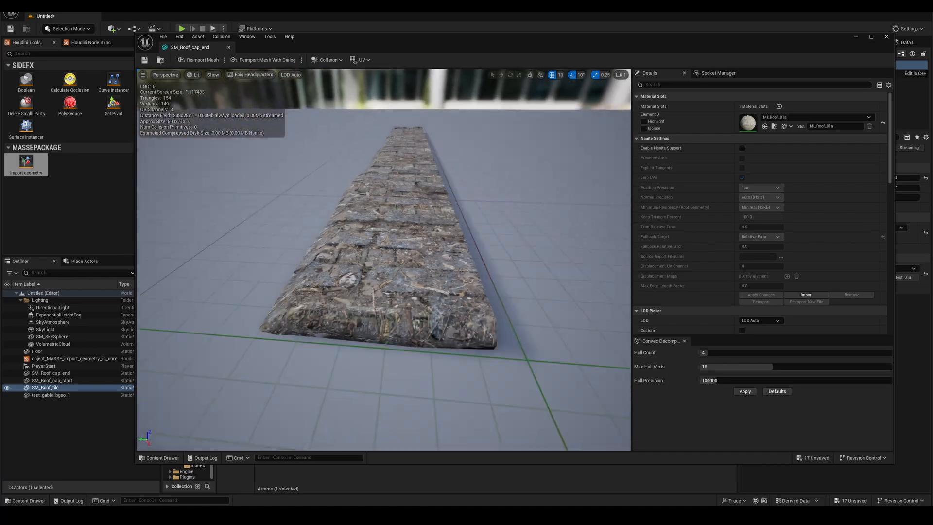
left_click(886, 37)
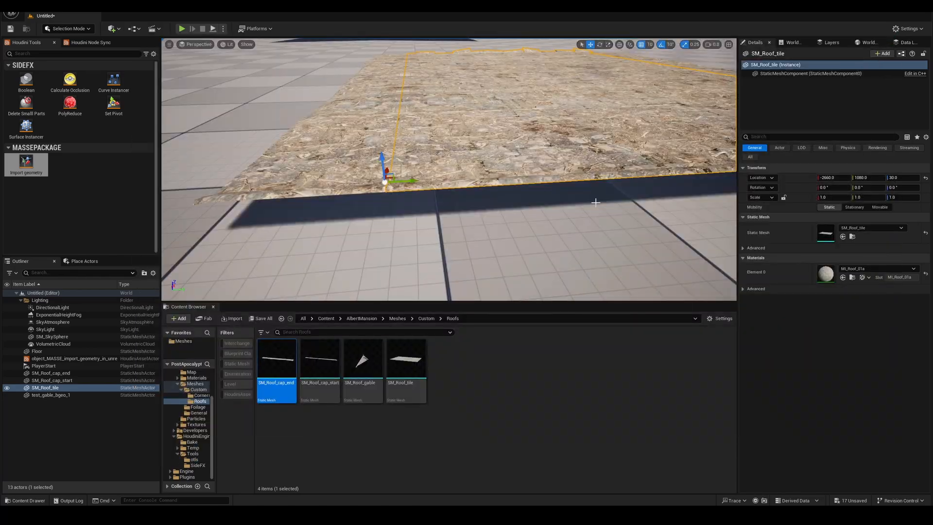
Inspect the whole imported roof from above and select the object_MASSE_import_geometry_in_unreal actor
key("w")
right_click_drag(449, 170, 462, 291)
key("s")
right_click_drag(487, 224, 501, 277)
left_click(547, 214)
key("w")
left_click(487, 224)
key("s")
key("w")
scroll(419, 231, "up", 2)
key("s")
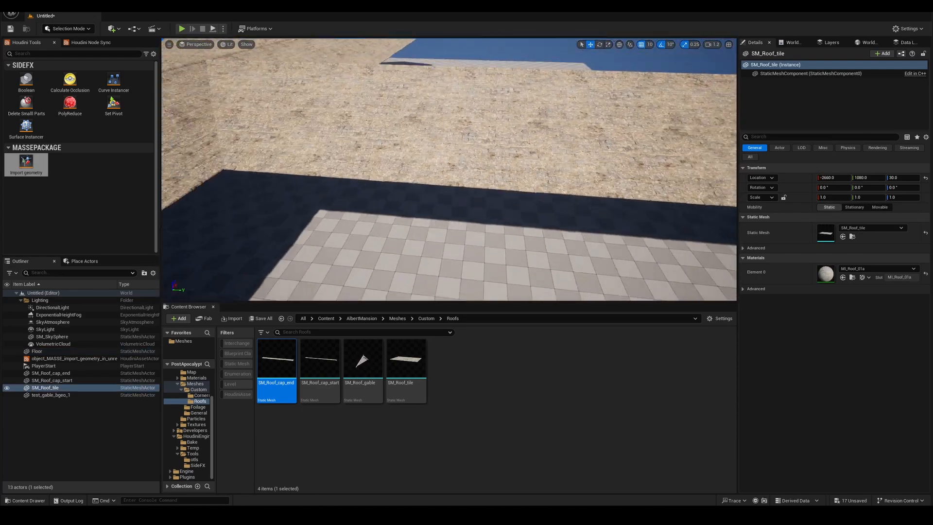
left_click(437, 160)
key("s")
right_click_drag(437, 160, 418, 155)
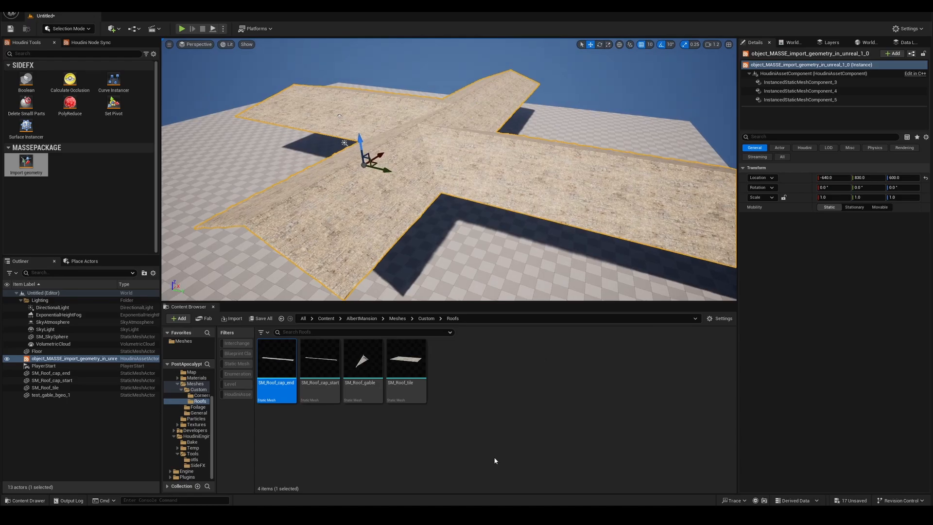
Switch to Houdini and display file_scrubber1 in custom_geometry to examine the source F1 corner wall module from several angles
left_click(477, 478)
scroll(596, 349, "down", 3)
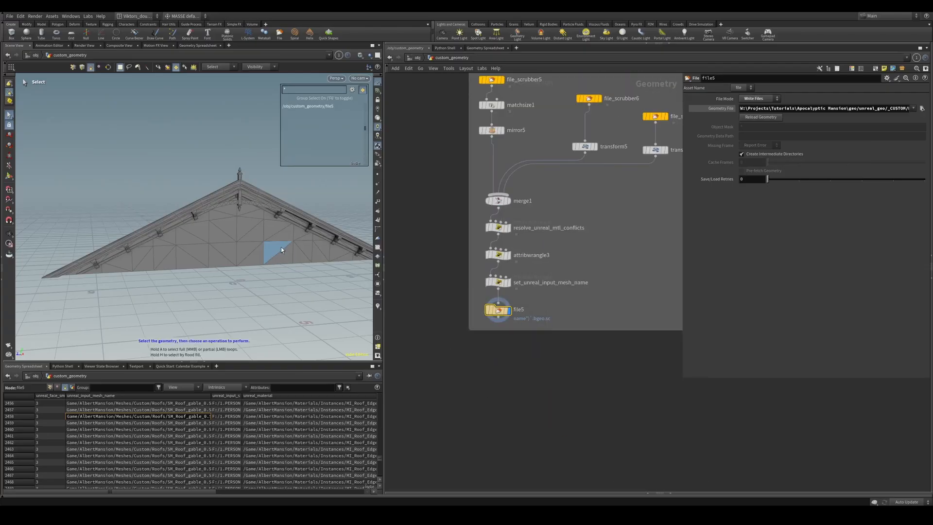
left_click_drag(281, 247, 297, 232, "alt")
middle_click_drag(451, 205, 417, 413)
scroll(418, 374, "down", 1)
middle_click_drag(473, 270, 465, 363)
scroll(497, 216, "up", 2)
left_click_drag(505, 159, 456, 201)
key("r")
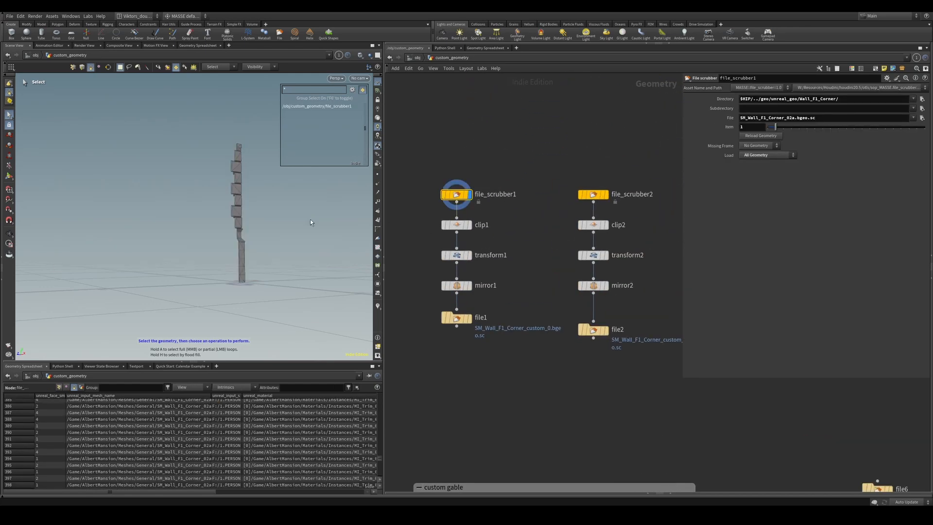
key("space+g")
left_click_drag(309, 221, 230, 219, "alt")
scroll(434, 309, "up", 2)
left_click_drag(252, 266, 291, 264, "alt")
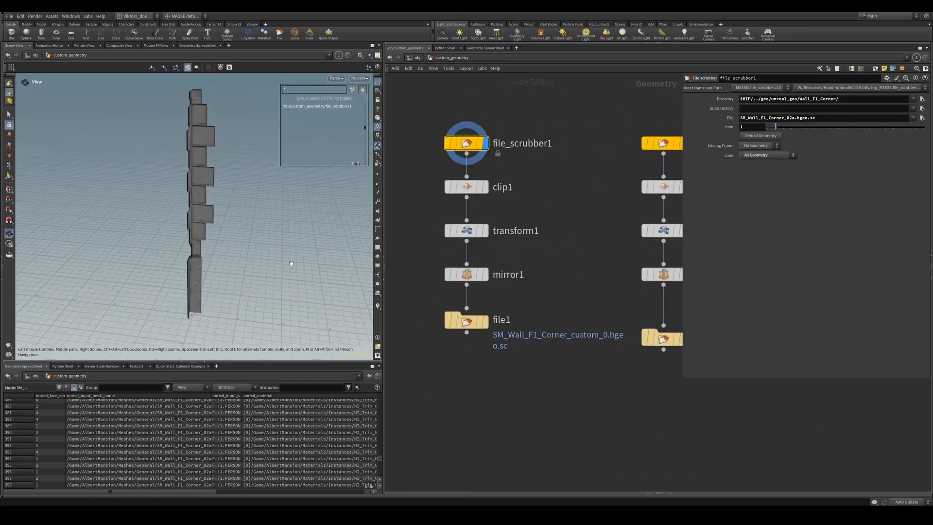
scroll(538, 310, "down", 2)
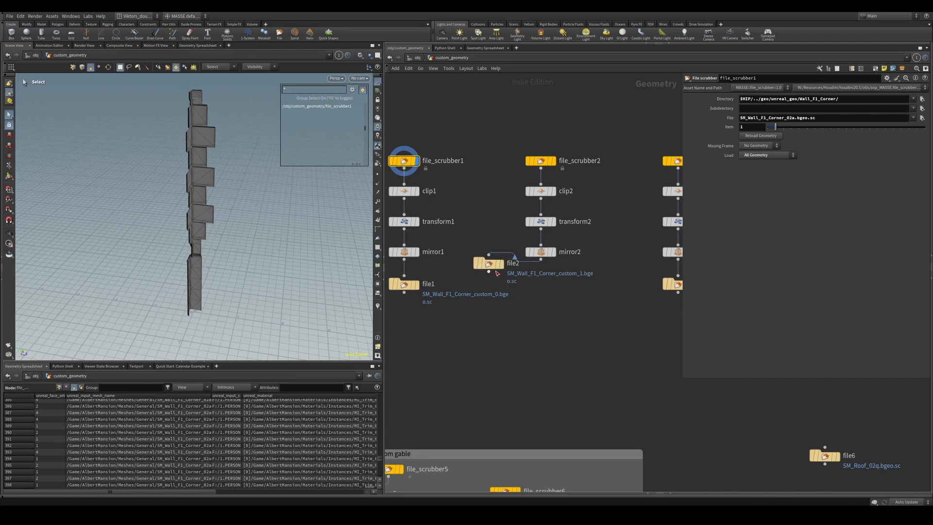
Display the custom corner outputs file2, file1 and file3 one after another and examine the mirrored corner pieces
left_click_drag(565, 322, 513, 280)
key("r")
middle_click_drag(512, 279, 569, 275)
left_click_drag(496, 300, 449, 269)
key("r")
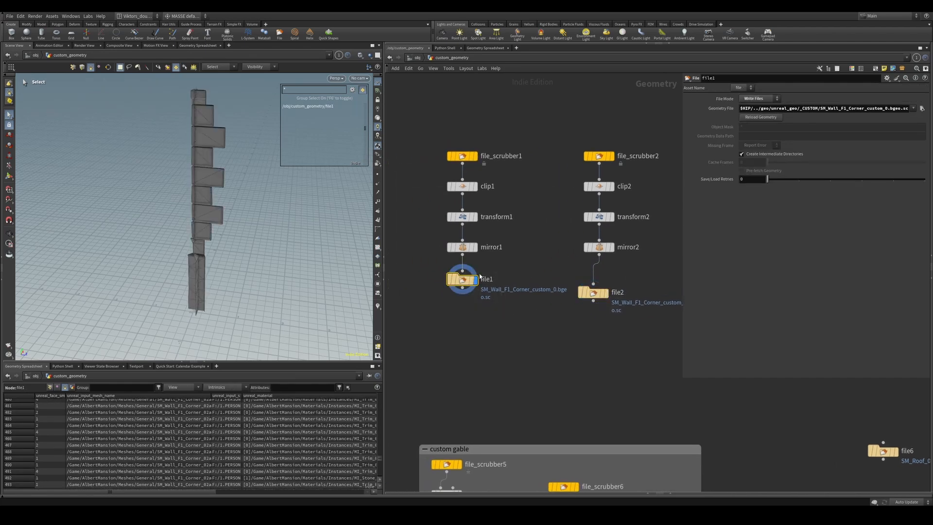
middle_click_drag(553, 329, 453, 288)
scroll(453, 287, "down", 1)
left_click_drag(624, 282, 573, 238)
key("r")
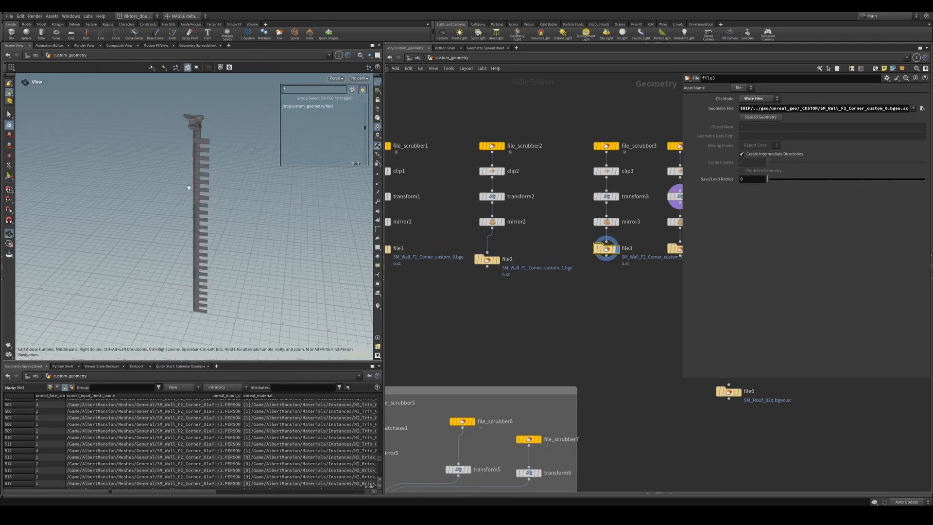
left_click_drag(189, 187, 209, 192, "alt")
middle_click_drag(623, 322, 537, 298)
scroll(538, 297, "down", 1)
left_click_drag(261, 199, 257, 162, "alt")
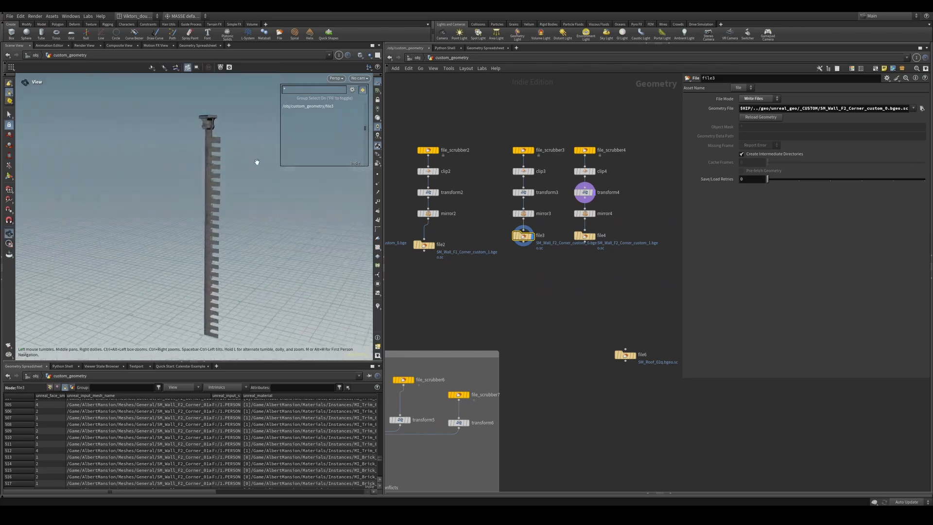
Go into the modular_building network and display merge3 to examine the combined footprint grids
left_click(418, 58)
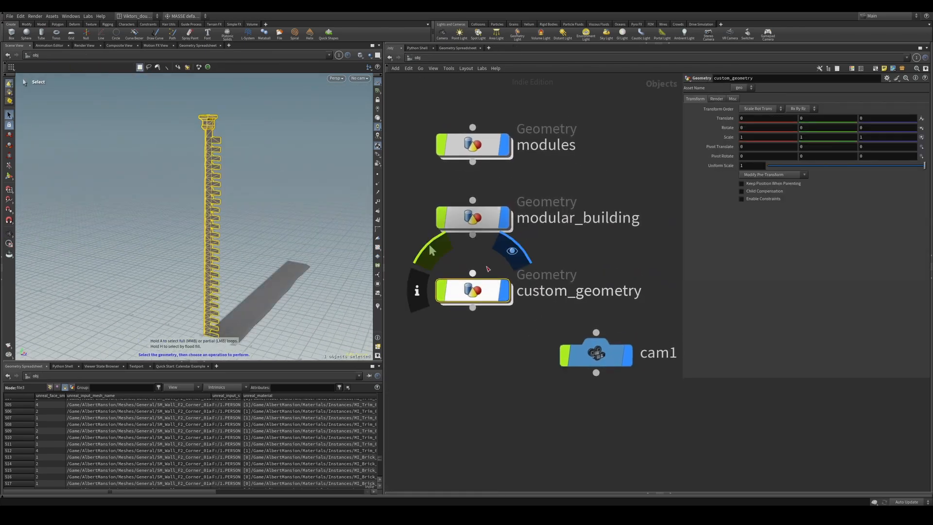
left_click(480, 223)
double_click(480, 223)
scroll(485, 243, "up", 4)
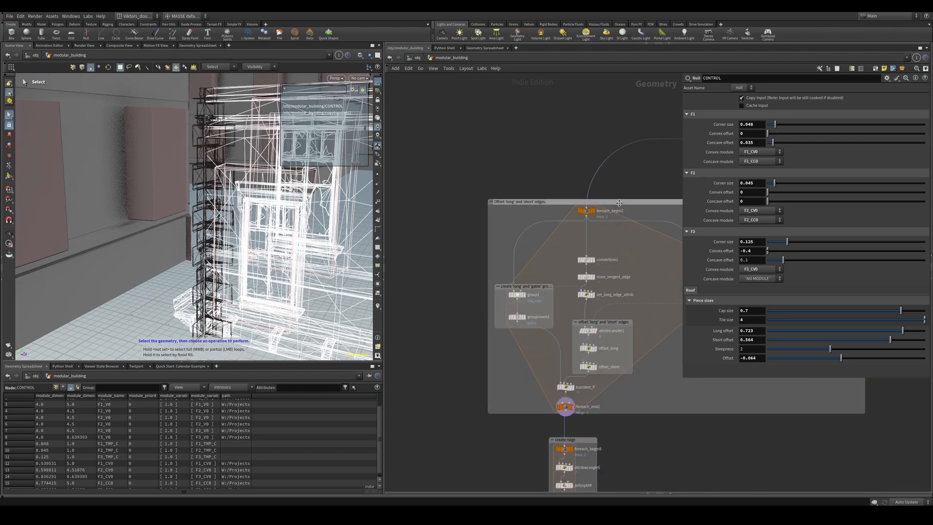
middle_click_drag(621, 223, 506, 223)
scroll(537, 214, "up", 3)
left_click(574, 186)
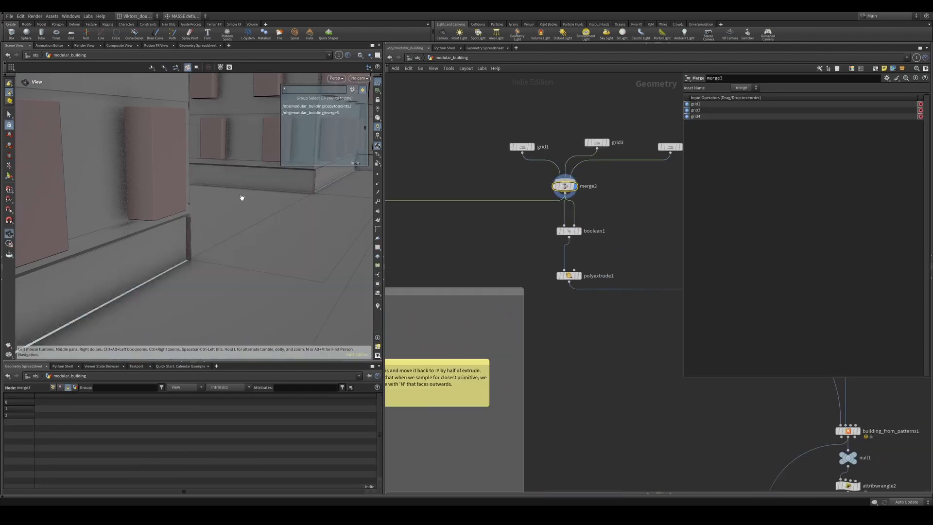
scroll(241, 198, "down", 8)
left_click_drag(243, 200, 251, 217, "alt")
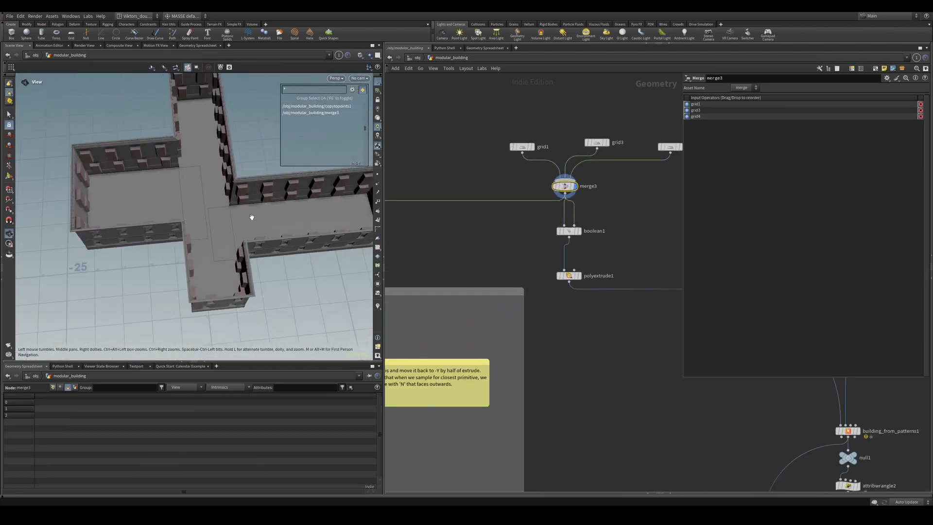
middle_click_drag(418, 233, 376, 278)
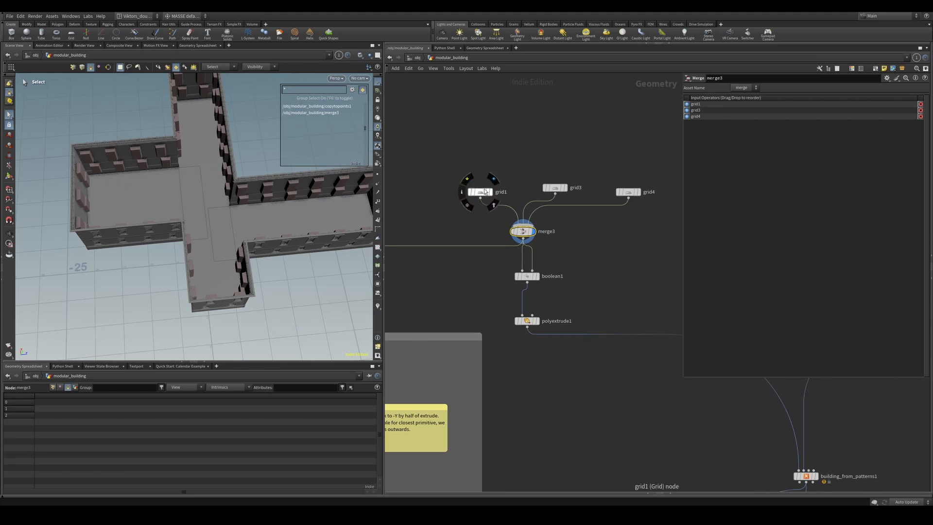
Display grid1, grid3 and grid4 individually to examine which wing of the footprint each one covers
left_click_drag(484, 188, 478, 178)
left_click_drag(321, 222, 241, 252, "alt")
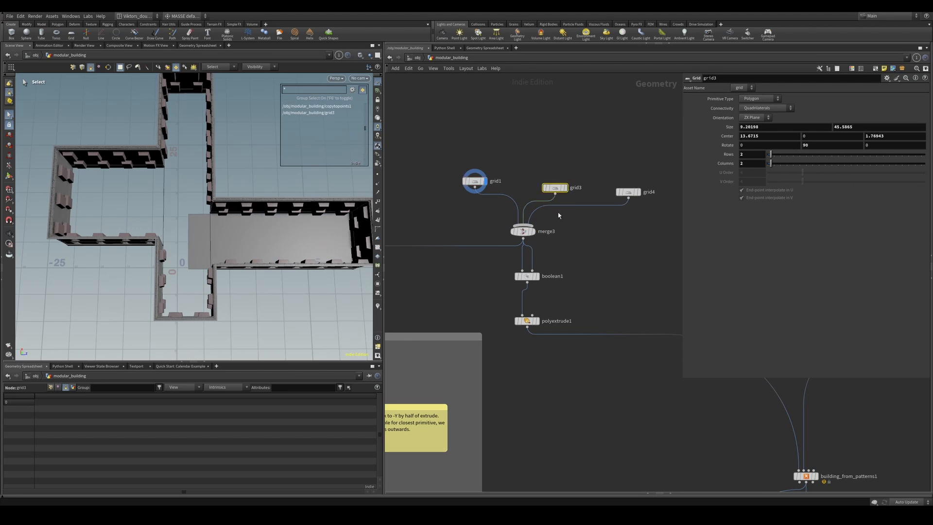
key("r")
left_click_drag(638, 224, 646, 152)
key("r")
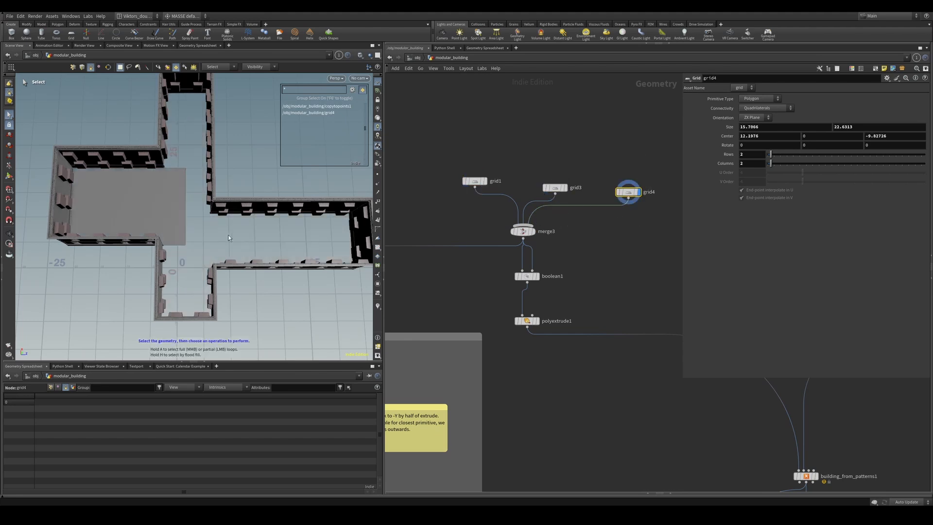
key("r")
left_click_drag(525, 164, 577, 219)
key("r")
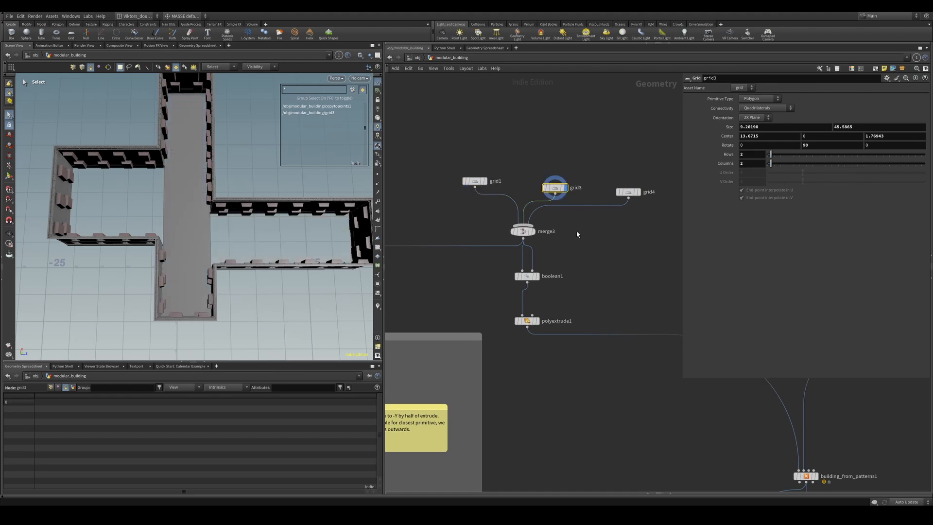
Display boolean1, then polyextrude1 with all templates cleared, and examine the extruded building mass
middle_click_drag(566, 269, 564, 256)
scroll(564, 258, "up", 3)
left_click_drag(558, 253, 477, 288)
key("r")
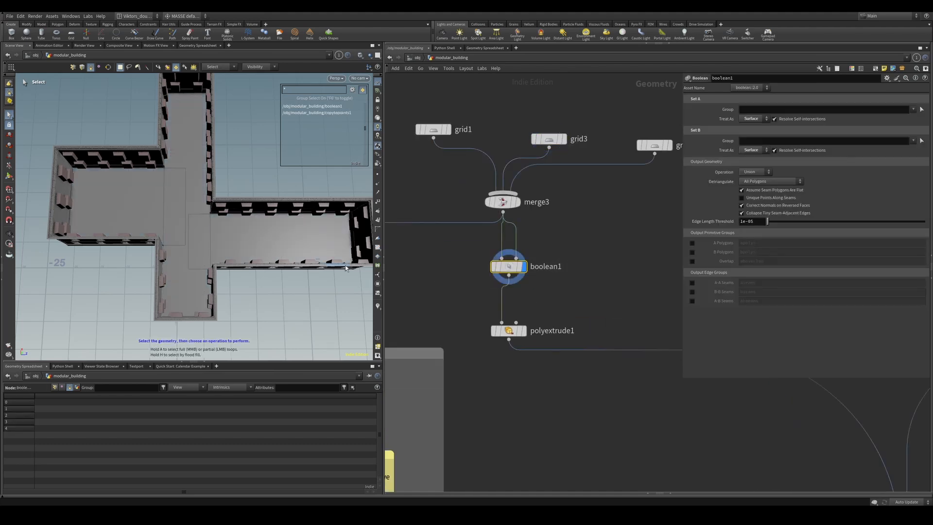
left_click(504, 333)
key("r")
key("alt+w")
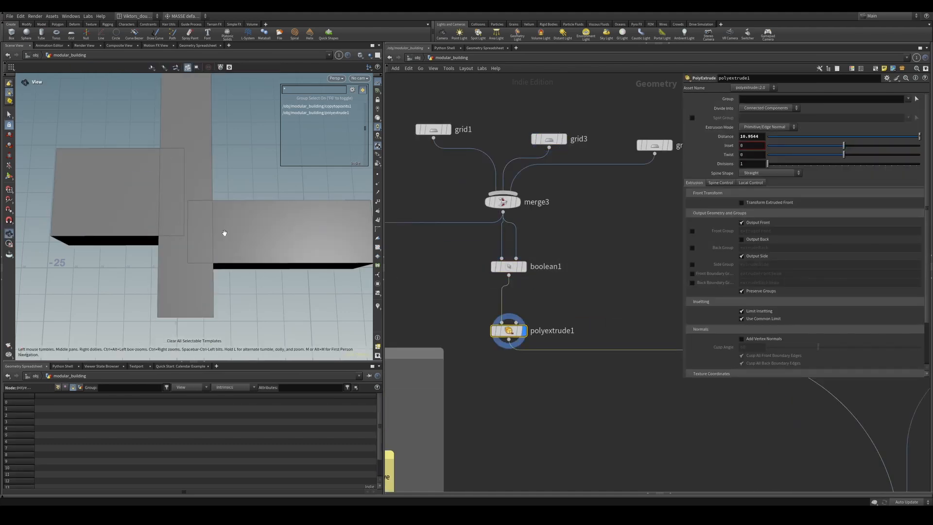
left_click_drag(211, 243, 209, 286, "alt")
left_click_drag(260, 235, 208, 233, "alt")
key("s")
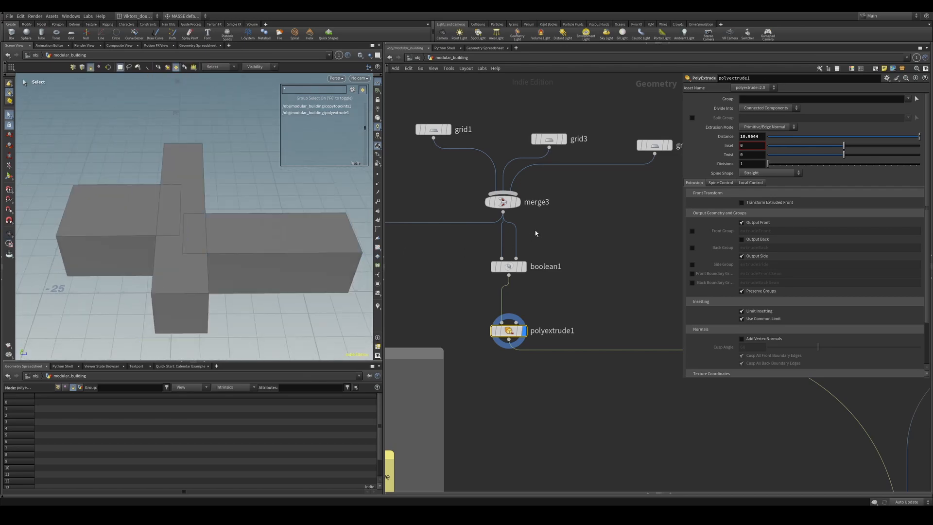
Review the footprint grids again without the template, displaying grid1, grid3, grid4 and finally merge3
middle_click_drag(536, 233, 587, 281)
left_click(501, 178)
left_click_drag(262, 219, 292, 243, "alt")
left_click(599, 187)
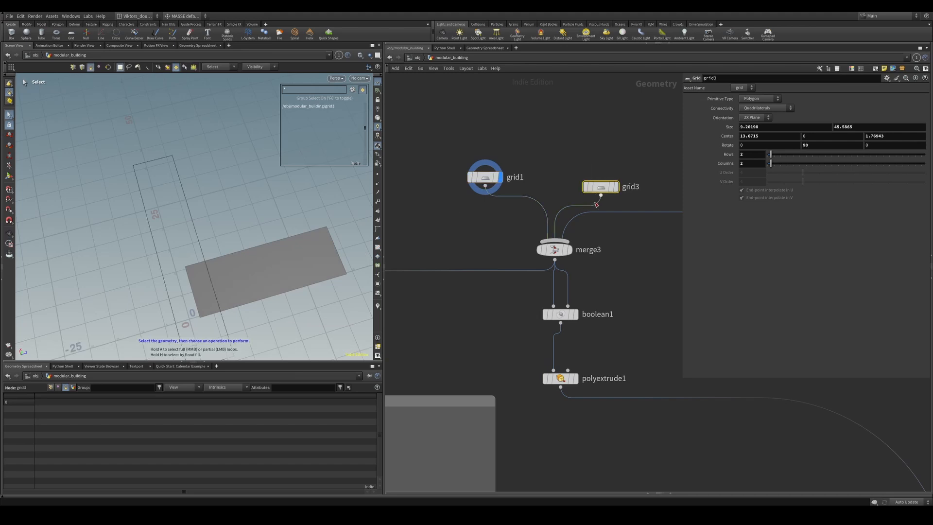
key("r")
middle_click_drag(621, 231, 556, 241)
left_click(640, 204)
key("r")
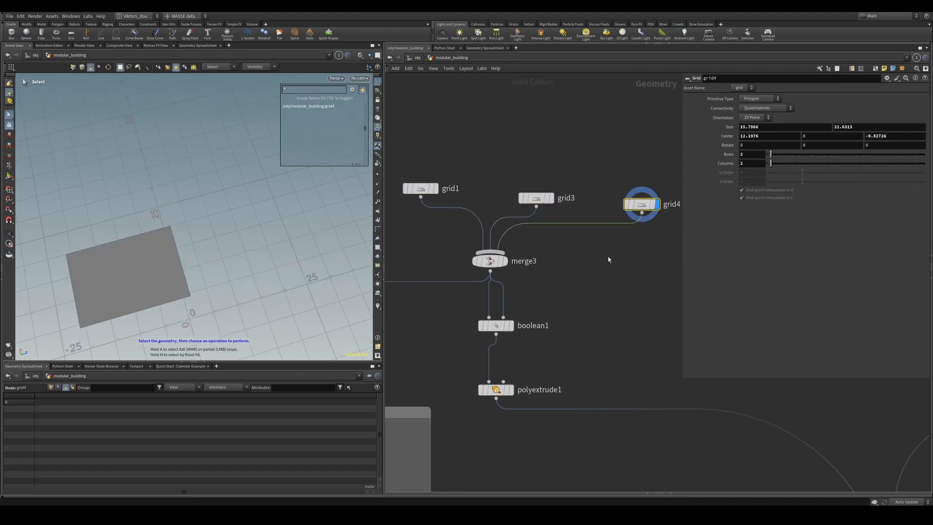
middle_click_drag(607, 259, 624, 238)
scroll(575, 257, "down", 2)
scroll(607, 255, "up", 2)
left_click(541, 247)
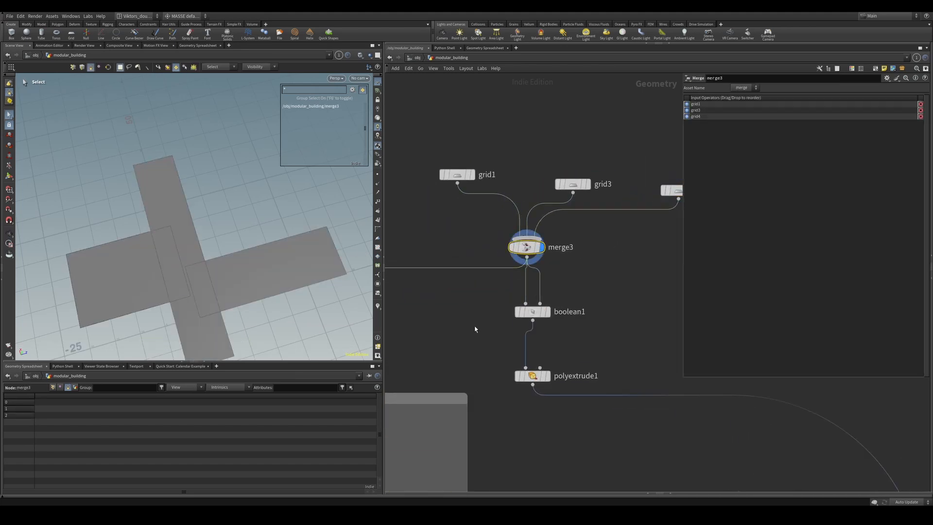
Display polyextrude1 and look through the 'long' and 'short' edge offset and roof-building sections of the network
middle_click_drag(476, 329, 463, 295)
left_click(535, 341)
scroll(573, 396, "down", 3)
middle_click_drag(573, 396, 653, 289)
scroll(632, 326, "down", 2)
scroll(451, 304, "up", 5)
middle_click_drag(452, 304, 544, 292)
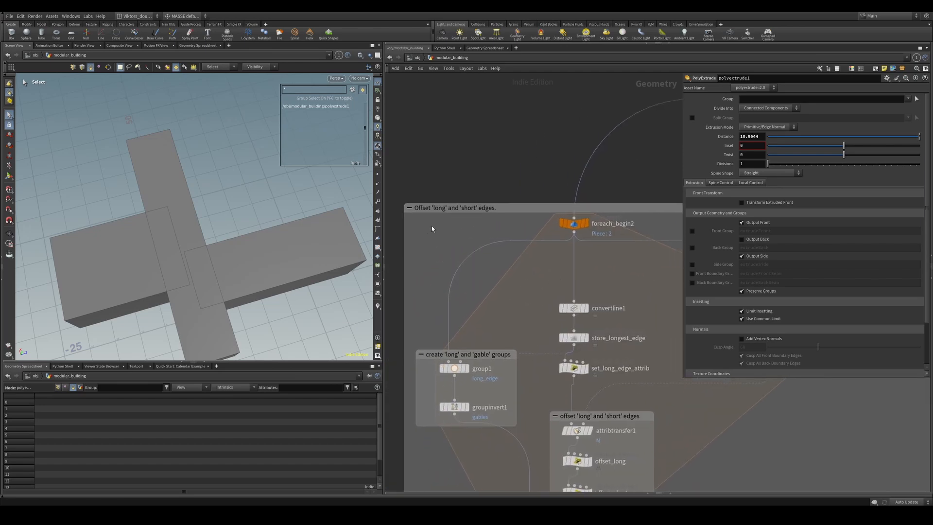
scroll(498, 318, "down", 7)
middle_click_drag(586, 486, 589, 126)
scroll(596, 286, "up", 1)
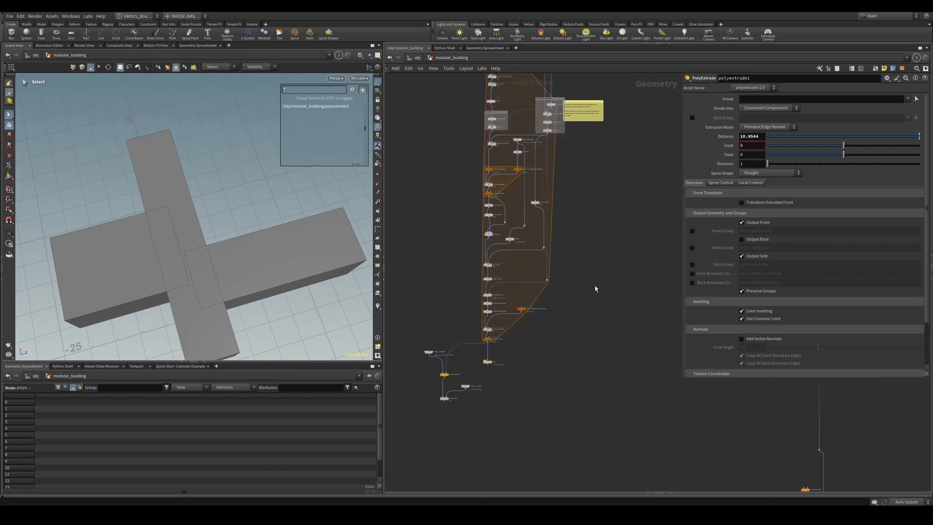
Display matchsize2 at the end of the roof network and examine the generated roof shape from the side
middle_click_drag(595, 289, 676, 194)
left_click(526, 302)
left_click_drag(258, 293, 272, 265, "alt")
scroll(562, 305, "down", 3)
middle_click_drag(562, 306, 527, 371)
scroll(521, 278, "up", 3)
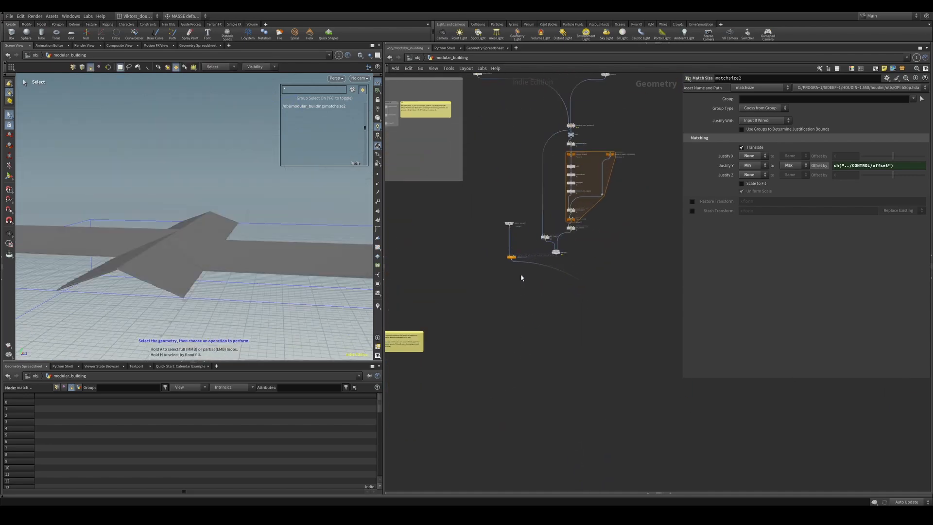
Display copytopoints1 and examine how the roof's overhanging edges meet the assembled building's walls, toggling wireframe shading
left_click(512, 257)
left_click_drag(321, 229, 263, 238, "alt")
right_click_drag(264, 237, 299, 228, "alt")
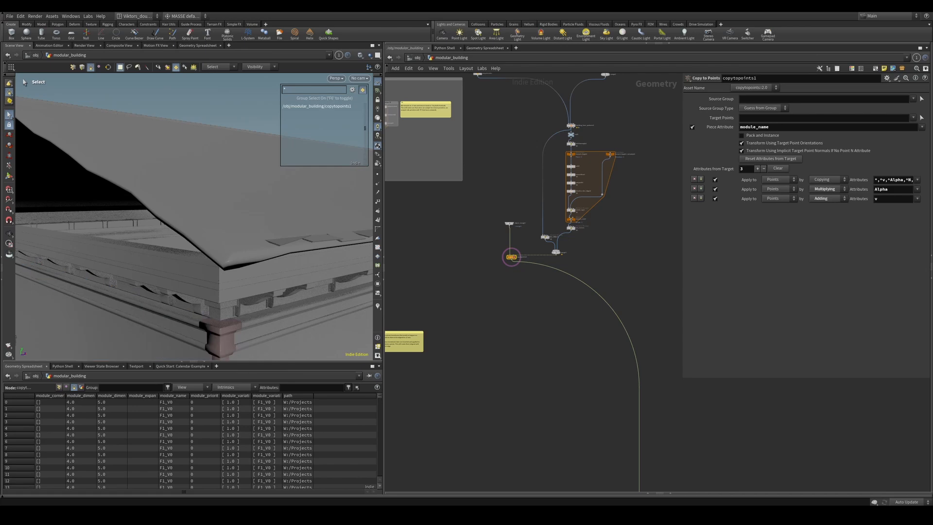
left_click_drag(201, 175, 158, 229, "alt")
right_click_drag(159, 229, 114, 267, "alt")
key("shift+w")
mouse_move(115, 267)
left_mouse_down("alt")
mouse_move(126, 255)
mouse_move(130, 267)
mouse_move(117, 210)
mouse_move(101, 269)
mouse_move(100, 254)
mouse_move(163, 256)
left_mouse_up("alt")
key("shift+w")
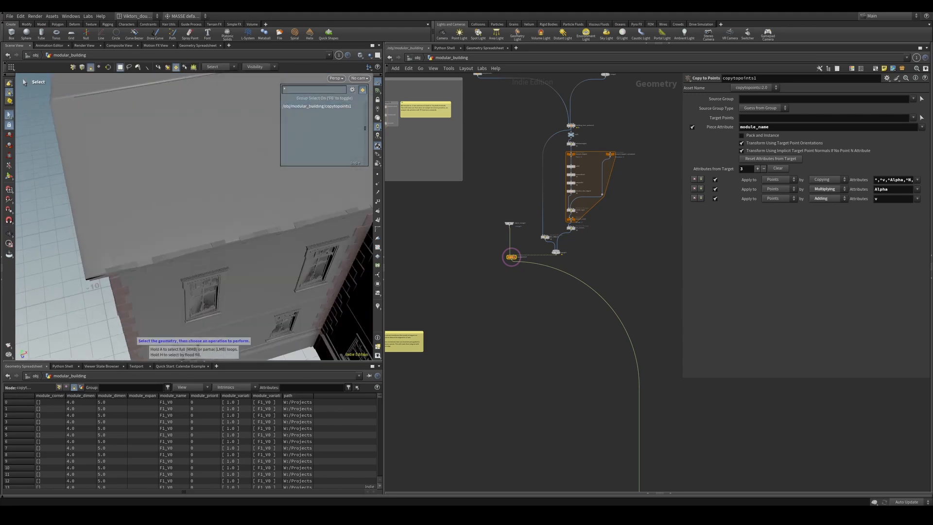
left_click_drag(167, 194, 156, 259, "alt")
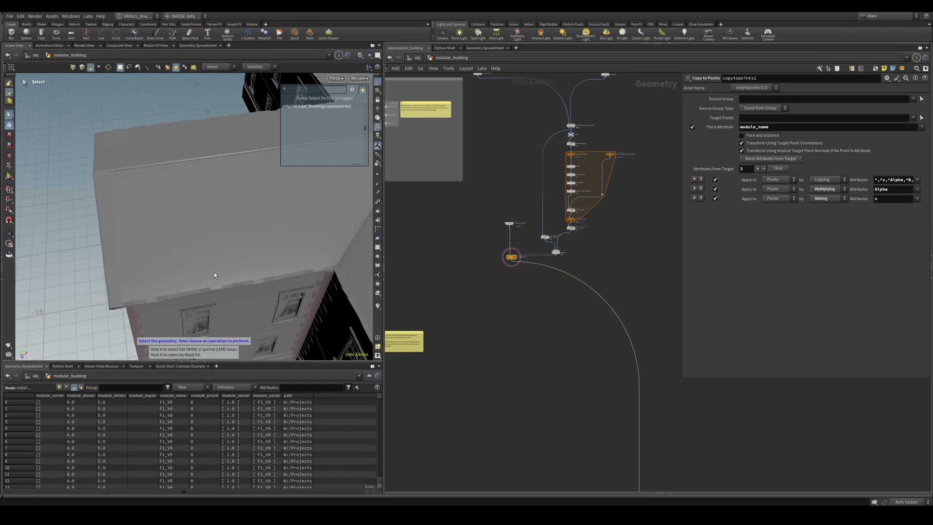
Bring up the CONTROL parameters with the roof piece sizes and frame the end of the building's roof
left_click_drag(223, 237, 228, 213, "alt")
key("alt+Tab")
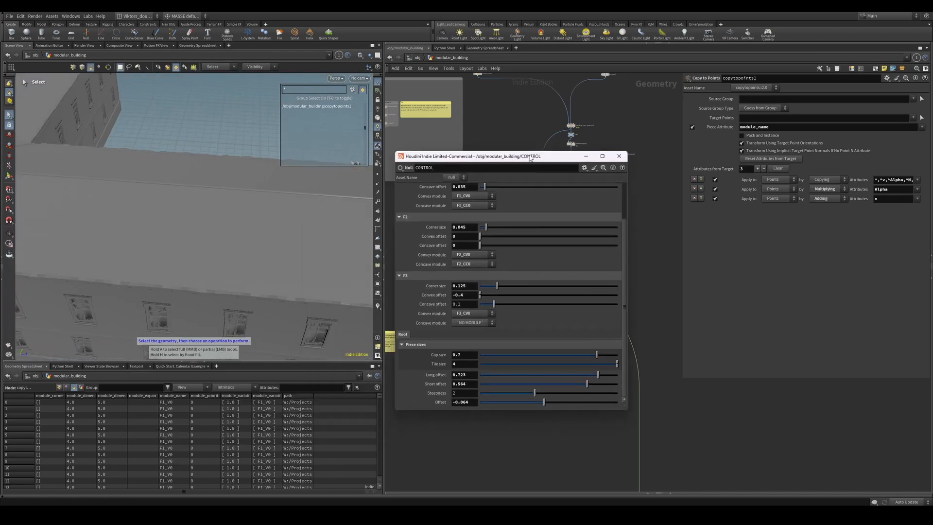
left_click_drag(528, 156, 569, 139)
left_click_drag(201, 277, 254, 218, "alt")
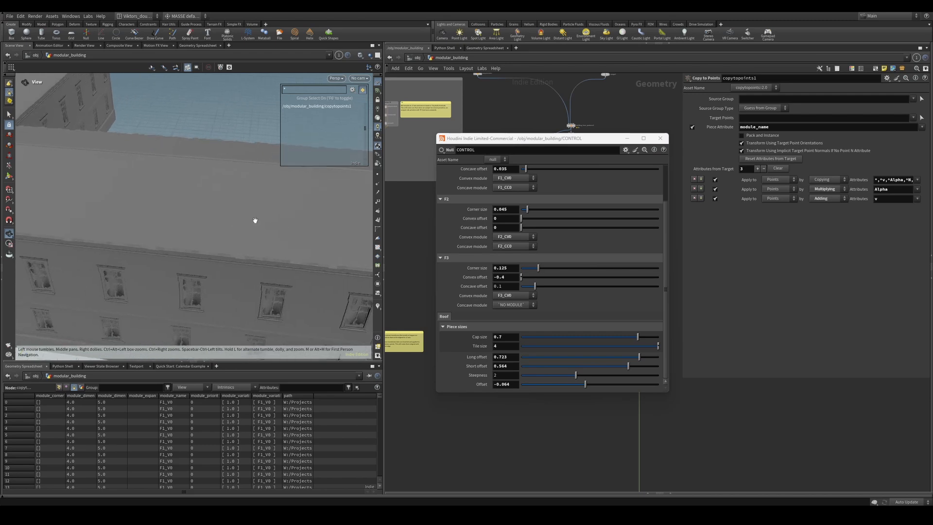
middle_click_drag(344, 277, 266, 252, "alt")
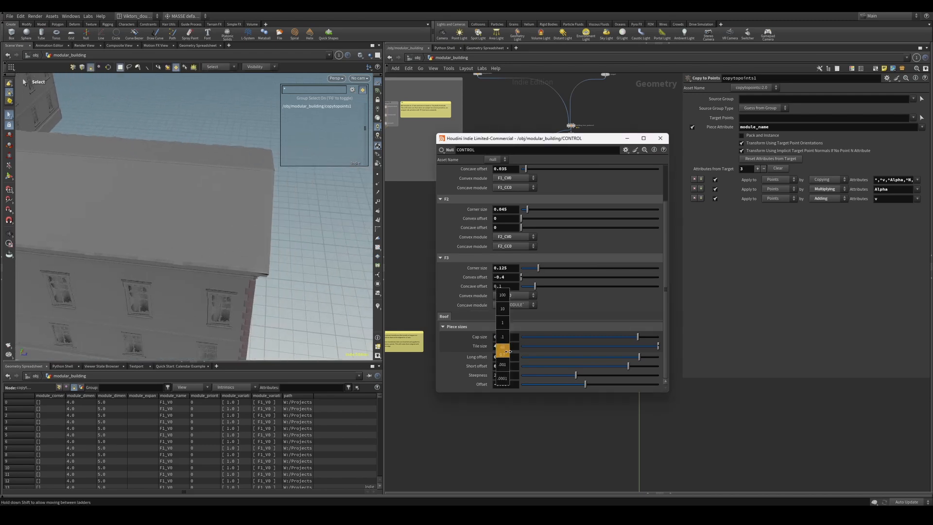
Try a larger Cap size for the roof, return it to 0.7 and examine the roof's end cap
left_click_drag(244, 220, 252, 272, "alt")
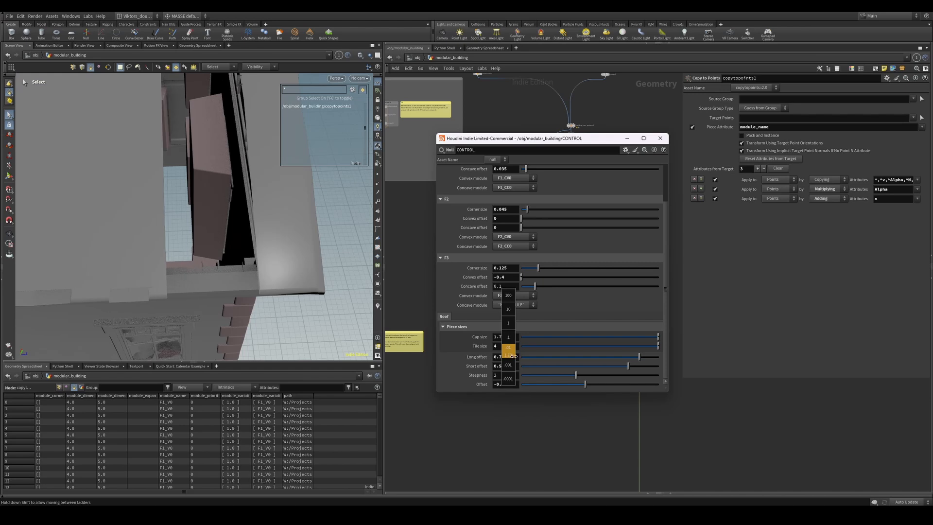
middle_click_drag(510, 348, 249, 338)
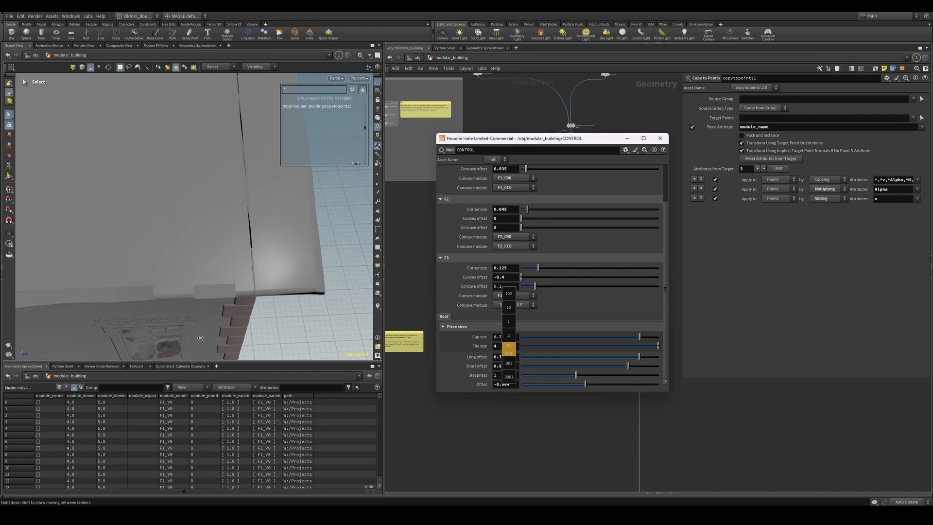
left_click_drag(218, 277, 311, 258, "alt")
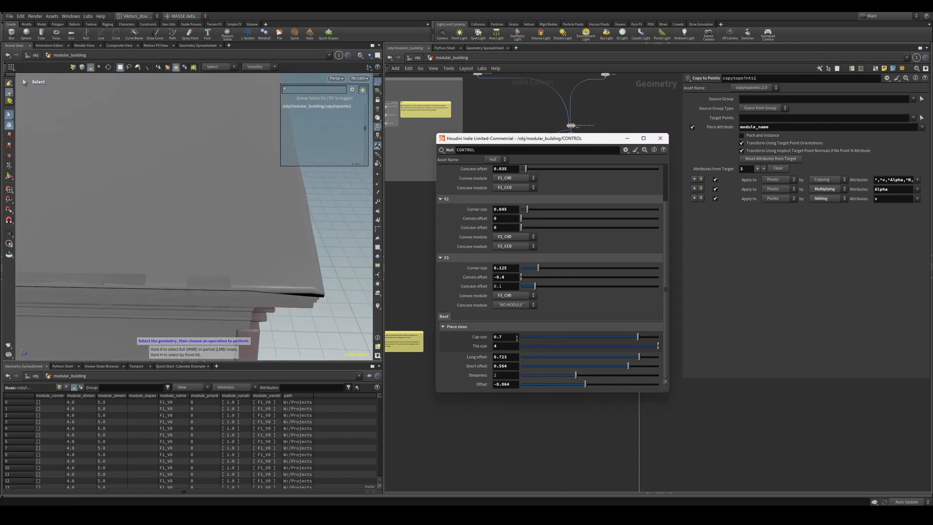
left_click_drag(325, 276, 210, 272, "alt")
Reduce the roof's Tile size to 1.29 and examine the narrower pieces in wireframe
left_click_drag(100, 285, 133, 293)
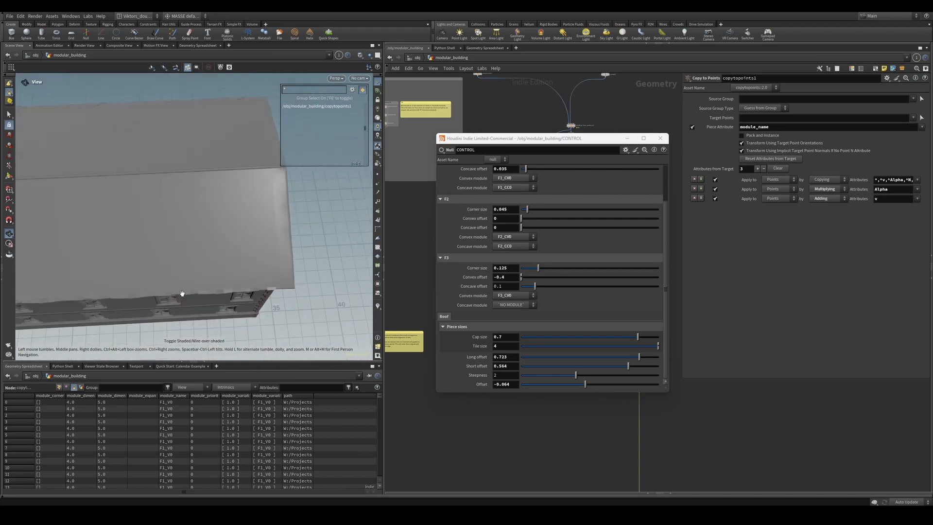
left_click_drag(256, 296, 227, 287)
right_click_drag(227, 287, 468, 245)
left_click_drag(255, 292, 296, 252)
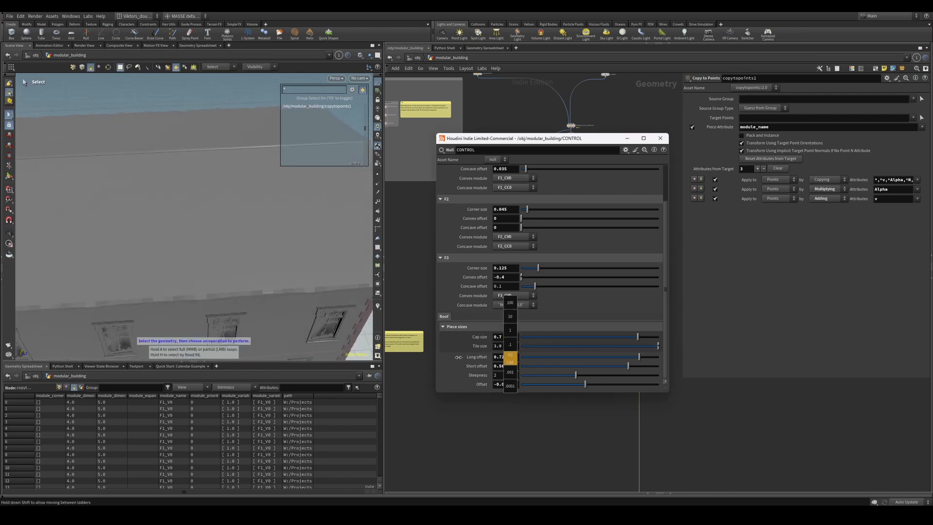
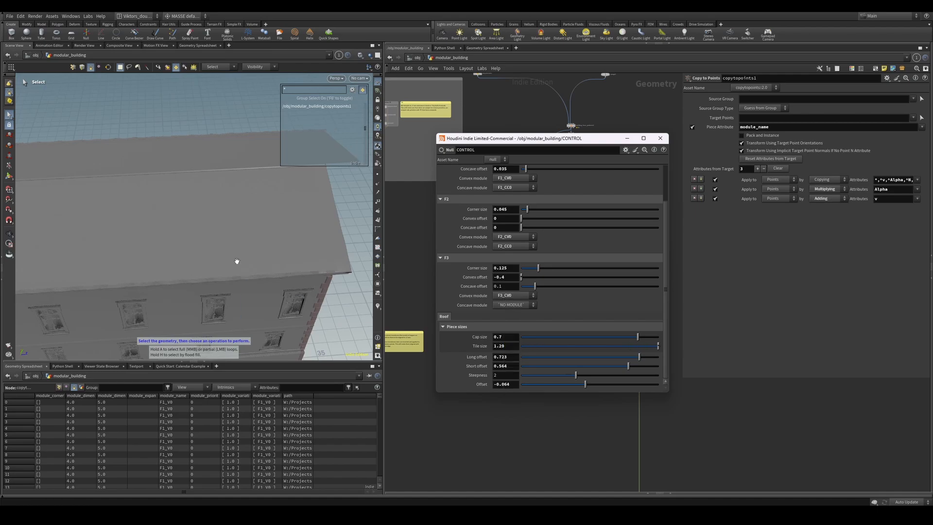
key("w")
left_click_drag(237, 261, 316, 301)
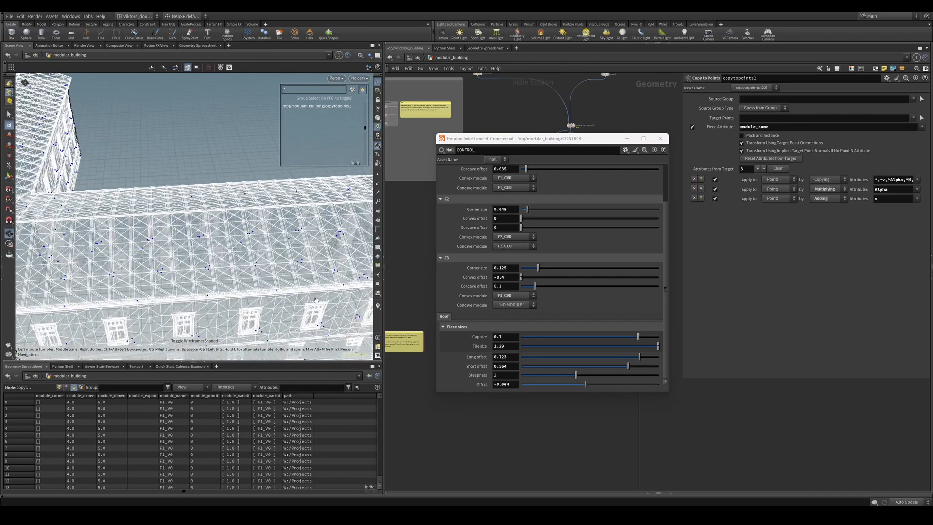
Increase the roof's Tile size to 5.49 and examine the spacing between the roof pieces in shaded view
middle_click_drag(505, 346, 645, 356)
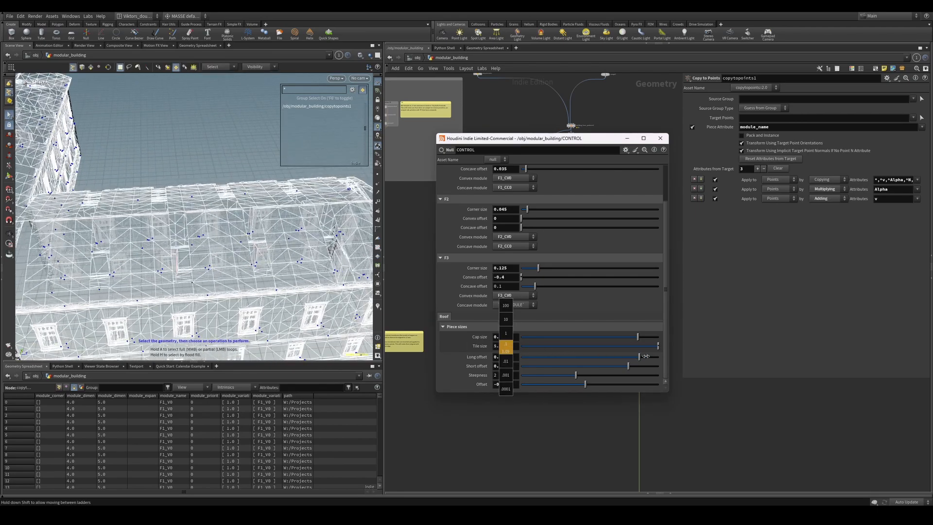
key("w")
mouse_move(236, 235)
left_mouse_down()
mouse_move(191, 258)
mouse_move(202, 235)
left_mouse_up()
scroll(203, 235, "up", 3)
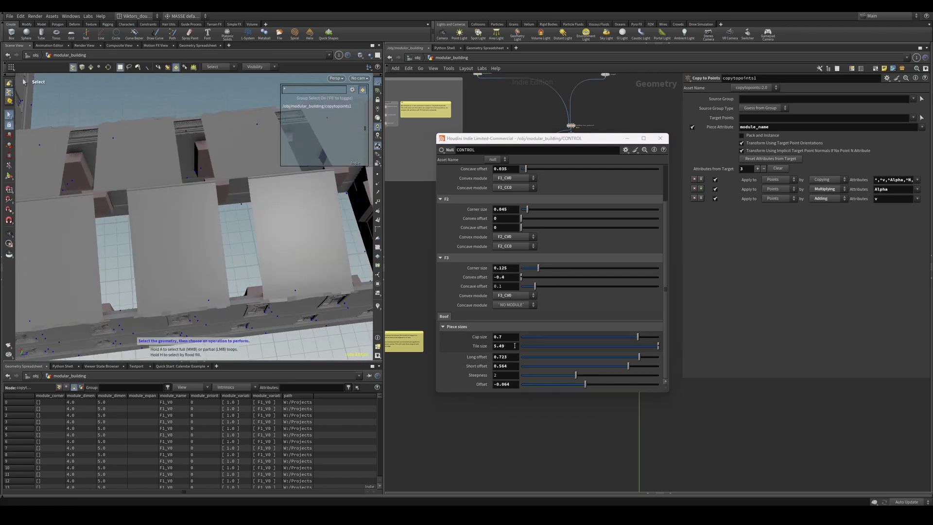
Restore the roof's Tile size to 4 and compare the pieces in wireframe and shaded views
middle_click_drag(505, 346, 460, 353)
mouse_move(349, 289)
left_mouse_down("alt")
mouse_move(244, 234)
mouse_move(370, 324)
left_mouse_up("alt")
key("w")
key("w")
key("w")
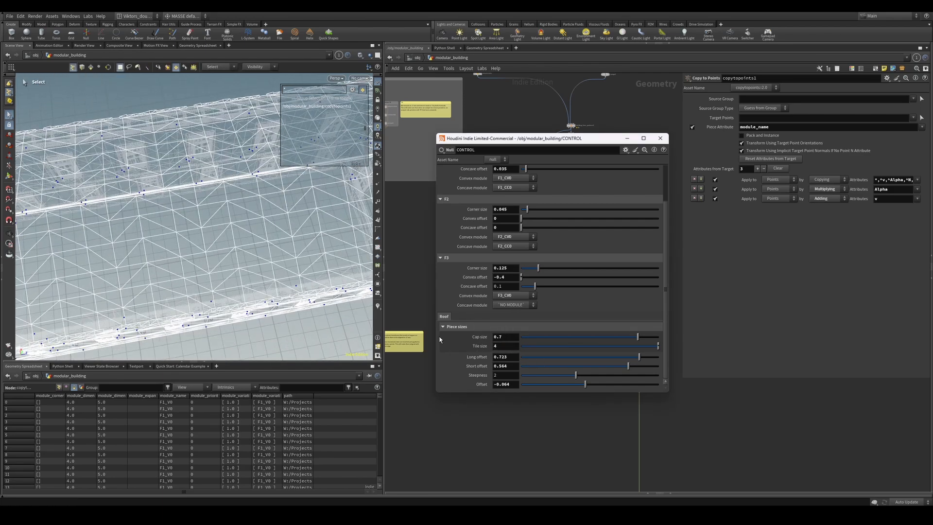
left_click_drag(273, 265, 227, 234, "alt")
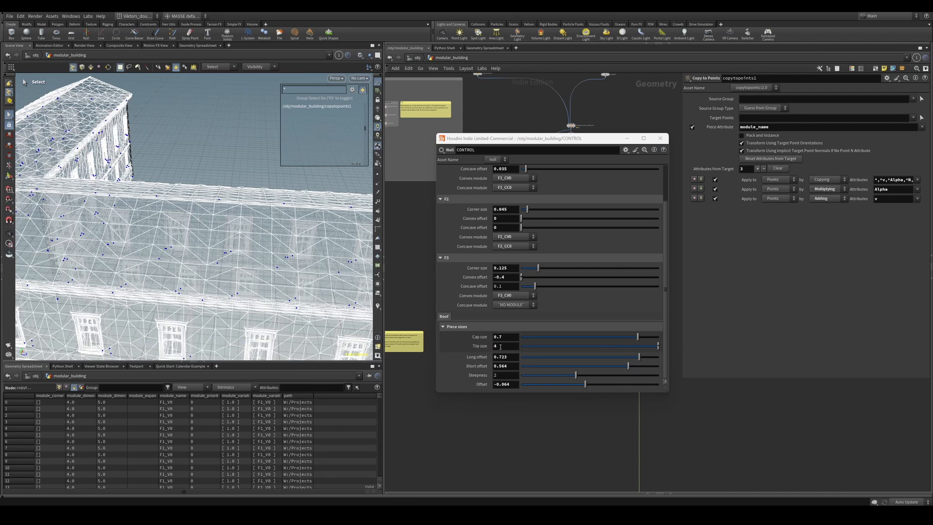
key("w")
mouse_move(265, 267)
left_mouse_down("alt")
mouse_move(210, 311)
mouse_move(187, 279)
mouse_move(202, 225)
mouse_move(303, 304)
left_mouse_up("alt")
key("w")
key("w")
Try a Long offset of 1.523 on the roof, framing the gable corner where it overhangs the wall
left_click_drag(208, 263, 252, 234, "alt")
right_click_drag(253, 234, 345, 245, "alt")
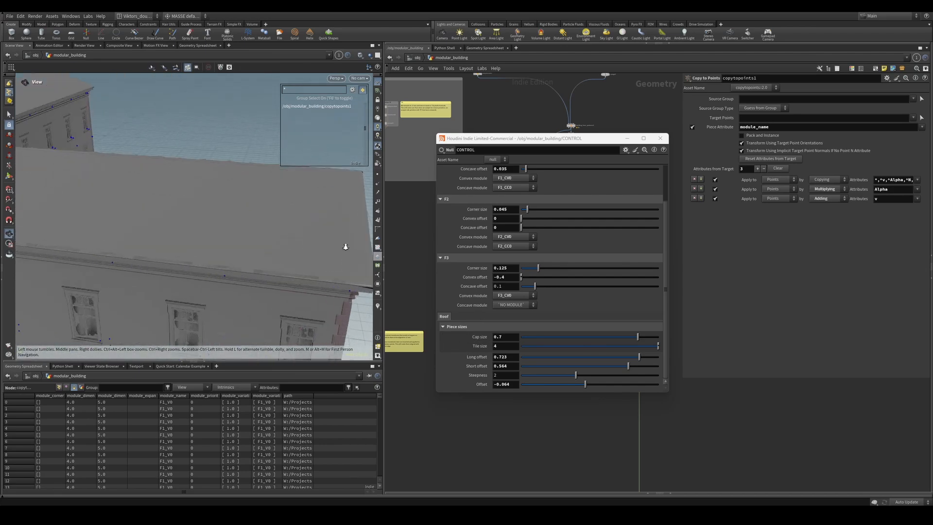
left_click_drag(345, 246, 359, 243, "alt")
mouse_move(282, 258)
left_mouse_down("alt")
mouse_move(221, 264)
mouse_move(124, 214)
mouse_move(195, 239)
mouse_move(167, 245)
mouse_move(277, 275)
left_mouse_up("alt")
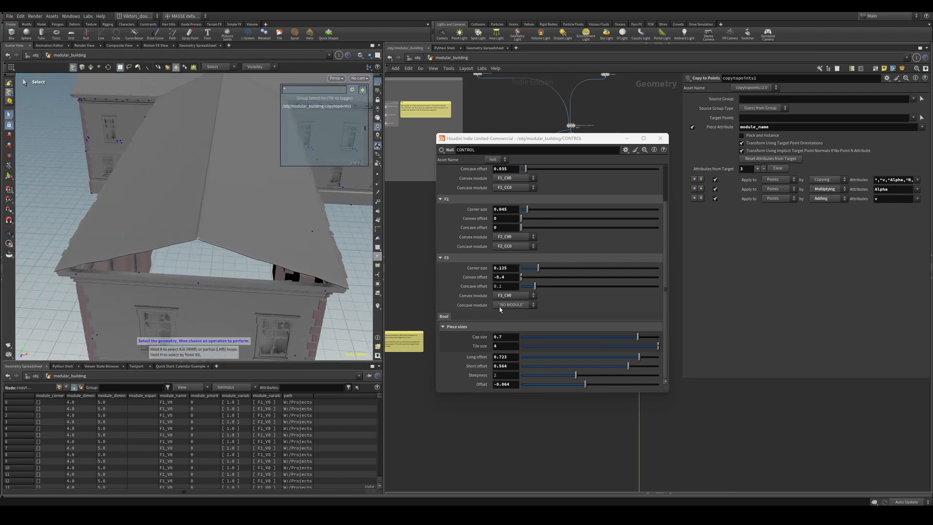
left_click_drag(339, 288, 250, 252, "alt")
right_click_drag(250, 252, 289, 237, "alt")
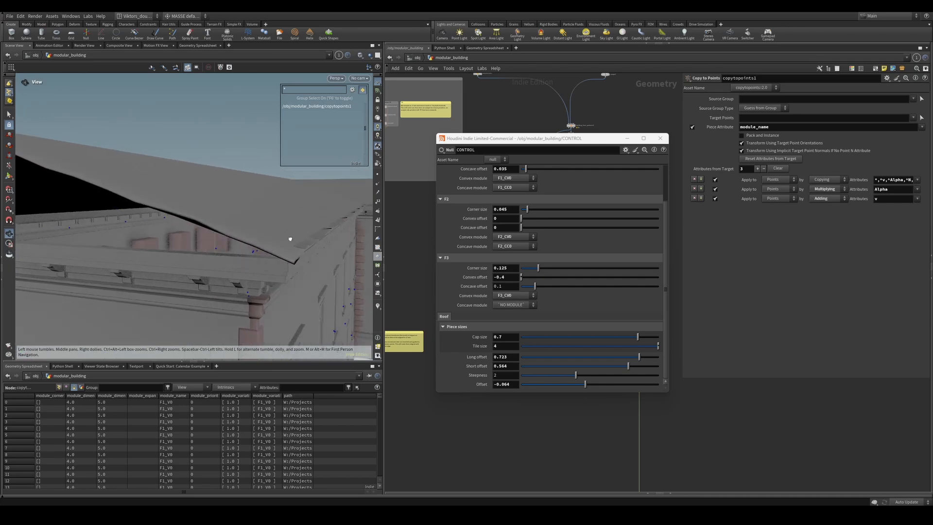
left_click_drag(289, 237, 283, 248, "alt")
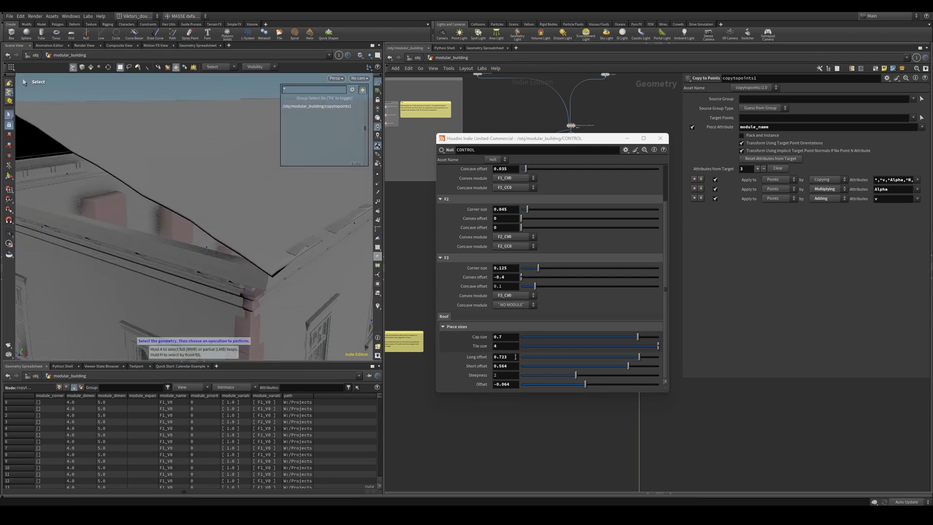
middle_click_drag(513, 356, 527, 360)
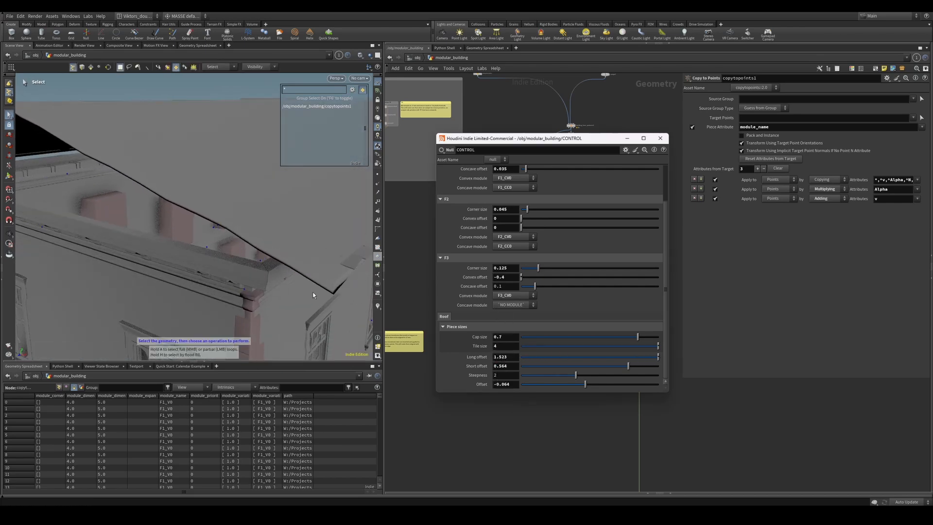
Set the roof's Long offset to 1.023 and examine the eave overhang from below and along the wall
left_click_drag(314, 294, 265, 272, "alt")
right_click_drag(265, 272, 292, 279, "alt")
left_click_drag(292, 280, 279, 286, "alt")
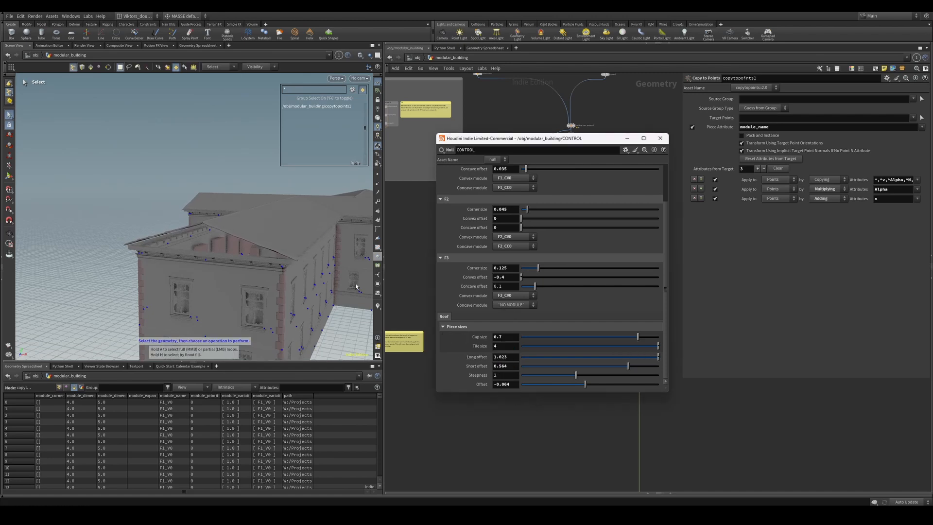
left_click_drag(354, 284, 310, 263, "alt")
right_click_drag(310, 263, 275, 250, "alt")
left_click_drag(261, 273, 334, 305, "alt")
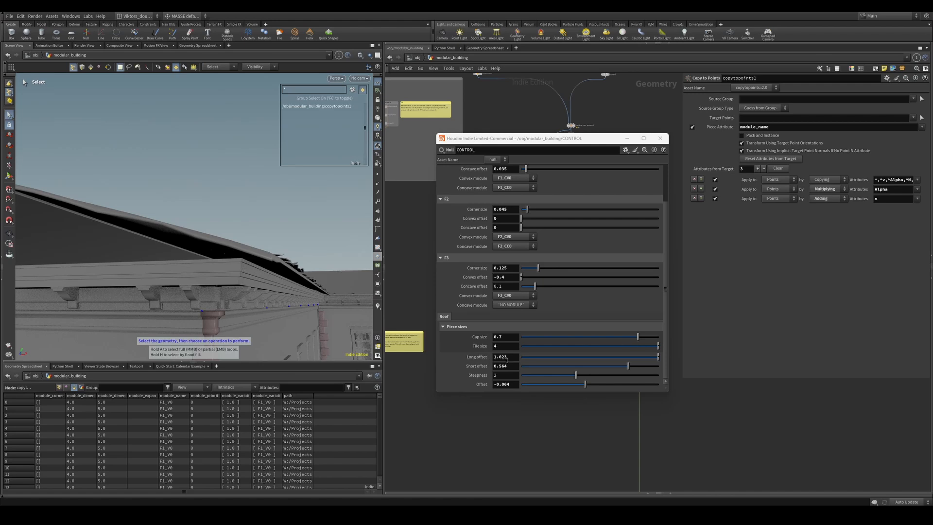
left_click_drag(260, 282, 166, 261, "alt")
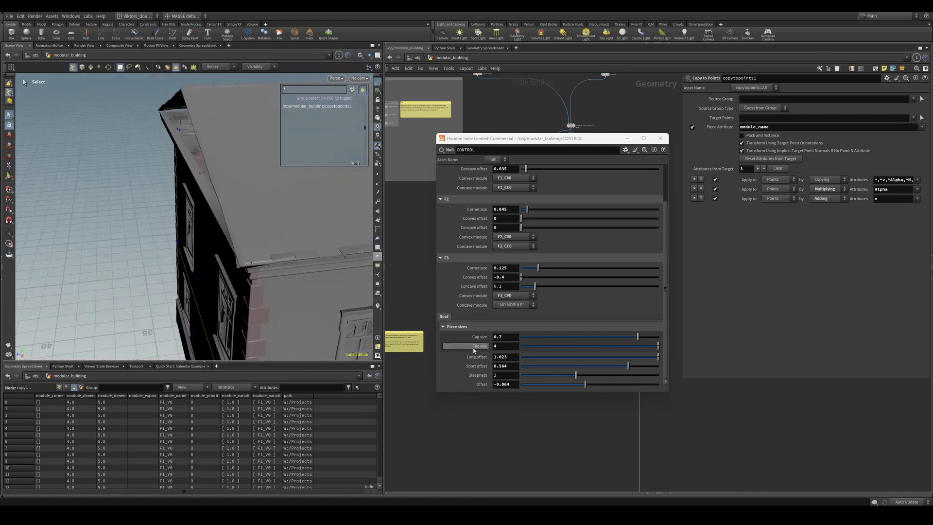
Try Short offset values of 0.664 and 1.064 and examine the gable ends and roof junction
mouse_move(508, 365)
middle_mouse_down()
mouse_move(517, 366)
mouse_move(488, 368)
mouse_move(500, 368)
middle_mouse_up()
left_click_drag(146, 243, 110, 151, "alt")
left_click_drag(261, 234, 335, 272, "alt")
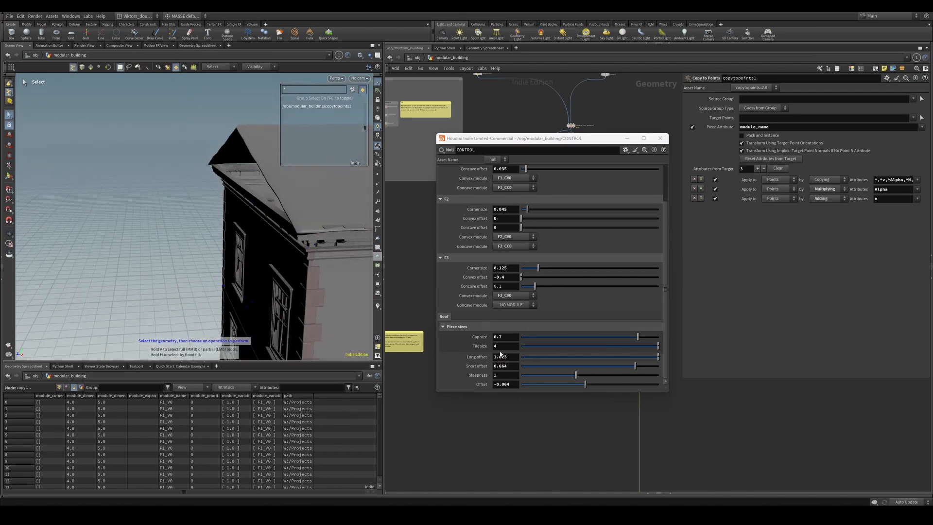
middle_click_drag(525, 364, 542, 365)
left_click_drag(214, 263, 300, 221, "alt")
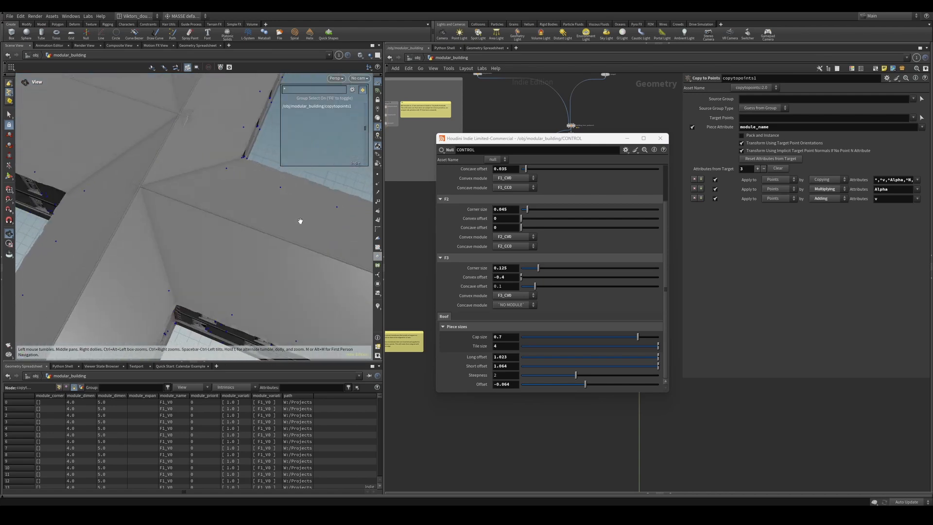
left_click_drag(186, 209, 184, 234, "alt")
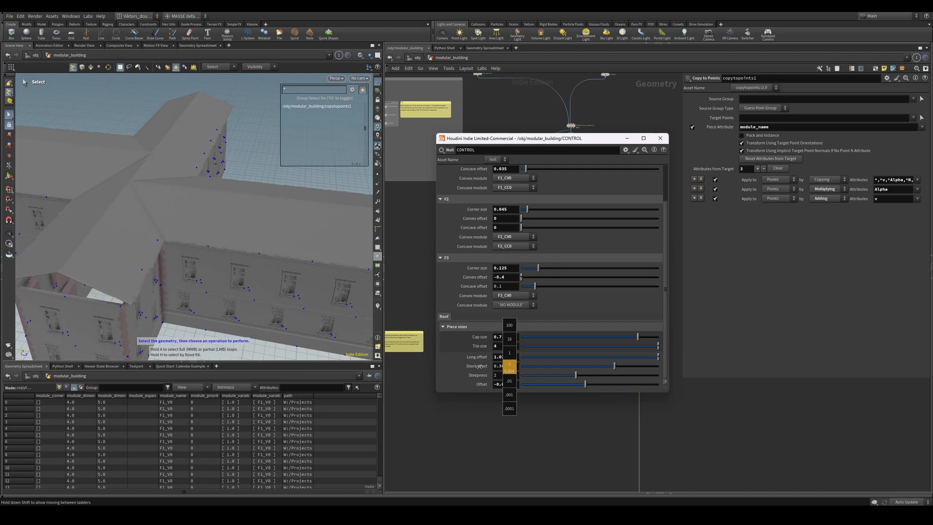
Reduce the roof's Short offset to 0.264 and examine the ridge junction and the gable end
left_click_drag(301, 273, 122, 162, "alt")
scroll(112, 173, "up", 5)
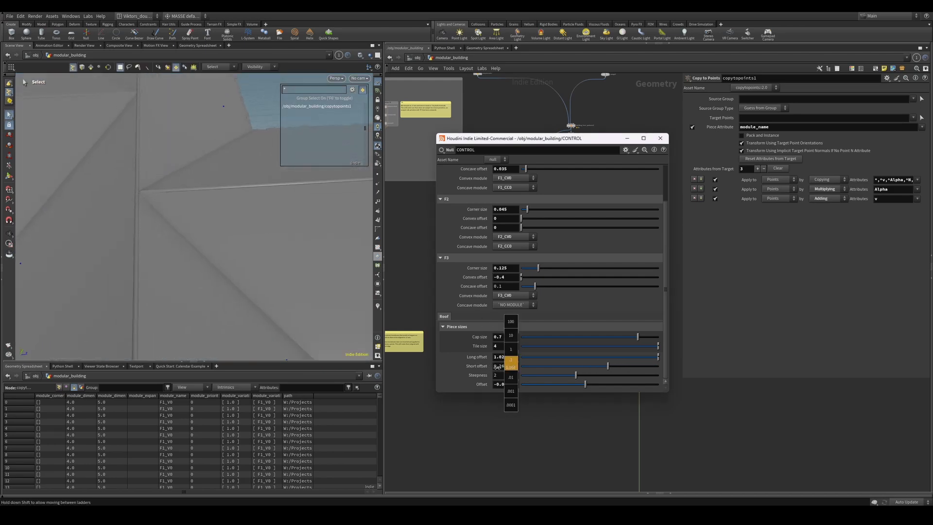
middle_click_drag(498, 367, 498, 368)
scroll(287, 220, "down", 5)
left_click_drag(287, 220, 293, 279, "alt")
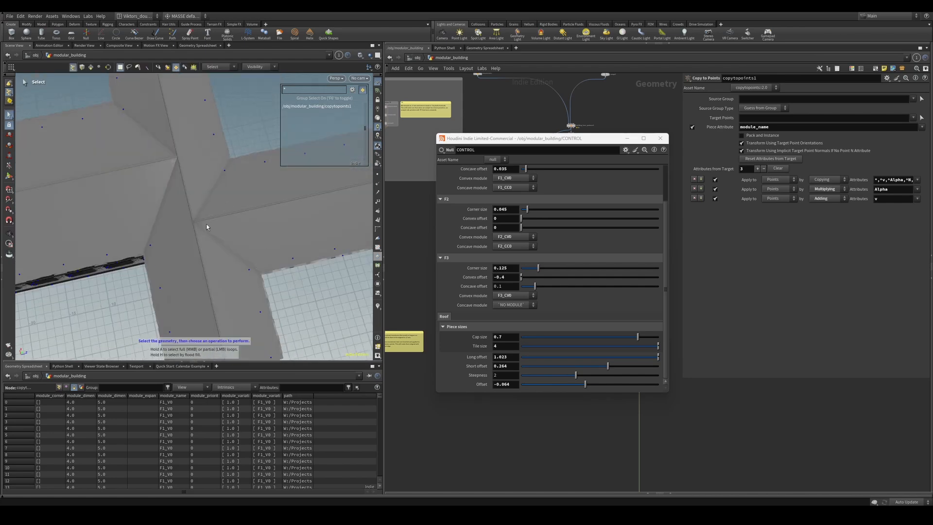
left_click_drag(176, 188, 162, 156, "alt")
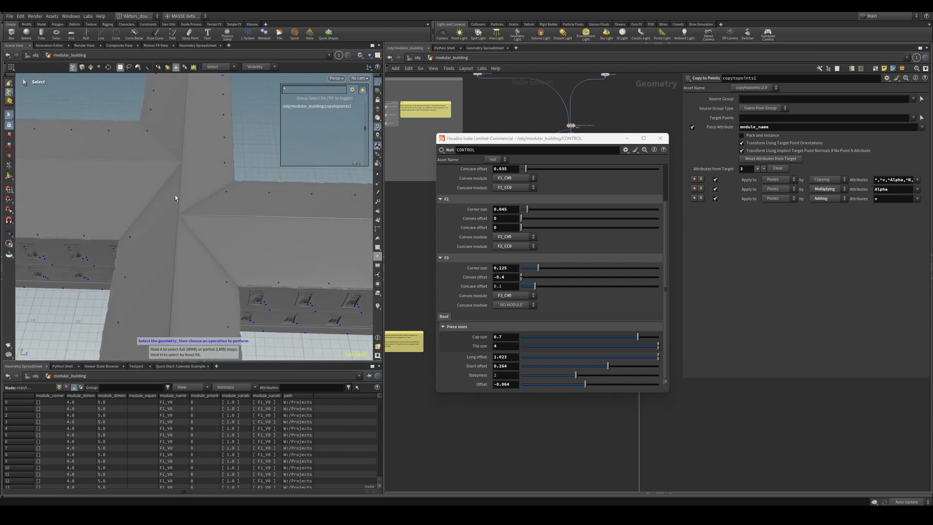
left_click_drag(207, 214, 218, 270)
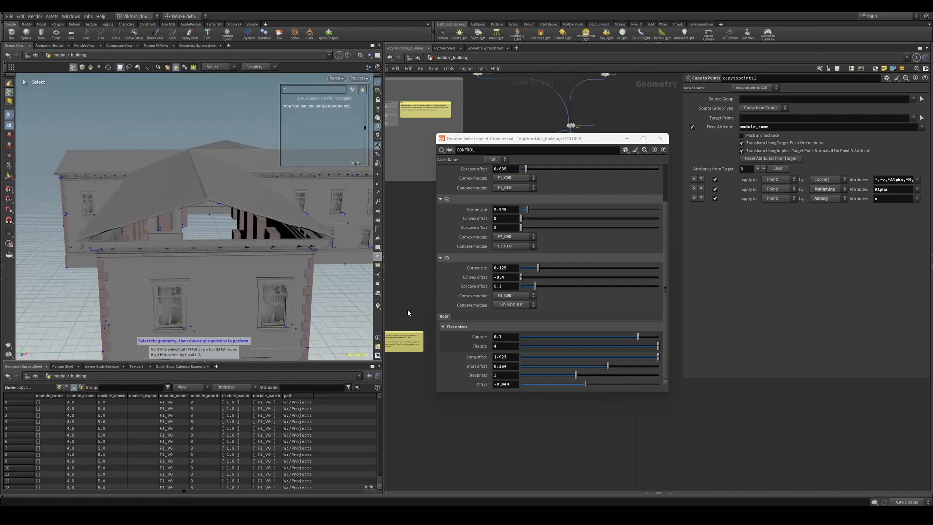
left_click_drag(268, 257, 262, 273)
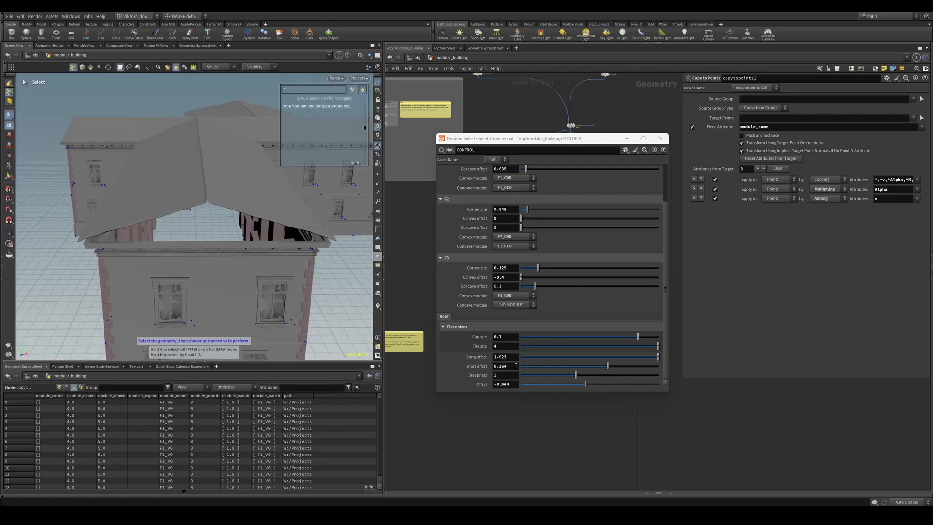
Try a roof Steepness of 3.5, settle on 3.2 and examine the gable corner
left_click_drag(323, 294, 316, 266, "alt")
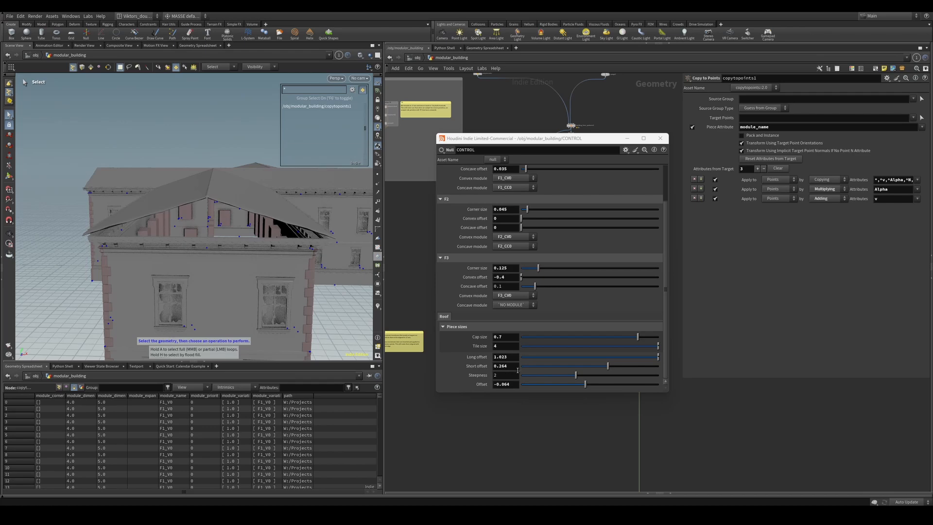
middle_click_drag(517, 370, 550, 378)
left_click_drag(144, 228, 285, 252, "alt")
scroll(225, 219, "up", 4)
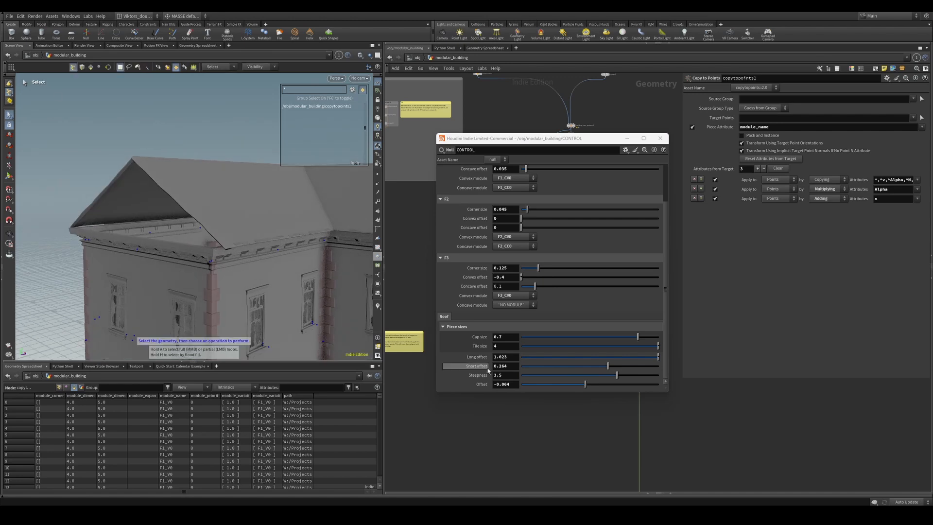
mouse_move(500, 375)
middle_mouse_down()
mouse_move(508, 378)
mouse_move(483, 377)
mouse_move(508, 378)
middle_mouse_up()
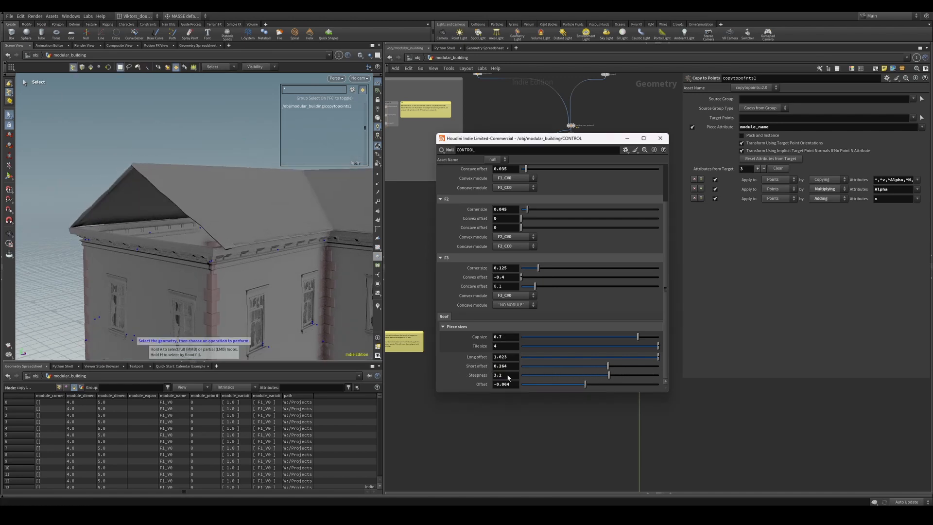
left_click_drag(197, 252, 225, 246, "alt")
scroll(225, 246, "up", 3)
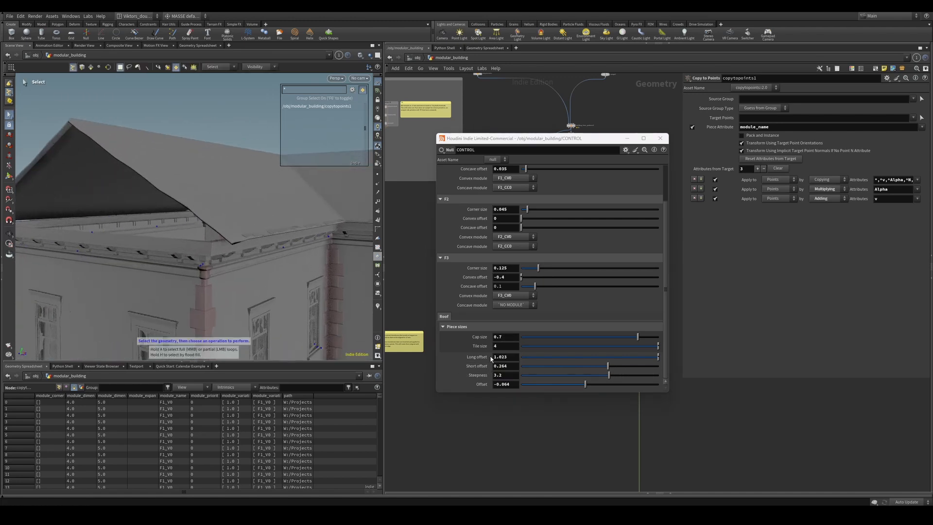
Lower the roof onto the walls by setting its Offset to -0.234
middle_click_drag(501, 383, 495, 393)
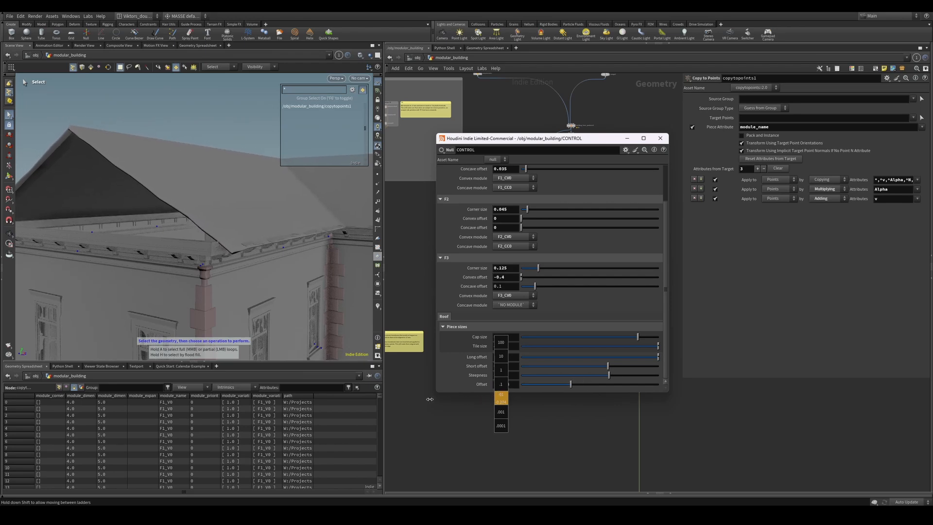
middle_click_drag(441, 399, 441, 399)
left_click_drag(244, 233, 194, 258, "alt")
Set the roof's Short offset to 0.564 and review the whole building's roof from above
middle_click_drag(511, 367, 524, 365)
scroll(269, 246, "down", 3)
left_click_drag(268, 246, 177, 286, "alt")
key("s")
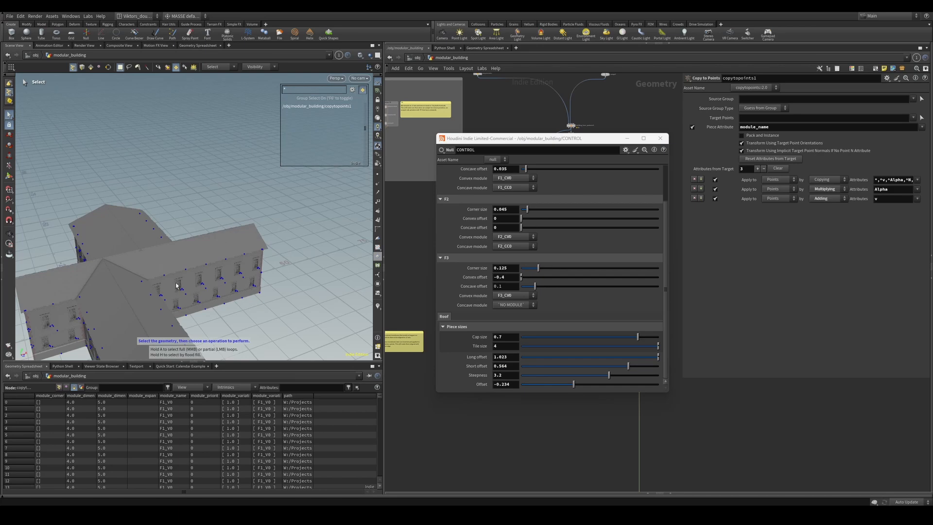
left_click_drag(188, 280, 169, 263, "alt")
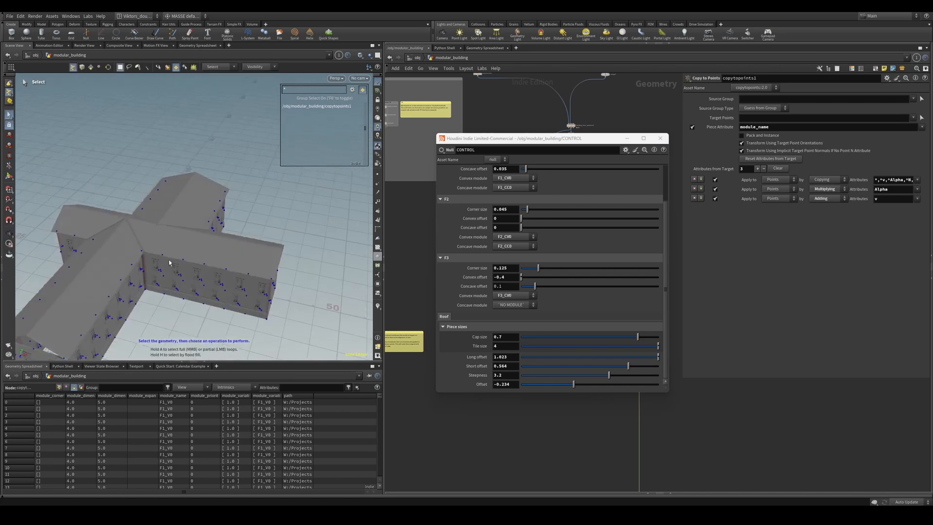
Examine the building's roof and facades from above and from near ground level
left_click_drag(233, 277, 202, 256, "alt")
scroll(233, 267, "up", 5)
scroll(284, 215, "up", 5)
left_click_drag(284, 215, 190, 260, "alt")
scroll(219, 238, "down", 5)
scroll(181, 258, "down", 5)
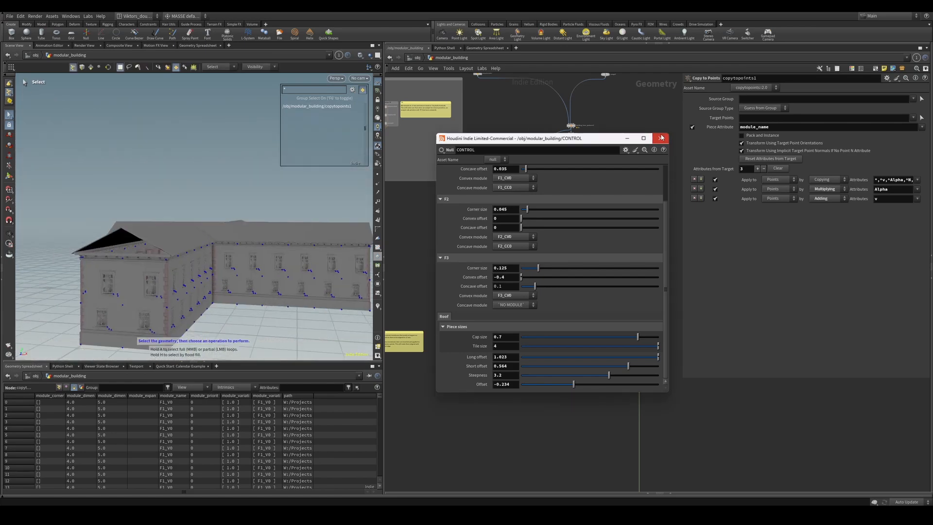
Close the CONTROL parameter window and locate the network box that offsets the 'long' and 'short' edges
left_click(661, 138)
scroll(525, 275, "down", 5)
middle_click_drag(511, 273, 611, 307)
scroll(535, 256, "up", 5)
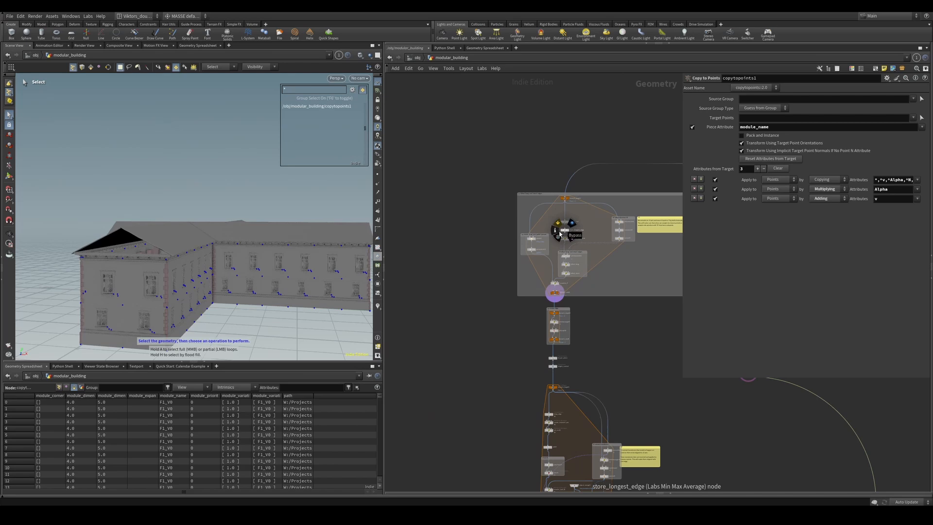
scroll(559, 235, "up", 6)
scroll(556, 238, "down", 2)
scroll(583, 223, "up", 2)
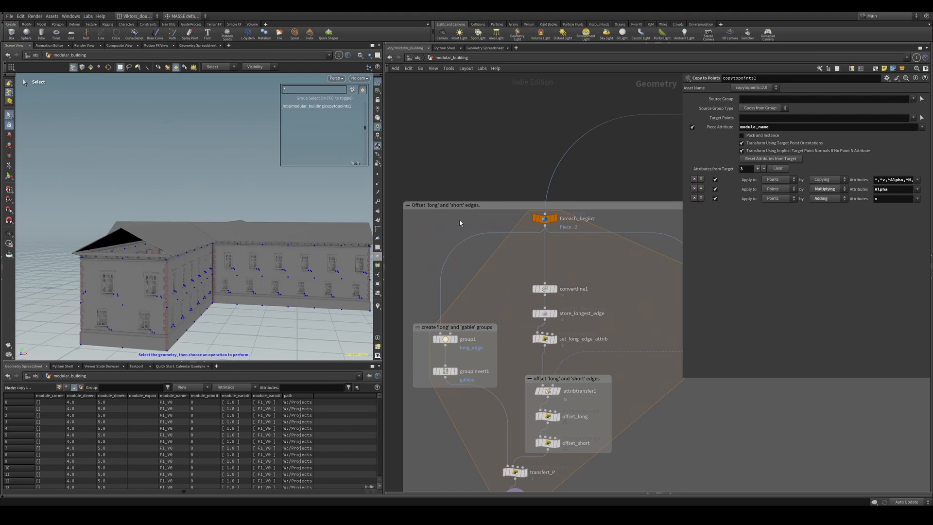
Examine the gable end of the roof and its overhang up close
left_click_drag(155, 230, 126, 281, "alt")
right_click_drag(134, 283, 188, 248, "alt")
scroll(500, 310, "down", 4)
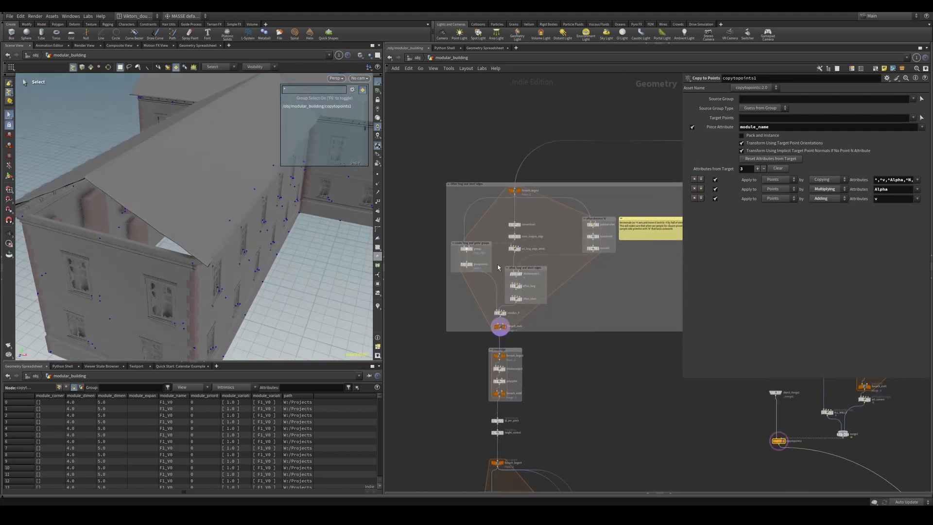
Display the output of the foreach_end2 node in the viewport
scroll(496, 282, "up", 3)
middle_click_drag(605, 333, 599, 307)
scroll(550, 340, "up", 2)
left_click(470, 317)
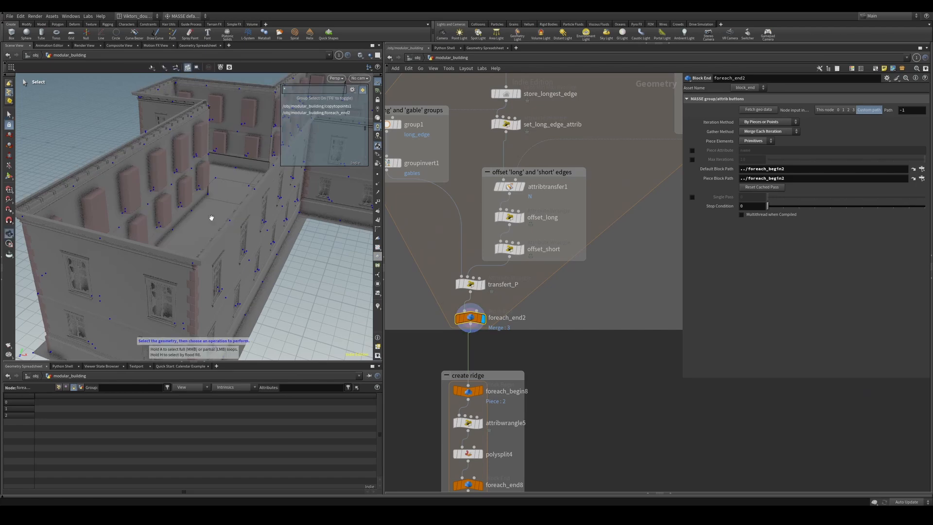
left_click_drag(210, 217, 212, 231, "alt")
left_click(484, 319)
Switch to edge selection and examine the colour-coded gables and long_edge groups on the overlapping roof footprints
right_click_drag(262, 238, 240, 257, "alt")
left_click_drag(240, 256, 266, 244)
key("s")
key("3")
left_click(258, 237)
key("s")
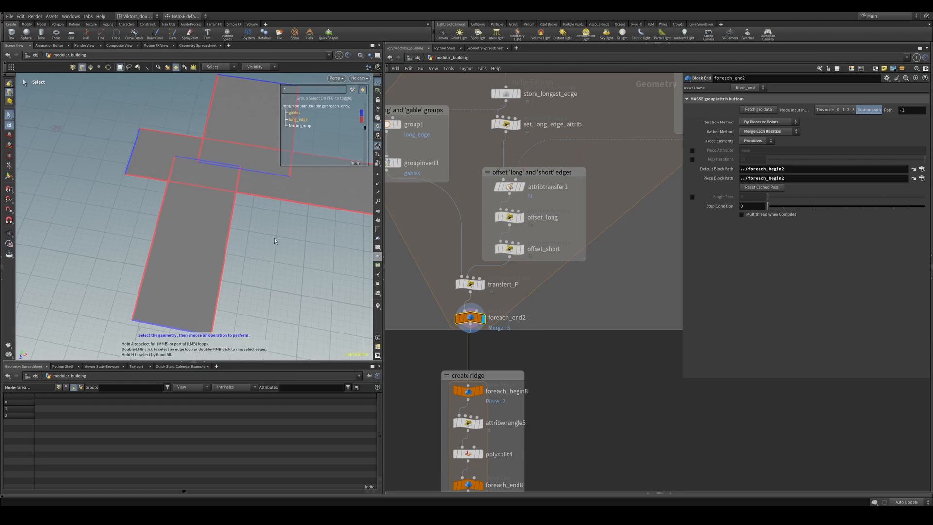
key("Escape")
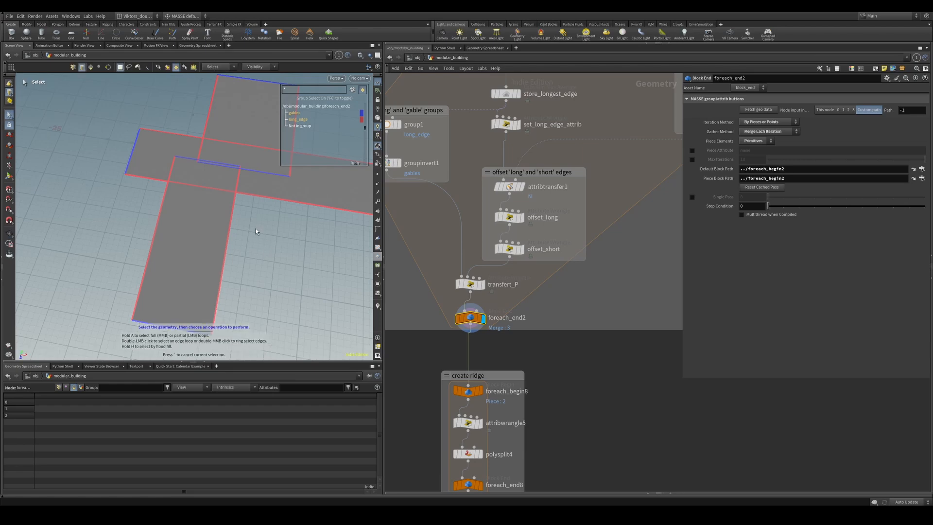
left_click_drag(262, 246, 233, 263)
key("s")
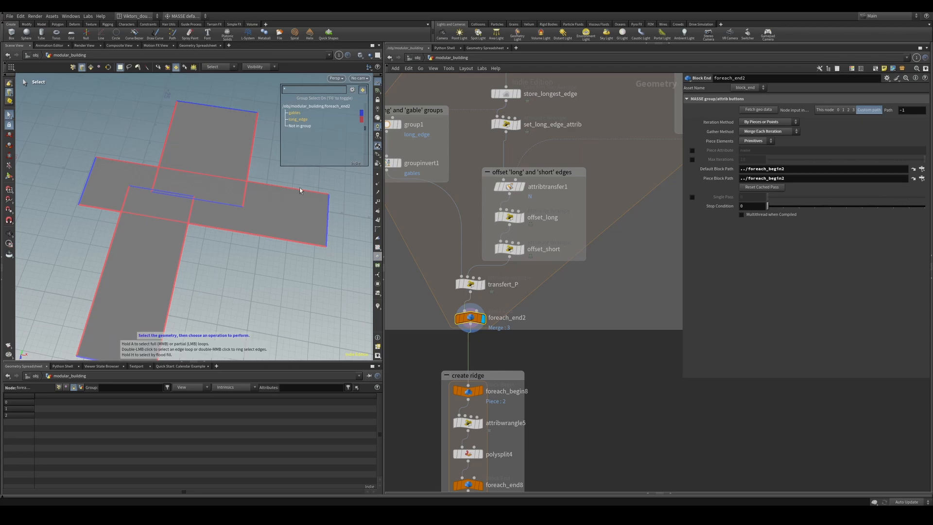
middle_click_drag(300, 187, 284, 193, "alt")
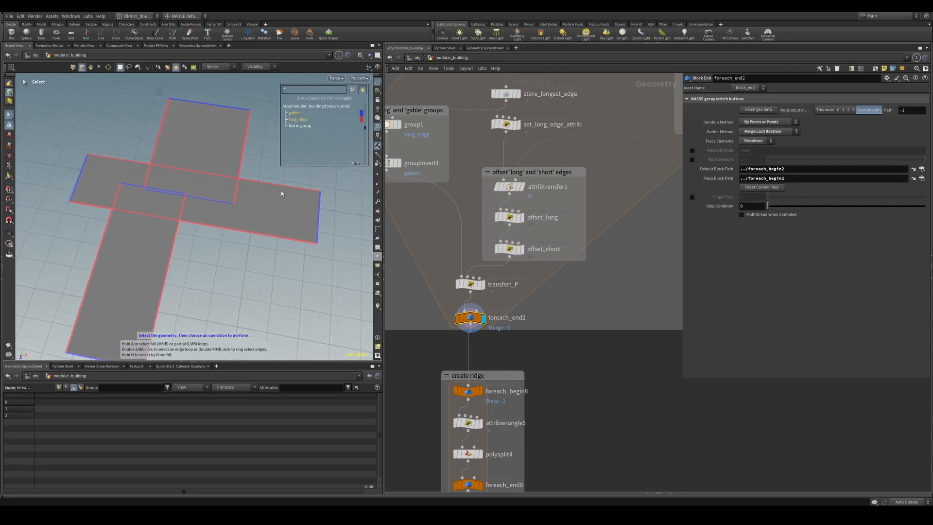
left_click(282, 186)
left_click_drag(279, 223, 279, 274, "alt")
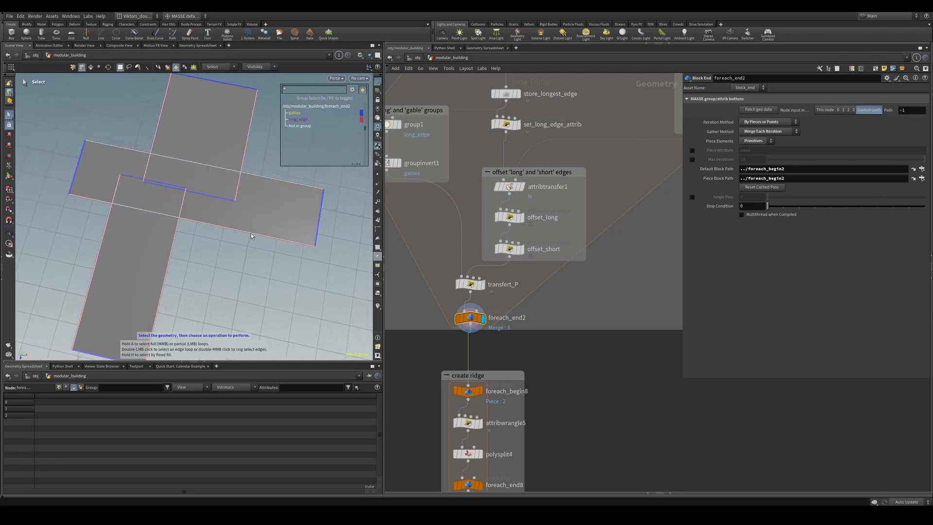
left_click_drag(251, 233, 237, 212, "alt")
left_click_drag(240, 246, 256, 273, "alt")
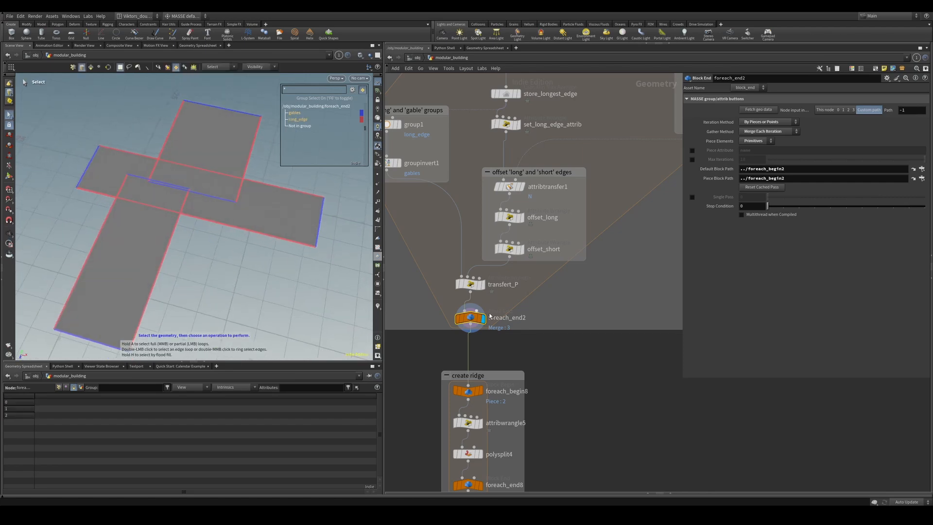
Review the nodes of the edge offset loop alongside the roof footprints from several angles
scroll(559, 339, "down", 4)
middle_click_drag(564, 337, 567, 378)
left_click_drag(254, 262, 205, 233, "alt")
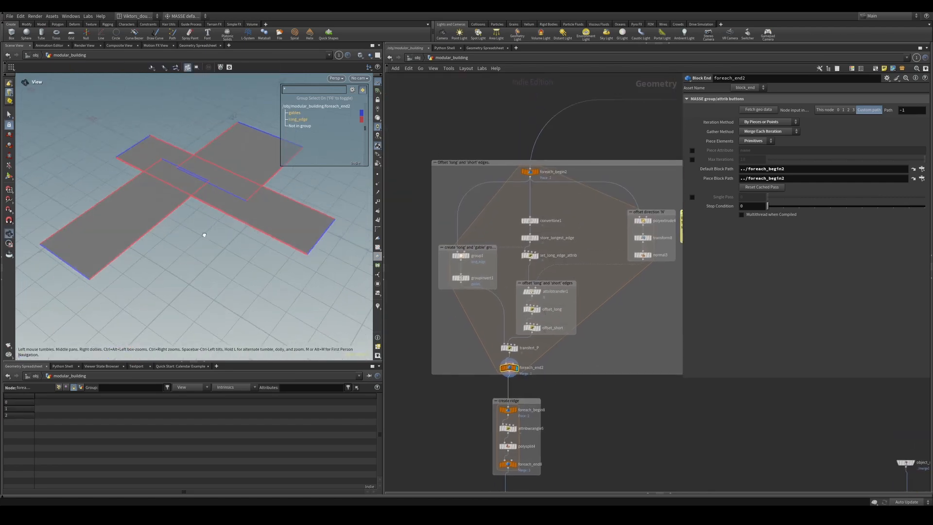
scroll(636, 288, "down", 4)
middle_click_drag(635, 289, 634, 307)
left_click_drag(164, 170, 178, 202, "alt")
scroll(601, 246, "up", 4)
left_click_drag(232, 212, 216, 222, "alt")
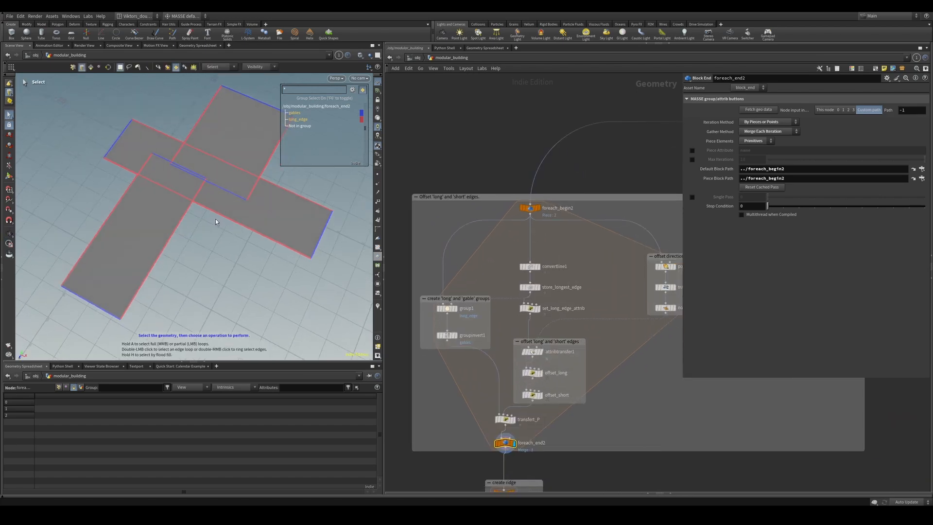
Display the polyextrude4 node in the offset direction 'N' box and frame the extruded slab
middle_click_drag(605, 277, 508, 258)
scroll(559, 238, "up", 4)
middle_click_drag(636, 272, 573, 254)
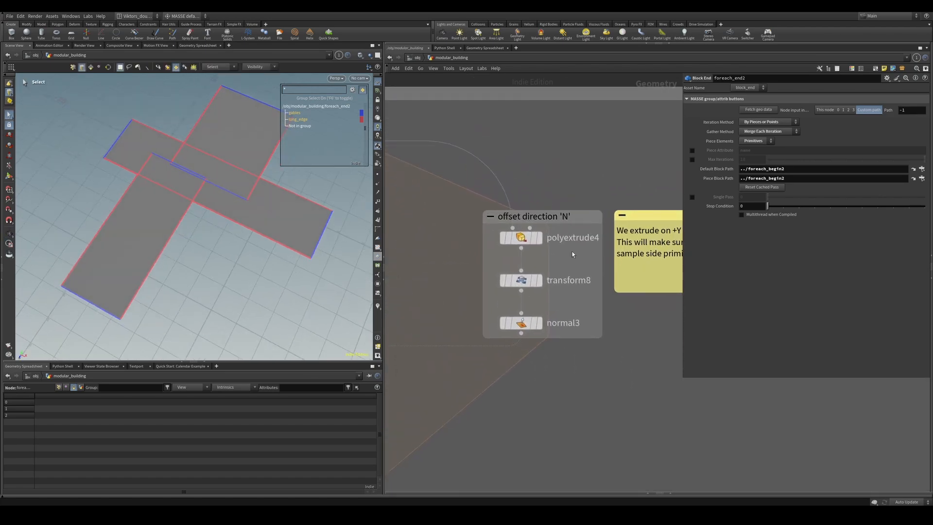
left_click(539, 237)
left_click_drag(231, 192, 229, 158, "alt")
key("space+g")
scroll(485, 252, "up", 2)
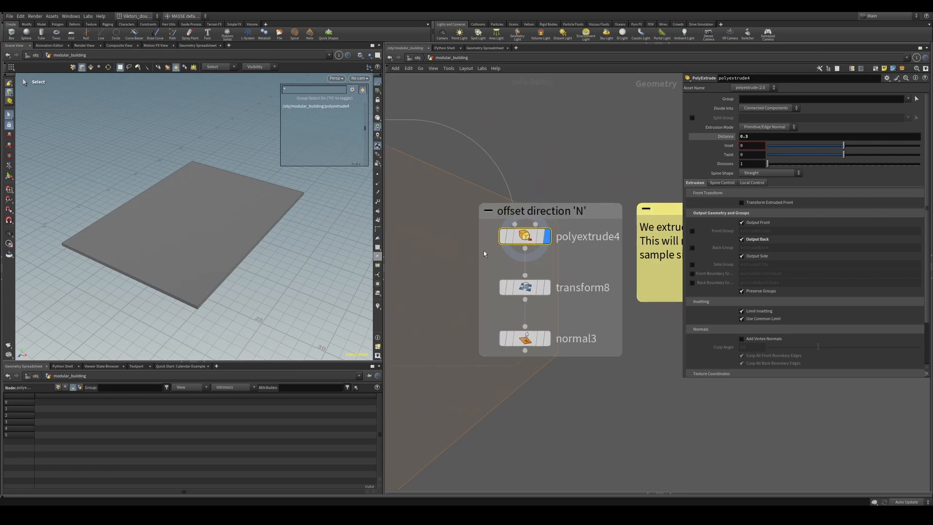
Compare the single piece output by foreach_begin2 with the merged footprints output by foreach_end2
middle_click_drag(389, 241, 620, 279)
scroll(619, 279, "down", 1)
left_click_drag(525, 219, 467, 162)
key("r")
scroll(543, 221, "down", 2)
middle_click_drag(564, 486, 575, 351)
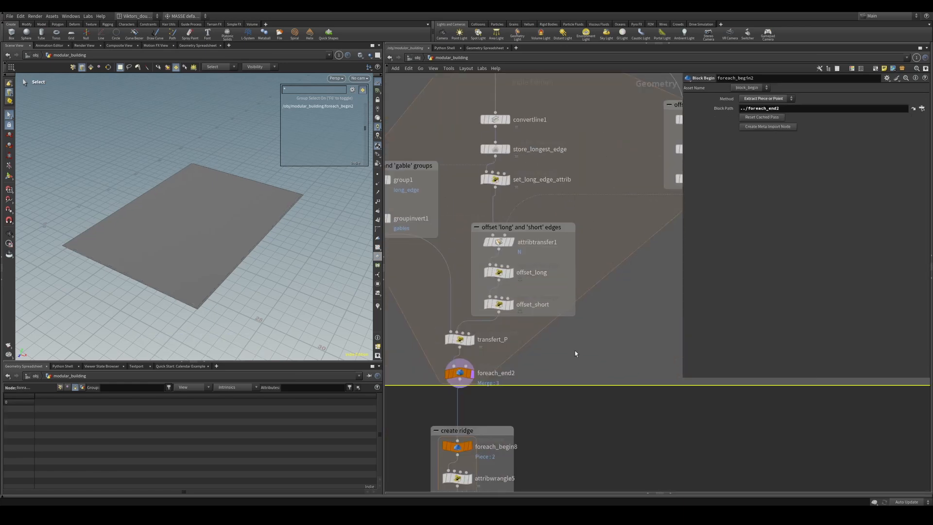
left_click_drag(575, 351, 439, 386)
key("r")
Display polyextrude4 again and view the extruded slab's thickness from the side
middle_click_drag(657, 132, 526, 242)
scroll(526, 242, "up", 3)
left_click(600, 224)
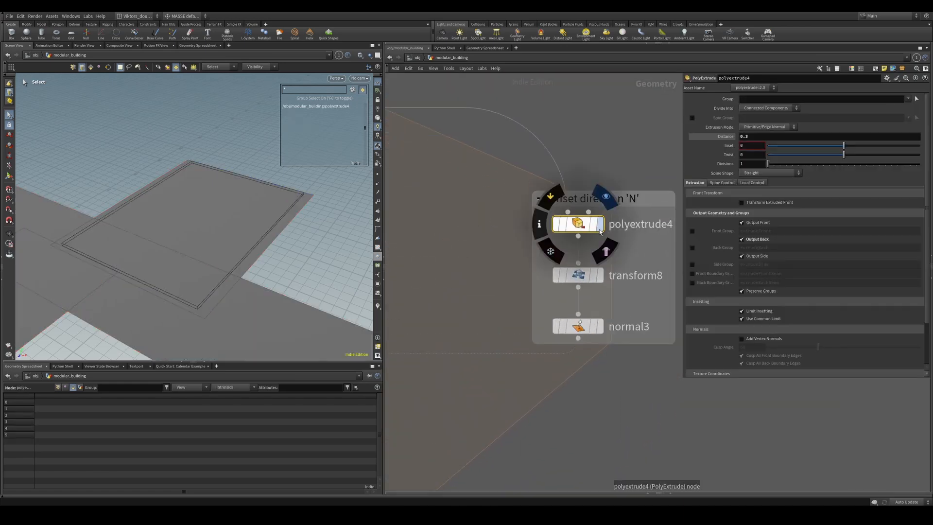
key("Escape")
mouse_move(244, 233)
left_mouse_down()
mouse_move(183, 246)
mouse_move(246, 245)
mouse_move(227, 250)
mouse_move(237, 243)
left_mouse_up()
Display transform8 and compare the slab's height with the polyextrude4 output
left_click(577, 283)
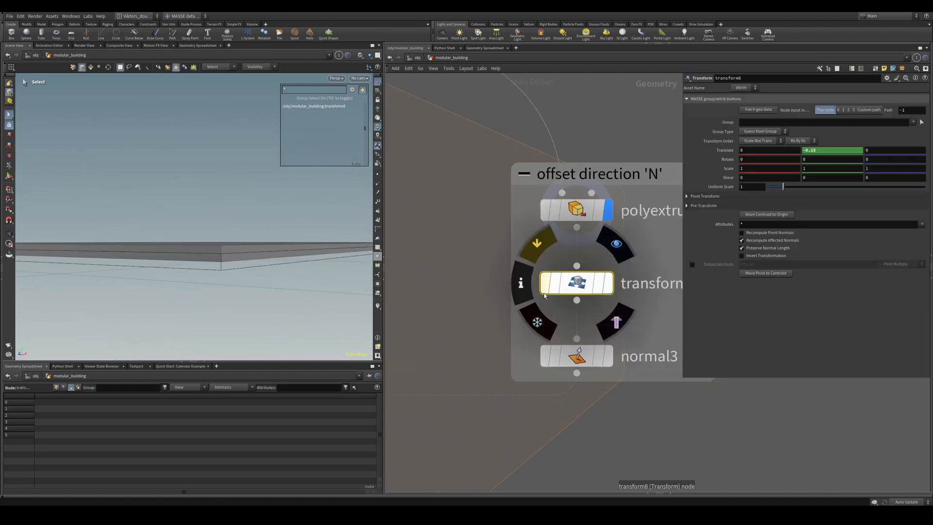
left_click(607, 282)
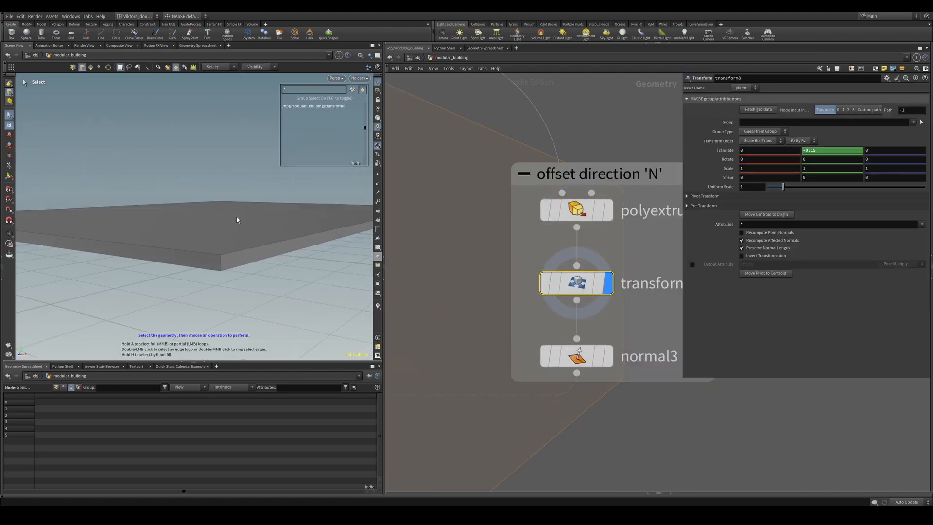
left_click_drag(229, 242, 228, 233, "alt")
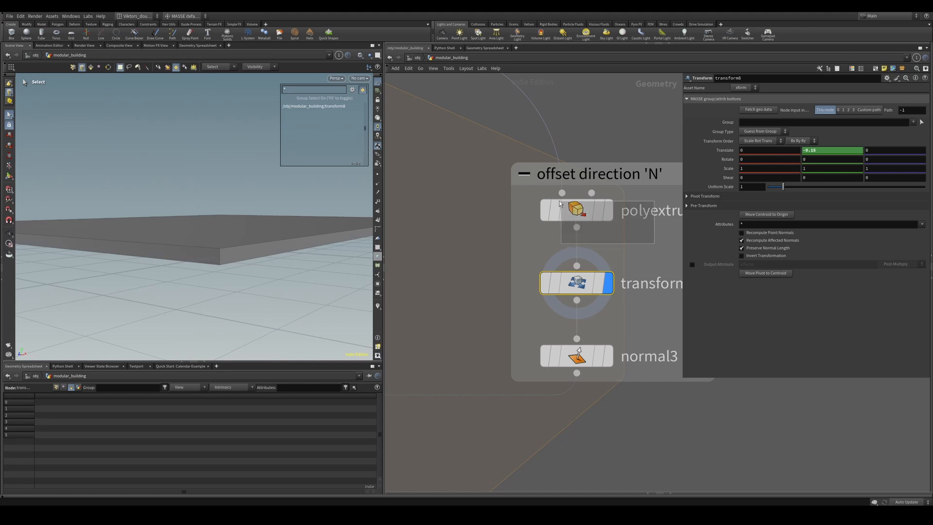
left_click(579, 212)
key("r")
left_click(577, 288)
key("r")
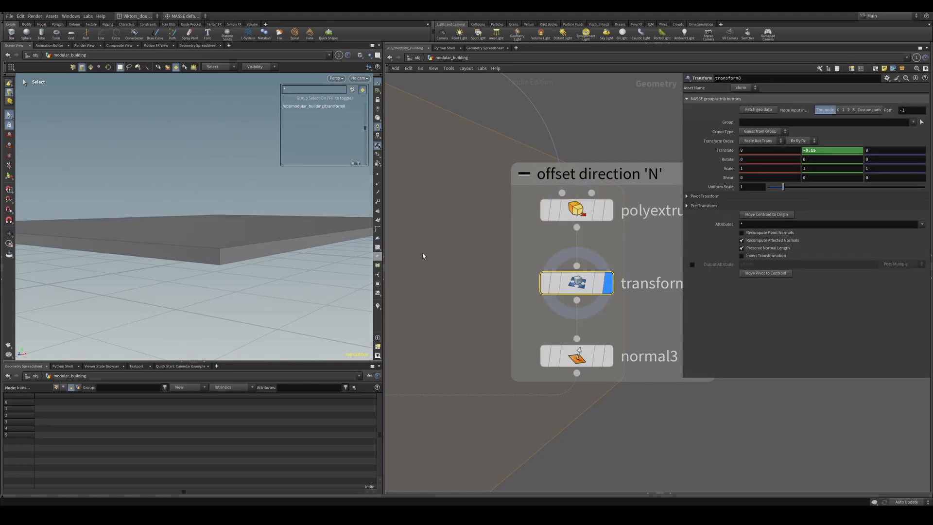
Switch to primitive selection and select one side face of the slab
key("4")
left_click(288, 239)
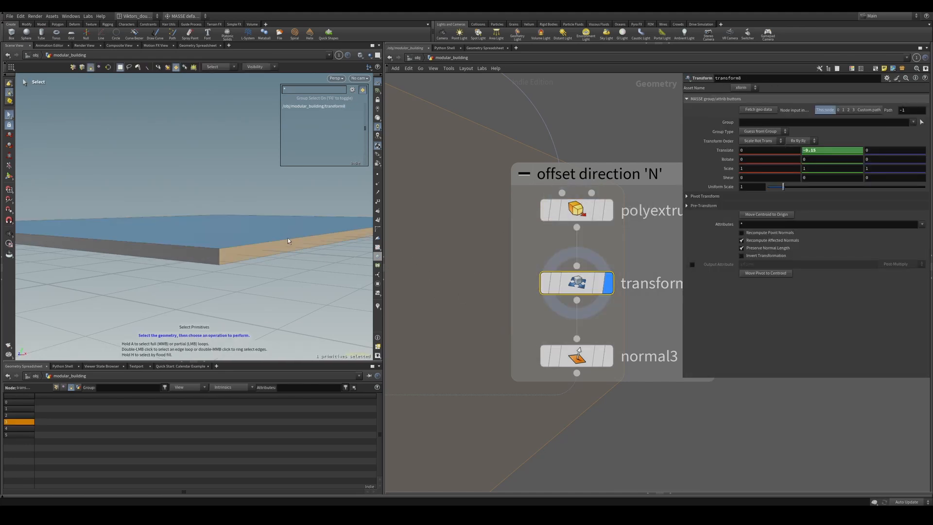
left_click(272, 249)
left_click_drag(305, 264, 307, 268, "alt")
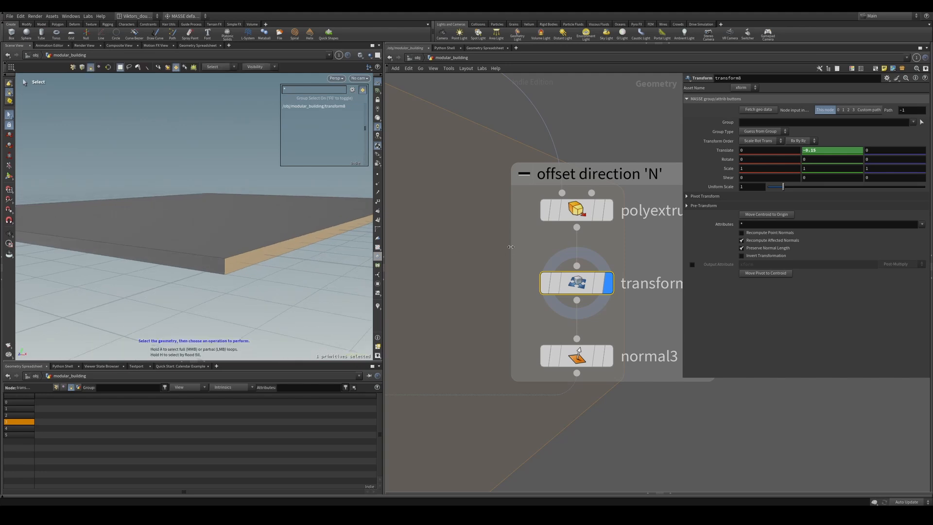
Display the polyextrude4 node again and bring the offset direction 'N' box and its note into view
left_click(577, 210)
left_click_drag(229, 256, 258, 260, "alt")
left_click(608, 210)
scroll(454, 181, "down", 4)
middle_click_drag(418, 168, 550, 299)
middle_click_drag(690, 383, 574, 286)
scroll(575, 285, "up", 3)
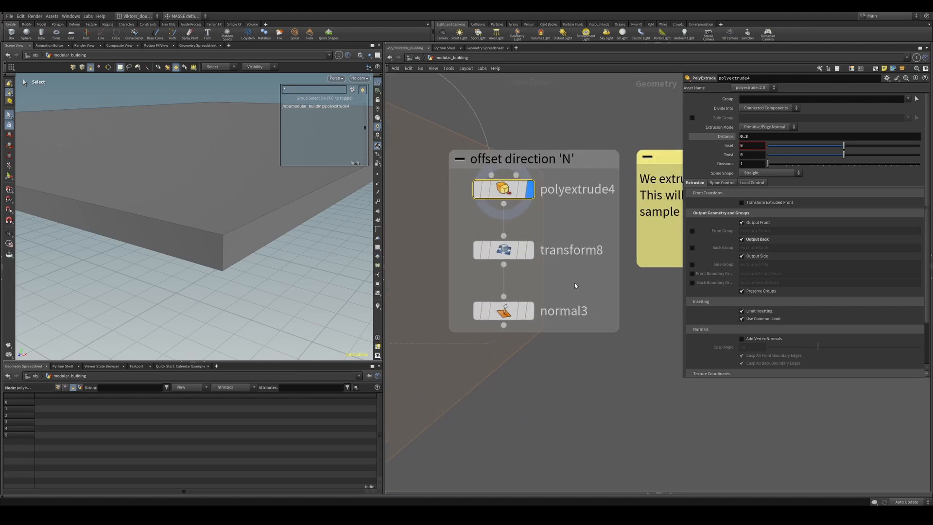
Display the normal3 node and switch the viewport to the Top view
left_click(529, 310)
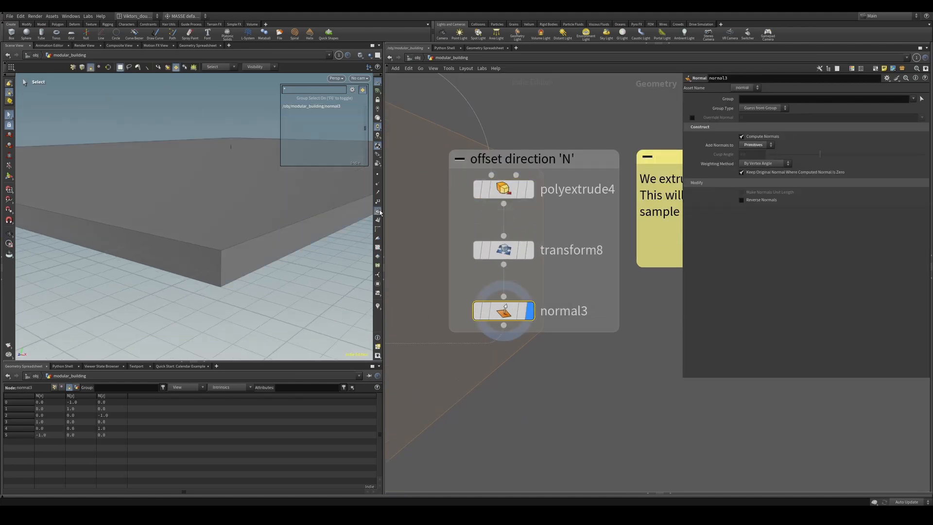
left_click_drag(313, 225, 294, 258, "alt")
key("v")
left_click(309, 225)
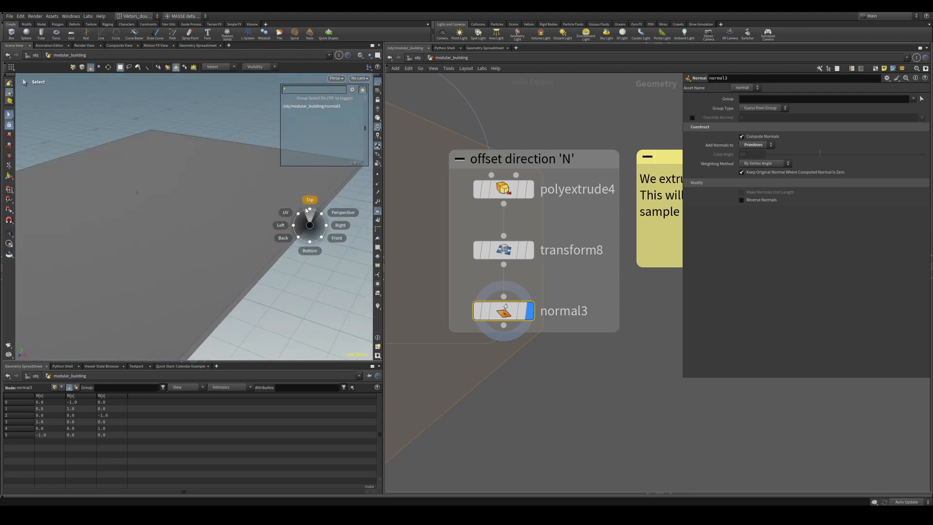
left_click(308, 204)
key("Escape")
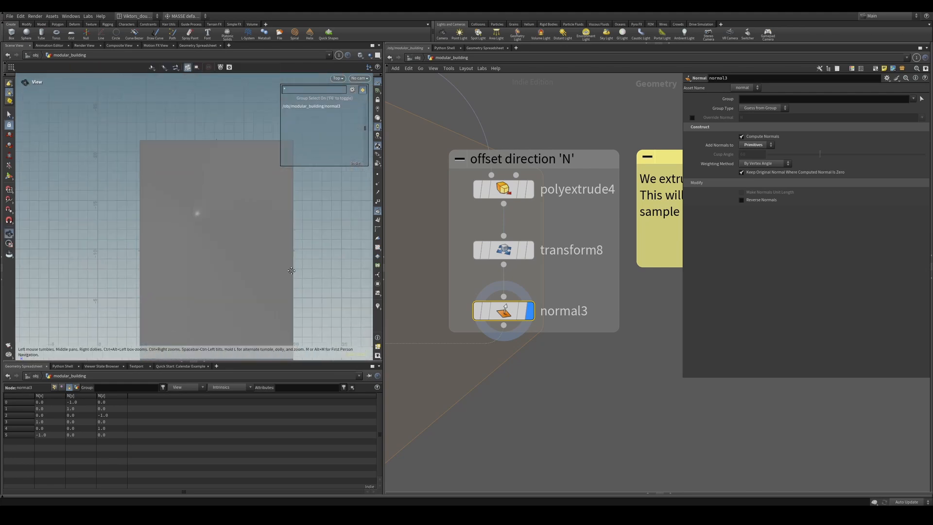
Select all the corner points of the slab in the Top view
middle_click_drag(291, 271, 288, 266, "alt")
right_click_drag(298, 260, 312, 254, "alt")
middle_click_drag(312, 254, 254, 231, "alt")
right_click_drag(239, 260, 162, 290, "alt")
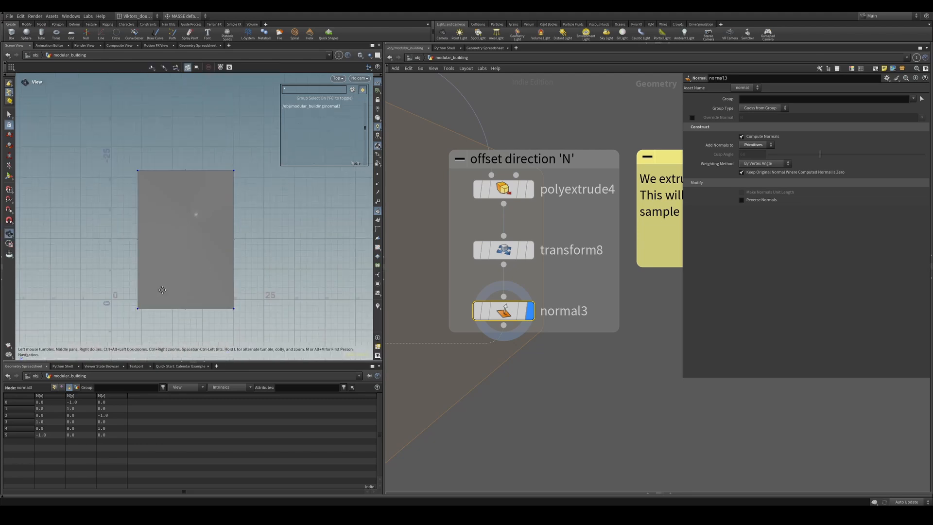
middle_click_drag(162, 290, 156, 274, "alt")
left_click_drag(242, 138, 212, 307)
left_click_drag(146, 139, 109, 307, "shift")
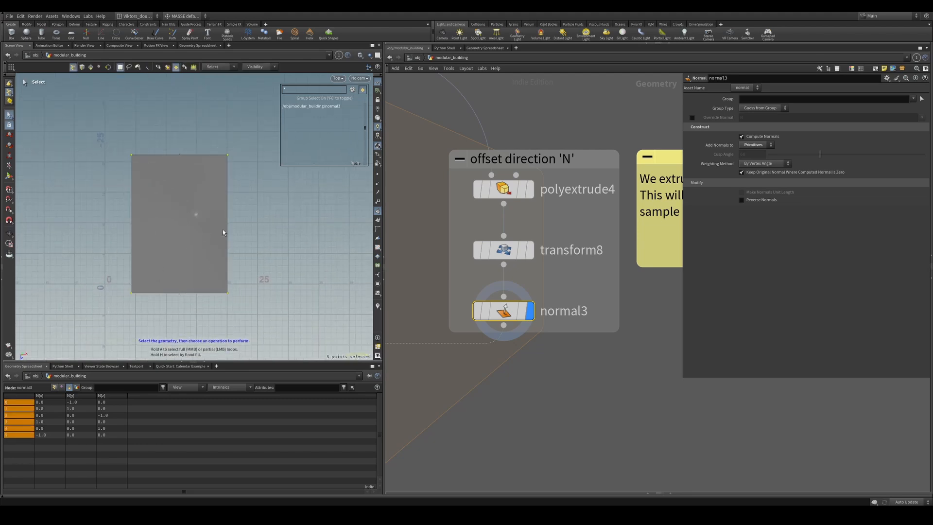
Examine the primitive normals along the slab's sides in the Top view
right_click_drag(223, 232, 255, 230, "alt")
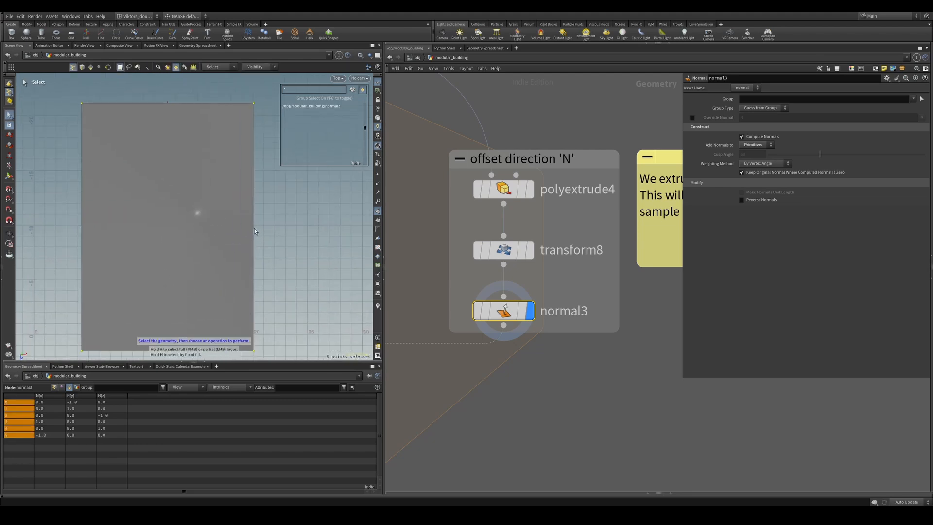
middle_click_drag(84, 137, 113, 112, "alt")
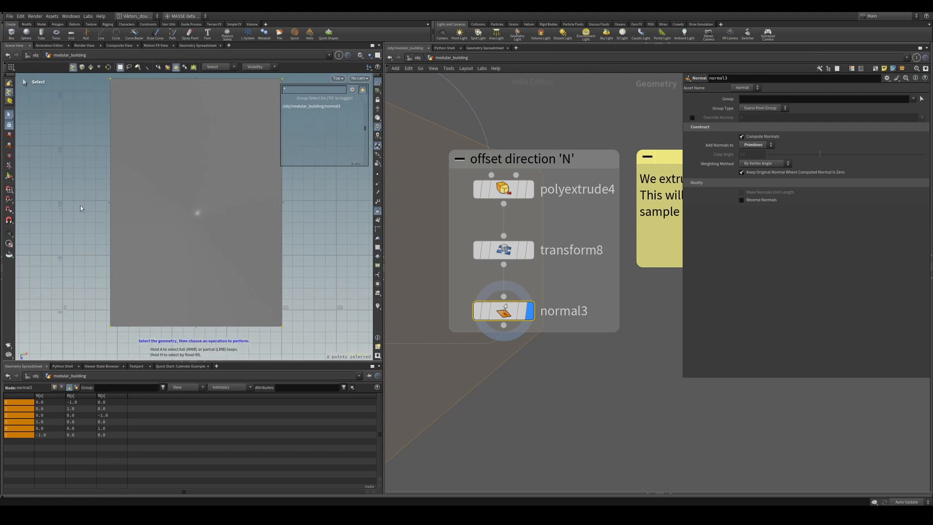
middle_click_drag(209, 276, 206, 259, "alt")
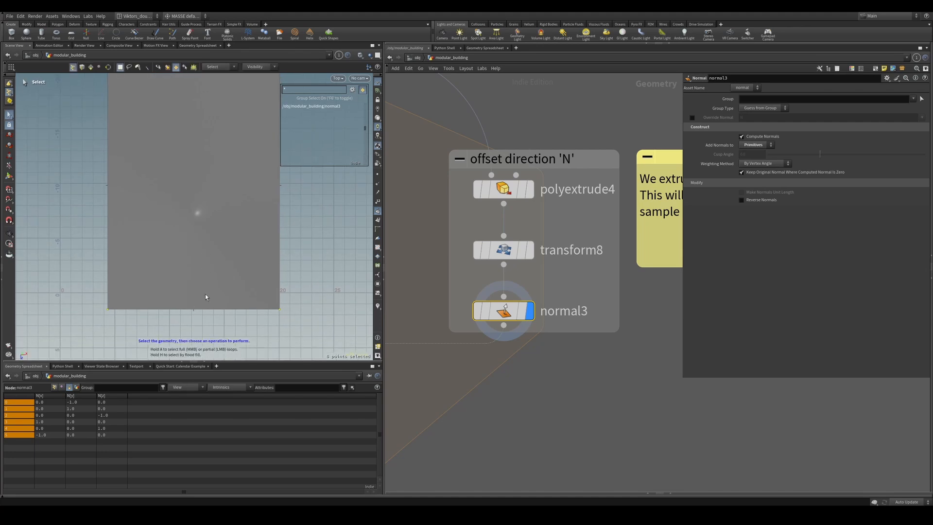
Box-select the corner points along each of the slab's two short edges in turn
left_click_drag(308, 287, 98, 319)
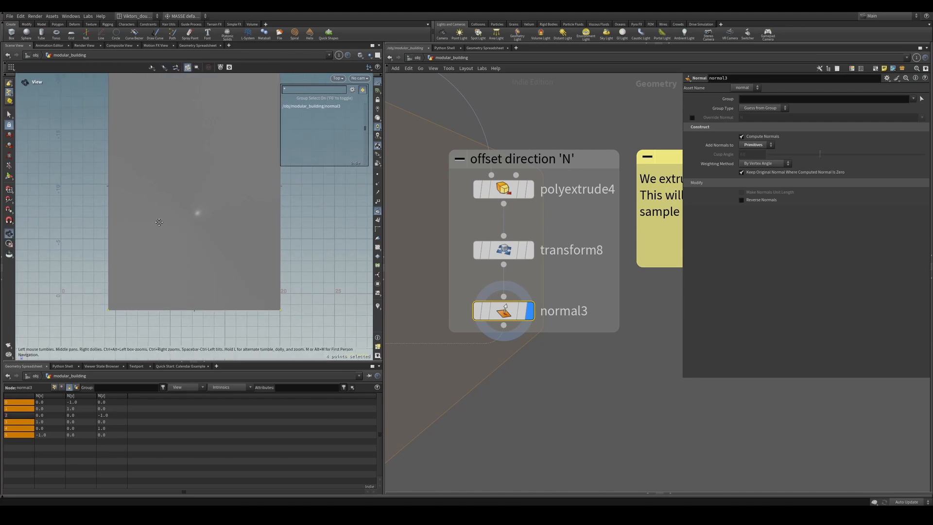
middle_click_drag(158, 220, 157, 275, "alt")
scroll(157, 276, "down", 2)
left_click_drag(261, 133, 103, 172)
middle_click_drag(169, 229, 174, 210, "alt")
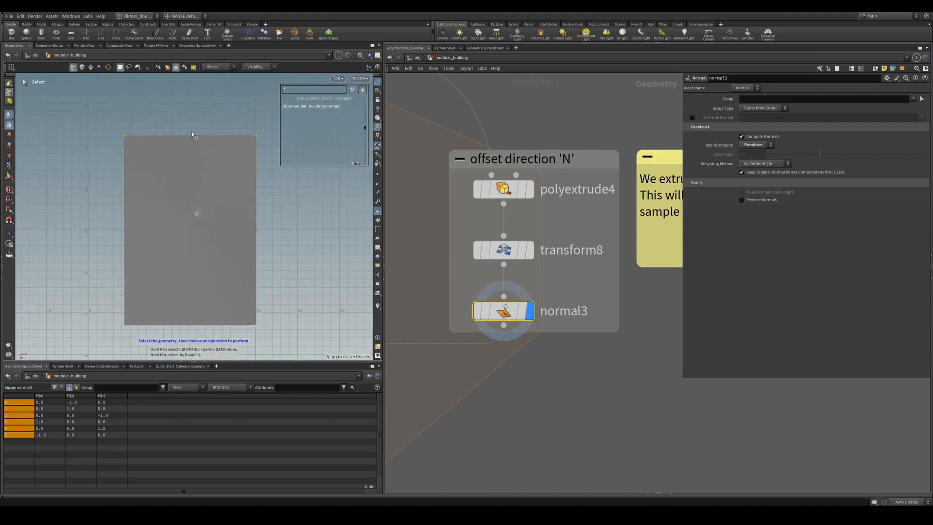
middle_click_drag(211, 316, 216, 294, "alt")
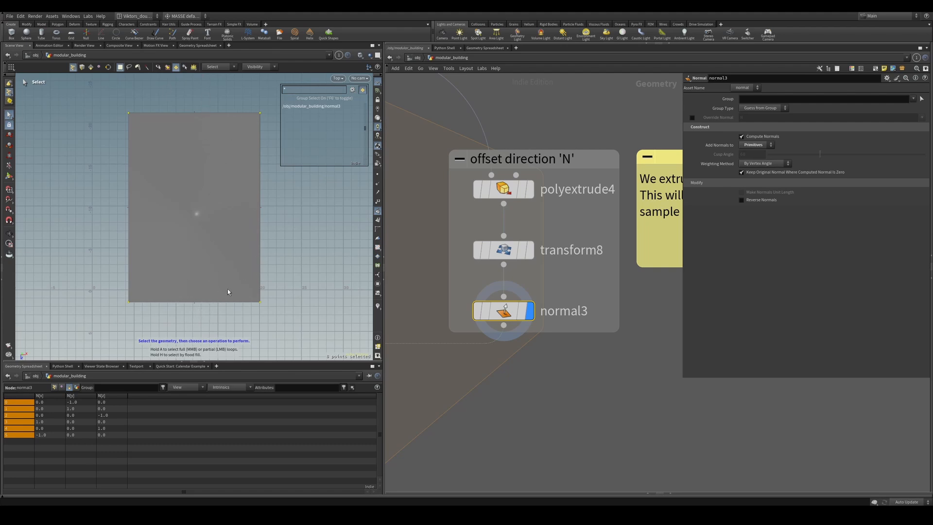
Clear the slab's point selection and return the viewport to an angled perspective view
scroll(618, 333, "down", 4)
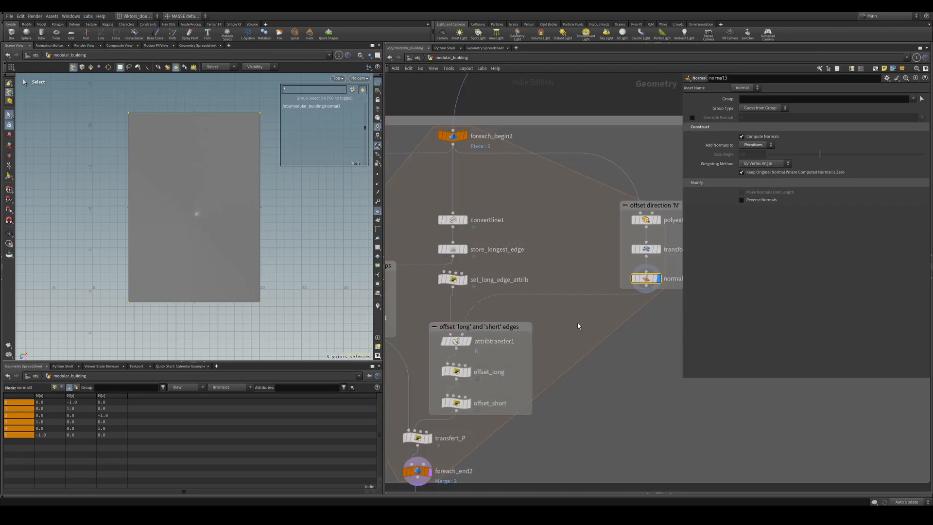
left_click(263, 250)
key("v")
left_click(273, 236)
left_click_drag(239, 258, 245, 273, "alt")
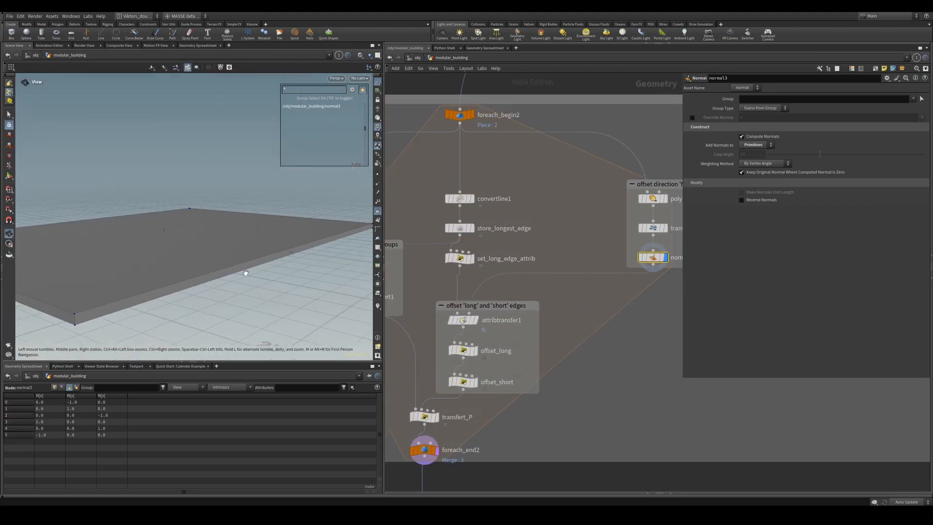
Display the convertline1 node and examine its roof outline in the viewport
scroll(507, 203, "down", 2)
middle_click_drag(507, 203, 584, 191)
scroll(568, 191, "up", 2)
left_click(534, 188)
key("r")
left_click_drag(222, 248, 208, 277, "alt")
middle_click_drag(652, 158, 468, 189)
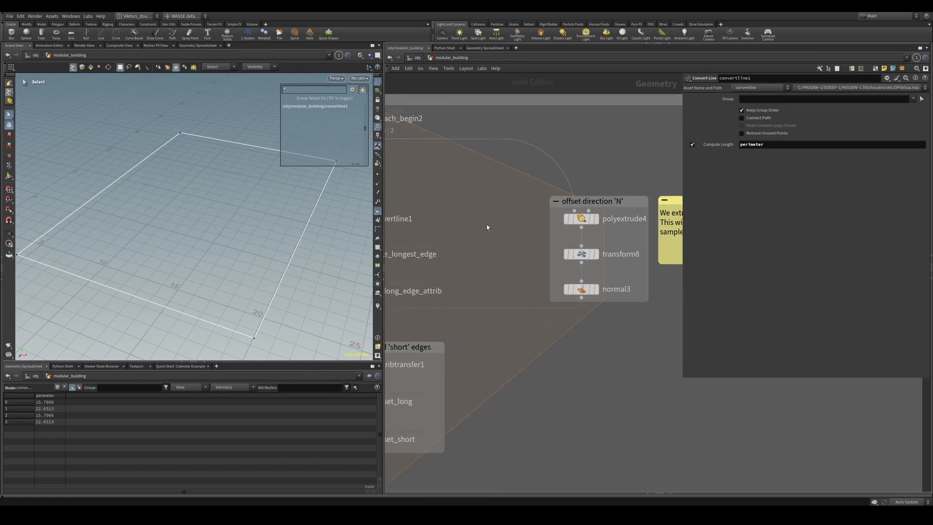
Display normal3, then switch the display back to convertline1 to compare the slab with the outline
left_click(574, 287)
key("r")
middle_click_drag(449, 227, 598, 290)
left_click(496, 282)
key("r")
left_click_drag(265, 236, 292, 243, "alt")
Display the store_longest_edge node and list its detail attributes in the Geometry Spreadsheet
middle_click_drag(540, 243, 546, 216)
scroll(558, 282, "up", 2)
left_click(496, 291)
key("r")
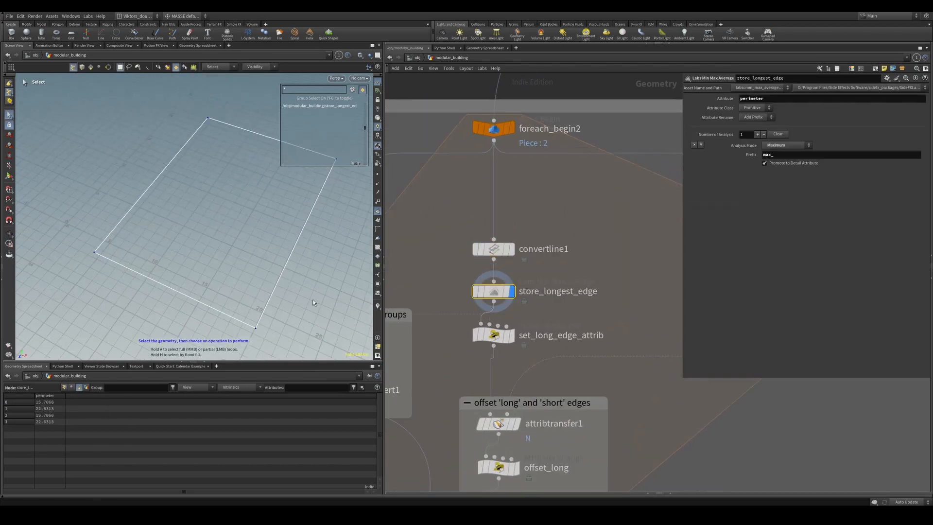
middle_click_drag(282, 289, 285, 281, "alt")
left_click_drag(285, 281, 250, 240)
key("s")
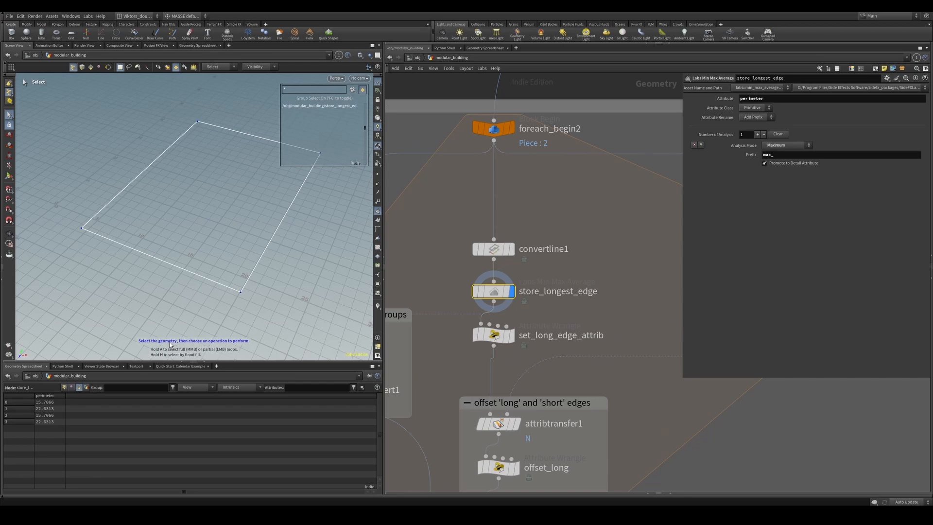
left_click(86, 388)
scroll(565, 311, "up", 2)
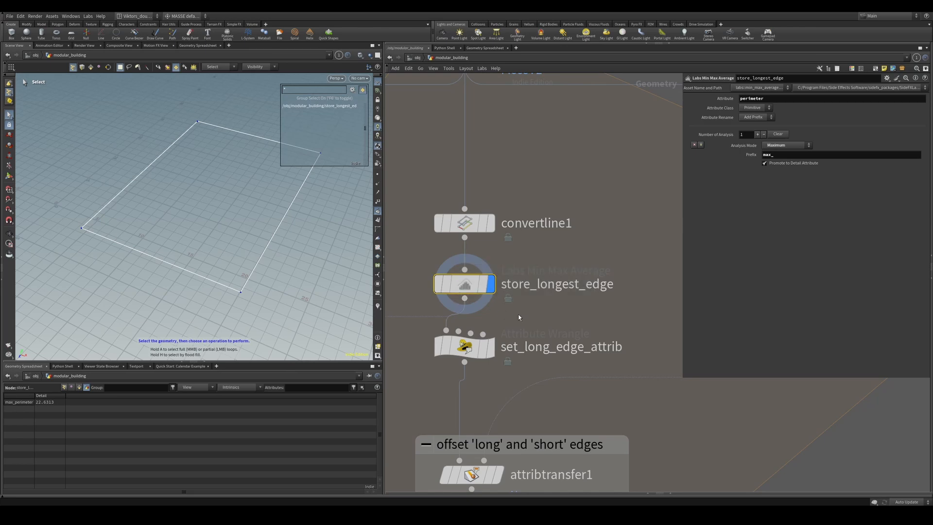
Inspect convertline1's Compute Length attribute name, then return to store_longest_edge with edge selection mode active
middle_click_drag(518, 318, 562, 293)
left_click(505, 198)
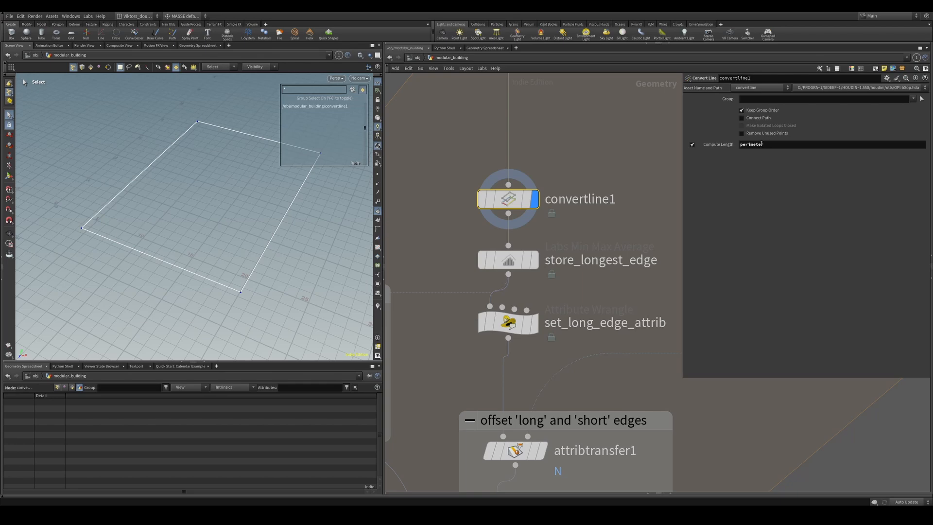
double_click(818, 147)
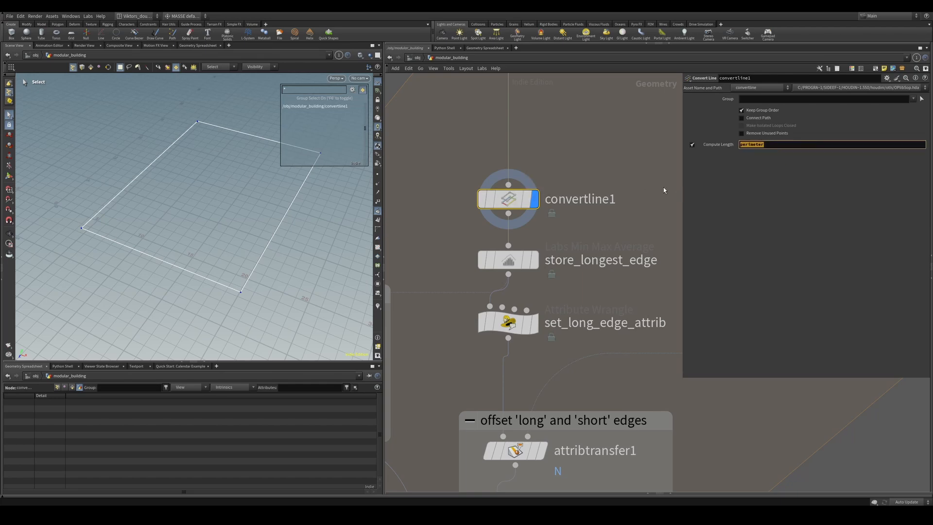
left_click(510, 263)
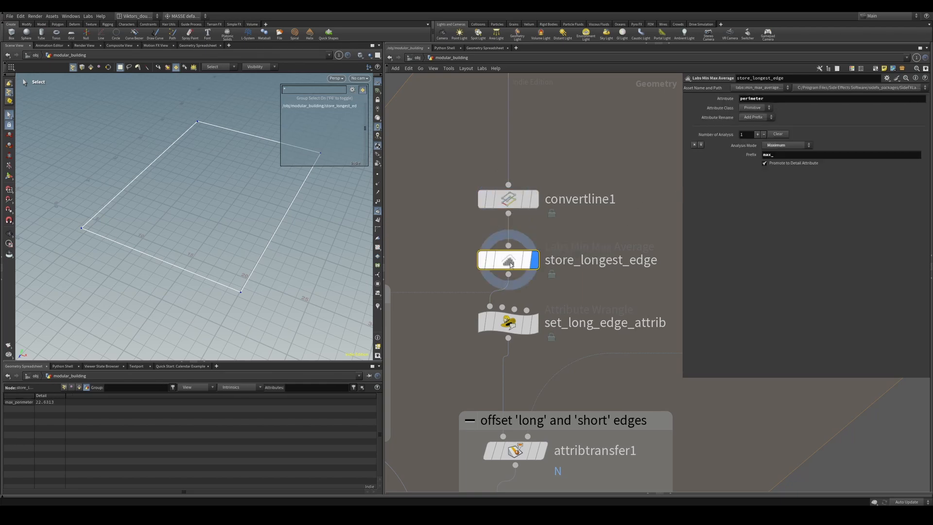
key("3")
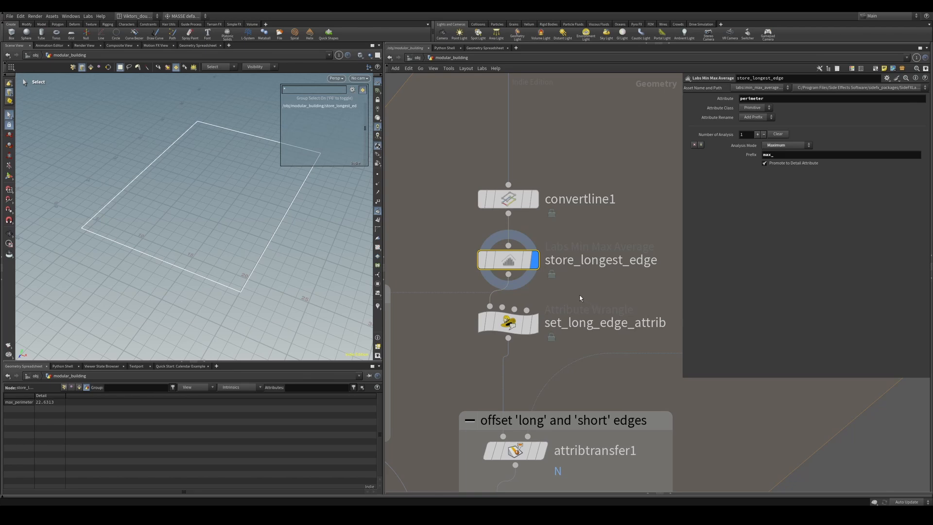
List primitive attributes in the Geometry Spreadsheet and compare perimeter on convertline1 and store_longest_edge
left_click(79, 388)
left_click(510, 200)
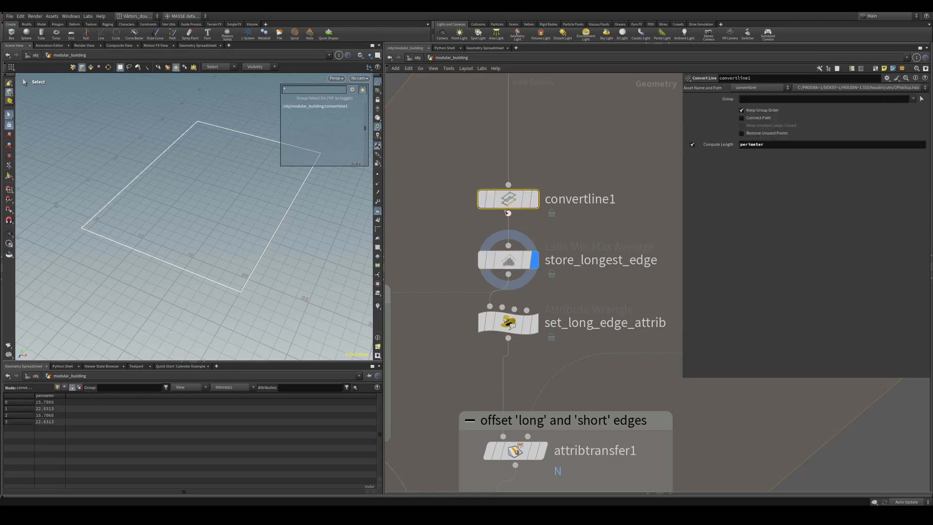
left_click(535, 199)
left_click_drag(462, 247, 532, 265)
left_click(535, 260)
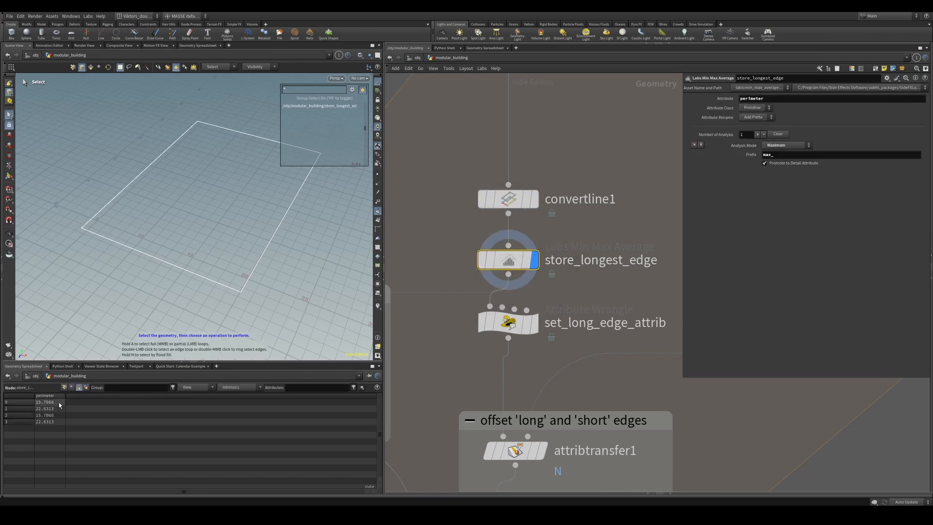
Select the two long edges of the roof outline
left_click_drag(182, 225, 231, 230, "alt")
mouse_move(304, 217)
left_mouse_down()
mouse_move(78, 207)
mouse_move(288, 222)
left_mouse_up()
left_click_drag(231, 259, 318, 278, "alt")
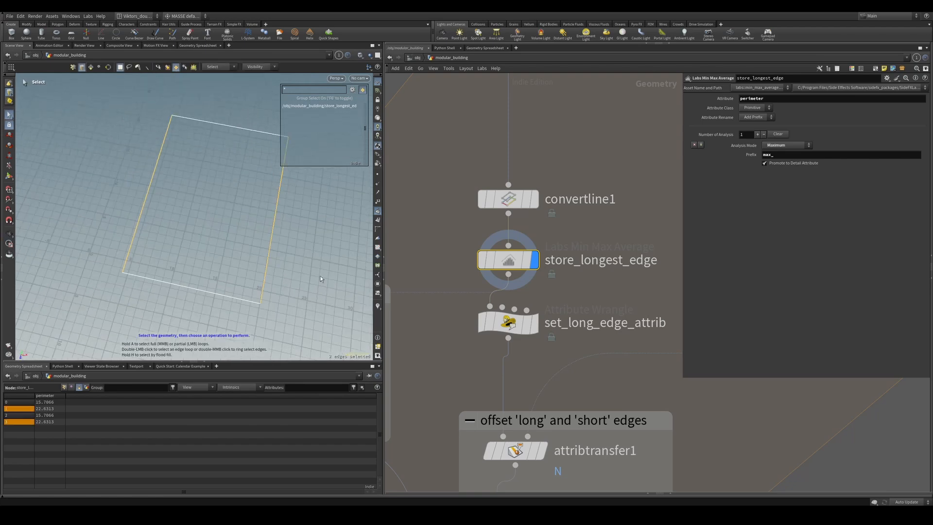
Display the group1 node and examine its long_edge group on the roof footprint
scroll(579, 304, "down", 2)
middle_click_drag(453, 380, 604, 328)
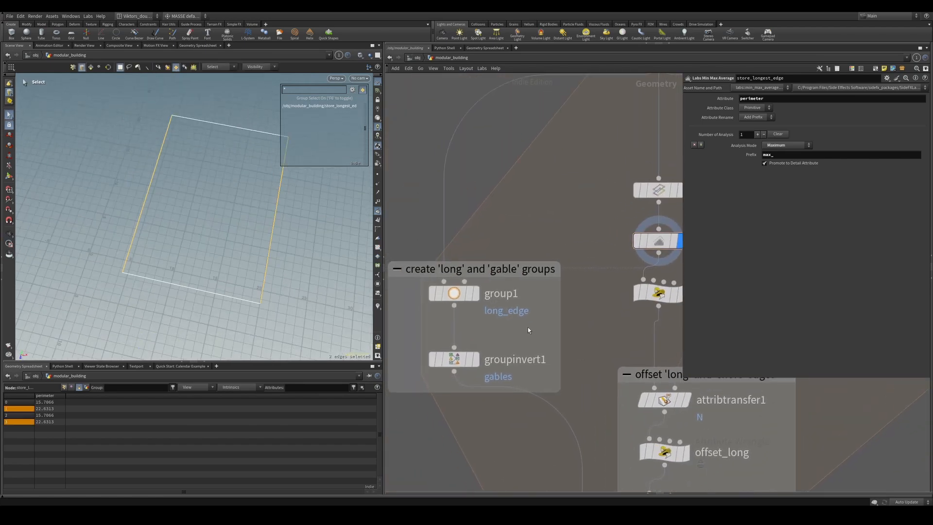
left_click(476, 293)
left_click_drag(264, 251, 275, 261, "alt")
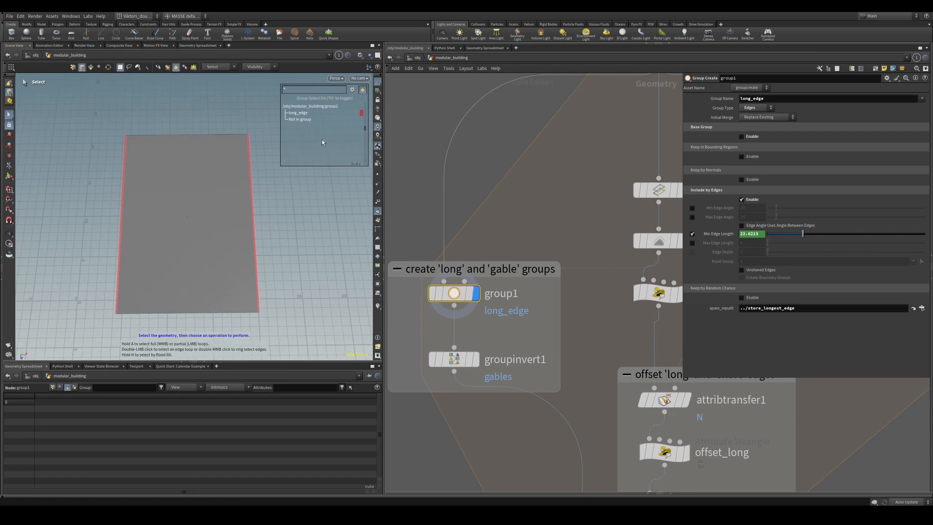
Inspect the parameters of store_longest_edge against group1's Min Edge Length expression
middle_click_drag(604, 310, 557, 286)
left_click(624, 236)
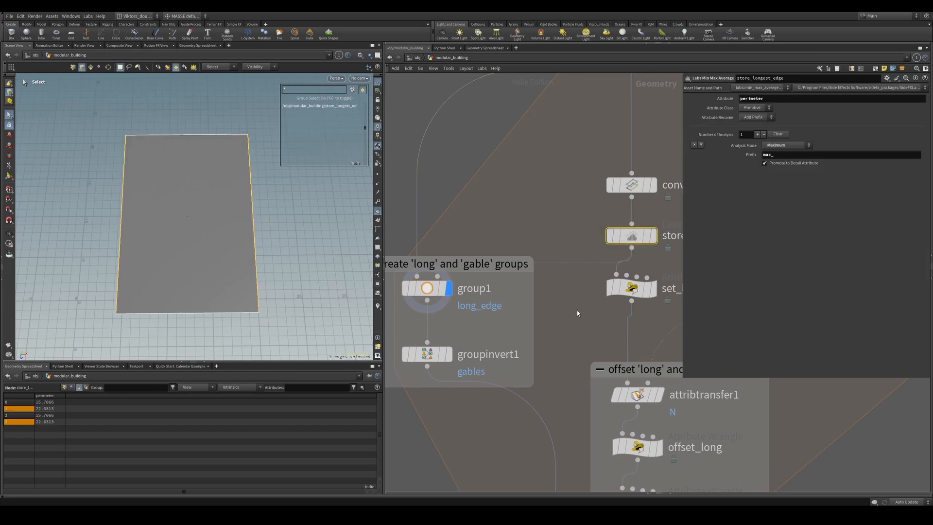
left_click(426, 289)
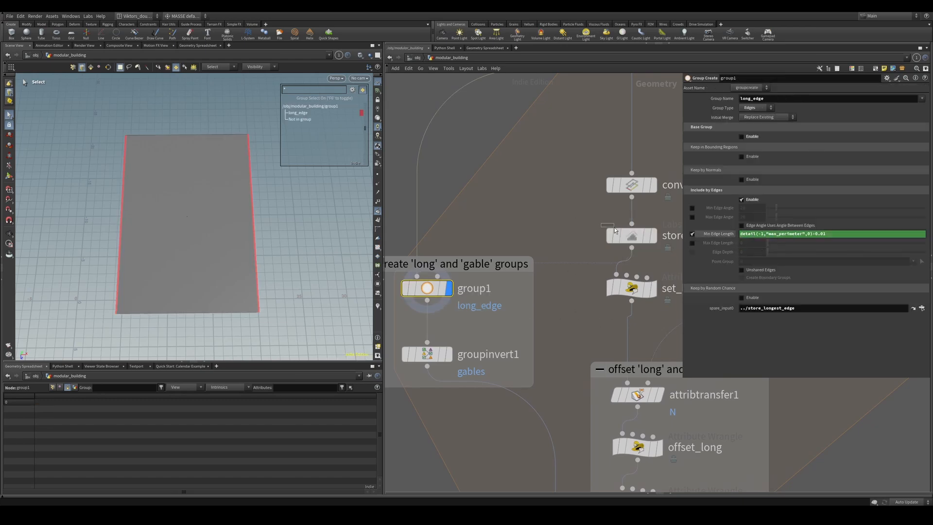
left_click(637, 239)
left_click(426, 288)
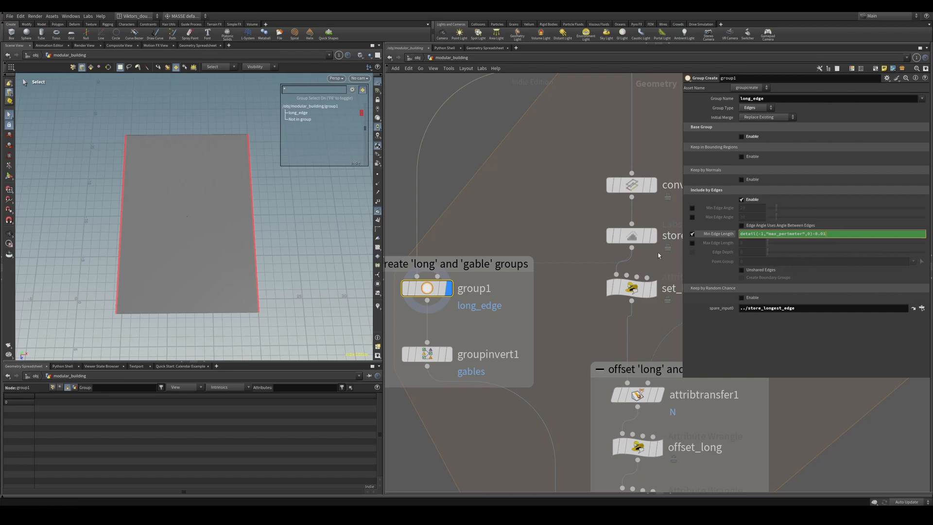
Switch the display to store_longest_edge and back to group1
left_click_drag(564, 217, 616, 239)
key("r")
left_click_drag(490, 308, 431, 280)
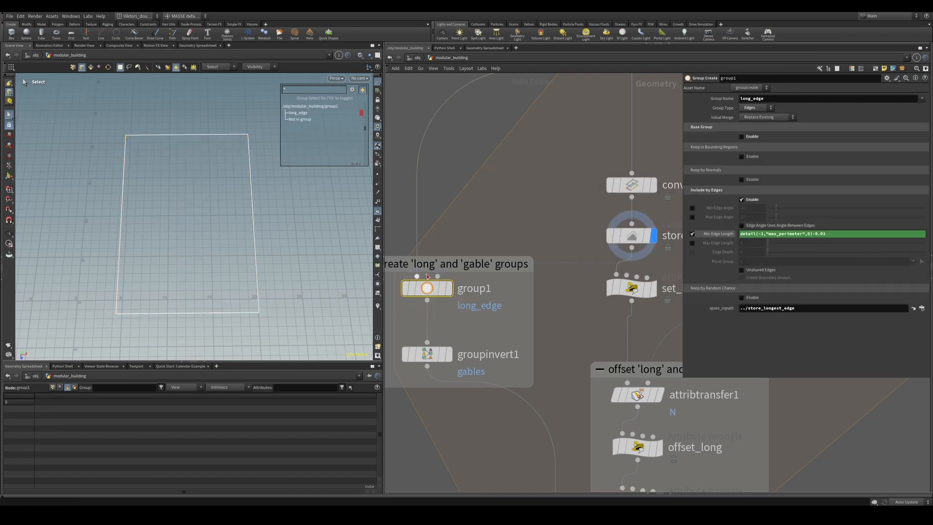
key("r")
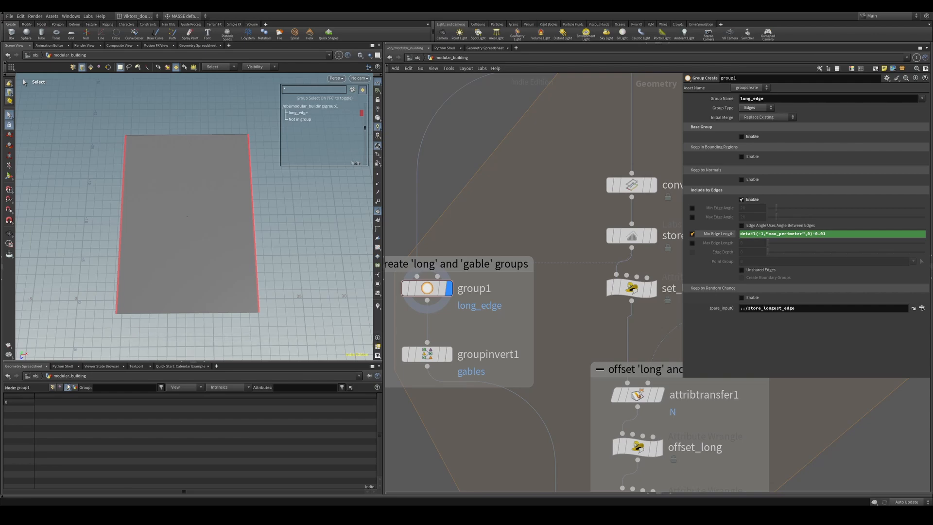
Show store_longest_edge's detail attributes with a wider value column, then display group1 again
left_click(52, 387)
left_click(637, 239)
left_click(86, 387)
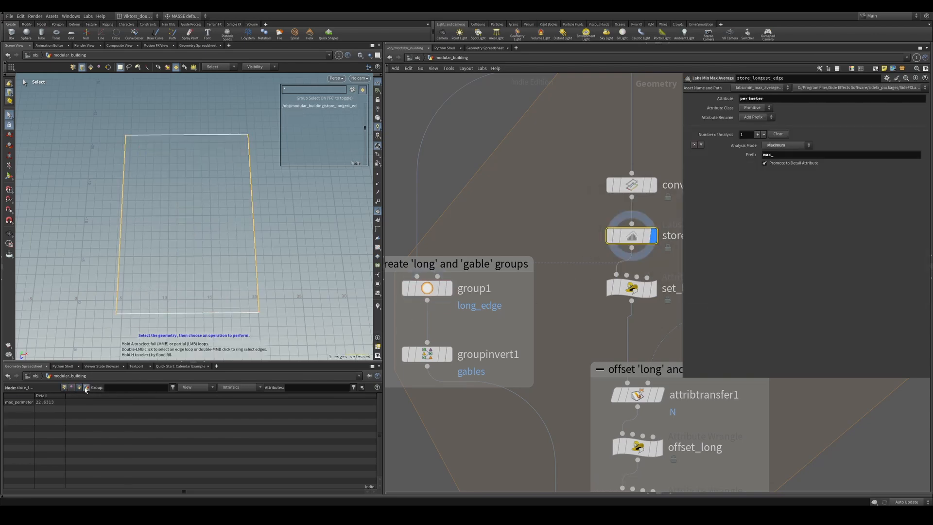
left_click_drag(65, 396, 108, 397)
left_click(431, 290)
key("r")
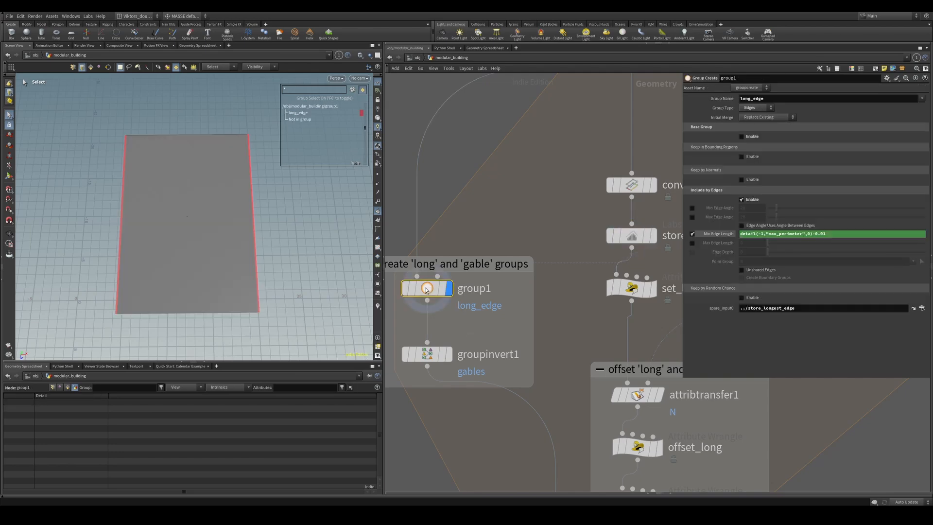
Check group1's Min Edge Length expression and toggle the display between store_longest_edge and group1
left_click(846, 234)
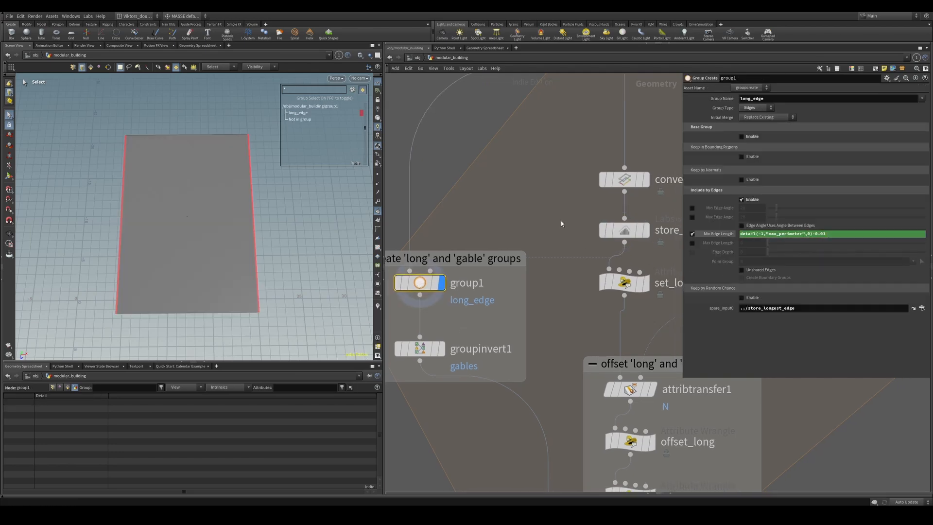
left_click(627, 232)
key("r")
left_click(419, 282)
key("r")
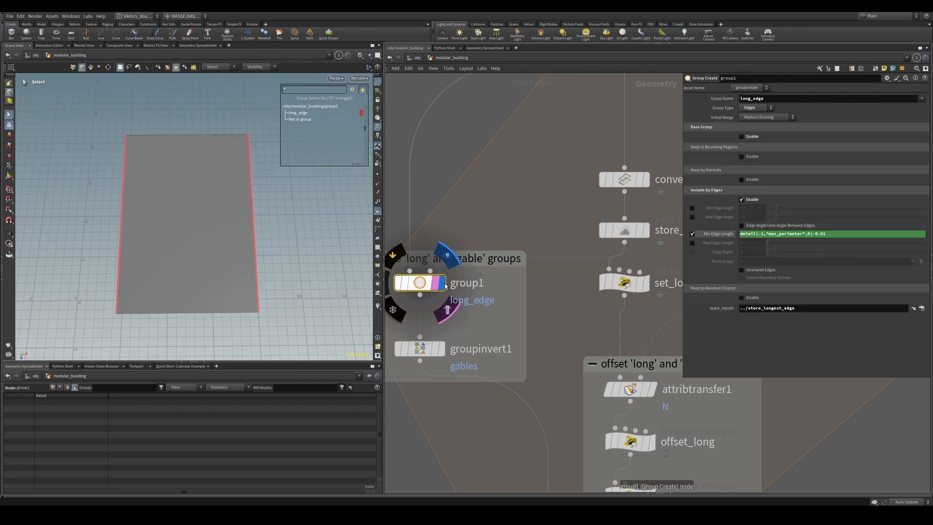
Display store_longest_edge and highlight its max_perimeter detail value in the Geometry Spreadsheet
left_click(646, 230)
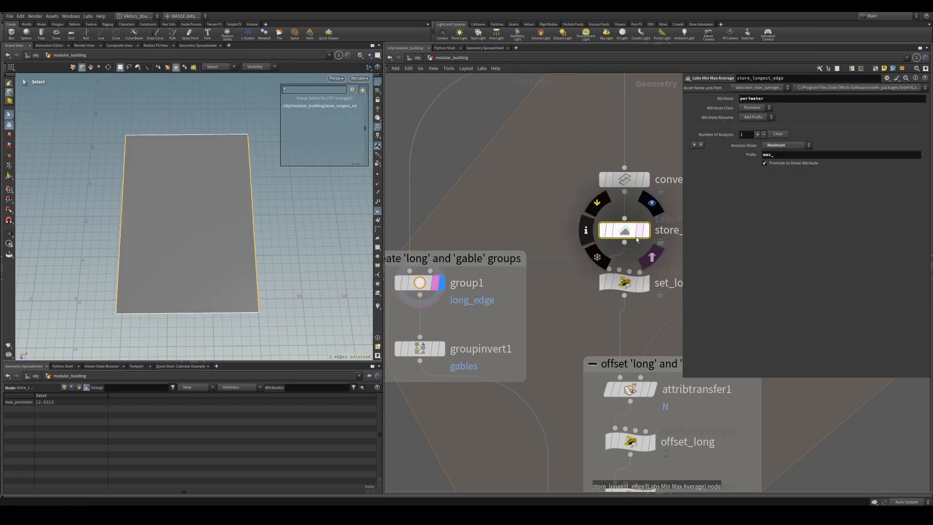
left_click(442, 283)
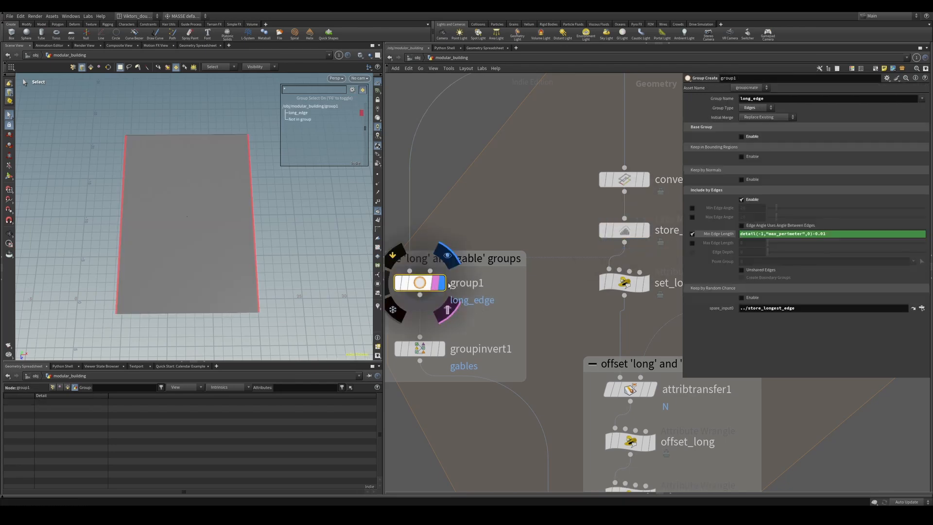
left_click(645, 232)
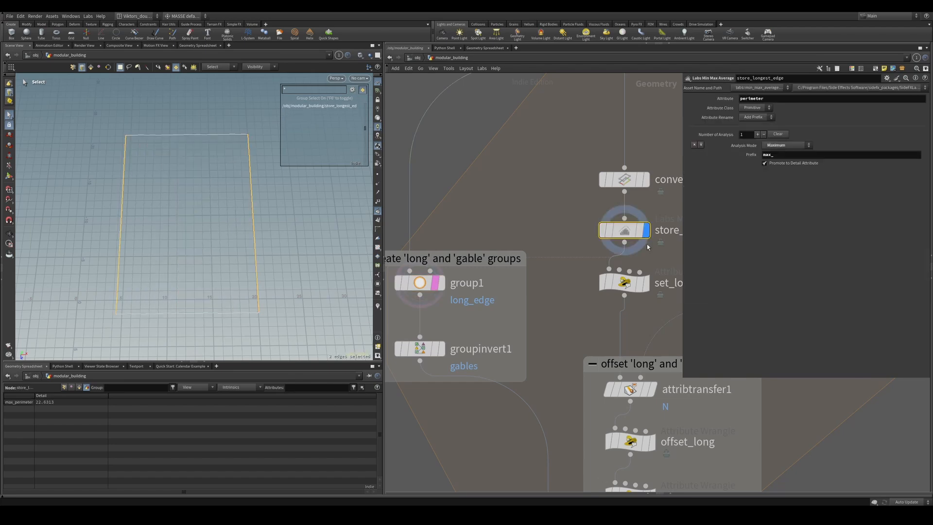
left_click(71, 404)
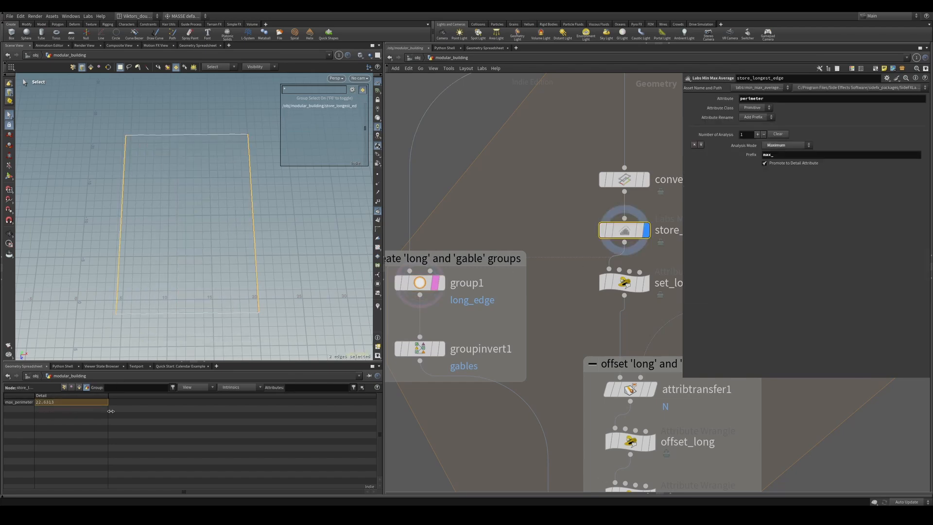
Display group1 and place the cursor in its Group Name field
middle_click_drag(445, 318, 481, 328)
left_click(478, 294)
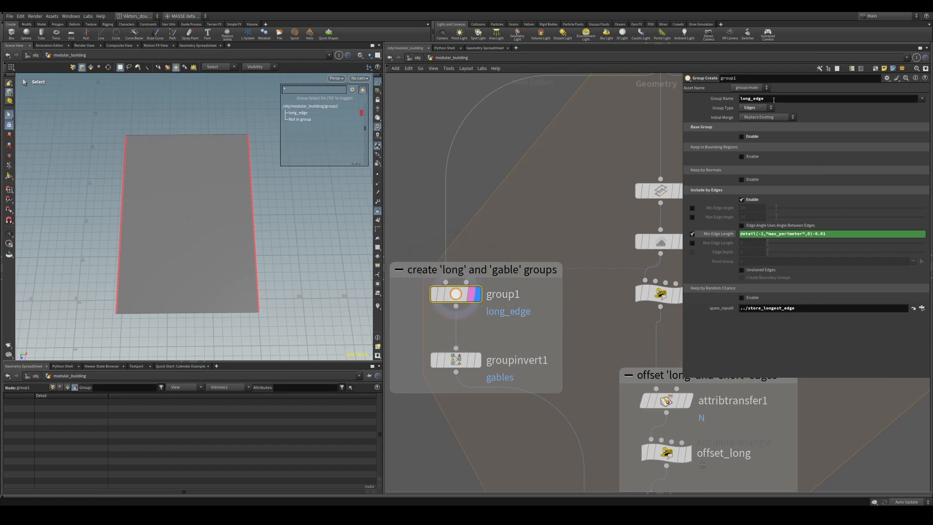
left_click(752, 99)
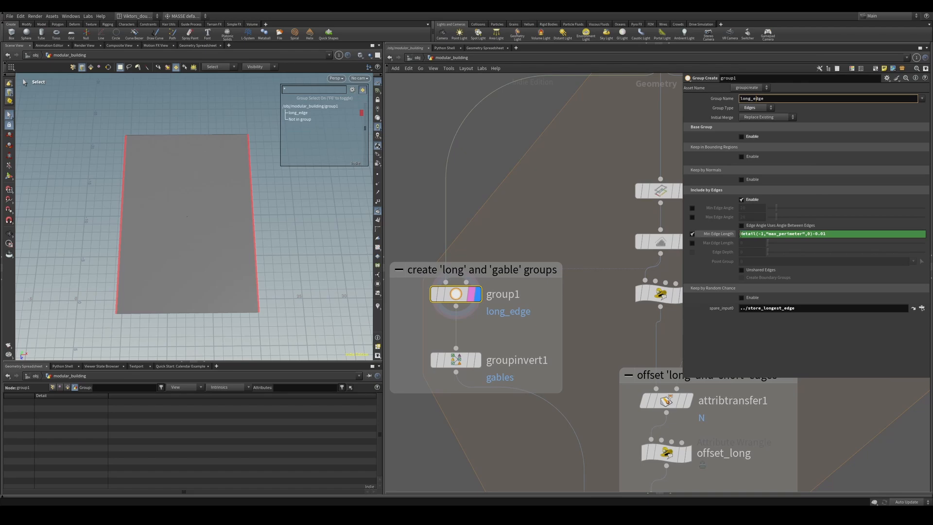
Display store_longest_edge and select group1 to show its parameters
middle_click_drag(606, 237, 576, 239)
left_click(653, 244)
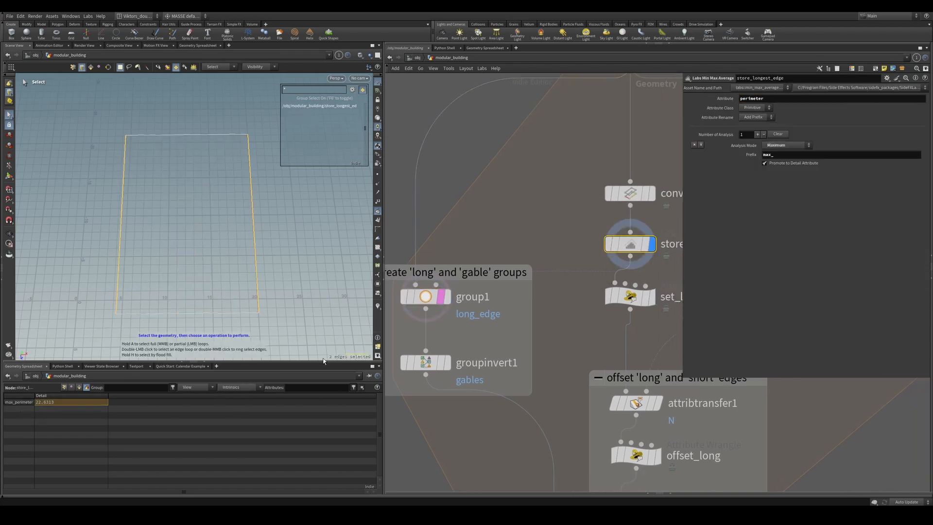
left_click(432, 296)
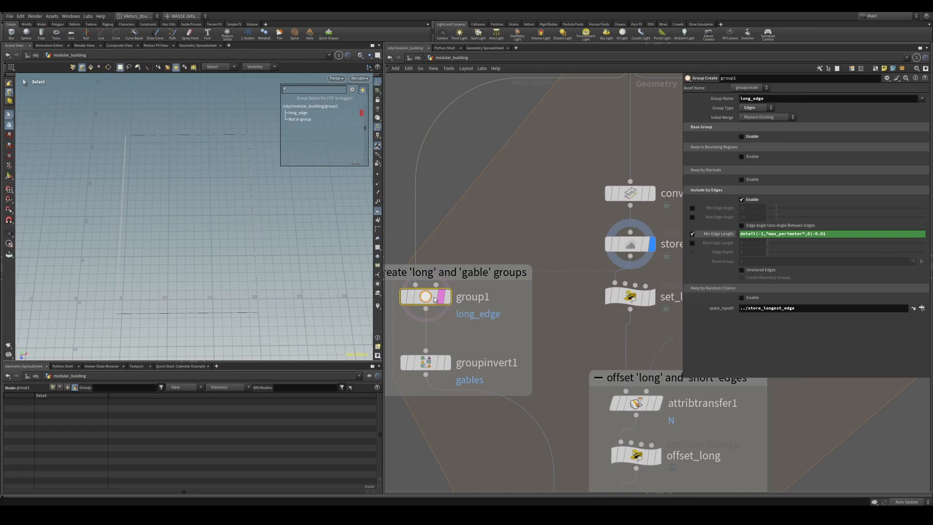
Alternate between point and edge selection modes to check where group1's long_edge group is listed
left_click_drag(231, 205, 206, 237, "alt")
scroll(206, 237, "down", 4)
key("2")
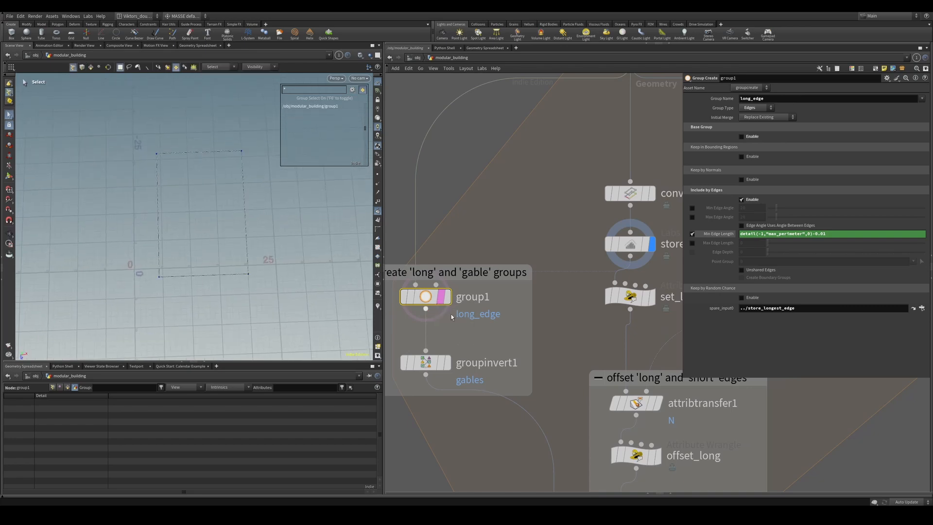
key("3")
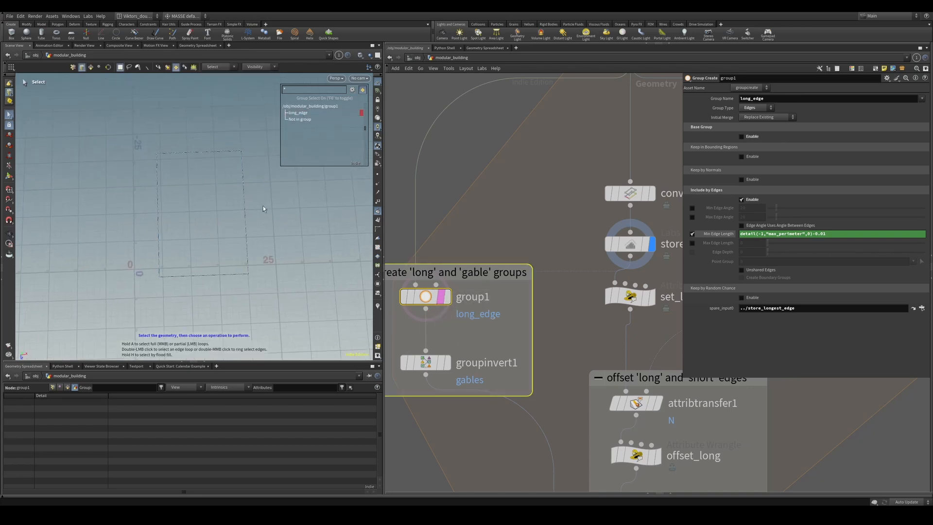
key("2")
key("3")
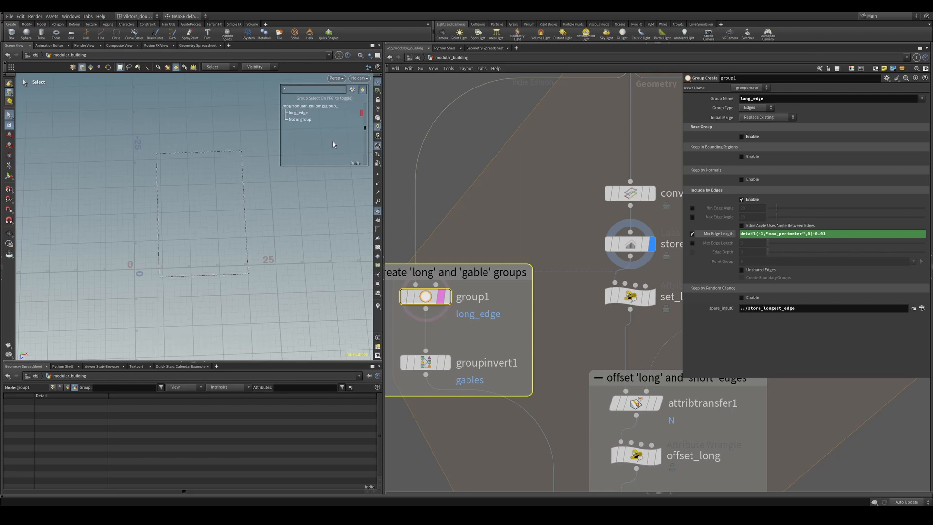
Display group1 and highlight its long_edge group on the roof outline in the viewport
left_click(352, 90)
left_click(359, 89)
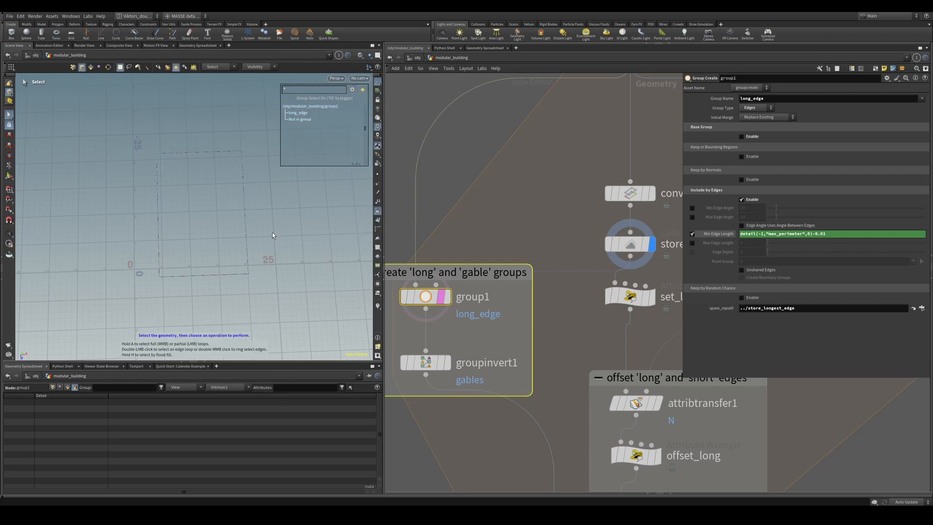
left_click_drag(272, 234, 274, 224, "alt")
left_click(421, 298)
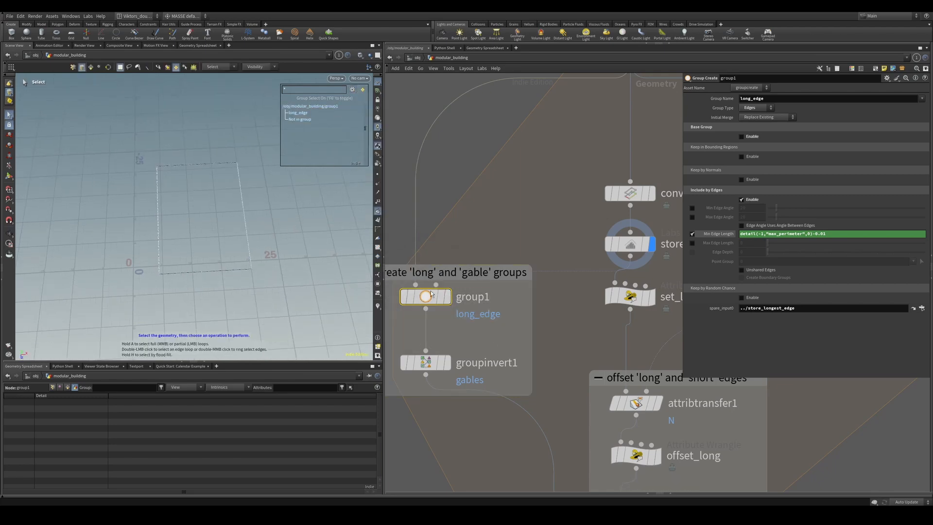
left_click(447, 297)
left_click(313, 114)
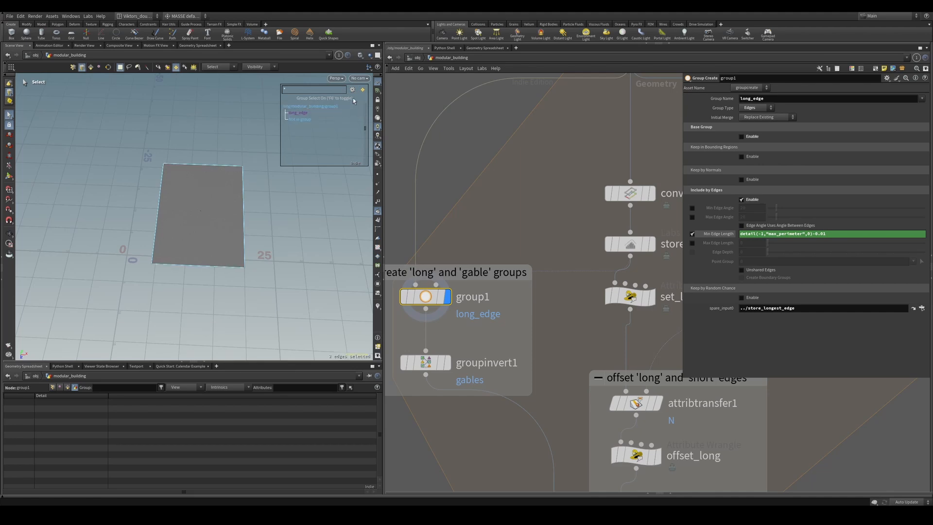
left_click(362, 90)
left_click_drag(230, 234, 267, 212, "alt")
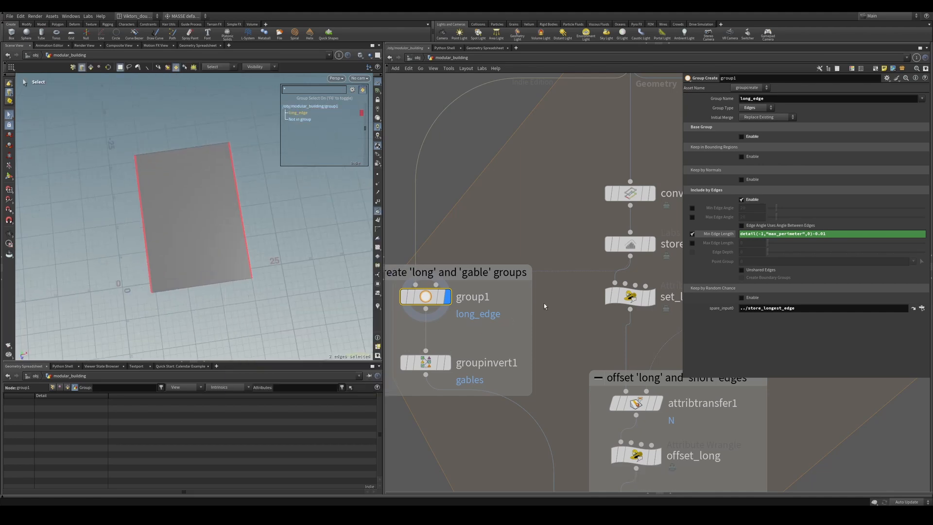
Display groupinvert1 and inspect its gables and long_edge groups in the viewport group list
middle_click_drag(425, 350, 492, 312)
left_click(492, 323)
left_click(514, 323)
mouse_move(214, 284)
left_mouse_down()
mouse_move(185, 225)
mouse_move(249, 260)
mouse_move(236, 307)
mouse_move(230, 294)
left_mouse_up()
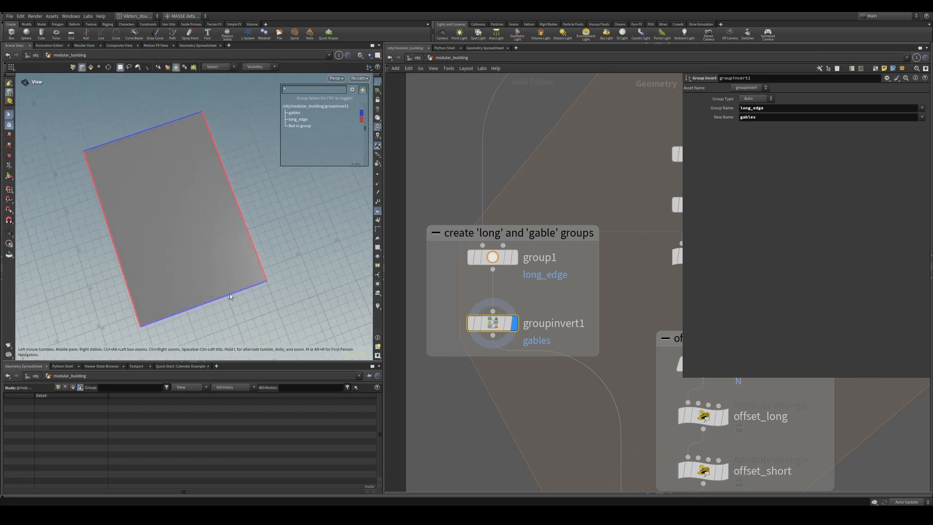
left_click(313, 112)
left_click(298, 119)
scroll(410, 221, "down", 3)
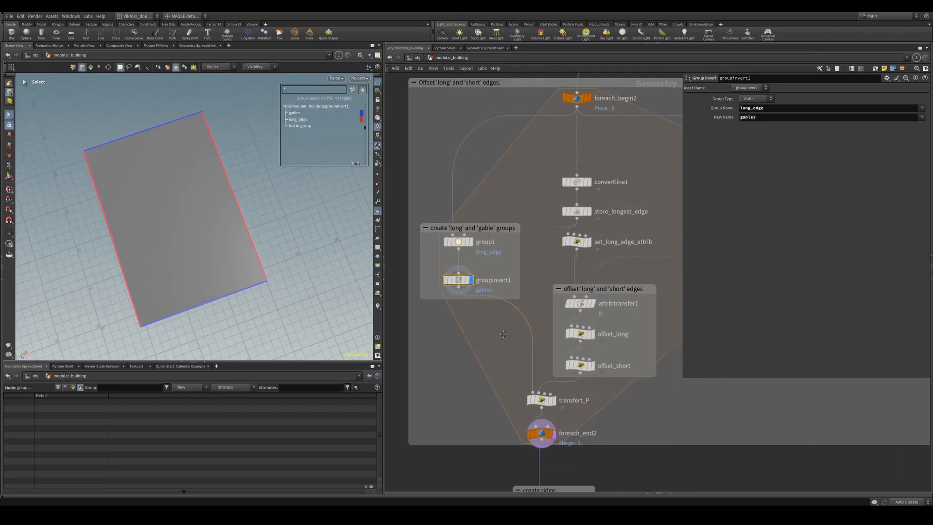
left_click_drag(255, 199, 208, 192, "alt")
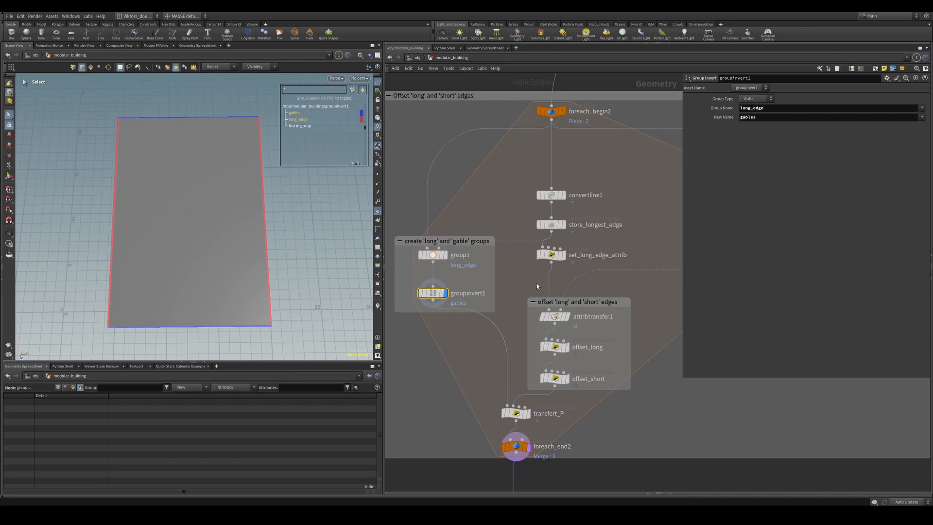
Display the set_long_edge_attrib wrangle to show its output and VEX code
scroll(549, 314, "up", 4)
middle_click_drag(391, 299, 472, 282)
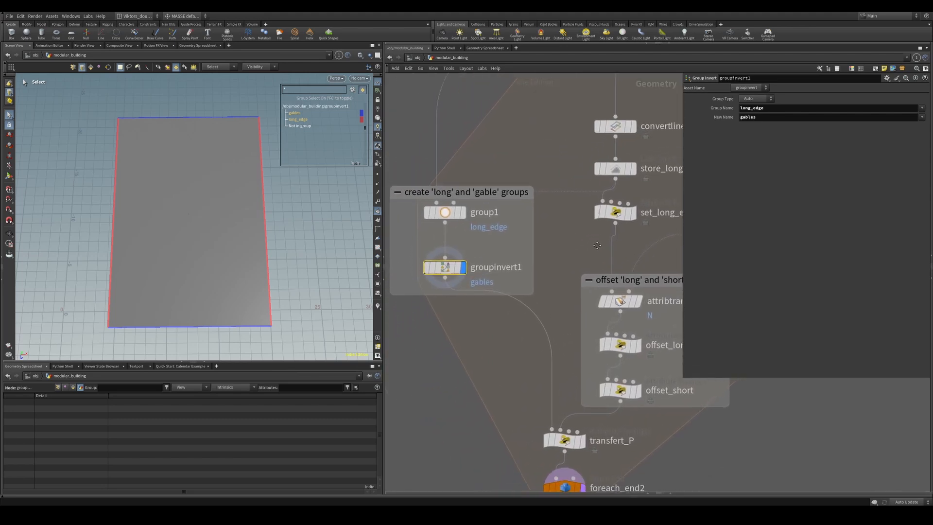
left_click_drag(480, 320, 442, 266)
middle_click_drag(500, 344, 450, 354)
left_click_drag(480, 288, 530, 240)
key("r")
left_click_drag(259, 233, 243, 222, "alt")
left_click(260, 217)
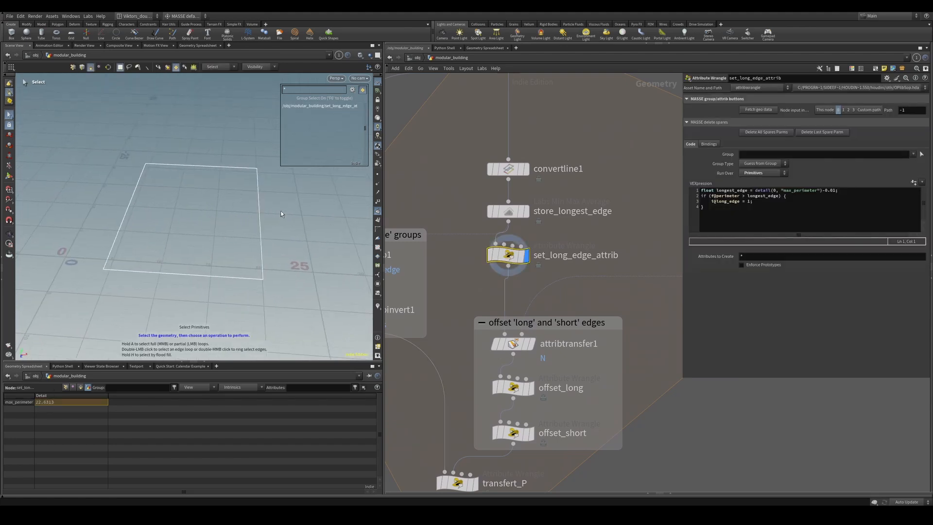
Compare convertline1's output with set_long_edge_attrib's by displaying each node in turn
left_click_drag(541, 156, 491, 181)
key("r")
left_click_drag(465, 268, 515, 245)
key("r")
left_click_drag(262, 209, 276, 231, "alt")
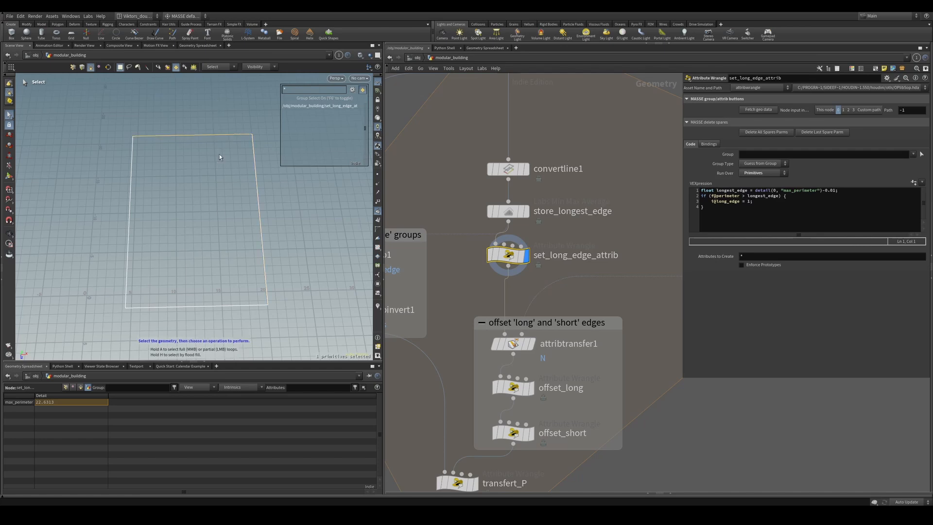
List primitive attributes in the Geometry Spreadsheet and select the outline's long and short edges to compare their long_edge values
left_click(82, 387)
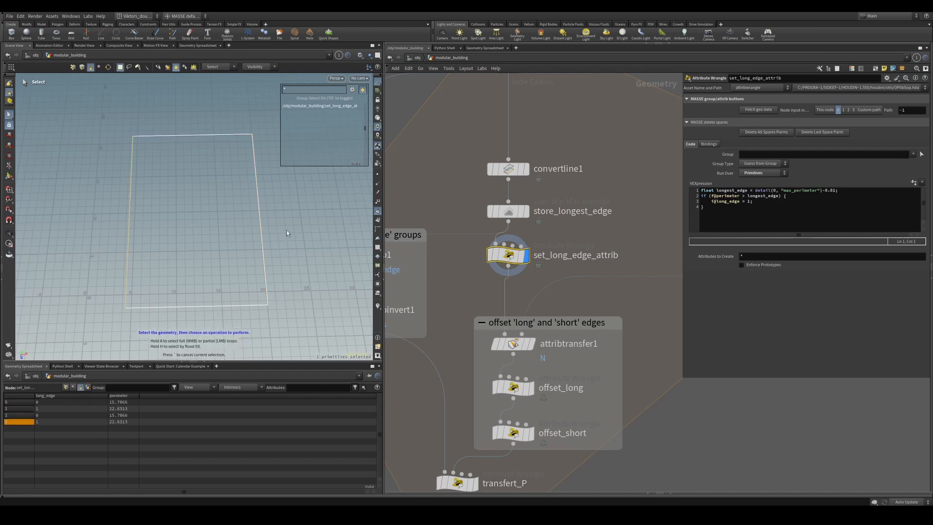
left_click_drag(171, 231, 111, 219)
left_click_drag(210, 113, 220, 312)
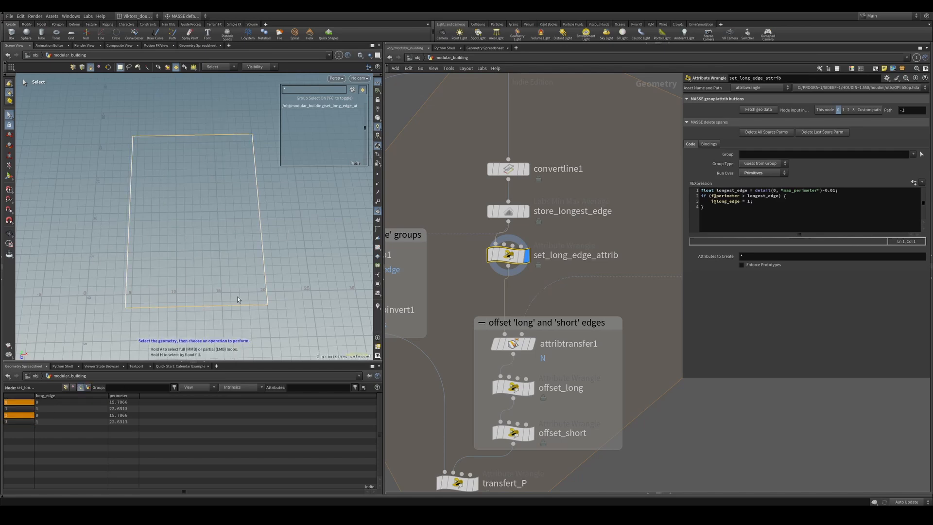
left_click_drag(301, 221, 108, 215, "shift")
left_click_drag(179, 95, 182, 282)
Display attribtransfer1 to inspect the N attribute it transfers to the primitives
scroll(578, 363, "up", 3)
left_click(491, 334)
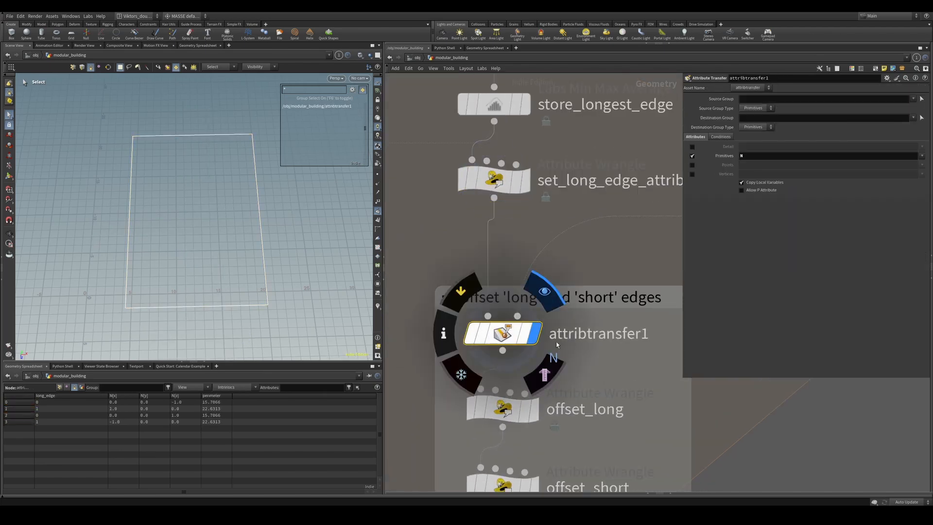
scroll(486, 351, "down", 1)
scroll(488, 351, "down", 1)
middle_click_drag(488, 339, 445, 345)
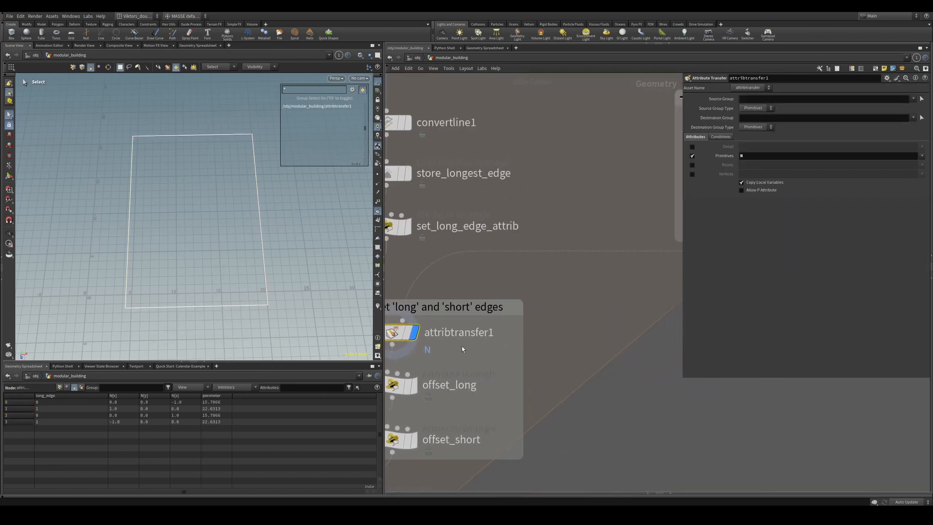
Check the last node of the branch feeding attribtransfer1, and return the display to attribtransfer1
scroll(462, 346, "down", 1)
middle_click_drag(532, 301, 513, 351)
scroll(571, 307, "down", 1)
left_click_drag(653, 346, 618, 293)
key("r")
middle_click_drag(449, 364, 510, 347)
left_click(467, 349)
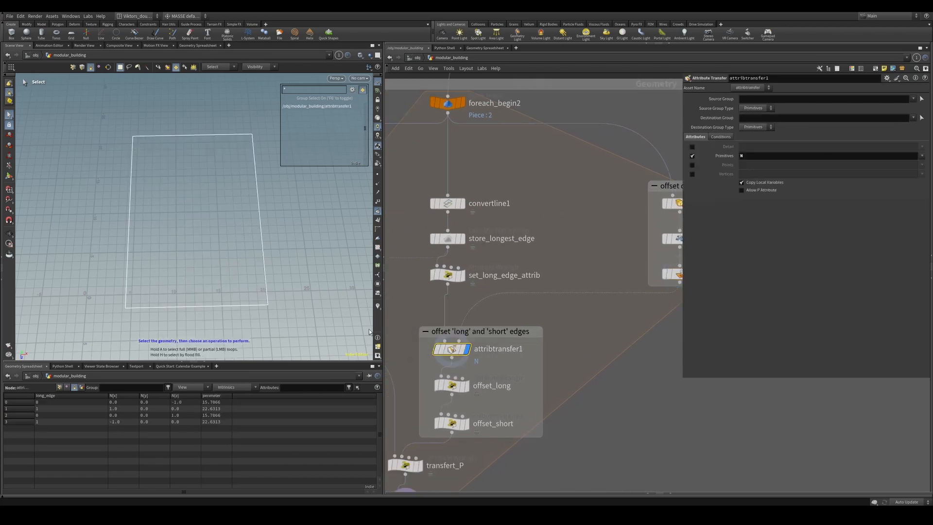
Turn on primitive normals in the viewport and view them on the outline's four edges
left_click(377, 306)
mouse_move(230, 249)
left_mouse_down("alt")
mouse_move(233, 258)
mouse_move(226, 250)
left_mouse_up("alt")
scroll(226, 250, "down", 1)
key("s")
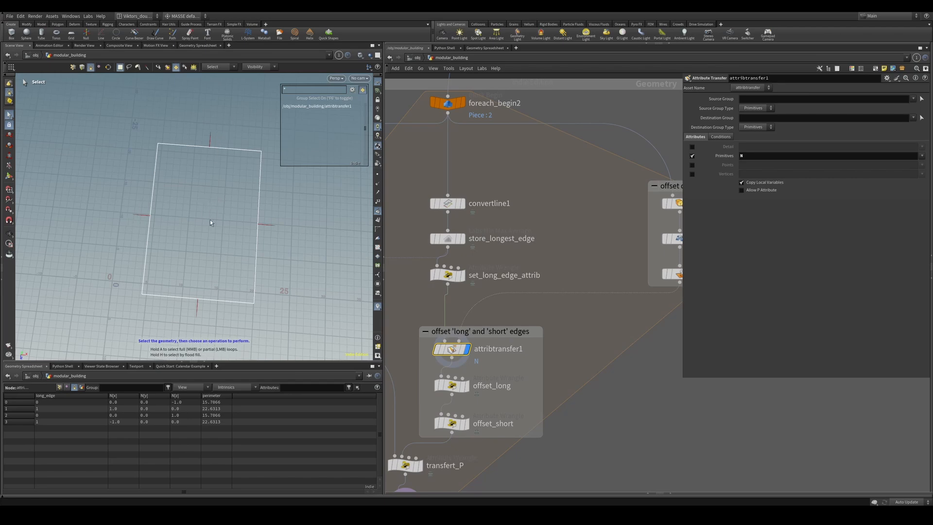
left_click_drag(210, 220, 220, 220, "alt")
Display offset_long, open its VEXpression in Visual Studio Code, and minimize the editor
scroll(496, 384, "up", 3)
middle_click_drag(496, 383, 539, 347)
left_click(492, 350)
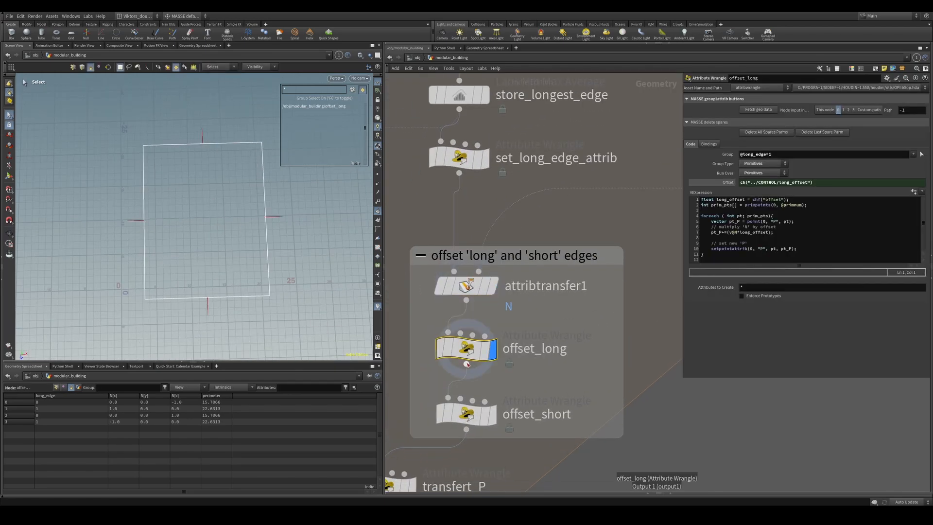
left_click_drag(296, 282, 292, 261, "alt")
scroll(512, 376, "up", 2)
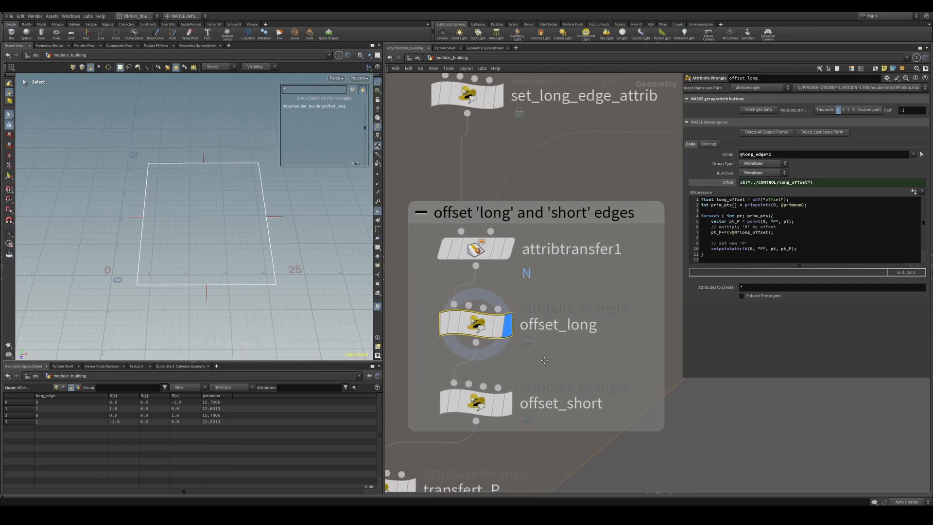
right_click(826, 215)
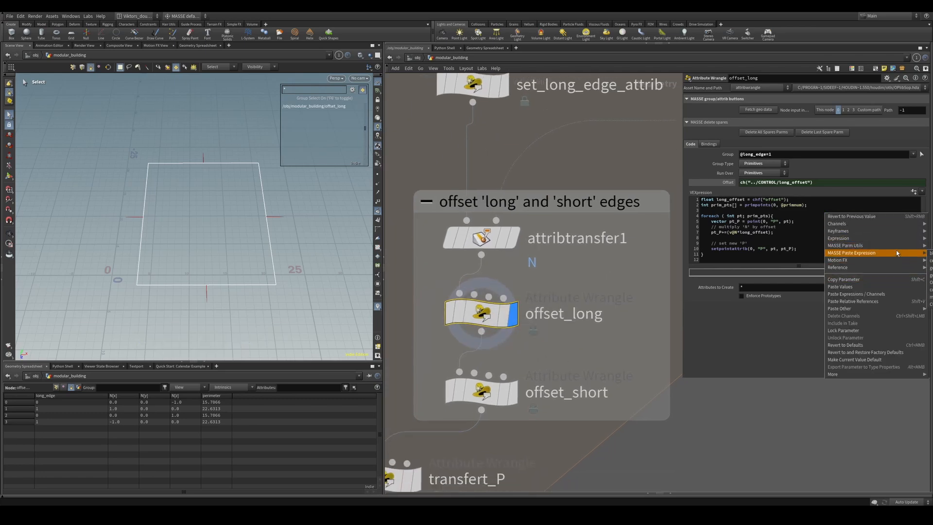
mouse_move(900, 246)
left_click(931, 371)
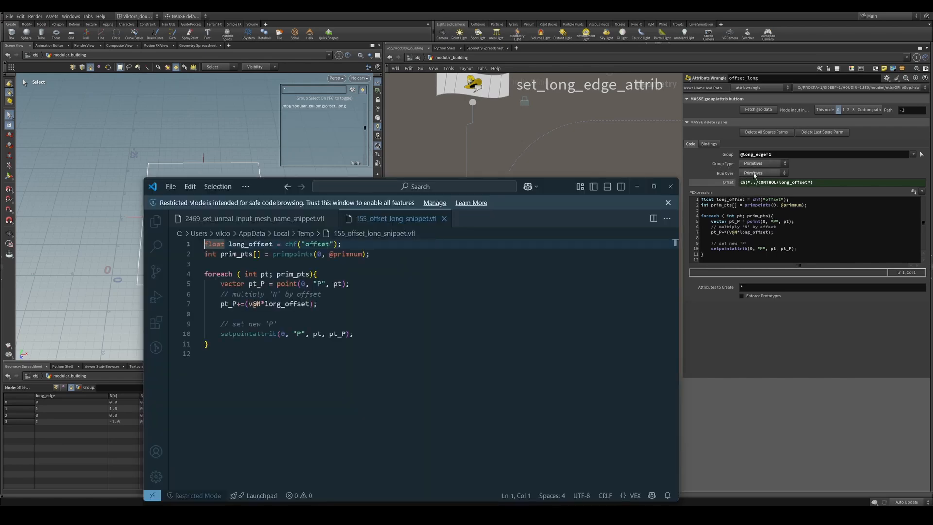
left_click(637, 186)
Display attribtransfer1 for a check, and move the display back upstream to set_long_edge_attrib
left_click(488, 236)
key("r")
middle_click_drag(488, 236, 475, 422)
scroll(482, 312, "down", 3)
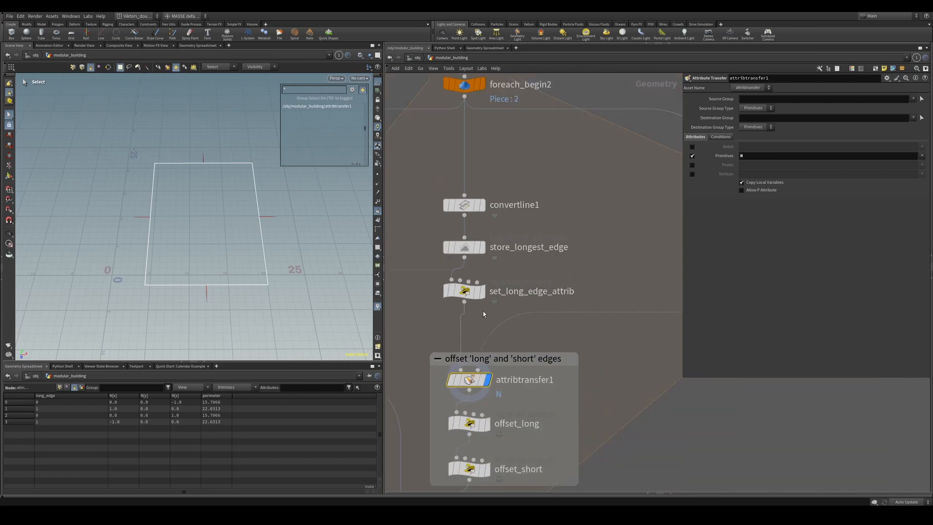
scroll(488, 286, "up", 3)
middle_click_drag(507, 271, 537, 246)
left_click_drag(537, 247, 459, 317)
key("r")
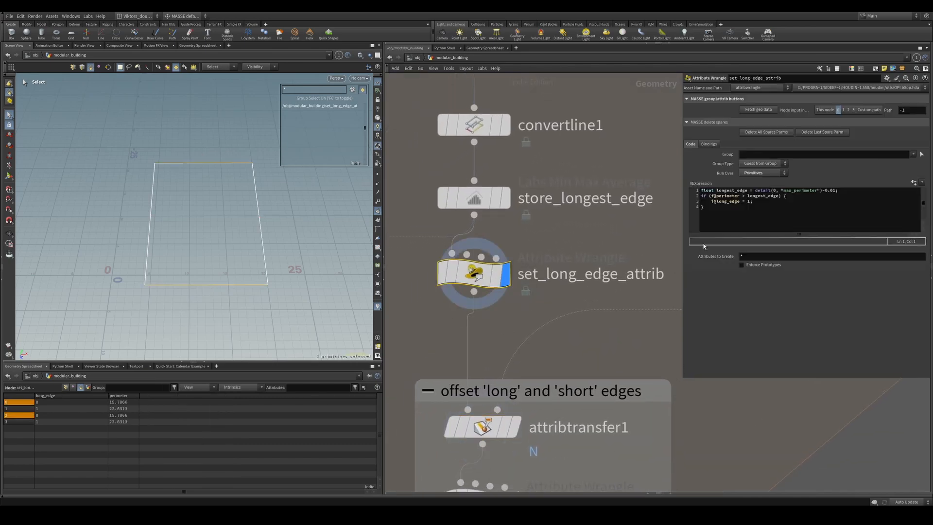
Open set_long_edge_attrib's VEXpression in Visual Studio Code, reposition the editor window, and return to Houdini
left_click(735, 215)
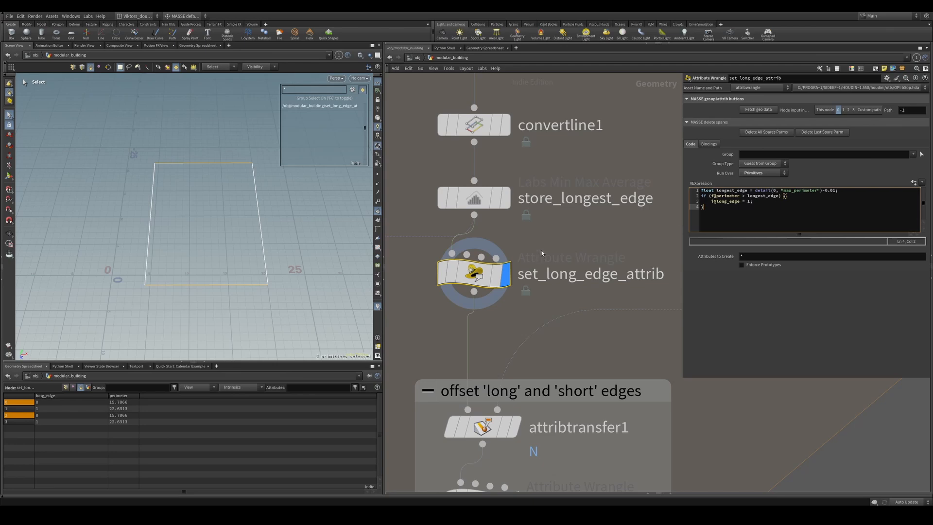
right_click(749, 213)
mouse_move(797, 259)
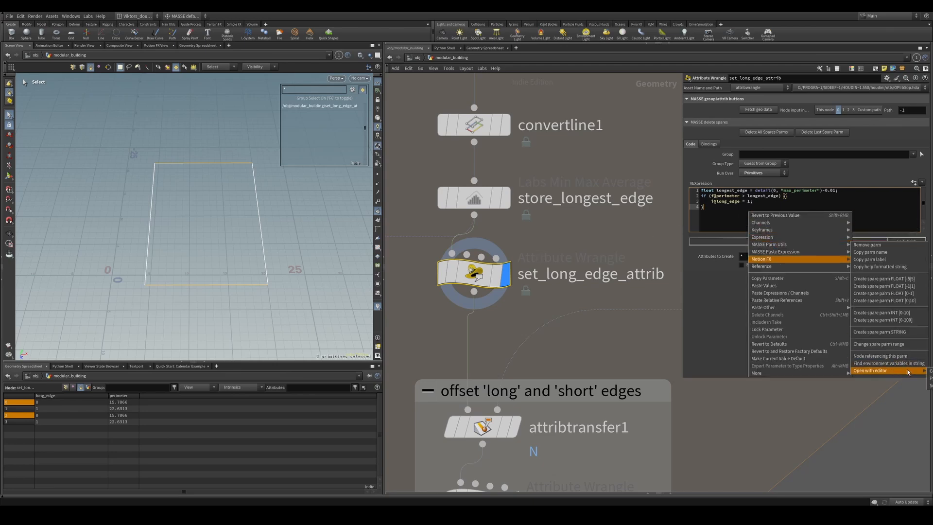
left_click(929, 371)
left_click_drag(550, 187, 683, 272)
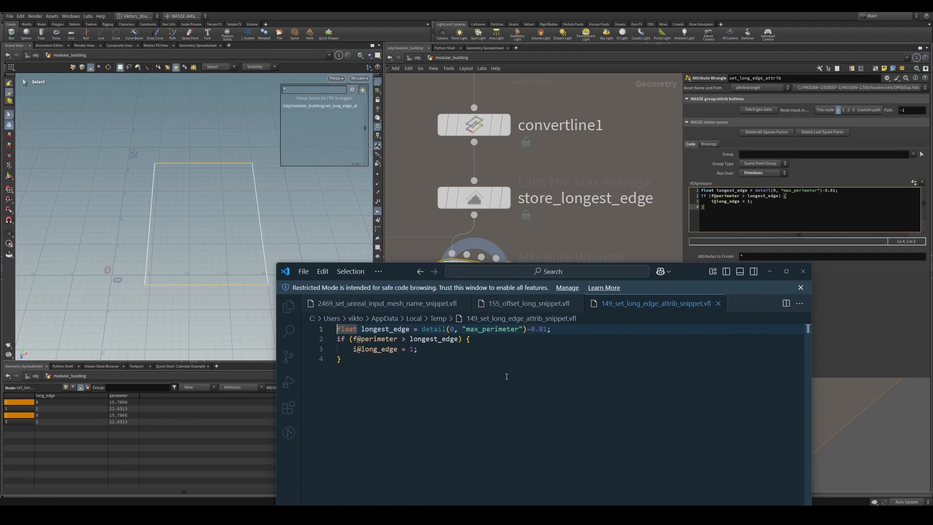
left_click(596, 224)
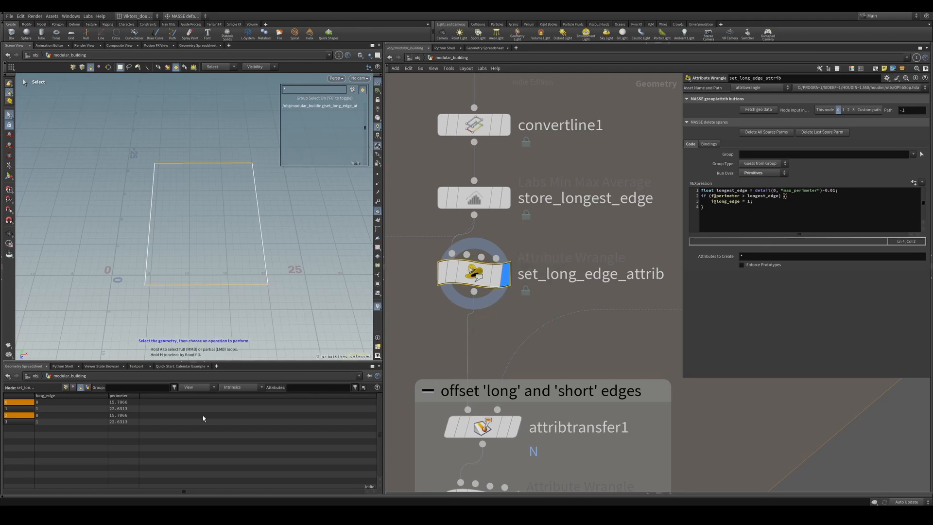
Review set_long_edge_attrib's primitive attributes in the Geometry Spreadsheet and switch the viewport to edge selection
left_click(73, 388)
left_click(80, 388)
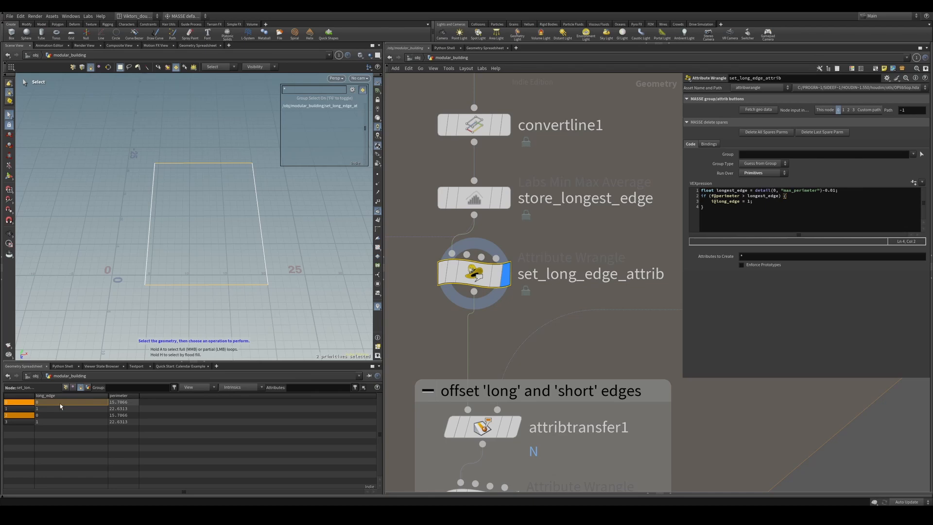
key("3")
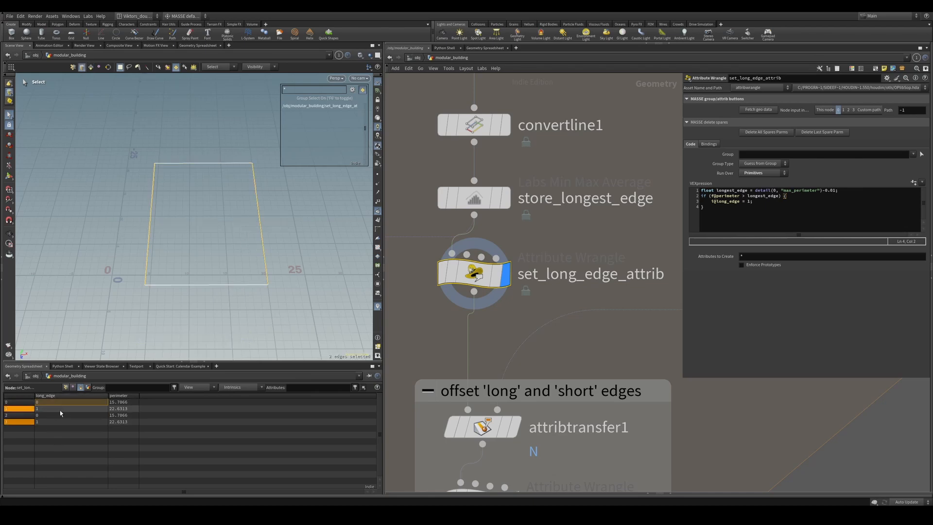
Enlarge set_long_edge_attrib's VEXpression text and bring the 'long' and 'gable' groups box into view
left_click(704, 228)
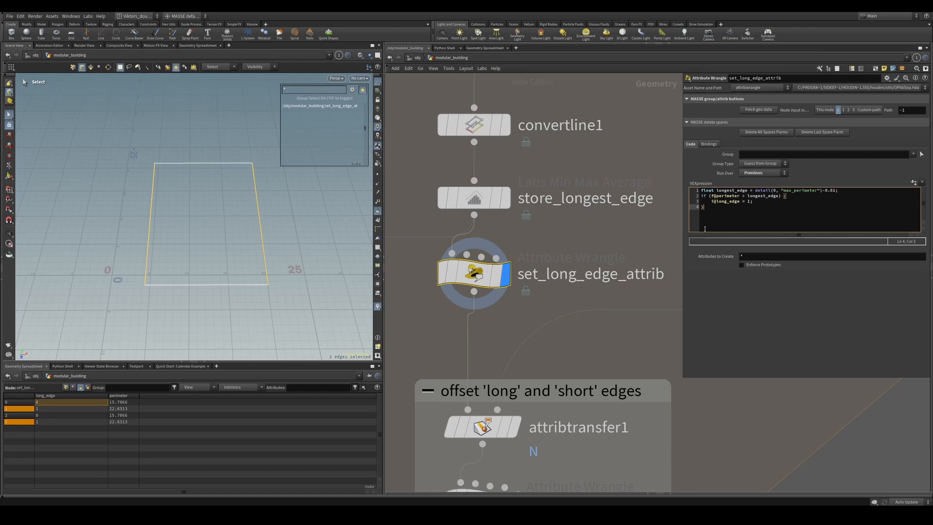
scroll(705, 228, "up", 2, "ctrl")
key("alt+e")
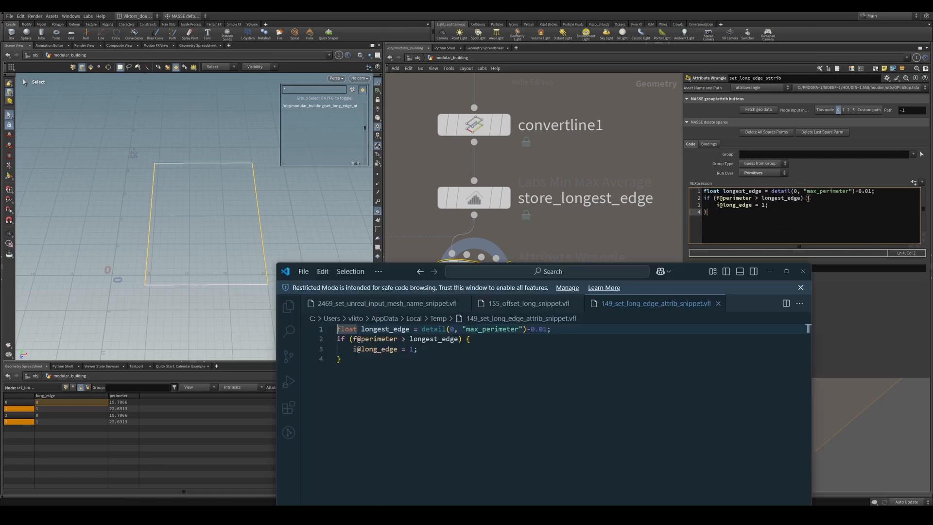
middle_click_drag(550, 228, 677, 231)
scroll(579, 232, "down", 3)
middle_click_drag(569, 295, 560, 299)
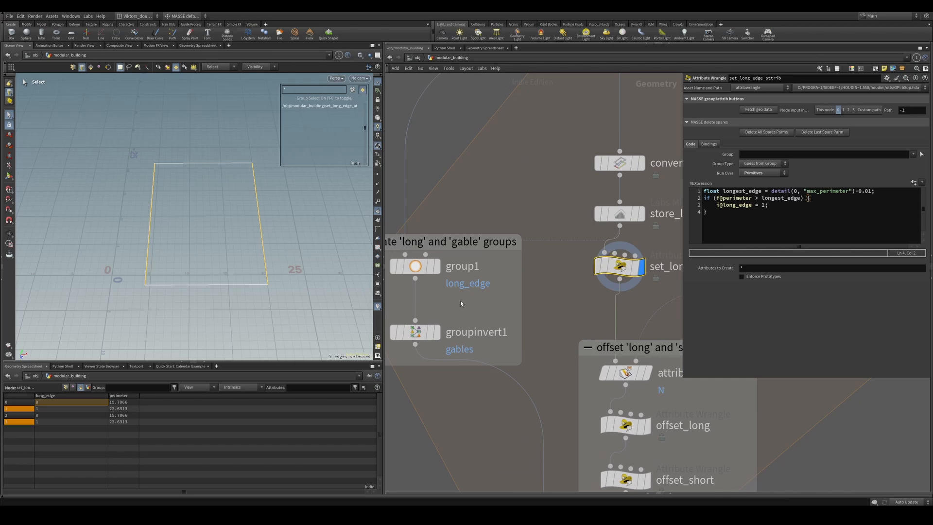
Switch to Visual Studio Code and highlight f@perimeter in the set_long_edge_attrib snippet's if condition
key("alt+Tab")
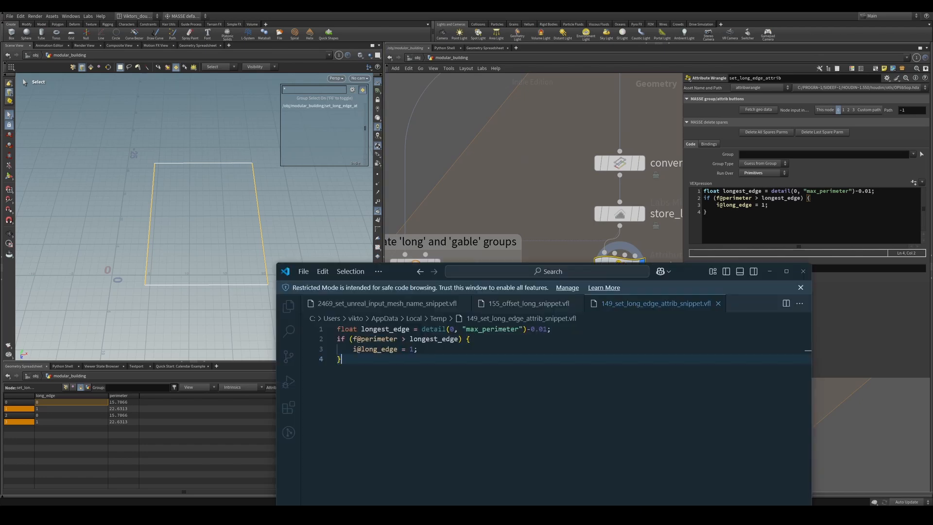
left_click(511, 352)
left_click(483, 333)
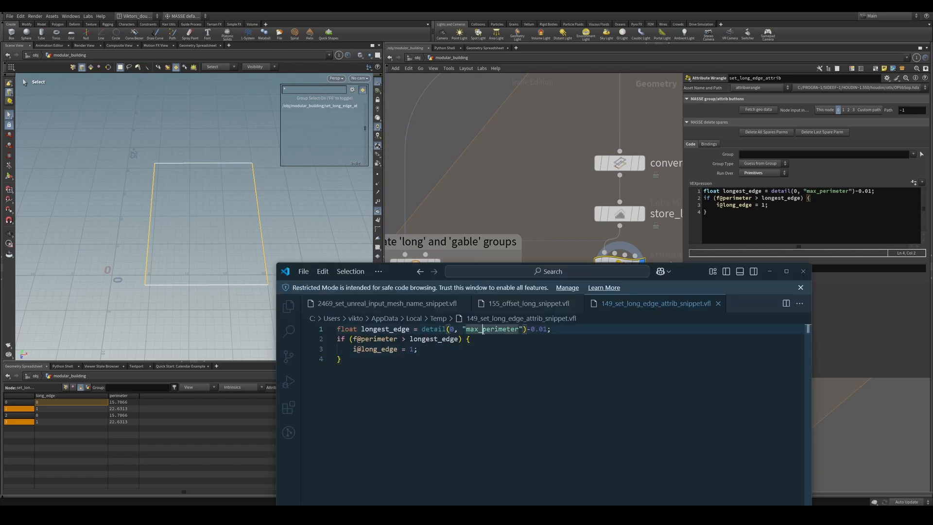
left_click(553, 338)
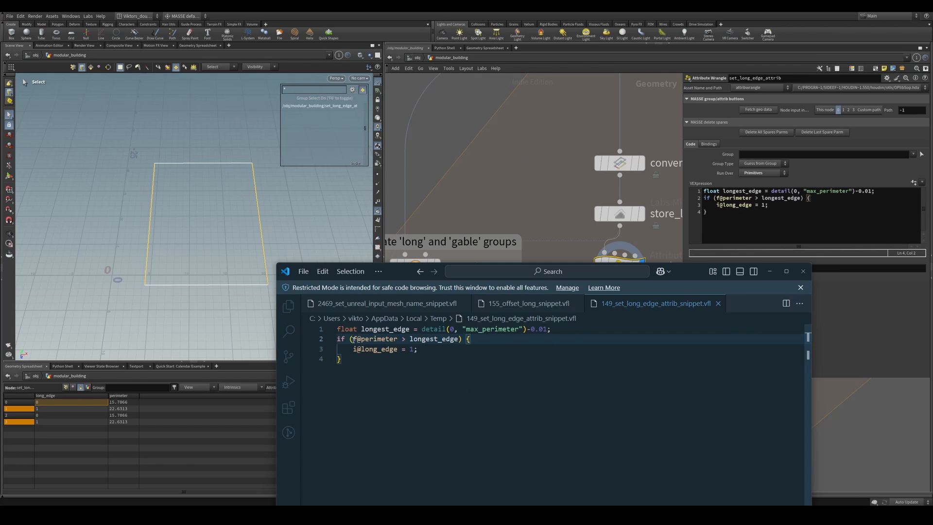
left_click_drag(353, 339, 395, 338)
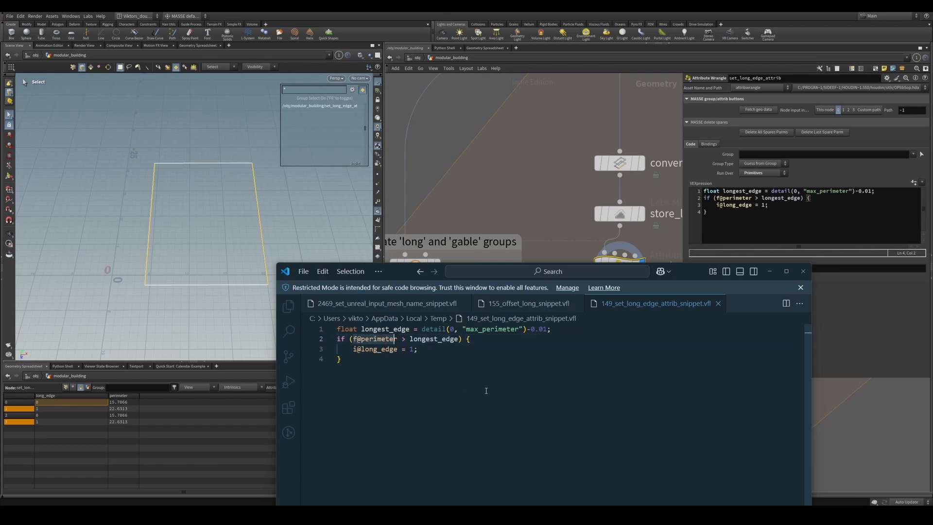
Close Visual Studio Code and check the short edges' long_edge values in the Geometry Spreadsheet and viewport
left_click(435, 364)
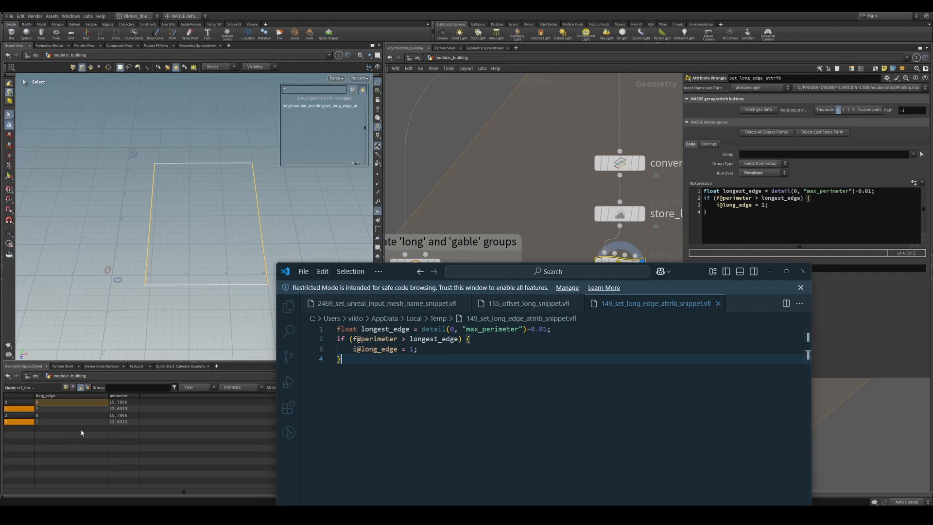
left_click(506, 352)
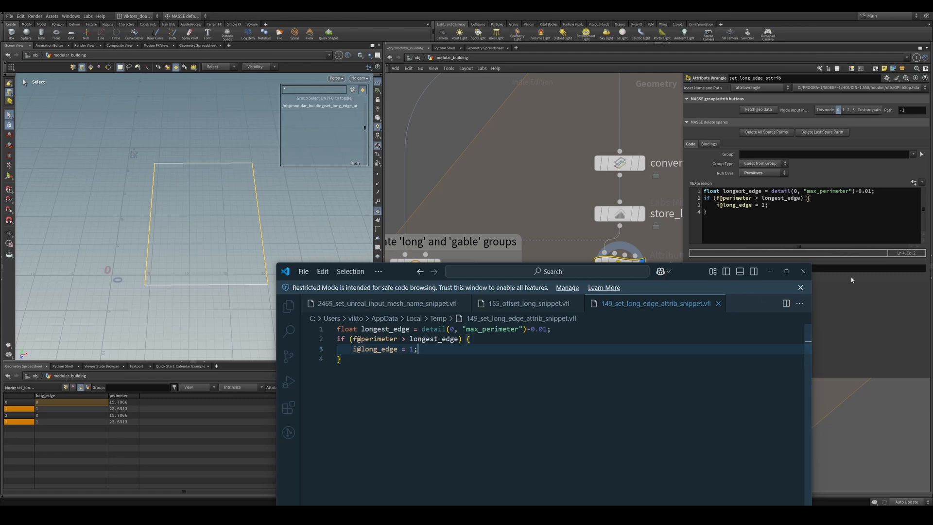
left_click(802, 271)
key("f")
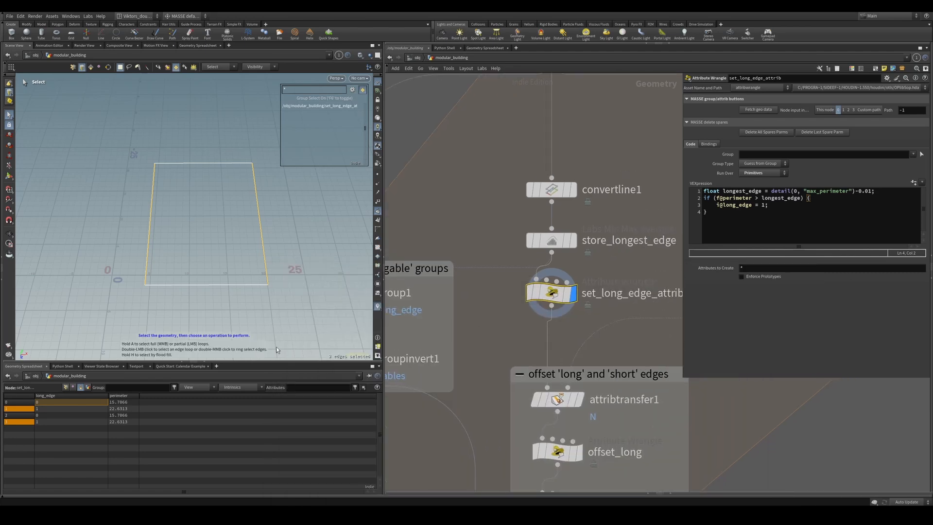
left_click(73, 415)
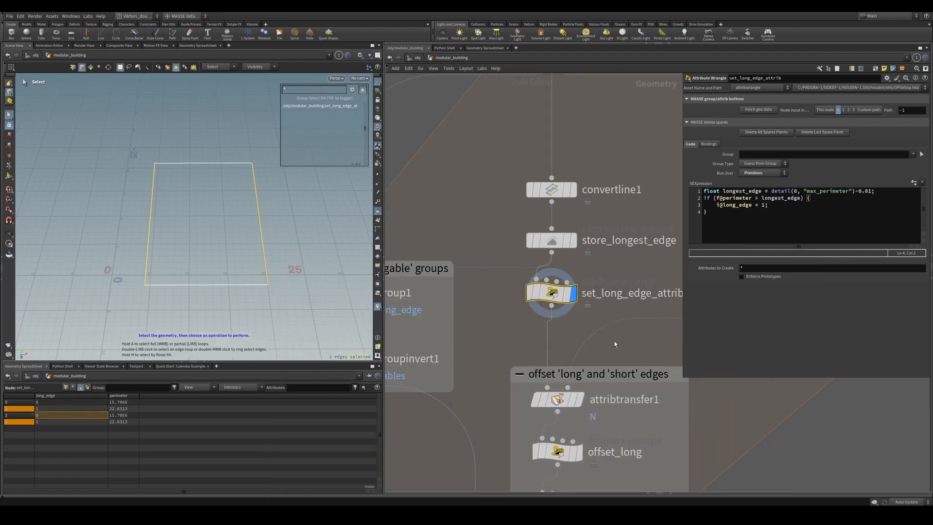
left_click(244, 241)
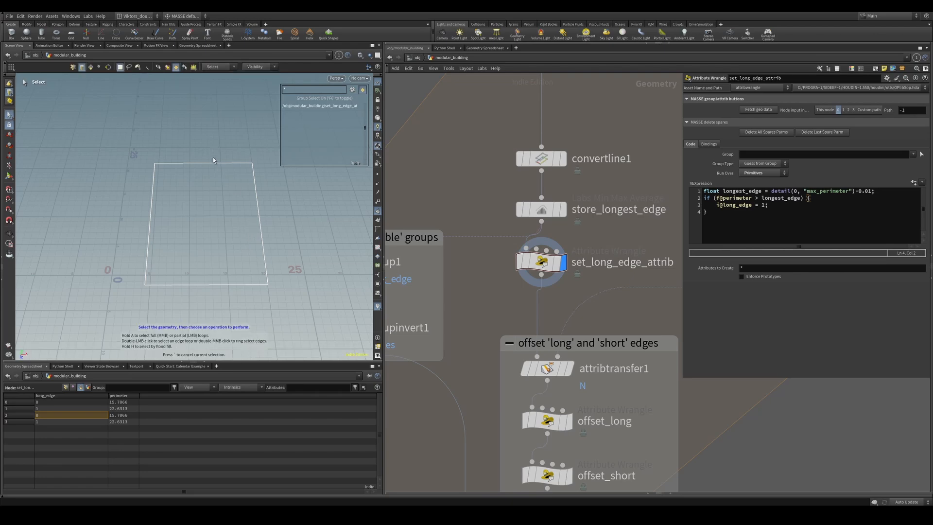
left_click_drag(213, 157, 218, 292)
Display attribtransfer1 in the 'long' and 'short' edge offset box to inspect the transferred N attribute
scroll(620, 391, "up", 2)
middle_click_drag(621, 391, 634, 333)
left_click(564, 298)
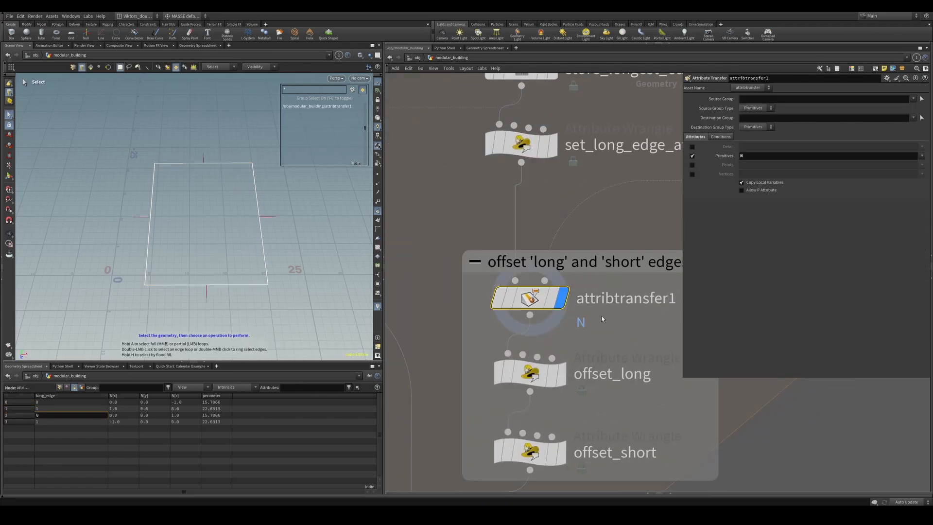
Display offset_long and open its VEXpression in Visual Studio Code
left_click(537, 344)
right_click(770, 233)
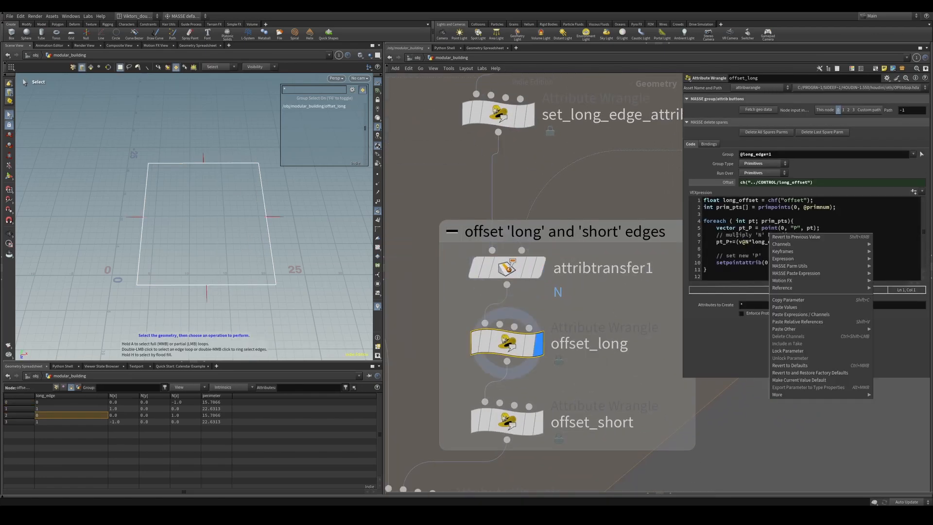
left_click(726, 181)
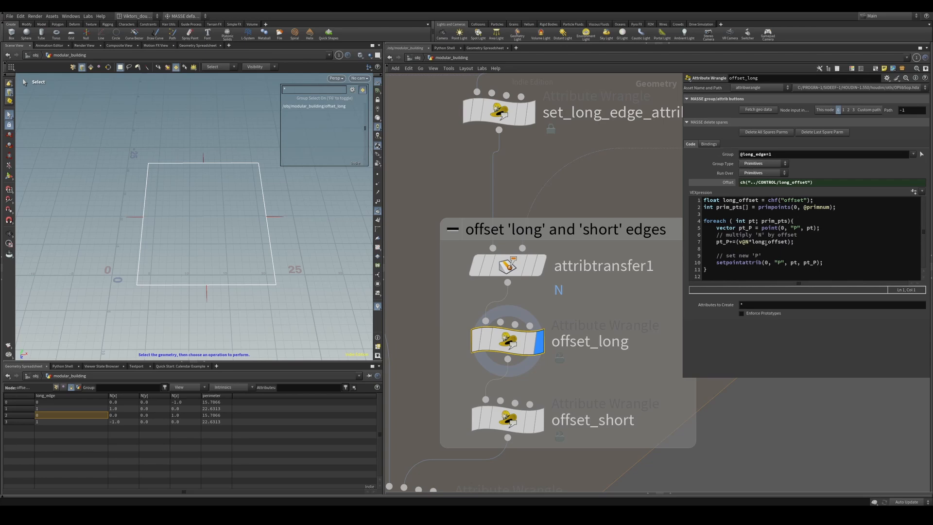
right_click(766, 244)
mouse_move(796, 277)
left_click(927, 404)
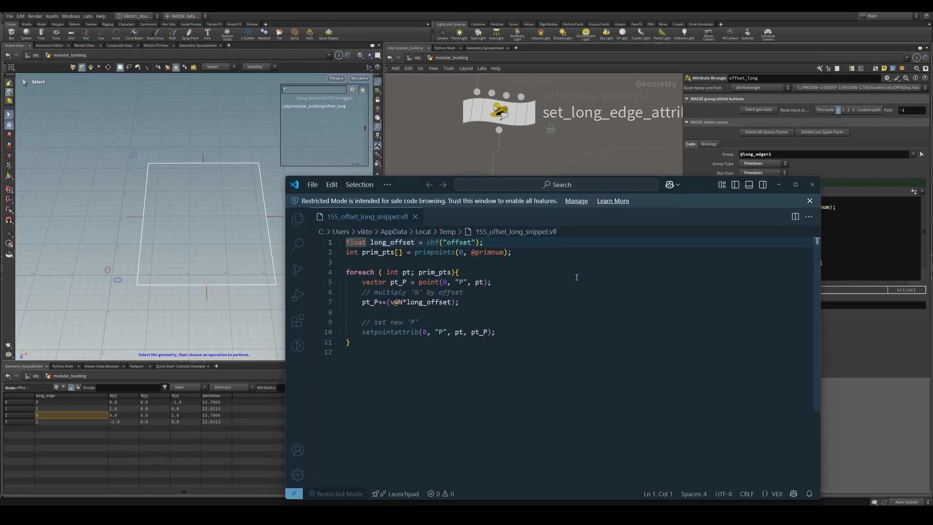
Highlight long_offset and prim_pts in the offset_long snippet to examine where each variable is used
left_click(576, 277)
double_click(392, 242)
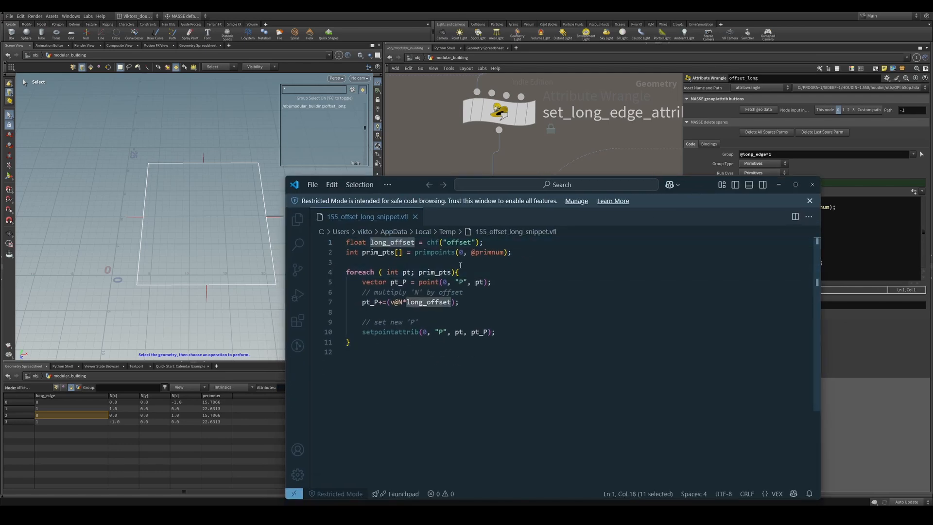
double_click(385, 253)
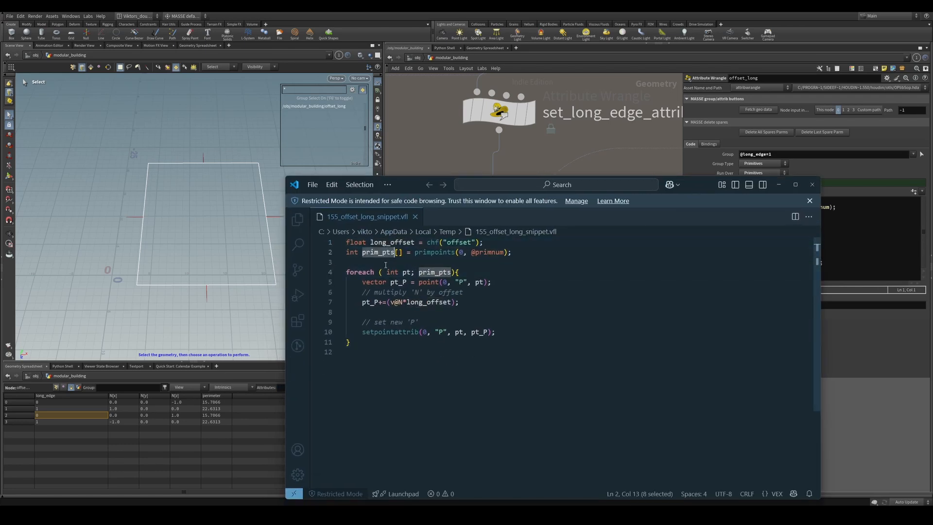
left_click(422, 292)
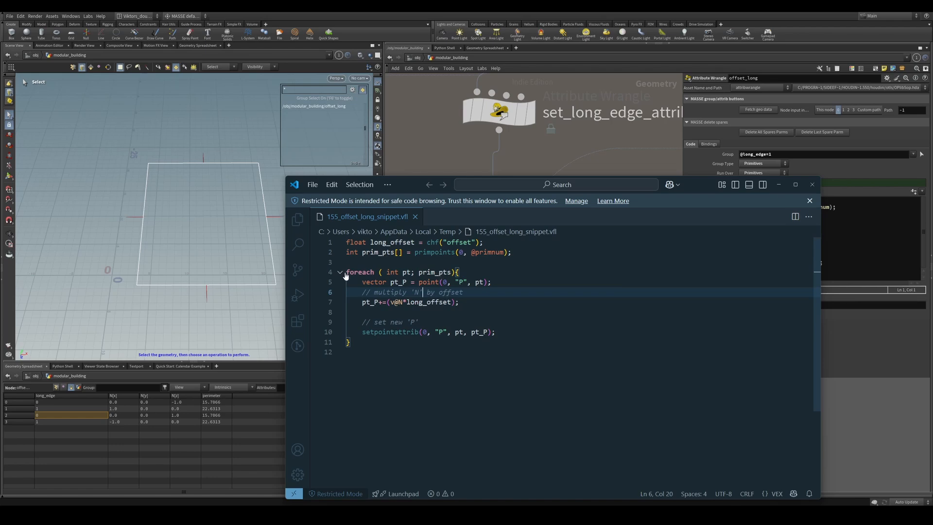
key("ctrl+shift+p")
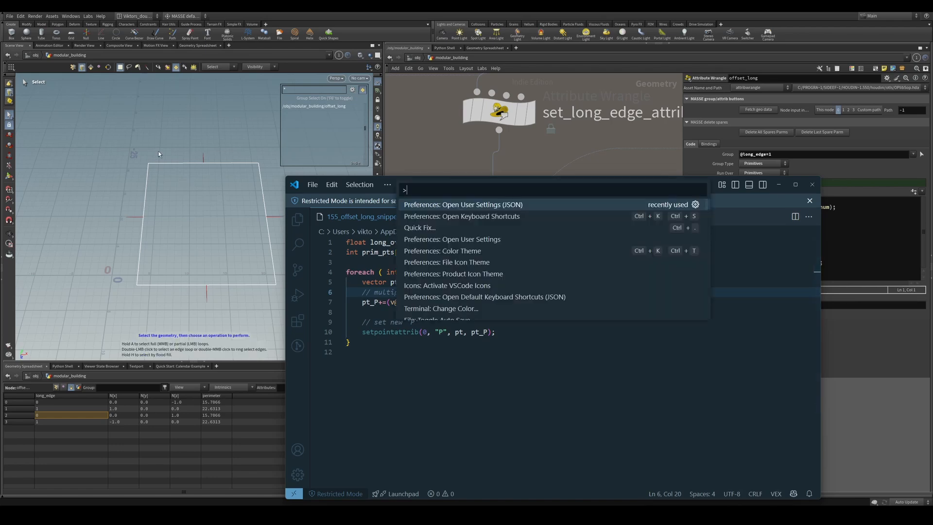
left_click(372, 383)
key("ctrl+shift+p")
Return to Houdini and select the two end points of one long edge in the viewport
left_click(171, 149)
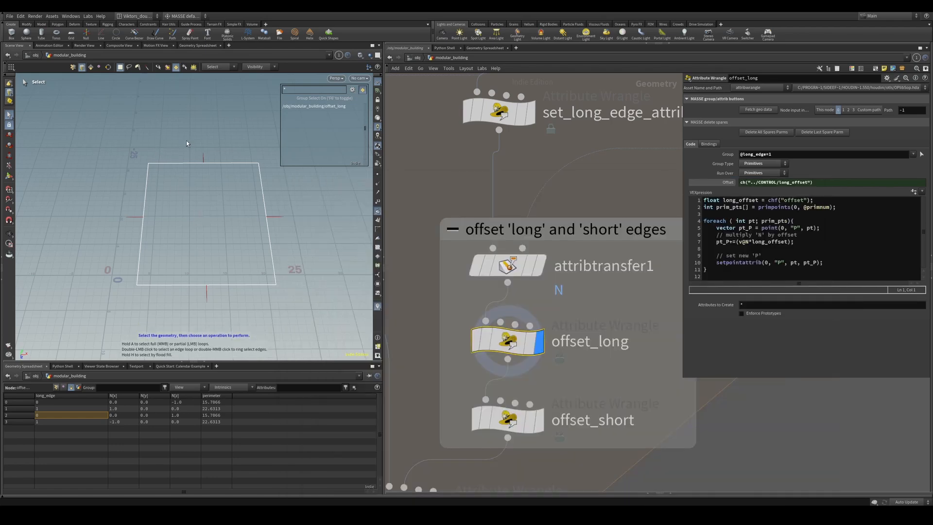
key("4")
left_click_drag(181, 141, 126, 295)
key("2")
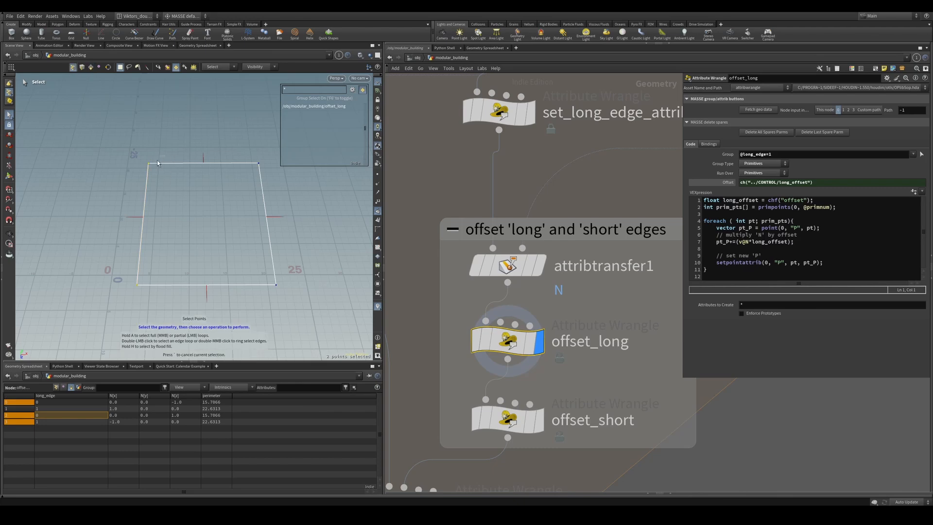
left_click_drag(175, 133, 118, 293)
left_click_drag(179, 134, 112, 305)
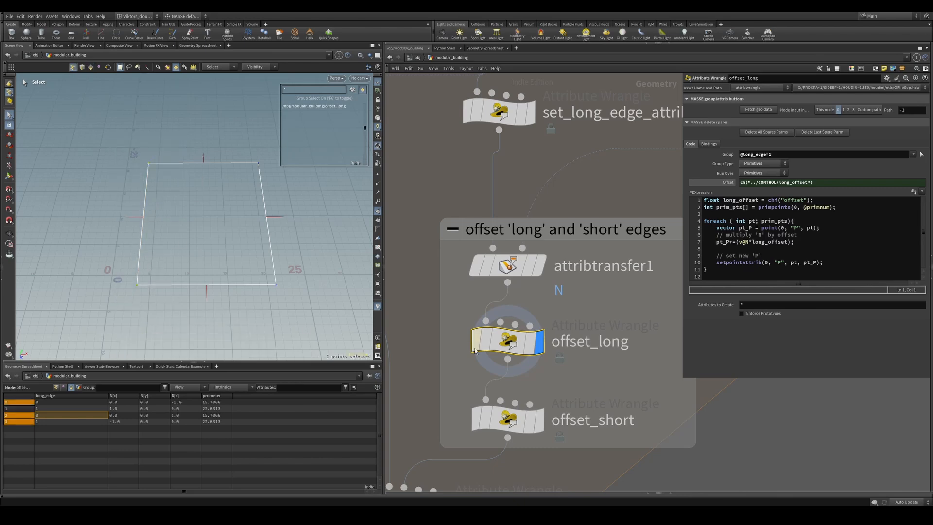
Reopen the offset_long snippet in Visual Studio Code, examine the line multiplying v@N by long_offset, and return to Houdini
key("alt+e")
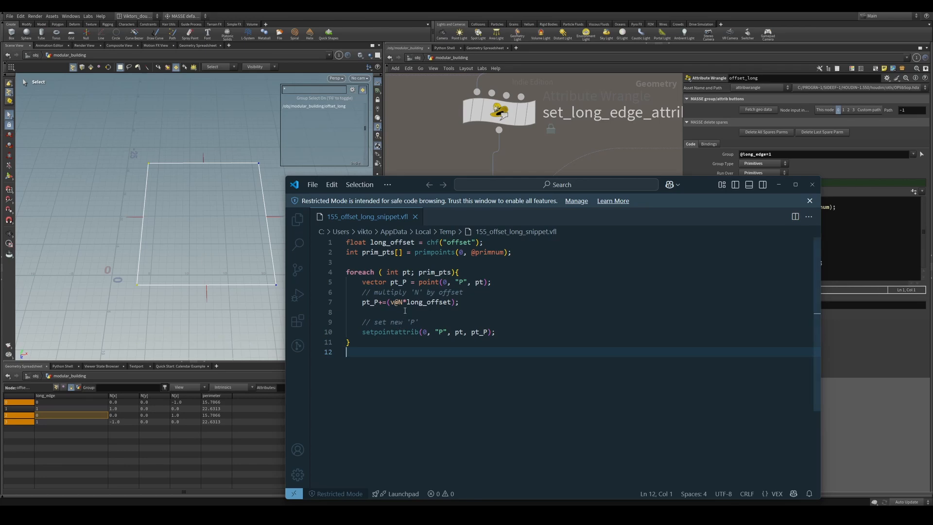
left_click(427, 314)
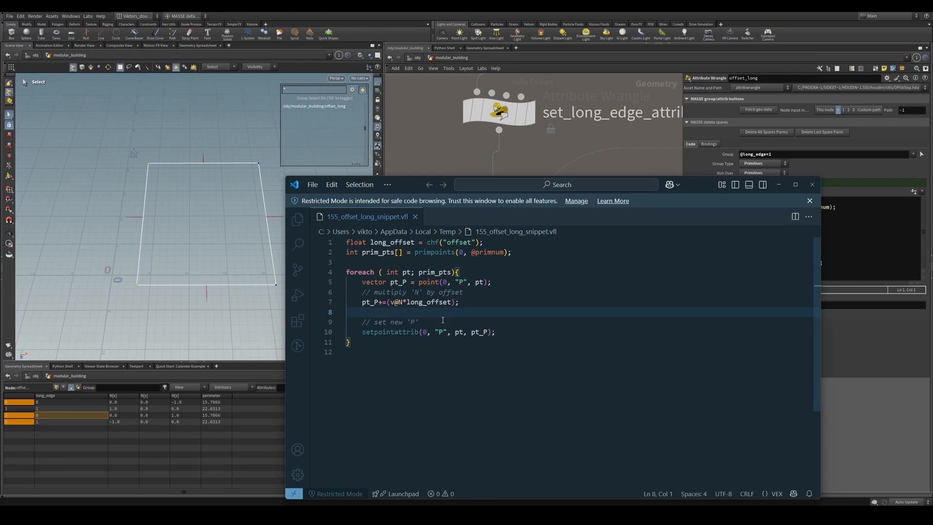
left_click(430, 302)
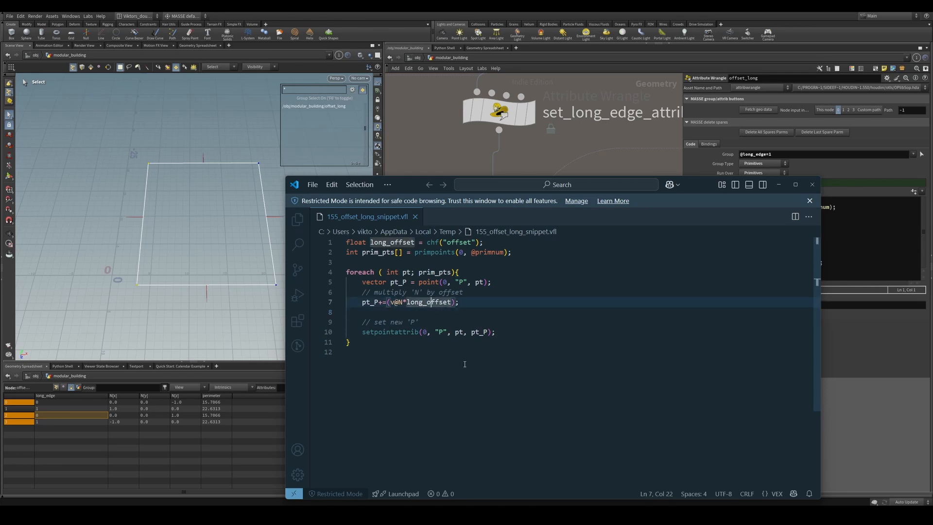
key("Down")
key("alt+Tab")
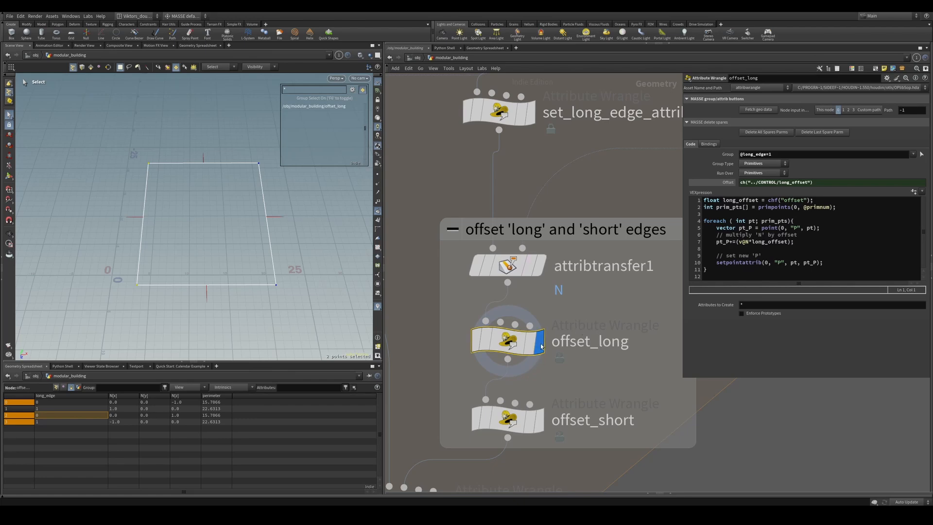
Show offset_long's Offset as a value and try negative and positive amounts, ending at about 1.23
left_click_drag(733, 185, 759, 185)
middle_click_drag(759, 185, 685, 191)
left_click(831, 182)
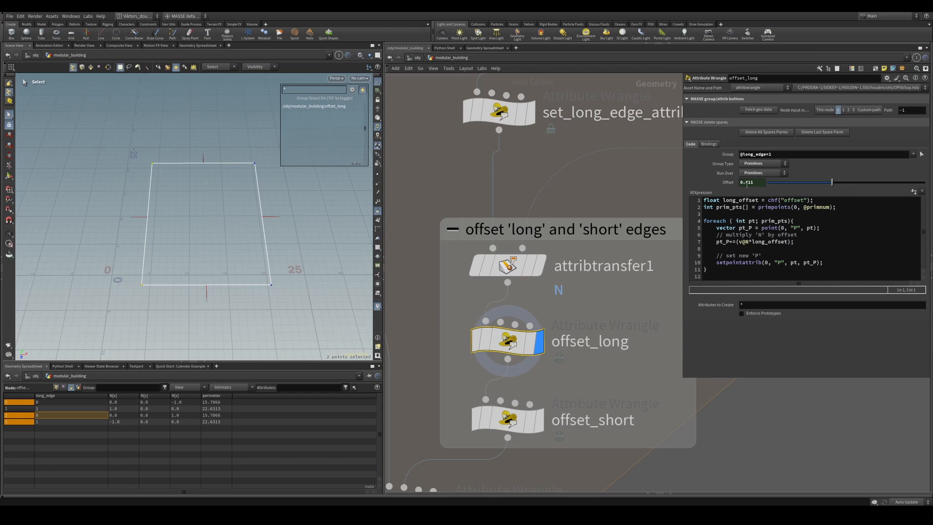
mouse_move(761, 182)
middle_mouse_down()
mouse_move(748, 183)
mouse_move(758, 183)
middle_mouse_up()
left_click_drag(785, 183, 803, 190)
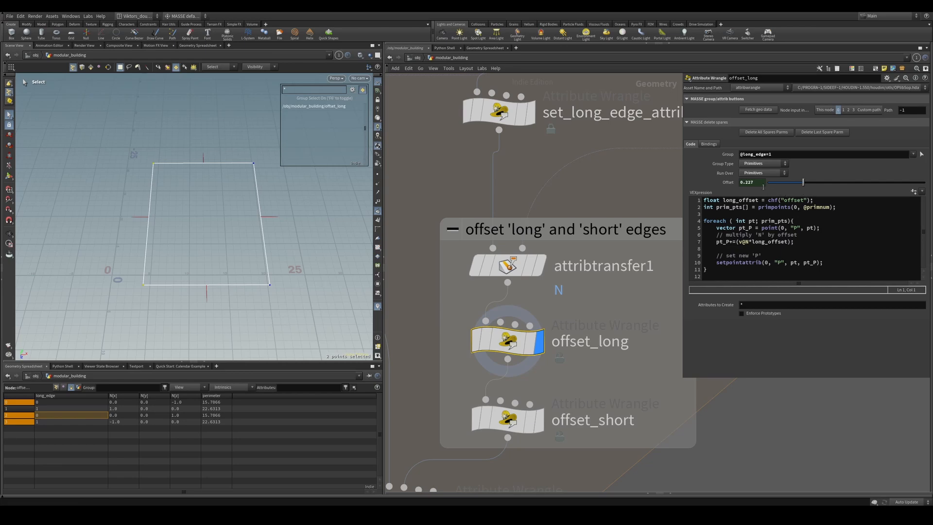
middle_click_drag(762, 185, 643, 213)
key("ctrl+z")
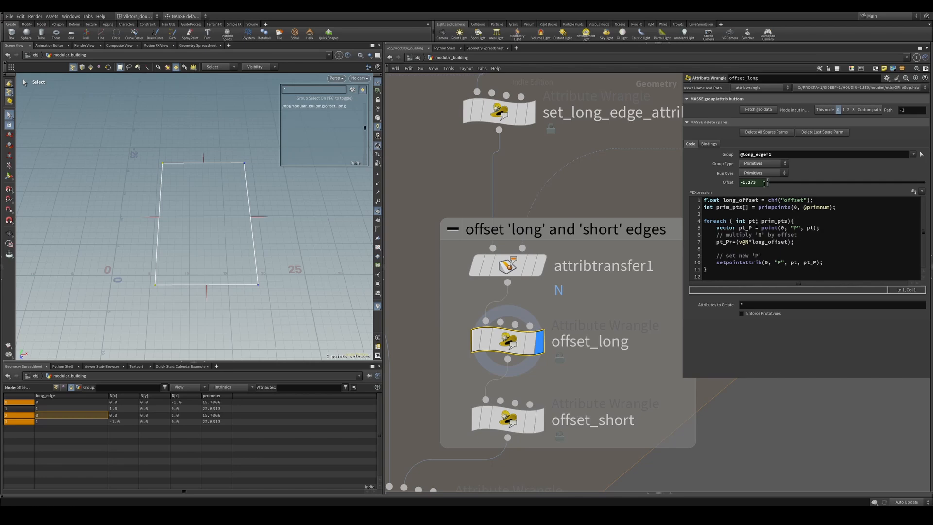
middle_click_drag(764, 183, 841, 187)
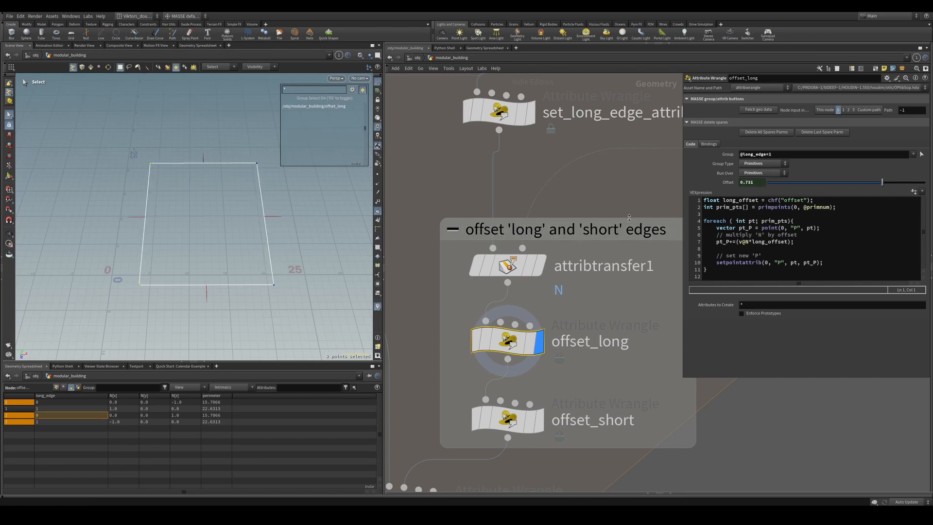
middle_click_drag(768, 185, 821, 185)
middle_click_drag(585, 410, 628, 289)
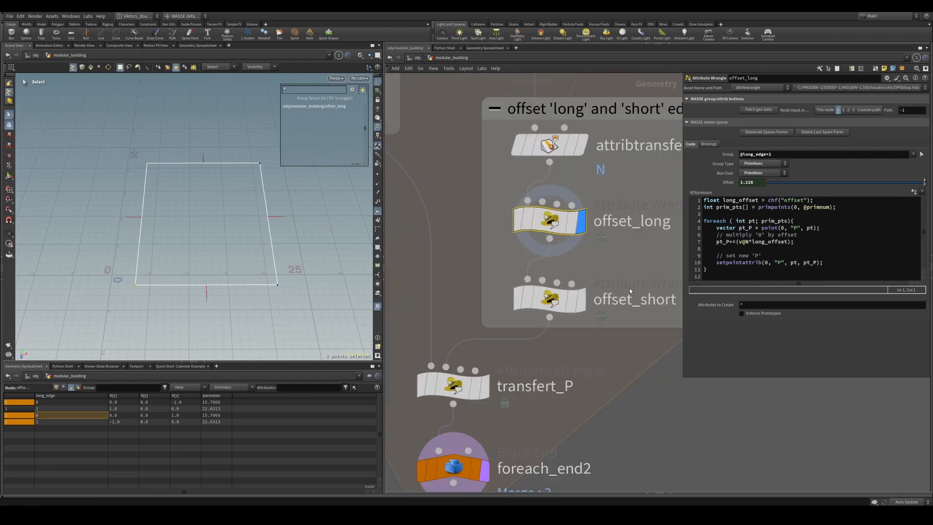
left_click(579, 299)
middle_click_drag(587, 345, 537, 340)
middle_click_drag(557, 281, 541, 293)
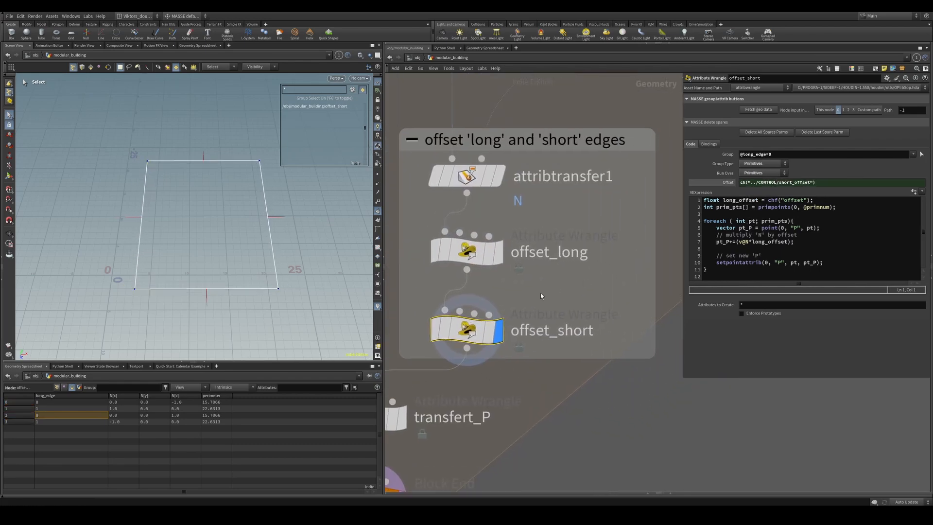
middle_click_drag(750, 189, 755, 189)
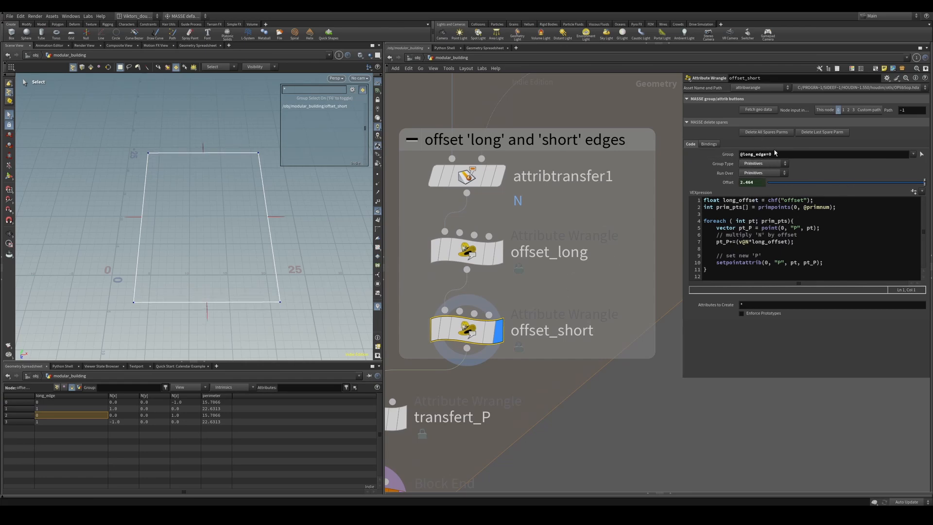
left_click_drag(773, 154, 739, 154)
Display groupinvert1 in the 'long' and 'gable' groups box to view the original roof polygon
scroll(486, 324, "down", 2)
middle_click_drag(505, 371, 625, 289)
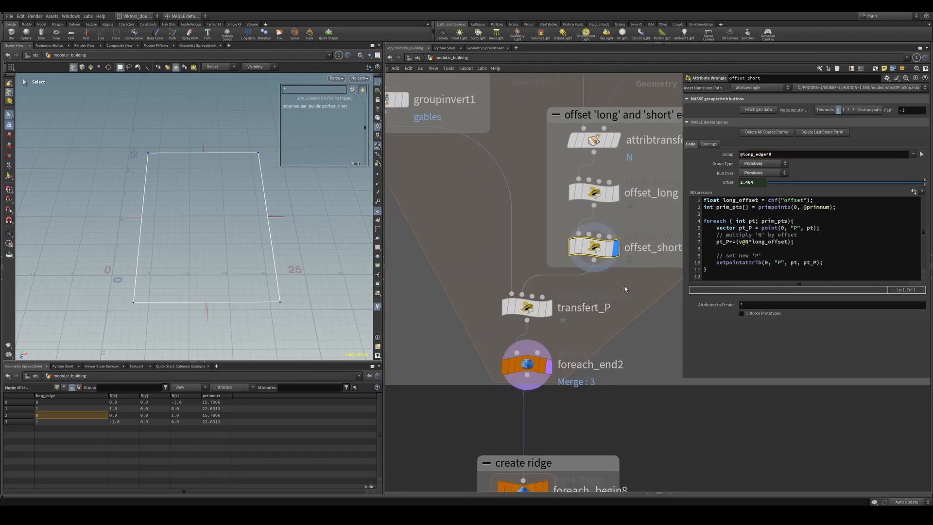
middle_click_drag(428, 221, 475, 315)
left_click_drag(489, 291, 435, 198)
left_click(451, 193)
middle_click_drag(486, 266, 464, 234)
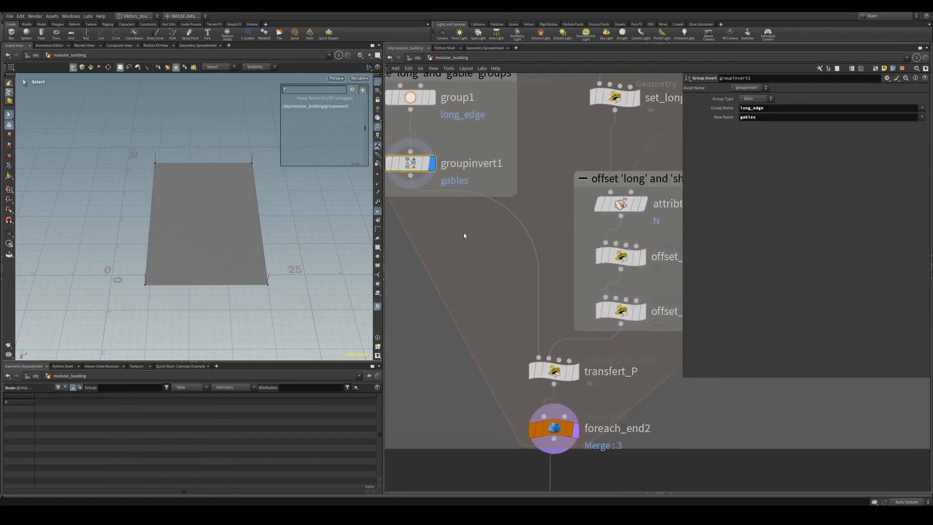
Compare offset_short's outline with groupinvert1's polygon and show the long_edge and gables groups in edge selection mode
middle_click_drag(503, 291, 460, 227)
left_click_drag(604, 272, 576, 217)
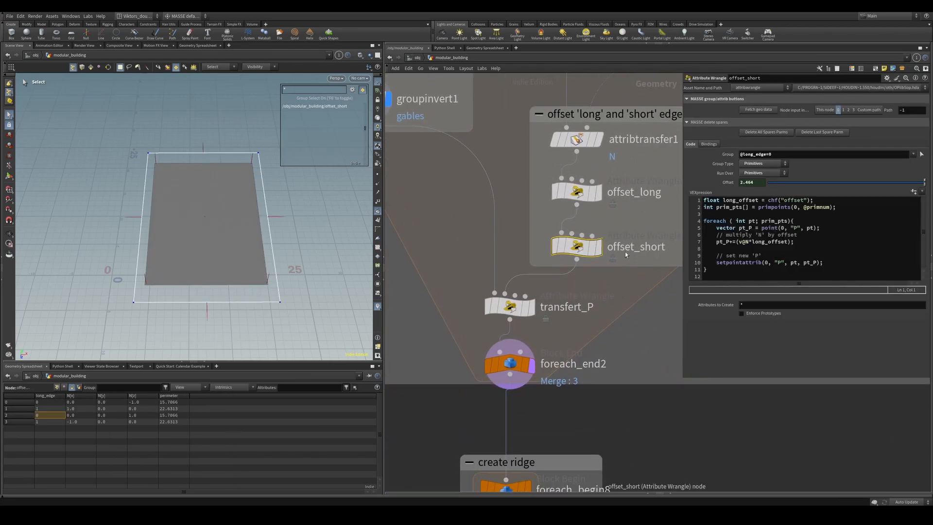
left_click(598, 246)
middle_click_drag(459, 200, 529, 287)
left_click(456, 184)
key("3")
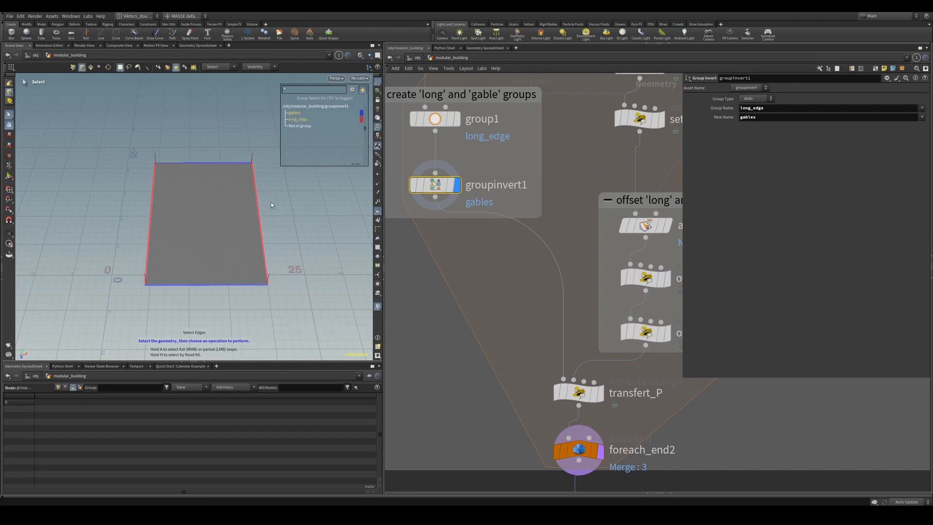
Display transfert_P and review the VEXpression that copies point positions from its second input
middle_click_drag(448, 310, 456, 275)
left_click(514, 314)
left_click(537, 314)
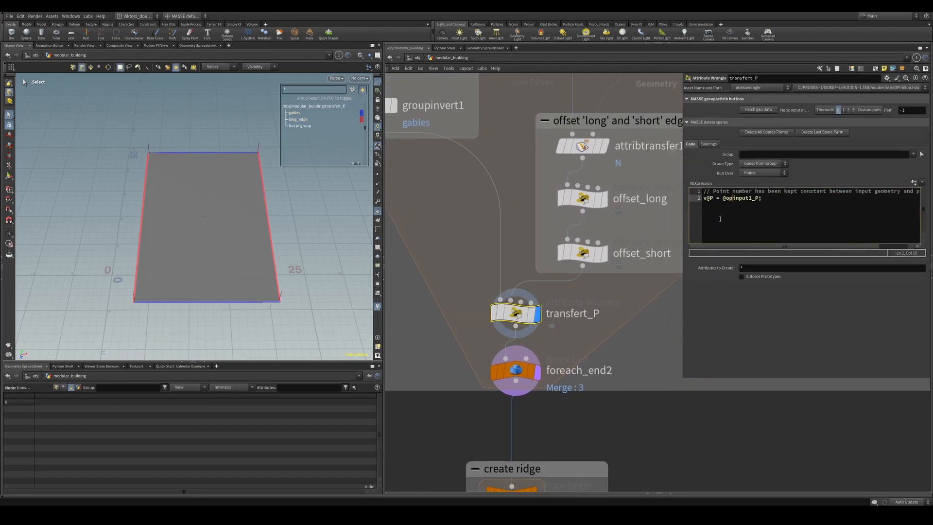
Turn on point numbers in the viewport and compare them between offset_short and groupinvert1
left_click(583, 253)
left_click(604, 254)
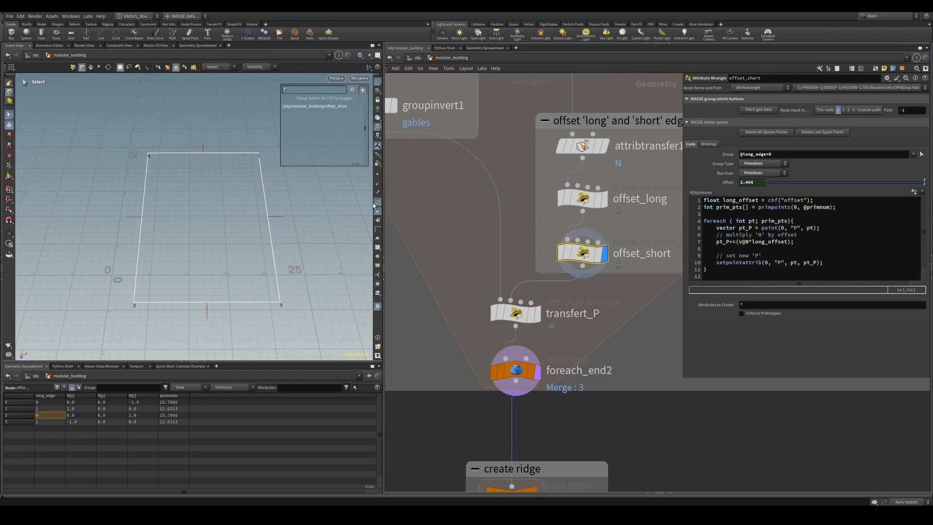
left_click_drag(195, 239, 200, 248, "alt")
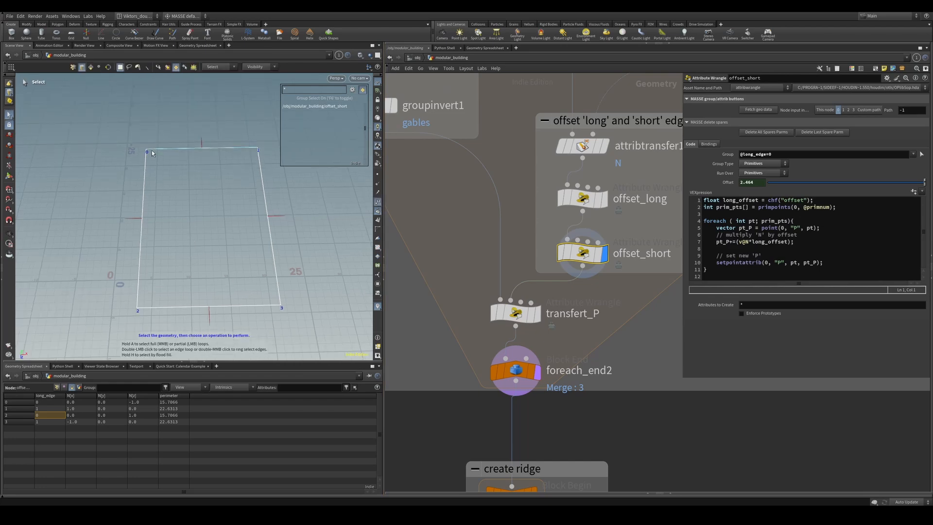
middle_click_drag(417, 146, 484, 228)
left_click(459, 187)
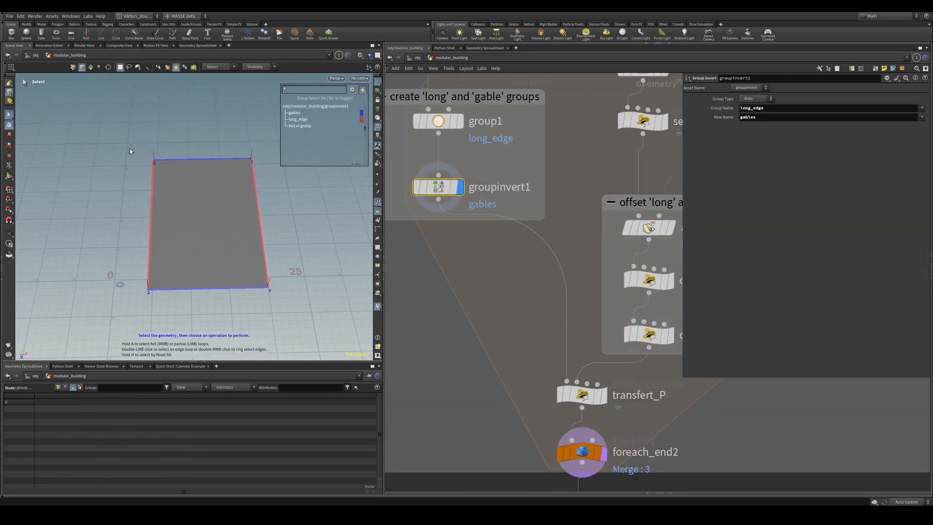
Display offset_short to view the outline produced after offsetting the long and short edges
middle_click_drag(553, 324, 510, 295)
left_click(629, 306)
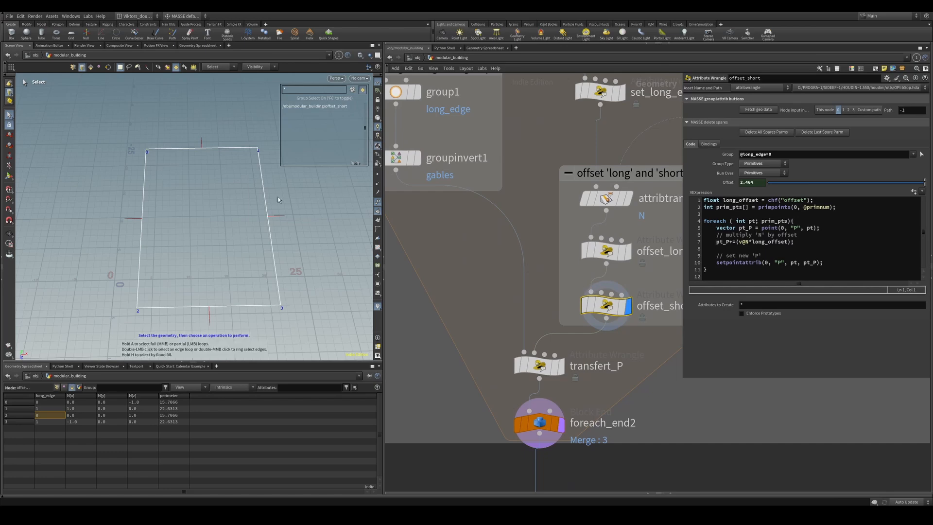
middle_click_drag(512, 209, 513, 324)
scroll(514, 323, "down", 1)
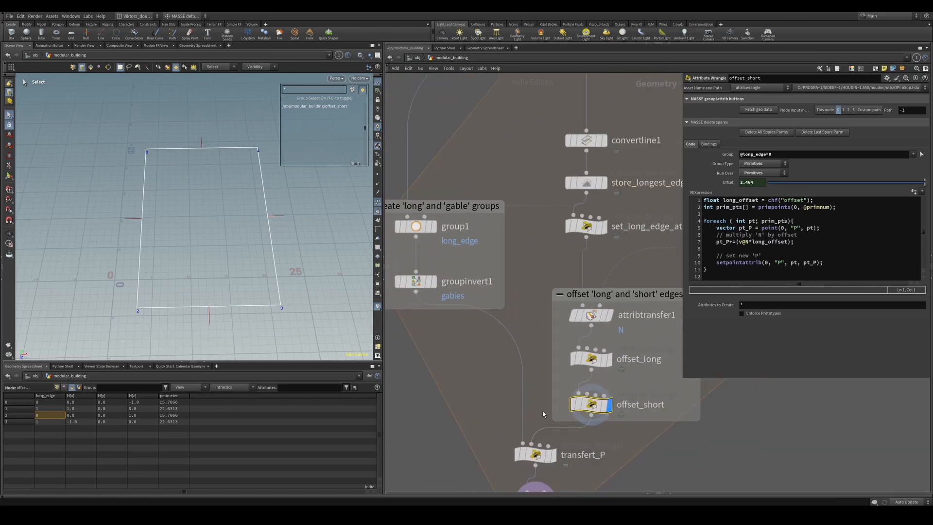
middle_click_drag(525, 428, 536, 322)
left_click(546, 348)
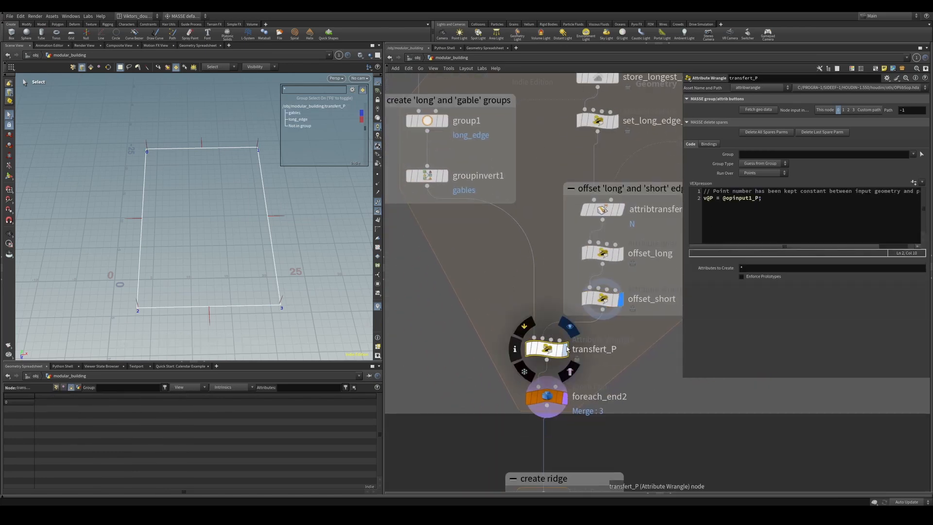
left_click(723, 207)
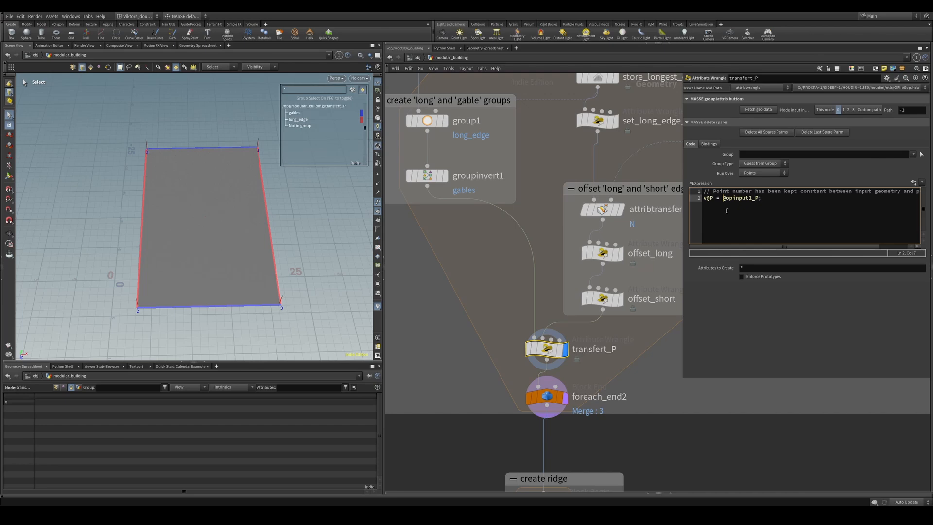
left_click(762, 198)
middle_click_drag(653, 318, 650, 313)
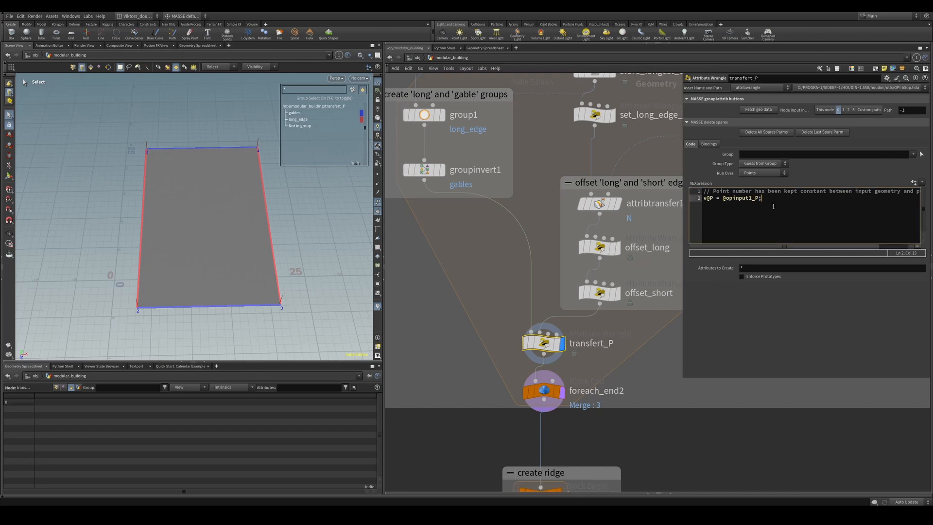
left_click_drag(764, 200, 723, 200)
left_click(743, 204)
scroll(539, 331, "up", 3)
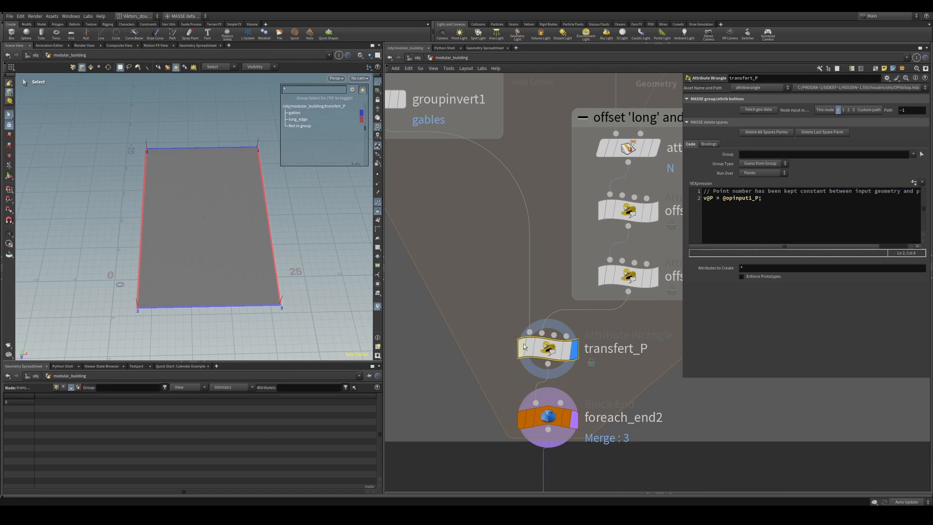
Set offset_long's Offset to 0.728 while transfert_P stays displayed
scroll(486, 311, "down", 2)
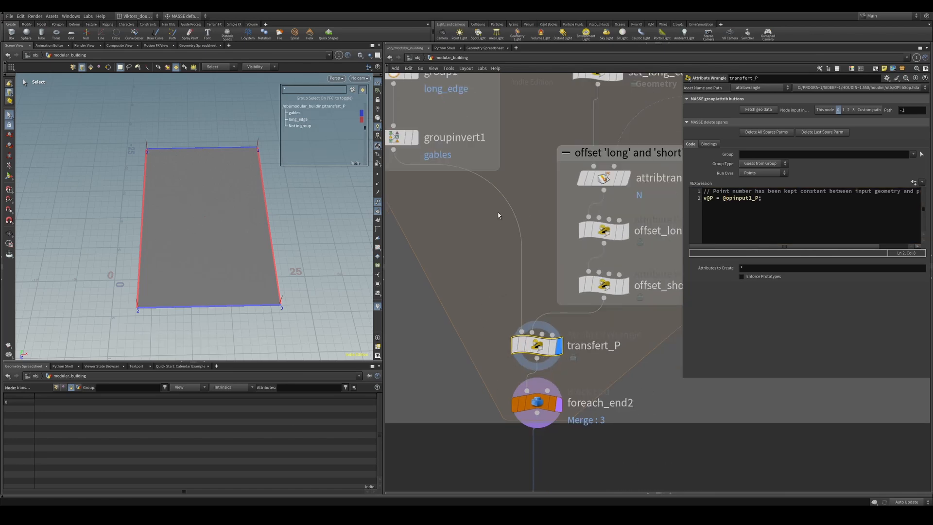
left_click(603, 230)
middle_click_drag(758, 182, 780, 183)
scroll(531, 310, "down", 3)
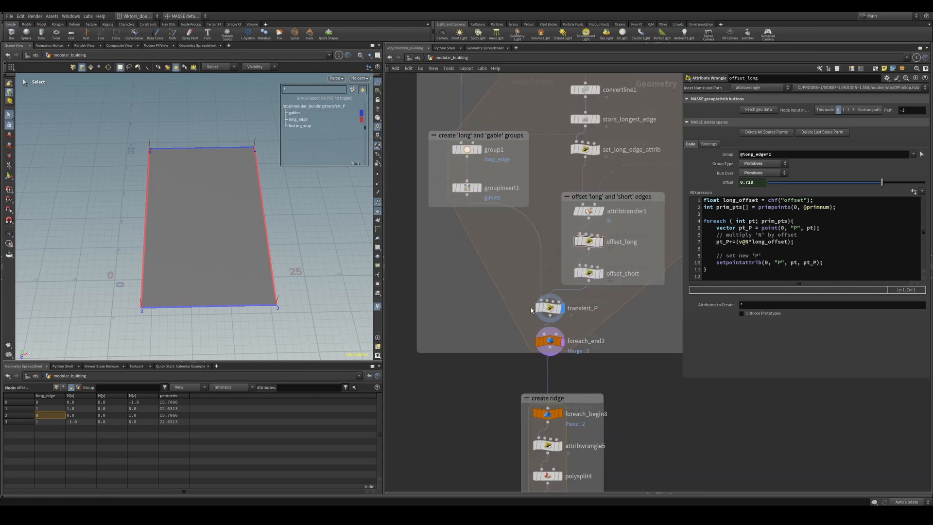
Display foreach_end2 to view the merged offset roof polygons and the loop that produces them
middle_click_drag(600, 364, 592, 313)
scroll(592, 313, "up", 2)
left_click(538, 280)
scroll(265, 288, "down", 3)
left_click_drag(265, 287, 323, 287, "alt")
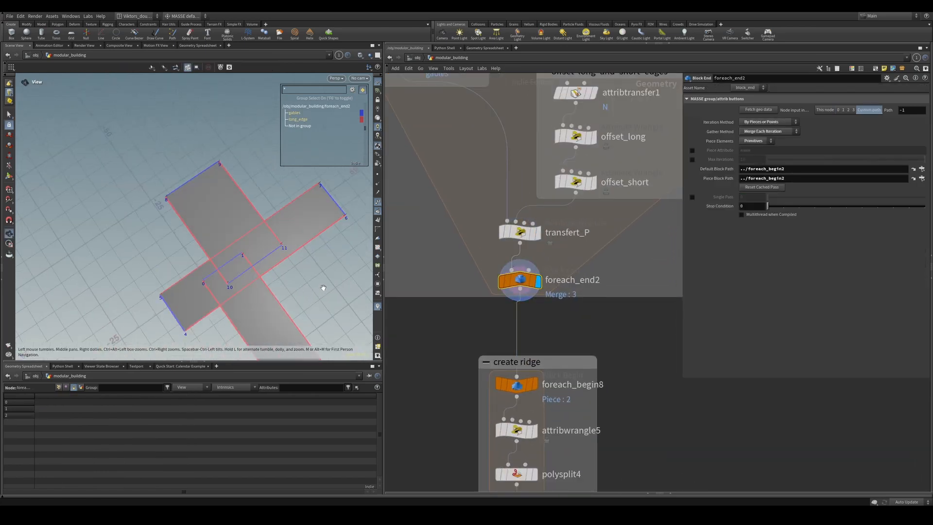
middle_click_drag(324, 287, 292, 273, "alt")
scroll(468, 158, "down", 3)
middle_click_drag(469, 158, 474, 323)
scroll(476, 324, "down", 1)
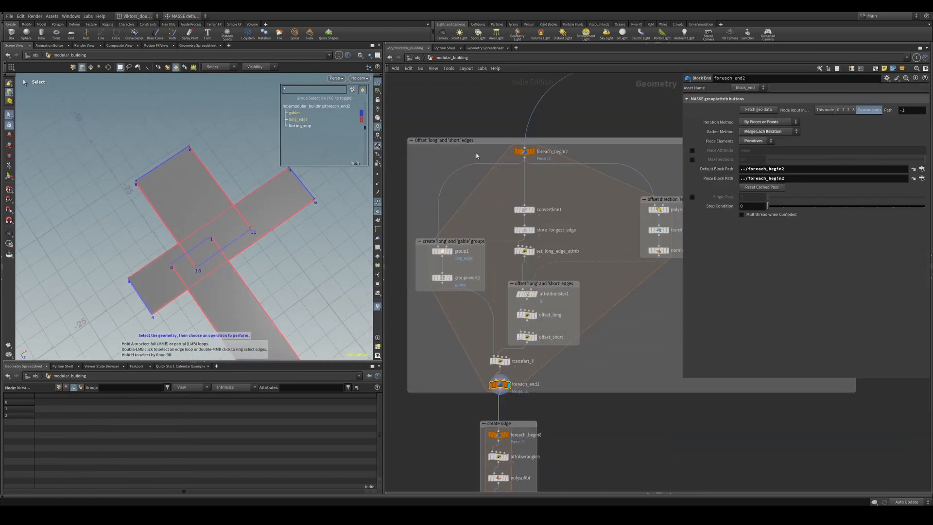
scroll(476, 156, "up", 3)
middle_click_drag(476, 186, 488, 119)
Examine the long_edge and gables groups on the merged roof polygons from several angles
left_click_drag(259, 296, 273, 221, "alt")
scroll(317, 302, "up", 3)
left_click_drag(241, 254, 191, 243, "alt")
scroll(476, 263, "down", 4)
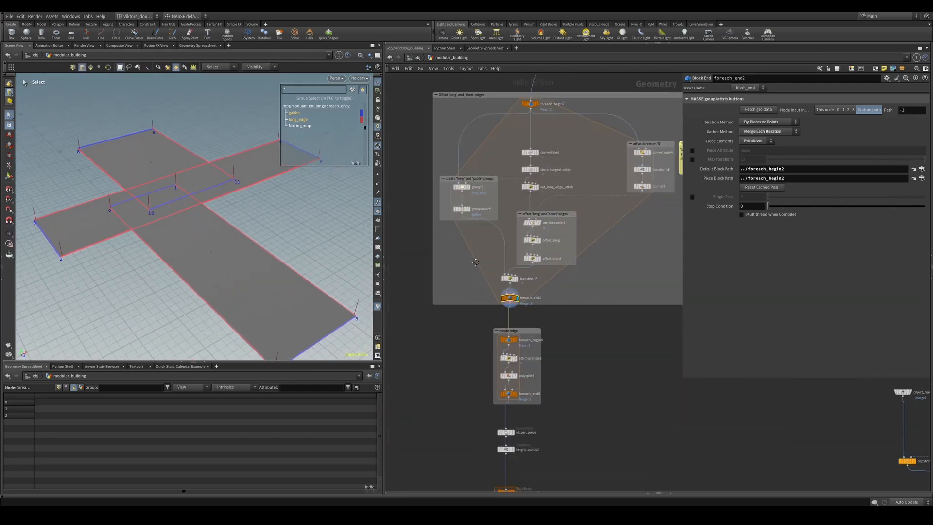
middle_click_drag(475, 263, 491, 234)
scroll(496, 301, "up", 3)
left_click_drag(239, 238, 291, 240, "alt")
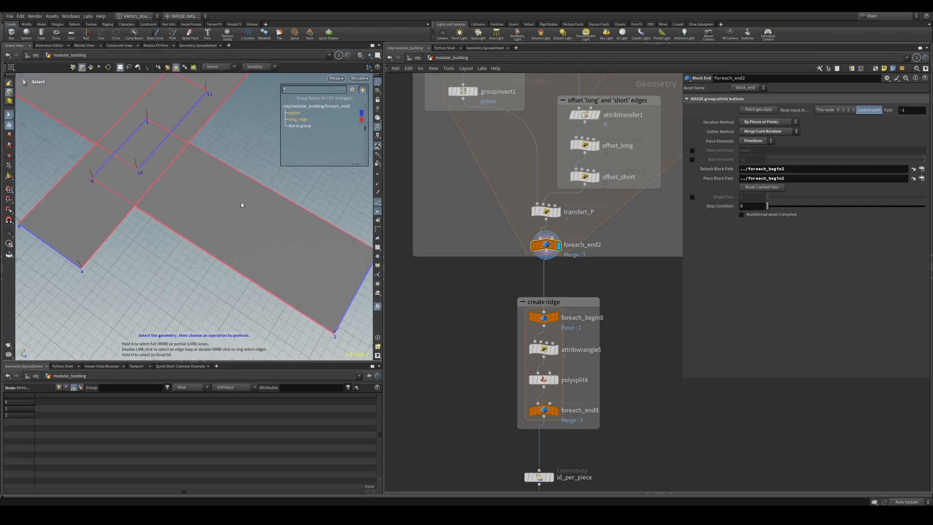
left_click_drag(237, 211, 254, 254, "alt")
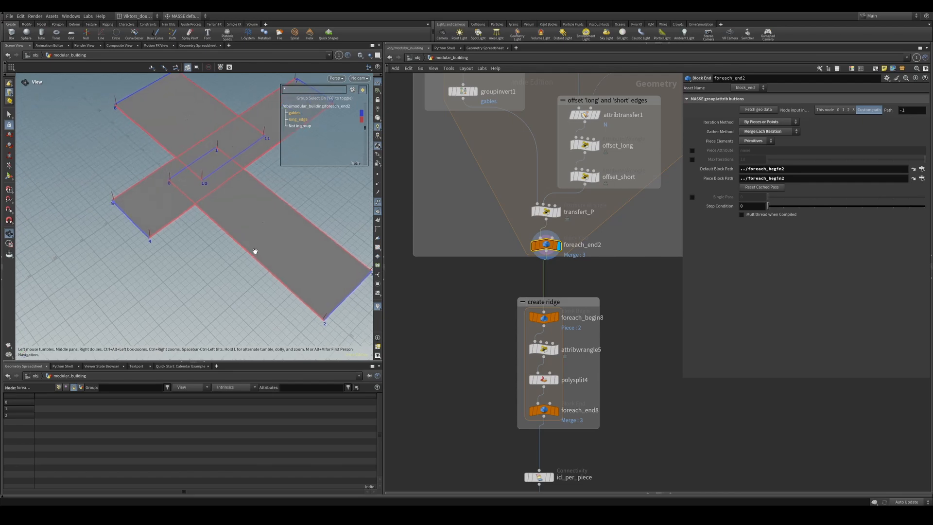
left_click_drag(302, 273, 247, 311, "alt")
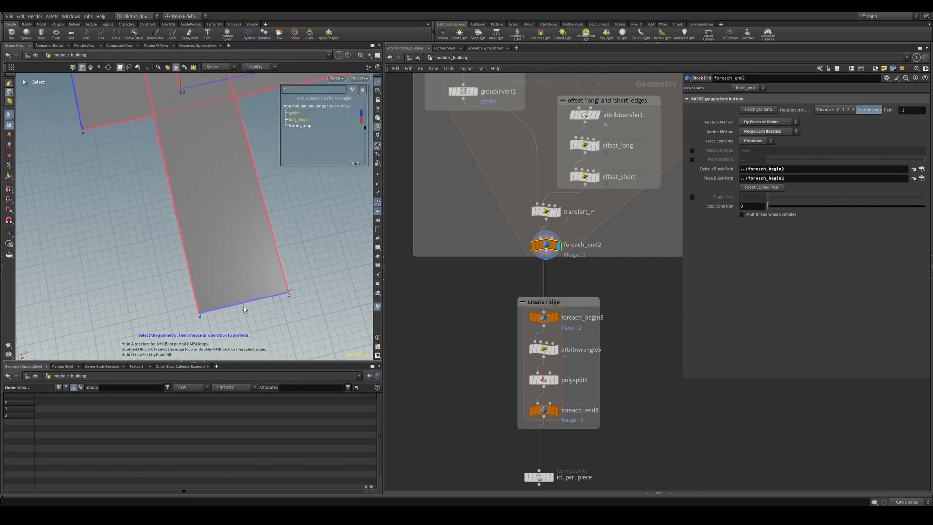
Display foreach_end8 in the 'create ridge' box and frame the roof polygons split by ridge lines
middle_click_drag(522, 334, 525, 262)
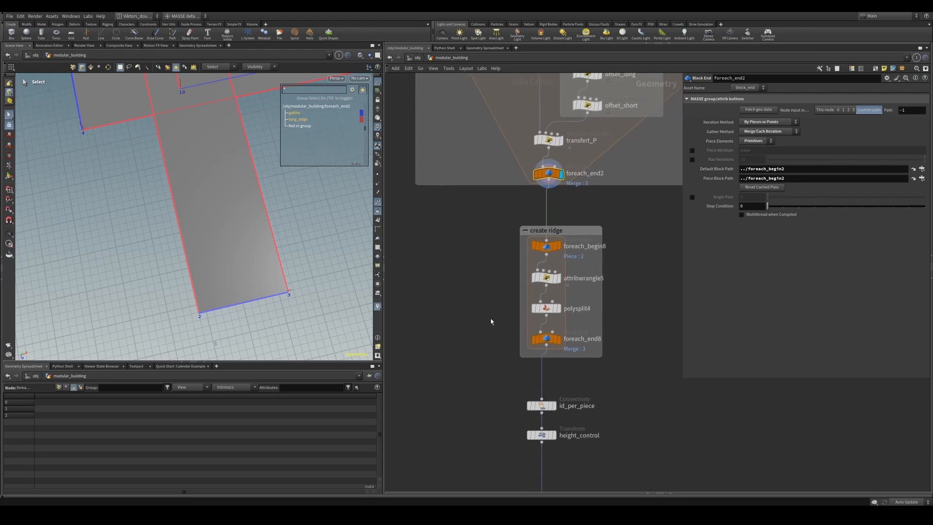
left_click(547, 338)
key("r")
key("space+g")
left_click_drag(281, 214, 268, 250, "alt")
scroll(548, 311, "up", 3)
key("4")
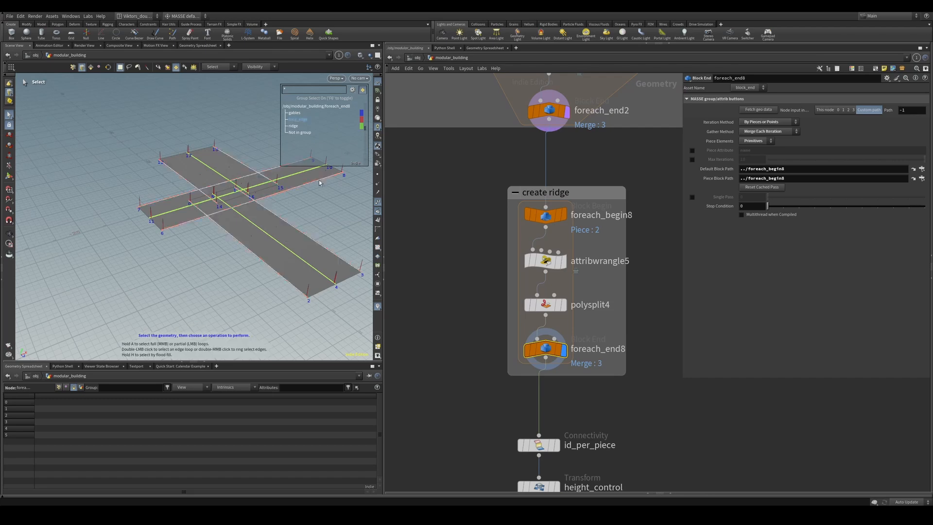
Examine the ridge, long_edge and gables groups on foreach_end8 in edge selection mode
left_click_drag(296, 219, 332, 262, "alt")
key("3")
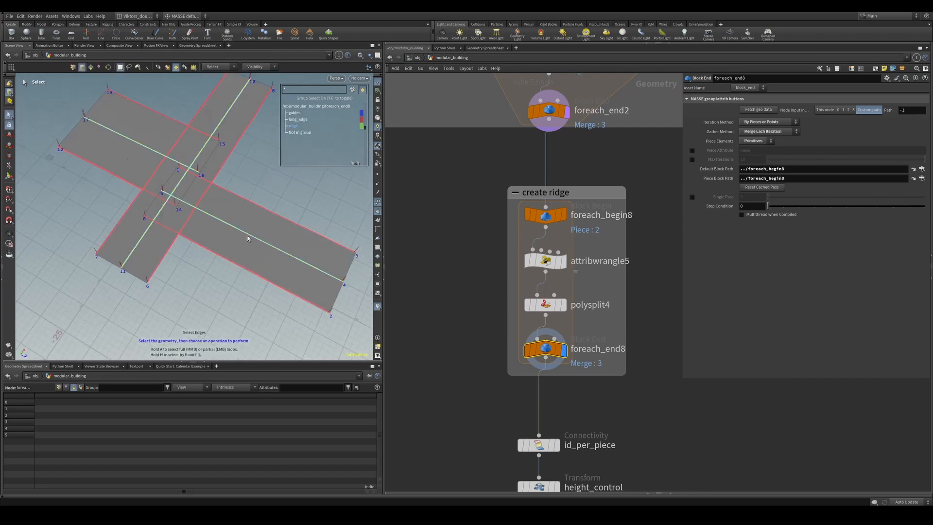
key("4")
left_click_drag(253, 234, 267, 183, "alt")
key("3")
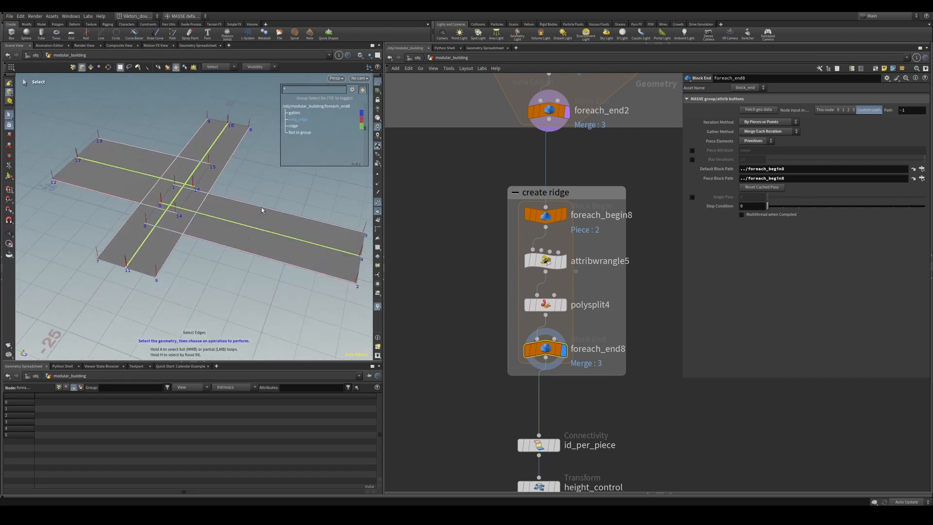
left_click_drag(275, 223, 272, 234, "alt")
middle_click_drag(272, 235, 246, 238, "alt")
left_click_drag(246, 238, 332, 303, "alt")
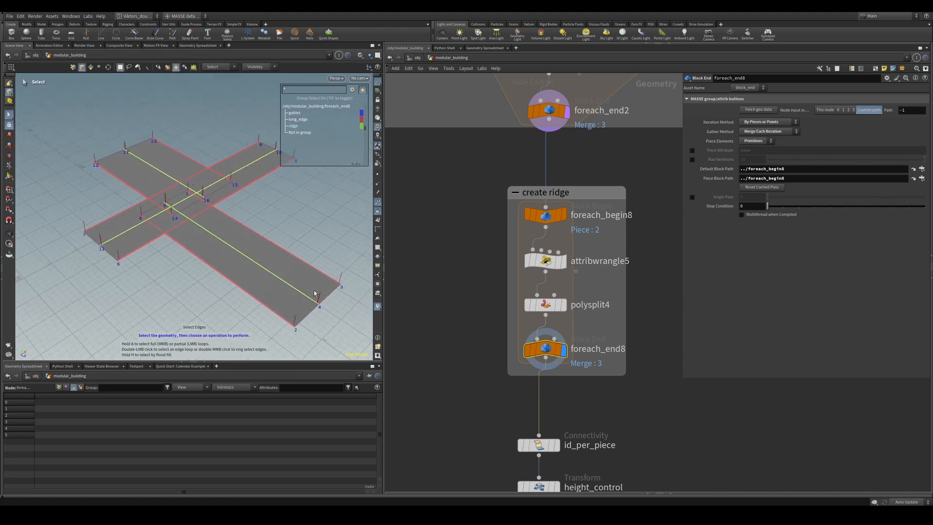
Display foreach_end2 to compare the roof polygons and their groups before the ridge is created
middle_click_drag(487, 171, 483, 212)
left_click(563, 153)
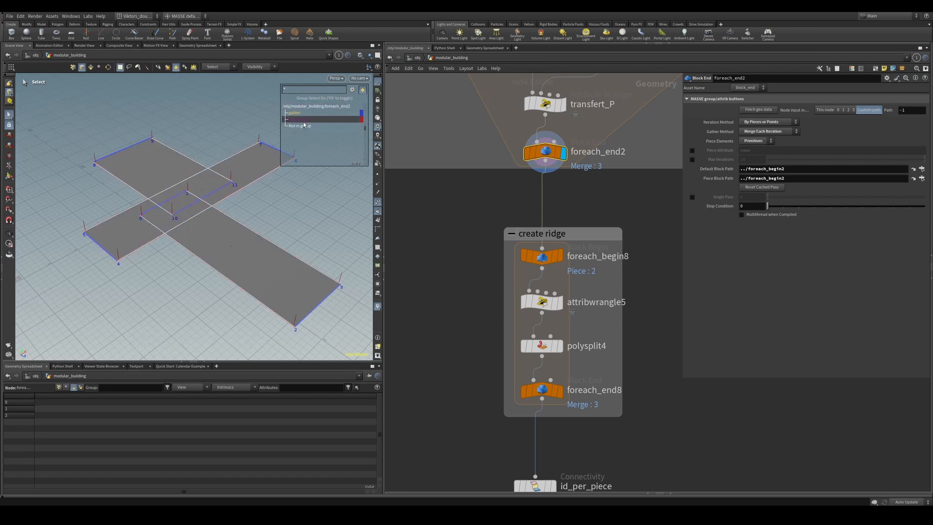
scroll(488, 354, "up", 3)
middle_click_drag(462, 276, 429, 273)
Compare attribwrangle5 with foreach_end8, and review the VEXpression that builds the ridge_split string from the gables group
left_click(558, 278)
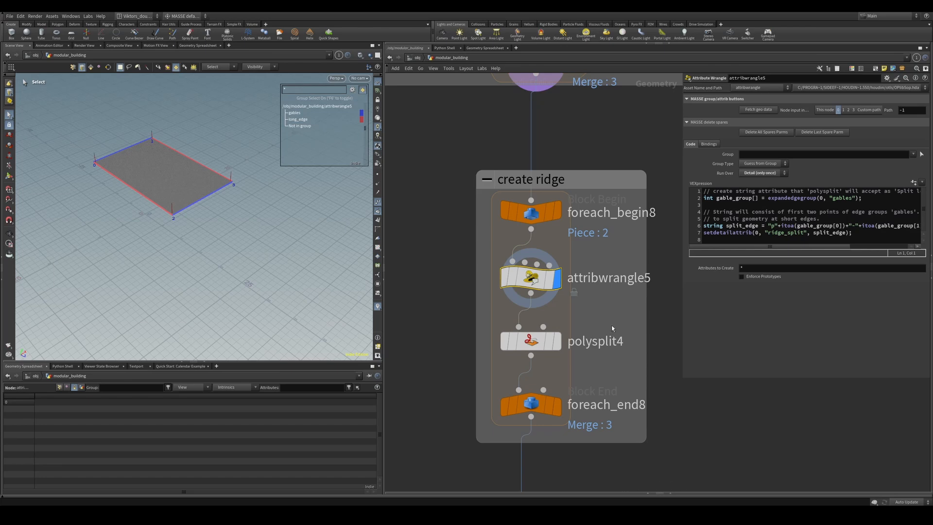
left_click(557, 405)
left_click(557, 279)
right_click(731, 219)
left_click(607, 321)
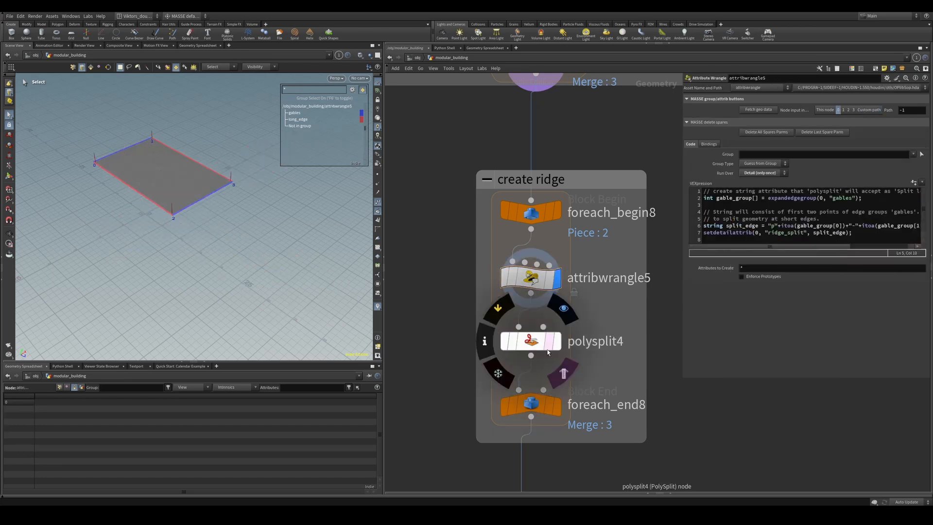
Display polysplit4 and inspect its Split Locations parameter and the ridge edge it creates
left_click(557, 341)
left_click(724, 99)
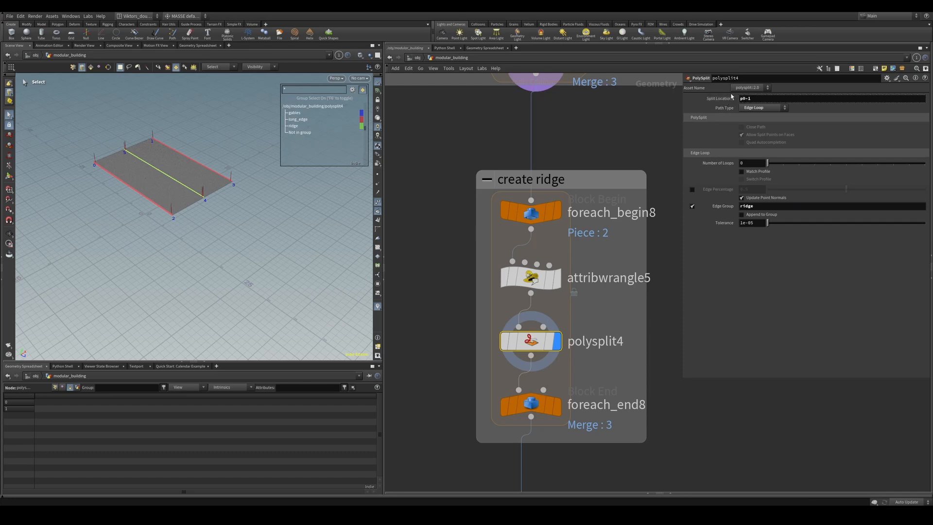
left_click_drag(600, 314, 544, 356)
key("r")
key("r")
Open the PolySplit help page, enlarge its window, and find the Split Locations parameter description
left_click(925, 79)
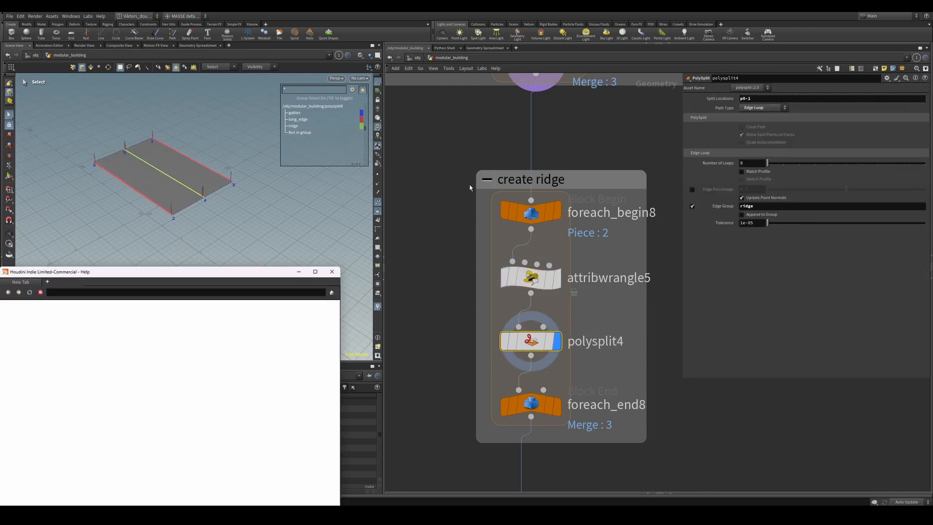
left_click_drag(237, 274, 502, 133)
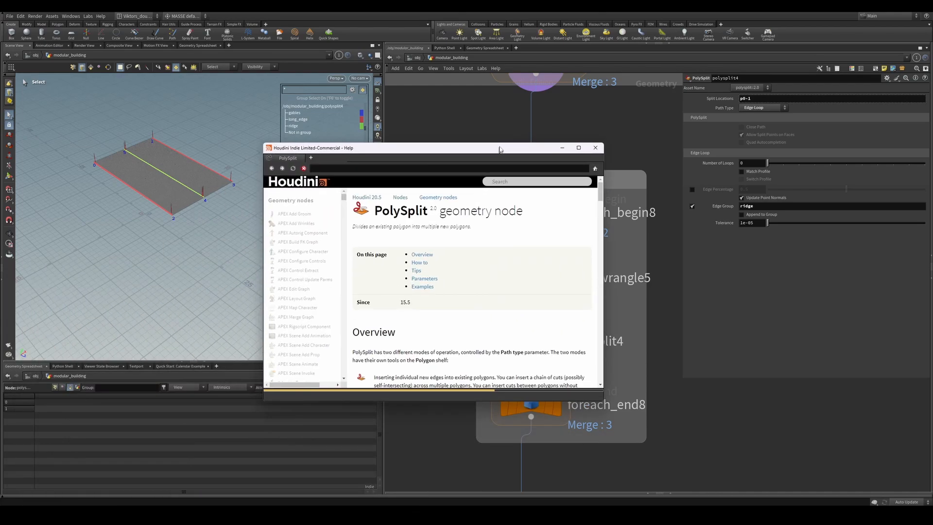
scroll(489, 283, "down", 10)
scroll(490, 286, "down", 3)
left_click_drag(605, 371, 727, 443)
scroll(669, 391, "down", 10)
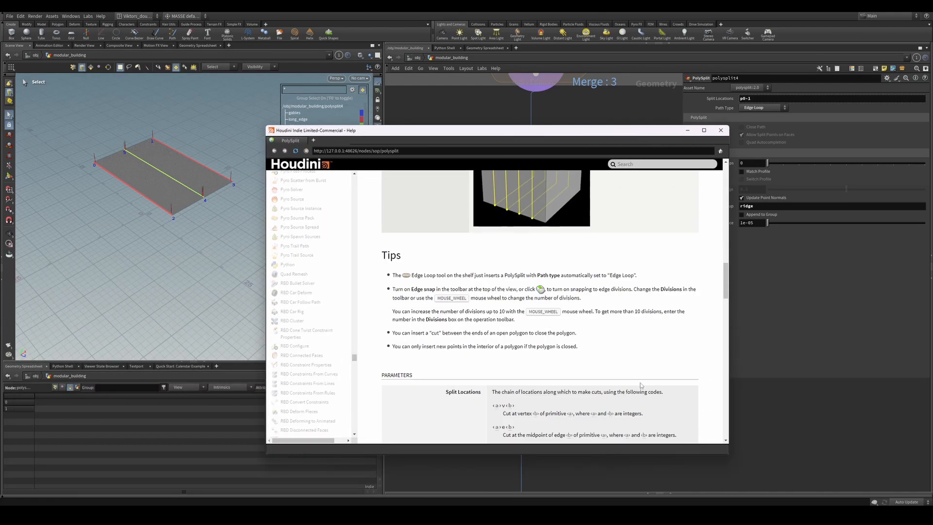
scroll(668, 391, "down", 5)
scroll(476, 291, "up", 5)
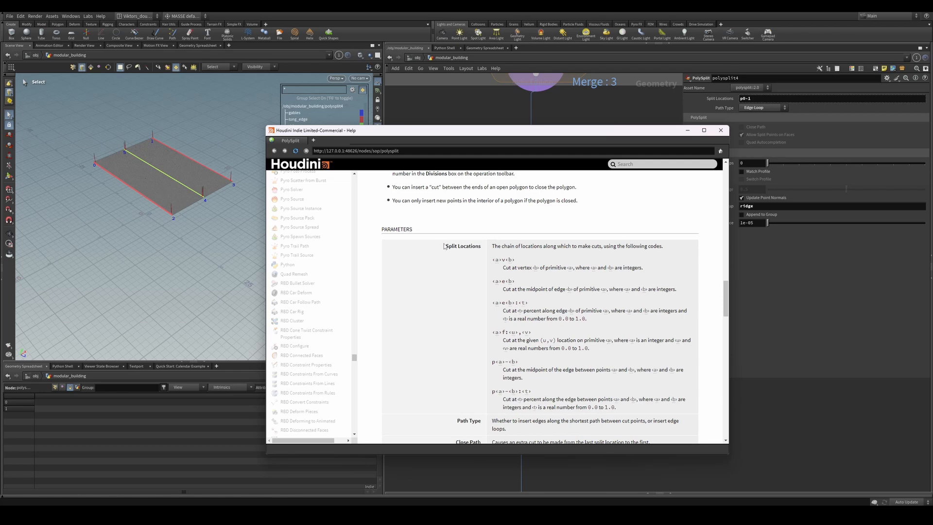
Read through the Split Locations codes, highlighting the primitive UV code and the edge midpoint code
mouse_move(444, 247)
left_mouse_down()
mouse_move(479, 248)
mouse_move(451, 250)
left_mouse_up()
left_click_drag(492, 333, 537, 335)
left_click(536, 350)
left_click_drag(500, 311, 523, 283)
left_click(527, 303)
left_click_drag(491, 333, 535, 335)
left_click(537, 349)
left_click_drag(492, 362, 517, 363)
left_click(541, 380)
scroll(541, 379, "down", 1)
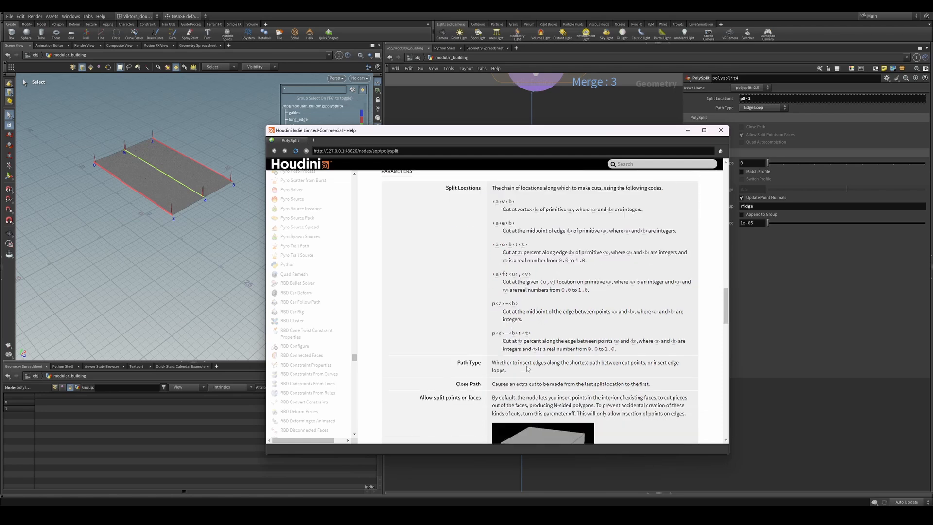
Highlight the p<a>-<b> code and read its description of cutting at the midpoint between two points
left_click_drag(492, 304, 516, 307)
left_click(501, 311)
left_click(508, 308)
left_click(515, 313)
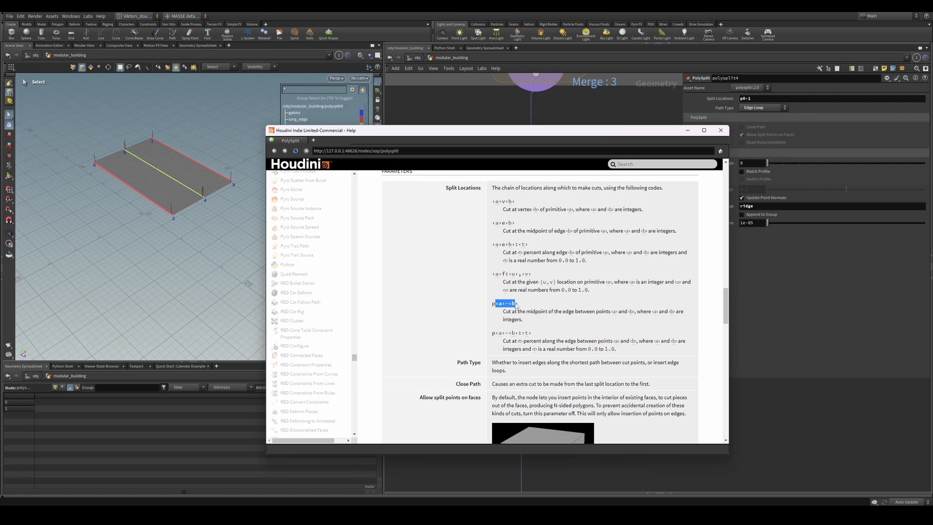
left_click(535, 336)
double_click(534, 312)
left_click(524, 316)
scroll(528, 242, "up", 1)
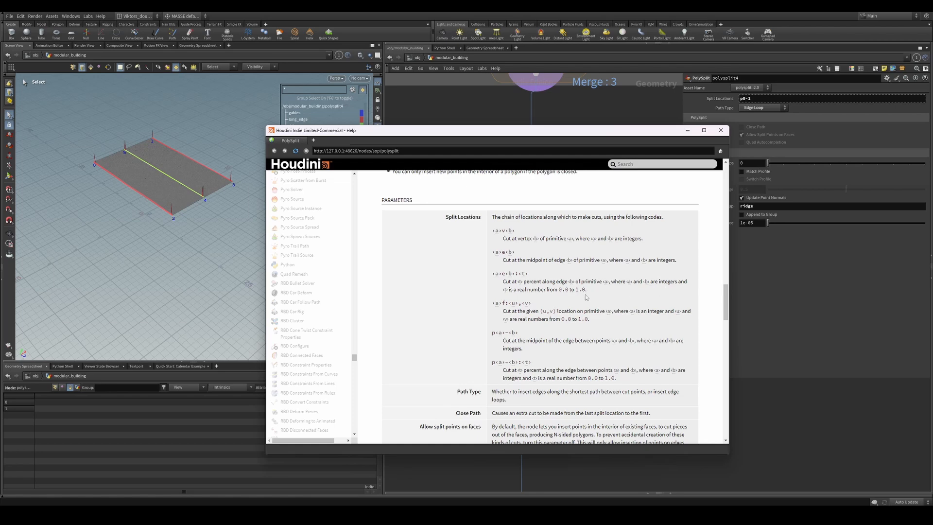
Go over the individual parts of the p<a>-<b> syntax: the p prefix, point placeholders and dash
scroll(545, 306, "down", 1)
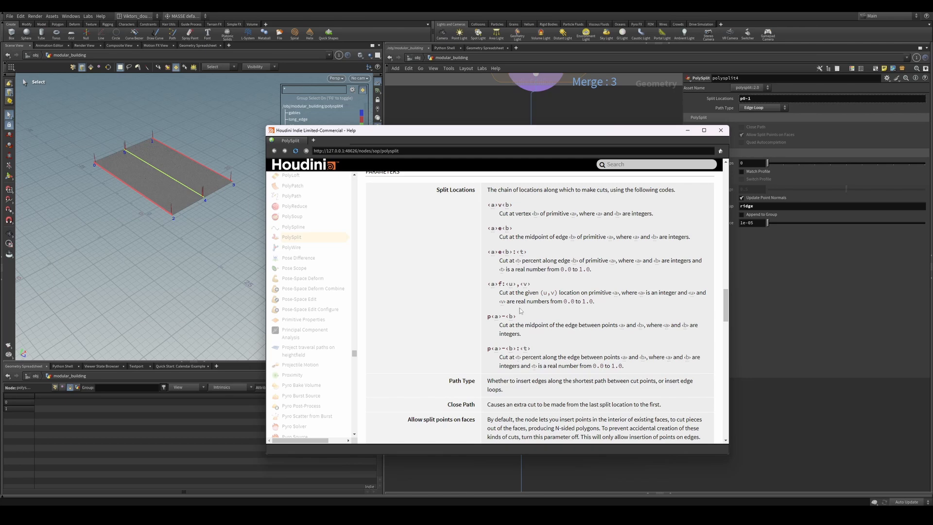
mouse_move(485, 319)
left_mouse_down()
mouse_move(518, 318)
mouse_move(484, 319)
mouse_move(503, 317)
left_mouse_up()
left_click(497, 320)
left_click(524, 312)
left_click(502, 322)
left_click(503, 325)
left_click_drag(498, 317, 505, 316)
left_click(510, 326)
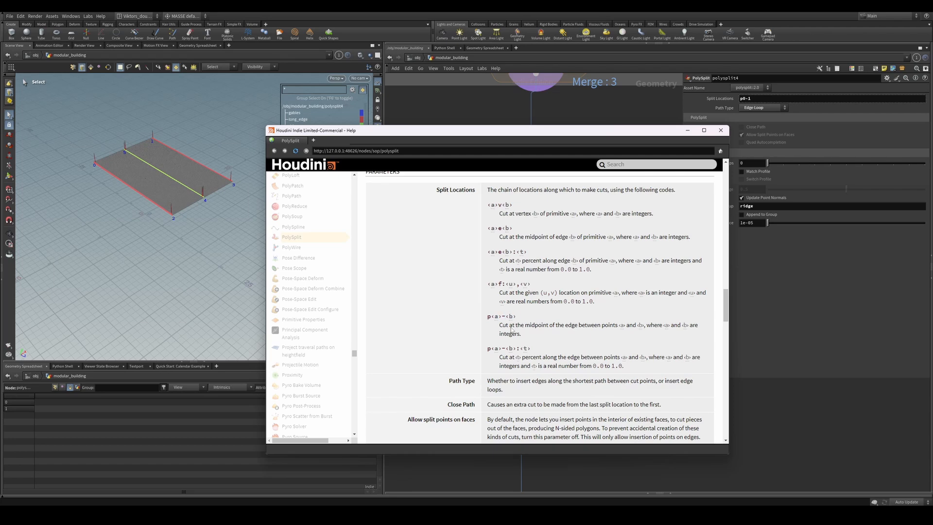
Close the PolySplit help and display attribwrangle5 to return to its split-string VEXpression
left_click(721, 130)
left_click(718, 98)
left_click(717, 99)
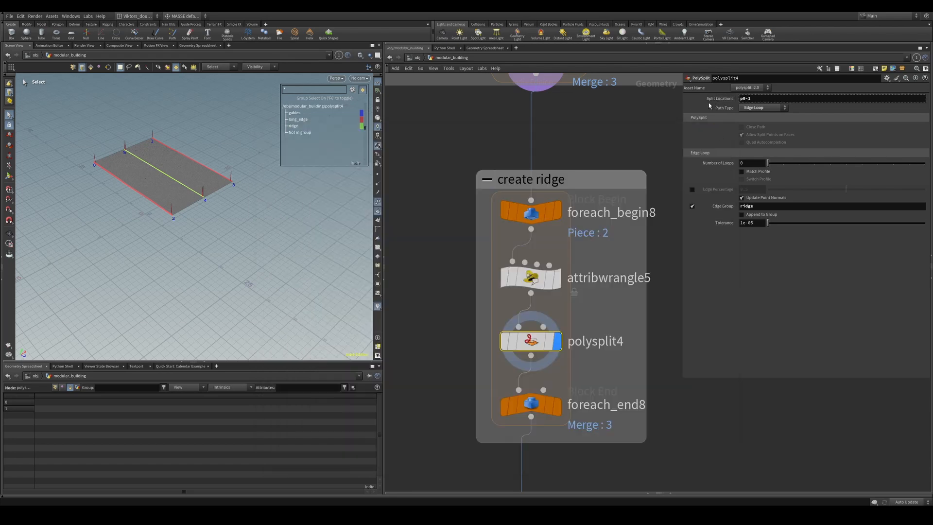
middle_click_drag(638, 137, 625, 165)
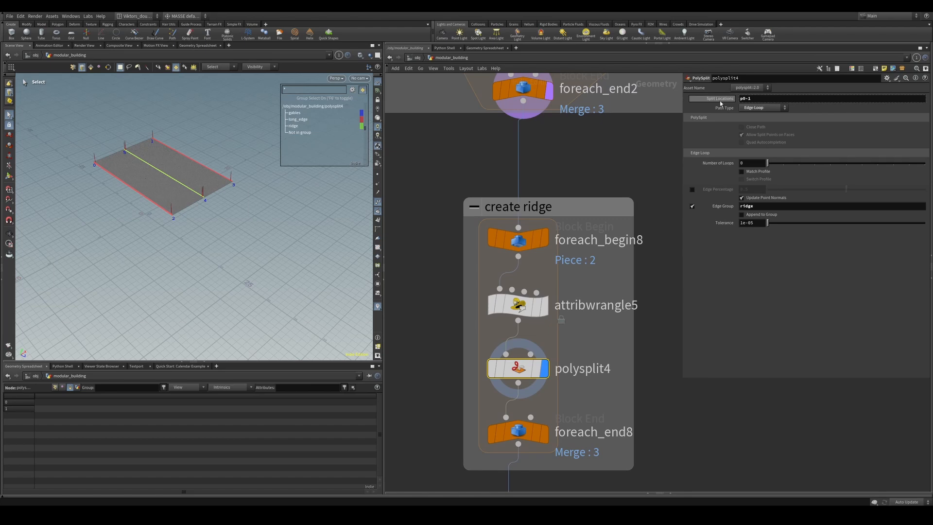
scroll(597, 301, "up", 2)
left_click(549, 307)
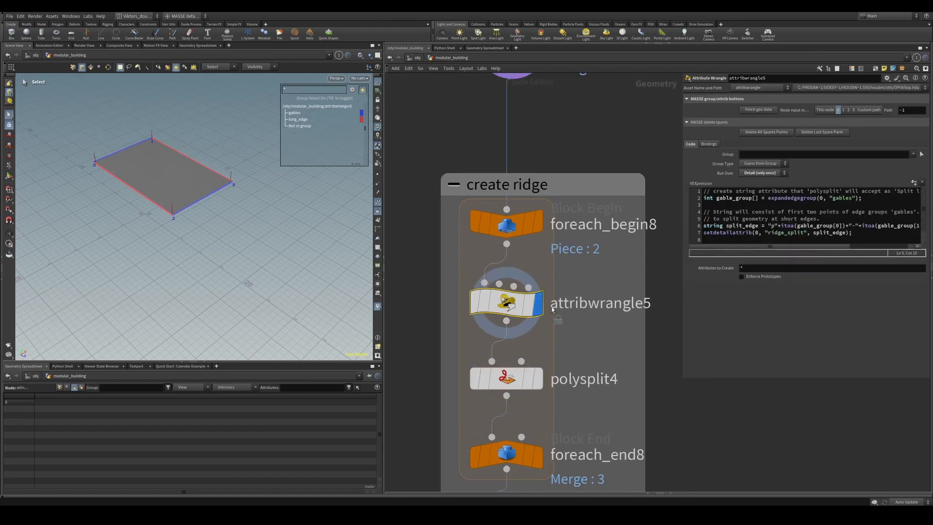
Open attribwrangle5's VEXpression in the external code editor and mark the gable_group variable filled by expandedgegroup
right_click(712, 205)
mouse_move(751, 239)
left_click(893, 366)
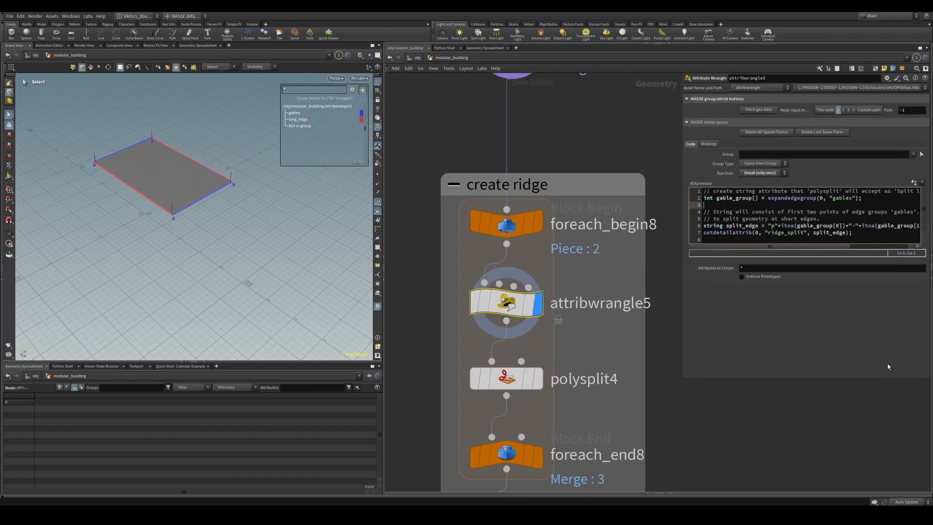
left_click(528, 272)
left_click(408, 257)
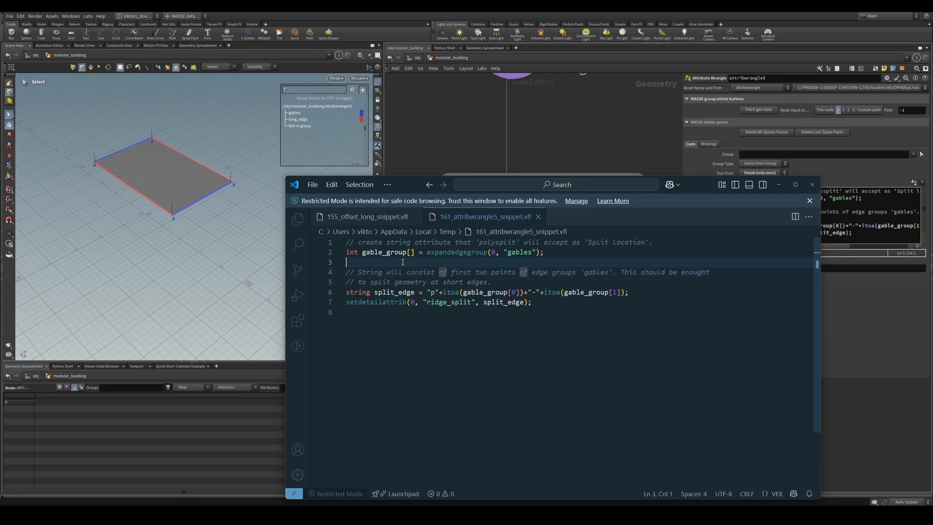
left_click(392, 253)
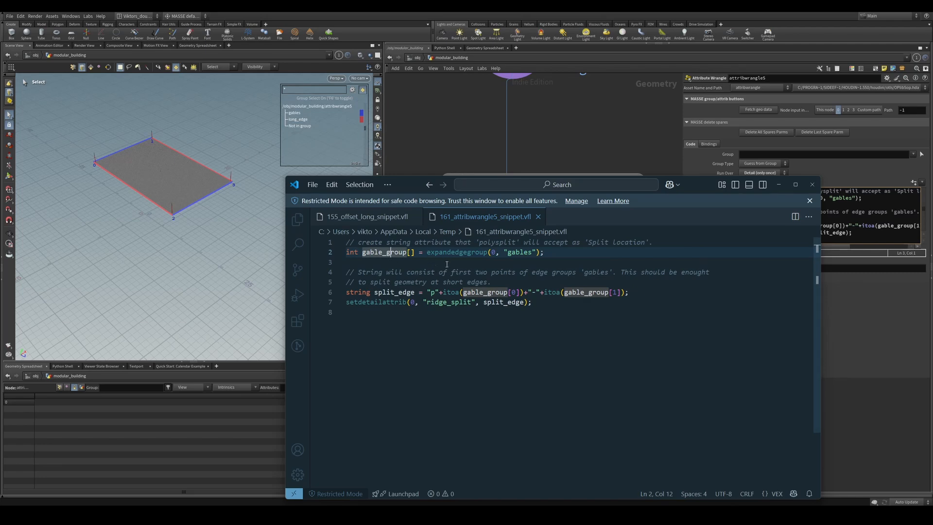
Return to the viewport and examine the roof piece's corner points by selecting and framing them
left_click(237, 203)
left_click_drag(244, 163, 248, 228, "alt")
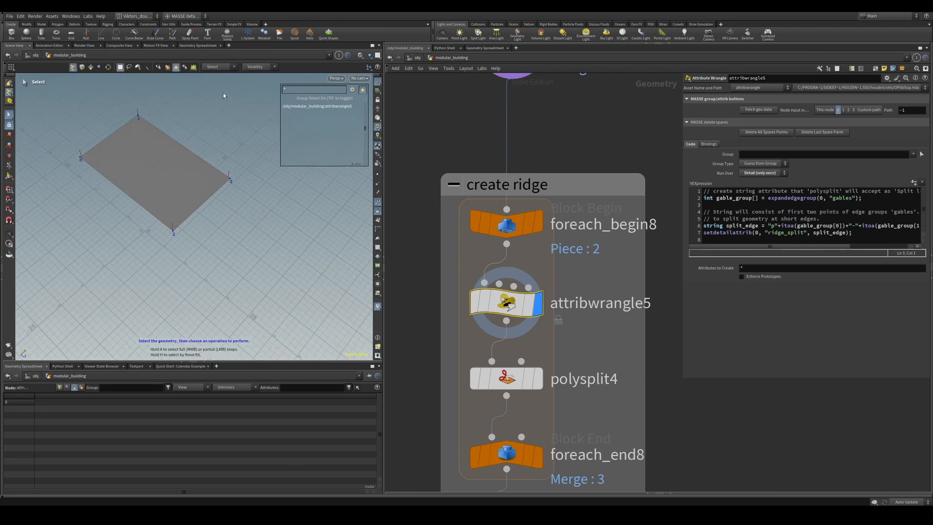
left_click_drag(220, 88, 91, 163)
left_click_drag(194, 195, 88, 218, "alt")
key("space+g")
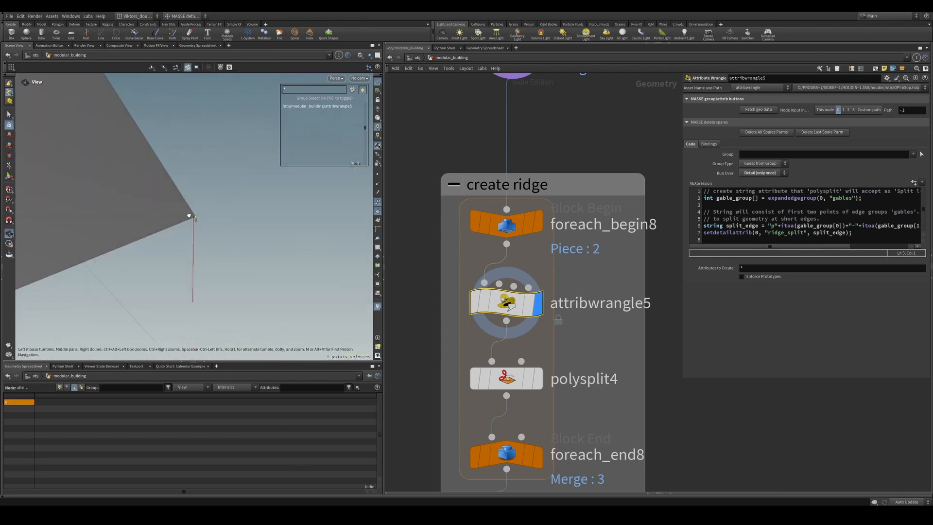
left_click(227, 198)
left_click_drag(224, 192, 228, 247)
key("space+g")
scroll(244, 146, "down", 3)
left_click_drag(261, 211, 366, 305)
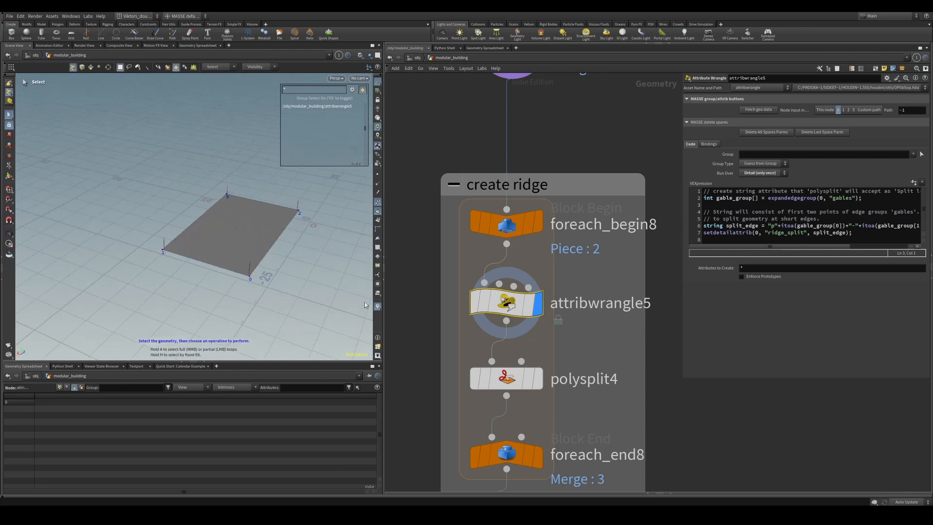
Glance at the snippet again and compare the gables and long_edge groups with the point numbers on the roof piece
key("alt+Tab")
left_click(496, 365)
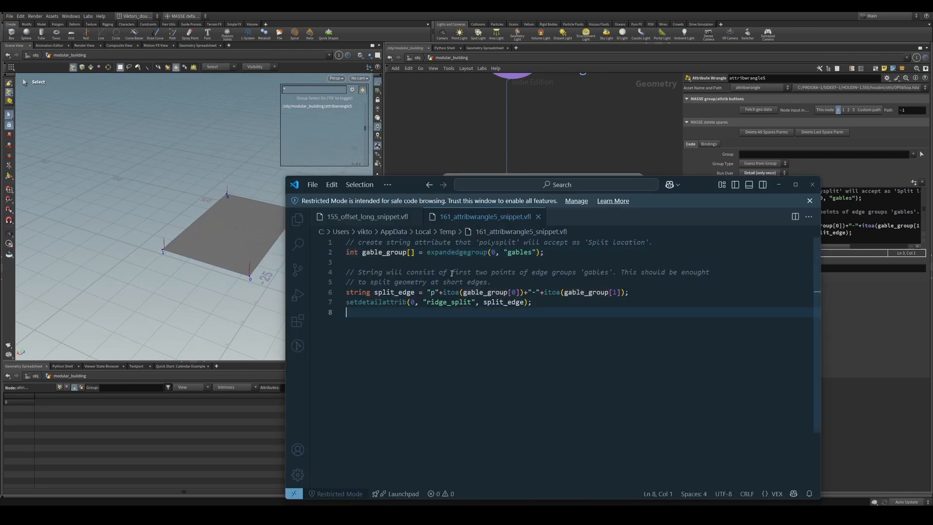
left_click(610, 146)
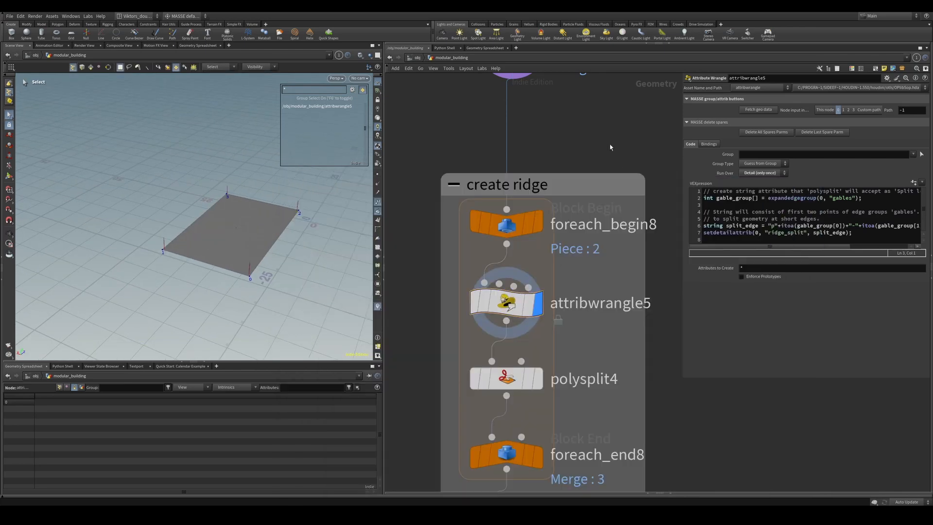
key("3")
key("s")
left_click_drag(286, 248, 293, 304)
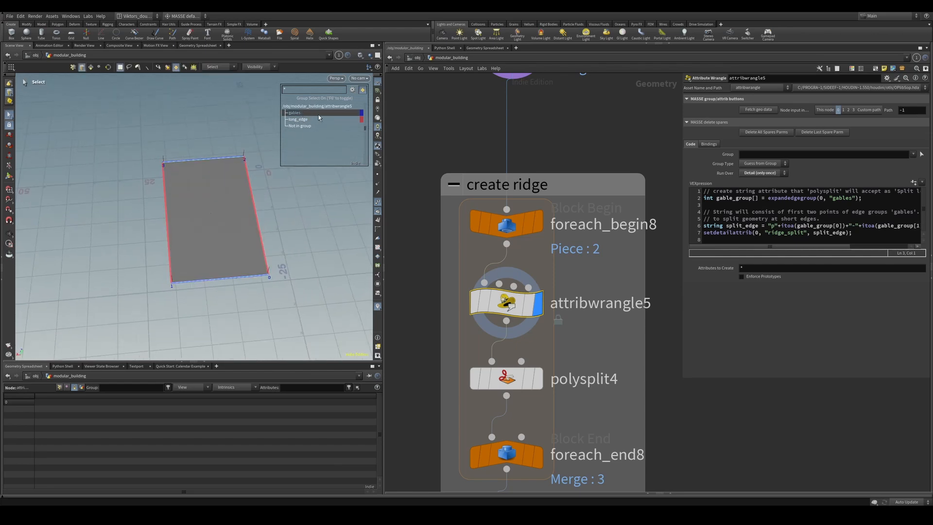
key("2")
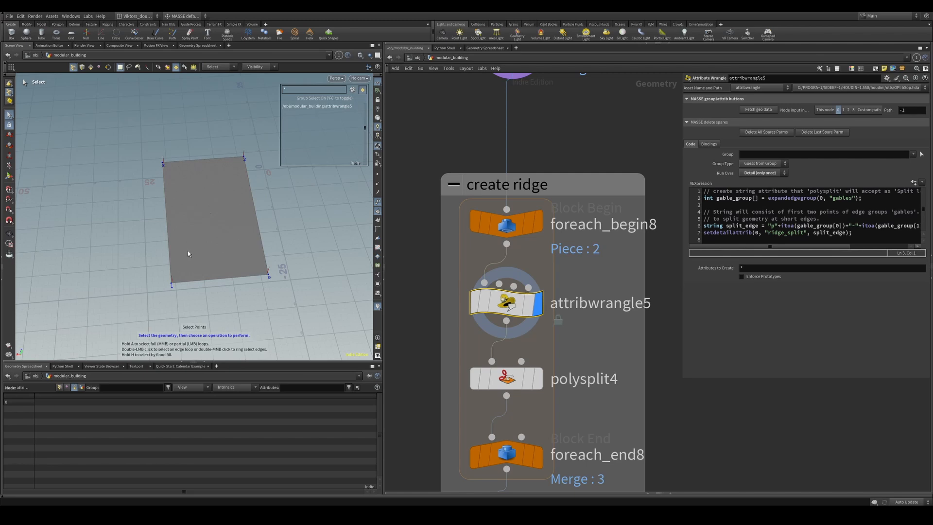
key("3")
right_click_drag(180, 189, 240, 153, "alt")
right_click_drag(213, 242, 180, 242, "alt")
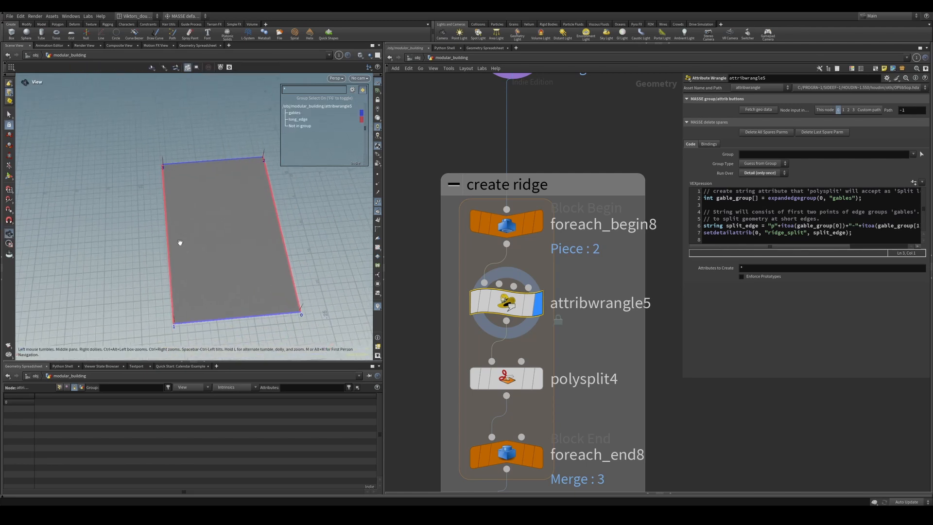
middle_click_drag(217, 280, 205, 264, "alt")
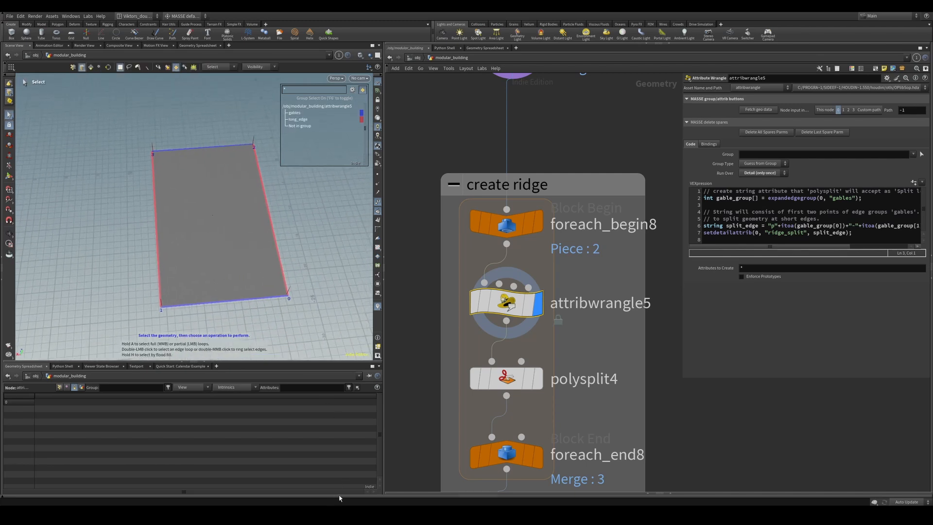
Point out point 0 on the roof piece's gable edge and bring the VEX snippet back up
key("alt+e")
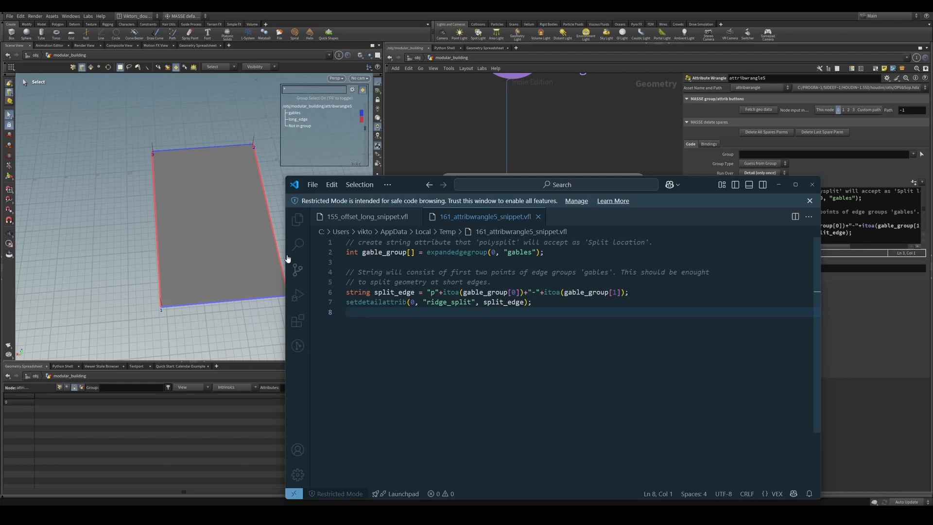
left_click(136, 267)
key("2")
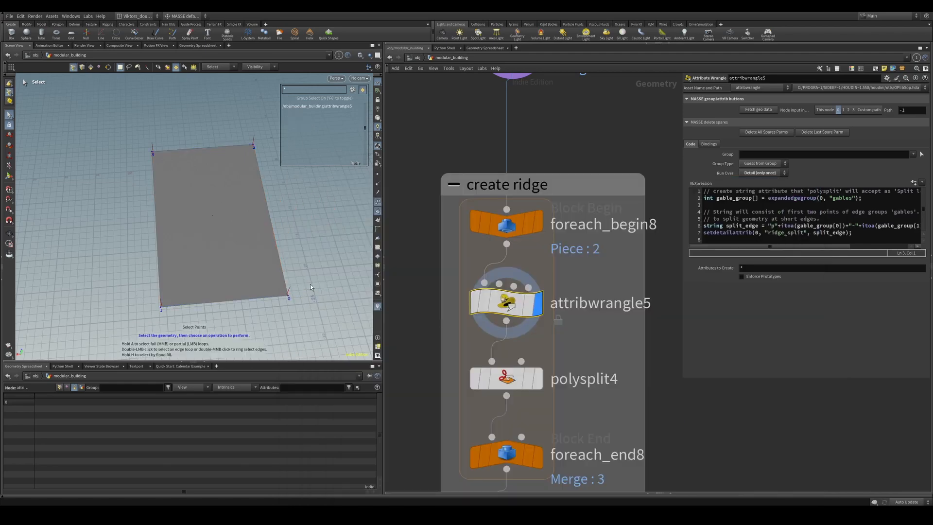
left_click(289, 296)
key("3")
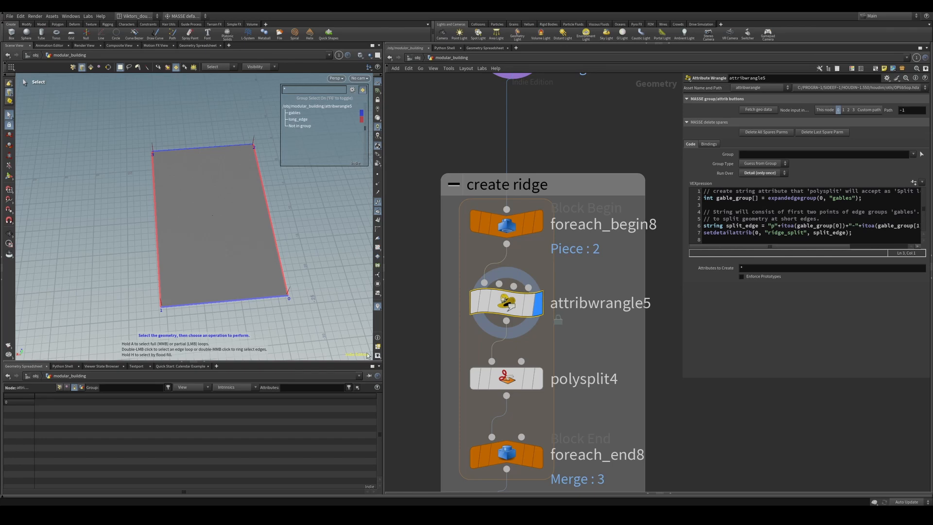
left_click(365, 514)
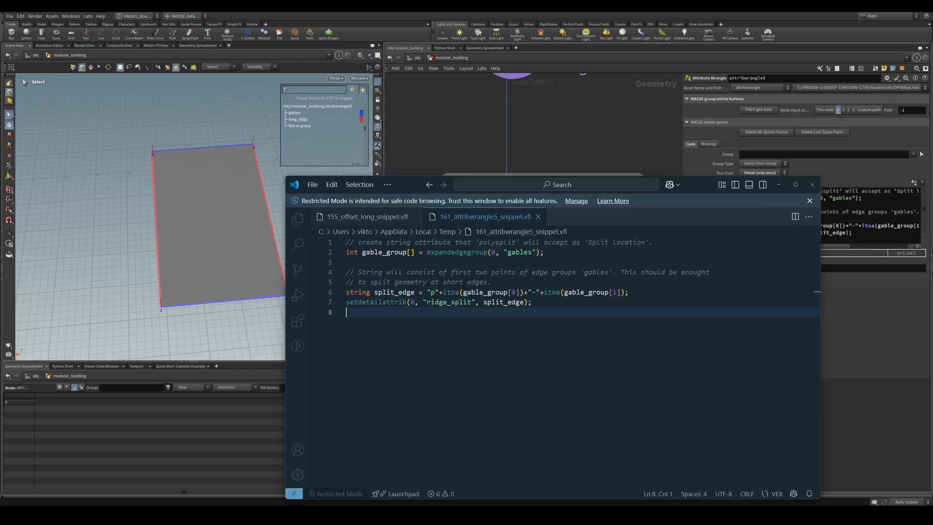
Highlight the first gable_group reference and the "p" prefix in the split_edge line of the snippet
left_click(494, 293)
left_click(512, 326)
left_click(496, 282)
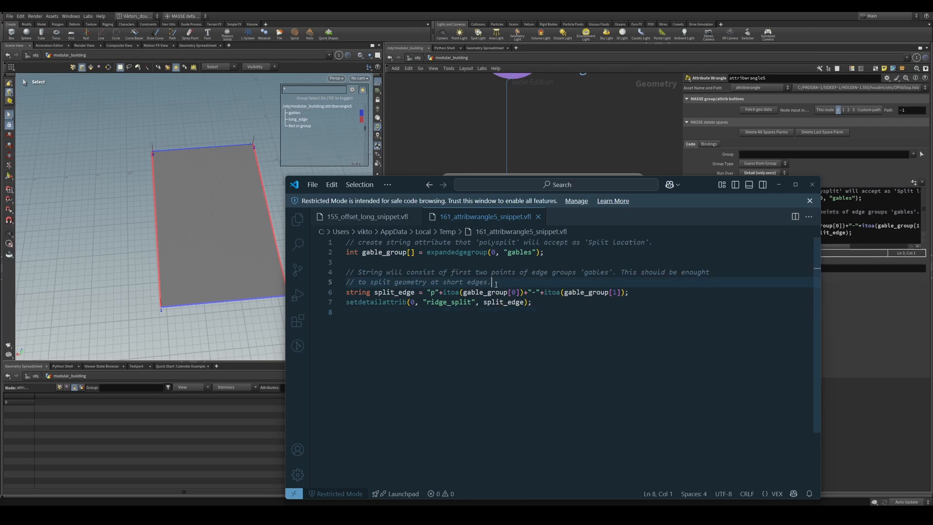
double_click(485, 292)
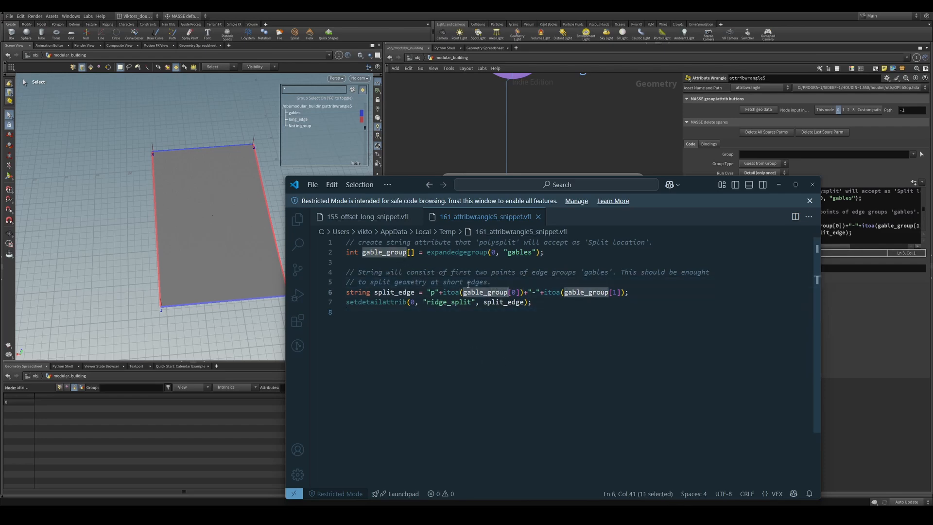
left_click(500, 331)
double_click(434, 292)
left_click(437, 318)
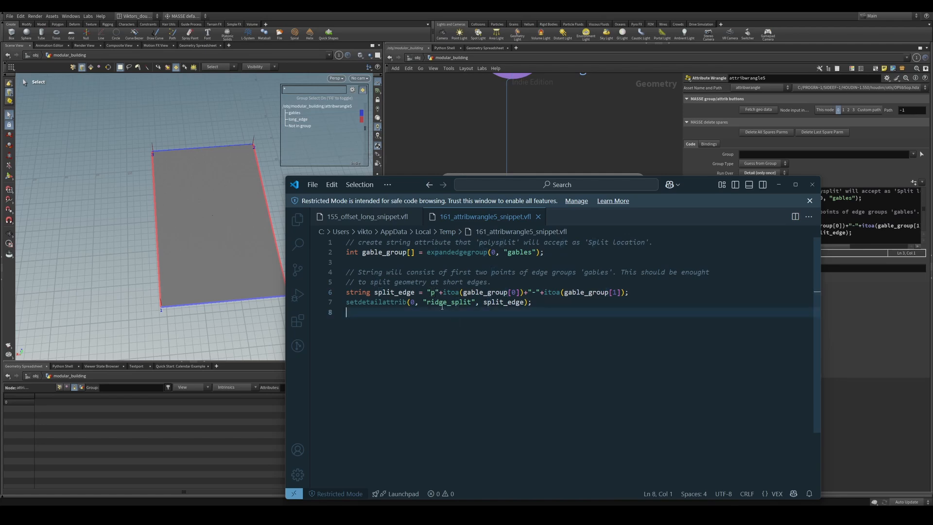
Go over the split_edge string part by part: variable name, "p" prefix, gable_group[0] and gable_group[1]
double_click(395, 292)
left_click(434, 323)
double_click(431, 292)
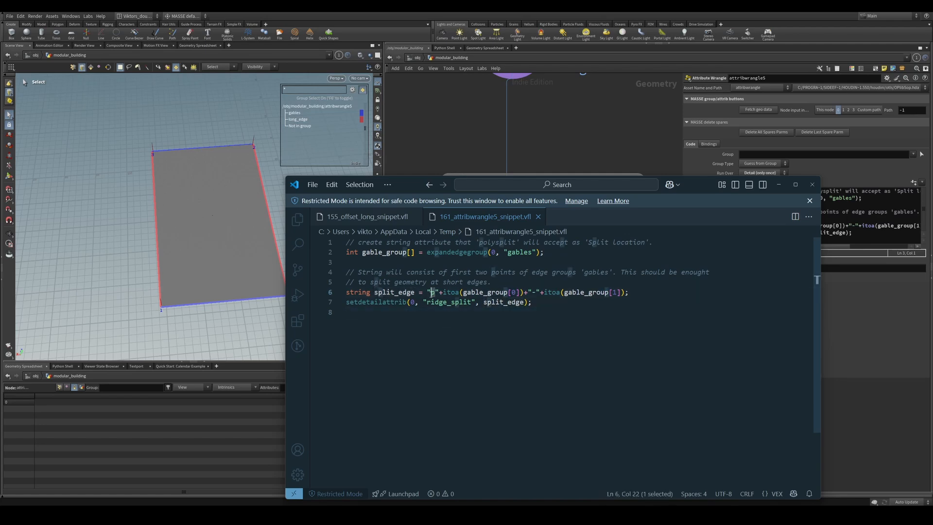
left_click(531, 331)
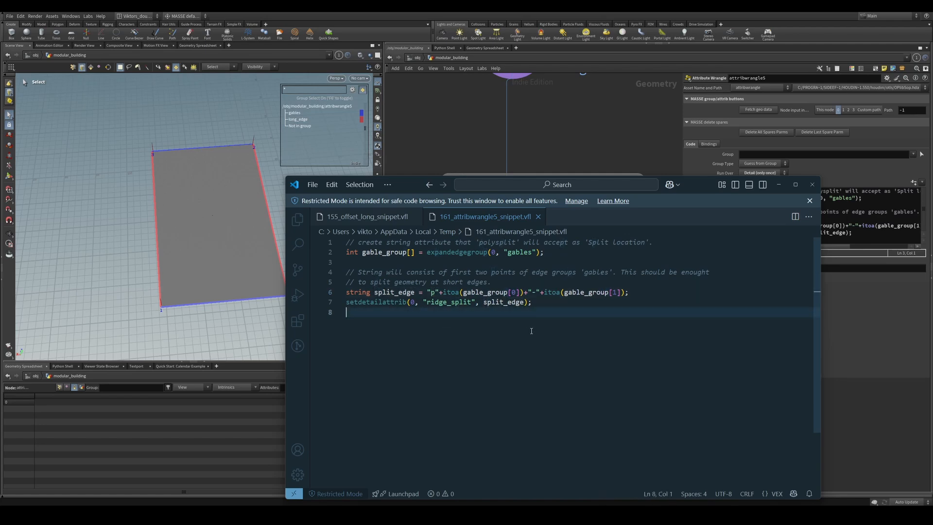
left_click(434, 293)
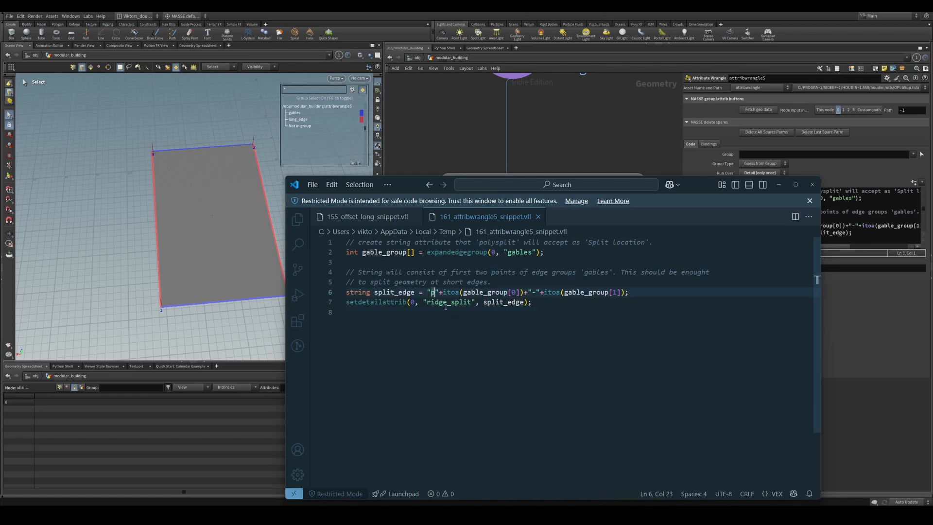
double_click(485, 293)
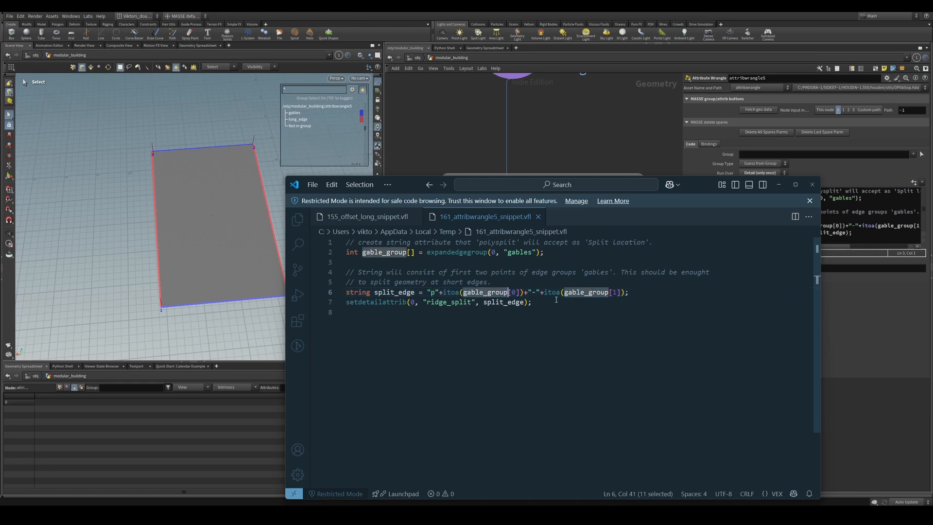
left_click(584, 315)
left_click(588, 293)
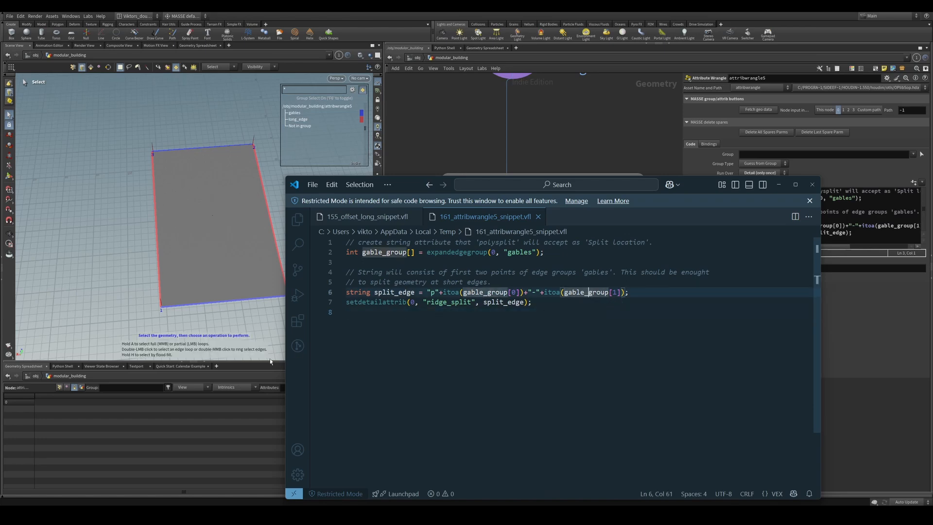
Close both snippet files and the code editor, and show attribwrangle5's ridge_split detail attribute in the spreadsheet
middle_click(488, 216)
middle_click(384, 218)
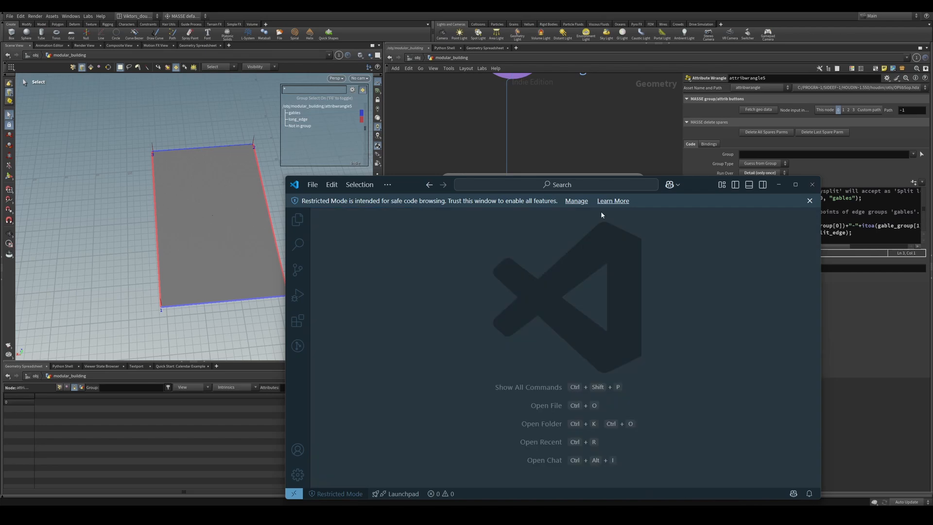
left_click(815, 186)
left_click_drag(596, 277, 524, 323)
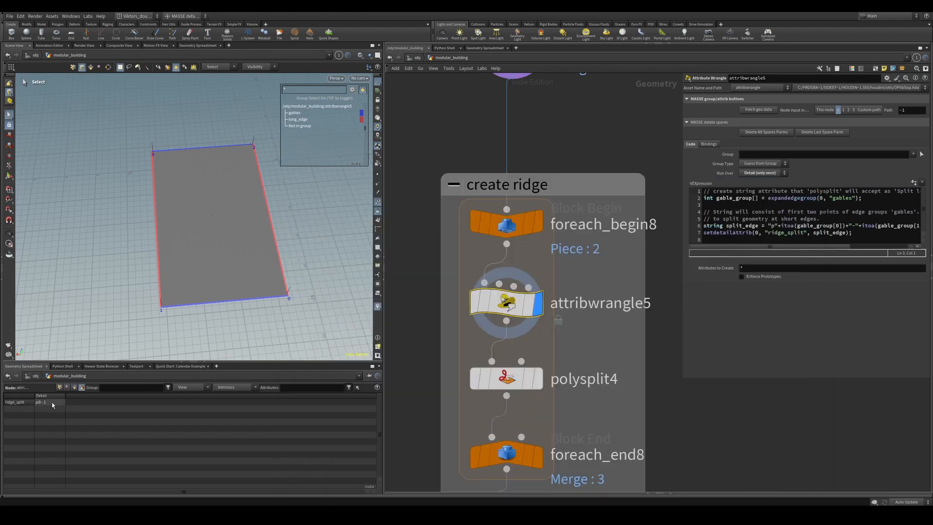
Display polysplit4 and foreach_end8 in turn to view the ridge on one piece and on the merged roof
left_click(505, 378)
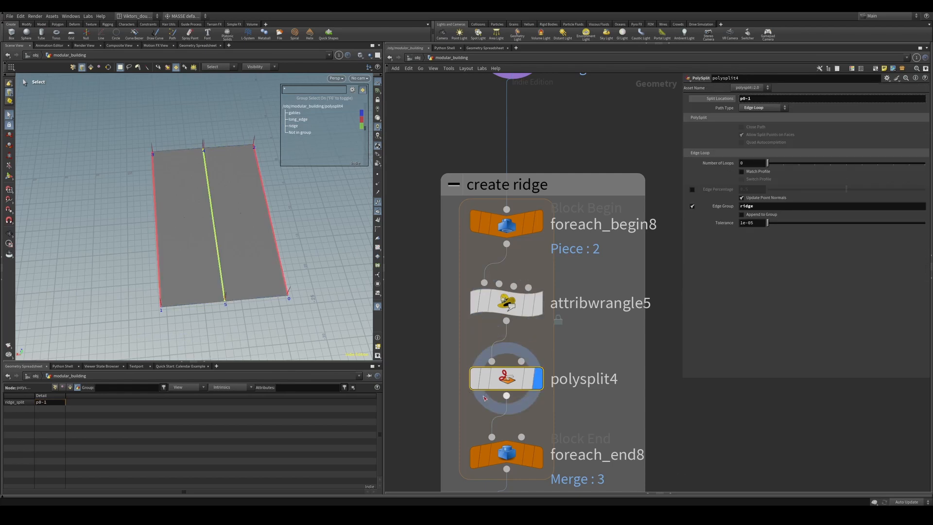
middle_click_drag(530, 449, 554, 329)
left_click(563, 334)
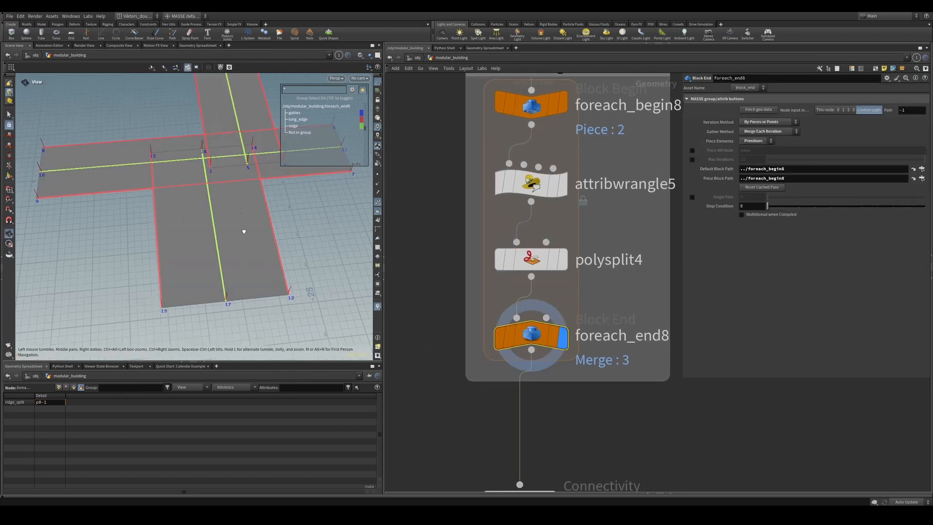
left_click_drag(244, 231, 265, 231, "alt")
scroll(264, 231, "down", 3)
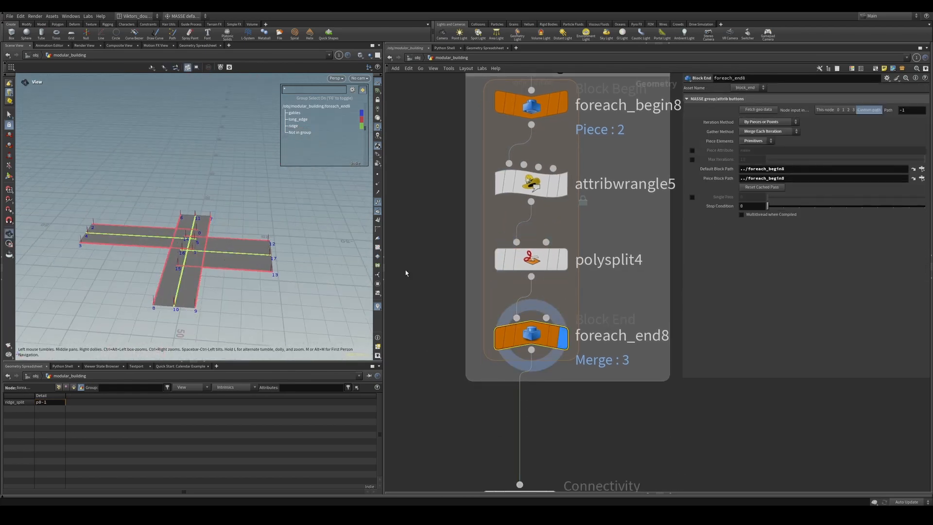
Display polysplit4 again to review its Split Locations and ridge edge group settings
scroll(510, 297, "down", 1)
middle_click_drag(530, 284, 533, 293)
left_click(544, 280)
left_click(557, 273)
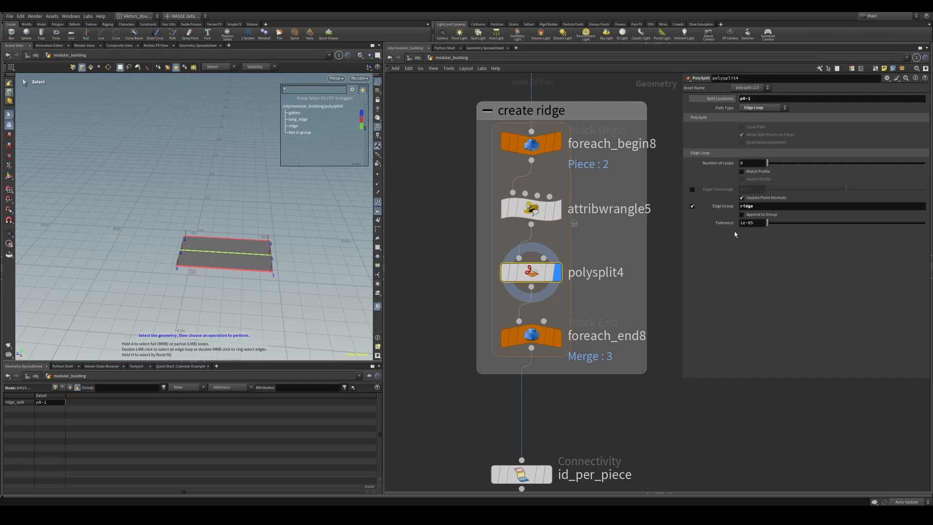
Display foreach_end2 and examine the roof's gables and long_edge groups ahead of the ridge split
scroll(584, 343, "up", 1)
left_click_drag(581, 353, 525, 367)
key("r")
scroll(457, 275, "down", 2)
middle_click_drag(549, 80, 593, 219)
left_click_drag(593, 219, 558, 170)
key("r")
left_click_drag(212, 243, 235, 252, "alt")
right_click_drag(236, 251, 303, 264, "alt")
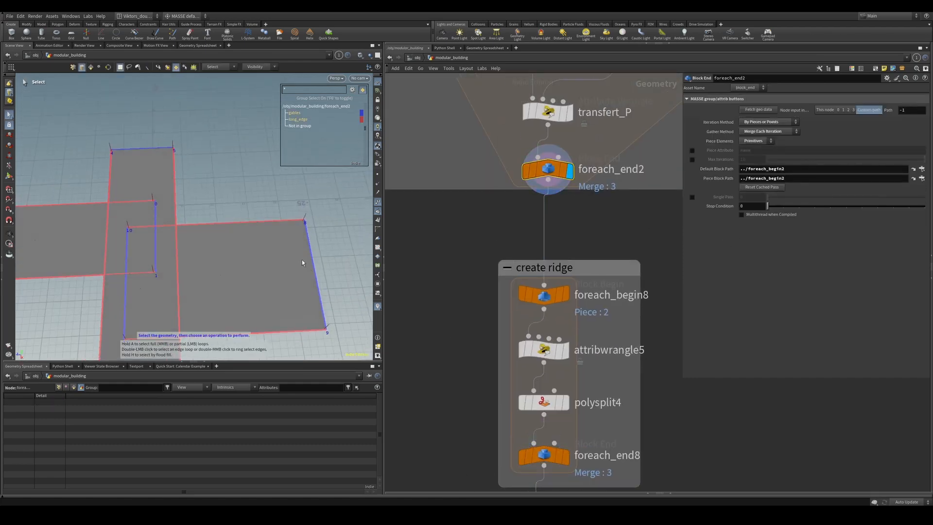
scroll(453, 208, "down", 1)
middle_click_drag(453, 208, 485, 190)
left_click_drag(369, 273, 358, 251, "alt")
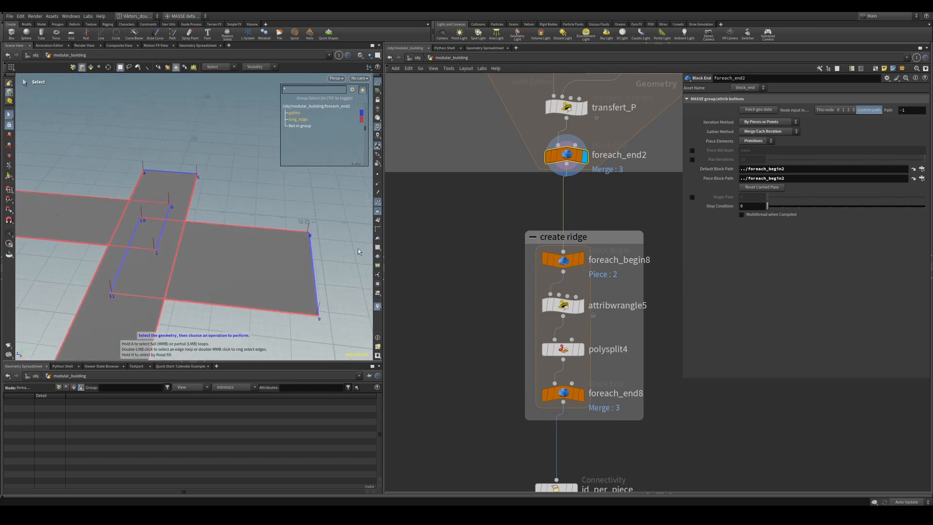
Display foreach_end8 to compare the merged roof with its ridge edges
middle_click_drag(430, 296, 436, 248)
middle_click_drag(501, 351, 476, 307)
left_click_drag(495, 315, 543, 294)
key("r")
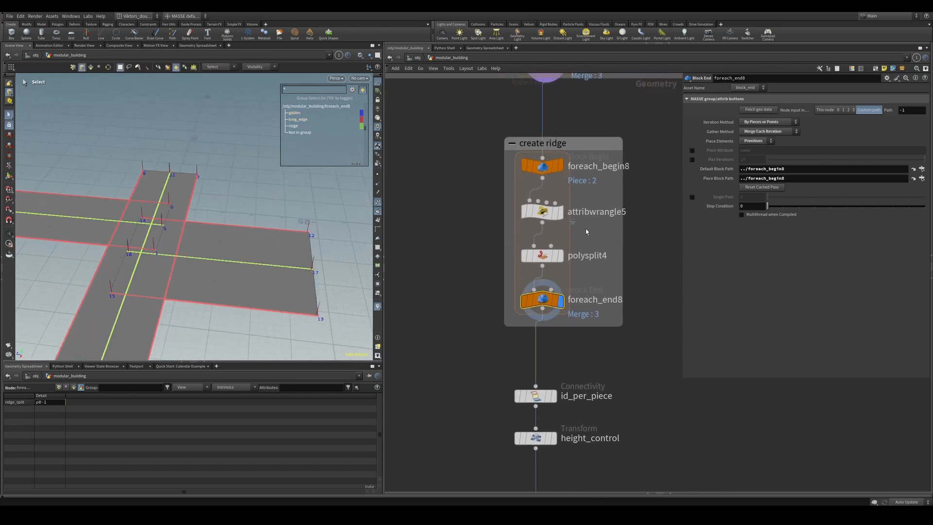
Display attribwrangle5 and view the single roof piece whose gable points build the split string
left_click_drag(586, 232, 550, 206)
key("r")
left_click_drag(289, 233, 272, 262, "alt")
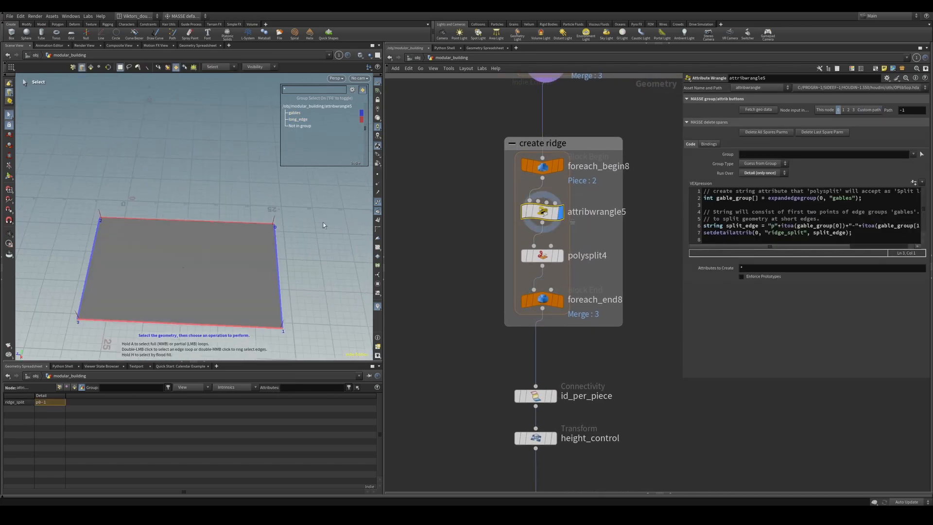
scroll(598, 243, "up", 2)
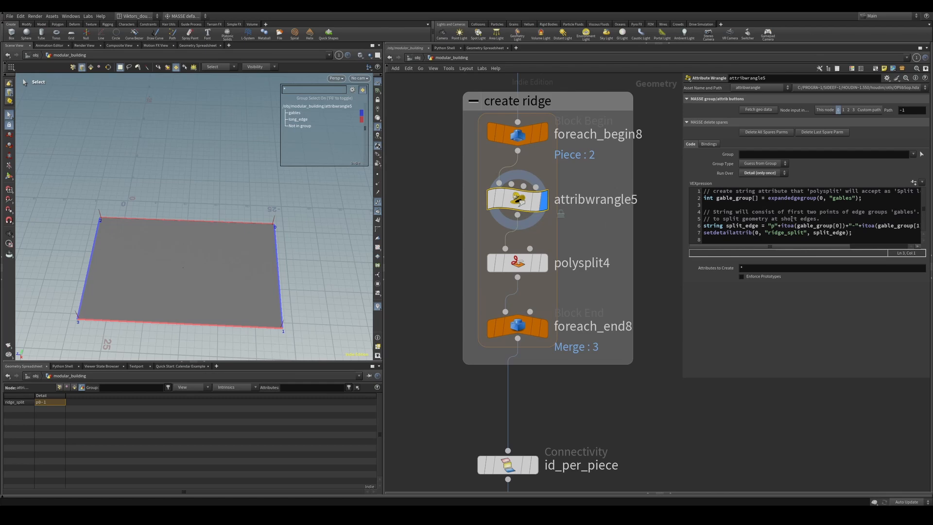
Display polysplit4 and foreach_end8 in turn and inspect the merged roof's ridge edges up close
left_click_drag(604, 288, 543, 332)
key("r")
left_click_drag(575, 287, 529, 248)
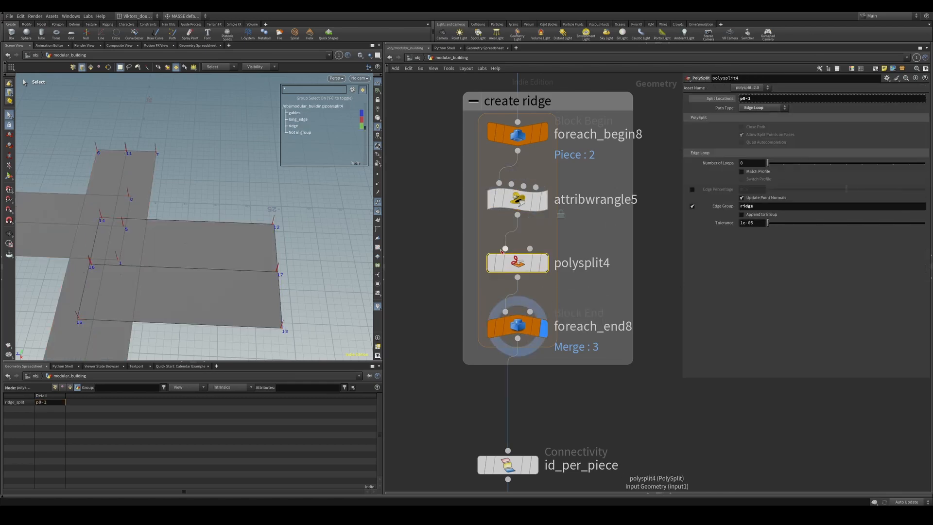
key("r")
left_click_drag(538, 373, 518, 331)
key("r")
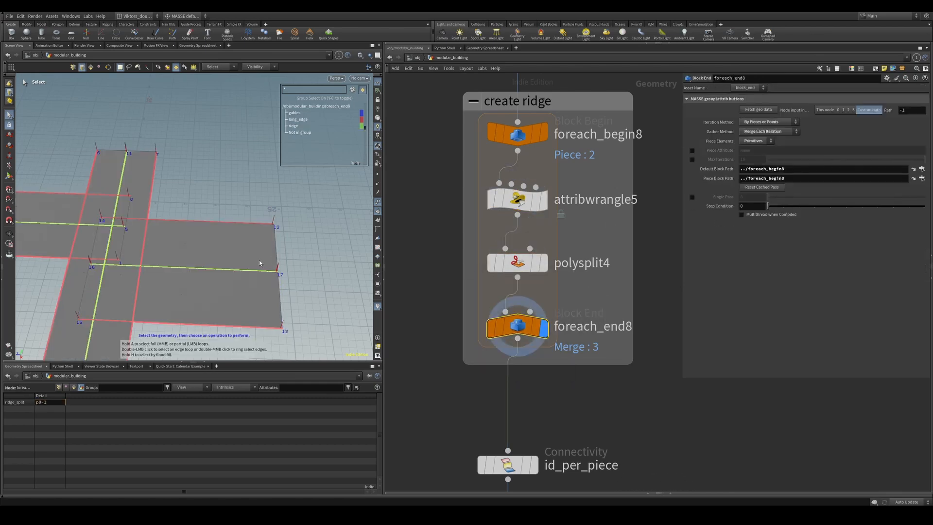
left_click_drag(260, 261, 215, 265, "alt")
scroll(218, 270, "down", 3)
scroll(214, 265, "up", 4)
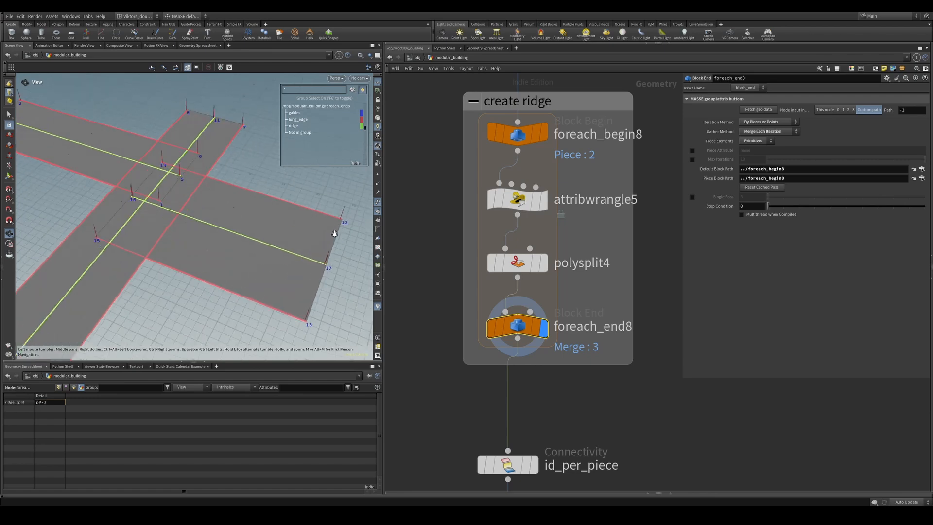
middle_click_drag(316, 277, 287, 278, "alt")
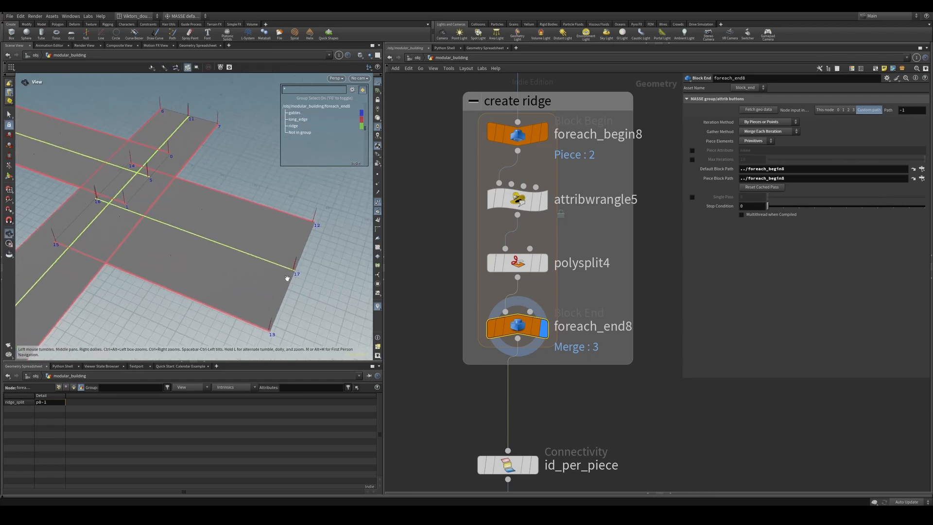
Select ridge end points 17 and 16 of one roof piece in foreach_end8's output
key("2")
left_click(298, 270)
left_click_drag(121, 187, 118, 200, "alt")
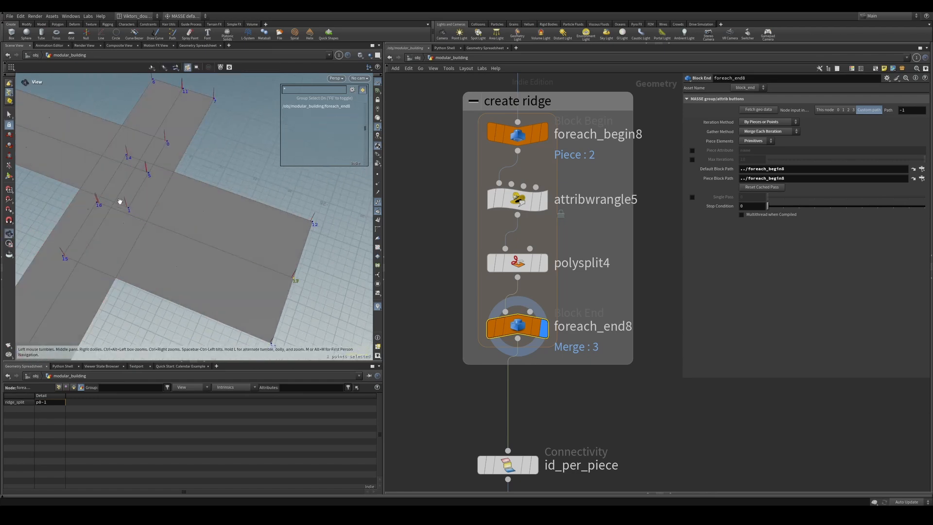
left_click(98, 201, "shift")
scroll(547, 403, "down", 3)
scroll(574, 308, "up", 2)
Show the merged roof's edge groups again and look over the network around the create ridge block
middle_click_drag(559, 412, 586, 278)
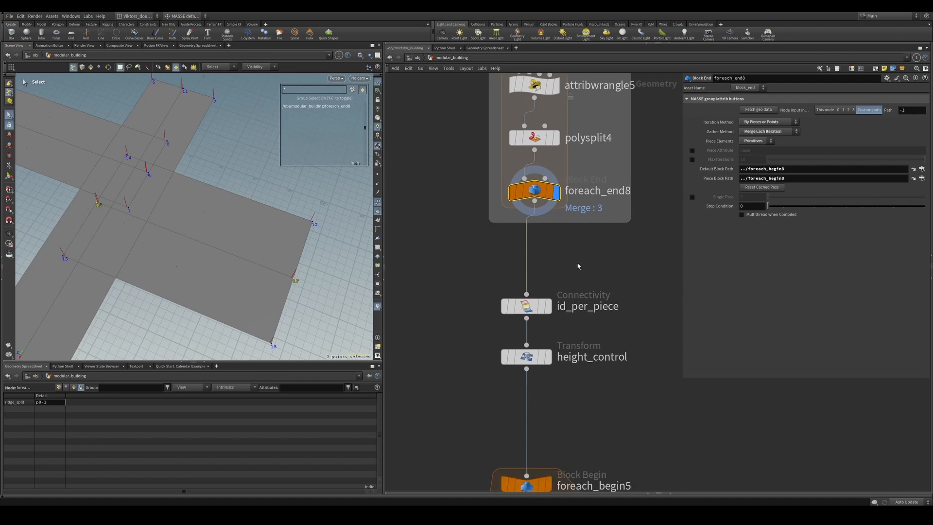
left_click_drag(278, 265, 276, 215, "alt")
key("3")
scroll(552, 382, "down", 5)
middle_click_drag(496, 462, 464, 319)
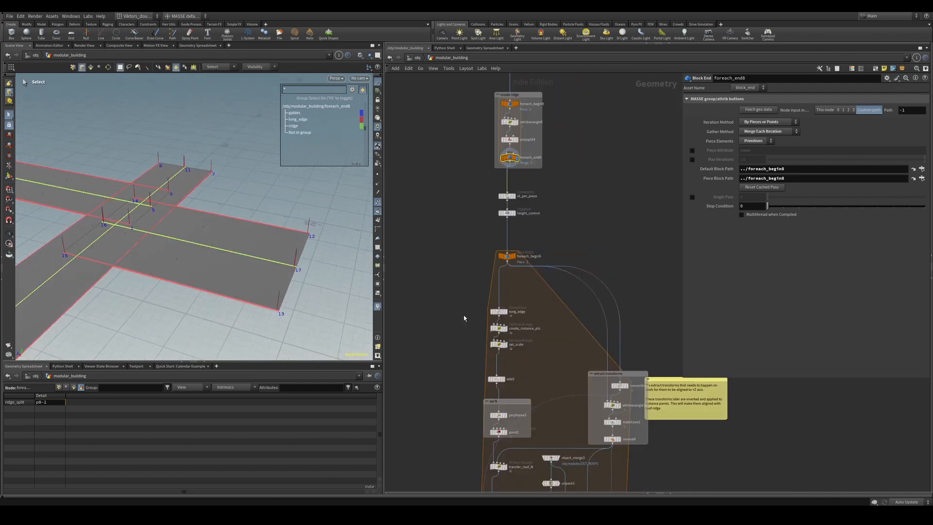
scroll(459, 357, "down", 1)
middle_click_drag(454, 379, 491, 473)
scroll(465, 228, "down", 2)
scroll(508, 287, "up", 6)
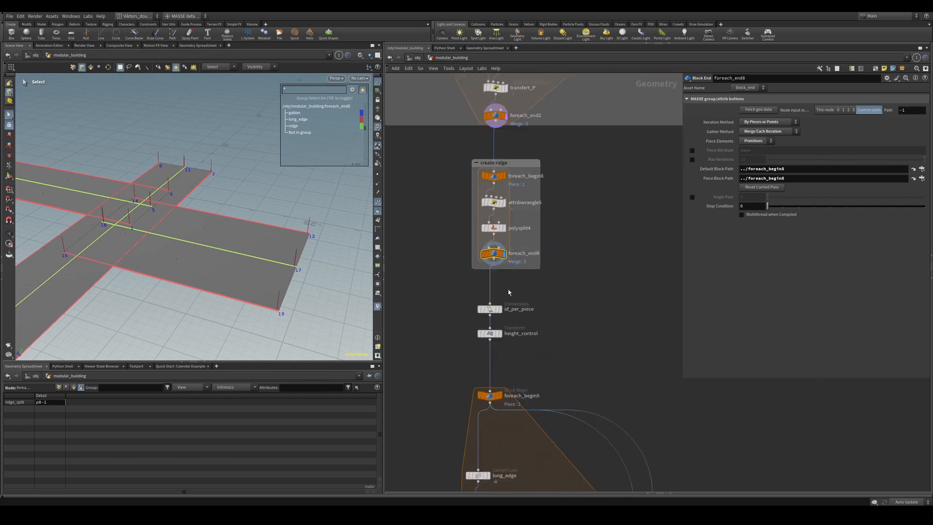
Display the id_per_piece Connectivity node and move it slightly farther above height_control
left_click(481, 318)
left_click(496, 318)
left_click_drag(361, 266, 350, 282, "alt")
scroll(498, 318, "up", 2)
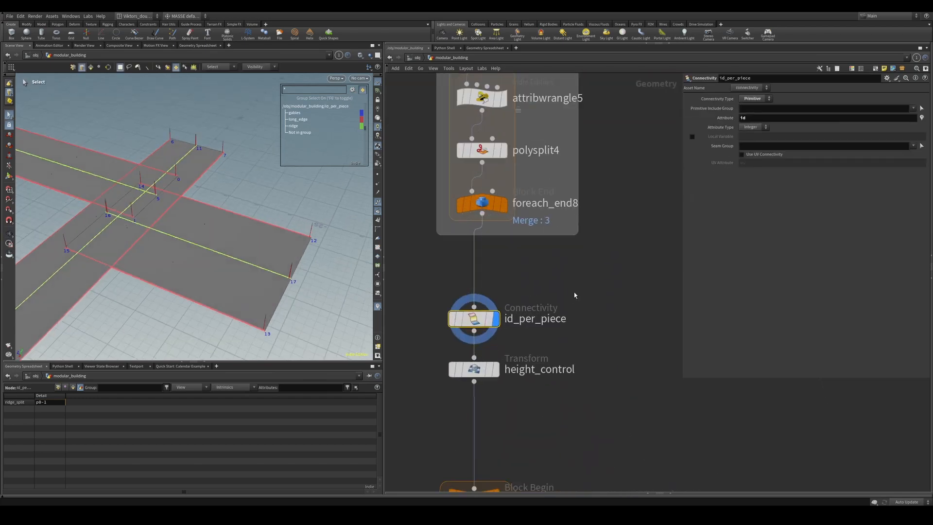
key("s")
middle_click_drag(426, 305, 432, 302)
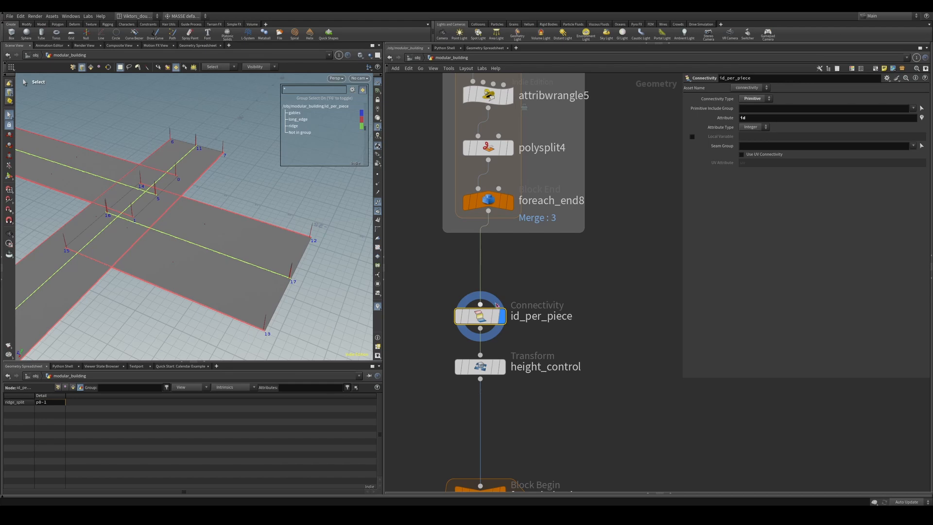
mouse_move(549, 293)
left_mouse_down()
mouse_move(485, 324)
mouse_move(485, 295)
left_mouse_up()
Select a single roof slope as a primitive in id_per_piece's output
left_click_drag(204, 253, 176, 235, "alt")
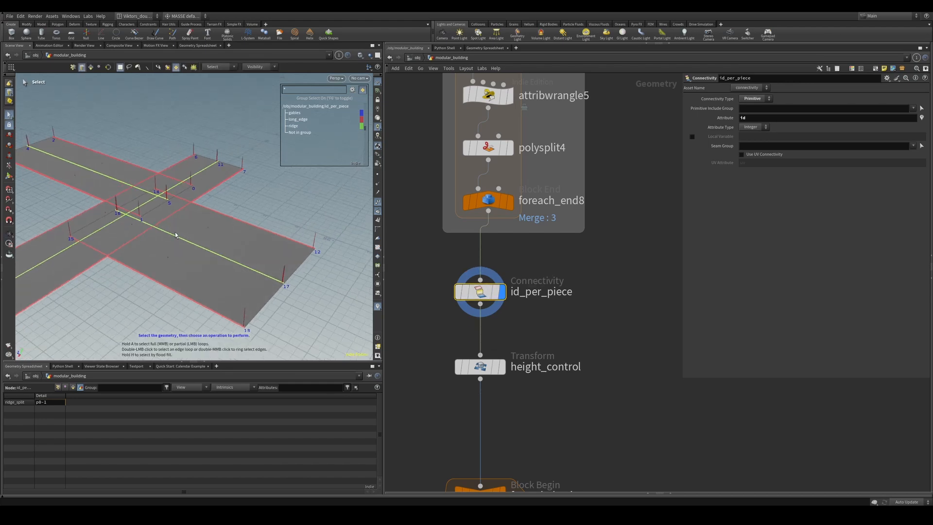
key("4")
middle_click_drag(165, 272, 251, 275, "alt")
left_click(253, 273)
middle_click_drag(425, 248, 447, 314)
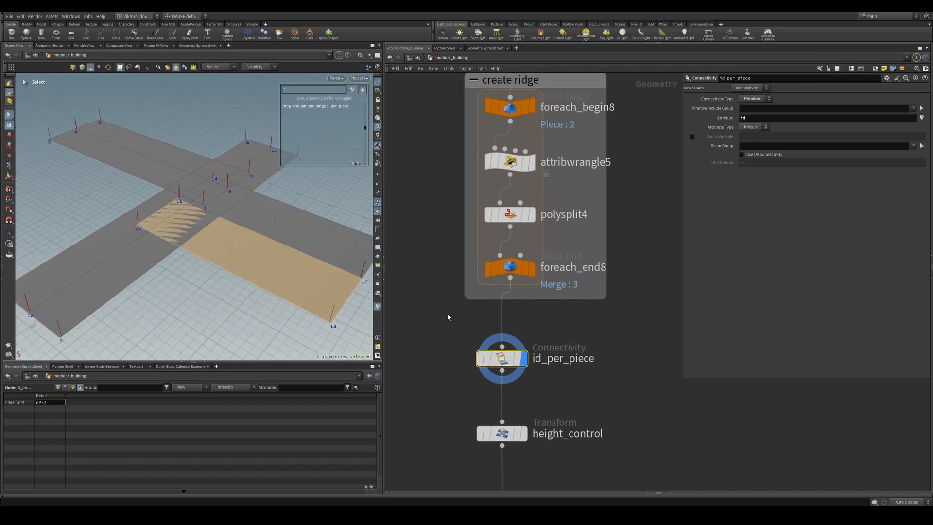
Display foreach_end8 and select the paired slopes of the front wing and the long crossing wing in alternation
left_click(508, 267)
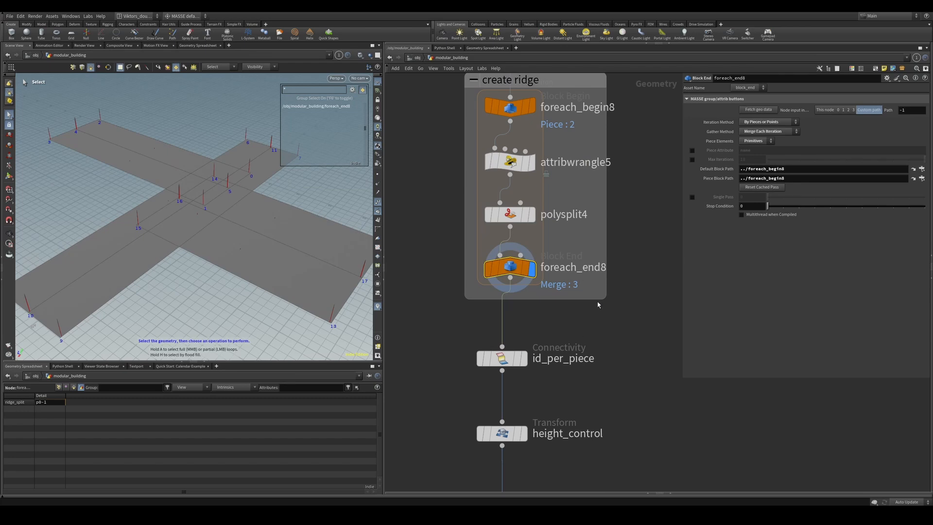
middle_click_drag(555, 72, 543, 167)
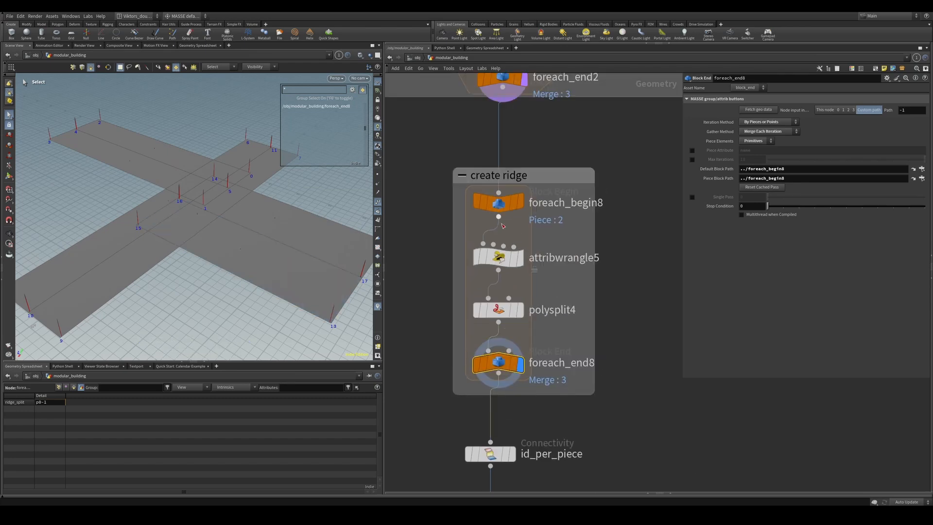
left_click(253, 237)
left_click(272, 225, "shift")
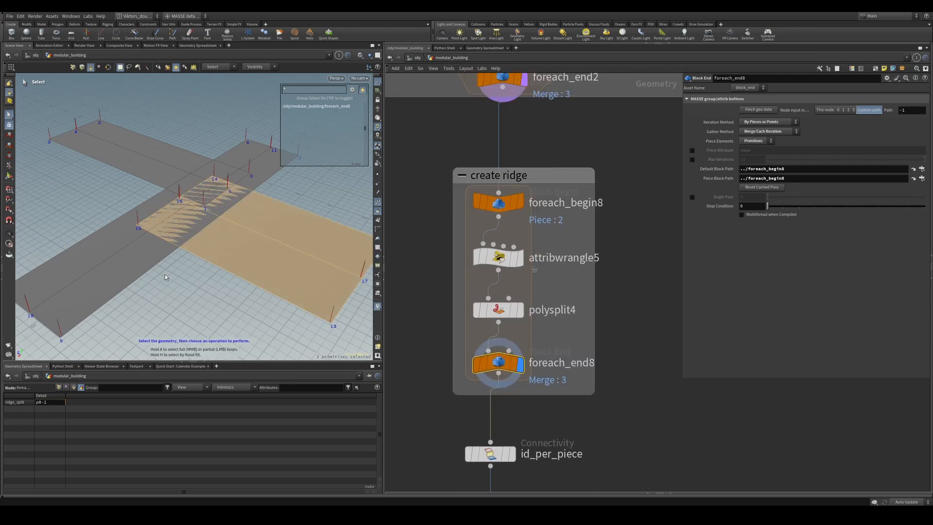
left_click(142, 260)
left_click(122, 244, "shift")
left_click(238, 259)
left_click(269, 223, "shift")
left_click(136, 256)
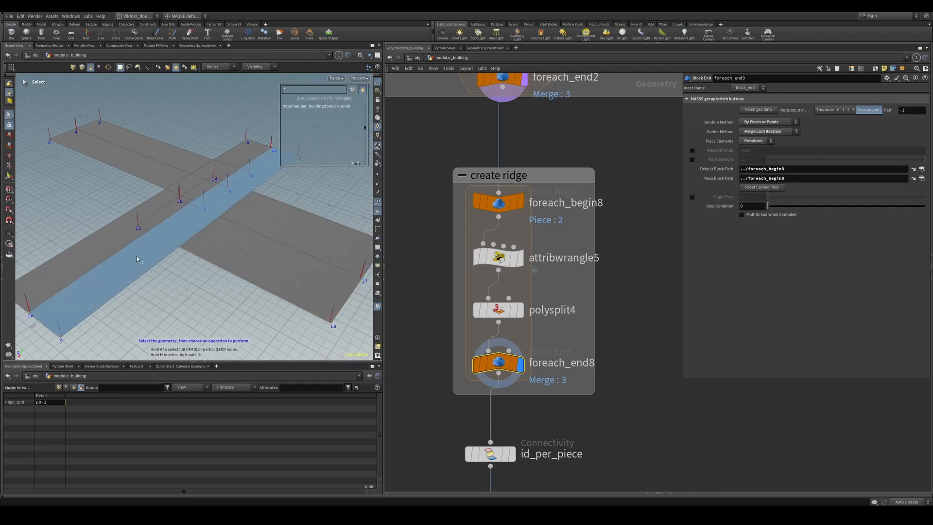
left_click(131, 236, "shift")
Select both slopes of the front wing again, followed by both slopes of the opposite back wing
scroll(431, 346, "down", 1)
middle_click_drag(431, 347, 454, 290)
left_click(282, 234)
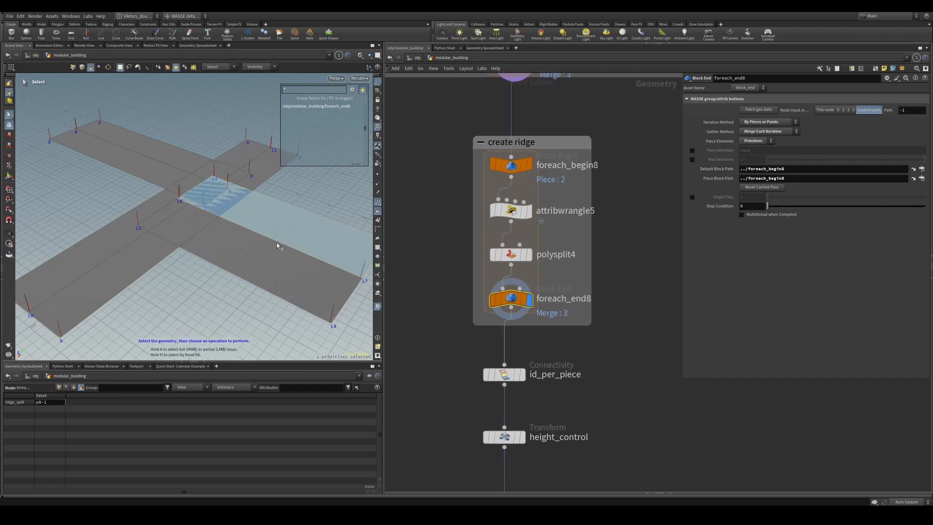
left_click(273, 246, "shift")
left_click(142, 170)
left_click(154, 152, "shift")
middle_click_drag(446, 372, 450, 290)
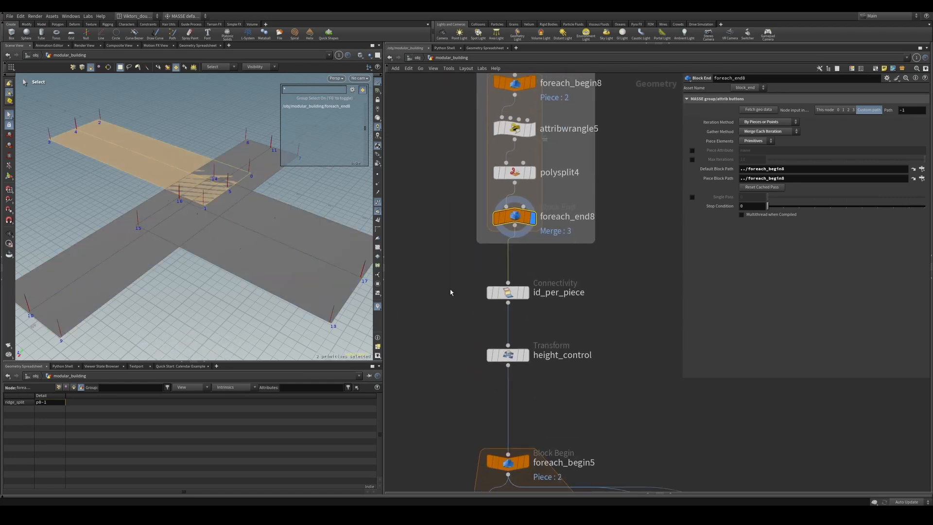
Display id_per_piece and examine its Primitive connectivity type and id attribute
left_click(526, 292)
scroll(542, 324, "up", 1)
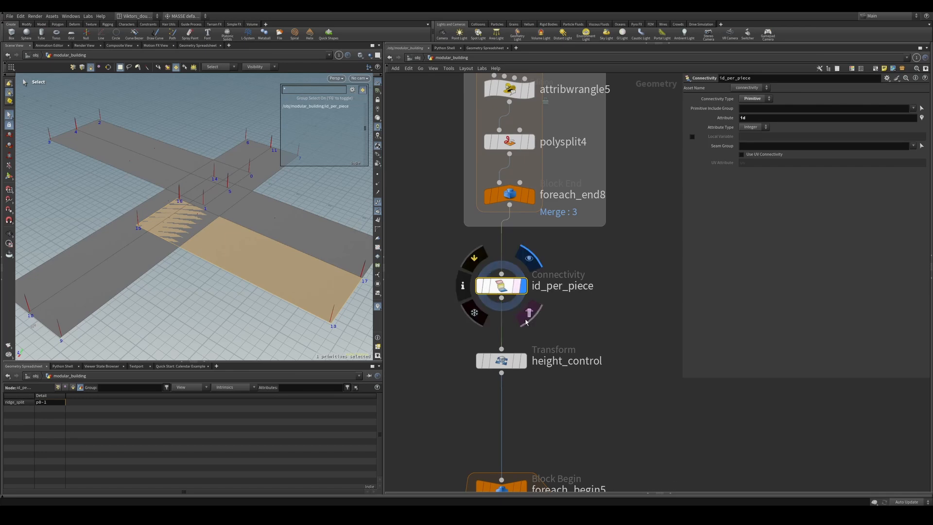
middle_click_drag(556, 325, 559, 330)
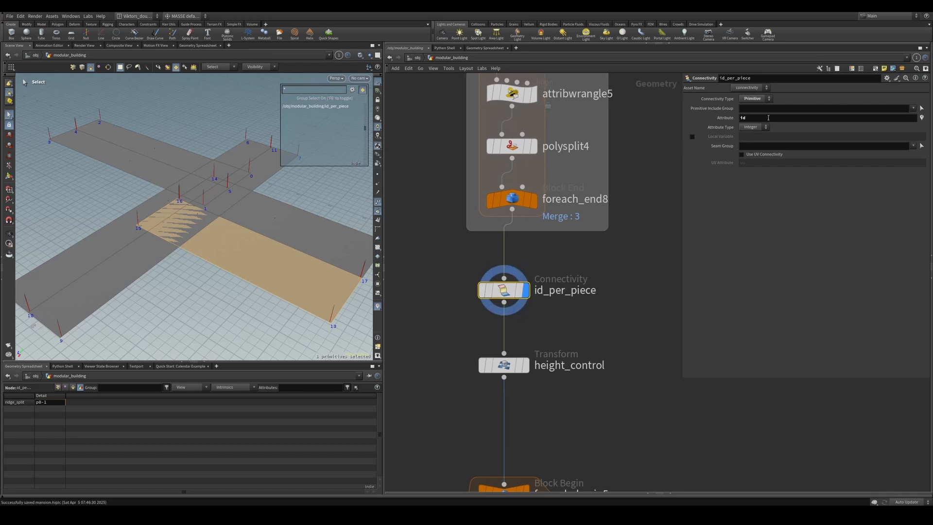
Display the height_control Transform node and view the roof with its ridge group raised
middle_click_drag(455, 343, 463, 308)
left_click_drag(456, 309, 527, 361)
key("r")
scroll(570, 391, "down", 1)
middle_click_drag(570, 393, 571, 355)
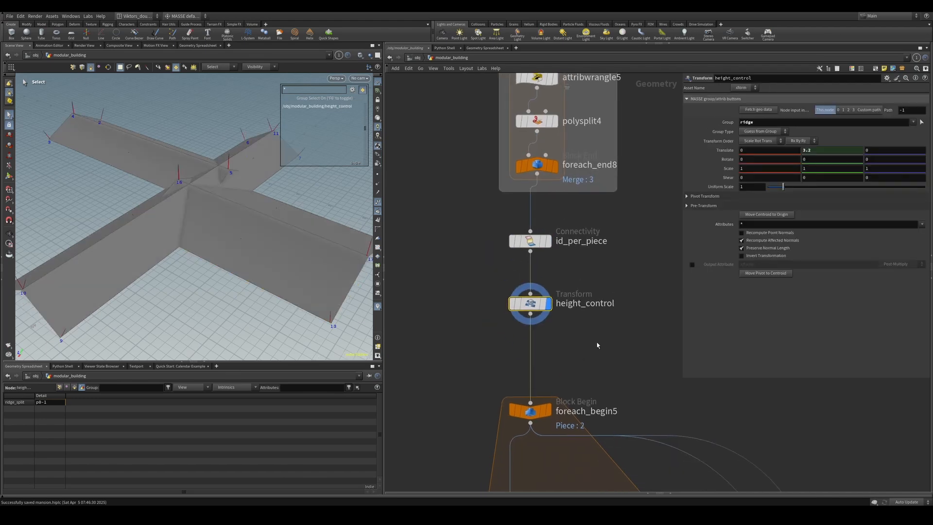
left_click_drag(234, 308, 201, 219, "alt")
scroll(200, 218, "up", 2)
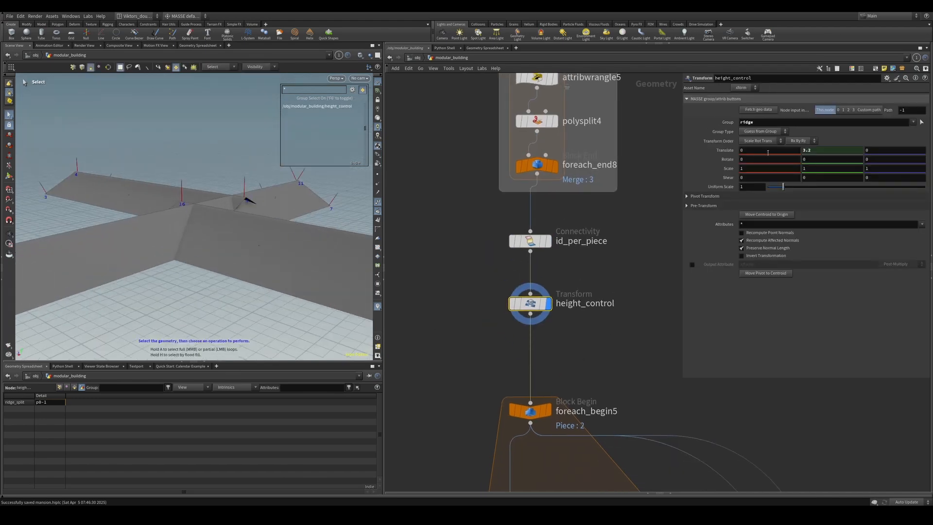
Set height_control's Y translation of the ridge group to 5.24 and inspect the steeper roof
middle_click_drag(825, 151, 895, 150)
left_click_drag(313, 203, 218, 265, "alt")
scroll(274, 199, "down", 4)
scroll(195, 260, "up", 4)
Look through the roof tiling network from foreach_begin5 down to the end of the loop and back
scroll(434, 356, "down", 5)
middle_click_drag(431, 359, 475, 183)
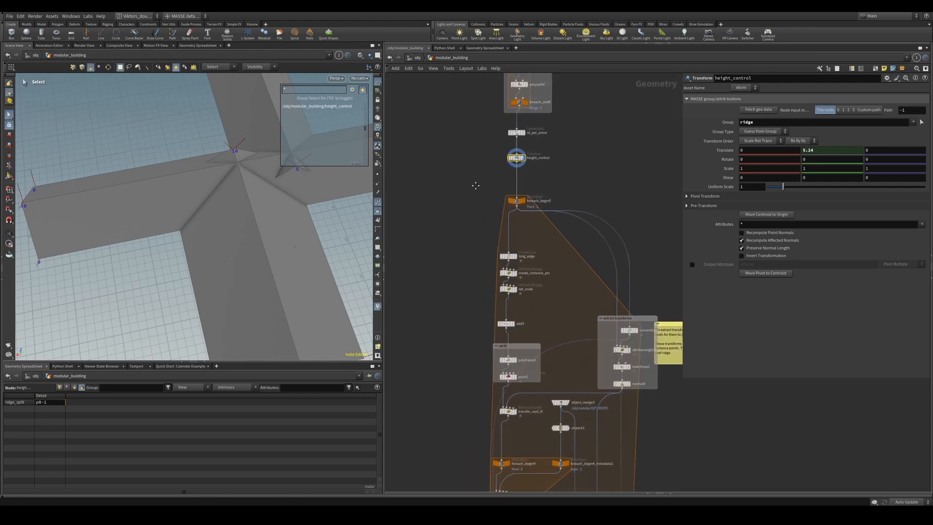
scroll(465, 291, "down", 2)
middle_click_drag(465, 290, 481, 100)
middle_click_drag(468, 218, 490, 107)
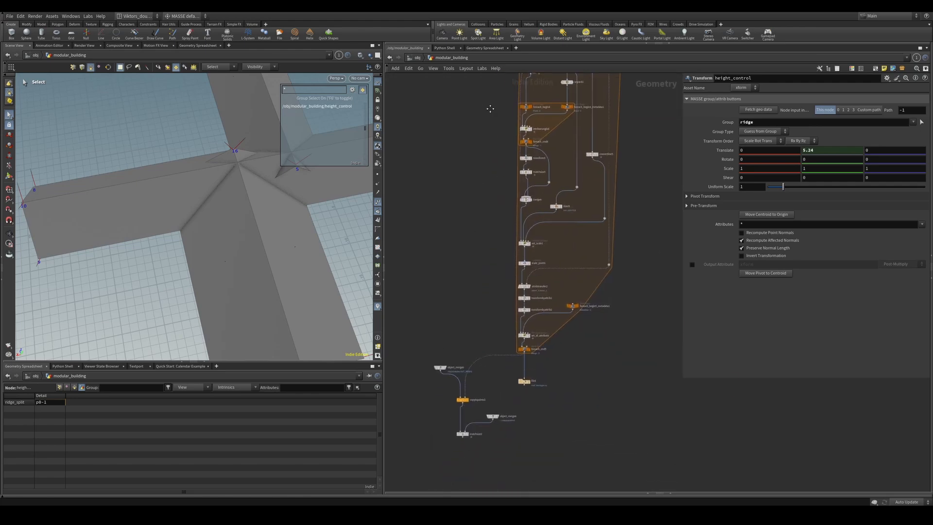
scroll(488, 284, "up", 4)
scroll(487, 283, "down", 3)
middle_click_drag(486, 292, 487, 183)
scroll(473, 131, "down", 3)
middle_click_drag(475, 97, 434, 413)
scroll(506, 167, "up", 4)
middle_click_drag(506, 168, 494, 301)
middle_click_drag(491, 338, 524, 286)
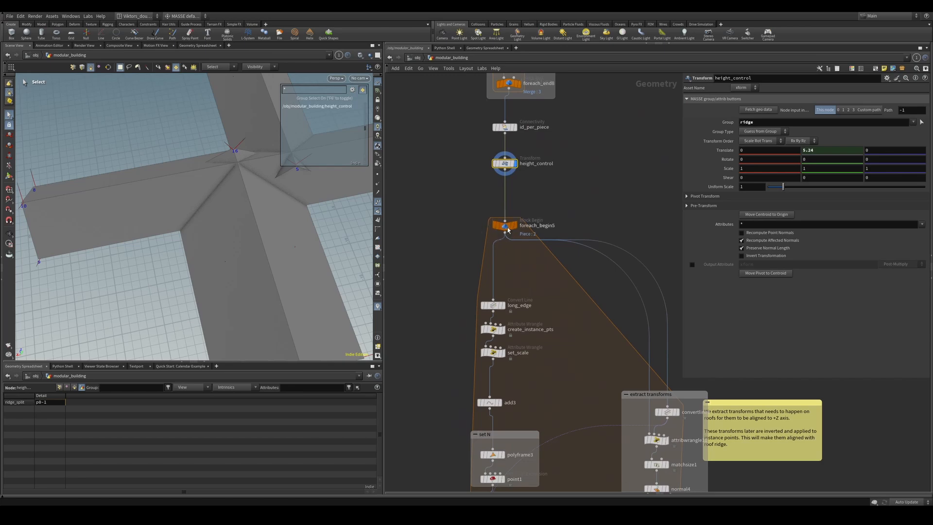
Display foreach_begin5 and inspect the single pitched roof piece it extracts
left_click_drag(507, 229, 497, 231)
left_click_drag(524, 268, 488, 206)
key("r")
scroll(476, 225, "down", 3)
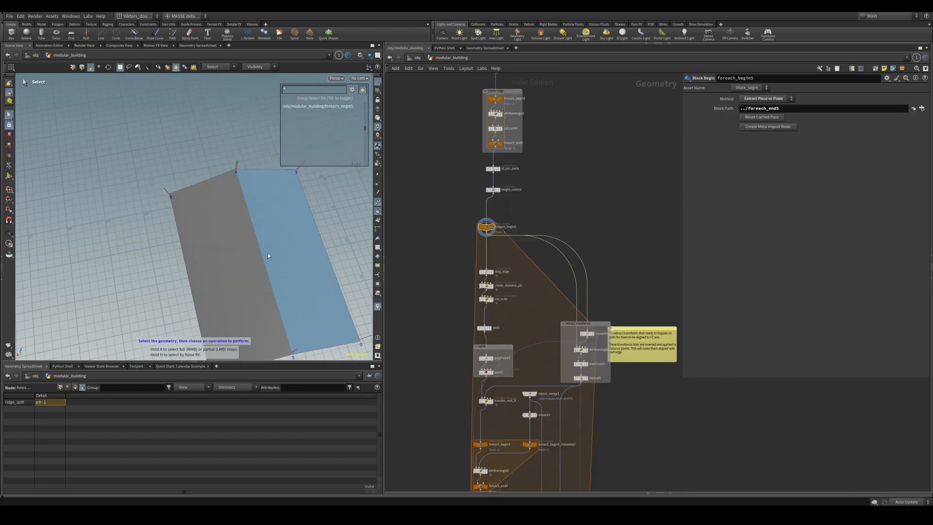
mouse_move(268, 256)
left_mouse_down("alt")
mouse_move(262, 239)
mouse_move(273, 258)
left_mouse_up("alt")
scroll(532, 241, "up", 3)
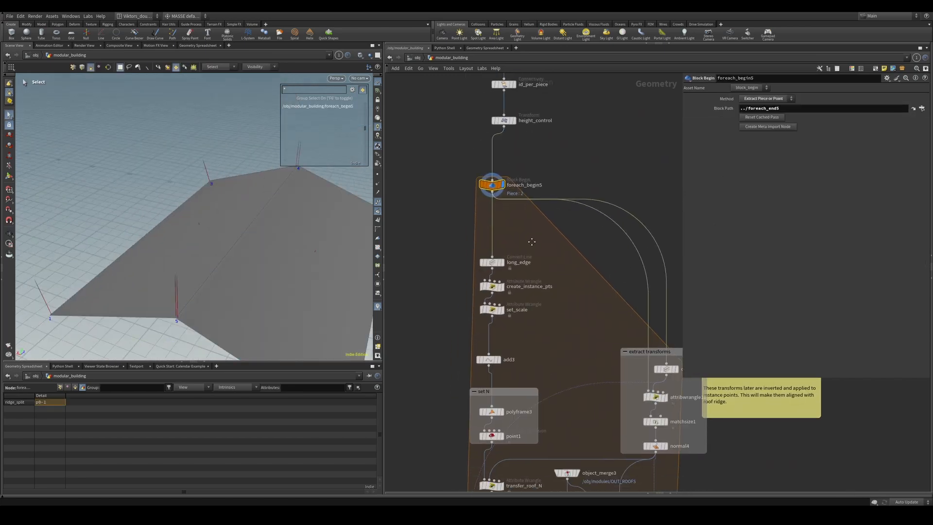
middle_click_drag(532, 241, 539, 240)
middle_click_drag(336, 272, 291, 227, "alt")
left_click_drag(291, 227, 299, 222, "alt")
scroll(538, 254, "up", 2)
Display the long_edge Convert Line node and view the two lines made from the long_edge group
left_click_drag(545, 237, 471, 268)
key("r")
left_click_drag(309, 268, 277, 304, "alt")
scroll(543, 270, "up", 3)
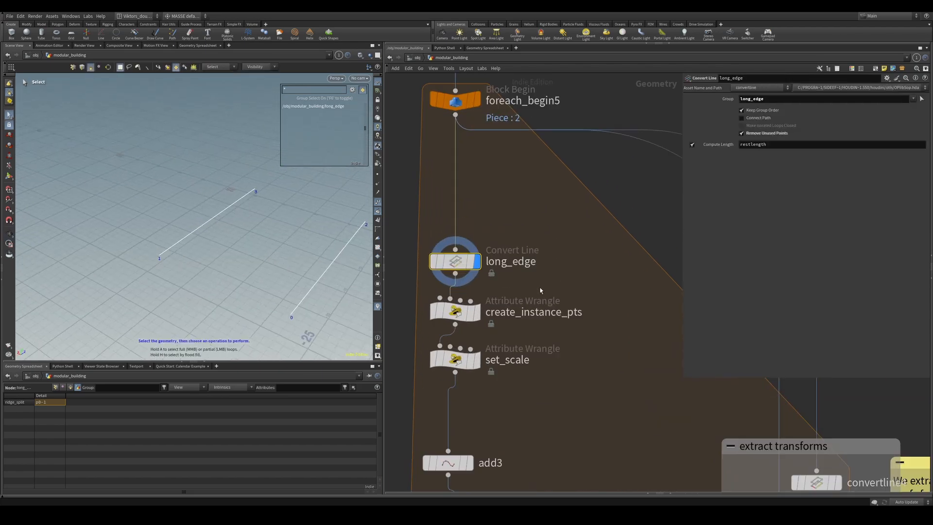
middle_click_drag(539, 287, 551, 274)
left_click_drag(538, 271, 469, 241)
middle_click_drag(278, 278, 241, 272, "alt")
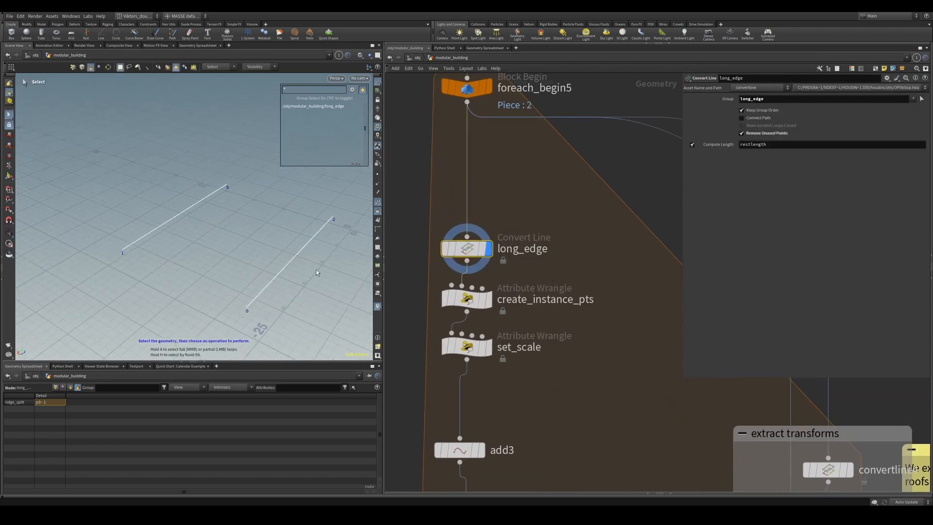
Show the edge groups on long_edge's output and inspect its two edges
left_click_drag(316, 269, 269, 274, "alt")
key("3")
left_click(243, 265)
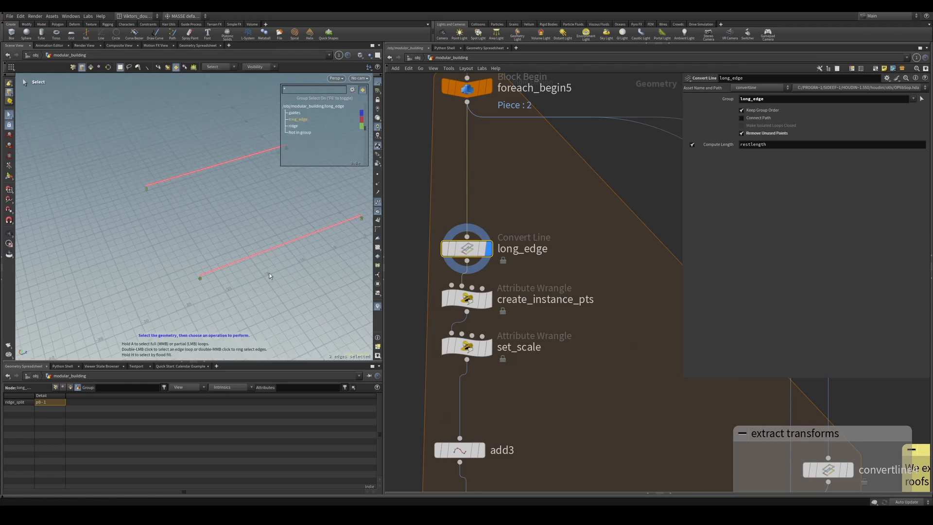
key("Escape")
left_click_drag(272, 270, 227, 283)
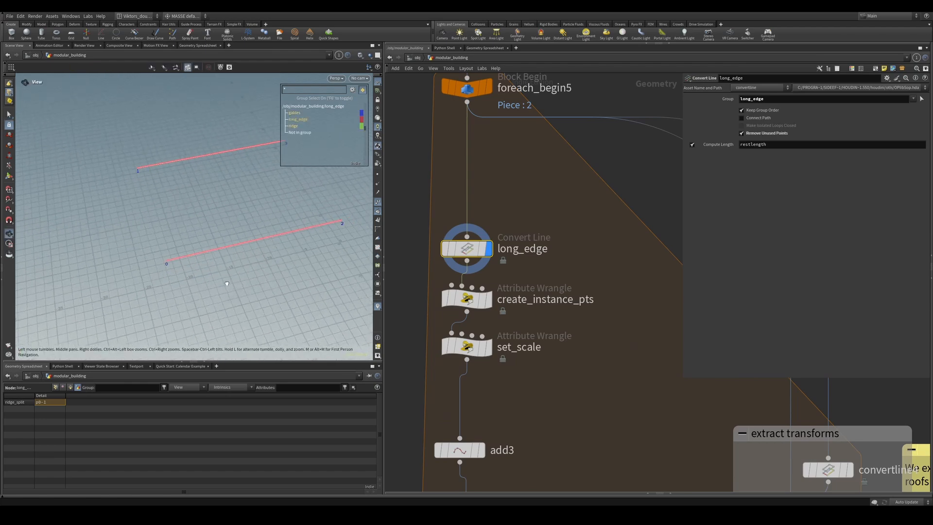
key("s")
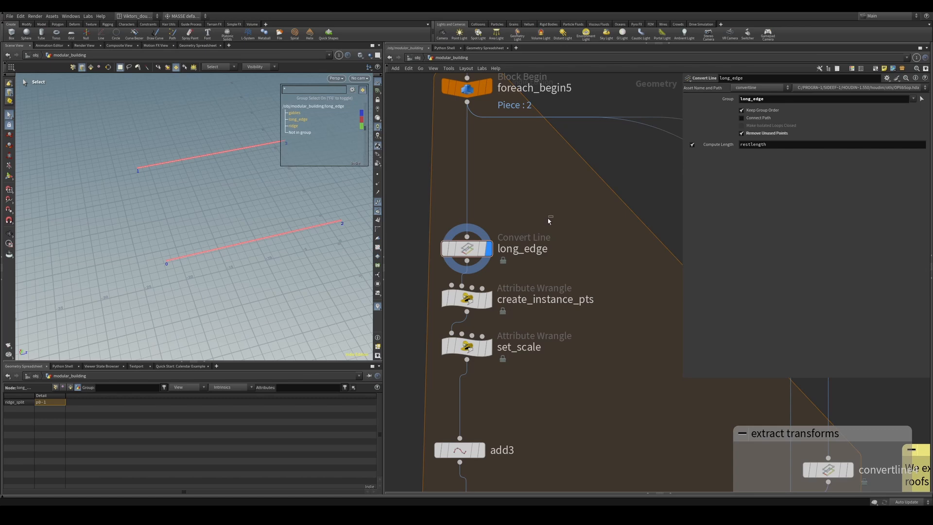
left_click(465, 253)
Display create_instance_pts and select all the instance points it generates
middle_click_drag(526, 272, 566, 240)
scroll(566, 244, "up", 3)
left_click_drag(579, 239, 508, 284)
key("r")
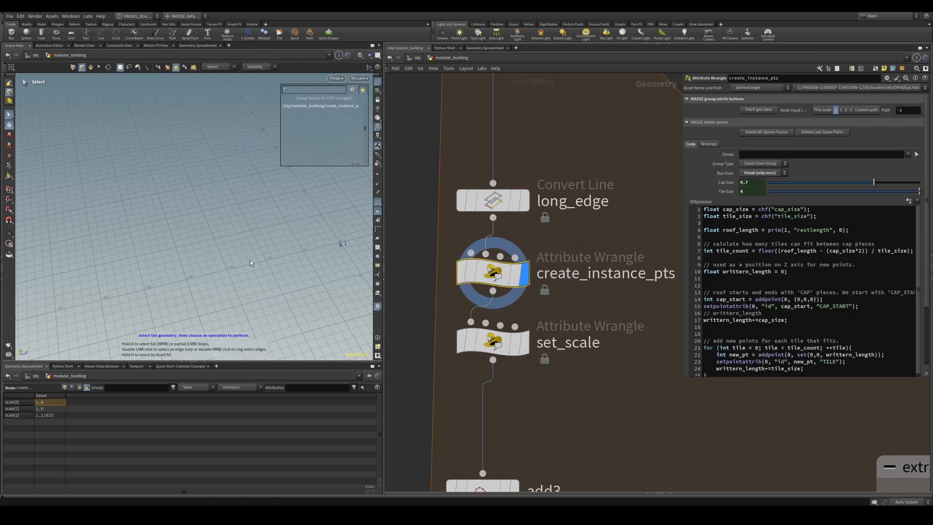
middle_click_drag(287, 261, 252, 247, "alt")
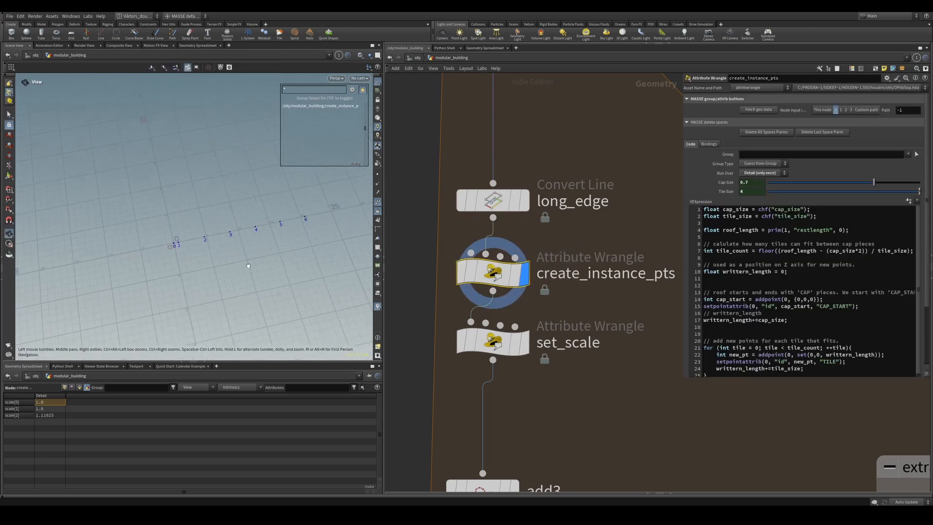
left_click_drag(250, 251, 229, 251, "alt")
left_click_drag(159, 222, 318, 261)
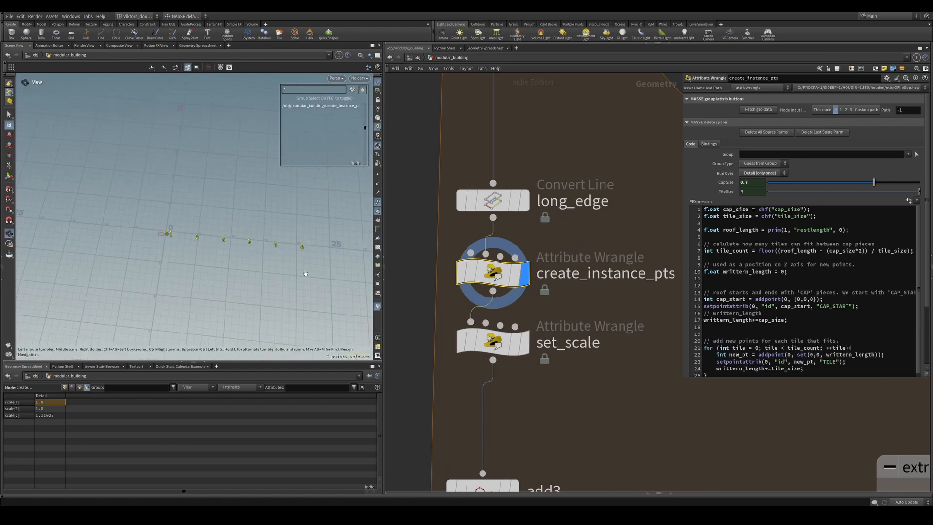
Inspect the row of instance points from create_instance_pts in the viewport, selecting them all and viewing the row from a closer angle
middle_click_drag(319, 262, 288, 264, "alt")
left_click_drag(289, 265, 251, 265, "alt")
left_click_drag(105, 218, 317, 260)
left_click_drag(313, 262, 272, 268, "alt")
right_click_drag(260, 261, 311, 260, "alt")
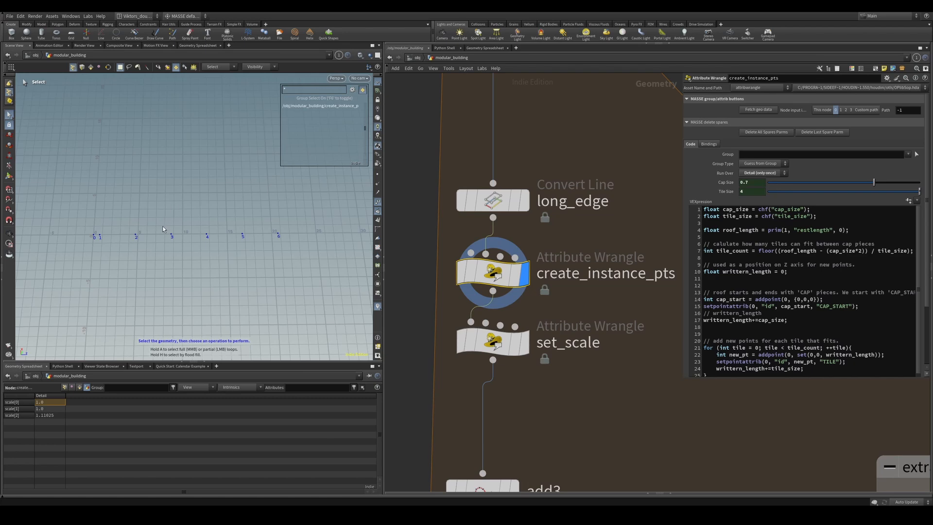
left_click_drag(162, 225, 152, 219, "alt")
Open the create_instance_pts VEX snippet in the external code editor, Visual Studio Code
right_click(716, 245)
mouse_move(778, 278)
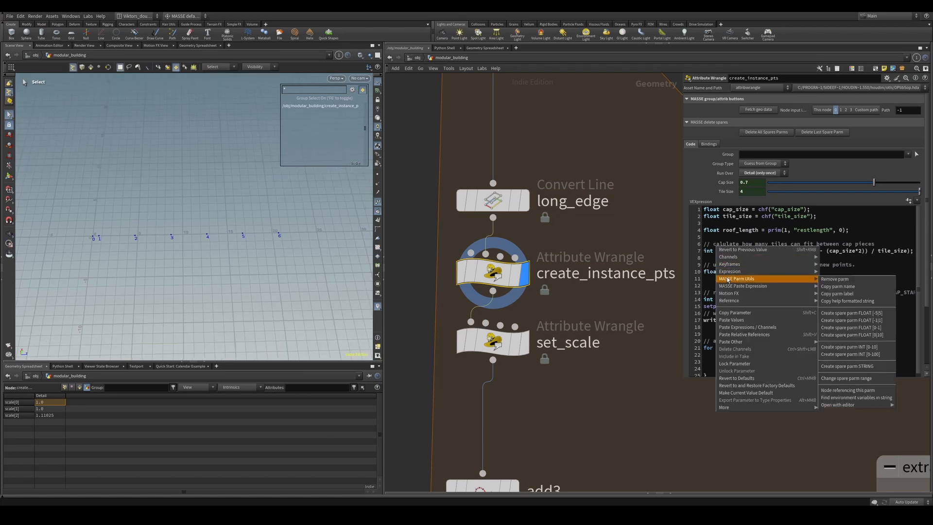
left_click(899, 406)
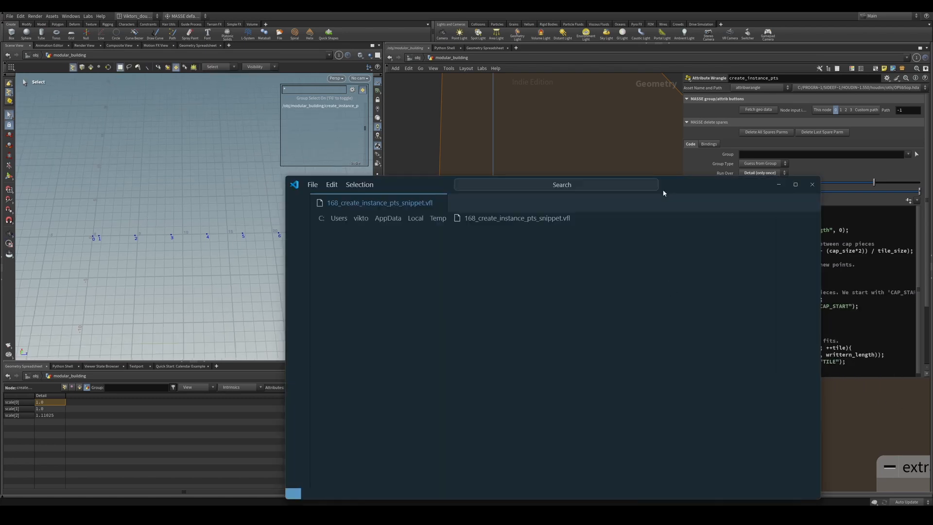
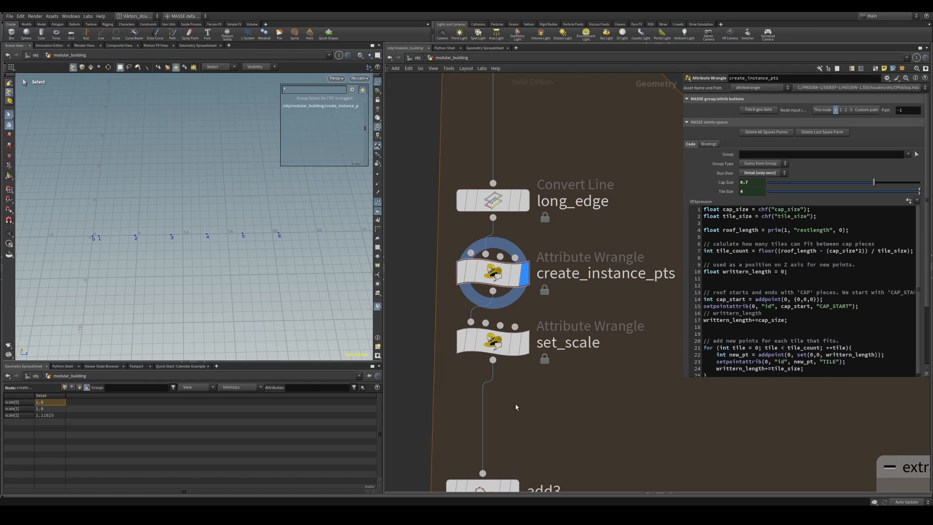
key("alt+Tab")
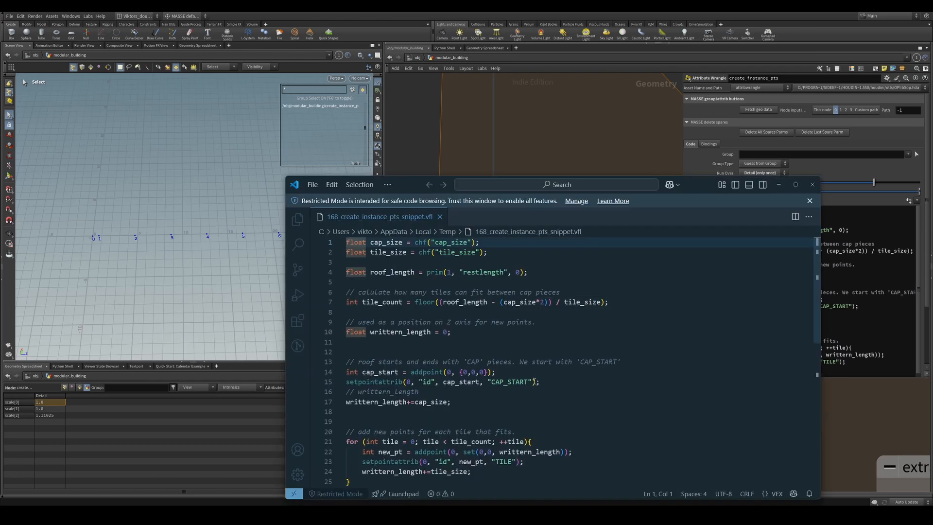
Examine the cap_size, tile_size and roof_length declarations at the start of the snippet
left_click(467, 252)
left_click(379, 258)
left_click(387, 243)
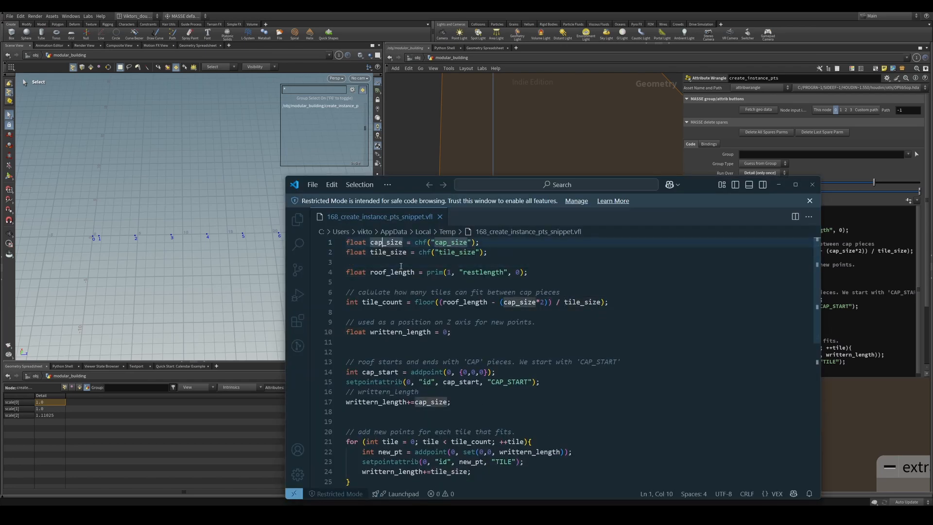
left_click(410, 275)
double_click(409, 274)
left_click(416, 291)
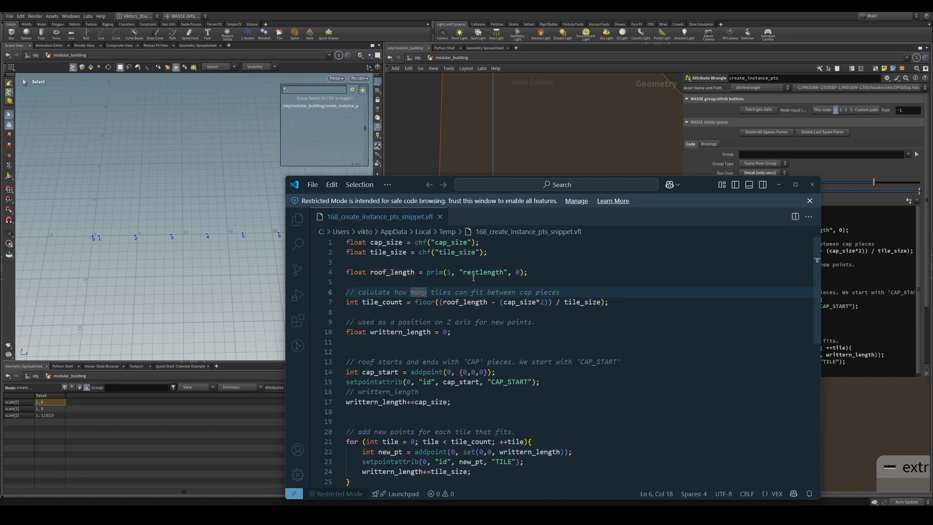
left_click(457, 280)
Switch back to Houdini, display long_edge and inspect the restlength primitive attribute of its two lines
key("alt+Tab")
left_click(505, 202)
left_click(524, 201)
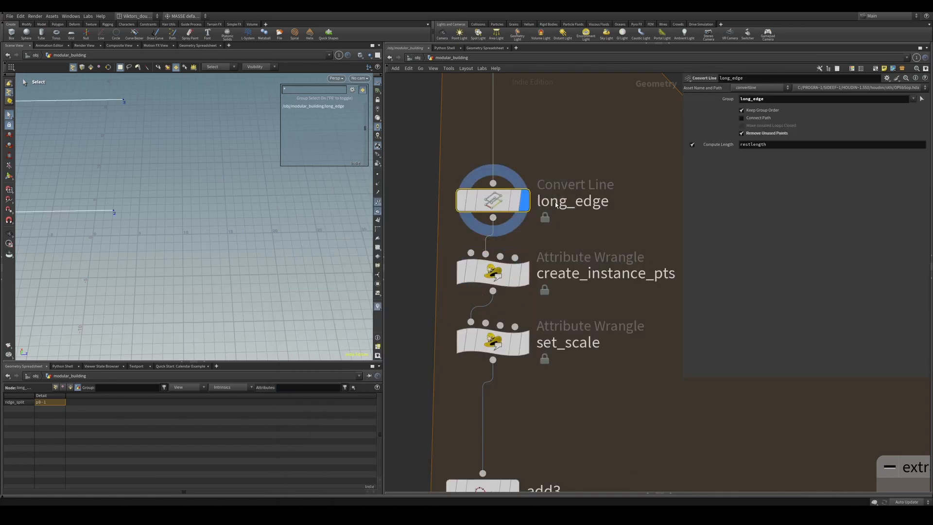
left_click(71, 387)
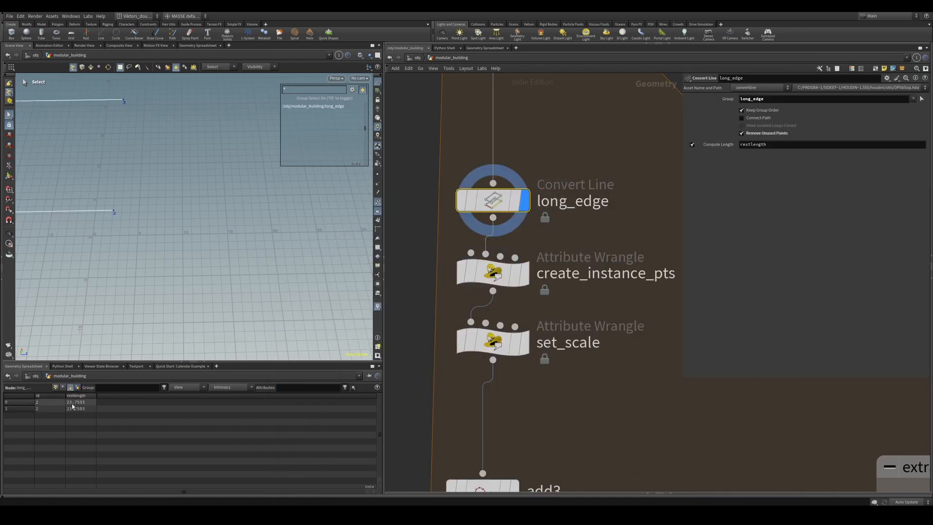
scroll(197, 252, "down", 4)
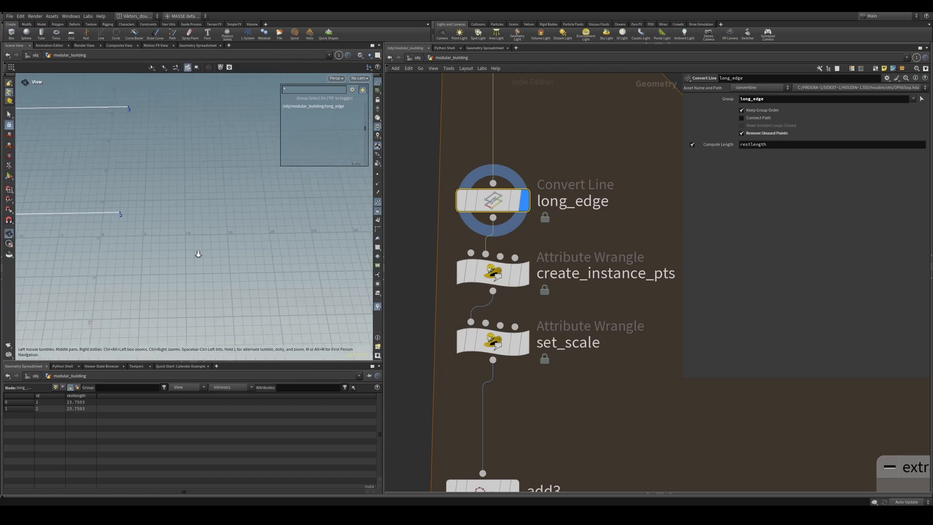
middle_click_drag(198, 253, 325, 269, "alt")
left_click_drag(326, 269, 342, 263, "alt")
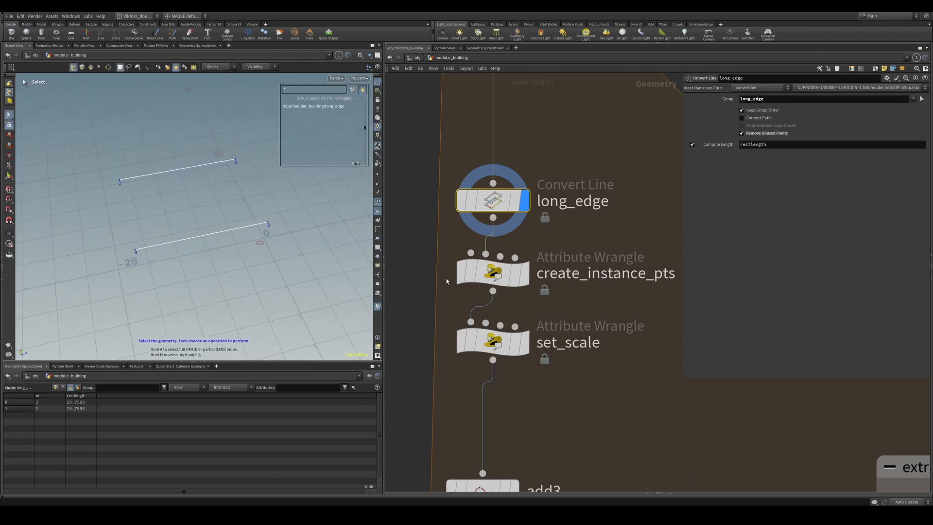
Return to the snippet in Visual Studio Code and examine how roof_length reads restlength from primitive 0
left_click(363, 507)
left_click(536, 302)
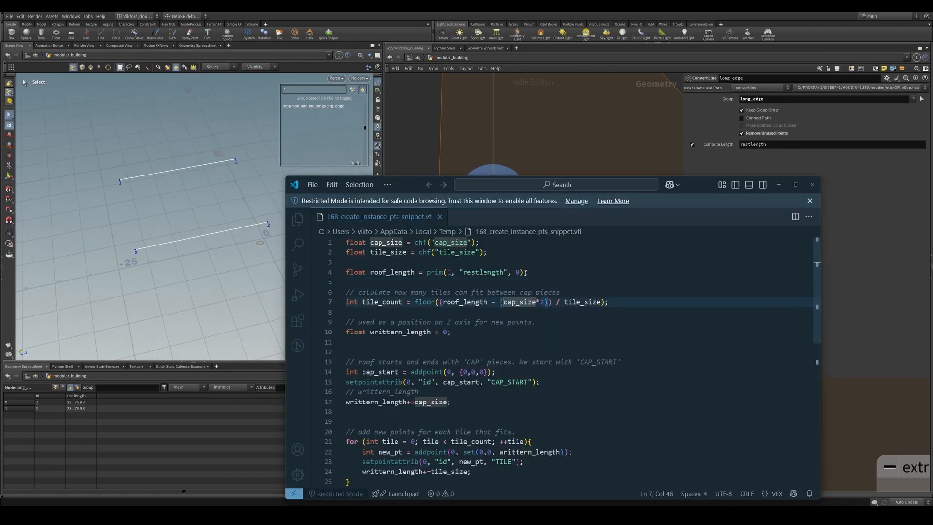
left_click(516, 273)
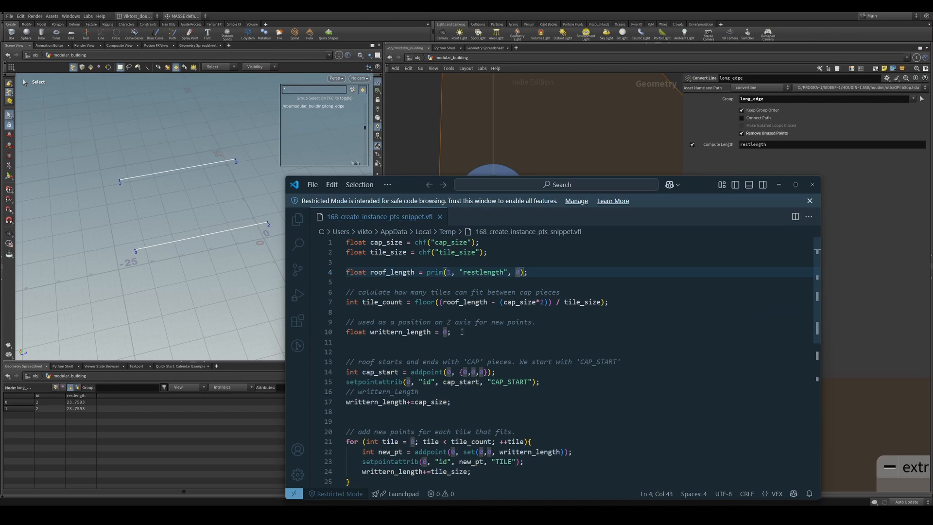
left_click(488, 312)
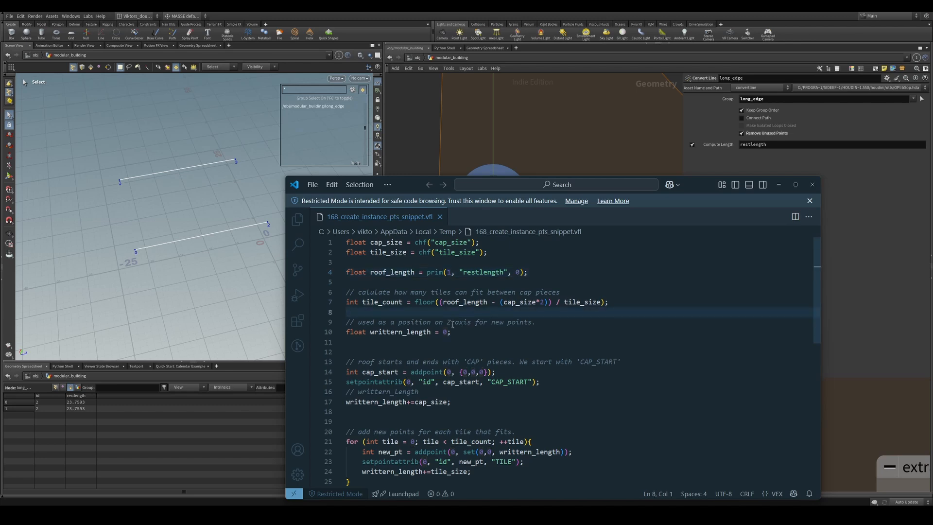
Switch to Houdini, display create_instance_pts again and view its row of points
left_click(568, 158)
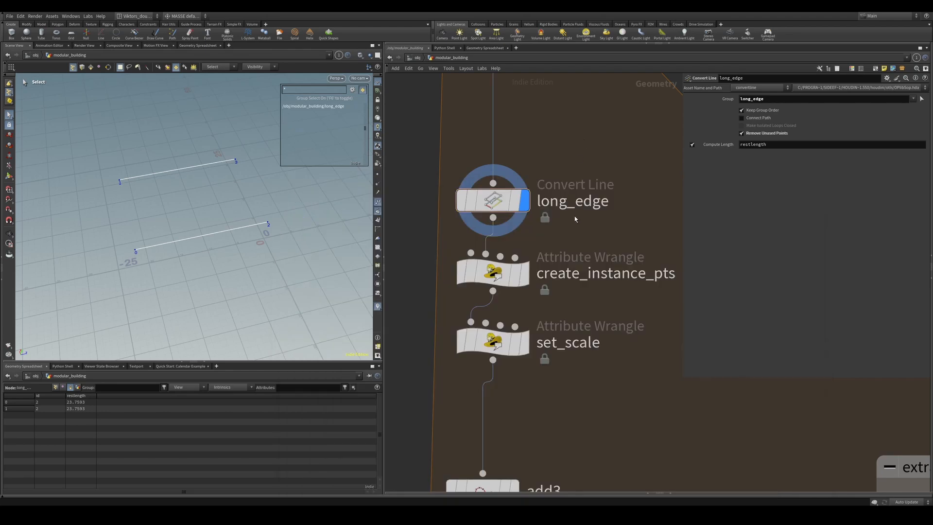
left_click_drag(566, 232, 503, 182)
left_click(505, 272)
left_click(524, 274)
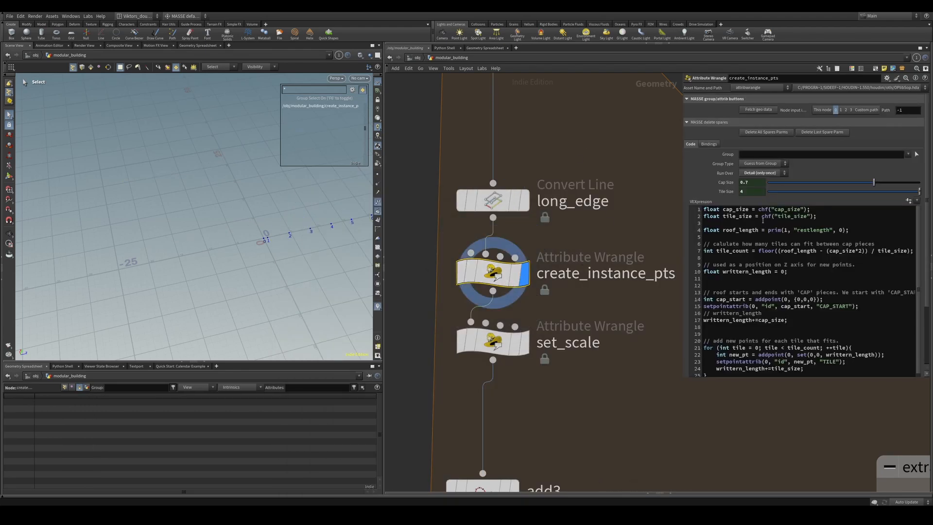
middle_click_drag(283, 225, 233, 237, "alt")
left_click_drag(233, 237, 204, 250, "alt")
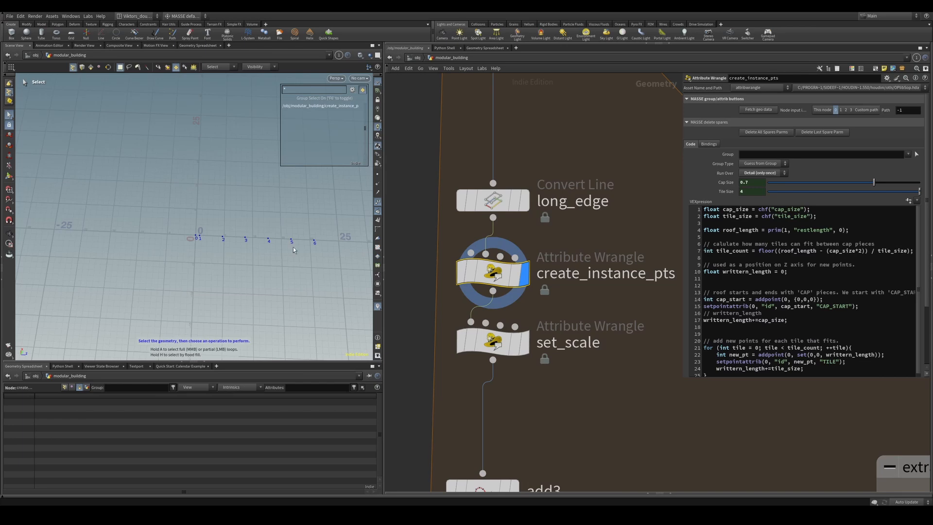
Go back to the snippet in Visual Studio Code and examine the tile_count expression, highlighting roof_length minus twice cap_size
left_click(384, 515)
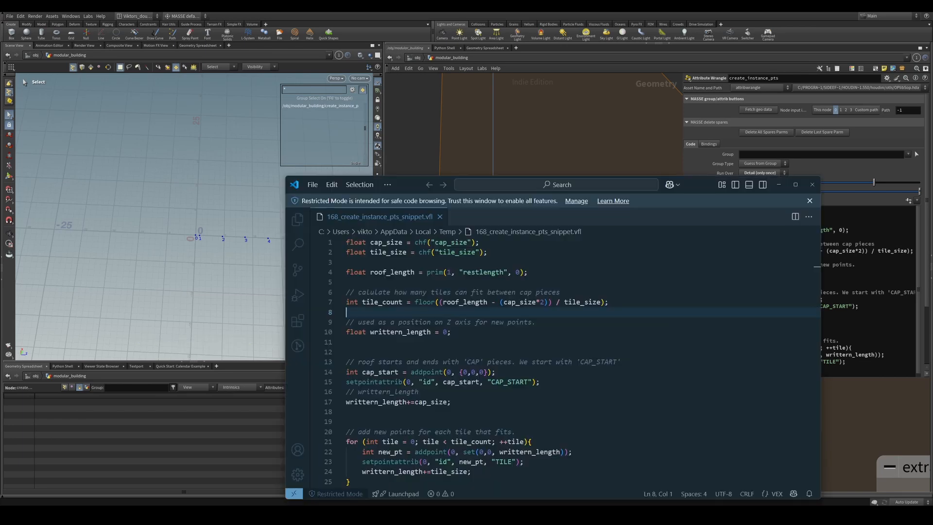
double_click(385, 302)
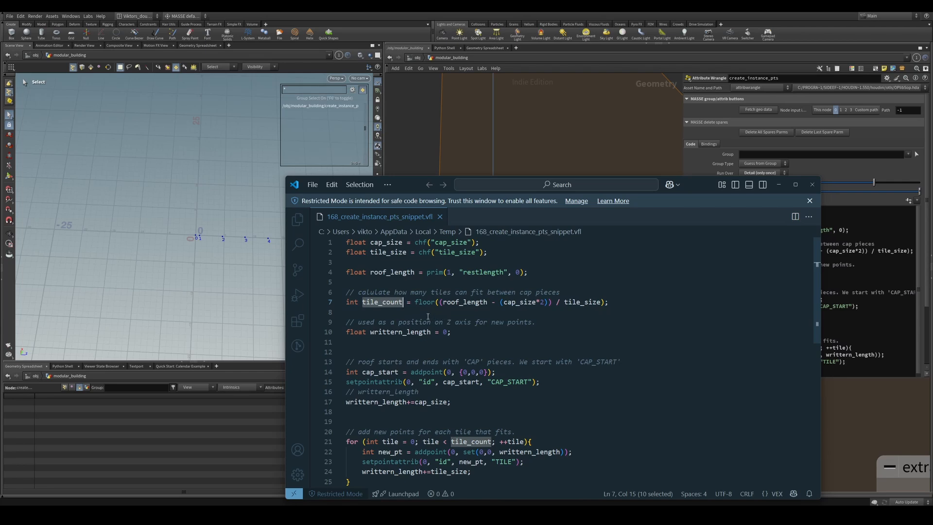
left_click(488, 314)
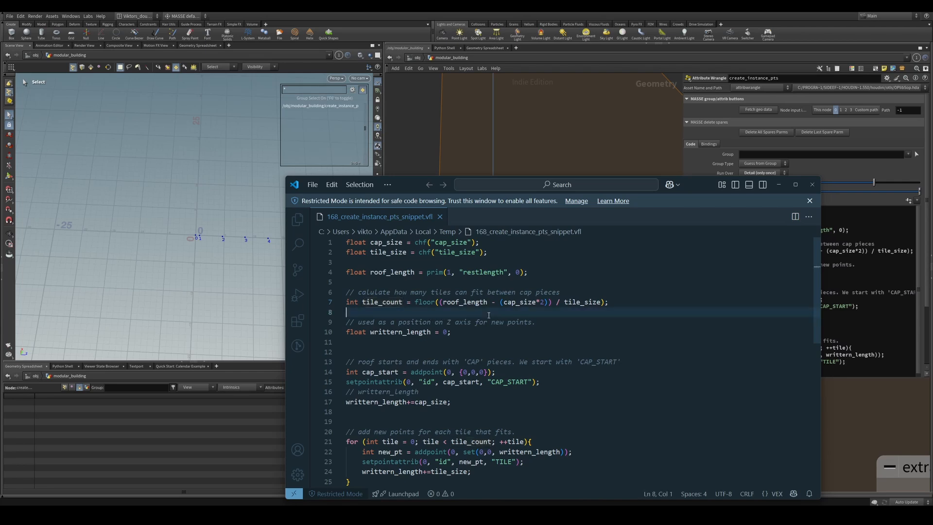
double_click(471, 302)
left_click(507, 320)
double_click(510, 302)
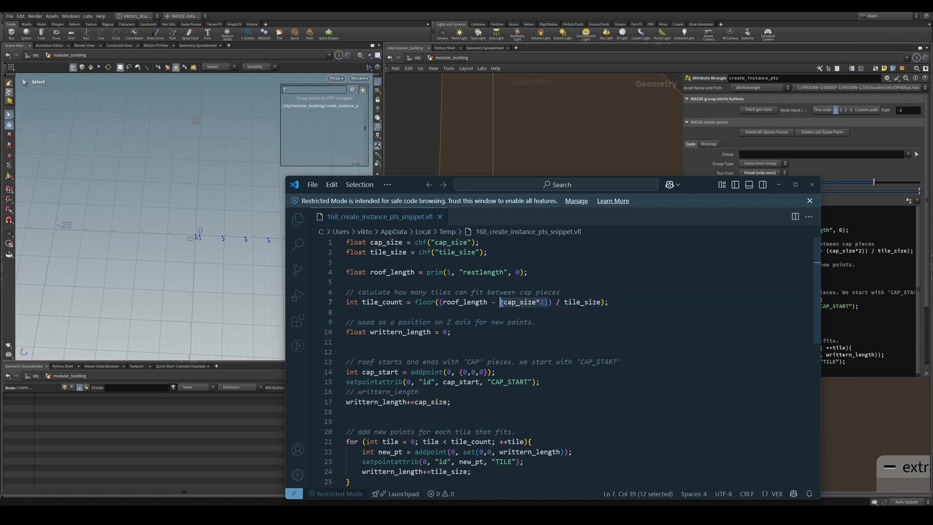
double_click(466, 302)
left_click(510, 309)
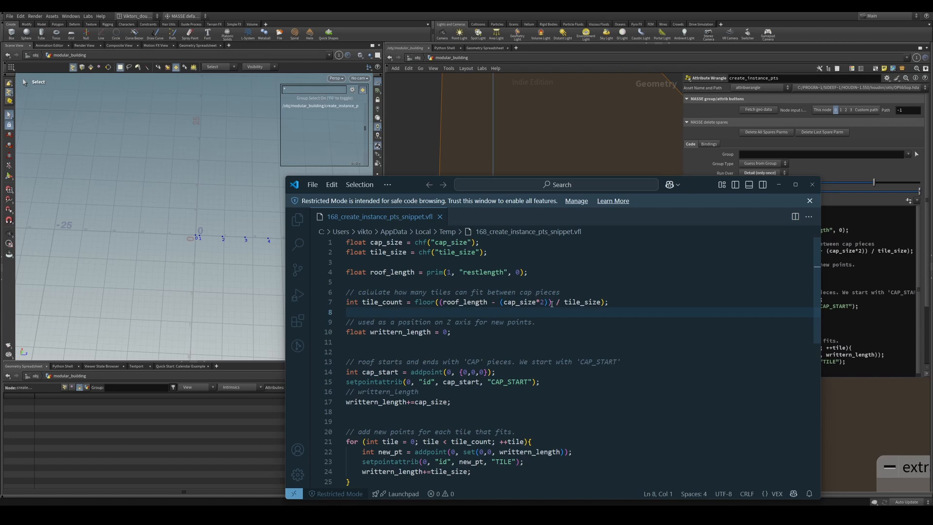
left_click_drag(552, 304, 440, 303)
left_click(470, 315)
Examine the division by tile_size and the floor function in the tile_count expression
left_click(601, 301)
left_click(592, 319)
left_click(590, 289)
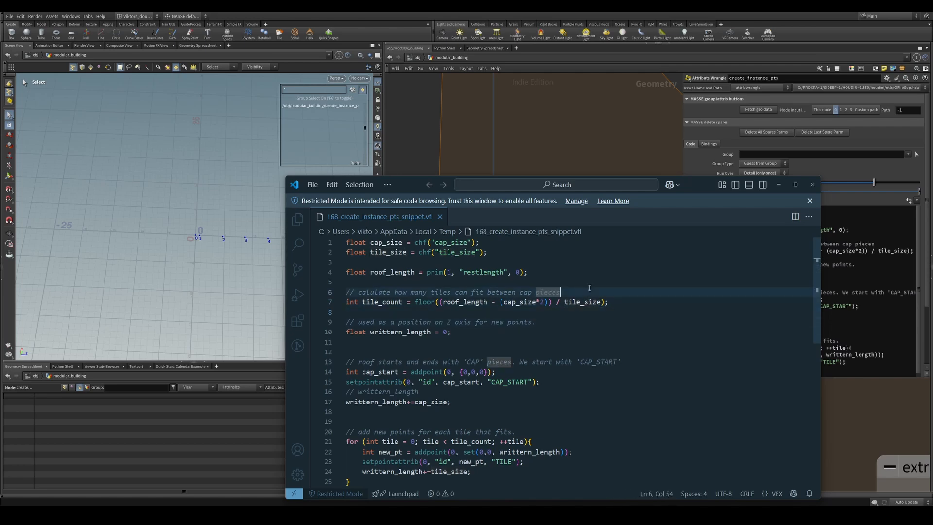
left_click(600, 301)
left_click(618, 315)
left_click(575, 319)
left_click(601, 301)
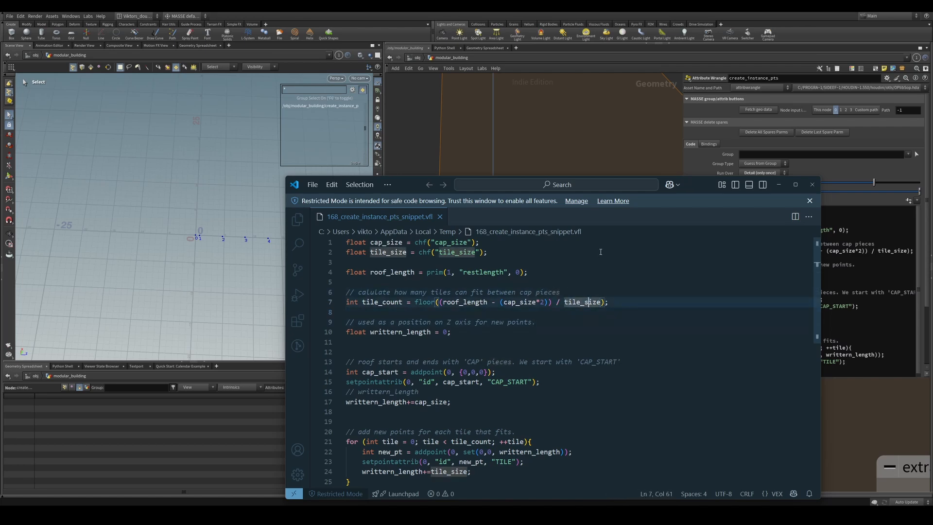
left_click(559, 273)
left_click(438, 302)
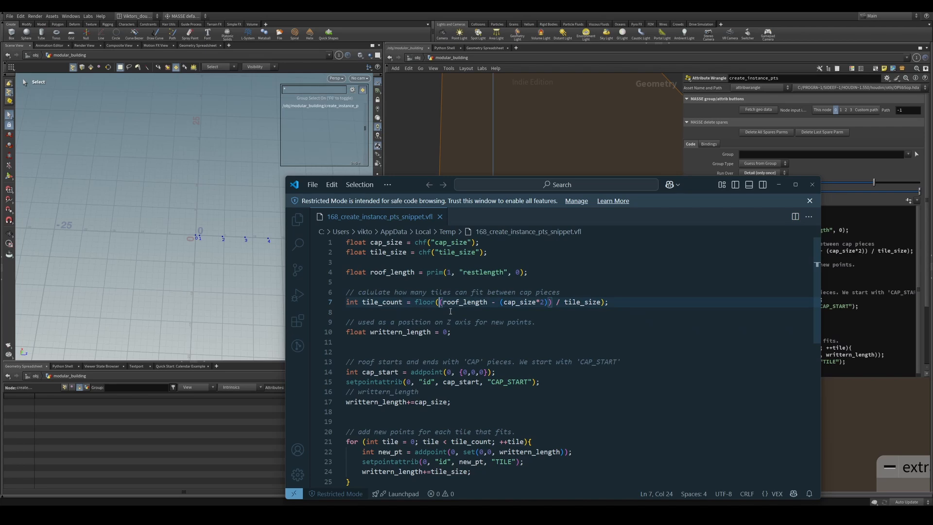
left_click(458, 313)
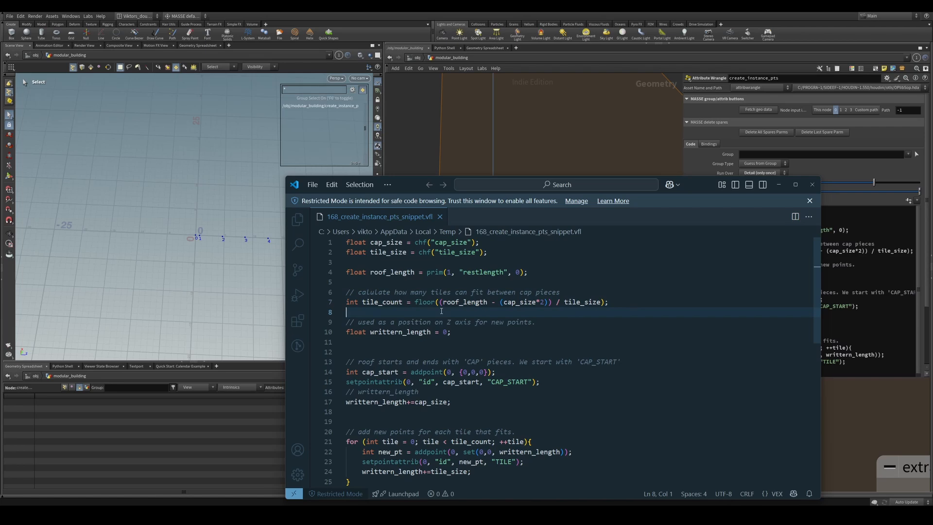
Move down the snippet to the writtern_length declaration and examine its role as the Z position for new points
key("Down")
key("Down")
key("Down")
key("Down")
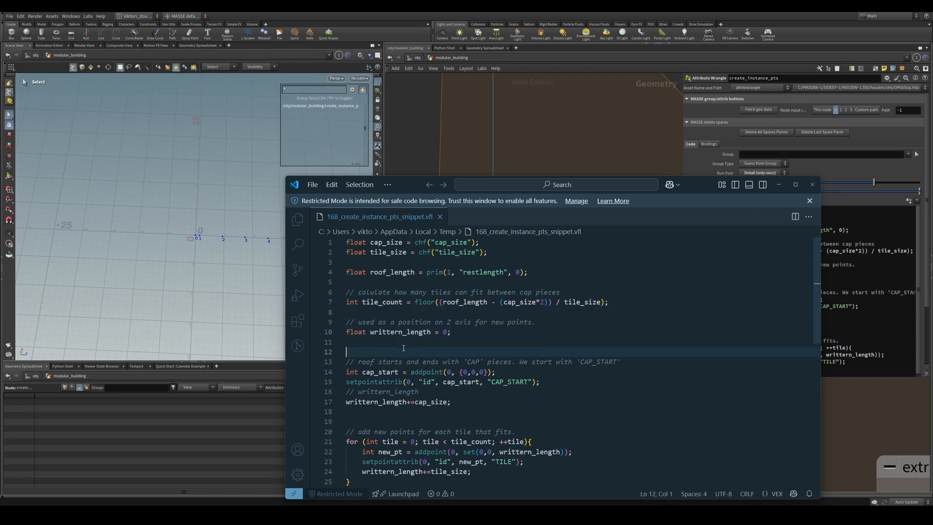
scroll(408, 344, "down", 1)
key("Up")
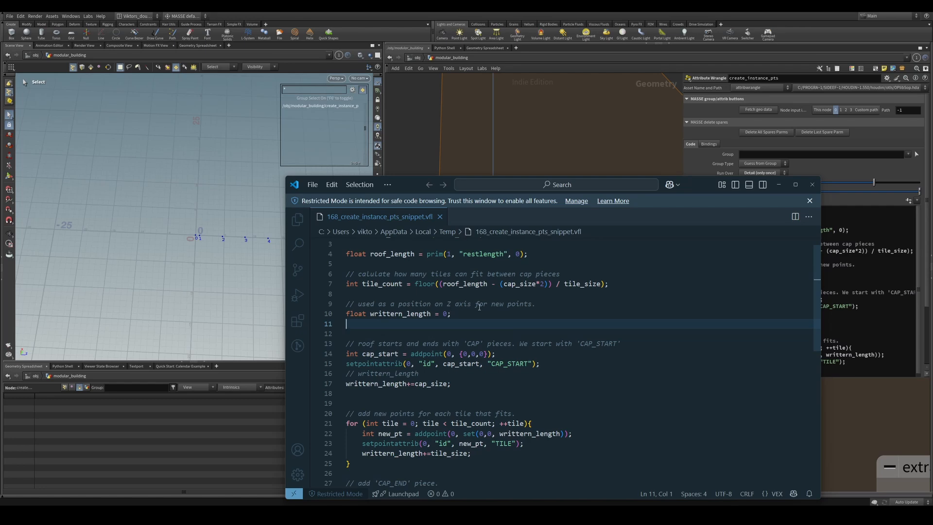
Switch to Houdini and point out the instance points along the row by box-selecting them in turn, from the first to the last
left_click(228, 263)
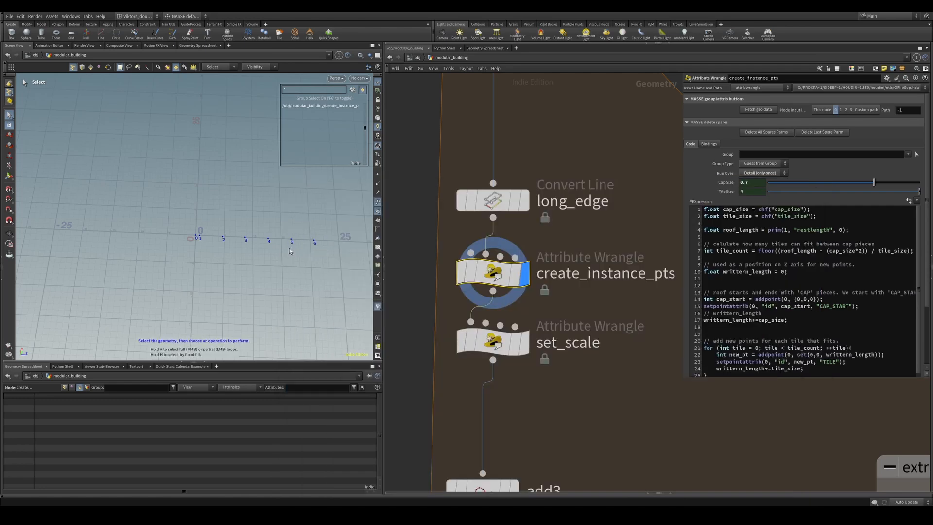
middle_click_drag(287, 245, 177, 257, "alt")
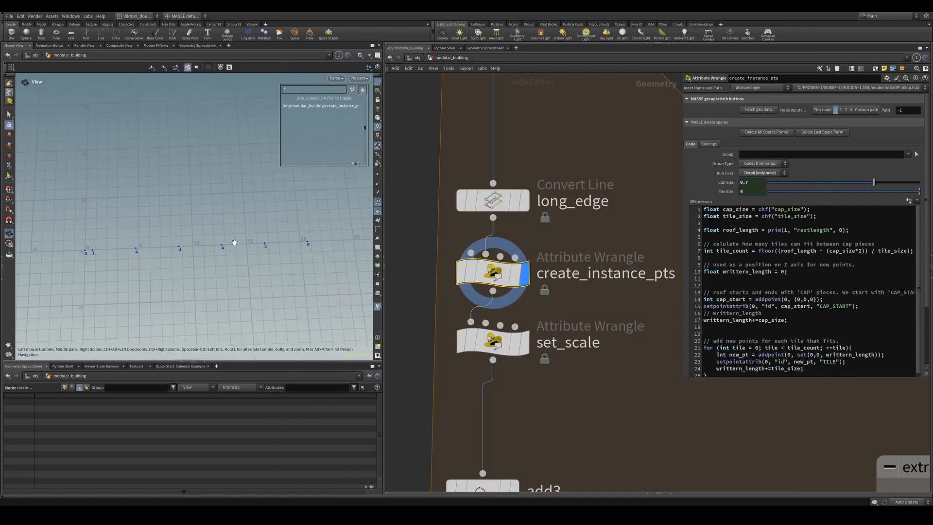
key("s")
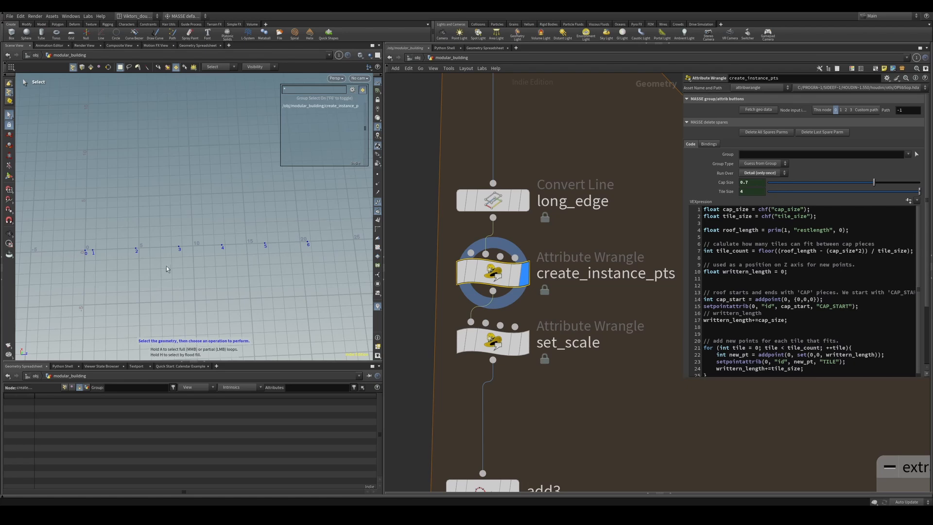
left_click_drag(74, 235, 91, 264)
left_click_drag(120, 234, 150, 265)
left_click_drag(157, 229, 193, 265)
left_click_drag(202, 231, 236, 267)
left_click_drag(288, 216, 328, 261)
Return to the snippet in Visual Studio Code and review the writtern_length declaration down to the CAP_START section
left_click(373, 514)
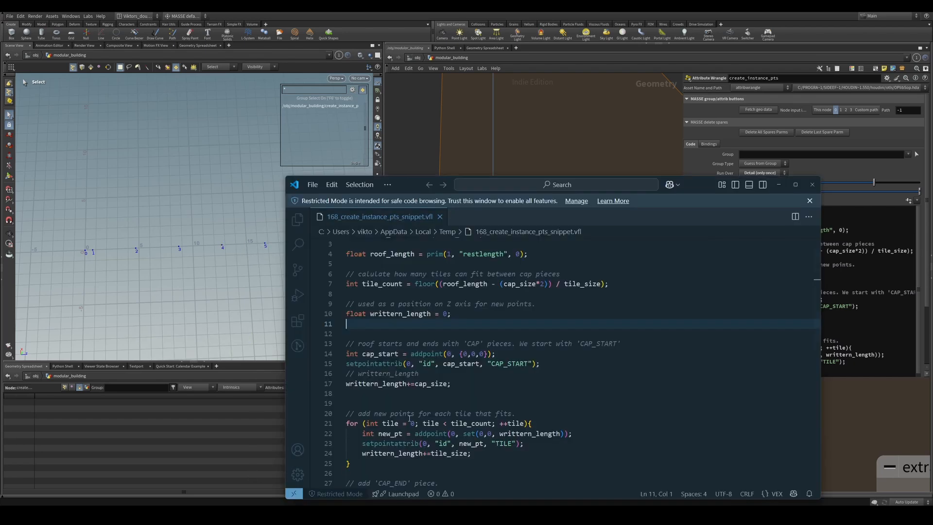
left_click(424, 313)
left_click(441, 334)
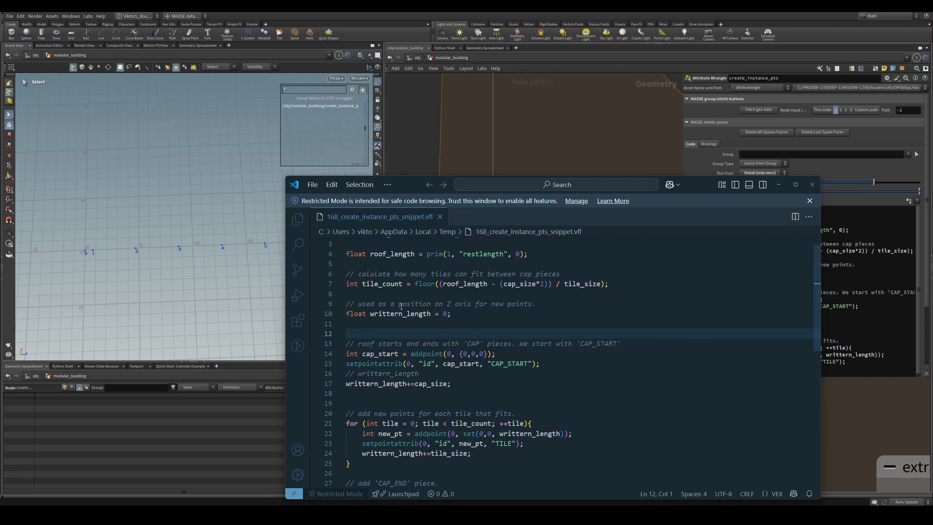
scroll(432, 361, "down", 2)
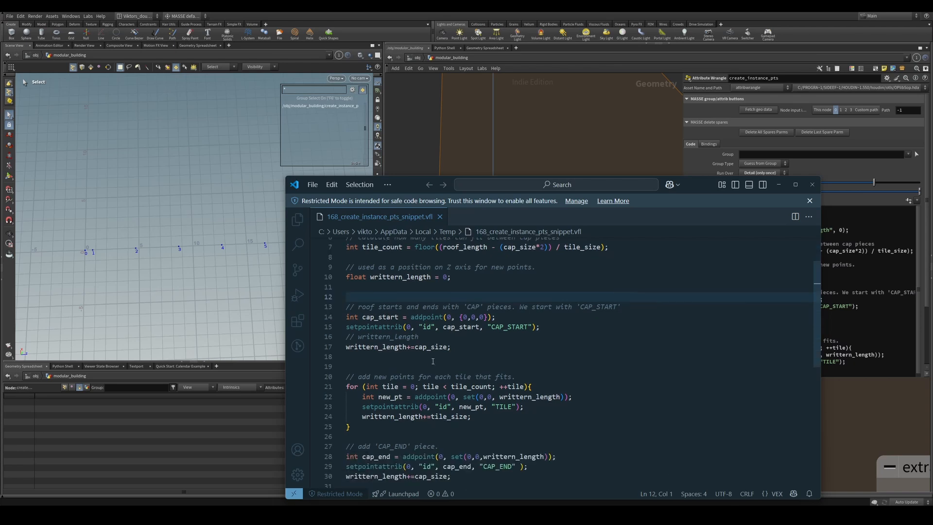
Examine the cap_start line, highlighting the addpoint call that creates the first point at {0,0,0}
left_click(379, 317)
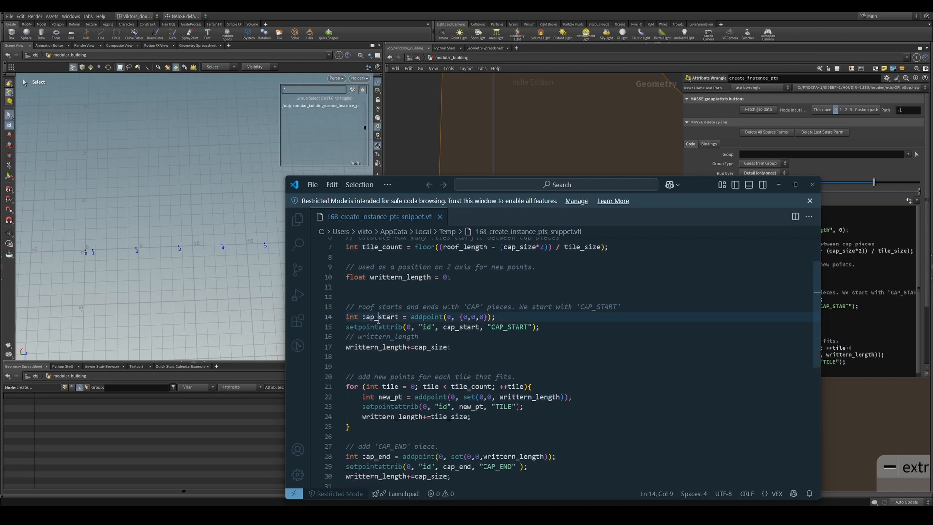
left_click(468, 359)
left_click_drag(411, 317, 487, 319)
left_click(472, 337)
left_click(466, 336)
left_click(488, 340)
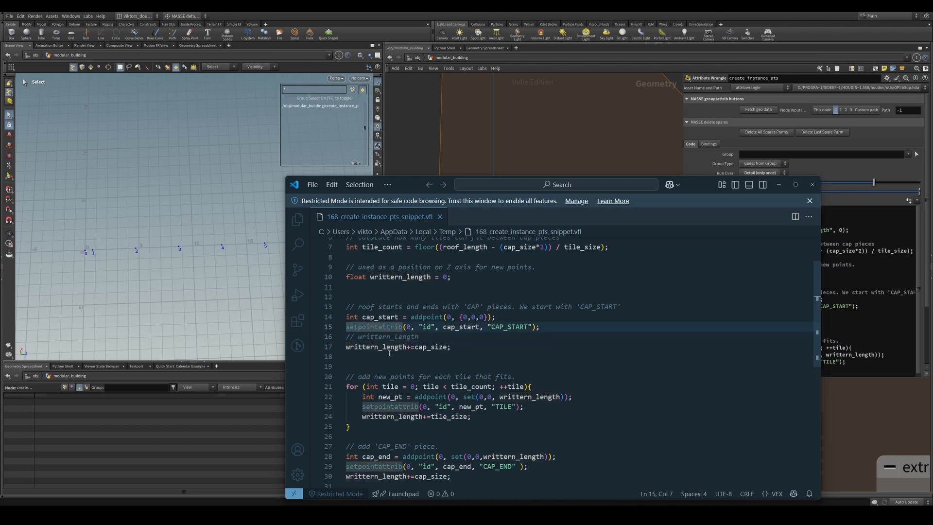
Examine how the id attribute is set on the first point, highlighting cap_start and the CAP_START value
left_click(389, 353)
double_click(381, 317)
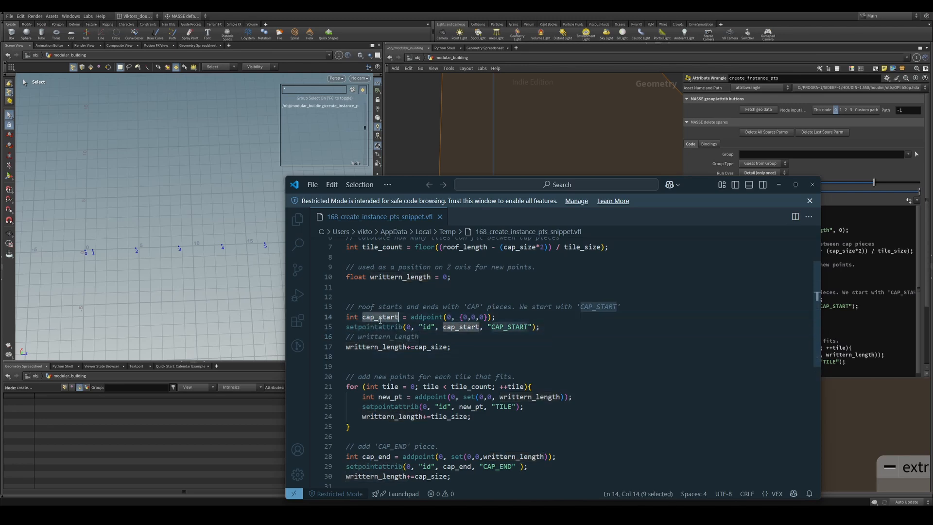
left_click(478, 356)
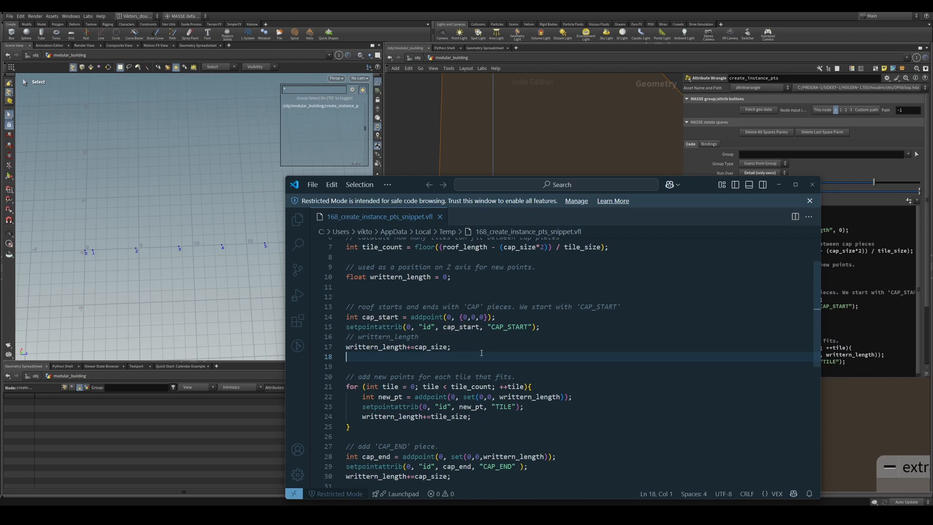
double_click(502, 327)
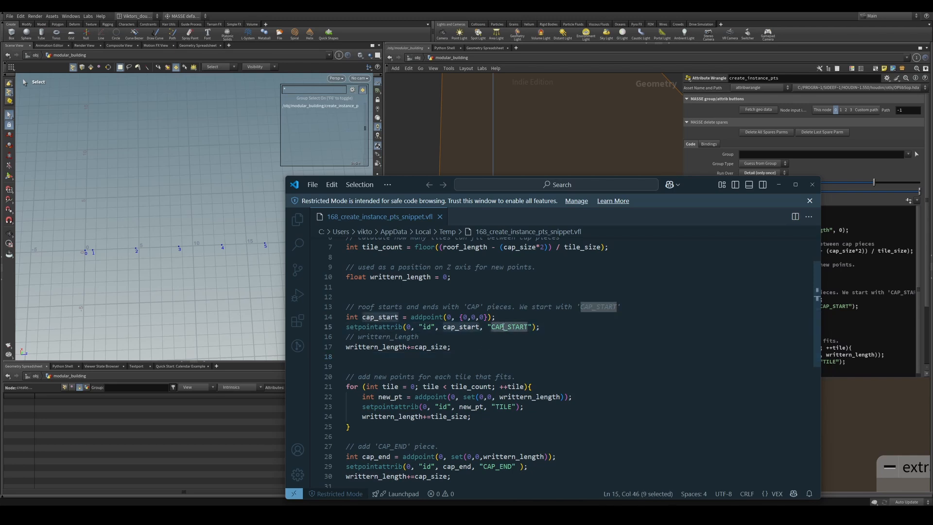
left_click(489, 358)
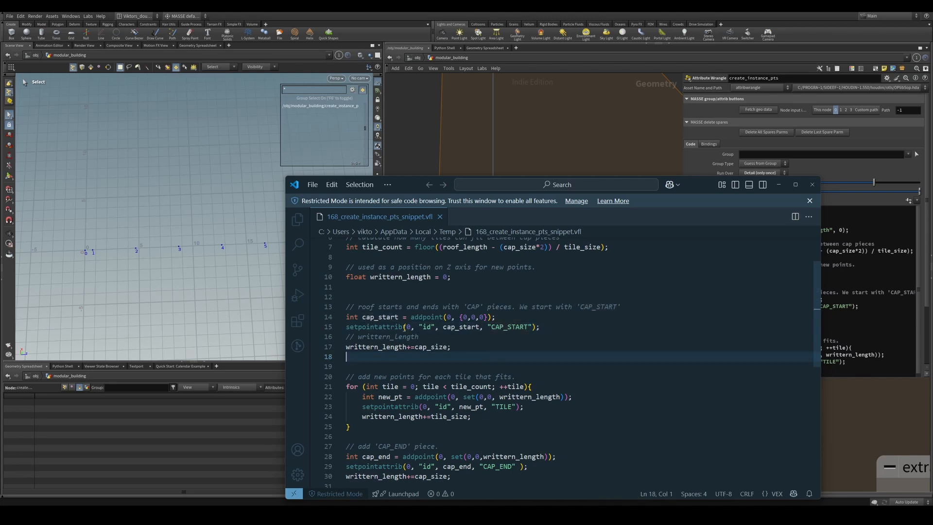
Examine how writtern_length grows by cap_size after the start cap, highlighting cap_size and the writtern_length declaration
left_click(421, 276)
key("Down")
key("Down")
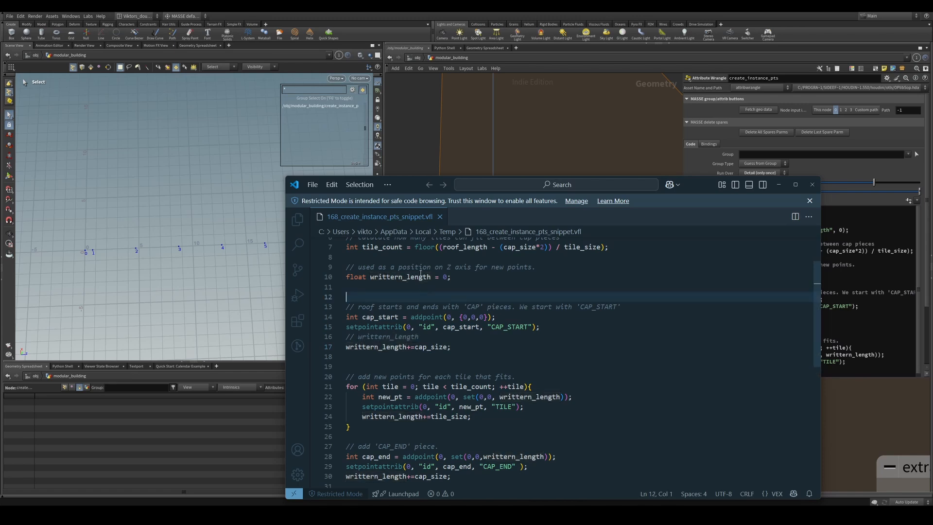
double_click(431, 347)
scroll(483, 367, "up", 2)
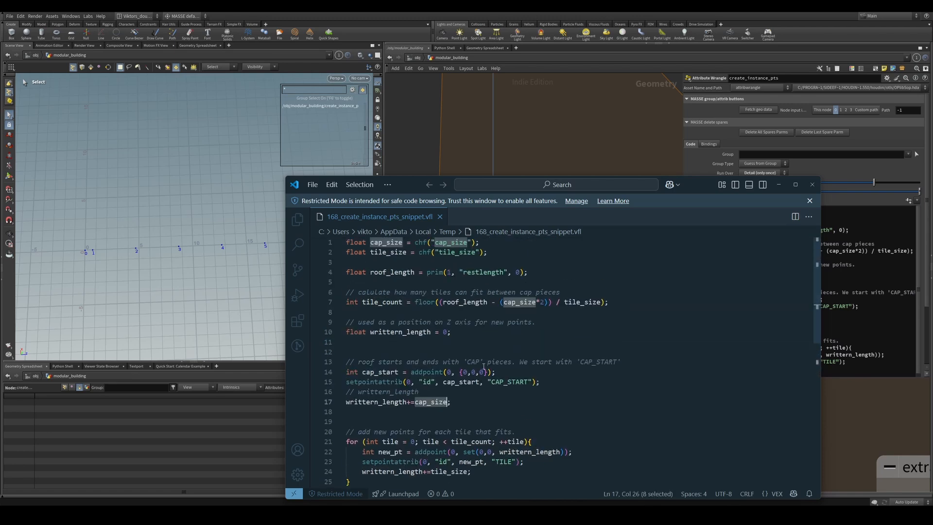
left_click(451, 401)
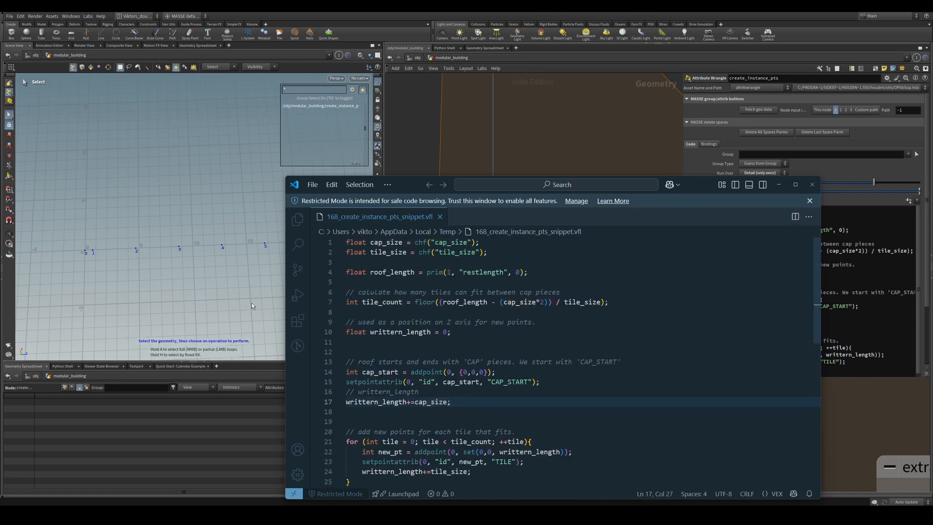
double_click(389, 333)
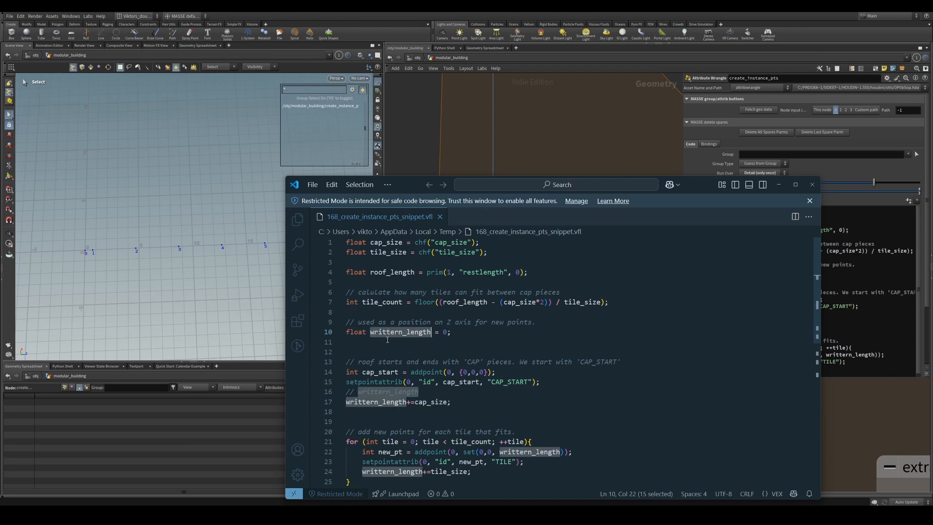
Switch to Houdini and point out the second instance point of the row by box-selecting it in the viewport
left_click(243, 291)
scroll(92, 253, "up", 1)
middle_click_drag(248, 255, 170, 285, "alt")
left_click_drag(171, 285, 136, 279, "alt")
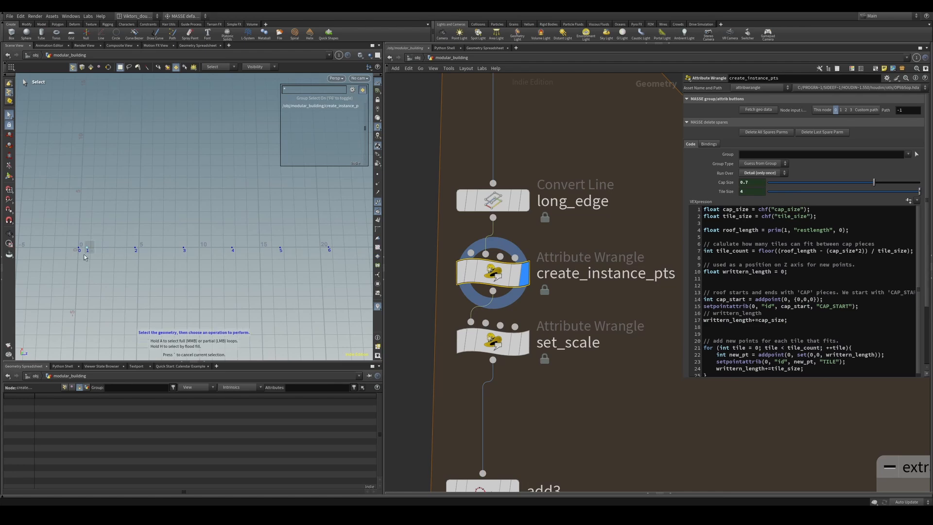
left_click_drag(99, 233, 84, 255)
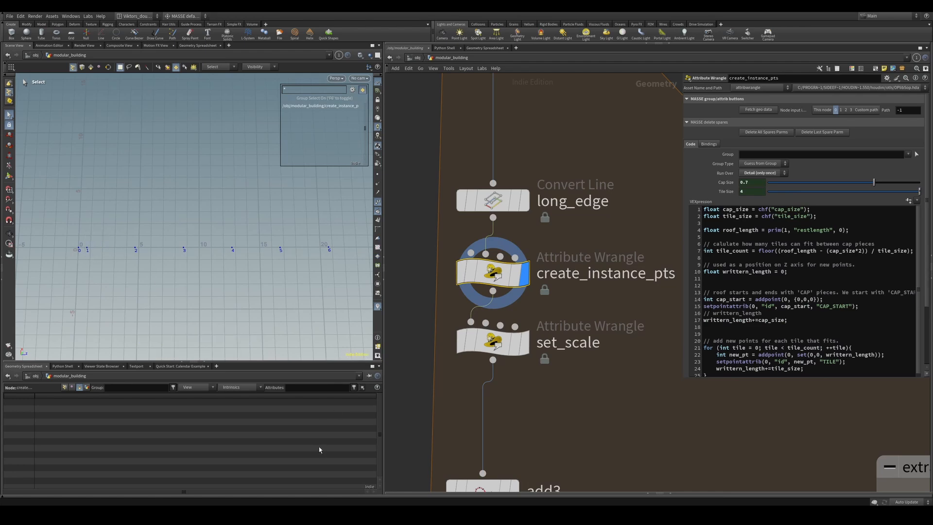
Go back to the snippet in Visual Studio Code and examine the tile for loop, highlighting its tile_count limit
left_click(365, 514)
left_click(549, 420)
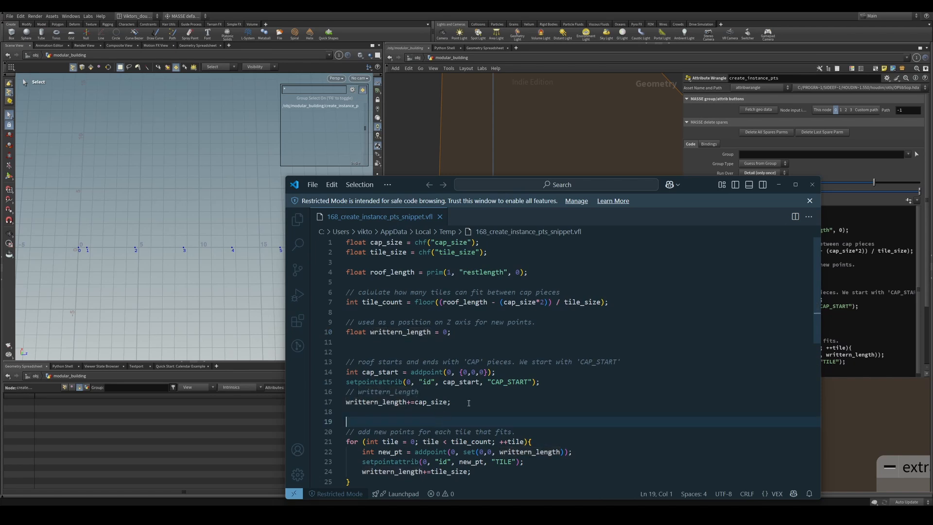
scroll(550, 405, "down", 3)
left_click(550, 406)
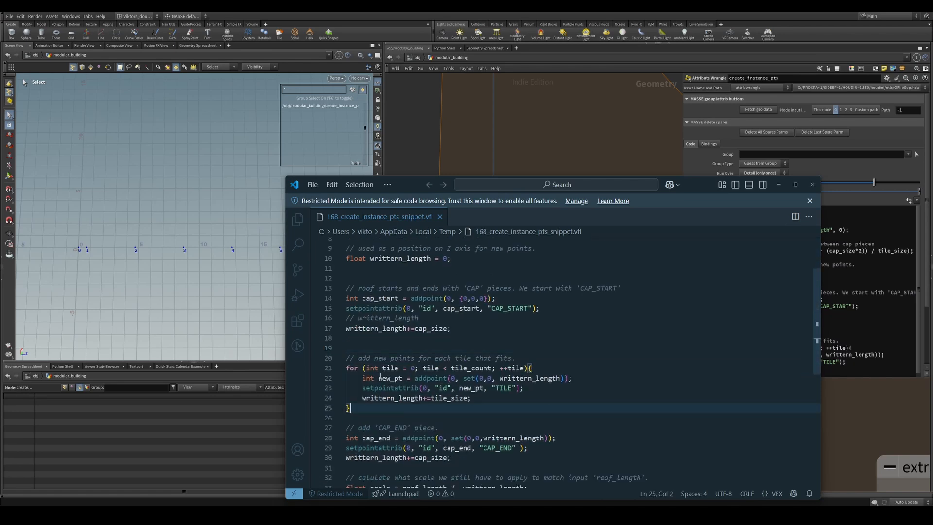
double_click(460, 368)
scroll(459, 368, "up", 2)
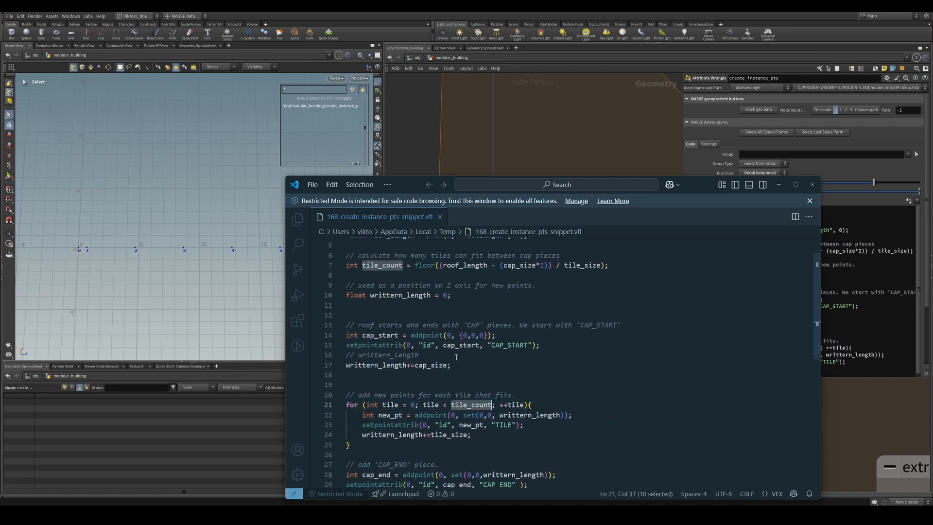
scroll(533, 416, "down", 1)
scroll(387, 421, "down", 1)
Examine the loop's addpoint line with writtern_length as the Z position, and the setpointattrib line assigning the TILE id
left_click(470, 396)
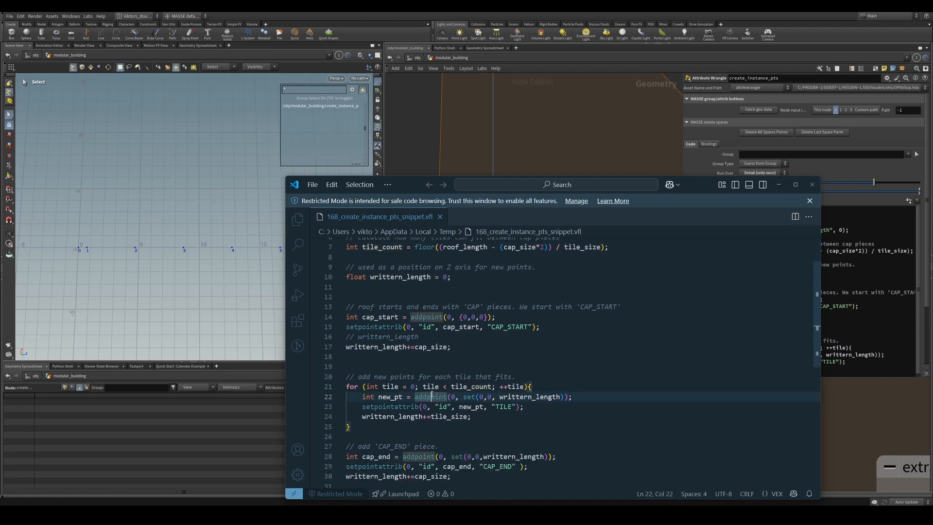
key("Down")
key("Down")
double_click(529, 396)
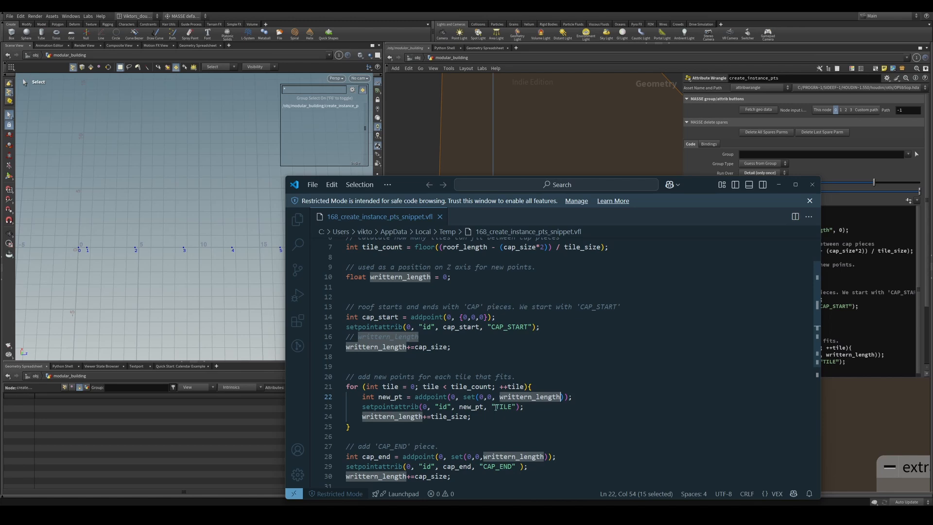
left_click(529, 397)
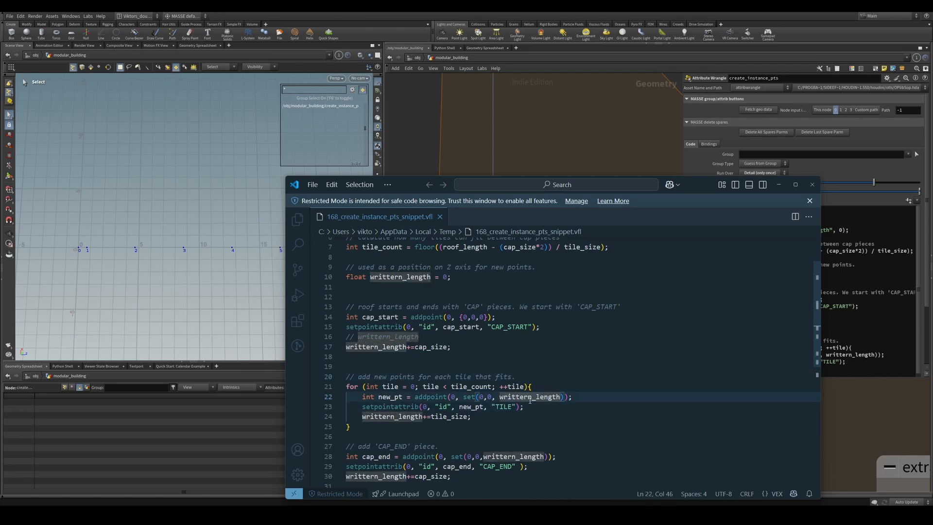
left_click(476, 408)
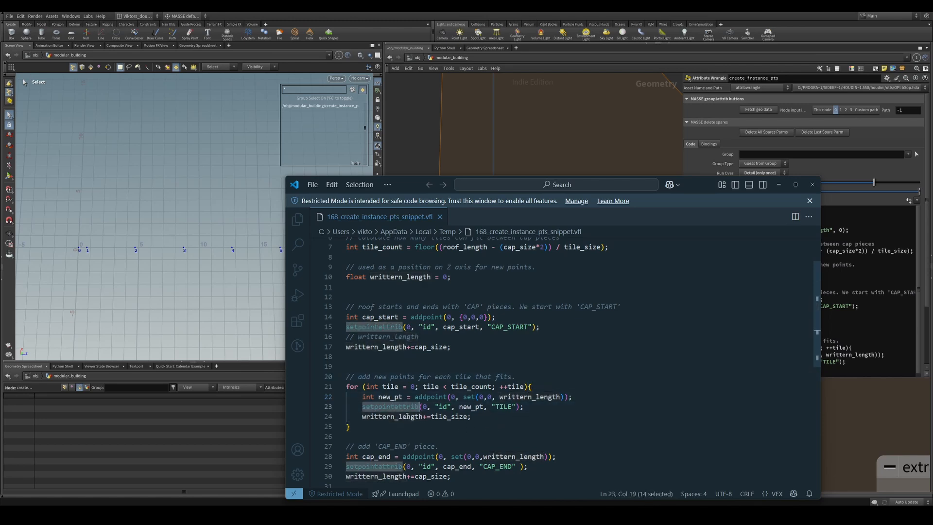
Examine the loop's last statement, highlighting writtern_length and the tile_size added to it for each tile
double_click(391, 417)
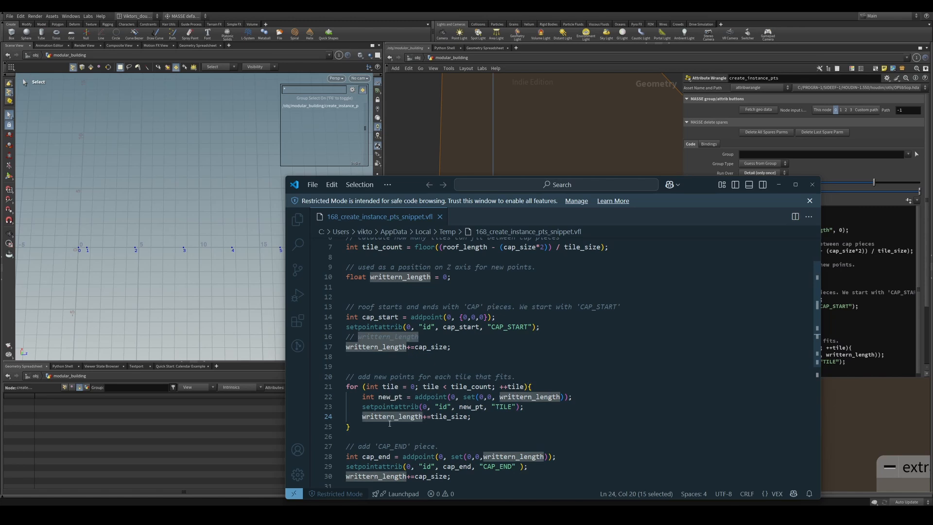
left_click(447, 417)
double_click(446, 417)
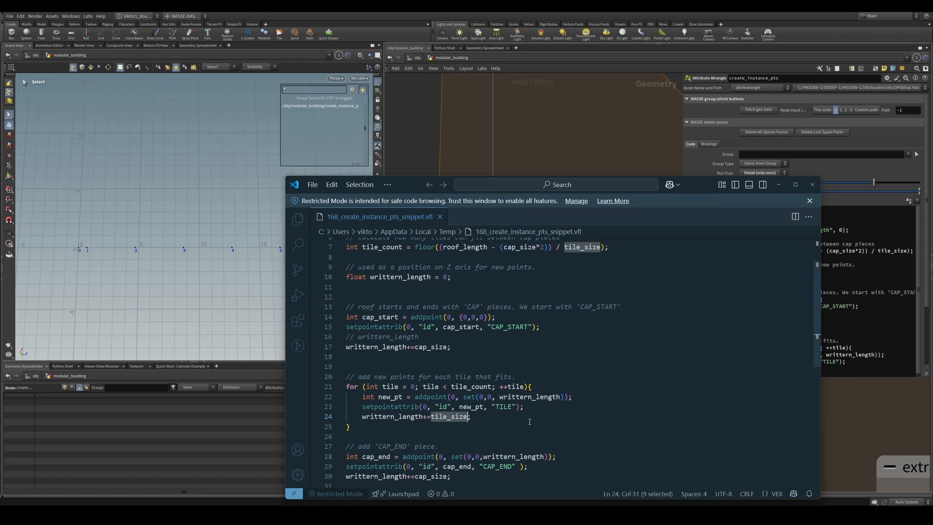
key("Down")
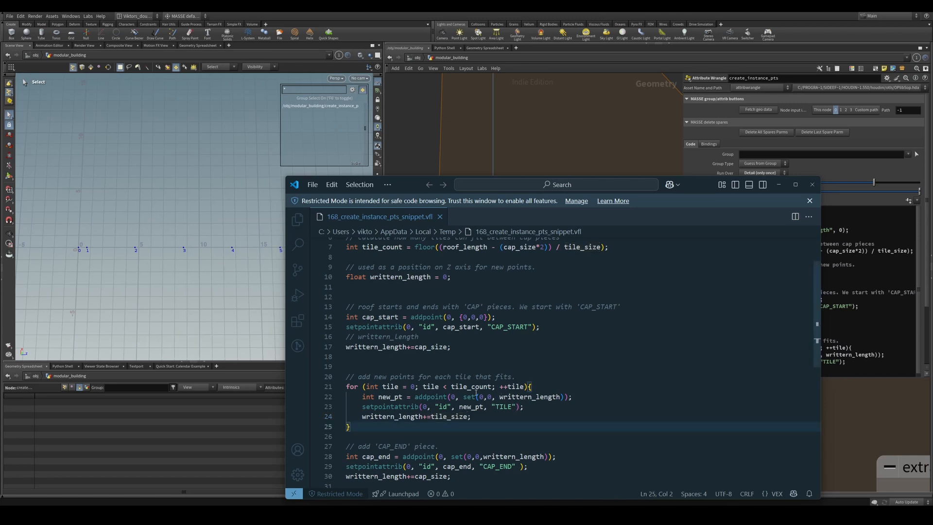
Move down to the CAP_END block and examine how the cap_end point is added, given its id and counted in writtern_length
scroll(477, 387, "down", 1)
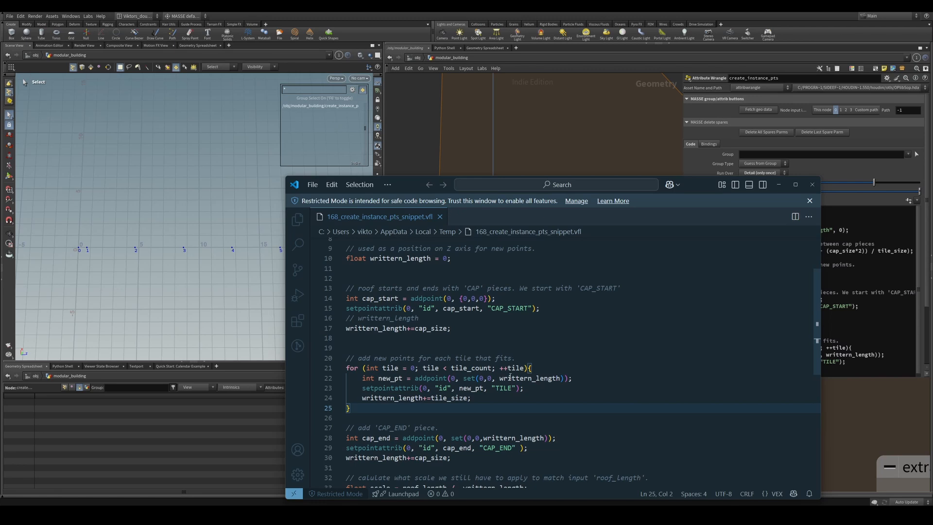
scroll(505, 376, "down", 2)
left_click(469, 384)
double_click(398, 390)
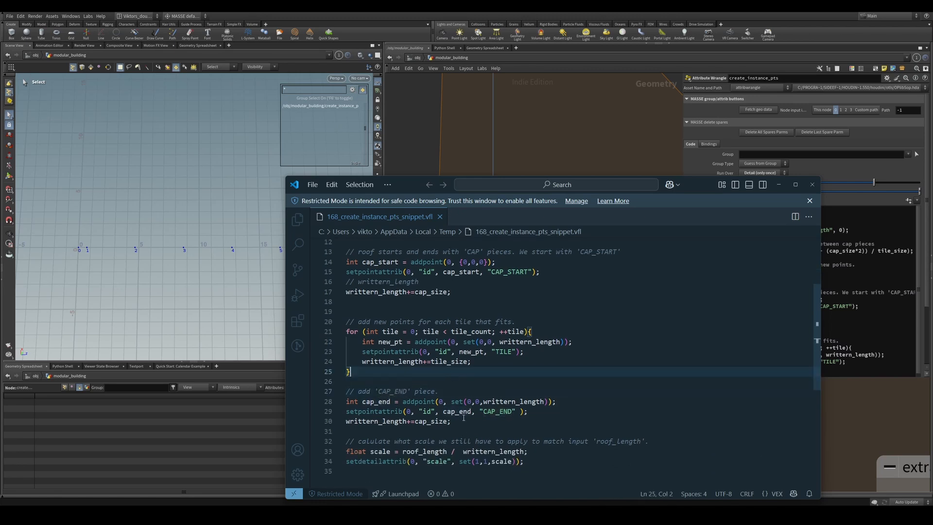
left_click_drag(346, 431, 332, 390)
scroll(471, 414, "down", 1)
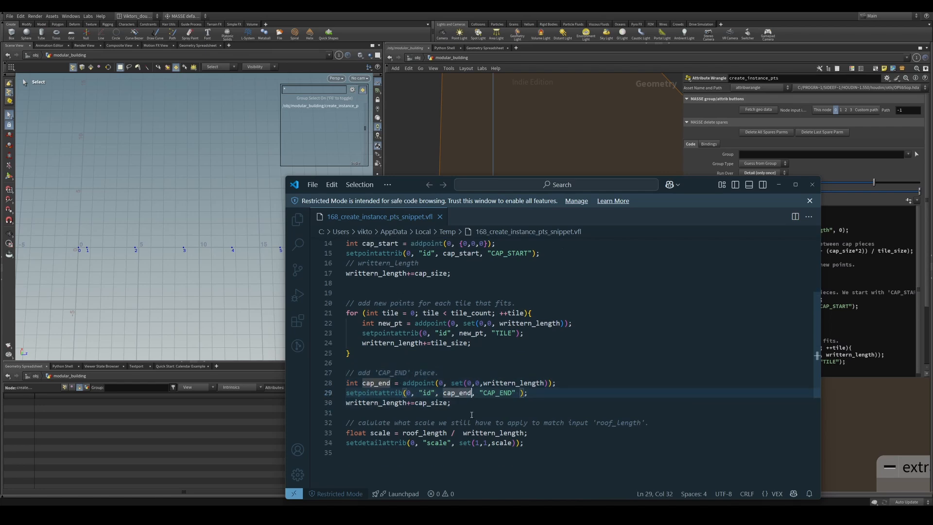
left_click(463, 407)
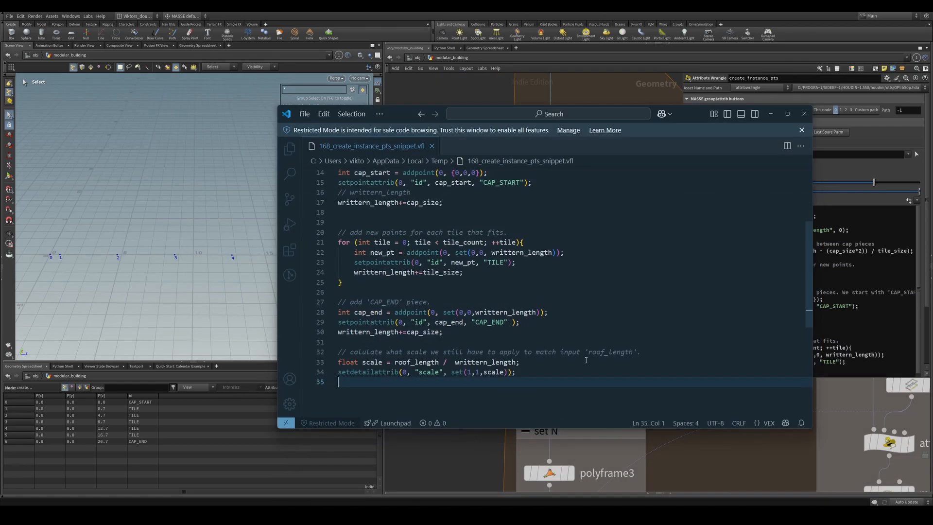
Examine the final scale lines, highlighting the setdetailattrib call and the roof_length and writtern_length terms of the division
left_click_drag(573, 387, 354, 373)
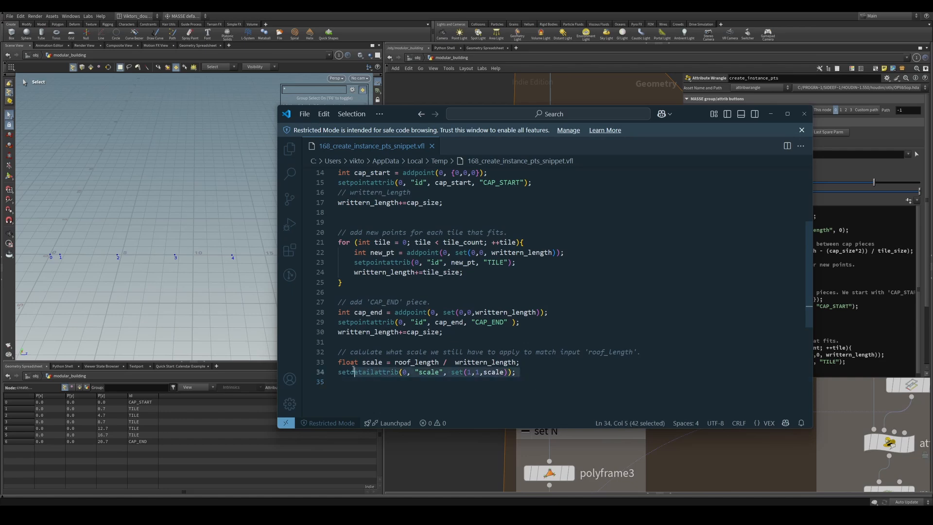
left_click(395, 382)
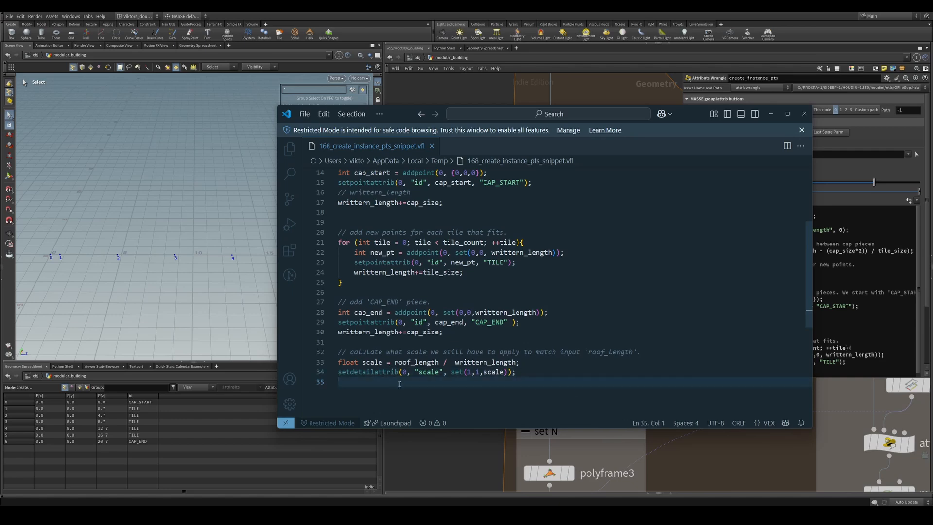
double_click(417, 361)
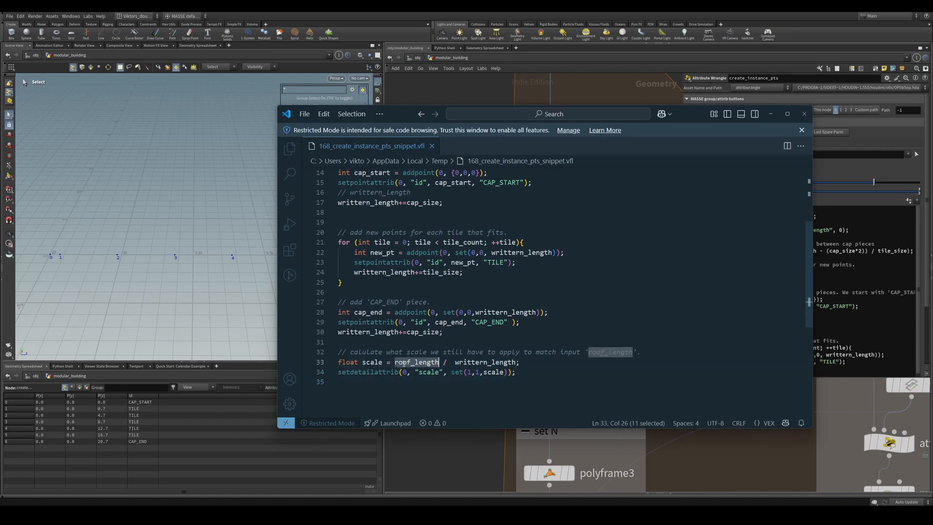
scroll(447, 349, "up", 4)
scroll(477, 340, "down", 4)
scroll(477, 340, "down", 2)
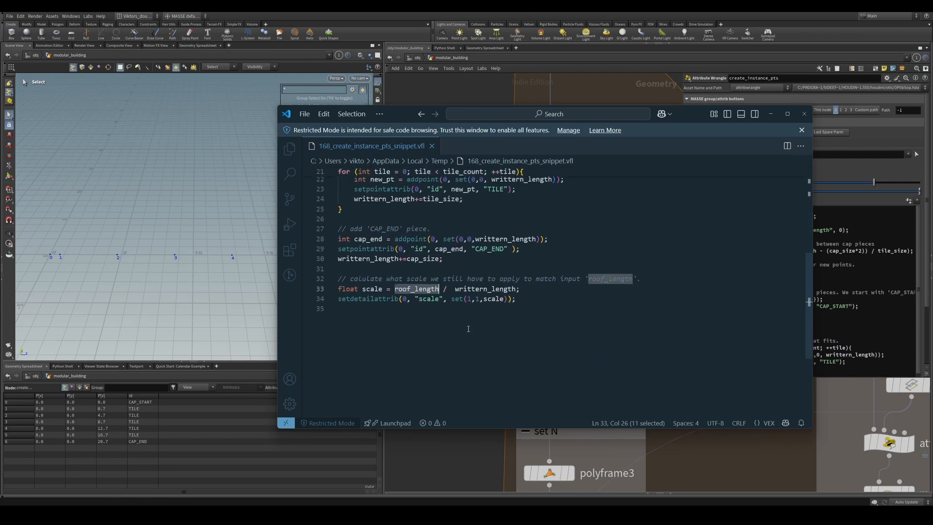
left_click(477, 328)
left_click(494, 345)
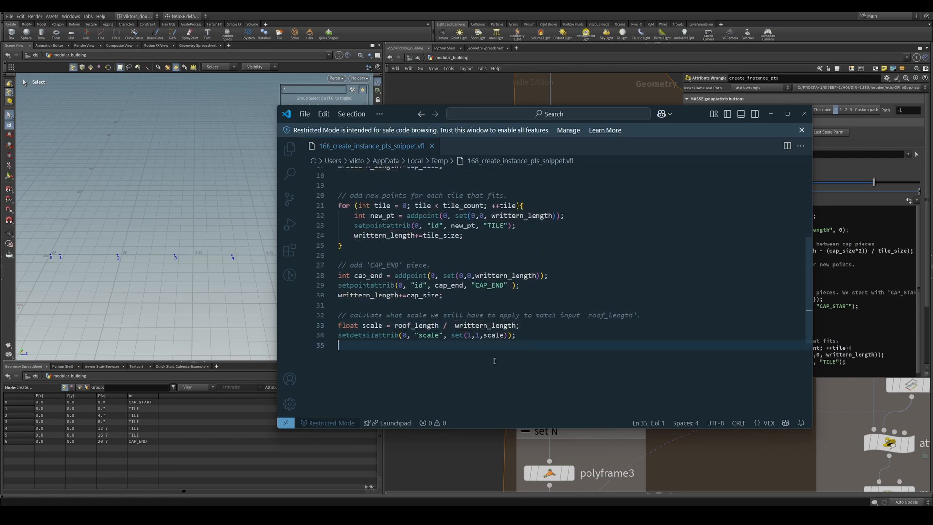
double_click(494, 325)
left_click(505, 355)
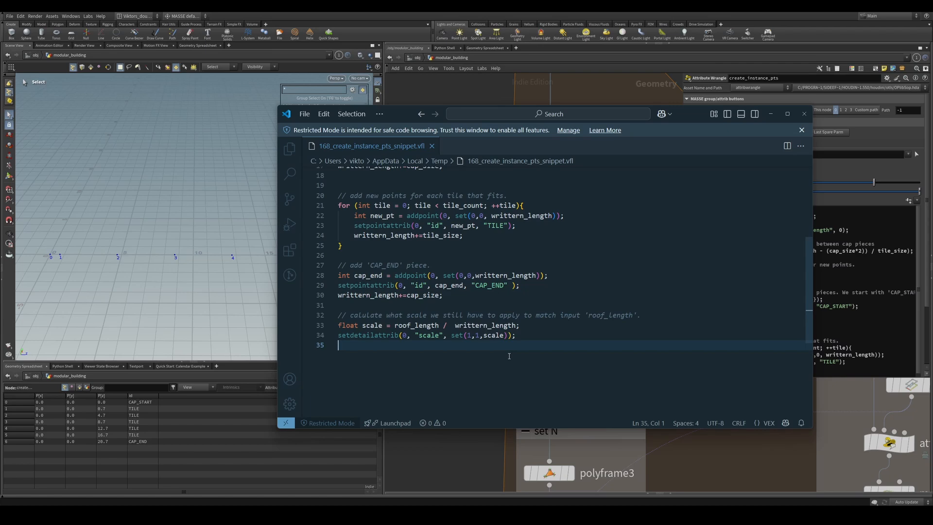
Review the snippet's tile_count line, highlighting the floor call, and compare it with the tile loop and the closing scale calculation
double_click(493, 326)
left_click(492, 346)
scroll(416, 291, "up", 2)
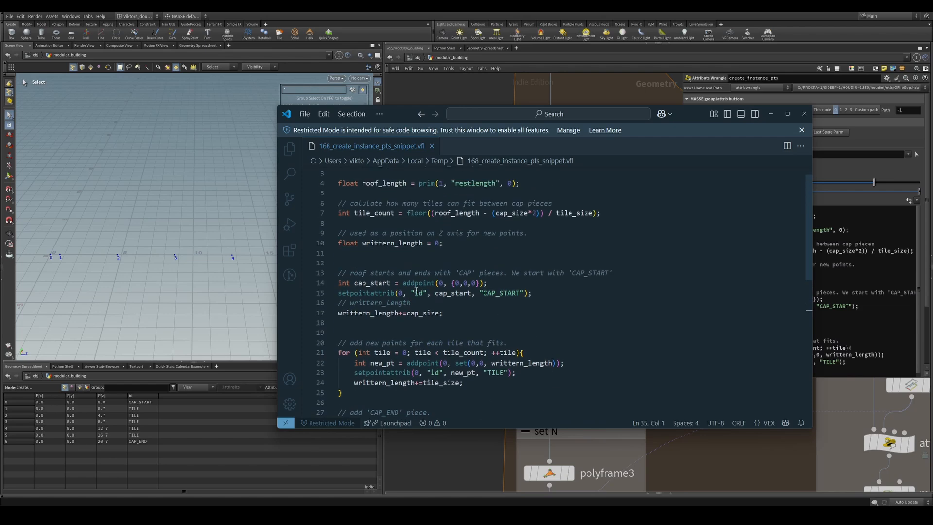
double_click(416, 214)
scroll(510, 319, "down", 4)
scroll(508, 335, "up", 3)
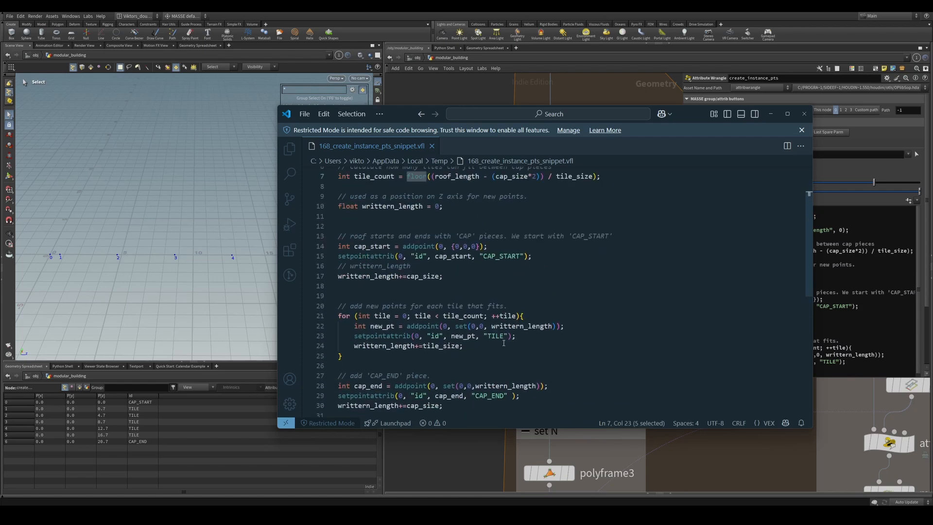
scroll(506, 347, "down", 3)
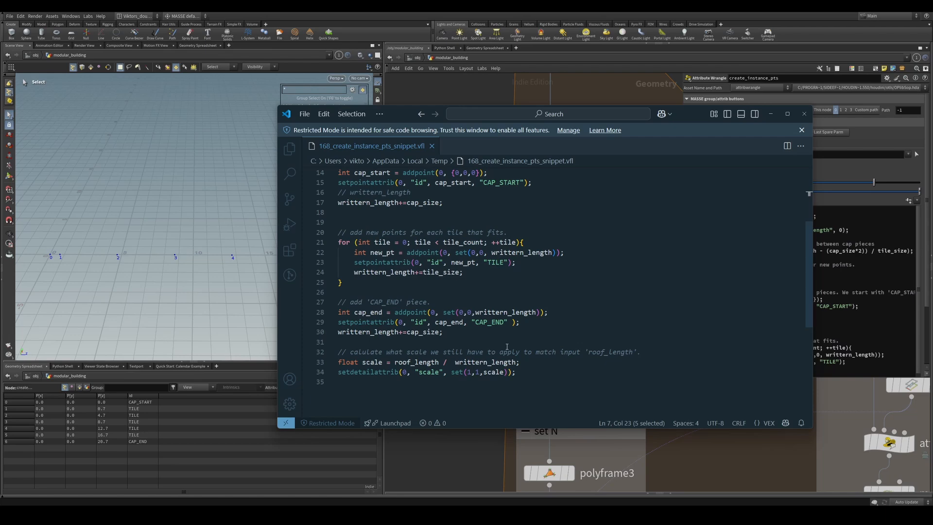
scroll(507, 346, "up", 5)
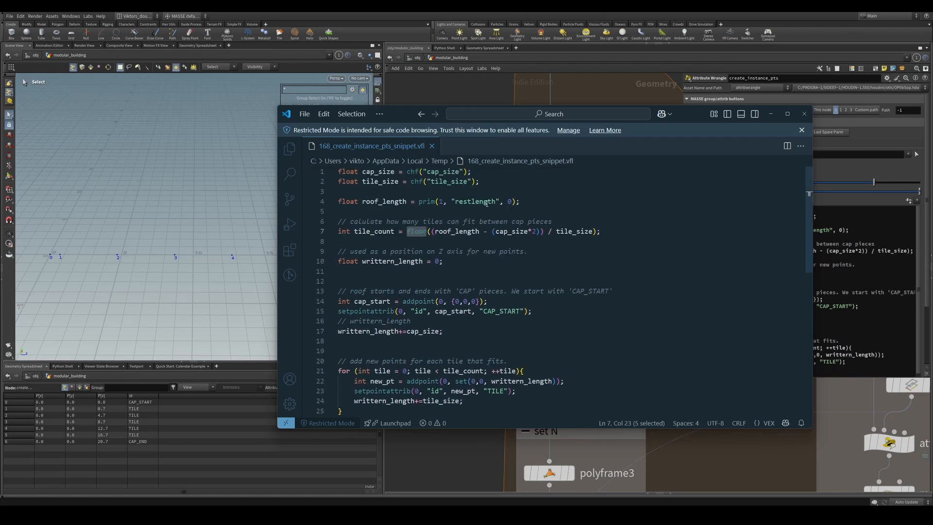
scroll(537, 308, "down", 4)
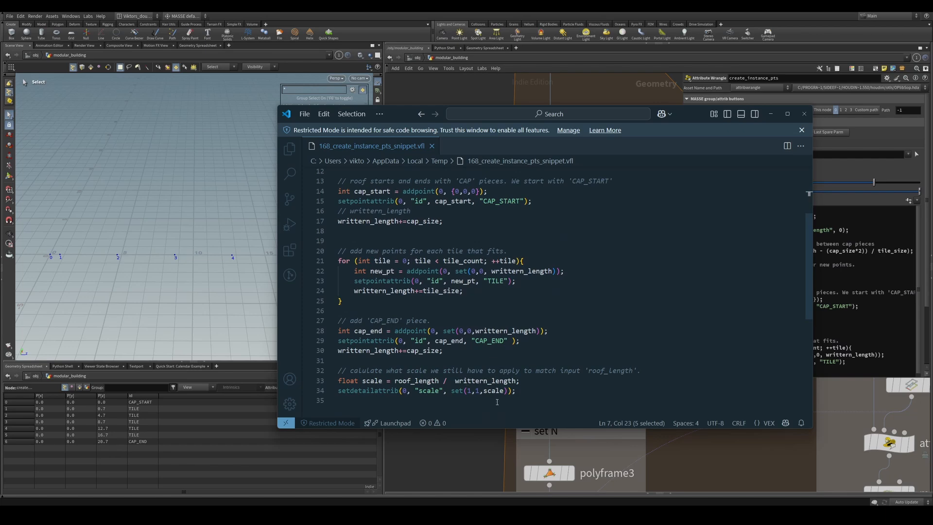
scroll(496, 402, "up", 4)
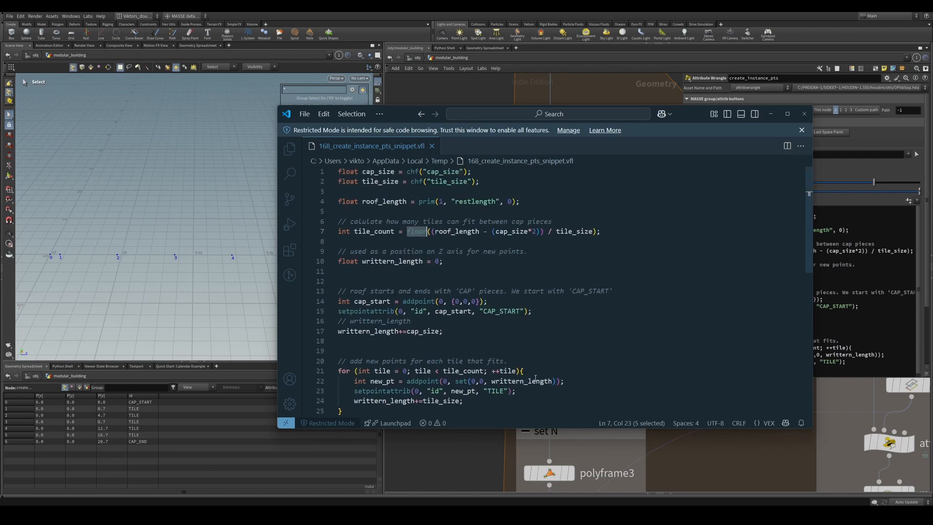
Switch to the Snipping Tool and draw a long red horizontal line with end marks on the screenshot to represent the roof length
left_click(483, 442)
left_click(337, 510)
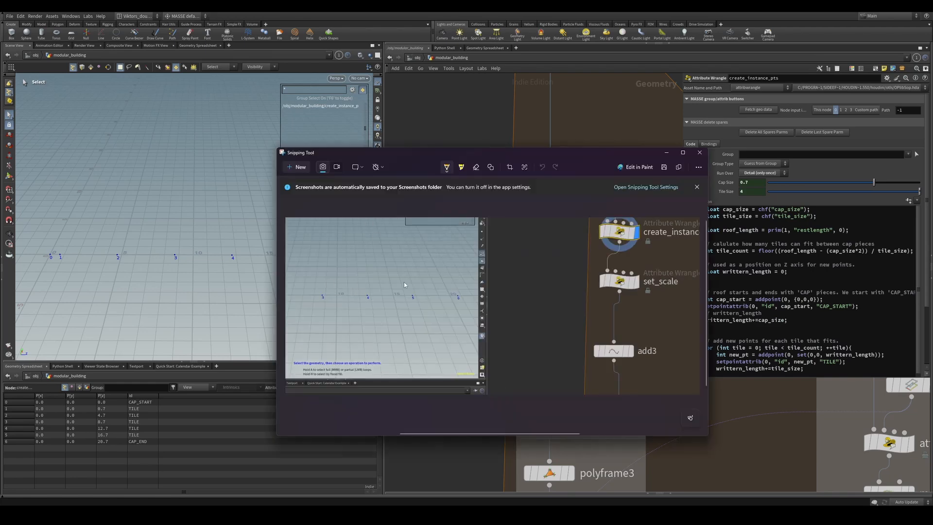
left_click(447, 175)
left_click(401, 226)
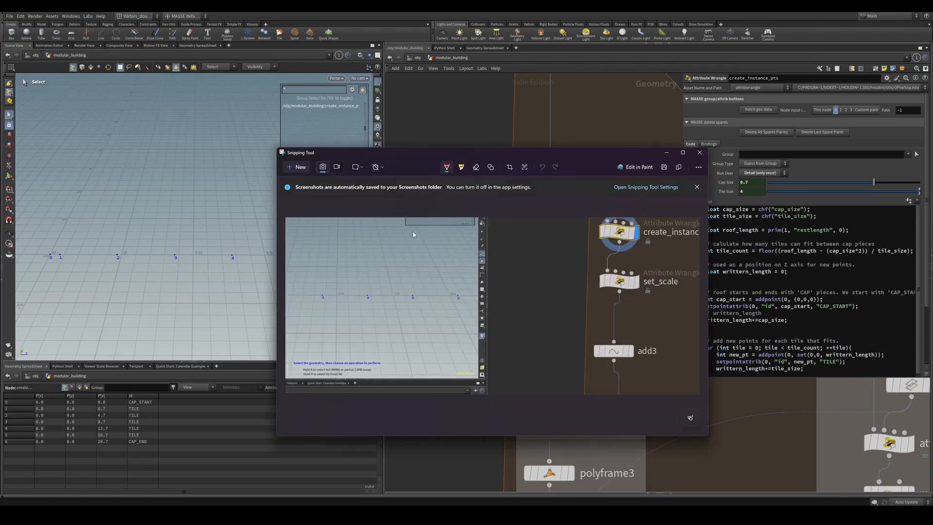
left_click_drag(345, 249, 634, 252)
left_click_drag(349, 241, 346, 259)
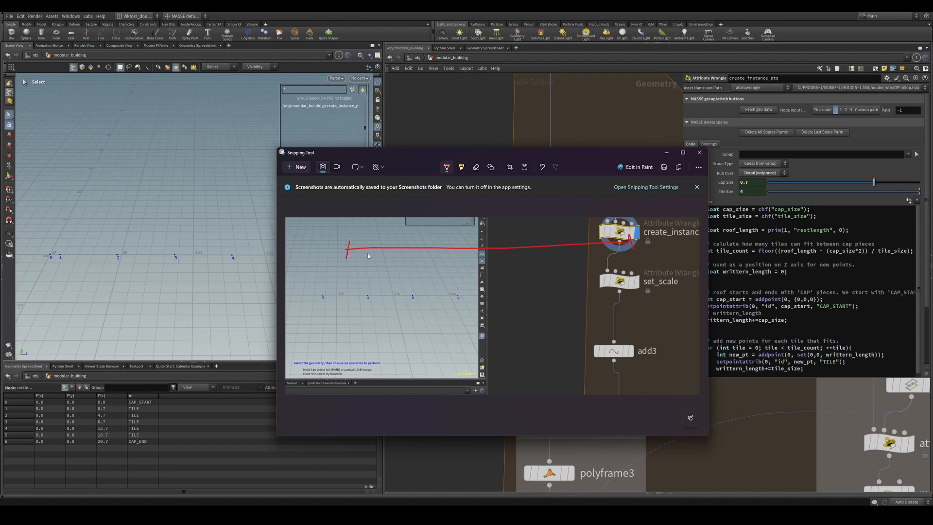
Draw an orange line with tick marks below the red one, extend it past the red line's end, and minimise the screenshot window
left_click(446, 175)
left_click(400, 270)
left_click_drag(346, 276, 602, 269)
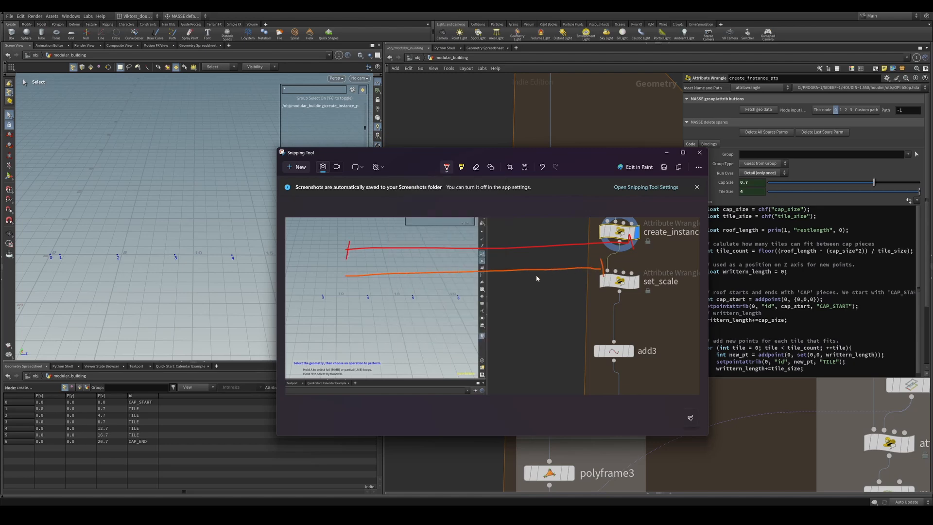
left_click_drag(544, 263, 548, 285)
mouse_move(607, 270)
left_mouse_down()
mouse_move(653, 262)
mouse_move(648, 267)
mouse_move(673, 277)
left_mouse_up()
mouse_move(601, 262)
left_mouse_down()
mouse_move(670, 267)
mouse_move(672, 275)
left_mouse_up()
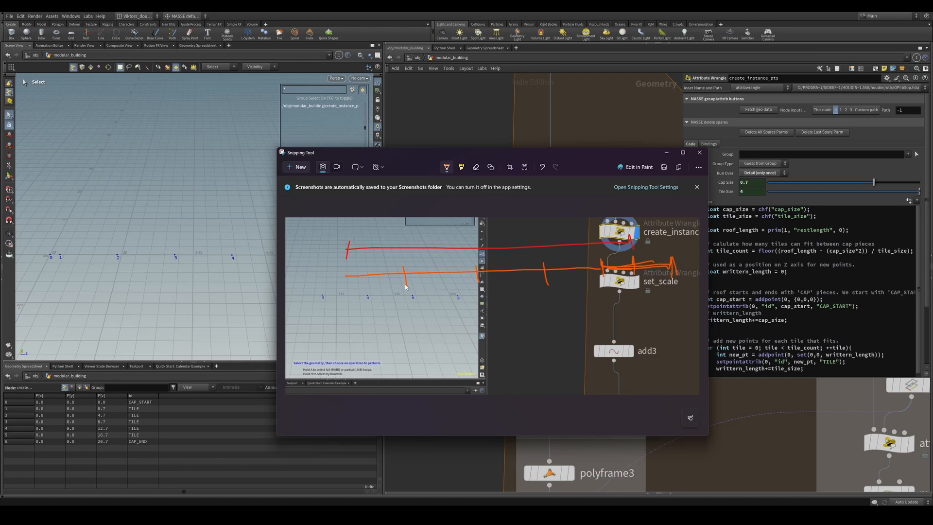
left_click_drag(347, 270, 346, 277)
left_click_drag(607, 270, 353, 273)
mouse_move(630, 241)
left_mouse_down()
mouse_move(347, 256)
mouse_move(632, 251)
left_mouse_up()
left_click(666, 153)
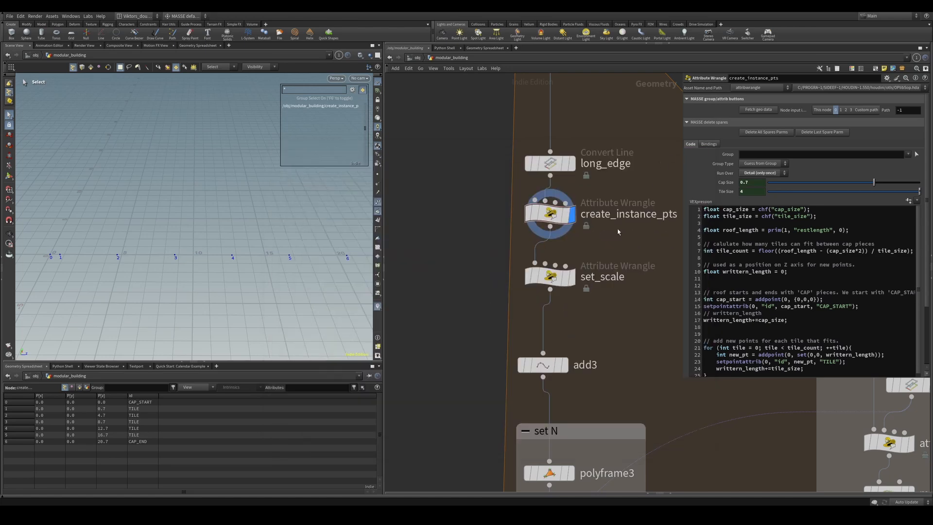
Switch to Visual Studio Code and examine the final scale lines, highlighting roof_length, writtern_length and the scale term in set(1,1,scale)
left_click(397, 515)
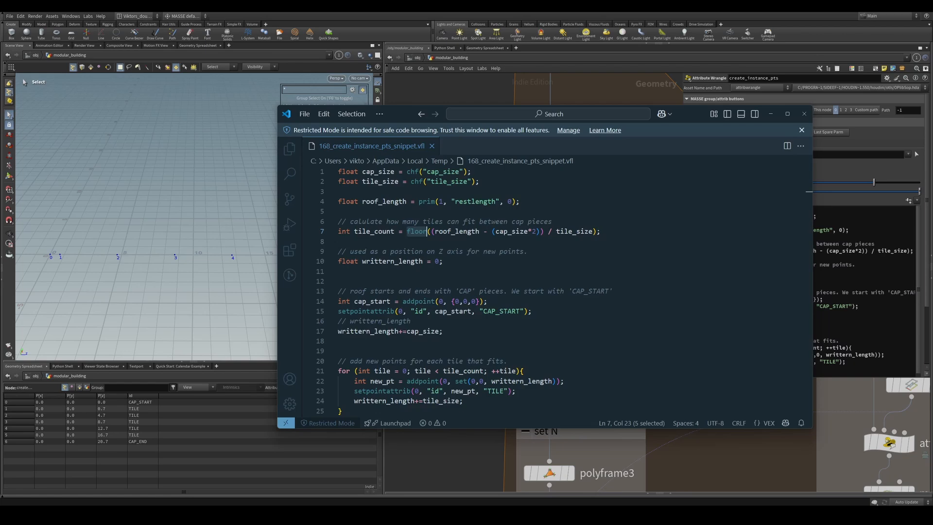
left_click(483, 412)
scroll(459, 373, "down", 8)
double_click(427, 347)
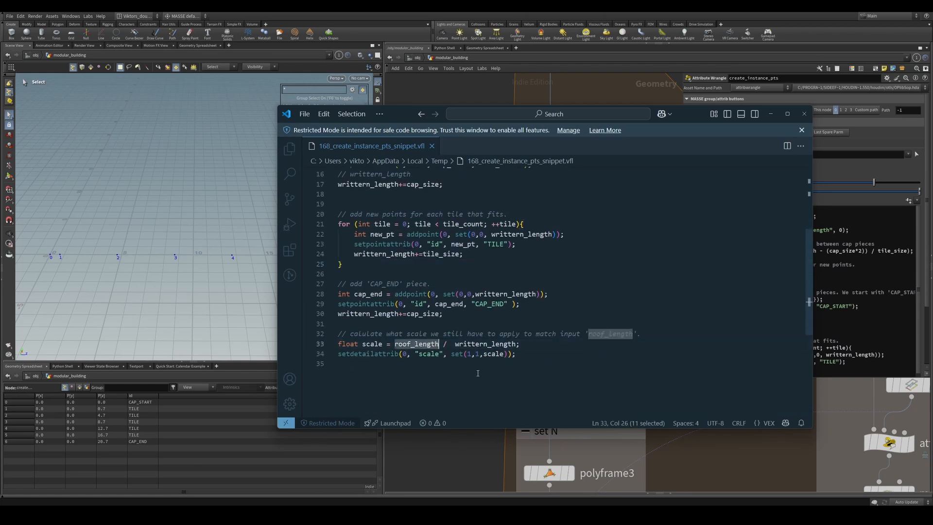
left_click(478, 373)
double_click(484, 344)
left_click(483, 355)
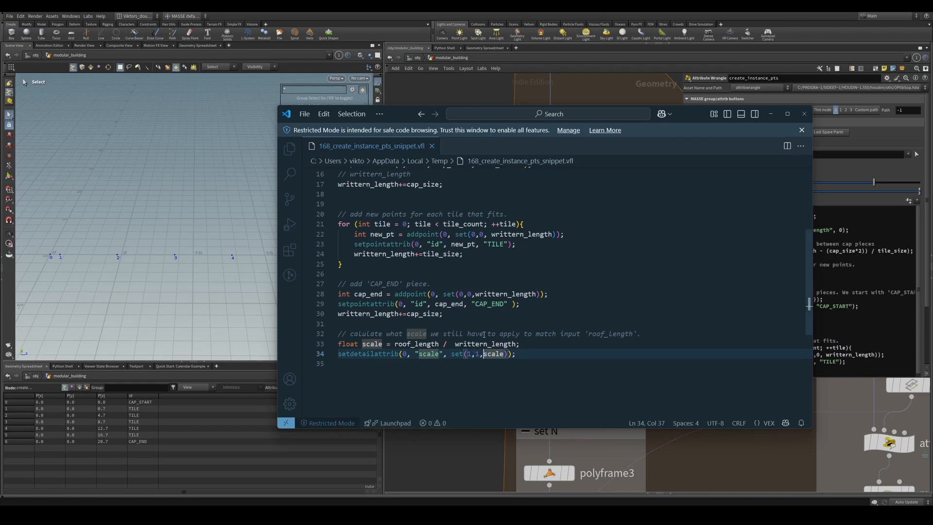
left_click(480, 366)
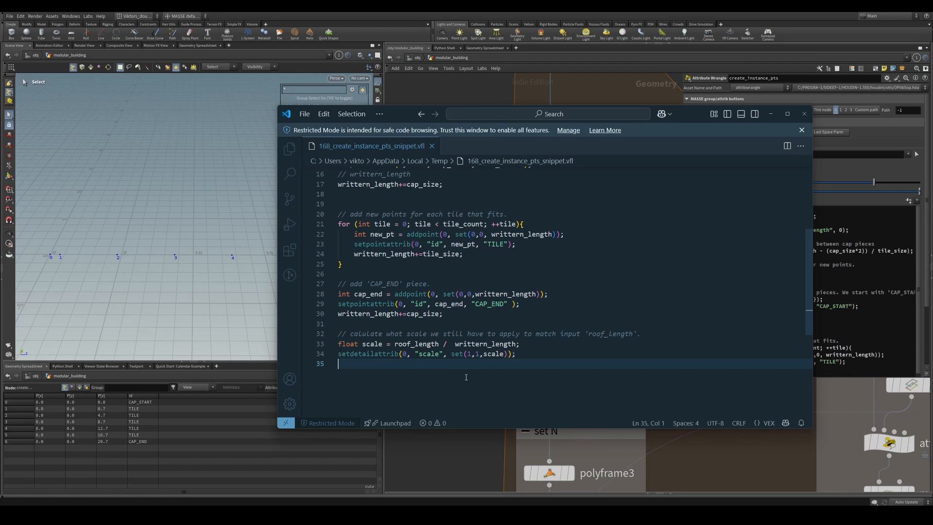
left_click(492, 354)
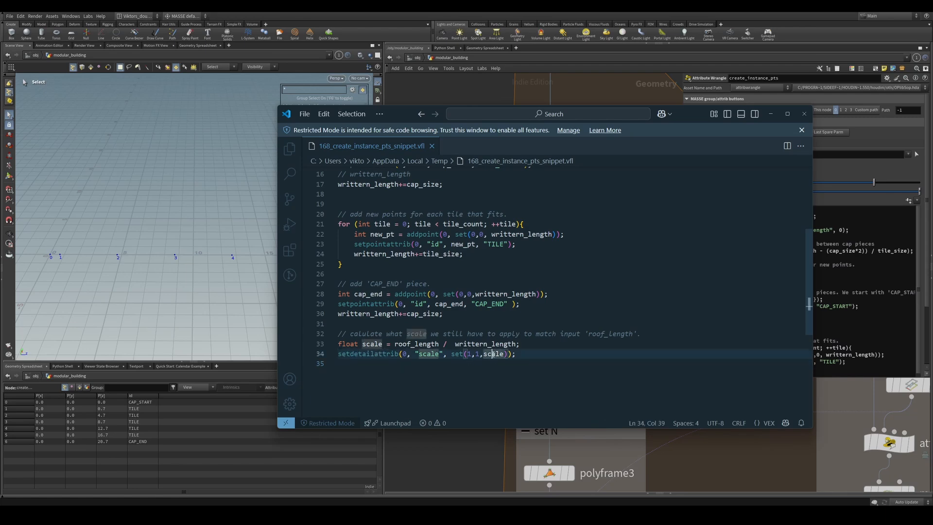
Switch to Houdini and compare the detail scale attribute on set_scale and create_instance_pts, checking it against the setdetailattrib line
left_click(477, 447)
scroll(583, 297, "up", 3)
left_click(567, 268)
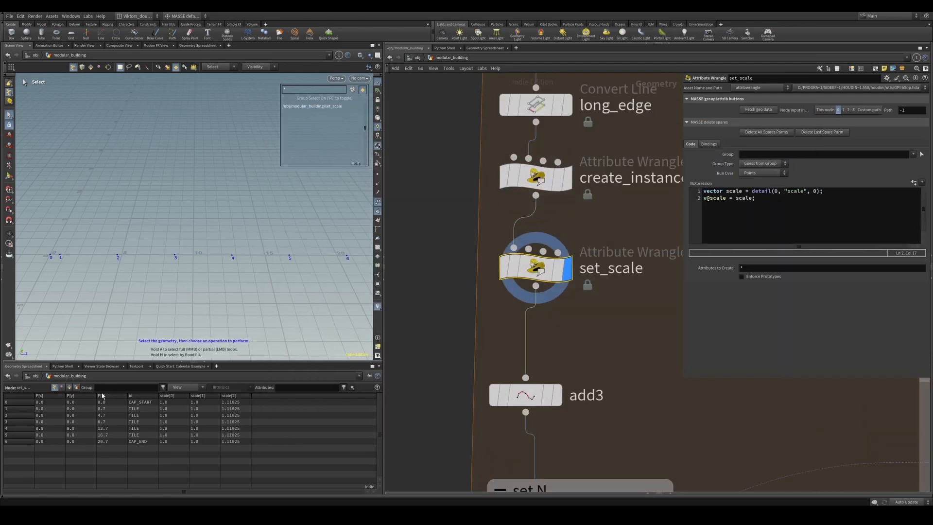
left_click(76, 388)
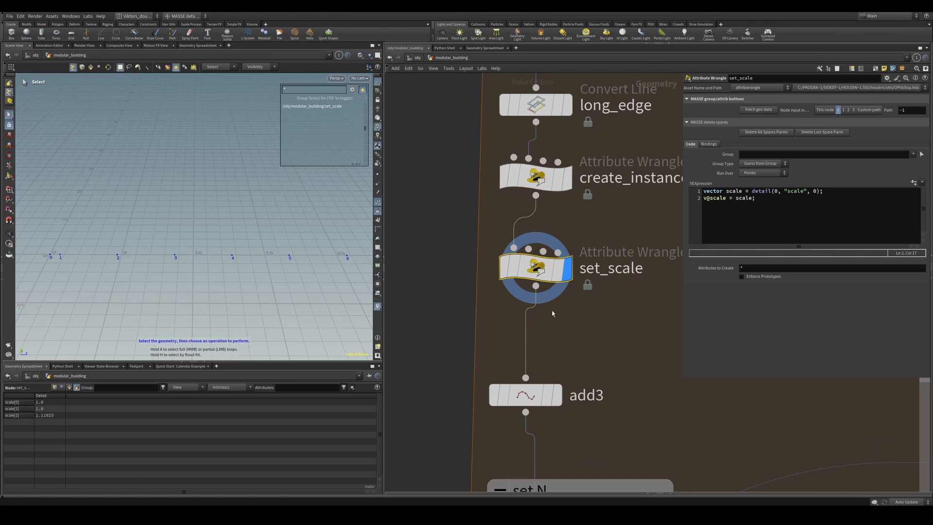
middle_click_drag(612, 317, 604, 340)
left_click(561, 201)
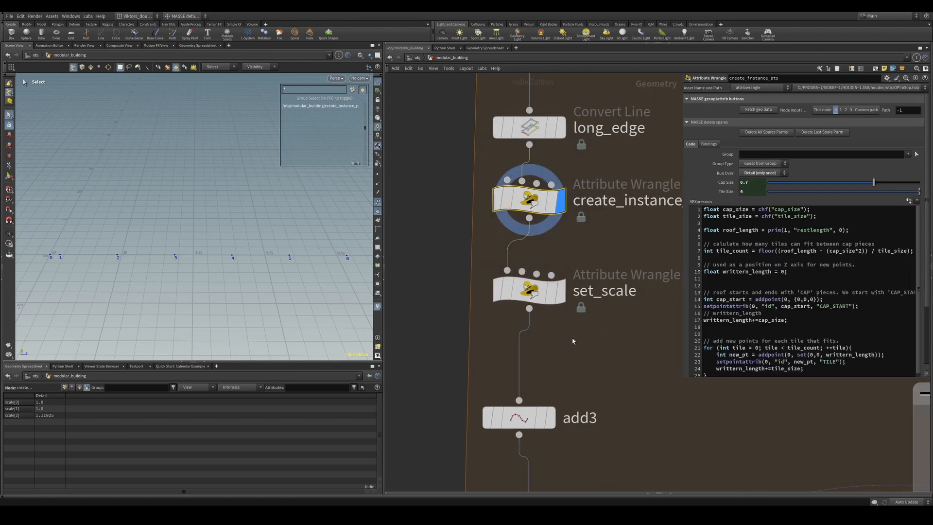
scroll(761, 319, "down", 5)
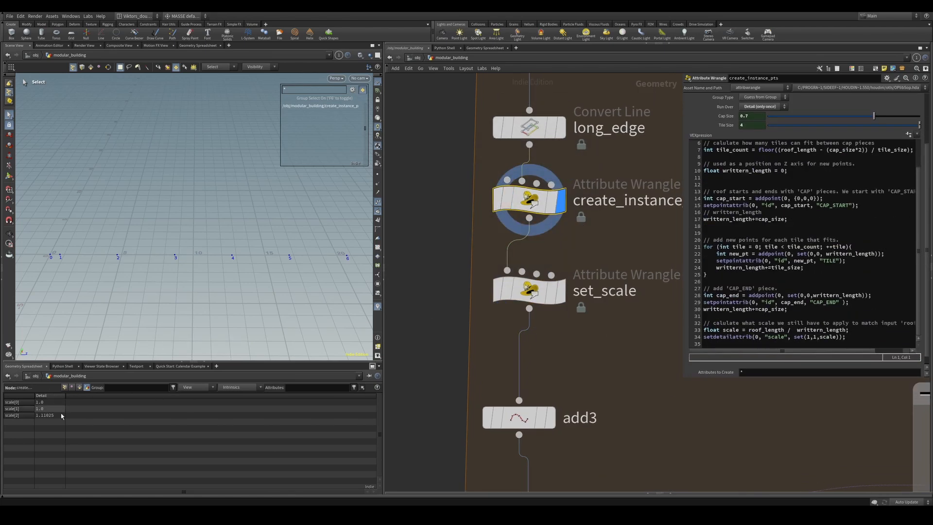
Display set_scale with its point attributes listed and examine the row of cap and tile points in the viewport
left_click(561, 290)
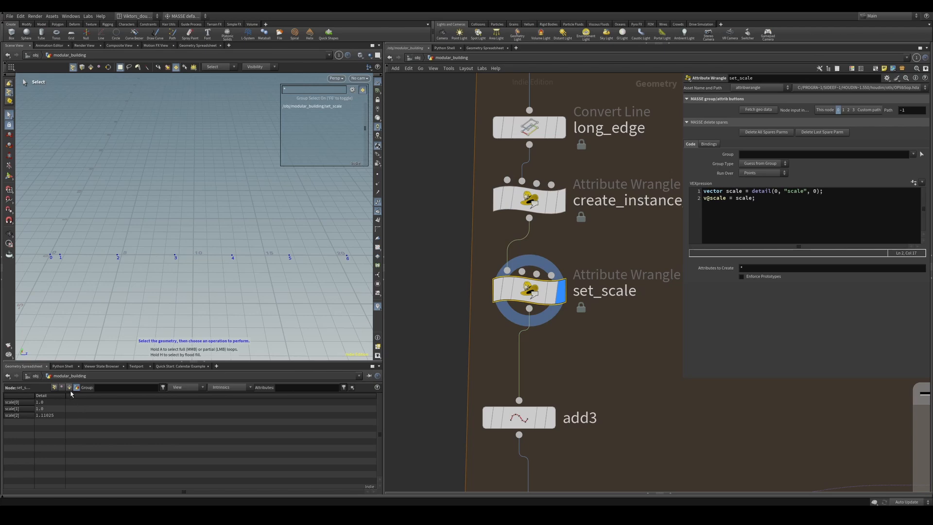
left_click(55, 387)
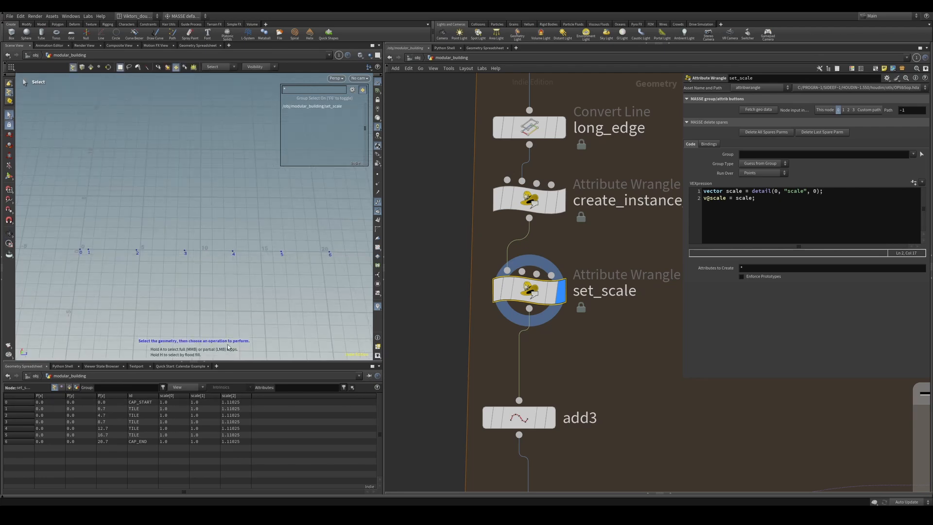
key("space")
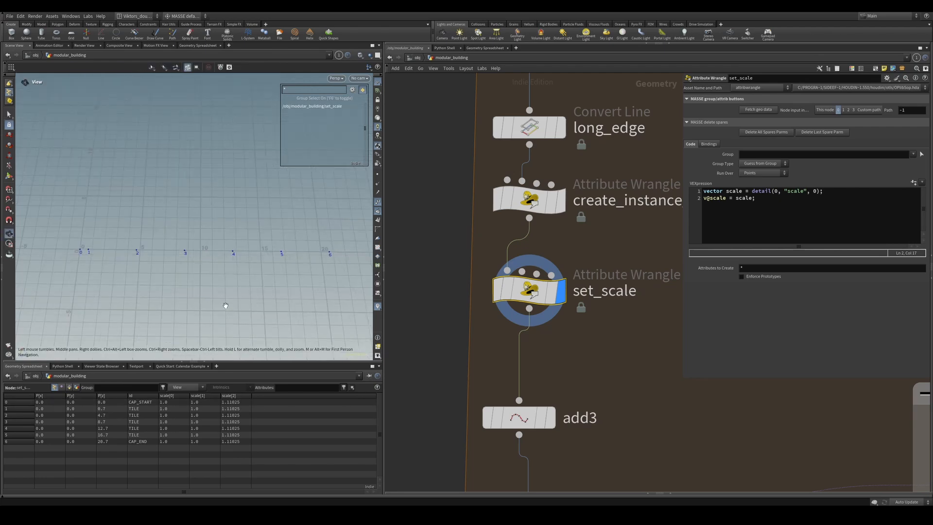
key("s")
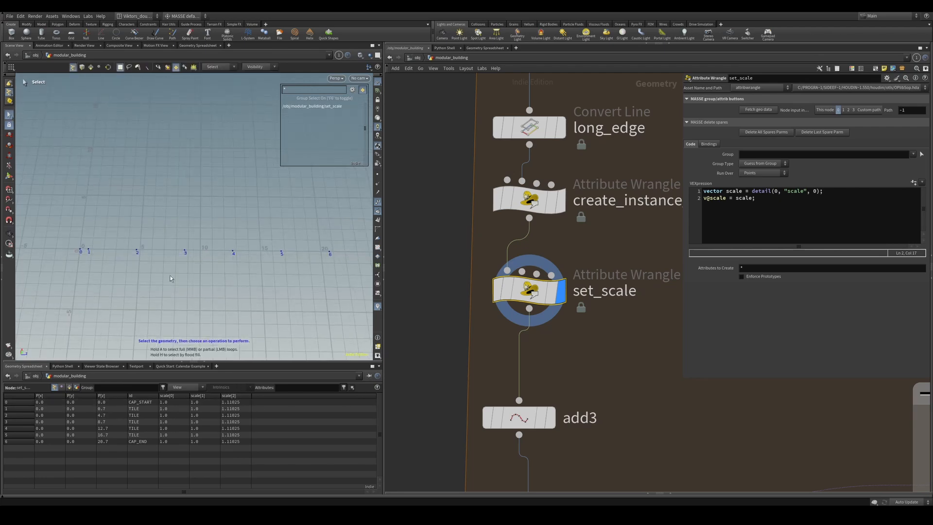
left_click_drag(83, 261, 99, 272, "alt")
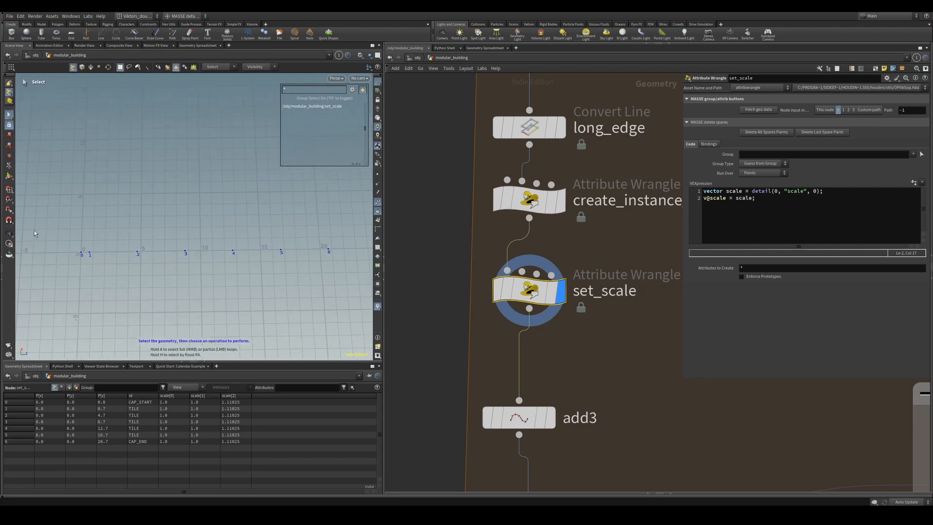
left_click_drag(34, 231, 344, 269)
left_click(200, 277)
key("v")
left_click_drag(264, 235, 198, 308, "alt")
Display the add3 node and examine the polyline it builds through the instance points
scroll(197, 308, "down", 4)
scroll(535, 372, "down", 3)
middle_click_drag(542, 399, 504, 299)
left_click(509, 306)
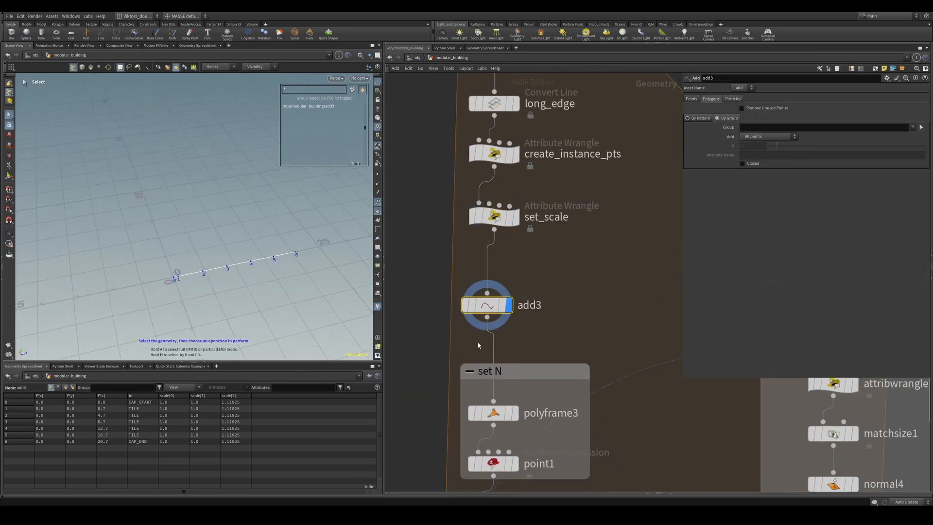
left_click_drag(228, 275, 225, 258, "alt")
Display polyframe3 in the set N group and examine the tangent N it writes along the roof line
middle_click_drag(606, 364, 634, 263)
scroll(634, 263, "up", 2)
left_click(497, 324)
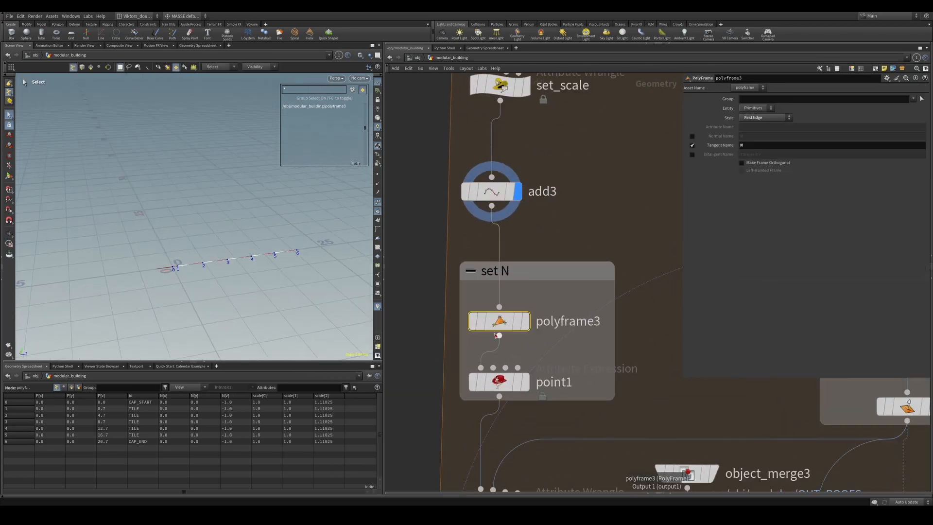
key("r")
left_click_drag(243, 241, 214, 258, "alt")
scroll(214, 258, "up", 4)
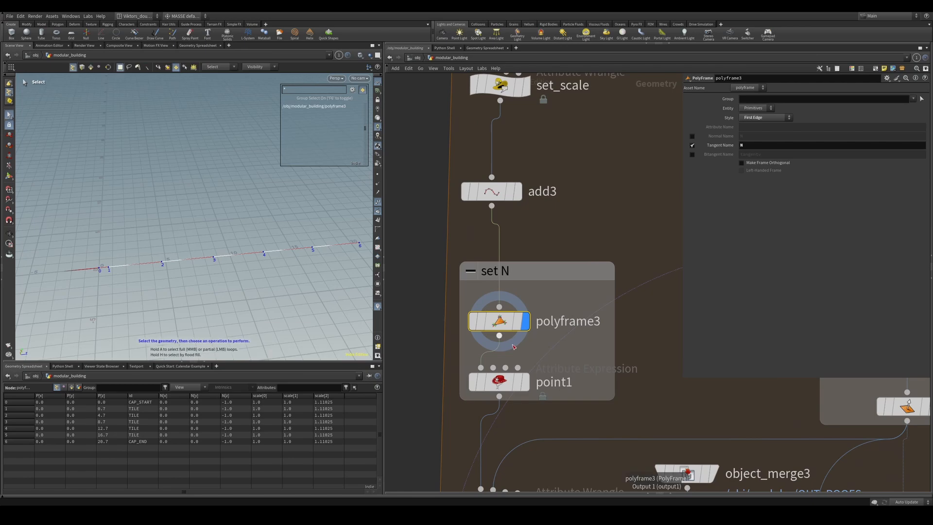
Display the point1 expression node and examine how self*-1 affects the points' normals
scroll(568, 264, "down", 2)
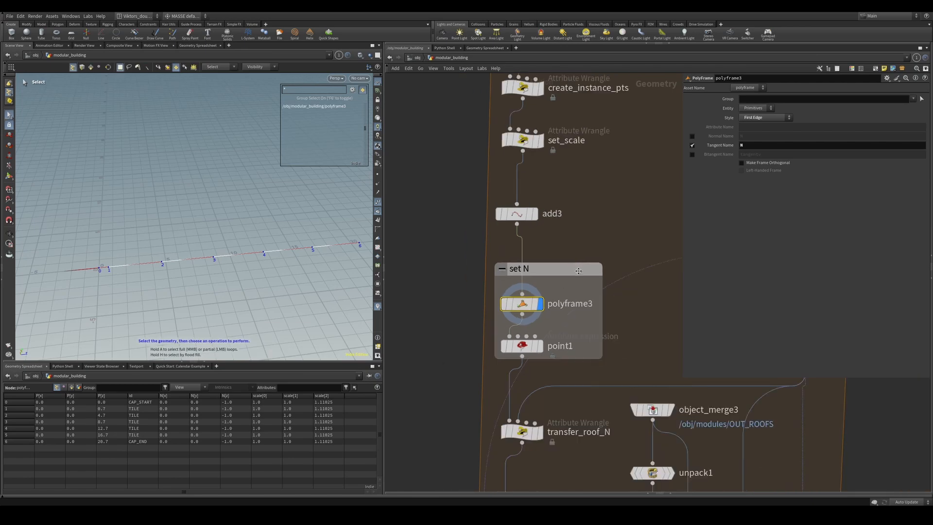
mouse_move(665, 299)
middle_mouse_down()
mouse_move(602, 312)
mouse_move(654, 289)
middle_mouse_up()
scroll(528, 289, "up", 1)
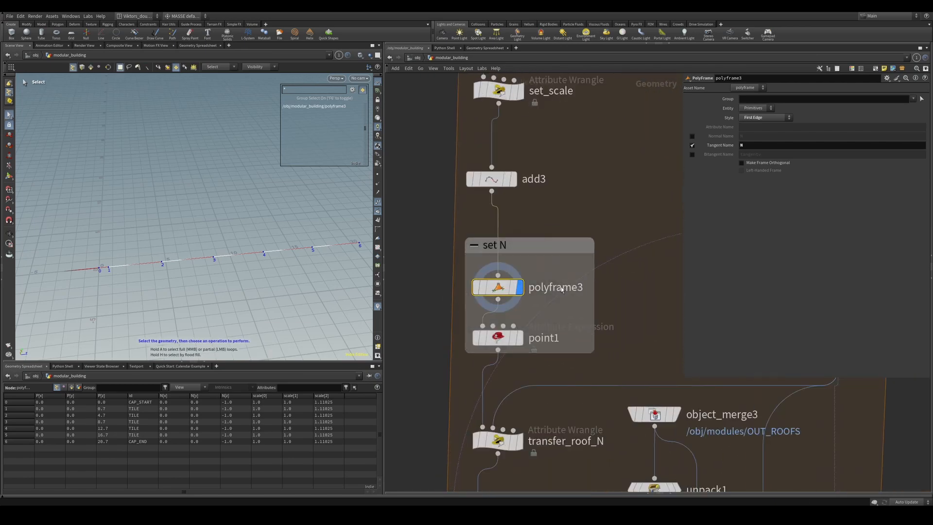
scroll(556, 331, "up", 2)
middle_click_drag(556, 334, 563, 301)
left_click_drag(283, 255, 156, 287, "alt")
left_click(507, 309)
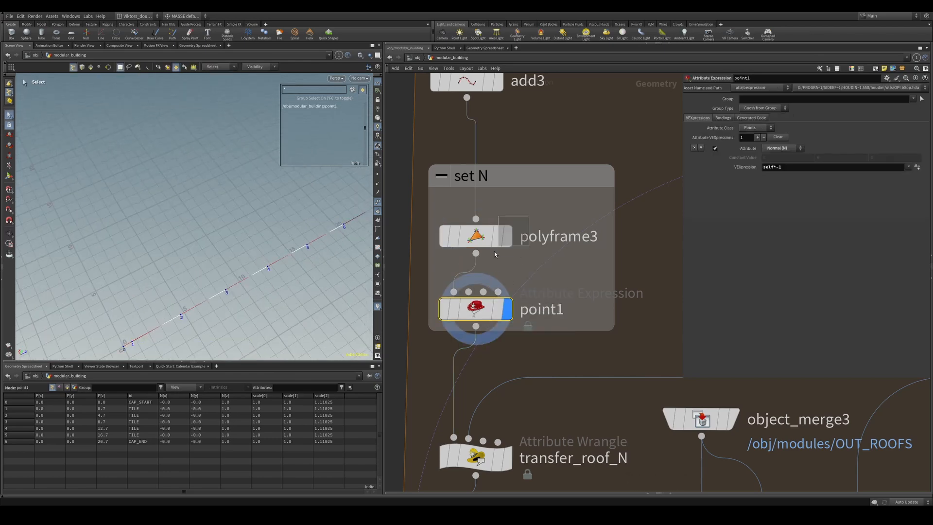
Return the display to polyframe3 and examine the direction of N at the CAP_START point and its neighbouring tile points
left_click(507, 237)
left_click_drag(302, 273, 197, 276, "alt")
left_click(196, 245)
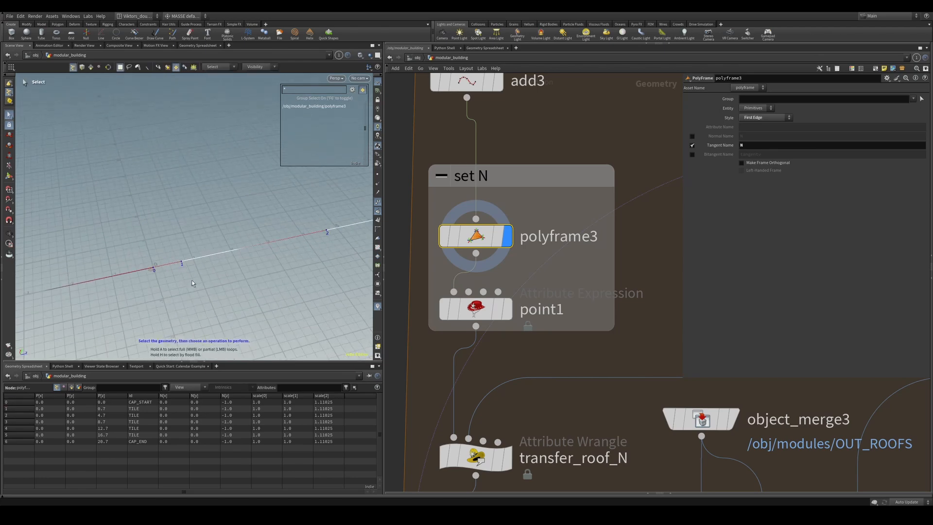
left_click(166, 264)
key("Escape")
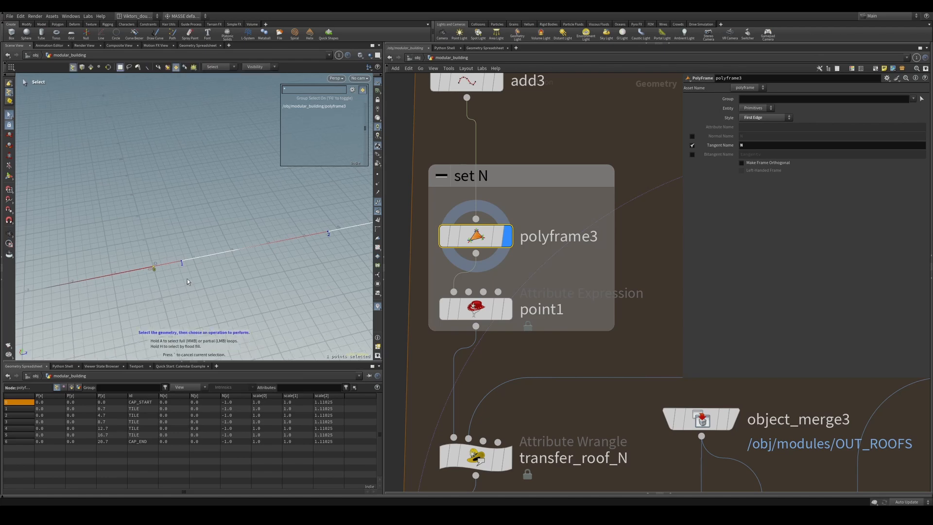
left_click_drag(162, 267, 152, 260)
key("s")
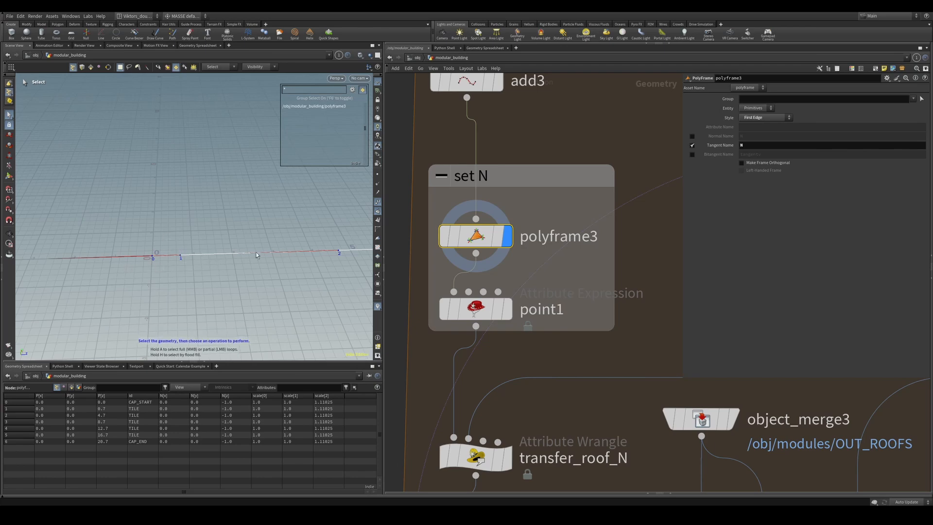
Display point1 again and examine how its VEXpression self*-1 reverses N along the roof line
left_click(500, 314)
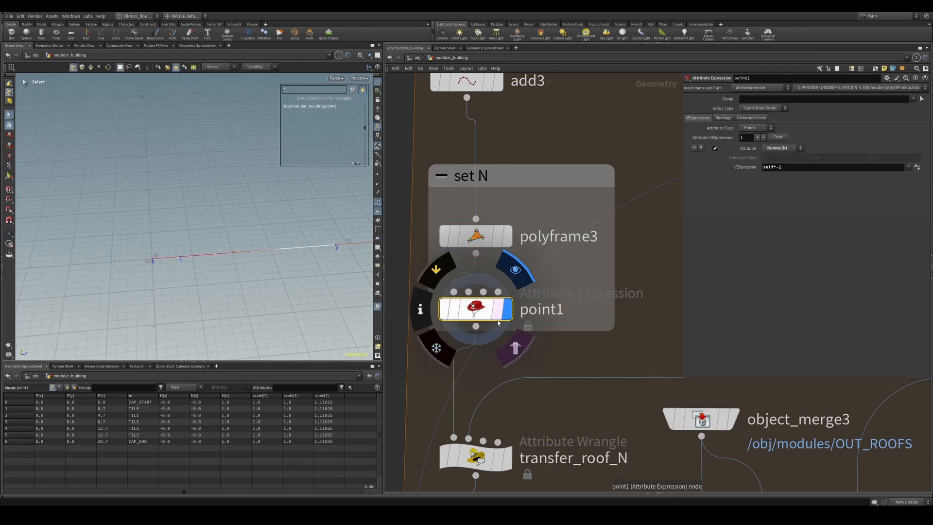
middle_click_drag(578, 357, 587, 363)
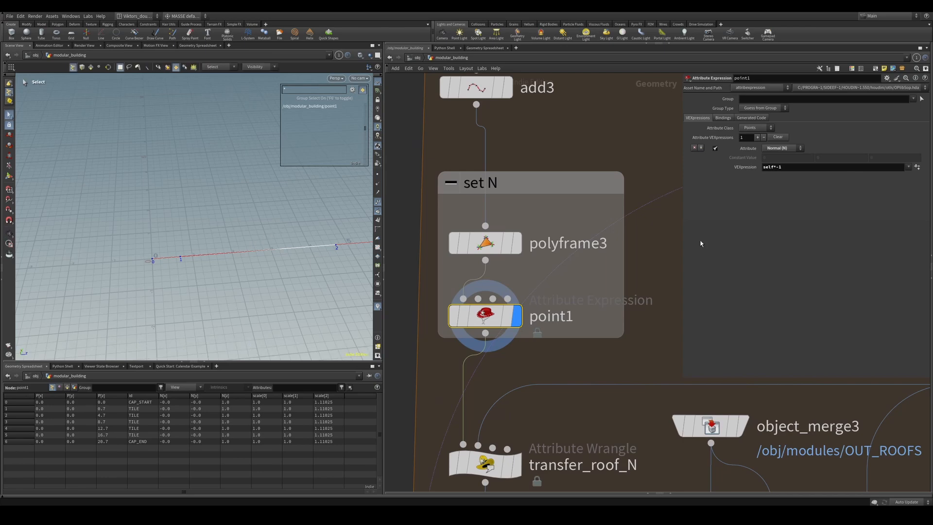
left_click_drag(304, 261, 306, 257, "alt")
middle_click_drag(306, 257, 237, 292, "alt")
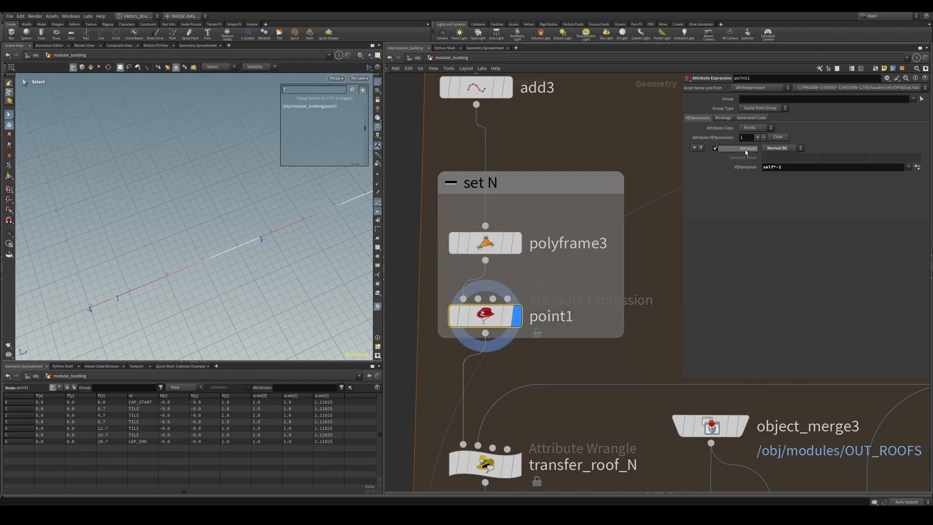
left_click_drag(777, 167, 762, 168)
scroll(579, 349, "down", 4)
middle_click_drag(575, 379, 539, 269)
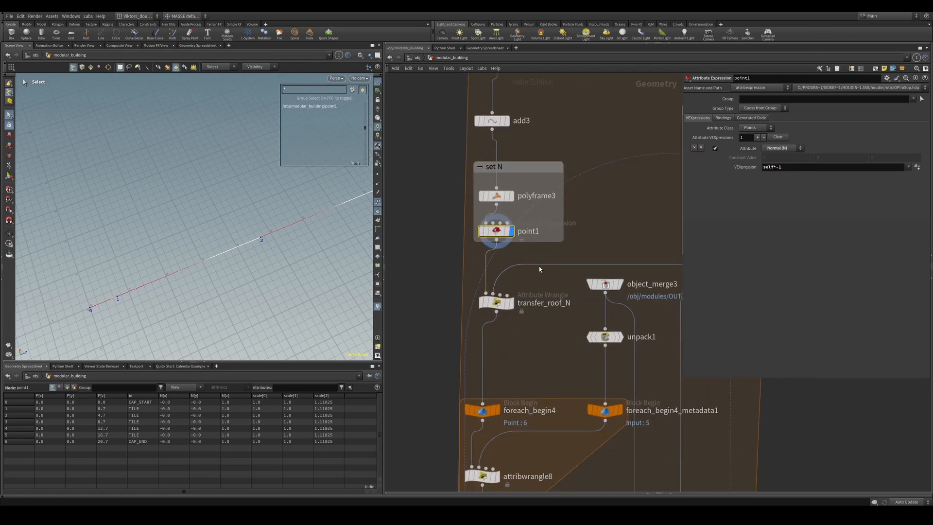
Display the transfer_roof_N wrangle and examine the up vectors it writes on the instance points
scroll(533, 358, "up", 3)
middle_click_drag(533, 358, 559, 333)
left_click(487, 237)
key("r")
scroll(239, 196, "down", 3)
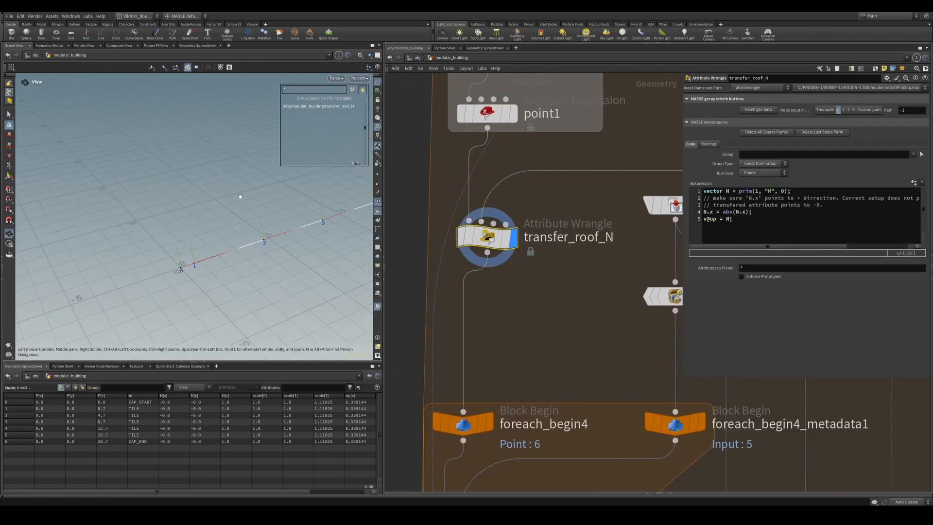
middle_click_drag(239, 196, 311, 170, "alt")
left_click_drag(311, 170, 300, 219, "alt")
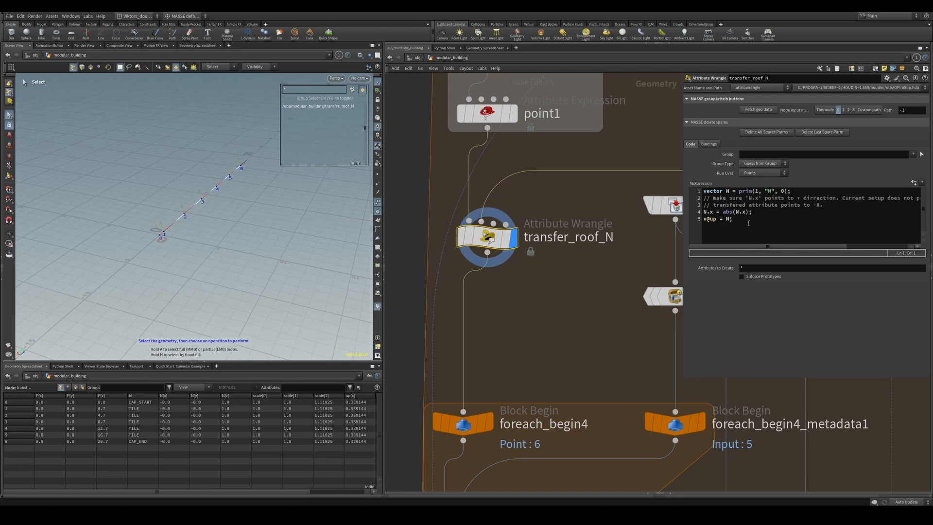
middle_click_drag(570, 244, 572, 256)
left_click_drag(211, 230, 191, 216, "alt")
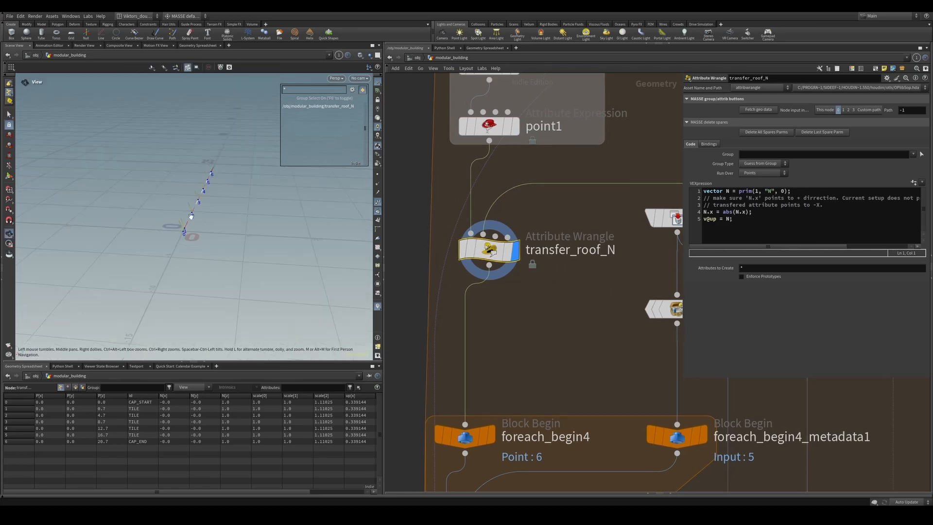
Display convertline4 in the extract transforms group and examine the line it creates from the ridge group
scroll(563, 334, "down", 6)
middle_click_drag(617, 275, 476, 302)
scroll(533, 292, "up", 3)
scroll(540, 287, "up", 3)
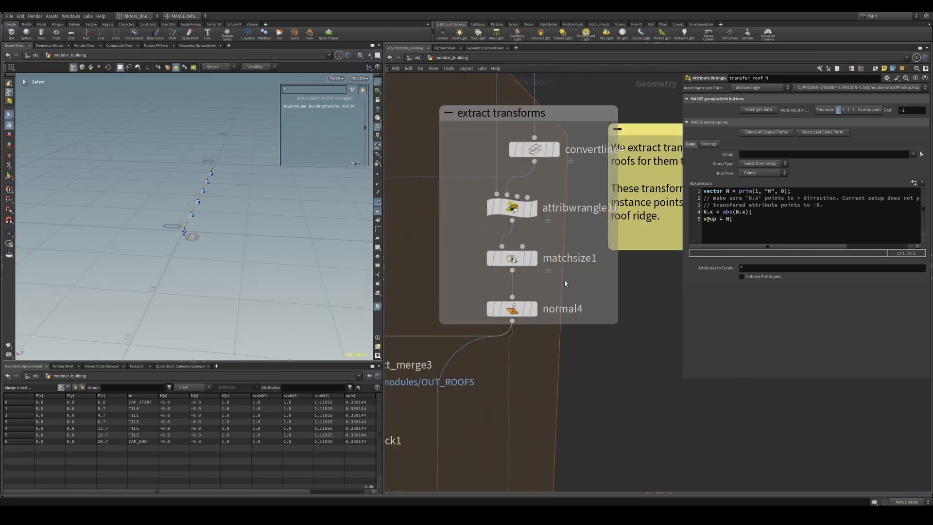
left_click(534, 212)
key("space+g")
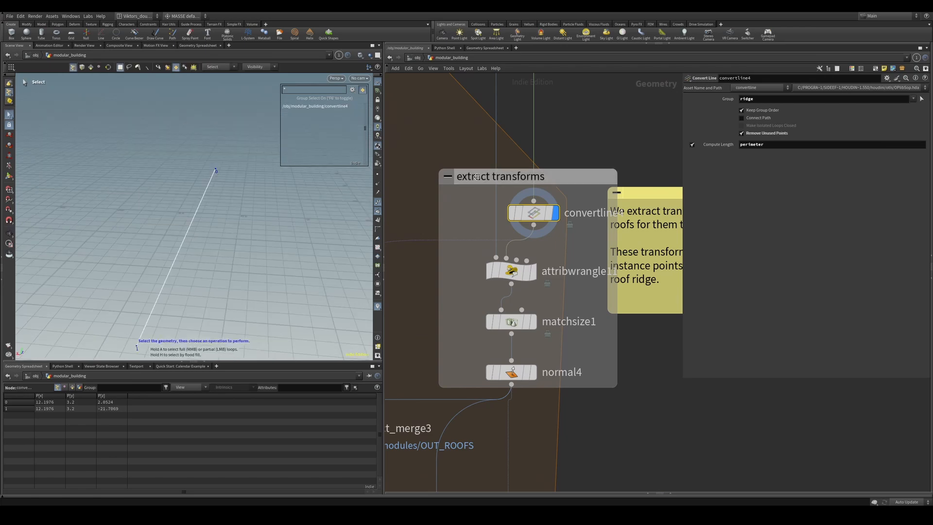
Display foreach_begin5 and examine the roof piece that feeds the extract transforms group
scroll(457, 165, "down", 3)
middle_click_drag(439, 159, 564, 306)
scroll(544, 282, "down", 3)
middle_click_drag(501, 231, 472, 272)
left_click(418, 180)
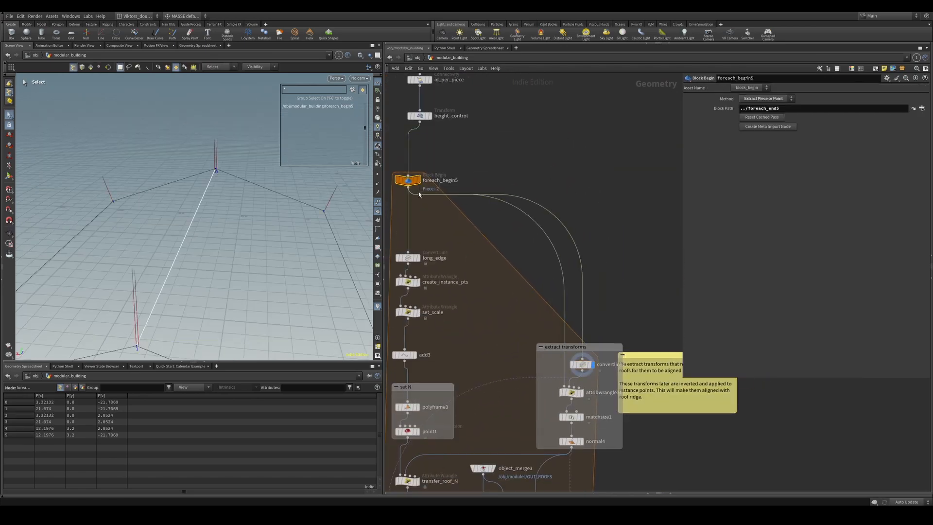
scroll(257, 255, "down", 3)
left_click_drag(257, 255, 252, 261, "alt")
scroll(555, 380, "up", 3)
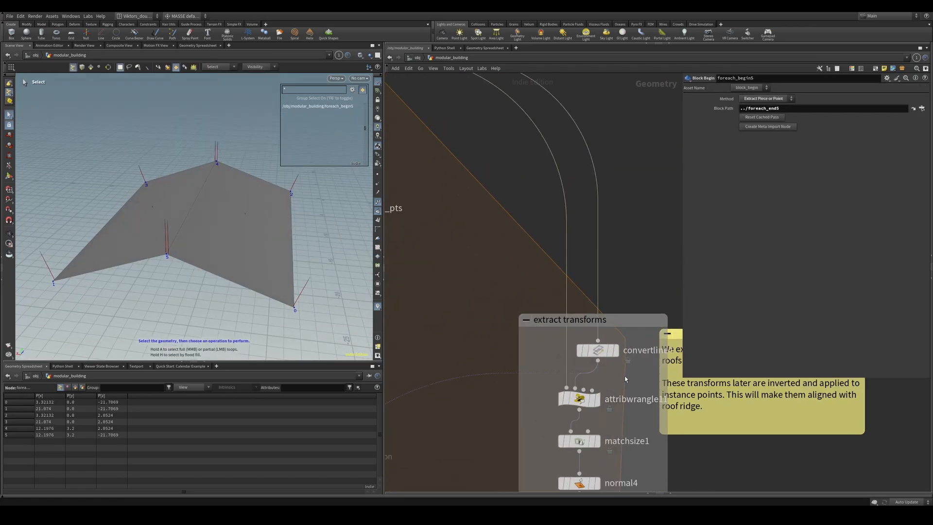
Display attribwrangle11 and examine how its dihedral rotation matrix aligns the roof piece and is stored as xform_0
left_click(594, 358)
scroll(596, 374, "up", 1)
left_click(588, 392)
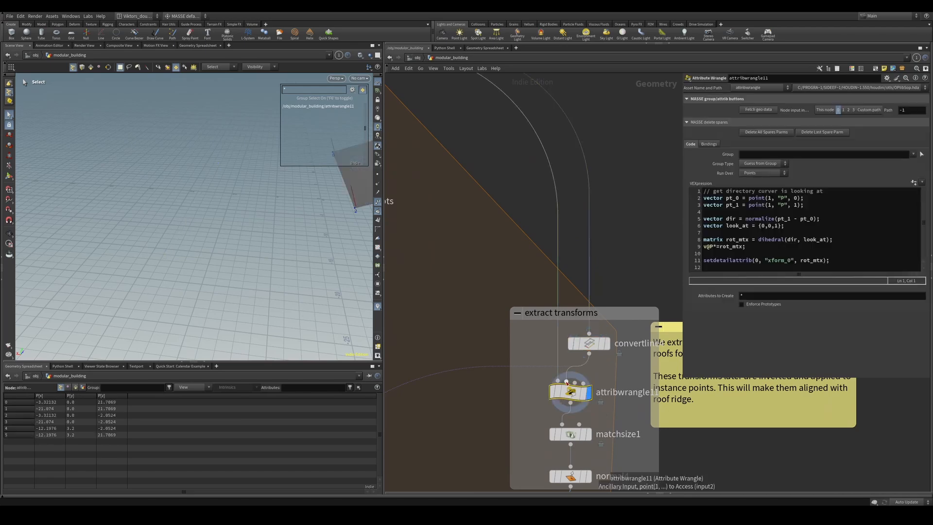
key("space+g")
scroll(244, 238, "down", 3)
left_click_drag(244, 238, 195, 245, "alt")
scroll(543, 361, "up", 2)
middle_click_drag(514, 407, 510, 346)
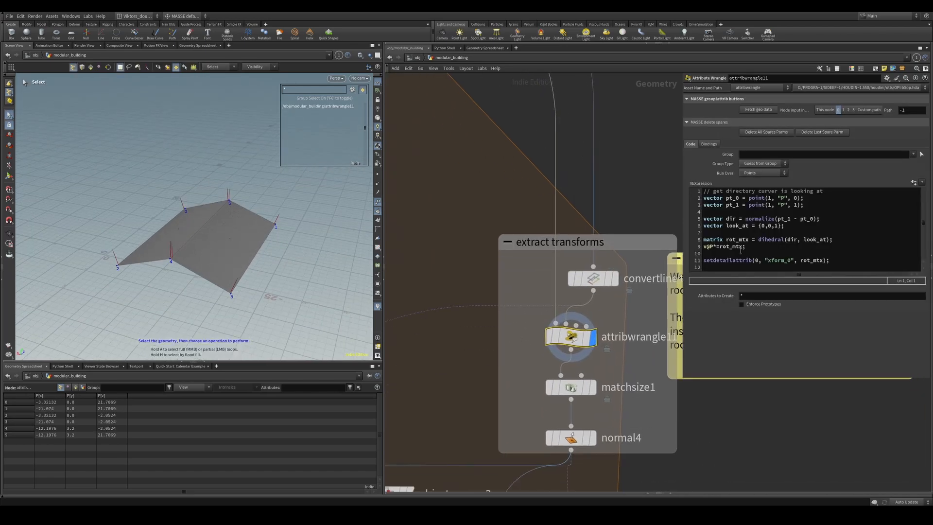
Display matchsize1 and normal4 in turn and examine the aligned roof piece at the origin with its primitive normals
middle_click_drag(585, 400, 526, 321)
left_click(577, 362)
left_click(594, 381, "shift")
left_click(602, 356)
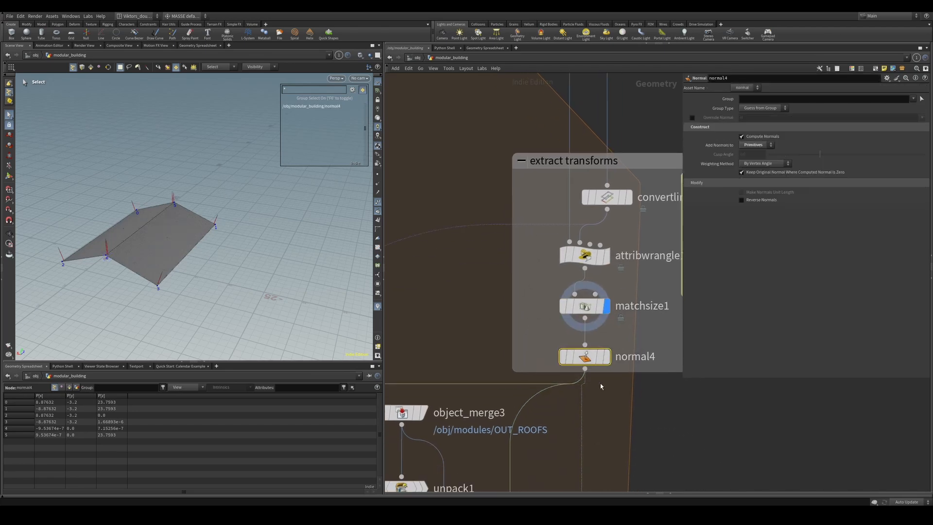
middle_click_drag(551, 398, 643, 330)
left_click_drag(156, 258, 187, 277, "alt")
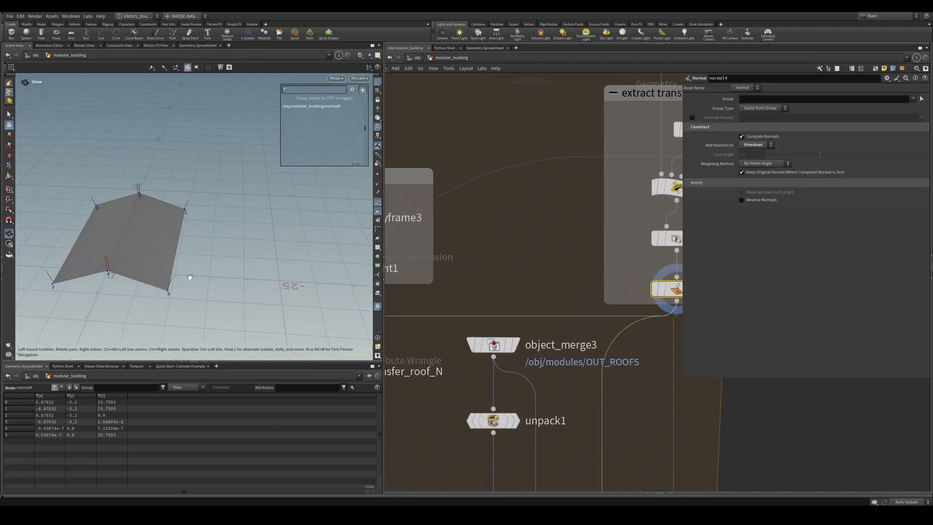
scroll(156, 243, "up", 3)
middle_click_drag(156, 243, 238, 243, "alt")
left_click_drag(238, 243, 258, 253, "alt")
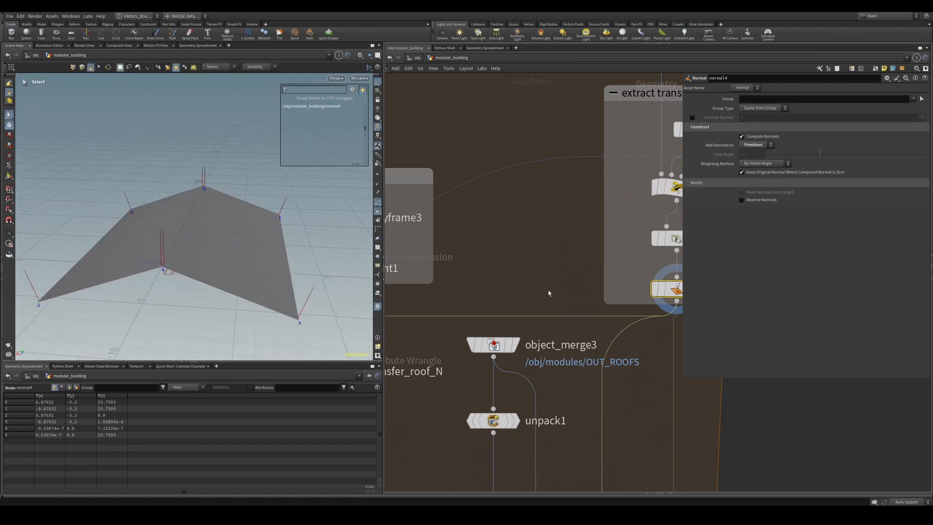
middle_click_drag(553, 287, 422, 300)
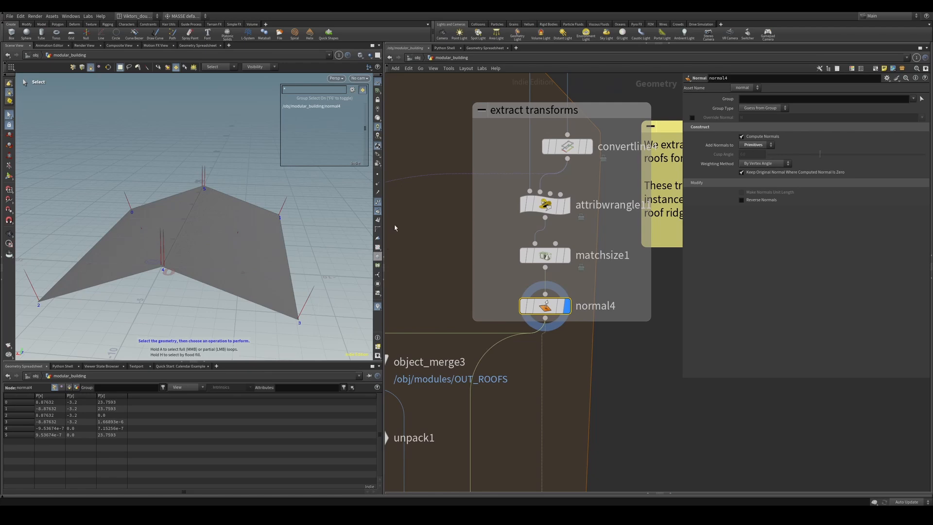
Hide the point numbers and the vector markers in the viewport, and inspect the N Point Attribute visualizer's settings
left_click(379, 220)
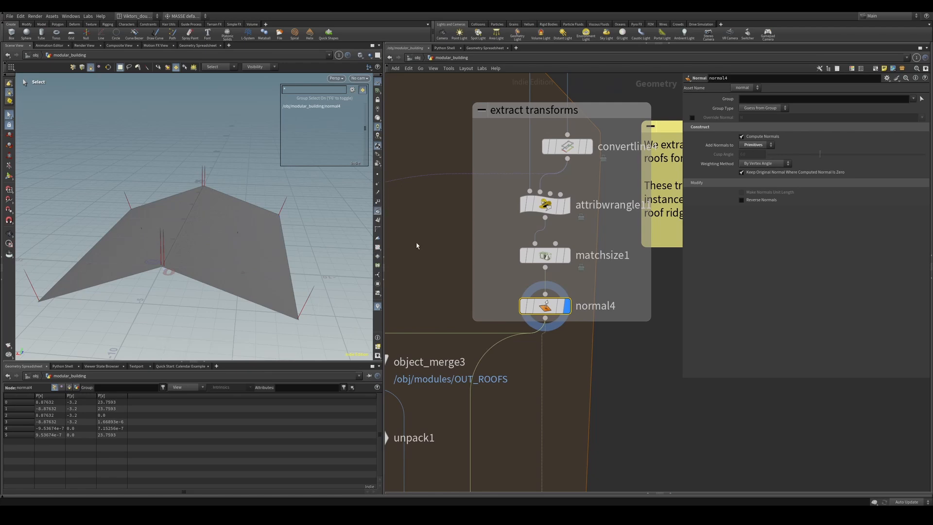
left_click(378, 307)
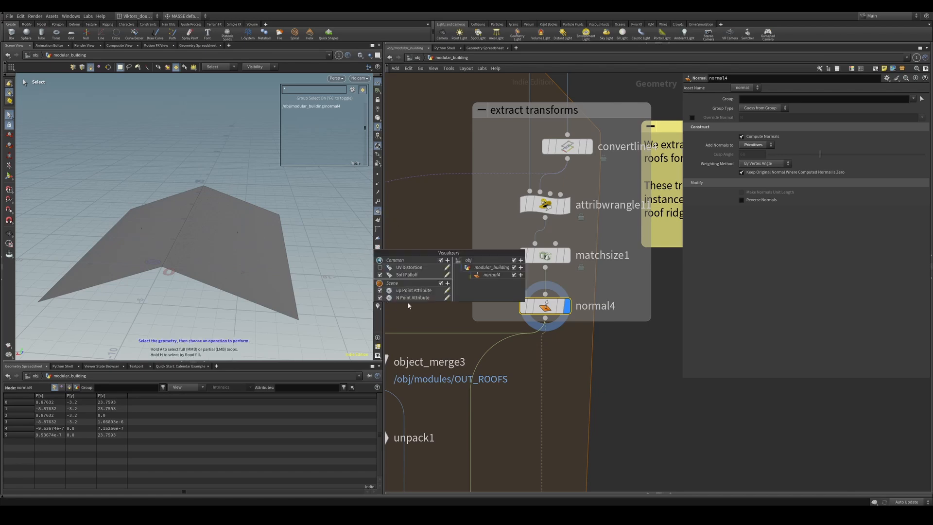
left_click(447, 298)
mouse_move(417, 313)
middle_mouse_down()
mouse_move(487, 312)
mouse_move(432, 321)
middle_mouse_up()
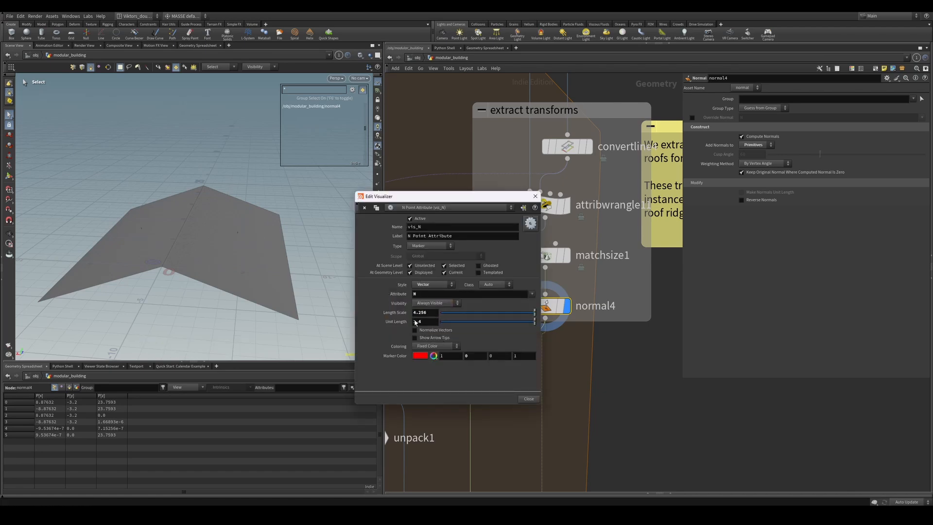
left_click(535, 196)
key("Escape")
Look at the normal4 roof from other angles and return the display to transfer_roof_N
left_click_drag(200, 247, 217, 214, "alt")
scroll(425, 308, "down", 3)
middle_click_drag(425, 308, 592, 270)
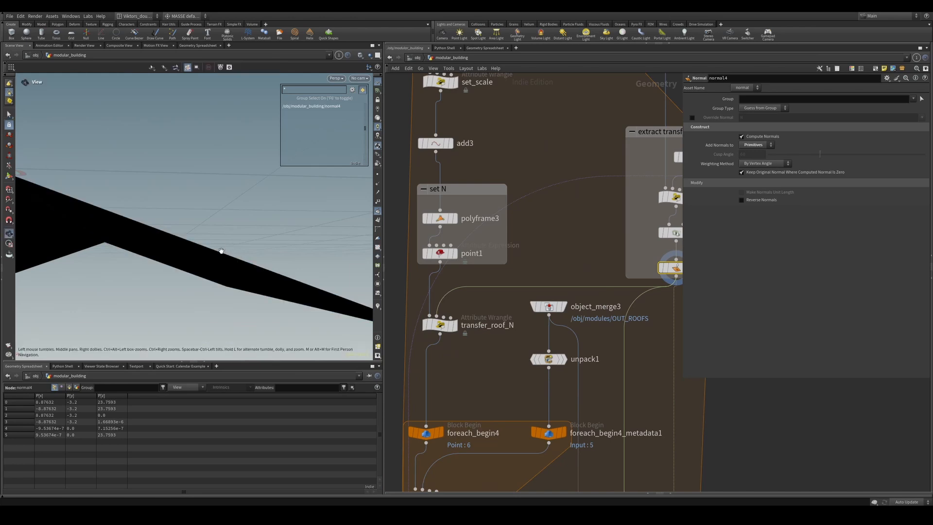
left_click_drag(223, 252, 180, 287, "alt")
middle_click_drag(480, 358, 535, 345)
left_click(498, 311)
left_click(510, 312)
left_click_drag(154, 240, 175, 248, "alt")
key("2")
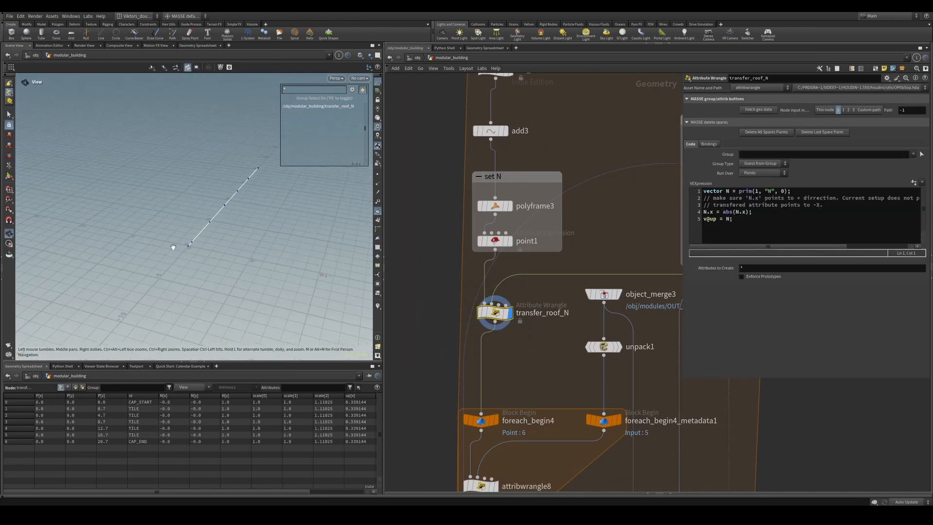
key("s")
Open the transfer_roof_N VEX code in Visual Studio Code, examine the abs(N.x) and v@up lines, and close the editor
right_click(743, 224)
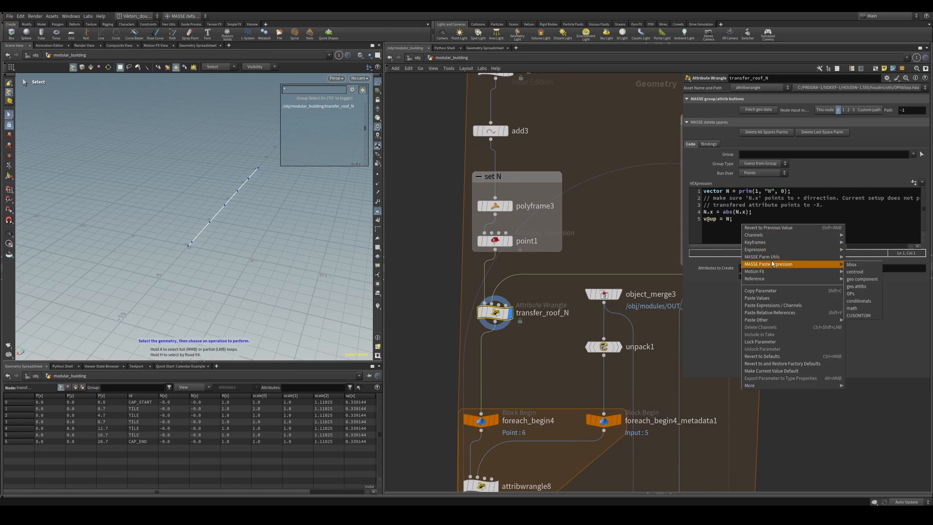
left_click(928, 387)
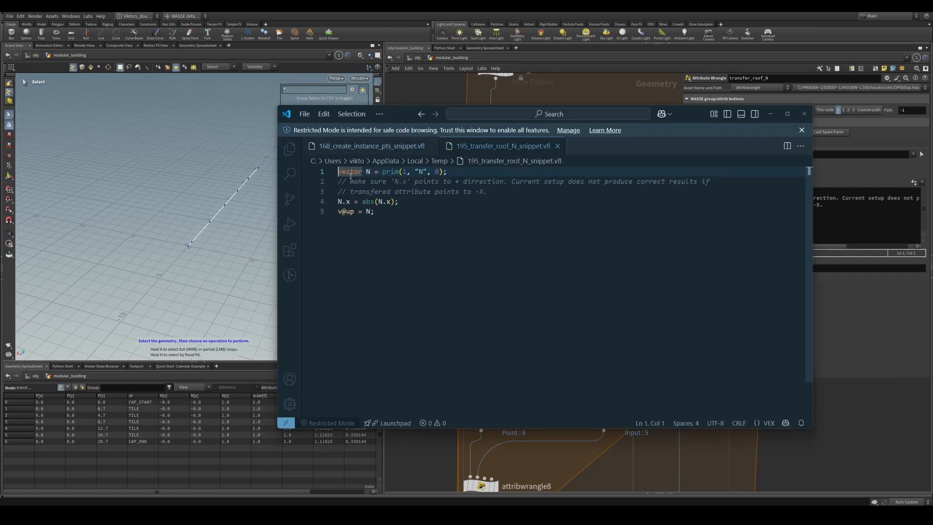
left_click(449, 216)
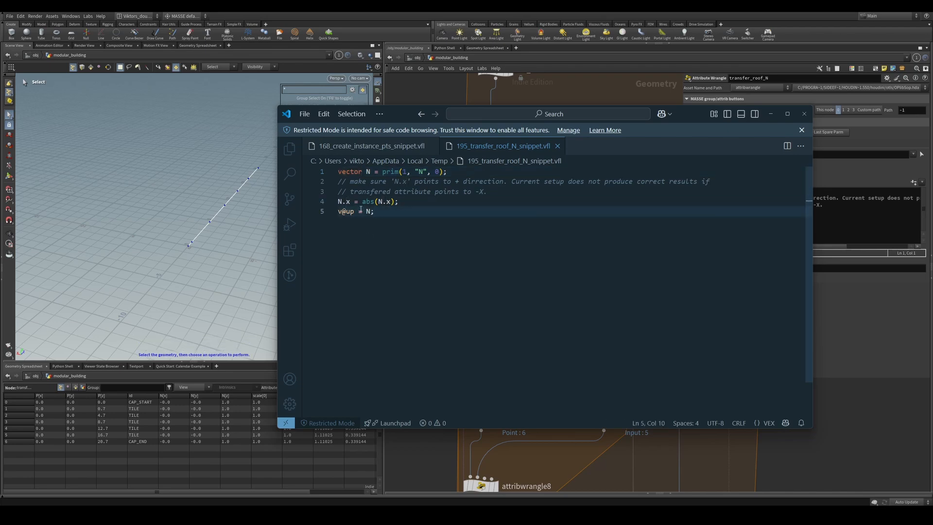
left_click_drag(361, 203, 383, 203)
left_click(382, 216)
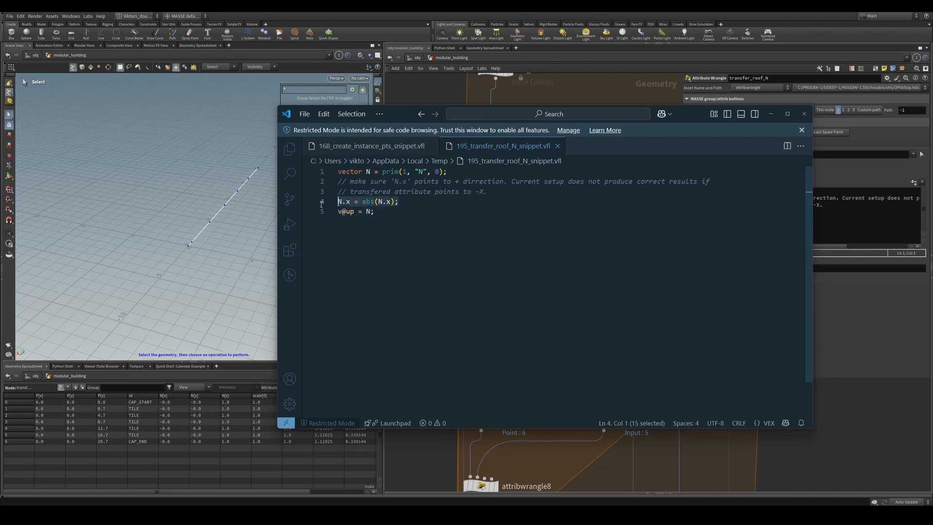
left_click(804, 114)
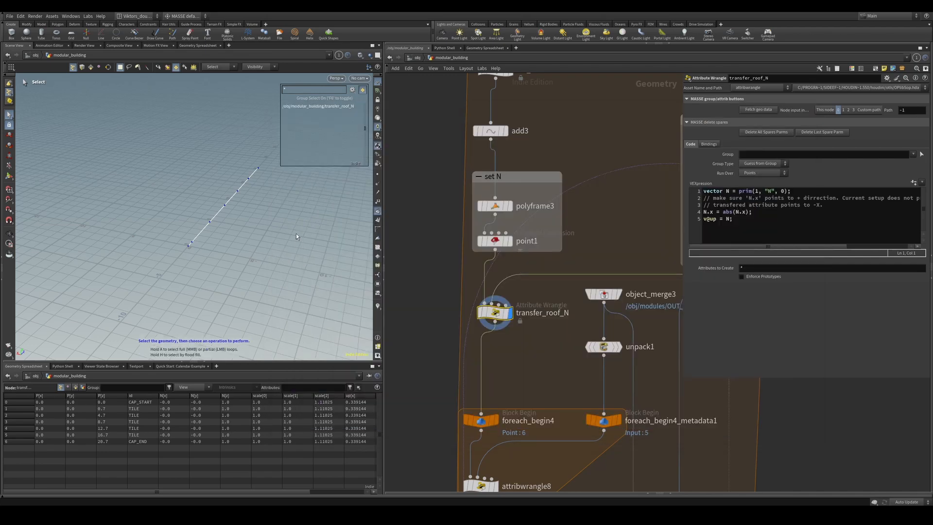
Select convertline4 in the extract transforms group and compare its ridge line with the instance point line
key("Escape")
left_click_drag(216, 235, 191, 293)
middle_click_drag(191, 292, 191, 287)
scroll(547, 368, "down", 3)
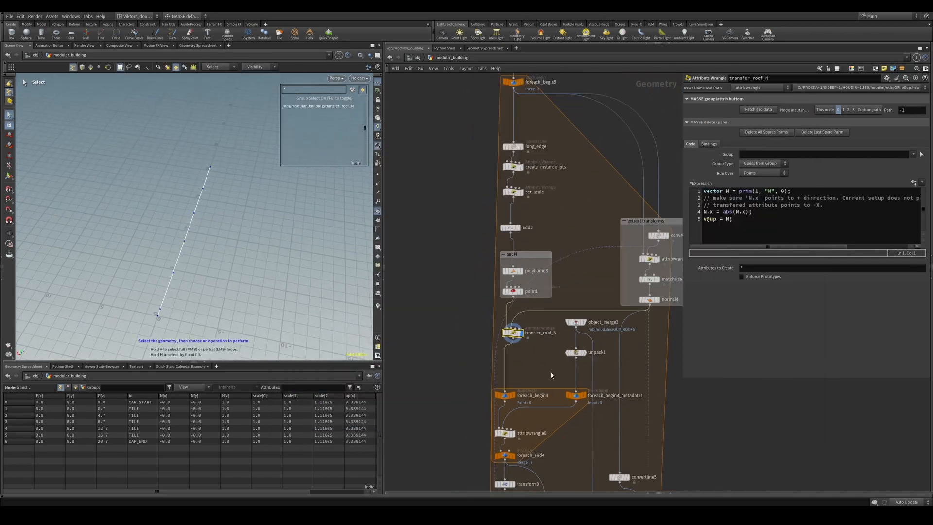
middle_click_drag(600, 272, 485, 265)
scroll(484, 269, "up", 3)
scroll(493, 299, "down", 1)
scroll(544, 233, "up", 3)
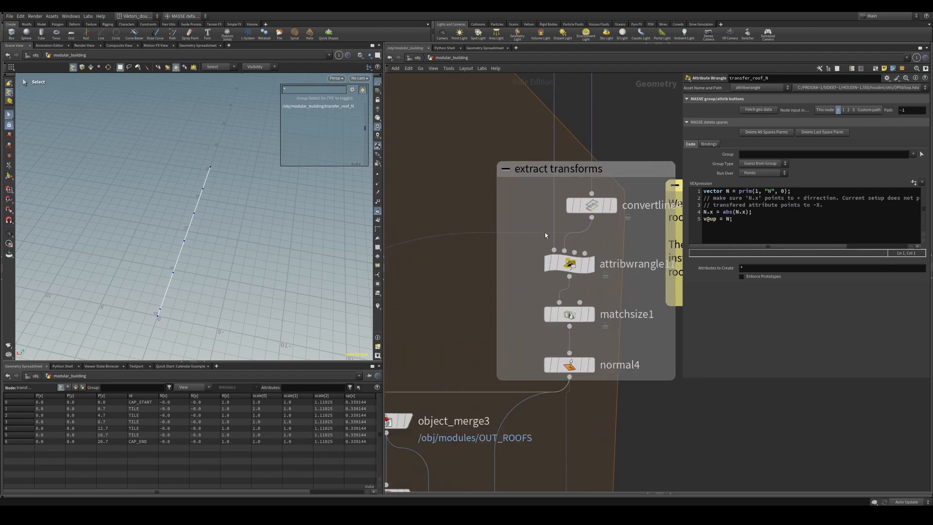
left_click(569, 215)
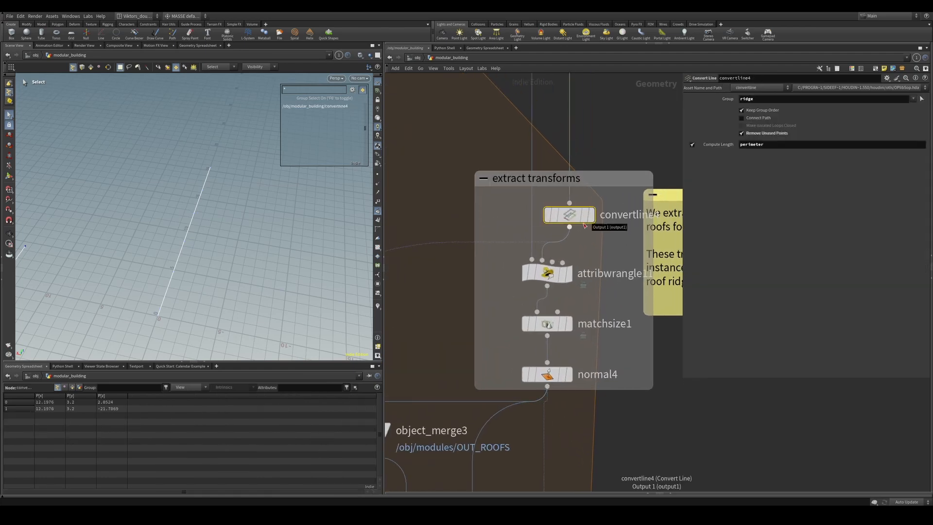
scroll(490, 349, "down", 1)
middle_click_drag(490, 349, 561, 283)
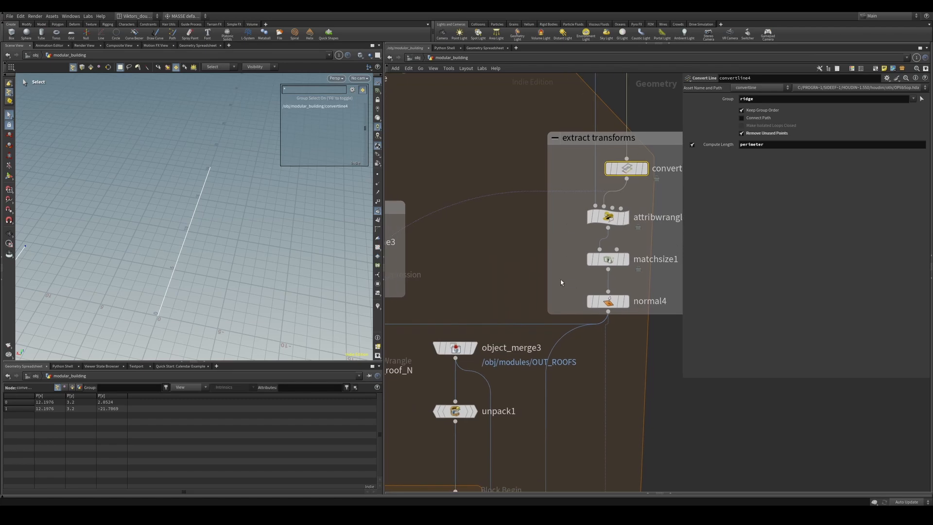
Compare the normal4 roof surface with the transfer_roof_N points, ending with only the instance point line displayed
left_click(607, 301)
scroll(528, 311, "down", 1)
left_click(504, 338)
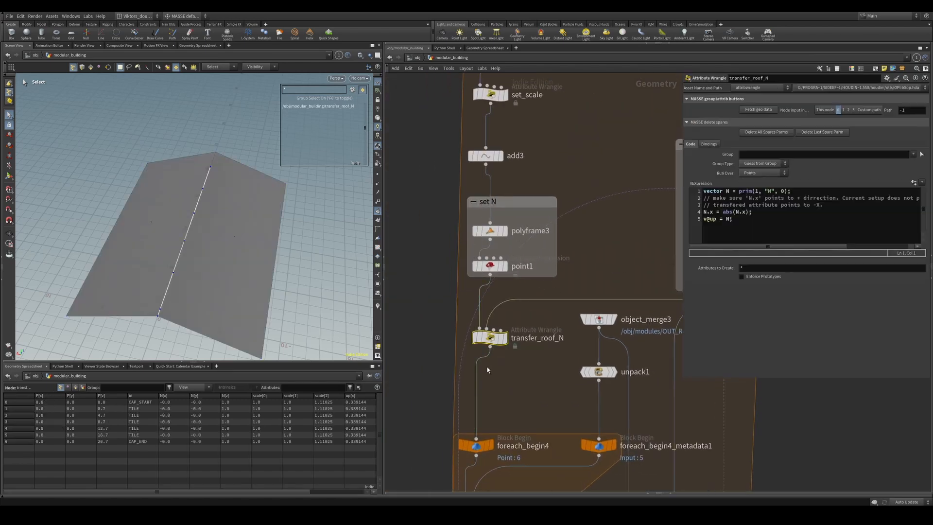
left_click_drag(223, 249, 245, 303, "alt")
scroll(519, 261, "down", 3)
middle_click_drag(546, 262, 473, 284)
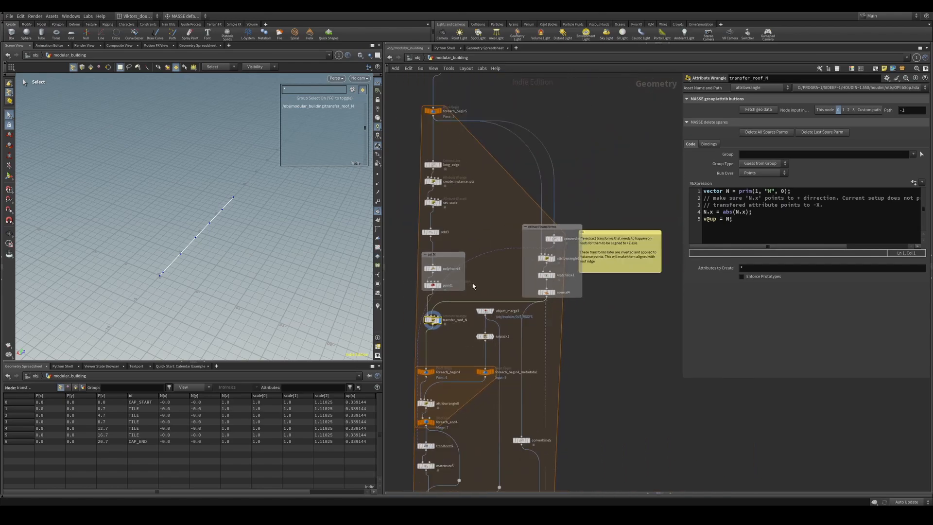
Show the height_control roof geometry together with the roof loop's output points
middle_click_drag(578, 486, 616, 266)
middle_click_drag(582, 446, 619, 383)
left_click(497, 393)
middle_click_drag(440, 333, 461, 437)
scroll(462, 437, "down", 2)
middle_click_drag(476, 326, 493, 450)
scroll(563, 215, "up", 2)
left_click(521, 121)
left_click_drag(176, 228, 159, 246, "alt")
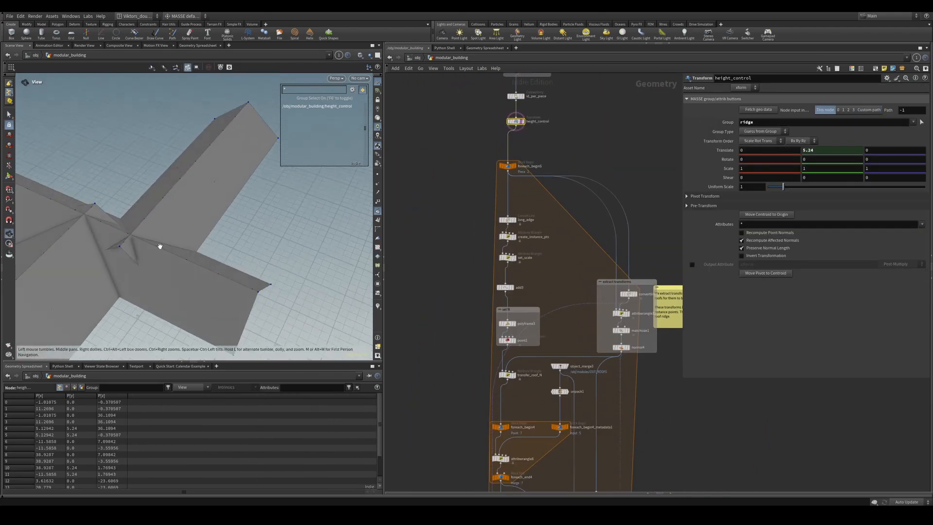
Select foreach_end5 and examine how its instance points sit along the ridges of the height_control roofs
scroll(158, 246, "up", 3)
scroll(467, 352, "down", 1)
middle_click_drag(466, 351, 479, 161)
scroll(479, 160, "up", 2)
middle_click_drag(478, 330, 457, 170)
middle_click_drag(464, 393, 469, 321)
left_click_drag(487, 350, 537, 371)
left_click_drag(197, 237, 140, 249, "alt")
key("s")
Display merge4 and frame its merged instance points in the viewport
scroll(433, 281, "down", 2)
middle_click_drag(474, 163, 482, 227)
scroll(482, 228, "up", 3)
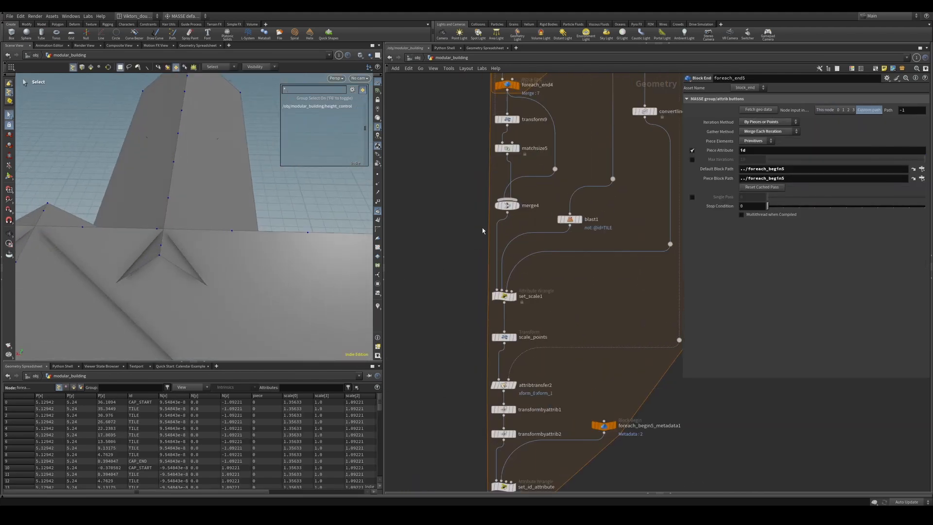
left_click(517, 205)
key("space+g")
left_click_drag(235, 231, 226, 257, "alt")
Examine the nodes from extract transforms through the inner for-each loop alongside merge4's line of points
scroll(610, 189, "down", 2)
middle_click_drag(610, 189, 546, 284)
scroll(564, 227, "up", 1)
scroll(541, 268, "up", 1)
scroll(549, 275, "down", 2)
middle_click_drag(578, 133, 573, 229)
scroll(572, 229, "up", 2)
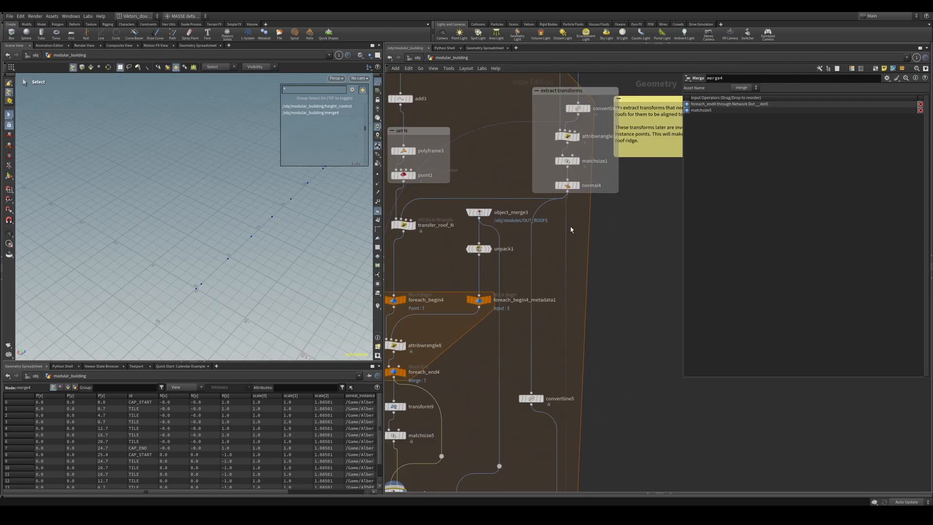
left_click_drag(253, 240, 246, 229, "alt")
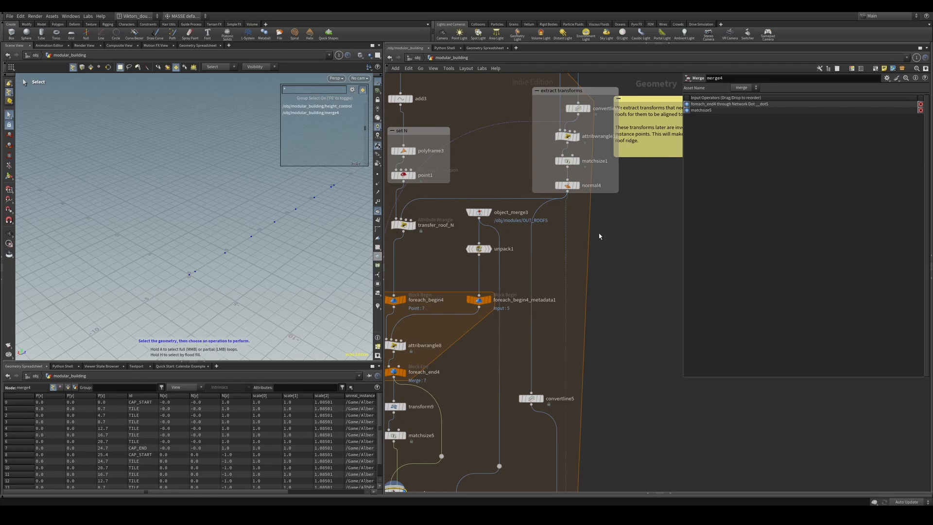
Display the foreach_begin5 node's output above the extract transforms box and view it in the viewport
middle_click_drag(580, 110, 587, 230)
scroll(587, 231, "up", 3)
middle_click_drag(510, 225, 587, 379)
scroll(504, 252, "down", 2)
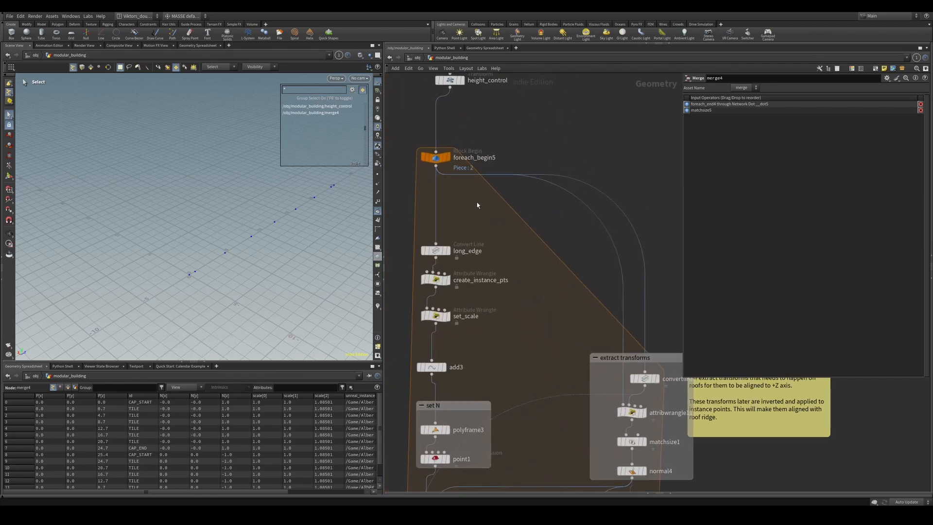
left_click(435, 156)
left_click_drag(214, 233, 224, 256, "alt")
Display the output of attribwrangle11 in the extract transforms box, with its VEX code in the parameters
middle_click_drag(589, 333, 526, 249)
scroll(590, 333, "up", 2)
left_click(560, 326)
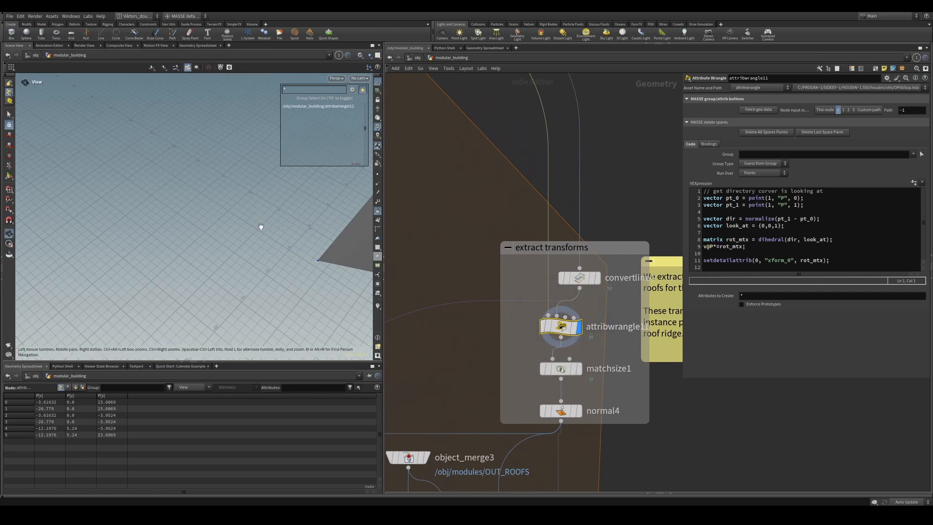
right_click(767, 235)
left_click(630, 223)
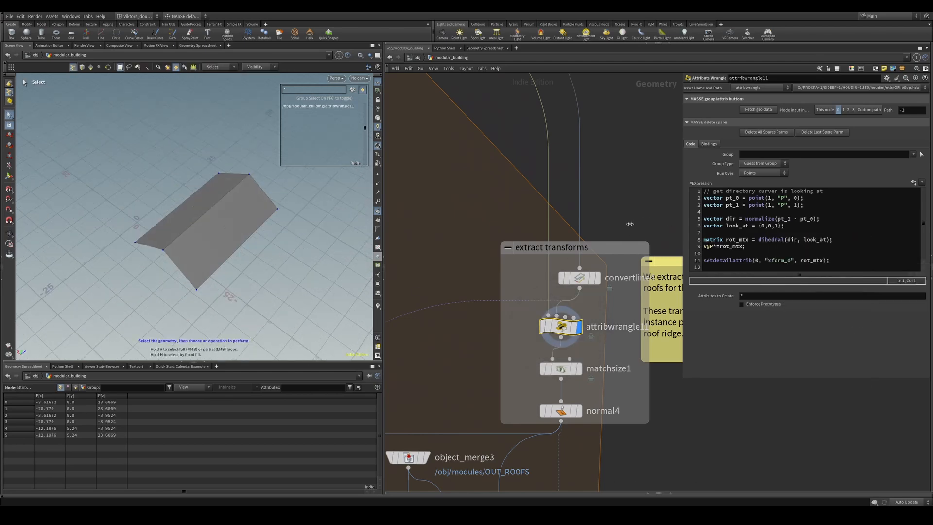
Display the convertline4 node to inspect the line it converts from the ridge group
left_click(579, 278)
left_click(597, 278)
right_click_drag(321, 248, 196, 179, "alt")
scroll(630, 272, "up", 2)
middle_click_drag(630, 270, 566, 283)
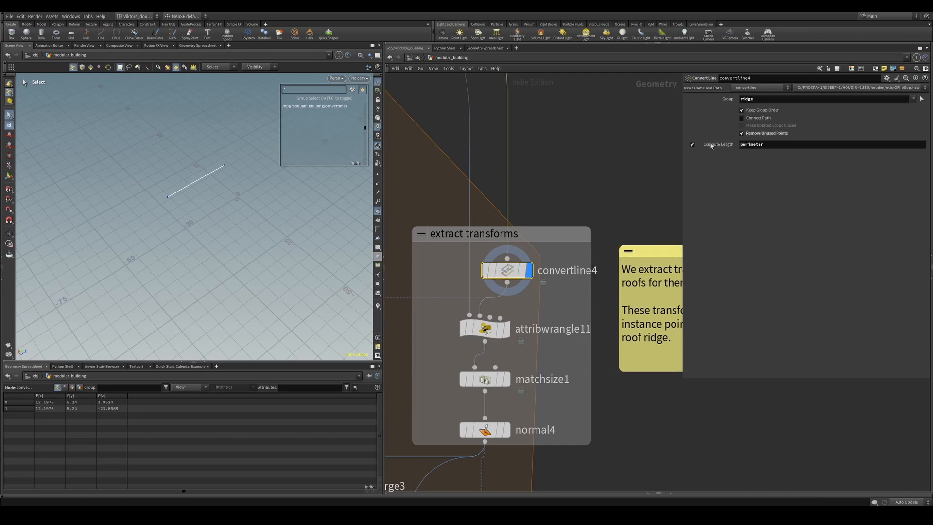
Examine the converted ridge line from several angles, using both edge and point selection
key("3")
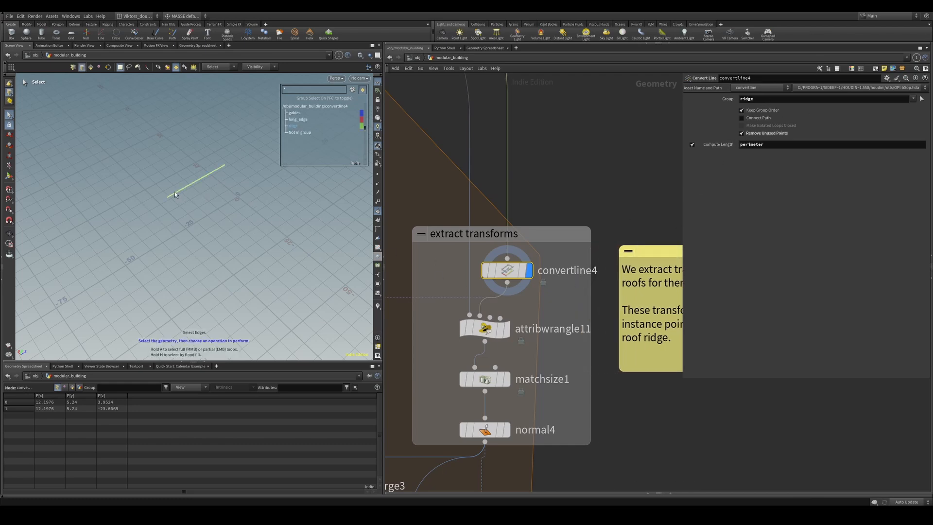
left_click(178, 192)
left_click_drag(194, 205, 181, 227, "alt")
left_click(194, 212)
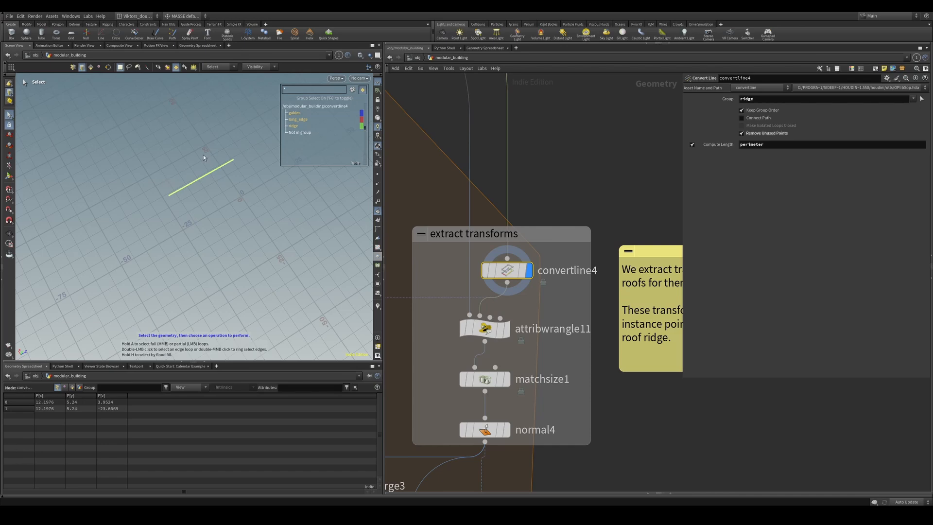
key("2")
left_click_drag(177, 156, 216, 202, "alt")
key("3")
key("2")
key("3")
left_click(217, 203)
left_click_drag(209, 163, 211, 133, "alt")
key("2")
scroll(460, 241, "down", 2)
middle_click_drag(408, 252, 621, 196)
scroll(608, 294, "down", 1)
middle_click_drag(607, 236, 478, 296)
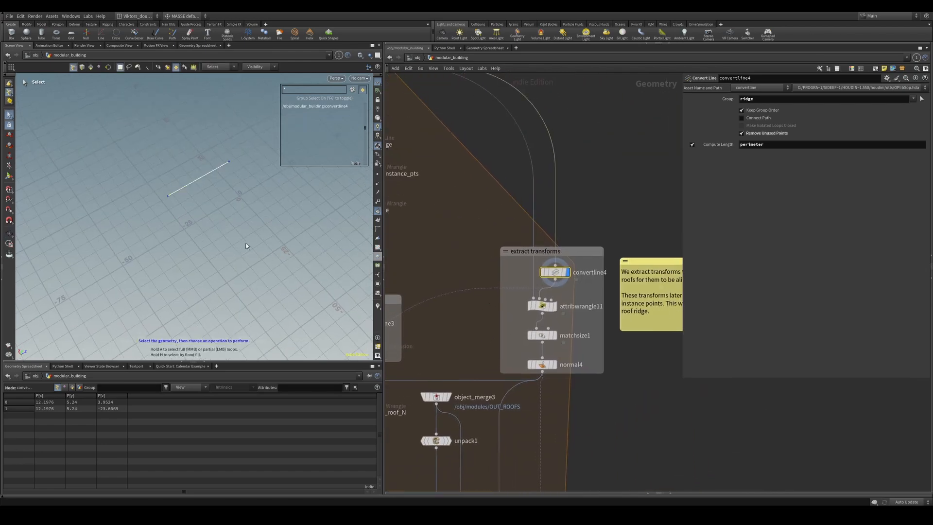
right_click_drag(191, 172, 229, 190, "alt")
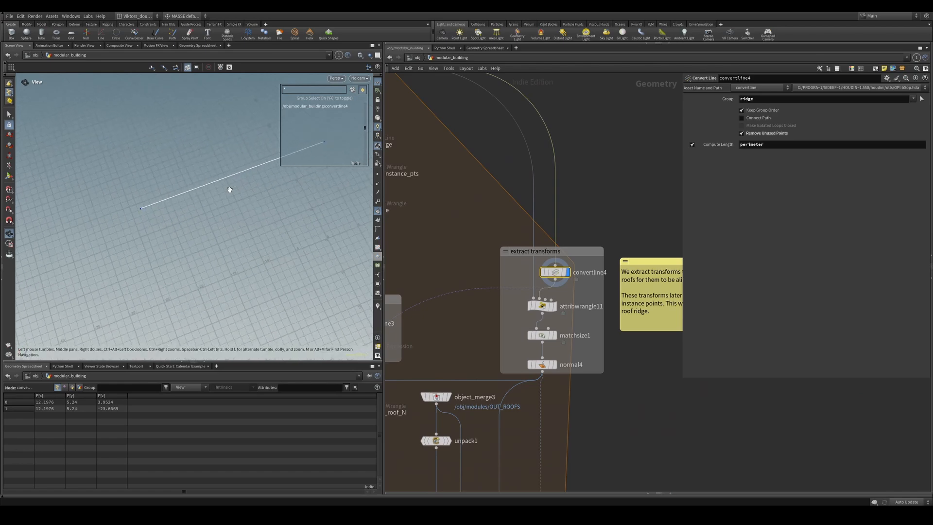
left_click_drag(257, 183, 184, 243, "alt")
Display attribwrangle11, open its VEXpression in Visual Studio Code and reposition the editor window
scroll(552, 322, "up", 2)
left_click(537, 299)
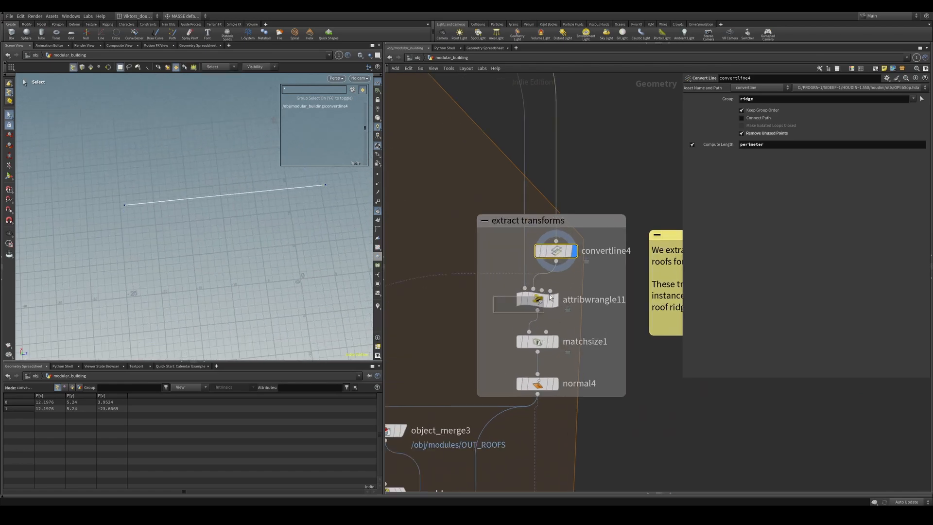
right_click(745, 222)
mouse_move(777, 253)
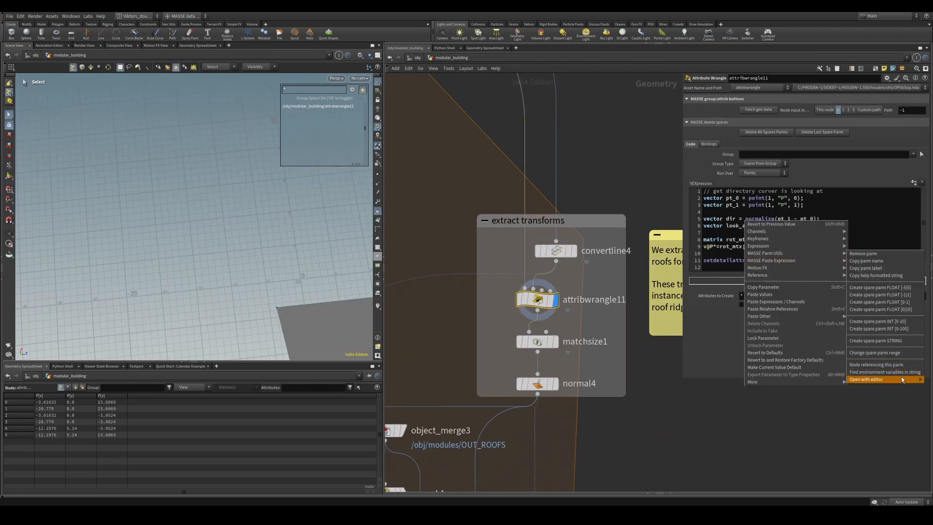
left_click(926, 381)
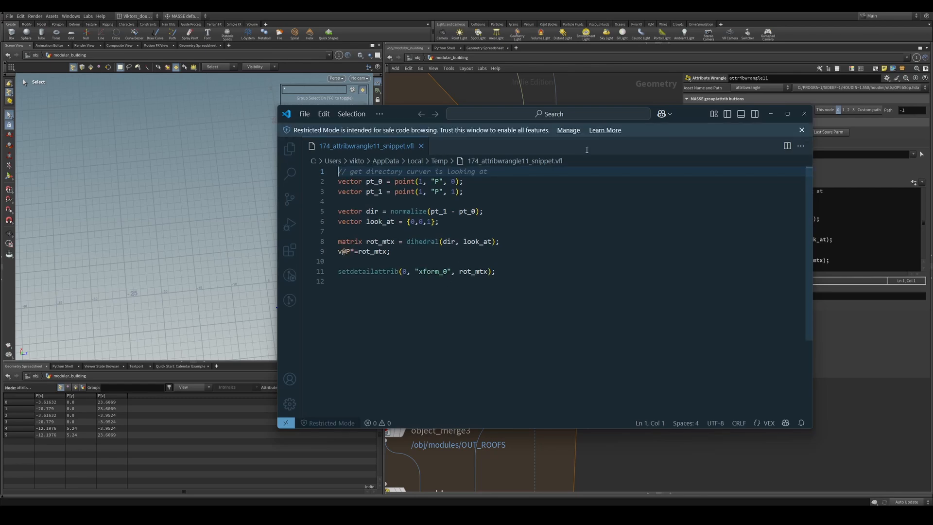
left_click_drag(686, 116, 630, 336)
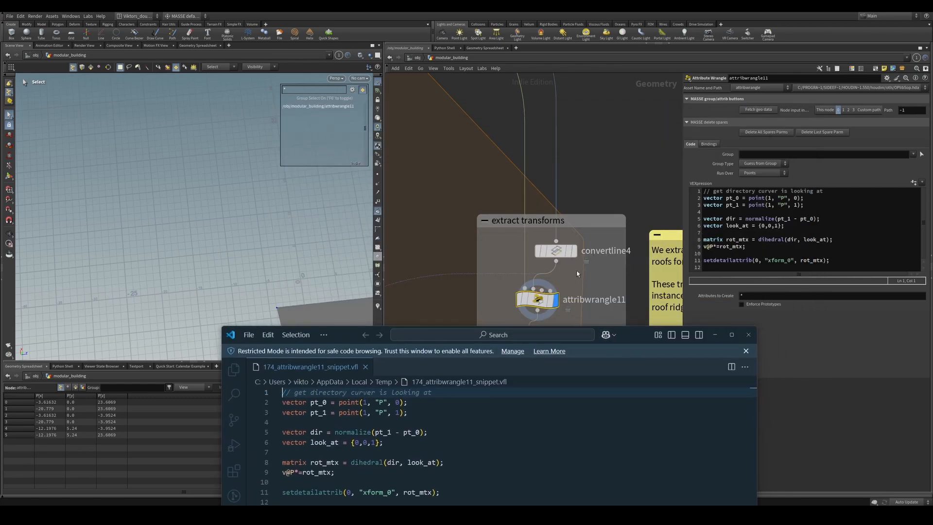
left_click_drag(636, 335, 649, 172)
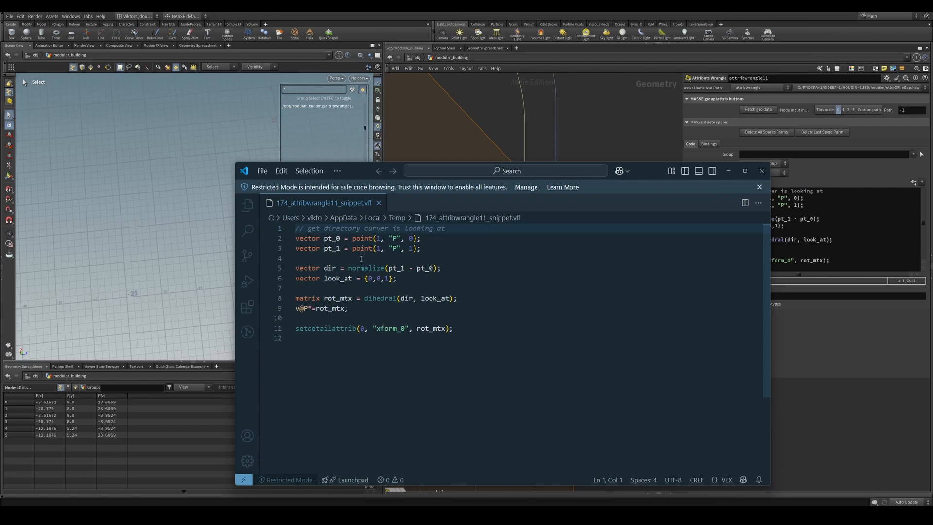
Review the pt_0, pt_1, dir and look_at variables in the attribwrangle11 snippet, and return to Houdini
left_click(332, 238)
double_click(332, 249)
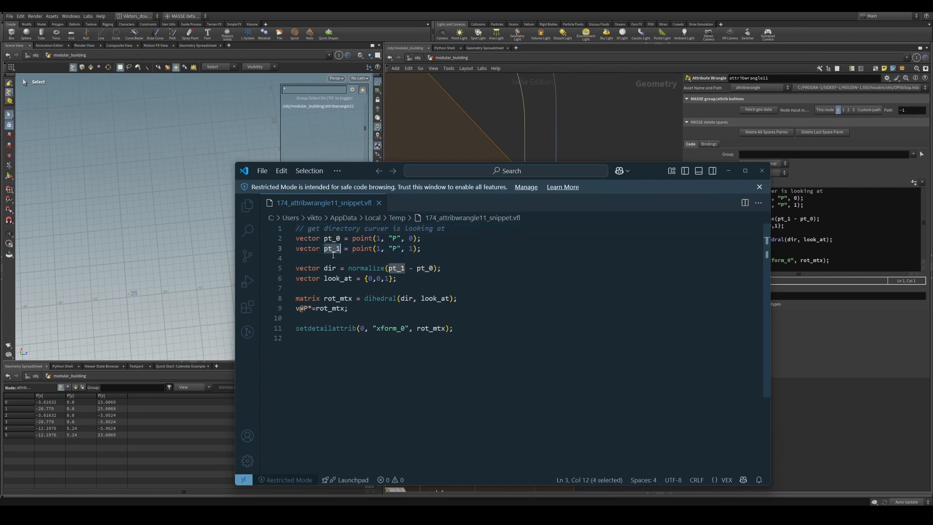
left_click(342, 248)
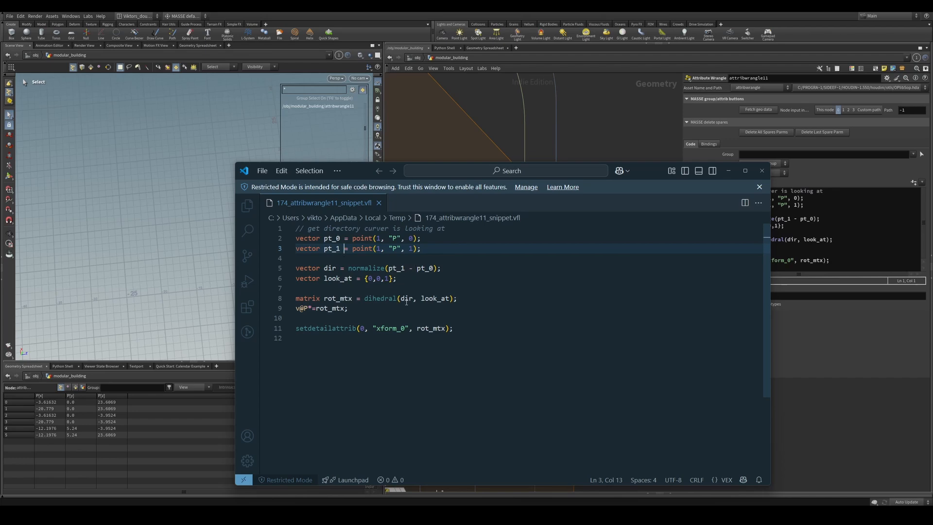
double_click(330, 268)
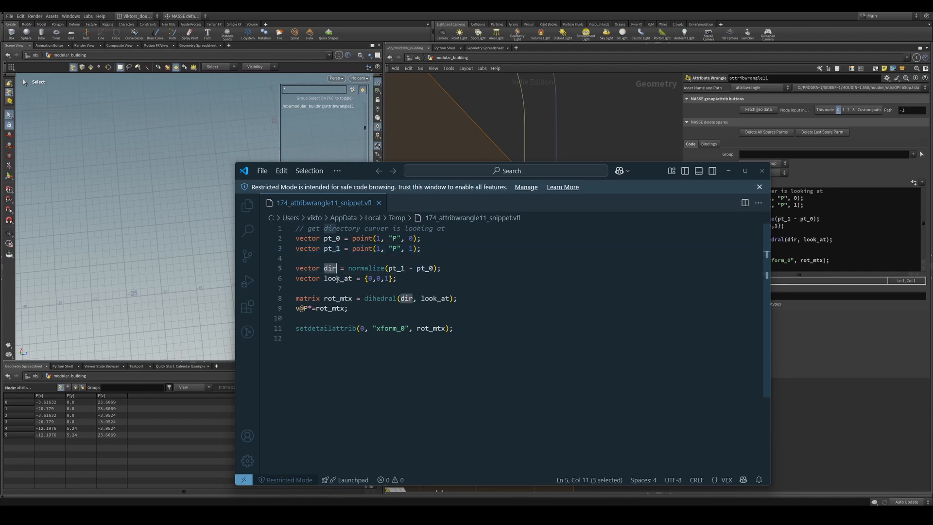
left_click(338, 279)
left_click(585, 152)
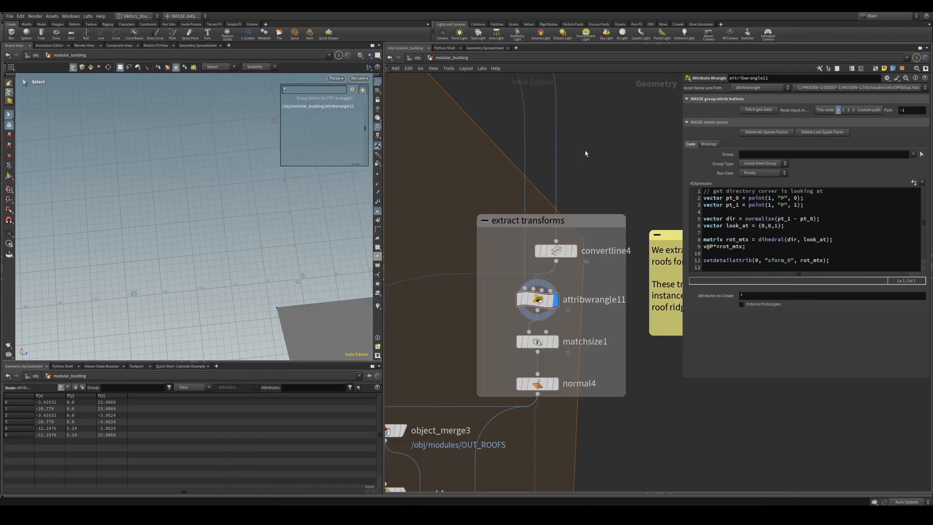
Display the point1 node in the set N box and inspect the orientation of its instance points
scroll(583, 160, "down", 4)
middle_click_drag(471, 238, 581, 252)
scroll(535, 283, "up", 4)
left_click(497, 281)
key("r")
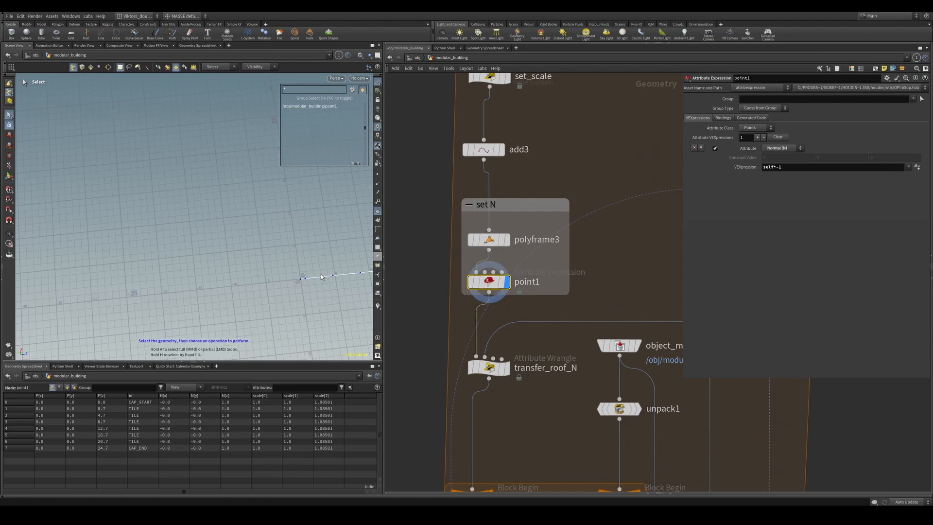
middle_click_drag(307, 276, 246, 257, "alt")
left_click_drag(232, 252, 189, 242, "alt")
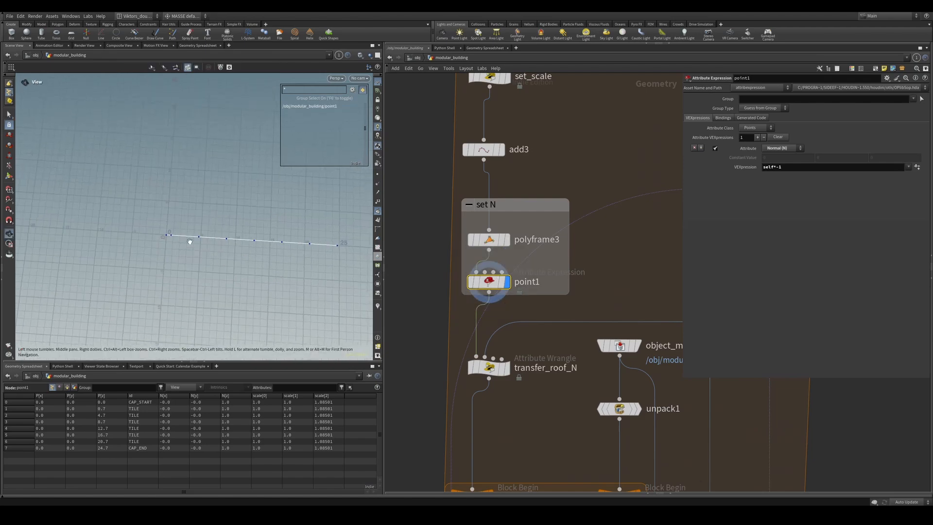
Display convertline4 again and compare the ridge line's orientation with the instance points
middle_click_drag(678, 254, 501, 298)
scroll(500, 299, "down", 1)
scroll(612, 257, "up", 1)
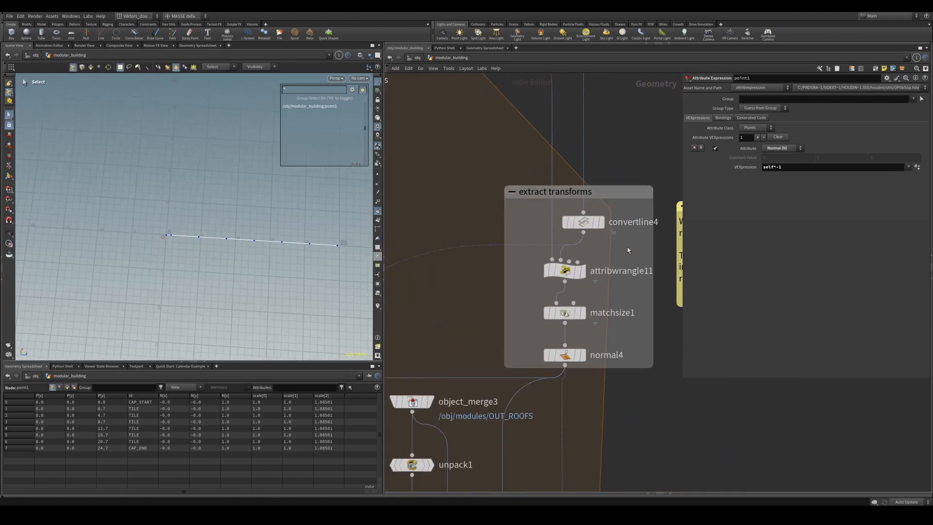
left_click(586, 222)
key("r")
scroll(130, 227, "down", 4)
middle_click_drag(129, 227, 213, 243, "alt")
left_click_drag(214, 243, 250, 219, "alt")
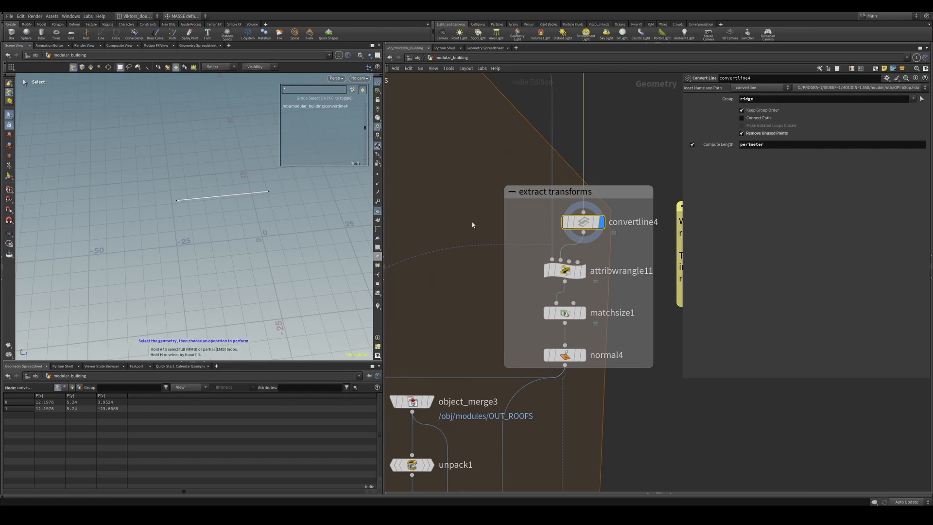
Display attribwrangle11 and view the rotated roof piece against the grid axes
scroll(571, 254, "up", 1)
left_click(585, 274)
middle_click_drag(302, 284, 240, 278, "alt")
key("s")
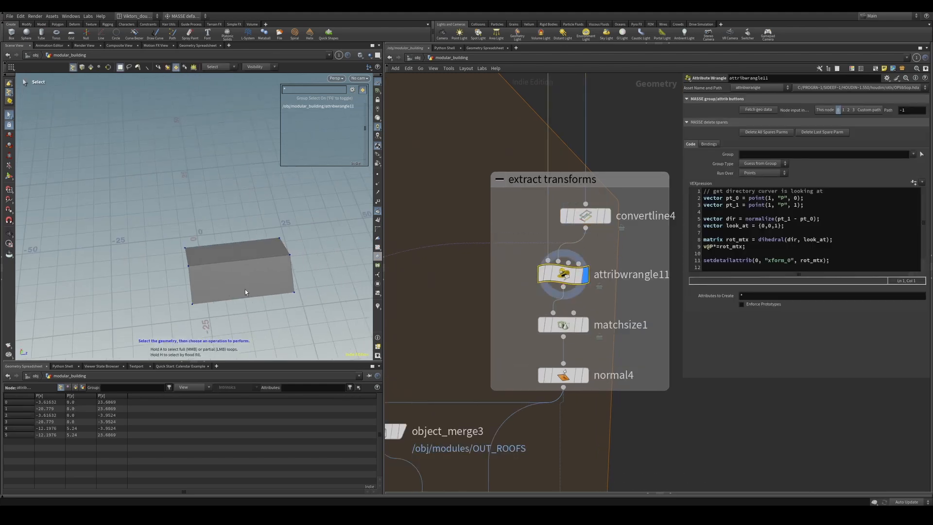
left_click_drag(267, 265, 272, 272, "alt")
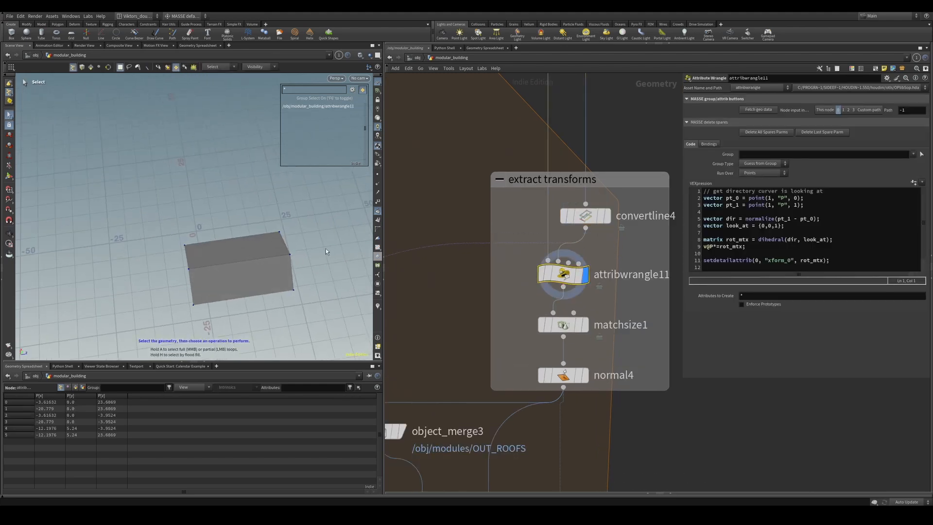
Display the foreach_begin5 roof piece to compare it with the rotated result
middle_click_drag(507, 290, 513, 281)
scroll(491, 308, "down", 5)
middle_click_drag(440, 185, 462, 250)
left_click(417, 183)
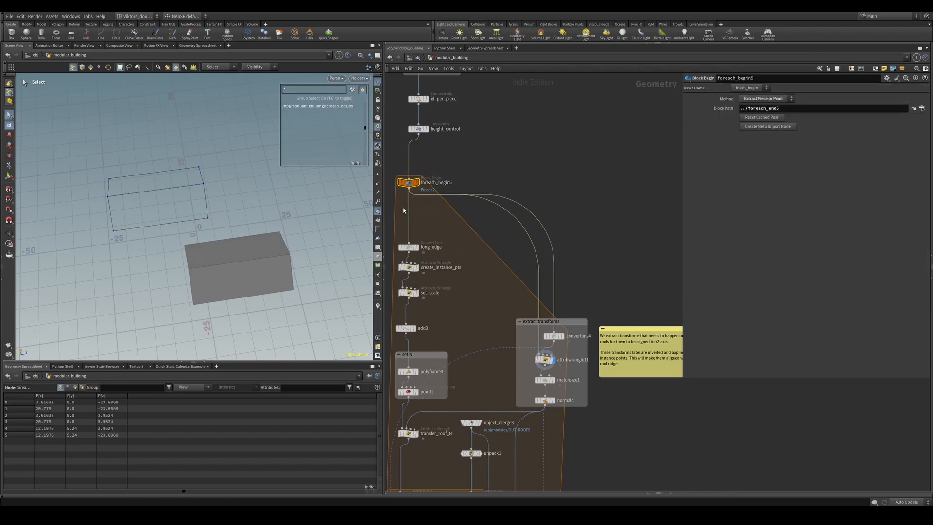
Display foreach_end5 and enable its Single Pass option with a value of 1
scroll(505, 233, "down", 5)
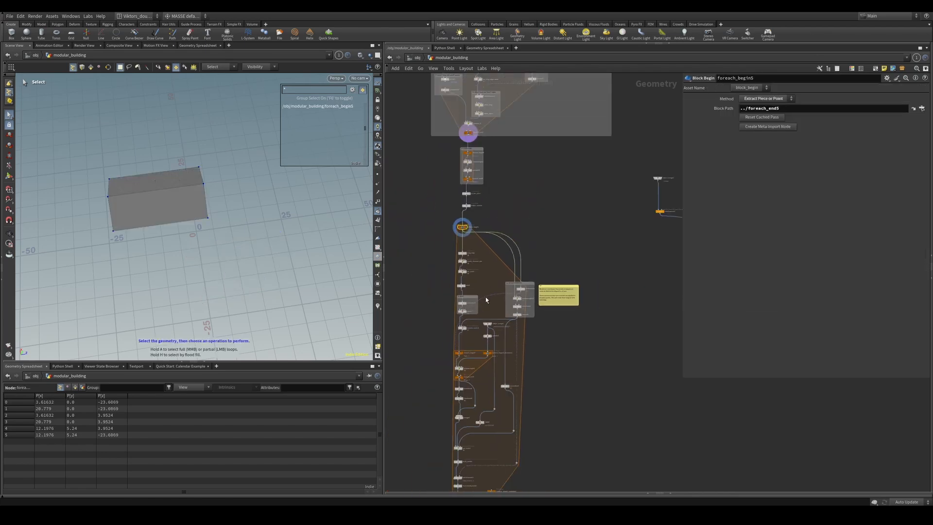
middle_click_drag(476, 471, 494, 395)
scroll(494, 394, "up", 4)
left_click(470, 431)
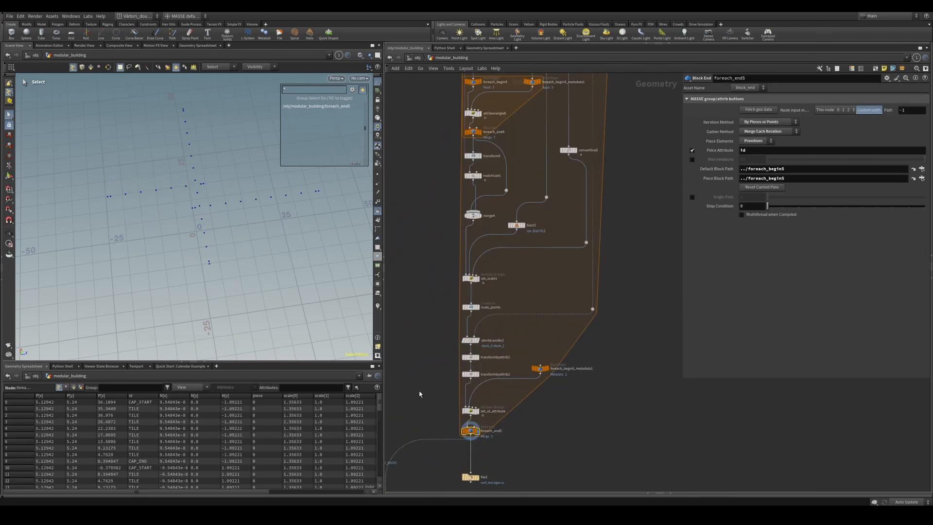
left_click_drag(770, 203, 783, 203)
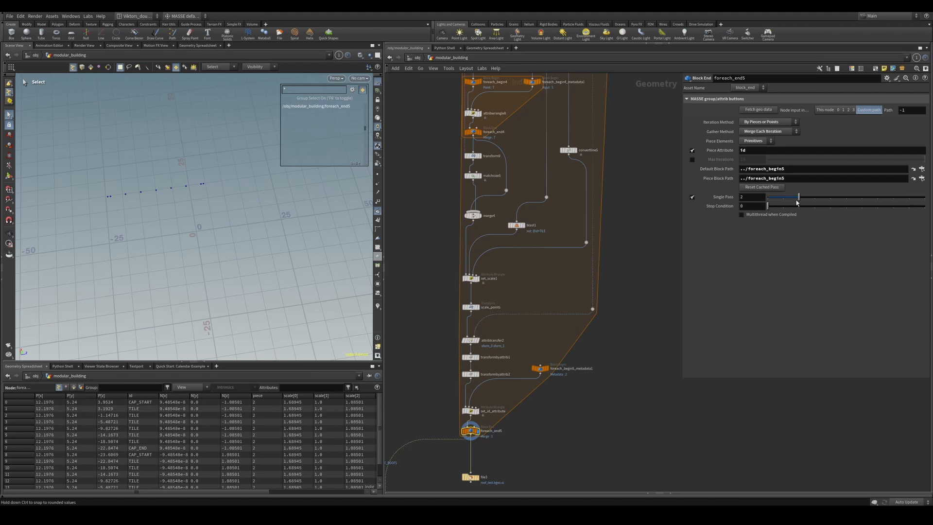
Display foreach_begin5 and inspect the roof piece isolated by the single pass
middle_click_drag(590, 81, 587, 479)
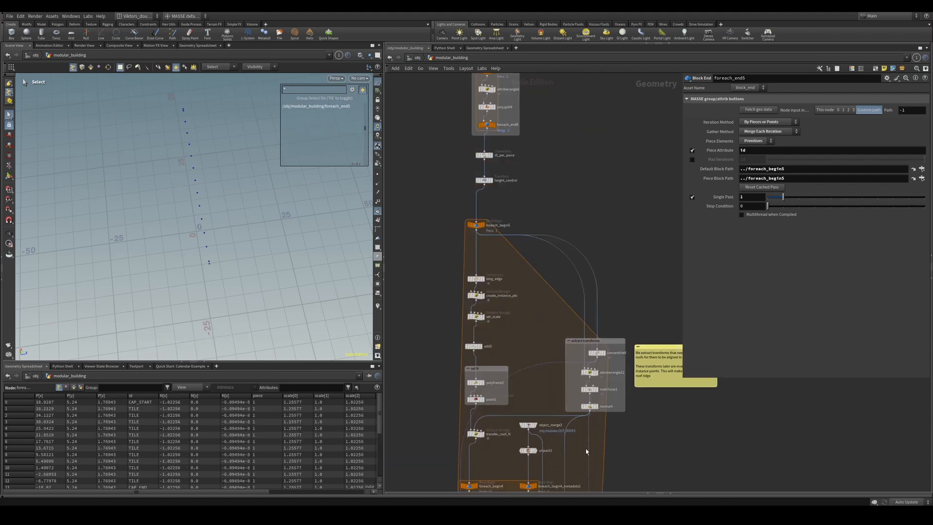
left_click(482, 225)
left_click_drag(194, 207, 138, 272, "alt")
key("s")
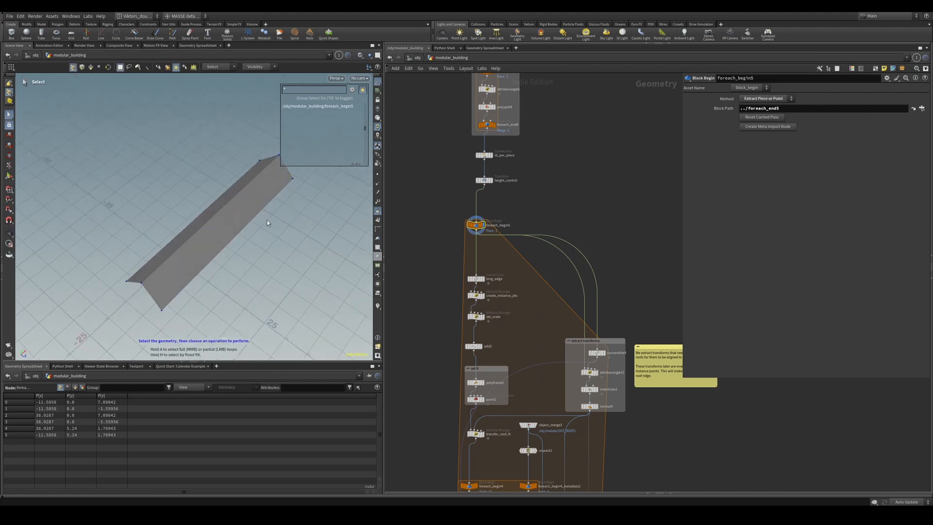
Compare the isolated roof piece's original orientation with its rotated version from attribwrangle11
scroll(492, 360, "up", 3)
middle_click_drag(492, 361, 409, 280)
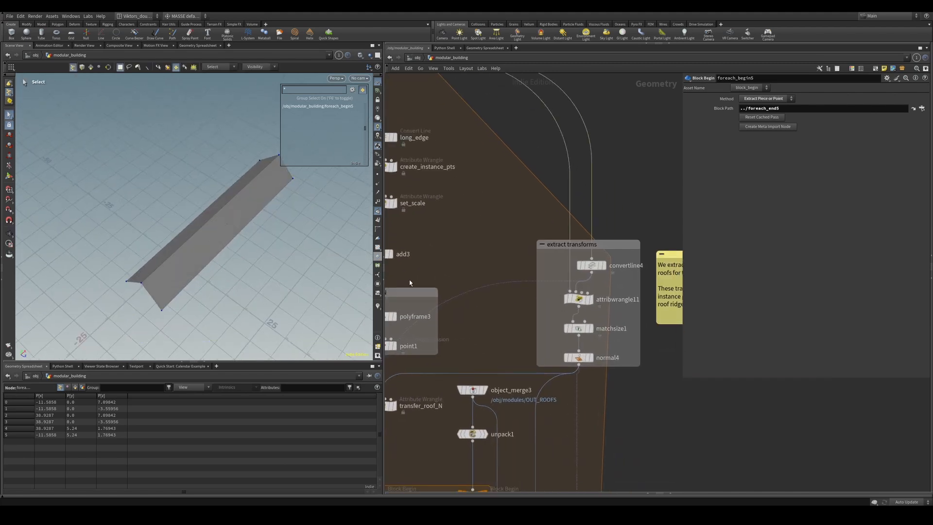
scroll(573, 317, "up", 2)
left_click_drag(217, 232, 246, 283, "alt")
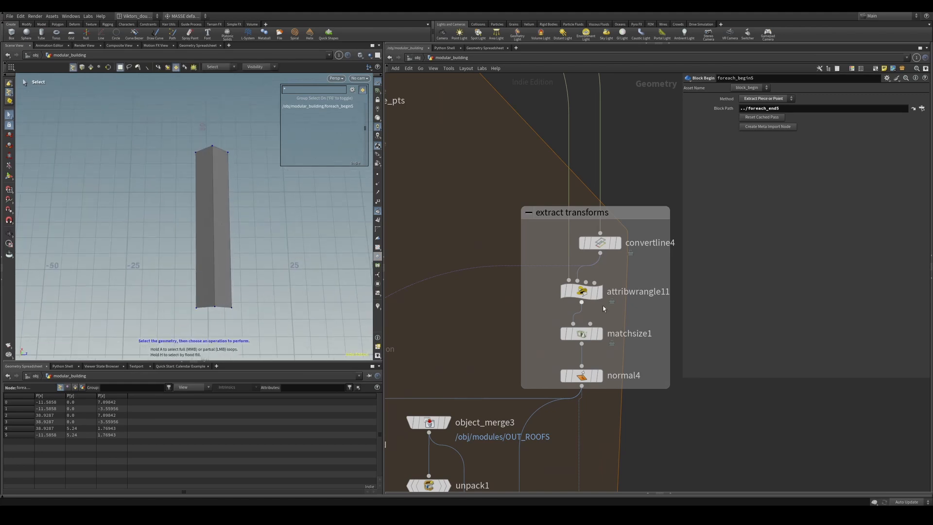
scroll(613, 303, "up", 2)
left_click(594, 291)
middle_click_drag(226, 299, 261, 273, "alt")
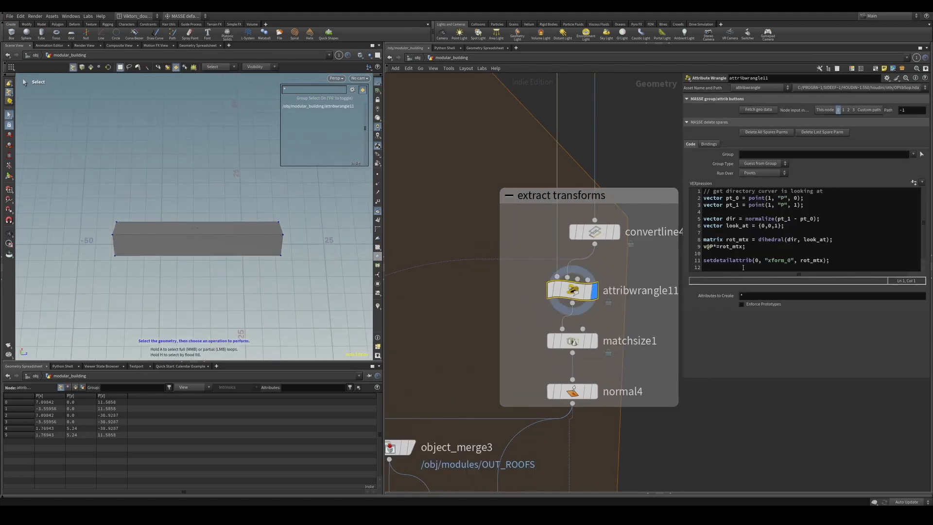
Review the dihedral rotation matrix lines in attribwrangle11's code and show its detail attributes in the Geometry Spreadsheet
left_click(763, 240)
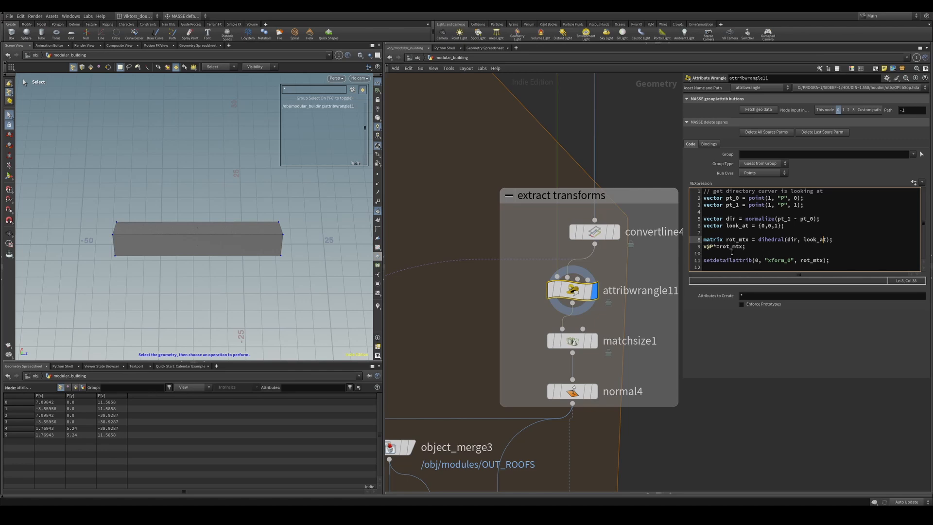
left_click(751, 246)
double_click(722, 247)
left_click(775, 239)
left_click(822, 254)
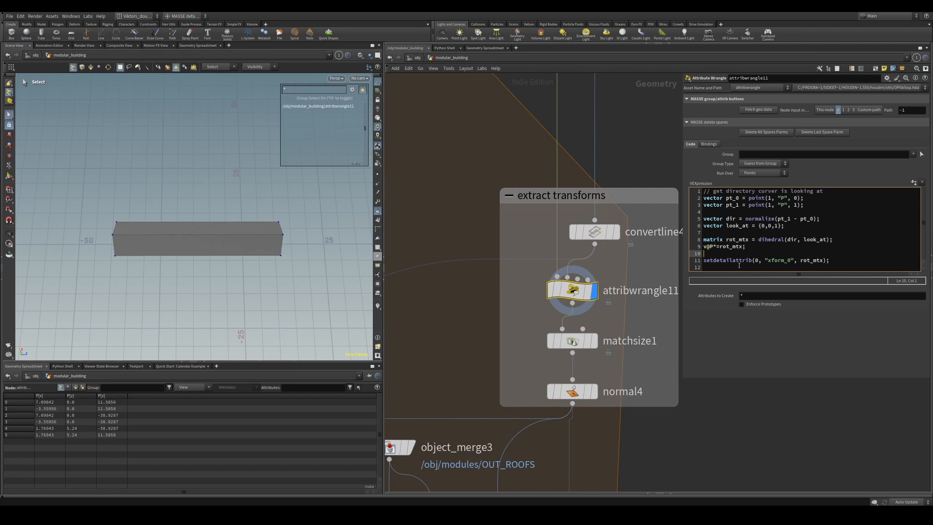
left_click(83, 388)
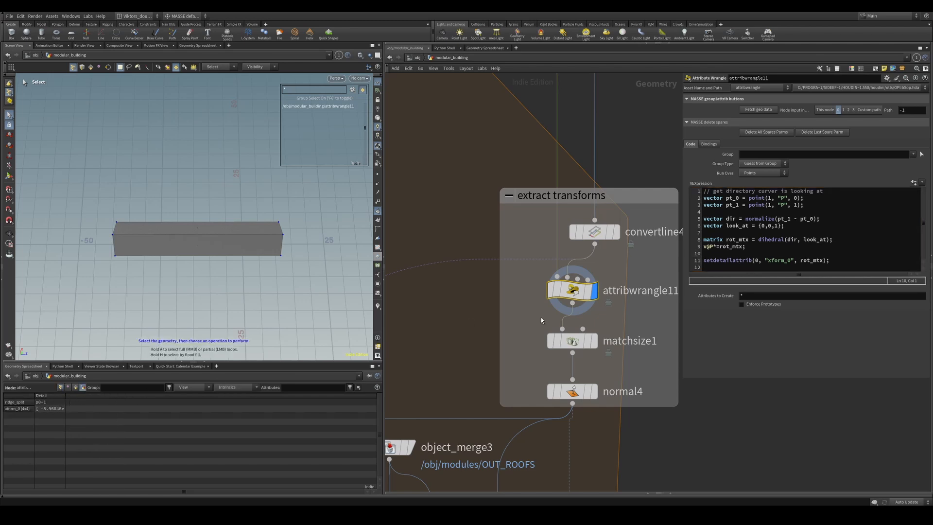
Examine the rotated roof piece from attribwrangle11 in the viewport from several angles
key("Escape")
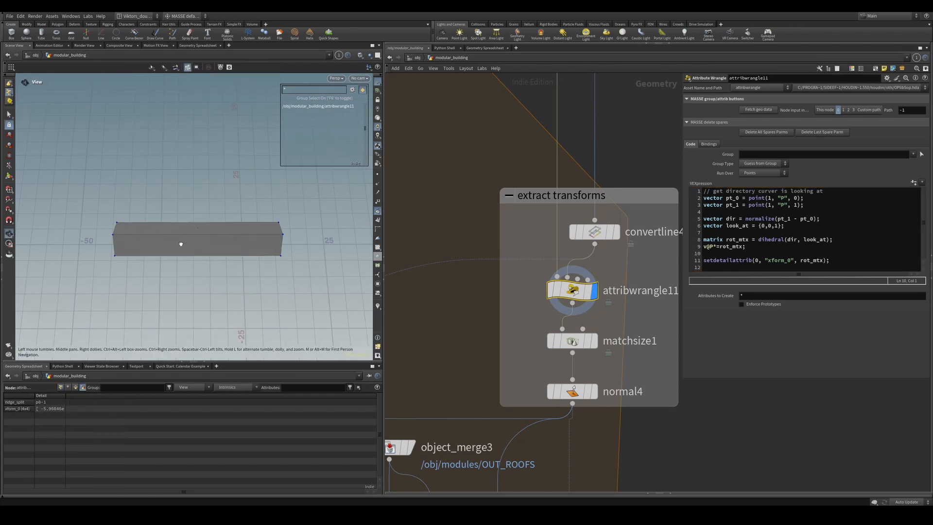
left_click_drag(179, 241, 246, 248)
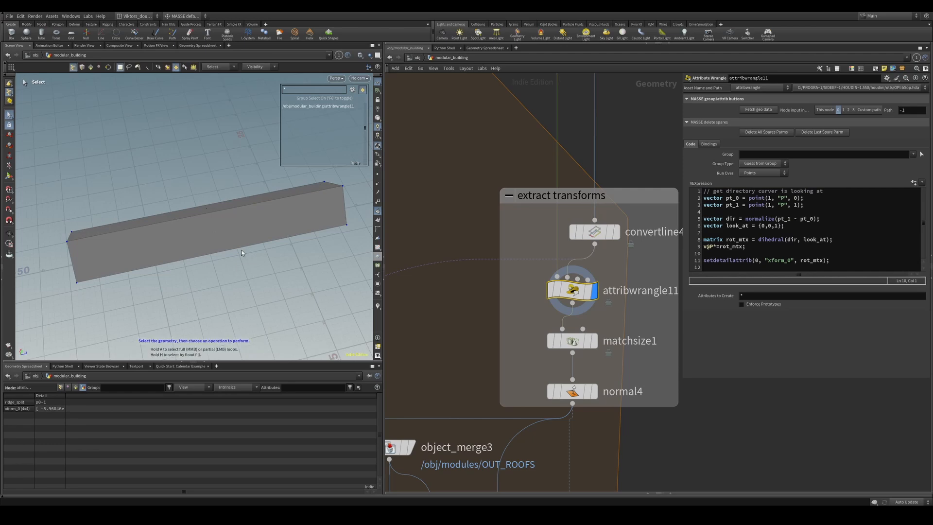
right_click_drag(241, 249, 224, 258, "alt")
left_click_drag(225, 258, 232, 270, "alt")
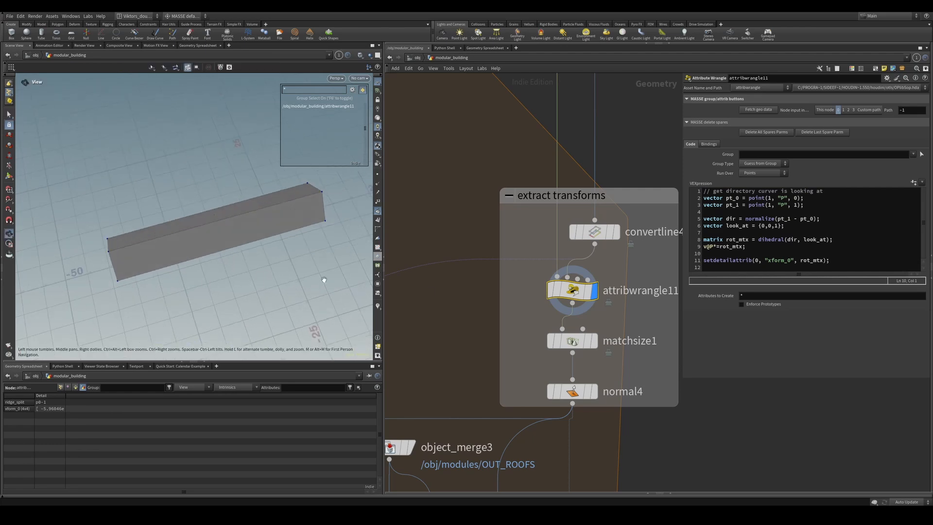
scroll(537, 331, "up", 2)
left_click_drag(261, 227, 264, 215, "alt")
scroll(428, 286, "down", 3)
Display add3's instance point line and compare its position with the roof piece output by matchsize1
middle_click_drag(428, 296, 620, 262)
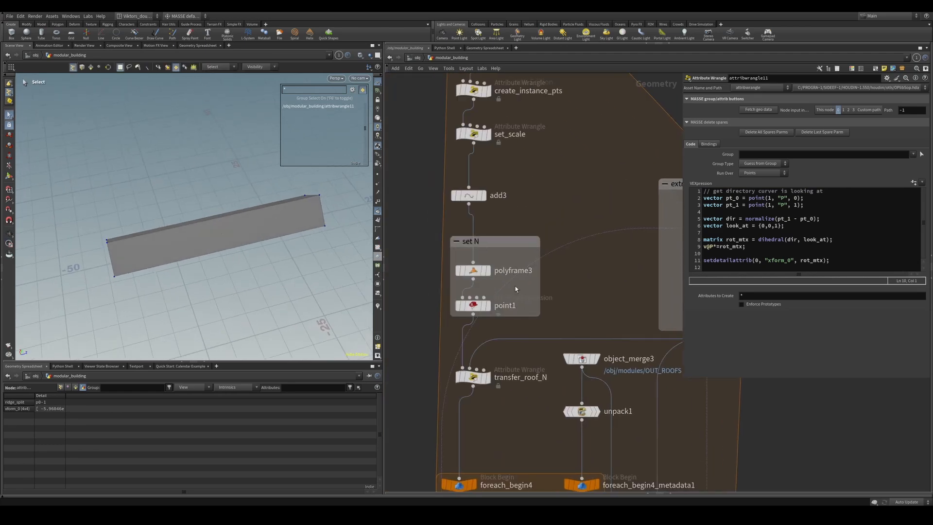
left_click(474, 191)
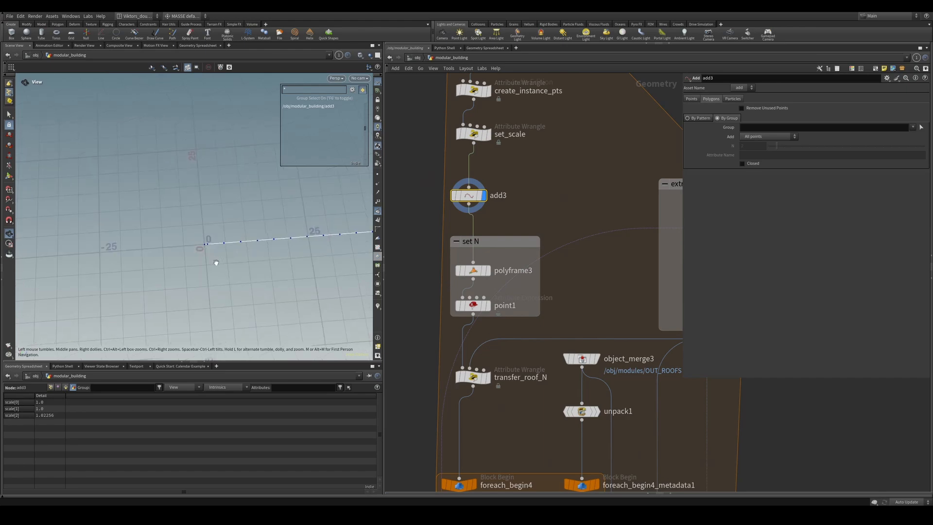
scroll(590, 304, "down", 1)
middle_click_drag(591, 303, 448, 286)
scroll(575, 280, "up", 3)
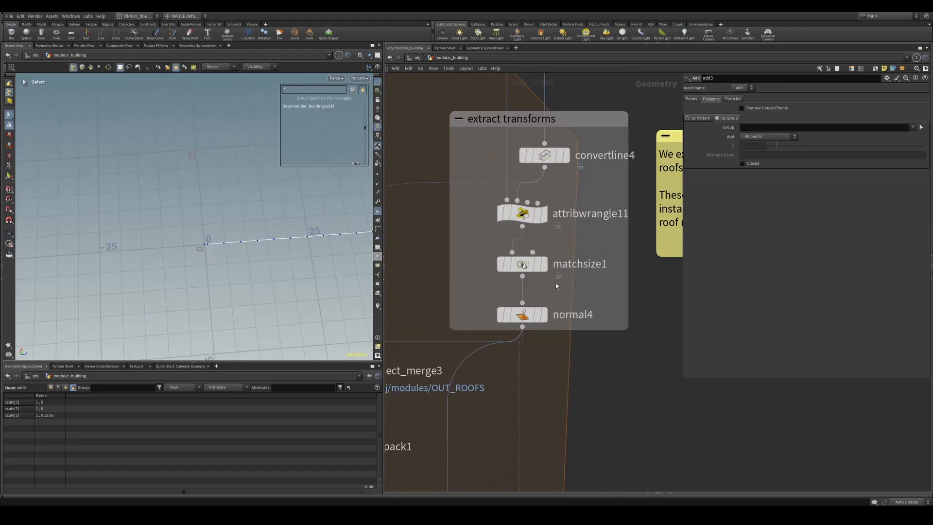
left_click(544, 264)
left_click_drag(313, 252, 254, 238, "alt")
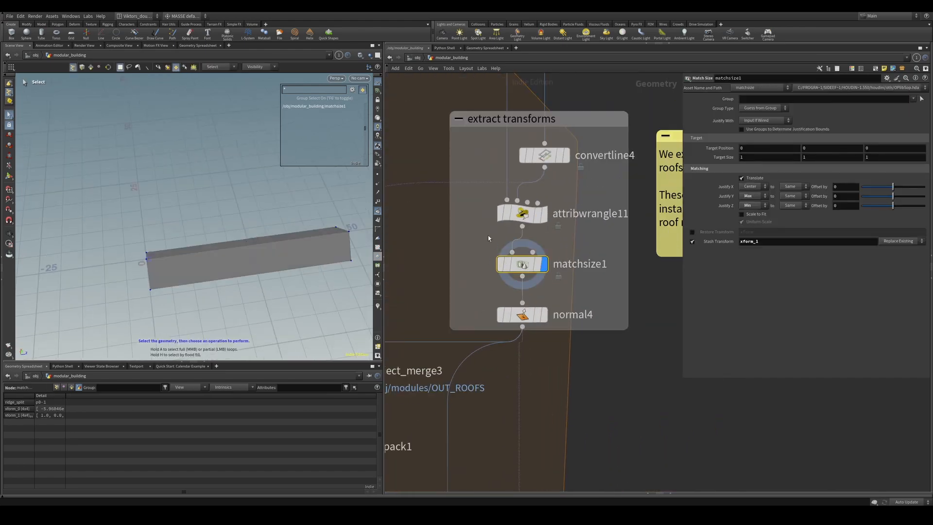
Compare the roof piece's position in attribwrangle11 with its position after matchsize1
left_click(544, 214)
left_click_drag(472, 250, 533, 277)
key("r")
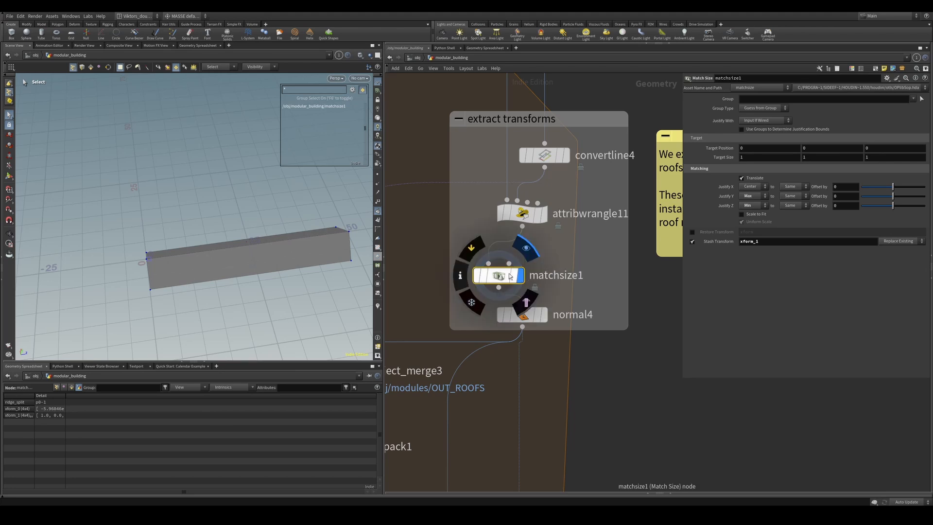
left_click_drag(520, 264, 522, 264)
left_click(523, 214)
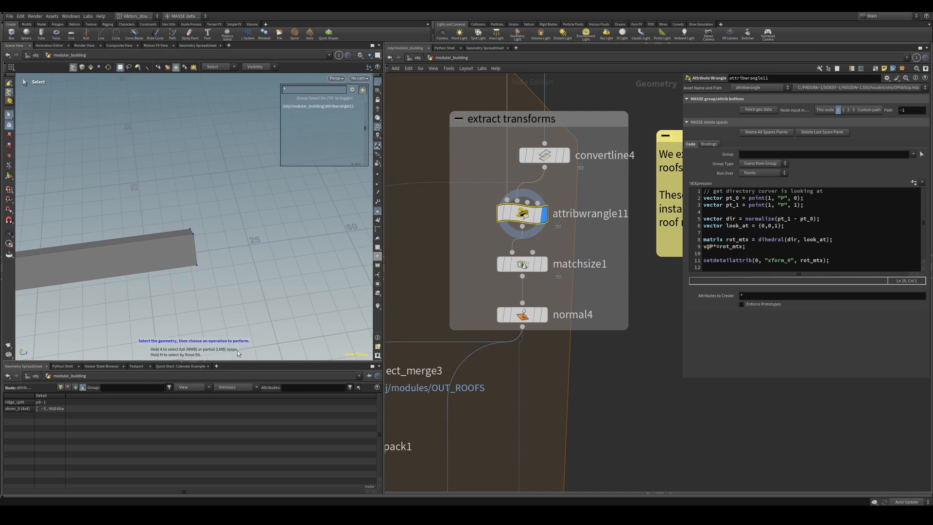
left_click(543, 264)
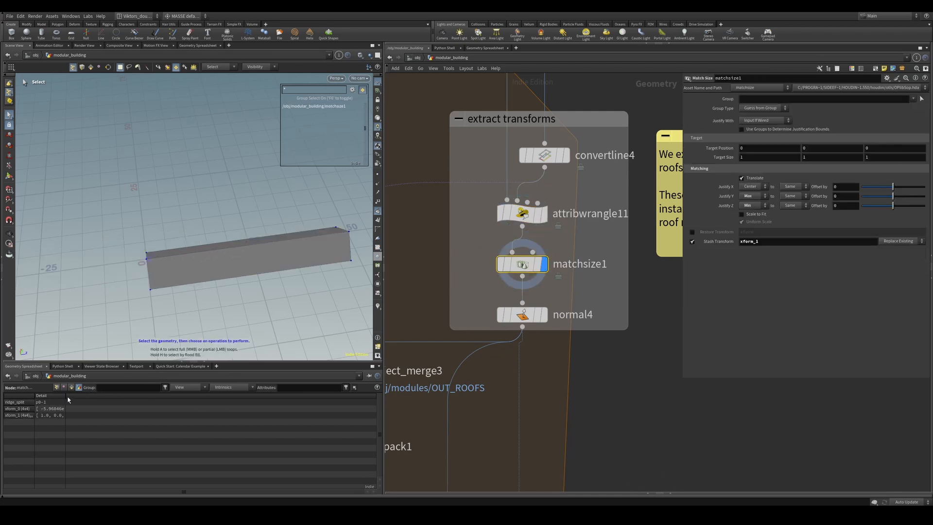
Widen the spreadsheet's Detail column and compare the transforms stored by attribwrangle11 and matchsize1
left_click_drag(67, 399, 359, 415)
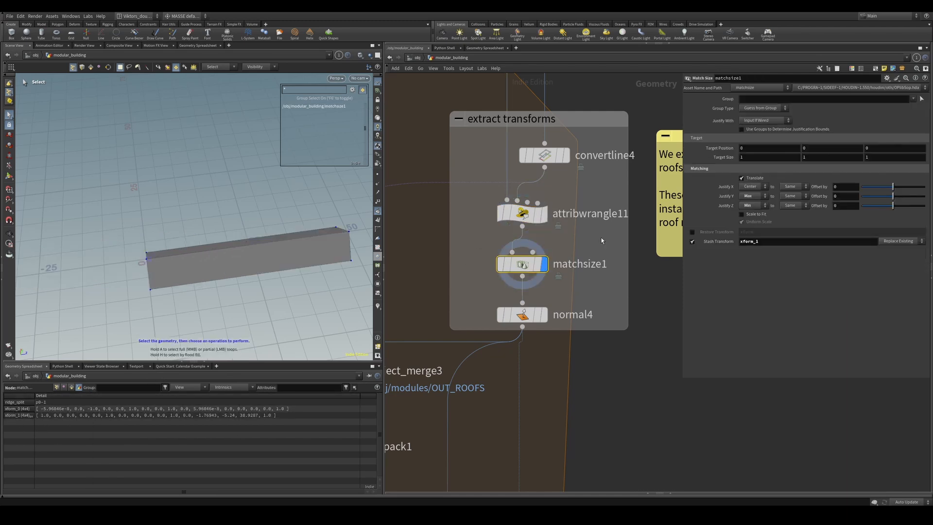
left_click(511, 210)
left_click(543, 264)
left_click(513, 214)
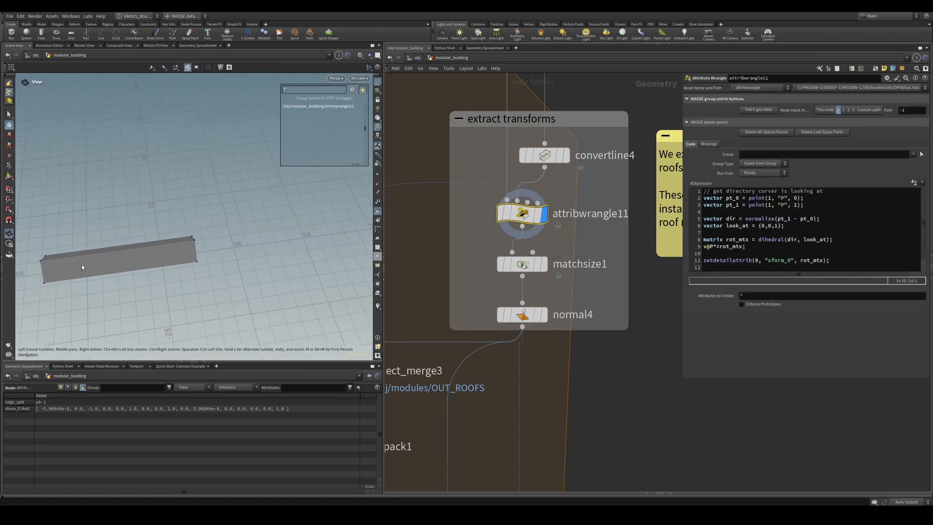
left_click(510, 264)
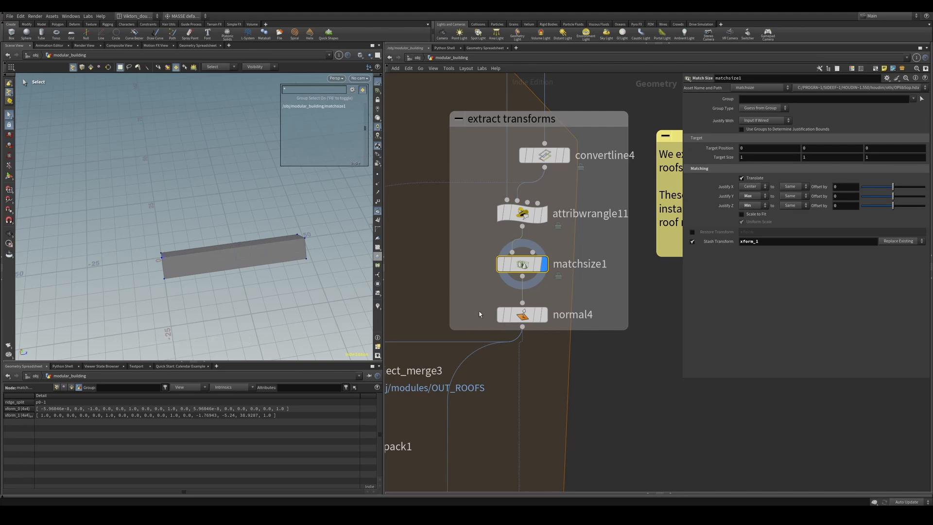
Show normal4's settings, then display transfer_roof_N and review its code that stores the roof normal as the up vector
middle_click_drag(549, 359, 585, 345)
left_click(553, 302)
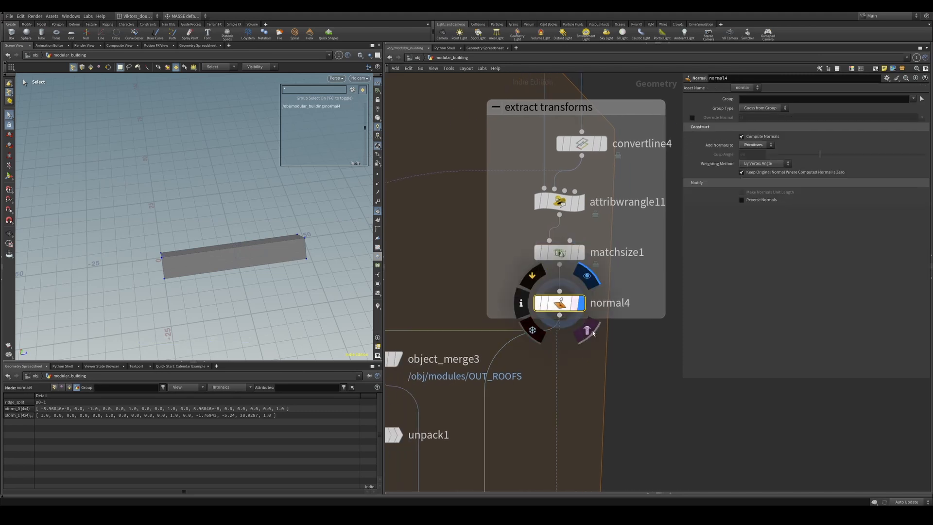
scroll(516, 297, "down", 1)
middle_click_drag(516, 296, 657, 237)
scroll(594, 237, "down", 1)
left_click(494, 297)
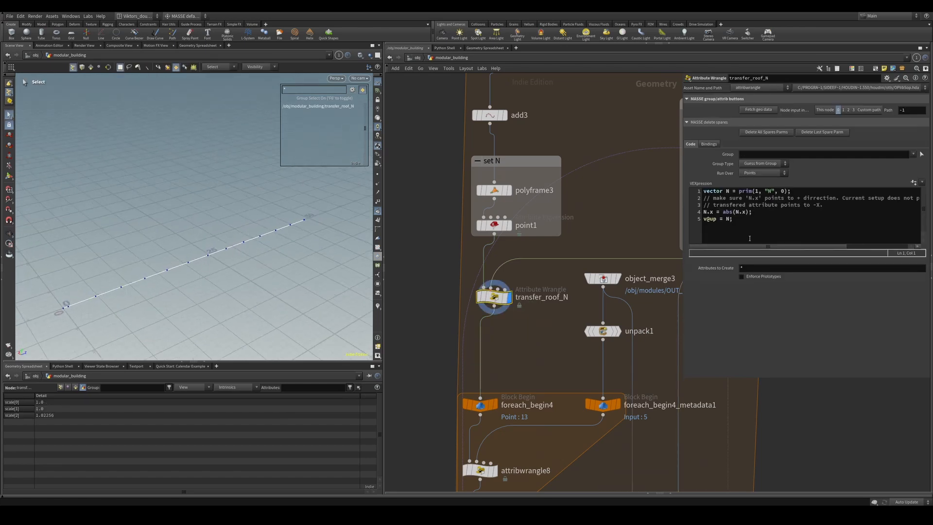
left_click(735, 222)
middle_click_drag(522, 313, 524, 313)
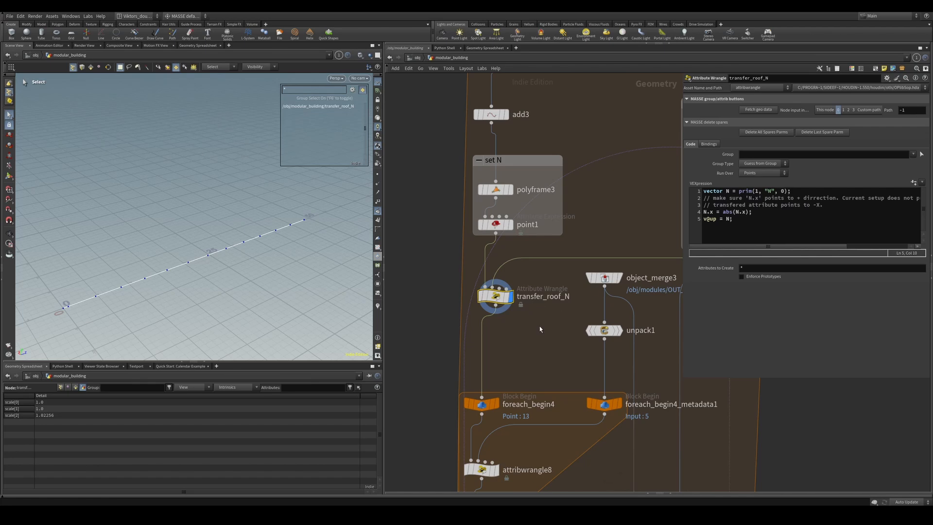
middle_click_drag(526, 333, 550, 323)
left_click_drag(550, 325, 521, 292)
left_click(748, 221)
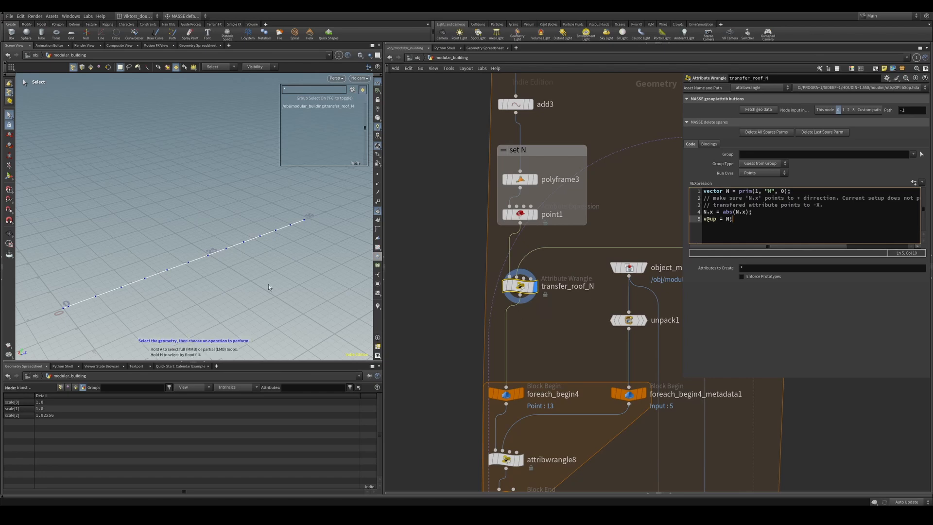
Examine the line of instance points in transfer_roof_N against the v@up = N line of its code
left_click(240, 248)
left_click_drag(207, 264, 262, 243, "alt")
scroll(226, 230, "up", 4)
middle_click_drag(523, 287, 439, 313)
left_click(732, 230)
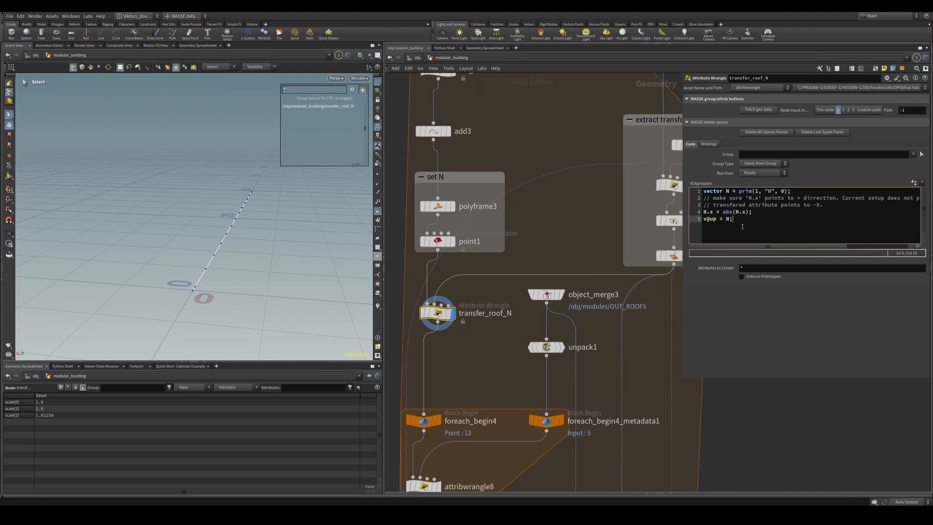
Display normal4 and list its primitive normals in the Geometry Spreadsheet with narrower columns
middle_click_drag(668, 273, 607, 291)
left_click(627, 274)
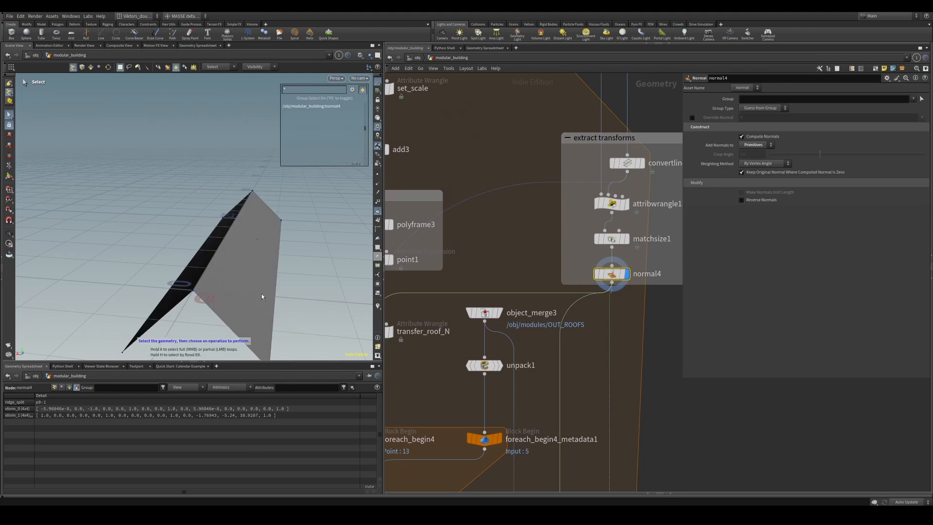
left_click(69, 387)
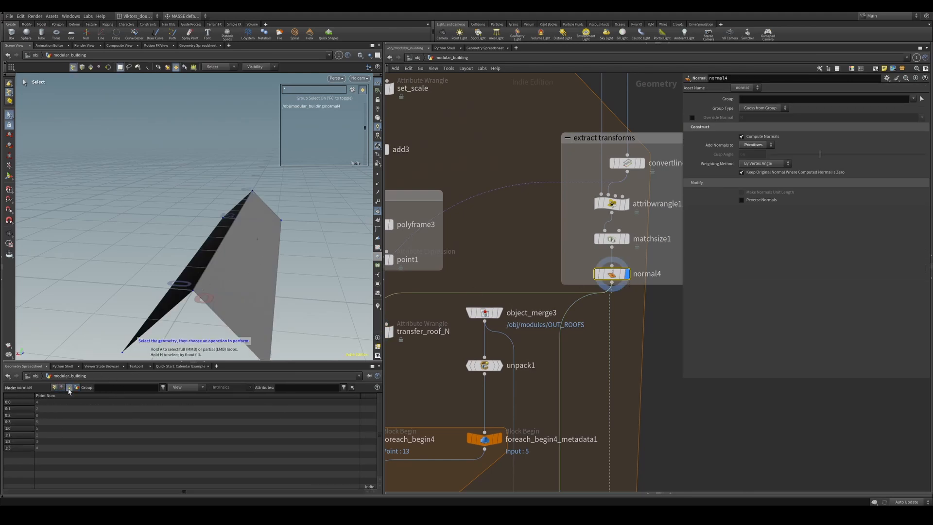
left_click_drag(359, 399, 65, 399)
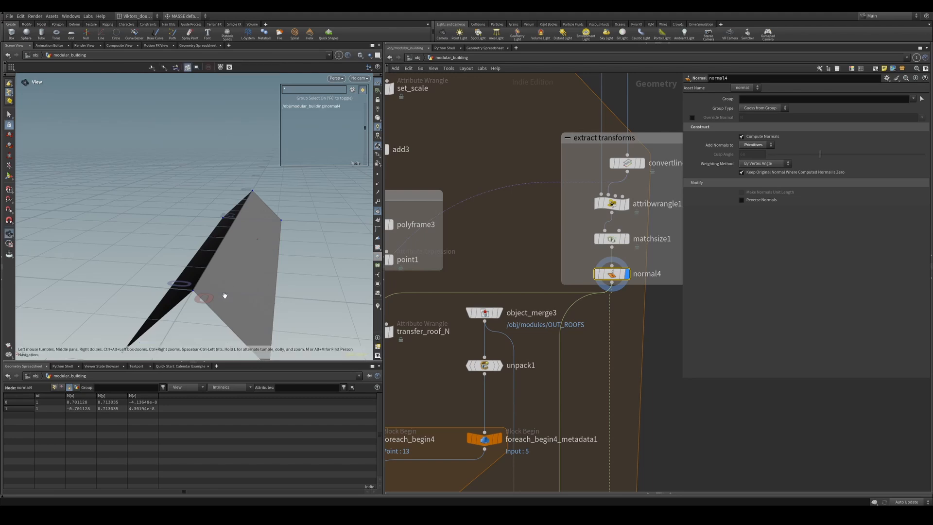
Compare the N.x values of the two roof slopes with the folded roof geometry in the viewport
scroll(236, 294, "up", 5)
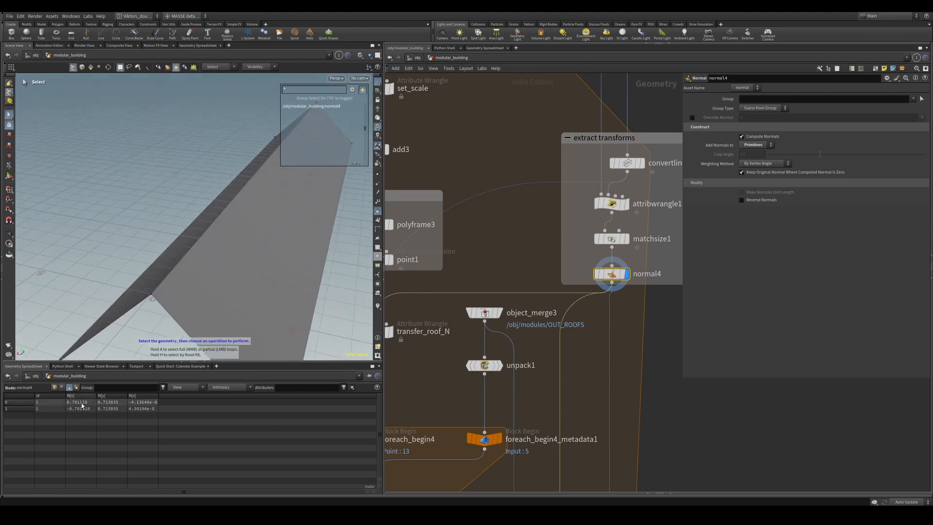
left_click_drag(233, 250, 247, 221, "alt")
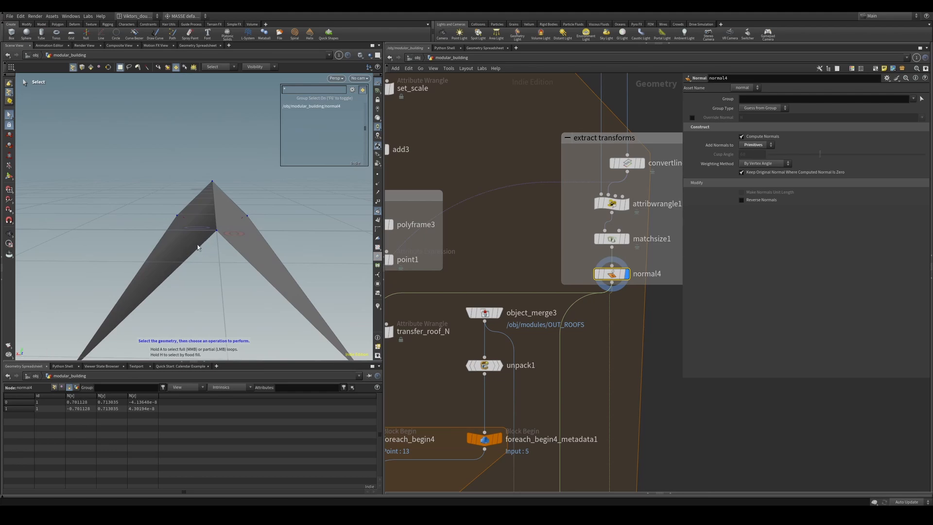
left_click(78, 408)
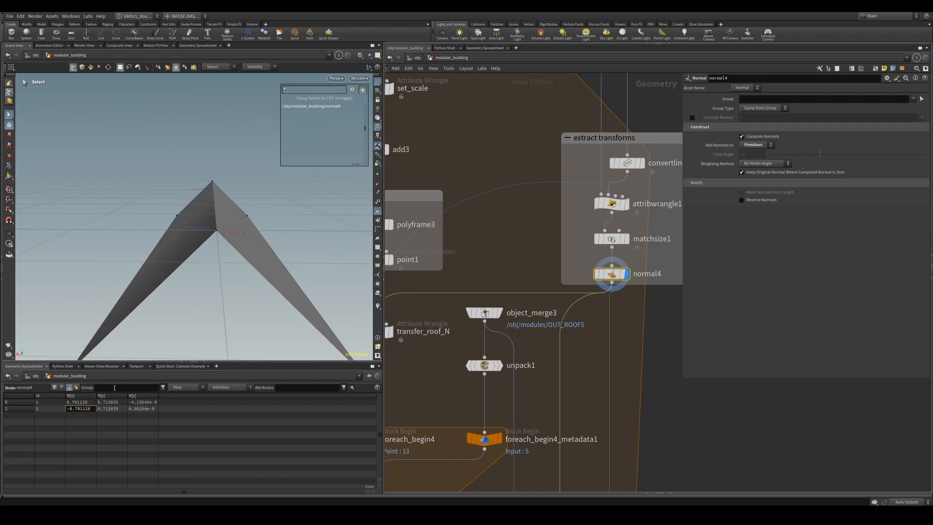
key("Up")
key("Up")
Display transfer_roof_N again and look at its instance points from above and along the ridge line
scroll(448, 388, "down", 3)
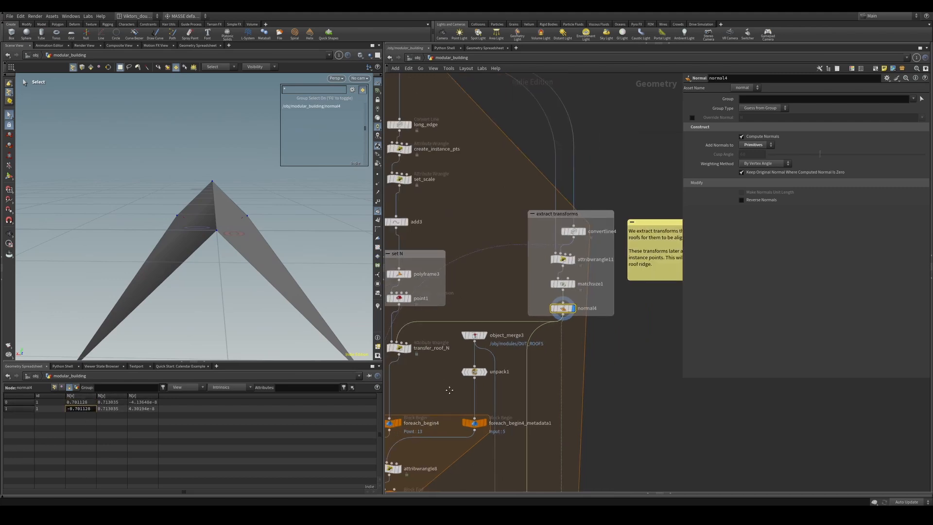
middle_click_drag(440, 386, 522, 345)
scroll(520, 346, "up", 3)
left_click(489, 298)
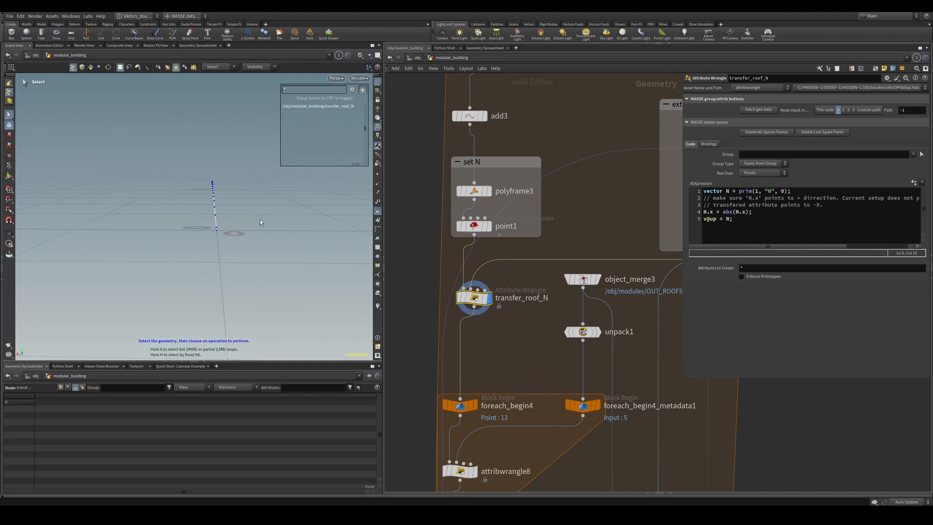
left_click_drag(261, 223, 225, 256, "alt")
scroll(225, 256, "down", 4)
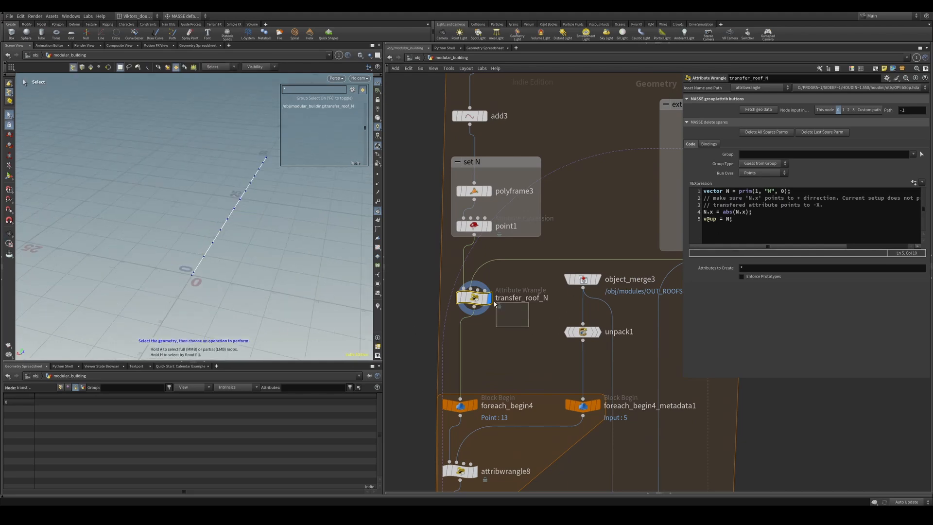
middle_click_drag(523, 303, 494, 308)
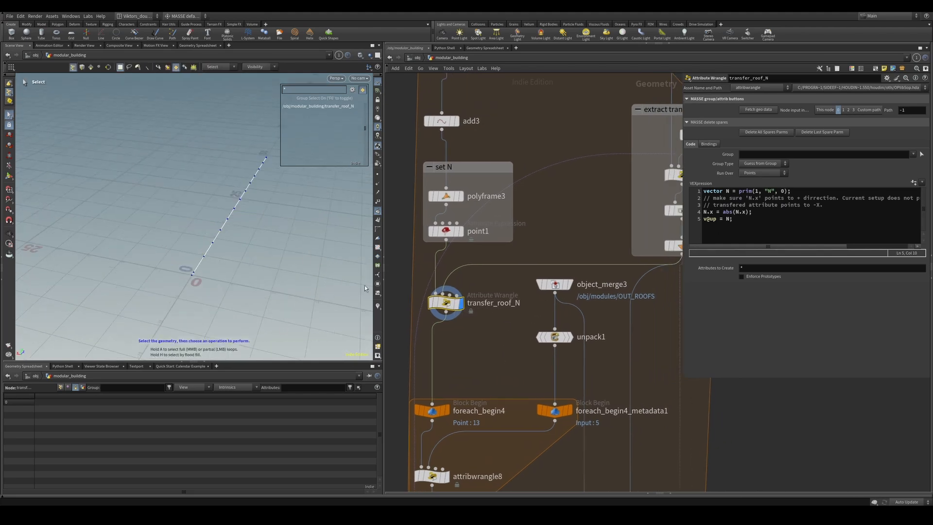
Turn on the viewport visualizers and examine the up vectors on transfer_roof_N's points in the Front view
left_click(379, 305)
left_click_drag(299, 279, 272, 209, "alt")
key("v")
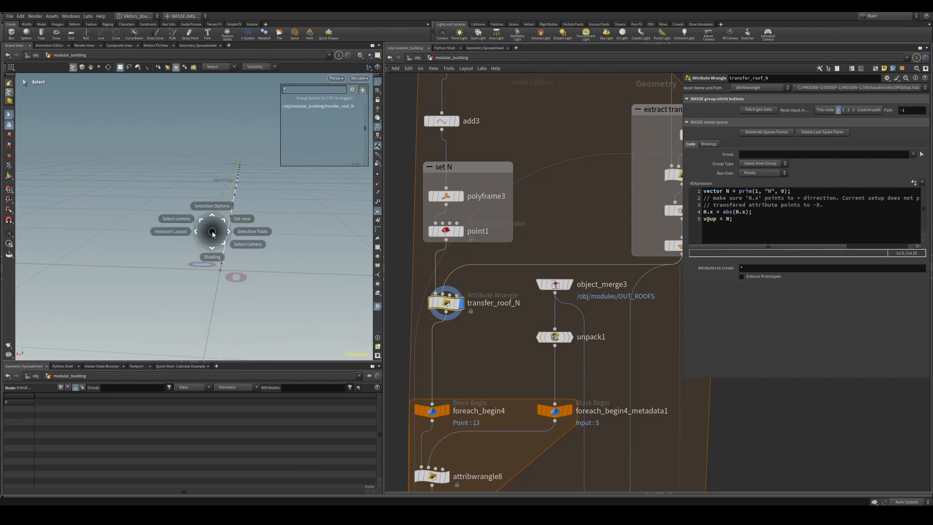
left_click(282, 210)
key("v")
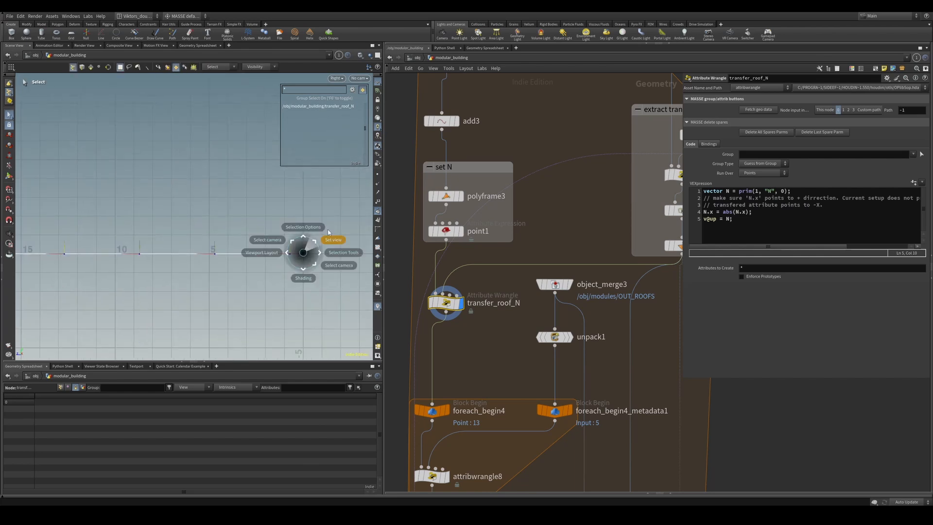
left_click(349, 246)
middle_click_drag(131, 259, 165, 277, "alt")
key("s")
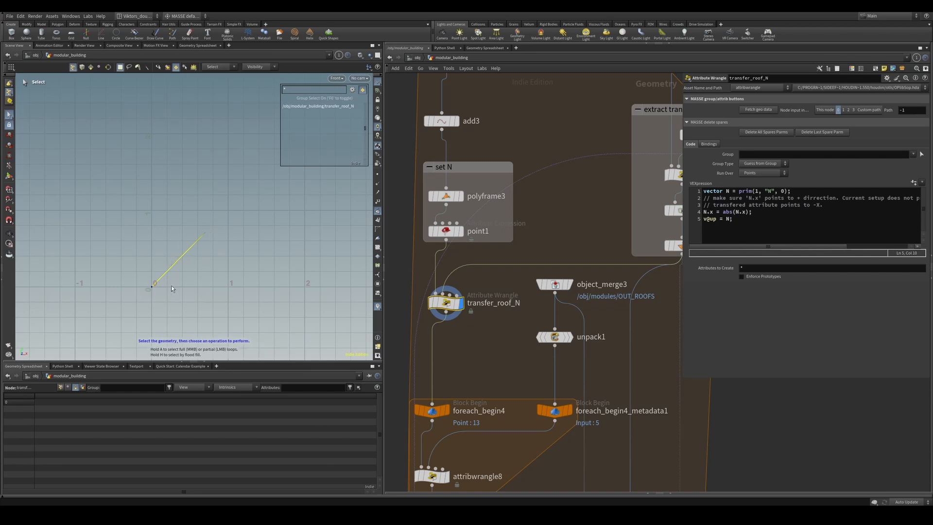
middle_click_drag(142, 308, 162, 282)
Display object_merge3 with the modules from /obj/modules/OUT_ROOFS and show it in the perspective view
middle_click_drag(461, 345, 492, 302)
scroll(540, 218, "down", 1)
scroll(552, 220, "up", 2)
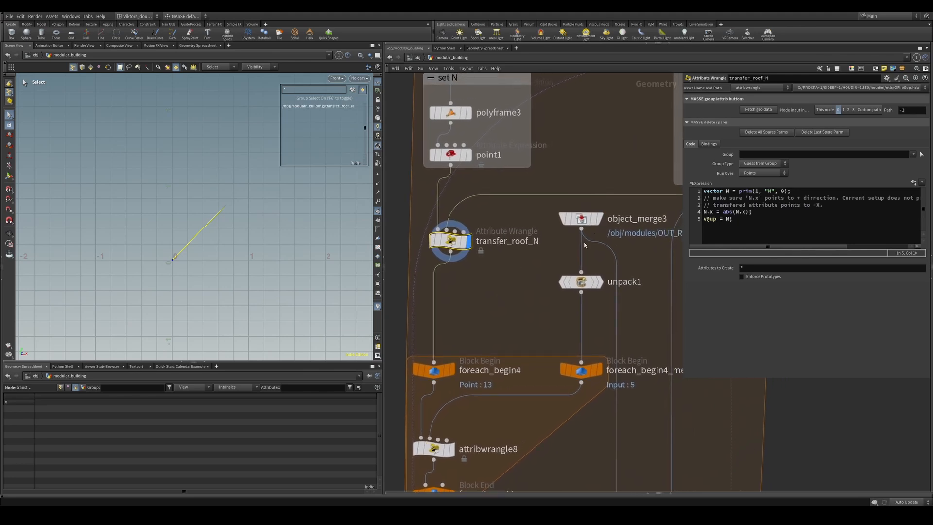
middle_click_drag(514, 271, 566, 232)
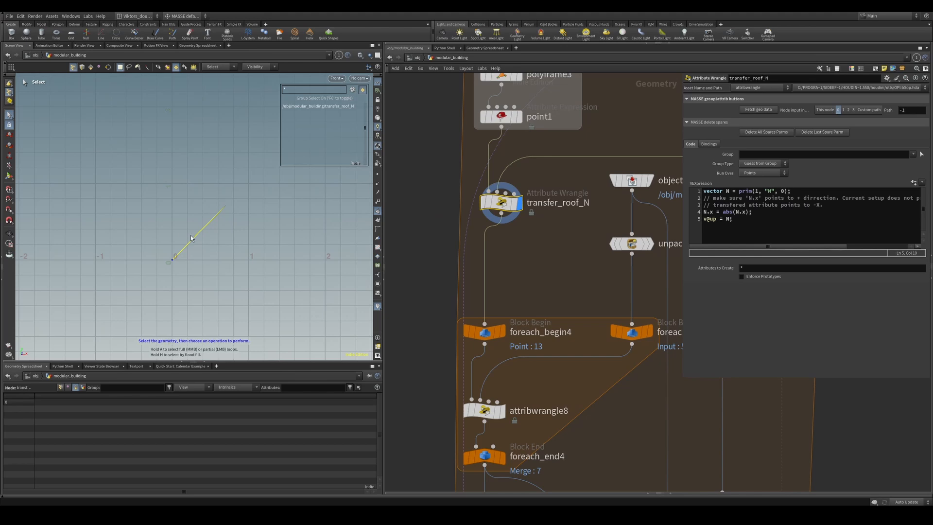
middle_click_drag(566, 239, 507, 281)
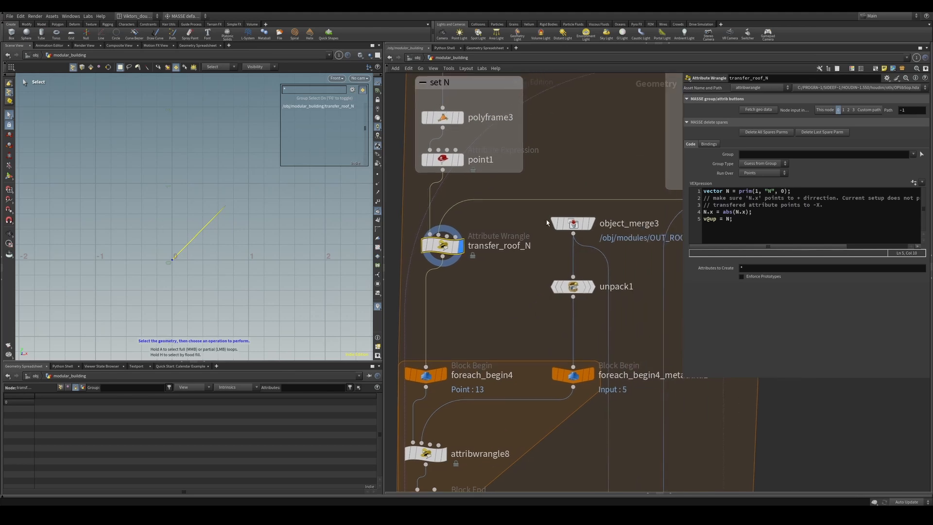
left_click(589, 223)
key("c")
left_click(286, 209)
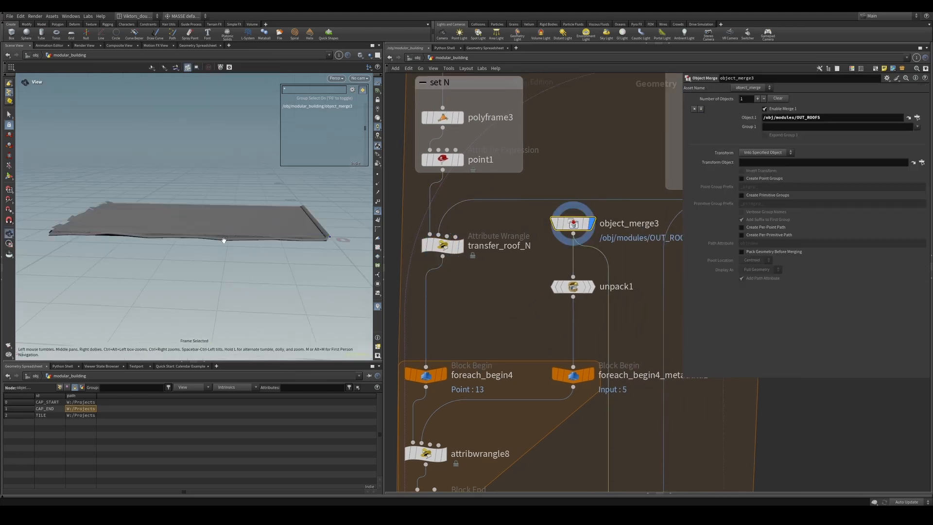
View the merged roof modules from above and jump from object_merge3 to its source OUT_ROOFS in /obj/modules
left_click_drag(223, 240, 199, 210, "alt")
left_click_drag(343, 208, 318, 199, "alt")
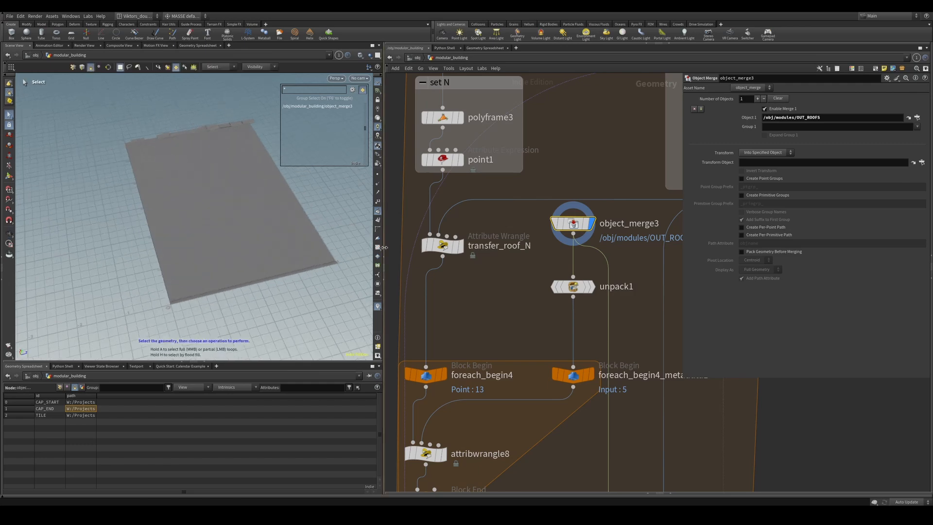
middle_click_drag(523, 286, 489, 309)
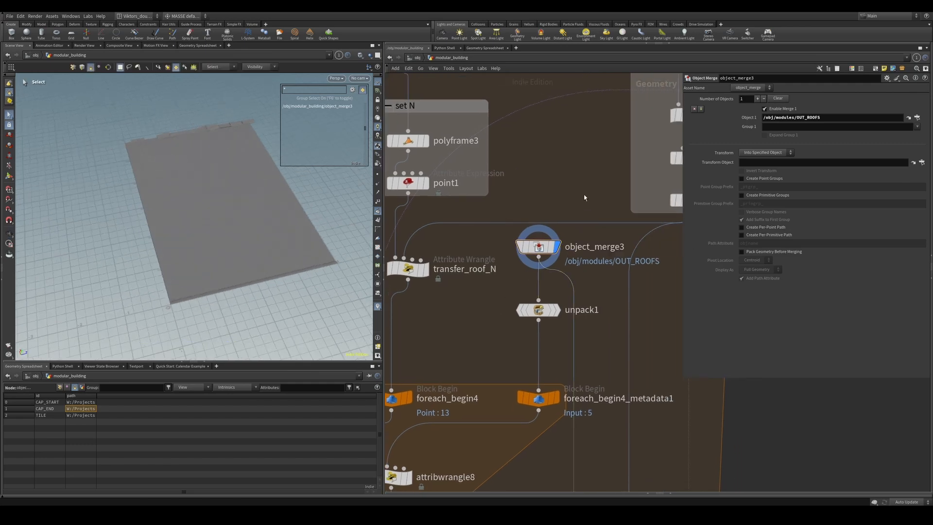
left_click(909, 118)
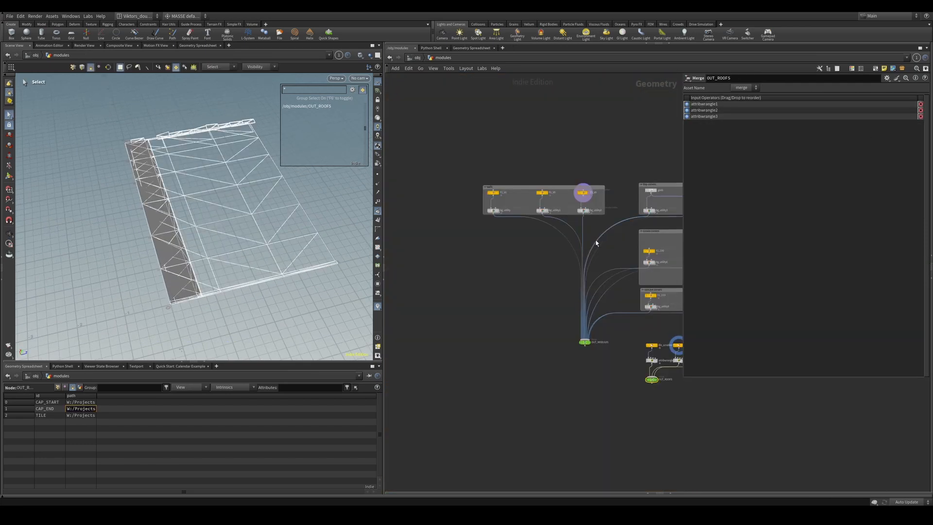
middle_click_drag(561, 312, 557, 360)
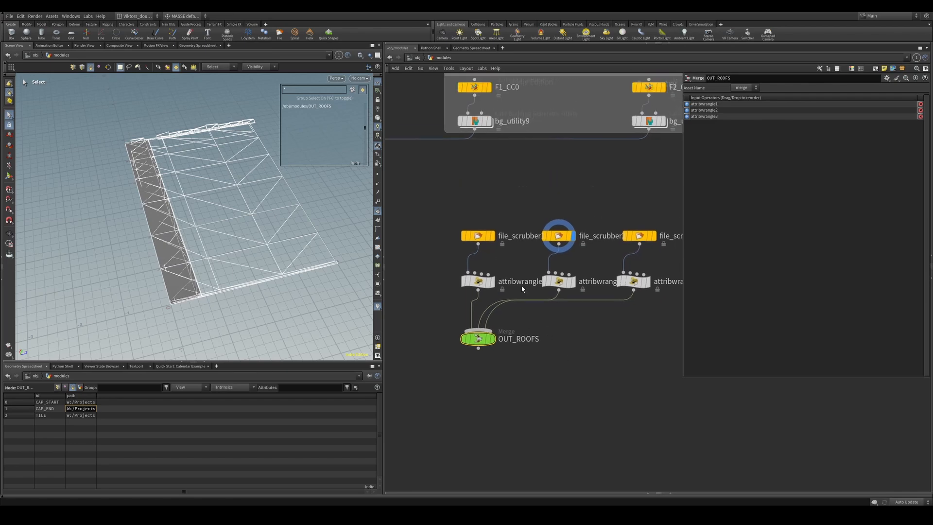
Display file_scrubber1 and look at the first roof cap module that feeds OUT_ROOFS
left_click(493, 235)
middle_click_drag(420, 319, 452, 272)
left_click_drag(488, 270, 545, 321)
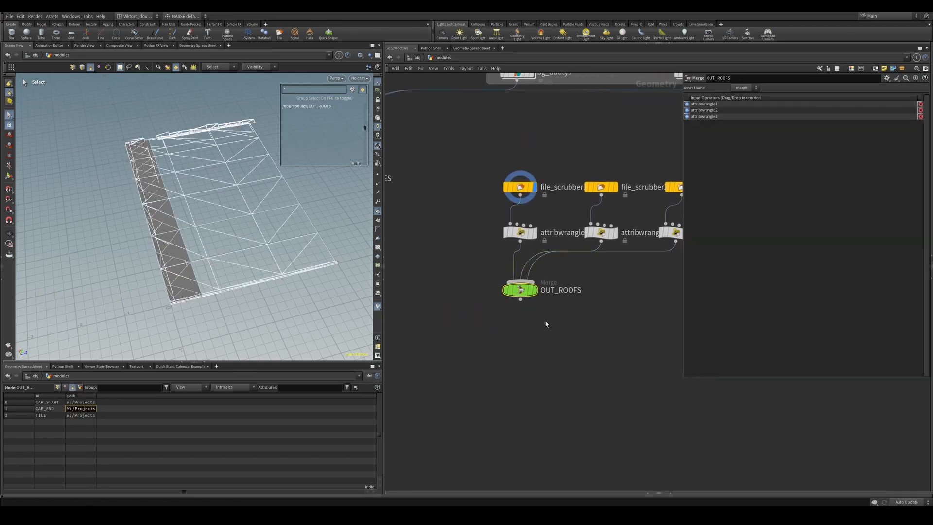
key("r")
left_click_drag(560, 159, 515, 192)
key("r")
mouse_move(204, 206)
left_mouse_down("alt")
mouse_move(149, 206)
mouse_move(220, 214)
left_mouse_up("alt")
Display file_scrubber2 and file_scrubber3 to examine their roof modules, and show the parameters of attribwrangle1
left_click(603, 189)
key("r")
left_click_drag(273, 225, 190, 224, "alt")
middle_click_drag(574, 215, 431, 252)
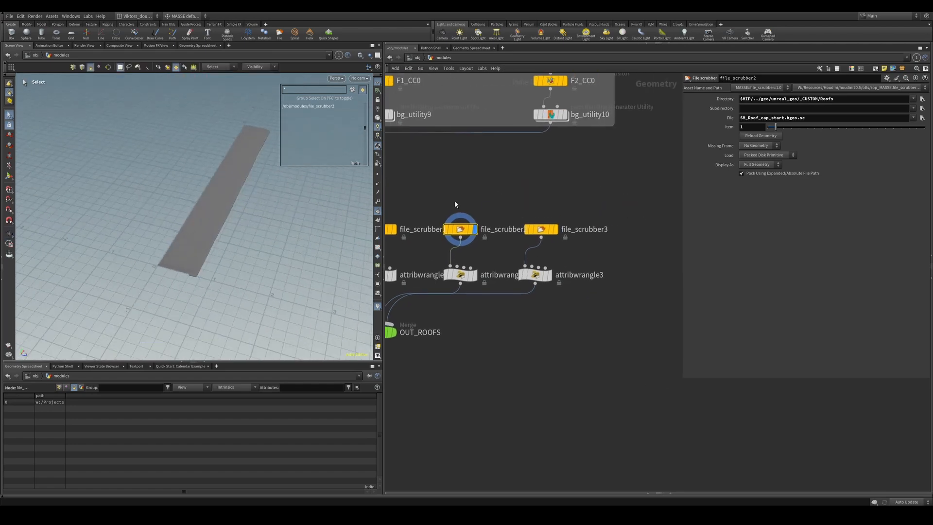
left_click(541, 229)
key("r")
left_click_drag(285, 238, 243, 256, "alt")
middle_click_drag(429, 254, 559, 231)
left_click(510, 252)
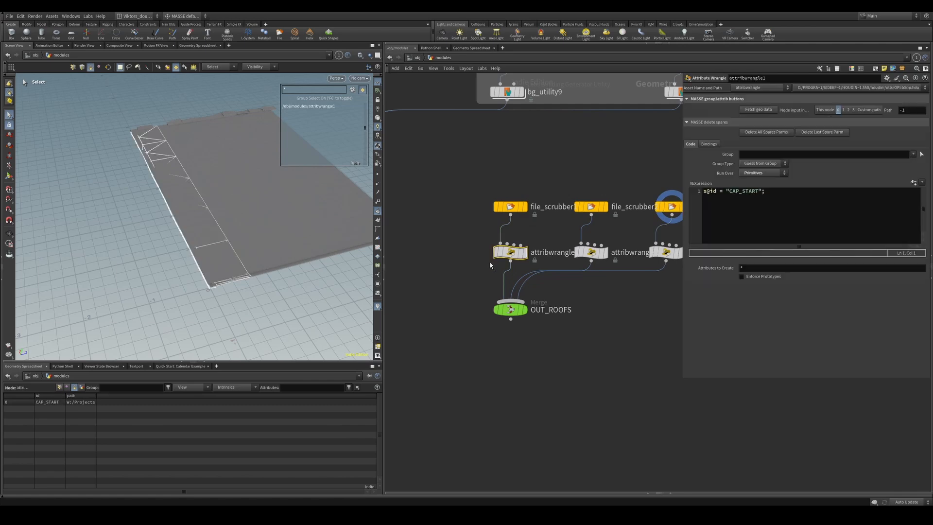
Compare the three roof modules again by displaying file_scrubber1, file_scrubber2 and file_scrubber3 in turn
left_click_drag(508, 215, 505, 217)
key("r")
left_click_drag(564, 181, 610, 210)
key("r")
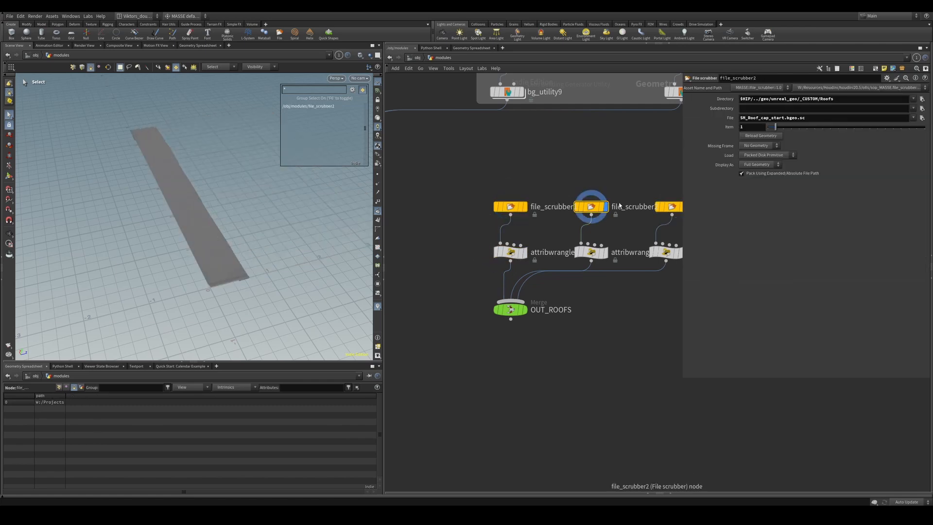
middle_click_drag(617, 209, 555, 204)
left_click_drag(591, 165, 631, 207)
key("r")
Display attribwrangle1, attribwrangle2 and attribwrangle3 in turn and read the id each assigns to its roof module
middle_click_drag(475, 236, 537, 223)
left_click(509, 232)
key("r")
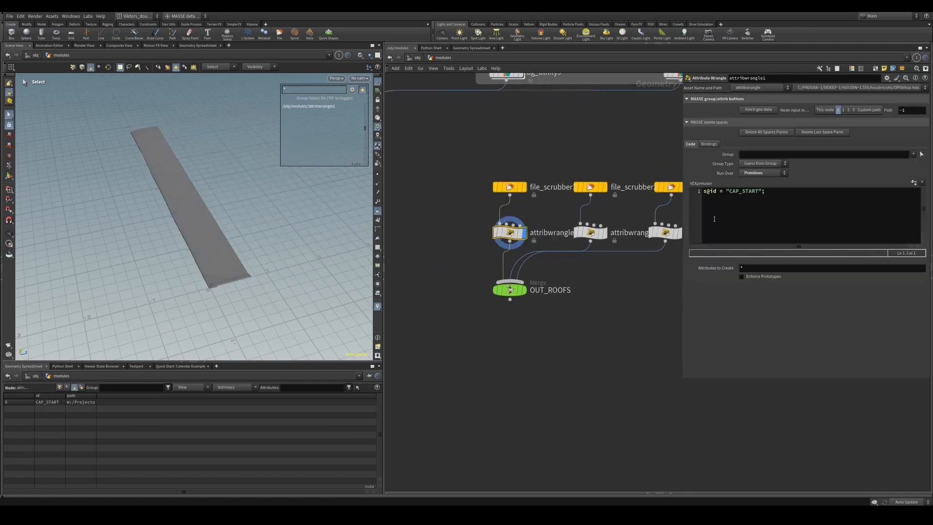
middle_click_drag(624, 266, 616, 272)
left_click_drag(613, 268, 562, 220)
key("r")
middle_click_drag(629, 270, 583, 280)
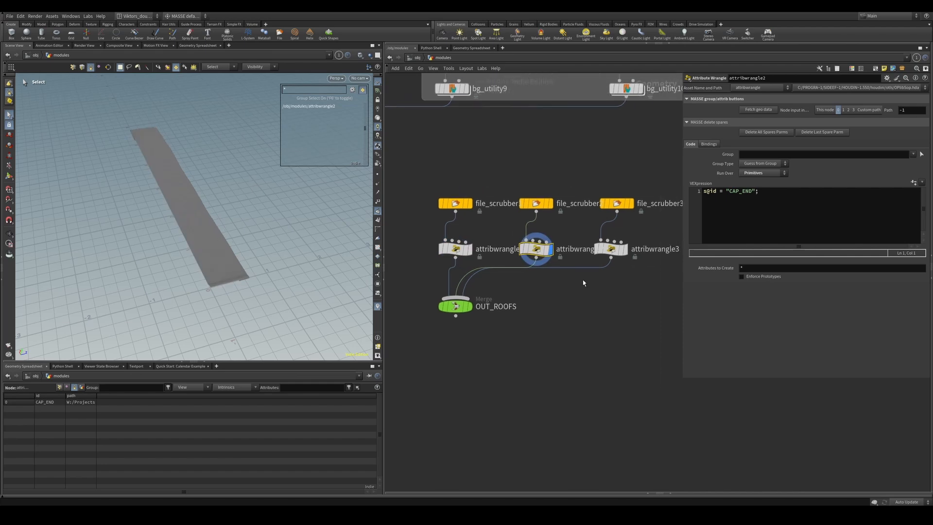
left_click_drag(583, 279, 600, 235)
key("r")
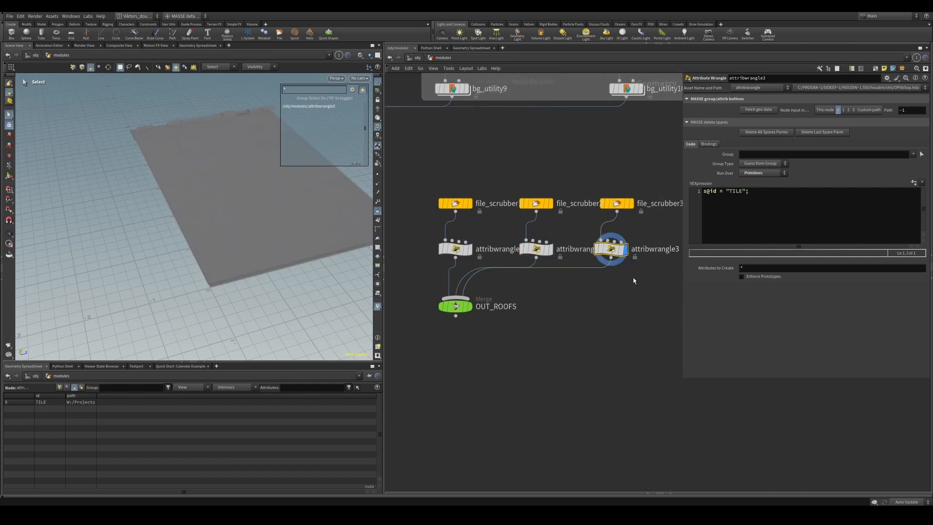
View the tile from a steeper angle and redisplay attribwrangle2 and attribwrangle1 to compare the two caps
middle_click_drag(581, 314, 594, 323)
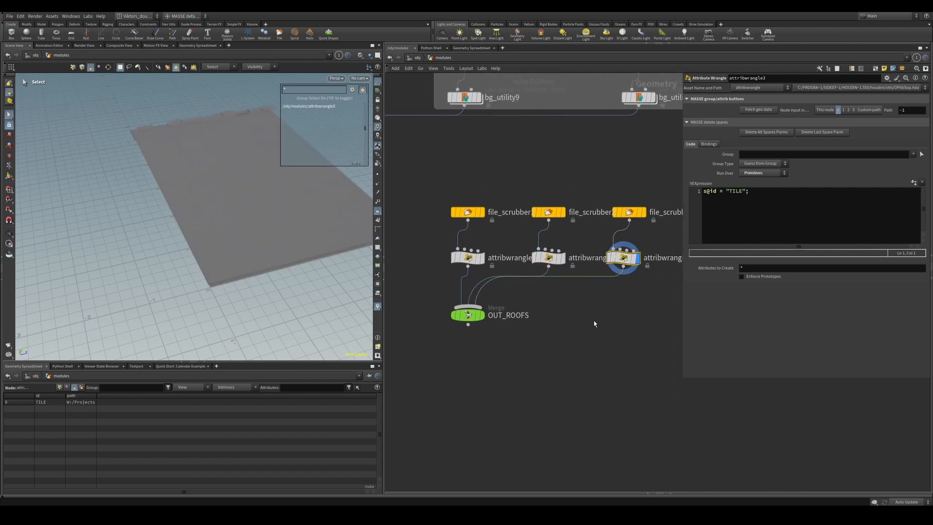
left_click_drag(290, 216, 271, 250, "alt")
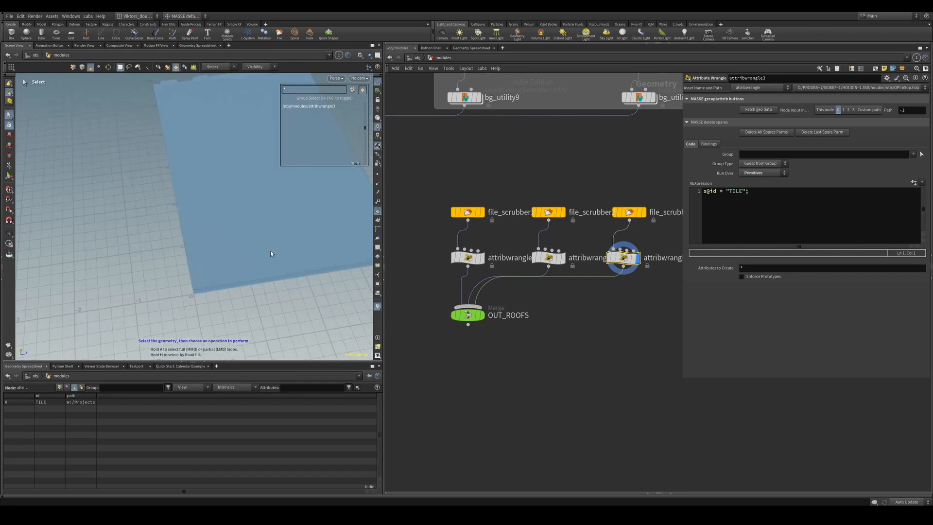
left_click(563, 257)
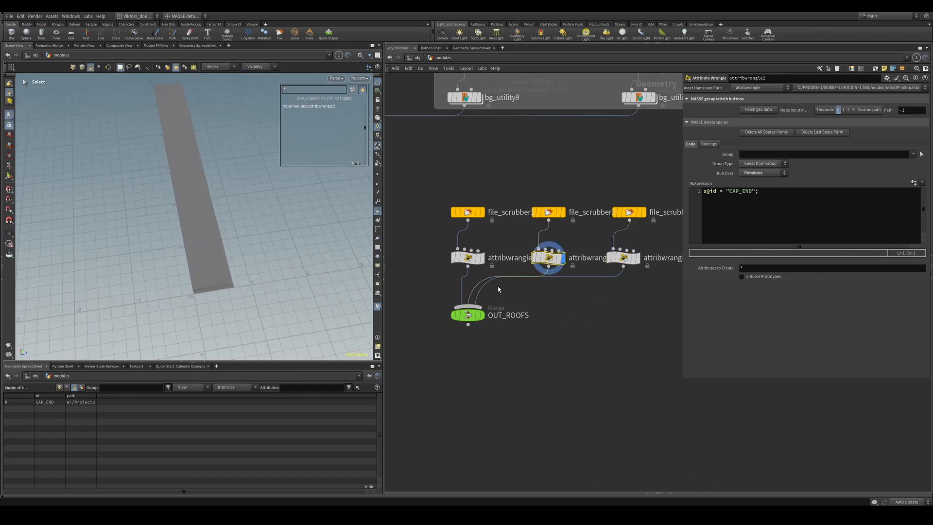
left_click(465, 257)
key("r")
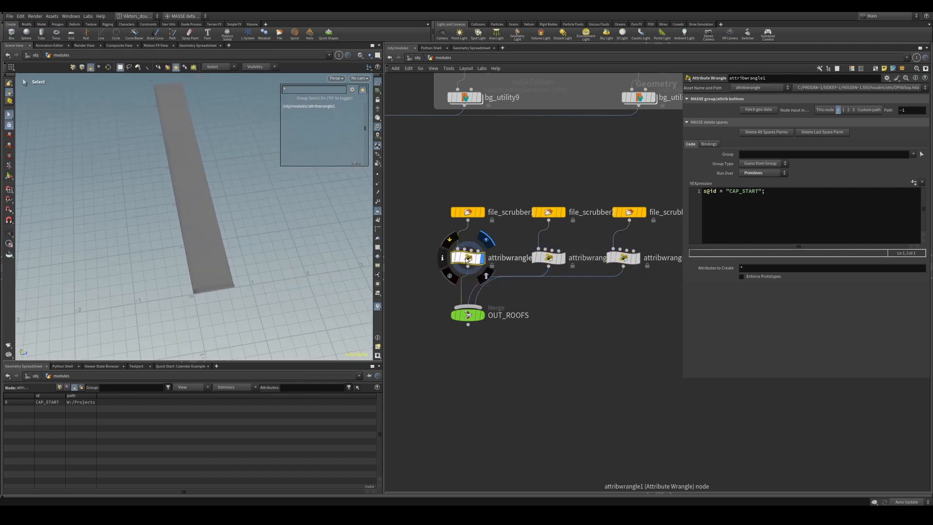
Display OUT_ROOFS, view the merged roof modules, and place the OUT_ROOFS node farther below the attribute wrangles
left_click_drag(522, 365, 460, 307)
key("r")
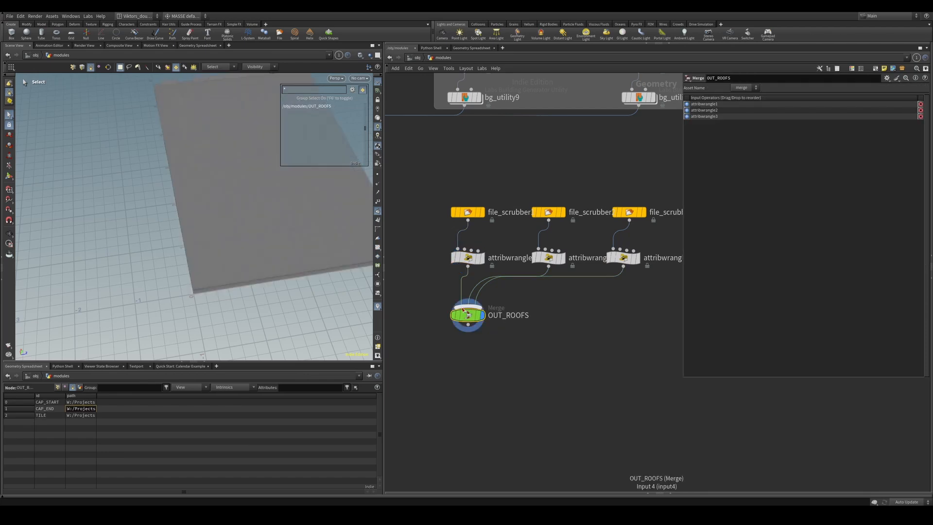
left_click_drag(260, 218, 245, 254, "alt")
scroll(245, 291, "down", 3)
left_click_drag(246, 326, 236, 211, "alt")
key("s")
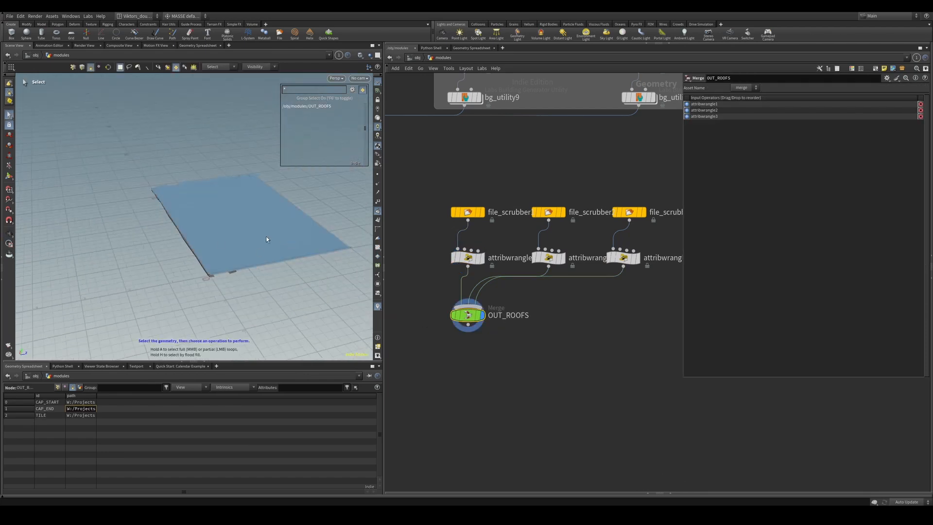
left_click_drag(266, 237, 266, 293, "alt")
mouse_move(491, 349)
left_mouse_down()
mouse_move(472, 315)
mouse_move(475, 347)
left_mouse_up()
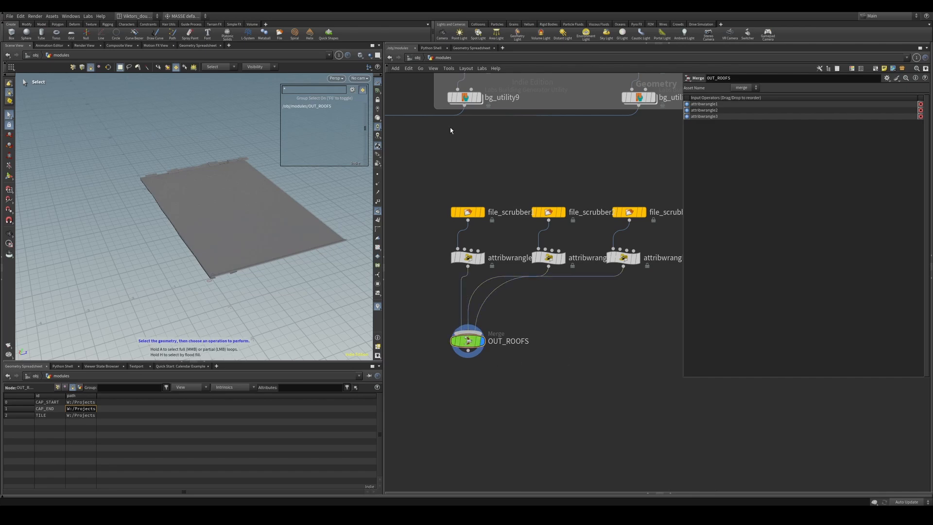
Return to the modular_building network and locate the roof for-each section below object_merge3
left_click(421, 60)
double_click(475, 290)
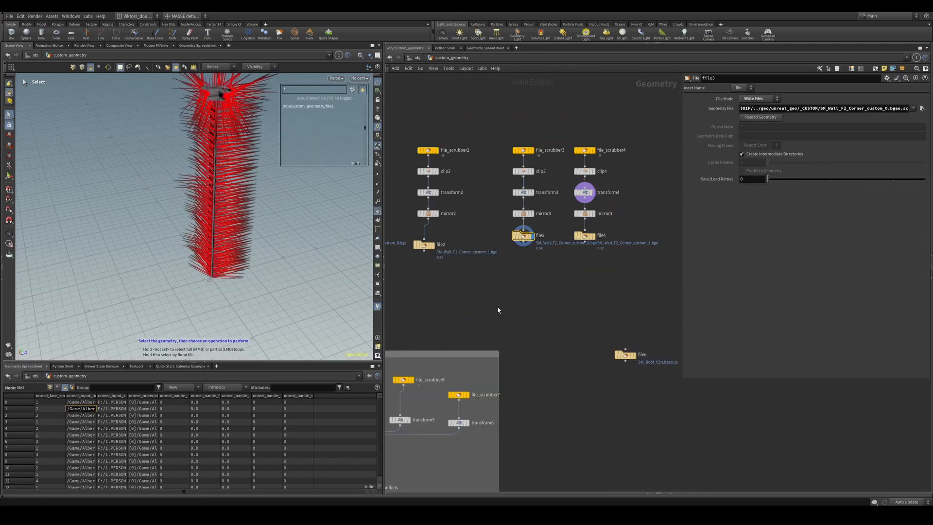
scroll(626, 307, "down", 3)
left_click(418, 57)
double_click(475, 215)
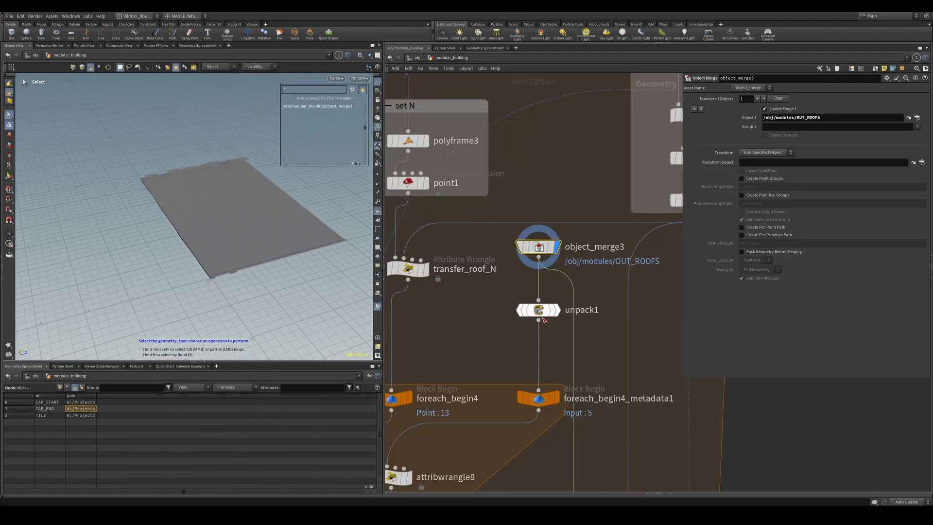
scroll(590, 223, "down", 3)
scroll(551, 267, "up", 4)
scroll(537, 270, "down", 3)
middle_click_drag(544, 151, 549, 270)
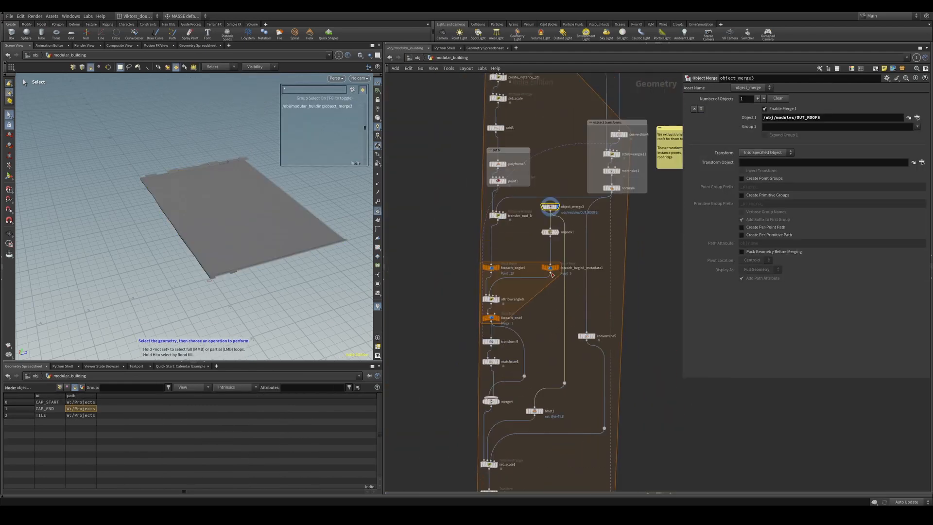
Display unpack1 and examine the unpacked roof geometry from above
scroll(552, 270, "up", 4)
left_click_drag(552, 217, 507, 188)
key("r")
left_click_drag(241, 213, 236, 254, "alt")
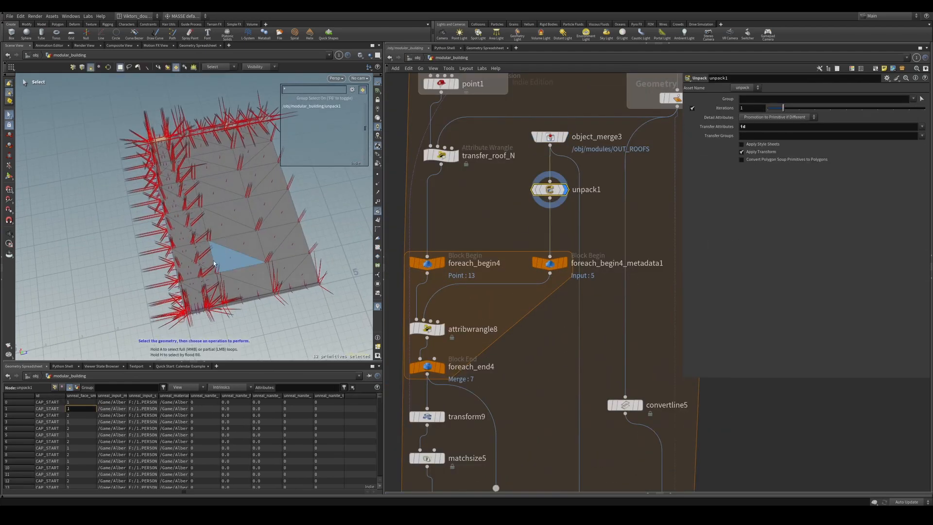
Display foreach_begin4 and attribwrangle8 and read the VEX code that looks up the mesh name by id
scroll(493, 343, "up", 2)
middle_click_drag(546, 230, 603, 211)
left_click_drag(512, 158, 459, 210)
key("r")
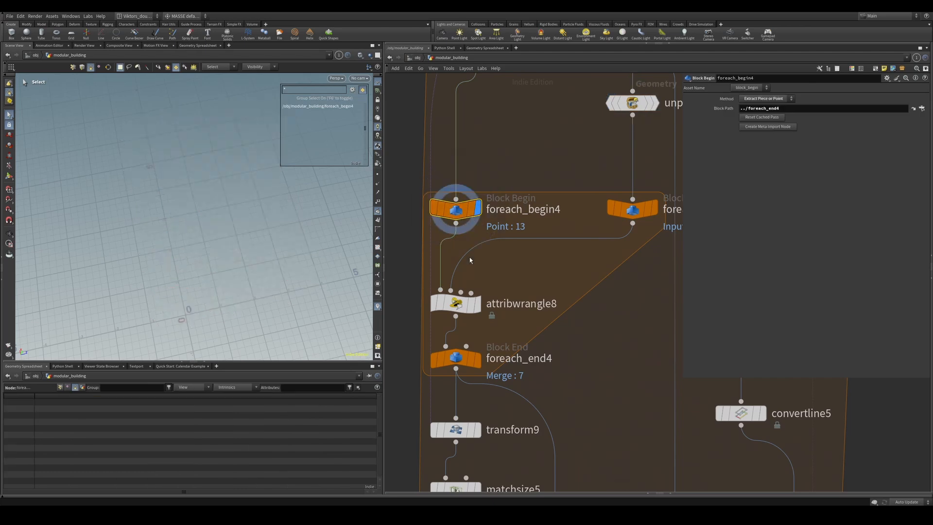
middle_click_drag(469, 258, 494, 213)
left_click_drag(508, 229, 480, 258)
key("r")
middle_click_drag(563, 244, 560, 260)
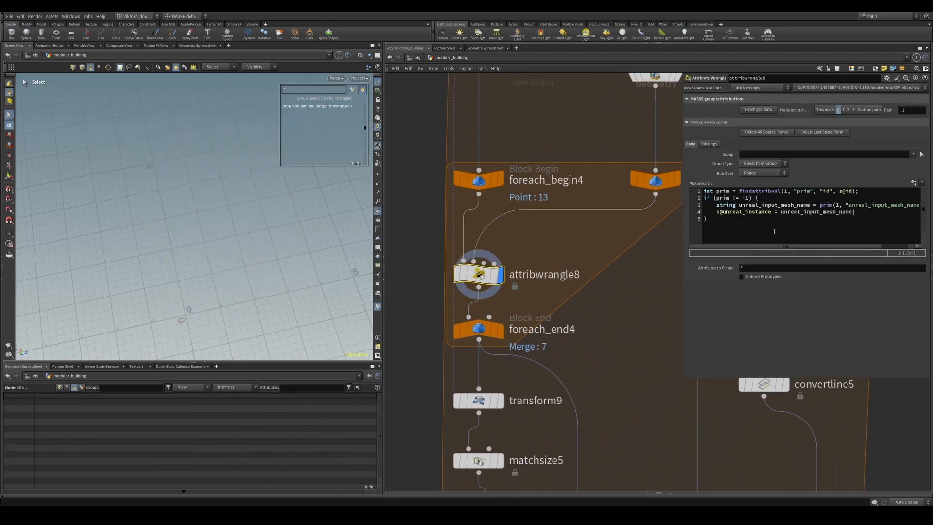
Display unpack1 again, widen the id column in its spreadsheet, and examine the primitives' id and unreal_input_mesh_name attributes
middle_click_drag(589, 188, 502, 254)
left_click_drag(519, 170, 586, 122)
key("r")
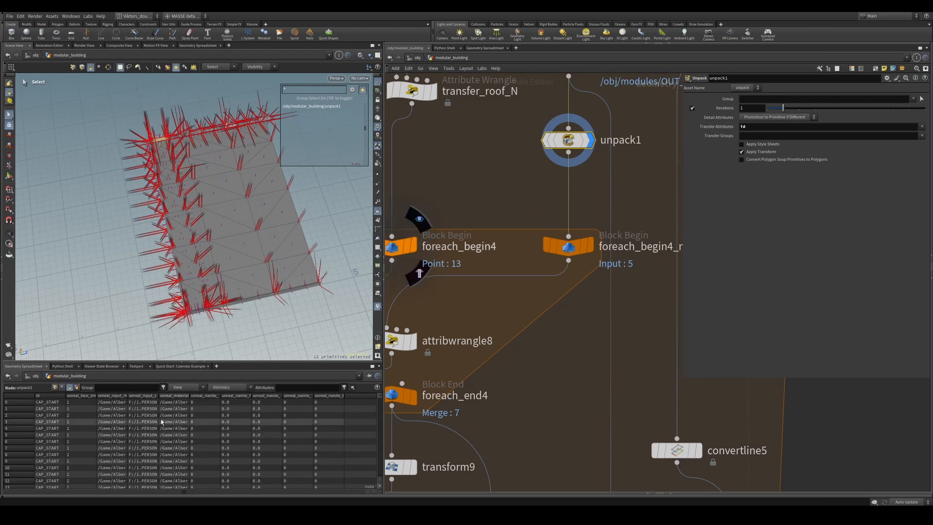
left_click_drag(65, 396, 101, 400)
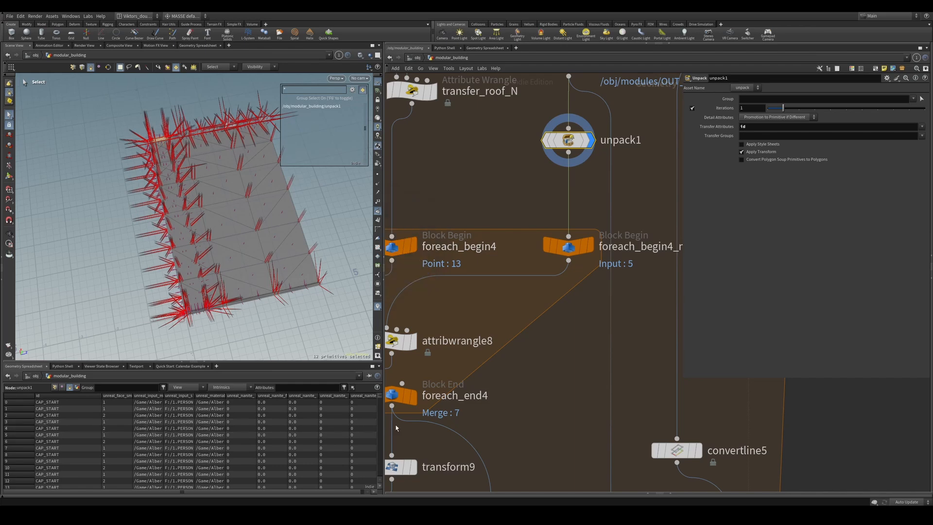
middle_click_drag(480, 241, 480, 329)
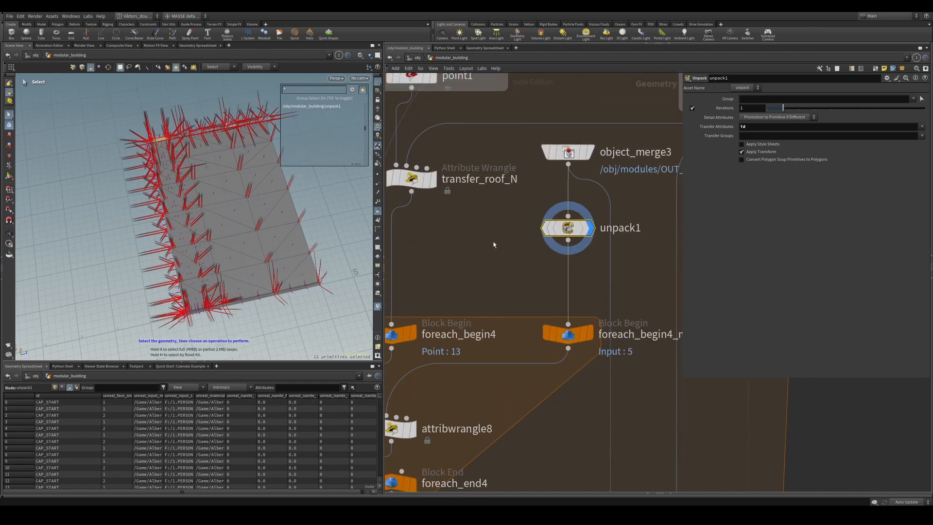
mouse_move(381, 396)
left_mouse_down()
mouse_move(365, 467)
mouse_move(366, 387)
left_mouse_up()
Display transfer_roof_N, list its point attributes in the spreadsheet, and highlight the TILE id of point 5
middle_click_drag(476, 244, 532, 288)
left_click(469, 224)
left_click(488, 224)
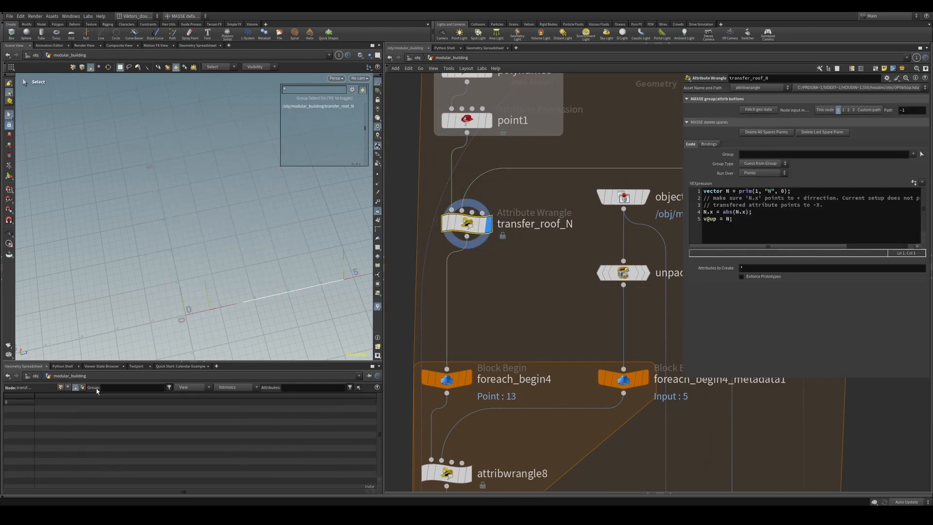
left_click(61, 388)
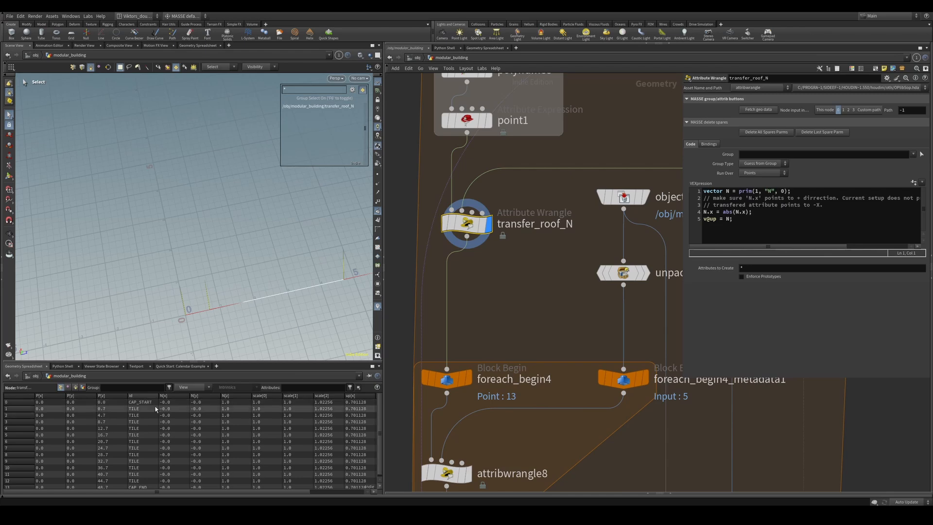
left_click(141, 435)
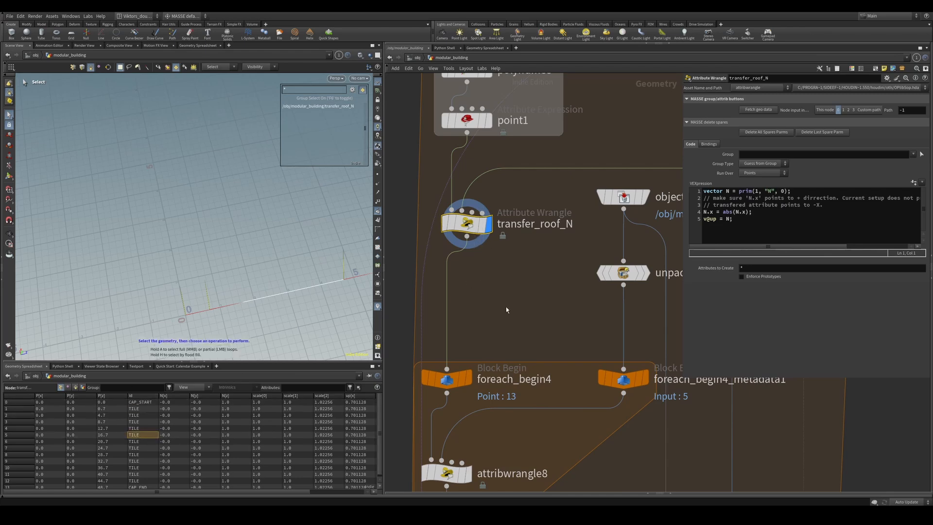
Display attribwrangle8, open its VEX code in Visual Studio Code, and move the editor window down to uncover the network
middle_click_drag(520, 332, 556, 243)
left_click_drag(555, 243, 497, 323)
left_click(504, 385)
right_click(724, 225)
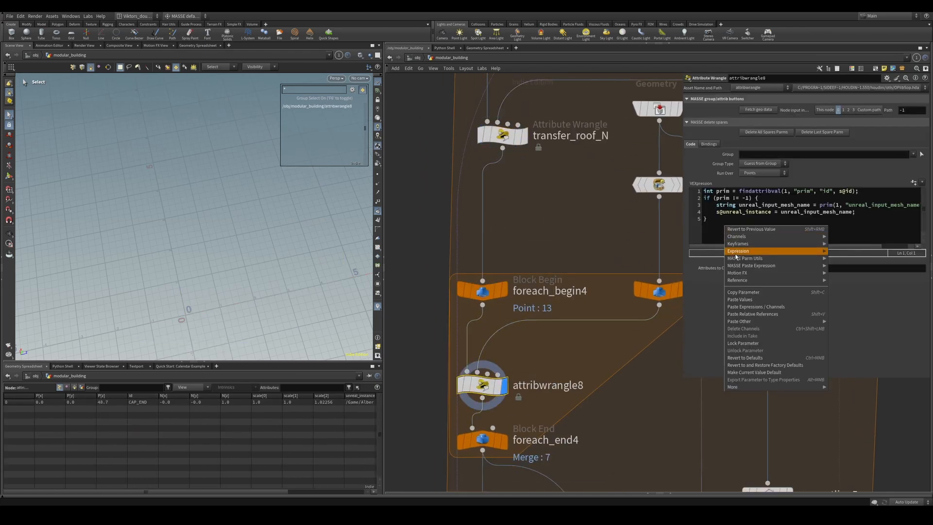
mouse_move(768, 279)
left_click(900, 385)
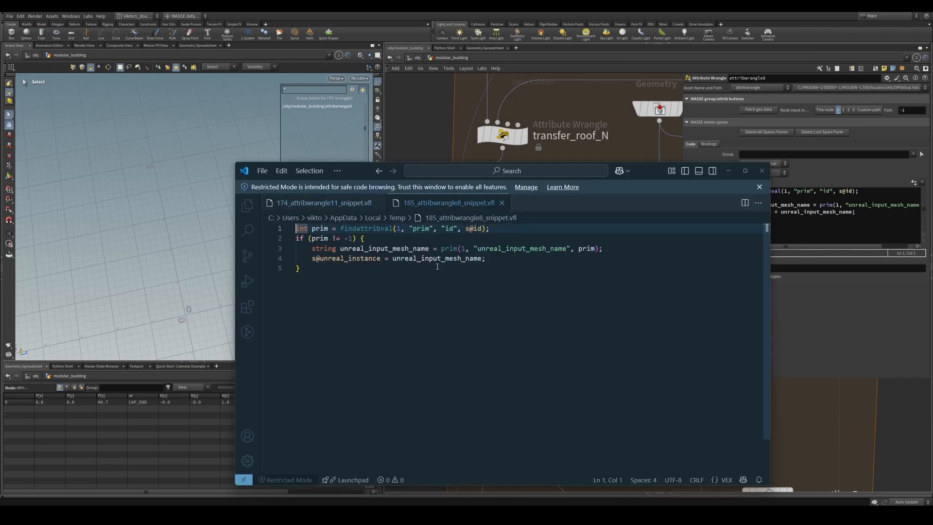
left_click(384, 241)
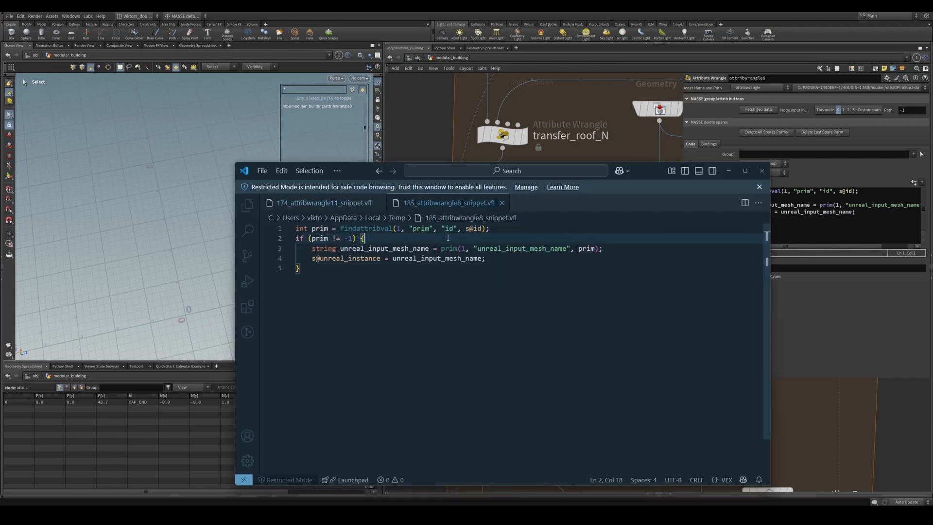
left_click_drag(646, 174, 616, 366)
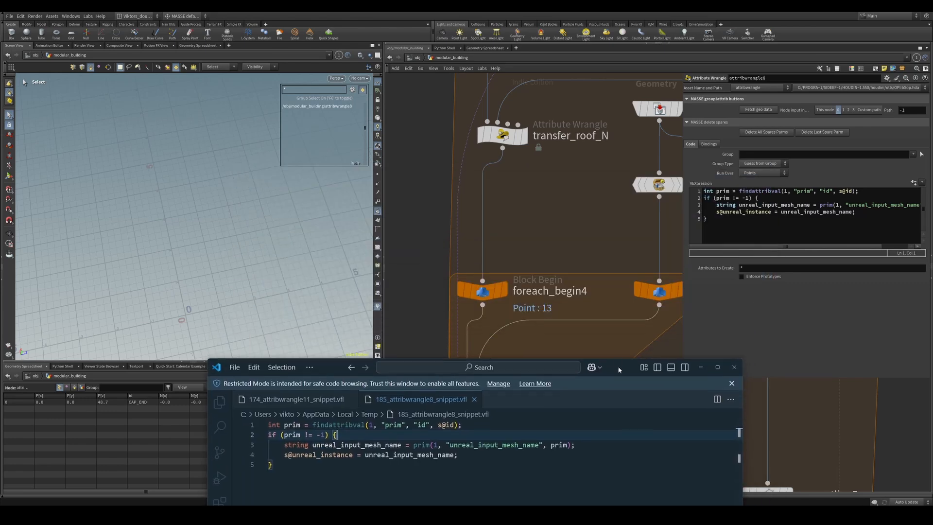
Display foreach_begin4 and examine the attributes of its extracted point in the spreadsheet
left_click(482, 292)
left_click(505, 291)
middle_click_drag(554, 346, 556, 307)
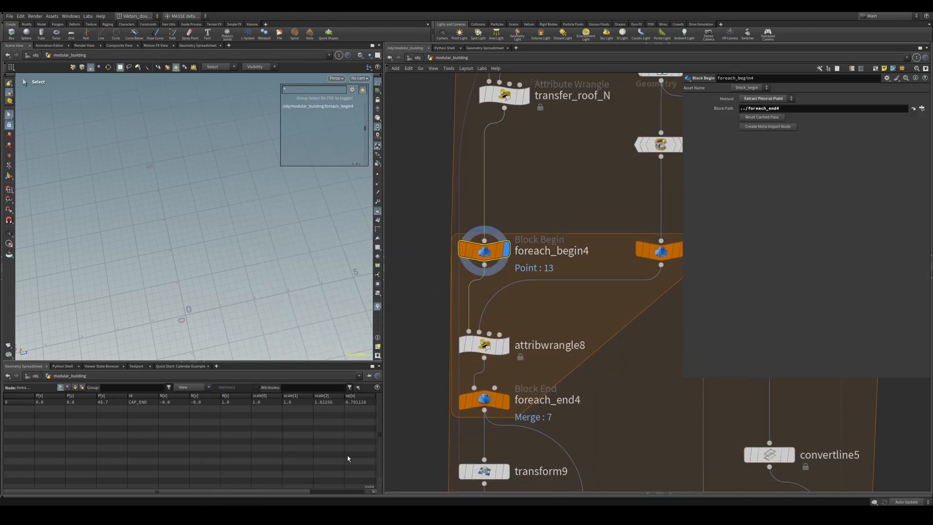
Switch to Visual Studio Code, move the editor window down, and highlight the id argument and findattribval call in line 1
key("alt+Tab")
left_click_drag(633, 359, 623, 190)
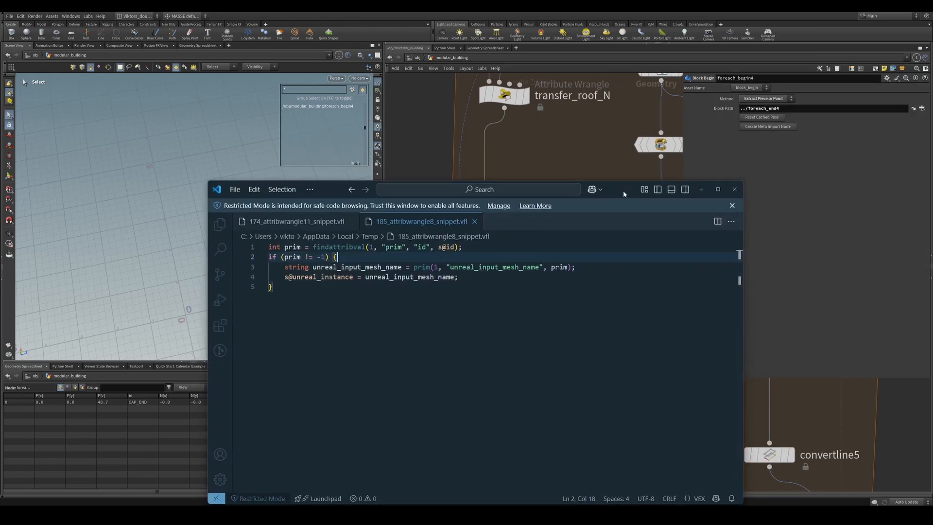
left_click(539, 294)
left_click(421, 248)
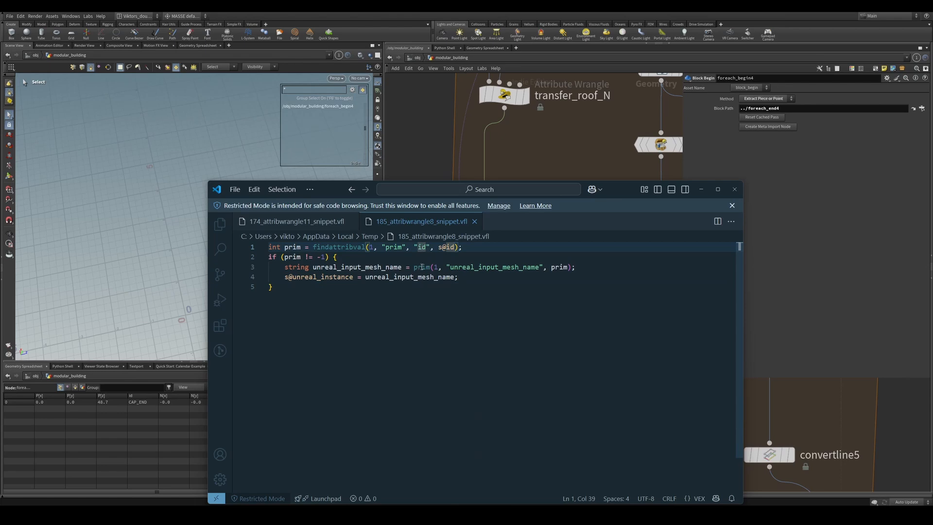
left_click(423, 267)
double_click(353, 246)
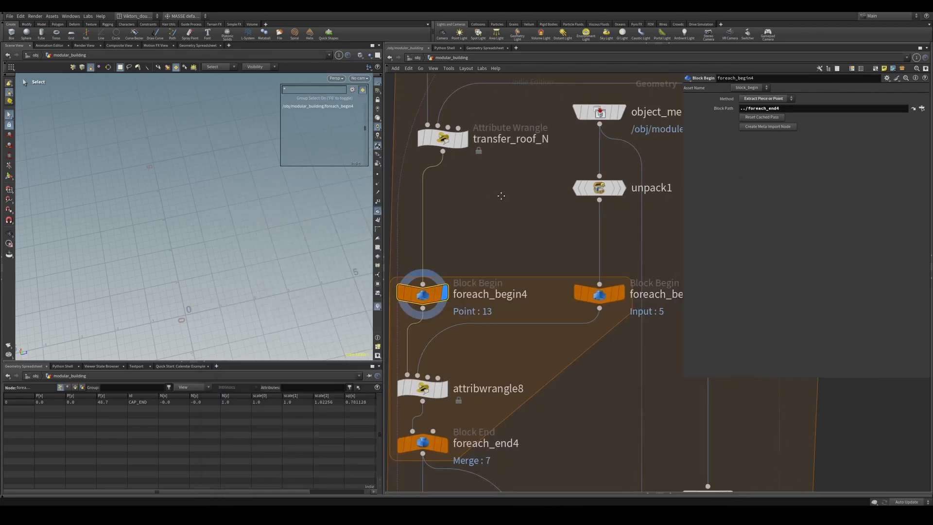
Display unpack1 in Houdini, return to Visual Studio Code, and examine the unreal_input_mesh_name lookup and the s@unreal_instance assignment
left_click(597, 192)
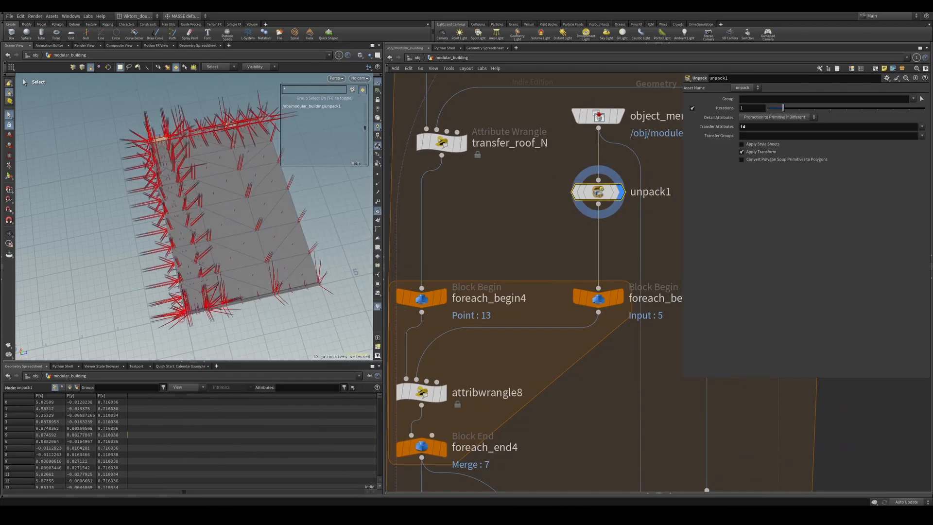
key("alt+Tab")
left_click(388, 398)
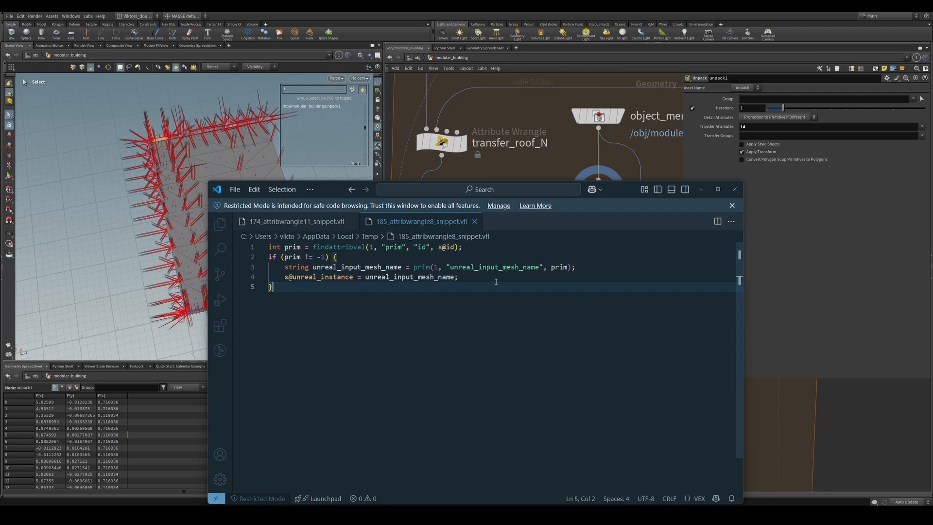
double_click(503, 266)
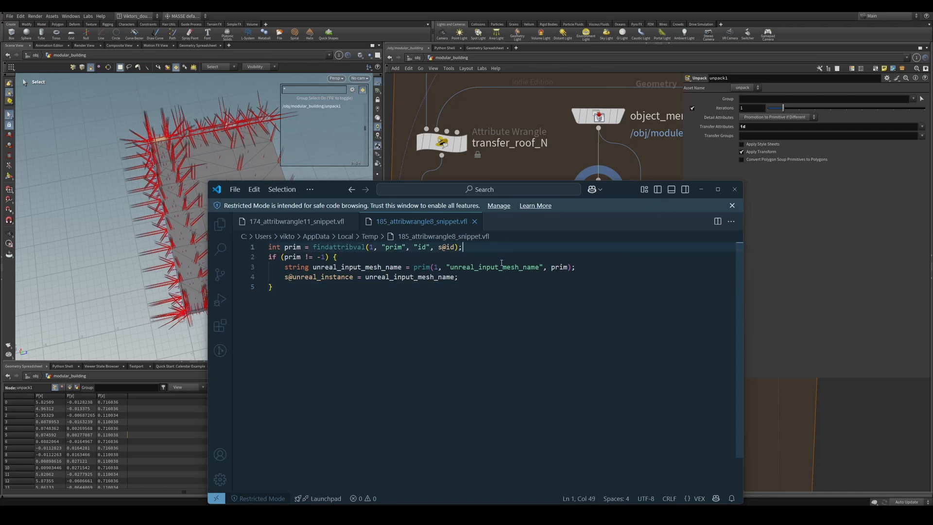
left_click(449, 302)
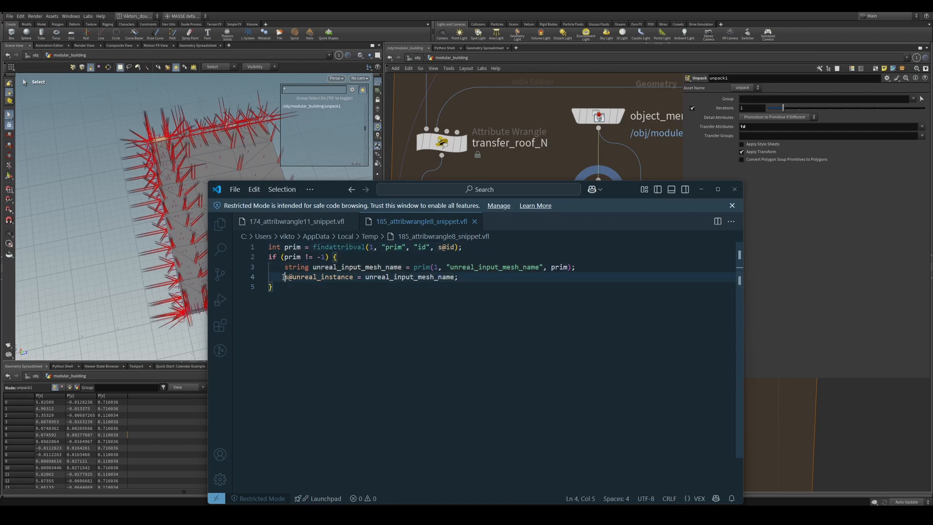
double_click(286, 277)
left_click(292, 290)
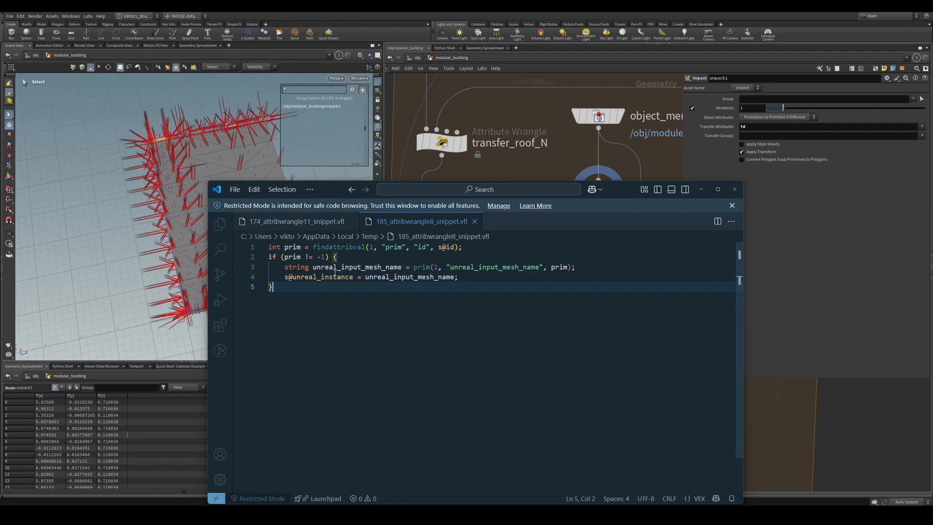
Return to Houdini, display foreach_begin4, and display the merged loop output at foreach_end4
left_click(197, 256)
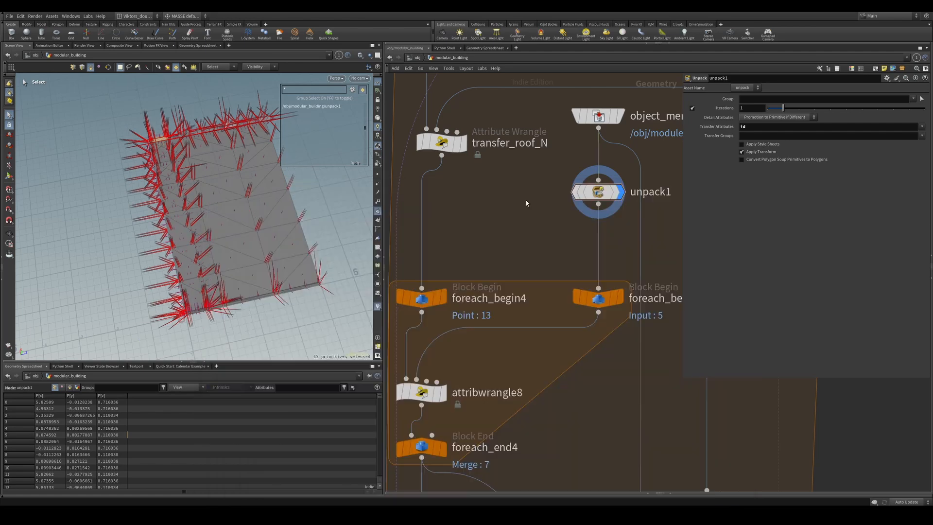
left_click(421, 297)
left_click(443, 294)
middle_click_drag(501, 376, 548, 295)
left_click(468, 366)
left_click(489, 365)
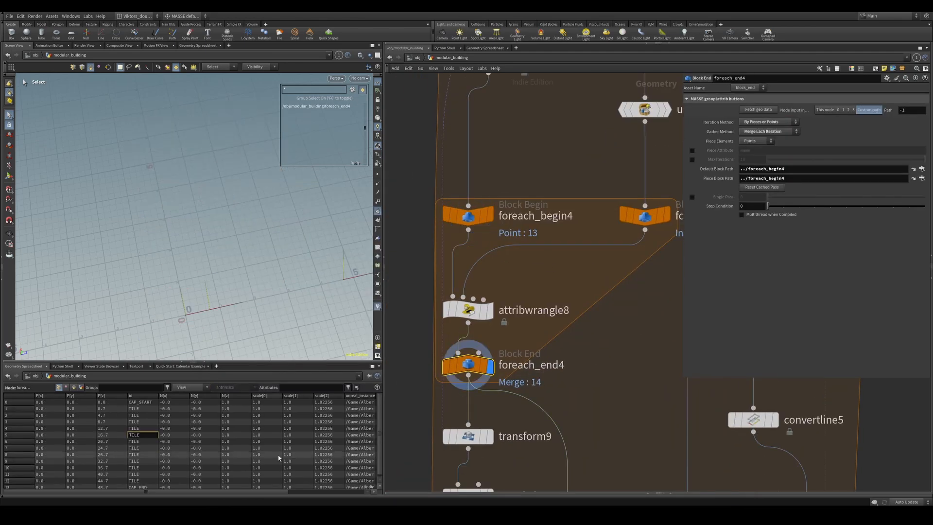
Widen the unreal_instance column in the spreadsheet and examine the mesh paths assigned to the roof points
left_click_drag(283, 395, 472, 401)
scroll(264, 450, "down", 1)
scroll(264, 450, "up", 1)
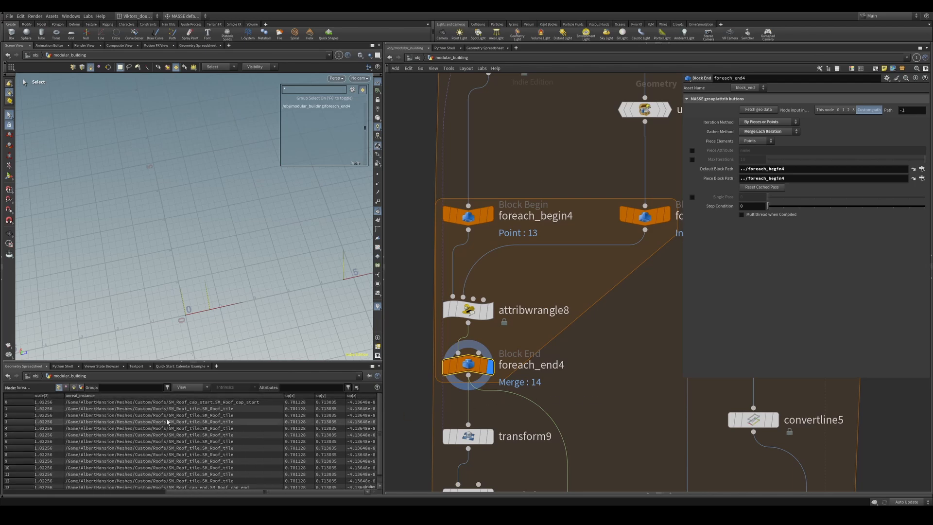
left_click(242, 415)
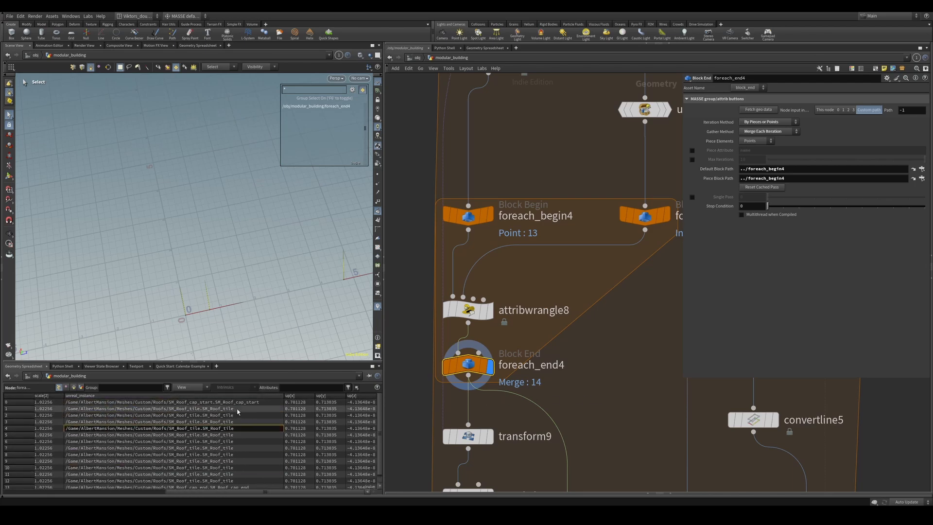
left_click(243, 429)
scroll(545, 400, "down", 3)
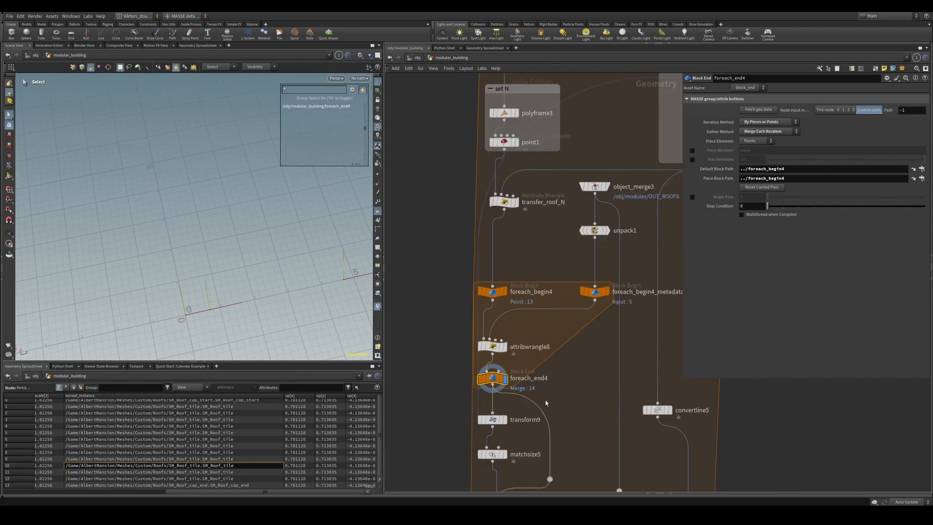
Display attribwrangle8 inside the loop, display foreach_end4 again, and examine its merged points in the viewport
left_click(588, 287)
left_click(504, 347)
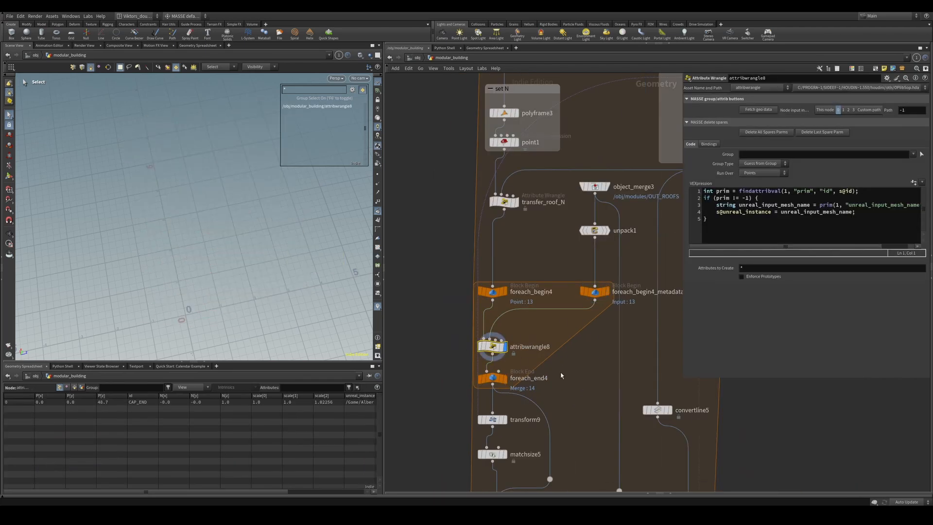
left_click(504, 379)
left_click_drag(289, 289, 311, 274, "alt")
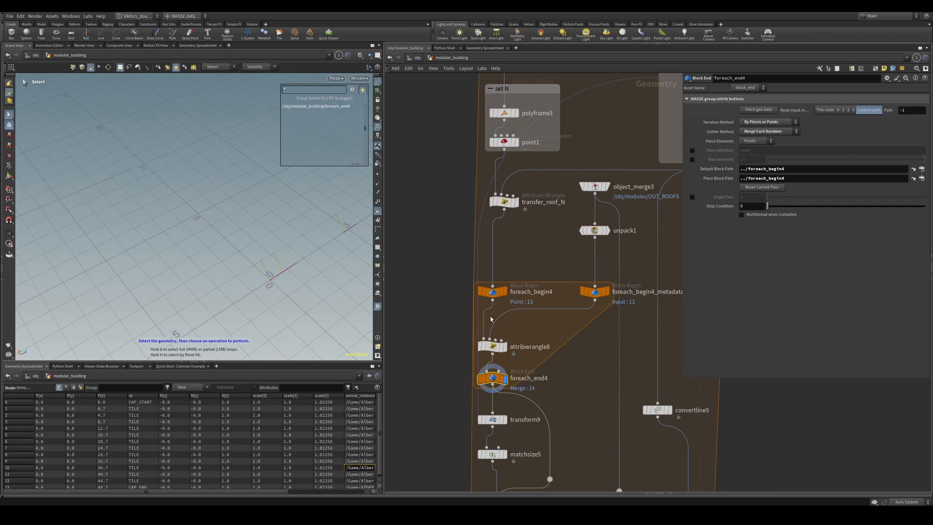
left_click_drag(291, 296, 251, 179, "alt")
left_click_drag(224, 292, 228, 284, "alt")
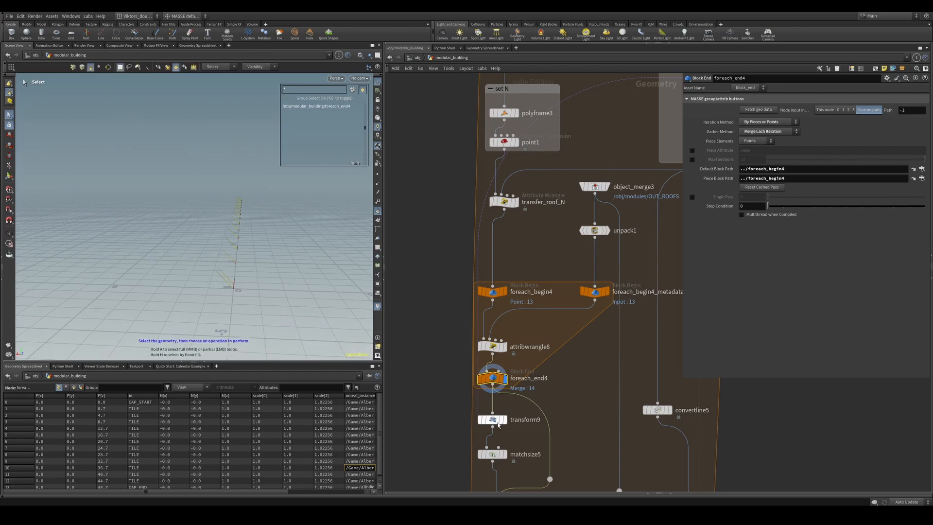
Display transform9 and examine the roof points after their rotation about the Y axis
scroll(552, 398, "up", 4)
left_click_drag(551, 399, 475, 344)
key("r")
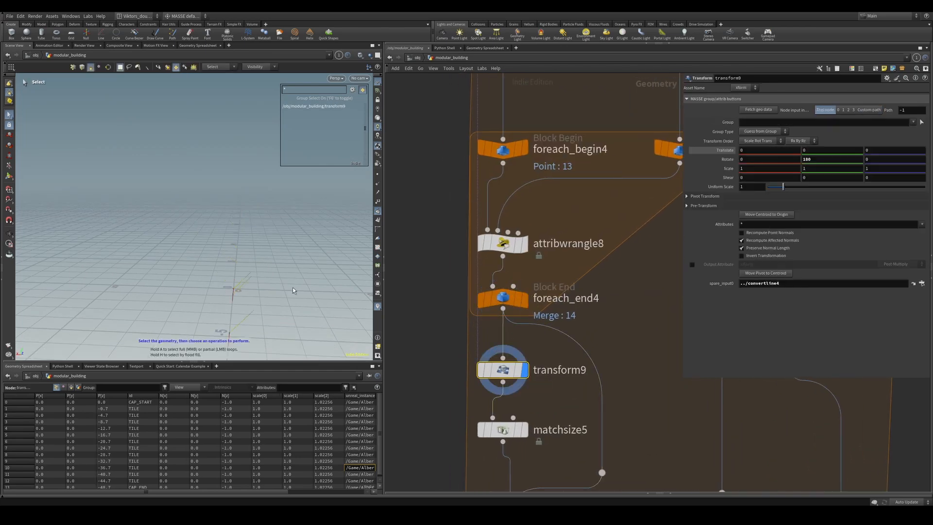
left_click_drag(292, 287, 243, 311, "alt")
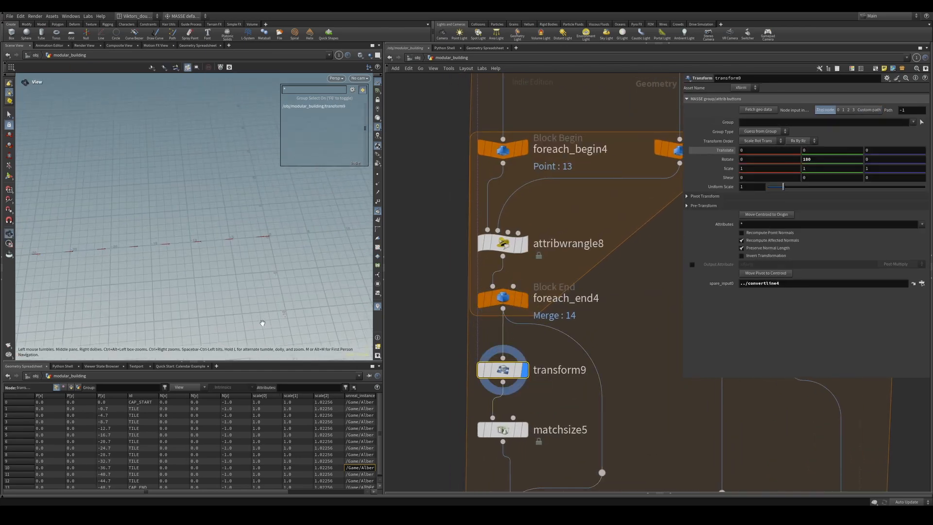
middle_click_drag(561, 378, 580, 314)
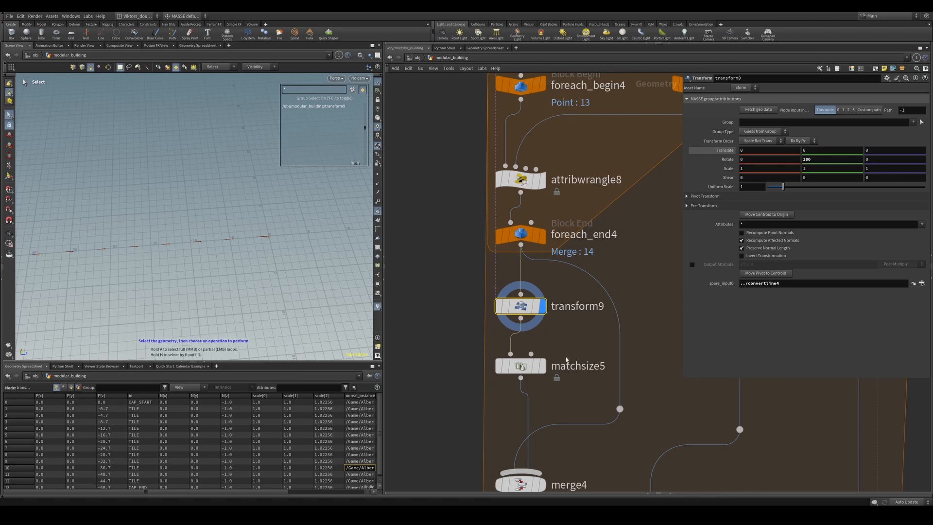
Display matchsize5 and compare its point positions with those of transform9 in the viewport
left_click_drag(594, 339, 517, 391)
key("r")
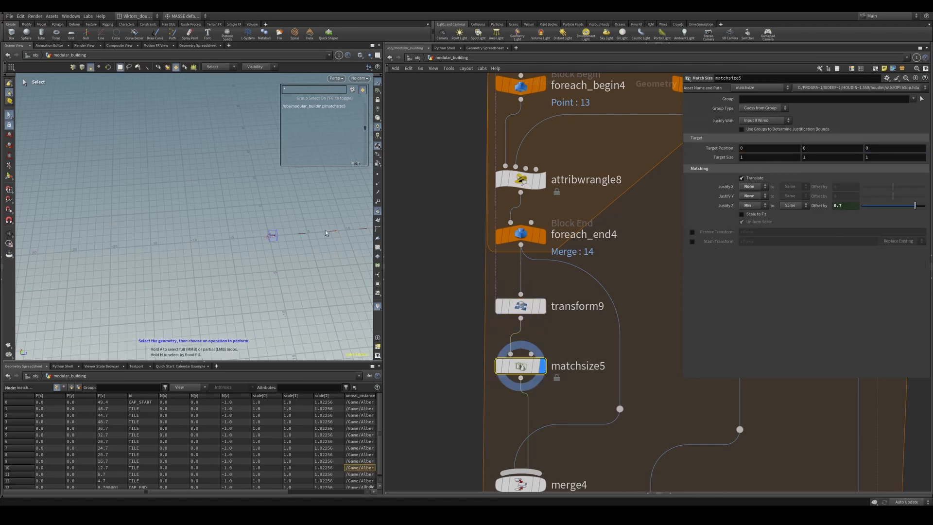
middle_click_drag(325, 231, 271, 257, "alt")
left_click(542, 306)
scroll(204, 274, "up", 3)
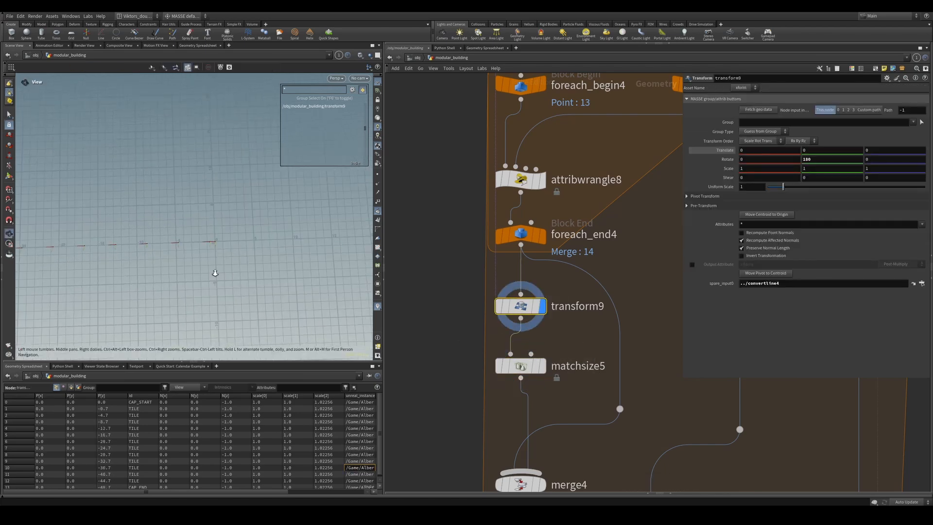
middle_click_drag(219, 259, 287, 268, "alt")
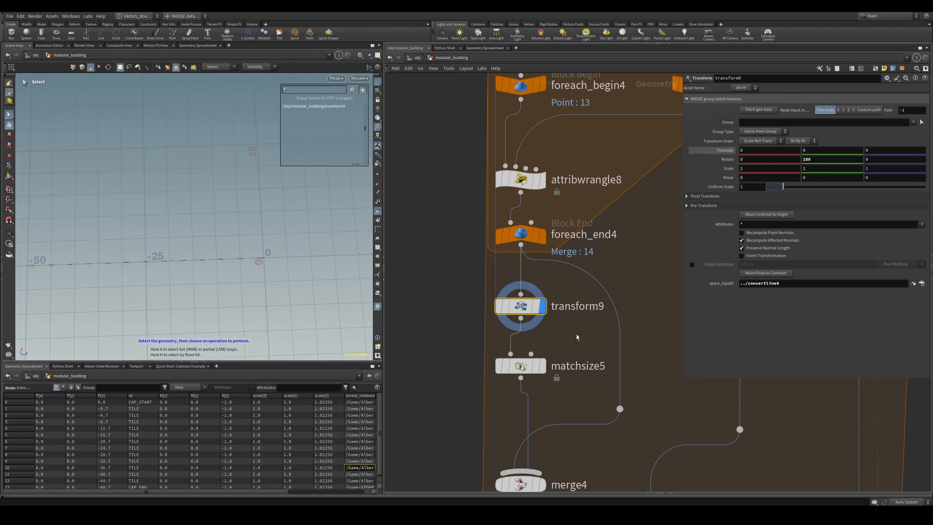
left_click(542, 366)
middle_click_drag(571, 330, 518, 340)
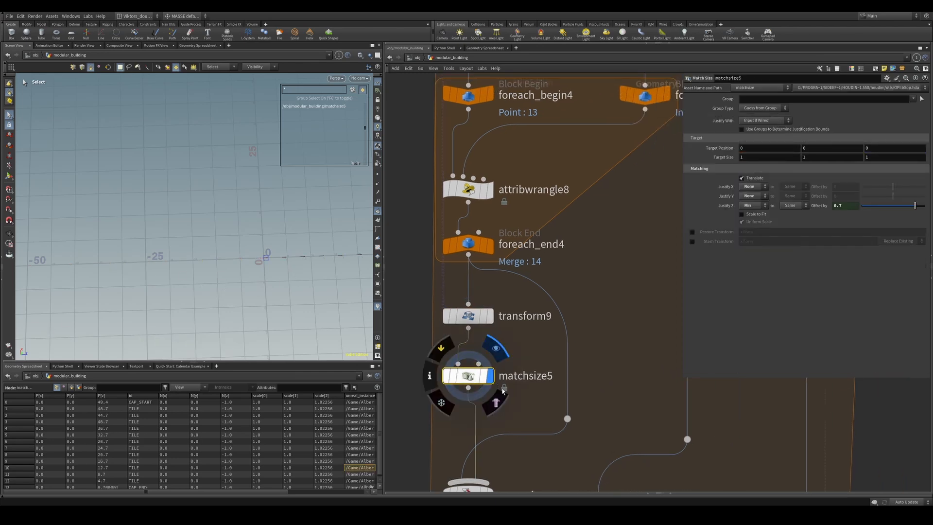
middle_click_drag(297, 268, 197, 263, "alt")
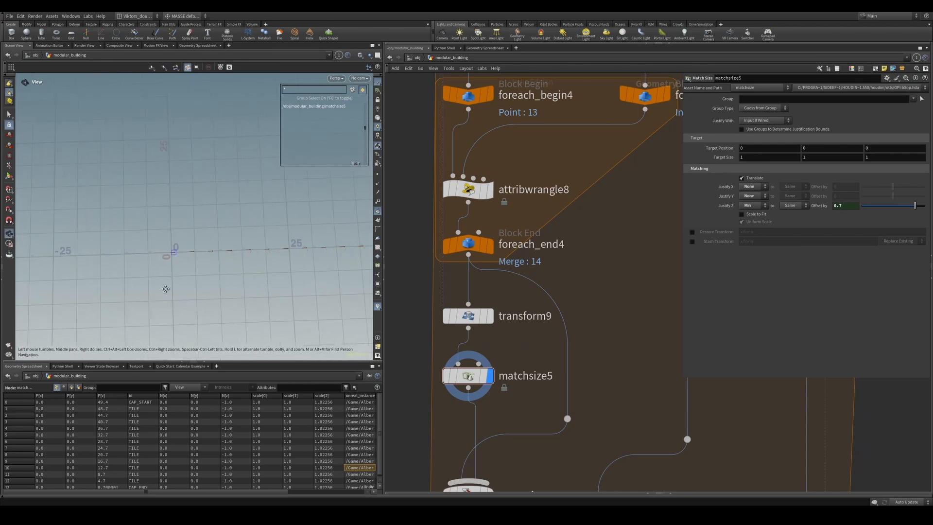
Reveal the expression behind matchsize5's Justify Z offset, highlight the whole cap_size reference, and switch back to its value
left_click(820, 206)
left_click(820, 206)
left_click(820, 206)
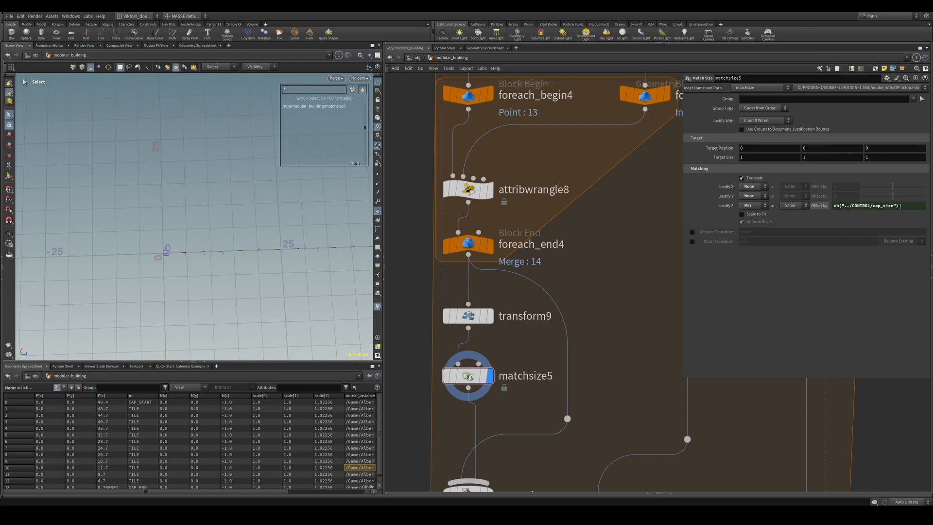
left_click_drag(900, 206, 827, 208)
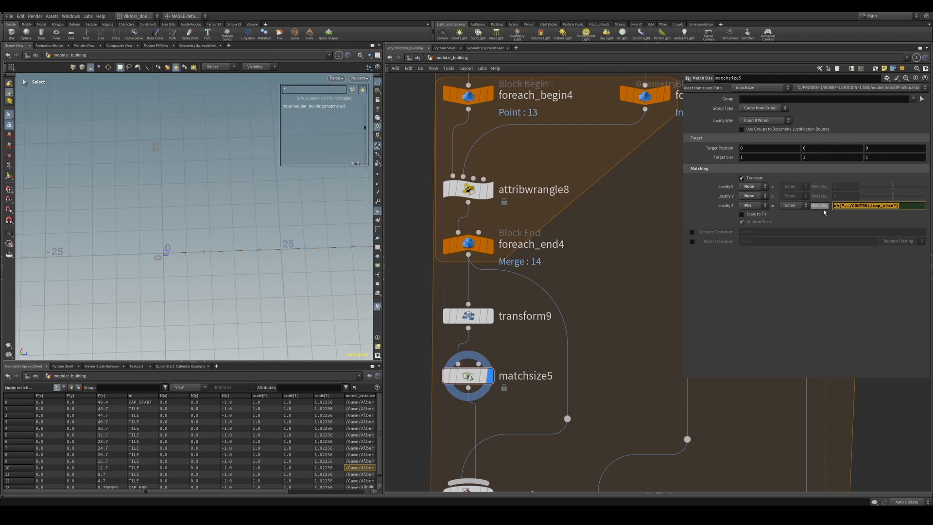
left_click(821, 206)
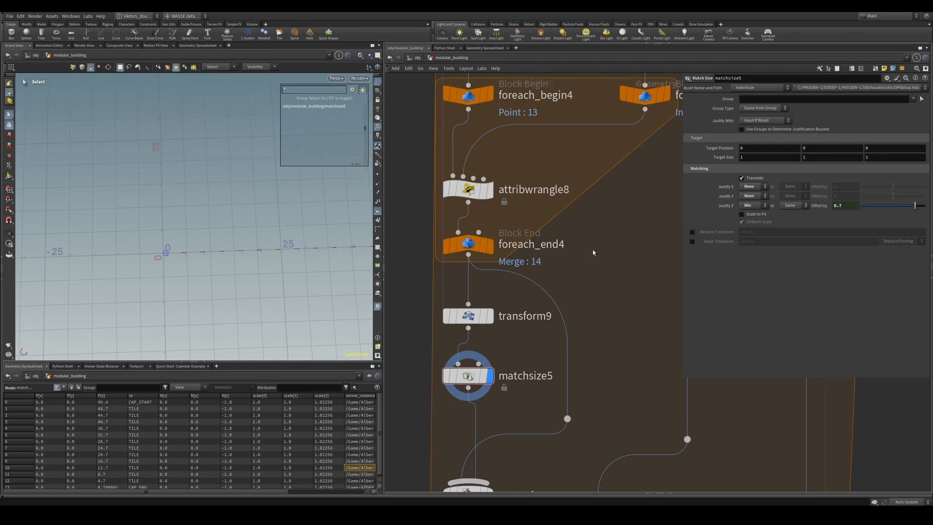
Copy the cap_size expression from matchsize5's Justify Z offset, remove it from the parameter, and set the offset to 0
middle_click_drag(547, 326, 551, 313)
left_click(822, 207)
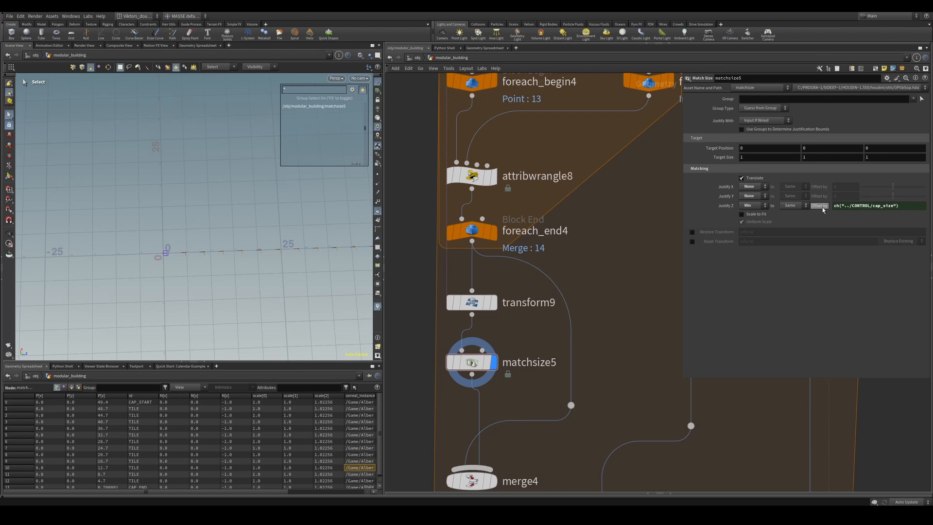
left_click(822, 207)
left_click(822, 207)
left_click_drag(835, 207, 848, 207)
key("ctrl+a")
key("ctrl+c")
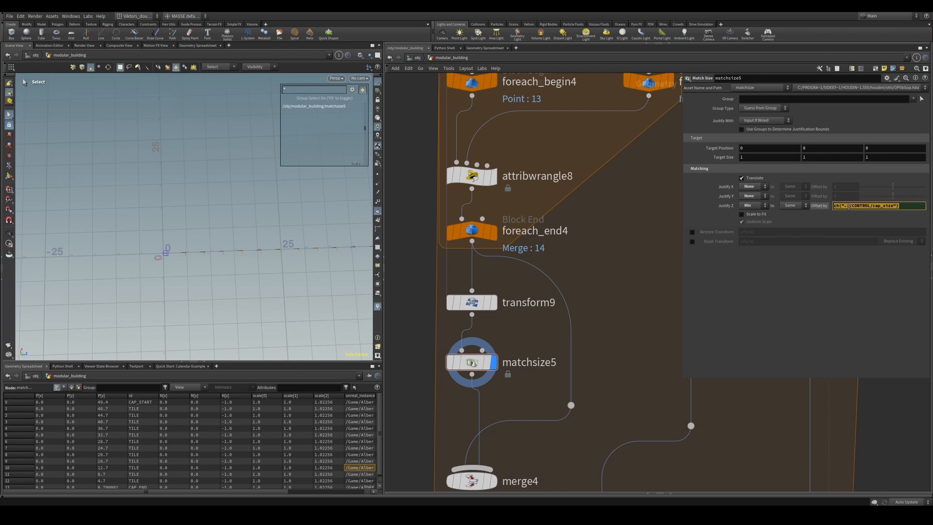
type("0.7")
key("Return")
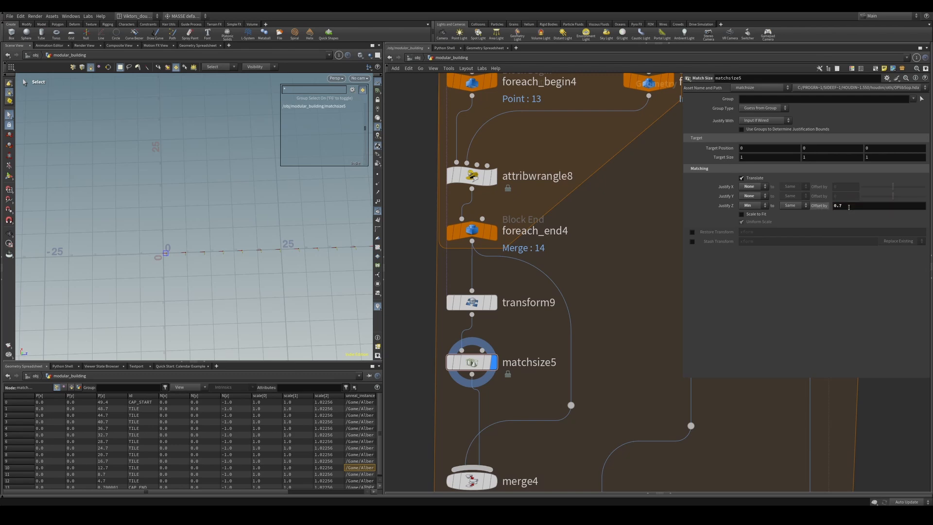
Display copytopoints3 and look at the copied roof rows in the top view
scroll(591, 319, "down", 6)
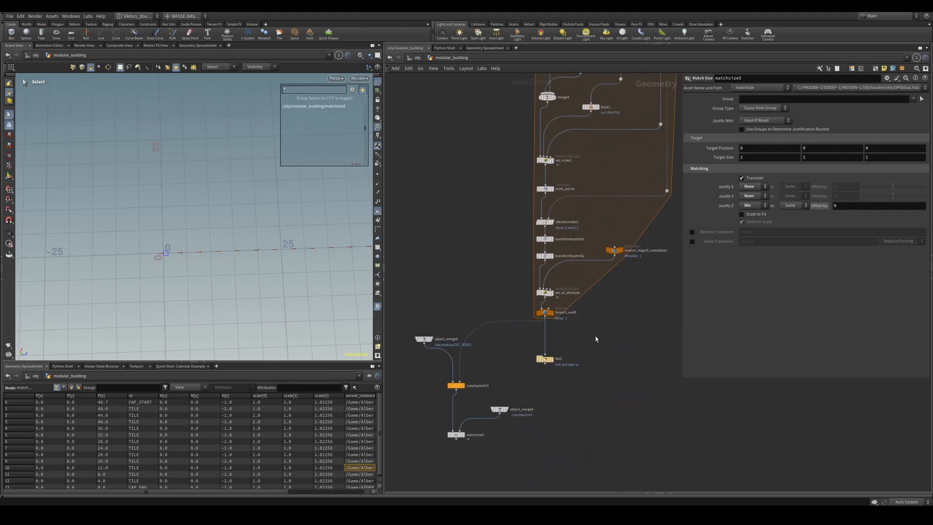
middle_click_drag(549, 365, 573, 333)
left_click(485, 337)
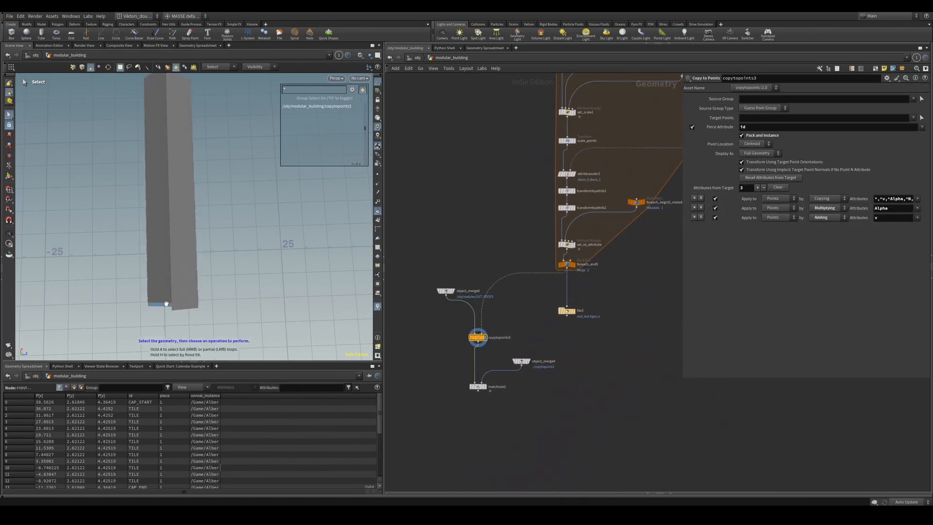
right_click_drag(166, 306, 233, 260, "alt")
key("space+2")
middle_click_drag(233, 261, 226, 254)
right_click_drag(209, 246, 233, 265)
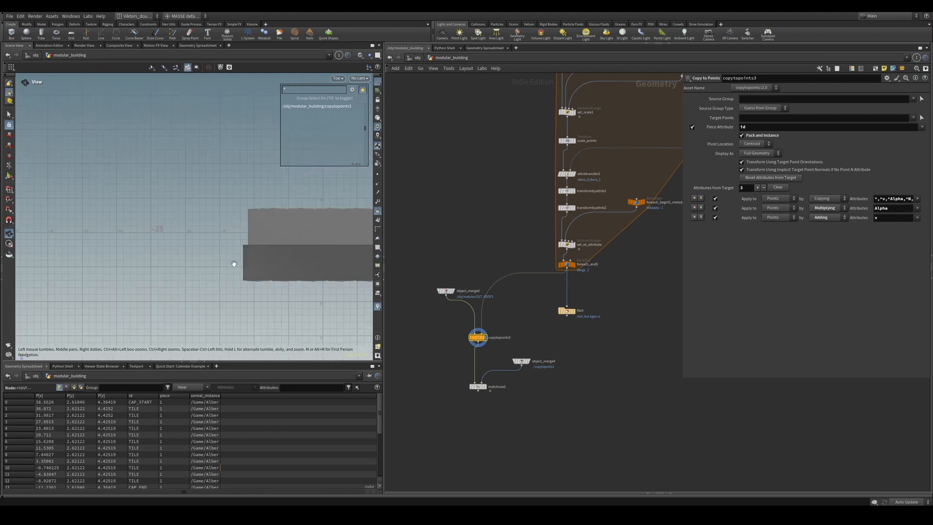
Examine up close how the two copied roof rows line up at their ends near 40 on the grid
middle_click_drag(233, 264, 99, 273)
right_click_drag(258, 252, 331, 226)
middle_click_drag(309, 258, 291, 261)
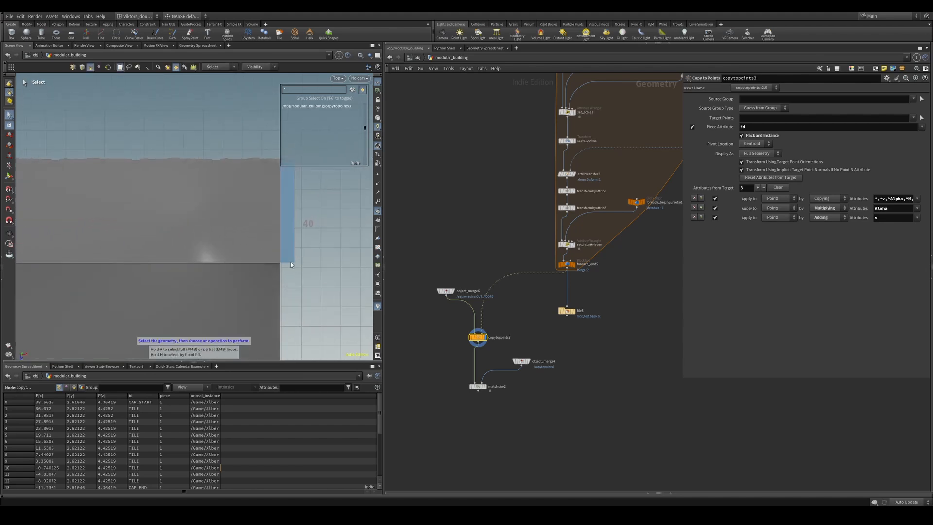
right_click_drag(291, 261, 337, 253)
key("s")
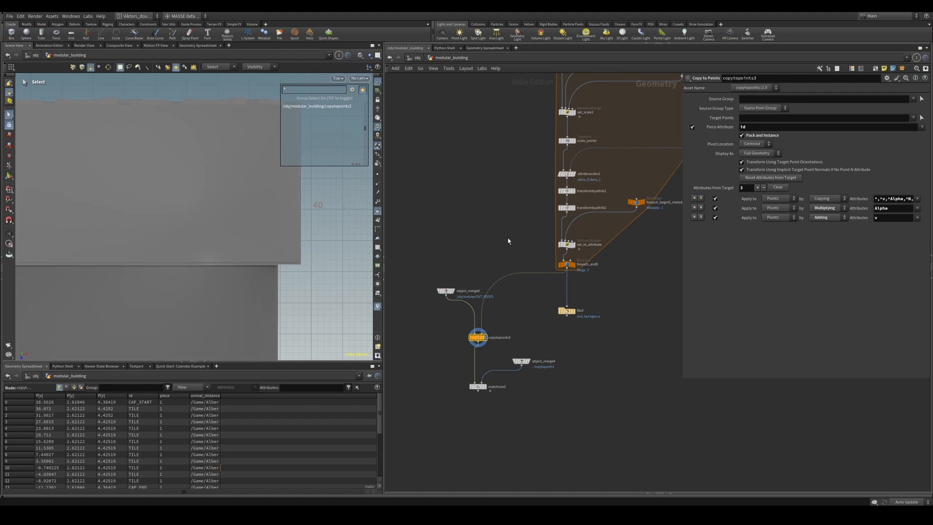
Restore the ch("../CONTROL/cap_size") reference in matchsize5's Justify Z offset and show its evaluated value
middle_click_drag(508, 240, 457, 421)
scroll(457, 421, "down", 2)
scroll(520, 284, "up", 4)
left_click(479, 236)
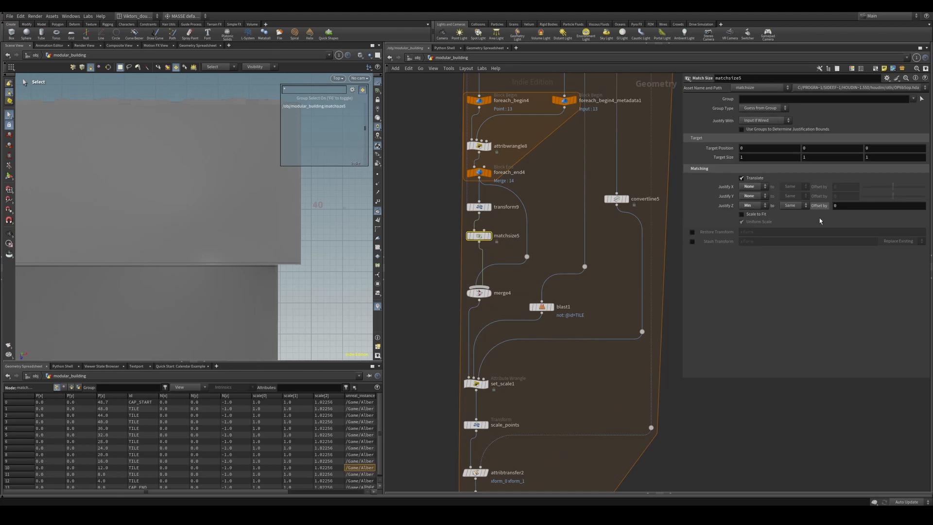
key("ctrl+v")
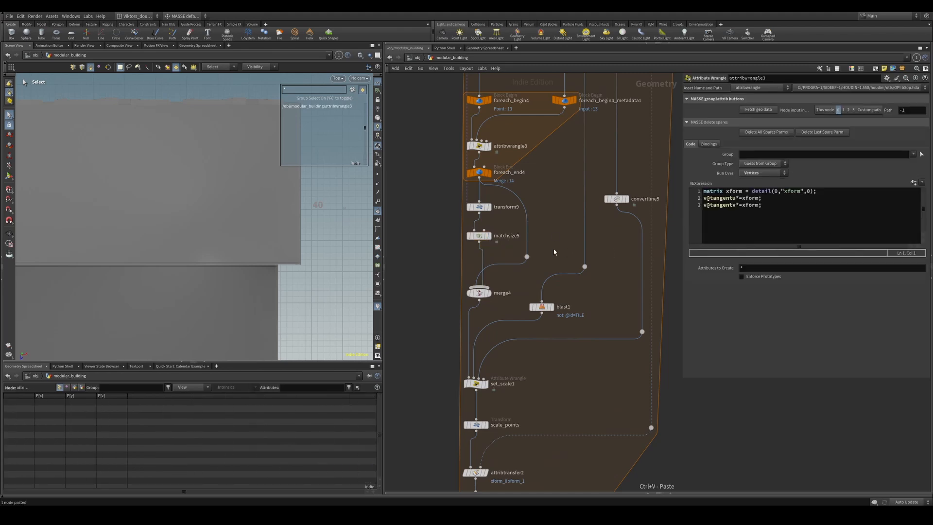
left_click(479, 293)
left_click(480, 236)
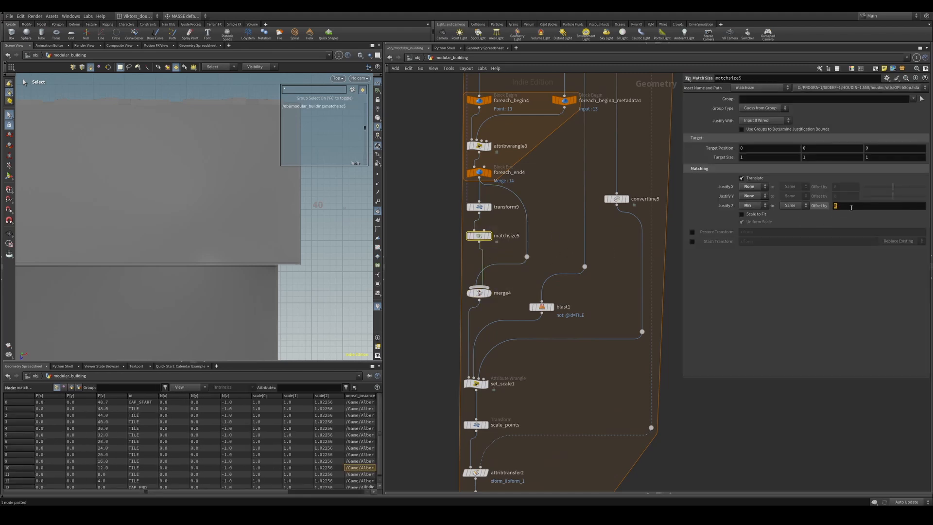
key("ctrl+v")
key("Return")
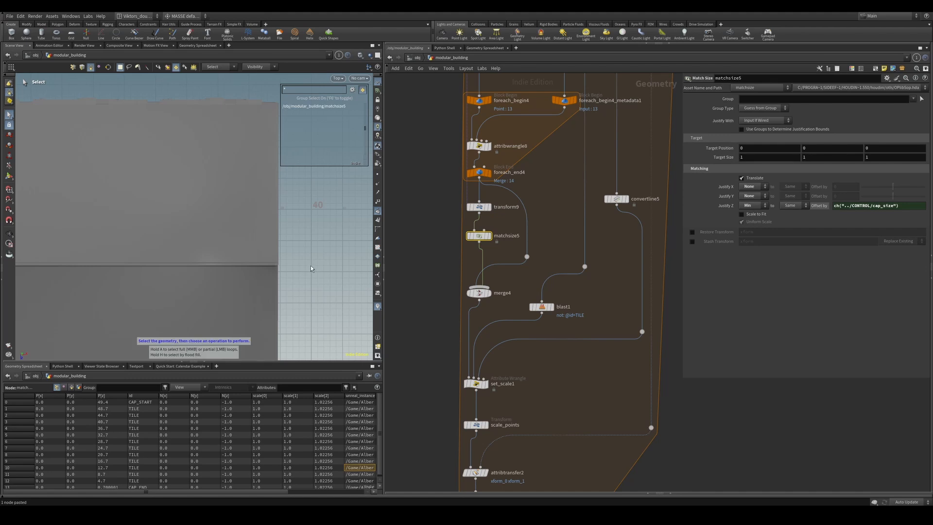
left_click(819, 207)
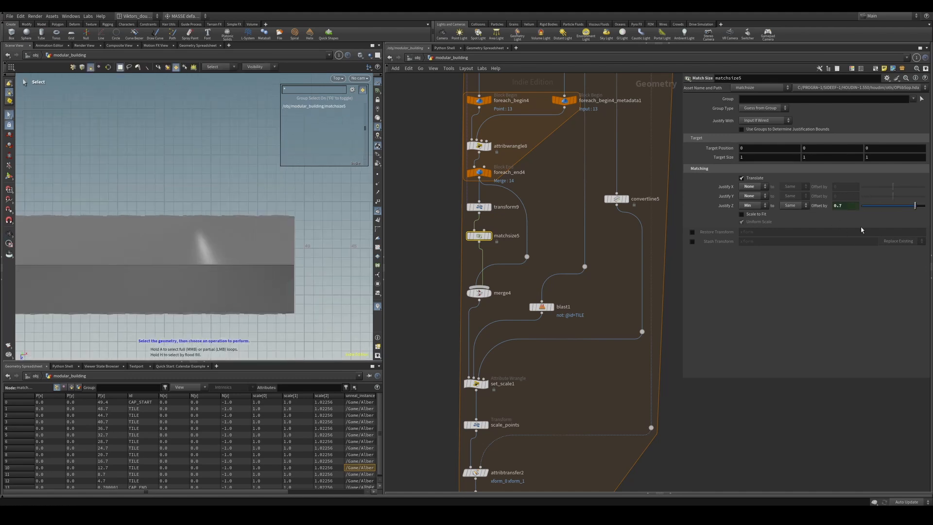
Switch the viewport to perspective and examine from several angles how the two copied roof sides meet
scroll(279, 300, "down", 3)
middle_click_drag(279, 300, 323, 287, "alt")
key("v")
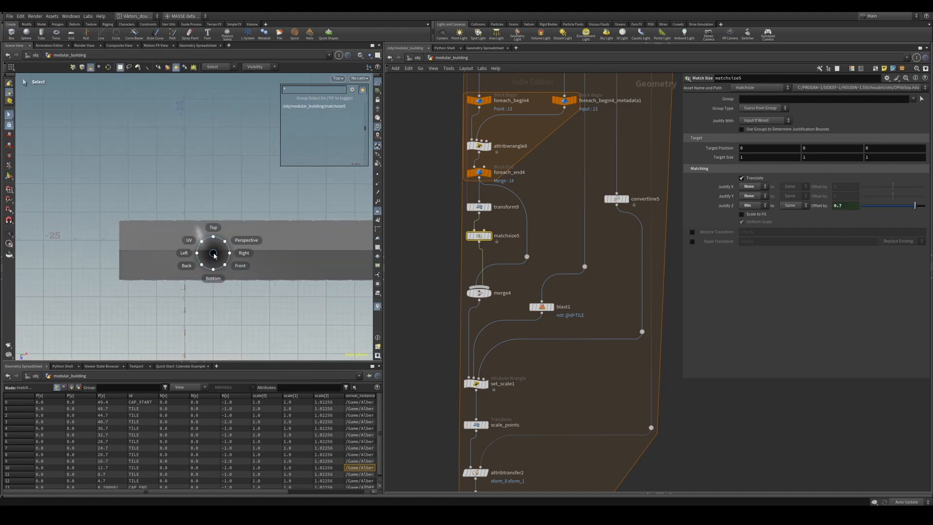
left_click(234, 237)
left_click_drag(235, 237, 249, 251, "alt")
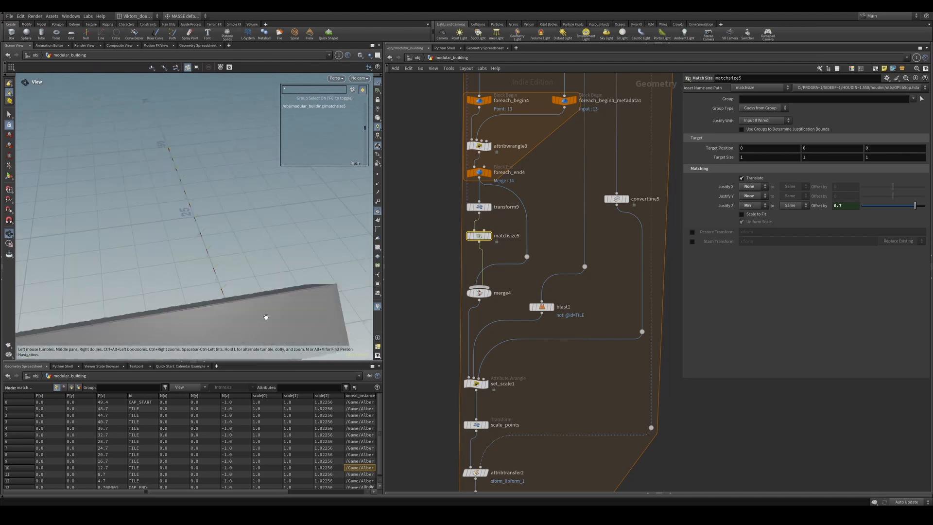
left_click_drag(265, 316, 223, 218, "alt")
key("s")
scroll(498, 307, "up", 1)
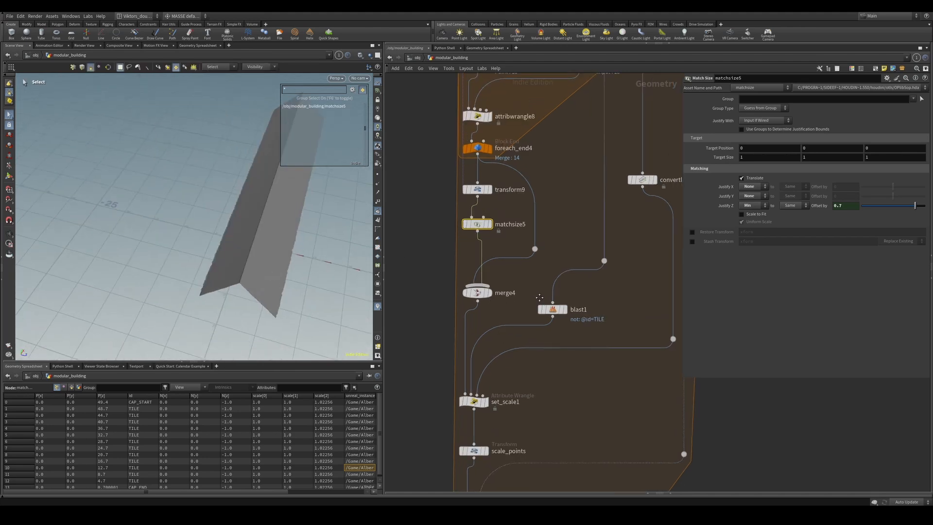
middle_click_drag(456, 301, 488, 335)
left_click_drag(261, 279, 235, 256, "alt")
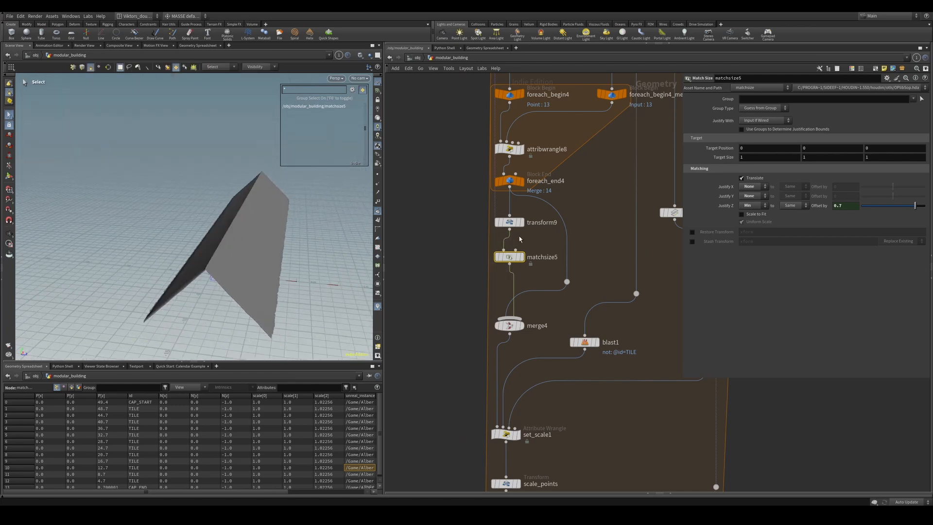
Display merge4 and examine the merged points of both roof sides up close
left_click(522, 257)
left_click(522, 325)
key("space+h")
left_click_drag(193, 235, 227, 214, "alt")
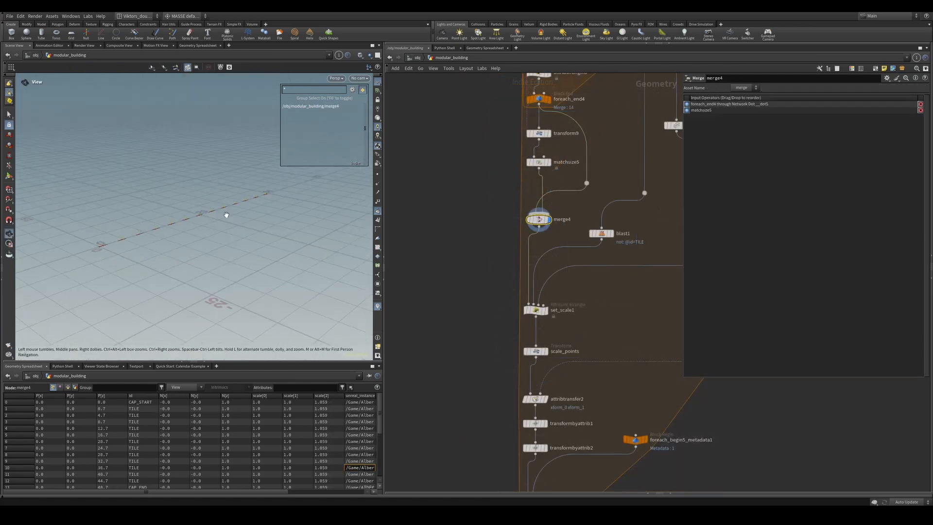
scroll(110, 231, "up", 5)
left_click_drag(117, 268, 292, 256, "alt")
scroll(591, 294, "up", 3)
Display set_scale1 and examine the scale and up attributes of its points in the spreadsheet
left_click(516, 324)
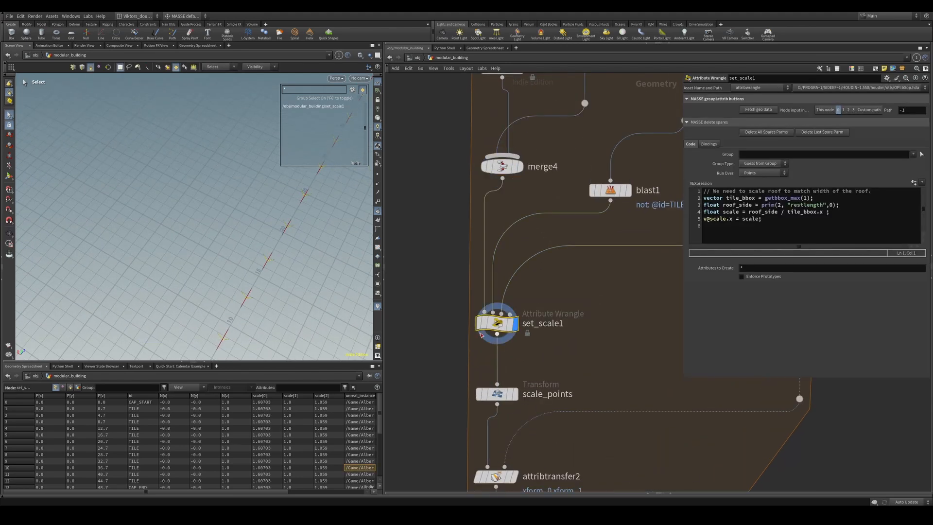
scroll(293, 223, "down", 5)
left_click_drag(293, 222, 212, 231, "alt")
scroll(250, 246, "up", 3)
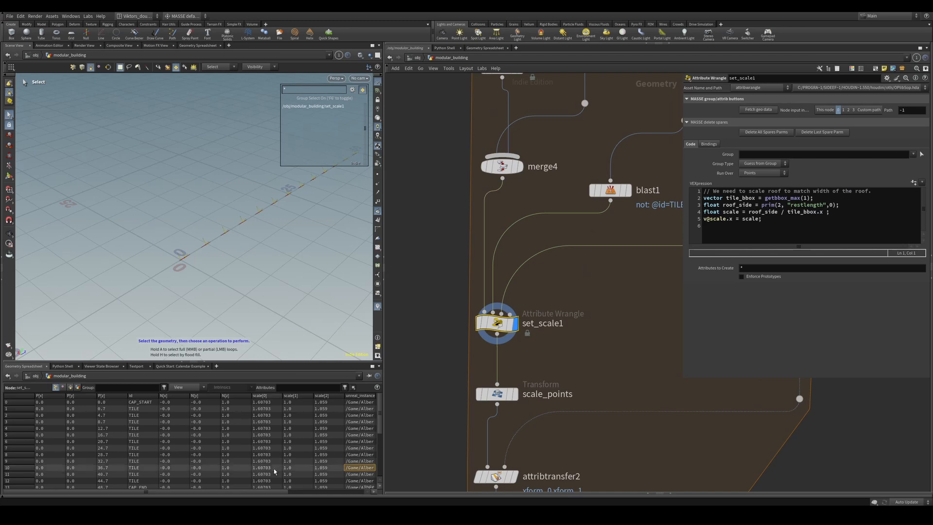
left_click_drag(258, 492, 324, 497)
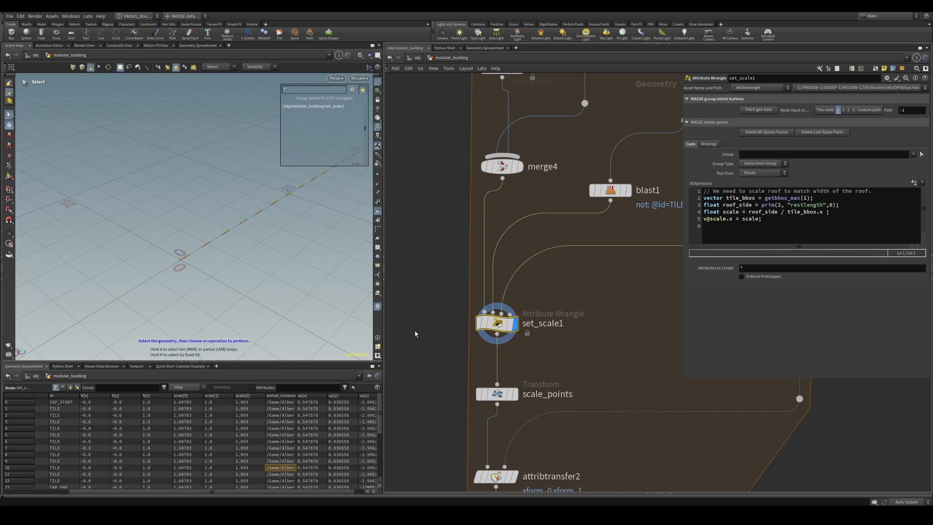
Compare the point scale values before and after set_scale1 by bypassing the node and enabling it again
left_click(518, 166)
left_click(497, 323)
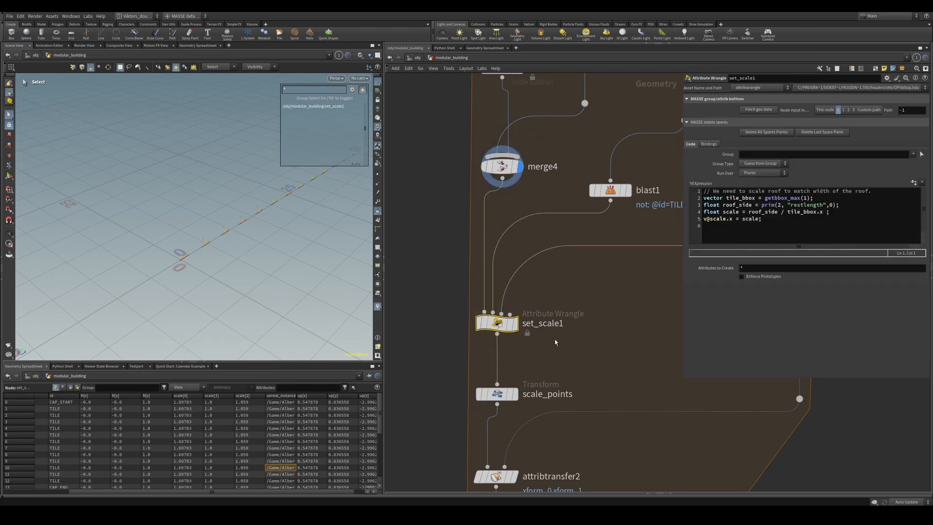
left_click(514, 323)
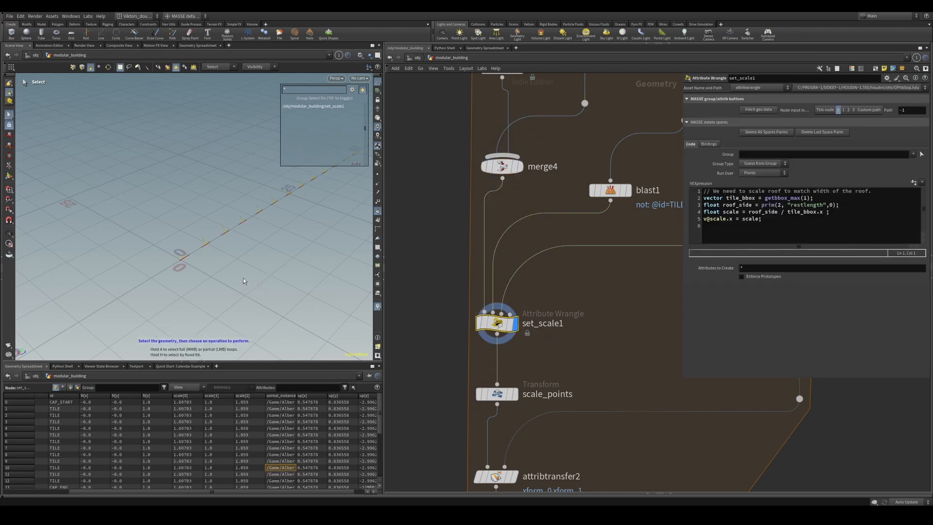
left_click(480, 322)
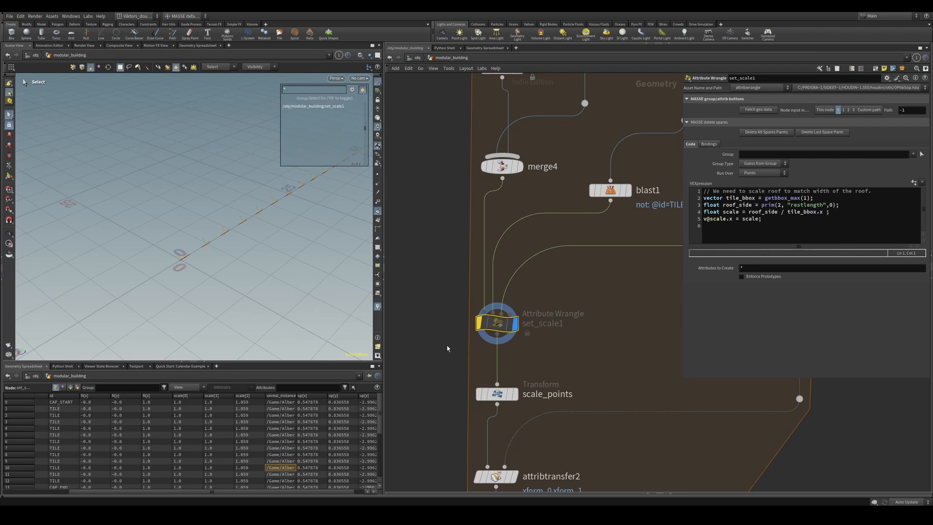
middle_click_drag(428, 258, 424, 362)
key("b")
scroll(424, 363, "down", 2)
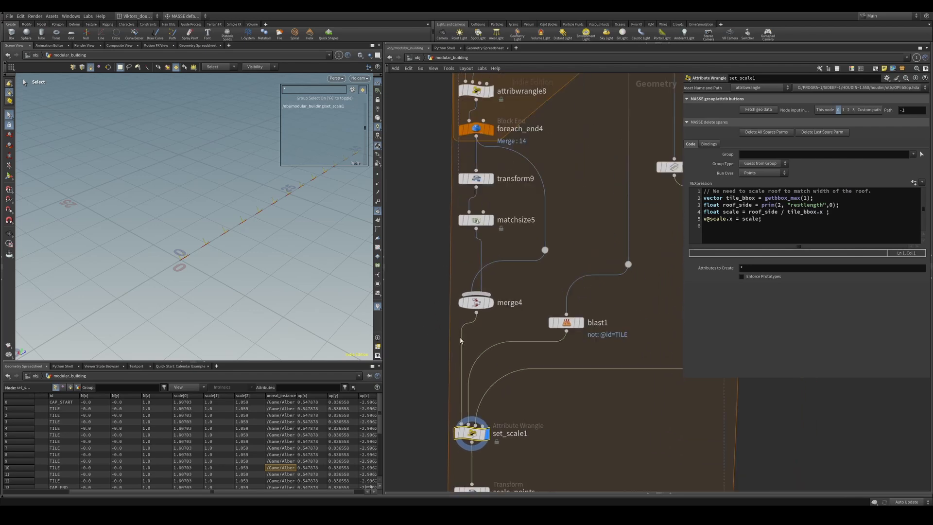
Display blast1's isolated roof tile and move the node farther away from merge4
left_click(550, 328)
key("r")
left_click_drag(550, 328, 597, 324)
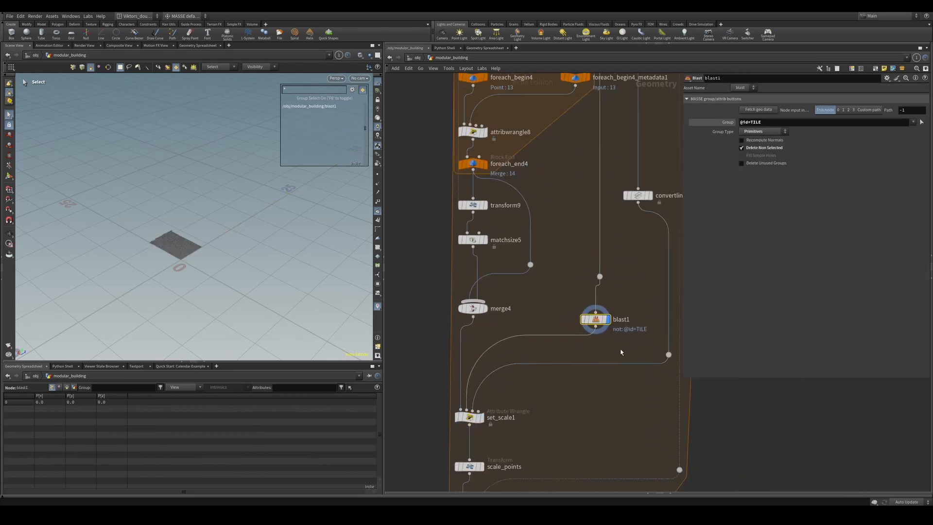
Display copytopoints3 and view the complete roof built from the copied tiles
scroll(620, 355, "down", 7)
middle_click_drag(624, 380, 539, 223)
scroll(476, 332, "up", 2)
left_click(441, 318)
key("r")
left_click_drag(272, 271, 168, 281, "alt")
Set the roof's Long offset to 7.6 on the CONTROL node
scroll(545, 389, "down", 4)
middle_click_drag(656, 180, 549, 395)
scroll(618, 238, "up", 4)
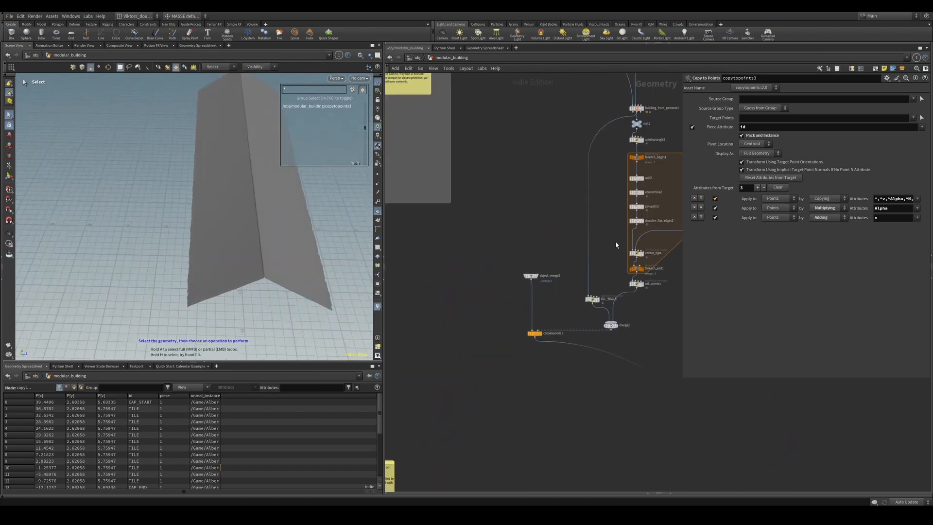
middle_click_drag(587, 116, 517, 318)
scroll(518, 318, "up", 2)
left_click(524, 171)
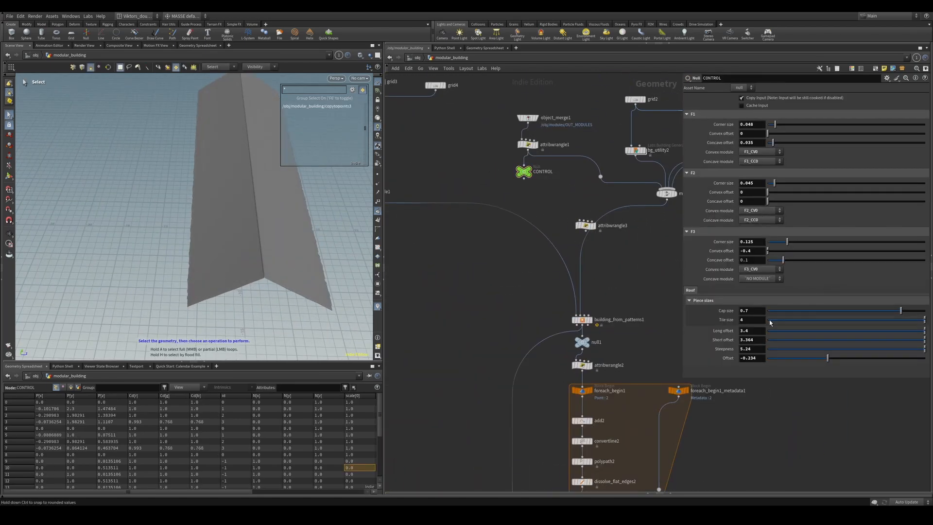
middle_click_drag(753, 330, 905, 338)
Examine how the tiles span the widened roof slope, and reduce the Long offset on CONTROL
left_click_drag(259, 286, 266, 254, "alt")
left_click_drag(334, 285, 199, 280)
key("s")
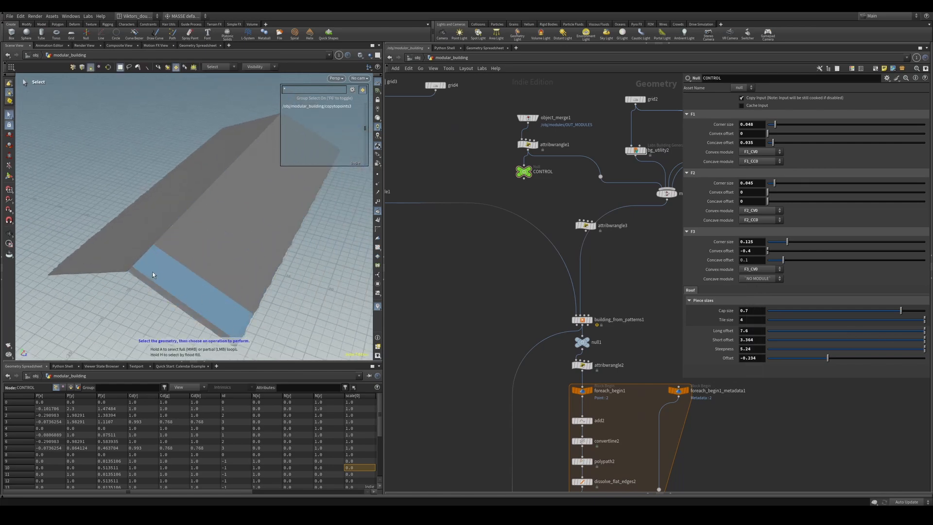
key("Escape")
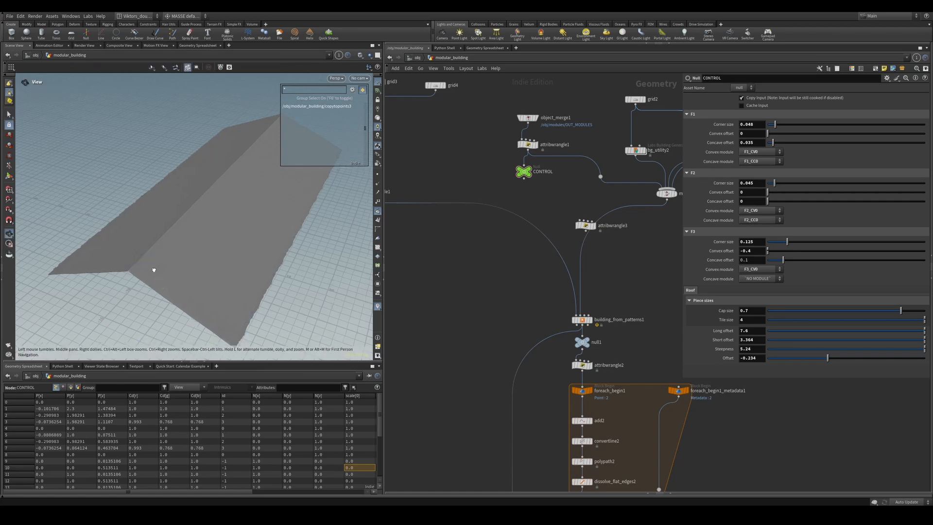
left_click_drag(154, 269, 159, 266)
key("s")
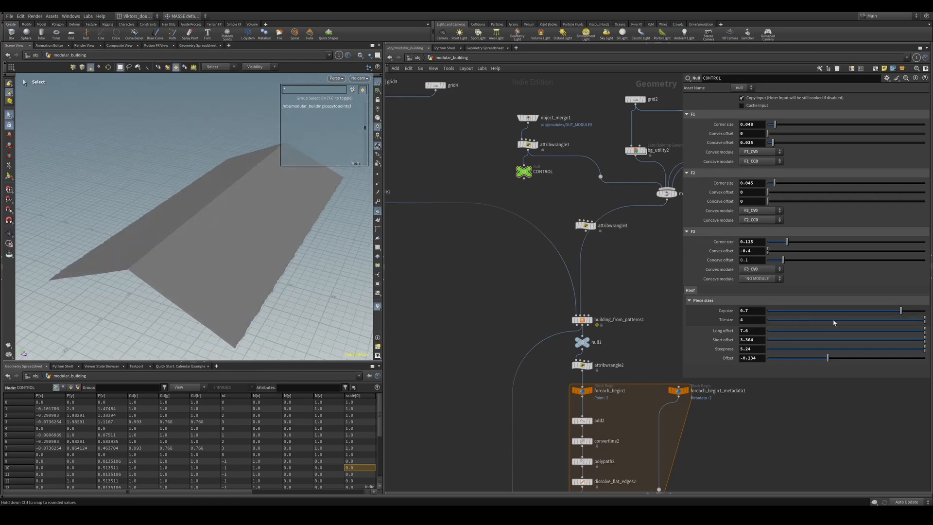
middle_click_drag(757, 331, 657, 329)
Return to the roof loop and display set_scale1 with its scaling code
scroll(443, 416, "down", 5)
middle_click_drag(443, 416, 660, 127)
scroll(571, 321, "up", 5)
middle_click_drag(571, 333, 576, 259)
middle_click_drag(603, 336, 599, 212)
left_click(548, 300)
middle_click_drag(506, 325, 478, 301)
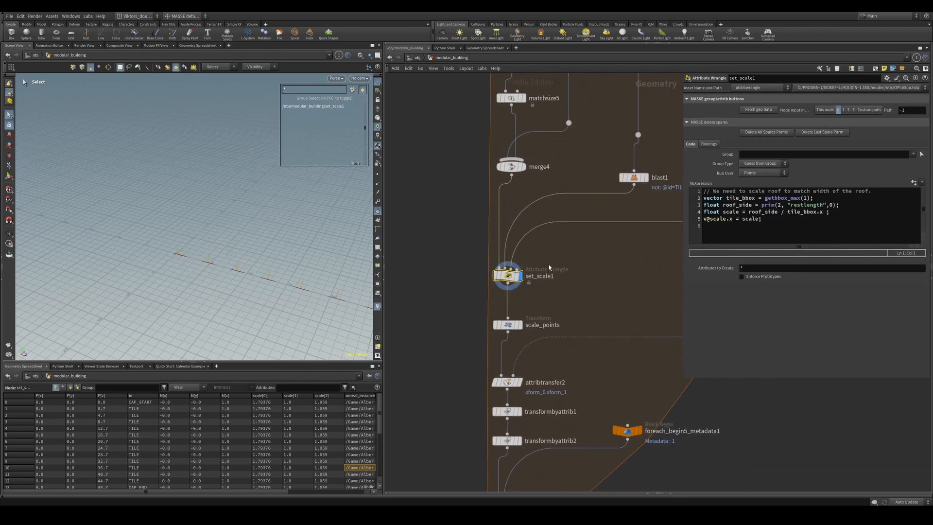
Open set_scale1's VEX snippet in the external code editor
left_click(507, 325)
key("r")
middle_click_drag(454, 331, 439, 267)
left_click_drag(428, 242, 537, 191)
key("r")
middle_click_drag(551, 197, 536, 221)
scroll(558, 232, "down", 3)
right_click(758, 216)
mouse_move(825, 252)
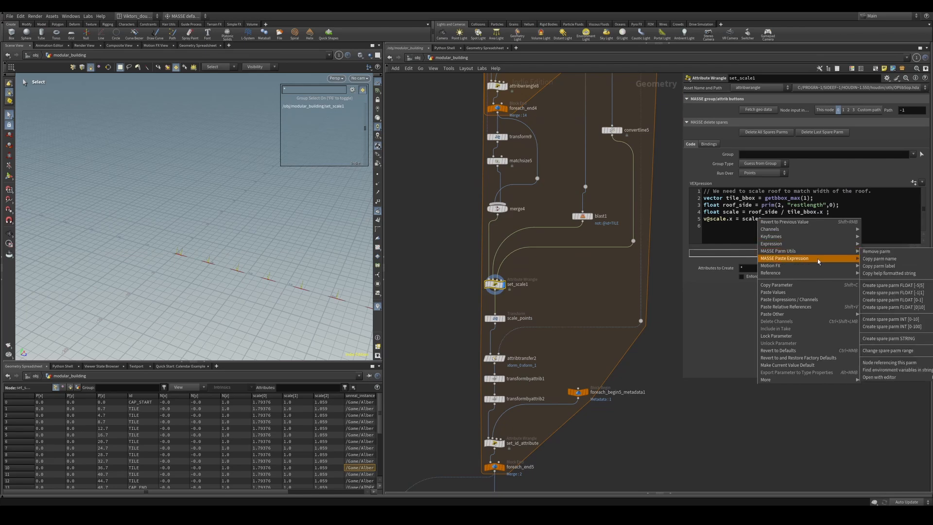
left_click(923, 373)
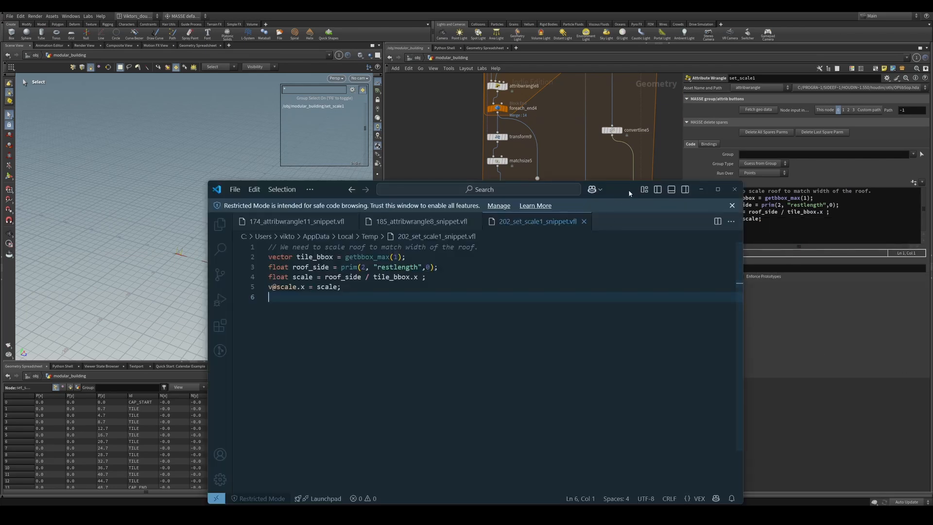
Reposition the code editor window and close the attribwrangle11 and attribwrangle8 snippets
left_click_drag(629, 191, 612, 242)
middle_click(447, 250)
middle_click(323, 249)
Switch back to Houdini, display blast1, and frame the single TILE piece used for the bounding box
left_click(742, 227)
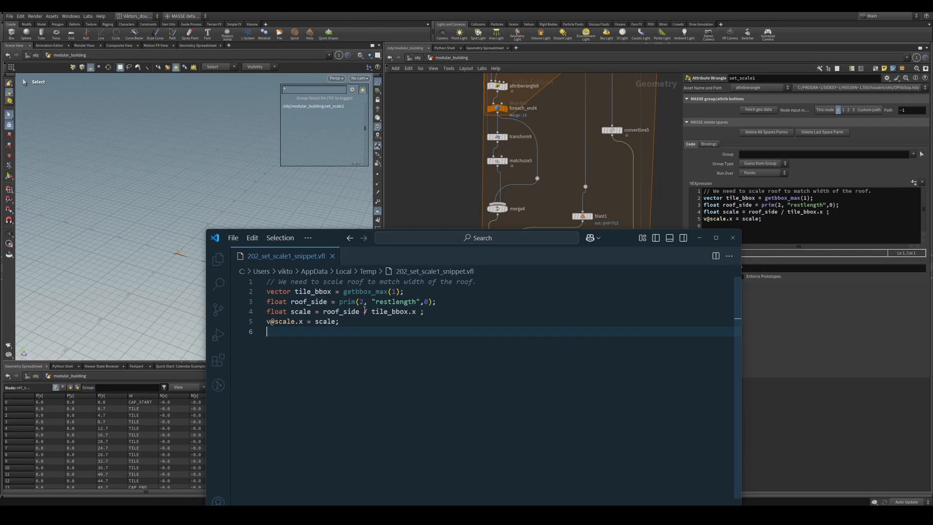
middle_click_drag(558, 211, 534, 257)
scroll(534, 257, "up", 1)
left_click(573, 264)
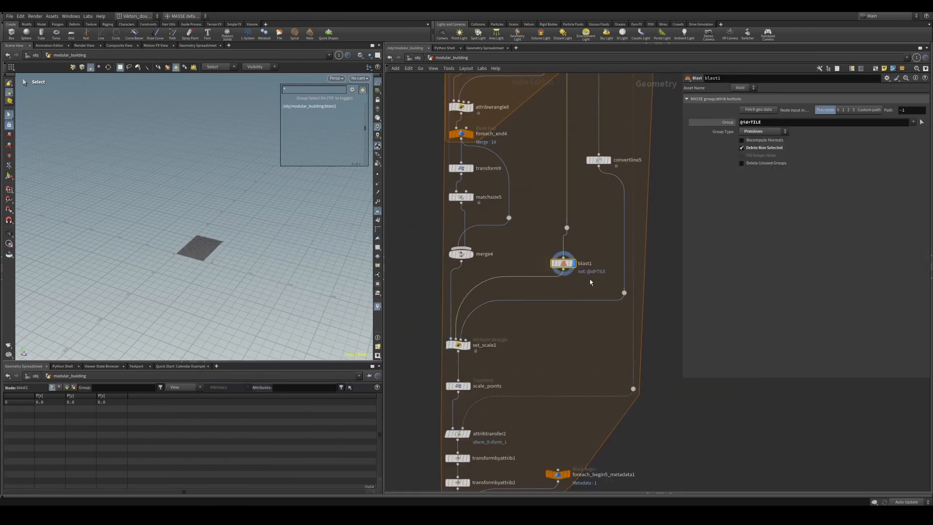
key("space+g")
left_click_drag(202, 258, 204, 286)
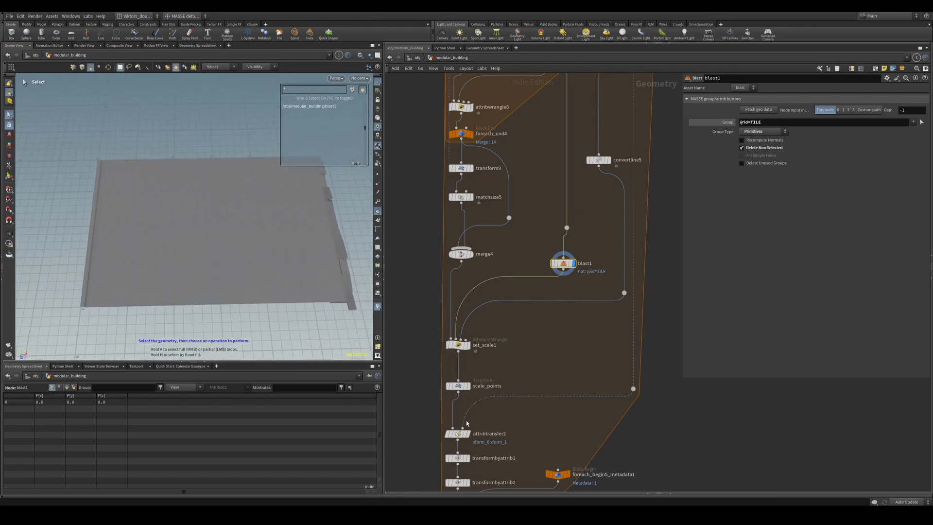
Switch to the code editor and review the tile_bbox, roof_side and scale lines of the set_scale1 snippet
left_click(366, 511)
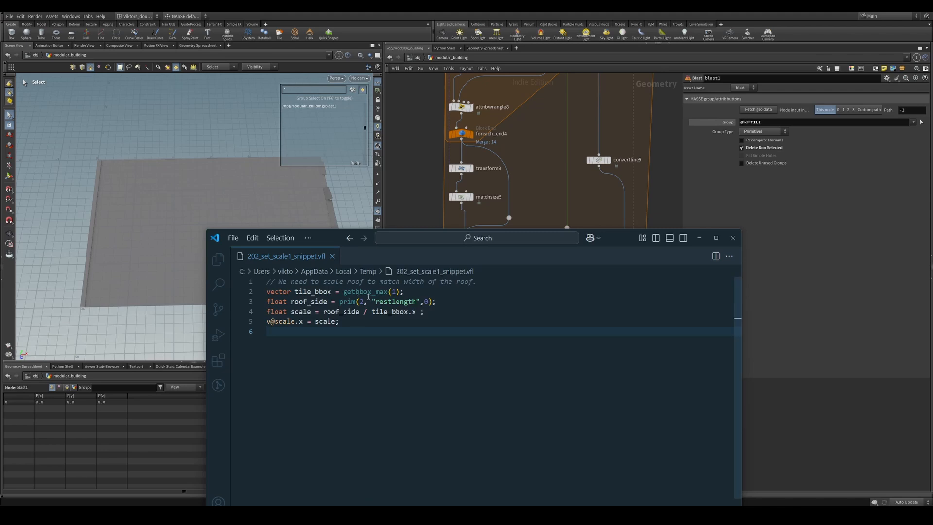
left_click(368, 292)
left_click(385, 312)
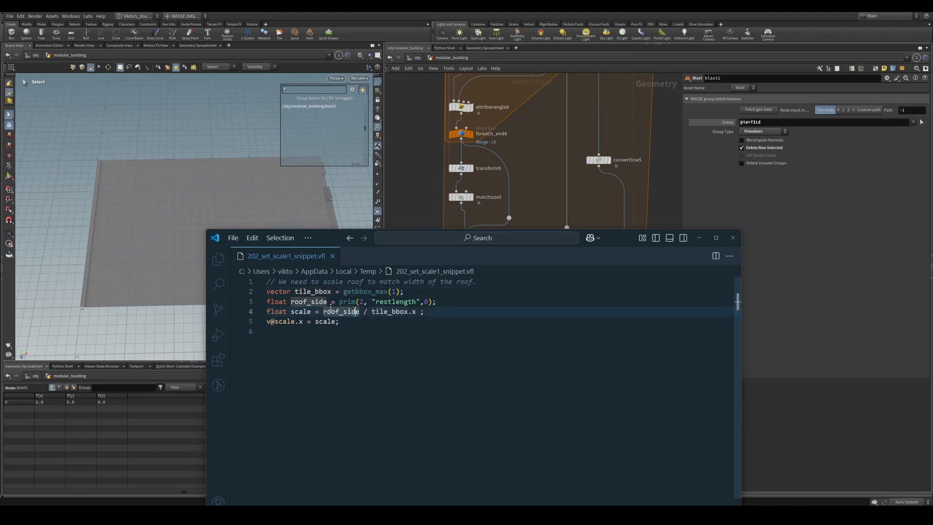
double_click(313, 292)
left_click(407, 339)
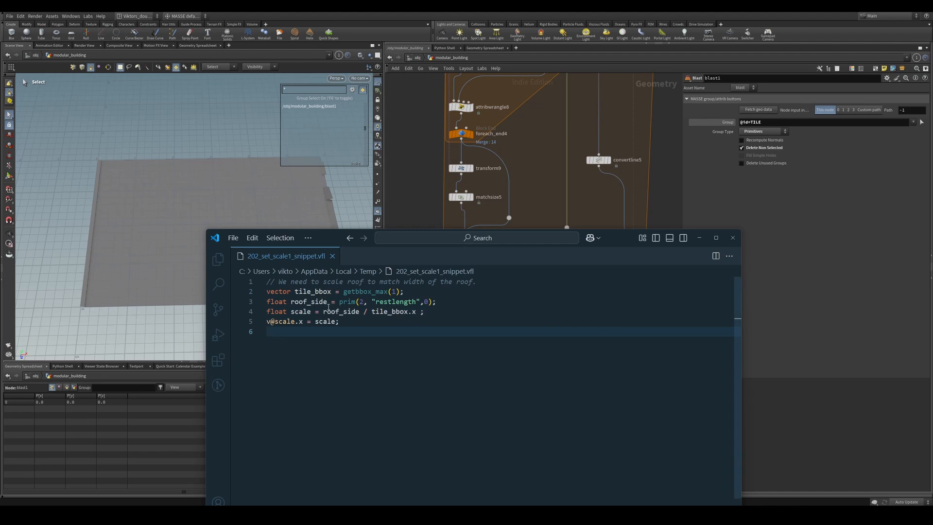
left_click(329, 307)
left_click(367, 343)
left_click(321, 301)
Switch back to Houdini, display convertline5, and look at the roof edge lines feeding set_scale1
left_click(544, 197)
middle_click_drag(542, 195, 529, 258)
scroll(527, 256, "down", 1)
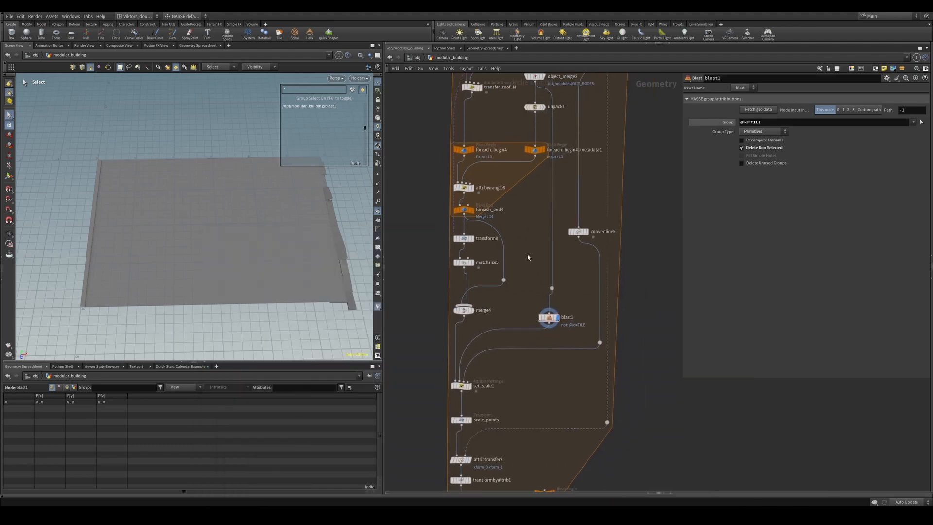
left_click(587, 232)
right_click_drag(191, 238, 175, 253, "alt")
scroll(571, 364, "down", 2)
Compare the full roof shape at normal4 with convertline5's lines, and show convertline5's group and restlength settings
middle_click_drag(602, 163, 567, 287)
scroll(567, 287, "up", 3)
scroll(567, 287, "up", 1)
left_click(570, 256)
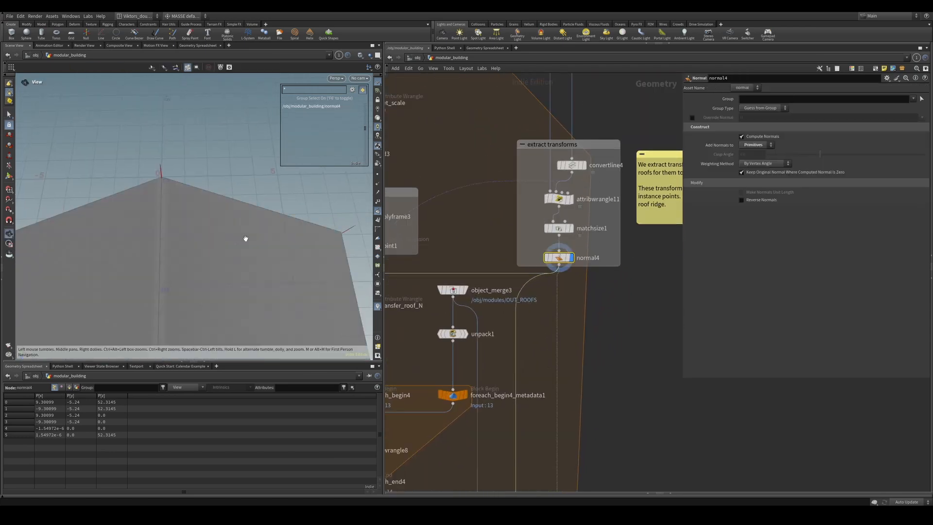
middle_click_drag(524, 377, 584, 121)
left_click(575, 254)
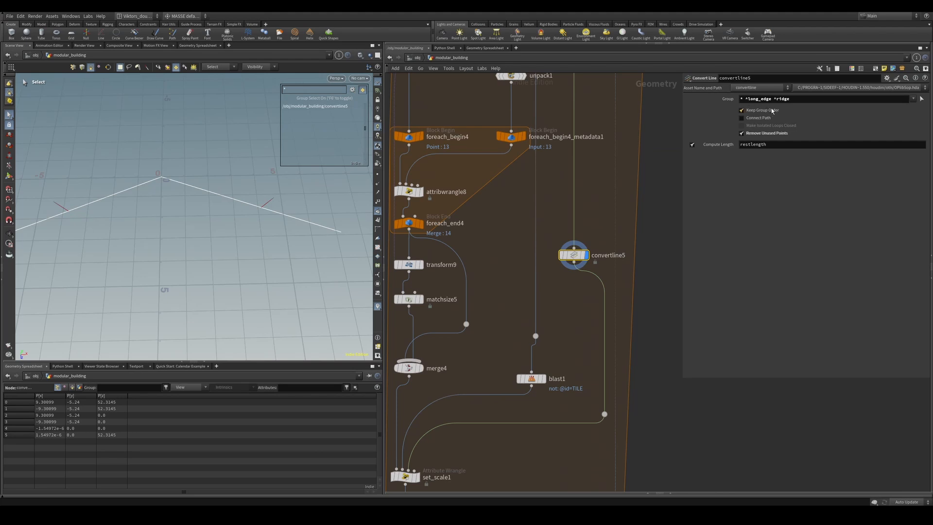
Pick the sloped roof edge lines displayed by convertline5 and show their primitive attributes to read restlength
left_click_drag(577, 287, 577, 288)
left_click_drag(215, 200, 223, 175, "alt")
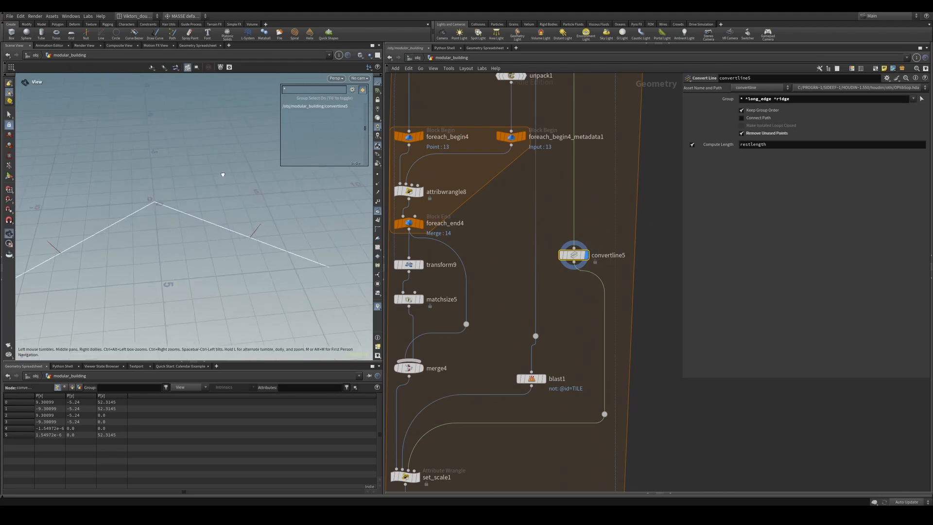
right_click_drag(223, 175, 171, 275, "alt")
left_click_drag(170, 275, 232, 202, "alt")
scroll(189, 215, "up", 3)
key("s")
scroll(173, 215, "up", 3)
left_click(184, 226)
left_click(233, 196)
left_click_drag(163, 194, 183, 236)
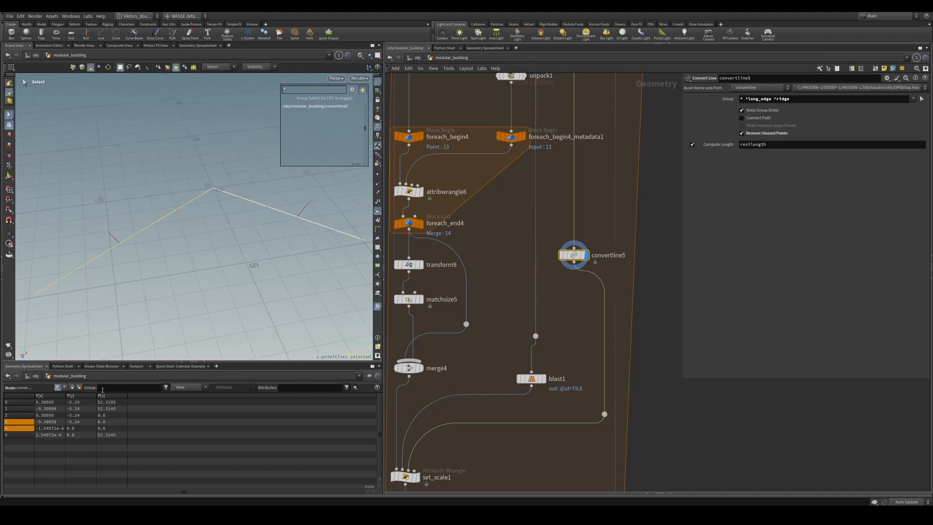
left_click(78, 386)
left_click(74, 387)
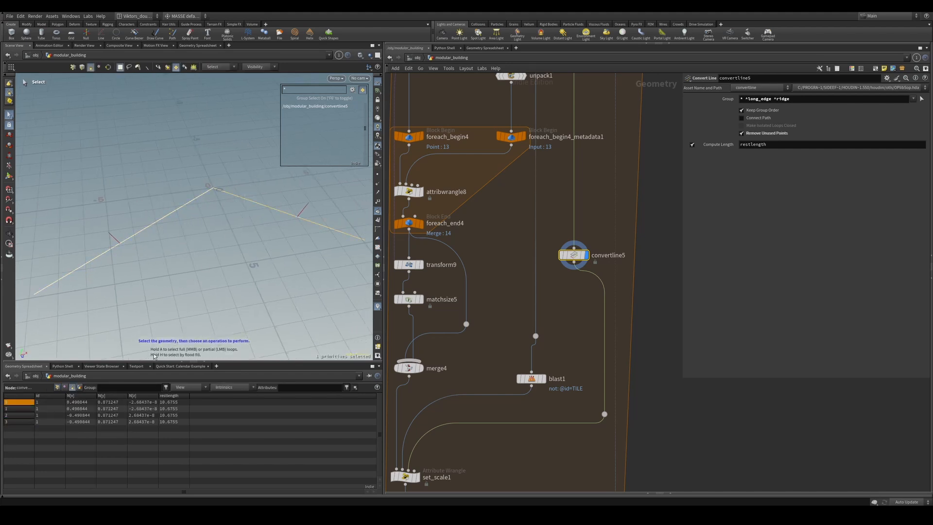
Select set_scale1, switch to its snippet in the code editor, and review the restlength lookup and the roof_side / tile_bbox.x division
scroll(567, 267, "down", 2)
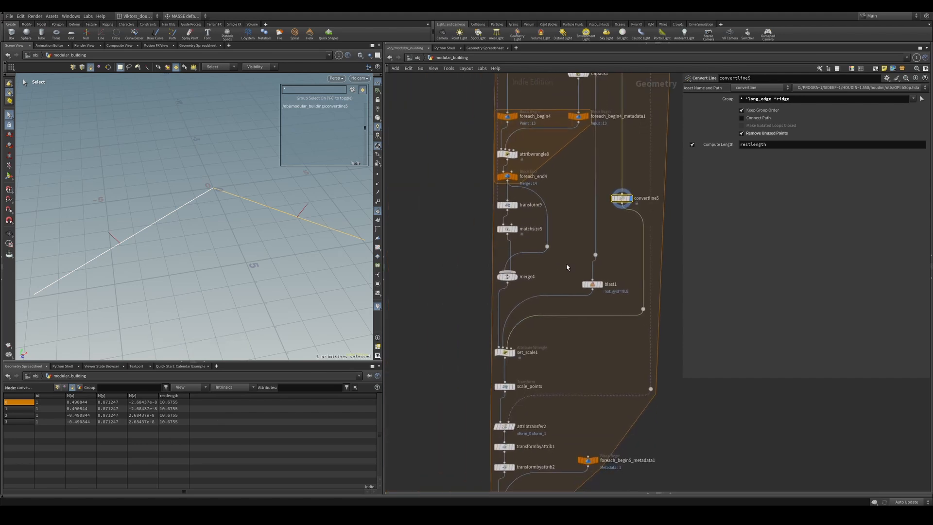
scroll(546, 352, "up", 2)
left_click(487, 351)
left_click(365, 514)
left_click(465, 343)
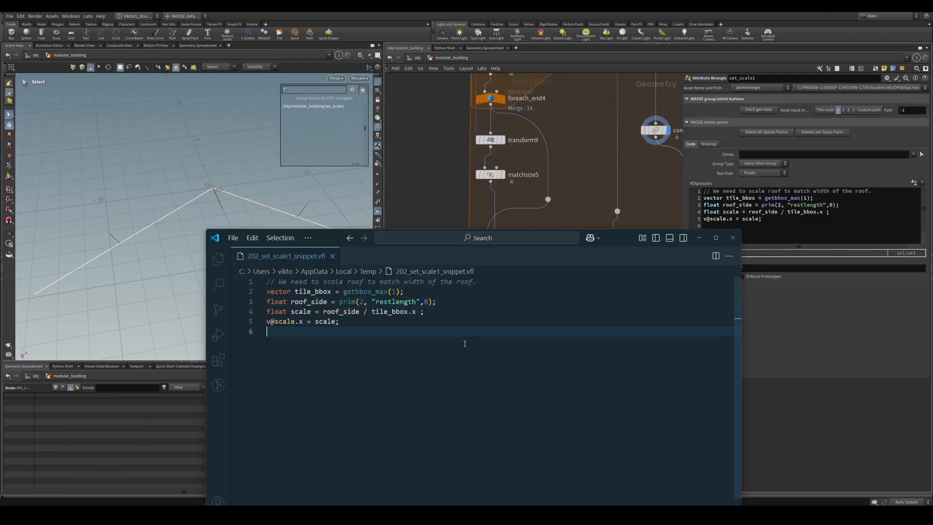
left_click(396, 301)
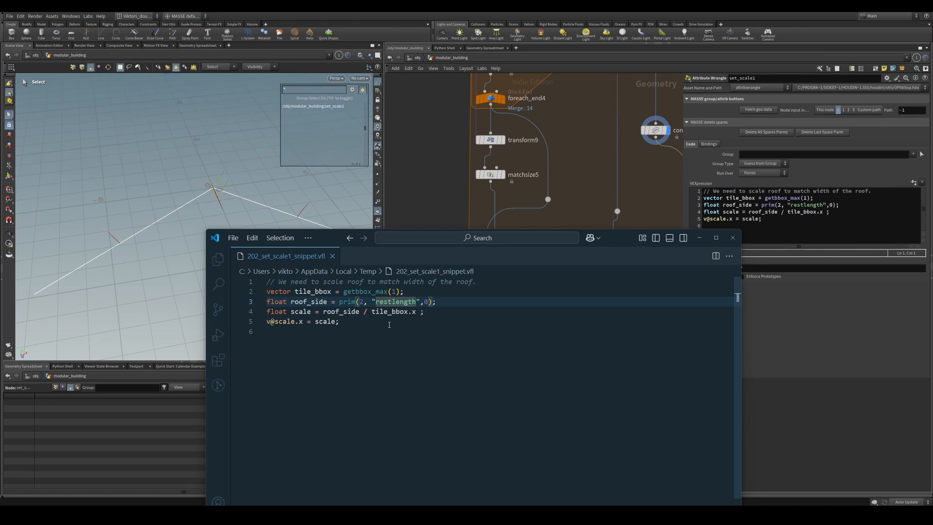
left_click(304, 313)
left_click(317, 336)
double_click(337, 313)
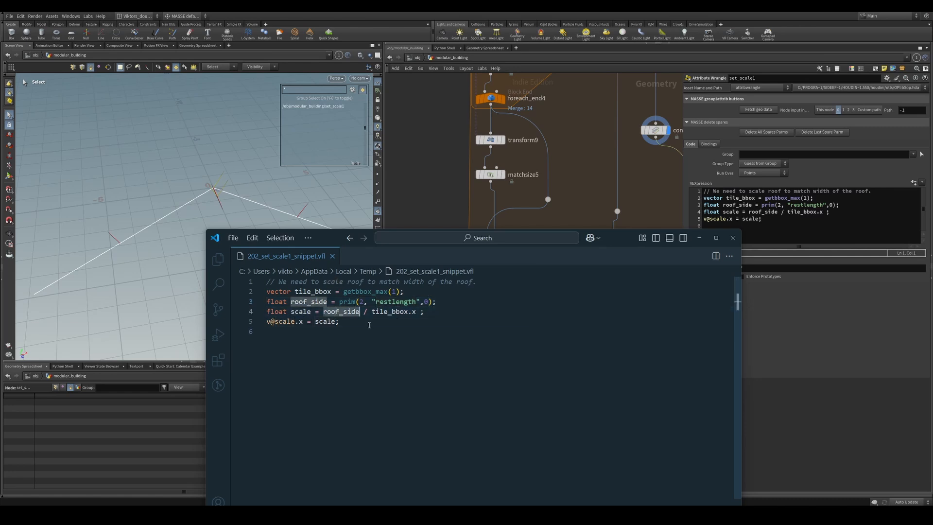
double_click(389, 311)
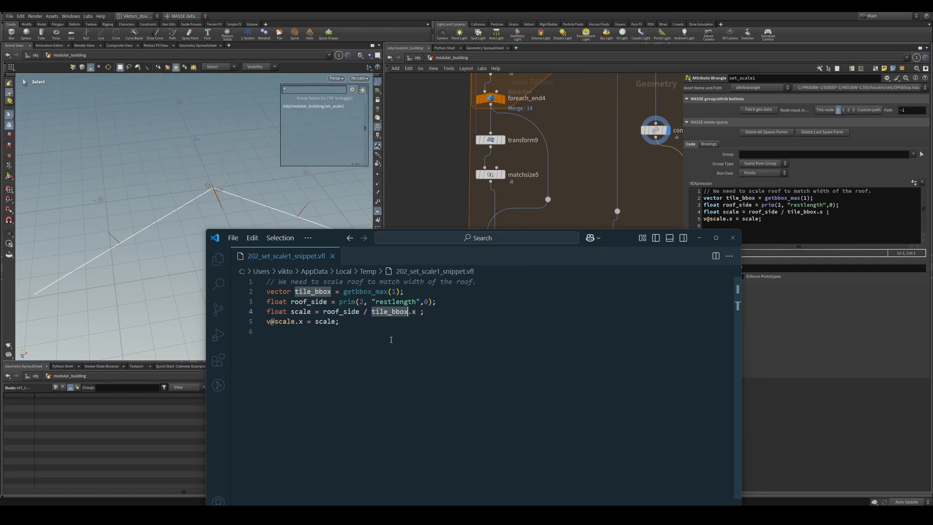
left_click(415, 312)
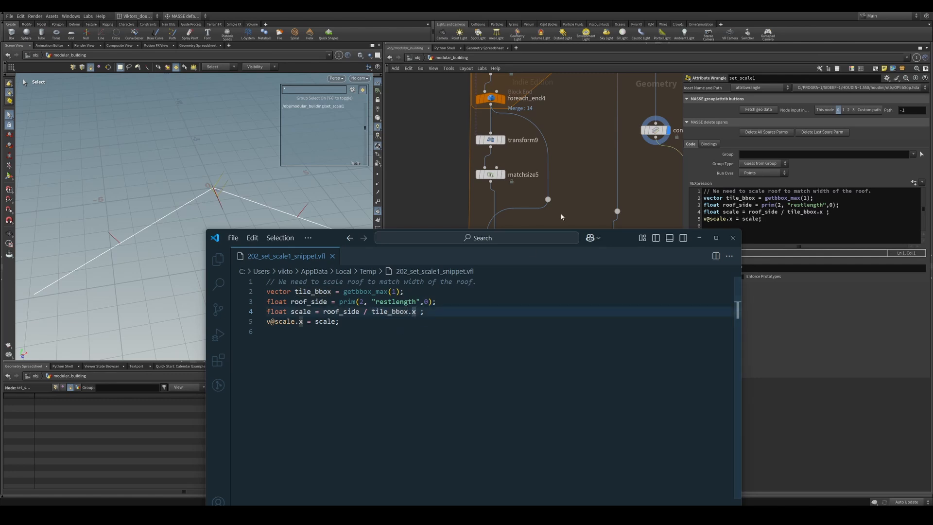
Switch back to Houdini, display blast1, and examine the single TILE piece's extent along X from several angles
middle_click_drag(568, 216, 548, 250)
left_click(604, 288)
middle_click_drag(273, 204, 237, 210, "alt")
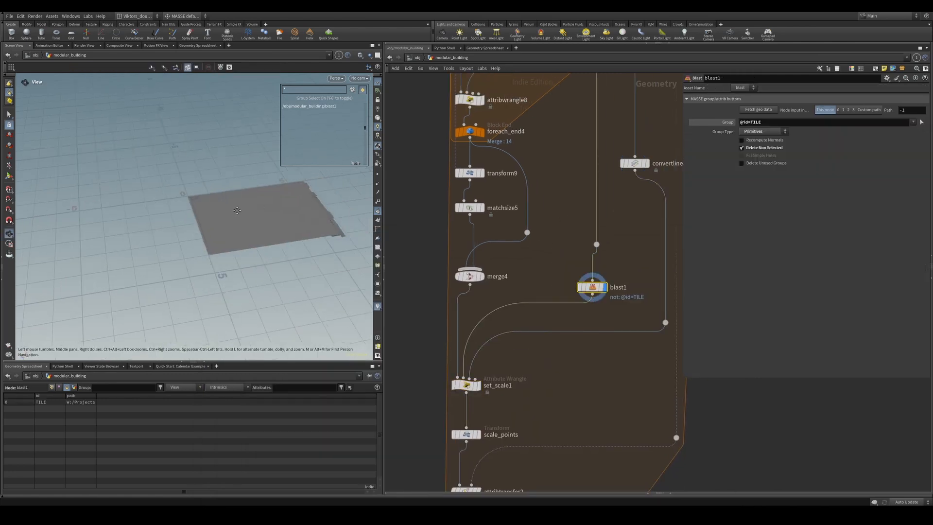
key("s")
left_click_drag(237, 210, 273, 207)
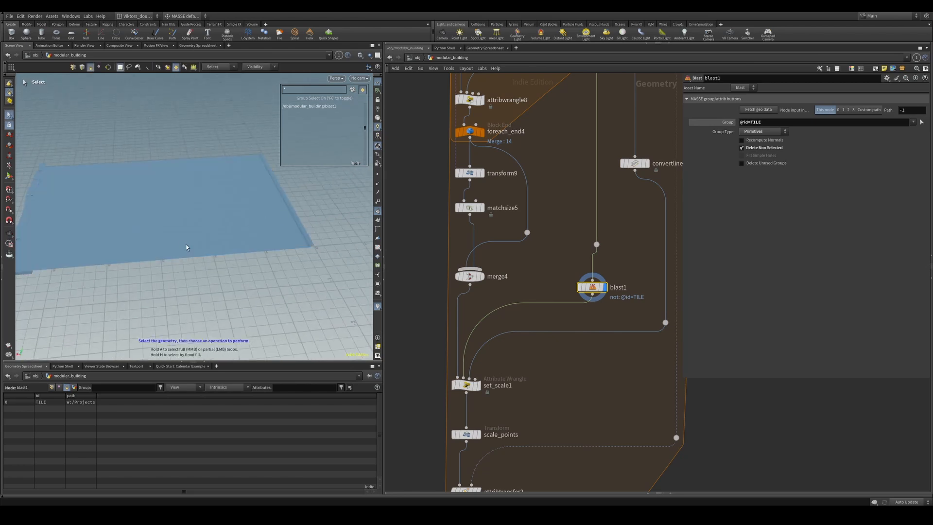
left_click_drag(186, 248, 209, 228, "alt")
left_click_drag(167, 283, 259, 249, "alt")
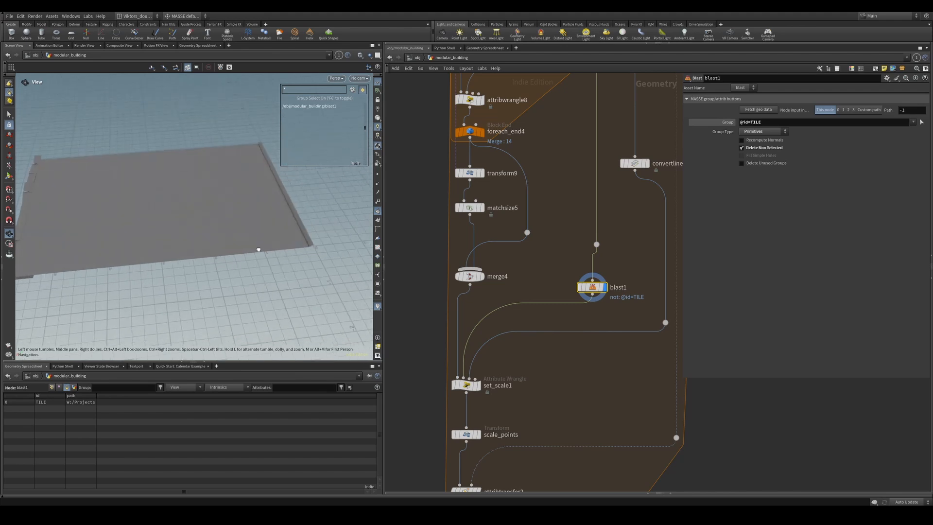
left_click_drag(217, 307, 194, 286, "alt")
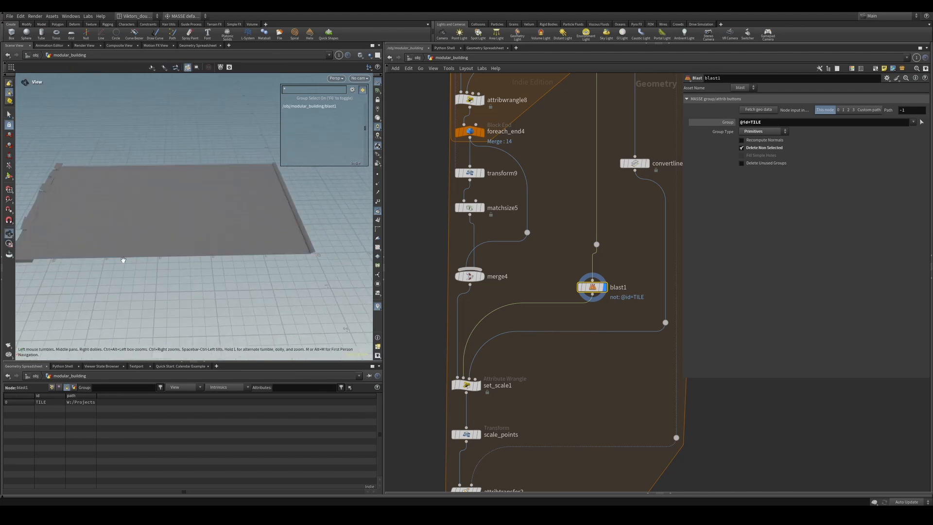
right_click_drag(123, 260, 90, 263, "alt")
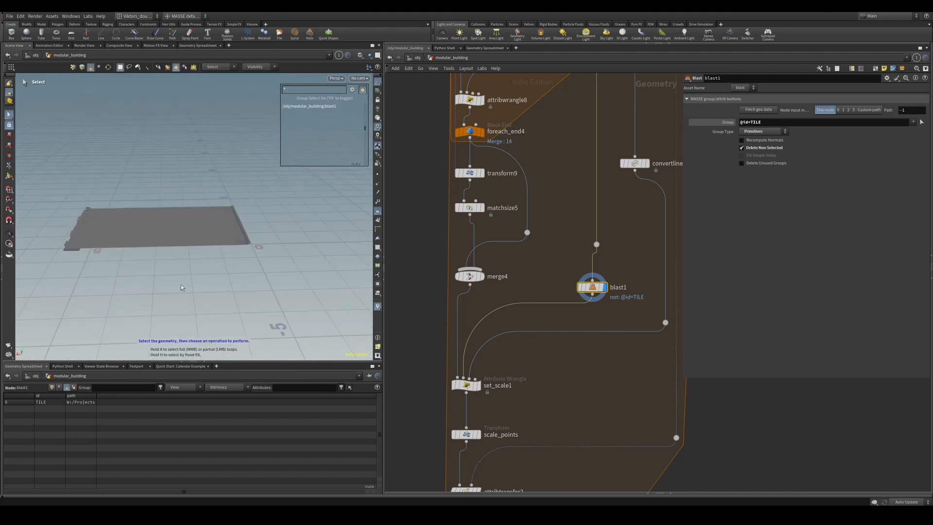
Return to the code editor and highlight roof_side and tile_bbox in the scale line
left_click(370, 514)
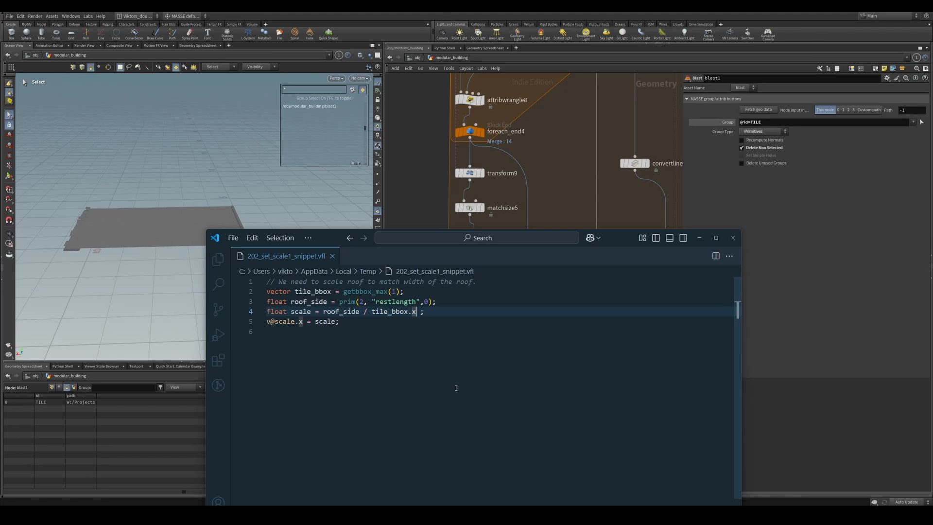
double_click(348, 311)
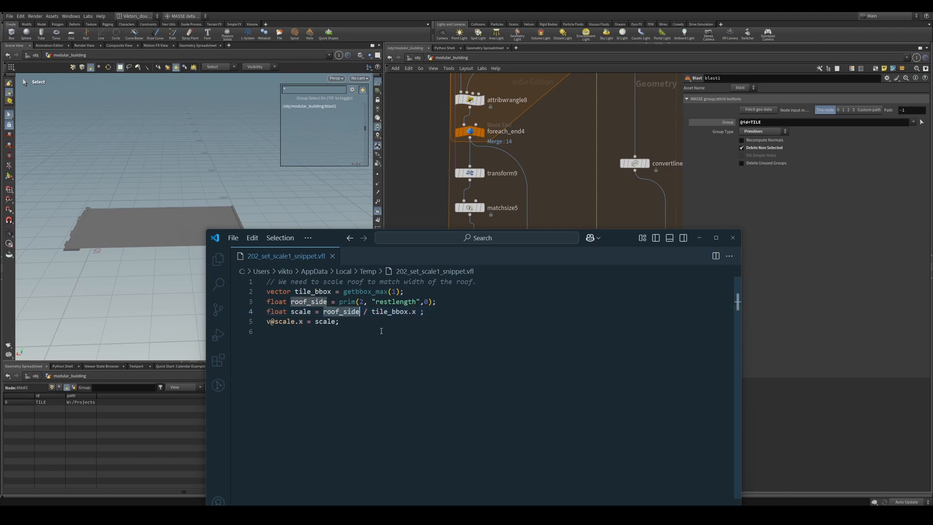
double_click(394, 311)
left_click(344, 334)
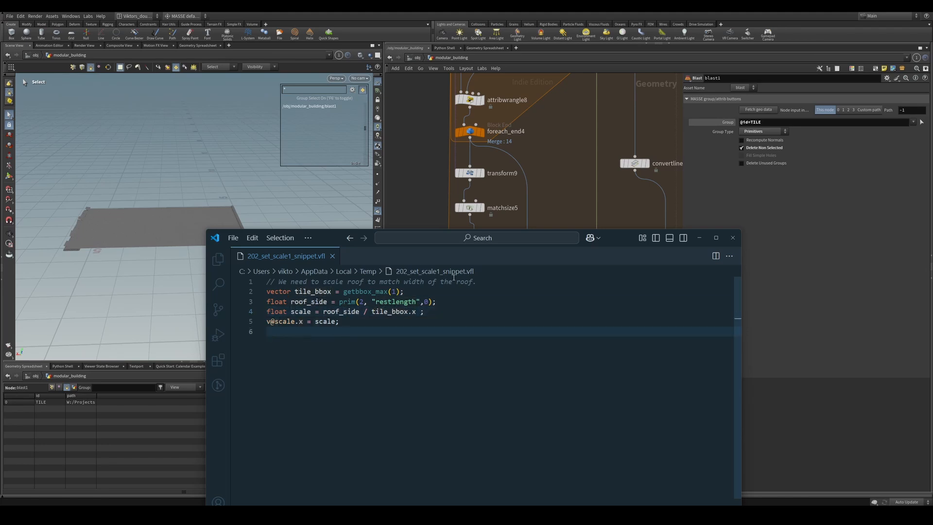
Switch back to Houdini and display set_scale1, followed by scale_points, to view the roof points
key("alt+Tab")
middle_click_drag(542, 249, 571, 177)
scroll(545, 293, "up", 3)
left_click(492, 325)
left_click_drag(252, 224, 261, 257, "alt")
left_click(493, 395)
scroll(570, 477, "down", 3)
middle_click_drag(570, 476, 552, 232)
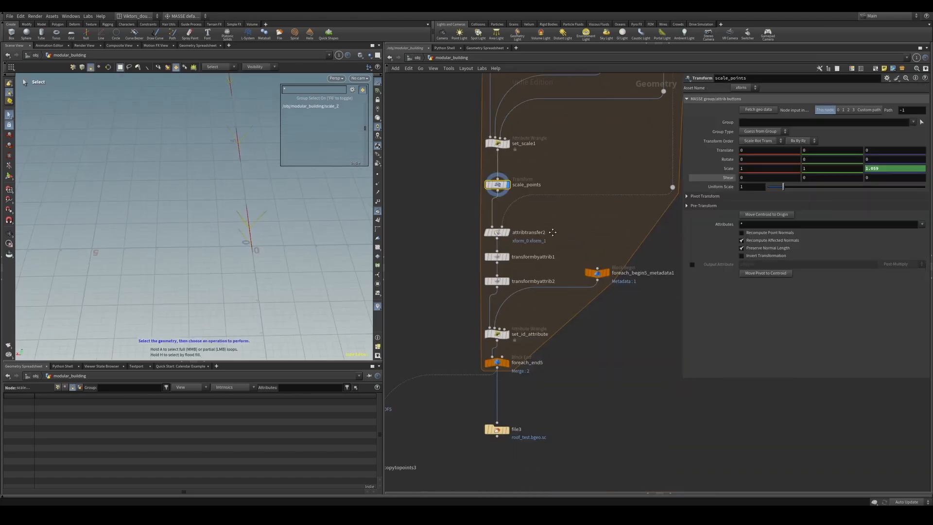
Display copytopoints3, frame the assembled roof, and examine how the tiles span the roof side
scroll(552, 232, "down", 3)
middle_click_drag(544, 383, 555, 320)
scroll(555, 318, "up", 2)
middle_click_drag(488, 325, 495, 294)
left_click(443, 309)
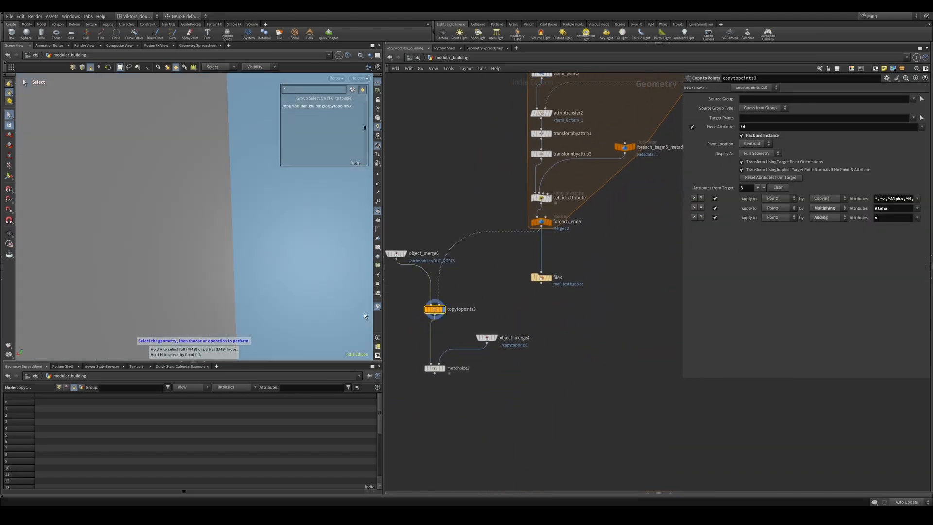
key("space+g")
mouse_move(232, 246)
left_mouse_down("alt")
mouse_move(258, 221)
mouse_move(223, 254)
left_mouse_up("alt")
mouse_move(223, 254)
right_mouse_down("alt")
mouse_move(257, 237)
mouse_move(233, 243)
right_mouse_up("alt")
left_click_drag(157, 258, 279, 243, "alt")
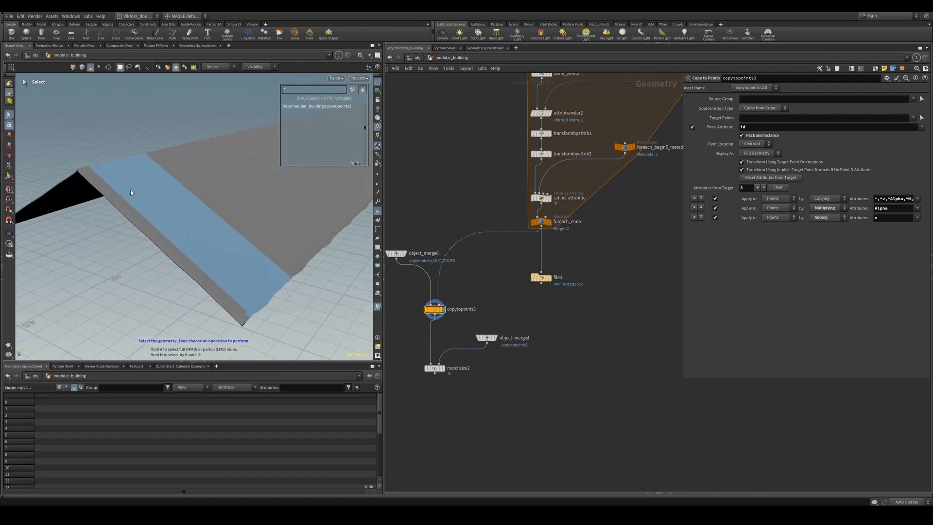
left_click_drag(130, 191, 235, 262, "alt")
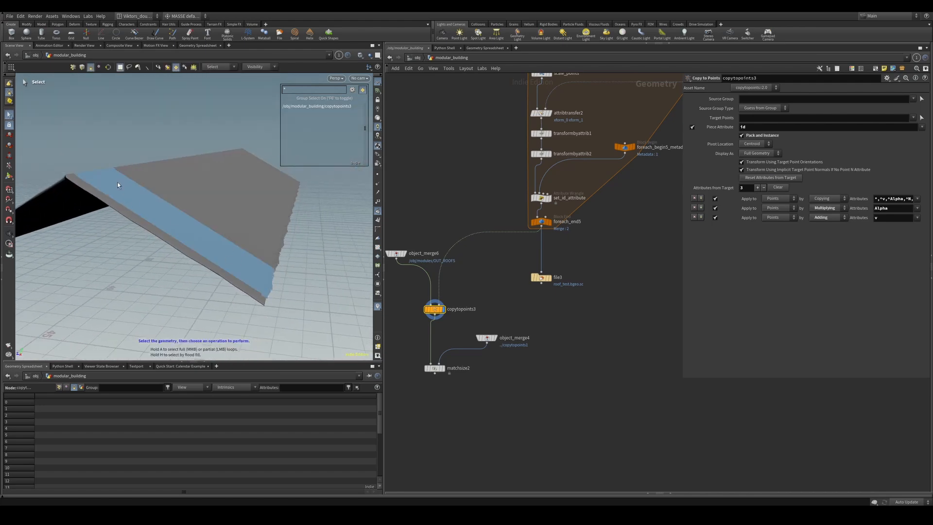
Display set_scale1 again and examine the scale columns of its points in the geometry spreadsheet
scroll(604, 315, "down", 3)
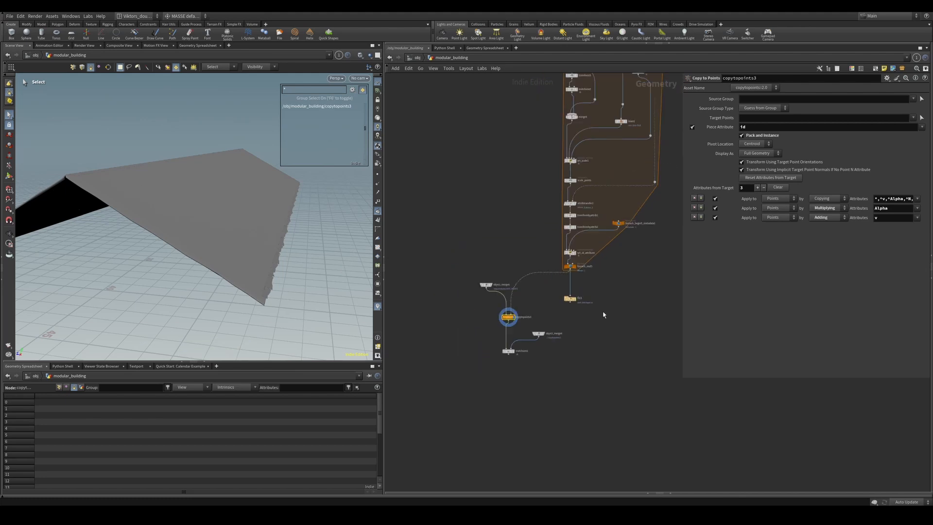
scroll(581, 373, "down", 3)
middle_click_drag(582, 375, 569, 389)
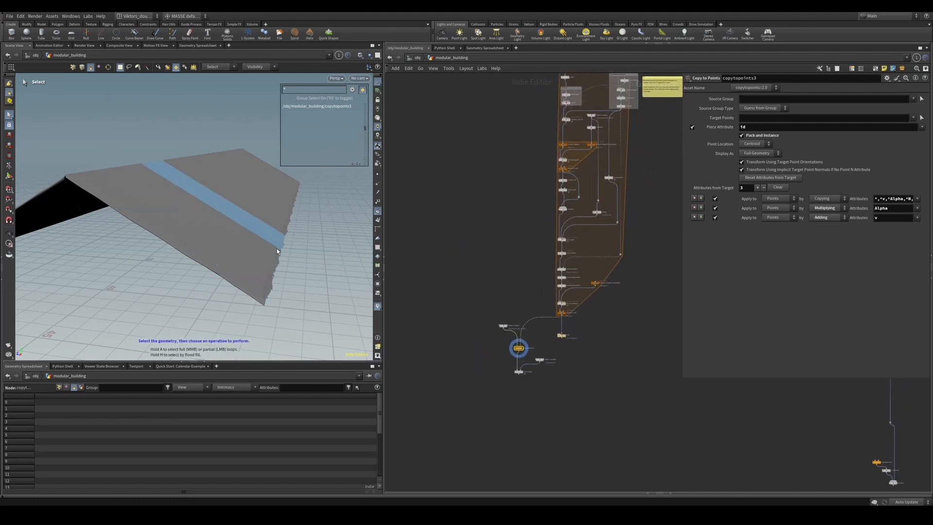
middle_click_drag(577, 233, 572, 350)
scroll(572, 349, "up", 7)
scroll(538, 379, "down", 1)
left_click(526, 380)
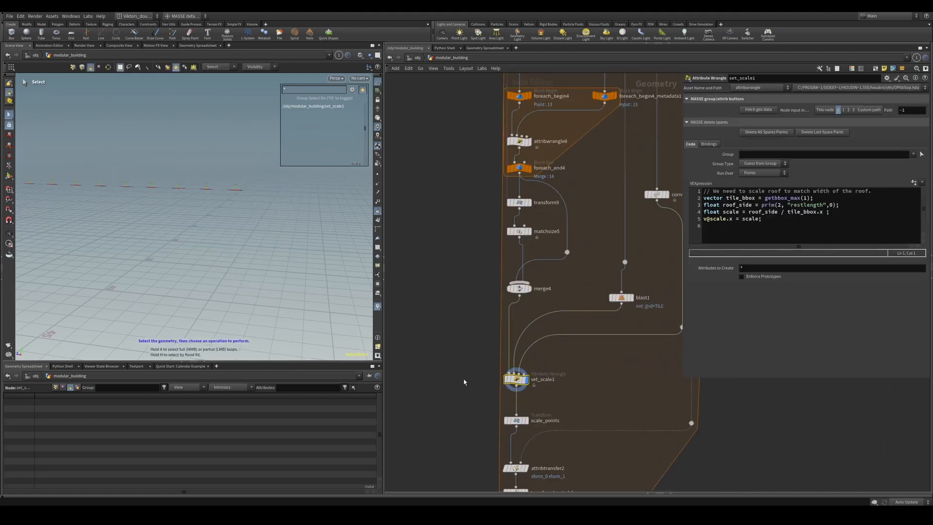
middle_click_drag(464, 382, 482, 331)
left_click_drag(499, 345, 545, 386)
key("r")
left_click_drag(558, 346, 514, 321)
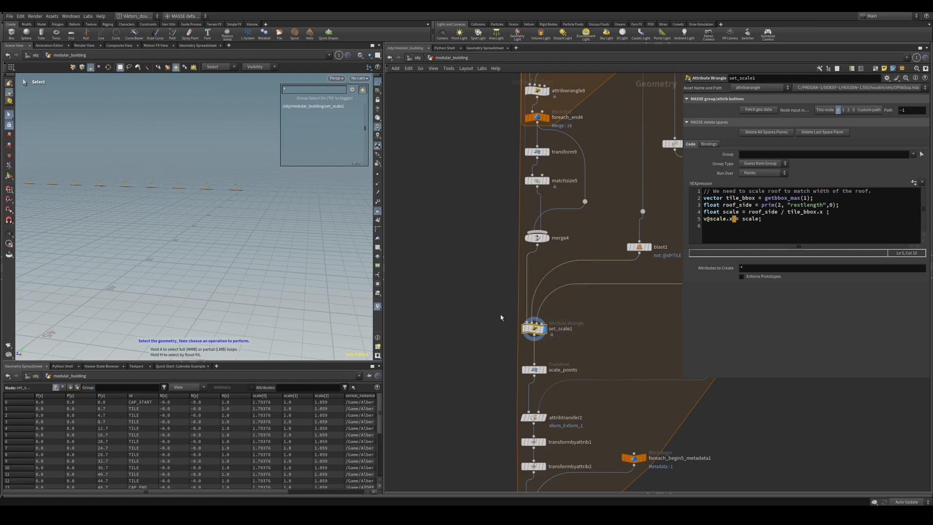
left_click_drag(223, 493, 259, 492)
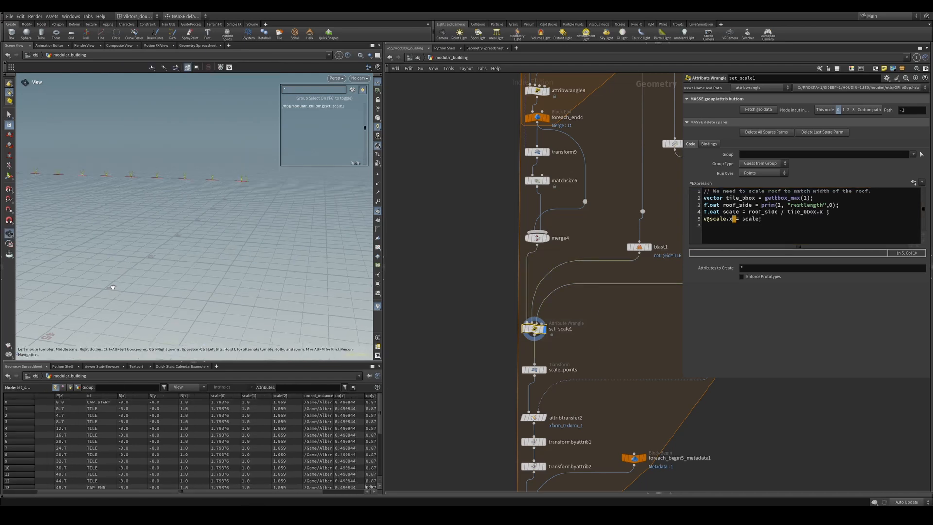
middle_click_drag(482, 291, 481, 263)
scroll(477, 420, "down", 2)
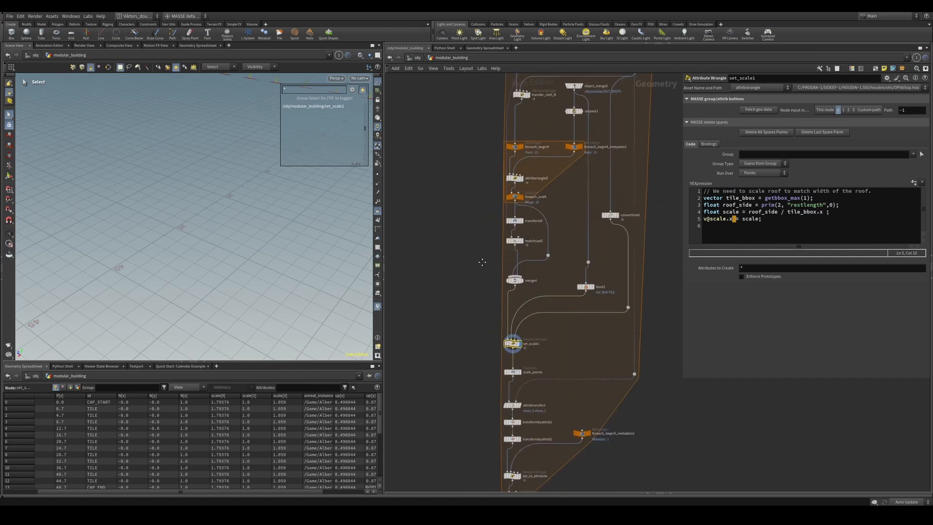
scroll(513, 335, "up", 2)
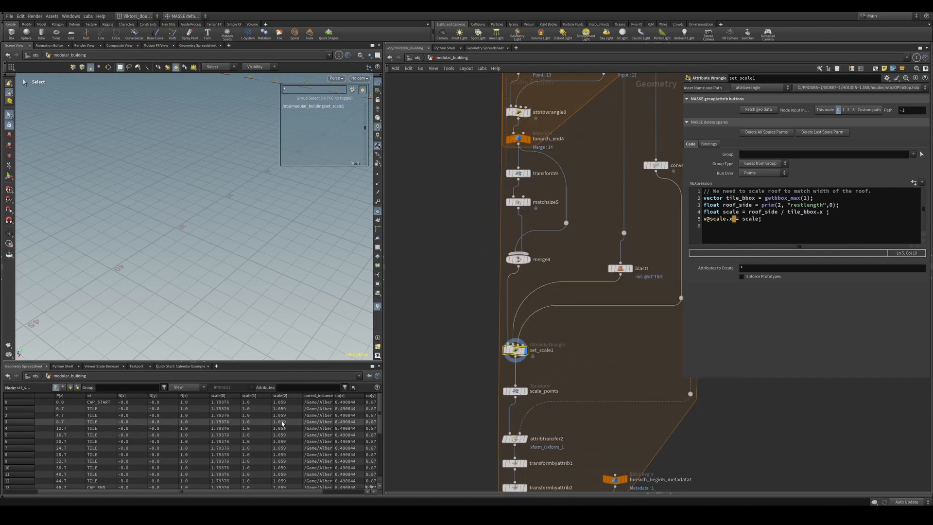
Display the earlier set_scale wrangle near the loop's start and examine its code and point scale values
middle_click_drag(486, 122, 469, 332)
left_click(510, 200)
mouse_move(517, 216)
middle_mouse_down()
mouse_move(509, 284)
mouse_move(514, 231)
middle_mouse_up()
middle_click_drag(535, 153, 530, 236)
left_click(483, 207)
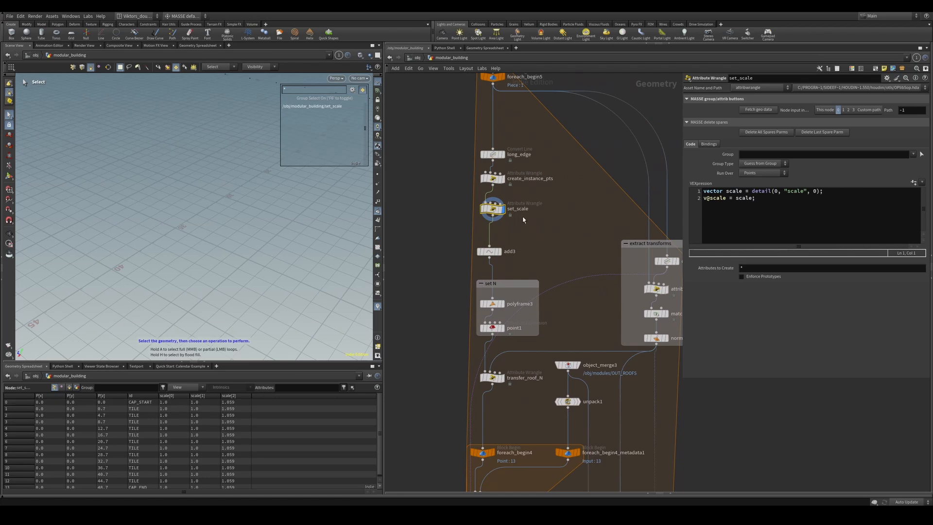
scroll(453, 199, "up", 2)
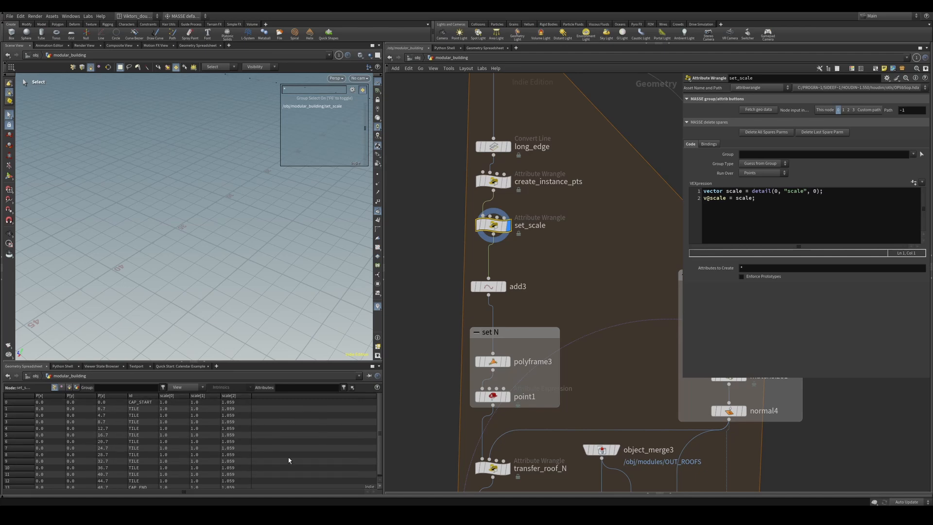
Return the display to set_scale1 and compare its point scale values with those from set_scale
scroll(419, 438, "down", 4)
middle_click_drag(419, 437, 497, 246)
scroll(482, 379, "up", 3)
middle_click_drag(483, 379, 479, 236)
middle_click_drag(488, 324, 437, 175)
left_click_drag(454, 295, 514, 330)
key("r")
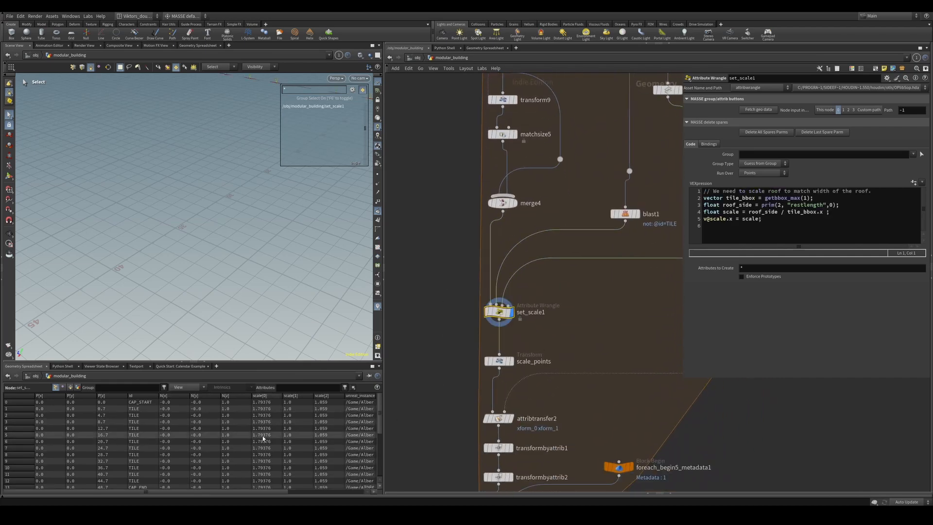
Display and frame blast1's TILE piece, and switch the display back to set_scale1's points
middle_click_drag(609, 293, 591, 333)
left_click(606, 255)
key("r")
key("space+g")
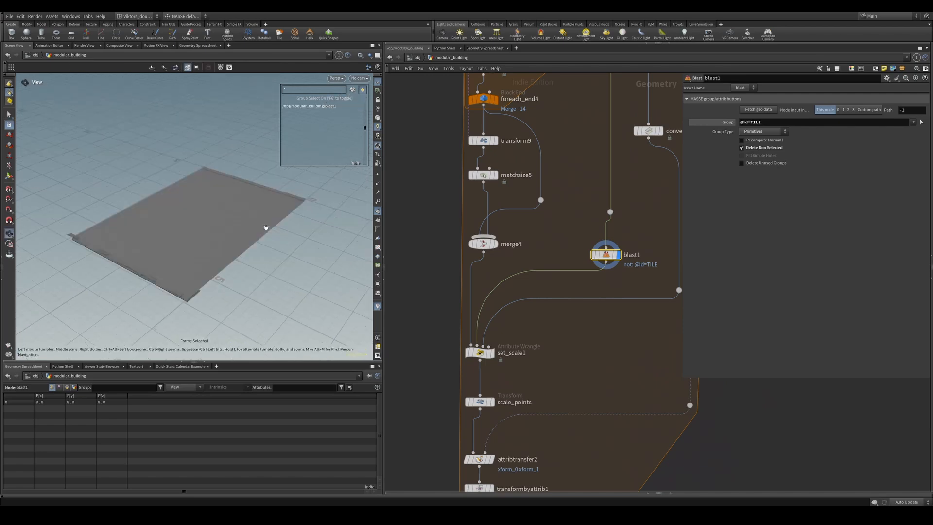
left_click_drag(264, 227, 168, 315)
left_click_drag(521, 338, 429, 383)
key("r")
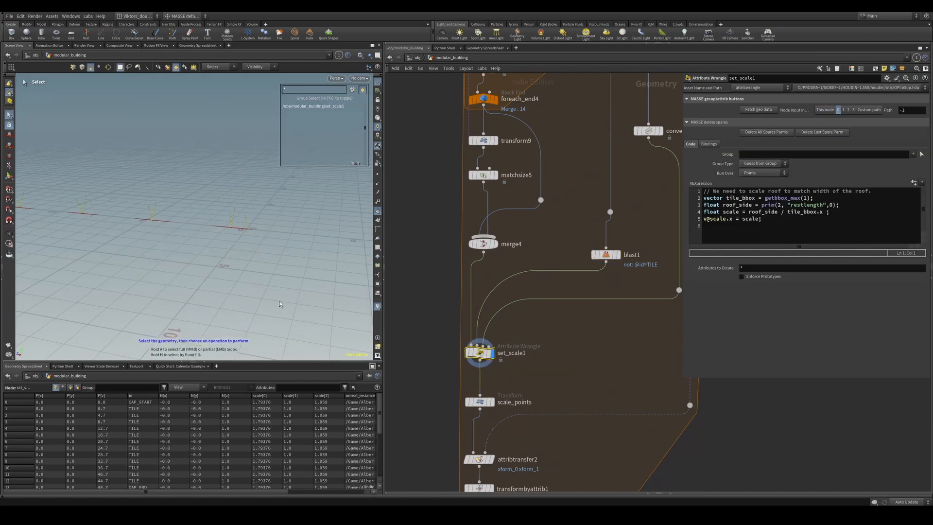
left_click_drag(252, 284, 205, 314)
Display scale_points and attribtransfer2 in turn to examine the point positions after scaling and the transferred xform_0 and xform_1 attributes
left_click_drag(509, 387, 459, 424)
key("r")
left_click_drag(239, 256, 152, 273, "alt")
middle_click_drag(540, 443, 563, 356)
left_click_drag(547, 358, 491, 388)
key("r")
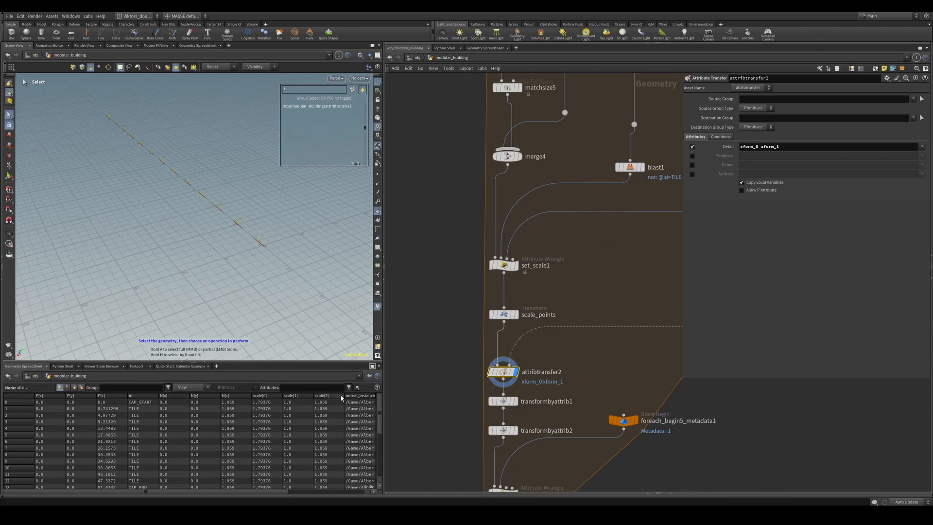
scroll(565, 311, "up", 2)
middle_click_drag(559, 326, 519, 389)
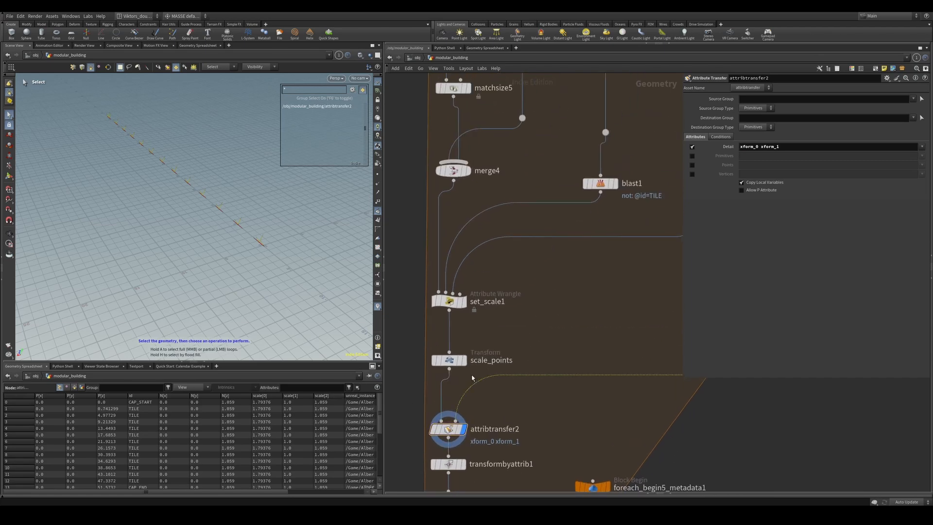
Display set_scale1 and examine its points together with their scale attribute values
left_click_drag(472, 378, 461, 343)
key("r")
left_click(457, 305)
key("r")
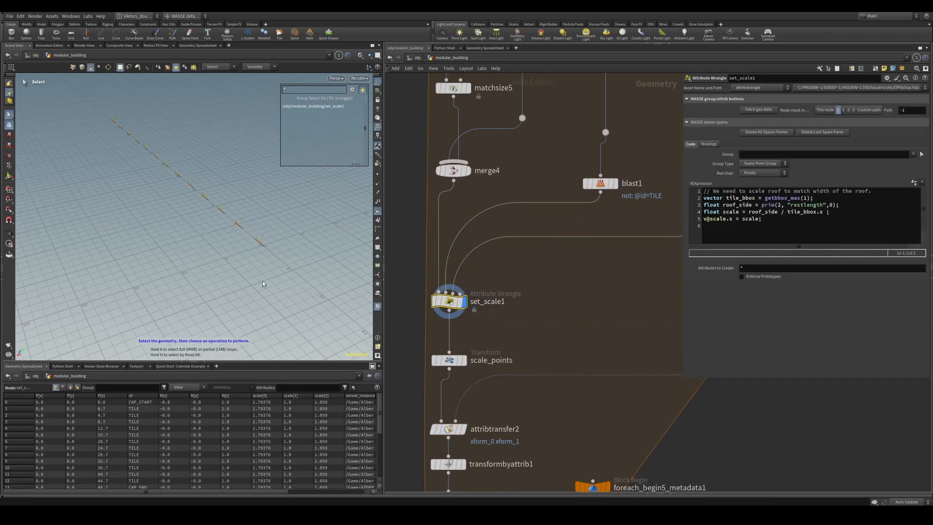
left_click_drag(296, 260, 262, 266, "alt")
scroll(262, 267, "up", 5)
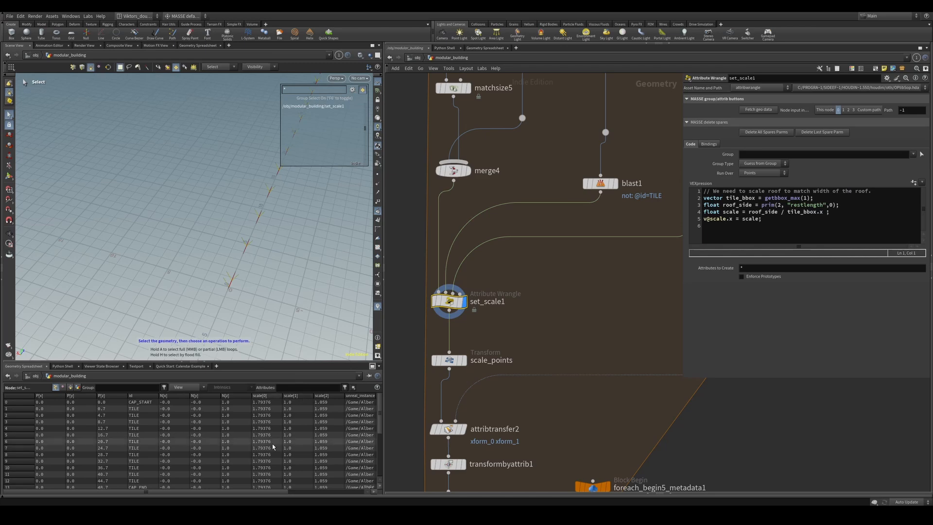
left_click_drag(237, 491, 265, 492)
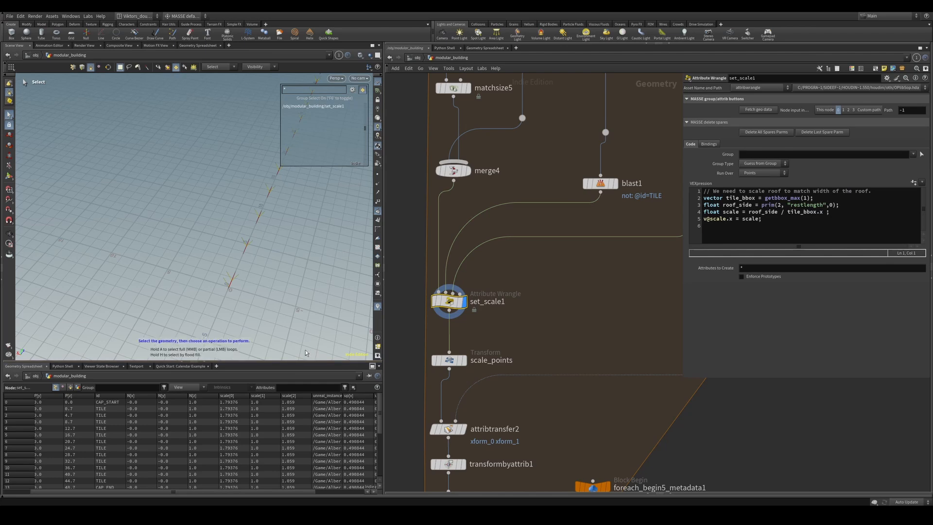
scroll(498, 330, "down", 3)
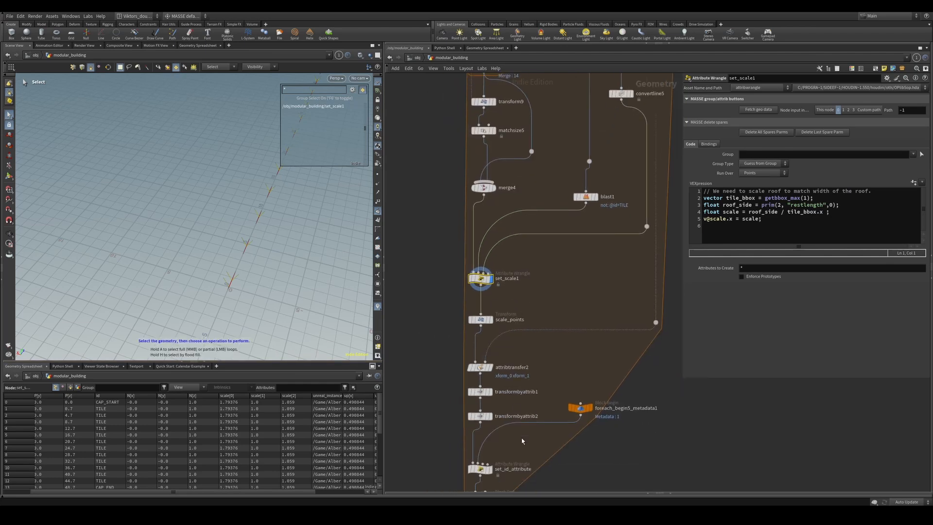
scroll(523, 441, "down", 1)
middle_click_drag(523, 442, 502, 293)
scroll(512, 276, "up", 3)
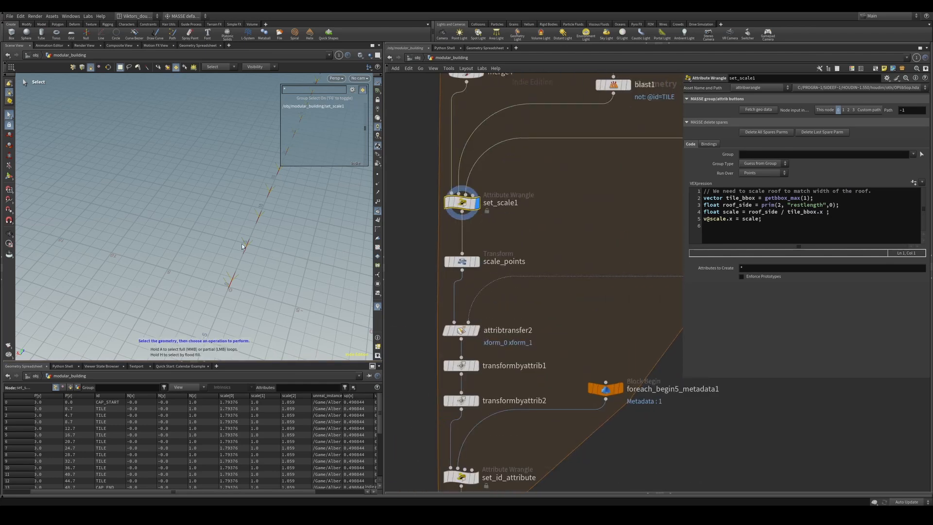
Display scale_points and toggle its bypass on and off to compare the point spacing with and without the Z scale expression
key("Escape")
left_click_drag(242, 246, 174, 262)
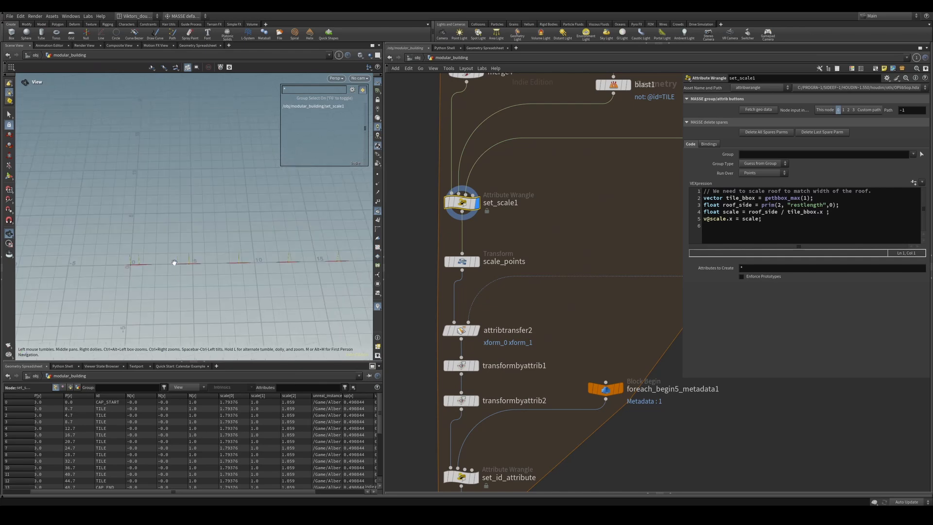
key("s")
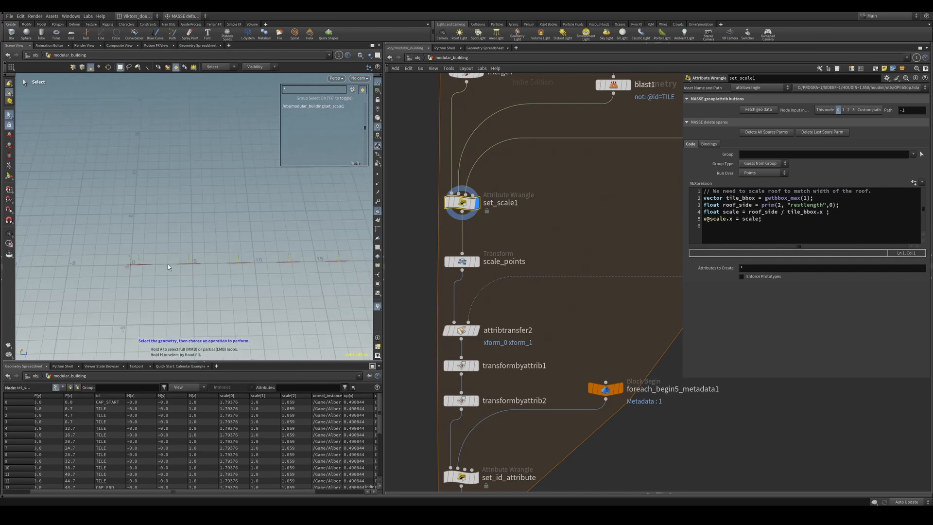
scroll(482, 277, "up", 1)
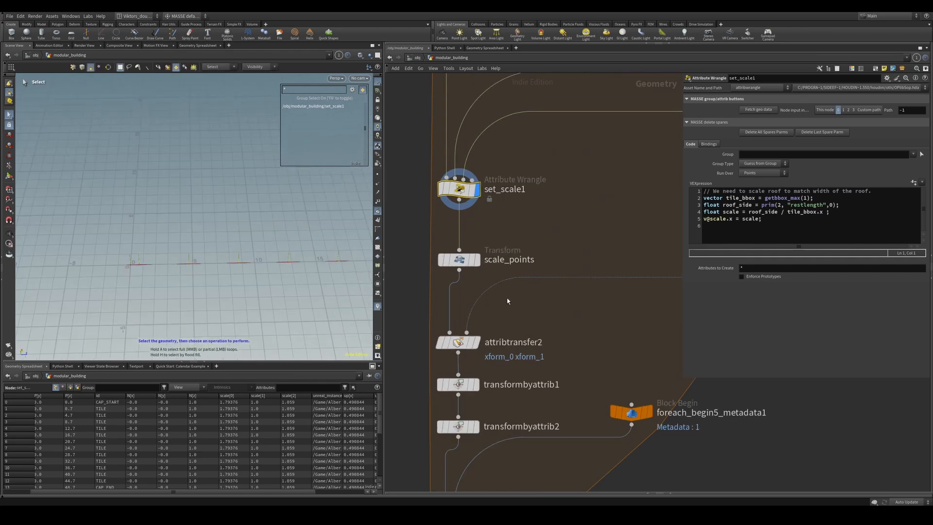
middle_click_drag(507, 298, 518, 267)
left_click(475, 230)
key("r")
scroll(531, 273, "up", 2)
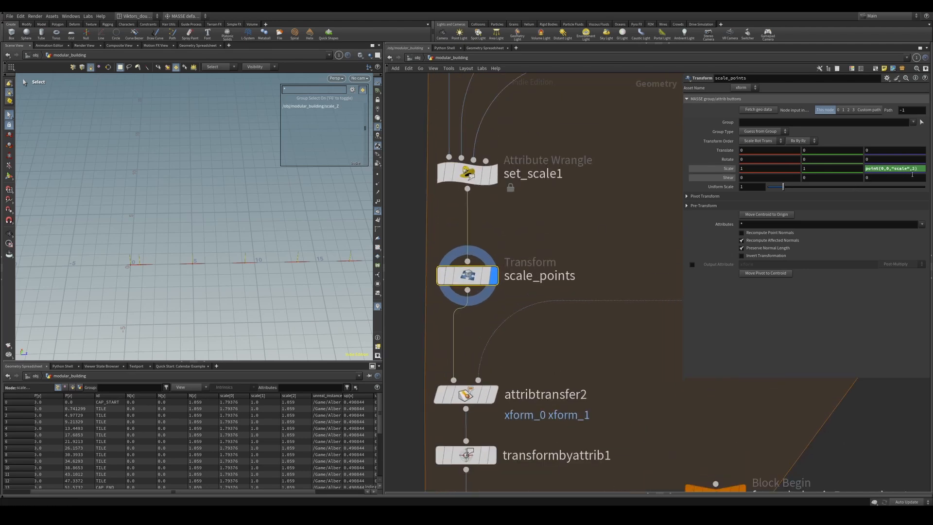
left_click(441, 277)
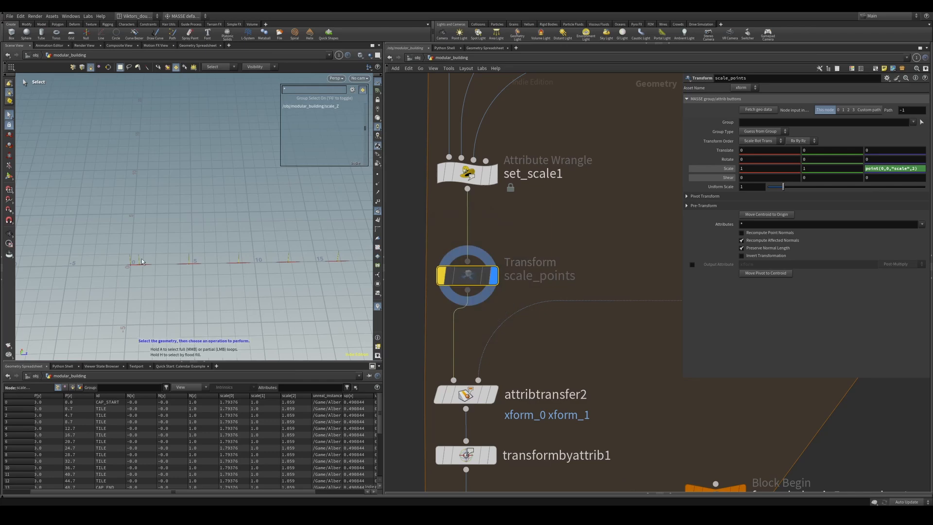
left_click_drag(142, 258, 163, 260, "alt")
right_click_drag(162, 261, 285, 268, "alt")
key("q")
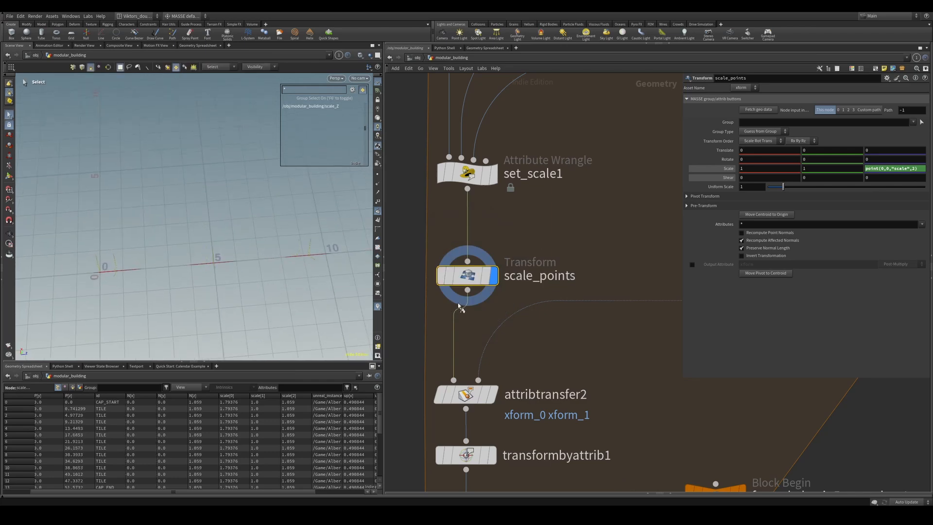
Display copytopoints3 below the loop and examine how the copied tiles cover the roof side
scroll(563, 337, "down", 3)
scroll(564, 337, "down", 5)
scroll(528, 293, "up", 5)
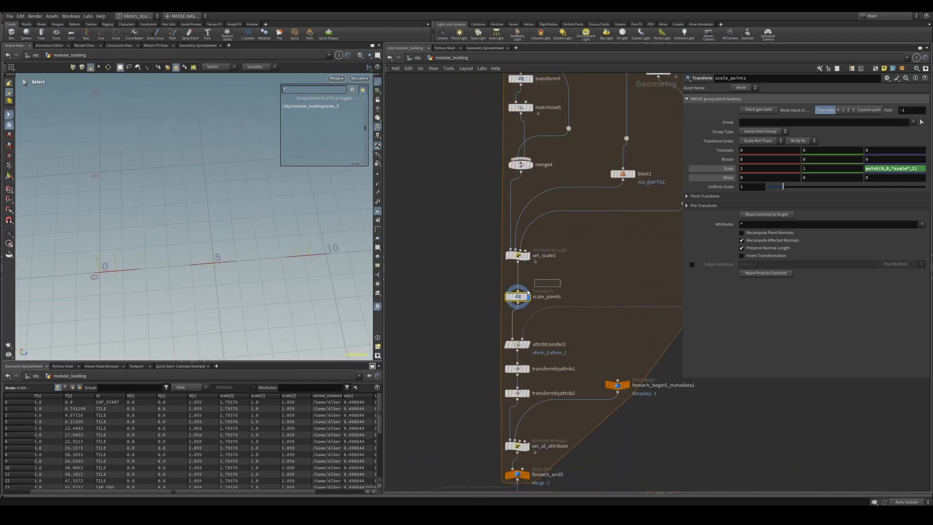
scroll(499, 301, "down", 3)
middle_click_drag(473, 478, 554, 302)
scroll(555, 302, "up", 3)
left_click(491, 274)
key("r")
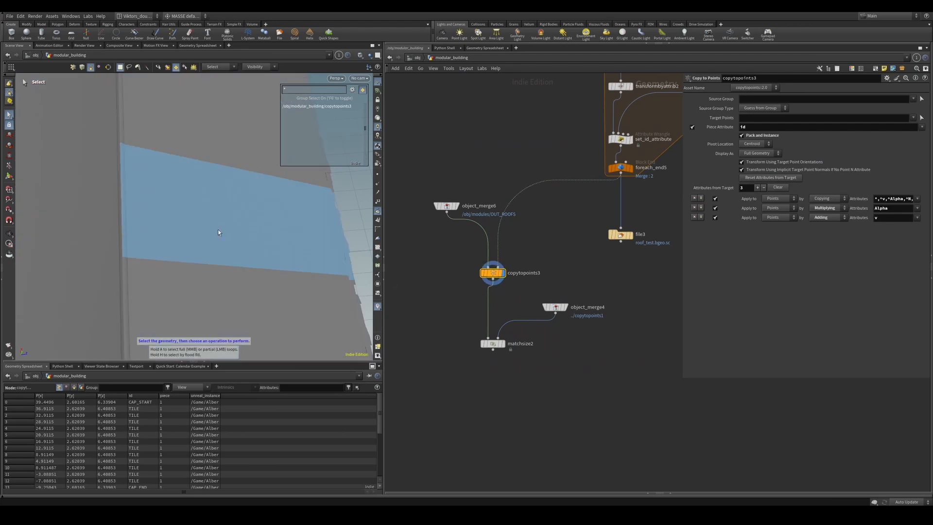
left_click_drag(218, 229, 123, 194, "alt")
key("s")
mouse_move(179, 223)
left_mouse_down("alt")
mouse_move(144, 225)
mouse_move(180, 218)
left_mouse_up("alt")
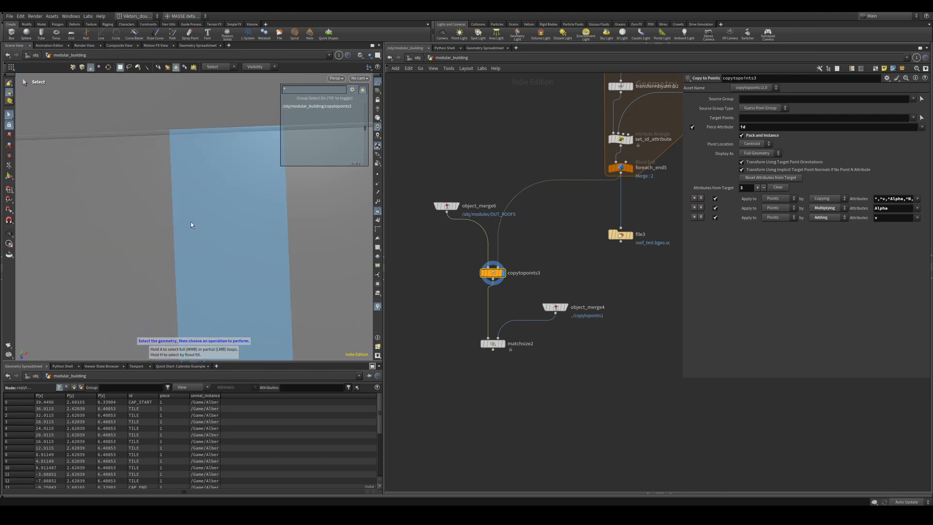
Compare the tiles from copytopoints3 with the points from scale_points, ending with scale_points displayed
middle_click_drag(561, 100, 479, 290)
left_click(531, 181)
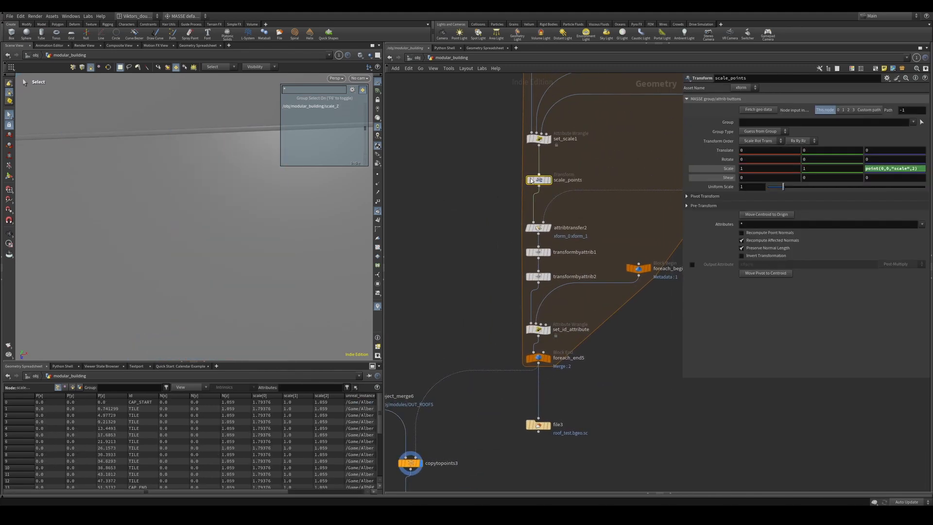
middle_click_drag(454, 225, 461, 168)
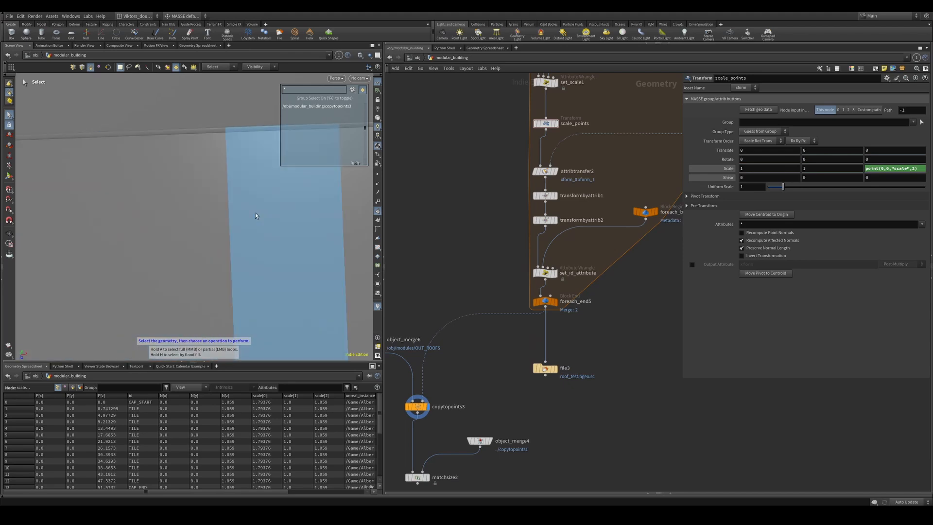
left_click_drag(165, 241, 222, 234, "alt")
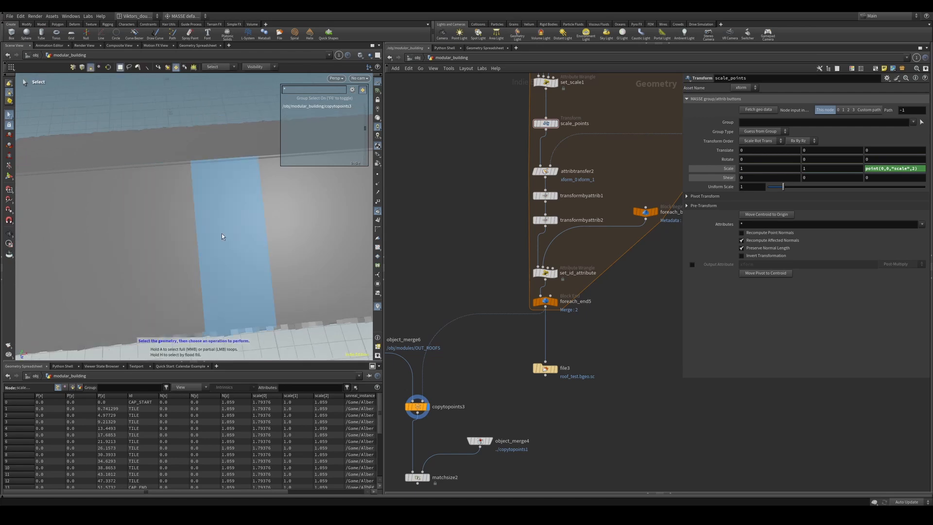
scroll(575, 203, "up", 3)
middle_click_drag(591, 124, 575, 265)
scroll(575, 264, "down", 1)
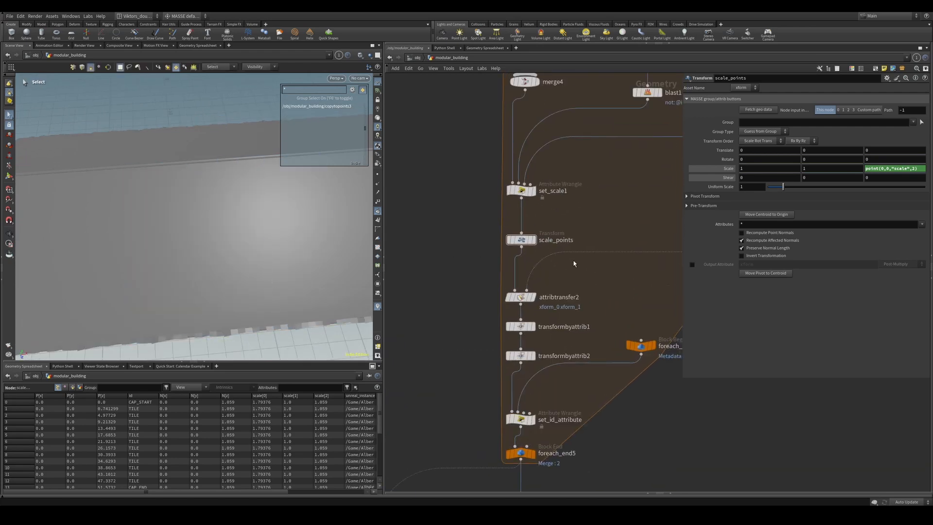
left_click(533, 240)
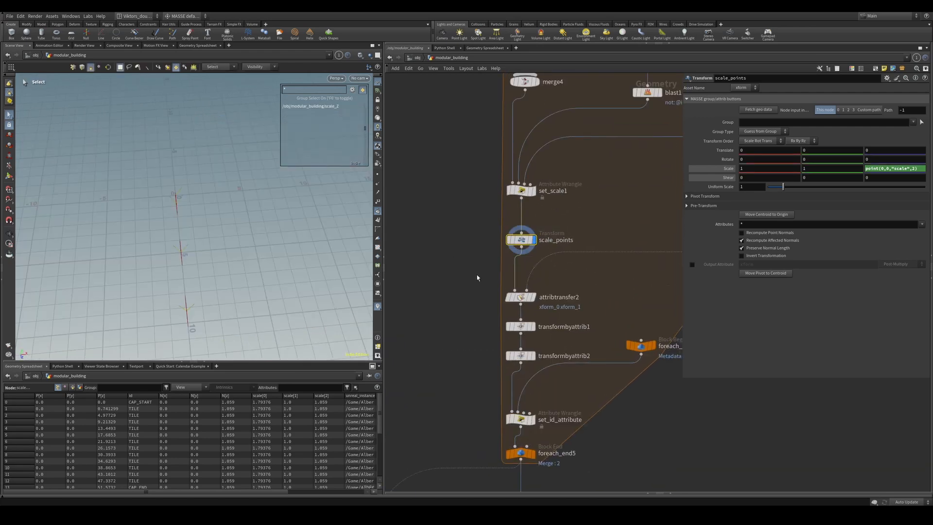
Display attribtransfer2 and examine the full row of scaled points along the roof edge
left_click(532, 297)
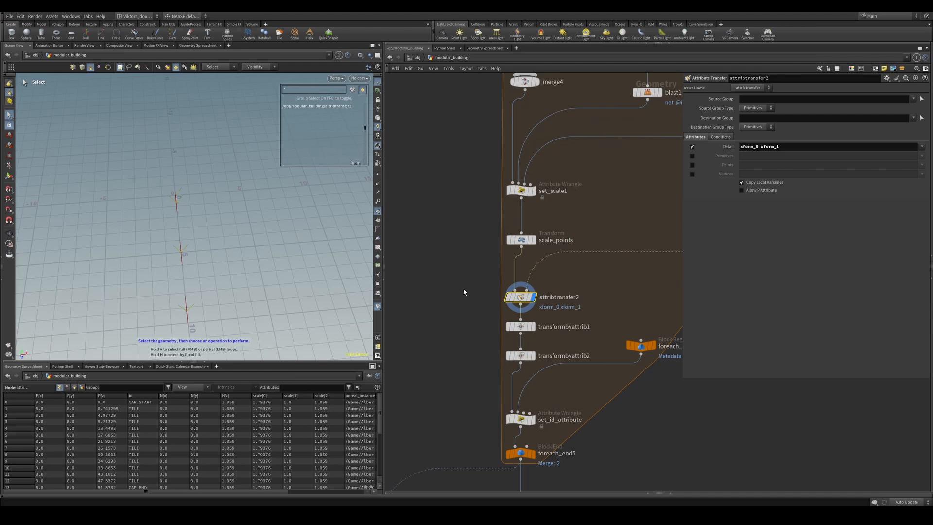
key("Escape")
left_click_drag(205, 256, 188, 237)
scroll(167, 217, "up", 2)
scroll(596, 200, "down", 3)
middle_click_drag(596, 199, 624, 242)
left_click(545, 190)
scroll(624, 242, "up", 2)
left_click_drag(557, 281, 514, 354)
key("r")
scroll(522, 355, "up", 3)
middle_click_drag(557, 375, 548, 355)
key("r")
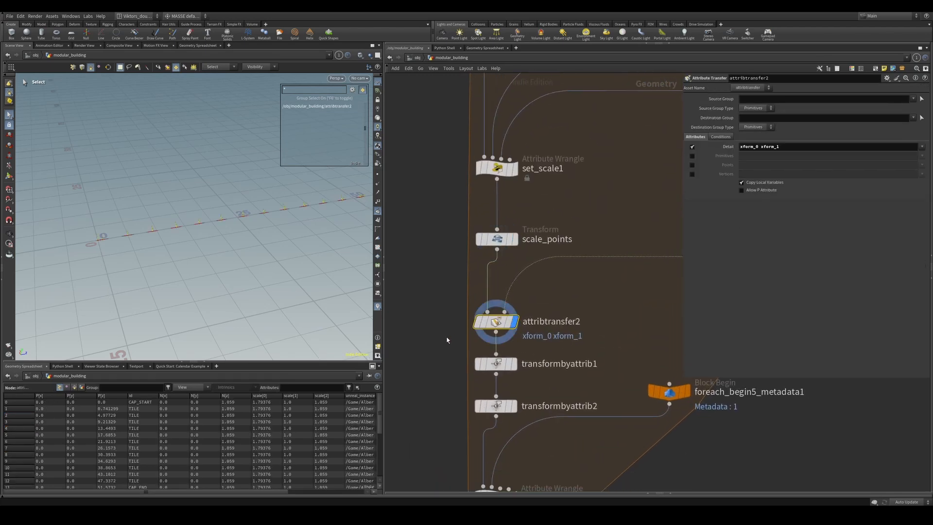
middle_click_drag(447, 340, 452, 331)
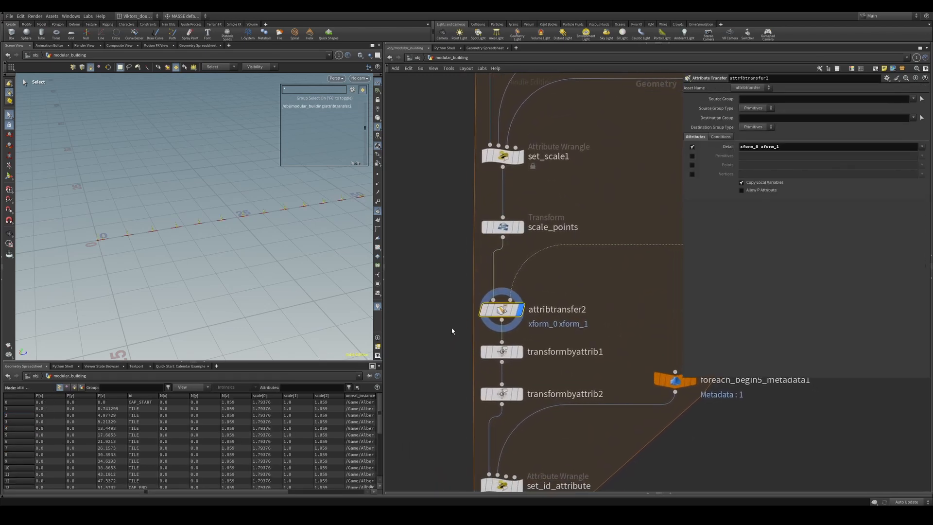
Display normal4 and attribwrangle11 in turn within the extract transforms group to trace the source of the transform attributes
scroll(418, 317, "down", 2)
scroll(586, 287, "down", 1)
middle_click_drag(560, 293, 480, 404)
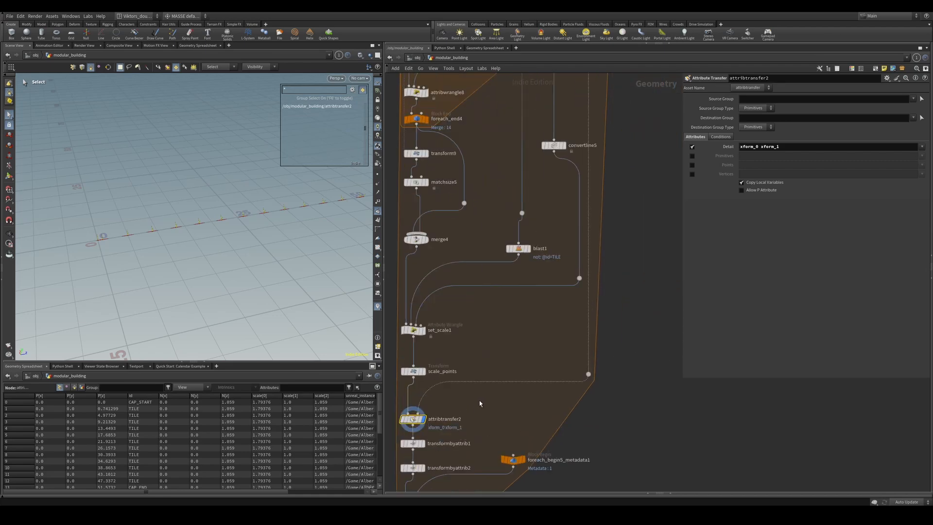
scroll(480, 401, "down", 2)
scroll(588, 111, "up", 1)
middle_click_drag(588, 110, 620, 271)
scroll(621, 270, "up", 1)
left_click_drag(620, 267, 565, 202)
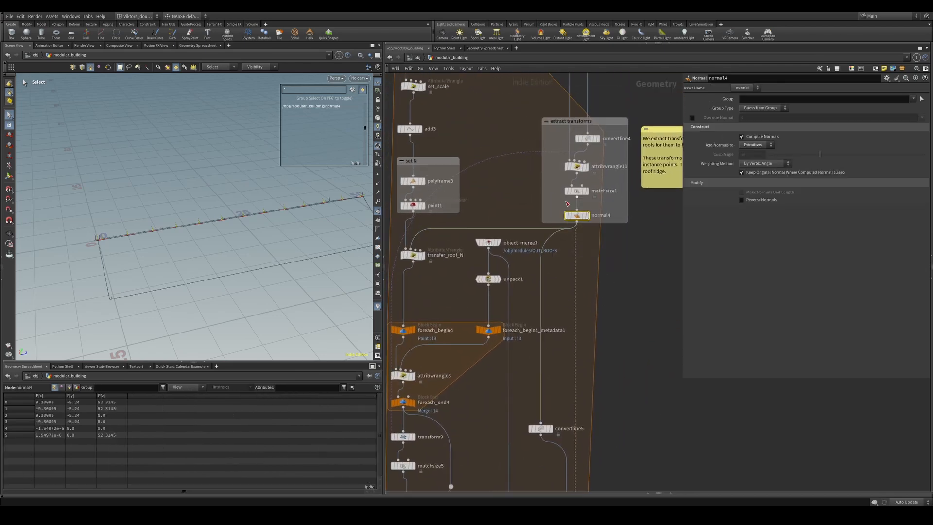
key("r")
scroll(563, 170, "up", 2)
left_click(581, 165)
key("r")
Display matchsize1 and examine its detail attributes, including the stashed xform_1, in the geometry spreadsheet
left_click(580, 200)
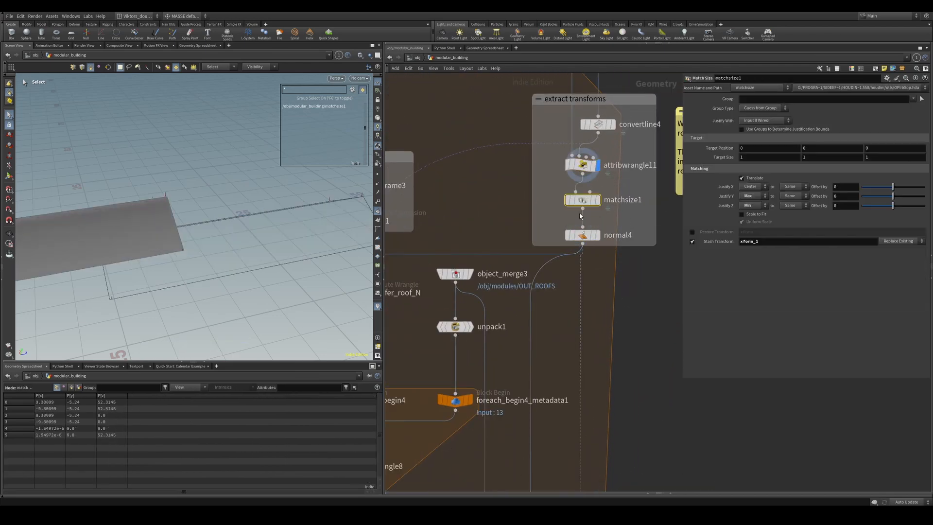
key("r")
left_click(78, 387)
Display attribtransfer2 and check the transferred xform_0 and xform_1 detail attributes against its Detail setting
scroll(571, 248, "down", 3)
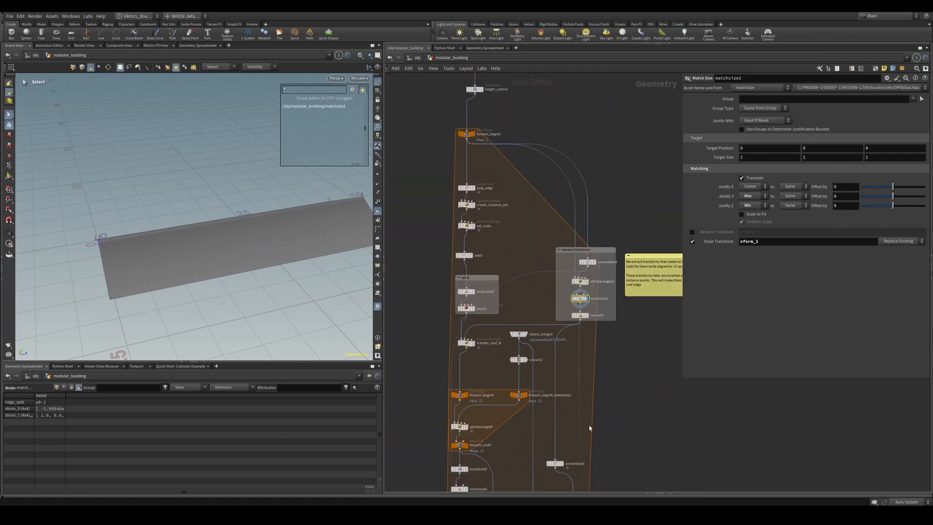
scroll(570, 248, "down", 2)
scroll(593, 369, "up", 5)
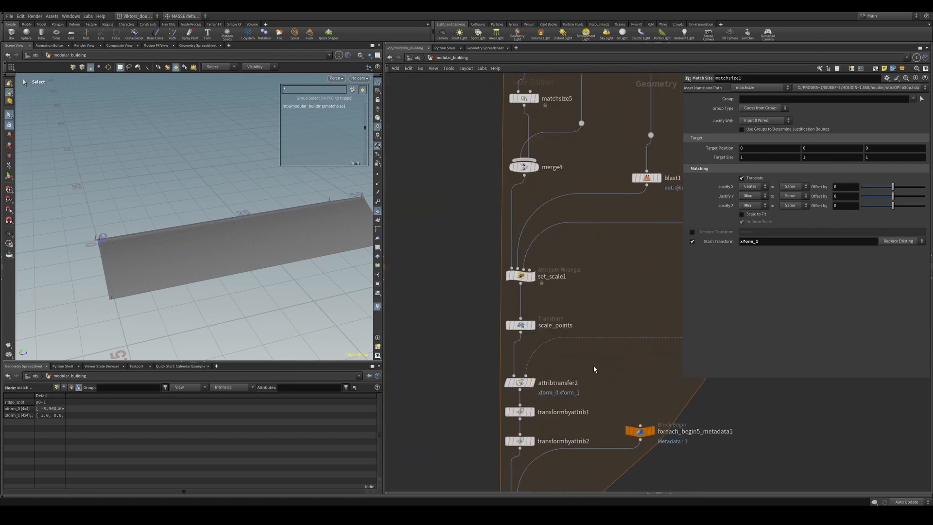
left_click(529, 383)
scroll(528, 355, "up", 2)
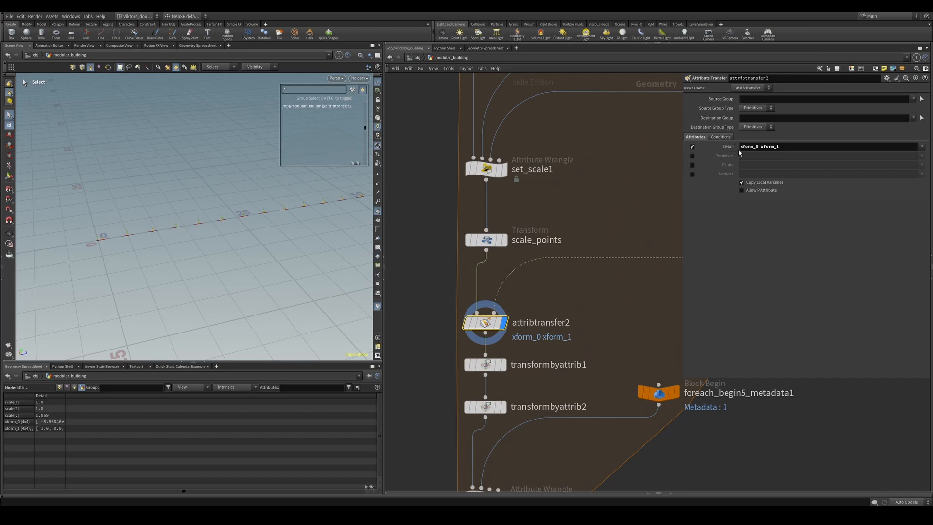
left_click_drag(761, 152, 758, 151)
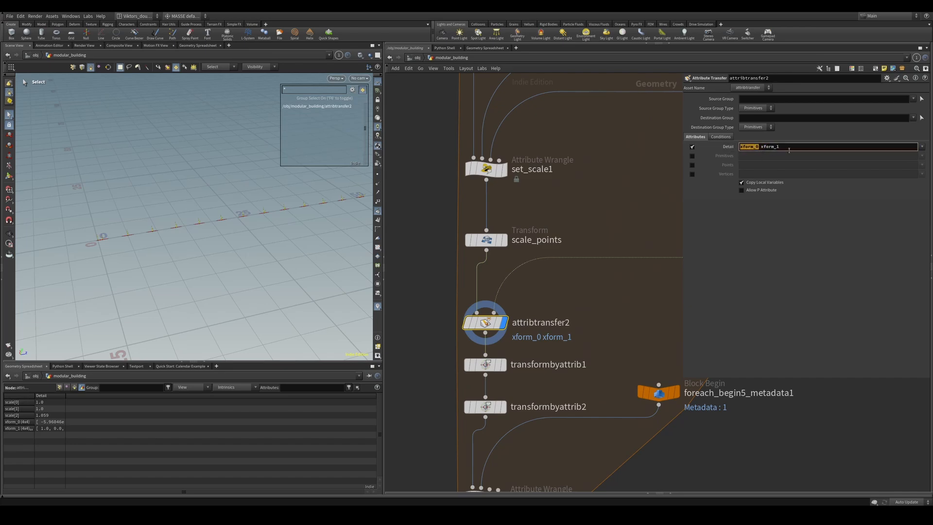
scroll(646, 270, "down", 3)
scroll(581, 322, "up", 2)
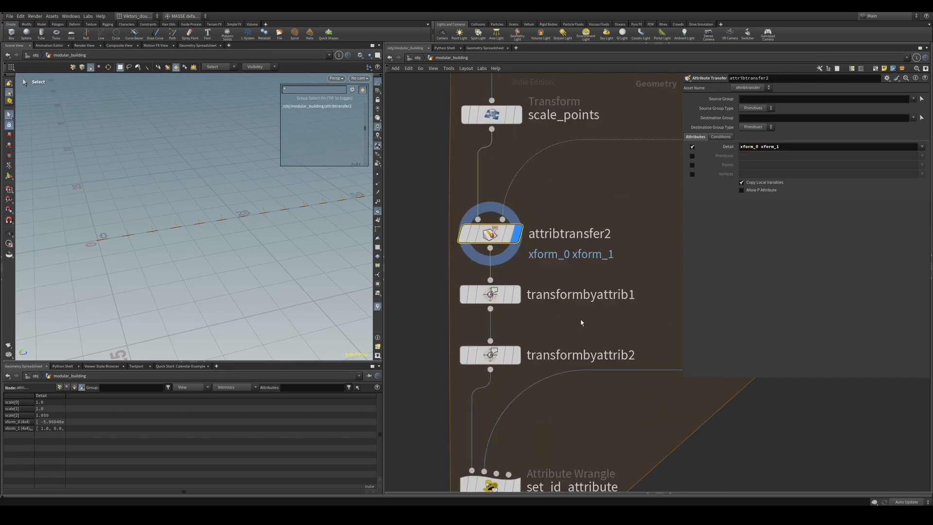
Display transformbyattrib1 and examine how the inverted xform_1 transform moves the row of points
left_click(516, 295)
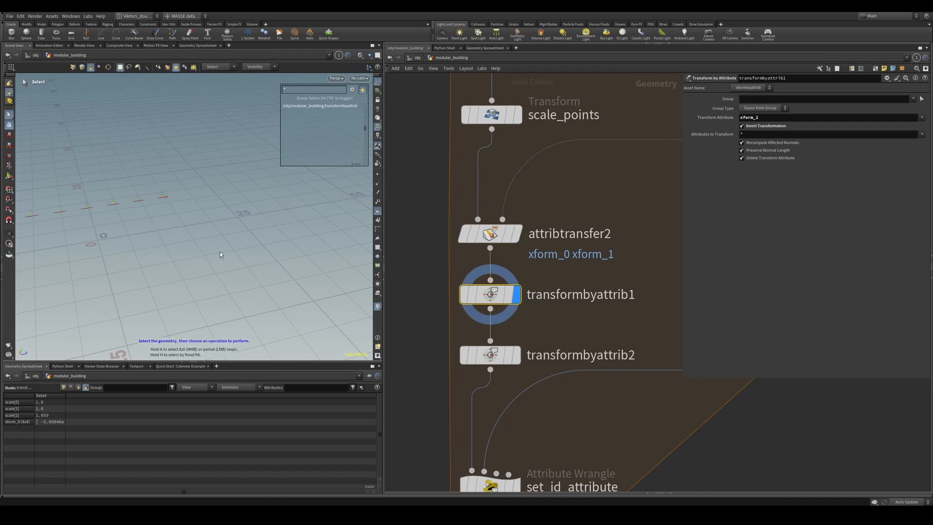
key("space")
scroll(569, 334, "up", 1)
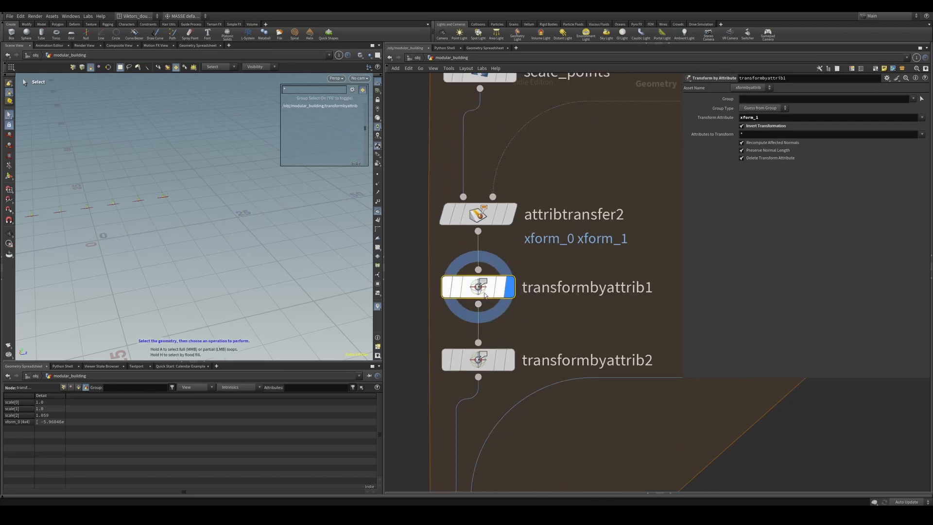
key("space")
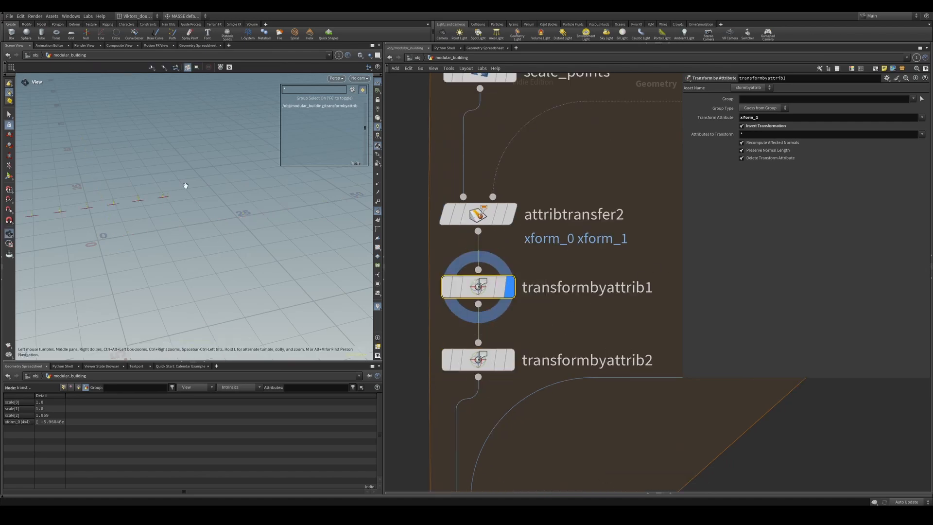
middle_click_drag(185, 185, 317, 163)
right_click_drag(318, 163, 277, 235)
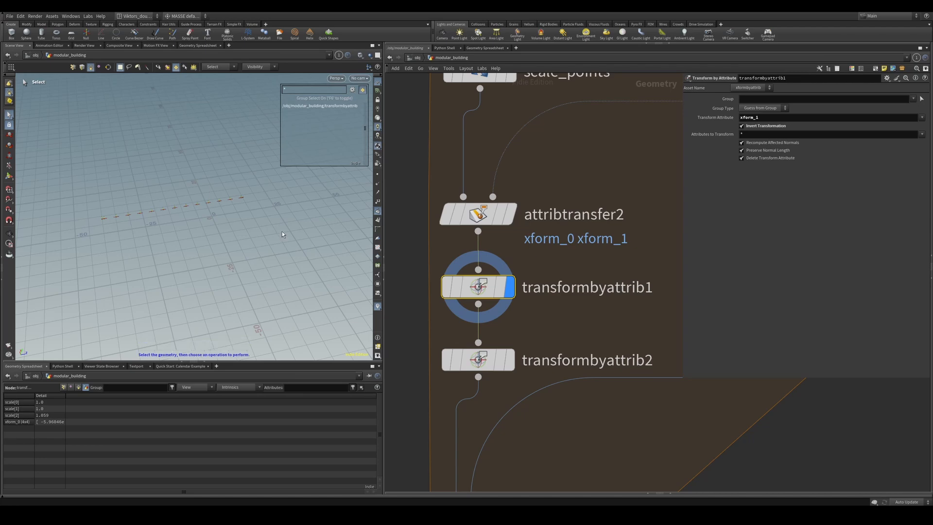
Review the extract transforms group upstream, and check the row of points and the Transform Attribute of transformbyattrib1
scroll(561, 173, "down", 4)
middle_click_drag(566, 165, 538, 340)
scroll(589, 177, "down", 1)
middle_click_drag(590, 177, 521, 457)
scroll(505, 388, "down", 2)
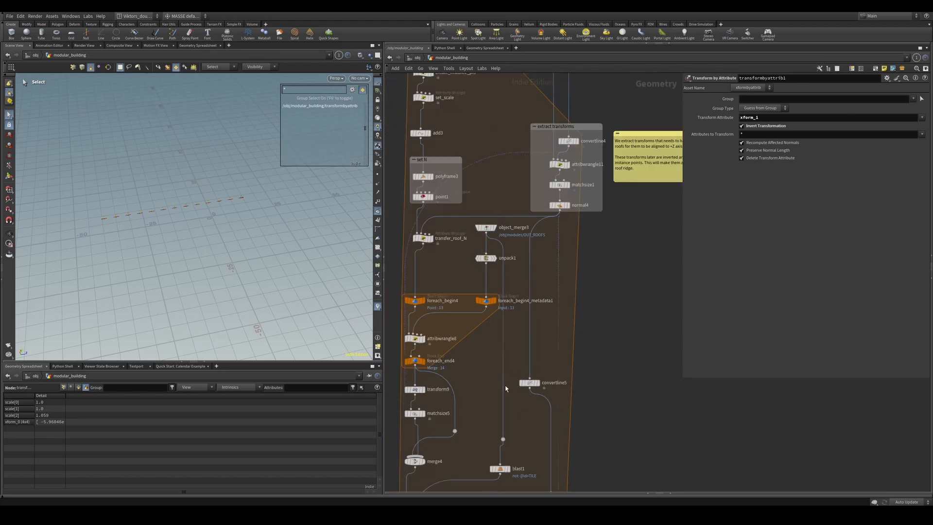
key("f")
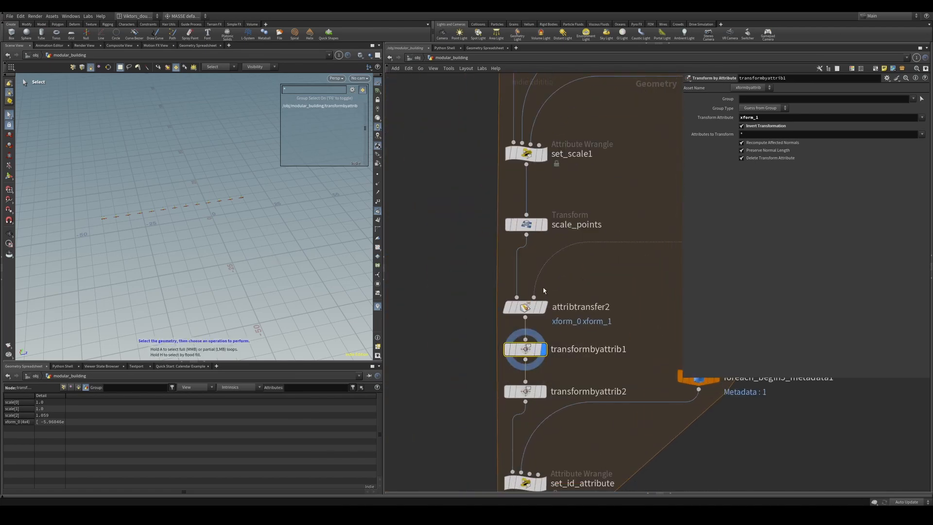
left_click_drag(241, 219, 308, 229, "alt")
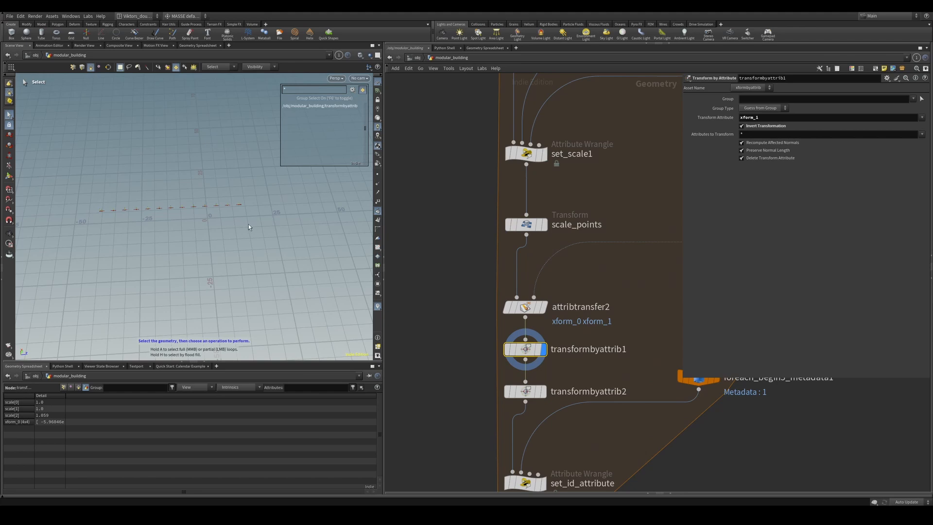
left_click_drag(249, 224, 268, 203, "alt")
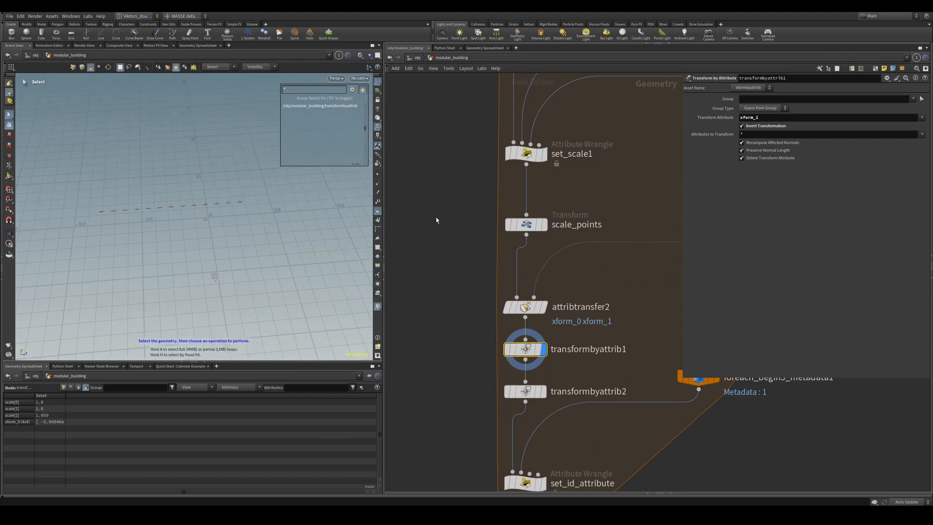
double_click(748, 118)
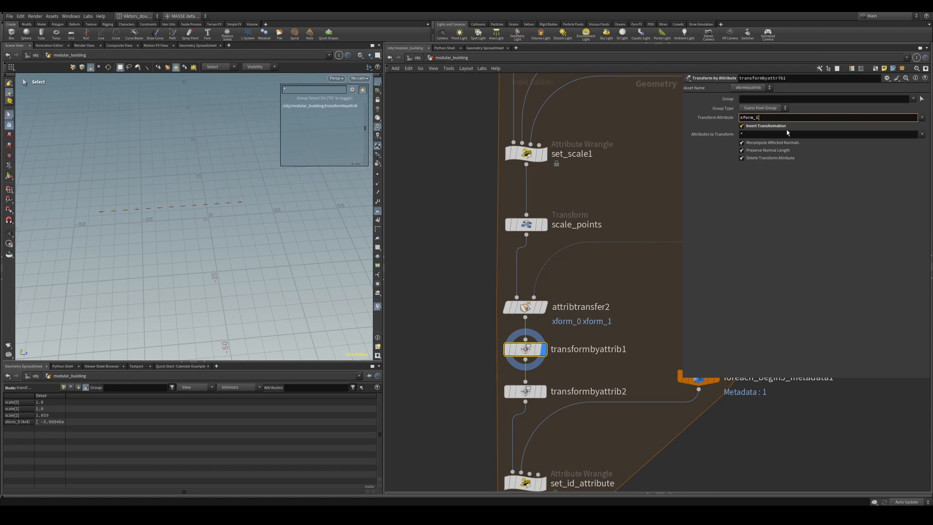
Display transformbyattrib2 and examine how its inverted xform_0 transform reorients the row of points
middle_click_drag(591, 368, 605, 311)
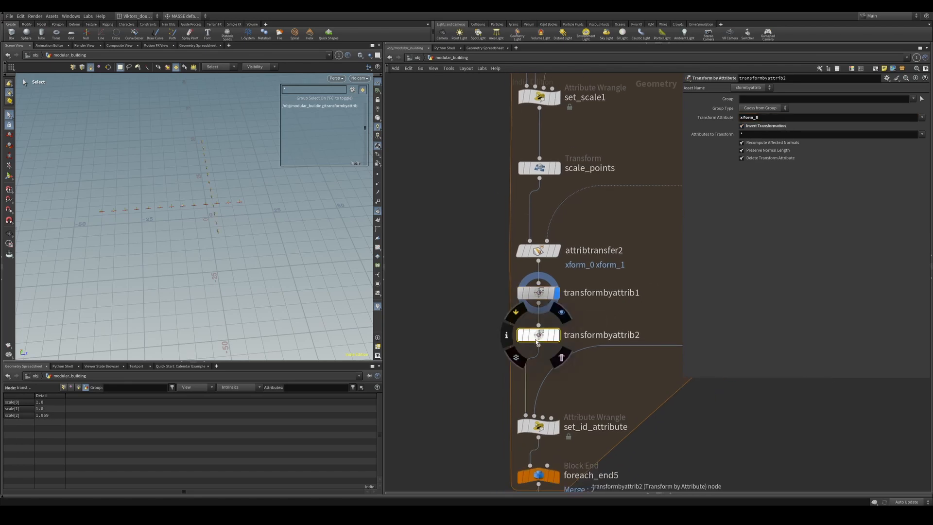
left_click(557, 334)
left_click(539, 335)
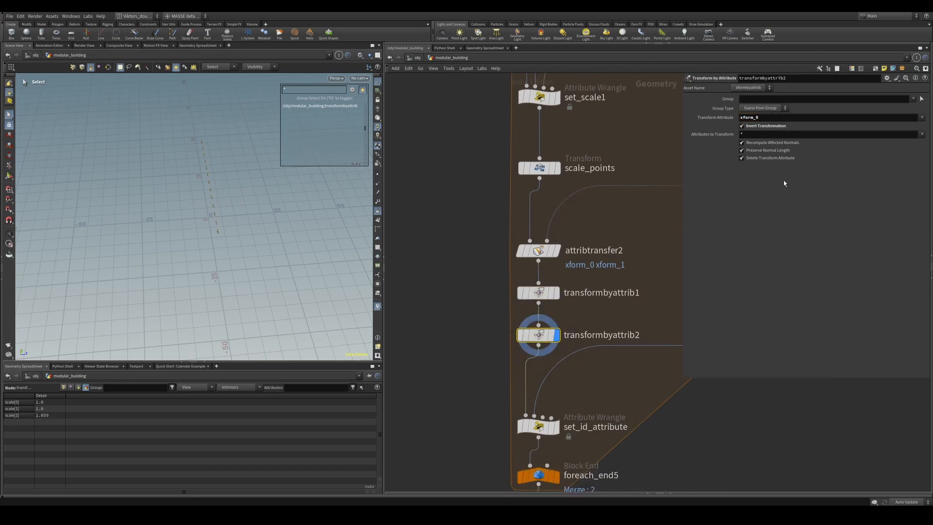
double_click(756, 118)
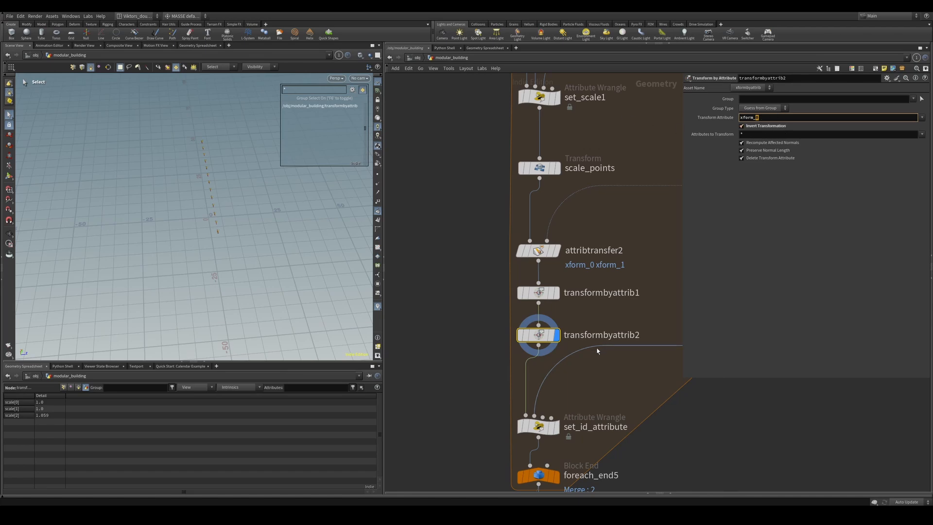
middle_click_drag(594, 394, 557, 283)
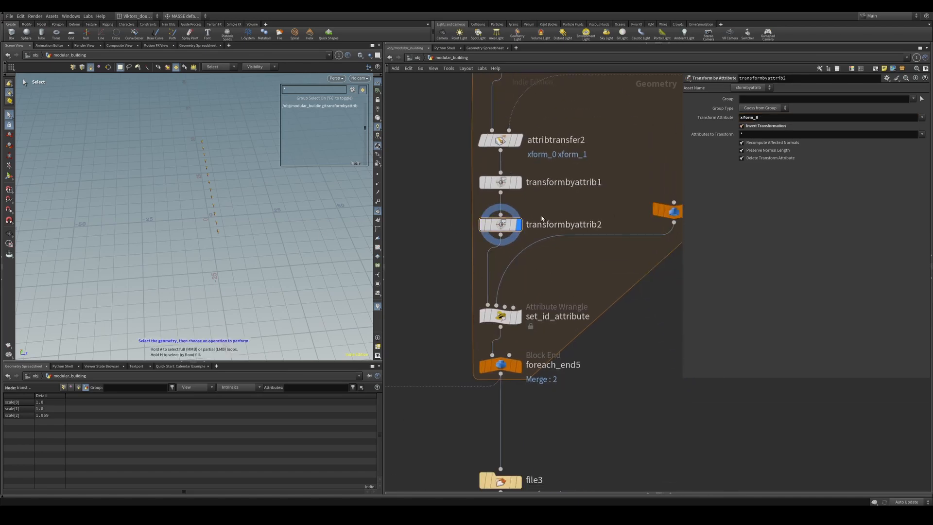
Inspect normal4 and foreach_begin5 upstream to compare the original roof geometry with the transformed points
key("h")
left_click(569, 81)
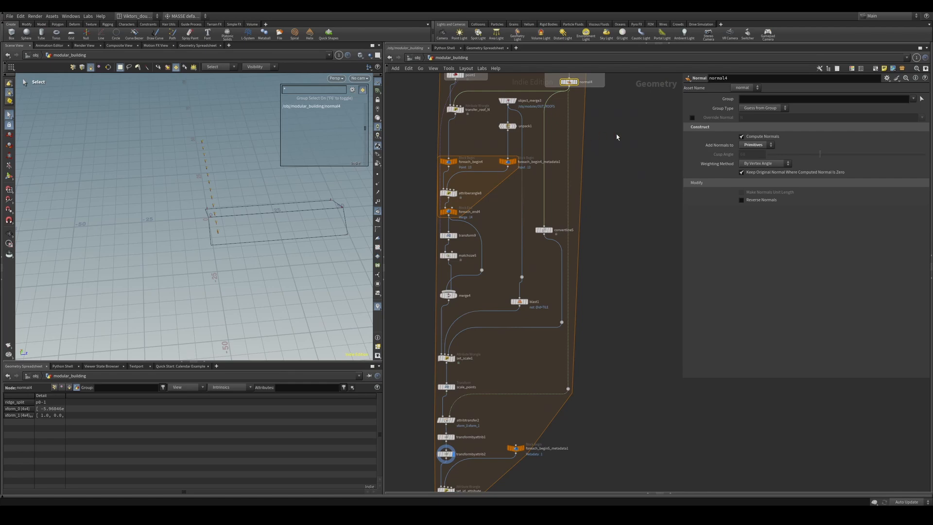
middle_click_drag(617, 137, 616, 377)
left_click(455, 141)
mouse_move(196, 200)
left_mouse_down("alt")
mouse_move(185, 204)
mouse_move(209, 209)
left_mouse_up("alt")
scroll(186, 205, "up", 5)
left_click(422, 269)
scroll(423, 271, "down", 3)
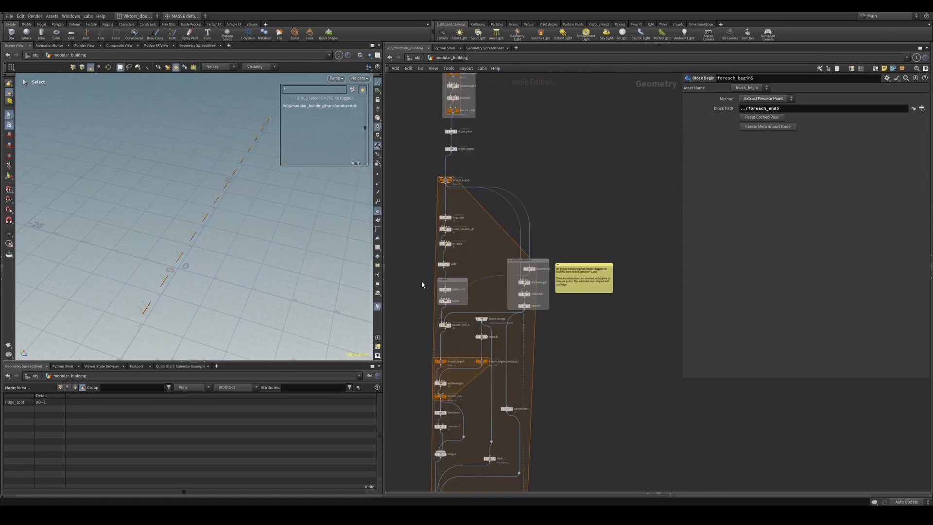
Display set_id_attribute and list its point attributes in the geometry spreadsheet
middle_click_drag(424, 440, 481, 134)
scroll(546, 212, "up", 5)
middle_click_drag(621, 214, 504, 273)
left_click(467, 284)
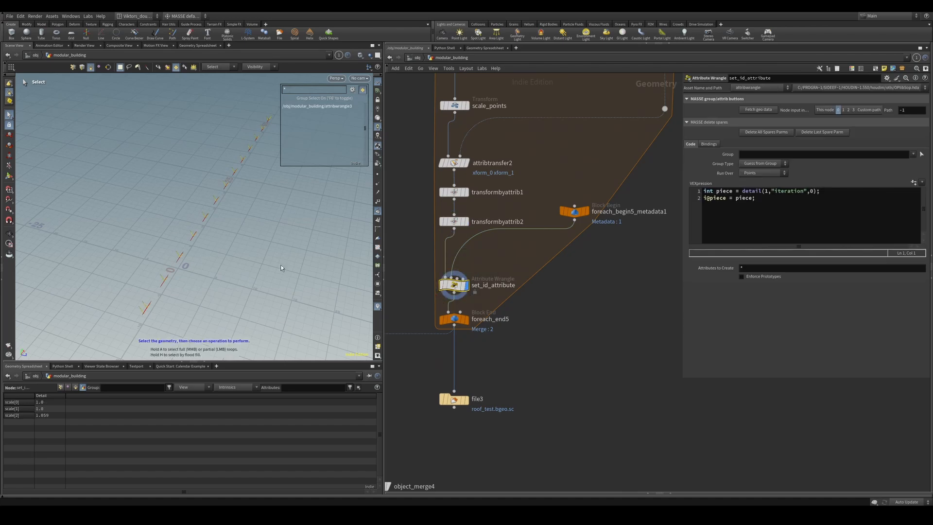
scroll(208, 242, "down", 3)
scroll(518, 300, "up", 2)
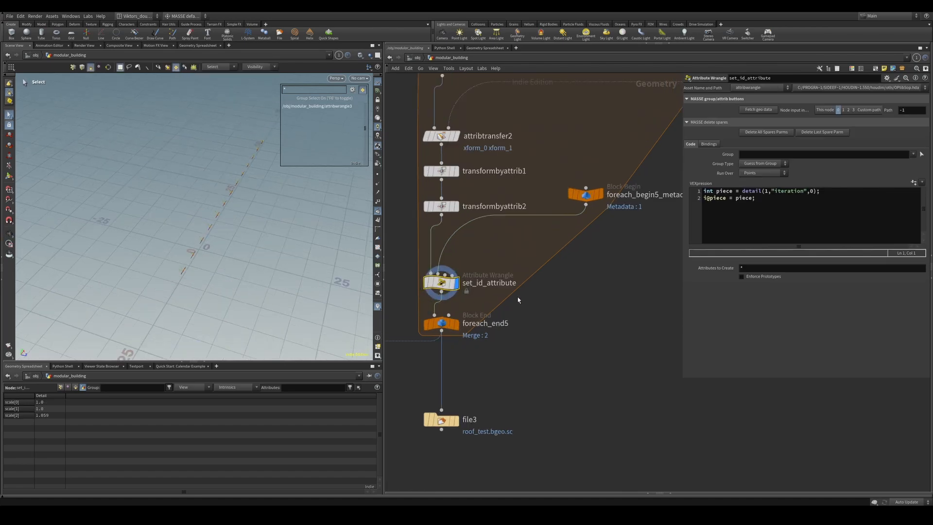
left_click(62, 388)
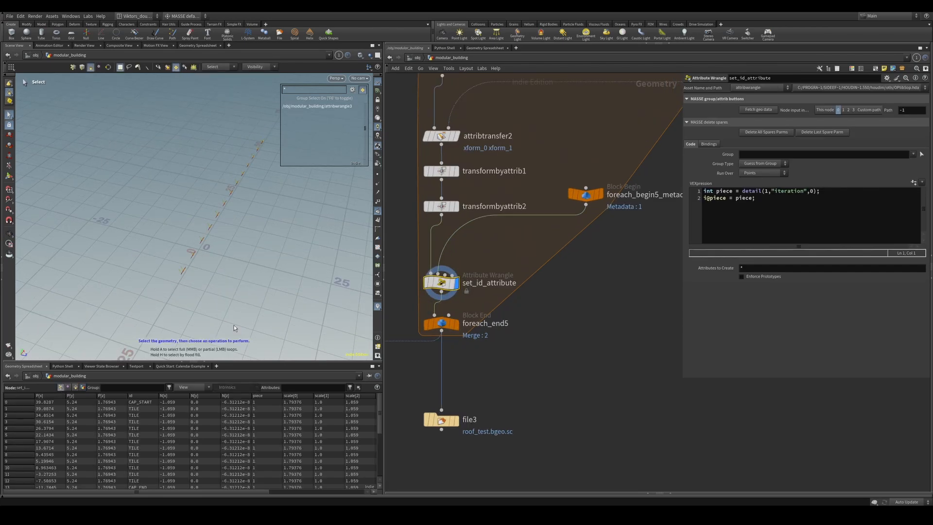
Display foreach_begin5_metadata1 and check which detail attributes the metadata node supplies
left_click_drag(586, 194, 577, 212)
left_click_drag(631, 244, 580, 196)
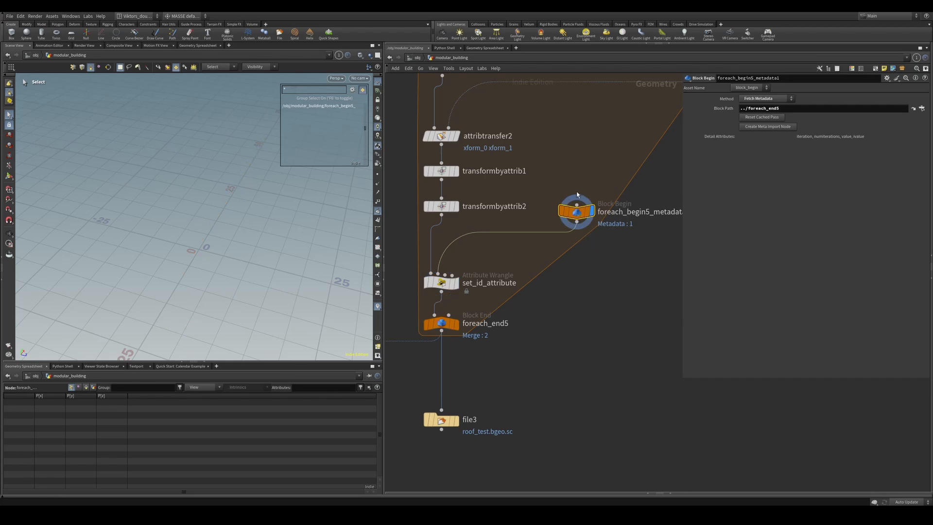
middle_click_drag(587, 186, 569, 212)
middle_click_drag(431, 431, 516, 396)
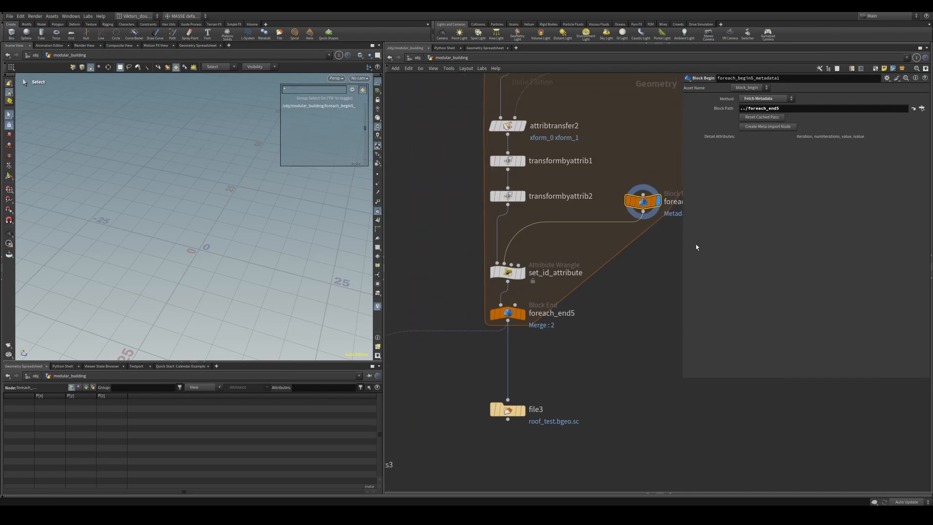
Display set_id_attribute again and examine its VEX code that stores the loop iteration as the piece attribute
left_click(507, 272)
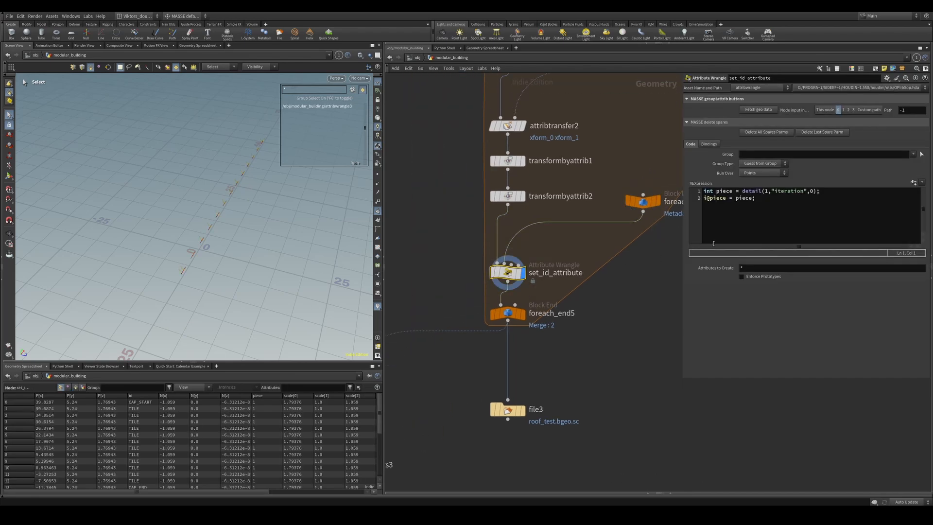
left_click(760, 232)
key("ctrl+a")
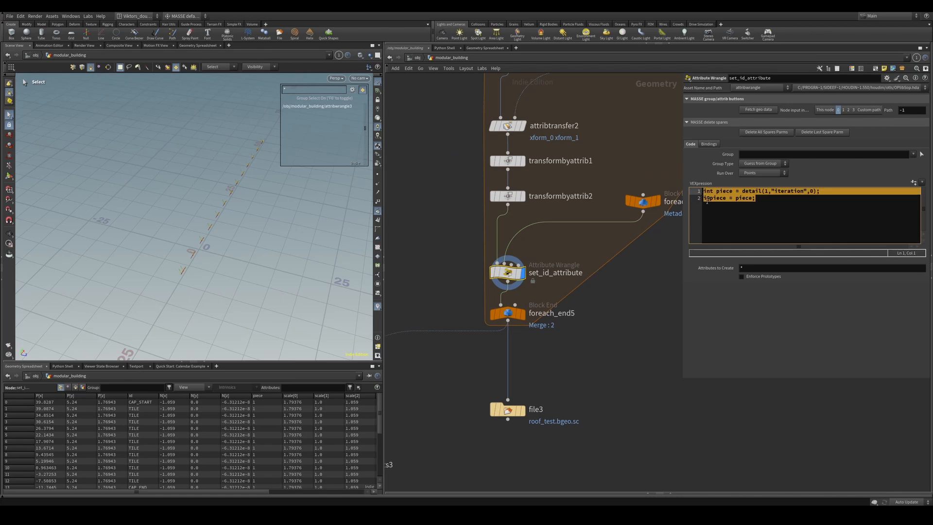
scroll(577, 320, "down", 8)
scroll(577, 319, "up", 8)
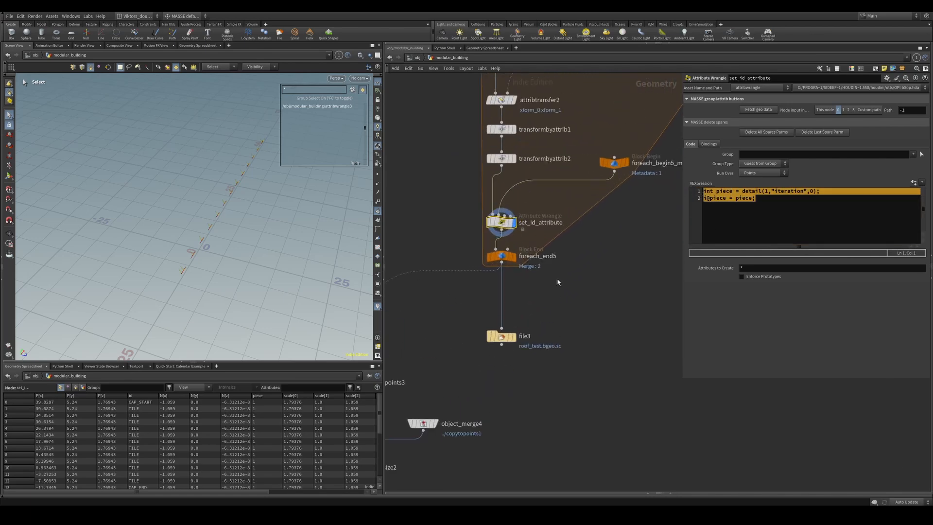
scroll(557, 282, "down", 5)
scroll(532, 280, "up", 5)
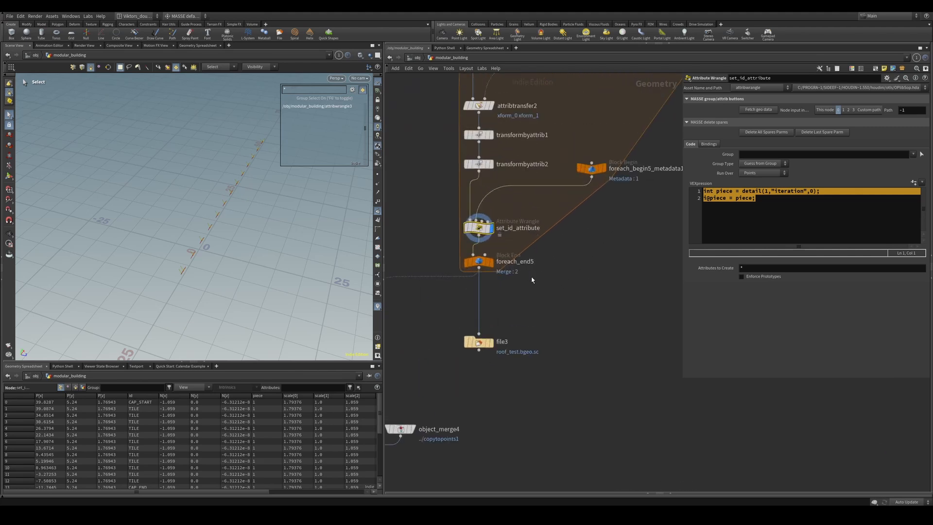
scroll(532, 280, "up", 2)
left_click(773, 242)
left_click_drag(856, 219, 689, 197)
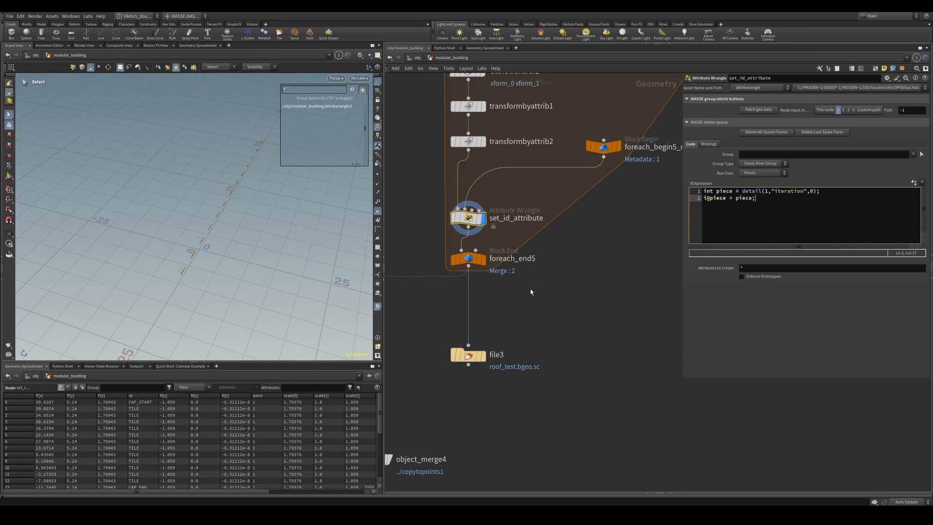
Display foreach_end5 and examine the points it outputs in the viewport
left_click(459, 260)
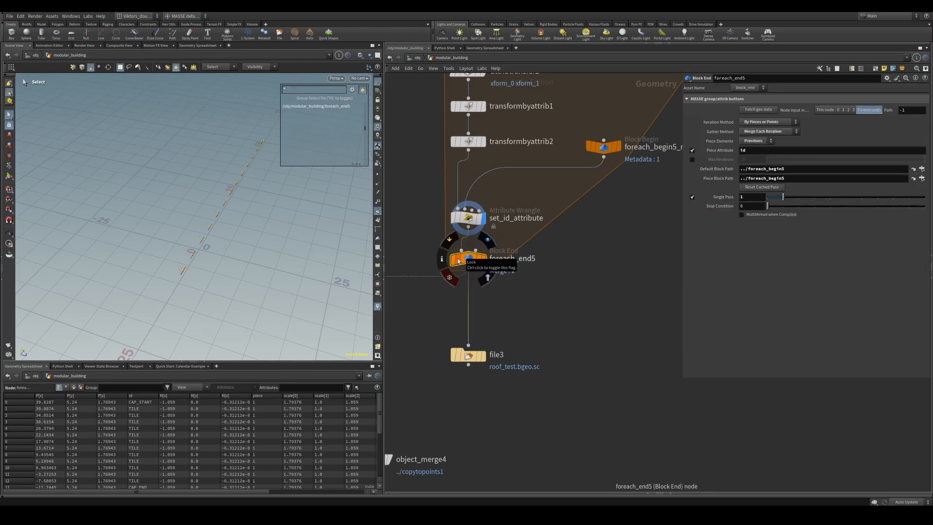
left_click_drag(541, 293, 461, 255)
key("r")
scroll(422, 330, "down", 3)
middle_click_drag(422, 330, 518, 234)
scroll(515, 229, "up", 2)
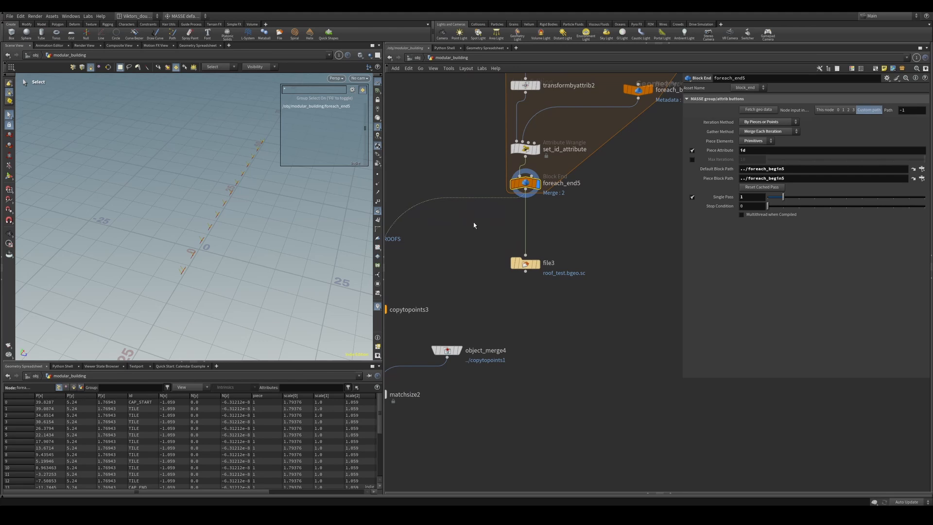
left_click_drag(246, 195, 228, 191, "alt")
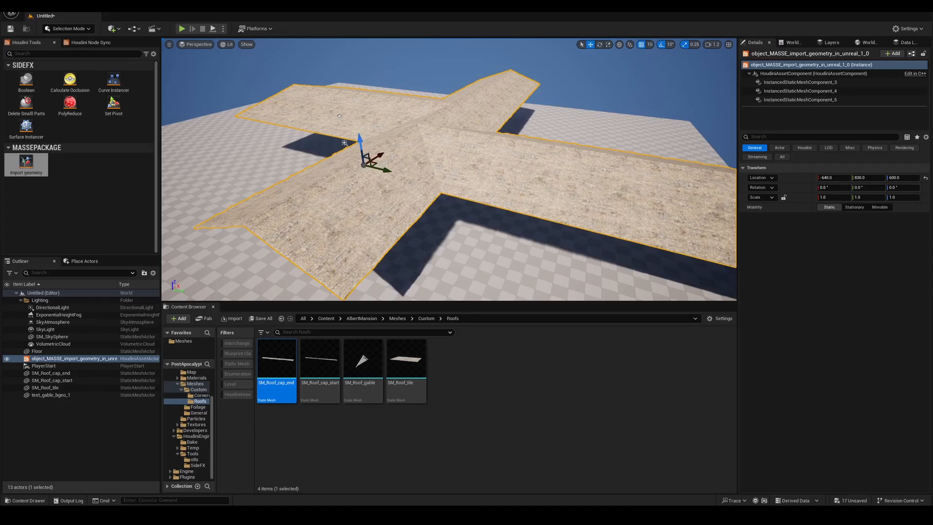
Switch to Unreal Engine and inspect the static meshes assigned to the imported roof's instanced components
right_click_drag(450, 170, 517, 166)
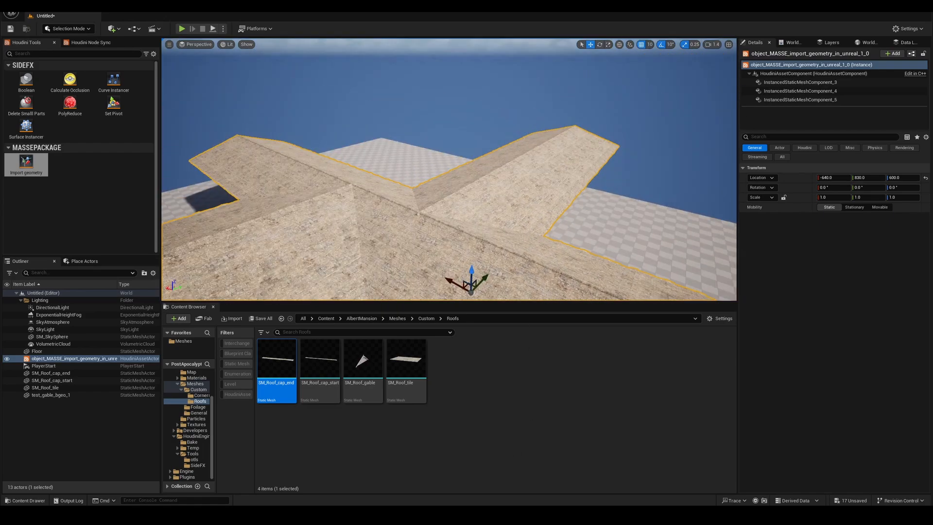
left_click(816, 91)
left_click(807, 100)
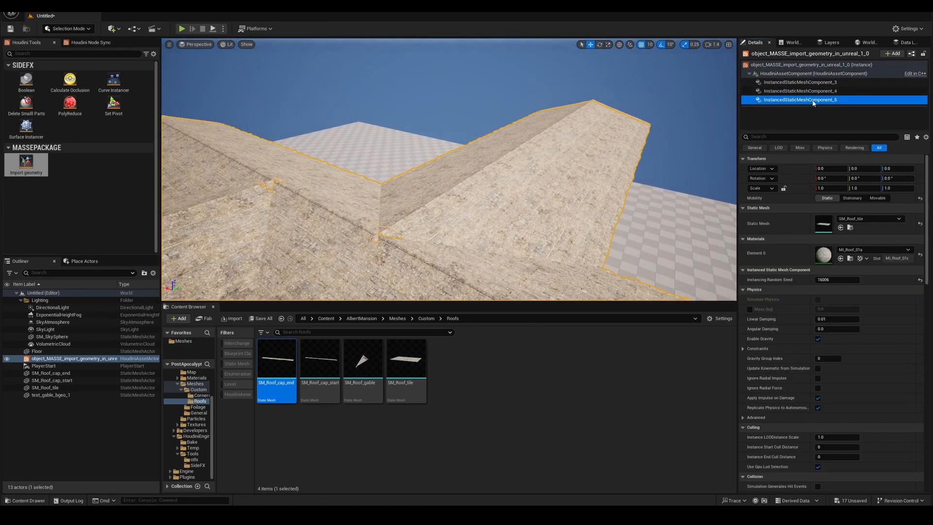
left_click(850, 228)
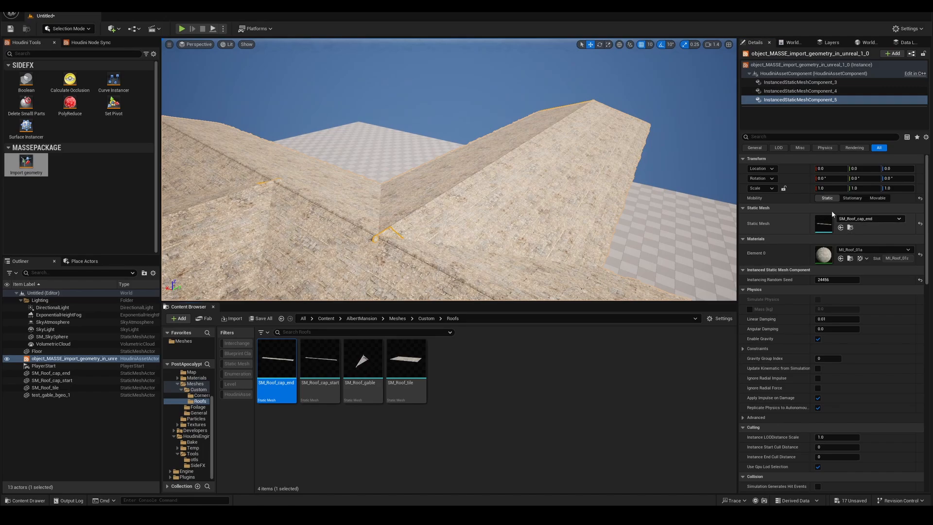
left_click(799, 82)
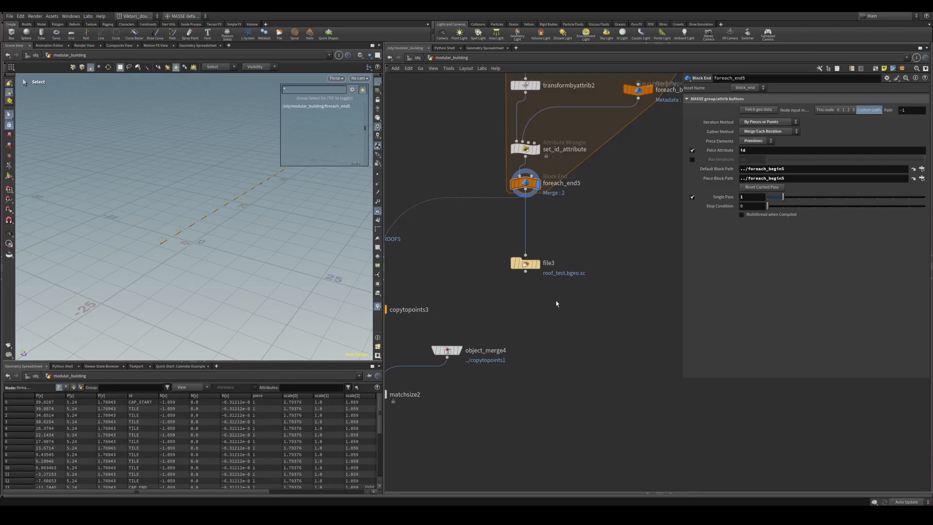
Switch back to Houdini, display object_merge6 and copytopoints3, and check how roof modules are copied using the id Piece Attribute
middle_click_drag(475, 285, 619, 291)
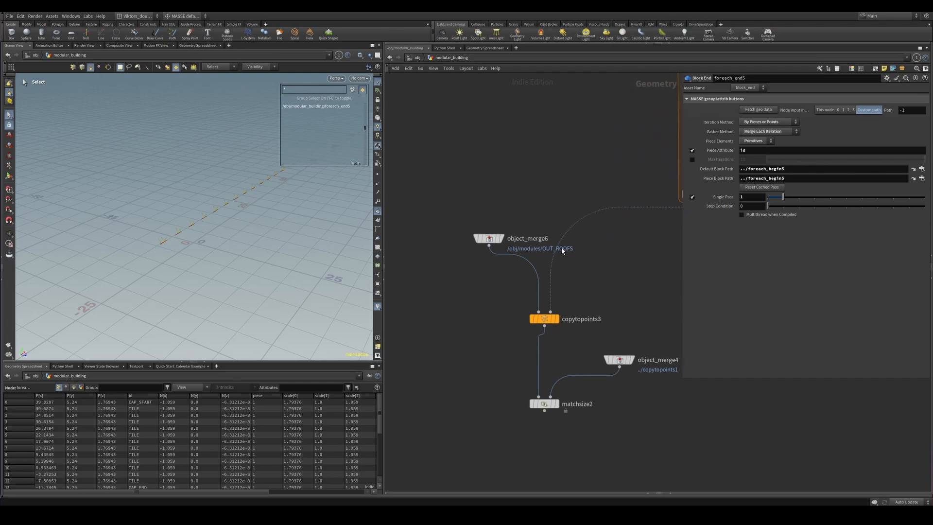
left_click_drag(499, 238, 490, 214)
left_click(491, 215)
key("space+g")
left_click_drag(212, 240, 240, 219, "alt")
left_click_drag(500, 263, 493, 216)
left_click(556, 318)
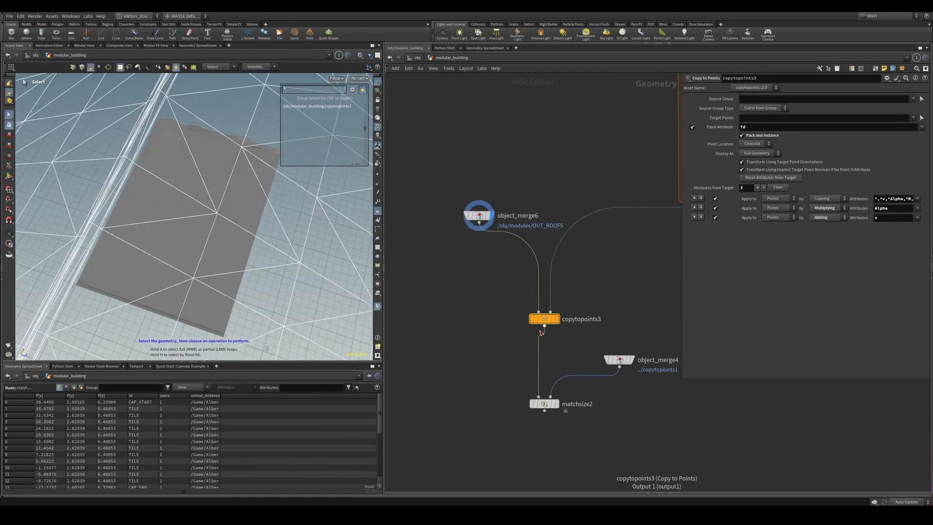
left_click_drag(240, 223, 166, 260, "alt")
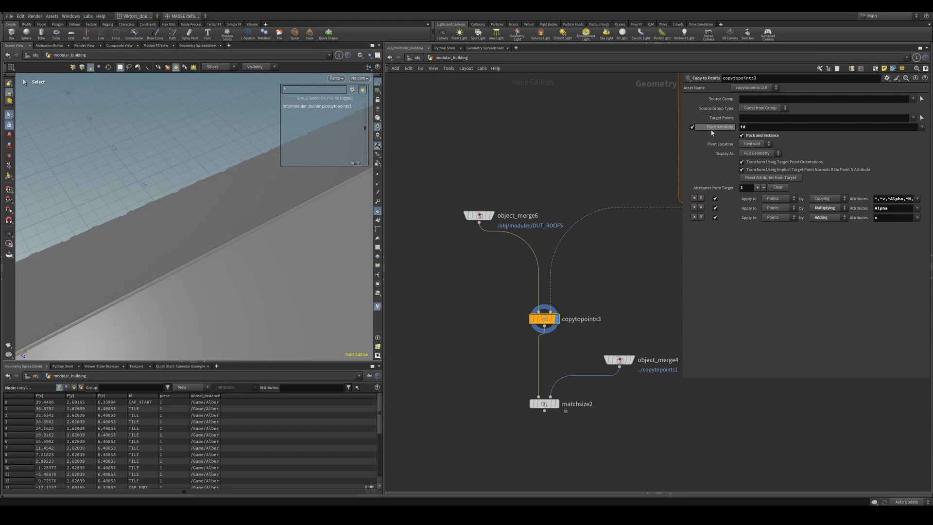
Display matchsize2 and inspect how the placed roof modules sit on the modular building
middle_click_drag(668, 209, 622, 165)
left_click_drag(510, 377, 539, 406)
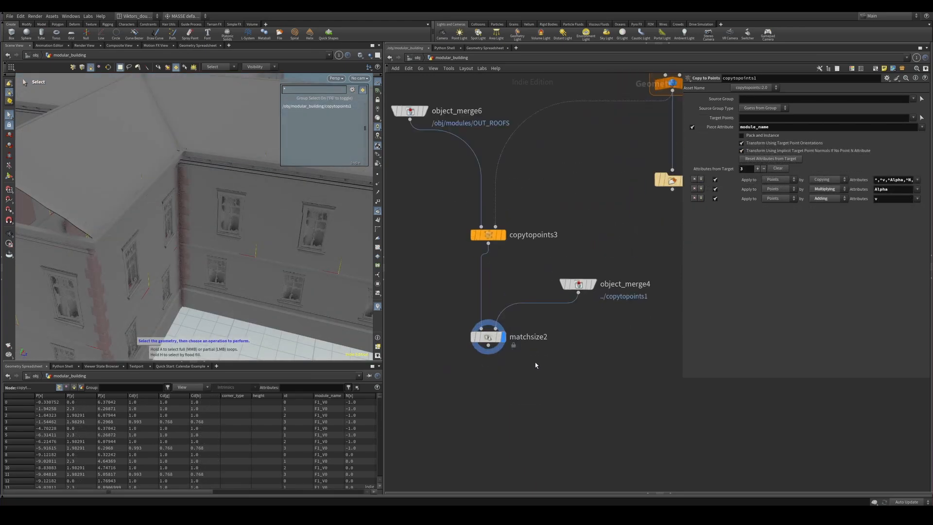
left_click_drag(301, 225, 270, 194, "alt")
scroll(270, 194, "down", 3)
scroll(520, 350, "up", 1)
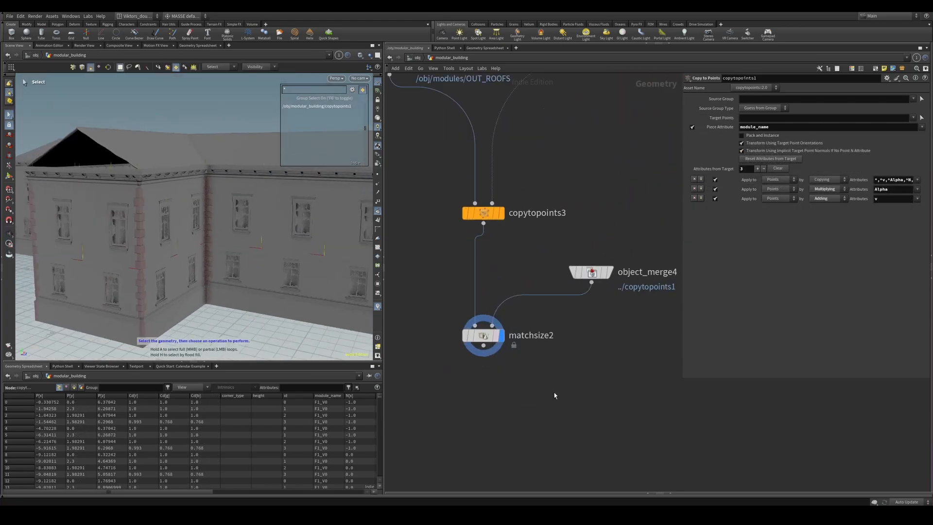
scroll(549, 381, "down", 2)
middle_click_drag(565, 364, 561, 366)
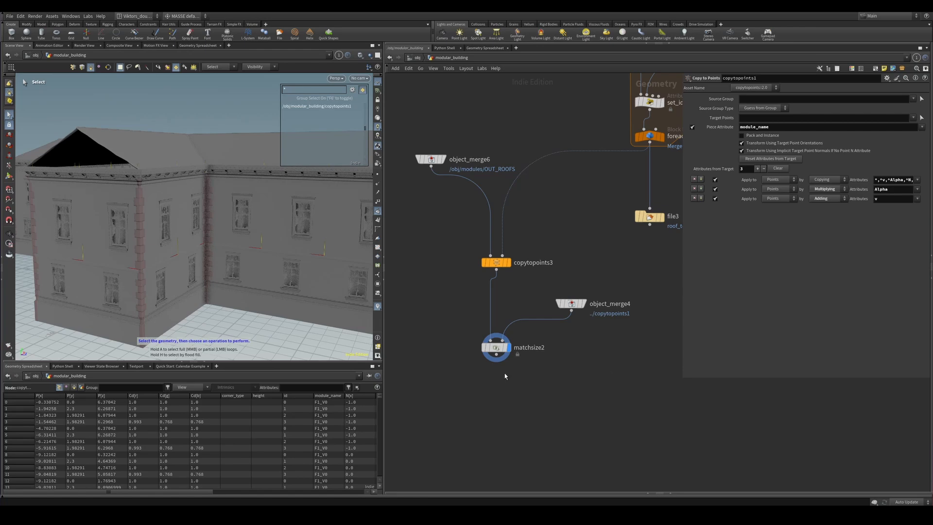
left_click_drag(108, 232, 158, 257, "alt")
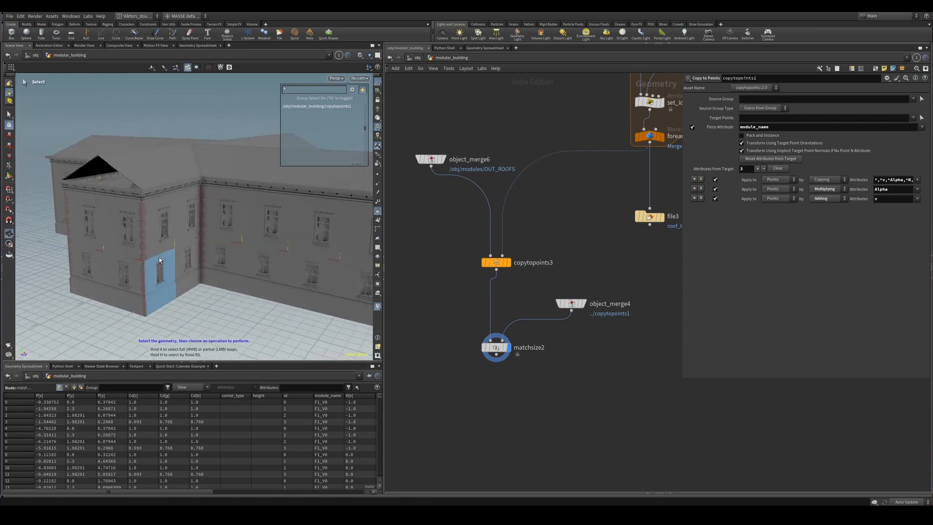
scroll(572, 303, "down", 2)
Select object_merge4, check its ../copytopoints1 source, and look over the roof network above it
left_click(565, 306)
left_click_drag(314, 233, 303, 190, "alt")
scroll(573, 233, "down", 3)
middle_click_drag(573, 233, 435, 391)
scroll(547, 383, "down", 3)
middle_click_drag(583, 204, 612, 293)
scroll(548, 383, "up", 3)
scroll(508, 417, "down", 3)
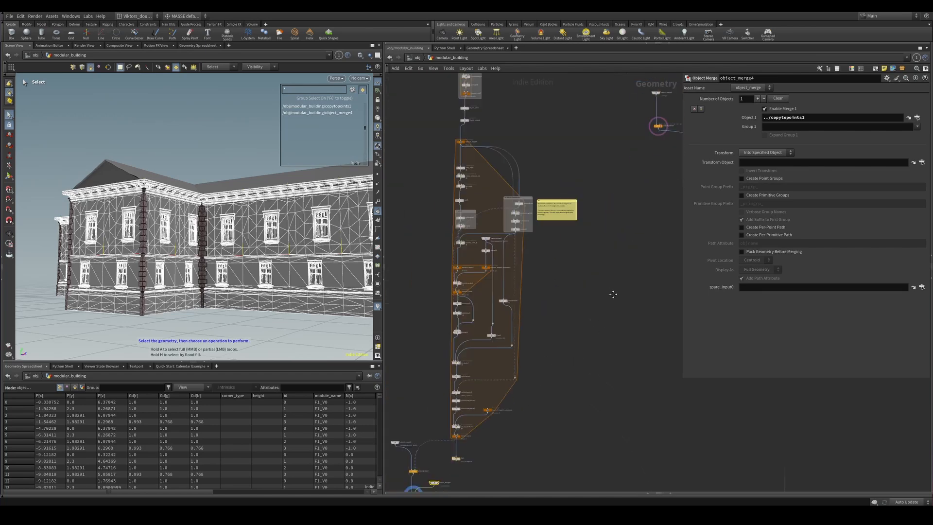
Inspect the building from several sides, focusing on the roof's open gable end
left_click(612, 294)
middle_click_drag(558, 388, 672, 244)
left_click_drag(190, 193, 341, 214, "alt")
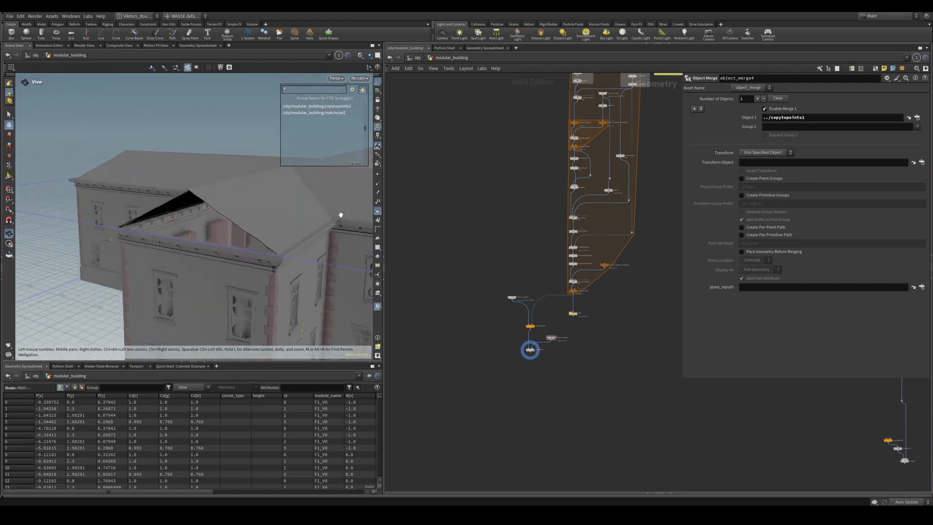
left_click_drag(227, 240, 226, 188, "alt")
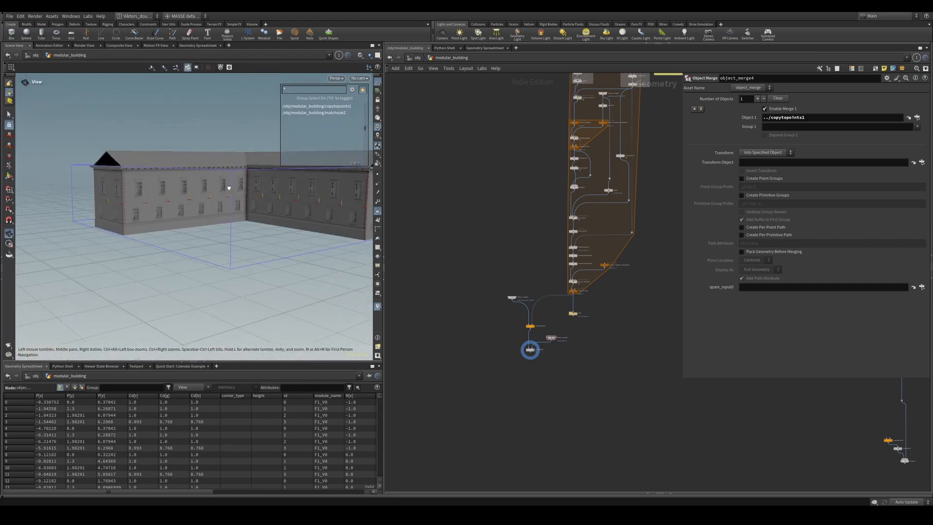
right_click_drag(196, 214, 278, 197, "alt")
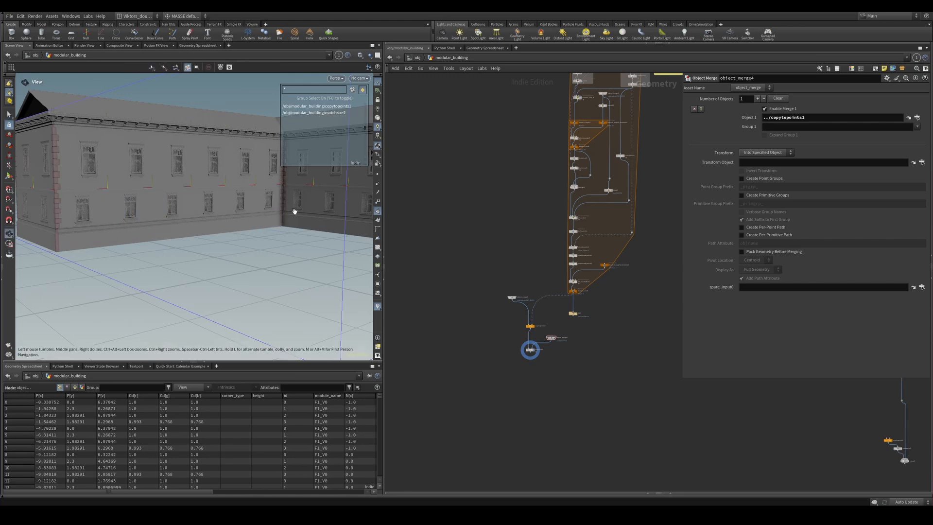
mouse_move(147, 213)
left_mouse_down("alt")
mouse_move(118, 246)
mouse_move(91, 226)
mouse_move(146, 204)
left_mouse_up("alt")
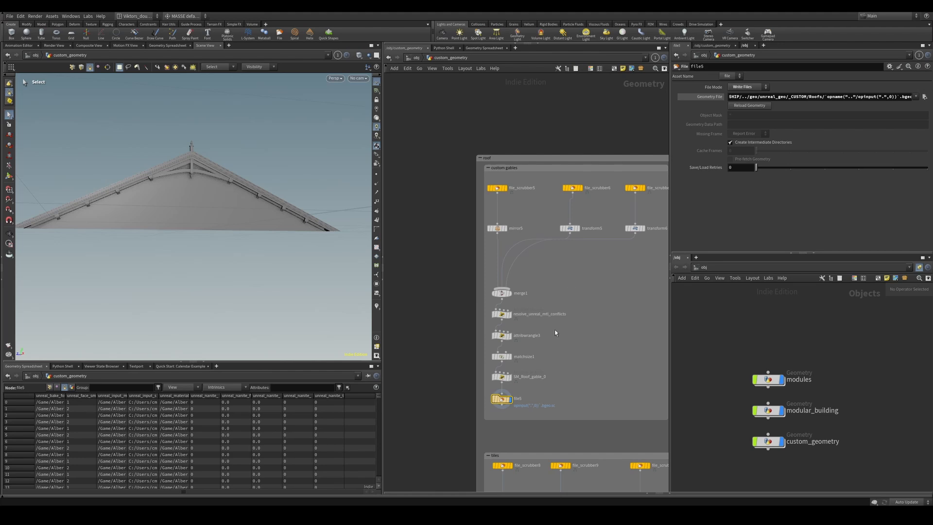
In the custom_geometry network, inspect the custom roof gable in perspective and side views
left_click(288, 219)
left_click_drag(272, 253, 285, 287, "alt")
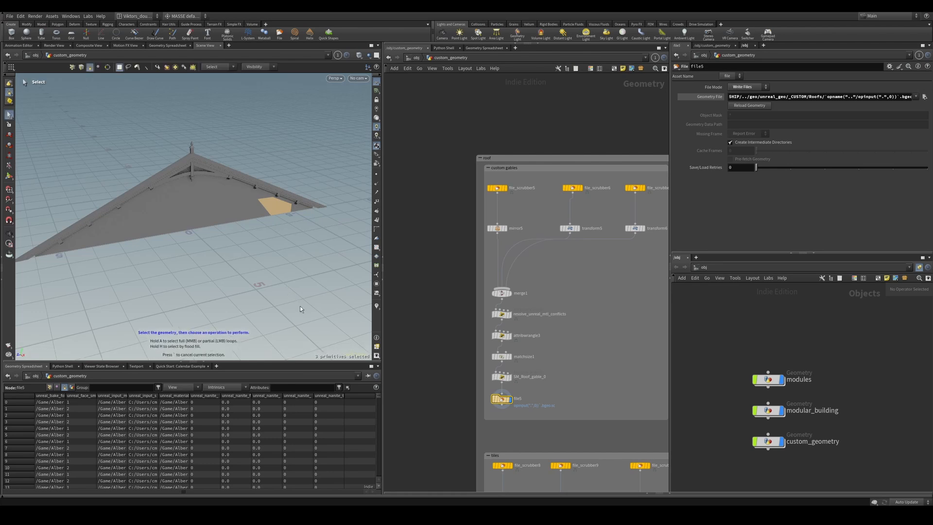
left_click(298, 304)
left_click_drag(267, 254, 225, 262, "alt")
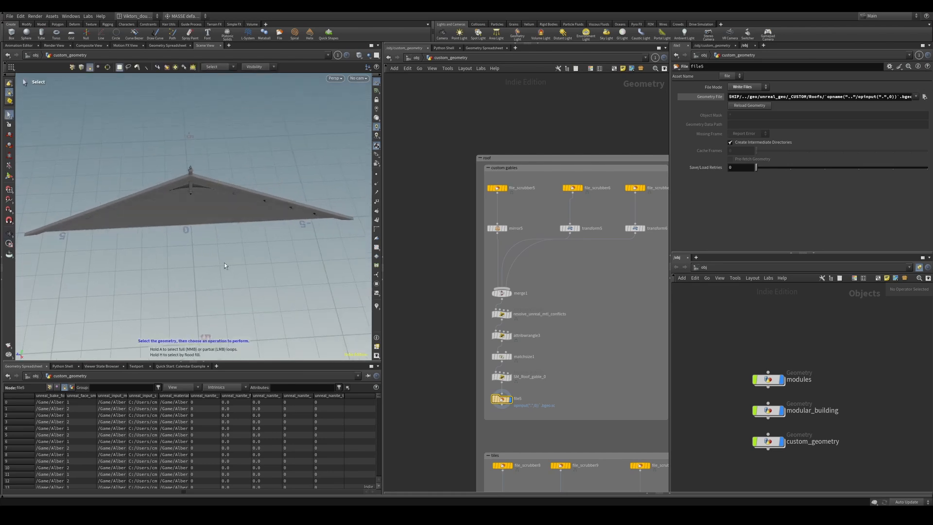
key("c")
left_click(261, 245)
left_click(290, 236)
right_click_drag(265, 245, 227, 262, "alt")
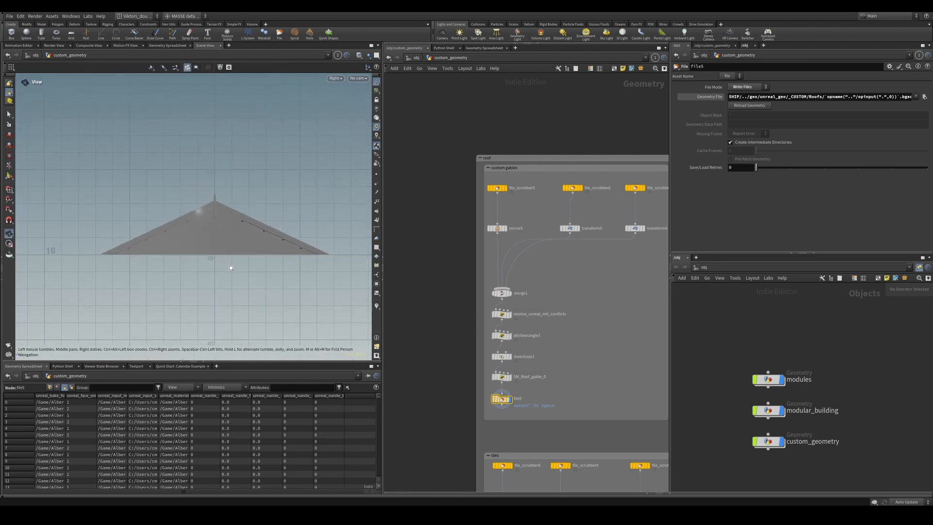
right_click_drag(246, 211, 239, 220, "alt")
key("c")
left_click(266, 211)
left_click(292, 186)
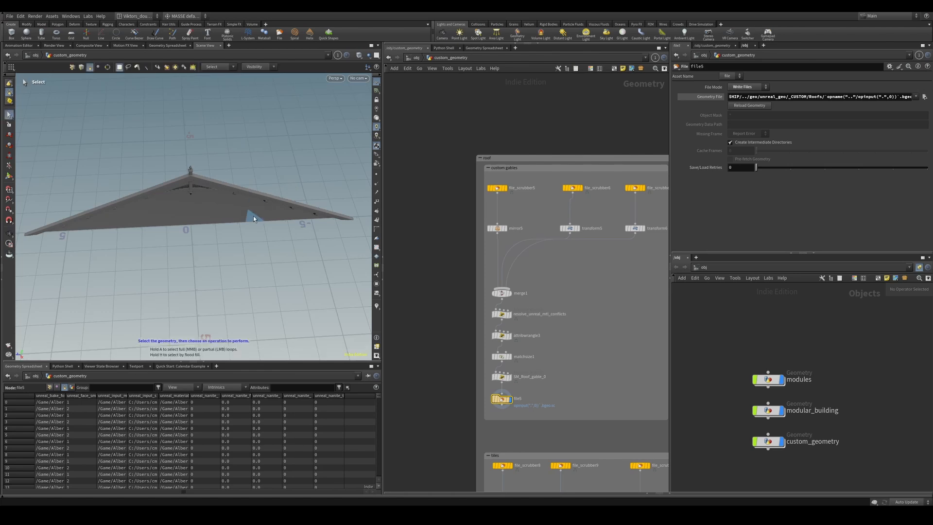
left_click_drag(252, 216, 225, 181, "alt")
right_click_drag(225, 181, 185, 170, "alt")
left_click_drag(185, 170, 238, 149, "alt")
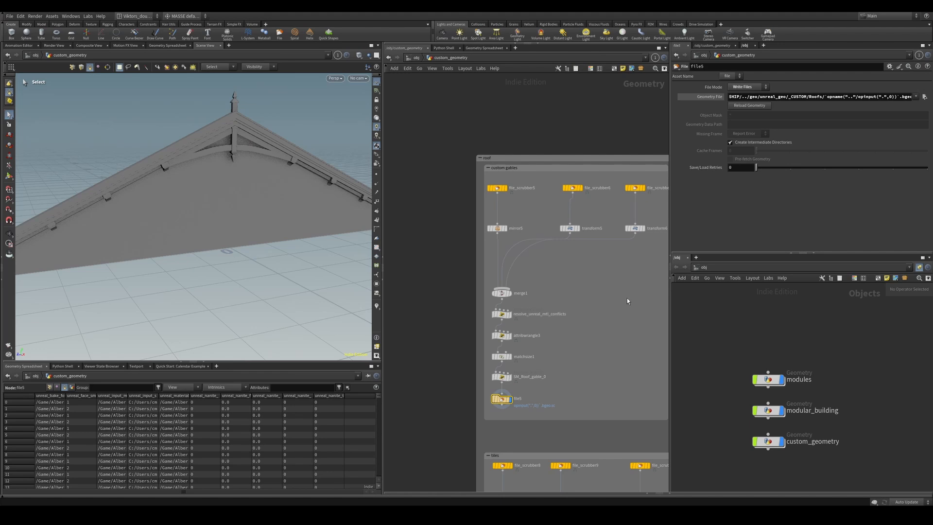
Examine the custom gables node chain from the file_scrubber inputs through merge1 to file5
scroll(627, 299, "down", 3)
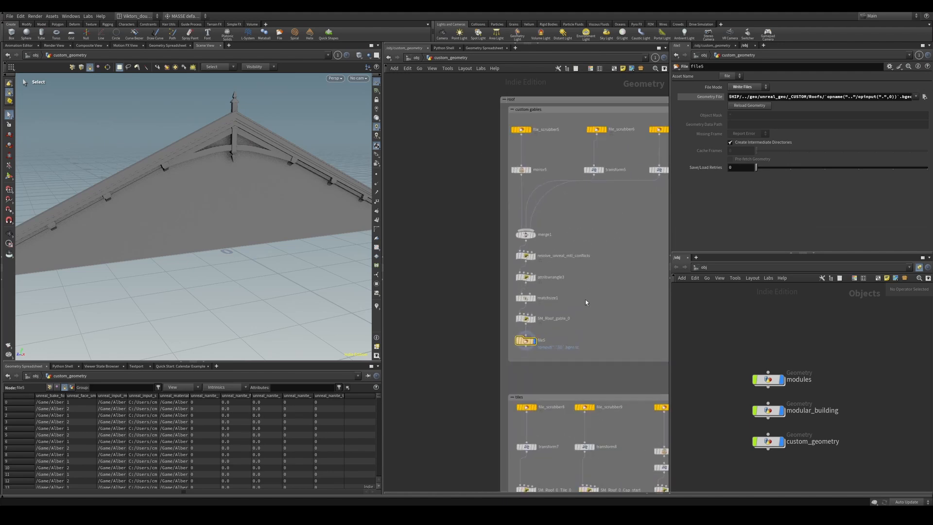
scroll(584, 303, "up", 3)
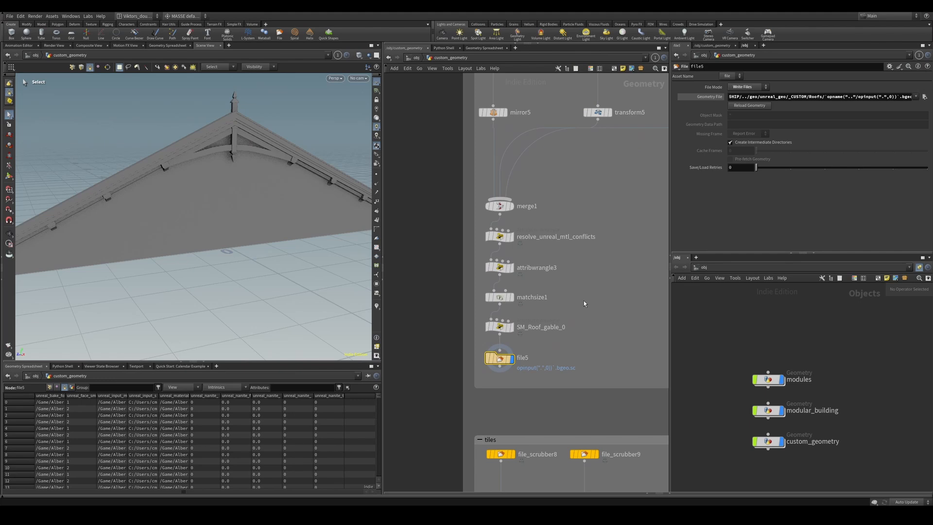
scroll(595, 371, "down", 2)
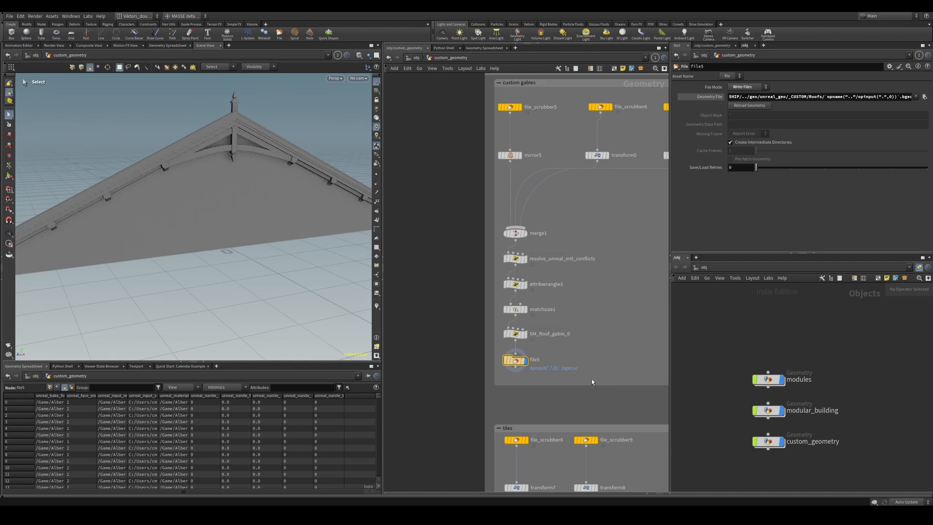
middle_click_drag(635, 315, 633, 375)
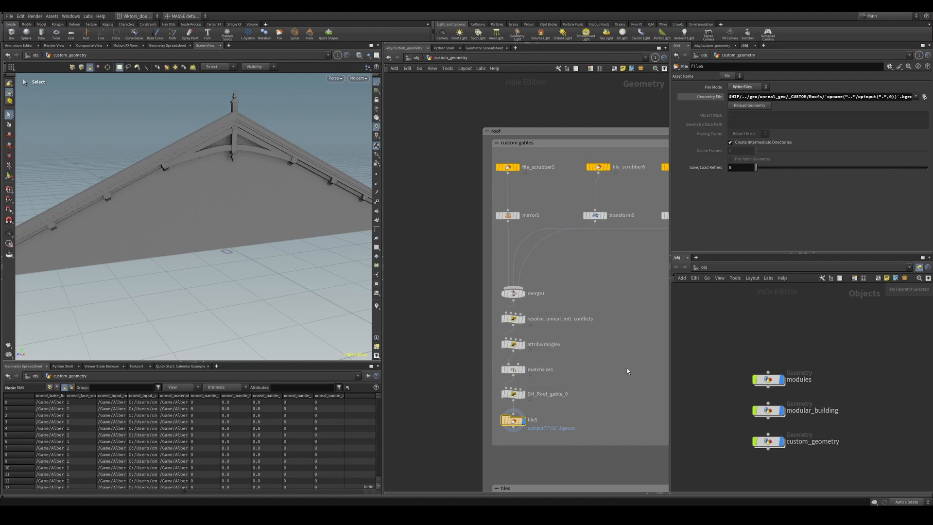
middle_click_drag(627, 368, 617, 308)
scroll(586, 316, "up", 3)
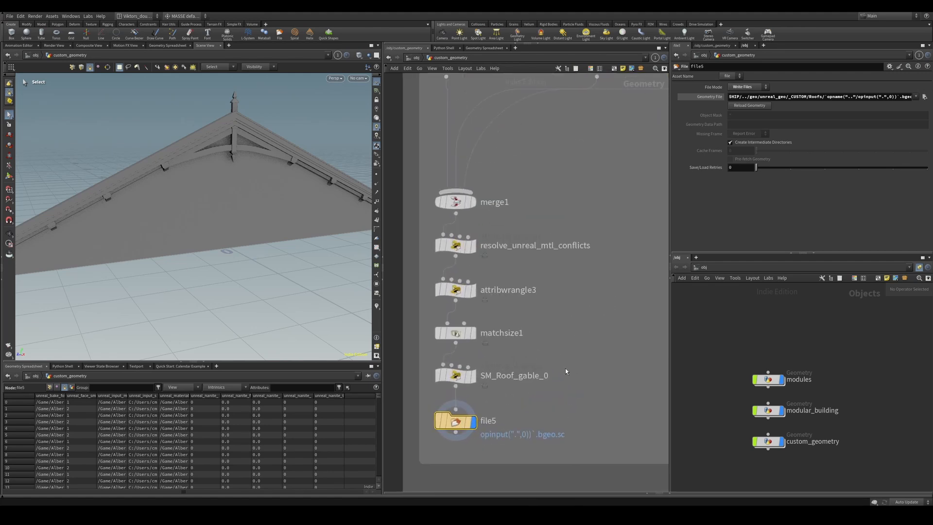
scroll(563, 369, "down", 2)
scroll(567, 369, "down", 2)
scroll(544, 255, "up", 3)
middle_click_drag(543, 255, 562, 286)
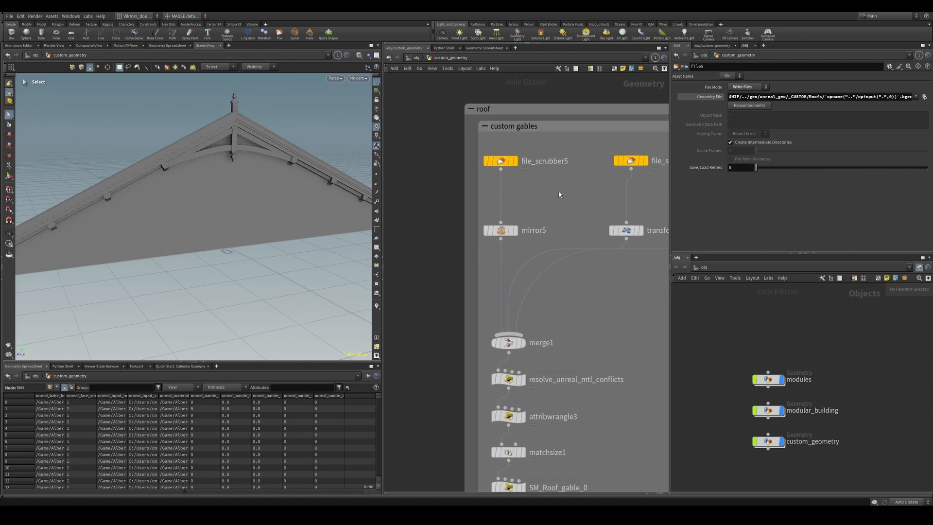
Display mirror5 and check the mirrored gable wall in wireframe and shaded modes
left_click(516, 230)
key("space+g")
mouse_move(208, 208)
left_mouse_down("alt")
mouse_move(192, 235)
mouse_move(204, 279)
left_mouse_up("alt")
key("shift+w")
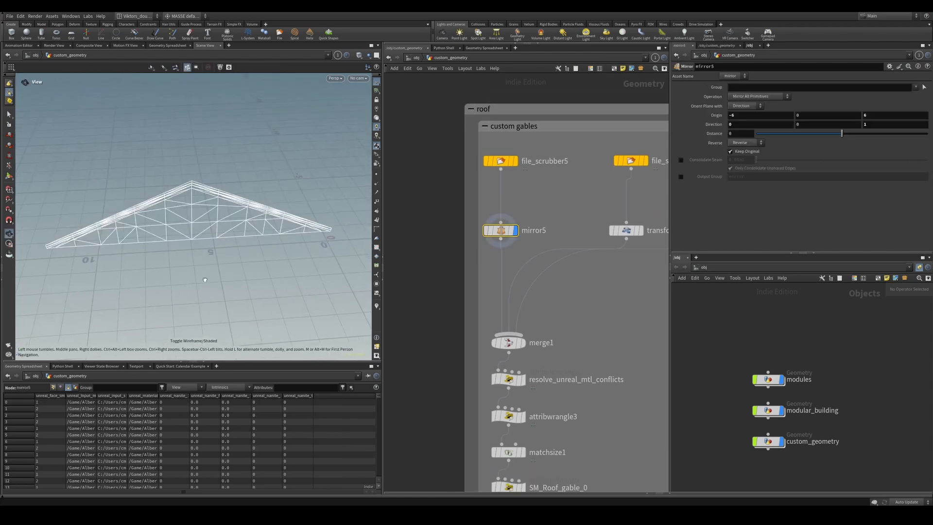
key("shift+w")
Display merge1 and look over the custom gables and tiles node groups in the roof network
middle_click_drag(590, 334, 585, 273)
left_click_drag(579, 239, 492, 300)
key("r")
middle_click_drag(615, 277, 619, 265)
scroll(618, 266, "down", 6)
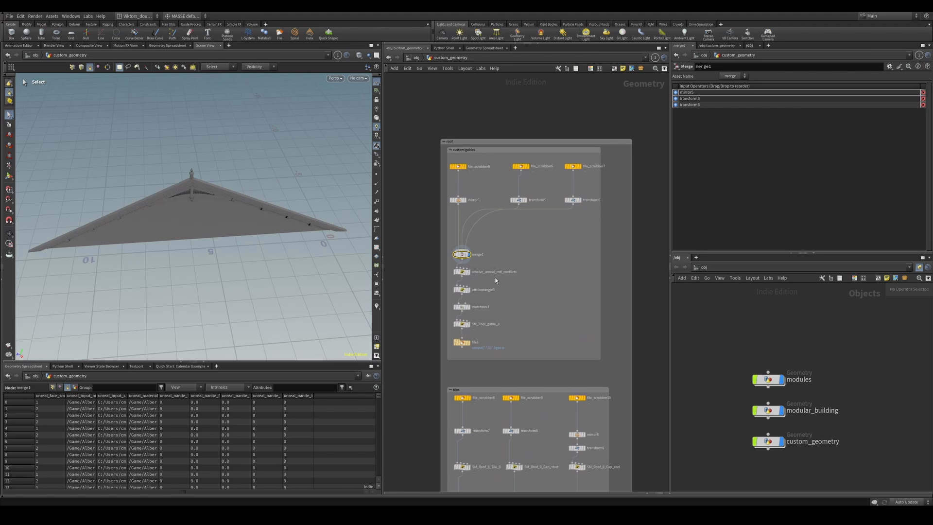
middle_click_drag(526, 281, 503, 328)
scroll(503, 328, "down", 2)
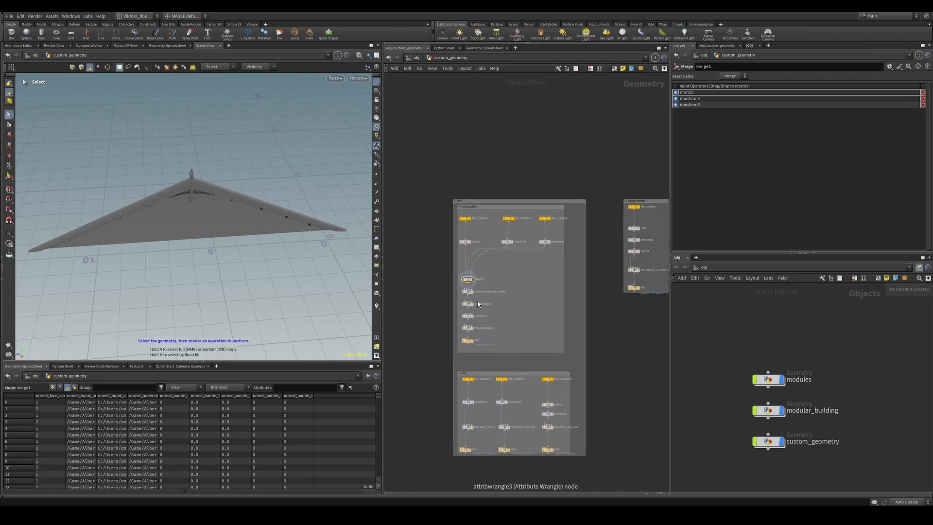
middle_click_drag(515, 321, 590, 273)
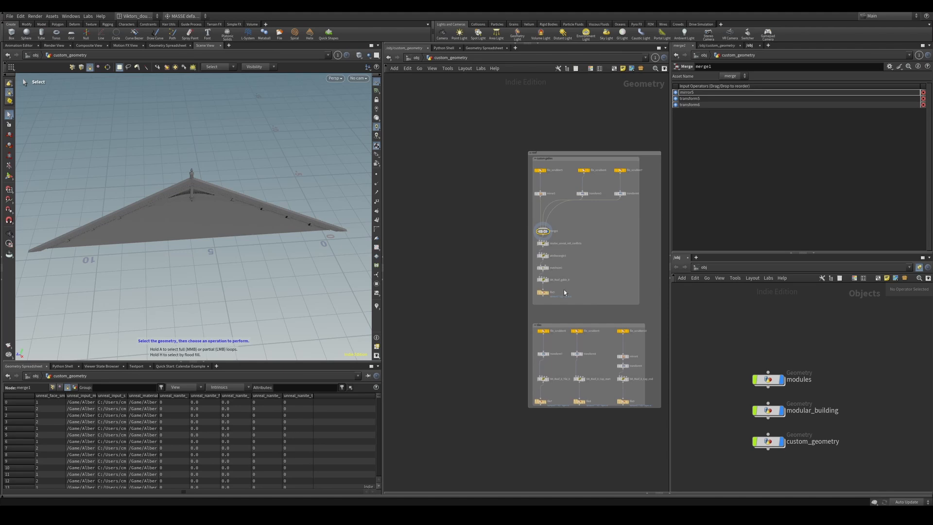
scroll(564, 292, "up", 3)
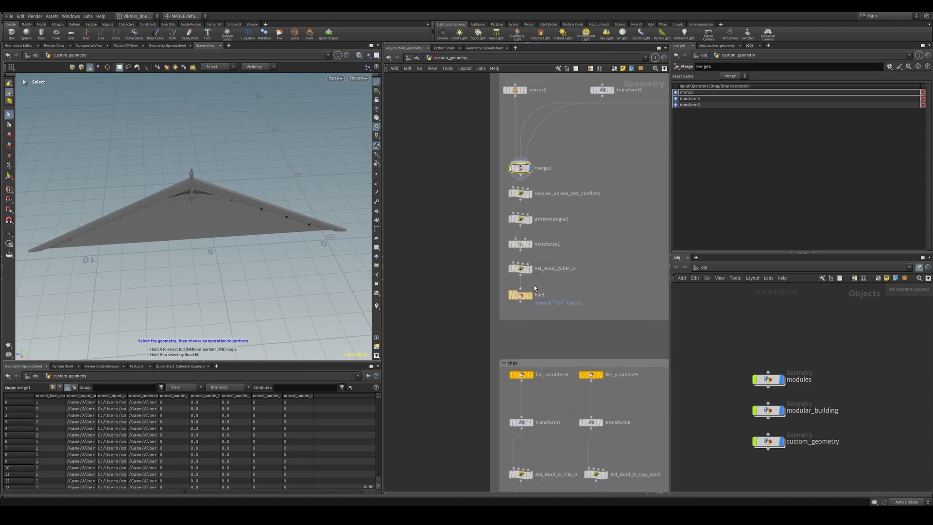
scroll(538, 284, "down", 3)
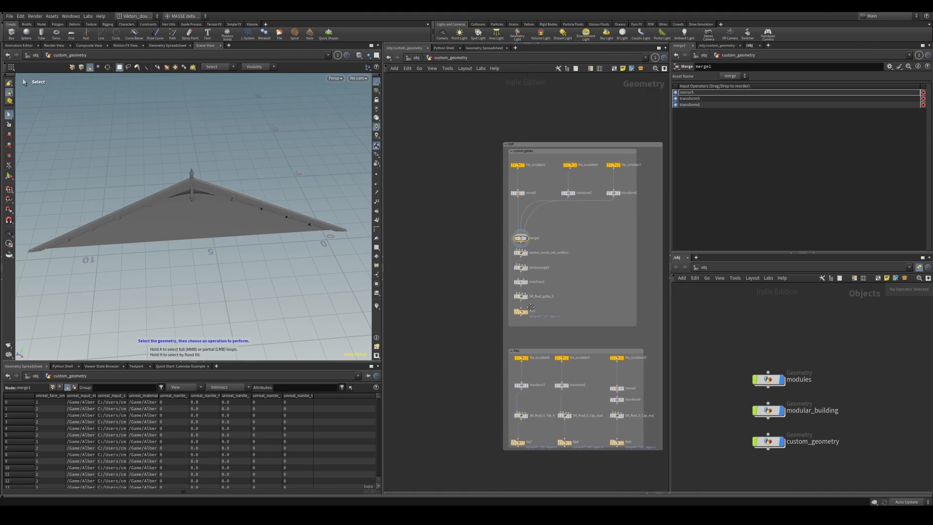
scroll(557, 227, "up", 2)
Display transform5, transform6, mirror5 and merge1 in turn to compare the gable's individual and merged parts
left_click(594, 175)
middle_click_drag(641, 180, 621, 198)
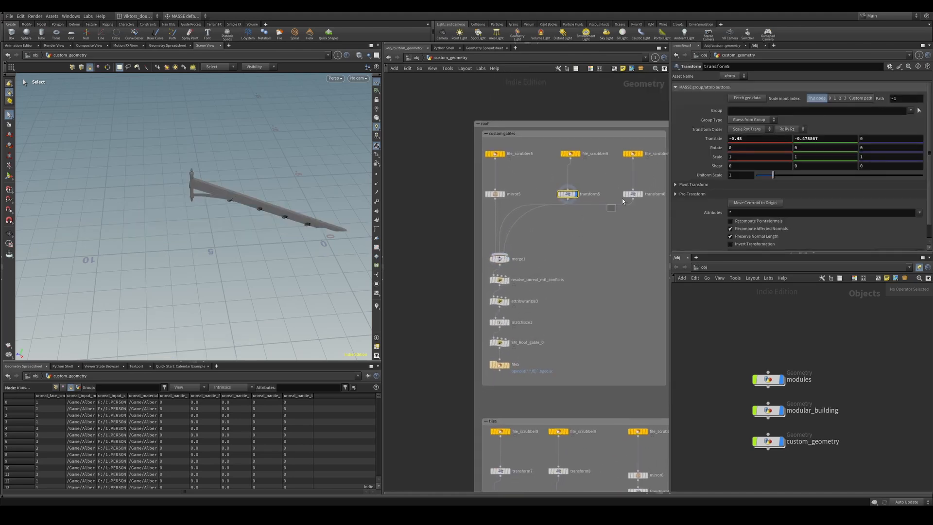
left_click(640, 194)
left_click(503, 194)
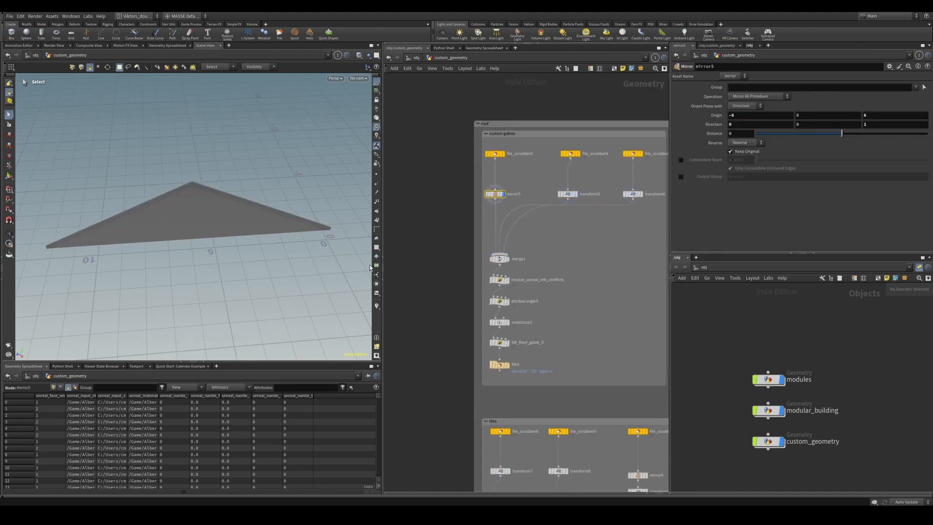
left_click_drag(370, 268, 335, 201, "alt")
scroll(557, 252, "up", 2)
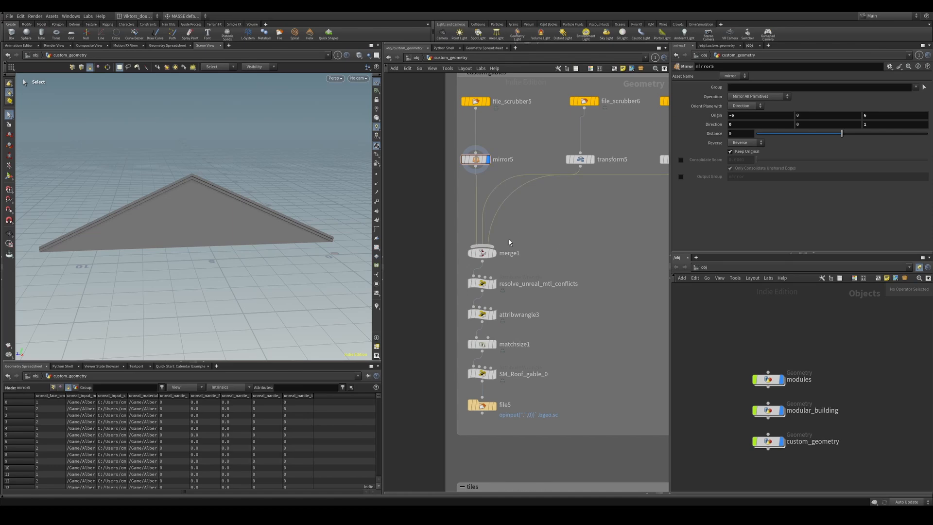
left_click(484, 253)
key("Escape")
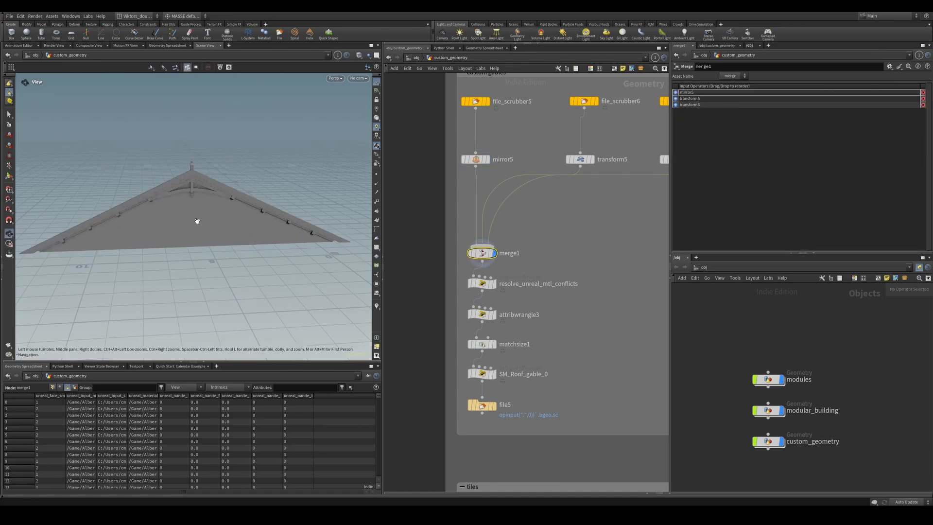
Inspect the merged gable from different angles with its wireframe overlaid on the shading
mouse_move(197, 221)
left_mouse_down()
mouse_move(256, 165)
mouse_move(231, 250)
mouse_move(188, 272)
left_mouse_up()
key("w")
key("w")
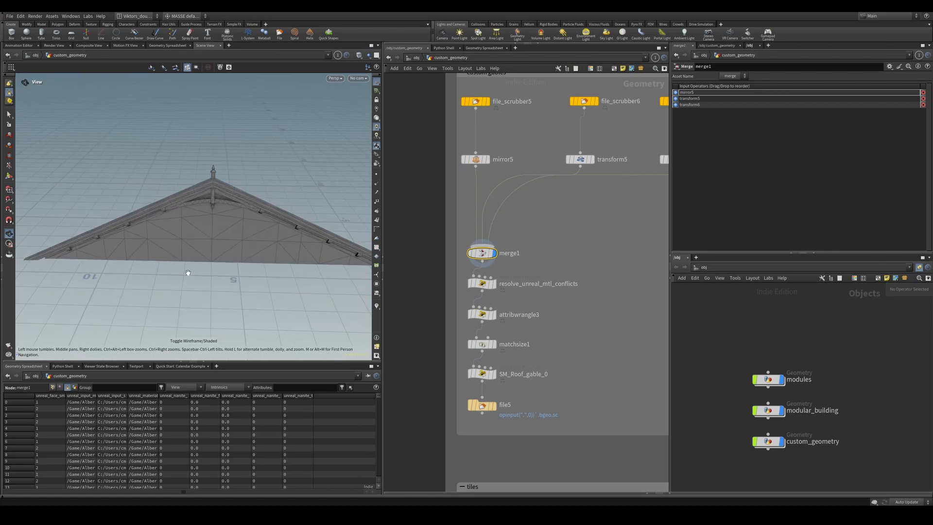
key("s")
left_click(209, 236)
scroll(533, 263, "up", 2)
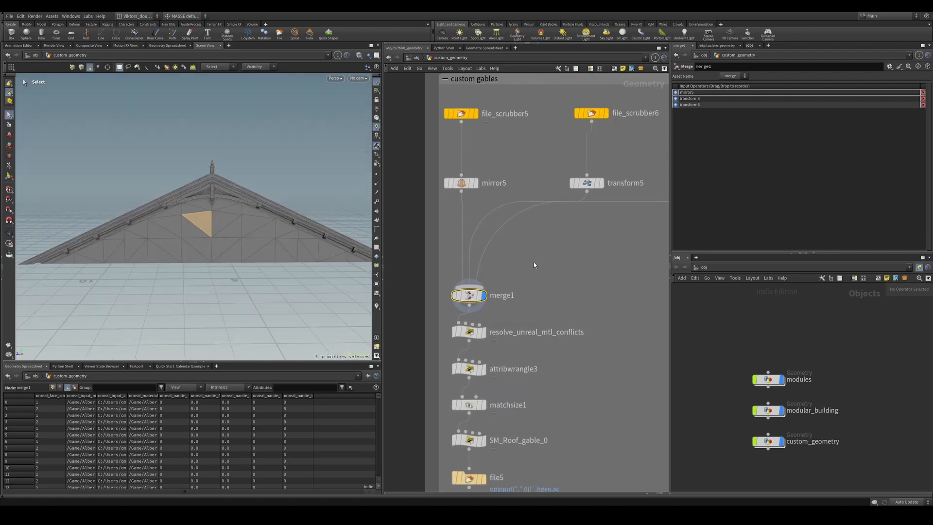
Display file_scrubber5, mirror5 and file_scrubber6 in turn to examine the gable's source pieces
left_click_drag(506, 141, 456, 206)
key("r")
middle_click_drag(517, 170, 554, 227)
left_click_drag(539, 196, 491, 253)
key("r")
key("r")
middle_click_drag(631, 209, 540, 204)
left_click_drag(577, 196, 529, 155)
key("r")
left_click_drag(312, 229, 315, 208, "alt")
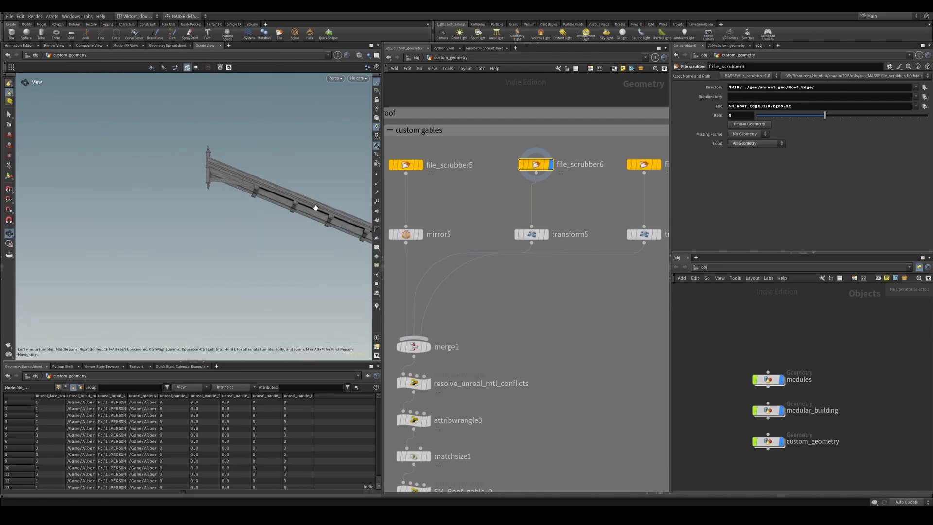
Display file_scrubber7, transform5 and merge1 in turn, and check the combined gable's wireframe
left_click_drag(614, 189, 652, 154)
key("r")
left_click_drag(562, 210, 505, 273)
key("r")
middle_click_drag(532, 300, 597, 260)
left_click_drag(520, 282, 449, 321)
key("r")
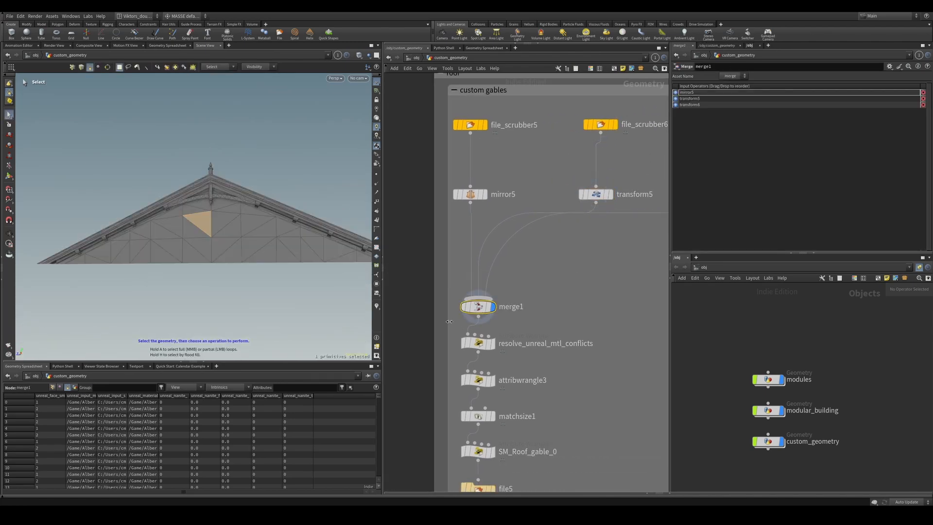
left_click_drag(275, 204, 298, 200, "alt")
left_click(298, 199)
mouse_move(243, 218)
left_mouse_down("alt")
mouse_move(284, 243)
mouse_move(302, 272)
mouse_move(290, 323)
mouse_move(246, 244)
mouse_move(287, 251)
mouse_move(249, 249)
left_mouse_up("alt")
key("shift+w")
key("shift+w")
Select resolve_unreal_mtl_conflicts and examine its VEX code for the unreal_material attribute
middle_click_drag(513, 310, 574, 252)
scroll(603, 278, "up", 2)
left_click_drag(574, 272, 533, 298)
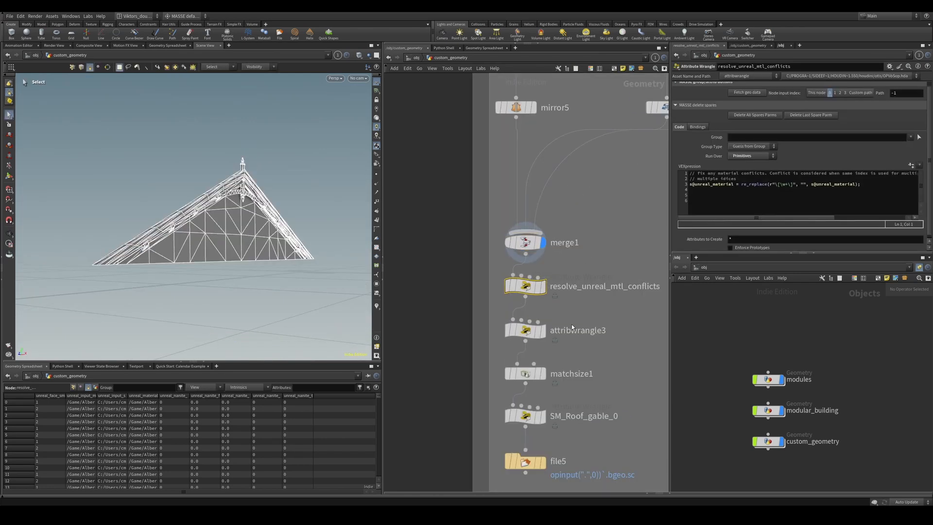
Display resolve_unreal_mtl_conflicts and attribwrangle3 in turn, and highlight the tangentu and tangentv lines in attribwrangle3's VEX code
left_click(542, 286)
mouse_move(625, 273)
middle_mouse_down()
mouse_move(602, 258)
mouse_move(608, 271)
middle_mouse_up()
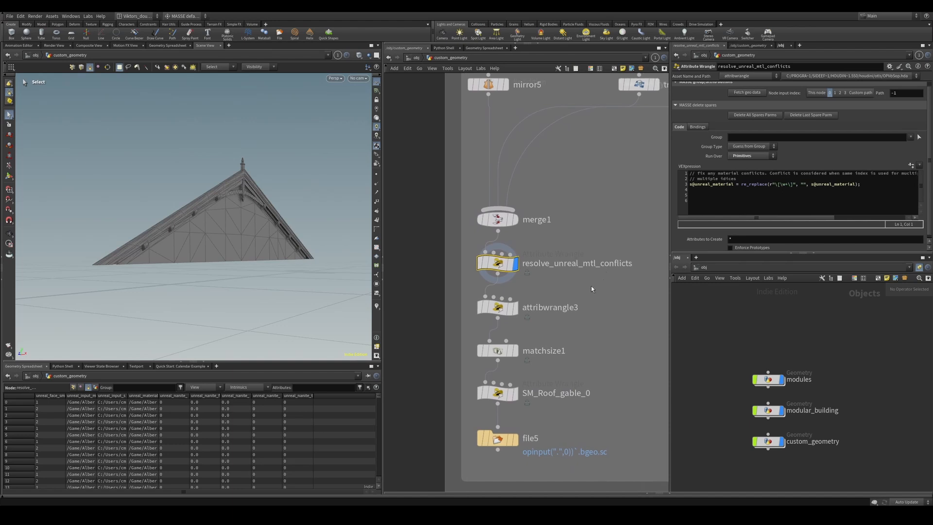
left_click(502, 313)
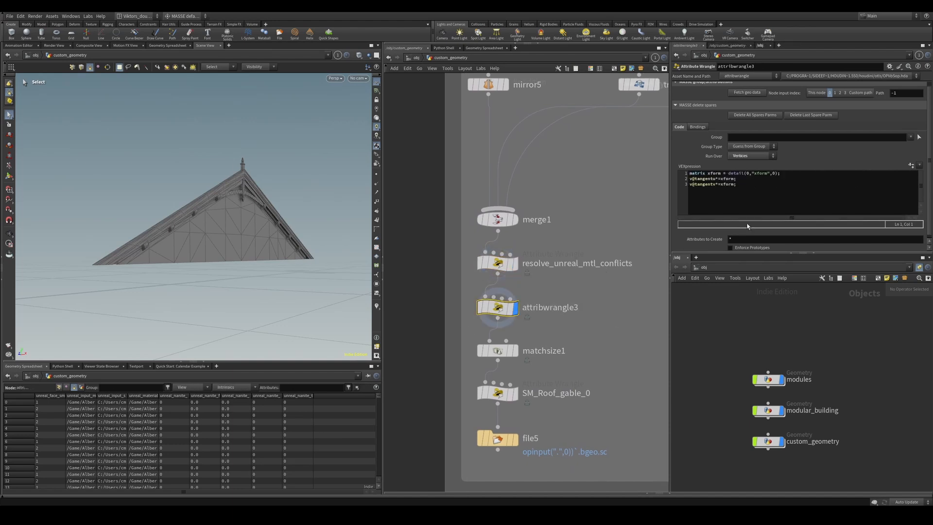
left_click_drag(740, 185, 689, 178)
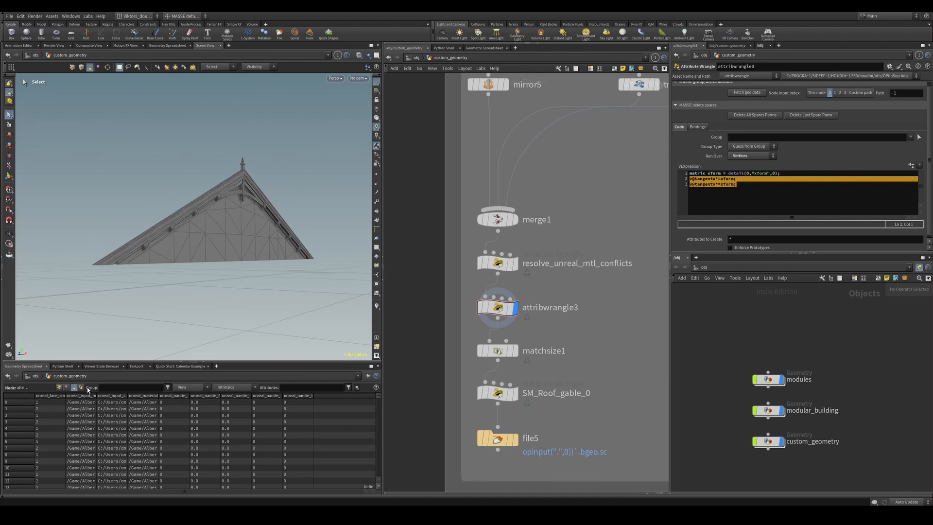
List attribwrangle3's vertex attributes in the geometry spreadsheet and examine the tangentu and tangentv columns
left_click(67, 388)
left_click(58, 388)
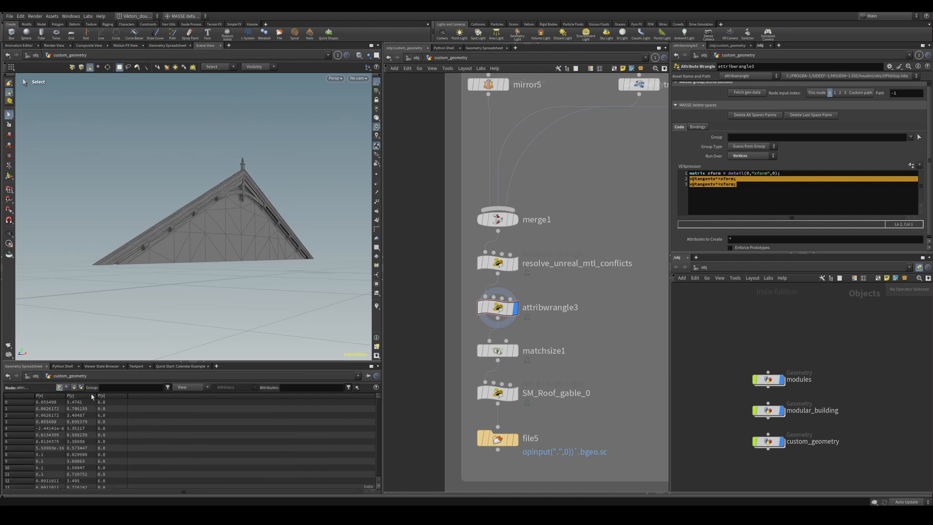
left_click(67, 387)
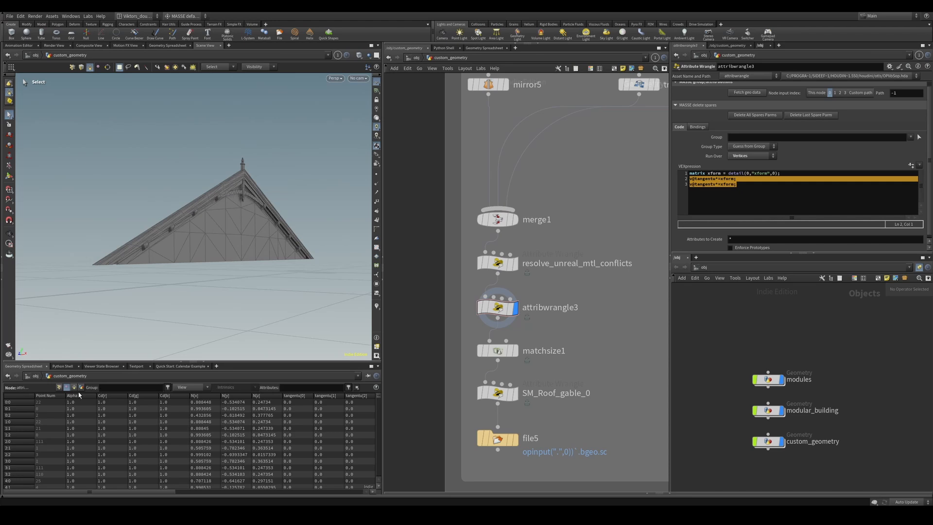
scroll(196, 407, "right", 6)
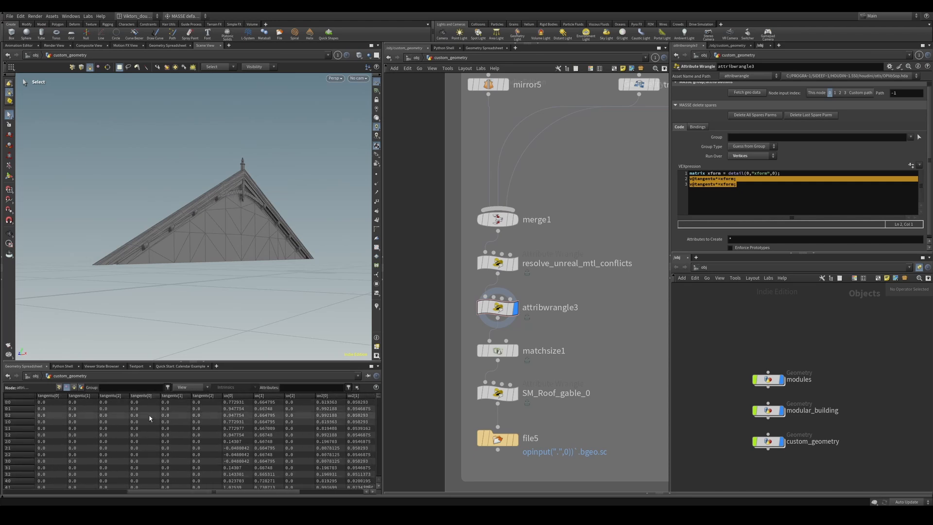
left_click(498, 306)
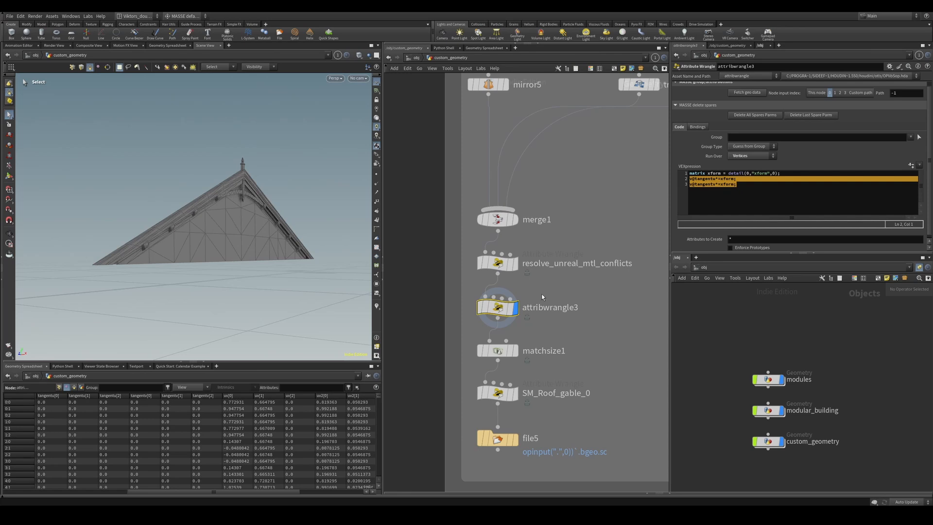
scroll(589, 311, "down", 3)
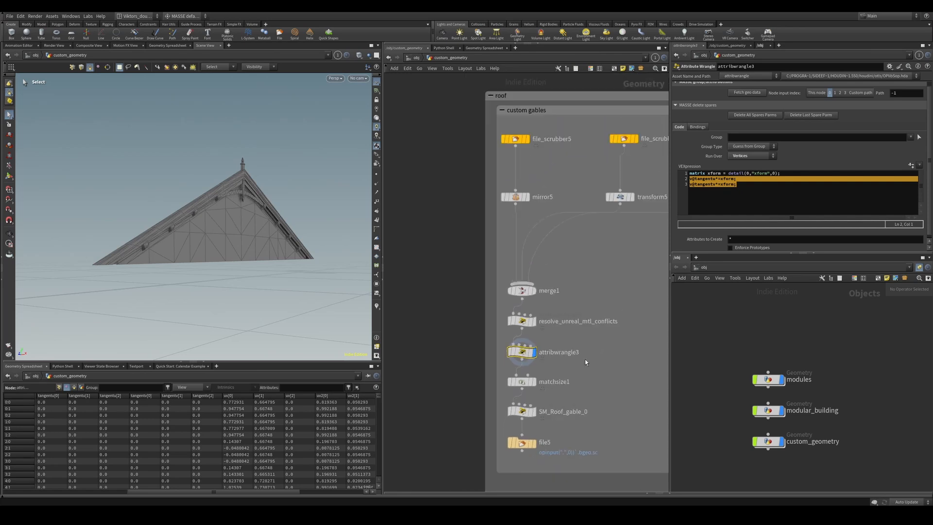
Display transform5 and mirror5 in turn to compare the geometry and vertex tangents of the gable's source branches
scroll(585, 358, "up", 2)
scroll(585, 358, "down", 1)
left_click(594, 227)
left_click(490, 227)
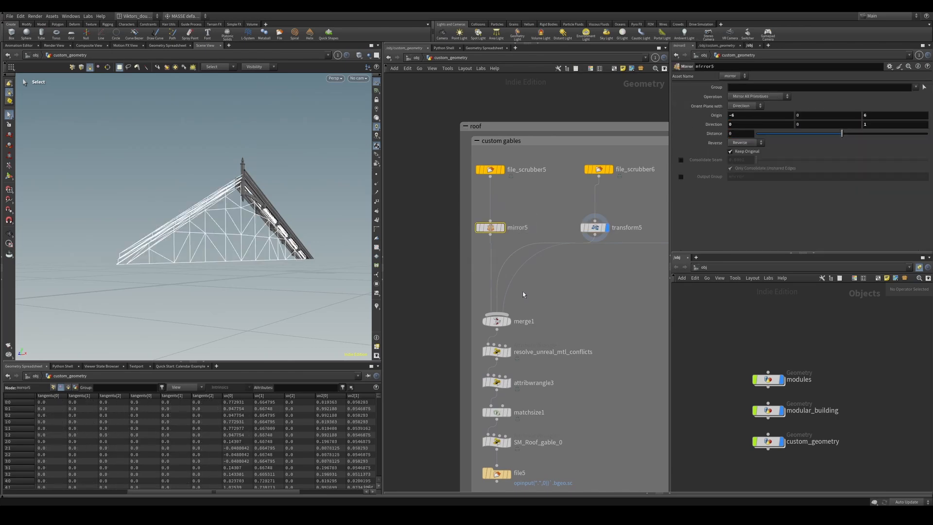
key("r")
left_click_drag(550, 316, 478, 370)
middle_click_drag(598, 275, 558, 313)
left_click(554, 265)
middle_click_drag(550, 364, 606, 301)
Display attribwrangle3 and transform5 in turn, checking their vertex tangent values
left_click(512, 358)
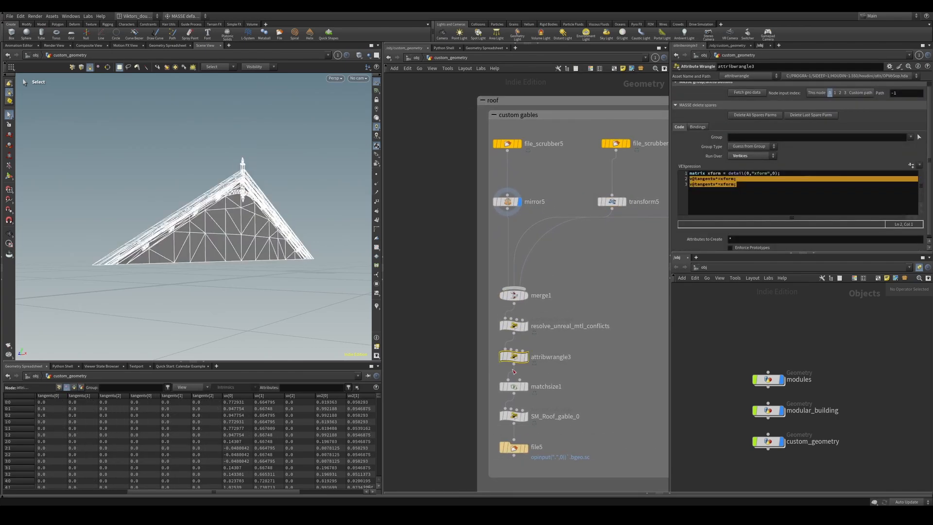
key("r")
middle_click_drag(581, 344, 552, 390)
left_click(569, 251)
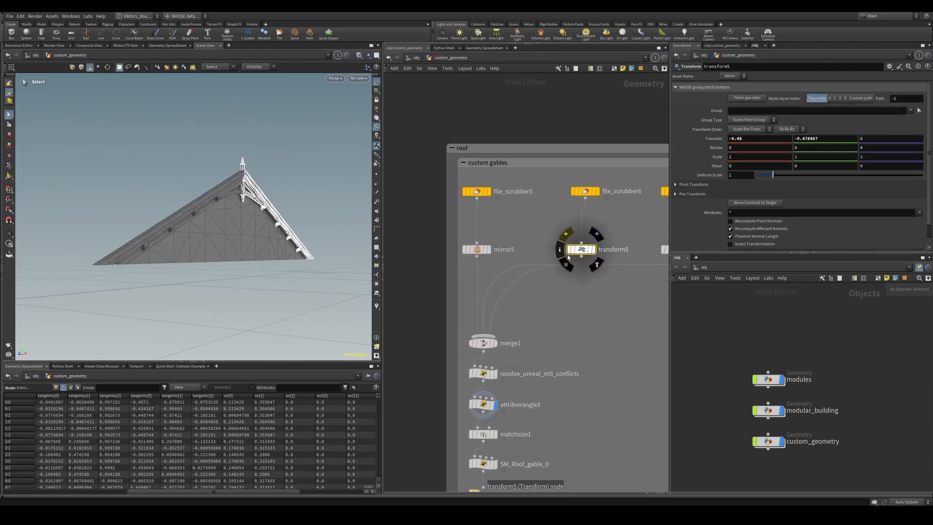
key("r")
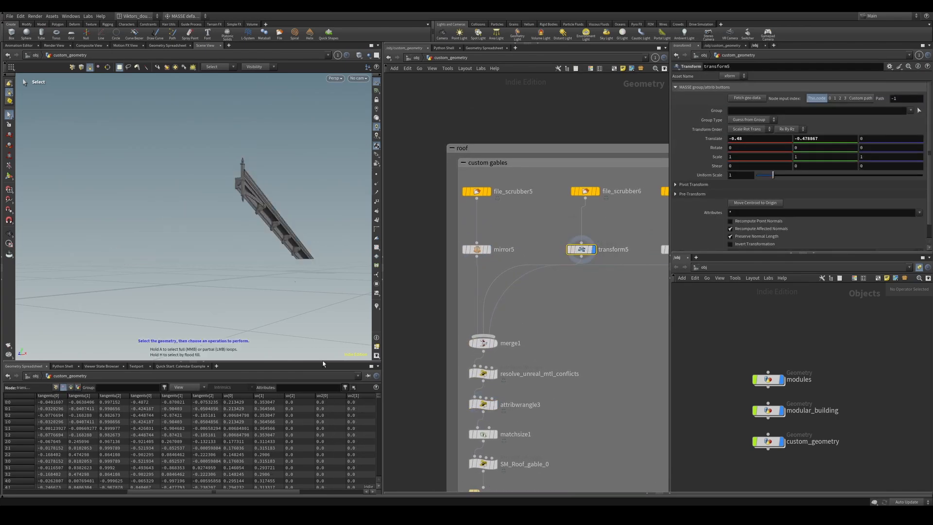
Show the detail attributes and check for the xform matrix on attribwrangle3, transform5 and mirror5
left_click(79, 387)
left_click(519, 404)
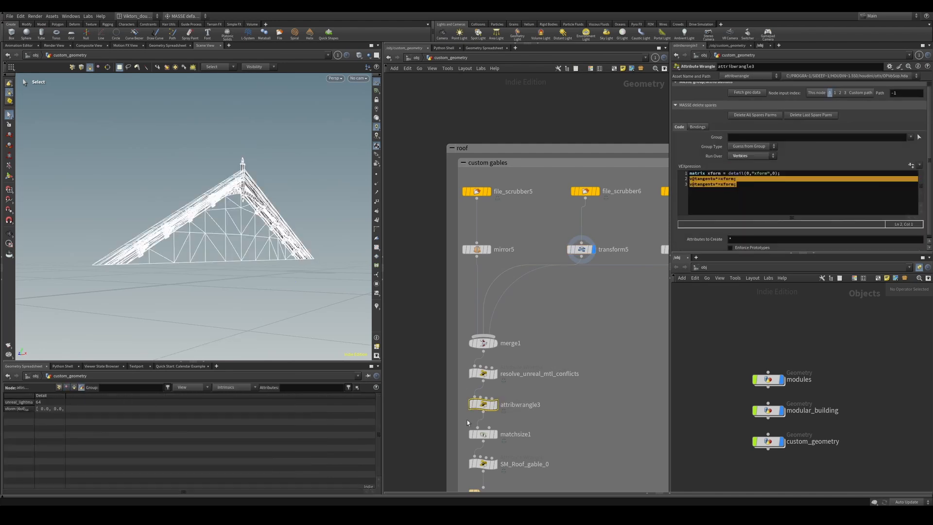
key("r")
left_click(774, 192)
middle_click_drag(593, 353, 524, 283)
left_click(541, 257)
key("r")
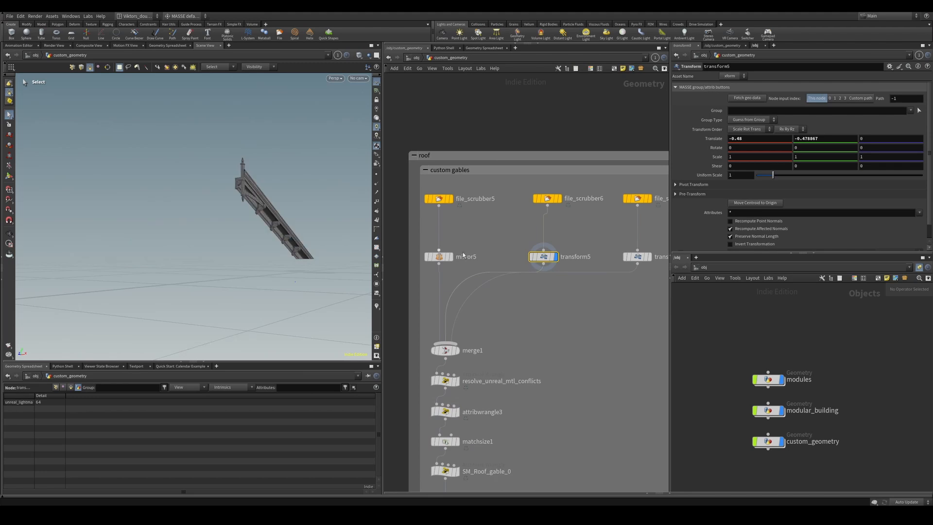
left_click(439, 257)
key("r")
key("Escape")
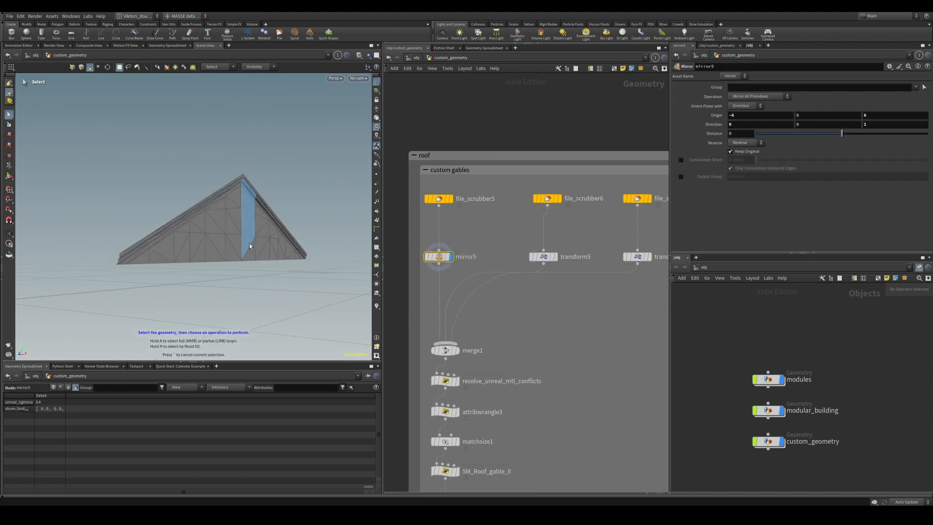
Compare the detail attributes of transform5 with those of attribwrangle3 by displaying each in turn
left_click_drag(268, 229, 257, 253)
key("s")
left_click(544, 256)
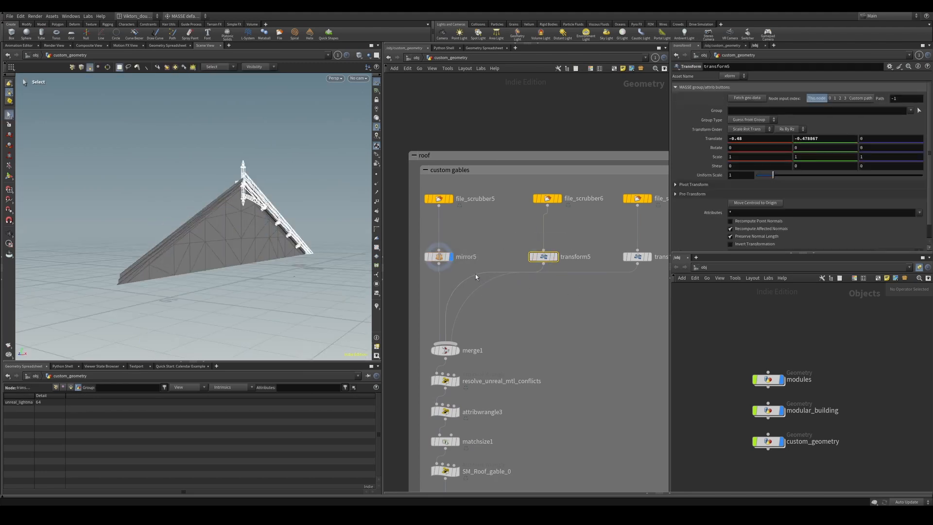
key("r")
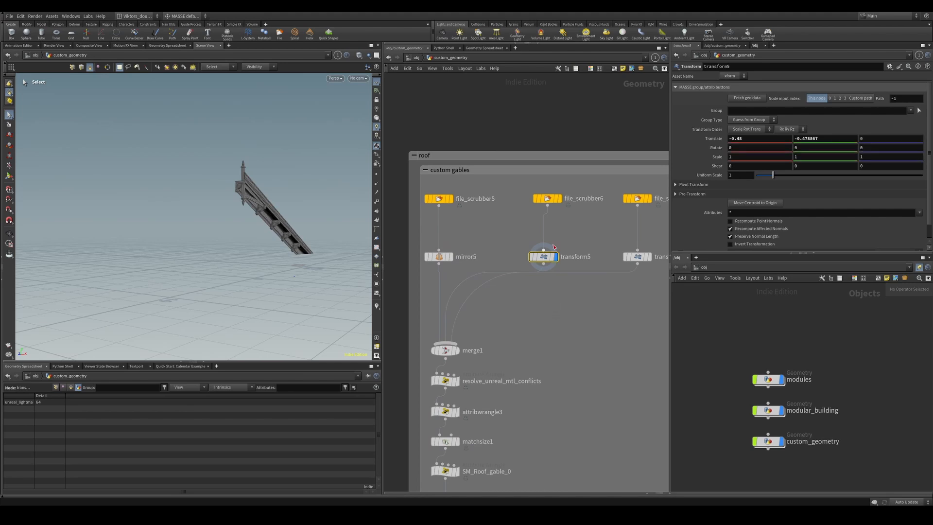
middle_click_drag(604, 305, 673, 260)
left_click(514, 367)
key("r")
Inspect the complete gable output by attribwrangle3 from above and from the front
left_click_drag(287, 255, 270, 292, "alt")
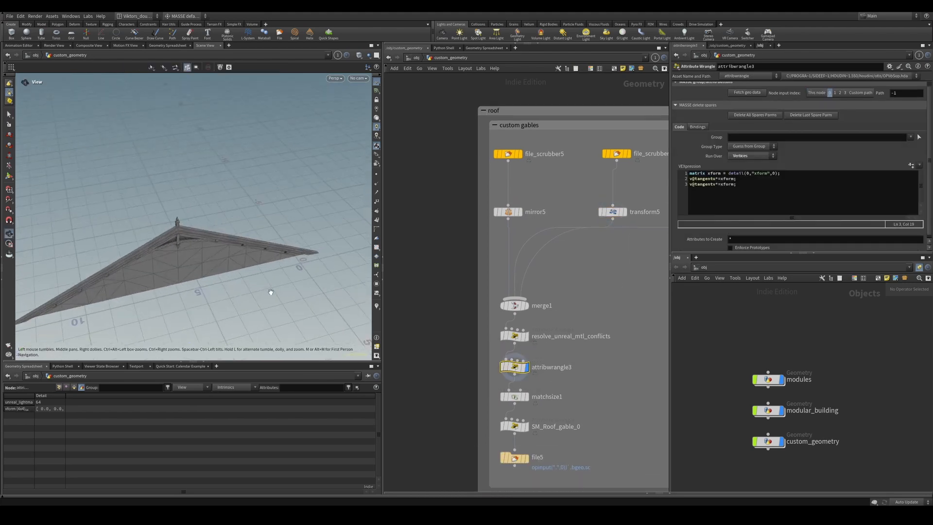
middle_click_drag(579, 379, 580, 369)
left_click_drag(285, 254, 208, 212, "alt")
key("s")
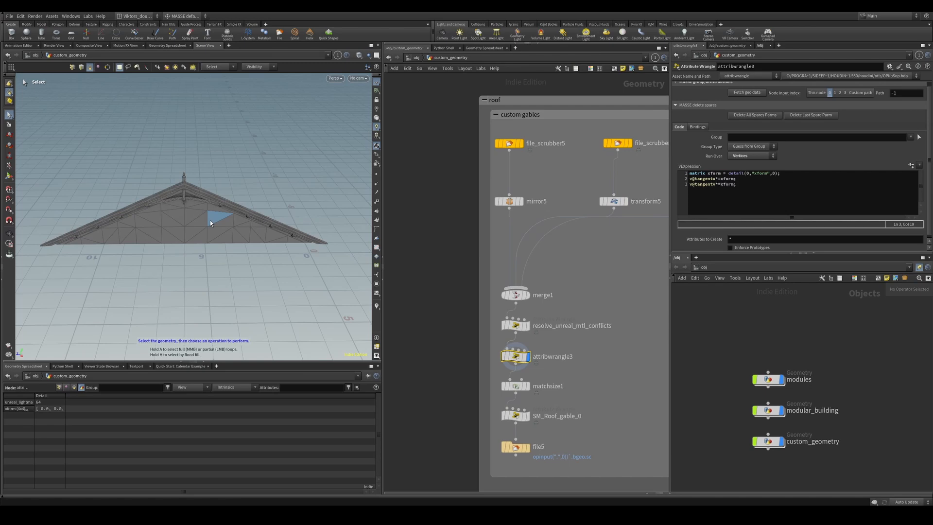
key("Escape")
left_click_drag(246, 220, 250, 190)
middle_click_drag(560, 195, 577, 220)
scroll(577, 220, "up", 2)
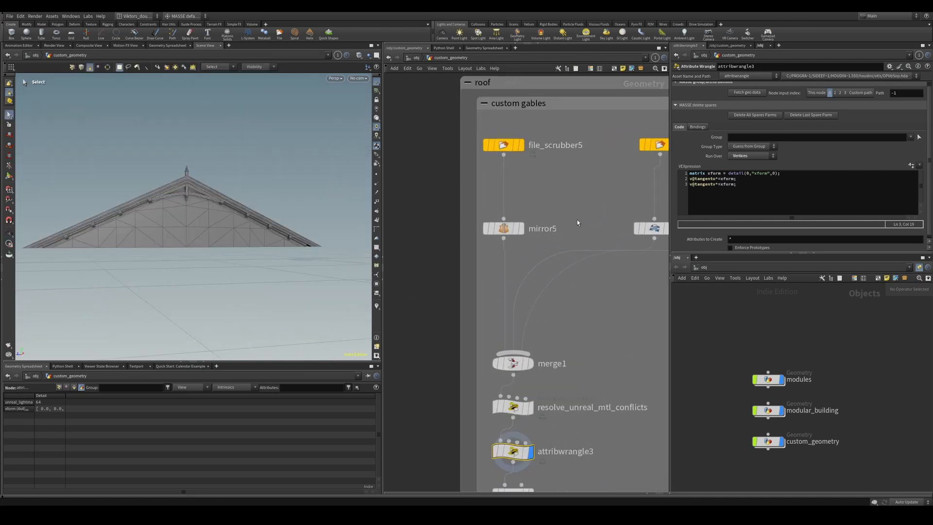
Display mirror5 and examine the mirrored gable wall up close along with the node's mirror settings
left_click(503, 229)
left_click(520, 228)
scroll(208, 187, "up", 3)
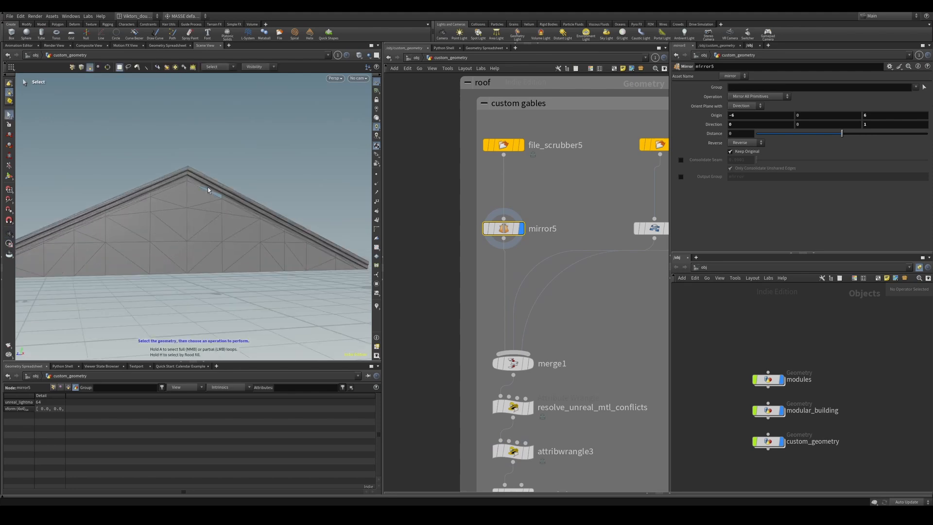
left_click_drag(199, 223, 210, 168, "alt")
scroll(226, 158, "up", 3)
scroll(527, 218, "up", 2)
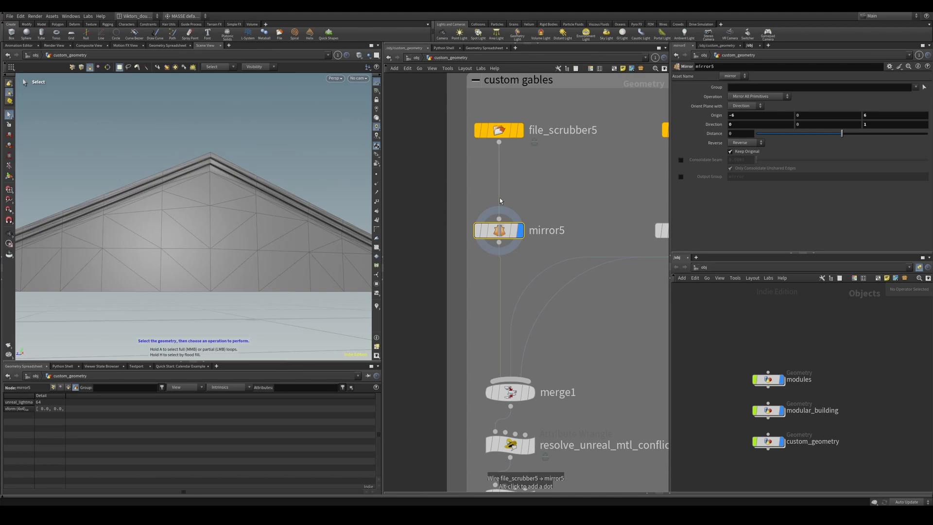
left_click(194, 244)
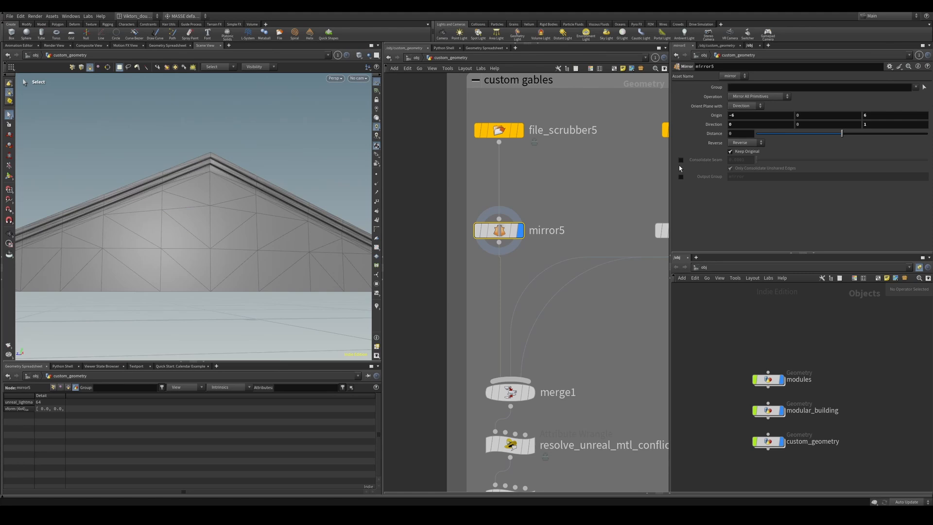
scroll(549, 145, "down", 2)
key("Escape")
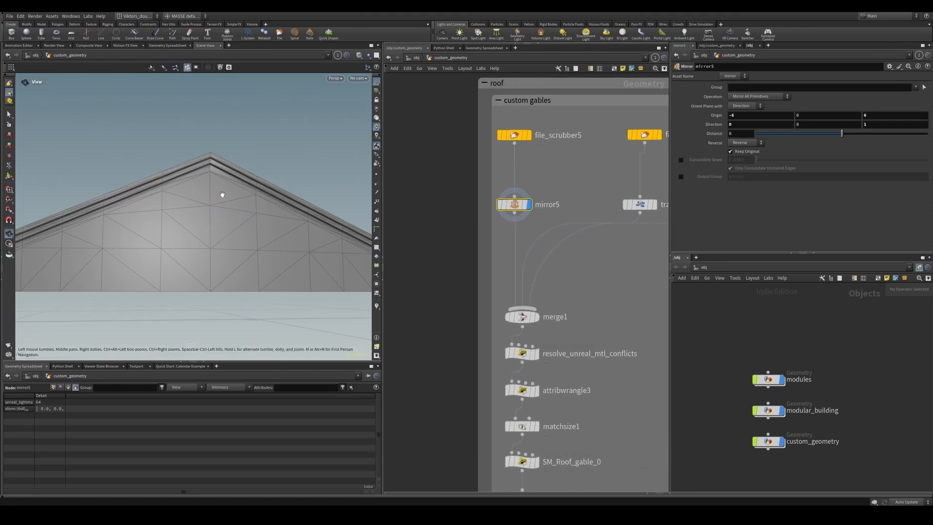
Display attribwrangle3 and review its tangent transform code against the combined gable
left_click_drag(223, 193, 268, 188)
scroll(595, 300, "down", 1)
scroll(565, 343, "up", 3)
mouse_move(563, 385)
middle_mouse_down()
mouse_move(566, 343)
mouse_move(543, 319)
mouse_move(585, 254)
mouse_move(556, 304)
middle_mouse_up()
left_click(515, 324)
left_click(540, 324)
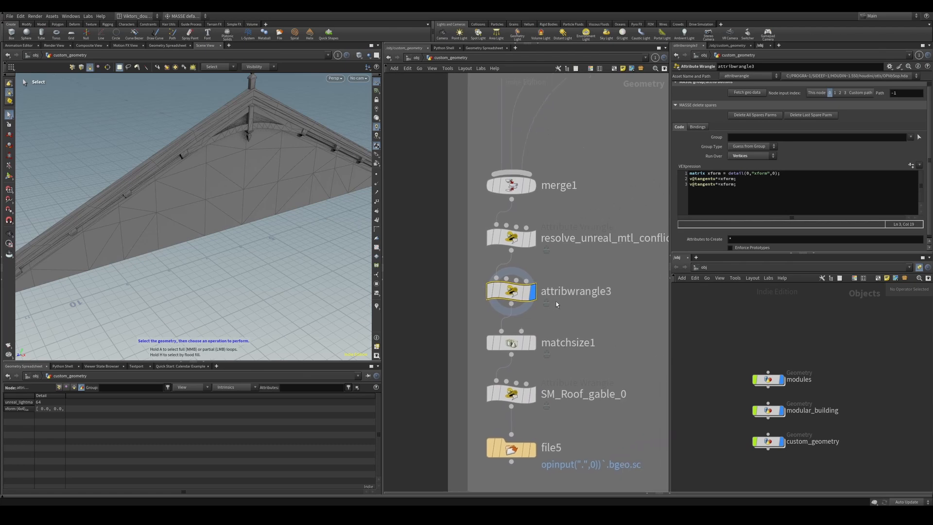
left_click_drag(574, 266, 485, 303)
scroll(593, 289, "down", 2)
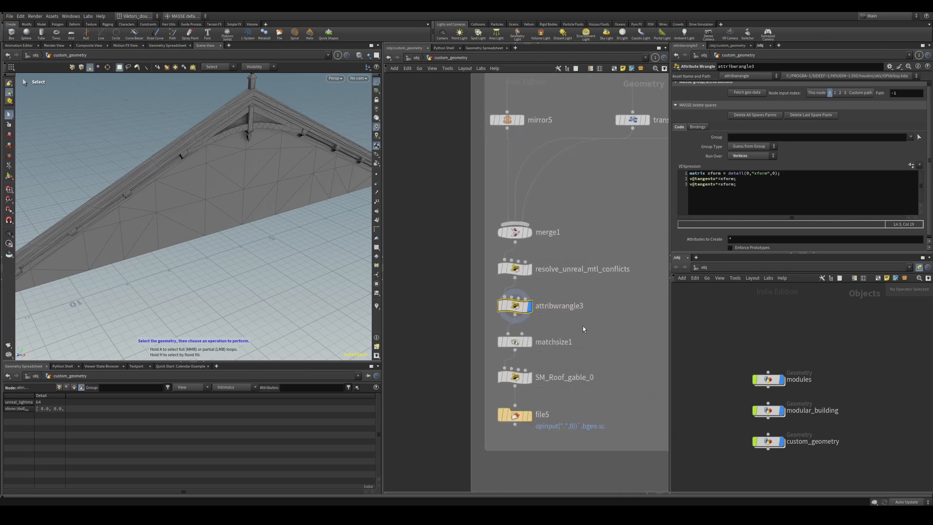
Display matchsize1 and examine its justify settings and the gable's placement relative to the origin
scroll(583, 329, "down", 1)
middle_click_drag(557, 314, 585, 267)
scroll(524, 316, "up", 1)
scroll(576, 296, "up", 2)
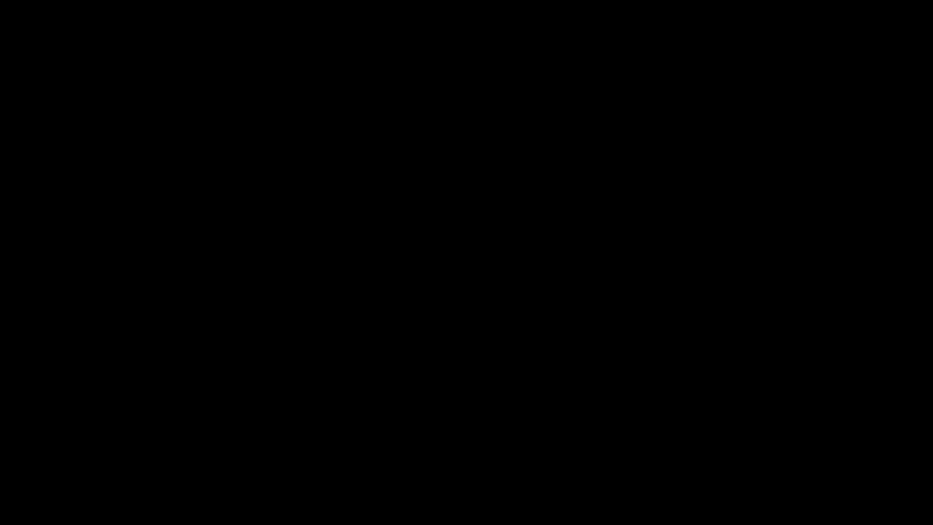
left_click(489, 288)
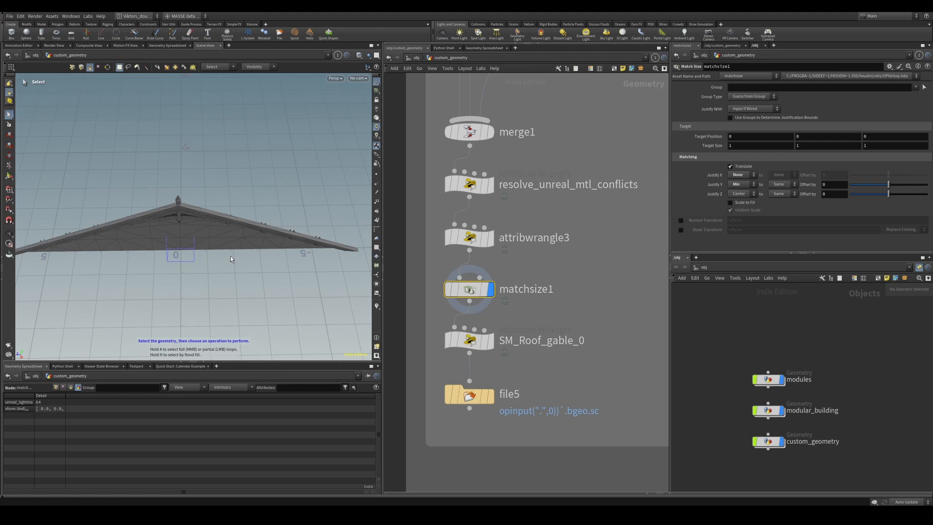
key("Escape")
left_click_drag(216, 265, 189, 233)
left_click_drag(132, 302, 146, 265, "alt")
scroll(137, 253, "up", 5)
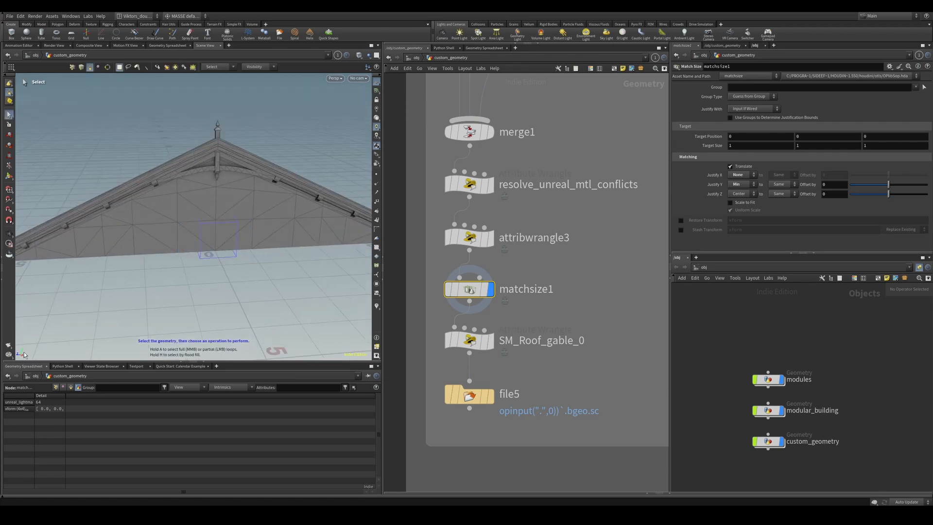
left_click_drag(52, 346, 103, 330, "alt")
mouse_move(228, 271)
left_mouse_down("alt")
mouse_move(217, 213)
mouse_move(220, 267)
left_mouse_up("alt")
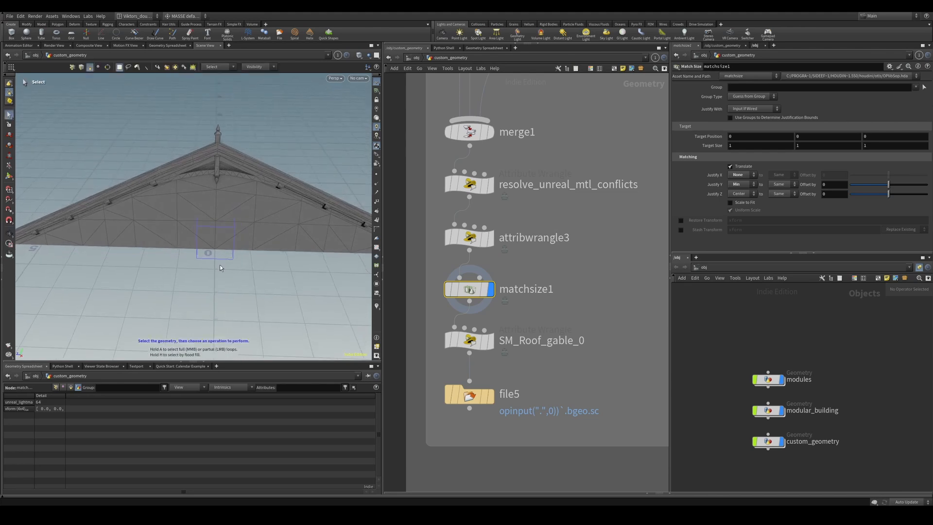
Look over the custom gables and tiles networks, and inspect the gable's base around the origin
scroll(525, 229, "down", 10)
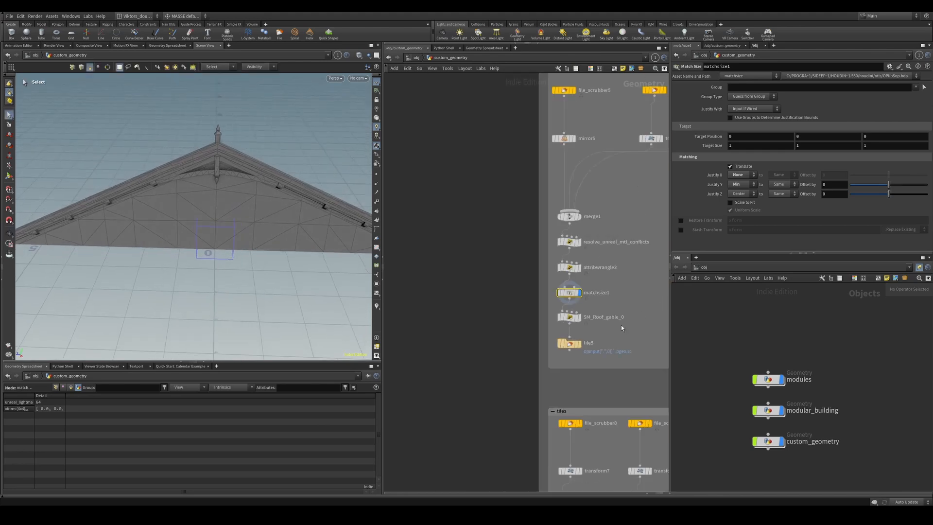
scroll(467, 221, "up", 4)
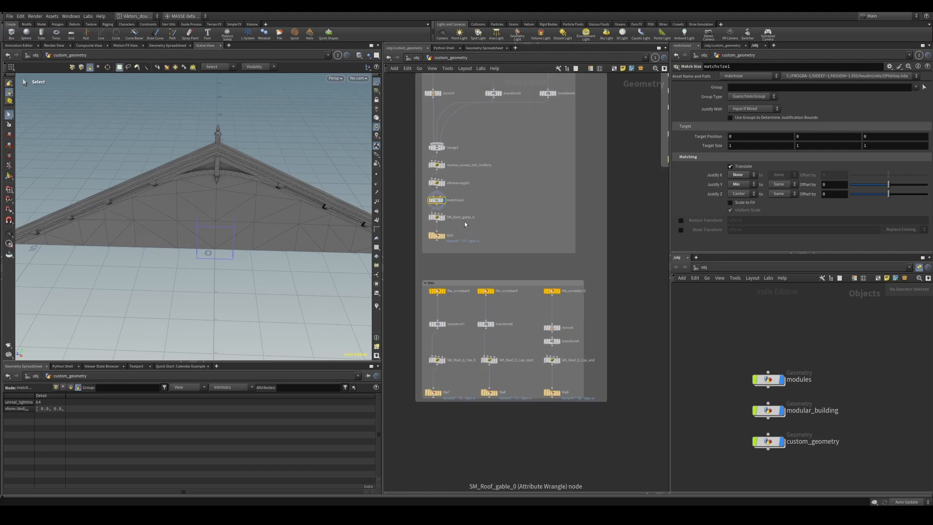
key("Escape")
left_click_drag(217, 180, 224, 179, "alt")
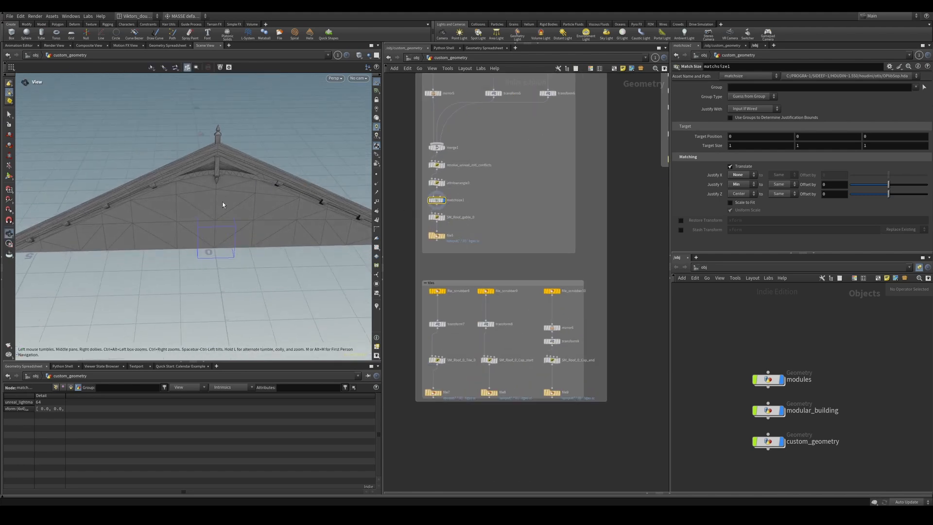
left_click_drag(204, 231, 234, 257, "alt")
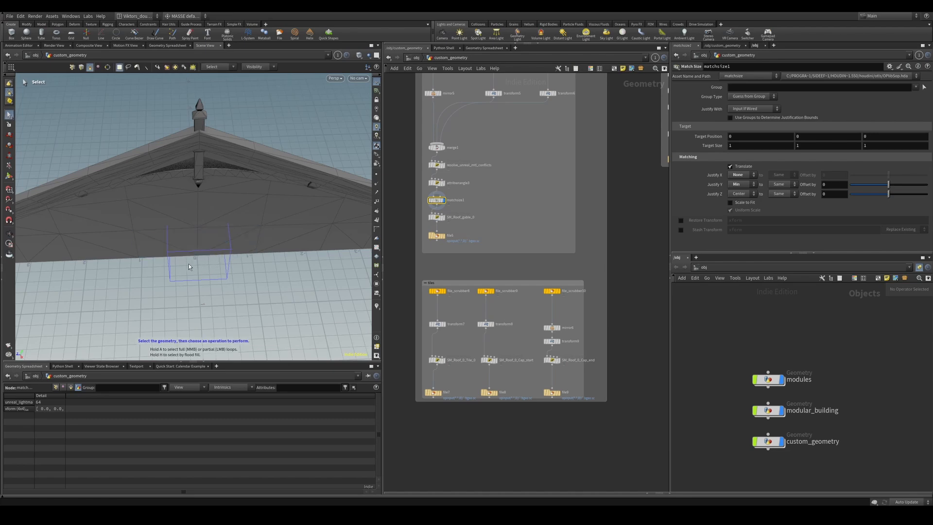
mouse_move(188, 264)
left_mouse_down("alt")
mouse_move(189, 223)
mouse_move(194, 247)
left_mouse_up("alt")
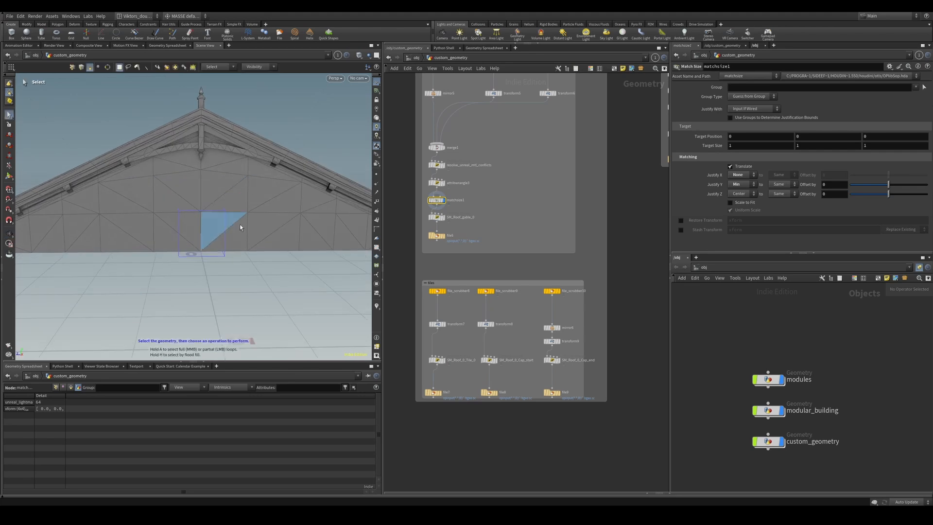
Display the SM_Roof_gable_0 wrangle after matchsize1 and inspect the gable and its wireframe from the front
left_click_drag(249, 211, 199, 248, "alt")
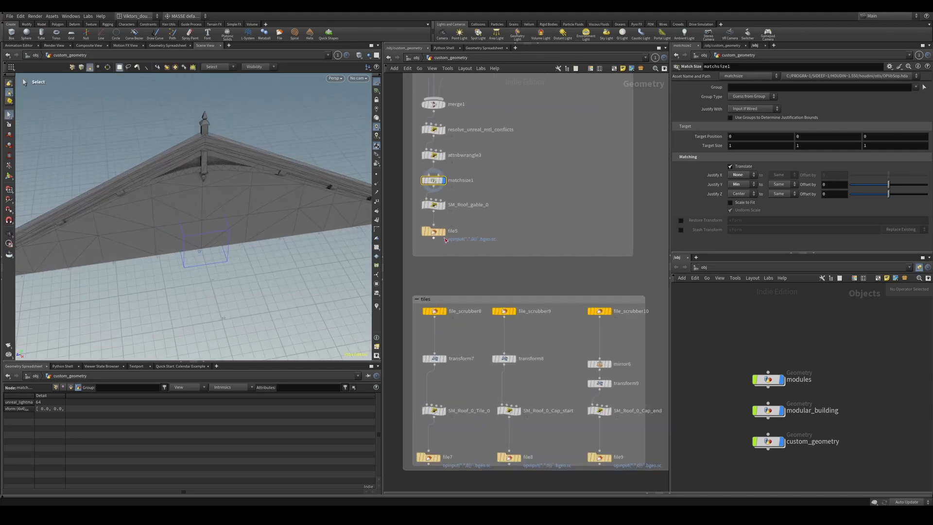
scroll(474, 155, "up", 5)
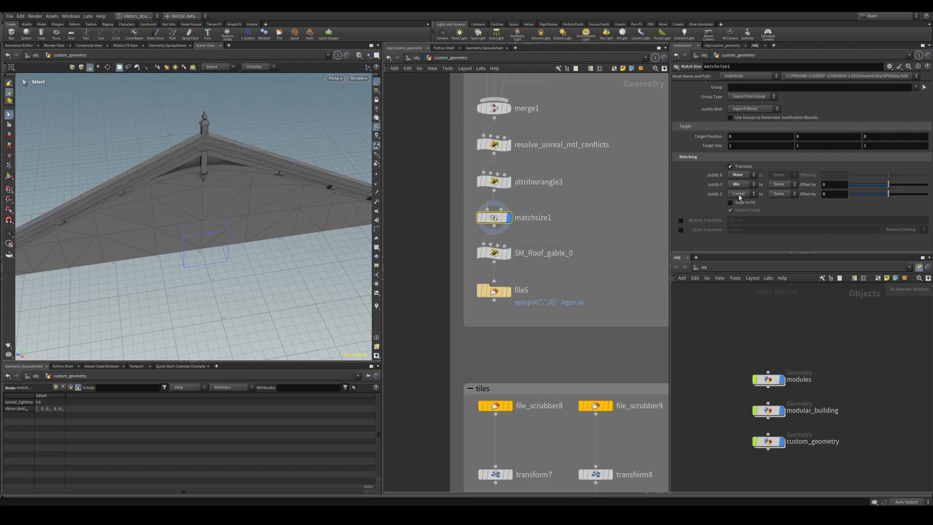
left_click(494, 252)
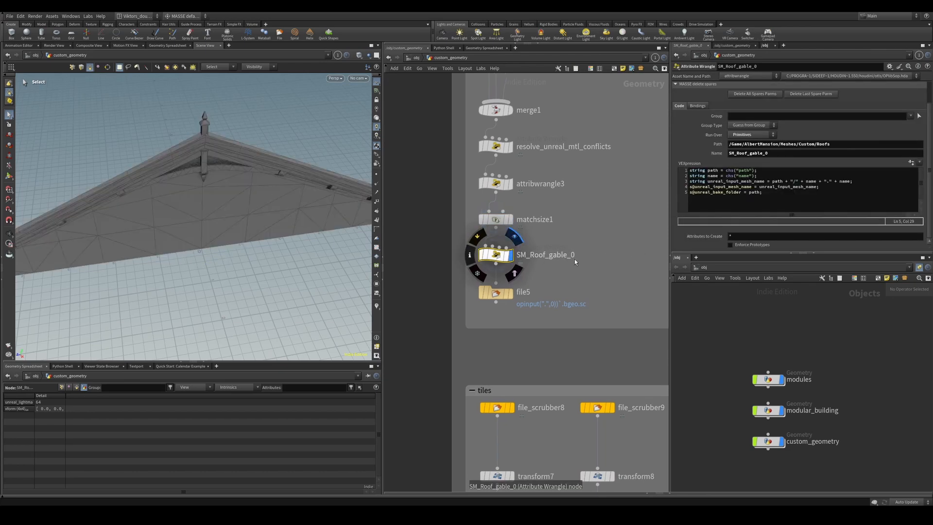
middle_click_drag(592, 258, 623, 270)
left_click_drag(573, 213, 570, 273)
key("shift+r")
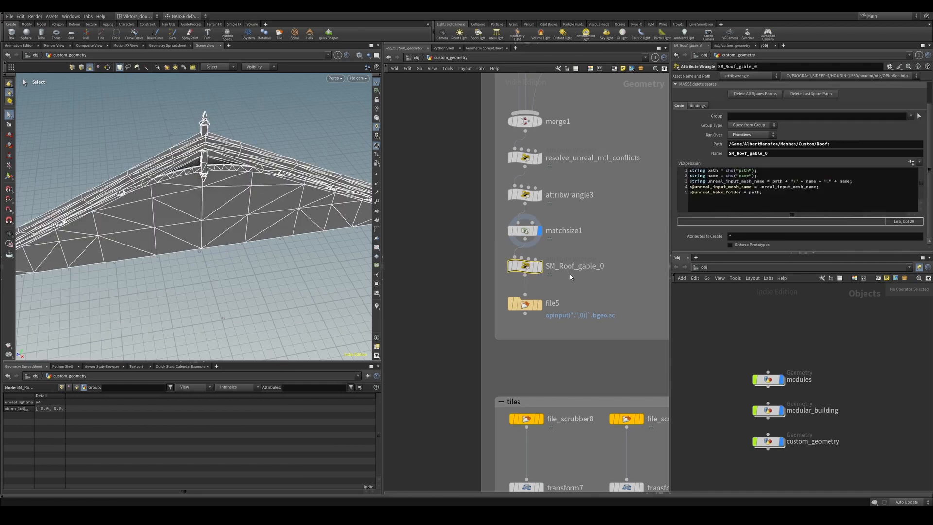
key("shift+r")
left_click_drag(240, 232, 217, 212, "alt")
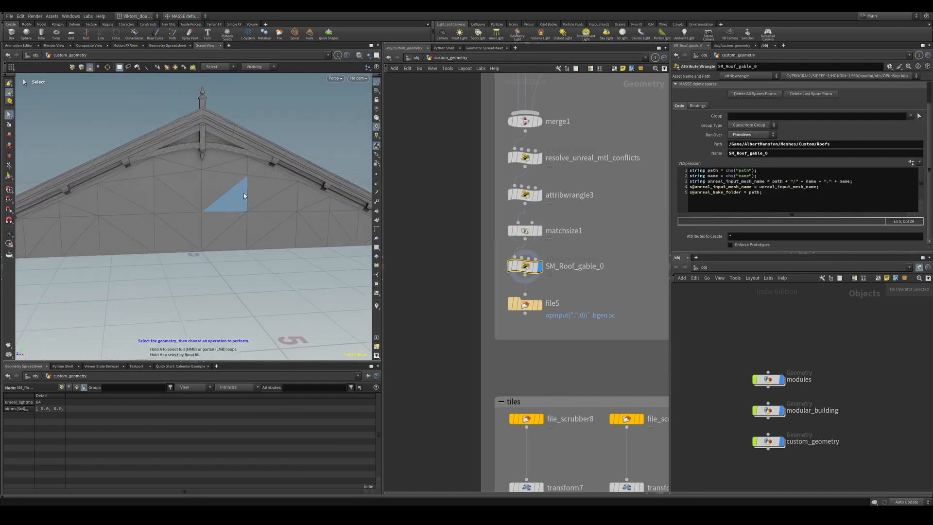
left_click_drag(261, 185, 239, 186, "alt")
Open the SM_Roof_gable_0 wrangle's VEX code in Visual Studio Code, placing the window clear of the node's parameters
right_click(726, 188)
mouse_move(777, 226)
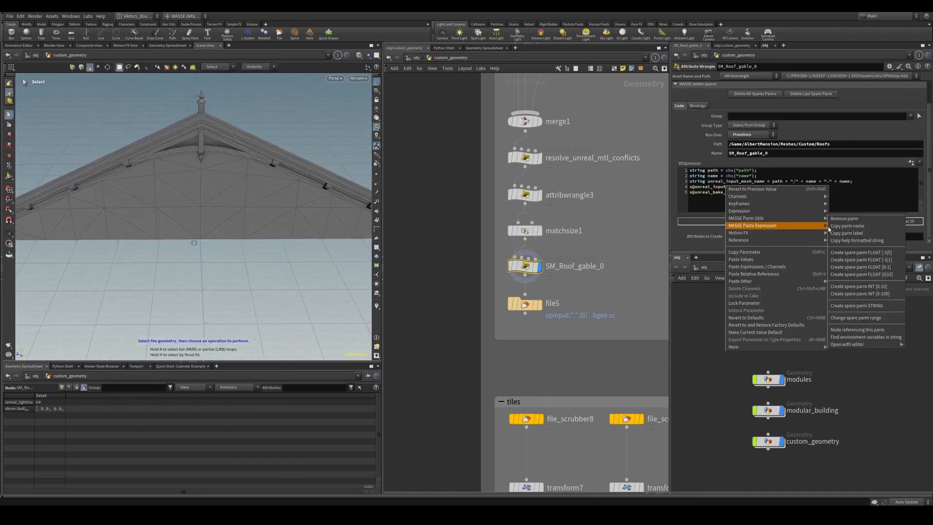
left_click(913, 347)
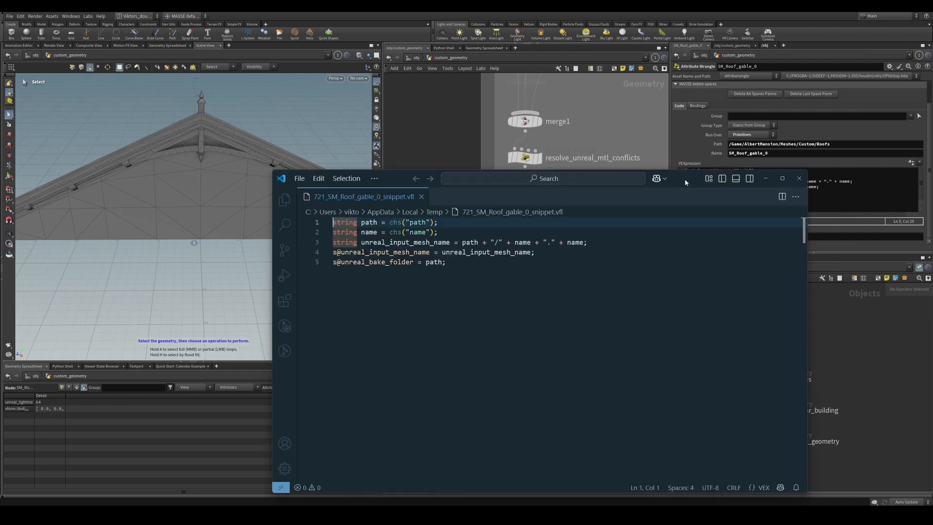
left_click_drag(681, 171, 536, 152)
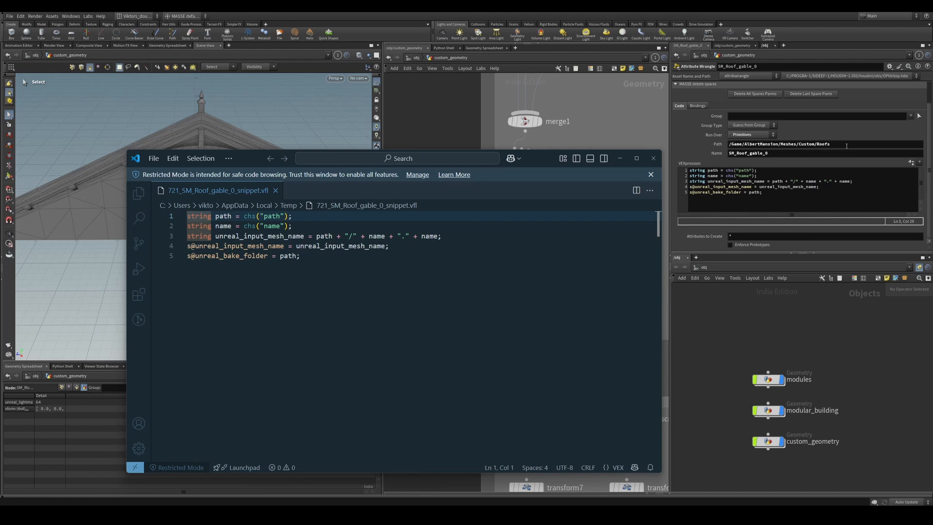
Examine the wrangle's Path value and reveal the expression behind its Name parameter
left_click_drag(846, 146, 730, 153)
left_click(779, 155)
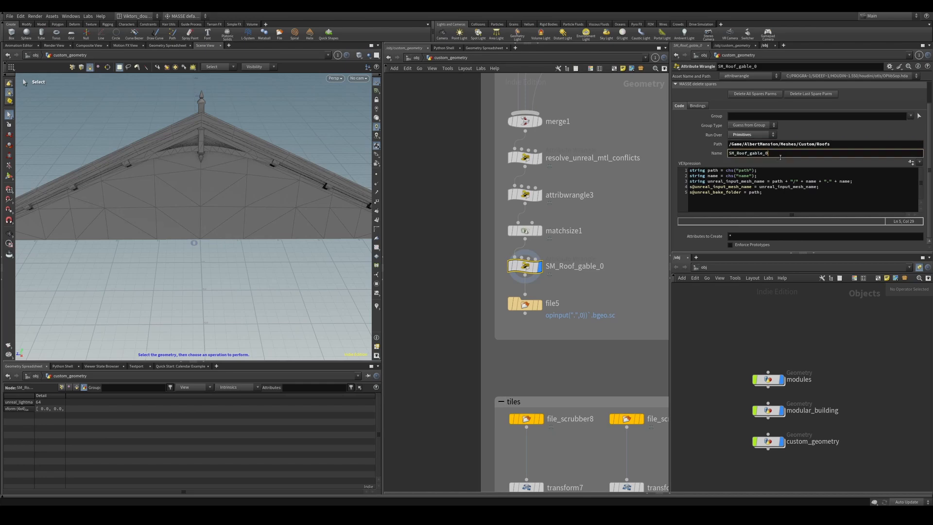
left_click(706, 157)
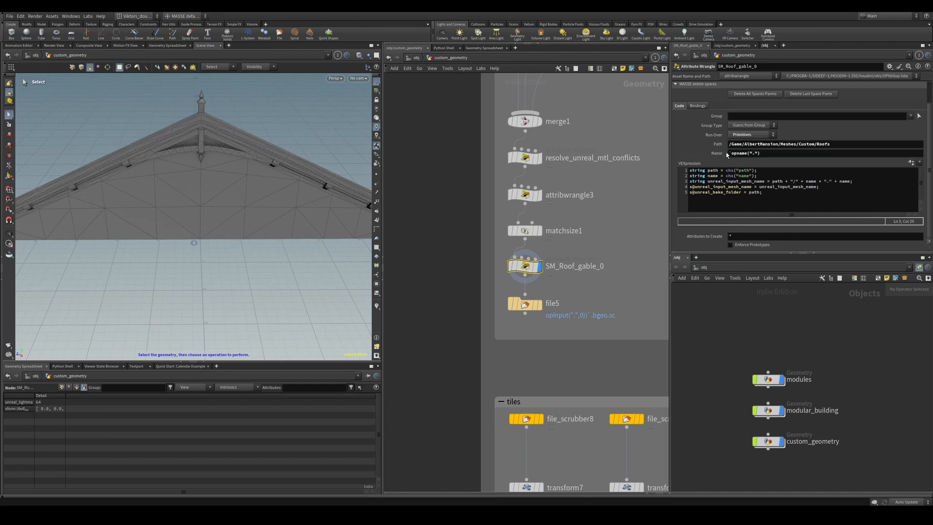
left_click(749, 154)
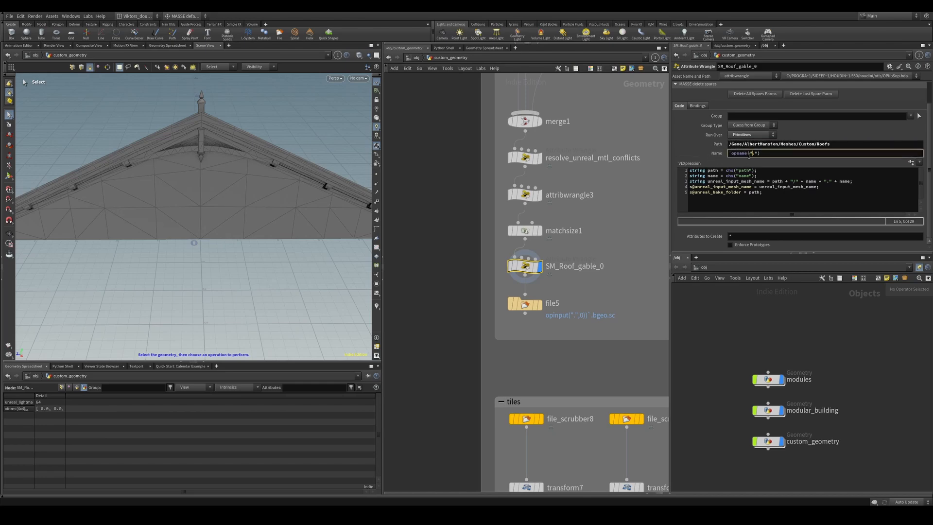
left_click(720, 157)
Rename the SM_Roof_gable_0 node to SM_Roof_gable_0dsadas to test the linked Name parameter
scroll(593, 273, "up", 3)
middle_click_drag(594, 274, 570, 260)
scroll(568, 289, "down", 3)
scroll(595, 248, "down", 3)
scroll(572, 259, "down", 1)
scroll(564, 258, "up", 5)
scroll(549, 273, "down", 1)
middle_click_drag(497, 264, 530, 269)
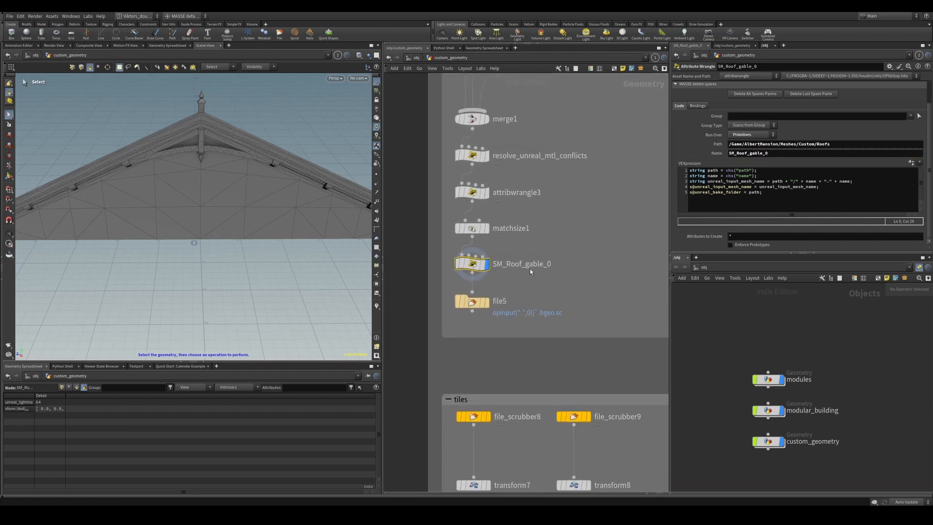
scroll(530, 269, "up", 2)
double_click(559, 267)
type("dsadas")
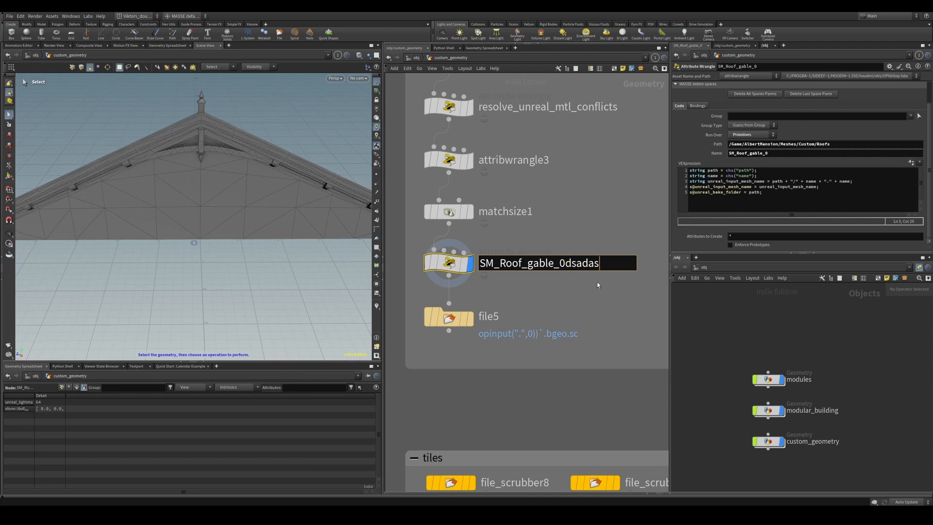
key("Return")
left_click_drag(543, 240, 456, 269)
left_click_drag(576, 294, 490, 261)
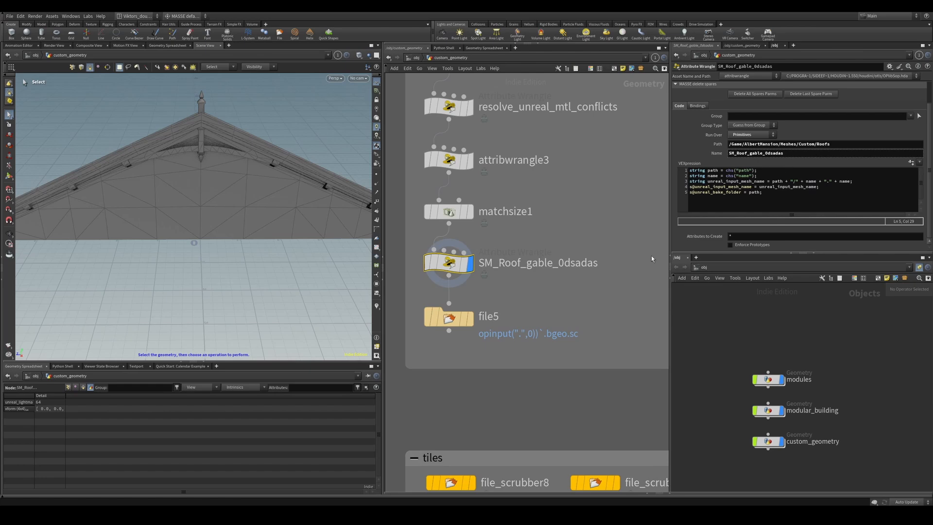
Restore the wrangle node's name to SM_Roof_gable_0
double_click(583, 263)
key("BackSpace")
key("BackSpace")
key("BackSpace")
key("BackSpace")
key("BackSpace")
key("BackSpace")
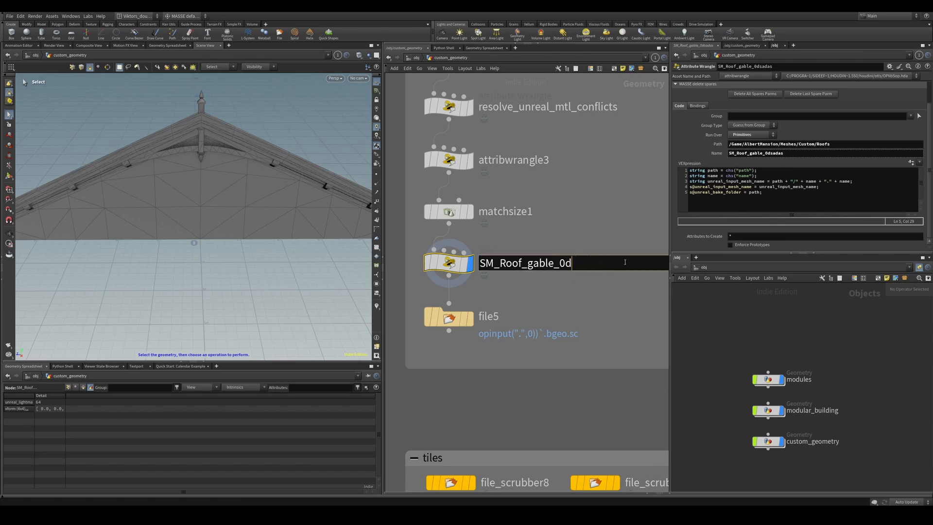
key("Return")
Look over the gable node chain around SM_Roof_gable_0 and its file output
scroll(573, 246, "down", 5)
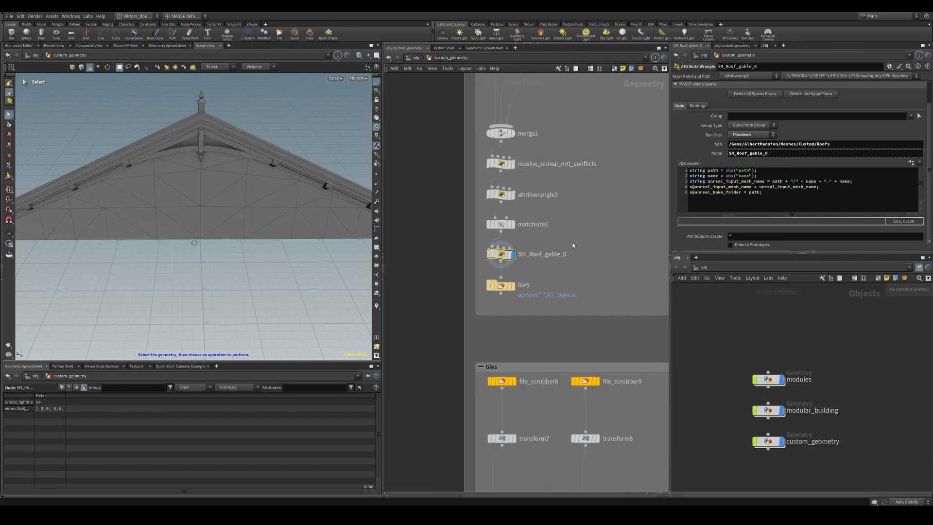
scroll(486, 417, "up", 5)
middle_click_drag(518, 325, 518, 447)
scroll(470, 325, "down", 1)
scroll(485, 300, "up", 2)
scroll(515, 292, "down", 2)
middle_click_drag(525, 241, 552, 299)
scroll(552, 299, "up", 4)
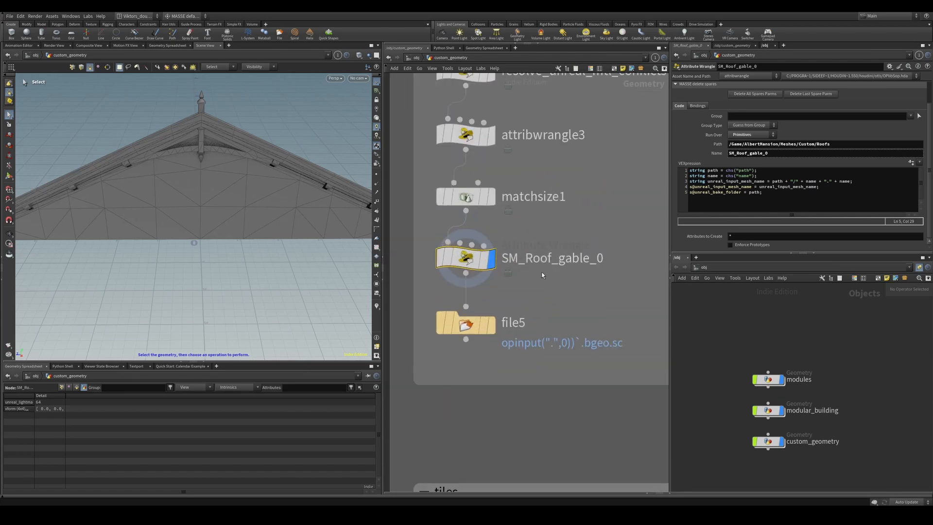
scroll(552, 273, "down", 2)
left_click_drag(539, 302, 495, 271)
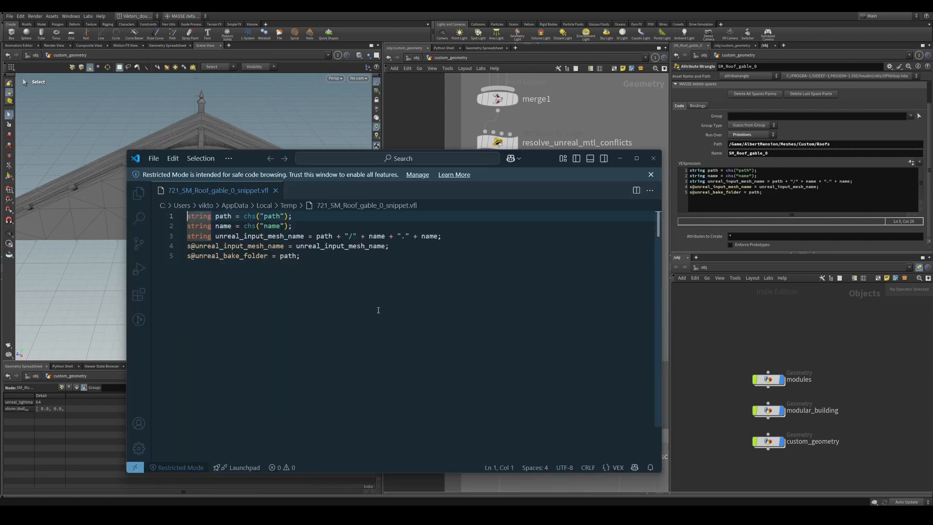
Review the path and name variables and the unreal_input_mesh_name attribute in the VEX snippet in Visual Studio Code
left_click(377, 311)
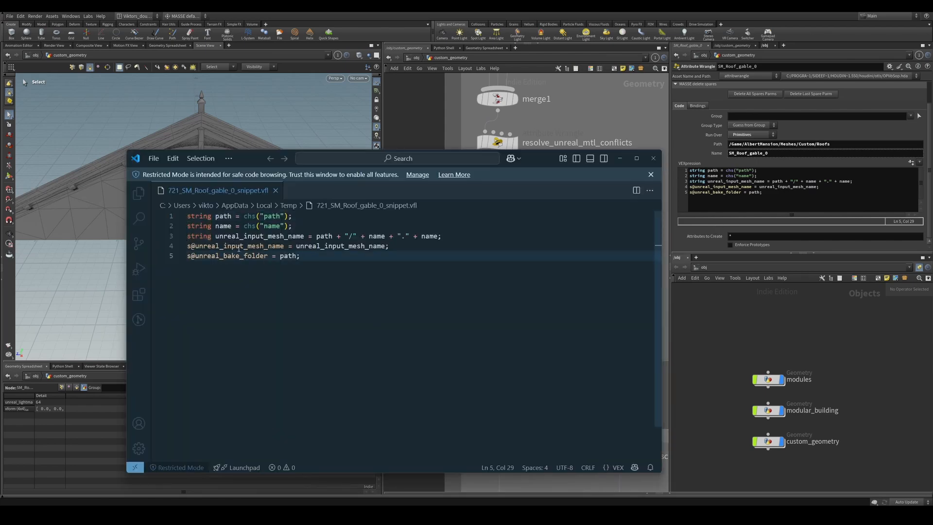
left_click(222, 214)
double_click(223, 226)
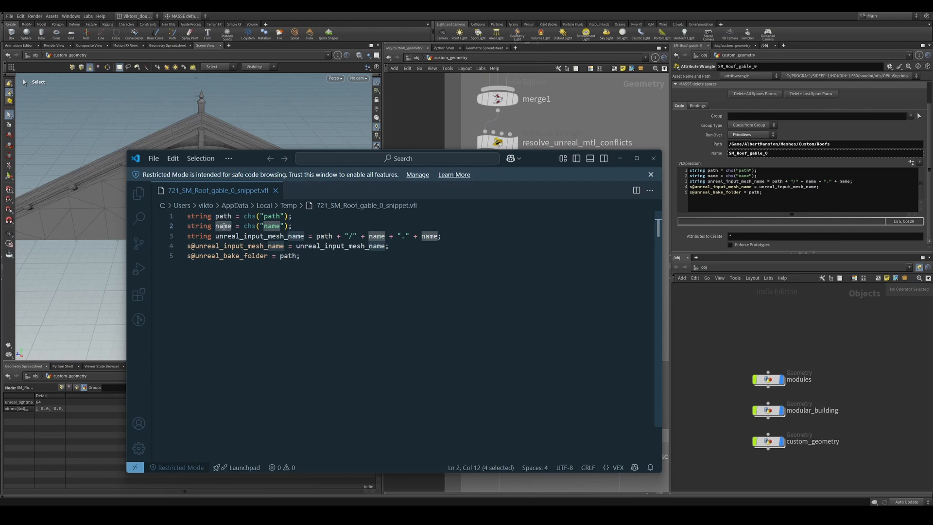
left_click(236, 269)
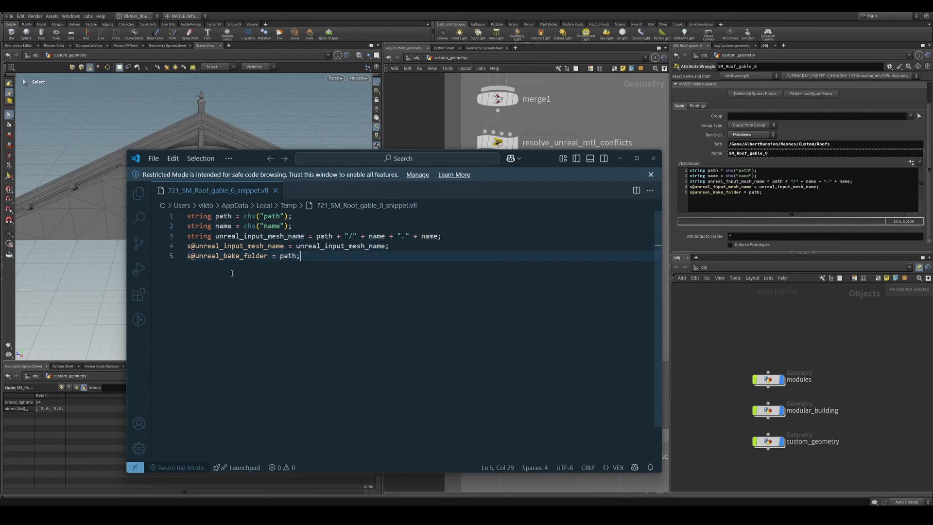
left_click(244, 248)
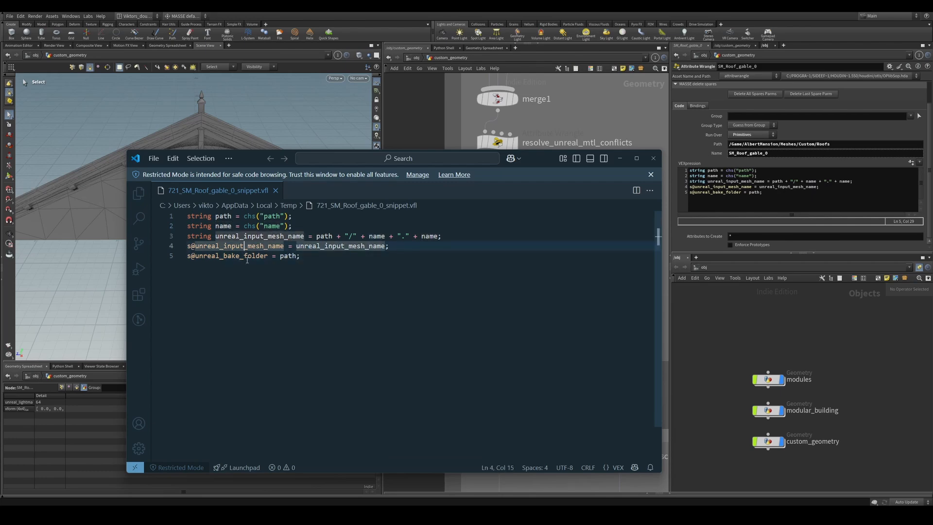
Examine how line 3 of the snippet combines path, name and separators into the mesh name
left_click_drag(563, 159, 638, 168)
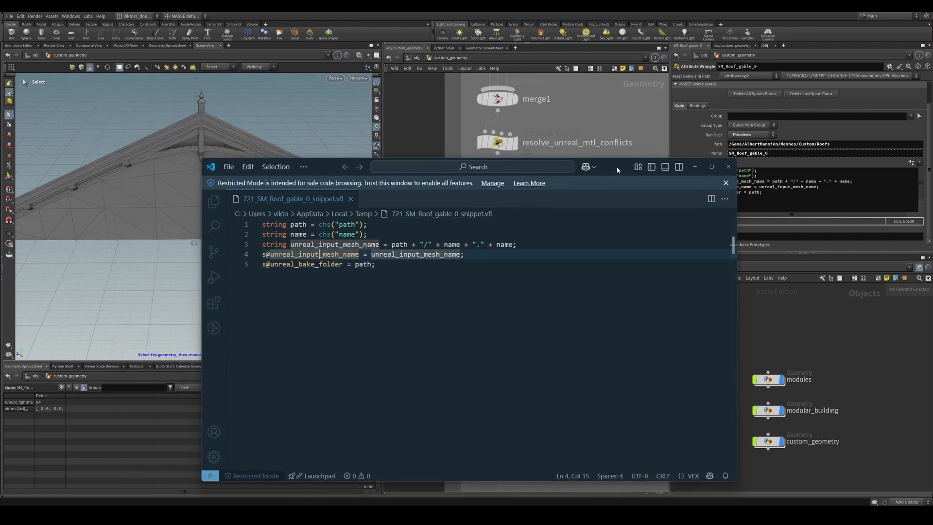
double_click(401, 244)
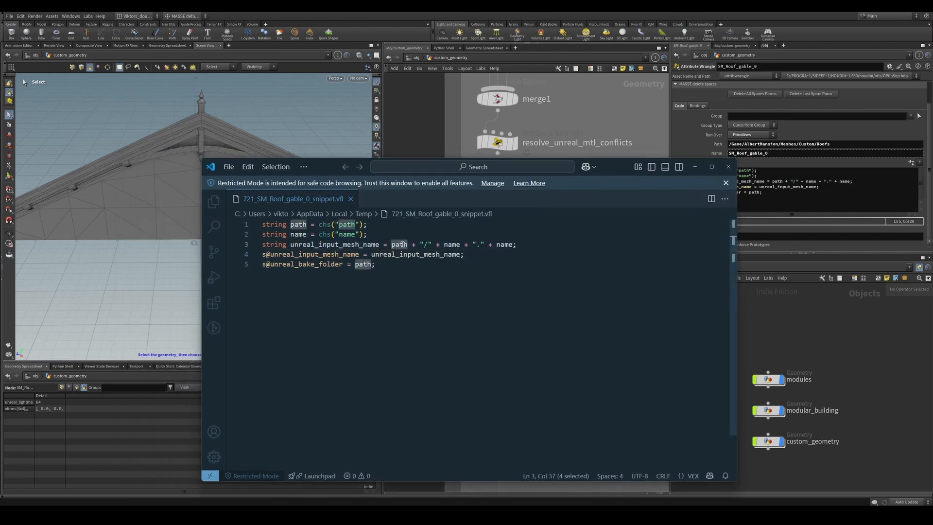
double_click(451, 245)
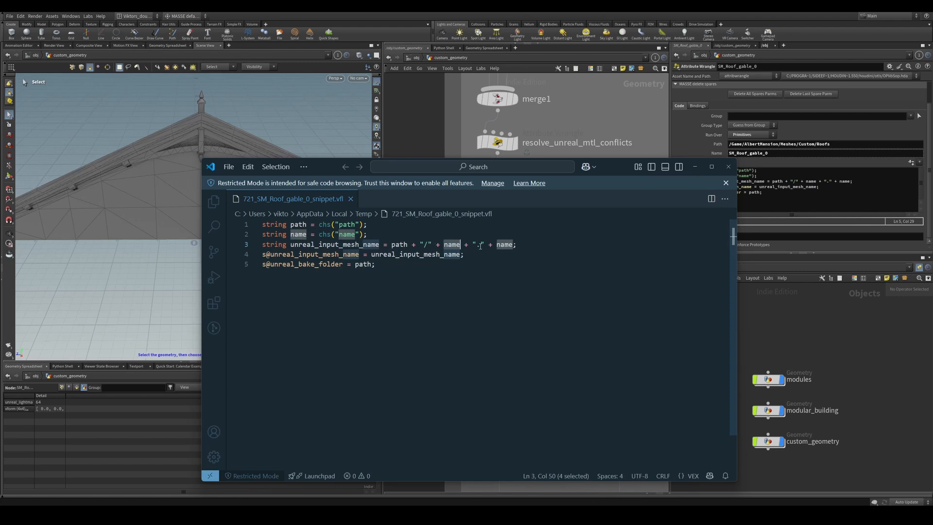
left_click(478, 248)
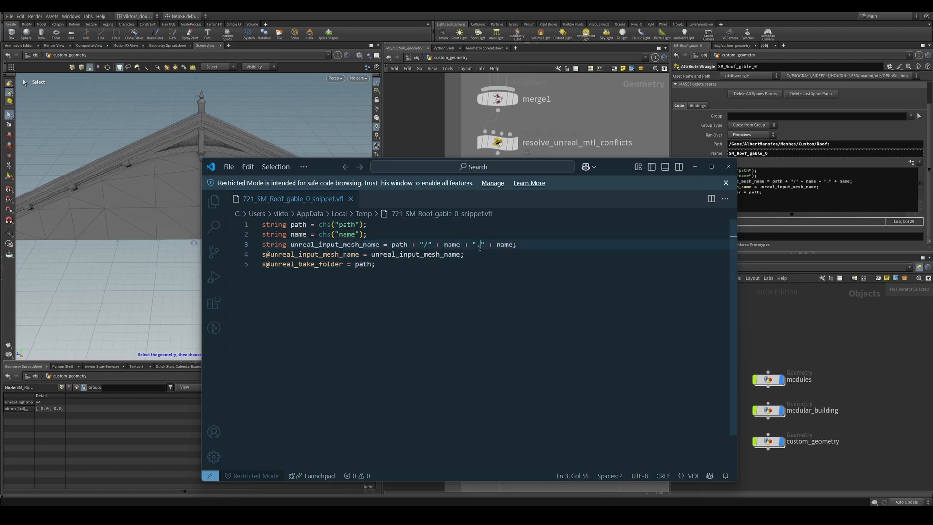
left_click_drag(615, 171, 523, 167)
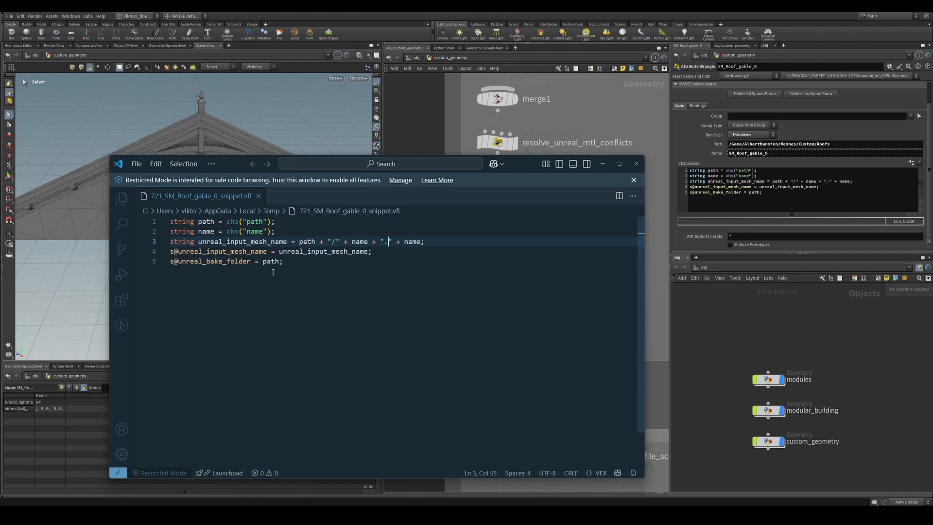
Close the code editor and display file5 to review its Geometry File output path
left_click(636, 163)
scroll(506, 243, "down", 5)
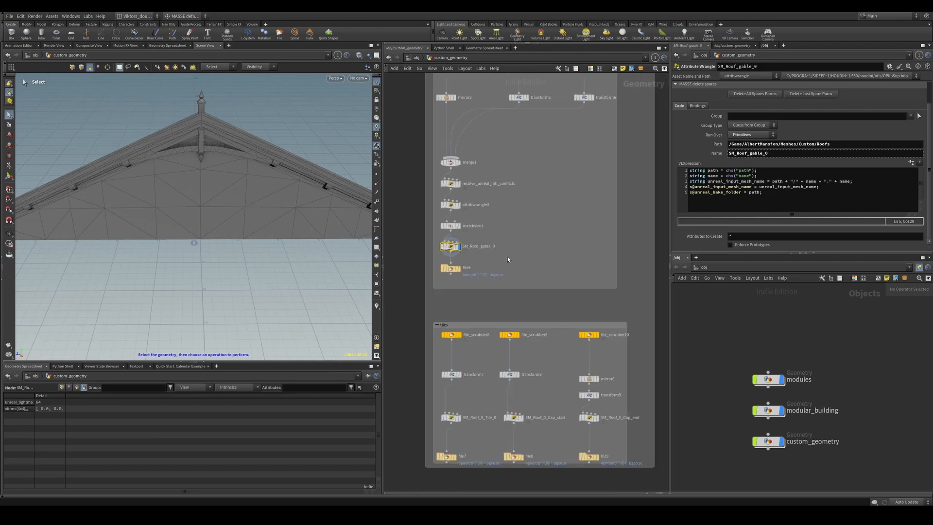
left_click(488, 263)
scroll(575, 252, "up", 3)
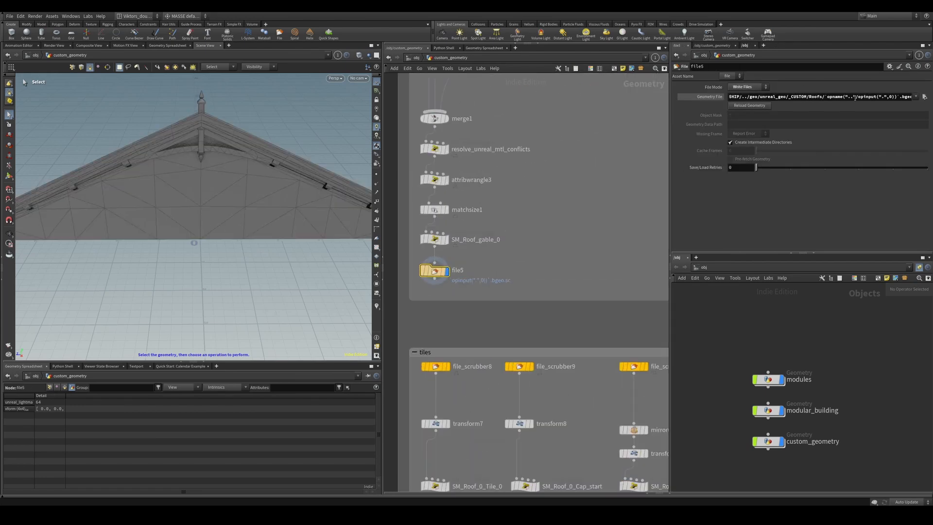
scroll(583, 250, "down", 3)
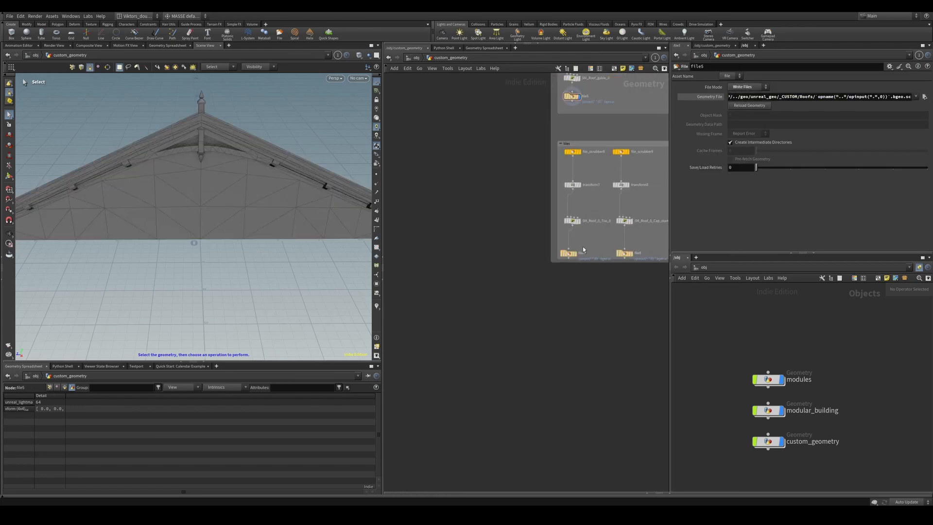
Display file7 in the tiles network and file1 in the corners network to compare their output paths
left_click(570, 253)
scroll(530, 285, "down", 3)
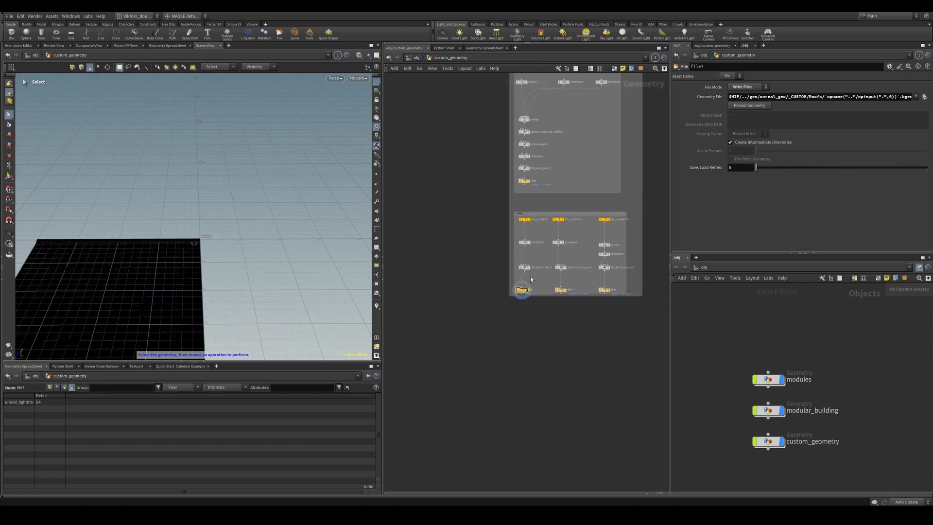
middle_click_drag(531, 279, 442, 408)
scroll(547, 270, "up", 2)
left_click(616, 254)
middle_click_drag(640, 299, 598, 312)
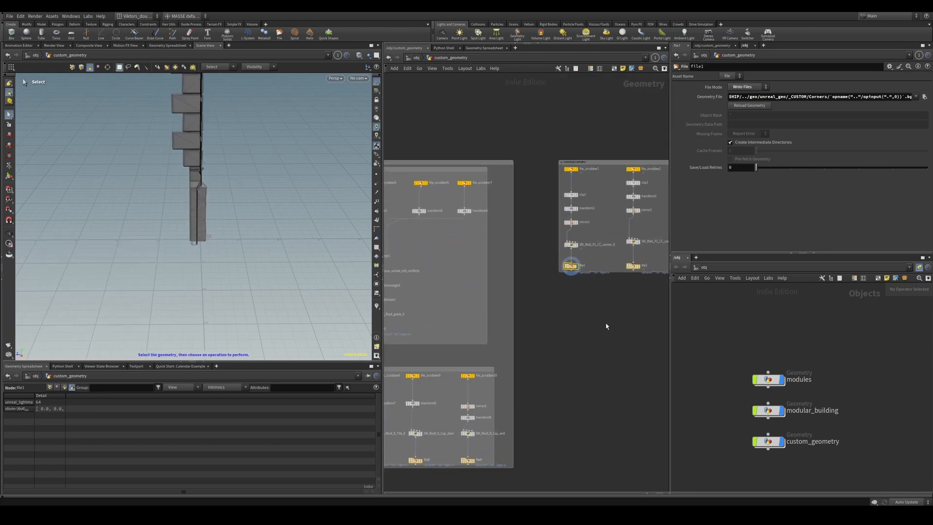
Enter the modules network and inspect the first convex corner module and the roof's file_scrubber1
left_click(417, 57)
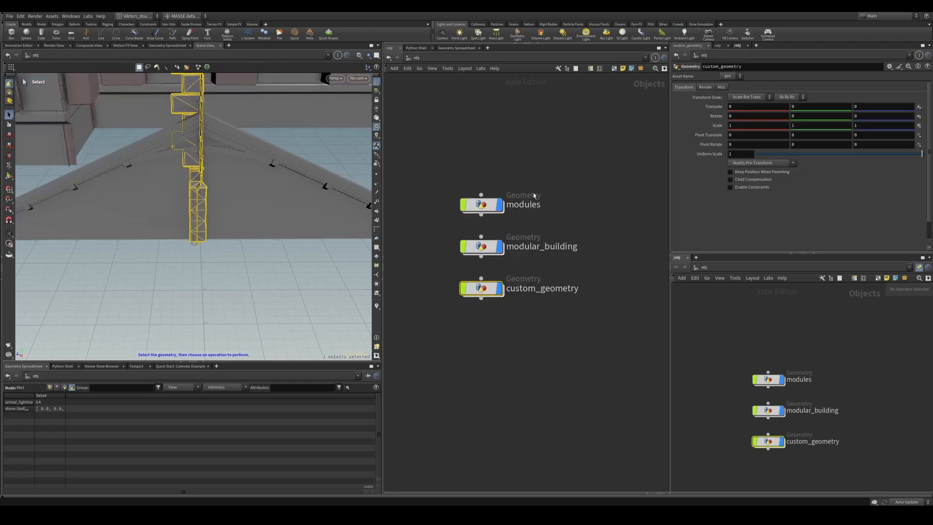
double_click(479, 205)
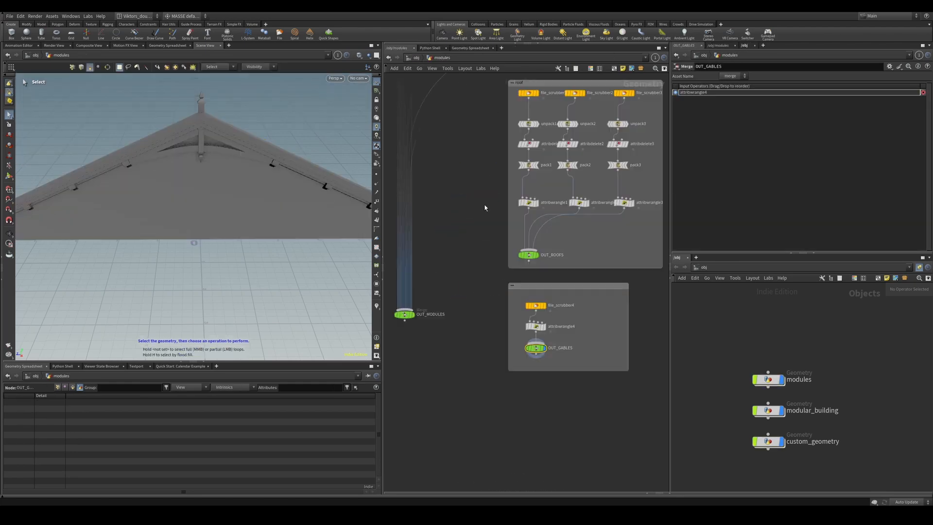
scroll(514, 196, "up", 3)
middle_click_drag(521, 200, 544, 198)
left_click(504, 190)
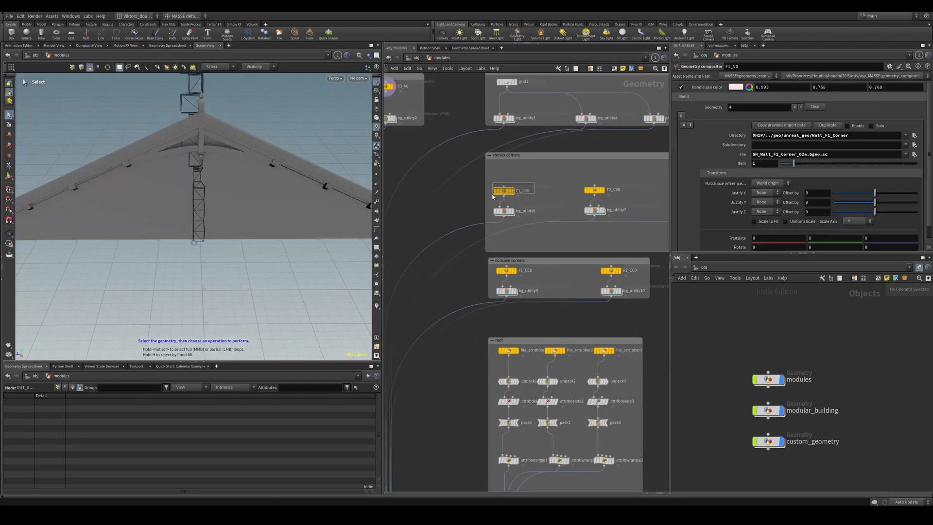
scroll(498, 403, "up", 3)
left_click(508, 350)
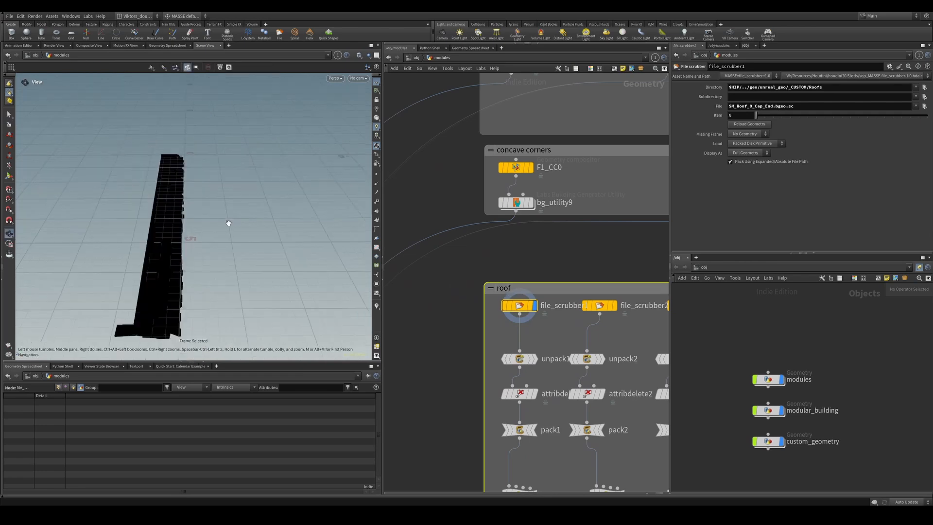
Display file_scrubber4 above OUT_GABLES and inspect the loaded SM_Roof_gable_0.bgeo.sc gable from the front
scroll(507, 362, "down", 3)
middle_click_drag(504, 359, 546, 209)
scroll(579, 391, "up", 3)
left_click(562, 385)
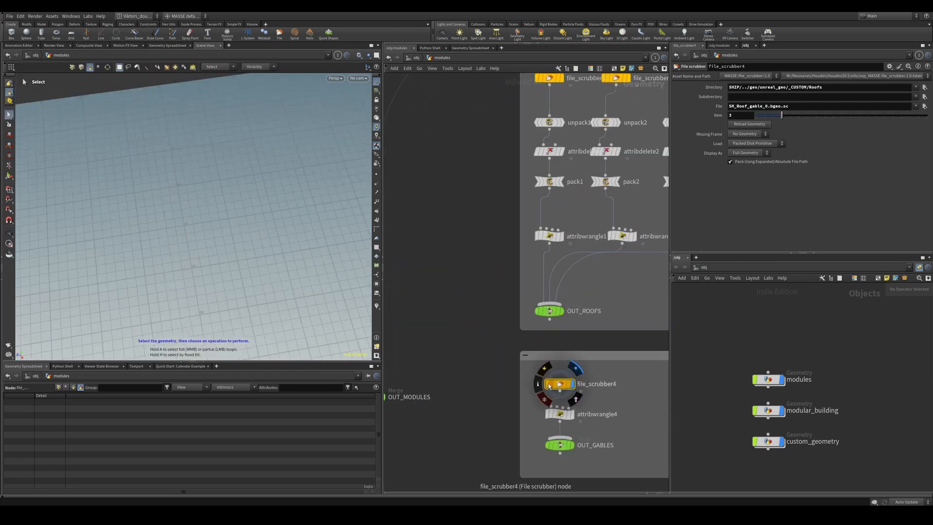
left_click_drag(275, 209, 273, 128, "alt")
right_click_drag(273, 146, 280, 250, "alt")
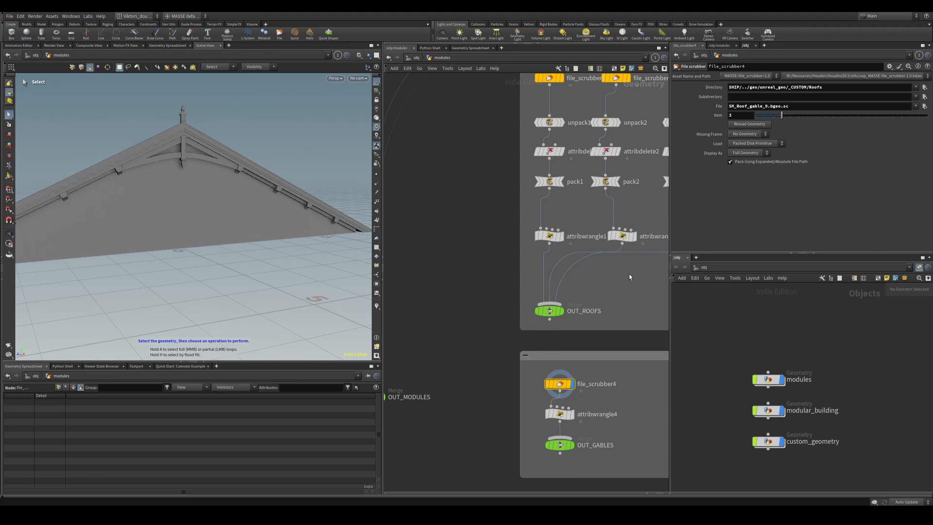
Display the file5 node that follows SM_Roof_gable_0 in the custom_geometry network
middle_click_drag(615, 386, 611, 374)
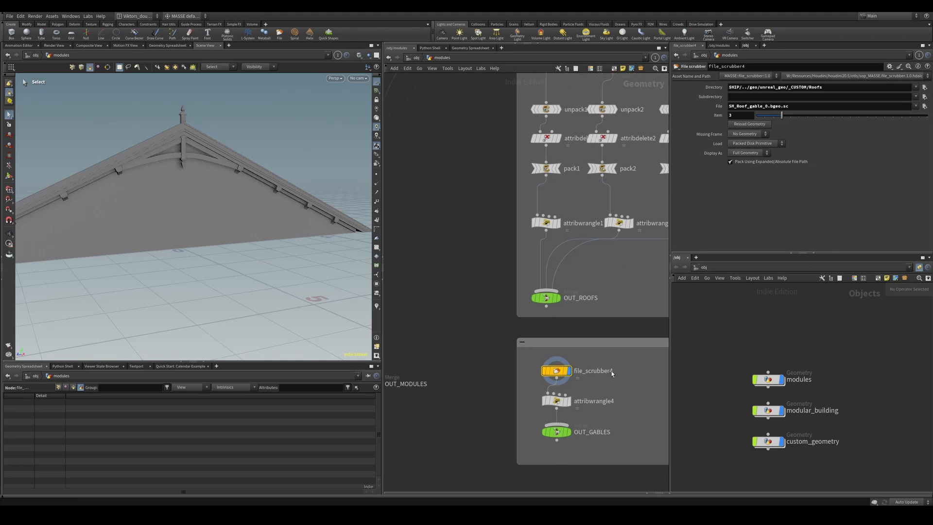
middle_click_drag(576, 405, 594, 320)
scroll(593, 322, "down", 3)
middle_click_drag(593, 321, 597, 462)
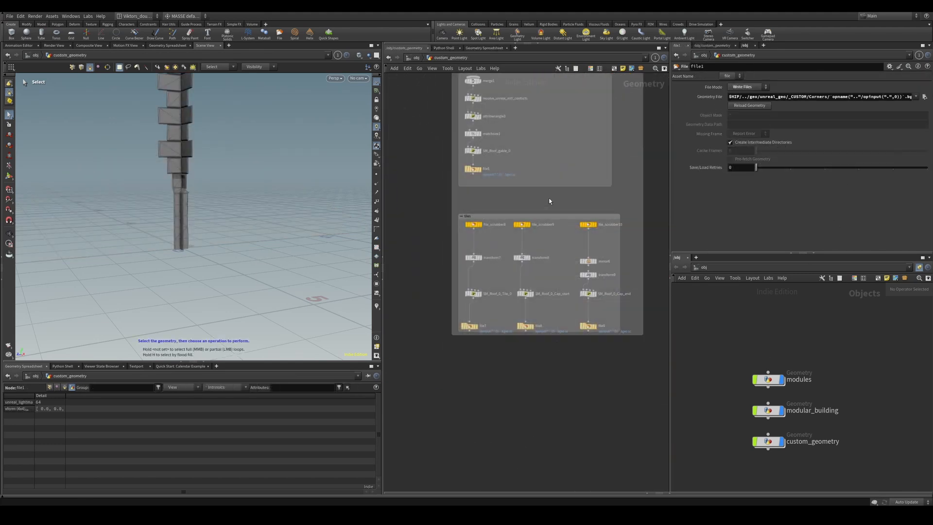
scroll(471, 278, "down", 3)
middle_click_drag(544, 226, 526, 280)
scroll(488, 257, "up", 5)
left_click(452, 202)
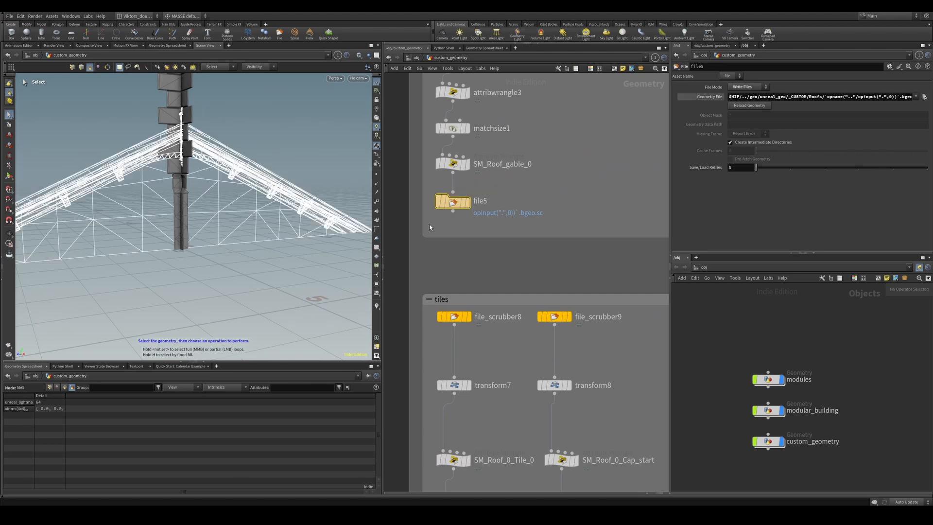
left_click(468, 202)
Examine file5's Geometry File path expression and the Attribute Wrangle settings of SM_Roof_gable_0
left_click(718, 97)
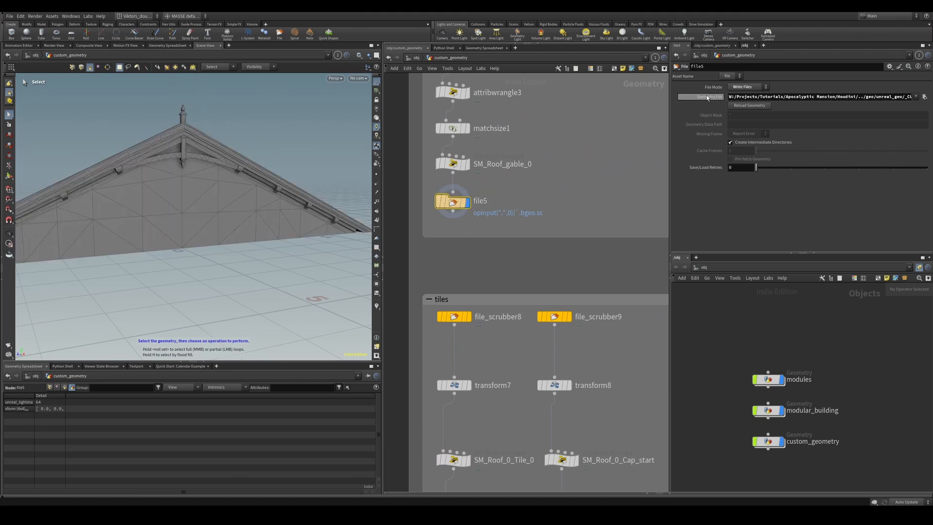
left_click(718, 97)
left_click_drag(747, 97, 920, 96)
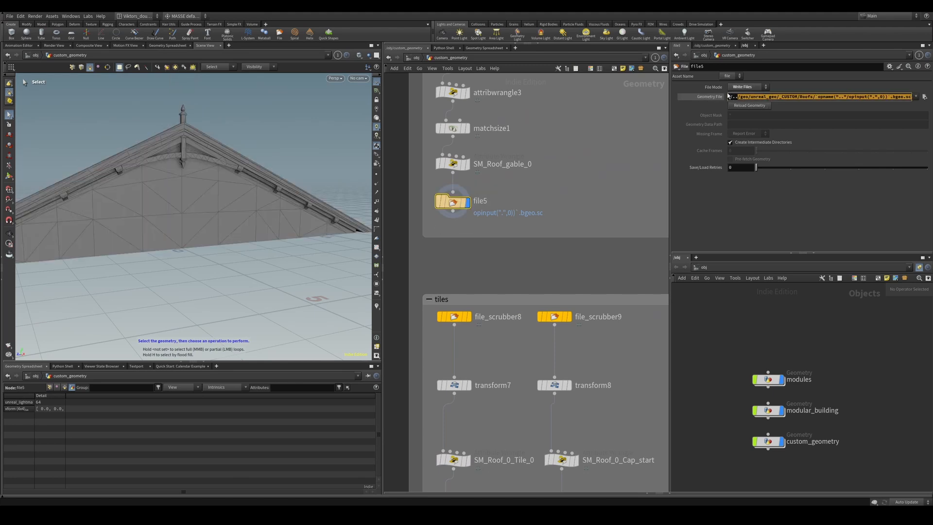
left_click(720, 97)
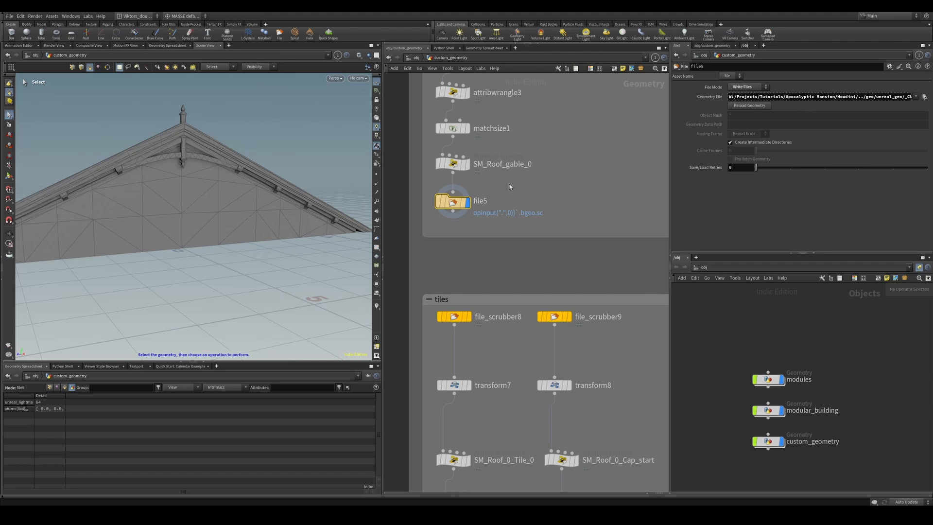
scroll(509, 186, "up", 2)
left_click(480, 171)
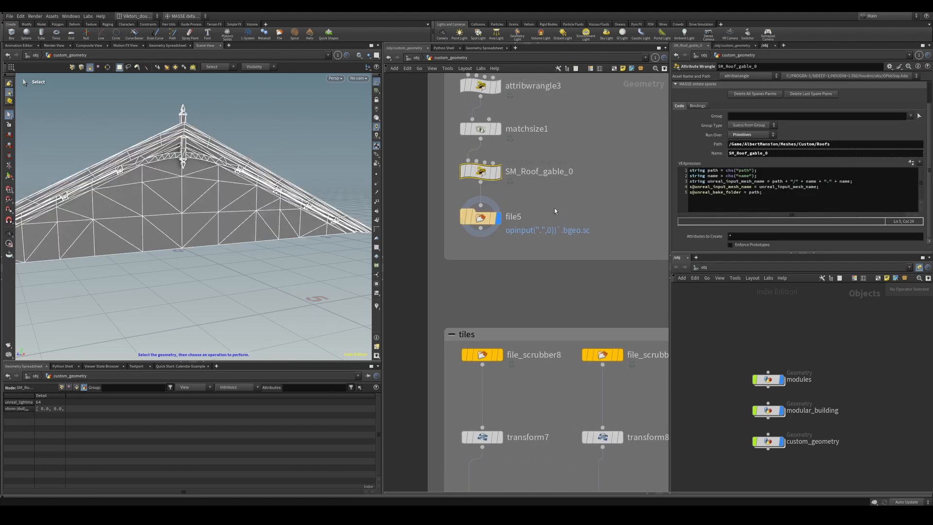
left_click(482, 217)
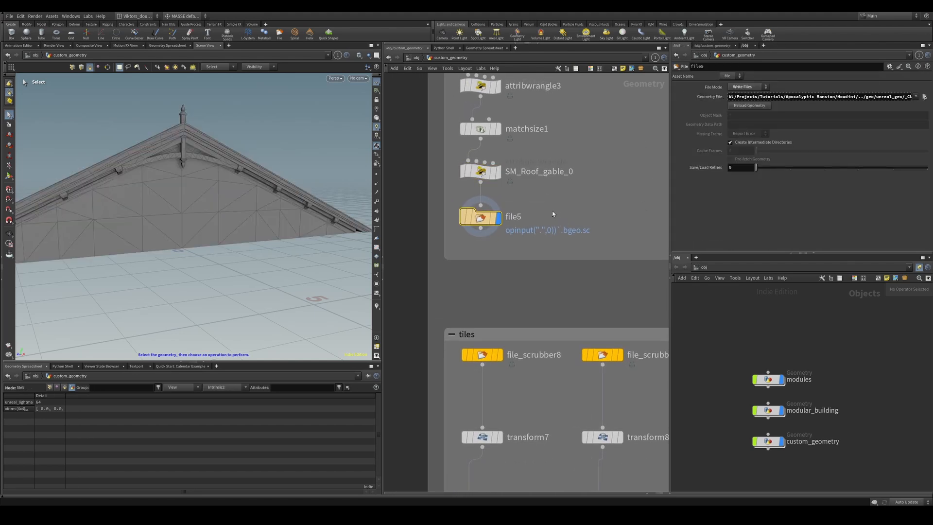
Switch to File Explorer and check the exported .bgeo.sc files in the Roofs and Corners folders of _CUSTOM
left_click(76, 478)
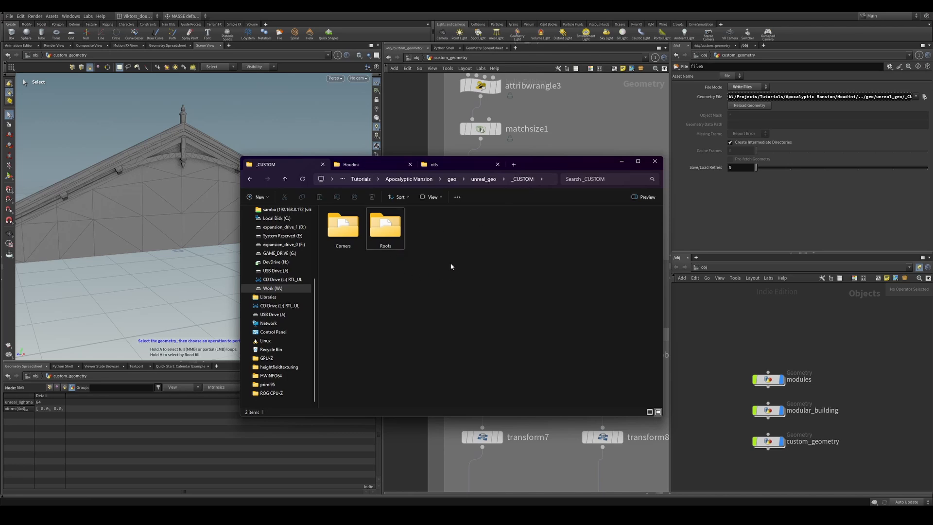
double_click(385, 229)
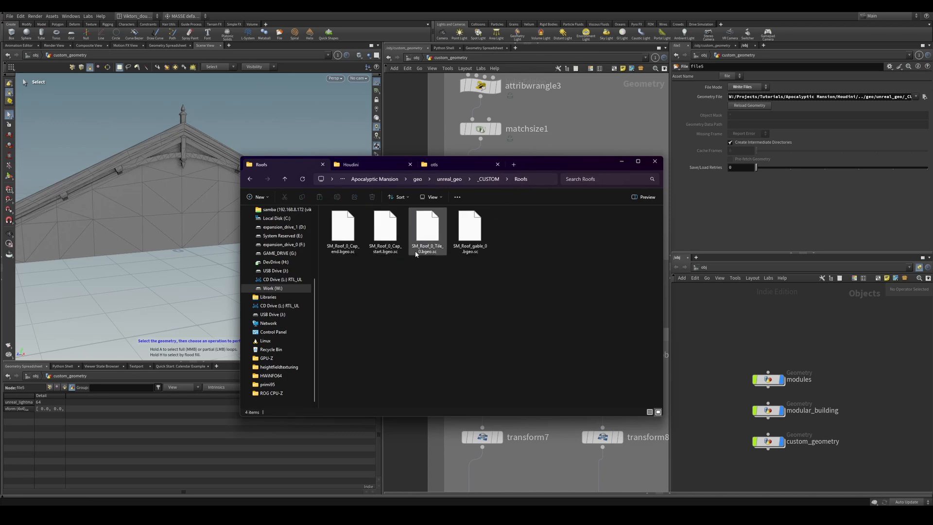
left_click_drag(573, 295, 427, 247)
key("alt+Up")
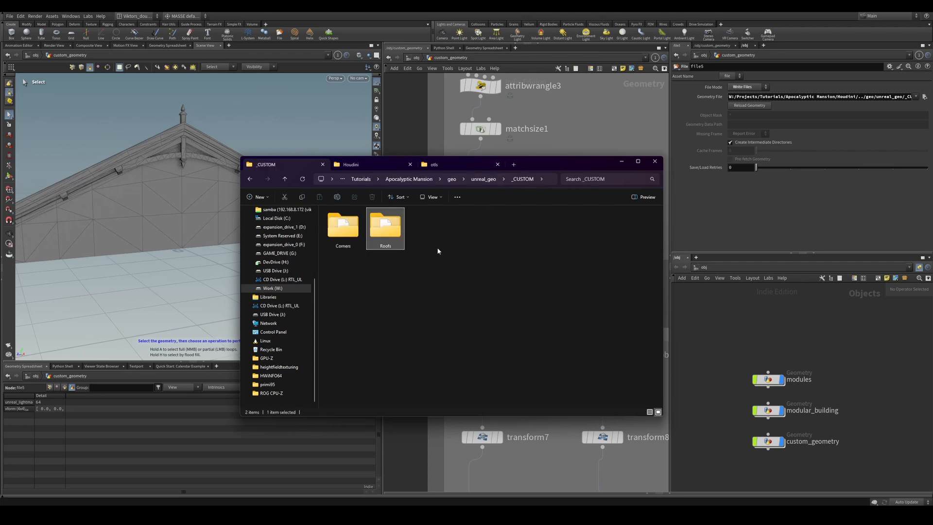
left_click(357, 246)
double_click(358, 247)
left_click_drag(534, 312, 353, 241)
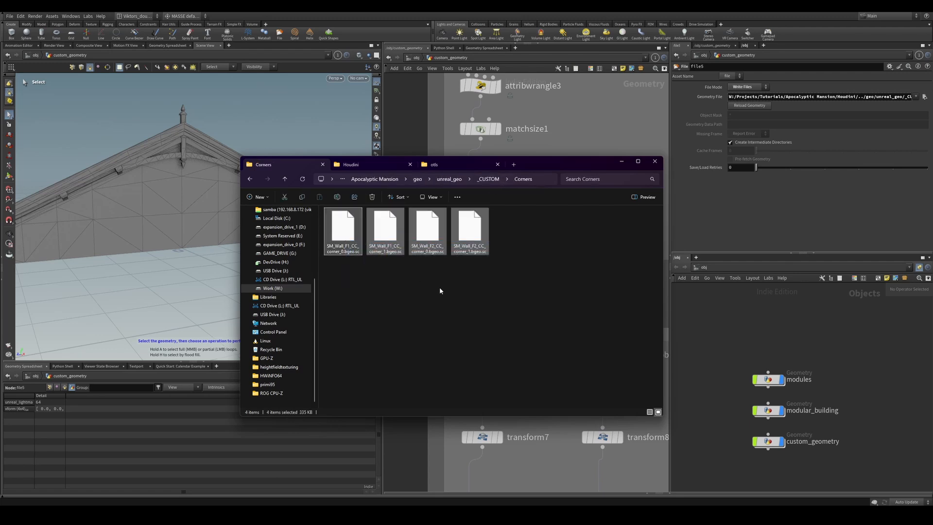
left_click(439, 287)
key("alt+Up")
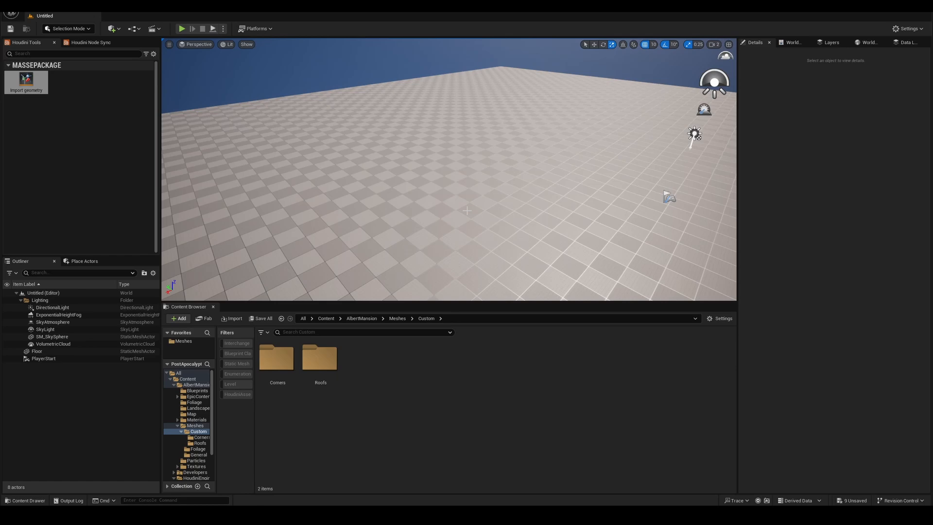
In Unreal Editor, place the SM_Roof_0_Cap_start and SM_Roof_gable_0 meshes from the Custom Roofs folder into the level
right_click_drag(467, 210, 505, 212)
double_click(319, 363)
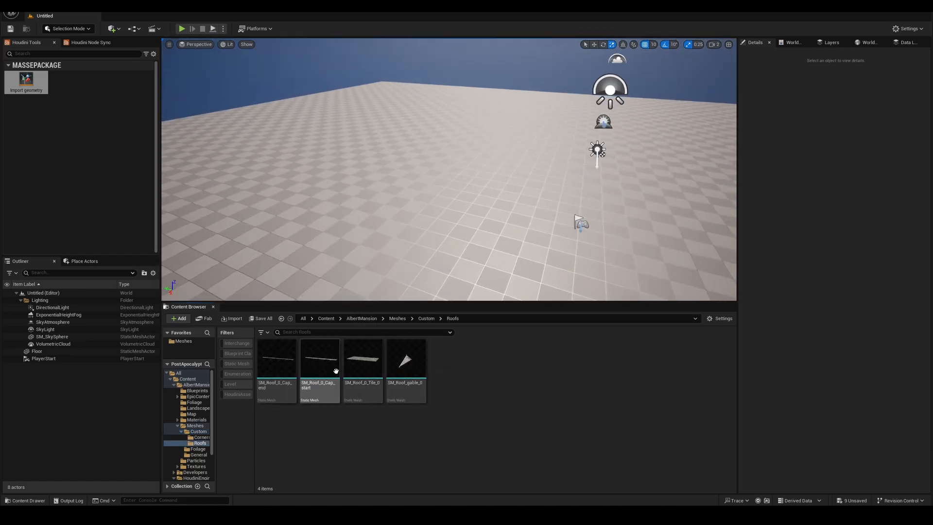
left_click_drag(325, 375, 502, 204)
left_click_drag(406, 360, 577, 262)
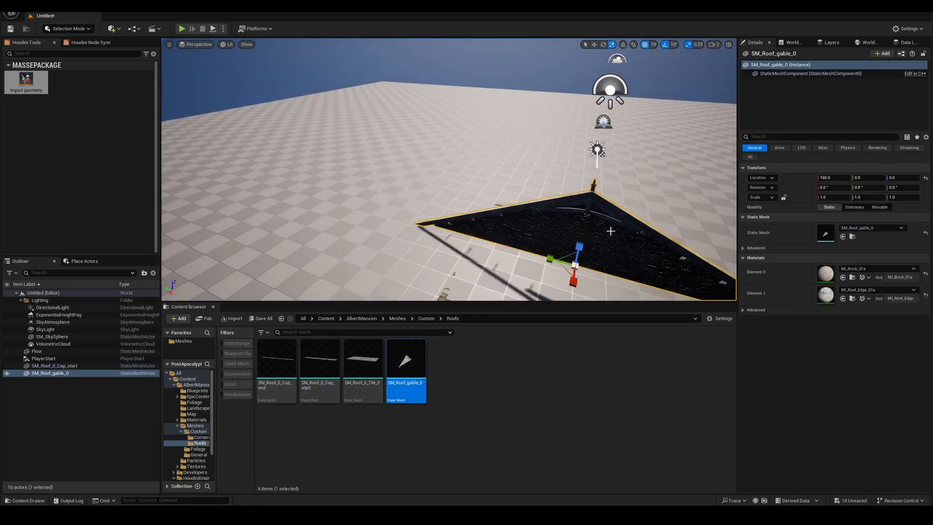
Rotate the SM_Roof_gable_0 actor to about -140° around Z and frame its brick face
right_click_drag(611, 229, 583, 243)
scroll(611, 229, "down", 1)
key("e")
left_click_drag(474, 201, 544, 197)
right_click_drag(450, 234, 520, 219)
scroll(450, 233, "down", 1)
key("f")
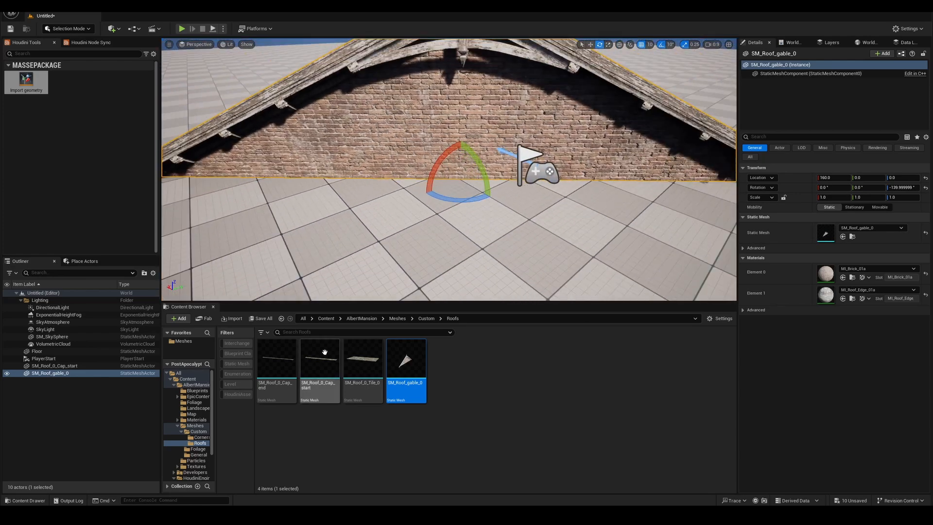
Force delete the Corners and Roofs folders with all their meshes from Meshes/Custom
left_click(426, 318)
key("ctrl+a")
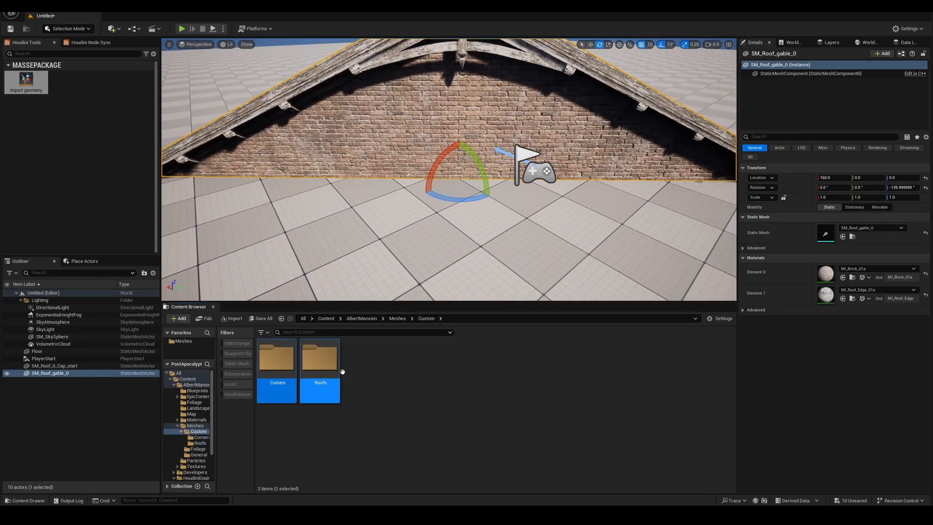
key("Delete")
left_click(363, 388)
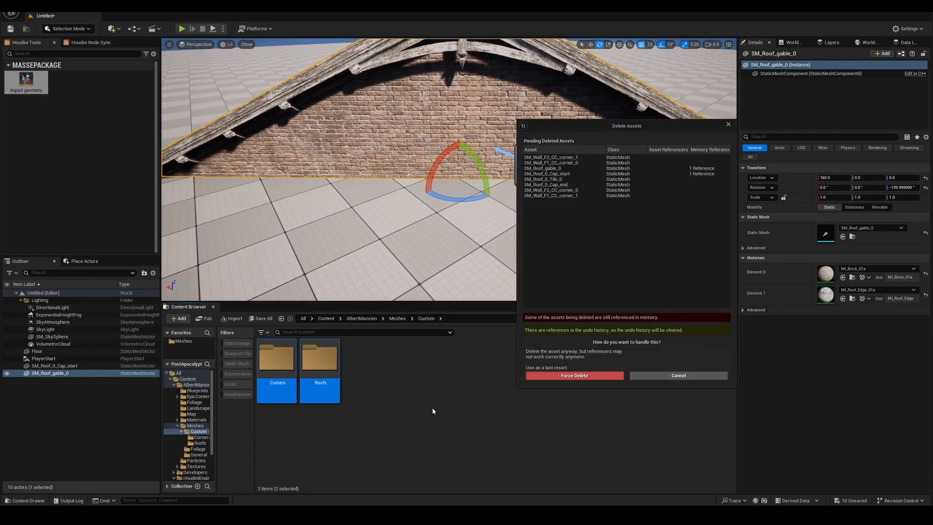
left_click(611, 377)
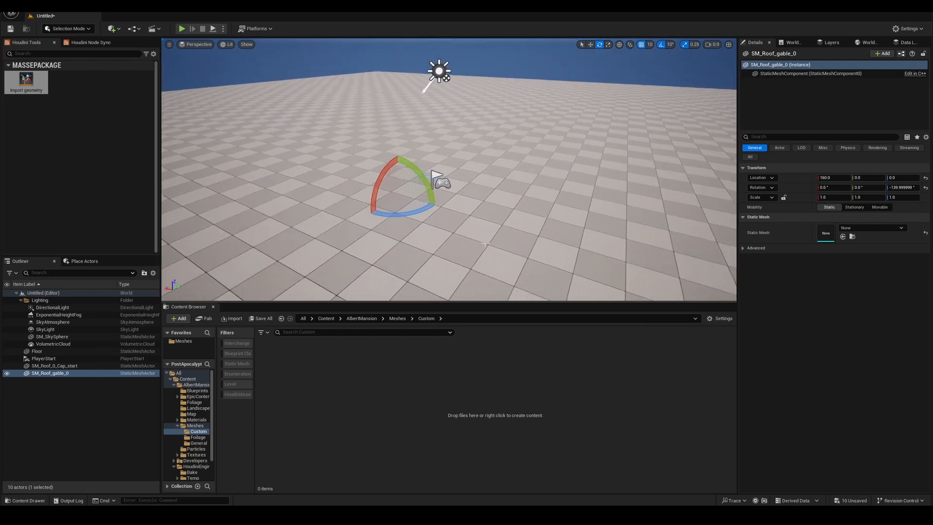
Place the Import geometry Houdini asset in the level and show its HoudiniAssetComponent parameters
left_click_drag(27, 83, 534, 203)
left_click(794, 74)
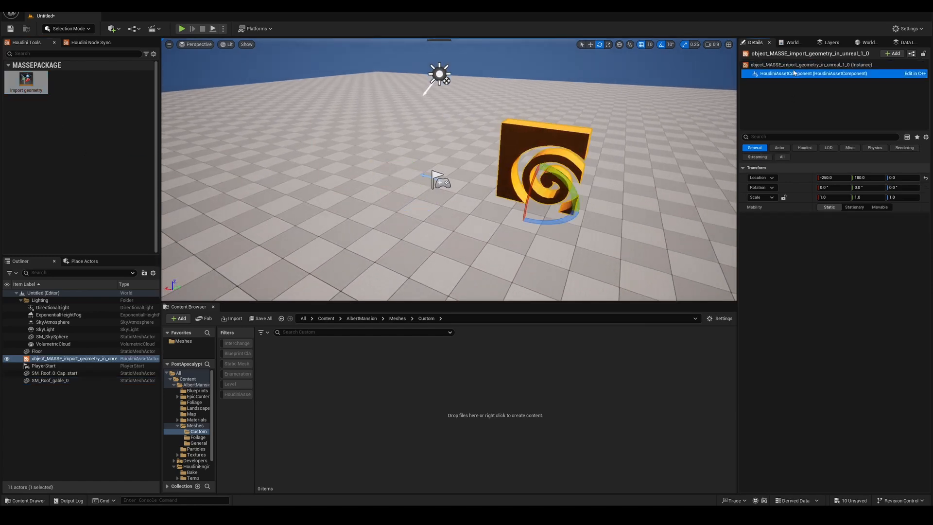
scroll(825, 335, "down", 3)
scroll(824, 335, "down", 10)
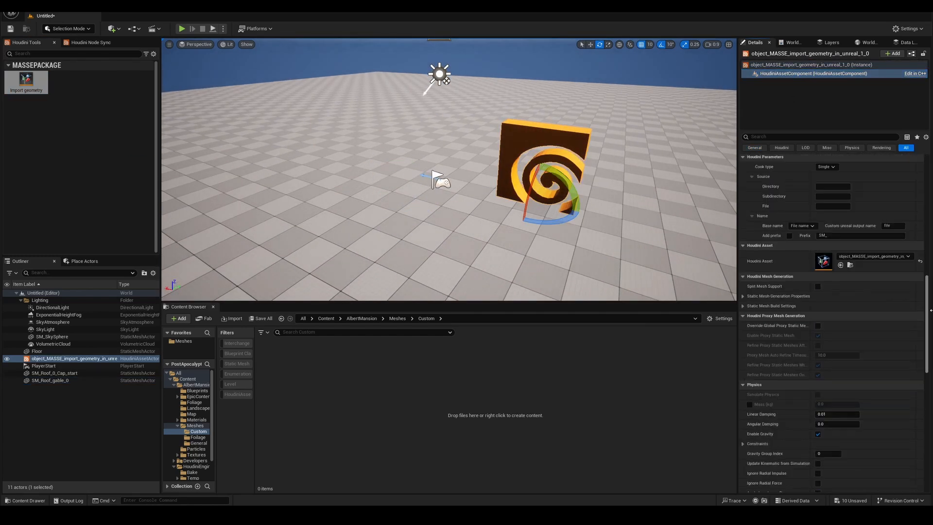
Copy the full path of the _CUSTOM folder from File Explorer and minimize it
left_click(99, 515)
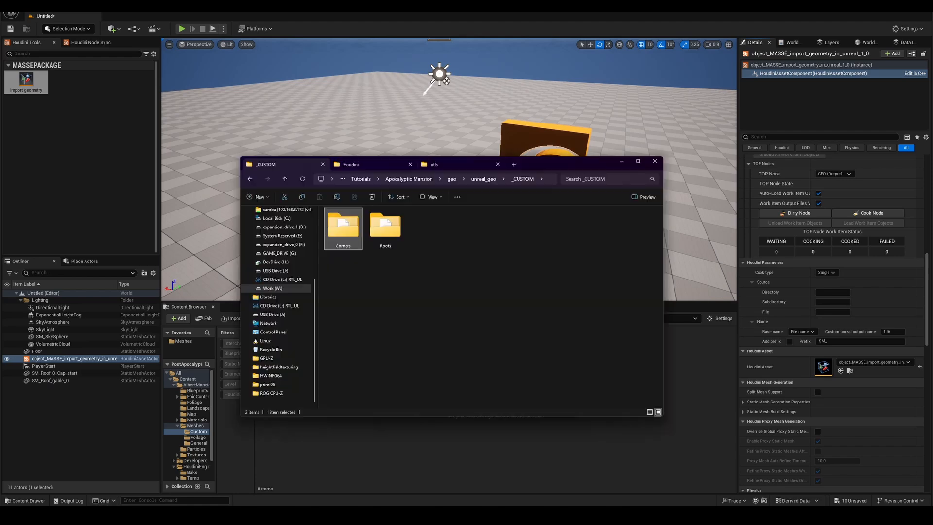
left_click(549, 180)
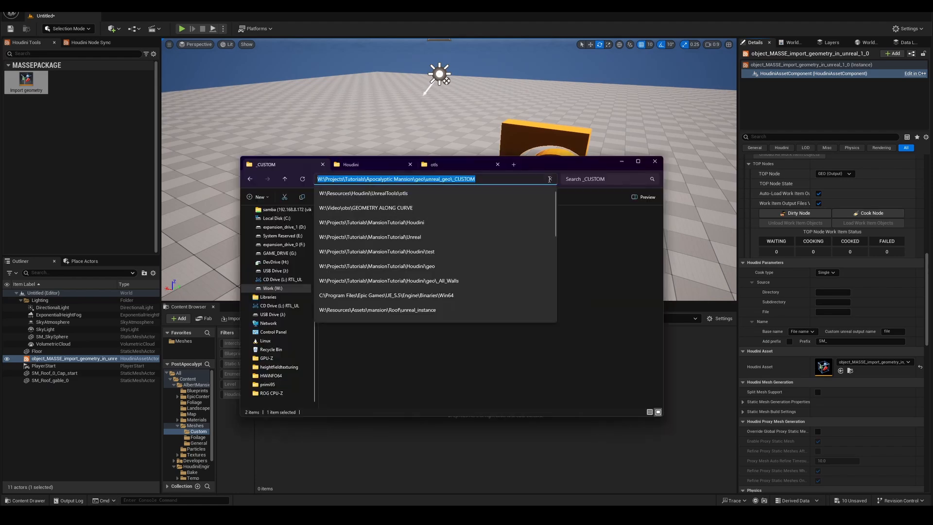
left_click(579, 217)
left_click(622, 161)
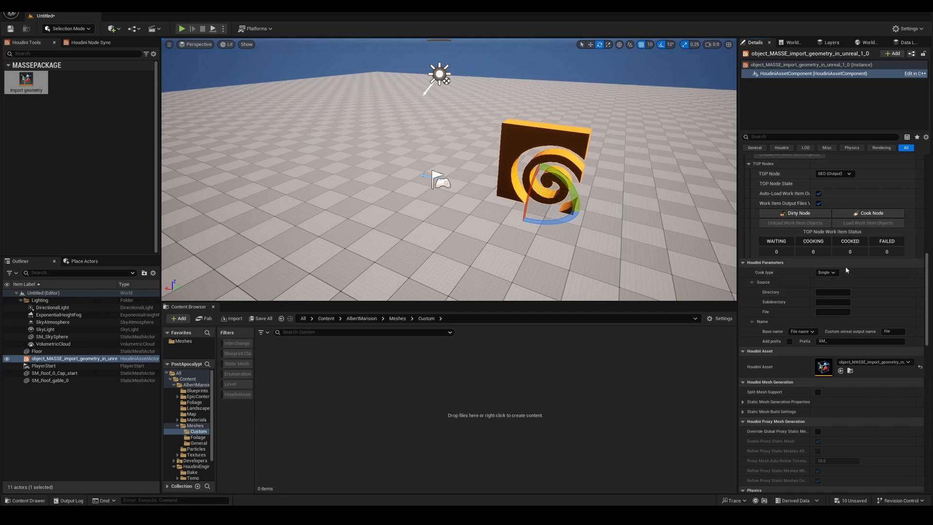
Set the asset's cook type to PDG, its directory to W:\Projects\Tutorials\Apocalyptic Mansion\geo\unreal_geo\_CUSTOM, and enable Recursive
left_click(832, 272)
left_click(834, 288)
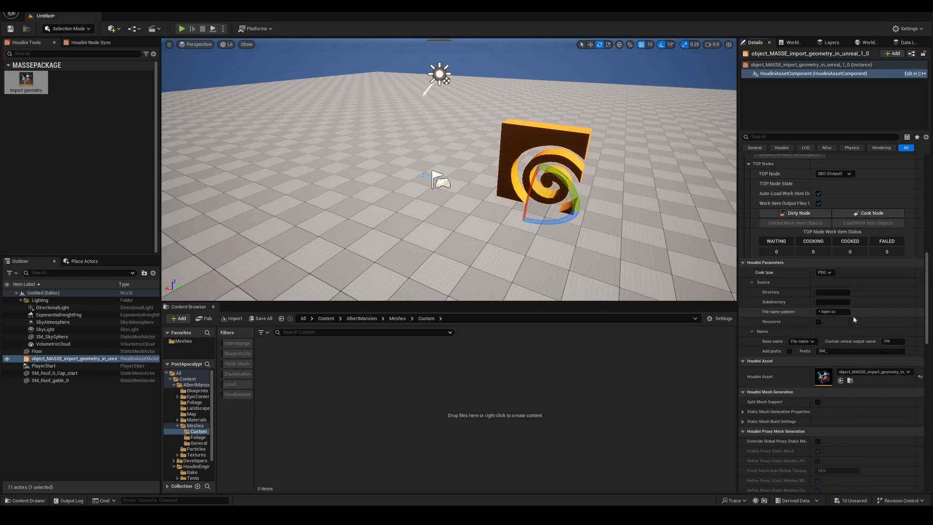
left_click(829, 292)
type("W:\\Projects\\Tutorials\\Apocalyptic Mansion\\")
key("Return")
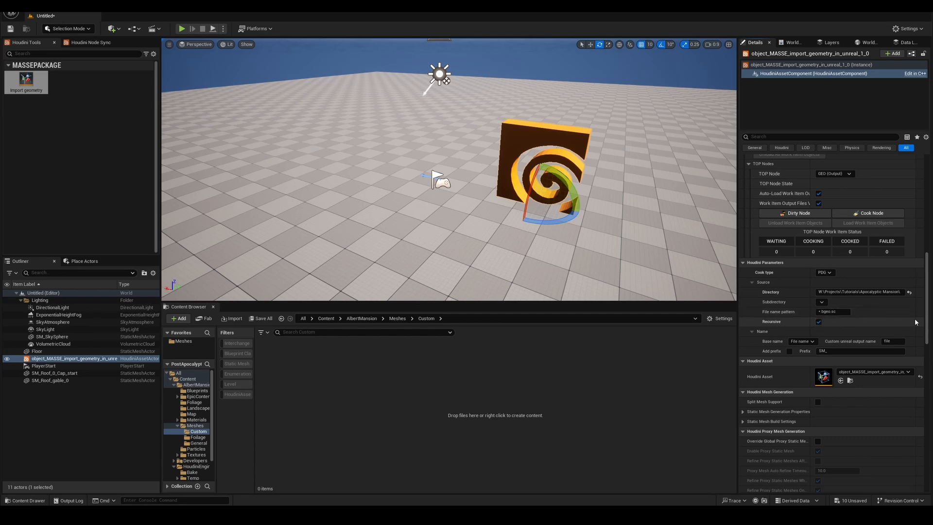
Cook the output of the HE_UNREAL_GEO TOP network in the PDG Asset Link
scroll(831, 311, "up", 10)
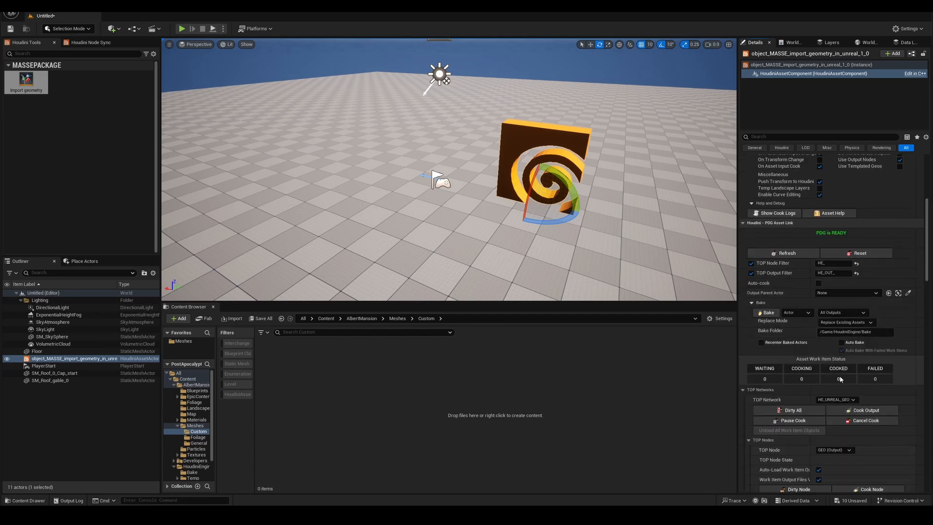
scroll(835, 360, "down", 2)
left_click(866, 411)
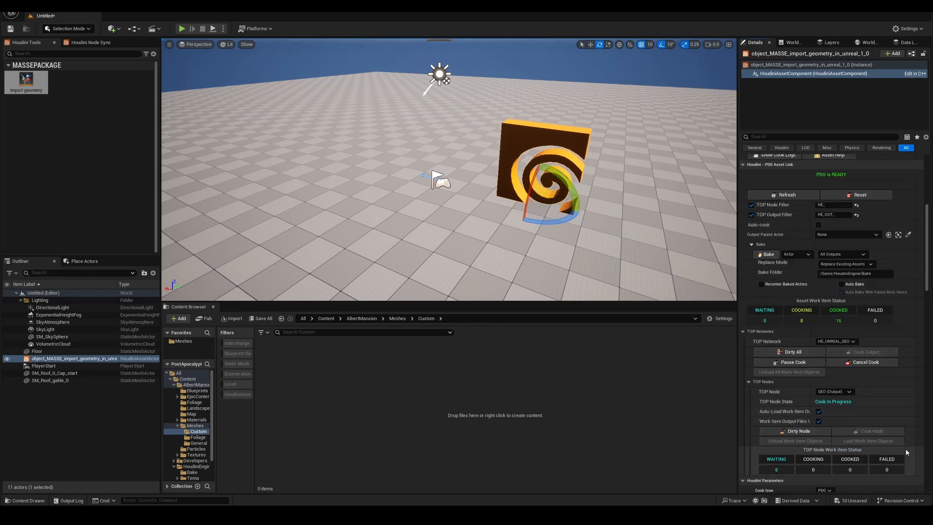
scroll(867, 414, "down", 6)
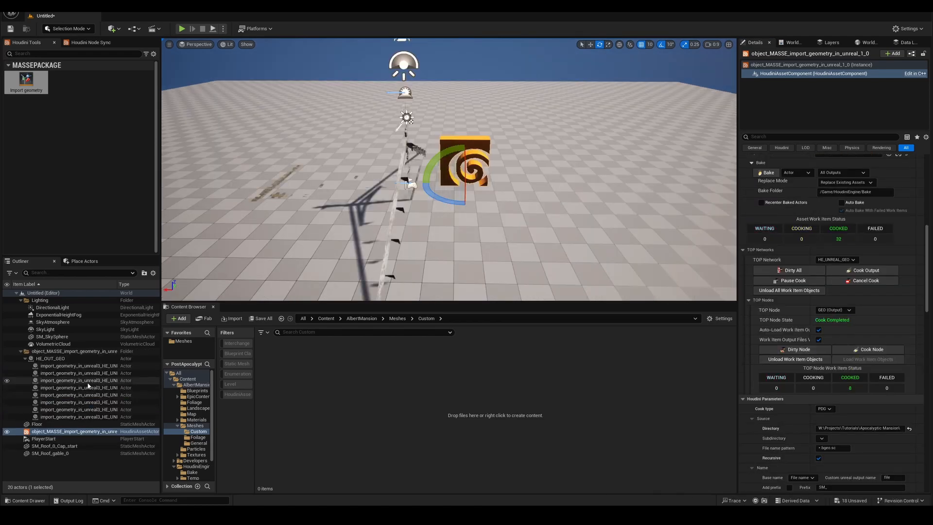
Inspect the imported gable and corner geometry in the level by selecting individual work item actors under HE_OUT_GEO
left_click_drag(382, 246, 585, 255, "alt")
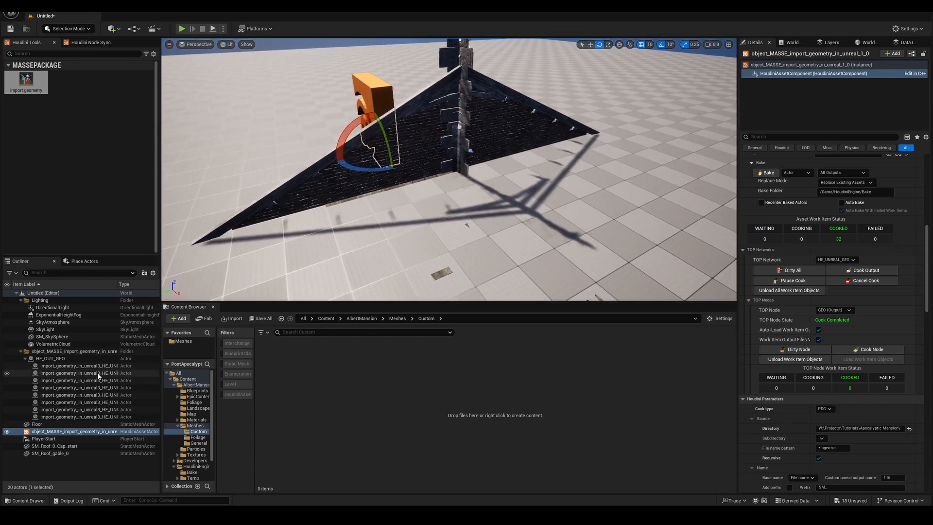
left_click(95, 373)
left_click(100, 379)
left_click(101, 388)
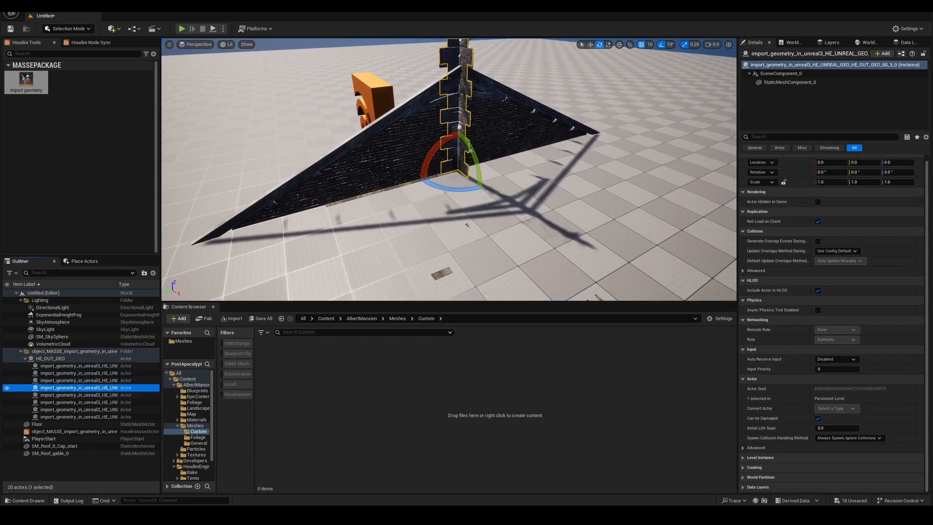
right_click_drag(648, 138, 655, 124)
key("s")
right_click_drag(550, 184, 547, 196)
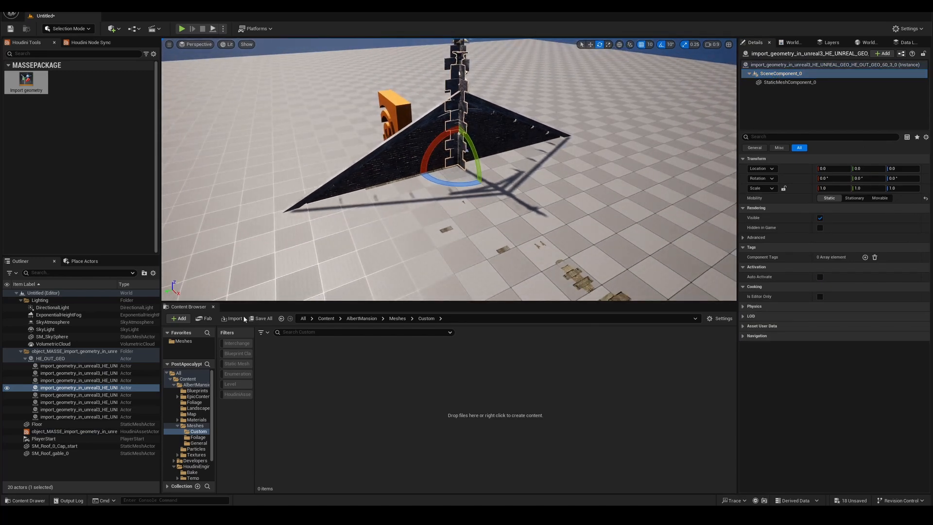
Bake all outputs of the import geometry asset's PDG Asset Link as actors
left_click(63, 429)
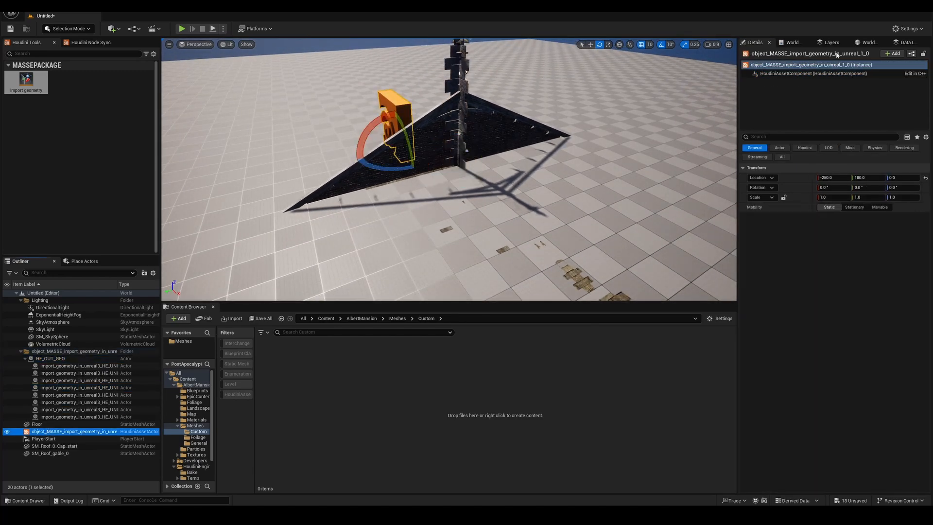
scroll(840, 347, "down", 10)
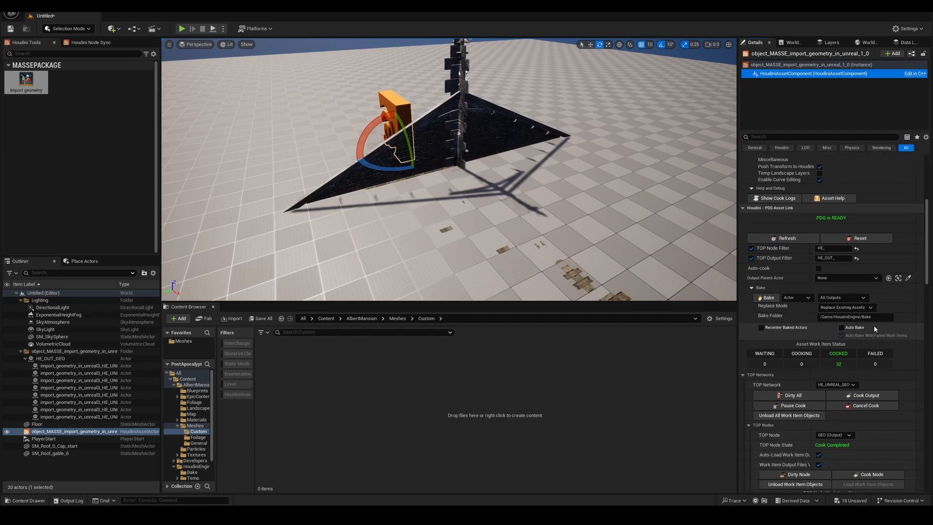
scroll(836, 285, "up", 3)
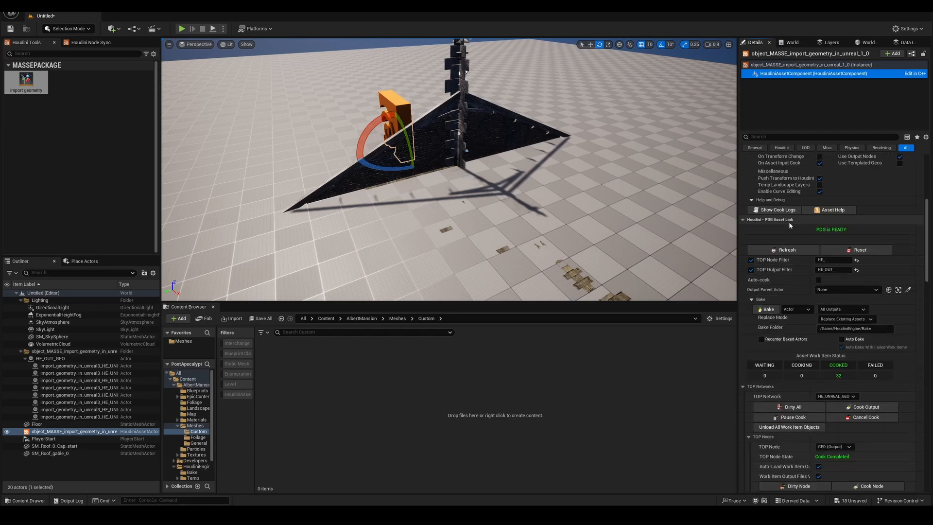
left_click(397, 318)
double_click(290, 371)
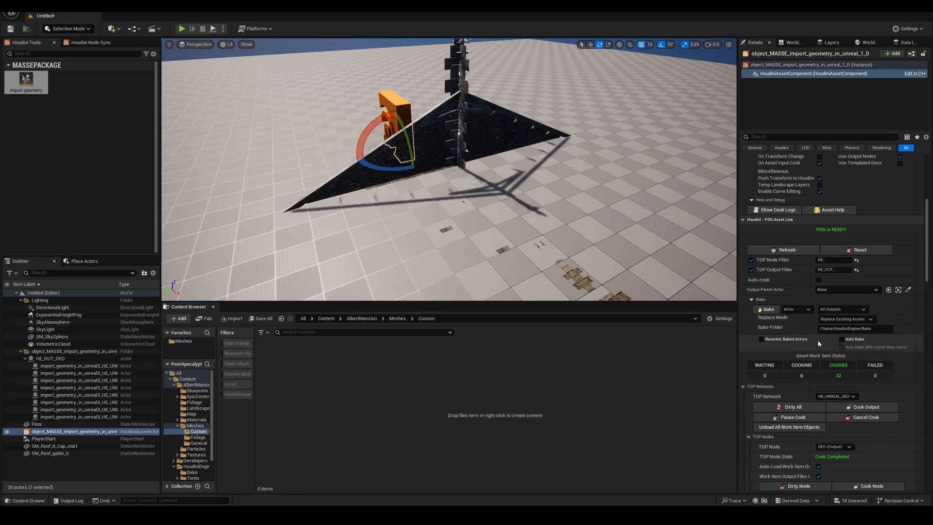
scroll(819, 343, "down", 2)
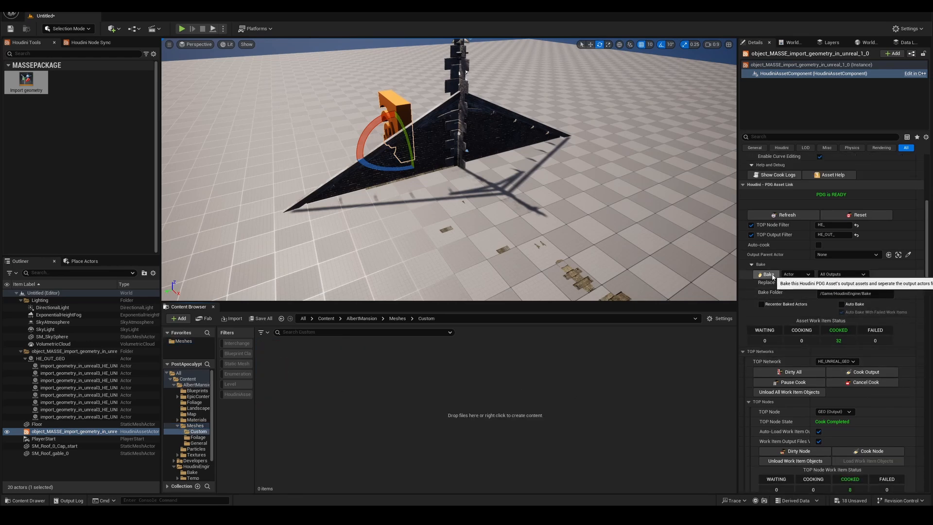
left_click(767, 275)
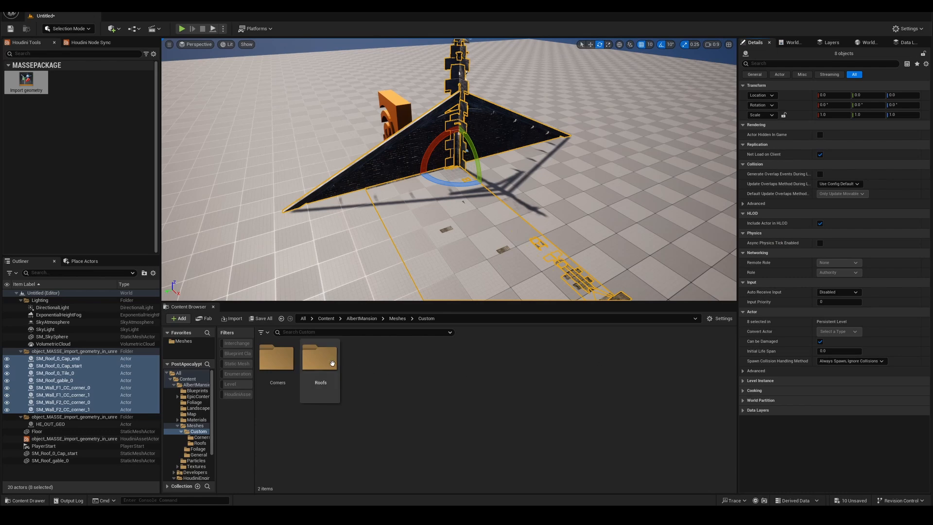
Place the SM_Wall_F2_CC_corner_1 and SM_Wall_F1_CC_corner_1 meshes from the Corners folder in the level beside the imported geometry
double_click(276, 358)
left_click_drag(408, 364, 597, 232)
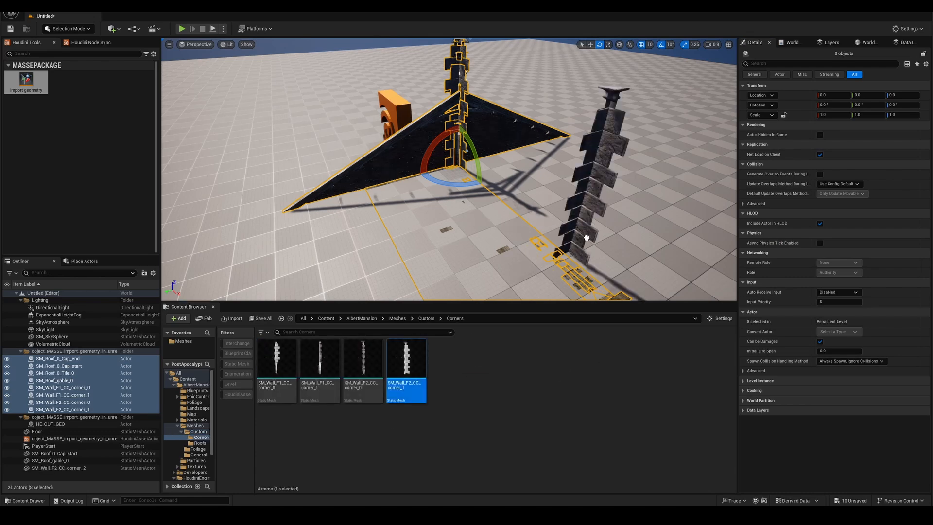
left_click_drag(319, 359, 573, 216)
left_click(426, 318)
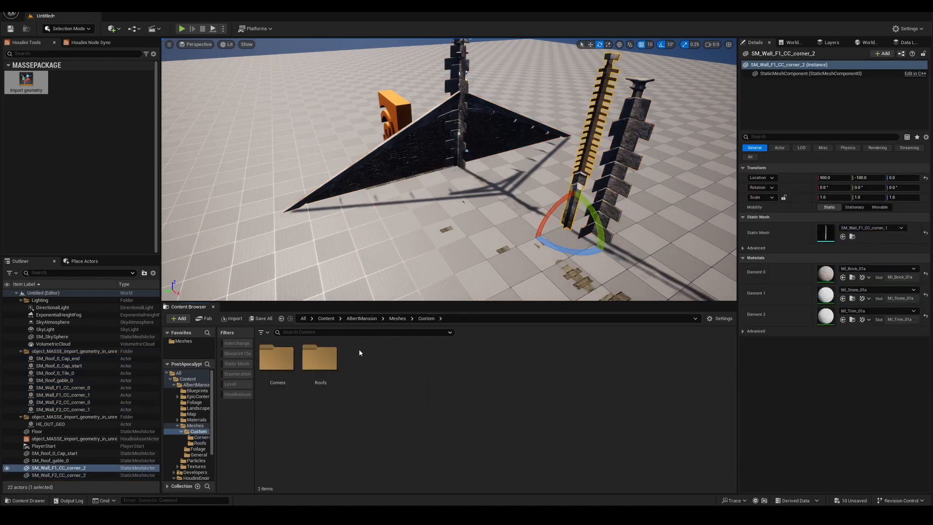
Place SM_Roof_gable_0 from the Roofs folder in the level and add a rotated copy moved away from it
double_click(322, 362)
left_click_drag(590, 289, 640, 264)
right_click_drag(640, 265, 685, 291)
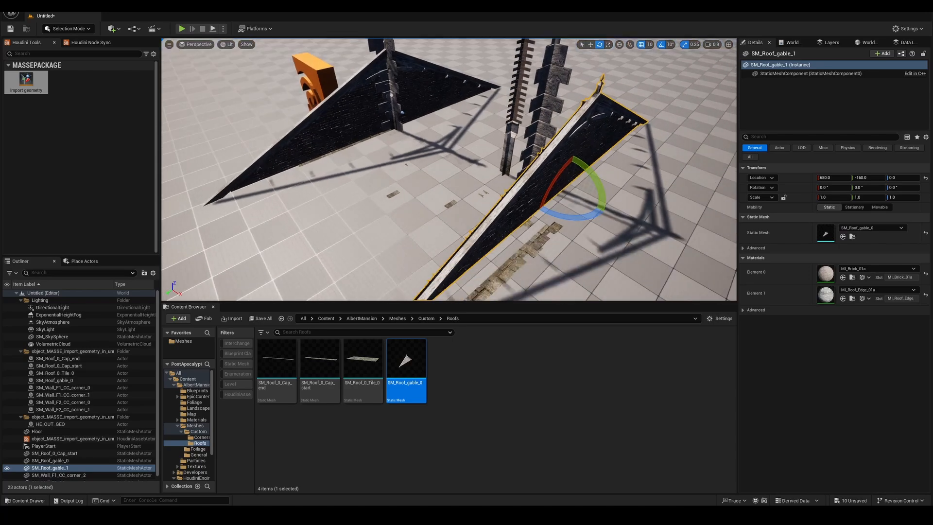
left_click_drag(582, 220, 641, 214)
key("ctrl+d")
right_click_drag(641, 214, 477, 199)
key("w")
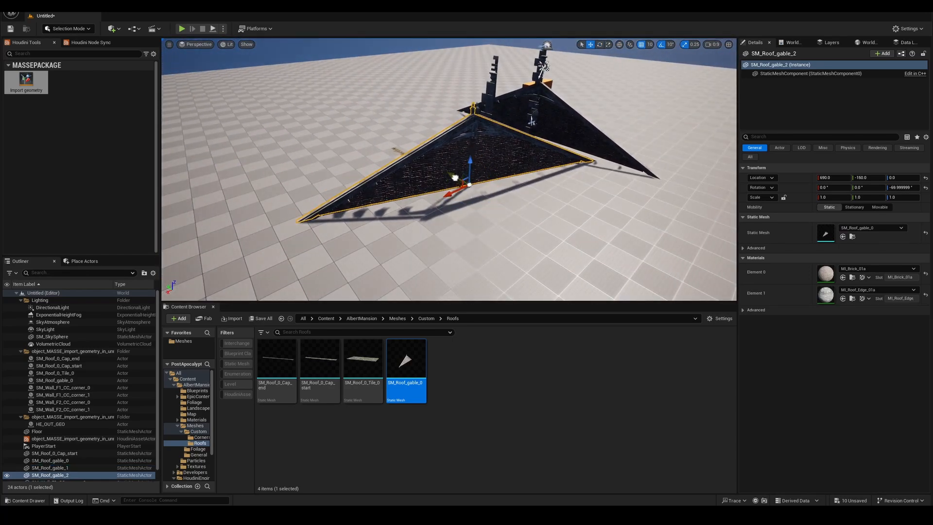
left_click_drag(454, 177, 552, 265)
right_click_drag(552, 266, 626, 267)
Place the SM_Roof_0_Tile_0 mesh in the level beside the gables and inspect its tiled surface
left_click_drag(363, 364, 548, 213)
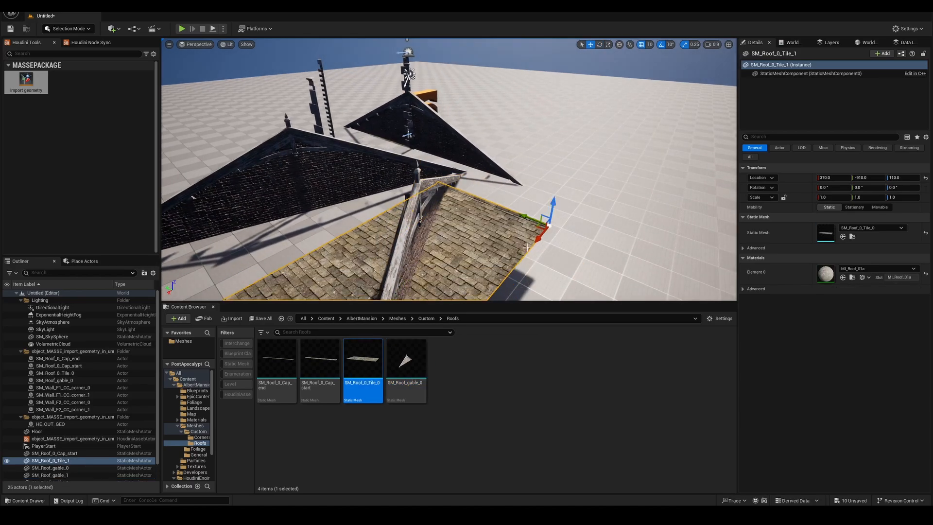
right_click_drag(548, 213, 525, 245)
right_click_drag(526, 56, 534, 239)
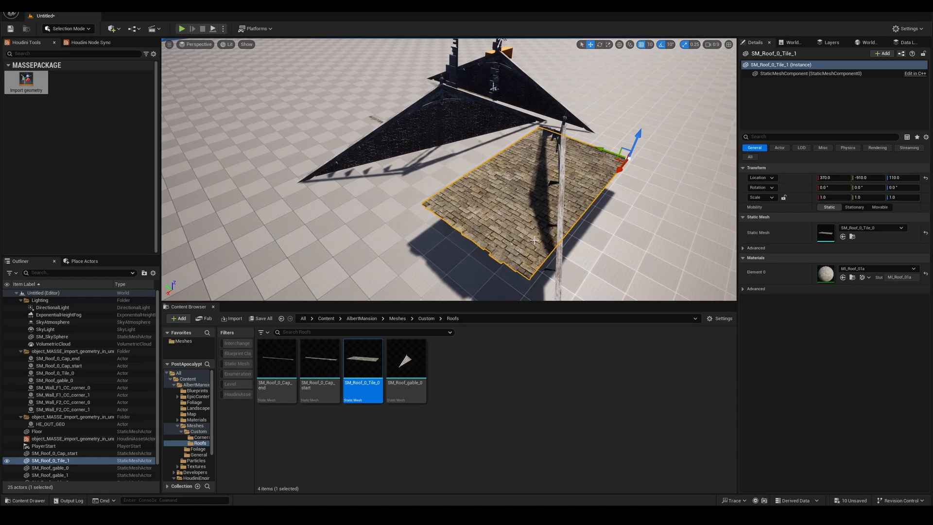
right_click_drag(533, 240, 519, 204)
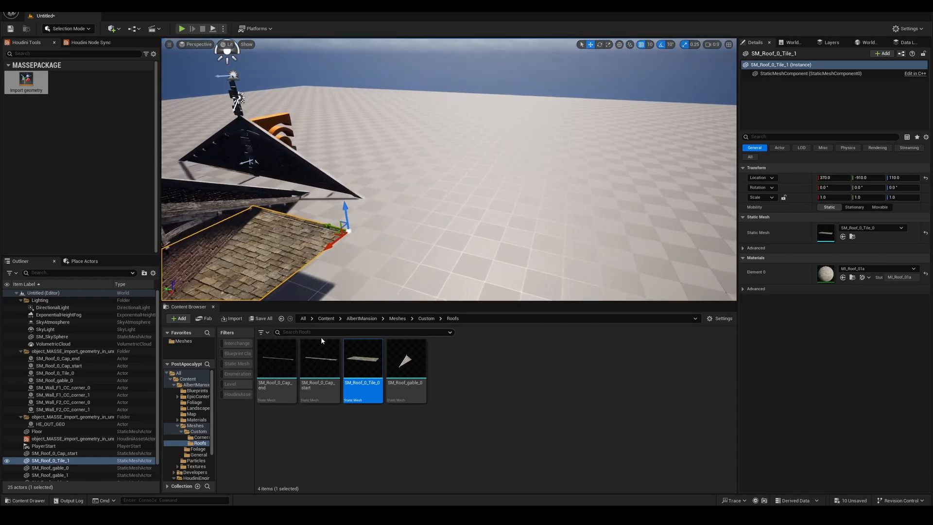
Place SM_Roof_0_Cap_start and SM_Roof_0_Cap_end on open floor and raise them above the ground for inspection
left_click_drag(319, 357, 500, 248)
left_click_drag(276, 359, 597, 224)
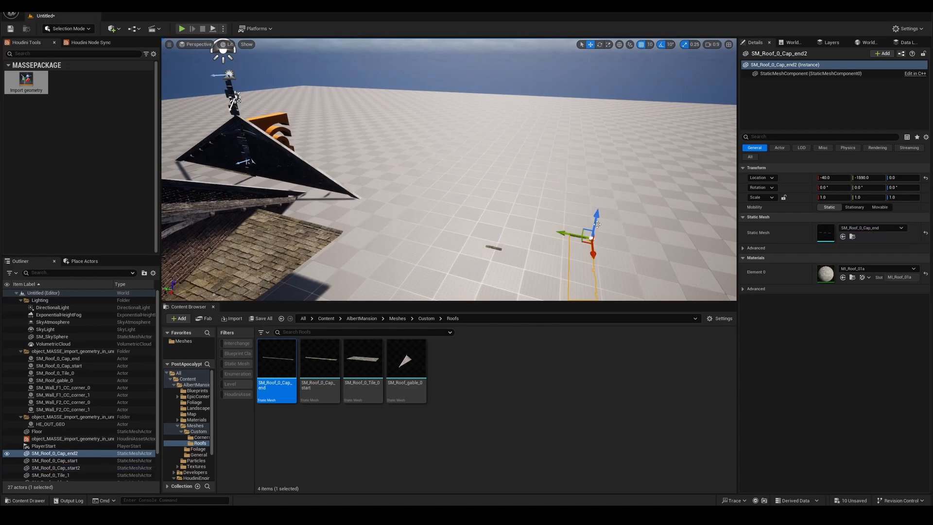
left_click(502, 251)
left_click(494, 248)
left_click_drag(502, 228, 504, 210)
right_click_drag(504, 210, 517, 223)
left_click(551, 176)
left_click(551, 176)
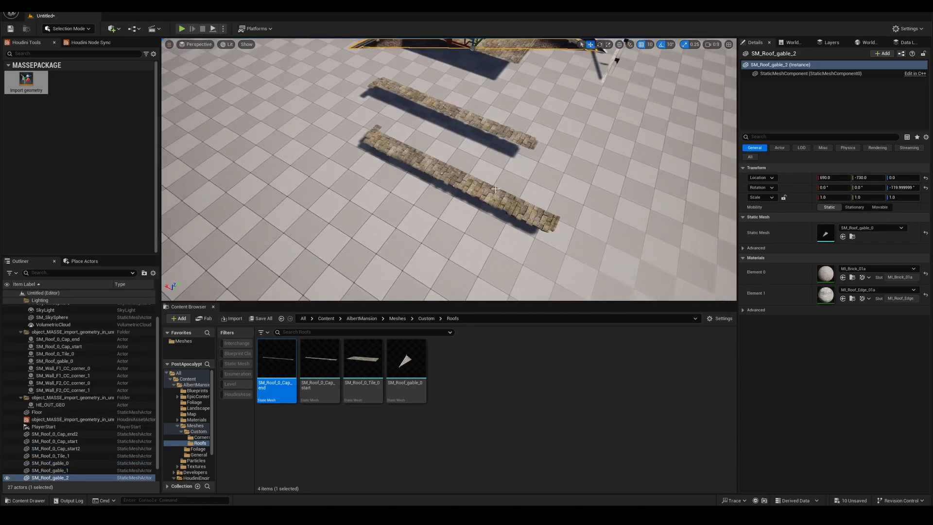
Delete the two placed roof caps and the two placed gable copies from the level
left_click(523, 195)
key("Delete")
left_click(514, 142)
right_click_drag(515, 142, 507, 157)
key("Delete")
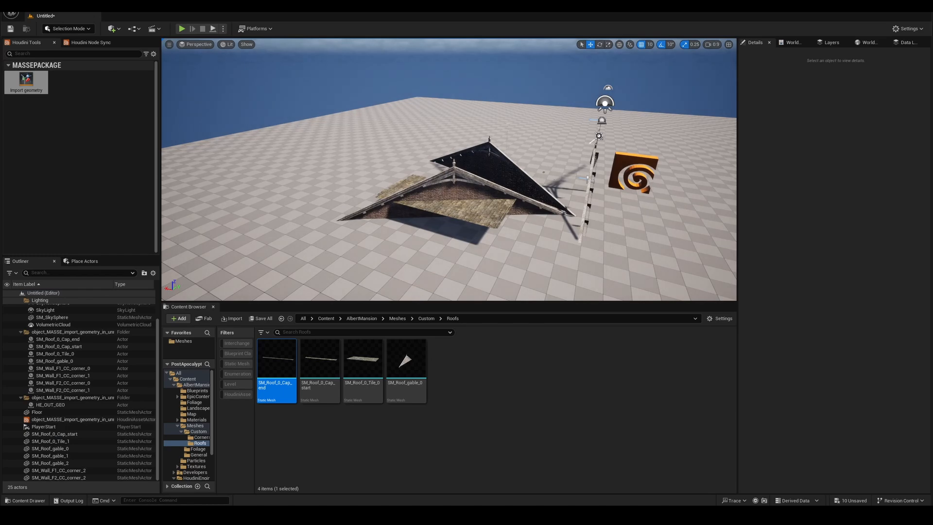
left_click(505, 174)
key("Delete")
left_click(483, 192)
key("Delete")
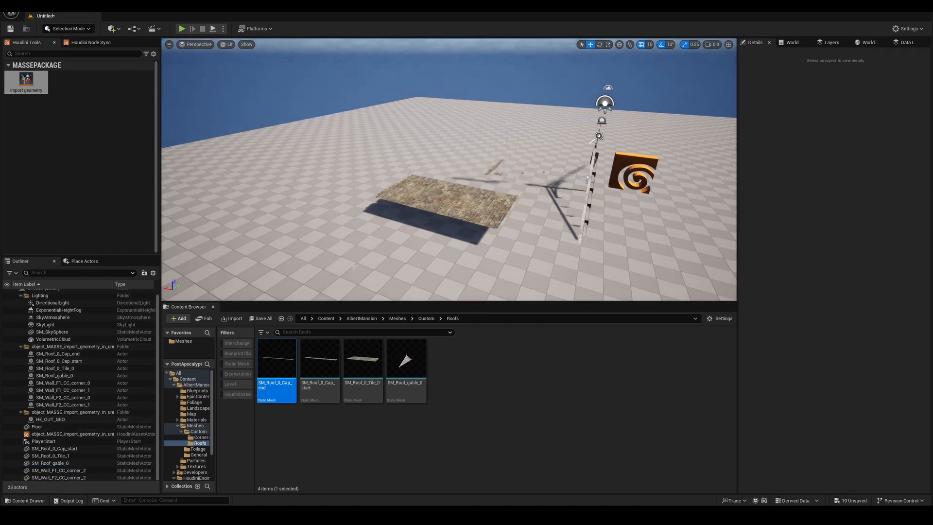
Create a new level from the Basic template
left_click(354, 267)
key("ctrl+n")
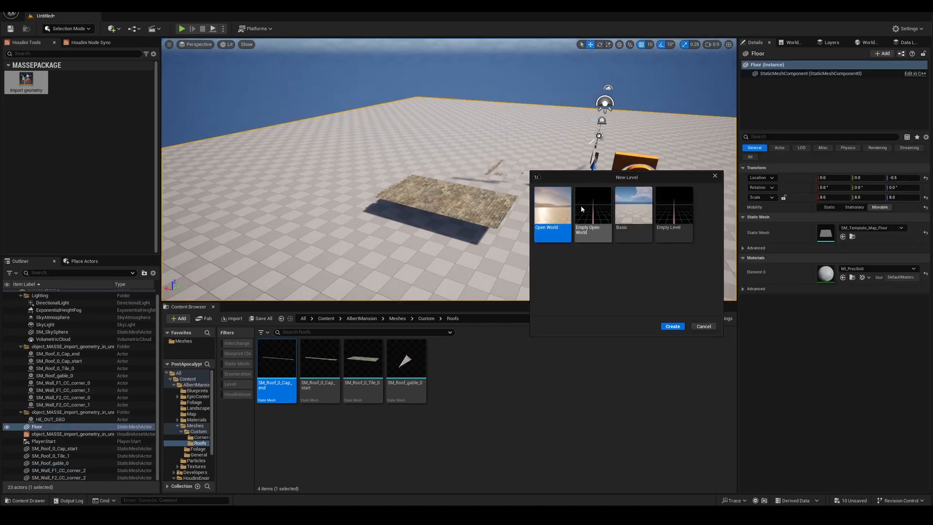
double_click(625, 202)
left_click(688, 339)
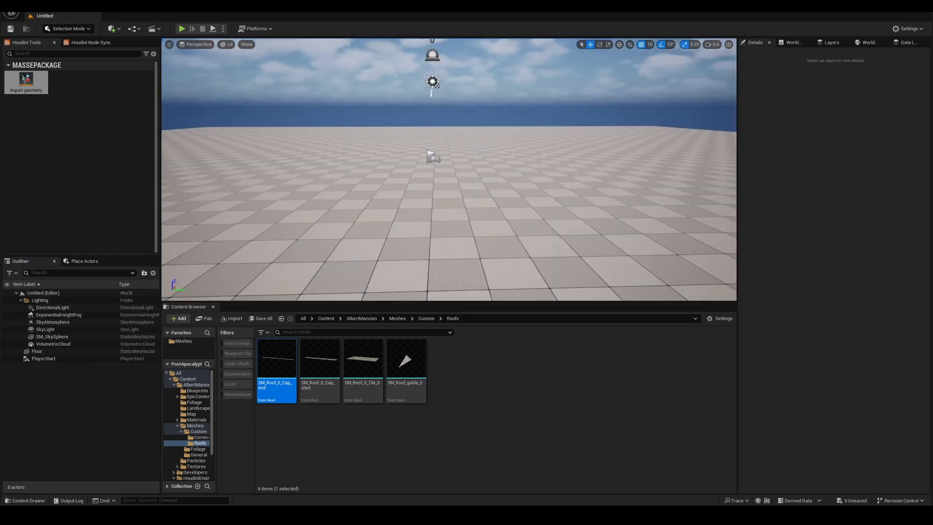
Place SM_Roof_0_Tile_0 from the Roofs folder in the new level for inspection and delete it
left_click(432, 319)
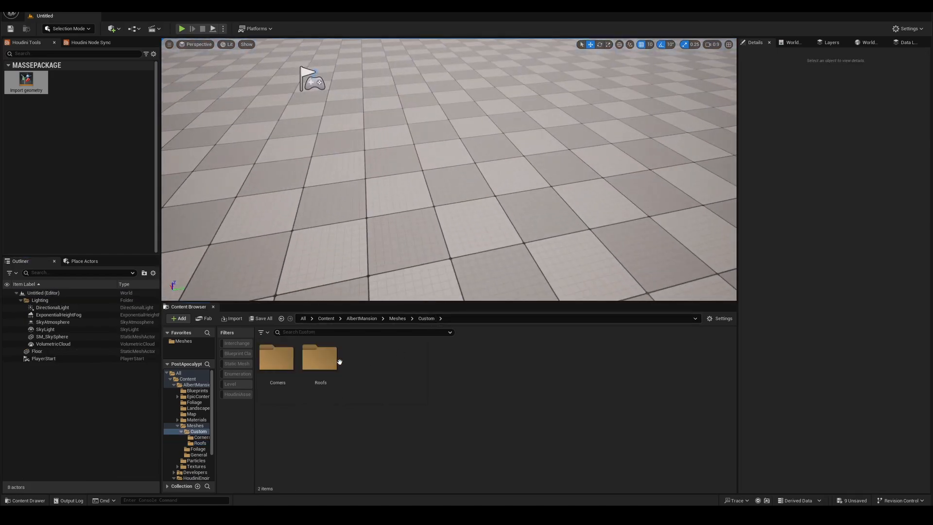
double_click(318, 363)
left_click_drag(362, 360, 520, 169)
right_click_drag(520, 168, 541, 158)
left_click(573, 243)
left_click(517, 195)
key("Delete")
Review the baked corner meshes in the Corners folder under Meshes/Custom
left_click(426, 318)
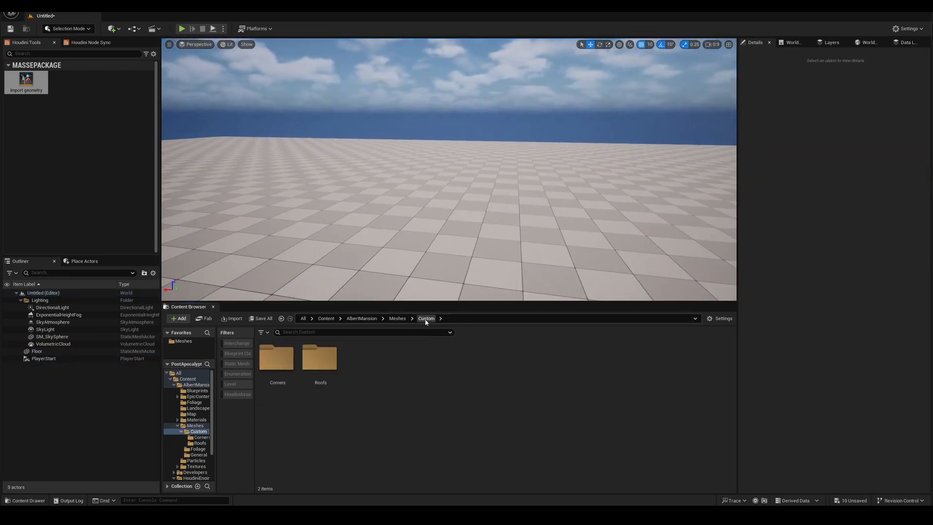
double_click(298, 372)
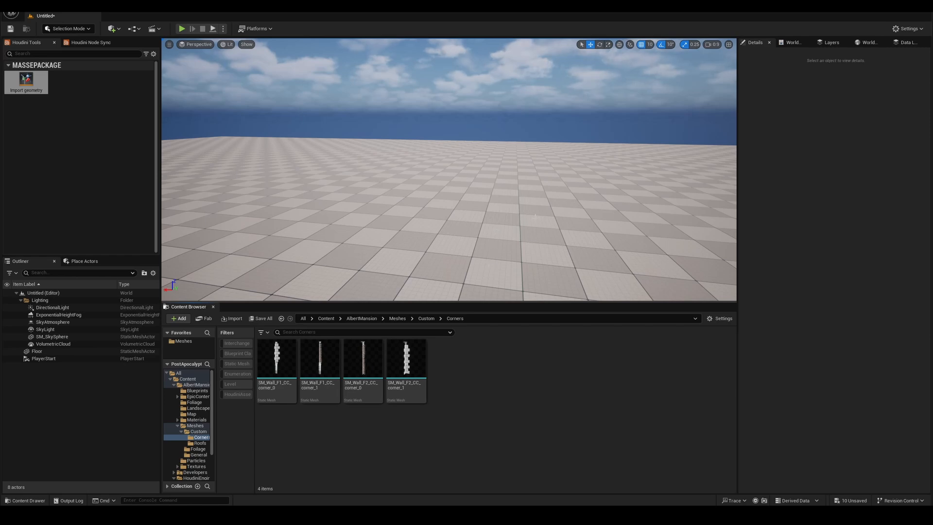
right_click_drag(535, 213, 535, 242)
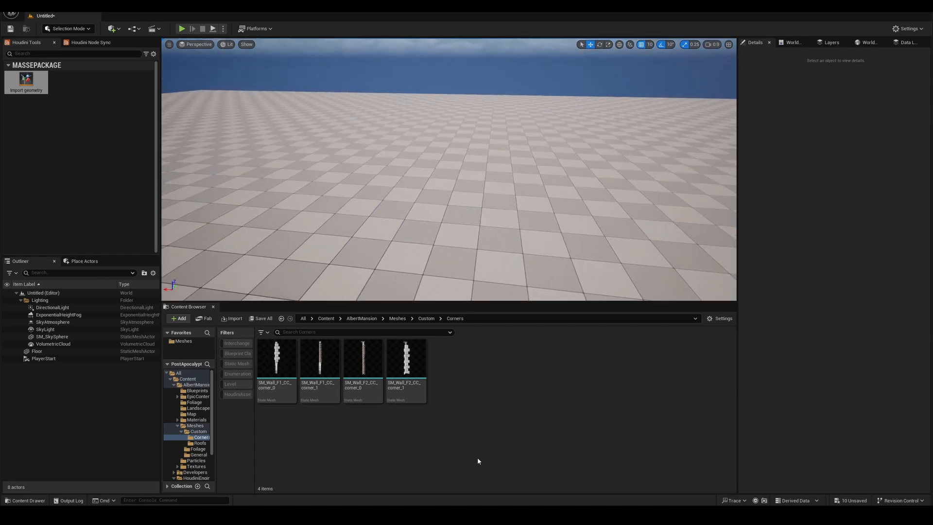
right_click_drag(492, 214, 656, 248)
key("s")
left_click(493, 214)
key("w")
scroll(496, 214, "up", 3)
Switch to Houdini, review the roof node groups in the custom_geometry network, and open the modular_building network
mouse_move(477, 514)
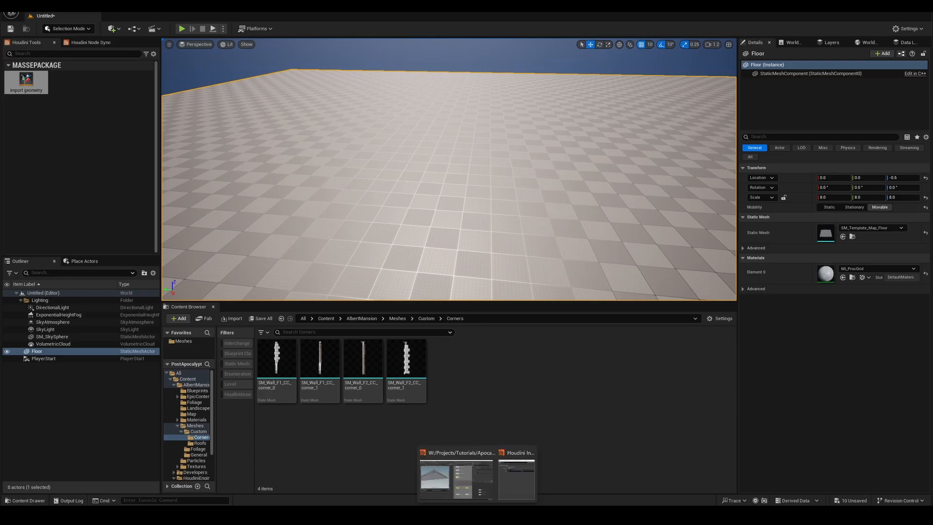
left_click(485, 482)
scroll(593, 320, "down", 5)
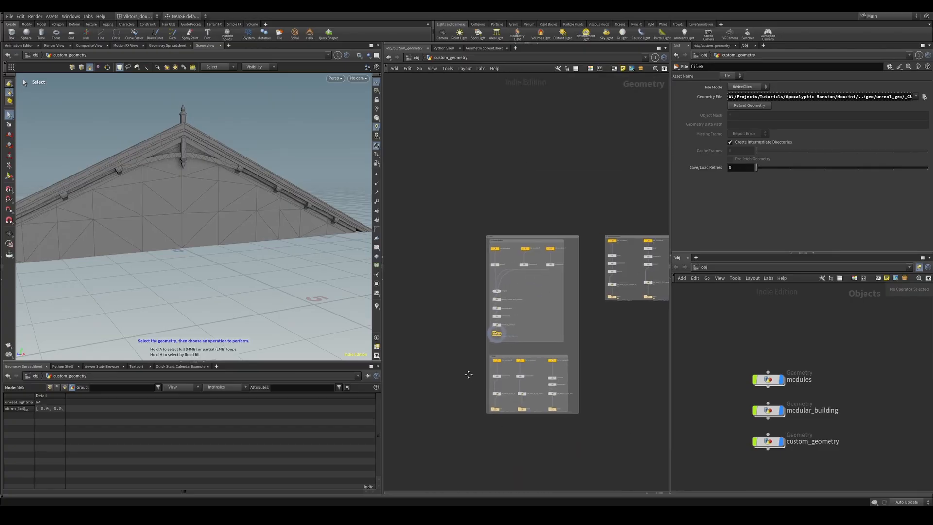
scroll(492, 406, "up", 5)
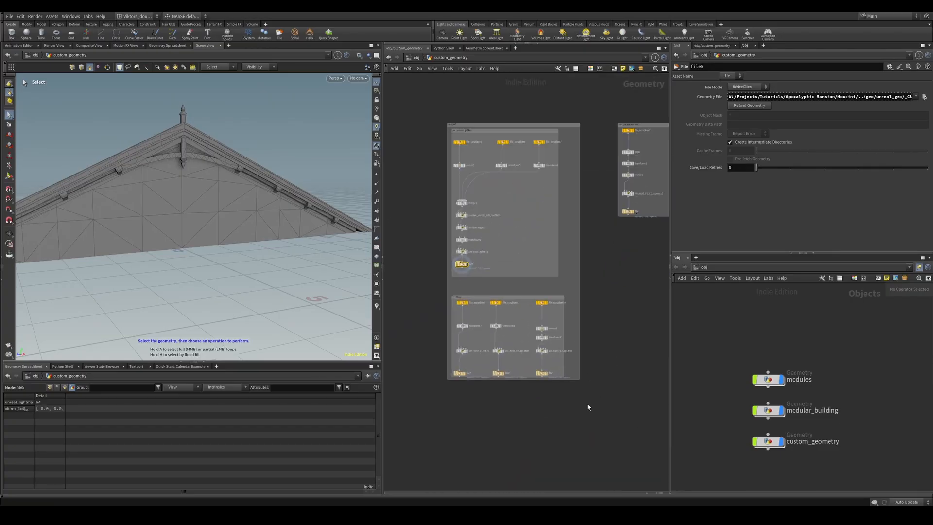
scroll(578, 419, "down", 2)
middle_click_drag(558, 291, 572, 332)
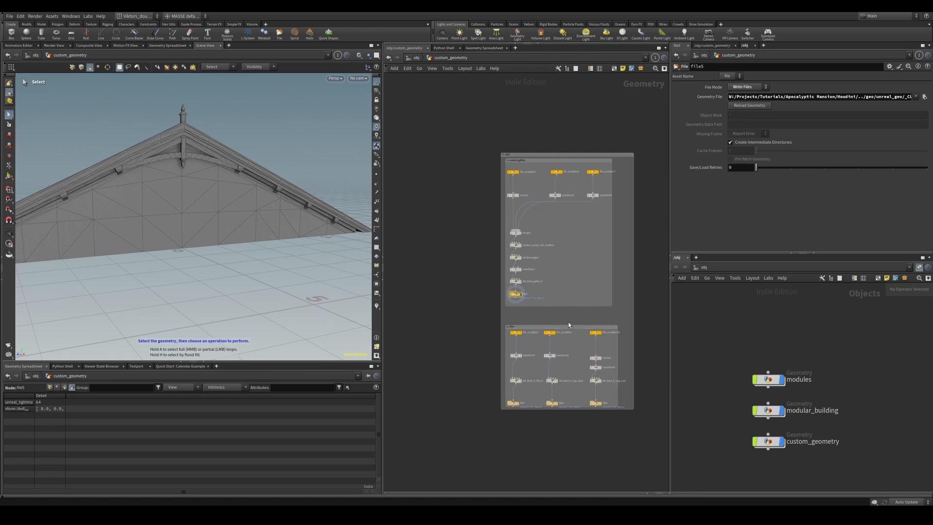
scroll(564, 313, "up", 2)
scroll(536, 280, "down", 2)
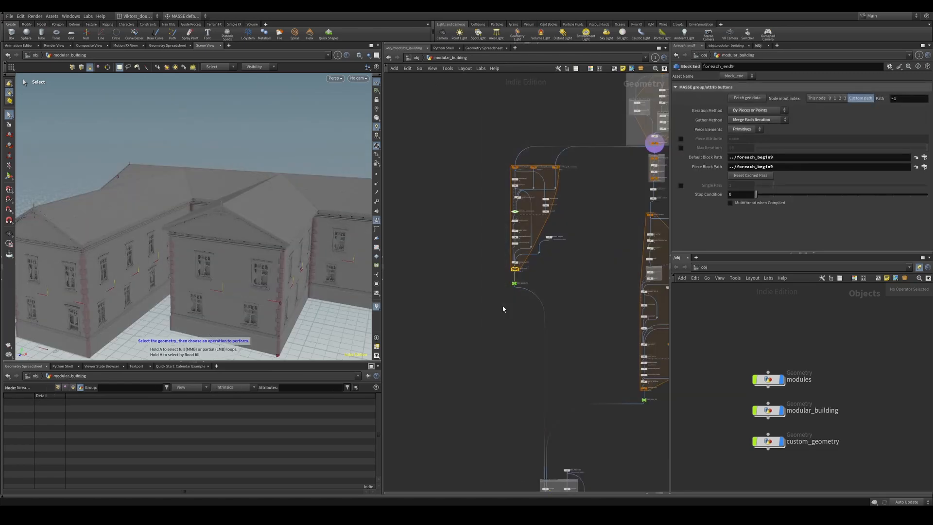
Examine the modular building's front gable, roof edges and corners from above and straight on
left_click_drag(291, 209, 288, 235, "alt")
left_click_drag(317, 291, 311, 233, "alt")
middle_click_drag(559, 242, 511, 331)
scroll(512, 332, "down", 1)
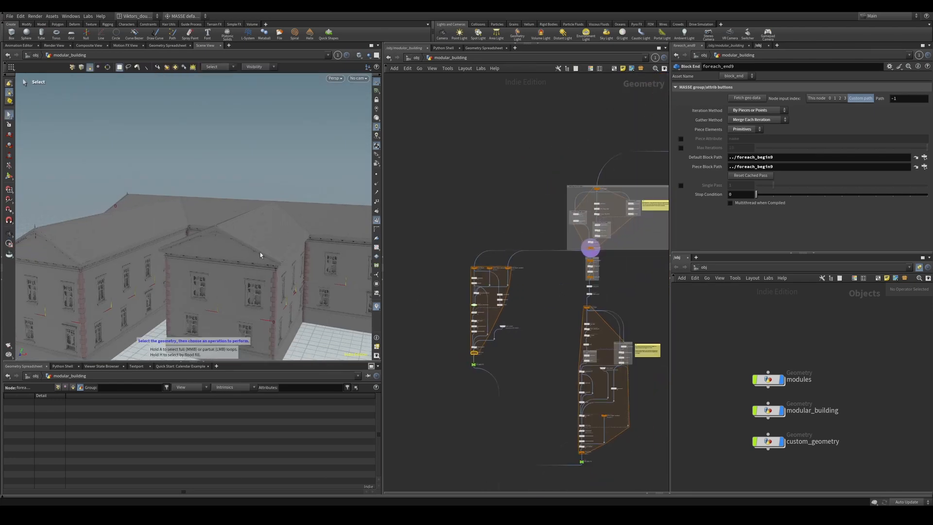
right_click_drag(301, 186, 274, 263, "alt")
key("w")
key("w")
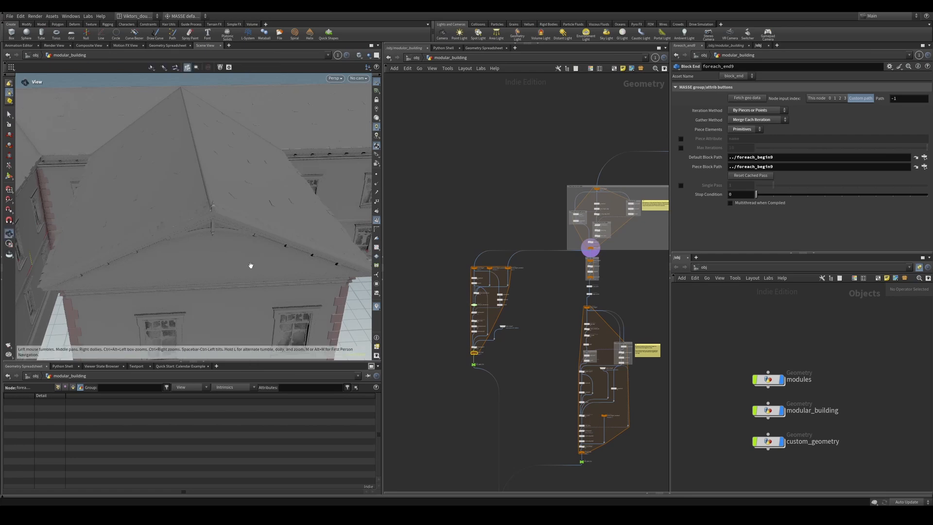
left_click_drag(250, 264, 239, 181, "alt")
key("s")
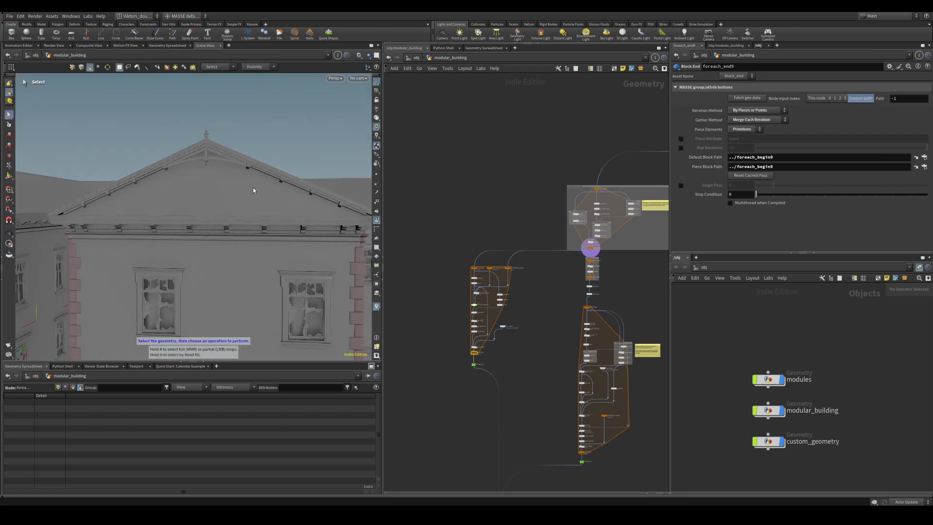
Display the output of foreach_end2 and select the footprint of the short wing in the viewport
scroll(534, 276, "up", 6)
middle_click_drag(575, 265, 491, 302)
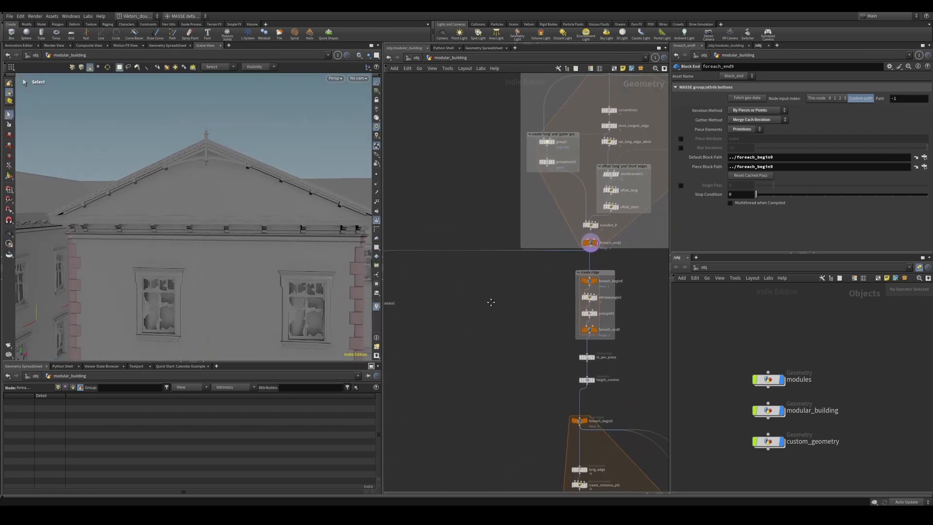
left_click_drag(342, 191, 322, 222, "alt")
scroll(636, 261, "up", 3)
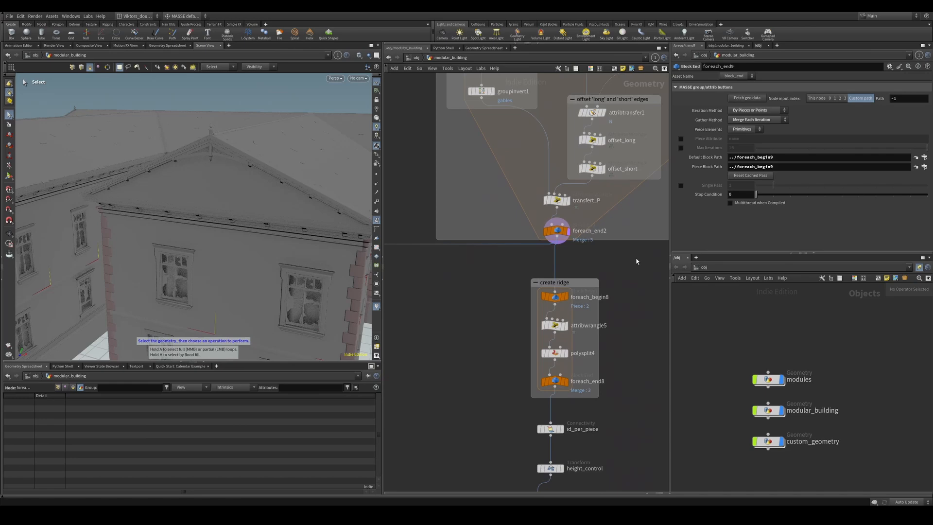
left_click_drag(550, 239, 541, 235)
key("r")
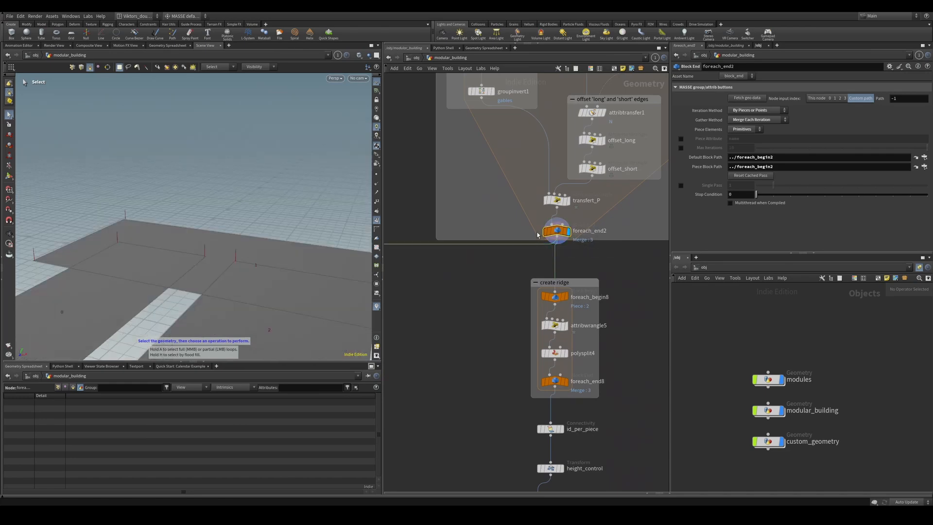
scroll(510, 260, "down", 2)
left_click_drag(277, 260, 290, 287, "alt")
right_click_drag(290, 287, 206, 272, "alt")
left_click_drag(206, 272, 278, 210, "alt")
left_click(283, 214)
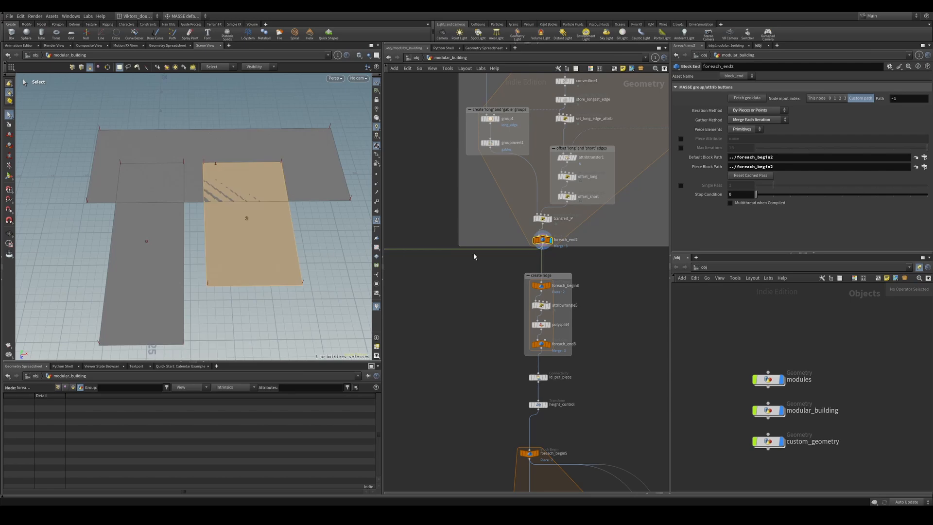
Display the groupinvert1 node that names the gables group inside the footprint loop
scroll(475, 256, "down", 2)
middle_click_drag(499, 262, 551, 284)
middle_click_drag(634, 223, 573, 239)
scroll(572, 239, "up", 6)
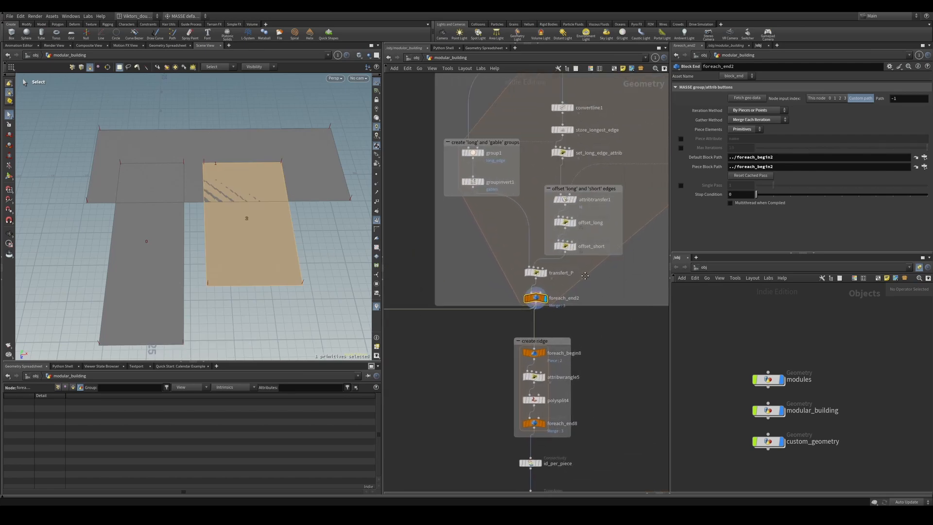
middle_click_drag(510, 170, 535, 276)
mouse_move(455, 206)
left_mouse_down()
mouse_move(431, 238)
mouse_move(396, 254)
left_mouse_up()
key("r")
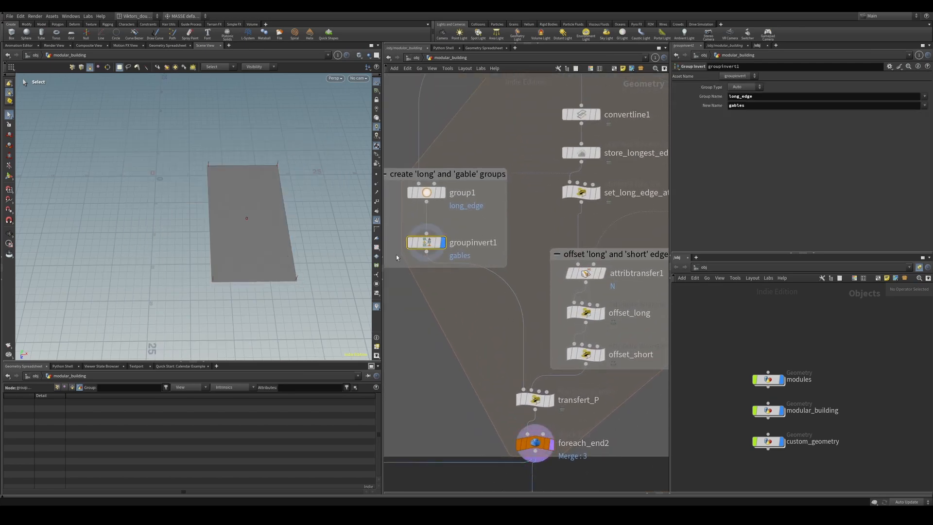
left_click_drag(475, 218, 424, 297)
key("r")
middle_click_drag(506, 413, 524, 292)
scroll(527, 304, "up", 1)
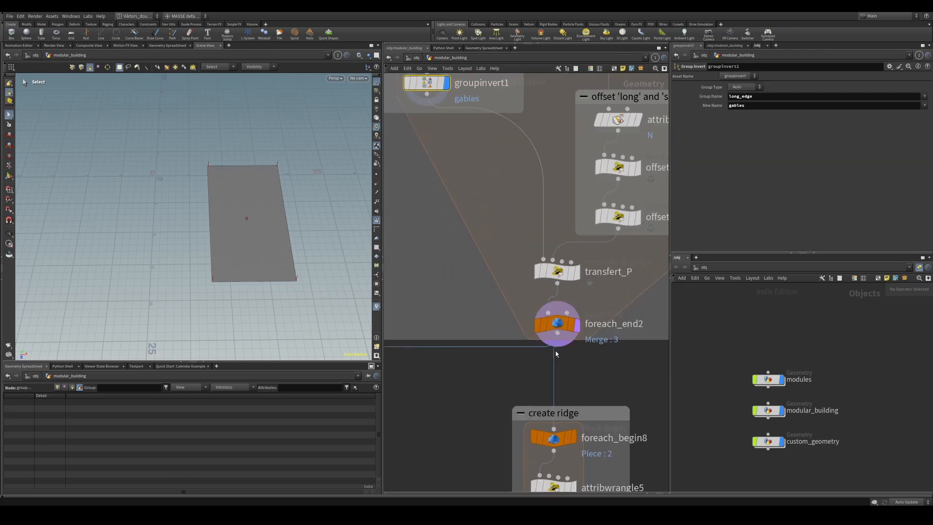
Display the merged footprints at foreach_end2 and follow its output to the separate gable points loop
left_click_drag(555, 355, 536, 315)
key("r")
scroll(510, 306, "down", 5)
middle_click_drag(404, 370, 663, 240)
scroll(529, 216, "down", 4)
middle_click_drag(530, 216, 589, 137)
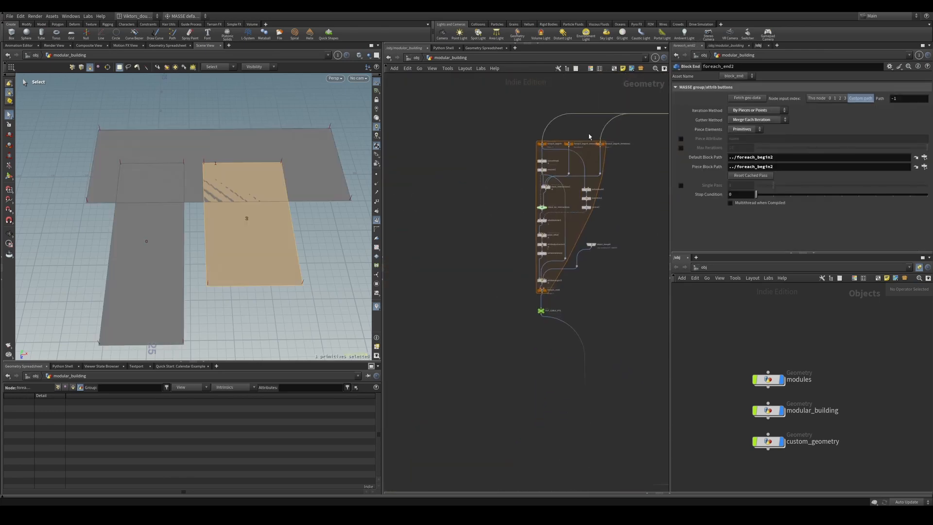
Display the single footprint piece at foreach_begin9, the start of the gable points loop
middle_click_drag(616, 216, 616, 291)
scroll(582, 264, "up", 3)
scroll(582, 264, "up", 1)
left_click_drag(481, 152, 457, 183)
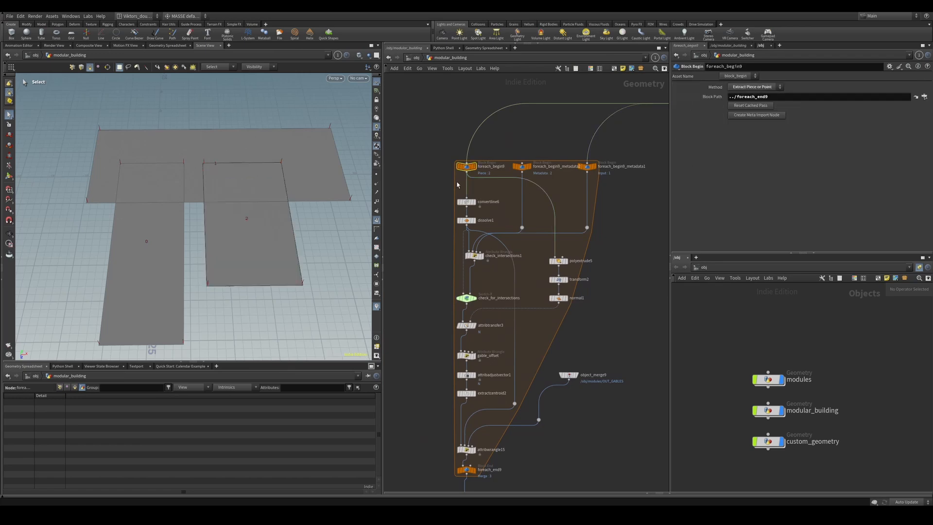
key("r")
middle_click_drag(443, 192, 465, 120)
scroll(548, 437, "up", 2)
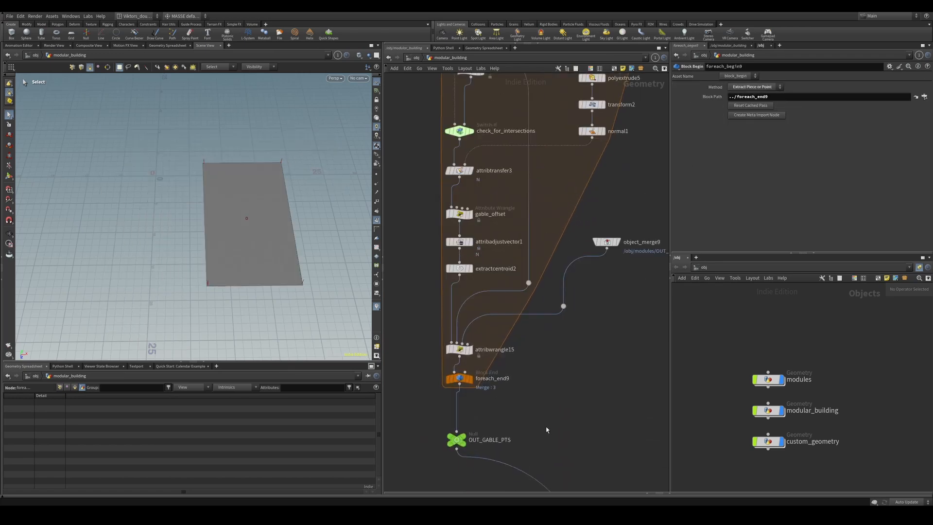
Display the gable points output by foreach_end9 and inspect them in the viewport
left_click_drag(526, 406, 427, 377)
key("r")
key("Escape")
left_click_drag(357, 247, 216, 265)
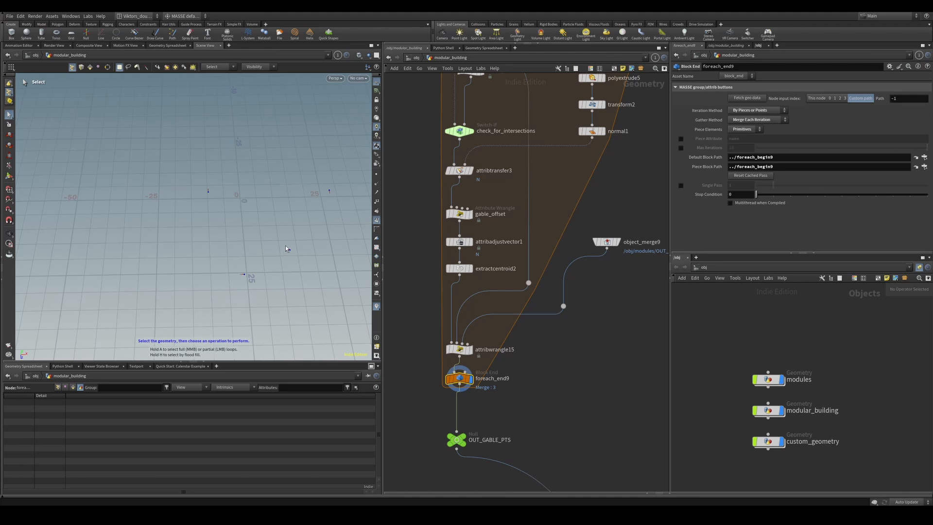
scroll(534, 219, "down", 6)
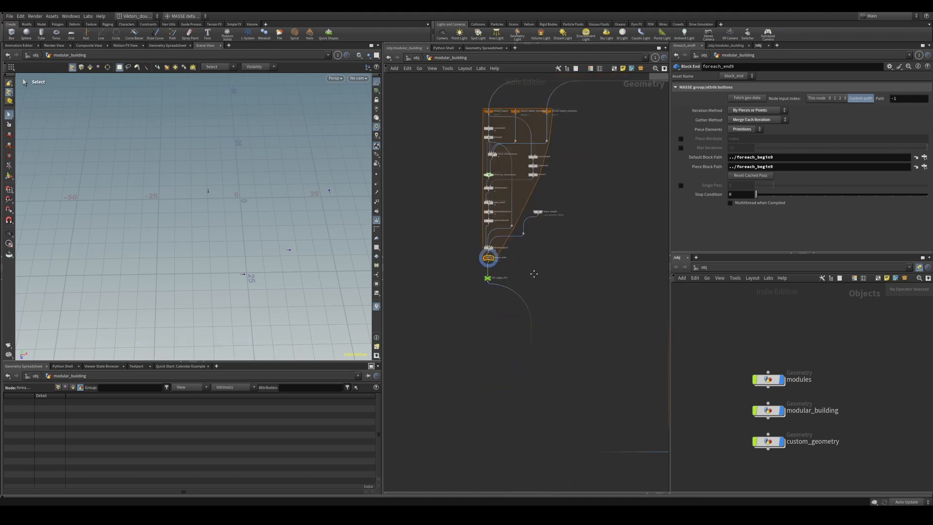
Display copytopoints1 and the final roof and wall merge node, and frame the whole building in the viewport
scroll(572, 345, "up", 4)
middle_click_drag(587, 409, 590, 325)
scroll(589, 325, "up", 3)
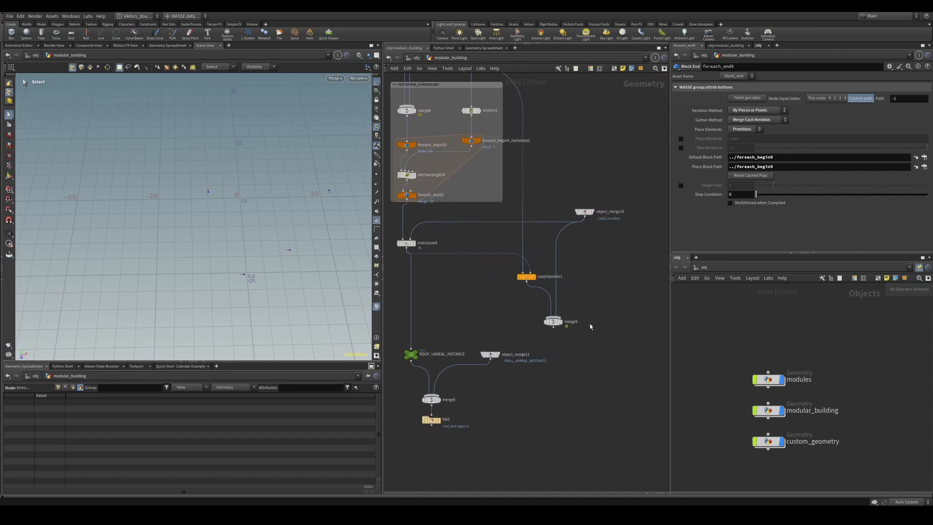
left_click(553, 322)
key("r")
left_click(528, 275)
key("r")
left_click(552, 322)
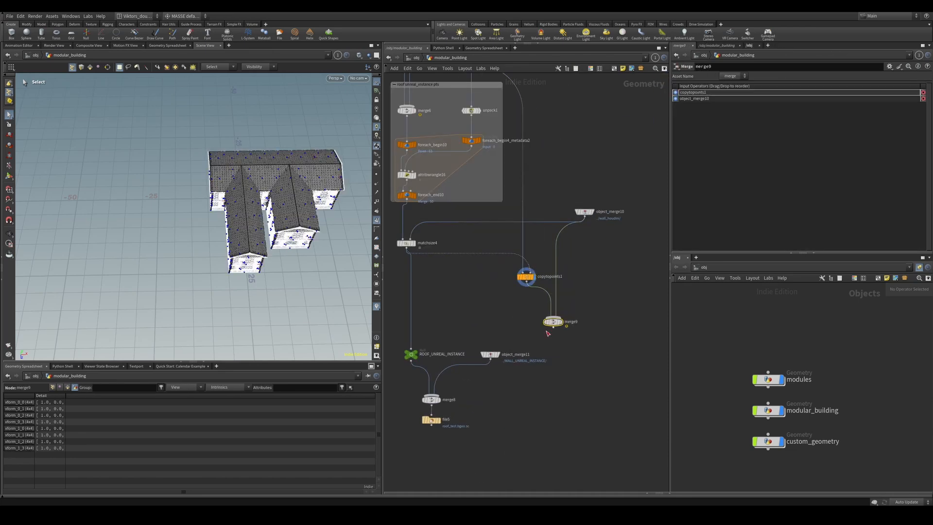
key("r")
key("space+g")
Examine the merged building from several angles, alternating between shaded and wireframe display
mouse_move(232, 199)
left_mouse_down()
mouse_move(223, 189)
mouse_move(248, 204)
left_mouse_up()
key("shift+w")
key("shift+w")
right_click_drag(248, 204, 387, 121)
key("shift+w")
mouse_move(253, 160)
left_mouse_down()
mouse_move(248, 214)
mouse_move(185, 167)
mouse_move(223, 170)
mouse_move(228, 192)
mouse_move(235, 177)
mouse_move(261, 170)
mouse_move(191, 213)
mouse_move(249, 163)
mouse_move(349, 192)
left_mouse_up()
key("shift+w")
key("shift+w")
key("shift+w")
Examine close up in wireframe where the wing roofs run into the main roof
key("s")
mouse_move(144, 181)
left_mouse_down()
mouse_move(88, 160)
mouse_move(196, 192)
mouse_move(169, 151)
mouse_move(212, 181)
mouse_move(183, 150)
mouse_move(210, 151)
mouse_move(175, 171)
mouse_move(119, 250)
mouse_move(186, 235)
left_mouse_up()
scroll(87, 160, "up", 5)
key("s")
key("Escape")
key("s")
scroll(191, 157, "down", 5)
key("shift+w")
scroll(255, 201, "up", 3)
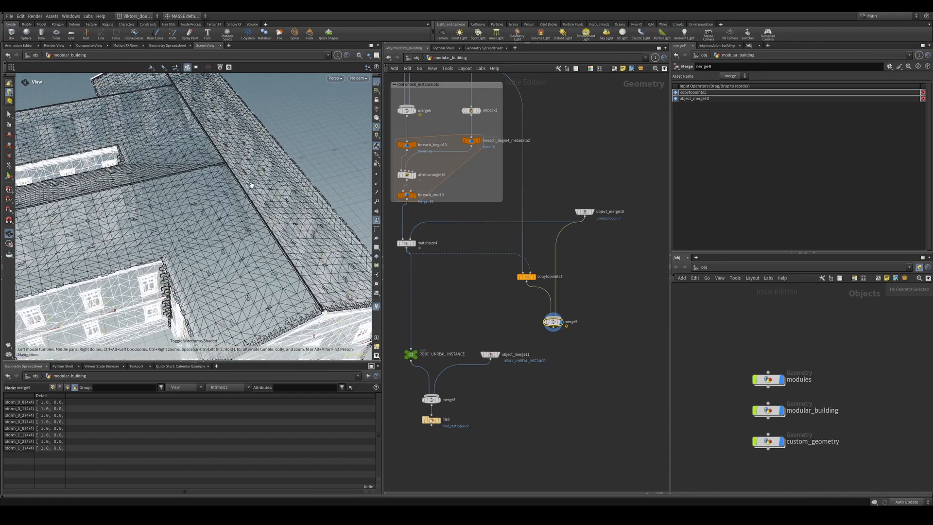
left_click_drag(255, 201, 216, 185, "alt")
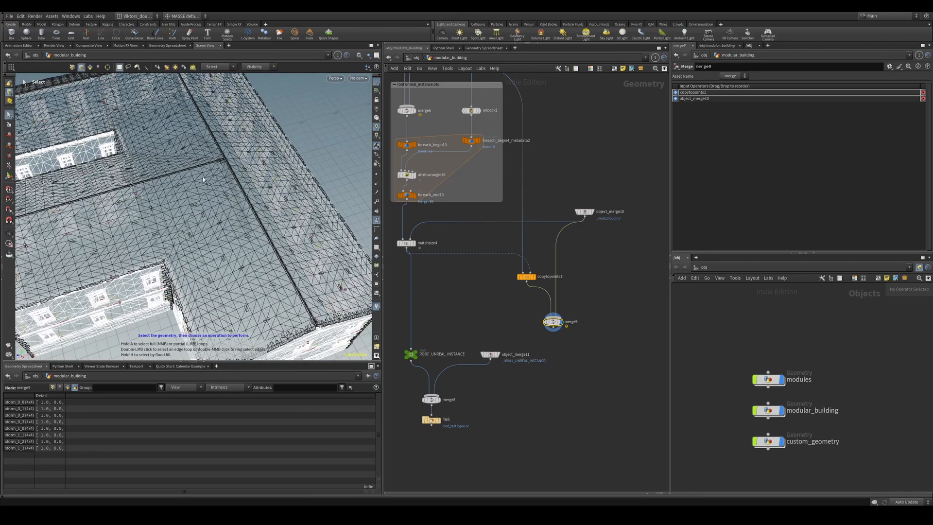
key("shift+w")
mouse_move(205, 201)
left_mouse_down("alt")
mouse_move(200, 173)
mouse_move(248, 217)
mouse_move(290, 214)
mouse_move(258, 193)
mouse_move(272, 171)
mouse_move(263, 163)
left_mouse_up("alt")
key("shift+w")
scroll(290, 214, "up", 3)
scroll(257, 193, "down", 3)
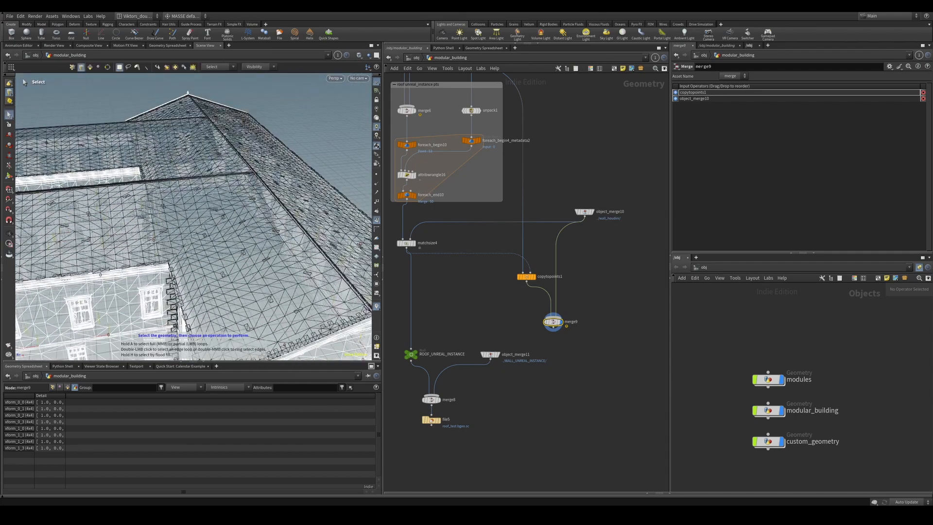
Review the Check for intersections option in the CONTROL node's Gable settings and inspect the roof junction in wireframe
left_click_drag(0, 152, 587, 180)
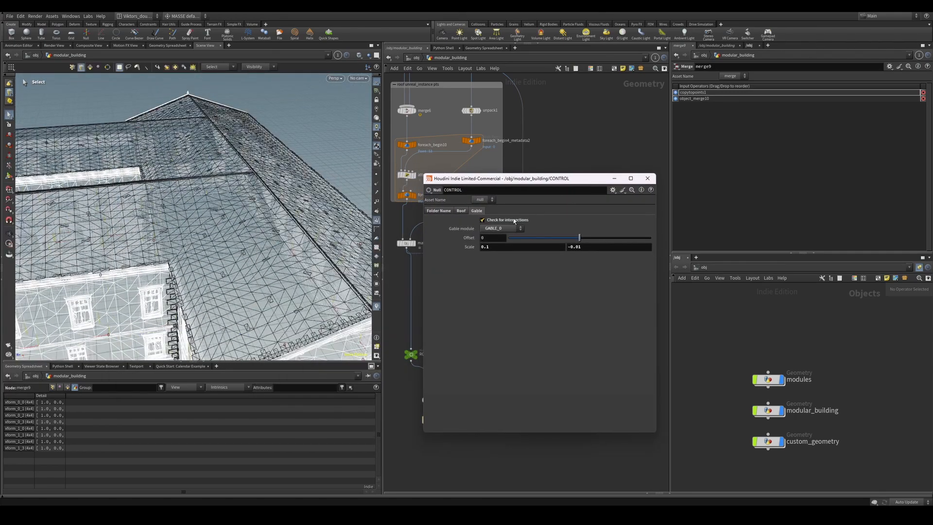
key("shift+w")
mouse_move(267, 162)
left_mouse_down("alt")
mouse_move(265, 194)
mouse_move(345, 151)
left_mouse_up("alt")
key("shift+w")
scroll(273, 166, "up", 5)
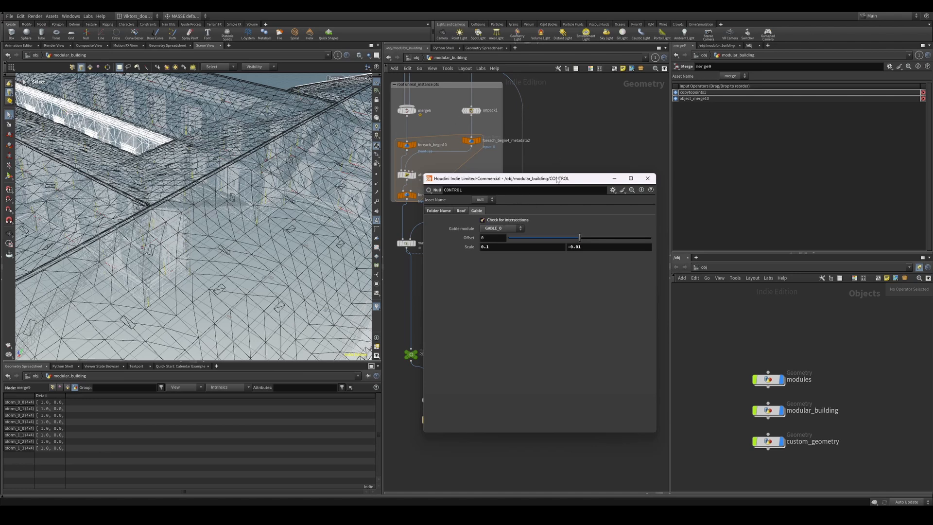
left_click_drag(558, 179, 932, 158)
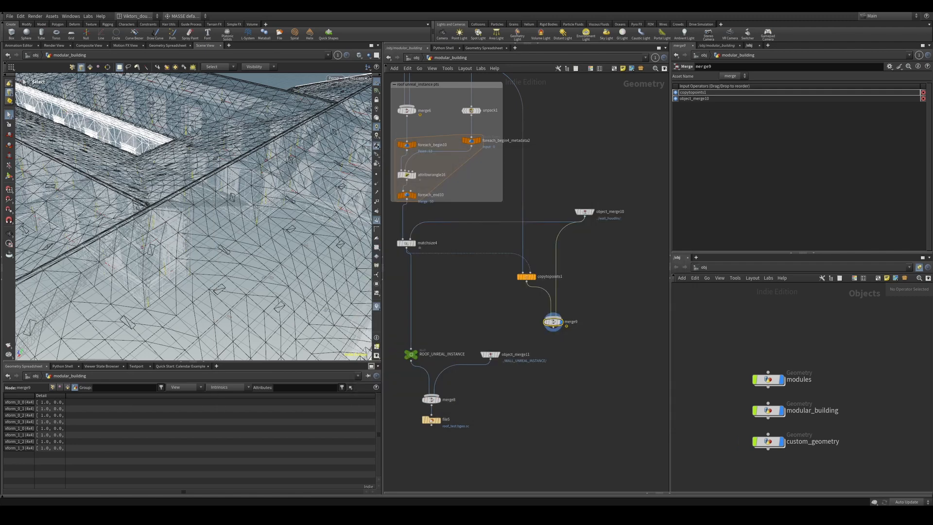
Return to the final merge node of the roof network and keep its output displayed
scroll(489, 188, "down", 4)
middle_click_drag(541, 180, 562, 301)
scroll(557, 383, "up", 1)
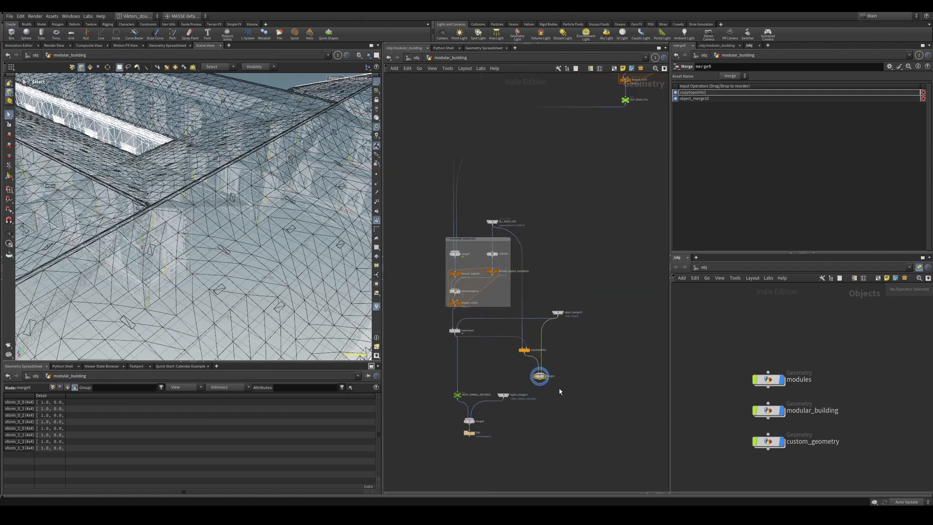
key("r")
left_click_drag(515, 353, 544, 387)
key("r")
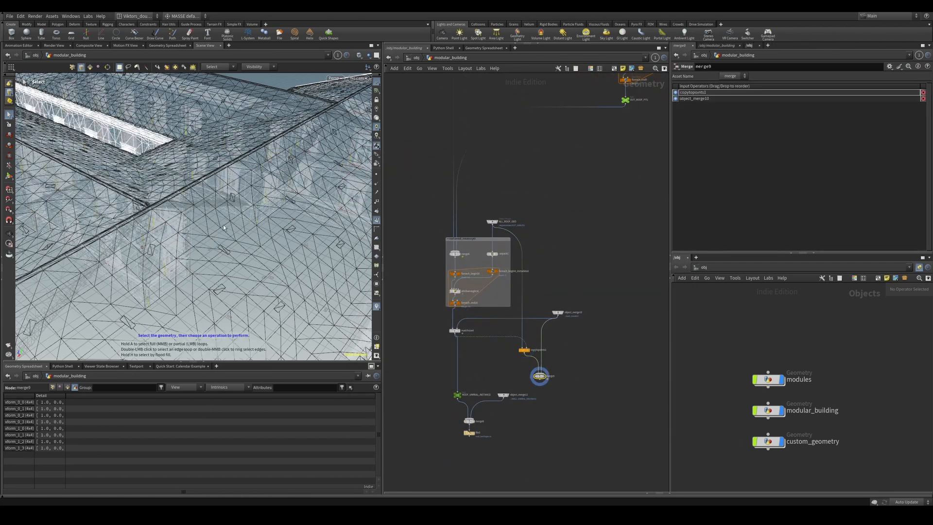
Select the grid3 footprint with the building shaded and move it to a Z centre of about -6.12
key("shift+w")
scroll(136, 267, "down", 5)
scroll(556, 236, "down", 3)
middle_click_drag(555, 236, 529, 375)
middle_click_drag(639, 123, 568, 444)
middle_click_drag(629, 215, 558, 251)
scroll(558, 251, "up", 3)
left_click(529, 286)
scroll(237, 180, "down", 5)
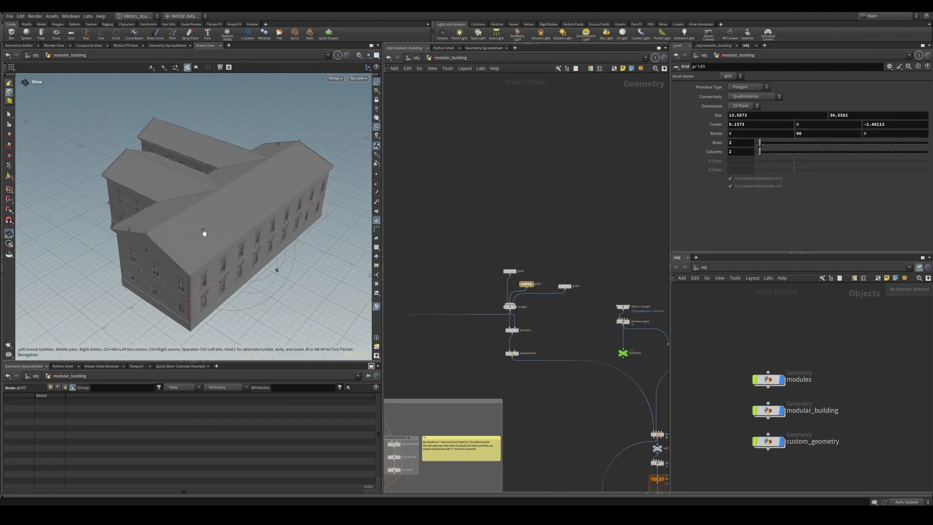
left_click_drag(202, 232, 259, 249, "alt")
mouse_move(241, 171)
left_mouse_down("alt")
mouse_move(167, 158)
mouse_move(167, 199)
mouse_move(204, 214)
mouse_move(261, 158)
left_mouse_up("alt")
key("shift+w")
key("shift+w")
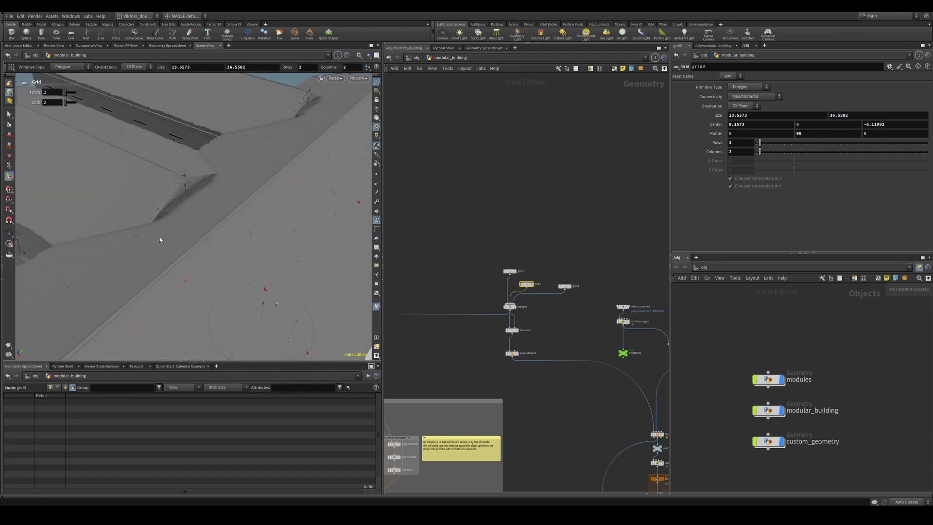
Inspect the gable end of the moved wing where it meets the main roof, in shaded and wireframe display
key("shift+w")
mouse_move(159, 237)
left_mouse_down("alt")
mouse_move(163, 193)
mouse_move(196, 235)
mouse_move(168, 220)
mouse_move(185, 178)
mouse_move(244, 162)
mouse_move(170, 191)
left_mouse_up("alt")
key("shift+w")
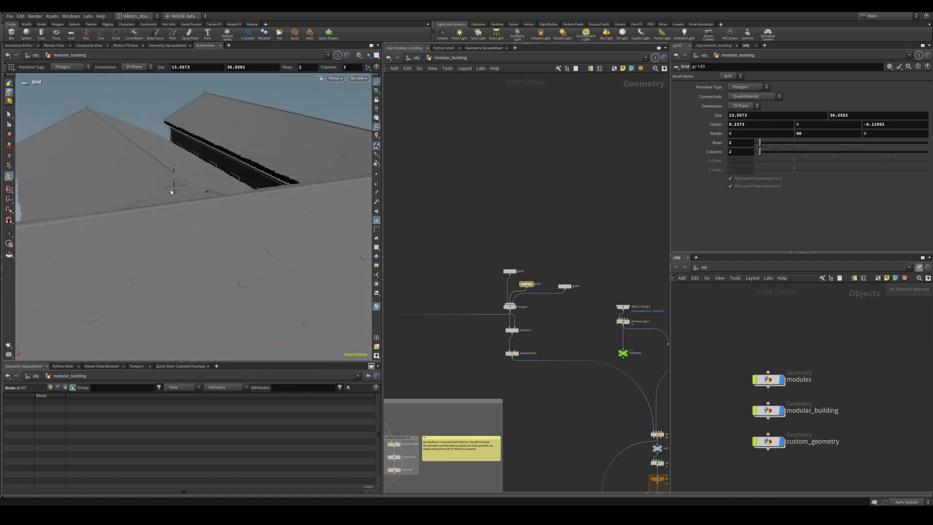
left_click(171, 191)
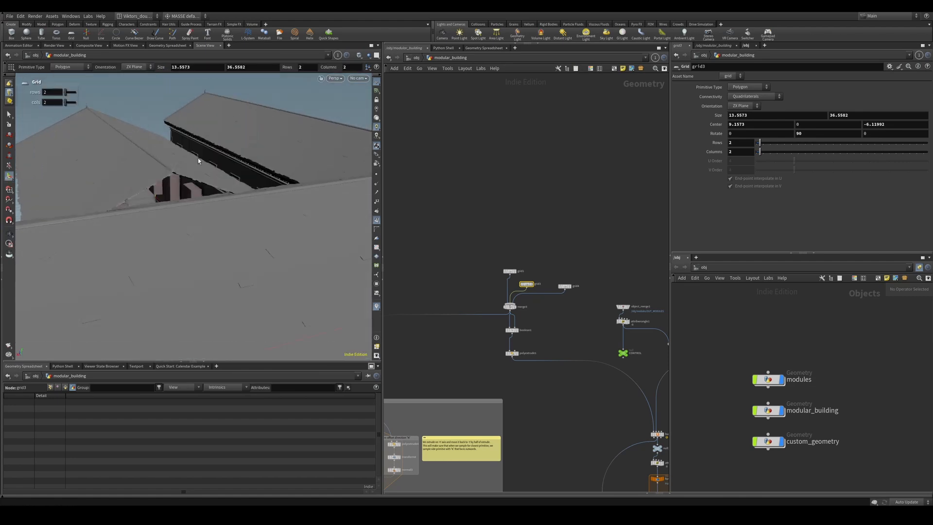
mouse_move(274, 203)
left_mouse_down("alt")
mouse_move(197, 239)
mouse_move(316, 252)
mouse_move(252, 245)
left_mouse_up("alt")
key("shift+w")
right_click_drag(252, 245, 238, 228)
key("shift+w")
Examine the moved wing's gables and walls from ground level and from above
mouse_move(238, 228)
left_mouse_down()
mouse_move(209, 209)
mouse_move(253, 248)
mouse_move(232, 233)
mouse_move(244, 225)
mouse_move(292, 240)
left_mouse_up()
key("shift+w")
key("shift+w")
key("shift+w")
key("shift+w")
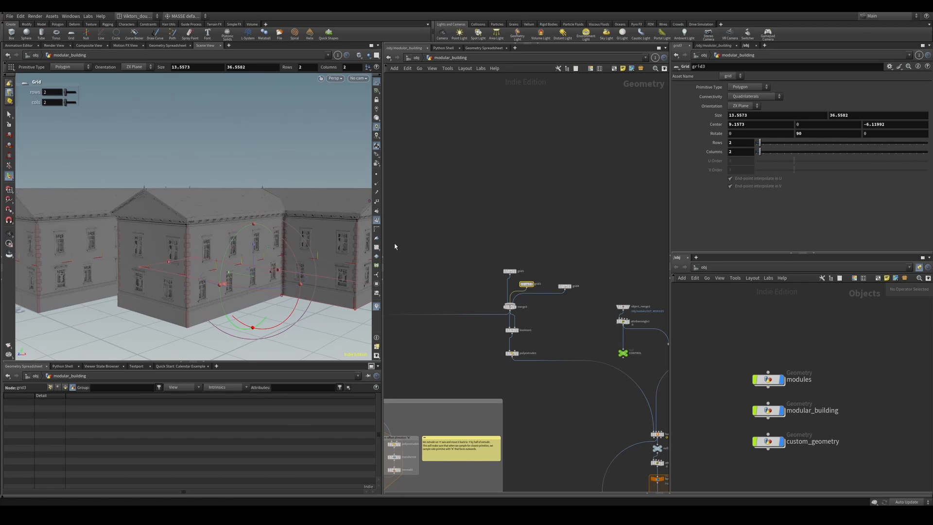
left_click_drag(260, 212, 254, 248, "alt")
key("shift+w")
key("shift+w")
key("Return")
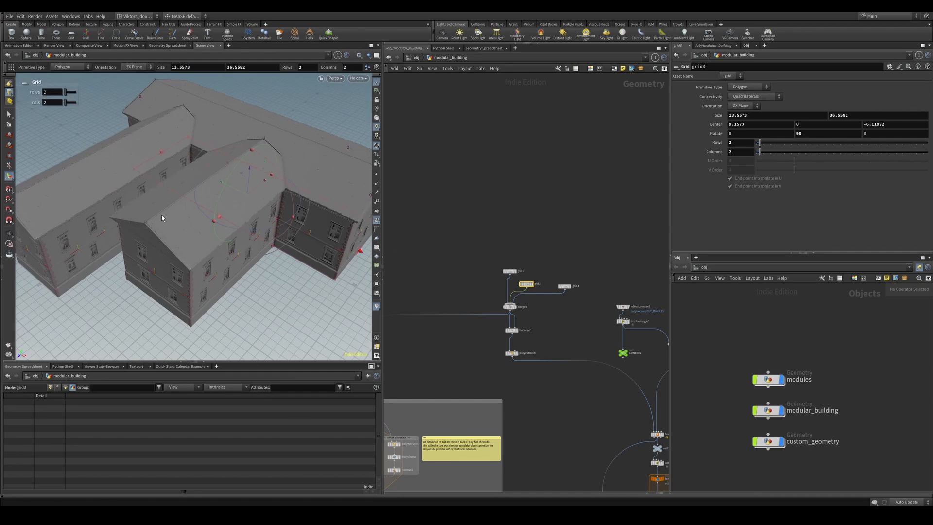
Move the grid3 footprint along its depth to a Z centre of about -2.38
scroll(520, 174, "down", 4)
middle_click_drag(520, 174, 455, 236)
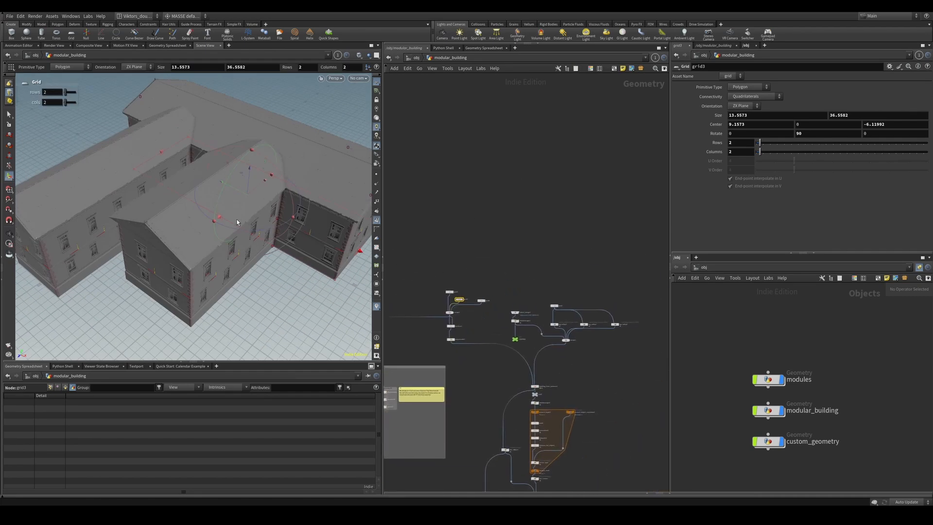
mouse_move(263, 192)
left_mouse_down()
mouse_move(243, 202)
mouse_move(238, 175)
mouse_move(215, 196)
mouse_move(254, 170)
mouse_move(210, 162)
left_mouse_up()
key("Escape")
key("w")
key("w")
scroll(211, 162, "up", 5)
scroll(574, 267, "down", 4)
Go back to the gable points loop and display its foreach_begin9 footprint piece
middle_click_drag(593, 237, 665, 189)
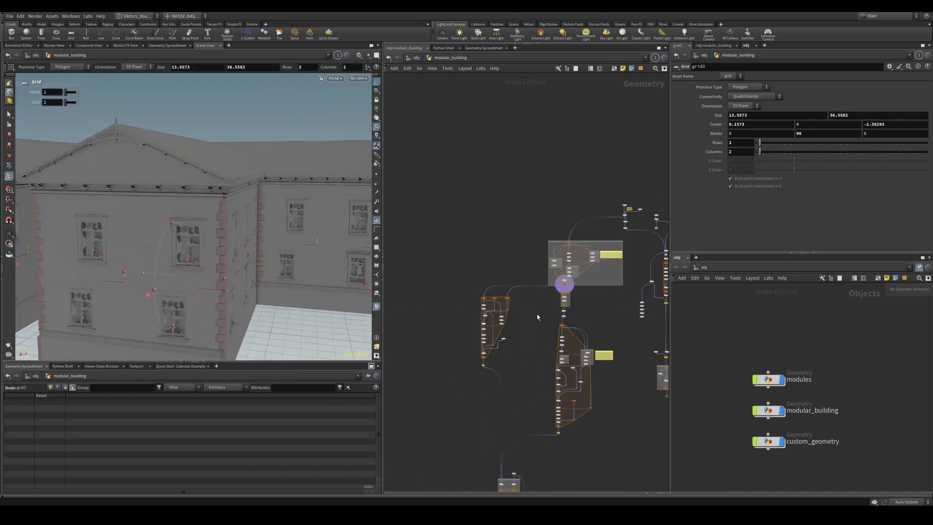
middle_click_drag(537, 316, 610, 272)
scroll(569, 248, "up", 3)
scroll(605, 336, "up", 4)
middle_click_drag(604, 336, 517, 408)
scroll(601, 353, "up", 3)
left_click(483, 348)
scroll(594, 297, "down", 3)
scroll(485, 239, "up", 3)
left_click_drag(452, 196, 412, 229)
key("r")
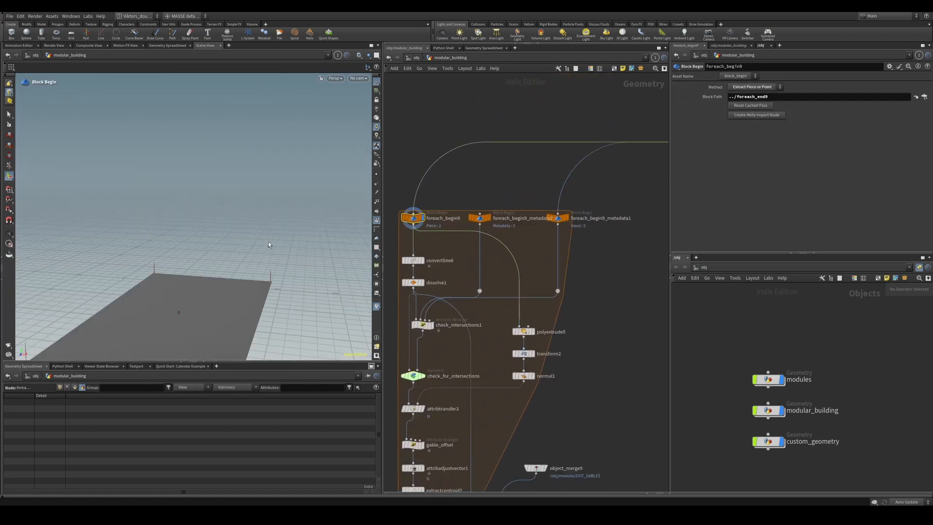
Display the footprint's edges as separate lines at convertline6
left_click_drag(273, 243, 208, 288, "alt")
middle_click_drag(476, 260, 542, 256)
scroll(542, 256, "up", 2)
left_click_drag(510, 246, 441, 273)
key("r")
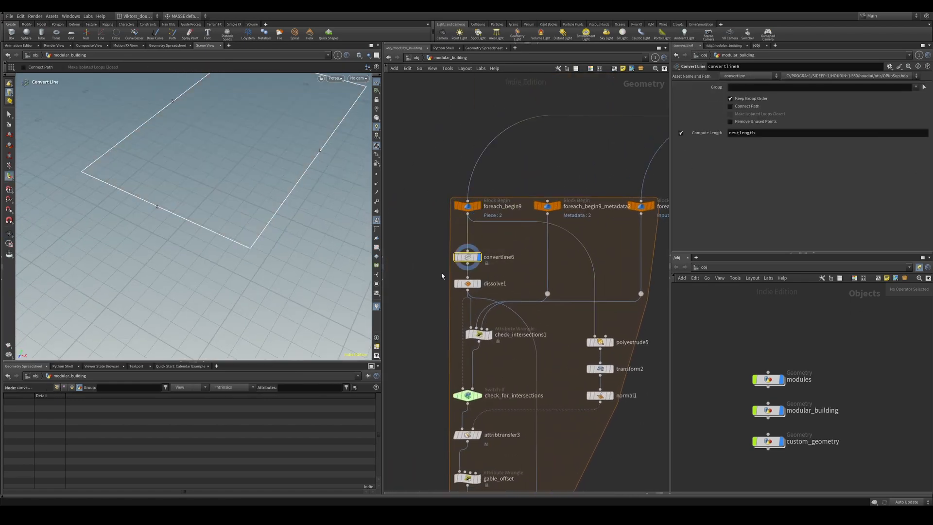
Display dissolve1 and review its Dissolve Non-Selected operation on the gables group
middle_click_drag(264, 180, 248, 228, "alt")
scroll(249, 229, "down", 4)
scroll(525, 334, "up", 2)
left_click_drag(486, 250, 429, 288)
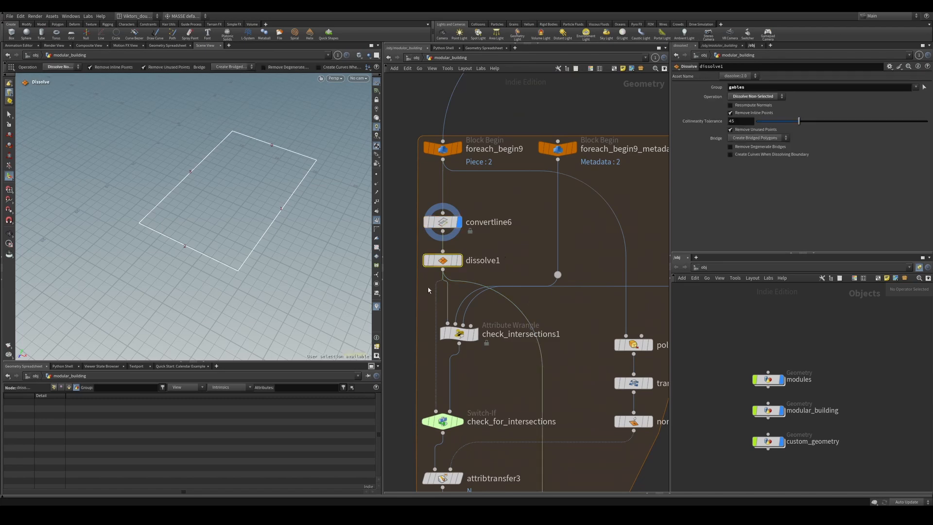
middle_click_drag(494, 287, 510, 285)
key("r")
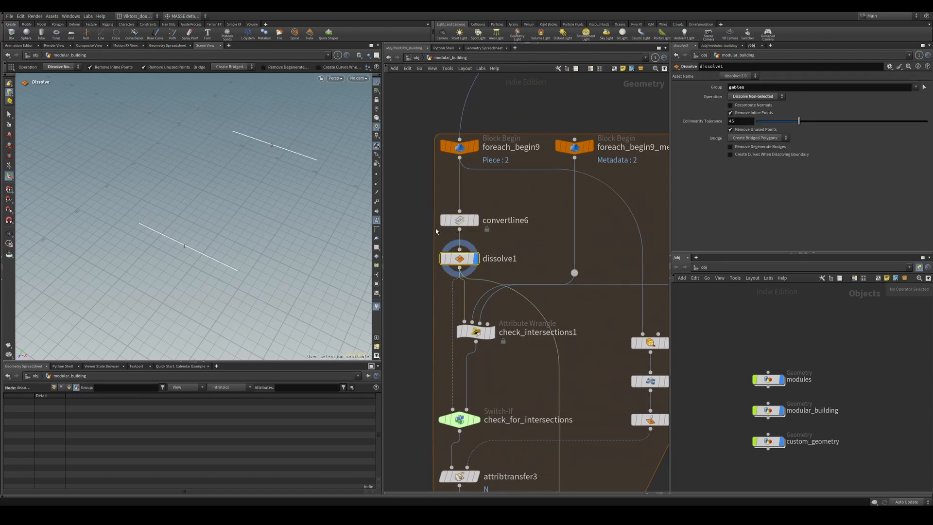
scroll(522, 251, "up", 1)
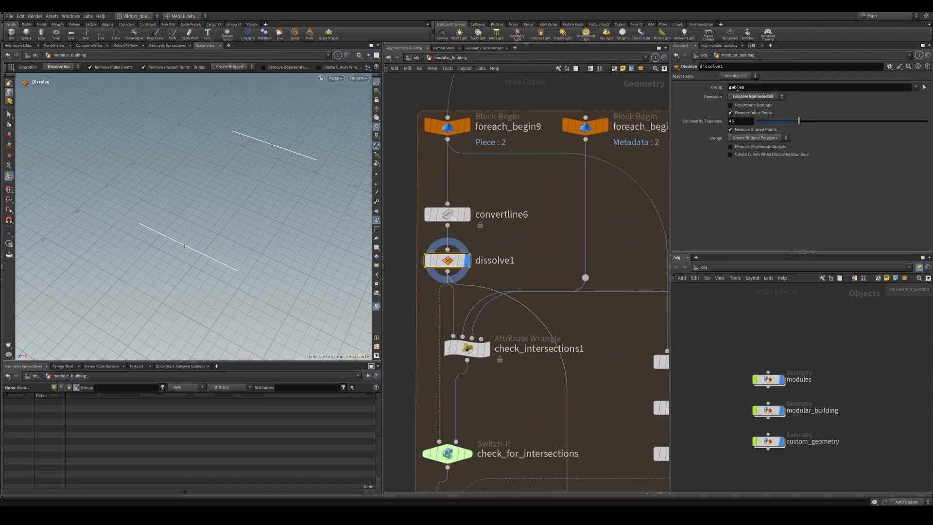
scroll(538, 294, "down", 1)
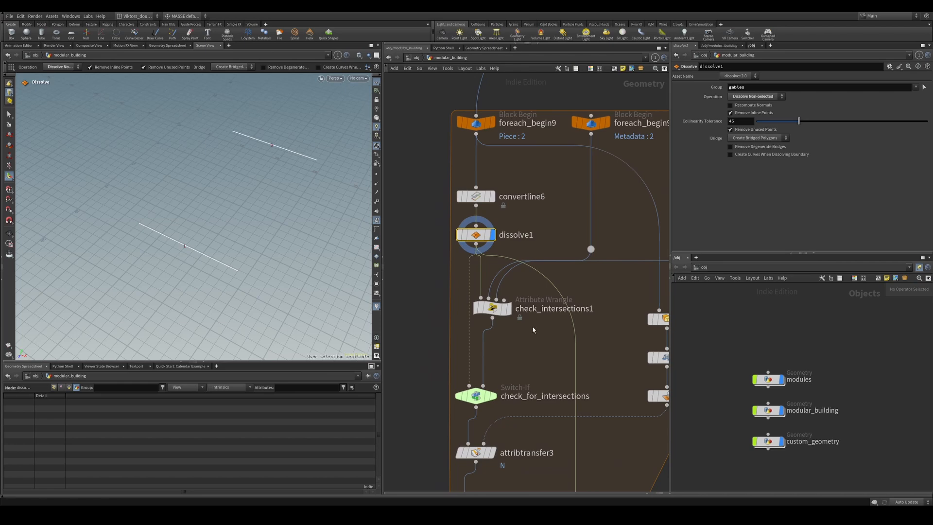
Display the check_for_intersections switch and review the Enable expression linked to the CONTROL node
middle_click_drag(538, 358, 554, 313)
left_click(492, 350)
key("r")
scroll(537, 343, "up", 1)
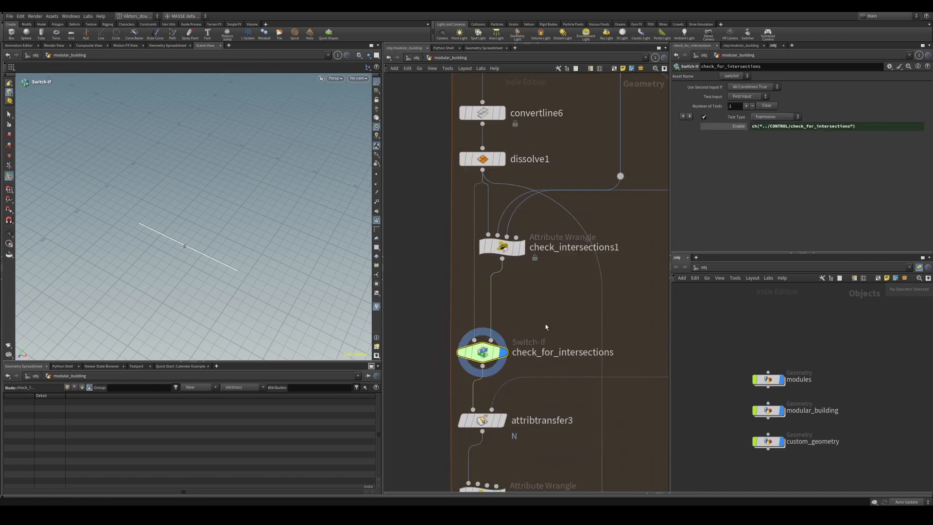
left_click(725, 126)
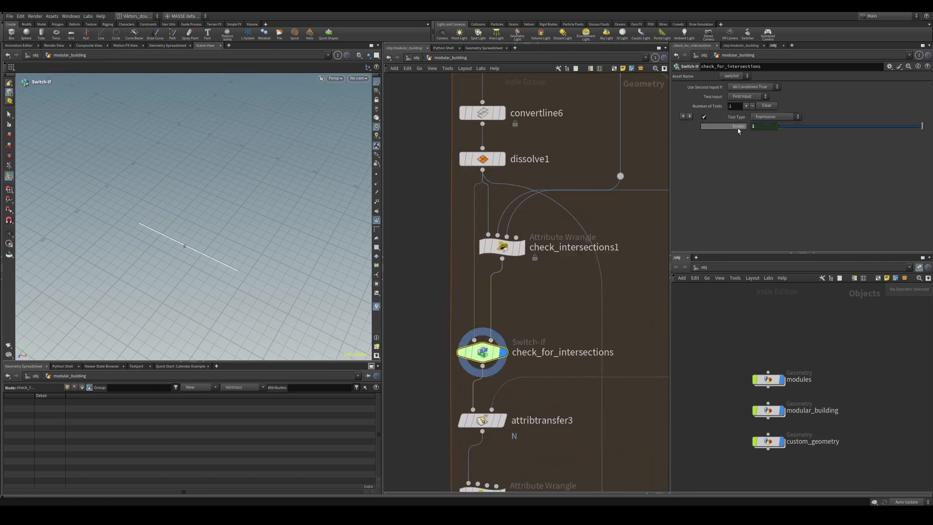
left_click(737, 127)
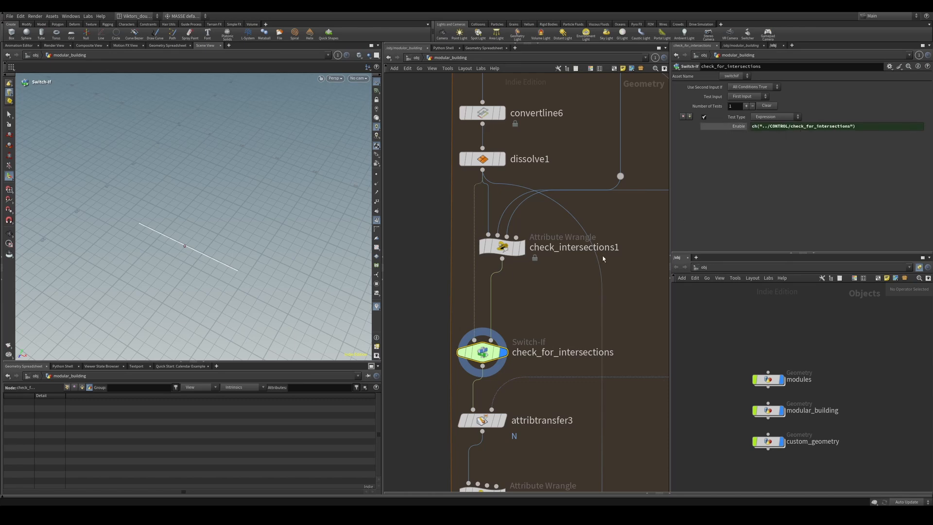
Display check_intersections1 and open its VEX expression in the external code editor
left_click(503, 247)
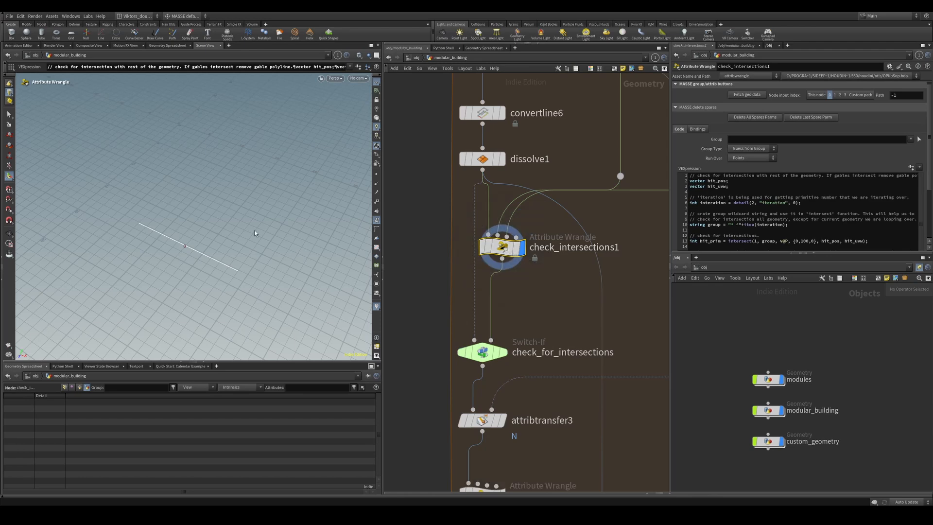
scroll(715, 248, "down", 2)
right_click(738, 186)
mouse_move(777, 232)
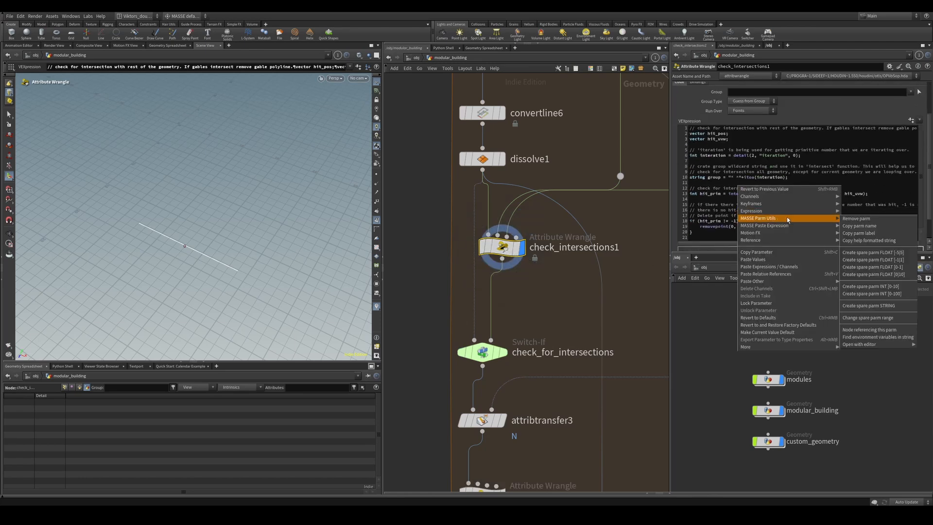
left_click(923, 345)
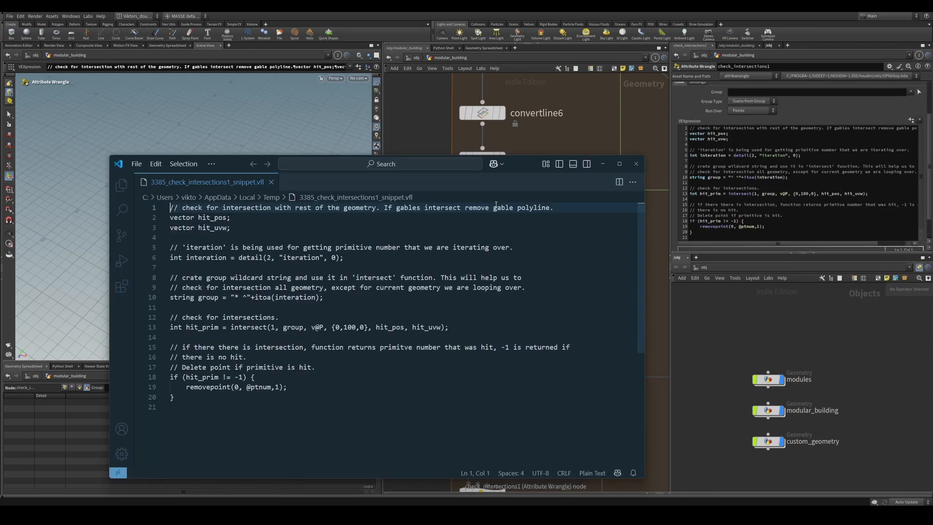
Display foreach_begin9_metadata1 and trace its input wire back to foreach_end2 to review the complete footprint geometry
middle_click_drag(574, 156, 509, 280)
scroll(571, 171, "down", 3)
middle_click_drag(549, 317, 506, 351)
scroll(524, 337, "down", 1)
scroll(532, 351, "down", 1)
left_click(567, 252)
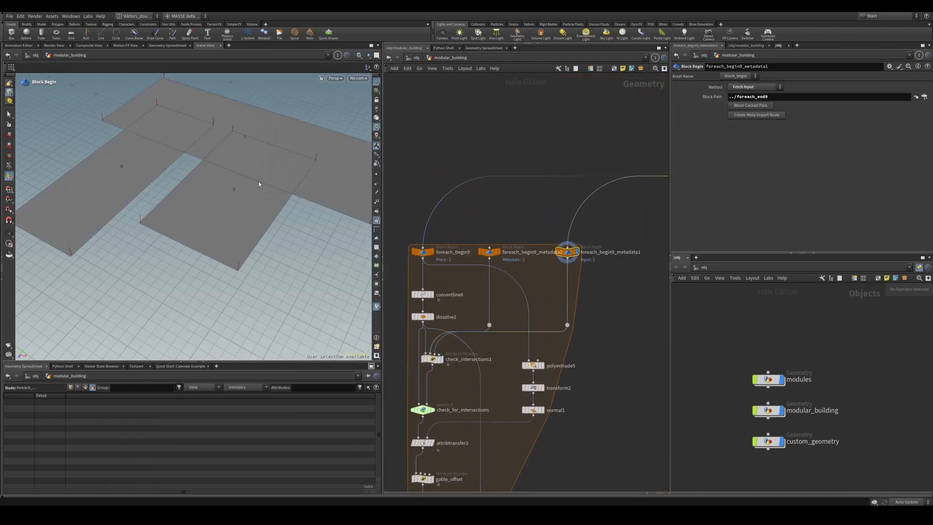
scroll(535, 256, "down", 2)
middle_click_drag(583, 243, 430, 267)
middle_click_drag(667, 207, 607, 222)
scroll(607, 222, "up", 2)
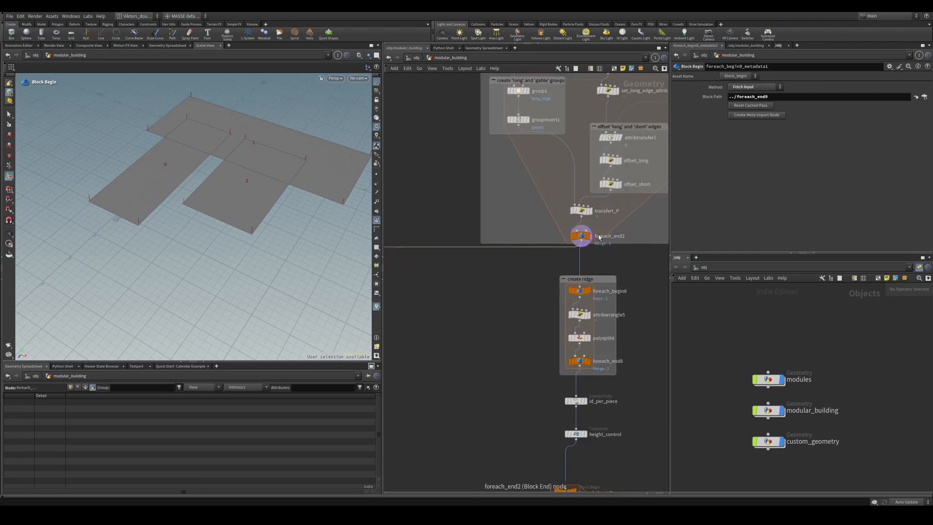
left_click_drag(265, 176, 275, 198, "alt")
Return to the gable loop and display foreach_begin9_metadata2 to review its iteration detail attributes
middle_click_drag(404, 248, 500, 228)
scroll(465, 235, "down", 5)
middle_click_drag(506, 270, 571, 270)
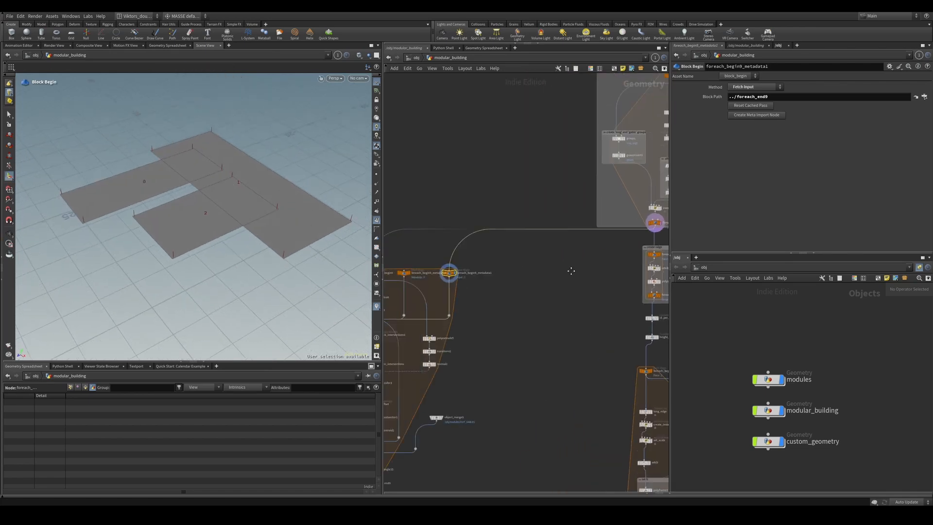
scroll(428, 289, "up", 6)
middle_click_drag(435, 289, 519, 276)
left_click(464, 239)
key("r")
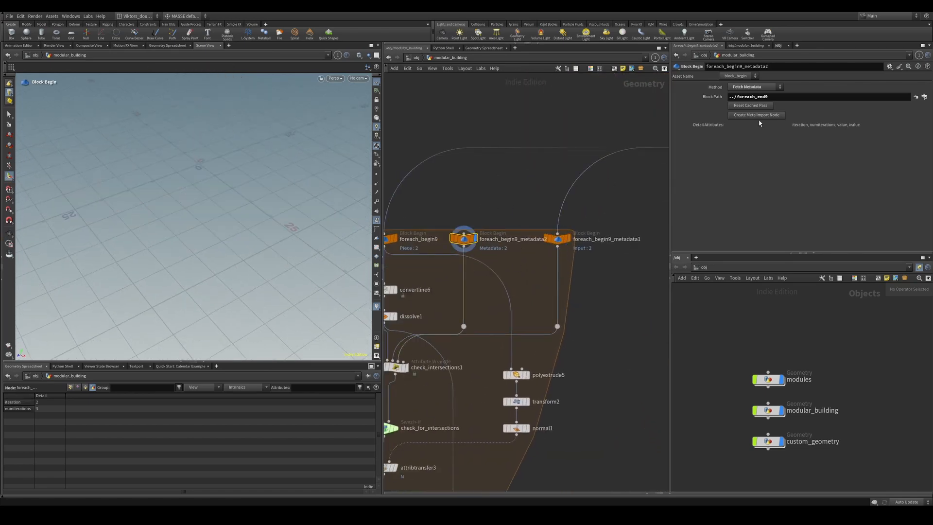
scroll(575, 289, "down", 1)
middle_click(481, 246)
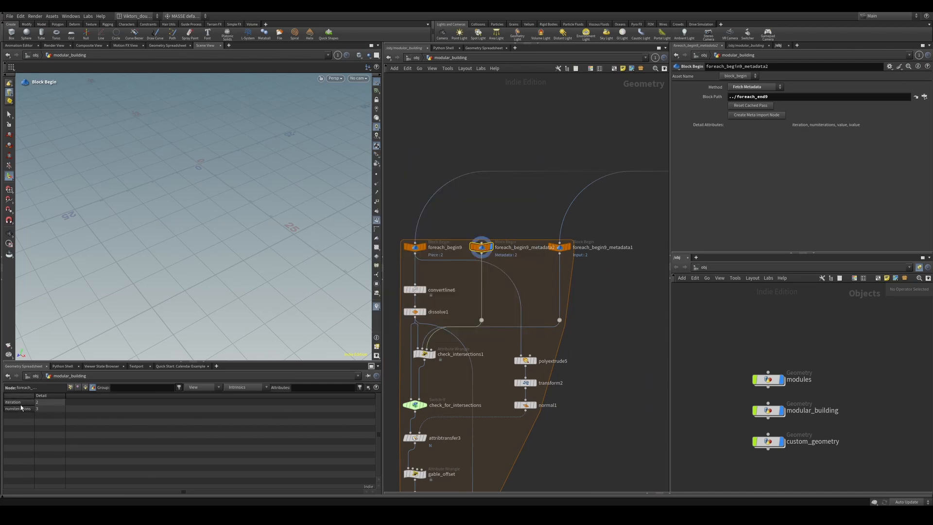
Display check_intersections1 and move the dot on the foreach_begin9_metadata2 wire slightly upward to separate the two input wires
middle_click_drag(550, 455, 638, 398)
scroll(574, 316, "up", 2)
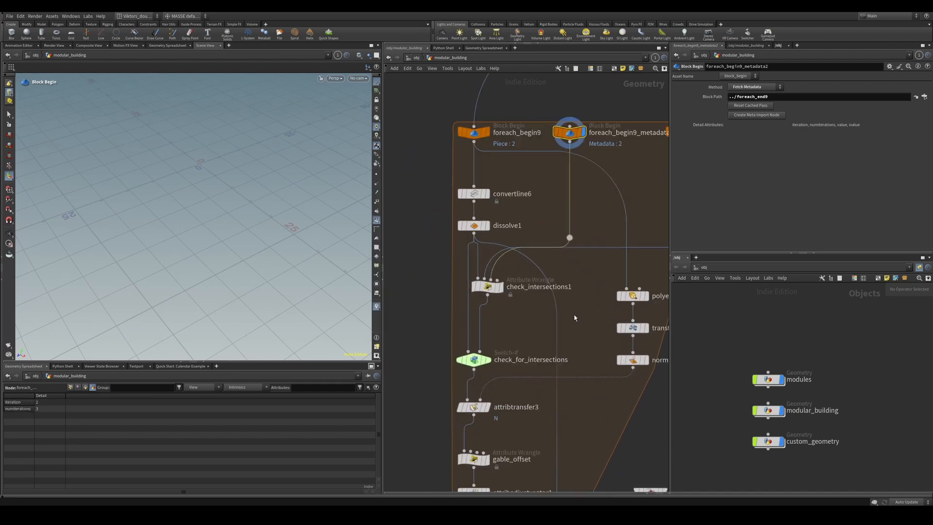
middle_click_drag(573, 313, 563, 318)
left_click(476, 290)
left_click(489, 290)
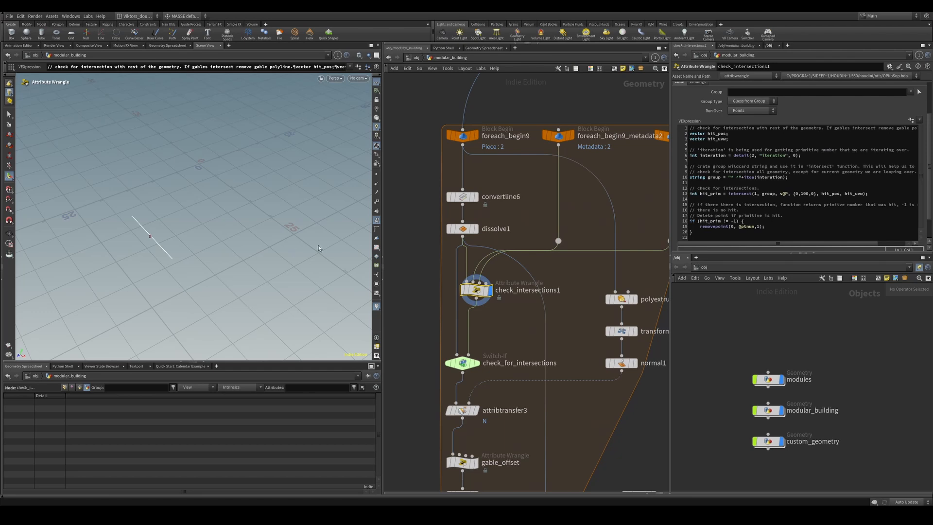
middle_click_drag(551, 218, 470, 245)
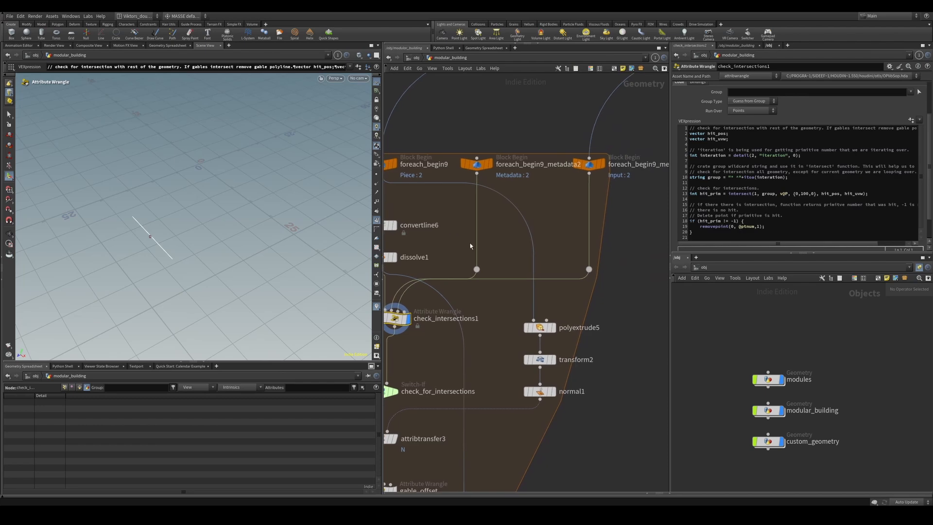
left_click_drag(477, 268, 478, 257)
middle_click_drag(490, 264, 541, 248)
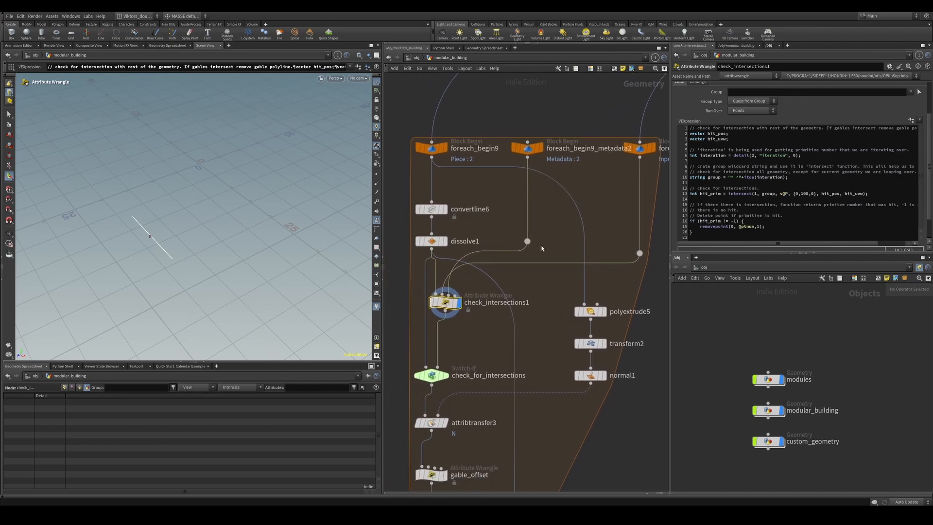
Display the foreach_begin9 footprint piece and the dissolve1 gable lines, selecting the end points of one gable line
left_click(431, 149)
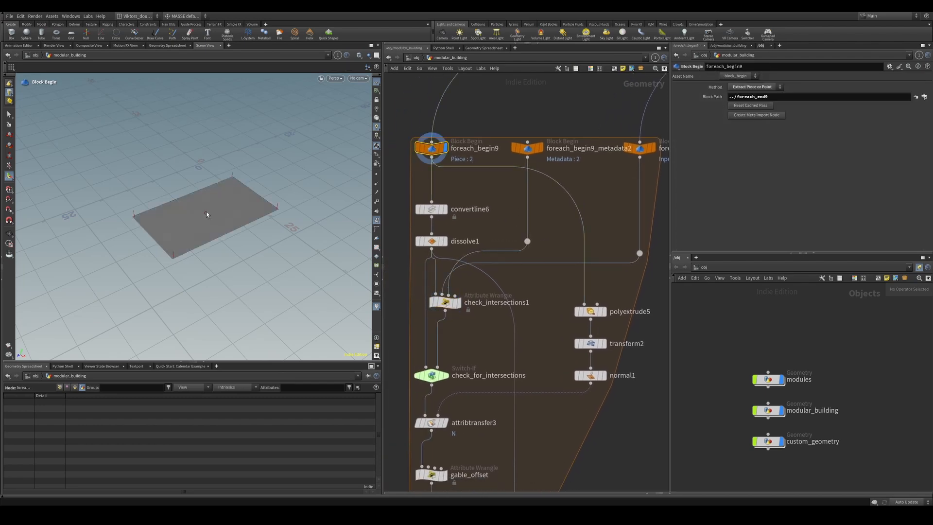
key("Return")
left_click_drag(238, 209, 279, 179)
left_click(444, 209)
left_click(444, 241)
key("Return")
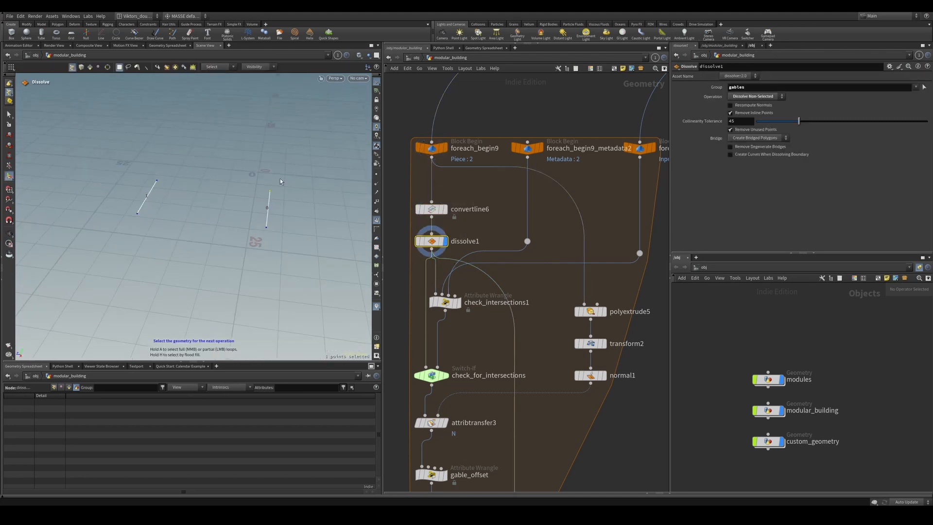
left_click(266, 227, "shift")
Compare the complete footprints from foreach_begin9_metadata1 with the single piece in foreach_begin9
middle_click_drag(629, 199, 581, 254)
left_click(603, 203)
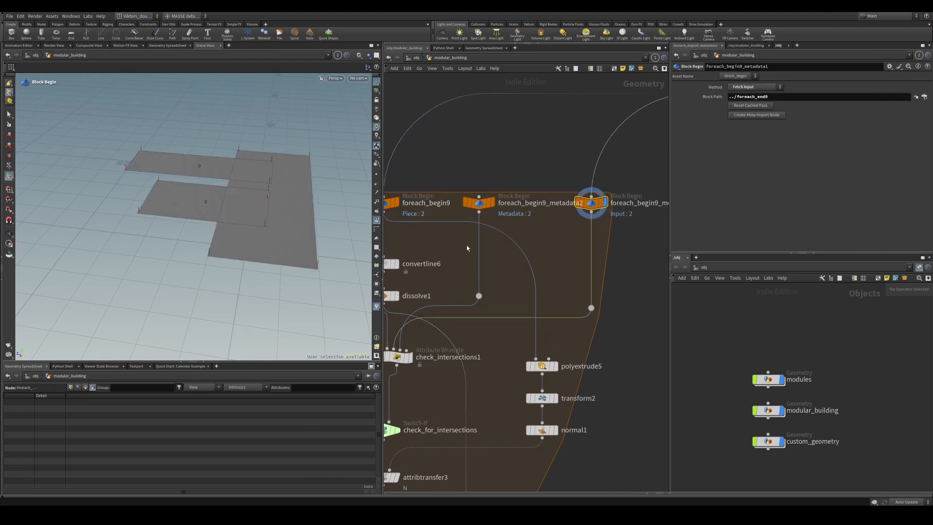
middle_click_drag(468, 247, 548, 278)
left_click(471, 223)
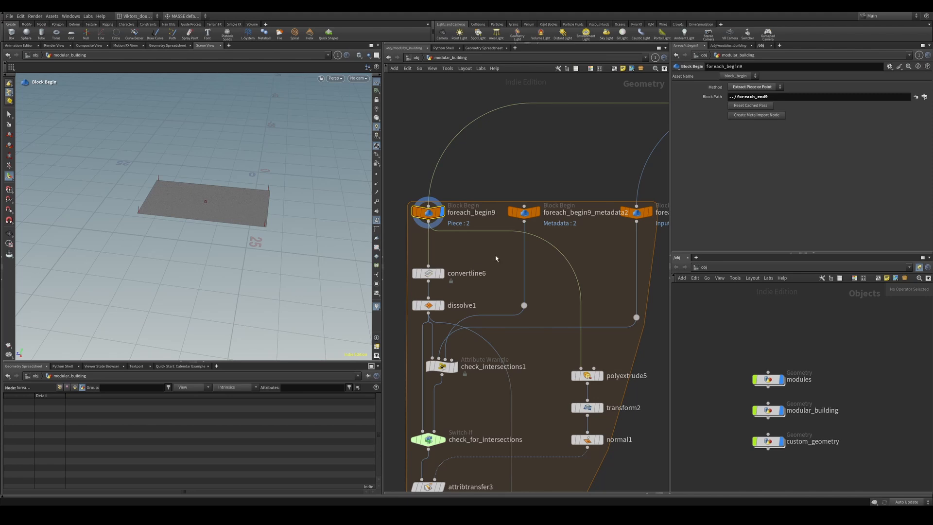
middle_click_drag(495, 256, 498, 253)
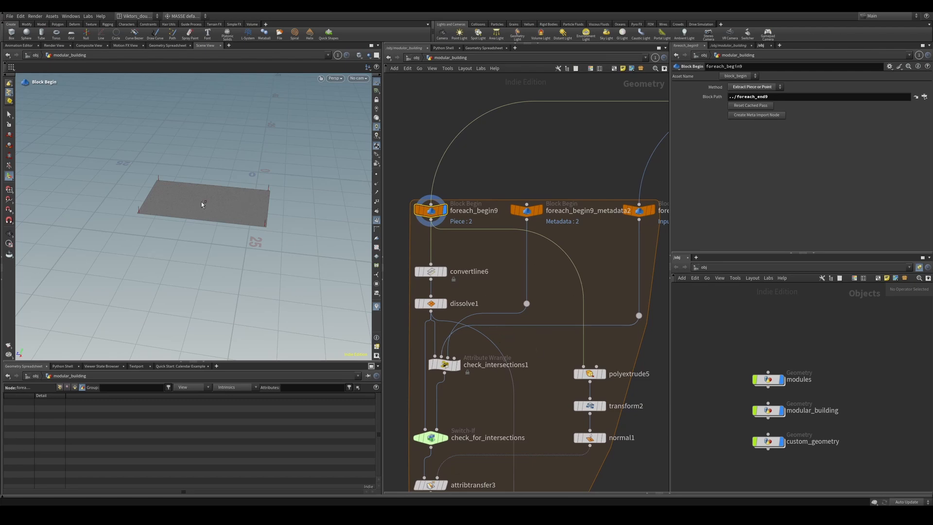
middle_click_drag(571, 292, 533, 293)
left_click(613, 210)
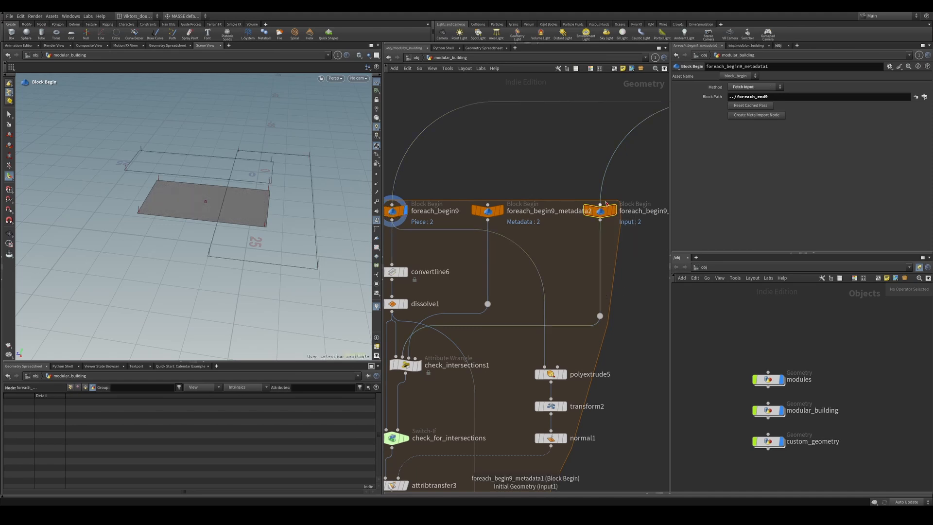
Alternate the display between foreach_begin9_metadata2 and foreach_begin9_metadata1 to review both extra inputs of the intersection wrangle
middle_click_drag(558, 259, 577, 283)
right_click(561, 283)
left_click(558, 268)
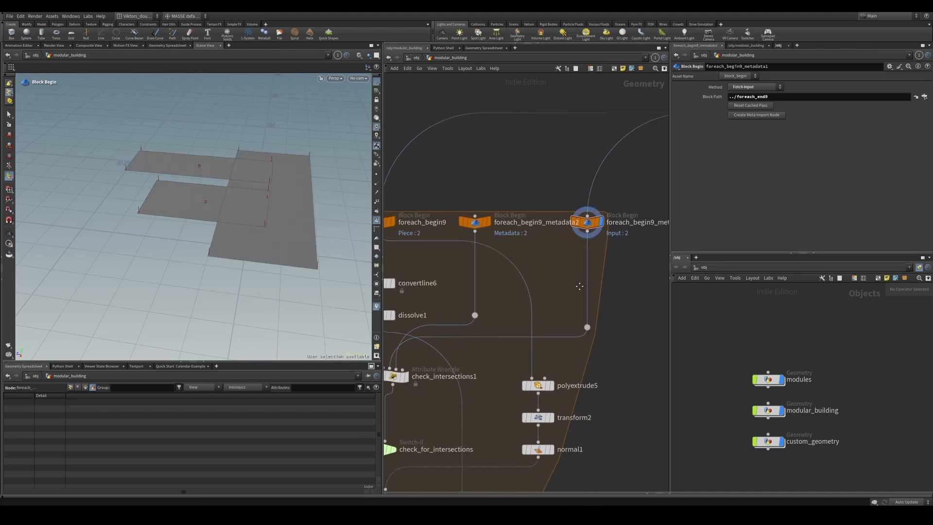
left_click(474, 226)
left_click(489, 222)
left_click(587, 224)
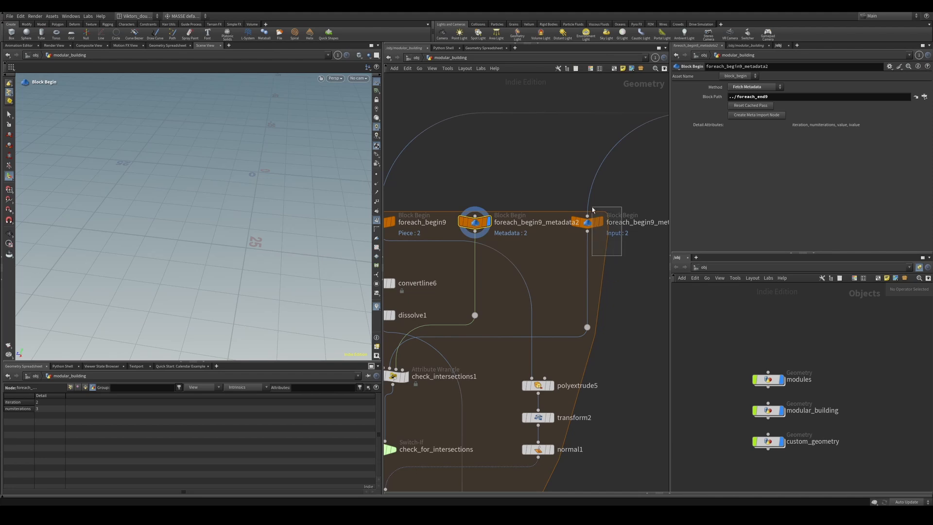
left_click(601, 222)
middle_click_drag(427, 195, 476, 198)
middle_click_drag(597, 353, 580, 342)
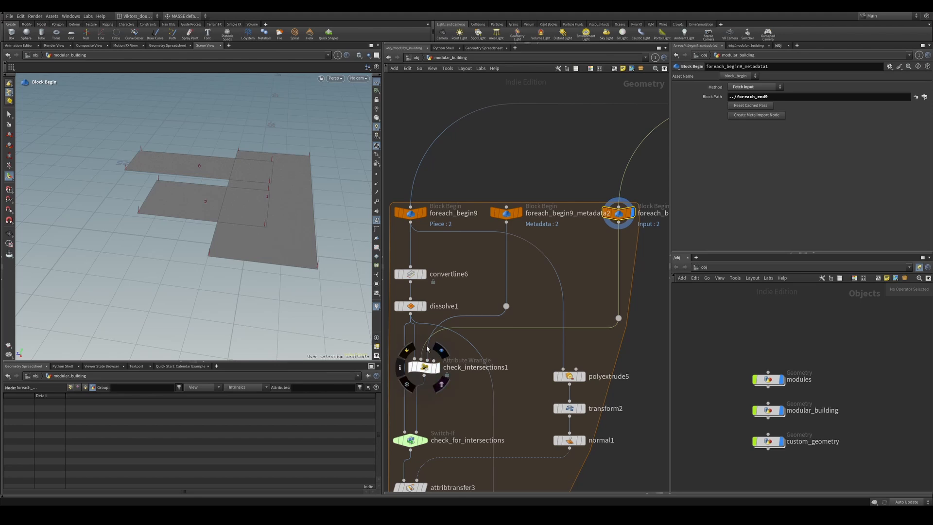
Revisit foreach_begin9_metadata2, display check_intersections1, and highlight the intersect function in its VEX expression
left_click(519, 212)
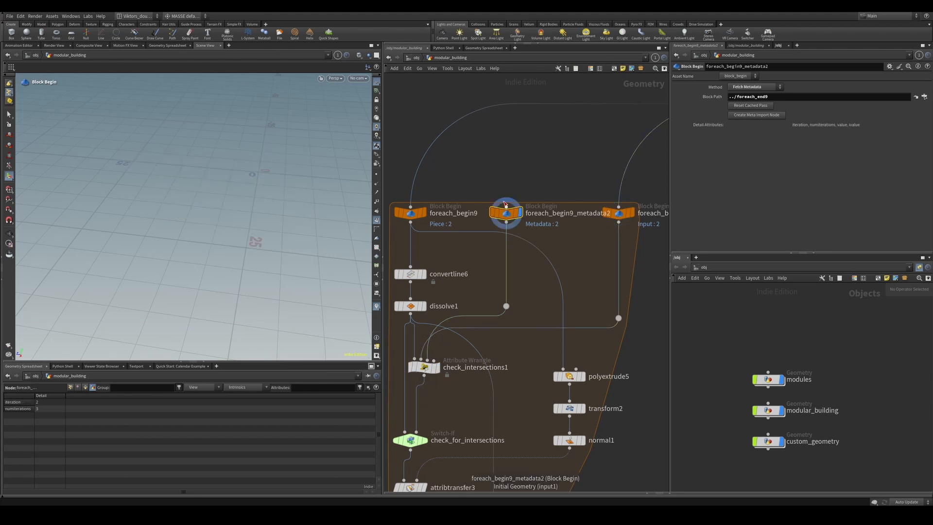
left_click(421, 362)
left_click(437, 367)
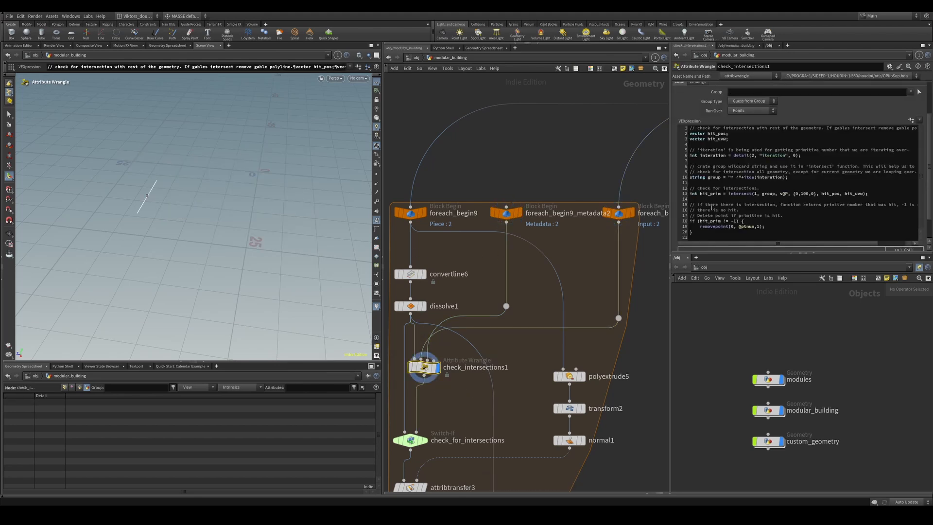
left_click(756, 209)
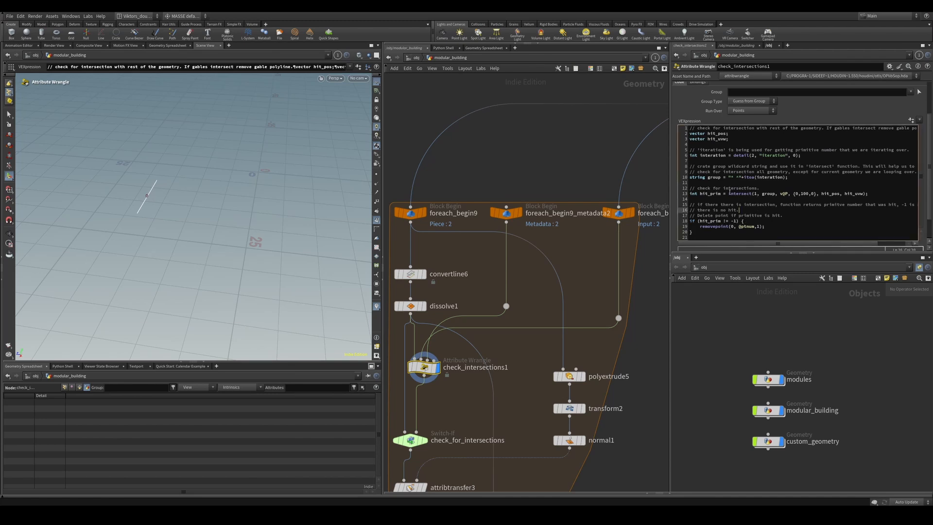
left_click_drag(730, 194, 747, 193)
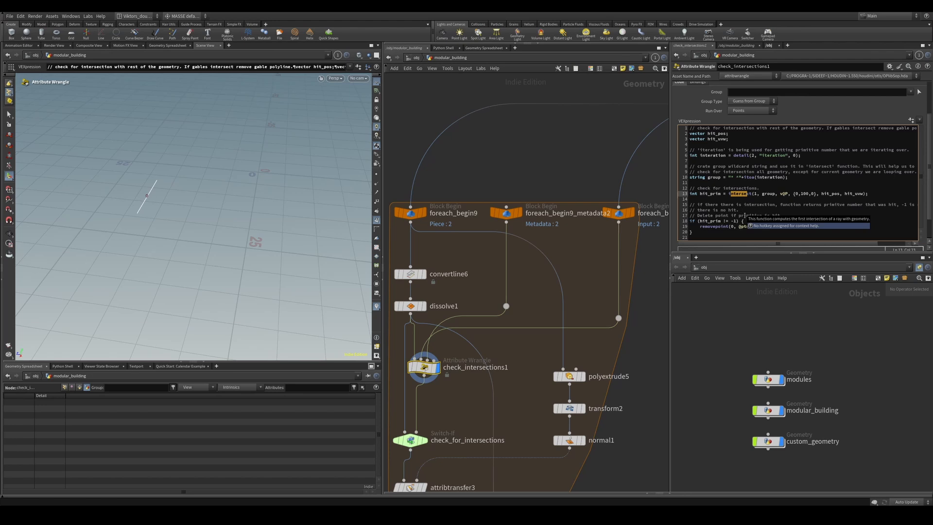
left_click(739, 210)
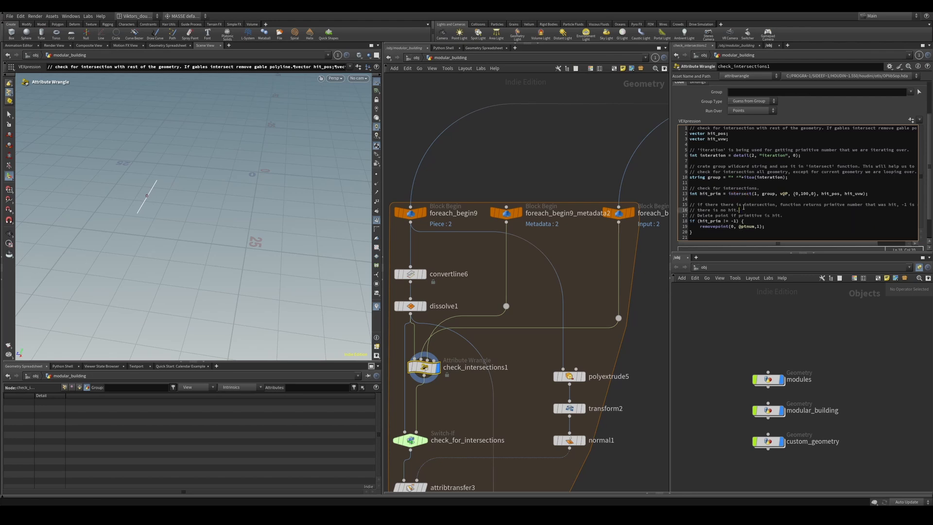
Display foreach_begin9_metadata2 and the merged gable points at foreach_end9
left_click(506, 213)
scroll(539, 263, "down", 2)
middle_click_drag(539, 263, 571, 152)
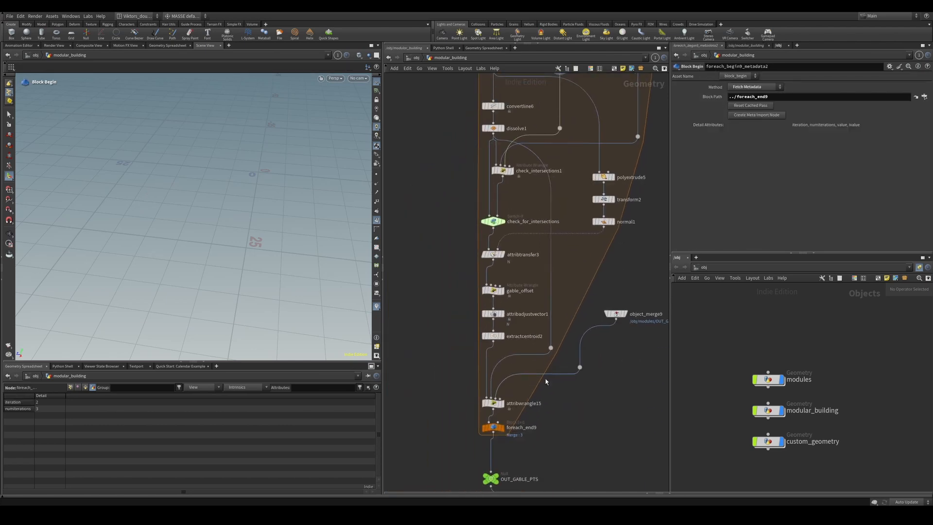
left_click(501, 430)
middle_click_drag(452, 290, 458, 408)
scroll(578, 221, "up", 3)
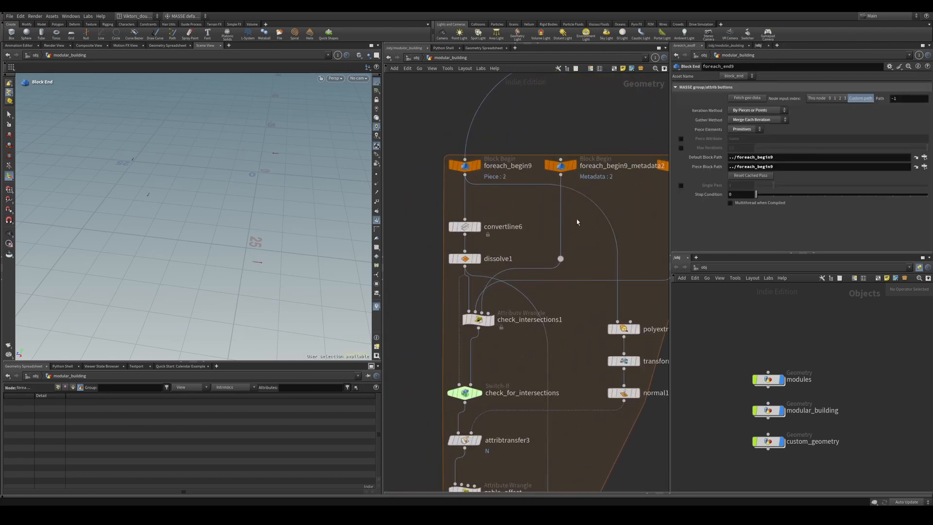
Follow the loop's input wires from the metadata blocks back to foreach_end2 and select that node
middle_click_drag(590, 176, 469, 311)
left_click(547, 239)
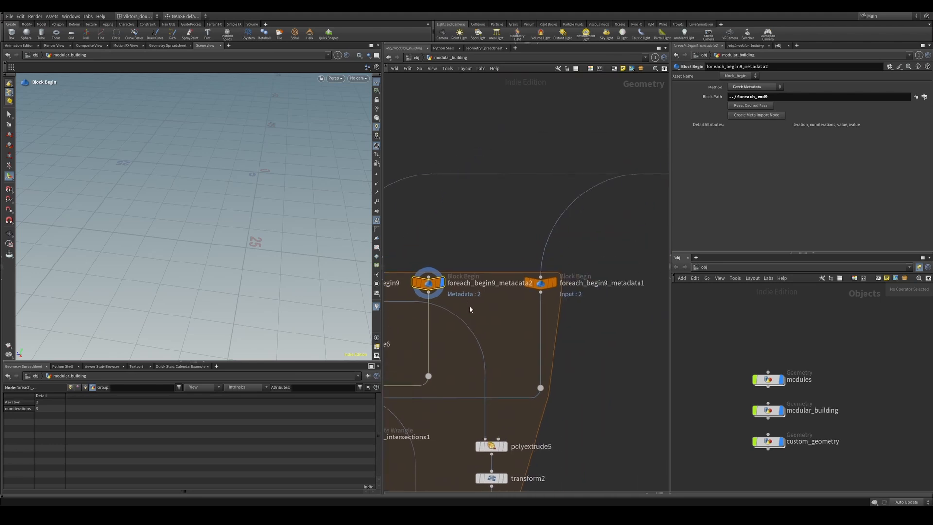
scroll(460, 288, "down", 3)
middle_click_drag(578, 218, 529, 272)
middle_click_drag(623, 244, 541, 250)
scroll(540, 250, "up", 1)
left_click(575, 217)
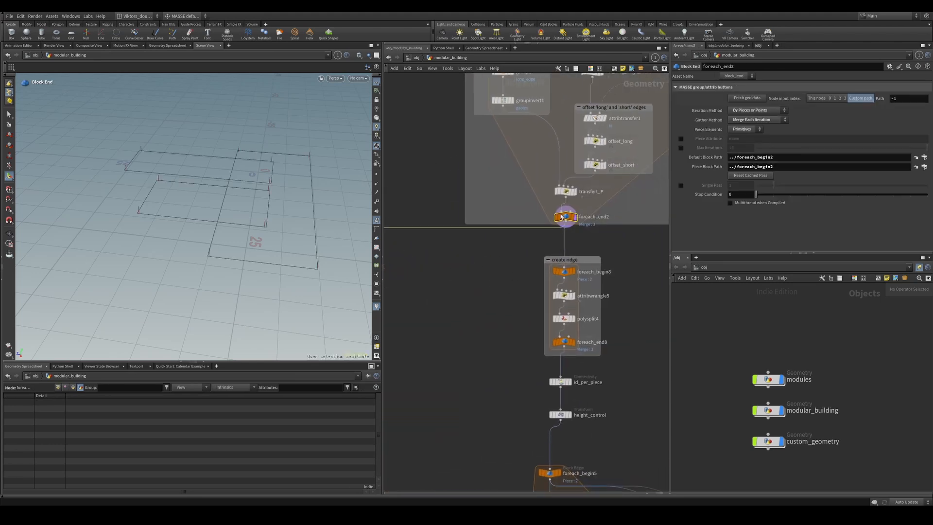
Enable Single Pass on foreach_end9 and display the resulting footprint piece at foreach_begin9
scroll(463, 265, "down", 3)
middle_click_drag(403, 312, 599, 248)
middle_click_drag(511, 441, 559, 337)
scroll(559, 337, "up", 2)
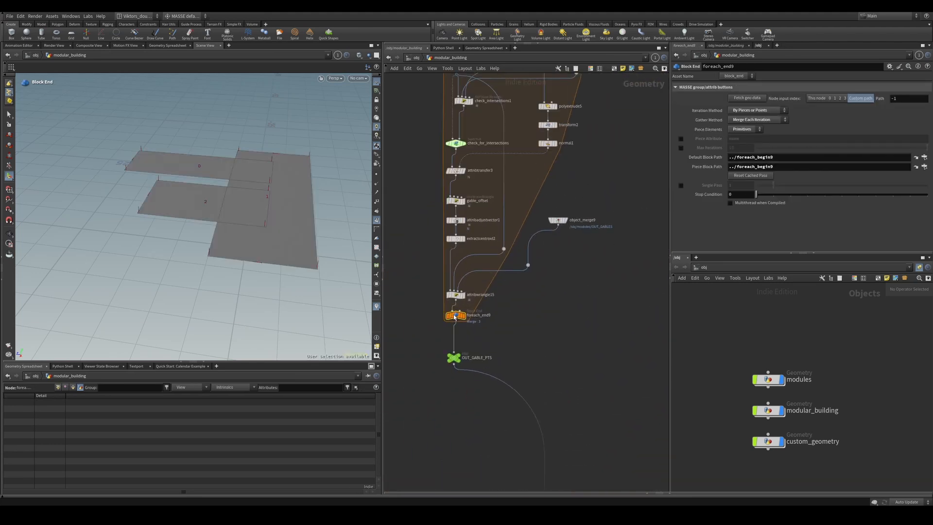
left_click(455, 315)
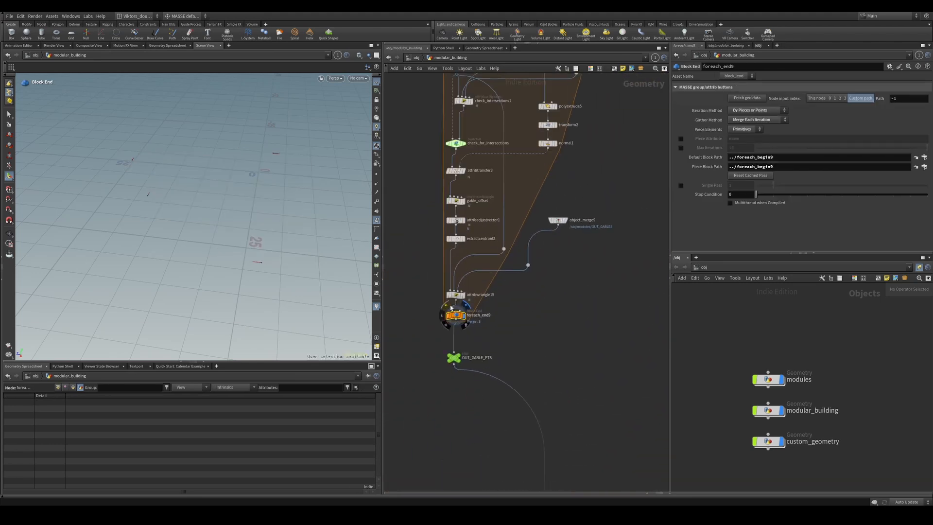
left_click(681, 186)
middle_click_drag(612, 185, 577, 403)
scroll(577, 403, "down", 1)
scroll(464, 261, "up", 1)
left_click(450, 261)
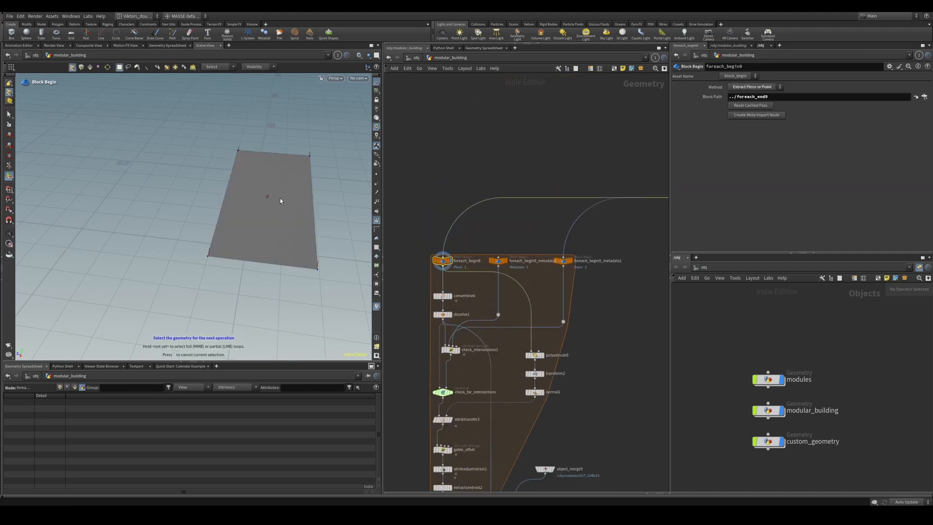
left_click_drag(290, 200, 285, 189, "alt")
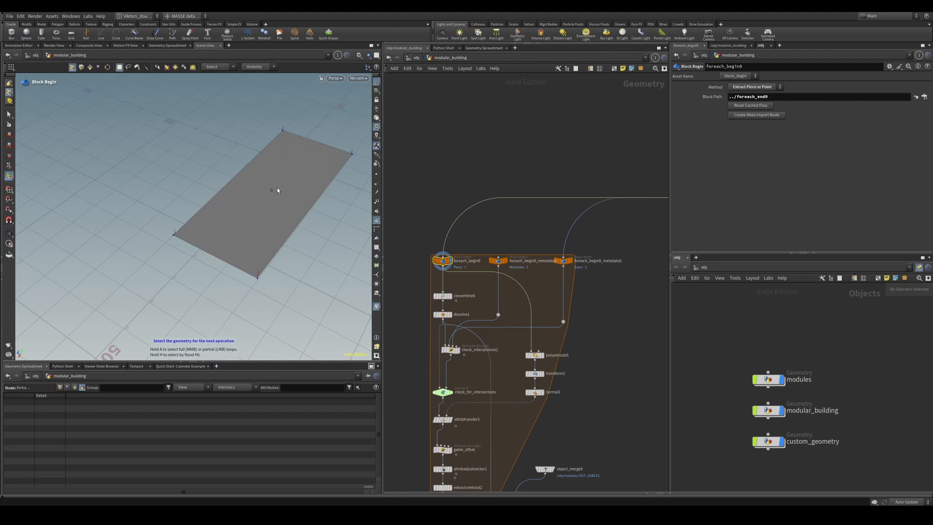
scroll(544, 346, "down", 2)
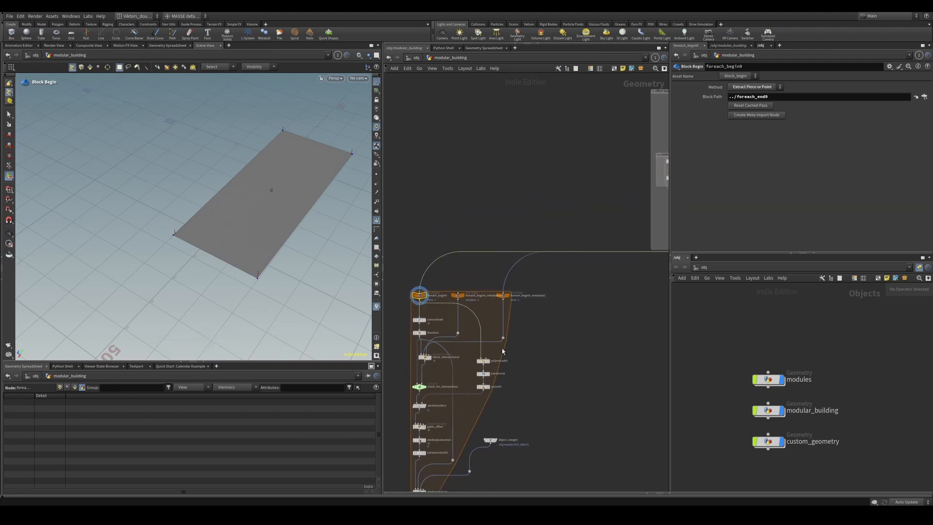
Follow the loop's input wire back to foreach_end2 and display its merged footprint geometry
middle_click_drag(550, 333, 540, 342)
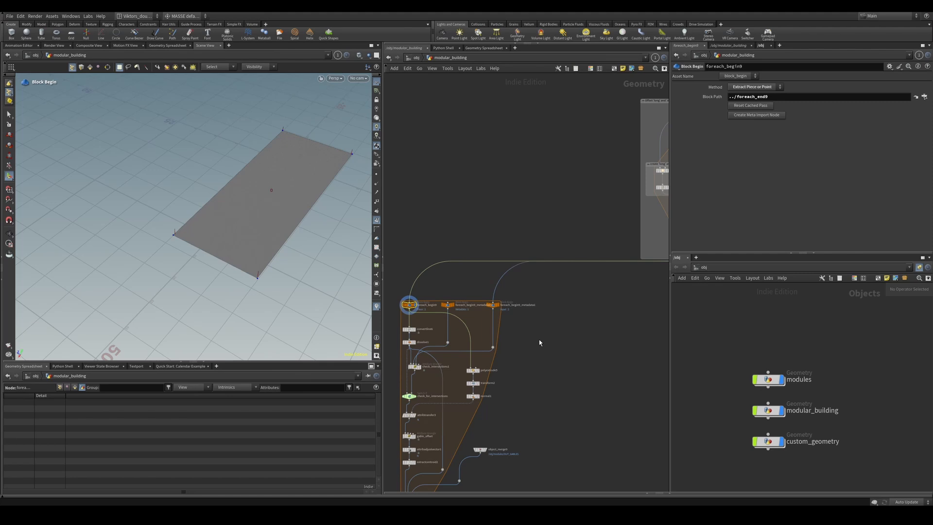
mouse_move(582, 318)
middle_mouse_down()
mouse_move(514, 339)
mouse_move(593, 328)
middle_mouse_up()
scroll(599, 297, "up", 2)
scroll(476, 337, "up", 2)
middle_click_drag(622, 374, 340, 400)
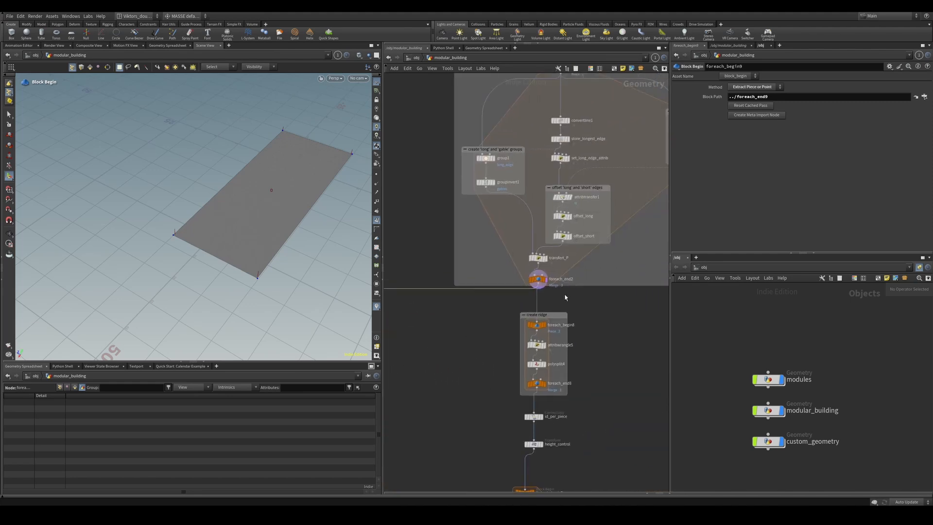
left_click_drag(572, 296, 516, 271)
key("r")
left_click_drag(258, 201, 285, 205, "alt")
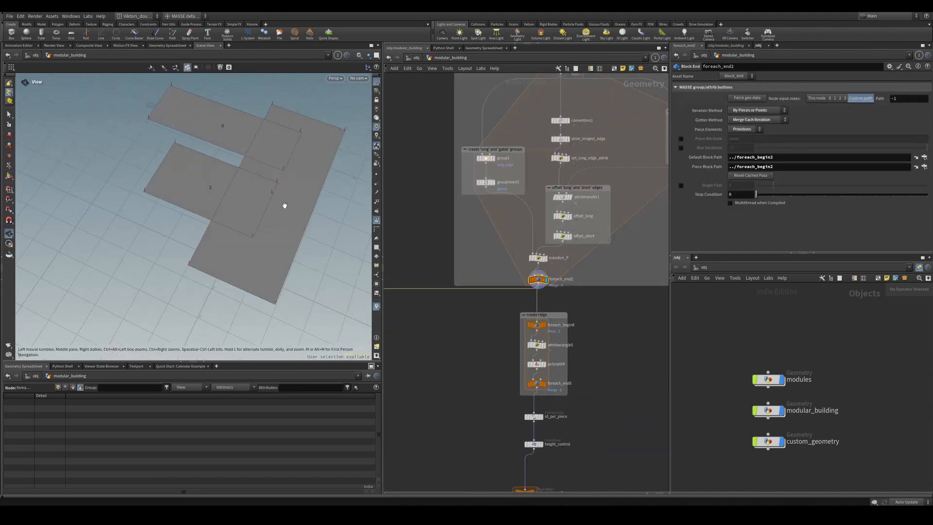
Select the large footprint primitive crossing the other two to examine their overlap, and clear the selection
key("s")
left_click(282, 206)
left_click_drag(301, 275, 289, 228, "alt")
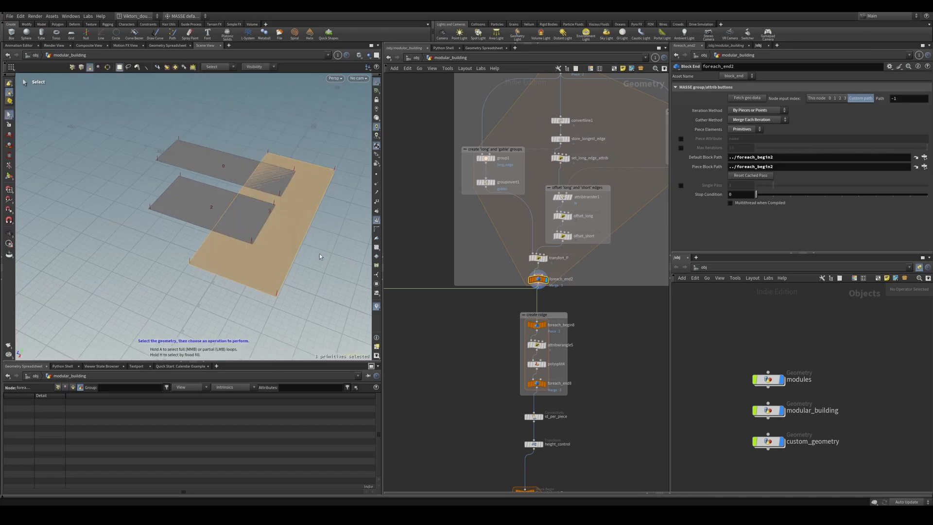
left_click(318, 252)
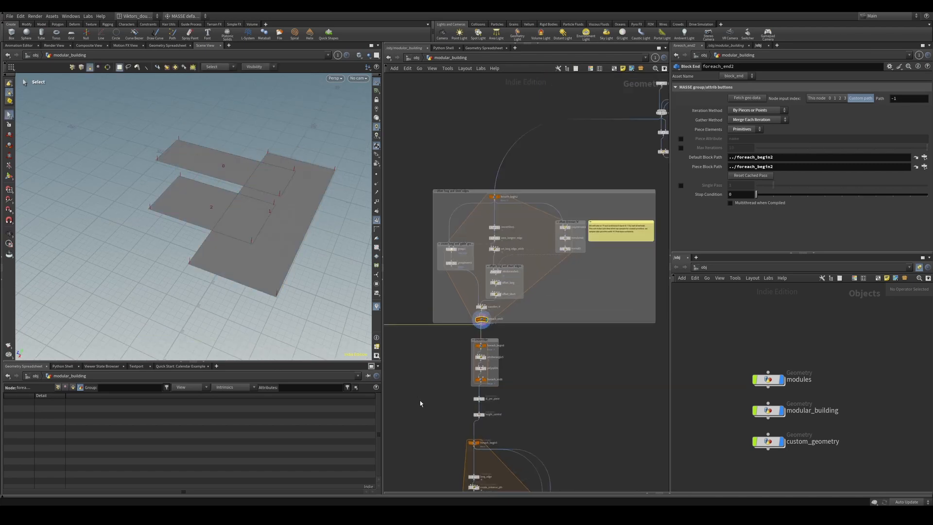
Return to the gable loop and display the single footprint piece at foreach_begin9
left_click_drag(517, 369, 472, 338)
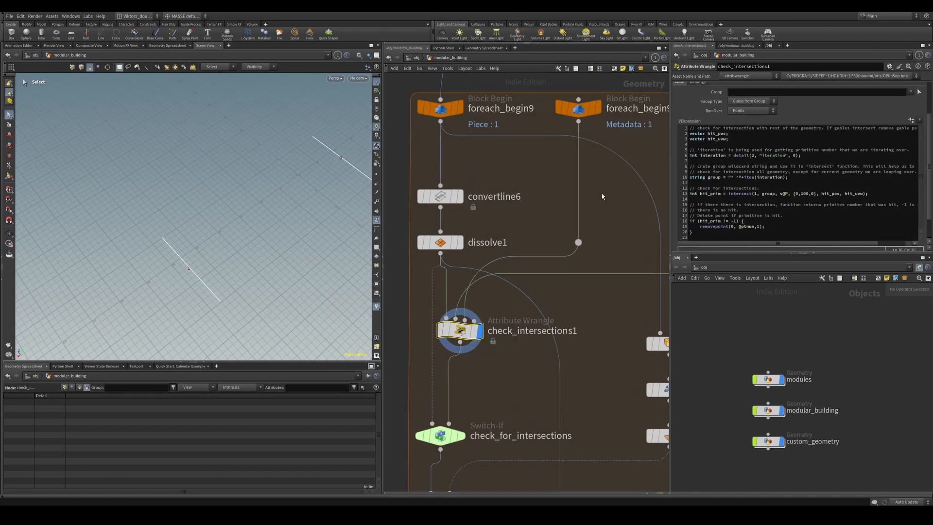
middle_click_drag(602, 197, 583, 226)
left_click_drag(472, 177, 459, 165)
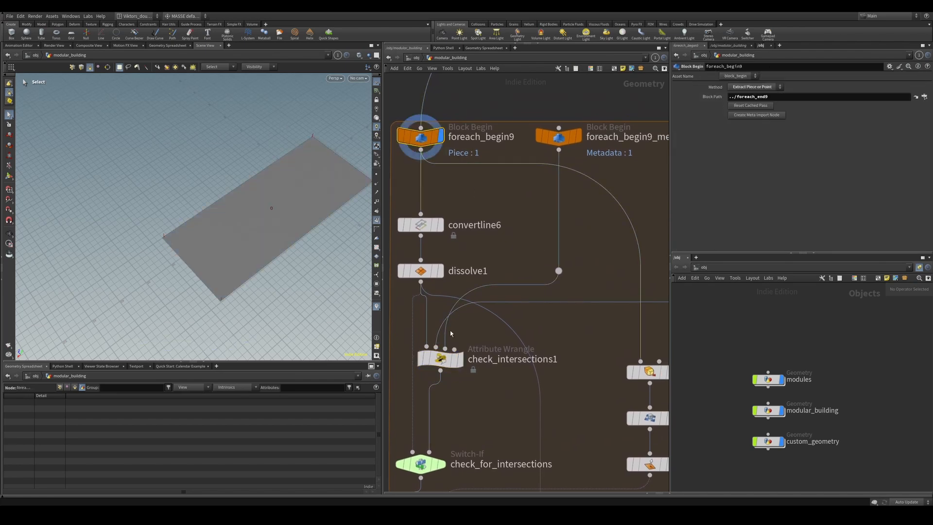
Display check_intersections1, open its VEX expression in Visual Studio Code, and reposition the editor window
left_click(459, 359)
right_click(732, 180)
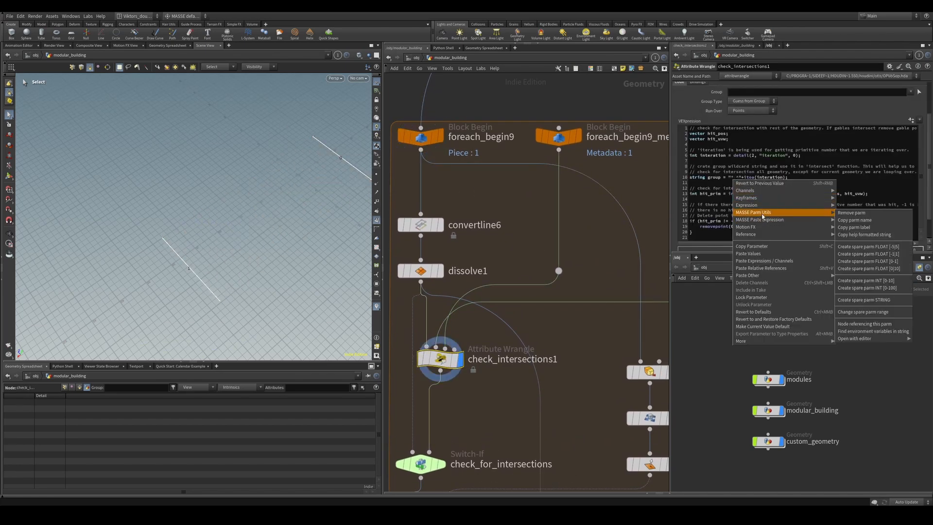
mouse_move(741, 341)
left_click(874, 341)
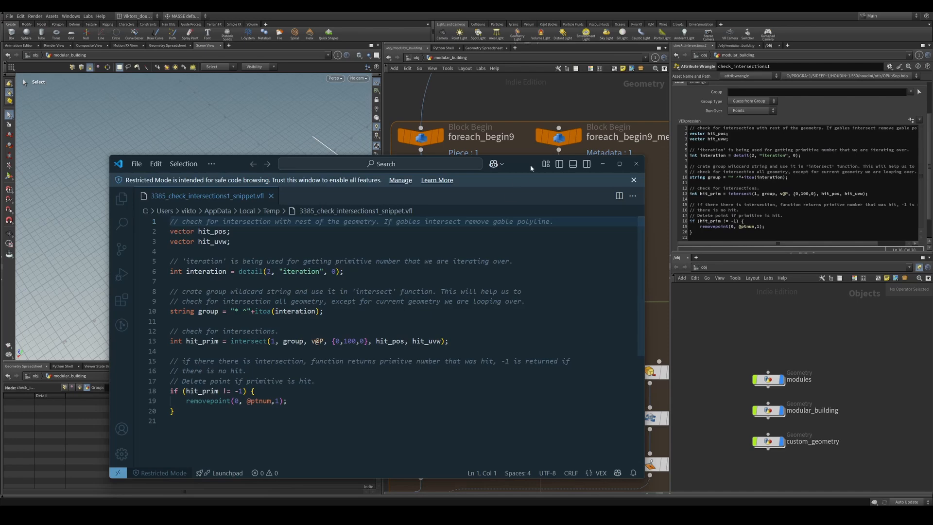
left_click_drag(532, 167, 721, 172)
Point out the hit_uvw vector declaration and highlight the opening arguments of the intersect call in the snippet
left_click(529, 240)
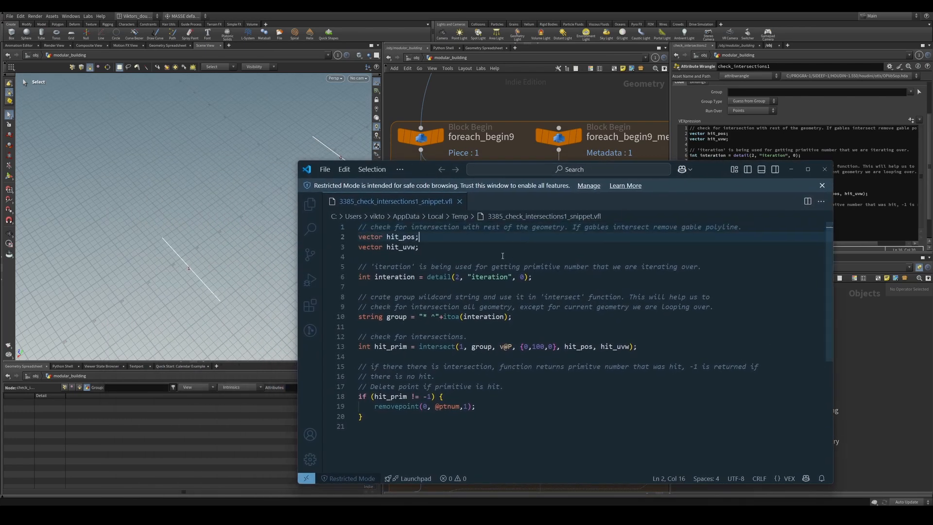
left_click(403, 248)
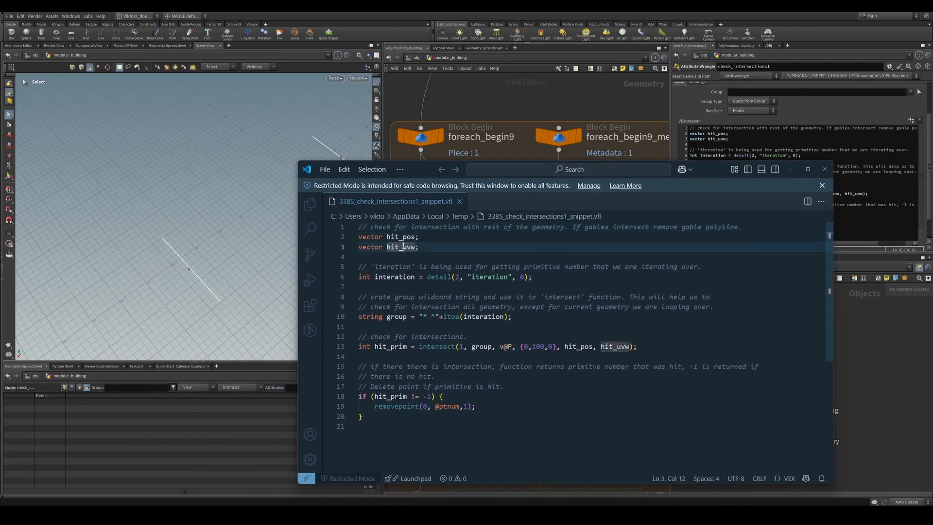
left_click(404, 267)
left_click(403, 247)
left_click_drag(420, 348, 496, 349)
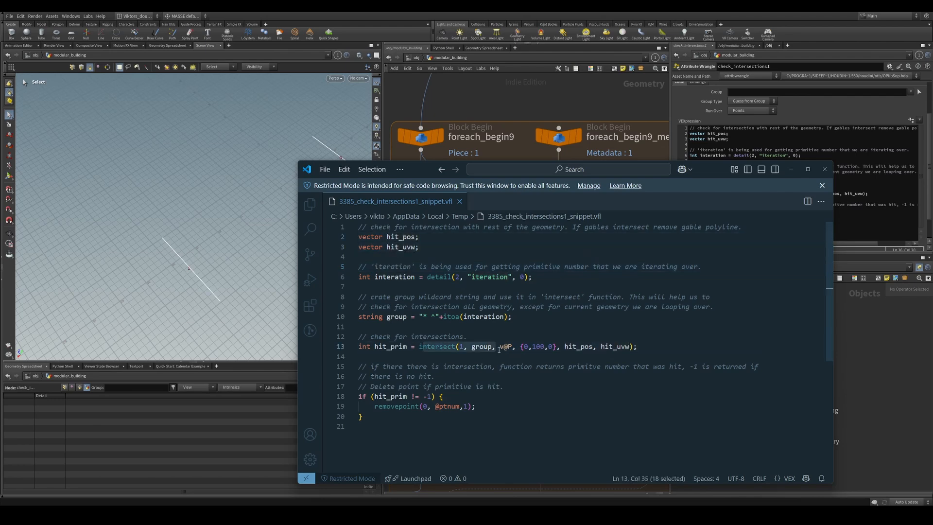
left_click(471, 357)
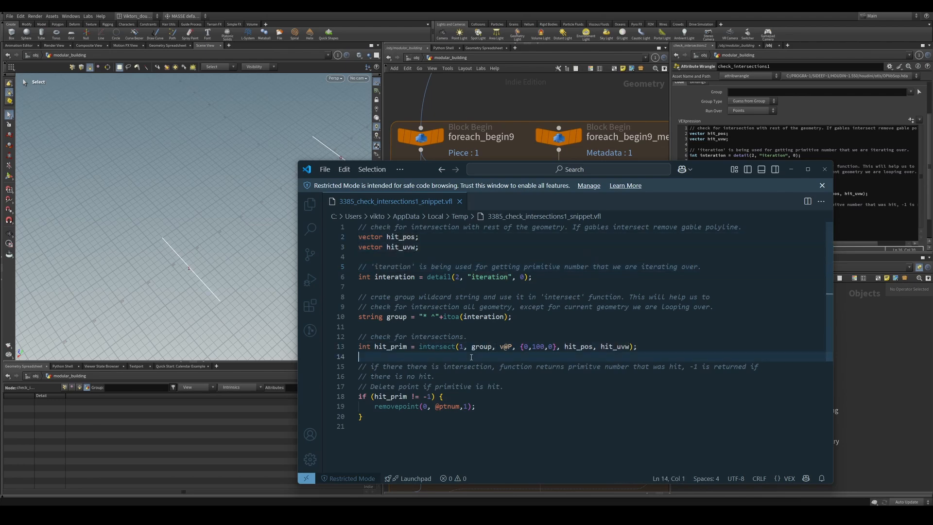
Highlight the interation variable on line 6 and briefly uncover the wrangle's input wires behind the editor
left_click(395, 277)
left_click(395, 296)
double_click(406, 276)
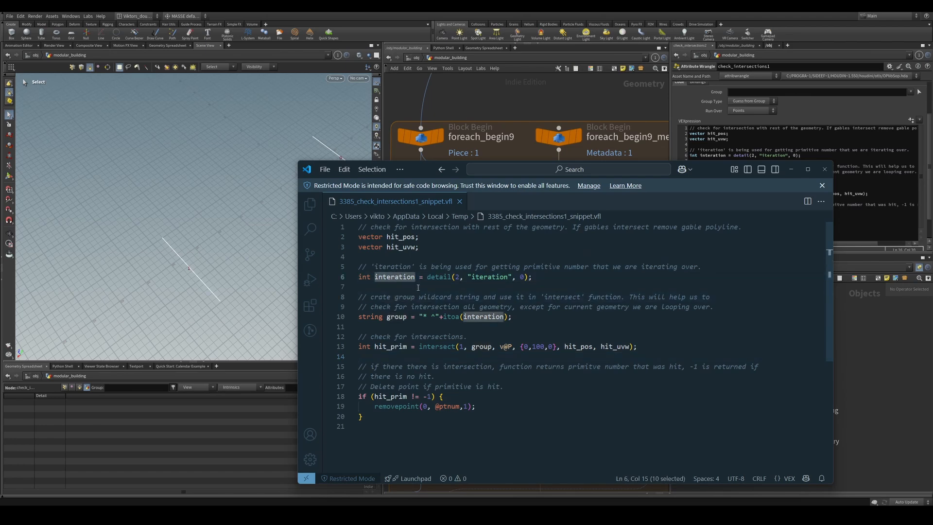
left_click_drag(712, 176, 690, 434)
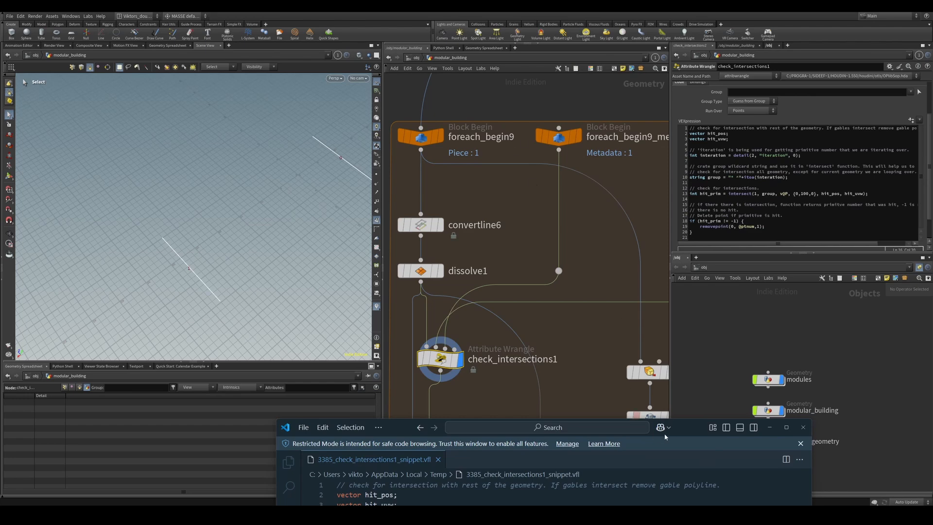
left_click_drag(687, 429, 710, 176)
Highlight the group variable on line 10 and the intersect function on line 13
left_click(562, 303)
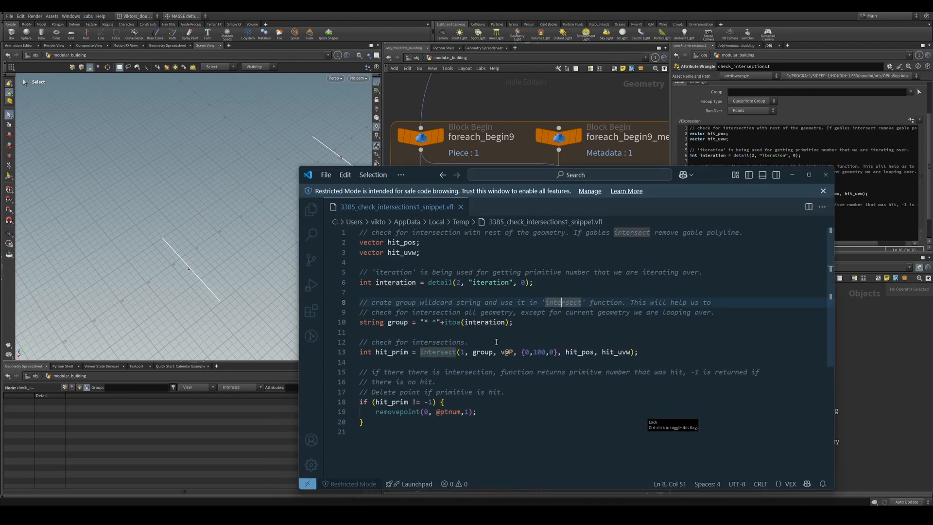
double_click(398, 322)
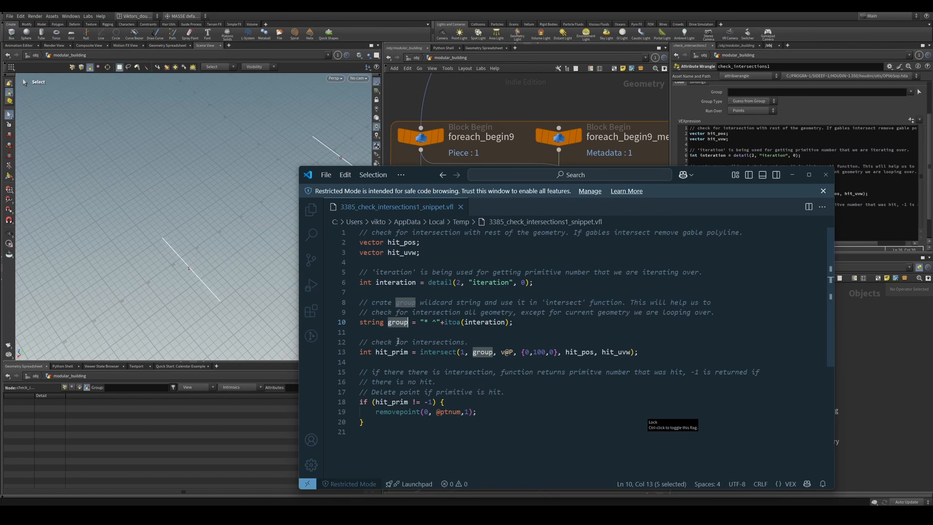
left_click(454, 362)
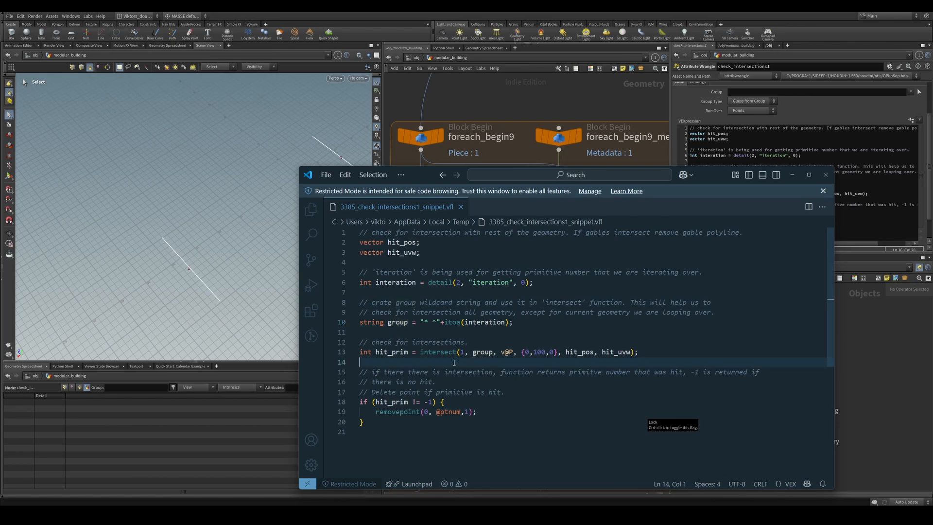
double_click(421, 353)
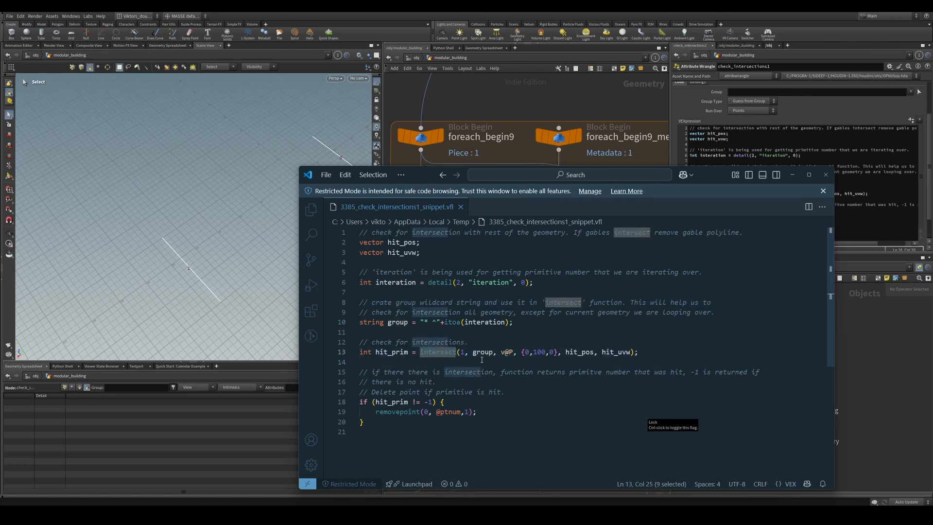
left_click(464, 361)
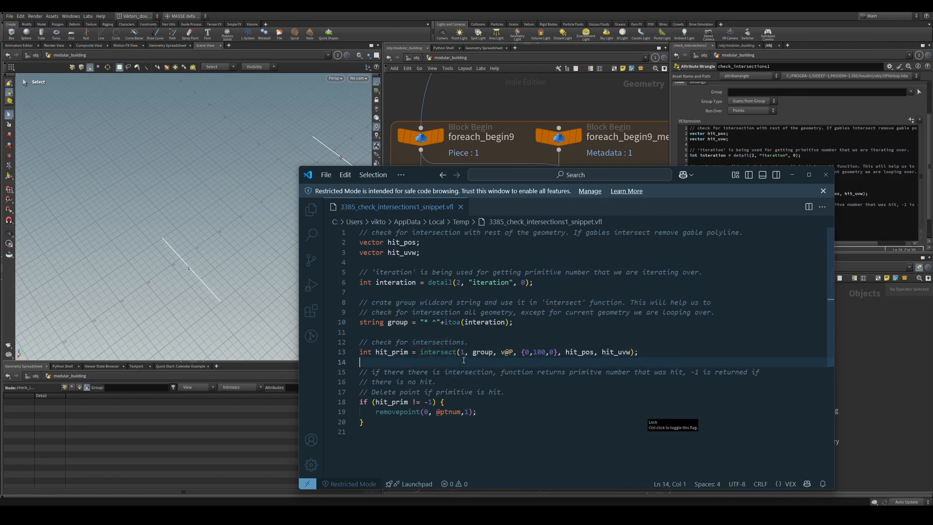
Examine the "* ^" wildcard in the group string and highlight the interation value appended to it
left_click(431, 324)
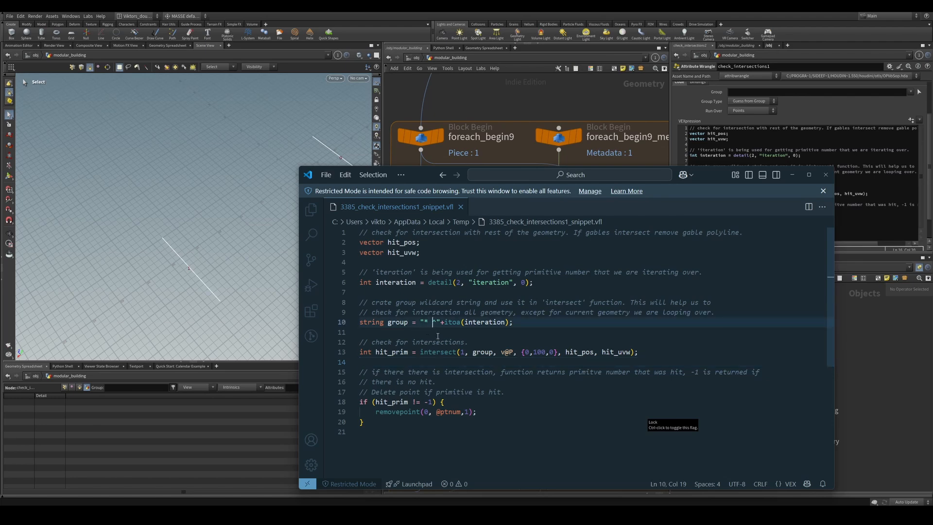
left_click_drag(435, 326, 432, 323)
left_click(444, 332)
double_click(476, 322)
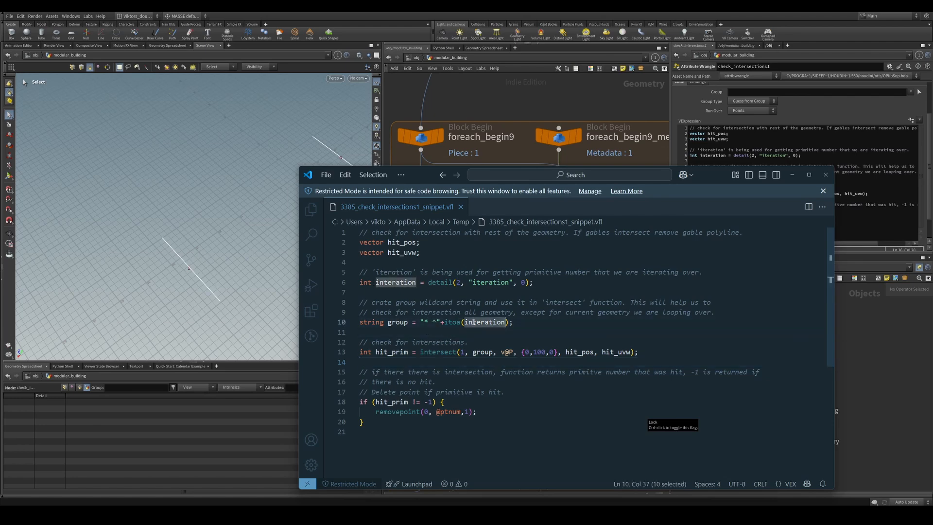
left_click(411, 292)
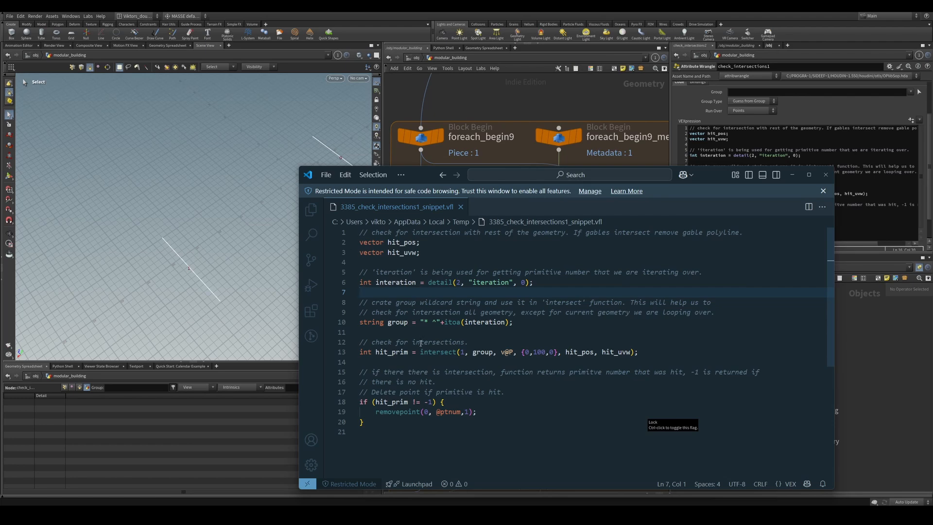
Trace the group string from its declaration to its intersect argument, and highlight the v@P argument
left_click(485, 339)
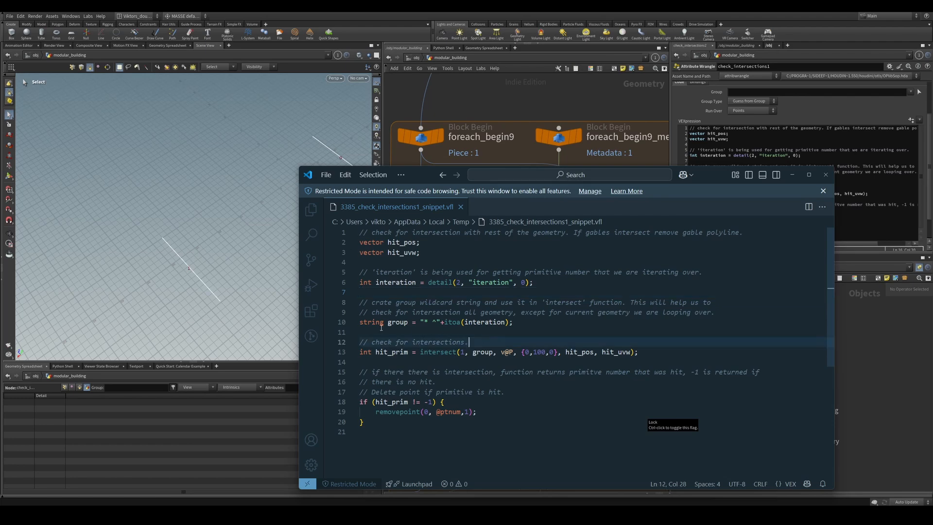
left_click_drag(381, 323, 415, 323)
left_click(427, 333)
double_click(481, 352)
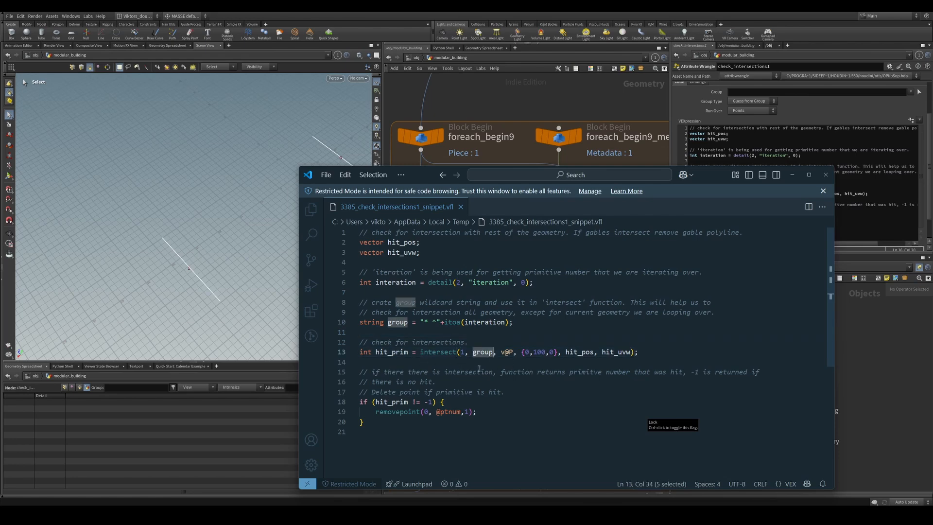
left_click(509, 362)
left_click_drag(498, 353, 512, 358)
left_click(511, 360)
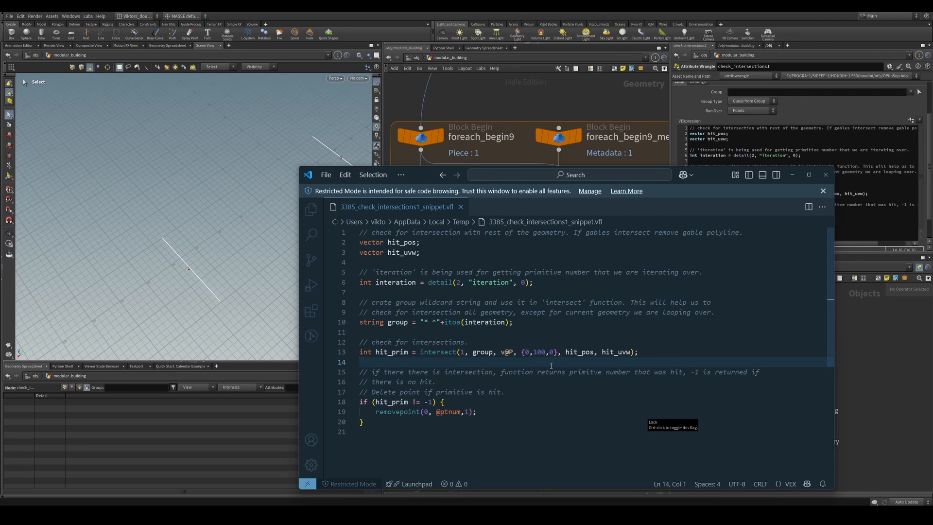
Highlight the hit_pos and hit_uvw arguments of intersect and their vector declarations on lines 2 and 3
double_click(583, 352)
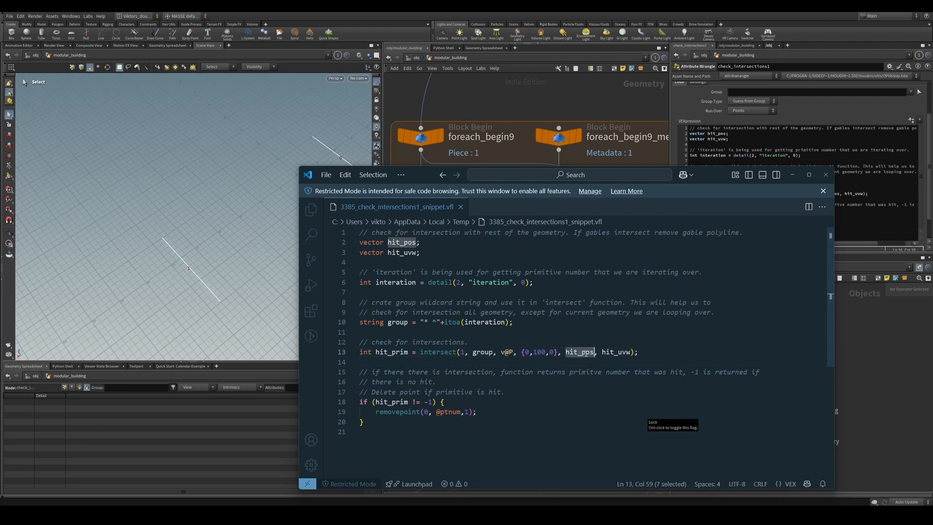
double_click(619, 352)
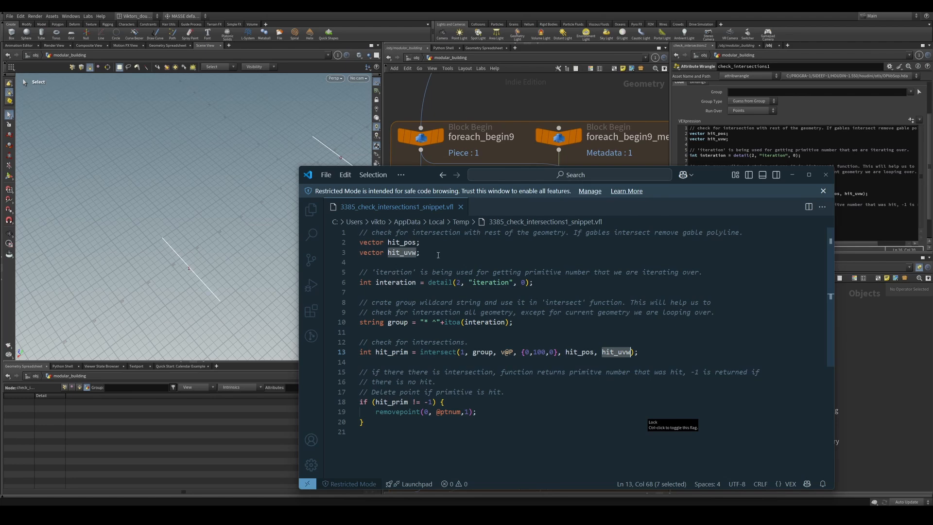
left_click_drag(437, 254, 360, 243)
left_click(445, 382)
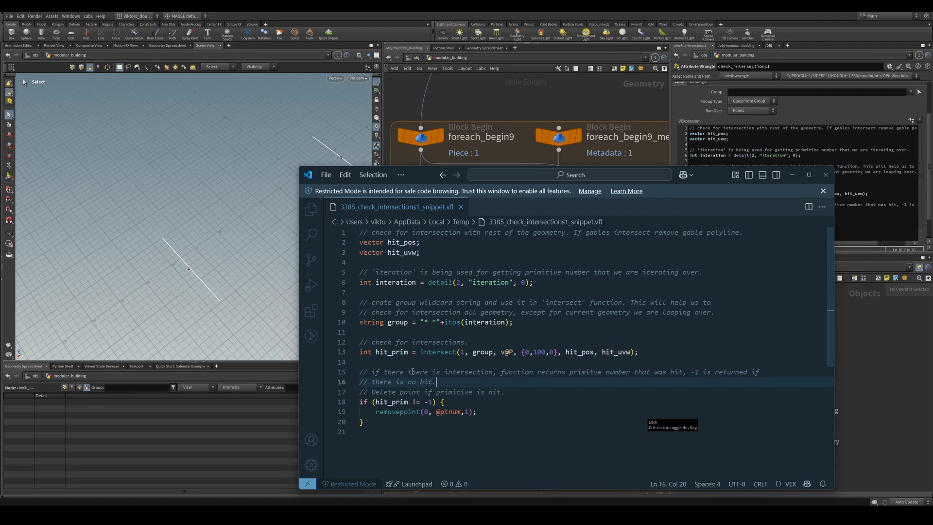
Highlight hit_prim where intersect's result is stored and where the if condition tests it
double_click(381, 352)
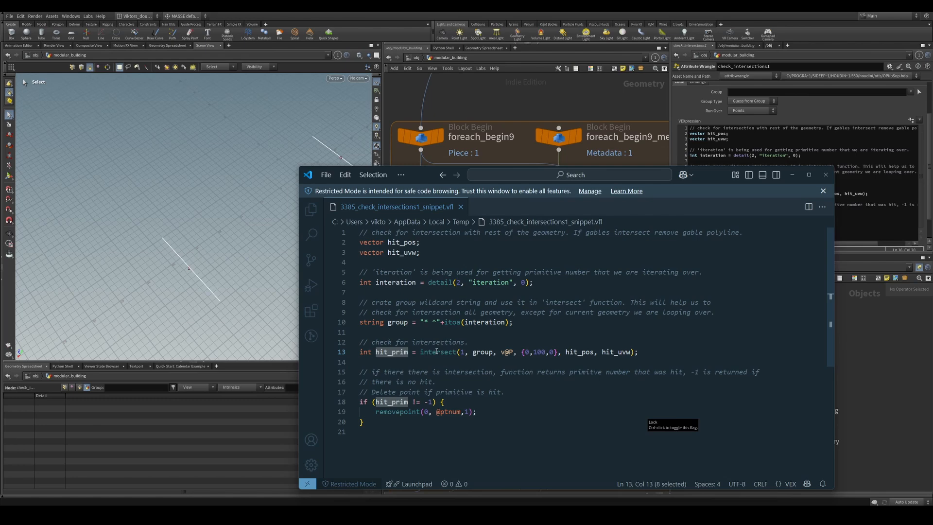
scroll(481, 372, "down", 1)
left_click(528, 393)
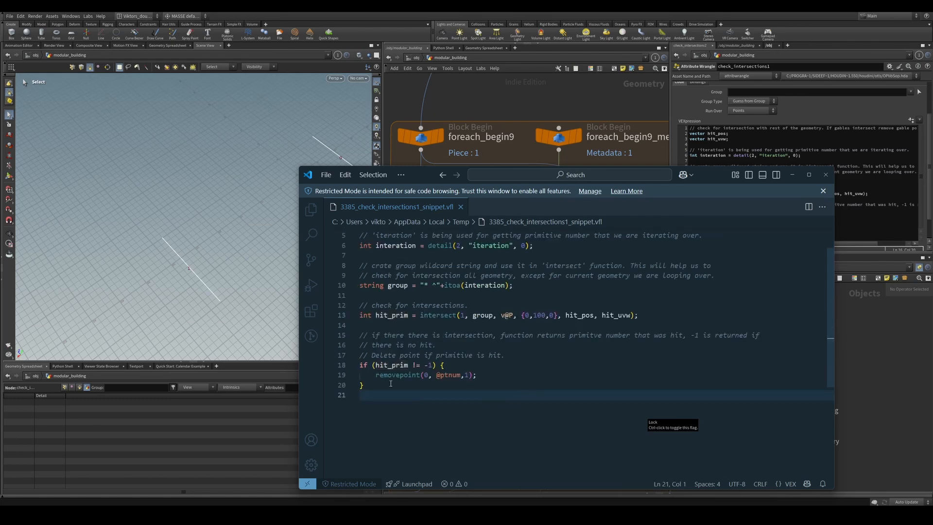
double_click(391, 366)
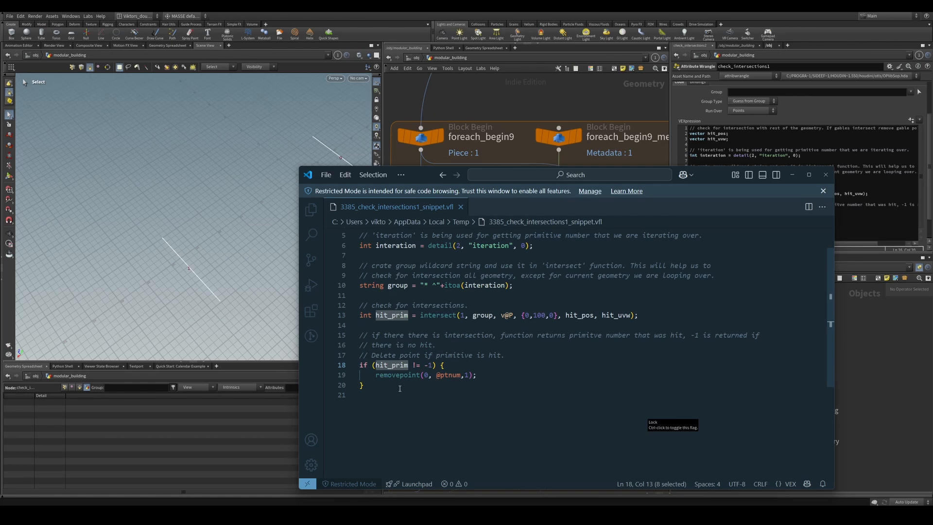
left_click(410, 383)
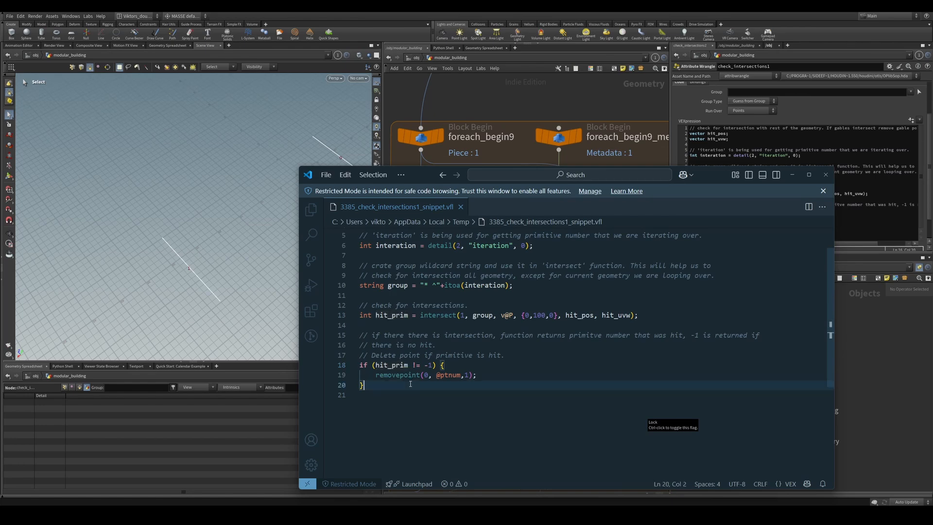
Review the hit_prim != -1 condition together with the removepoint call on line 19
double_click(407, 355)
double_click(396, 365)
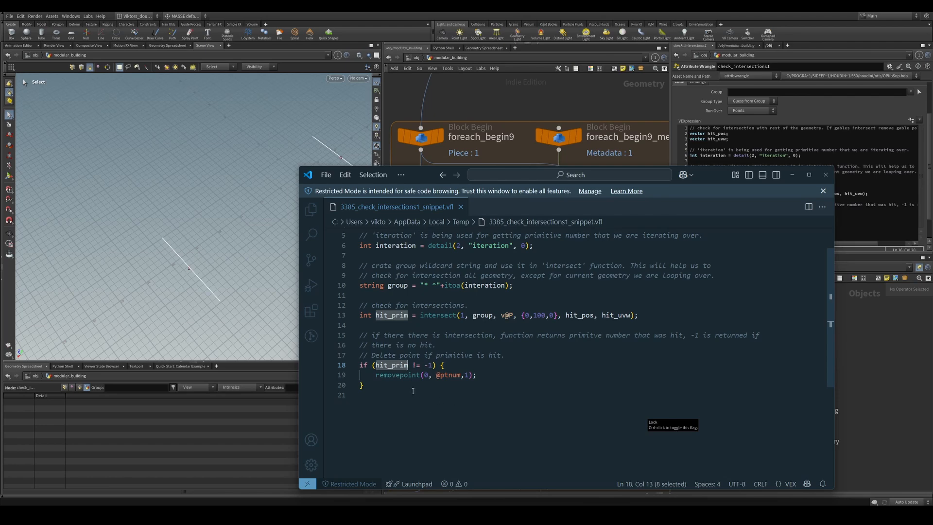
left_click(395, 377)
left_click(425, 398)
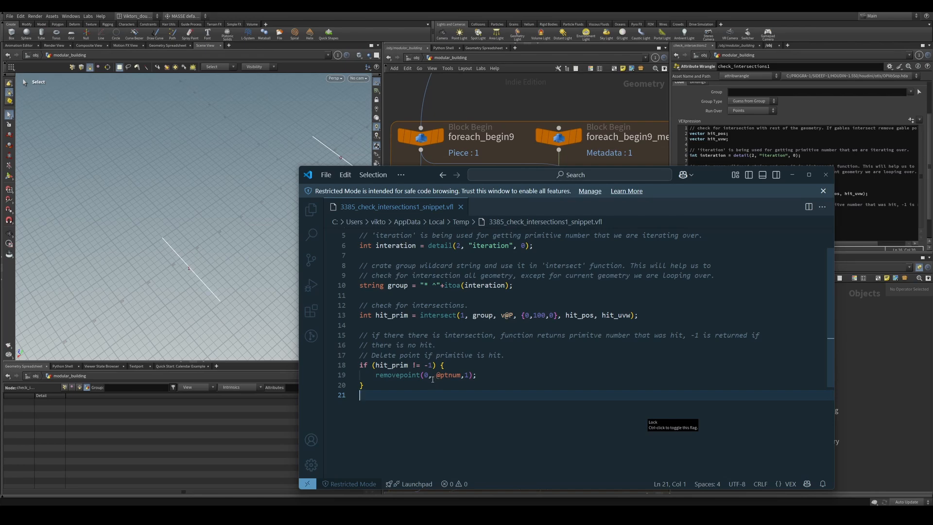
Insert a removepoint(geohandle, point_number, and_prims) template on a new line below the existing removepoint call
left_click(491, 376)
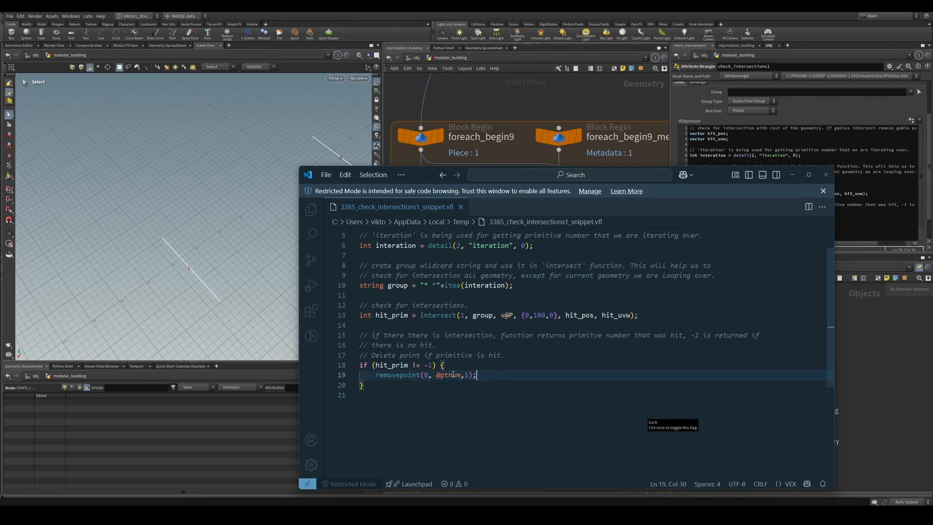
key("Return")
left_click(493, 374)
left_click(498, 387)
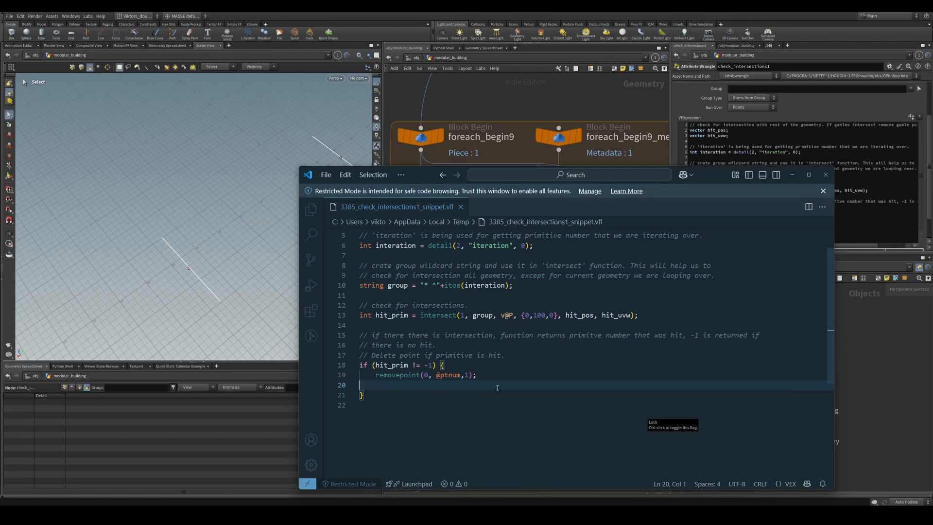
key("BackSpace")
key("BackSpace")
key("Return")
type("removep")
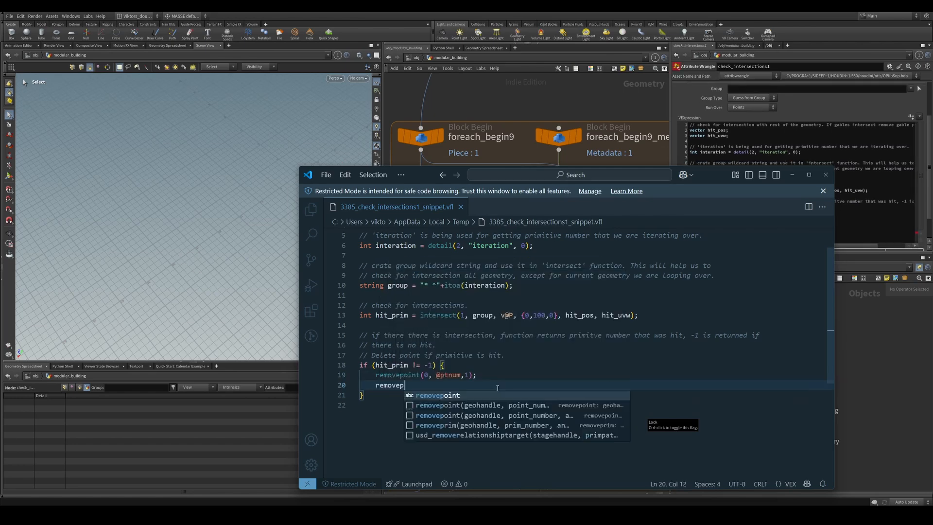
key("Down")
key("Down")
key("Return")
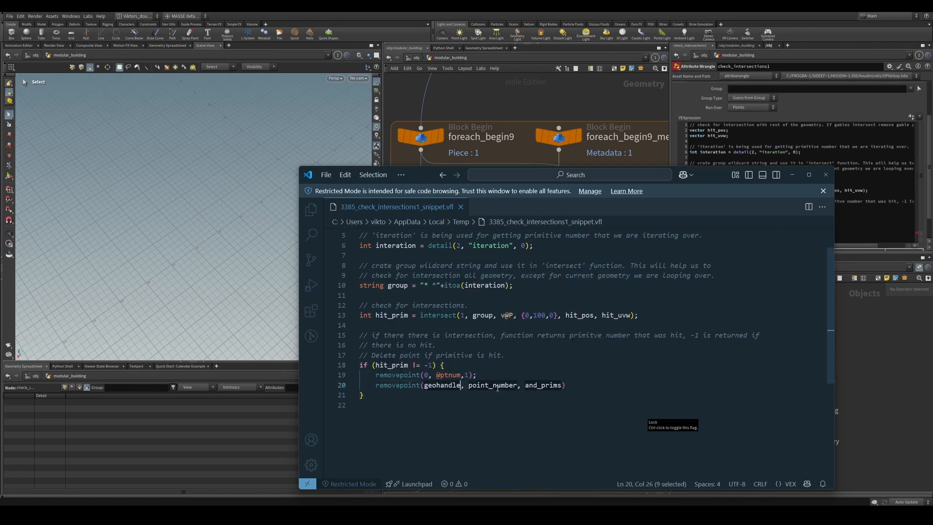
Examine the and_prims argument in the removepoint template on line 20
left_click(435, 405)
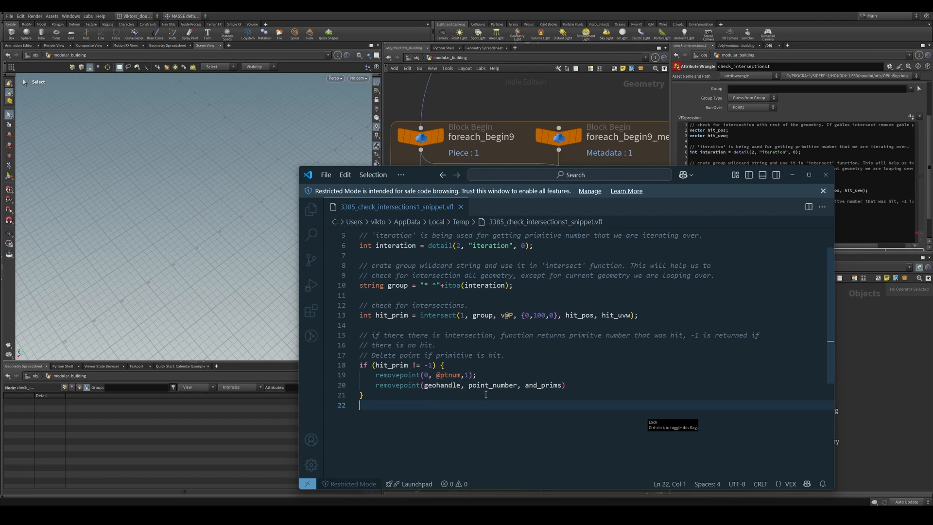
left_click(542, 387)
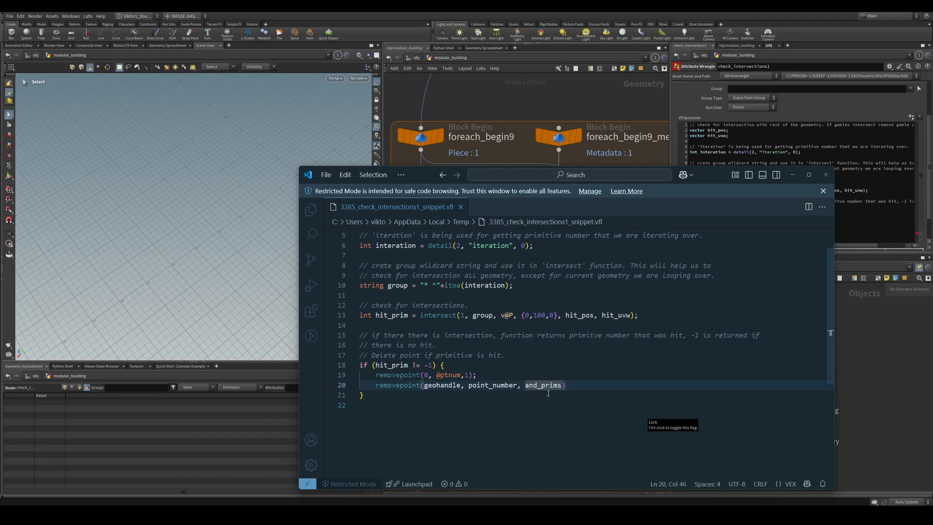
left_click(567, 416)
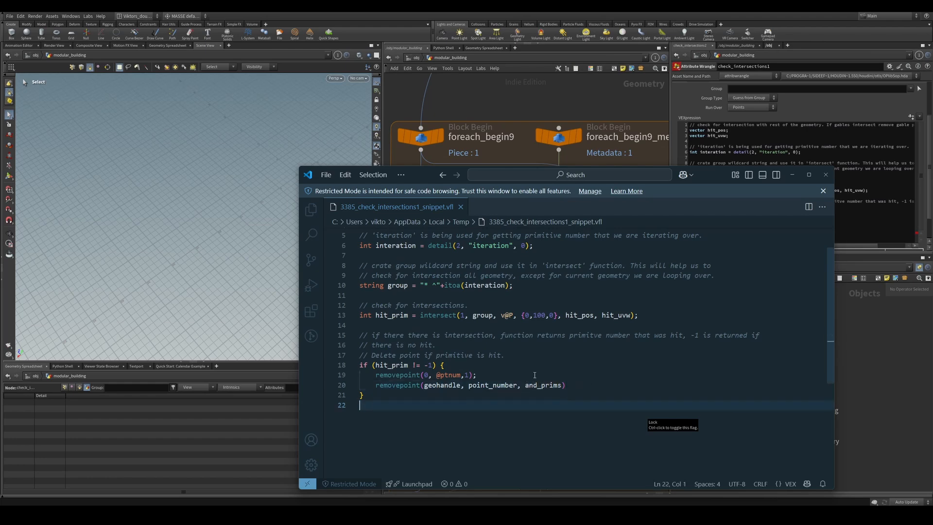
Delete the removepoint template from line 20, keeping the original call on line 19
left_click(568, 385)
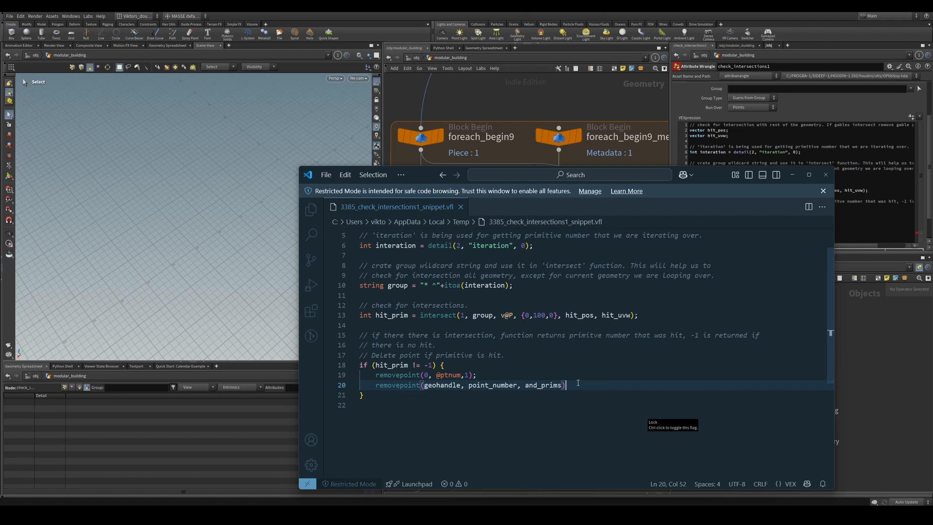
key("BackSpace")
key("BackSpace")
key("BackSpace")
key("BackSpace")
key("BackSpace")
key("BackSpace")
key("BackSpace")
key("BackSpace")
key("BackSpace")
key("BackSpace")
key("BackSpace")
key("BackSpace")
key("BackSpace")
key("BackSpace")
key("BackSpace")
key("BackSpace")
key("BackSpace")
key("BackSpace")
key("BackSpace")
key("BackSpace")
key("BackSpace")
key("BackSpace")
key("BackSpace")
key("BackSpace")
key("BackSpace")
key("BackSpace")
key("BackSpace")
key("BackSpace")
key("BackSpace")
key("BackSpace")
key("BackSpace")
key("BackSpace")
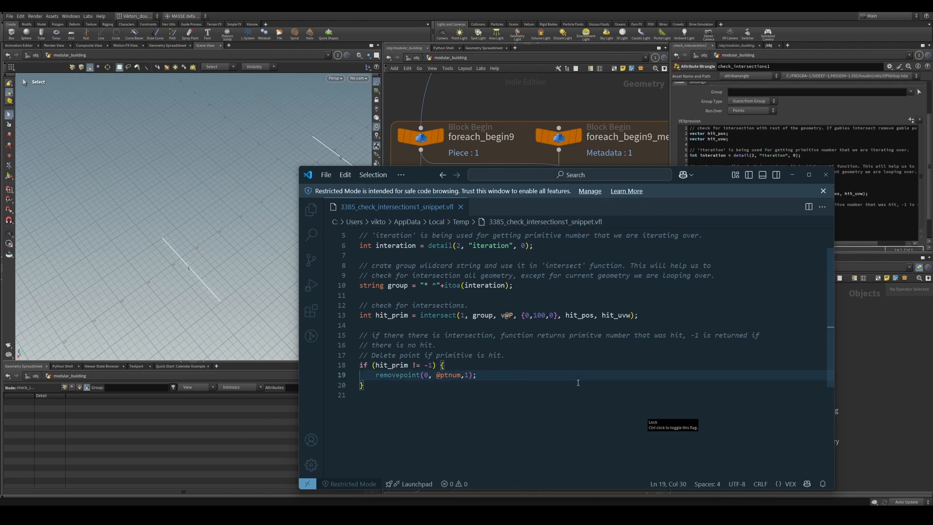
Examine the final argument 1 of the removepoint call on line 19
left_click(468, 375)
left_click(470, 374)
key("BackSpace")
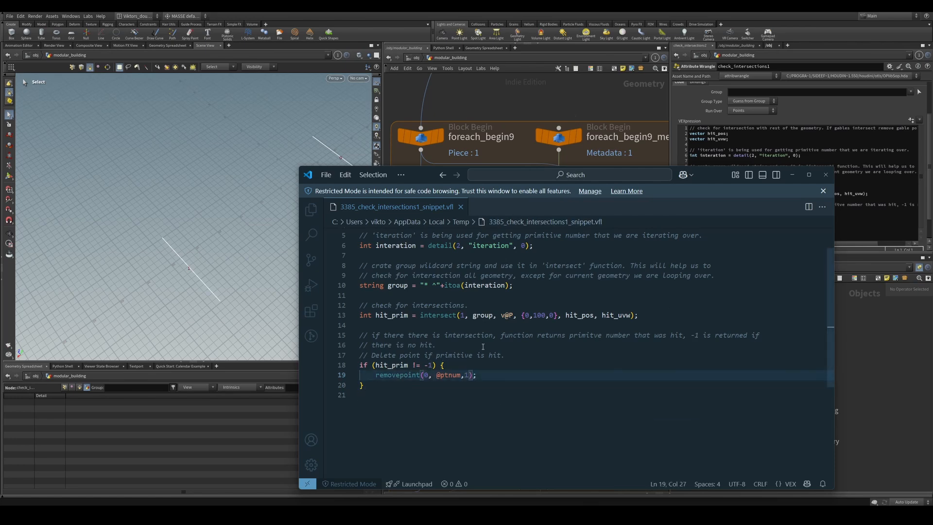
scroll(517, 423, "down", 2)
scroll(516, 422, "up", 2)
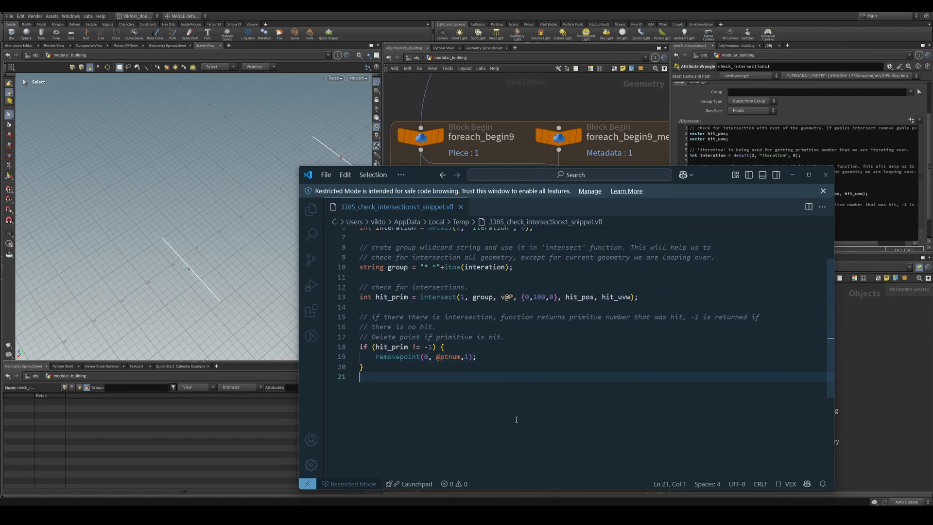
Close the external code editor and display the check_for_intersections switch's output in Houdini
left_click(826, 174)
scroll(493, 406, "up", 2)
middle_click_drag(493, 406, 549, 280)
left_click(472, 330)
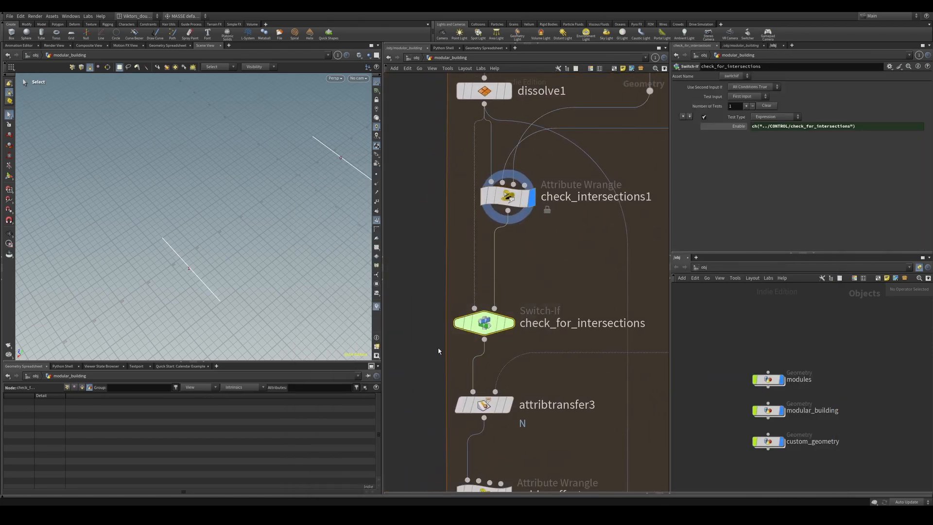
scroll(542, 322, "down", 5)
scroll(541, 323, "up", 4)
middle_click_drag(542, 334, 469, 353)
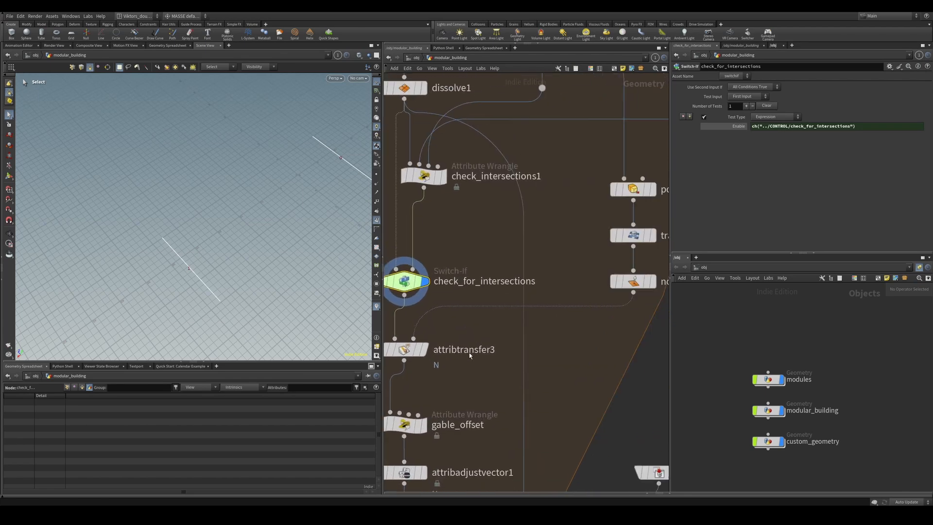
Display the merged building after the gable copytopoints node and examine the gable up close
scroll(462, 360, "down", 6)
middle_click_drag(530, 359, 579, 355)
mouse_move(224, 261)
left_mouse_down("alt")
mouse_move(196, 268)
mouse_move(209, 266)
left_mouse_up("alt")
key("s")
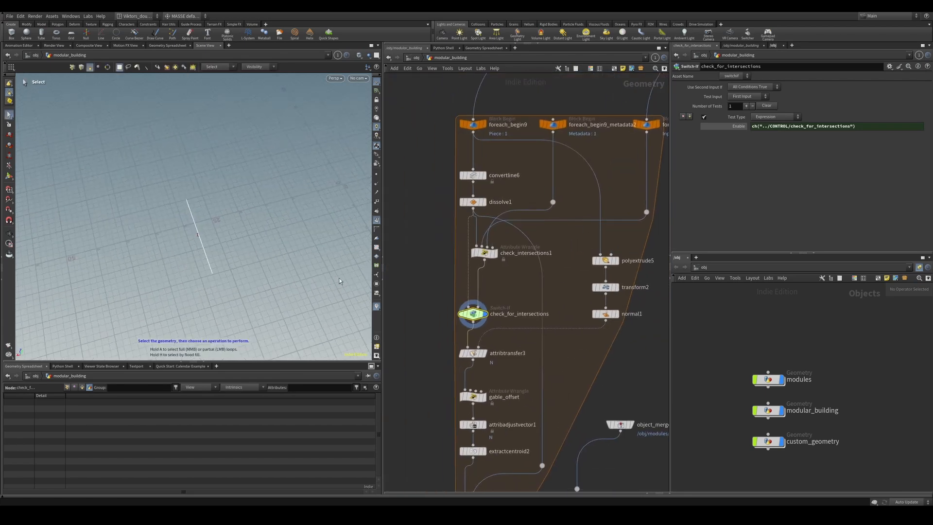
scroll(524, 273, "down", 8)
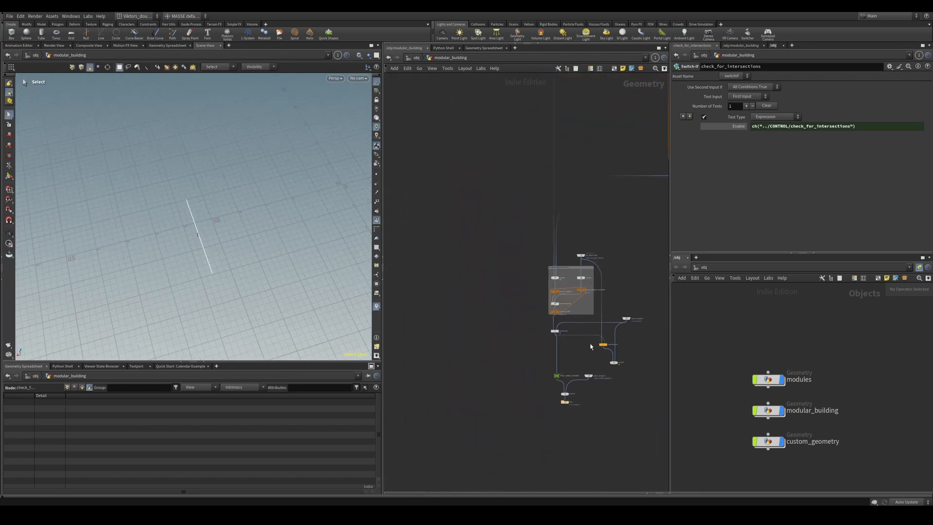
scroll(593, 351, "up", 3)
left_click(633, 372)
left_click_drag(206, 206, 257, 238, "alt")
scroll(271, 158, "up", 5)
scroll(283, 204, "up", 3)
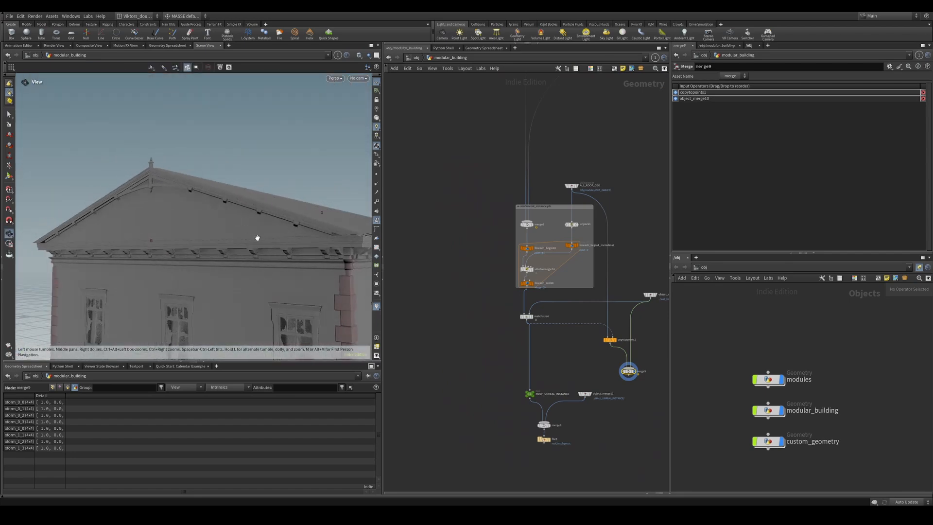
scroll(258, 238, "up", 2)
Set the gable Offset to -0.092 in the CONTROL parameters, examine the roof edge, and close the parameter window
key("alt+Tab")
left_click_drag(410, 187, 478, 183)
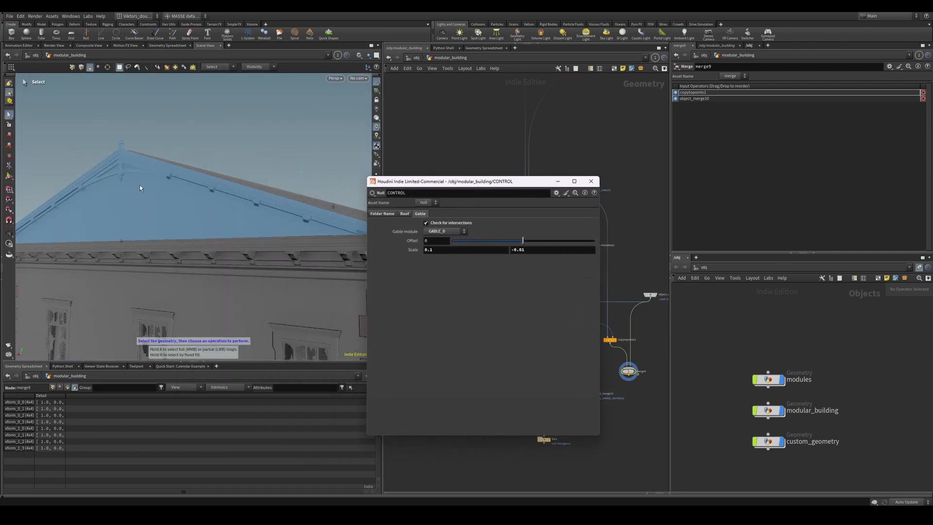
left_click_drag(157, 187, 209, 211, "alt")
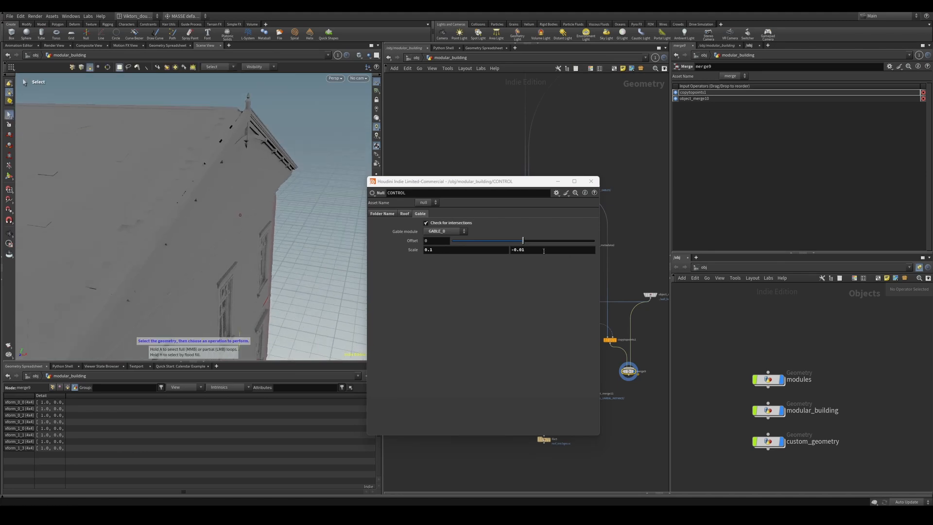
left_click_drag(523, 241, 516, 251)
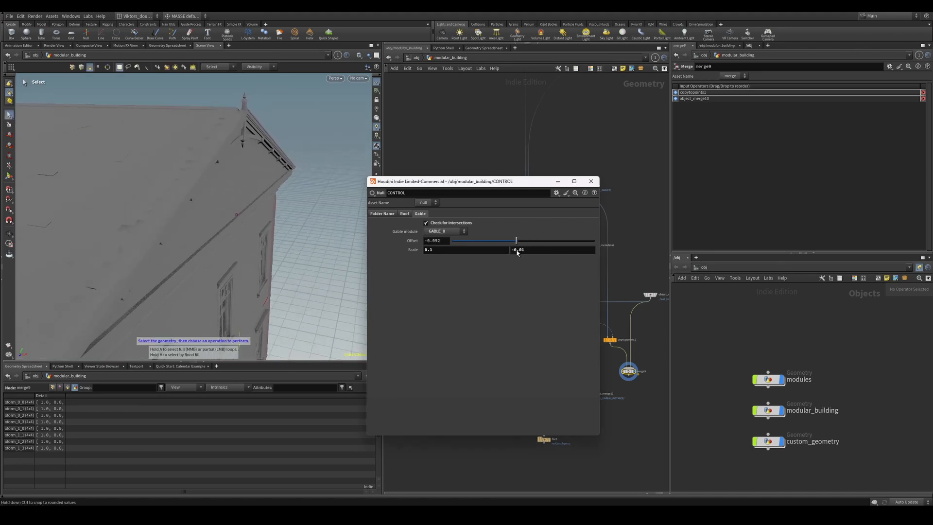
left_click_drag(196, 166, 302, 235, "alt")
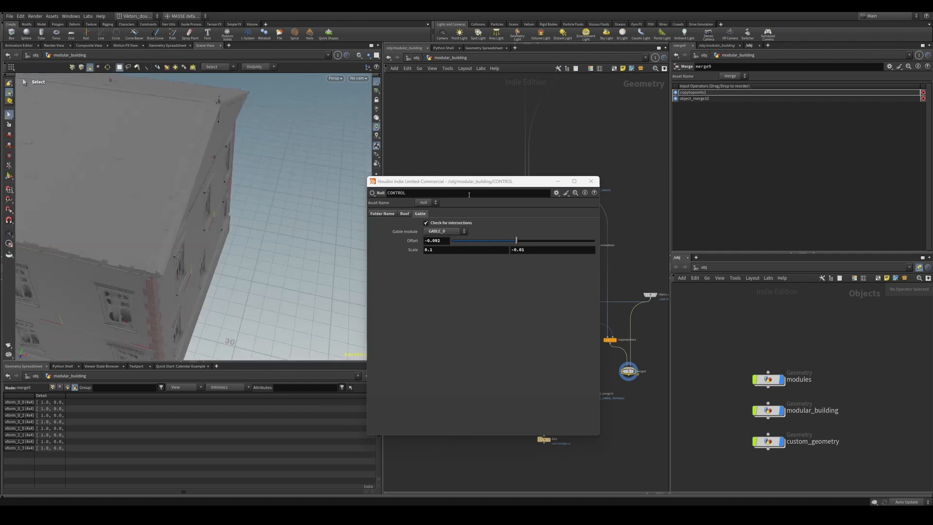
left_click(591, 181)
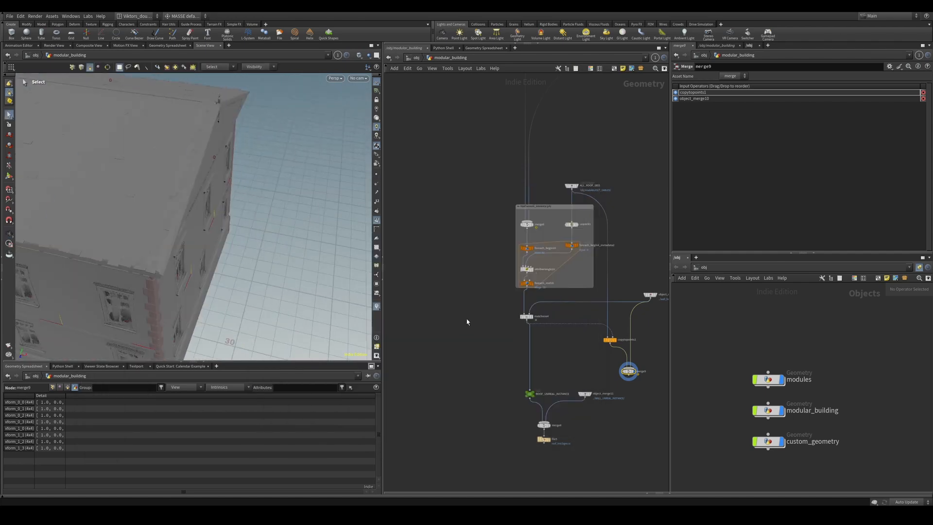
Display the gable_offset wrangle's output and frame its gable lines
scroll(467, 321, "down", 5)
middle_click_drag(473, 168, 536, 306)
scroll(485, 297, "up", 5)
scroll(486, 298, "up", 4)
left_click(537, 273)
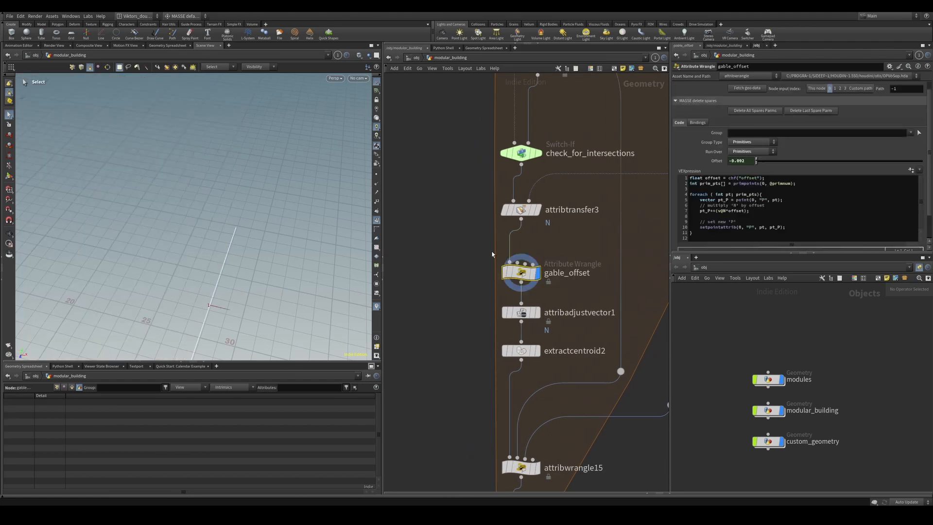
key("space+f")
left_click_drag(191, 203, 247, 201, "alt")
scroll(557, 296, "up", 1)
Compare the gable line normals at attribadjustvector1 and attribtransfer3
left_click(534, 316)
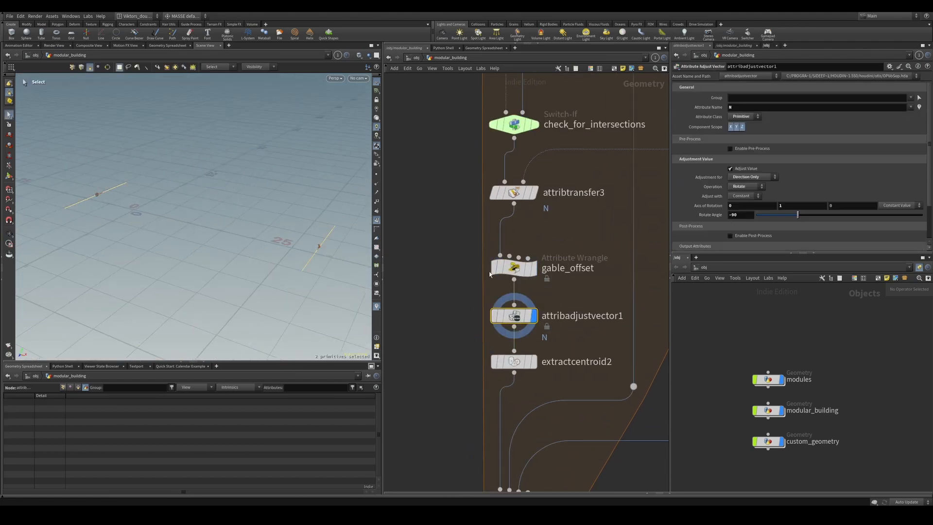
left_click(568, 270)
middle_click_drag(539, 205, 525, 286)
left_click(520, 271)
scroll(449, 263, "down", 4)
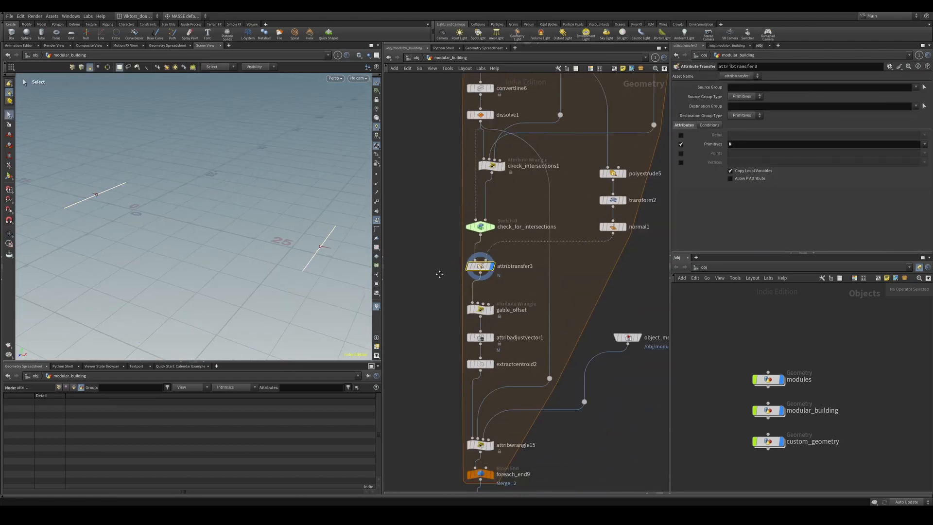
Display the polyextrude5 output in the foreach_begin9 loop and inspect the extruded roof piece
middle_click_drag(441, 272, 397, 336)
scroll(567, 253, "down", 4)
middle_click_drag(597, 290, 420, 253)
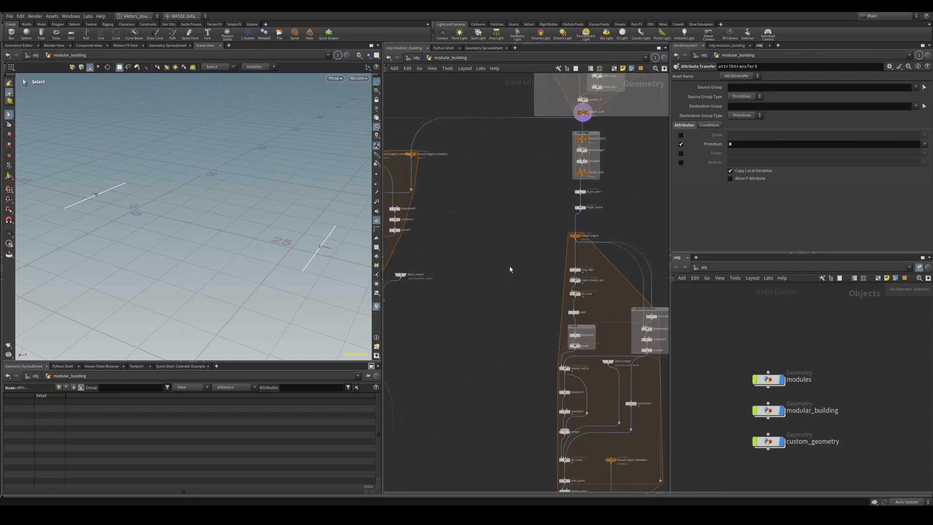
middle_click_drag(510, 269, 505, 232)
middle_click_drag(552, 292, 665, 357)
scroll(519, 247, "up", 5)
middle_click_drag(473, 250, 491, 253)
scroll(539, 296, "down", 3)
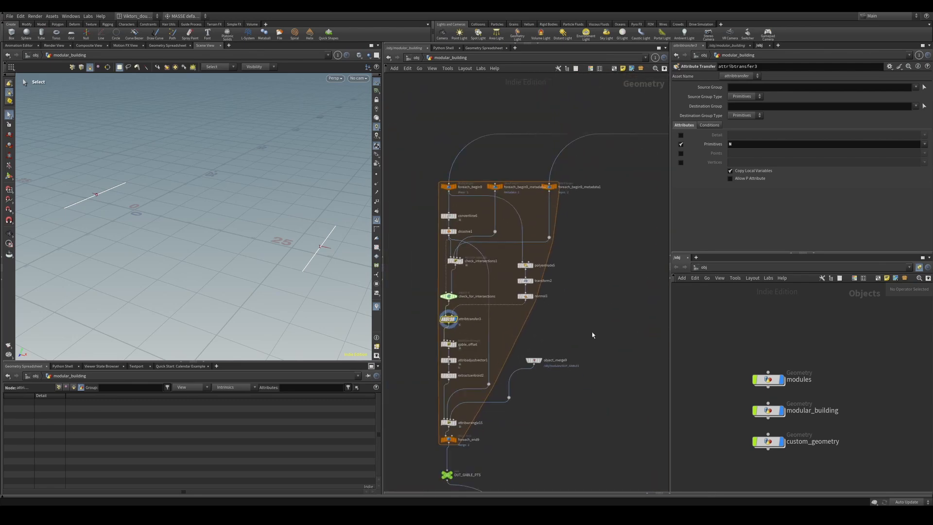
scroll(517, 284, "up", 3)
left_click(542, 249)
right_click_drag(313, 271, 414, 264, "alt")
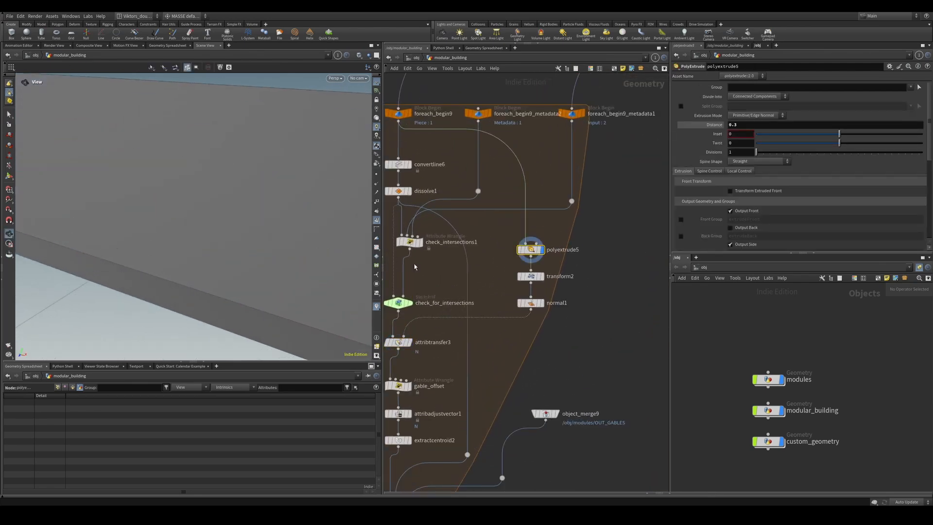
left_click_drag(252, 272, 187, 251, "alt")
right_click_drag(188, 252, 319, 277, "alt")
Display transform2 and normal1 in turn, and inspect the shifted extrusion with its primitive normals
left_click(542, 276)
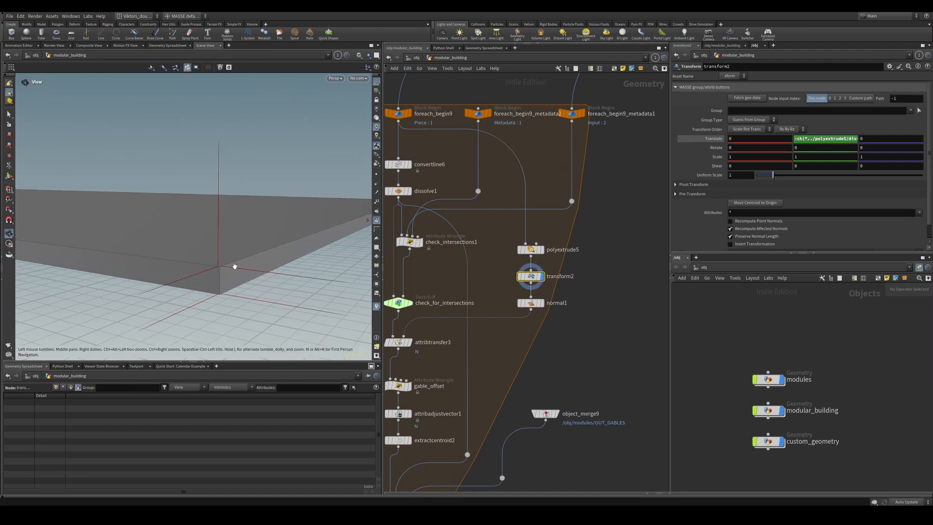
scroll(527, 311, "up", 2)
left_click(531, 300)
left_click_drag(293, 235, 243, 222, "alt")
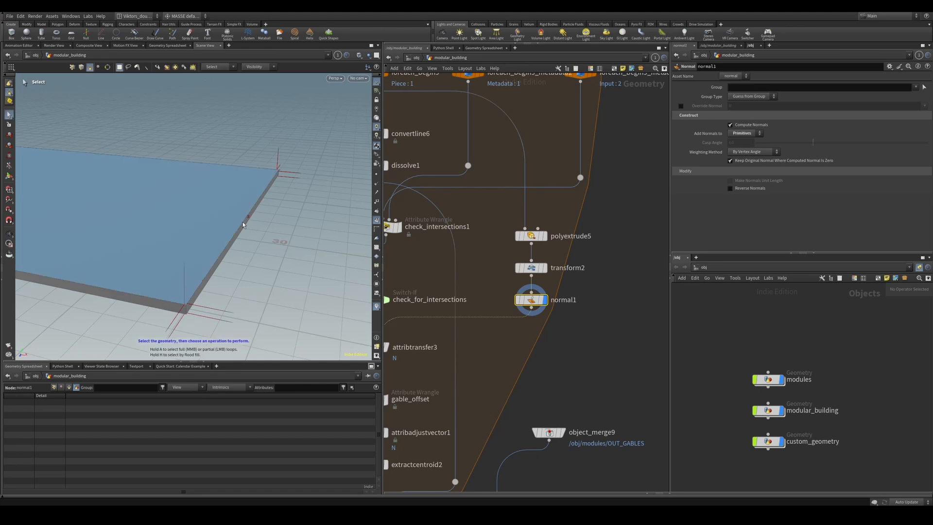
Display attribtransfer3 and examine the normals transferred onto the gable lines
scroll(425, 278, "down", 2)
middle_click_drag(425, 279, 503, 295)
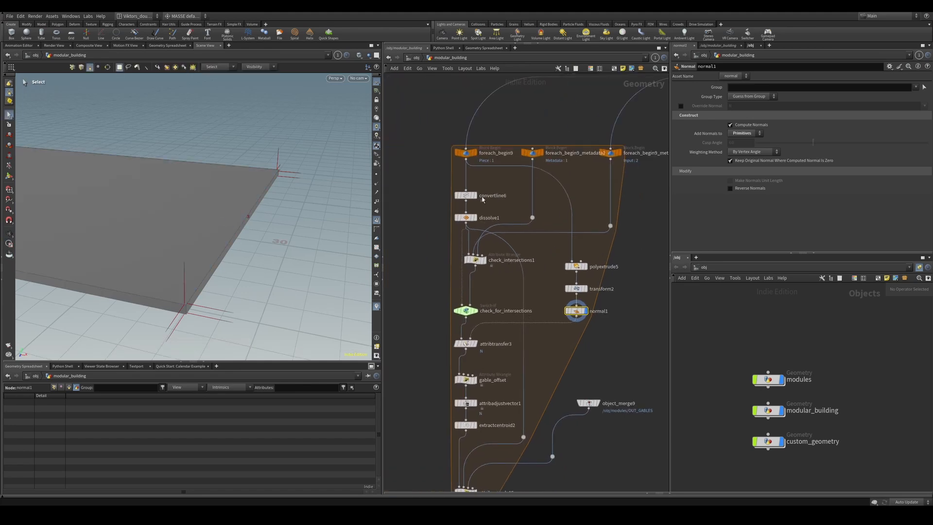
left_click(475, 343)
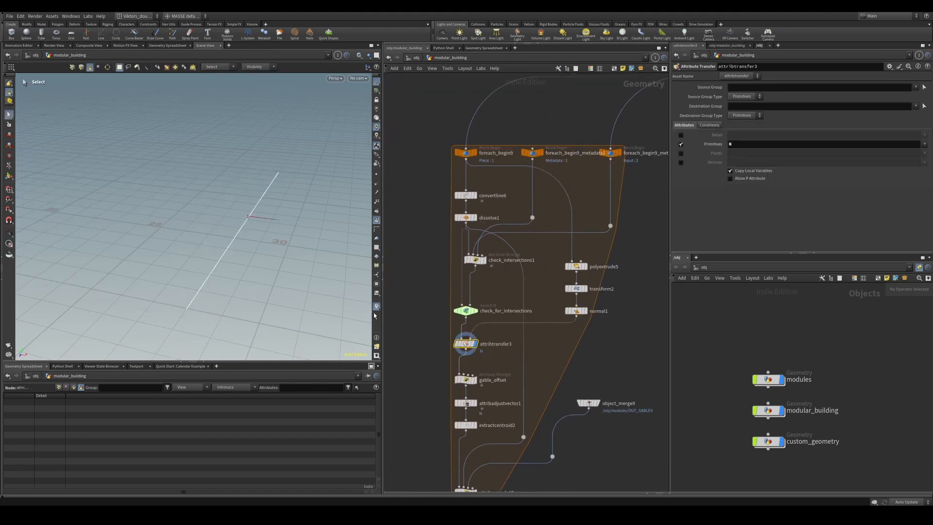
left_click_drag(212, 228, 256, 270, "alt")
middle_click_drag(213, 247, 259, 252, "alt")
scroll(500, 373, "up", 2)
Display the gable_offset wrangle and set its Offset to -0.113 to shift the gable lines along their normals
left_click(464, 383)
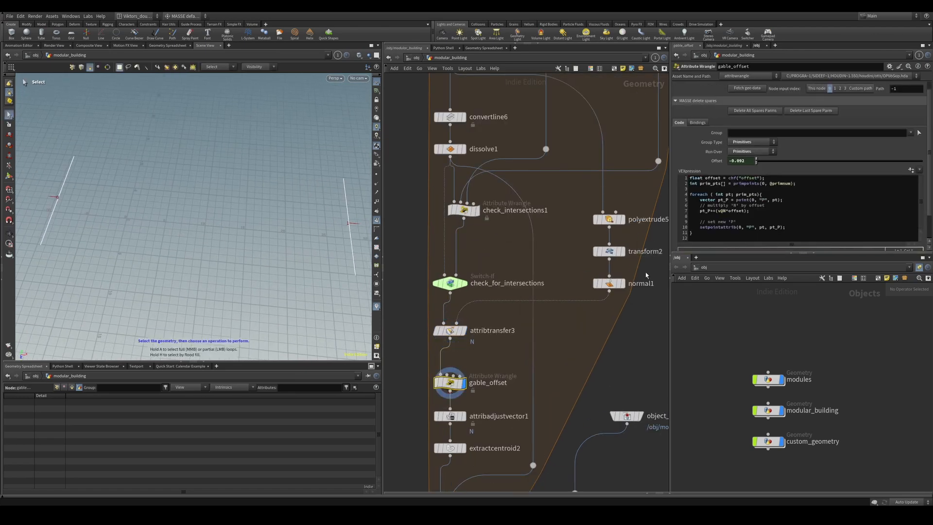
middle_click_drag(751, 159, 756, 178)
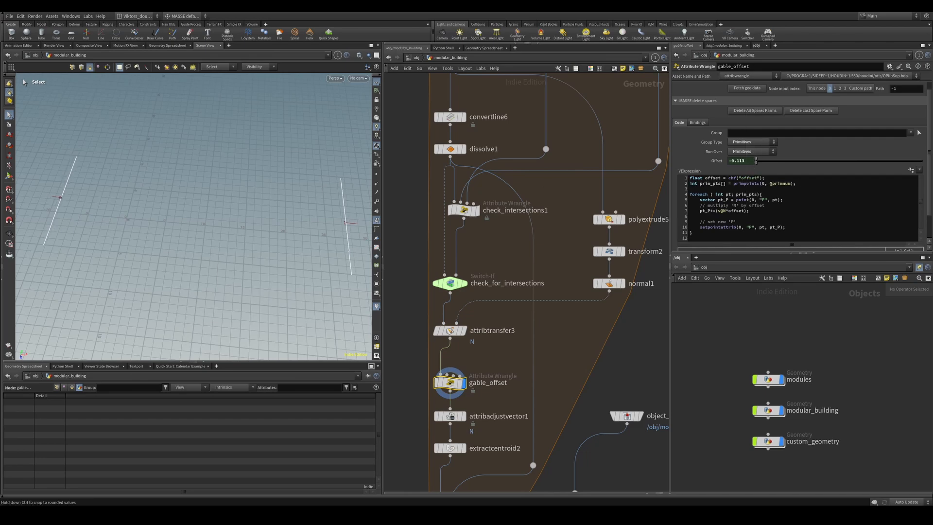
Display attribadjustvector1 and examine its -90 degree rotation of the N attribute
scroll(496, 412, "down", 2)
left_click(513, 345)
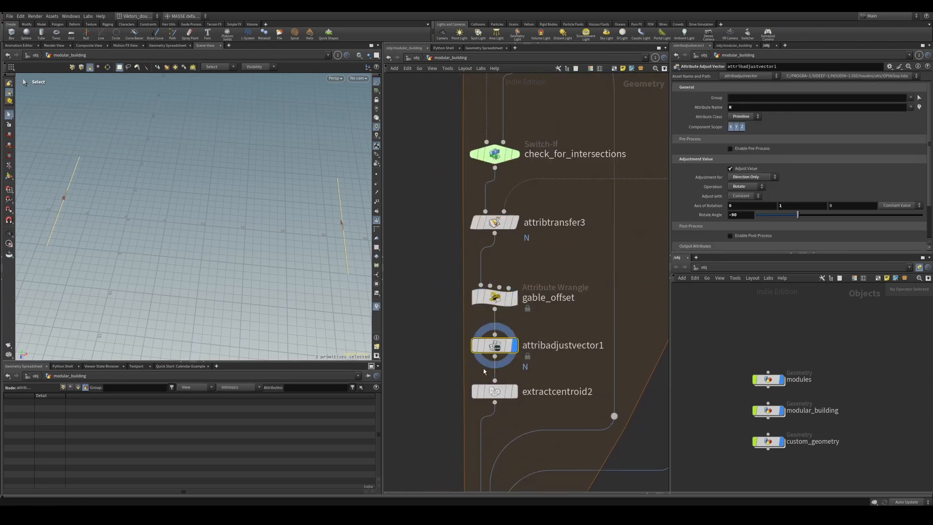
scroll(551, 380, "up", 2)
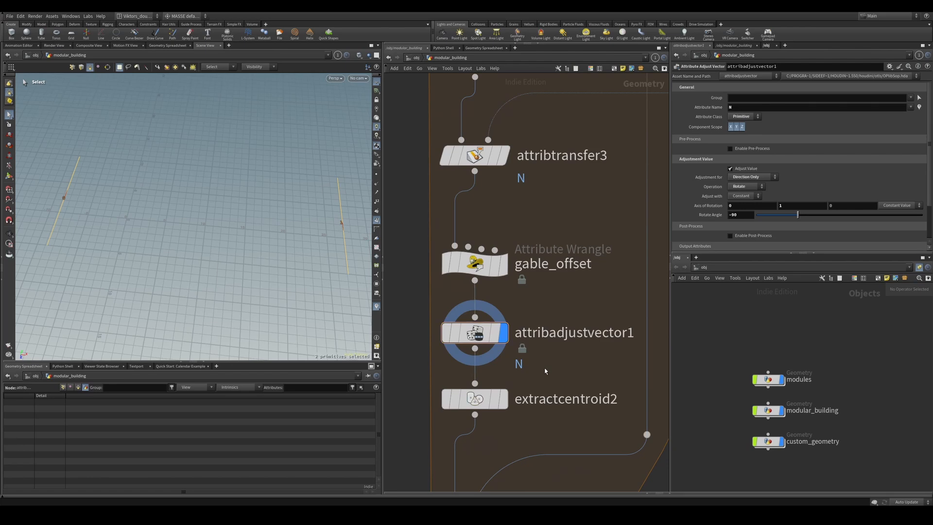
Bypass attribadjustvector1 and display merge9 to view the assembled building without the normal rotation
scroll(547, 370, "up", 1)
scroll(549, 357, "down", 3)
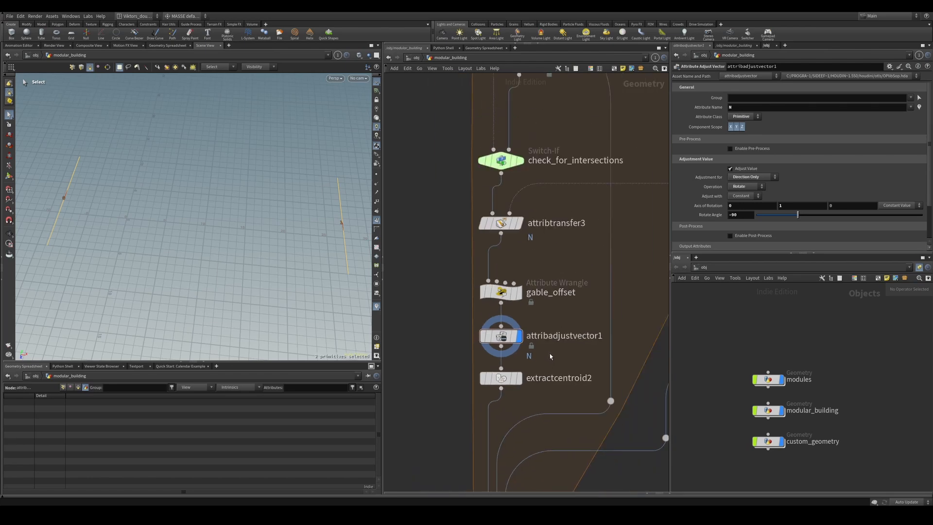
scroll(550, 354, "up", 1)
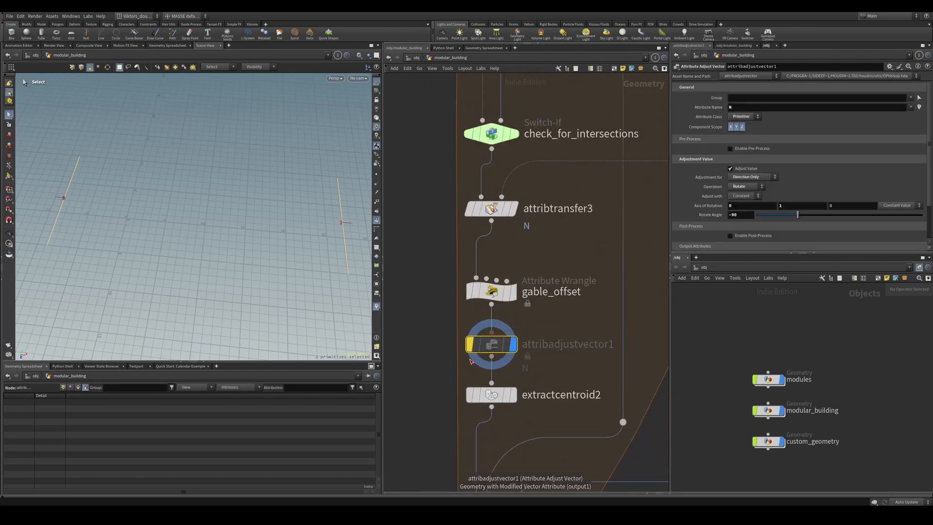
scroll(515, 336, "down", 6)
scroll(565, 335, "up", 3)
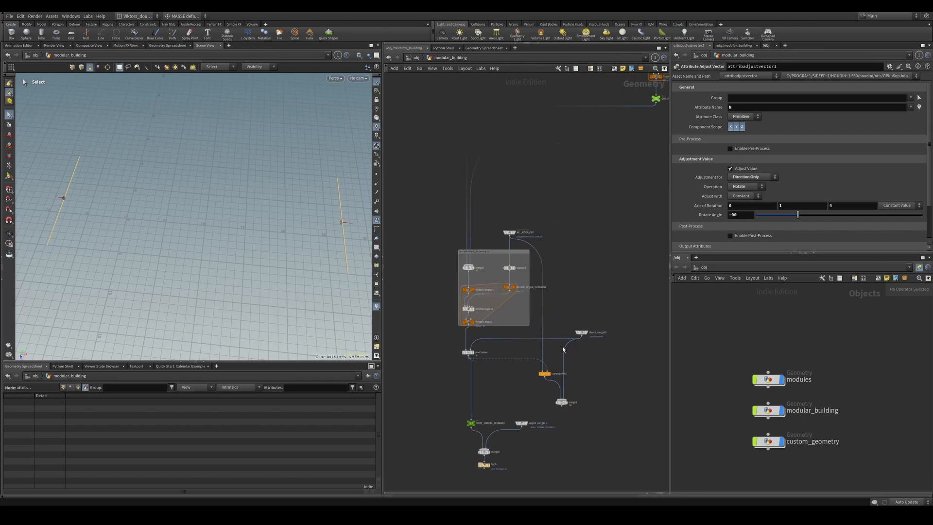
scroll(569, 369, "up", 2)
left_click(561, 427)
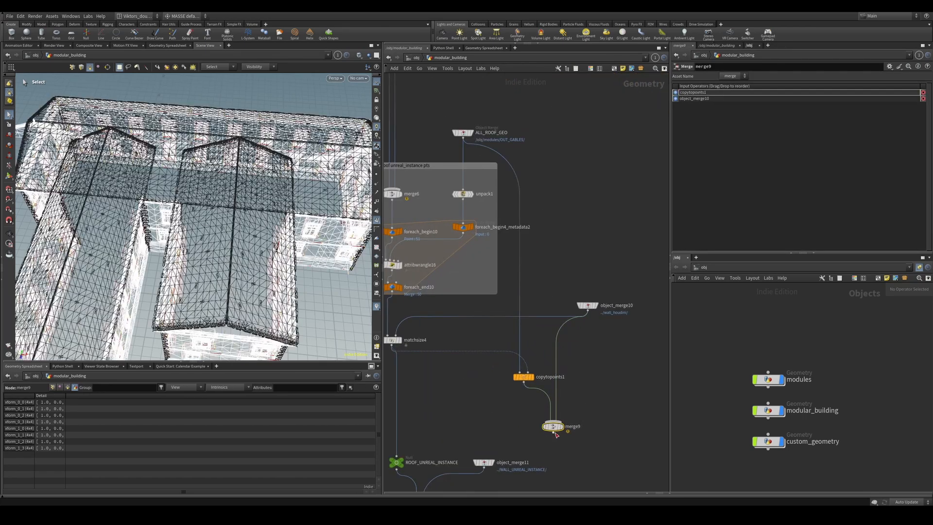
key("Escape")
left_click_drag(239, 298, 228, 324)
right_click_drag(228, 324, 240, 261, "alt")
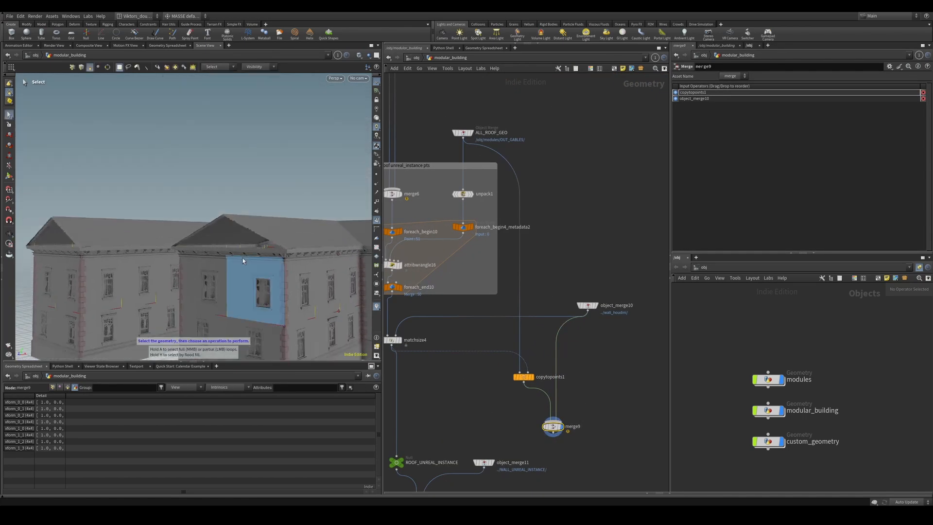
left_click_drag(239, 261, 264, 279, "alt")
Go back to the bypassed attribadjustvector1 and examine how the gables are oriented on the building's roof ends
scroll(569, 168, "down", 2)
middle_click_drag(569, 168, 587, 298)
middle_click_drag(547, 88, 597, 458)
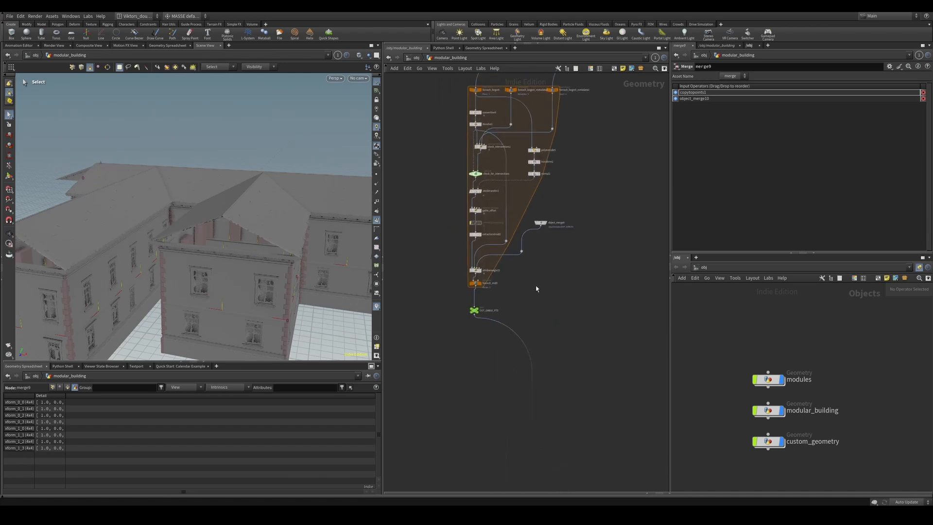
middle_click_drag(503, 165, 490, 222)
left_click(461, 213)
key("b")
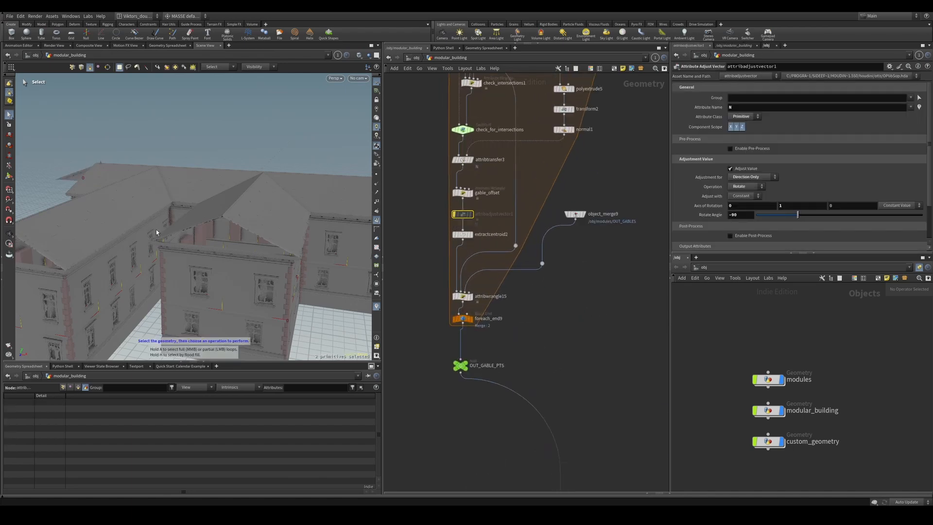
left_click_drag(156, 211, 296, 219, "alt")
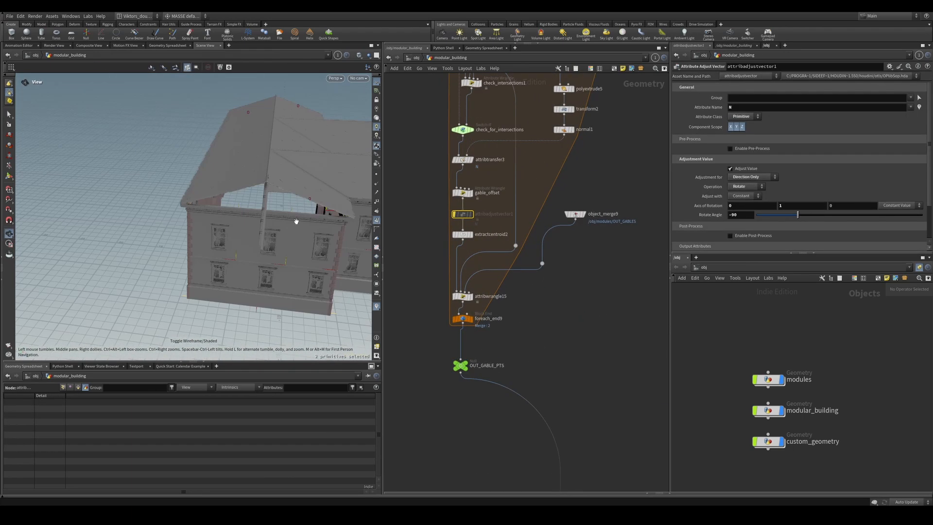
right_click_drag(295, 219, 261, 194, "alt")
mouse_move(261, 194)
left_mouse_down("alt")
mouse_move(150, 159)
mouse_move(178, 219)
mouse_move(183, 208)
mouse_move(156, 208)
mouse_move(142, 225)
mouse_move(193, 149)
mouse_move(183, 160)
mouse_move(212, 150)
mouse_move(177, 184)
mouse_move(261, 150)
mouse_move(262, 163)
mouse_move(218, 175)
mouse_move(247, 162)
mouse_move(228, 197)
mouse_move(258, 179)
left_mouse_up("alt")
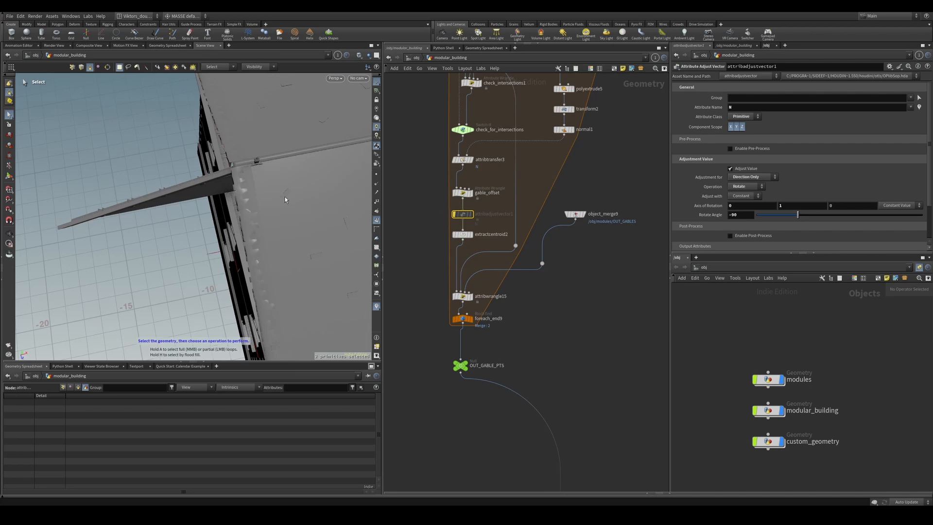
left_click_drag(247, 177, 266, 149, "alt")
scroll(475, 212, "up", 3)
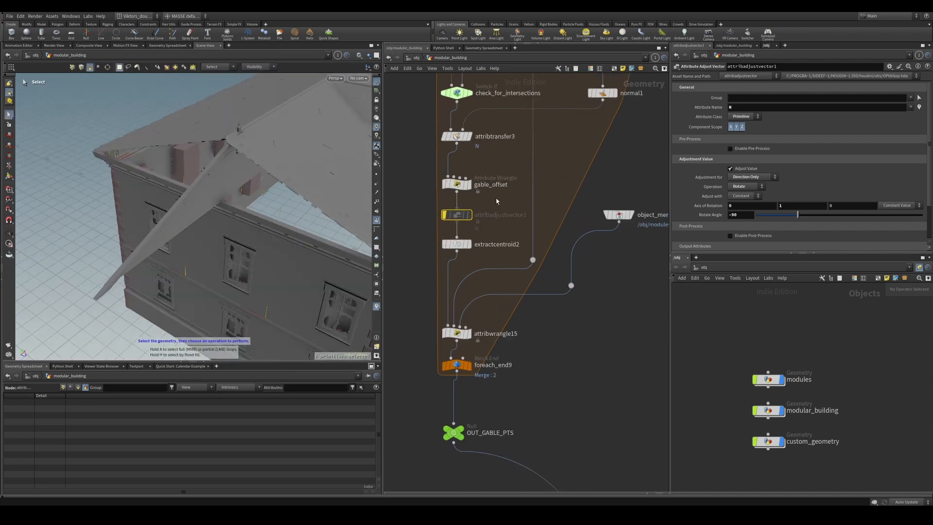
Re-enable attribadjustvector1 and examine the gable's alignment with the roof end from the front and side
key("b")
left_click_drag(311, 219, 278, 175, "alt")
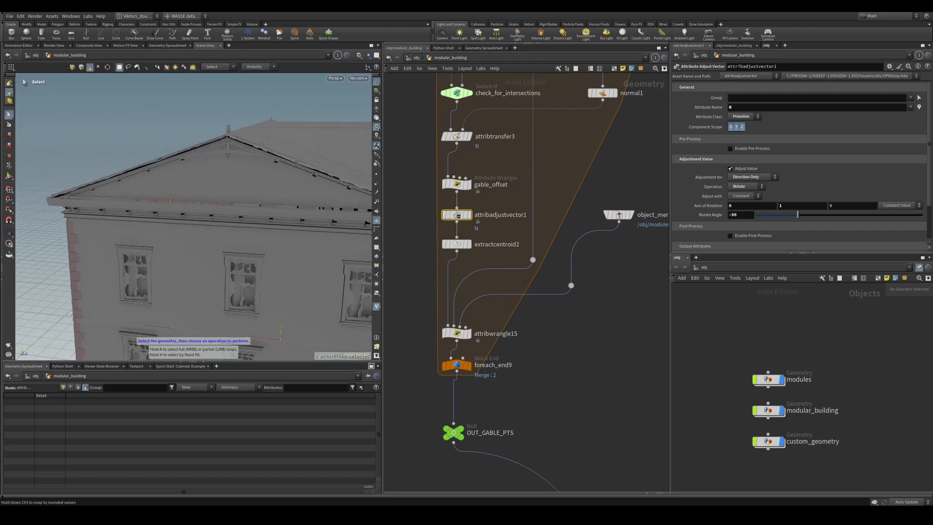
left_click_drag(220, 132, 212, 159, "alt")
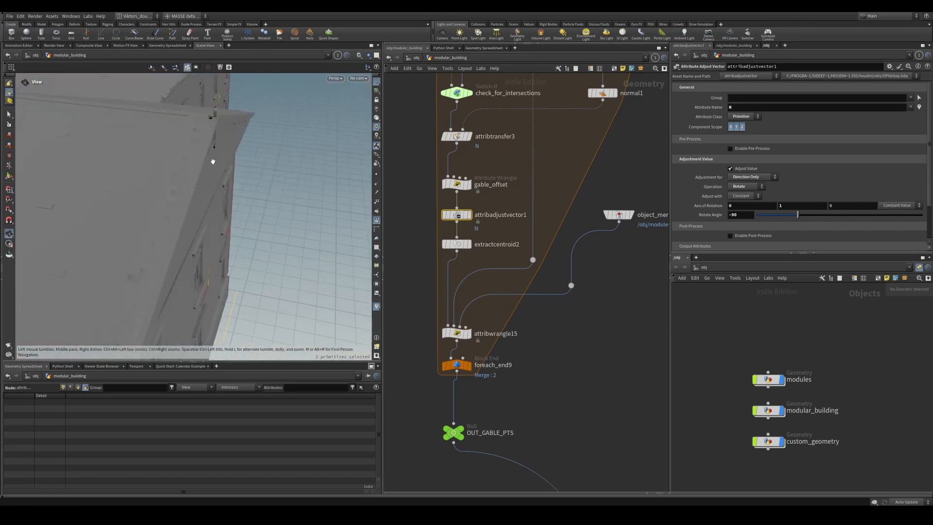
middle_click_drag(259, 213, 255, 213)
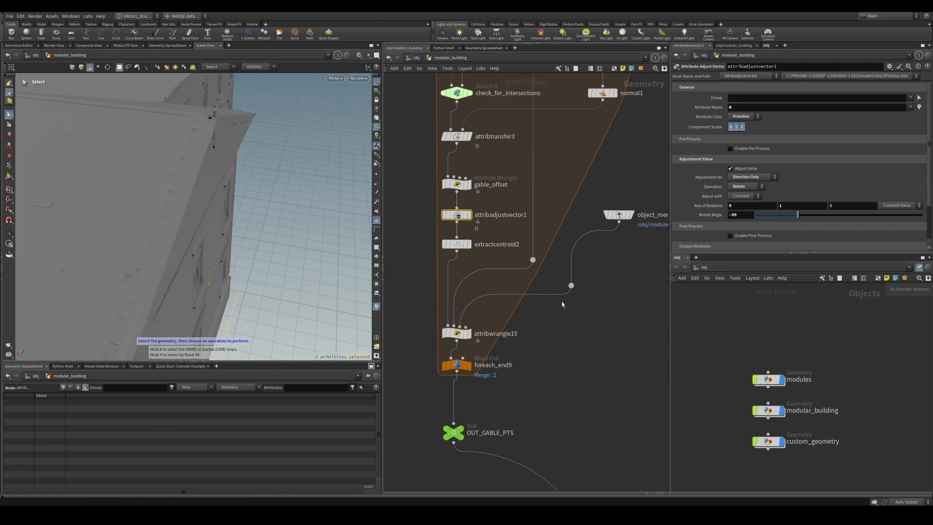
Review attribadjustvector1's place in the network and examine the gabled wing in the merge9 result
scroll(451, 214, "up", 3)
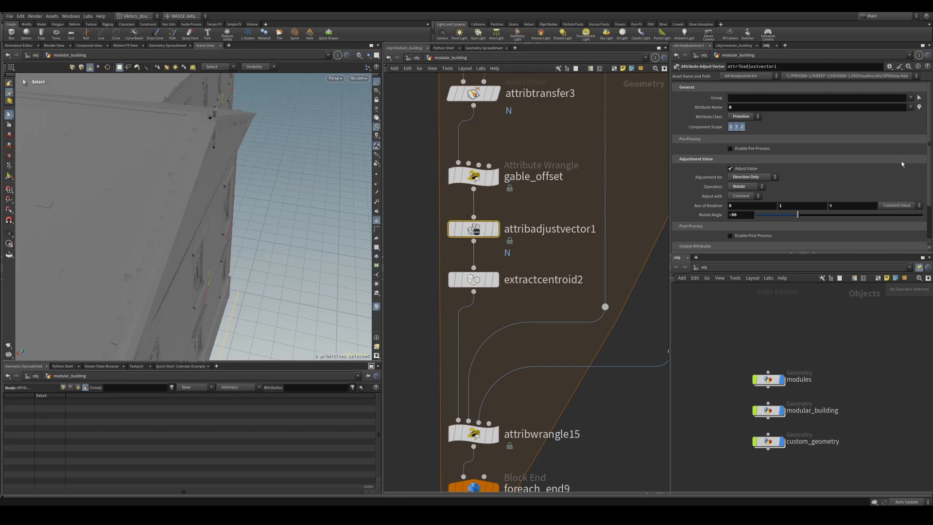
middle_click_drag(553, 211, 545, 246)
middle_click_drag(507, 289, 509, 292)
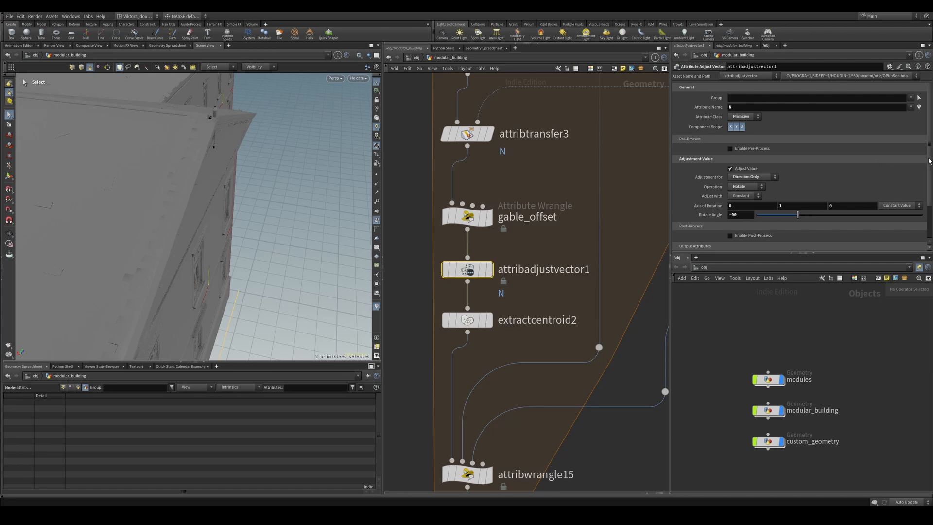
scroll(929, 160, "down", 2)
scroll(929, 160, "up", 2)
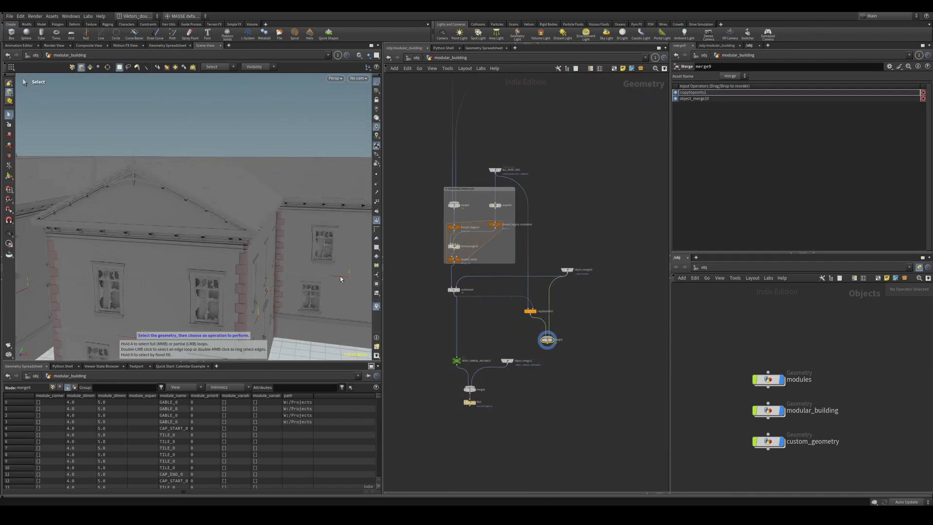
key("Escape")
left_click_drag(273, 273, 102, 225)
key("s")
scroll(616, 157, "down", 4)
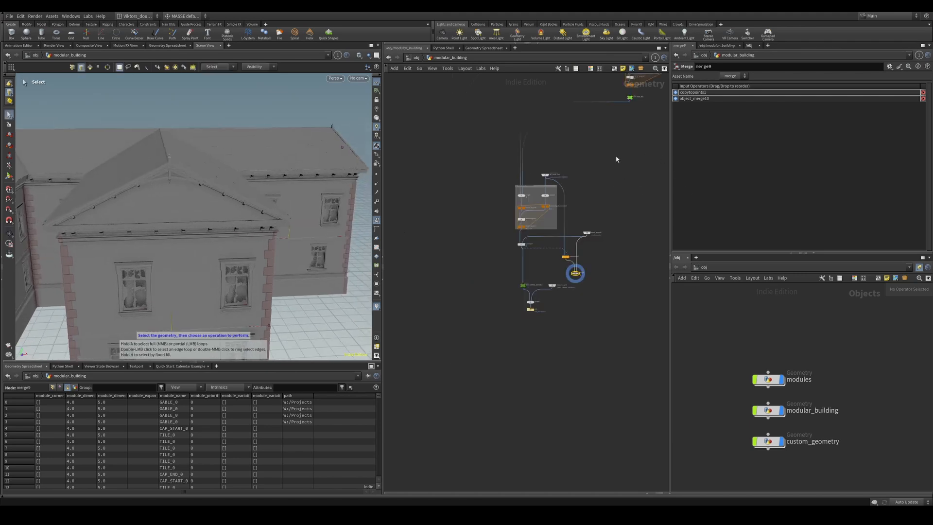
Widen the grid4 footprint to a size of 13.0827 by 19.5184 and undo its accidental move
middle_click_drag(616, 155, 546, 338)
middle_click_drag(555, 172, 530, 347)
middle_click_drag(654, 185, 503, 324)
scroll(502, 324, "up", 3)
left_click_drag(587, 218, 579, 236)
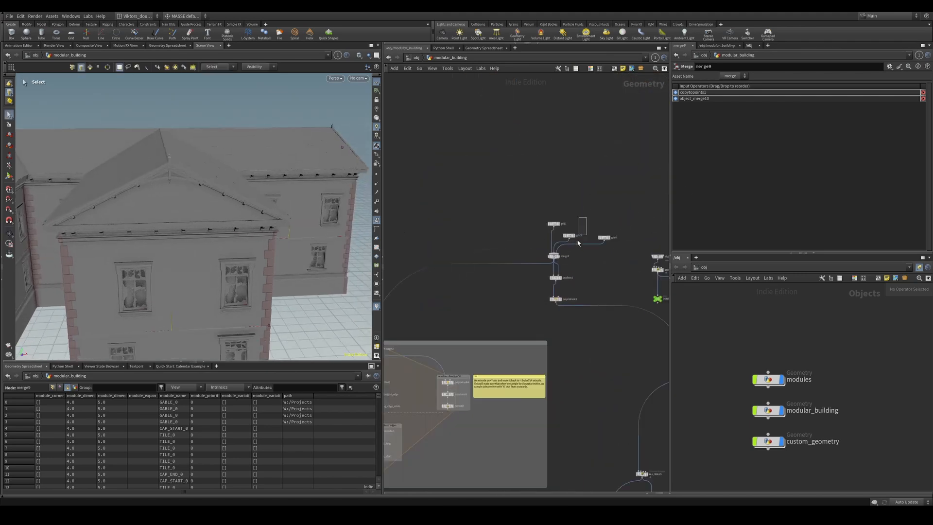
left_click(603, 237)
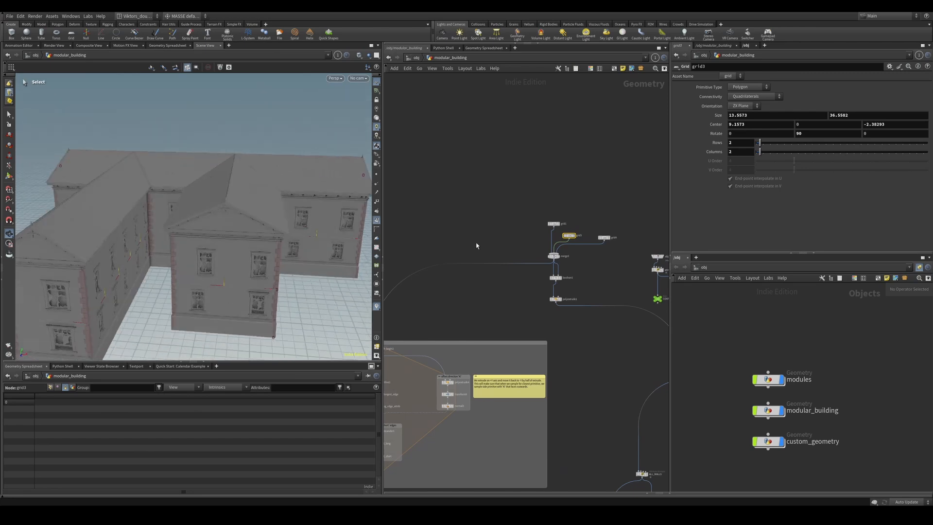
key("Return")
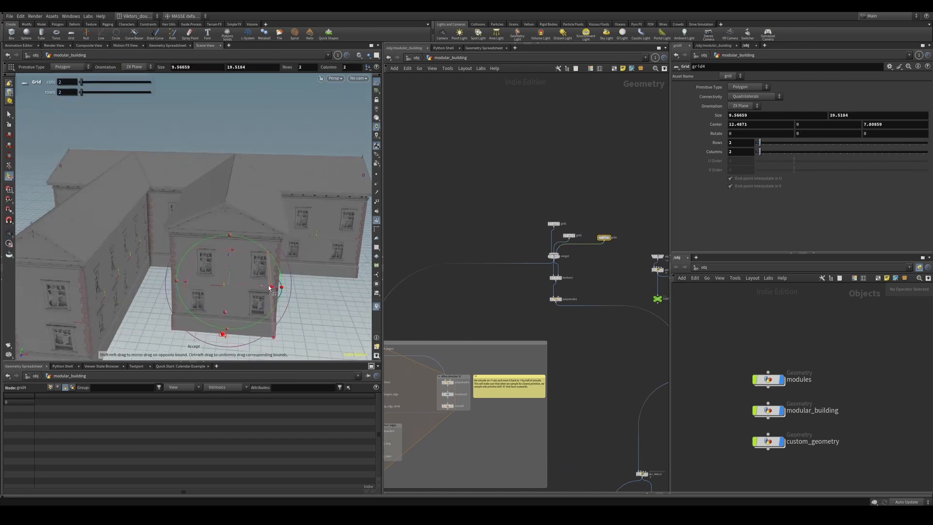
scroll(275, 291, "up", 5)
left_click_drag(275, 290, 296, 295, "alt")
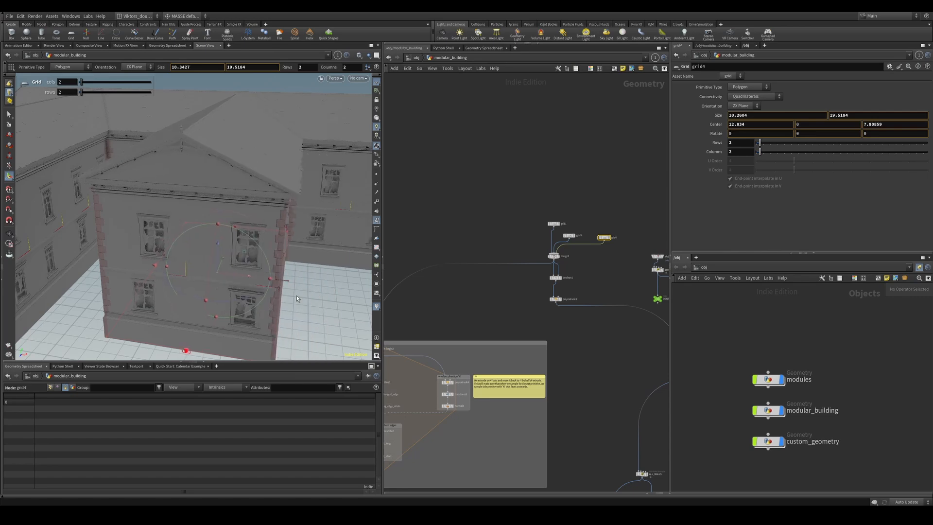
left_click_drag(282, 212, 279, 189, "alt")
left_click(284, 253)
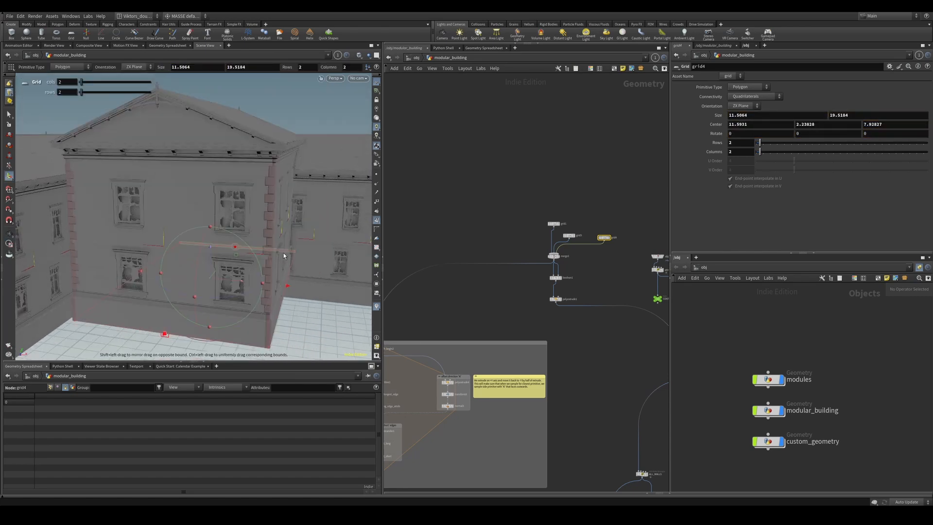
key("ctrl+z")
left_click_drag(284, 254, 299, 276, "alt")
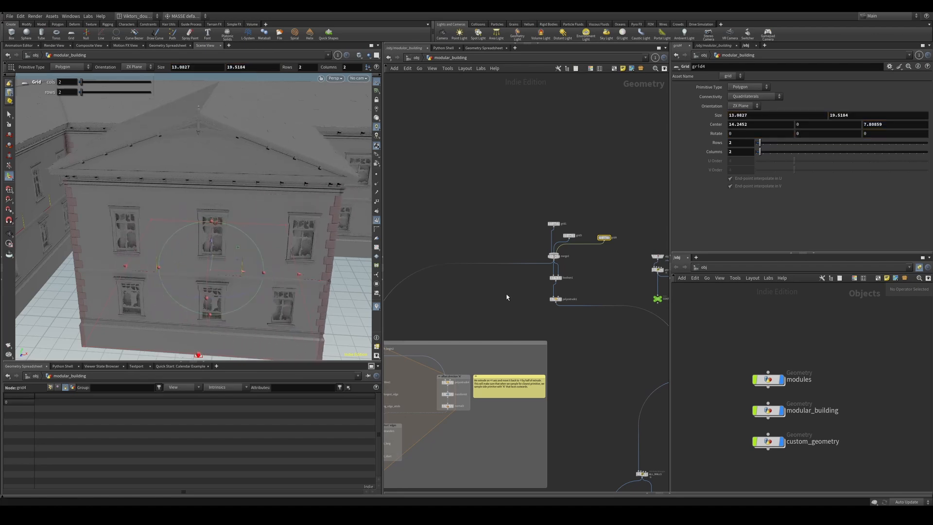
Display attribwrangle15 at the end of the gable loop and open its VEX code in the external editor
scroll(506, 297, "down", 4)
middle_click_drag(495, 314, 631, 210)
middle_click_drag(529, 326, 586, 226)
scroll(551, 233, "up", 4)
scroll(576, 282, "down", 4)
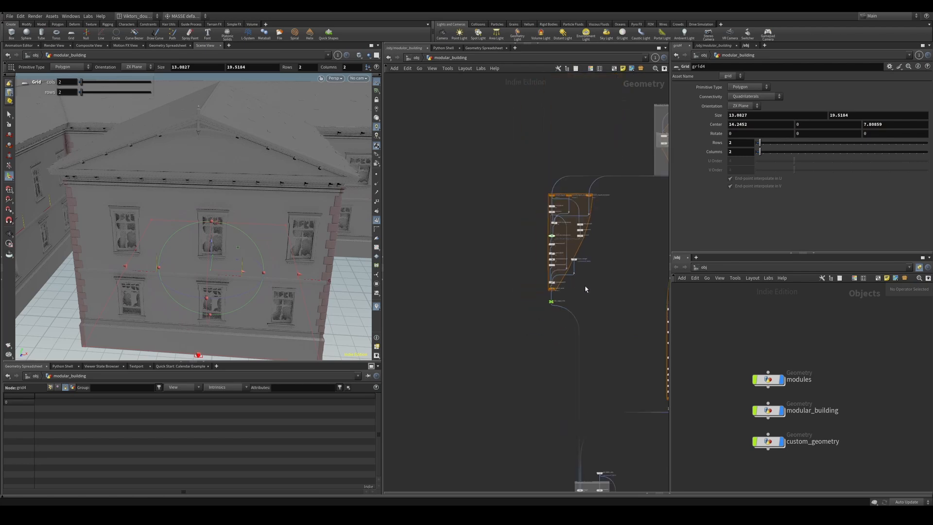
scroll(585, 288, "up", 8)
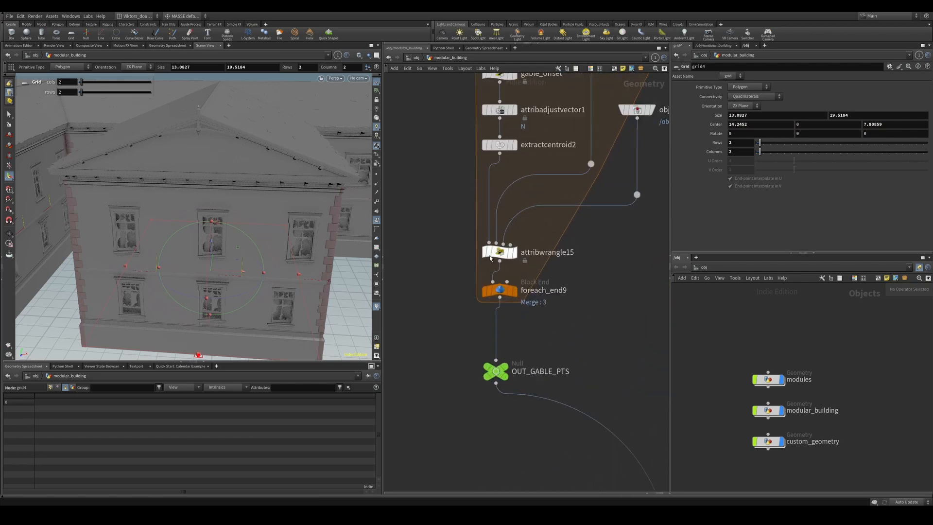
left_click(491, 257)
right_click(744, 175)
mouse_move(772, 207)
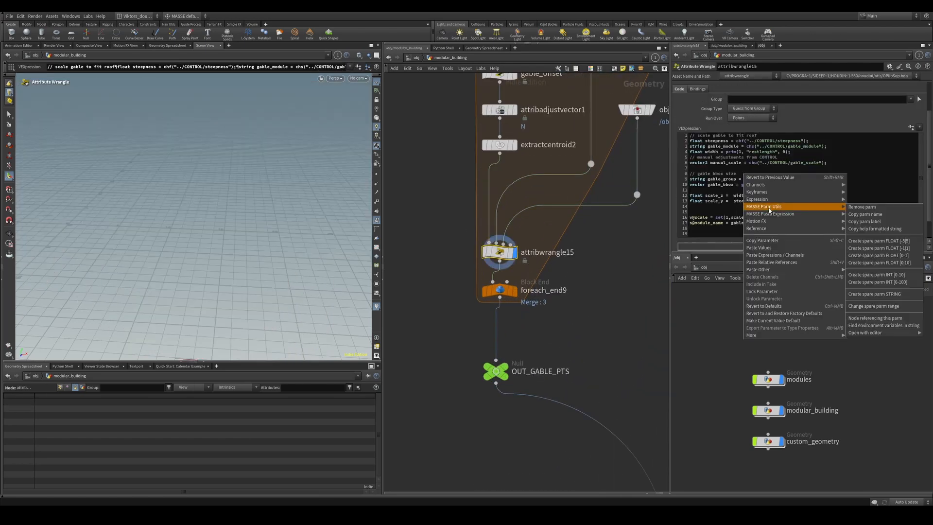
left_click(889, 332)
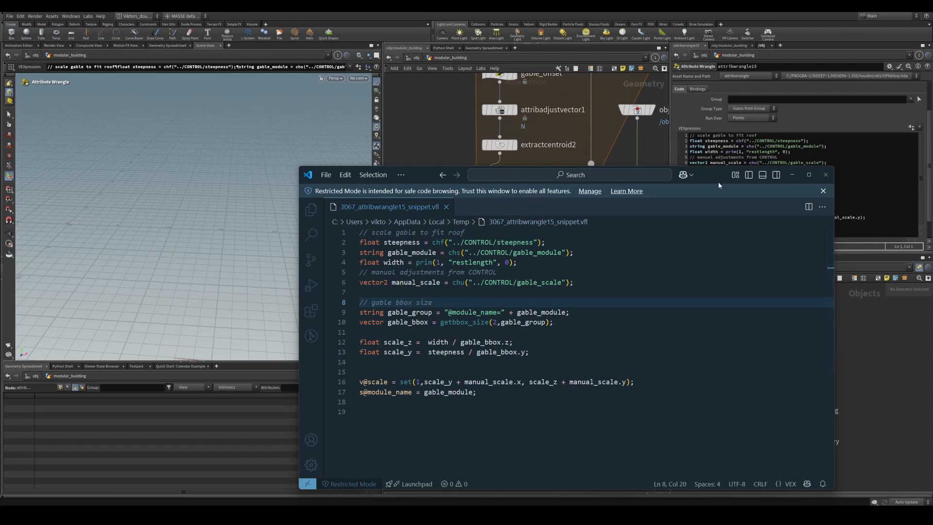
left_click_drag(718, 182, 616, 200)
Return to Houdini and display extractcentroid2 to review the first input of attribwrangle15
left_click(438, 170)
scroll(479, 252, "up", 3)
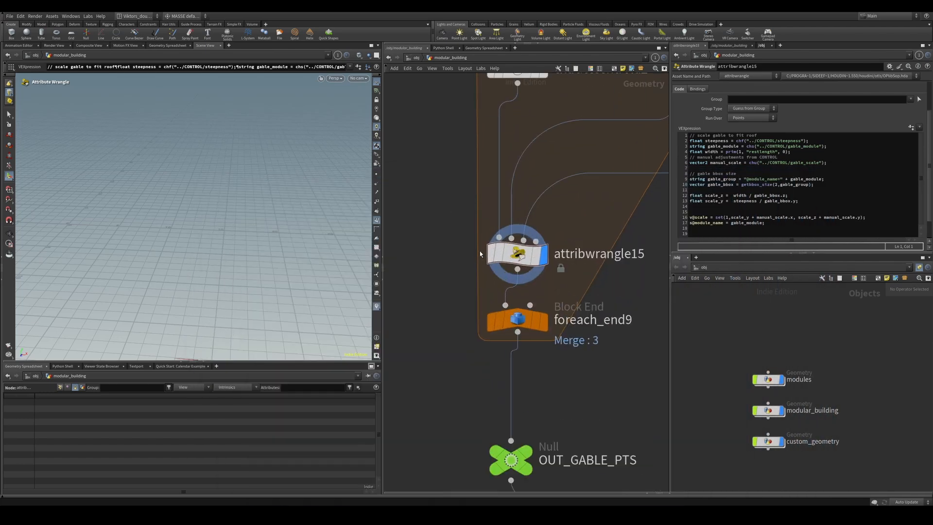
scroll(572, 264, "down", 4)
scroll(544, 212, "up", 3)
left_click(544, 214)
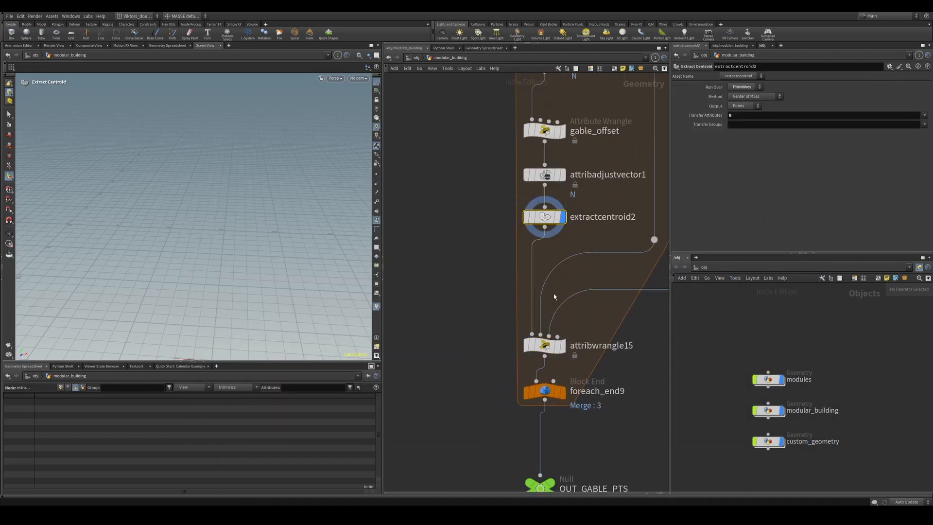
scroll(506, 327, "down", 4)
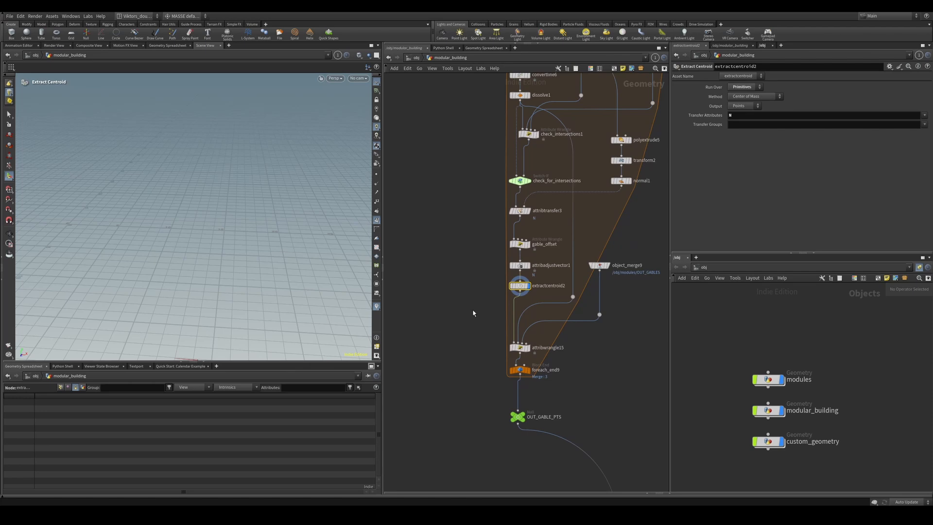
middle_click_drag(472, 286, 483, 376)
scroll(499, 218, "up", 3)
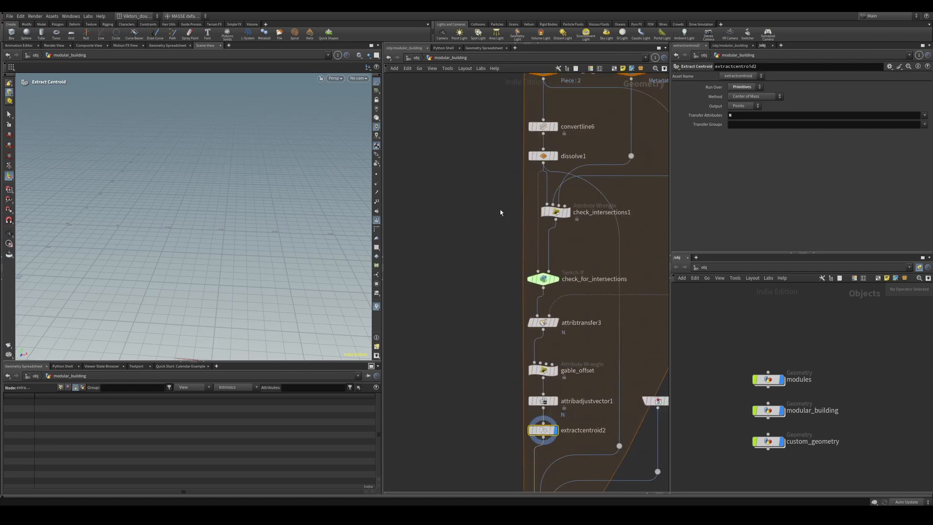
Display dissolve1, examine the gable lines with their restlength attribute, and trace their connection to attribwrangle15
left_click(555, 156)
key("Escape")
left_click_drag(293, 215, 249, 257)
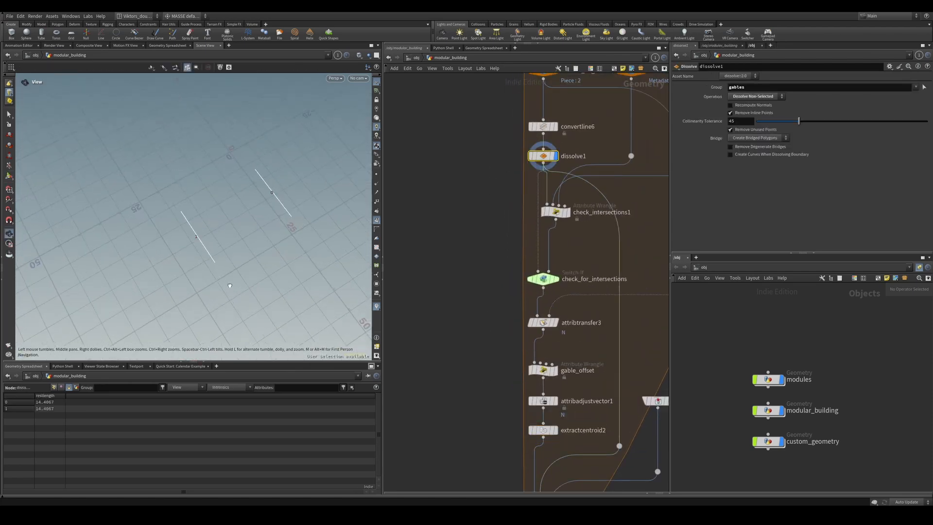
key("Return")
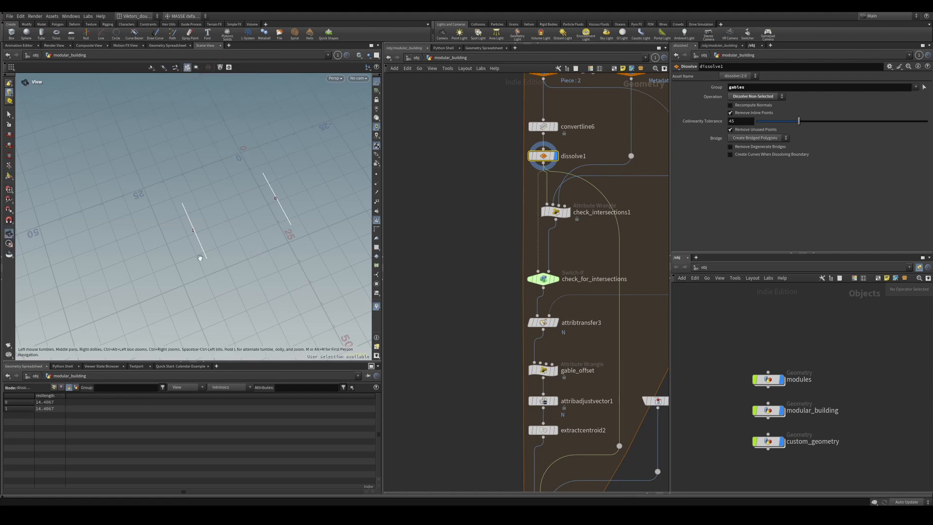
left_click_drag(216, 305, 228, 270, "alt")
left_click_drag(159, 221, 183, 241, "alt")
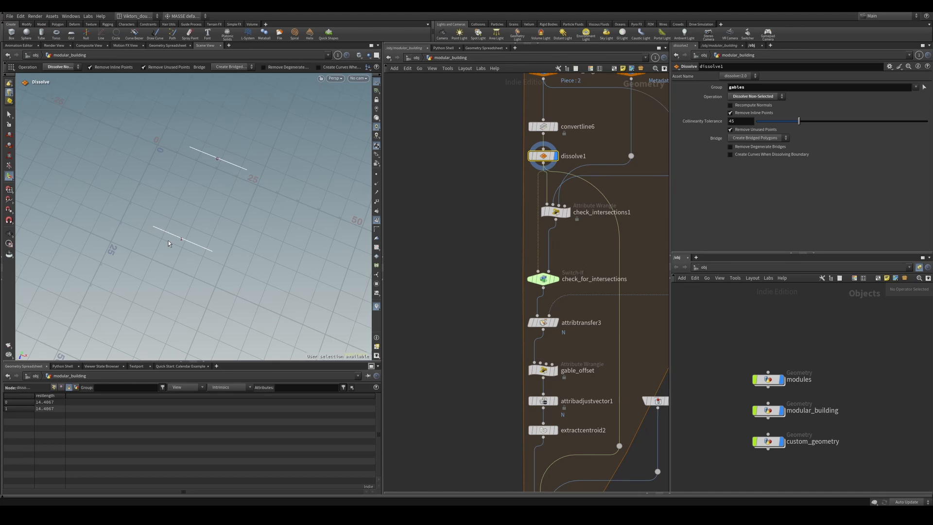
middle_click_drag(484, 381, 456, 313)
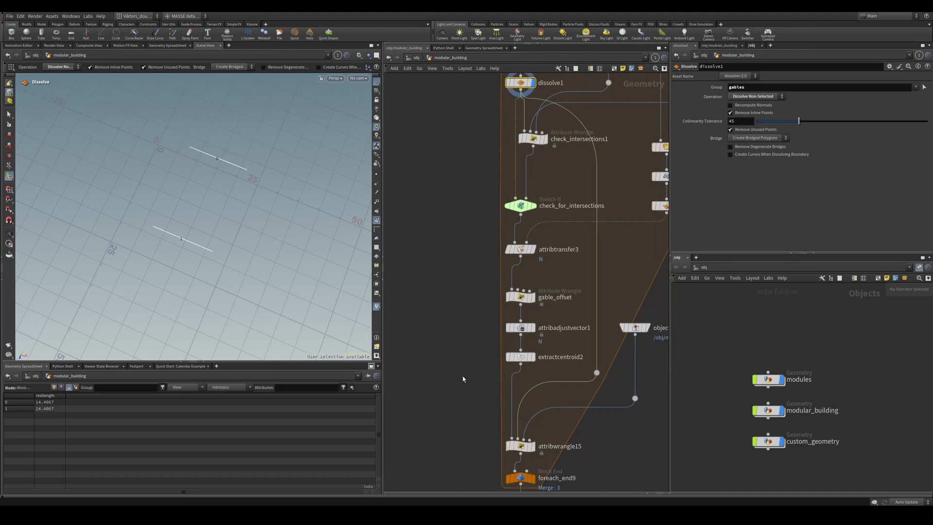
Display object_merge9 and examine the imported gable module from the front
middle_click_drag(549, 372, 529, 277)
scroll(573, 267, "up", 2)
middle_click_drag(637, 275, 596, 288)
left_click(597, 239)
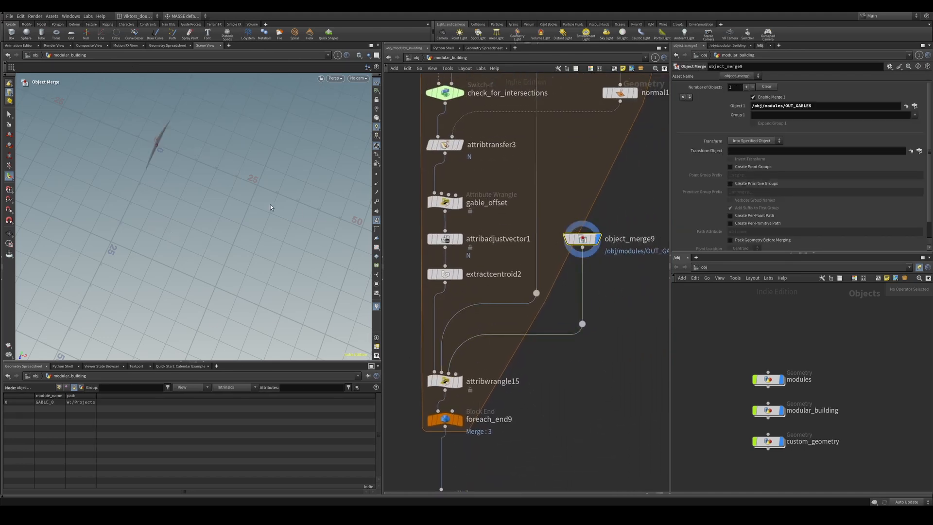
key("space+g")
left_click_drag(217, 215, 208, 232, "alt")
scroll(184, 244, "up", 3)
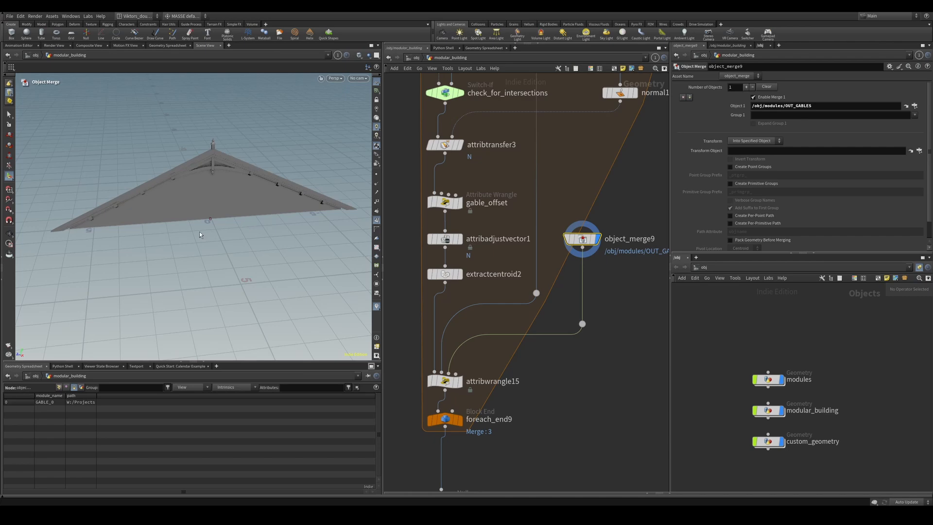
middle_click_drag(243, 208, 269, 227, "alt")
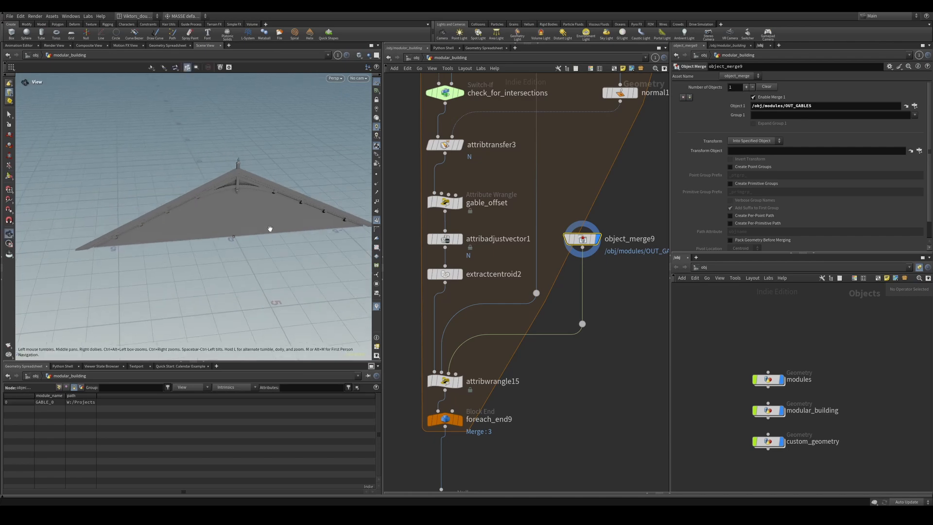
left_click_drag(239, 224, 232, 224, "alt")
scroll(581, 274, "up", 2)
Inspect the object_merge9 node and its Object 1 source path, /obj/modules/OUT_GABLES
middle_click_drag(638, 278, 583, 281)
left_click_drag(583, 282, 532, 230)
middle_click_drag(606, 265, 560, 263)
left_click_drag(559, 264, 476, 202)
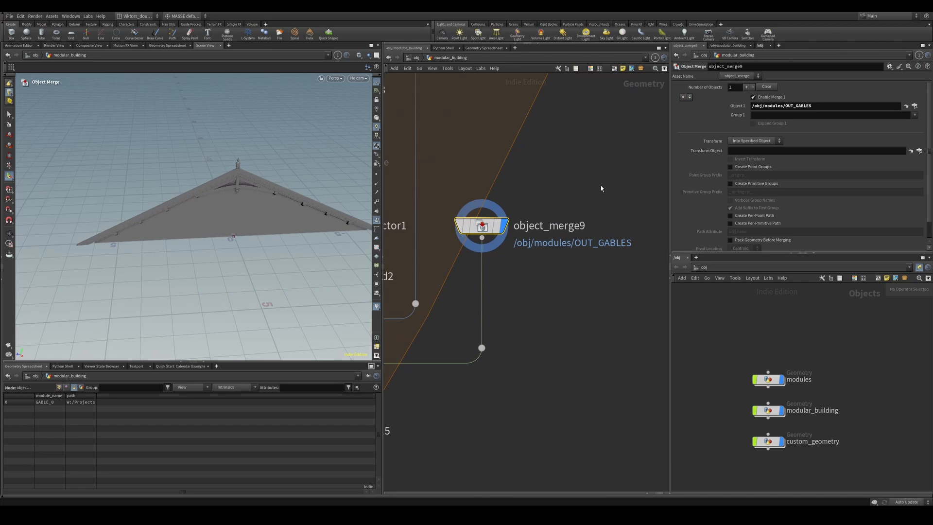
left_click_drag(814, 106, 751, 106)
left_click(776, 106)
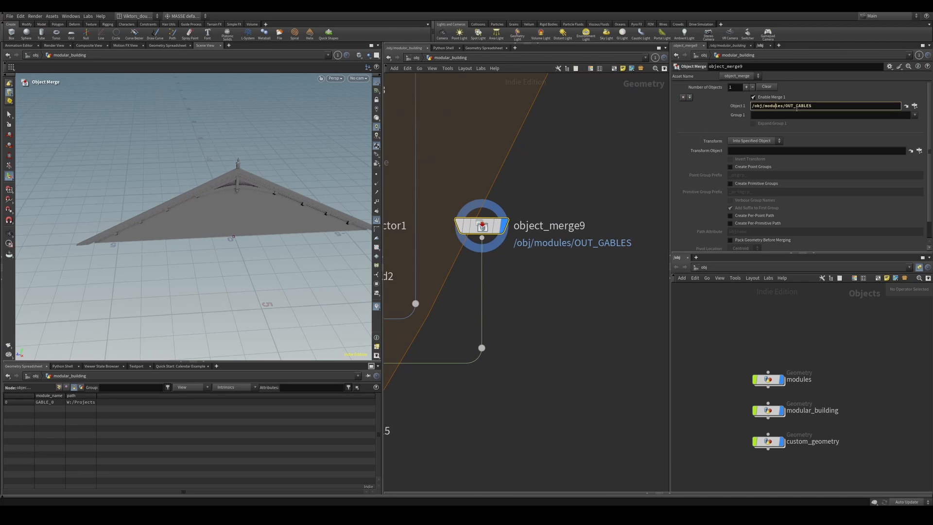
Display attribwrangle15, switch to its code in VS Code, and highlight the gable_module and steepness variables
scroll(508, 311, "down", 4)
middle_click_drag(430, 374, 512, 308)
scroll(512, 308, "up", 3)
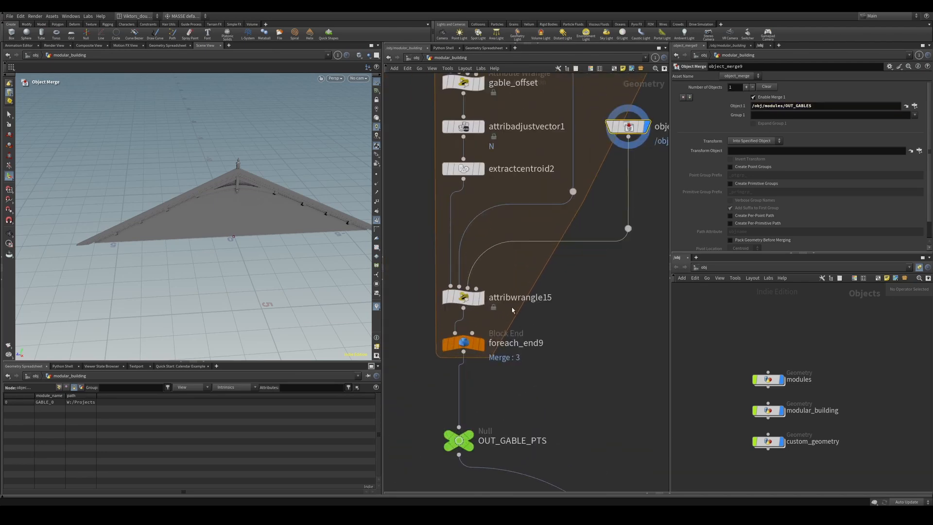
left_click(481, 297)
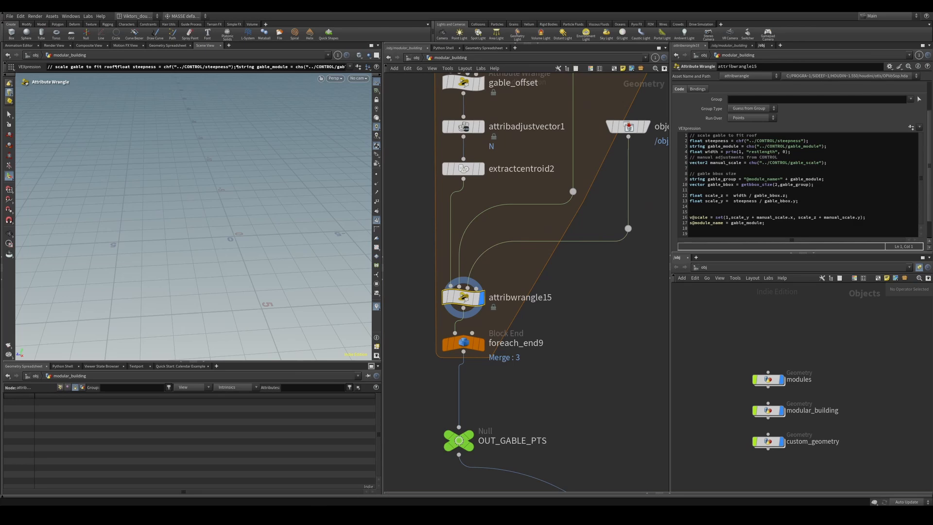
mouse_move(365, 514)
left_click(366, 479)
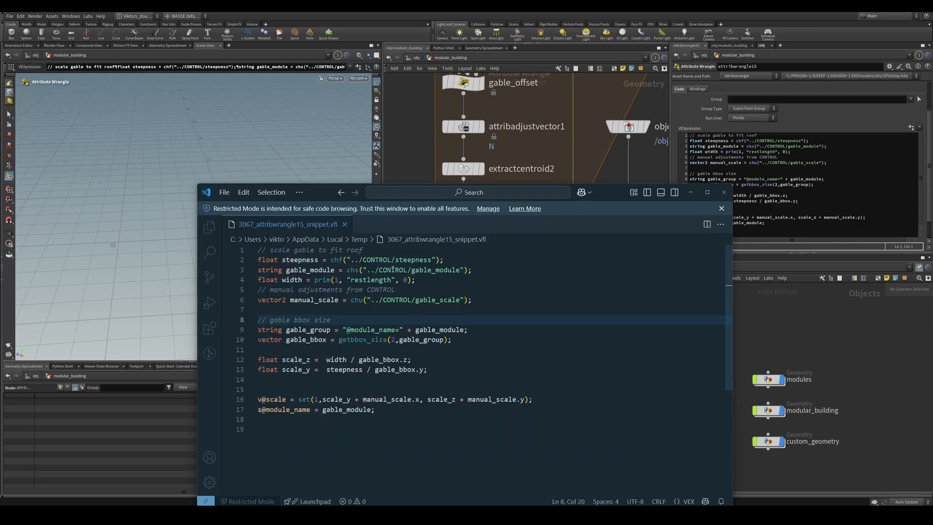
double_click(308, 269)
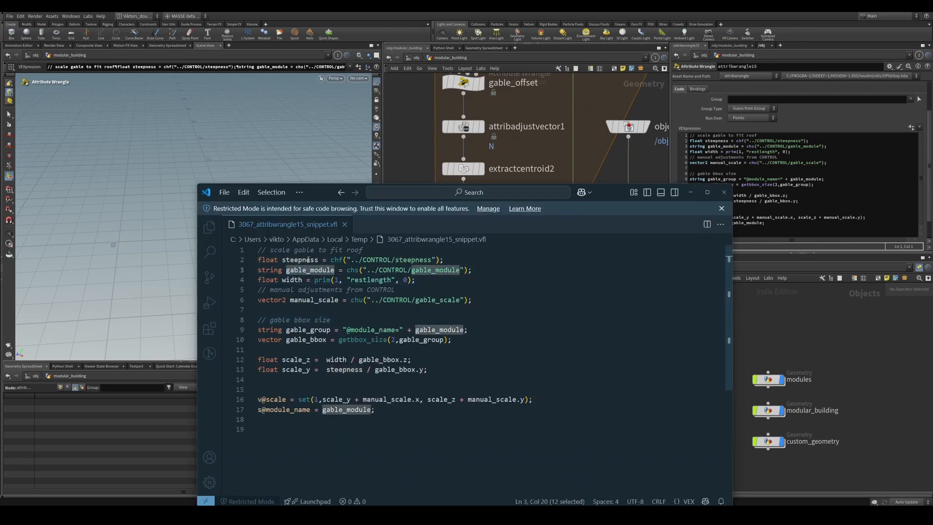
double_click(308, 260)
Return to Houdini, display height_control above the roof loop, and examine how it raises the ridge group
left_click(598, 161)
scroll(588, 185, "down", 7)
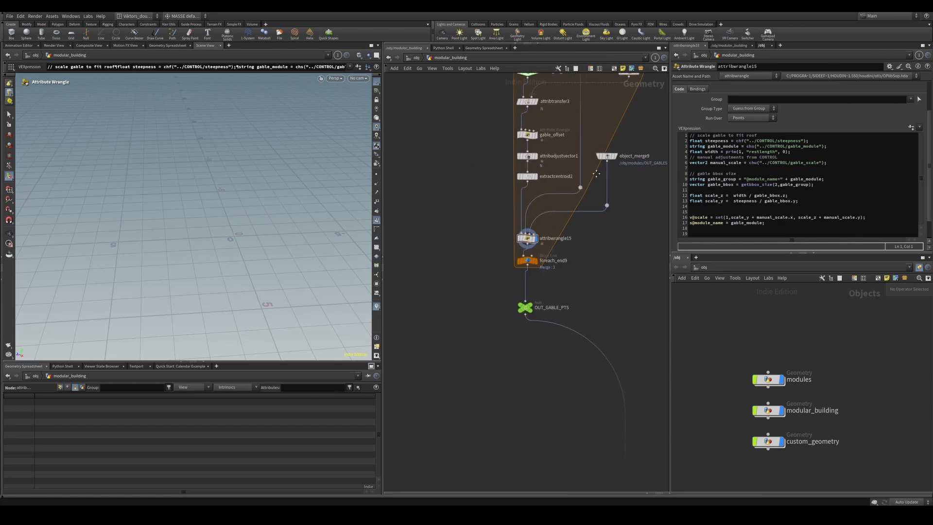
middle_click_drag(582, 188, 502, 310)
scroll(502, 310, "down", 1)
middle_click_drag(576, 305, 483, 322)
scroll(528, 313, "up", 5)
left_click(460, 301)
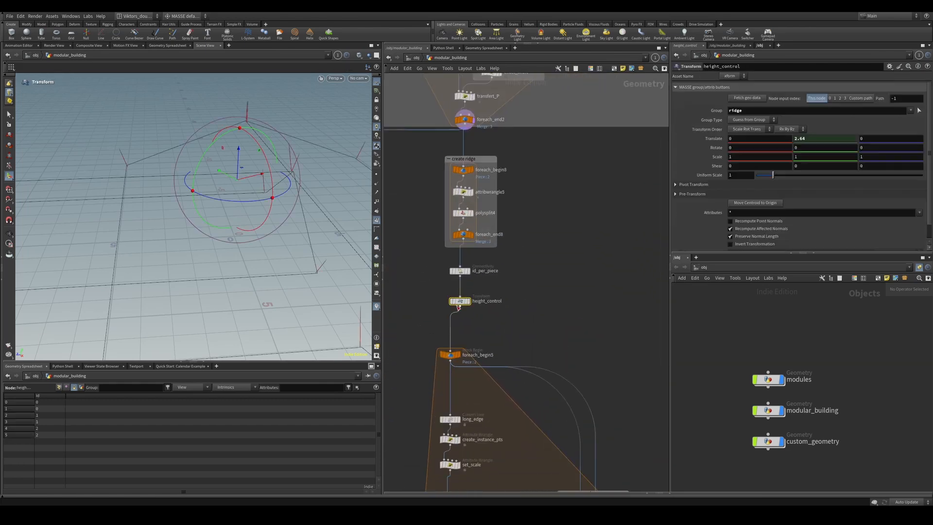
left_click(468, 301)
key("space+g")
left_click_drag(270, 218, 234, 232)
right_click_drag(234, 232, 297, 256)
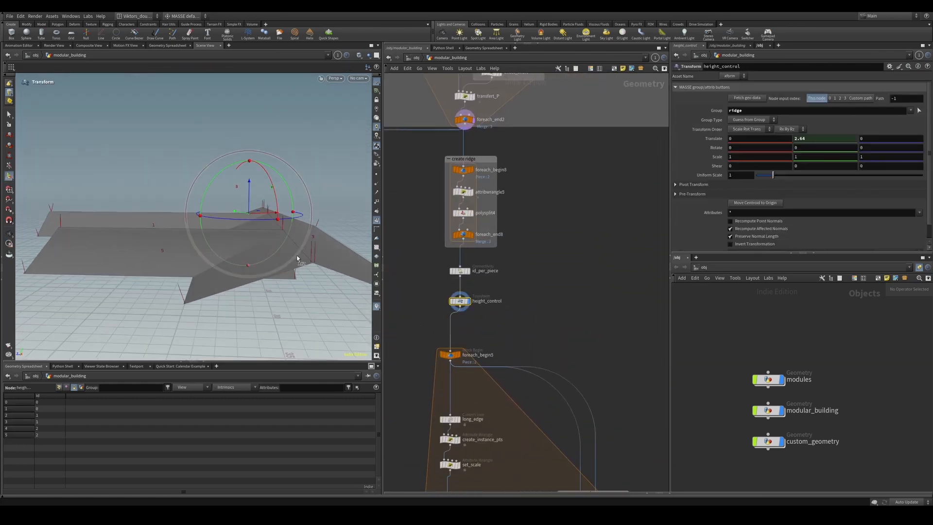
left_click_drag(295, 268, 290, 217)
scroll(419, 330, "down", 5)
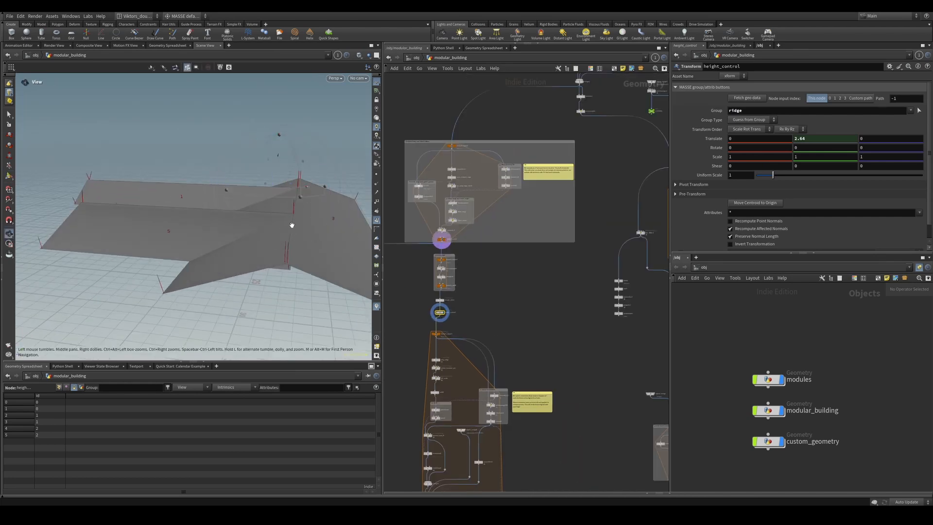
Find attribwrangle15 in the gable loop, return to its VS Code snippet, and review the gable_module, steepness and CONTROL references
scroll(457, 323, "down", 5)
middle_click_drag(388, 393, 549, 290)
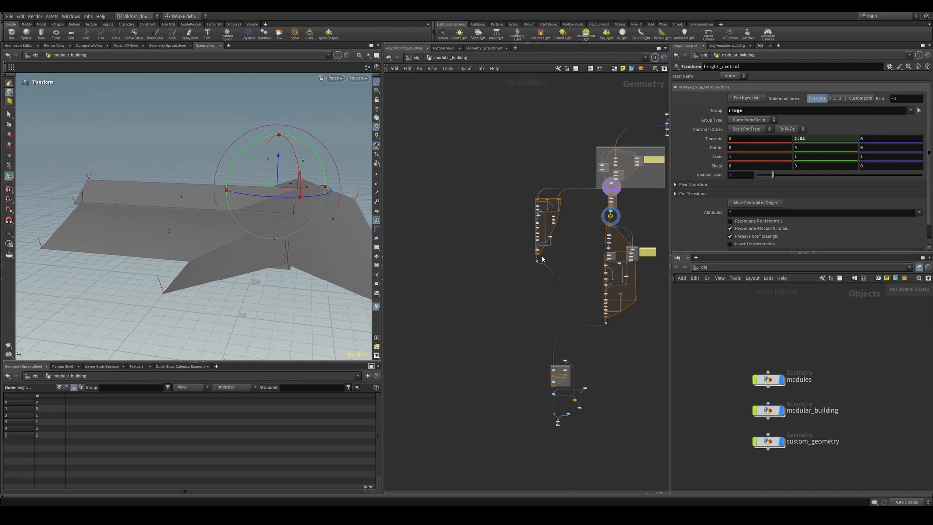
scroll(543, 258, "up", 8)
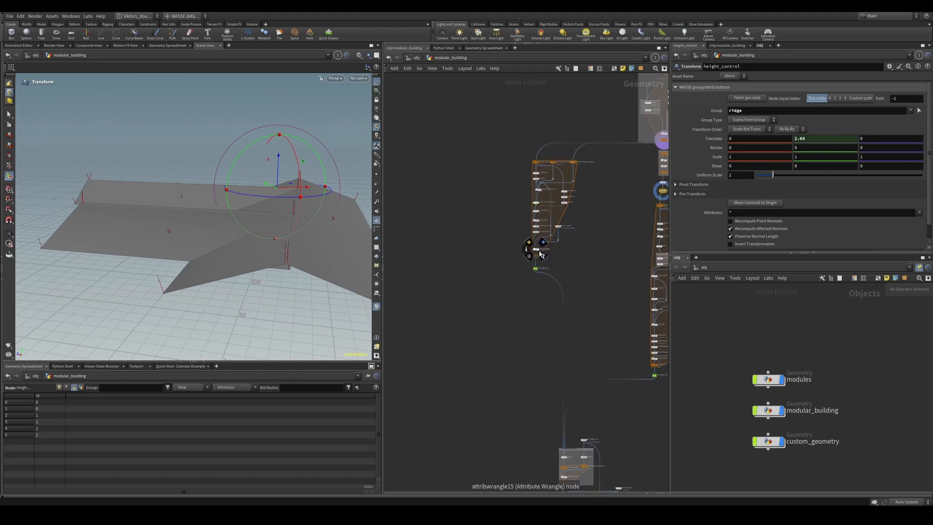
left_click(367, 514)
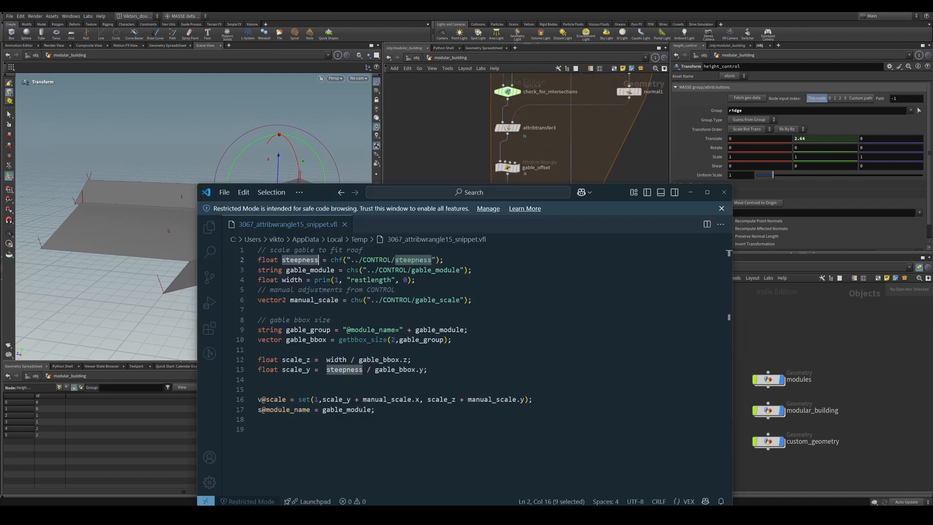
left_click(436, 329)
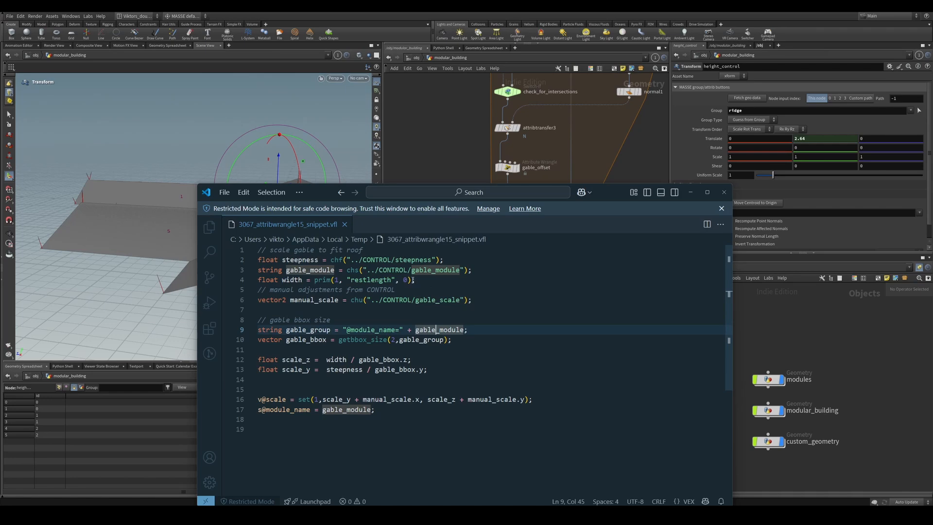
double_click(310, 268)
double_click(308, 260)
left_click(326, 299)
double_click(318, 270)
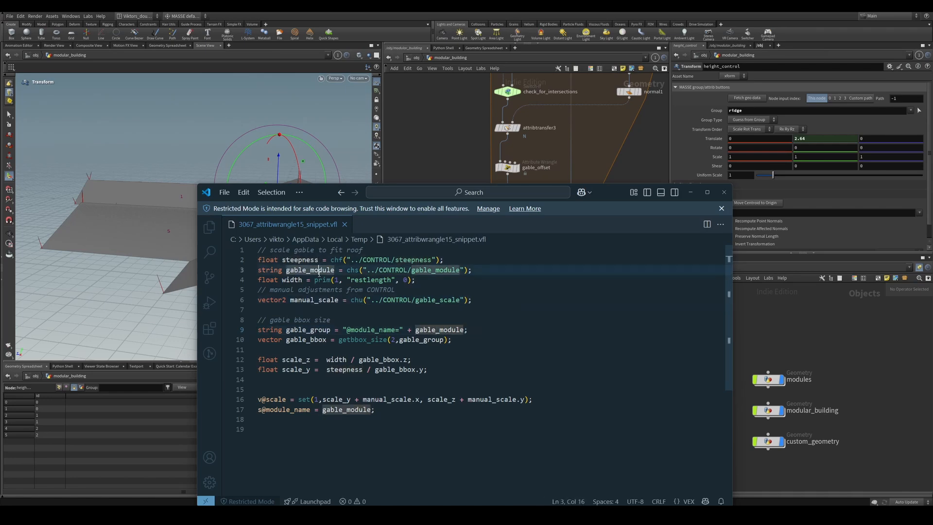
left_click(396, 290)
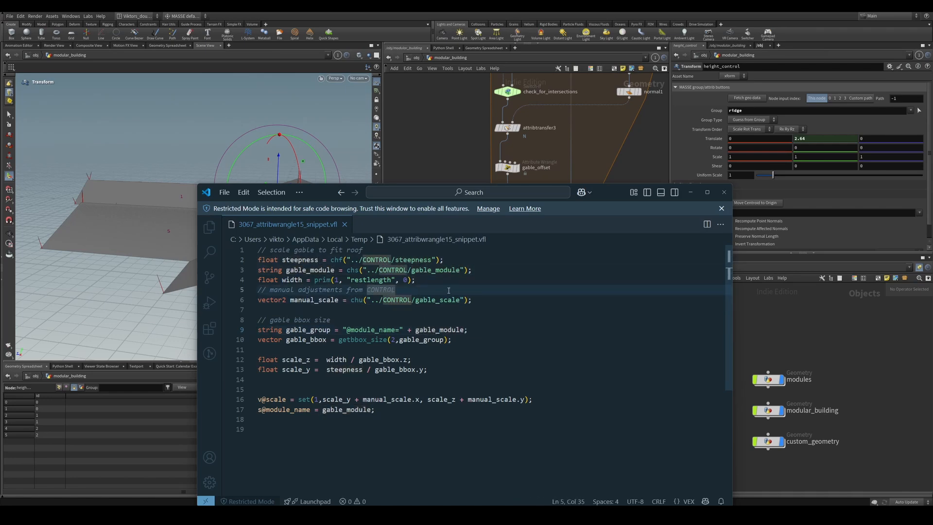
left_click(431, 270)
Switch to Houdini's CONTROL parameter window and compare the corner module settings with the Gable module choices, keeping GABLE_0
key("alt+Tab")
left_click_drag(510, 216, 535, 211)
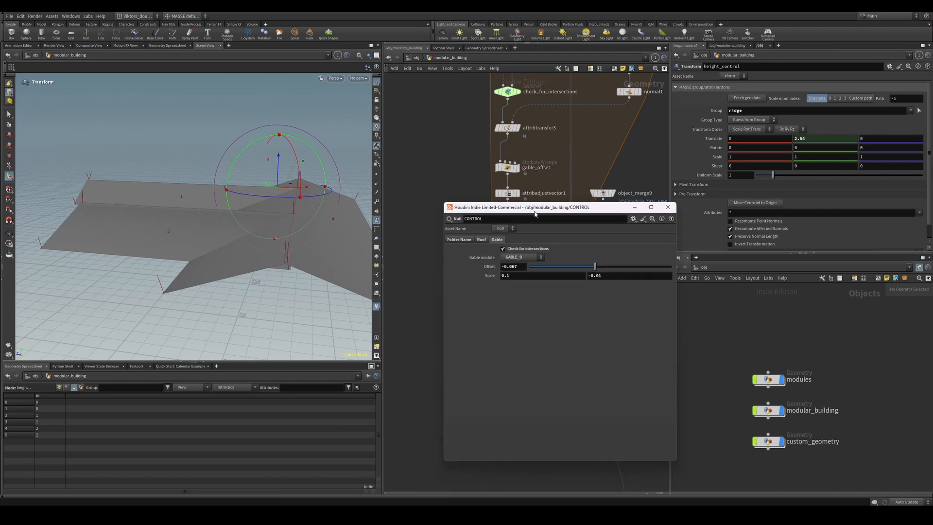
left_click(528, 258)
left_click(534, 257)
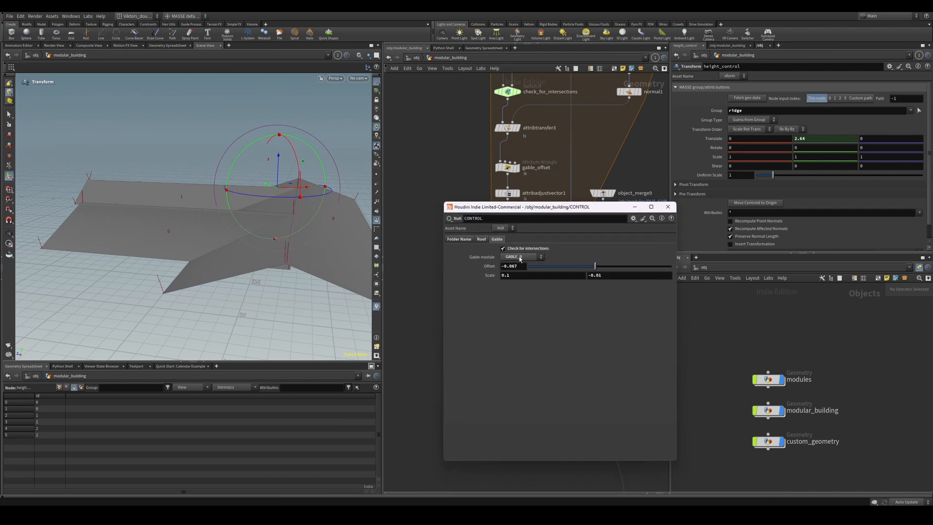
left_click(481, 239)
left_click(461, 239)
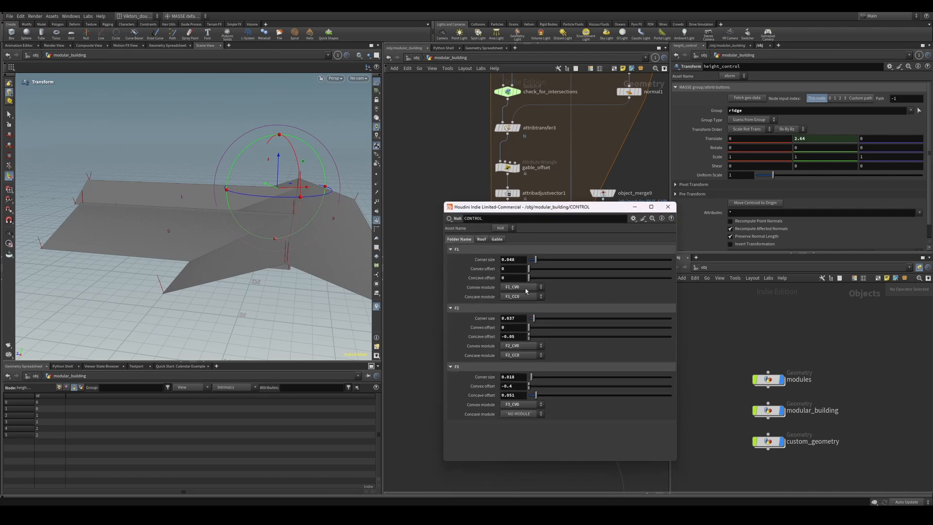
left_click(505, 239)
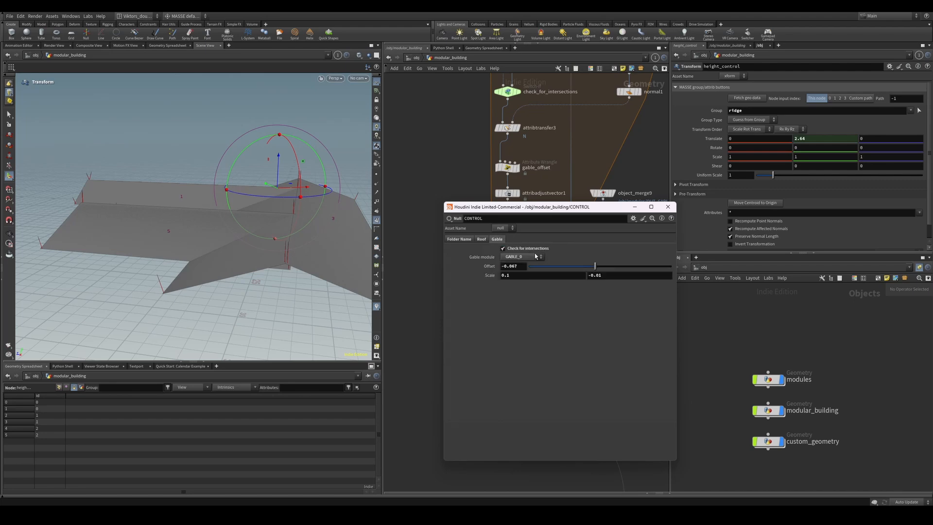
left_click(524, 257)
left_click(524, 259)
left_click(523, 258)
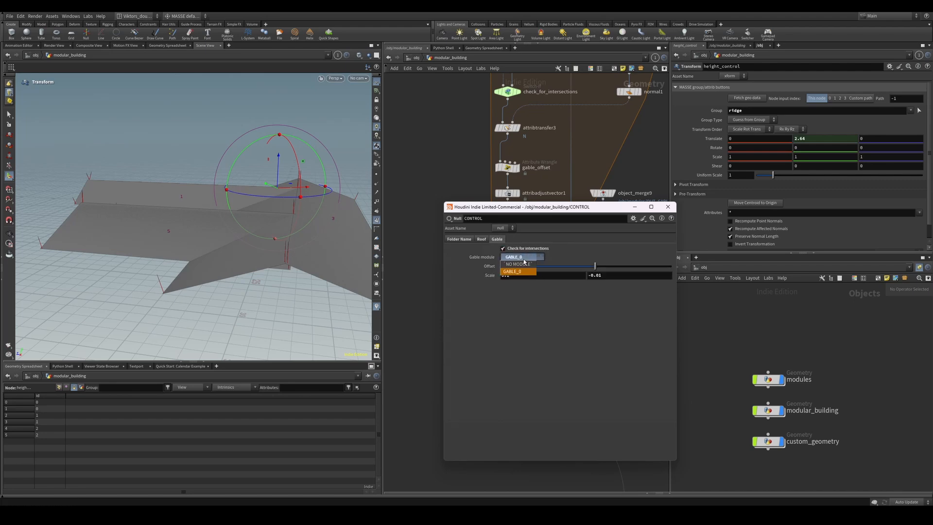
left_click(526, 259)
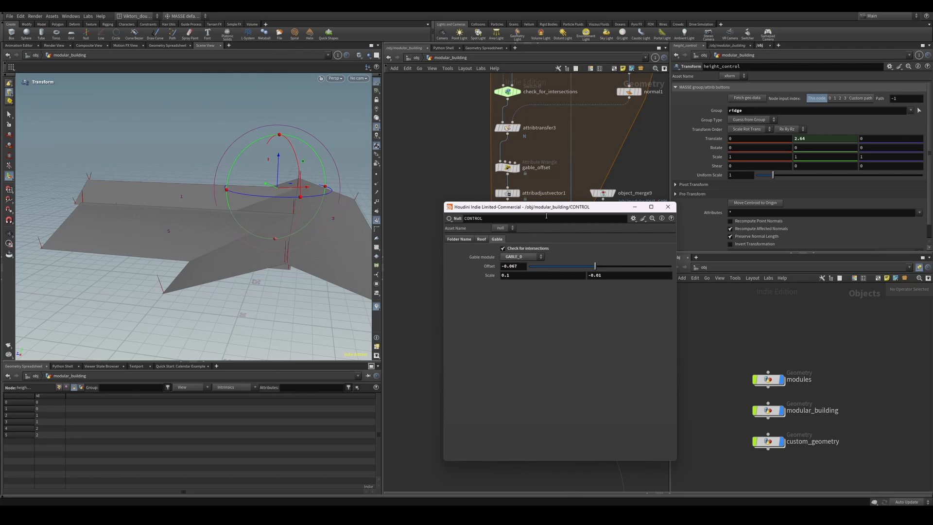
Move the CONTROL window clear of the gable nodes and review the Gable module options again, leaving GABLE_0 selected
left_click_drag(556, 212, 387, 189)
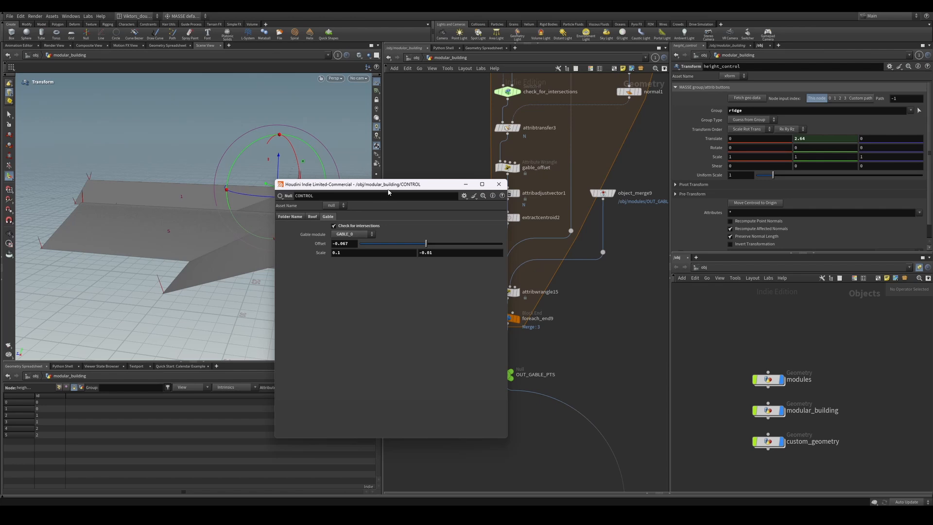
left_click_drag(388, 190, 397, 174)
left_click(379, 221)
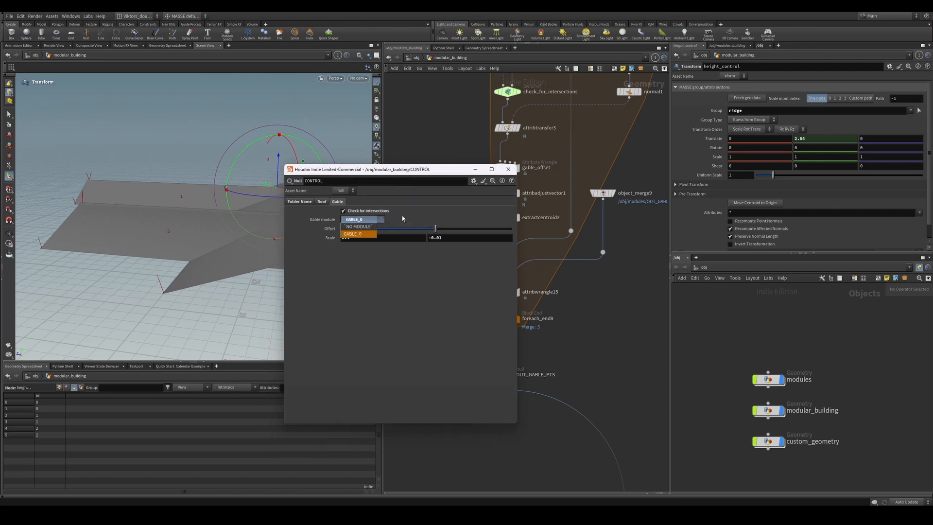
left_click(379, 222)
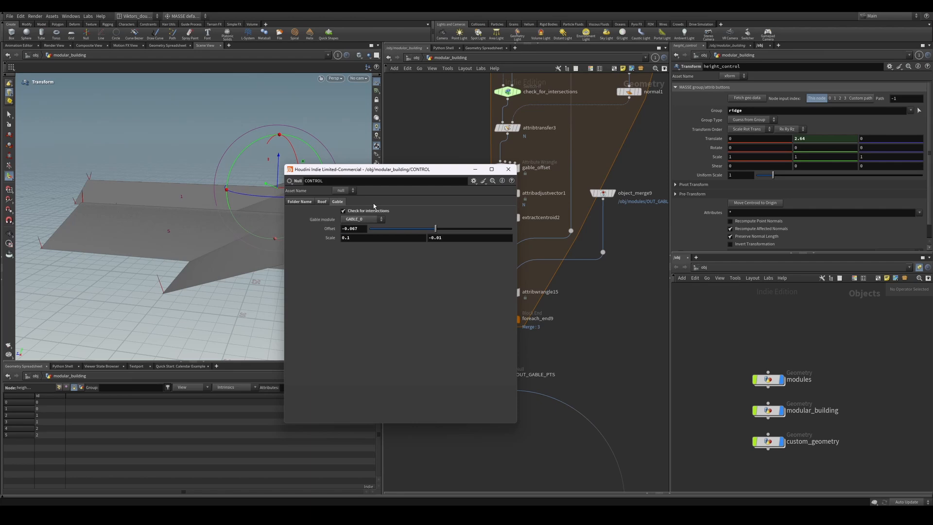
left_click_drag(406, 171, 375, 190)
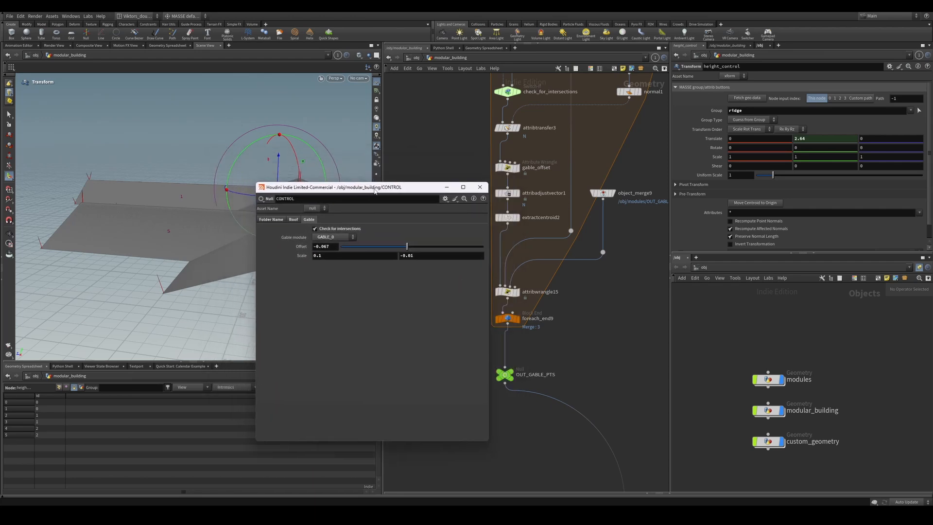
left_click(342, 238)
left_click(352, 239)
left_click(353, 239)
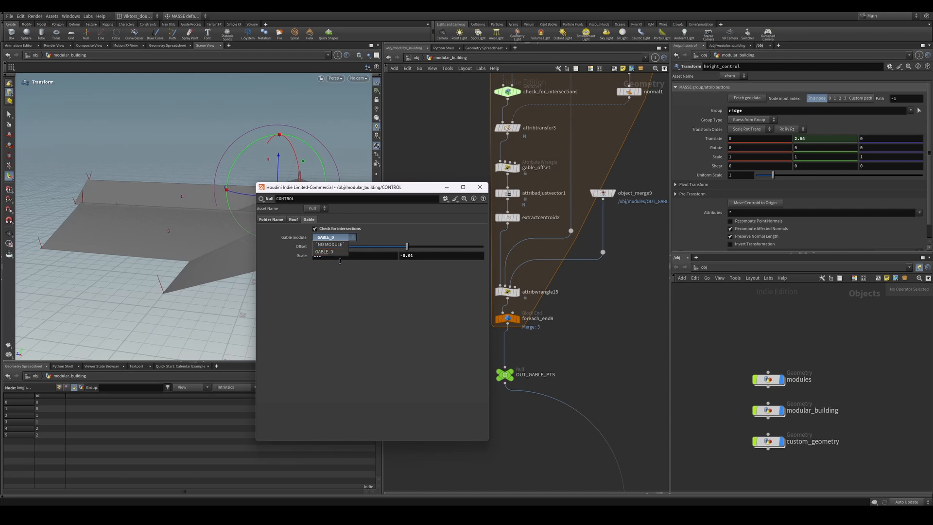
left_click(397, 318)
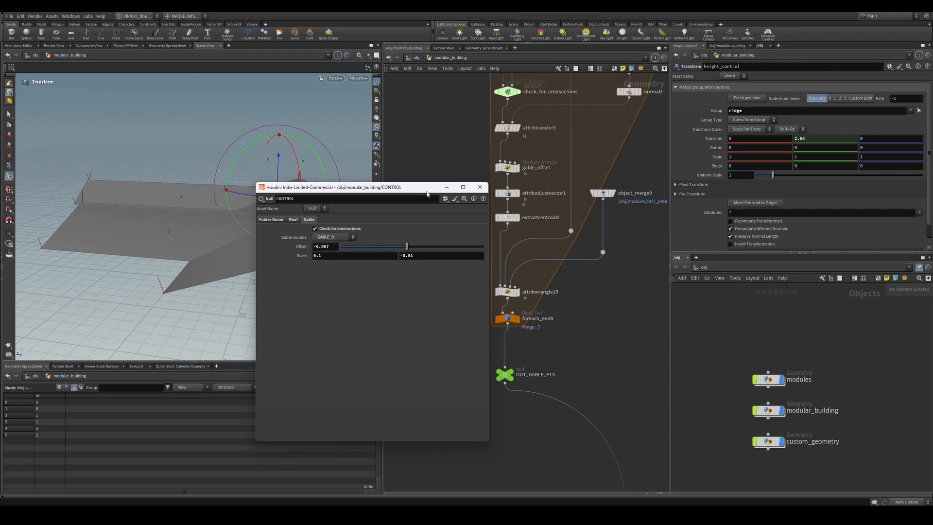
left_click_drag(427, 193, 433, 191)
left_click(358, 236)
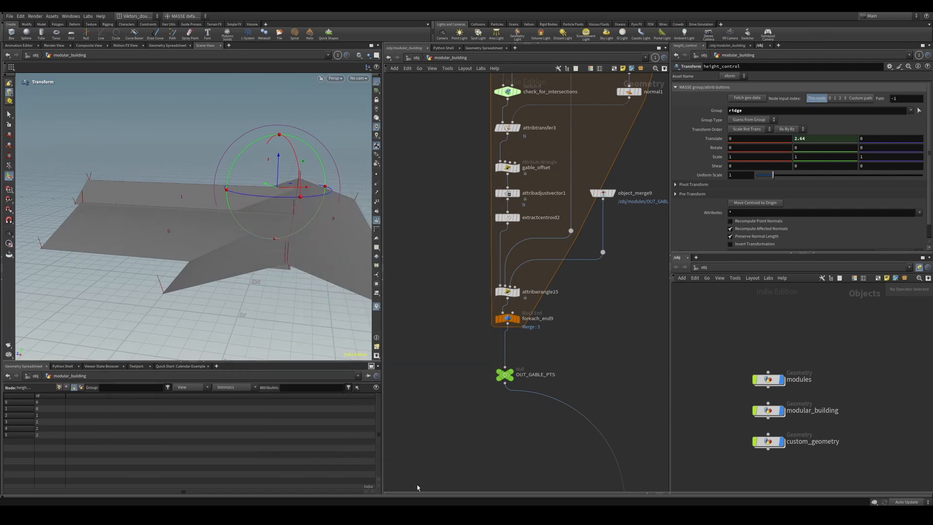
Switch back to the VS Code snippet and highlight the gable_module and width variables to trace their uses
key("alt+Tab")
left_click(434, 309)
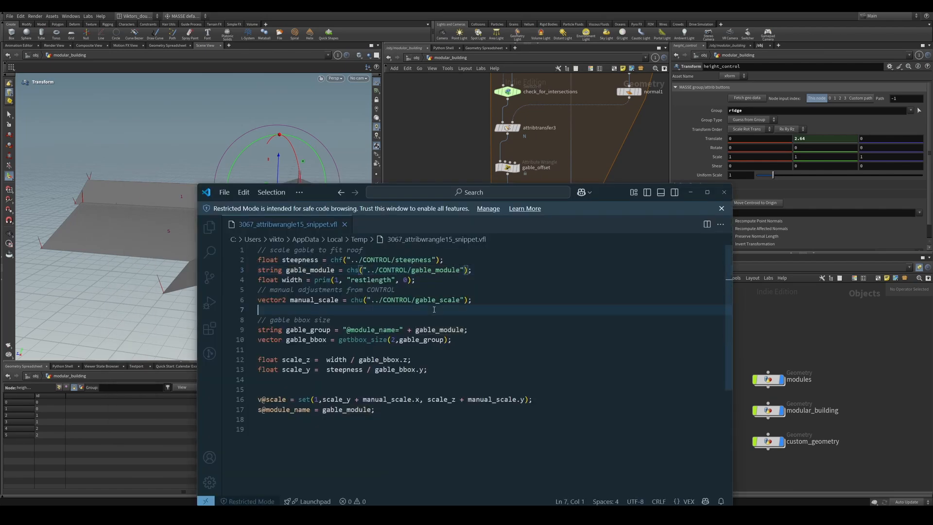
left_click(312, 270)
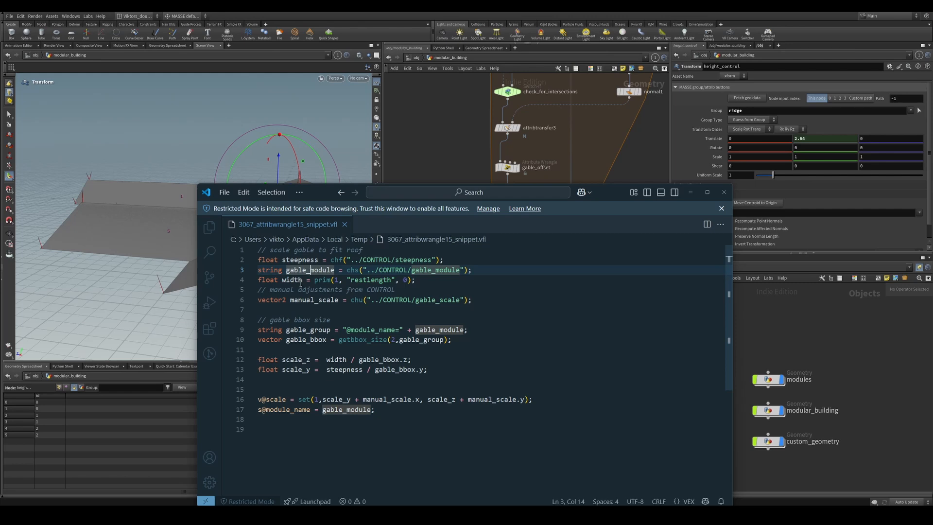
double_click(301, 280)
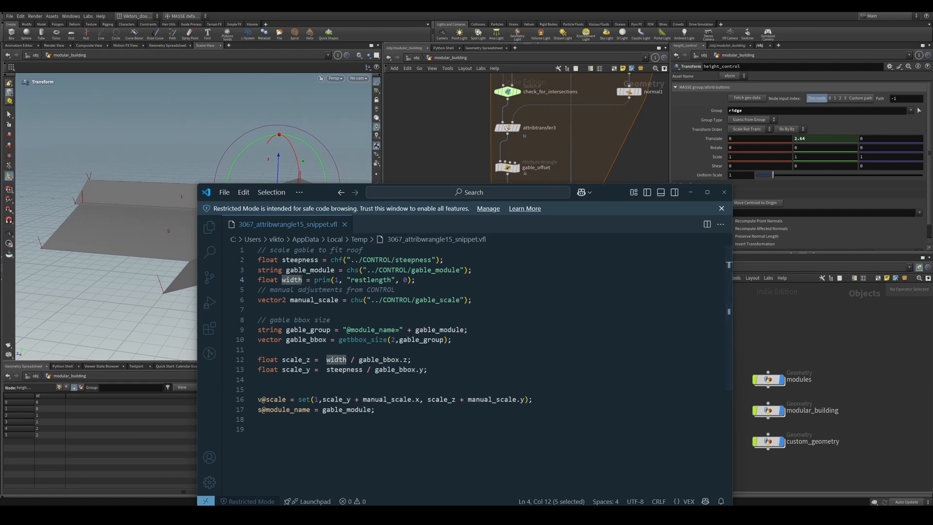
Switch to Houdini, display the final merge node merge9 below the gable loop, and inspect the mansion's front gable up close
key("alt+Tab")
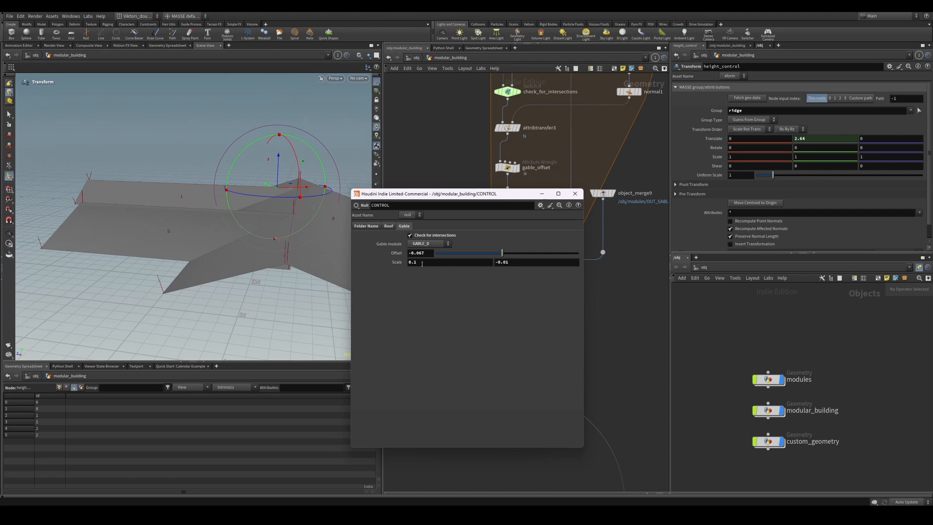
scroll(639, 329, "down", 5)
middle_click_drag(639, 329, 633, 188)
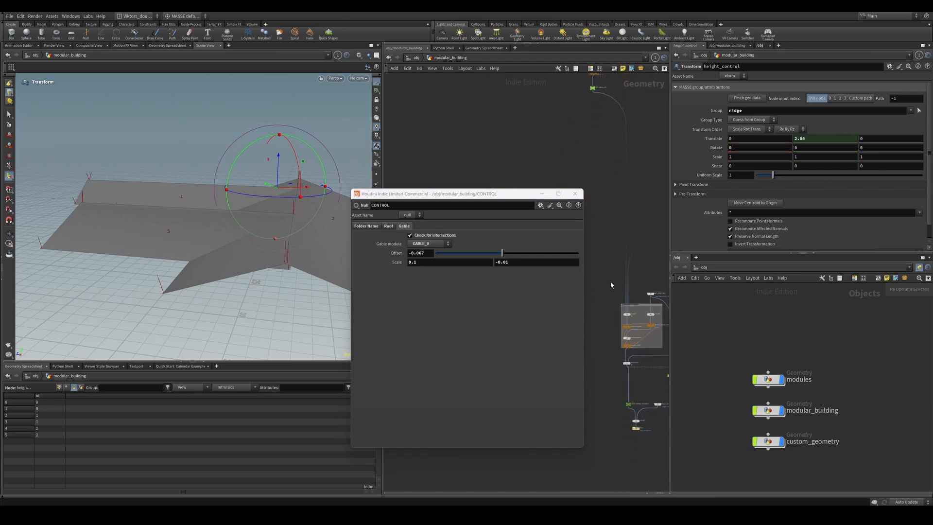
middle_click_drag(611, 285, 571, 226)
scroll(632, 322, "up", 4)
left_click(656, 342)
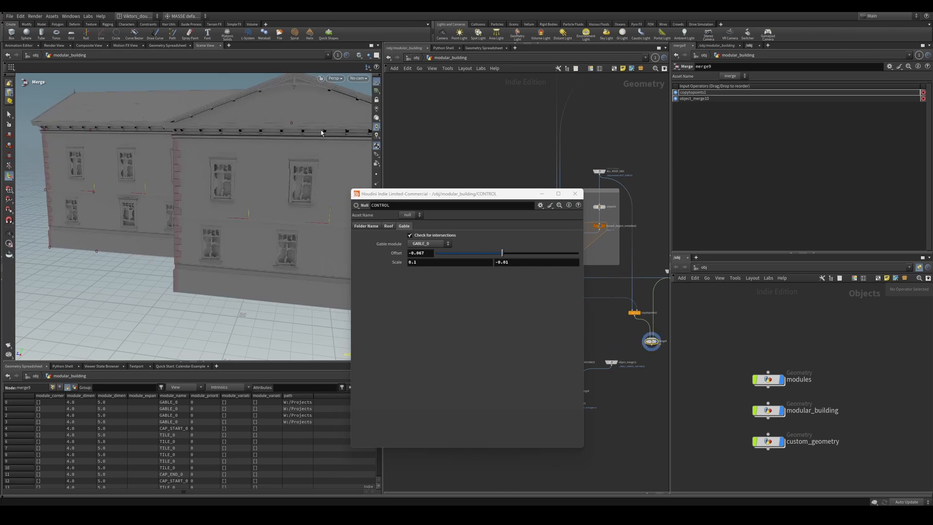
left_click_drag(321, 131, 290, 118, "alt")
right_click_drag(290, 119, 185, 252, "alt")
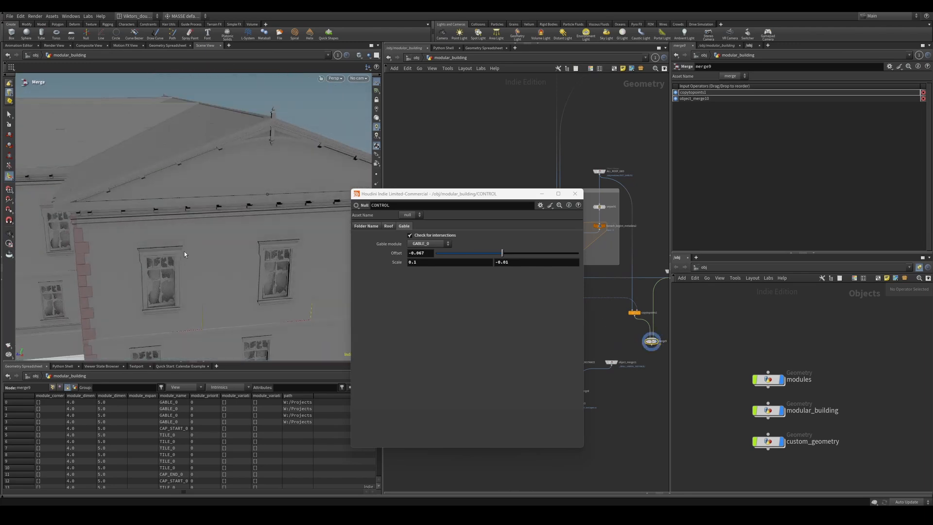
Try a different first Scale value for the gable in CONTROL, undo it, and inspect the gables and roof from several angles
middle_click_drag(442, 260, 510, 263)
key("ctrl+z")
left_click_drag(225, 148, 197, 199, "alt")
right_click_drag(205, 203, 321, 174, "alt")
left_click_drag(321, 174, 209, 194, "alt")
right_click_drag(208, 194, 316, 160, "alt")
middle_click_drag(316, 159, 219, 173, "alt")
left_click_drag(219, 173, 182, 243, "alt")
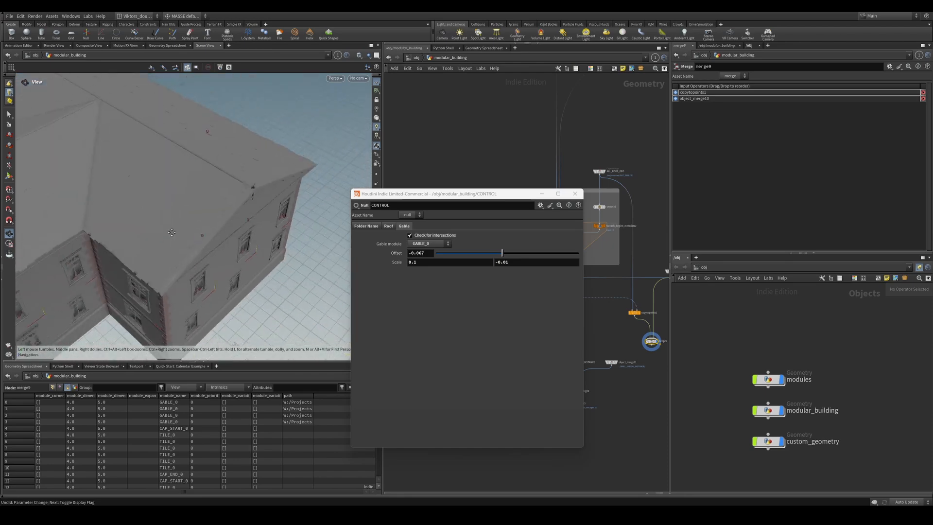
right_click_drag(182, 243, 253, 221, "alt")
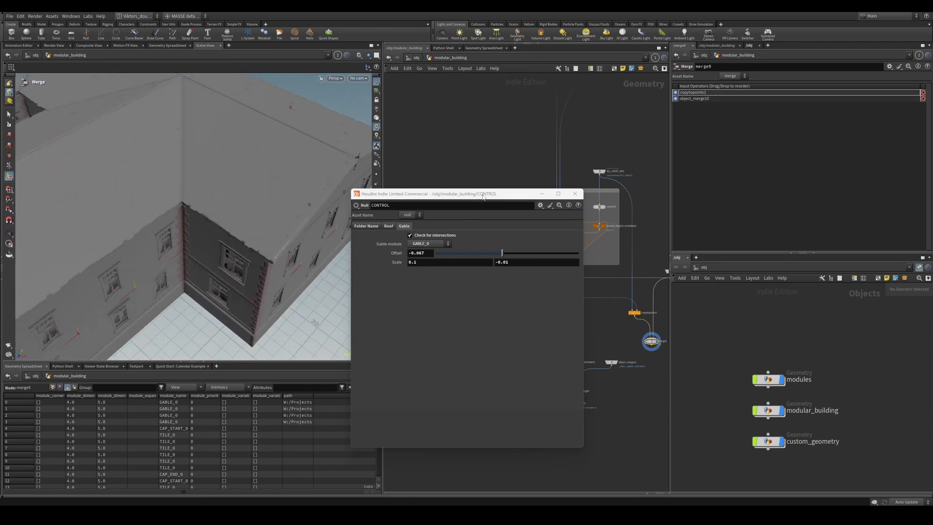
Move the CONTROL window clear of the network, find the gable loop again, and switch back to the VS Code snippet
left_click_drag(482, 194, 0, 133)
scroll(475, 226, "down", 4)
middle_click_drag(475, 225, 459, 379)
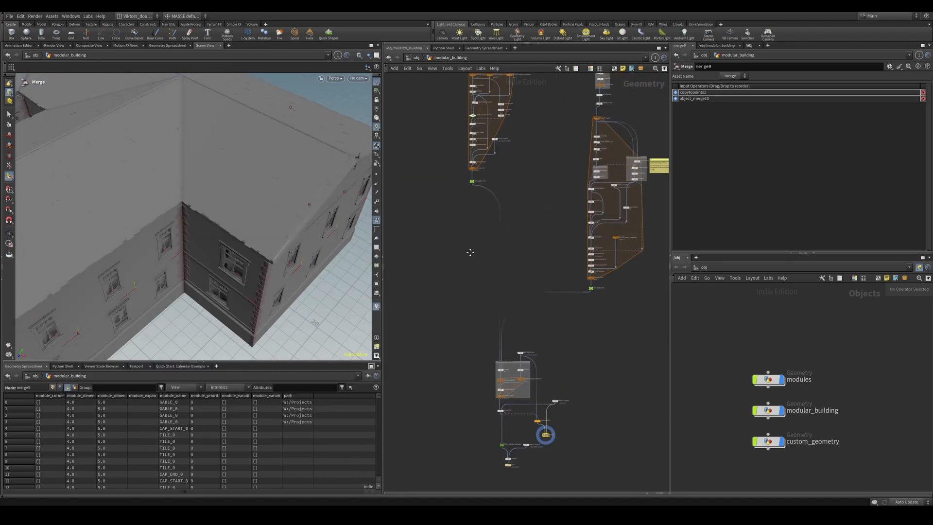
middle_click_drag(482, 175, 521, 294)
scroll(520, 293, "up", 6)
key("alt+Tab")
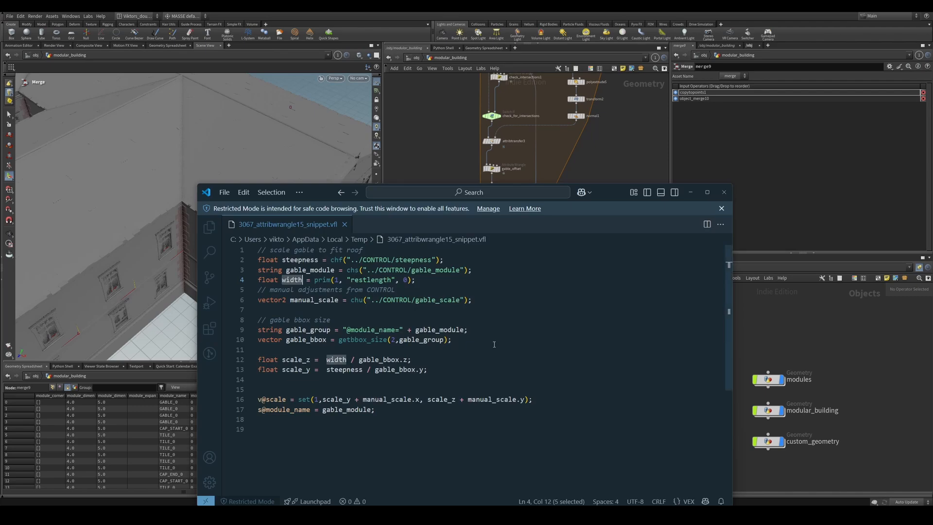
left_click(494, 342)
left_click_drag(613, 197, 630, 176)
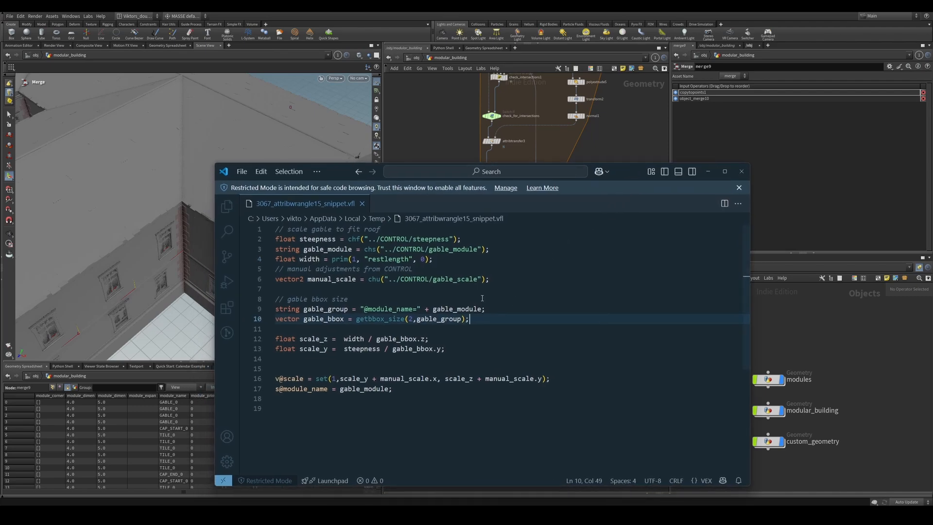
Highlight the gable_bbox variable and trace its uses in the scale_z and scale_y lines
left_click(341, 330)
double_click(332, 319)
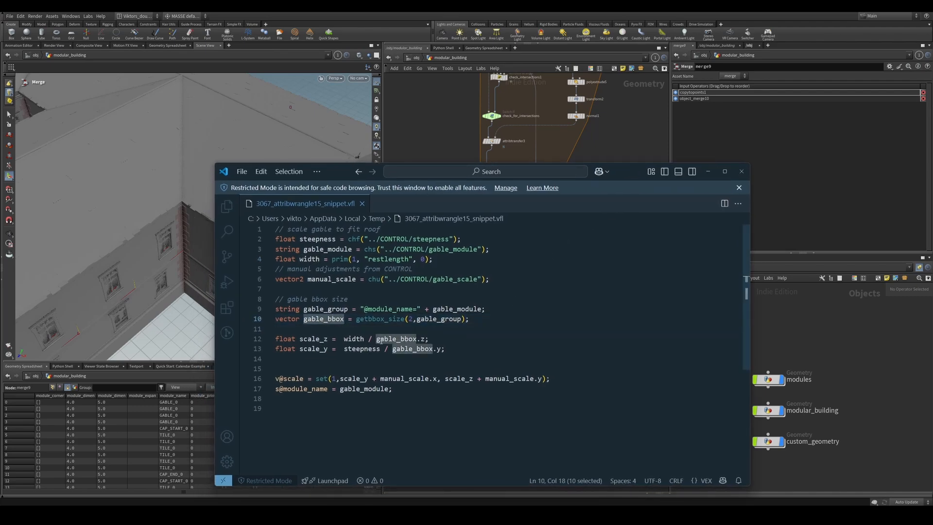
scroll(399, 359, "down", 2)
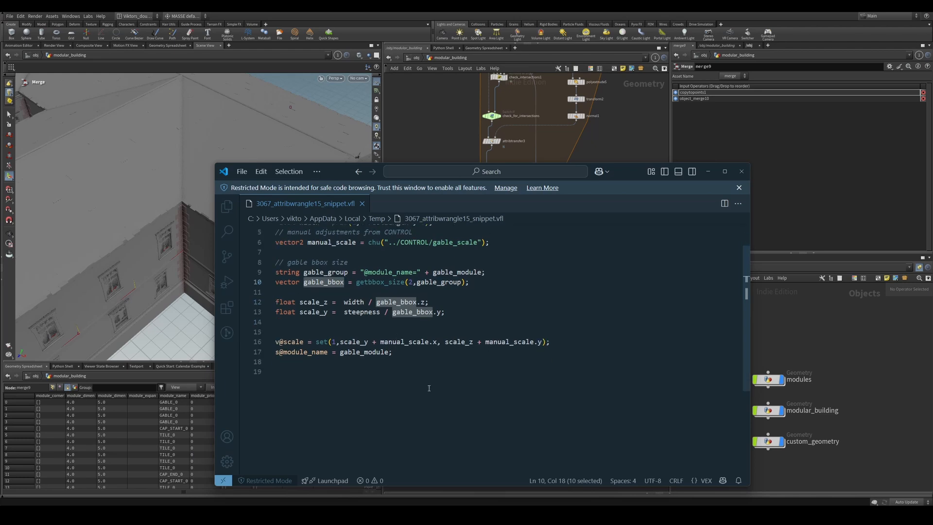
left_click(429, 387)
scroll(436, 362, "up", 1)
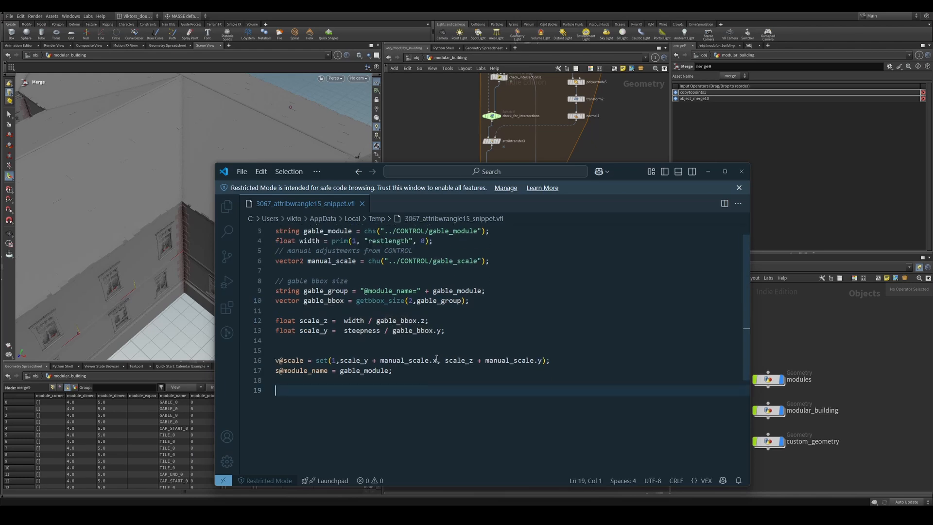
Add a space after the comma in the getbbox_size call on line 10 and return to Houdini
left_click(355, 300)
left_click(422, 308)
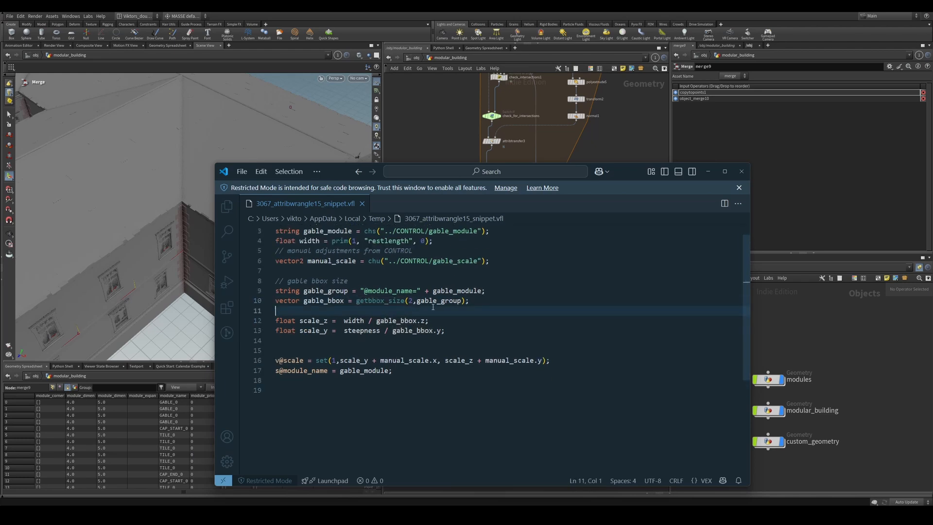
left_click(414, 301)
type(",")
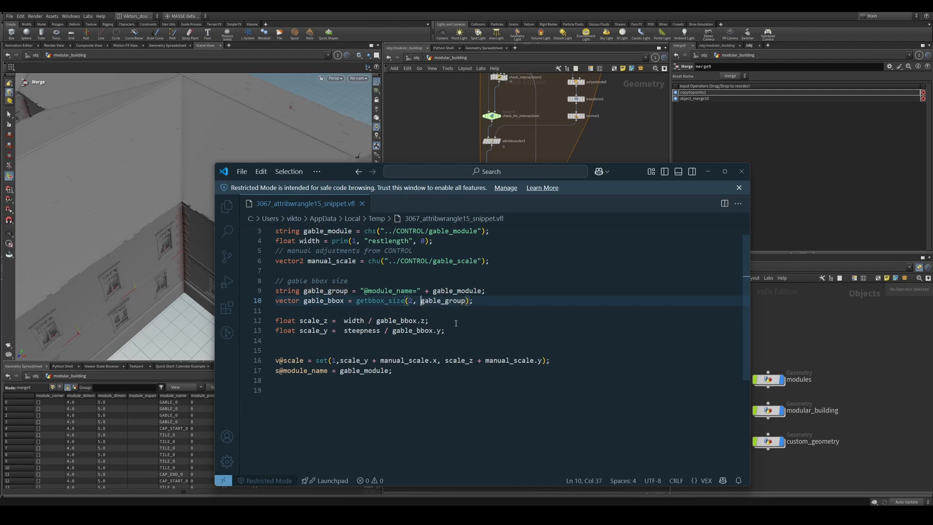
left_click(443, 317)
left_click(440, 300)
left_click(395, 309)
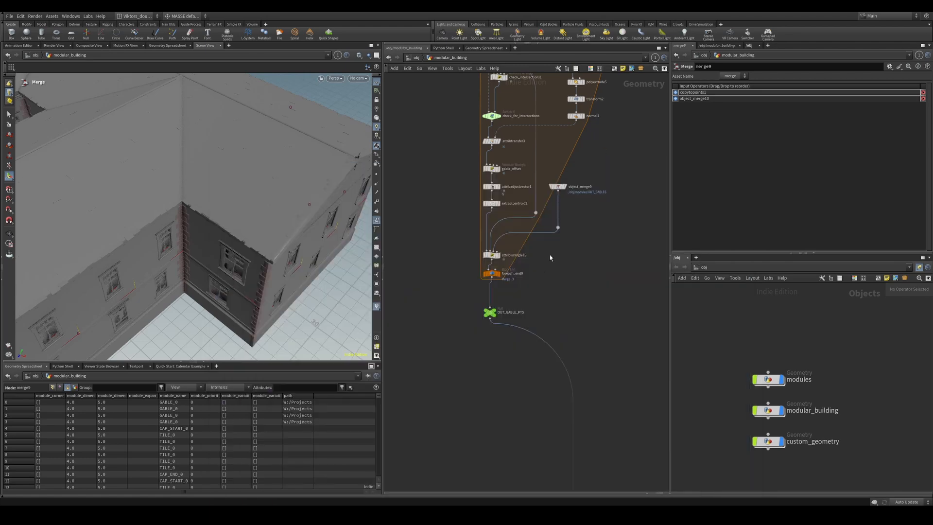
Display object_merge9, which feeds the gable wrangle, and examine the gable module's shape and extents in the viewport
scroll(552, 142, "up", 3)
left_click(540, 226)
key("Escape")
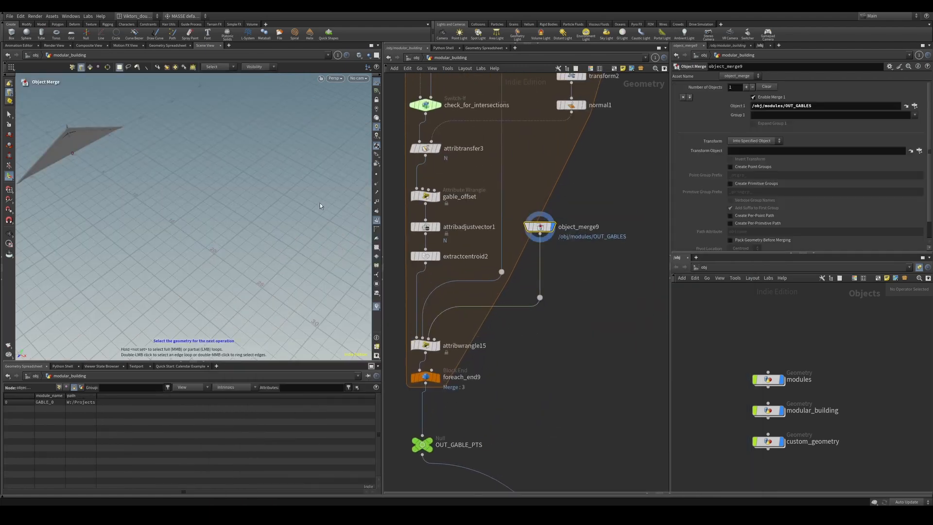
left_click_drag(320, 202, 258, 236)
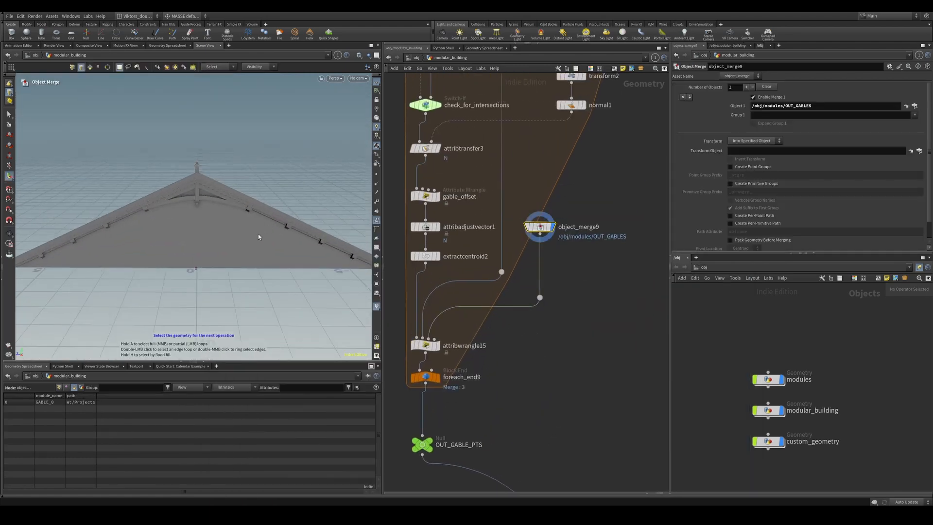
left_click_drag(200, 340, 200, 246)
key("Return")
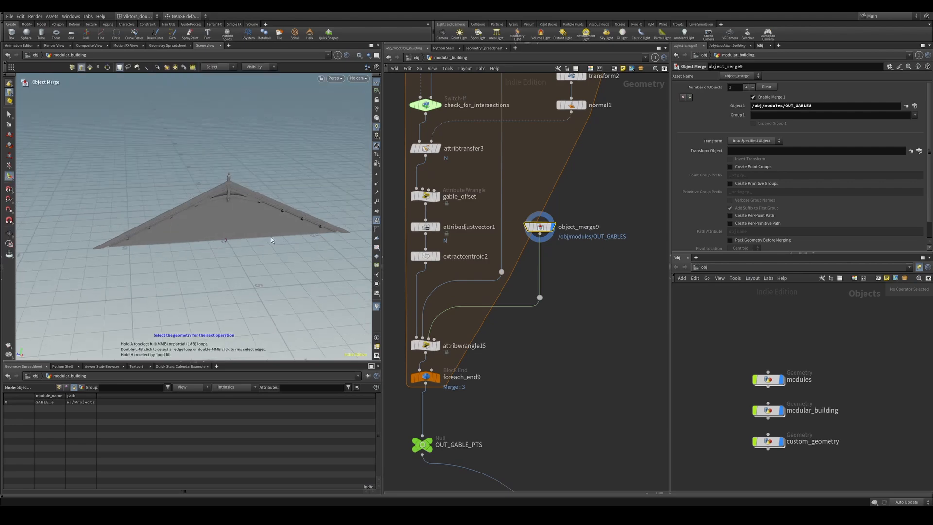
mouse_move(279, 238)
left_mouse_down("alt")
mouse_move(244, 247)
mouse_move(278, 250)
left_mouse_up("alt")
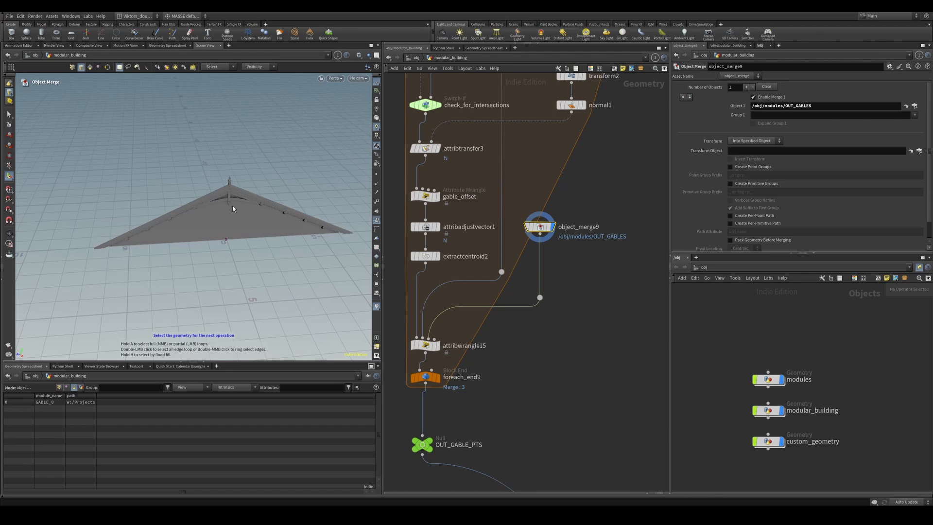
Compare the object_merge9 node with attribwrangle15 and its VS Code snippet to relate the third input to the getbbox_size call
left_click(428, 345)
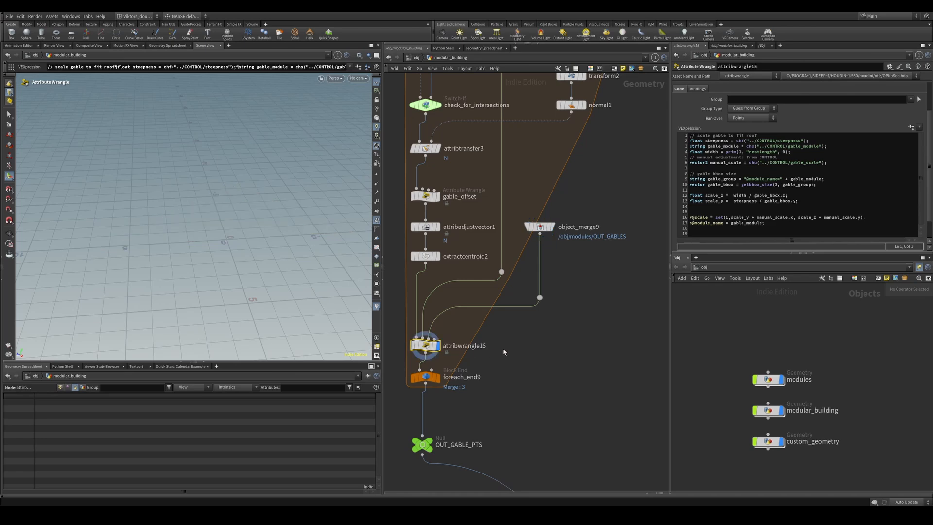
left_click(552, 227)
left_click(438, 346)
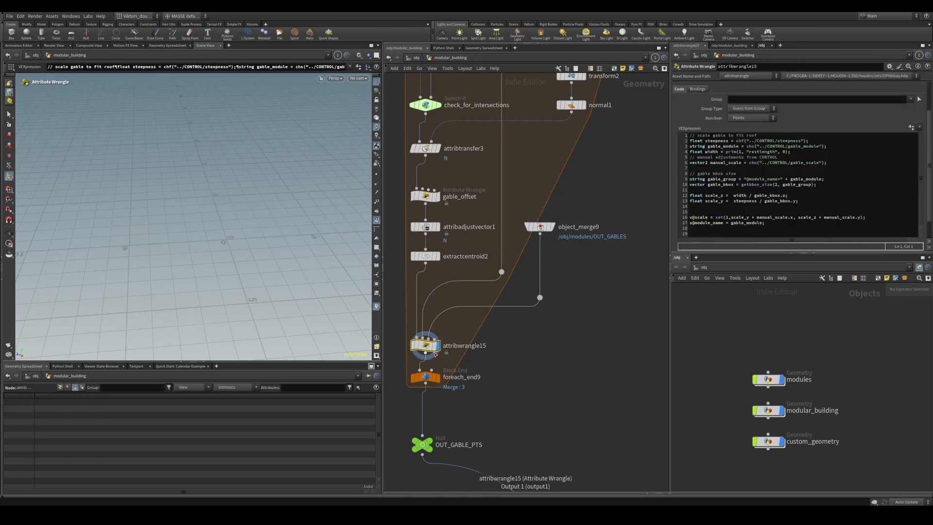
left_click(366, 514)
left_click(499, 389)
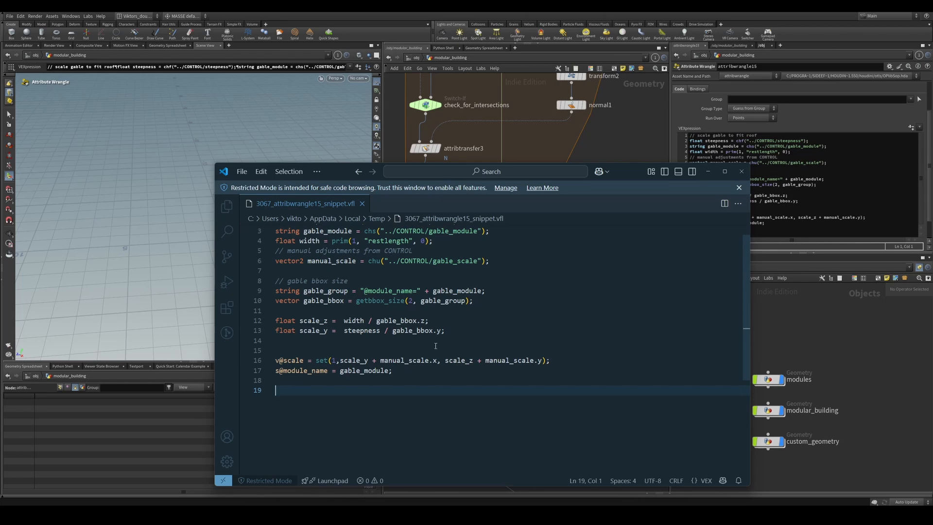
left_click_drag(138, 256, 392, 203)
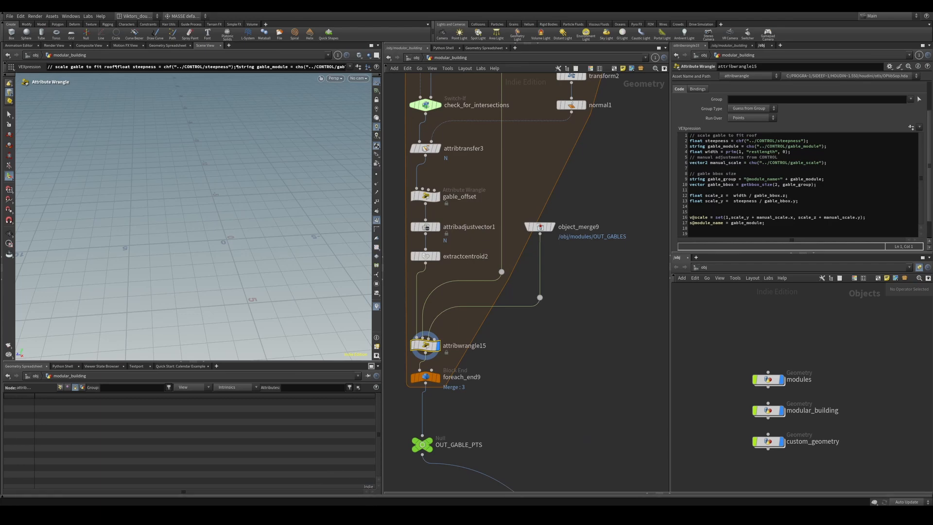
Return to the VS Code snippet and highlight width, steepness and gable_bbox in the scale_z and scale_y calculations
left_click(365, 514)
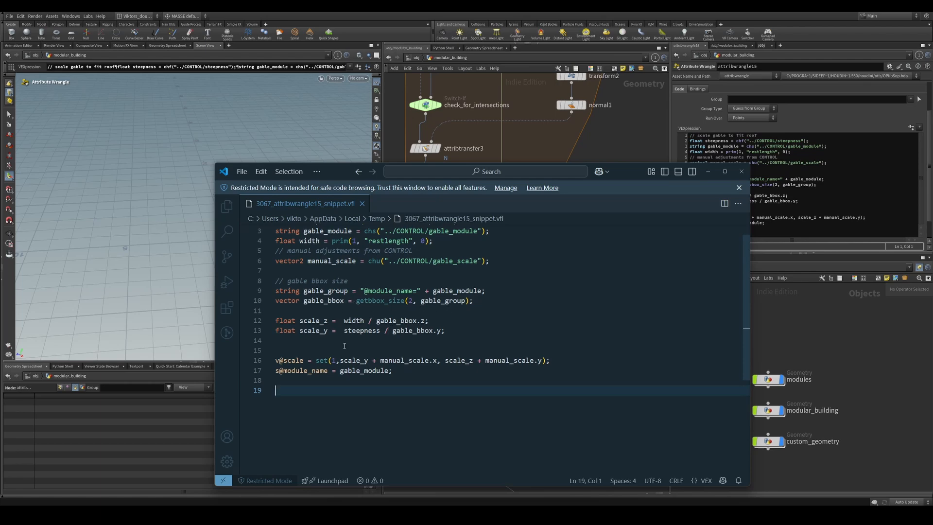
double_click(356, 321)
double_click(374, 330)
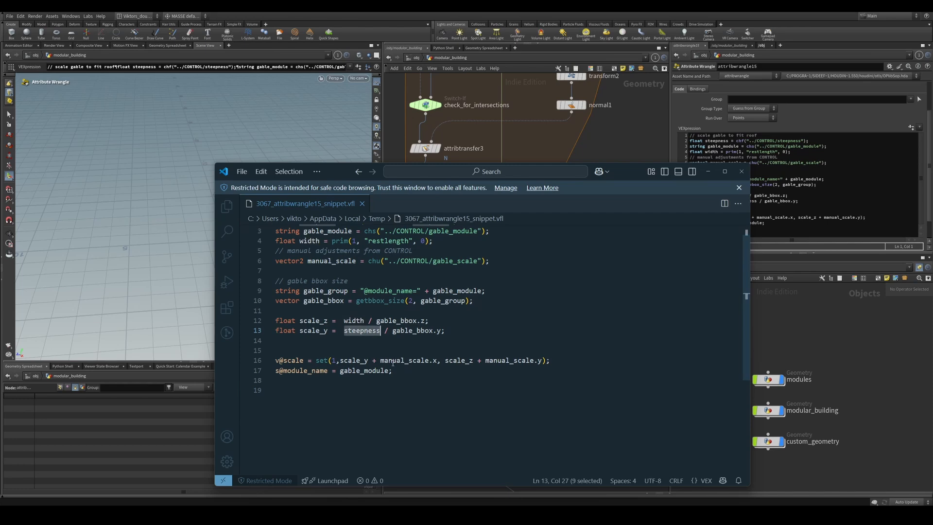
scroll(384, 340, "up", 1)
double_click(384, 339)
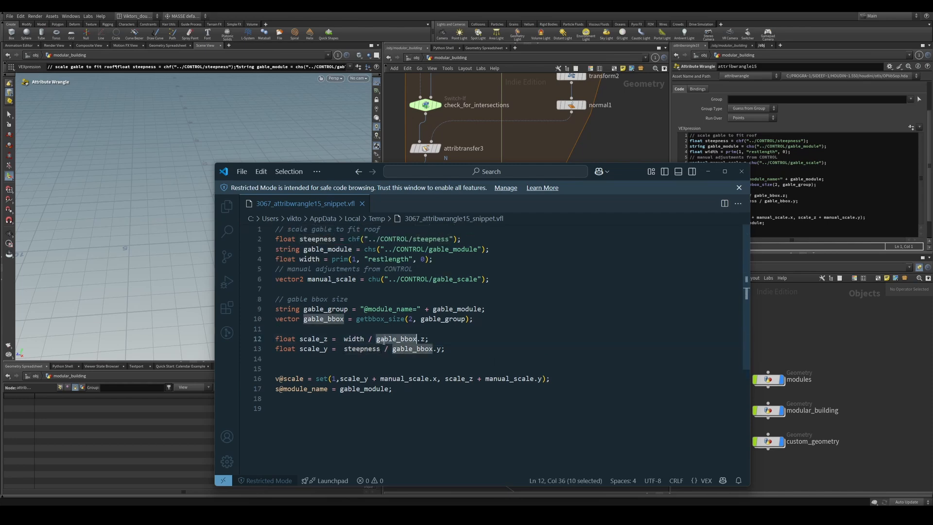
left_click(400, 360)
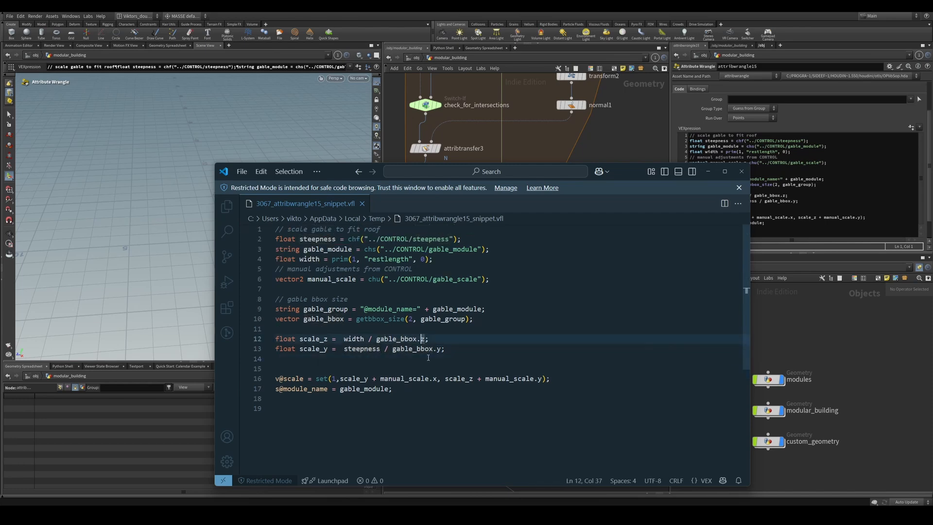
Review the v@scale line by highlighting scale_y, scale_z and the manual_scale adjustments added to them
left_click(297, 379)
left_click(333, 401)
left_click(343, 380)
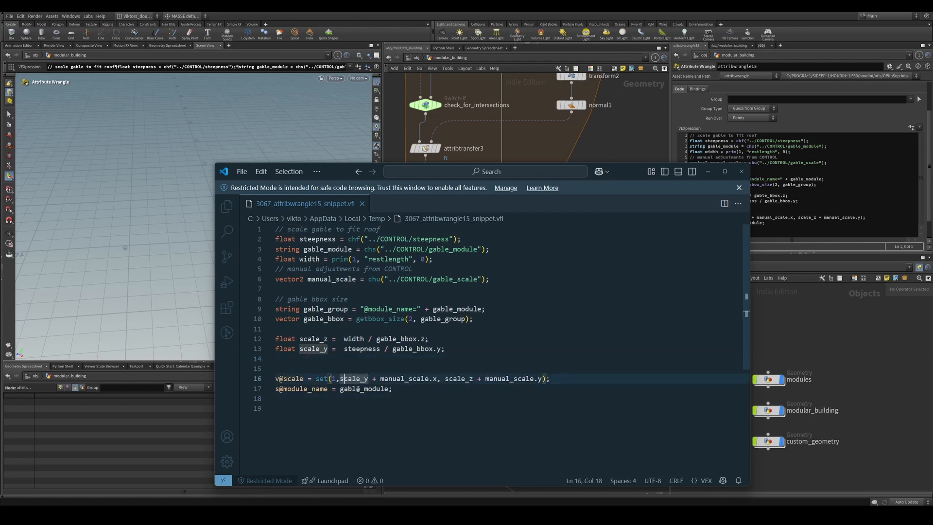
left_click(397, 379)
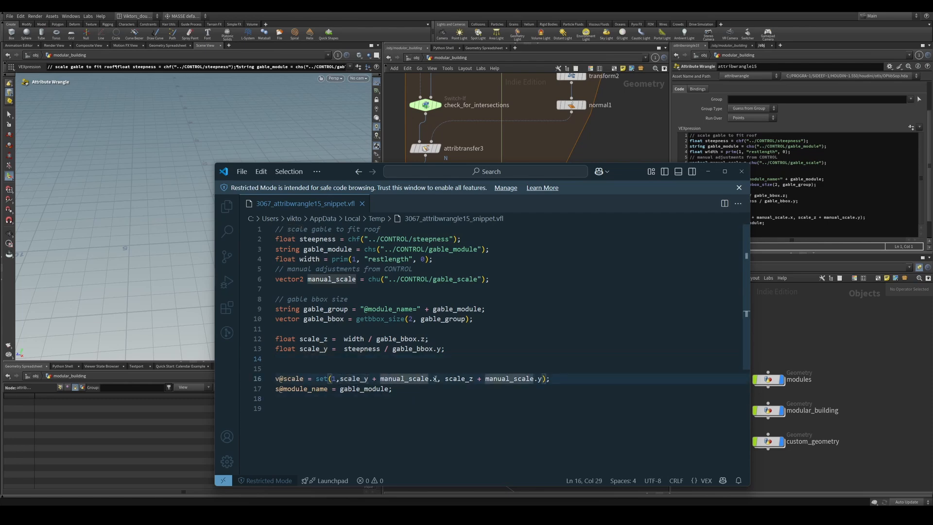
double_click(457, 378)
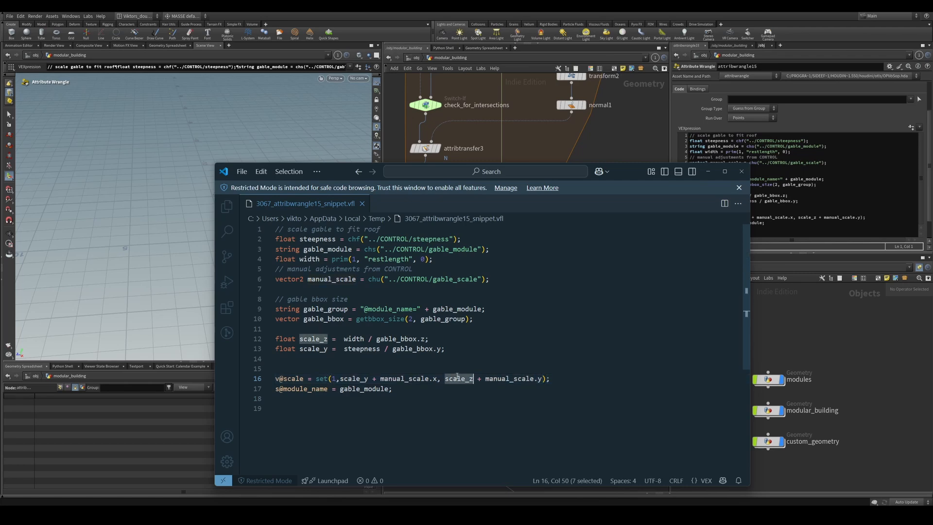
double_click(505, 378)
left_click(558, 408)
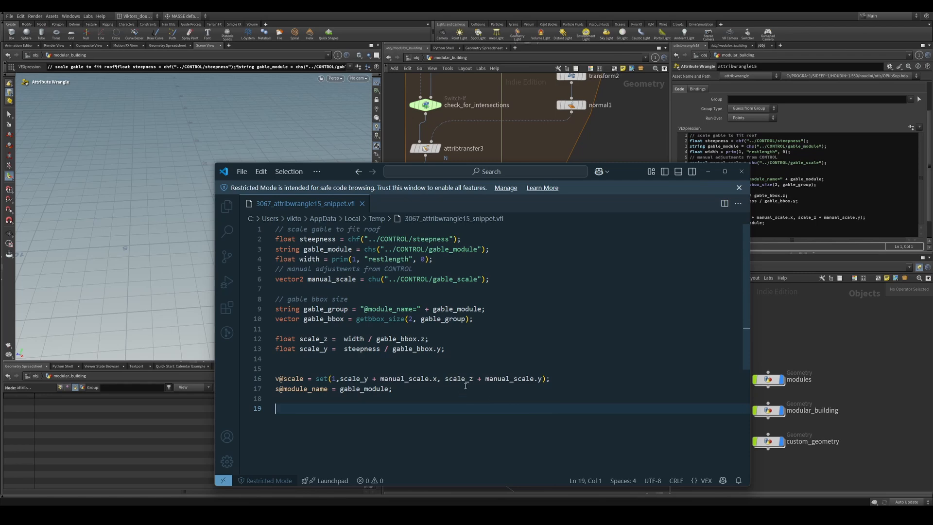
Close the VS Code snippet and display the gable loop's end node foreach_end9
left_click(741, 172)
middle_click_drag(485, 375, 529, 336)
left_click(468, 339)
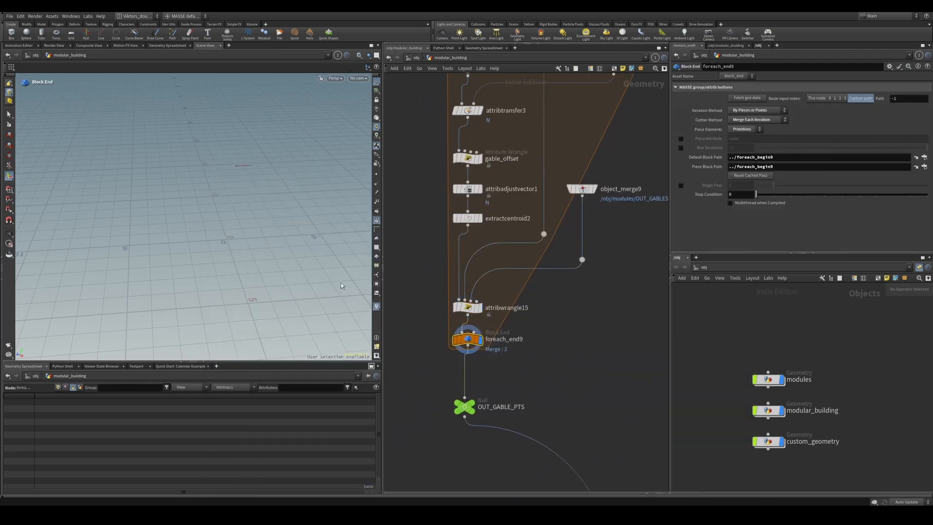
Display the building_from_patterns1 node and inspect the generated walls and corners of the mansion from several angles
scroll(470, 384, "down", 8)
middle_click_drag(472, 347, 478, 251)
scroll(531, 390, "up", 4)
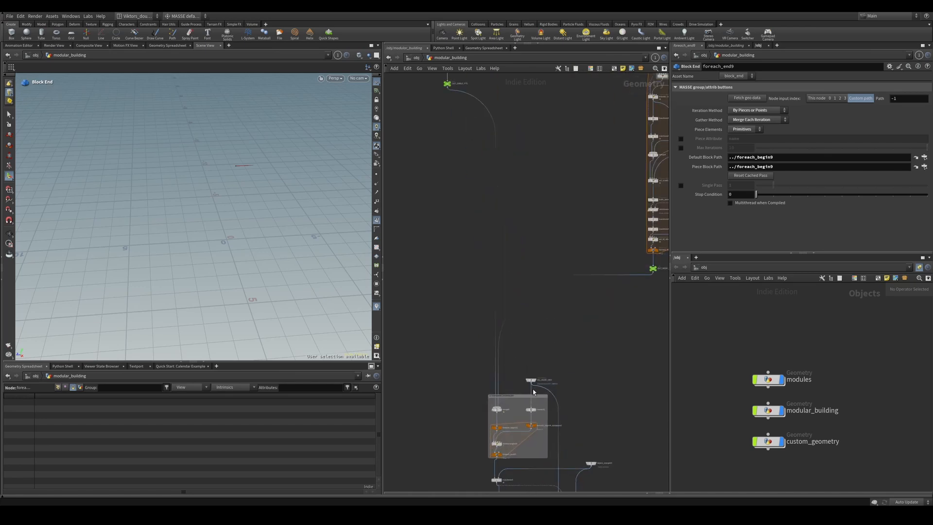
middle_click_drag(532, 390, 518, 263)
scroll(511, 301, "up", 3)
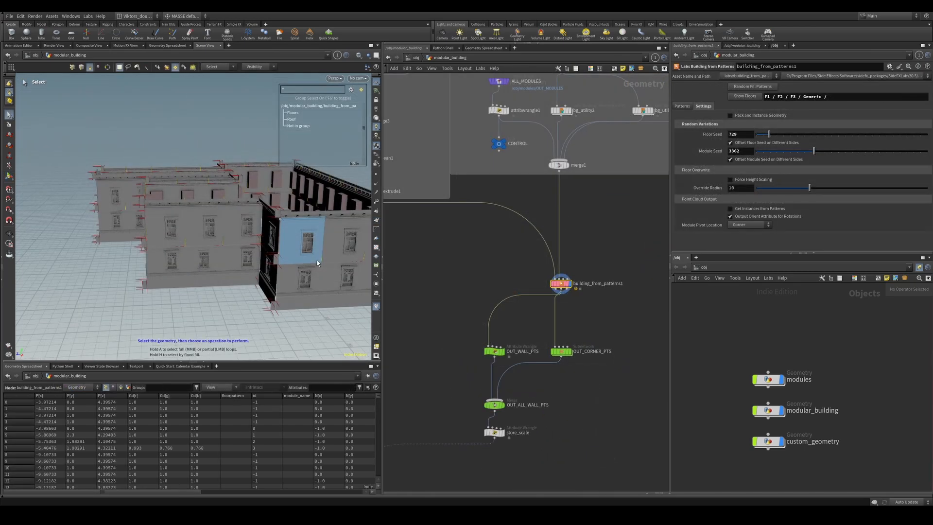
mouse_move(317, 263)
left_mouse_down("alt")
mouse_move(308, 273)
mouse_move(315, 281)
left_mouse_up("alt")
left_click_drag(200, 279, 264, 240, "alt")
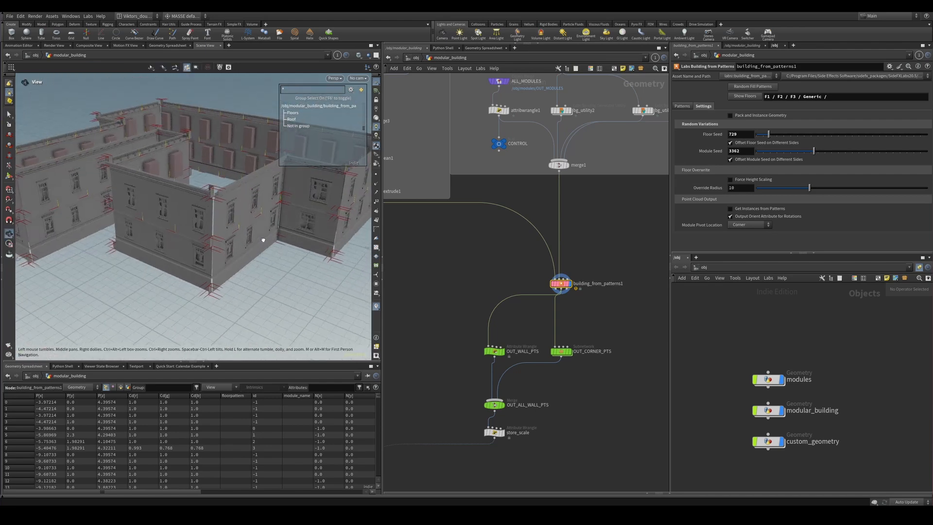
Examine how building_from_patterns1 branches into OUT_WALL_PTS and OUT_CORNER_PTS and merges again in OUT_ALL_WALL_PTS
scroll(484, 294, "down", 3)
middle_click_drag(484, 294, 518, 247)
scroll(477, 281, "up", 3)
scroll(478, 281, "down", 2)
scroll(421, 286, "down", 2)
middle_click_drag(421, 286, 507, 290)
scroll(626, 274, "up", 3)
scroll(593, 304, "up", 3)
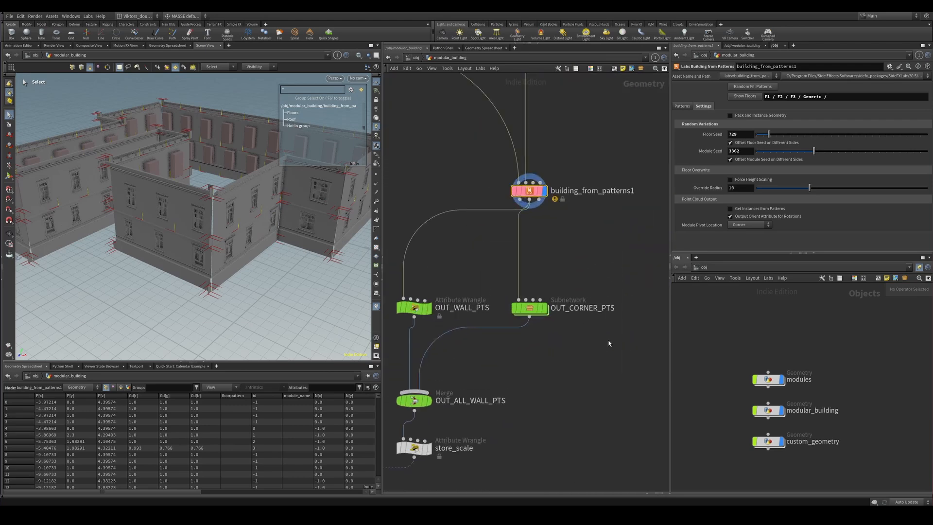
scroll(575, 313, "up", 2)
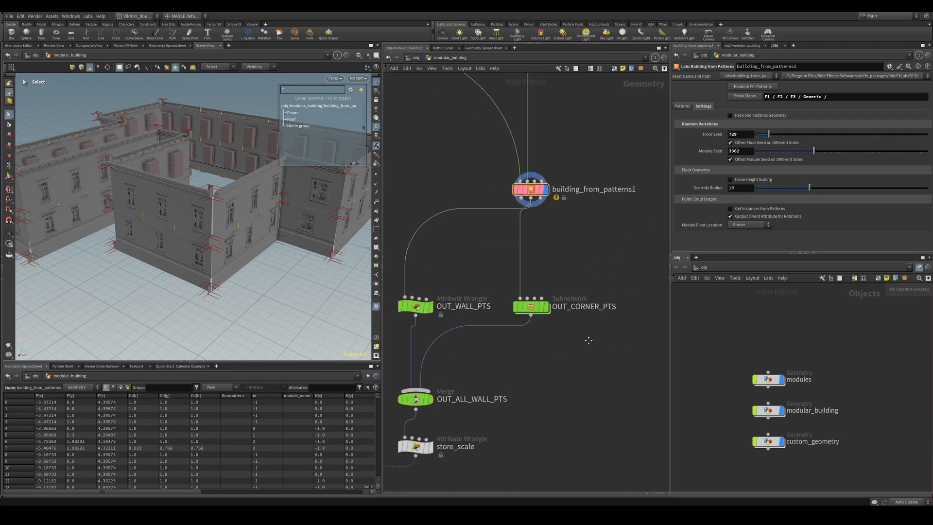
Look inside the OUT_CORNER_PTS subnetwork at its corner loop and return to the modular_building network
middle_click_drag(577, 313, 573, 365)
scroll(576, 357, "down", 2)
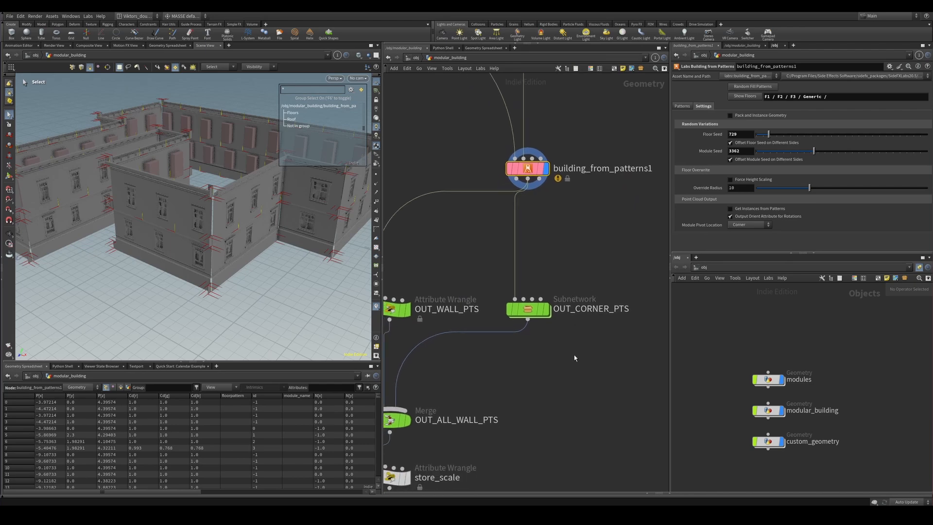
scroll(571, 335, "up", 3)
scroll(568, 334, "down", 2)
middle_click_drag(520, 301, 517, 334)
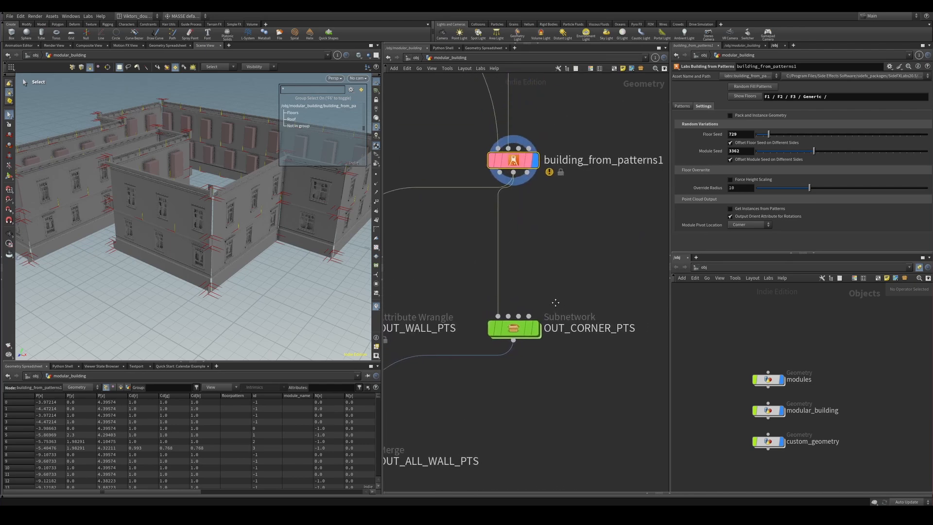
double_click(517, 334)
key("u")
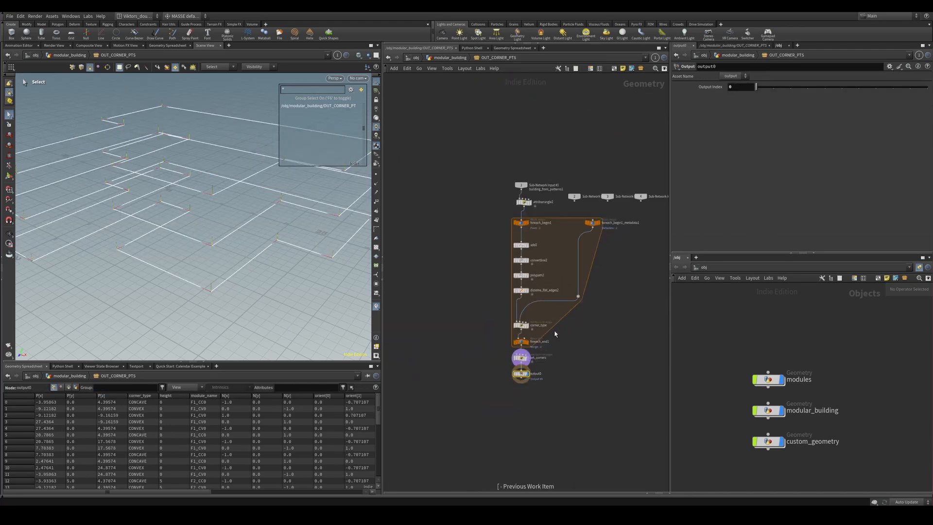
left_click(535, 328)
double_click(513, 328)
key("u")
Display the OUT_ALL_WALL_PTS merge that combines the wall and corner points
scroll(554, 346, "down", 3)
middle_click_drag(454, 340, 569, 281)
scroll(569, 280, "up", 3)
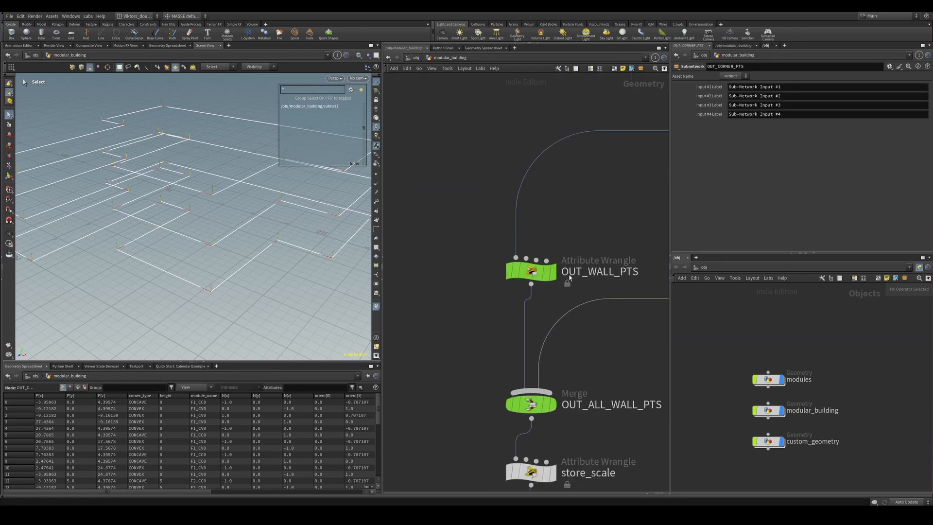
left_click(555, 271)
scroll(553, 275, "down", 4)
middle_click_drag(512, 297, 478, 277)
left_click(520, 315)
Examine the overall modular_building network layout, comparing the roof and gable branch with the wall points branch
scroll(533, 323, "down", 4)
middle_click_drag(469, 324, 626, 301)
scroll(625, 300, "down", 3)
scroll(537, 298, "up", 5)
scroll(565, 316, "down", 5)
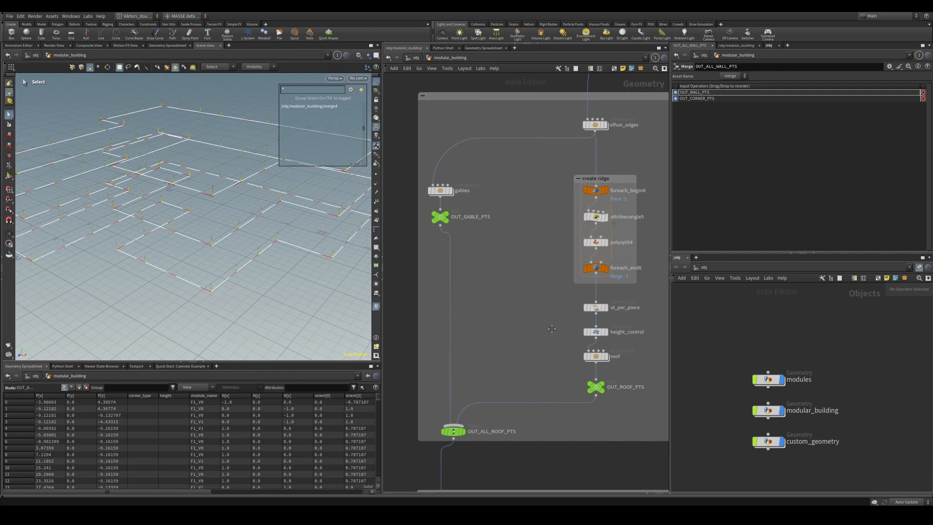
middle_click_drag(536, 341, 534, 331)
scroll(535, 319, "down", 5)
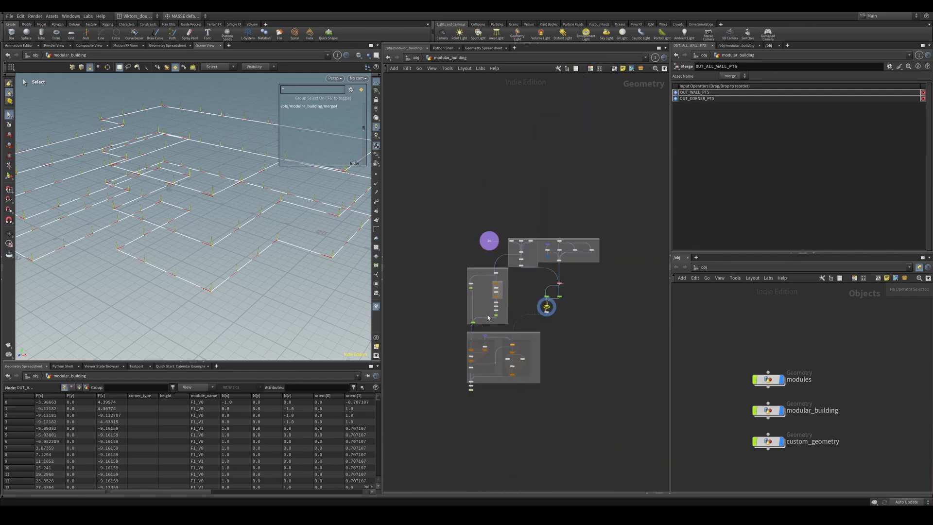
scroll(475, 319, "up", 3)
scroll(476, 319, "down", 2)
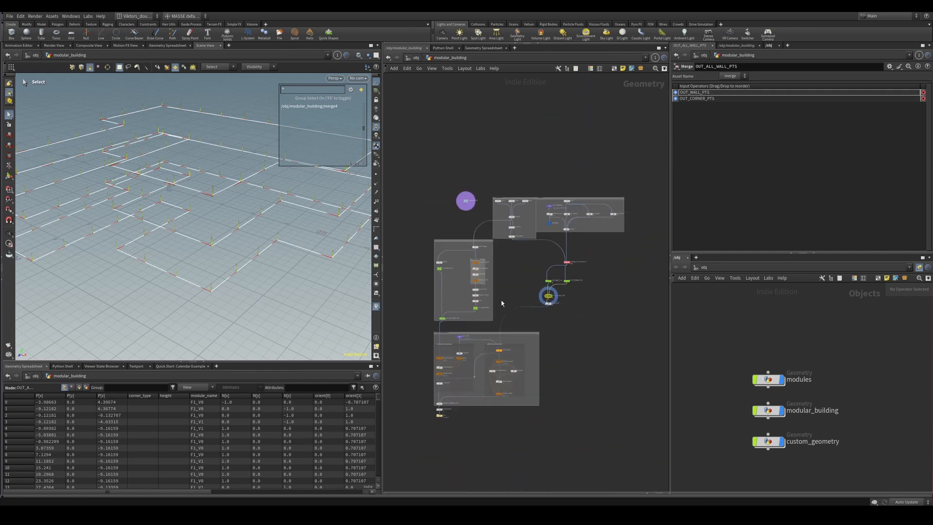
scroll(501, 302, "up", 2)
middle_click_drag(458, 301, 495, 299)
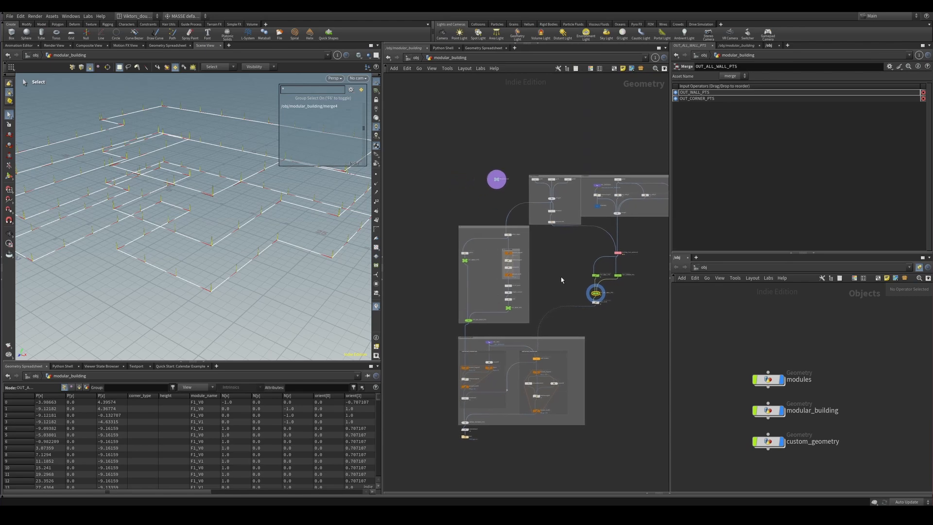
middle_click_drag(580, 290, 530, 271)
scroll(548, 286, "up", 6)
View the merged wall points from a higher angle and select the OUT_WALL_PTS wrangle to review its corner-removal code
left_click_drag(190, 184, 187, 206, "alt")
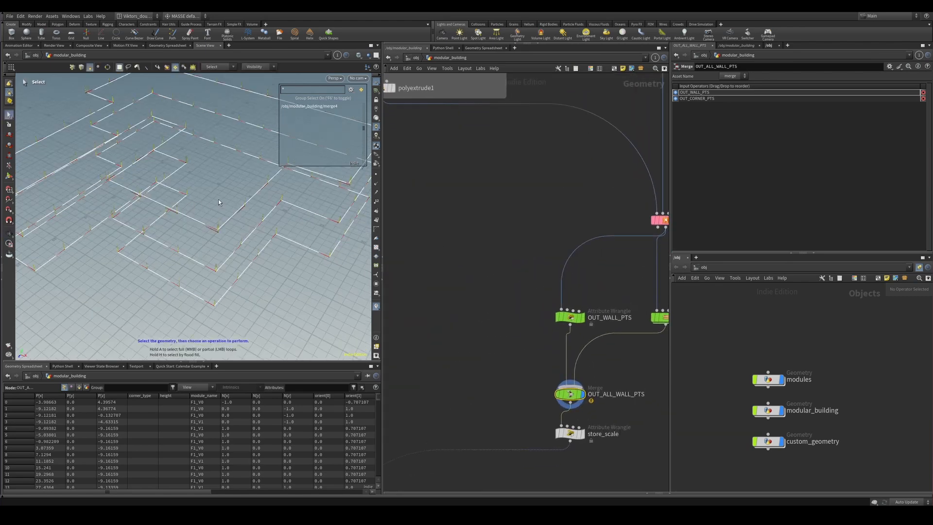
middle_click_drag(536, 310, 489, 282)
left_click(522, 290)
middle_click_drag(633, 307, 551, 322)
scroll(552, 321, "up", 2)
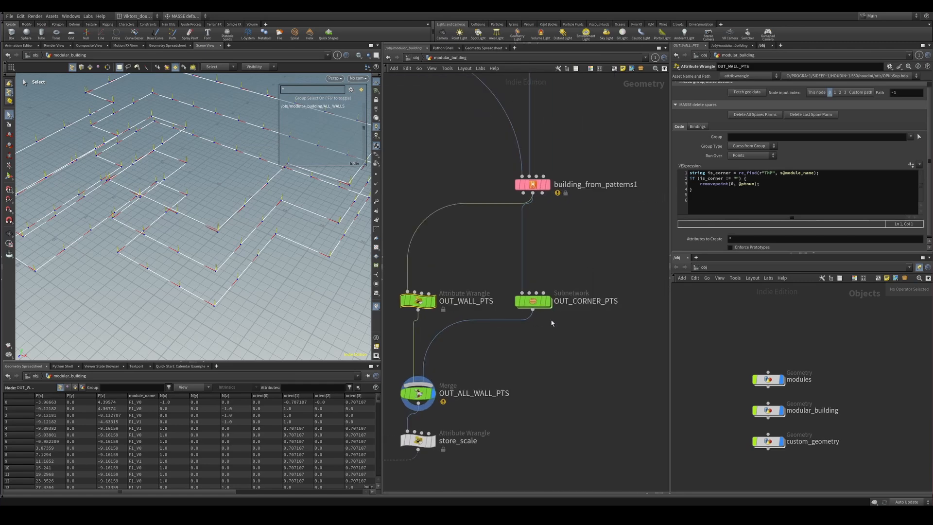
scroll(558, 321, "up", 2)
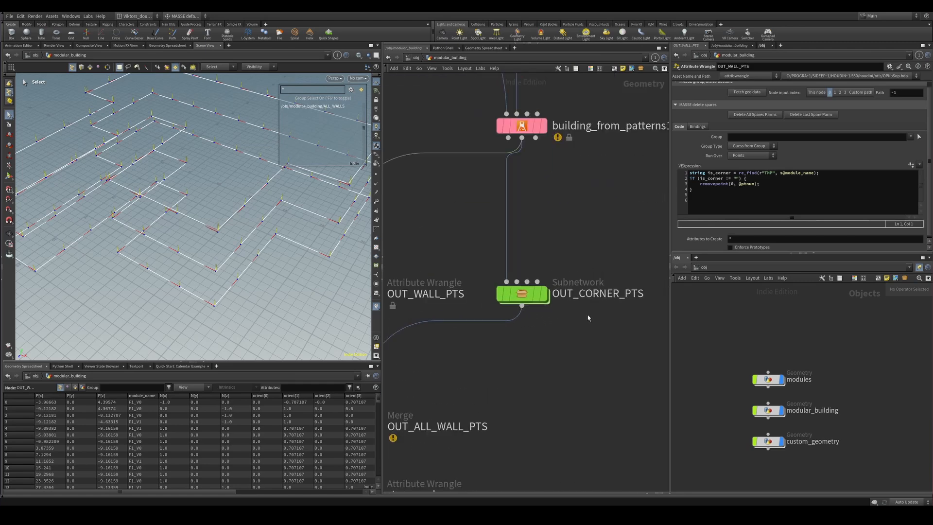
scroll(589, 321, "down", 2)
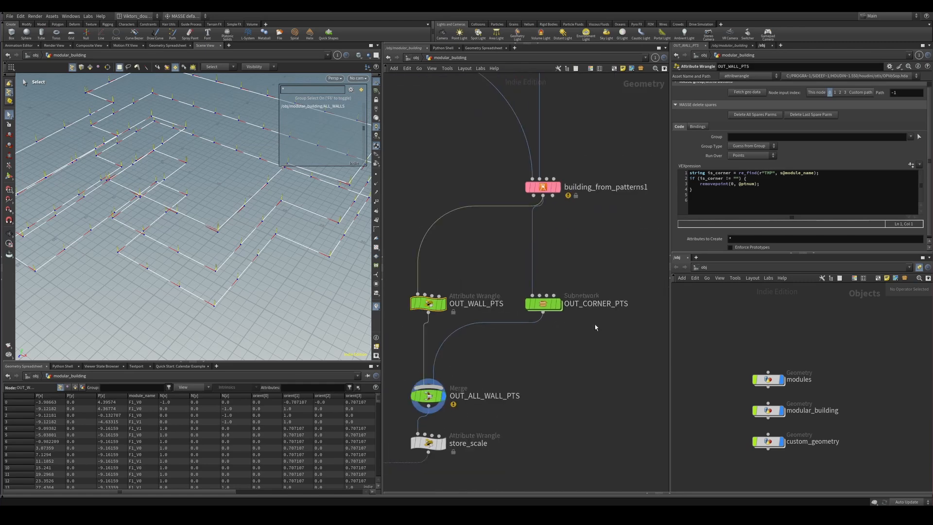
scroll(592, 325, "up", 3)
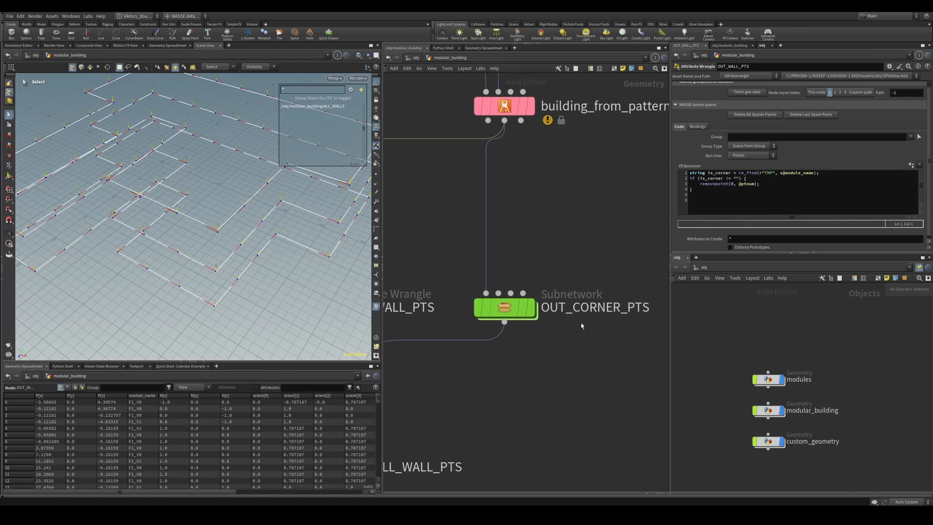
Enter the OUT_CORNER_PTS subnetwork and review the corner_type wrangle's code that assigns CONCAVE and CONVEX
double_click(505, 307)
scroll(558, 295, "up", 4)
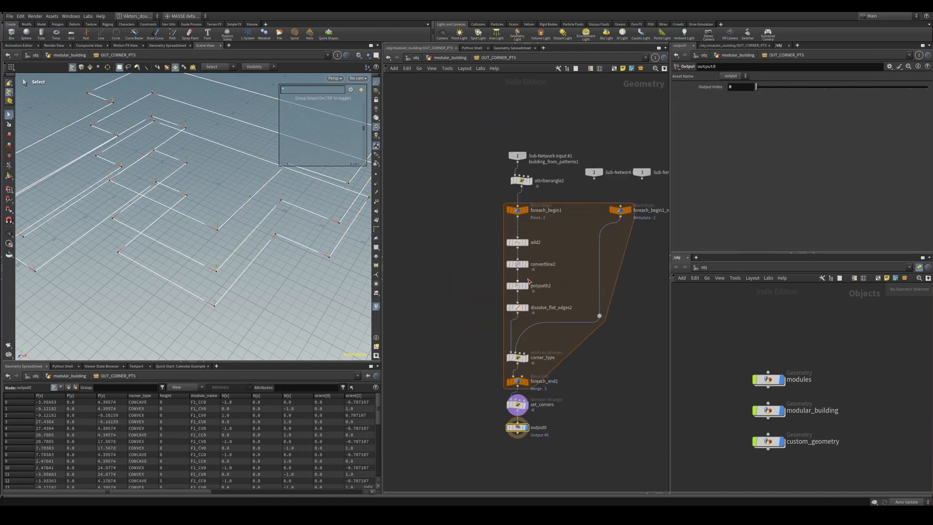
middle_click_drag(558, 295, 559, 267)
scroll(557, 291, "down", 2)
scroll(559, 321, "up", 3)
mouse_move(561, 326)
middle_mouse_down()
mouse_move(573, 275)
mouse_move(563, 265)
mouse_move(565, 318)
middle_mouse_up()
left_click(483, 366)
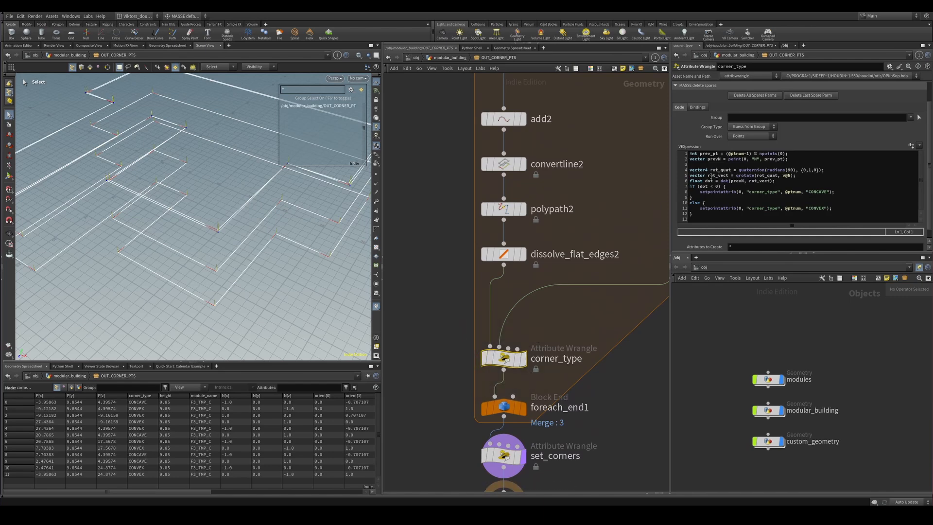
scroll(711, 177, "down", 1)
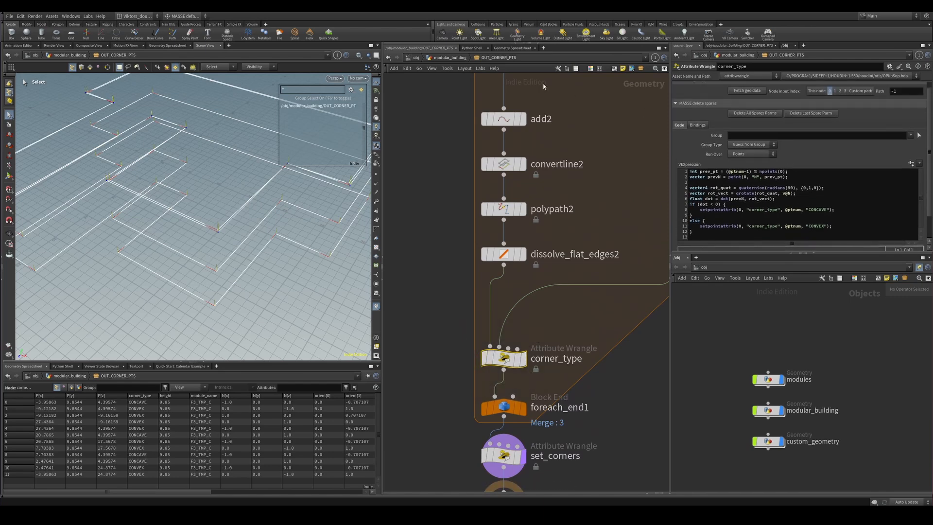
Return to the modular_building network and review the CONTROL null's corner size, offset and module settings for floors F1 to F3
left_click(448, 57)
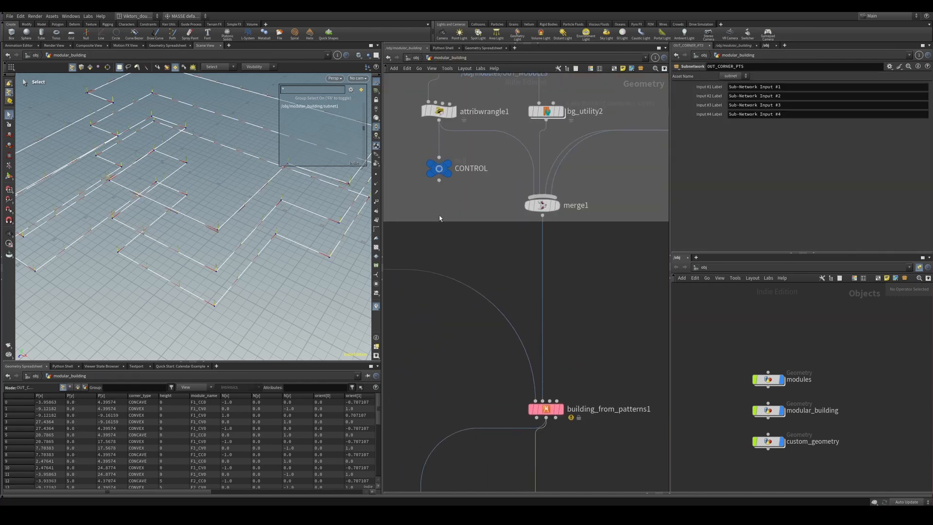
left_click_drag(461, 208, 432, 167)
scroll(609, 308, "down", 1)
scroll(609, 308, "down", 3)
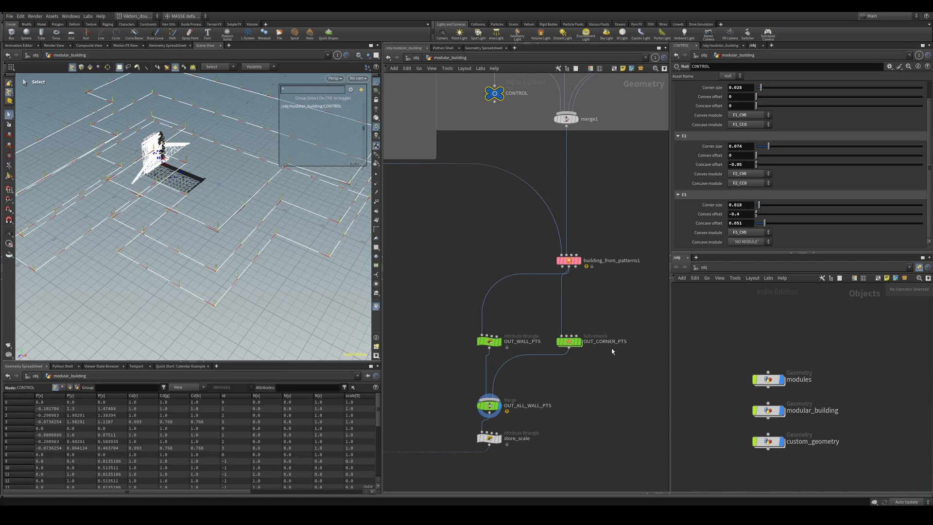
Revisit the corner loop inside OUT_CORNER_PTS and go back up to the modular_building network
scroll(590, 358, "up", 2)
double_click(557, 334)
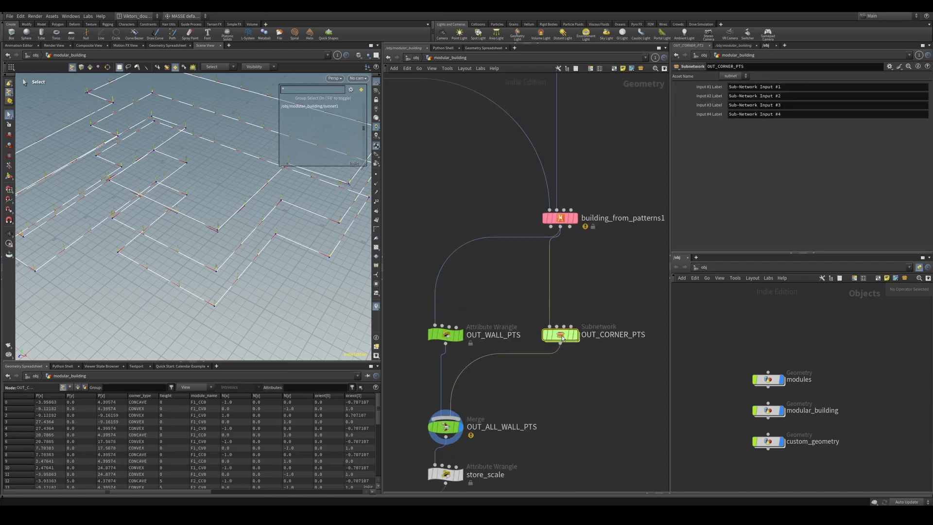
middle_click_drag(557, 333, 569, 316)
scroll(570, 315, "down", 2)
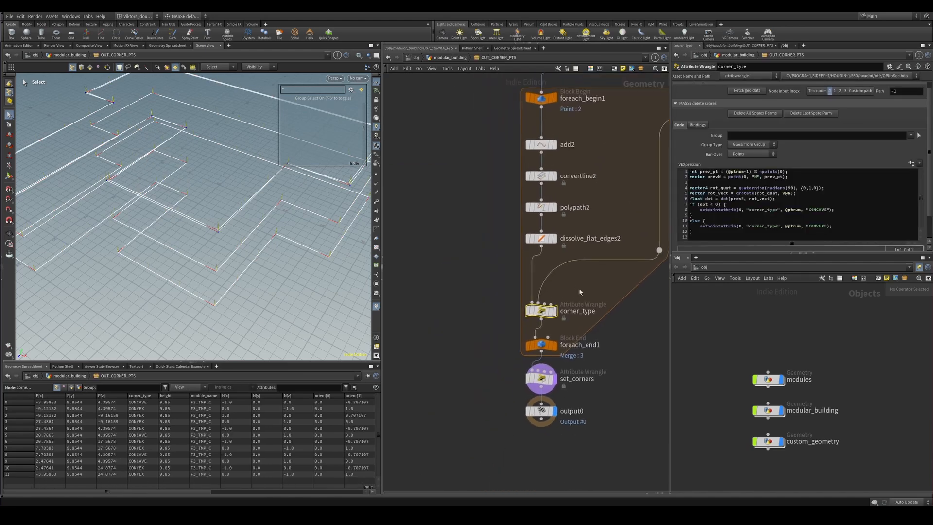
key("u")
Enter the roof subnetwork and select the set_scale1 wrangle to show its code
scroll(504, 332, "down", 3)
middle_click_drag(418, 341, 615, 300)
scroll(547, 319, "up", 4)
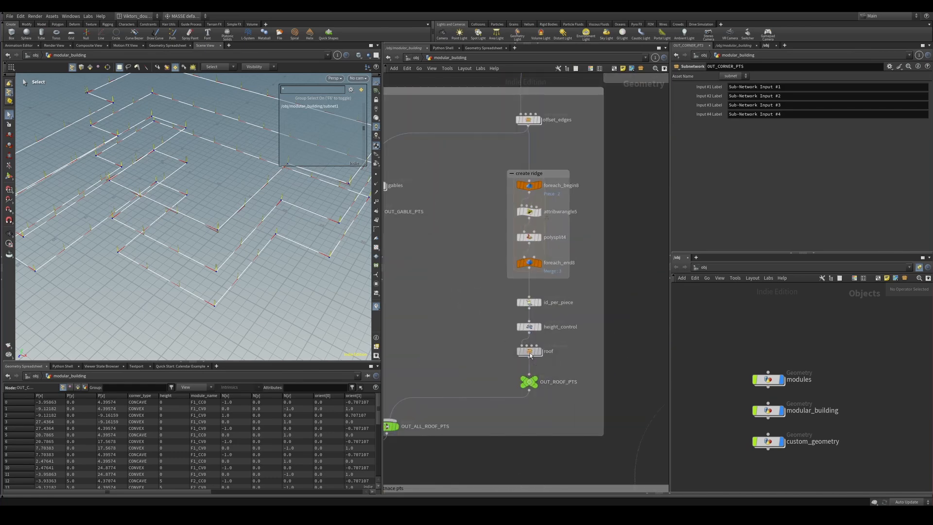
double_click(530, 352)
scroll(498, 301, "up", 5)
middle_click_drag(508, 354, 574, 169)
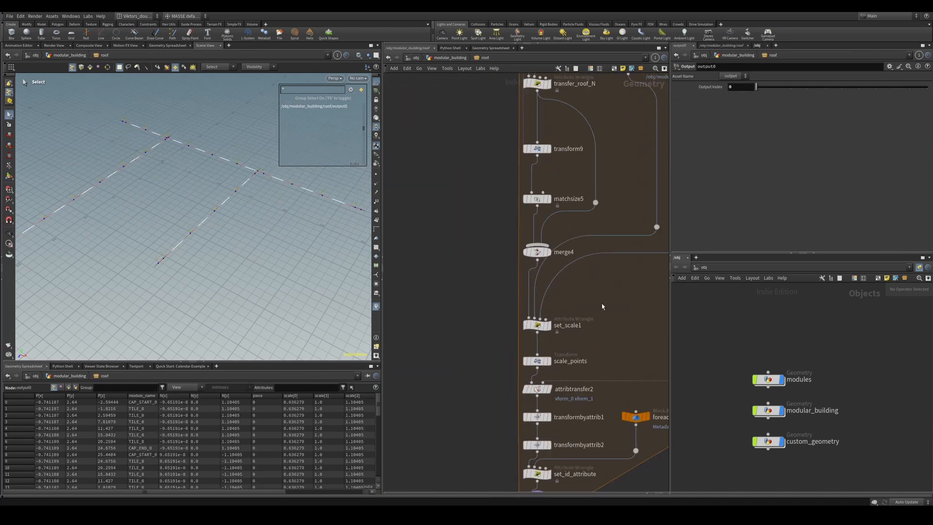
left_click(537, 325)
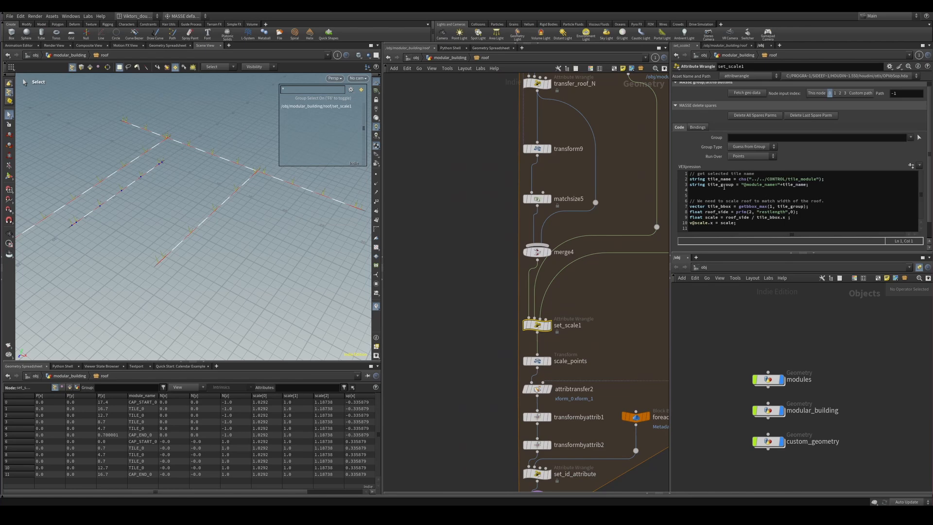
Review the set_scale1 code's tile name lookup, highlighting the CONTROL/tile_module path, and check the wrangle's place in the roof network
left_click(778, 179)
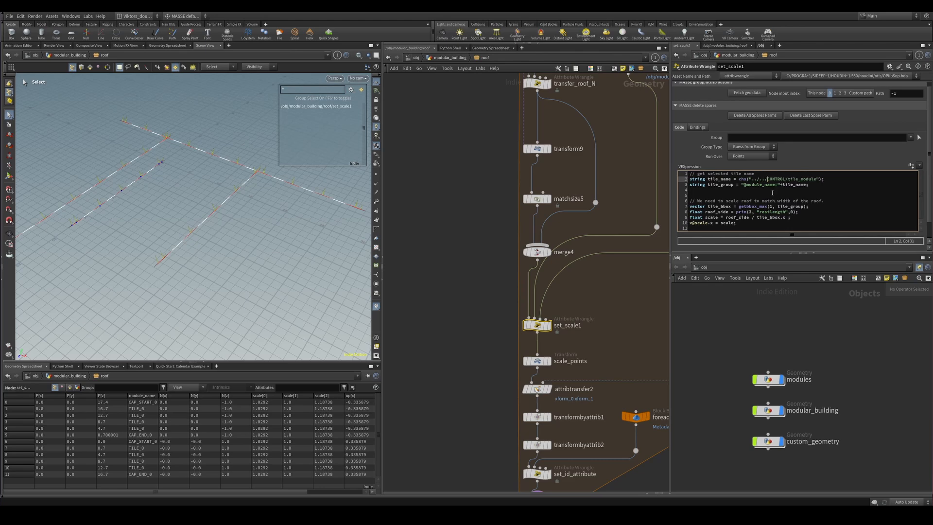
left_click(790, 196)
left_click(809, 192)
left_click(776, 198)
scroll(578, 218, "down", 4)
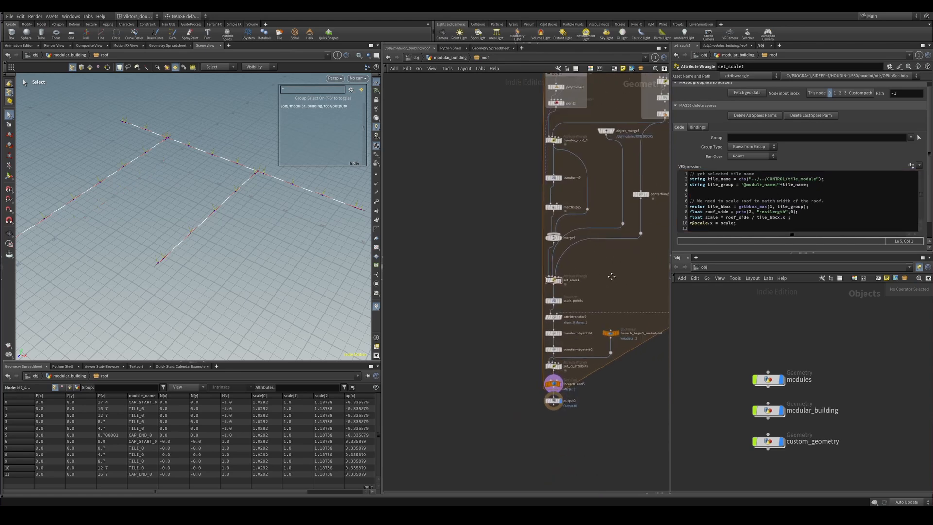
middle_click_drag(612, 276, 554, 368)
scroll(567, 325, "down", 2)
scroll(547, 336, "down", 2)
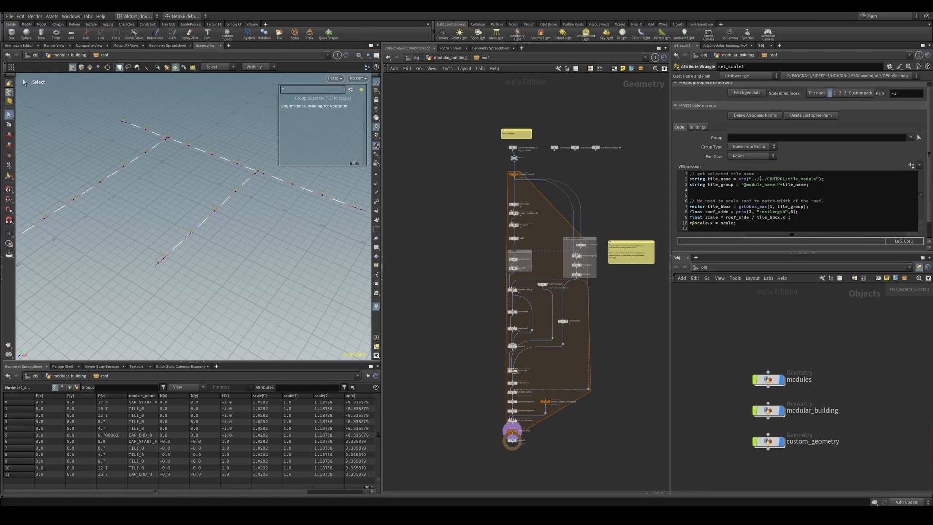
left_click_drag(761, 179, 821, 179)
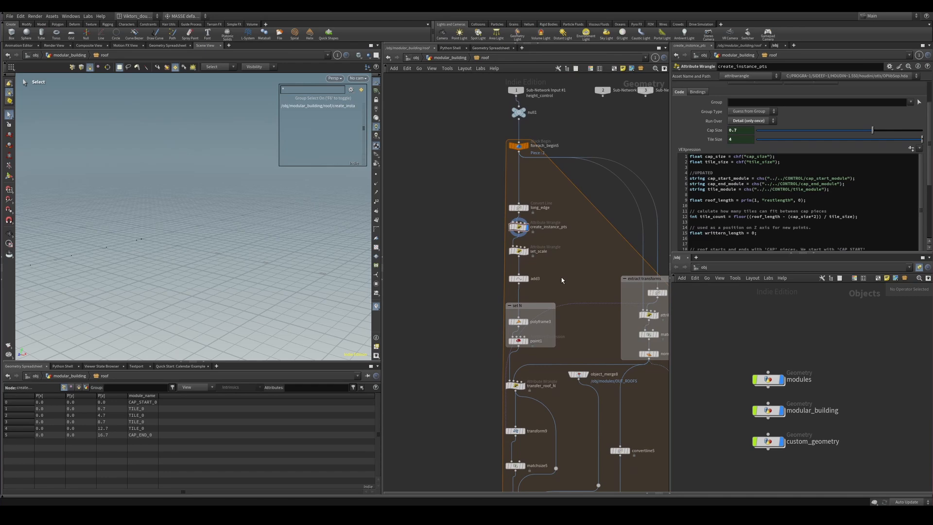
Review the create_instance_pts wrangle's cap and tile module references to CONTROL and its tile_count calculation
middle_click_drag(564, 279, 547, 302)
scroll(548, 236, "up", 3)
scroll(547, 303, "down", 2)
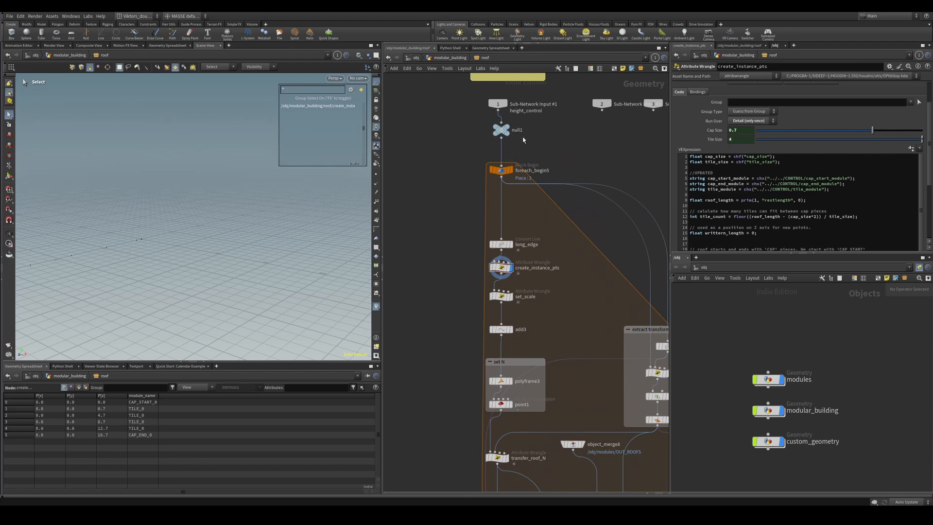
scroll(536, 280, "up", 4)
right_click(764, 214)
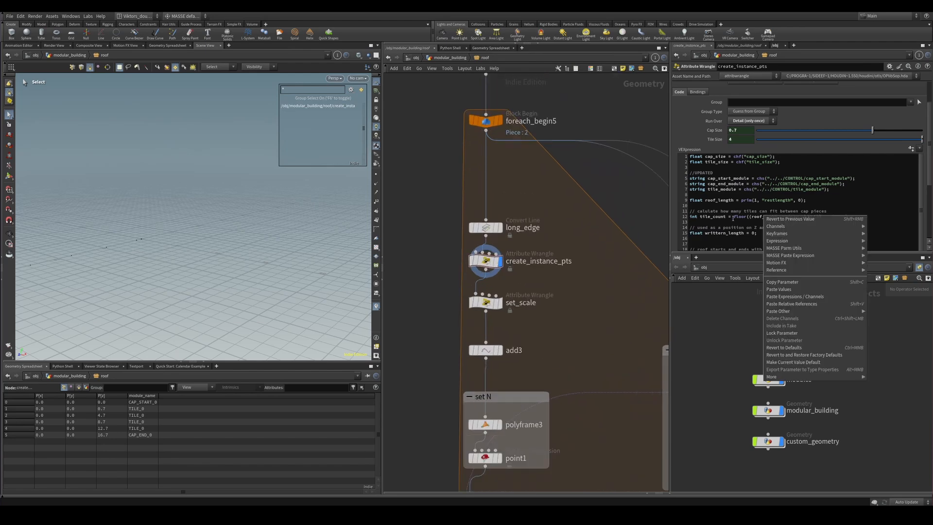
key("Escape")
scroll(581, 272, "down", 2)
scroll(747, 210, "down", 2)
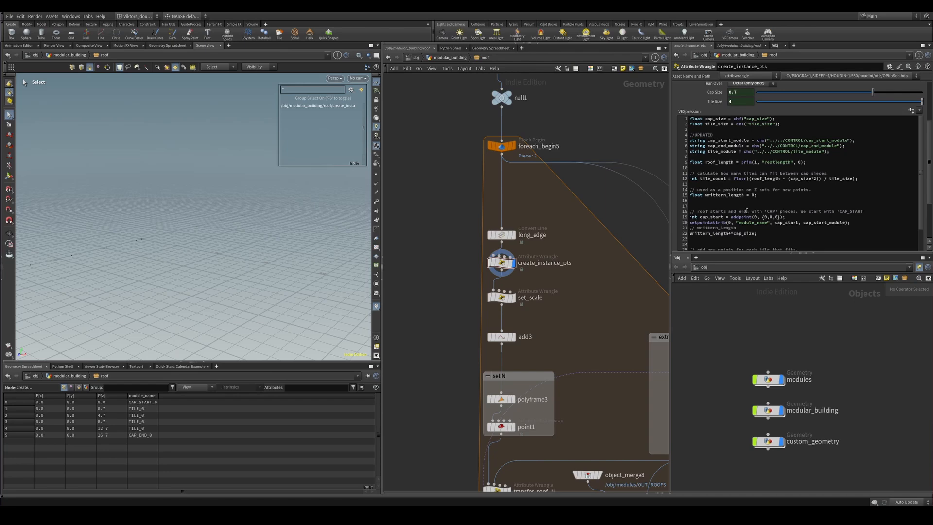
Open the create_instance_pts wrangle's VEX code in the external Code editor
scroll(577, 265, "up", 2)
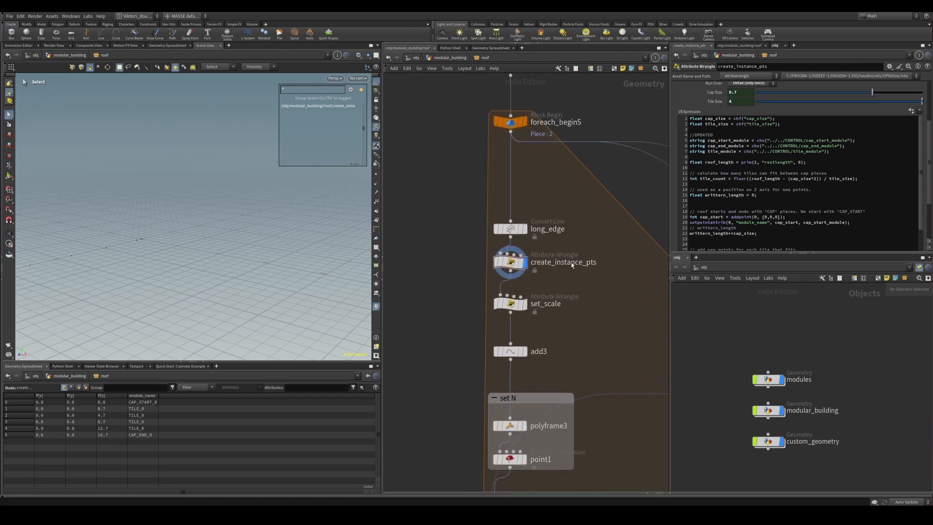
scroll(544, 281, "up", 2)
scroll(722, 179, "down", 5)
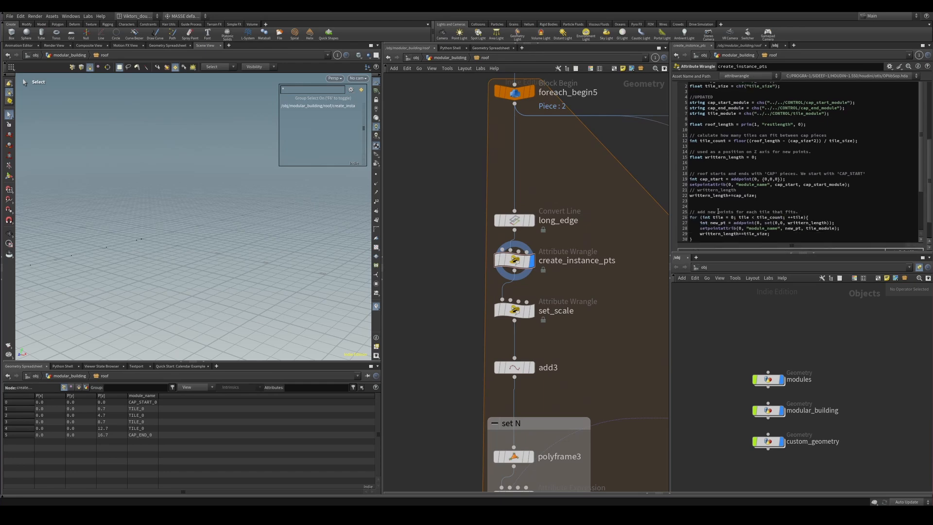
scroll(718, 211, "up", 1)
right_click(738, 142)
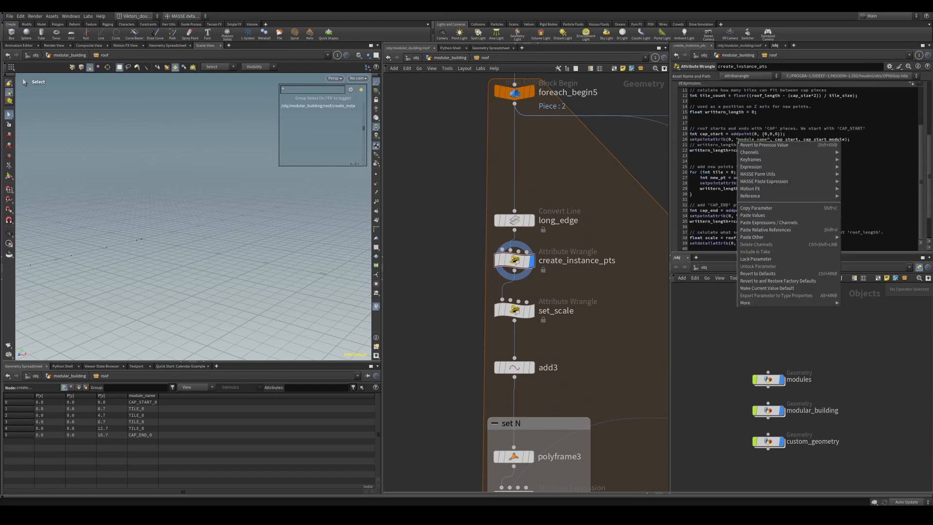
mouse_move(787, 188)
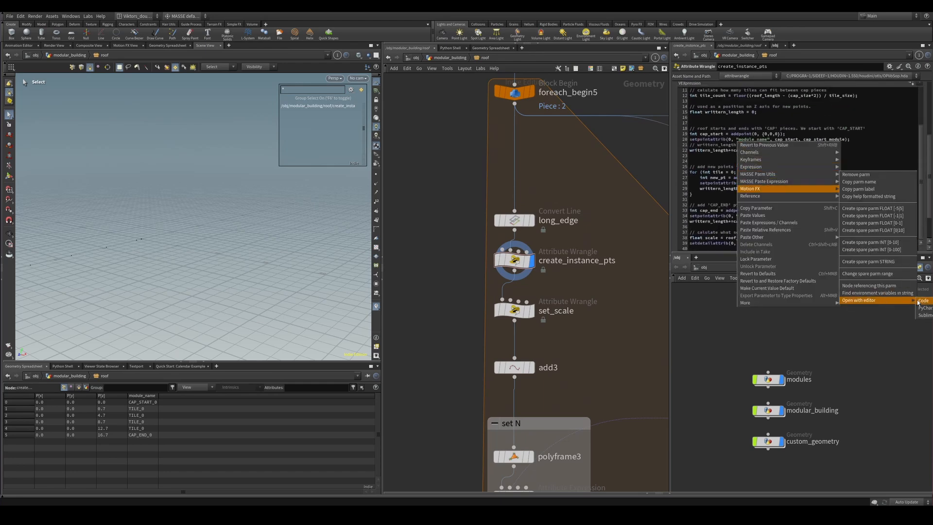
left_click(922, 304)
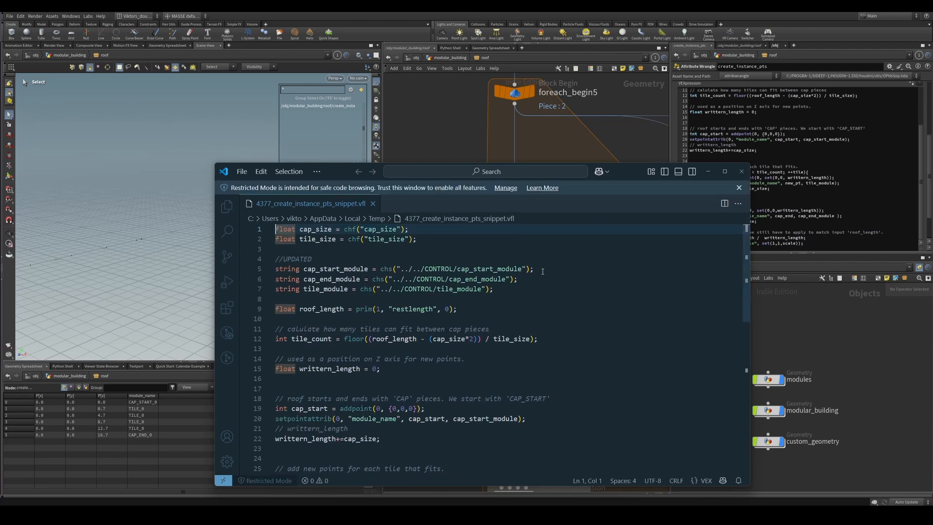
Highlight the cap_start_module, cap_end_module and tile_module variables to review where their CONTROL references are used
left_click(563, 262)
scroll(551, 306, "down", 1)
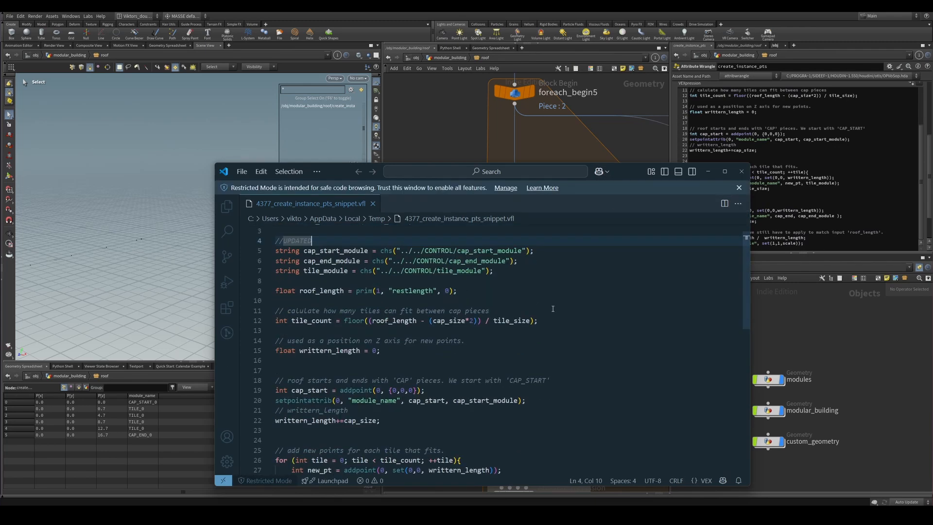
double_click(339, 272)
double_click(341, 260)
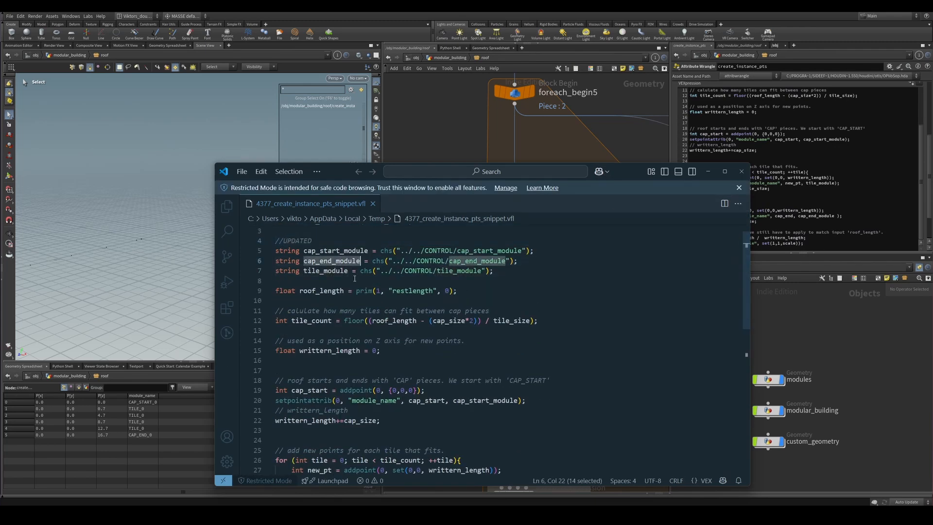
double_click(337, 251)
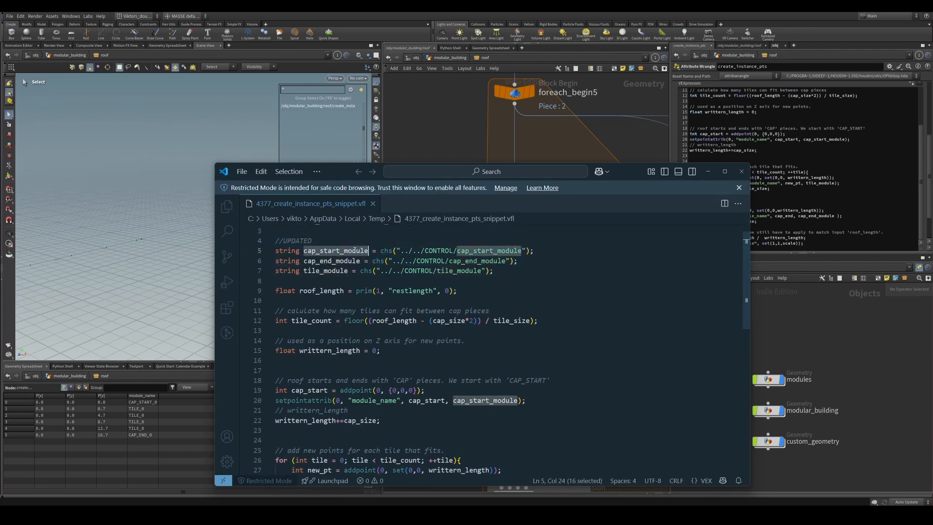
double_click(350, 261)
double_click(333, 271)
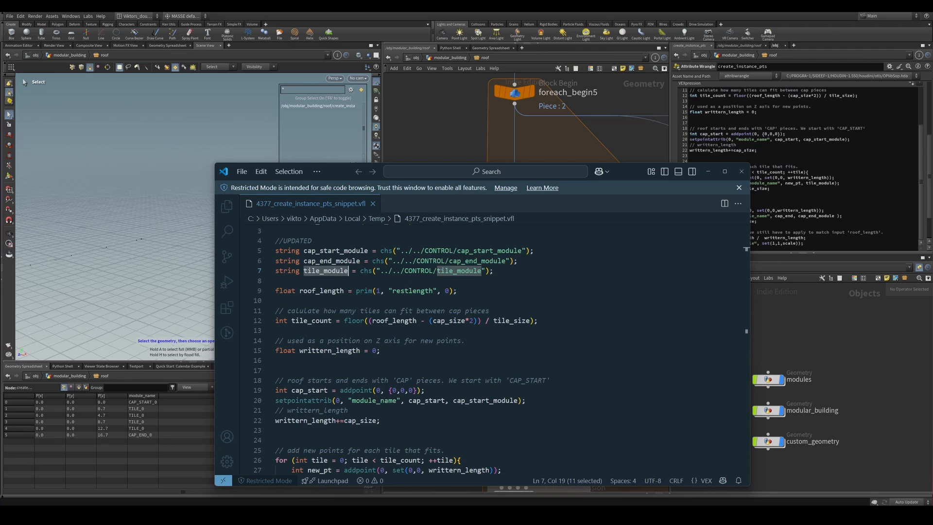
Bring up the CONTROL node's roof parameters and check the Cap start, Cap end and Tile module choices
key("alt+Tab")
left_click_drag(320, 208, 427, 170)
left_click(389, 203)
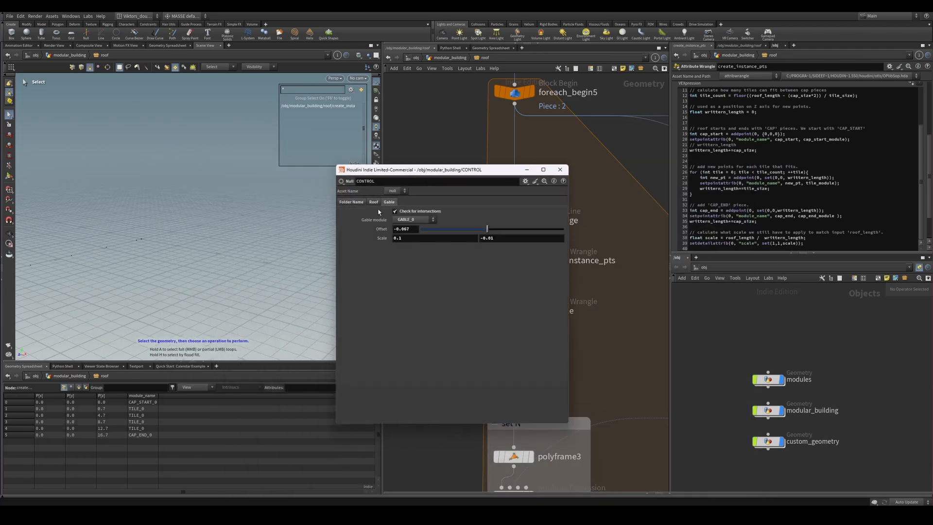
left_click(373, 202)
left_click(414, 212)
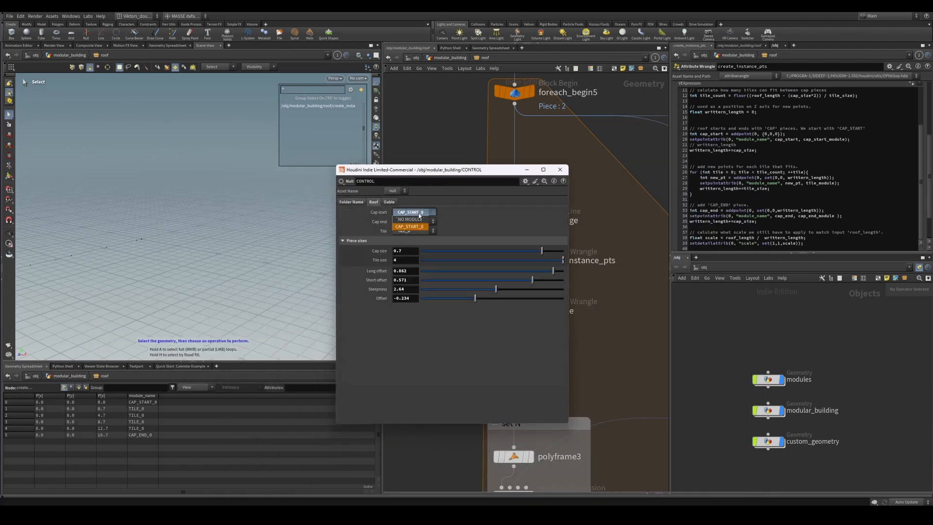
left_click(421, 213)
left_click(422, 222)
left_click(423, 226)
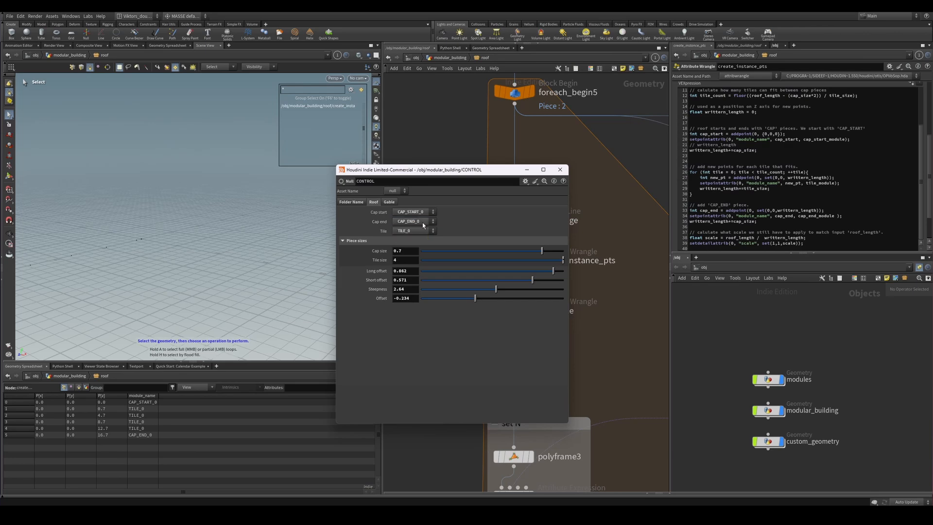
left_click(424, 232)
Open the parameter interface editor for CONTROL and show the menu script of the roof's Cap end parameter
left_click(536, 180)
left_click(554, 196)
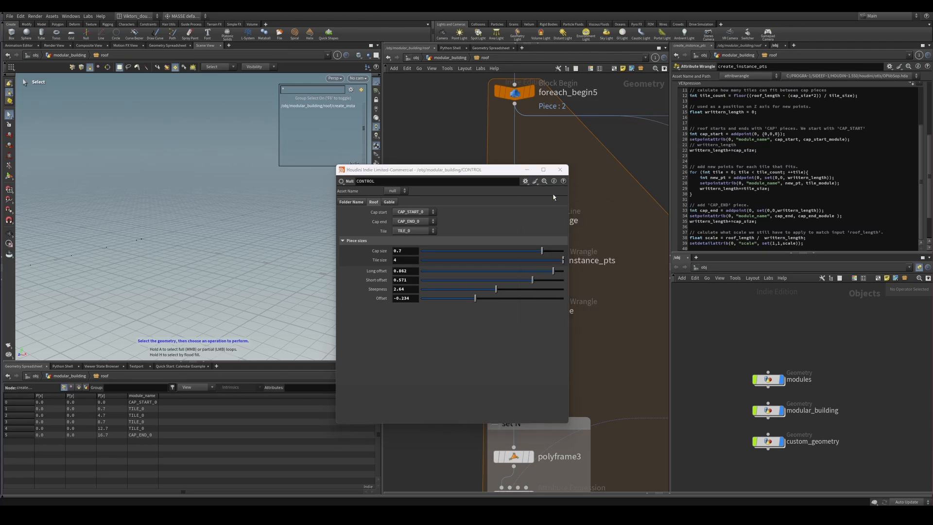
left_click(525, 181)
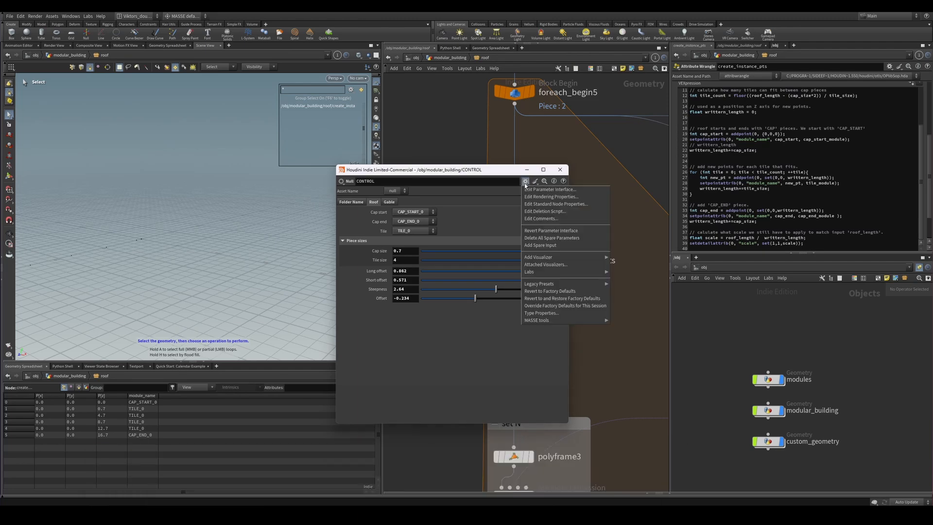
left_click(525, 190)
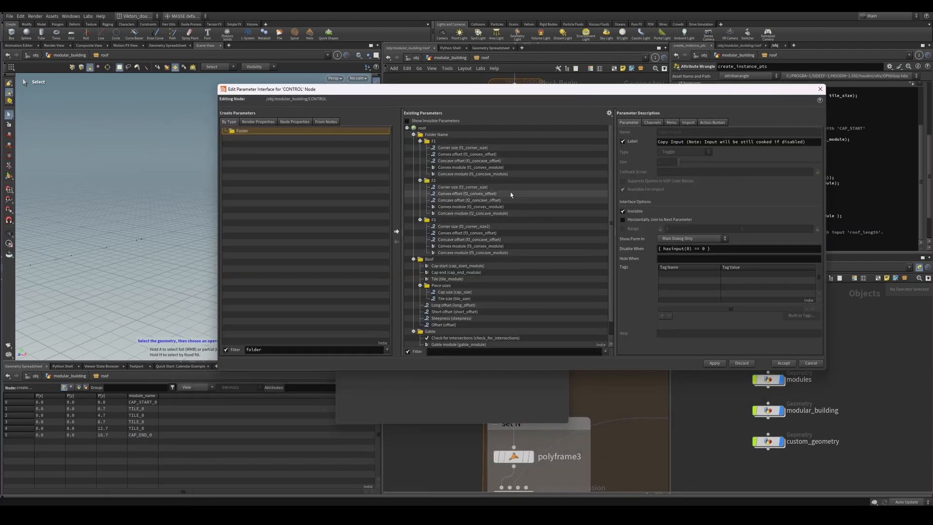
scroll(461, 292, "down", 1)
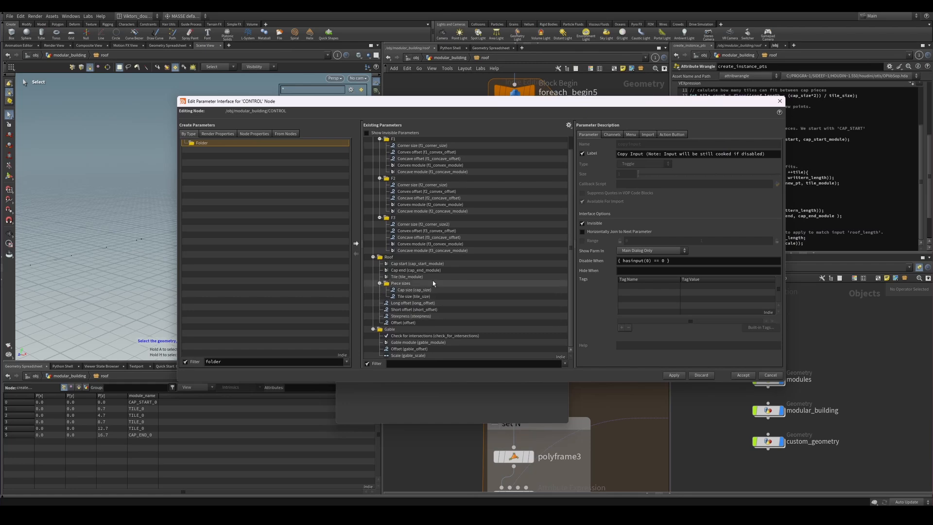
left_click(413, 270)
left_click(630, 135)
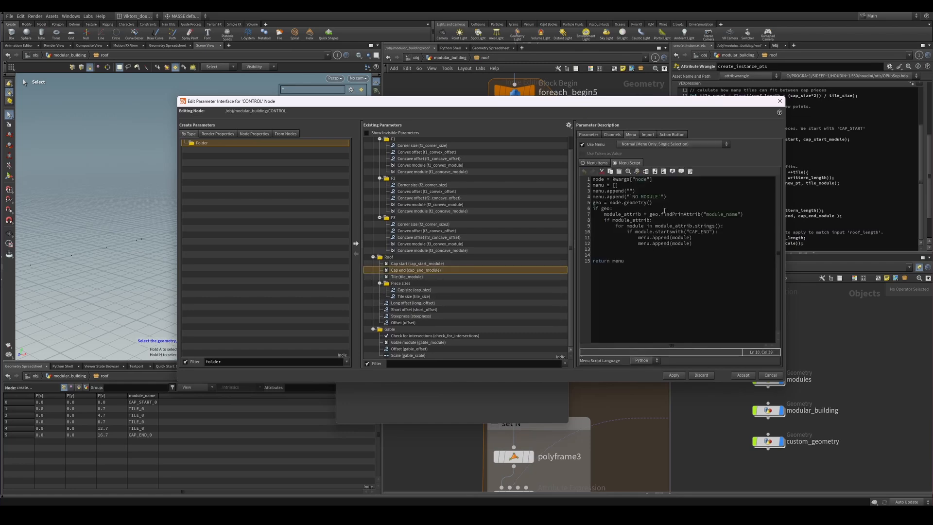
Review the menu scripts of the Cap end, Tile and Cap start parameters and close the interface editor
left_click_drag(706, 214, 730, 214)
left_click(725, 237)
key("Down")
left_click(487, 275)
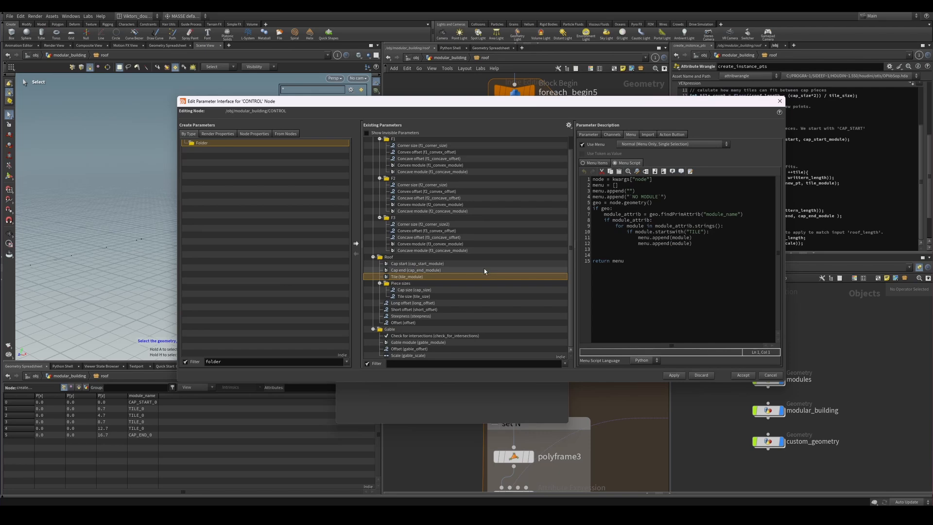
left_click(476, 263)
left_click(778, 101)
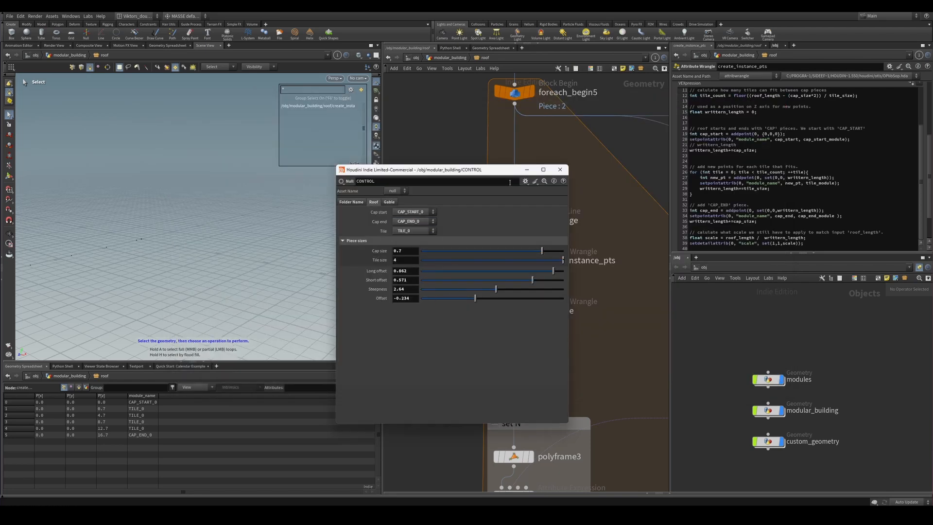
Move the CONTROL parameter window off the network and review the create_instance_pts code alongside its roof settings
left_click_drag(506, 171, 300, 164)
left_click(514, 260)
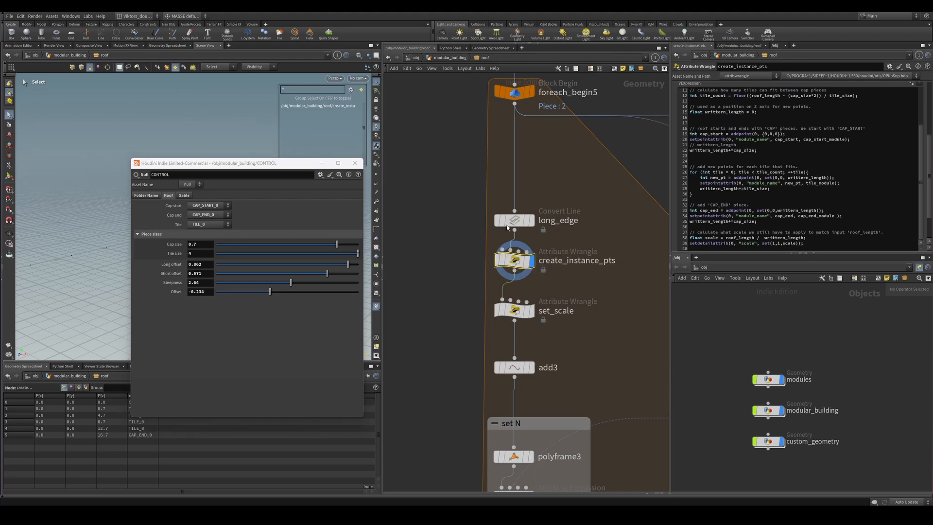
scroll(839, 179, "up", 4)
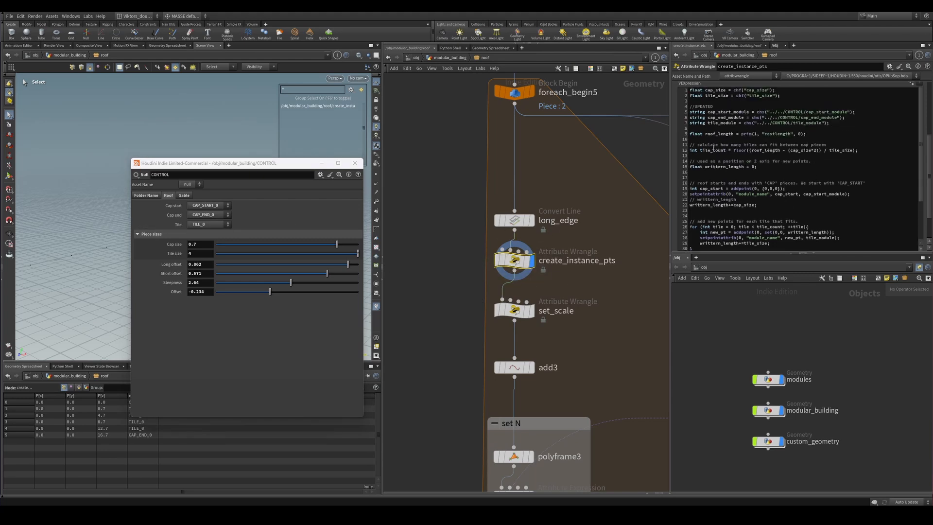
scroll(610, 231, "down", 4)
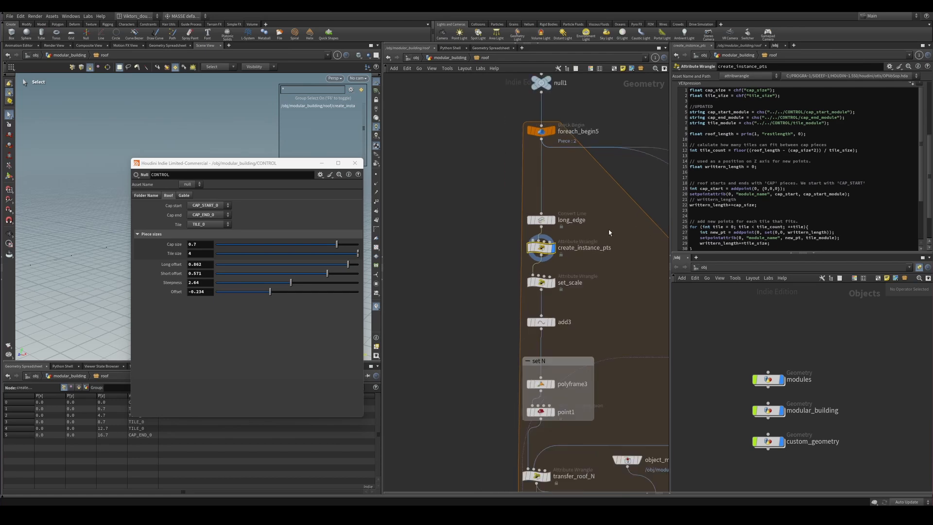
Go up to the modular_building network and close the floating CONTROL parameter window
left_click(450, 58)
scroll(534, 263, "down", 5)
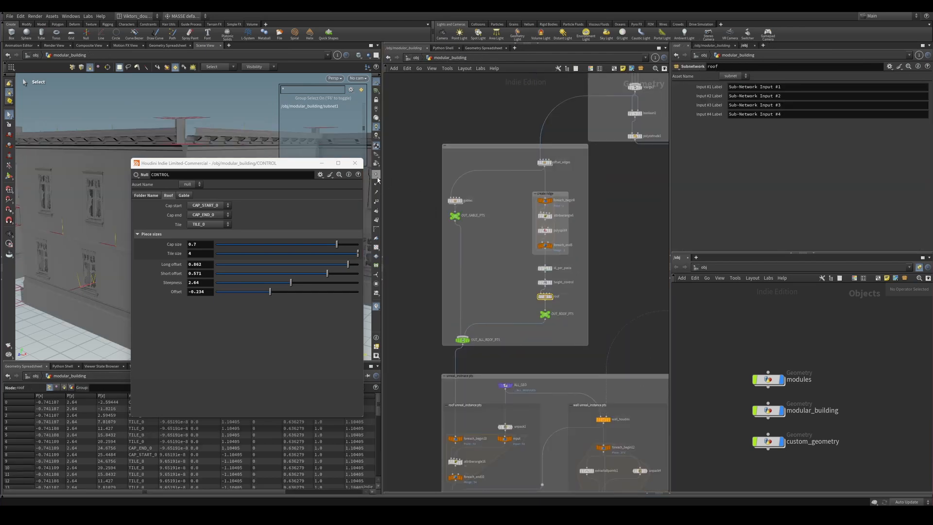
left_click(358, 167)
Select the building_from_patterns1 node above the wall and corner point outputs to show its settings
scroll(568, 276, "down", 4)
middle_click_drag(569, 277, 455, 321)
scroll(575, 302, "up", 5)
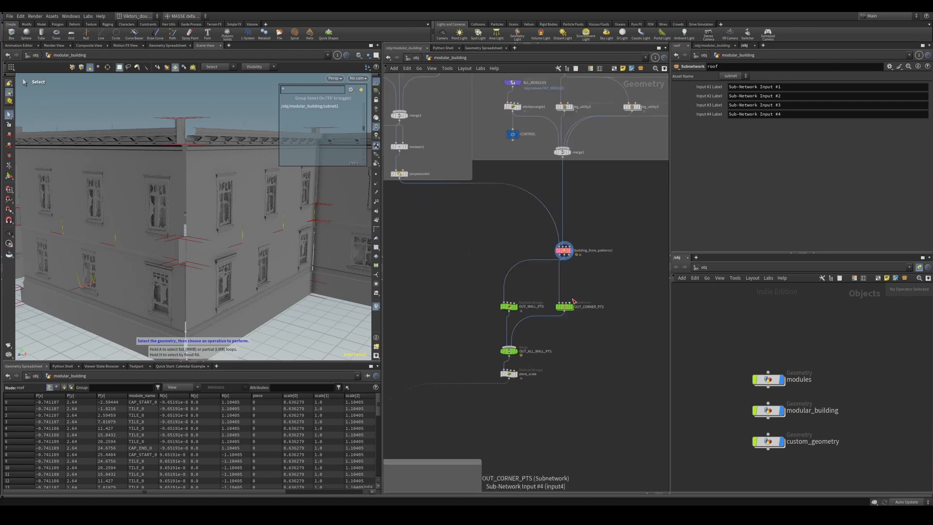
middle_click_drag(577, 264, 575, 275)
left_click_drag(575, 272, 542, 257)
scroll(595, 275, "up", 5)
middle_click_drag(612, 275, 591, 289)
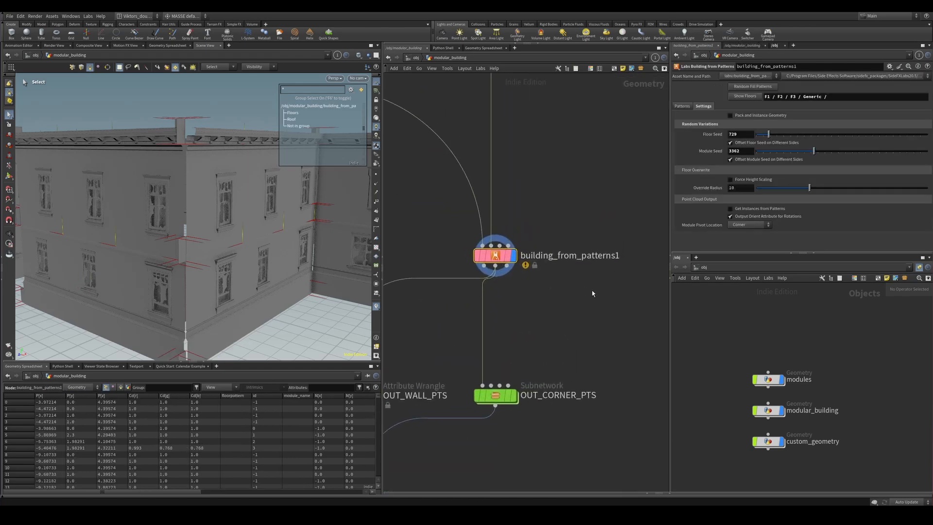
Examine the modular_building network, covering the roof point section, the wall and corner outputs, and the input sections
left_click_drag(591, 287, 469, 232)
scroll(536, 410, "down", 9)
middle_click_drag(472, 399, 503, 366)
middle_click_drag(399, 403, 507, 325)
scroll(508, 324, "up", 5)
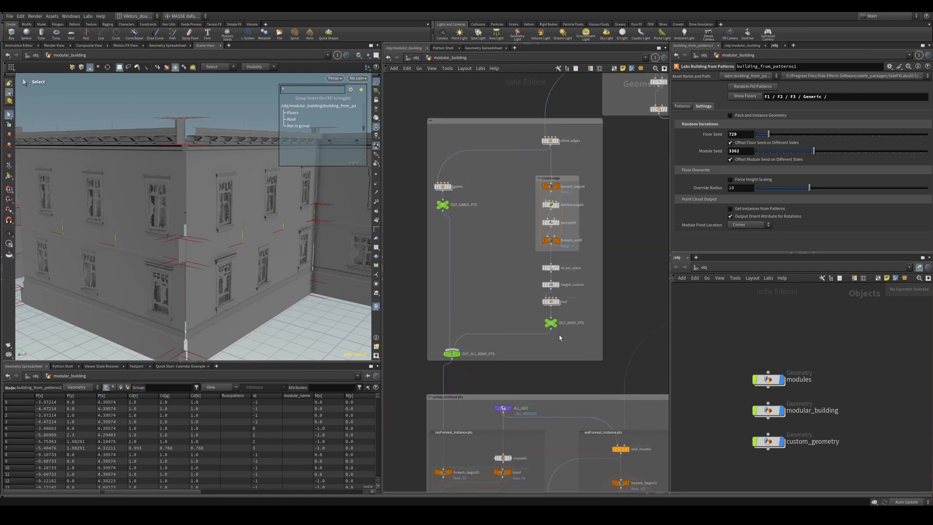
middle_click_drag(621, 265, 407, 347)
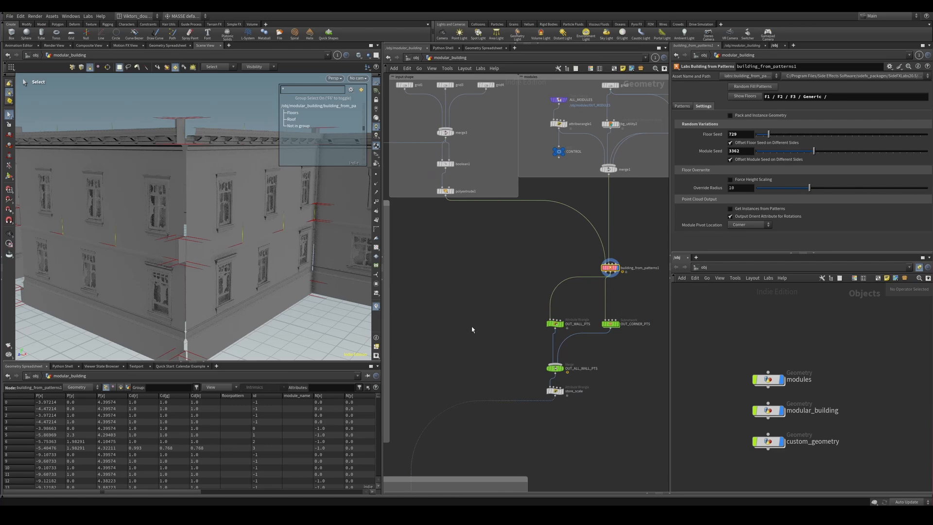
scroll(648, 276, "up", 2)
scroll(610, 314, "down", 1)
middle_click_drag(648, 276, 613, 303)
Switch to the modules network and examine the roof module chains feeding OUT_ROOFS
key("1")
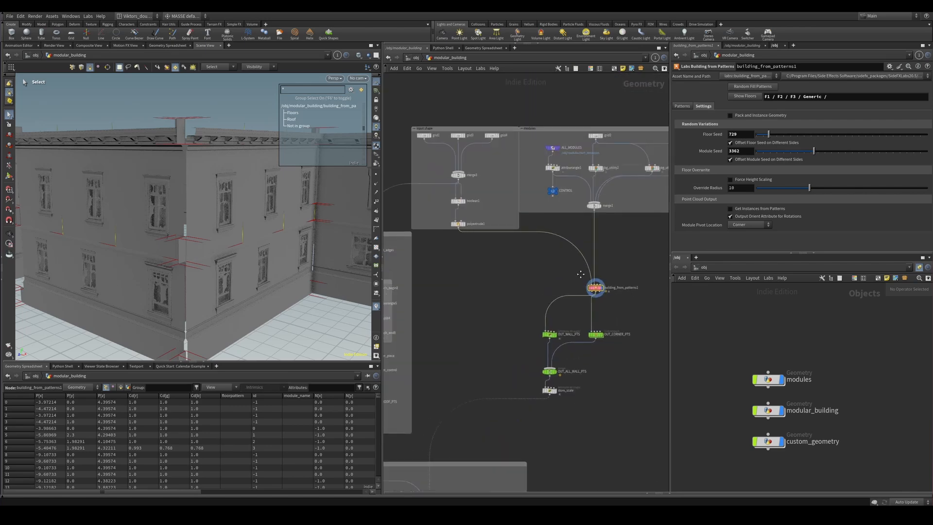
scroll(576, 287, "up", 5)
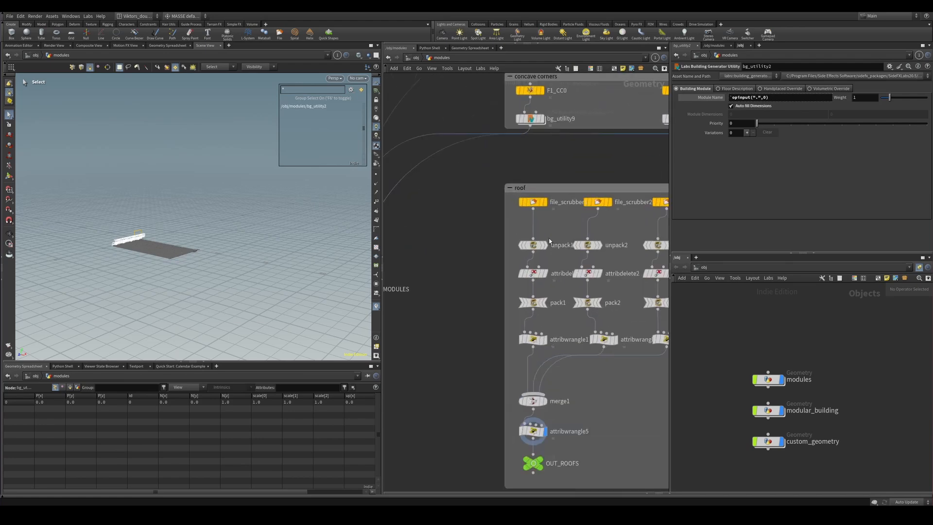
middle_click_drag(551, 181, 516, 230)
scroll(554, 282, "up", 1)
scroll(554, 294, "down", 2)
middle_click_drag(419, 399, 455, 372)
scroll(493, 285, "up", 2)
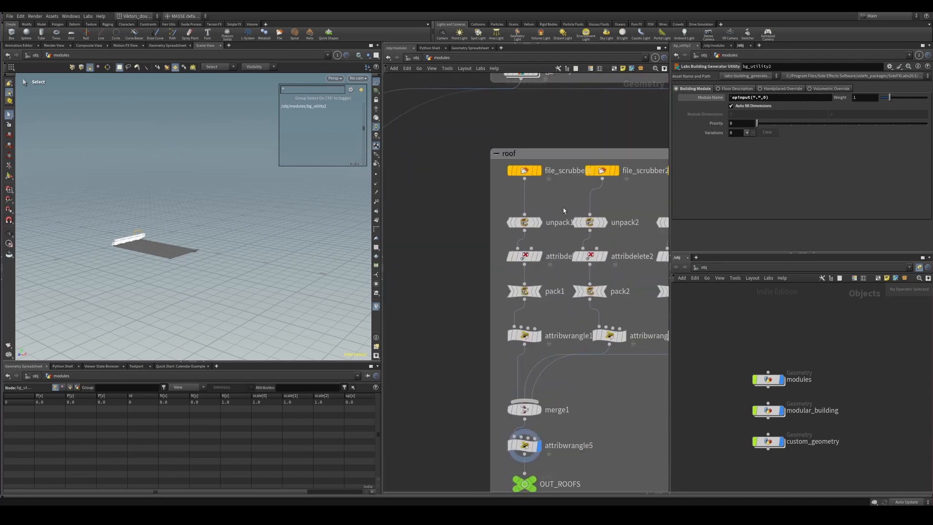
scroll(466, 275, "down", 2)
middle_click_drag(466, 275, 487, 238)
scroll(462, 395, "down", 2)
scroll(494, 351, "up", 4)
middle_click_drag(494, 357, 489, 264)
Display the file_scrubber4 node and frame the loaded gable piece in the viewport
left_click(549, 357)
key("r")
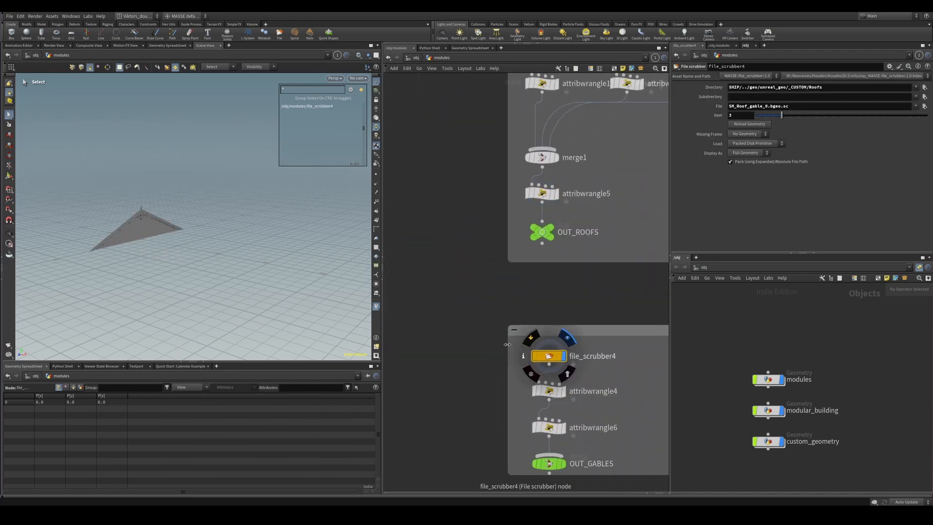
key("space+g")
left_click_drag(136, 234, 203, 242, "alt")
Display attribwrangle4 and highlight its code that sets the module_name attribute to "GABLE_0"
middle_click_drag(603, 388, 609, 317)
double_click(609, 318)
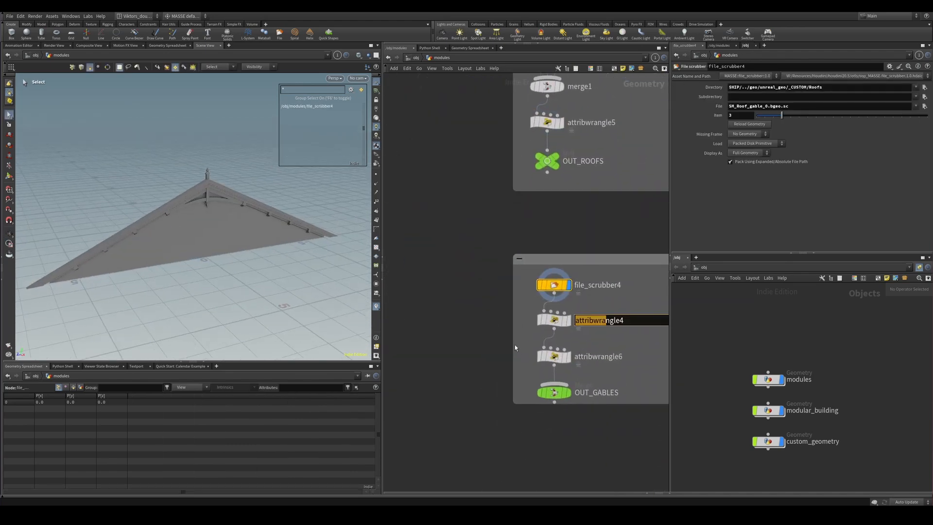
left_click(554, 320)
key("r")
left_click(732, 195)
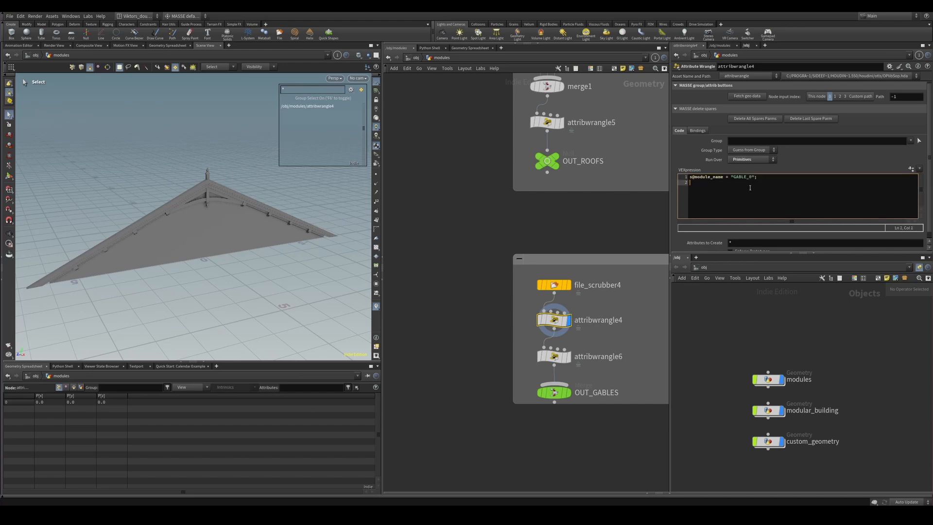
middle_click_drag(607, 345, 614, 333)
left_click(560, 345)
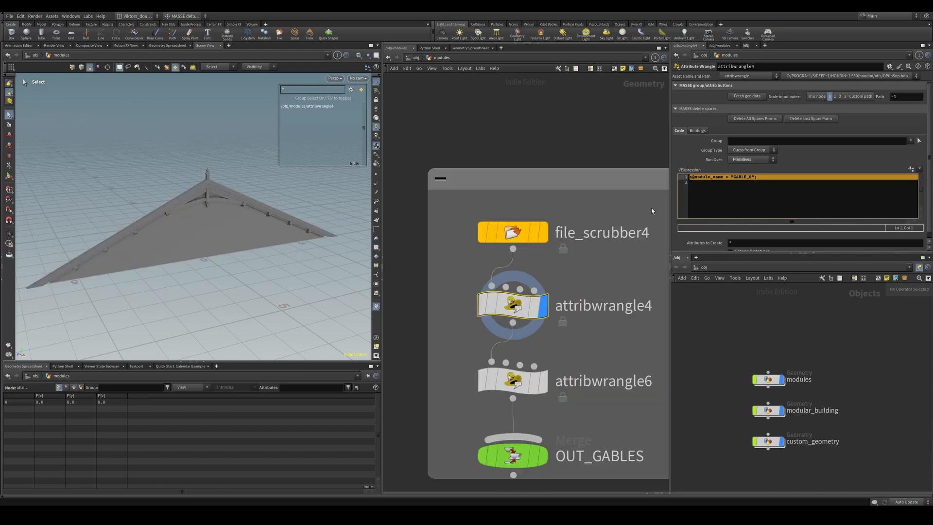
left_click(737, 197)
Compare file_scrubber4's gable file settings with the module name code in attribwrangle4 within the gable chain
middle_click_drag(582, 279, 510, 309)
scroll(503, 325, "down", 2)
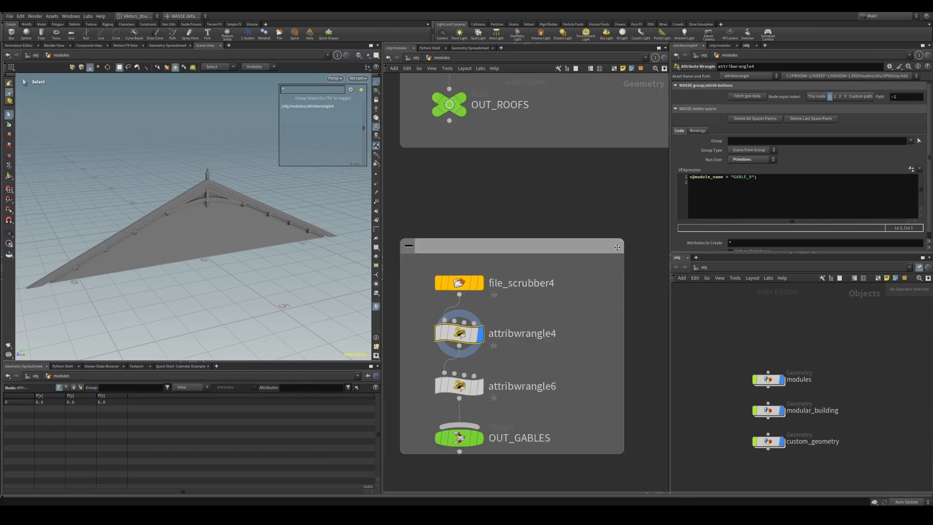
middle_click_drag(562, 290, 592, 278)
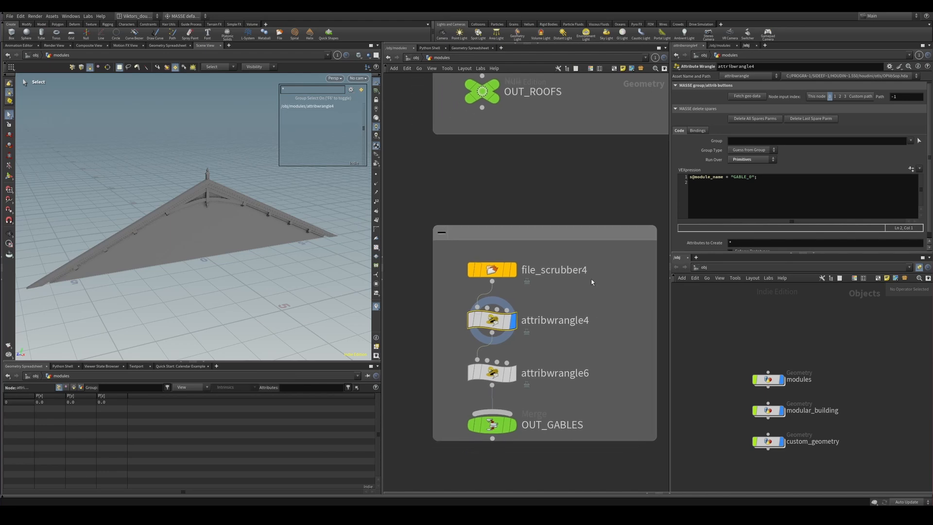
left_click(572, 270)
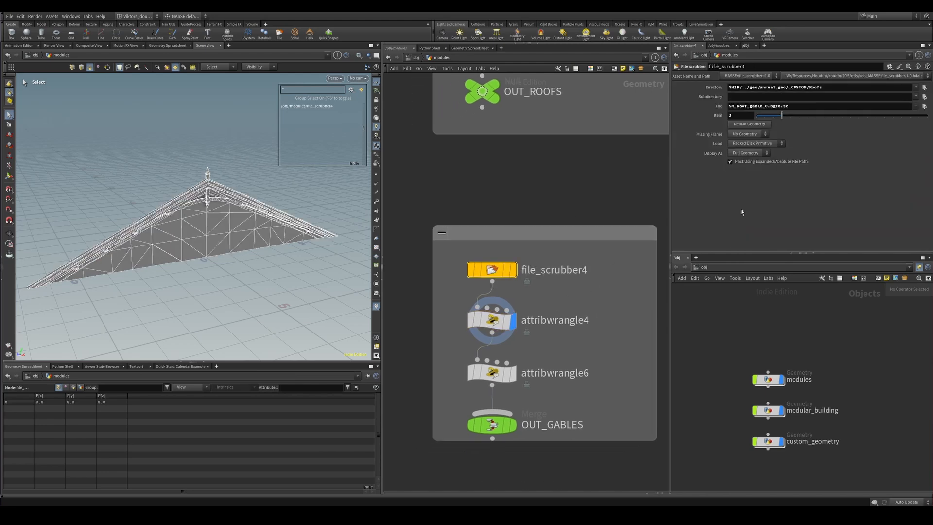
left_click(557, 313)
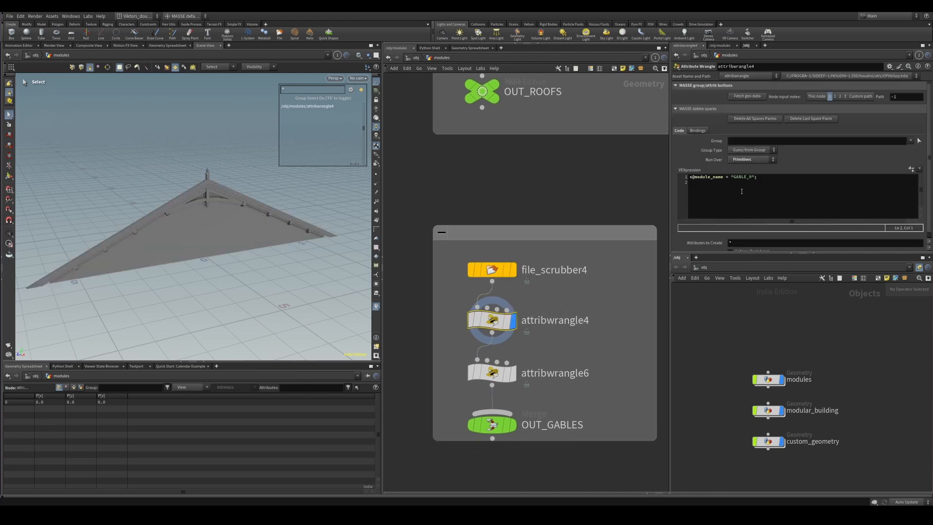
middle_click_drag(519, 410, 538, 366)
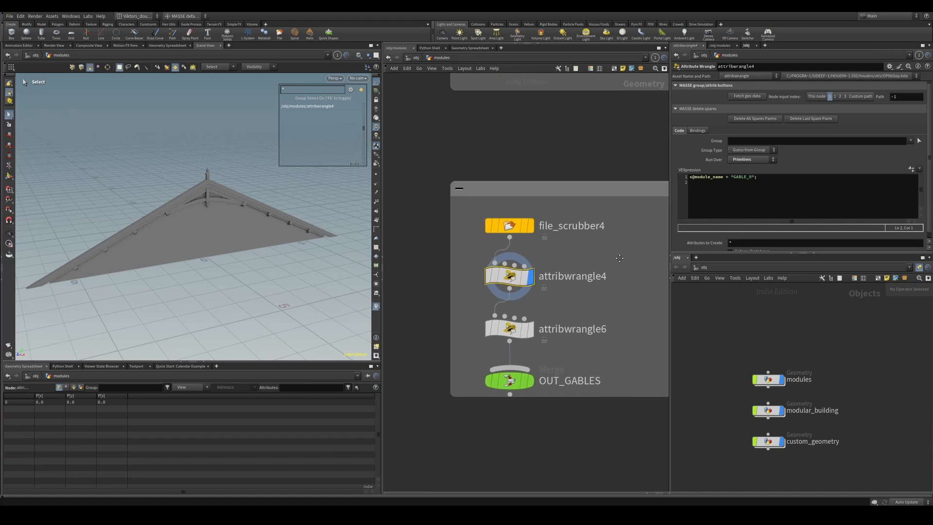
Display the OUT_GABLES merge node at the end of the gables branch and check where it sits in the network
scroll(538, 366, "up", 1)
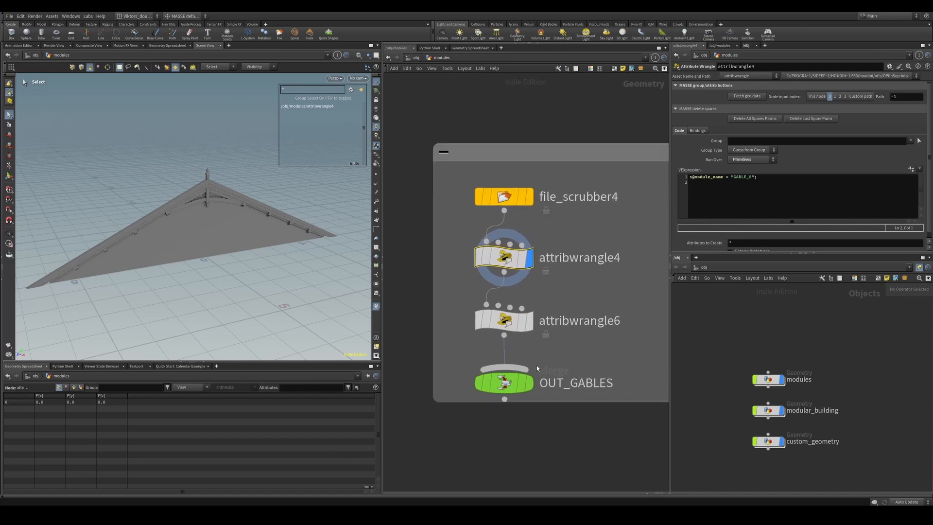
left_click(466, 379)
scroll(542, 378, "down", 1)
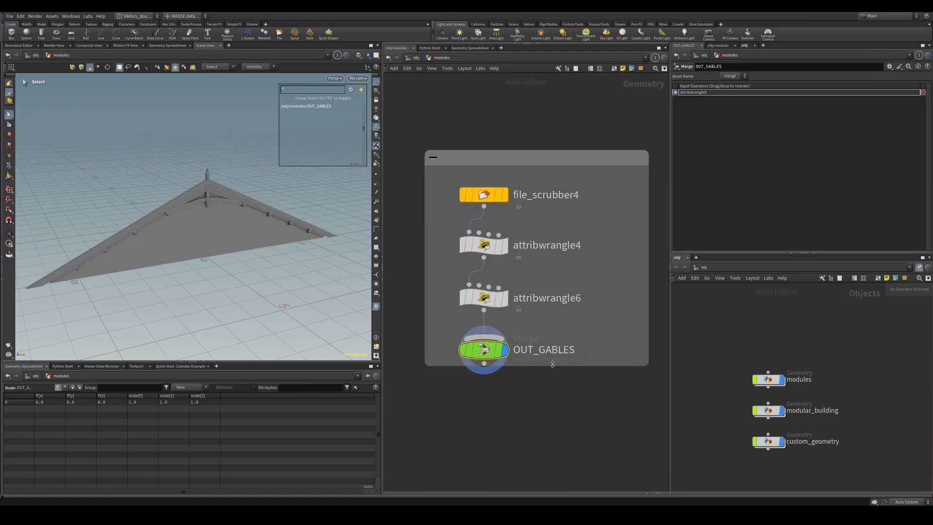
left_click_drag(552, 364, 553, 392)
scroll(563, 383, "down", 3)
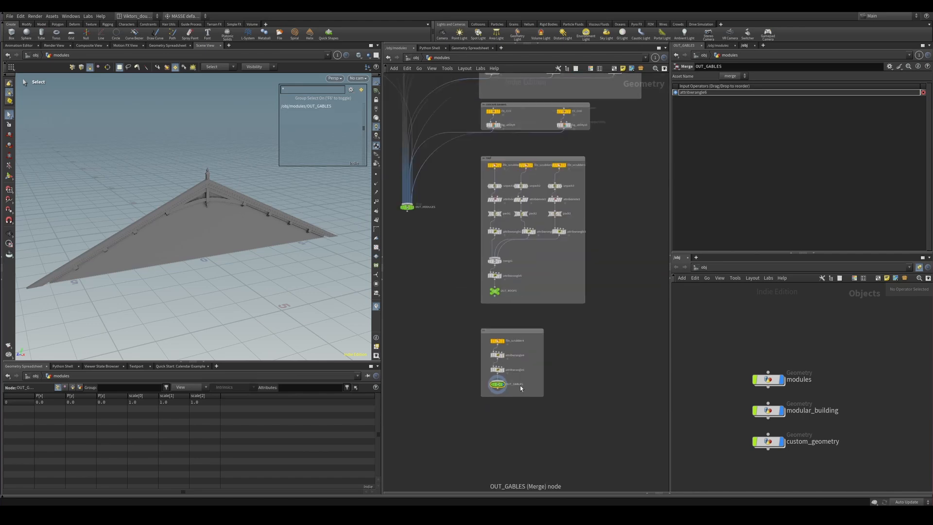
scroll(545, 360, "up", 3)
scroll(545, 360, "down", 2)
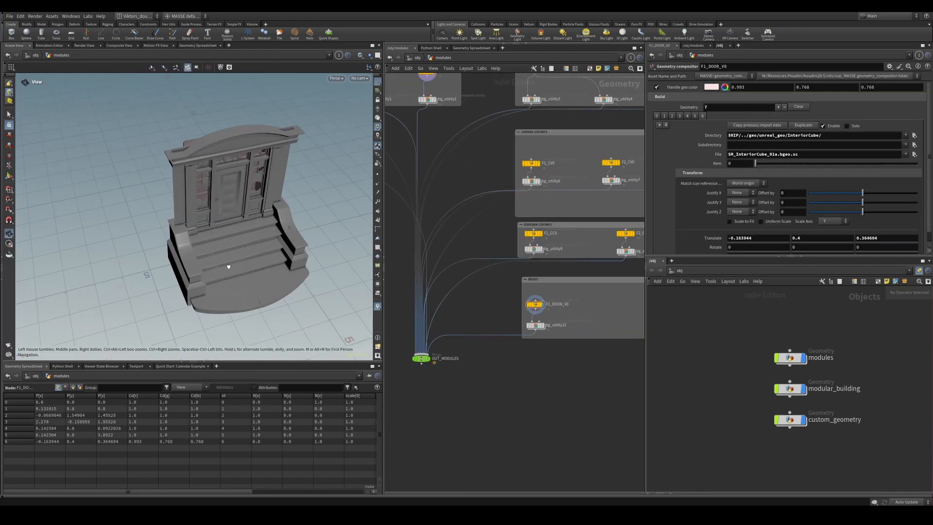
Examine the F1_DOOR_V0 entrance geometry and its nodes in the doors network box, giving the network pane more width
left_click_drag(204, 226, 258, 194)
key("Return")
scroll(573, 317, "up", 3)
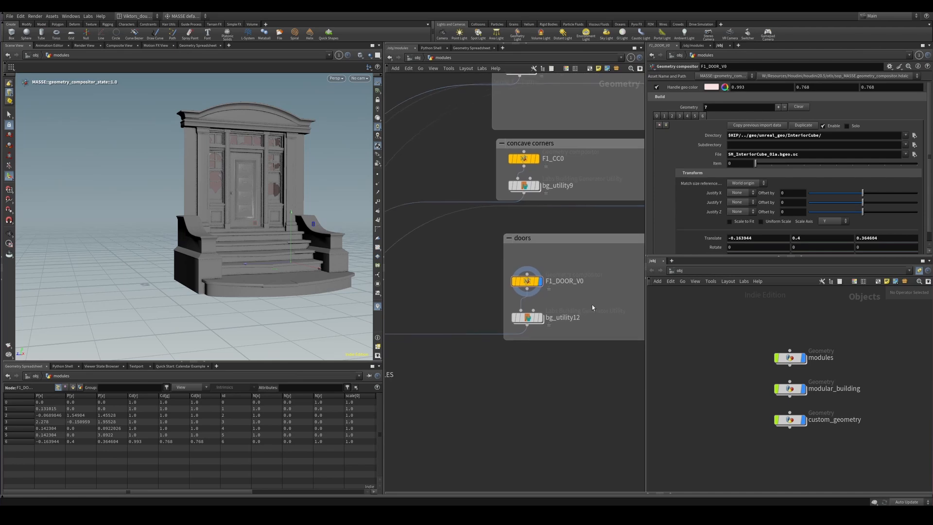
scroll(591, 304, "up", 3)
scroll(540, 284, "up", 3)
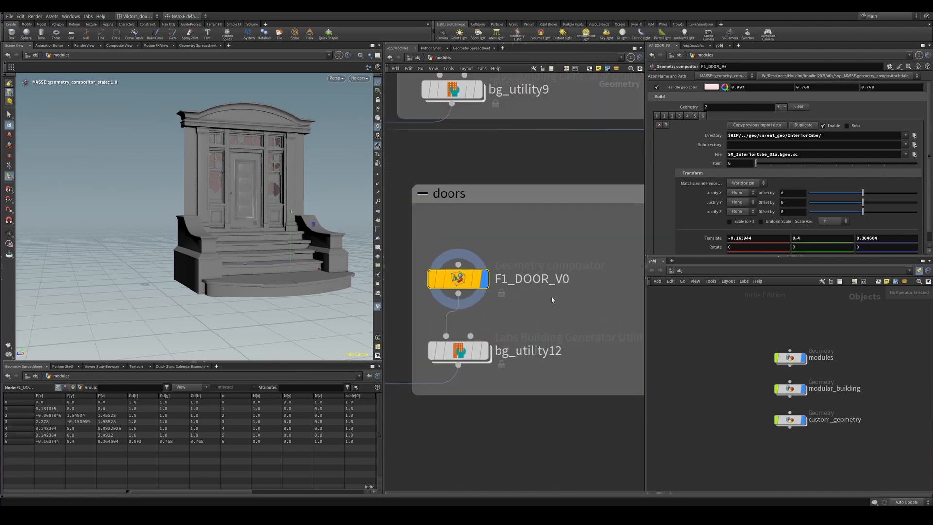
left_click_drag(644, 312, 683, 312)
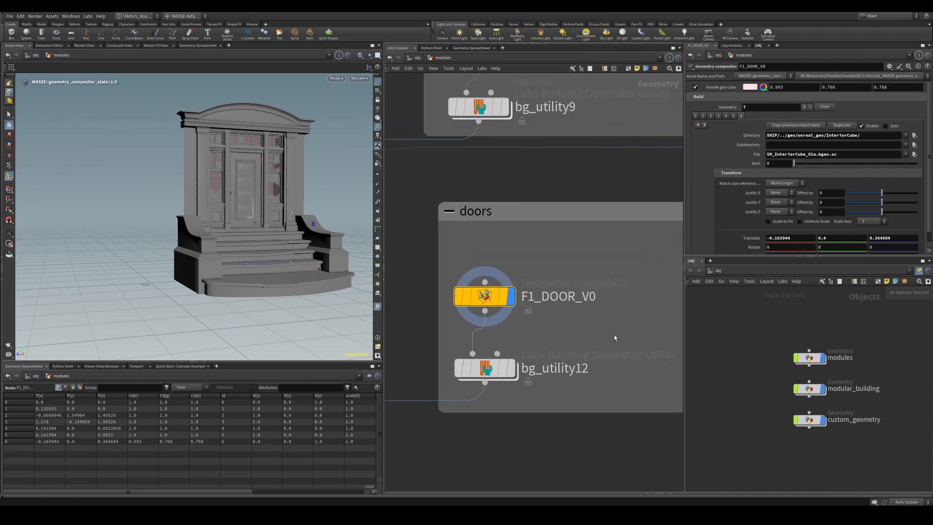
Review several geometry entries of the F1_DOOR_V0 compositor and look closely at the assembled entrance
left_click(726, 117)
left_click(711, 116)
left_click(704, 118)
mouse_move(265, 192)
left_mouse_down("alt")
mouse_move(306, 244)
mouse_move(267, 211)
mouse_move(184, 218)
mouse_move(259, 197)
left_mouse_up("alt")
scroll(259, 198, "up", 4)
scroll(614, 299, "down", 1)
Display the bg_utility12 node below F1_DOOR_V0 and review its building module settings
middle_click_drag(564, 336, 575, 280)
scroll(516, 311, "down", 3)
scroll(568, 282, "up", 3)
left_click_drag(577, 281, 507, 346)
key("r")
scroll(508, 347, "up", 3)
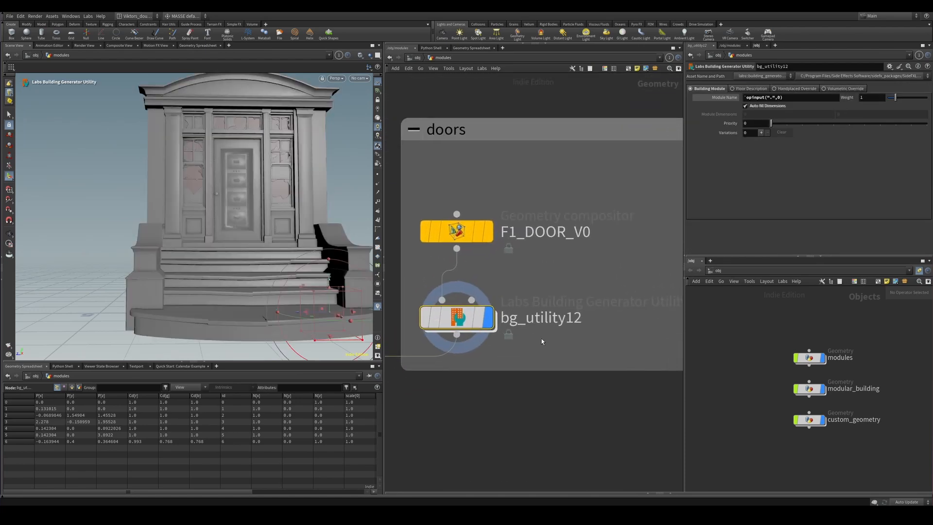
scroll(562, 355, "down", 1)
middle_click_drag(563, 355, 540, 355)
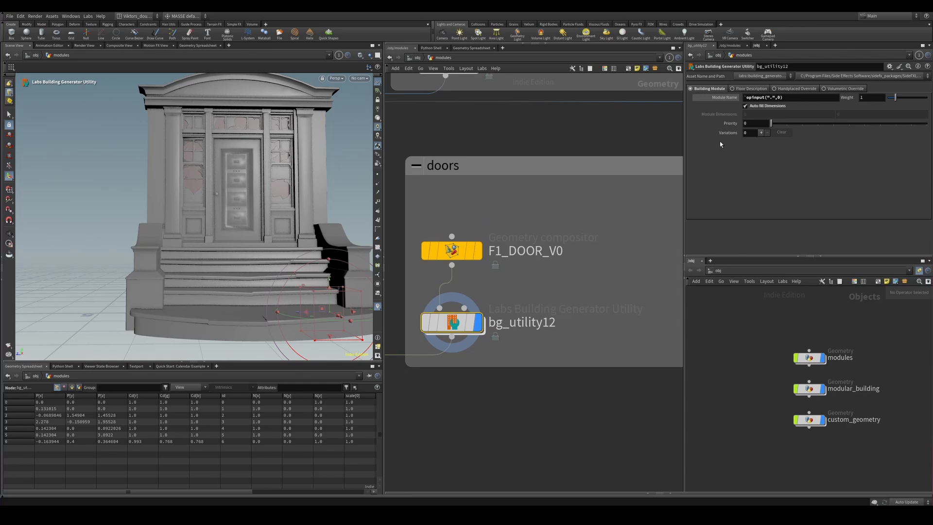
Compare the outputs of F1_DOOR_V0 and bg_utility12 by displaying one after the other
middle_click_drag(515, 228, 556, 211)
left_click_drag(557, 211, 494, 247)
key("r")
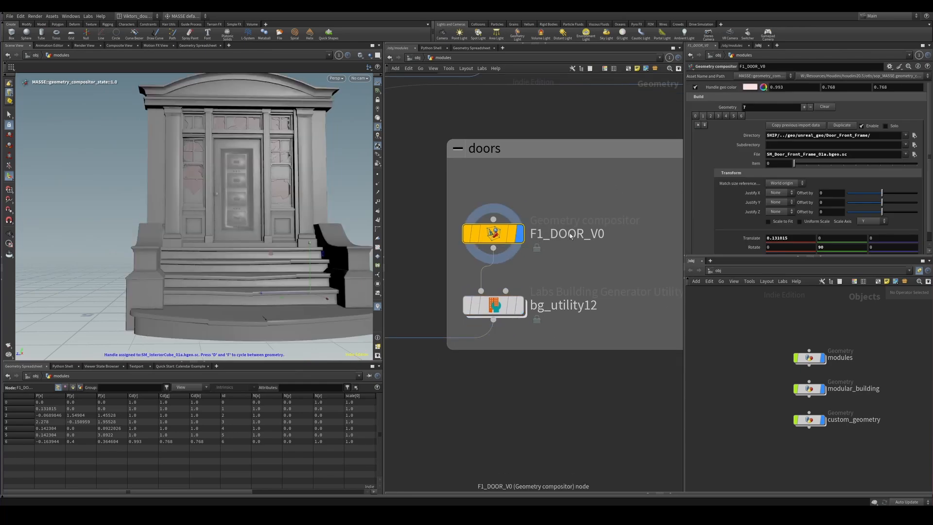
scroll(617, 247, "down", 3)
left_click(539, 278)
key("r")
scroll(485, 300, "down", 2)
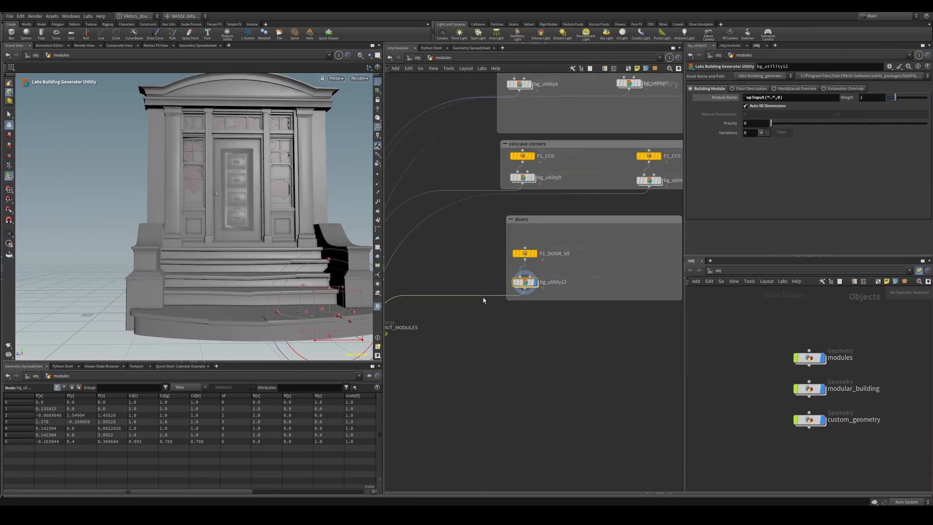
Display the OUT_MODULES merge node that collects all the building utility nodes
middle_click_drag(433, 362, 552, 305)
scroll(552, 306, "up", 2)
left_click(483, 256)
key("r")
scroll(500, 262, "down", 3)
middle_click_drag(509, 270, 501, 285)
scroll(511, 284, "up", 2)
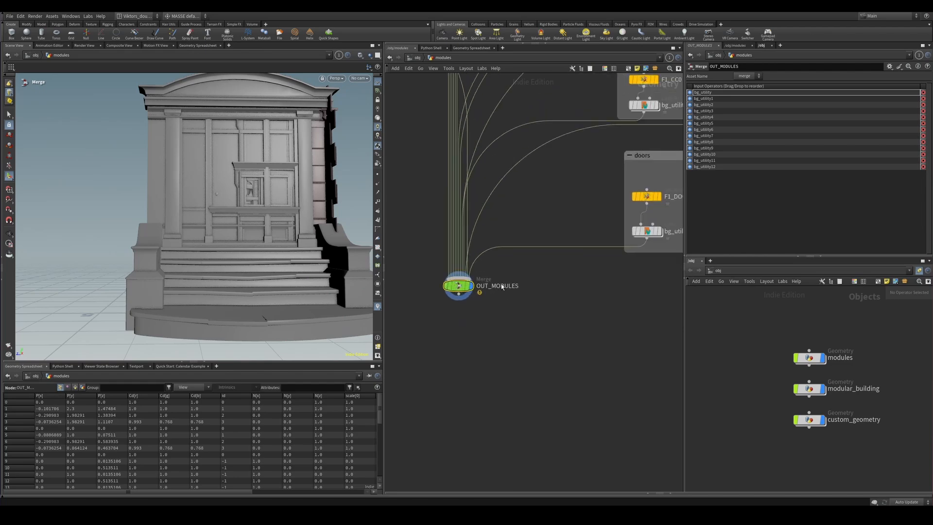
Examine the module groups feeding OUT_MODULES, especially the doors box, and inspect the overlapping merged modules in the viewport
scroll(543, 320, "down", 1)
scroll(542, 321, "down", 1)
middle_click_drag(543, 321, 500, 381)
scroll(521, 395, "down", 2)
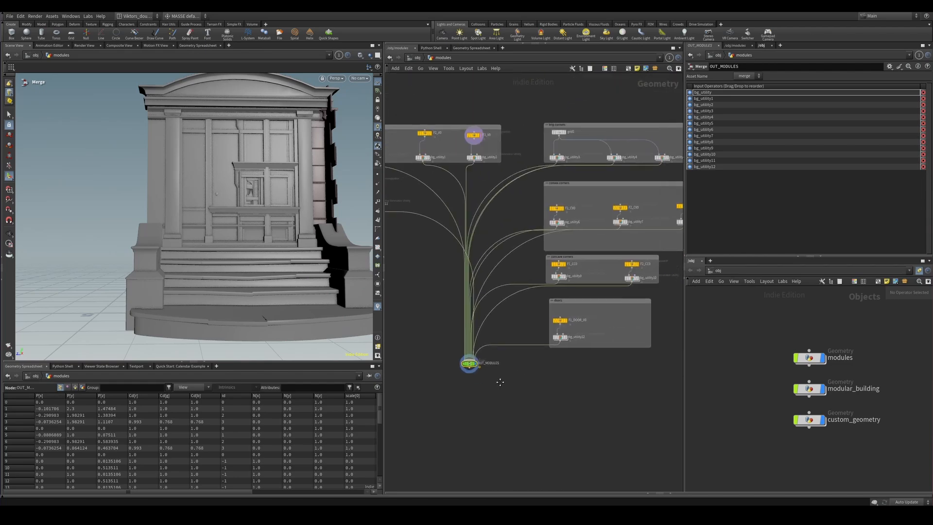
scroll(500, 381, "down", 2)
scroll(494, 384, "up", 5)
scroll(581, 394, "down", 2)
middle_click_drag(581, 395, 548, 410)
scroll(605, 333, "up", 7)
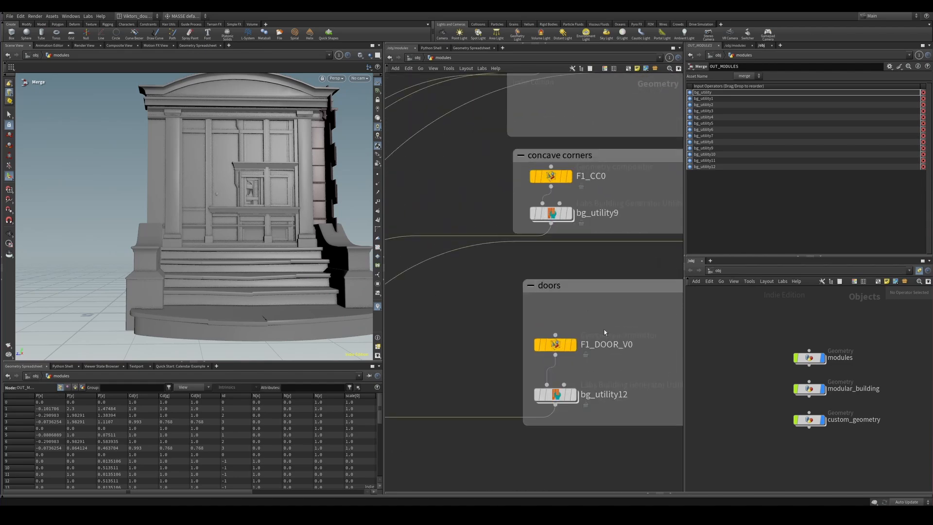
middle_click_drag(605, 391, 606, 378)
scroll(539, 403, "down", 4)
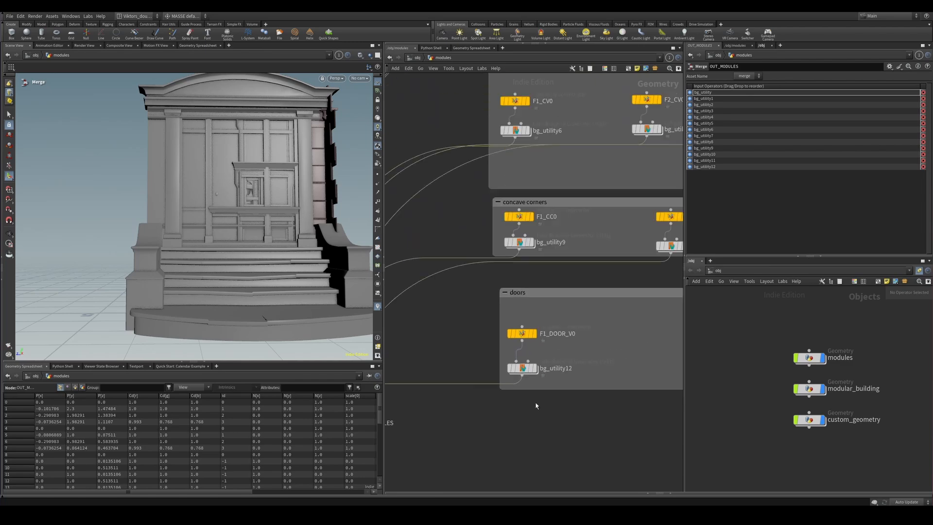
middle_click_drag(400, 302, 524, 253)
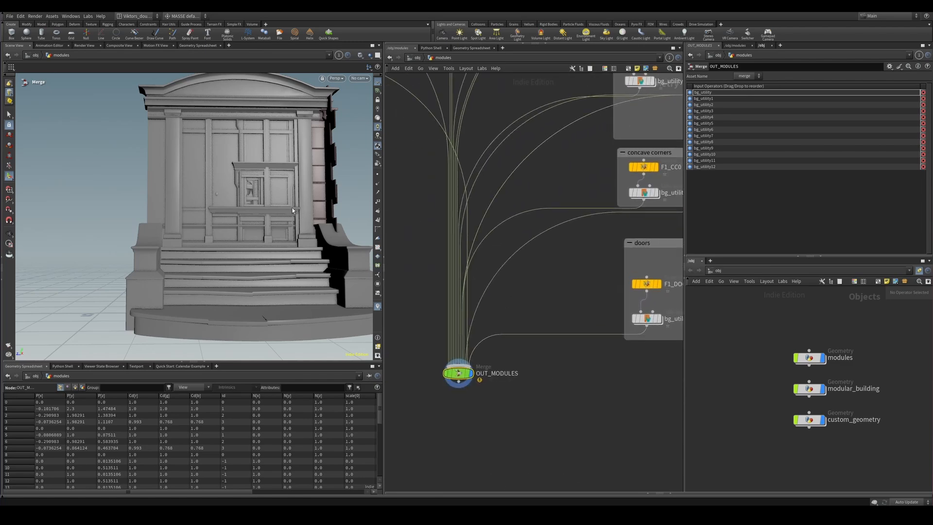
left_click_drag(293, 210, 311, 211, "alt")
scroll(309, 233, "down", 4)
left_click_drag(306, 257, 262, 244, "alt")
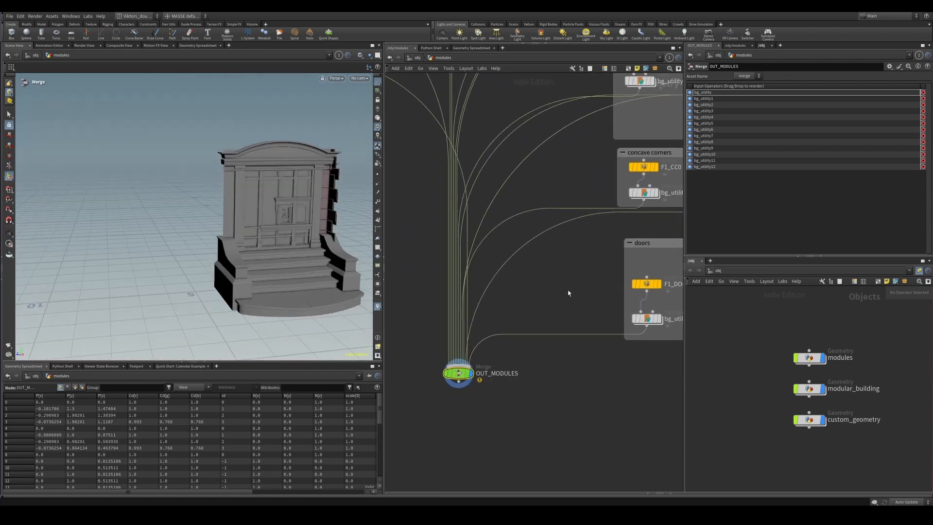
scroll(559, 277, "down", 2)
Open the modular_building network and display the building_from_patterns1 node, viewing the whole building
left_click(418, 57)
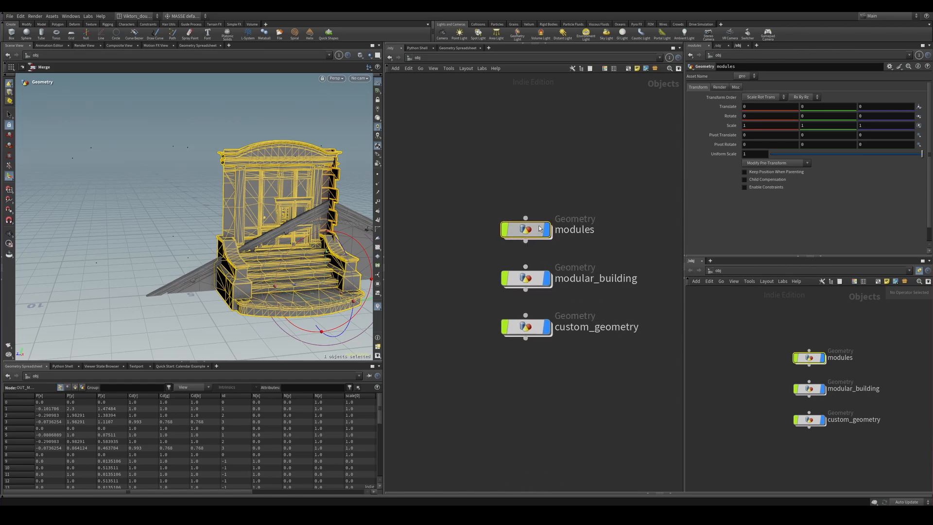
double_click(532, 282)
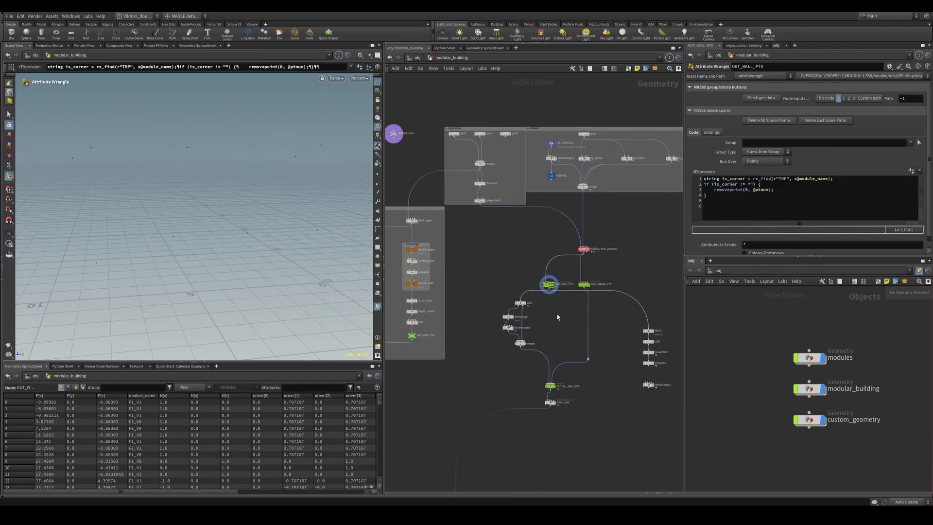
left_click(612, 187)
left_click(621, 187)
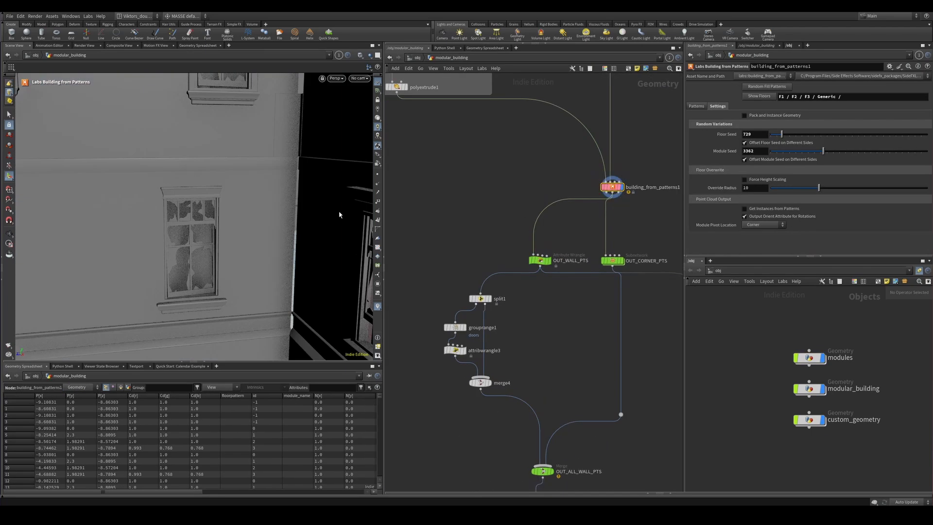
key("space+g")
scroll(583, 282, "up", 2)
left_click_drag(324, 234, 199, 273)
Display the OUT_WALL_PTS wrangle and inspect the wall placement points
mouse_move(534, 288)
middle_mouse_down()
mouse_move(579, 266)
mouse_move(541, 289)
middle_mouse_up()
scroll(581, 290, "up", 2)
left_click(530, 252)
key("Return")
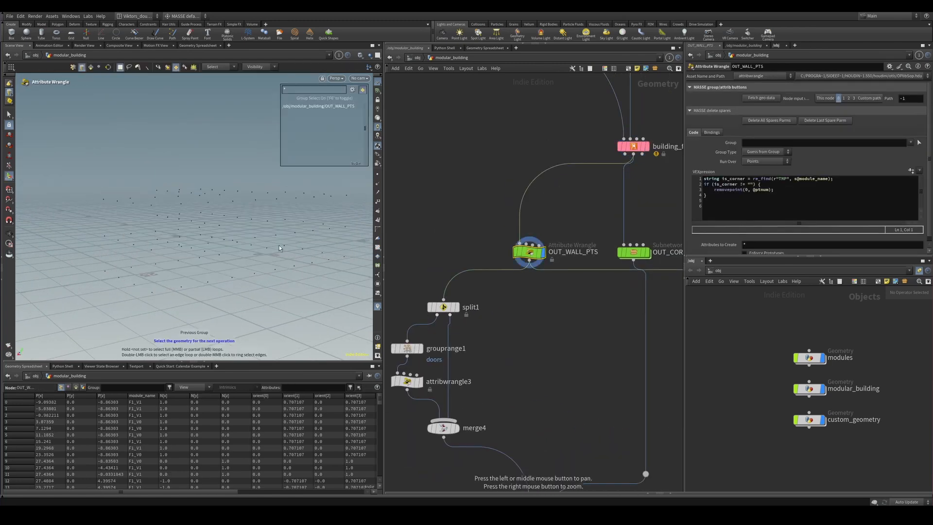
left_click_drag(328, 194, 312, 261, "alt")
scroll(548, 297, "up", 2)
scroll(549, 298, "down", 2)
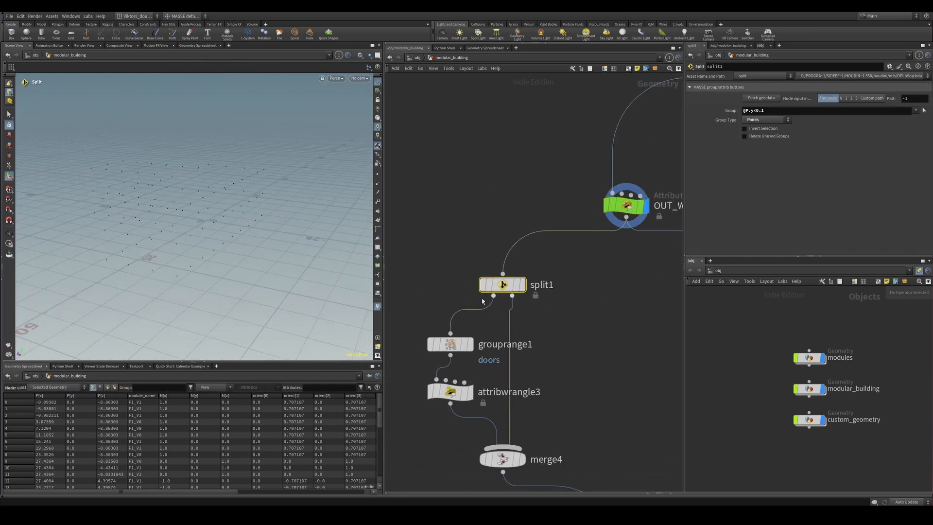
Display the split1 node and inspect the ground-level points it isolates with the @P.y<0.1 group
left_click(504, 285)
middle_click_drag(504, 284, 531, 242)
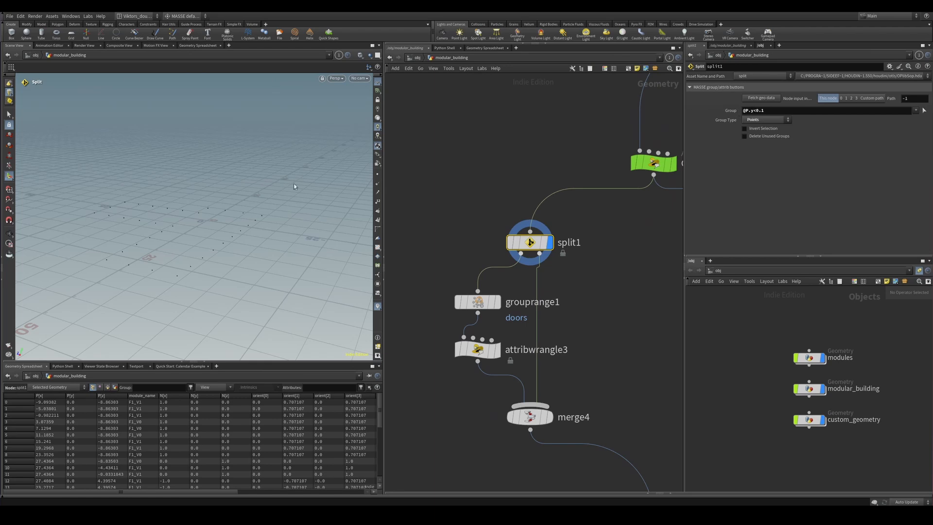
mouse_move(235, 209)
left_mouse_down("alt")
mouse_move(216, 242)
mouse_move(252, 204)
left_mouse_up("alt")
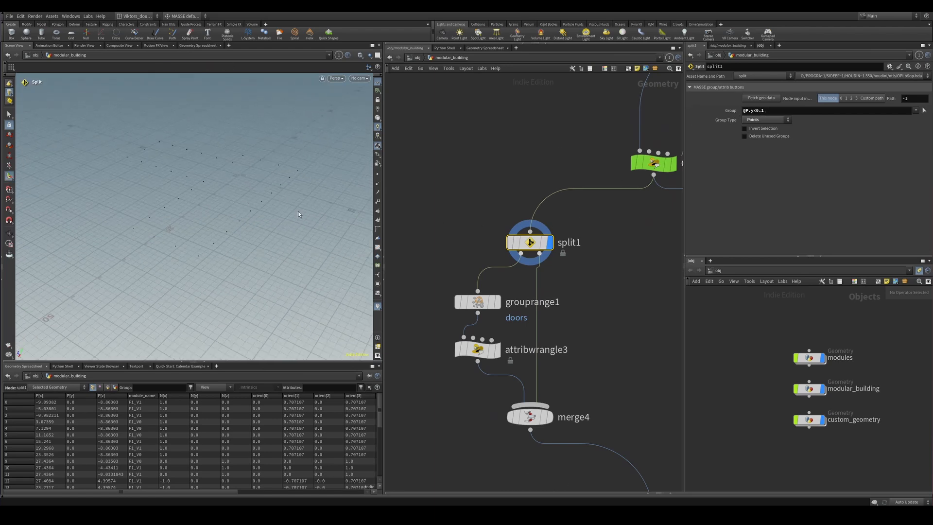
left_click_drag(259, 214, 257, 181, "alt")
key("s")
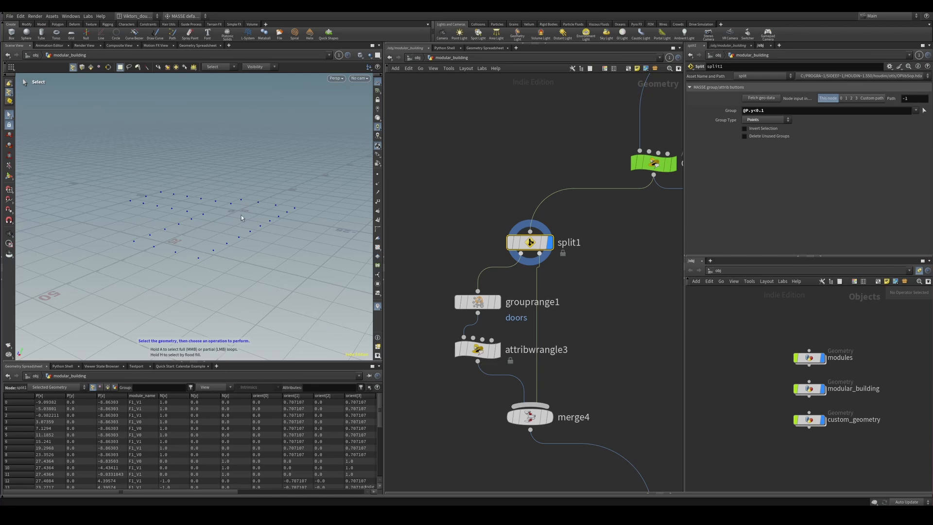
left_click_drag(241, 215, 208, 197, "alt")
right_click_drag(169, 231, 185, 221, "alt")
left_click_drag(186, 220, 279, 209, "alt")
key("s")
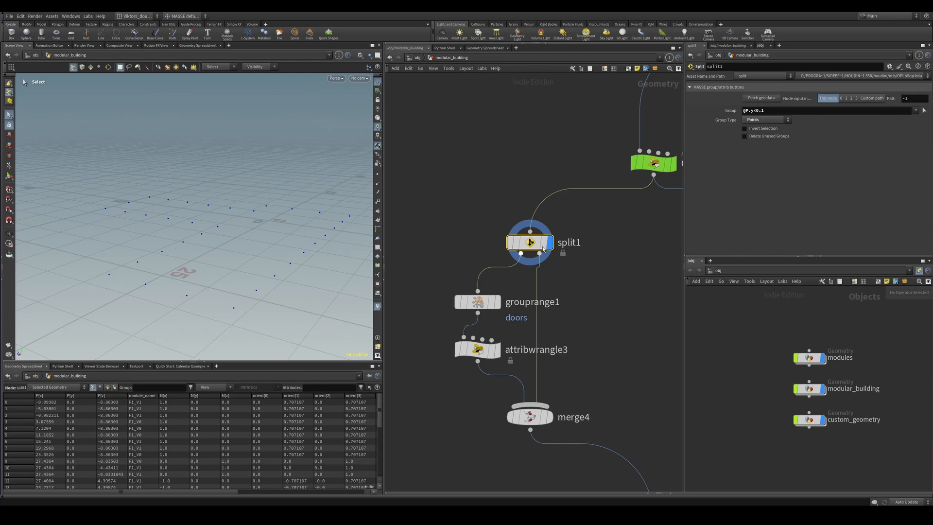
Display the grouprange1 node, evaluate its range filter's Select expression, and set the filter's Offset to 3
middle_click_drag(602, 307, 641, 272)
scroll(618, 275, "up", 2)
left_click_drag(553, 250, 499, 284)
key("r")
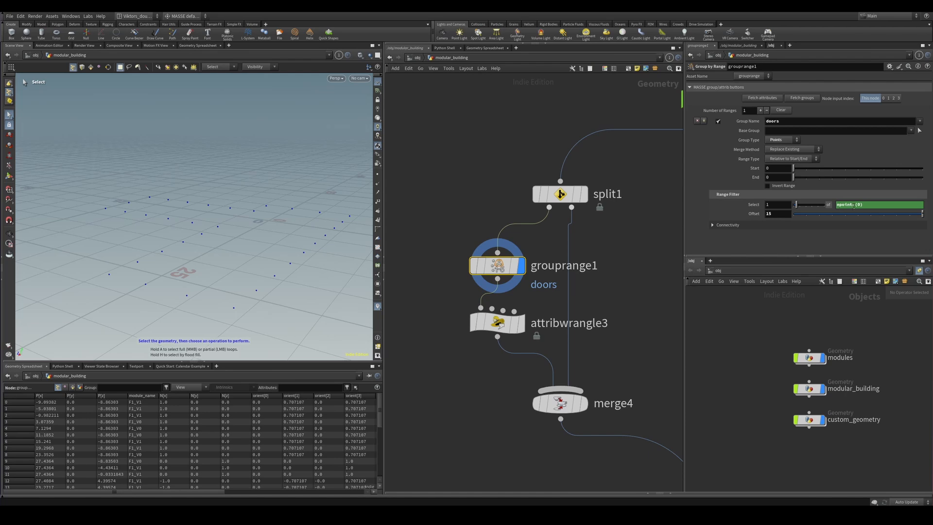
left_click(830, 206)
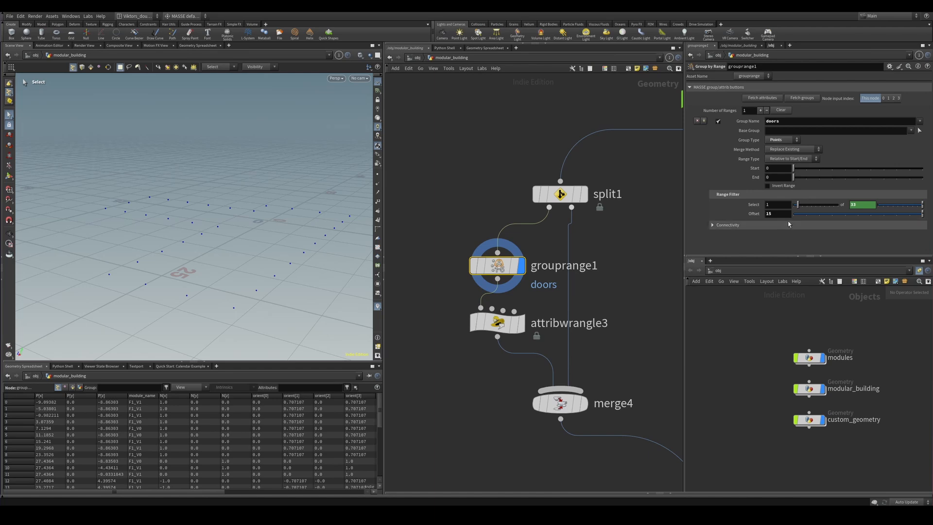
left_click(819, 215)
Show the group list for points and highlight the doors group in the viewport
key("F6")
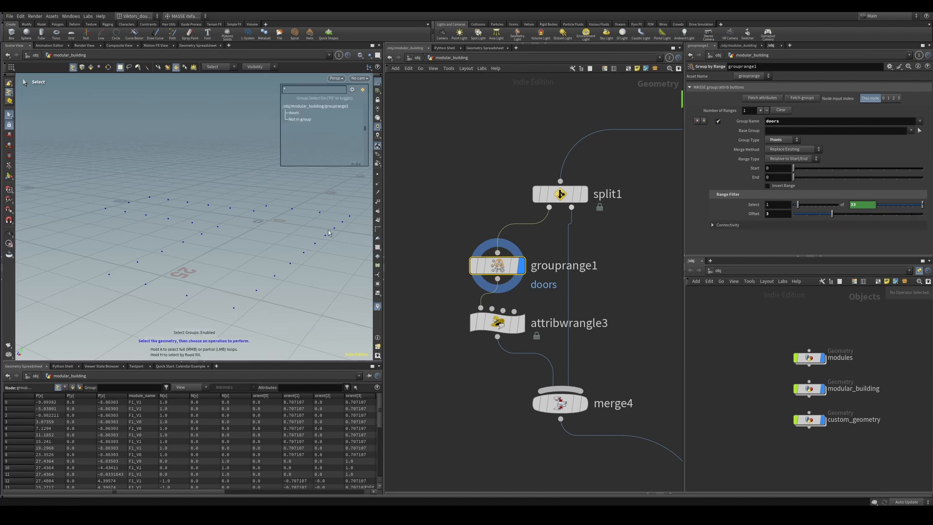
left_click(357, 112)
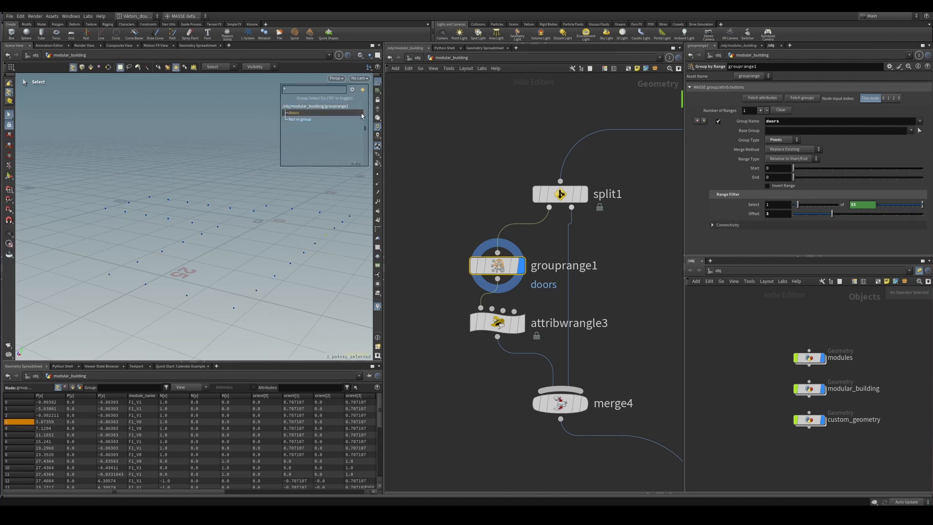
left_click(294, 189)
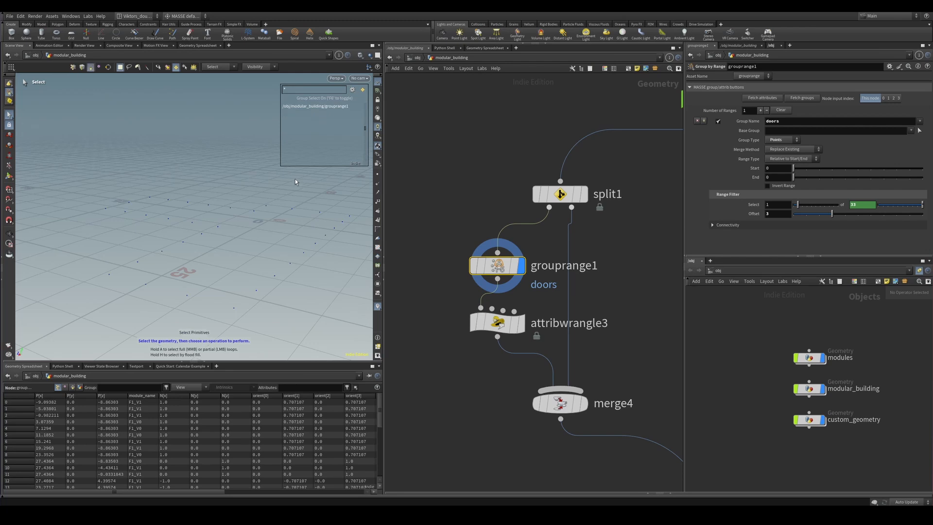
key("3")
key("2")
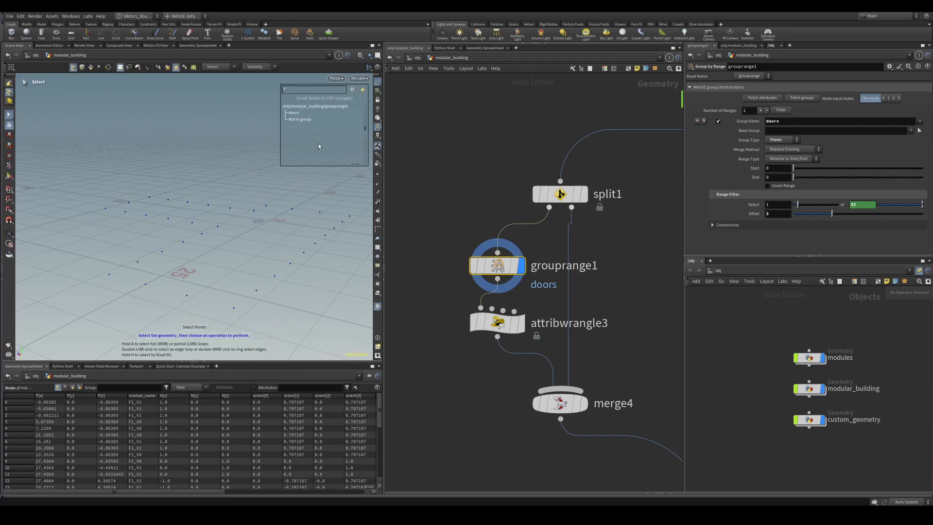
left_click(361, 112)
left_click_drag(258, 210, 309, 245, "alt")
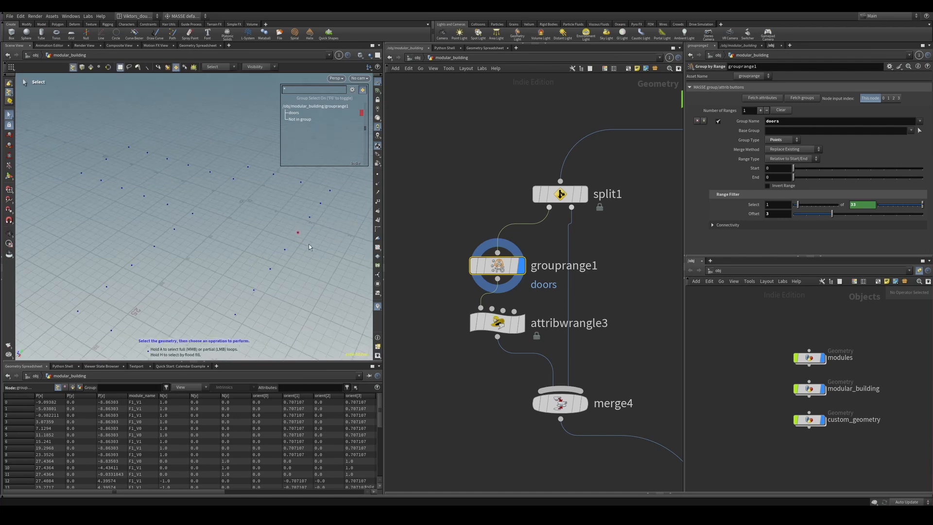
Slide the doors group to other points along the wall, ending with the range filter's Offset at 15
left_click_drag(832, 214, 854, 218)
middle_click_drag(780, 214, 795, 213)
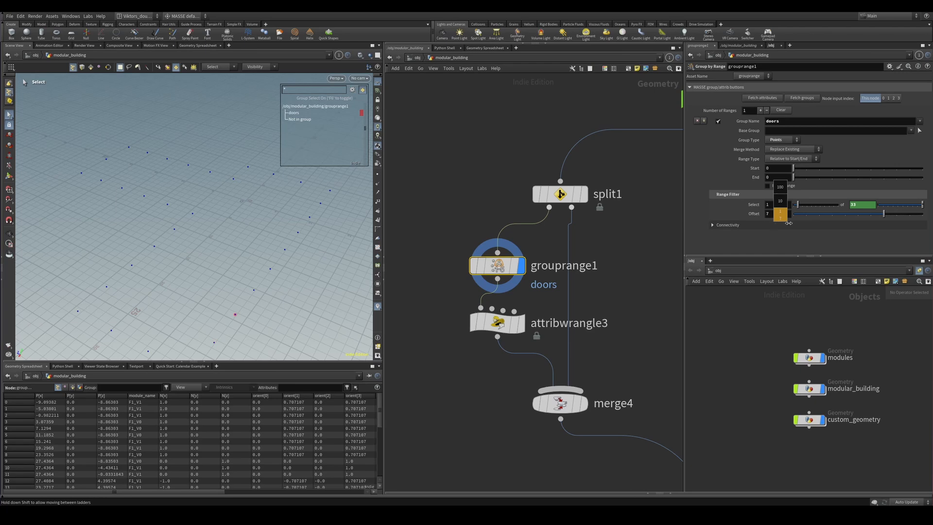
middle_click_drag(788, 223, 843, 223)
left_click_drag(213, 204, 238, 267, "alt")
mouse_move(781, 214)
middle_mouse_down()
mouse_move(793, 217)
mouse_move(771, 222)
middle_mouse_up()
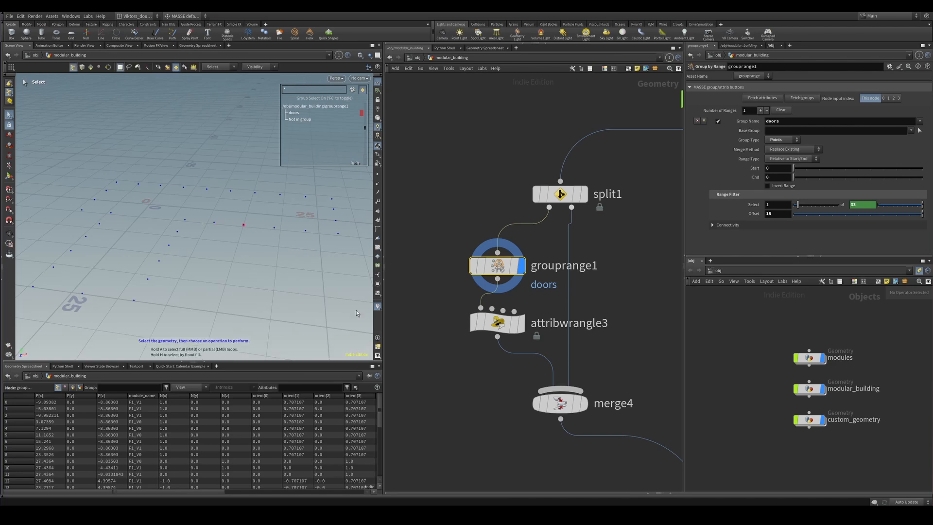
Display the attribwrangle3 node and examine the VEX code that assigns the door module to the doors group
left_click_drag(198, 223, 260, 254, "alt")
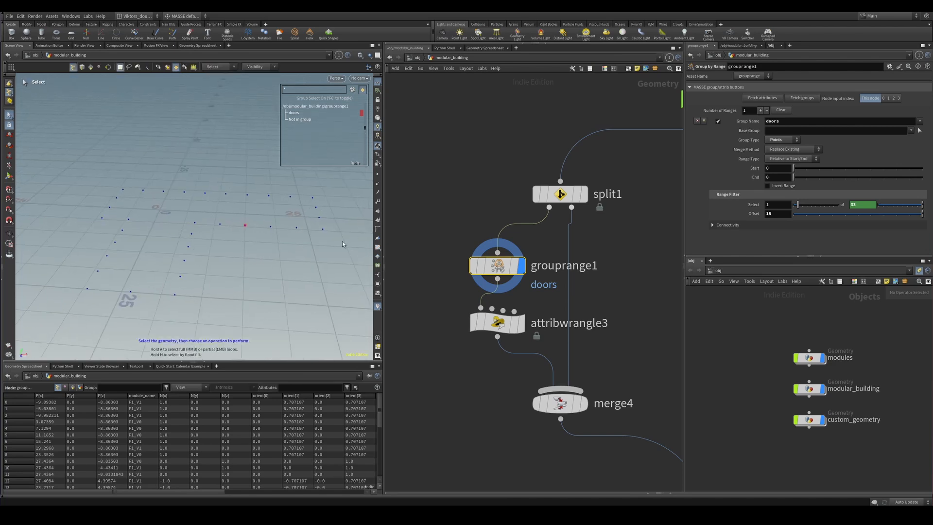
scroll(527, 355, "up", 2)
left_click(490, 312)
key("r")
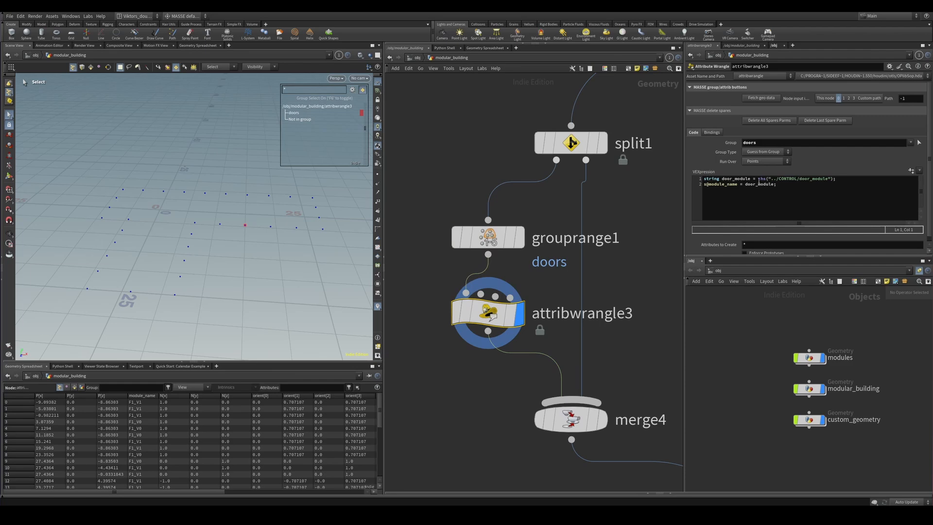
left_click(756, 197)
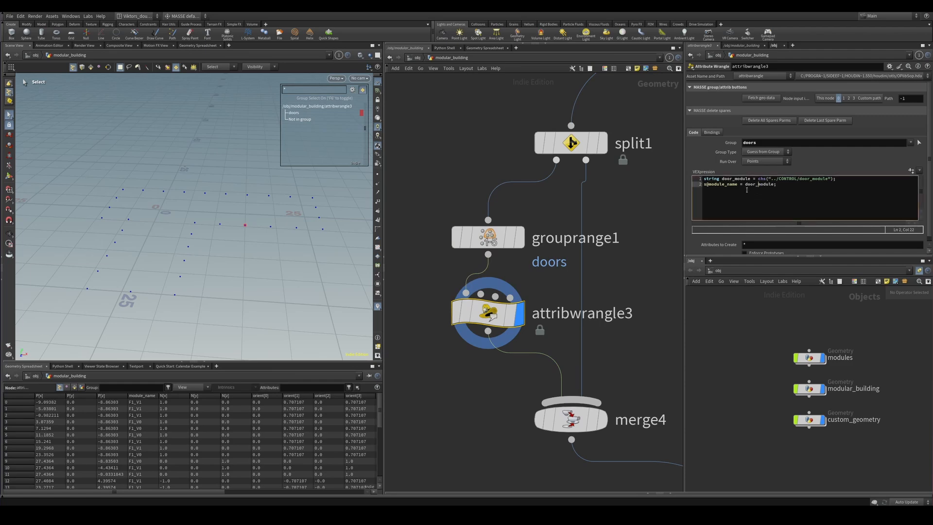
left_click(768, 193)
Find the CONTROL node near the modules network and show its Doors settings with the Door module parameter
scroll(561, 248, "down", 5)
middle_click_drag(561, 247, 522, 479)
scroll(512, 334, "down", 3)
scroll(600, 189, "up", 2)
scroll(603, 196, "up", 2)
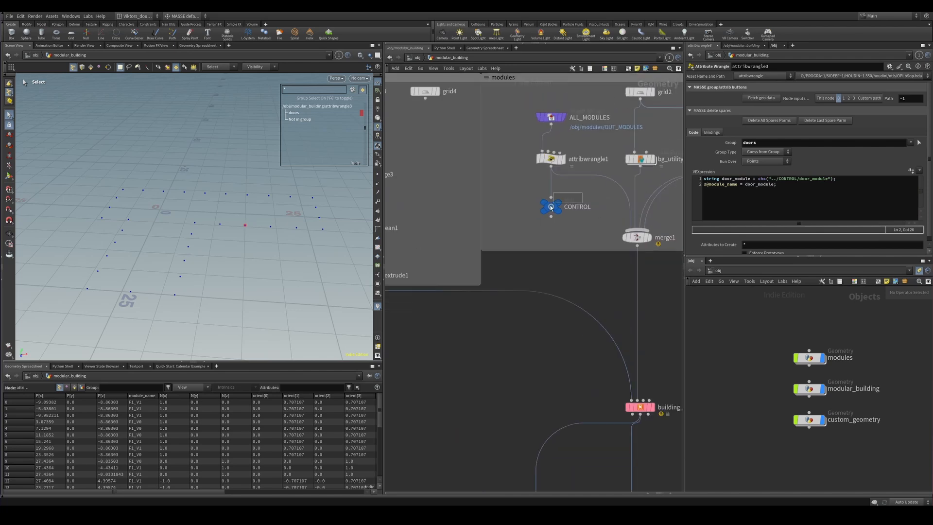
left_click(550, 206)
left_click(724, 87)
left_click(738, 87)
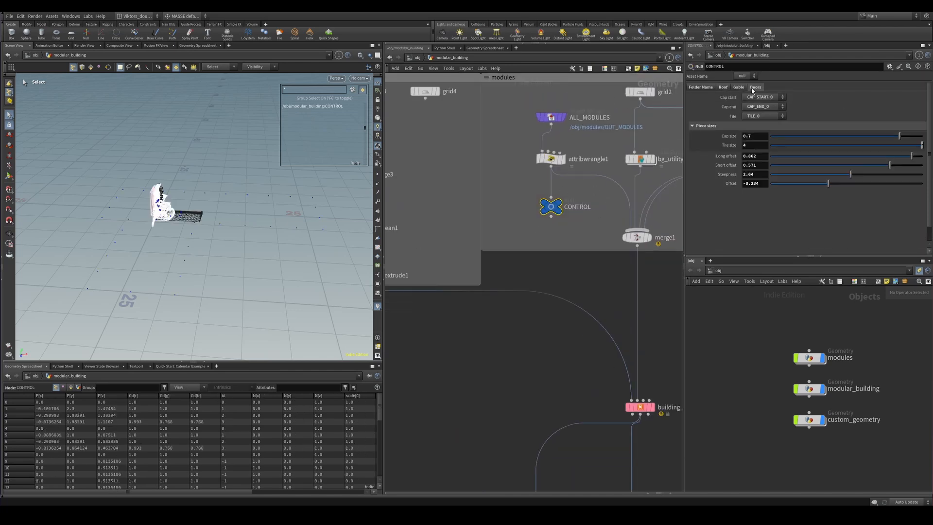
left_click(754, 88)
left_click(760, 98)
left_click(758, 98)
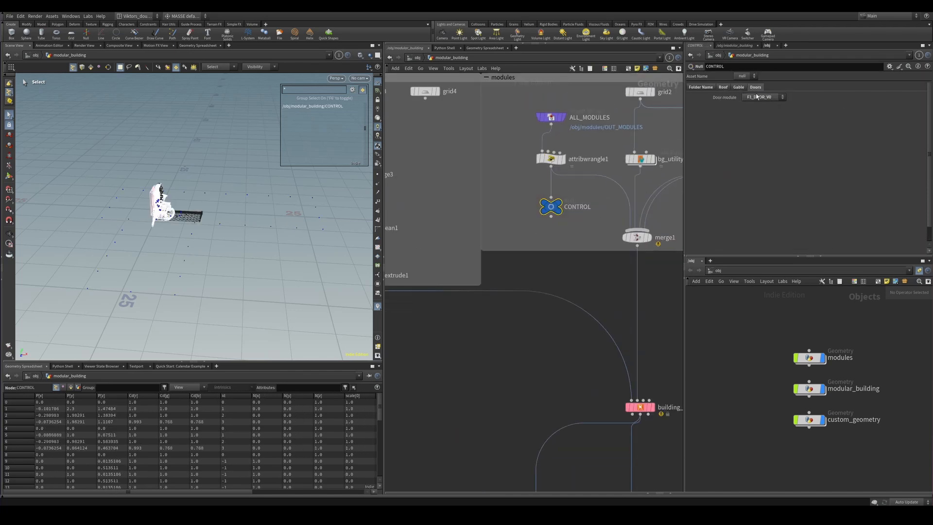
Compare the Gable and Doors settings of CONTROL and inspect the available Door module choices, keeping F1_DOOR_V0
left_click(737, 87)
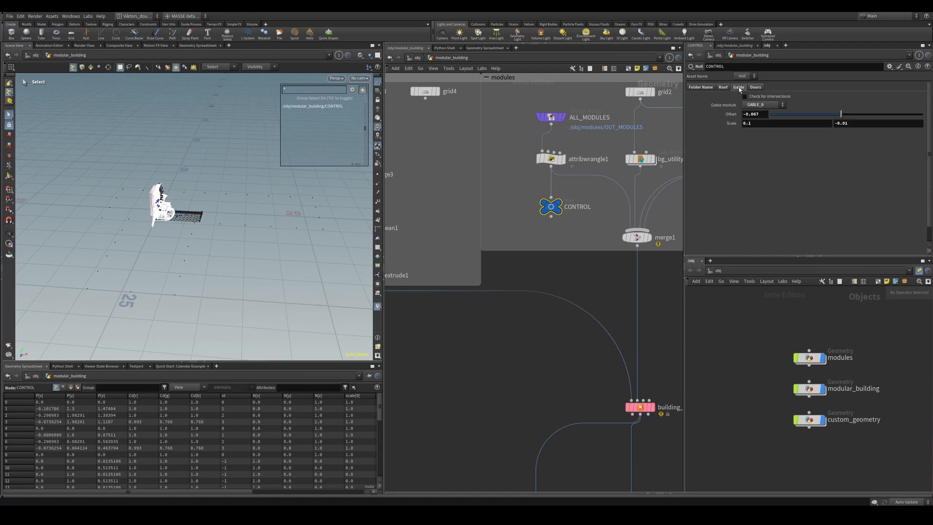
left_click(755, 87)
left_click(762, 98)
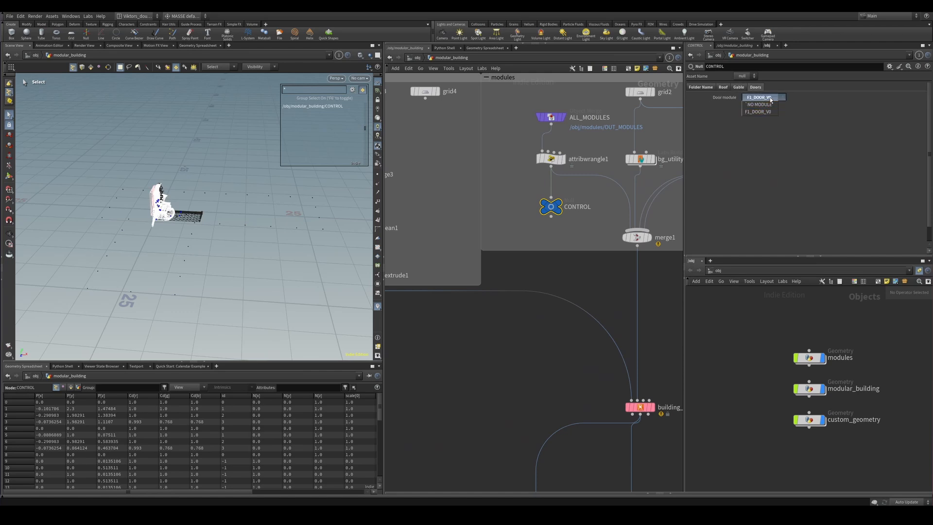
left_click(765, 100)
left_click(773, 95)
left_click(776, 99)
left_click(783, 105)
left_click(778, 99)
left_click(770, 112)
scroll(793, 220, "down", 2)
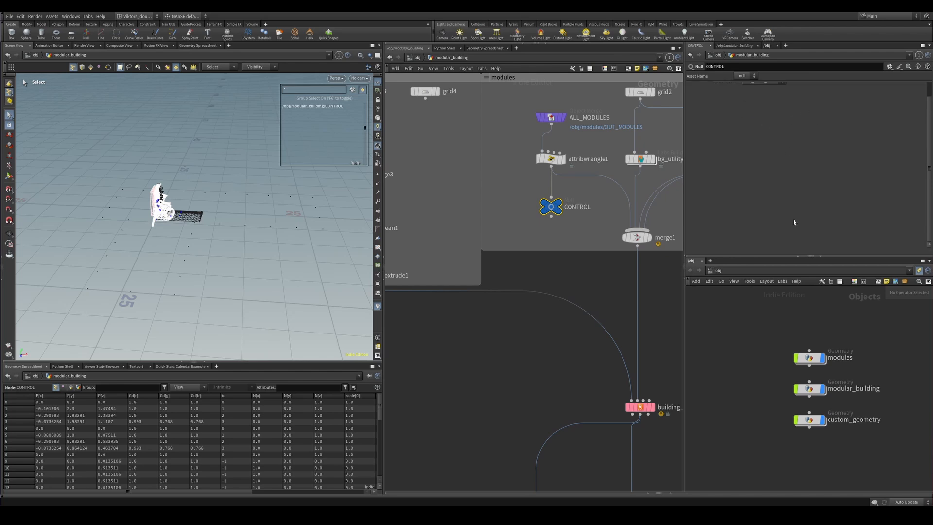
Return to attribwrangle3 and compare its group and module_name code with the doors group defined in grouprange1
middle_click_drag(592, 388, 567, 236)
scroll(567, 236, "down", 3)
middle_click_drag(575, 309, 603, 214)
scroll(604, 215, "up", 4)
scroll(605, 213, "down", 3)
middle_click_drag(509, 298, 516, 286)
scroll(502, 285, "up", 2)
left_click(490, 267)
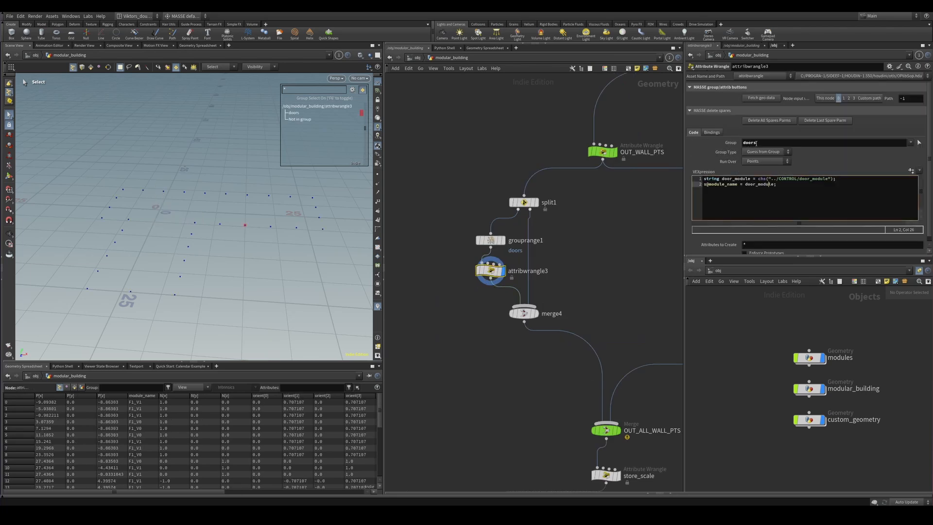
left_click(491, 240)
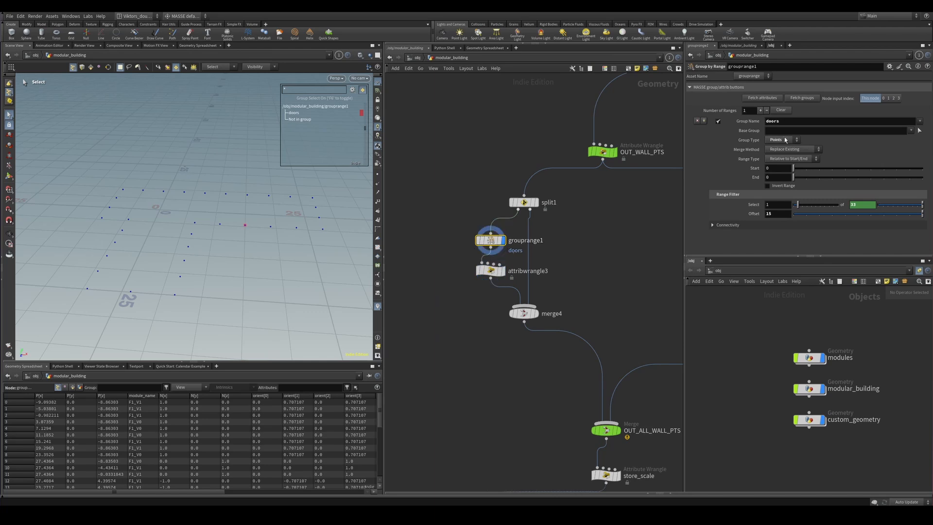
left_click(503, 271)
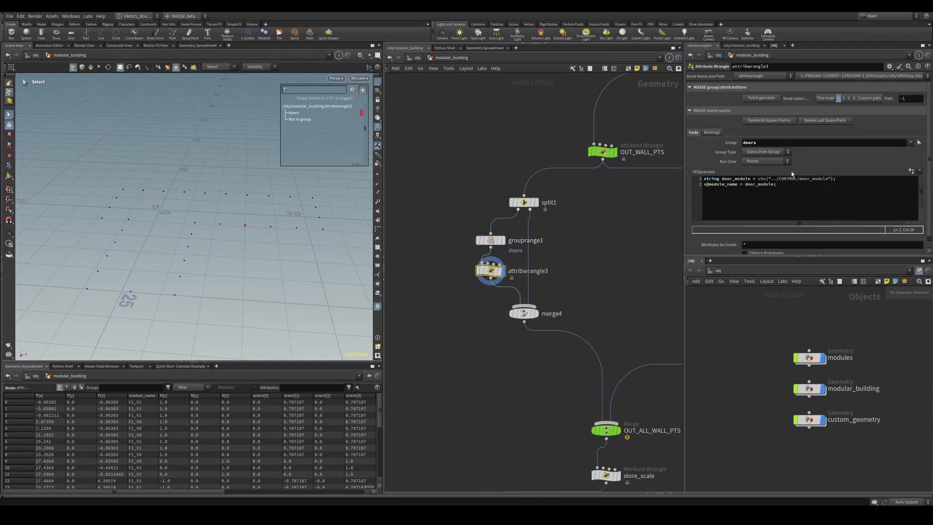
left_click(797, 194)
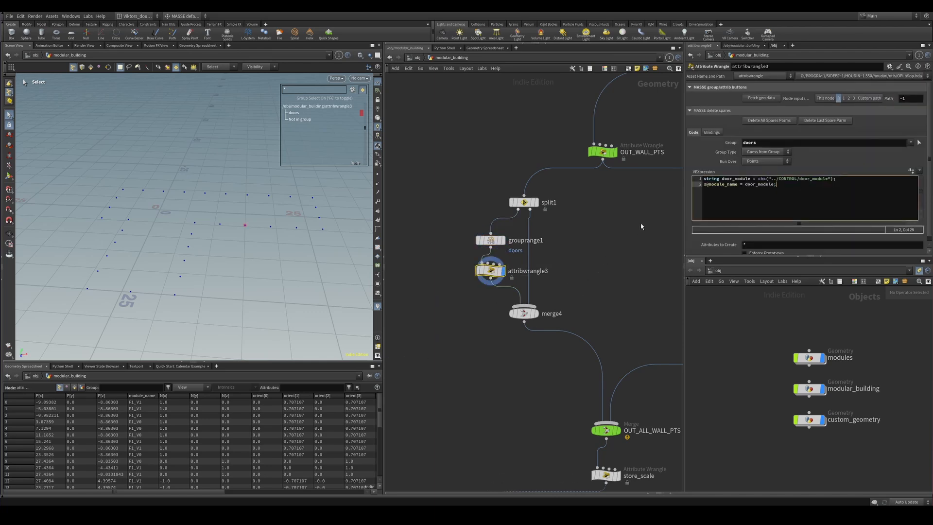
Display the merge4 node, then display split1 to compare the recombined points with the ground-floor points
left_click(594, 284)
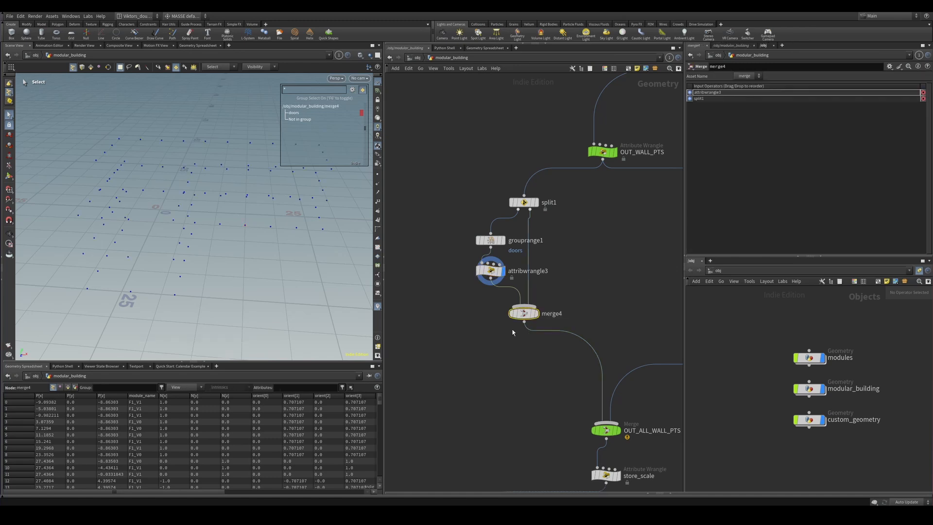
left_click(534, 313)
scroll(505, 287, "up", 3)
left_click_drag(486, 296, 542, 186)
left_click(534, 166)
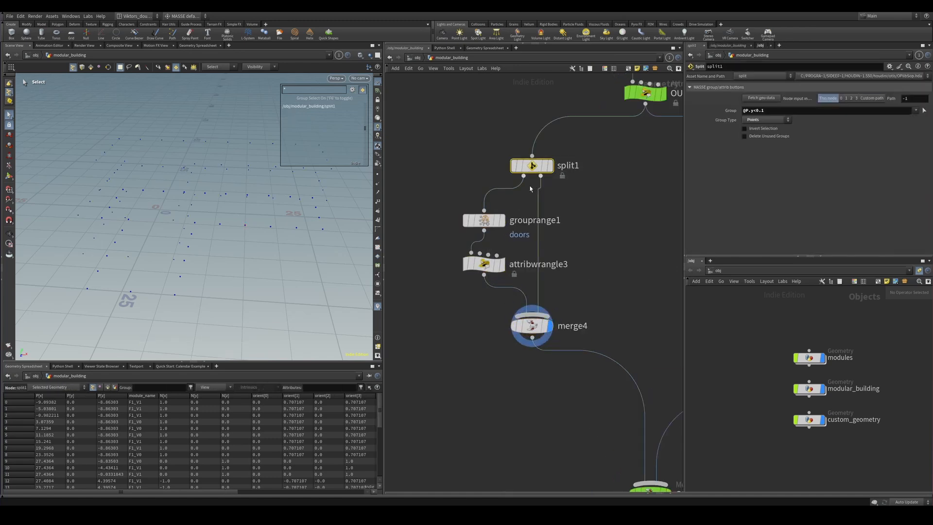
left_click(550, 166)
middle_click_drag(637, 218, 634, 256)
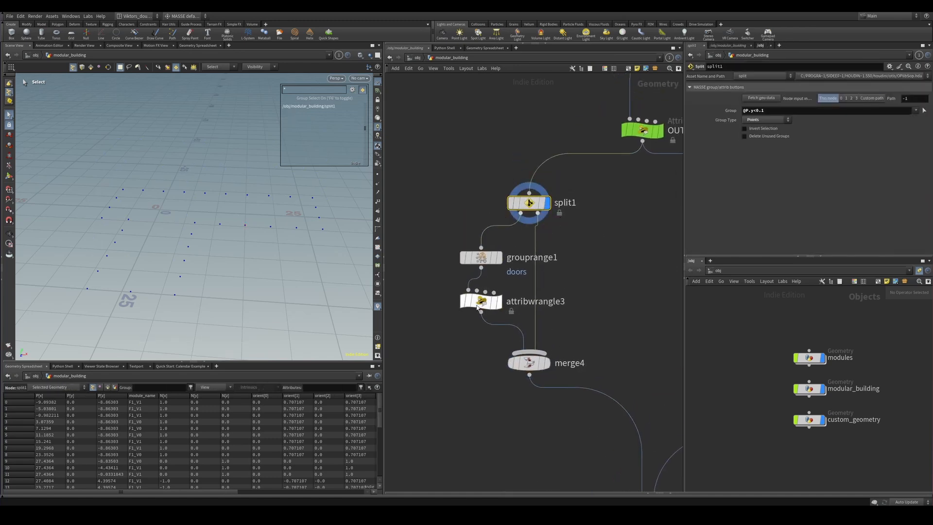
Follow the wall points downstream by displaying merge4, OUT_ALL_WALL_PTS and store_scale in turn
left_click_drag(488, 336, 513, 389)
key("r")
scroll(510, 390, "down", 3)
middle_click_drag(499, 392, 470, 262)
left_click_drag(515, 310, 580, 339)
key("r")
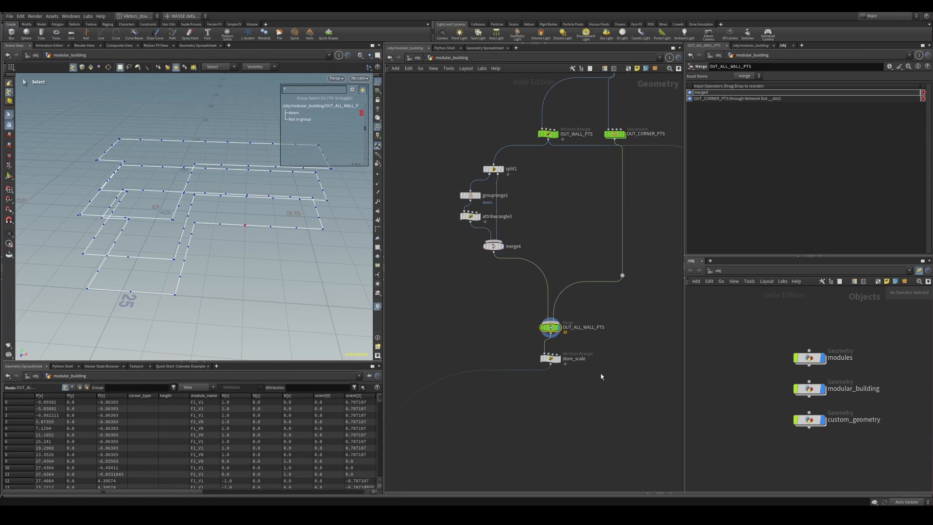
left_click_drag(600, 373, 522, 342)
key("r")
Display the wall_houdini node and examine the door module placed on the building's wall in the shaded view
scroll(515, 343, "down", 4)
middle_click_drag(515, 343, 577, 291)
scroll(585, 372, "down", 2)
middle_click_drag(569, 386, 632, 256)
scroll(609, 334, "up", 5)
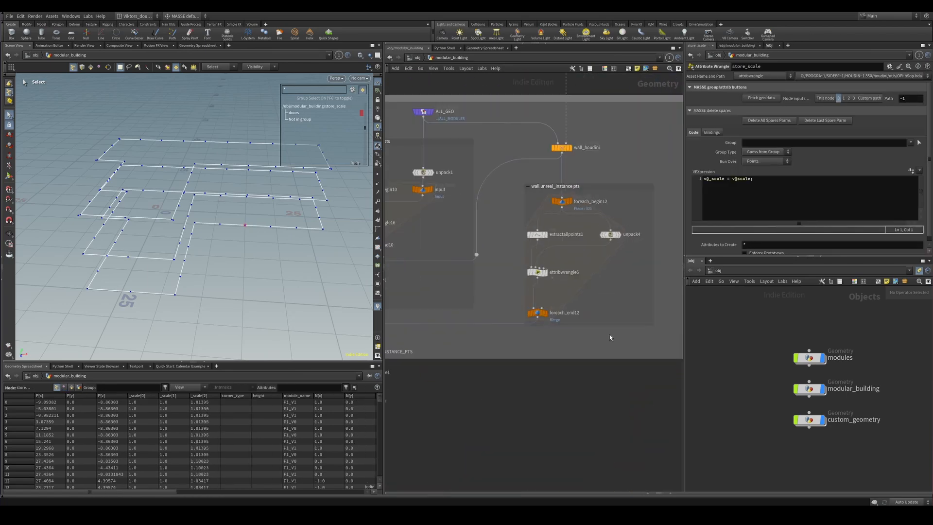
left_click_drag(617, 143, 554, 154)
key("r")
scroll(246, 228, "up", 5)
mouse_move(247, 228)
left_mouse_down("alt")
mouse_move(302, 177)
mouse_move(284, 206)
mouse_move(227, 208)
mouse_move(209, 194)
left_mouse_up("alt")
key("shift+w")
key("shift+w")
Adjust the range filter's Offset on grouprange1 and inspect the door on the displayed building
scroll(630, 114, "down", 4)
middle_click_drag(630, 114, 521, 408)
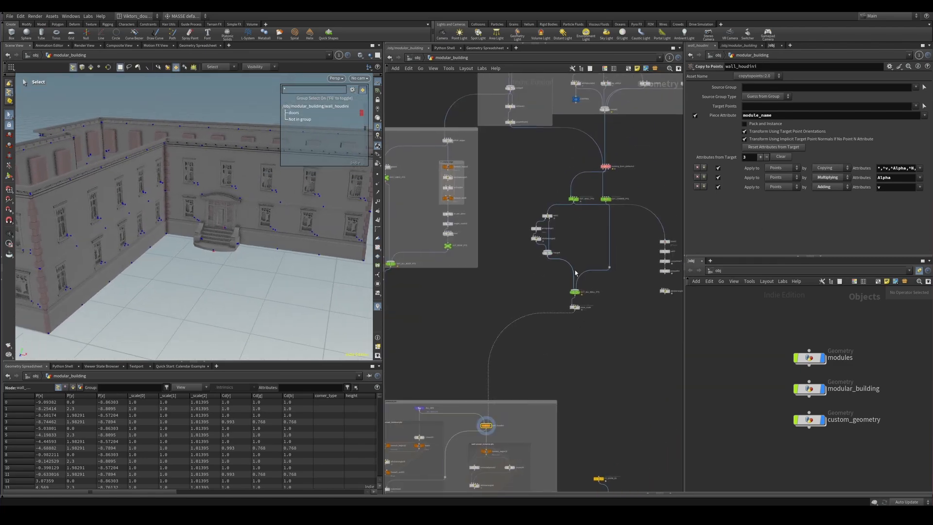
scroll(574, 249, "up", 5)
middle_click_drag(574, 249, 611, 262)
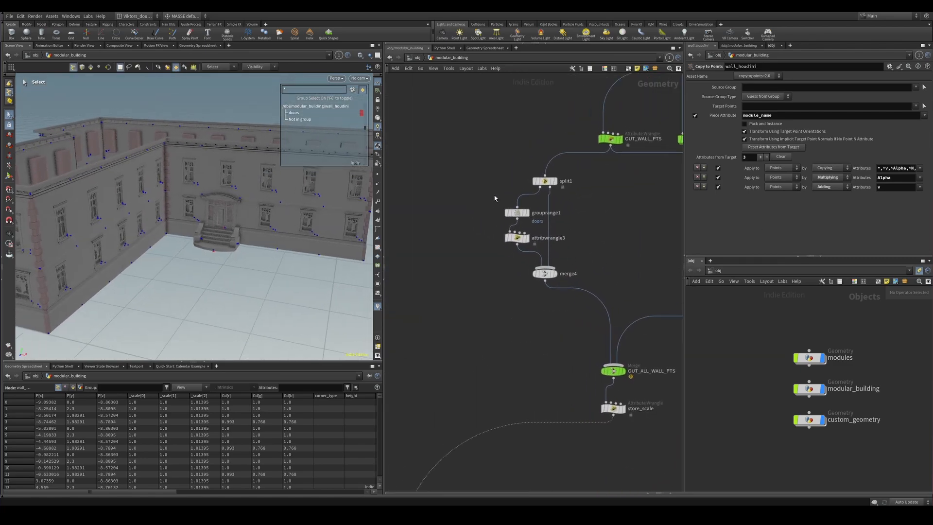
left_click(515, 212)
mouse_move(779, 214)
middle_mouse_down()
mouse_move(802, 219)
mouse_move(780, 220)
middle_mouse_up()
right_click_drag(280, 205, 213, 234, "alt")
left_click_drag(212, 234, 224, 236)
key("s")
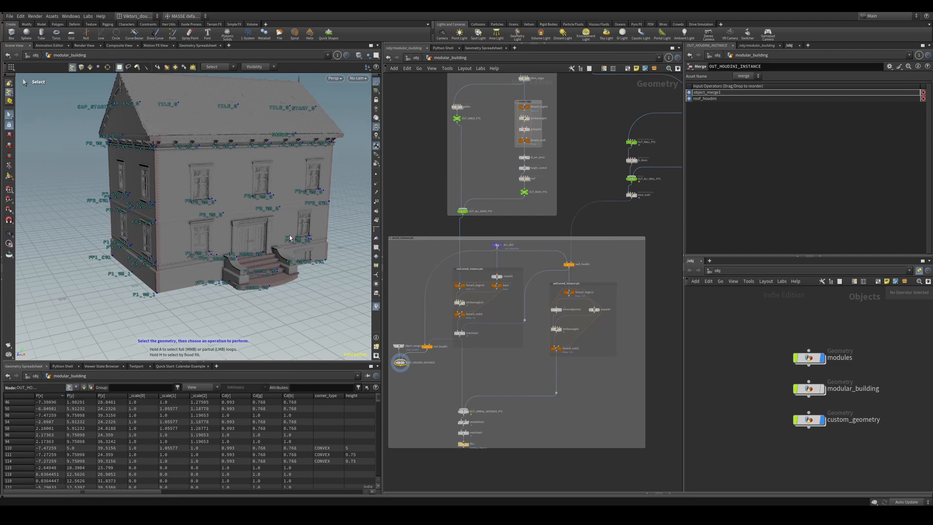
Examine the smaller roofed building from OUT_HOUDINI_INSTANCE around its entrance door and facade
key("Escape")
left_click_drag(278, 226, 233, 210)
key("Escape")
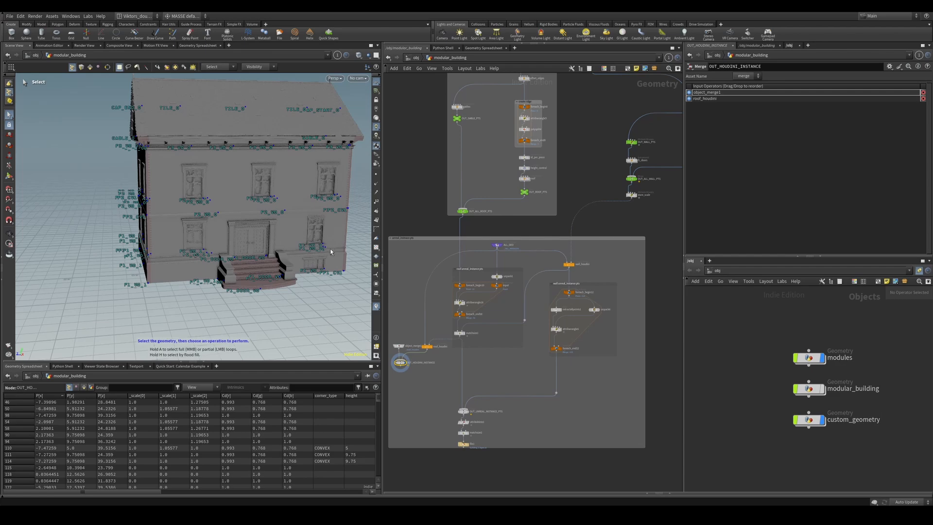
mouse_move(277, 236)
left_mouse_down()
mouse_move(305, 254)
mouse_move(294, 214)
mouse_move(263, 223)
mouse_move(268, 238)
left_mouse_up()
key("Escape")
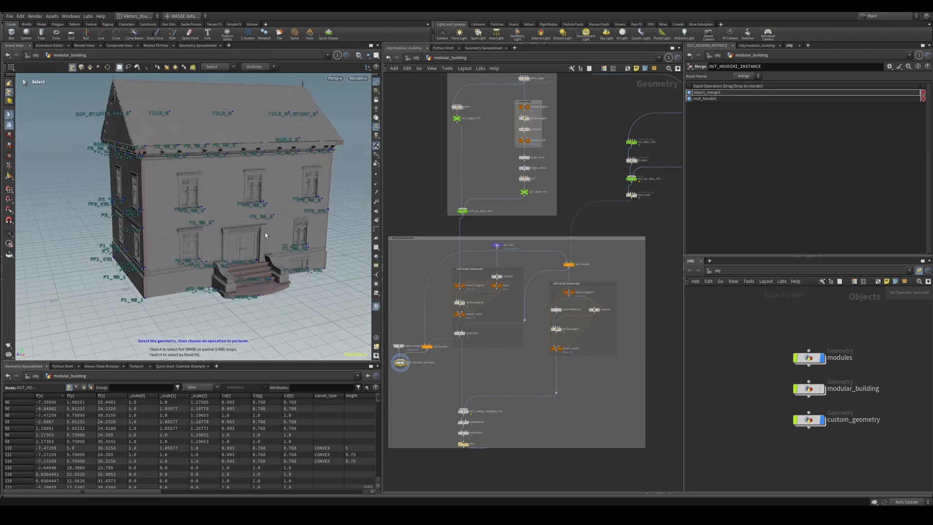
right_click_drag(313, 193, 324, 161, "alt")
left_click_drag(325, 160, 297, 188, "alt")
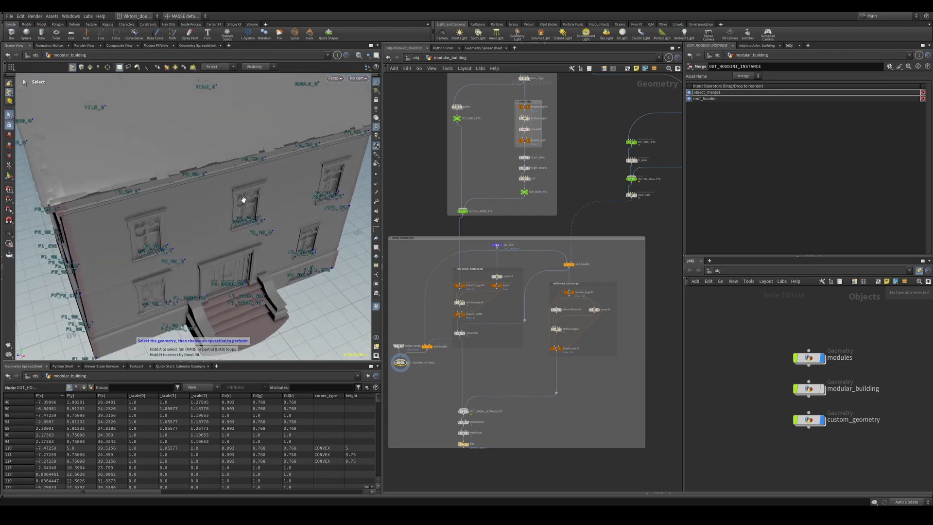
left_click_drag(243, 199, 287, 182, "alt")
right_click_drag(287, 182, 291, 209, "alt")
Display the OUT_CORNER_PTS subnetwork and examine the labelled corner points on every floor
middle_click_drag(663, 185, 550, 273)
scroll(585, 230, "up", 5)
left_click_drag(605, 217, 579, 179)
left_click_drag(343, 223, 203, 193, "alt")
right_click_drag(203, 194, 208, 171, "alt")
scroll(511, 243, "down", 3)
middle_click_drag(510, 246, 509, 225)
left_click_drag(514, 224, 593, 271)
key("r")
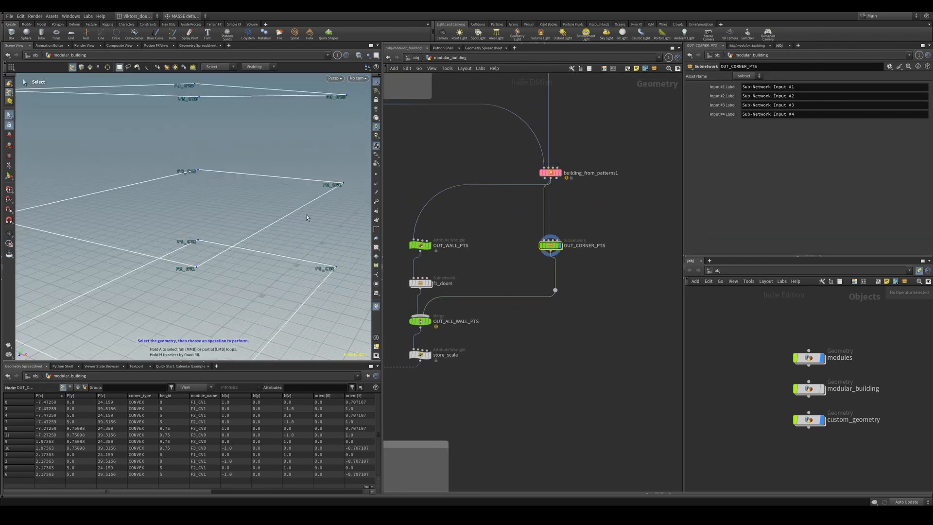
scroll(518, 250, "up", 3)
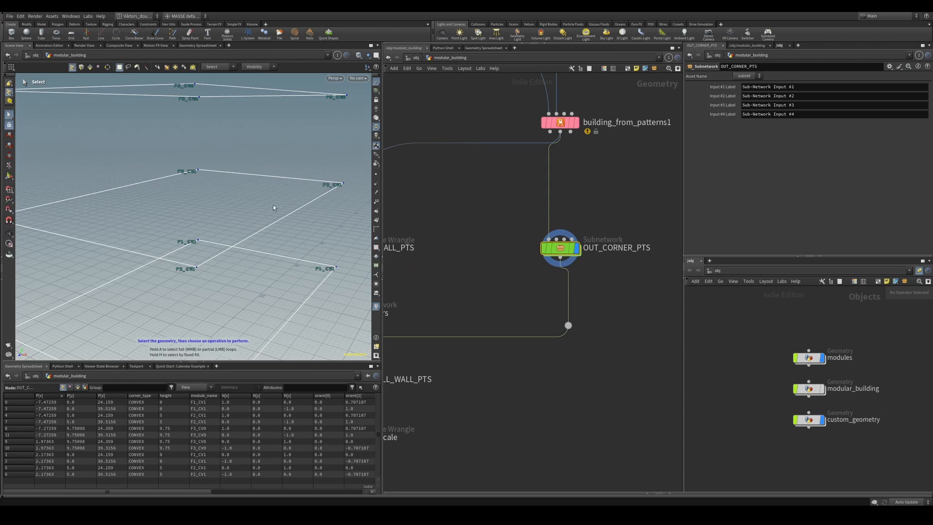
left_click_drag(273, 208, 215, 137, "alt")
Display the OUT_WALL_PTS wrangle and examine its labelled wall points and the code that removes corner points
middle_click_drag(500, 285, 681, 282)
left_click(516, 245)
scroll(594, 246, "up", 2)
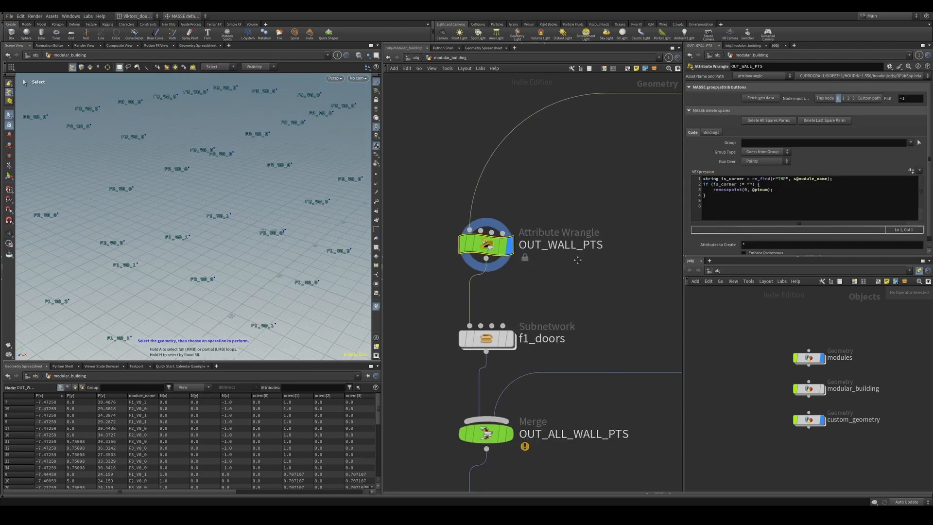
scroll(604, 229, "down", 3)
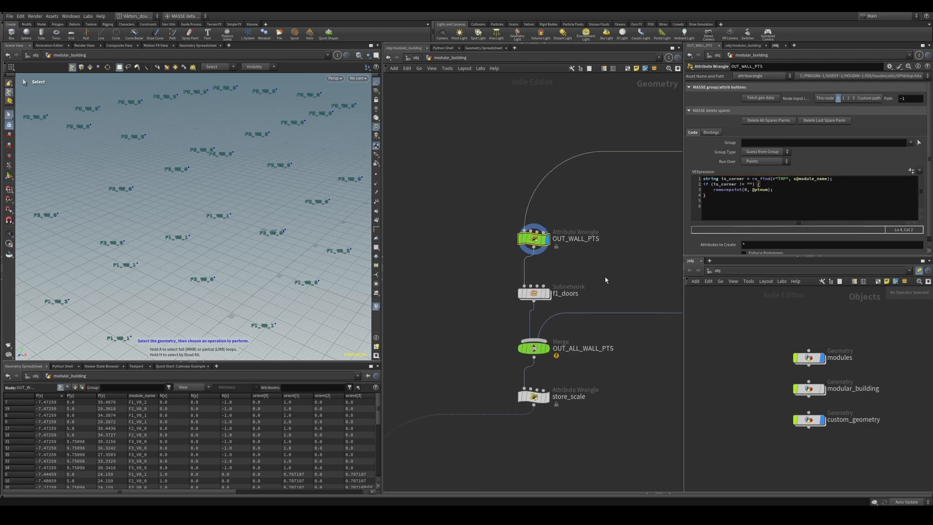
Display the f1_doors subnetwork and examine the module name labels on the ground-floor points
left_click(532, 293)
key("r")
left_click_drag(262, 225, 270, 196, "alt")
right_click_drag(270, 196, 245, 272, "alt")
middle_click_drag(245, 273, 237, 275)
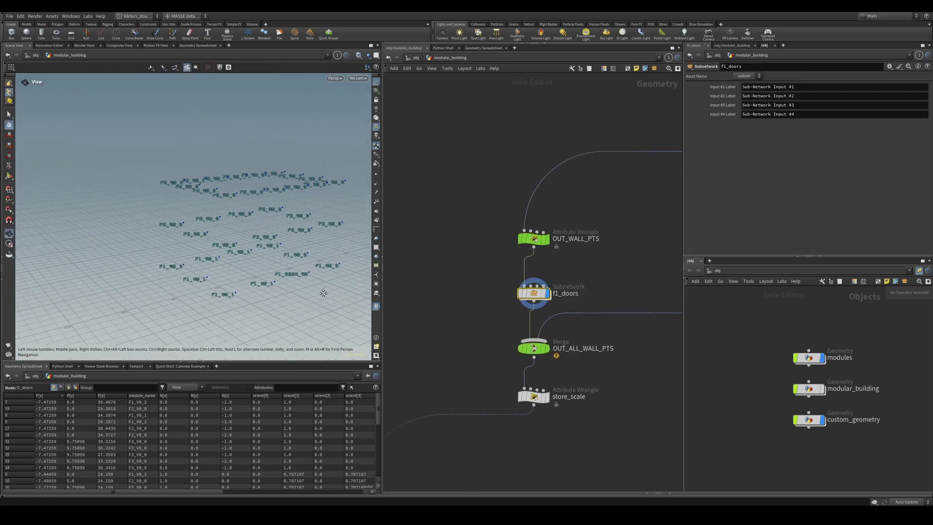
scroll(585, 327, "up", 3)
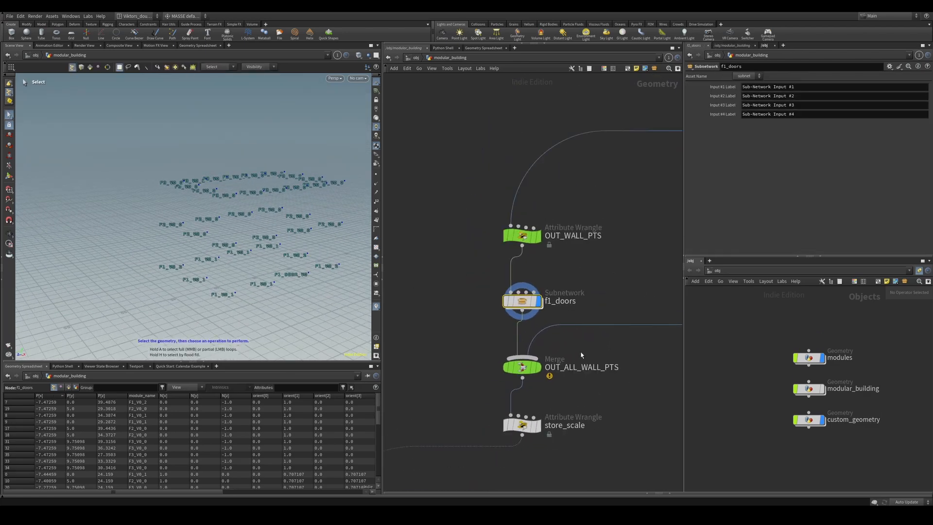
Display OUT_ALL_WALL_PTS and store_scale, and trace the connection down to wall_houdini
left_click_drag(611, 288, 452, 340)
key("r")
middle_click_drag(452, 340, 479, 289)
left_click_drag(480, 289, 575, 400)
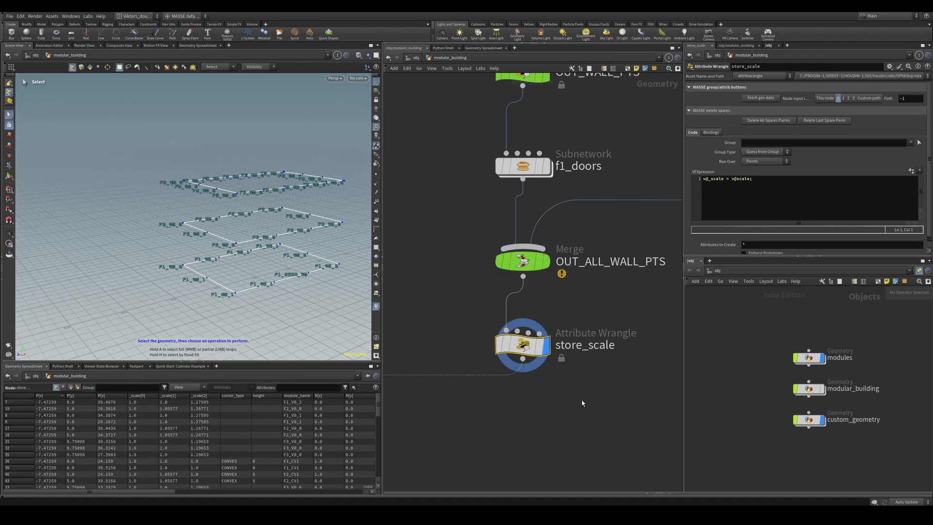
scroll(581, 403, "down", 4)
scroll(566, 416, "up", 2)
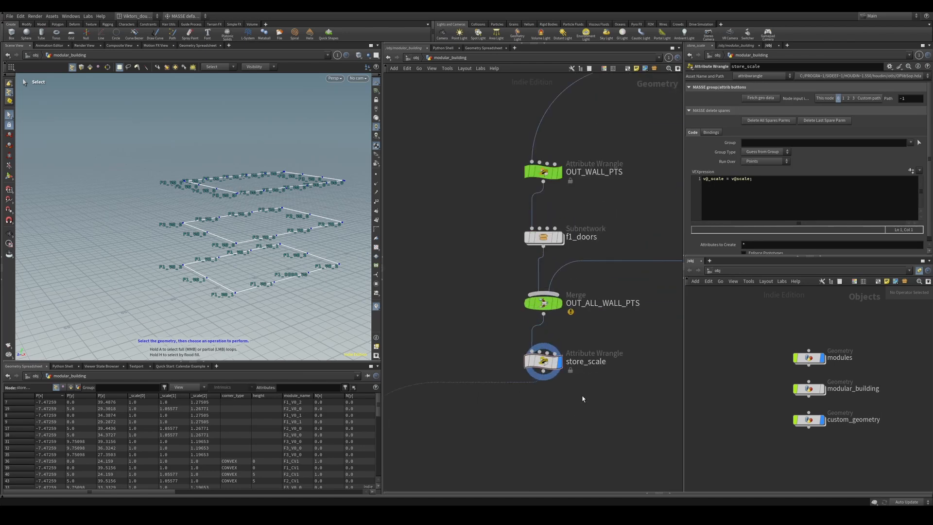
scroll(553, 412, "down", 3)
scroll(577, 373, "up", 3)
scroll(545, 440, "down", 4)
middle_click_drag(546, 439, 626, 258)
scroll(569, 328, "up", 3)
middle_click_drag(553, 350, 616, 288)
scroll(575, 270, "down", 2)
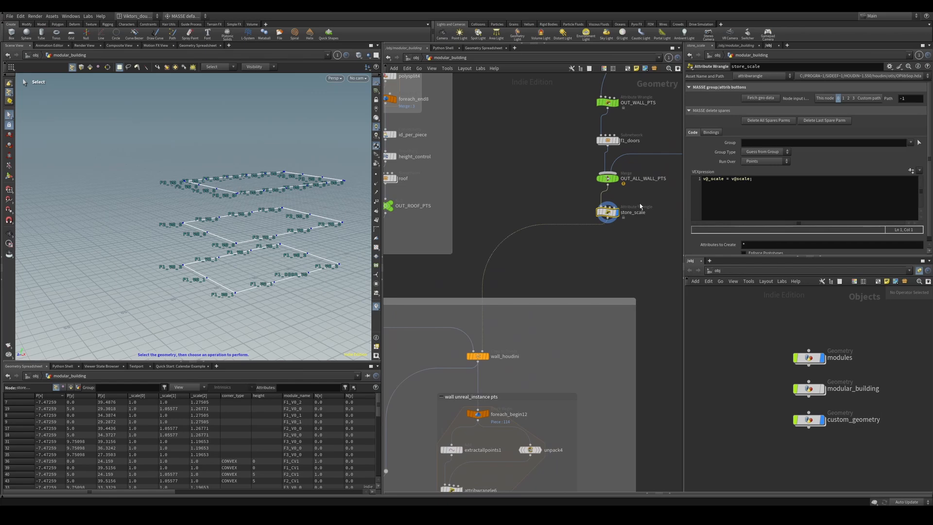
Display OUT_ALL_WALL_PTS, then display building_from_patterns1 and show its Settings parameters
left_click(616, 179)
mouse_move(542, 338)
middle_mouse_down()
mouse_move(593, 290)
mouse_move(543, 334)
middle_mouse_up()
middle_click_drag(653, 144, 552, 281)
scroll(552, 280, "down", 2)
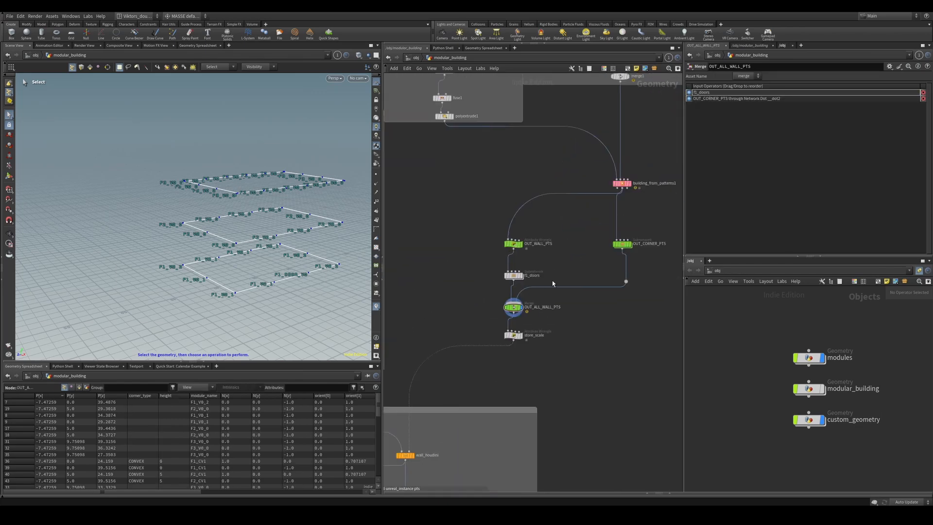
scroll(638, 177, "up", 3)
left_click(594, 220)
left_click(722, 106)
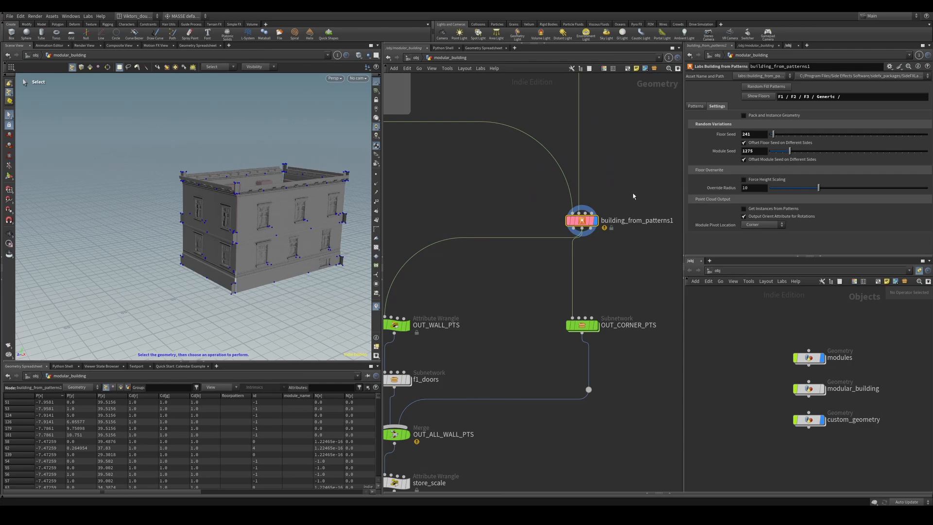
Display the merge1 node in the modules box and examine the combined wall, corner and utility modules
middle_click_drag(494, 197, 581, 281)
middle_click_drag(465, 263, 425, 305)
scroll(538, 278, "down", 2)
left_click(467, 217)
left_click_drag(666, 248, 612, 202)
key("r")
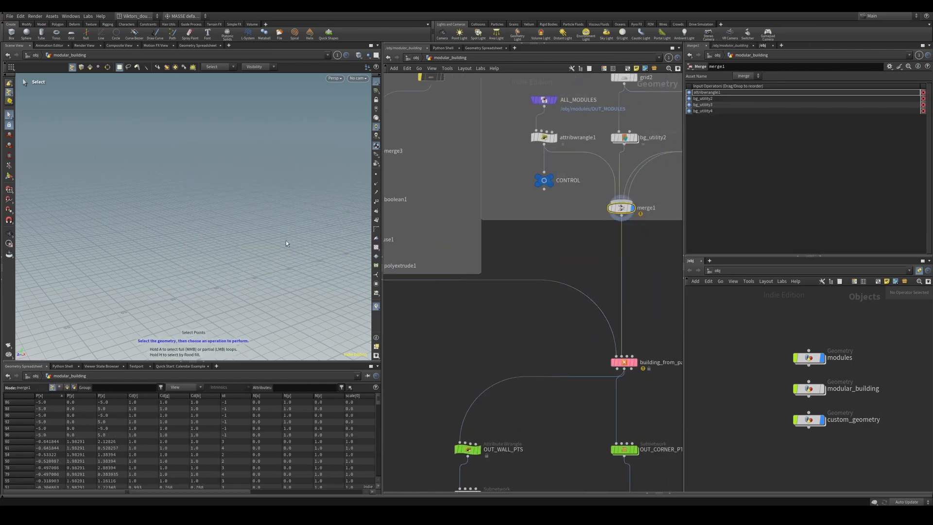
left_click_drag(286, 243, 222, 269, "alt")
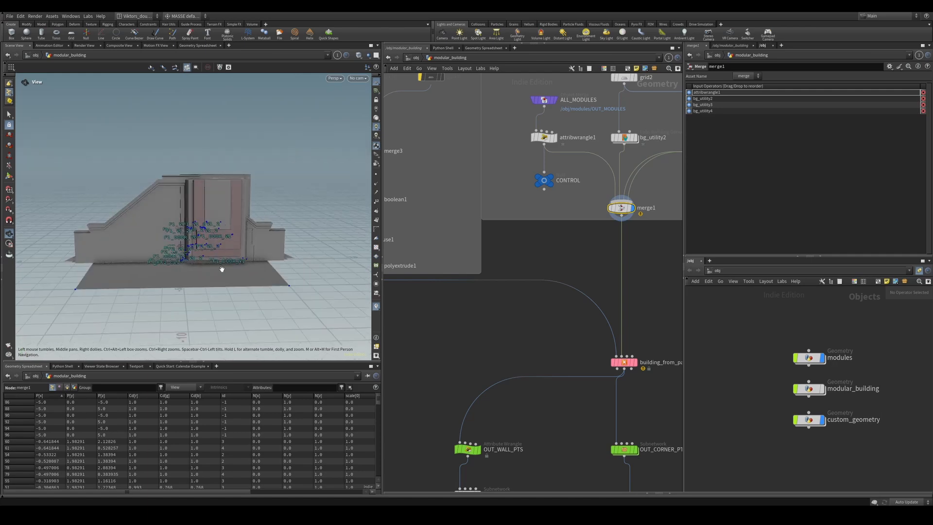
left_click_drag(378, 403, 368, 466)
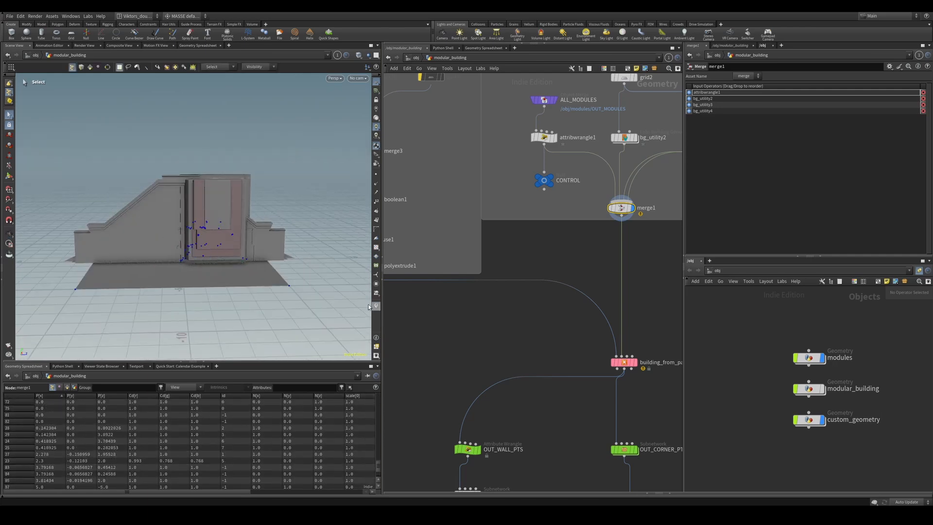
left_click_drag(196, 255, 235, 265, "alt")
scroll(462, 326, "down", 2)
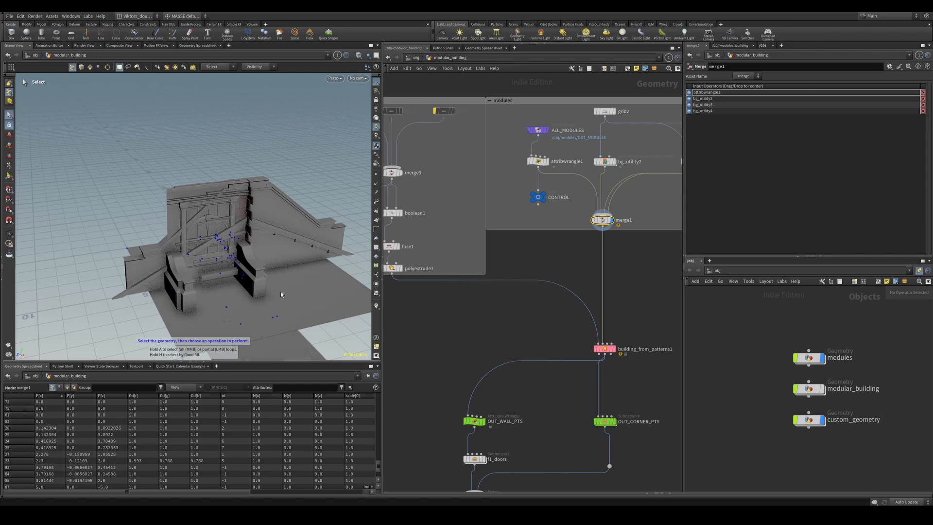
Display building_from_patterns1 and select an upper-floor window's primitives to examine the generated facade geometry
middle_click_drag(647, 325, 614, 281)
left_click(572, 306)
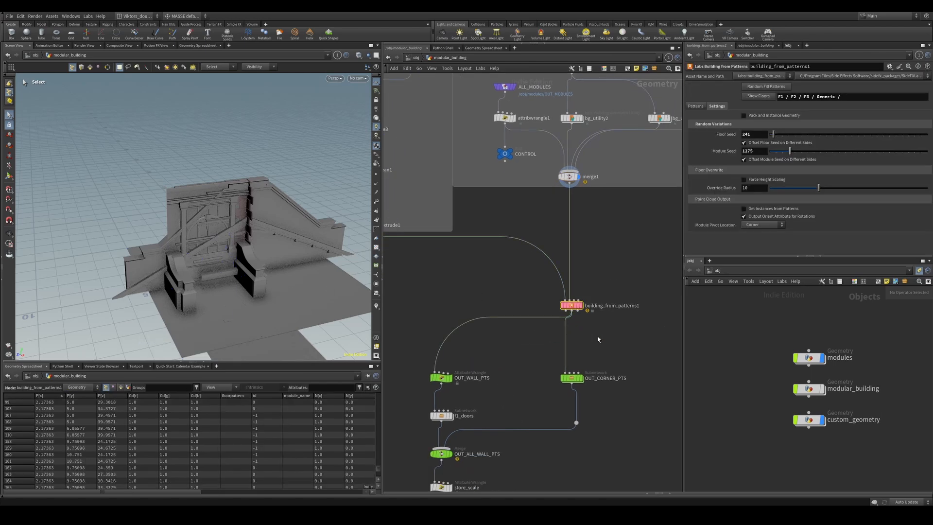
left_click(581, 306)
left_click_drag(276, 273, 248, 256, "alt")
right_click_drag(247, 256, 252, 221, "alt")
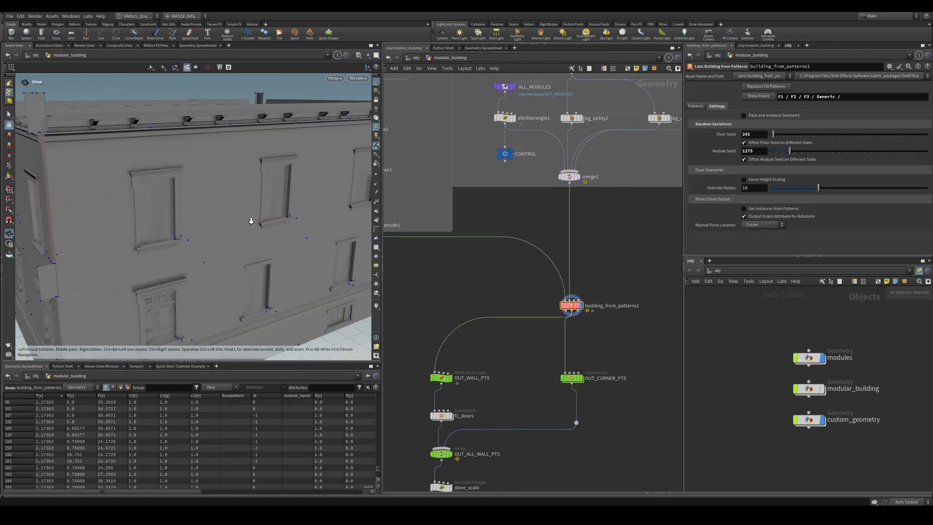
key("s")
left_click_drag(231, 264, 171, 244, "alt")
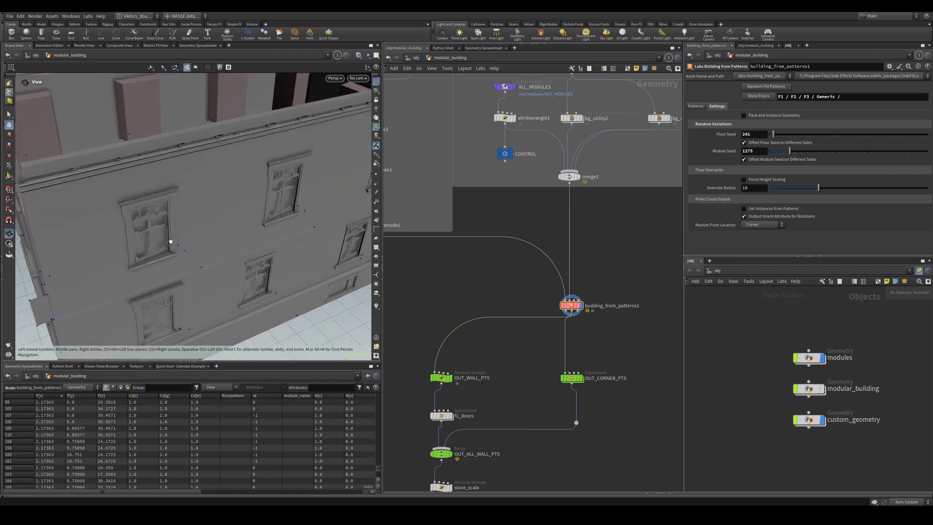
right_click_drag(171, 243, 192, 254, "alt")
left_click(147, 236)
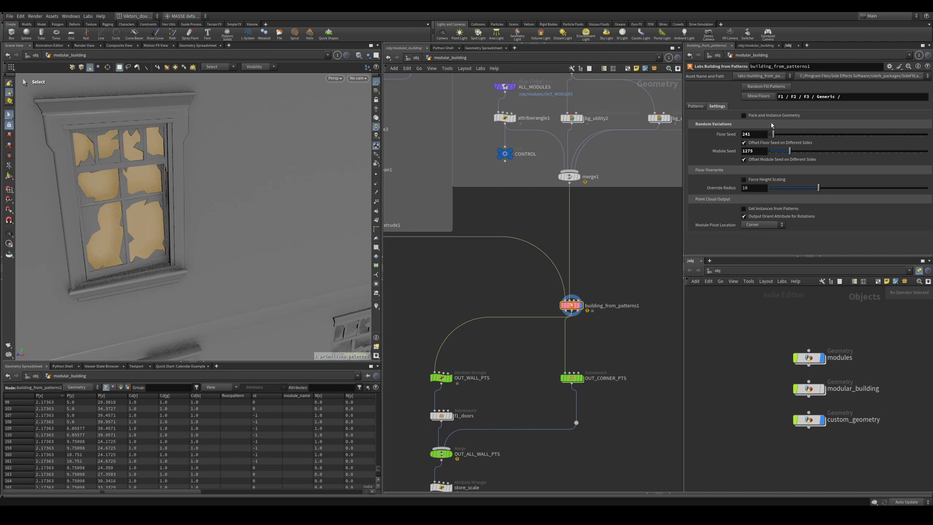
Enable Pack and Instance Geometry on building_from_patterns1, select an upper-floor wall module to inspect it, and disable the option
left_click(744, 115)
right_click_drag(302, 228, 201, 235, "alt")
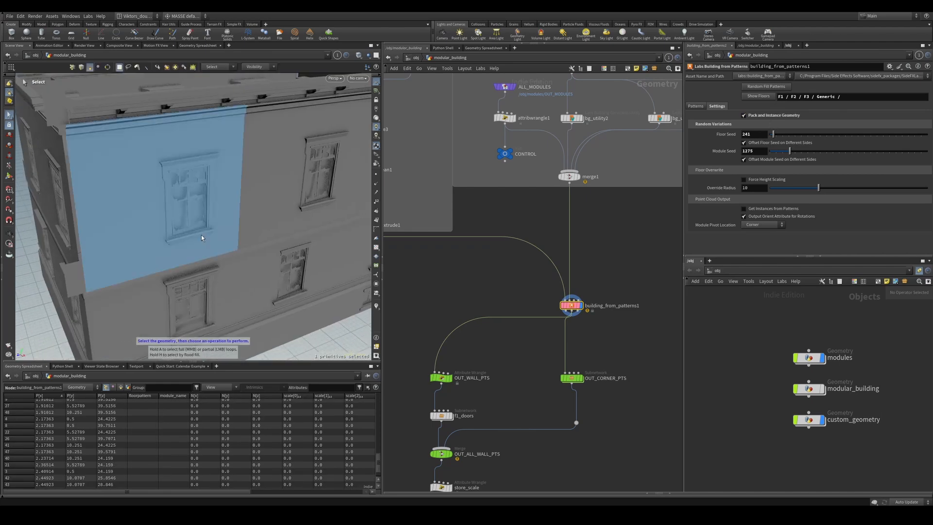
left_click_drag(260, 232, 204, 209, "alt")
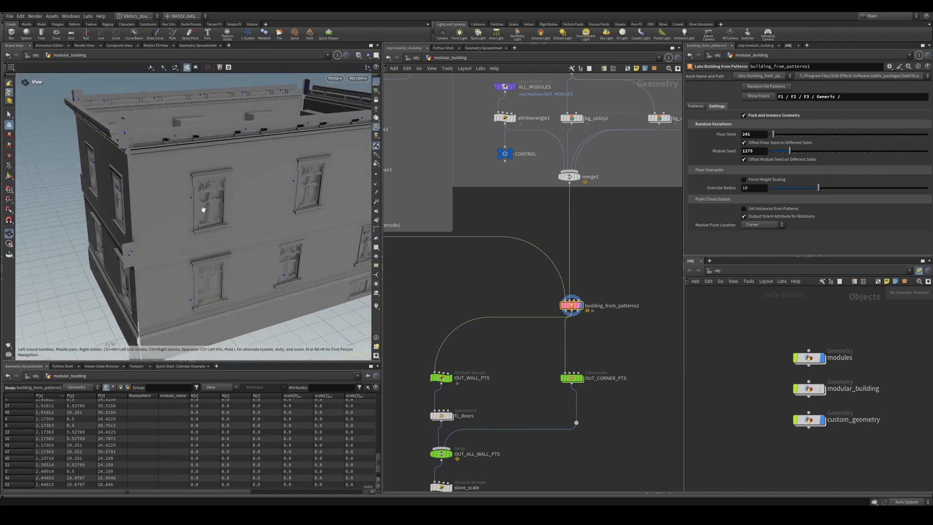
left_click(246, 208)
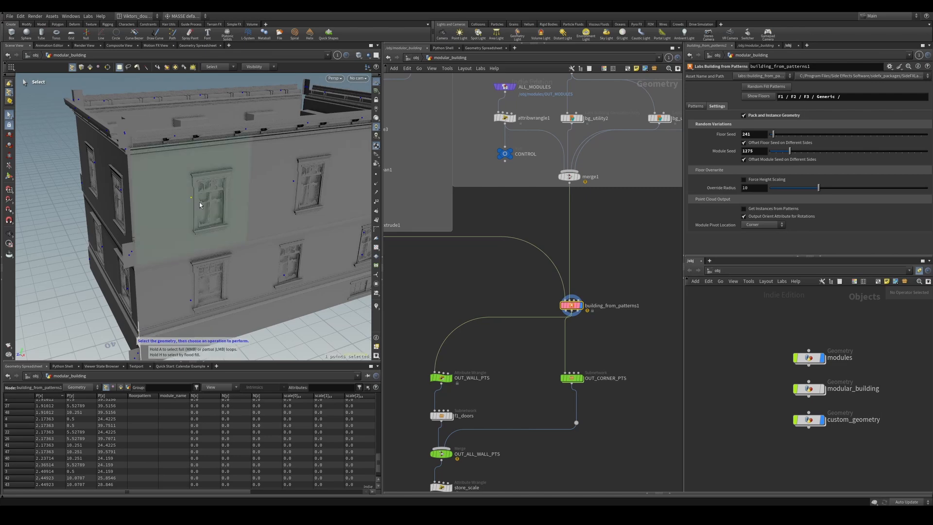
left_click(785, 117)
Follow the wall point network down to wall_houdini, display it, and examine its module_name piece attribute
scroll(633, 228, "down", 3)
scroll(607, 325, "up", 4)
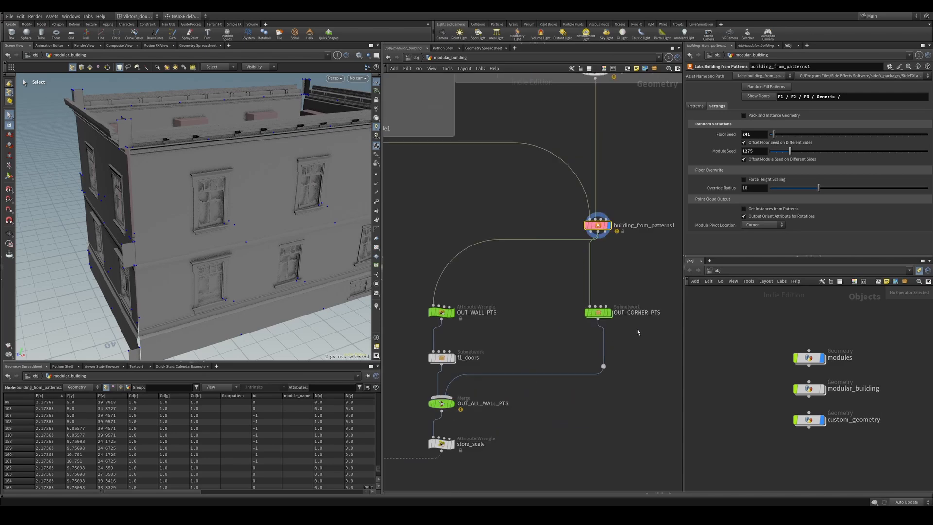
middle_click_drag(513, 452, 604, 324)
scroll(604, 324, "up", 1)
left_click_drag(575, 294, 480, 244)
key("r")
scroll(481, 251, "down", 3)
middle_click_drag(494, 358, 648, 222)
scroll(599, 254, "up", 2)
scroll(603, 248, "down", 2)
mouse_move(604, 248)
middle_mouse_down()
mouse_move(520, 321)
mouse_move(599, 288)
middle_mouse_up()
left_click_drag(589, 289, 558, 317)
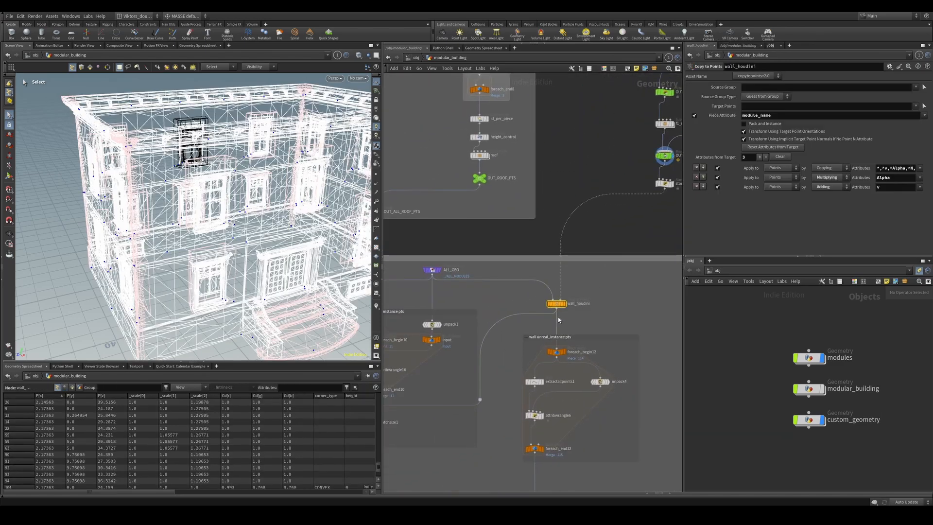
key("r")
scroll(523, 298, "up", 3)
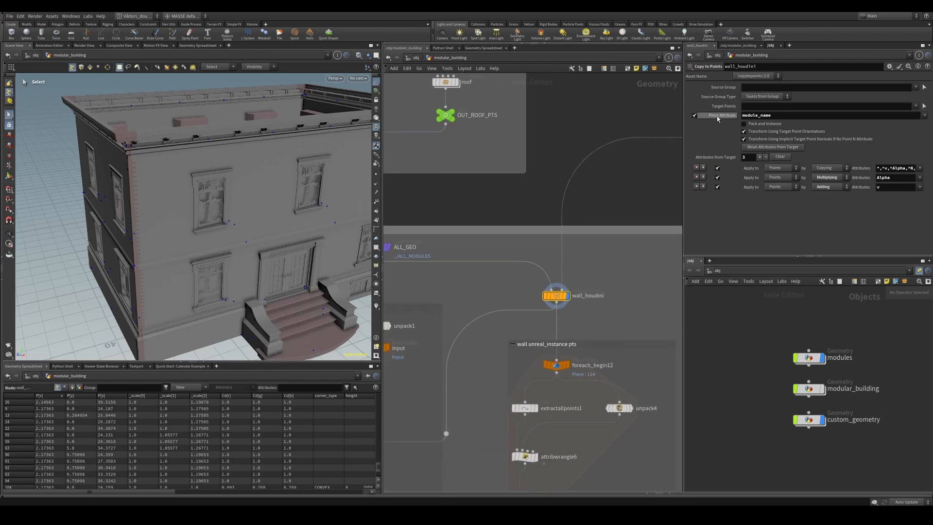
Display the ALL_GEO object merge and frame its module geometry in the viewport
left_click(626, 194)
middle_click_drag(537, 224, 628, 226)
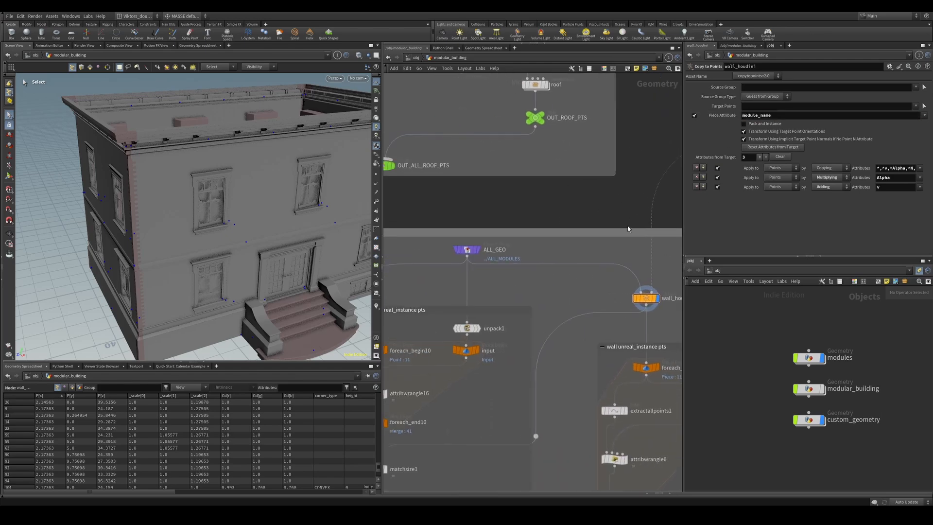
scroll(490, 258, "up", 3)
left_click_drag(517, 284, 427, 219)
key("r")
key("space+g")
left_click_drag(284, 228, 268, 255, "alt")
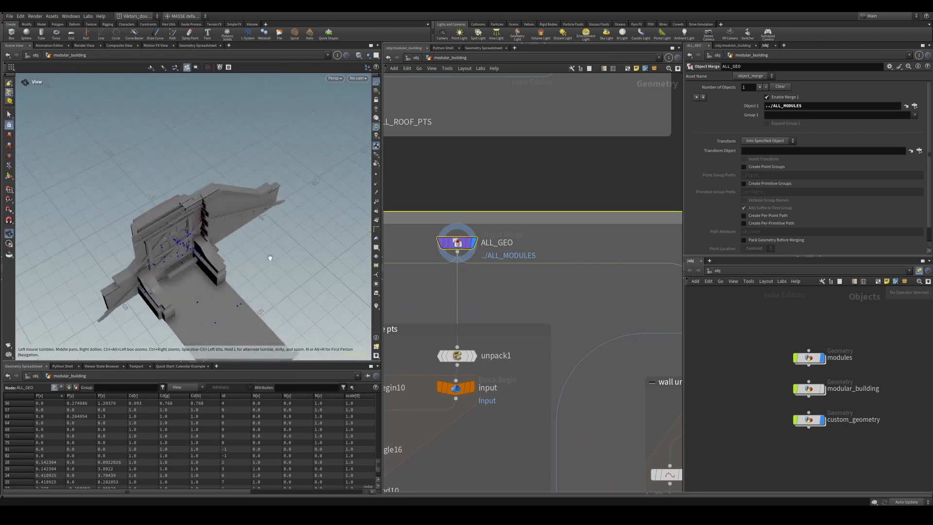
Display the ALL_MODULES object merge in the modules box and examine its merged object paths
scroll(518, 285, "down", 6)
middle_click_drag(612, 130, 559, 260)
scroll(559, 260, "up", 5)
left_click(596, 179)
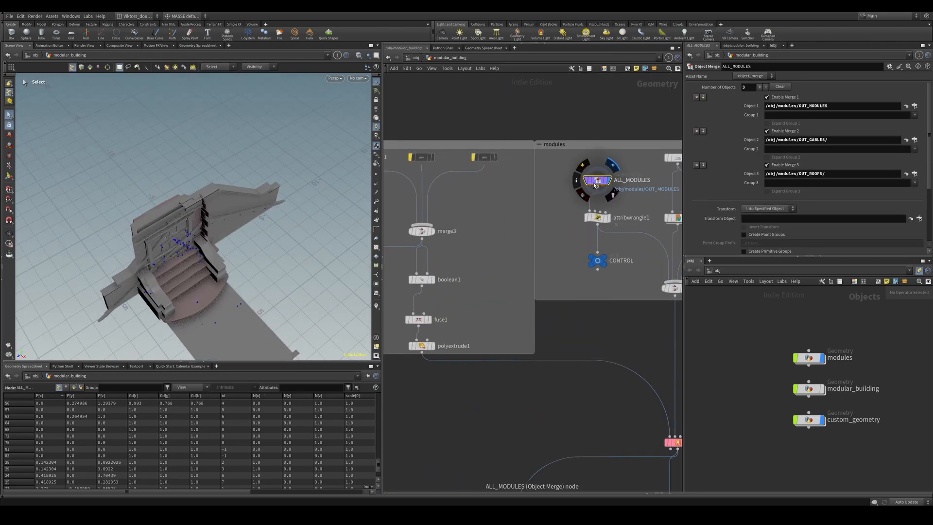
scroll(600, 177, "up", 3)
middle_click_drag(595, 214, 582, 226)
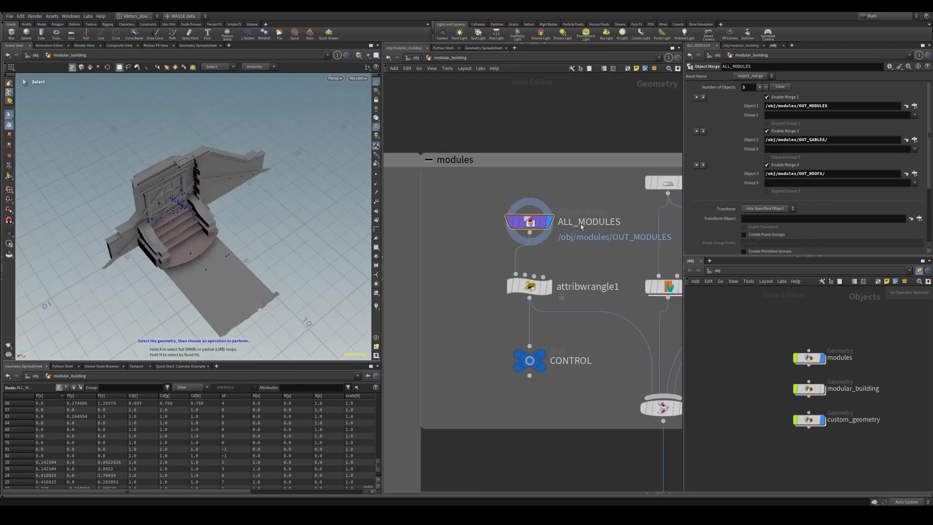
Return to ALL_GEO, display its modules, and trace its connection to wall_houdini
scroll(558, 233, "down", 5)
scroll(627, 246, "up", 3)
scroll(483, 262, "up", 3)
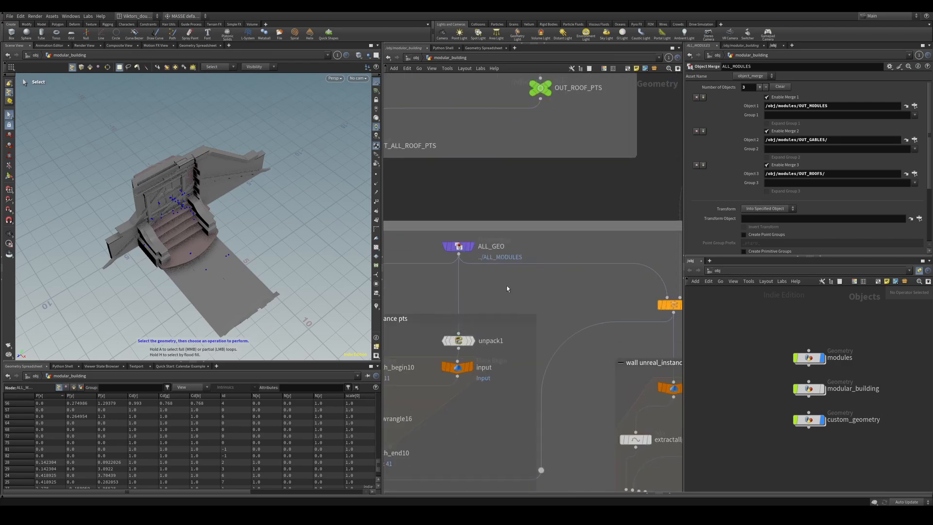
left_click(451, 251)
scroll(470, 258, "down", 3)
scroll(506, 278, "up", 2)
scroll(508, 281, "down", 6)
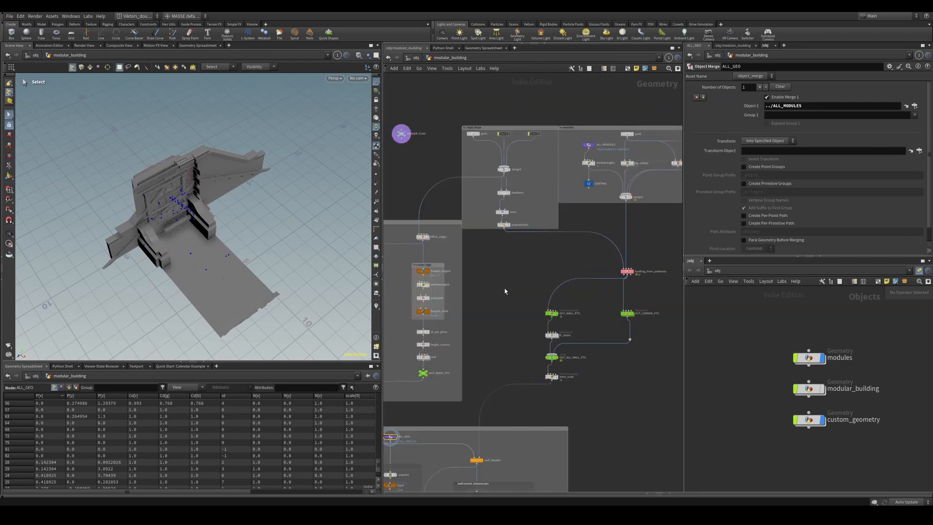
scroll(510, 272, "up", 4)
middle_click_drag(511, 272, 469, 341)
scroll(469, 341, "down", 5)
scroll(592, 217, "up", 5)
scroll(483, 391, "up", 3)
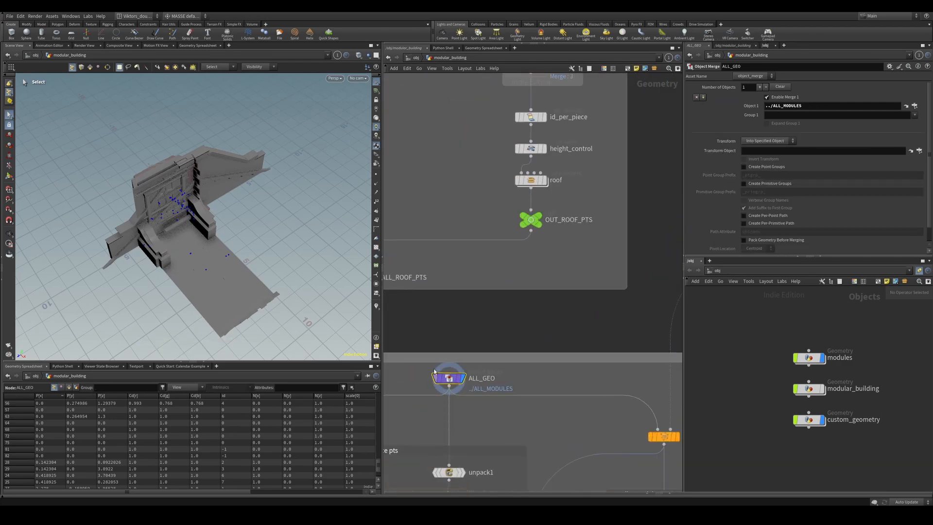
left_click_drag(325, 264, 296, 203, "alt")
scroll(296, 203, "up", 3)
scroll(517, 380, "down", 2)
middle_click_drag(517, 380, 486, 287)
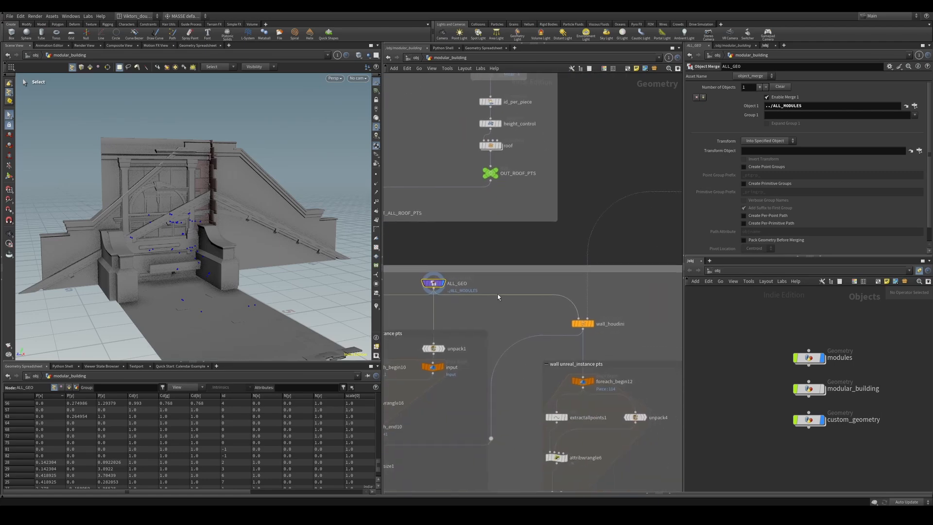
Display wall_houdini and examine the assembled building walls from several angles
scroll(535, 318, "up", 2)
middle_click_drag(541, 319, 512, 293)
left_click(590, 302)
middle_click_drag(626, 325, 602, 316)
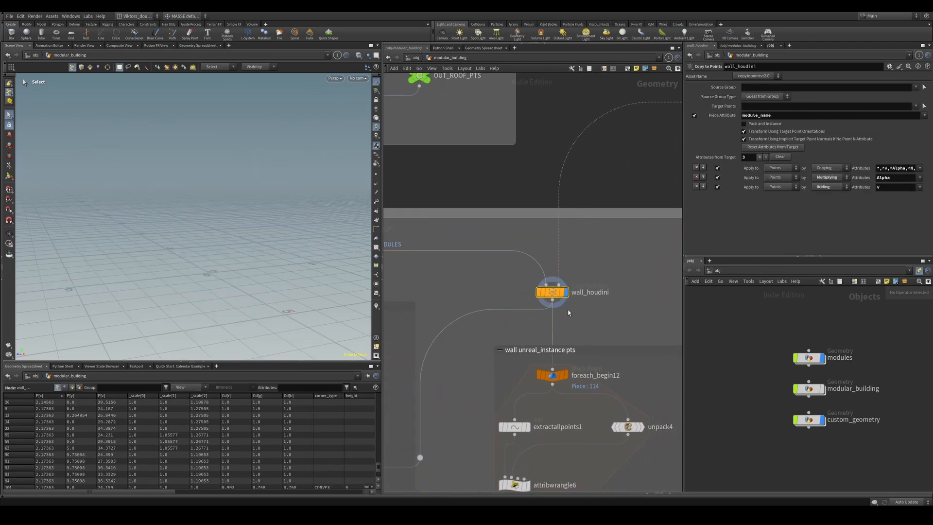
key("space+g")
key("shift+w")
mouse_move(163, 256)
left_mouse_down("alt")
mouse_move(189, 292)
mouse_move(153, 244)
mouse_move(166, 243)
mouse_move(167, 141)
left_mouse_up("alt")
key("shift+w")
scroll(165, 151, "up", 5)
scroll(176, 252, "down", 5)
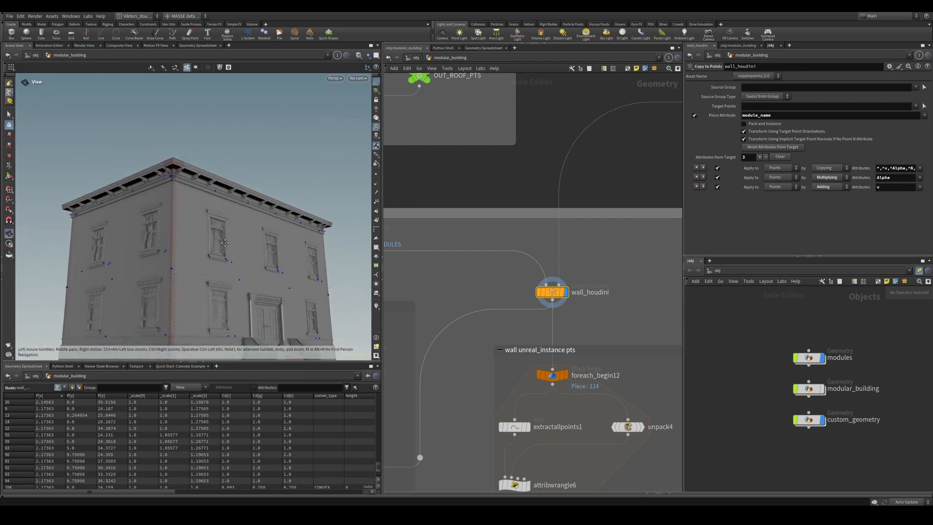
mouse_move(177, 224)
left_mouse_down("alt")
mouse_move(195, 281)
mouse_move(194, 237)
mouse_move(285, 305)
mouse_move(270, 281)
left_mouse_up("alt")
scroll(510, 324, "down", 3)
middle_click_drag(511, 324, 586, 305)
scroll(556, 260, "down", 1)
middle_click_drag(531, 224, 501, 313)
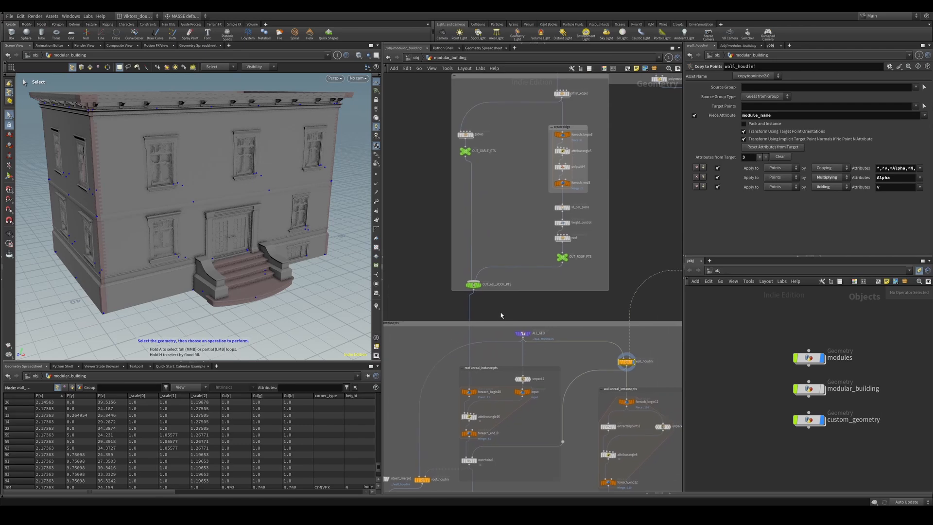
Display OUT_ALL_ROOF_PTS and examine the merged gable and roof points
left_click_drag(242, 171, 203, 194, "alt")
scroll(481, 334, "up", 3)
left_click(479, 263)
key("space+f")
scroll(492, 254, "down", 3)
middle_click_drag(492, 256, 502, 272)
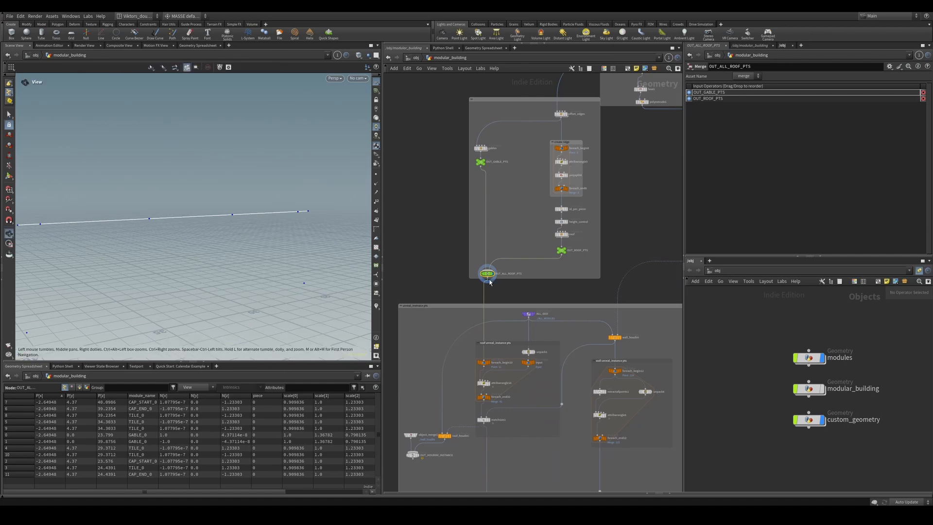
scroll(509, 284, "up", 4)
left_click_drag(516, 293, 457, 258)
scroll(440, 263, "down", 2)
left_click_drag(270, 232, 268, 232, "alt")
scroll(479, 342, "down", 1)
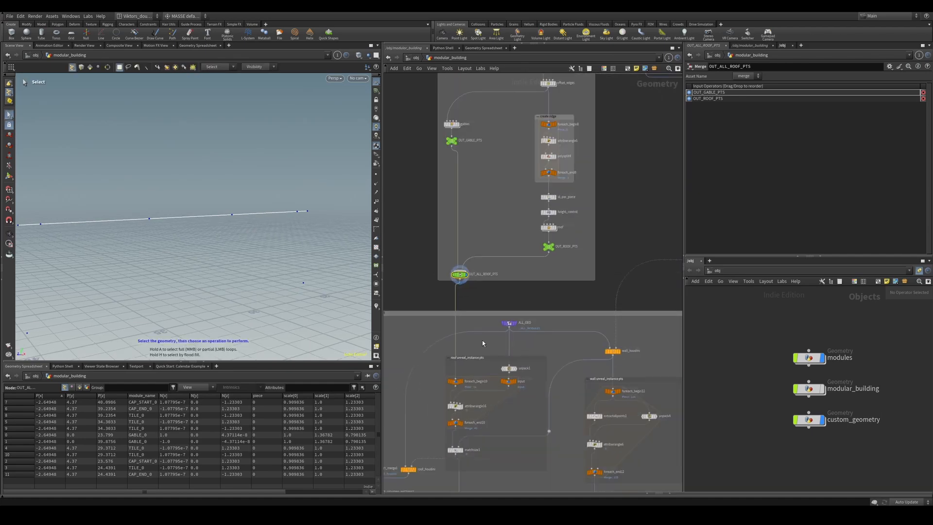
Display foreach_begin10 in the roof unreal_instance pts box and follow the network to roof_houdini
scroll(480, 374, "up", 4)
middle_click_drag(479, 379, 535, 277)
left_click(483, 284)
scroll(470, 277, "down", 4)
scroll(519, 334, "up", 3)
middle_click_drag(518, 335, 633, 329)
middle_click_drag(525, 318, 590, 264)
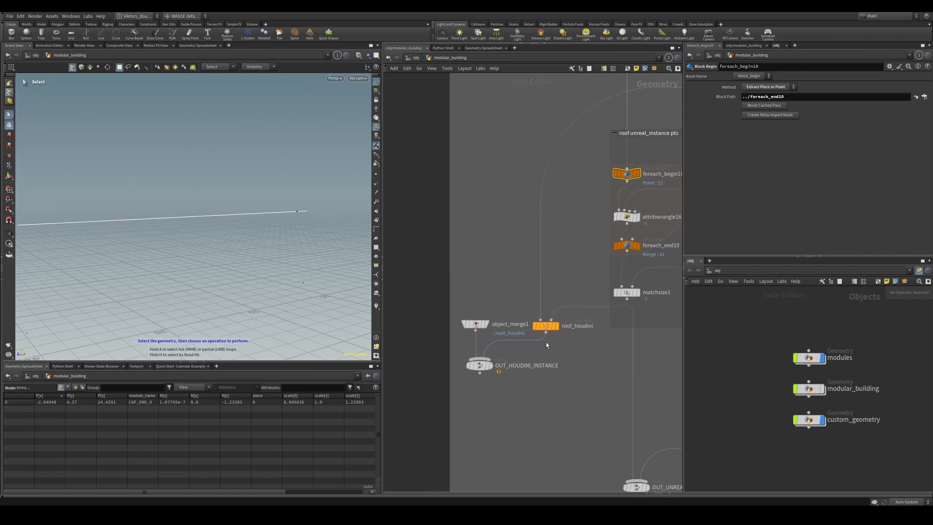
Check object_merge1, then display roof_houdini and inspect the roof geometry it copies to points
left_click(474, 324)
left_click(556, 326)
scroll(558, 343, "down", 4)
middle_click_drag(558, 342, 544, 351)
key("space+g")
left_click_drag(292, 226, 256, 238, "alt")
scroll(256, 238, "up", 5)
key("s")
scroll(535, 238, "up", 4)
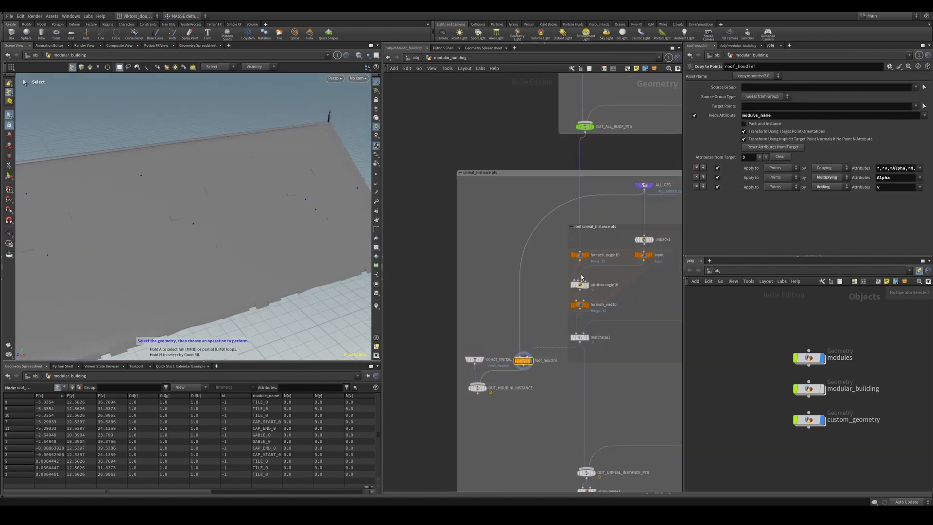
Connect OUT_ALL_ROOF_PTS to the target points input of roof_houdini and frame the roof in the viewport
scroll(532, 305, "down", 2)
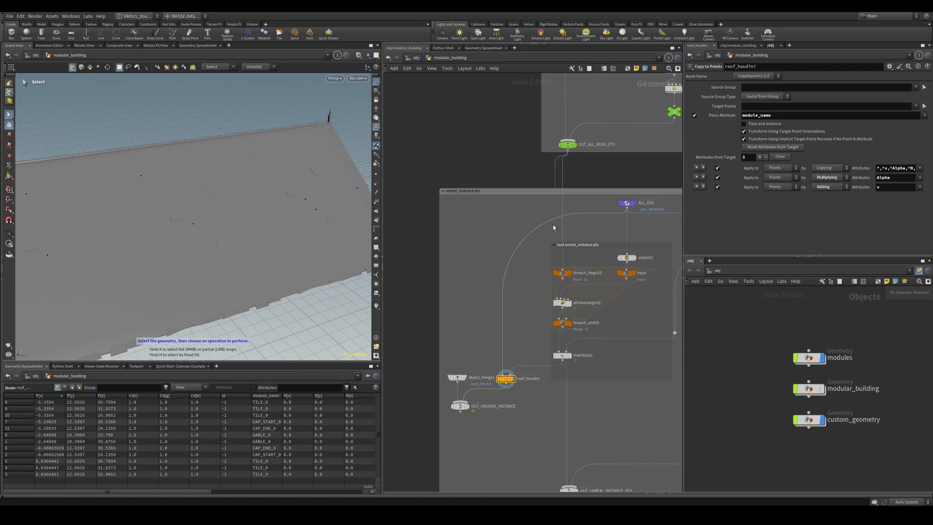
left_click_drag(554, 228, 512, 375)
key("w")
key("w")
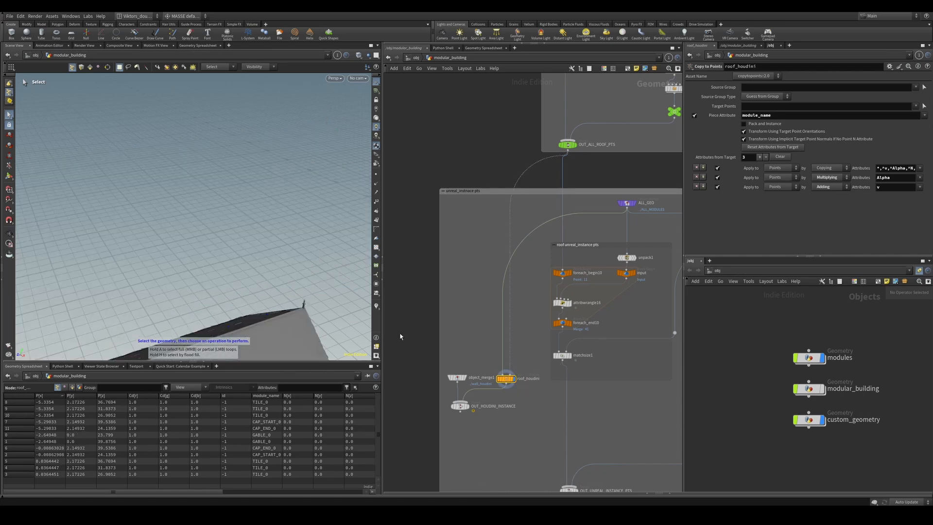
key("space+g")
key("Escape")
left_click_drag(243, 264, 322, 286)
key("w")
key("w")
scroll(525, 359, "up", 3)
scroll(535, 340, "down", 2)
Display OUT_ALL_ROOF_PTS and examine the layout of the roof points in the viewport
middle_click_drag(603, 126, 557, 286)
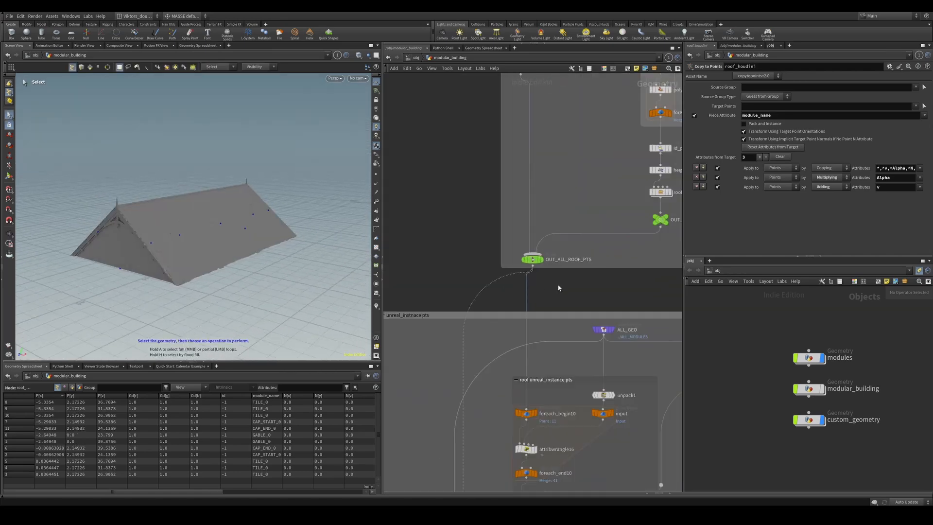
scroll(555, 289, "up", 1)
left_click(538, 254)
key("Escape")
left_click_drag(203, 235, 204, 295)
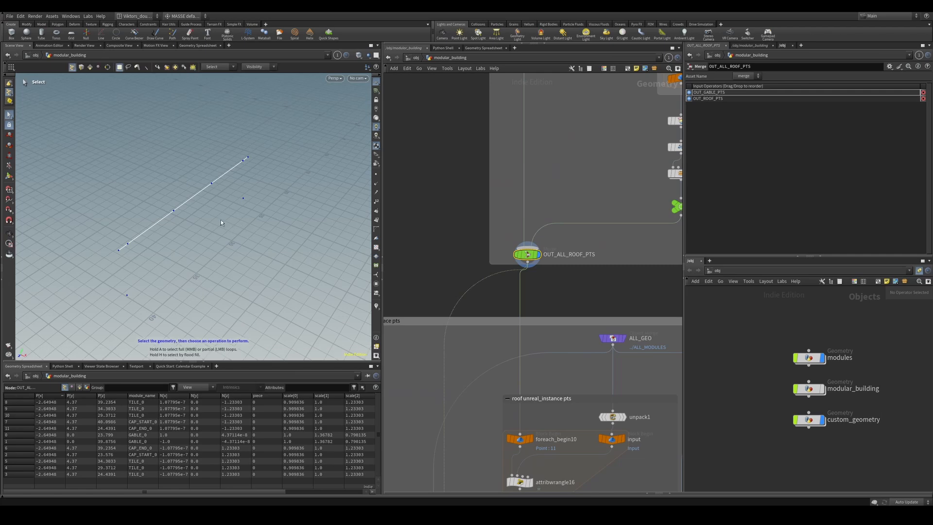
left_click_drag(220, 223, 224, 187, "alt")
Trace the roof branch through OUT_ROOF_PTS into OUT_ALL_ROOF_PTS and on to the instance points network
scroll(443, 278, "down", 2)
middle_click_drag(443, 277, 502, 221)
middle_click_drag(633, 168, 533, 258)
scroll(587, 267, "up", 2)
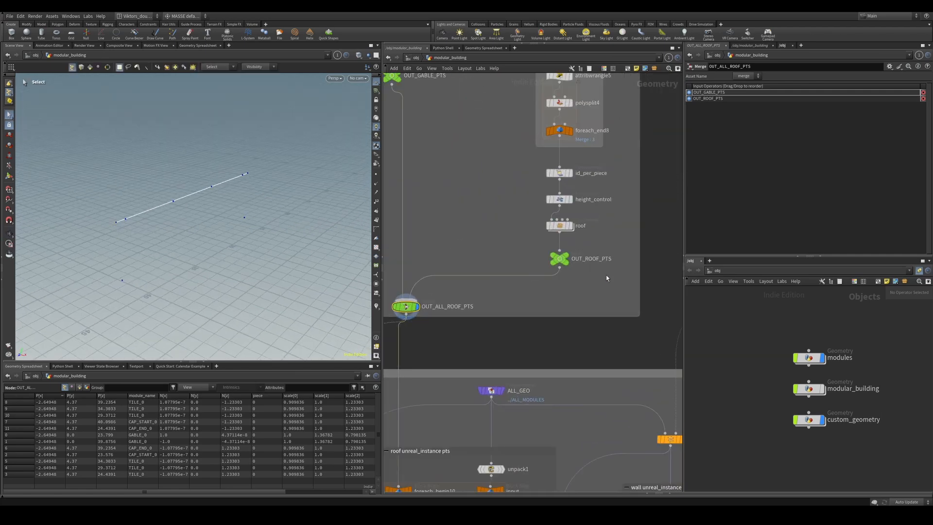
middle_click_drag(589, 248, 585, 291)
left_click_drag(584, 292, 533, 325)
key("r")
middle_click_drag(457, 367, 547, 290)
left_click_drag(547, 290, 467, 255)
key("r")
scroll(465, 255, "down", 2)
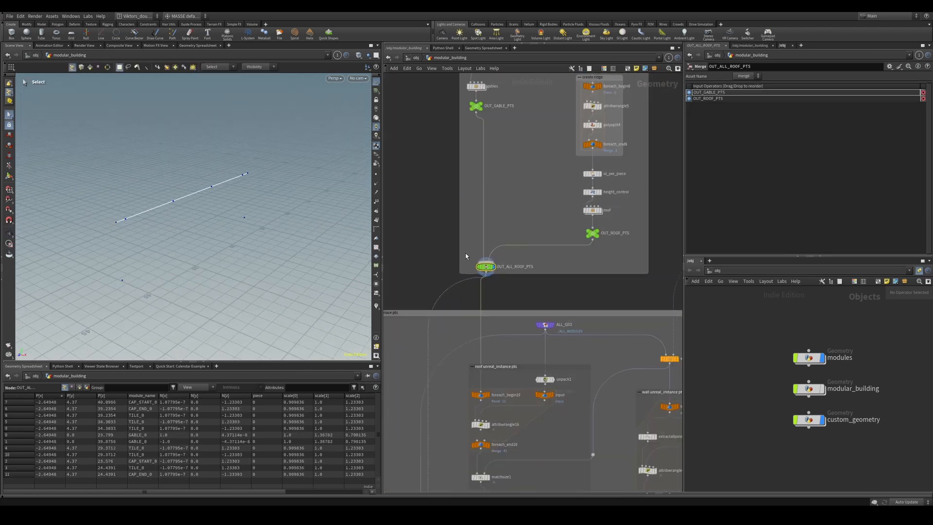
Display roof_houdini in the instance points network to inspect the copied roof modules
middle_click_drag(466, 256, 471, 192)
middle_click_drag(456, 365, 502, 253)
scroll(519, 297, "up", 3)
left_click(572, 295)
key("r")
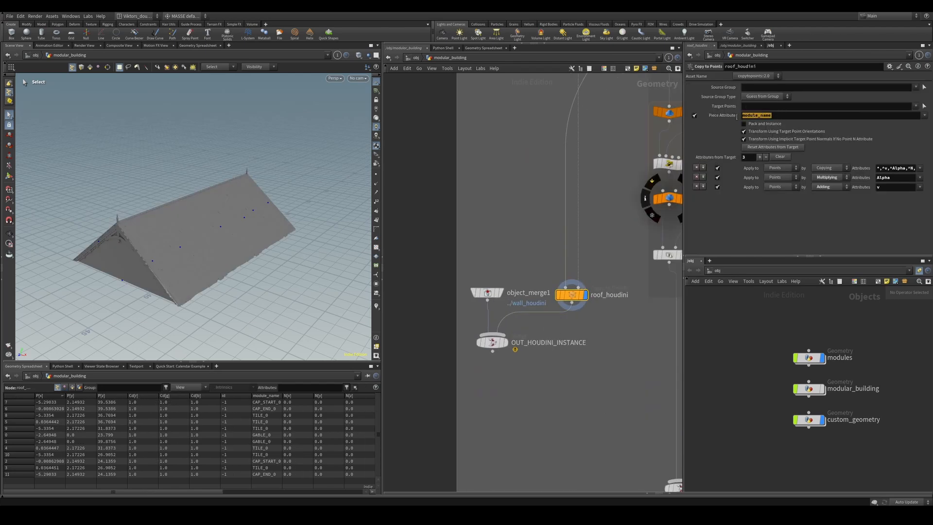
Display wall_houdini and examine the wall modules copied onto the building points
scroll(539, 220, "down", 3)
middle_click_drag(537, 223, 400, 327)
middle_click_drag(676, 216, 590, 258)
scroll(590, 260, "up", 1)
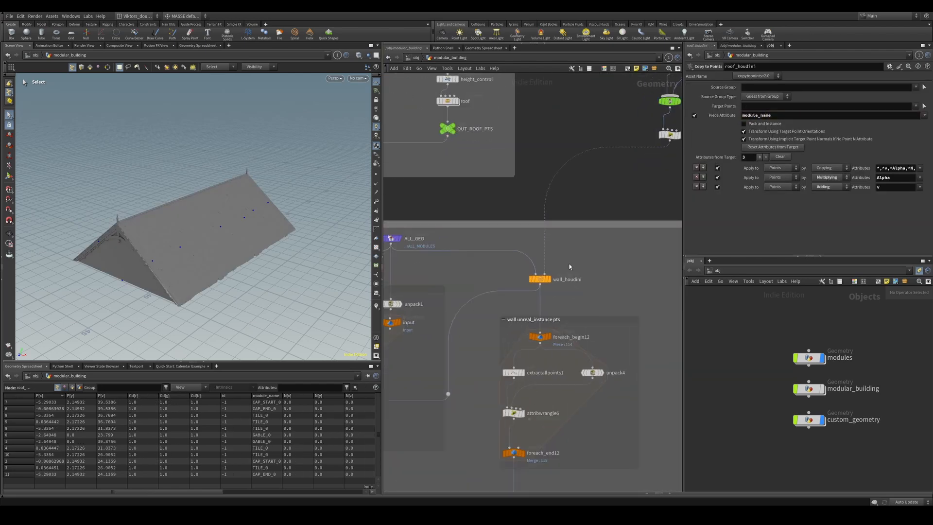
scroll(553, 278, "up", 1)
scroll(554, 281, "up", 1)
left_click_drag(562, 275, 537, 298)
key("r")
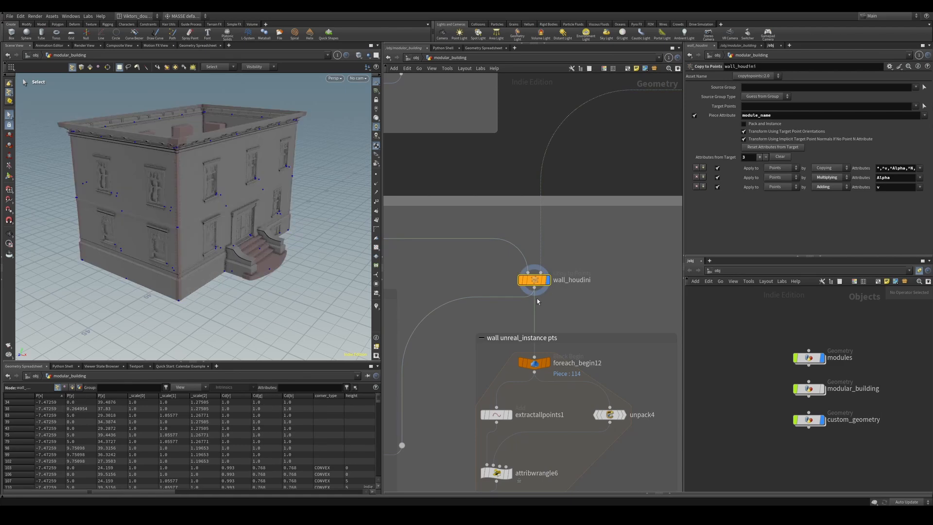
Display roof_houdini again and inspect the roof's placement and gable detail from several angles
scroll(537, 298, "down", 4)
middle_click_drag(474, 348, 620, 211)
scroll(469, 299, "up", 3)
left_click(486, 246)
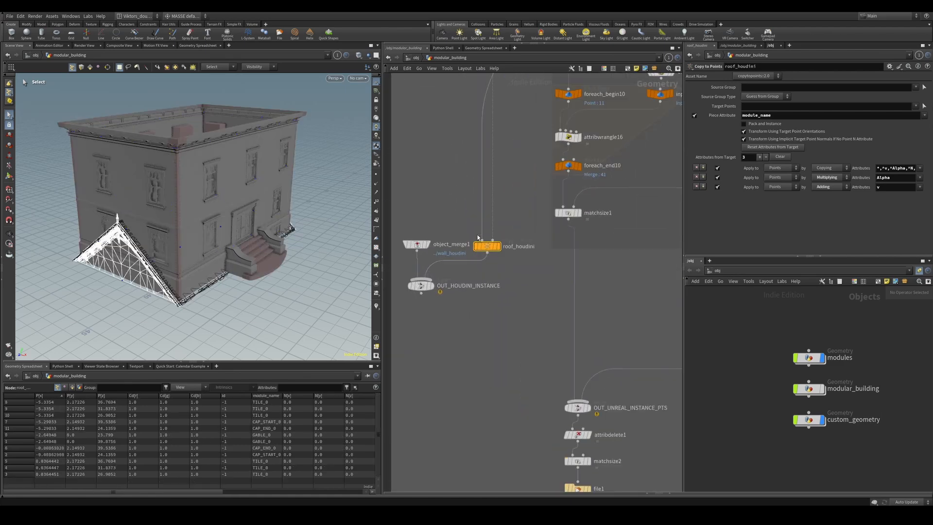
key("r")
scroll(457, 274, "up", 2)
left_click_drag(177, 263, 146, 254, "alt")
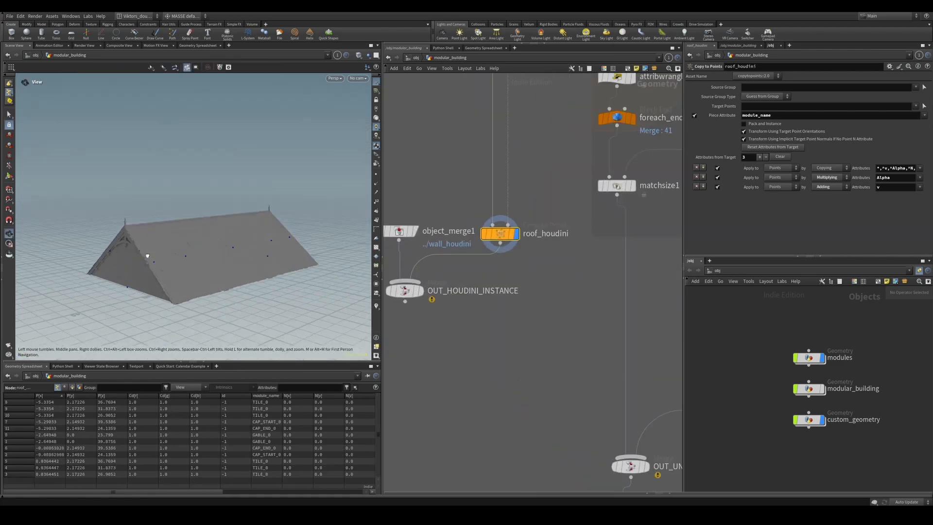
scroll(145, 254, "up", 5)
left_click_drag(240, 279, 287, 293, "alt")
middle_click_drag(502, 271, 587, 287)
scroll(587, 287, "up", 2)
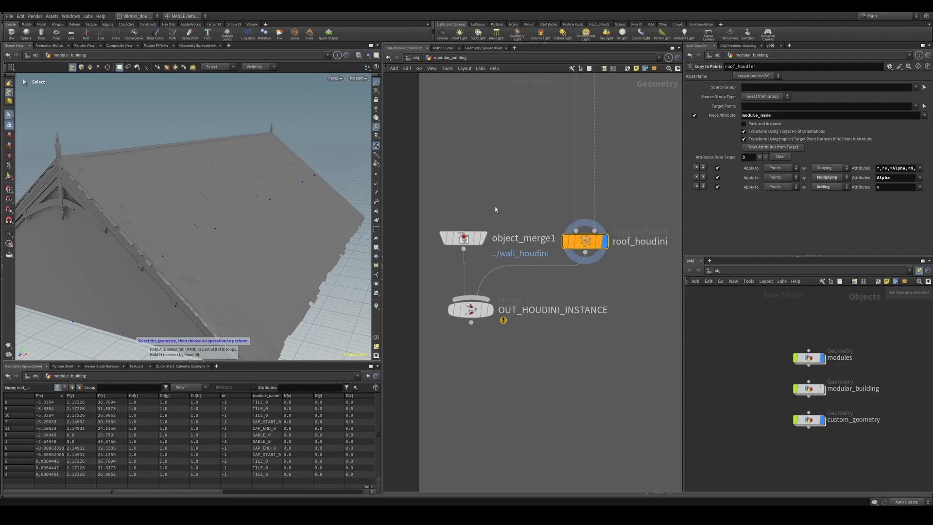
left_click_drag(273, 210, 240, 236, "alt")
scroll(198, 204, "down", 5)
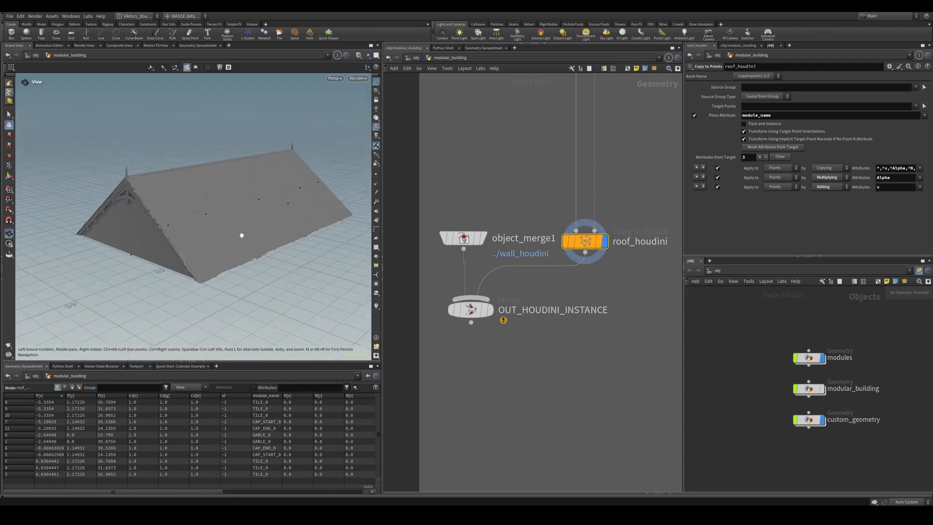
Undo the recent network changes back to before OUT_ALL_ROOF_PTS was wired into roof_houdini's target points input
scroll(575, 285, "down", 2)
middle_click_drag(575, 285, 516, 347)
left_click(482, 254)
scroll(568, 320, "down", 1)
key("ctrl+z")
key("ctrl+z")
scroll(549, 337, "down", 3)
key("ctrl+z")
key("ctrl+z")
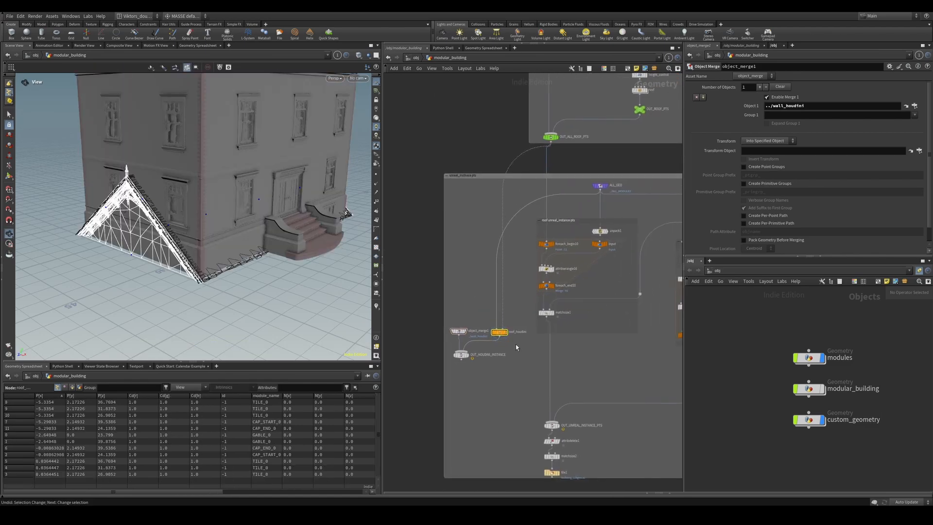
key("ctrl+z")
key("ctrl+z")
key("ctrl+z")
key("ctrl+z")
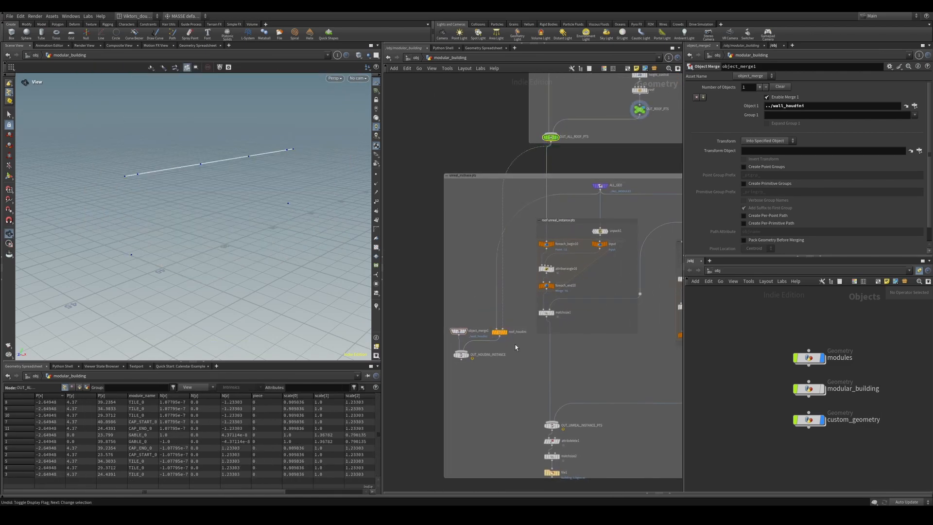
key("ctrl+z")
key("ctrl+z")
key("ctrl+z")
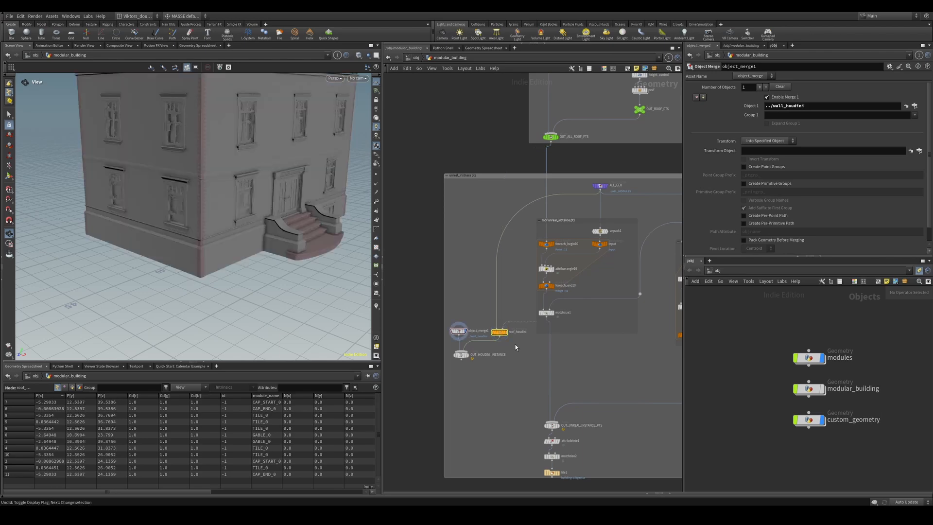
Display object_merge1 and roof_houdini in turn to compare the wall geometry with the roof's position
scroll(483, 350, "up", 3)
left_click(439, 316)
left_click(452, 316)
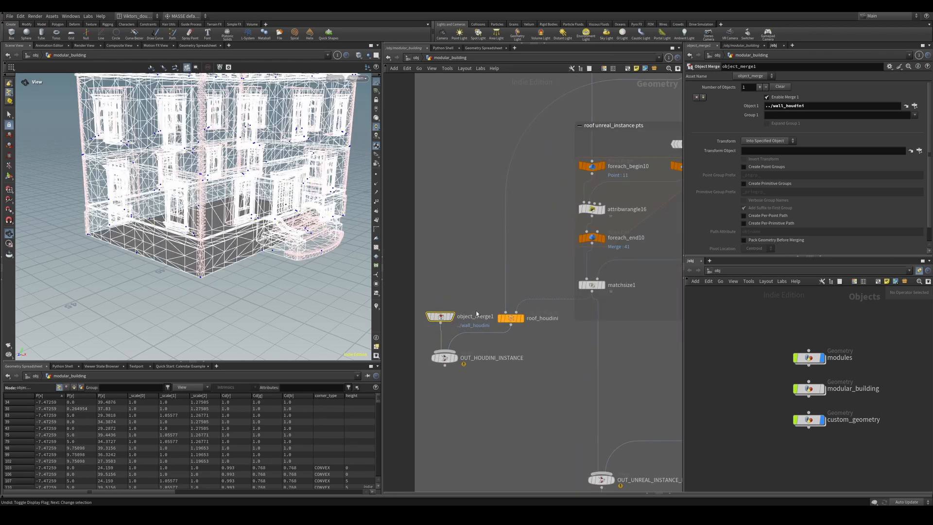
left_click(452, 317)
scroll(277, 217, "down", 2)
left_click_drag(284, 207, 252, 223, "alt")
scroll(486, 330, "up", 2)
left_click(543, 310)
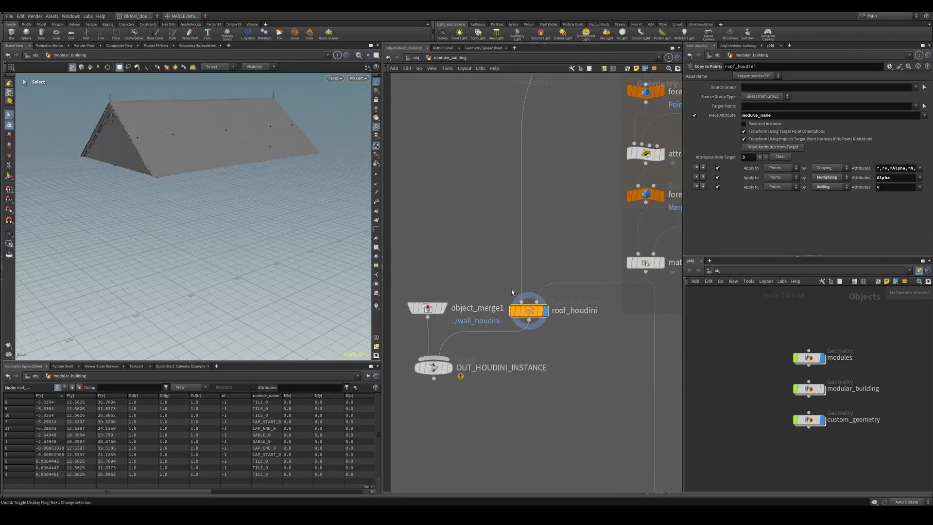
Display matchsize1 and check how it offsets the roof points before they reach roof_houdini
scroll(519, 338, "down", 2)
middle_click_drag(555, 352, 520, 363)
scroll(568, 301, "up", 2)
middle_click_drag(573, 299, 467, 305)
left_click(483, 302)
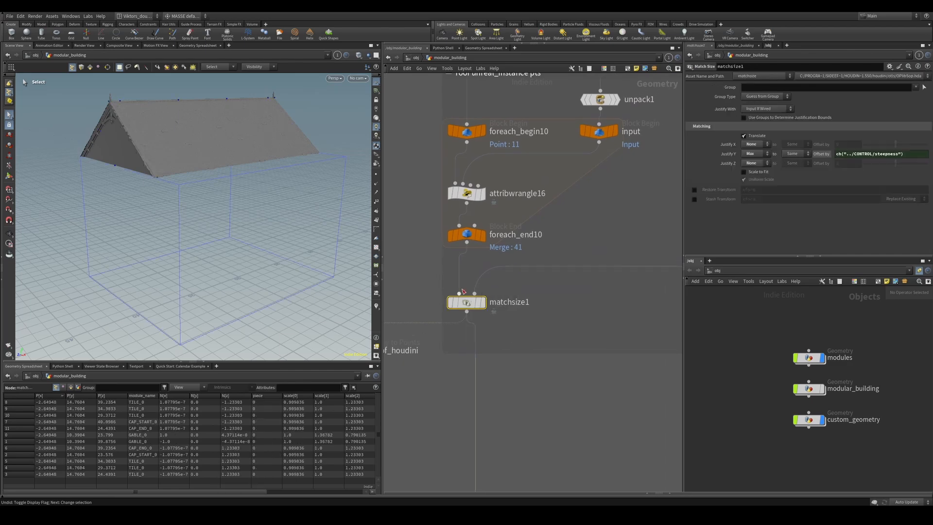
left_click_drag(383, 292, 412, 309)
scroll(422, 284, "down", 2)
middle_click_drag(421, 285, 485, 290)
left_click(482, 371)
middle_click_drag(474, 394, 517, 370)
scroll(517, 382, "down", 2)
scroll(593, 342, "up", 2)
left_click(586, 319)
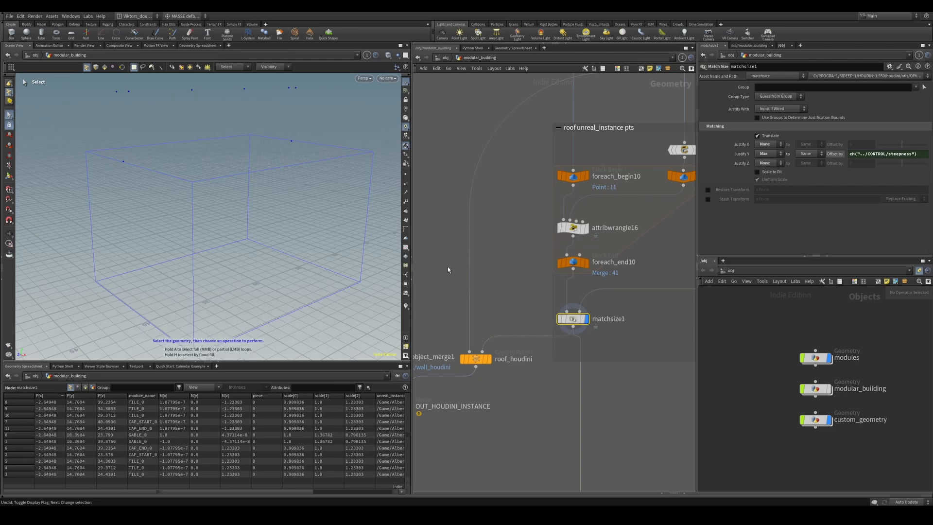
Display wall_houdini and view the building walls without the roof
scroll(603, 304, "down", 1)
middle_click_drag(613, 306, 533, 308)
scroll(561, 323, "down", 2)
middle_click_drag(627, 273, 551, 289)
scroll(651, 209, "up", 1)
left_click(633, 215)
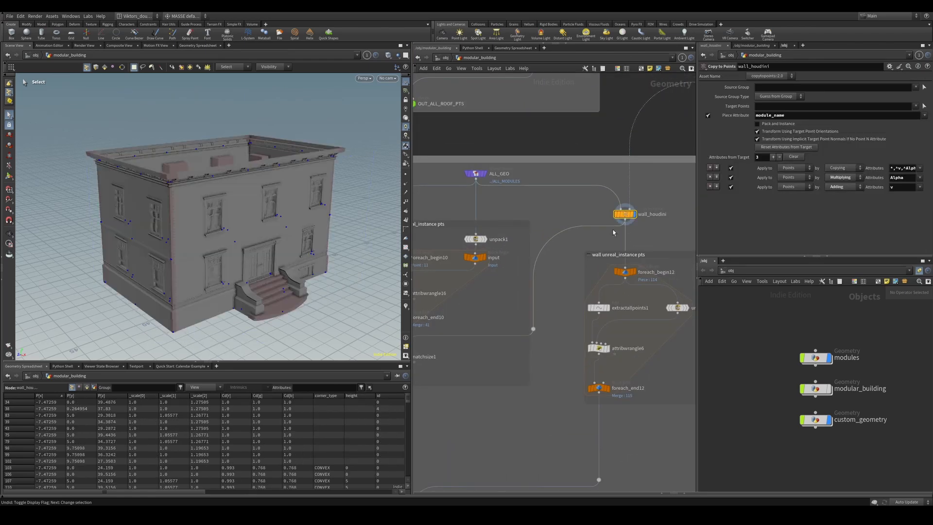
key("Escape")
left_click_drag(243, 194, 230, 253)
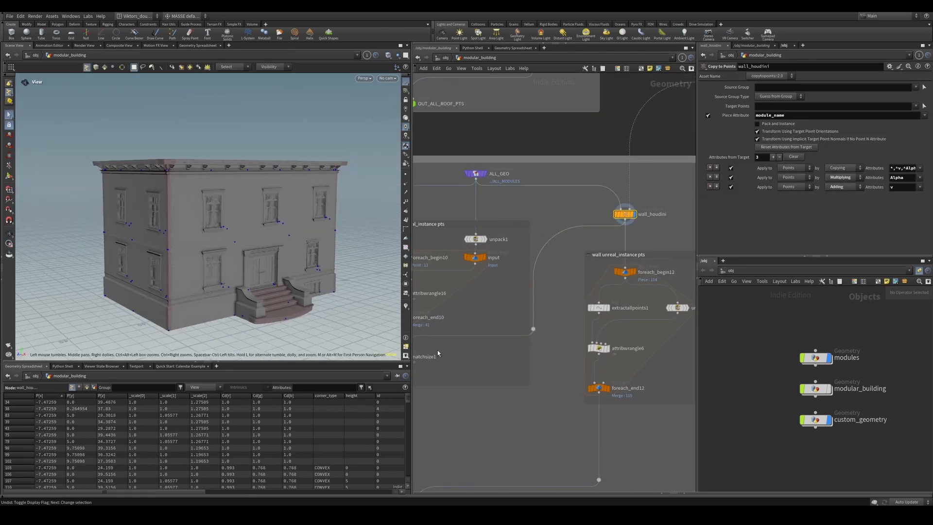
Display OUT_HOUDINI_INSTANCE to view the merged walls and roof
scroll(440, 357, "down", 3)
middle_click_drag(446, 365, 617, 281)
scroll(548, 325, "up", 2)
left_click(545, 313)
left_click_drag(563, 281, 551, 322)
left_click(512, 330)
Examine the roof unreal_instance pts and wall unreal_instance pts branches of the instance points network
scroll(578, 297, "down", 1)
middle_click_drag(670, 251, 510, 261)
scroll(467, 227, "up", 2)
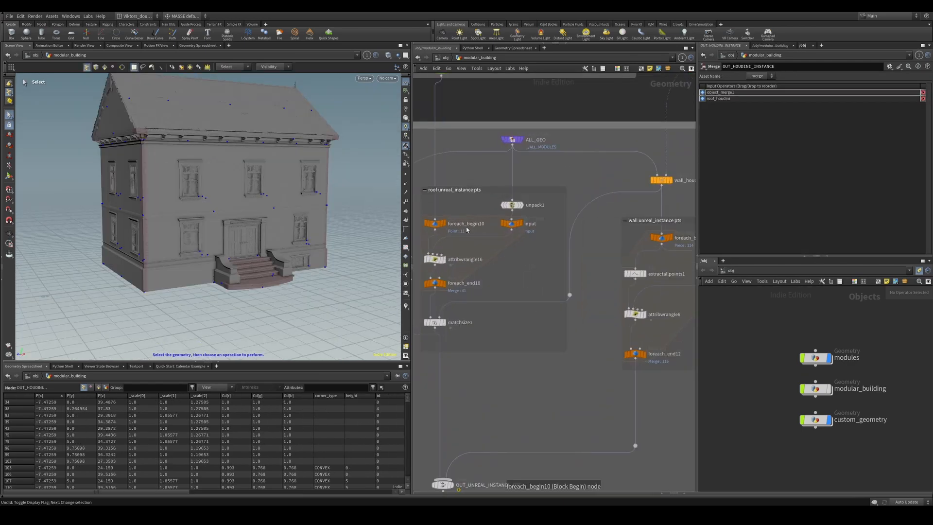
middle_click_drag(465, 226, 481, 228)
middle_click_drag(664, 296, 593, 261)
scroll(528, 387, "down", 2)
scroll(594, 262, "up", 3)
scroll(594, 307, "down", 2)
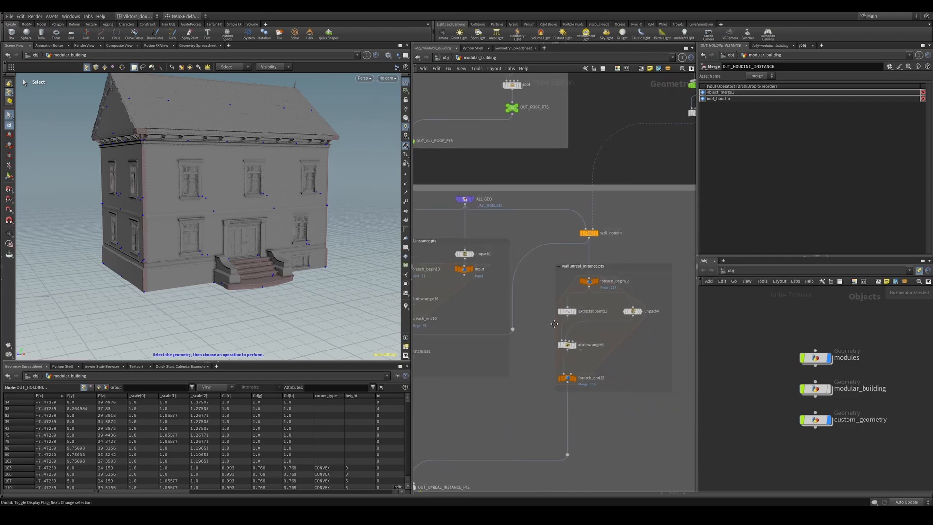
middle_click_drag(511, 343, 557, 311)
scroll(556, 321, "up", 2)
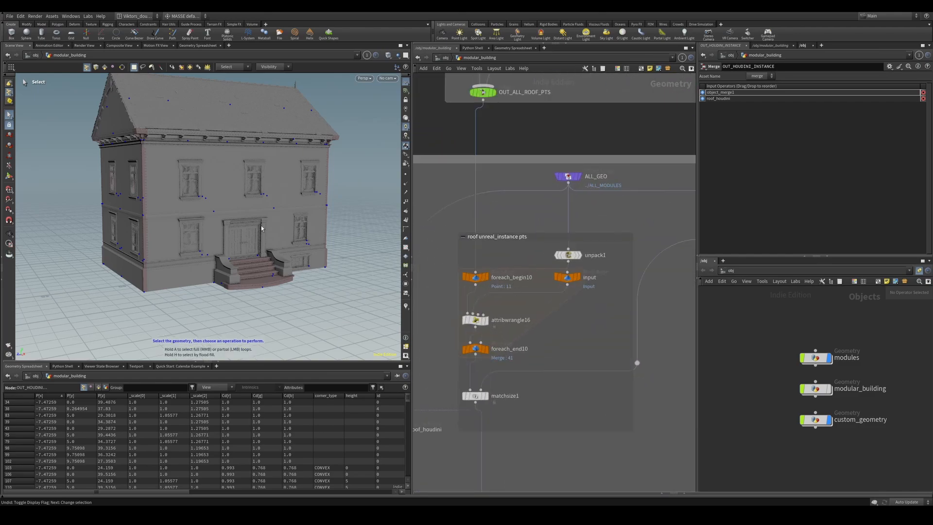
Inspect the complete building in the viewport, toggling the wireframe shading
mouse_move(216, 221)
left_mouse_down("alt")
mouse_move(204, 228)
mouse_move(193, 266)
mouse_move(215, 213)
mouse_move(226, 256)
mouse_move(251, 237)
mouse_move(209, 315)
mouse_move(192, 250)
left_mouse_up("alt")
key("shift+w")
key("shift+w")
key("shift+w")
key("shift+w")
scroll(458, 312, "down", 4)
middle_click_drag(656, 256, 655, 239)
scroll(655, 239, "up", 4)
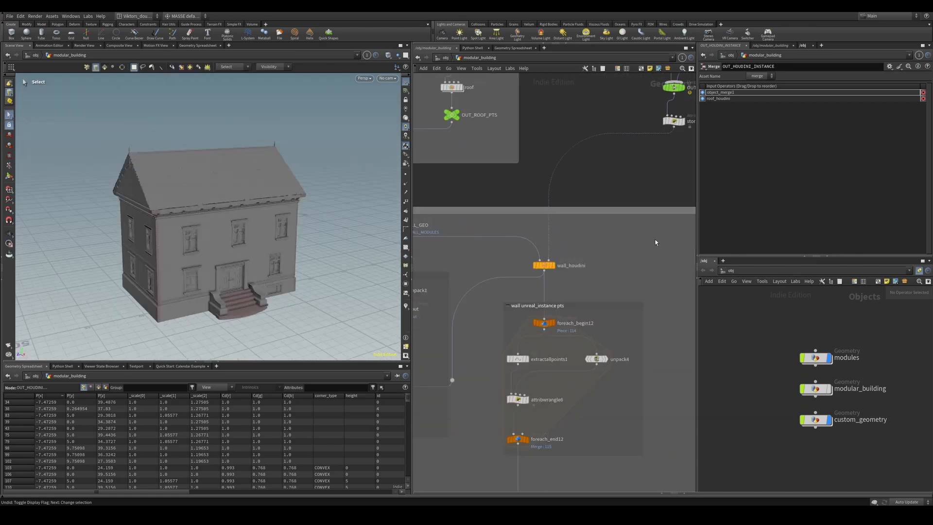
Display wall_houdini, then locate the wall unreal_instance pts branch it feeds
left_click(521, 271)
key("r")
scroll(224, 242, "up", 3)
left_click_drag(266, 239, 232, 245)
key("2")
scroll(571, 356, "up", 4)
middle_click_drag(569, 340, 617, 263)
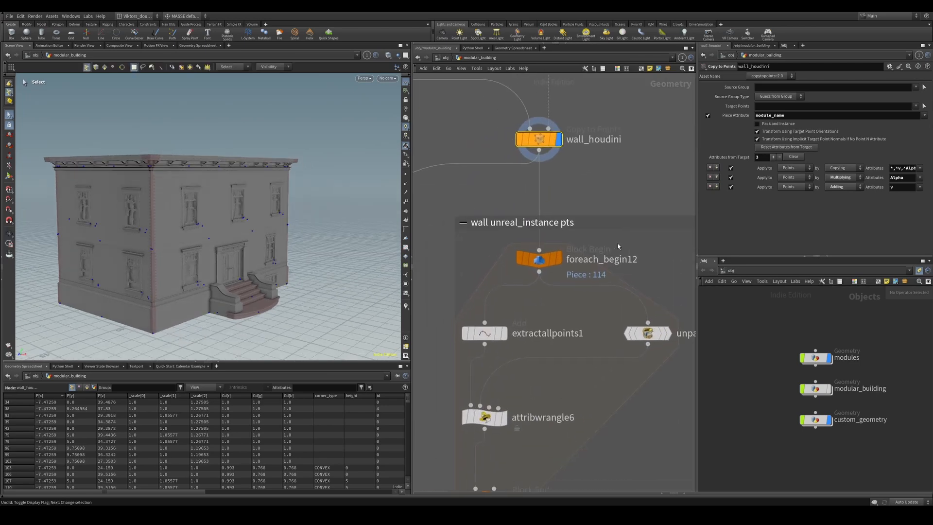
Check the single piece at foreach_begin12, then return the display to wall_houdini
left_click(538, 263)
key("r")
left_click_drag(538, 264, 483, 261)
middle_click_drag(568, 171, 578, 185)
left_click(545, 154)
key("r")
Select individual window and wall primitives on the facade to check how the copied modules are split into pieces
mouse_move(181, 235)
left_mouse_down("alt")
mouse_move(208, 218)
mouse_move(173, 219)
left_mouse_up("alt")
scroll(220, 209, "up", 5)
key("s")
left_click(170, 197)
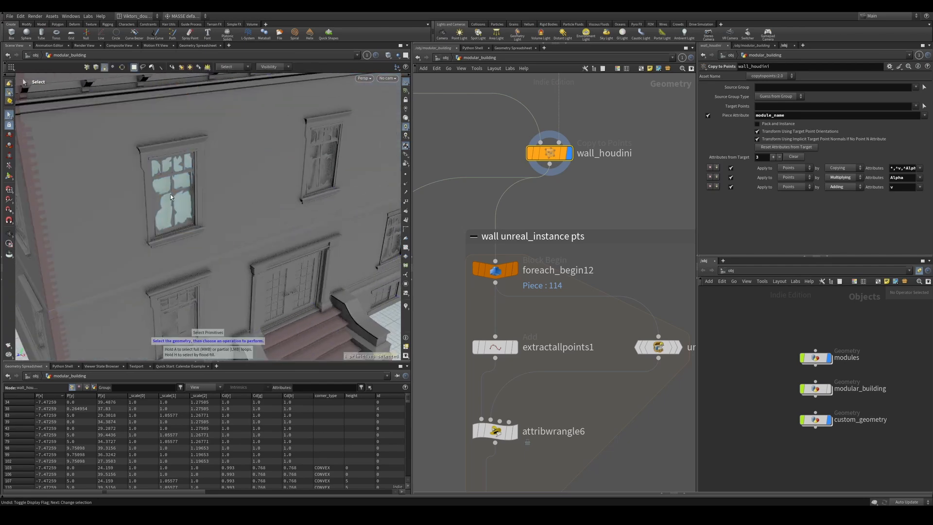
left_click(324, 167)
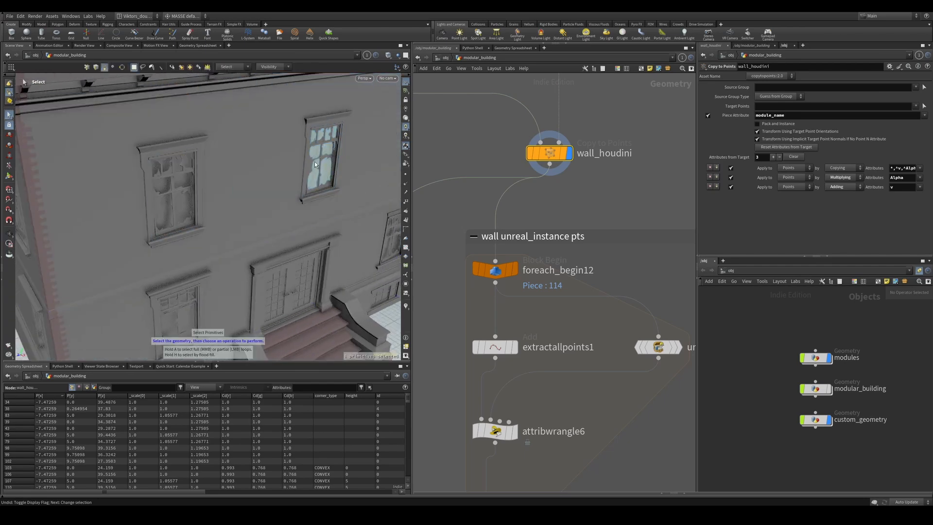
left_click(331, 168)
left_click_drag(357, 178, 230, 228, "alt")
left_click(262, 207)
left_click(360, 165)
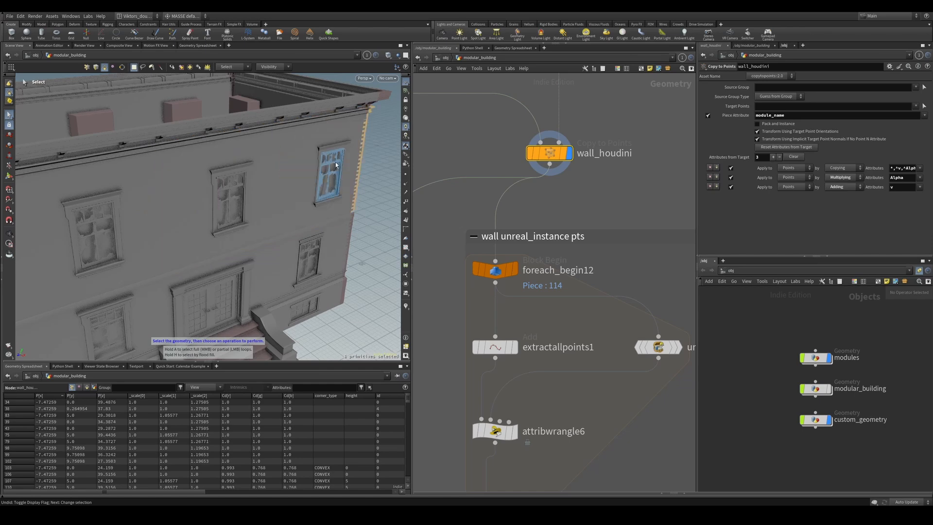
left_click(332, 173)
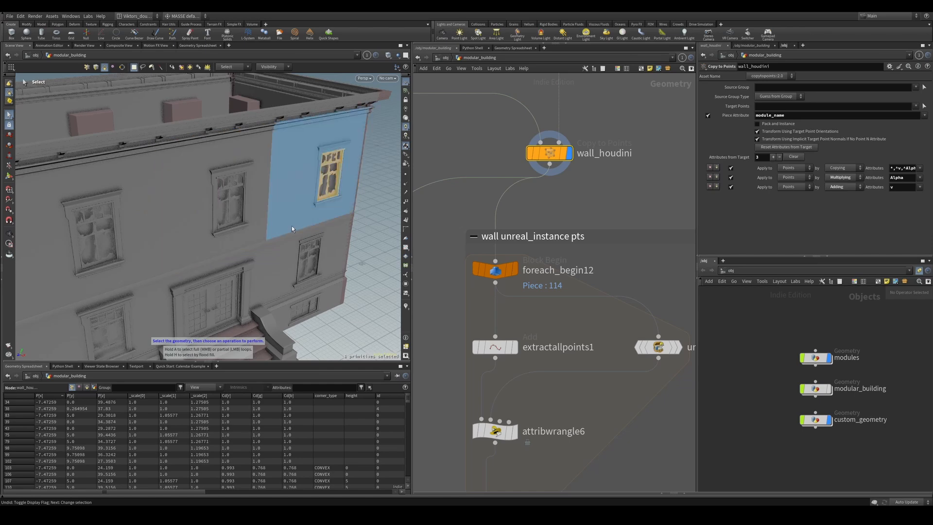
Display foreach_begin12 and extractallpoints1 in turn to compare one module piece with its extracted point
left_click_drag(490, 273, 490, 271)
left_click(515, 269)
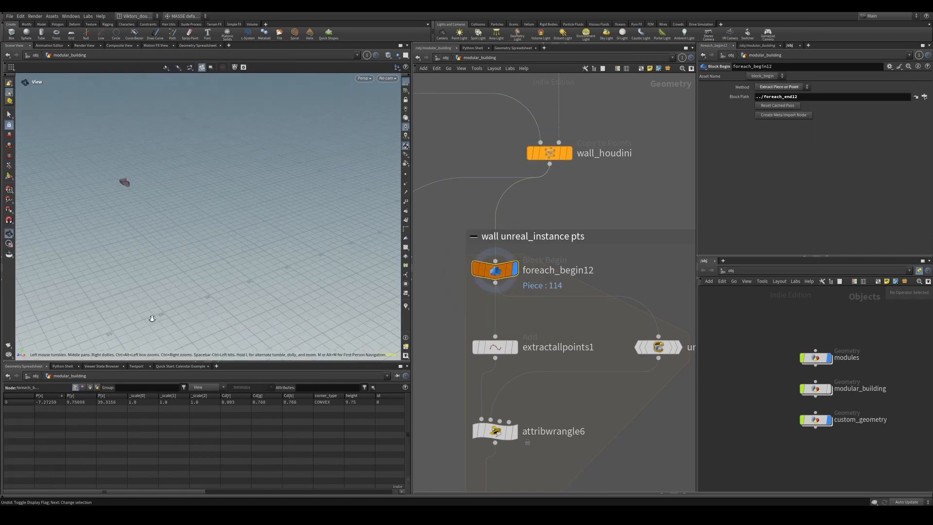
key("space+f")
middle_click_drag(498, 346, 500, 349)
left_click(497, 350)
left_click(517, 350)
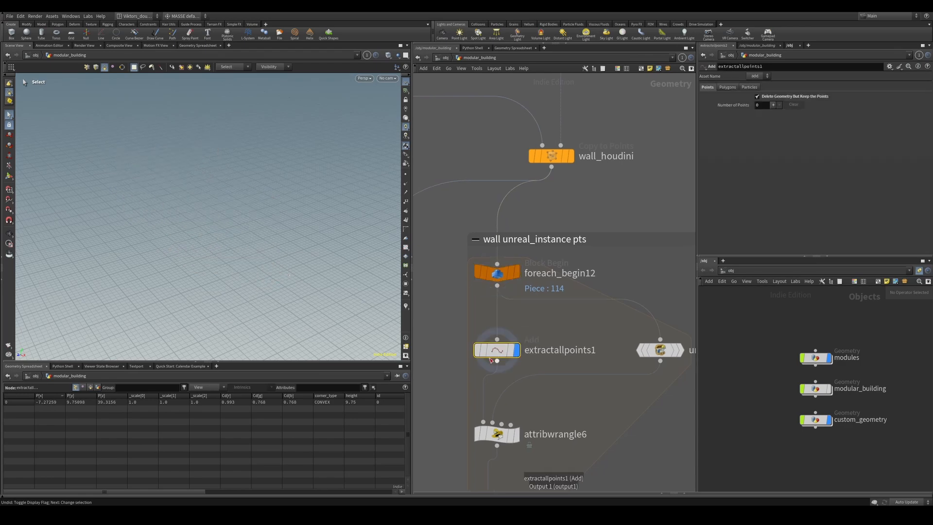
key("s")
scroll(575, 365, "up", 1)
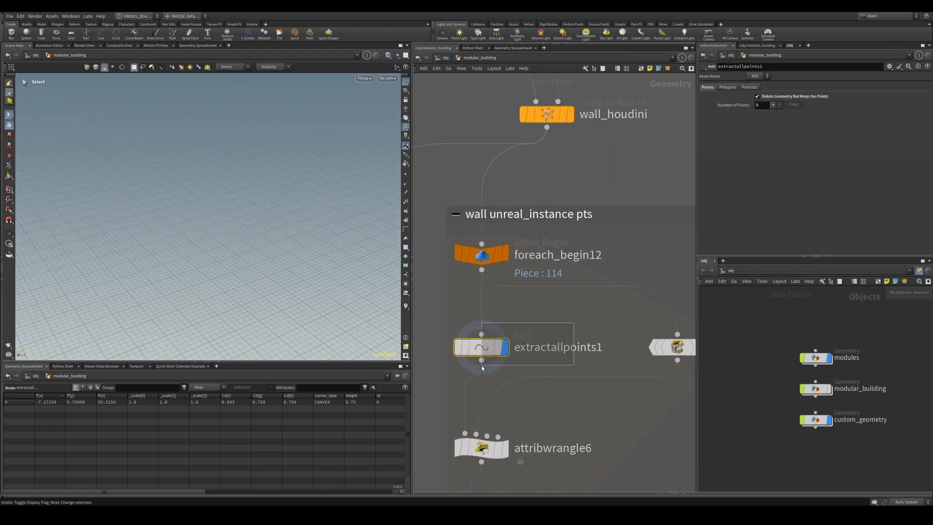
left_click(481, 255)
left_click(505, 254)
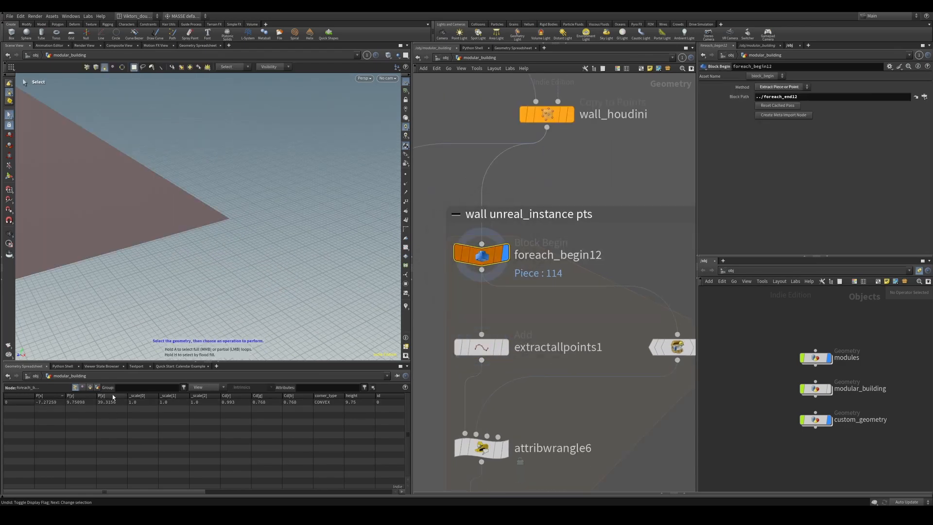
Display foreach_end12 and review its iteration and piece element settings
scroll(495, 268, "down", 3)
middle_click_drag(495, 291, 561, 265)
scroll(566, 413, "up", 2)
left_click(542, 384)
left_click(561, 385)
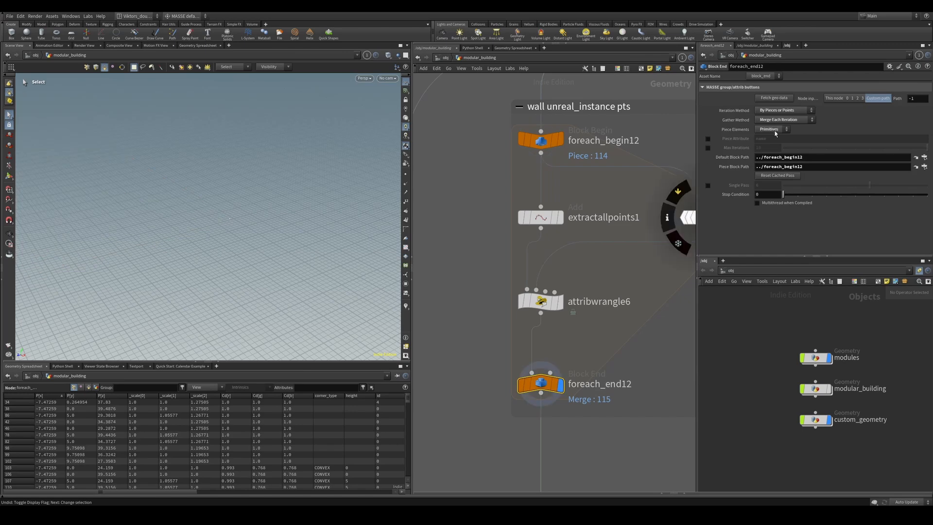
Display foreach_begin12 and inspect the single module piece up close
middle_click_drag(580, 179, 576, 233)
left_click_drag(576, 232, 529, 182)
key("shift+r")
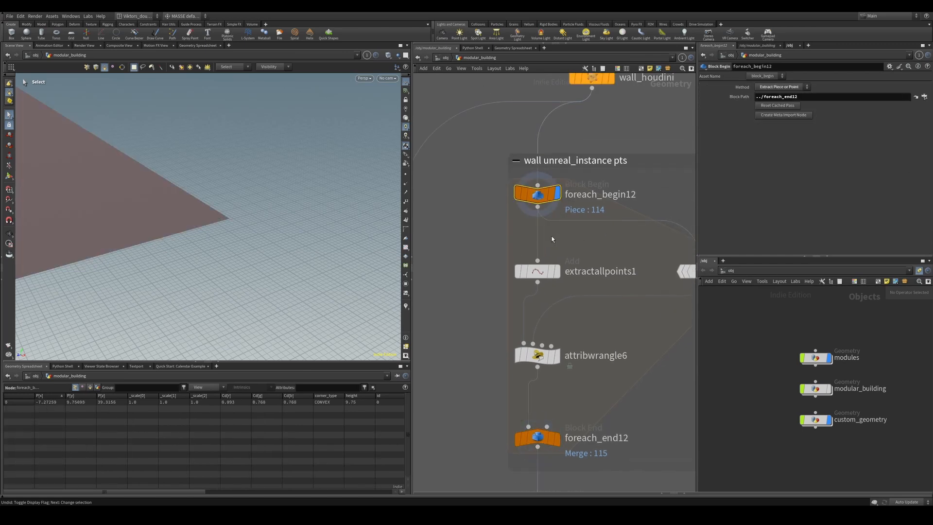
left_click_drag(141, 234, 204, 241, "alt")
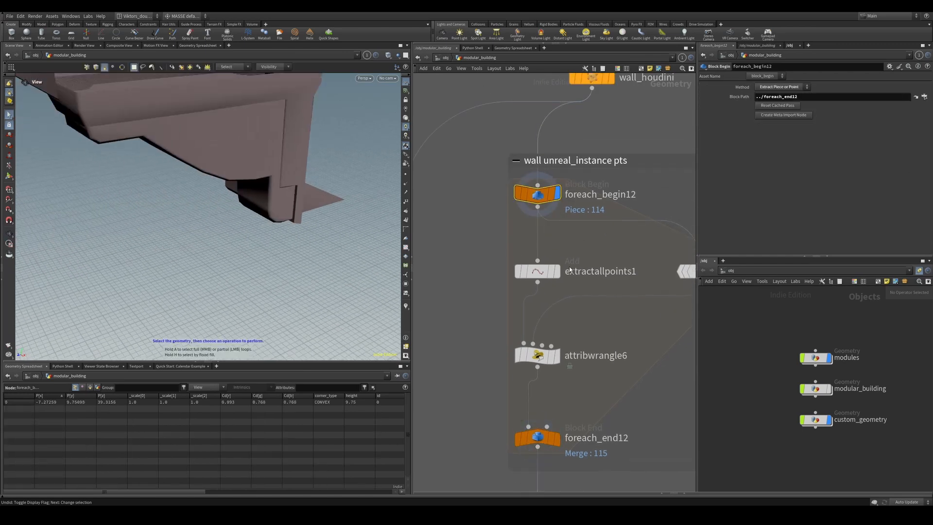
scroll(578, 269, "up", 3)
Display extractallpoints1 and view the point kept from the module piece
left_click_drag(571, 263, 489, 296)
key("shift+r")
left_click_drag(314, 225, 260, 240, "alt")
key("s")
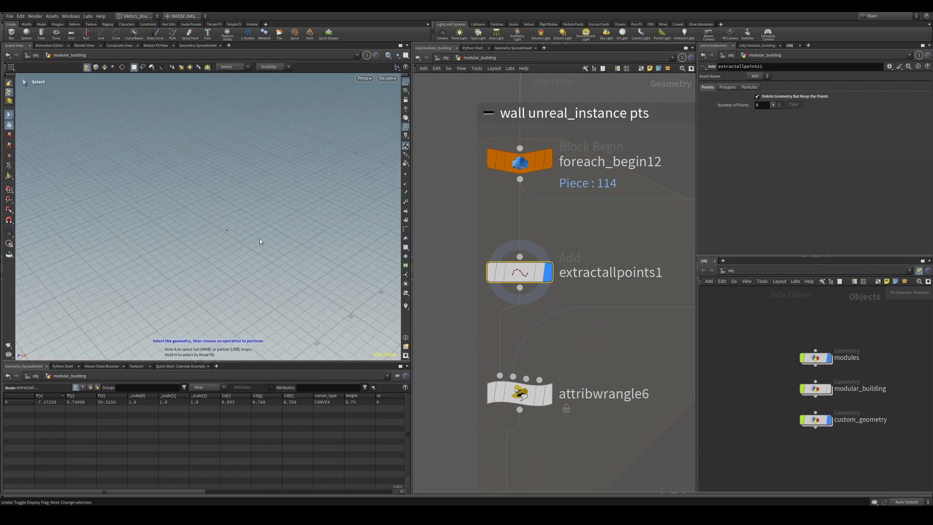
Display unpack4 and frame the unpacked module geometry in the viewport
scroll(601, 313, "down", 2)
scroll(601, 315, "down", 1)
middle_click_drag(649, 288, 497, 273)
left_click(584, 265)
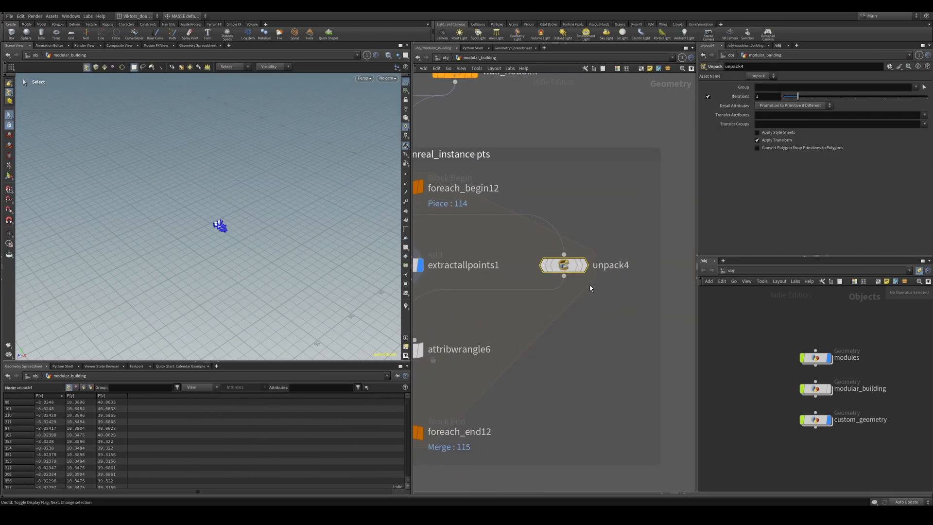
key("h")
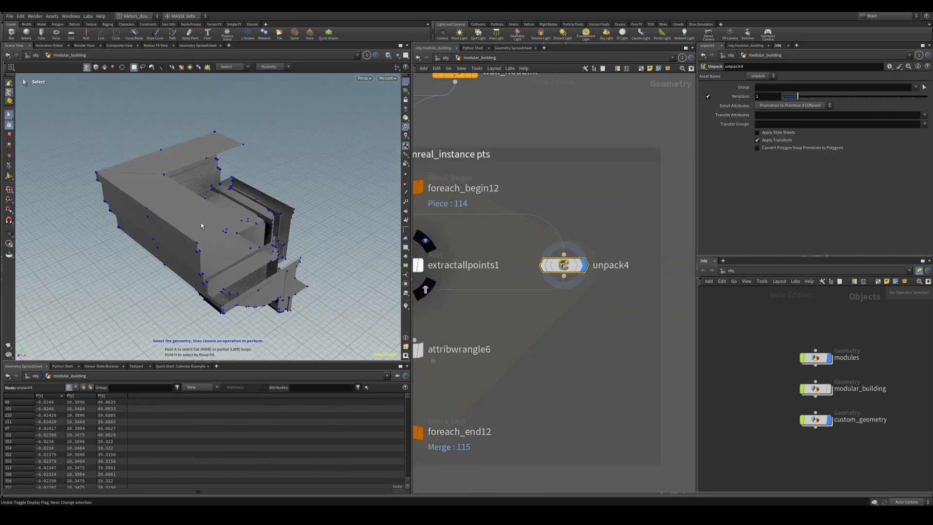
Show unpack4's primitive attributes in the geometry spreadsheet and widen the unreal_input_mesh_name column
left_click(83, 387)
double_click(95, 397)
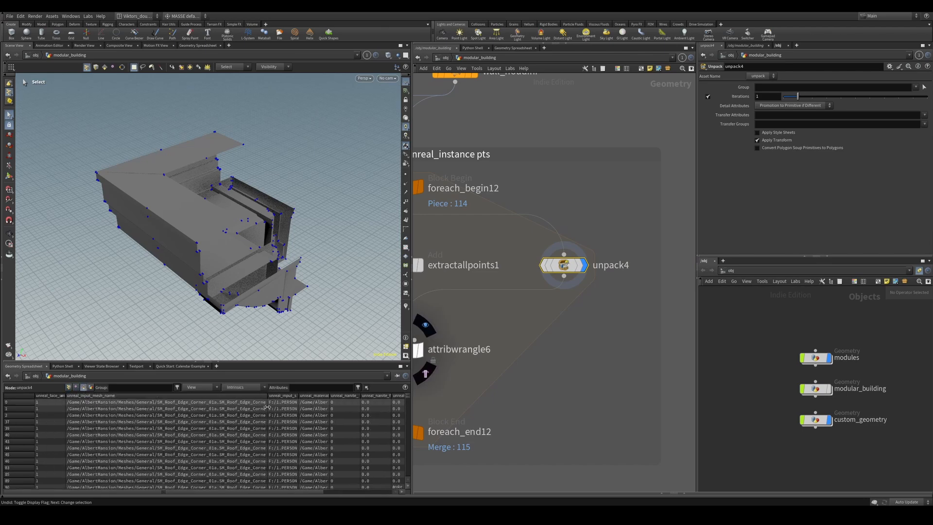
scroll(480, 335, "down", 1)
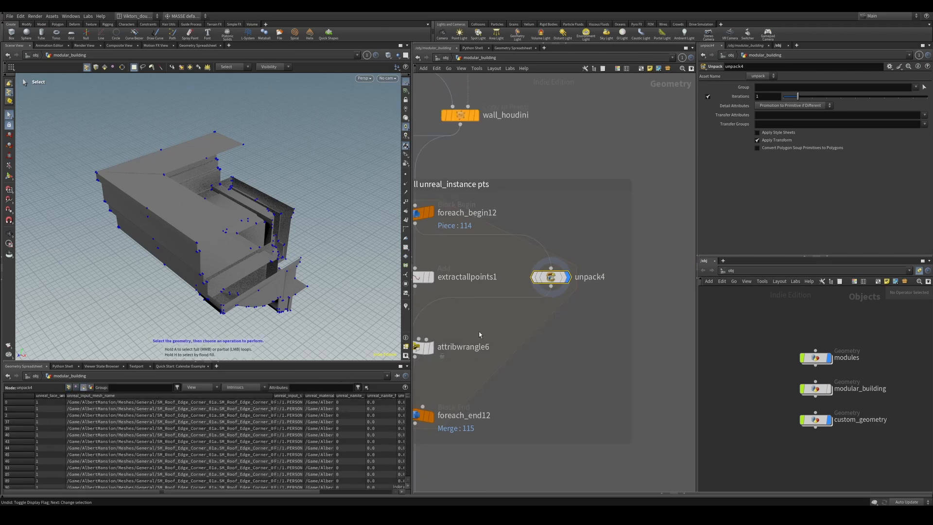
Display attribwrangle6 and review the VEX code that sets unreal_instance and scale
middle_click_drag(480, 333, 569, 330)
left_click(264, 409)
left_click(523, 348)
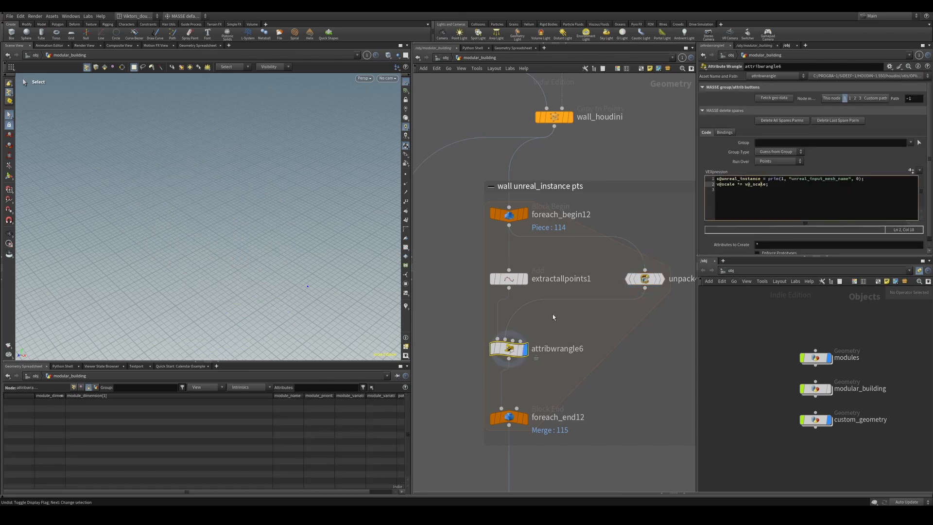
middle_click_drag(551, 311, 540, 267)
Display foreach_end12, frame all of its points, and list their point attributes with a narrower P[y] column
left_click(513, 375)
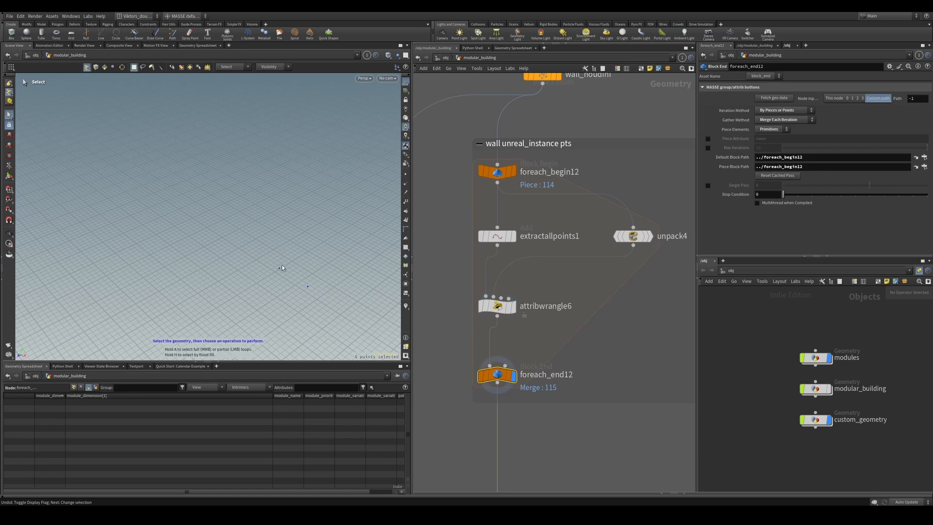
key("space+g")
scroll(298, 254, "down", 3)
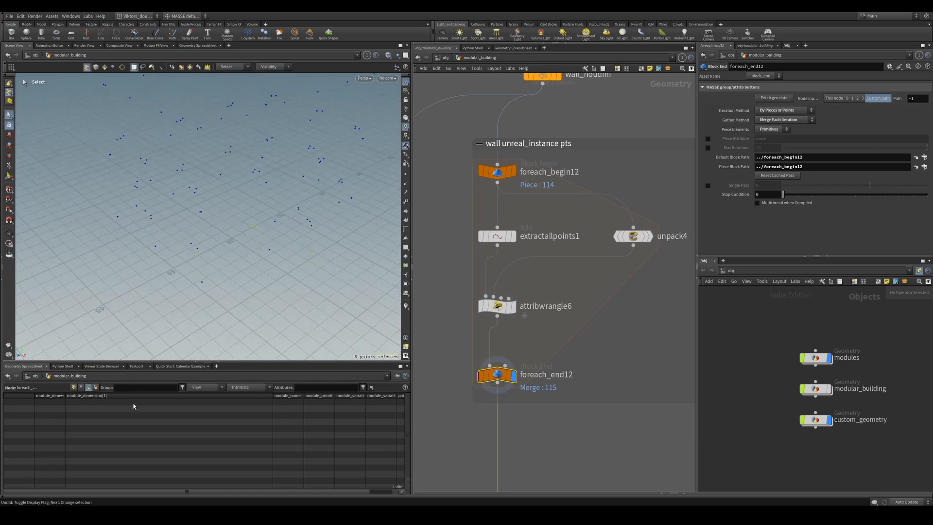
left_click(74, 387)
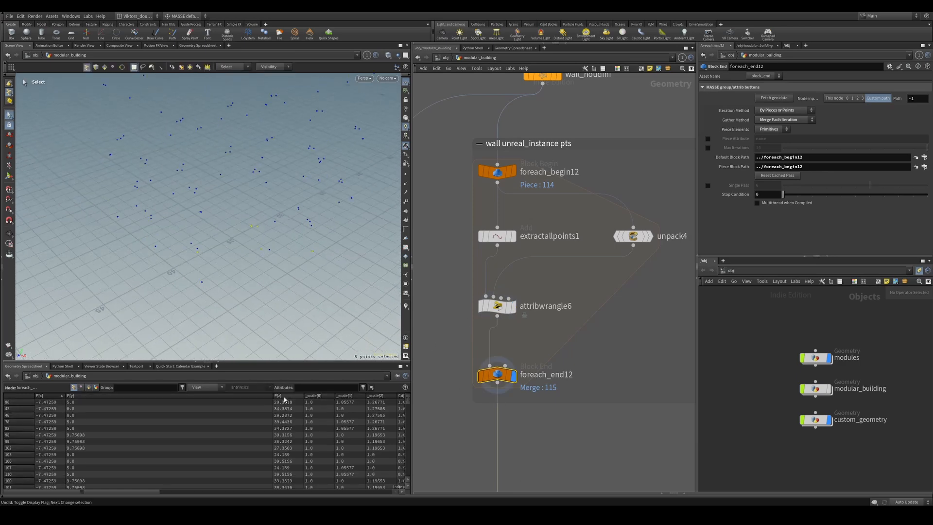
left_click_drag(274, 397, 98, 404)
scroll(89, 414, "down", 1)
scroll(497, 437, "down", 3)
Display matchsize2 below OUT_UNREAL_INSTANCE_PTS and review its justification settings
middle_click_drag(497, 438, 687, 233)
scroll(562, 350, "up", 3)
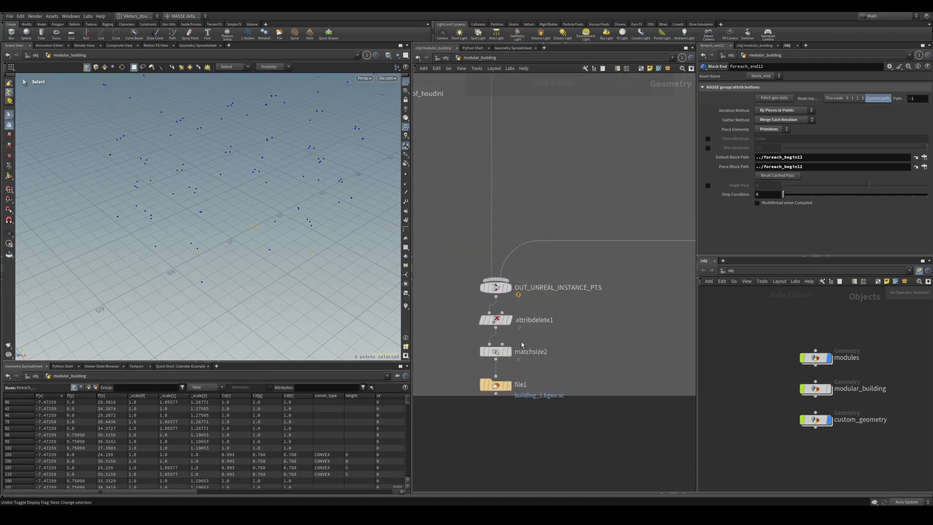
scroll(521, 344, "up", 2)
left_click(495, 302)
left_click(494, 351)
key("r")
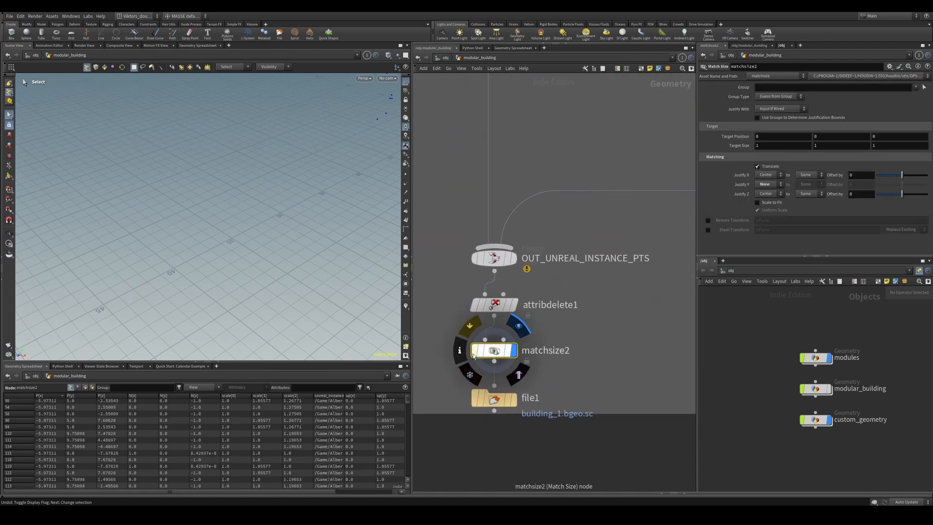
Display attribdelete1 and check which point attributes it keeps in the geometry spreadsheet
left_click(494, 305)
key("r")
left_click(79, 387)
left_click(72, 387)
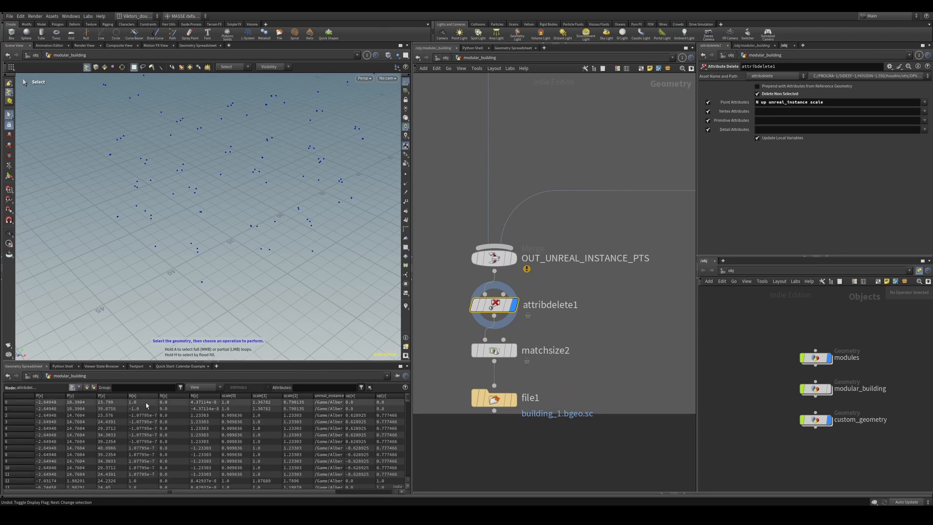
left_click_drag(153, 492, 177, 496)
scroll(550, 307, "down", 3)
Display OUT_ALL_ROOF_PTS and inspect the roof points together with their module_name attributes
middle_click_drag(617, 188, 574, 248)
middle_click_drag(687, 205, 560, 287)
scroll(560, 287, "up", 3)
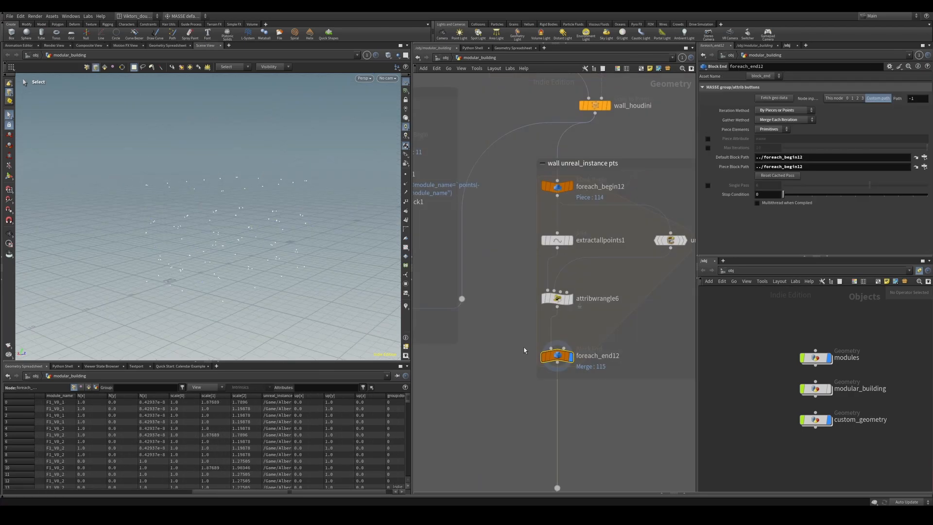
scroll(521, 394, "down", 3)
mouse_move(521, 394)
middle_mouse_down()
mouse_move(558, 397)
mouse_move(641, 429)
middle_mouse_up()
mouse_move(603, 325)
middle_mouse_down()
mouse_move(611, 371)
mouse_move(558, 373)
mouse_move(569, 364)
mouse_move(601, 368)
middle_mouse_up()
scroll(528, 247, "up", 3)
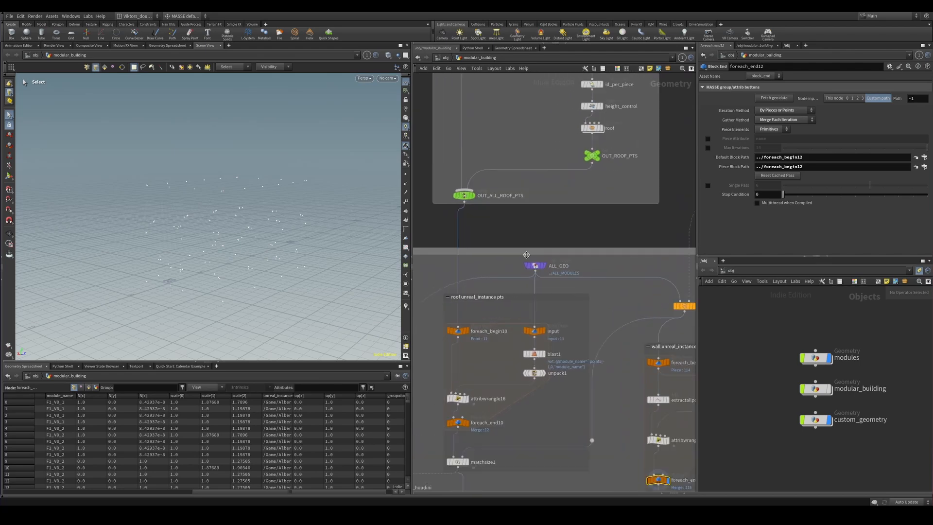
left_click(446, 183)
left_click_drag(238, 229, 212, 222, "alt")
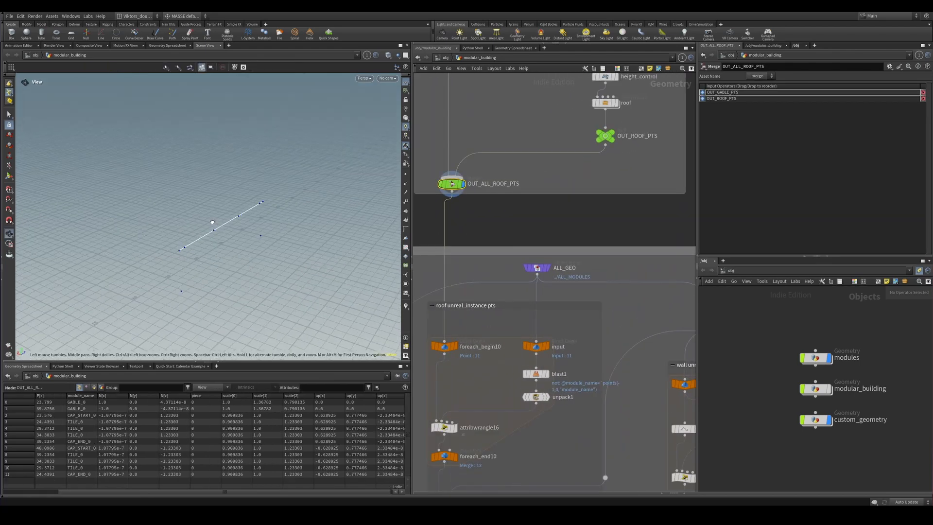
key("2")
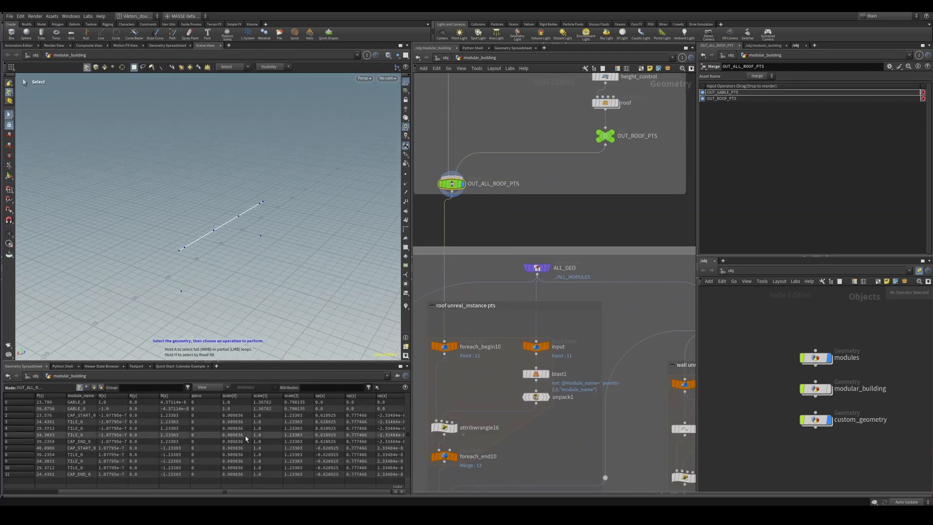
Look over the roof point network and how it feeds the roof unreal_instance pts block
scroll(470, 237, "down", 3)
middle_click_drag(502, 184, 552, 326)
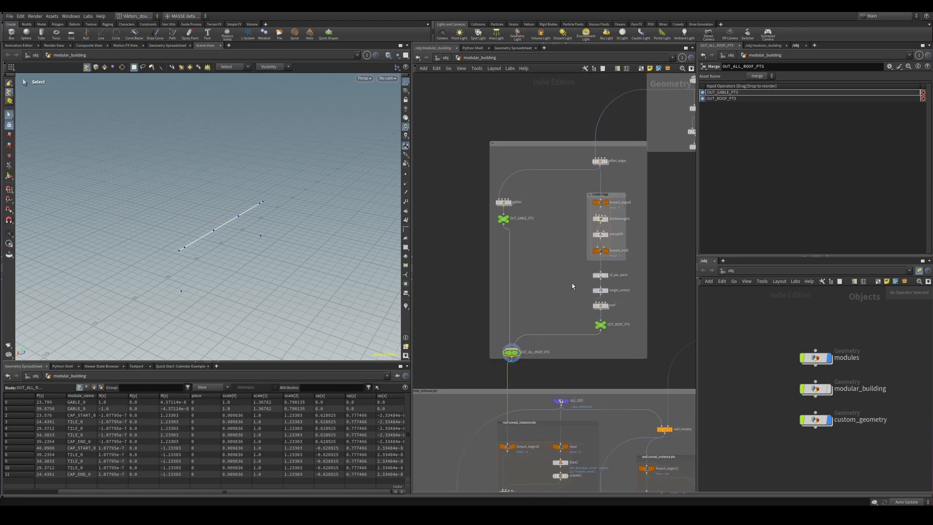
middle_click_drag(540, 366, 561, 254)
scroll(557, 328, "up", 3)
middle_click_drag(556, 331, 441, 293)
scroll(543, 273, "down", 2)
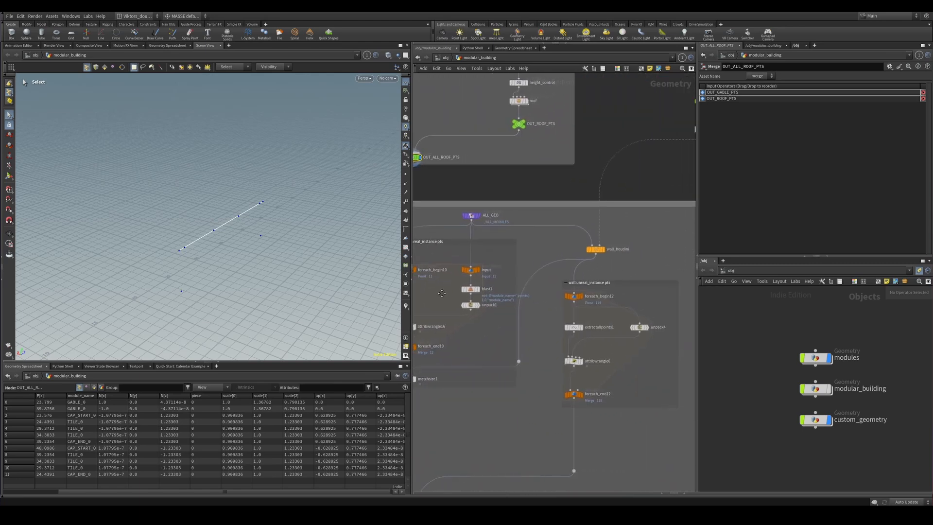
middle_click_drag(529, 307, 586, 310)
scroll(657, 299, "up", 3)
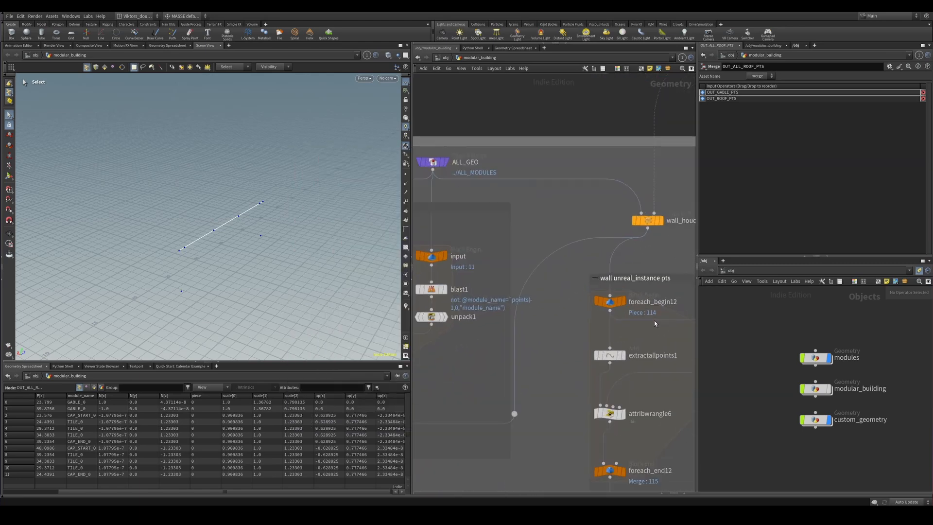
Display wall_houdini and view the assembled wall modules from another angle up close
middle_click_drag(654, 319, 565, 293)
left_click(582, 184)
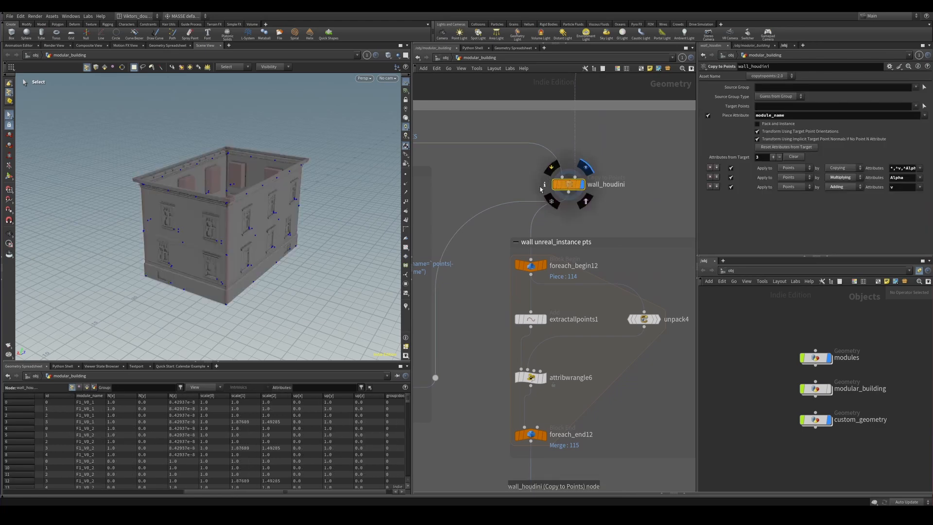
left_click_drag(237, 231, 291, 227, "alt")
scroll(318, 245, "up", 3)
key("s")
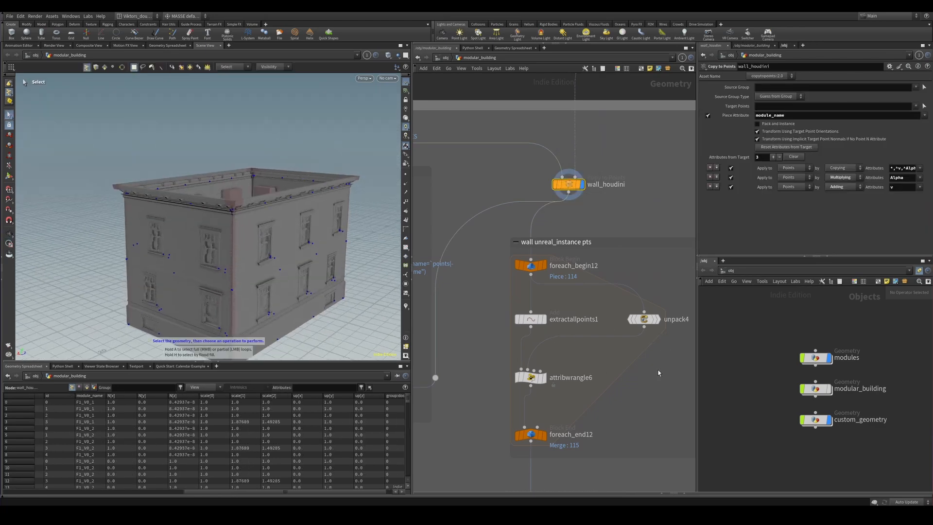
Display foreach_begin10 in the roof unreal_instance pts block to view its single point
scroll(659, 371, "down", 3)
middle_click_drag(467, 305, 578, 302)
scroll(579, 301, "up", 5)
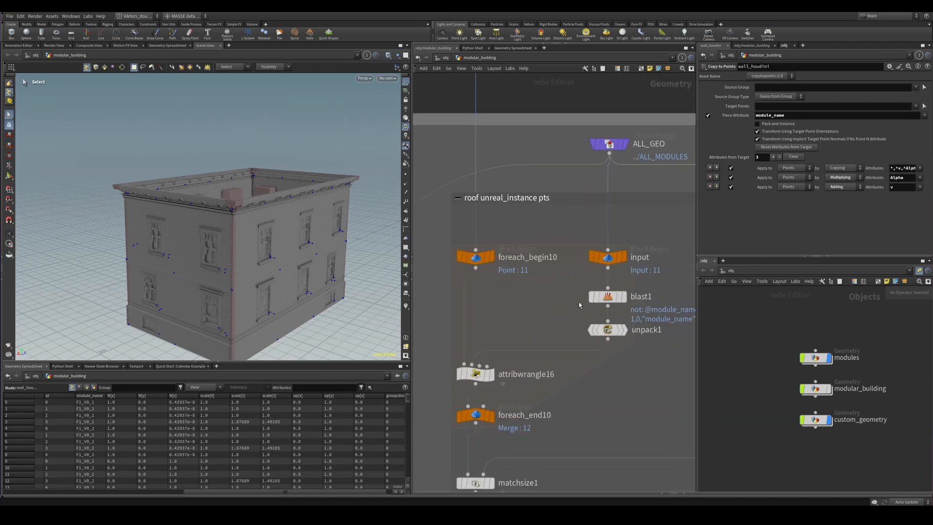
middle_click_drag(520, 313, 541, 321)
scroll(572, 340, "down", 3)
scroll(571, 340, "down", 2)
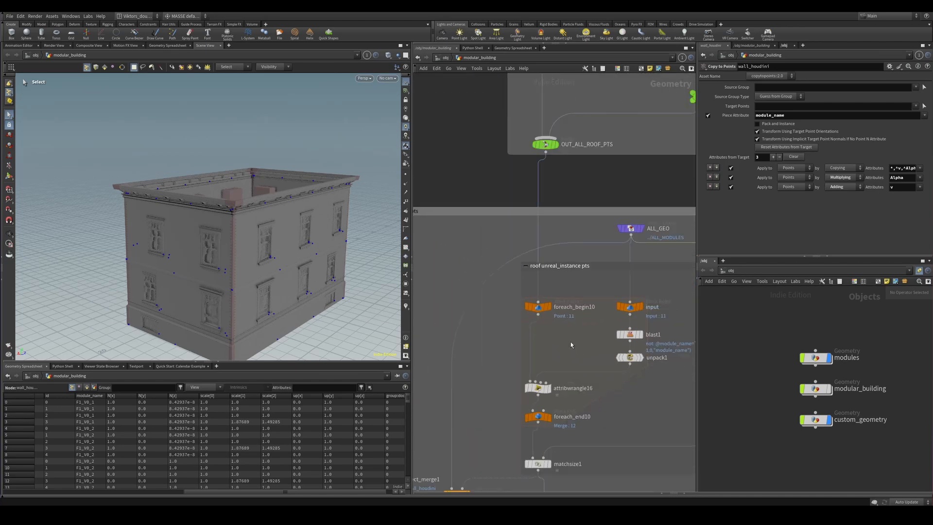
scroll(567, 340, "up", 5)
left_click(518, 291)
key("r")
Display foreach_end10 and review its iteration method and piece elements settings
scroll(563, 360, "down", 3)
middle_click_drag(590, 436, 590, 334)
scroll(590, 334, "up", 3)
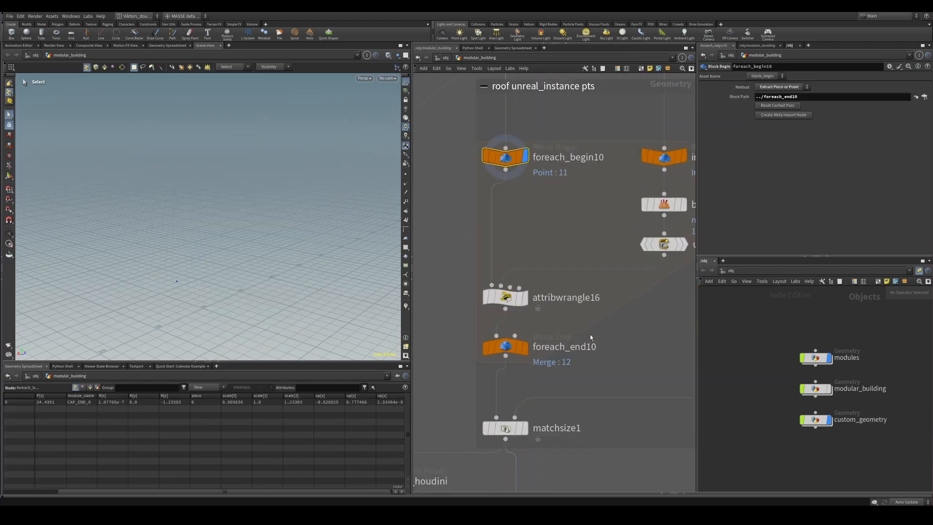
left_click(505, 347)
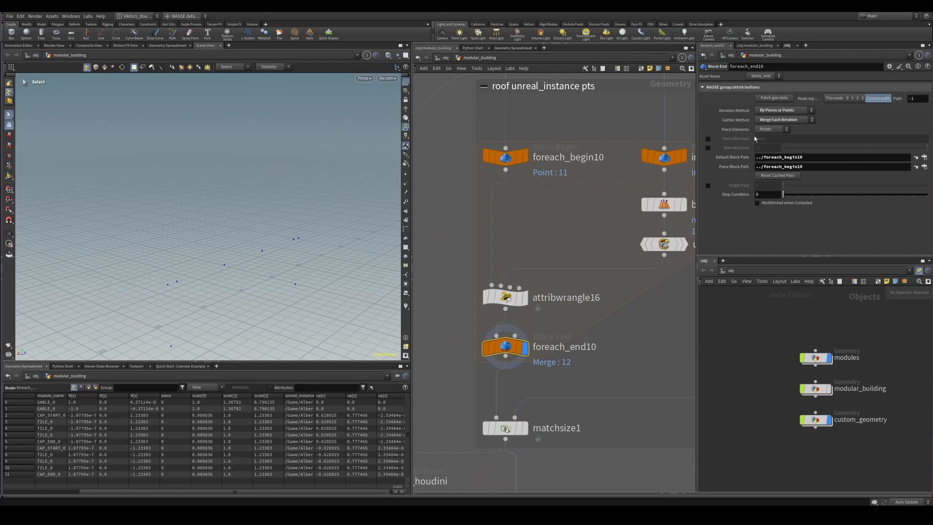
Display ALL_GEO, frame the merged modules, and inspect them from several sides
scroll(583, 197, "down", 2)
middle_click_drag(661, 150, 601, 223)
scroll(602, 223, "up", 1)
left_click(578, 134)
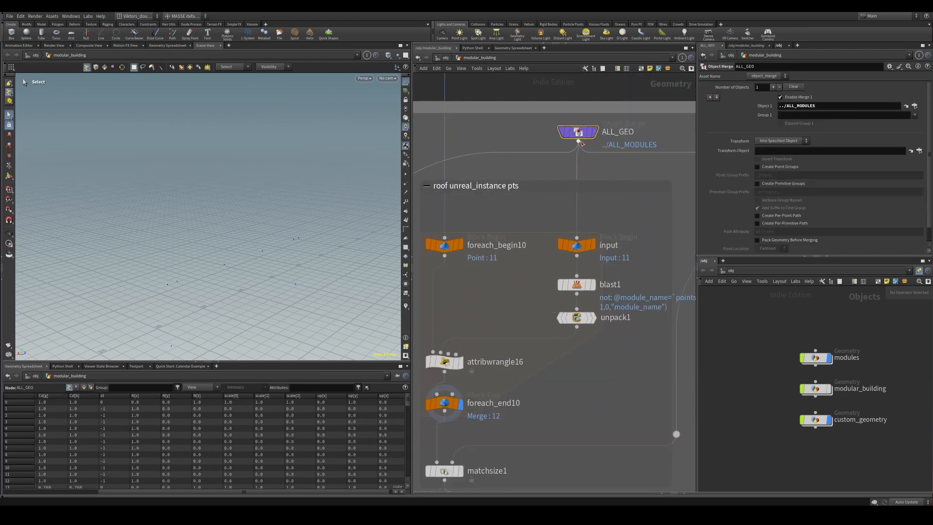
key("r")
key("space+g")
left_click_drag(264, 210, 499, 238, "alt")
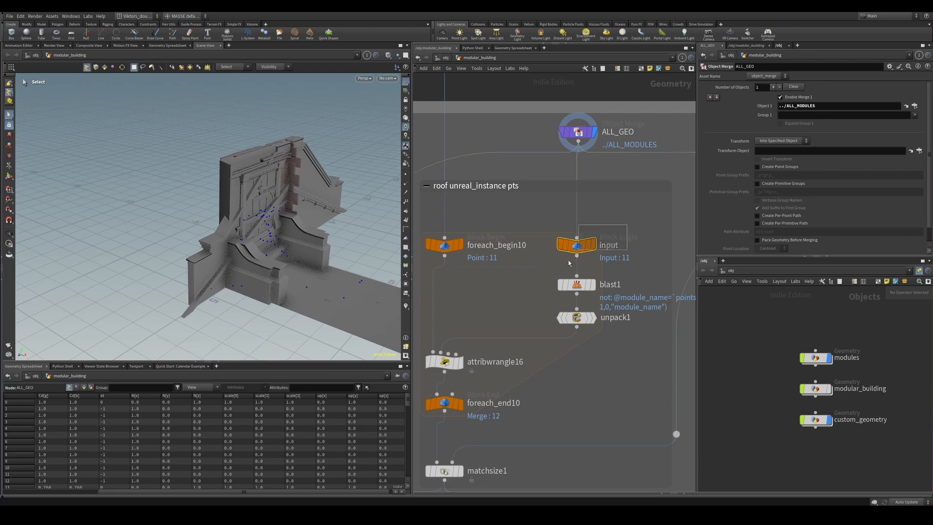
Display the roof block's input node and foreach_begin10 to compare the full module set with the current point
left_click_drag(569, 263, 560, 267)
key("r")
middle_click_drag(501, 290, 512, 276)
left_click_drag(475, 246, 464, 234)
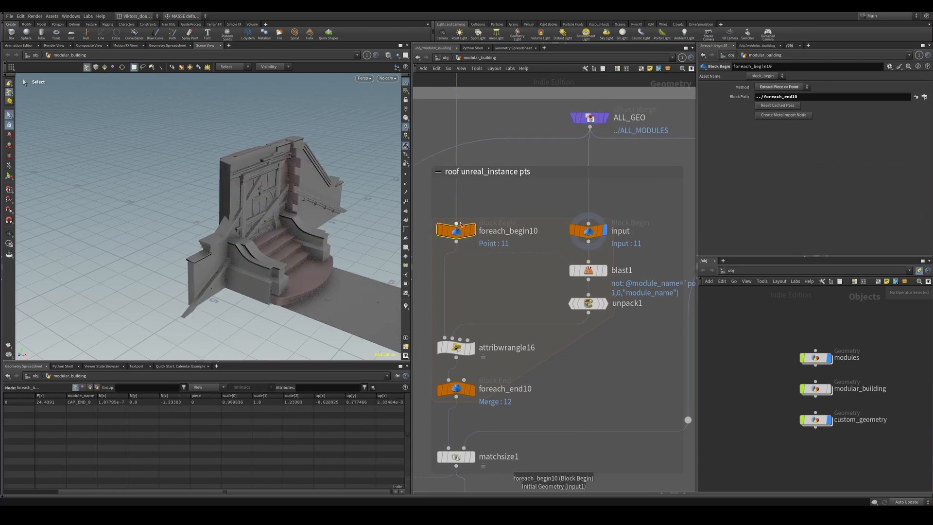
key("r")
Display blast1 and evaluate its module_name group expression to see which module it isolates
left_click_drag(546, 287, 614, 263)
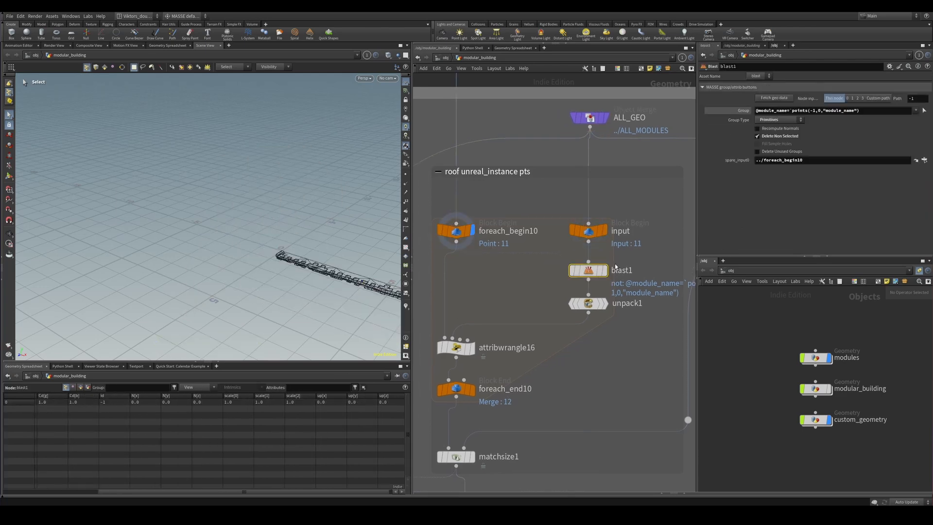
key("r")
middle_click_drag(513, 276, 556, 278)
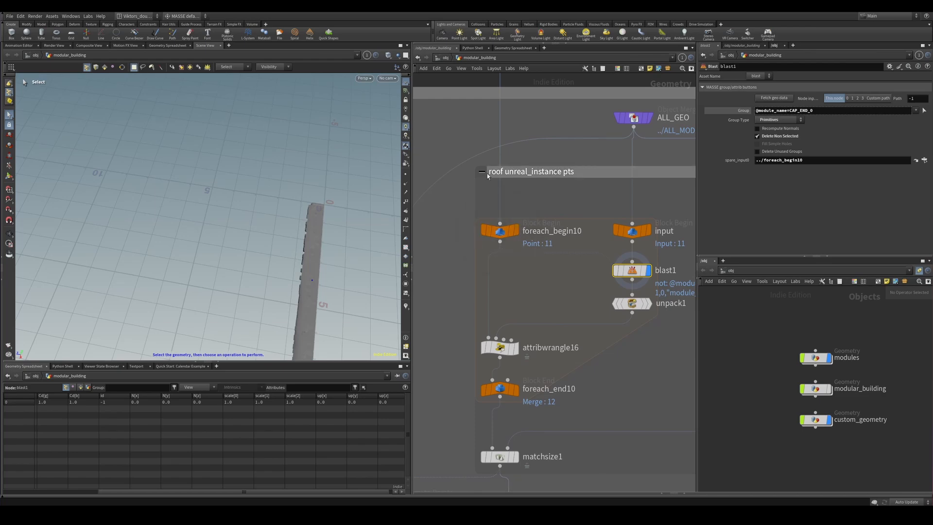
Display unpack1 and view the unpacked geometry of the isolated roof module
middle_click_drag(608, 299, 574, 280)
left_click(597, 284)
key("r")
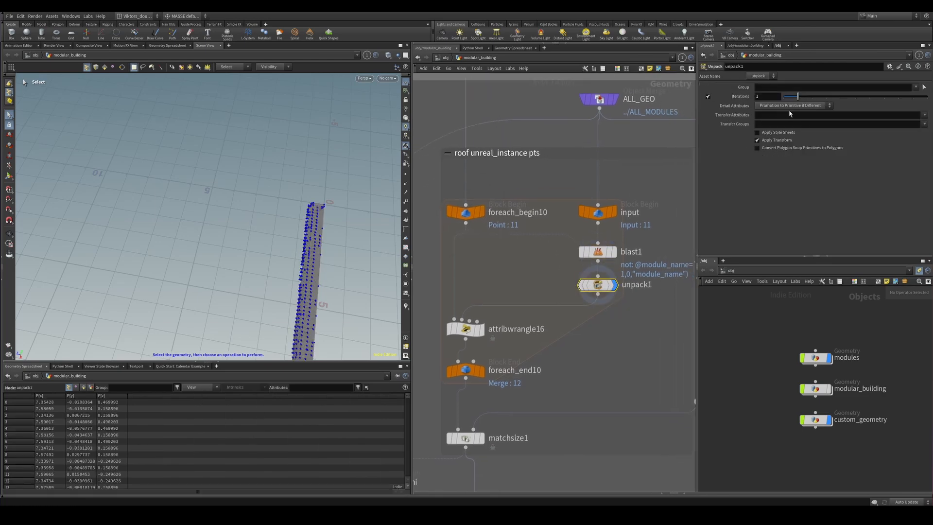
Display attribwrangle16 and highlight the VEX line assigning unreal_input_mesh_name to unreal_instance
middle_click_drag(624, 282, 681, 274)
left_click(524, 321)
key("r")
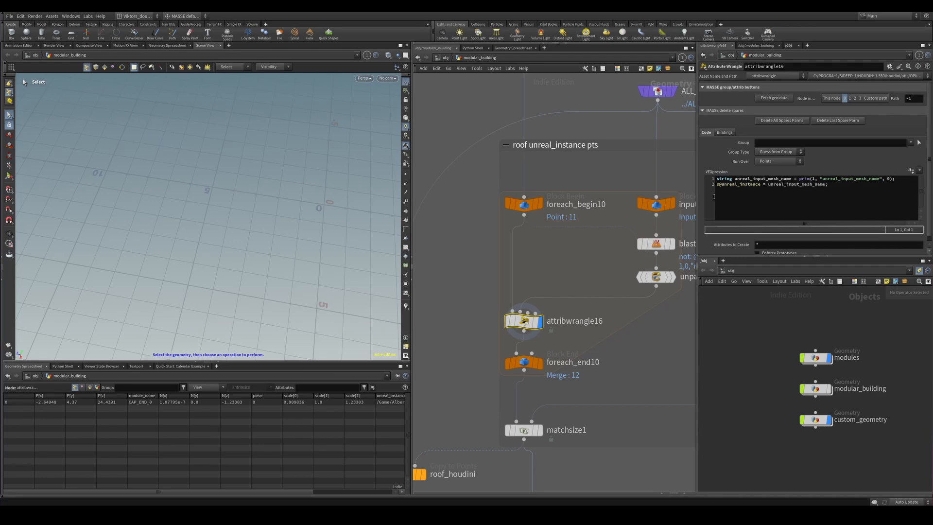
left_click(840, 187)
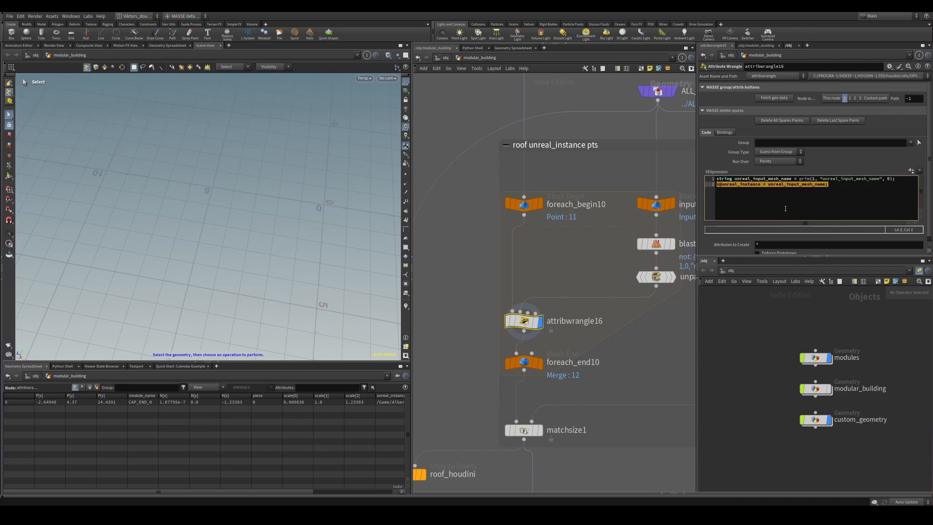
Display foreach_end10 again and look around the merged roof instance points
left_click(524, 362)
key("r")
scroll(488, 359, "down", 2)
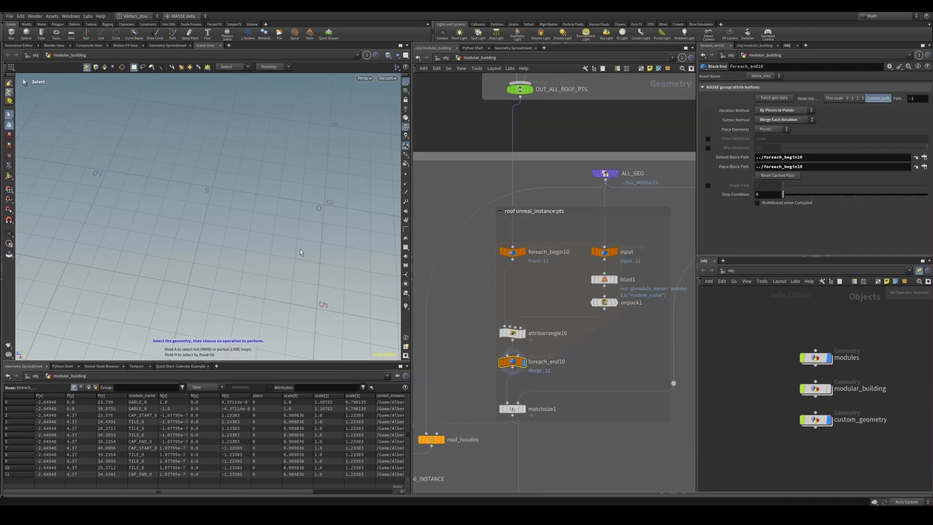
key("Escape")
left_click_drag(273, 233, 230, 220, "alt")
scroll(520, 426, "up", 2)
Display matchsize1 and review how it justifies the roof points in Y with the steepness offset
left_click(514, 403)
key("r")
key("s")
scroll(529, 354, "down", 4)
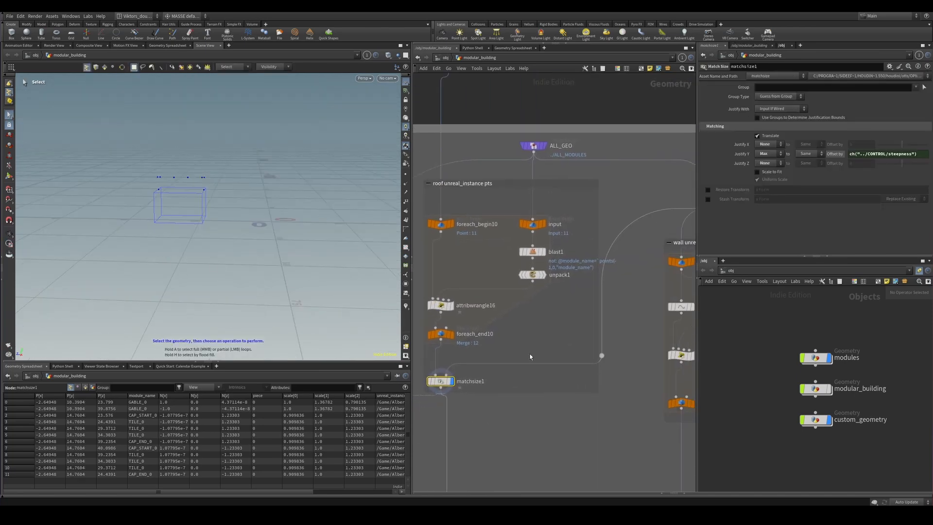
Display wall_houdini again to view the walls the roof points are matched against, and return to matchsize1 in the network
left_click(654, 226)
key("r")
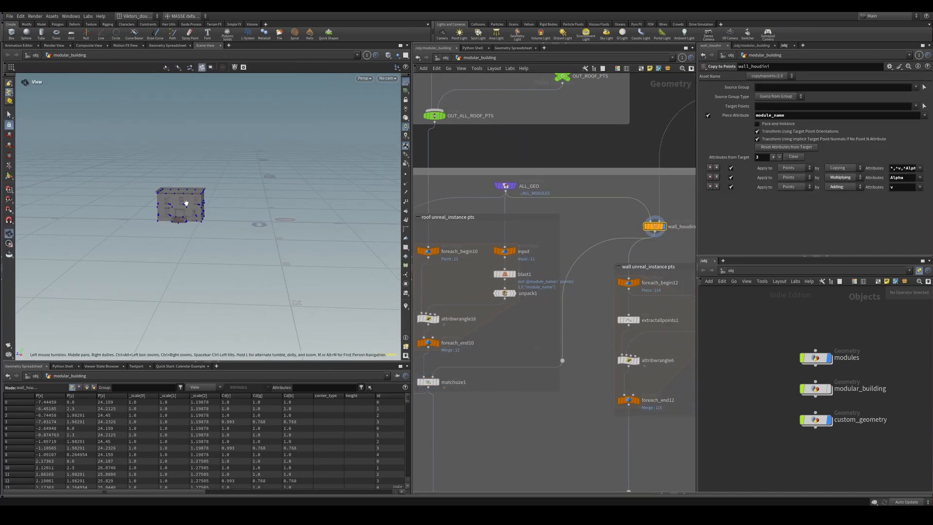
scroll(623, 254, "up", 3)
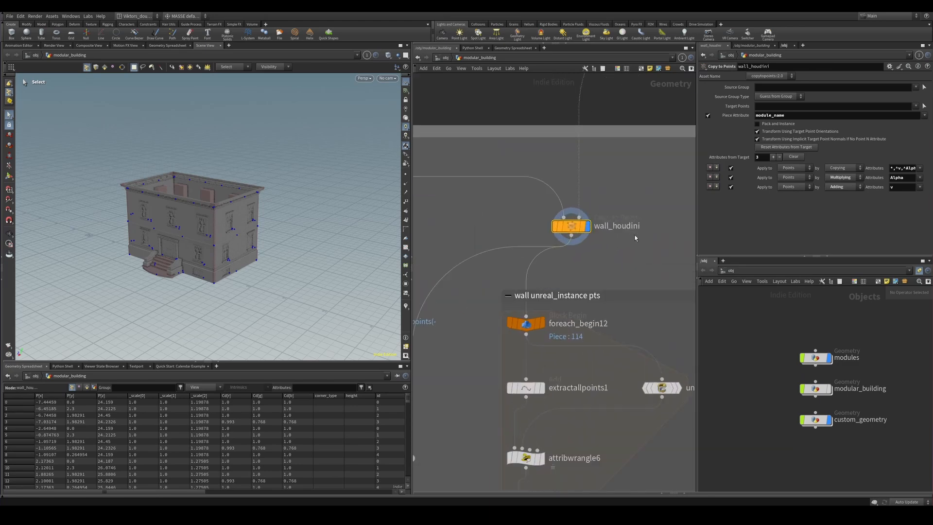
scroll(599, 255, "down", 3)
middle_click_drag(579, 276, 797, 149)
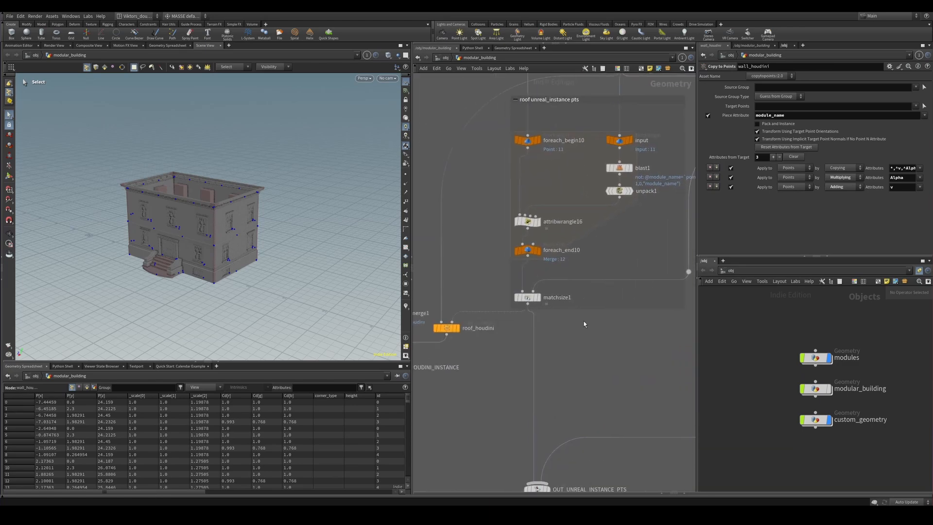
Display the OUT_UNREAL_INSTANCE_PTS merge below matchsize1 to view the combined roof and wall instance points
left_click(538, 297)
scroll(531, 283, "down", 2)
middle_click_drag(562, 336, 563, 268)
scroll(566, 340, "up", 2)
left_click(530, 373)
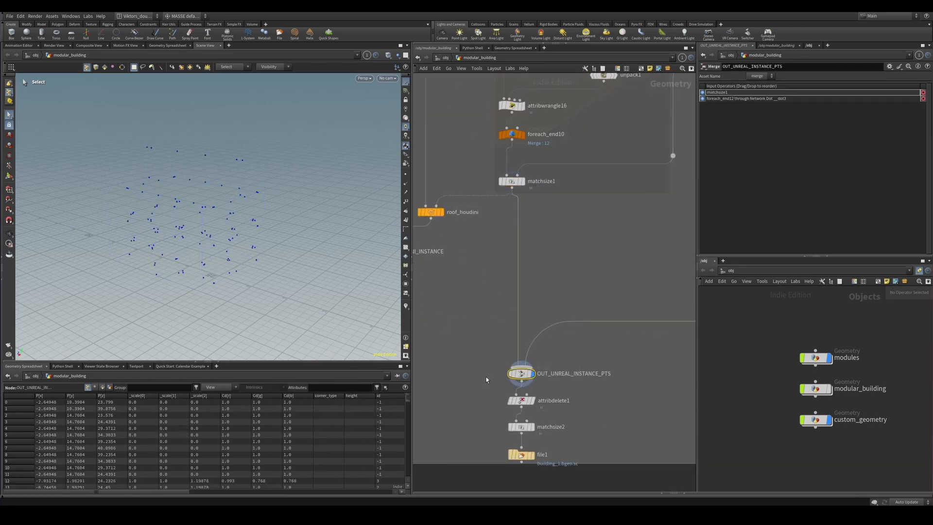
Display attribdelete1 and review its Delete Non Selected option and the point attributes it keeps
scroll(488, 377, "down", 4)
middle_click_drag(611, 301, 564, 301)
scroll(550, 335, "up", 5)
left_click(467, 325)
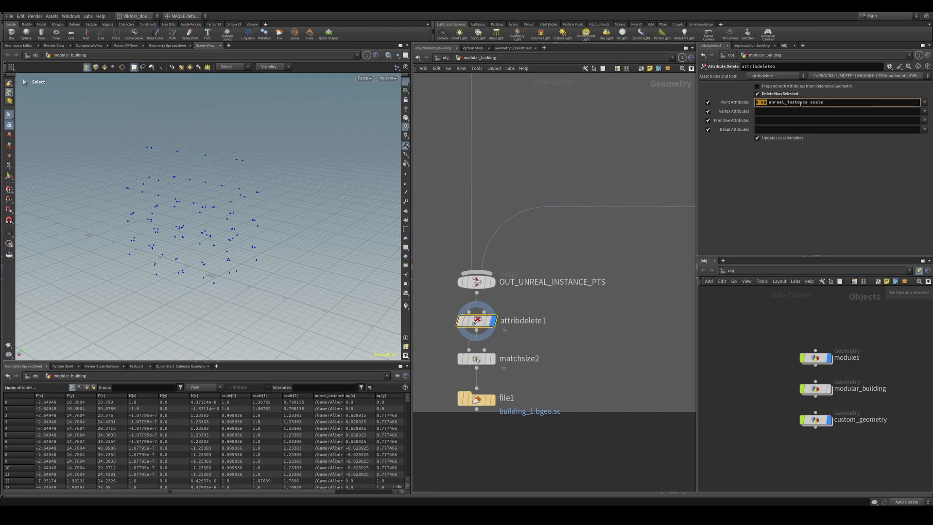
middle_click_drag(569, 353, 607, 343)
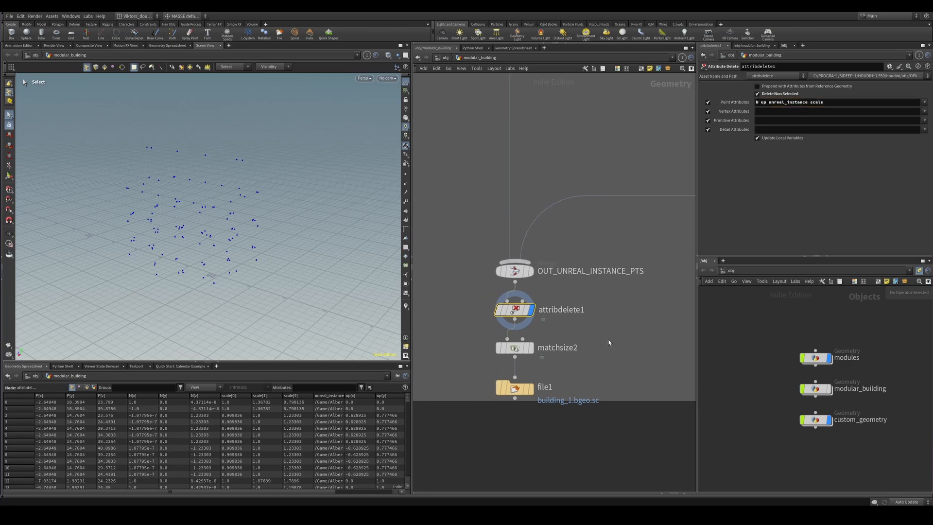
Compare attribdelete1 with matchsize2, display matchsize2 and view how it centers the instance points in X and Z
left_click(513, 348)
left_click(530, 310)
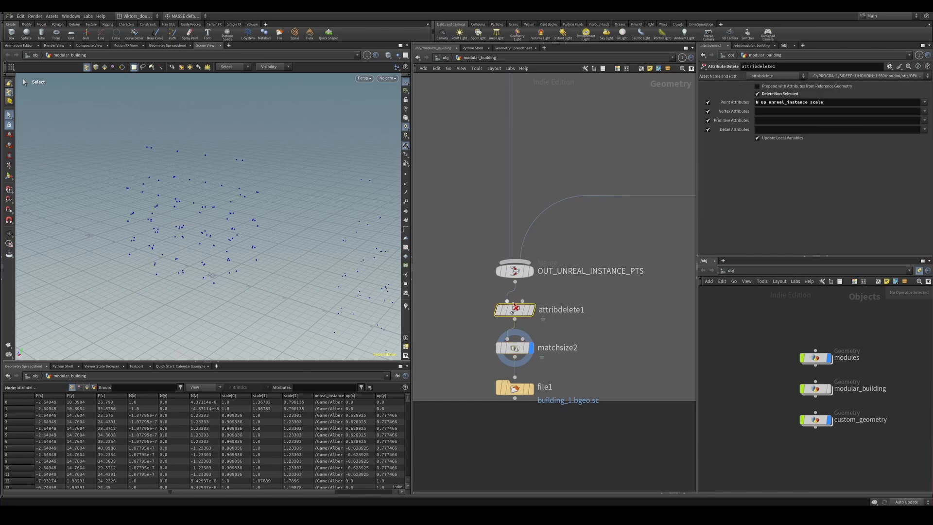
left_click(531, 347)
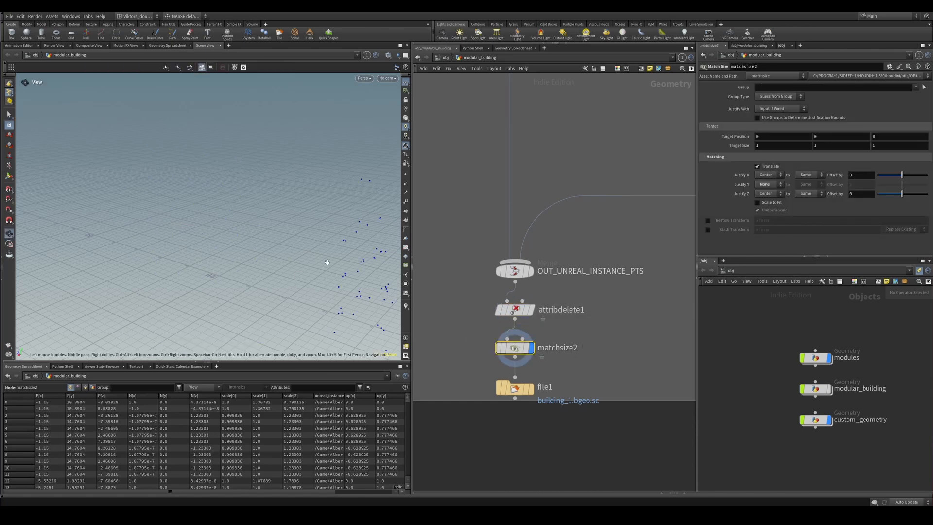
left_click_drag(327, 263, 322, 283, "alt")
middle_click_drag(323, 283, 187, 236, "alt")
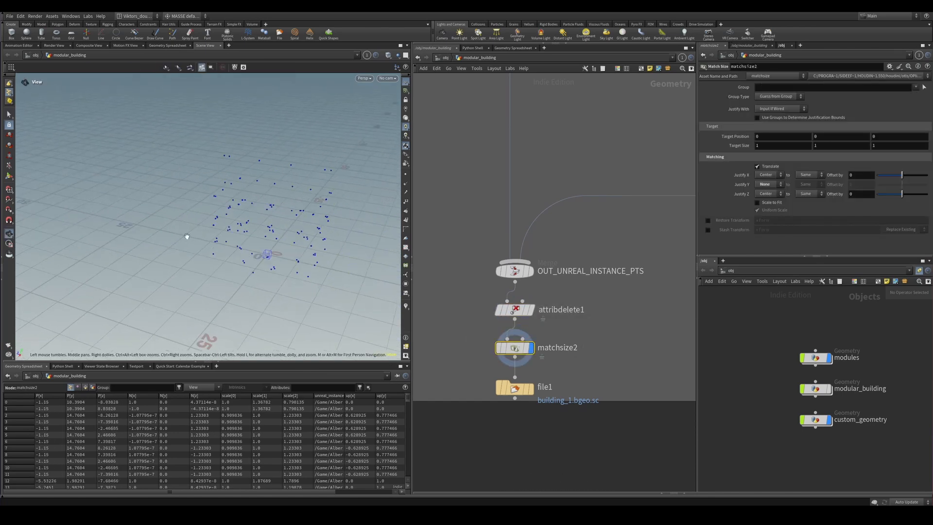
left_click_drag(285, 266, 273, 227, "alt")
Look around the centered instance points and select file1, which writes building_1.bgeo.sc
scroll(544, 367, "up", 3)
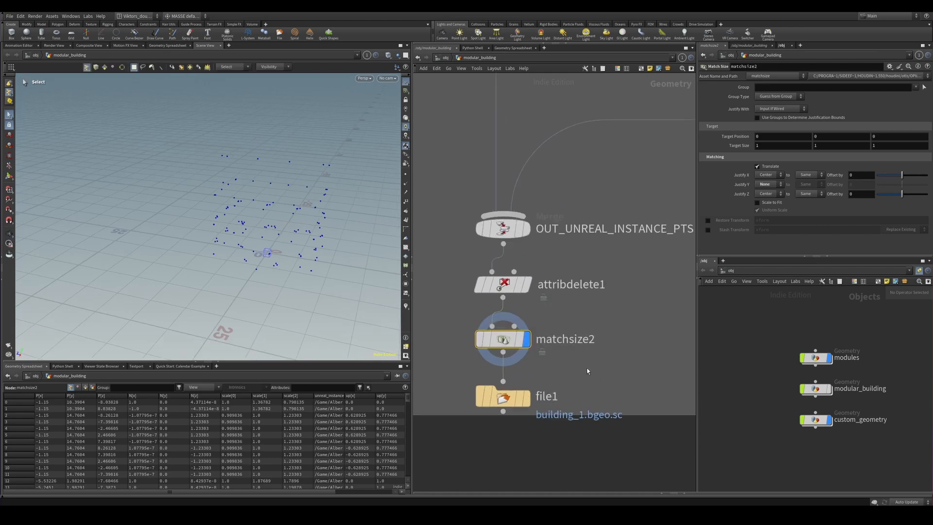
left_click_drag(291, 259, 310, 280, "alt")
left_click_drag(275, 254, 258, 246, "alt")
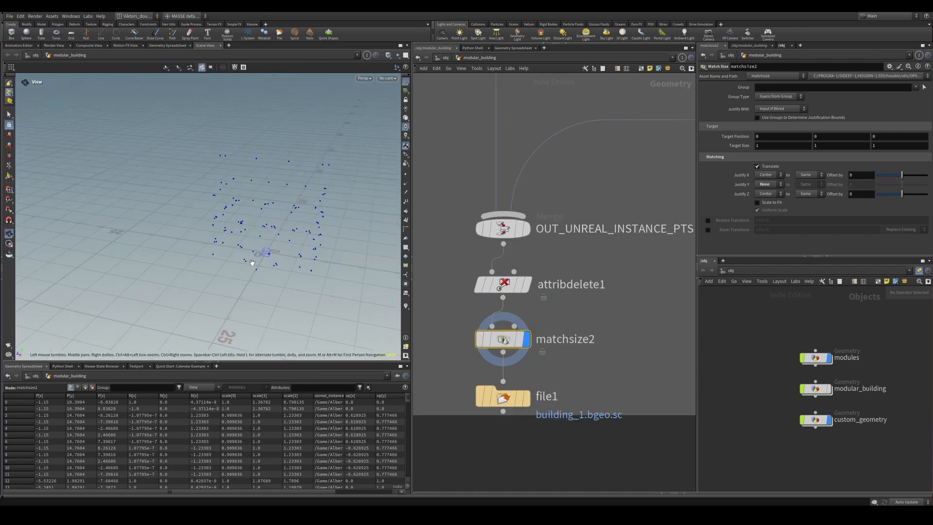
left_click(505, 396)
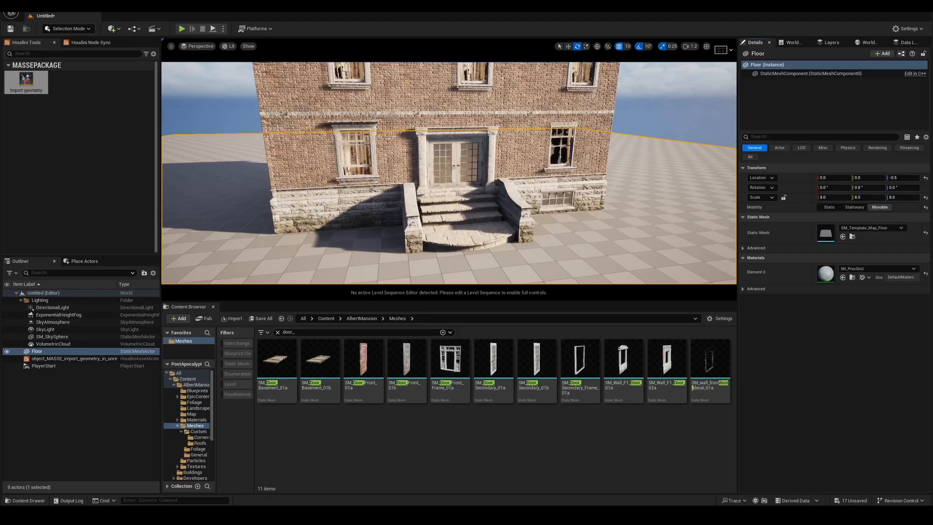
Switch to Unreal Engine and examine the imported Houdini building's front facade and entrance
mouse_move(476, 156)
right_mouse_down()
mouse_move(461, 131)
mouse_move(479, 128)
mouse_move(467, 162)
mouse_move(437, 158)
mouse_move(449, 221)
mouse_move(466, 209)
mouse_move(549, 204)
mouse_move(534, 228)
mouse_move(471, 224)
mouse_move(486, 226)
mouse_move(476, 217)
right_mouse_up()
left_click(451, 202)
right_click_drag(524, 218, 519, 204)
left_click(524, 217)
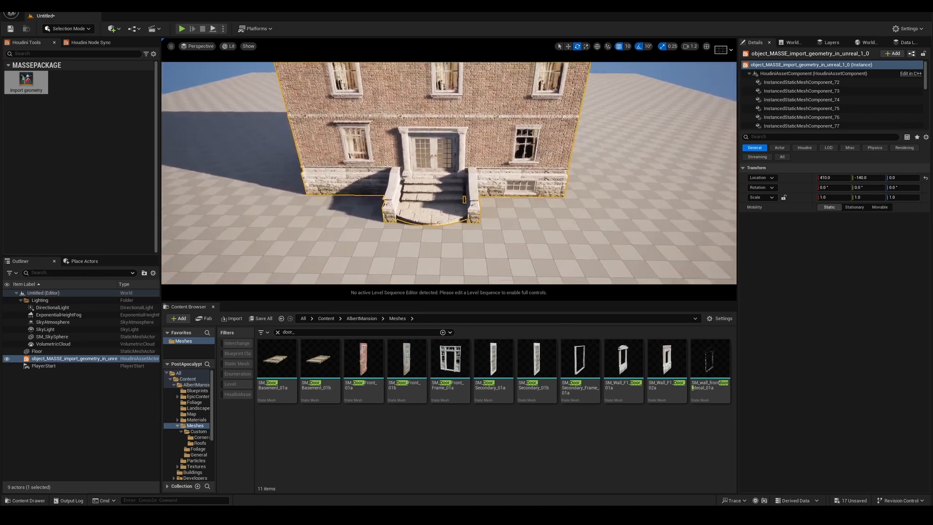
left_click(524, 217)
right_click_drag(524, 218, 520, 196)
left_click(540, 196)
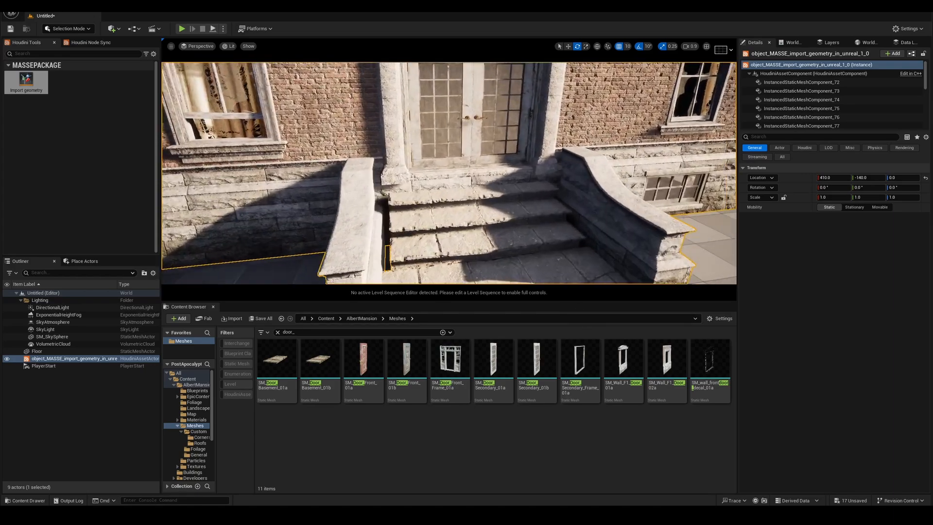
Inspect the building's entrance steps and double door up close, and frame the whole building actor
right_click_drag(449, 238, 425, 272)
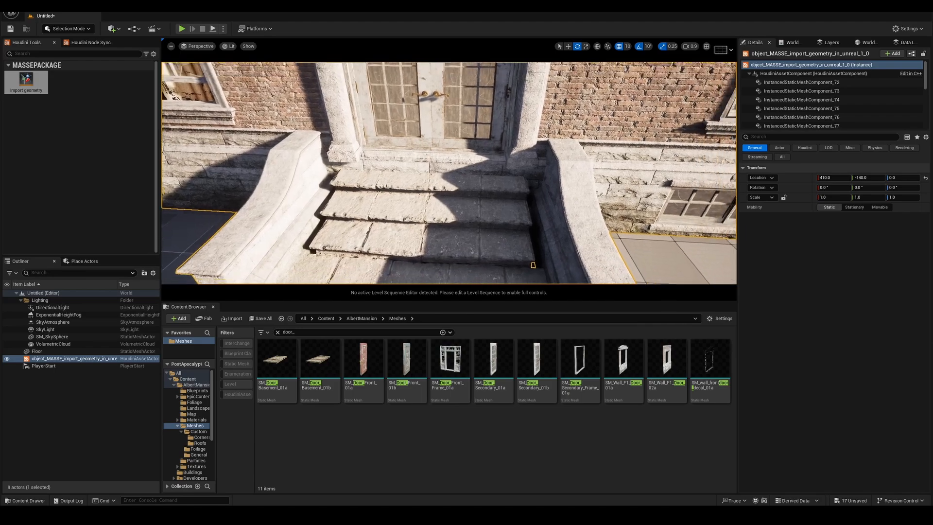
mouse_move(551, 205)
right_mouse_down()
mouse_move(549, 223)
mouse_move(557, 210)
right_mouse_up()
left_click(578, 245)
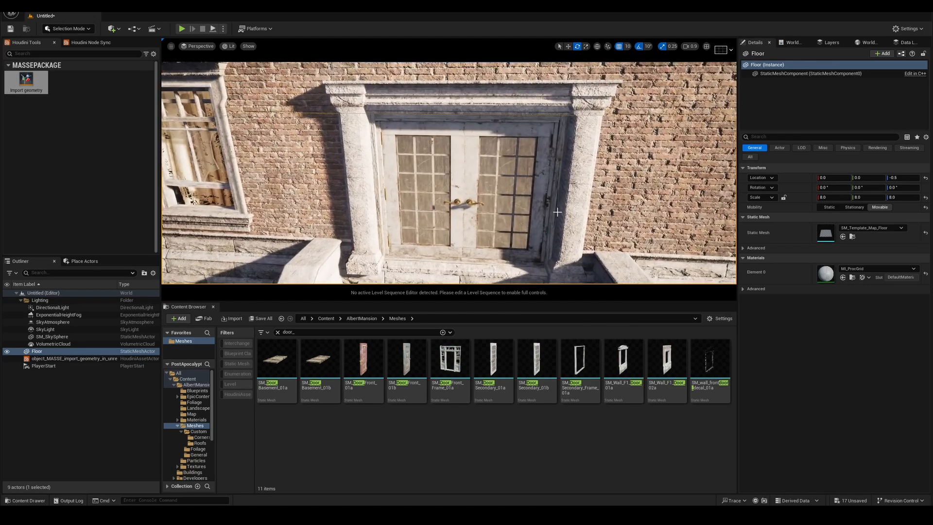
left_click(558, 210)
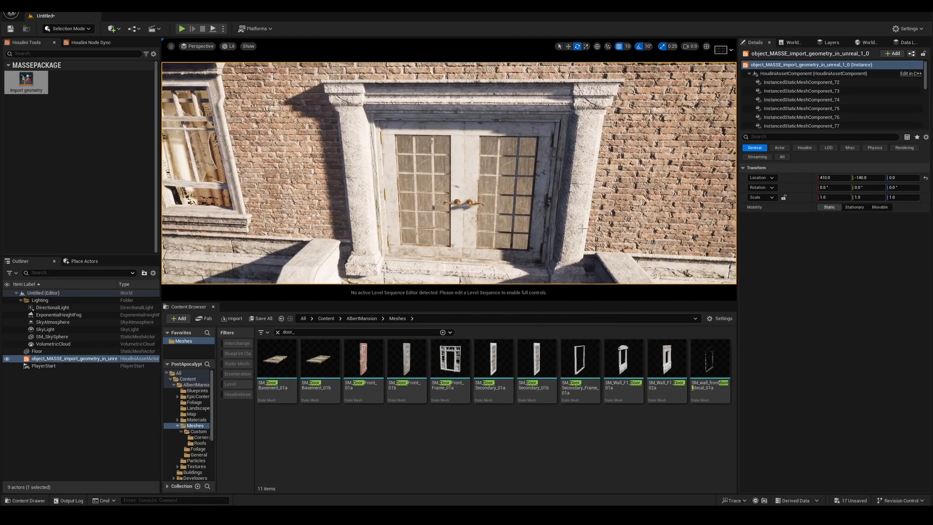
key("f")
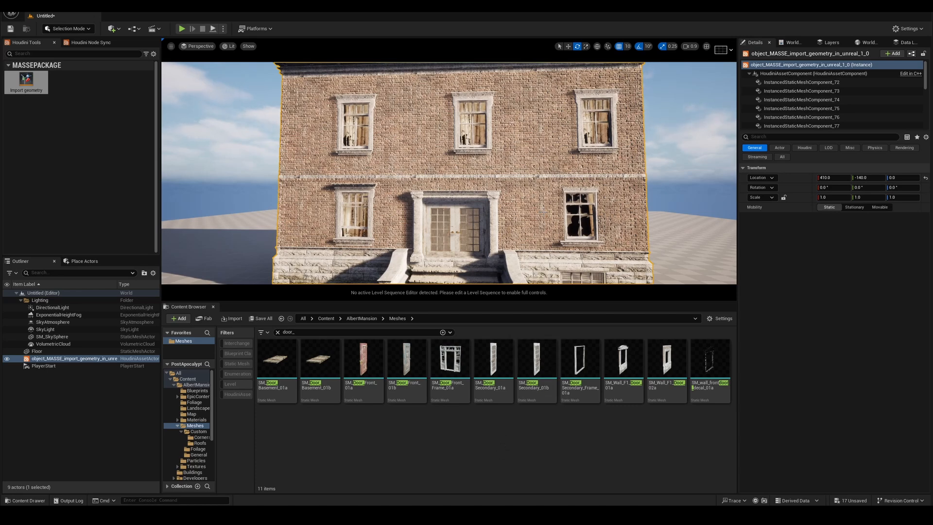
Switch back to Houdini and display the complete building from OUT_HOUDINI_INSTANCE, framed in the viewport
left_click(466, 476)
scroll(585, 390, "down", 7)
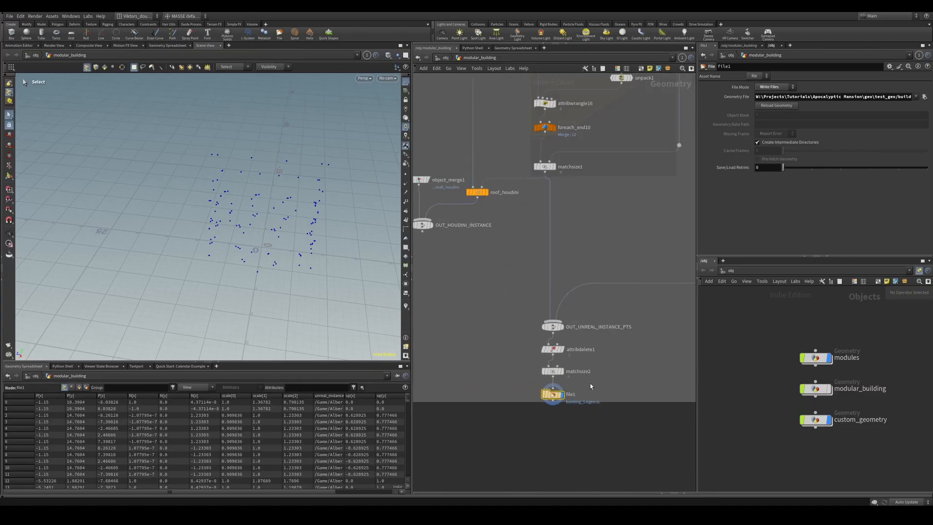
middle_click_drag(599, 372, 612, 385)
scroll(529, 316, "up", 4)
left_click(493, 293)
key("space+g")
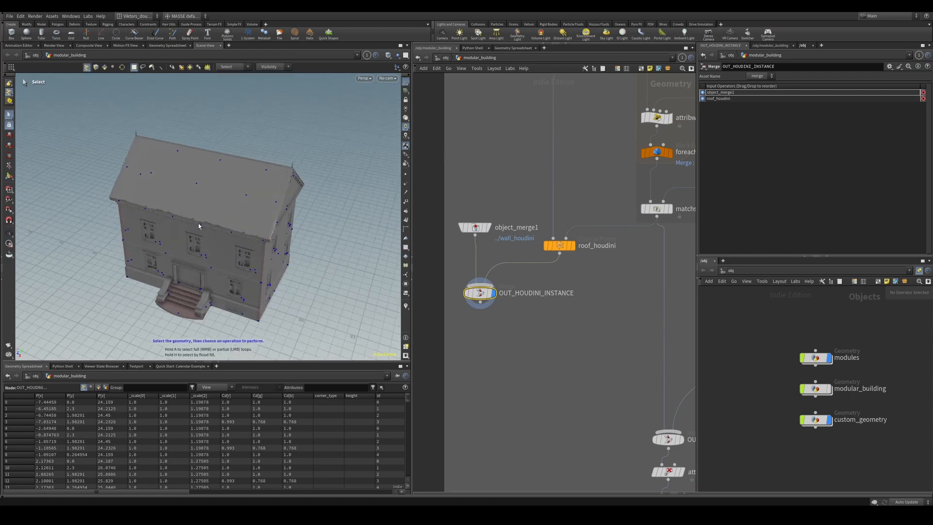
Examine the door and entrance staircase of the Houdini building from several angles
left_click_drag(198, 223, 191, 291, "alt")
right_click_drag(191, 291, 285, 252, "alt")
left_click_drag(285, 252, 307, 268, "alt")
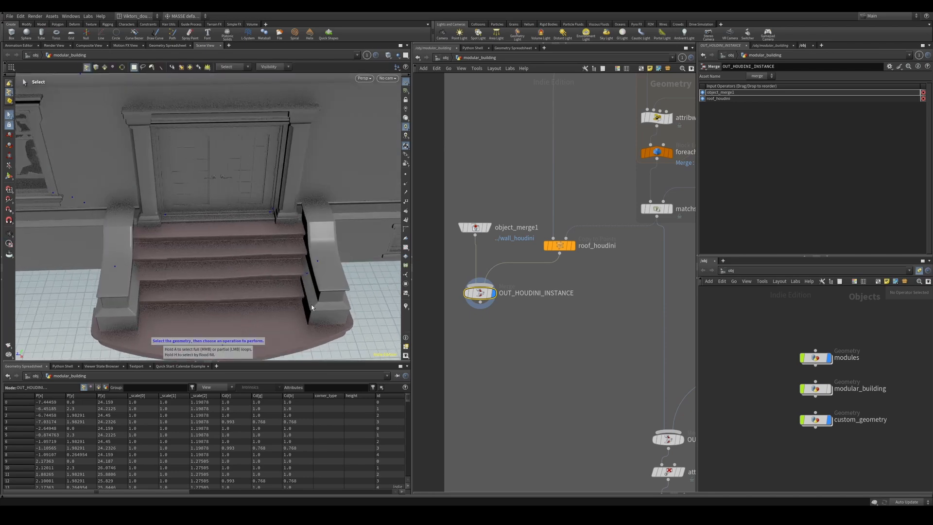
right_click_drag(296, 256, 228, 298, "alt")
left_click_drag(228, 297, 271, 323, "alt")
Review the modular building's full front facade and look over its node network around the wall point outputs
scroll(573, 427, "down", 7)
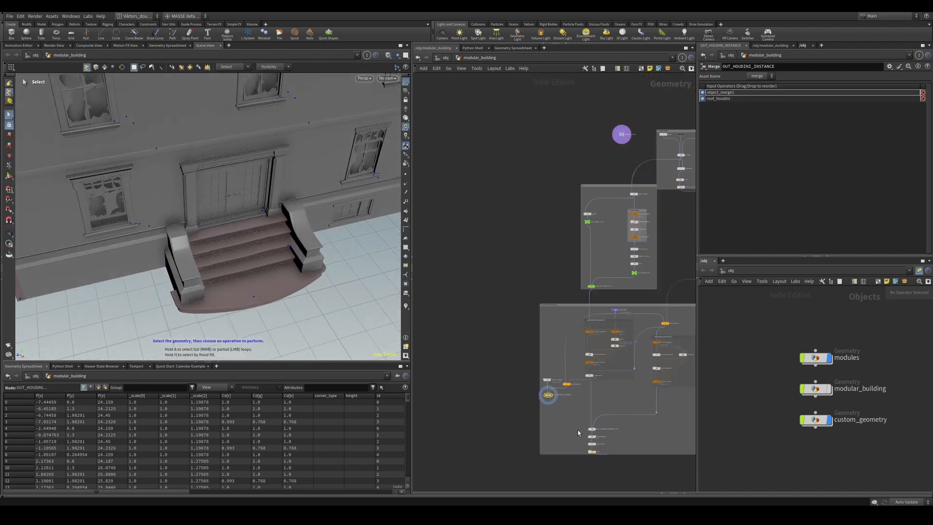
scroll(578, 432, "up", 8)
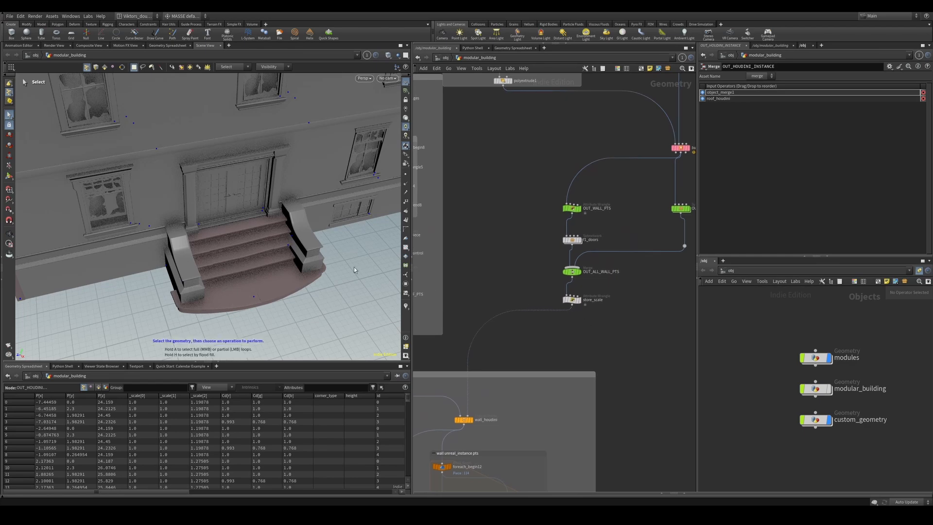
left_click_drag(315, 246, 269, 196, "alt")
right_click_drag(269, 195, 265, 234, "alt")
left_click_drag(264, 234, 267, 242, "alt")
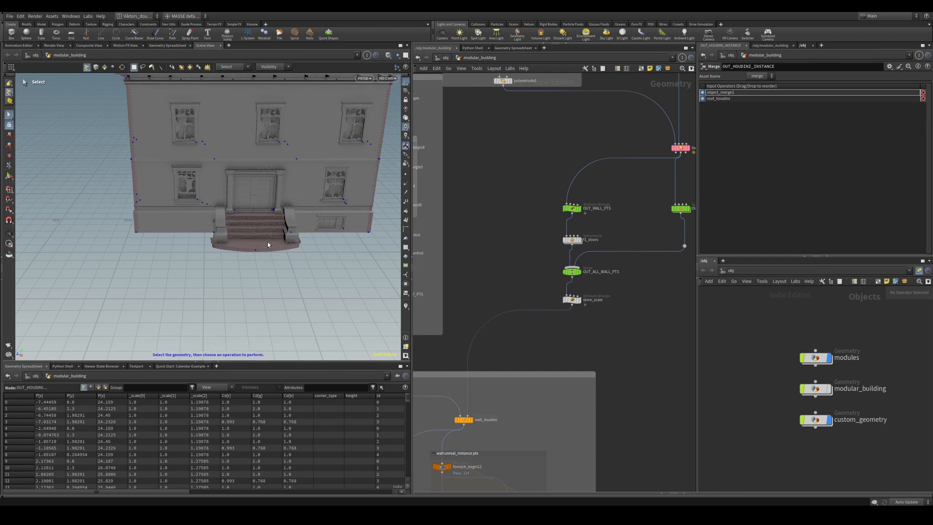
scroll(500, 272, "down", 5)
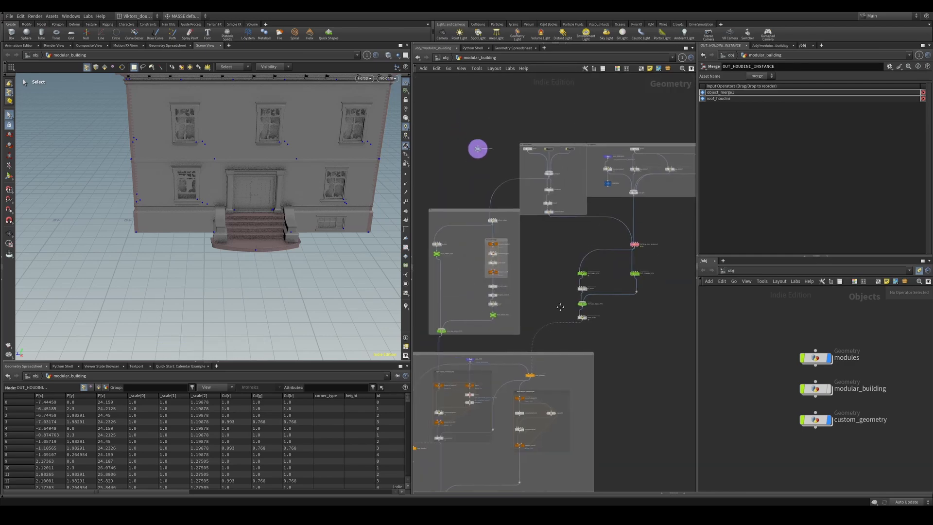
scroll(500, 274, "down", 2)
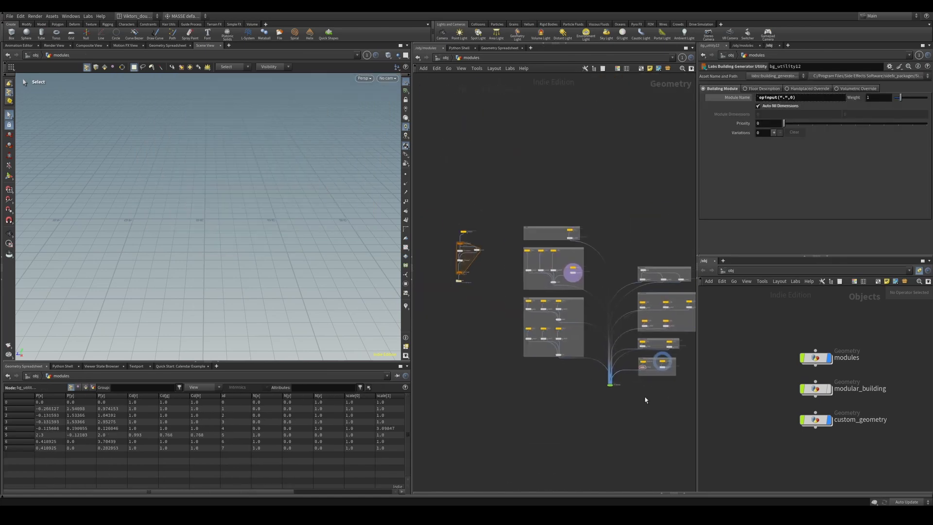
Open the modules network and display the F1_DOOR_V2 geometry compositor to view the entrance module
scroll(460, 239, "up", 6)
middle_click_drag(468, 248, 539, 257)
left_click_drag(572, 254, 516, 241)
left_click(549, 227)
scroll(546, 230, "up", 2)
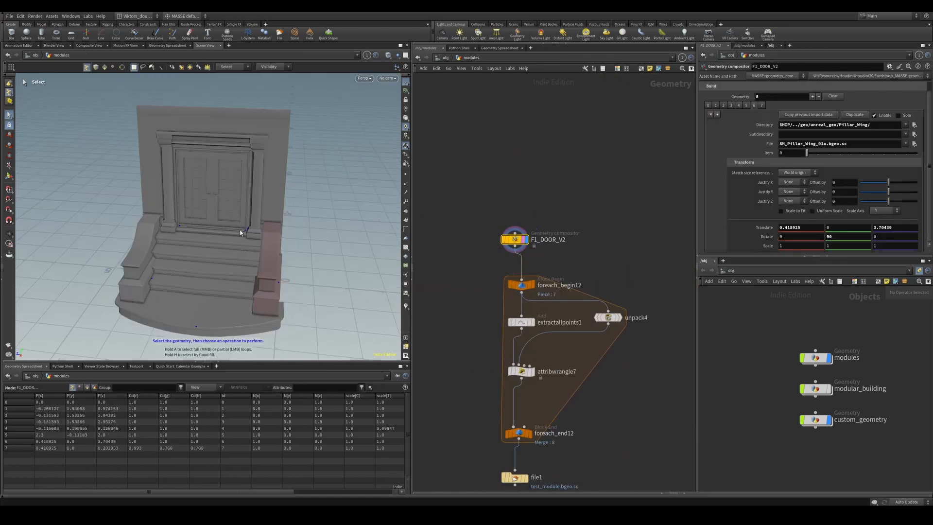
scroll(543, 251, "up", 3)
scroll(544, 243, "up", 2)
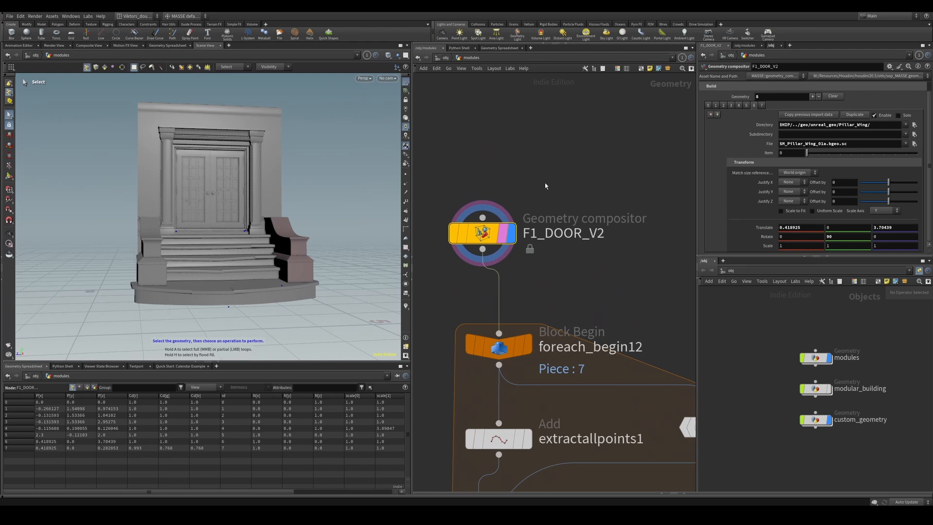
Line up the F1_DOOR_V2 node directly above foreach_begin12 in the modules network
scroll(501, 266, "down", 3)
middle_click_drag(500, 267, 515, 242)
left_click_drag(506, 225, 515, 238)
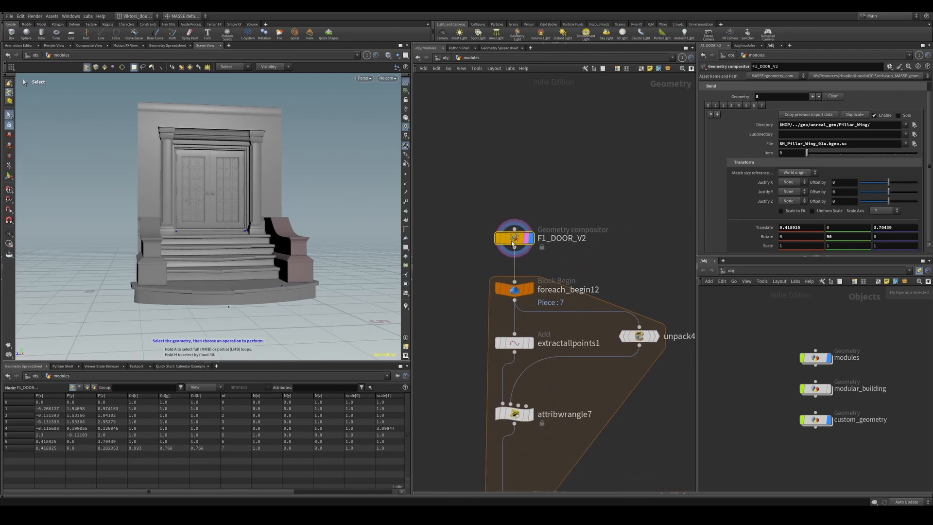
Orbit the F1_DOOR_V2 entrance module and review its for-each node chain down to file1
left_click_drag(238, 221, 340, 287, "alt")
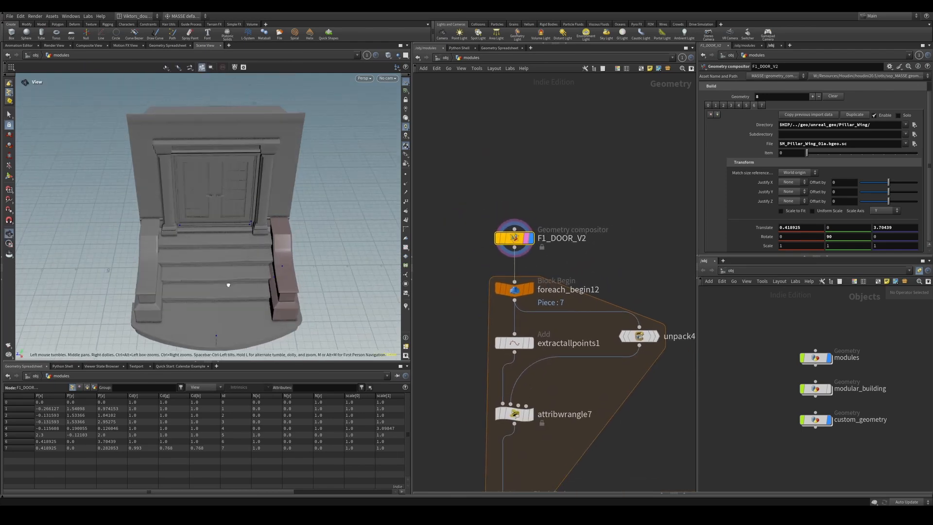
key("s")
scroll(478, 271, "down", 2)
middle_click_drag(476, 270, 476, 263)
left_click_drag(290, 266, 261, 236, "alt")
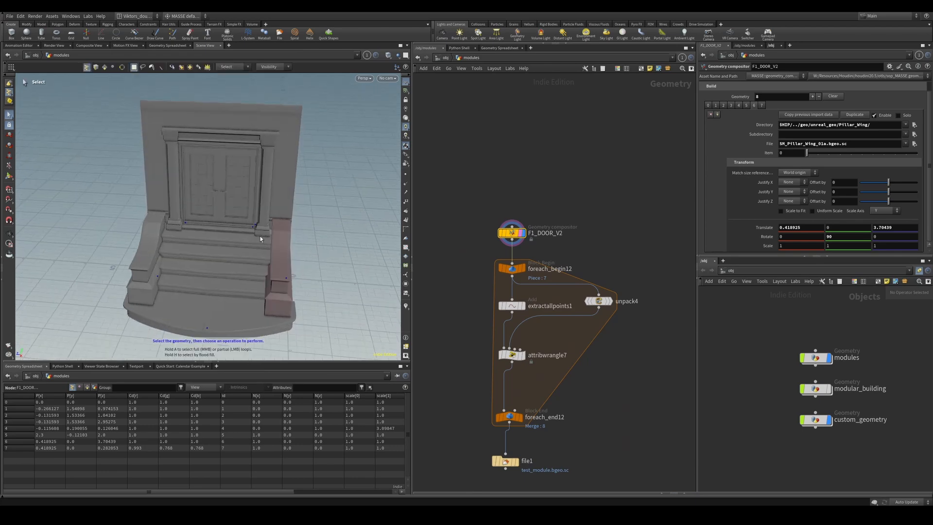
scroll(557, 251, "up", 1)
scroll(544, 277, "down", 3)
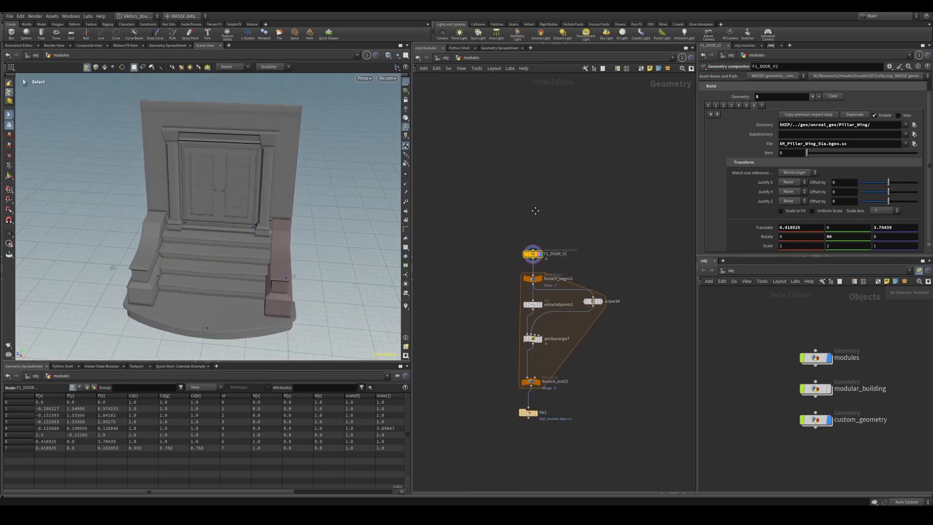
scroll(544, 275, "up", 3)
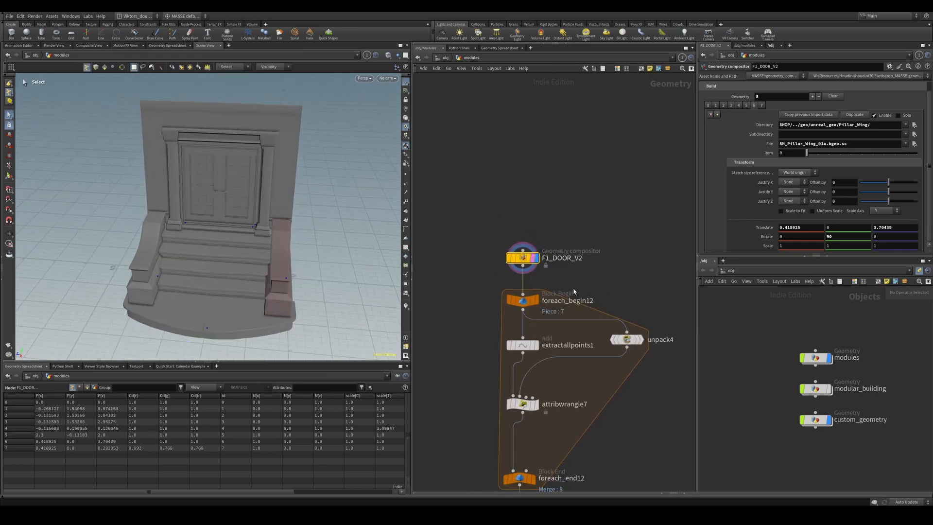
Inspect the F1_DOOR_V2 module's door and stairs up close alongside the first nodes of its for-each loop
middle_click_drag(564, 279, 551, 260)
scroll(550, 259, "up", 3)
middle_click_drag(551, 258, 579, 268)
mouse_move(252, 206)
left_mouse_down("alt")
mouse_move(263, 204)
mouse_move(243, 222)
left_mouse_up("alt")
right_click_drag(243, 221, 262, 246, "alt")
left_click_drag(262, 245, 286, 249, "alt")
scroll(519, 252, "up", 3)
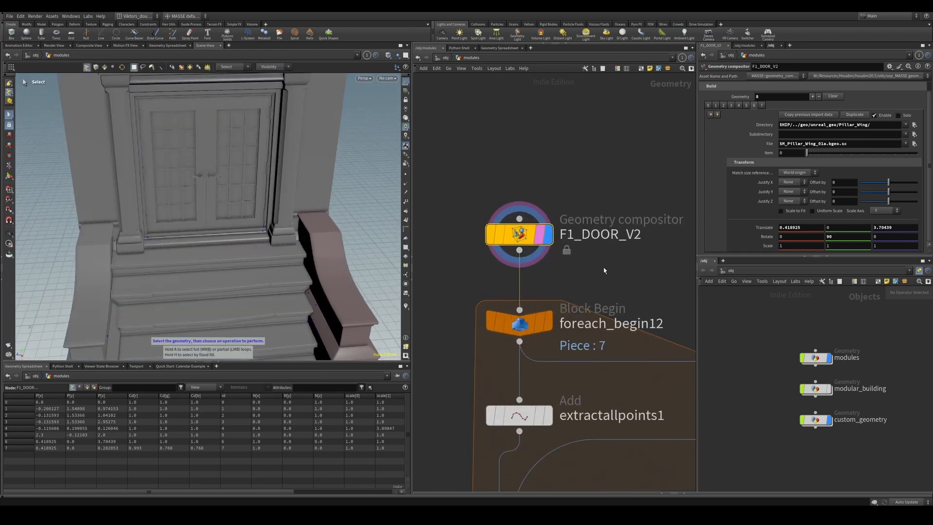
middle_click_drag(603, 267, 585, 266)
scroll(564, 287, "down", 3)
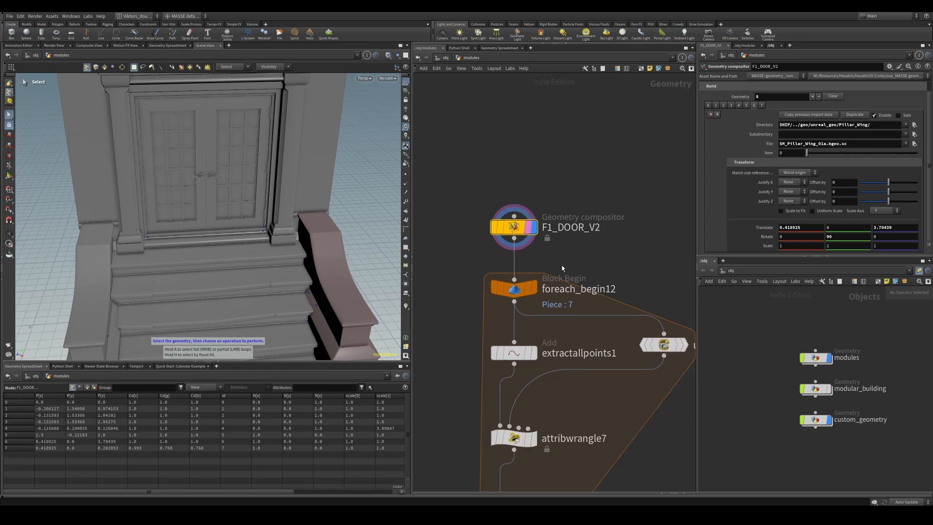
Look through the F1_DOOR_V2 point attributes in the geometry spreadsheet, including id, N, scale and up
left_click_drag(241, 492, 339, 491)
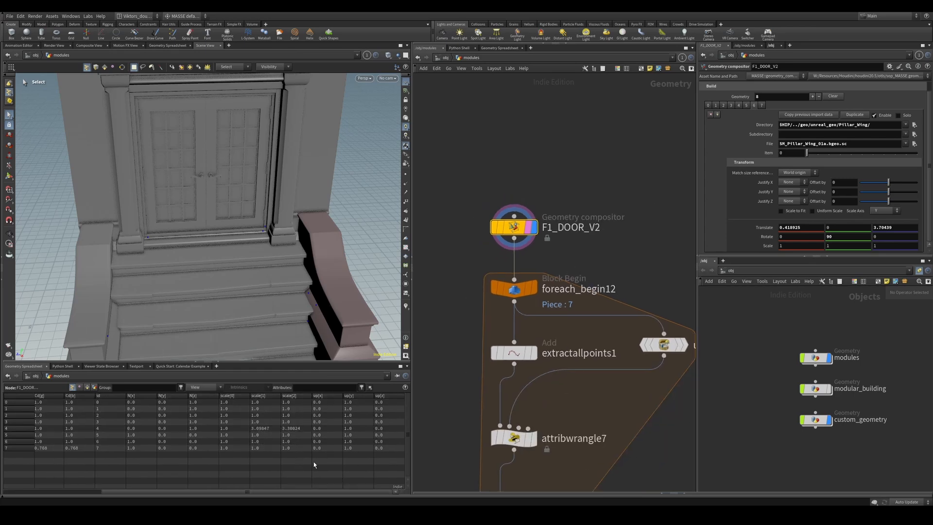
left_click_drag(271, 493, 200, 492)
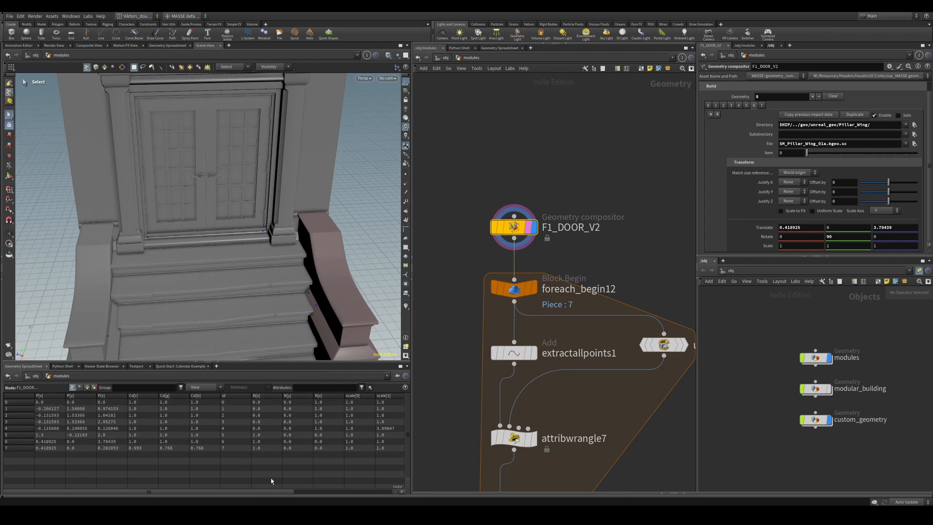
mouse_move(256, 494)
left_mouse_down()
mouse_move(331, 498)
mouse_move(253, 494)
left_mouse_up()
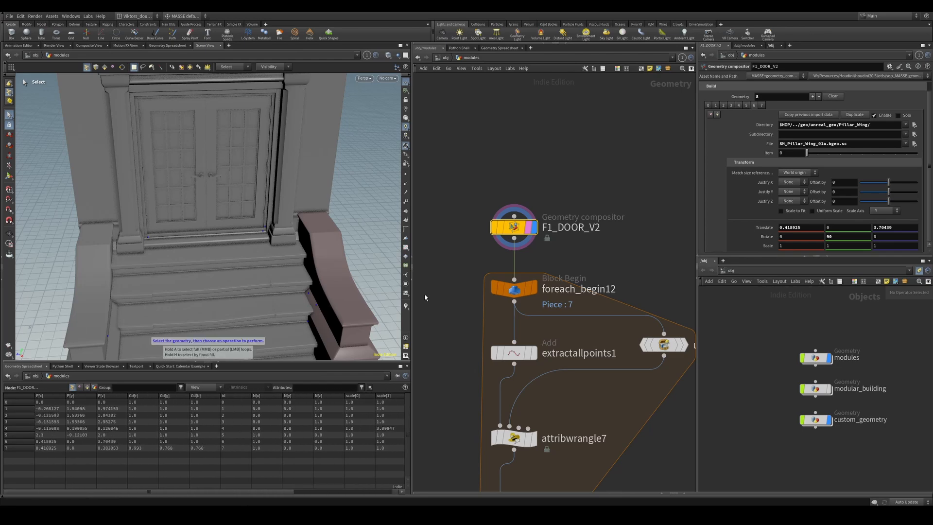
Examine the F1_DOOR_V2 entrance module's door, steps and rear wall from several angles beside its node chain
left_click_drag(249, 265, 231, 376, "alt")
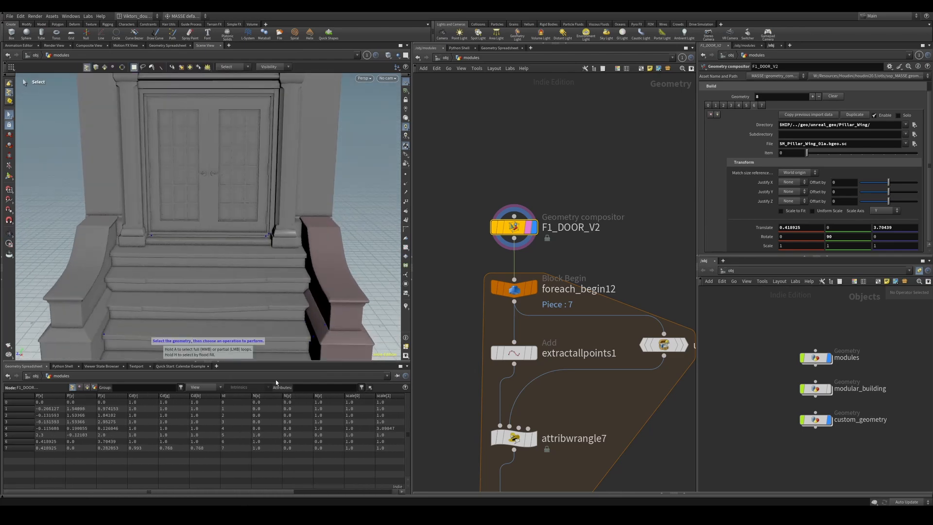
scroll(467, 313, "down", 2)
middle_click_drag(474, 316, 487, 300)
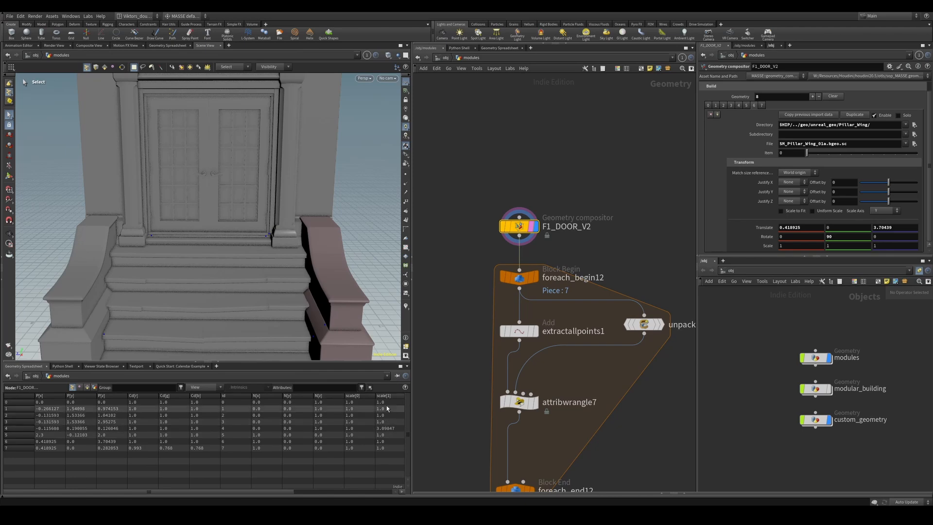
left_click_drag(302, 270, 377, 273, "alt")
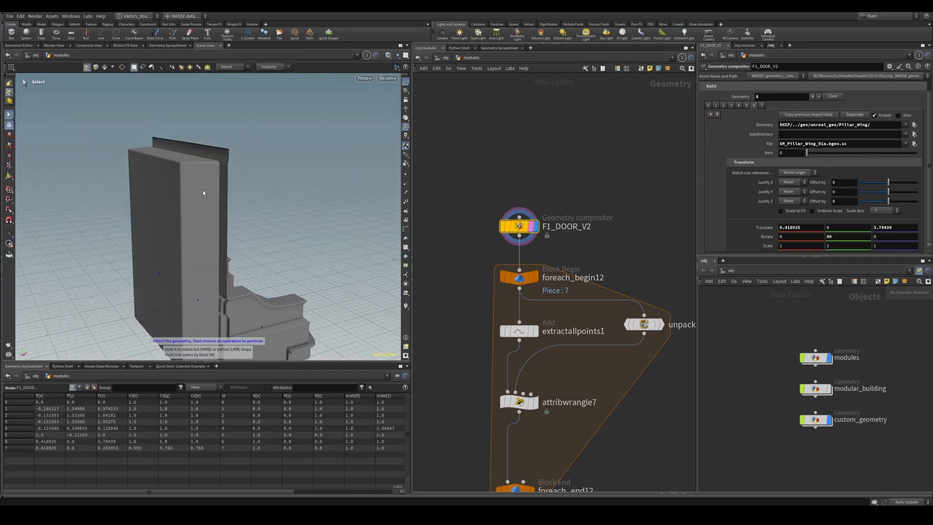
left_click_drag(203, 191, 378, 287, "alt")
left_click_drag(231, 202, 187, 235, "alt")
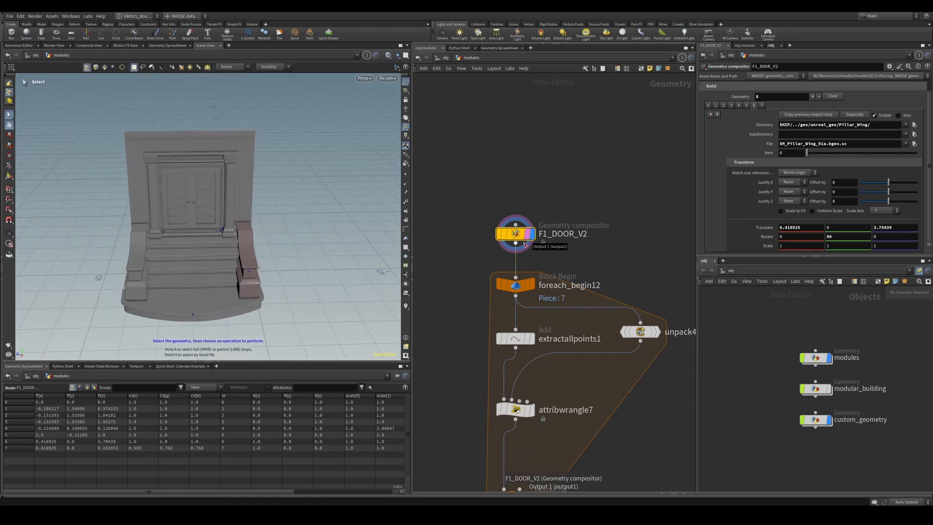
scroll(562, 336, "down", 1)
middle_click_drag(489, 316, 492, 306)
Select foreach_begin12 and display extractallpoints1 to inspect the single extracted point
left_click(539, 279)
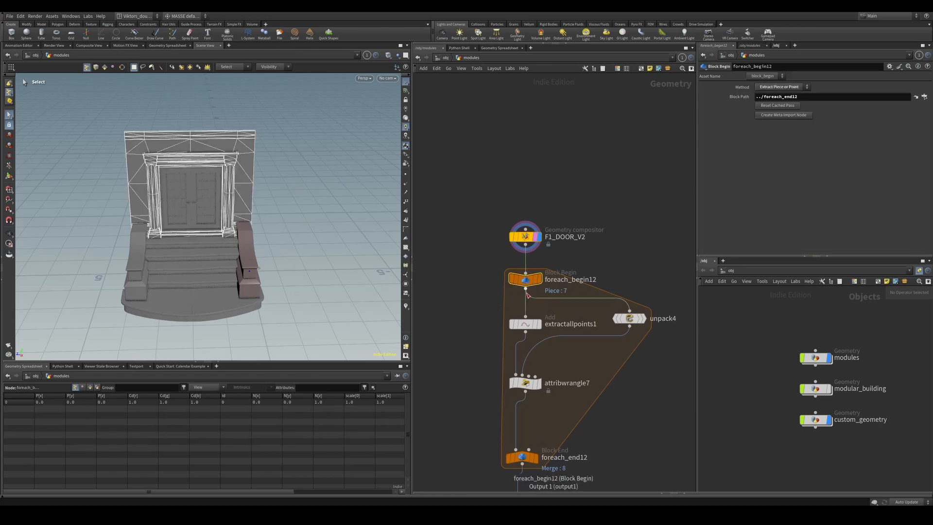
scroll(558, 330, "up", 3)
left_click(528, 321)
scroll(562, 335, "down", 3)
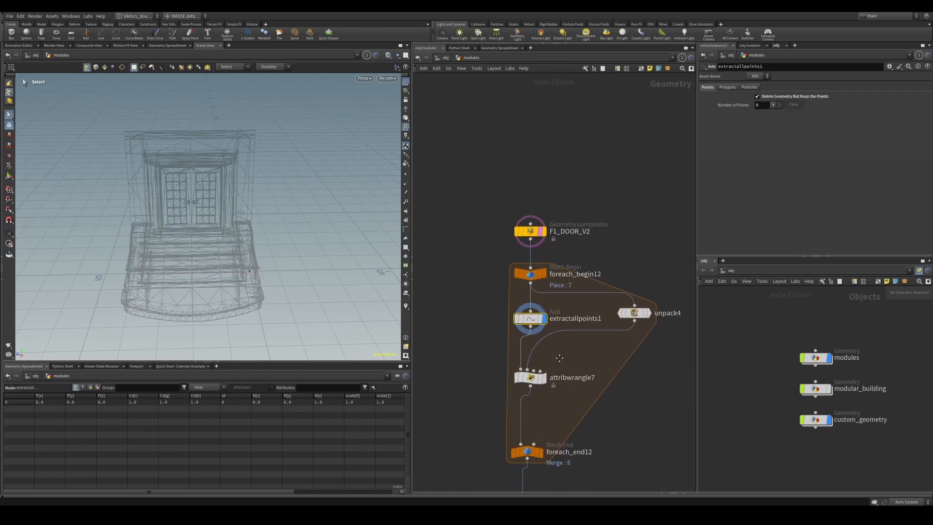
Display the unpack4 node to inspect the unpacked geometry of the current piece
middle_click_drag(559, 357, 541, 311)
scroll(573, 292, "up", 3)
left_click(546, 333)
left_click_drag(638, 303, 603, 243)
key("r")
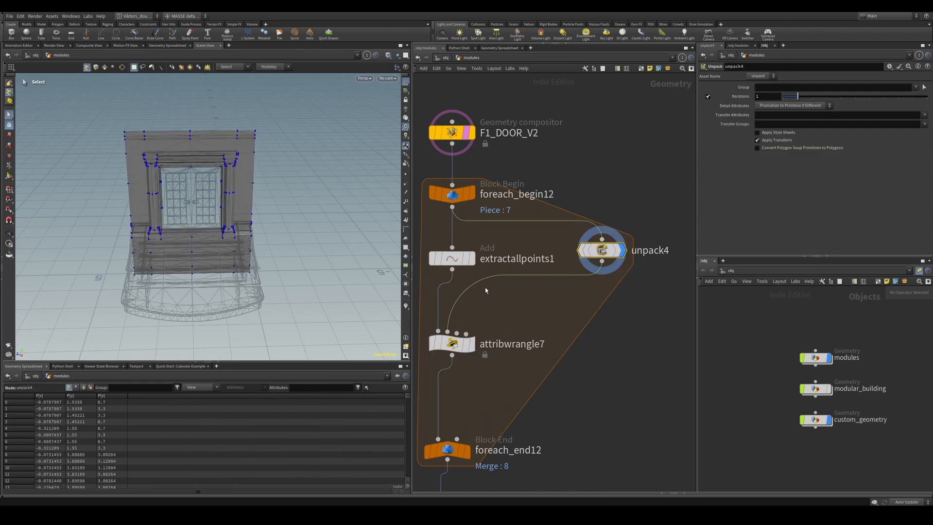
Display attribwrangle7 and review its VEX expression that assigns unreal_instance
left_click_drag(537, 311, 466, 355)
key("r")
left_click(762, 189)
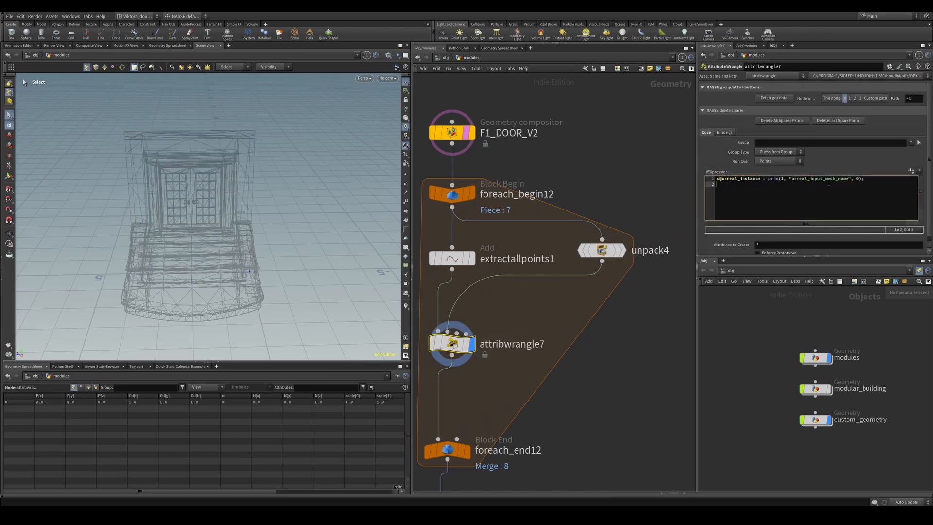
Display foreach_end12 and file1 so the merged instance points are written to test_module.bgeo.sc
middle_click_drag(611, 350, 668, 304)
left_click_drag(540, 382, 471, 430)
key("r")
middle_click_drag(457, 449, 452, 402)
left_click_drag(452, 402, 527, 439)
key("r")
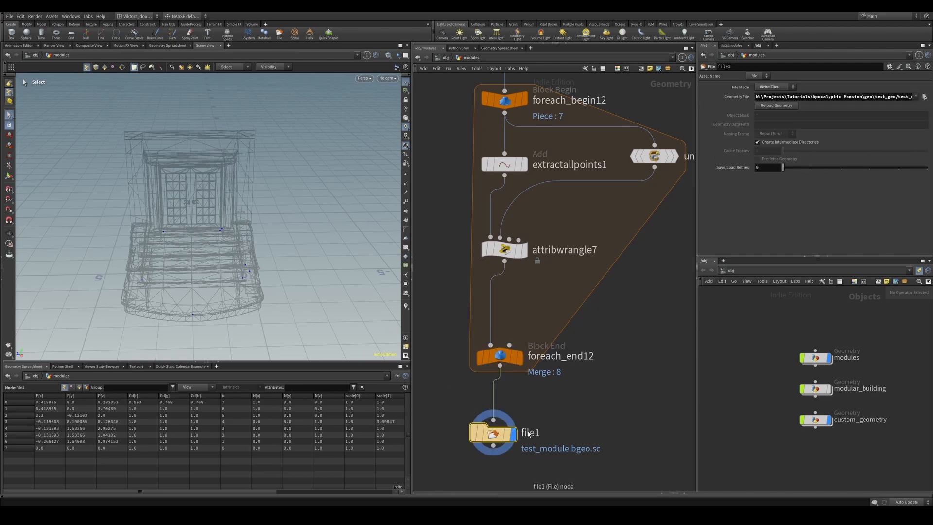
Switch to Unreal and set the imported HoudiniAssetComponent's source file to test_module.bgeo.sc
mouse_move(429, 513)
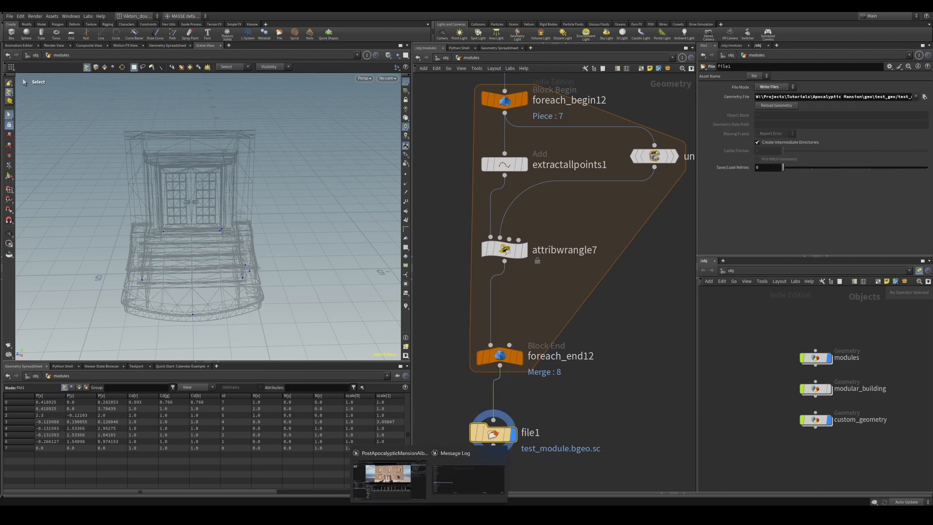
left_click(399, 478)
right_click_drag(484, 198, 478, 256)
key("s")
left_click(68, 351)
left_click(68, 359)
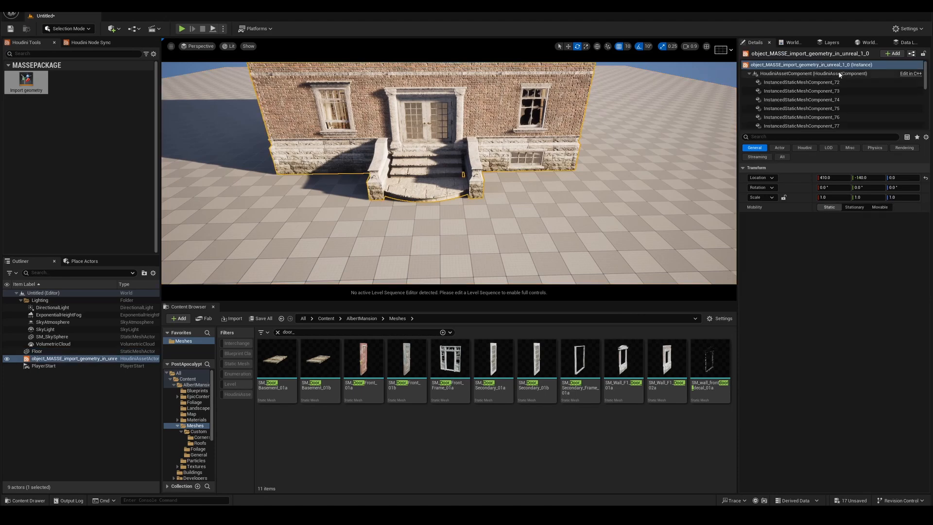
left_click(840, 73)
left_click_drag(927, 193, 929, 272)
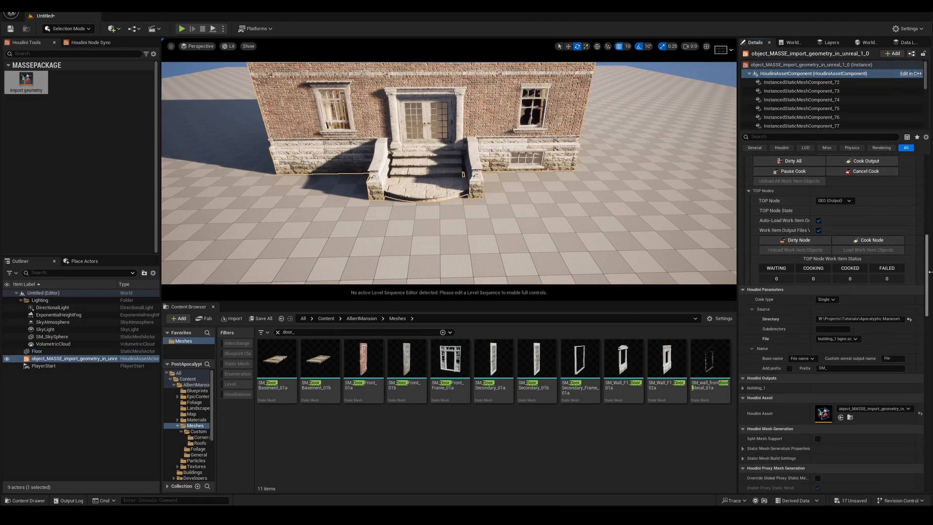
left_click(837, 339)
left_click(841, 355)
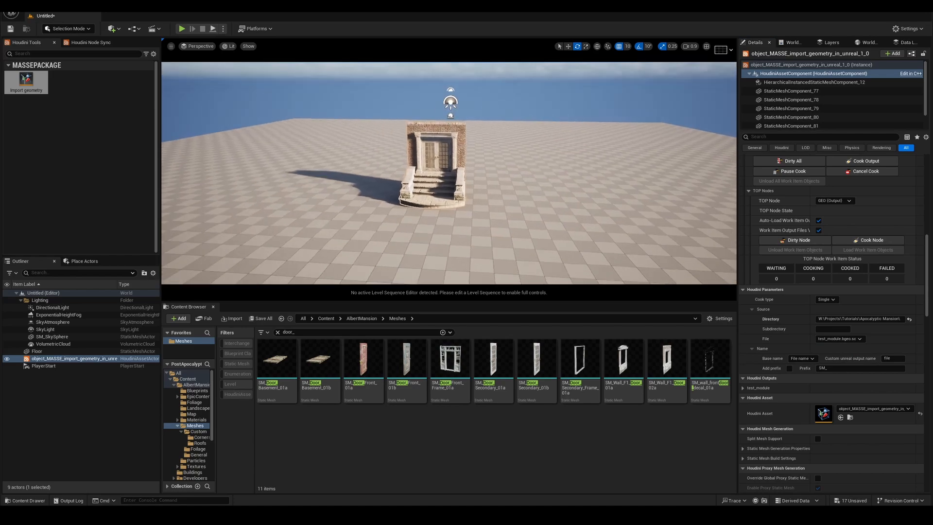
Select and frame the imported entrance module to inspect it up close
key("w")
right_click_drag(595, 142, 540, 144)
left_click(594, 142)
left_click(595, 142)
left_click(531, 144)
key("f")
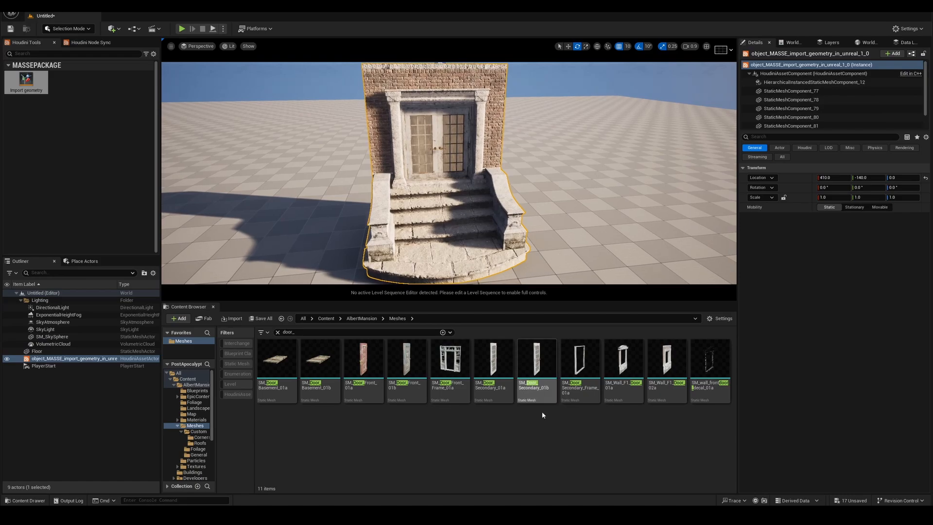
Switch to Houdini and display F1_DOOR_V2 in shaded view with its compositor handles active
mouse_move(477, 515)
left_click(467, 480)
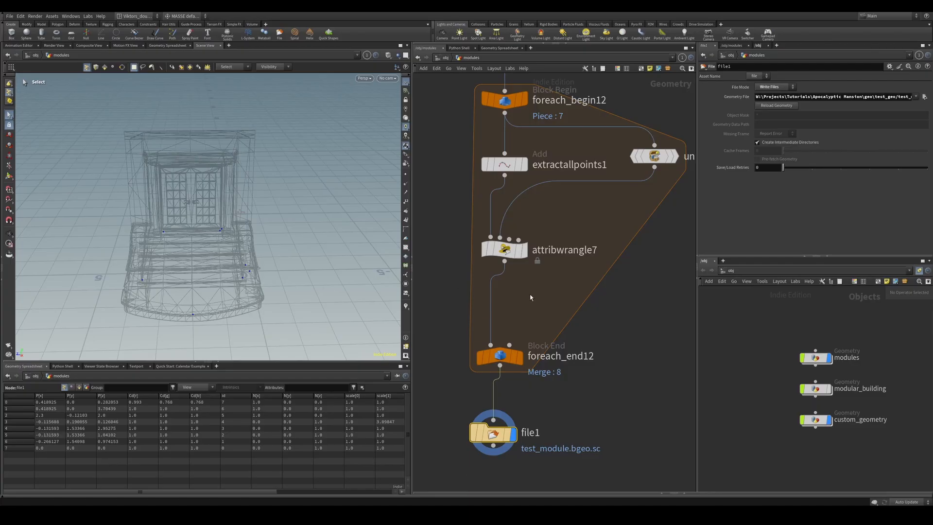
scroll(538, 286, "down", 2)
middle_click_drag(544, 276, 560, 345)
left_click(528, 186)
key("Return")
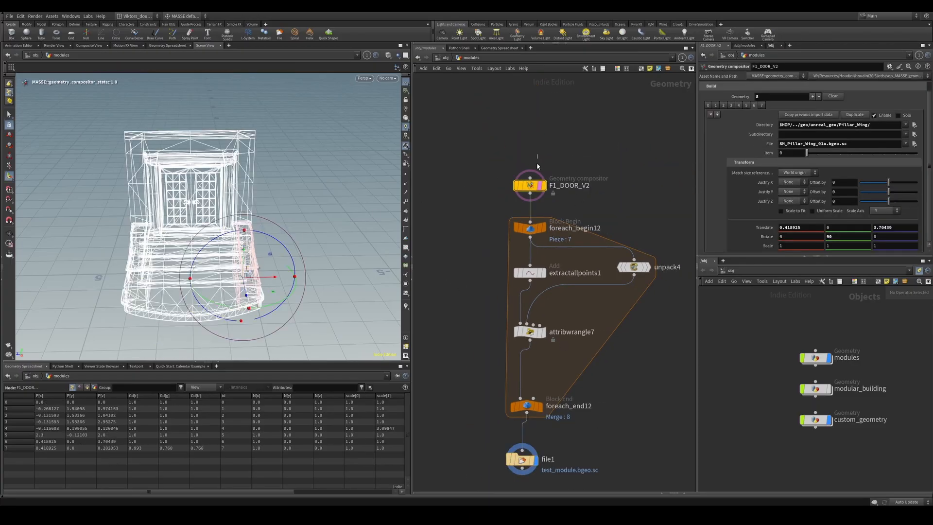
left_click(543, 185)
key("shift+w")
mouse_move(244, 227)
left_mouse_down("alt")
mouse_move(195, 228)
mouse_move(269, 244)
mouse_move(231, 271)
mouse_move(275, 275)
left_mouse_up("alt")
key("shift+w")
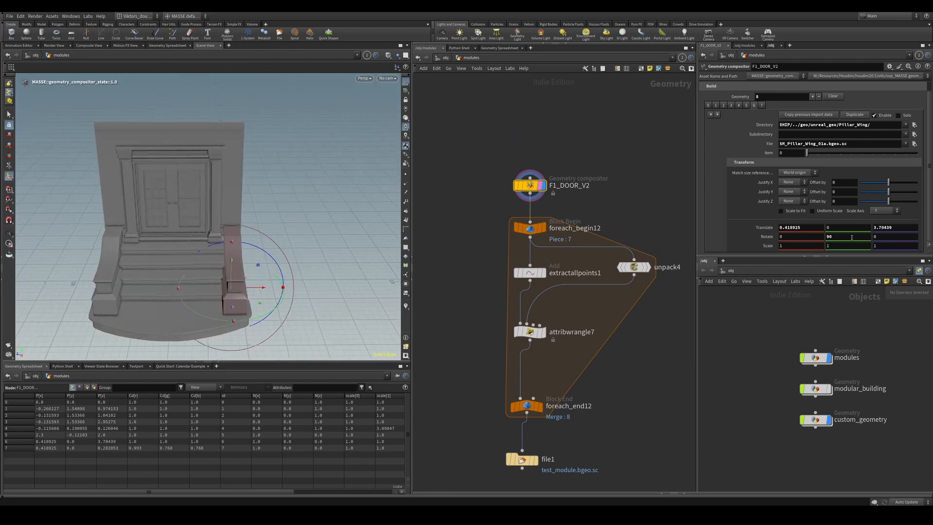
Set the SM_Pillar_Wing_01a piece's X scale to 2.6 and view the widened pillar up close
middle_click_drag(805, 248, 862, 248)
left_click_drag(141, 271, 246, 279, "alt")
right_click_drag(246, 279, 242, 231, "alt")
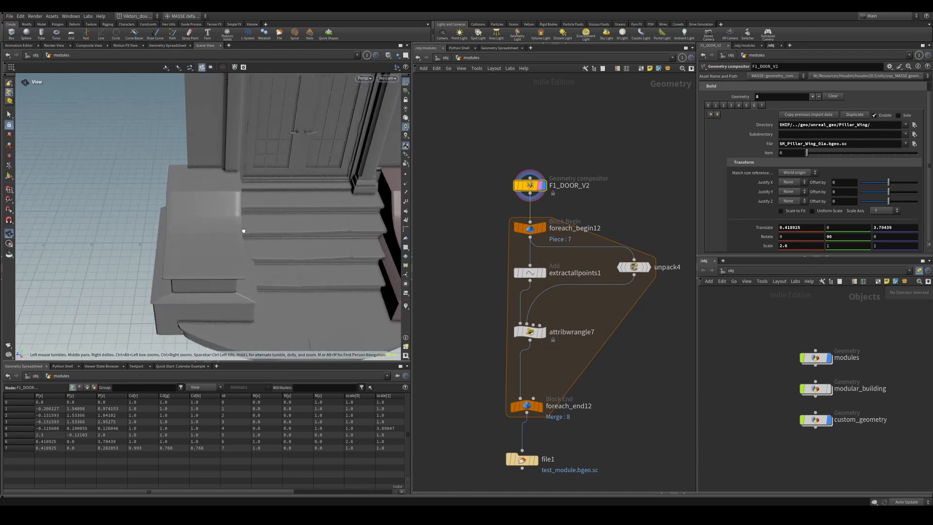
Write the changed module out through file1, then switch to Unreal and rebuild the Houdini asset
middle_click_drag(621, 415, 630, 396)
left_click(544, 441)
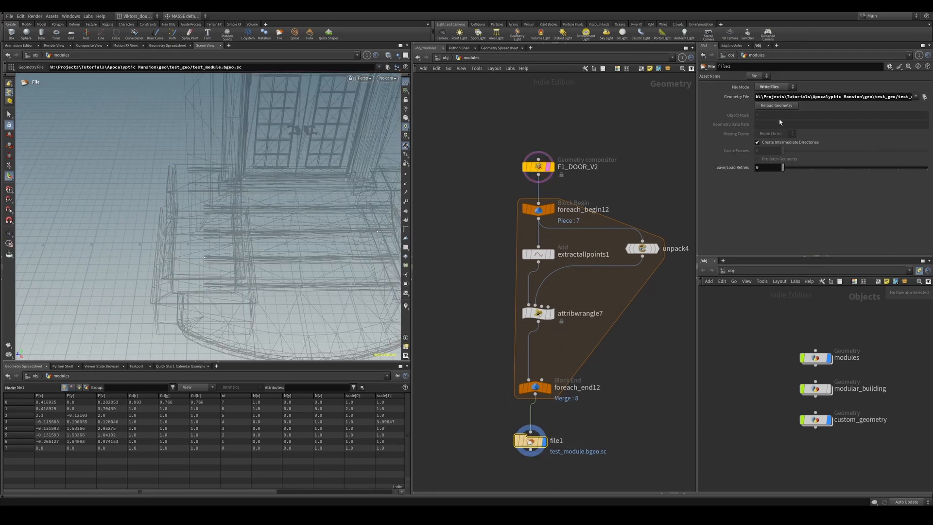
left_click(429, 515)
left_click(406, 477)
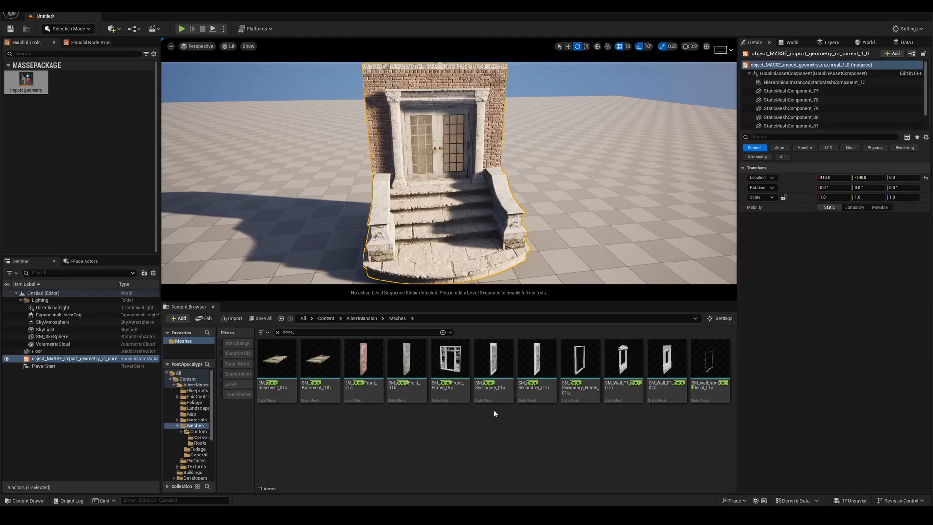
left_click(814, 74)
left_click(829, 264)
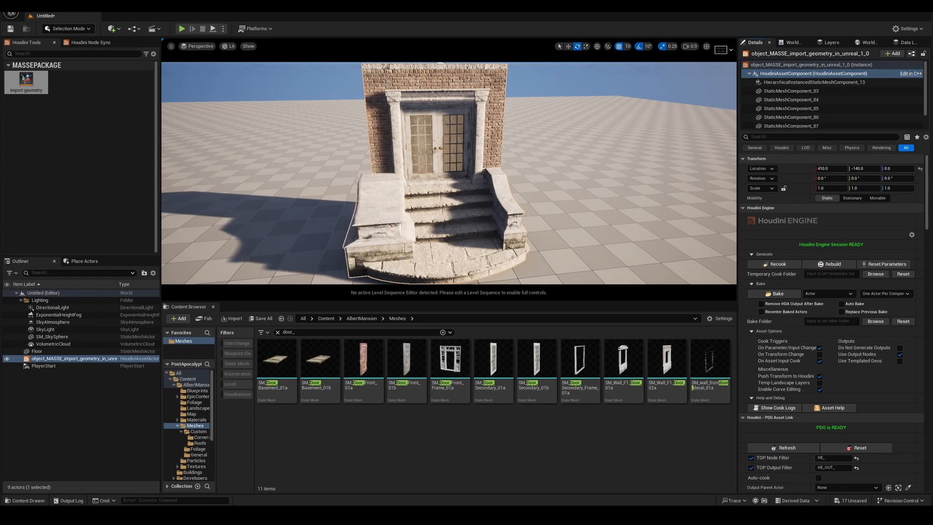
Inspect the rebuilt entrance's widened pillar wing and stairs from different viewpoints
key("w")
right_click_drag(464, 196, 447, 223)
mouse_move(520, 203)
right_mouse_down()
mouse_move(520, 217)
mouse_move(541, 199)
mouse_move(520, 197)
right_mouse_up()
key("s")
key("a")
key("w")
key("d")
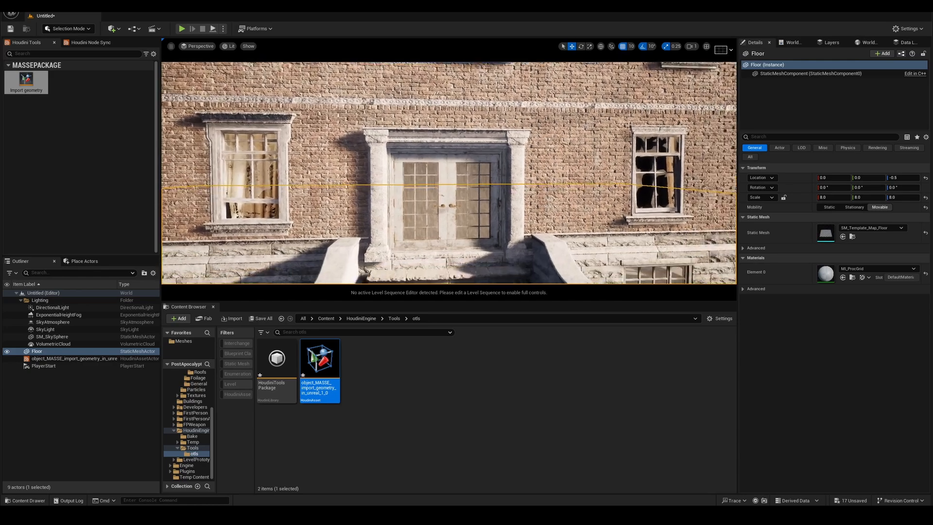
Select the imported building and examine its entrance stairs and door up close
left_click(449, 173)
right_click_drag(449, 173, 471, 197)
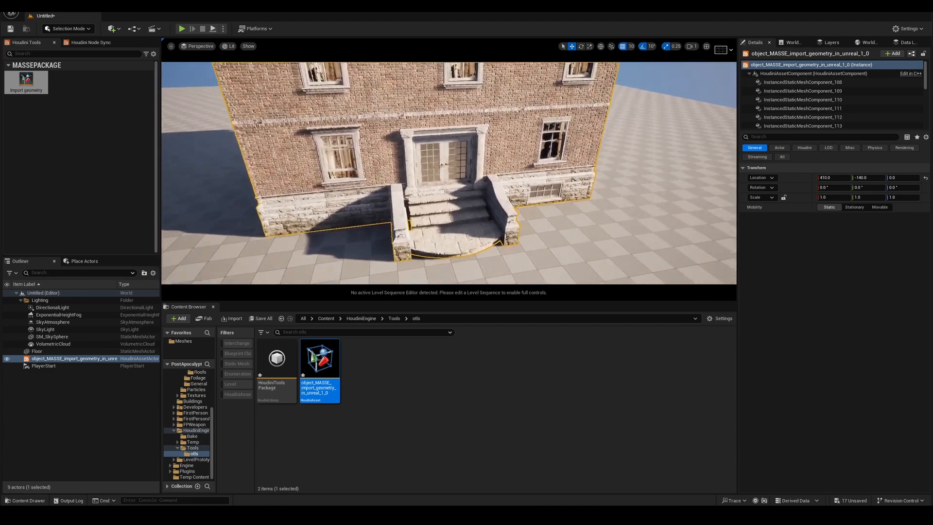
right_click_drag(449, 173, 428, 173)
key("w")
key("s")
mouse_move(534, 146)
right_mouse_down()
mouse_move(552, 156)
mouse_move(535, 153)
right_mouse_up()
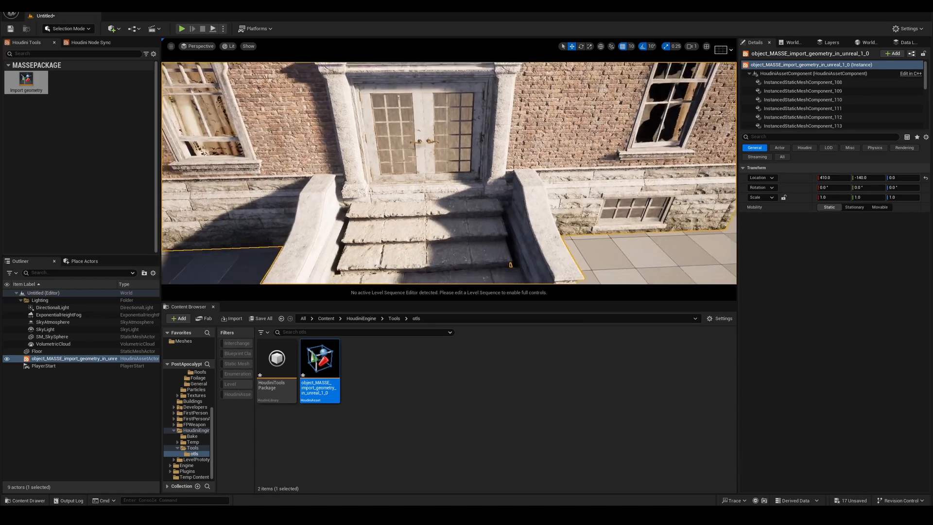
Go through the building's mesh components from InstancedStaticMeshComponent_108 down to the SM_Door_Secondary_01b door leaf
left_click(779, 90)
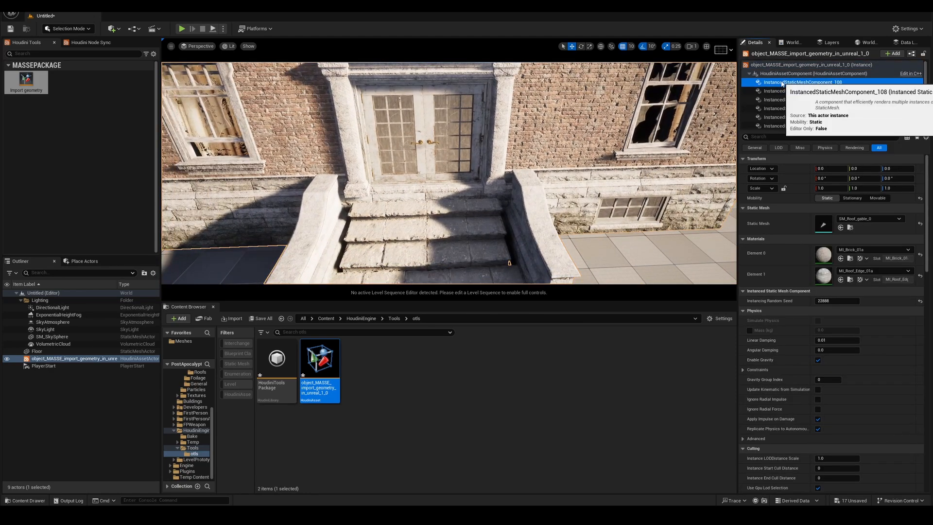
key("Down")
key("Down")
key("Down")
key("Down")
key("Down")
key("Down")
key("Down")
key("Down")
key("Down")
key("Down")
key("Down")
key("Down")
key("Down")
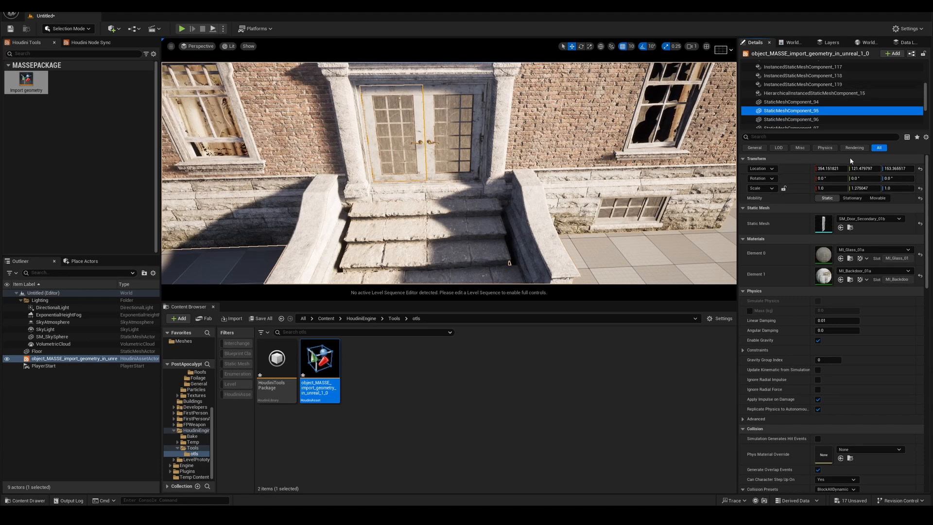
Try a different Y scale on the SM_Door_Secondary_01b door leaf and undo it
left_click_drag(864, 188, 834, 190)
key("ctrl+z")
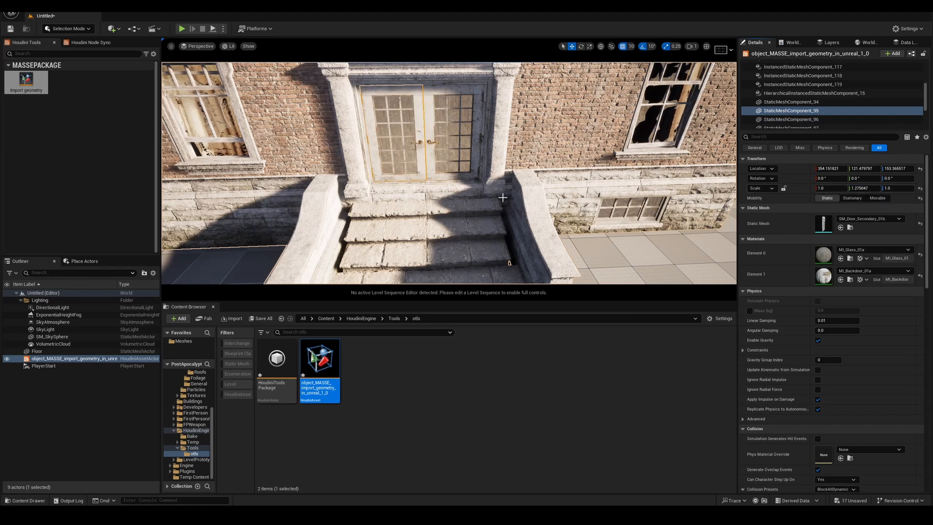
Go through the following components from the SM_Door_Secondary_01a leaf to the SM_Curtain_01d instances
key("Down")
key("Down")
key("Down")
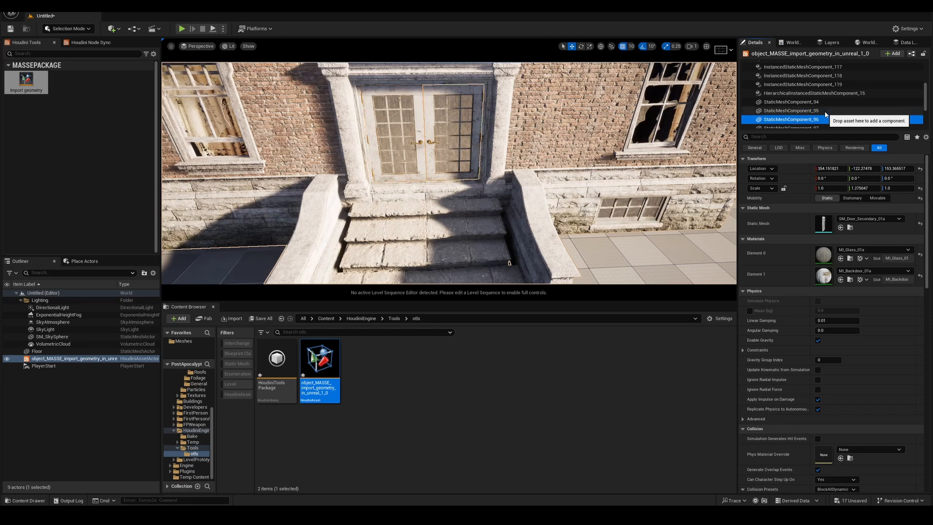
key("Down")
key("Down")
key("Down")
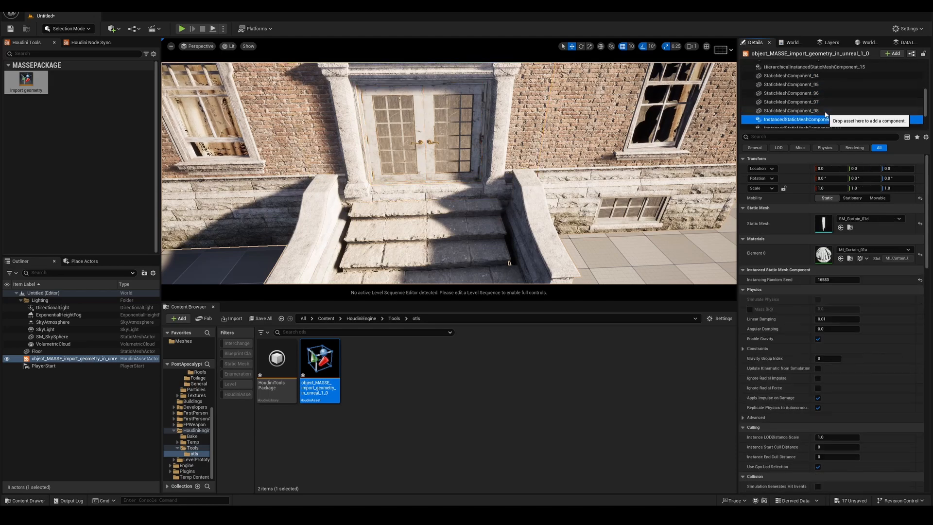
Pull the view back and check the remaining instanced components down to the SM_Roof_Edge_Corner_01a one
key("s")
mouse_move(593, 188)
right_mouse_down()
mouse_move(589, 209)
mouse_move(593, 187)
right_mouse_up()
left_click(779, 122)
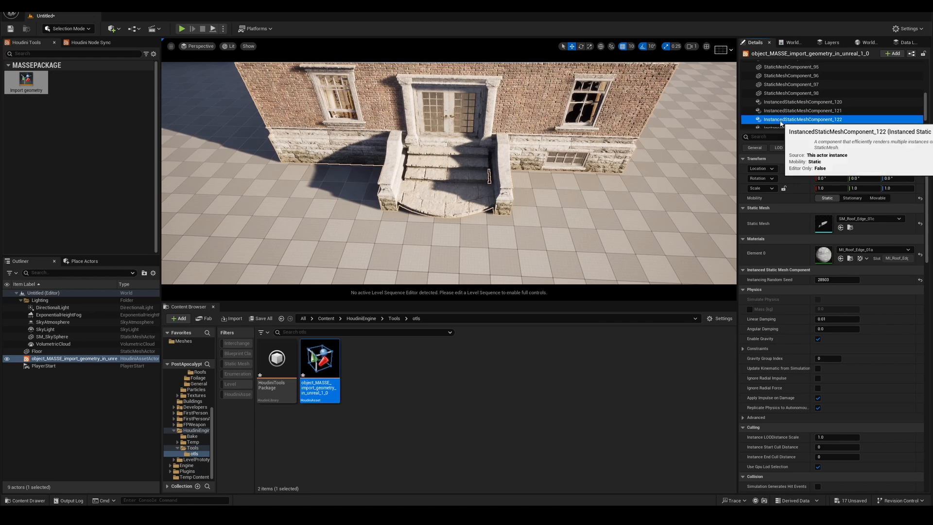
key("Down")
key("Down")
key("Down")
key("Down")
left_click(781, 121)
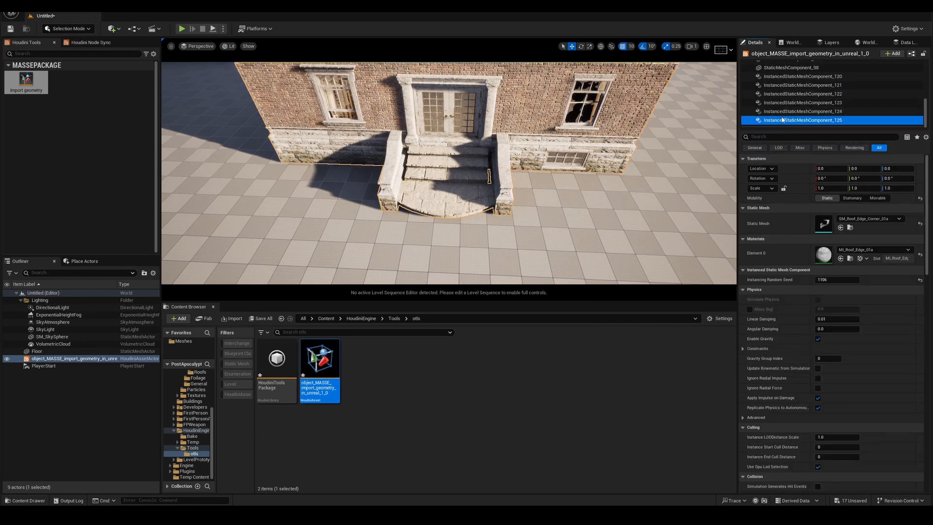
Go back up the component list to the SM_Pillar_Wing_01a instances and review their transforms
key("Up")
key("Up")
key("Up")
key("Up")
key("Up")
key("Up")
key("Up")
key("Up")
key("Up")
key("Up")
key("Up")
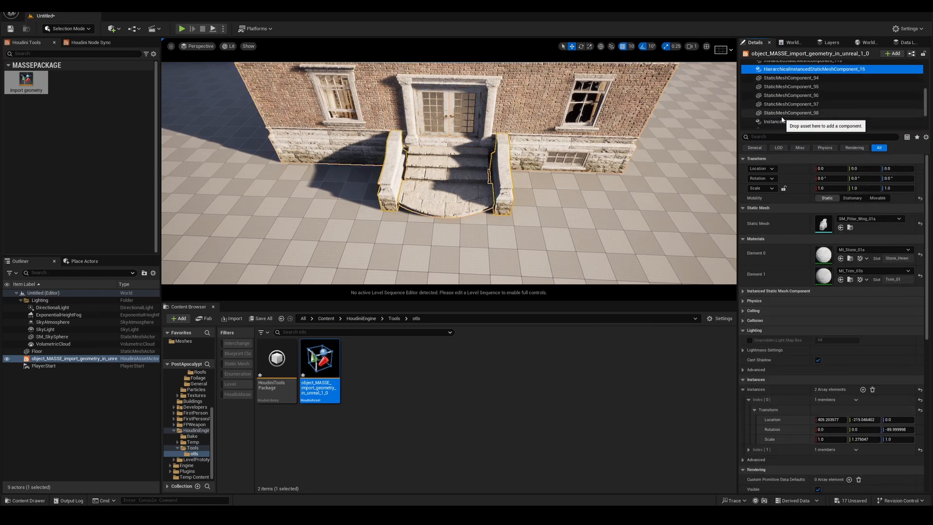
Select and frame the SM_Stairs_01a component and change its Y scale to about 1.64
key("Down")
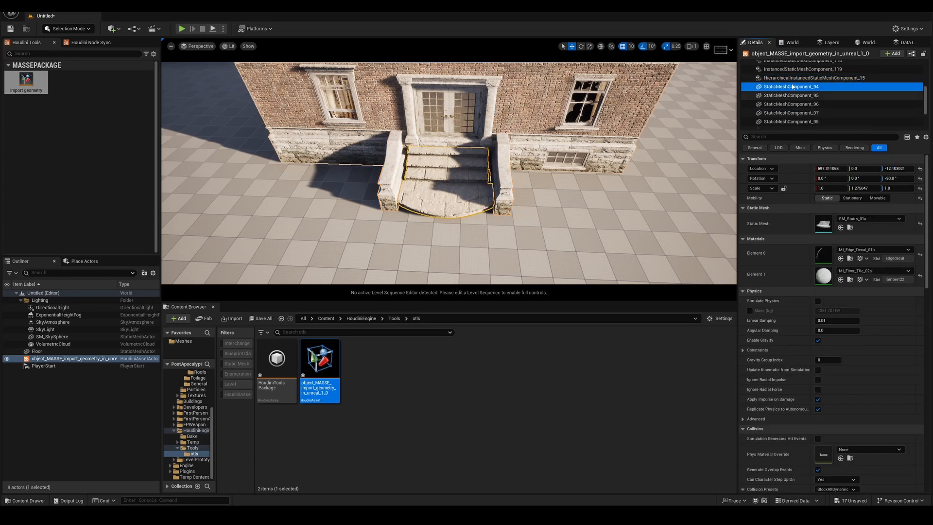
key("f")
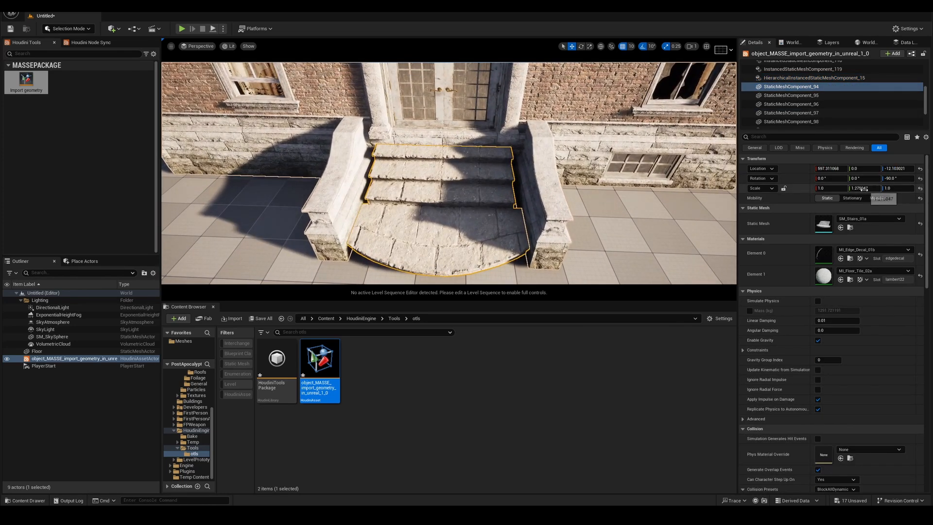
left_click_drag(868, 189, 883, 189)
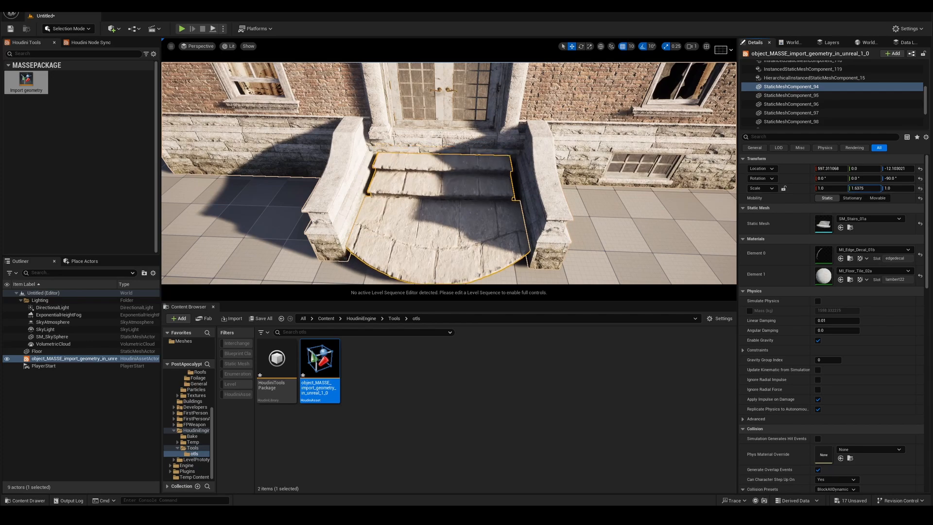
Undo the stairs' last Y-scale change, try a Y scale of about 1.62, and undo that as well
key("ctrl+z")
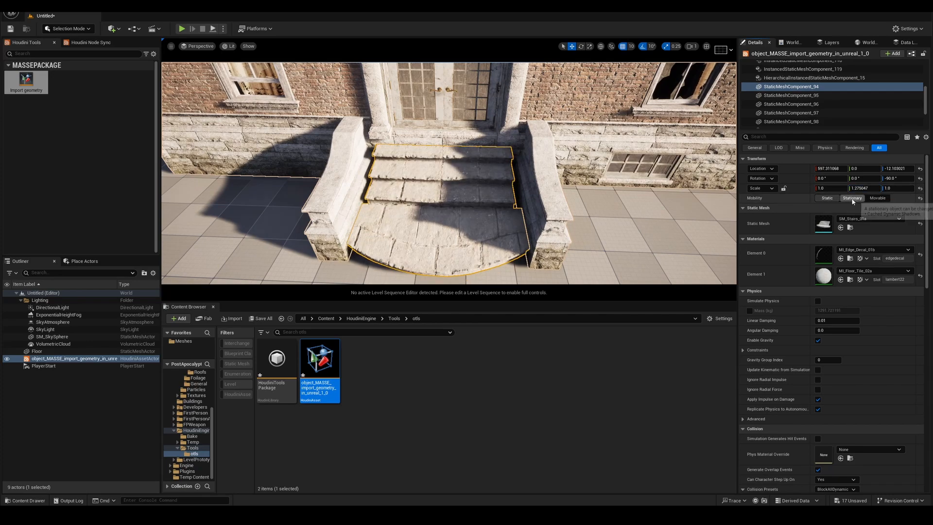
left_click_drag(850, 188, 850, 188)
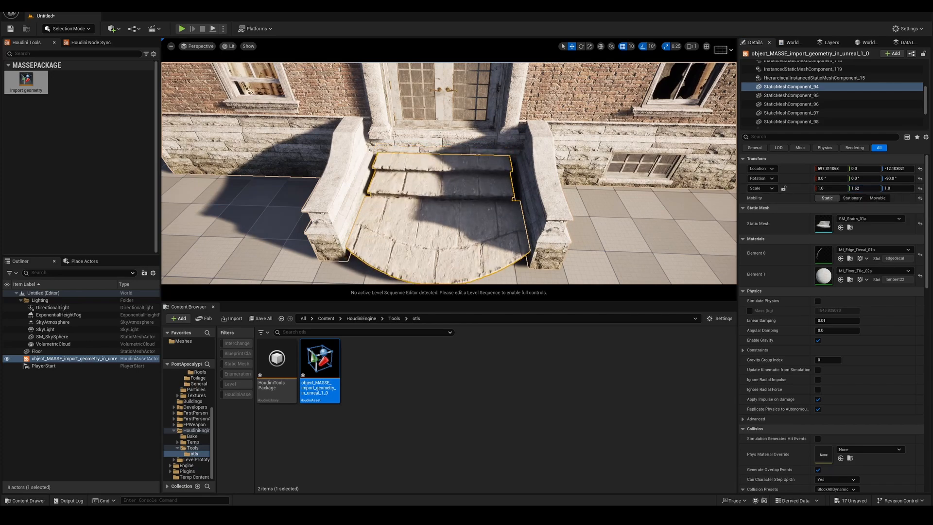
right_click_drag(458, 190, 490, 191)
key("ctrl+z")
right_click_drag(555, 189, 546, 193)
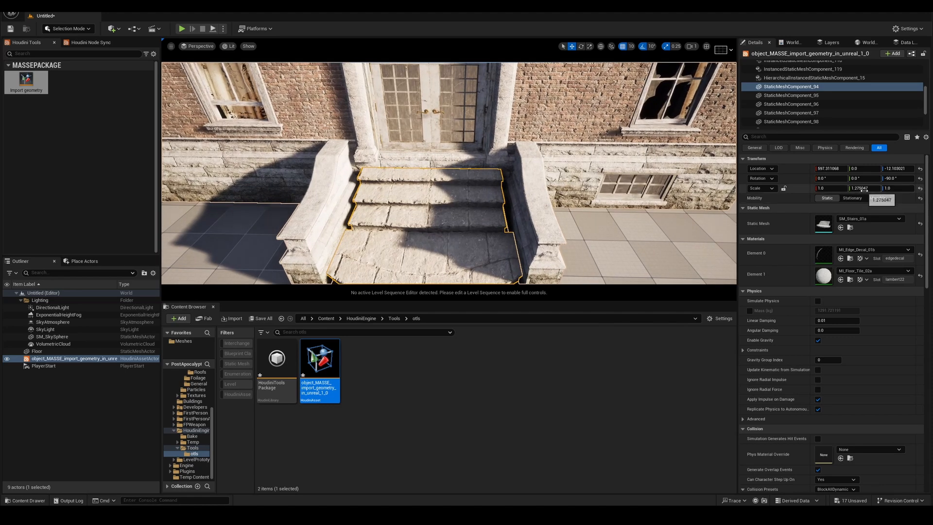
right_click_drag(523, 190, 440, 178)
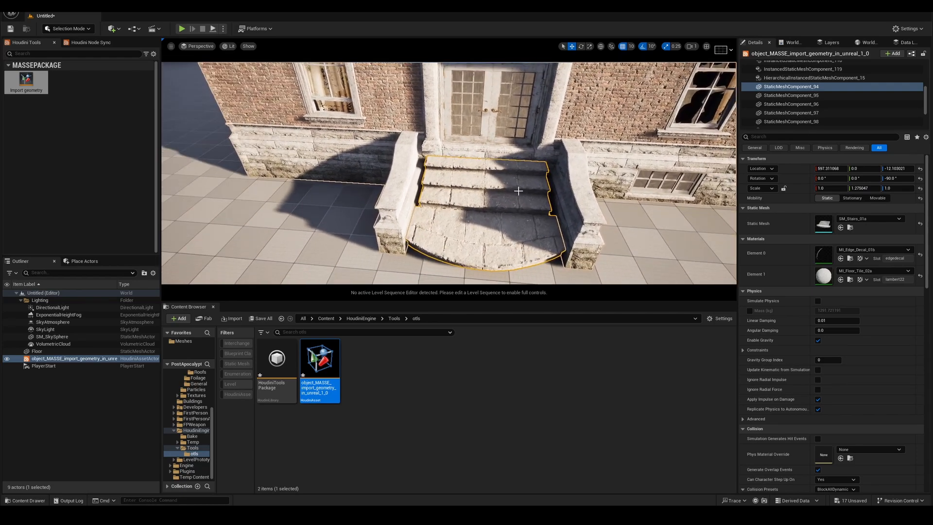
right_click_drag(553, 173, 541, 205)
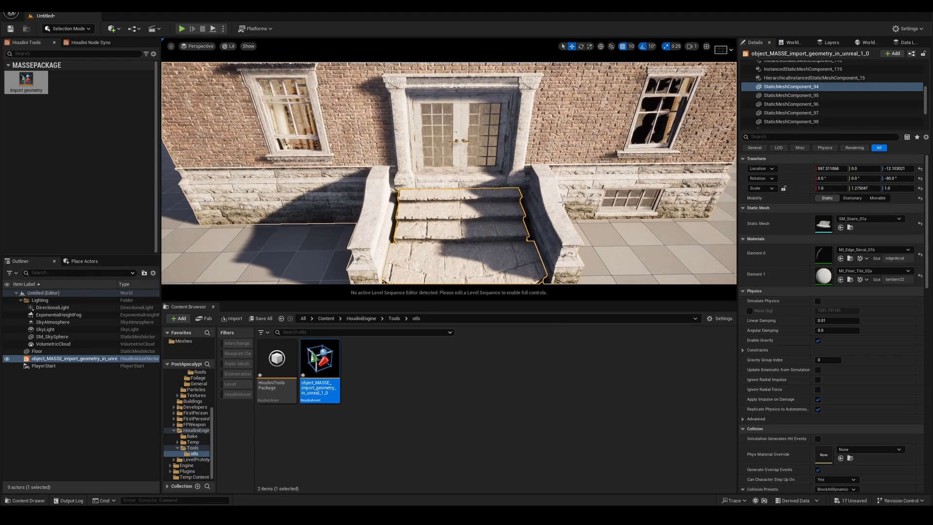
Select the SM_Pillar_Wing_01a instances component and examine the transform of its first instance against the stairs
left_click(791, 78)
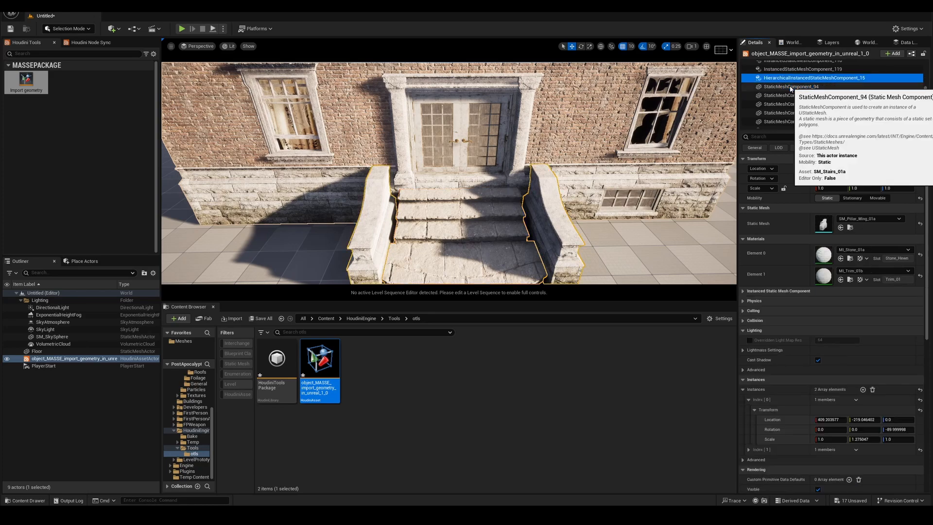
right_click_drag(469, 212, 398, 217)
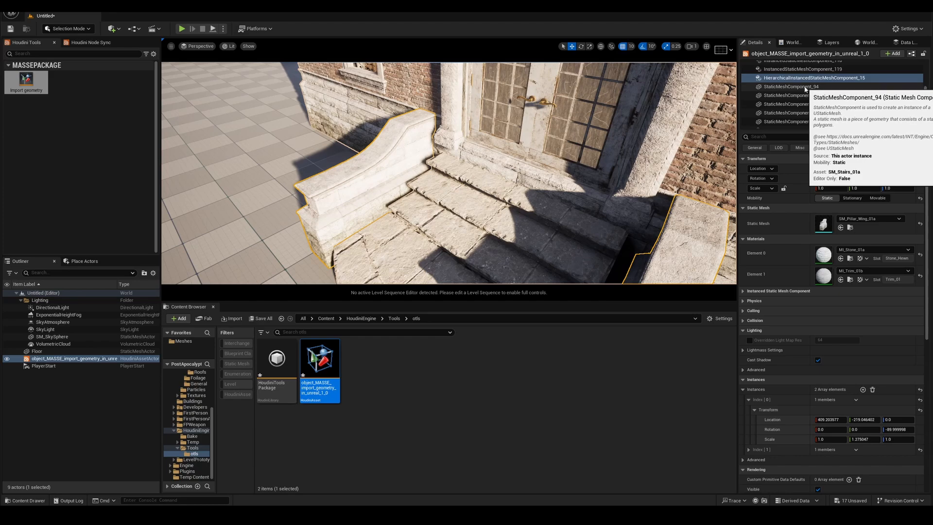
left_click(805, 88)
left_click(817, 80)
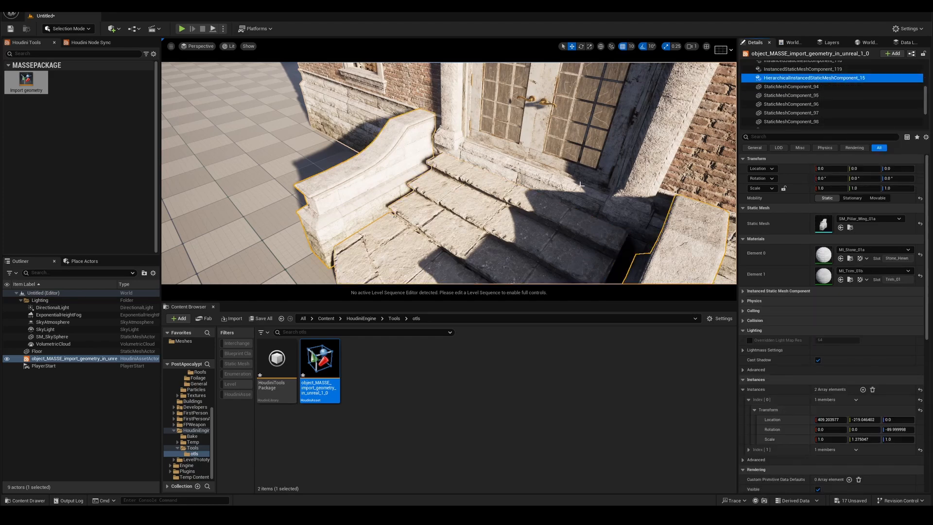
right_click_drag(577, 182, 658, 182)
scroll(817, 345, "down", 3)
scroll(815, 342, "up", 3)
scroll(796, 340, "down", 3)
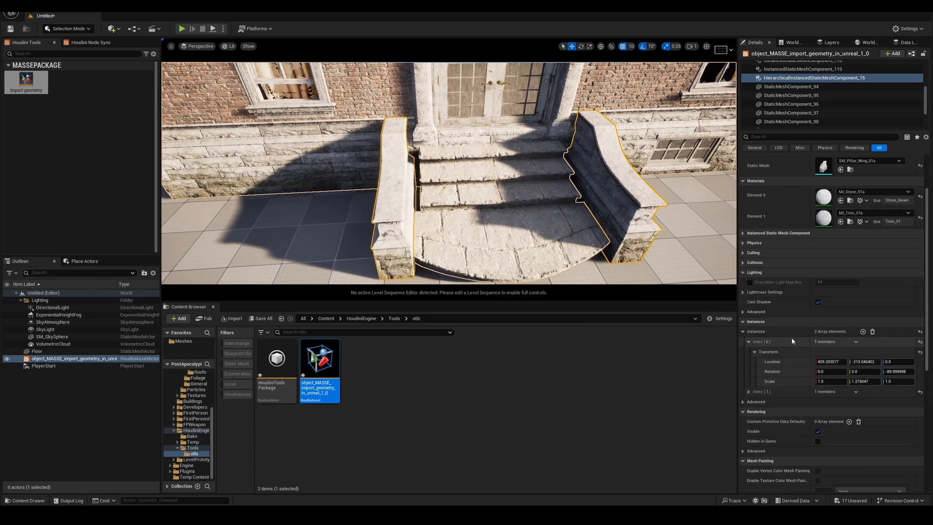
scroll(783, 337, "up", 3)
scroll(777, 333, "down", 3)
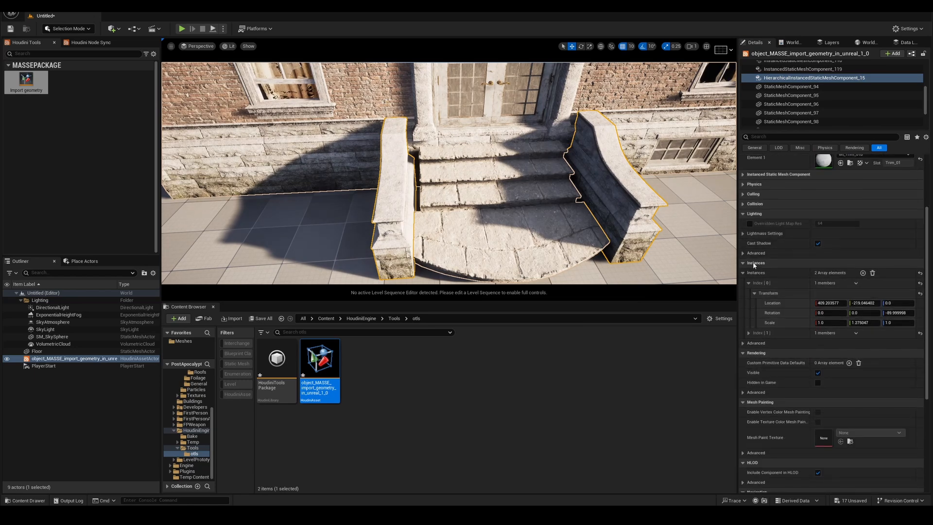
left_click(748, 282)
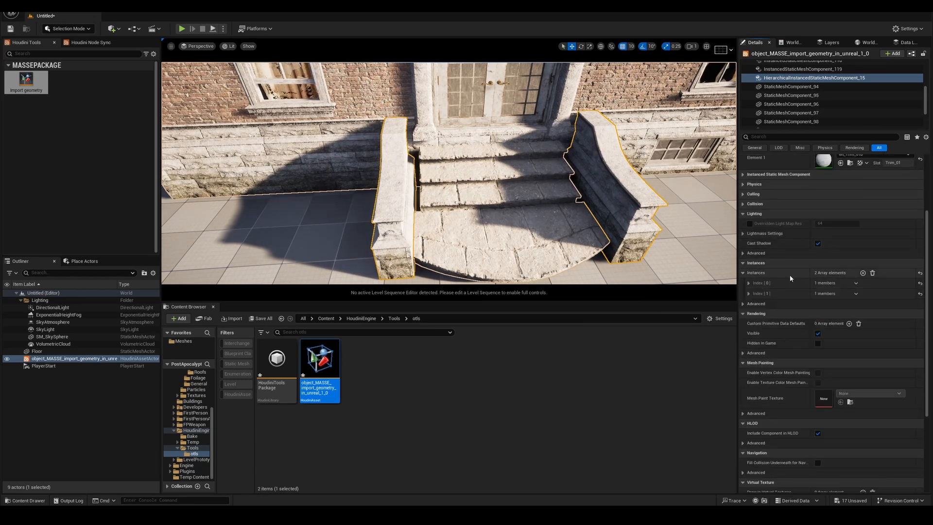
left_click(748, 283)
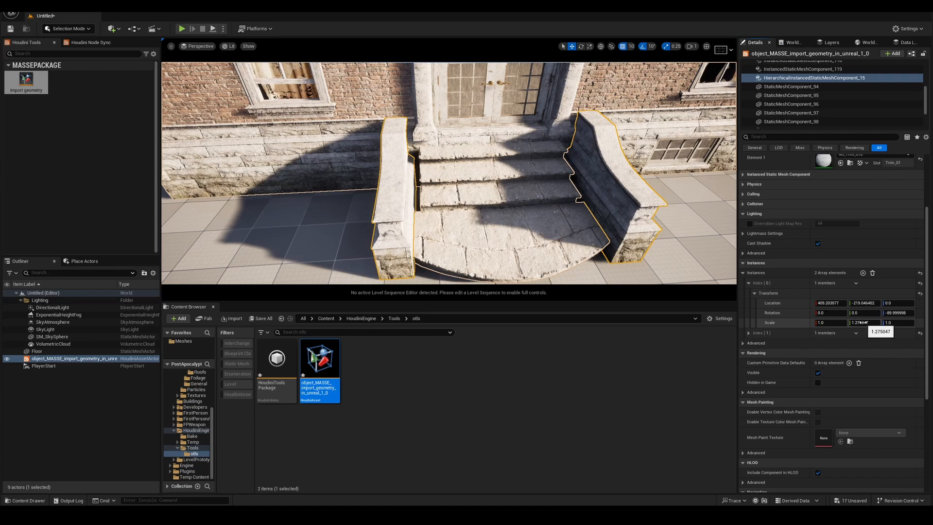
Try stretching the first SM_Pillar_Wing_01a instance to a Y scale of about 3.75, then undo the scale changes
left_click_drag(865, 322, 909, 323)
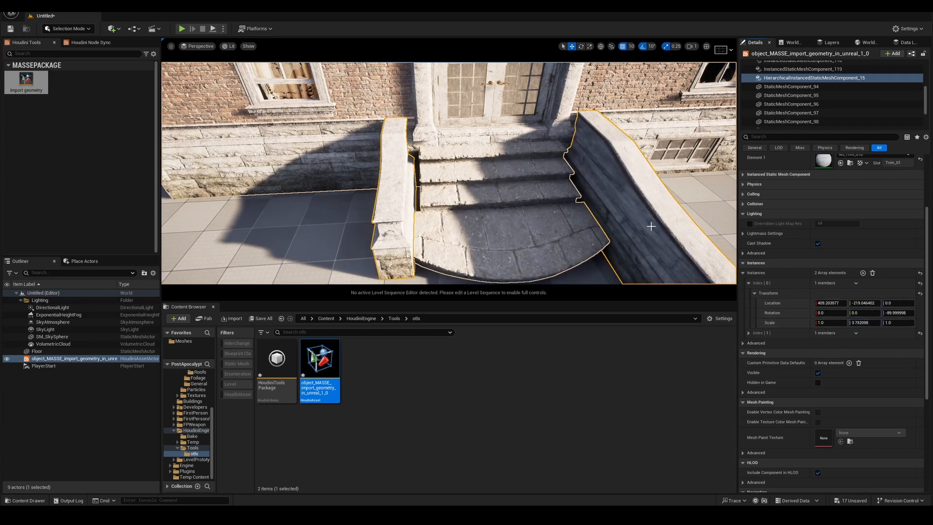
right_click_drag(651, 226, 671, 221)
key("ctrl+z")
left_click_drag(865, 322, 877, 323)
mouse_move(512, 166)
right_mouse_down()
mouse_move(486, 161)
mouse_move(514, 180)
right_mouse_up()
key("ctrl+z")
scroll(923, 175, "up", 3)
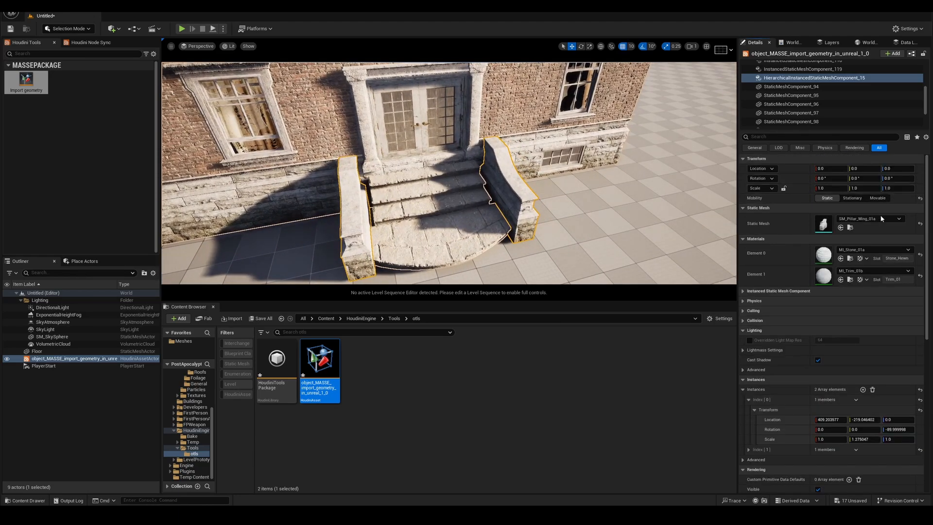
Locate the SM_Pillar_Wing_01a mesh among the project assets and open it for viewing
left_click(850, 227)
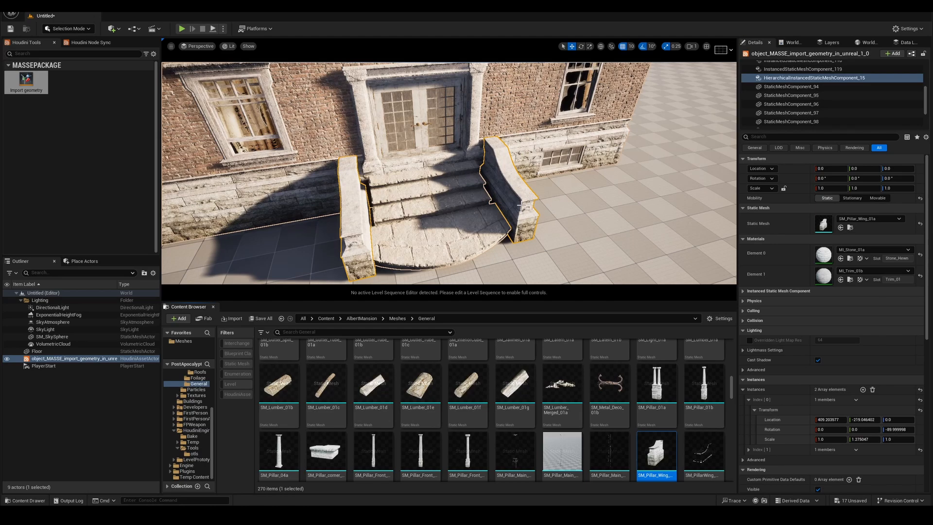
right_click_drag(568, 270, 511, 307)
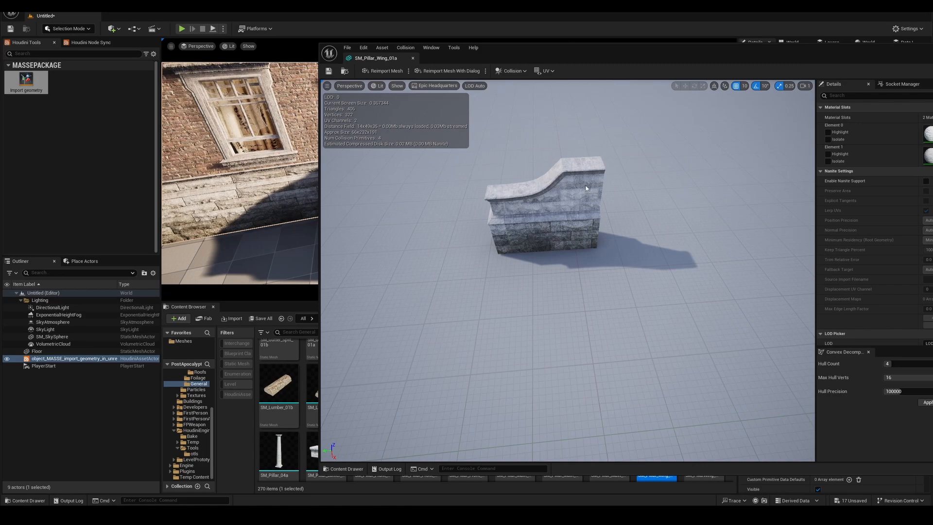
key("w")
right_click_drag(543, 197, 482, 286)
key("s")
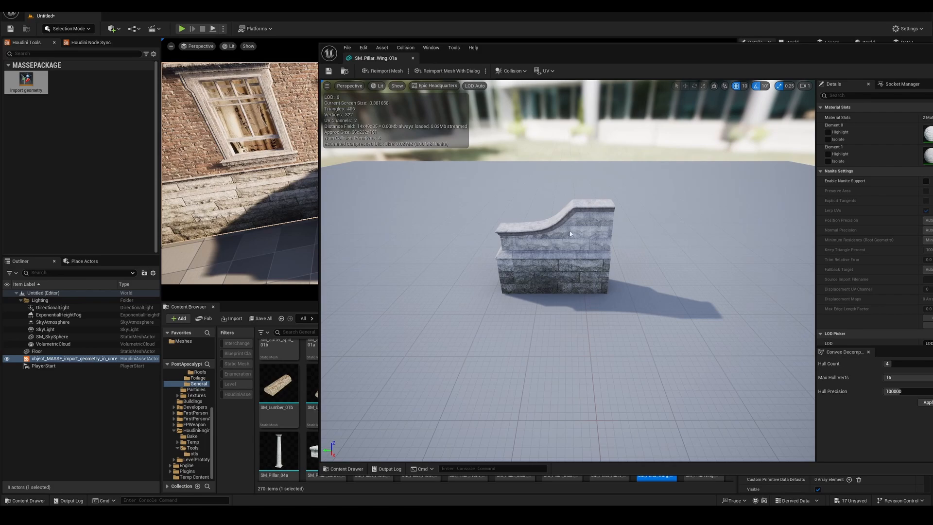
Examine the shape of the SM_Pillar_Wing_01a mesh from several sides and close its mesh editor
key("d")
right_click_drag(601, 290, 456, 297)
key("a")
right_click_drag(662, 319, 802, 321)
key("s")
right_click_drag(583, 292, 573, 258)
key("w")
key("a")
key("w")
key("d")
key("s")
left_click_drag(719, 51, 509, 48)
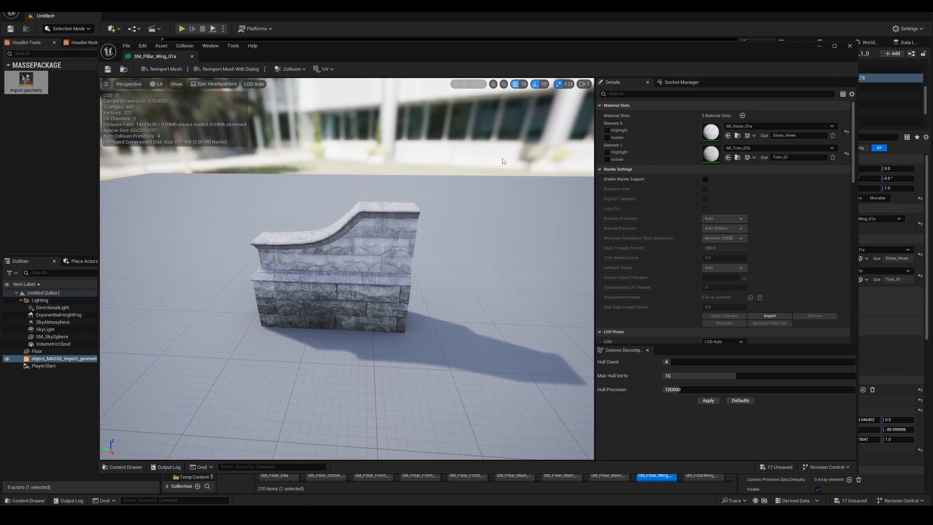
left_click(849, 46)
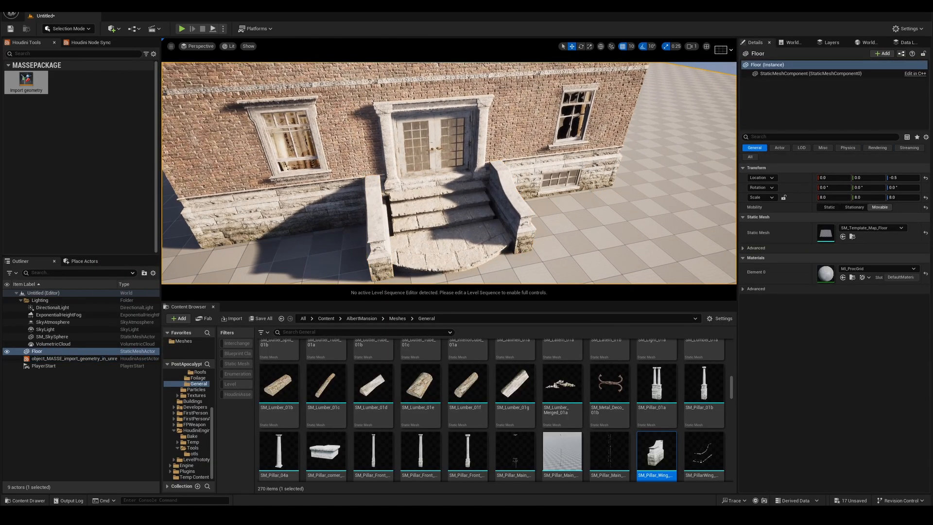
Select the imported building actor in the level and examine its entrance stairs and side walls up close
left_click(502, 211)
key("w")
right_click_drag(503, 211, 470, 203)
key("s")
key("w")
key("s")
key("w")
key("s")
key("ctrl+z")
key("ctrl+y")
key("w")
key("ctrl+z")
key("ctrl+y")
key("w")
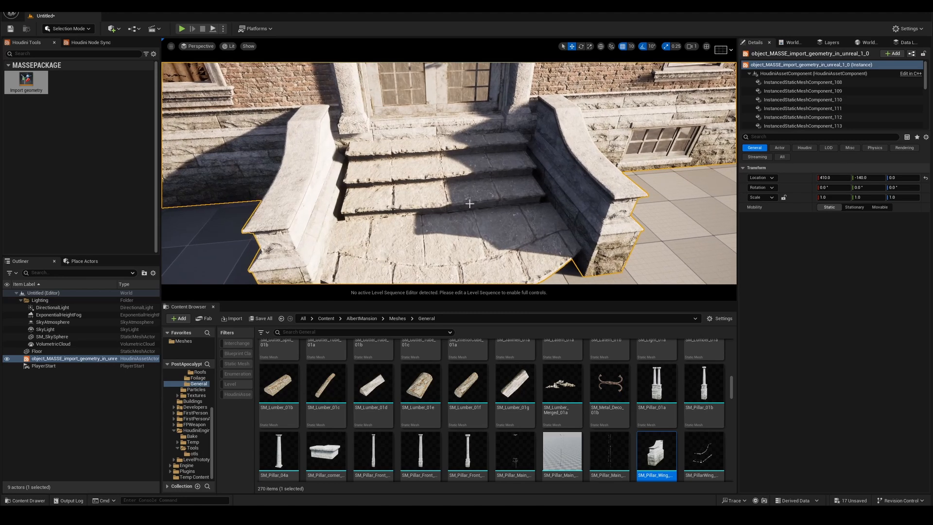
Go through the building's components from SM_Roof_gable_0 to the SM_Pillar_Wing_01a instances
left_click(801, 82)
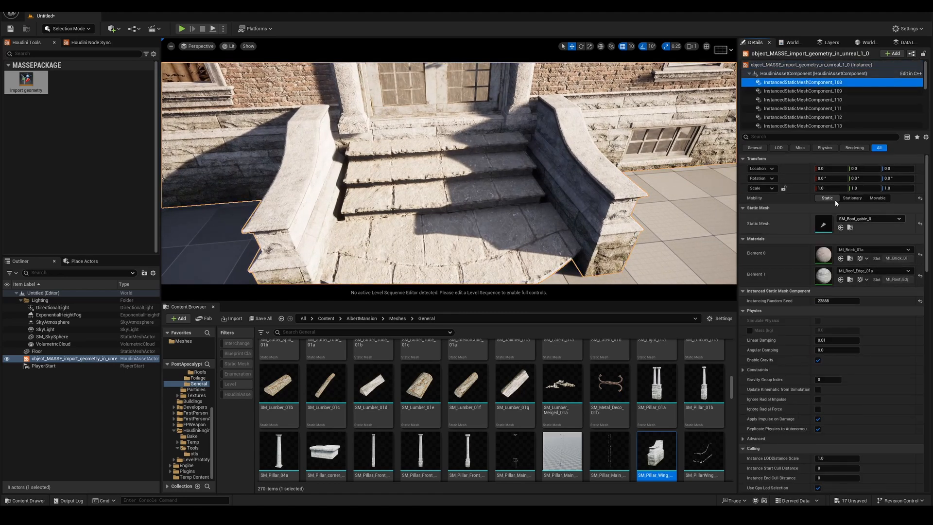
scroll(854, 239, "down", 5)
scroll(873, 272, "up", 5)
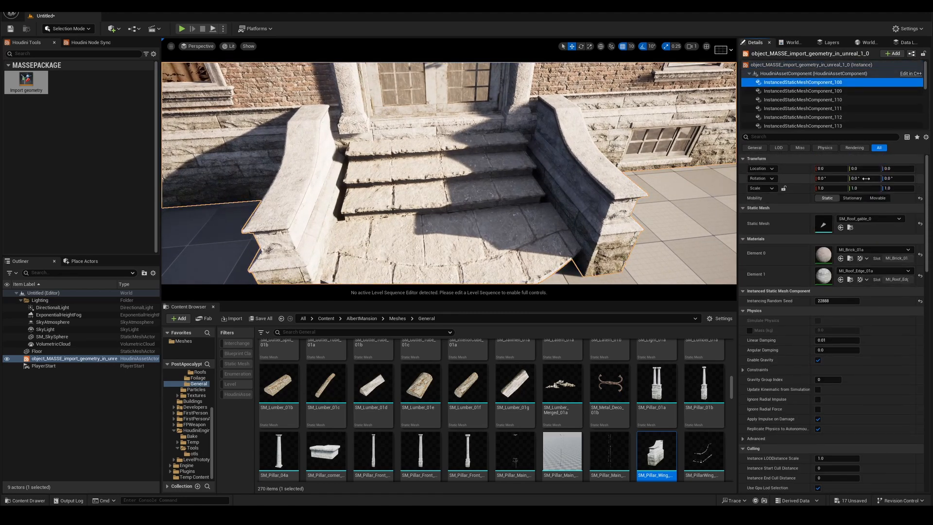
scroll(817, 97, "down", 2)
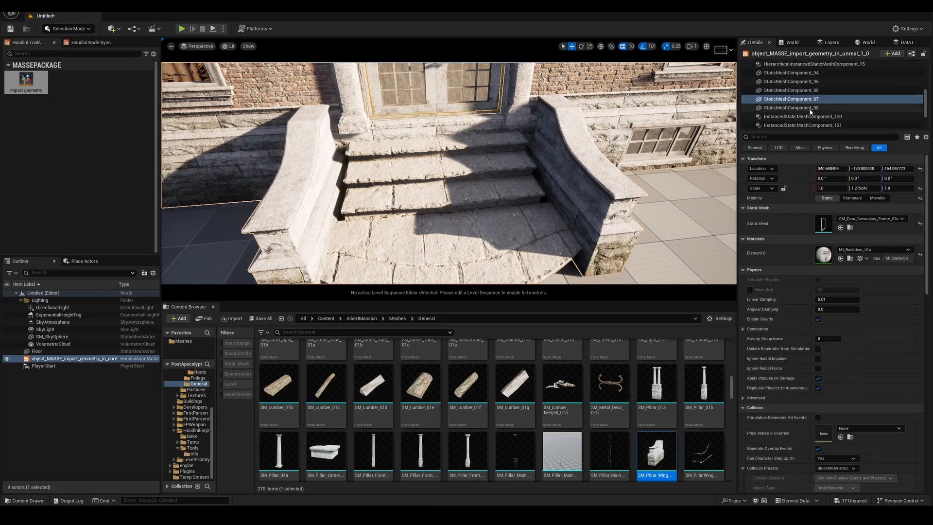
left_click(816, 84)
key("Down")
key("Down")
key("Down")
key("Down")
key("Down")
key("Down")
key("Down")
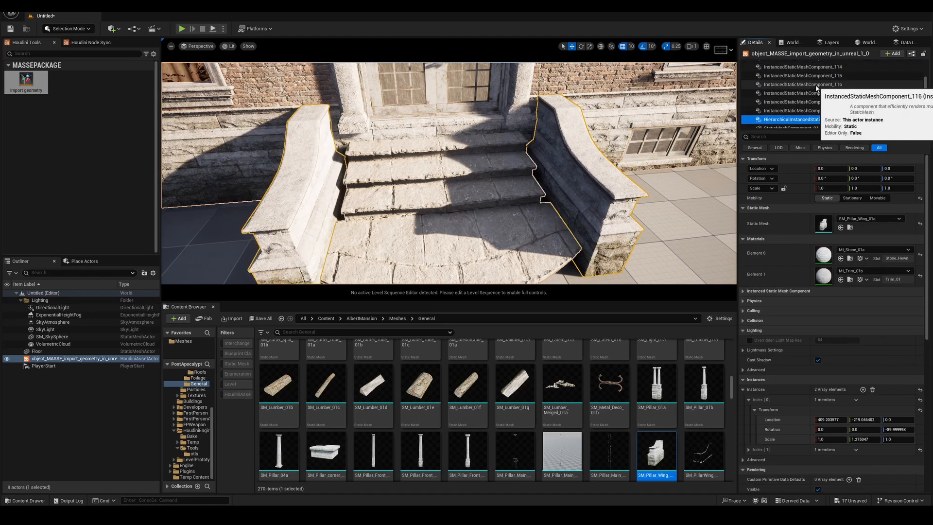
Try changing the X scale of the whole SM_Pillar_Wing_01a component and undo it
left_click_drag(823, 188, 897, 188)
key("ctrl+z")
key("ctrl+z")
key("ctrl+z")
Select the SM_Stairs_01a component and adjust its X scale, first to about 1.2 and finally to 1.065
left_click(821, 111)
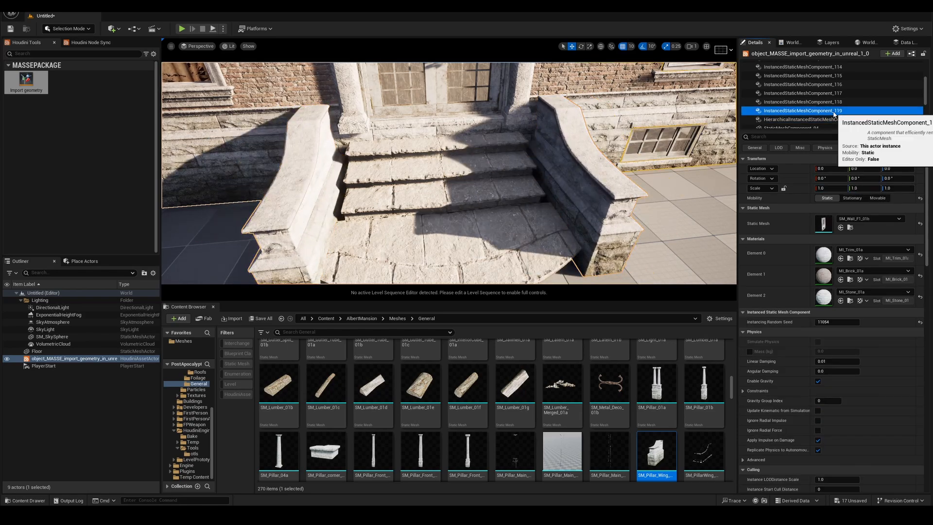
key("Down")
key("Down")
key("Down")
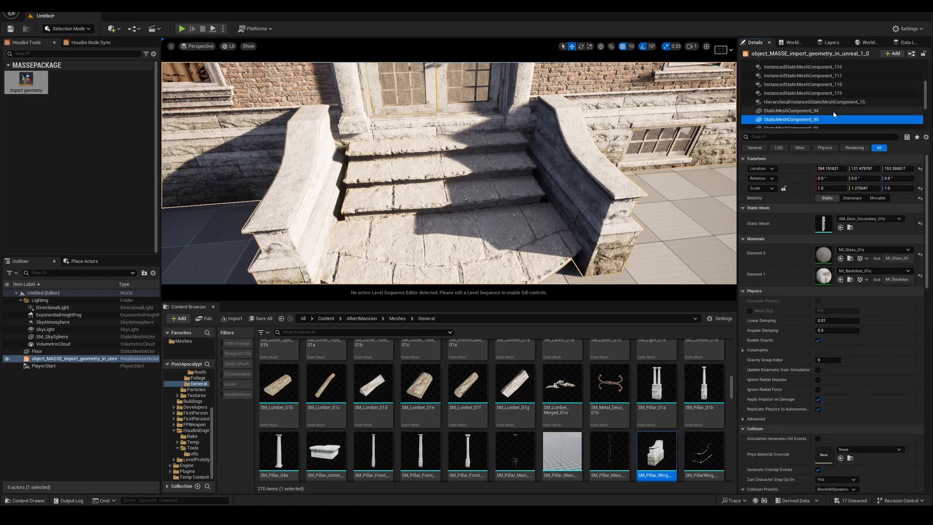
key("Up")
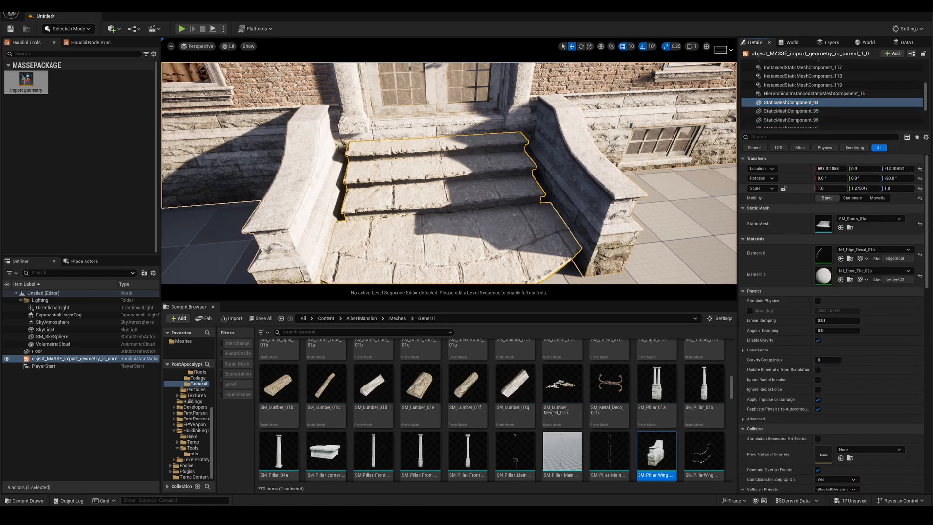
left_click_drag(832, 189, 839, 188)
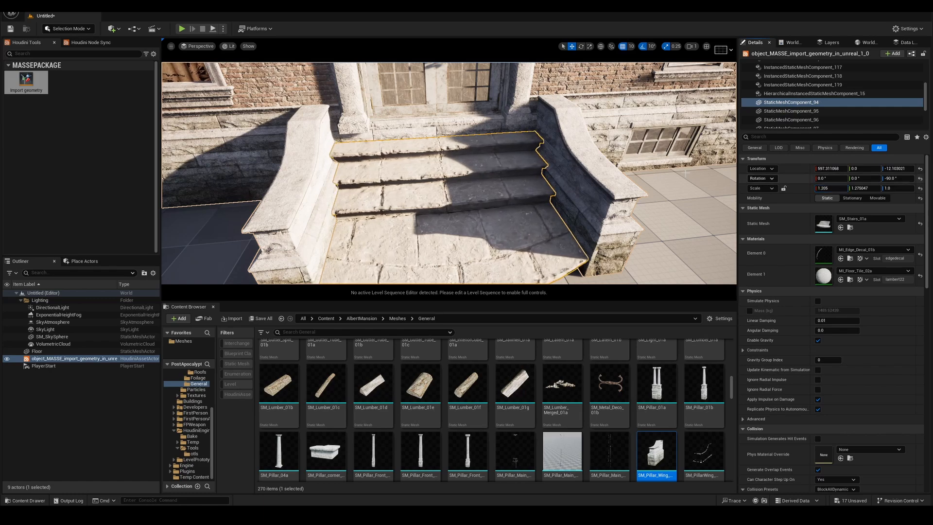
key("s")
mouse_move(430, 150)
right_mouse_down()
mouse_move(431, 133)
mouse_move(430, 151)
right_mouse_up()
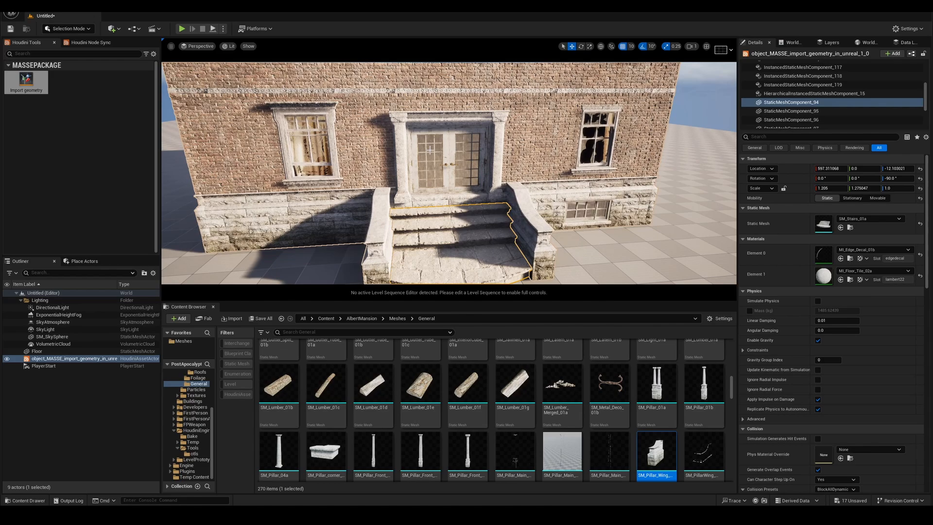
key("w")
mouse_move(429, 150)
right_mouse_down()
mouse_move(427, 160)
mouse_move(427, 148)
right_mouse_up()
key("s")
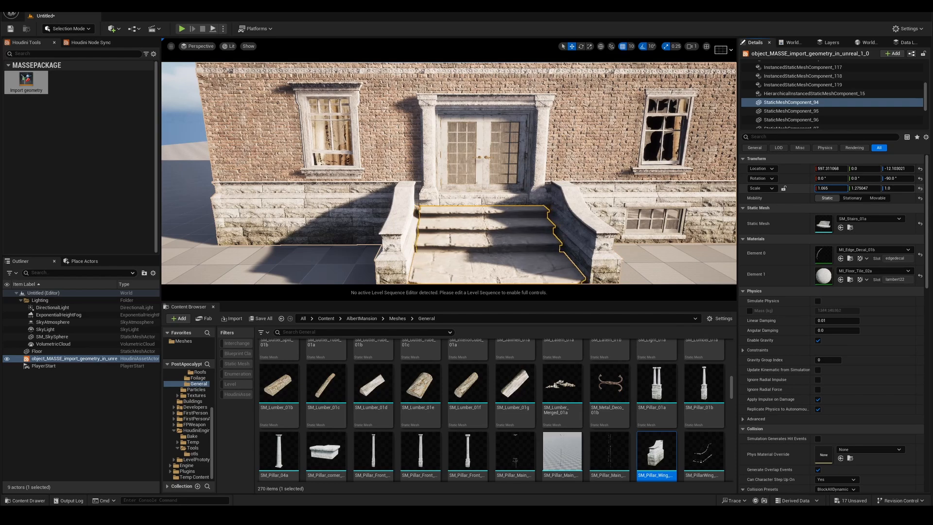
Switch to Houdini, undo the stray edit made in the doors group, and select the bg_utility12 node under F1_DOOR_V0
key("f")
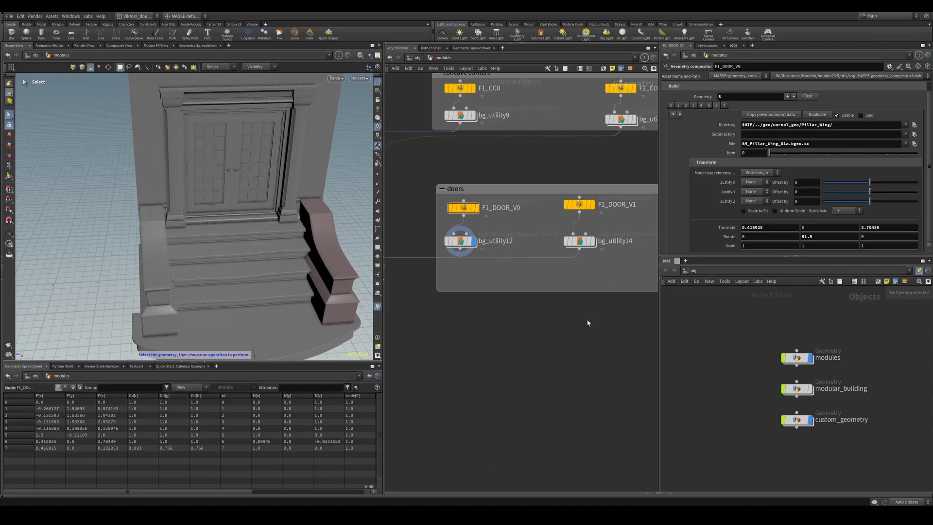
scroll(540, 308, "up", 4)
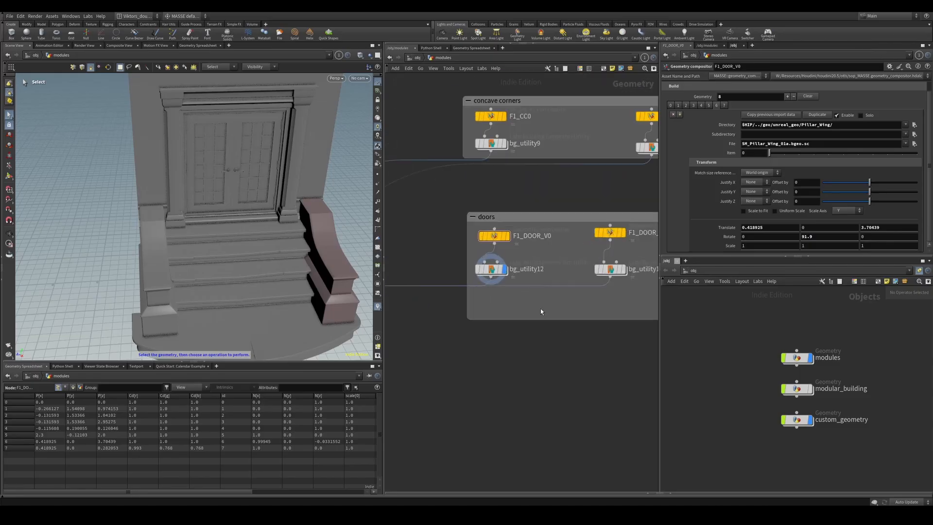
left_click(540, 282)
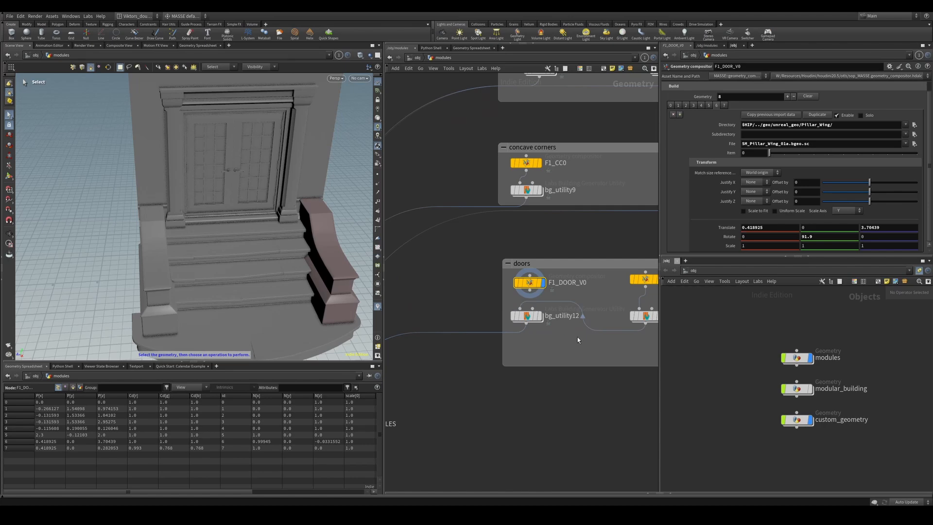
key("ctrl+z")
left_click(540, 315)
scroll(534, 342, "down", 5)
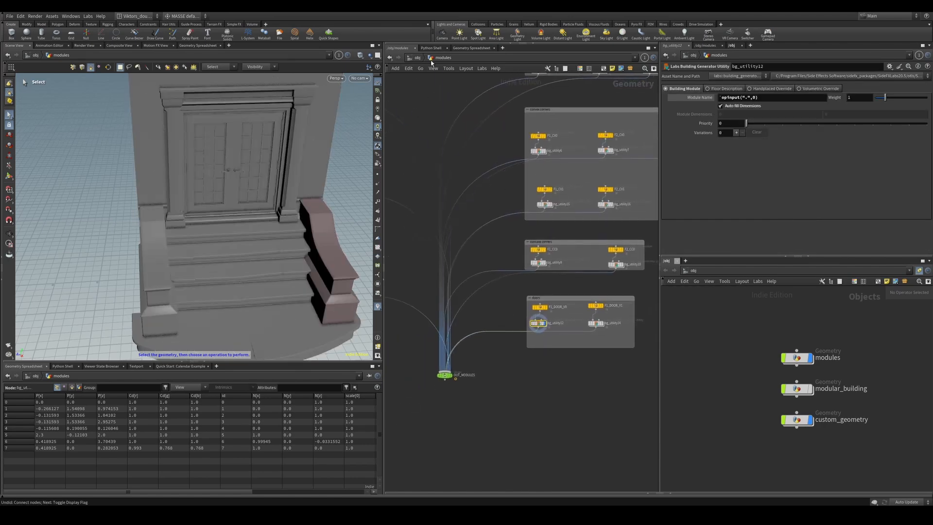
key("u")
key("1")
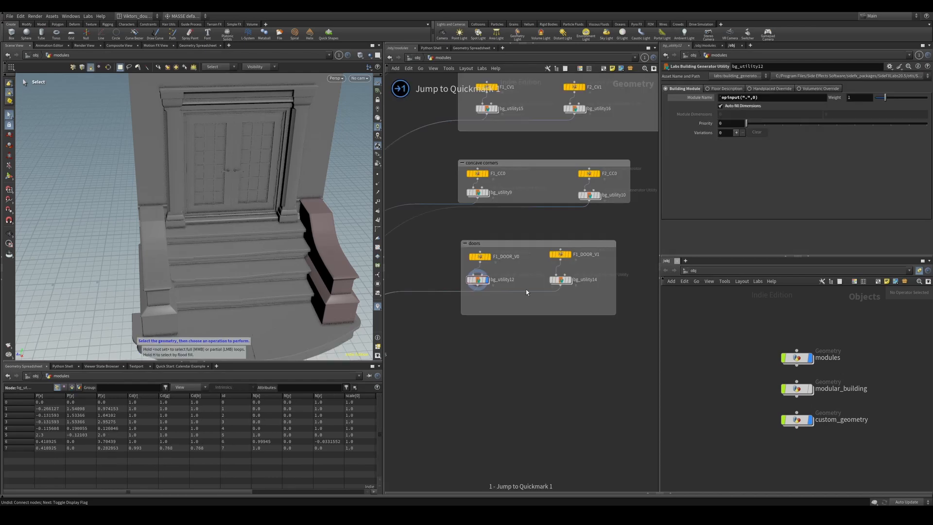
Jump to the modular_building network and examine the generated building from another angle
key("2")
scroll(489, 283, "up", 3)
key("space+g")
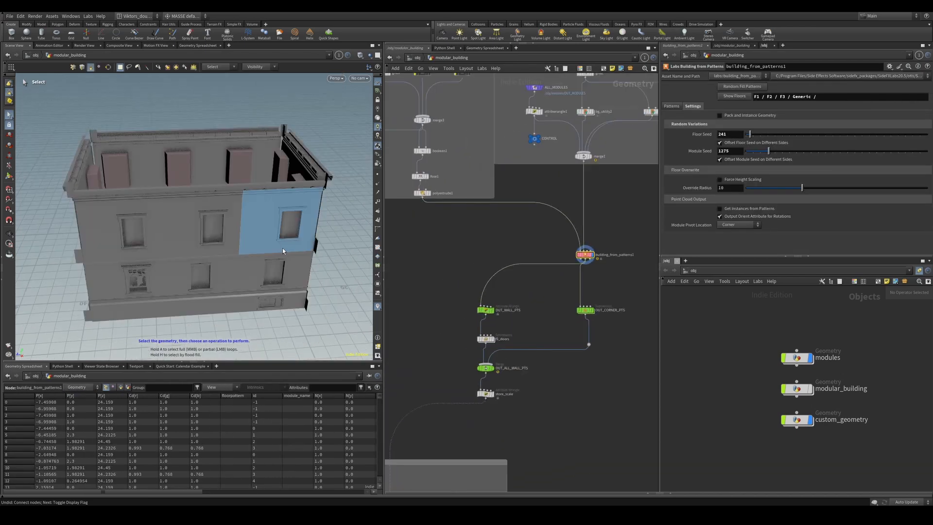
left_click_drag(282, 248, 222, 256, "alt")
scroll(590, 286, "up", 1)
scroll(590, 288, "up", 1)
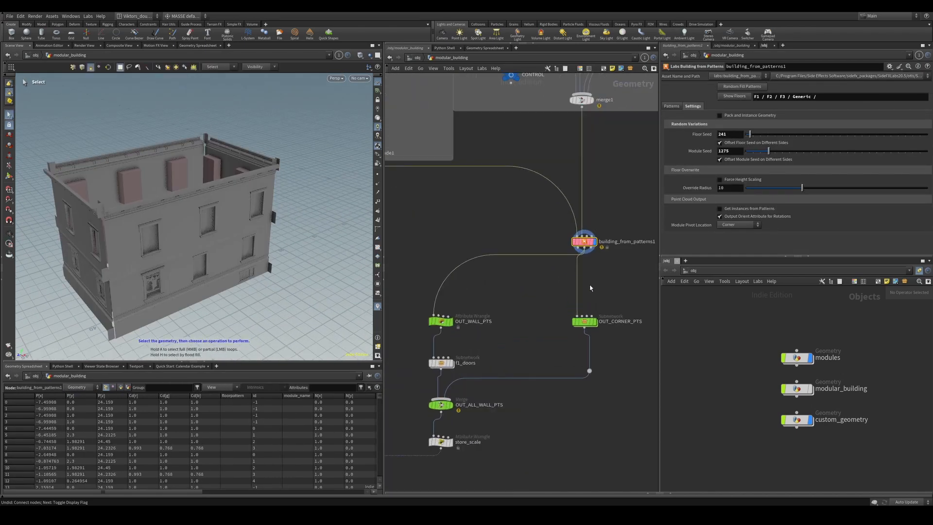
Return to the modules network, display the F2_V0_1 wall module and examine its interior cube
key("1")
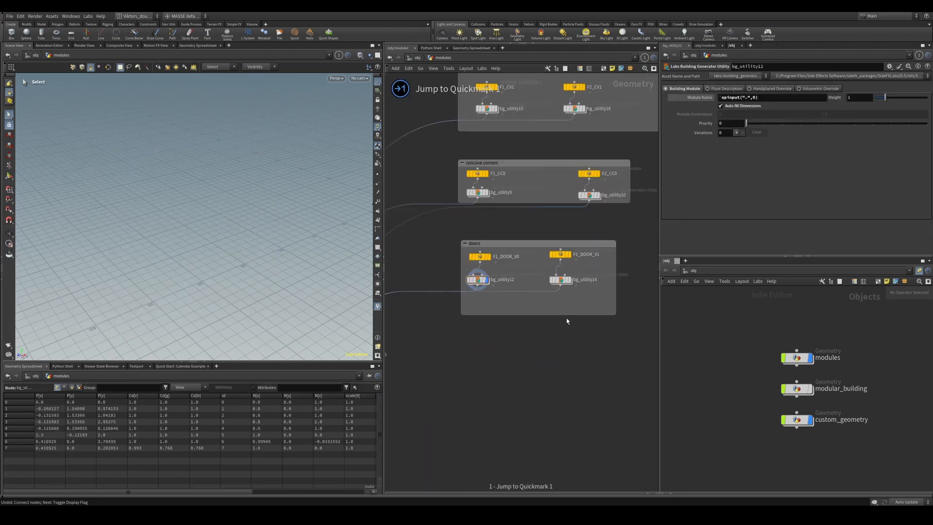
scroll(515, 292, "up", 4)
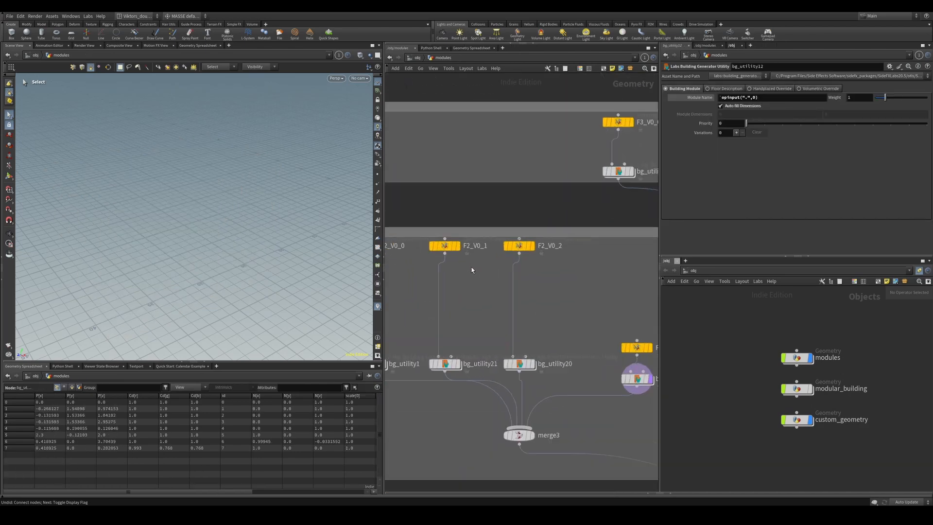
scroll(506, 298, "up", 4)
left_click(470, 252)
left_click(482, 251)
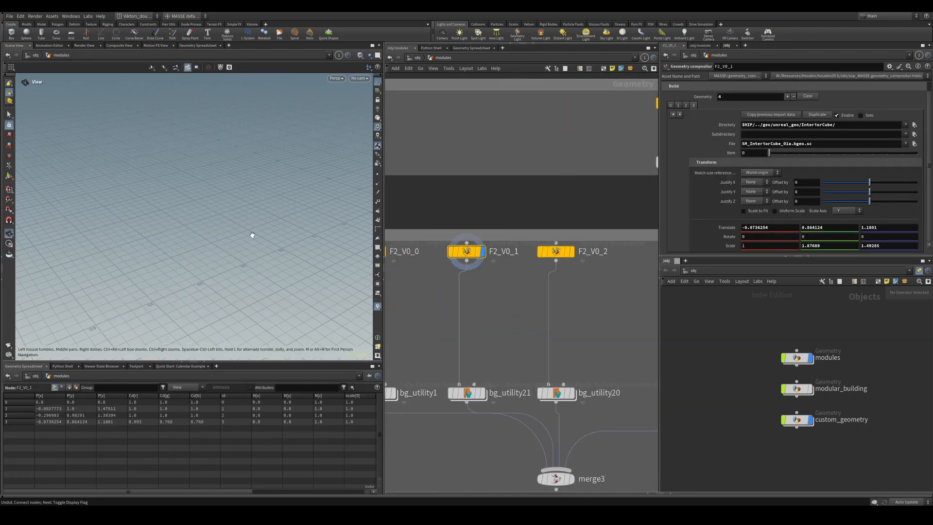
key("space+g")
left_click_drag(261, 240, 220, 213, "alt")
key("s")
scroll(537, 320, "down", 3)
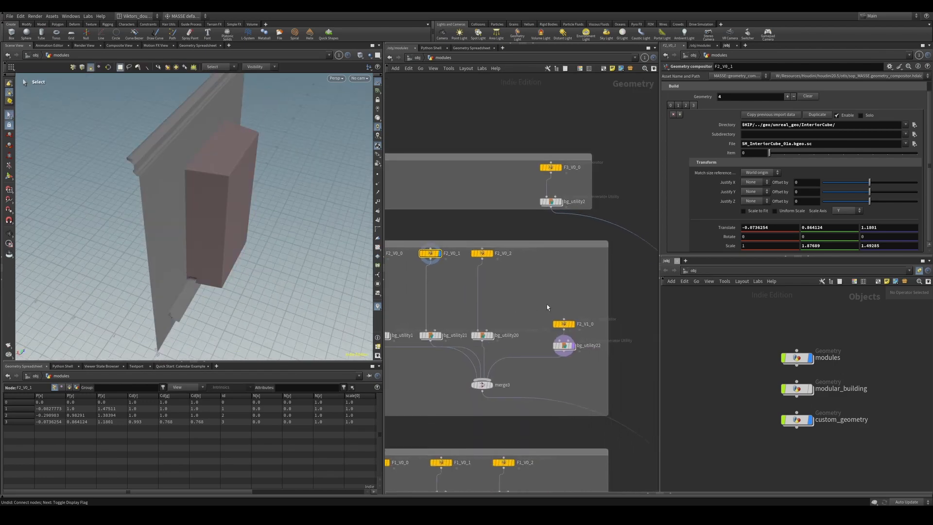
middle_click_drag(546, 304, 565, 311)
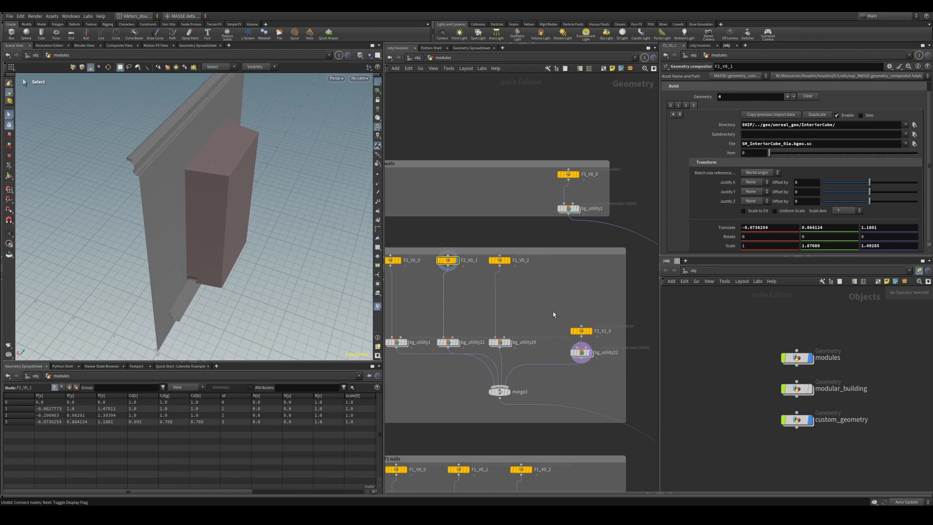
View the wall modules from the side and display F2_V0_2 to inspect its interior cube
scroll(477, 275, "down", 3)
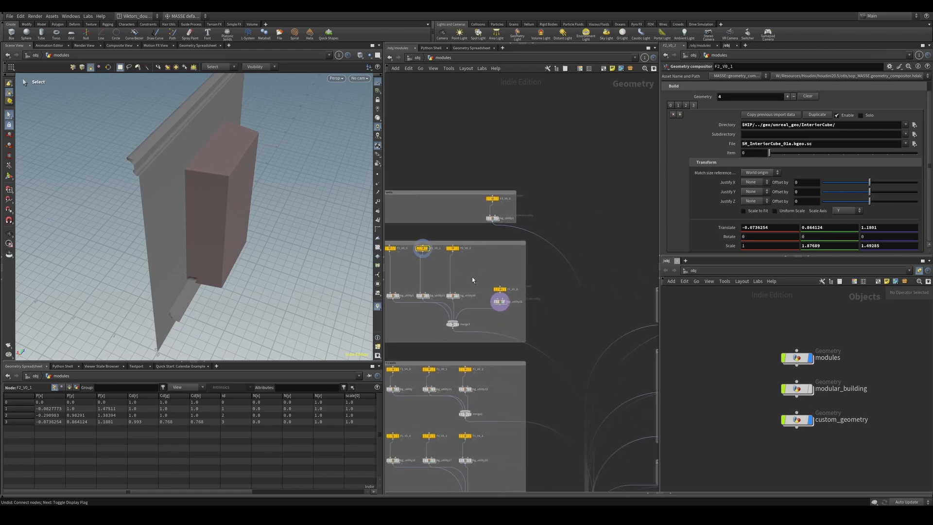
middle_click_drag(472, 280, 503, 268)
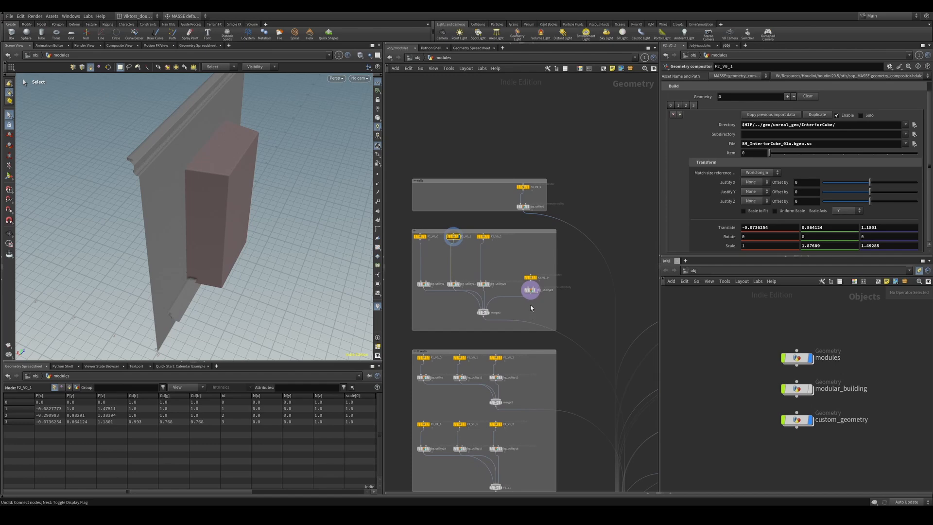
scroll(475, 209, "up", 3)
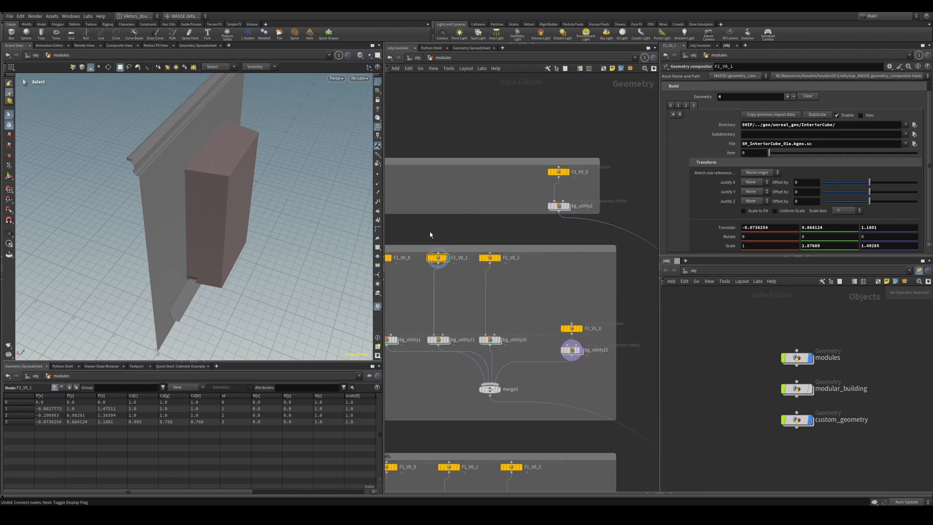
left_click_drag(242, 161, 381, 234, "alt")
scroll(429, 265, "up", 2)
left_click(527, 254)
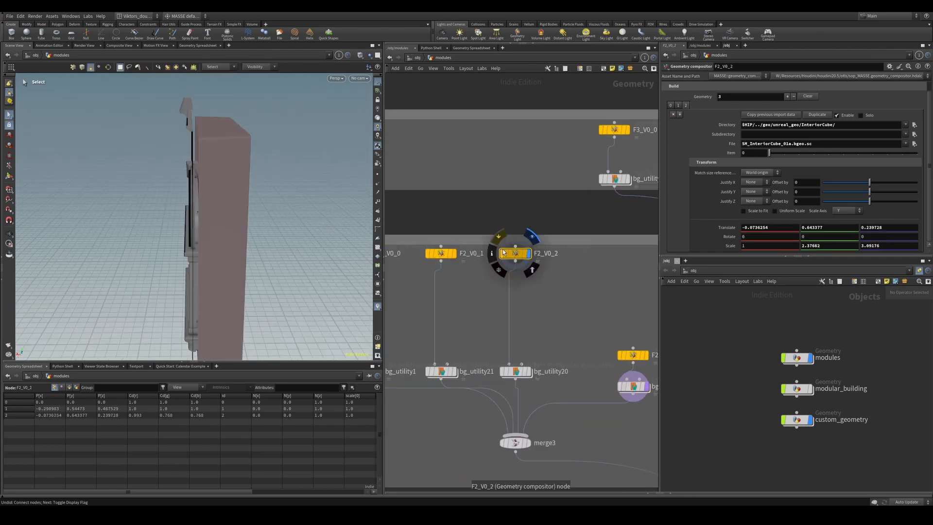
scroll(555, 260, "down", 2)
scroll(560, 274, "down", 4)
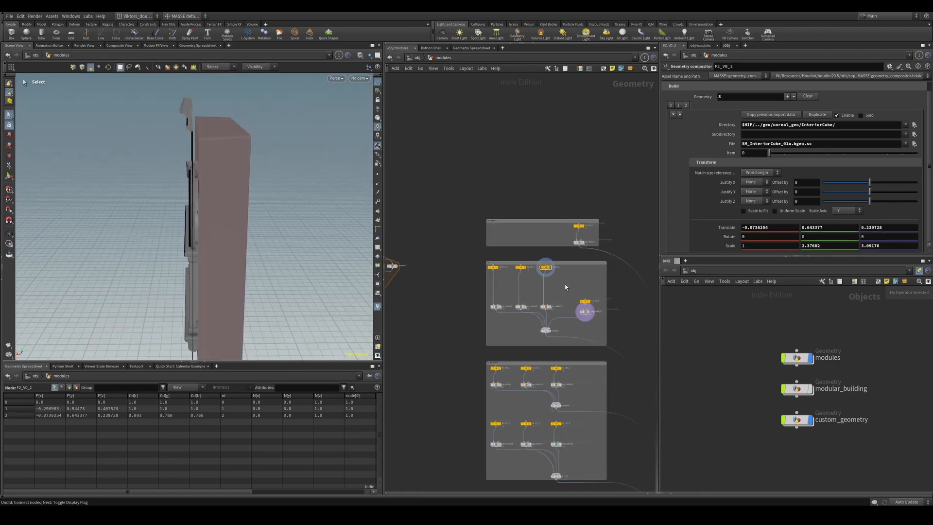
Leave the modules network, enter modular_building and display the OUT_WALL_PTS wrangle
middle_click_drag(564, 284, 443, 252)
scroll(443, 253, "down", 2)
scroll(543, 337, "up", 1)
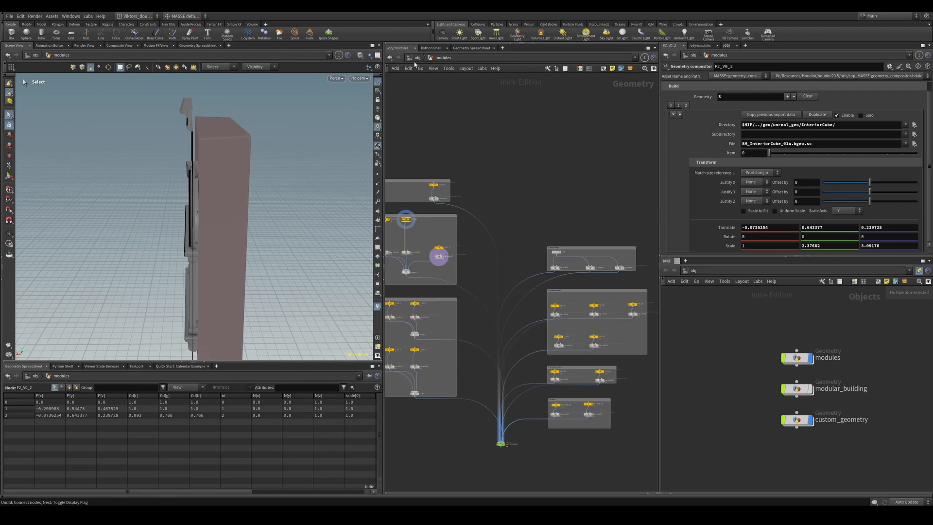
middle_click_drag(553, 245, 512, 193)
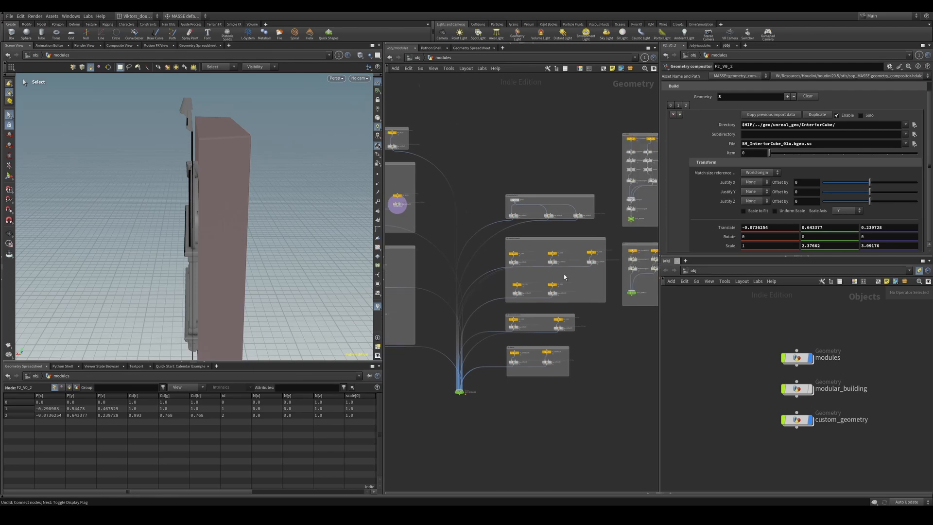
scroll(563, 277, "down", 2)
left_click(416, 57)
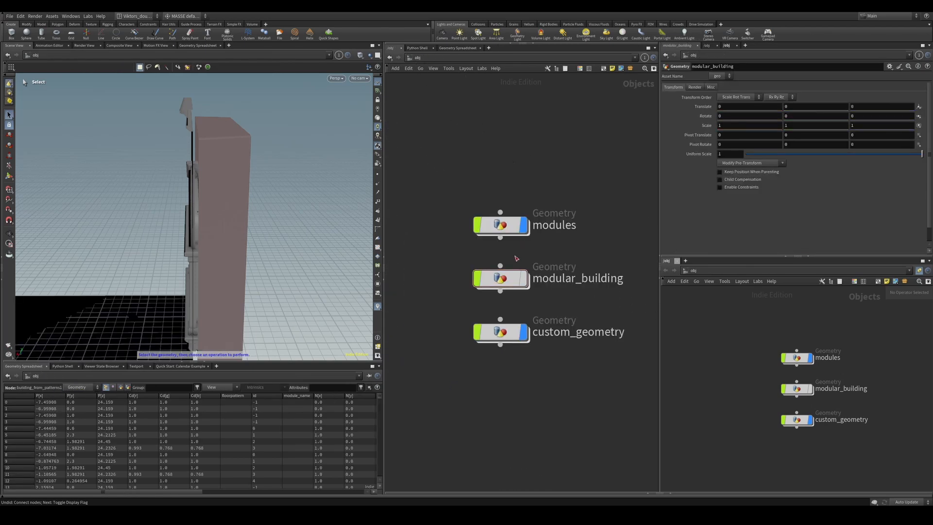
double_click(508, 278)
scroll(514, 295, "down", 2)
scroll(513, 299, "up", 6)
middle_click_drag(523, 297, 584, 248)
middle_click_drag(462, 287, 615, 206)
left_click(461, 280)
left_click(559, 190)
left_click(500, 252)
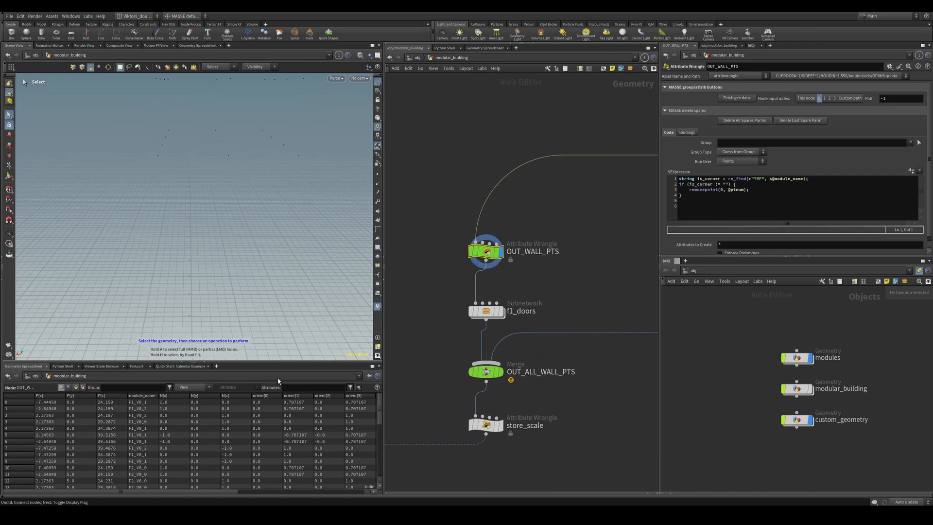
Filter the geometry spreadsheet attributes by "scale" and look through the wall points' scale values
left_click(297, 387)
type("scale")
key("Return")
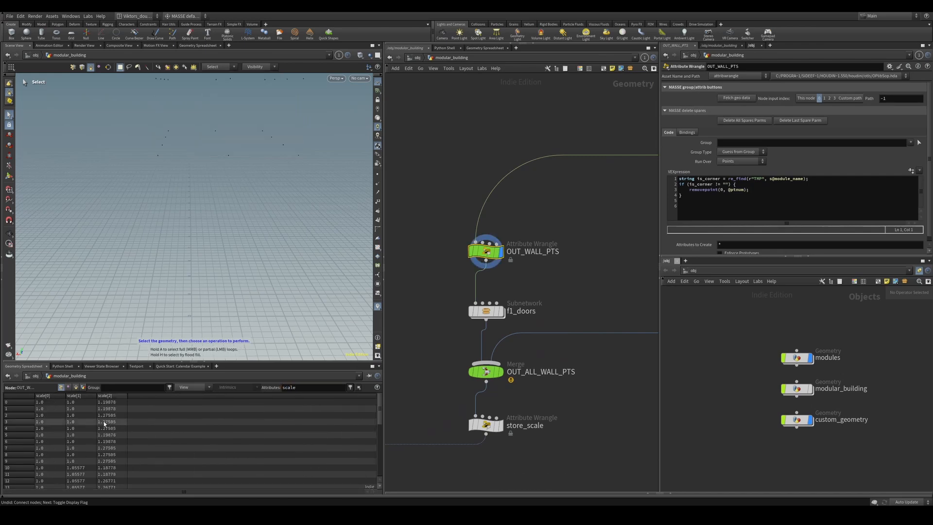
scroll(259, 428, "down", 3)
left_click_drag(383, 443, 381, 457)
scroll(593, 418, "down", 3)
middle_click_drag(593, 417, 575, 355)
Display the store_scale wrangle below OUT_ALL_WALL_PTS and examine its points and its v@_scale expression
left_click(499, 359)
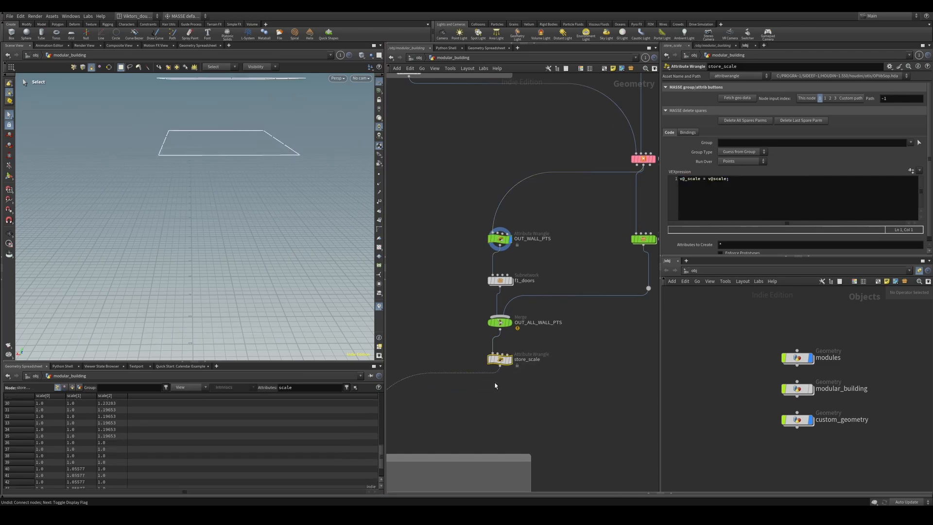
left_click_drag(219, 127, 229, 178, "alt")
key("2")
middle_click_drag(237, 177, 208, 245, "alt")
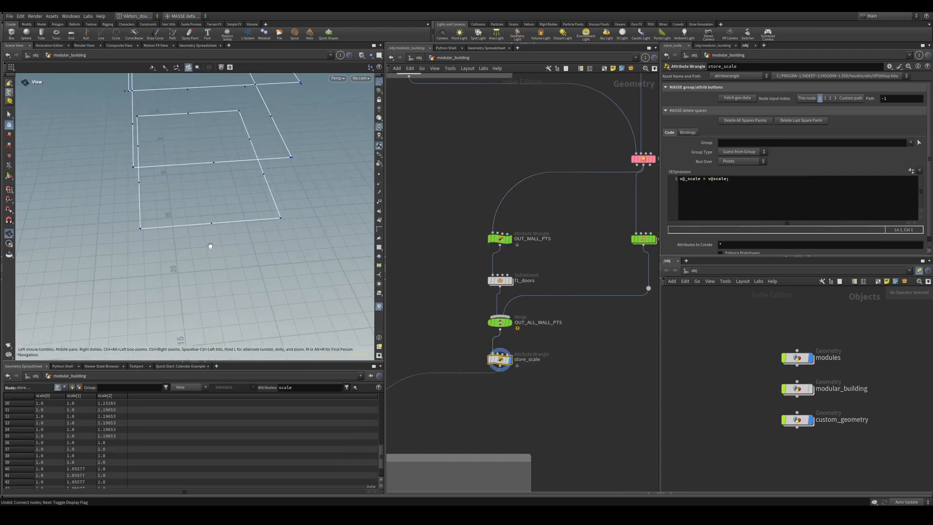
left_click(725, 179)
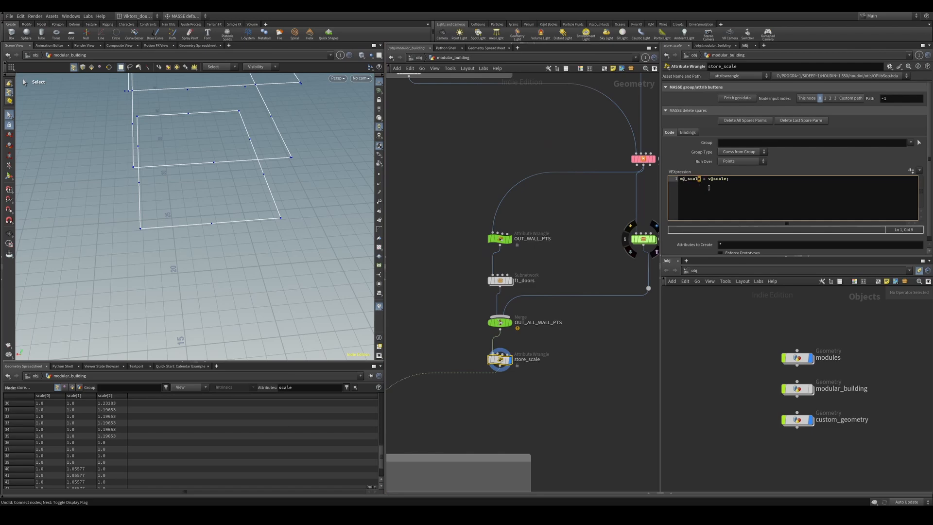
scroll(708, 187, "up", 1, "ctrl")
scroll(506, 386, "down", 3)
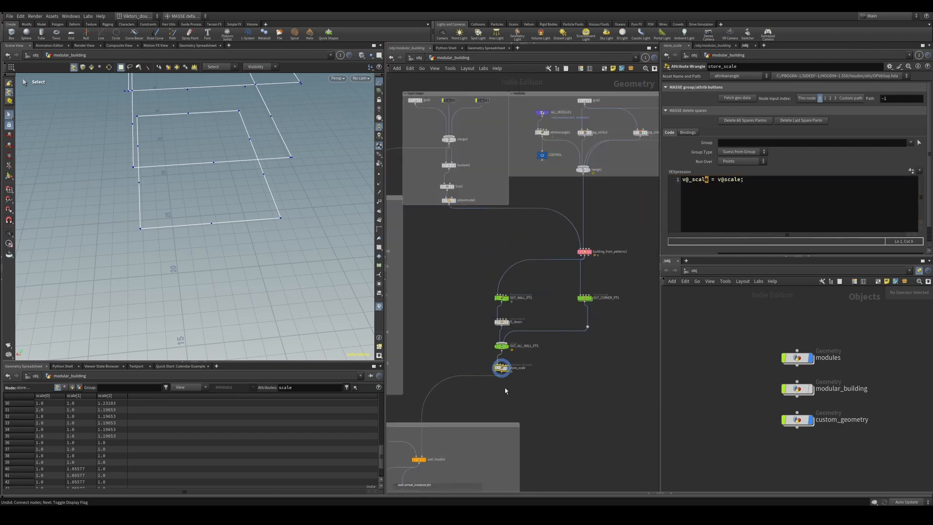
Display the wall_houdini Copy to Points node and view the assembled building
middle_click_drag(476, 457, 627, 319)
scroll(627, 318, "up", 2)
left_click(553, 319)
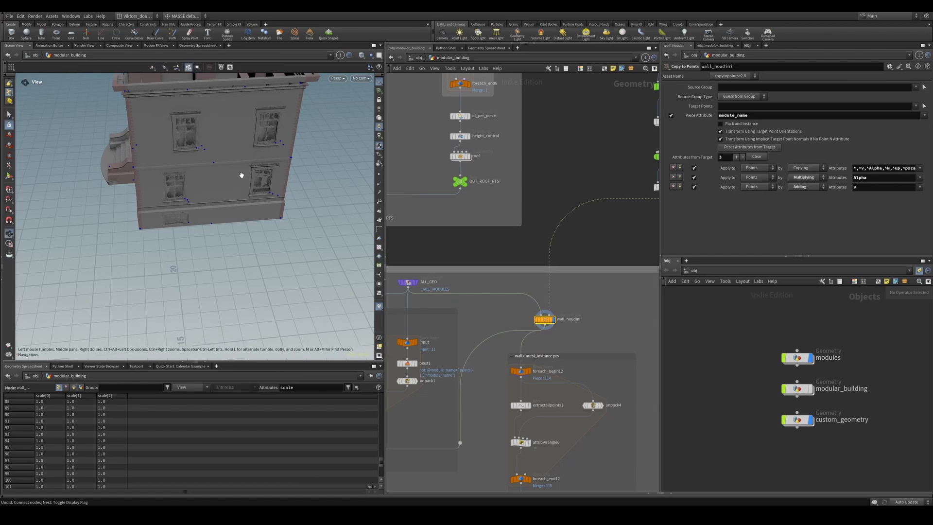
left_click_drag(242, 174, 306, 233, "alt")
scroll(561, 307, "up", 3)
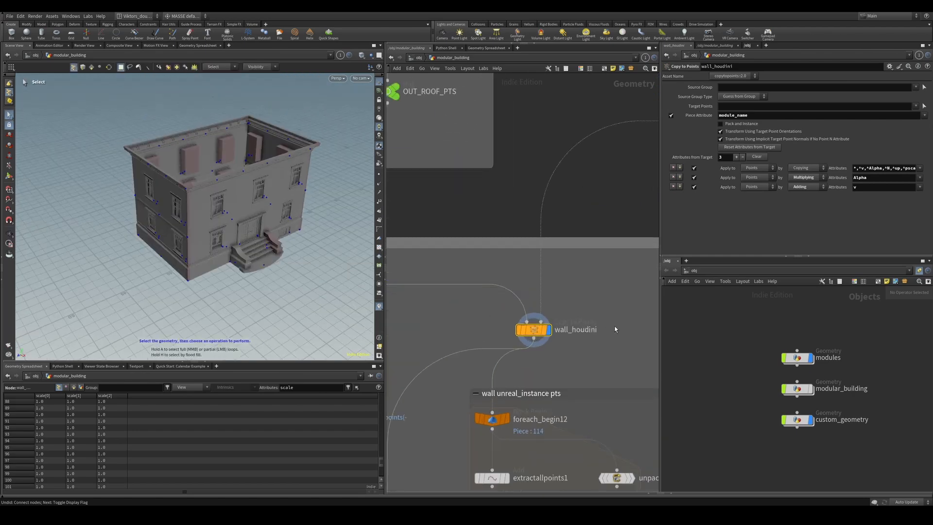
Display the ALL_GEO object merge and examine the overlapping modules and their scale values
middle_click_drag(614, 326, 612, 297)
left_click_drag(581, 275, 496, 317)
middle_click_drag(497, 316, 587, 298)
scroll(575, 300, "down", 2)
scroll(543, 288, "up", 2)
scroll(586, 299, "down", 1)
left_click(462, 248)
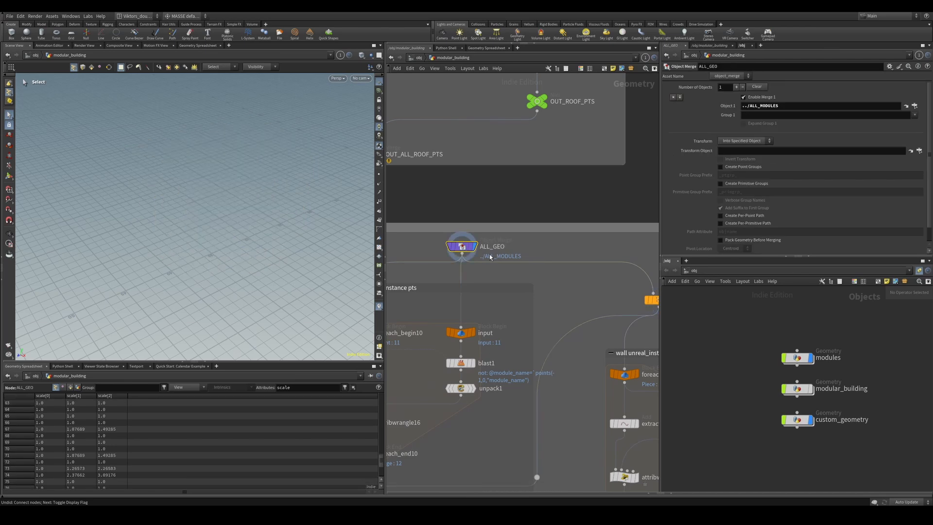
left_click_drag(238, 223, 177, 209, "alt")
scroll(173, 189, "up", 3)
left_click(201, 217)
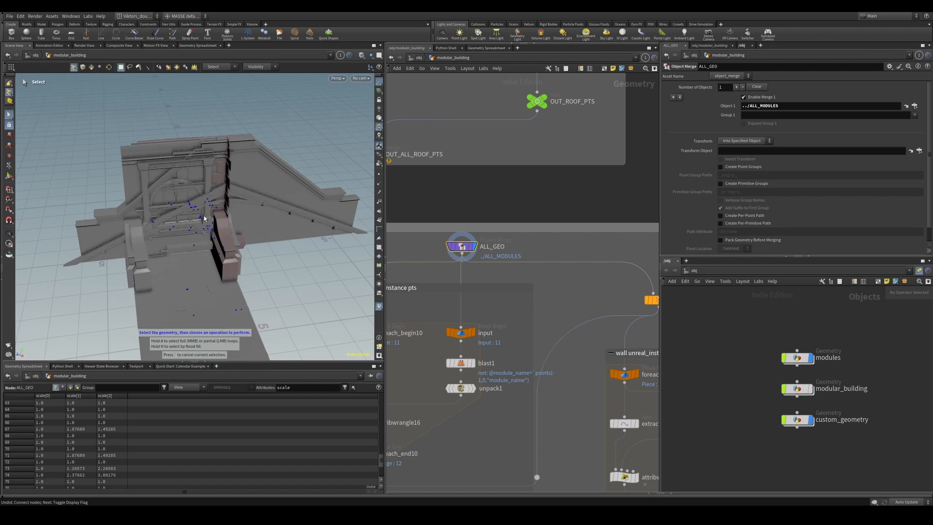
scroll(556, 330, "down", 2)
scroll(620, 292, "up", 1)
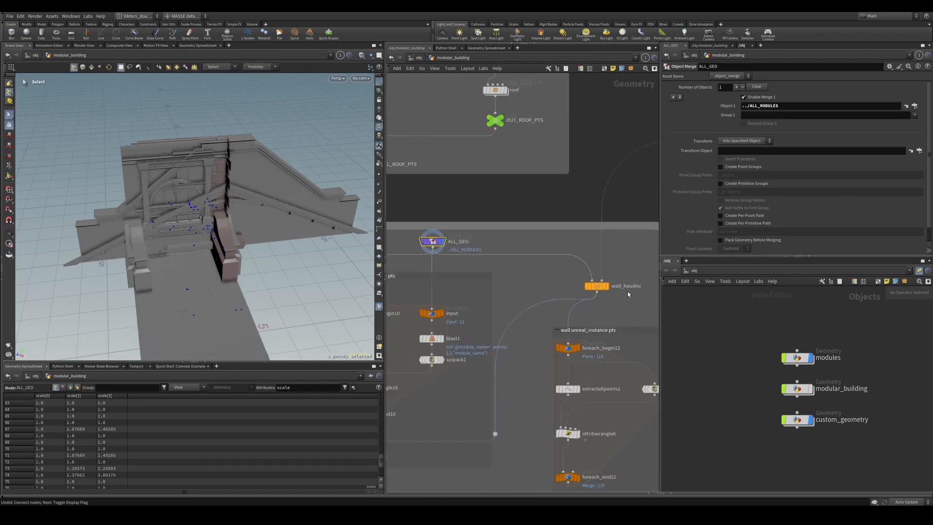
Compare the scale values of the wall_houdini and ALL_GEO nodes by displaying each in turn
left_click(564, 275)
left_click_drag(560, 276, 577, 282)
scroll(582, 313, "down", 2)
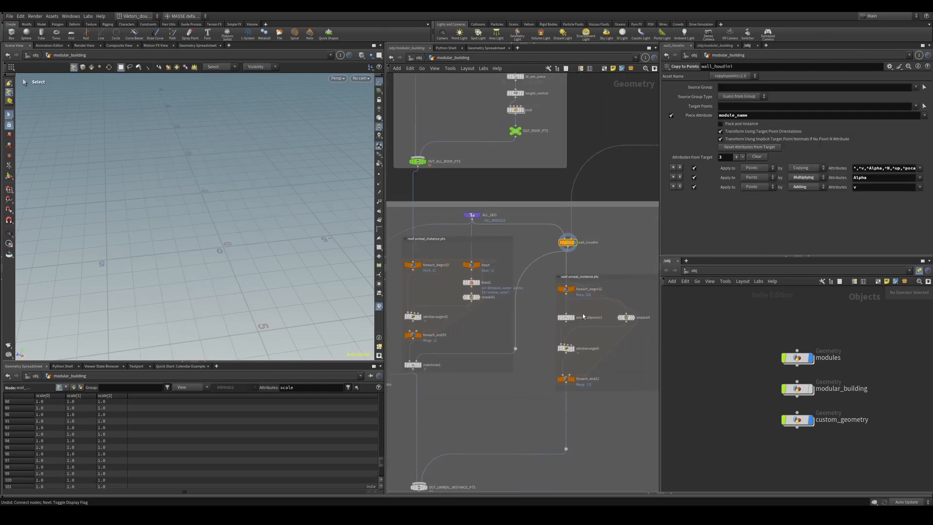
scroll(582, 323, "up", 3)
middle_click_drag(463, 275, 532, 311)
left_click(474, 166)
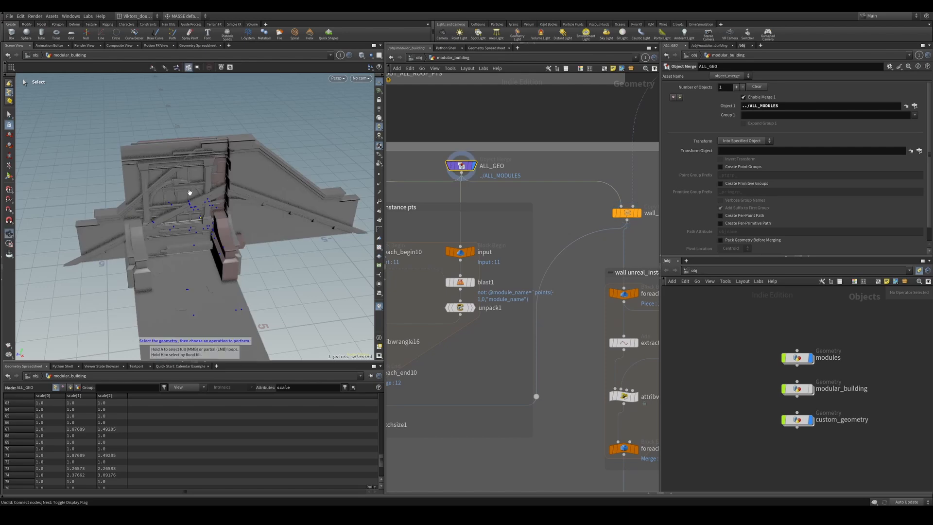
left_click_drag(218, 214, 231, 209, "alt")
scroll(394, 255, "down", 2)
scroll(553, 316, "up", 2)
Display extractallpoints1 and attribwrangle6 in the wall unreal_instance pts group and examine the scale multiplication code
left_click(555, 311)
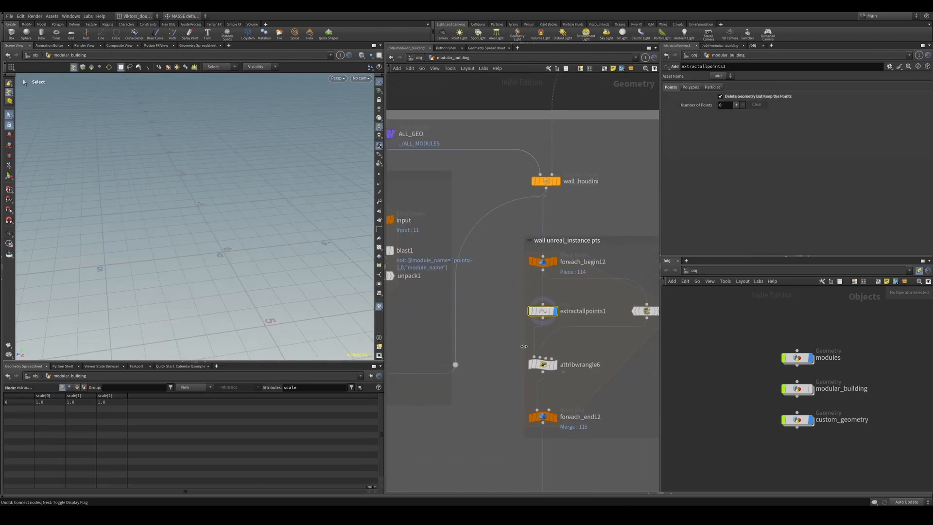
scroll(522, 351, "up", 1)
left_click(550, 367)
key("r")
middle_click_drag(591, 390, 551, 368)
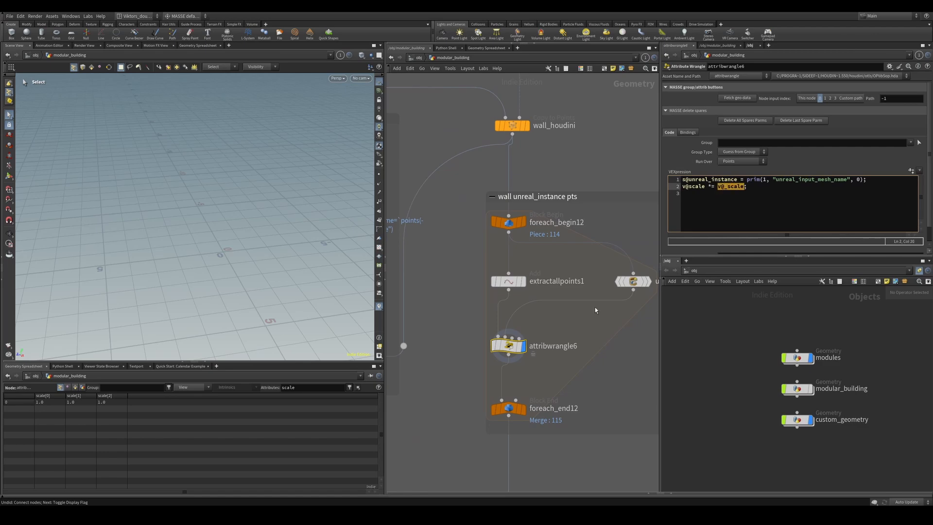
scroll(596, 310, "down", 3)
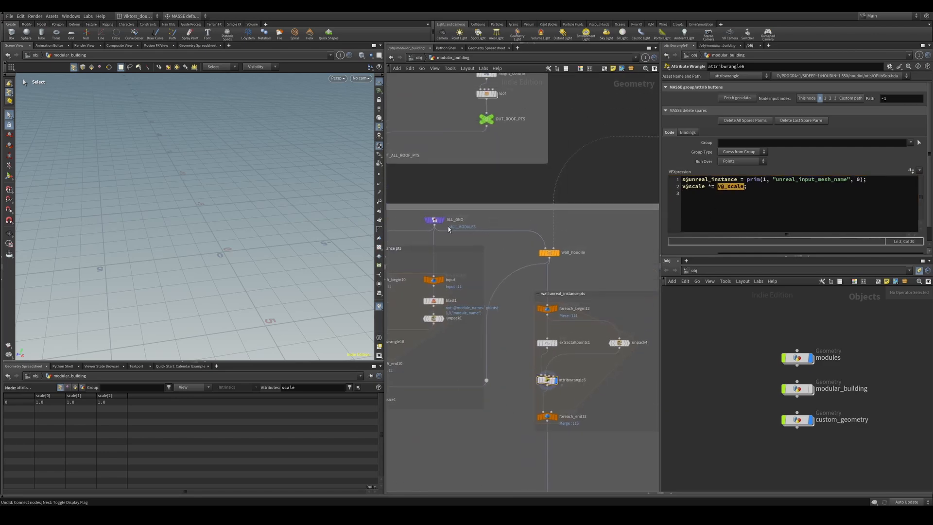
Display ALL_GEO again and trace its source up to the ALL_MODULES node in the modules group
key("r")
left_click(435, 222)
scroll(627, 180, "down", 4)
middle_click_drag(627, 180, 515, 426)
scroll(564, 273, "up", 4)
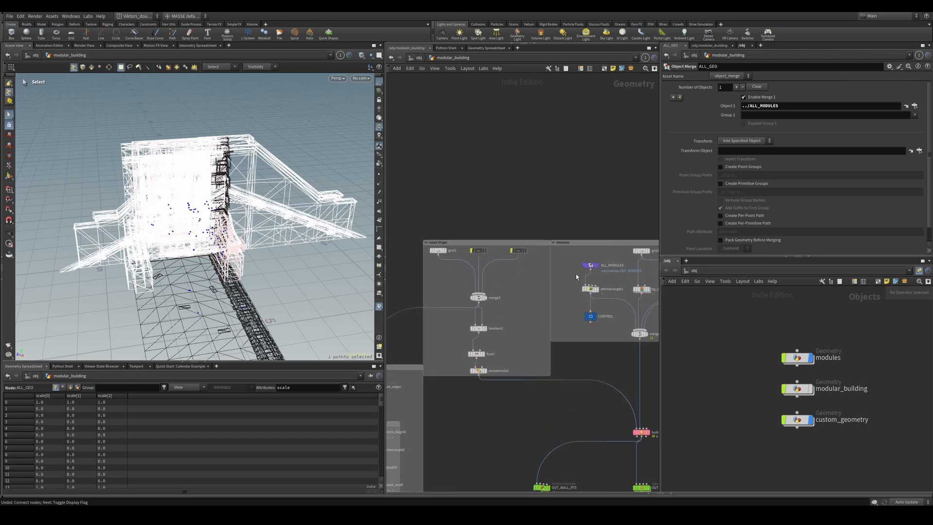
scroll(575, 273, "up", 1)
scroll(617, 253, "up", 2)
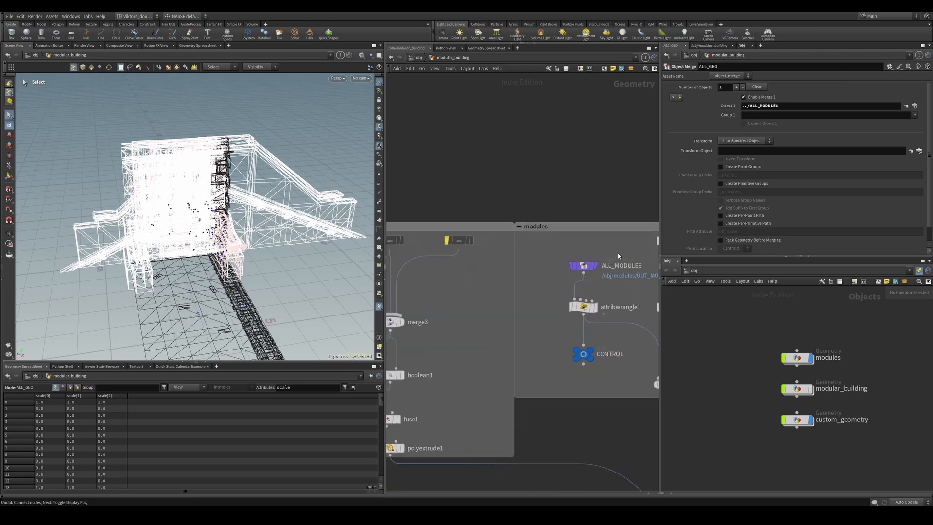
middle_click_drag(617, 253, 486, 277)
Return to the modules network, locate F2_V0_2 and frame its window wall for inspection
key("1")
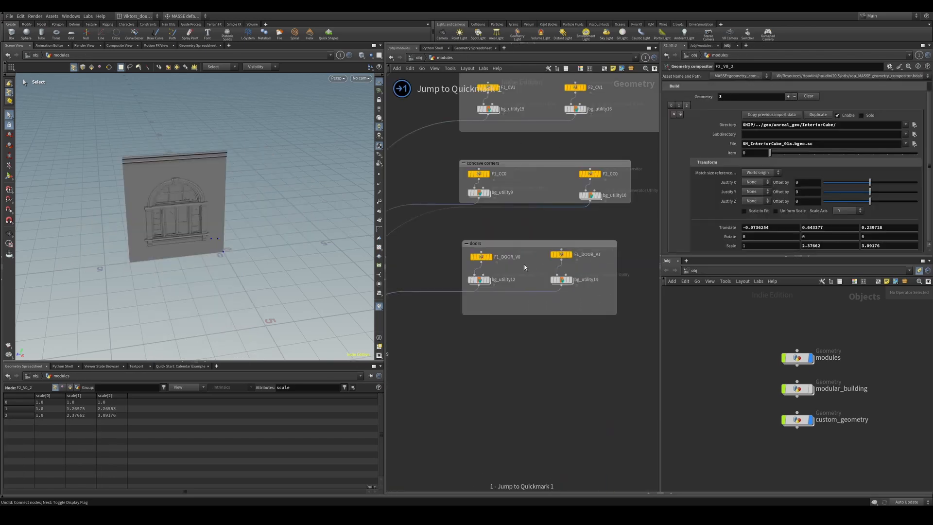
middle_click_drag(534, 253, 654, 443)
scroll(591, 305, "down", 3)
scroll(473, 221, "up", 3)
middle_click_drag(473, 220, 545, 246)
left_click_drag(546, 245, 491, 210)
scroll(432, 219, "up", 1)
key("space+f")
scroll(547, 216, "up", 3)
middle_click_drag(547, 217, 557, 264)
left_click_drag(485, 242, 486, 243)
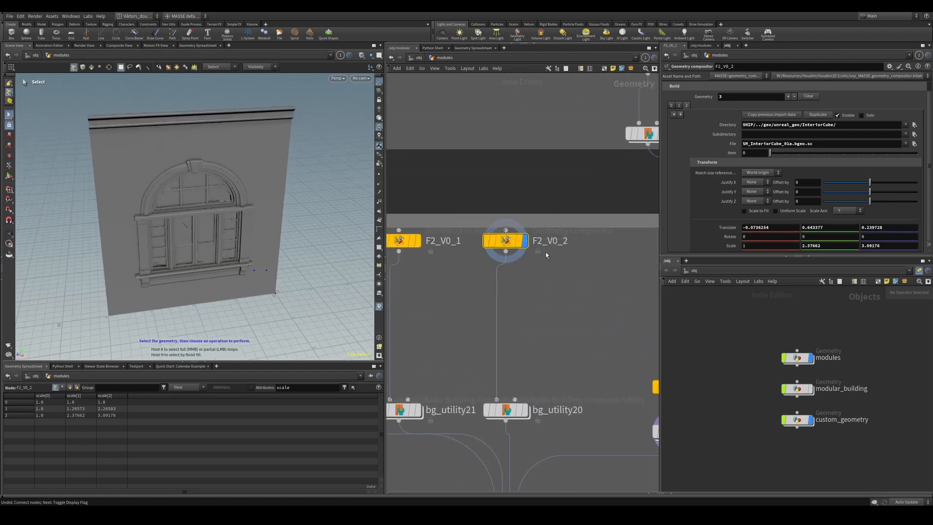
Display F2_V0_0 in the modules network and inspect its per-point scale values
scroll(584, 277, "down", 2)
middle_click_drag(583, 277, 685, 279)
left_click_drag(523, 279, 468, 250)
key("r")
scroll(457, 305, "up", 2)
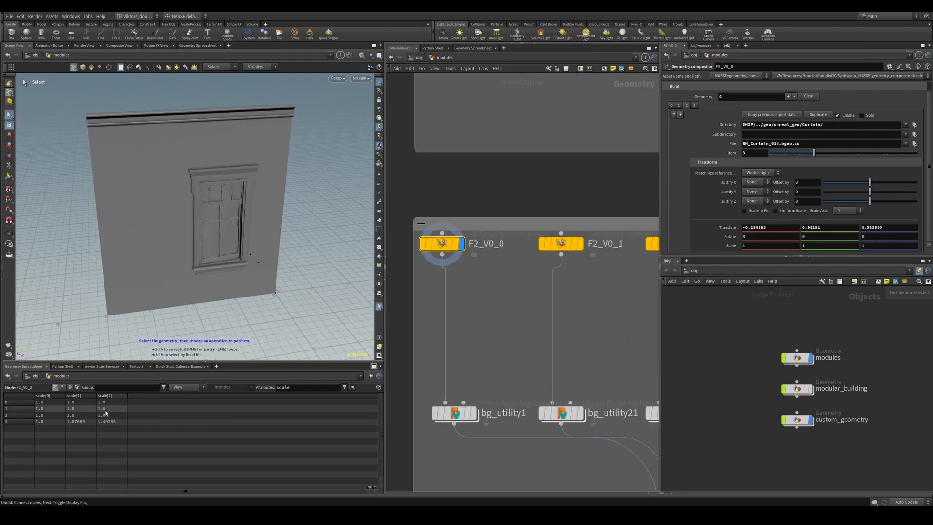
Look through the corner and door module groups and display F1_V1_2 to inspect its scale values
scroll(549, 362, "down", 3)
middle_click_drag(623, 387, 484, 270)
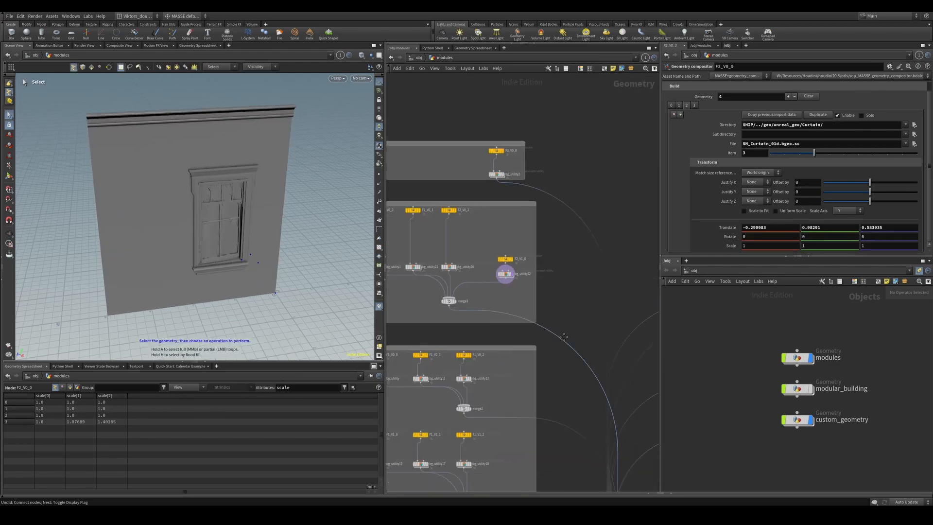
scroll(600, 367, "down", 1)
middle_click_drag(605, 371, 476, 217)
scroll(555, 302, "up", 3)
scroll(522, 322, "up", 3)
scroll(511, 361, "up", 1)
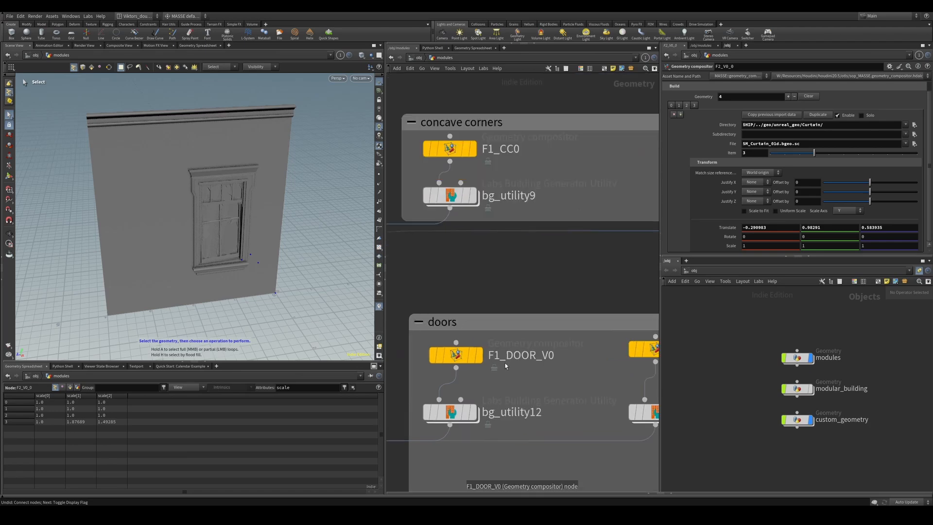
middle_click_drag(508, 360, 511, 427)
scroll(520, 342, "down", 4)
scroll(529, 417, "down", 4)
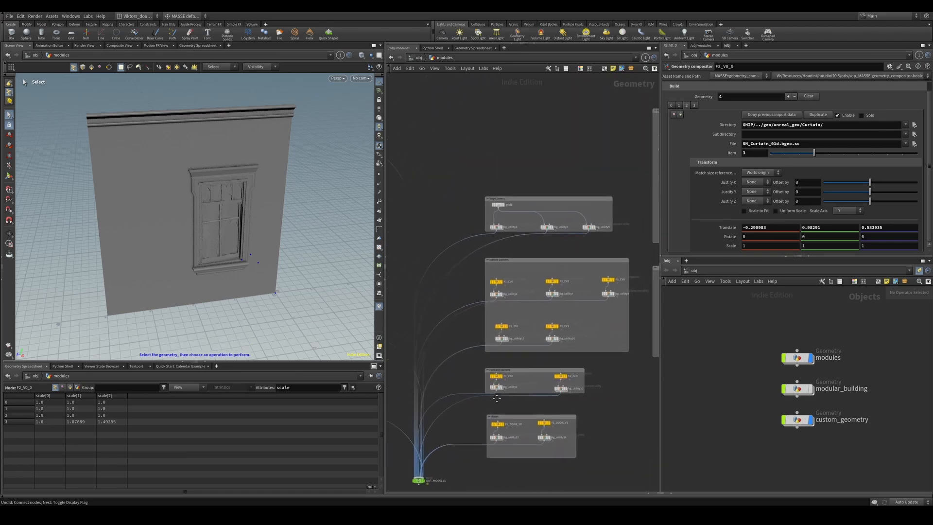
scroll(489, 184, "up", 4)
scroll(462, 325, "down", 3)
scroll(462, 325, "down", 1)
middle_click_drag(462, 325, 641, 209)
scroll(471, 241, "up", 4)
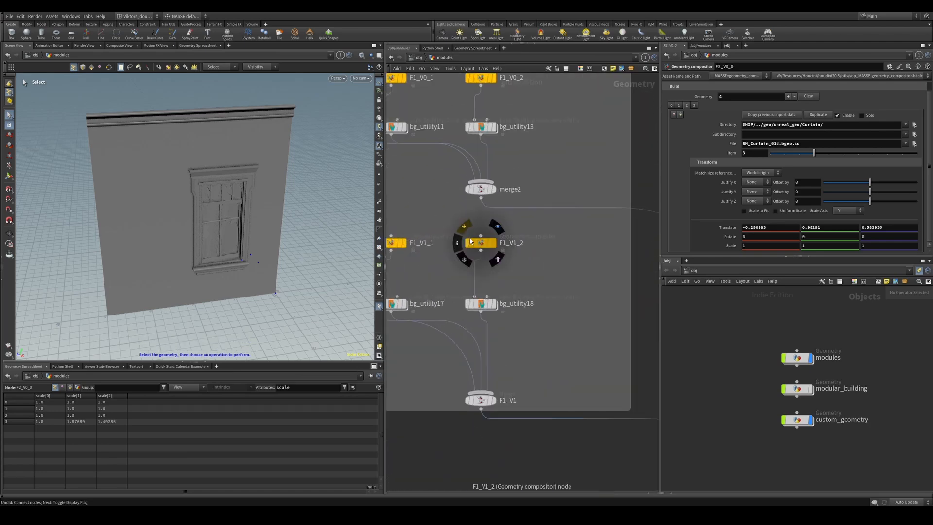
left_click(493, 243)
Locate the gables group, display file_scrubber4 and frame the gable roof piece in the viewport
scroll(265, 200, "down", 1)
scroll(403, 146, "down", 5)
middle_click_drag(494, 285, 421, 314)
scroll(420, 314, "down", 1)
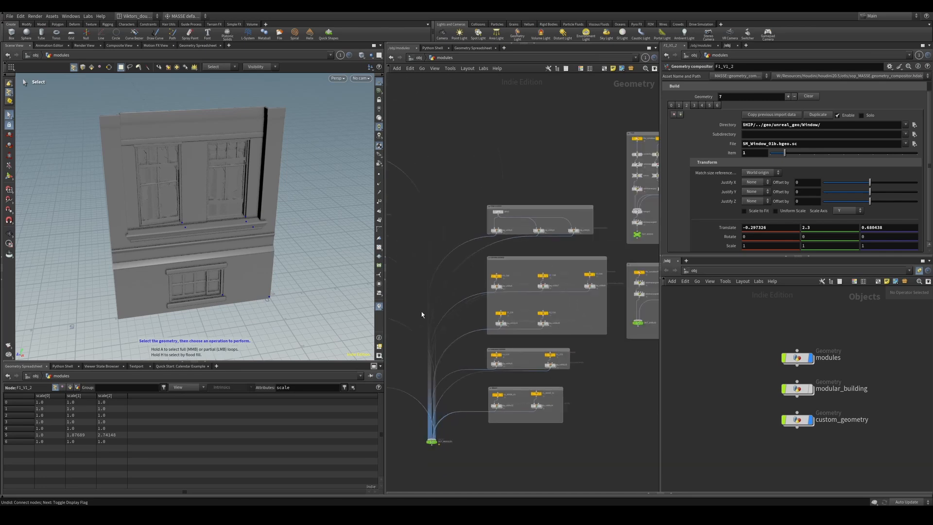
middle_click_drag(642, 248, 566, 270)
scroll(604, 264, "up", 1)
scroll(574, 303, "up", 4)
middle_click_drag(514, 320, 538, 300)
left_click(495, 297)
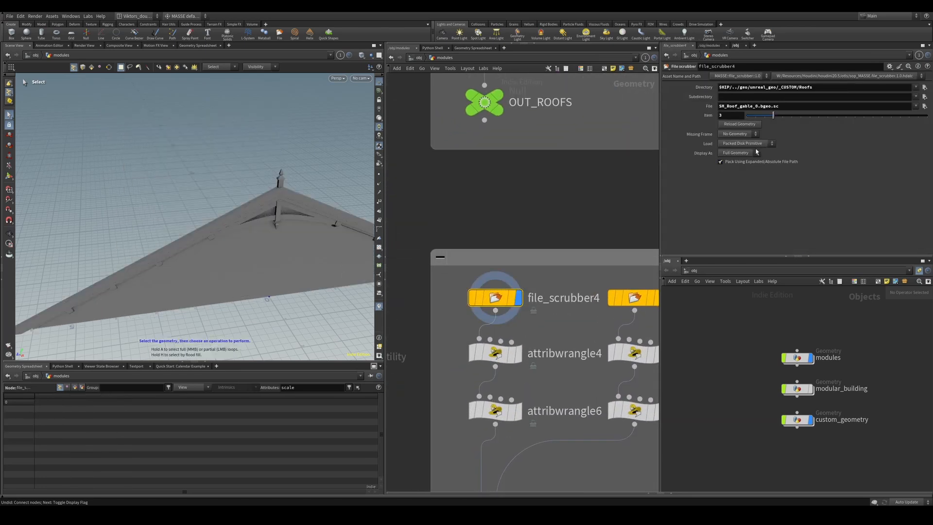
key("space+g")
left_click_drag(252, 233, 291, 204, "alt")
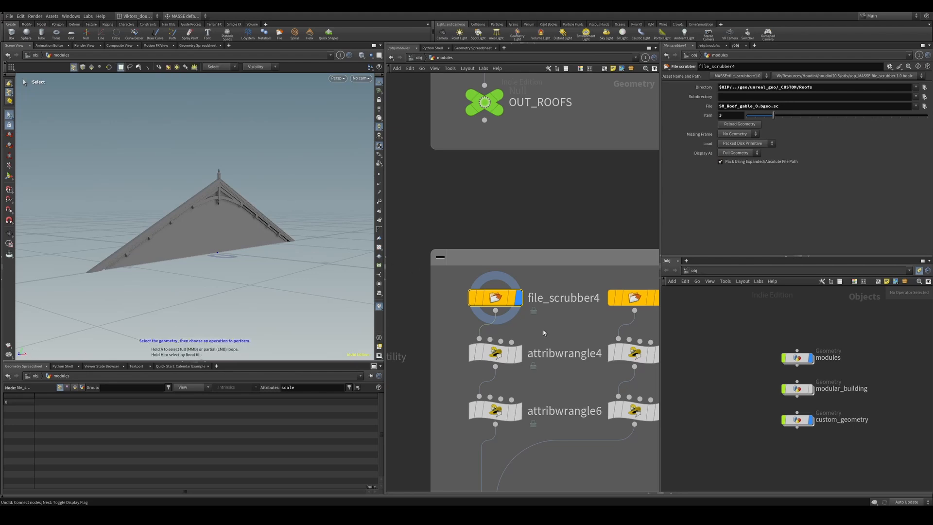
Display attribwrangle4, attribwrangle6 and attribwrangle9 in turn to check the scale code on the gables
middle_click_drag(548, 337, 565, 311)
left_click(515, 329)
key("r")
middle_click_drag(505, 359, 482, 305)
left_click(487, 332)
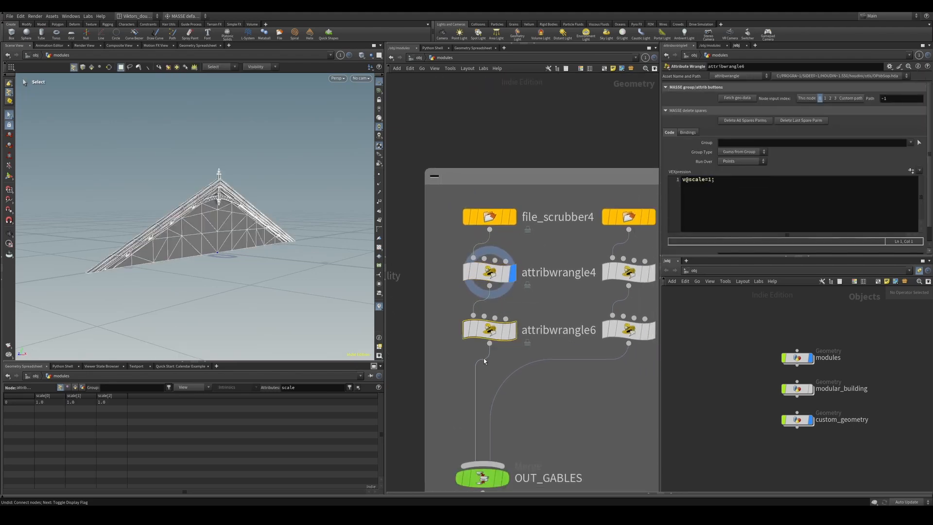
key("r")
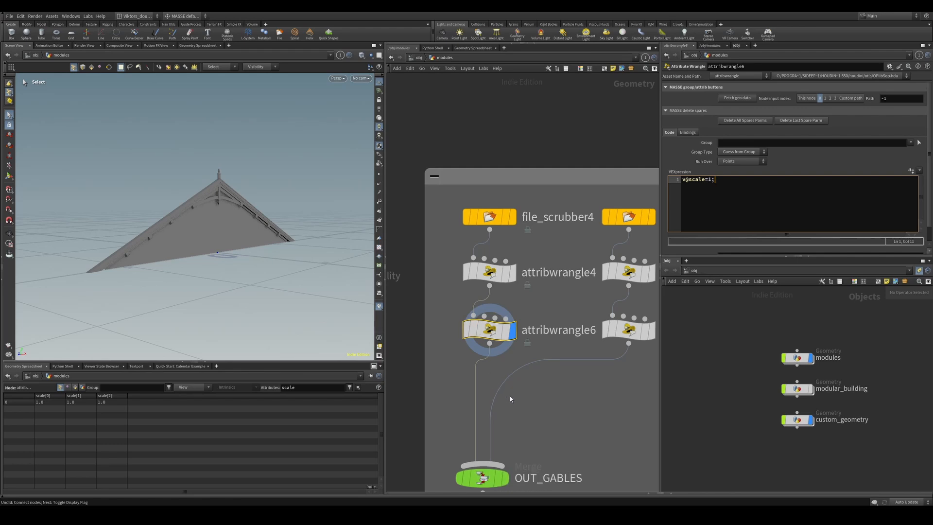
left_click(602, 336)
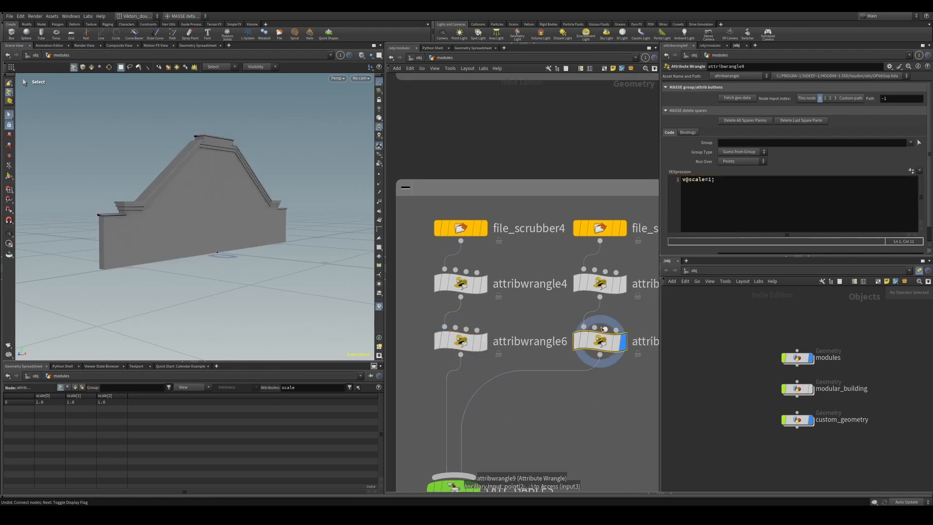
left_click_drag(499, 359, 469, 341)
left_click(483, 342)
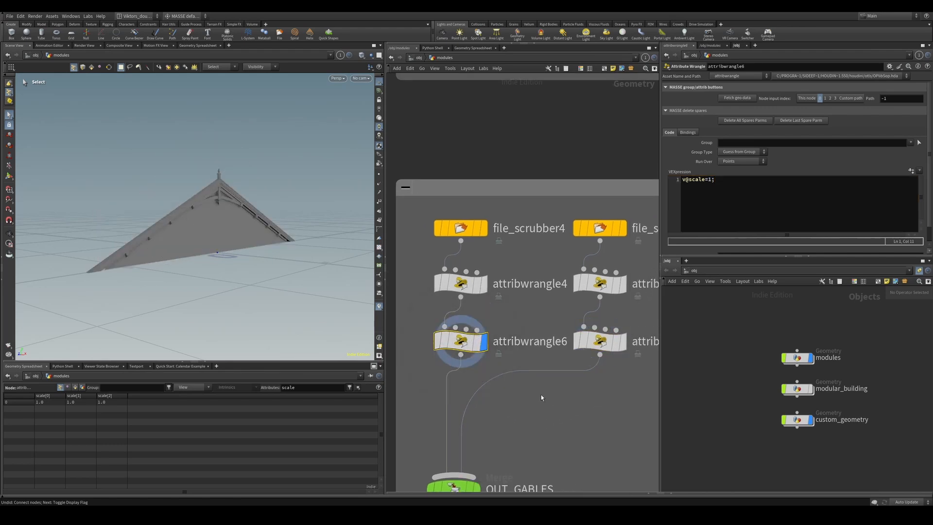
Display OUT_ROOFS and OUT_GABLES in turn and inspect the merged gable pieces with their scale values
scroll(544, 399, "down", 3)
scroll(560, 345, "down", 5)
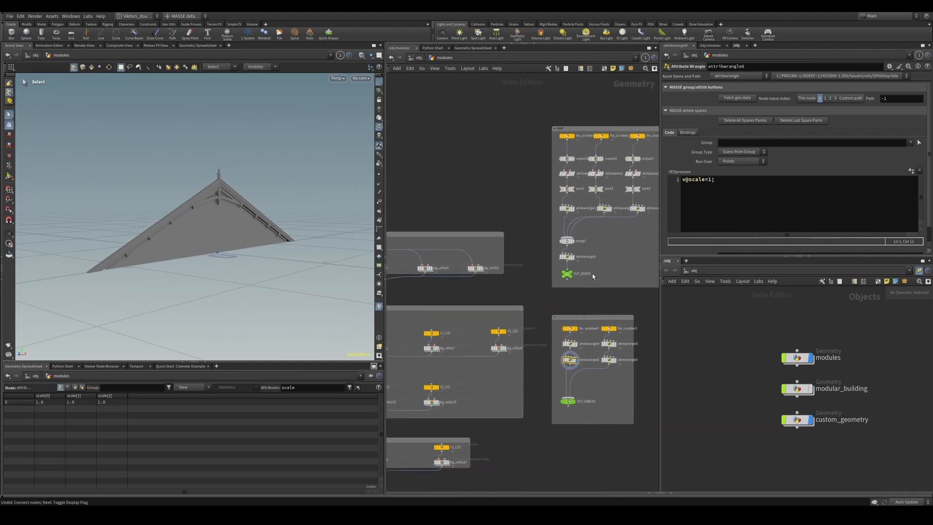
left_click_drag(594, 265, 546, 285)
key("r")
middle_click_drag(582, 397, 585, 352)
left_click_drag(595, 331, 535, 380)
key("r")
scroll(533, 382, "down", 3)
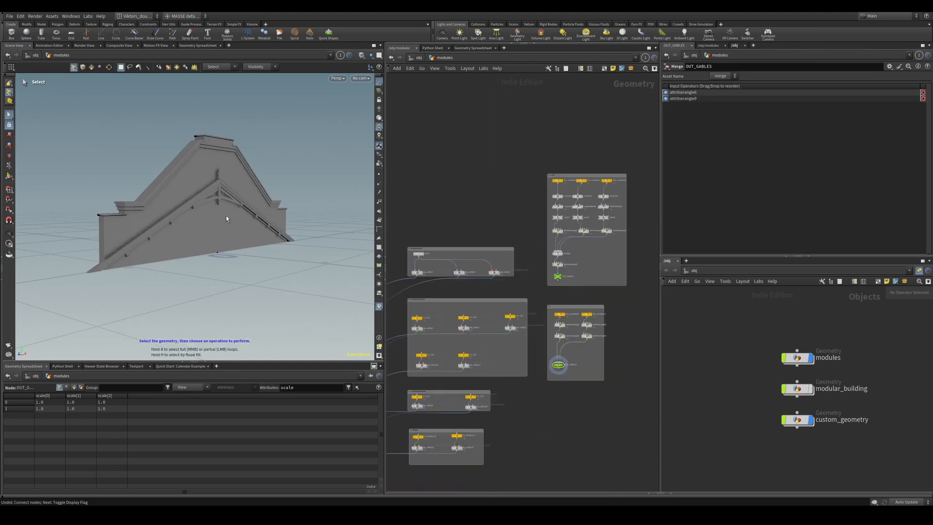
left_click_drag(230, 203, 210, 251, "alt")
scroll(600, 337, "up", 3)
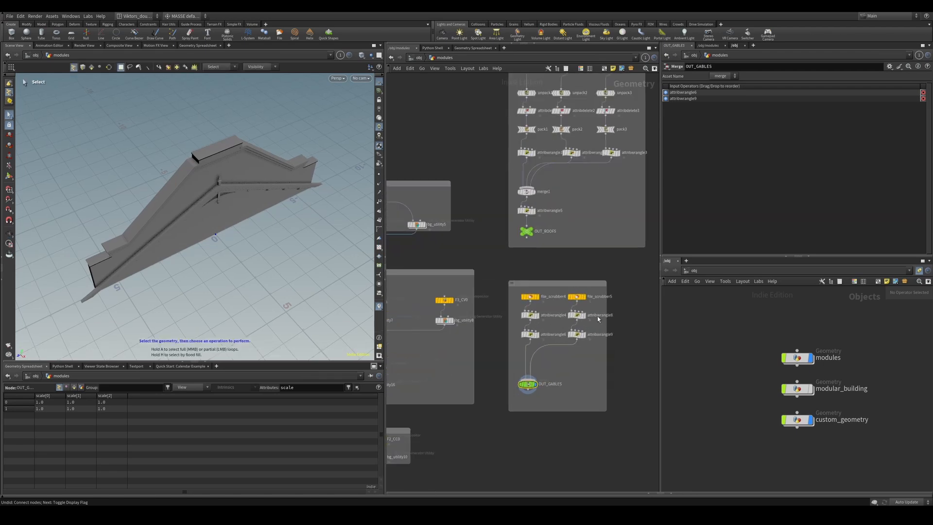
Check the scale values of the OUT_ROOFS node, then display OUT_MODULES
scroll(598, 319, "up", 2)
left_click_drag(553, 260, 526, 272)
key("r")
scroll(520, 291, "down", 3)
middle_click_drag(521, 292, 547, 220)
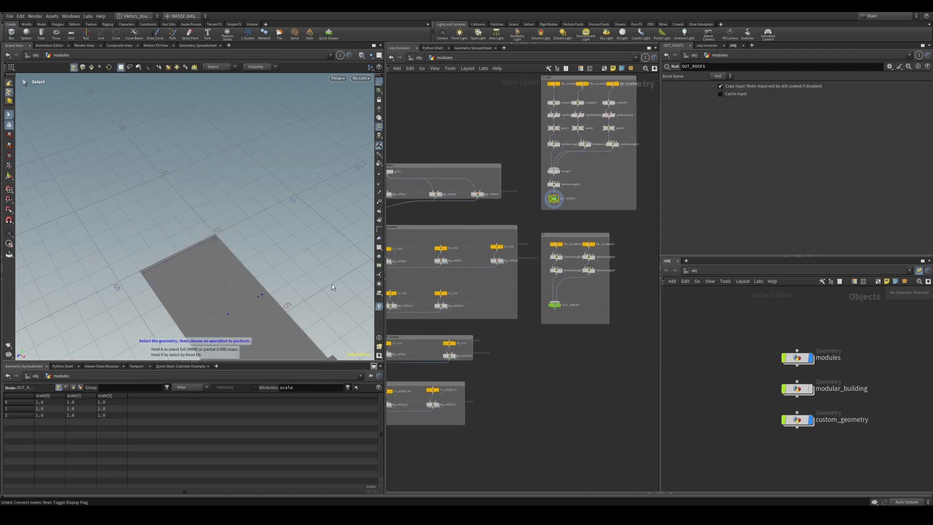
key("space+f")
scroll(481, 345, "down", 3)
middle_click_drag(481, 346, 589, 297)
left_click(487, 353)
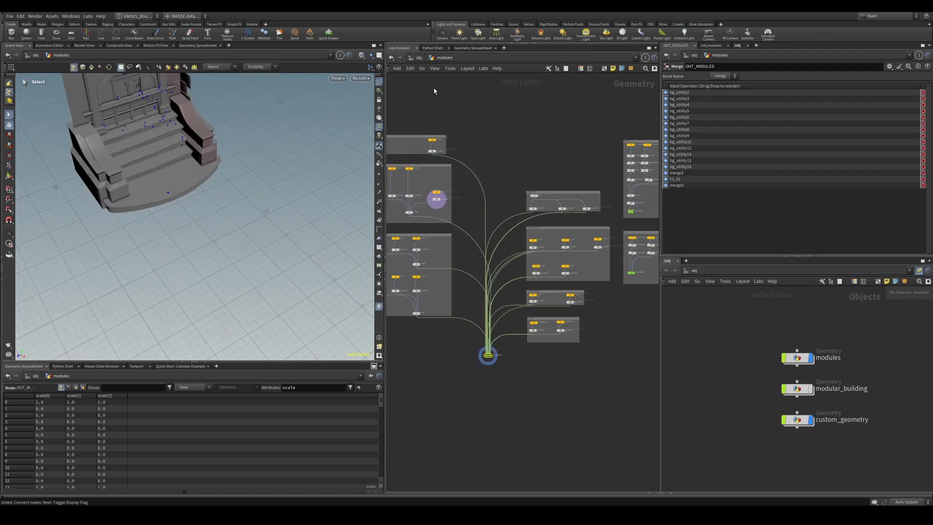
Return to the modular_building network and inspect the building_from_patterns1 walls up close
left_click(418, 59)
scroll(536, 288, "up", 3)
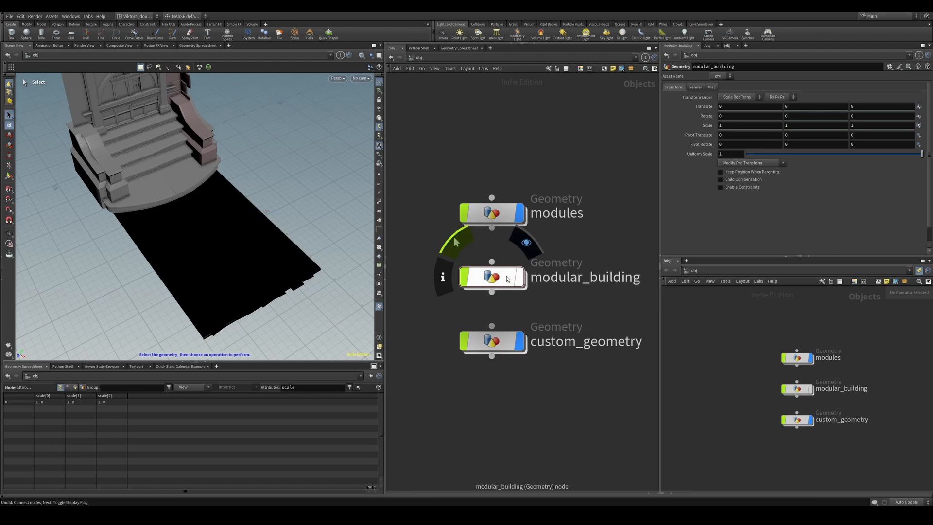
key("1")
key("2")
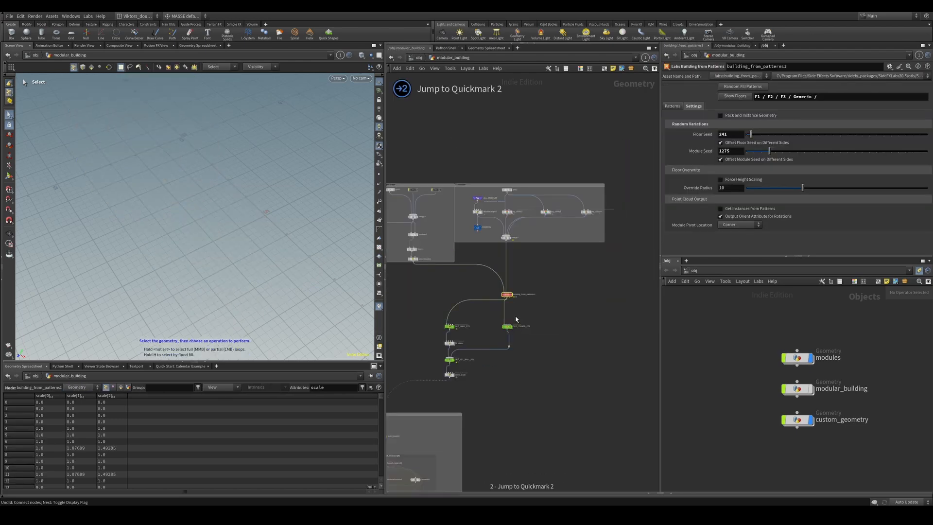
scroll(526, 308, "up", 3)
key("space+g")
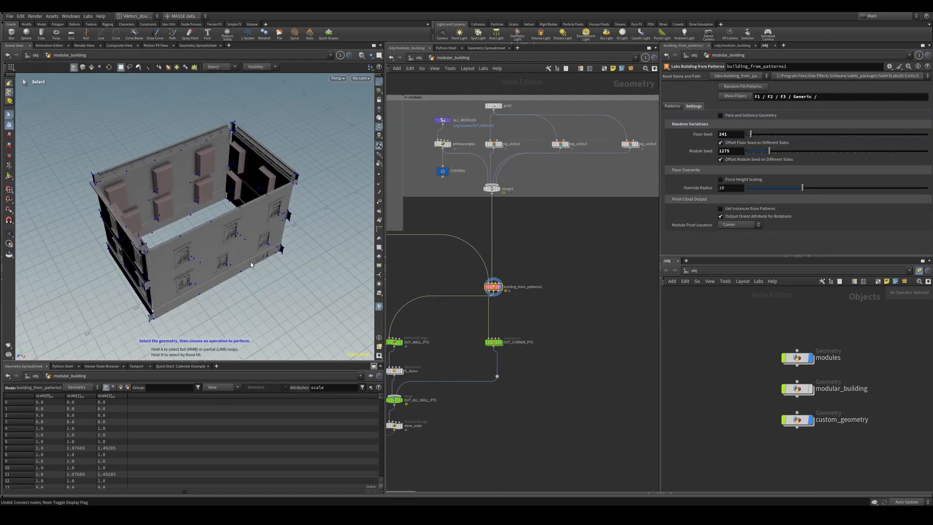
scroll(227, 255, "up", 4)
left_click_drag(226, 255, 202, 267, "alt")
scroll(507, 364, "down", 2)
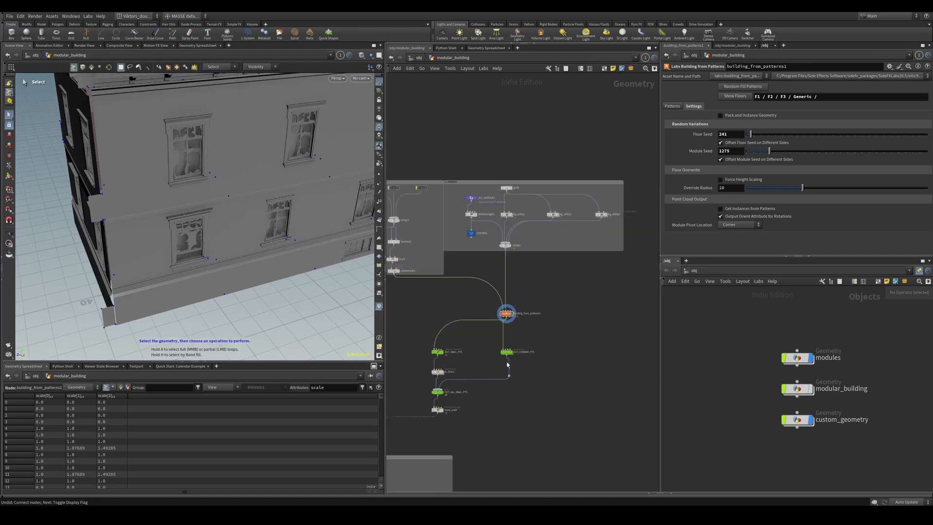
Follow the instance points from foreach_end12 through OUT_UNREAL_INSTANCE_PTS and attribdelete1, and open the matchsize2 settings
middle_click_drag(494, 410, 578, 300)
middle_click_drag(561, 348, 621, 293)
middle_click_drag(521, 425, 590, 316)
scroll(568, 318, "up", 3)
left_click(557, 288)
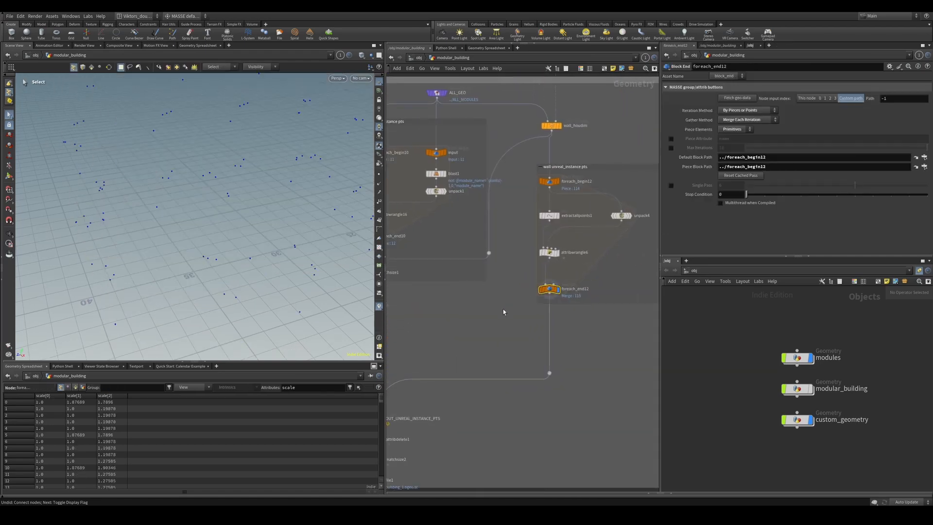
middle_click_drag(438, 414, 554, 346)
scroll(555, 347, "up", 1)
left_click(486, 353)
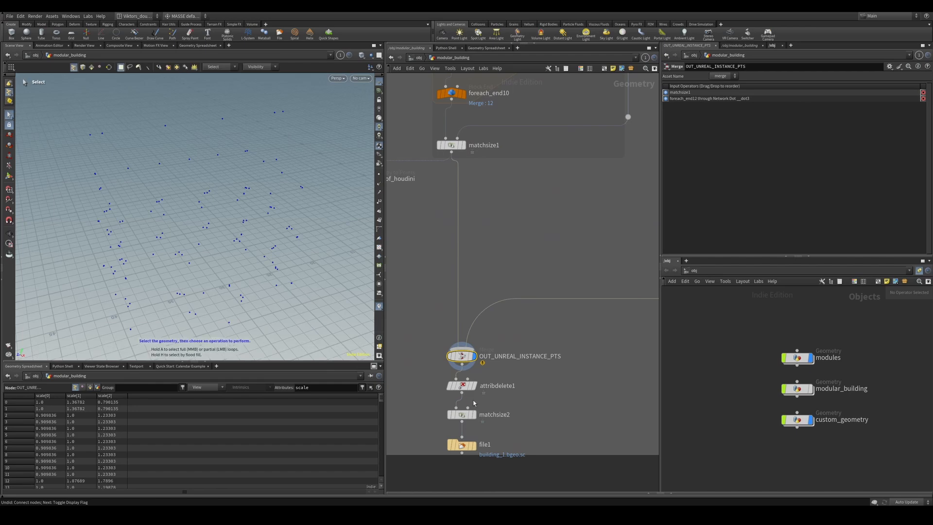
scroll(543, 371, "up", 1)
left_click(498, 385)
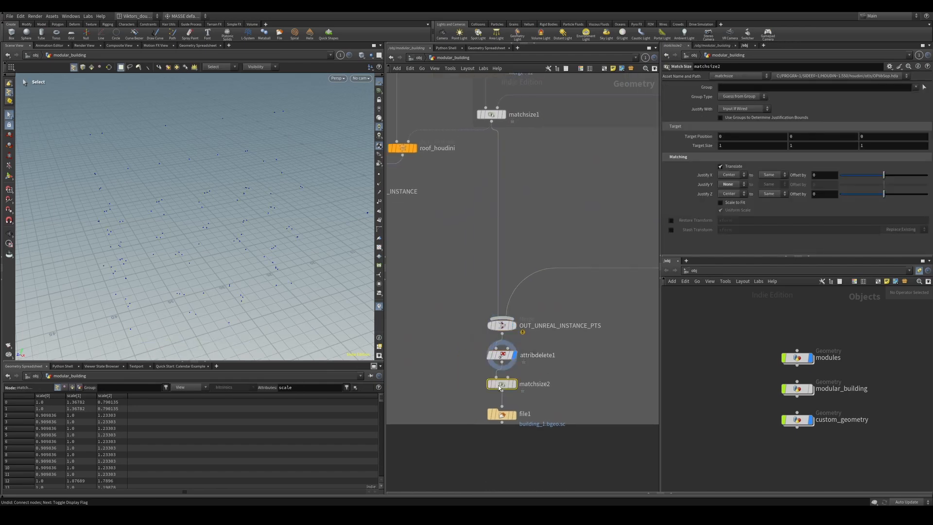
Display OUT_HOUDINI_INSTANCE and inspect the complete building with its roof
middle_click_drag(434, 319, 562, 386)
left_click(457, 259)
left_click_drag(233, 262, 200, 283, "alt")
key("w")
key("w")
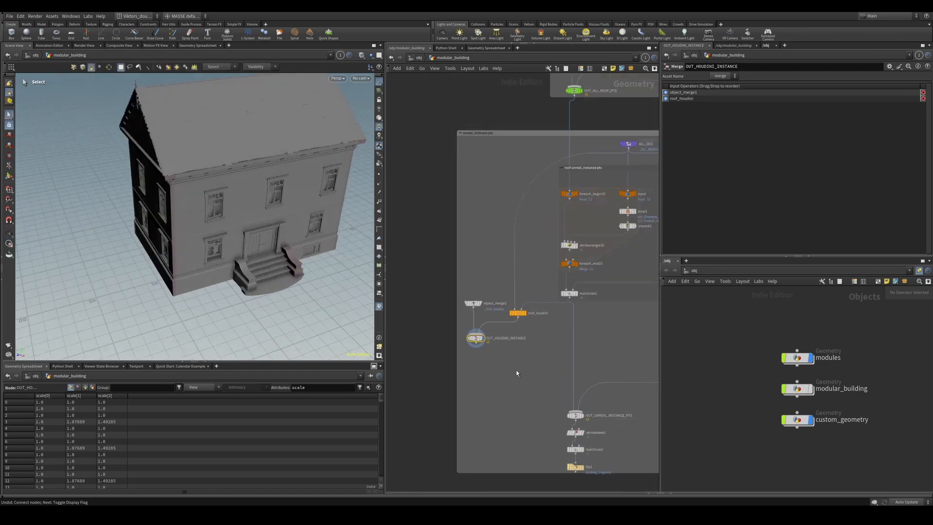
Align object_merge1 level with roof_houdini and place OUT_HOUDINI_INSTANCE directly below roof_houdini
scroll(516, 369, "up", 5)
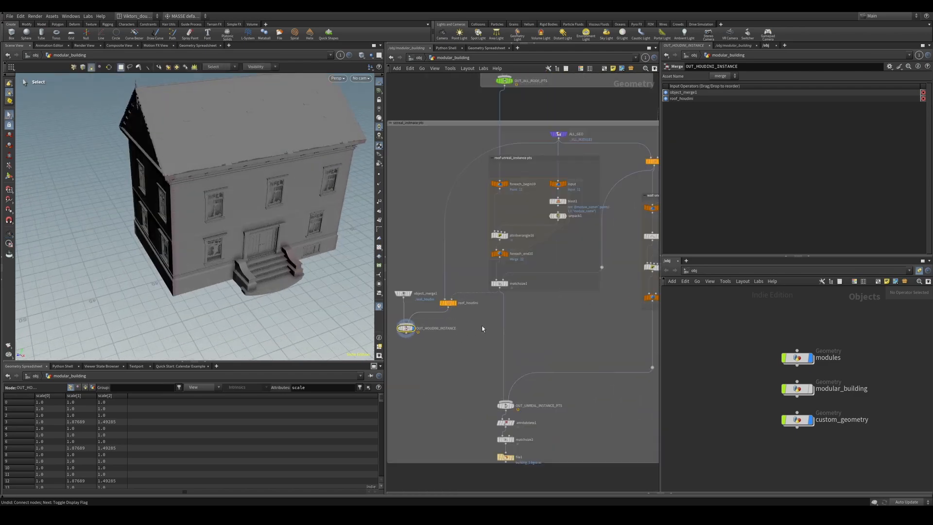
scroll(458, 347, "up", 3)
middle_click_drag(458, 347, 501, 350)
left_click_drag(444, 349, 422, 267)
key("a")
left_click_drag(424, 275, 492, 346)
left_click(427, 302)
mouse_move(426, 280)
left_mouse_down()
mouse_move(429, 300)
mouse_move(422, 292)
left_mouse_up()
middle_click_drag(510, 387, 520, 373)
middle_click_drag(511, 353, 508, 343)
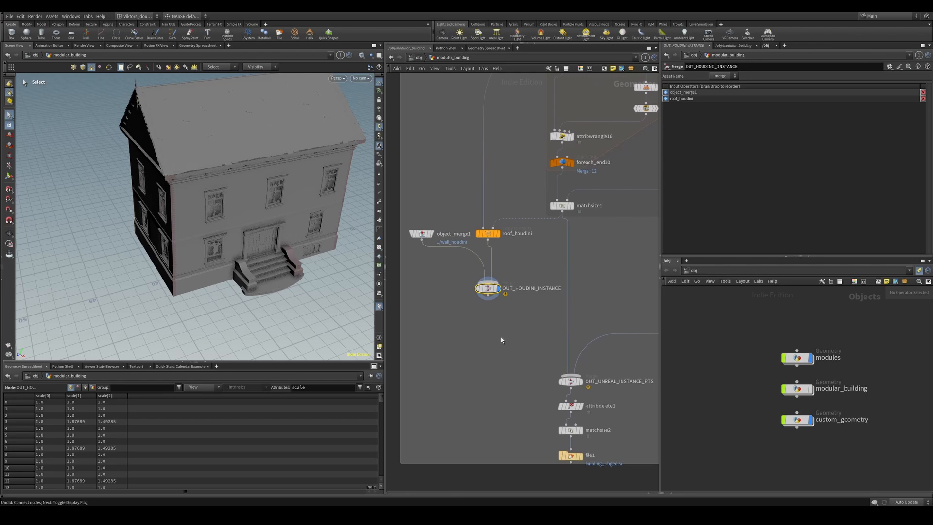
Compare the exported points of file1 with the full building by displaying file1 and OUT_HOUDINI_INSTANCE in turn
middle_click_drag(473, 400, 458, 365)
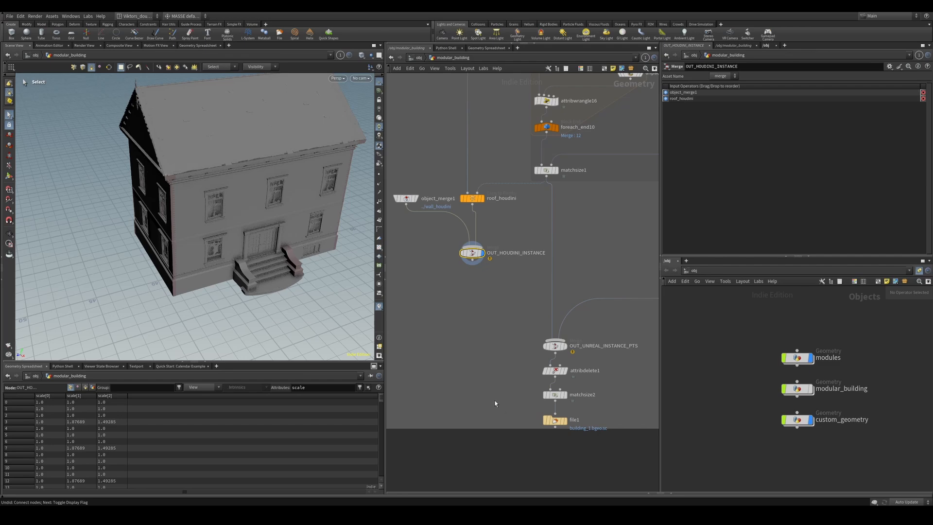
left_click_drag(590, 464, 590, 463)
key("r")
key("space+g")
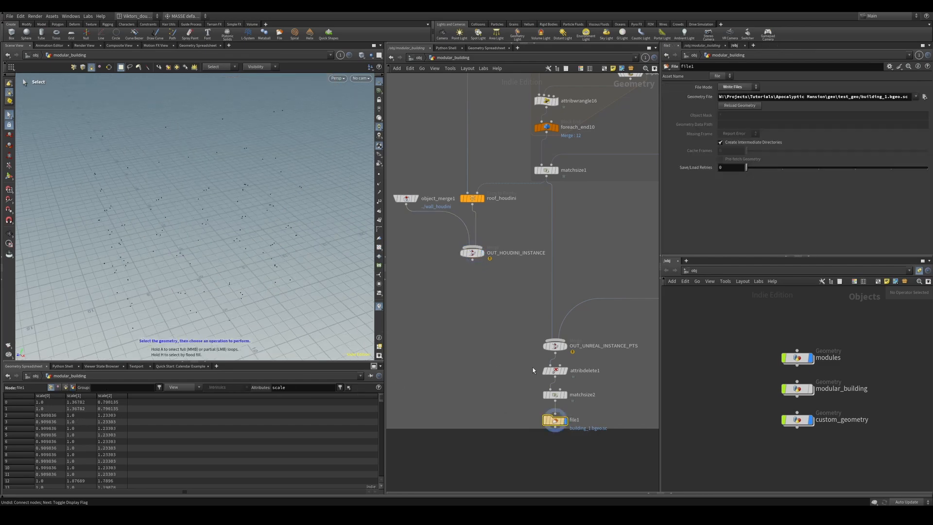
scroll(537, 362, "up", 1)
left_click_drag(538, 360, 575, 332)
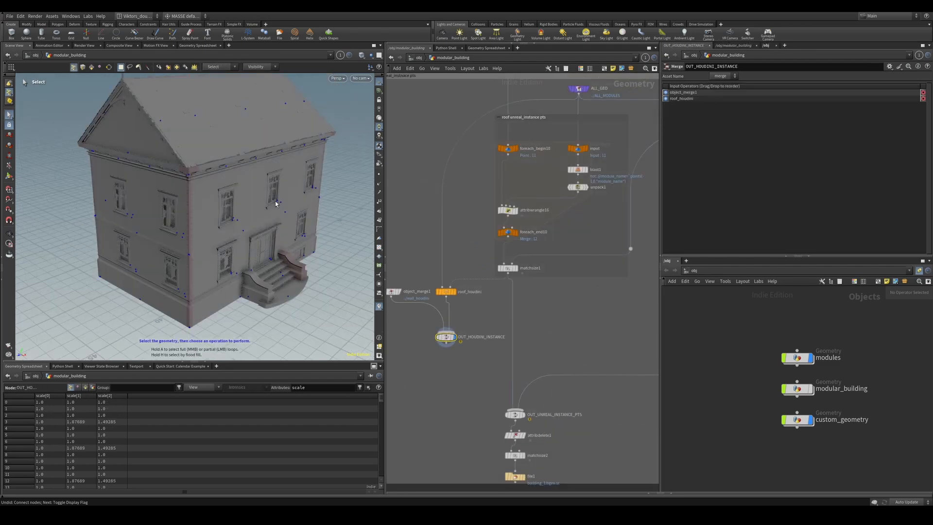
left_click_drag(276, 203, 240, 190, "alt")
Display the height_control node above the roof node and frame its roof surface for inspection
scroll(545, 307, "down", 5)
middle_click_drag(545, 307, 542, 390)
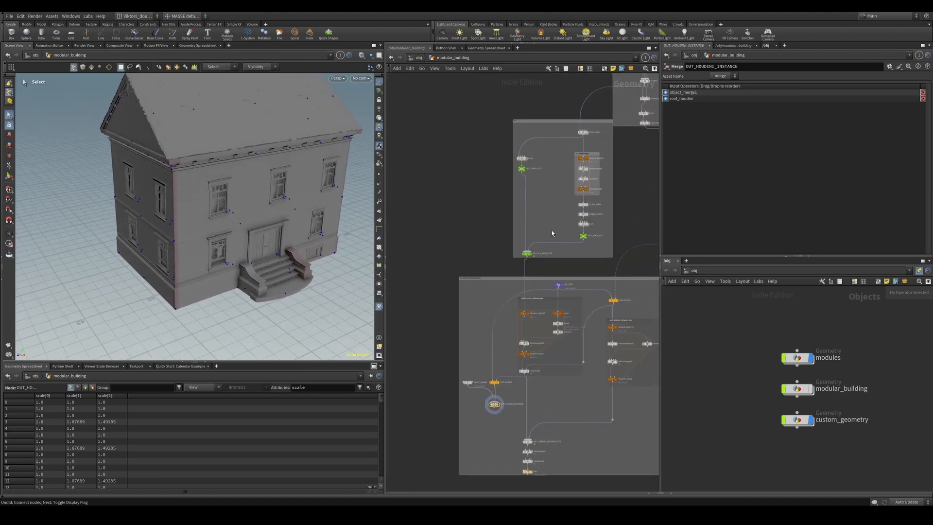
scroll(604, 220, "up", 8)
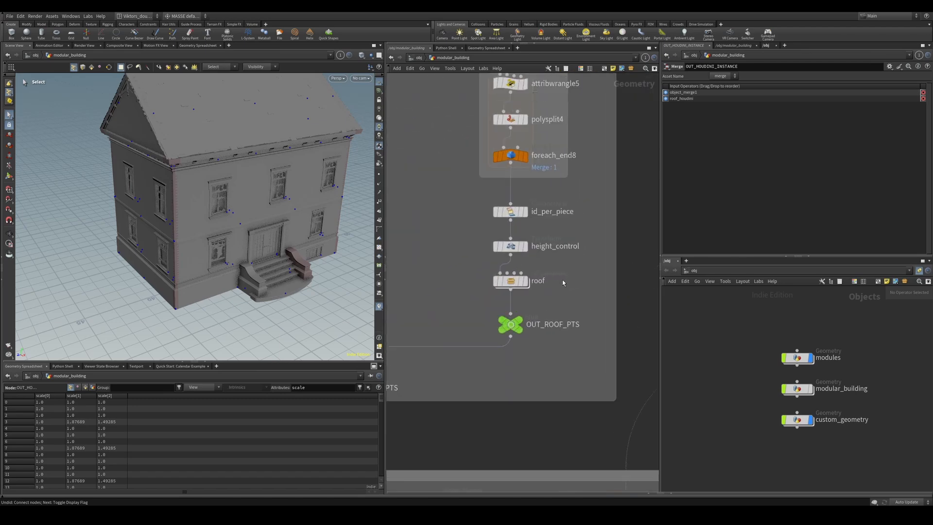
scroll(558, 283, "up", 1)
left_click(502, 240)
key("r")
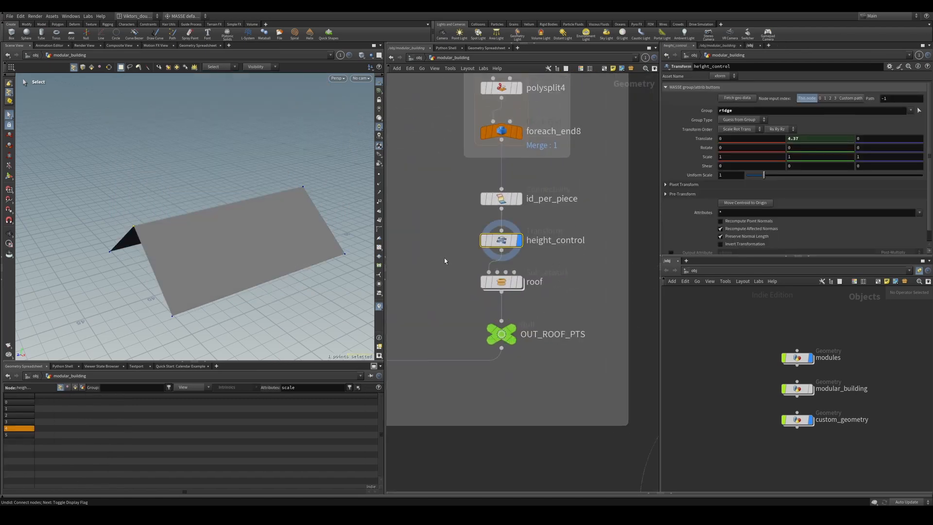
key("space+g")
left_click_drag(224, 226, 215, 305, "alt")
left_click(219, 311)
key("space+g")
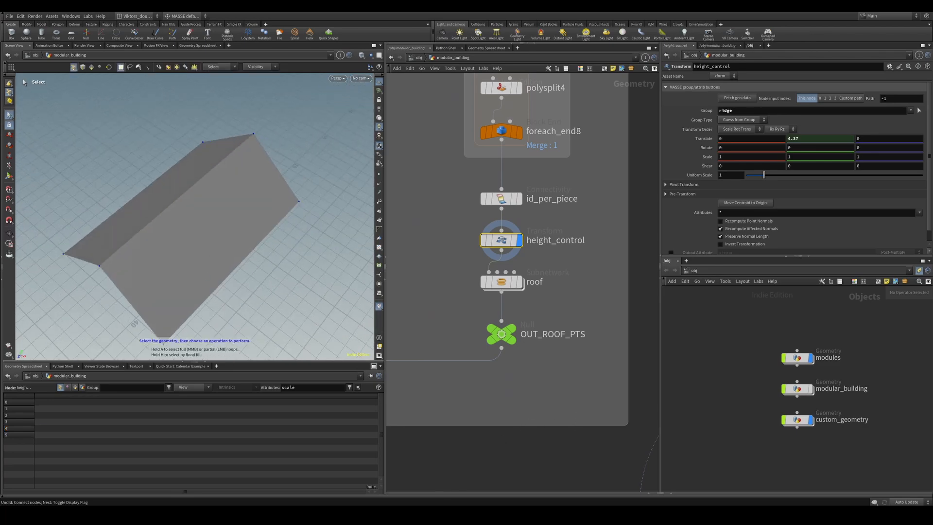
mouse_move(429, 515)
scroll(462, 340, "down", 4)
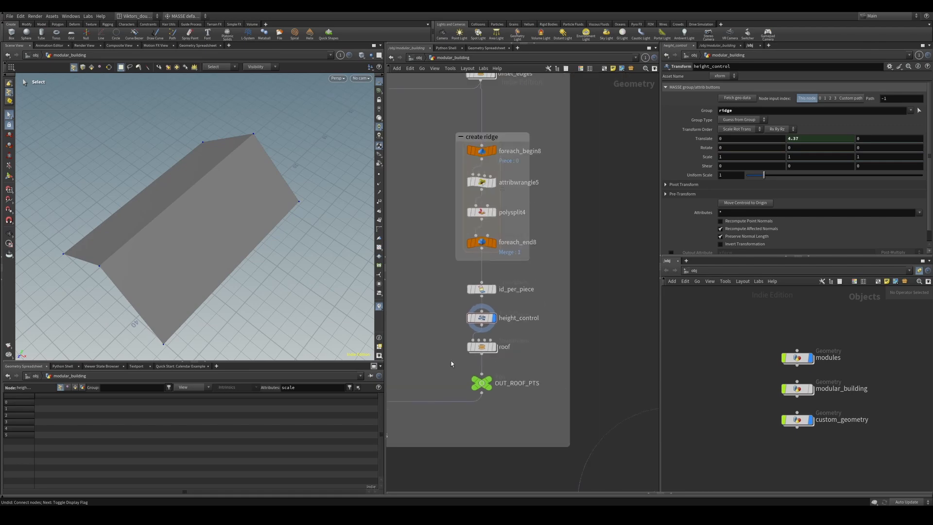
Examine the single roof surface of height_control from several angles, selecting one of its points
left_click_drag(275, 262, 238, 217, "alt")
key("4")
left_click(185, 213)
key("2")
left_click(157, 220)
left_click_drag(148, 226, 204, 237, "alt")
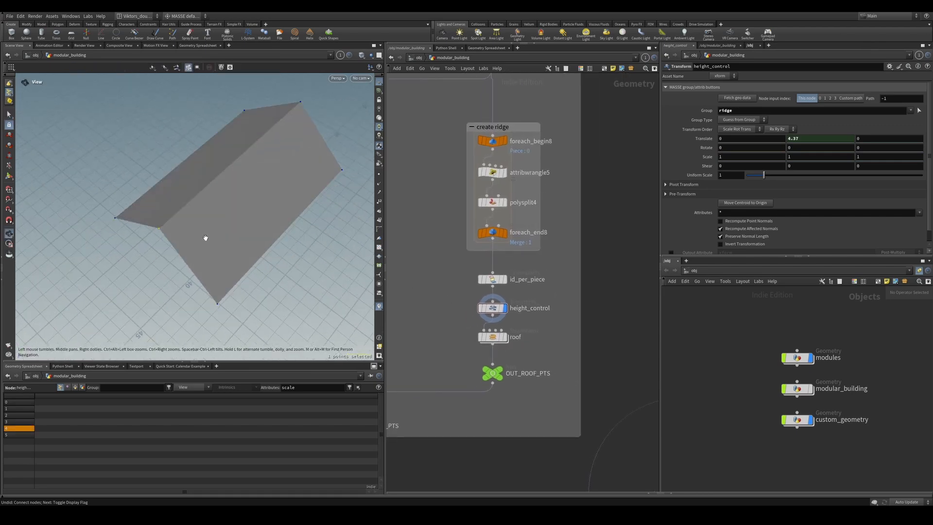
Display merge3 and then polyextrude1 in the input shape network to view the base footprint and its extrusion
scroll(437, 297, "down", 4)
middle_click_drag(583, 168, 576, 300)
scroll(577, 300, "up", 3)
left_click(532, 247)
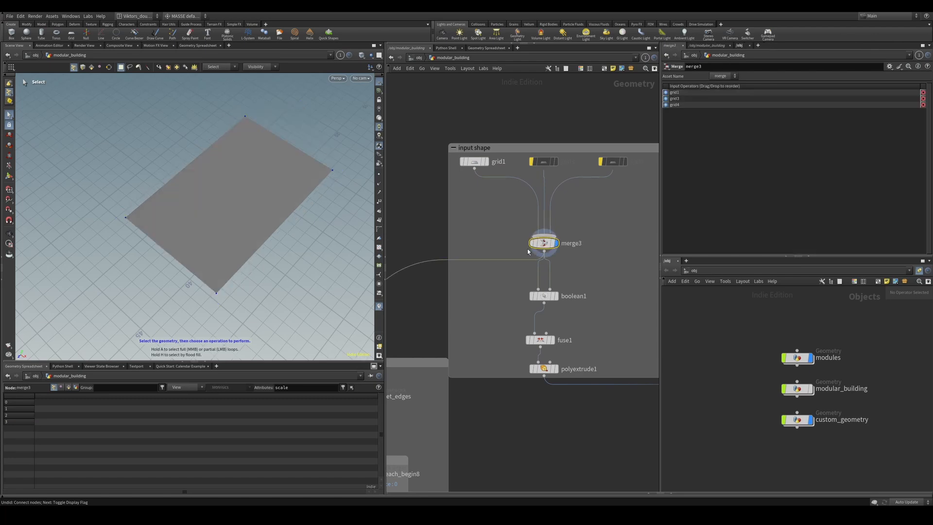
left_click(556, 369)
scroll(614, 303, "up", 2)
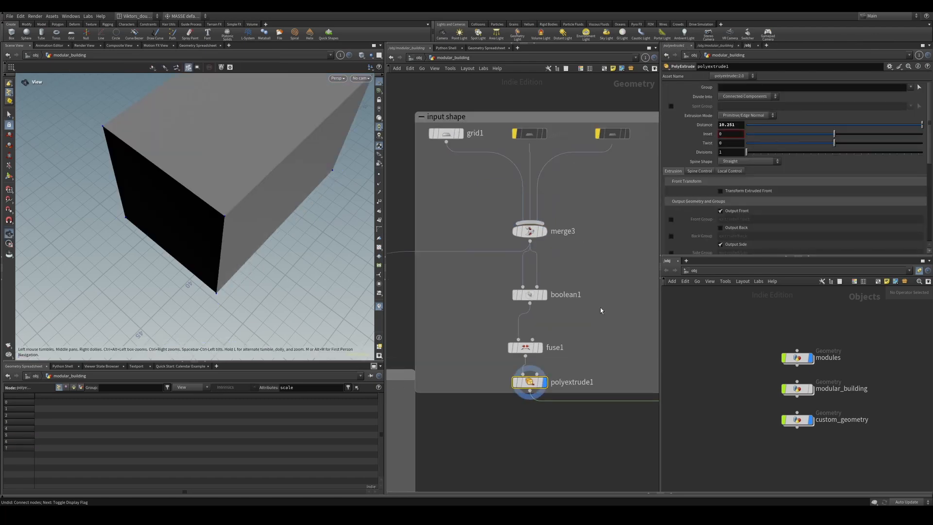
Re-enable the bypassed grid3 and grid4 nodes and view the combined extruded building shape
left_click(530, 295)
left_click_drag(616, 183, 512, 127)
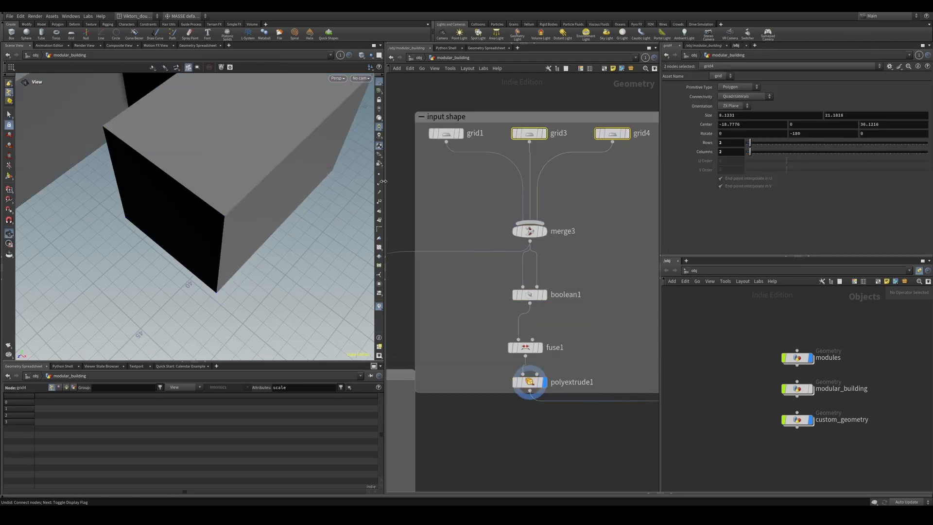
left_click_drag(204, 194, 232, 186)
right_click_drag(232, 185, 278, 185, "alt")
left_click_drag(279, 186, 265, 164, "alt")
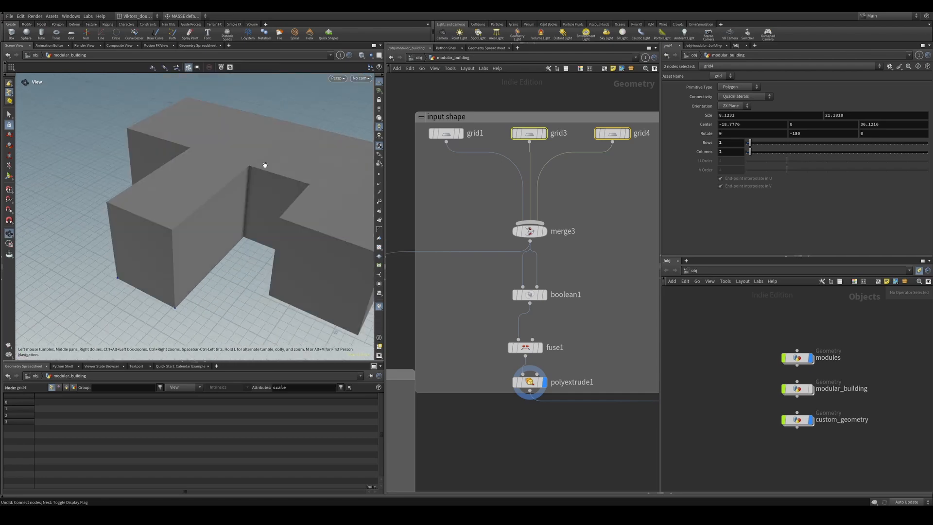
Examine the top faces of polyextrude1 by selecting the overlap areas and the front wing's faces
left_click(532, 382)
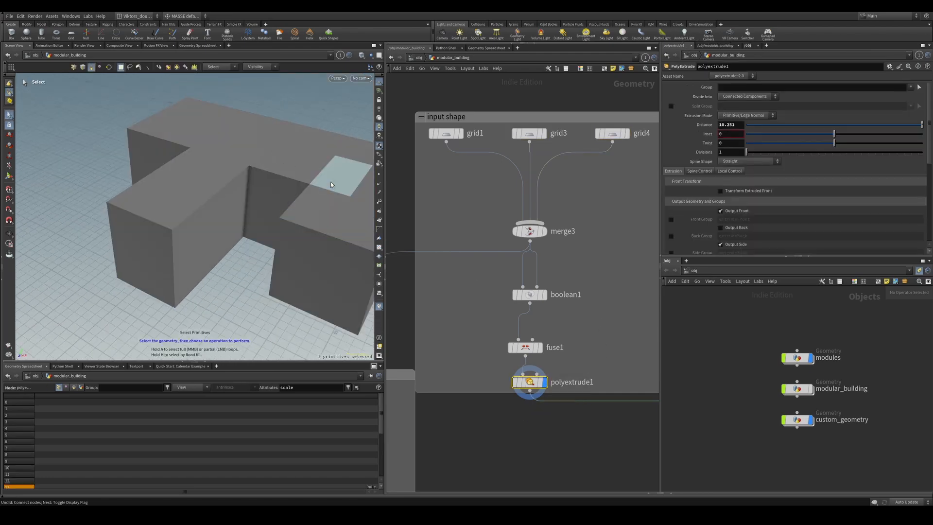
middle_click_drag(331, 183, 297, 192, "alt")
left_click_drag(298, 192, 319, 202, "alt")
left_click(349, 152)
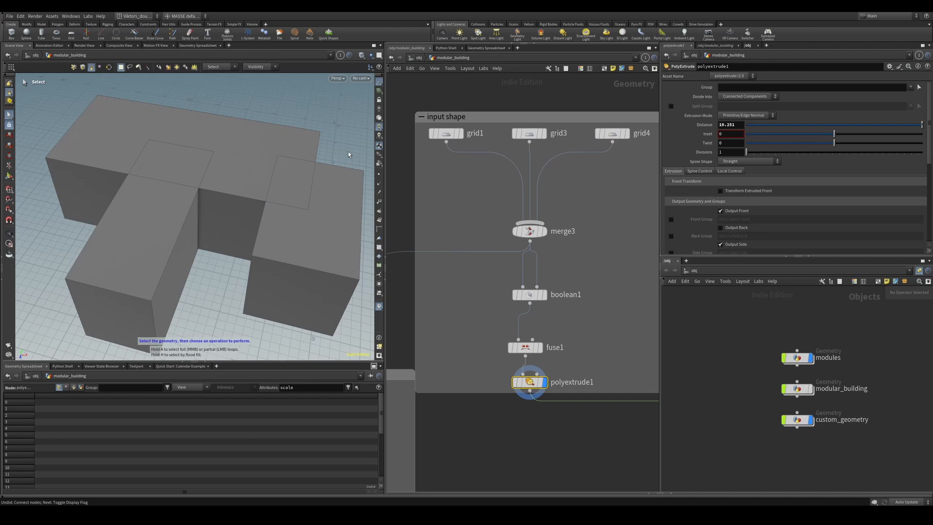
scroll(522, 338, "down", 2)
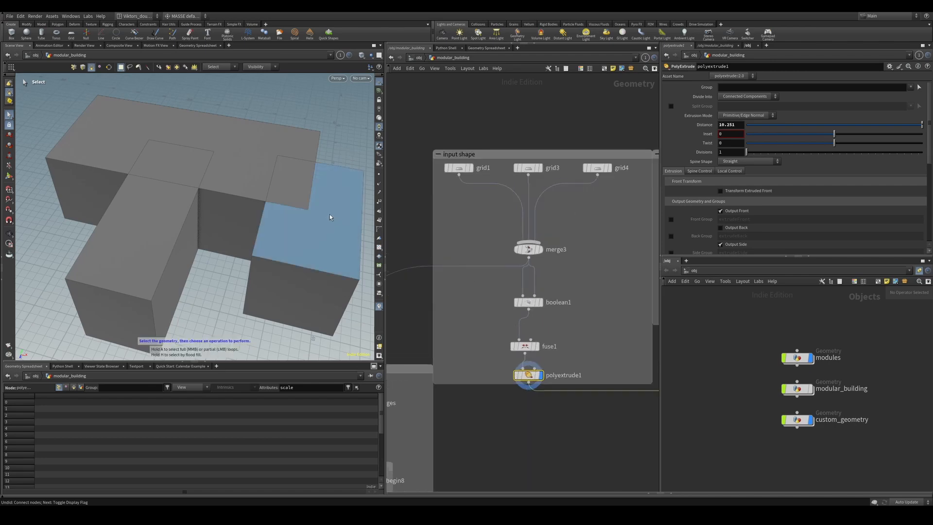
left_click(304, 192)
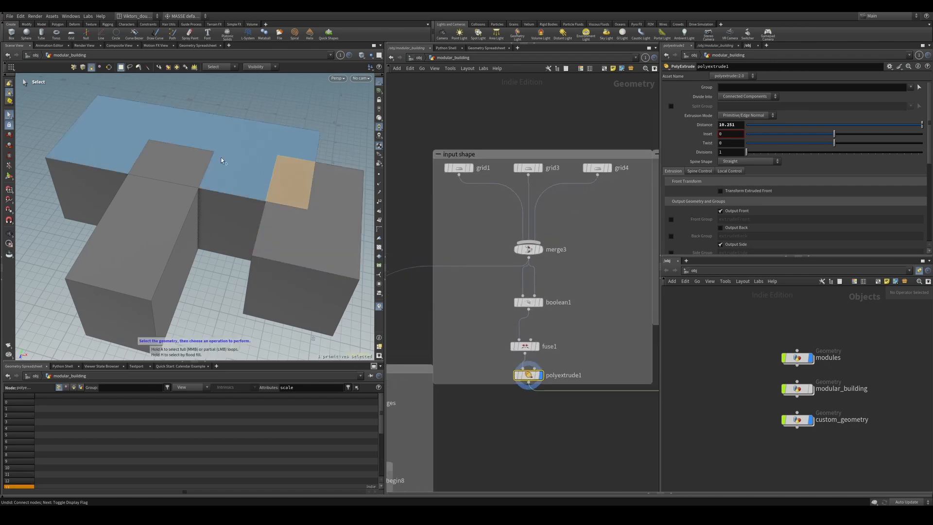
left_click(219, 161)
left_click(184, 169)
left_click(145, 224, "shift")
right_click_drag(158, 248, 166, 305, "alt")
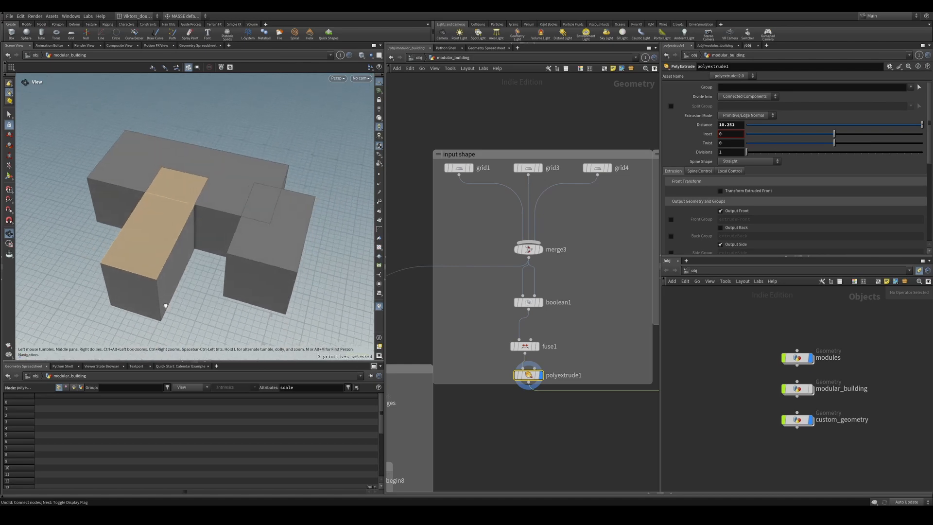
left_click_drag(165, 305, 168, 307, "alt")
Display height_control below the create ridge loop and view the roof over the multi-wing shape
scroll(455, 379, "down", 3)
middle_click_drag(456, 379, 582, 240)
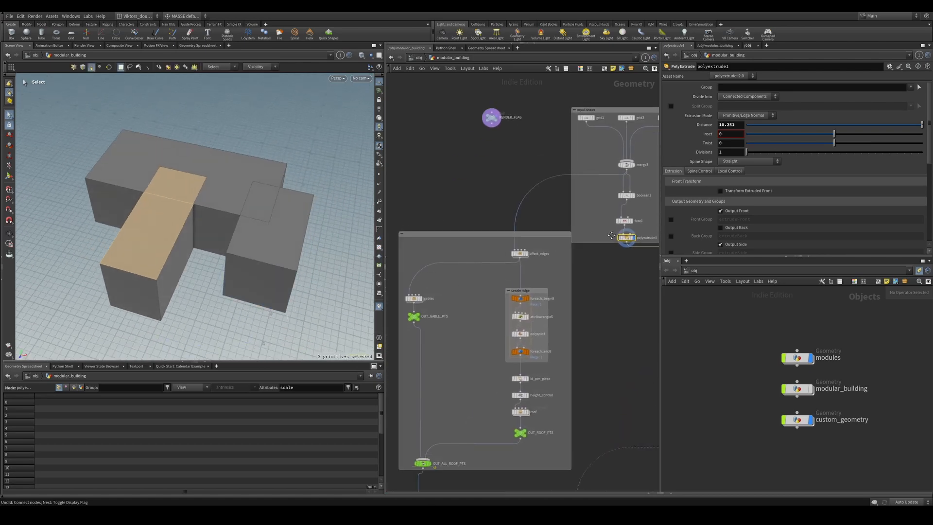
scroll(539, 381, "up", 4)
middle_click_drag(573, 421, 578, 364)
left_click(521, 343)
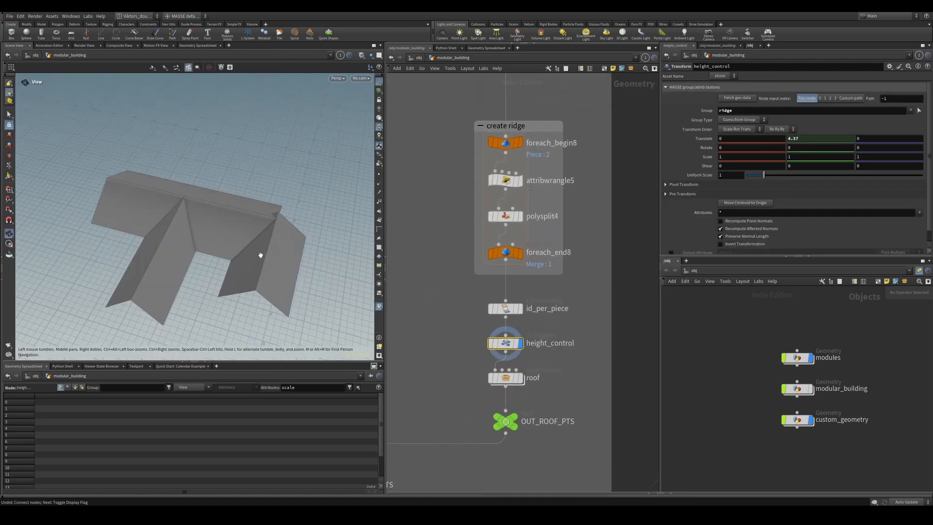
left_click_drag(260, 254, 238, 244, "alt")
right_click_drag(238, 244, 340, 235, "alt")
left_click_drag(311, 243, 264, 262, "alt")
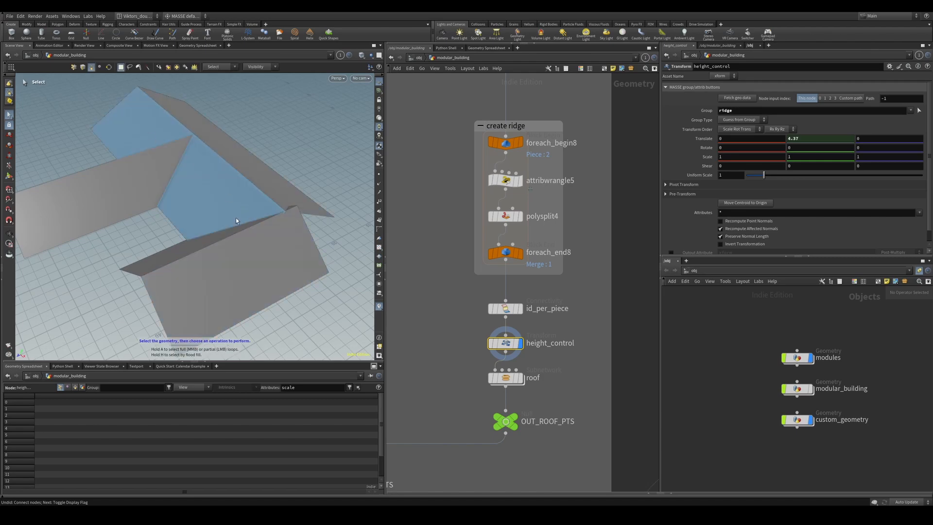
Inspect the junctions where the roof wings meet, up close and from a distance
right_click_drag(236, 220, 183, 224, "alt")
mouse_move(183, 224)
left_mouse_down("alt")
mouse_move(218, 206)
mouse_move(227, 243)
mouse_move(185, 218)
left_mouse_up("alt")
right_click_drag(185, 218, 287, 216, "alt")
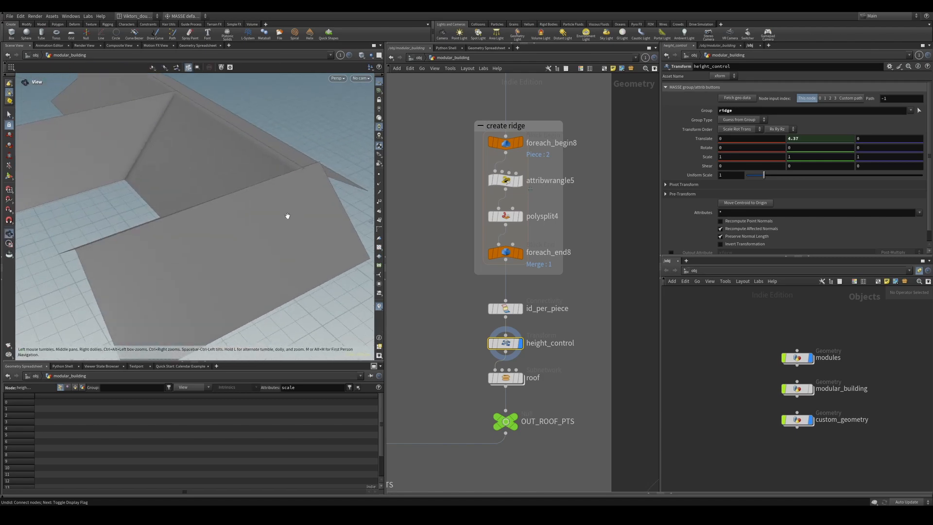
left_click_drag(288, 216, 99, 243, "alt")
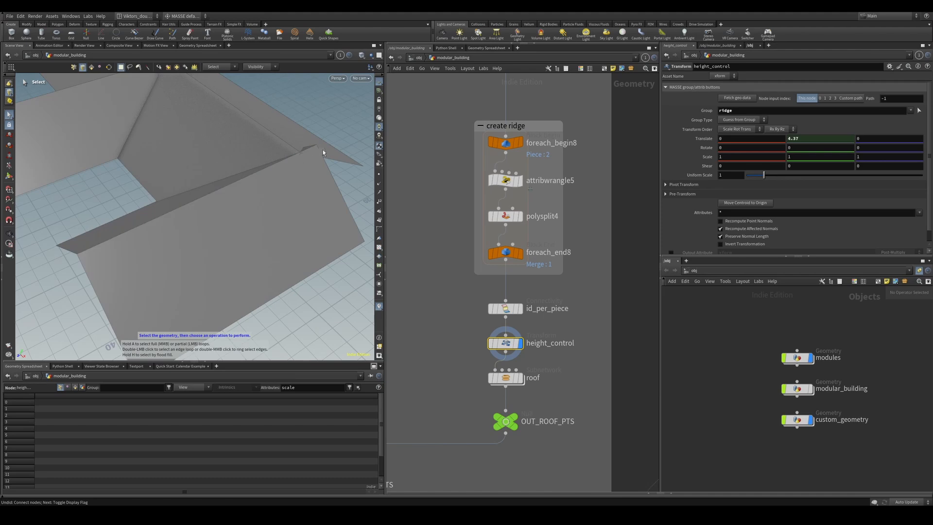
right_click_drag(273, 179, 231, 195, "alt")
left_click_drag(231, 195, 332, 258, "alt")
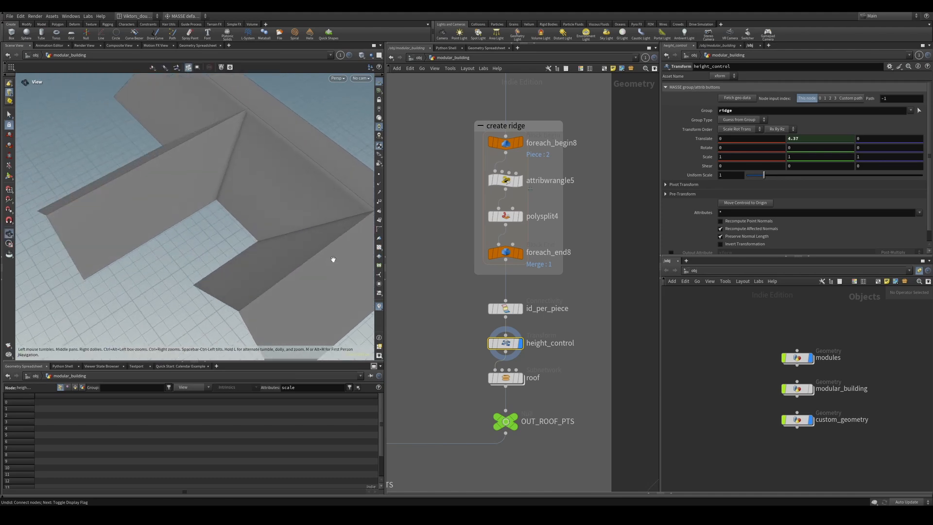
right_click_drag(333, 258, 257, 160, "alt")
scroll(452, 287, "down", 4)
scroll(459, 309, "down", 6)
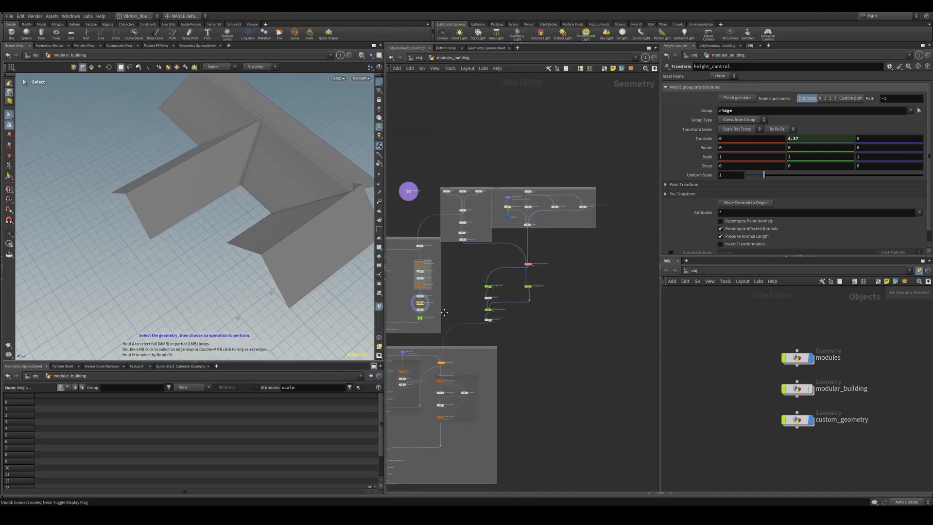
left_click_drag(241, 218, 256, 207, "alt")
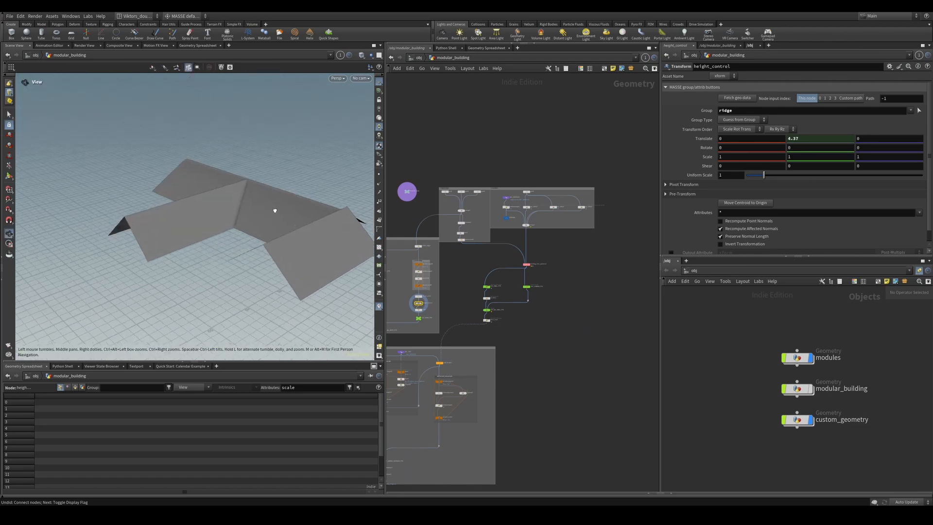
Go to the modules network, display bg_utility12 and frame its door module
scroll(482, 241, "up", 8)
key("1")
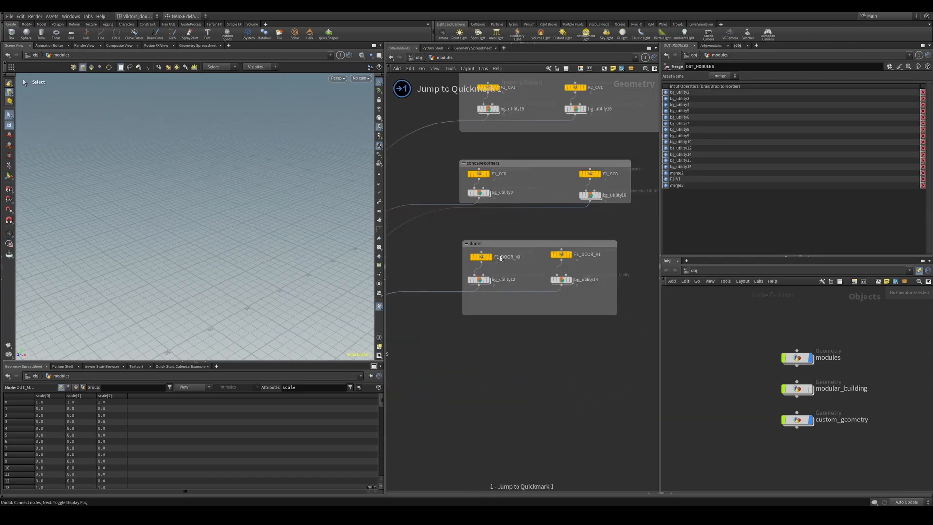
scroll(523, 293, "up", 2)
left_click(464, 277)
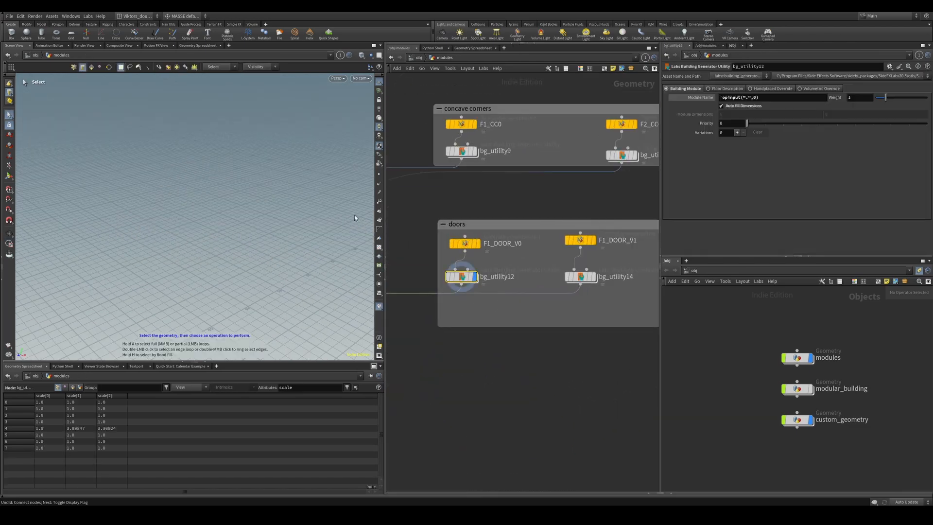
key("space+g")
Display the bg_utility node below F1_V0_0 in the F1 walls group and view its window wall module
scroll(446, 202, "down", 2)
middle_click_drag(445, 202, 644, 325)
middle_click_drag(398, 217, 558, 290)
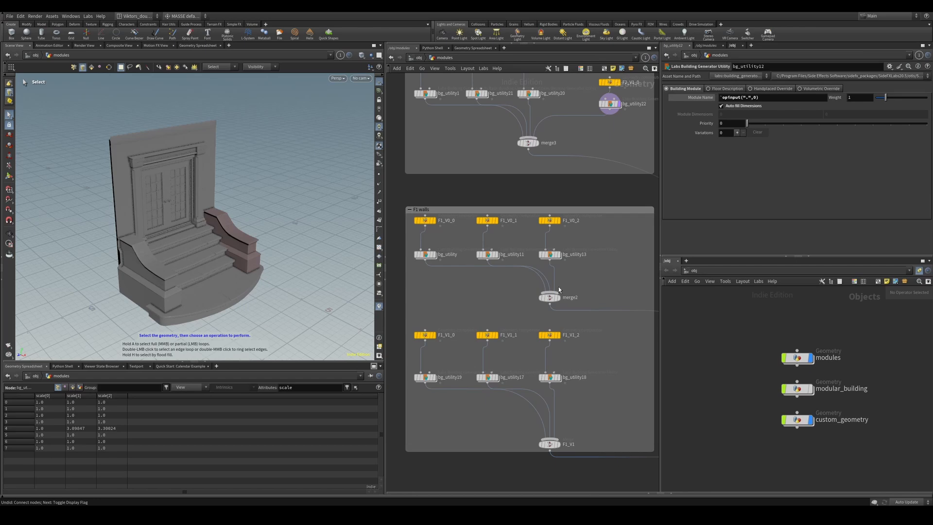
left_click(426, 251)
middle_click_drag(263, 261, 300, 269, "alt")
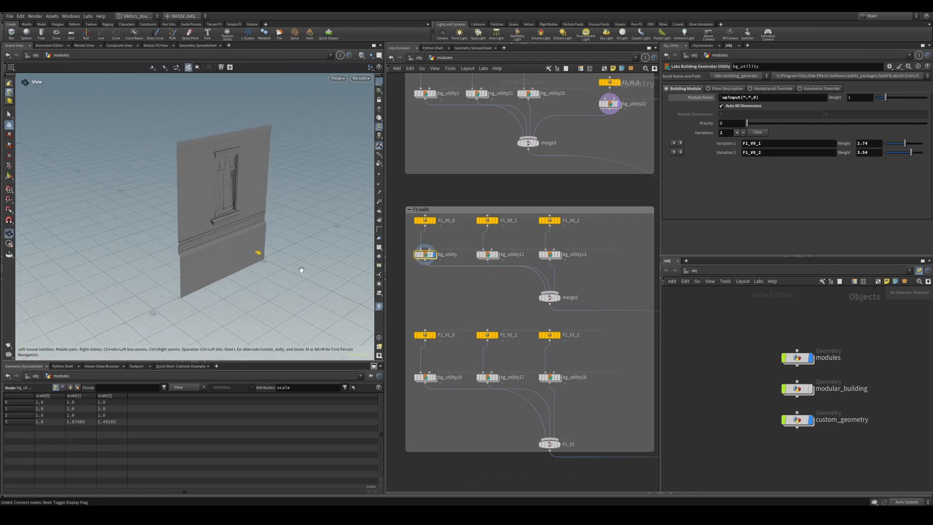
right_click_drag(300, 268, 257, 252, "alt")
Examine the window wall module up close from behind and the side, including the box protruding at its back
left_click_drag(195, 238, 269, 226, "alt")
right_click_drag(268, 227, 242, 192, "alt")
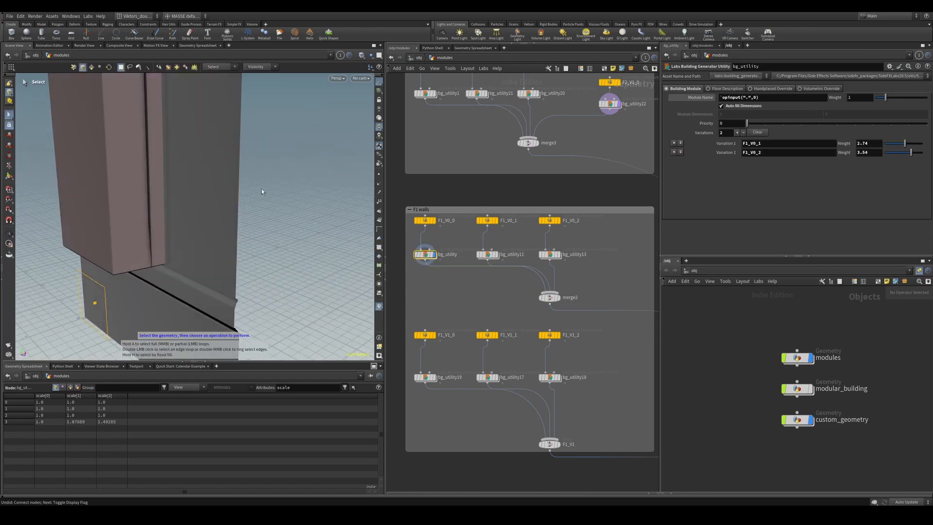
left_click_drag(262, 189, 222, 112, "alt")
key("s")
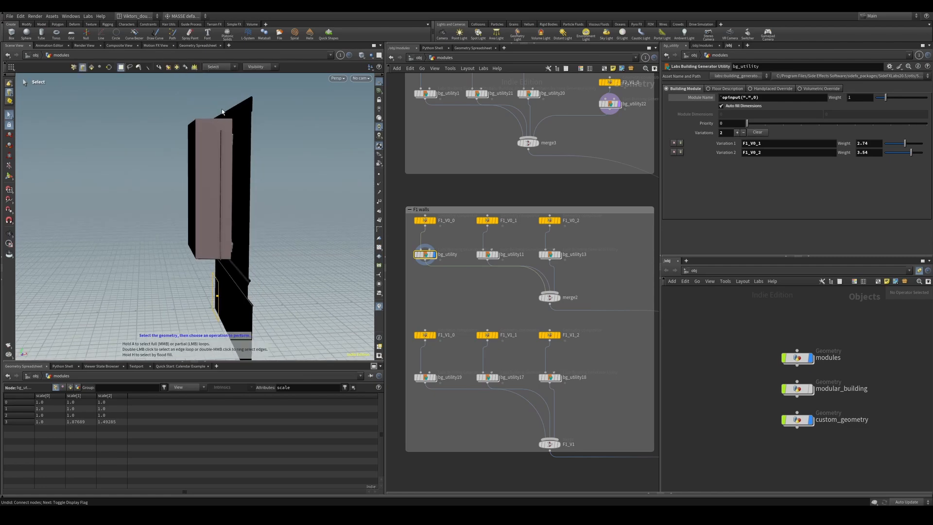
left_click_drag(237, 172, 176, 172)
scroll(254, 279, "down", 4)
left_click_drag(254, 279, 292, 266, "alt")
View the floor surfaces output through null1 from building_from_patterns1 in the modular_building network
scroll(493, 301, "down", 5)
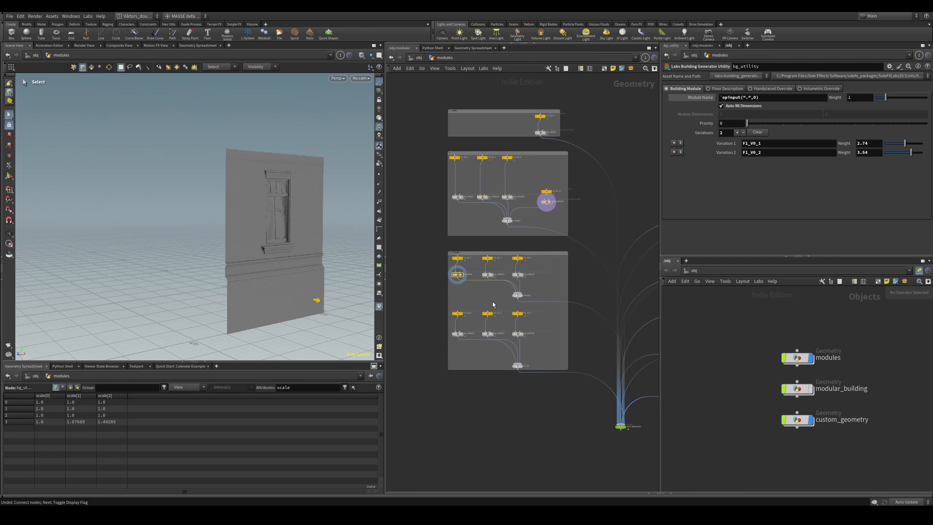
left_click_drag(283, 217, 311, 217)
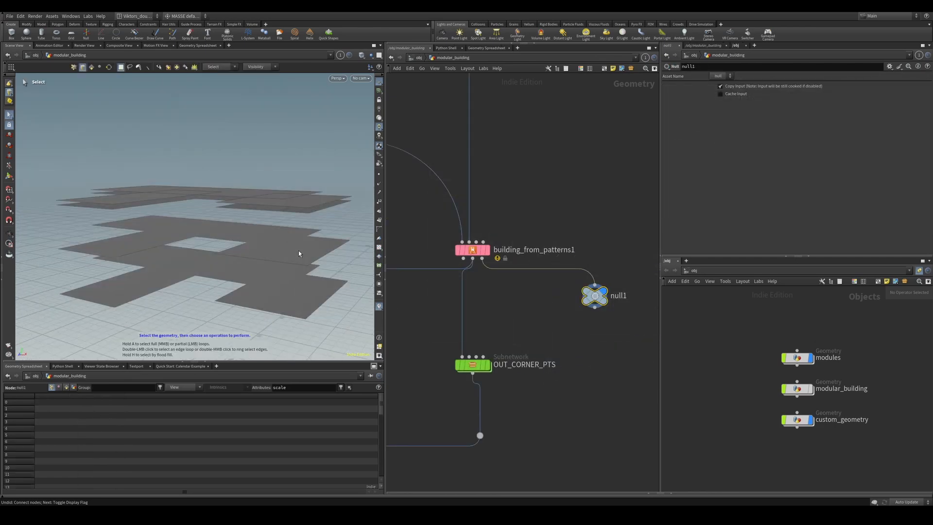
left_click_drag(282, 248, 256, 245)
scroll(559, 357, "up", 1)
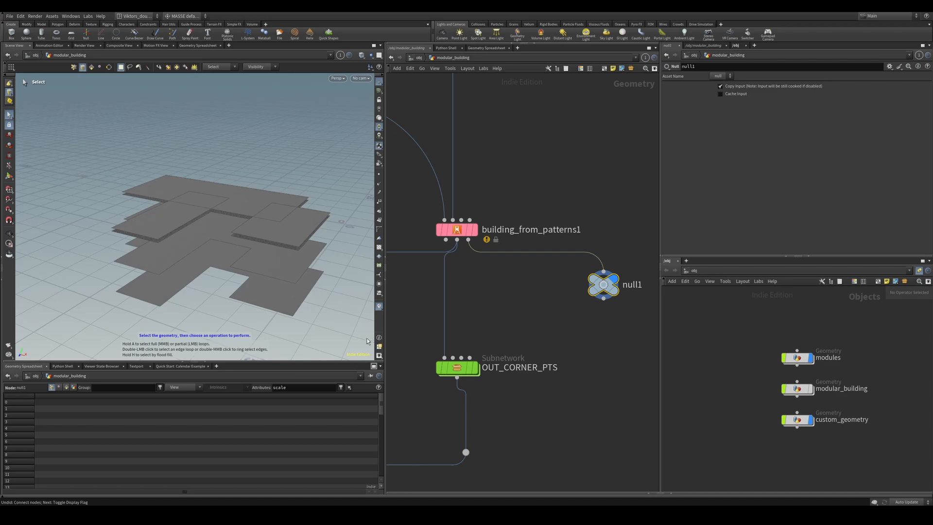
middle_click_drag(581, 343, 557, 348)
left_click_drag(599, 357, 584, 286)
middle_click_drag(519, 306, 601, 247)
Display building_from_patterns1 and inspect the wall modules of the roofless building
scroll(601, 246, "down", 2)
left_click(553, 196)
left_click_drag(241, 182, 252, 185, "alt")
right_click_drag(252, 185, 350, 234, "alt")
middle_click_drag(350, 234, 241, 217, "alt")
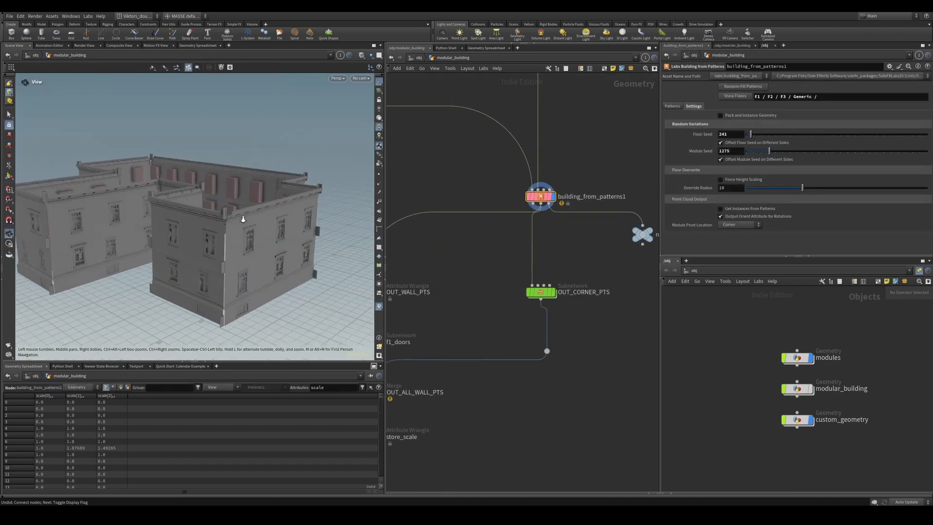
right_click_drag(241, 217, 266, 240, "alt")
left_click_drag(267, 240, 272, 221, "alt")
Display OUT_HOUDINI_INSTANCE and view the complete building with its roof
scroll(487, 260, "down", 4)
middle_click_drag(417, 337, 556, 259)
scroll(556, 259, "down", 3)
middle_click_drag(453, 376, 555, 285)
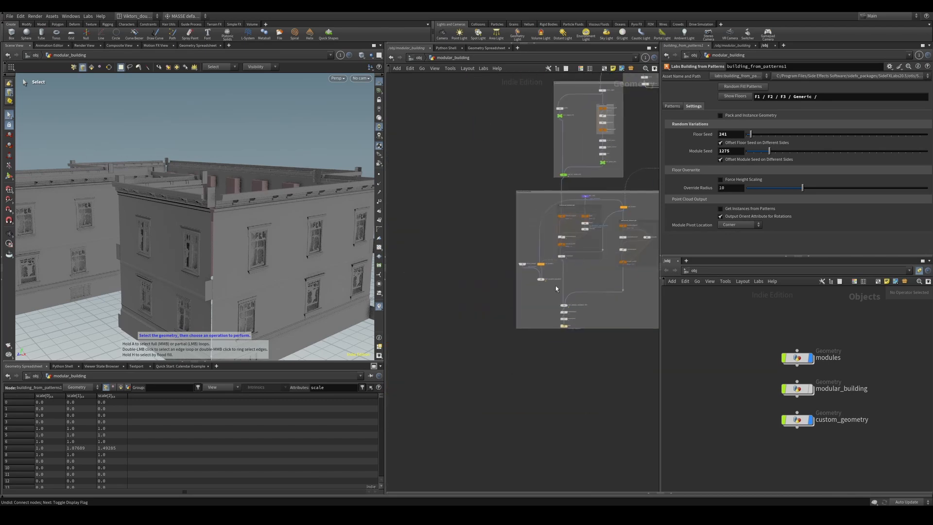
scroll(541, 293, "up", 4)
left_click(550, 261)
left_click_drag(221, 200, 230, 243, "alt")
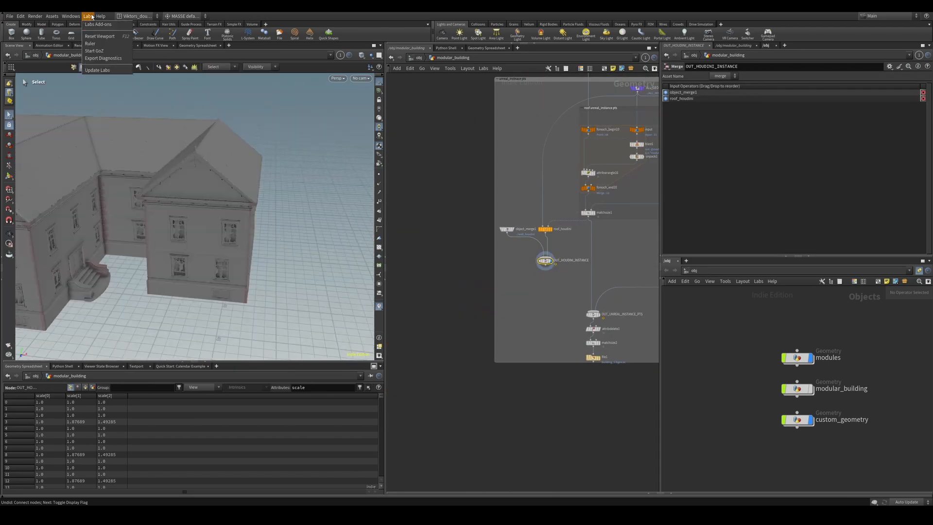
Reset the viewport and orbit around the complete building to view its front
left_click(90, 38)
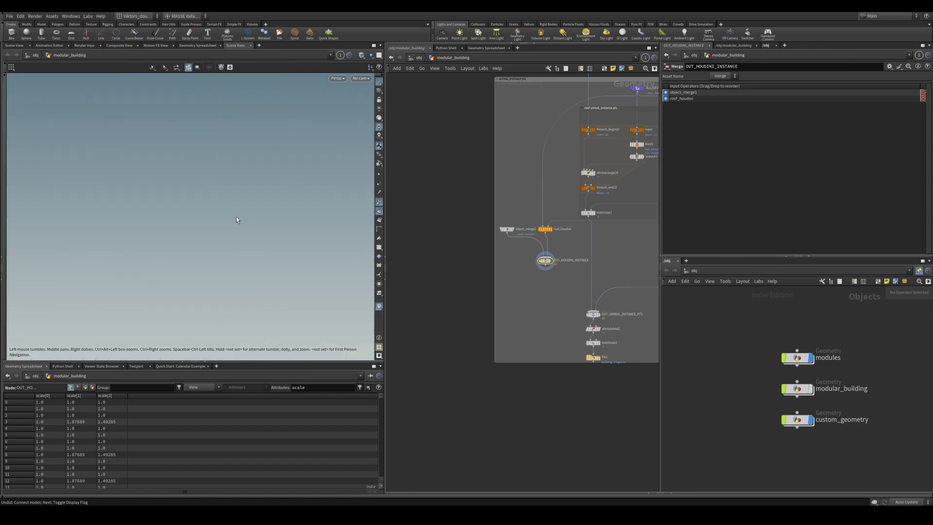
left_click_drag(240, 223, 171, 263, "alt")
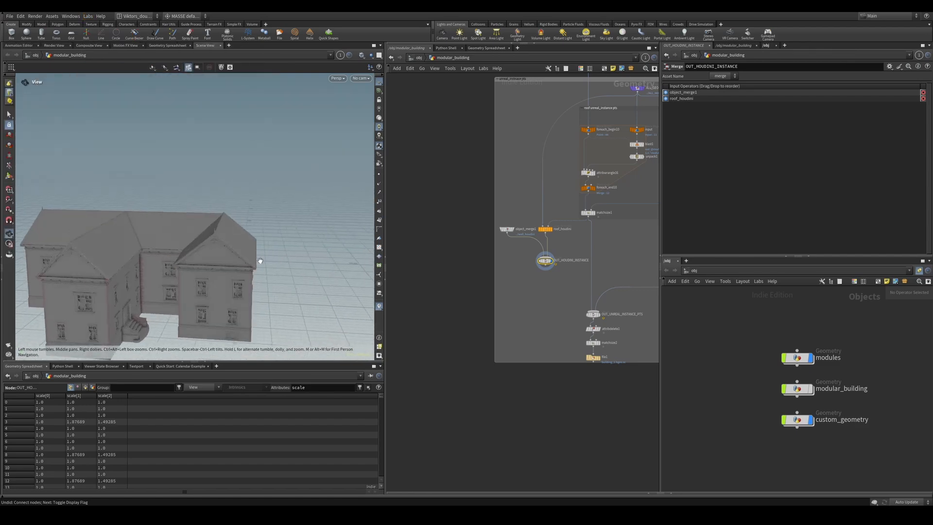
left_click_drag(260, 261, 216, 182, "alt")
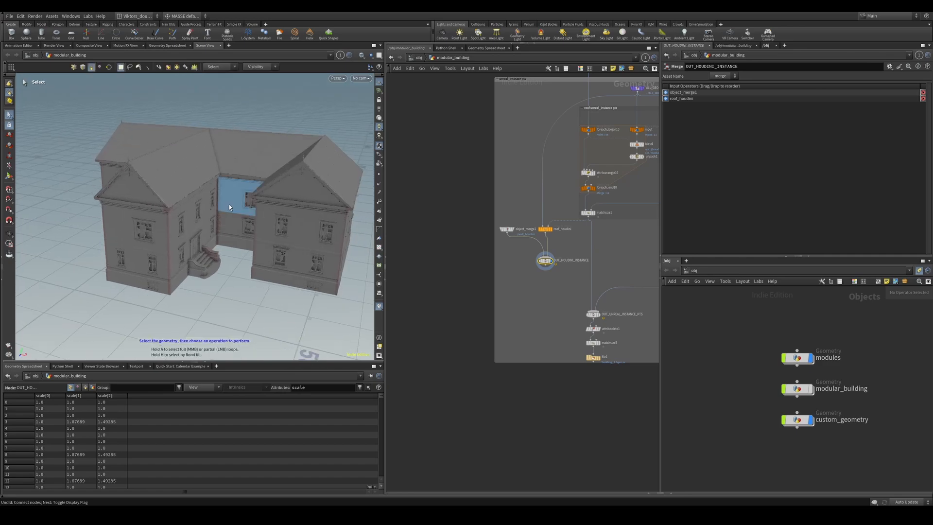